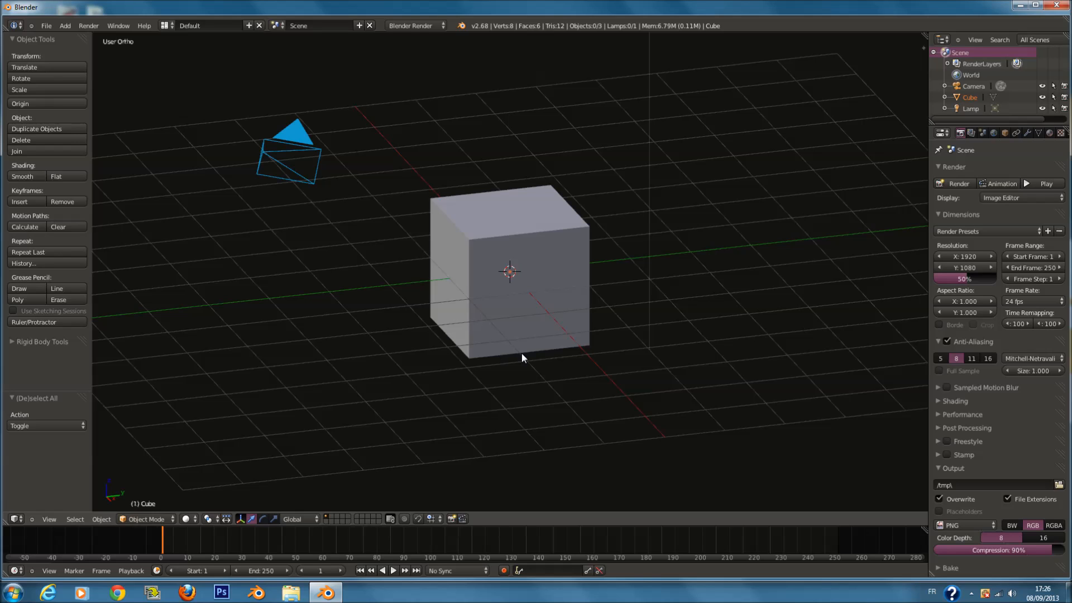
pyautogui.scroll(-3, 482, 339)
pyautogui.keyDown('shift'); pyautogui.scroll(6, 481, 339); pyautogui.keyUp('shift')
pyautogui.scroll(1, 498, 361)
pyautogui.moveTo(500, 366); pyautogui.dragTo(492, 361, button='middle')
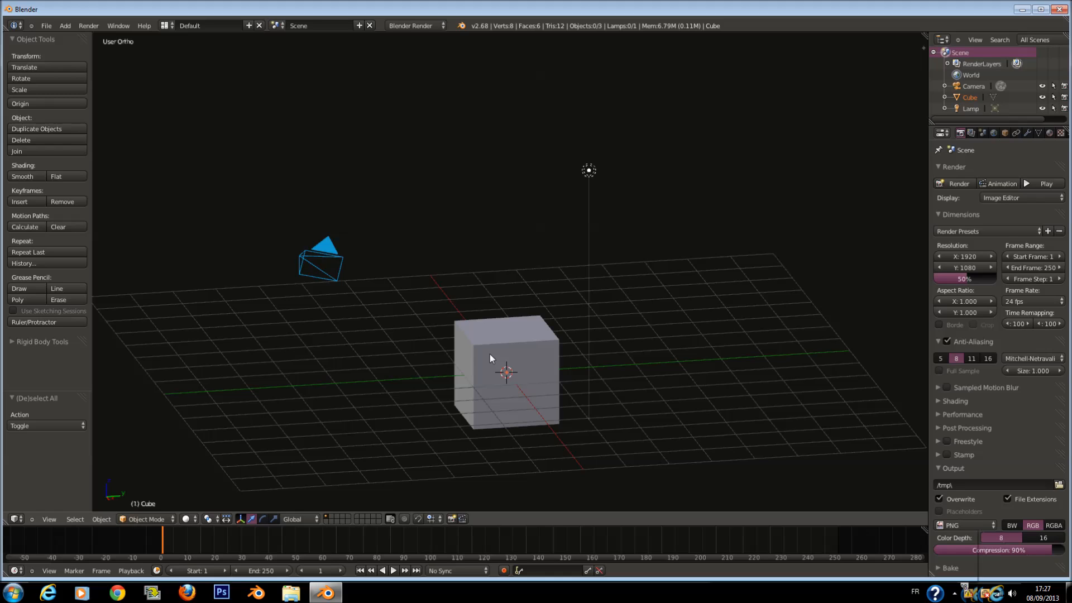
pyautogui.moveTo(490, 354); pyautogui.dragTo(468, 313, button='middle')
pyautogui.moveTo(461, 245)
pyautogui.mouseDown(button='middle')
pyautogui.moveTo(516, 263)
pyautogui.moveTo(462, 246)
pyautogui.mouseUp(button='middle')
pyautogui.scroll(1, 462, 248)
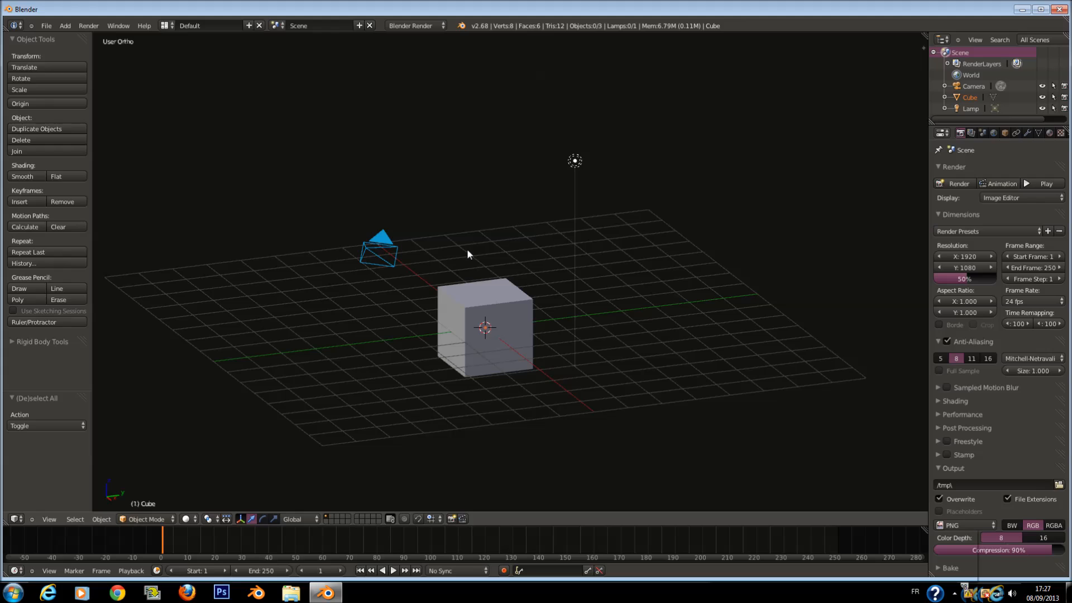
pyautogui.keyDown('shift'); pyautogui.scroll(1, 467, 250); pyautogui.keyUp('shift')
pyautogui.keyDown('ctrl'); pyautogui.scroll(-1, 471, 257); pyautogui.keyUp('ctrl')
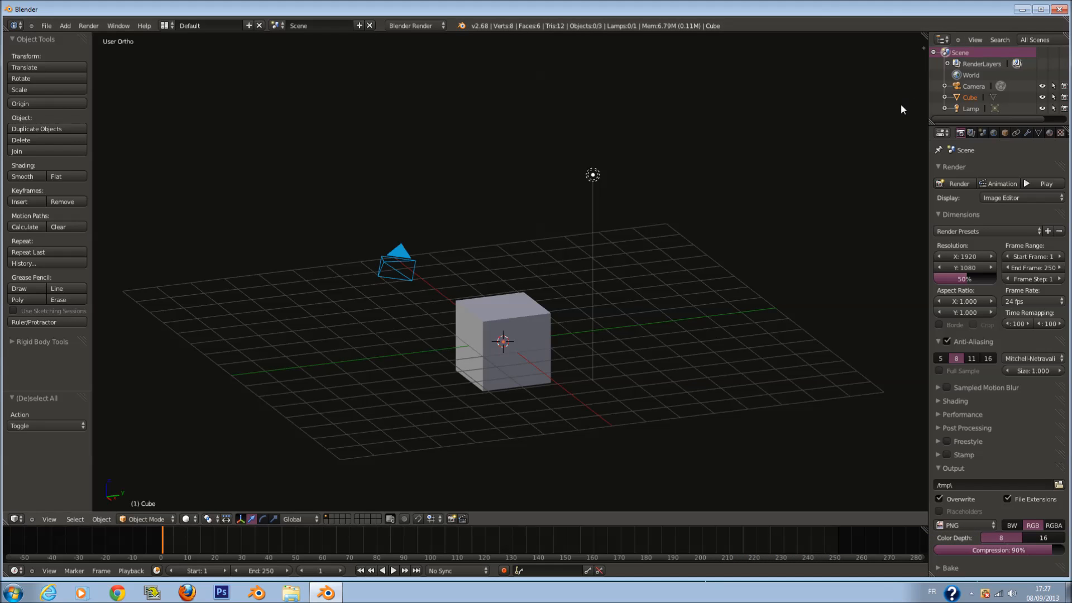
pyautogui.click(1021, 10)
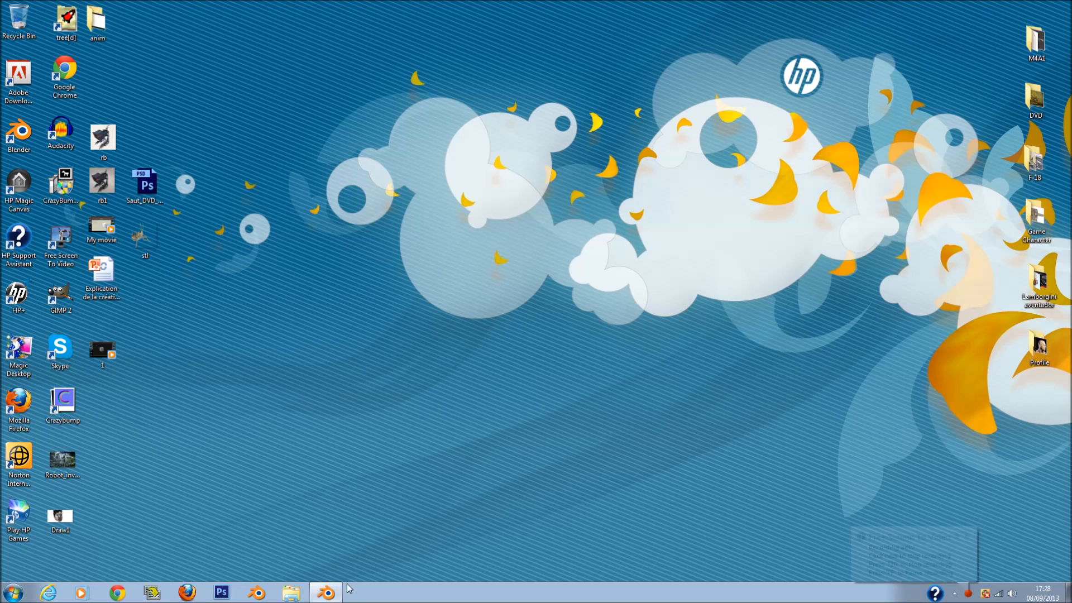
pyautogui.click(334, 592)
pyautogui.scroll(-1, 547, 338)
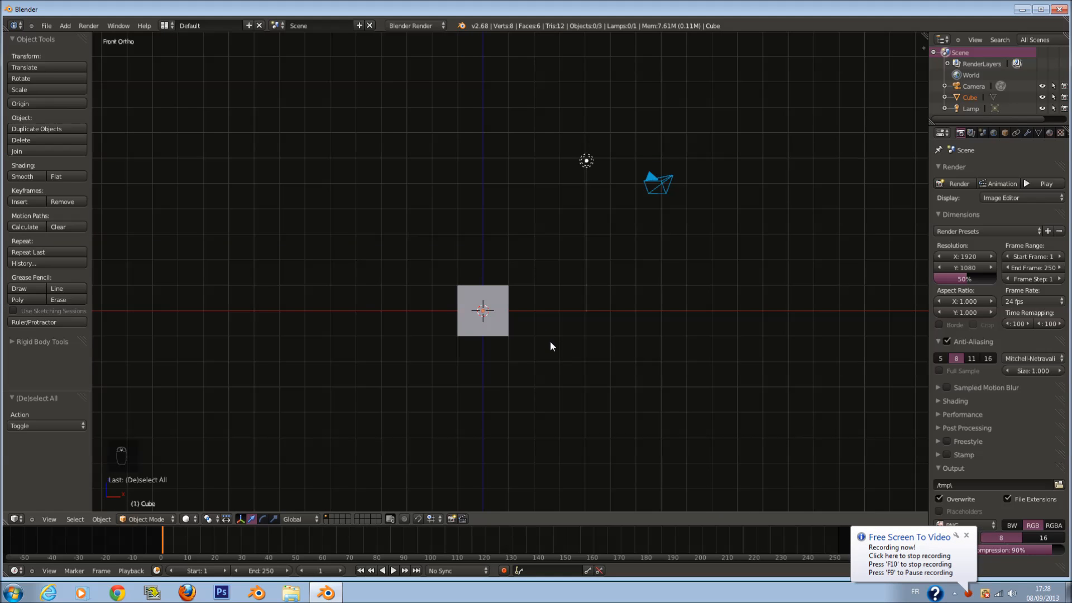
pyautogui.keyDown('ctrl'); pyautogui.scroll(-1, 550, 344); pyautogui.keyUp('ctrl')
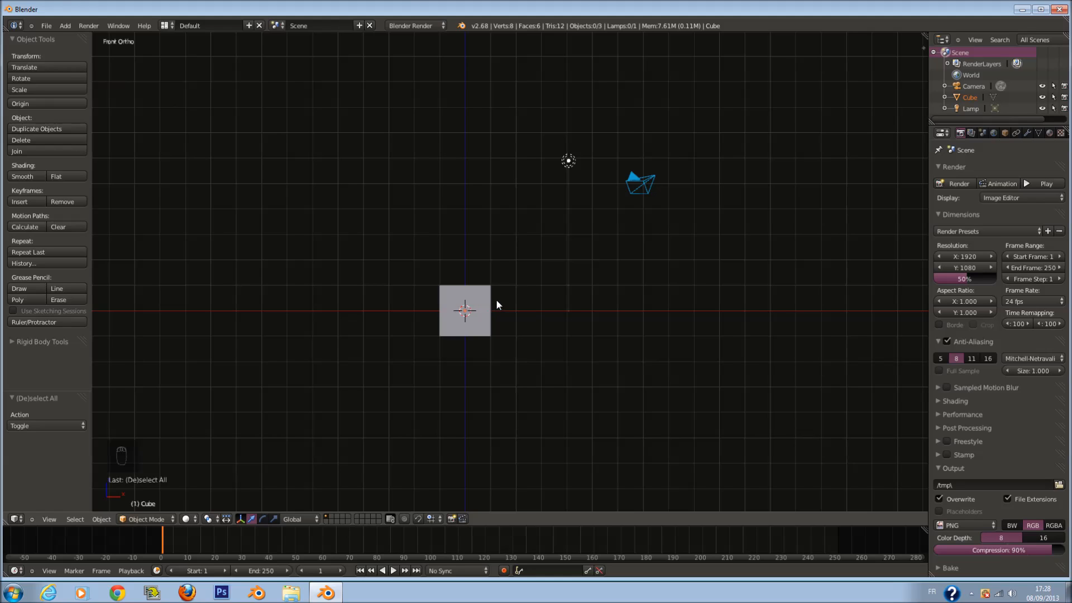
pyautogui.keyDown('ctrl'); pyautogui.scroll(-1, 496, 300); pyautogui.keyUp('ctrl')
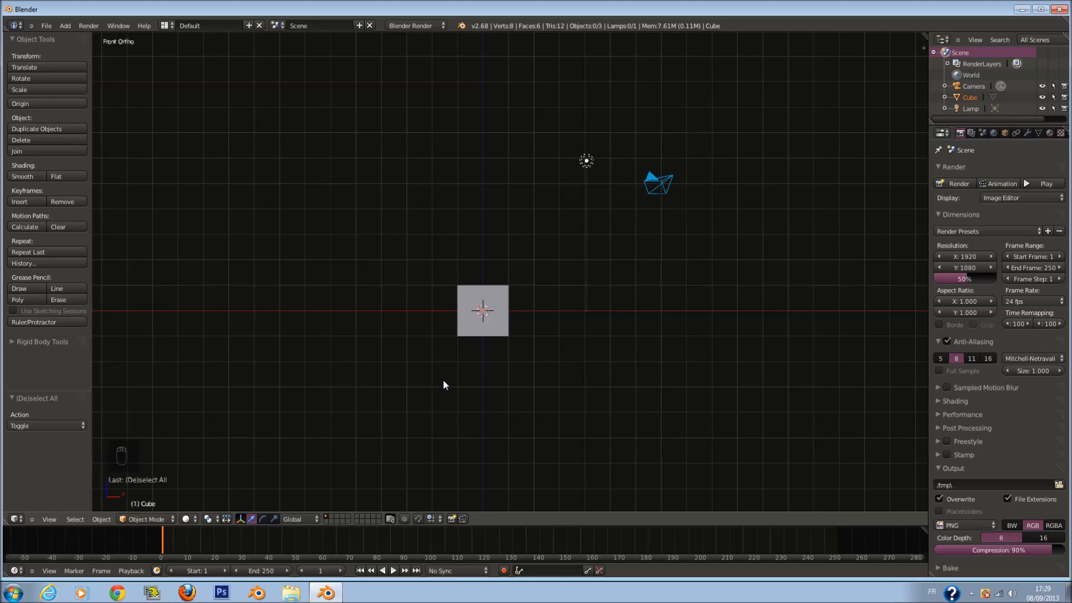
# Apply a level 3 subdivision surface to the cube and shade it smooth.
pyautogui.scroll(4, 468, 150)
pyautogui.rightClick(478, 370)
pyautogui.scroll(-2, 486, 370)
pyautogui.moveTo(495, 366); pyautogui.dragTo(484, 300, button='middle')
pyautogui.press('Tab')
pyautogui.moveTo(407, 368); pyautogui.dragTo(560, 358, button='middle')
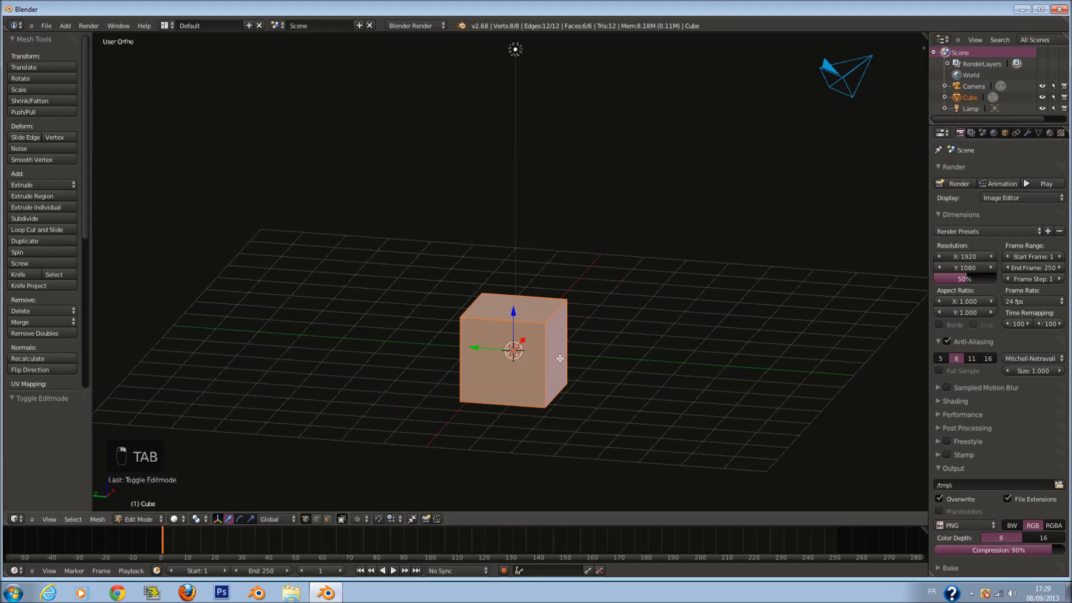
pyautogui.press('KP_1')
pyautogui.press('Tab')
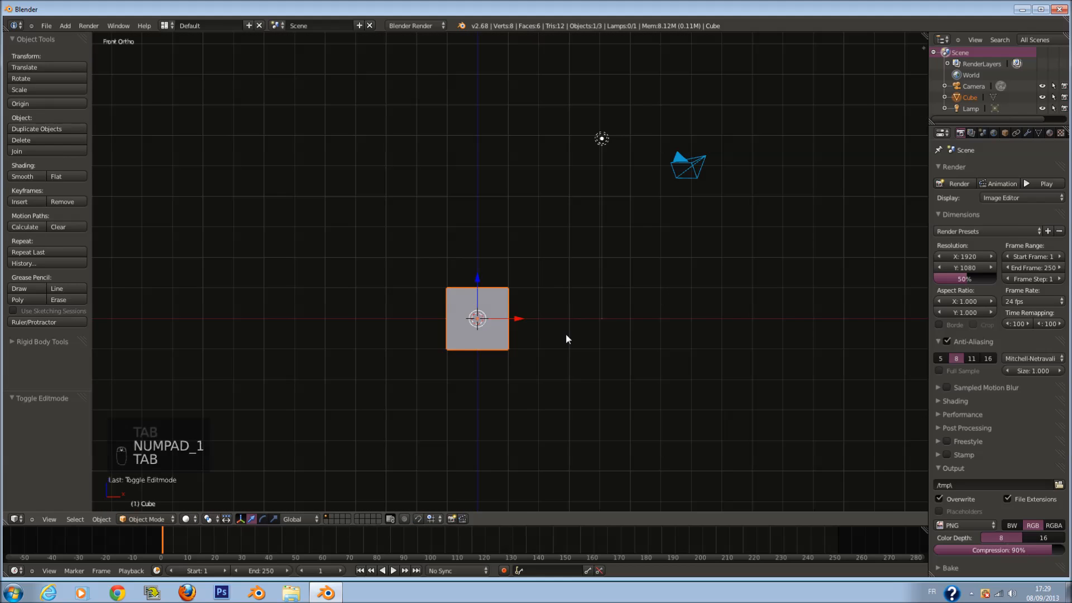
pyautogui.keyDown('ctrl'); pyautogui.scroll(-1, 566, 335); pyautogui.keyUp('ctrl')
pyautogui.scroll(1, 568, 343)
pyautogui.keyDown('ctrl'); pyautogui.scroll(1, 569, 354); pyautogui.keyUp('ctrl')
pyautogui.hotkey('ctrl', '3')
pyautogui.keyDown('ctrl'); pyautogui.scroll(-1, 520, 322); pyautogui.keyUp('ctrl')
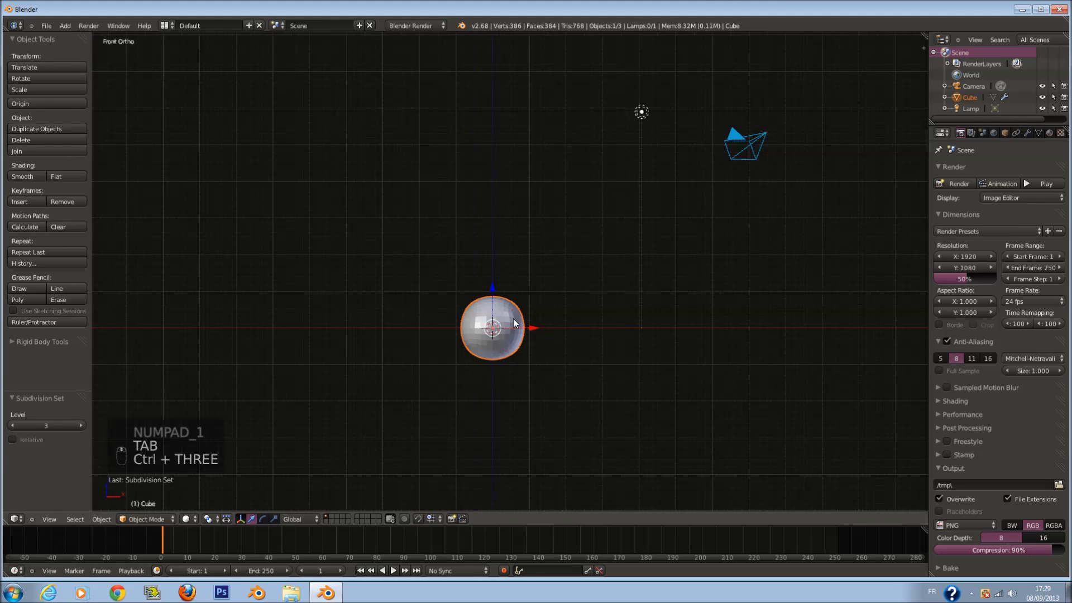
pyautogui.click(15, 176)
pyautogui.scroll(2, 471, 355)
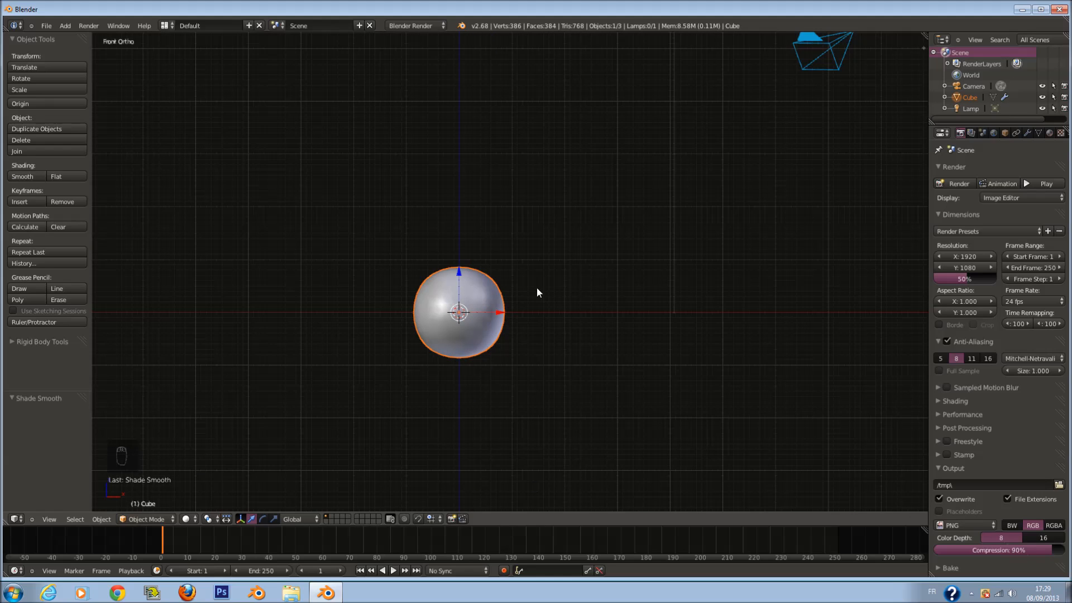
pyautogui.scroll(-2, 462, 256)
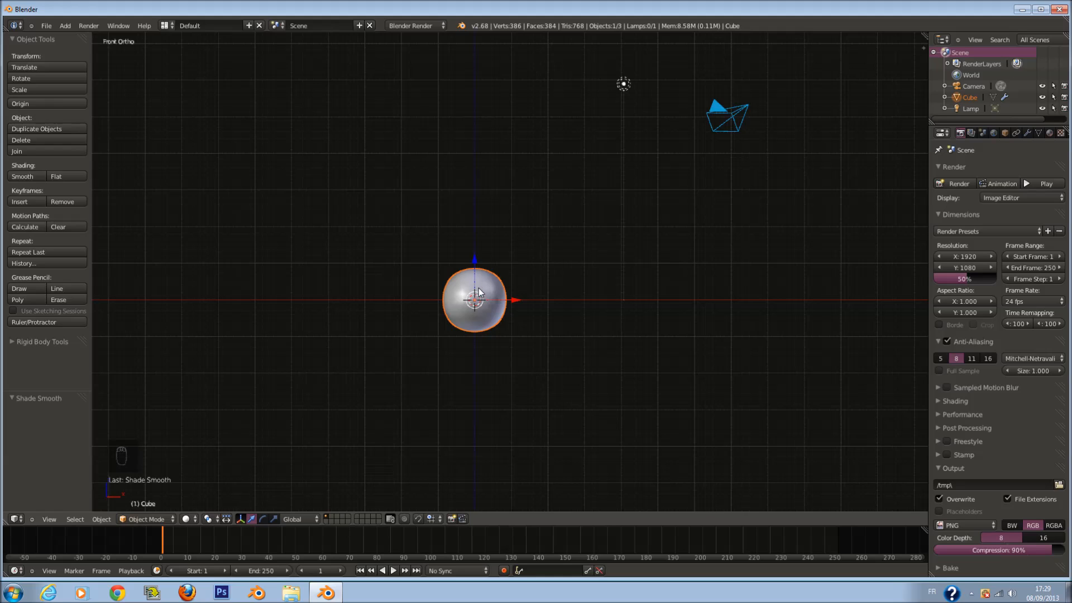
pyautogui.scroll(-1, 484, 276)
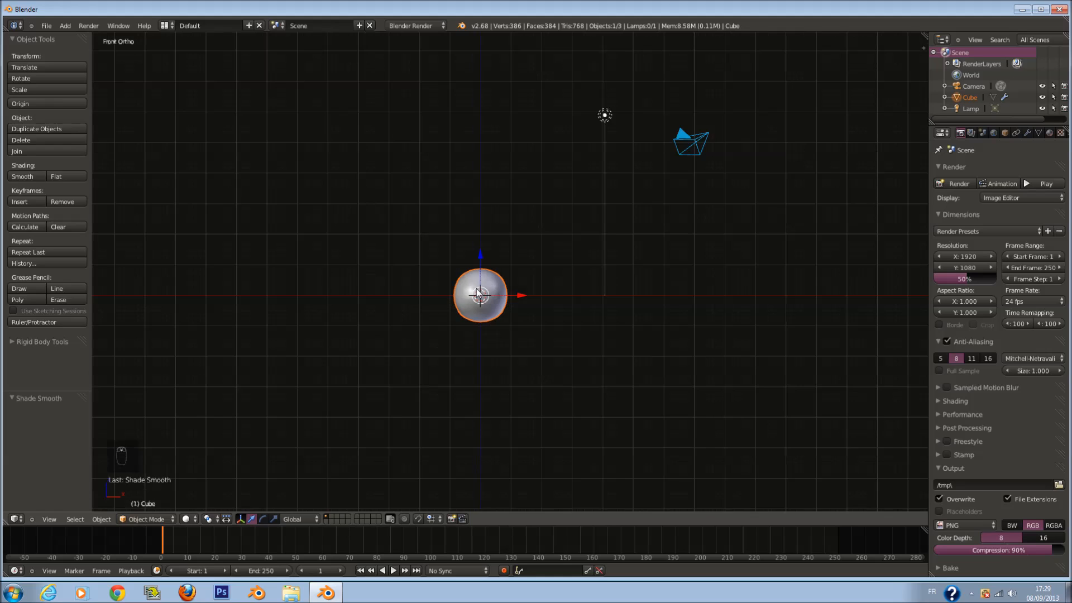
pyautogui.scroll(1, 494, 259)
pyautogui.keyDown('ctrl'); pyautogui.scroll(-1, 499, 261); pyautogui.keyUp('ctrl')
pyautogui.keyDown('shift'); pyautogui.scroll(1, 512, 296); pyautogui.keyUp('shift')
pyautogui.scroll(1, 524, 323)
pyautogui.scroll(-1, 528, 324)
pyautogui.keyDown('shift'); pyautogui.scroll(2, 536, 327); pyautogui.keyUp('shift')
pyautogui.keyDown('shift'); pyautogui.scroll(-1, 544, 330); pyautogui.keyUp('shift')
pyautogui.scroll(1, 544, 330)
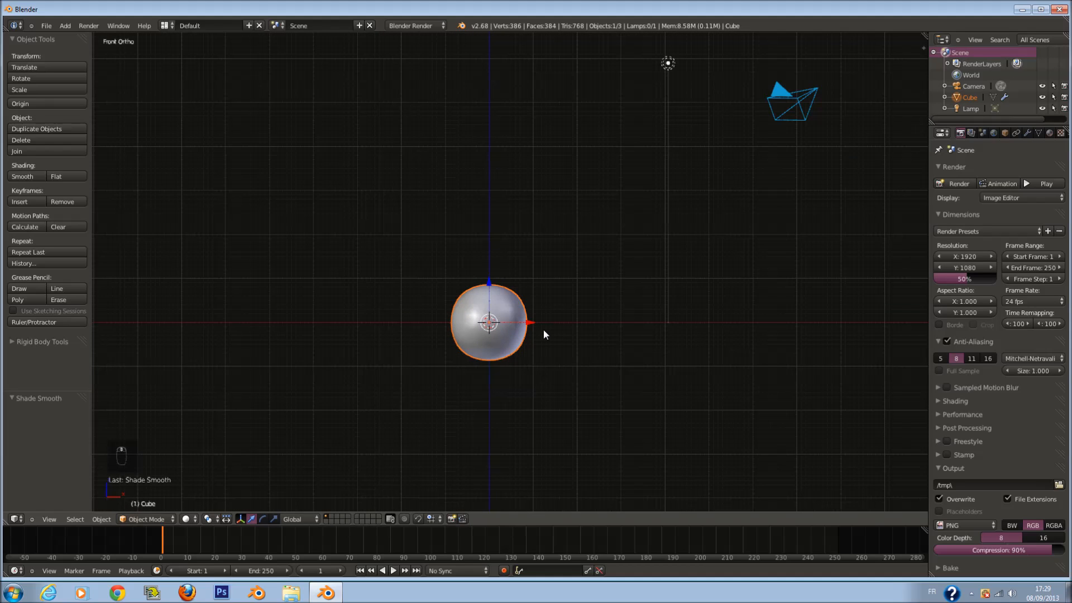
# Delete the cube and add a plane mesh at the scene origin.
pyautogui.press('x')
pyautogui.click(534, 329)
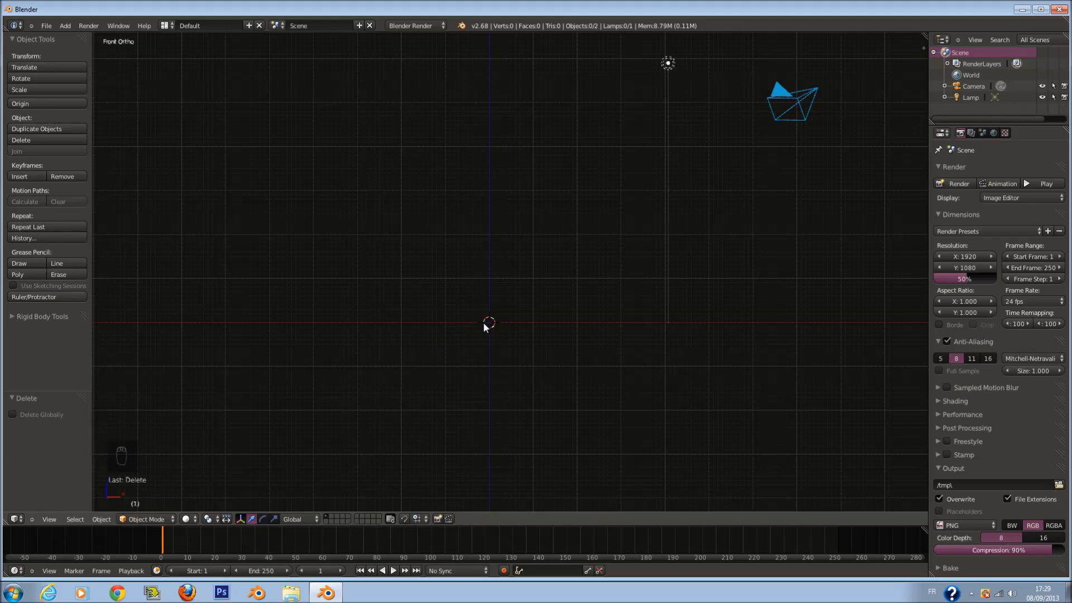
pyautogui.hotkey('shift', 'a')
pyautogui.moveTo(484, 323)
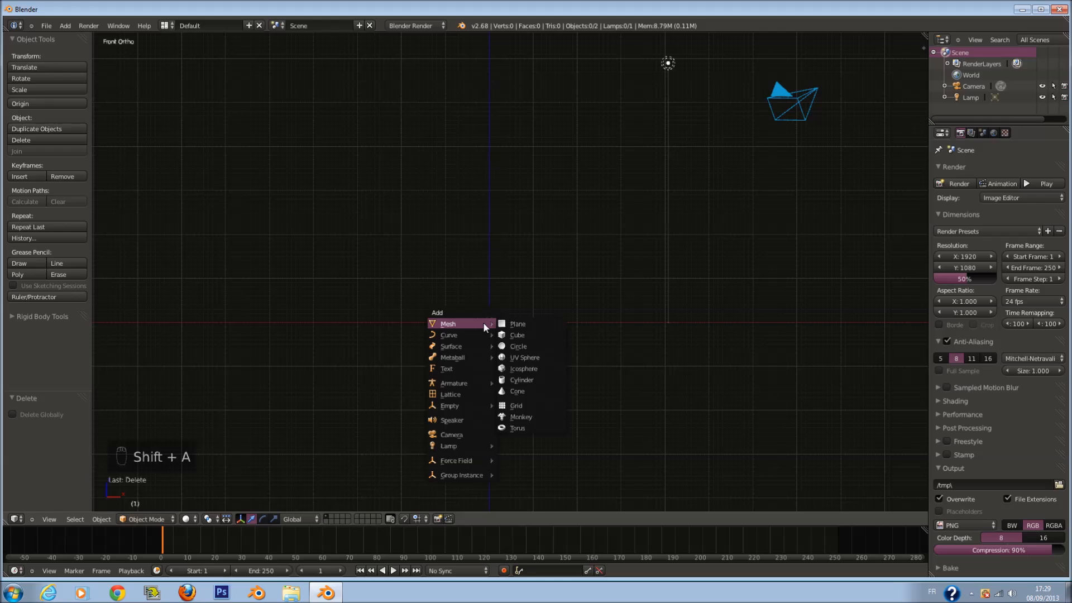
pyautogui.click(517, 327)
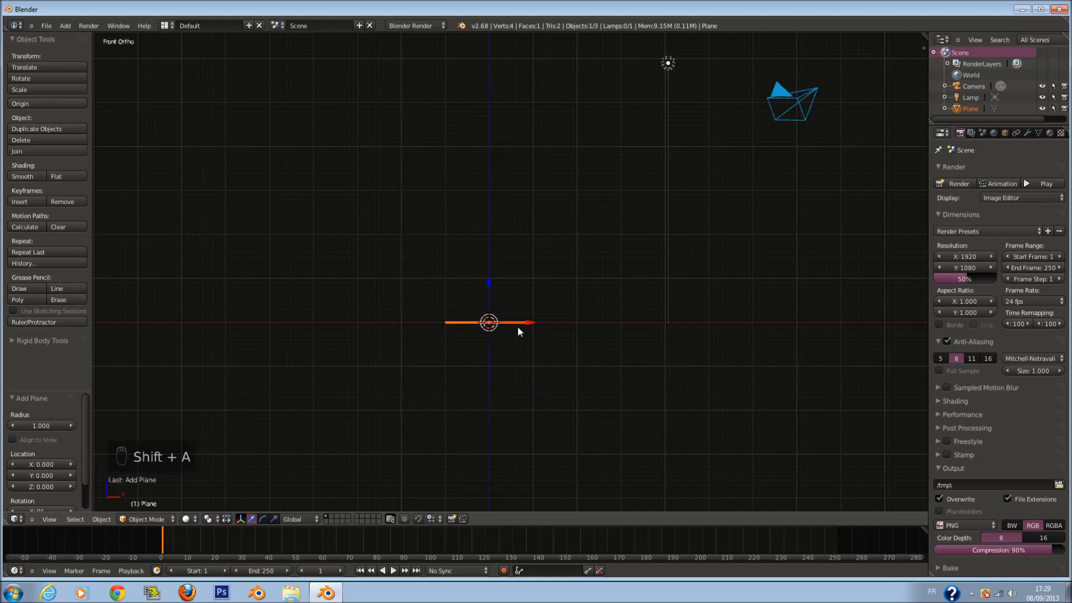
# Delete three of the plane's four corner vertices, keeping only the front-left one.
pyautogui.click(1029, 133)
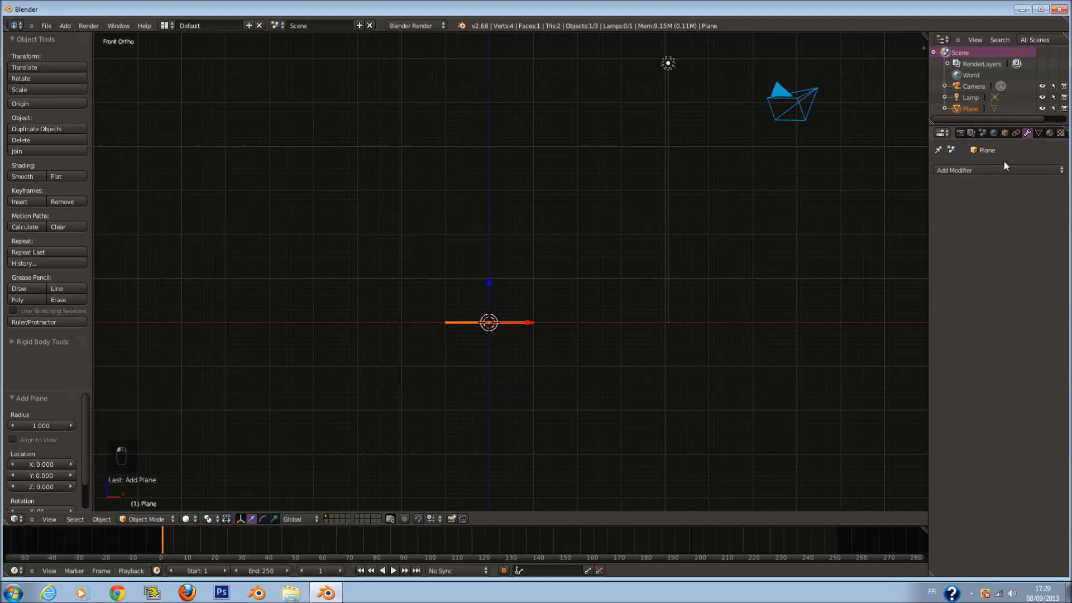
pyautogui.scroll(2, 574, 265)
pyautogui.moveTo(569, 264); pyautogui.dragTo(553, 326, button='middle')
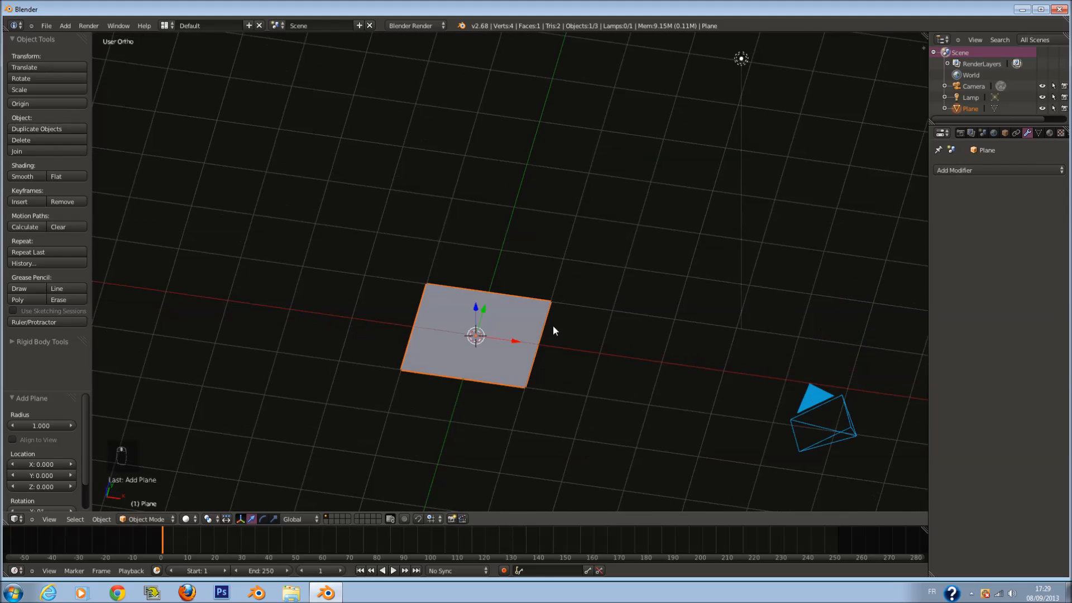
pyautogui.press('Tab')
pyautogui.scroll(2, 559, 302)
pyautogui.rightClick(568, 314)
pyautogui.keyDown('shift'); pyautogui.rightClick(389, 289); pyautogui.keyUp('shift')
pyautogui.keyDown('shift'); pyautogui.rightClick(533, 437); pyautogui.keyUp('shift')
pyautogui.press('w')
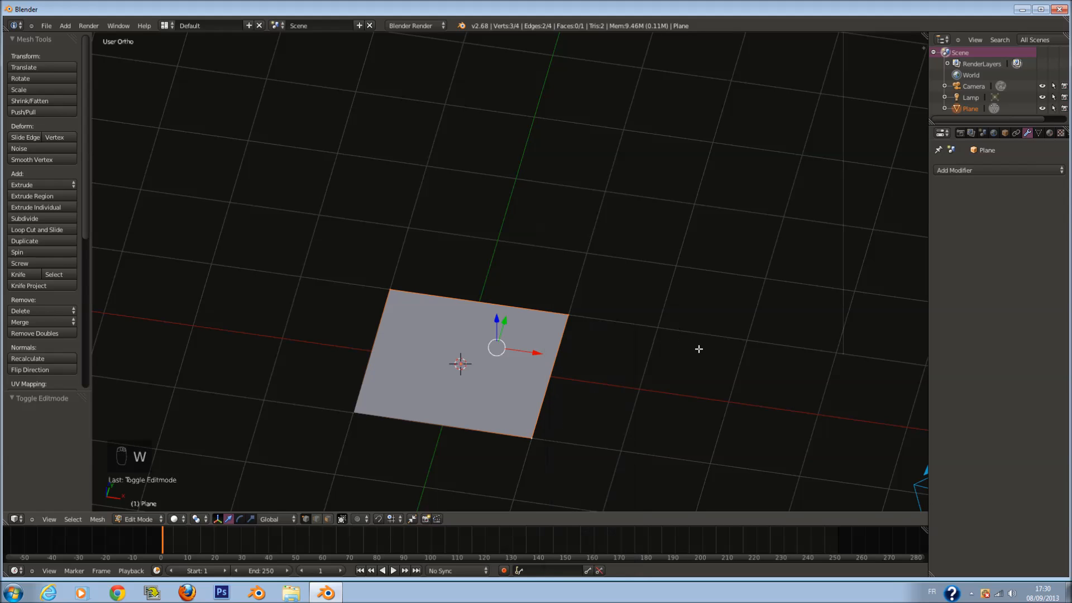
pyautogui.press('x')
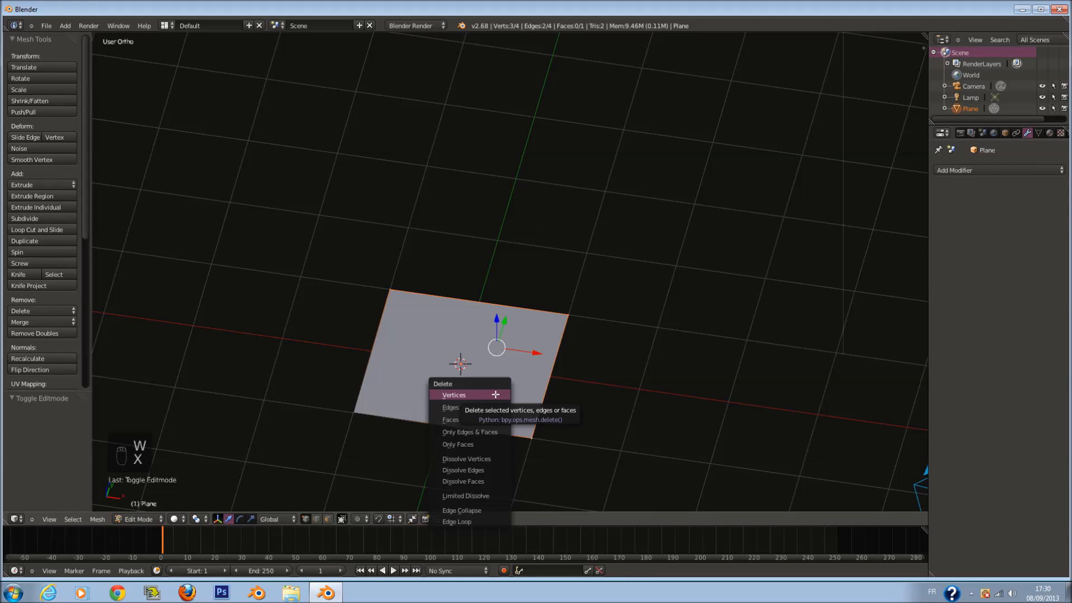
pyautogui.click(496, 394)
pyautogui.scroll(-1, 545, 377)
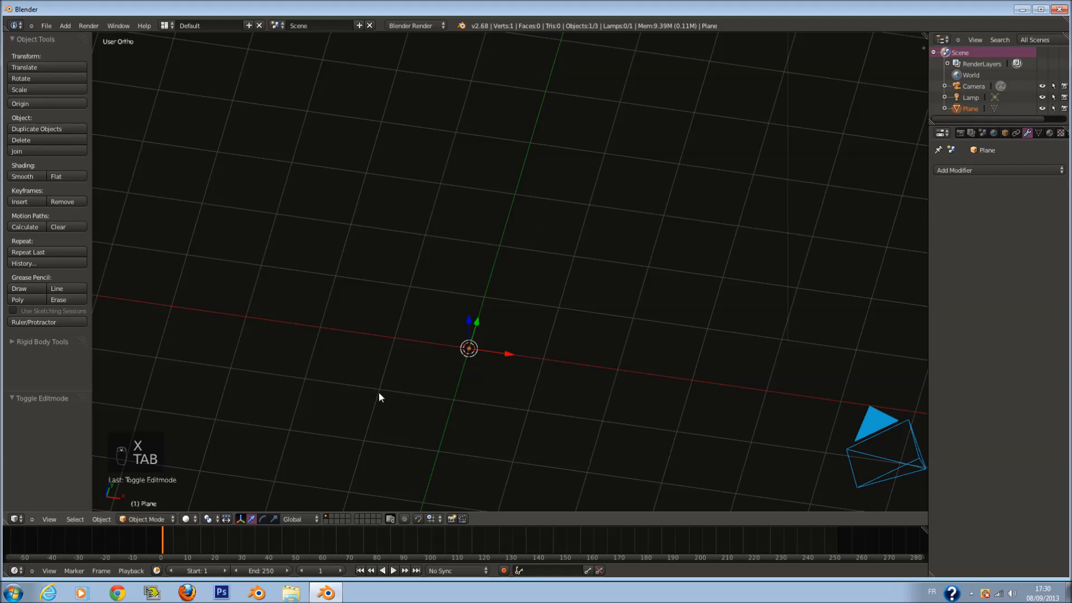
# Try to set the plane object's origin with Origin to 3D Cursor.
pyautogui.press('Tab')
pyautogui.keyDown('ctrl'); pyautogui.click(379, 392); pyautogui.keyUp('ctrl')
pyautogui.press('Tab')
pyautogui.click(44, 106)
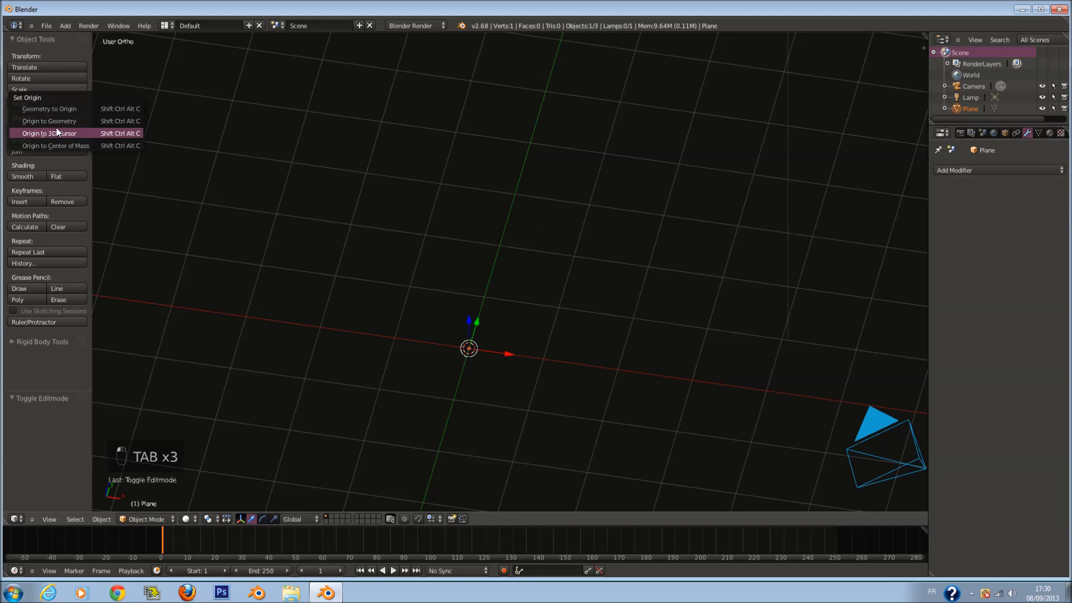
pyautogui.click(58, 133)
pyautogui.press('Tab')
pyautogui.press('Tab')
# Set the plane object's origin to its geometry and snap the object to the 3D cursor at the scene centre.
pyautogui.click(56, 103)
pyautogui.click(62, 90)
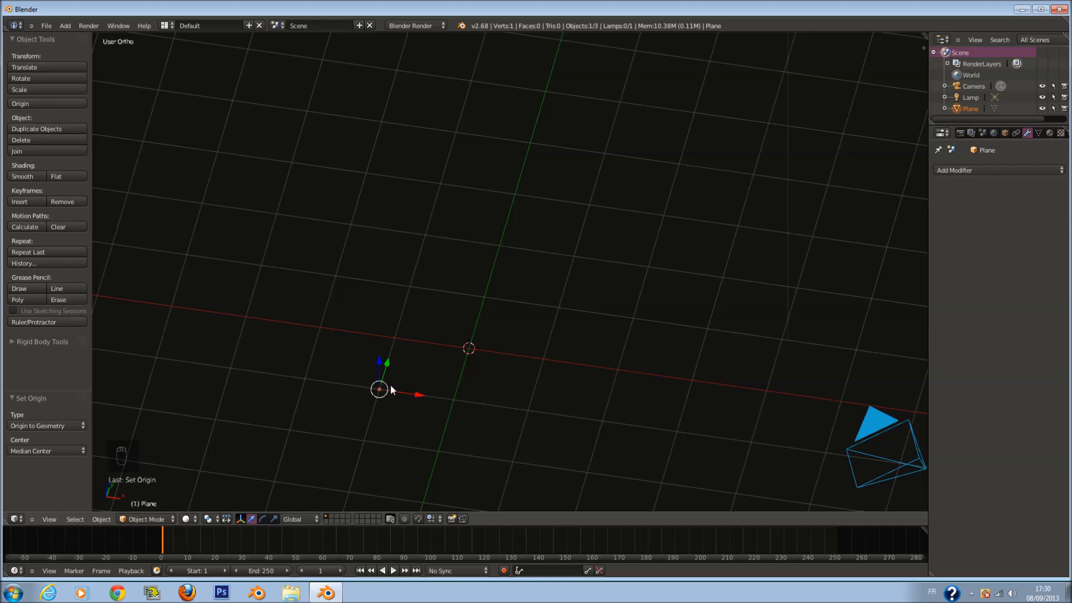
pyautogui.hotkey('shift', 's')
pyautogui.click(461, 404)
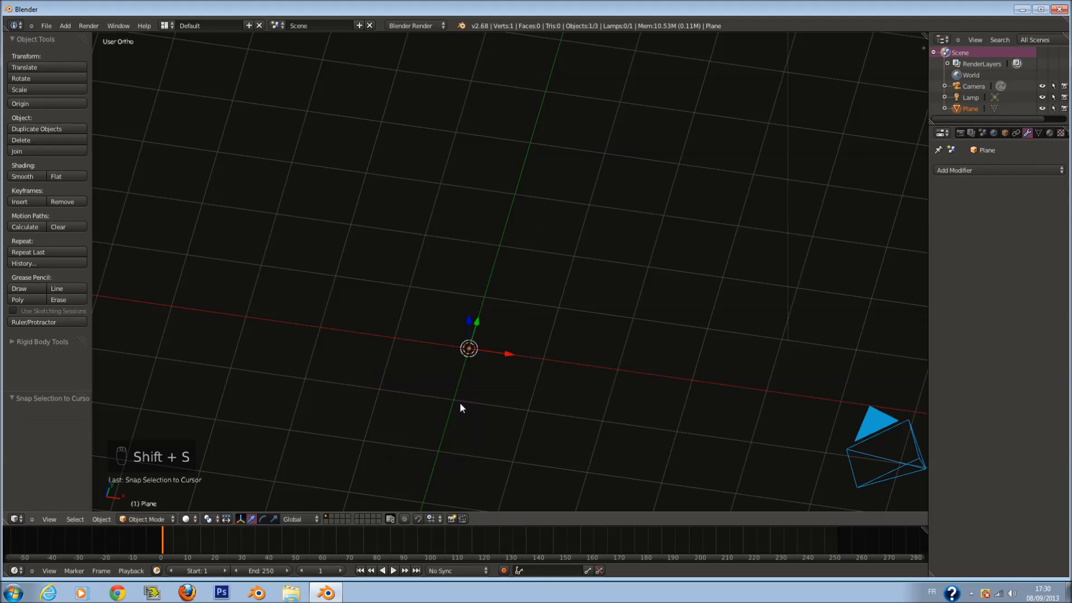
# Add a Skin modifier to the single-vertex object and view it from the front.
pyautogui.press('KP_1')
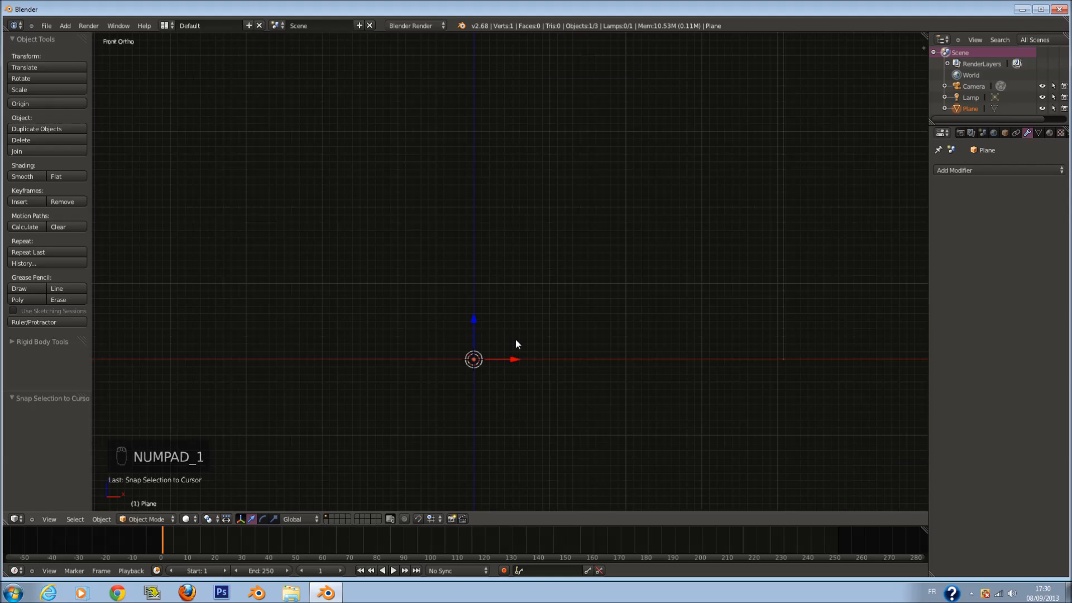
pyautogui.click(1023, 169)
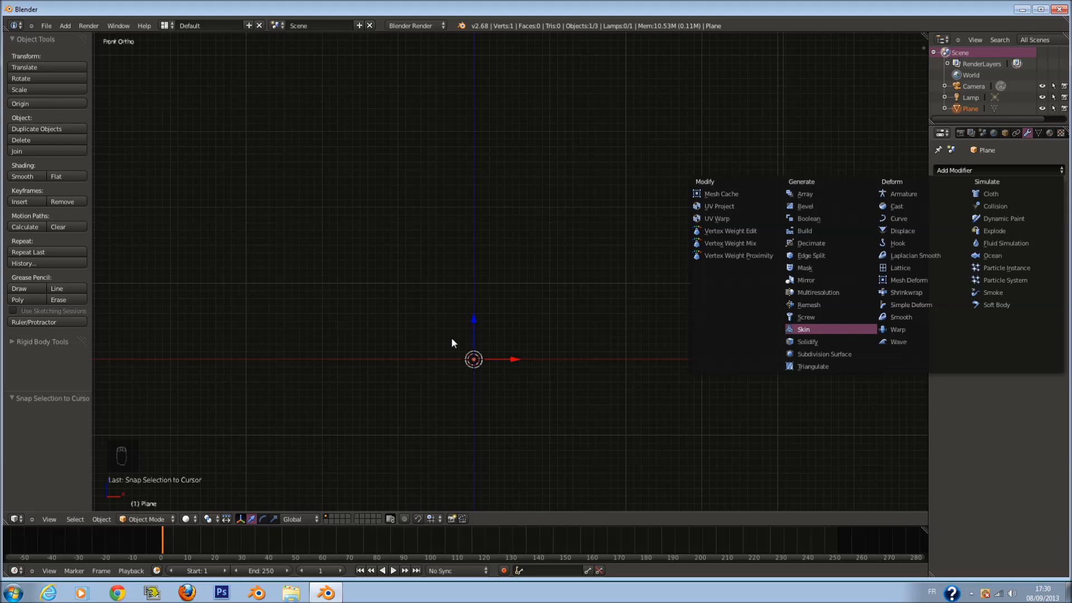
pyautogui.press('Return')
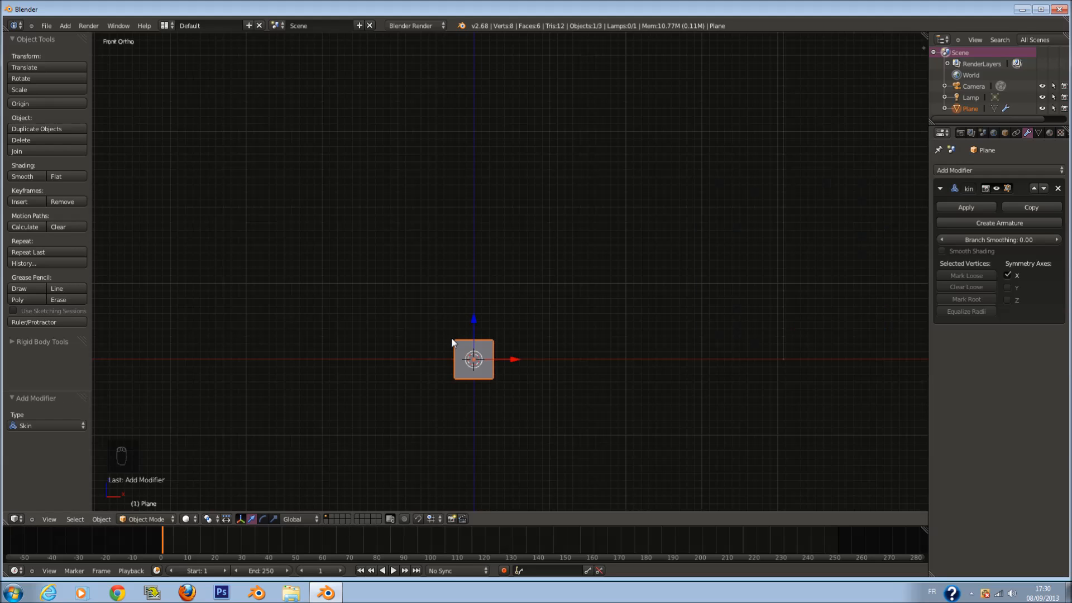
# Extrude the single vertex upward to form a vertical edge.
pyautogui.press('Tab')
pyautogui.press('z')
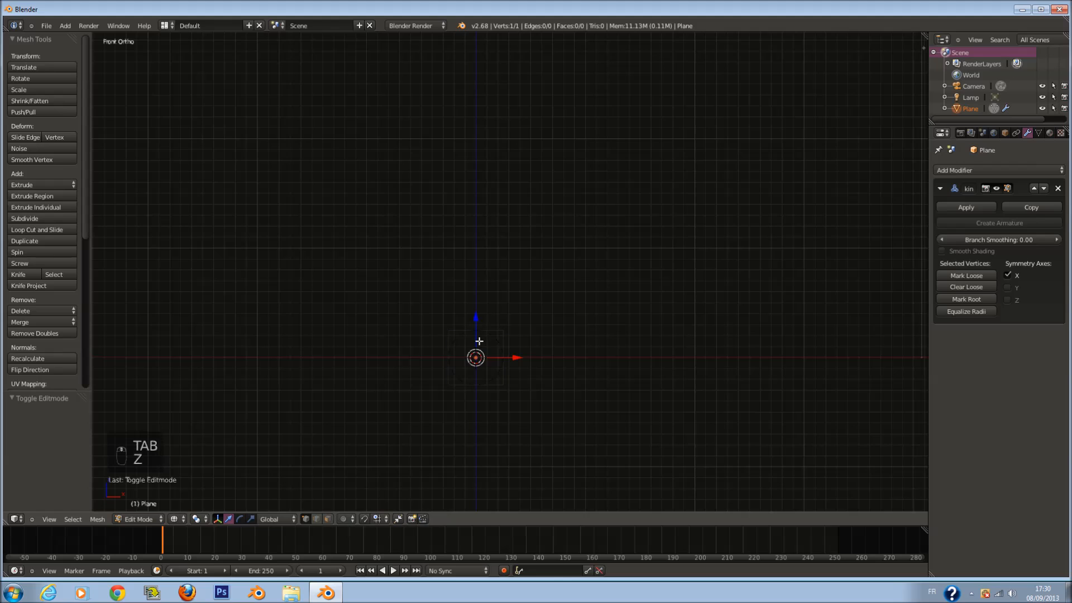
pyautogui.press('z')
pyautogui.press('e')
pyautogui.click(478, 251)
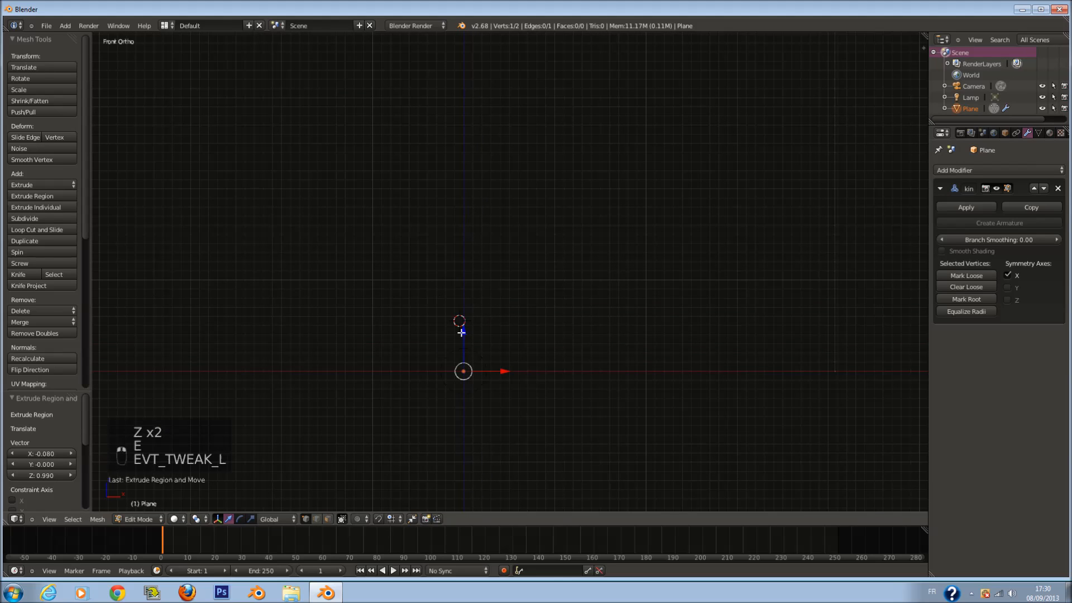
# Add a subdivision surface with view level 1 to the skinned mesh.
pyautogui.press('Tab')
pyautogui.hotkey('ctrl', '1')
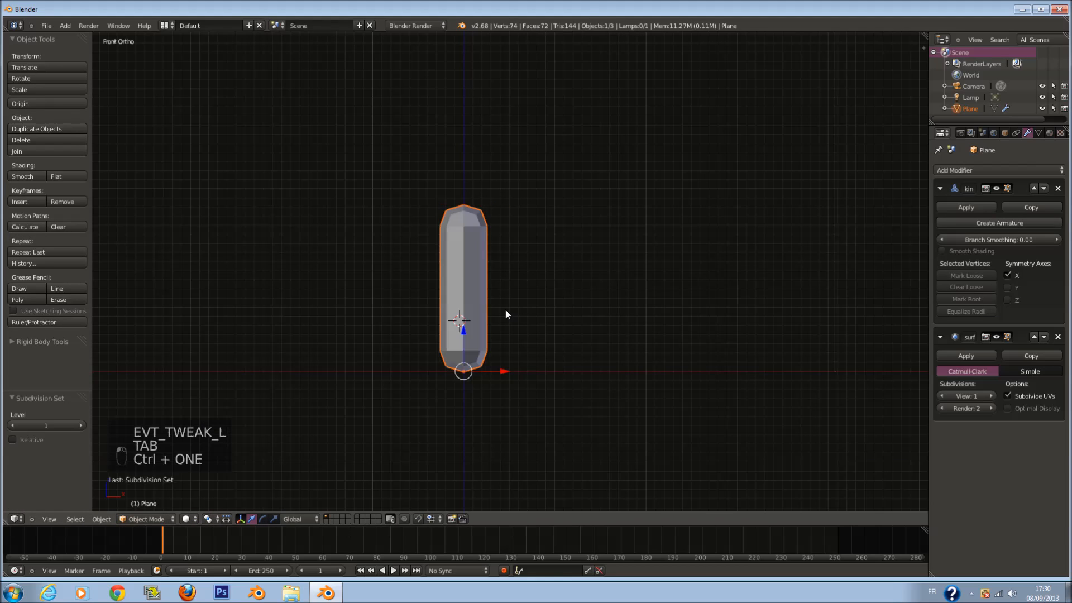
pyautogui.keyDown('shift'); pyautogui.scroll(5, 503, 309); pyautogui.keyUp('shift')
pyautogui.press('Tab')
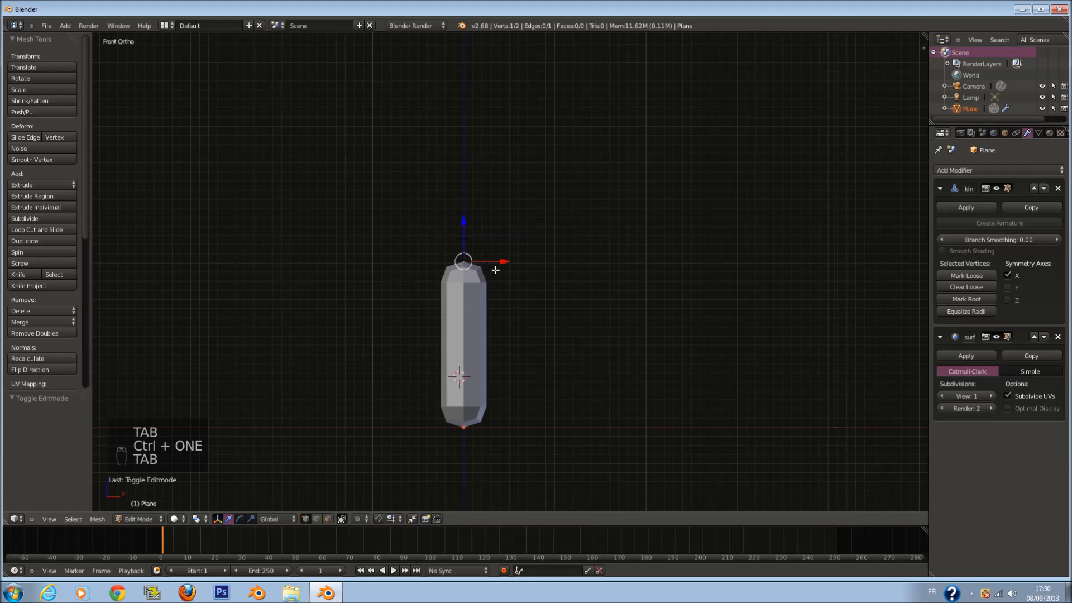
pyautogui.scroll(-2, 523, 294)
pyautogui.press('Tab')
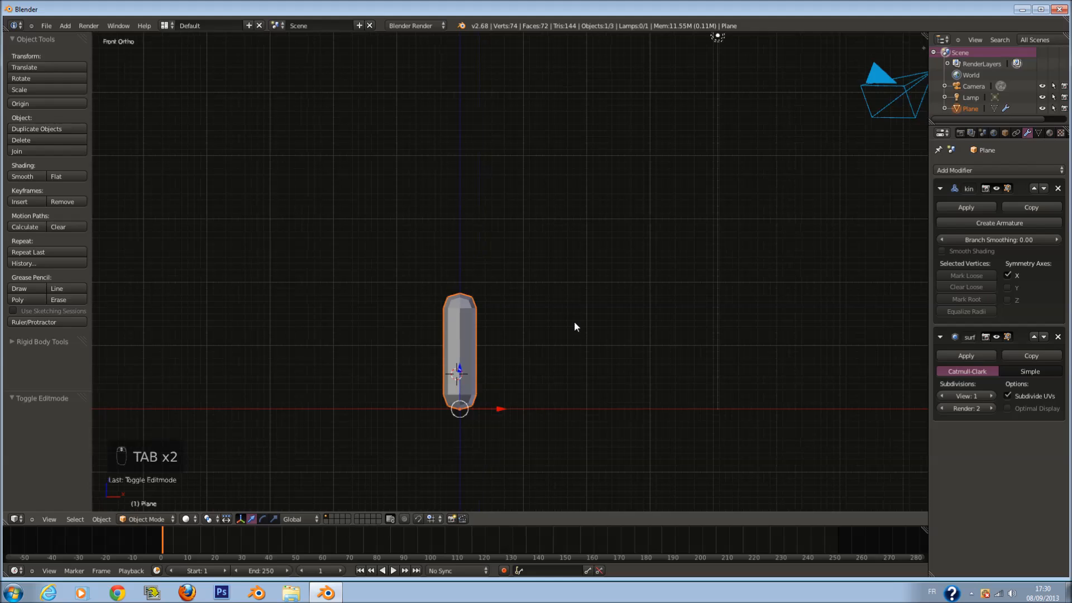
pyautogui.hotkey('ctrl', 's')
pyautogui.click(1018, 65)
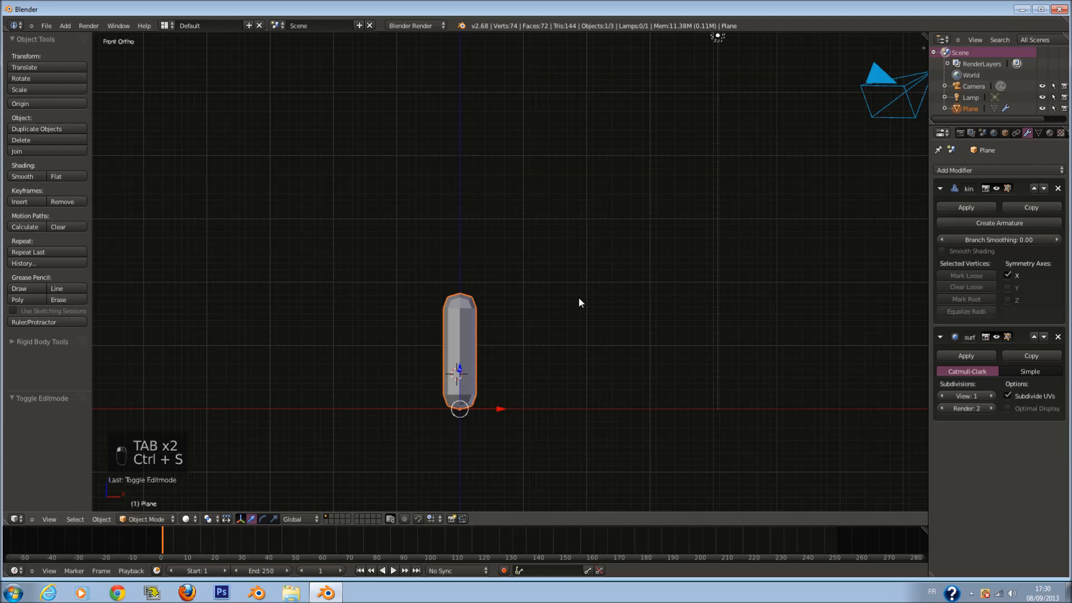
pyautogui.scroll(-2, 576, 300)
pyautogui.scroll(1, 550, 280)
# Save the file as Caractère_elephant.blend in the Game Character folder on the Desktop.
pyautogui.hotkey('ctrl', 's')
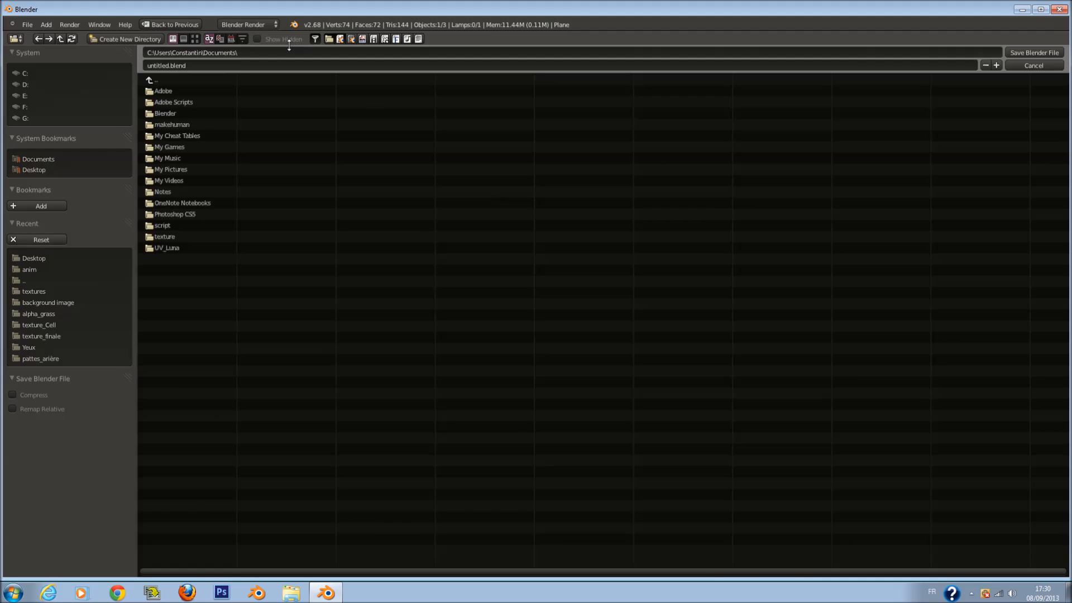
pyautogui.click(54, 170)
pyautogui.click(241, 65)
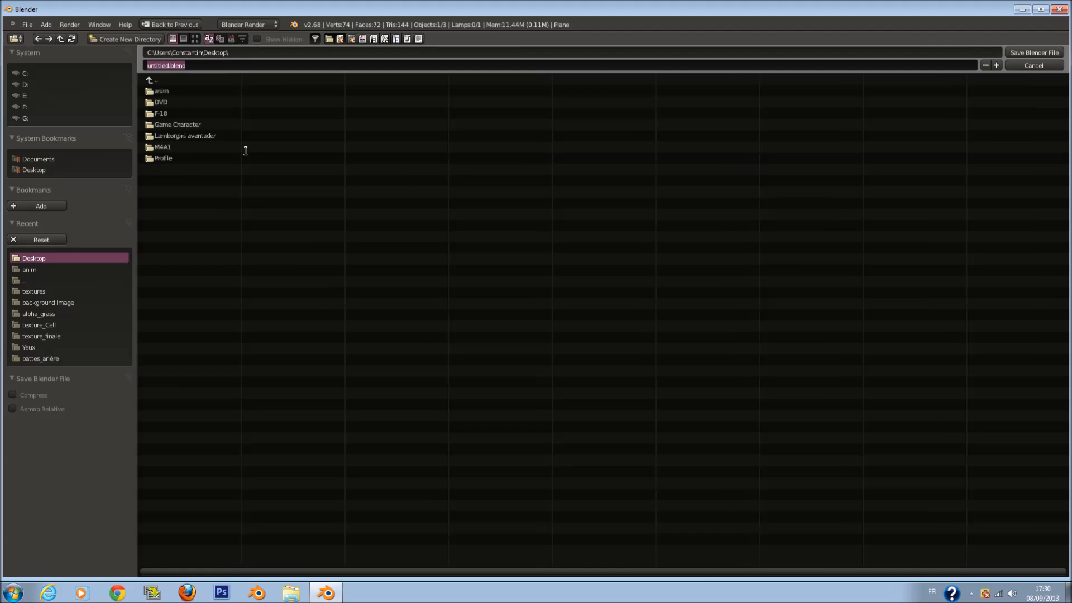
pyautogui.press('BackSpace')
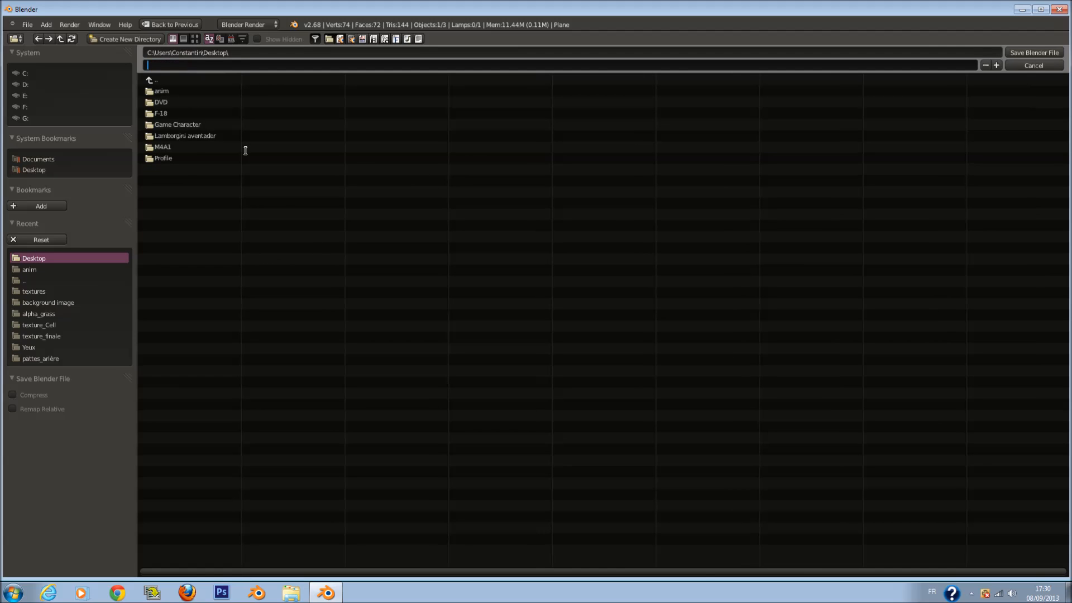
pyautogui.click(183, 125)
pyautogui.click(187, 67)
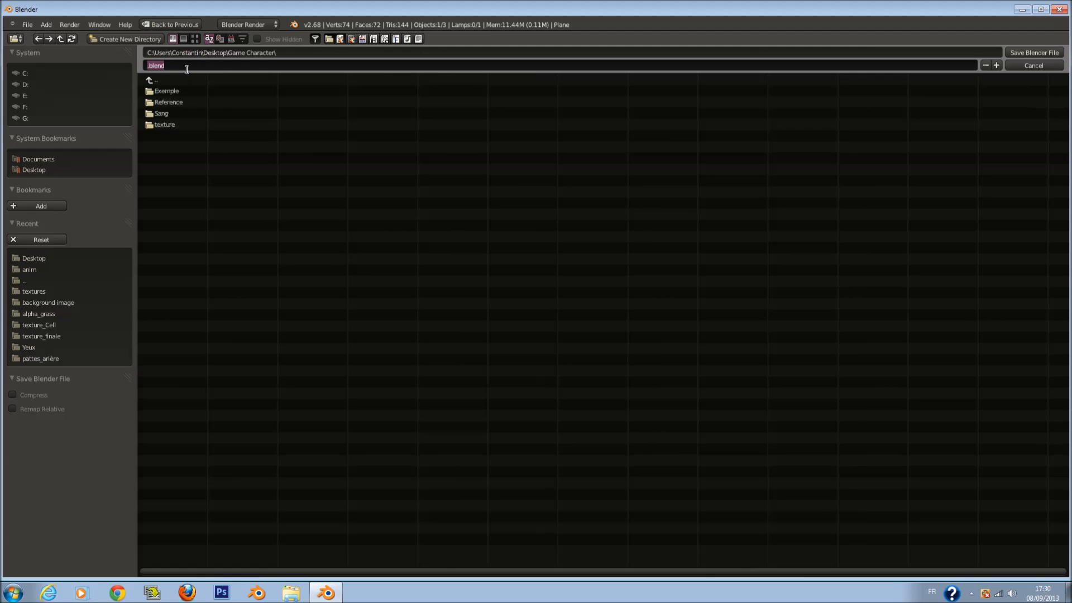
pyautogui.press('BackSpace')
pyautogui.press('Return')
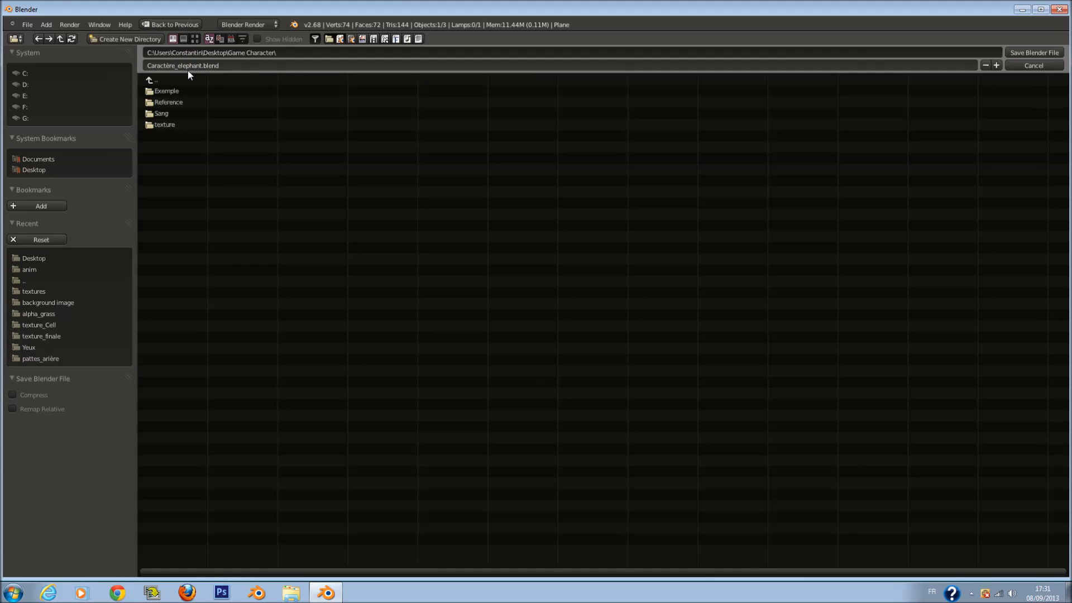
pyautogui.click(1046, 52)
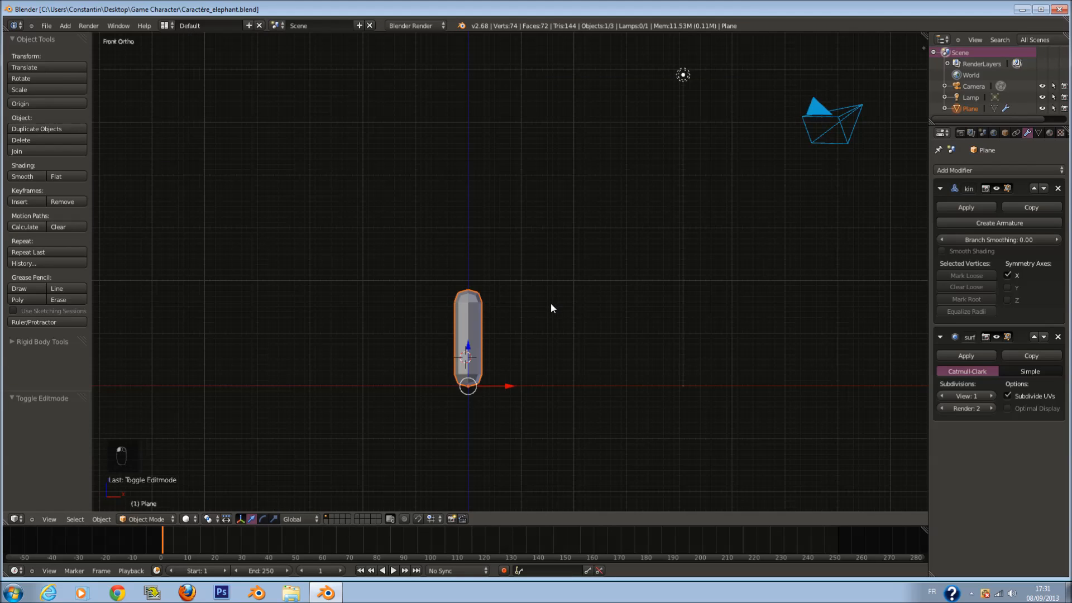
# Load Elephant.png from the Reference folder in Game Character as a background image in the front view.
pyautogui.press('n')
pyautogui.press('n')
pyautogui.click(1022, 9)
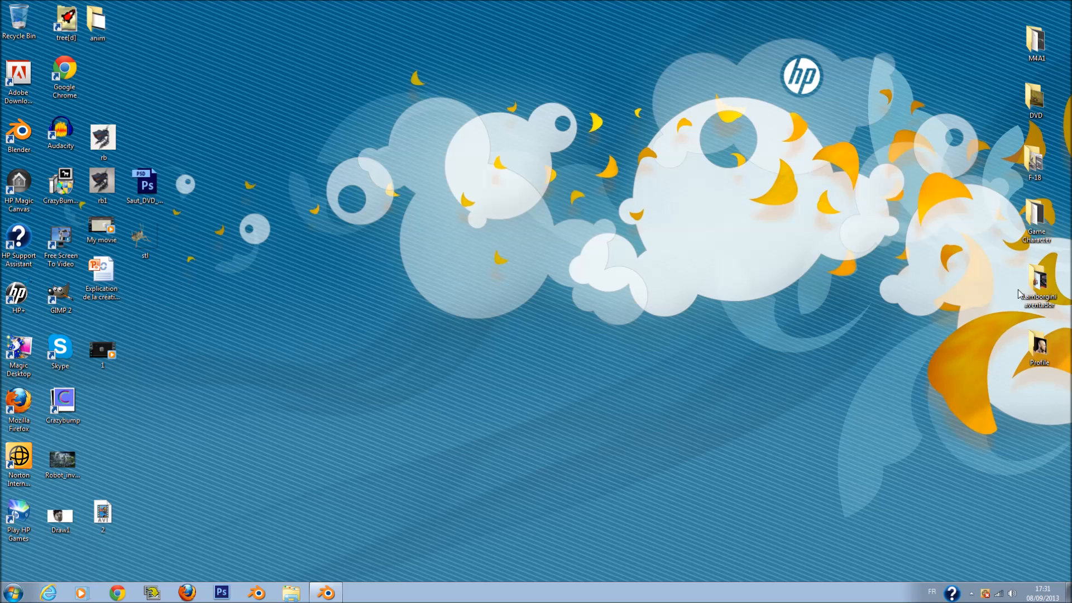
pyautogui.doubleClick(1022, 226)
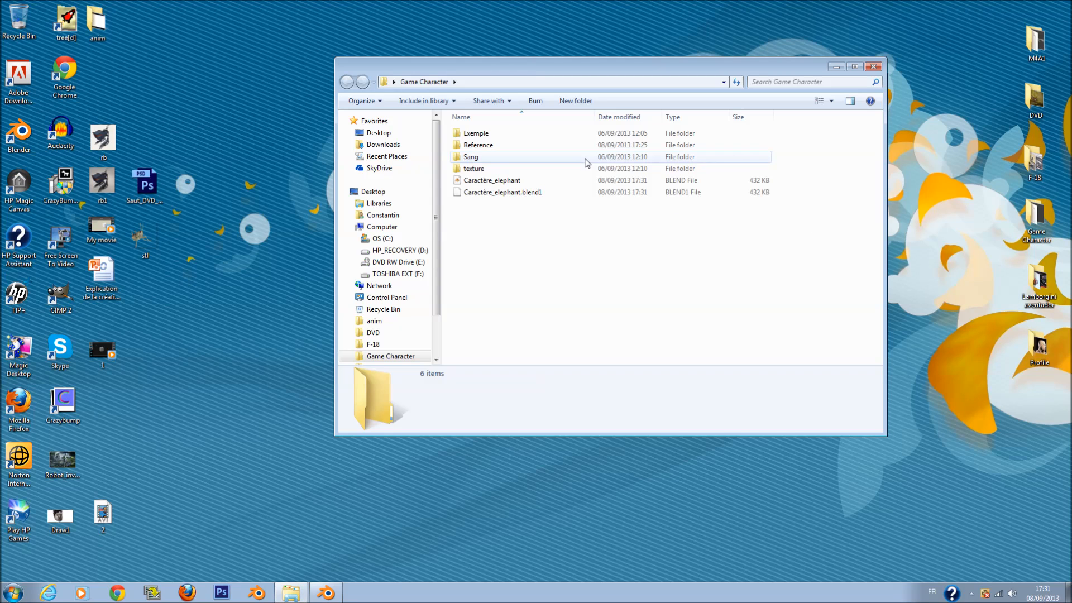
pyautogui.doubleClick(510, 145)
pyautogui.moveTo(487, 133); pyautogui.dragTo(487, 337)
pyautogui.scroll(1, 483, 302)
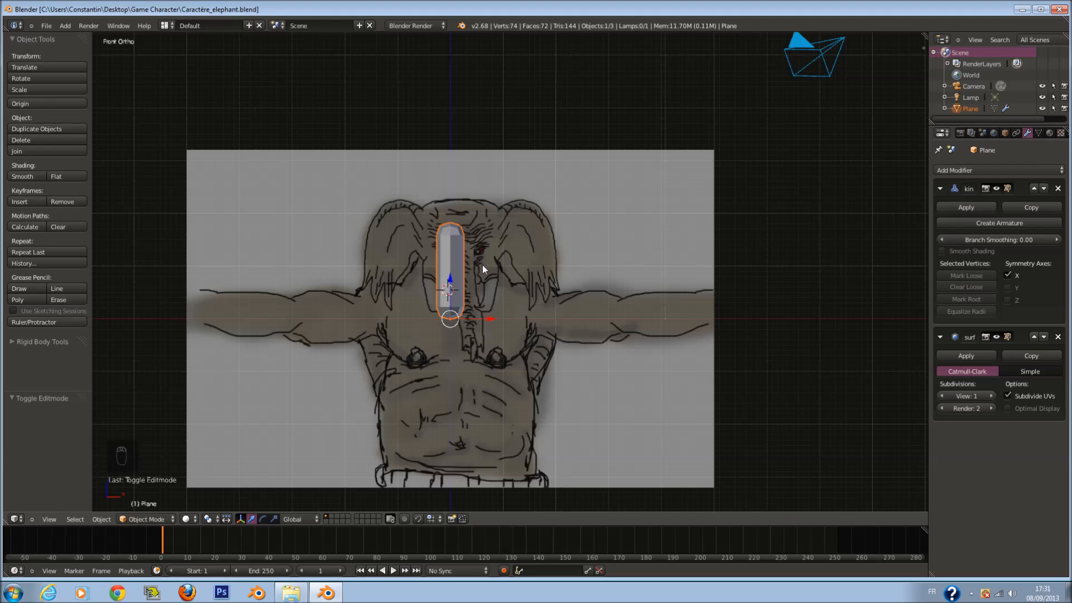
pyautogui.scroll(-1, 484, 267)
pyautogui.scroll(1, 484, 267)
pyautogui.keyDown('shift'); pyautogui.scroll(-2, 484, 267); pyautogui.keyUp('shift')
pyautogui.keyDown('ctrl'); pyautogui.scroll(-1, 484, 266); pyautogui.keyUp('ctrl')
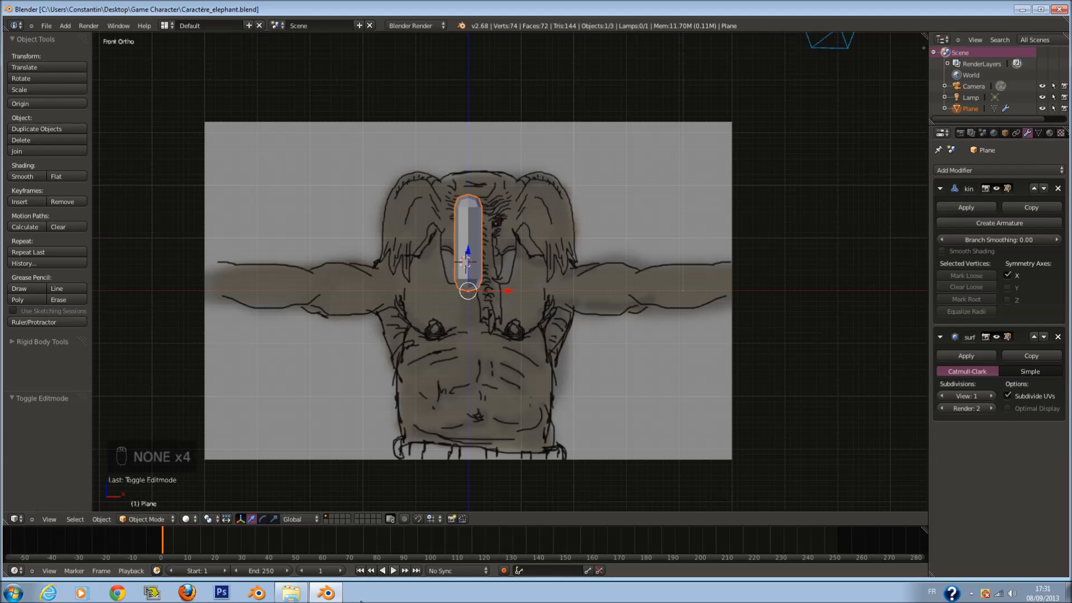
pyautogui.press('g')
pyautogui.rightClick(632, 431)
# Switch to the file explorer and examine the sculpted elephant character image in the Exemple folder.
pyautogui.click(290, 593)
pyautogui.click(347, 83)
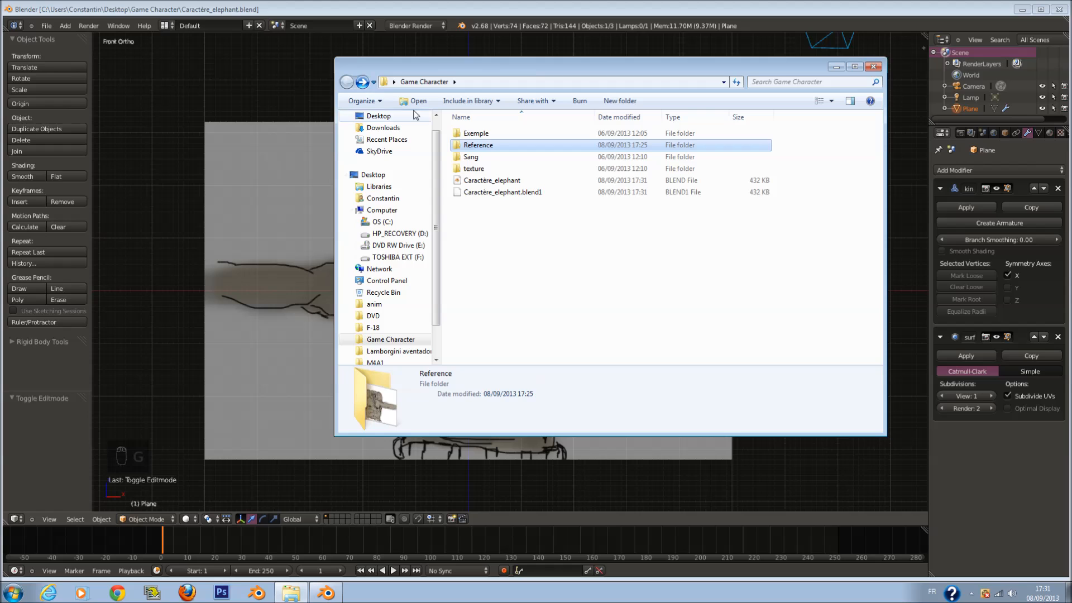
pyautogui.doubleClick(507, 141)
pyautogui.doubleClick(477, 137)
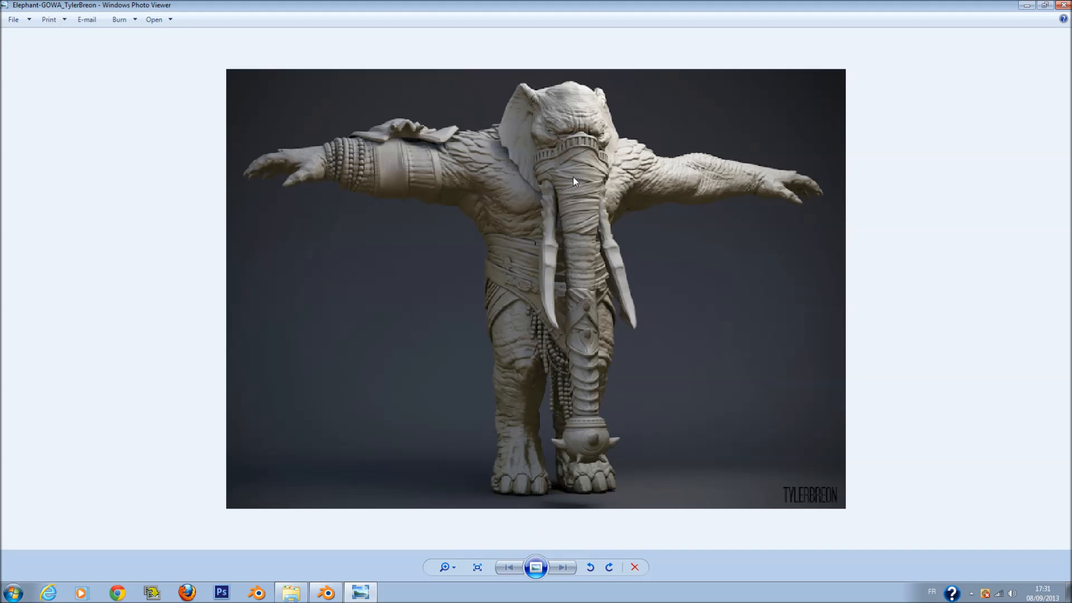
pyautogui.scroll(1, 578, 169)
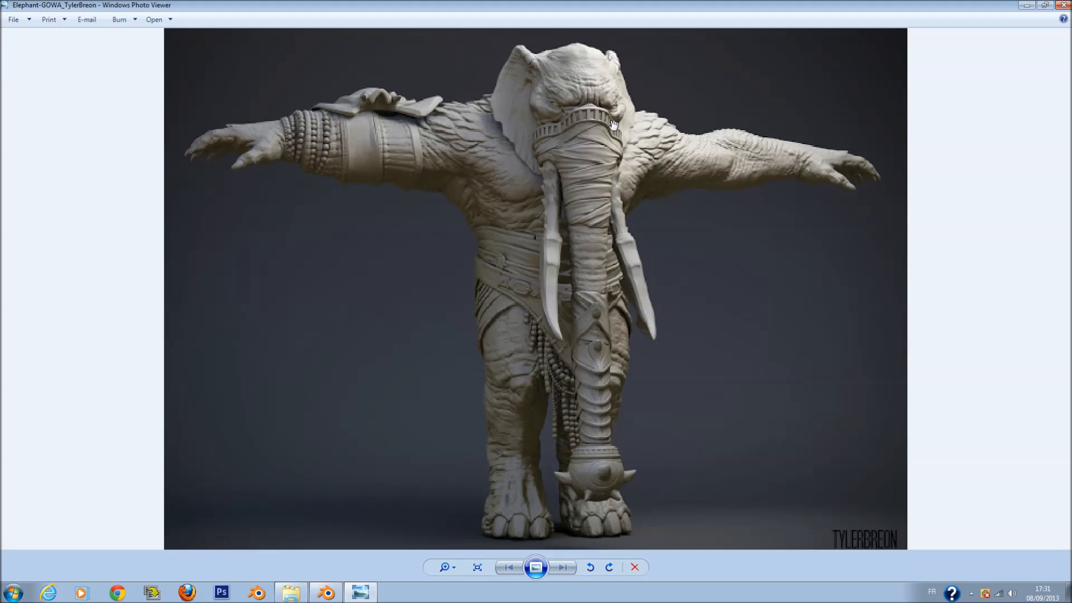
pyautogui.scroll(-1, 613, 122)
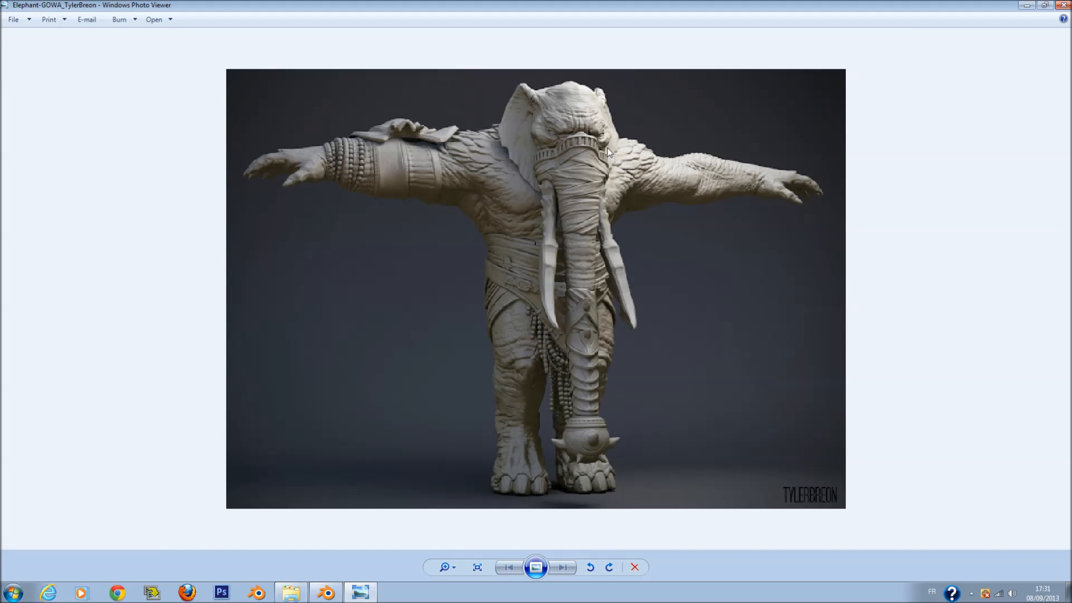
pyautogui.scroll(1, 574, 158)
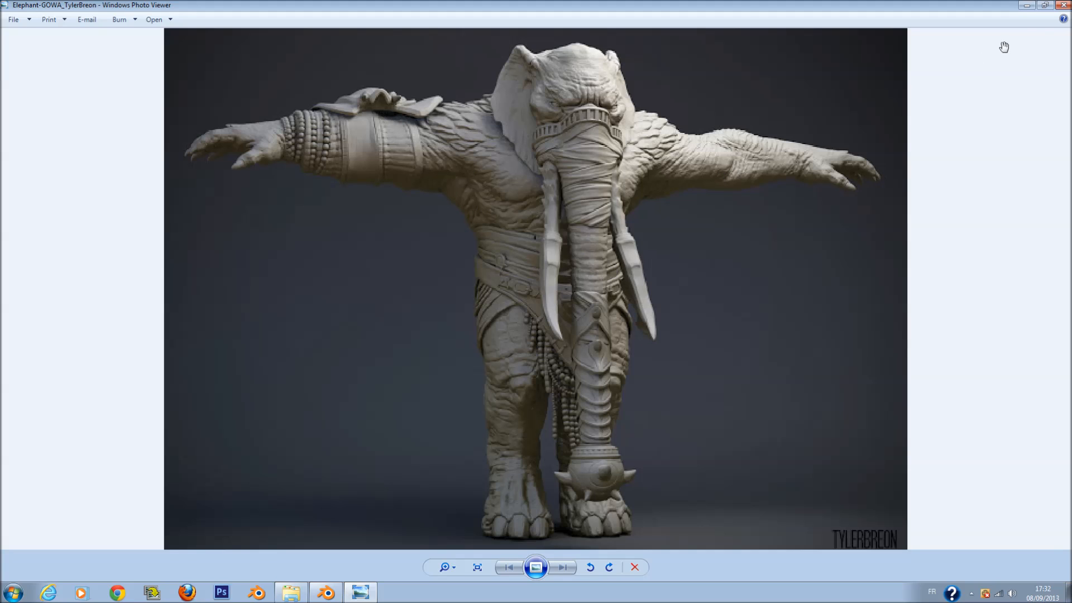
pyautogui.click(1064, 5)
# Look through the contents of the Reference, Sang and texture folders in Game Character.
pyautogui.click(347, 80)
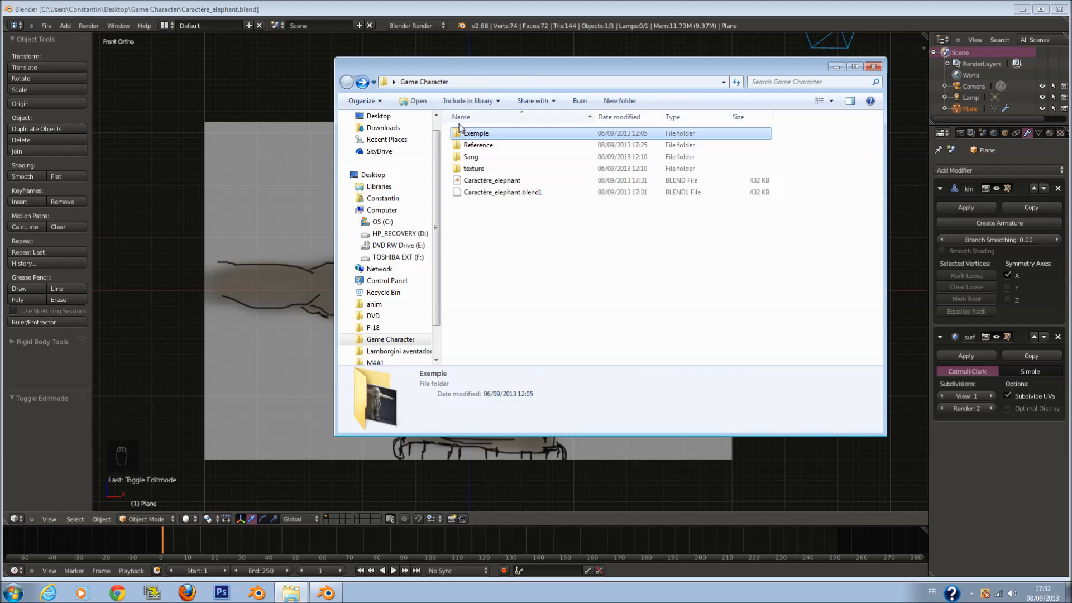
pyautogui.doubleClick(496, 151)
pyautogui.click(347, 81)
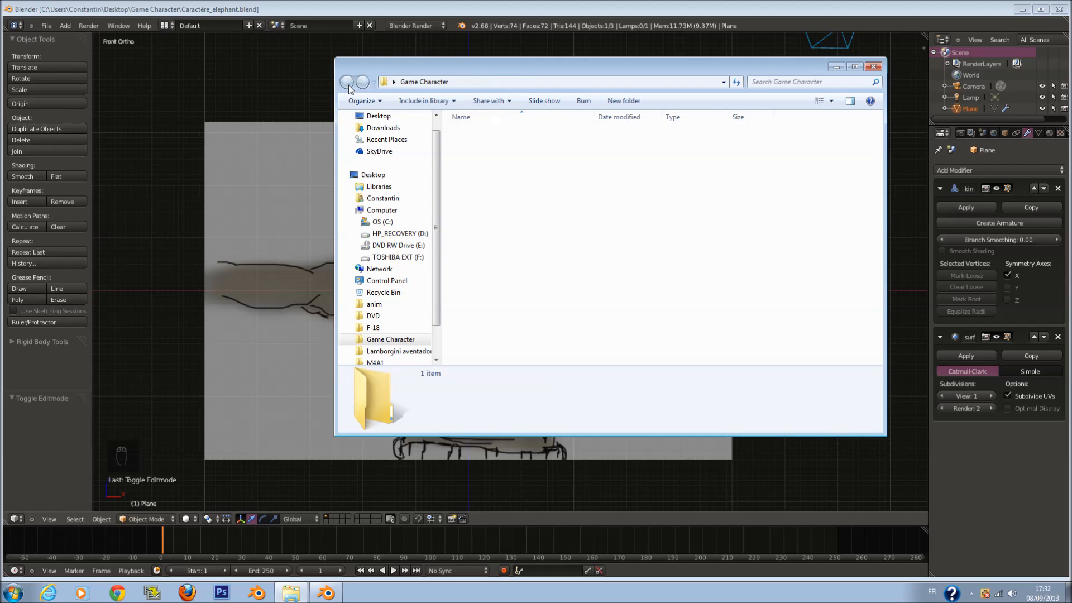
pyautogui.doubleClick(491, 156)
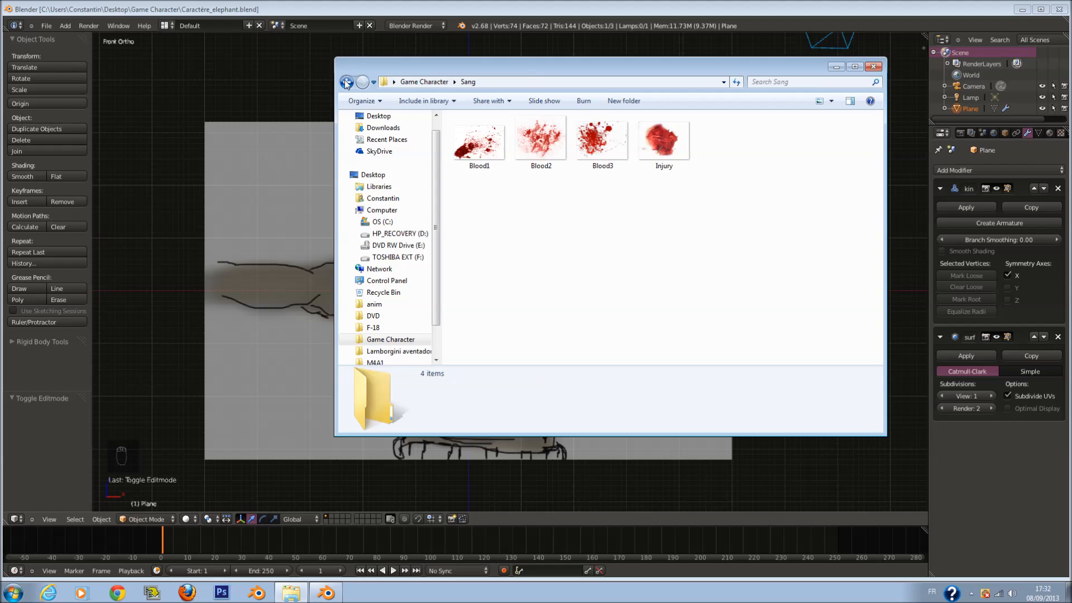
pyautogui.click(346, 82)
pyautogui.doubleClick(500, 167)
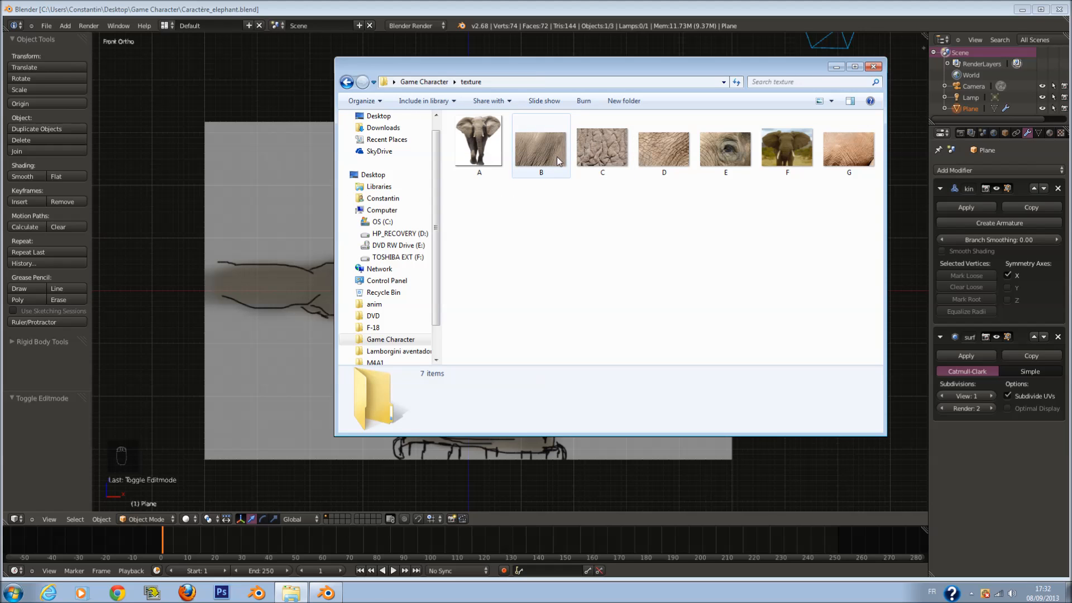
# Examine the elephant photo A in the texture folder up close, and close the image and the folder window.
pyautogui.doubleClick(478, 141)
pyautogui.scroll(3, 534, 193)
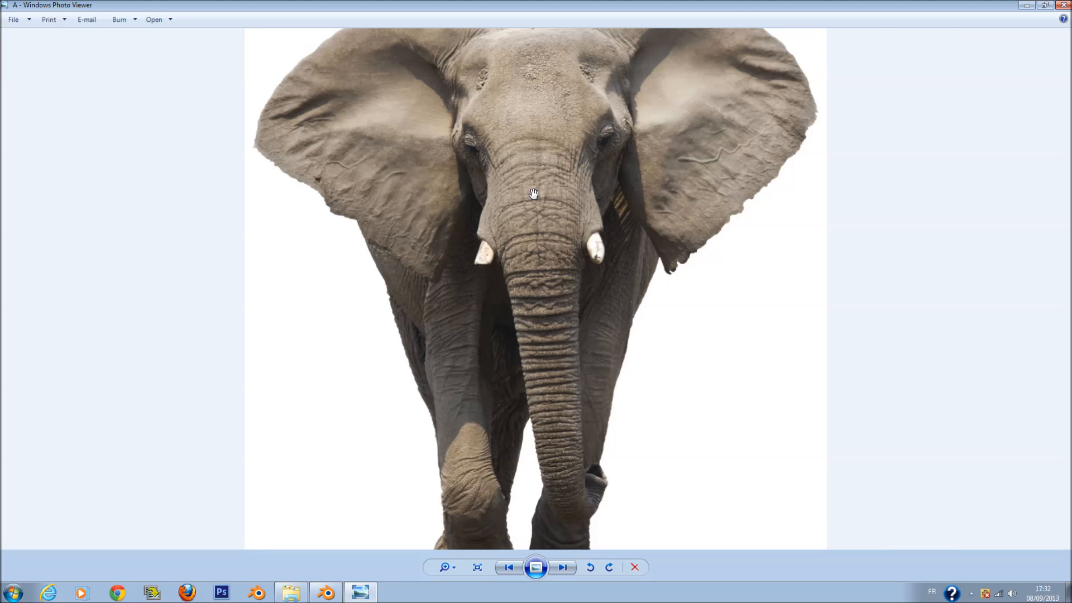
pyautogui.scroll(3, 536, 156)
pyautogui.scroll(-2, 536, 148)
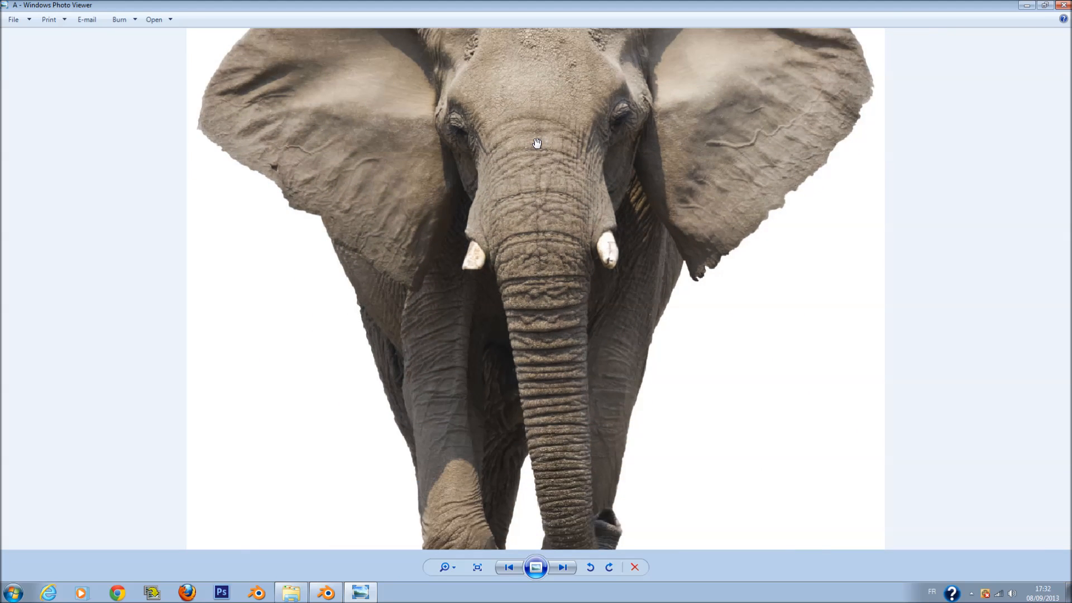
pyautogui.scroll(-1, 537, 144)
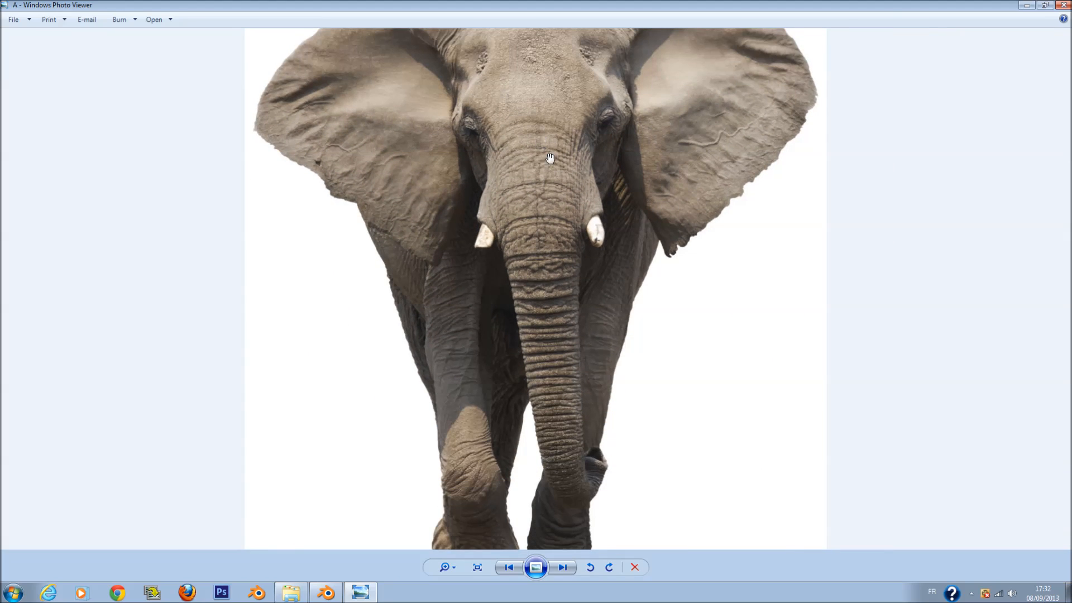
pyautogui.scroll(-1, 550, 159)
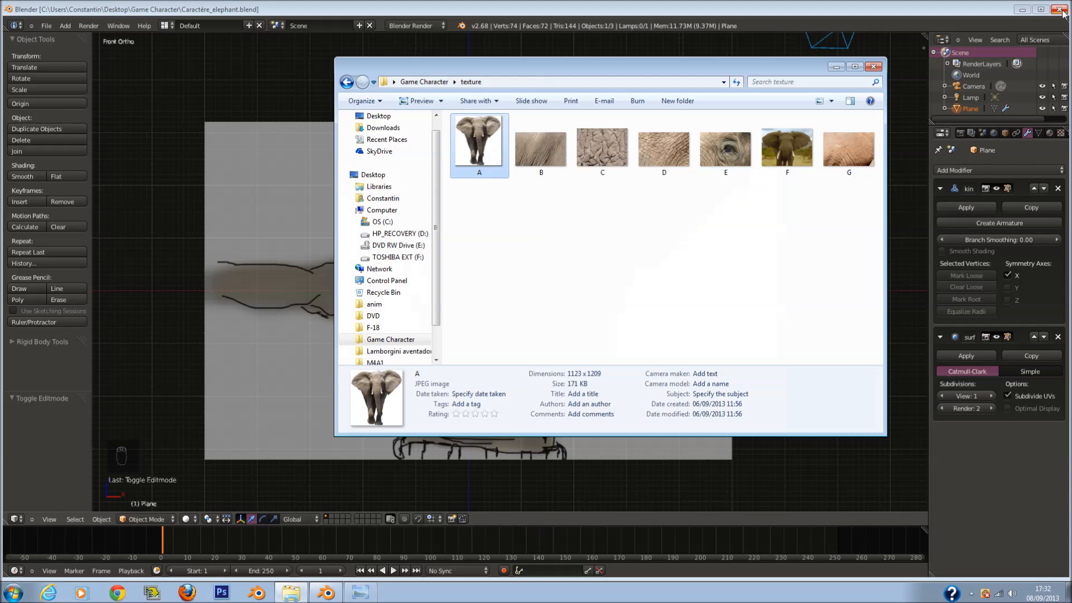
pyautogui.click(1062, 5)
pyautogui.click(347, 82)
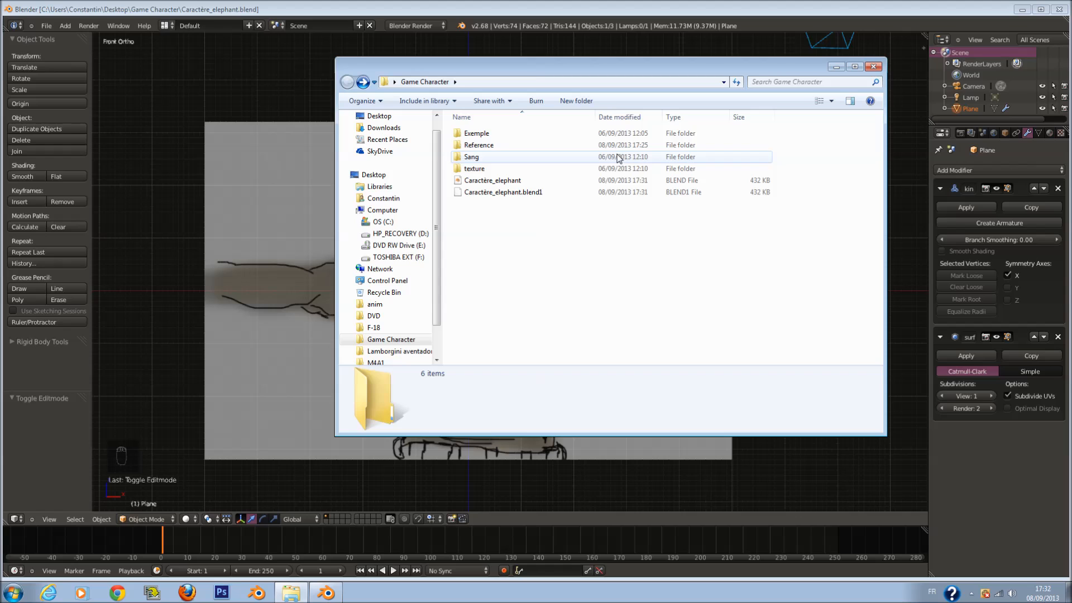
pyautogui.click(874, 67)
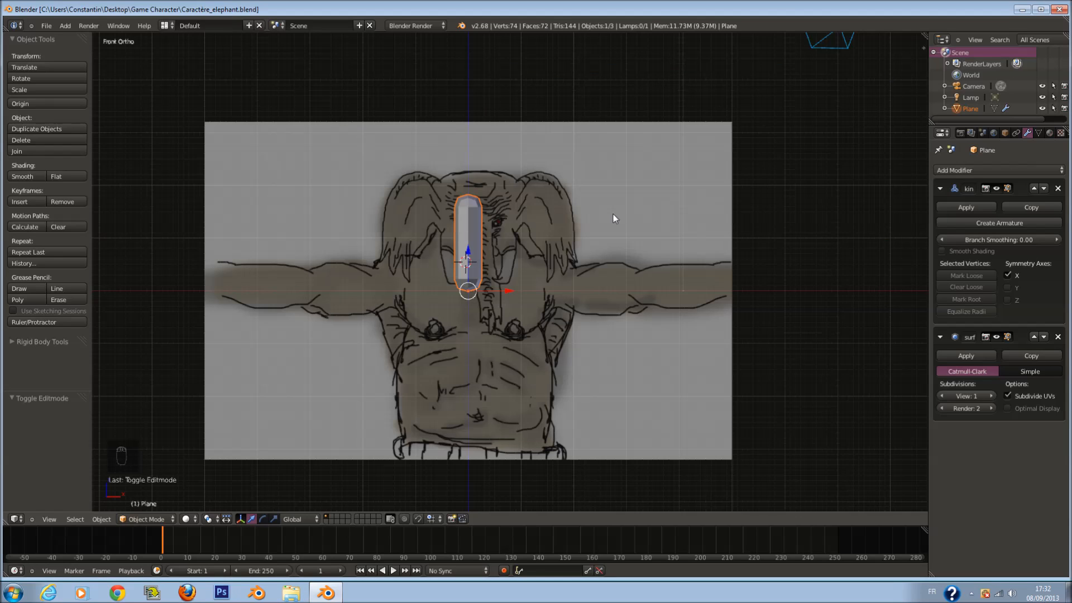
# Show the 3D view's properties, collapse the Screencast Keys settings and expand the Background Images settings.
pyautogui.scroll(2, 558, 199)
pyautogui.press('n')
pyautogui.scroll(-1, 563, 263)
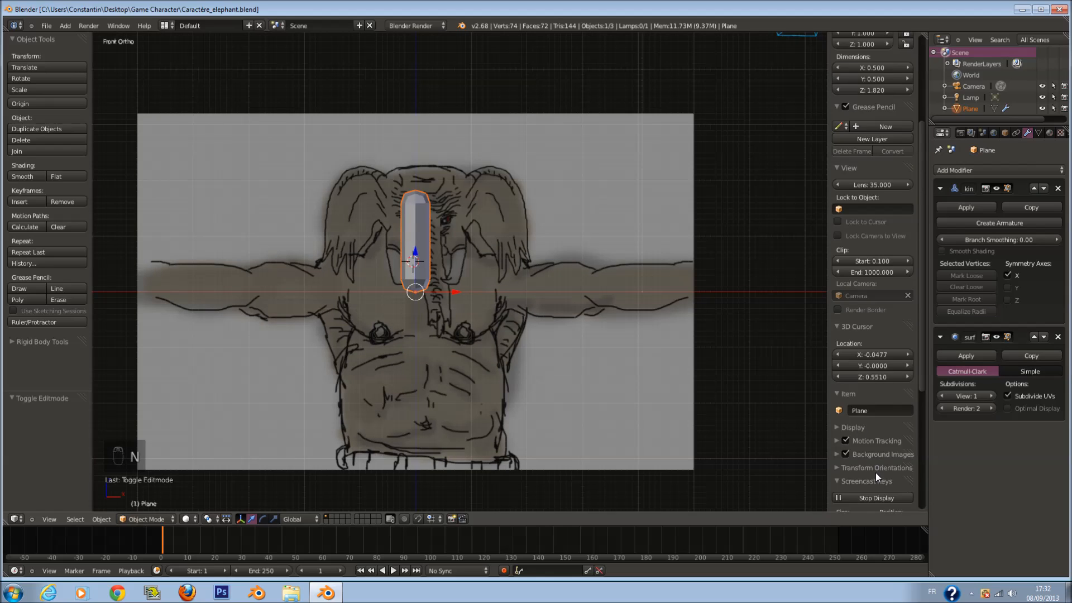
pyautogui.scroll(-8, 874, 458)
pyautogui.scroll(-1, 857, 192)
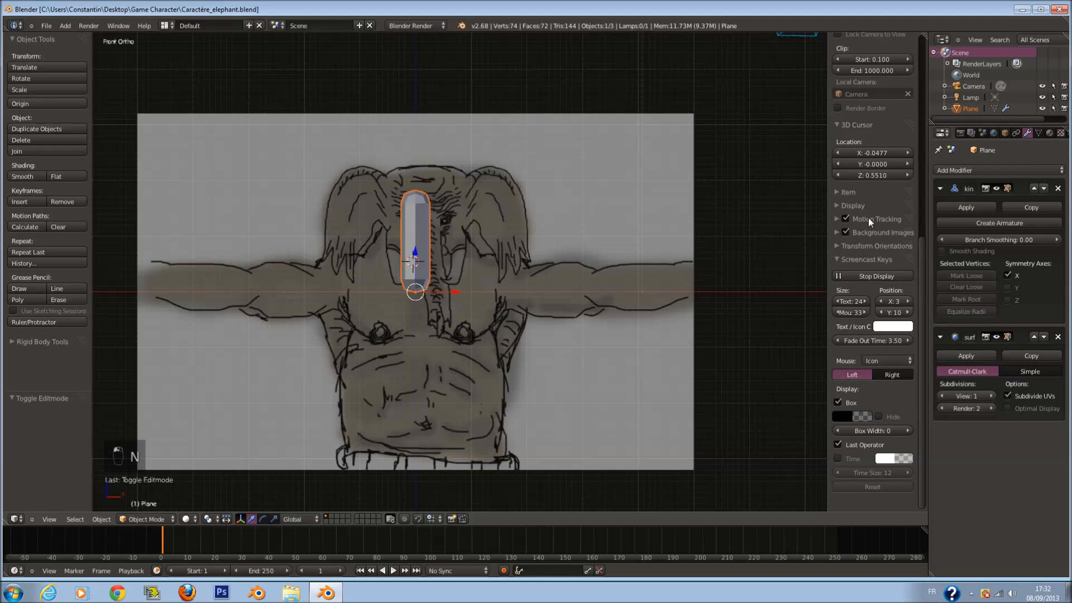
pyautogui.click(876, 259)
pyautogui.click(876, 260)
pyautogui.click(874, 262)
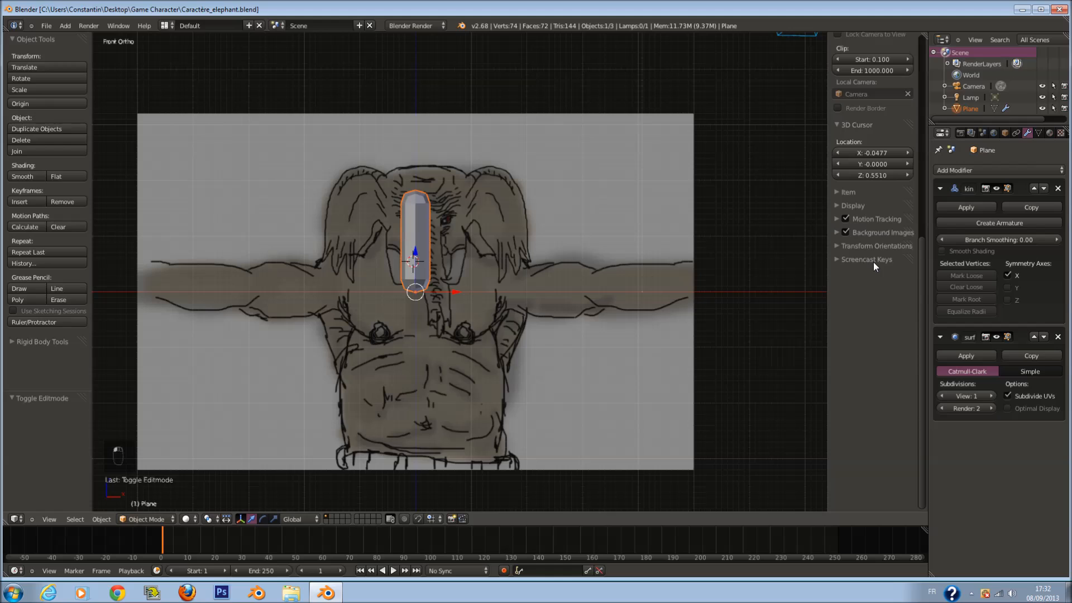
pyautogui.click(873, 231)
# Set the background image's X offset to -0.200 to centre the elephant drawing on the skinned object.
pyautogui.keyDown('shift'); pyautogui.moveTo(656, 310); pyautogui.dragTo(691, 310, button='middle'); pyautogui.keyUp('shift')
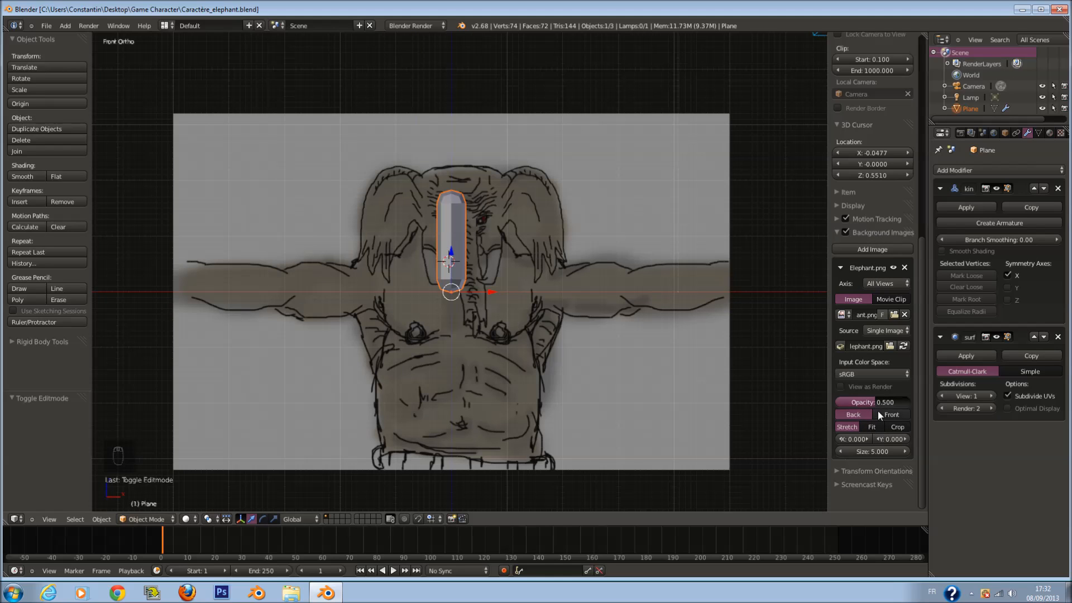
pyautogui.click(842, 439)
pyautogui.click(842, 439)
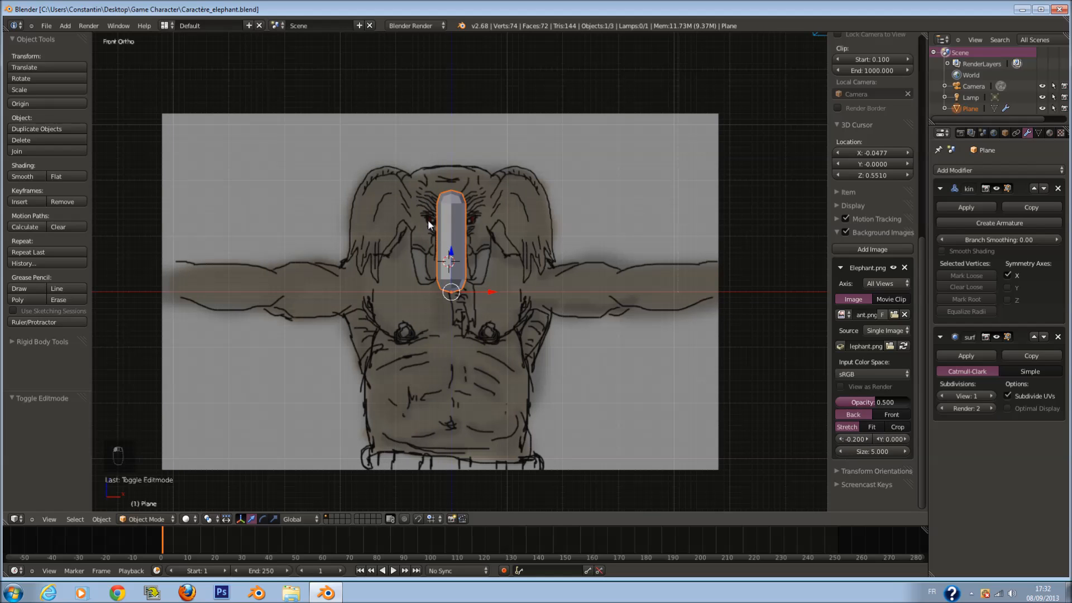
# Move the skinned object down along Z to the base of the elephant's body and scale it up towards the torso's width.
pyautogui.press('g')
pyautogui.press('z')
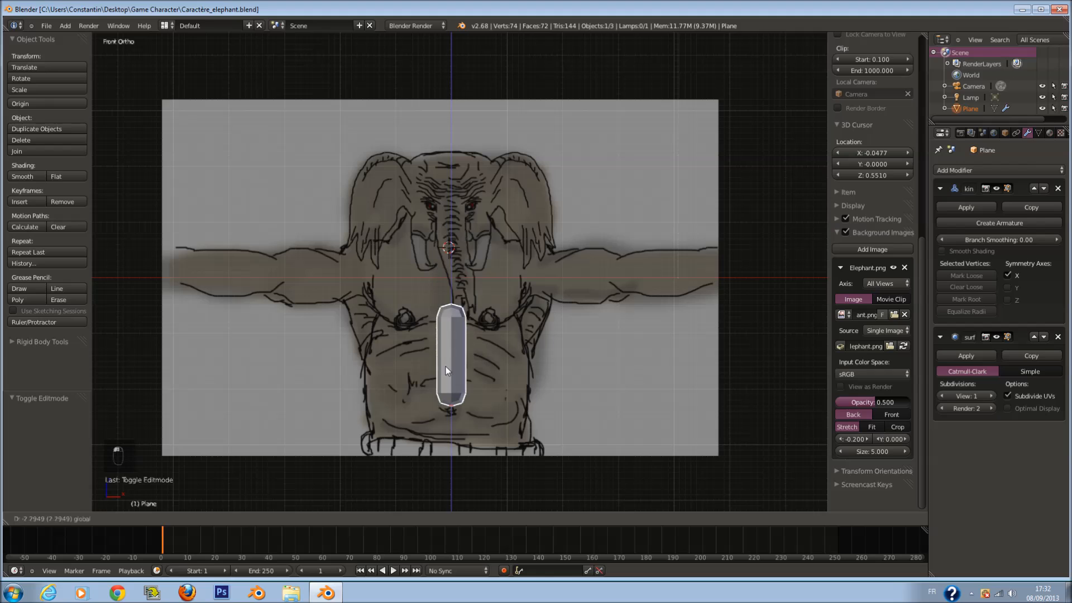
pyautogui.click(453, 413)
pyautogui.press('Tab')
pyautogui.press('Tab')
pyautogui.press('s')
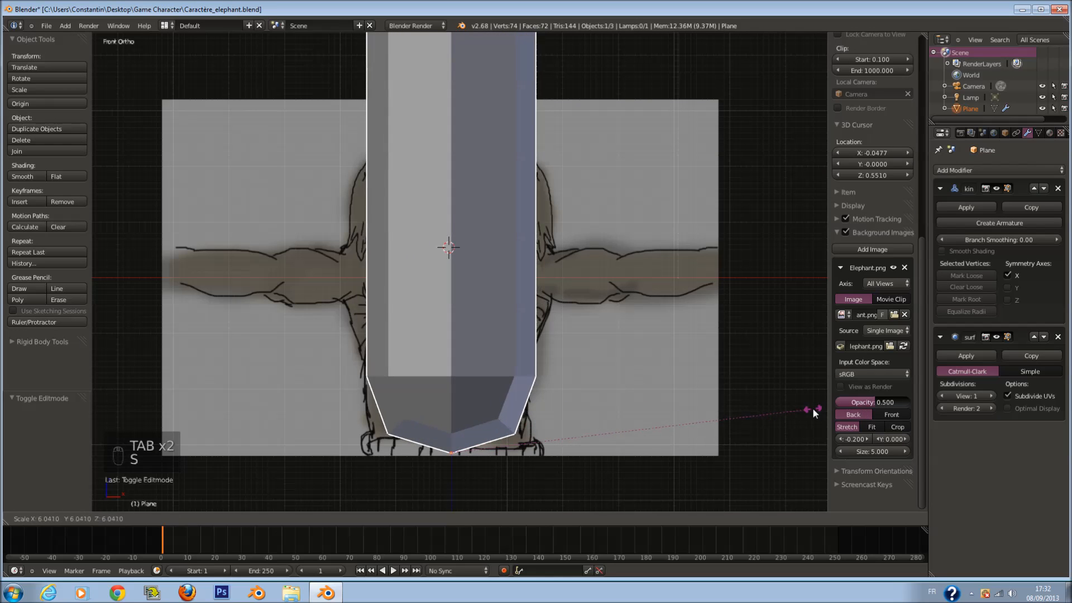
pyautogui.click(583, 320)
# In Edit Mode, lower the top vertex of the skinned edge along Z to inside the elephant's torso.
pyautogui.press('Tab')
pyautogui.scroll(-3, 457, 268)
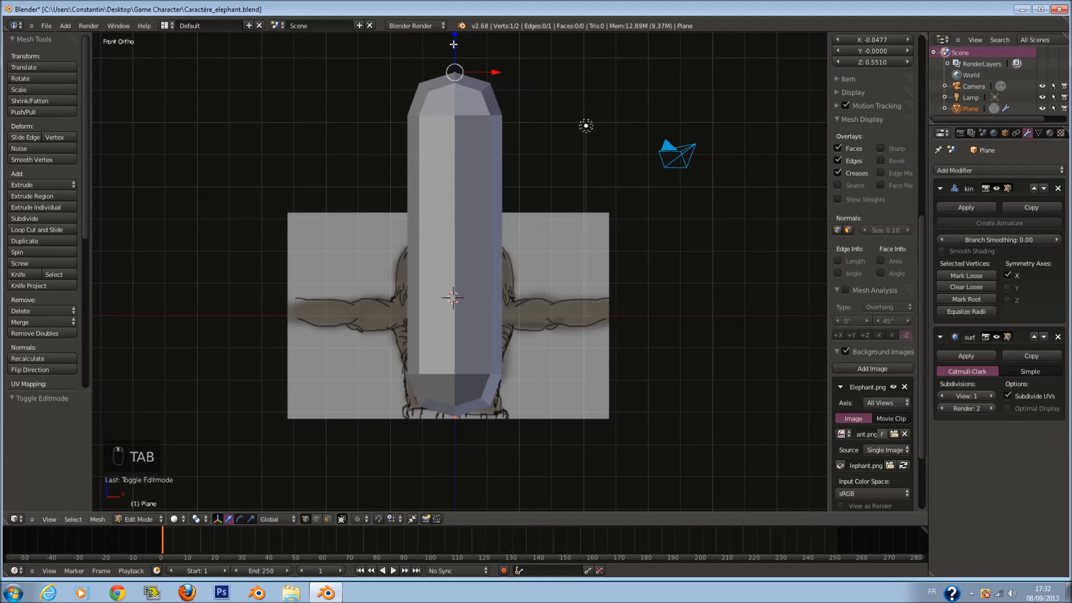
pyautogui.moveTo(453, 44); pyautogui.dragTo(475, 299)
# Extrude a new vertex upward from the top vertex and raise it 1.065 along Z towards the elephant's head.
pyautogui.keyDown('shift'); pyautogui.scroll(-4, 475, 299); pyautogui.keyUp('shift')
pyautogui.scroll(4, 475, 299)
pyautogui.press('e')
pyautogui.click(490, 209)
pyautogui.moveTo(455, 236); pyautogui.dragTo(448, 165)
pyautogui.press('s')
pyautogui.rightClick(566, 223)
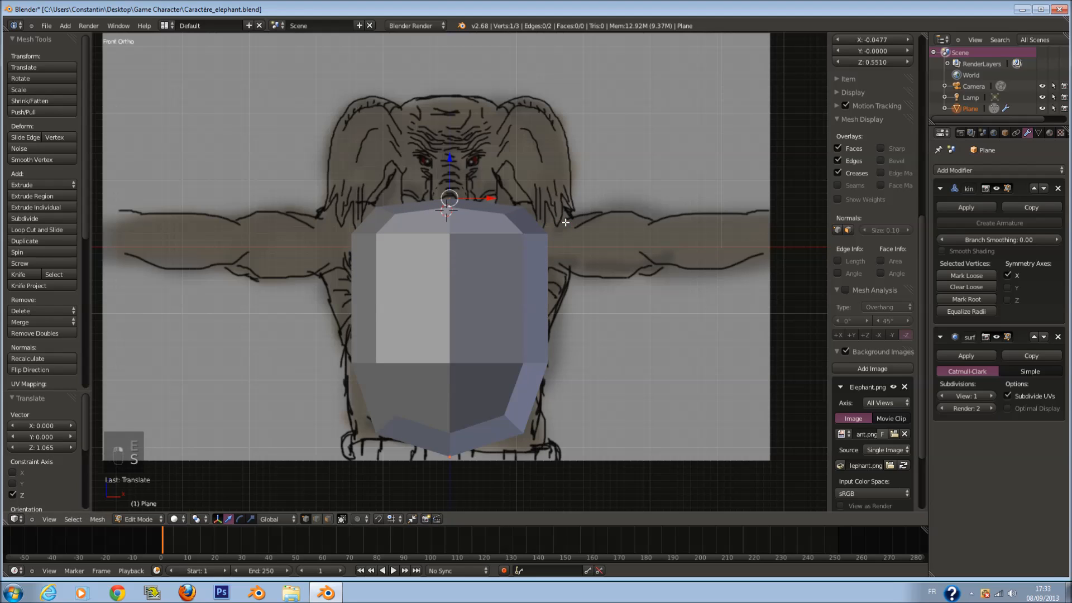
# Scale the skin radius of the top vertex by 0.282 to narrow the body at the elephant's neck.
pyautogui.hotkey('shift', 'a')
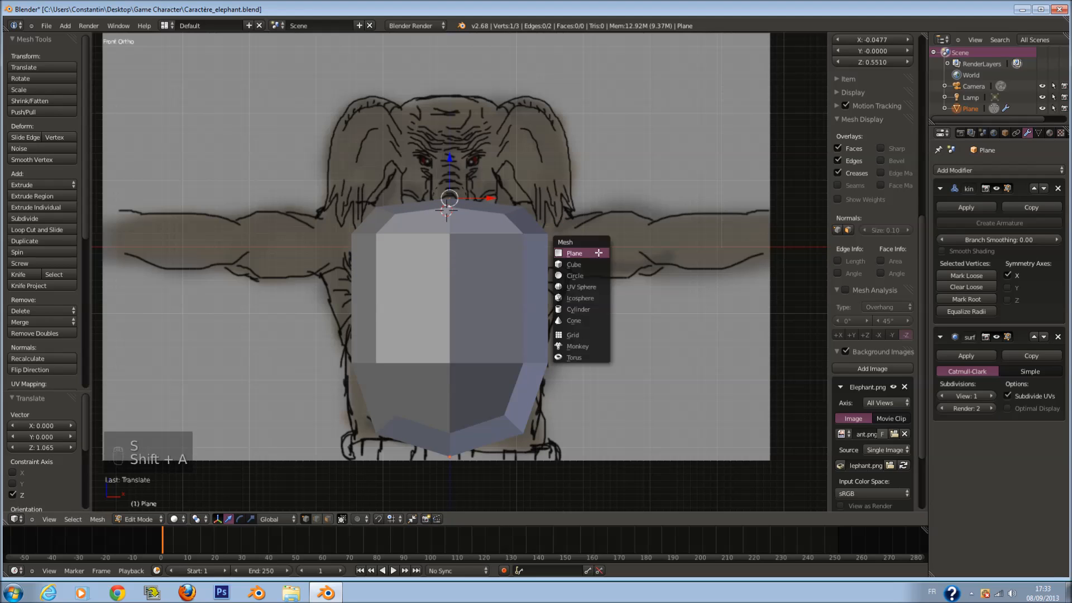
pyautogui.hotkey('shift', 'z')
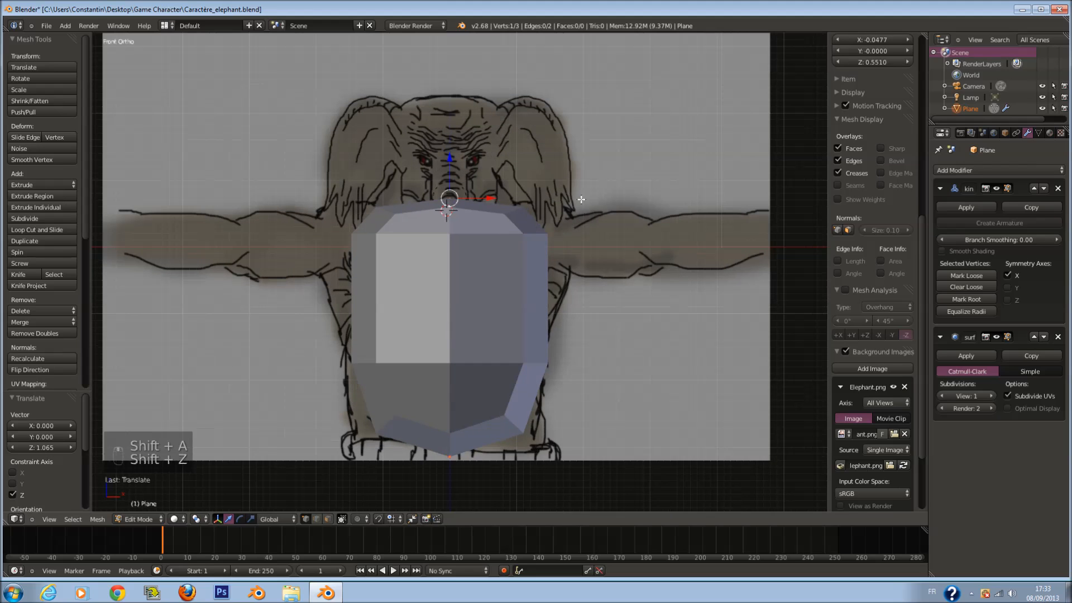
pyautogui.hotkey('ctrl', 'e')
pyautogui.hotkey('ctrl', 'a')
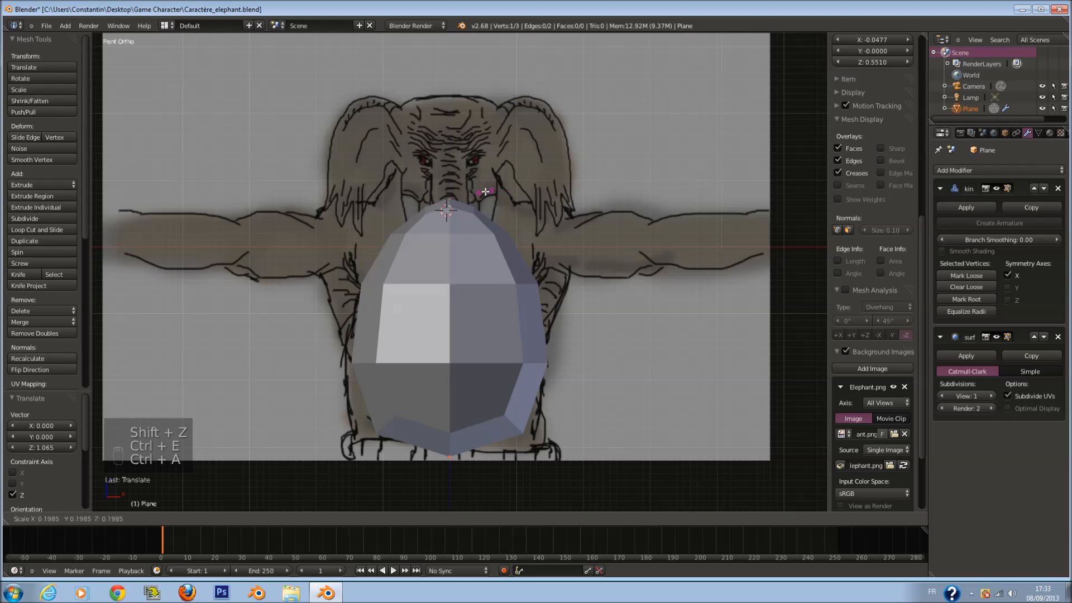
pyautogui.click(500, 193)
pyautogui.press('KP_3')
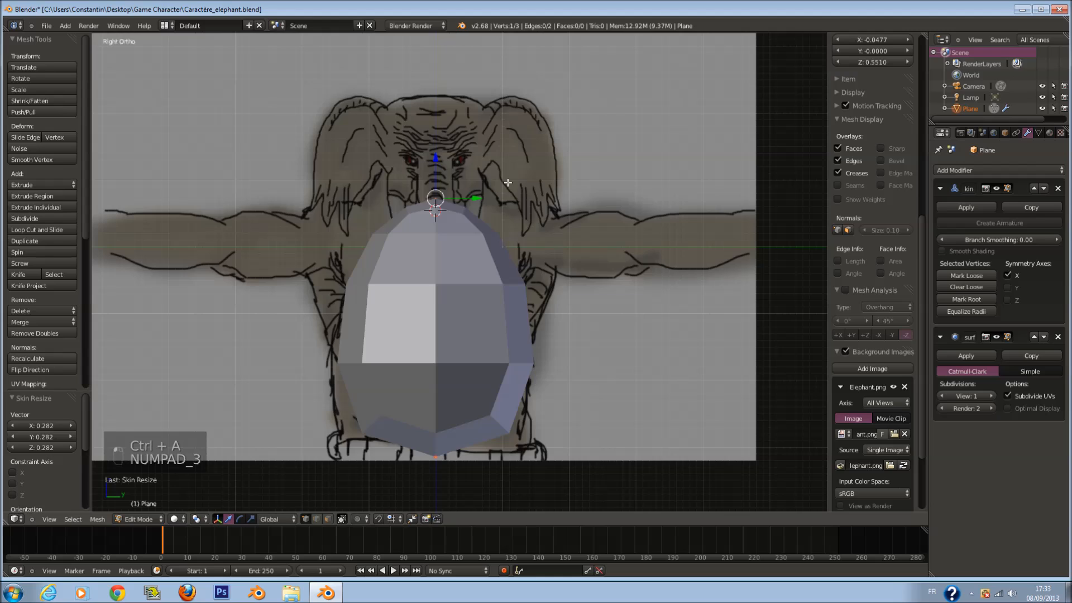
pyautogui.press('KP_1')
# Extrude a new vertex from the neck straight up along Z into the elephant's head.
pyautogui.press('e')
pyautogui.press('z')
pyautogui.click(446, 93)
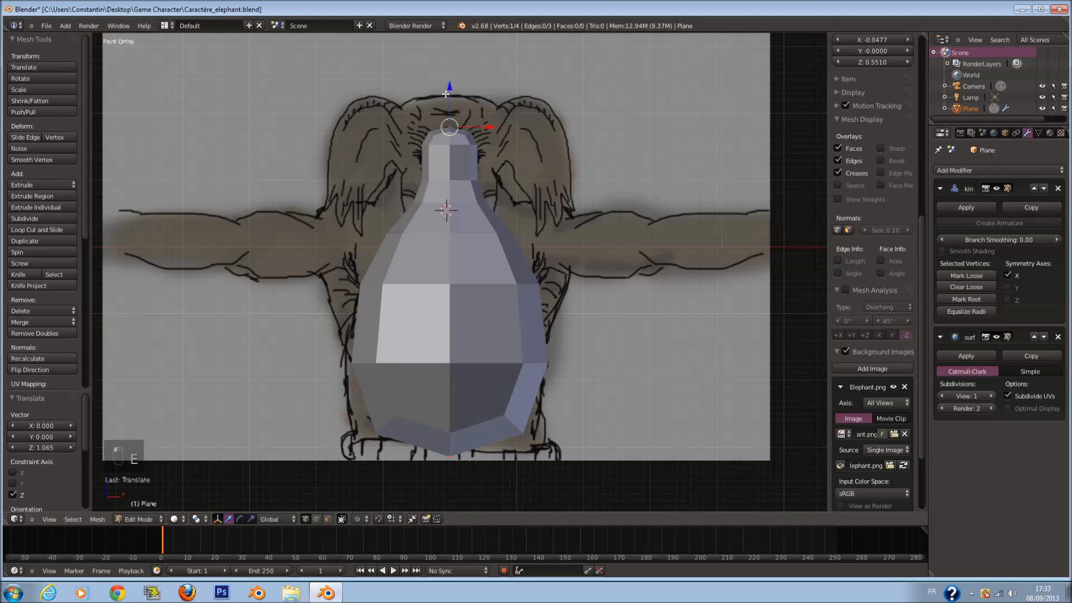
# Enlarge the head vertex's skin towards the head's width and raise the vertex 0.445 along Z.
pyautogui.hotkey('ctrl', 'a')
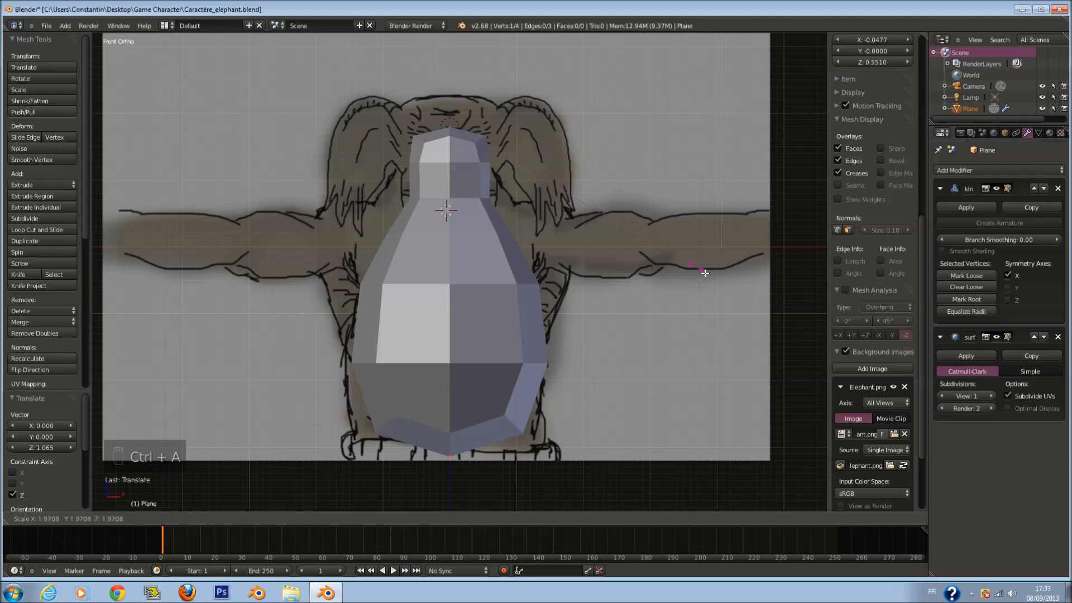
pyautogui.click(533, 139)
pyautogui.moveTo(442, 95); pyautogui.dragTo(445, 56)
# Scale the skin radius of the lowest body vertex by 0.483.
pyautogui.rightClick(438, 463)
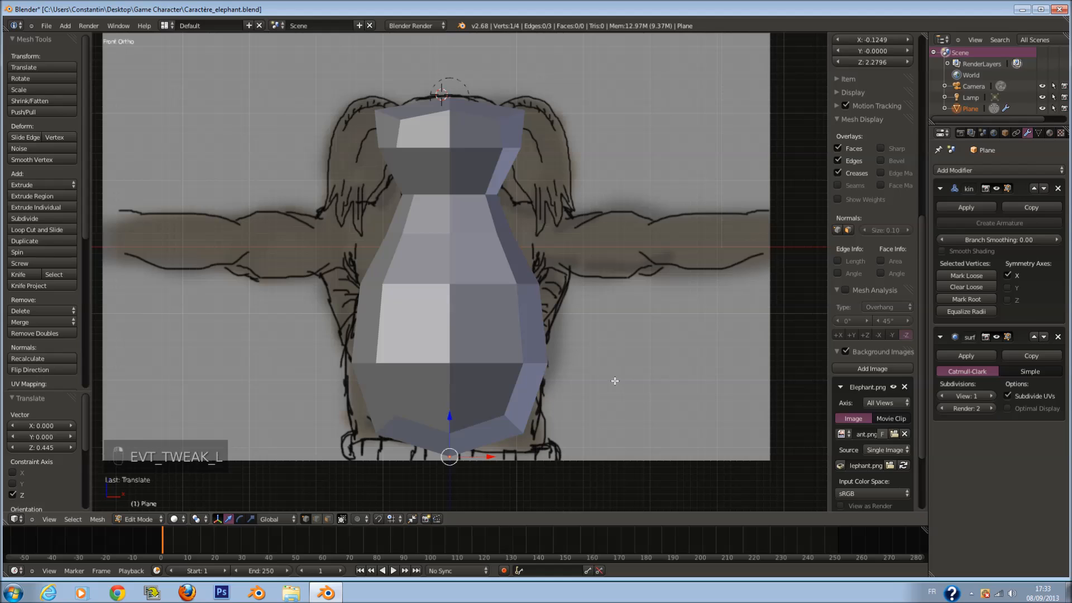
pyautogui.press('a')
pyautogui.press('a')
pyautogui.rightClick(452, 458)
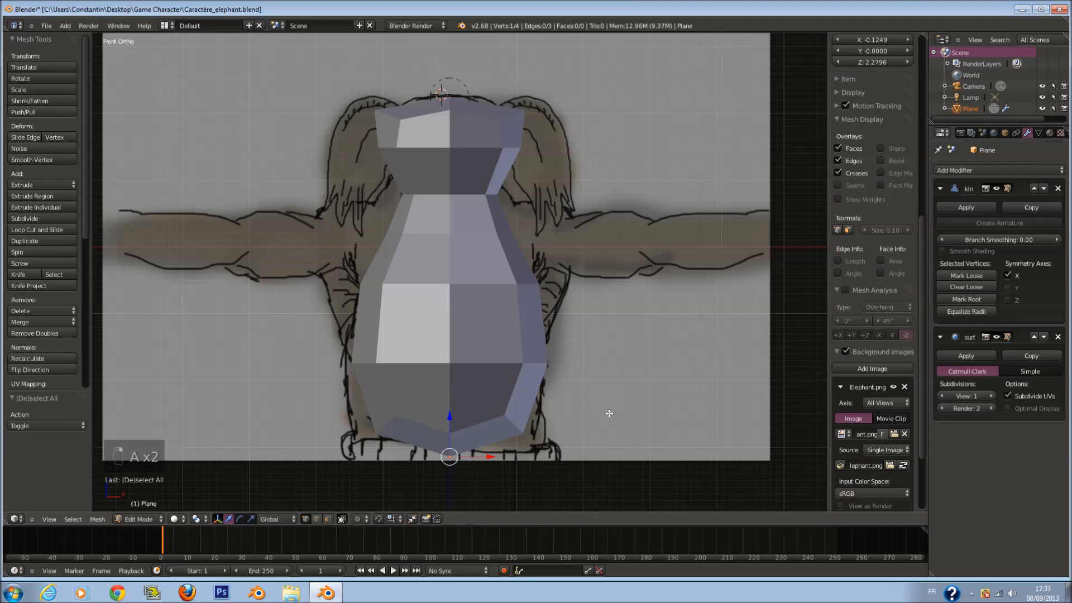
pyautogui.hotkey('shift', 'a')
pyautogui.hotkey('ctrl', 'a')
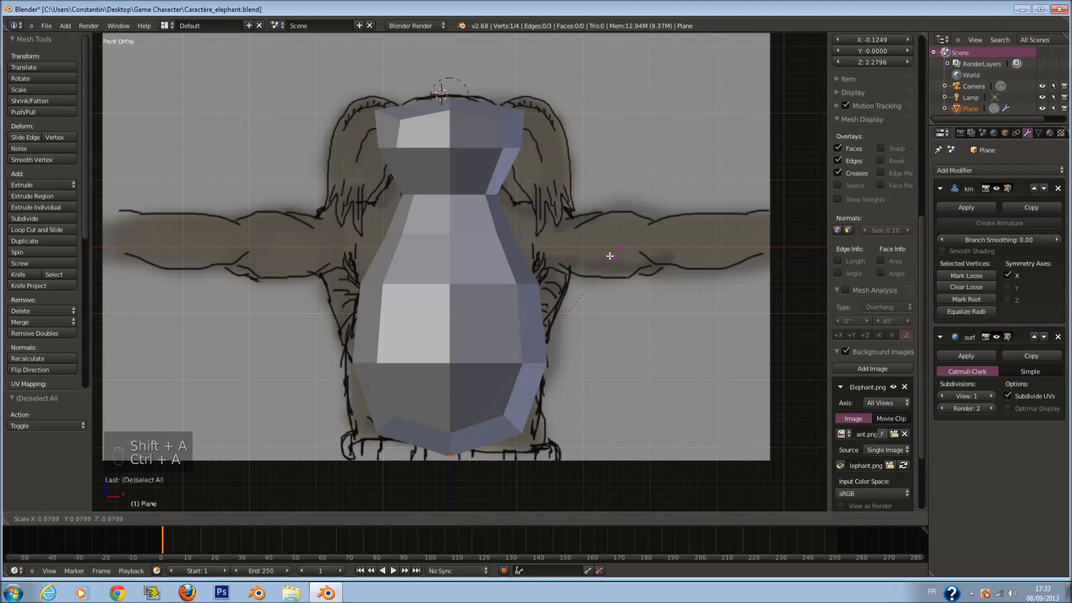
pyautogui.click(469, 363)
# In wireframe, subdivide the edge between the lowest and chest vertices once and scale the new belly vertex's skin by 1.482.
pyautogui.press('z')
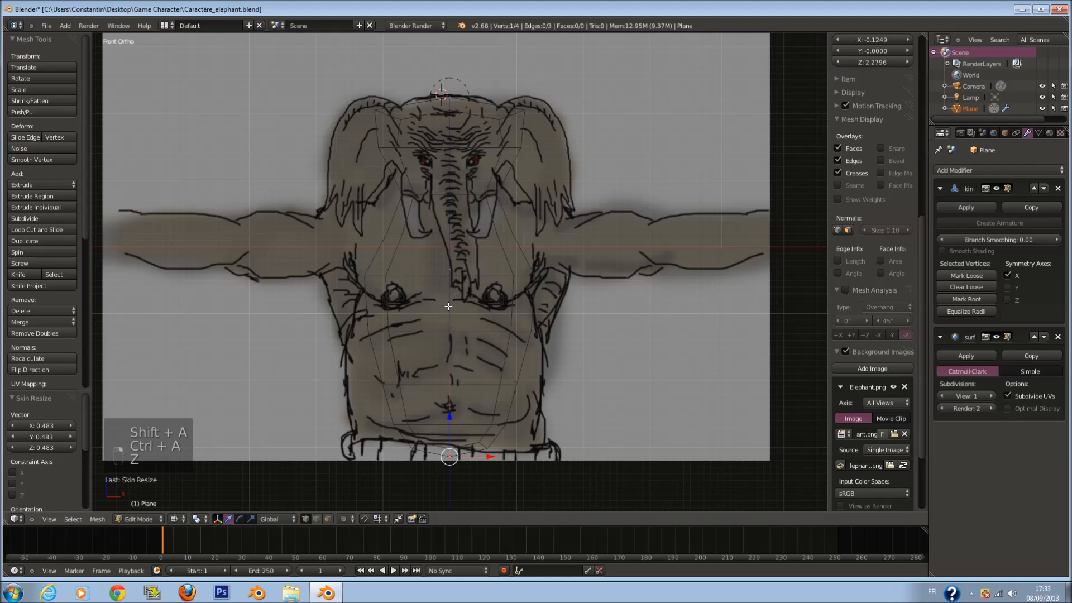
pyautogui.keyDown('shift'); pyautogui.rightClick(446, 441); pyautogui.keyUp('shift')
pyautogui.press('w')
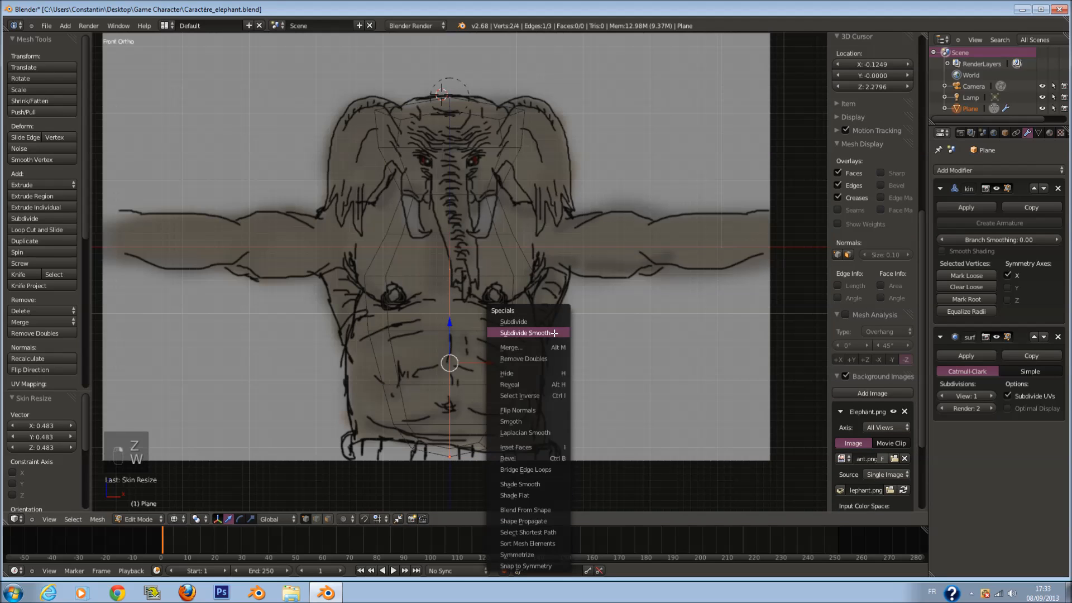
pyautogui.click(546, 321)
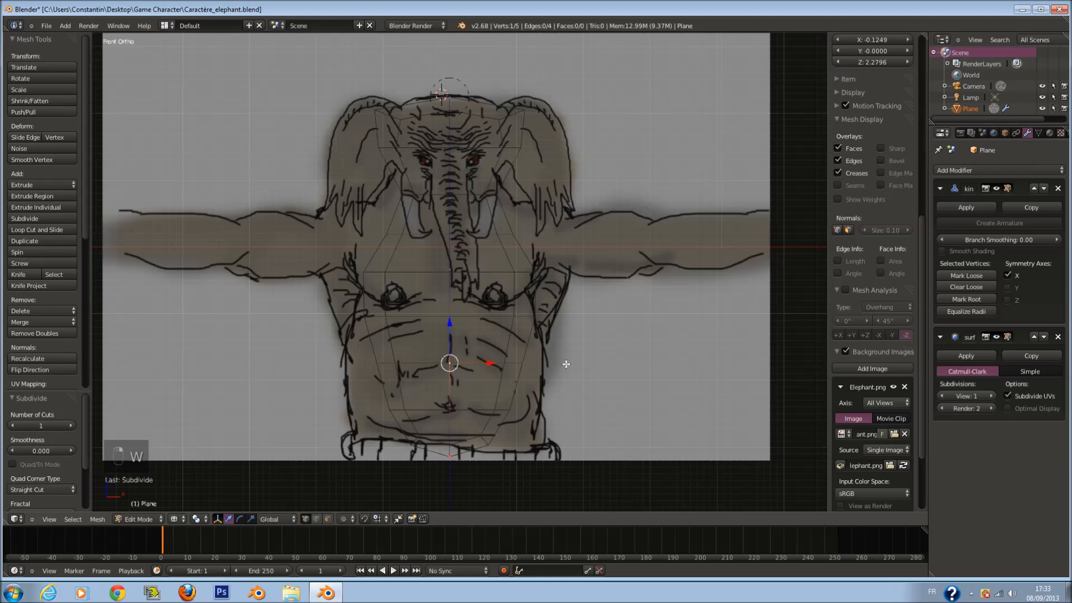
pyautogui.hotkey('ctrl', 'a')
pyautogui.click(638, 385)
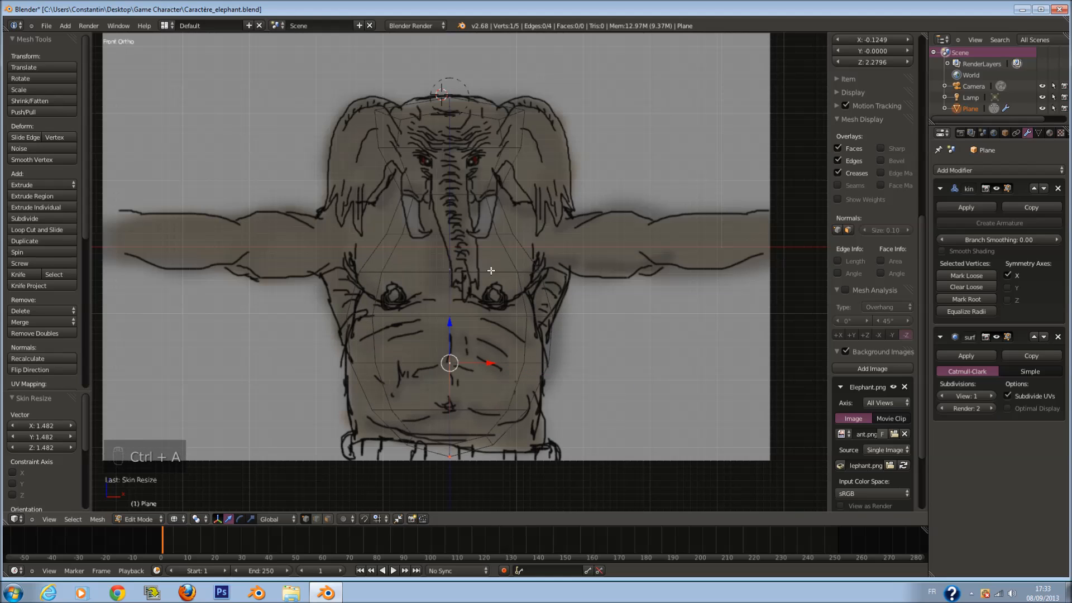
# Extrude a new vertex from the chest vertex and move it 2.281 along X beyond the elephant's shoulder.
pyautogui.scroll(-1, 512, 273)
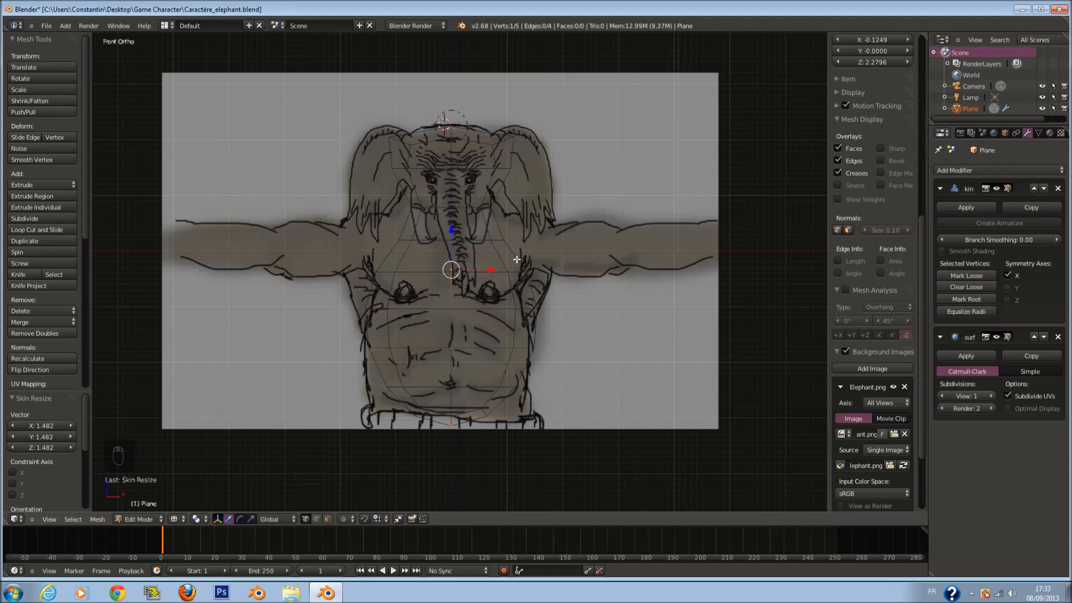
pyautogui.scroll(1, 514, 253)
pyautogui.scroll(-1, 511, 256)
pyautogui.press('e')
pyautogui.click(593, 247)
pyautogui.scroll(1, 593, 247)
pyautogui.scroll(-1, 592, 247)
pyautogui.scroll(1, 480, 260)
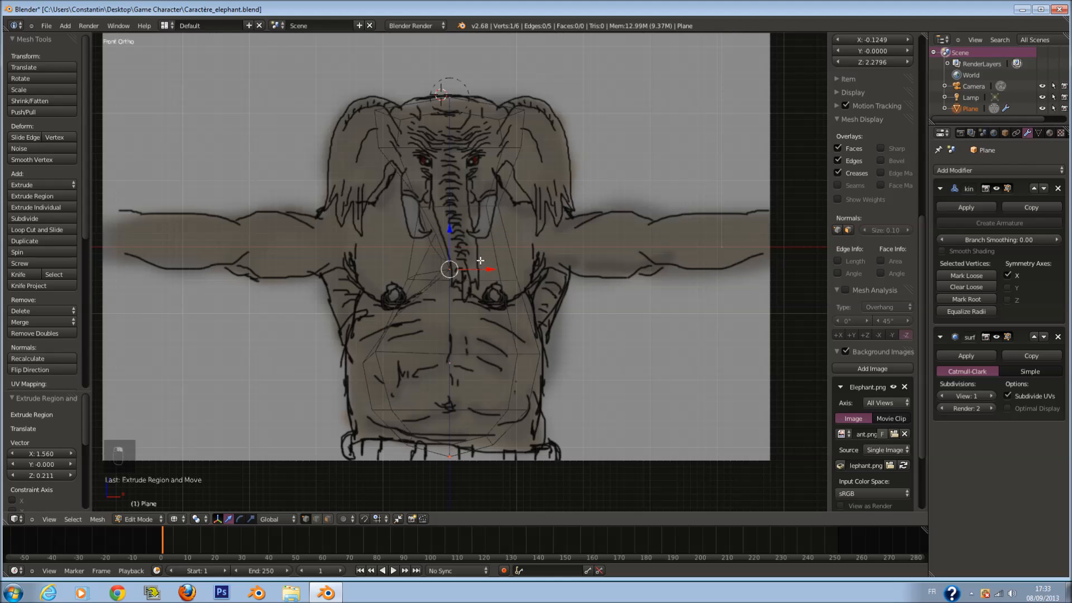
pyautogui.press('g')
pyautogui.press('x')
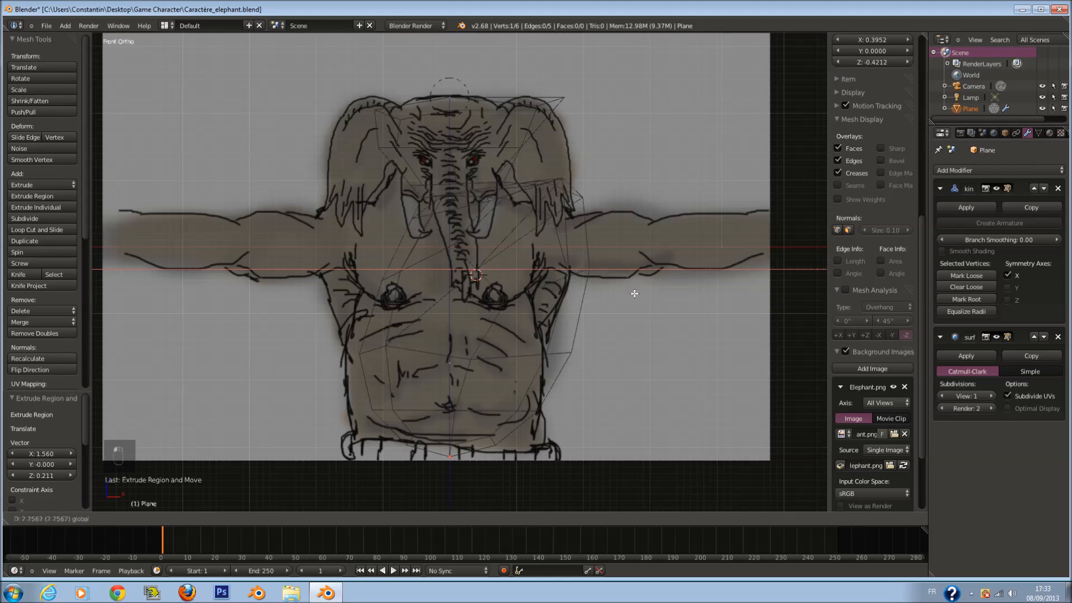
pyautogui.click(628, 296)
# Scale the shoulder vertex's skin by -0.265 and move the vertex -0.596 in X and 0.436 in Z.
pyautogui.hotkey('ctrl', 'a')
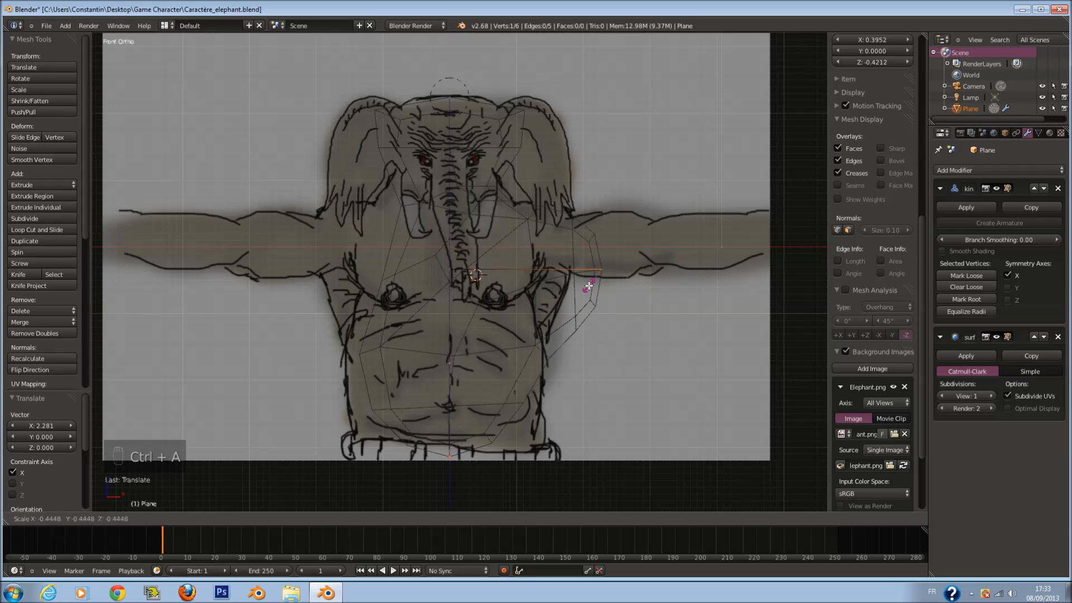
pyautogui.click(592, 277)
pyautogui.press('z')
pyautogui.press('g')
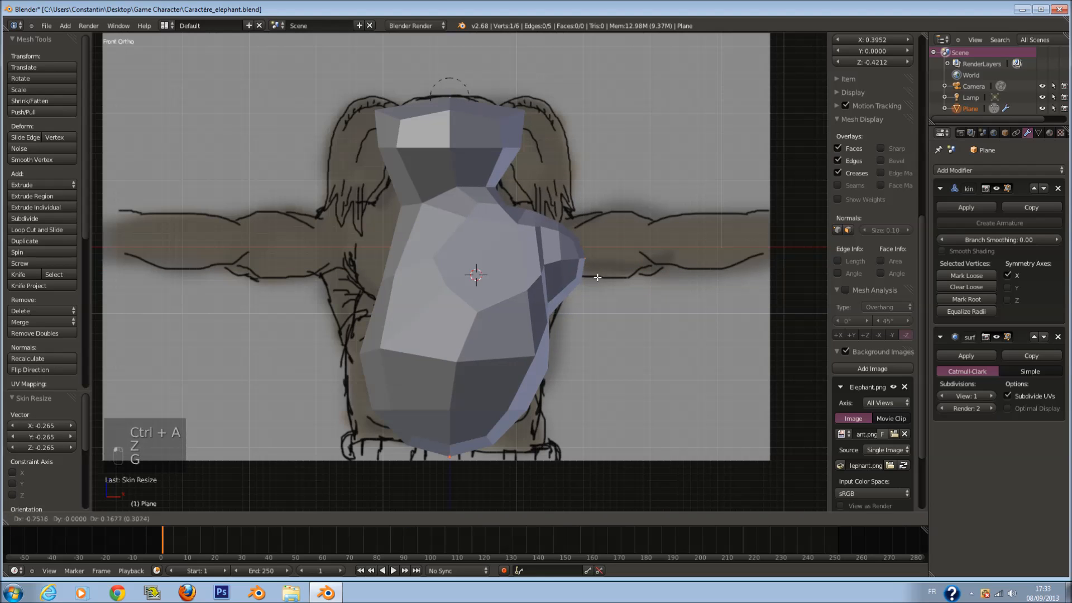
pyautogui.click(564, 234)
# Extrude the arm from the shoulder vertex 3.482 in X and 0.030 in Z, out to the end of the drawn arm.
pyautogui.scroll(-2, 531, 247)
pyautogui.press('e')
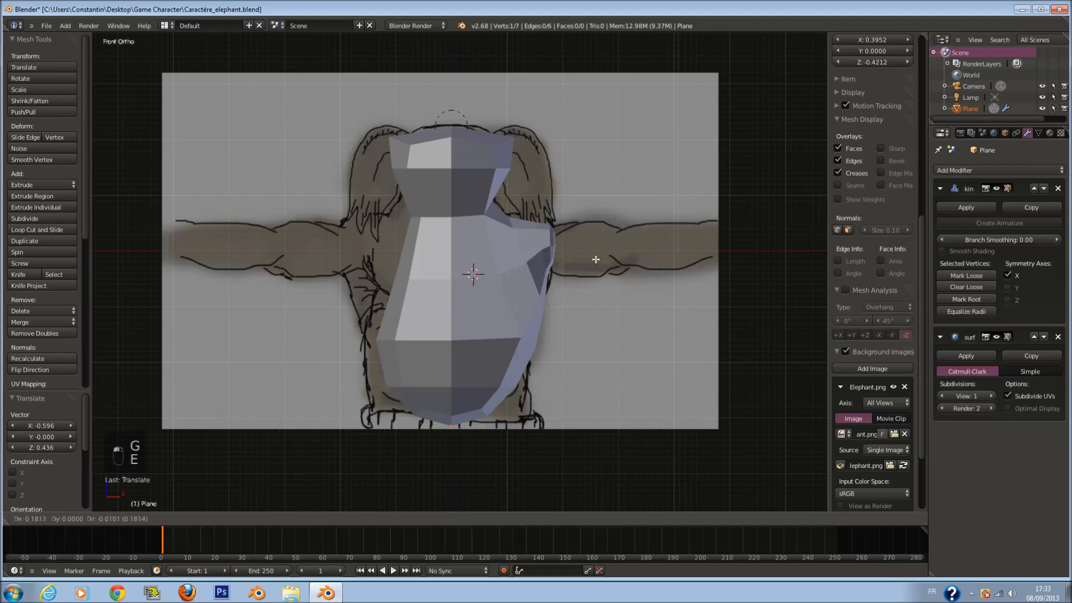
pyautogui.click(775, 257)
# In wireframe, subdivide the arm edge between the shoulder and the arm's end with one cut.
pyautogui.press('z')
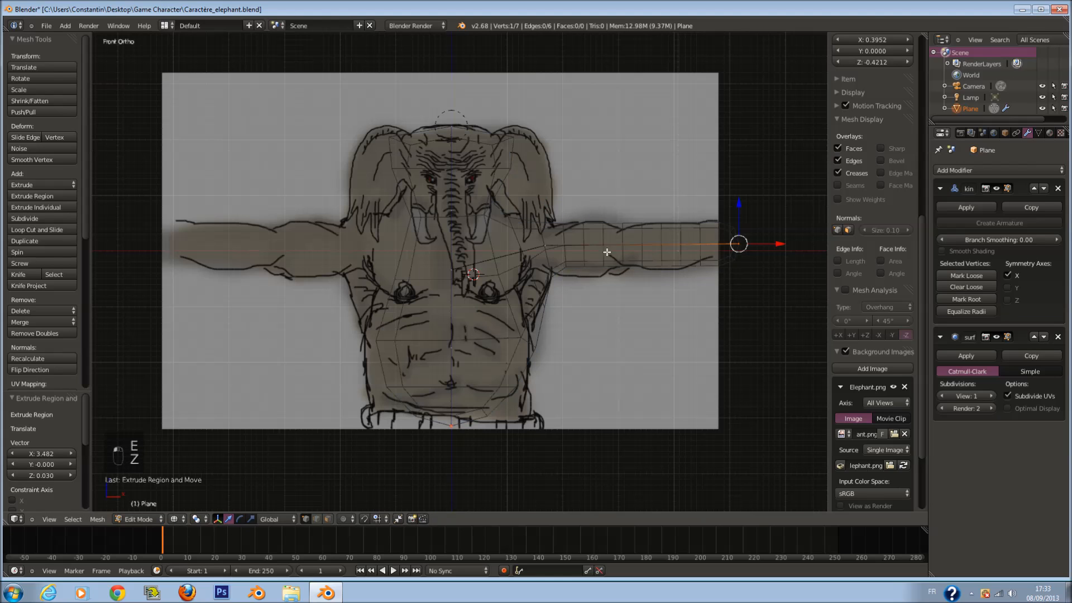
pyautogui.keyDown('shift'); pyautogui.rightClick(572, 247); pyautogui.keyUp('shift')
pyautogui.press('w')
pyautogui.click(695, 246)
# Scale the skin radius of the arm's middle vertex by 0.617 and return to solid shading.
pyautogui.rightClick(642, 245)
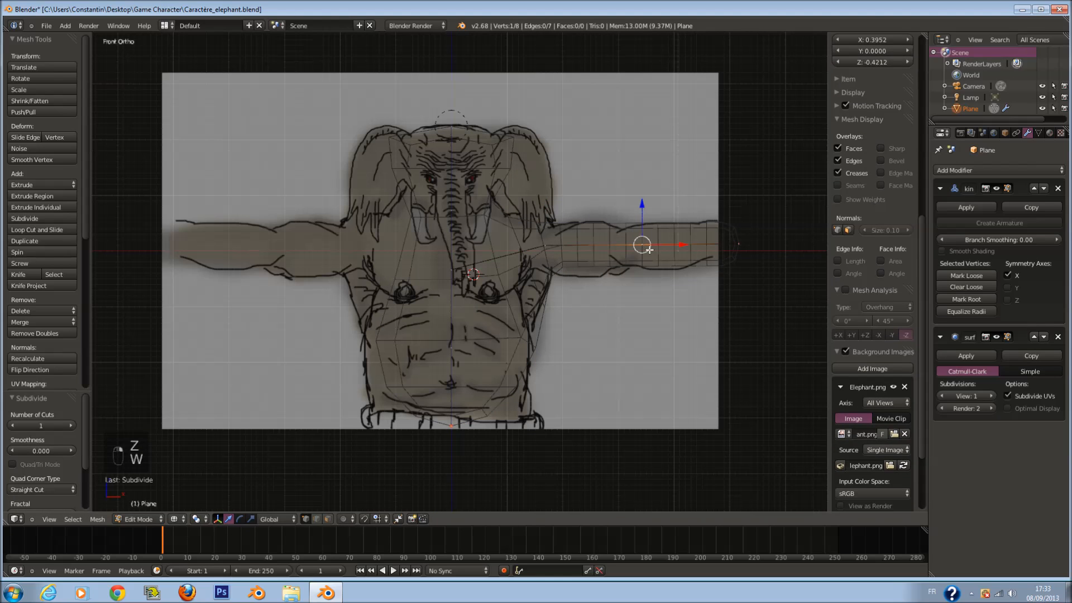
pyautogui.hotkey('ctrl', 'e')
pyautogui.hotkey('ctrl', 'z')
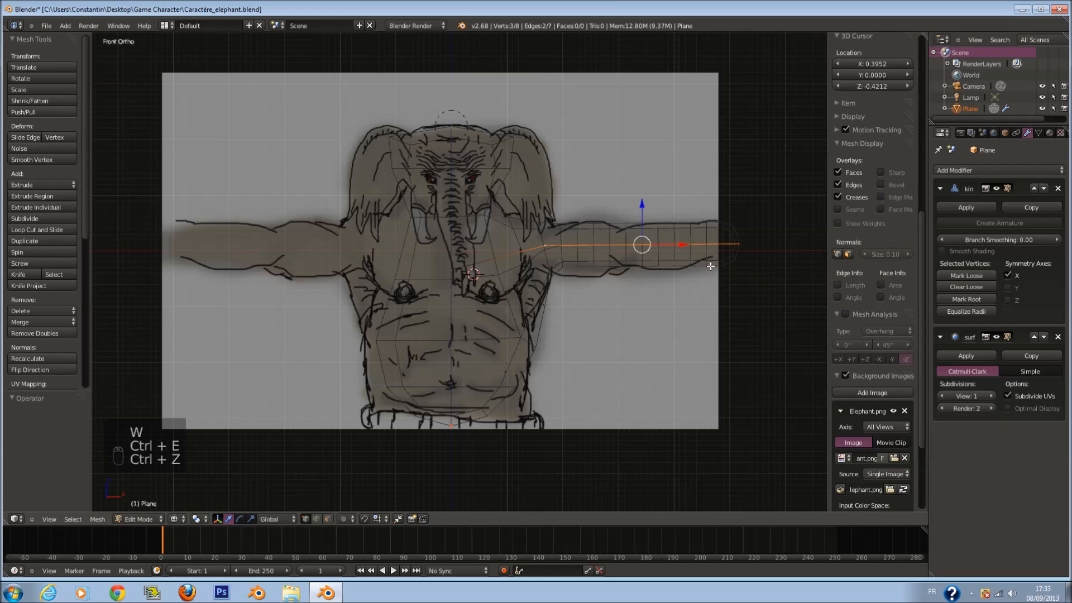
pyautogui.rightClick(642, 244)
pyautogui.hotkey('ctrl', 'a')
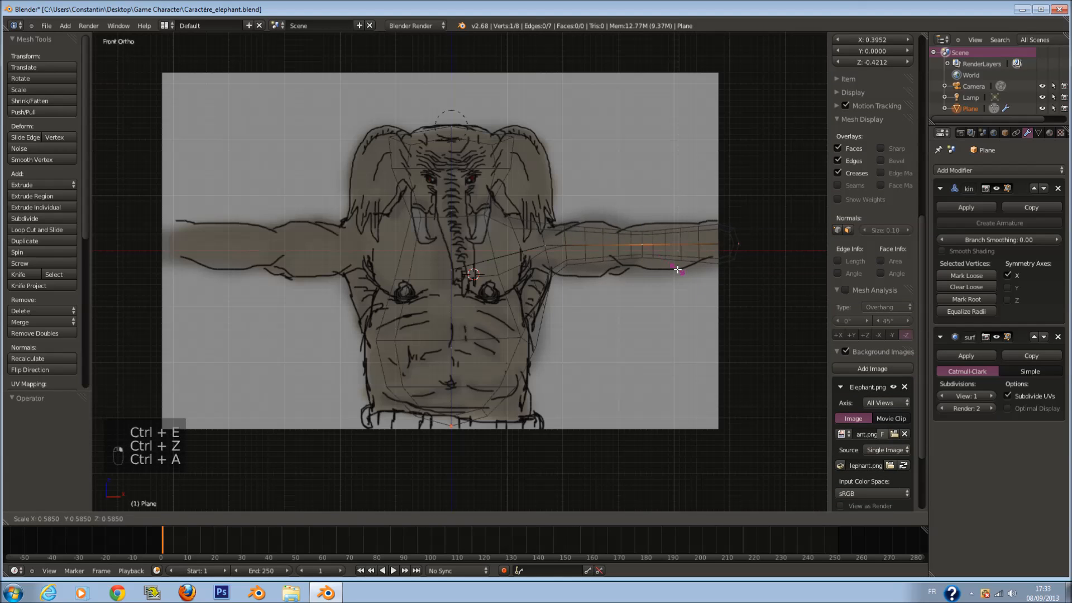
pyautogui.click(698, 244)
pyautogui.press('z')
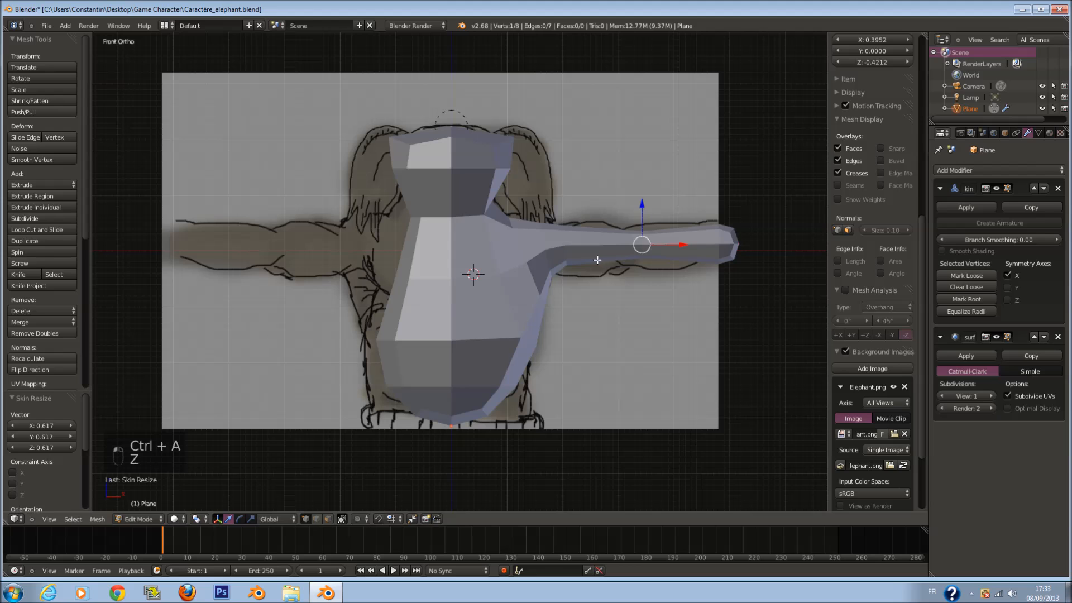
# In Object Mode, turn off the Skin modifier's viewport display to expose the bare skeleton edges.
pyautogui.press('Tab')
pyautogui.scroll(-1, 548, 284)
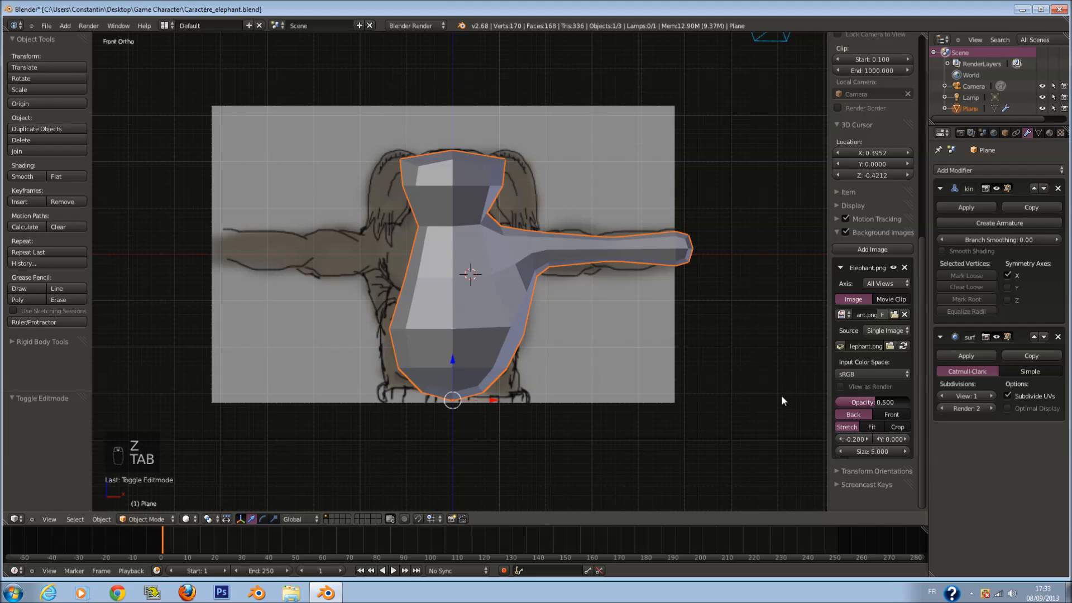
pyautogui.click(996, 188)
pyautogui.scroll(4, 587, 241)
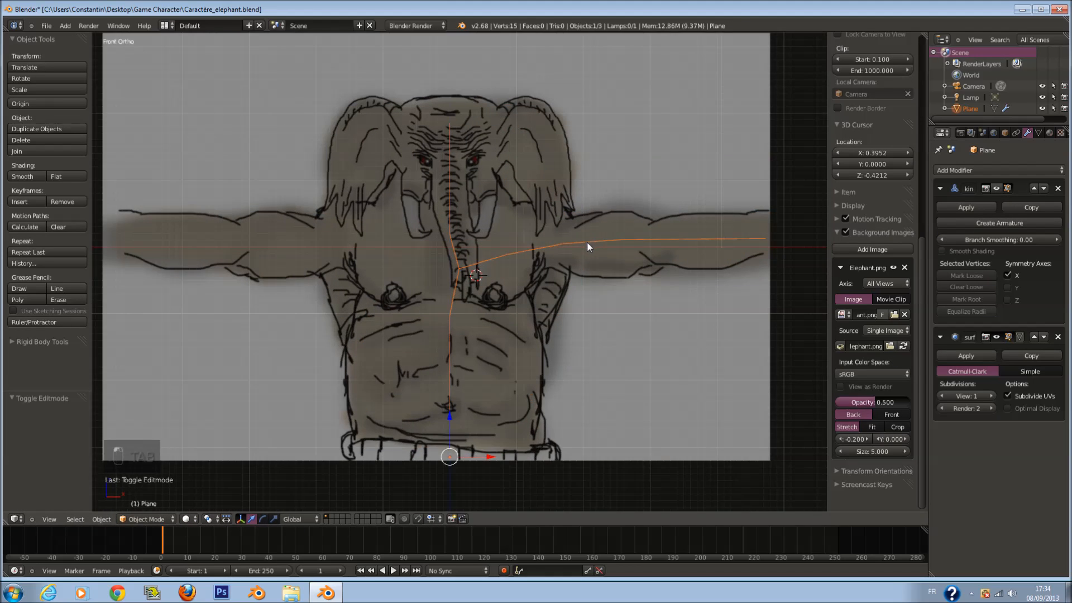
# Add a Mirror modifier on the X axis and turn the Skin modifier's viewport display back on.
pyautogui.click(995, 170)
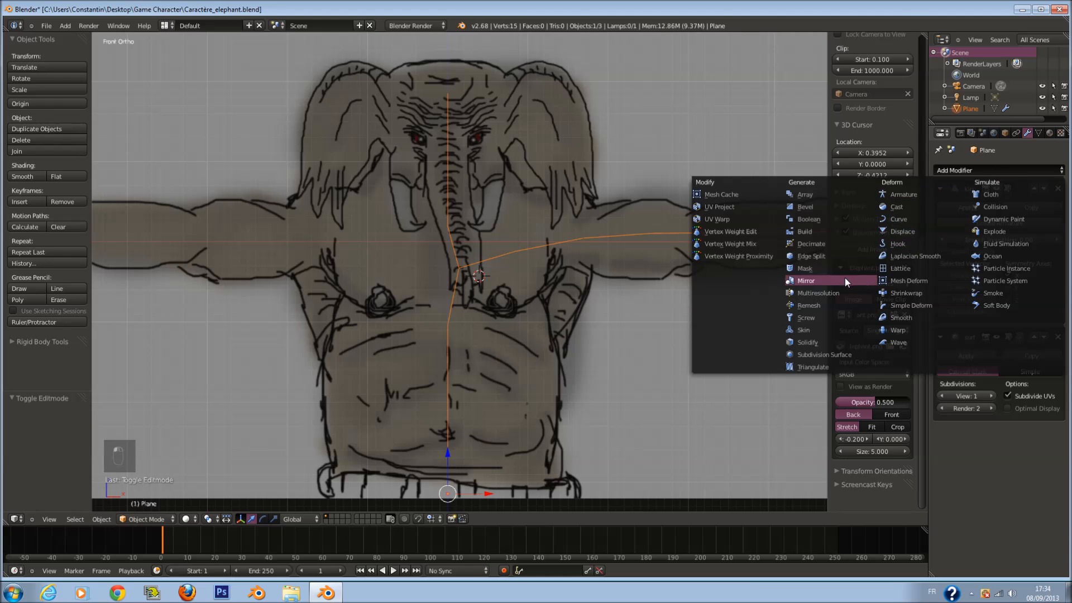
pyautogui.press('Tab')
pyautogui.press('Tab')
pyautogui.scroll(-1, 474, 284)
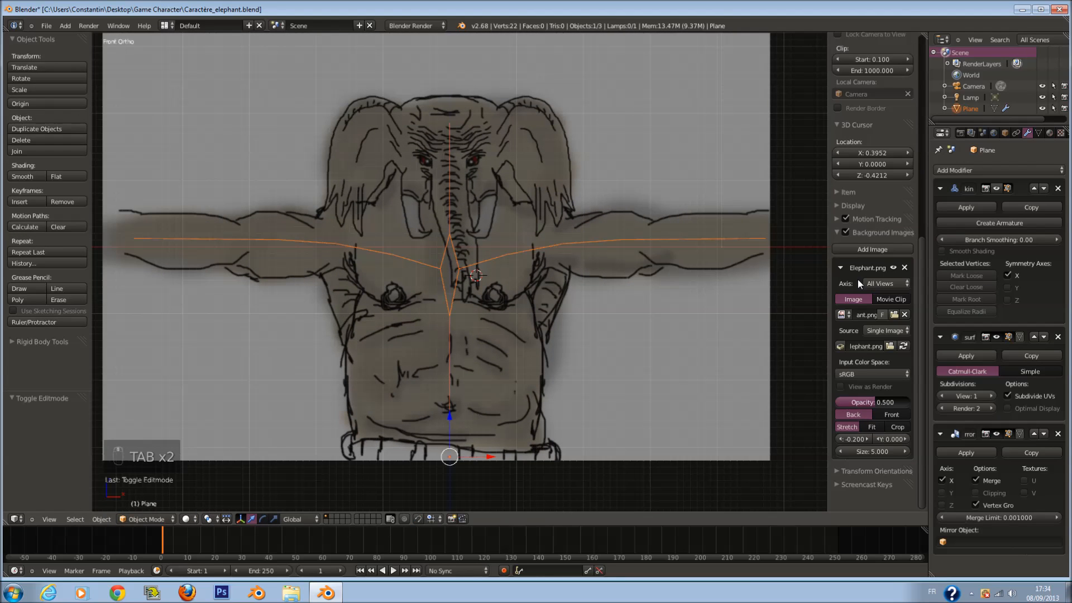
pyautogui.click(997, 189)
# Compare the mirrored mesh with the elephant drawing in wireframe and solid shading.
pyautogui.press('z')
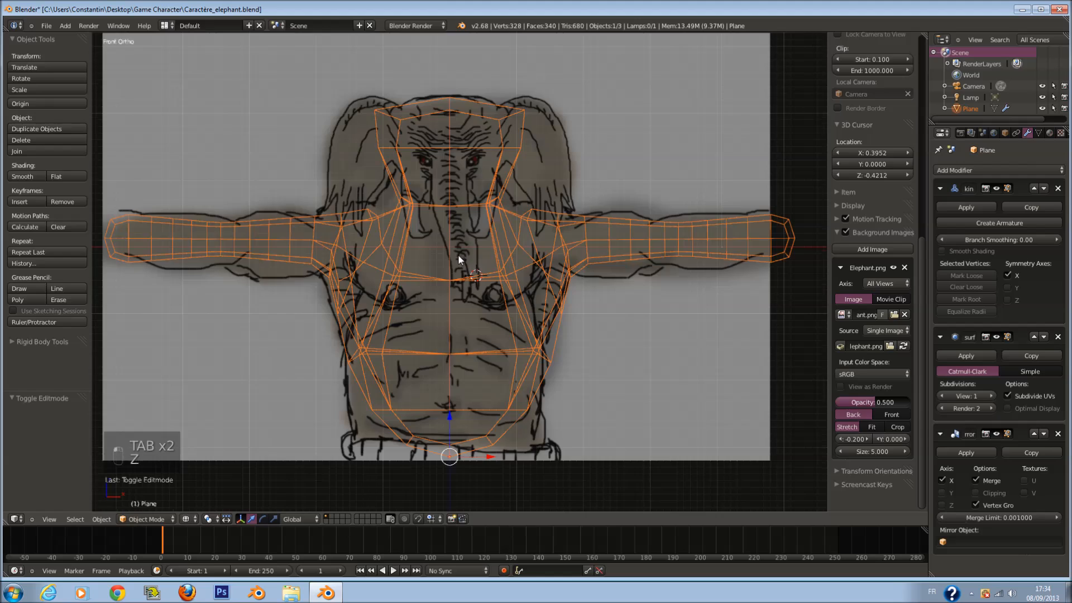
pyautogui.press('Tab')
pyautogui.press('a')
pyautogui.press('a')
pyautogui.press('a')
pyautogui.press('a')
pyautogui.press('Tab')
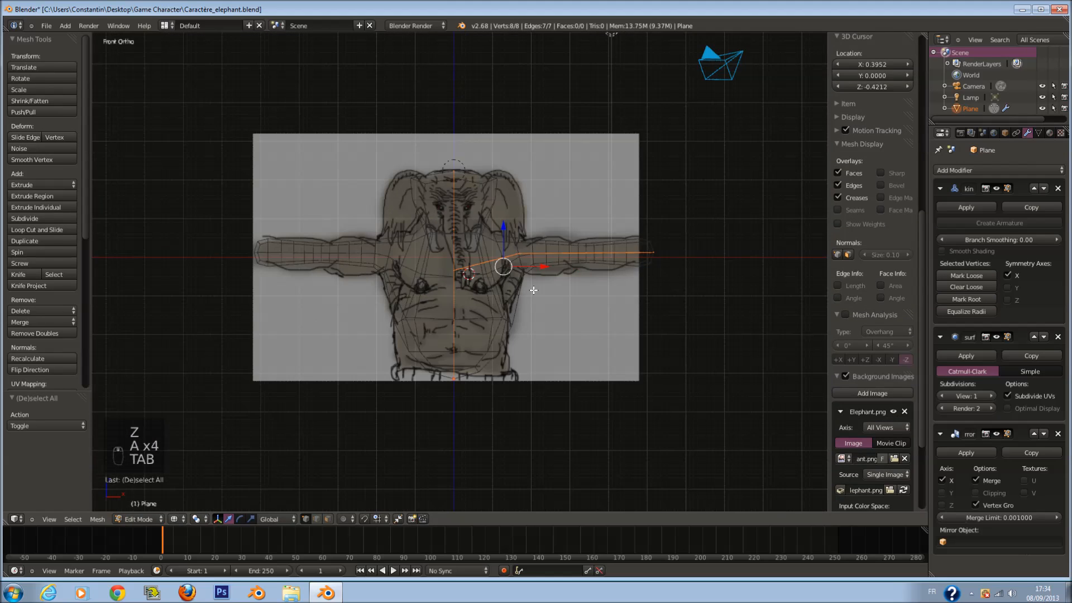
pyautogui.press('Tab')
pyautogui.press('z')
# In Edit Mode wireframe, subdivide the upper arm edge between the shoulder and elbow vertices with one cut.
pyautogui.press('Tab')
pyautogui.press('z')
pyautogui.scroll(5, 647, 256)
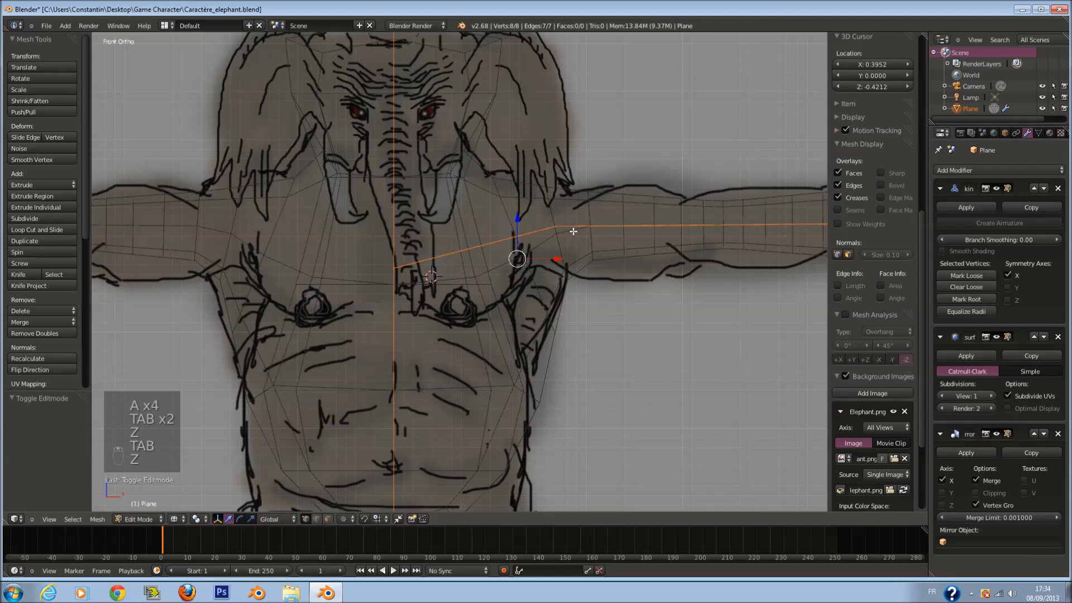
pyautogui.rightClick(556, 227)
pyautogui.keyDown('shift'); pyautogui.rightClick(726, 225); pyautogui.keyUp('shift')
pyautogui.press('w')
pyautogui.click(732, 225)
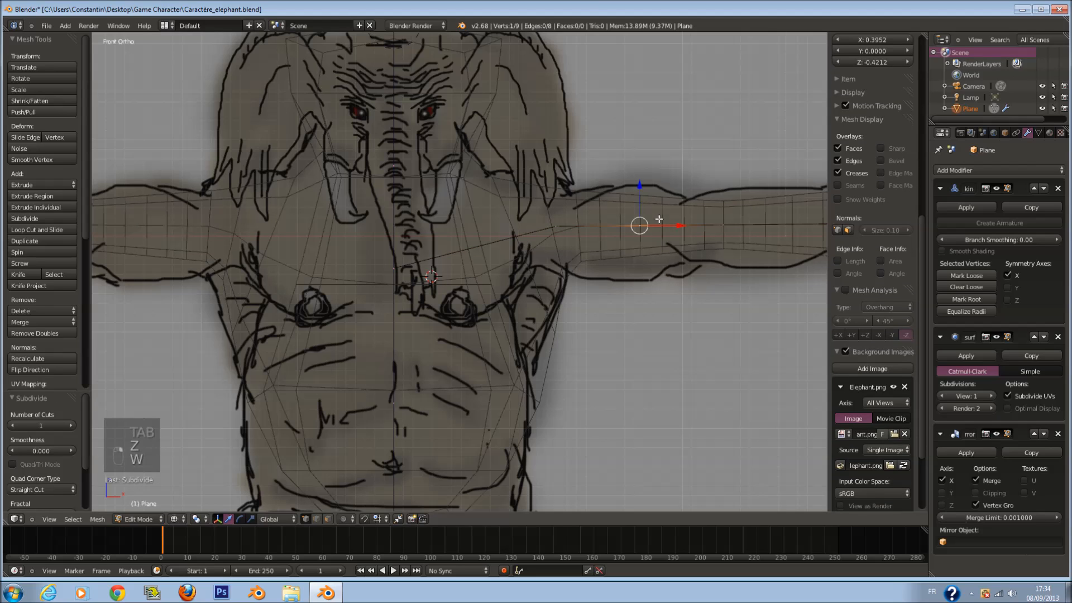
# Enlarge the new upper arm vertex's skin towards the drawn biceps and move the vertex -0.064 along Z.
pyautogui.hotkey('ctrl', 'a')
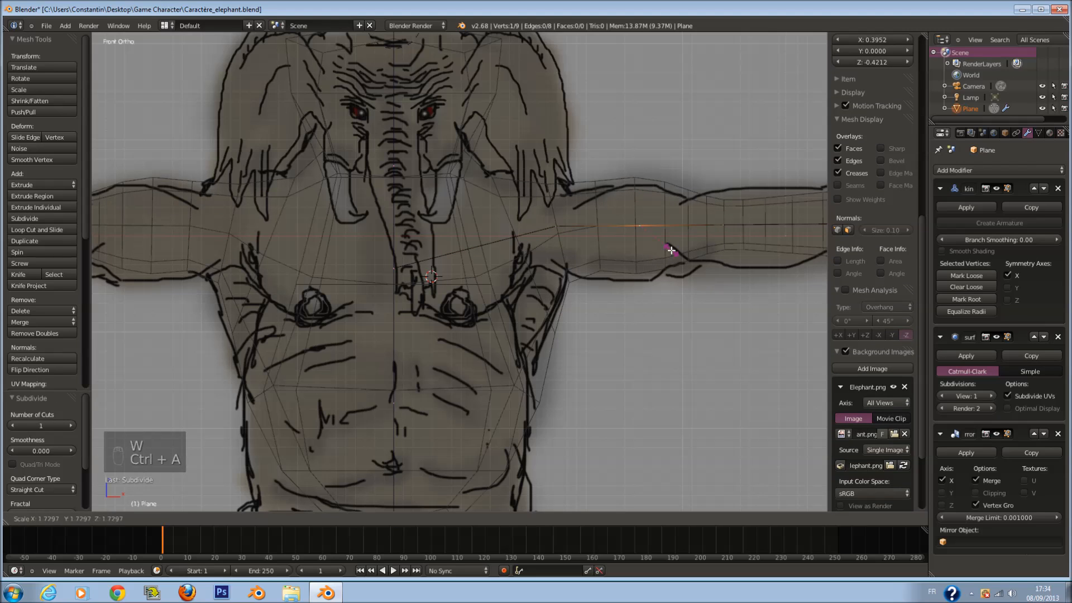
pyautogui.click(675, 250)
pyautogui.press('g')
pyautogui.click(674, 262)
# Subdivide the forearm edge between the elbow and hand vertices with one cut.
pyautogui.scroll(-1, 674, 249)
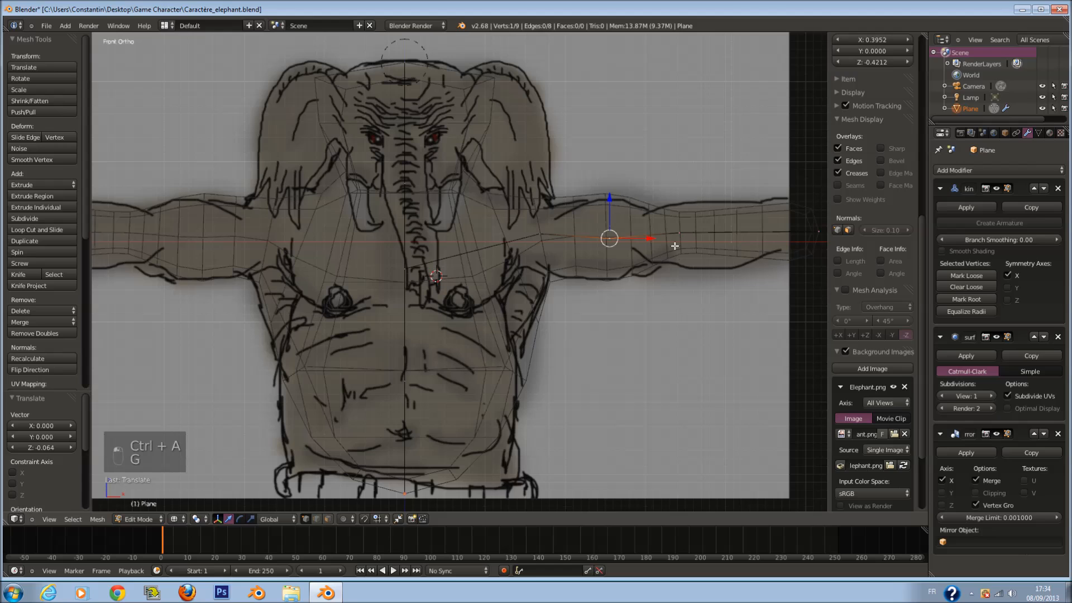
pyautogui.keyDown('ctrl'); pyautogui.scroll(3, 672, 243); pyautogui.keyUp('ctrl')
pyautogui.rightClick(640, 233)
pyautogui.keyDown('shift'); pyautogui.rightClick(743, 242); pyautogui.keyUp('shift')
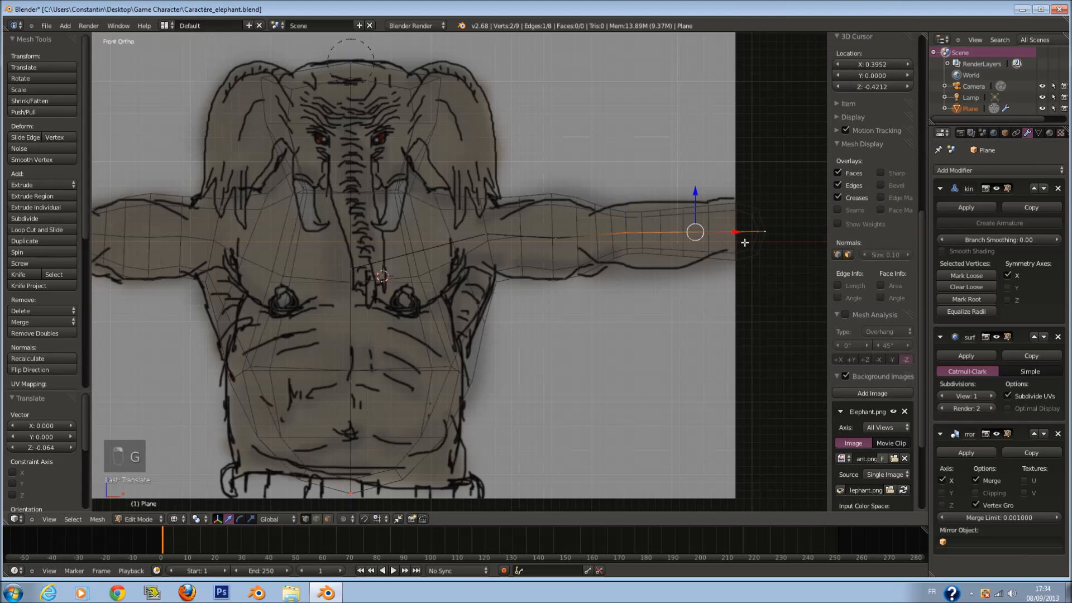
pyautogui.hotkey('ctrl', 'a')
pyautogui.click(694, 232)
pyautogui.press('w')
pyautogui.click(706, 236)
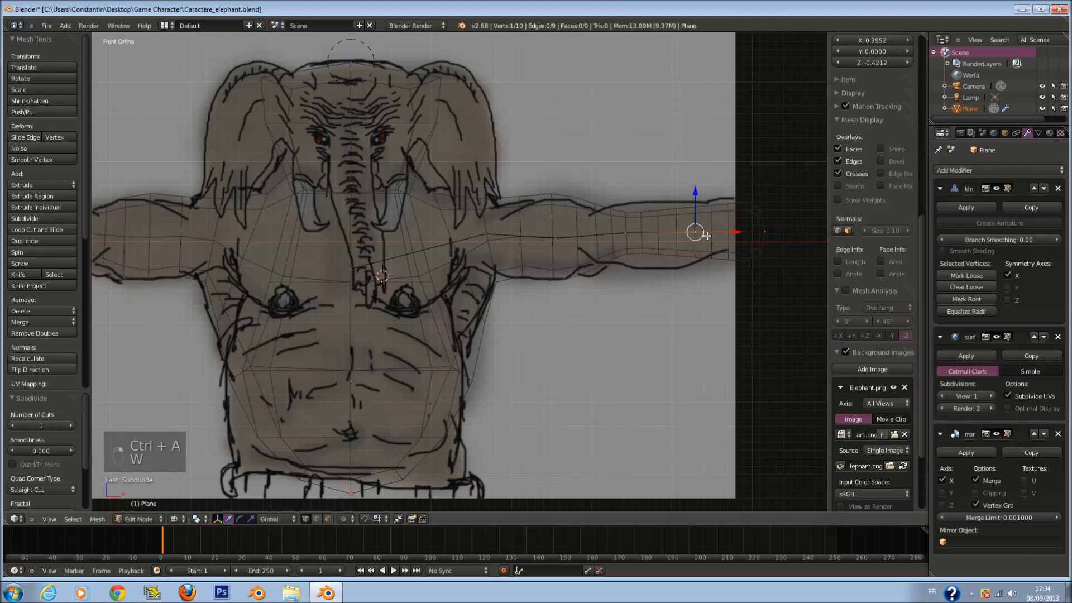
# Scale the new forearm vertex's skin by 1.425, move it -0.426 on X and -0.035 on Z, and shift the elbow vertex -0.259 on X.
pyautogui.hotkey('ctrl', 'a')
pyautogui.click(707, 247)
pyautogui.press('g')
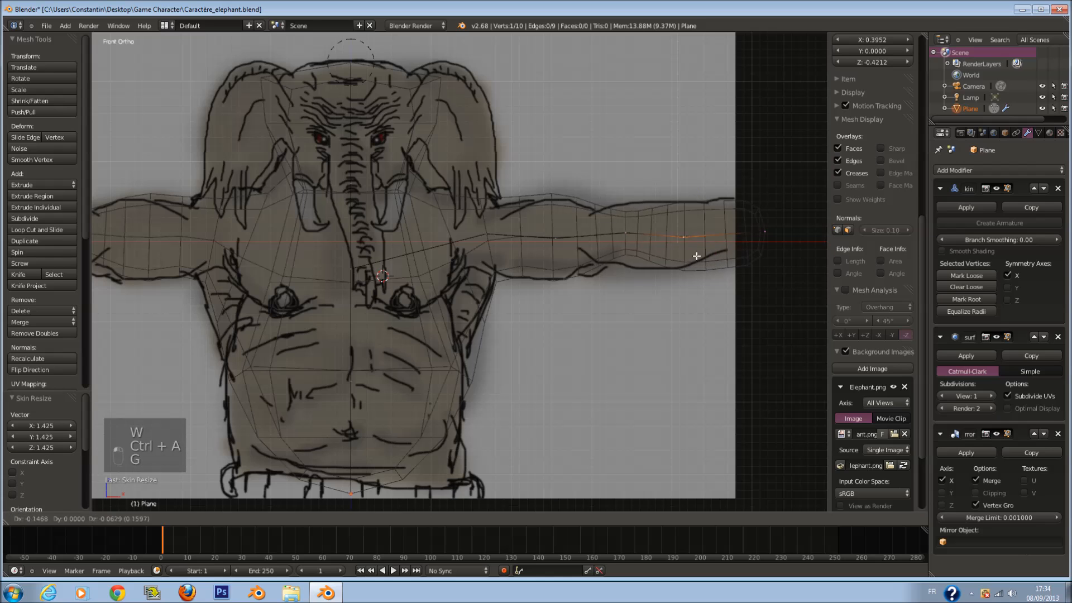
pyautogui.click(648, 238)
pyautogui.press('g')
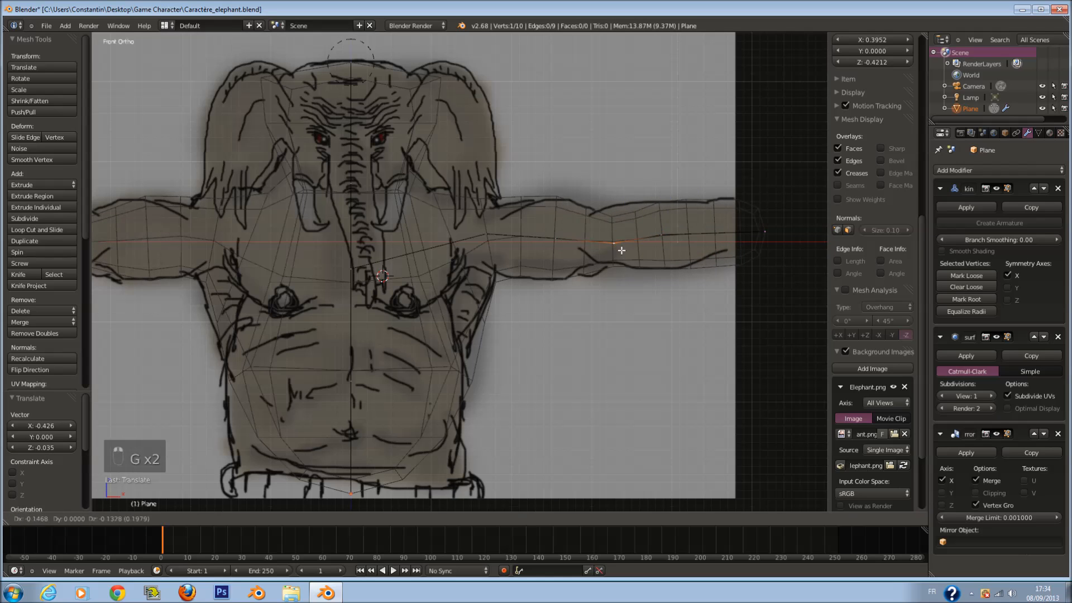
pyautogui.click(611, 242)
# Examine the mesh in solid shading from the front, side and at an angle, and compare it with the drawing in wireframe.
pyautogui.press('z')
pyautogui.scroll(-3, 654, 244)
pyautogui.moveTo(656, 244)
pyautogui.mouseDown(button='middle')
pyautogui.moveTo(527, 284)
pyautogui.moveTo(494, 260)
pyautogui.mouseUp(button='middle')
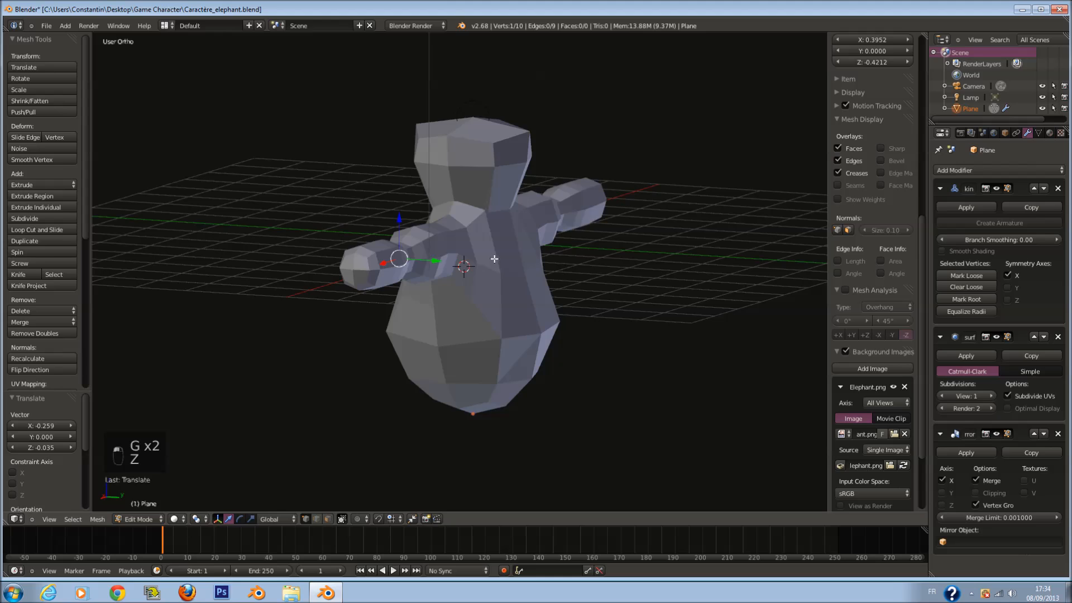
pyautogui.press('KP_1')
pyautogui.press('KP_3')
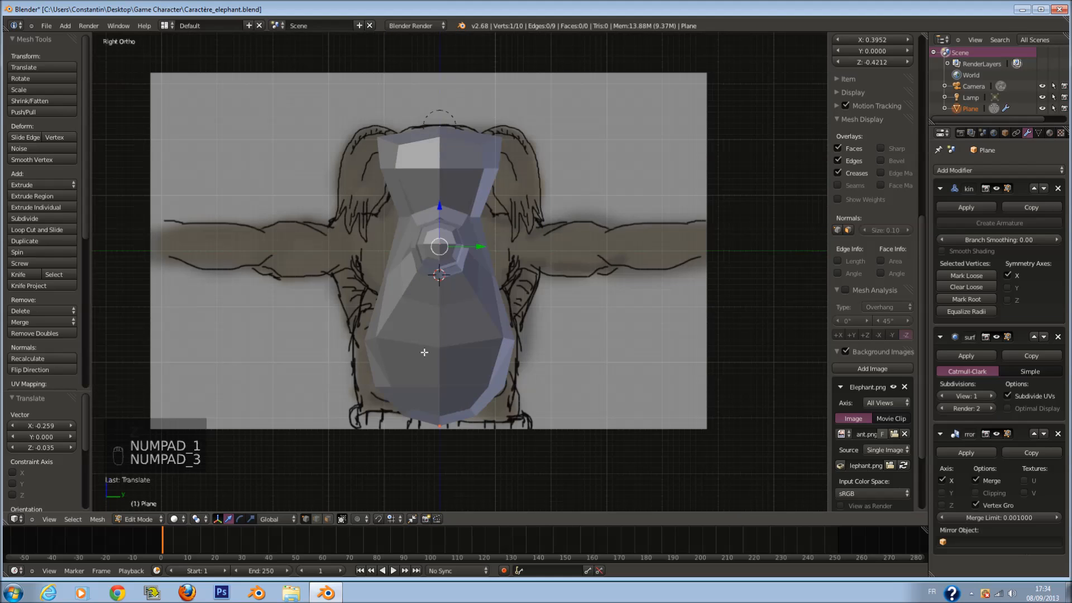
pyautogui.keyDown('shift'); pyautogui.scroll(-3, 425, 352); pyautogui.keyUp('shift')
pyautogui.scroll(3, 425, 353)
pyautogui.scroll(-1, 584, 246)
pyautogui.scroll(-3, 530, 317)
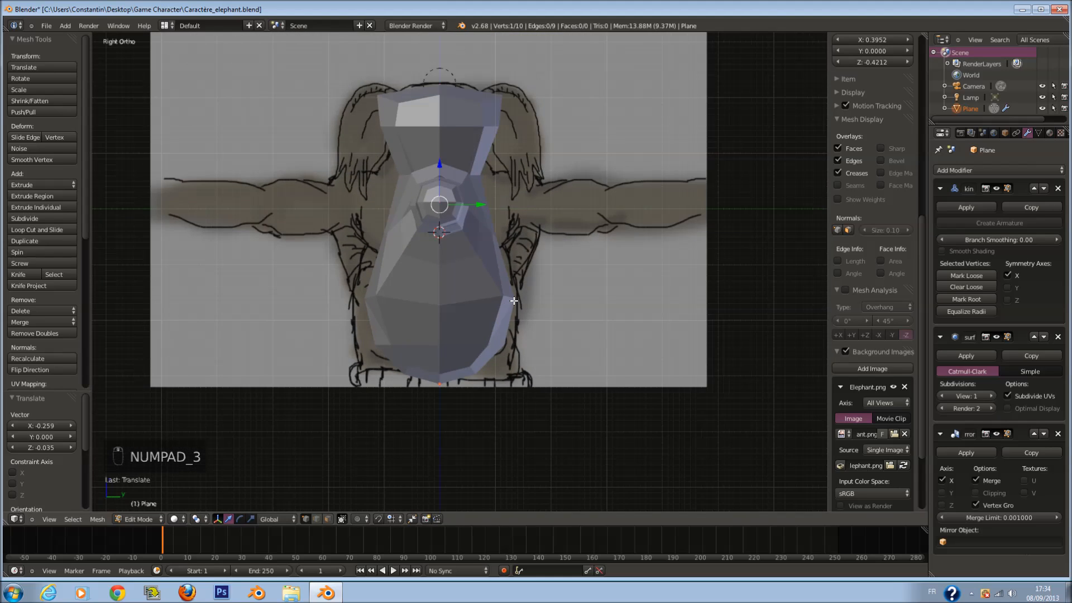
pyautogui.press('KP_1')
pyautogui.press('Tab')
pyautogui.press('z')
pyautogui.keyDown('shift'); pyautogui.scroll(2, 528, 184); pyautogui.keyUp('shift')
pyautogui.scroll(2, 519, 172)
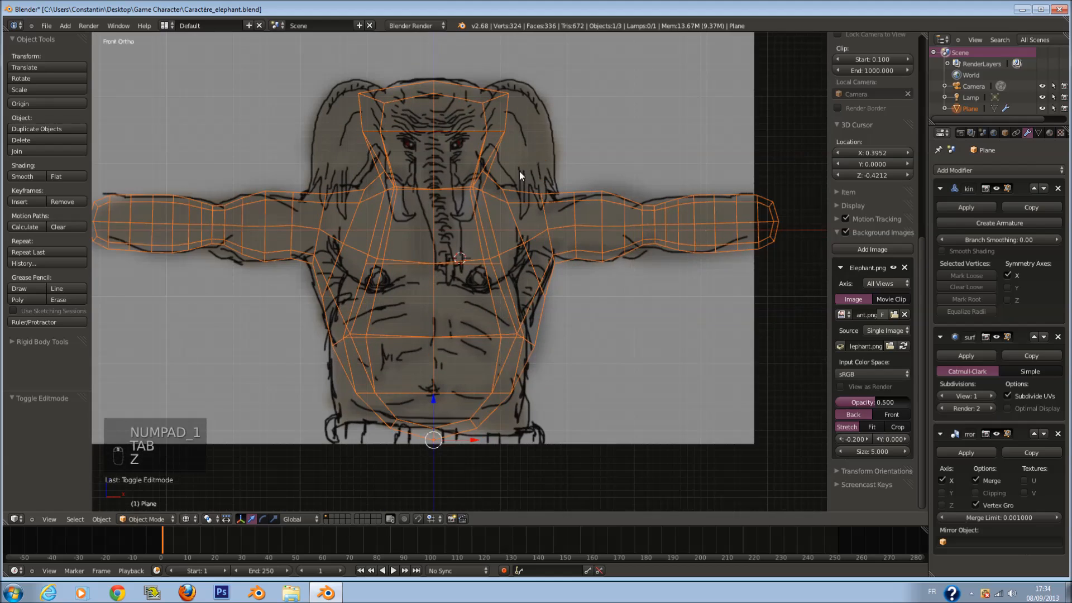
# In Edit Mode, subdivide the edge between the head's top and neck vertices with one cut.
pyautogui.press('Tab')
pyautogui.keyDown('shift'); pyautogui.scroll(5, 512, 129); pyautogui.keyUp('shift')
pyautogui.rightClick(435, 132)
pyautogui.keyDown('shift'); pyautogui.rightClick(440, 212); pyautogui.keyUp('shift')
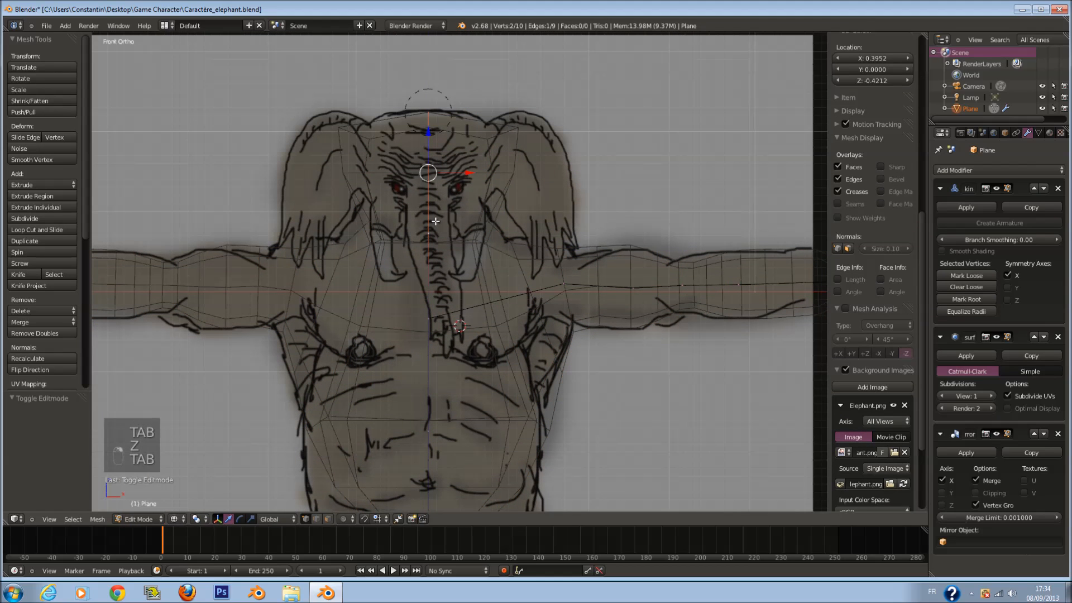
pyautogui.press('w')
pyautogui.click(513, 197)
pyautogui.press('z')
pyautogui.press('z')
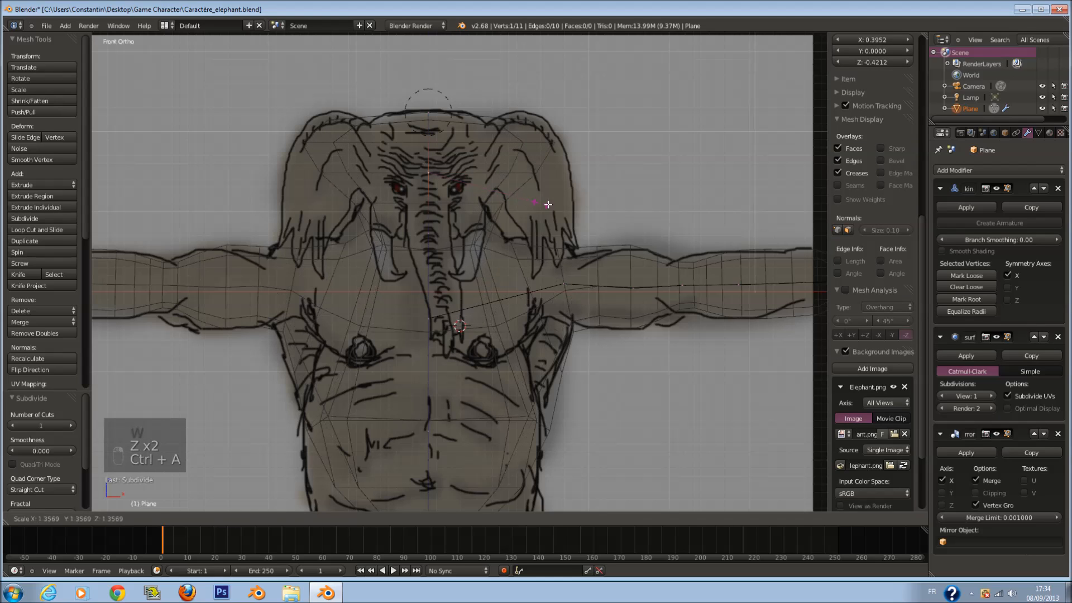
# Resize the head's skin around the new vertex, applying a scale factor of 0.175.
pyautogui.hotkey('ctrl', 'a')
pyautogui.click(520, 175)
pyautogui.hotkey('ctrl', 'a')
pyautogui.click(452, 120)
pyautogui.moveTo(448, 168); pyautogui.dragTo(477, 170, button='right')
pyautogui.rightClick(564, 172)
pyautogui.hotkey('ctrl', 'a')
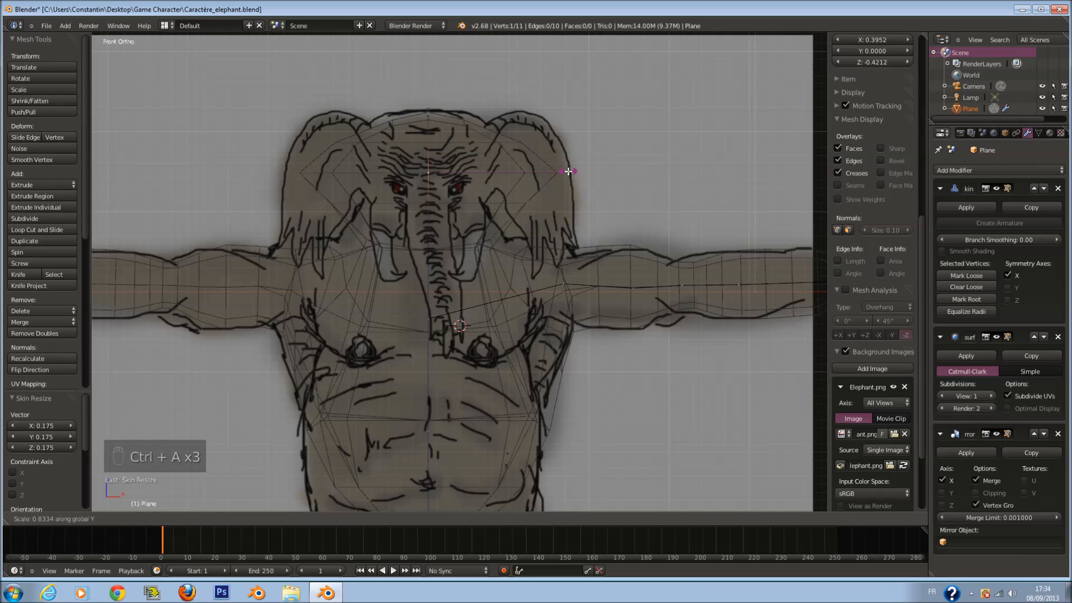
pyautogui.rightClick(569, 172)
pyautogui.press('s')
pyautogui.rightClick(592, 171)
pyautogui.press('s')
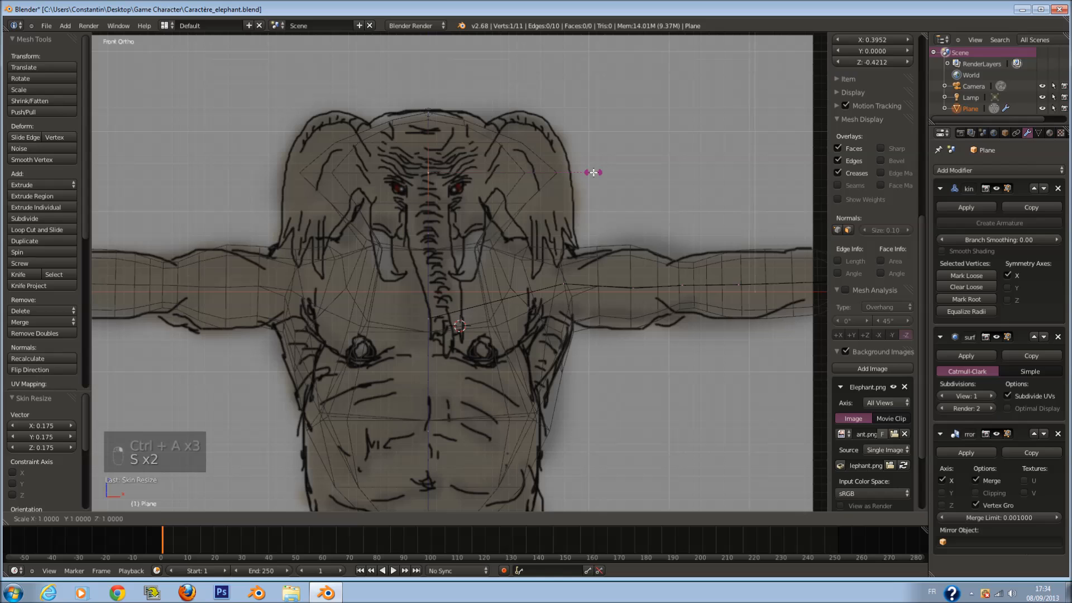
pyautogui.rightClick(602, 171)
# Shrink the mid-head vertex's skin to the width of the drawn head and switch the view to solid shading.
pyautogui.hotkey('ctrl', 'a')
pyautogui.rightClick(509, 183)
pyautogui.press('z')
pyautogui.press('Tab')
pyautogui.press('Tab')
pyautogui.press('z')
pyautogui.press('a')
pyautogui.press('a')
pyautogui.press('a')
pyautogui.press('a')
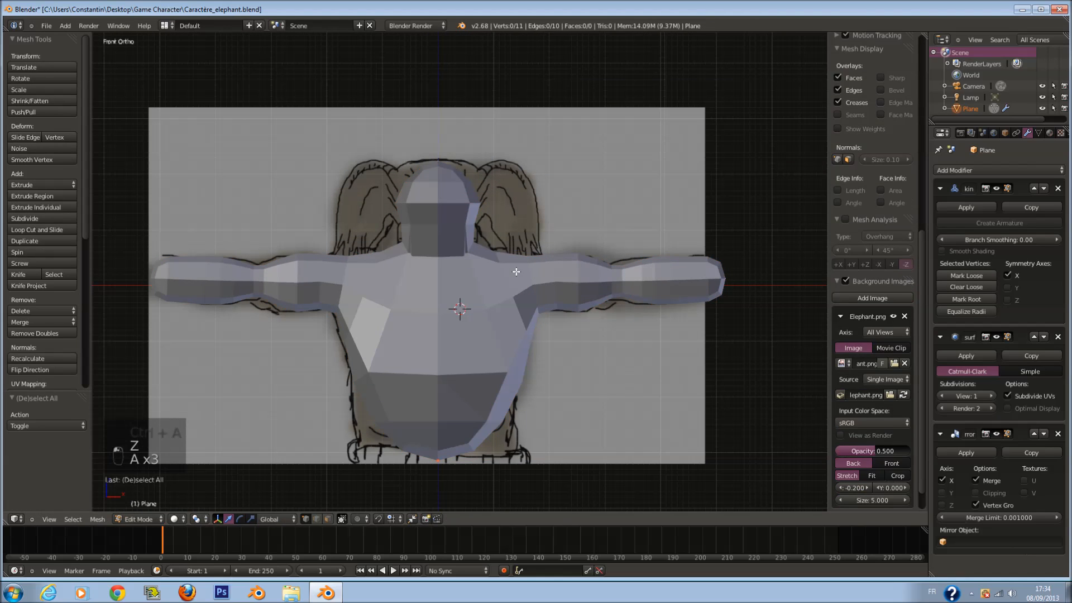
pyautogui.press('g')
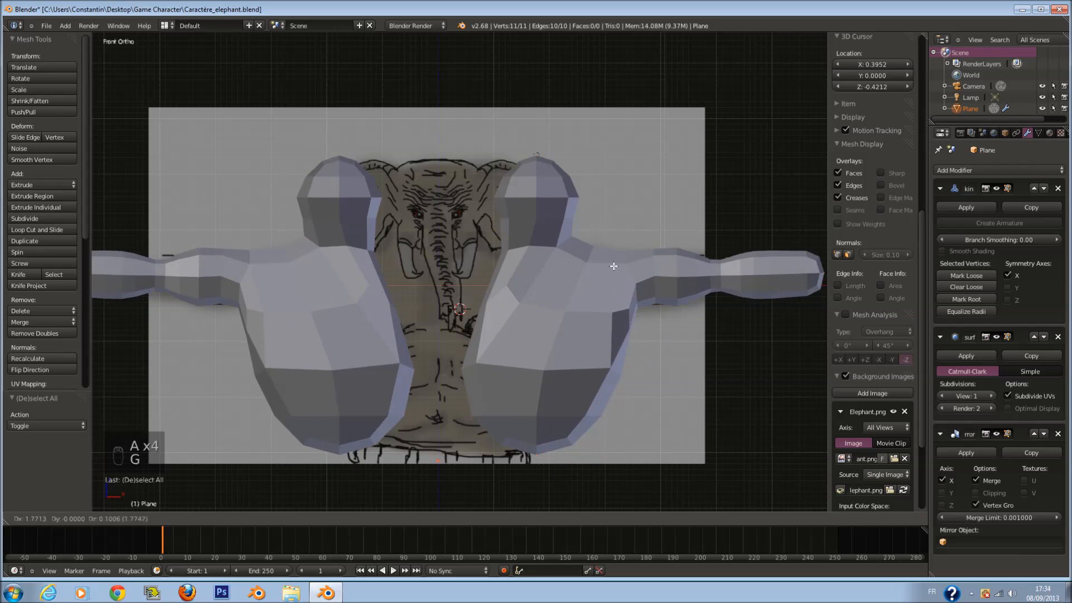
pyautogui.rightClick(541, 288)
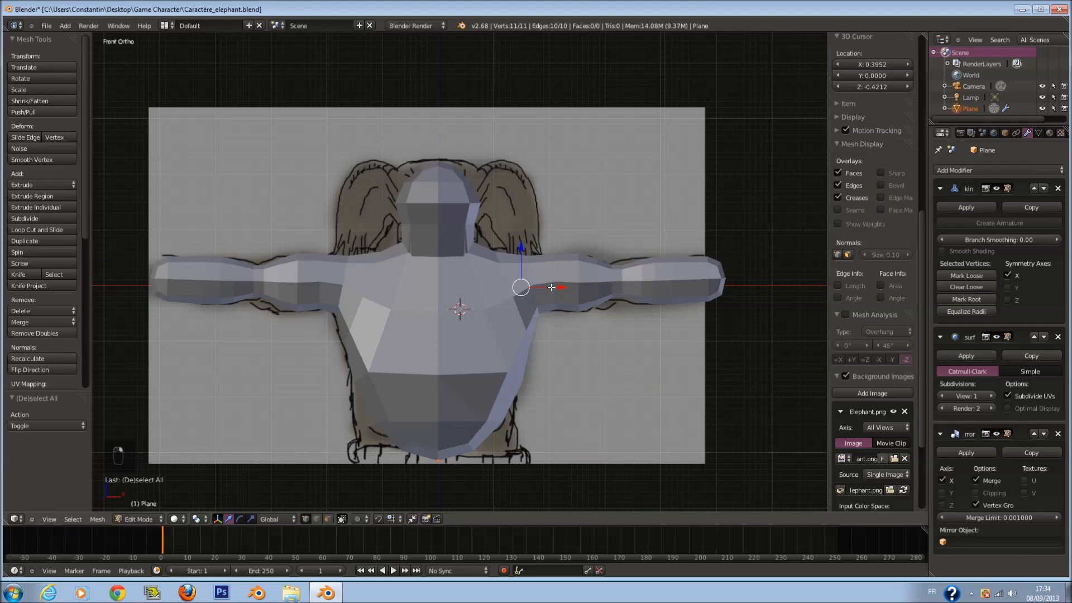
pyautogui.press('Tab')
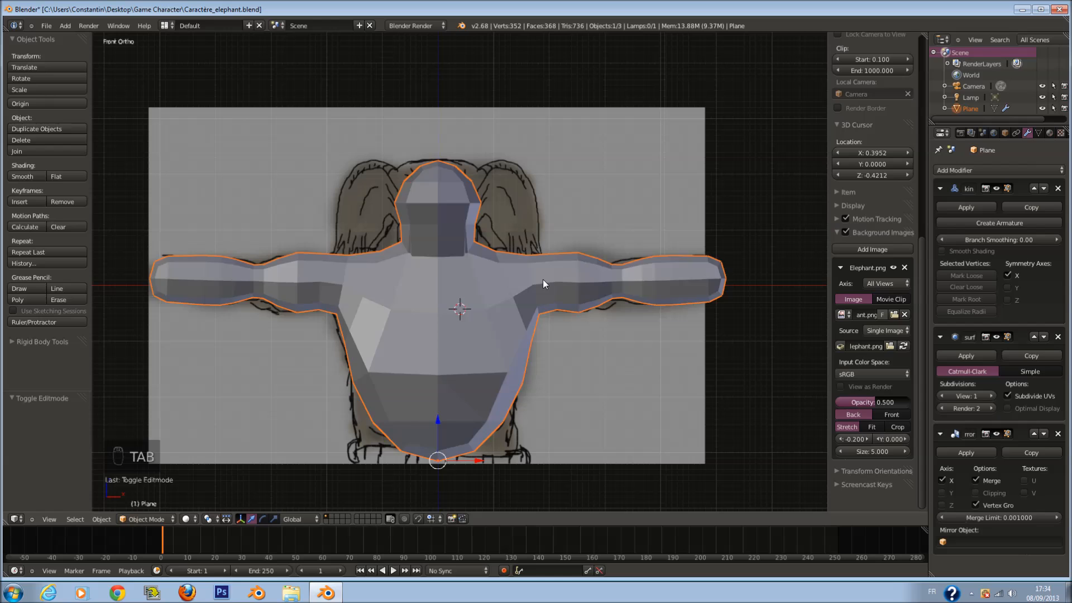
# Compare the mesh outline with the elephant drawing in wireframe, in both Object Mode and Edit Mode.
pyautogui.press('z')
pyautogui.press('Tab')
pyautogui.keyDown('shift'); pyautogui.scroll(-1, 449, 311); pyautogui.keyUp('shift')
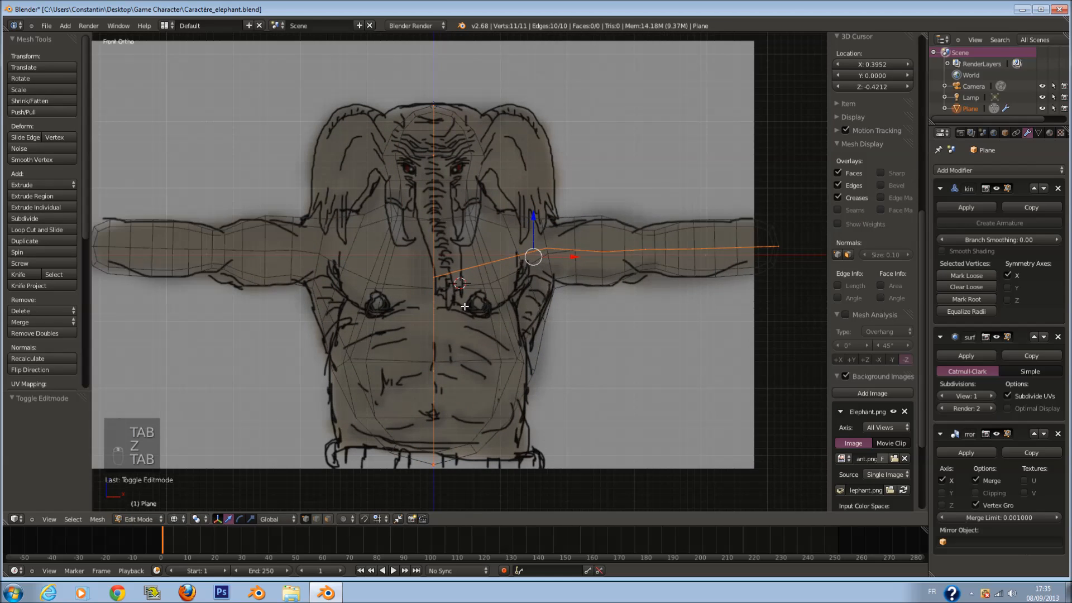
pyautogui.press('Tab')
pyautogui.scroll(2, 490, 283)
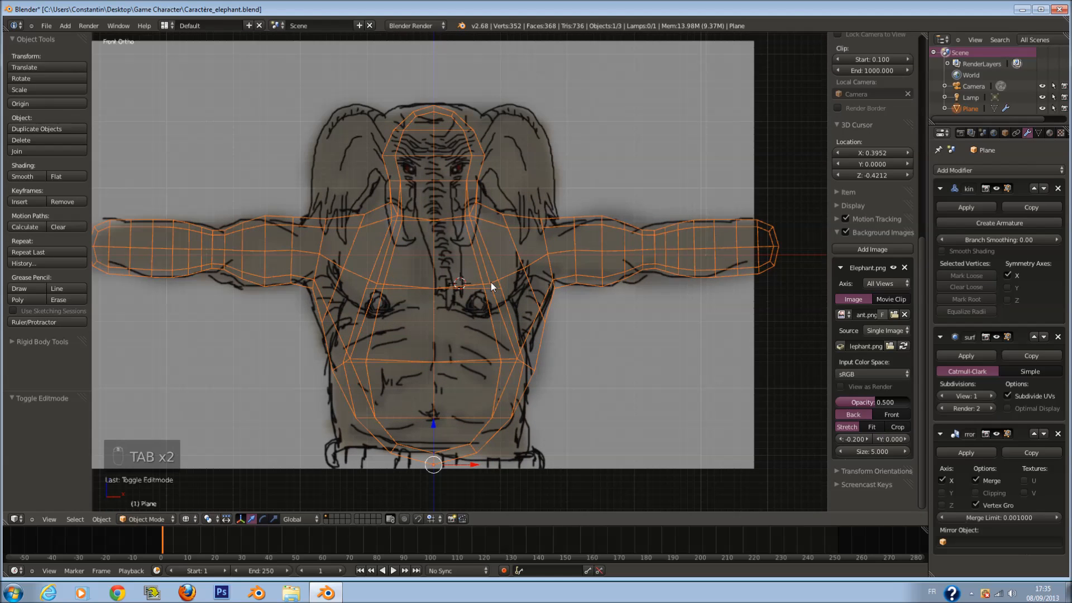
pyautogui.scroll(-2, 485, 274)
pyautogui.keyDown('shift'); pyautogui.scroll(-2, 480, 330); pyautogui.keyUp('shift')
pyautogui.press('Tab')
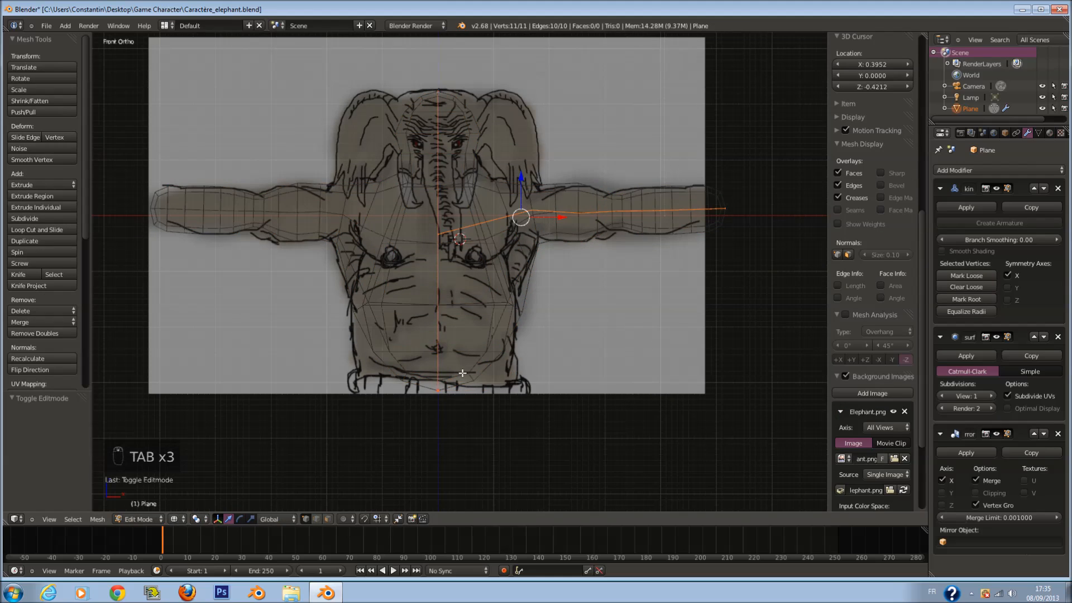
# Extrude the torso's bottom vertex -0.650 along Z and enlarge its skin towards the drawn waist width.
pyautogui.scroll(2, 469, 343)
pyautogui.press('e')
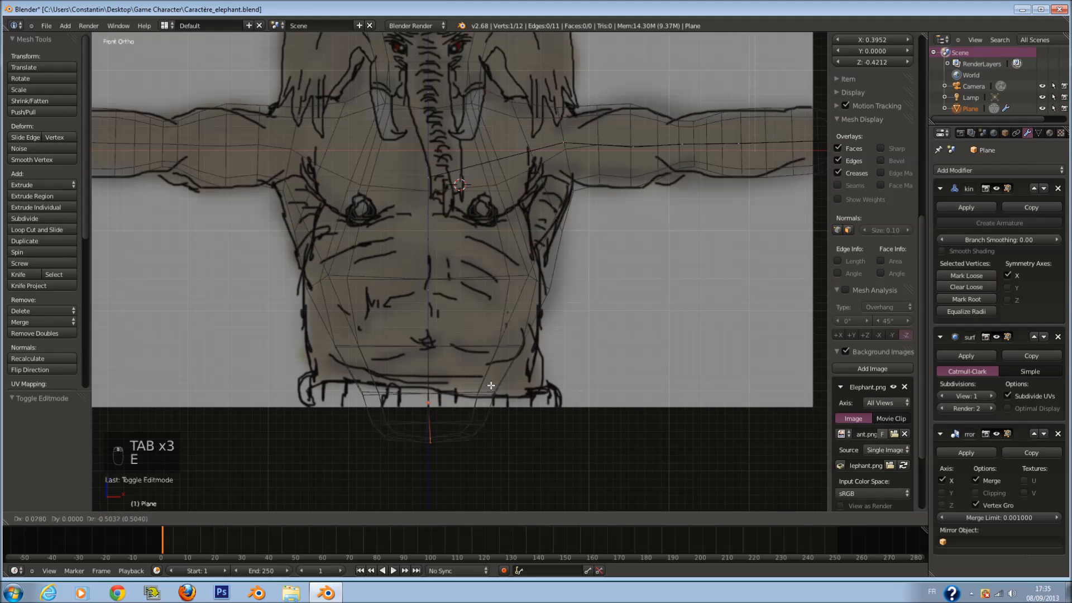
pyautogui.click(494, 395)
pyautogui.hotkey('ctrl', 'a')
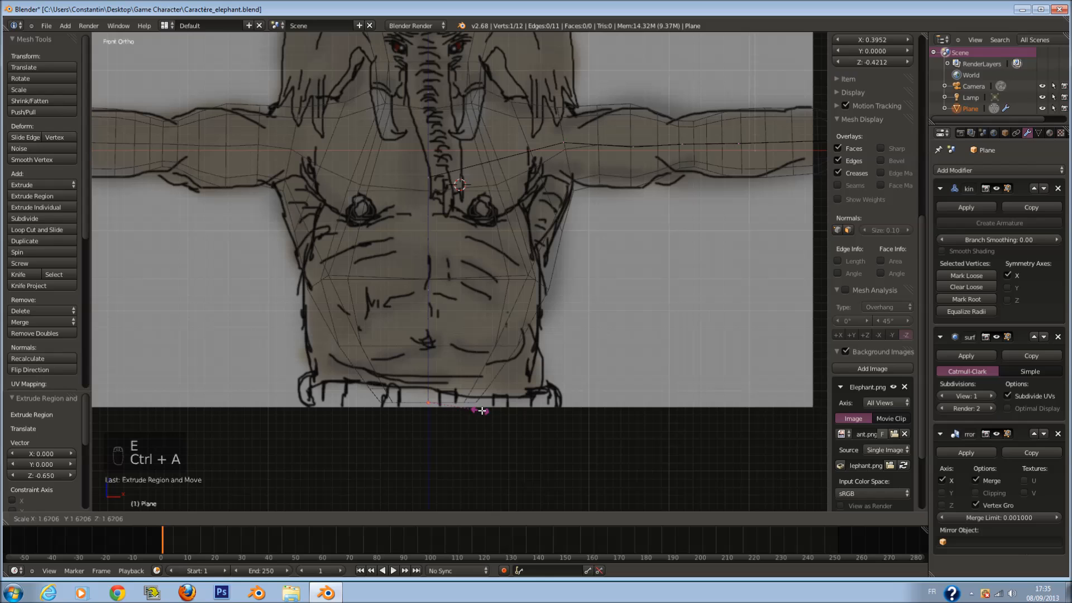
pyautogui.click(628, 433)
# Extrude a leg vertex diagonally down and outward from the pelvis vertex.
pyautogui.scroll(-3, 514, 348)
pyautogui.scroll(2, 514, 347)
pyautogui.scroll(-1, 514, 347)
pyautogui.press('e')
pyautogui.click(594, 448)
# Try to move the whole skeleton sideways along the X axis.
pyautogui.press('a')
pyautogui.press('a')
pyautogui.press('a')
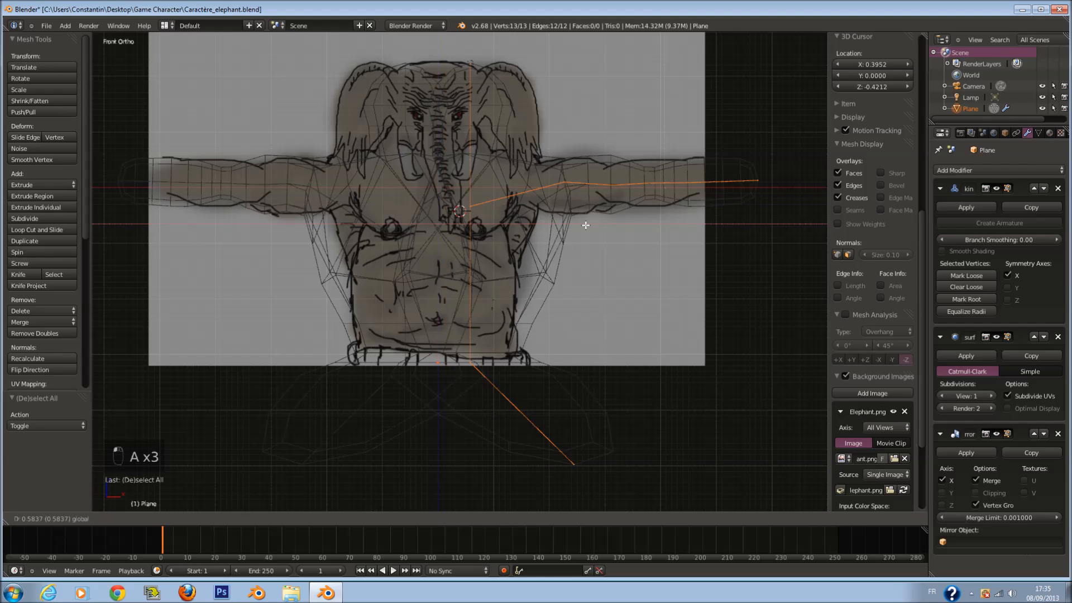
pyautogui.hotkey('ctrl', 'z')
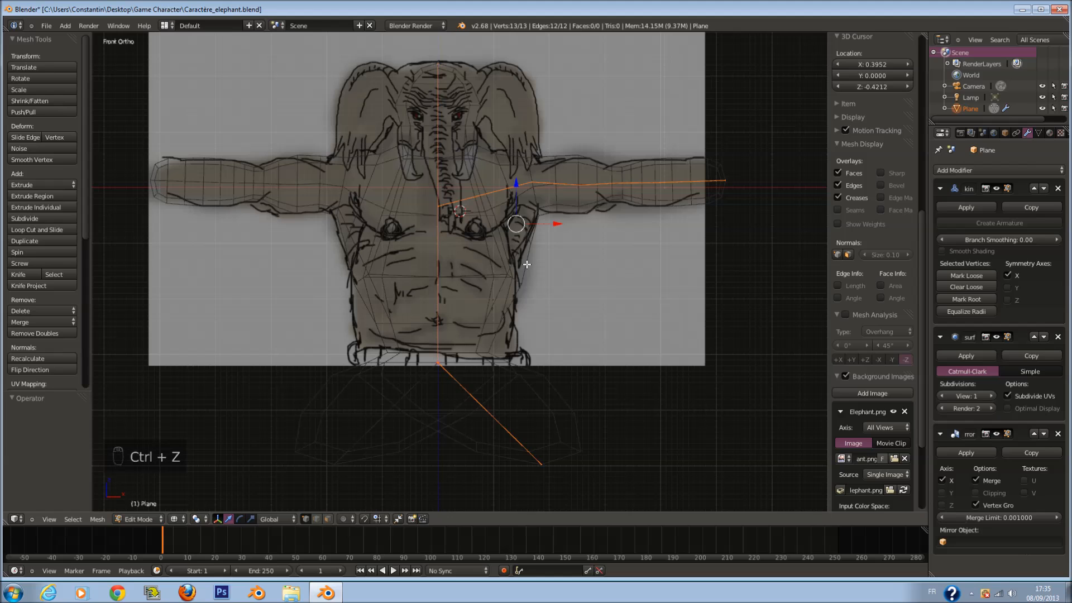
# Move the Mirror modifier to the top of the modifier stack, above Skin, and check the mesh.
pyautogui.press('Tab')
pyautogui.click(1034, 434)
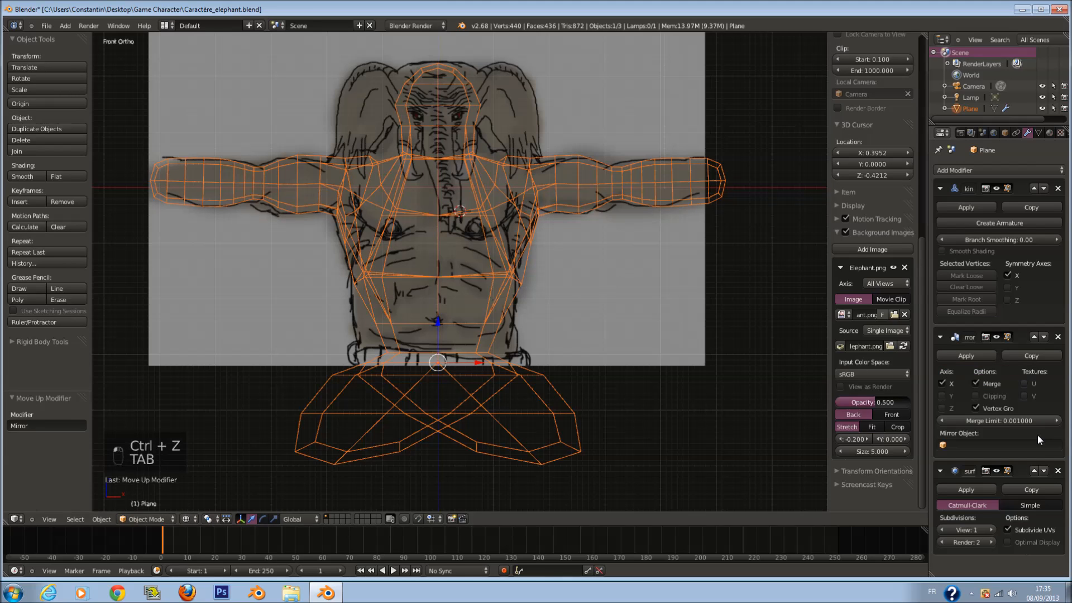
pyautogui.click(1034, 337)
pyautogui.press('Tab')
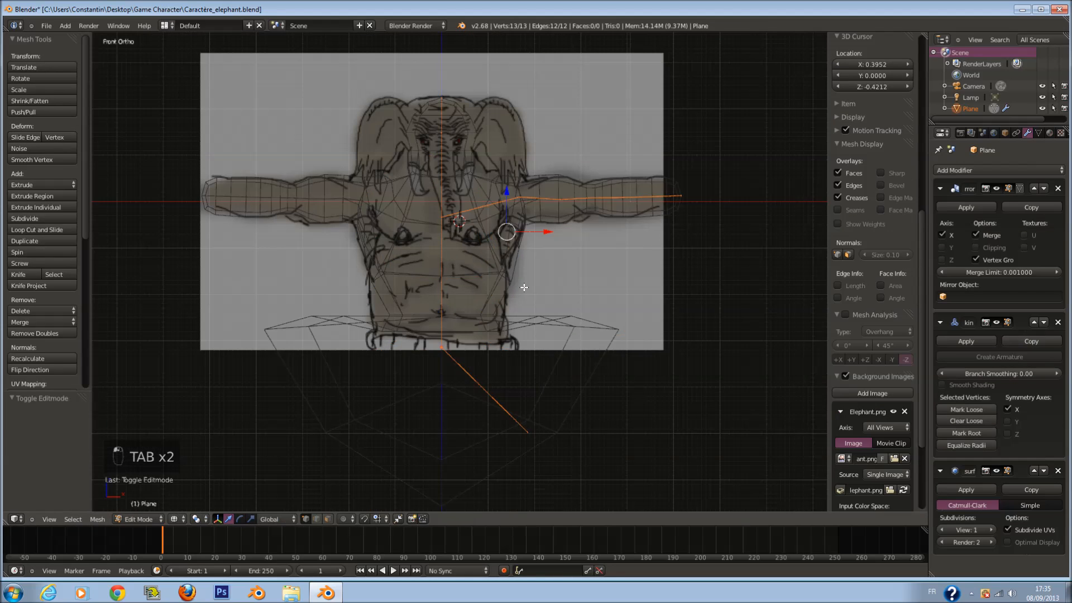
pyautogui.press('z')
pyautogui.press('Tab')
pyautogui.press('z')
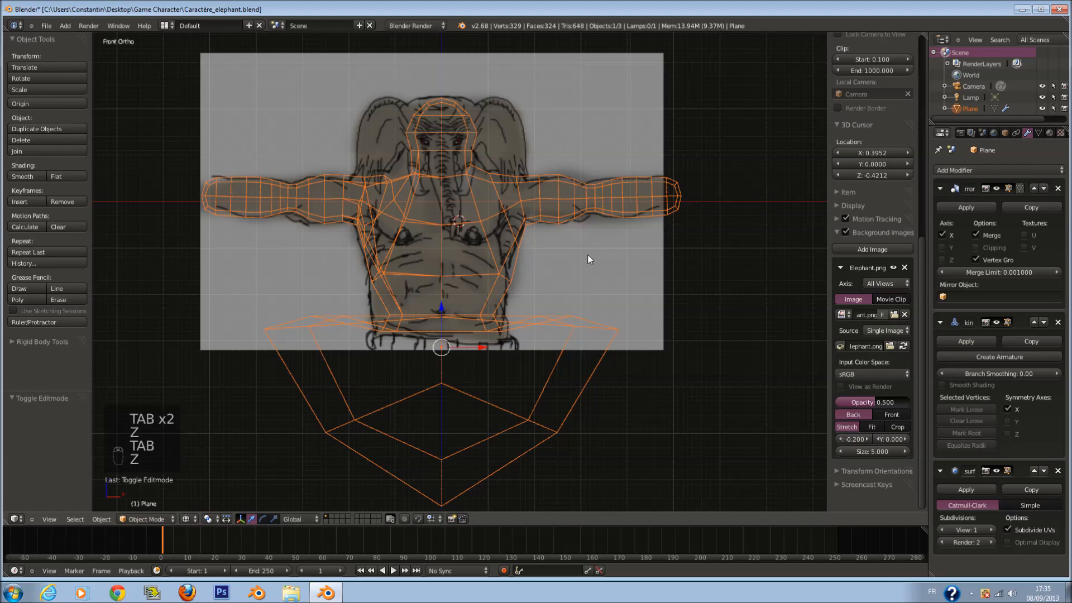
# Enable Clipping on the Mirror modifier and try to move all of the skeleton's vertices.
pyautogui.press('a')
pyautogui.press('a')
pyautogui.press('a')
pyautogui.press('a')
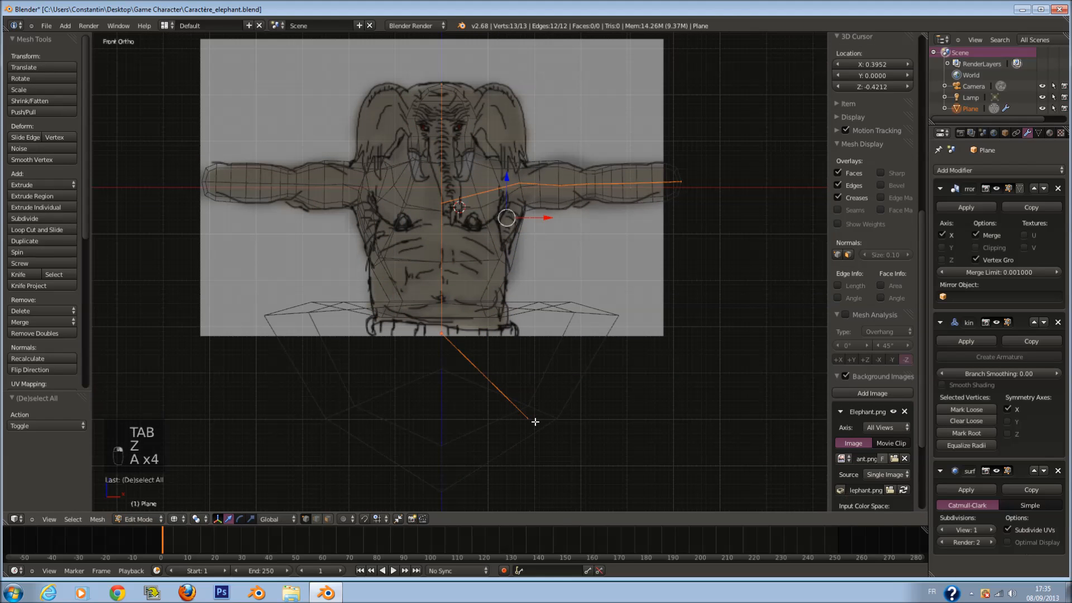
pyautogui.press('g')
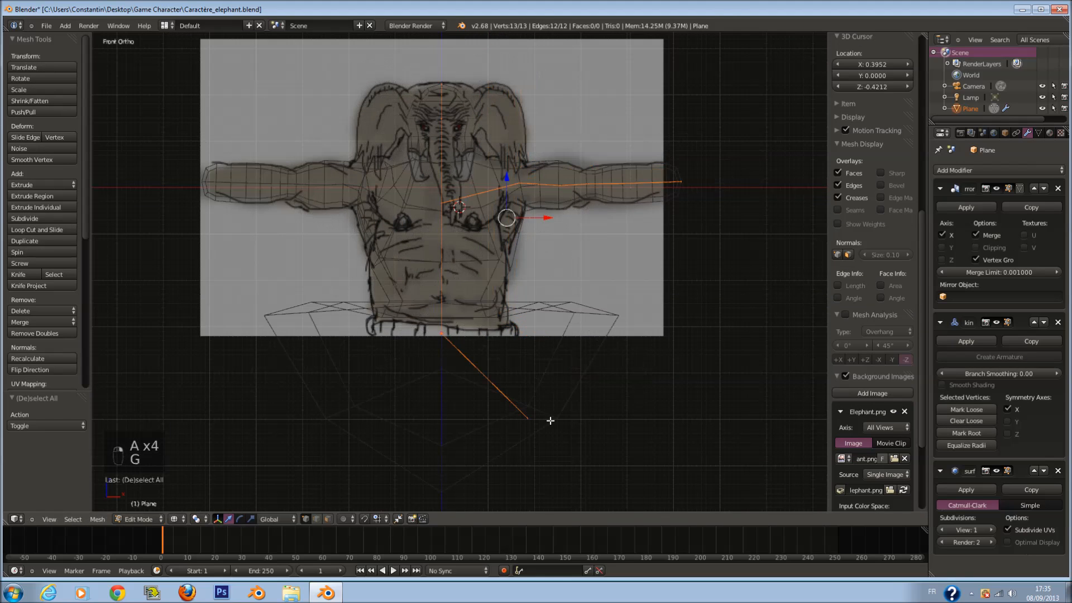
pyautogui.press('g')
pyautogui.rightClick(611, 396)
pyautogui.press('Tab')
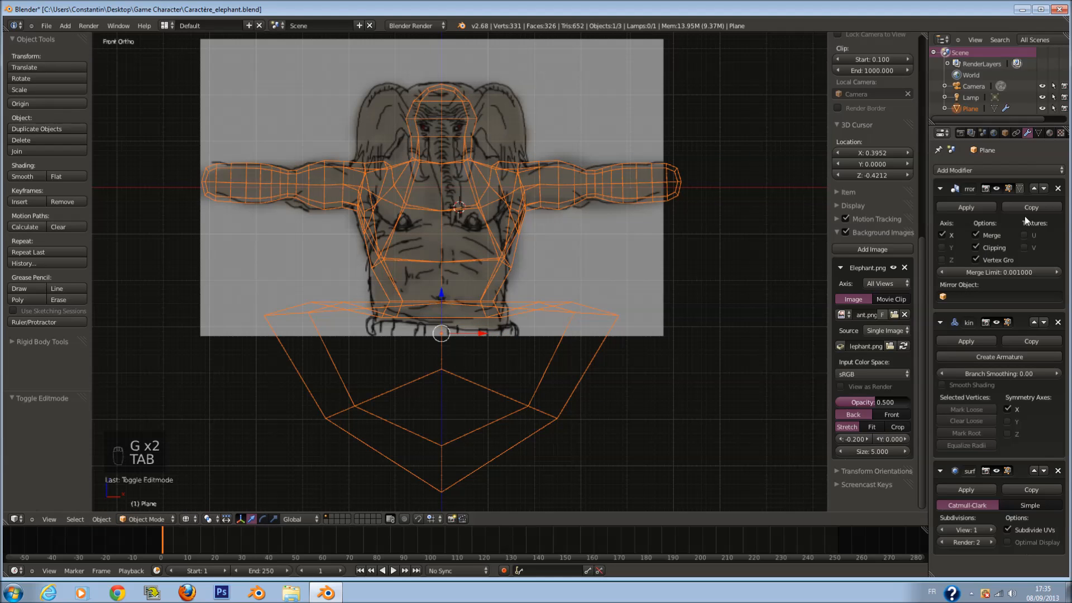
# Move the Mirror modifier down below Skin and test the clipping by moving all vertices.
pyautogui.click(1043, 189)
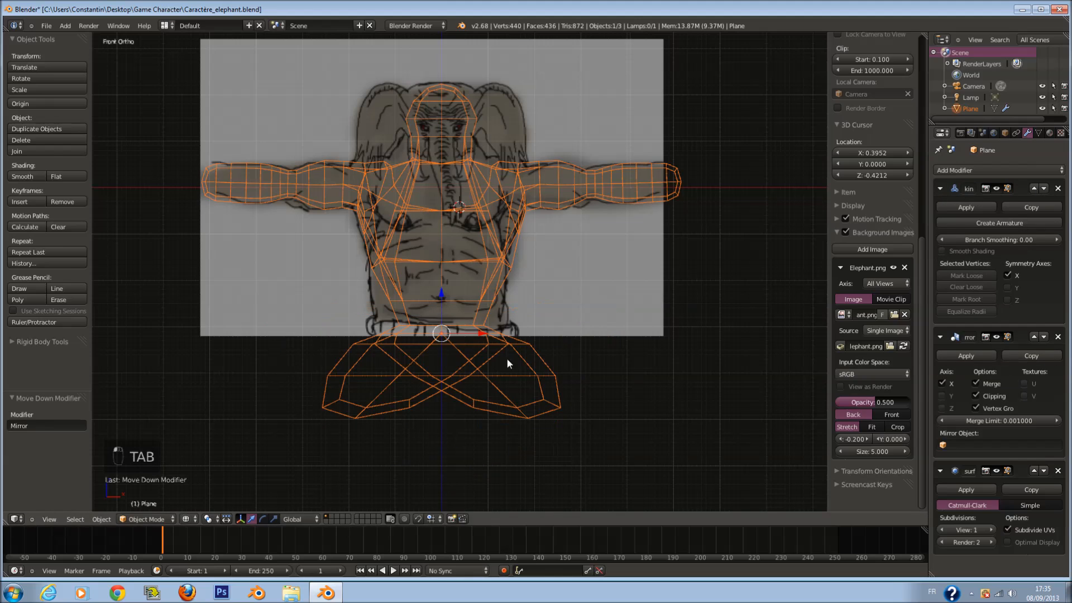
pyautogui.press('Tab')
pyautogui.press('a')
pyautogui.press('a')
pyautogui.press('a')
pyautogui.press('a')
pyautogui.press('a')
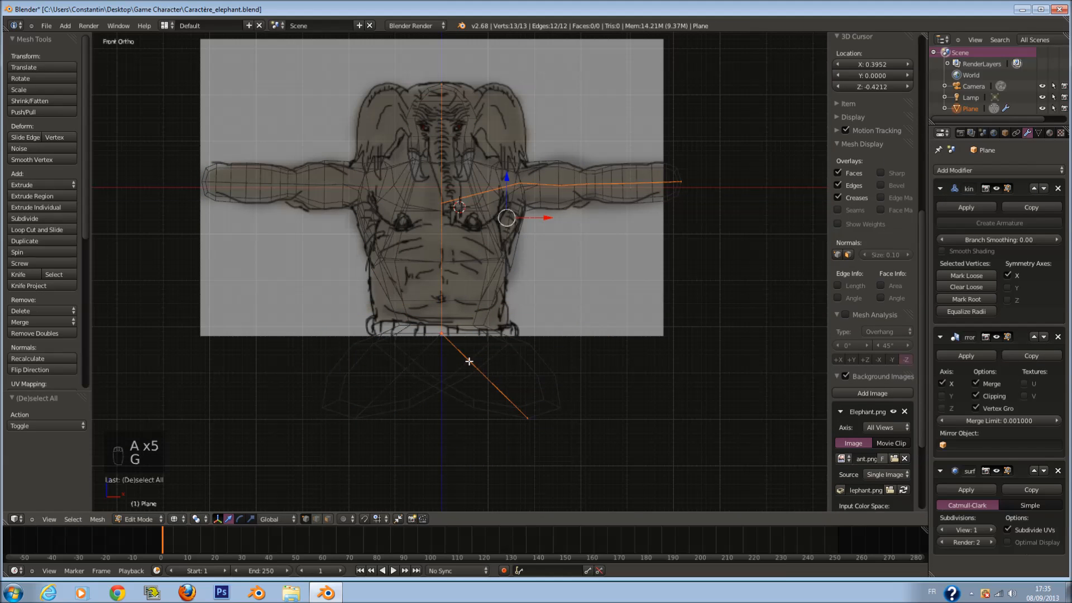
pyautogui.press('g')
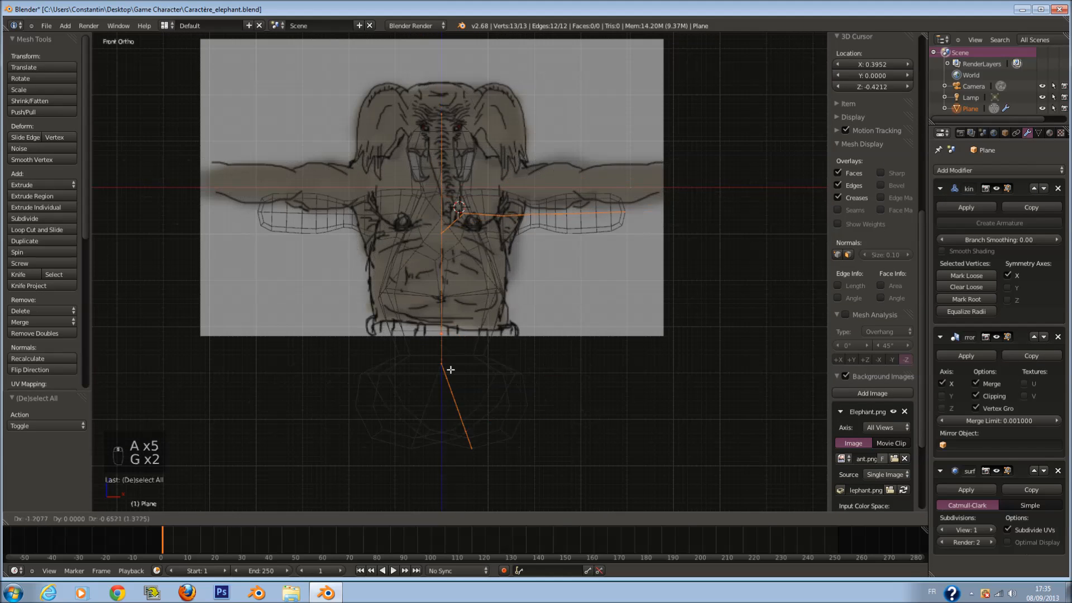
# Try to move the leg's end vertex and turn off the Skin modifier's X symmetry axis.
pyautogui.press('g')
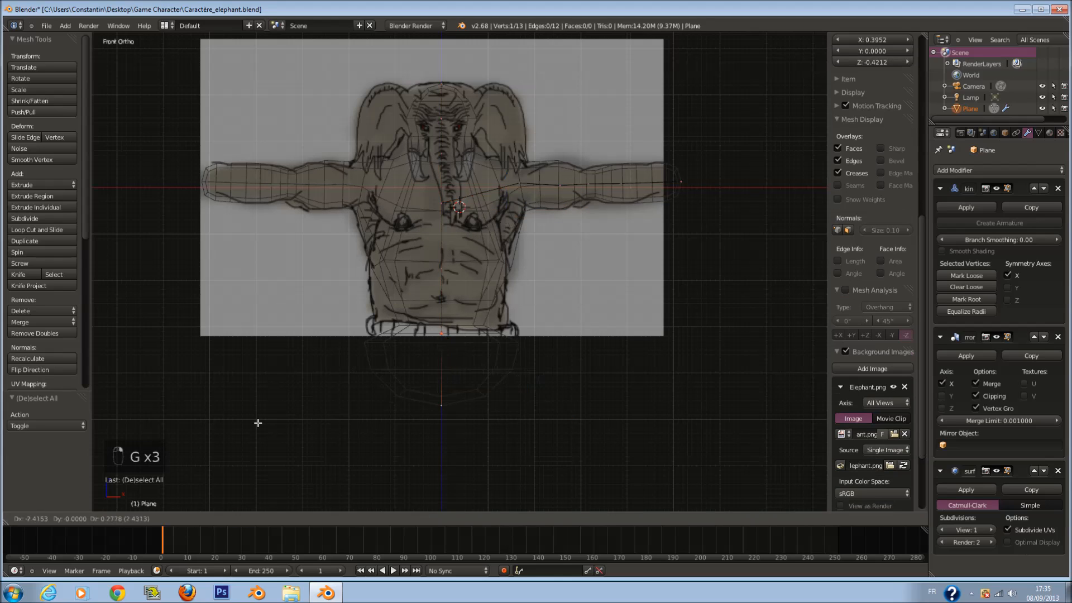
pyautogui.rightClick(519, 441)
pyautogui.click(1008, 276)
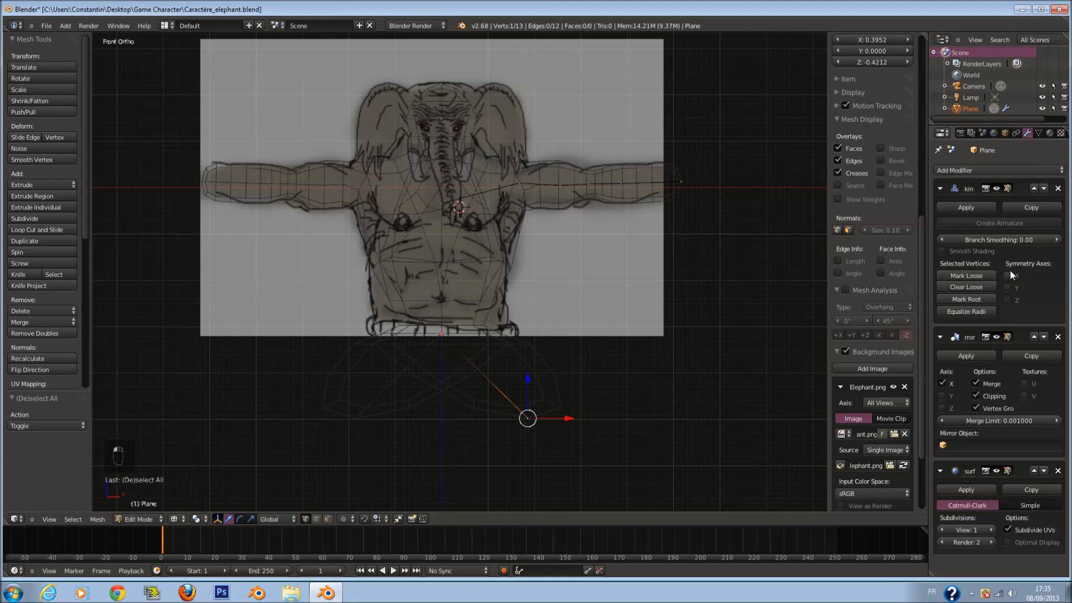
# Enable the Skin modifier's X symmetry axis and Smooth Shading, with the mesh shown in solid shading.
pyautogui.click(1008, 275)
pyautogui.press('z')
pyautogui.scroll(1, 662, 289)
pyautogui.click(1009, 272)
pyautogui.click(1010, 272)
pyautogui.click(942, 251)
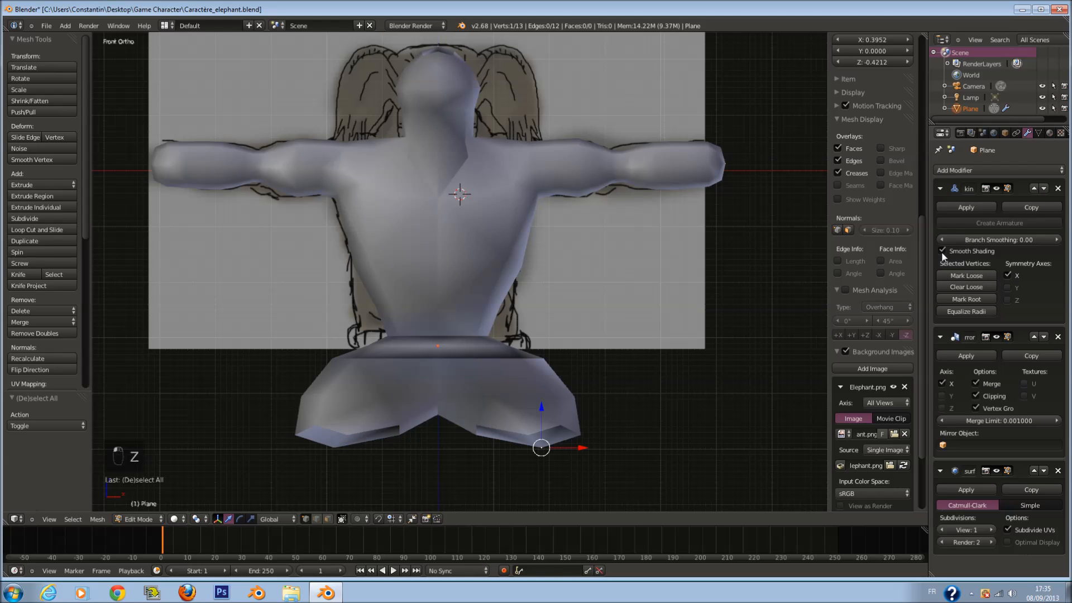
# Inspect the smoothed mesh and its skeleton from an oblique angle and from the front.
pyautogui.moveTo(571, 337); pyautogui.dragTo(478, 260, button='middle')
pyautogui.press('Tab')
pyautogui.press('Tab')
pyautogui.press('z')
pyautogui.press('a')
pyautogui.press('a')
pyautogui.press('a')
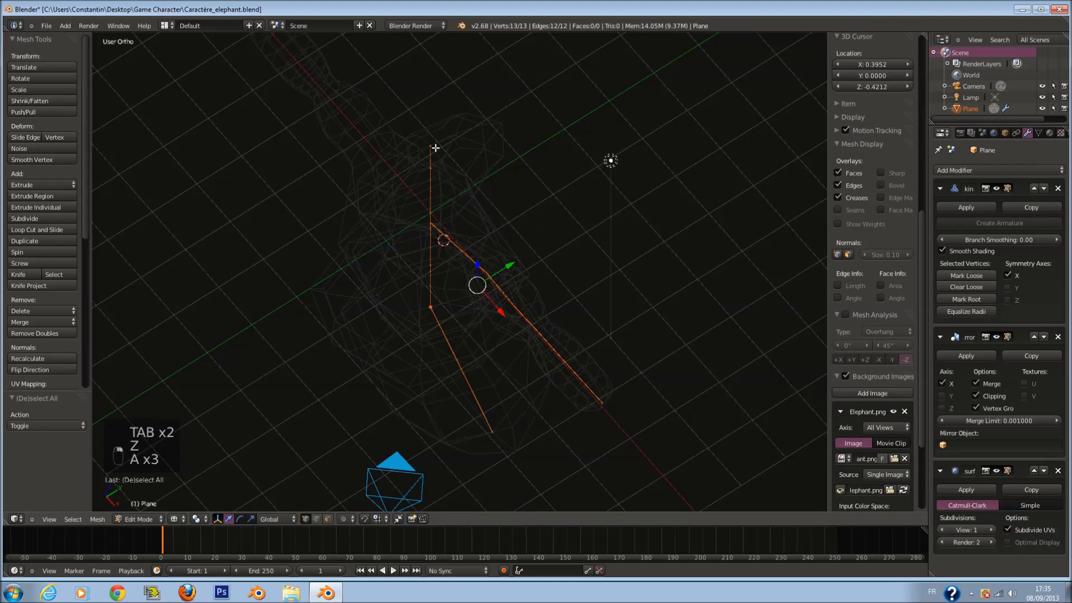
pyautogui.press('Tab')
pyautogui.press('KP_1')
pyautogui.keyDown('shift'); pyautogui.scroll(-5, 544, 281); pyautogui.keyUp('shift')
pyautogui.scroll(2, 542, 312)
pyautogui.press('Tab')
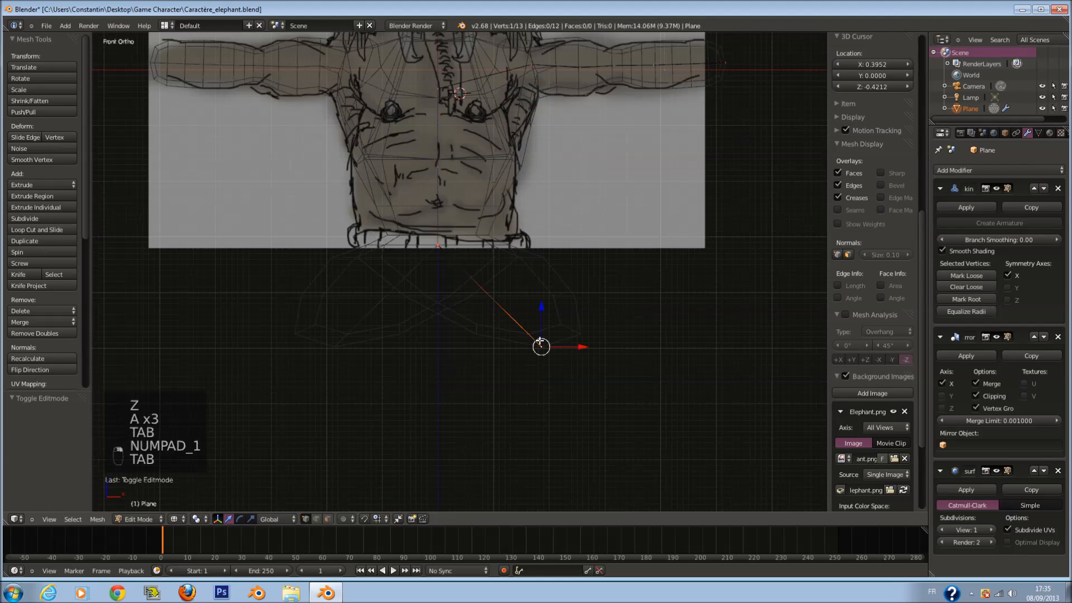
# Move the leg's end vertex inward below the hip, with Clipping turned off on the Mirror modifier.
pyautogui.rightClick(539, 341)
pyautogui.scroll(-1, 554, 323)
pyautogui.press('g')
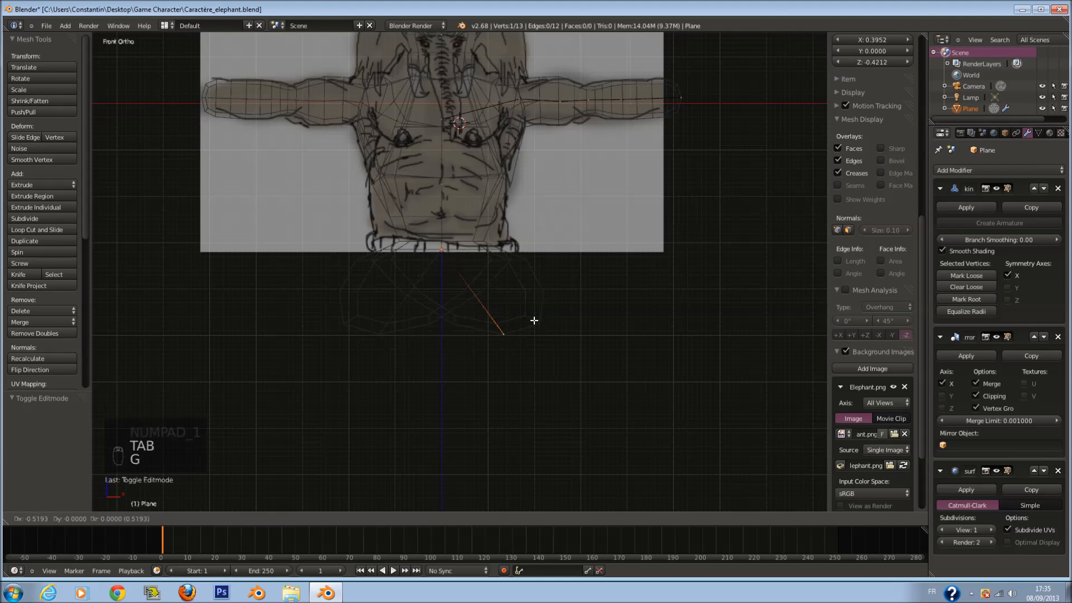
pyautogui.click(552, 321)
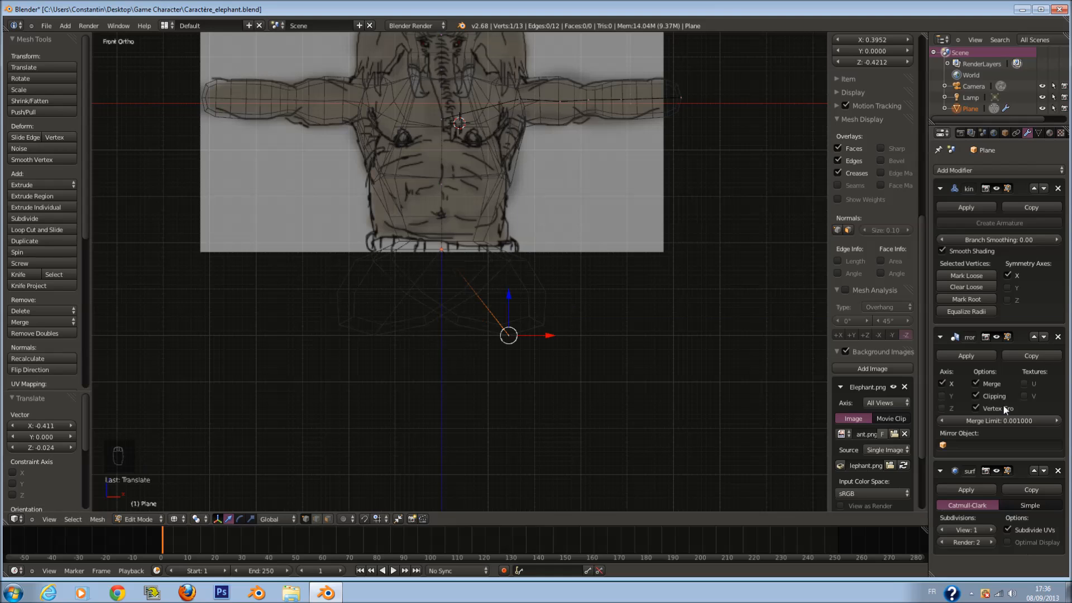
pyautogui.press('g')
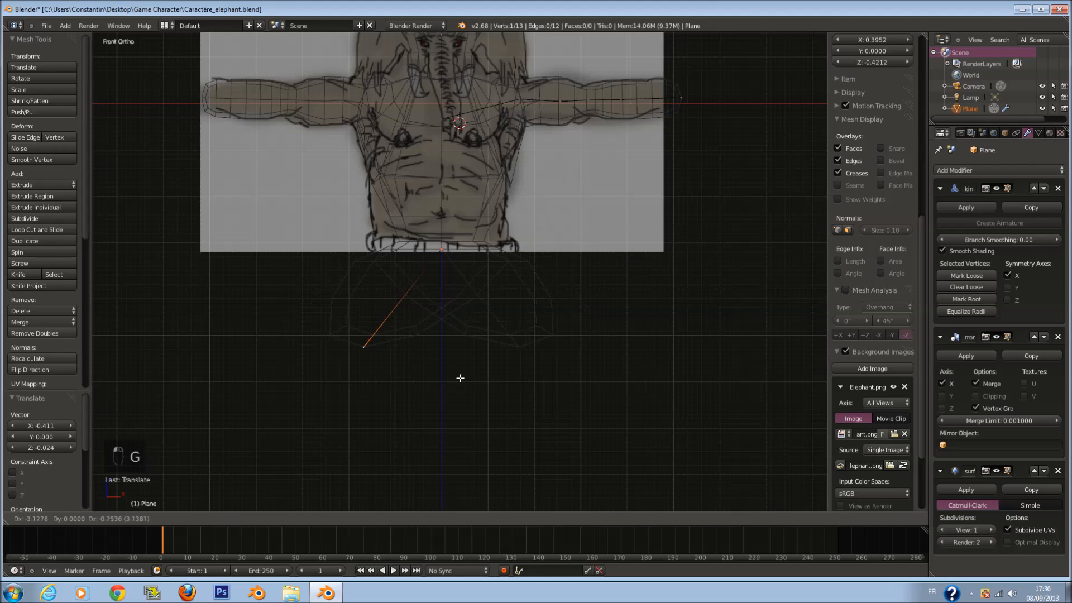
pyautogui.click(584, 377)
pyautogui.press('z')
pyautogui.scroll(-1, 547, 309)
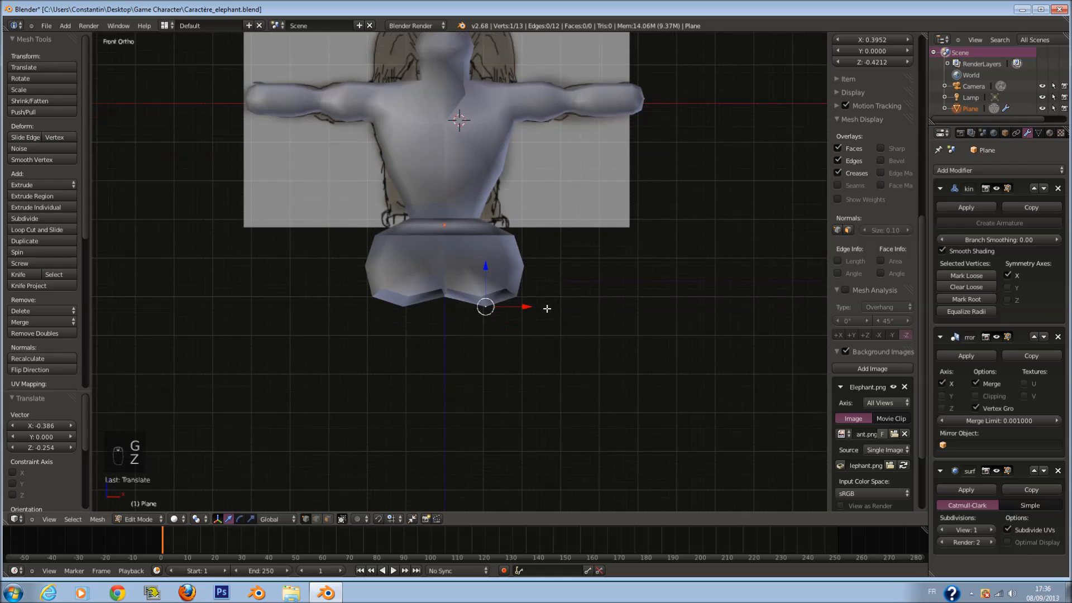
# Extrude the leg's end vertex straight down about 4 units to form the leg.
pyautogui.press('z')
pyautogui.scroll(1, 534, 267)
pyautogui.press('e')
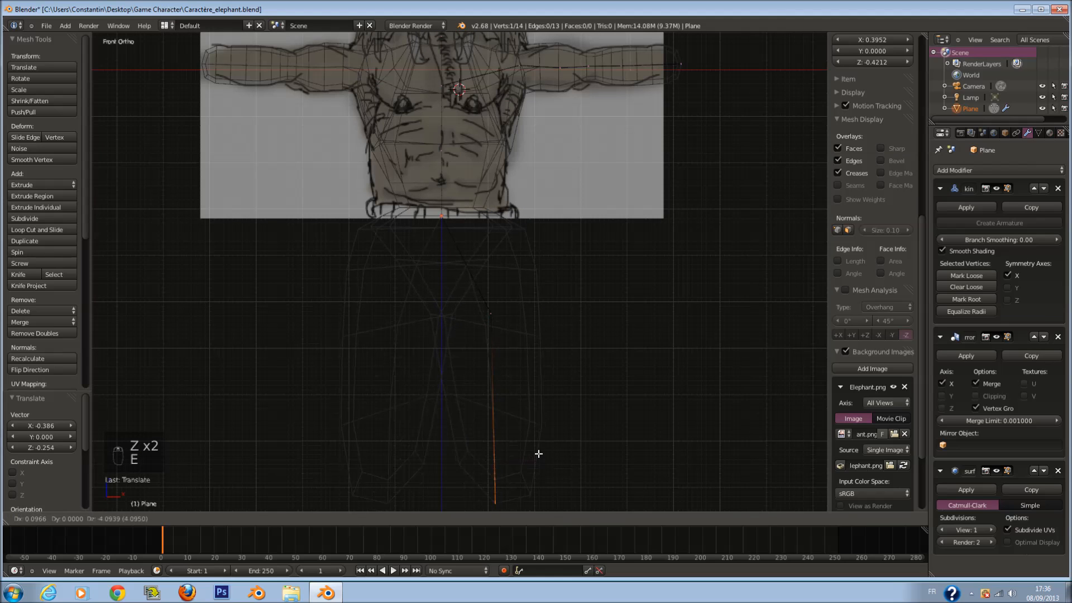
pyautogui.click(542, 441)
# Extrude a short foot segment from the leg's lower end and place it slightly lower and inward.
pyautogui.scroll(-2, 553, 400)
pyautogui.press('e')
pyautogui.press('r')
pyautogui.press('s')
pyautogui.press('z')
pyautogui.press('x')
pyautogui.click(526, 385)
pyautogui.scroll(2, 544, 397)
pyautogui.press('g')
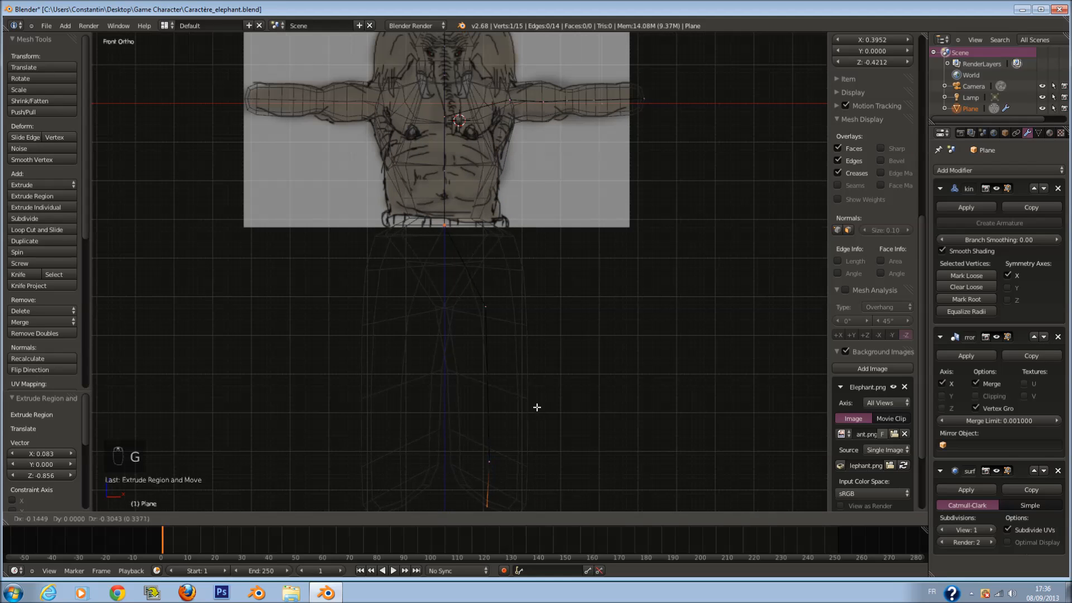
pyautogui.click(536, 409)
pyautogui.press('s')
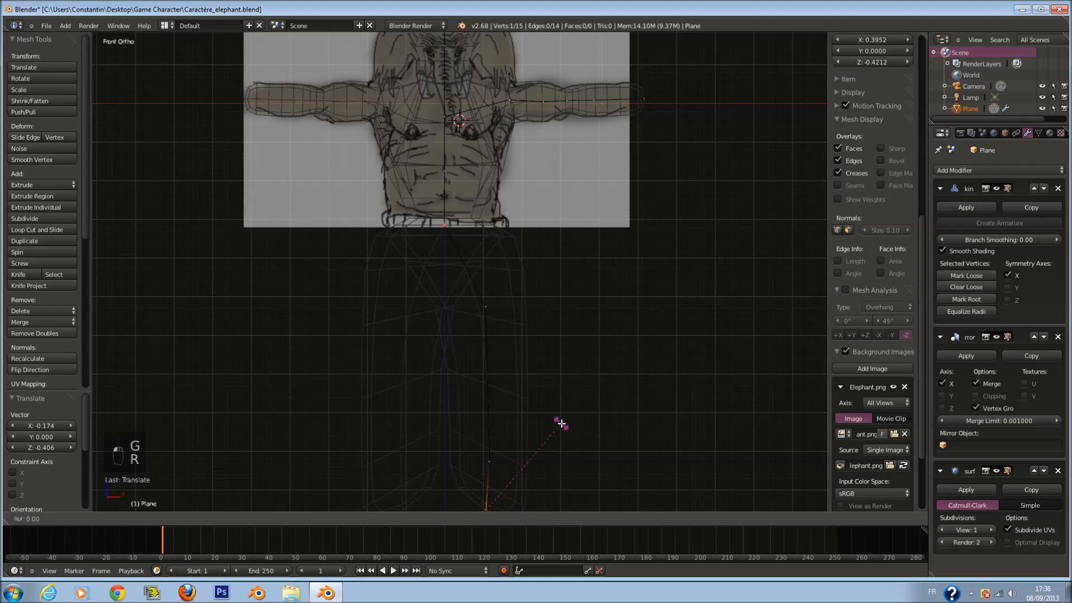
pyautogui.press('z')
pyautogui.rightClick(561, 423)
pyautogui.press('r')
pyautogui.press('x')
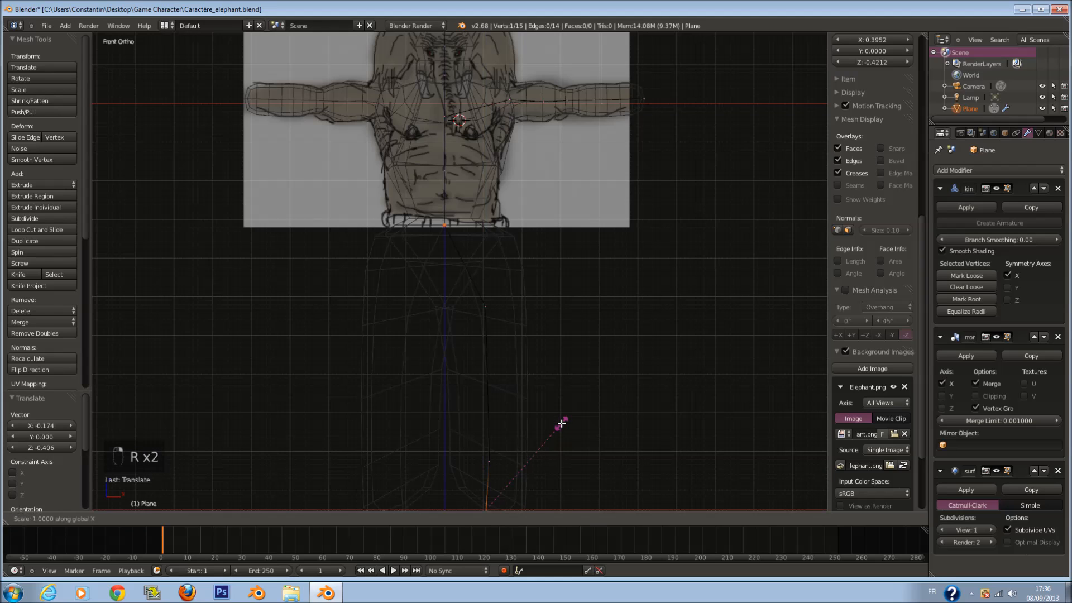
pyautogui.rightClick(561, 423)
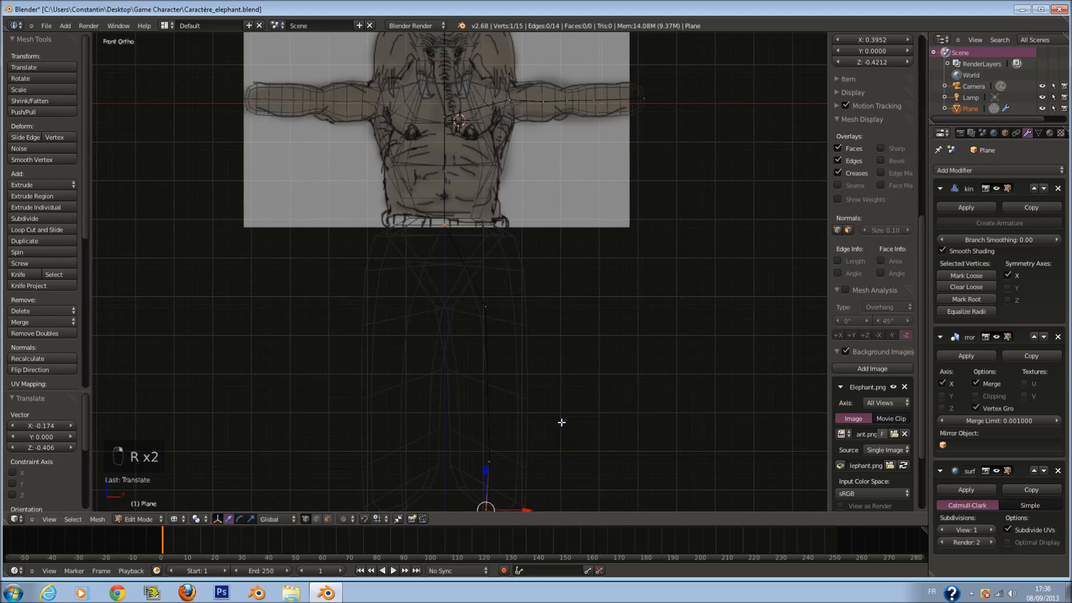
pyautogui.scroll(-1, 567, 424)
pyautogui.press('r')
pyautogui.rightClick(559, 394)
pyautogui.press('r')
pyautogui.rightClick(550, 385)
# Scale the foot vertex's skin by about 1.304 and move the vertex outward about 0.71 along X.
pyautogui.press('g')
pyautogui.click(553, 395)
pyautogui.rightClick(490, 464)
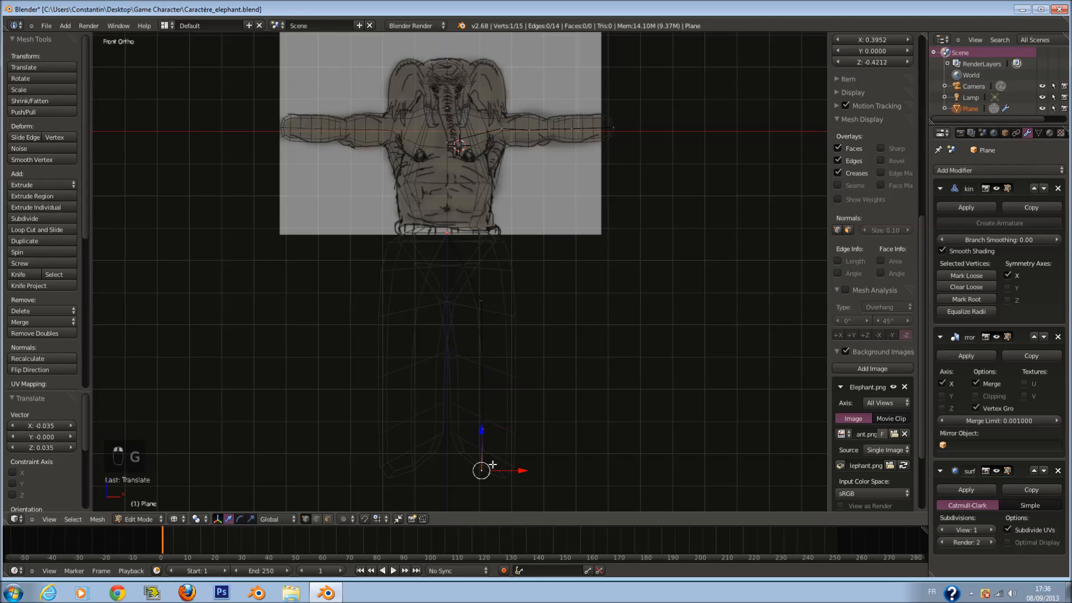
pyautogui.hotkey('ctrl', 'a')
pyautogui.click(559, 467)
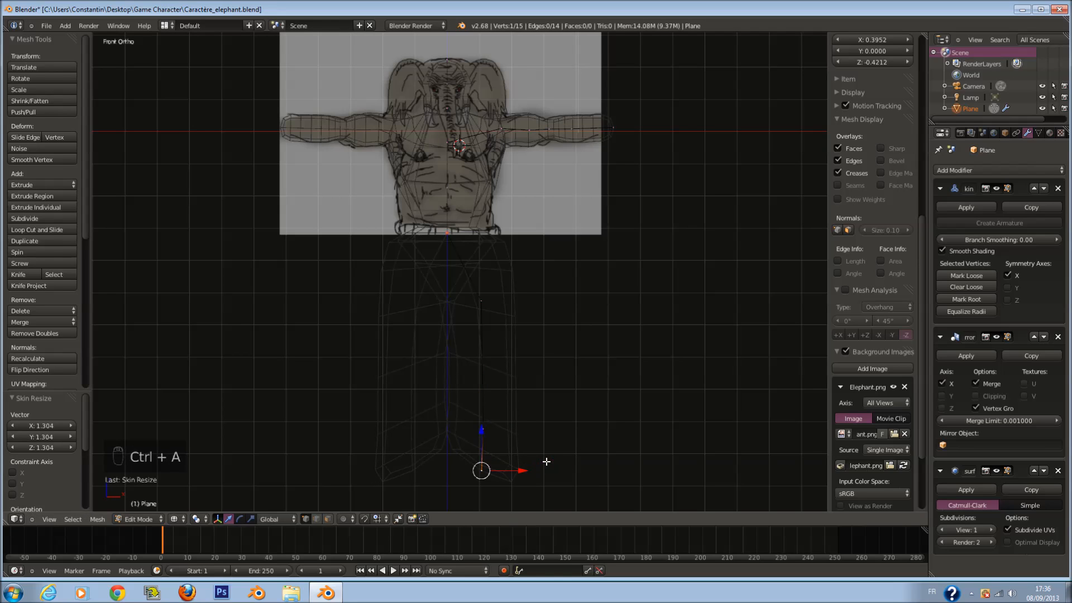
pyautogui.press('r')
pyautogui.click(553, 411)
pyautogui.press('g')
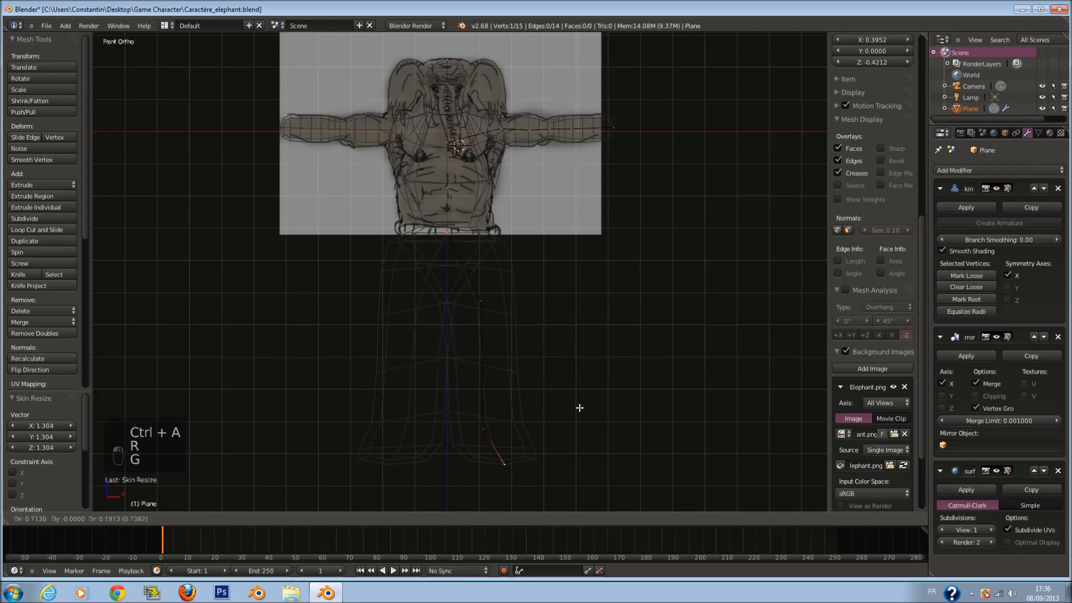
pyautogui.click(579, 412)
# Subdivide the long leg segment with one cut and scale the new knee vertex's skin by about 0.54.
pyautogui.keyDown('shift'); pyautogui.rightClick(481, 306); pyautogui.keyUp('shift')
pyautogui.press('w')
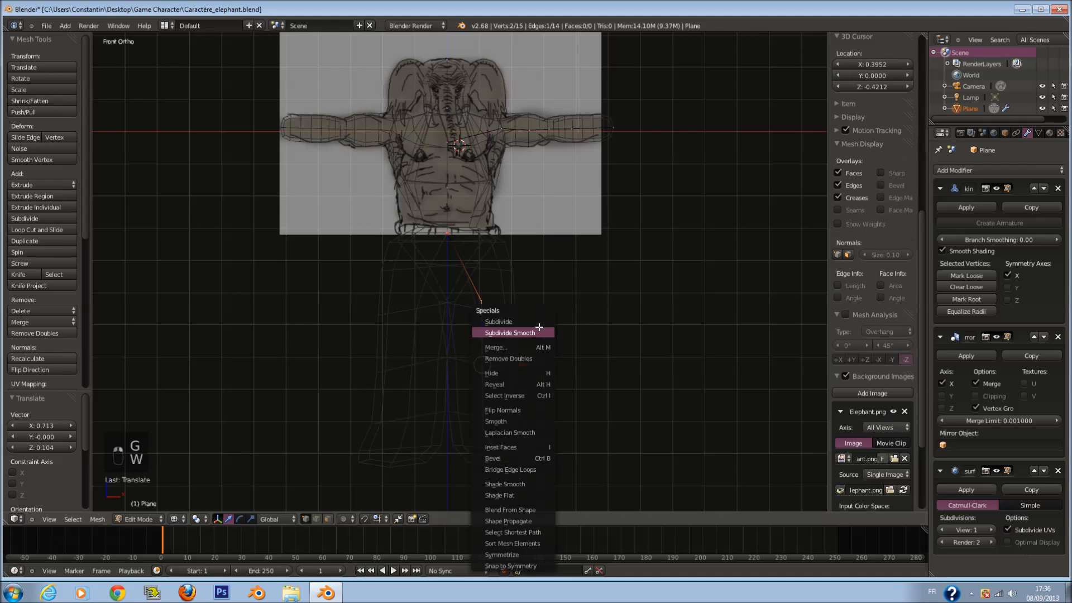
pyautogui.click(535, 320)
pyautogui.keyDown('shift'); pyautogui.scroll(-2, 493, 368); pyautogui.keyUp('shift')
pyautogui.rightClick(485, 334)
pyautogui.scroll(2, 502, 341)
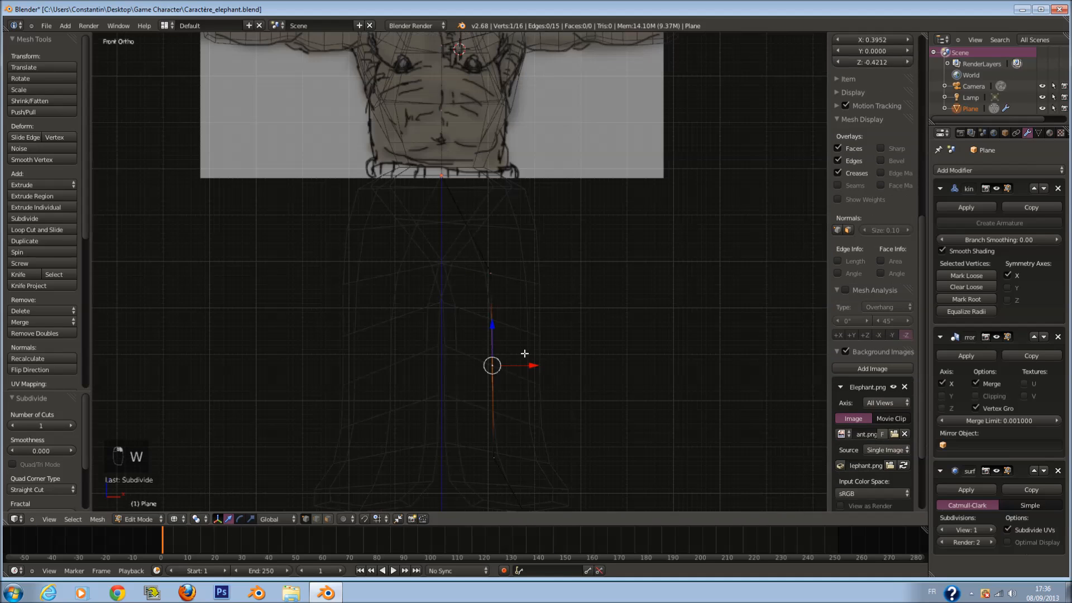
pyautogui.hotkey('ctrl', 'a')
pyautogui.click(527, 352)
# Try to subdivide the upper thigh, and enlarge the skin at the hip and thigh, scaling the thigh vertex by about 1.169.
pyautogui.rightClick(490, 273)
pyautogui.keyDown('shift'); pyautogui.scroll(2, 503, 256); pyautogui.keyUp('shift')
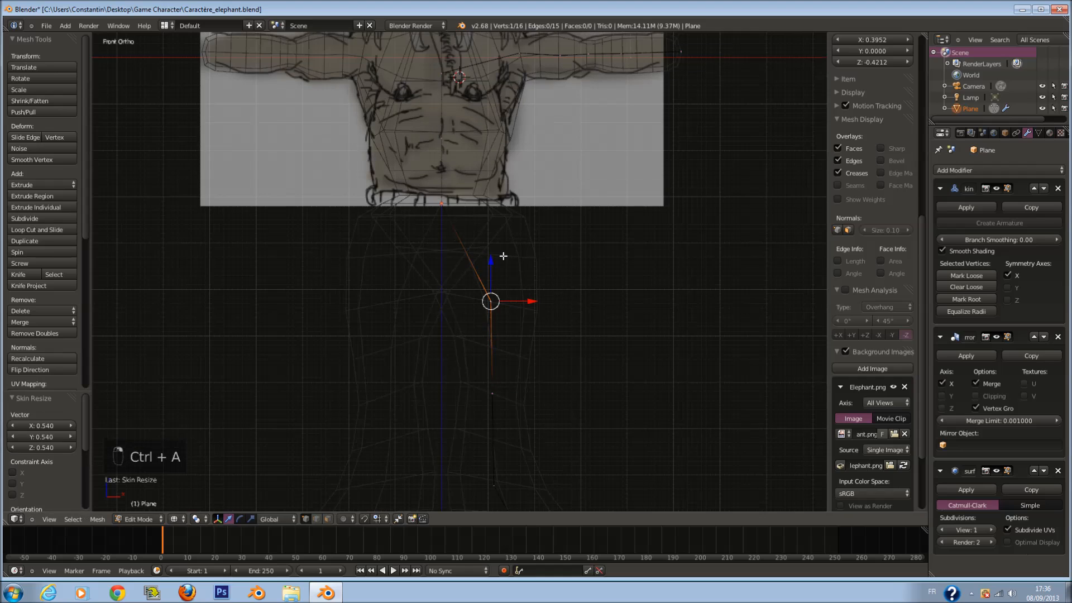
pyautogui.press('w')
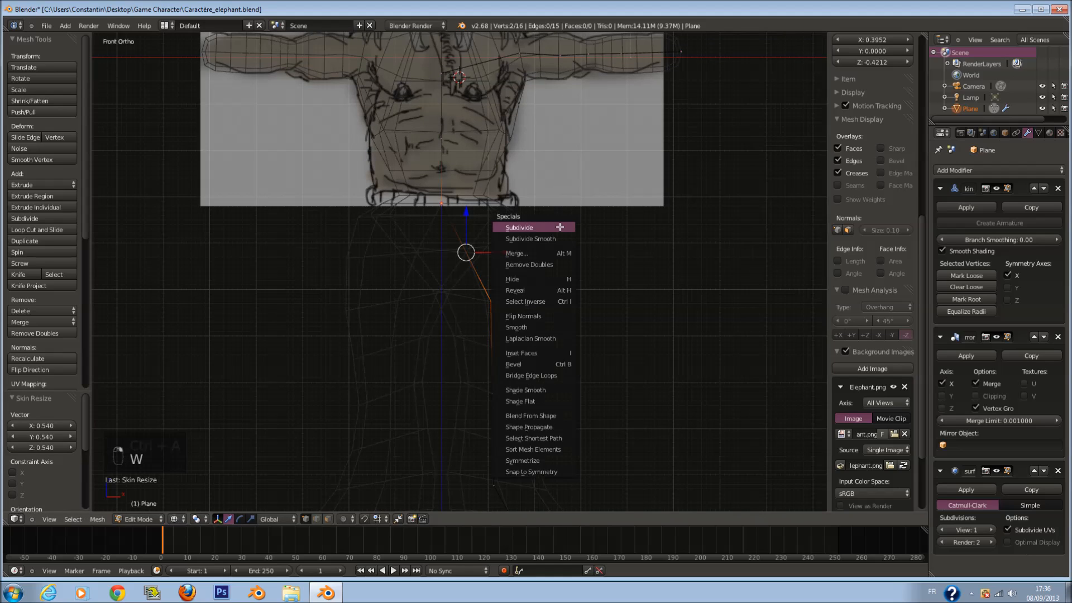
pyautogui.click(481, 232)
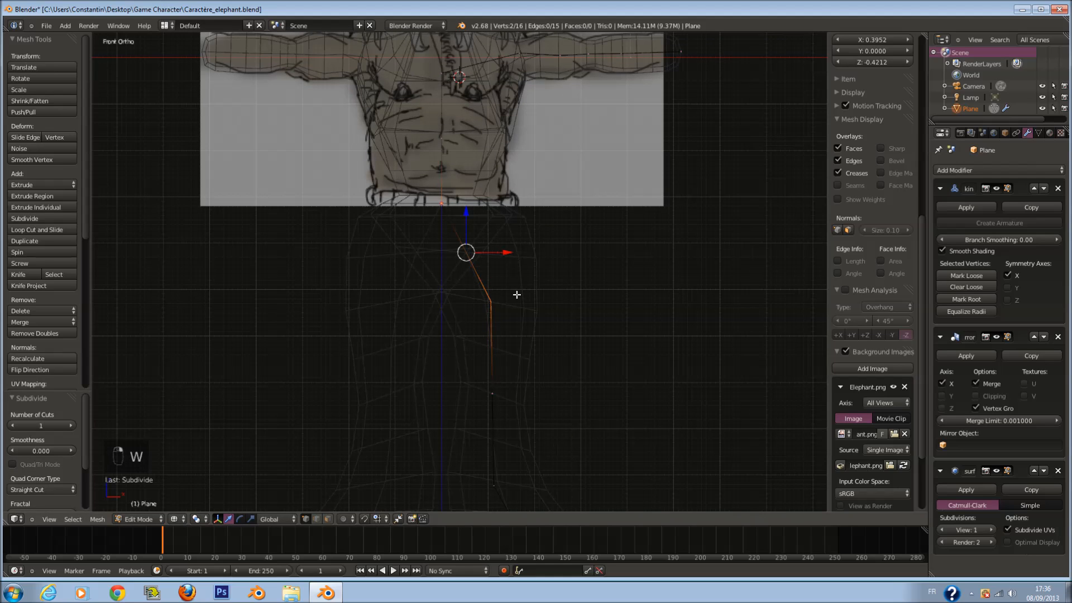
pyautogui.hotkey('ctrl', 'a')
pyautogui.click(576, 278)
pyautogui.rightClick(490, 302)
pyautogui.hotkey('ctrl', 'a')
pyautogui.click(591, 313)
# Reposition the knee vertex slightly and check the finished legs in solid shading.
pyautogui.rightClick(492, 393)
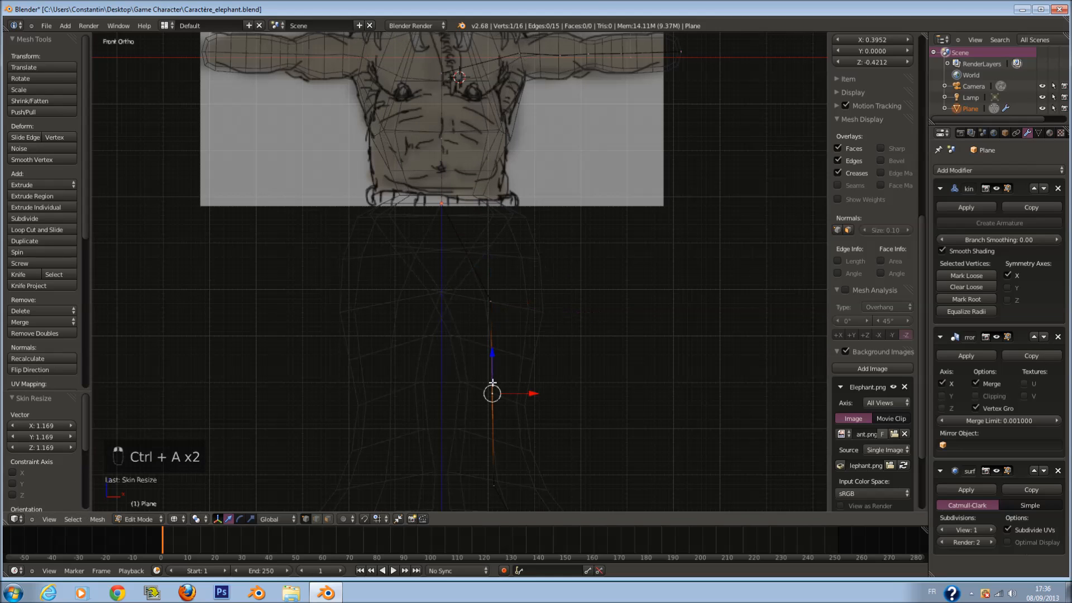
pyautogui.scroll(-1, 499, 385)
pyautogui.press('g')
pyautogui.click(495, 358)
pyautogui.press('z')
pyautogui.moveTo(524, 345)
pyautogui.mouseDown(button='middle')
pyautogui.moveTo(402, 354)
pyautogui.moveTo(508, 358)
pyautogui.mouseUp(button='middle')
pyautogui.press('Tab')
pyautogui.press('KP_1')
pyautogui.press('Tab')
pyautogui.press('Tab')
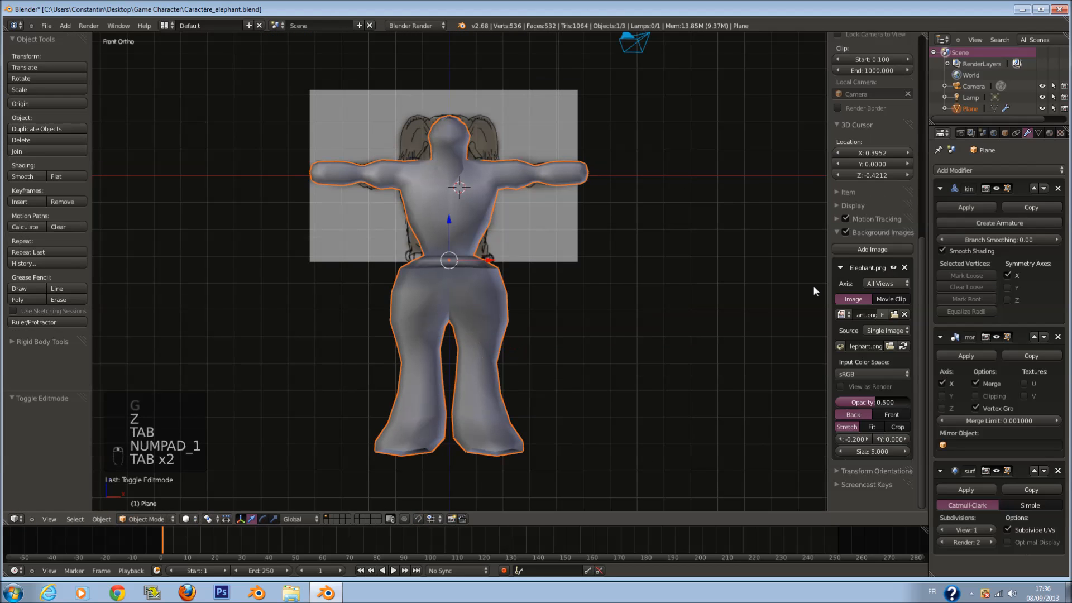
# Apply the Skin modifier and examine the resulting editable geometry in wireframe.
pyautogui.click(966, 208)
pyautogui.press('a')
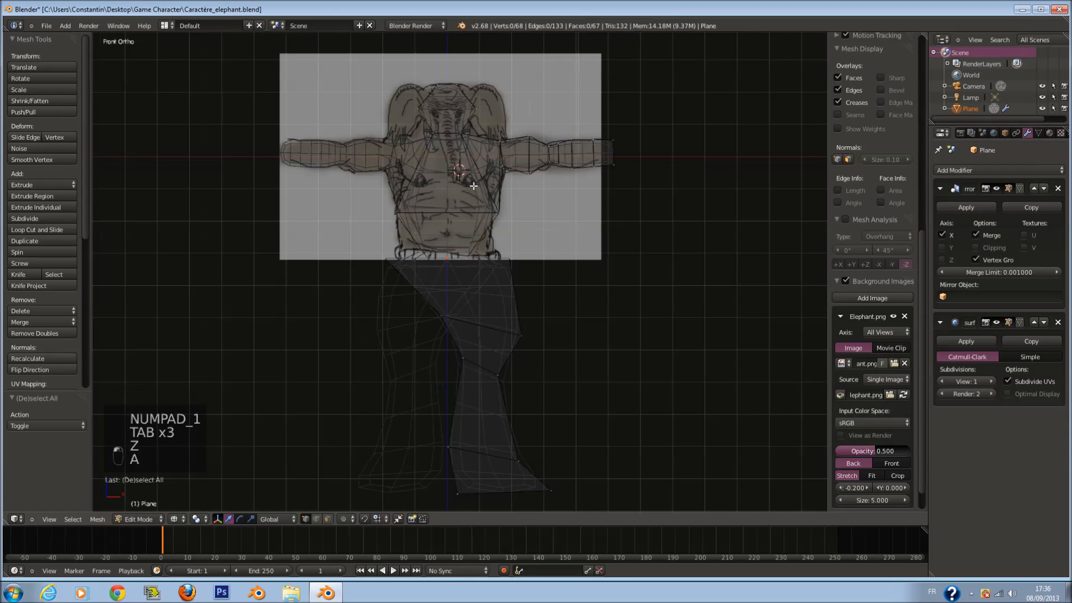
pyautogui.press('a')
pyautogui.press('a')
pyautogui.press('a')
pyautogui.press('a')
pyautogui.press('a')
pyautogui.press('a')
pyautogui.press('a')
pyautogui.press('a')
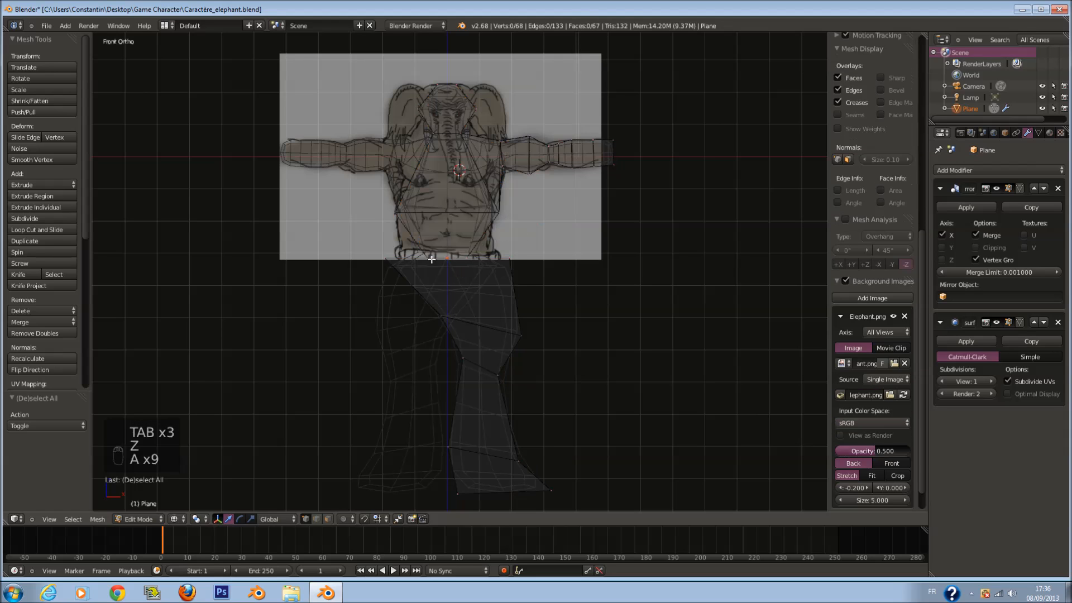
pyautogui.press('a')
pyautogui.press('a')
# Add a lengthwise loop cut through the middle of the body and leg, and check the selected faces.
pyautogui.hotkey('ctrl', 'r')
pyautogui.click(489, 215)
pyautogui.press('a')
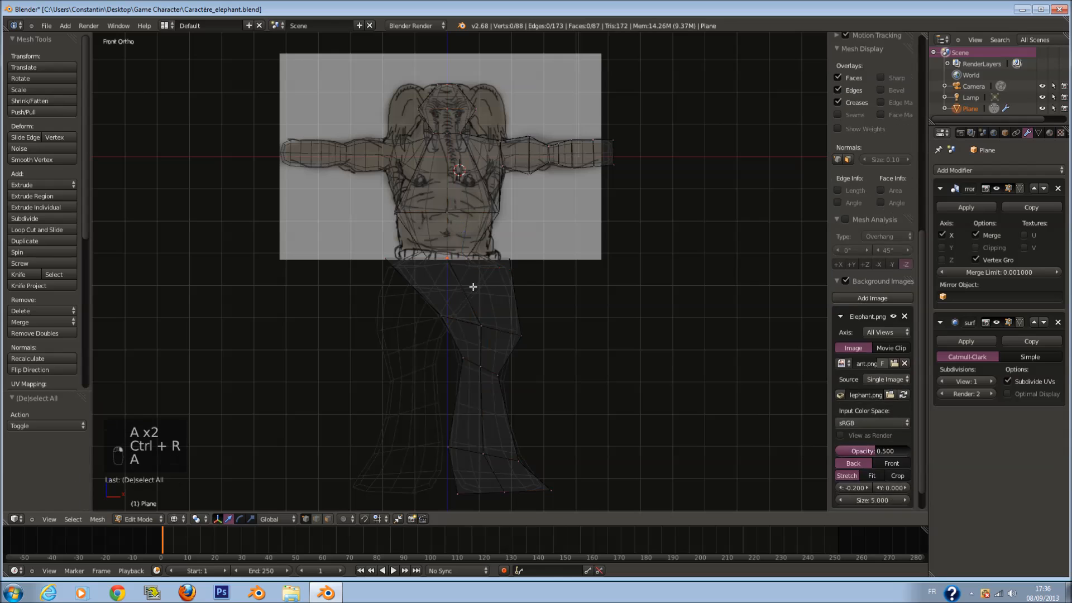
pyautogui.press('a')
pyautogui.press('a')
pyautogui.press('a')
pyautogui.press('a')
pyautogui.press('a')
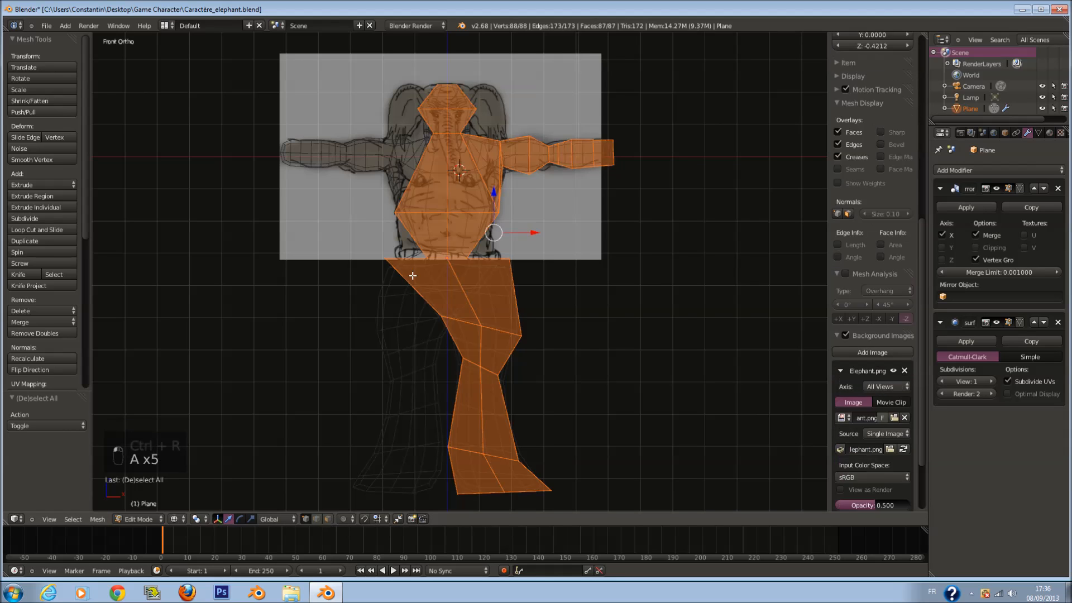
# Delete the faces that extend past the centre line onto the mirrored side of the body.
pyautogui.press('c')
pyautogui.scroll(-1, 423, 105)
pyautogui.scroll(1, 423, 104)
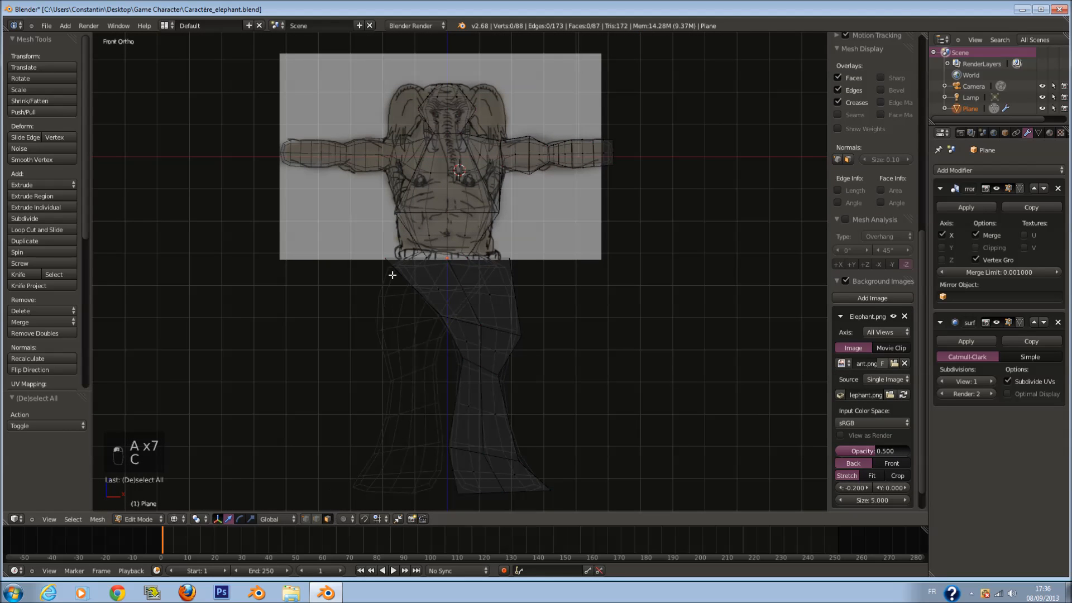
pyautogui.moveTo(411, 109); pyautogui.dragTo(402, 292)
pyautogui.press('x')
pyautogui.click(408, 312)
pyautogui.press('Tab')
pyautogui.scroll(3, 482, 304)
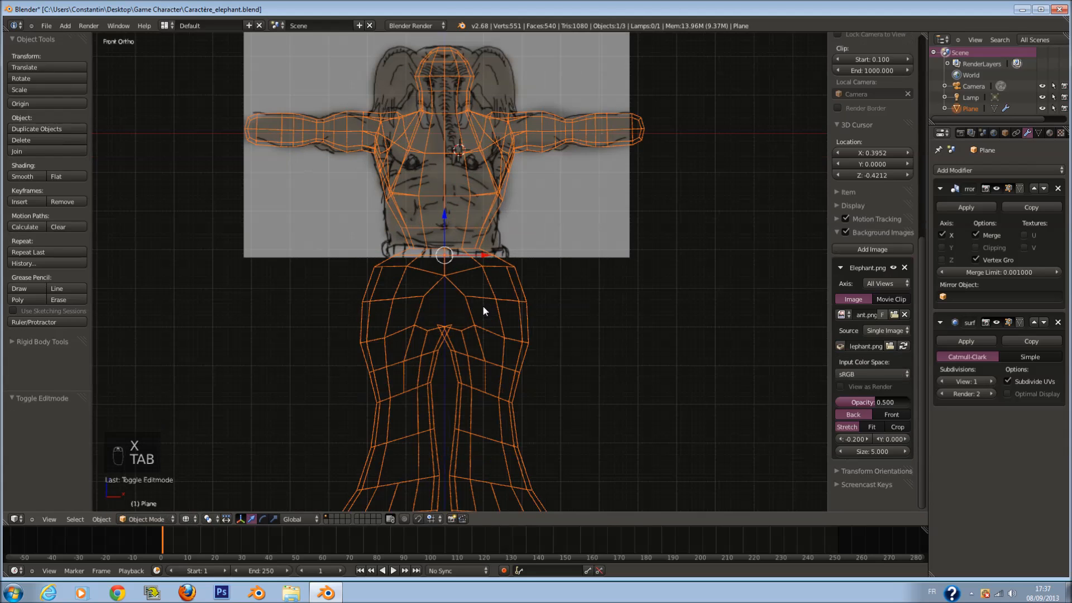
pyautogui.press('Tab')
pyautogui.press('z')
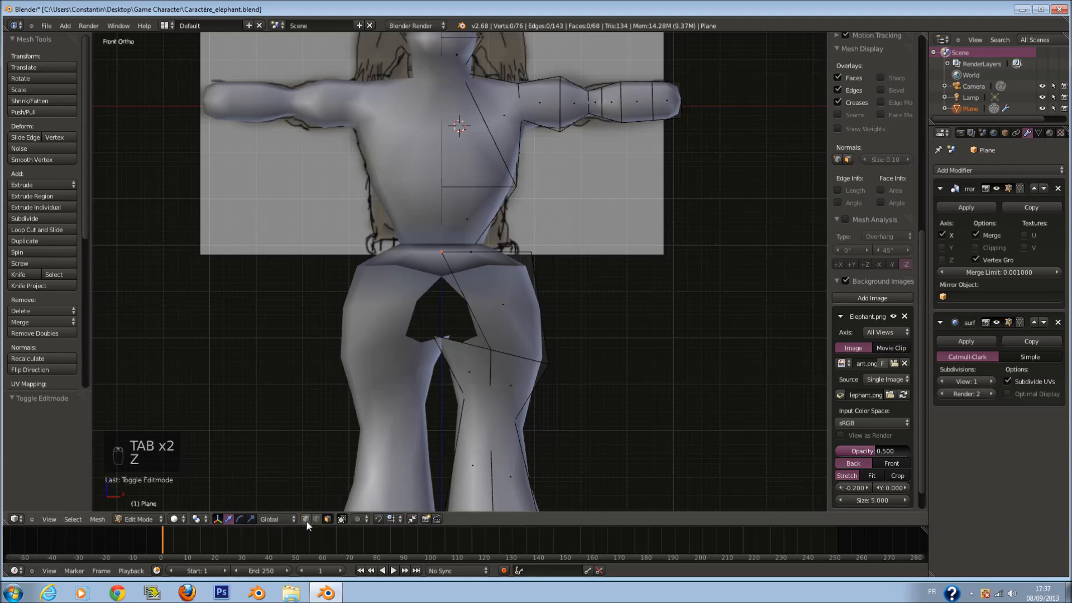
# Enable Clipping on the Mirror modifier and move the whole mesh along X against the mirror plane.
pyautogui.press('z')
pyautogui.press('a')
pyautogui.press('a')
pyautogui.press('a')
pyautogui.rightClick(546, 360)
pyautogui.press('a')
pyautogui.press('a')
pyautogui.click(976, 248)
pyautogui.click(976, 248)
pyautogui.moveTo(567, 228)
pyautogui.mouseDown()
pyautogui.moveTo(602, 228)
pyautogui.moveTo(554, 234)
pyautogui.moveTo(561, 228)
pyautogui.mouseUp()
pyautogui.press('z')
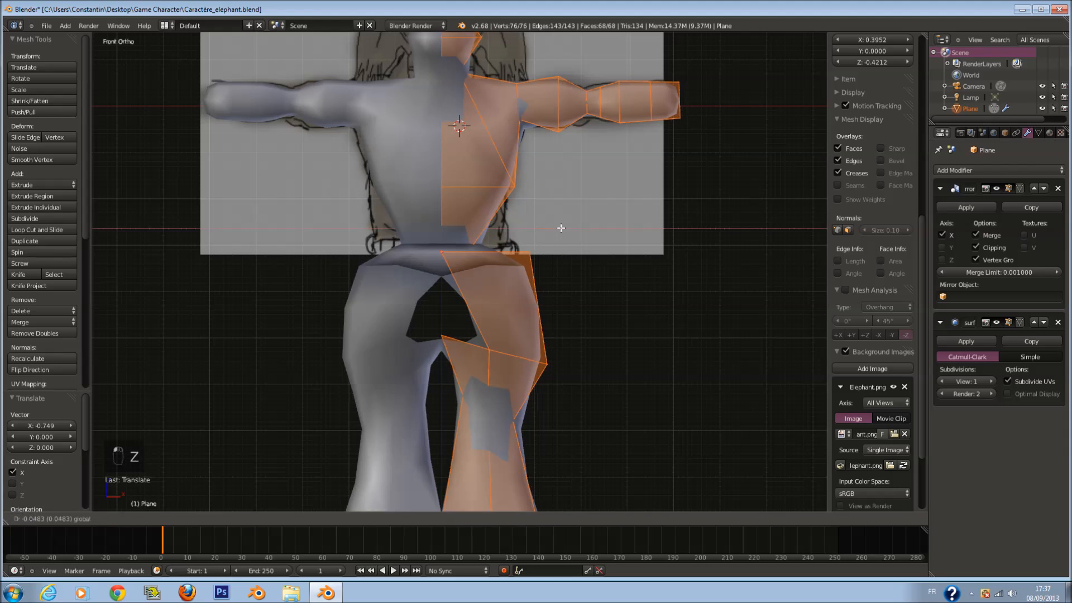
# Remove doubles from the whole mesh and check the join between the two halves.
pyautogui.press('Tab')
pyautogui.press('Tab')
pyautogui.press('Tab')
pyautogui.press('Tab')
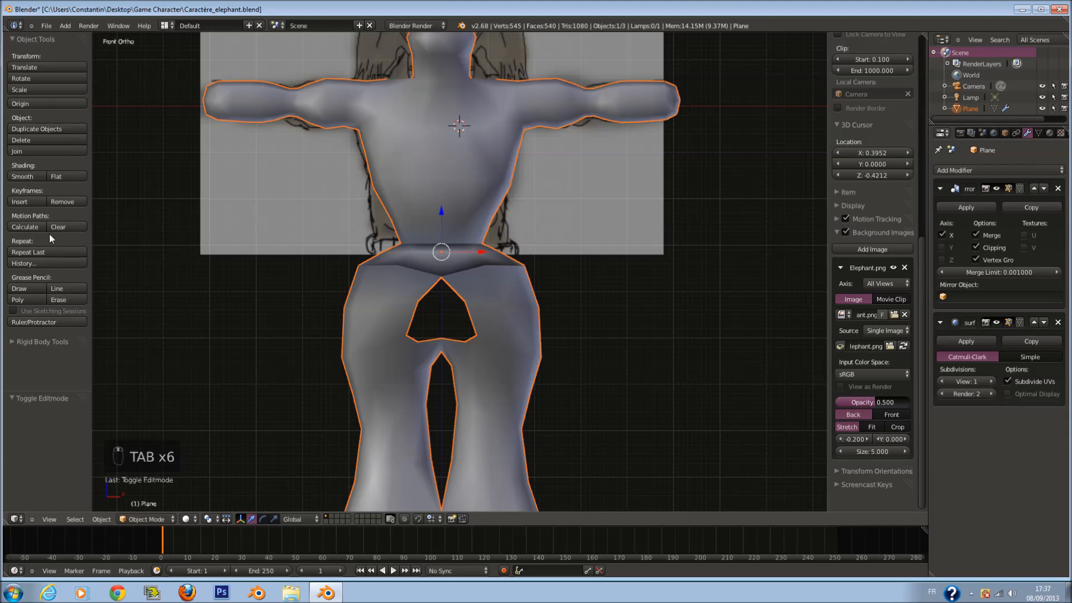
pyautogui.press('Tab')
pyautogui.click(60, 332)
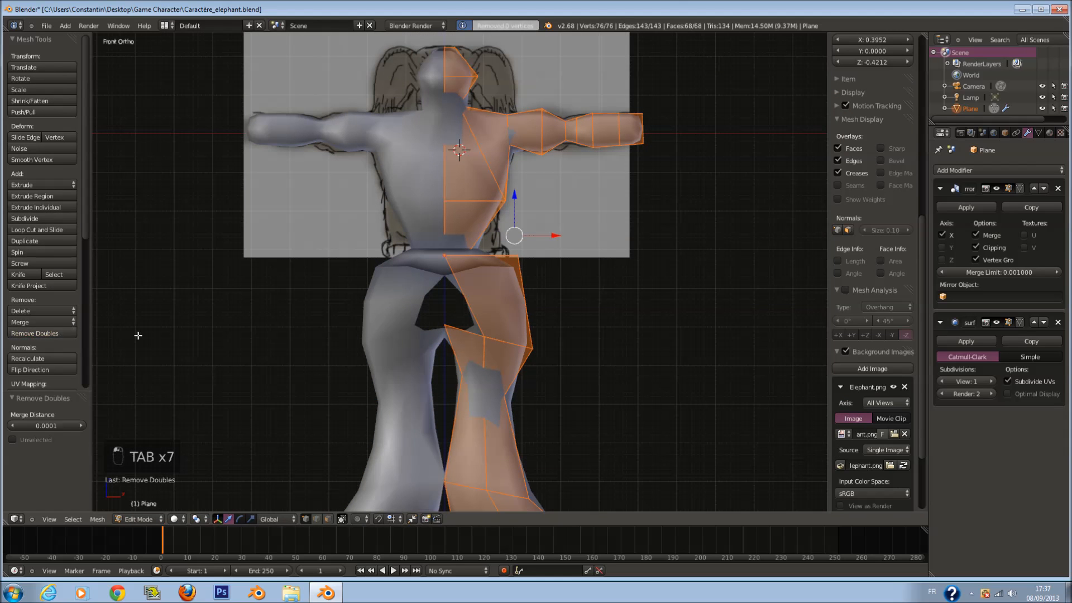
pyautogui.press('Tab')
pyautogui.scroll(1, 514, 320)
pyautogui.press('Tab')
pyautogui.press('z')
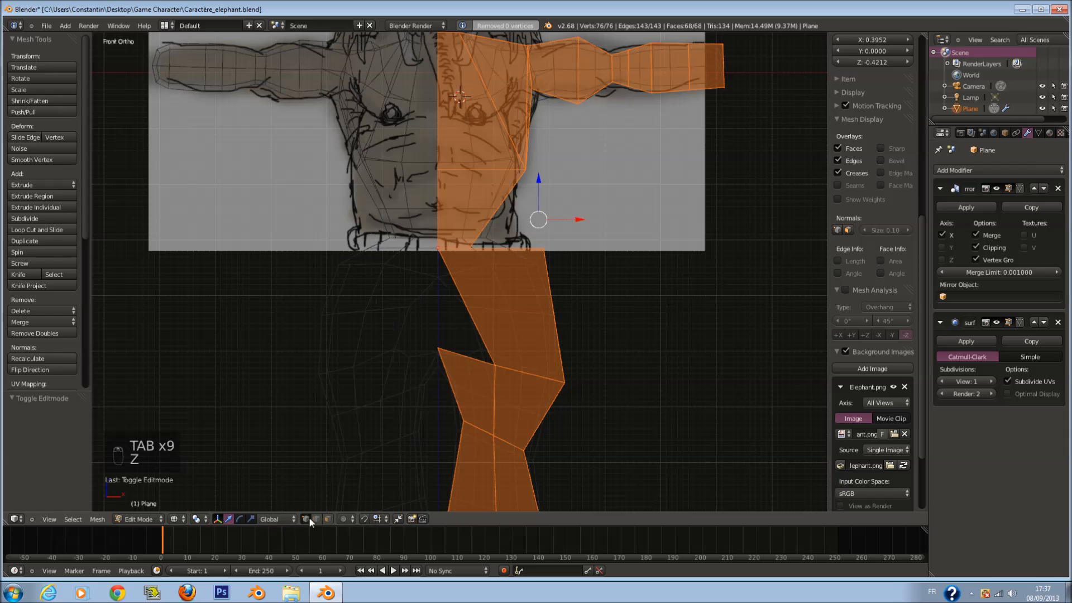
# Delete the inner edge at the crotch, in the gap between the two legs.
pyautogui.scroll(3, 471, 321)
pyautogui.rightClick(486, 334)
pyautogui.press('z')
pyautogui.moveTo(476, 333)
pyautogui.mouseDown(button='middle')
pyautogui.moveTo(502, 328)
pyautogui.moveTo(486, 342)
pyautogui.moveTo(459, 333)
pyautogui.mouseUp(button='middle')
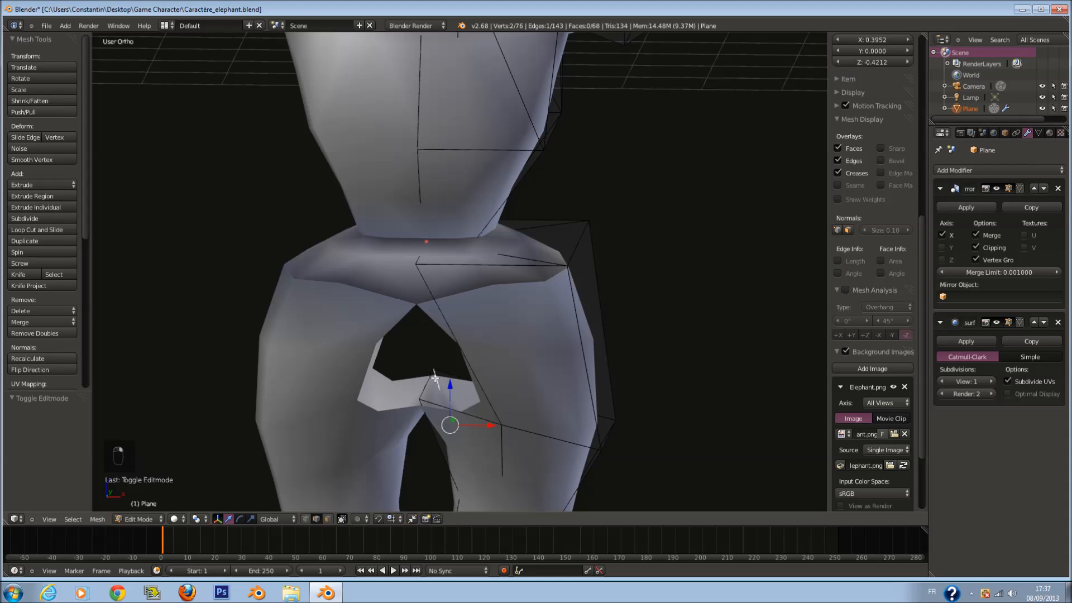
pyautogui.press('x')
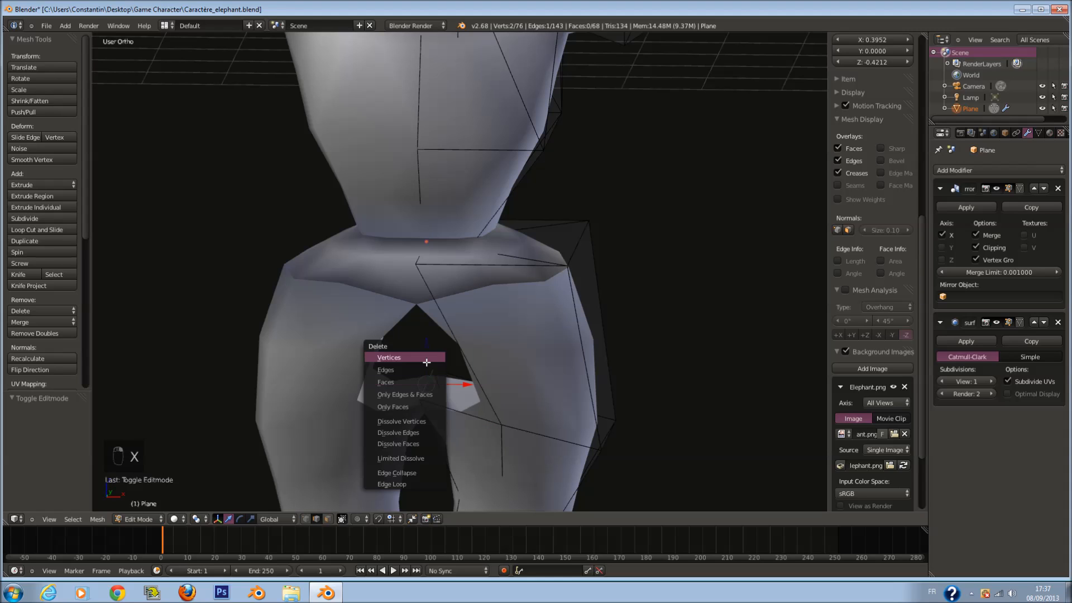
pyautogui.click(427, 369)
# Delete the diagonal inner-thigh edges on the front and back of the pelvis to open up the crotch area.
pyautogui.rightClick(453, 406)
pyautogui.moveTo(434, 394); pyautogui.dragTo(449, 368, button='middle')
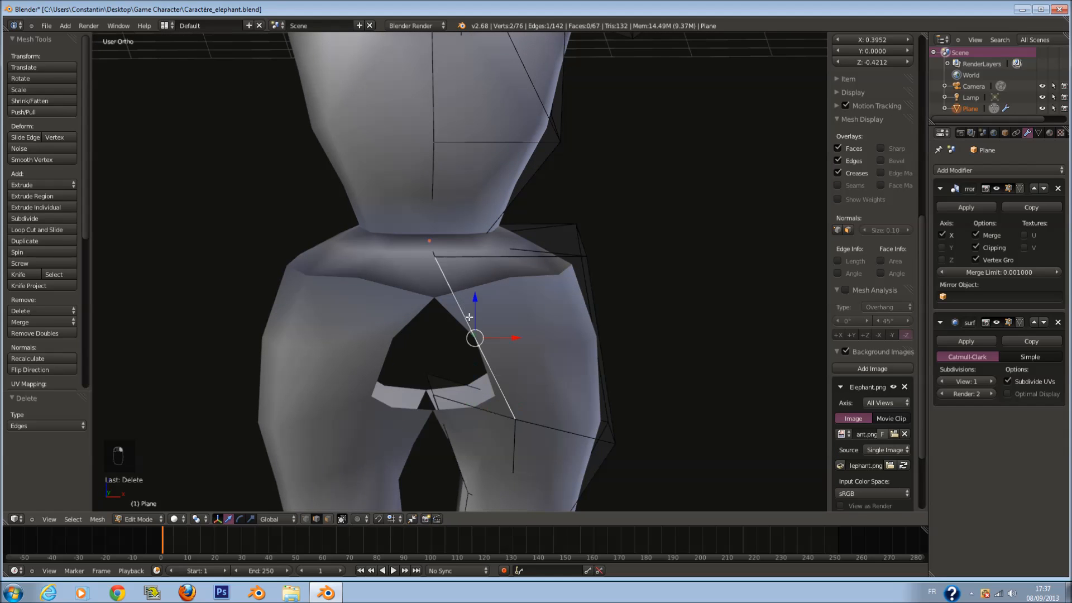
pyautogui.press('w')
pyautogui.press('x')
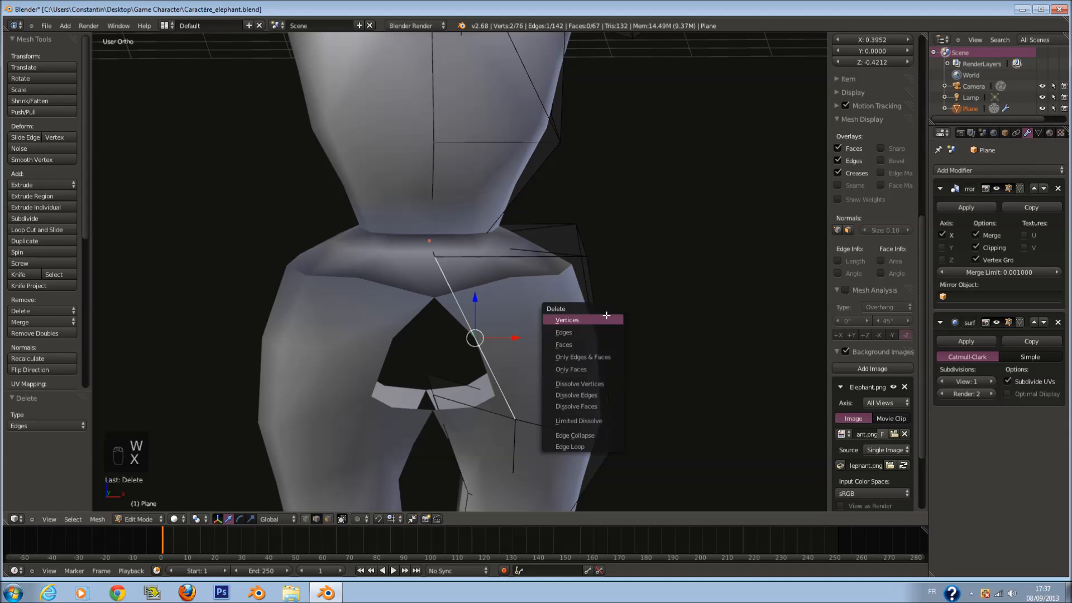
pyautogui.click(611, 318)
pyautogui.moveTo(472, 351); pyautogui.dragTo(491, 337, button='middle')
pyautogui.hotkey('ctrl', 'z')
pyautogui.press('w')
pyautogui.press('x')
pyautogui.click(507, 359)
pyautogui.moveTo(506, 357); pyautogui.dragTo(453, 357, button='middle')
pyautogui.rightClick(447, 328)
pyautogui.press('x')
pyautogui.click(447, 328)
# Add a centred lengthwise loop cut through the torso beside the mirror plane.
pyautogui.scroll(-1, 451, 332)
pyautogui.press('z')
pyautogui.press('a')
pyautogui.moveTo(522, 320)
pyautogui.mouseDown(button='middle')
pyautogui.moveTo(505, 290)
pyautogui.moveTo(503, 304)
pyautogui.moveTo(537, 329)
pyautogui.mouseUp(button='middle')
pyautogui.press('a')
pyautogui.hotkey('ctrl', 'r')
pyautogui.click(491, 311)
pyautogui.rightClick(492, 311)
pyautogui.press('z')
pyautogui.scroll(2, 508, 314)
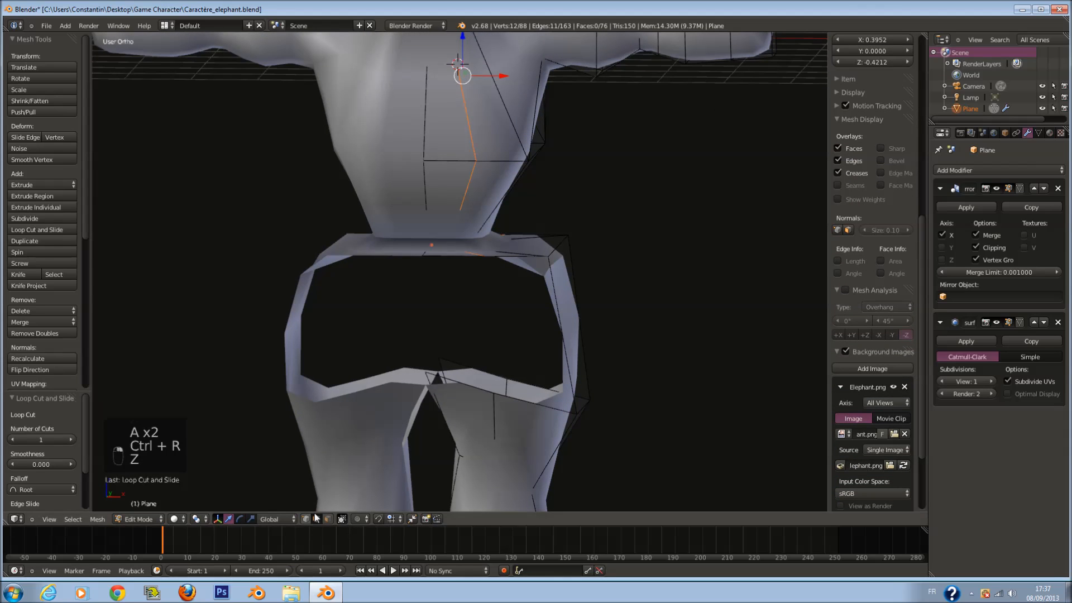
# Fill the open front and back of the pelvis with new faces between the waist and the upper leg.
pyautogui.press('f')
pyautogui.rightClick(522, 278)
pyautogui.press('f')
pyautogui.moveTo(531, 401); pyautogui.dragTo(431, 364, button='middle')
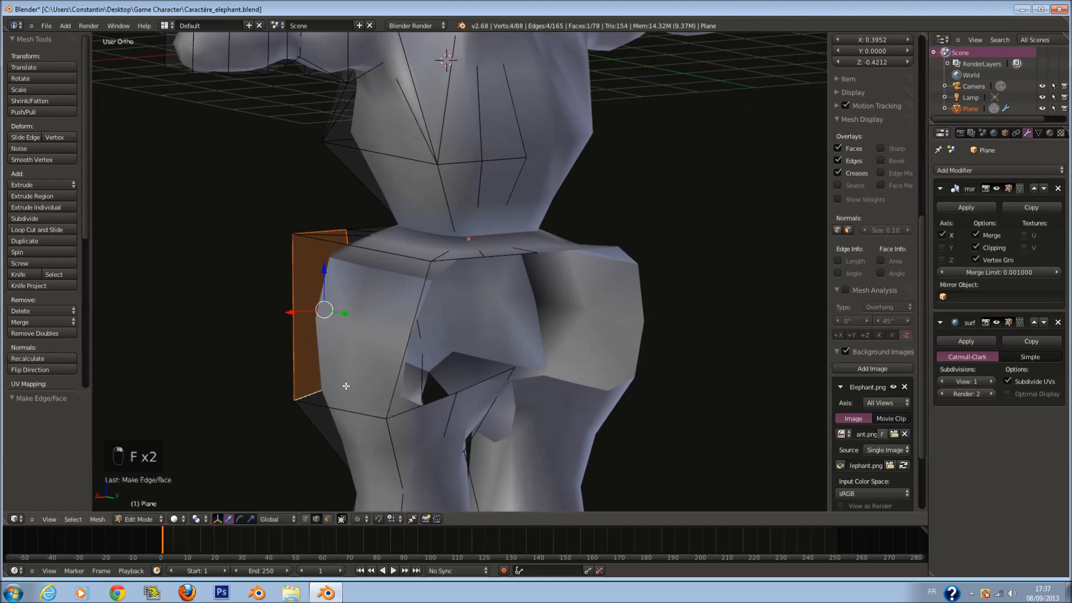
pyautogui.rightClick(432, 364)
pyautogui.press('f')
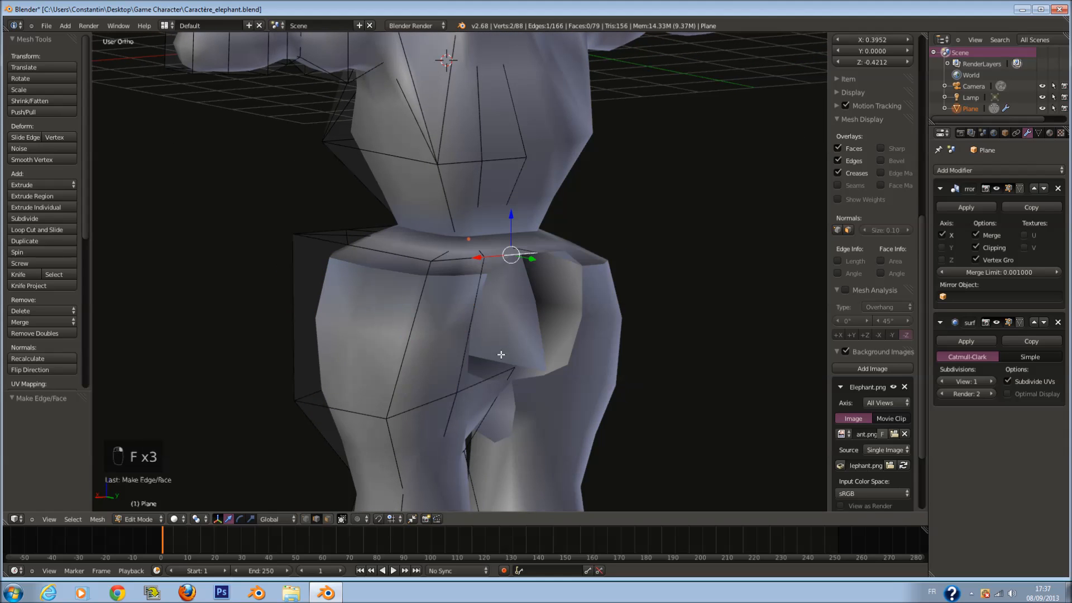
pyautogui.press('f')
# Select the whole mesh, remove doubles, and check the rebuilt pelvis.
pyautogui.press('Tab')
pyautogui.press('Tab')
pyautogui.press('a')
pyautogui.press('a')
pyautogui.press('a')
pyautogui.press('a')
pyautogui.press('a')
pyautogui.press('z')
pyautogui.press('z')
pyautogui.moveTo(493, 258)
pyautogui.mouseDown(button='middle')
pyautogui.moveTo(589, 258)
pyautogui.moveTo(506, 243)
pyautogui.mouseUp(button='middle')
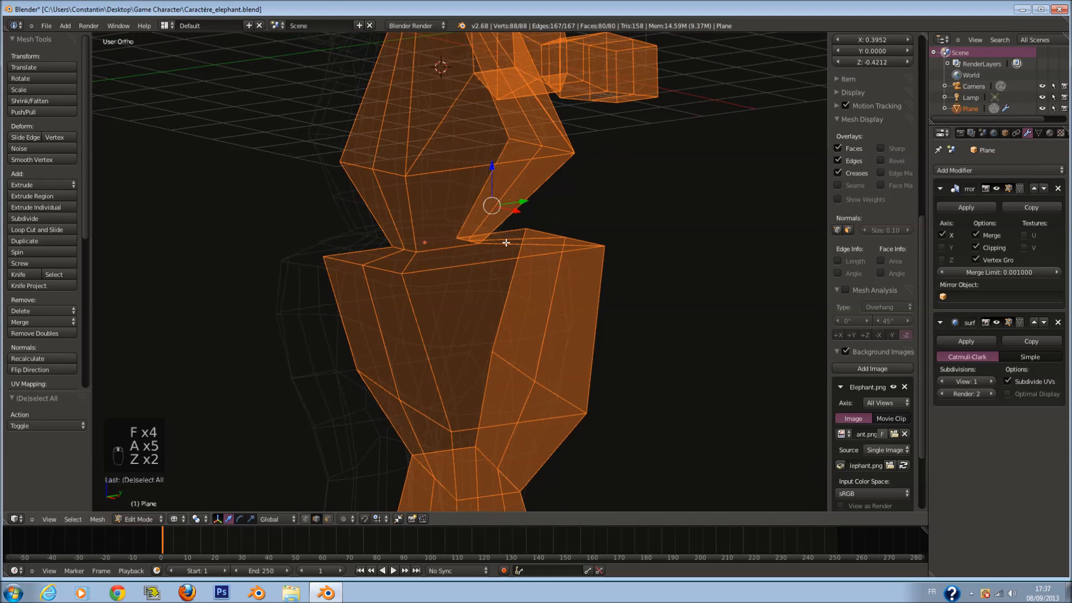
pyautogui.click(58, 333)
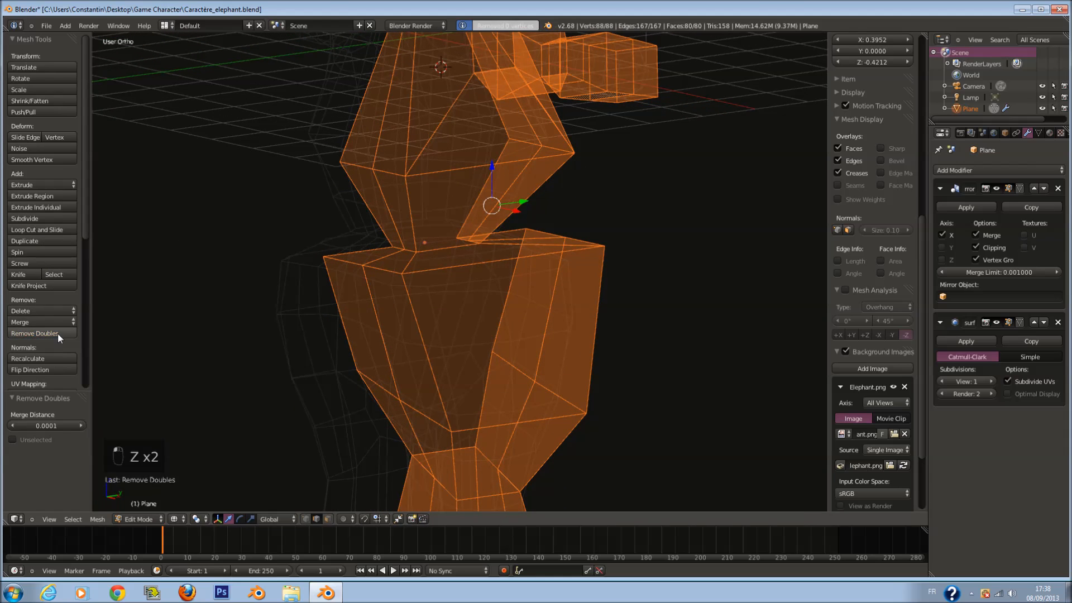
pyautogui.press('Tab')
pyautogui.press('Tab')
pyautogui.moveTo(531, 298)
pyautogui.mouseDown(button='middle')
pyautogui.moveTo(548, 290)
pyautogui.moveTo(489, 260)
pyautogui.moveTo(364, 239)
pyautogui.moveTo(403, 243)
pyautogui.moveTo(433, 274)
pyautogui.moveTo(357, 319)
pyautogui.moveTo(474, 304)
pyautogui.moveTo(474, 290)
pyautogui.moveTo(531, 300)
pyautogui.mouseUp(button='middle')
pyautogui.press('z')
pyautogui.rightClick(455, 255)
pyautogui.press('g')
pyautogui.rightClick(443, 257)
pyautogui.press('g')
pyautogui.rightClick(235, 237)
# Recalculate the normals of the whole mesh and check the smoothed body in Object Mode.
pyautogui.press('z')
pyautogui.press('Tab')
pyautogui.press('z')
pyautogui.press('KP_1')
pyautogui.scroll(-2, 447, 288)
pyautogui.press('Tab')
pyautogui.press('a')
pyautogui.press('a')
pyautogui.press('a')
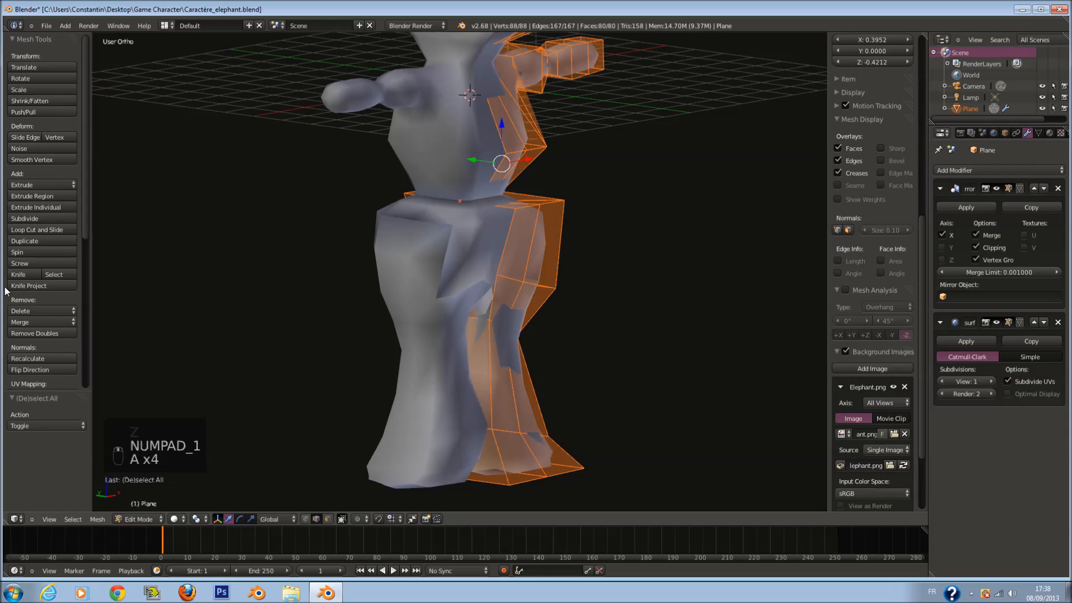
pyautogui.click(53, 358)
pyautogui.moveTo(707, 228)
pyautogui.mouseDown(button='middle')
pyautogui.moveTo(585, 215)
pyautogui.moveTo(466, 260)
pyautogui.mouseUp(button='middle')
pyautogui.press('Tab')
# In side view, select the head's outermost front and back vertices and scale them along Y to about 0.43.
pyautogui.press('KP_3')
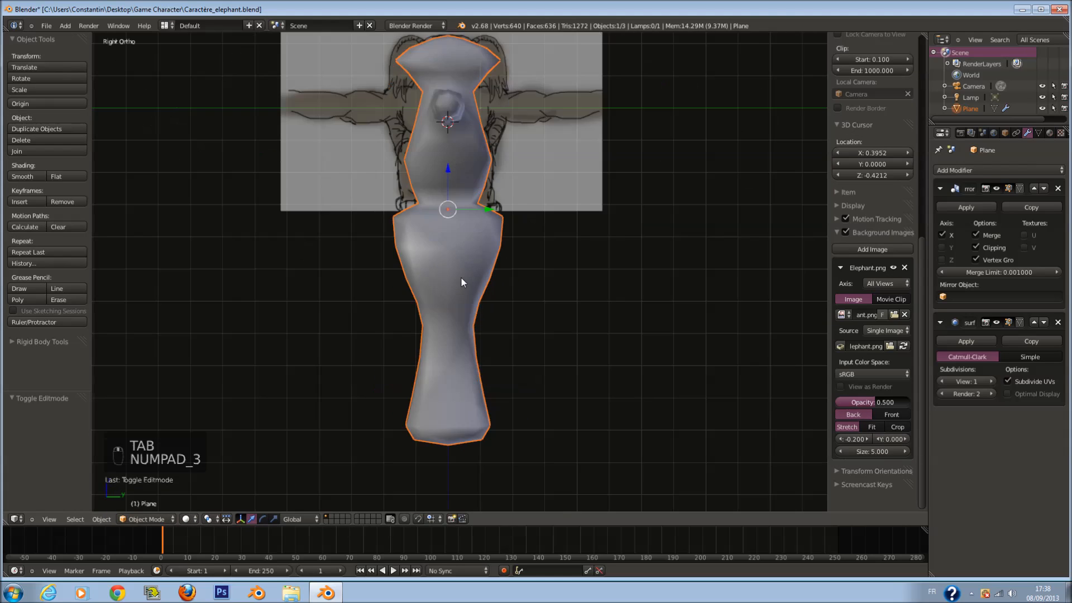
pyautogui.keyDown('shift'); pyautogui.scroll(11, 461, 279); pyautogui.keyUp('shift')
pyautogui.press('Tab')
pyautogui.scroll(5, 530, 214)
pyautogui.press('z')
pyautogui.press('a')
pyautogui.press('c')
pyautogui.press('c')
pyautogui.rightClick(438, 229)
pyautogui.click(304, 520)
pyautogui.press('a')
pyautogui.press('c')
pyautogui.click(565, 251)
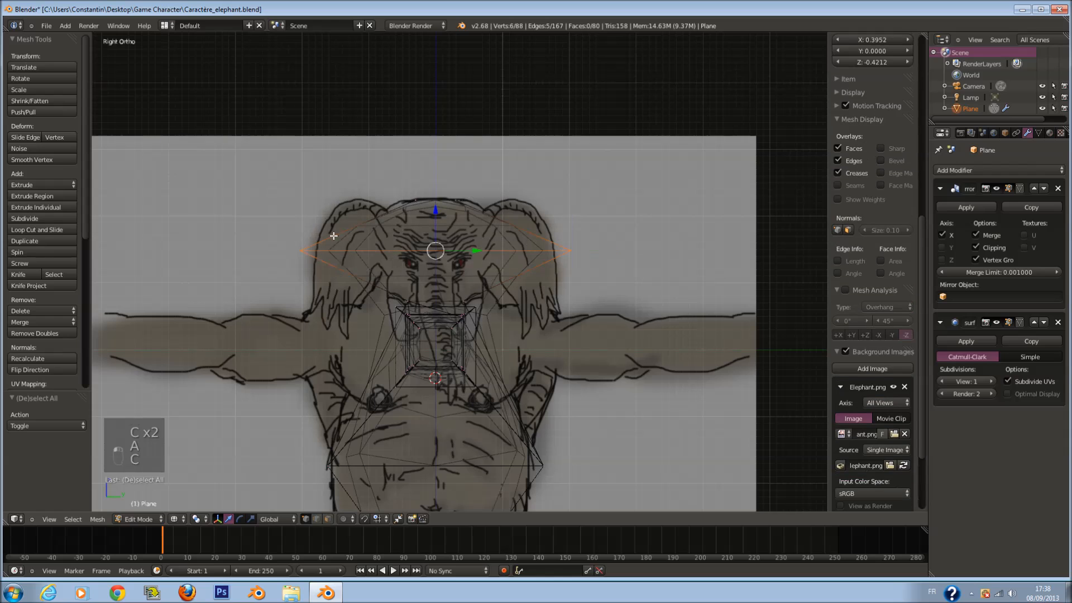
pyautogui.scroll(2, 638, 239)
pyautogui.press('s')
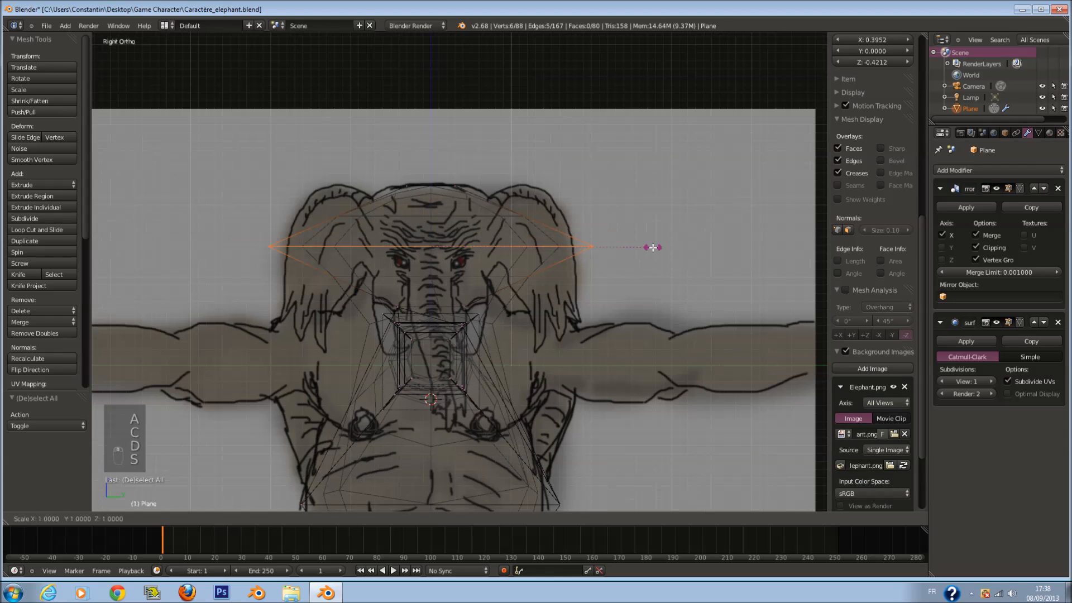
pyautogui.press('s')
pyautogui.press('y')
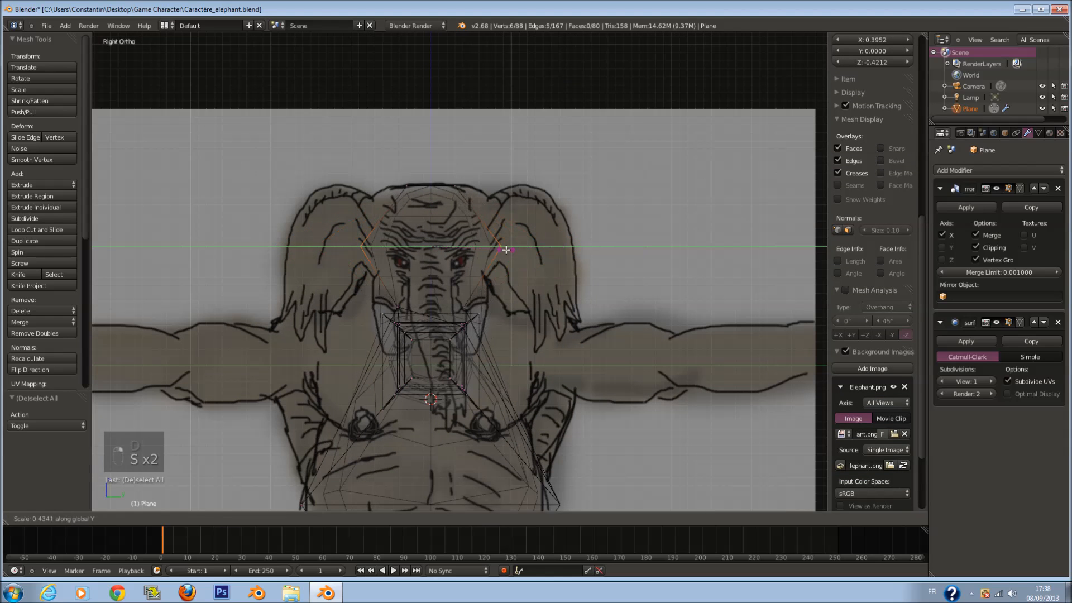
pyautogui.click(506, 250)
pyautogui.press('z')
pyautogui.moveTo(505, 250); pyautogui.dragTo(532, 238, button='middle')
# In front view, select the head's faces and move them about 0.11 along X and -0.06 along Z.
pyautogui.press('KP_1')
pyautogui.press('z')
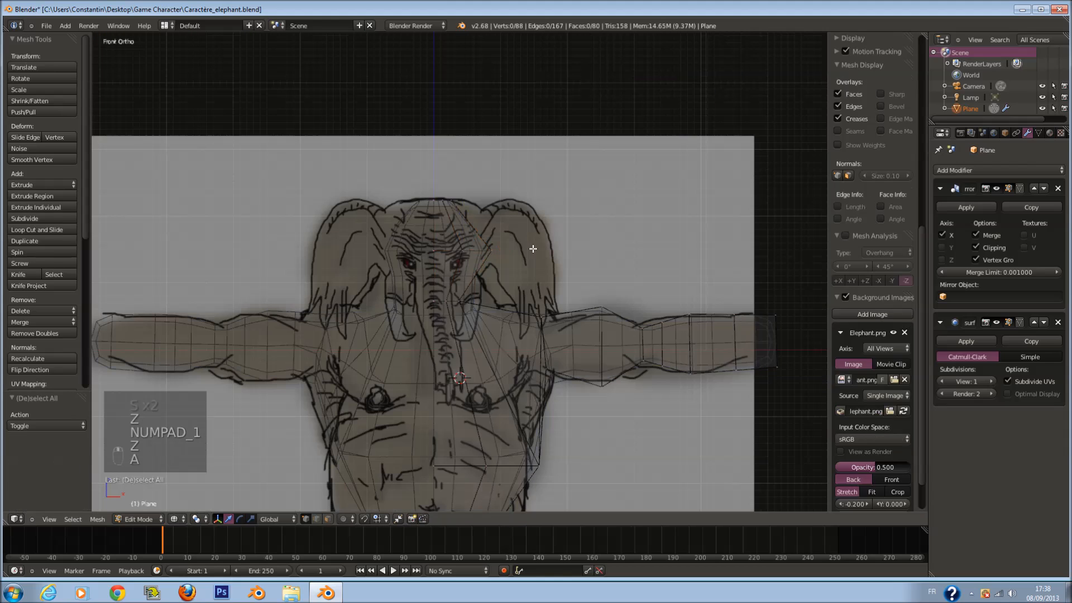
pyautogui.press('a')
pyautogui.press('a')
pyautogui.press('a')
pyautogui.press('a')
pyautogui.press('a')
pyautogui.press('c')
pyautogui.press('c')
pyautogui.click(456, 236)
pyautogui.rightClick(456, 236)
pyautogui.press('c')
pyautogui.click(445, 255)
pyautogui.rightClick(445, 254)
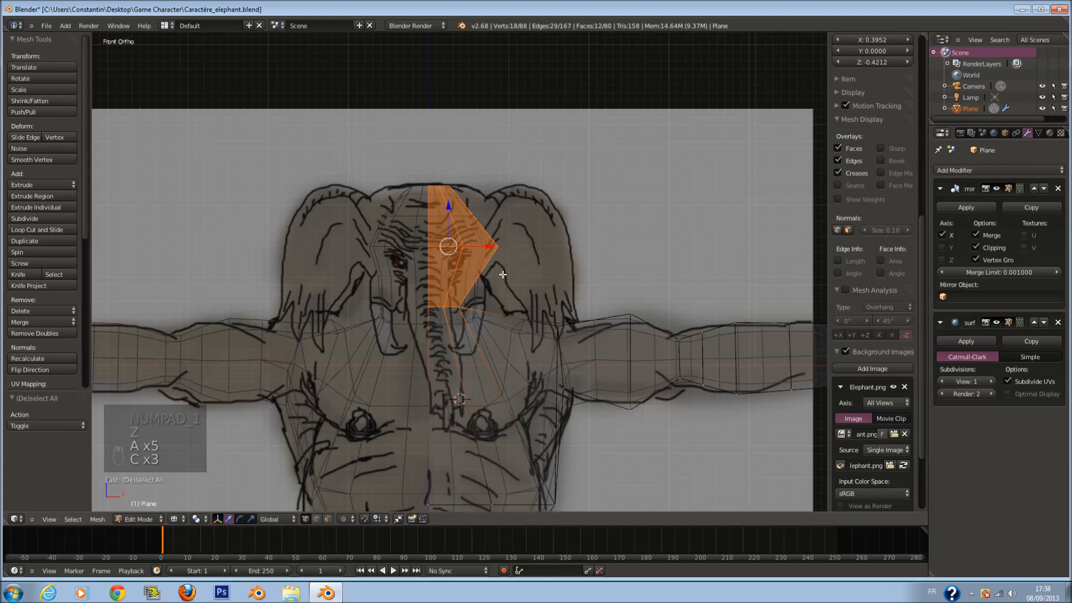
pyautogui.click(547, 290)
pyautogui.press('g')
pyautogui.press('z')
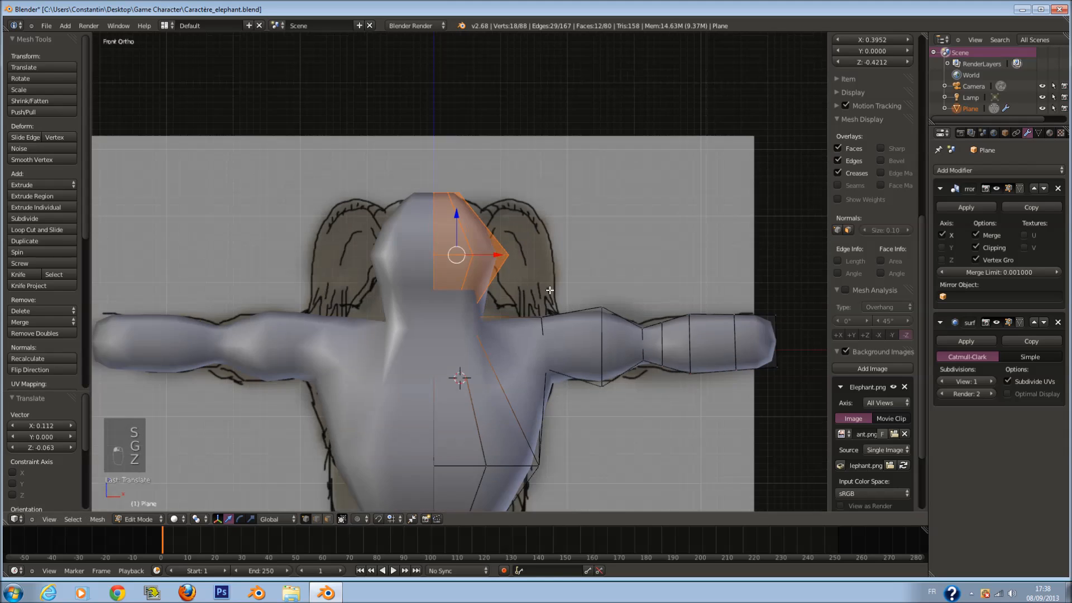
# In front wireframe view, select the outer thigh vertices and move them upward to reshape the upper leg.
pyautogui.scroll(-3, 462, 443)
pyautogui.press('Tab')
pyautogui.press('Tab')
pyautogui.press('z')
pyautogui.scroll(5, 535, 287)
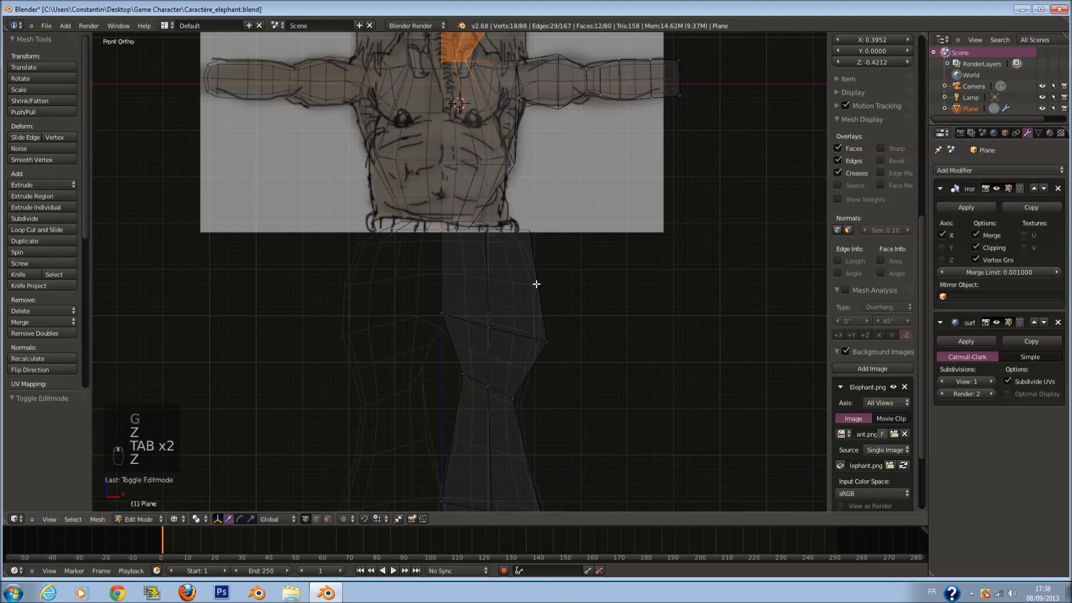
pyautogui.press('a')
pyautogui.press('a')
pyautogui.press('a')
pyautogui.press('a')
pyautogui.press('a')
pyautogui.press('c')
pyautogui.click(598, 355)
pyautogui.rightClick(598, 355)
pyautogui.press('g')
pyautogui.click(605, 304)
# Move the outer hip corner vertices inward and down towards the body.
pyautogui.press('a')
pyautogui.press('c')
pyautogui.click(572, 207)
pyautogui.rightClick(573, 217)
pyautogui.press('g')
pyautogui.click(535, 244)
# Scale up the vertices across the top of the pelvis and check the hip shape in solid shading.
pyautogui.press('z')
pyautogui.press('z')
pyautogui.press('a')
pyautogui.press('a')
pyautogui.press('a')
pyautogui.press('a')
pyautogui.press('a')
pyautogui.moveTo(466, 229)
pyautogui.mouseDown()
pyautogui.moveTo(426, 246)
pyautogui.moveTo(523, 256)
pyautogui.mouseUp()
pyautogui.press('s')
pyautogui.click(585, 259)
pyautogui.press('a')
pyautogui.moveTo(555, 263)
pyautogui.mouseDown(button='middle')
pyautogui.moveTo(462, 285)
pyautogui.moveTo(383, 283)
pyautogui.mouseUp(button='middle')
pyautogui.press('z')
pyautogui.press('a')
pyautogui.press('KP_1')
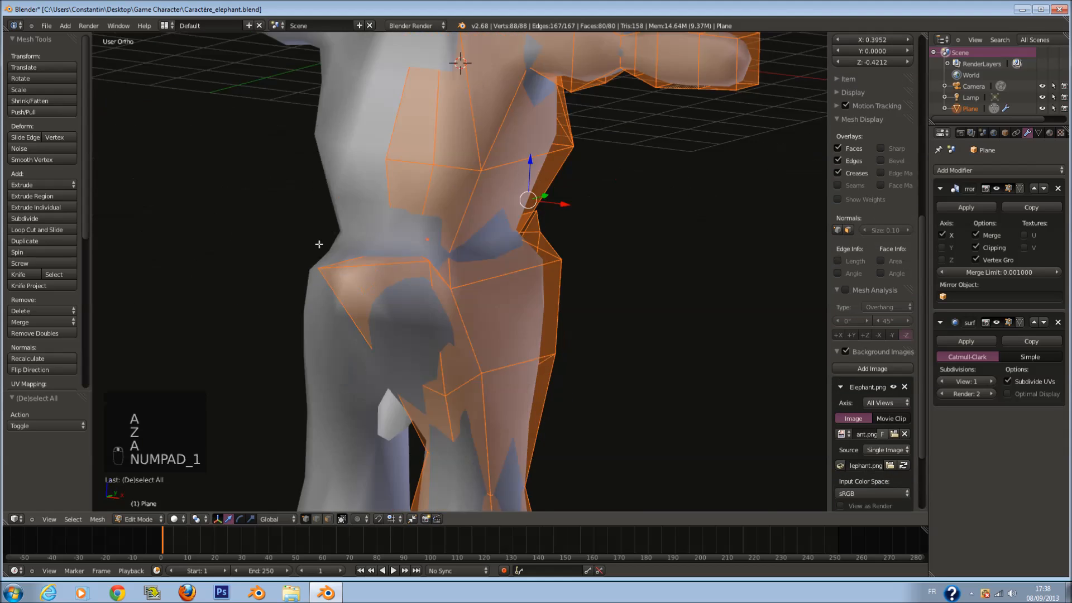
pyautogui.press('KP_3')
pyautogui.press('z')
pyautogui.press('a')
pyautogui.press('c')
pyautogui.click(690, 239)
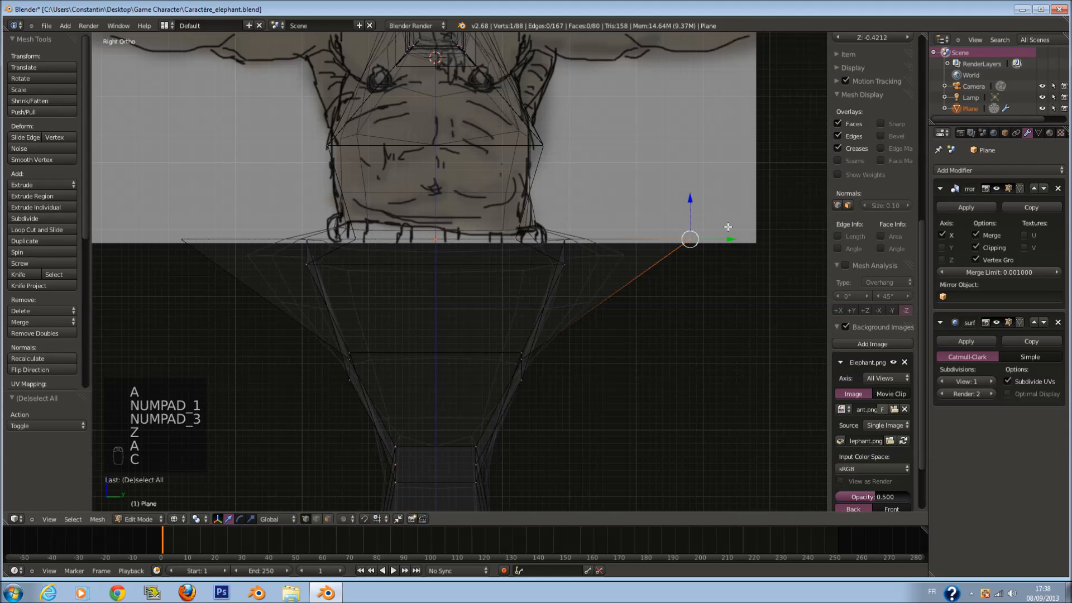
pyautogui.rightClick(691, 239)
pyautogui.press('g')
pyautogui.rightClick(546, 252)
# Select the protruding pelvis and thigh vertices on one side in side view and flatten them by scaling Y to 0.
pyautogui.press('a')
pyautogui.press('c')
pyautogui.moveTo(594, 246); pyautogui.dragTo(529, 361)
pyautogui.rightClick(529, 361)
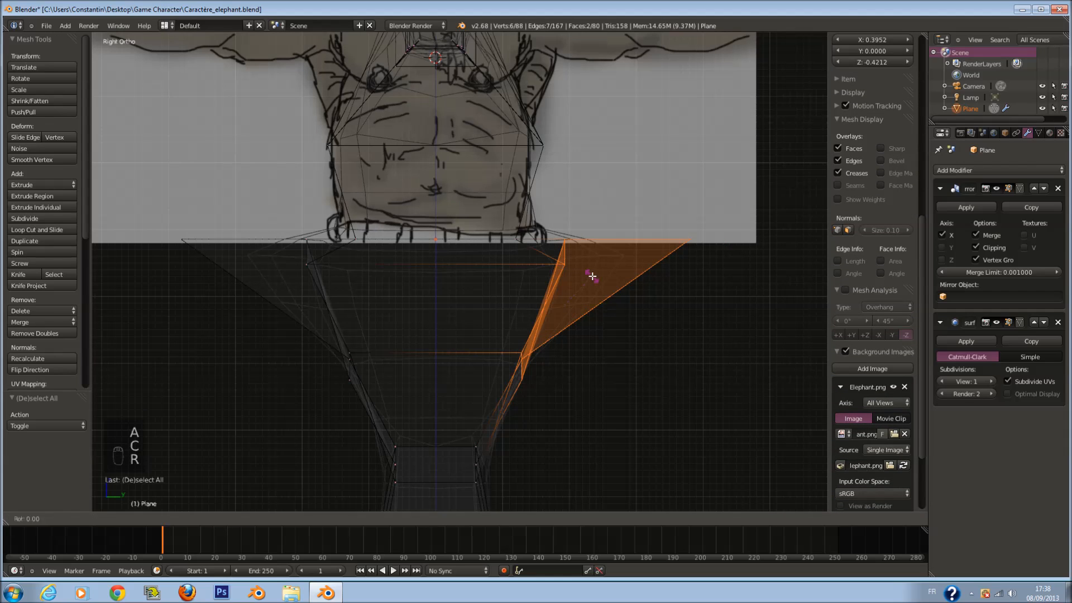
pyautogui.press('y')
pyautogui.click(592, 276)
pyautogui.moveTo(621, 252); pyautogui.dragTo(555, 283, button='middle')
pyautogui.press('z')
pyautogui.press('KP_1')
pyautogui.press('z')
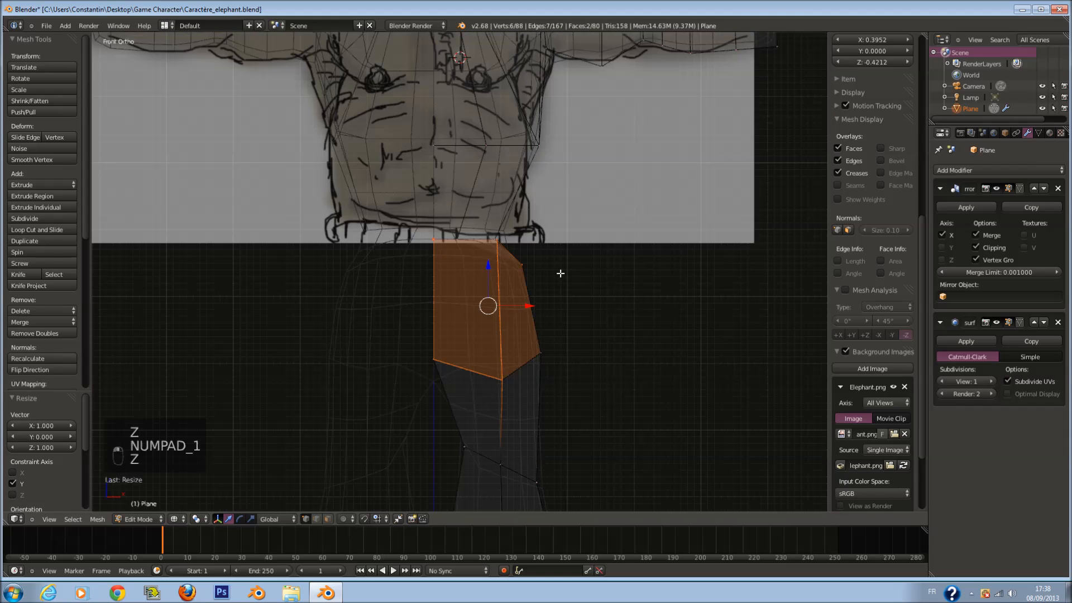
# In side view, rotate the flattened back pelvis and thigh vertices by about 10.8°, then smooth them and move them towards the body.
pyautogui.press('KP_3')
pyautogui.press('r')
pyautogui.click(638, 303)
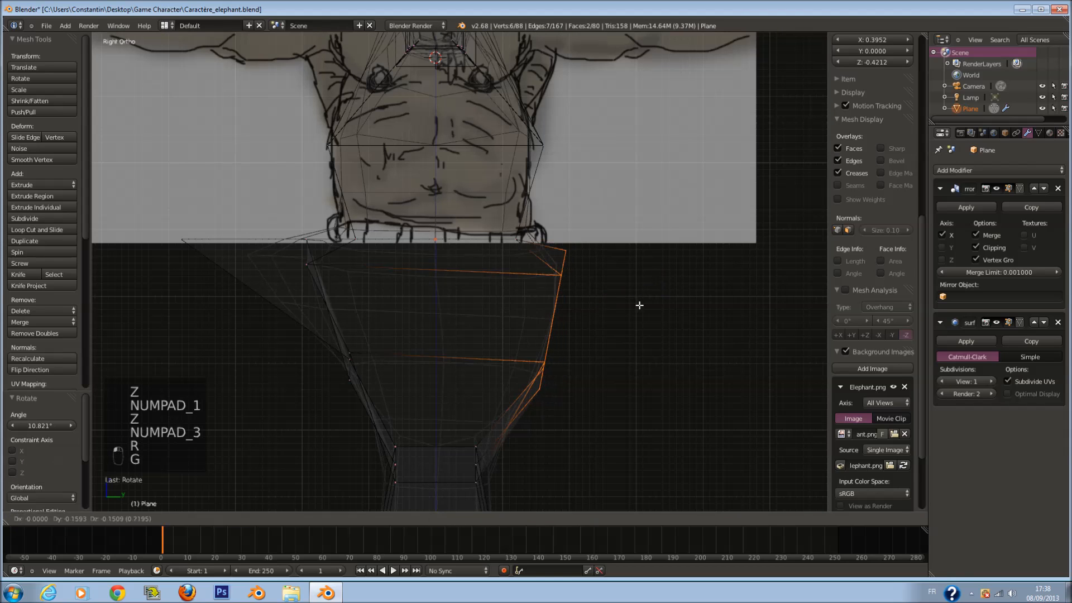
pyautogui.press('g')
pyautogui.click(623, 302)
pyautogui.click(38, 160)
pyautogui.press('g')
pyautogui.press('z')
pyautogui.press('z')
# Select the protruding pelvis and thigh vertices on the opposite side of the hips and flatten them by scaling Y to 0.
pyautogui.press('a')
pyautogui.press('c')
pyautogui.moveTo(186, 226)
pyautogui.mouseDown()
pyautogui.moveTo(184, 235)
pyautogui.moveTo(292, 263)
pyautogui.moveTo(346, 358)
pyautogui.mouseUp()
pyautogui.rightClick(332, 361)
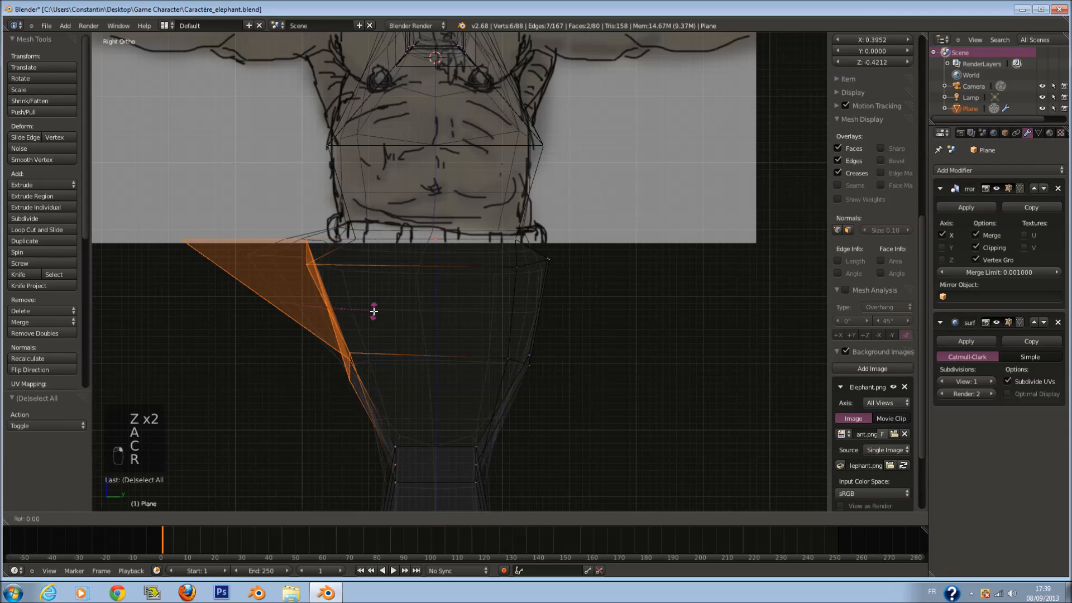
pyautogui.press('0')
pyautogui.press('Return')
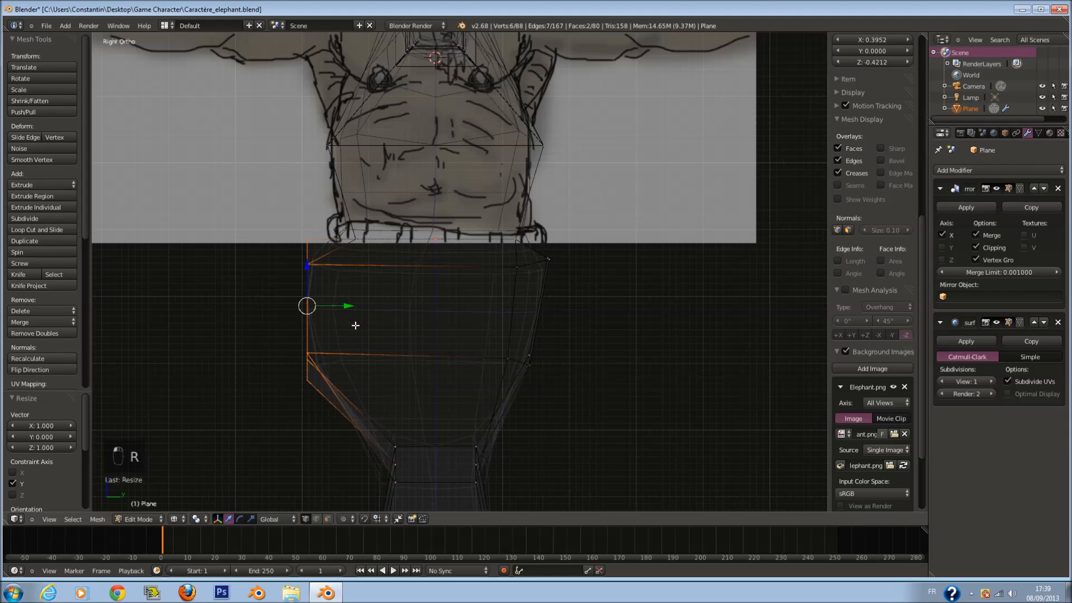
# Smooth and rotate the flattened front pelvis and thigh vertices, and move them to follow the hip contour.
pyautogui.click(45, 160)
pyautogui.click(45, 159)
pyautogui.press('r')
pyautogui.click(627, 293)
pyautogui.press('g')
pyautogui.click(622, 287)
# Check the hips in solid shading and shift the selected front hip vertices slightly further towards the body.
pyautogui.press('z')
pyautogui.scroll(-2, 574, 240)
pyautogui.scroll(2, 480, 255)
pyautogui.press('z')
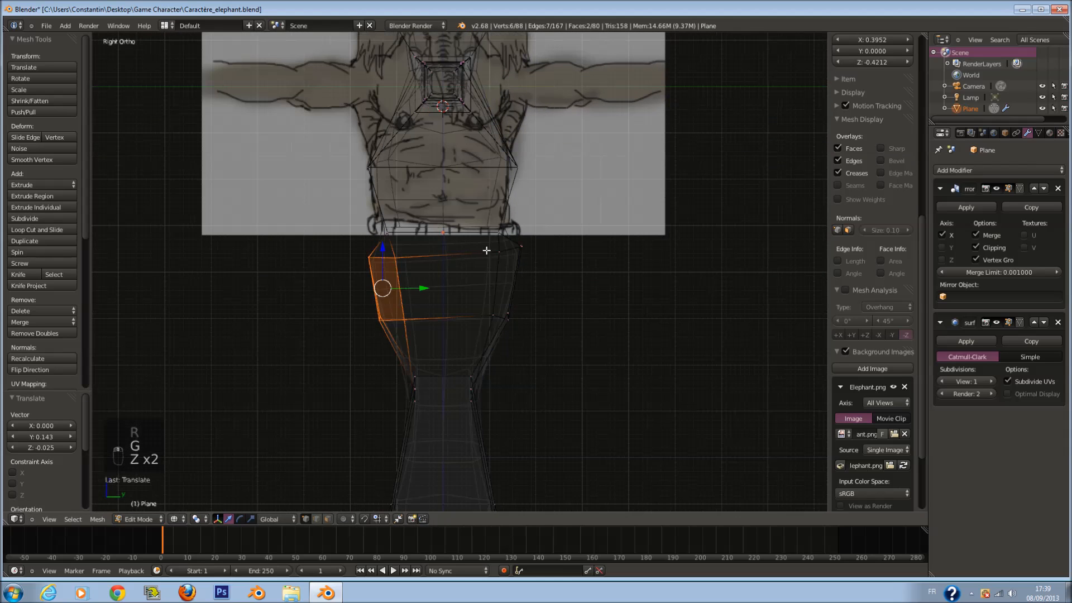
pyautogui.press('g')
pyautogui.click(496, 254)
pyautogui.keyDown('shift'); pyautogui.scroll(-9, 449, 313); pyautogui.keyUp('shift')
pyautogui.press('z')
pyautogui.press('z')
pyautogui.press('c')
pyautogui.rightClick(415, 288)
pyautogui.press('a')
pyautogui.press('c')
pyautogui.click(413, 290)
pyautogui.rightClick(419, 294)
pyautogui.press('g')
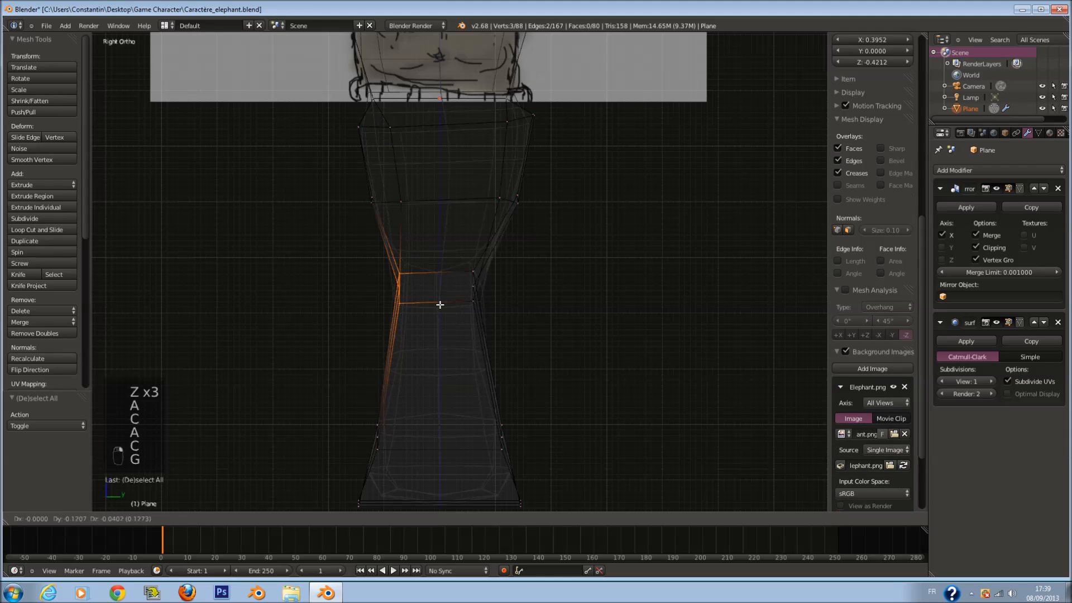
pyautogui.rightClick(435, 306)
# Select the whole ring of knee vertices in front wireframe view and level it by scaling Z to 0.
pyautogui.press('a')
pyautogui.press('c')
pyautogui.click(421, 292)
pyautogui.rightClick(421, 292)
pyautogui.press('z')
pyautogui.moveTo(421, 292); pyautogui.dragTo(494, 299, button='middle')
pyautogui.press('z')
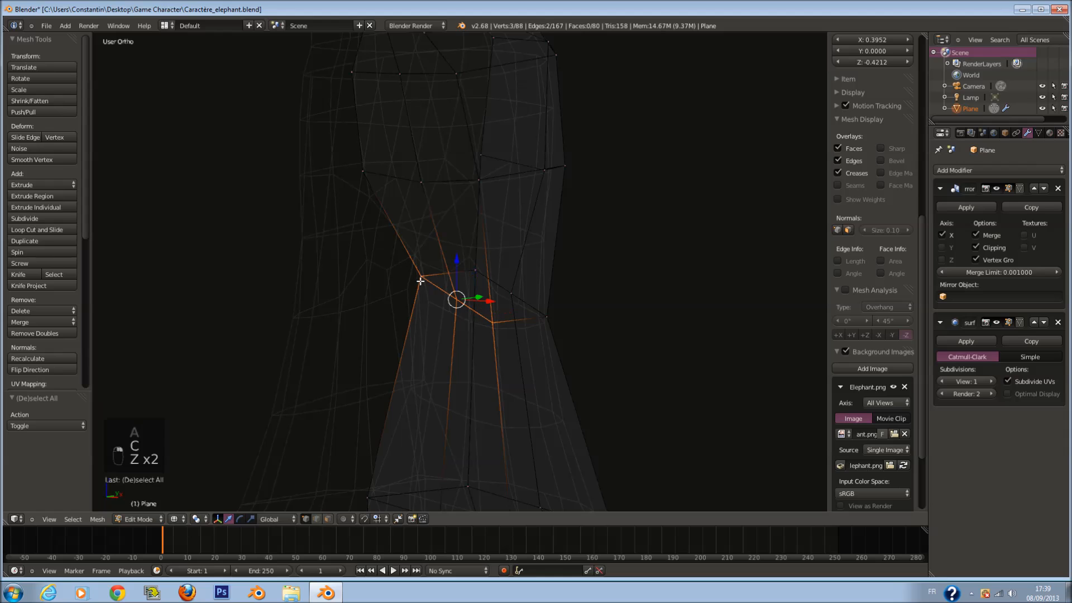
pyautogui.press('KP_1')
pyautogui.press('c')
pyautogui.click(483, 311)
pyautogui.rightClick(596, 316)
pyautogui.press('r')
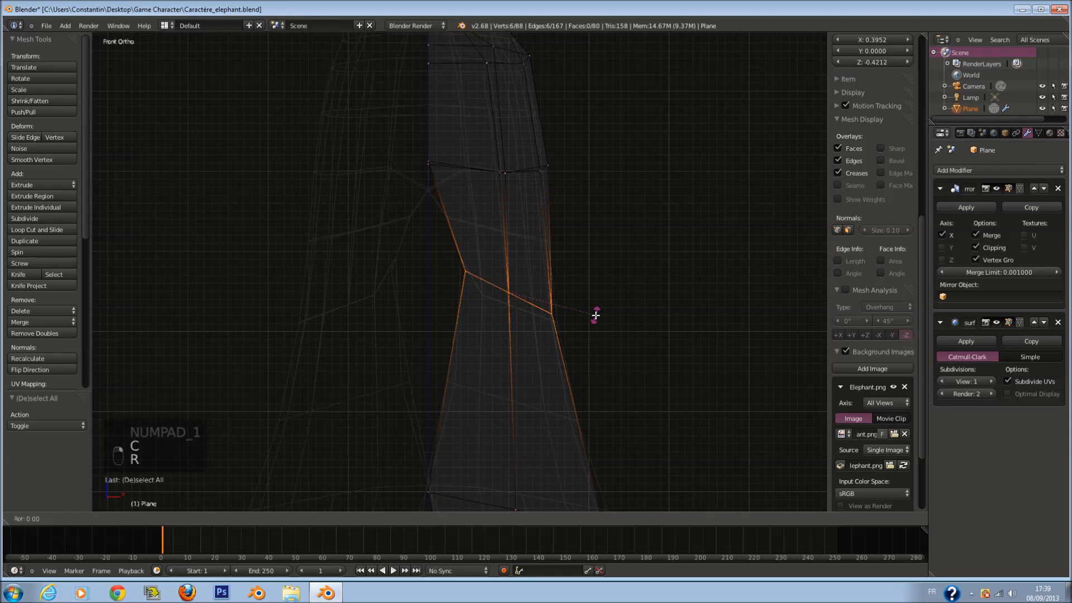
pyautogui.click(595, 316)
pyautogui.press('z')
# In edge select mode, fill a face between the open edges on the inner thigh and check it in solid front view.
pyautogui.keyDown('shift'); pyautogui.scroll(9, 504, 227); pyautogui.keyUp('shift')
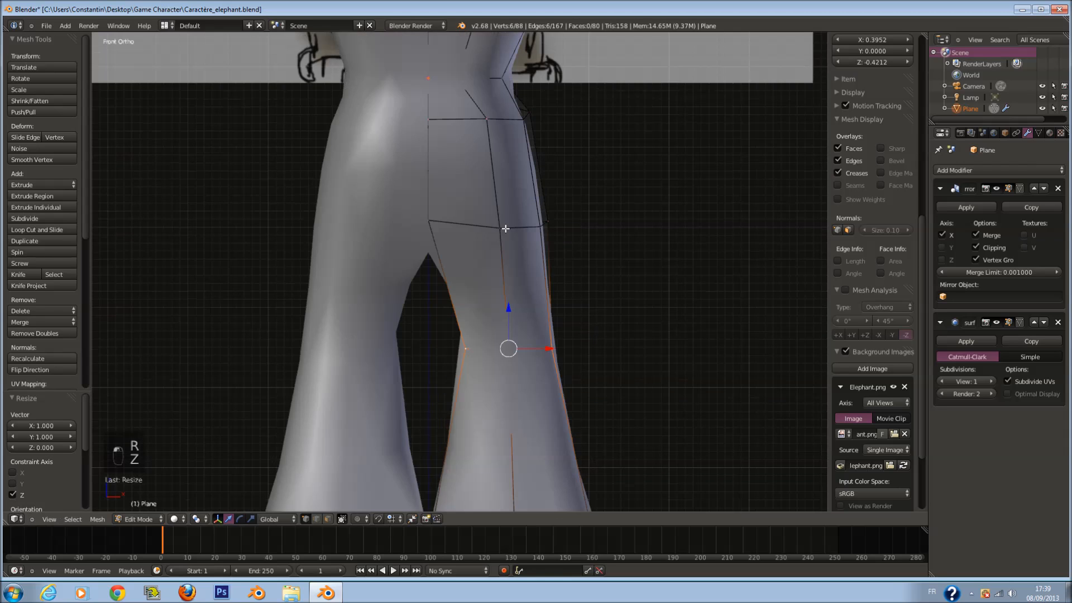
pyautogui.scroll(1, 467, 260)
pyautogui.moveTo(467, 261)
pyautogui.mouseDown(button='middle')
pyautogui.moveTo(380, 223)
pyautogui.moveTo(457, 214)
pyautogui.moveTo(510, 227)
pyautogui.mouseUp(button='middle')
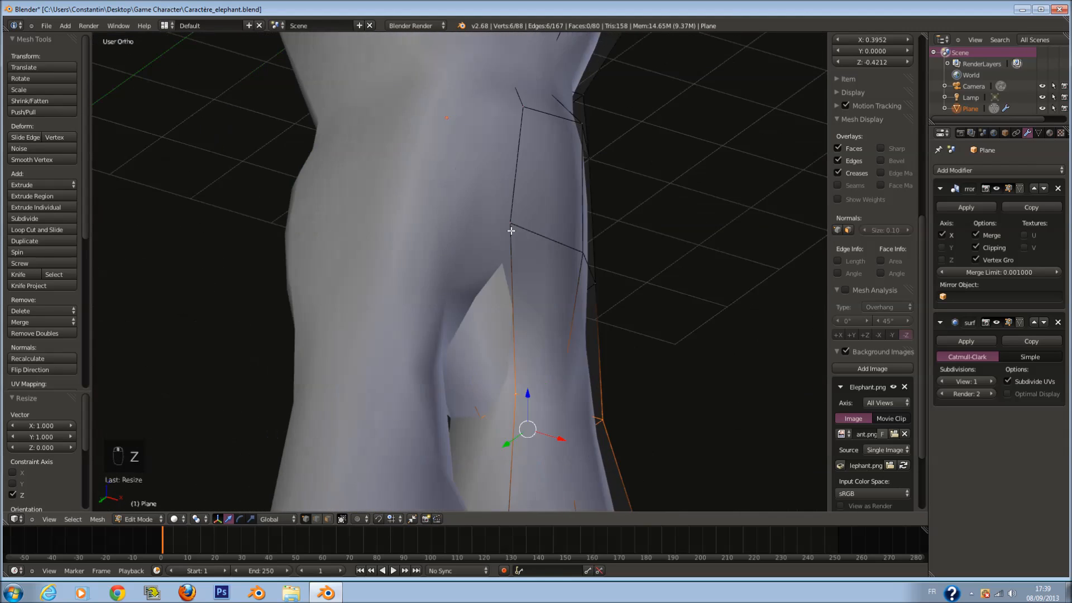
pyautogui.press('z')
pyautogui.press('a')
pyautogui.press('a')
pyautogui.press('a')
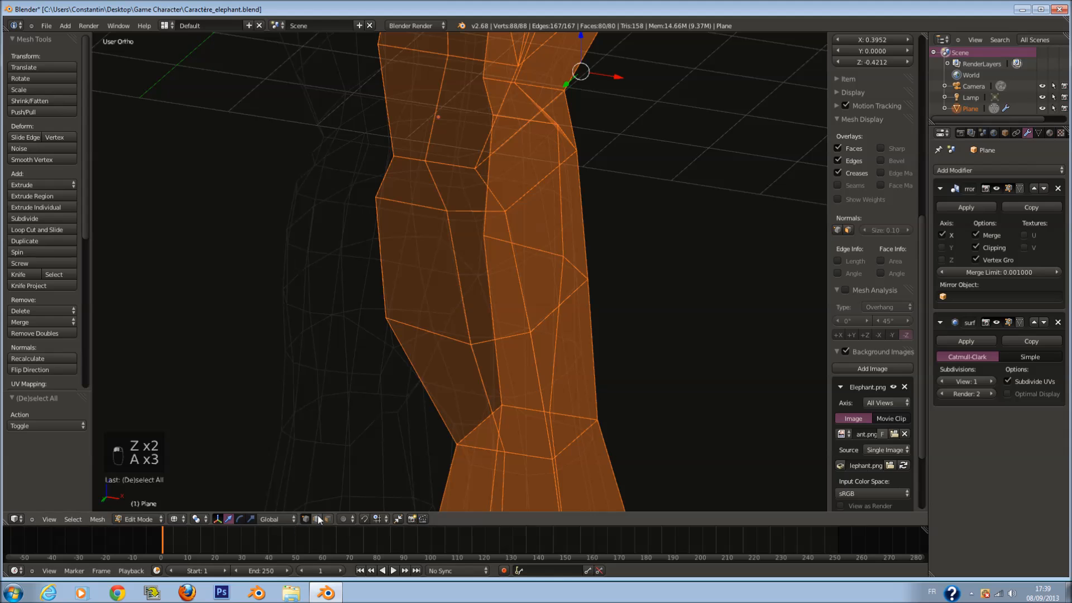
pyautogui.moveTo(456, 419); pyautogui.dragTo(475, 386, button='middle')
pyautogui.rightClick(478, 366)
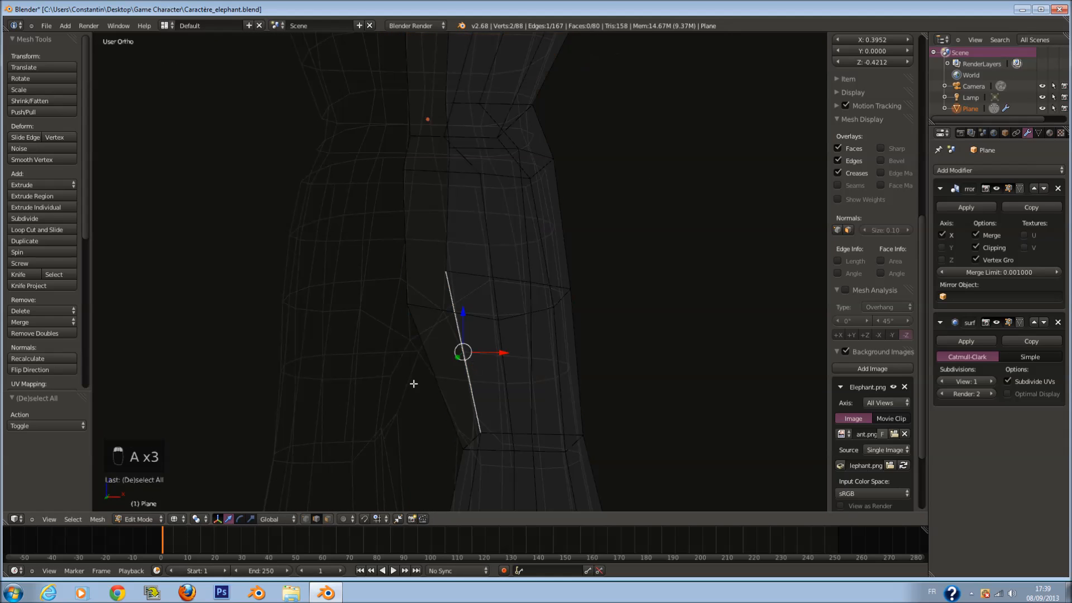
pyautogui.press('f')
pyautogui.press('Tab')
pyautogui.press('z')
pyautogui.press('KP_1')
pyautogui.press('Tab')
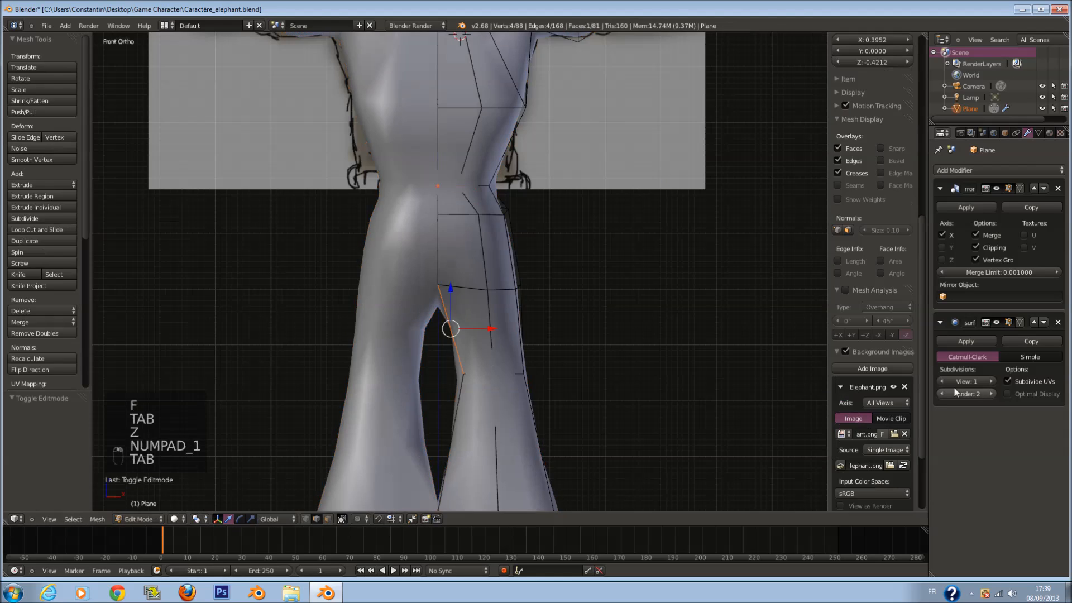
# Turn off clipping in the Mirror modifier so the lower leg can be moved freely from the centre line.
pyautogui.keyDown('shift'); pyautogui.scroll(-8, 614, 373); pyautogui.keyUp('shift')
pyautogui.press('z')
pyautogui.scroll(-1, 592, 377)
pyautogui.keyDown('shift'); pyautogui.scroll(-2, 584, 378); pyautogui.keyUp('shift')
pyautogui.press('a')
pyautogui.press('a')
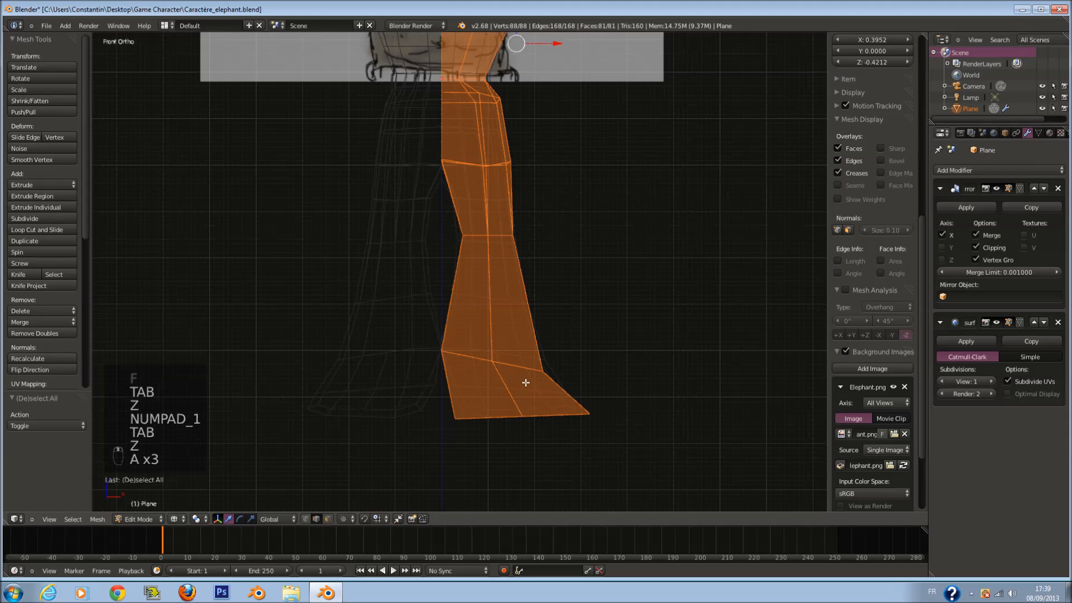
pyautogui.click(999, 245)
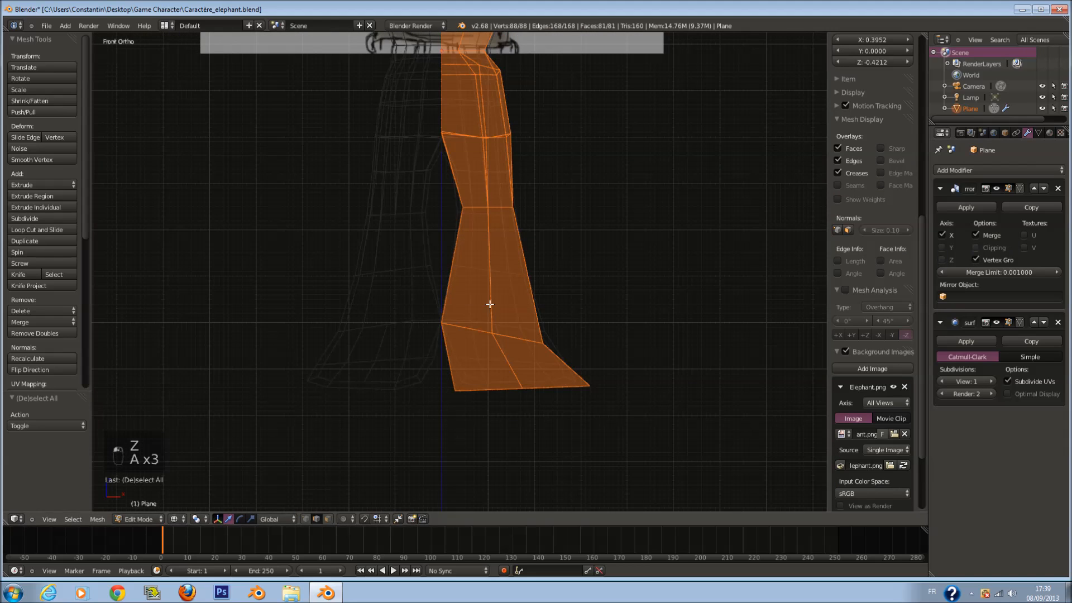
# Select the ankle and foot vertices and move them slightly outward from the centre line.
pyautogui.press('a')
pyautogui.press('c')
pyautogui.moveTo(483, 323); pyautogui.dragTo(507, 328)
pyautogui.rightClick(510, 332)
pyautogui.press('g')
pyautogui.click(530, 338)
# Flatten the foot's sole vertices by scaling Z to 0, then narrow the sole and centre it under the leg.
pyautogui.press('a')
pyautogui.press('c')
pyautogui.moveTo(507, 410); pyautogui.dragTo(570, 400)
pyautogui.rightClick(573, 399)
pyautogui.press('c')
pyautogui.middleClick(555, 295)
pyautogui.rightClick(554, 294)
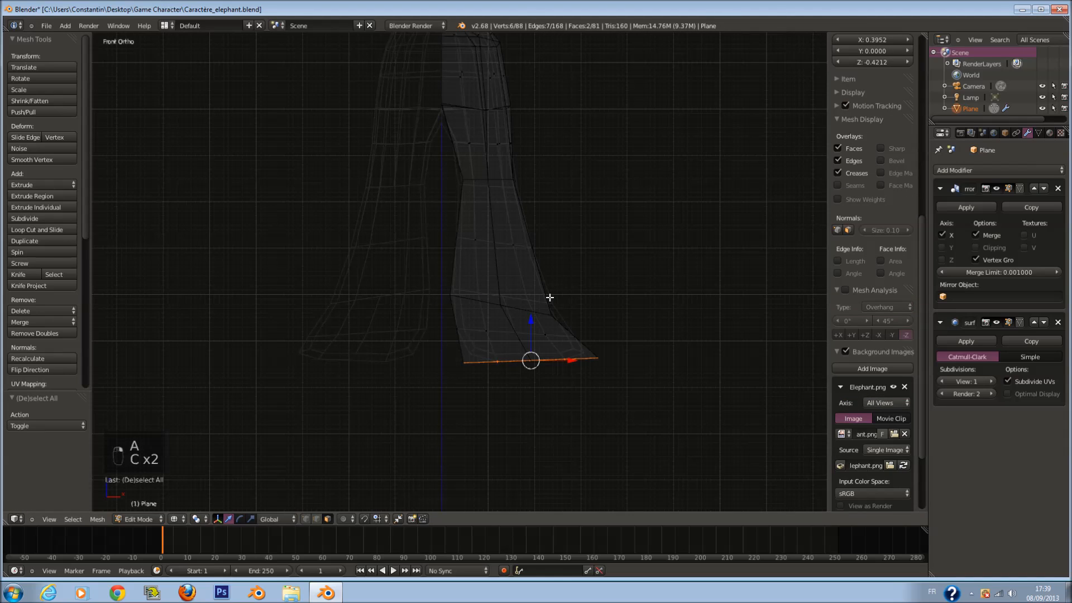
pyautogui.press('s')
pyautogui.press('z')
pyautogui.press('Return')
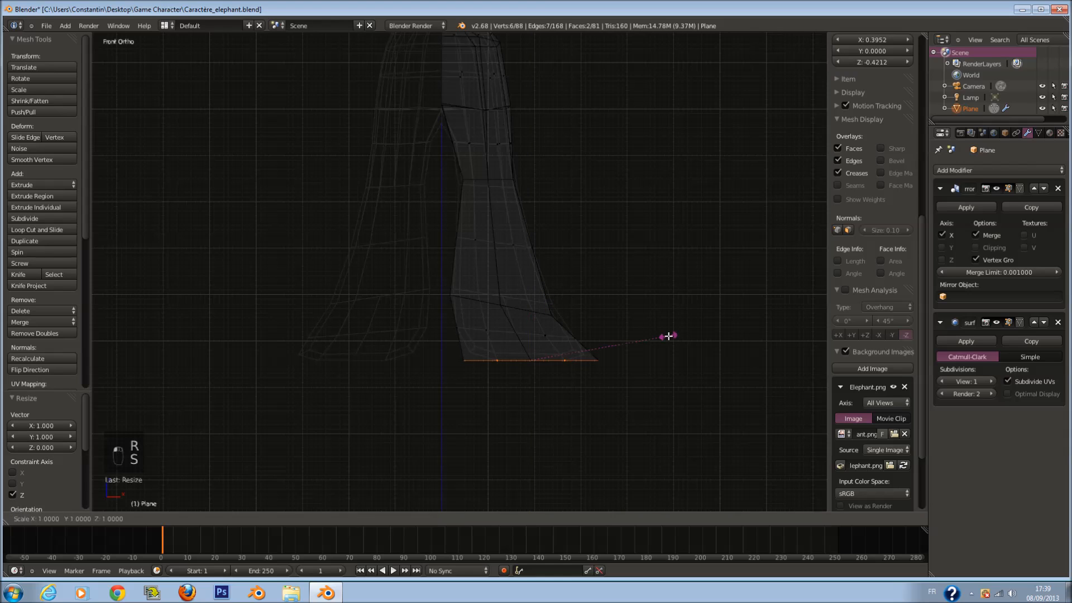
pyautogui.click(621, 352)
pyautogui.moveTo(569, 361); pyautogui.dragTo(539, 368)
# Level the ring of ankle vertices by scaling Z to 0, and shrink it to about 0.805.
pyautogui.press('a')
pyautogui.press('c')
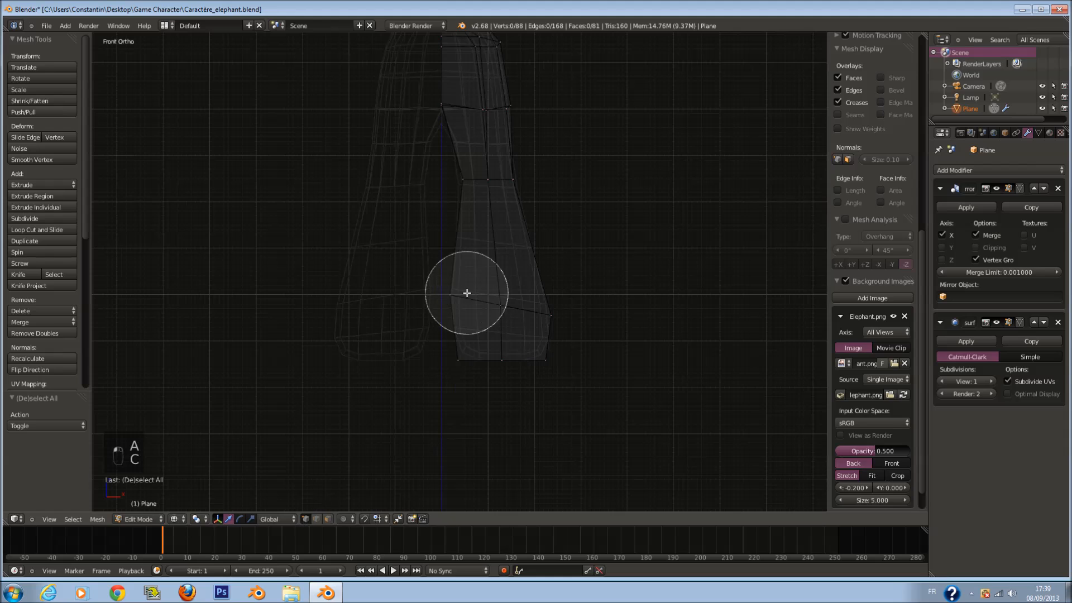
pyautogui.moveTo(466, 292); pyautogui.dragTo(550, 313)
pyautogui.rightClick(579, 303)
pyautogui.click(578, 304)
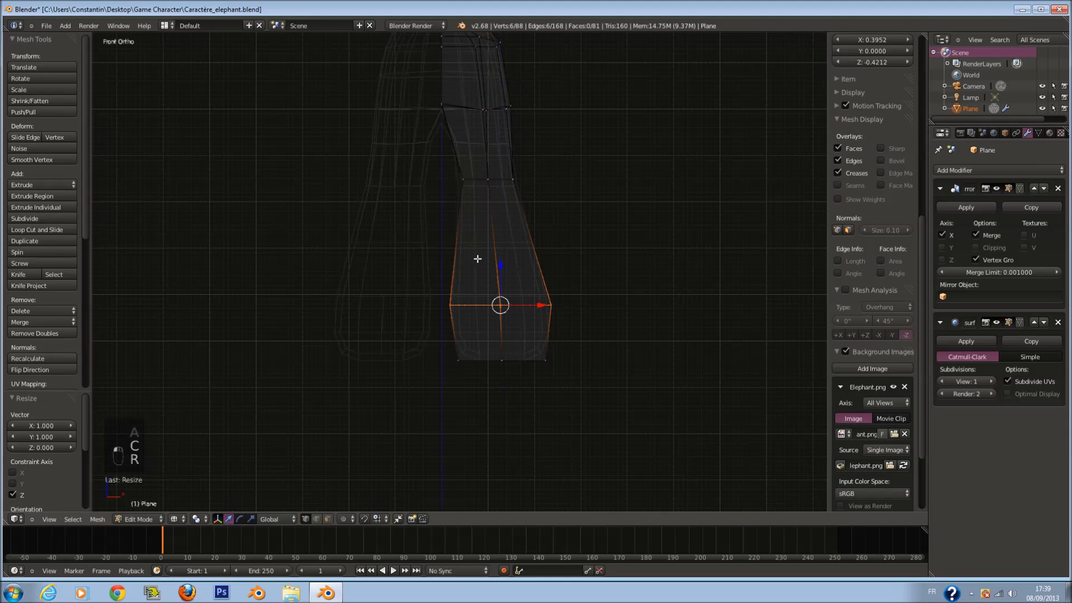
pyautogui.press('s')
pyautogui.click(606, 245)
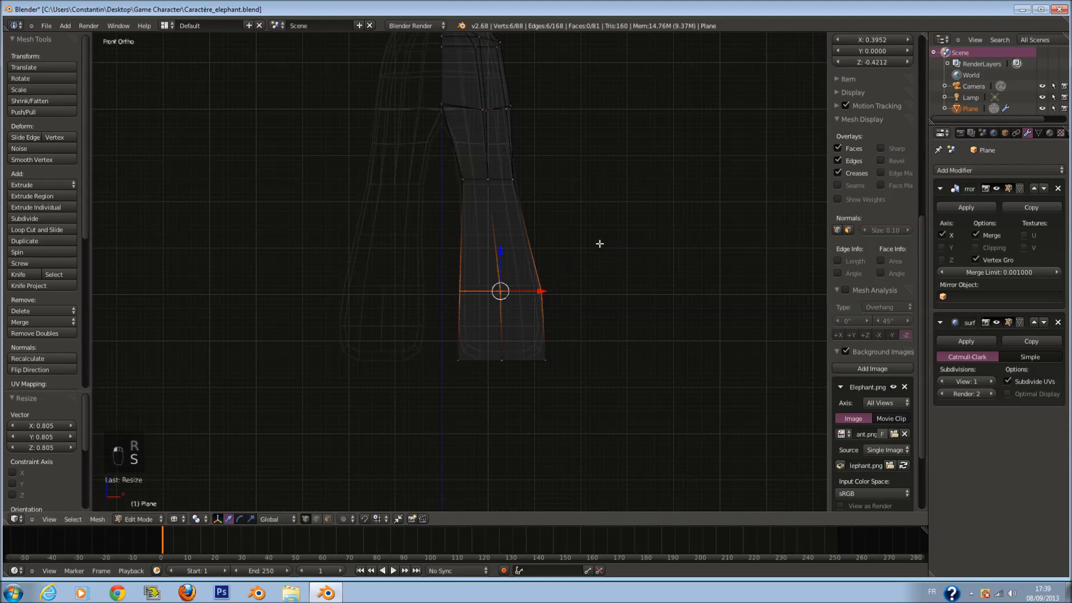
# In side view, select the back vertices of the sole and move them about -0.555 along Y.
pyautogui.press('KP_3')
pyautogui.press('a')
pyautogui.press('a')
pyautogui.press('c')
pyautogui.rightClick(397, 402)
pyautogui.press('a')
pyautogui.press('c')
pyautogui.click(520, 405)
pyautogui.rightClick(527, 404)
pyautogui.moveTo(550, 400); pyautogui.dragTo(525, 403)
pyautogui.keyDown('shift'); pyautogui.scroll(5, 501, 370); pyautogui.keyUp('shift')
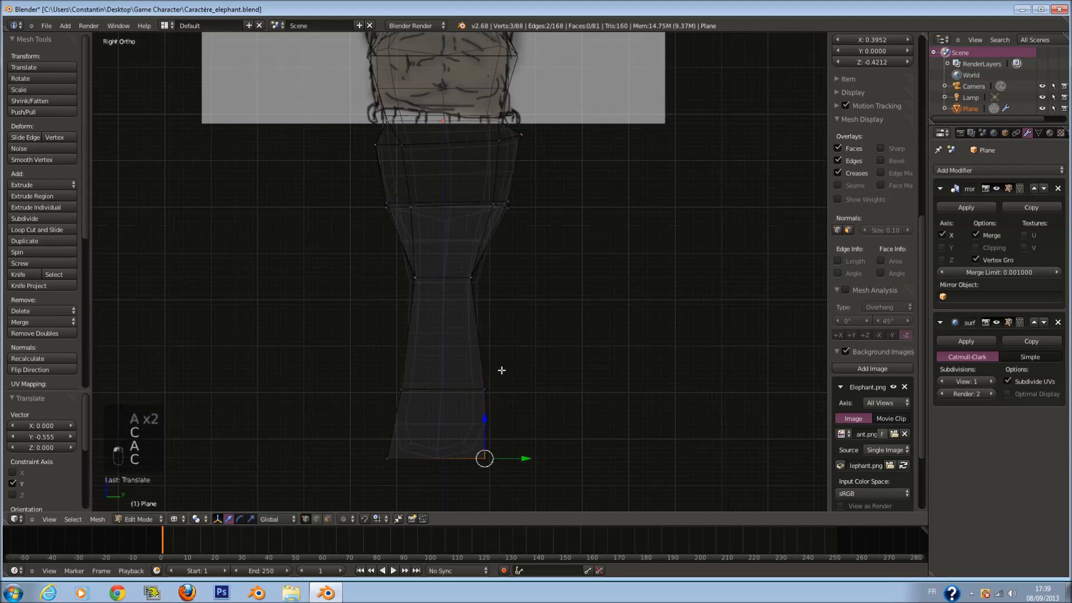
# Select all ankle and foot vertices and move them slightly backward in side view.
pyautogui.press('a')
pyautogui.press('a')
pyautogui.press('a')
pyautogui.press('a')
pyautogui.press('a')
pyautogui.scroll(-2, 480, 416)
pyautogui.press('c')
pyautogui.rightClick(466, 386)
pyautogui.moveTo(456, 411)
pyautogui.mouseDown()
pyautogui.moveTo(453, 380)
pyautogui.moveTo(497, 385)
pyautogui.mouseUp()
pyautogui.scroll(2, 481, 366)
# Add a horizontal loop cut around the lower leg just below the knee.
pyautogui.press('a')
pyautogui.hotkey('ctrl', 'r')
pyautogui.click(467, 320)
pyautogui.click(467, 301)
# Select the front vertices around the knee and move them forward.
pyautogui.press('a')
pyautogui.press('c')
pyautogui.click(410, 308)
pyautogui.rightClick(417, 312)
# Shift the back vertices around the knee slightly forward and check the leg in solid shading.
pyautogui.press('a')
pyautogui.press('c')
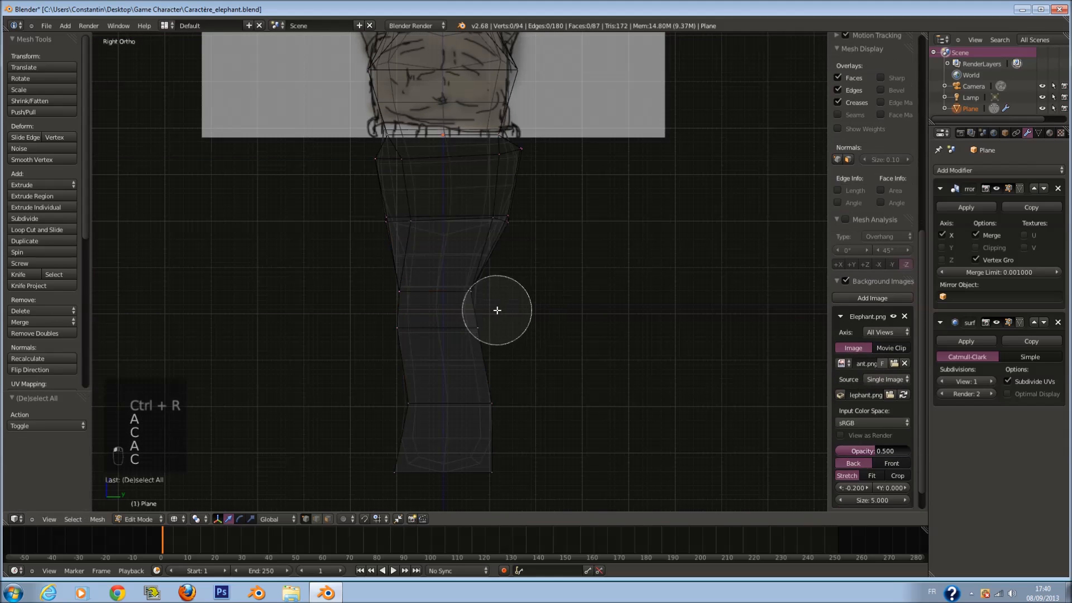
pyautogui.click(491, 309)
pyautogui.rightClick(493, 309)
pyautogui.moveTo(513, 310); pyautogui.dragTo(510, 310)
pyautogui.scroll(-1, 463, 386)
pyautogui.press('z')
pyautogui.press('z')
pyautogui.scroll(2, 461, 394)
# Select all ankle and foot vertices, scale them up to about 1.119, and check the foot in front view.
pyautogui.press('a')
pyautogui.press('c')
pyautogui.scroll(-2, 424, 470)
pyautogui.rightClick(480, 453)
pyautogui.moveTo(419, 469); pyautogui.dragTo(505, 455)
pyautogui.scroll(-1, 481, 424)
pyautogui.press('c')
pyautogui.rightClick(514, 455)
pyautogui.press('s')
pyautogui.click(524, 454)
pyautogui.press('z')
pyautogui.scroll(-1, 510, 393)
pyautogui.scroll(-3, 634, 371)
pyautogui.press('KP_1')
pyautogui.scroll(3, 605, 400)
pyautogui.press('z')
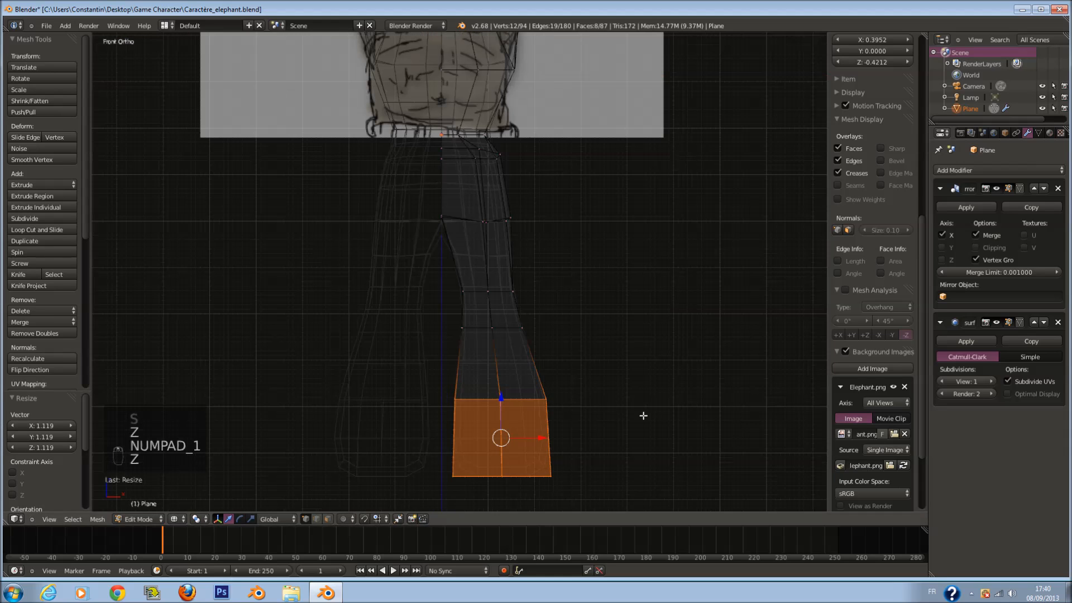
# Scale the selected foot faces along the X axis, return to object mode and save the file.
pyautogui.press('s')
pyautogui.press('x')
pyautogui.click(620, 421)
pyautogui.press('z')
pyautogui.scroll(-1, 604, 385)
pyautogui.moveTo(603, 381)
pyautogui.mouseDown(button='middle')
pyautogui.moveTo(483, 401)
pyautogui.moveTo(569, 402)
pyautogui.mouseUp(button='middle')
pyautogui.press('Tab')
pyautogui.hotkey('ctrl', 's')
pyautogui.press('KP_1')
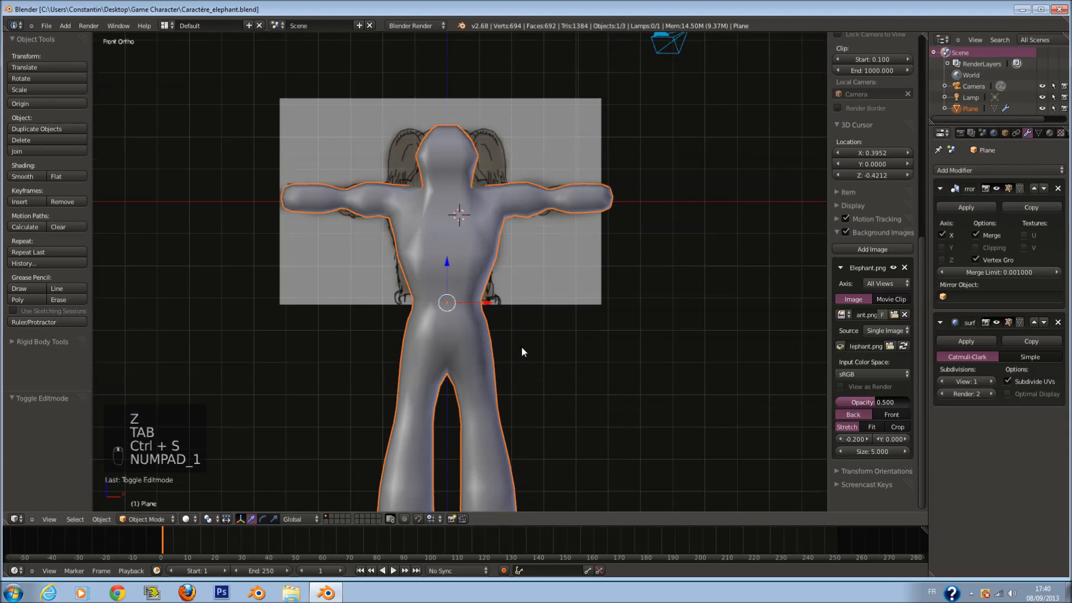
# Examine the complete edit mesh from the side and front in wireframe and solid shading with everything selected.
pyautogui.press('KP_3')
pyautogui.press('Tab')
pyautogui.press('z')
pyautogui.scroll(2, 504, 297)
pyautogui.press('a')
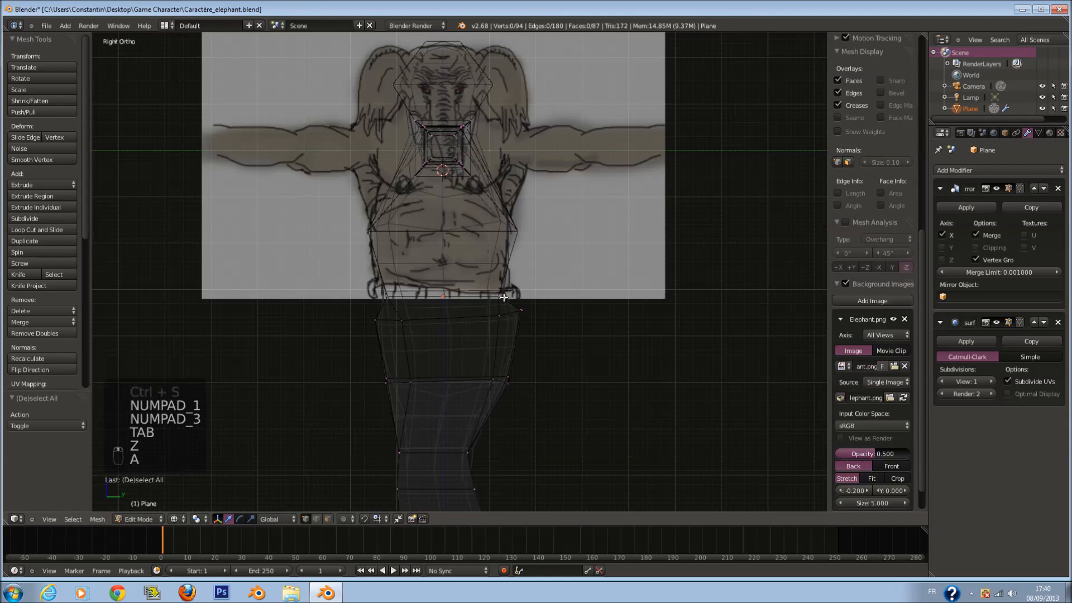
pyautogui.press('a')
pyautogui.press('a')
pyautogui.press('z')
pyautogui.moveTo(552, 280); pyautogui.dragTo(632, 268, button='middle')
pyautogui.press('KP_1')
pyautogui.press('z')
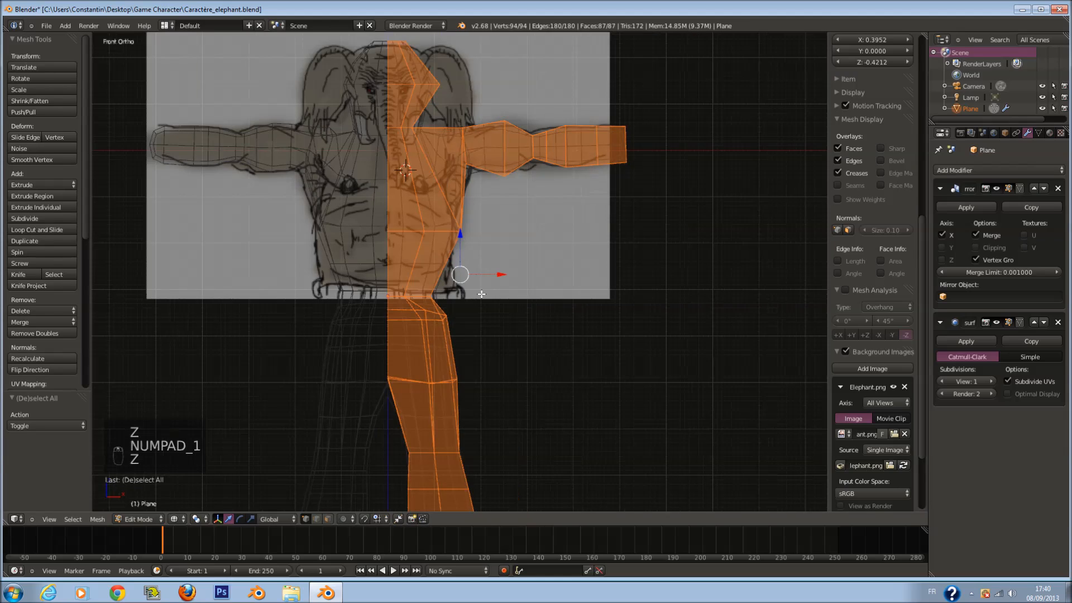
# Return to object mode in front view and save the file.
pyautogui.scroll(3, 515, 297)
pyautogui.scroll(-3, 537, 299)
pyautogui.press('Tab')
pyautogui.keyDown('ctrl'); pyautogui.hscroll(3, 541, 302); pyautogui.keyUp('ctrl')
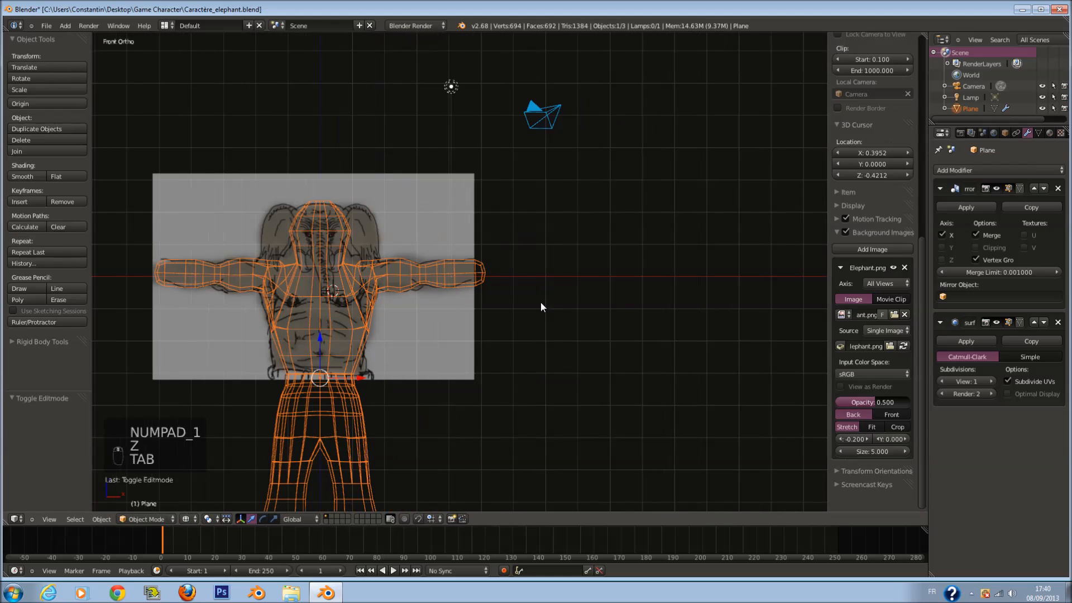
pyautogui.hotkey('ctrl', 's')
pyautogui.keyDown('ctrl'); pyautogui.hscroll(-2, 517, 293); pyautogui.keyUp('ctrl')
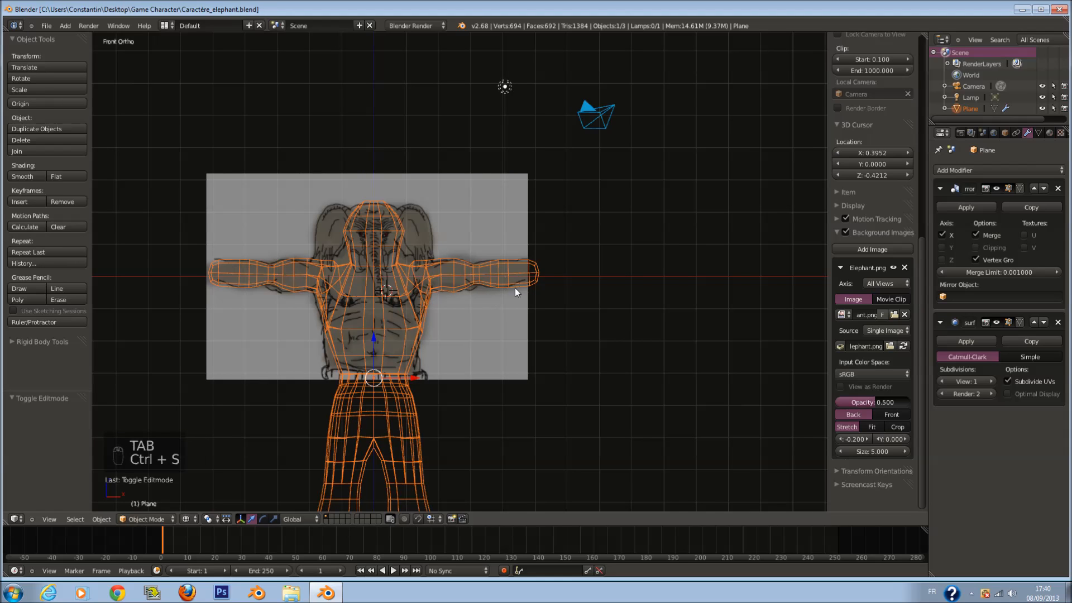
# Examine the arm's mesh cage up close in edit mode with solid shading.
pyautogui.press('Tab')
pyautogui.keyDown('ctrl'); pyautogui.scroll(4, 517, 287); pyautogui.keyUp('ctrl')
pyautogui.scroll(2, 516, 287)
pyautogui.scroll(-1, 517, 287)
pyautogui.keyDown('ctrl'); pyautogui.scroll(-4, 517, 287); pyautogui.keyUp('ctrl')
pyautogui.keyDown('shift'); pyautogui.scroll(-2, 517, 287); pyautogui.keyUp('shift')
pyautogui.press('z')
pyautogui.moveTo(517, 287); pyautogui.dragTo(437, 318, button='middle')
pyautogui.scroll(3, 394, 328)
pyautogui.keyDown('ctrl'); pyautogui.scroll(2, 433, 340); pyautogui.keyUp('ctrl')
pyautogui.scroll(3, 433, 340)
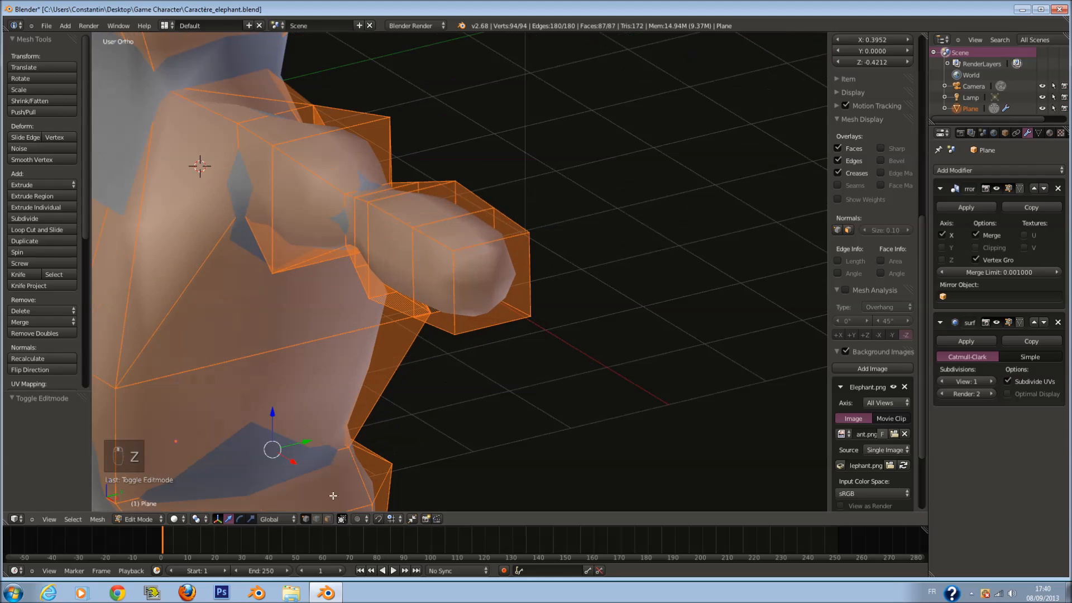
# Select the end face of the arm, save the file and view the arm from above.
pyautogui.scroll(-2, 490, 282)
pyautogui.rightClick(490, 282)
pyautogui.keyDown('ctrl'); pyautogui.scroll(-2, 491, 284); pyautogui.keyUp('ctrl')
pyautogui.hotkey('ctrl', 's')
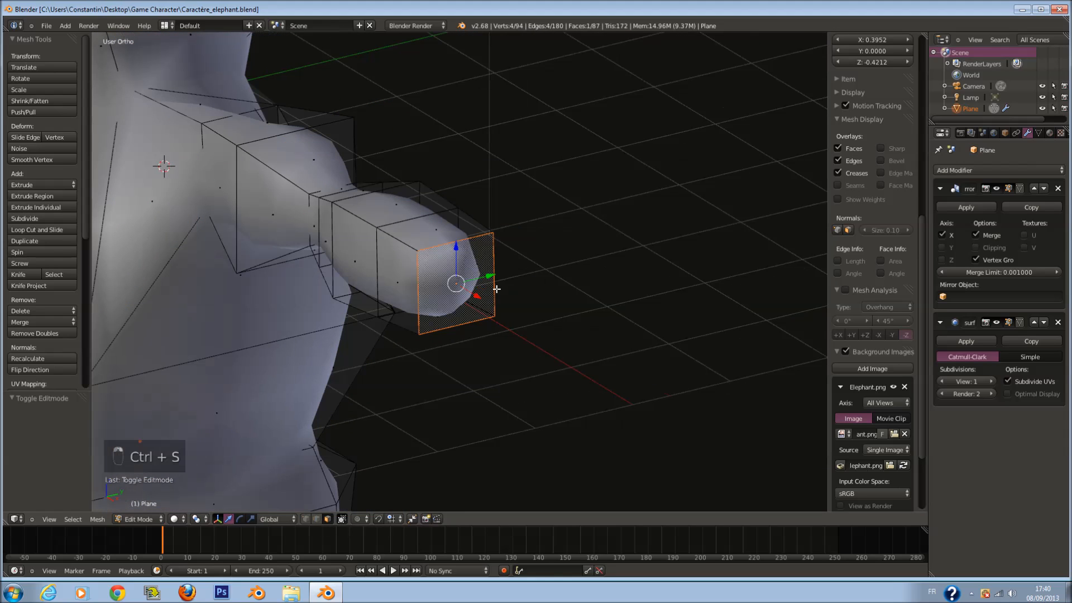
pyautogui.press('KP_7')
pyautogui.hotkey('ctrl', 's')
pyautogui.click(494, 309)
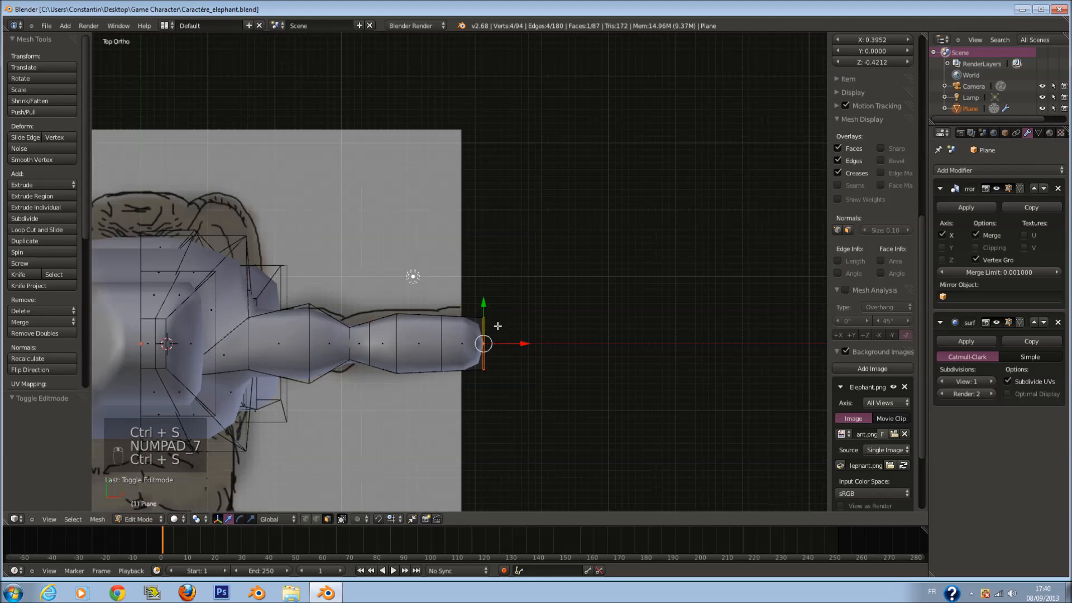
# Return to object mode, save the file and show the whole character in front view.
pyautogui.scroll(-2, 498, 326)
pyautogui.press('Tab')
pyautogui.keyDown('ctrl'); pyautogui.scroll(3, 483, 333); pyautogui.keyUp('ctrl')
pyautogui.hotkey('ctrl', 's')
pyautogui.press('KP_1')
pyautogui.scroll(-3, 309, 215)
pyautogui.keyDown('ctrl'); pyautogui.scroll(2, 384, 269); pyautogui.keyUp('ctrl')
pyautogui.keyDown('shift'); pyautogui.scroll(-2, 384, 263); pyautogui.keyUp('shift')
pyautogui.scroll(1, 384, 257)
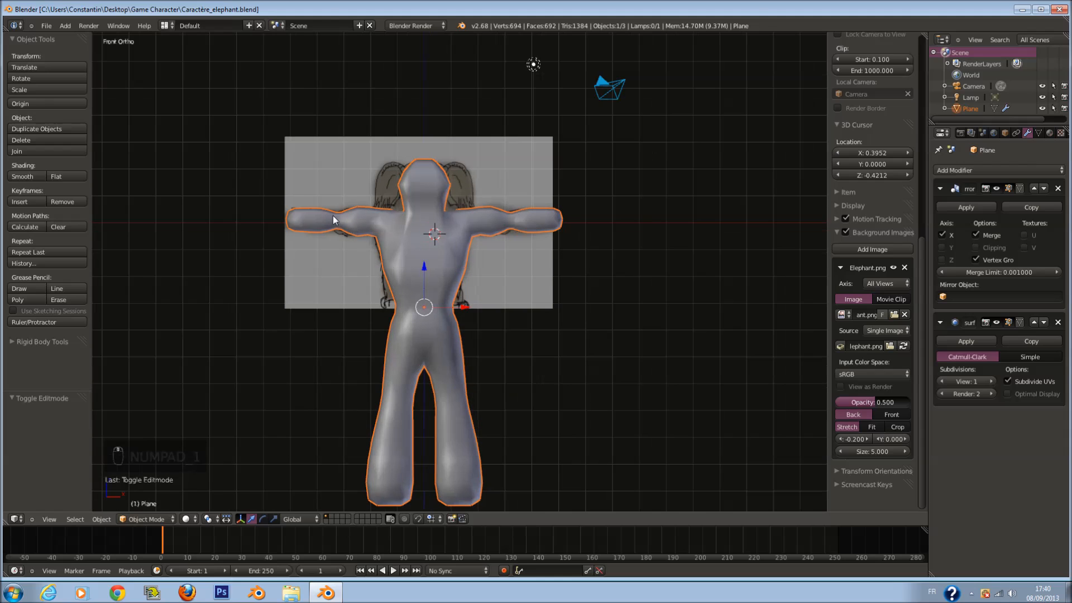
# Show the character in wireframe and collapse the timeline area to enlarge the 3D view.
pyautogui.press('z')
pyautogui.scroll(-1, 345, 216)
pyautogui.scroll(2, 391, 240)
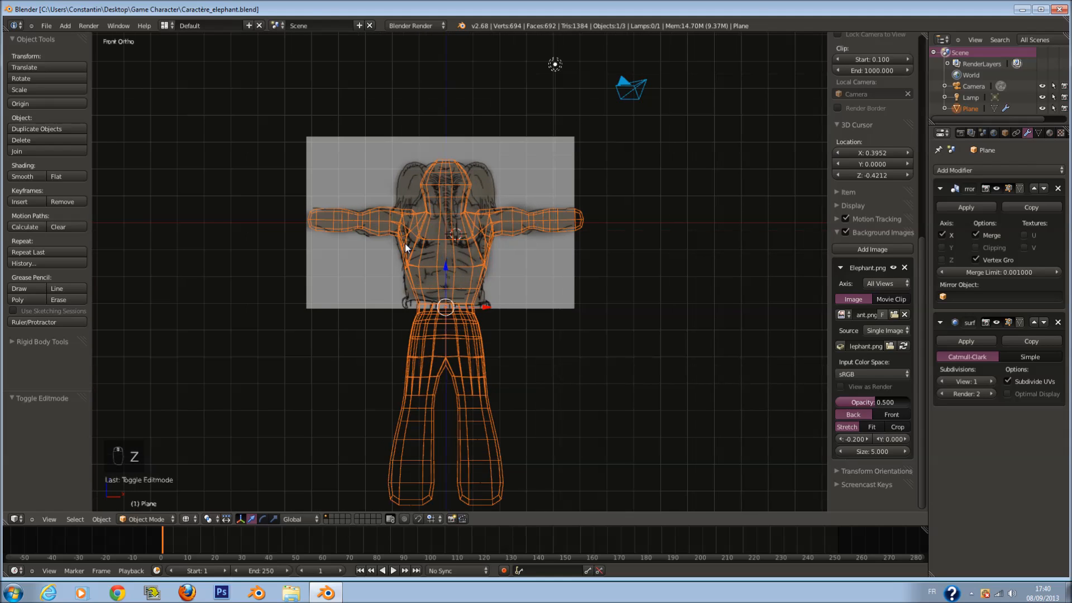
pyautogui.scroll(4, 414, 223)
pyautogui.scroll(-4, 427, 229)
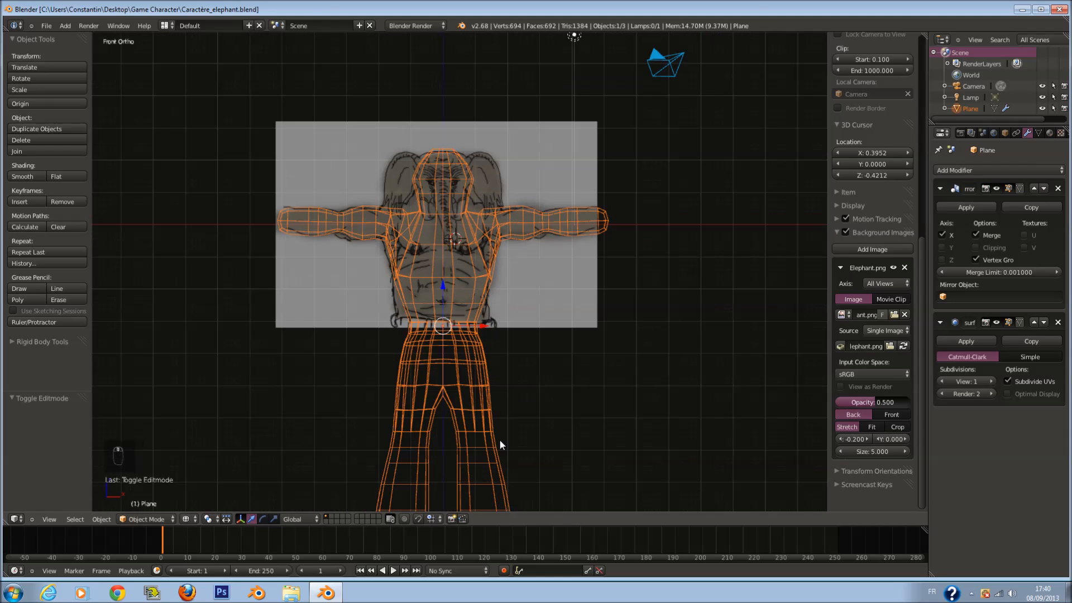
pyautogui.moveTo(546, 525); pyautogui.dragTo(529, 594)
pyautogui.scroll(-3, 549, 354)
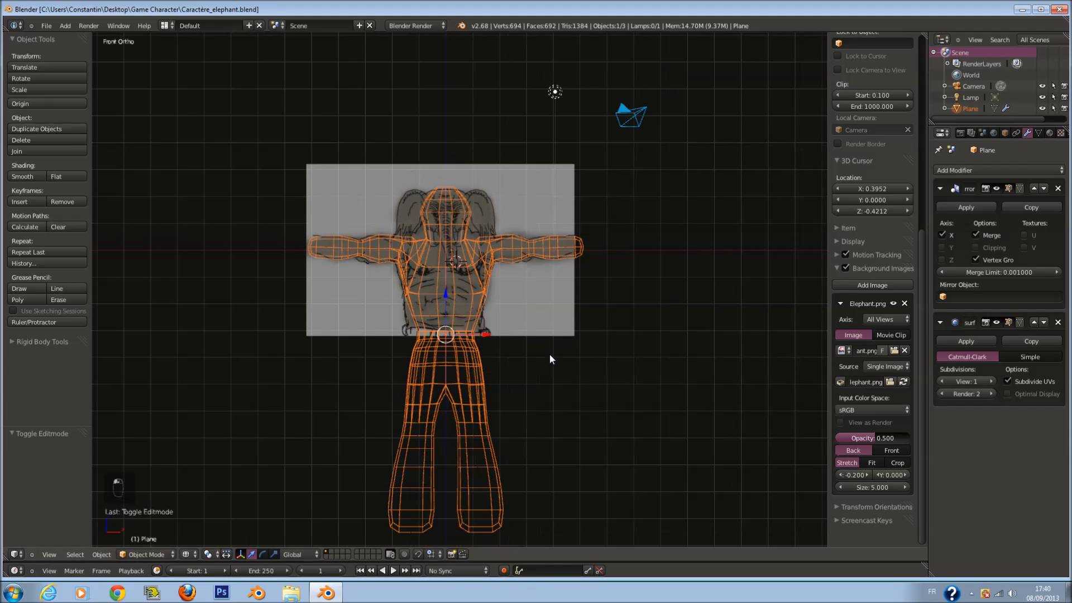
# Deselect all objects, save the file and hide both sidebars of the 3D view.
pyautogui.hotkey('ctrl', 's')
pyautogui.press('a')
pyautogui.hotkey('ctrl', 's')
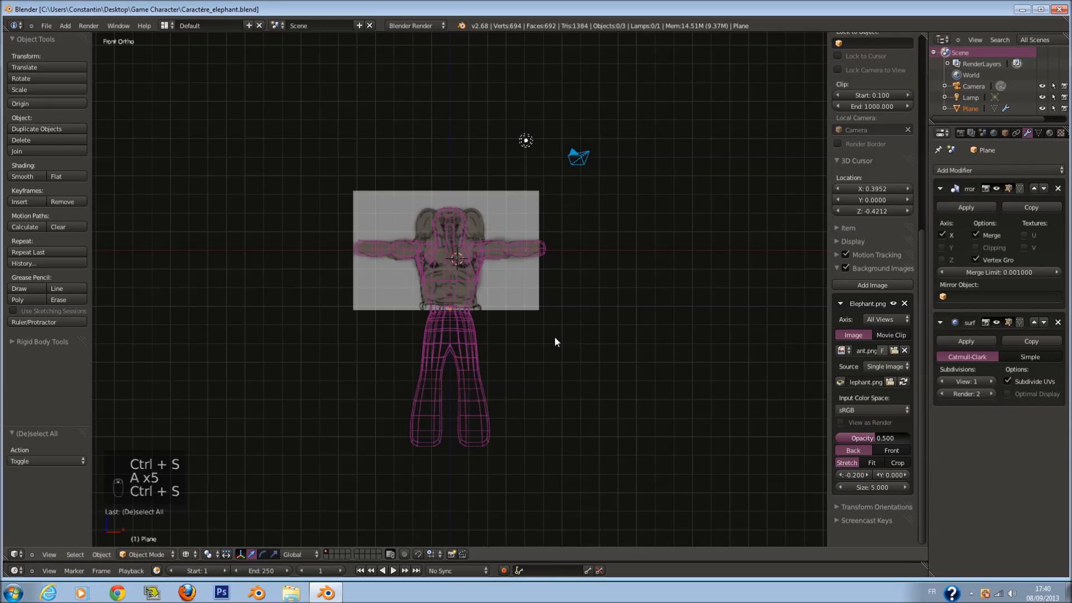
pyautogui.press('n')
pyautogui.press('t')
pyautogui.hotkey('ctrl', 's')
pyautogui.scroll(1, 463, 176)
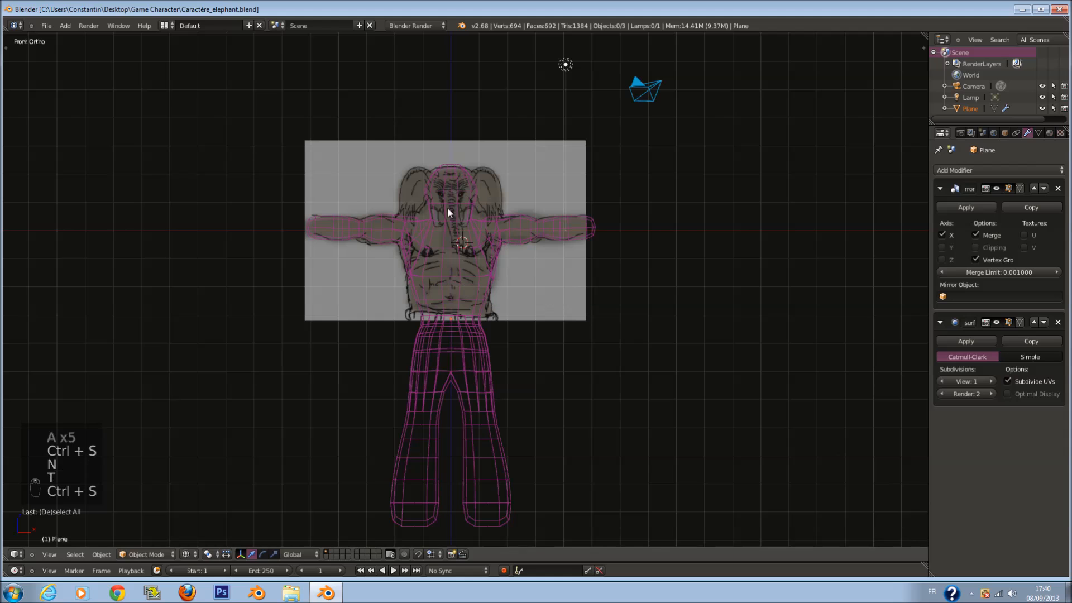
pyautogui.rightClick(533, 237)
pyautogui.press('g')
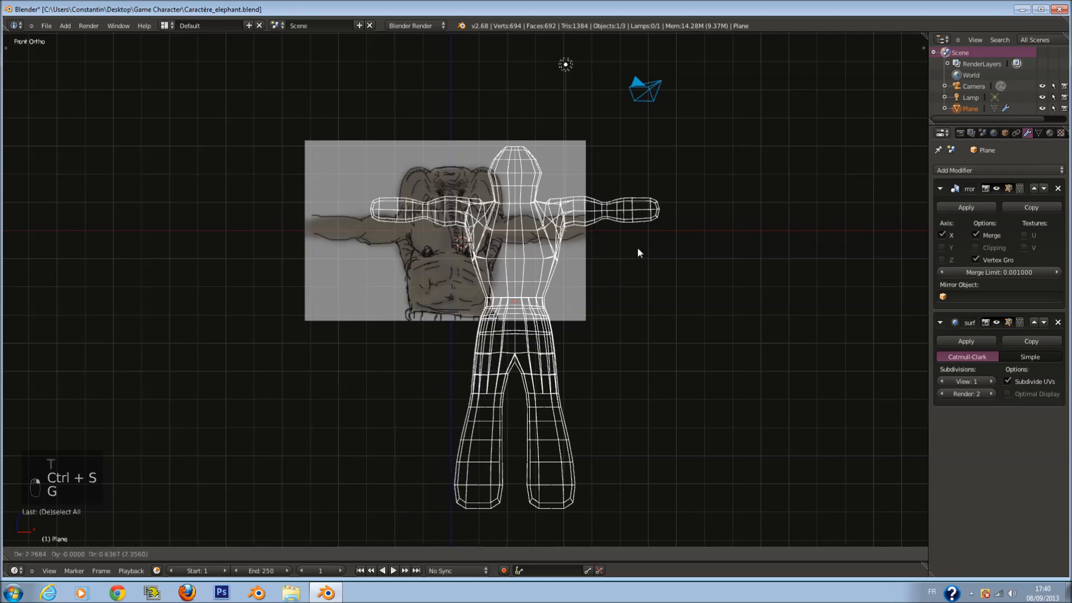
pyautogui.rightClick(596, 253)
# Set the background image's Y offset to 8.559 so it sits above the character in front view.
pyautogui.press('n')
pyautogui.moveTo(882, 474); pyautogui.dragTo(894, 478)
pyautogui.moveTo(591, 346); pyautogui.dragTo(479, 364, button='middle')
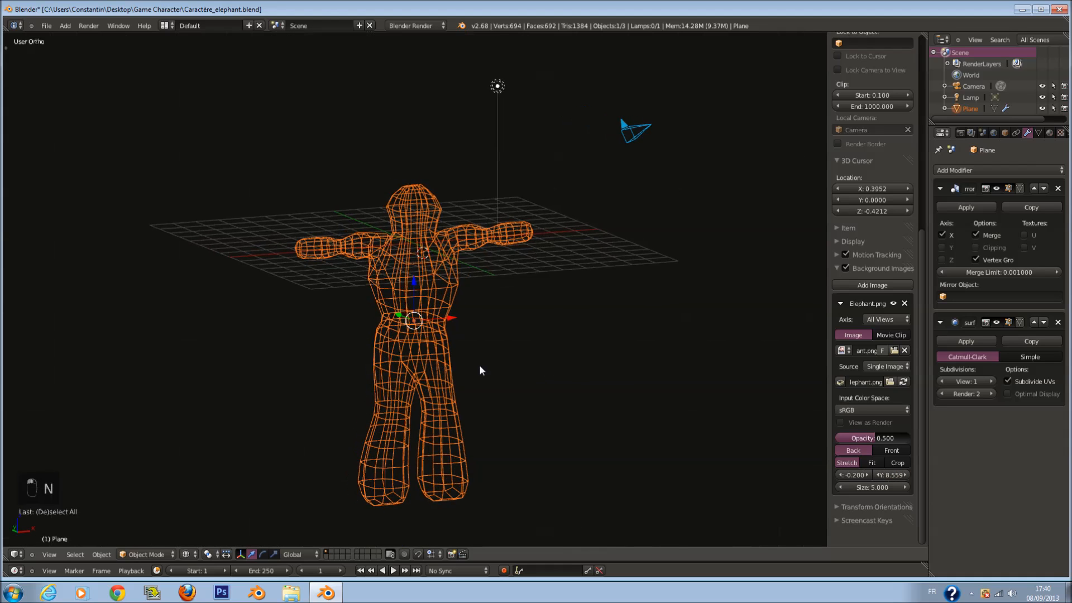
pyautogui.press('KP_1')
pyautogui.scroll(3, 524, 344)
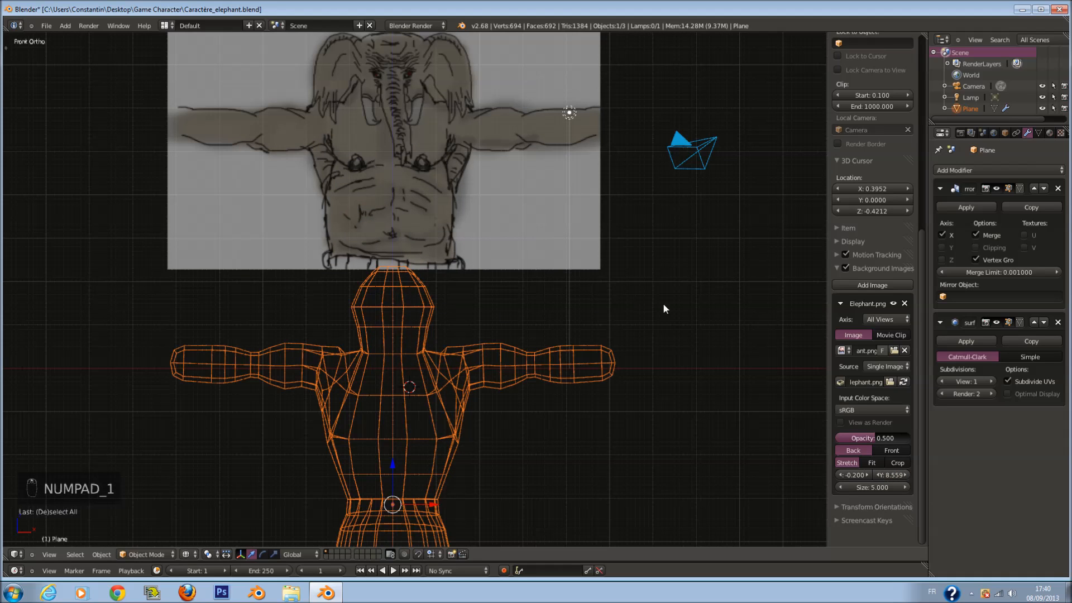
# Deselect the character, save the file and widen the modifier properties area.
pyautogui.press('a')
pyautogui.hotkey('ctrl', 's')
pyautogui.moveTo(926, 221); pyautogui.dragTo(855, 240)
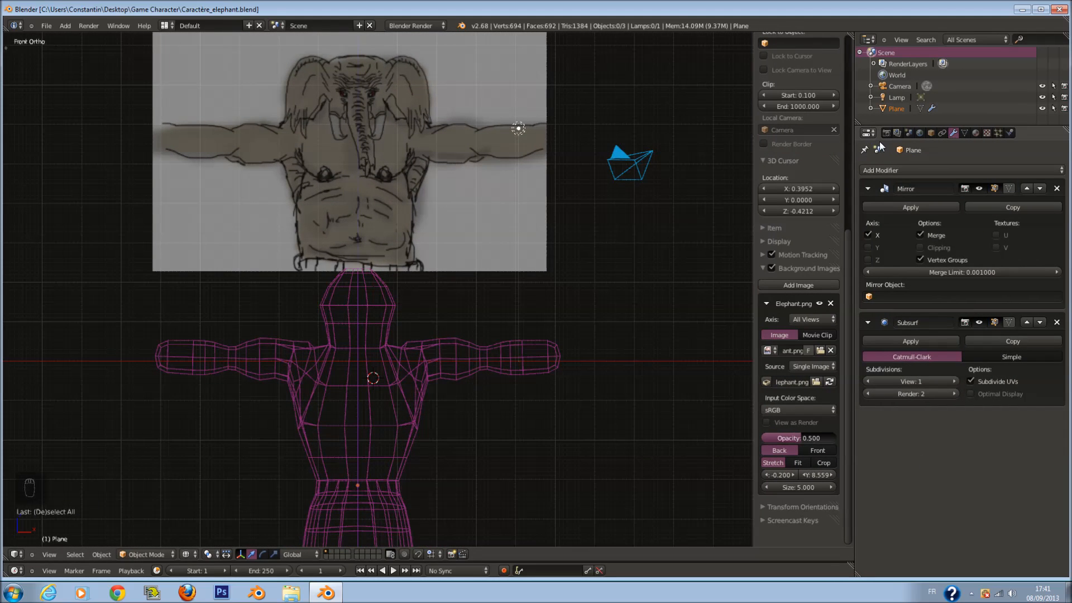
pyautogui.scroll(-4, 511, 364)
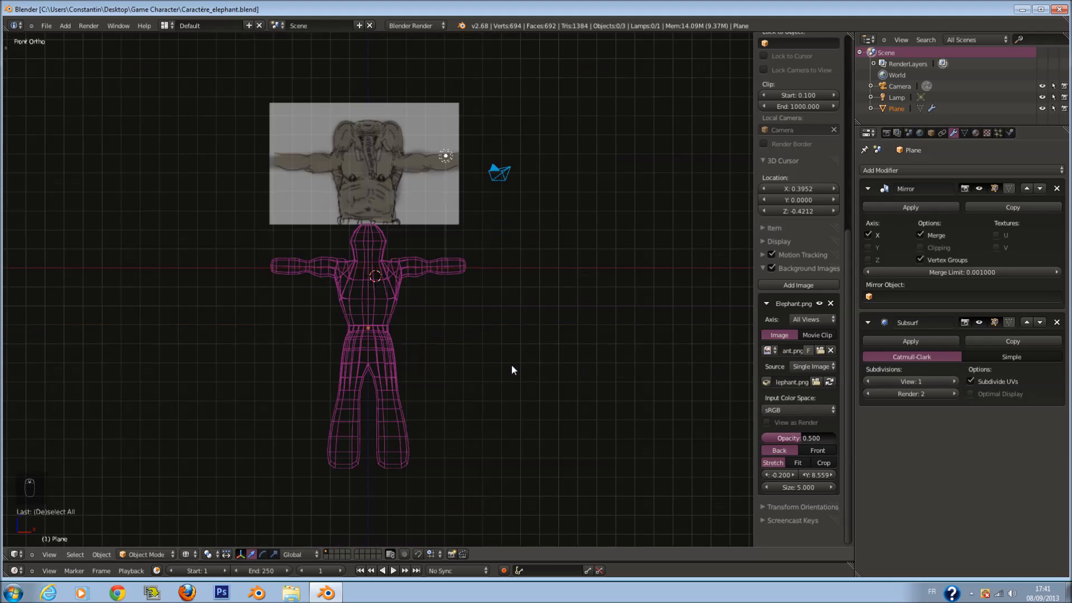
# Select the character mesh, apply its Subsurf modifier and display it in solid shading.
pyautogui.scroll(2, 440, 349)
pyautogui.press('z')
pyautogui.rightClick(395, 349)
pyautogui.press('z')
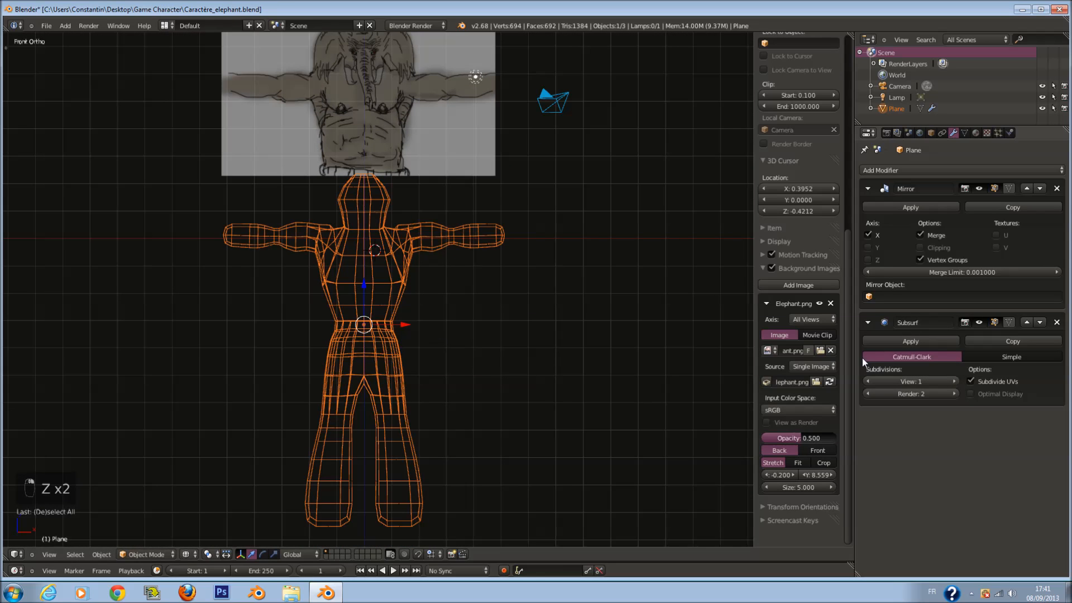
pyautogui.click(913, 340)
pyautogui.press('z')
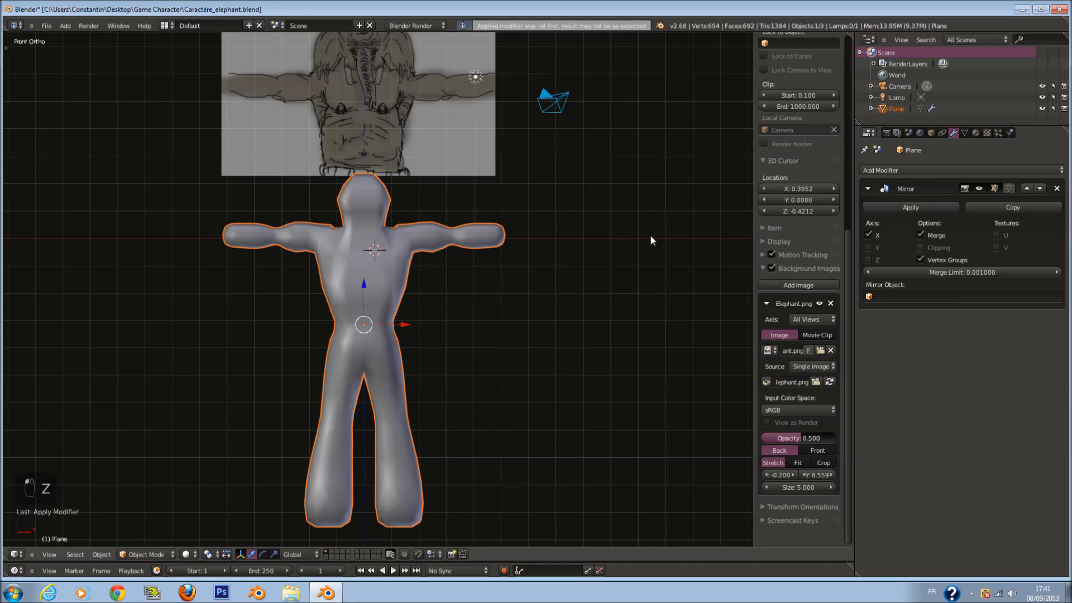
# Change the modifier properties area into a UV/Image Editor and start opening an image file.
pyautogui.click(920, 173)
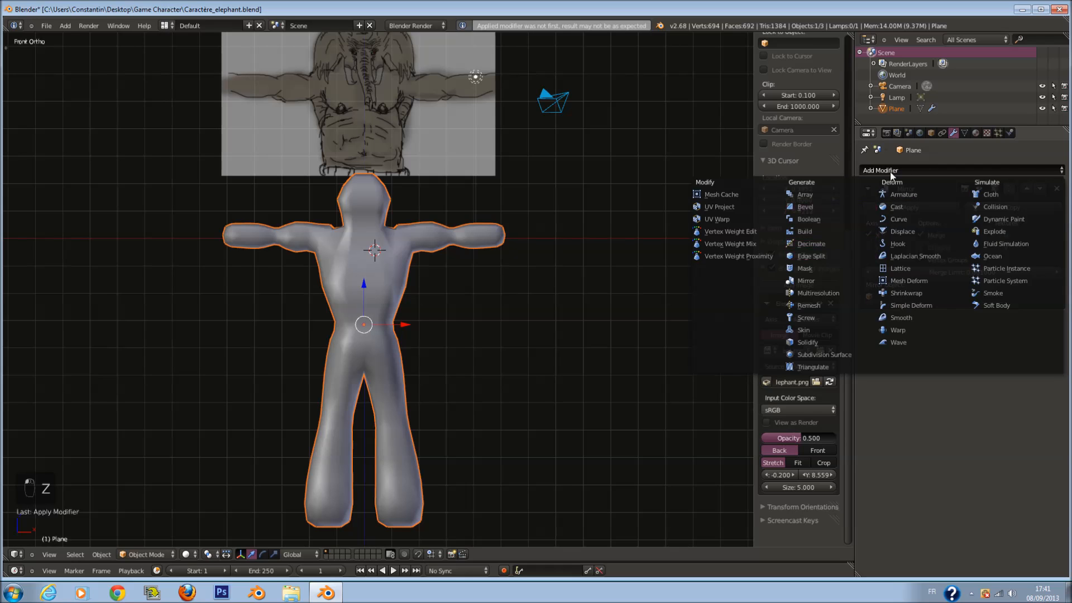
pyautogui.click(867, 133)
pyautogui.click(888, 215)
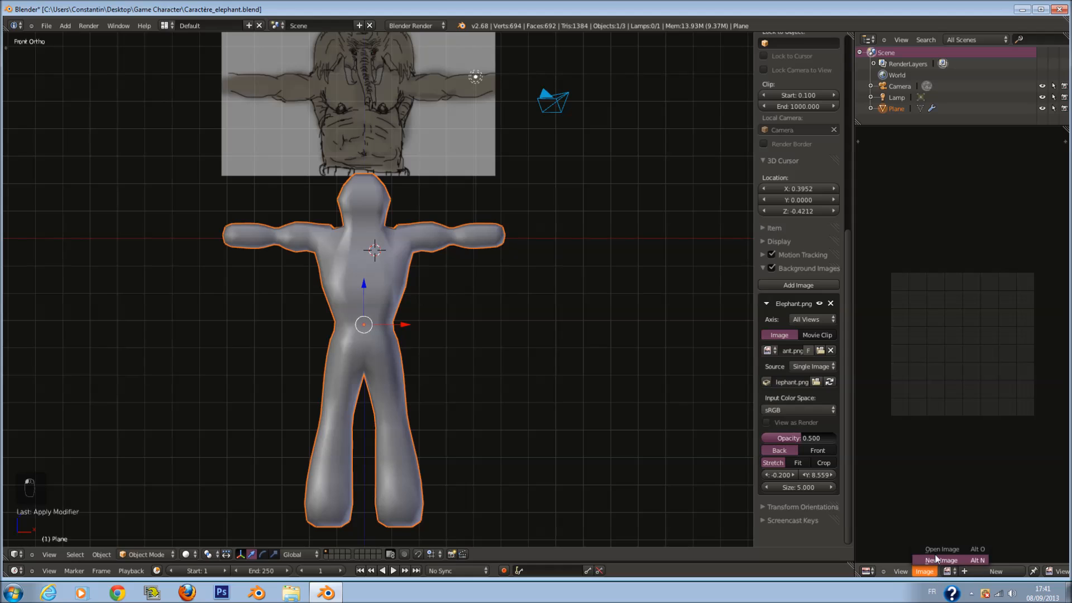
pyautogui.click(941, 550)
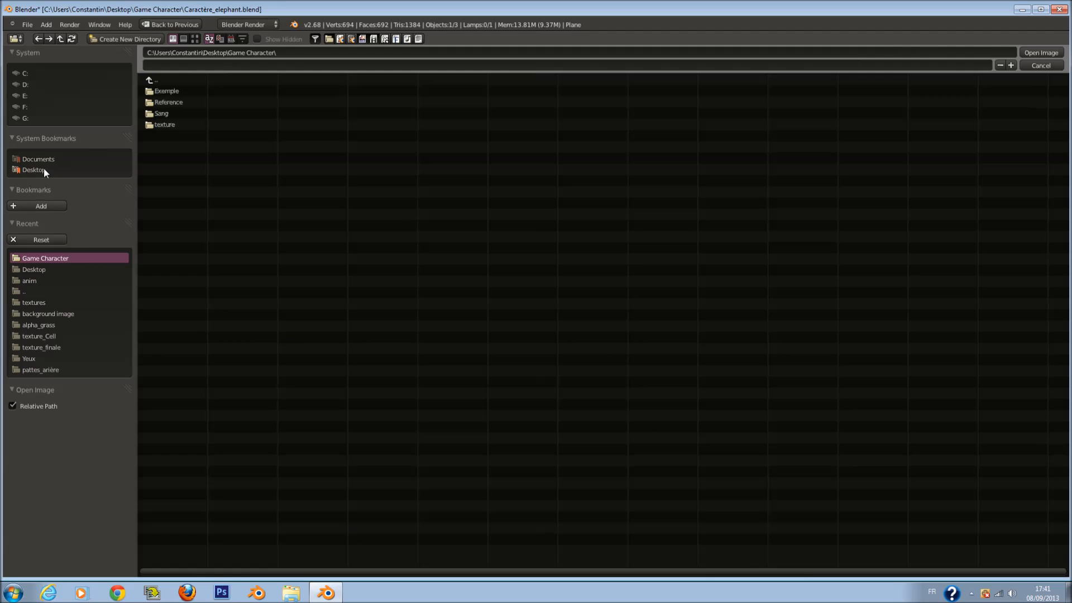
# Display the files as thumbnails and look through the Reference folder.
pyautogui.click(175, 102)
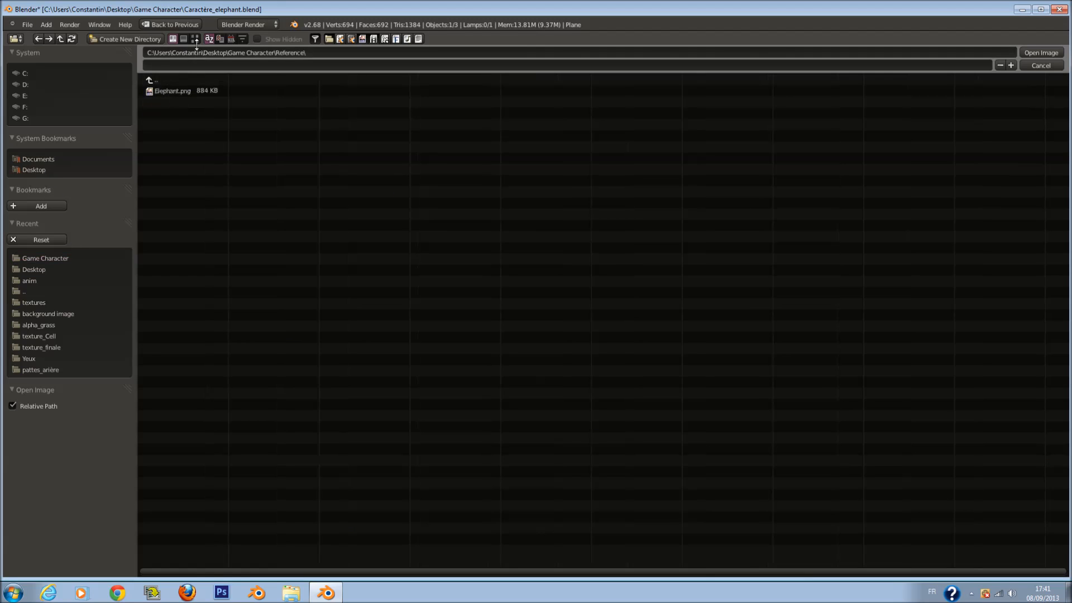
pyautogui.click(195, 38)
pyautogui.click(261, 125)
pyautogui.click(161, 116)
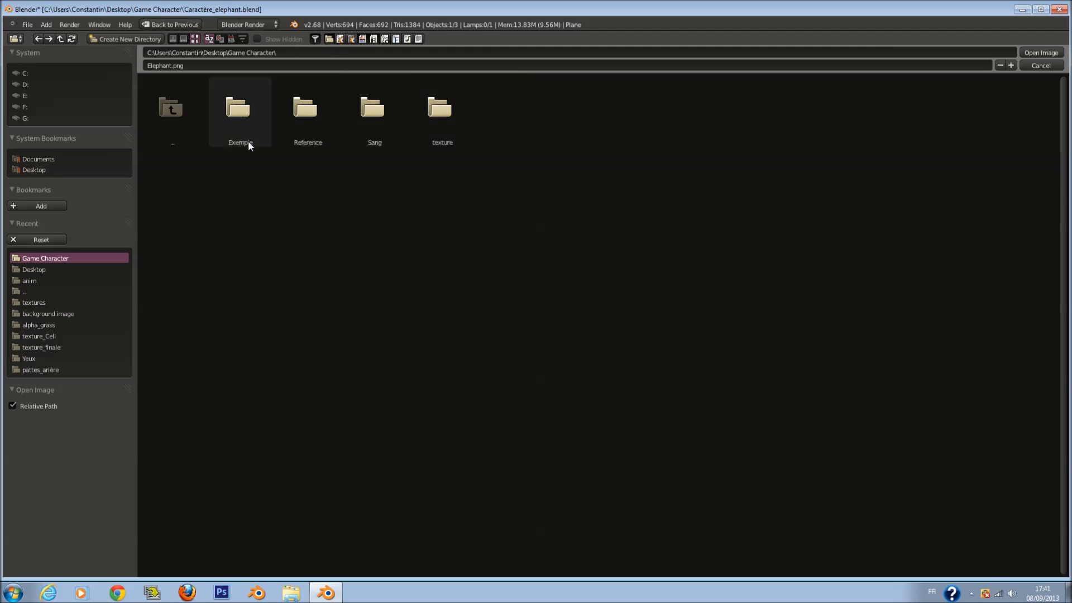
pyautogui.click(305, 136)
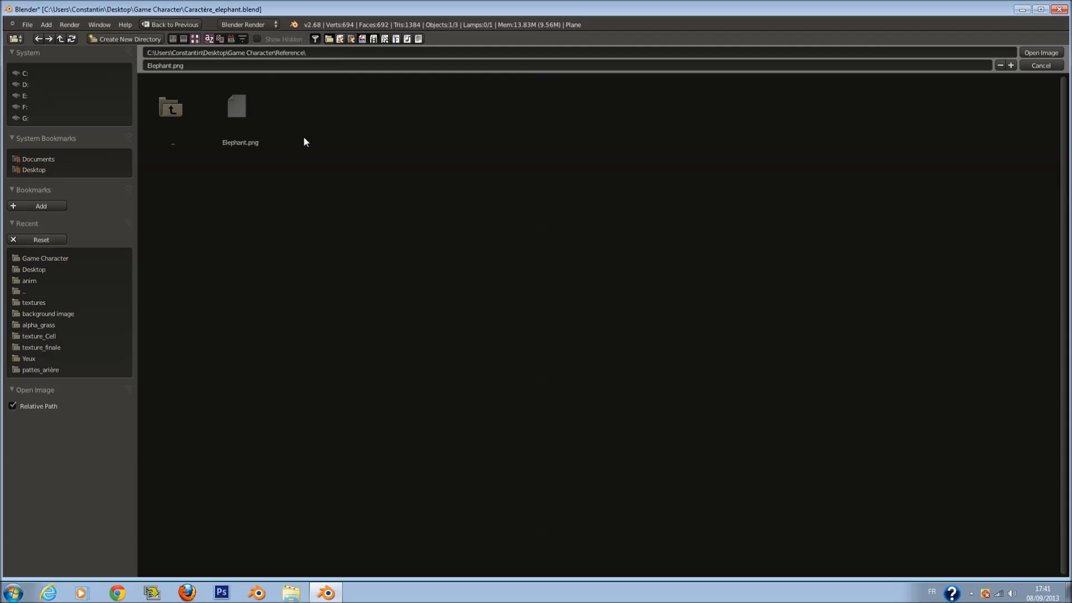
pyautogui.click(203, 113)
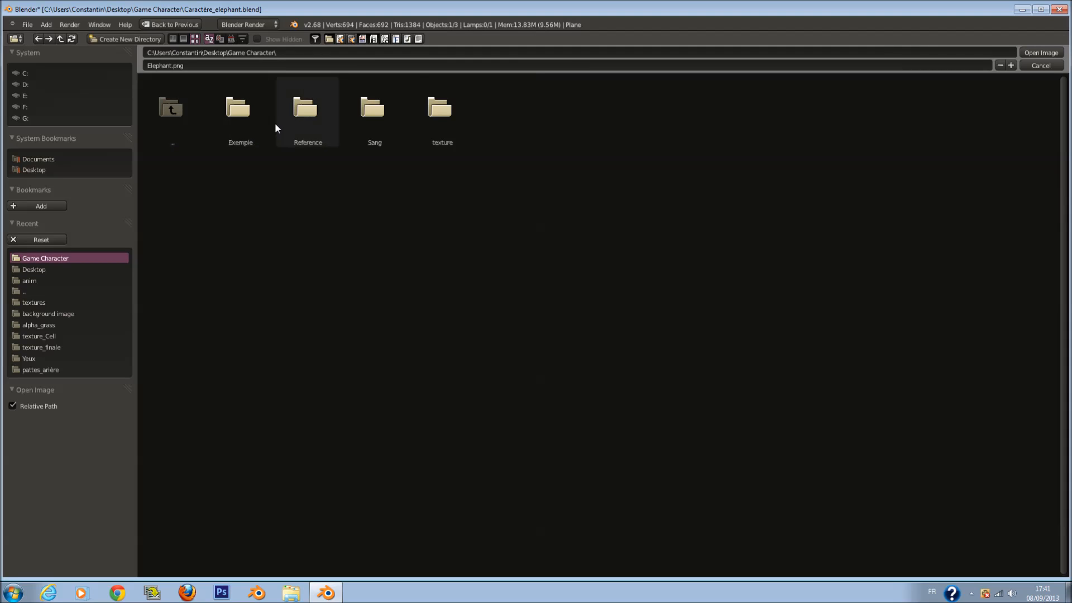
# Open the Elephant-GOWA image from the Exemple folder and save the blend file.
pyautogui.click(277, 122)
pyautogui.click(204, 118)
pyautogui.click(232, 124)
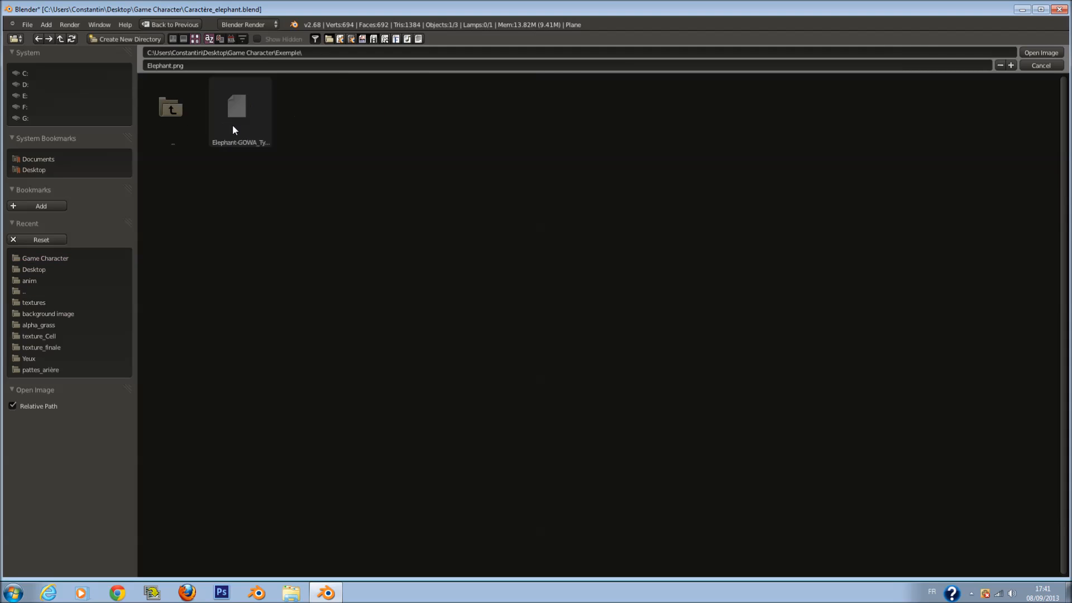
pyautogui.click(232, 125)
pyautogui.click(1038, 52)
pyautogui.hotkey('ctrl', 's')
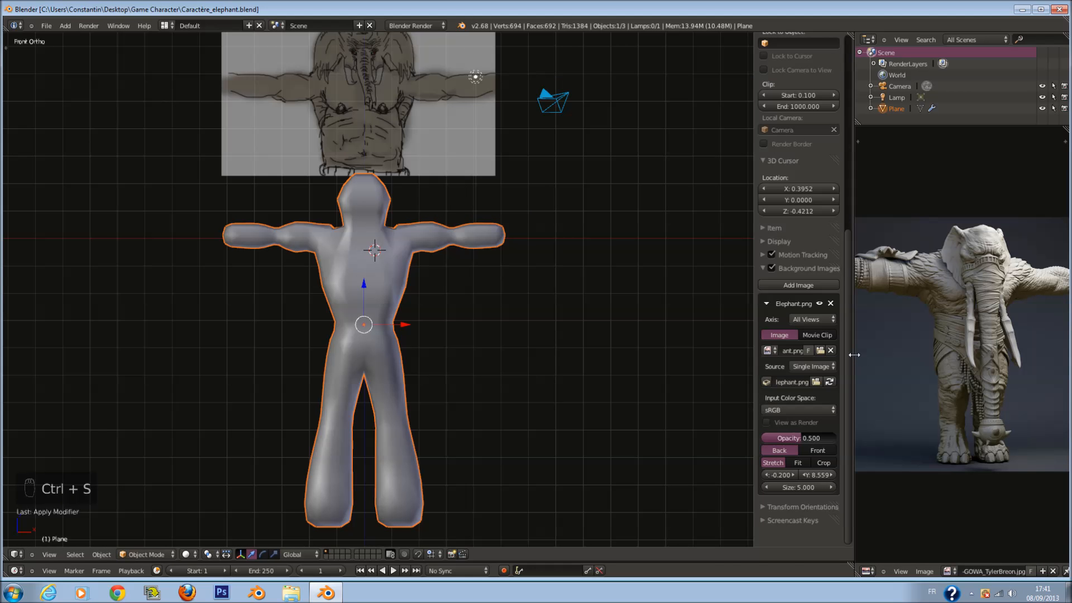
# Widen the image editor to fit the elephant sculpture reference beside the model, and save the file.
pyautogui.moveTo(855, 357); pyautogui.dragTo(705, 346)
pyautogui.scroll(1, 842, 334)
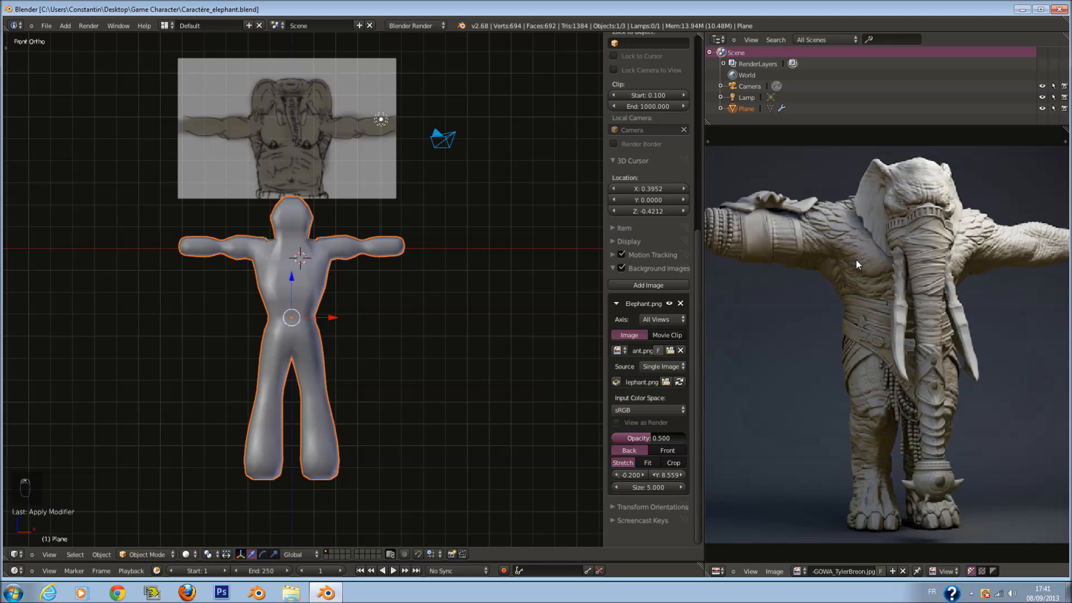
pyautogui.scroll(2, 839, 230)
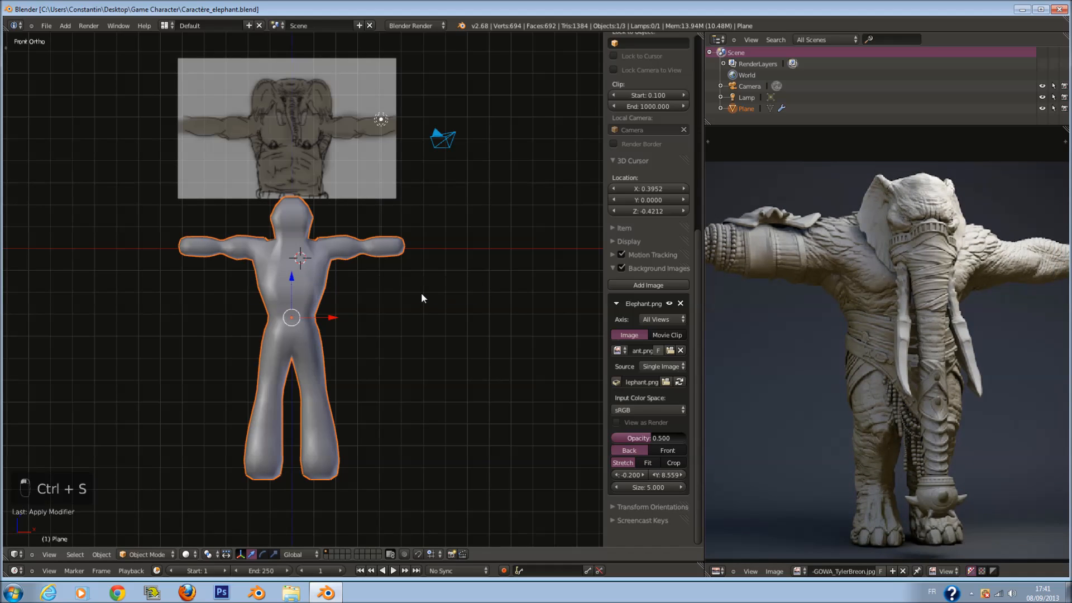
pyautogui.scroll(-1, 768, 340)
pyautogui.hotkey('ctrl', 's')
# Switch the character to Sculpt Mode and show the brush settings.
pyautogui.click(147, 554)
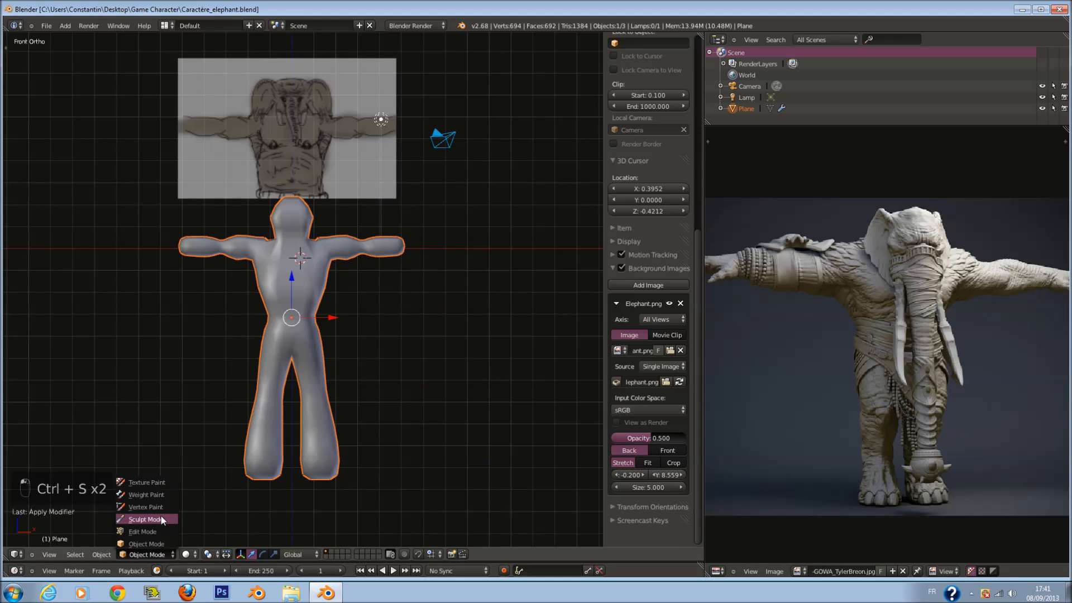
pyautogui.click(161, 519)
pyautogui.press('r')
pyautogui.click(306, 347)
pyautogui.press('t')
# Expand the Curve settings of the SculptDraw brush.
pyautogui.click(40, 314)
pyautogui.click(39, 316)
pyautogui.click(39, 314)
pyautogui.click(37, 314)
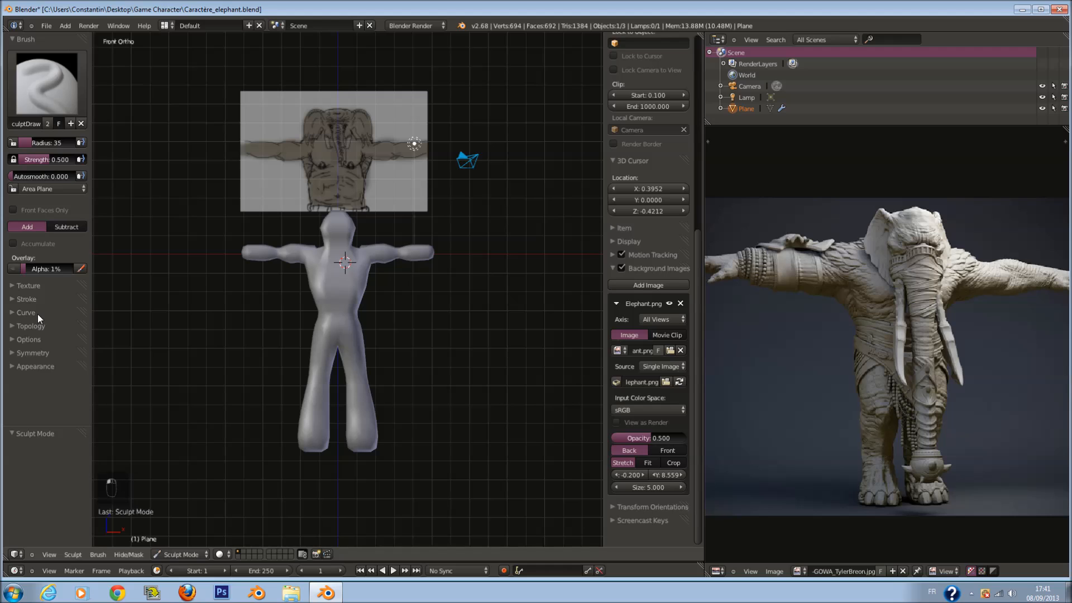
pyautogui.click(38, 314)
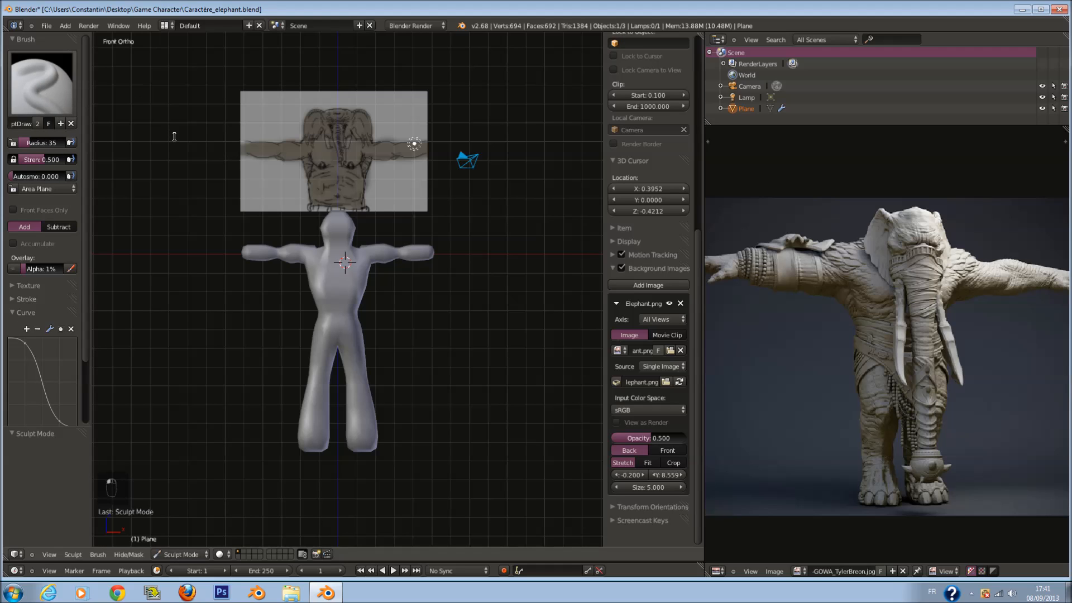
# Choose the Clay Strips brush and expand its Topology settings.
pyautogui.click(68, 100)
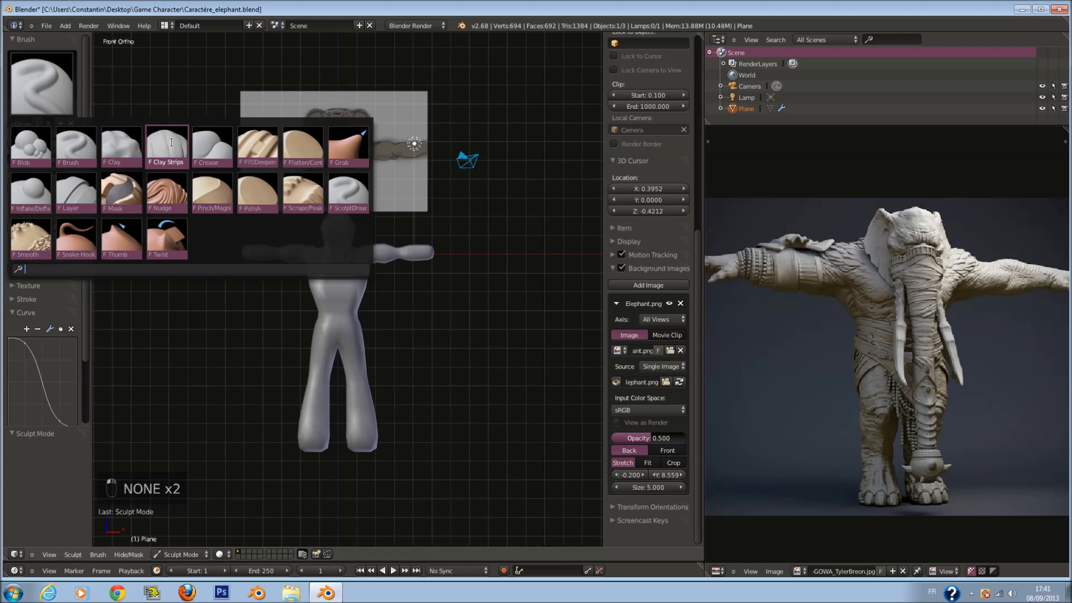
pyautogui.click(172, 142)
pyautogui.scroll(-3, 46, 178)
pyautogui.click(36, 245)
pyautogui.click(37, 252)
# Try to enable dynamic topology on the character, undo it, and save the file.
pyautogui.click(51, 269)
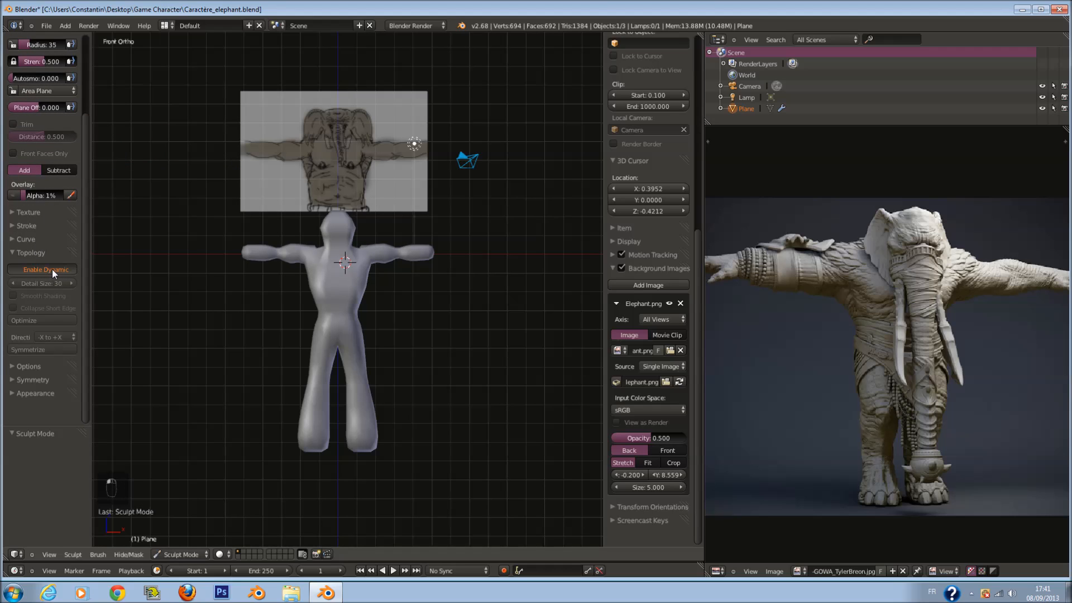
pyautogui.hotkey('ctrl', 's')
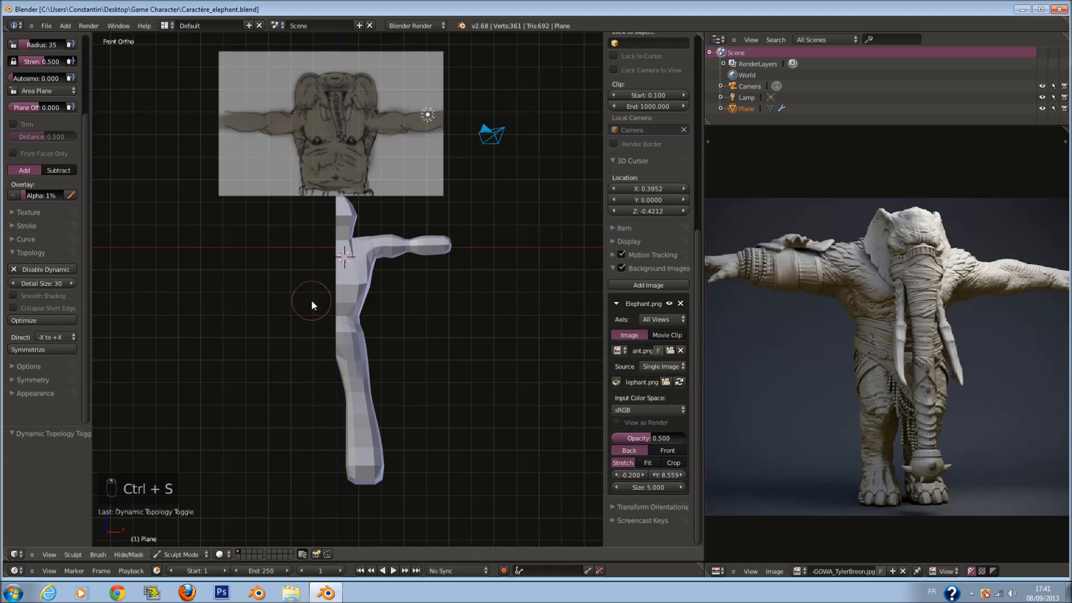
pyautogui.hotkey('ctrl', 'z')
pyautogui.hotkey('ctrl', 's')
# Return the character to Object Mode and apply its Mirror modifier.
pyautogui.click(193, 554)
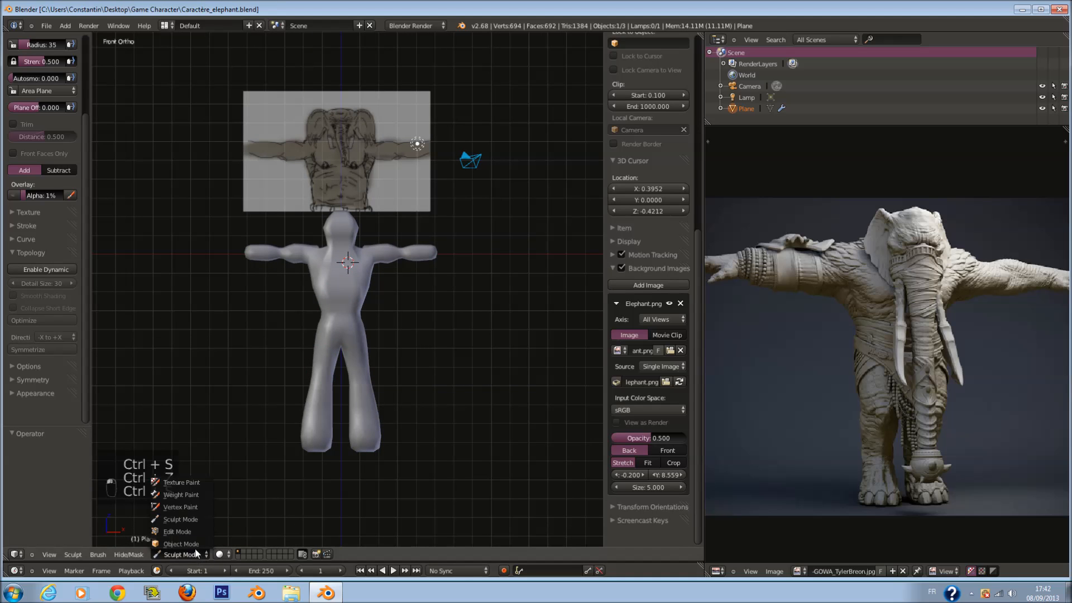
pyautogui.click(196, 546)
pyautogui.click(716, 571)
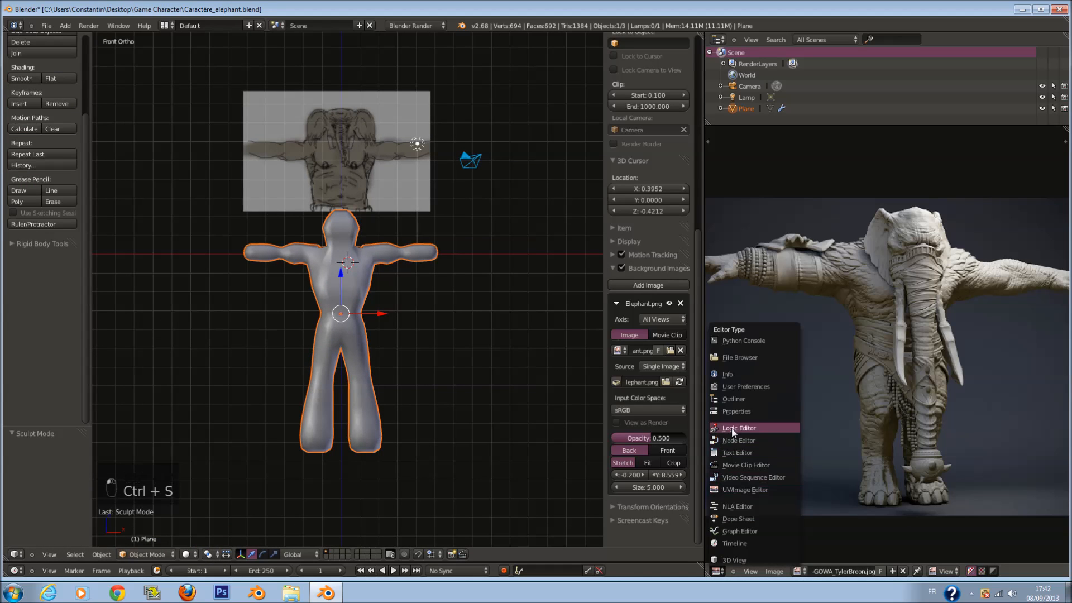
pyautogui.click(742, 408)
pyautogui.click(742, 208)
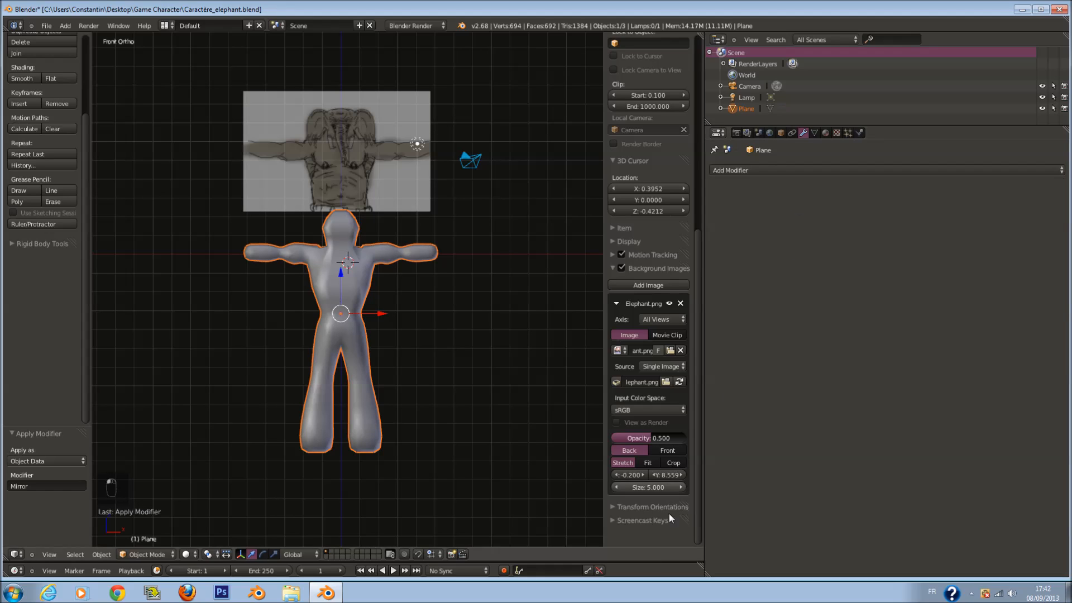
# Switch the properties area back to the UV/Image Editor with the elephant sculpture reference.
pyautogui.click(735, 133)
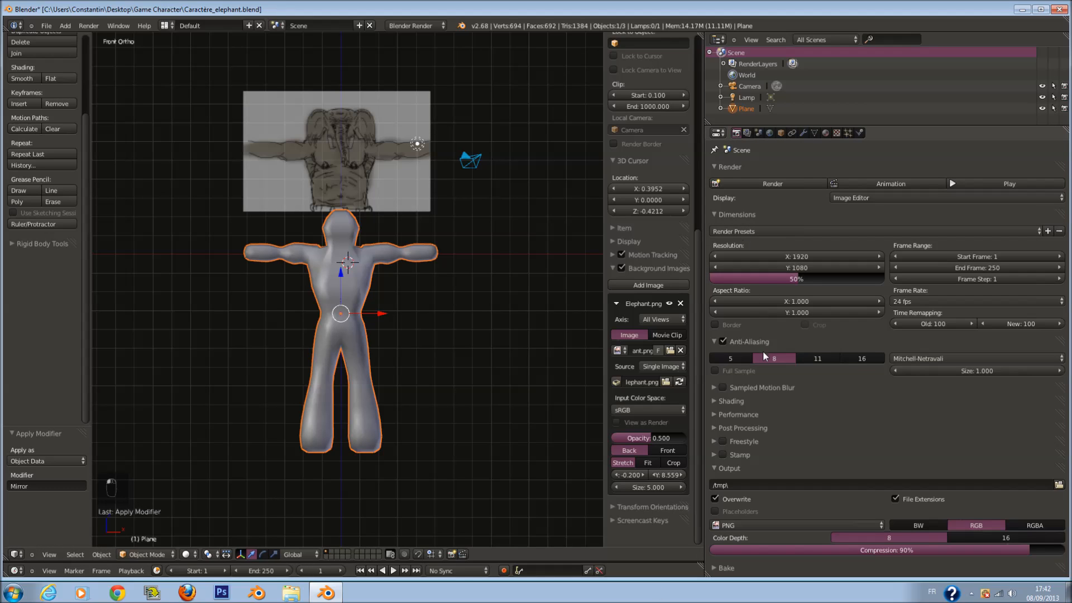
pyautogui.click(717, 133)
pyautogui.click(753, 223)
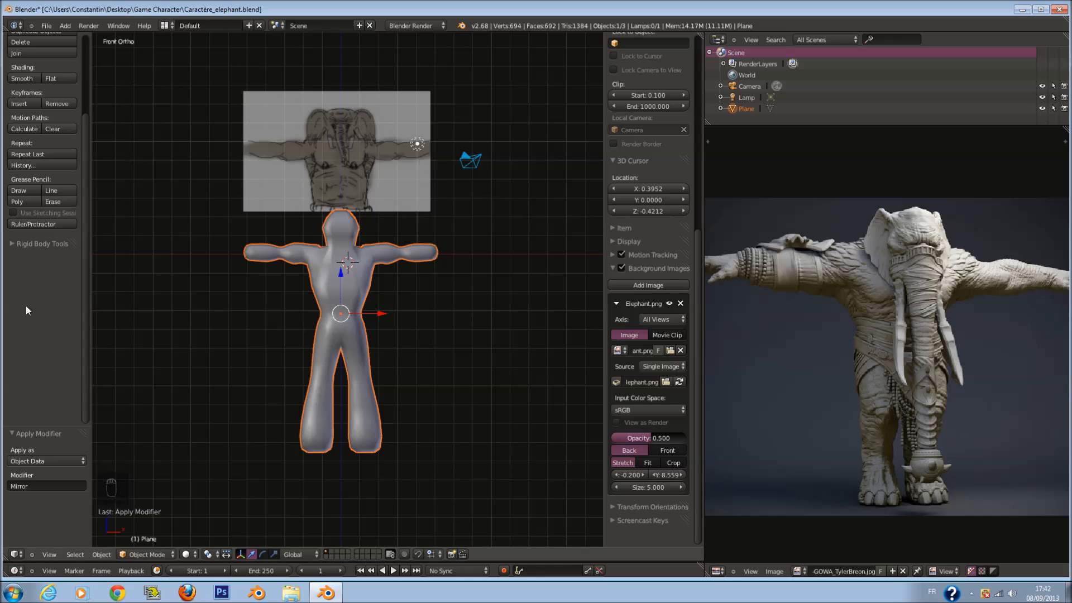
# Put the character in Sculpt Mode with dynamic topology, smooth shading and a detail size of 25, and save the file.
pyautogui.click(147, 554)
pyautogui.click(146, 519)
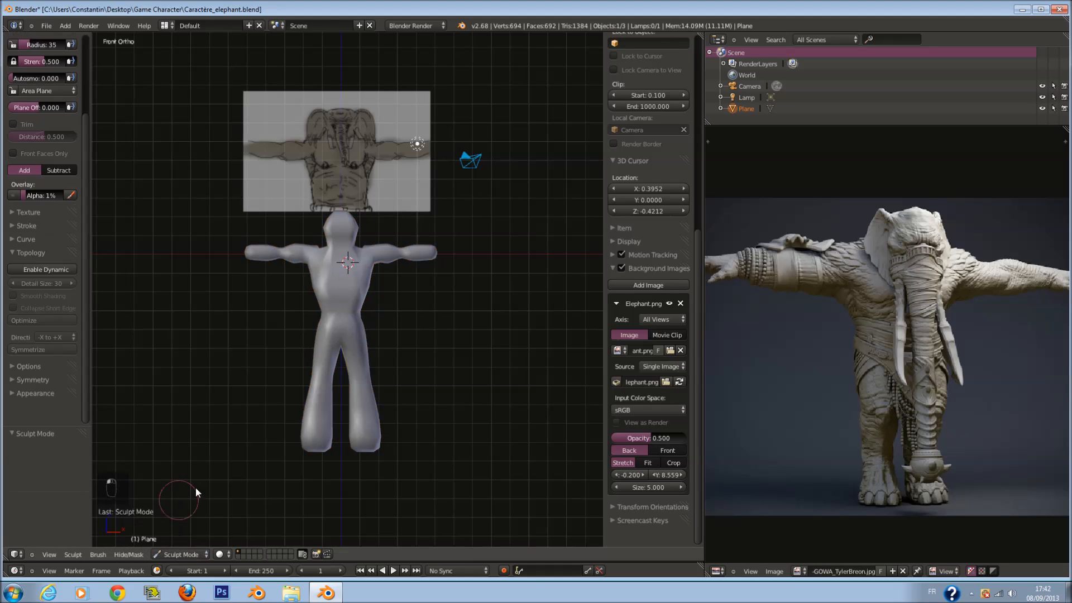
pyautogui.click(44, 270)
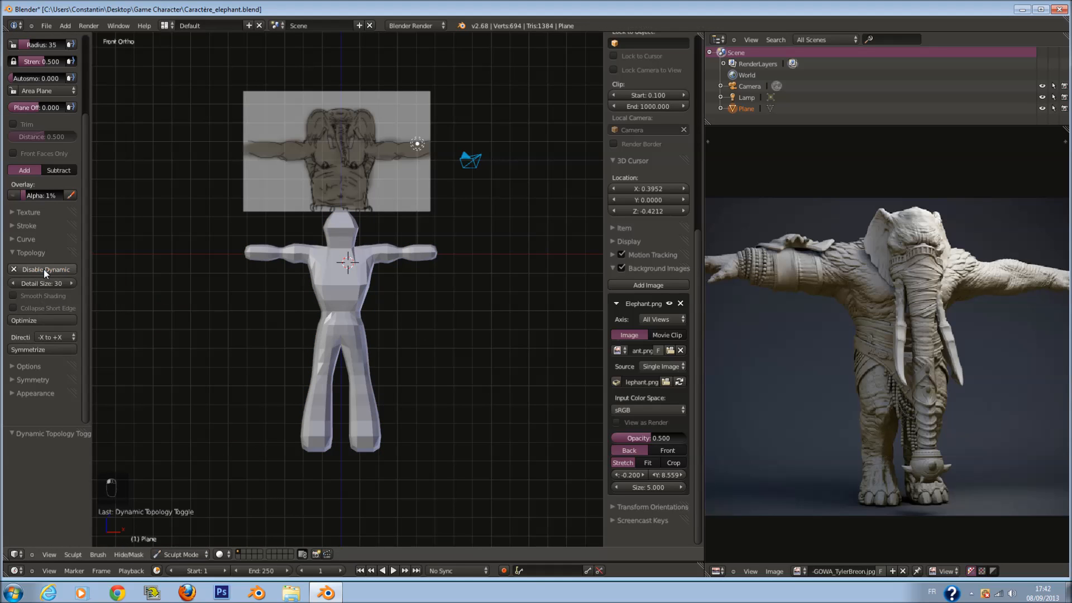
pyautogui.click(15, 293)
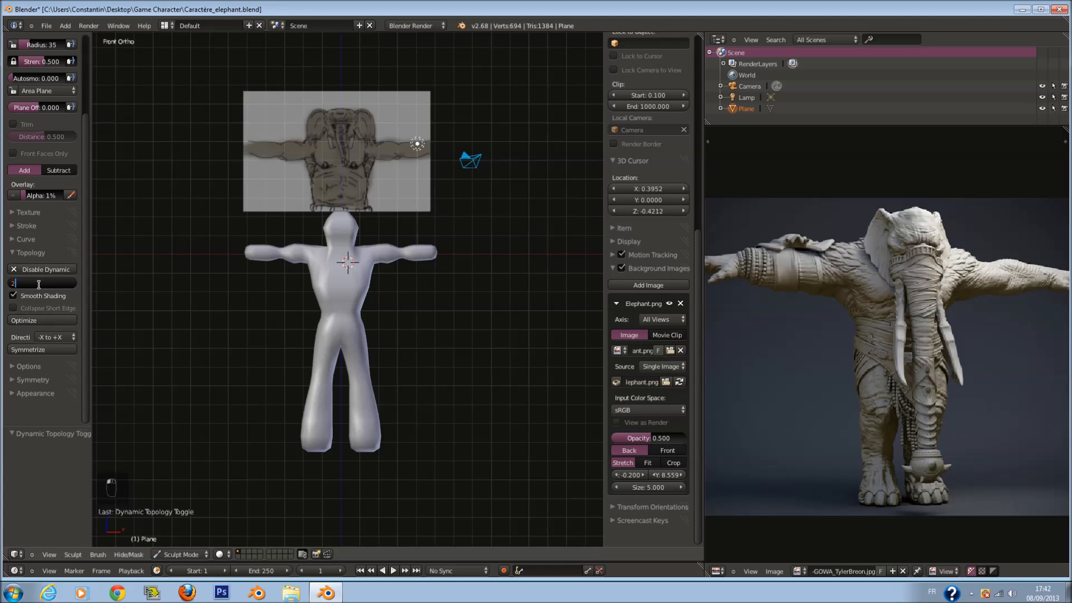
pyautogui.hotkey('ctrl', 's')
# Set the Clay Strips falloff curve to the flat MAX shape and collapse the Curve settings.
pyautogui.scroll(3, 62, 225)
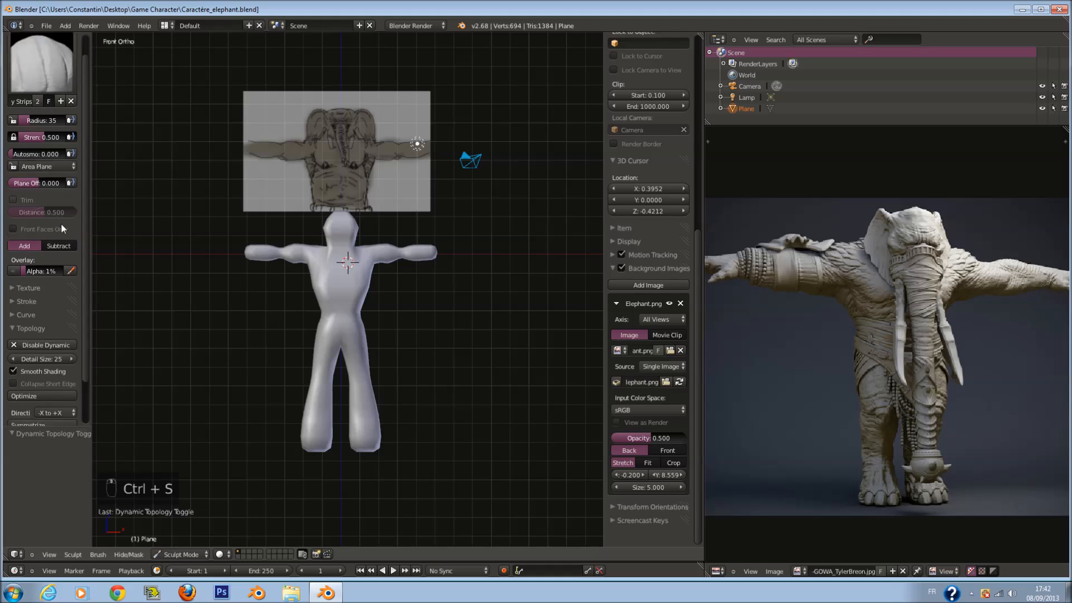
pyautogui.click(26, 314)
pyautogui.scroll(-3, 60, 340)
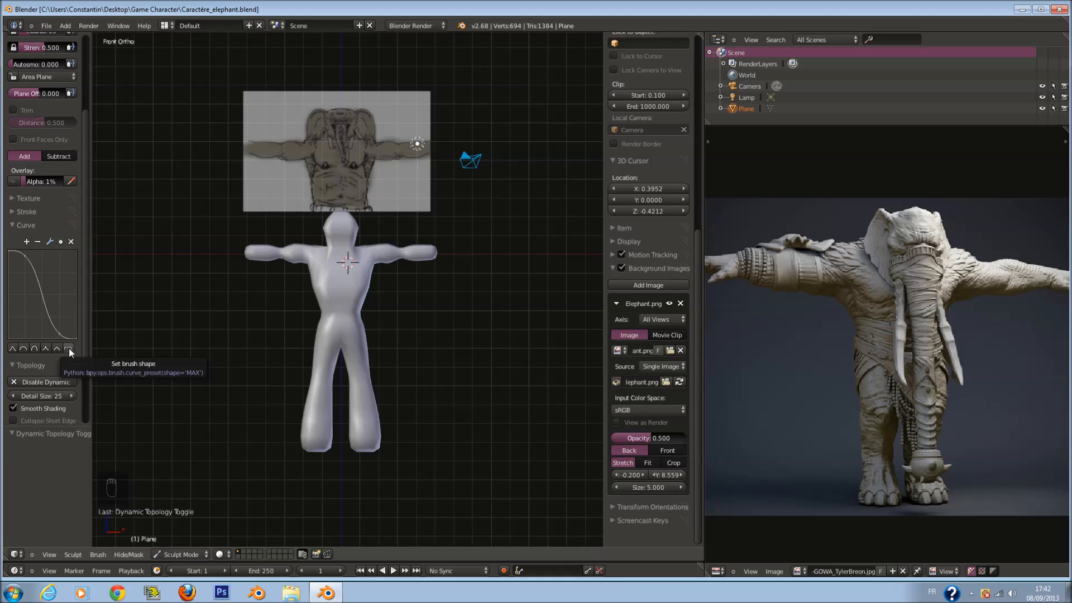
pyautogui.click(68, 348)
pyautogui.click(32, 228)
pyautogui.scroll(4, 360, 326)
# Enlarge the brush radius to 77 for working on the torso.
pyautogui.press('f')
pyautogui.click(374, 330)
pyautogui.scroll(3, 317, 221)
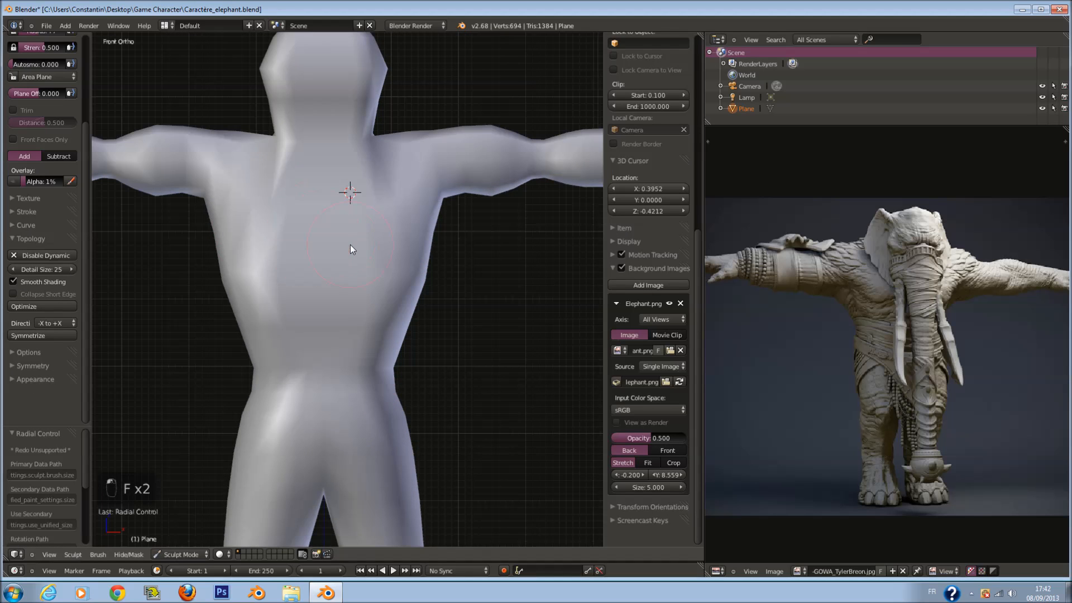
pyautogui.keyDown('shift'); pyautogui.scroll(1, 350, 245); pyautogui.keyUp('shift')
pyautogui.scroll(5, 50, 145)
pyautogui.scroll(-3, 279, 293)
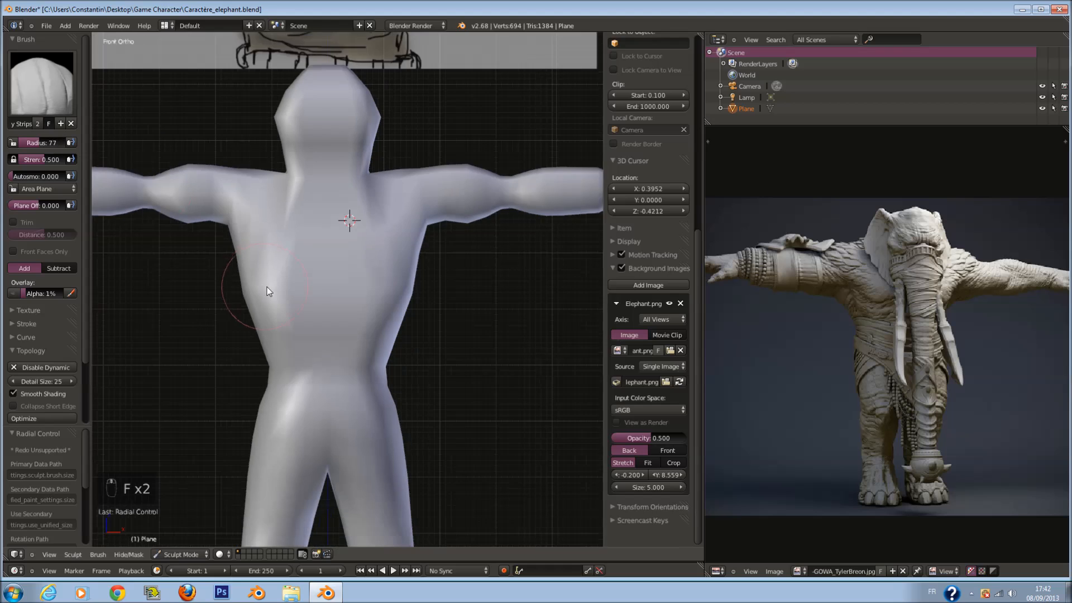
# Try out resizing the brush and rotating its texture angle beside the character.
pyautogui.press('f')
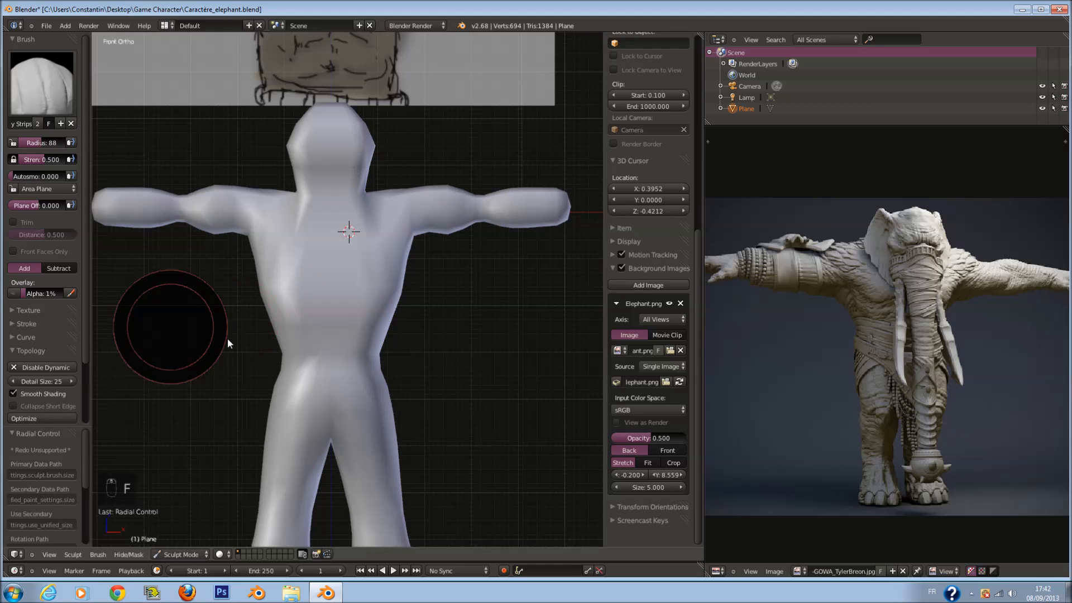
pyautogui.rightClick(223, 336)
pyautogui.hotkey('ctrl', 'f')
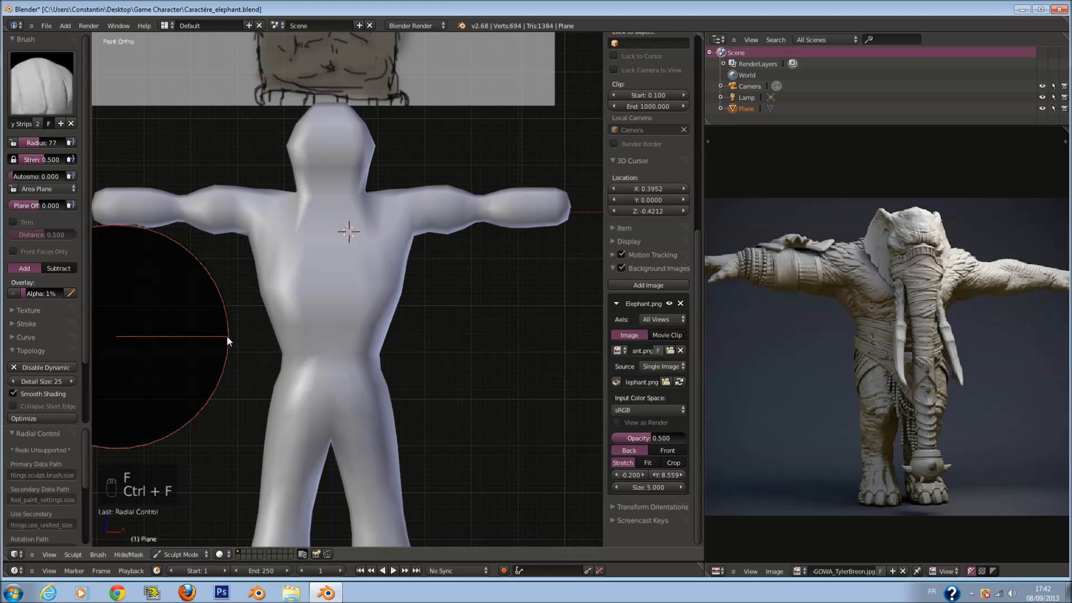
pyautogui.click(142, 426)
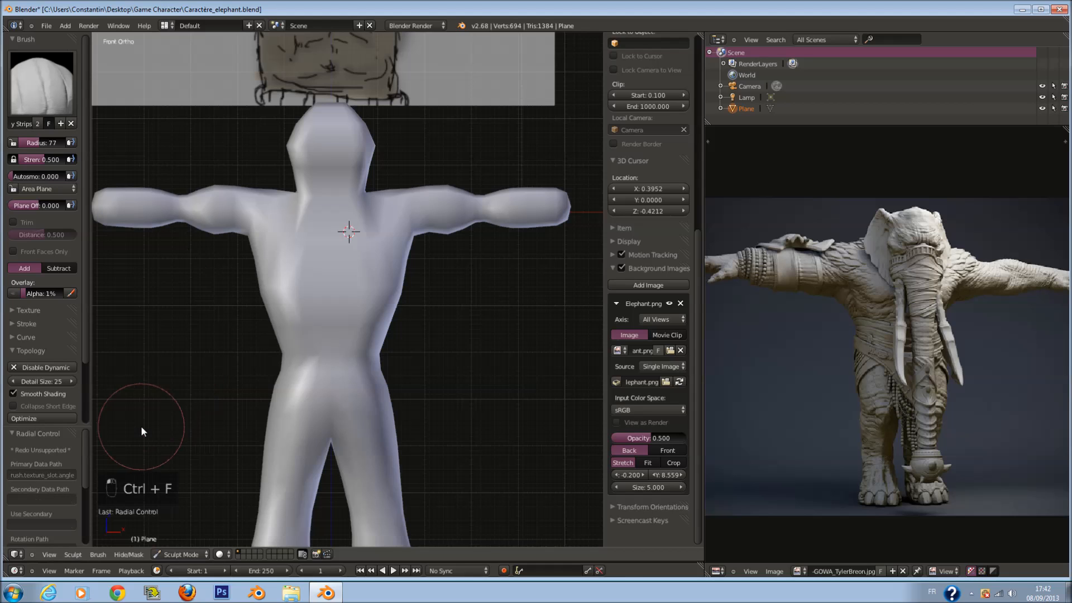
pyautogui.hotkey('ctrl', 'f')
pyautogui.click(177, 100)
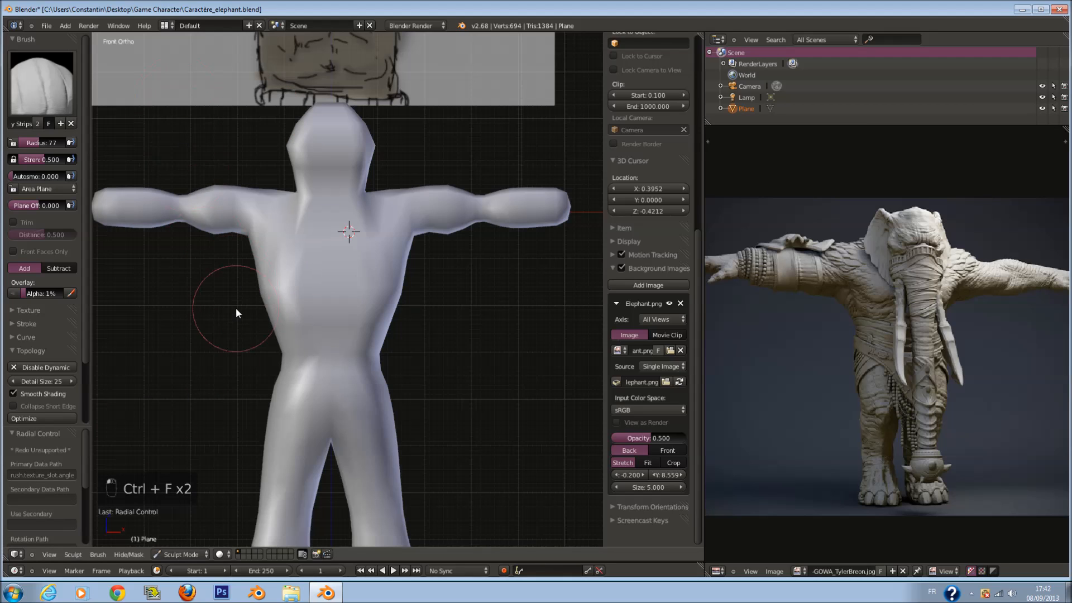
pyautogui.hotkey('ctrl', 'f')
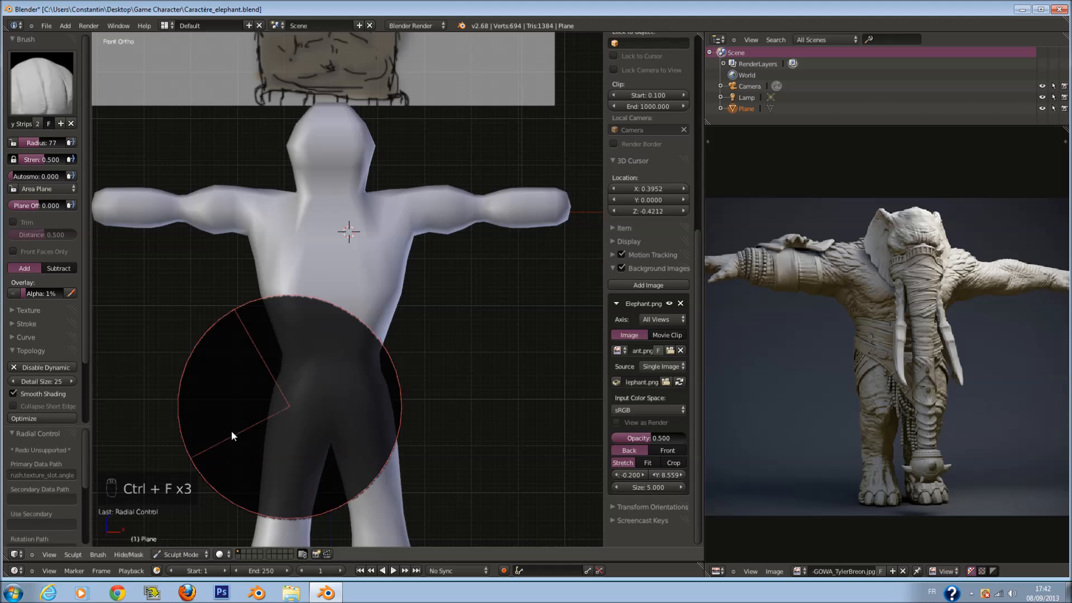
pyautogui.click(224, 349)
# Set the brush radius to 144 and its strength to 0.563.
pyautogui.scroll(3, 290, 320)
pyautogui.press('f')
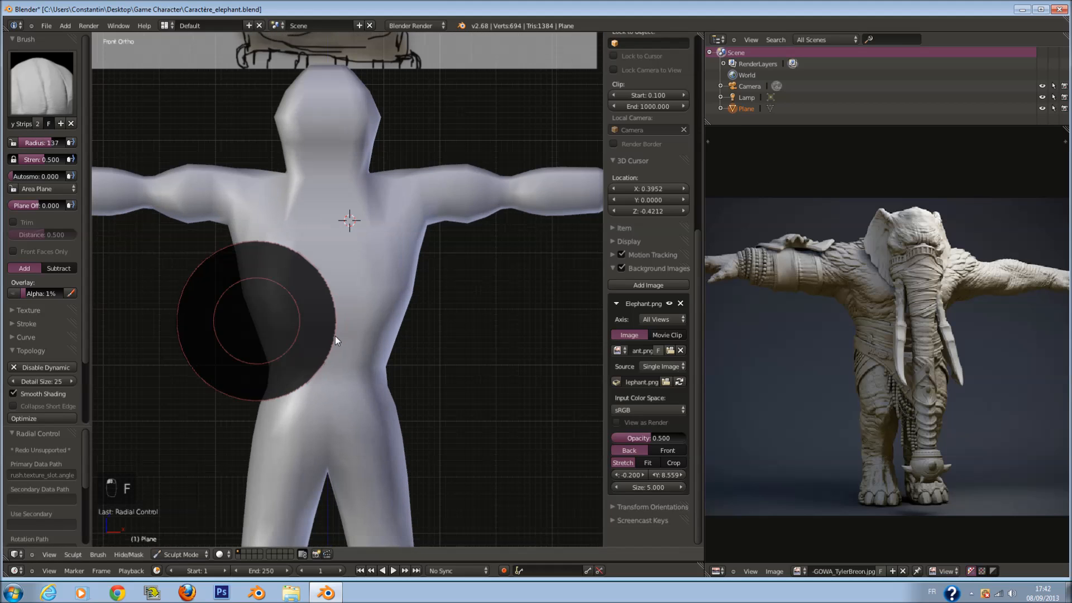
pyautogui.click(335, 337)
pyautogui.hotkey('ctrl', 'f')
pyautogui.rightClick(329, 346)
pyautogui.hotkey('shift', 'f')
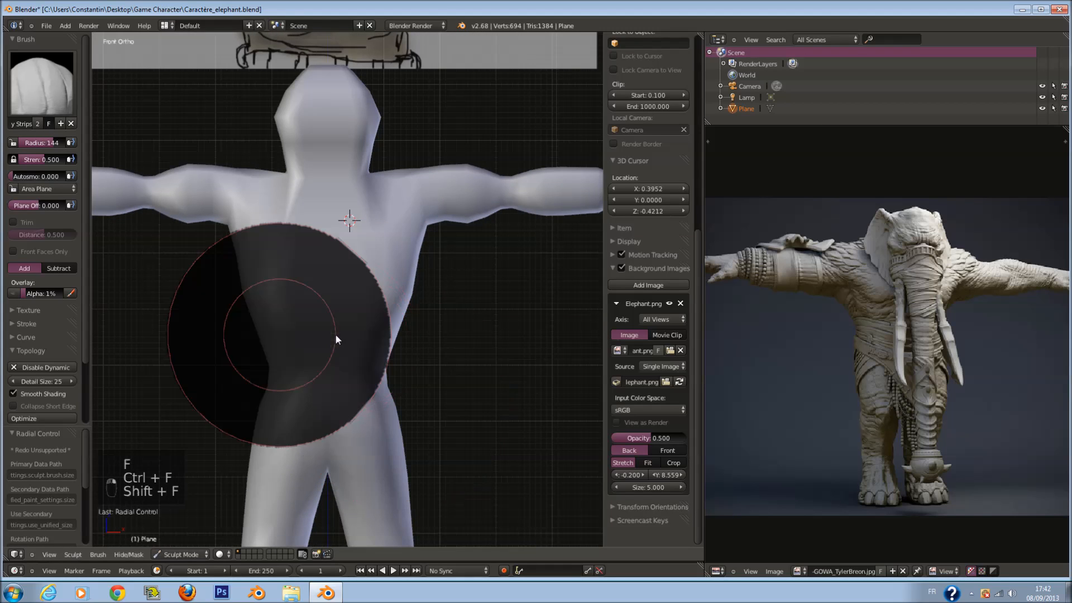
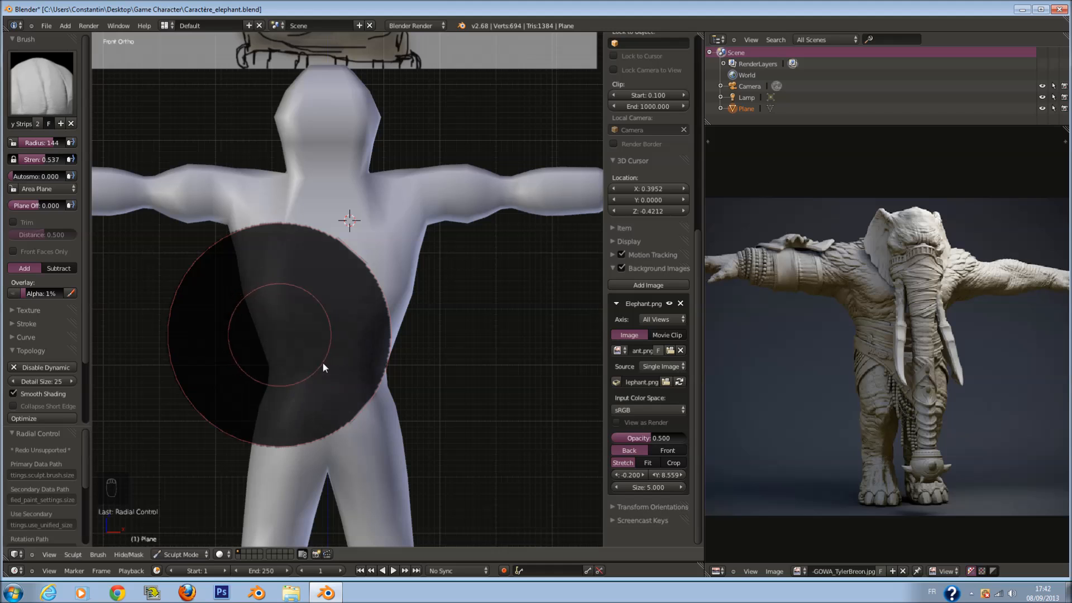
pyautogui.click(323, 361)
# Try a Clay Strips stroke across the chest with a brush radius of 92, and undo it.
pyautogui.scroll(2, 346, 306)
pyautogui.press('f')
pyautogui.click(373, 286)
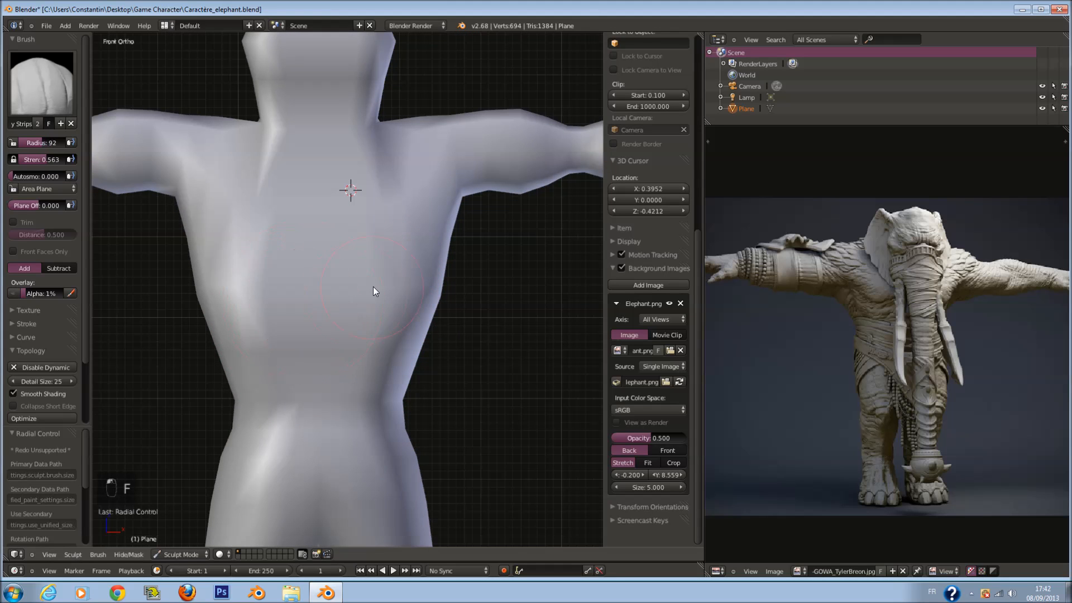
pyautogui.moveTo(366, 269); pyautogui.dragTo(362, 306)
pyautogui.scroll(1, 362, 307)
pyautogui.moveTo(362, 306)
pyautogui.mouseDown(button='middle')
pyautogui.moveTo(325, 290)
pyautogui.moveTo(364, 274)
pyautogui.mouseUp(button='middle')
pyautogui.scroll(2, 373, 256)
pyautogui.press('f')
pyautogui.click(378, 254)
pyautogui.scroll(-3, 385, 263)
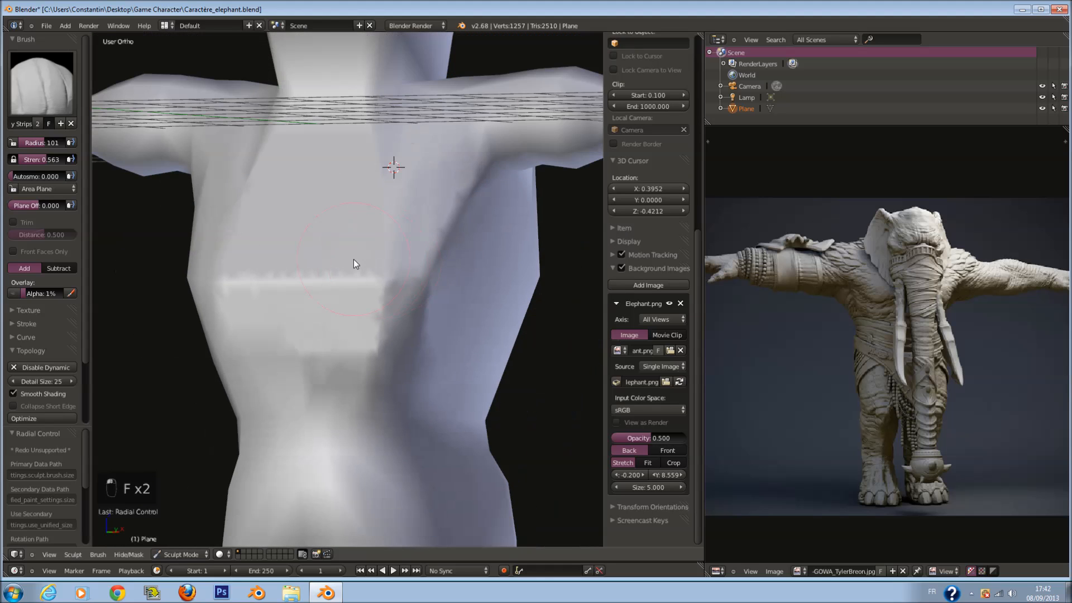
pyautogui.hotkey('ctrl', 'z')
# Try a Clay Strips stroke on the upper chest with a brush radius of 85.
pyautogui.press('f')
pyautogui.click(363, 236)
pyautogui.moveTo(358, 242); pyautogui.dragTo(339, 252)
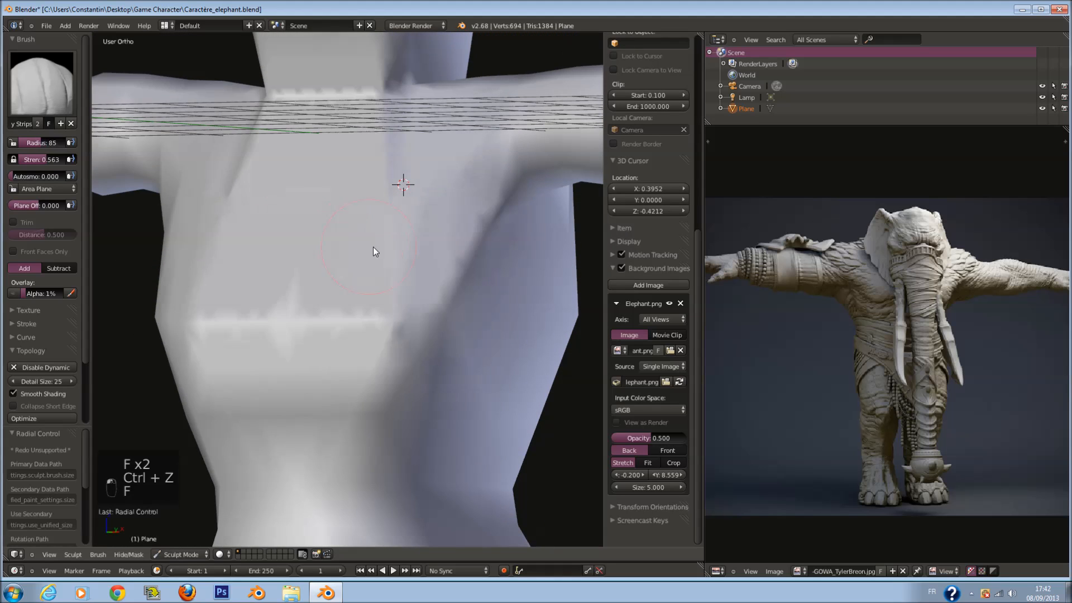
pyautogui.moveTo(339, 252); pyautogui.dragTo(364, 279, button='middle')
pyautogui.scroll(-1, 369, 268)
pyautogui.scroll(1, 364, 279)
# Set the brush radius to 94 and strength to 0.830, testing chest strokes and checking the mesh in wireframe.
pyautogui.press('f')
pyautogui.click(366, 296)
pyautogui.moveTo(386, 305); pyautogui.dragTo(434, 322)
pyautogui.press('z')
pyautogui.press('z')
pyautogui.press('z')
pyautogui.press('f')
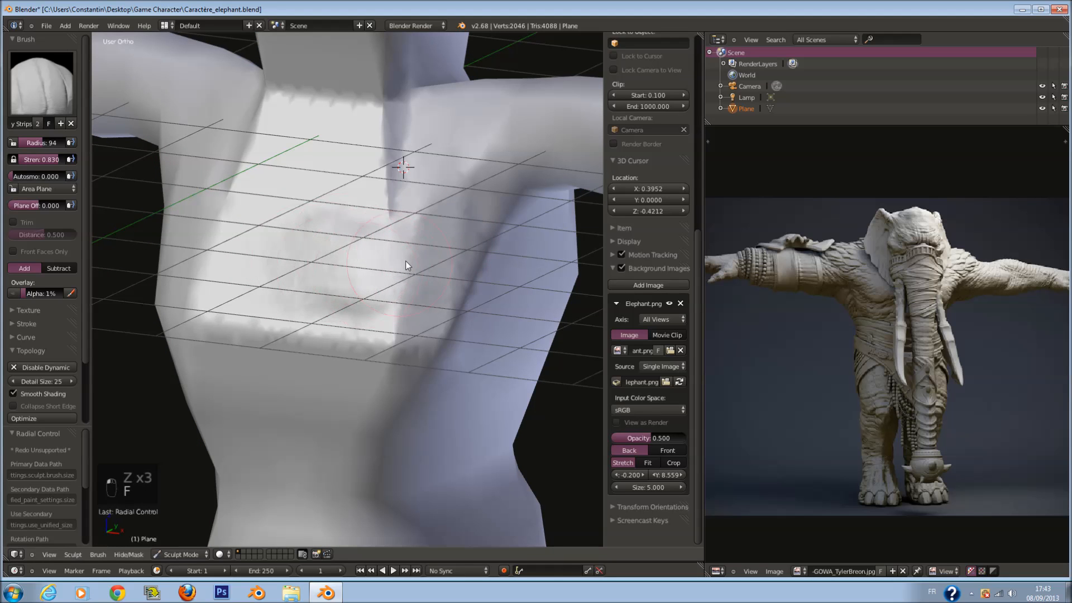
# Undo all the test strokes on the chest and display the mesh in wireframe.
pyautogui.hotkey('ctrl', 'z')
pyautogui.hotkey('ctrl', 'z')
pyautogui.hotkey('ctrl', 'z')
pyautogui.hotkey('ctrl', 'z')
pyautogui.hotkey('ctrl', 'z')
pyautogui.hotkey('ctrl', 'z')
pyautogui.hotkey('ctrl', 'z')
pyautogui.press('z')
pyautogui.hotkey('ctrl', 'z')
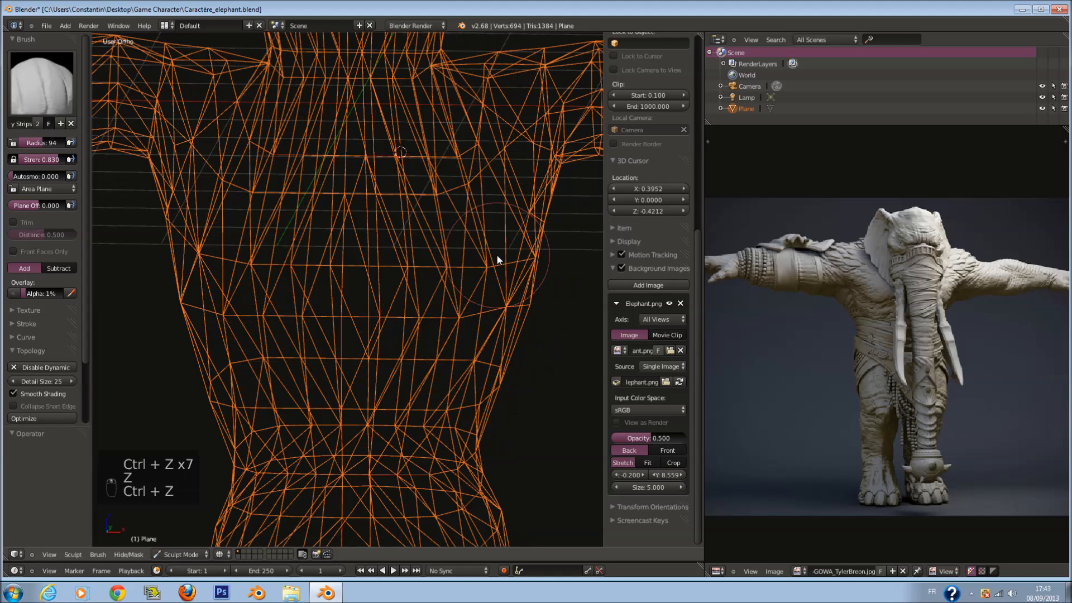
# Disable Threaded Sculpt and enable Fast Navigate in the sculpt options.
pyautogui.scroll(-2, 47, 323)
pyautogui.click(39, 308)
pyautogui.click(38, 322)
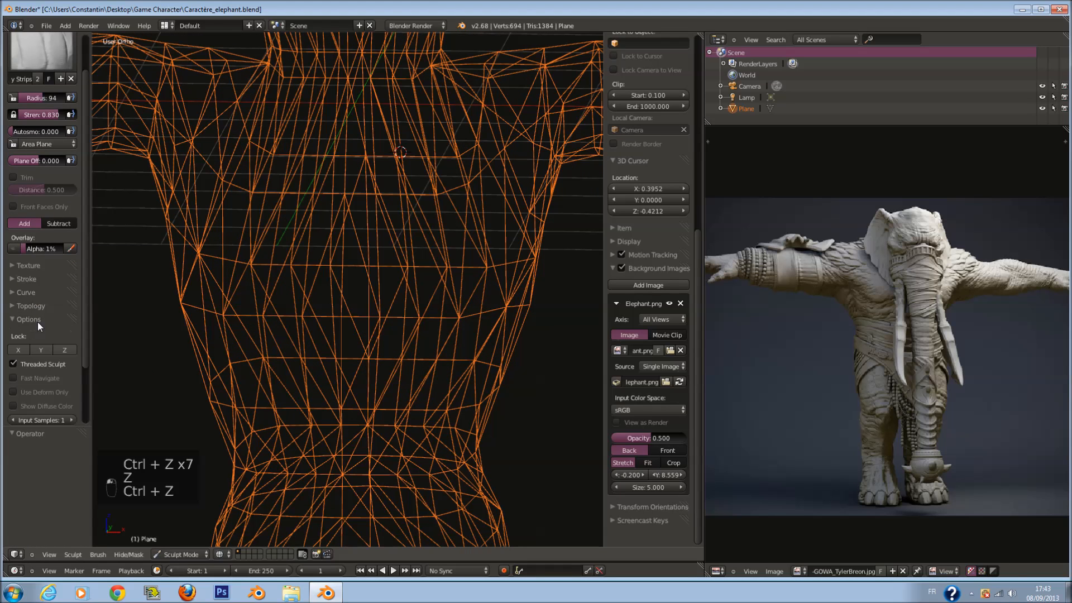
pyautogui.click(32, 320)
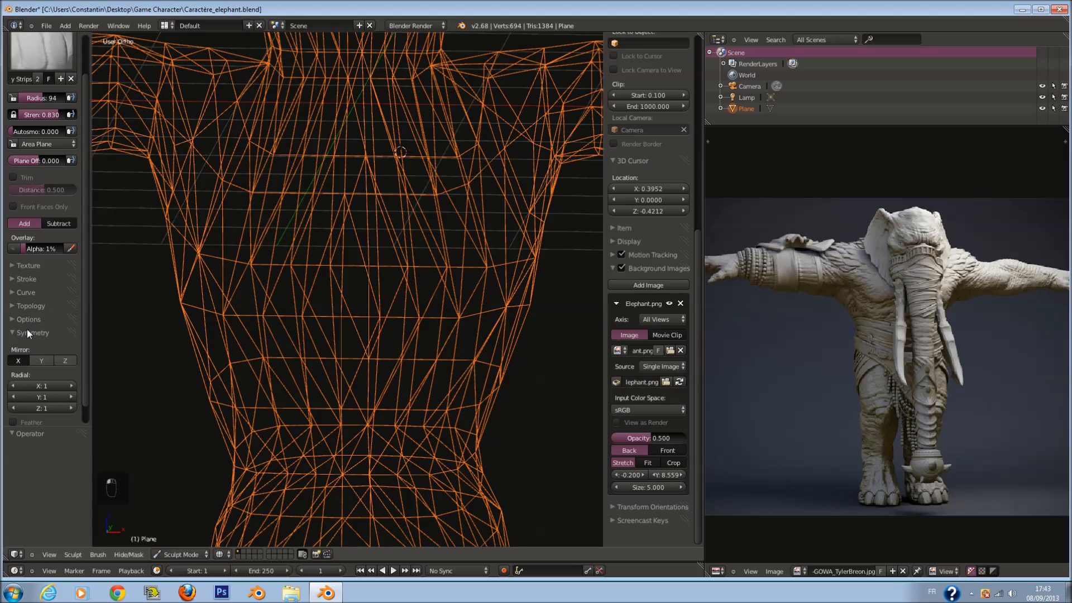
pyautogui.click(30, 322)
pyautogui.click(29, 308)
pyautogui.click(30, 309)
pyautogui.click(34, 320)
pyautogui.click(34, 320)
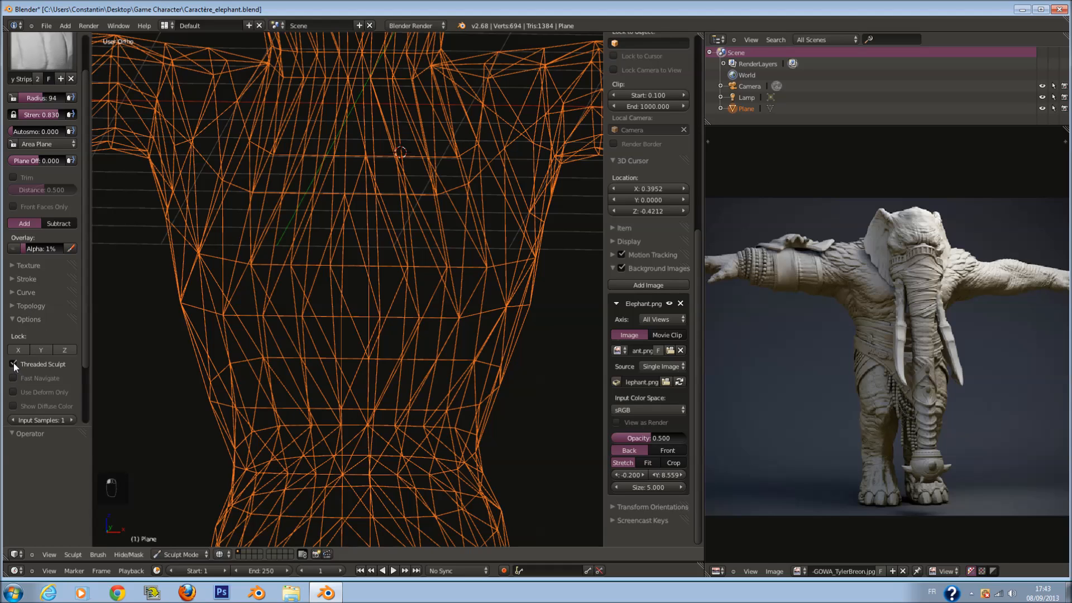
pyautogui.click(13, 378)
# Try another Clay Strips stroke on the chest, compare solid and wireframe display, and undo the stroke.
pyautogui.press('z')
pyautogui.moveTo(346, 319); pyautogui.dragTo(316, 307, button='middle')
pyautogui.press('z')
pyautogui.moveTo(335, 291); pyautogui.dragTo(317, 301)
pyautogui.moveTo(318, 305); pyautogui.dragTo(354, 296, button='middle')
pyautogui.hotkey('ctrl', 'z')
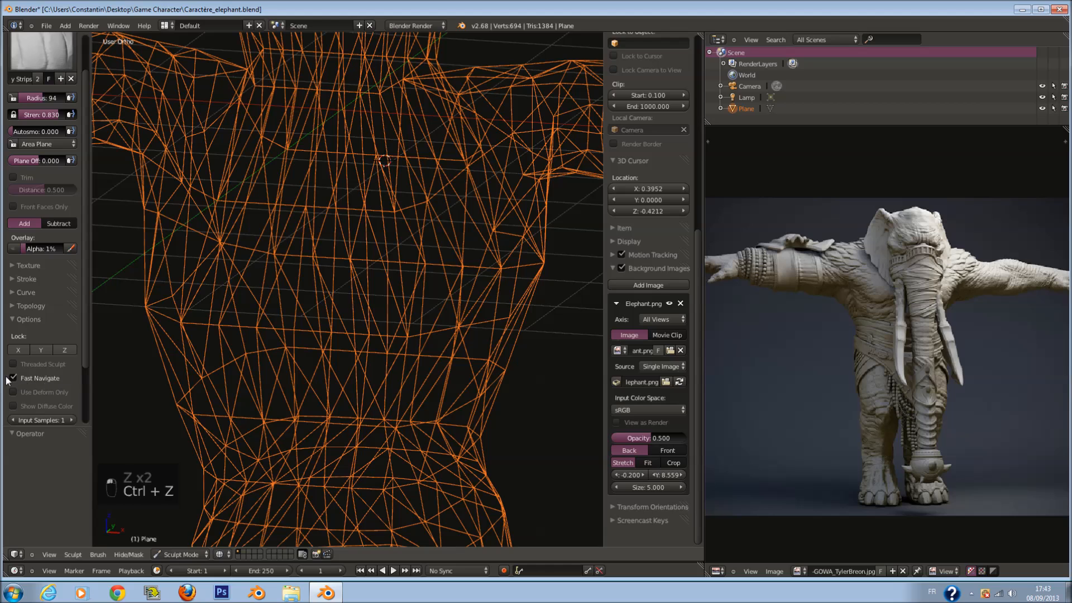
# Return to solid shading and build up the upper chest with Clay Strips strokes.
pyautogui.click(28, 319)
pyautogui.press('z')
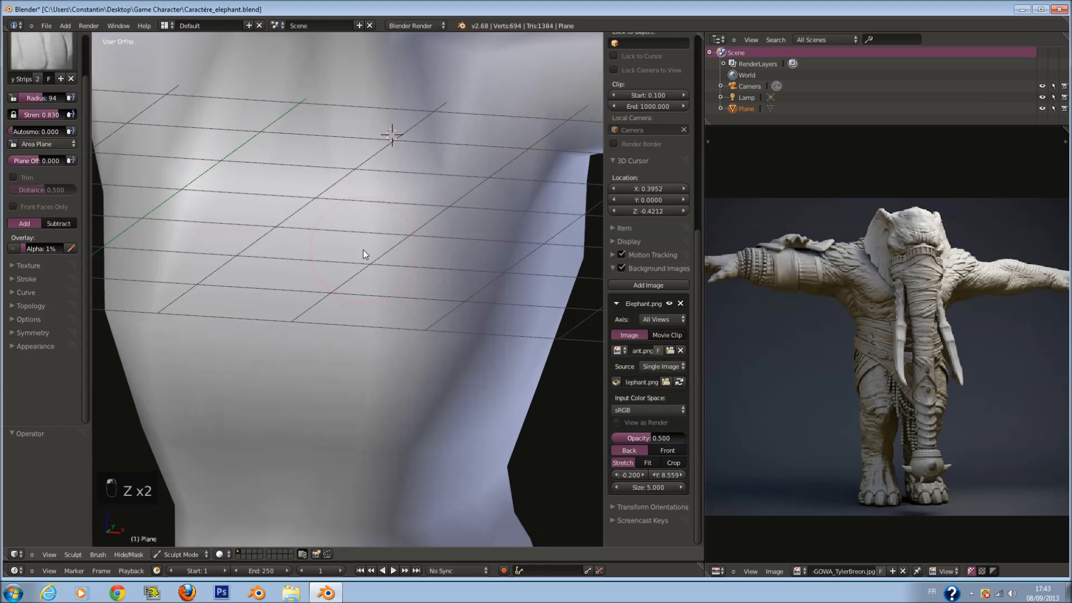
pyautogui.press('f')
pyautogui.moveTo(346, 258); pyautogui.dragTo(355, 263)
pyautogui.moveTo(429, 224); pyautogui.dragTo(411, 239)
pyautogui.scroll(-2, 407, 242)
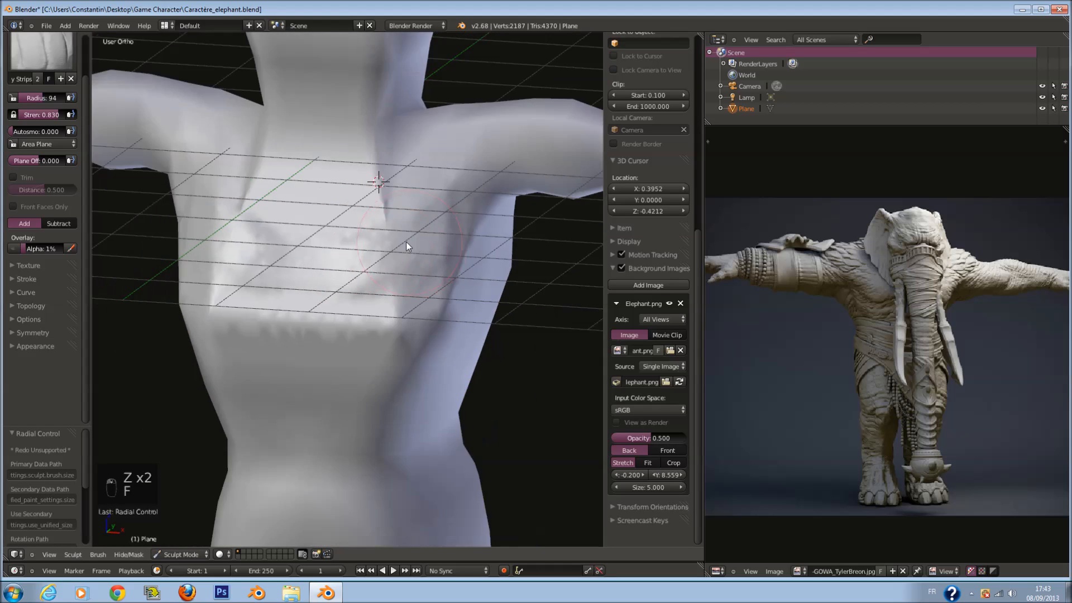
# Set the brush radius to 104 for working close up on the chest.
pyautogui.press('f')
pyautogui.click(374, 229)
pyautogui.moveTo(406, 243)
pyautogui.mouseDown(button='middle')
pyautogui.moveTo(369, 228)
pyautogui.moveTo(408, 239)
pyautogui.moveTo(394, 234)
pyautogui.mouseUp(button='middle')
pyautogui.scroll(2, 375, 229)
pyautogui.press('f')
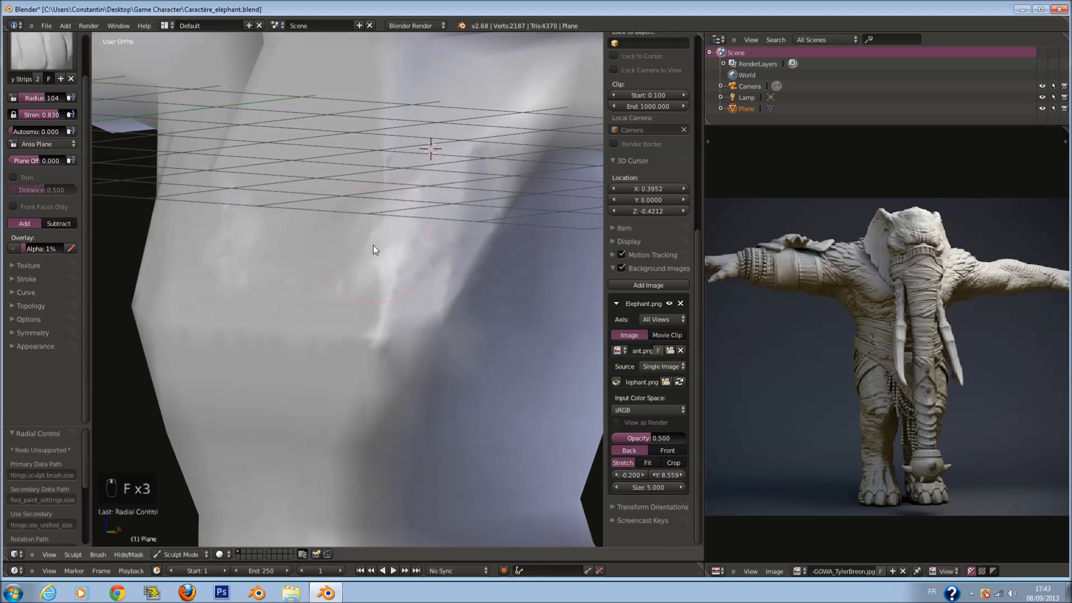
# Set the brush radius to 81 and build up the chest and the area beside the armpit with Clay Strips.
pyautogui.click(376, 248)
pyautogui.press('f')
pyautogui.click(332, 256)
pyautogui.moveTo(494, 220)
pyautogui.mouseDown()
pyautogui.moveTo(448, 231)
pyautogui.moveTo(525, 84)
pyautogui.mouseUp()
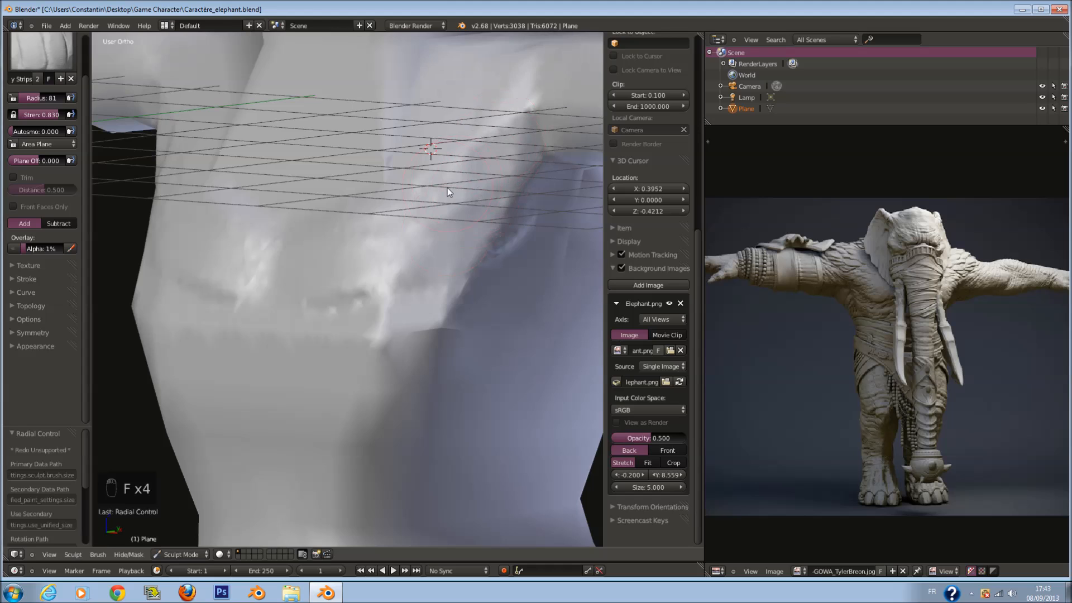
# Set the brush radius to 88, add Clay Strips strokes across the lower chest, and check the mesh in wireframe display.
pyautogui.moveTo(452, 185); pyautogui.dragTo(475, 218, button='middle')
pyautogui.press('f')
pyautogui.click(480, 220)
pyautogui.moveTo(419, 134); pyautogui.dragTo(378, 316)
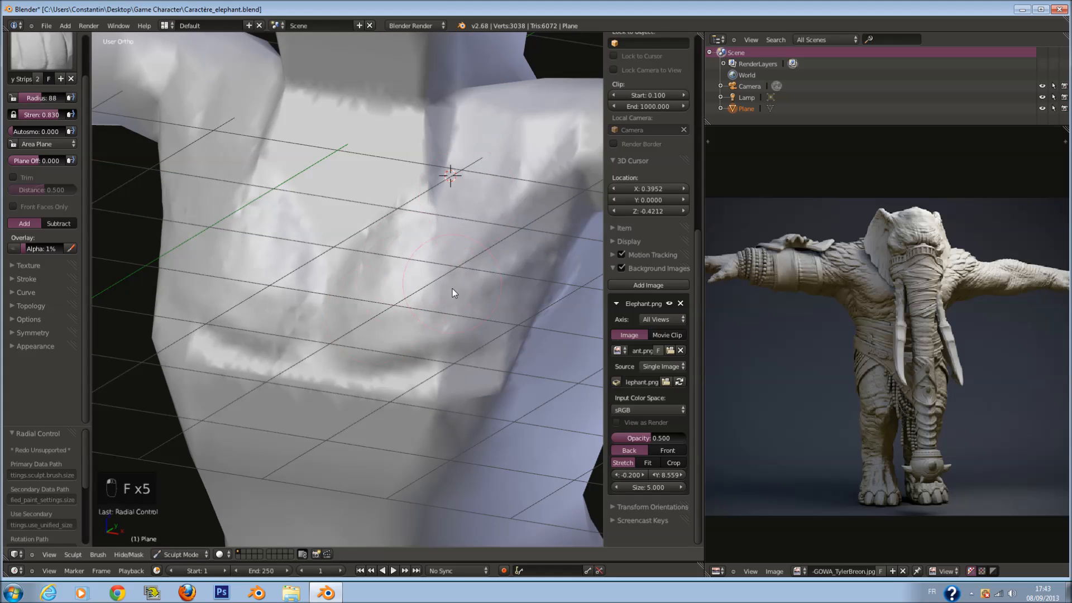
pyautogui.moveTo(489, 176)
pyautogui.mouseDown()
pyautogui.moveTo(407, 233)
pyautogui.moveTo(416, 201)
pyautogui.moveTo(357, 283)
pyautogui.moveTo(330, 184)
pyautogui.moveTo(497, 194)
pyautogui.moveTo(359, 371)
pyautogui.moveTo(508, 261)
pyautogui.mouseUp()
pyautogui.moveTo(451, 267)
pyautogui.mouseDown(button='middle')
pyautogui.moveTo(346, 216)
pyautogui.moveTo(395, 241)
pyautogui.moveTo(343, 230)
pyautogui.moveTo(377, 230)
pyautogui.mouseUp(button='middle')
pyautogui.press('z')
pyautogui.press('z')
# Switch to the Clay brush and look through its texture, stroke and curve settings.
pyautogui.click(67, 61)
pyautogui.click(84, 105)
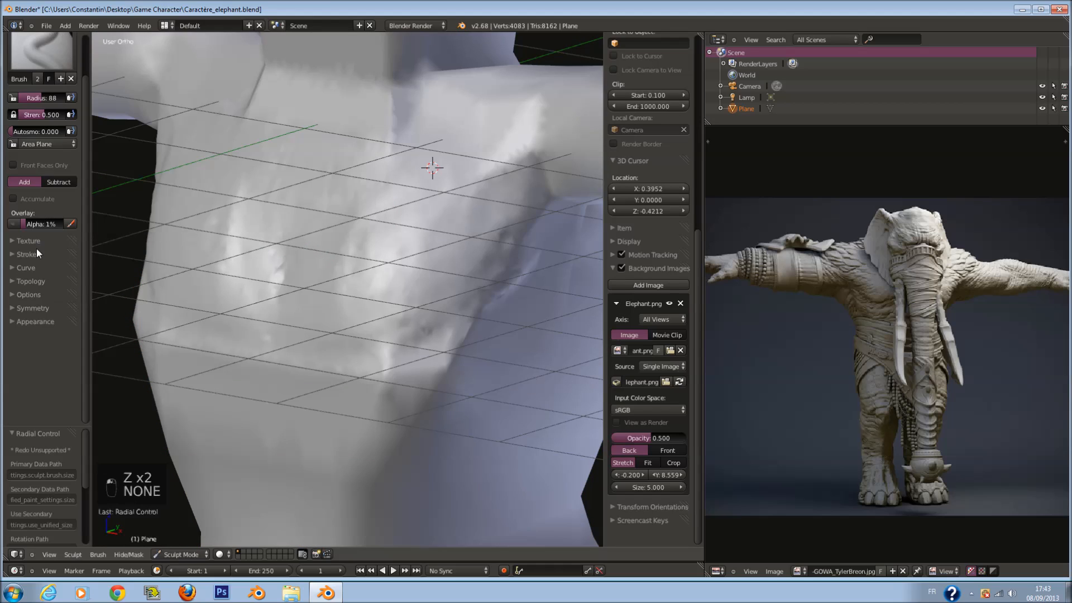
pyautogui.click(42, 51)
pyautogui.click(113, 105)
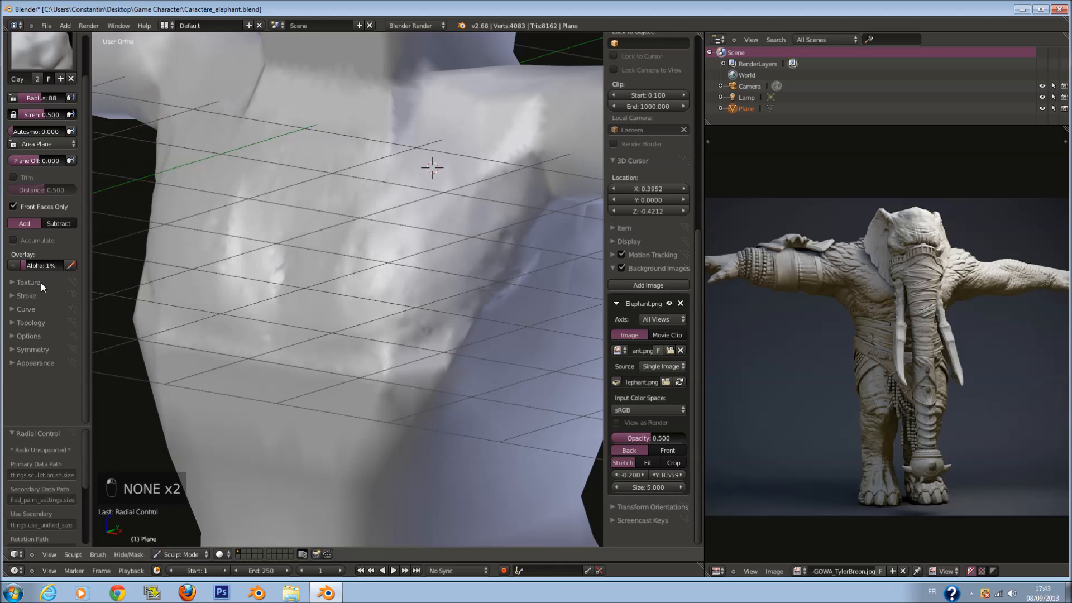
pyautogui.click(35, 284)
pyautogui.click(37, 282)
pyautogui.click(40, 297)
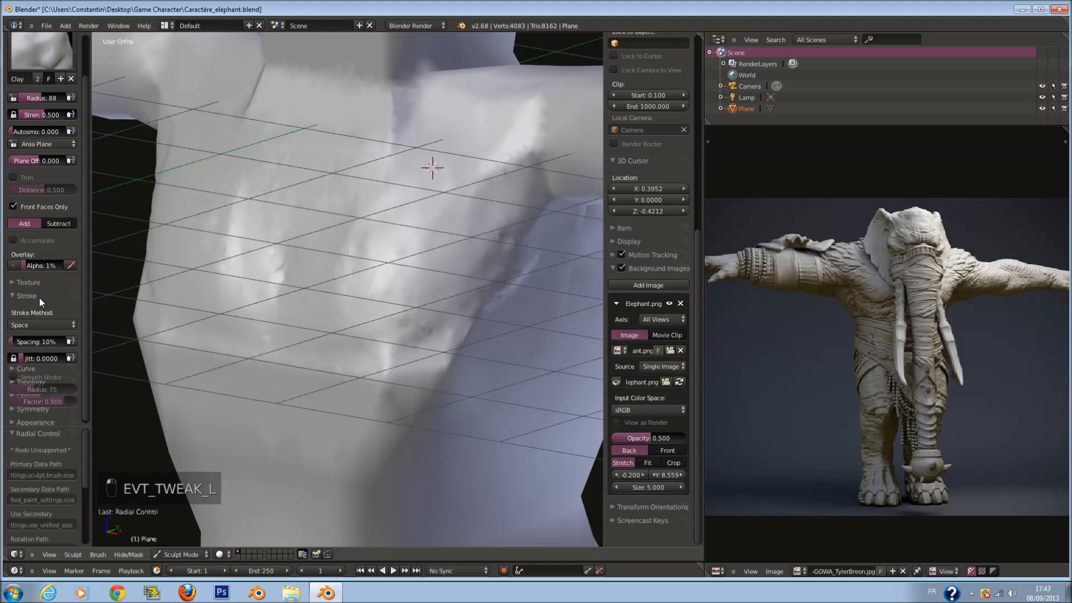
pyautogui.click(35, 295)
pyautogui.click(37, 309)
pyautogui.scroll(-4, 61, 362)
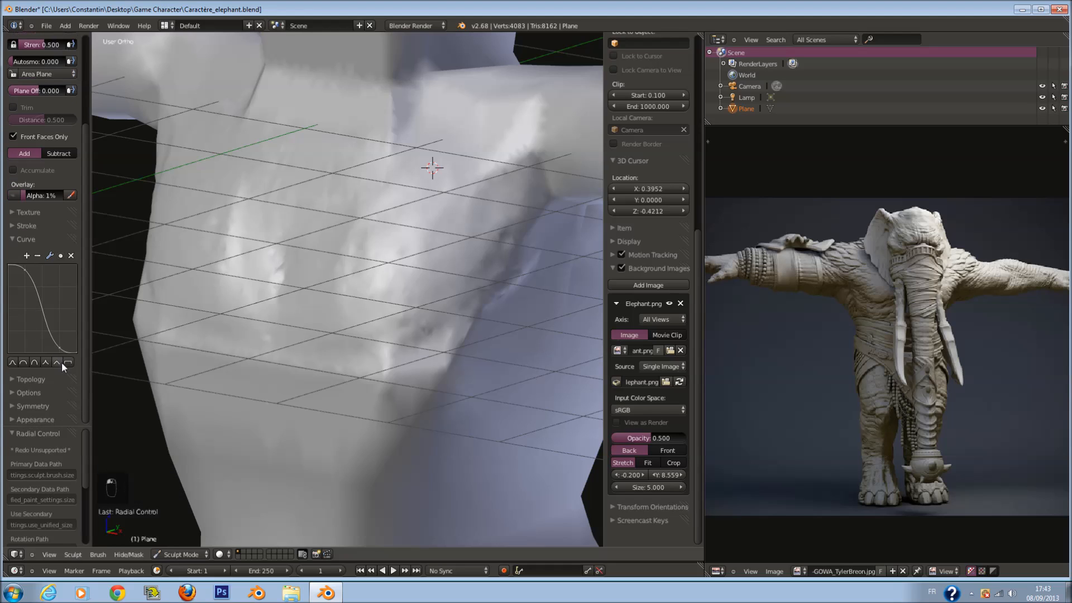
pyautogui.click(37, 240)
# Adjust the Clay brush radius and stroke down across the lower chest.
pyautogui.press('f')
pyautogui.click(338, 302)
pyautogui.press('f')
pyautogui.click(354, 308)
pyautogui.moveTo(382, 240)
pyautogui.mouseDown()
pyautogui.moveTo(387, 281)
pyautogui.moveTo(319, 331)
pyautogui.mouseUp()
# Raise the Clay brush strength to 0.807 and stroke the side of the chest.
pyautogui.moveTo(319, 332); pyautogui.dragTo(302, 277, button='middle')
pyautogui.press('f')
pyautogui.click(310, 282)
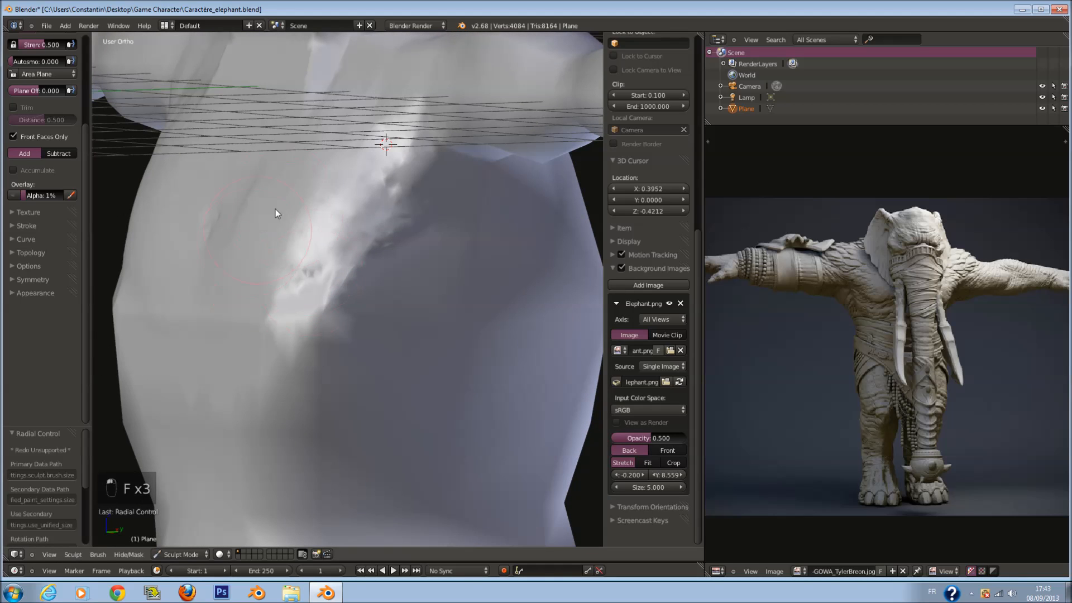
pyautogui.scroll(2, 14, 142)
pyautogui.moveTo(41, 90); pyautogui.dragTo(59, 91)
pyautogui.moveTo(294, 245)
pyautogui.mouseDown()
pyautogui.moveTo(274, 241)
pyautogui.moveTo(282, 222)
pyautogui.mouseUp()
pyautogui.moveTo(282, 222)
pyautogui.mouseDown(button='middle')
pyautogui.moveTo(326, 261)
pyautogui.moveTo(342, 260)
pyautogui.mouseUp(button='middle')
# Set the brush radius to 83, build up the lower chest and ribs with Clay strokes, and view the torso from the front.
pyautogui.press('f')
pyautogui.click(319, 258)
pyautogui.moveTo(400, 314)
pyautogui.mouseDown()
pyautogui.moveTo(324, 316)
pyautogui.moveTo(420, 276)
pyautogui.mouseUp()
pyautogui.moveTo(314, 348)
pyautogui.mouseDown()
pyautogui.moveTo(477, 256)
pyautogui.moveTo(447, 279)
pyautogui.moveTo(333, 309)
pyautogui.moveTo(329, 338)
pyautogui.moveTo(339, 310)
pyautogui.moveTo(380, 303)
pyautogui.mouseUp()
pyautogui.moveTo(381, 303); pyautogui.dragTo(401, 290, button='middle')
pyautogui.moveTo(401, 290)
pyautogui.mouseDown()
pyautogui.moveTo(404, 177)
pyautogui.moveTo(483, 260)
pyautogui.moveTo(466, 335)
pyautogui.moveTo(488, 336)
pyautogui.mouseUp()
pyautogui.scroll(-2, 488, 336)
pyautogui.press('KP_1')
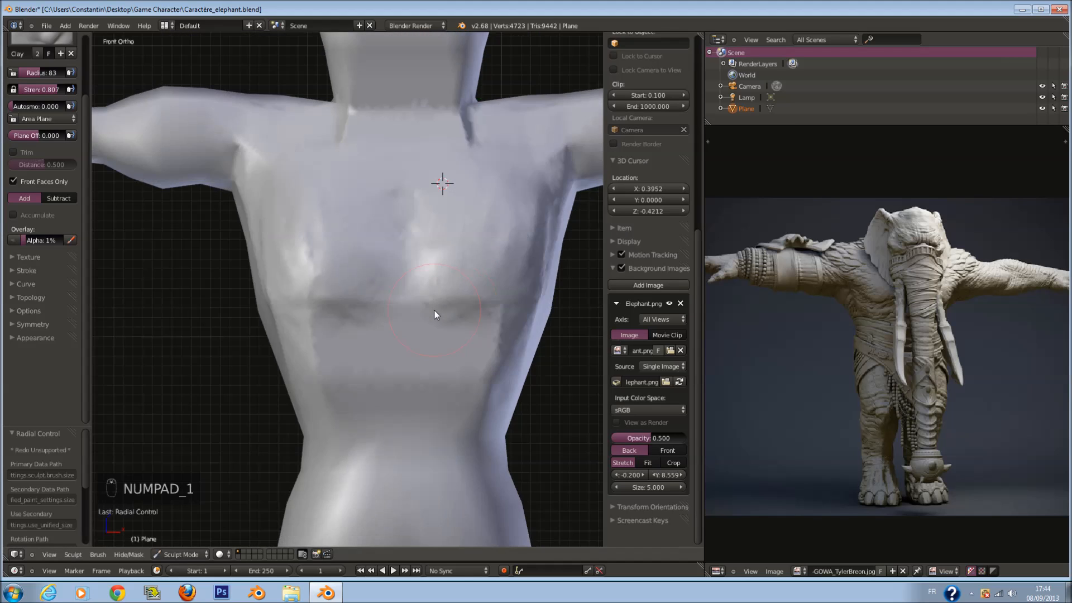
# Build up the belly with Clay strokes in front view, adjusting the brush radius.
pyautogui.scroll(-4, 435, 310)
pyautogui.scroll(7, 420, 311)
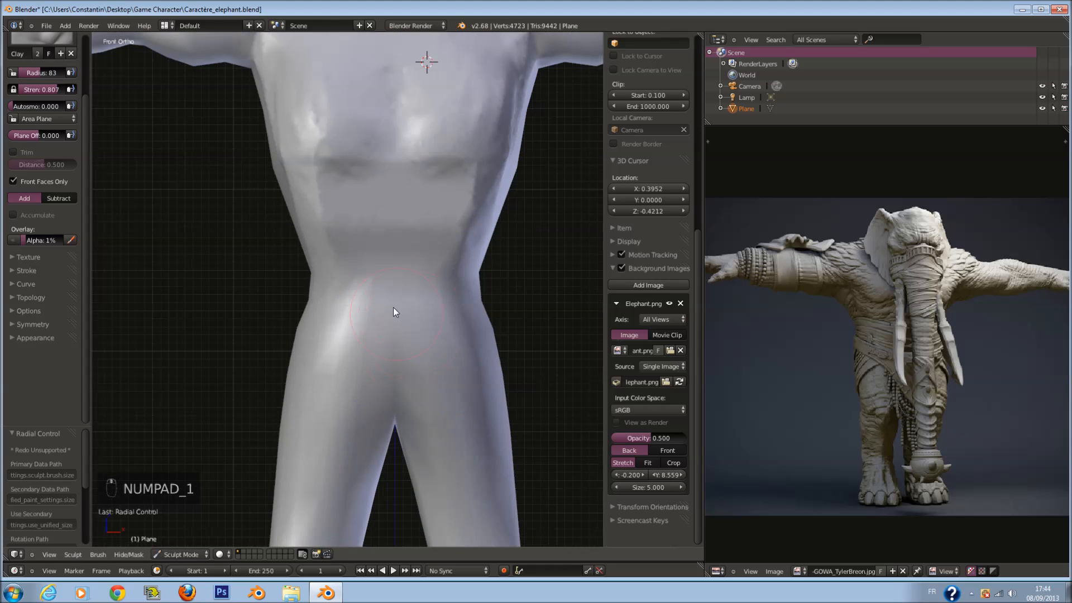
pyautogui.press('f')
pyautogui.press('f')
pyautogui.moveTo(402, 246)
pyautogui.mouseDown()
pyautogui.moveTo(352, 280)
pyautogui.moveTo(402, 335)
pyautogui.moveTo(371, 370)
pyautogui.moveTo(475, 358)
pyautogui.mouseUp()
pyautogui.moveTo(438, 239)
pyautogui.mouseDown()
pyautogui.moveTo(359, 366)
pyautogui.moveTo(385, 208)
pyautogui.moveTo(442, 359)
pyautogui.moveTo(361, 237)
pyautogui.moveTo(458, 263)
pyautogui.moveTo(404, 316)
pyautogui.moveTo(440, 364)
pyautogui.moveTo(405, 373)
pyautogui.moveTo(482, 359)
pyautogui.moveTo(403, 333)
pyautogui.moveTo(447, 339)
pyautogui.moveTo(469, 307)
pyautogui.moveTo(354, 335)
pyautogui.mouseUp()
pyautogui.press('f')
pyautogui.click(429, 276)
# Set the brush radius to 138 and widen the side of the belly with Clay strokes.
pyautogui.moveTo(354, 335)
pyautogui.mouseDown(button='middle')
pyautogui.moveTo(261, 342)
pyautogui.moveTo(307, 339)
pyautogui.moveTo(301, 299)
pyautogui.mouseUp(button='middle')
pyautogui.press('f')
pyautogui.click(314, 333)
pyautogui.moveTo(370, 336)
pyautogui.mouseDown()
pyautogui.moveTo(369, 293)
pyautogui.moveTo(400, 313)
pyautogui.mouseUp()
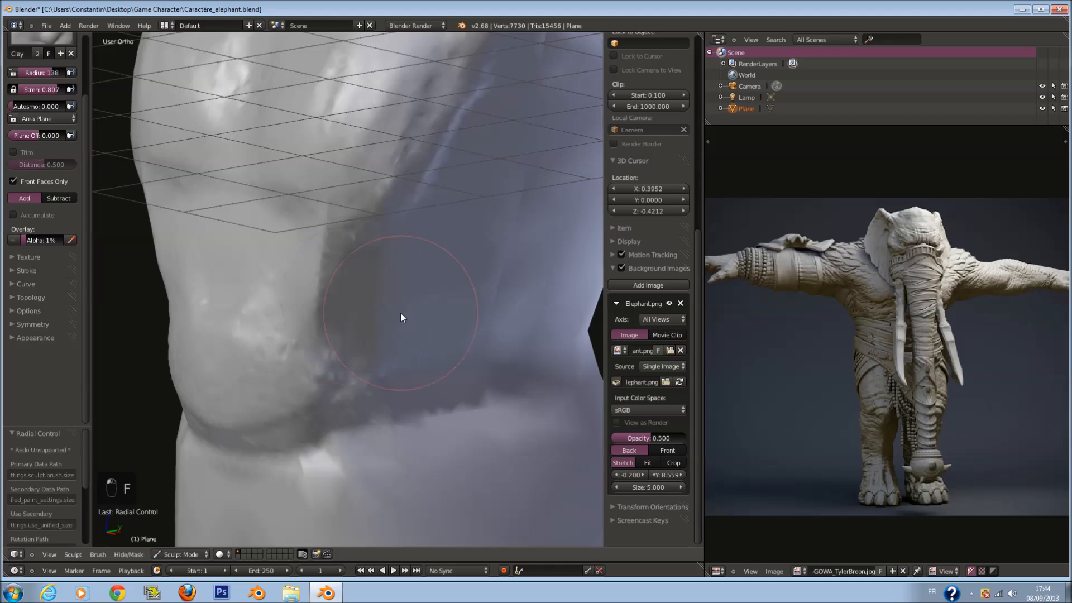
pyautogui.moveTo(400, 313); pyautogui.dragTo(406, 294, button='middle')
pyautogui.moveTo(320, 306); pyautogui.dragTo(363, 287)
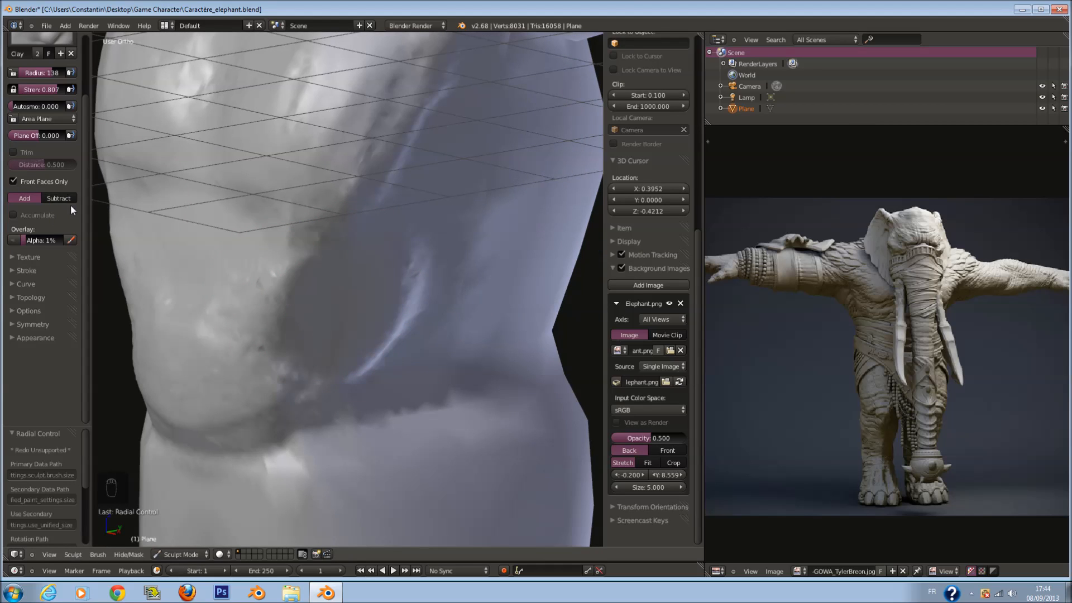
# Extend the Clay strokes across the side of the belly and undo the last three.
pyautogui.moveTo(291, 332)
pyautogui.mouseDown()
pyautogui.moveTo(259, 329)
pyautogui.moveTo(285, 313)
pyautogui.moveTo(281, 350)
pyautogui.moveTo(310, 323)
pyautogui.moveTo(394, 334)
pyautogui.mouseUp()
pyautogui.hotkey('ctrl', 'z')
pyautogui.hotkey('ctrl', 'z')
pyautogui.hotkey('ctrl', 'z')
# Adjust the brush radius and add Clay strokes along the flank and waist.
pyautogui.moveTo(412, 301)
pyautogui.mouseDown(button='middle')
pyautogui.moveTo(394, 276)
pyautogui.moveTo(401, 308)
pyautogui.moveTo(393, 226)
pyautogui.mouseUp(button='middle')
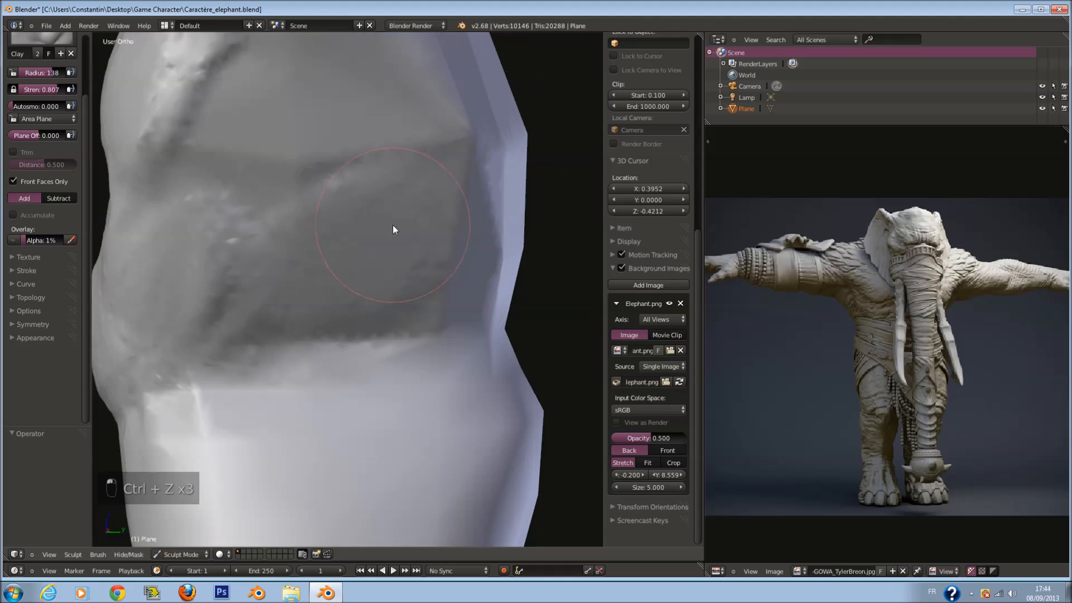
pyautogui.scroll(-3, 397, 249)
pyautogui.moveTo(396, 249)
pyautogui.mouseDown()
pyautogui.moveTo(327, 225)
pyautogui.moveTo(292, 258)
pyautogui.moveTo(335, 256)
pyautogui.mouseUp()
pyautogui.moveTo(347, 261); pyautogui.dragTo(374, 266, button='middle')
pyautogui.scroll(2, 374, 267)
pyautogui.press('f')
pyautogui.click(357, 267)
pyautogui.moveTo(264, 349)
pyautogui.mouseDown()
pyautogui.moveTo(293, 329)
pyautogui.moveTo(297, 349)
pyautogui.mouseUp()
# Adjust the brush radius and switch from Clay to the standard Brush sculpting brush.
pyautogui.scroll(-2, 297, 348)
pyautogui.press('f')
pyautogui.moveTo(302, 347); pyautogui.dragTo(338, 334, button='middle')
pyautogui.press('f')
pyautogui.click(341, 332)
pyautogui.scroll(3, 42, 139)
pyautogui.click(43, 92)
pyautogui.click(75, 148)
# Set the brush radius to 140 and stroke up over the belly.
pyautogui.moveTo(190, 195); pyautogui.dragTo(248, 261, button='middle')
pyautogui.scroll(1, 248, 262)
pyautogui.press('f')
pyautogui.click(259, 263)
pyautogui.moveTo(267, 338); pyautogui.dragTo(245, 286)
# Give the brush the flat constant falloff curve, set its radius to 120, and stroke across the belly.
pyautogui.click(39, 313)
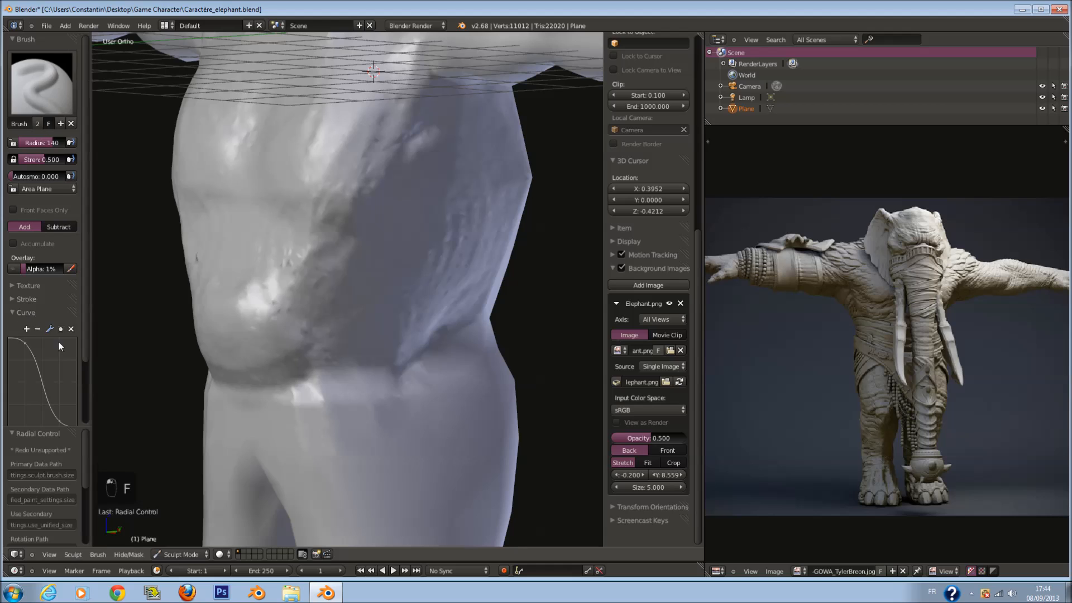
pyautogui.scroll(-1, 65, 358)
pyautogui.click(69, 413)
pyautogui.press('f')
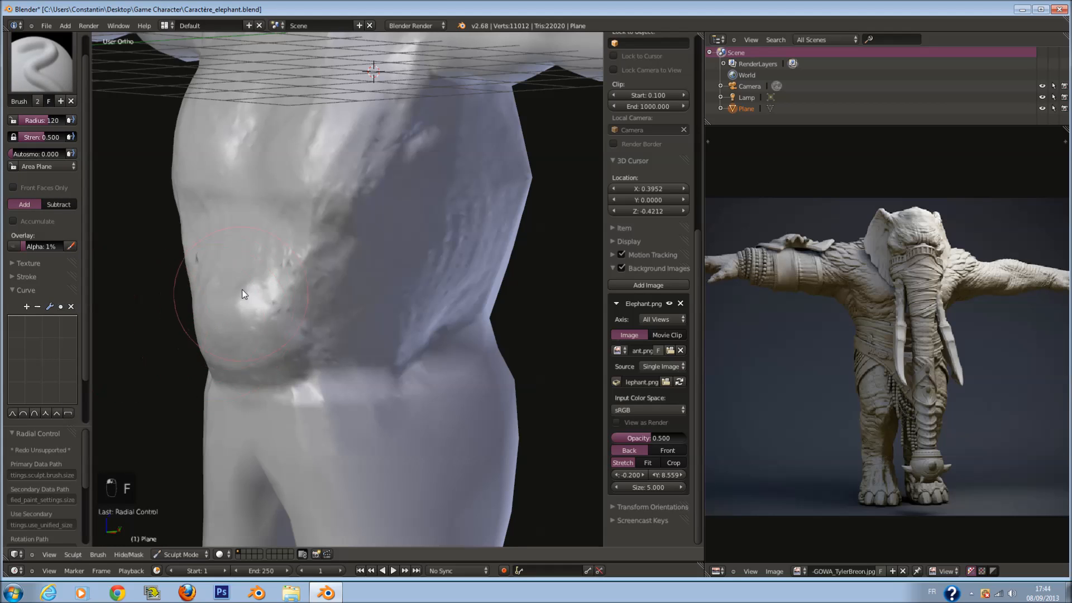
pyautogui.moveTo(243, 278)
pyautogui.mouseDown()
pyautogui.moveTo(334, 304)
pyautogui.moveTo(310, 347)
pyautogui.moveTo(335, 321)
pyautogui.mouseUp()
# Set the brush radius to 124, then 142, and build up the flank above the hip.
pyautogui.moveTo(355, 313); pyautogui.dragTo(363, 302, button='middle')
pyautogui.press('f')
pyautogui.click(365, 302)
pyautogui.scroll(2, 380, 304)
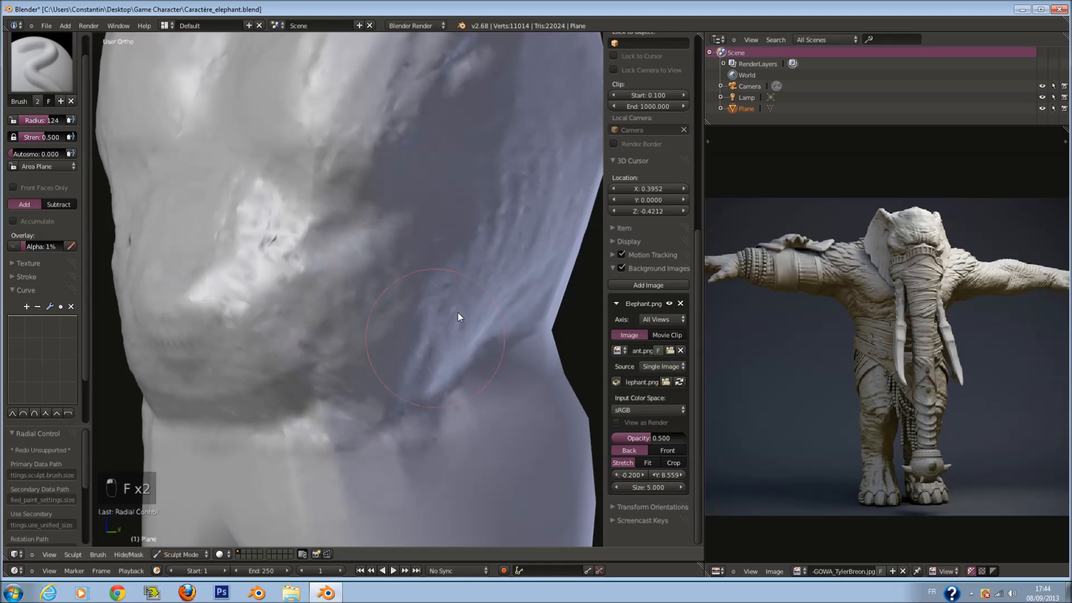
pyautogui.moveTo(424, 312); pyautogui.dragTo(390, 316, button='middle')
pyautogui.press('f')
pyautogui.click(370, 313)
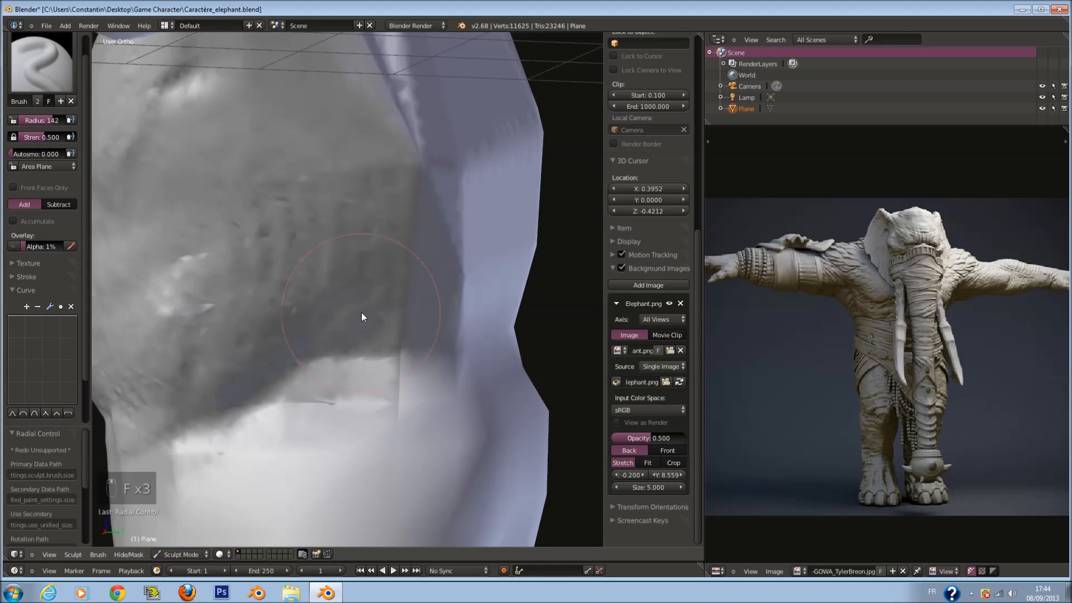
pyautogui.moveTo(360, 313); pyautogui.dragTo(363, 259)
# Set the brush radius to 149 and continue the strokes around the waist towards the lower back.
pyautogui.moveTo(363, 259); pyautogui.dragTo(322, 255, button='middle')
pyautogui.press('f')
pyautogui.click(285, 176)
pyautogui.moveTo(280, 174)
pyautogui.mouseDown()
pyautogui.moveTo(282, 237)
pyautogui.moveTo(297, 168)
pyautogui.moveTo(326, 281)
pyautogui.moveTo(383, 269)
pyautogui.mouseUp()
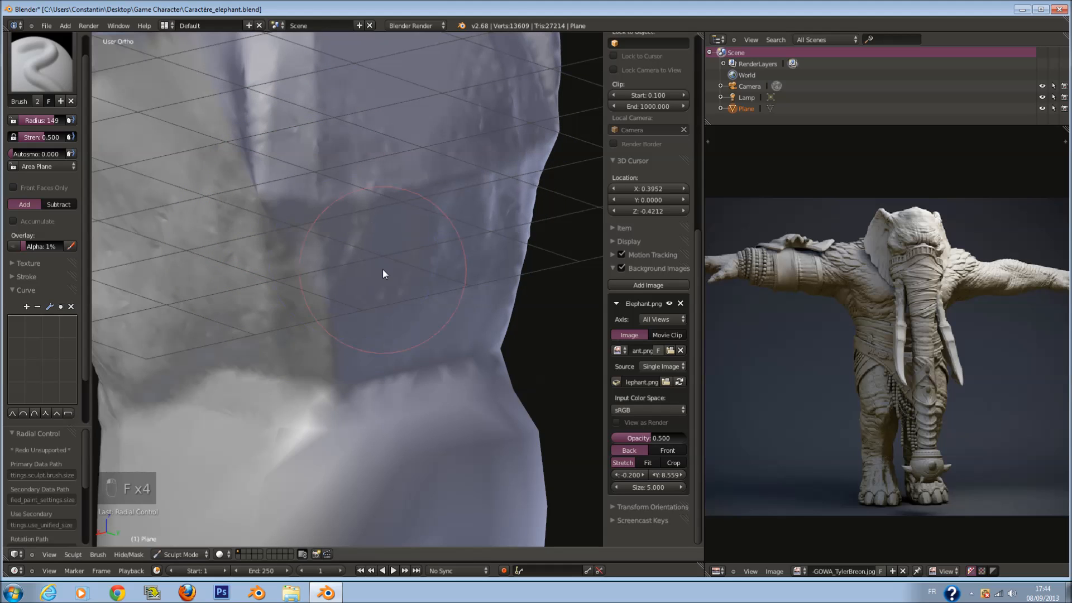
# Carve with an inverted stroke across the lower back and add strokes up the side of the back.
pyautogui.scroll(-2, 383, 268)
pyautogui.moveTo(383, 269); pyautogui.dragTo(384, 260, button='middle')
pyautogui.moveTo(293, 315)
pyautogui.keyDown('ctrl'); pyautogui.mouseDown()
pyautogui.moveTo(286, 232)
pyautogui.moveTo(333, 303)
pyautogui.moveTo(289, 292)
pyautogui.moveTo(345, 303)
pyautogui.moveTo(369, 332)
pyautogui.moveTo(270, 253)
pyautogui.moveTo(431, 383)
pyautogui.moveTo(459, 376)
pyautogui.mouseUp(); pyautogui.keyUp('ctrl')
pyautogui.keyDown('ctrl'); pyautogui.scroll(1, 300, 251); pyautogui.keyUp('ctrl')
pyautogui.keyDown('ctrl'); pyautogui.scroll(-3, 302, 253); pyautogui.keyUp('ctrl')
pyautogui.scroll(2, 307, 256)
pyautogui.moveTo(459, 376); pyautogui.dragTo(327, 360, button='middle')
pyautogui.moveTo(329, 379)
pyautogui.mouseDown()
pyautogui.moveTo(225, 190)
pyautogui.moveTo(220, 202)
pyautogui.mouseUp()
# Switch to the Smooth brush with radius 155 and smooth the back, flanks and belly.
pyautogui.click(49, 69)
pyautogui.click(32, 211)
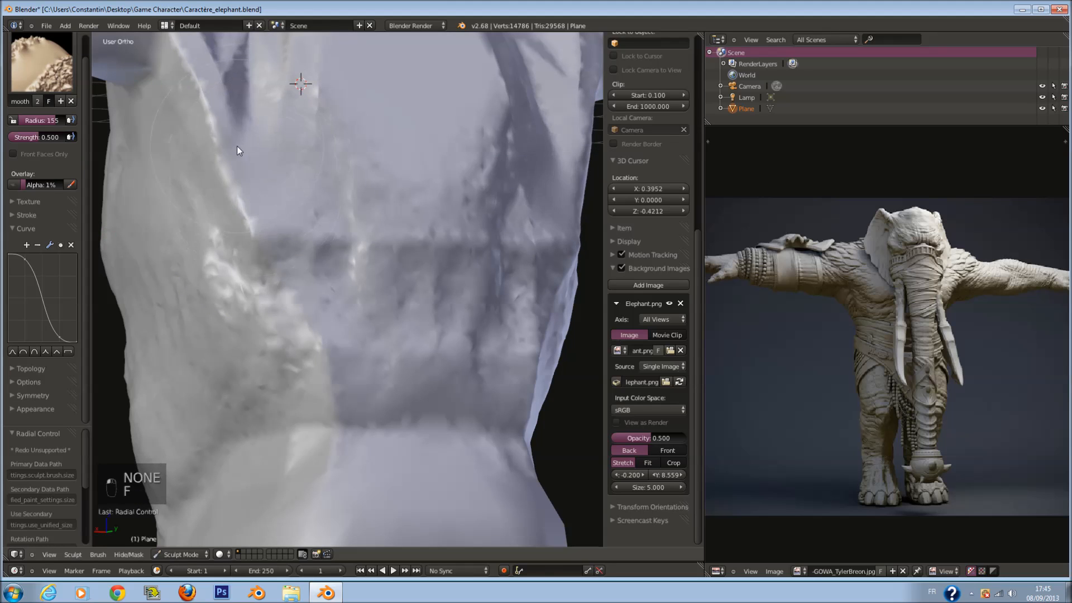
pyautogui.press('f')
pyautogui.moveTo(391, 338)
pyautogui.mouseDown()
pyautogui.moveTo(410, 324)
pyautogui.moveTo(262, 365)
pyautogui.moveTo(353, 438)
pyautogui.mouseUp()
pyautogui.moveTo(287, 401); pyautogui.dragTo(342, 433, button='middle')
pyautogui.moveTo(263, 447); pyautogui.dragTo(287, 437, button='middle')
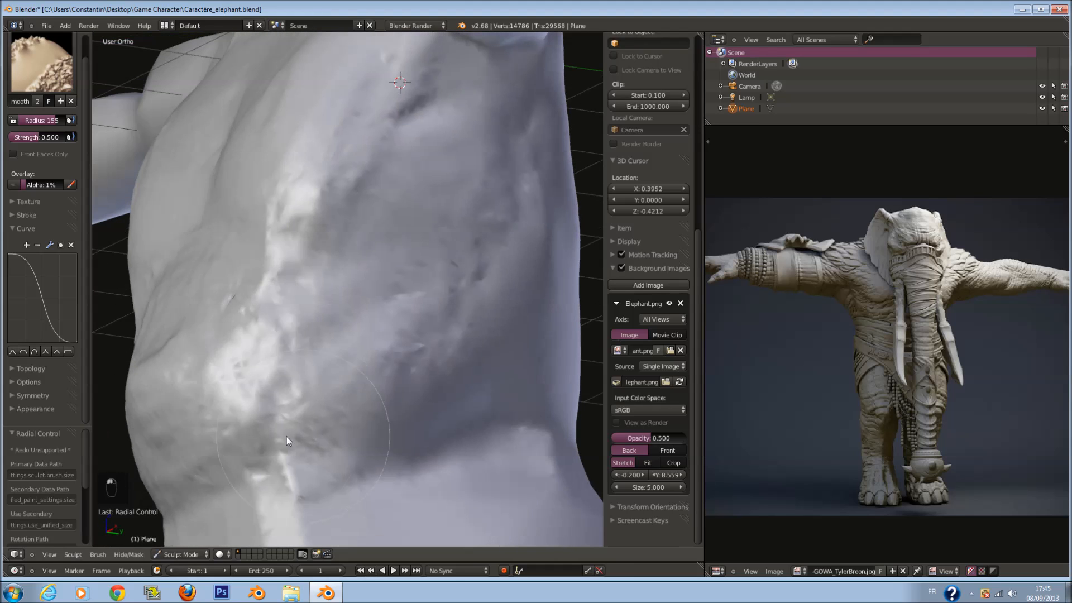
pyautogui.moveTo(170, 498)
pyautogui.mouseDown()
pyautogui.moveTo(290, 412)
pyautogui.moveTo(249, 364)
pyautogui.moveTo(442, 304)
pyautogui.moveTo(498, 320)
pyautogui.mouseUp()
pyautogui.moveTo(497, 321)
pyautogui.mouseDown(button='middle')
pyautogui.moveTo(450, 423)
pyautogui.moveTo(287, 314)
pyautogui.moveTo(427, 301)
pyautogui.mouseUp(button='middle')
# Save over Caractère_elephant.blend and compare the smoothed torso in solid and wireframe display.
pyautogui.hotkey('ctrl', 's')
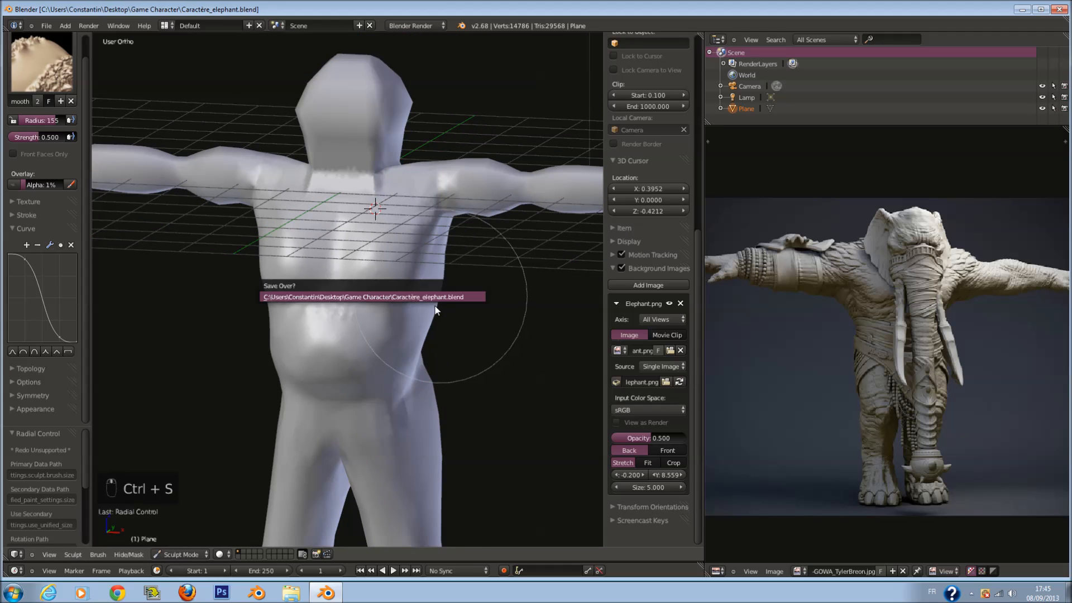
pyautogui.scroll(3, 394, 287)
pyautogui.moveTo(360, 288); pyautogui.dragTo(384, 284, button='middle')
pyautogui.press('z')
pyautogui.press('z')
pyautogui.press('z')
pyautogui.press('z')
pyautogui.press('z')
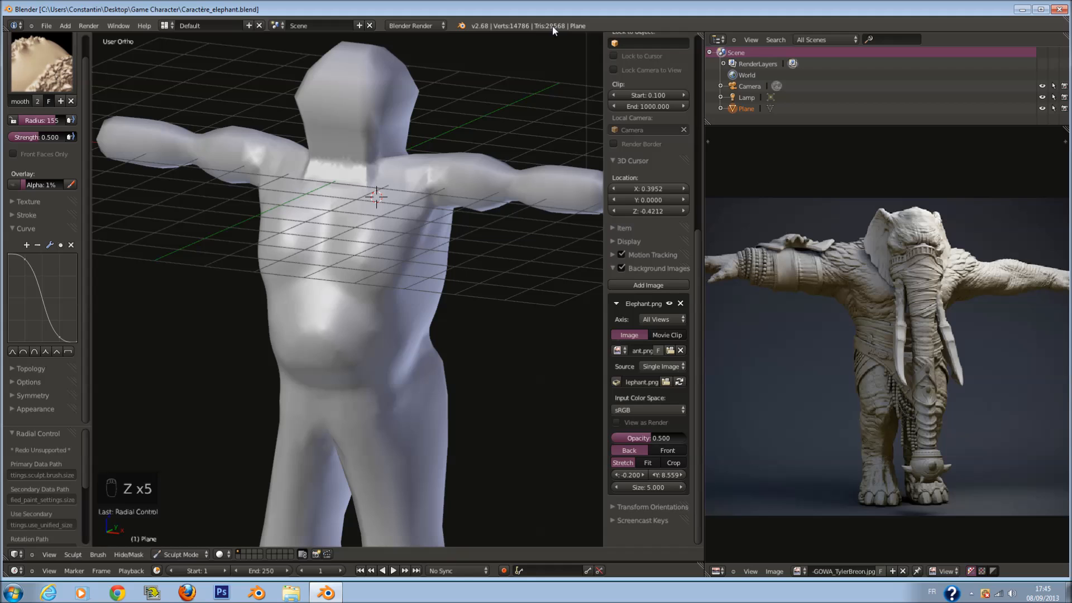
# Select the Clay brush again and set its radius to 89.
pyautogui.click(49, 58)
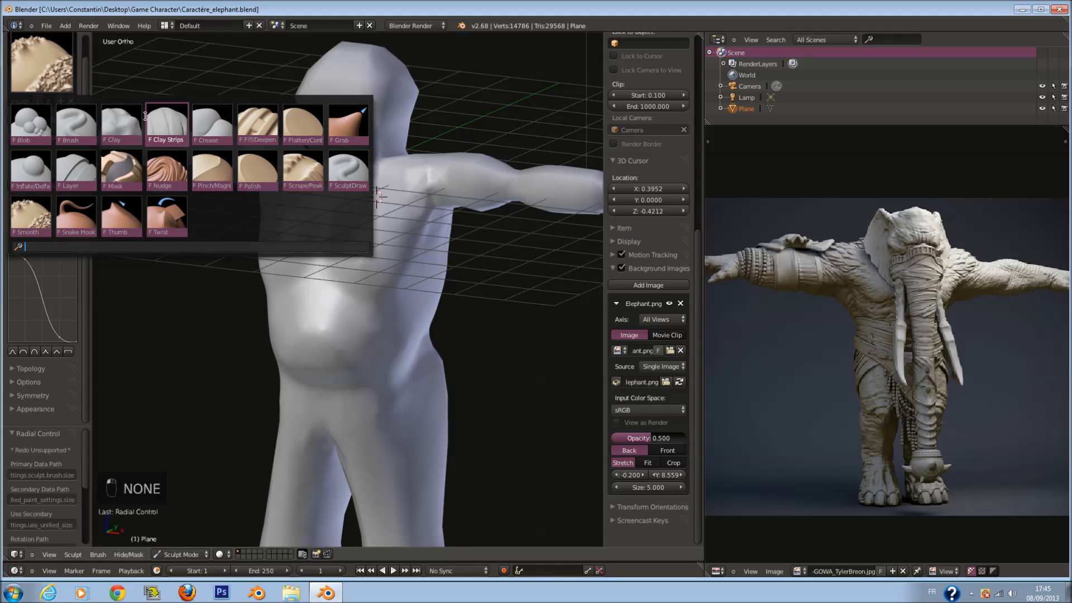
pyautogui.click(126, 120)
pyautogui.scroll(2, 274, 195)
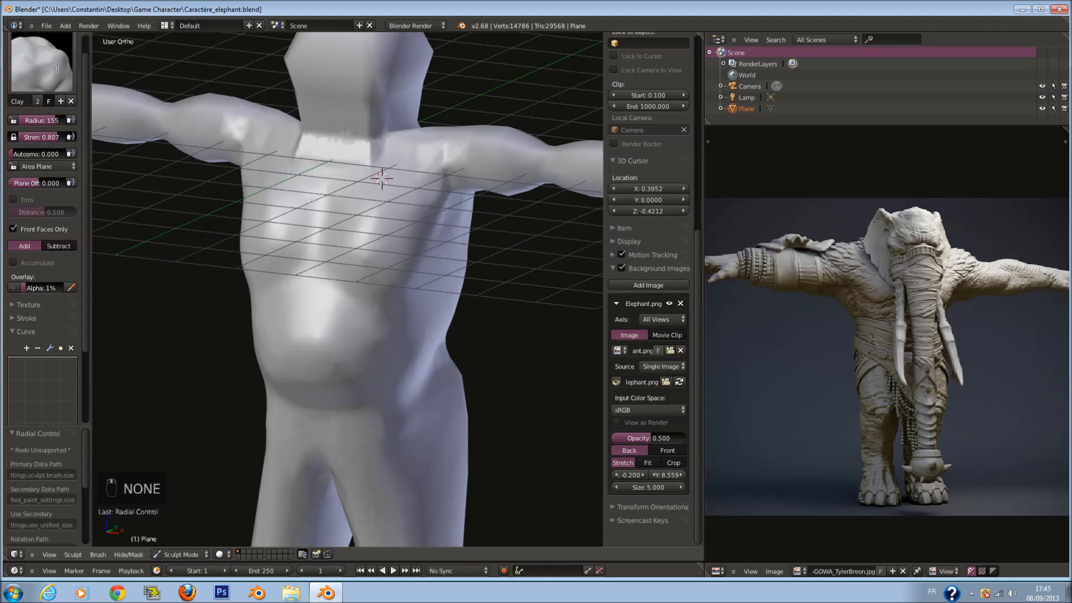
pyautogui.click(57, 68)
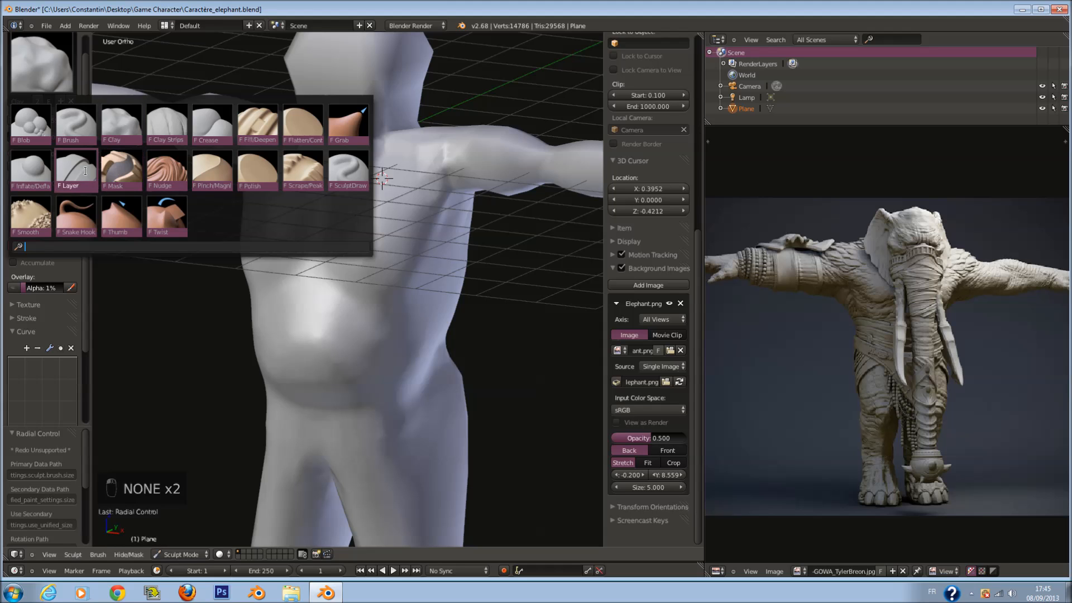
pyautogui.click(121, 137)
pyautogui.scroll(2, 432, 294)
pyautogui.press('f')
pyautogui.click(388, 286)
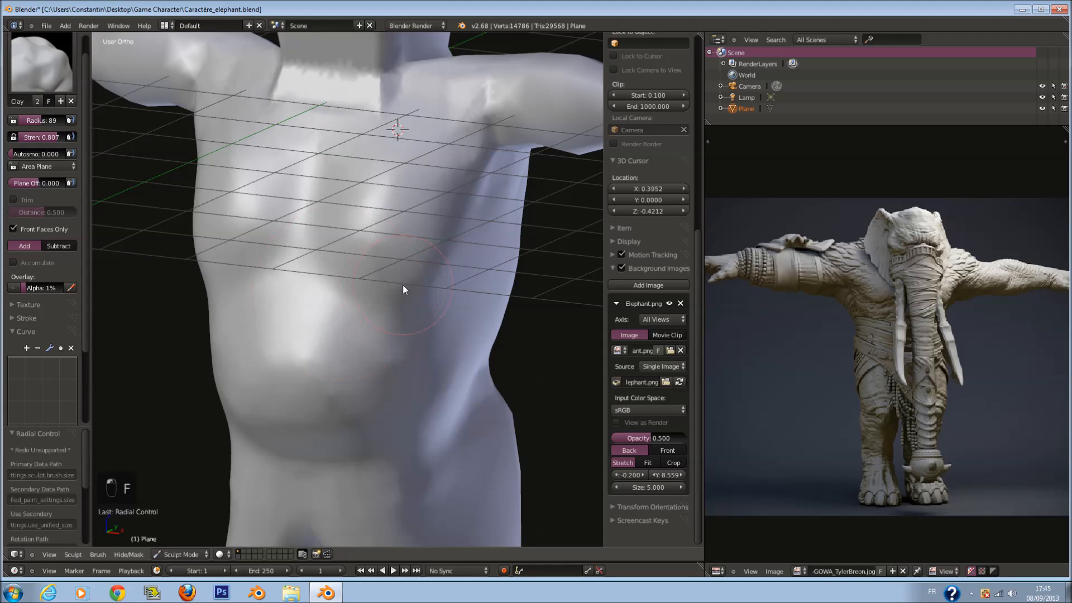
# Adjust the brush radius in front view and carve the base of the neck with an inverted Clay stroke.
pyautogui.press('KP_1')
pyautogui.keyDown('shift'); pyautogui.scroll(16, 350, 209); pyautogui.keyUp('shift')
pyautogui.scroll(2, 377, 273)
pyautogui.keyDown('ctrl'); pyautogui.scroll(4, 379, 273); pyautogui.keyUp('ctrl')
pyautogui.press('f')
pyautogui.click(383, 275)
pyautogui.keyDown('ctrl'); pyautogui.scroll(-2, 383, 276); pyautogui.keyUp('ctrl')
pyautogui.keyDown('shift'); pyautogui.scroll(4, 385, 285); pyautogui.keyUp('shift')
pyautogui.press('f')
pyautogui.click(419, 323)
pyautogui.keyDown('ctrl'); pyautogui.moveTo(415, 313); pyautogui.dragTo(426, 350); pyautogui.keyUp('ctrl')
# Resize the Clay brush and add strokes around the base of the neck and towards the shoulders.
pyautogui.keyDown('shift'); pyautogui.scroll(-3, 427, 346); pyautogui.keyUp('shift')
pyautogui.scroll(3, 428, 331)
pyautogui.press('f')
pyautogui.click(410, 327)
pyautogui.moveTo(468, 270)
pyautogui.mouseDown()
pyautogui.moveTo(497, 278)
pyautogui.moveTo(492, 285)
pyautogui.mouseUp()
pyautogui.moveTo(491, 286)
pyautogui.mouseDown(button='middle')
pyautogui.moveTo(469, 316)
pyautogui.moveTo(530, 254)
pyautogui.mouseUp(button='middle')
pyautogui.moveTo(321, 308); pyautogui.dragTo(323, 327)
# Set the Clay brush radius to 95 for working close up at the base of the neck.
pyautogui.moveTo(342, 318)
pyautogui.mouseDown(button='middle')
pyautogui.moveTo(301, 327)
pyautogui.moveTo(314, 377)
pyautogui.mouseUp(button='middle')
pyautogui.press('f')
pyautogui.click(319, 331)
pyautogui.scroll(-1, 313, 377)
pyautogui.keyDown('shift'); pyautogui.moveTo(247, 413); pyautogui.dragTo(295, 367, button='middle'); pyautogui.keyUp('shift')
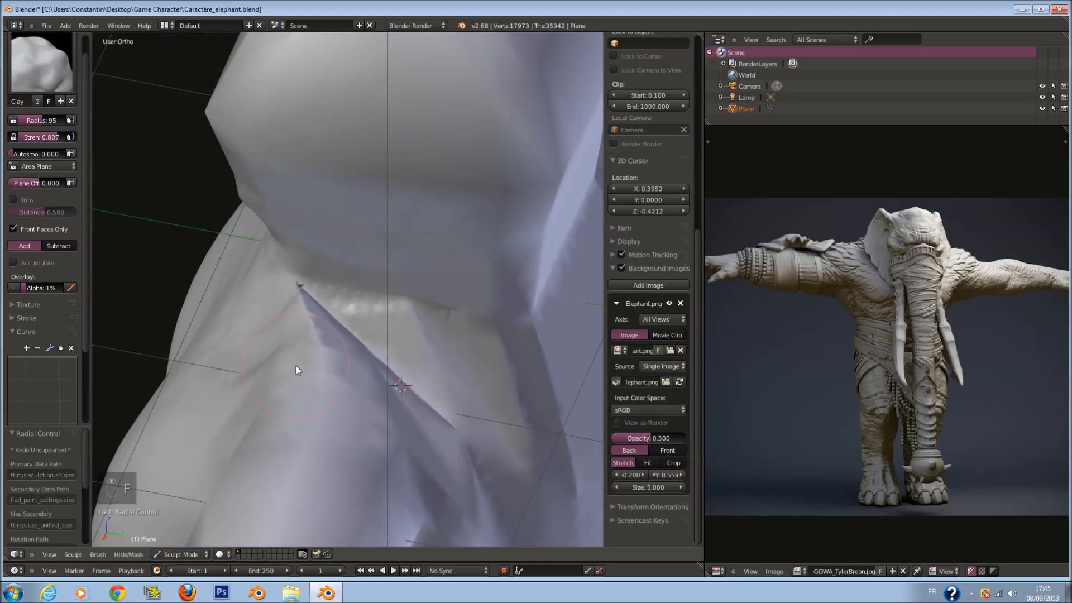
# Resize the Clay brush and carve the crease between the neck and the underside of the head with inverted strokes.
pyautogui.press('f')
pyautogui.click(302, 366)
pyautogui.moveTo(305, 366)
pyautogui.keyDown('ctrl'); pyautogui.mouseDown()
pyautogui.moveTo(326, 353)
pyautogui.moveTo(291, 392)
pyautogui.moveTo(496, 337)
pyautogui.moveTo(504, 301)
pyautogui.mouseUp(); pyautogui.keyUp('ctrl')
pyautogui.moveTo(504, 300)
pyautogui.mouseDown(button='middle')
pyautogui.moveTo(460, 293)
pyautogui.moveTo(474, 309)
pyautogui.moveTo(396, 267)
pyautogui.mouseUp(button='middle')
pyautogui.press('f')
pyautogui.click(478, 296)
pyautogui.moveTo(397, 267)
pyautogui.keyDown('ctrl'); pyautogui.mouseDown()
pyautogui.moveTo(457, 216)
pyautogui.moveTo(402, 192)
pyautogui.mouseUp(); pyautogui.keyUp('ctrl')
pyautogui.scroll(-1, 402, 179)
pyautogui.keyDown('shift'); pyautogui.moveTo(404, 159); pyautogui.dragTo(404, 214, button='middle'); pyautogui.keyUp('shift')
# Adjust the Clay brush radius and add strokes over the lower part of the head.
pyautogui.press('f')
pyautogui.click(409, 212)
pyautogui.moveTo(380, 180)
pyautogui.mouseDown()
pyautogui.moveTo(345, 183)
pyautogui.moveTo(451, 134)
pyautogui.moveTo(468, 211)
pyautogui.moveTo(510, 226)
pyautogui.moveTo(395, 167)
pyautogui.moveTo(440, 103)
pyautogui.mouseUp()
pyautogui.moveTo(456, 167); pyautogui.dragTo(451, 183, button='middle')
pyautogui.press('f')
pyautogui.click(469, 185)
pyautogui.moveTo(423, 125)
pyautogui.mouseDown()
pyautogui.moveTo(400, 118)
pyautogui.moveTo(412, 114)
pyautogui.mouseUp()
# Build up the remaining sides of the head with more Clay strokes from several angles.
pyautogui.scroll(-1, 403, 192)
pyautogui.moveTo(403, 197); pyautogui.dragTo(331, 151, button='middle')
pyautogui.moveTo(347, 147); pyautogui.dragTo(363, 123)
pyautogui.moveTo(362, 123)
pyautogui.mouseDown(button='middle')
pyautogui.moveTo(368, 160)
pyautogui.moveTo(290, 165)
pyautogui.mouseUp(button='middle')
pyautogui.moveTo(343, 158)
pyautogui.mouseDown()
pyautogui.moveTo(304, 144)
pyautogui.moveTo(292, 106)
pyautogui.moveTo(241, 105)
pyautogui.mouseUp()
pyautogui.moveTo(241, 105)
pyautogui.mouseDown(button='middle')
pyautogui.moveTo(303, 225)
pyautogui.moveTo(269, 195)
pyautogui.mouseUp(button='middle')
pyautogui.moveTo(270, 196)
pyautogui.mouseDown()
pyautogui.moveTo(238, 139)
pyautogui.moveTo(315, 148)
pyautogui.moveTo(224, 150)
pyautogui.mouseUp()
pyautogui.moveTo(225, 150); pyautogui.dragTo(287, 213, button='middle')
# Select the Smooth brush with radius 200 and smooth the surface of the head and neck from all sides.
pyautogui.click(62, 71)
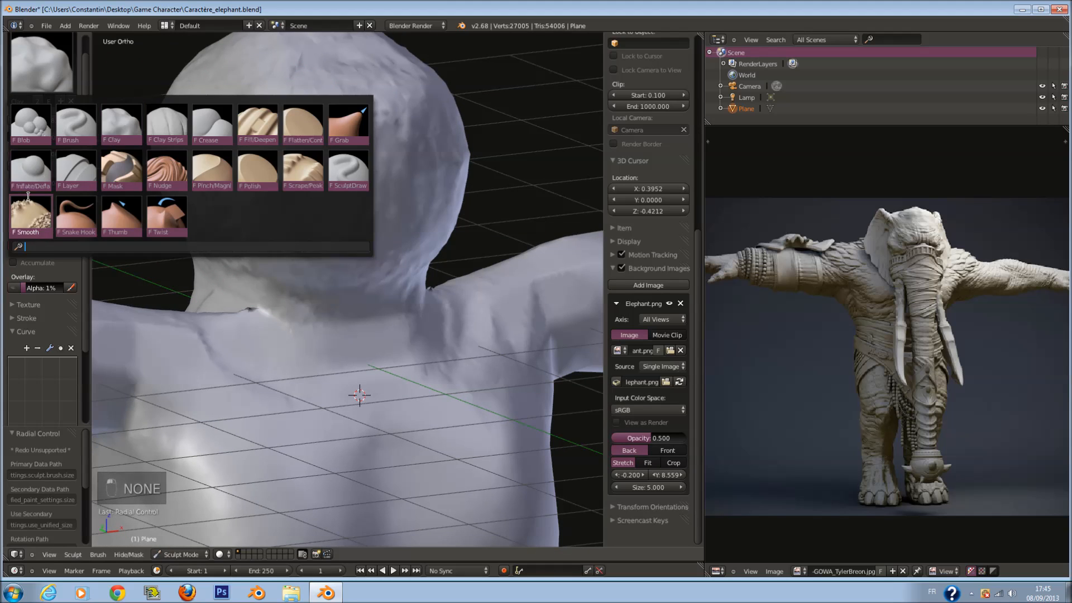
pyautogui.click(28, 197)
pyautogui.press('f')
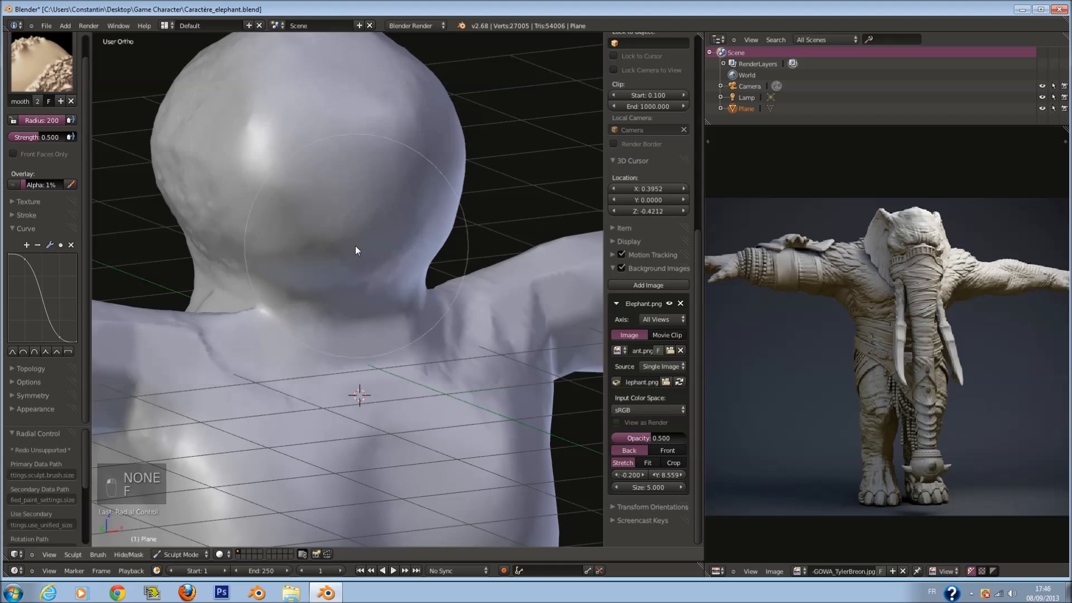
pyautogui.moveTo(355, 250); pyautogui.dragTo(453, 254, button='middle')
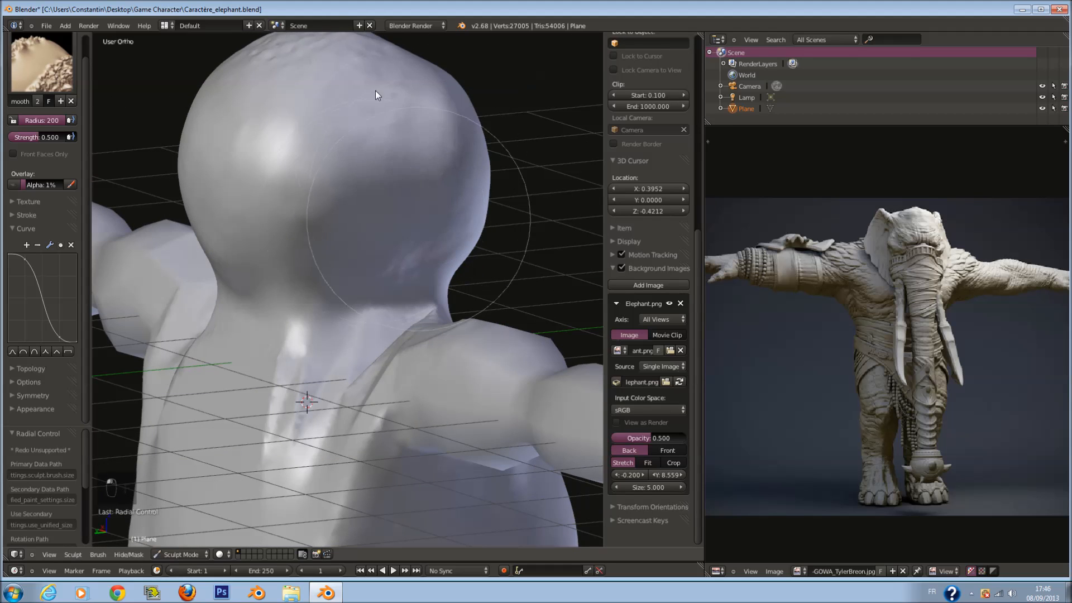
pyautogui.moveTo(370, 132); pyautogui.dragTo(378, 119, button='middle')
pyautogui.moveTo(385, 201)
pyautogui.mouseDown(button='middle')
pyautogui.moveTo(487, 243)
pyautogui.moveTo(500, 289)
pyautogui.moveTo(361, 367)
pyautogui.moveTo(425, 262)
pyautogui.moveTo(283, 259)
pyautogui.mouseUp(button='middle')
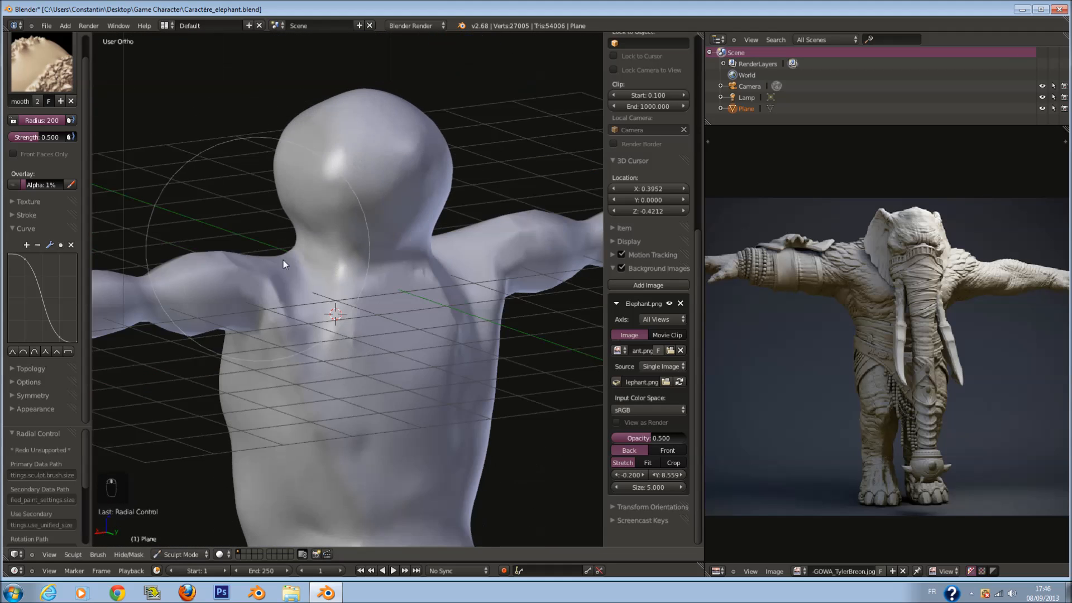
# Smooth the chest, belly and back of the torso with the Smooth brush.
pyautogui.keyDown('shift'); pyautogui.scroll(-6, 305, 304); pyautogui.keyUp('shift')
pyautogui.scroll(3, 305, 305)
pyautogui.moveTo(245, 251)
pyautogui.mouseDown()
pyautogui.moveTo(288, 338)
pyautogui.moveTo(234, 215)
pyautogui.moveTo(278, 367)
pyautogui.mouseUp()
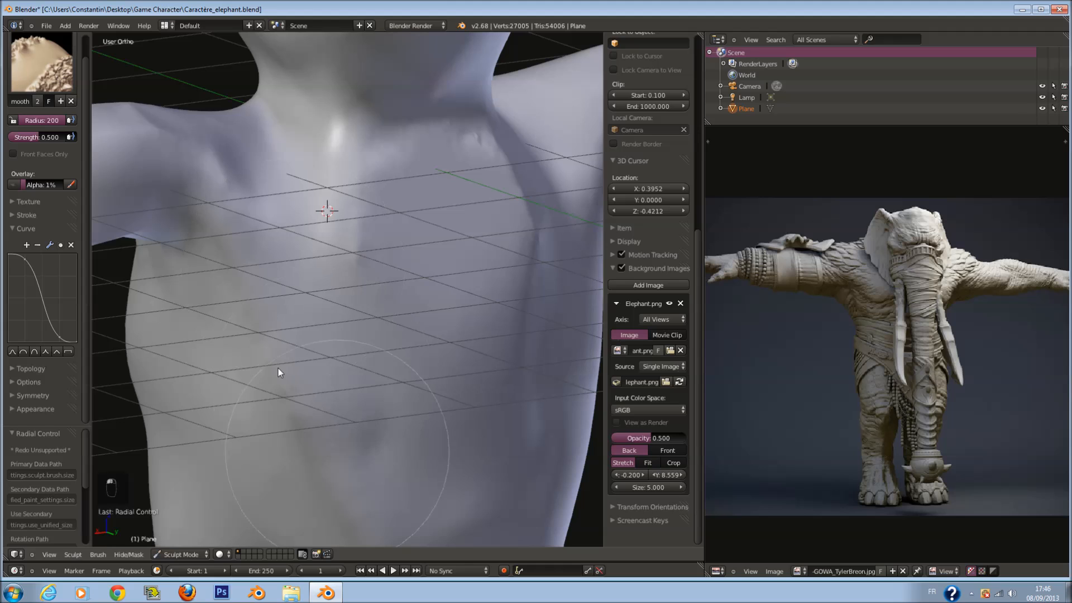
pyautogui.moveTo(491, 258); pyautogui.dragTo(393, 278, button='middle')
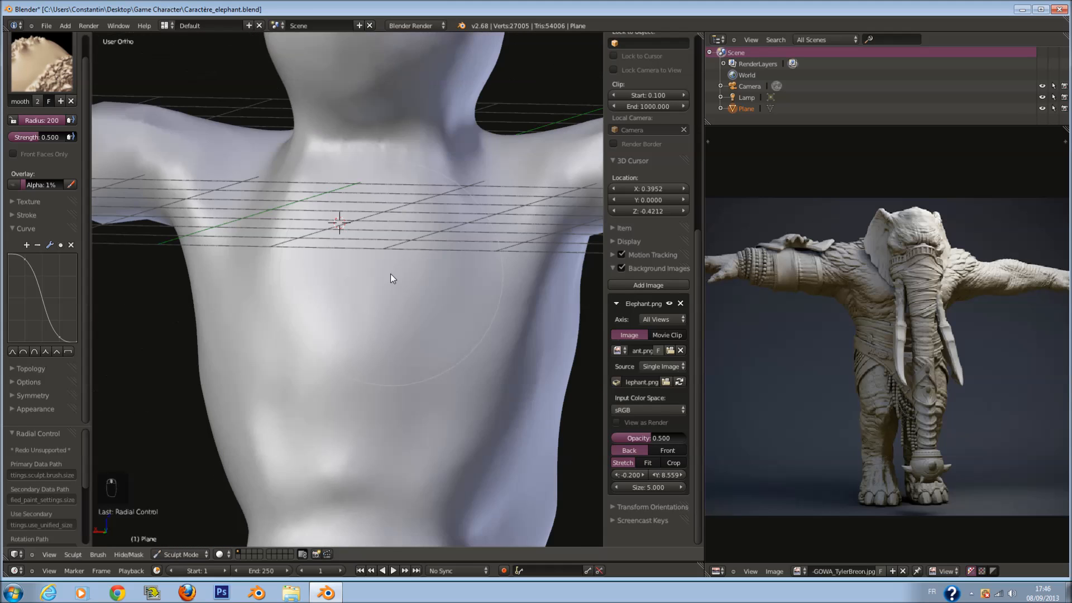
pyautogui.keyDown('shift'); pyautogui.scroll(-6, 393, 290); pyautogui.keyUp('shift')
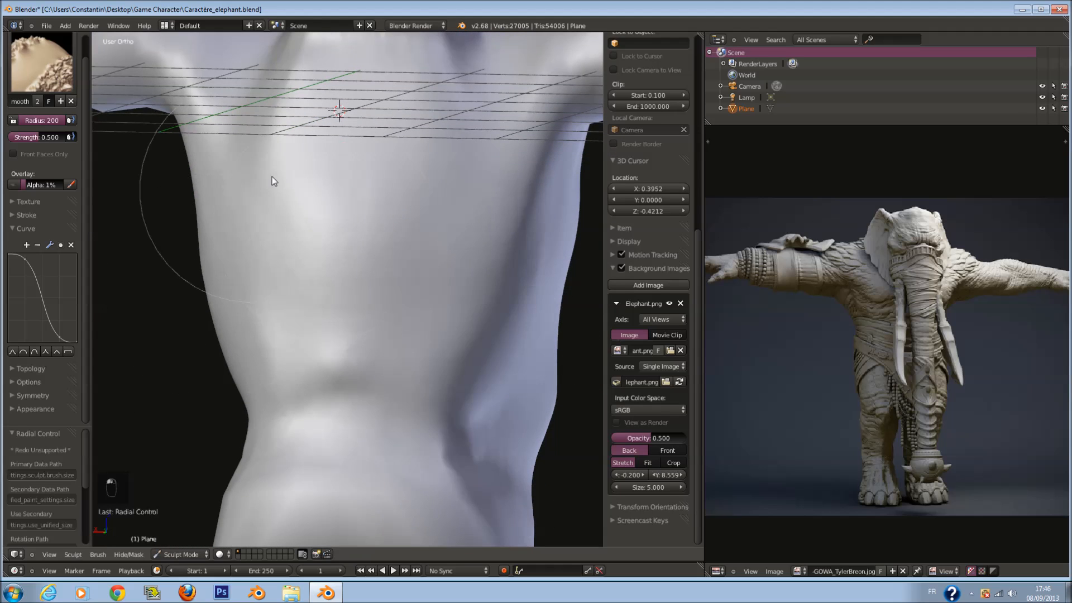
pyautogui.scroll(-3, 274, 177)
pyautogui.moveTo(344, 168); pyautogui.dragTo(413, 177, button='middle')
# Save the project, overwriting the existing Blender file.
pyautogui.hotkey('ctrl', 's')
pyautogui.click(413, 177)
pyautogui.keyDown('shift'); pyautogui.scroll(5, 390, 185); pyautogui.keyUp('shift')
pyautogui.moveTo(251, 209)
pyautogui.mouseDown(button='middle')
pyautogui.moveTo(283, 222)
pyautogui.moveTo(428, 219)
pyautogui.mouseUp(button='middle')
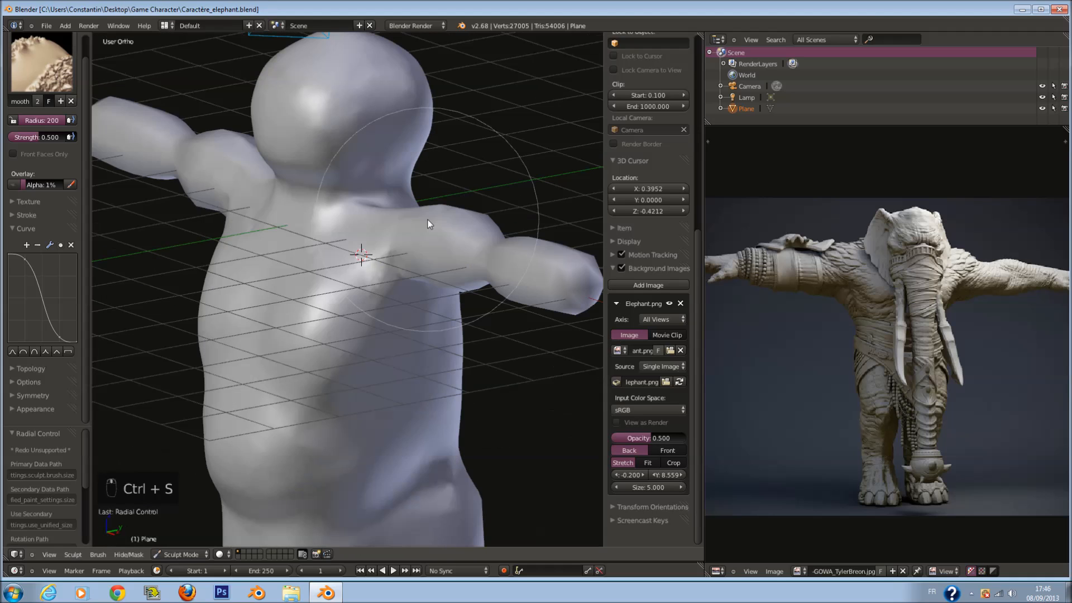
# Select the Snake Hook brush, enable Collapse Short Edges in the topology settings and set the brush radius to 97.
pyautogui.click(42, 62)
pyautogui.click(73, 218)
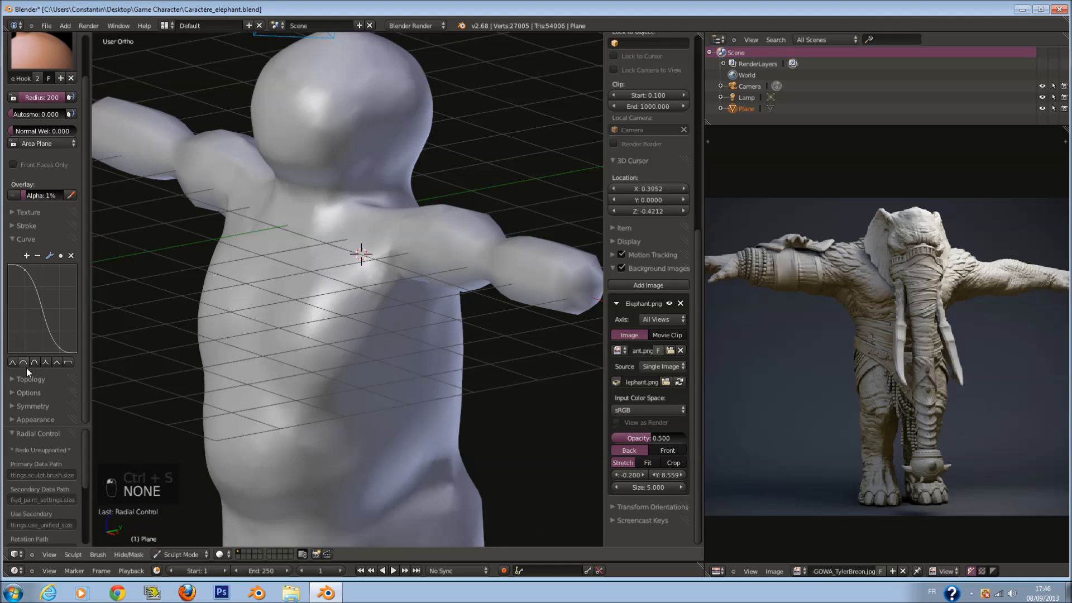
pyautogui.click(34, 240)
pyautogui.click(35, 253)
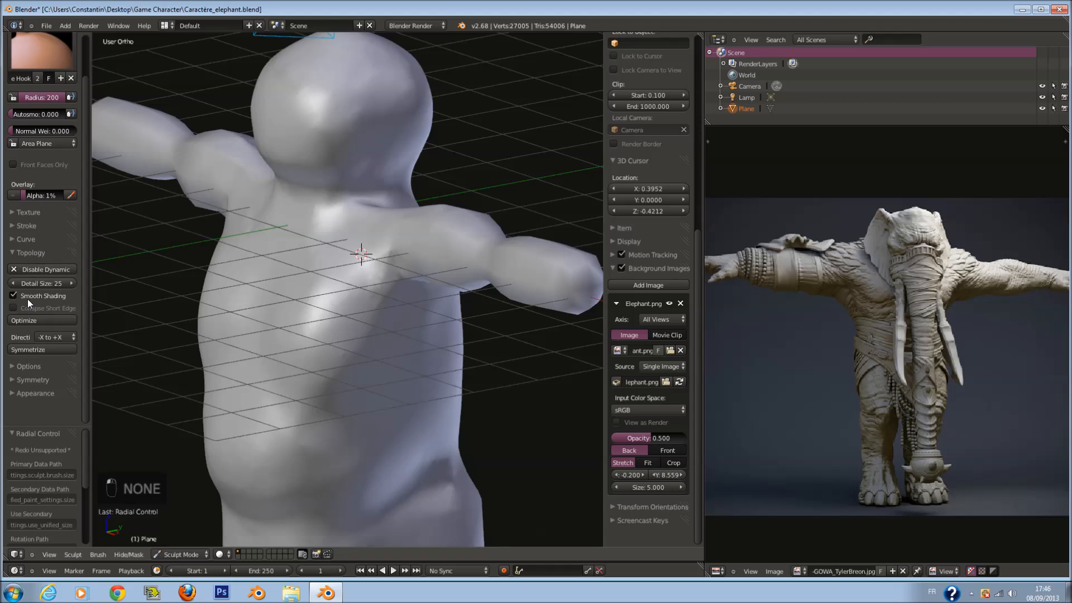
pyautogui.press('f')
pyautogui.click(235, 209)
# Pull a short trunk stub out of the lower front of the head with Snake Hook and set the radius to 127.
pyautogui.moveTo(236, 209); pyautogui.dragTo(327, 197, button='middle')
pyautogui.scroll(1, 326, 187)
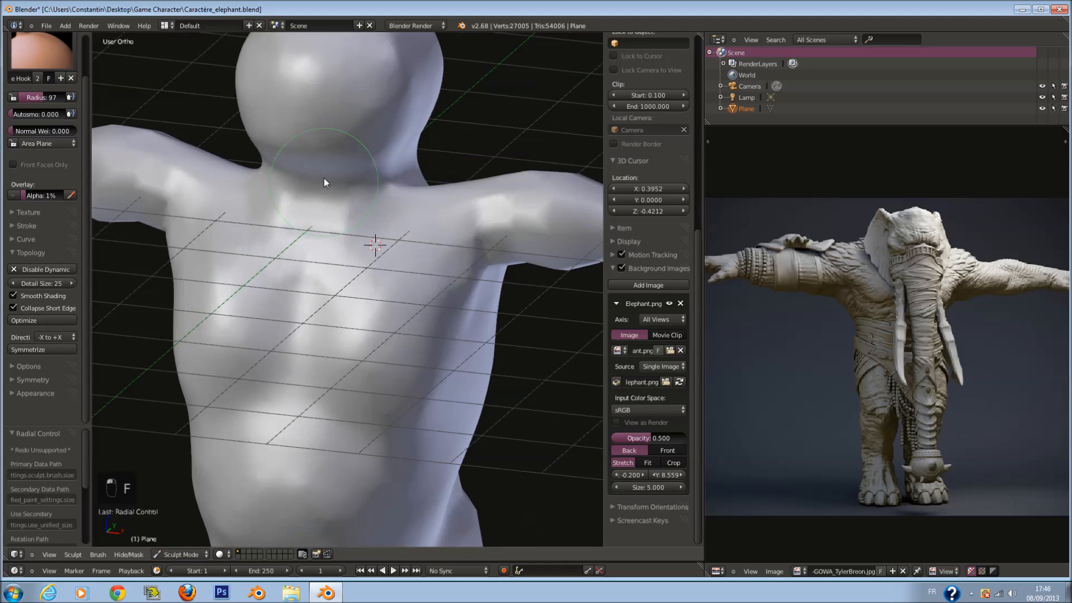
pyautogui.moveTo(297, 142)
pyautogui.mouseDown()
pyautogui.moveTo(306, 183)
pyautogui.moveTo(296, 196)
pyautogui.moveTo(283, 180)
pyautogui.mouseUp()
pyautogui.press('f')
pyautogui.click(317, 158)
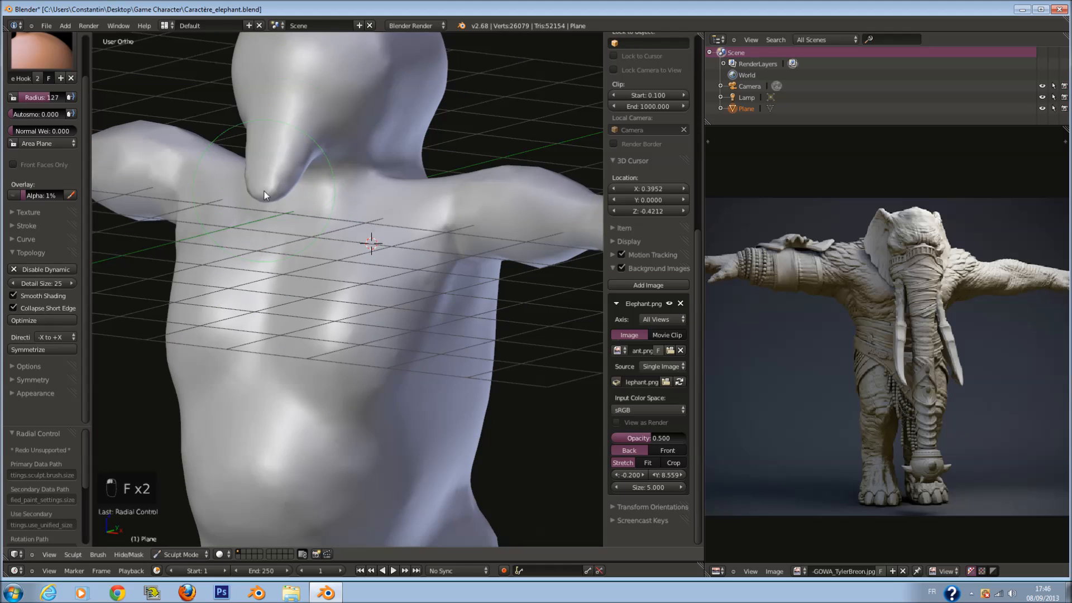
# Reshape the trunk stub from the side with Snake Hook at radius 157, and raise the brush radius to 200.
pyautogui.press('KP_3')
pyautogui.press('KP_Decimal')
pyautogui.moveTo(332, 177); pyautogui.dragTo(391, 204, button='middle')
pyautogui.press('f')
pyautogui.click(408, 206)
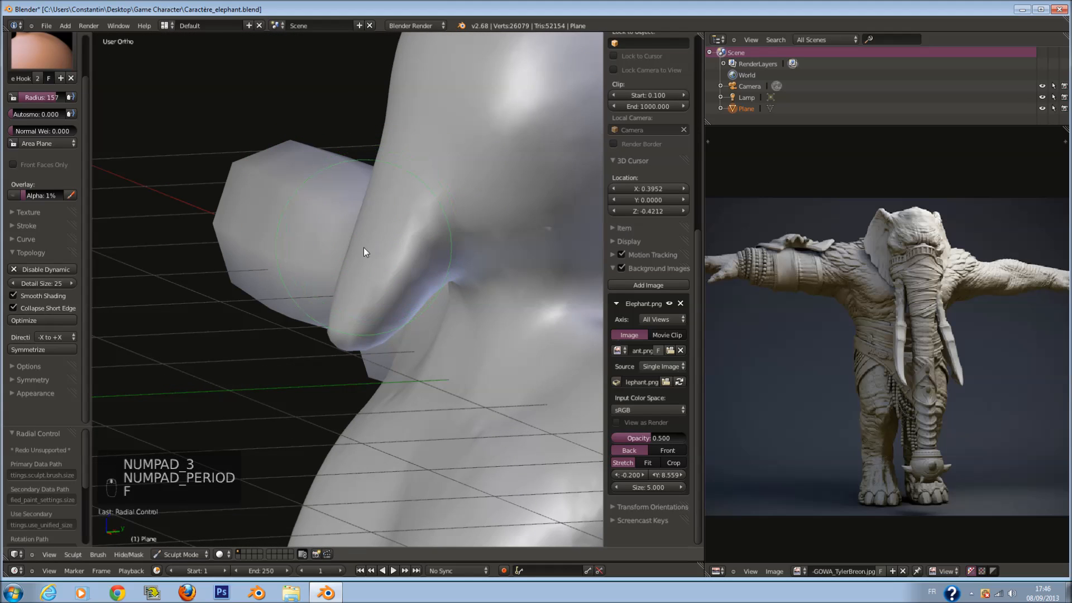
pyautogui.moveTo(363, 248); pyautogui.dragTo(356, 244)
pyautogui.moveTo(337, 316); pyautogui.dragTo(328, 320)
pyautogui.moveTo(349, 332); pyautogui.dragTo(335, 326, button='middle')
pyautogui.press('f')
pyautogui.click(355, 343)
pyautogui.moveTo(454, 268); pyautogui.dragTo(461, 227, button='middle')
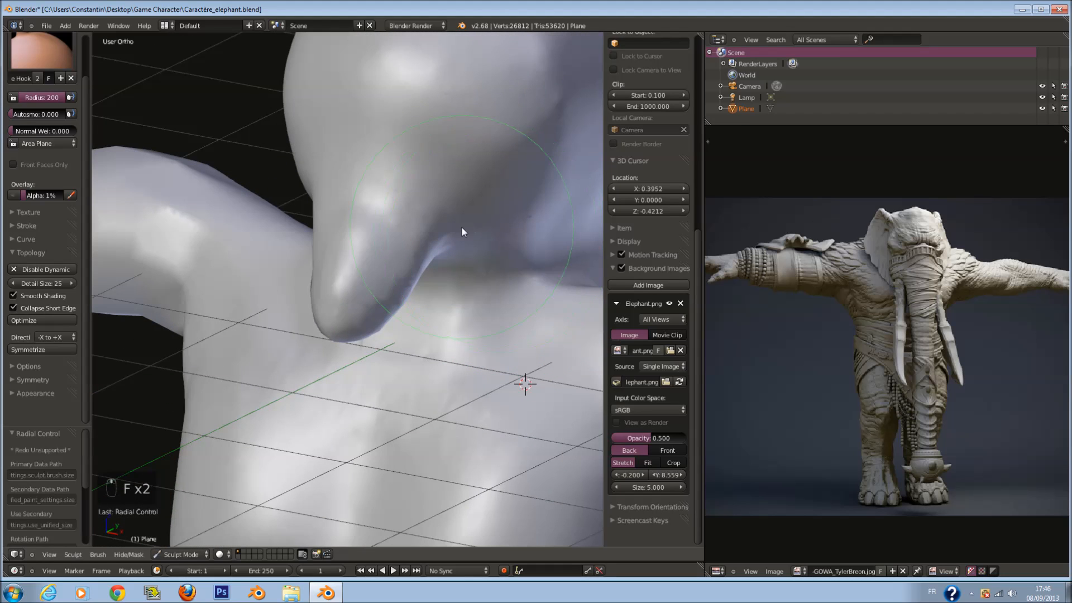
# Try to pull the trunk down over the chest in front view with Snake Hook, and undo the stroke.
pyautogui.press('KP_1')
pyautogui.press('f')
pyautogui.click(369, 310)
pyautogui.scroll(-6, 363, 301)
pyautogui.keyDown('shift'); pyautogui.scroll(-4, 353, 284); pyautogui.keyUp('shift')
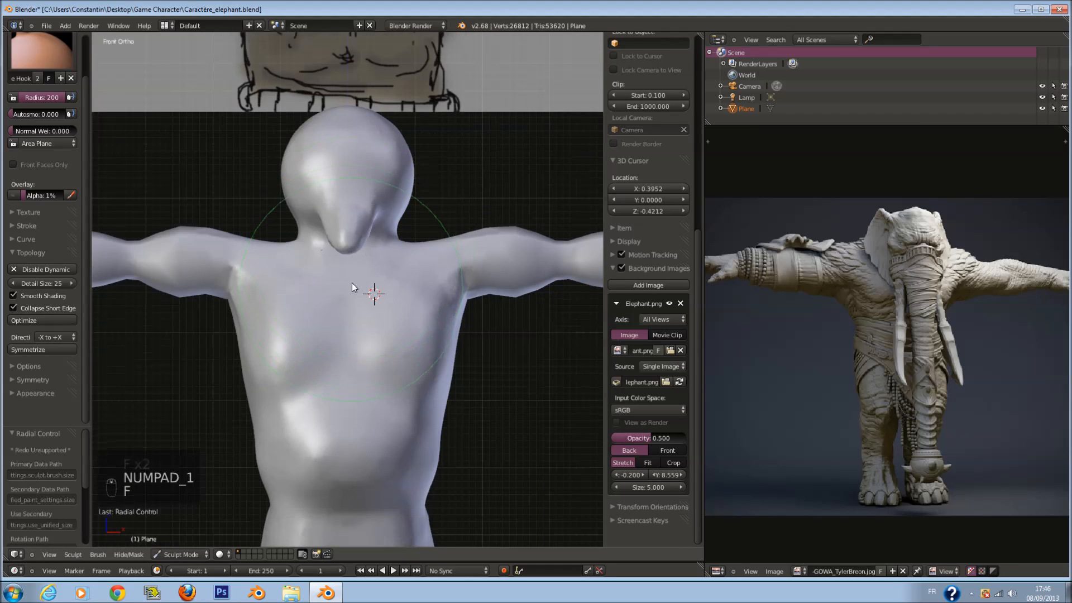
pyautogui.scroll(4, 352, 279)
pyautogui.moveTo(343, 205)
pyautogui.mouseDown()
pyautogui.moveTo(335, 284)
pyautogui.moveTo(354, 303)
pyautogui.mouseUp()
pyautogui.moveTo(353, 303); pyautogui.dragTo(276, 306, button='middle')
pyautogui.hotkey('ctrl', 'z')
# Try a longer diagonal Snake Hook pull on the trunk from an angled view, and undo it.
pyautogui.moveTo(337, 200)
pyautogui.mouseDown(button='middle')
pyautogui.moveTo(332, 223)
pyautogui.moveTo(335, 183)
pyautogui.mouseUp(button='middle')
pyautogui.press('f')
pyautogui.click(350, 182)
pyautogui.moveTo(345, 185)
pyautogui.mouseDown()
pyautogui.moveTo(301, 226)
pyautogui.moveTo(219, 361)
pyautogui.mouseUp()
pyautogui.moveTo(260, 386)
pyautogui.mouseDown(button='middle')
pyautogui.moveTo(309, 333)
pyautogui.moveTo(284, 260)
pyautogui.mouseUp(button='middle')
pyautogui.hotkey('ctrl', 'z')
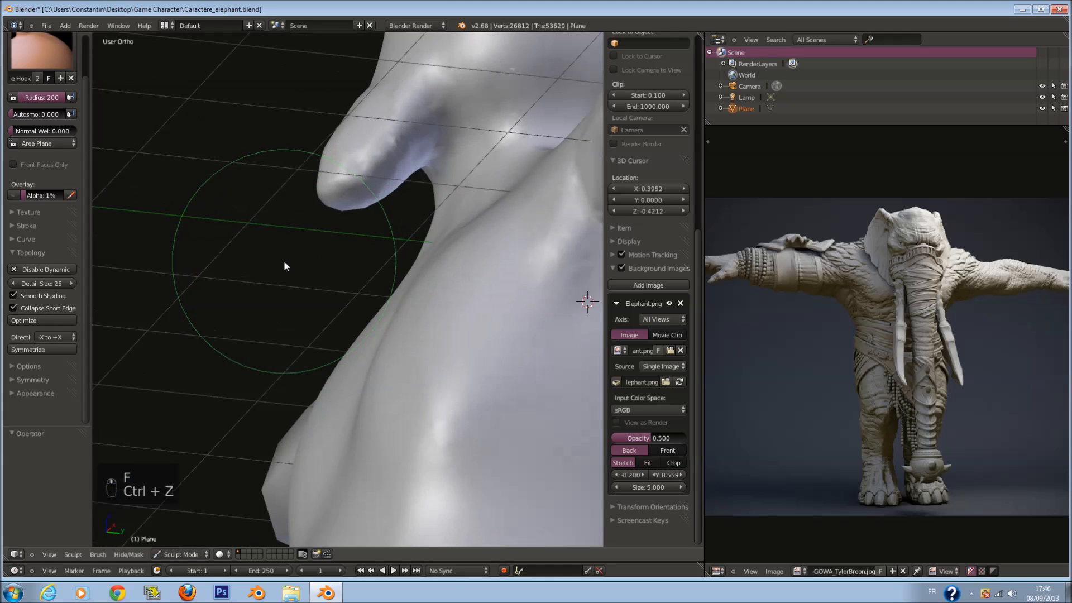
# Lengthen the trunk downward by pulling its tip with the Snake Hook brush at radius 200.
pyautogui.moveTo(323, 190); pyautogui.dragTo(296, 243)
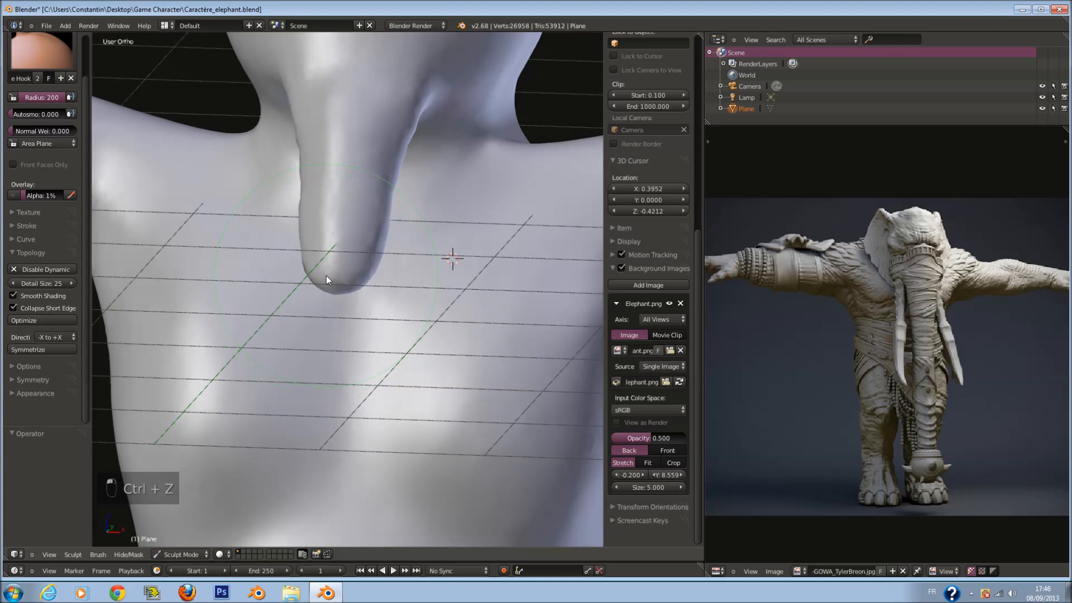
pyautogui.moveTo(326, 276)
pyautogui.mouseDown(button='middle')
pyautogui.moveTo(336, 234)
pyautogui.moveTo(258, 301)
pyautogui.mouseUp(button='middle')
pyautogui.moveTo(258, 301)
pyautogui.mouseDown()
pyautogui.moveTo(280, 311)
pyautogui.moveTo(273, 354)
pyautogui.mouseUp()
pyautogui.moveTo(273, 354)
pyautogui.mouseDown(button='middle')
pyautogui.moveTo(287, 328)
pyautogui.moveTo(280, 313)
pyautogui.mouseUp(button='middle')
pyautogui.moveTo(279, 313)
pyautogui.mouseDown()
pyautogui.moveTo(354, 129)
pyautogui.moveTo(363, 72)
pyautogui.moveTo(361, 85)
pyautogui.mouseUp()
# Start pulling the ears out of the upper sides of the head with short Snake Hook strokes.
pyautogui.keyDown('shift'); pyautogui.moveTo(362, 85); pyautogui.dragTo(400, 173, button='middle'); pyautogui.keyUp('shift')
pyautogui.moveTo(386, 170); pyautogui.dragTo(373, 147)
pyautogui.moveTo(373, 147)
pyautogui.mouseDown(button='middle')
pyautogui.moveTo(412, 171)
pyautogui.moveTo(387, 160)
pyautogui.moveTo(371, 209)
pyautogui.moveTo(371, 167)
pyautogui.mouseUp(button='middle')
pyautogui.moveTo(370, 124); pyautogui.dragTo(393, 99)
pyautogui.scroll(-2, 448, 172)
pyautogui.moveTo(447, 172); pyautogui.dragTo(446, 184, button='middle')
# Adjust the Snake Hook radius and draw the ear further out from the side of the head.
pyautogui.scroll(2, 425, 173)
pyautogui.press('f')
pyautogui.click(376, 150)
pyautogui.moveTo(376, 150); pyautogui.dragTo(394, 148, button='middle')
pyautogui.moveTo(393, 144)
pyautogui.mouseDown()
pyautogui.moveTo(409, 101)
pyautogui.moveTo(440, 106)
pyautogui.mouseUp()
pyautogui.moveTo(440, 107); pyautogui.dragTo(405, 129, button='middle')
# Widen the ear with further Snake Hook strokes, adjusting the brush radius between them.
pyautogui.press('f')
pyautogui.click(392, 131)
pyautogui.moveTo(433, 148); pyautogui.dragTo(457, 176)
pyautogui.moveTo(457, 176); pyautogui.dragTo(488, 155, button='middle')
pyautogui.press('f')
pyautogui.click(434, 118)
pyautogui.moveTo(434, 119); pyautogui.dragTo(477, 104)
pyautogui.press('f')
pyautogui.click(488, 156)
pyautogui.moveTo(478, 104)
pyautogui.mouseDown(button='middle')
pyautogui.moveTo(488, 155)
pyautogui.moveTo(346, 158)
pyautogui.mouseUp(button='middle')
# Try to pull the ear down towards the shoulder with long Snake Hook strokes, and undo them.
pyautogui.moveTo(317, 150)
pyautogui.mouseDown()
pyautogui.moveTo(338, 209)
pyautogui.moveTo(330, 283)
pyautogui.mouseUp()
pyautogui.moveTo(328, 263); pyautogui.dragTo(319, 176, button='middle')
pyautogui.hotkey('ctrl', 'z')
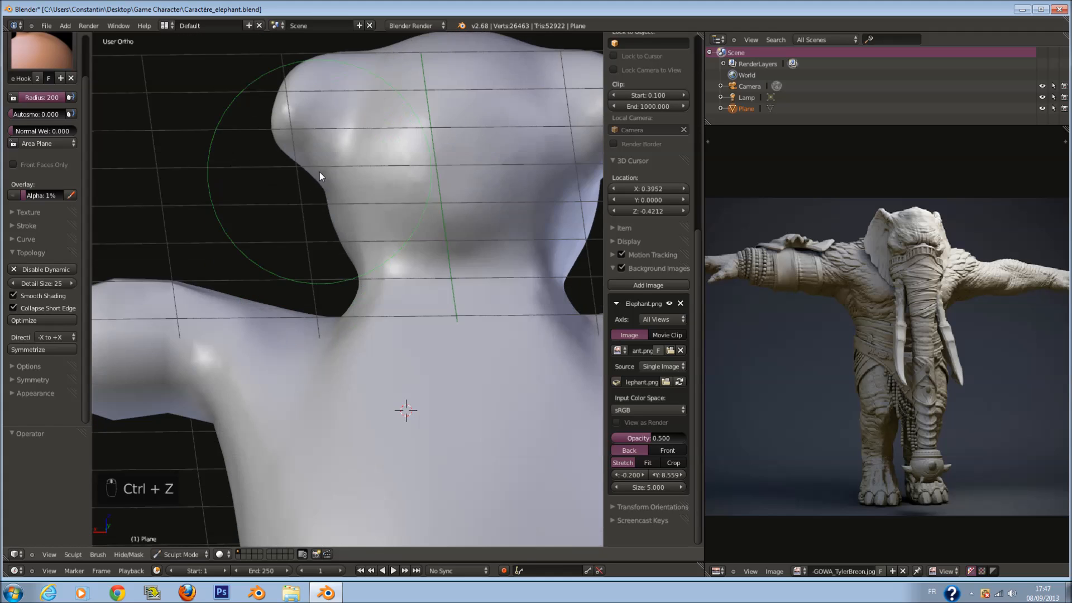
pyautogui.moveTo(291, 161)
pyautogui.mouseDown()
pyautogui.moveTo(257, 274)
pyautogui.moveTo(256, 249)
pyautogui.mouseUp()
pyautogui.moveTo(256, 249)
pyautogui.mouseDown(button='middle')
pyautogui.moveTo(296, 259)
pyautogui.moveTo(282, 239)
pyautogui.moveTo(207, 216)
pyautogui.moveTo(256, 180)
pyautogui.mouseUp(button='middle')
pyautogui.hotkey('ctrl', 'z')
# Shape the ear with short Snake Hook pulls from several angles around the head.
pyautogui.moveTo(262, 144)
pyautogui.mouseDown()
pyautogui.moveTo(242, 123)
pyautogui.moveTo(257, 115)
pyautogui.mouseUp()
pyautogui.moveTo(250, 129)
pyautogui.mouseDown(button='middle')
pyautogui.moveTo(405, 159)
pyautogui.moveTo(439, 114)
pyautogui.mouseUp(button='middle')
pyautogui.keyDown('shift'); pyautogui.moveTo(424, 76); pyautogui.dragTo(428, 127, button='middle'); pyautogui.keyUp('shift')
pyautogui.moveTo(424, 132); pyautogui.dragTo(411, 113)
pyautogui.moveTo(378, 125); pyautogui.dragTo(344, 148, button='middle')
pyautogui.moveTo(283, 84); pyautogui.dragTo(272, 66)
# Adjust the Snake Hook radius and extend the ear outward from the side of the head.
pyautogui.press('f')
pyautogui.moveTo(322, 140)
pyautogui.mouseDown(button='middle')
pyautogui.moveTo(451, 172)
pyautogui.moveTo(285, 259)
pyautogui.moveTo(223, 231)
pyautogui.mouseUp(button='middle')
pyautogui.click(437, 185)
pyautogui.press('f')
pyautogui.click(239, 236)
pyautogui.press('f')
pyautogui.click(254, 258)
pyautogui.moveTo(299, 259); pyautogui.dragTo(250, 276)
pyautogui.moveTo(248, 276); pyautogui.dragTo(273, 312, button='middle')
# Form the lower edge of the ear with resized Snake Hook strokes.
pyautogui.press('f')
pyautogui.click(275, 311)
pyautogui.moveTo(288, 332); pyautogui.dragTo(328, 318)
pyautogui.moveTo(316, 315); pyautogui.dragTo(314, 337, button='middle')
pyautogui.press('f')
pyautogui.click(271, 333)
pyautogui.moveTo(250, 332); pyautogui.dragTo(239, 334)
pyautogui.moveTo(236, 305); pyautogui.dragTo(241, 311, button='middle')
# Set the Snake Hook radius to 120, pull the ear's outer edge outward and readjust the brush size.
pyautogui.press('f')
pyautogui.click(235, 311)
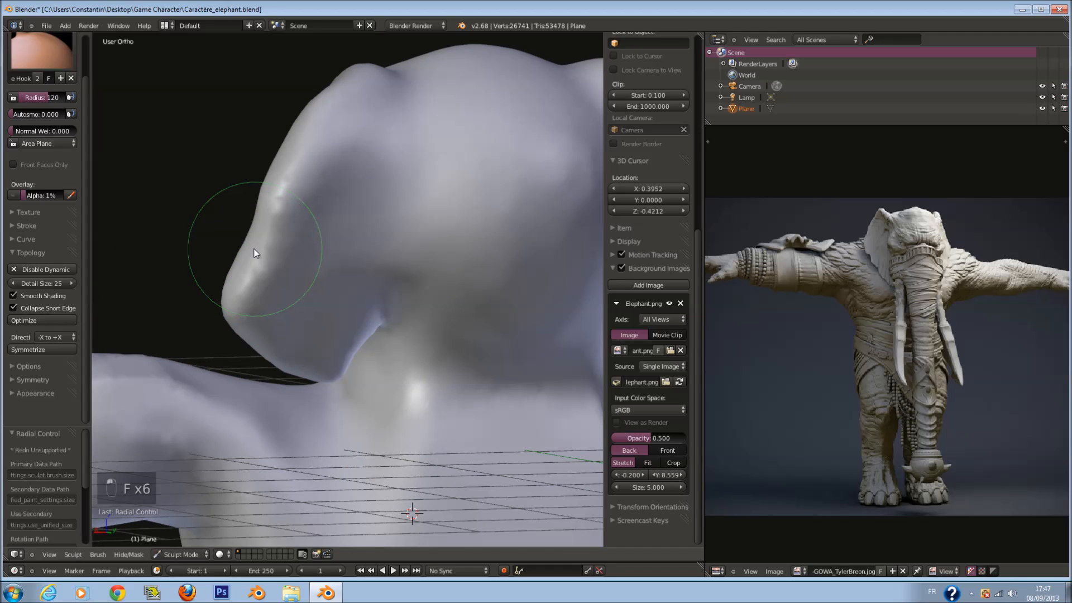
pyautogui.moveTo(254, 250); pyautogui.dragTo(242, 246)
pyautogui.press('f')
pyautogui.click(273, 293)
pyautogui.moveTo(198, 209)
pyautogui.mouseDown(button='middle')
pyautogui.moveTo(227, 282)
pyautogui.moveTo(456, 295)
pyautogui.moveTo(407, 341)
pyautogui.moveTo(370, 339)
pyautogui.mouseUp(button='middle')
pyautogui.scroll(-3, 430, 293)
# Select the Grab brush and set its radius to 200.
pyautogui.click(43, 51)
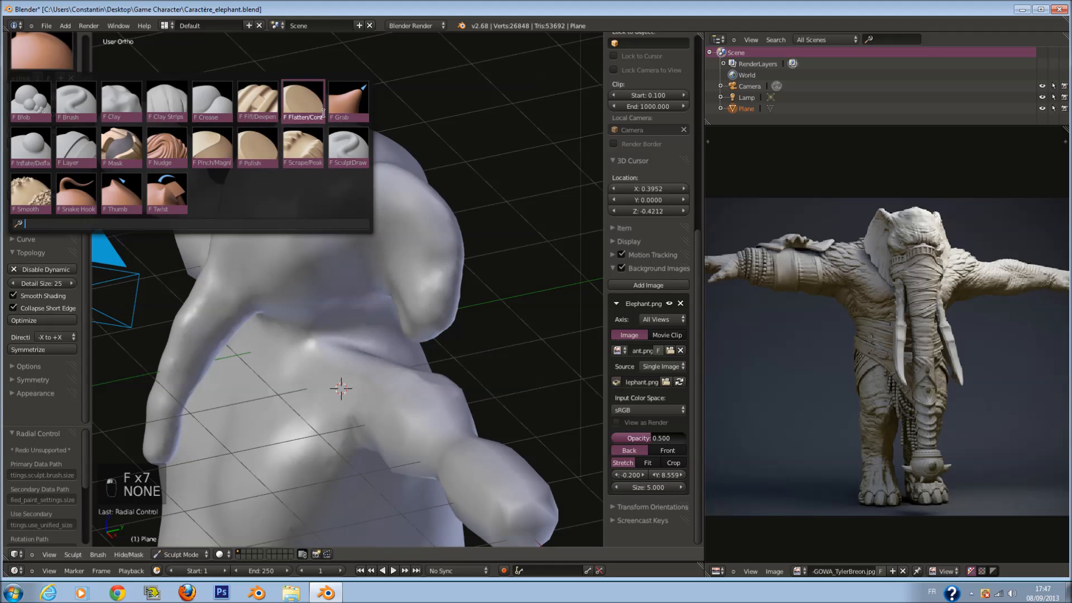
pyautogui.click(347, 103)
pyautogui.moveTo(391, 268)
pyautogui.mouseDown(button='middle')
pyautogui.moveTo(434, 289)
pyautogui.moveTo(424, 361)
pyautogui.moveTo(390, 331)
pyautogui.mouseUp(button='middle')
pyautogui.press('f')
pyautogui.click(427, 348)
# Try to move the lower part of the ear with the Grab brush, and undo the stroke.
pyautogui.moveTo(381, 357); pyautogui.dragTo(329, 344)
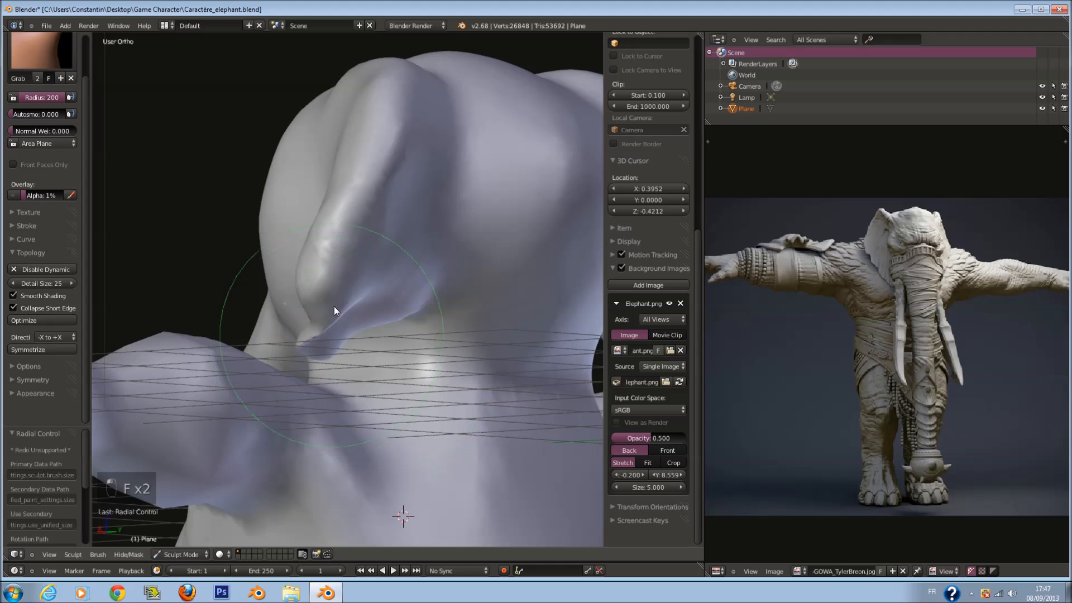
pyautogui.hotkey('ctrl', 'z')
pyautogui.moveTo(357, 299); pyautogui.dragTo(322, 269, button='middle')
pyautogui.press('f')
pyautogui.click(370, 303)
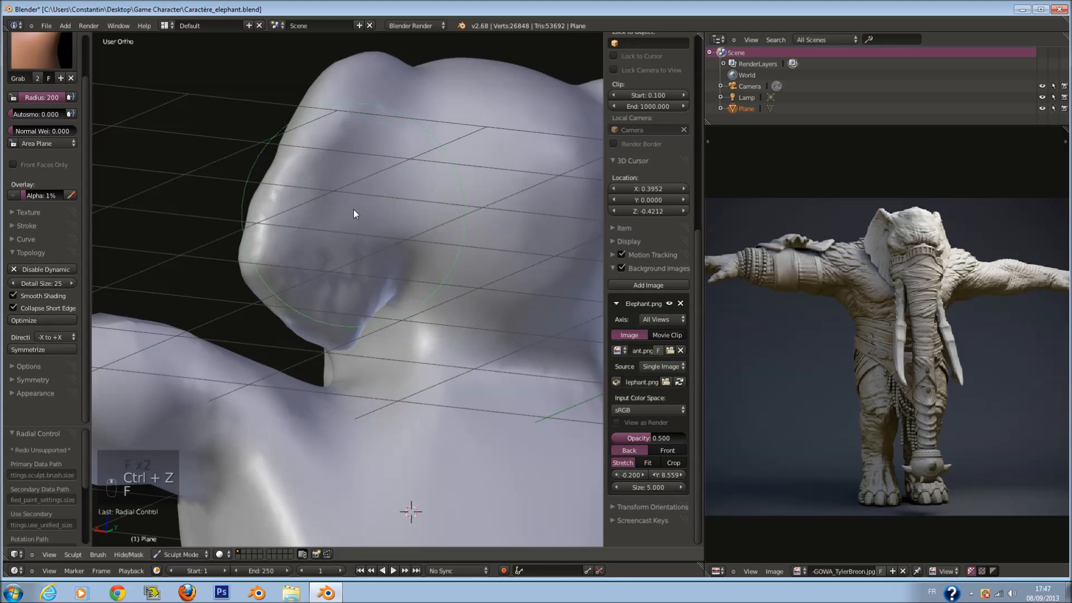
# Nudge the ear with a short Grab stroke at radius 200 from a more distant view.
pyautogui.moveTo(348, 174); pyautogui.dragTo(351, 248, button='middle')
pyautogui.scroll(-5, 351, 247)
pyautogui.press('f')
pyautogui.click(396, 279)
pyautogui.moveTo(399, 289); pyautogui.dragTo(405, 266, button='middle')
pyautogui.moveTo(347, 259); pyautogui.dragTo(331, 251)
pyautogui.moveTo(331, 252); pyautogui.dragTo(374, 284, button='middle')
pyautogui.press('f')
pyautogui.click(370, 277)
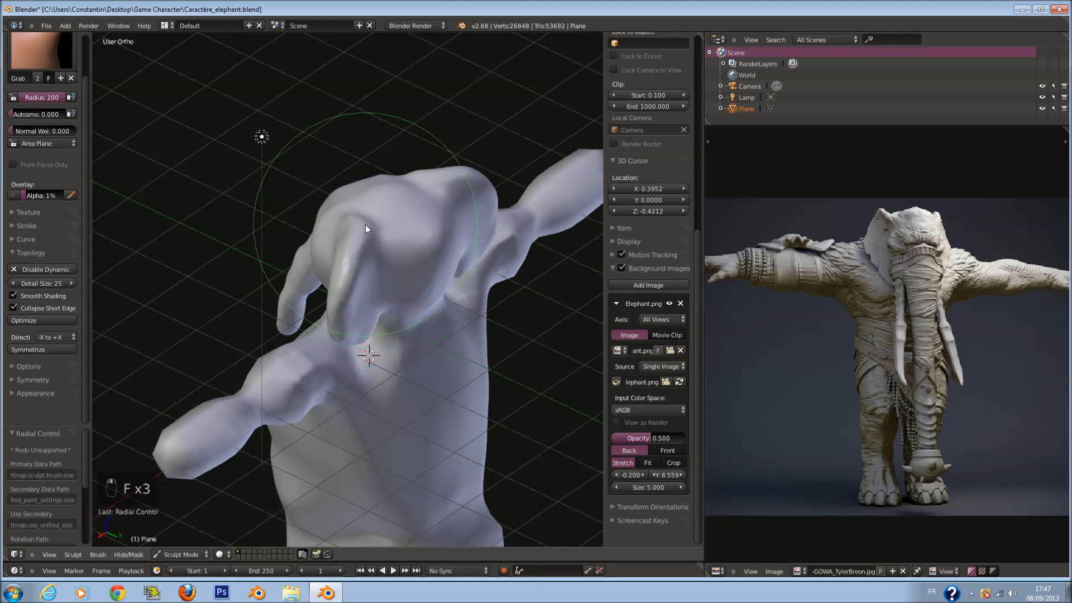
# Shift the ear's upper part and lower tip with short Grab strokes at radius 200.
pyautogui.moveTo(365, 225); pyautogui.dragTo(354, 220)
pyautogui.moveTo(355, 229); pyautogui.dragTo(357, 215, button='middle')
pyautogui.moveTo(354, 331); pyautogui.dragTo(317, 310)
pyautogui.moveTo(317, 310)
pyautogui.mouseDown(button='middle')
pyautogui.moveTo(420, 302)
pyautogui.moveTo(353, 282)
pyautogui.mouseUp(button='middle')
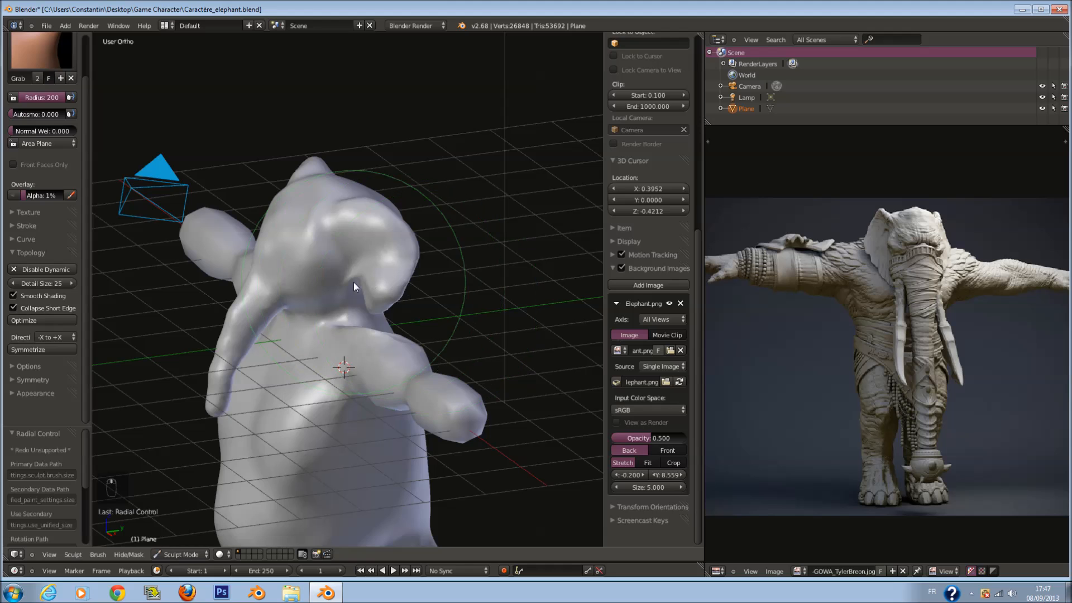
# Adjust the ear's inner edge from the side with the Grab brush, pulling it down towards the shoulder.
pyautogui.scroll(1, 73, 115)
pyautogui.scroll(1, 123, 123)
pyautogui.scroll(-1, 341, 246)
pyautogui.moveTo(355, 277); pyautogui.dragTo(346, 274)
pyautogui.moveTo(346, 274); pyautogui.dragTo(322, 292, button='middle')
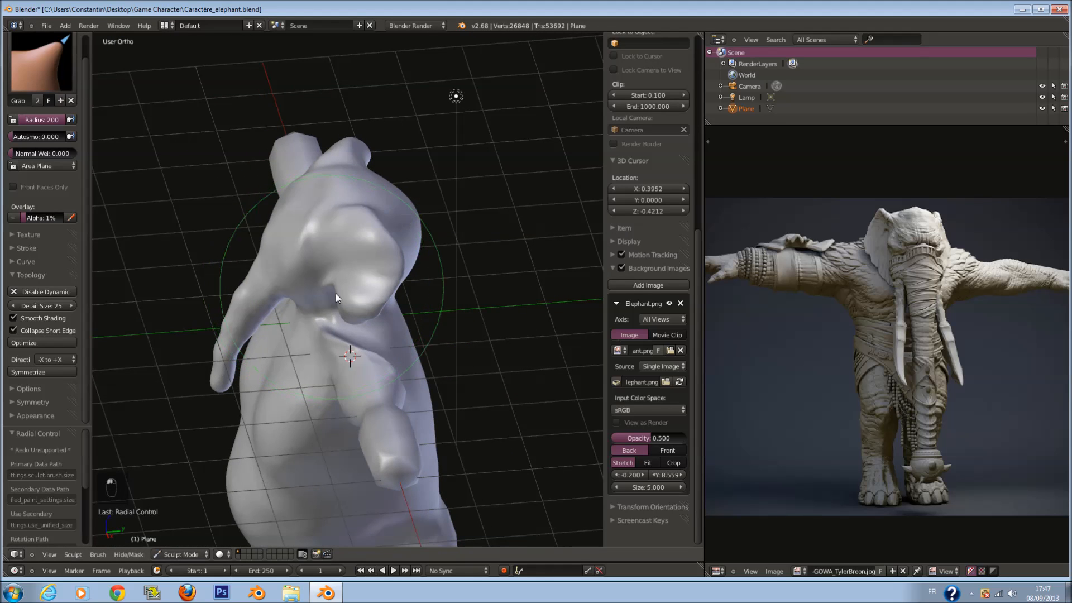
pyautogui.moveTo(333, 286); pyautogui.dragTo(331, 313)
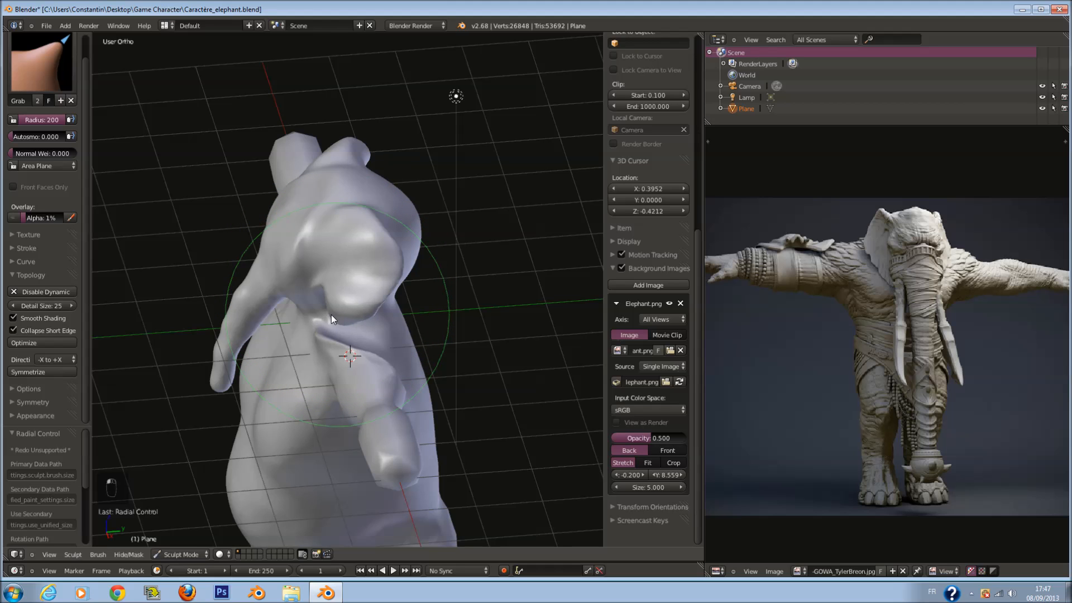
# Smooth the crease between the neck and shoulder with the Smooth brush, set its radius to 179 and check the mesh density in wireframe.
pyautogui.scroll(5, 313, 310)
pyautogui.click(42, 67)
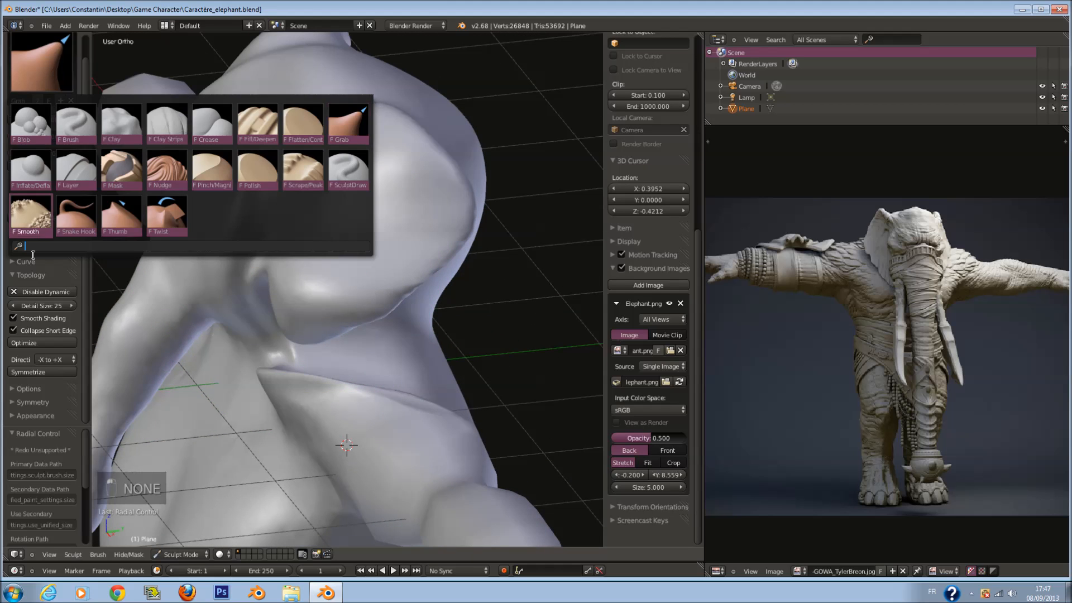
pyautogui.click(32, 218)
pyautogui.press('f')
pyautogui.click(317, 401)
pyautogui.moveTo(304, 399)
pyautogui.mouseDown()
pyautogui.moveTo(265, 386)
pyautogui.moveTo(333, 356)
pyautogui.mouseUp()
pyautogui.moveTo(332, 356)
pyautogui.mouseDown(button='middle')
pyautogui.moveTo(414, 394)
pyautogui.moveTo(415, 380)
pyautogui.mouseUp(button='middle')
pyautogui.press('f')
pyautogui.click(437, 423)
pyautogui.scroll(4, 399, 363)
pyautogui.press('z')
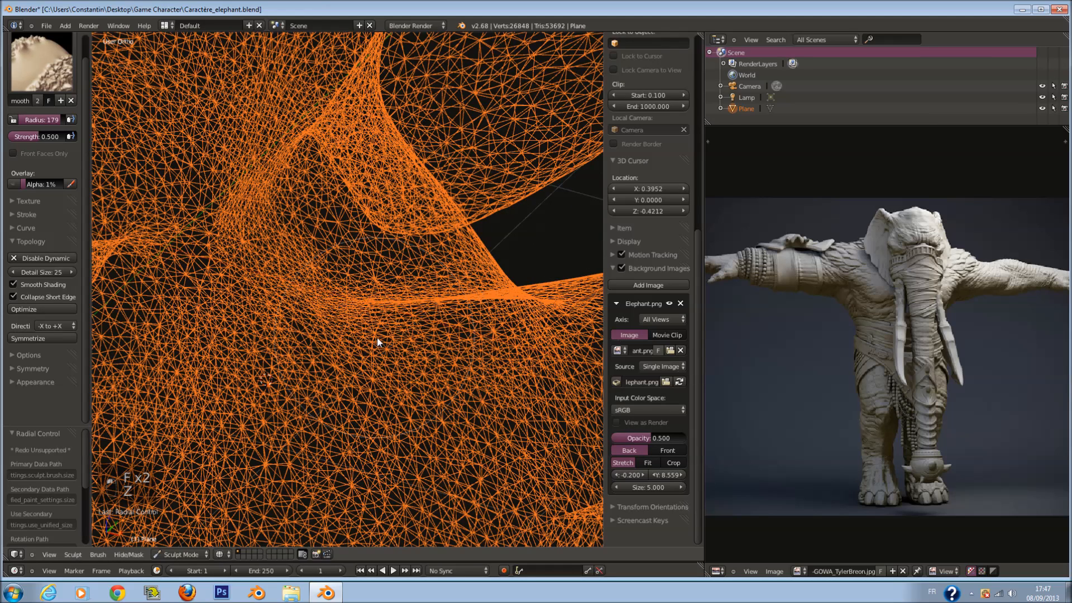
pyautogui.press('z')
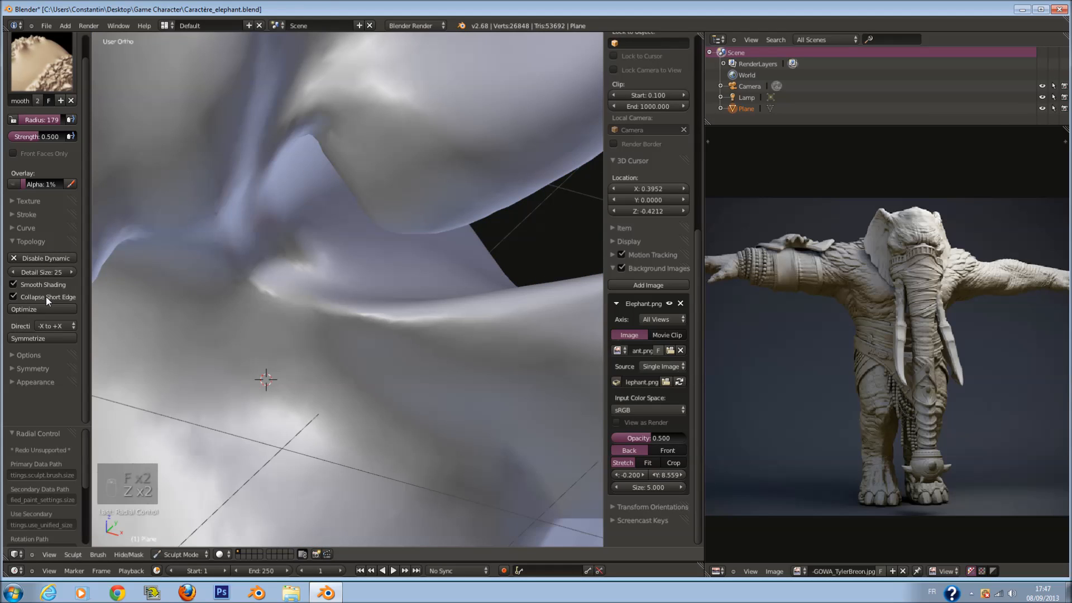
# Switch to the Brush sculpting brush, set its radius to 200 and stroke over the neck and shoulder crease.
pyautogui.click(50, 67)
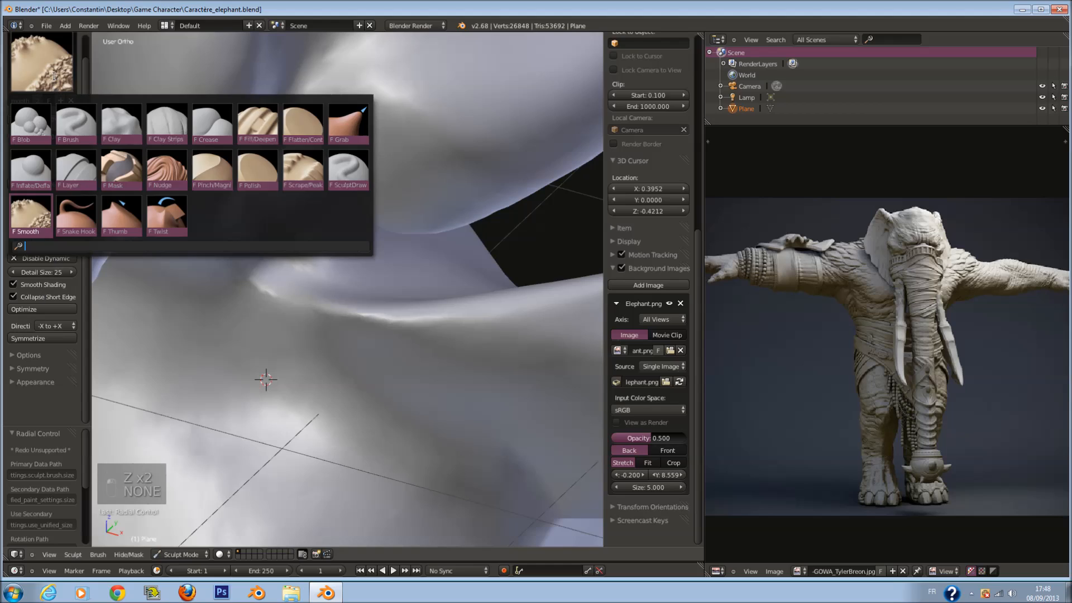
pyautogui.click(79, 129)
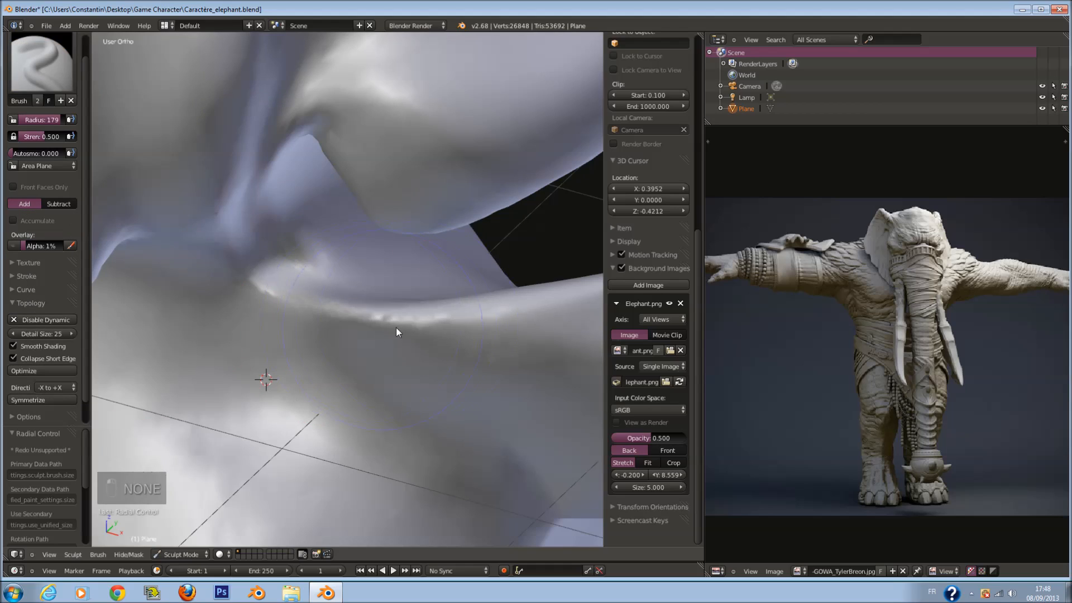
pyautogui.press('z')
pyautogui.keyDown('shift'); pyautogui.moveTo(386, 329); pyautogui.dragTo(332, 329, button='middle'); pyautogui.keyUp('shift')
pyautogui.press('f')
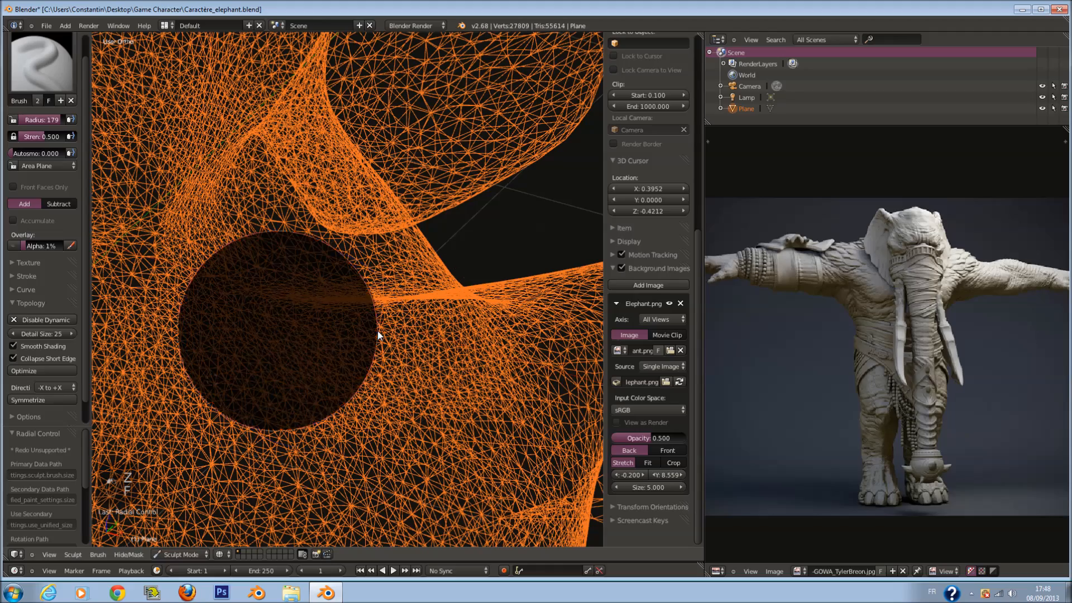
pyautogui.click(418, 359)
pyautogui.press('z')
pyautogui.moveTo(417, 346); pyautogui.dragTo(391, 240, button='middle')
pyautogui.moveTo(391, 240)
pyautogui.mouseDown()
pyautogui.moveTo(309, 239)
pyautogui.moveTo(329, 224)
pyautogui.moveTo(379, 234)
pyautogui.moveTo(443, 192)
pyautogui.moveTo(310, 282)
pyautogui.moveTo(335, 269)
pyautogui.mouseUp()
# Set the dynamic topology detail size to 68 and brush over the dense neck area to coarsen its mesh.
pyautogui.press('z')
pyautogui.moveTo(62, 333); pyautogui.dragTo(82, 334)
pyautogui.moveTo(316, 296); pyautogui.dragTo(325, 328, button='middle')
pyautogui.moveTo(371, 268); pyautogui.dragTo(289, 290)
pyautogui.press('z')
pyautogui.moveTo(401, 311); pyautogui.dragTo(383, 302, button='middle')
pyautogui.moveTo(384, 302); pyautogui.dragTo(348, 291)
# Brush over the chest and the side of the torso at detail size 68 to reduce the mesh density.
pyautogui.scroll(-5, 302, 357)
pyautogui.press('z')
pyautogui.moveTo(316, 471)
pyautogui.keyDown('shift'); pyautogui.mouseDown(button='middle')
pyautogui.moveTo(317, 402)
pyautogui.moveTo(283, 381)
pyautogui.mouseUp(button='middle'); pyautogui.keyUp('shift')
pyautogui.press('z')
pyautogui.moveTo(282, 381)
pyautogui.mouseDown()
pyautogui.moveTo(259, 395)
pyautogui.moveTo(293, 331)
pyautogui.mouseUp()
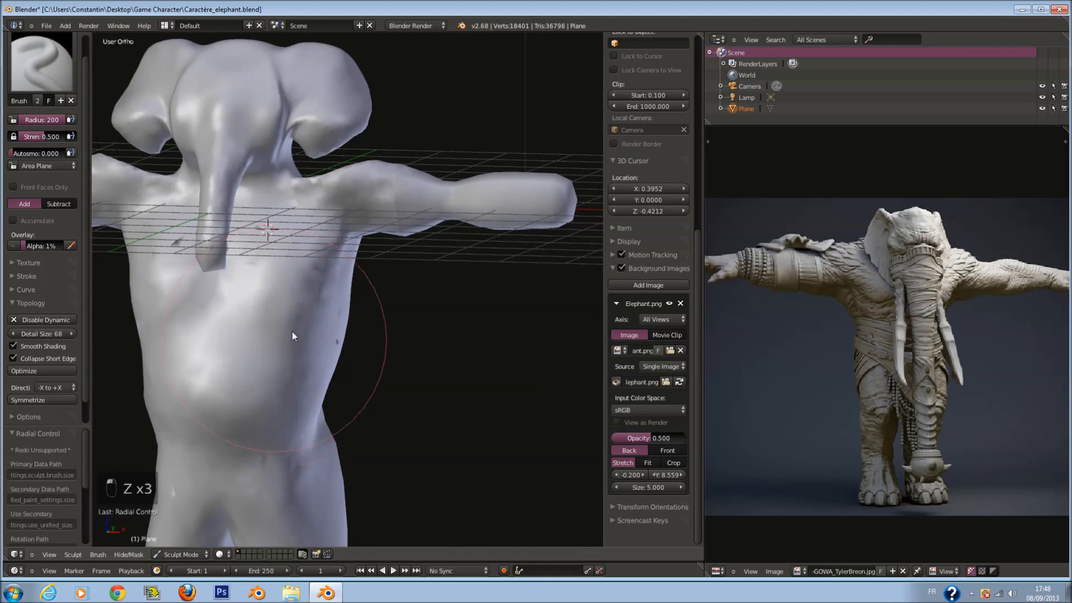
pyautogui.moveTo(349, 325); pyautogui.dragTo(193, 305, button='middle')
pyautogui.moveTo(379, 311); pyautogui.dragTo(428, 307)
# Brush over the back, neck and head in wireframe view to coarsen the remaining dense mesh.
pyautogui.press('z')
pyautogui.moveTo(427, 307); pyautogui.dragTo(401, 341, button='middle')
pyautogui.moveTo(480, 357)
pyautogui.mouseDown()
pyautogui.moveTo(519, 380)
pyautogui.moveTo(430, 447)
pyautogui.moveTo(490, 445)
pyautogui.mouseUp()
pyautogui.moveTo(461, 279); pyautogui.dragTo(461, 294, button='middle')
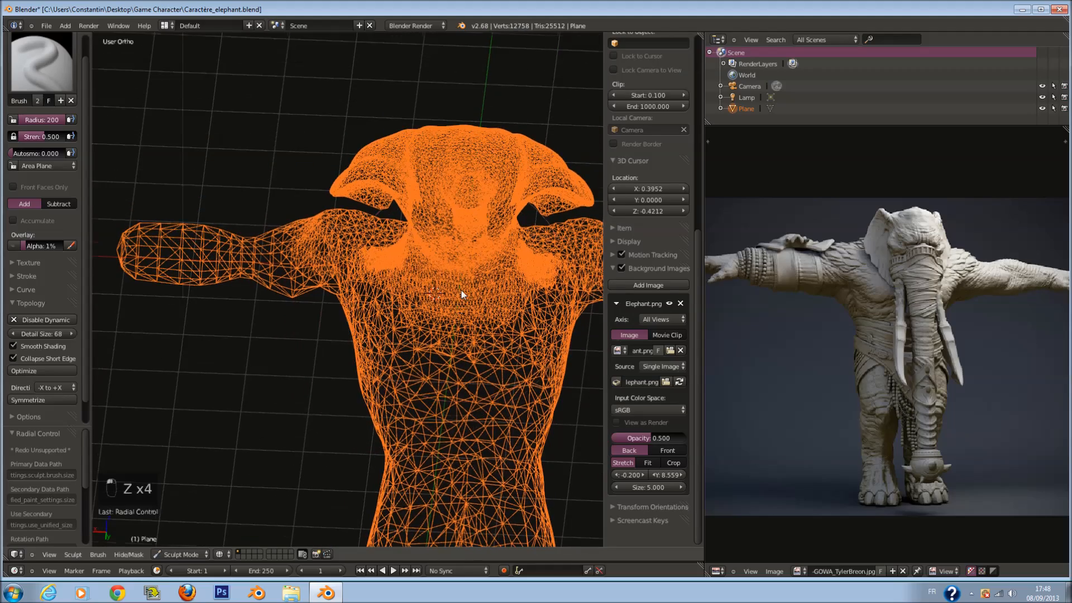
pyautogui.moveTo(471, 326); pyautogui.dragTo(450, 316)
pyautogui.moveTo(413, 315); pyautogui.dragTo(483, 279, button='middle')
pyautogui.moveTo(440, 257); pyautogui.dragTo(454, 194)
pyautogui.moveTo(390, 223)
pyautogui.mouseDown(button='middle')
pyautogui.moveTo(471, 258)
pyautogui.moveTo(393, 306)
pyautogui.moveTo(366, 289)
pyautogui.mouseUp(button='middle')
# Return to solid shading and save the elephant character file.
pyautogui.press('z')
pyautogui.hotkey('ctrl', 's')
pyautogui.hotkey('ctrl', 's')
pyautogui.scroll(-4, 366, 289)
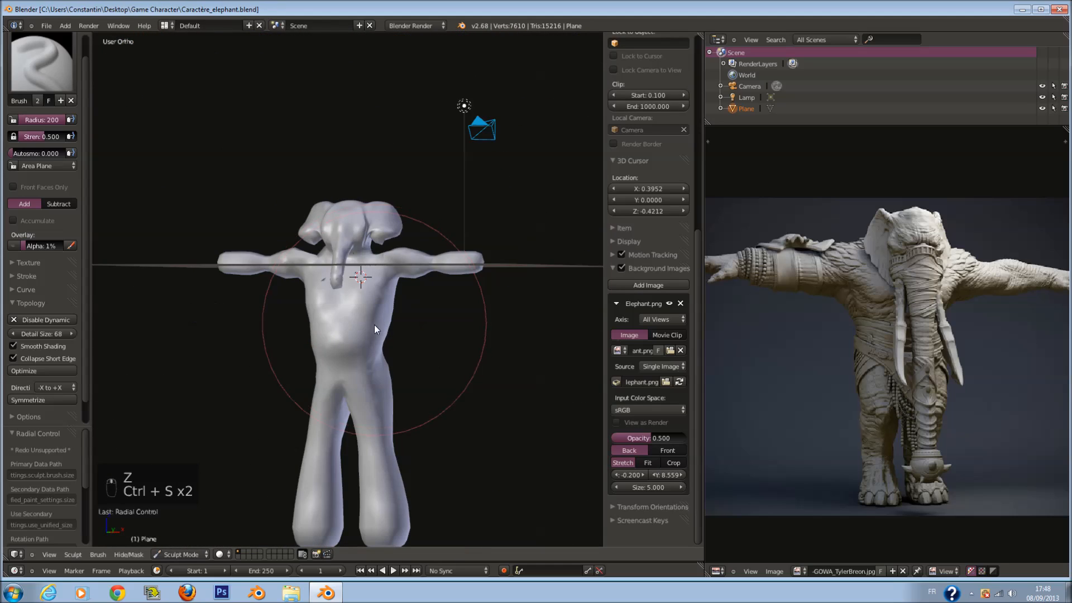
# Select the Grab brush in the front view and set its radius for reshaping the trunk.
pyautogui.press('KP_1')
pyautogui.scroll(4, 369, 324)
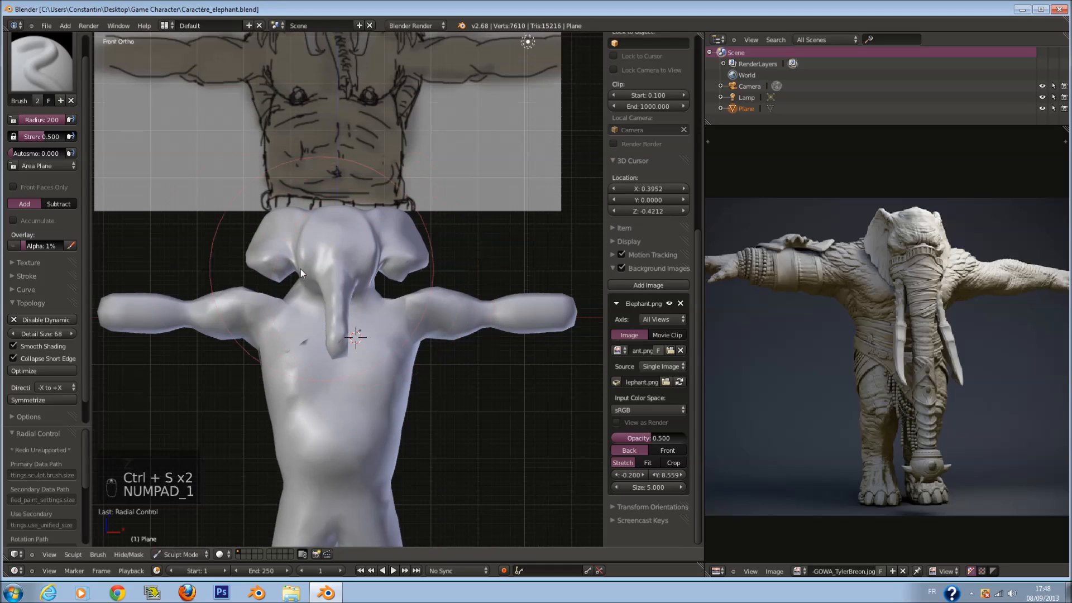
pyautogui.click(64, 88)
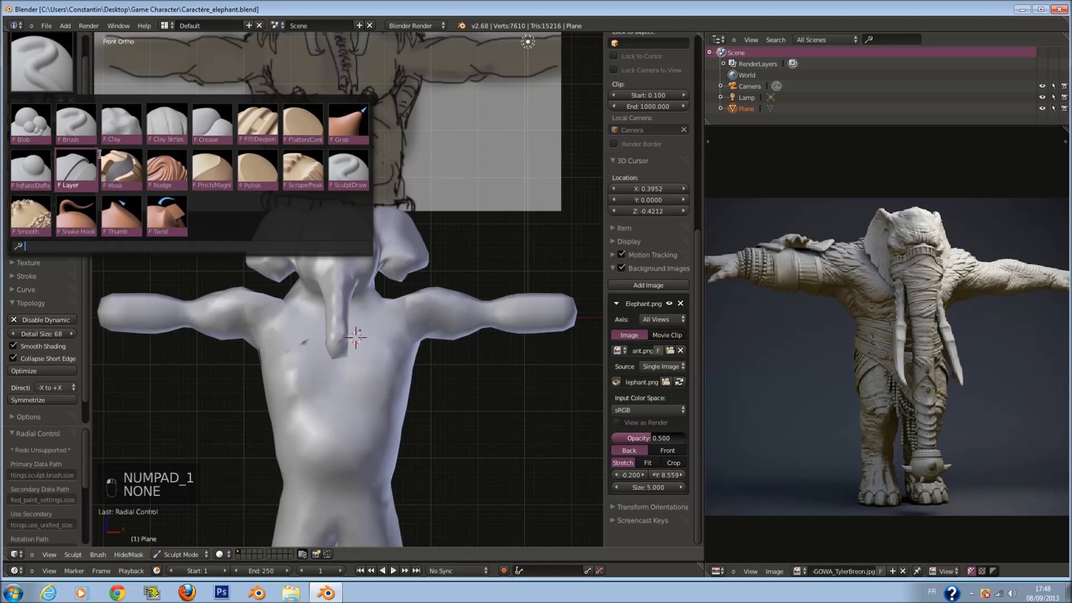
pyautogui.click(348, 123)
pyautogui.scroll(6, 395, 267)
pyautogui.press('f')
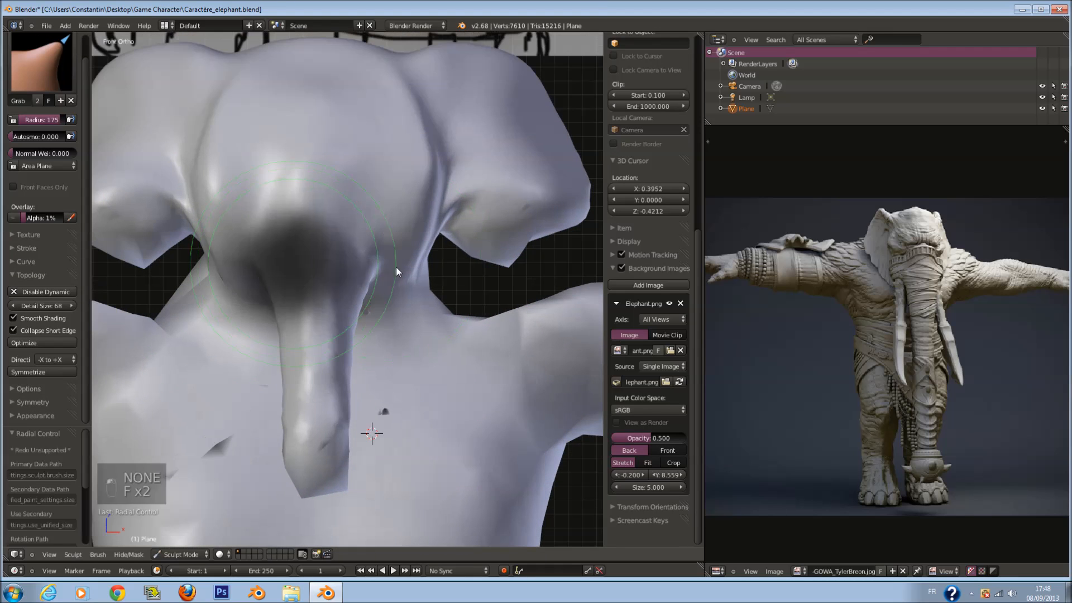
pyautogui.click(397, 267)
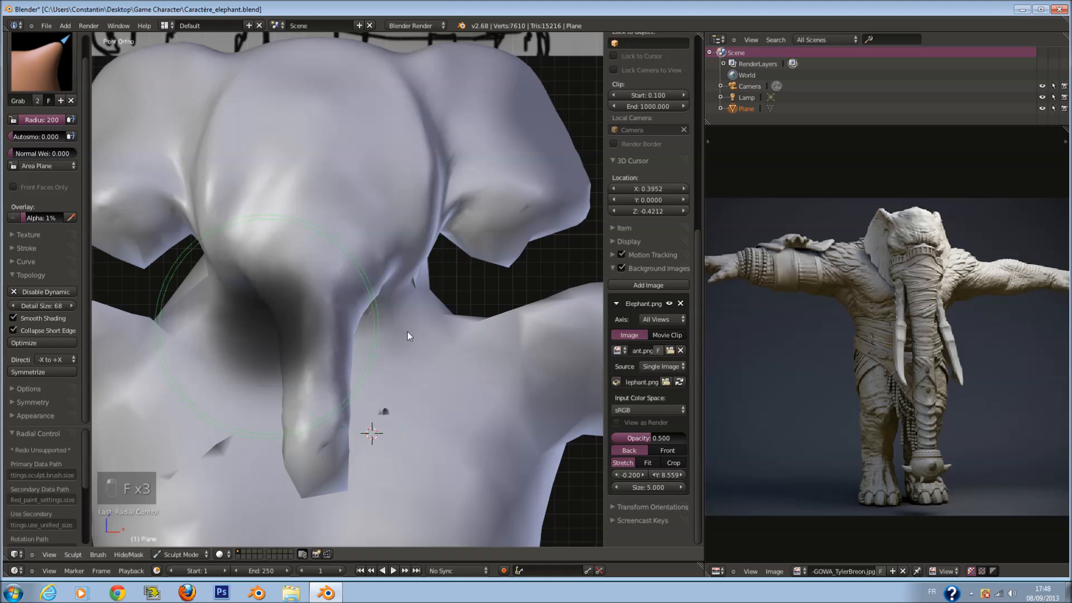
# Widen the trunk's base and lower end with Grab strokes at radius 200.
pyautogui.moveTo(408, 329); pyautogui.dragTo(374, 315, button='middle')
pyautogui.press('f')
pyautogui.click(341, 326)
pyautogui.moveTo(341, 327); pyautogui.dragTo(356, 338)
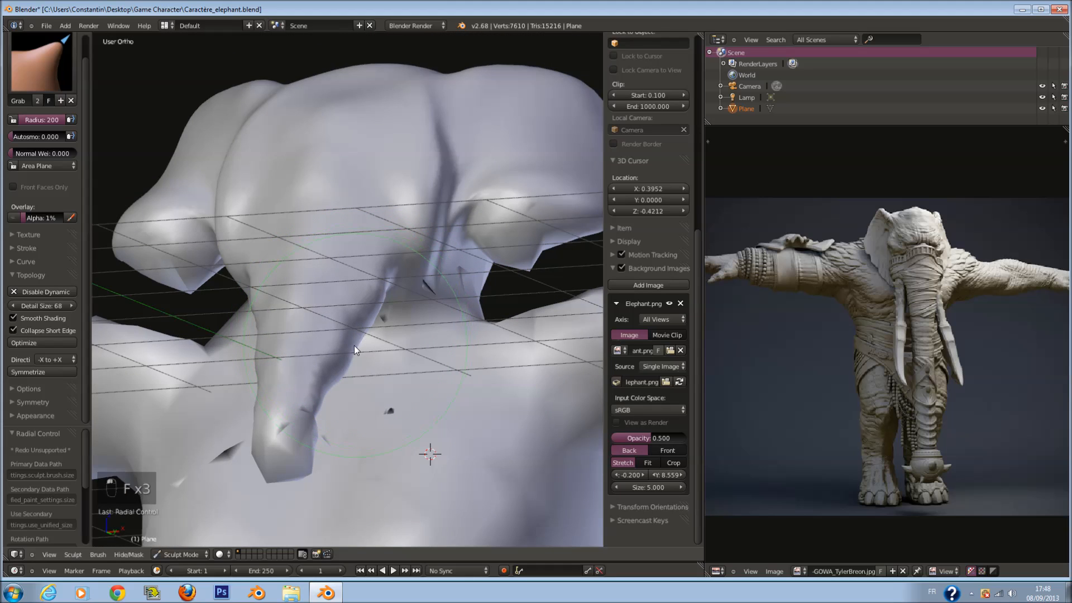
pyautogui.moveTo(354, 345); pyautogui.dragTo(357, 363, button='middle')
pyautogui.press('f')
pyautogui.click(370, 374)
pyautogui.moveTo(307, 396)
pyautogui.mouseDown()
pyautogui.moveTo(323, 417)
pyautogui.moveTo(323, 451)
pyautogui.mouseUp()
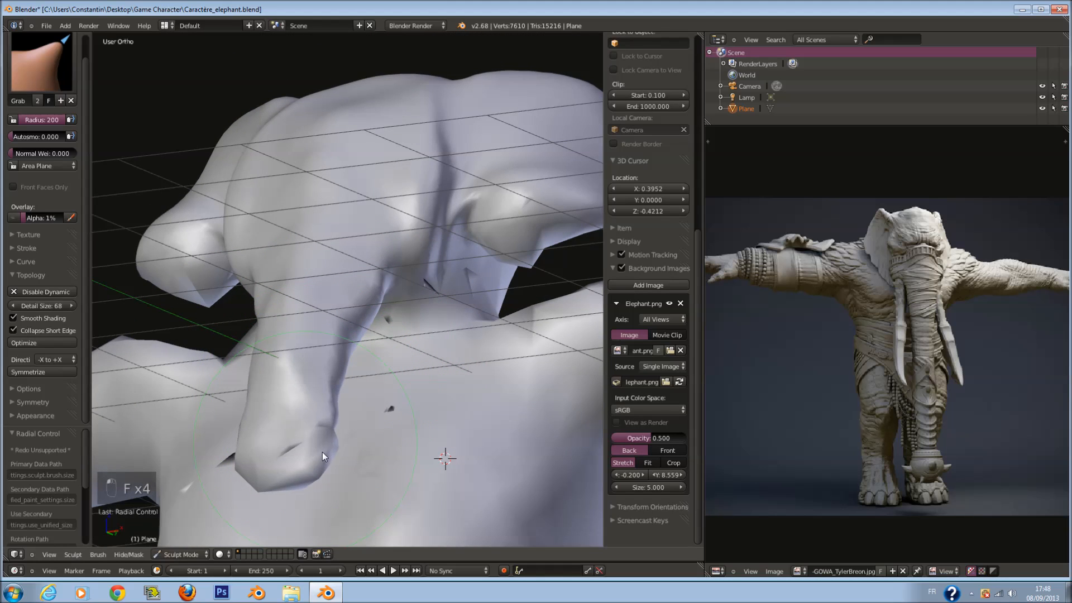
# Adjust the trunk's lower end from the side with a short Grab stroke at radius 200.
pyautogui.moveTo(319, 455); pyautogui.dragTo(276, 455, button='middle')
pyautogui.press('f')
pyautogui.click(250, 440)
pyautogui.moveTo(266, 433); pyautogui.dragTo(259, 435)
pyautogui.moveTo(258, 435); pyautogui.dragTo(312, 475, button='middle')
pyautogui.press('f')
pyautogui.click(312, 475)
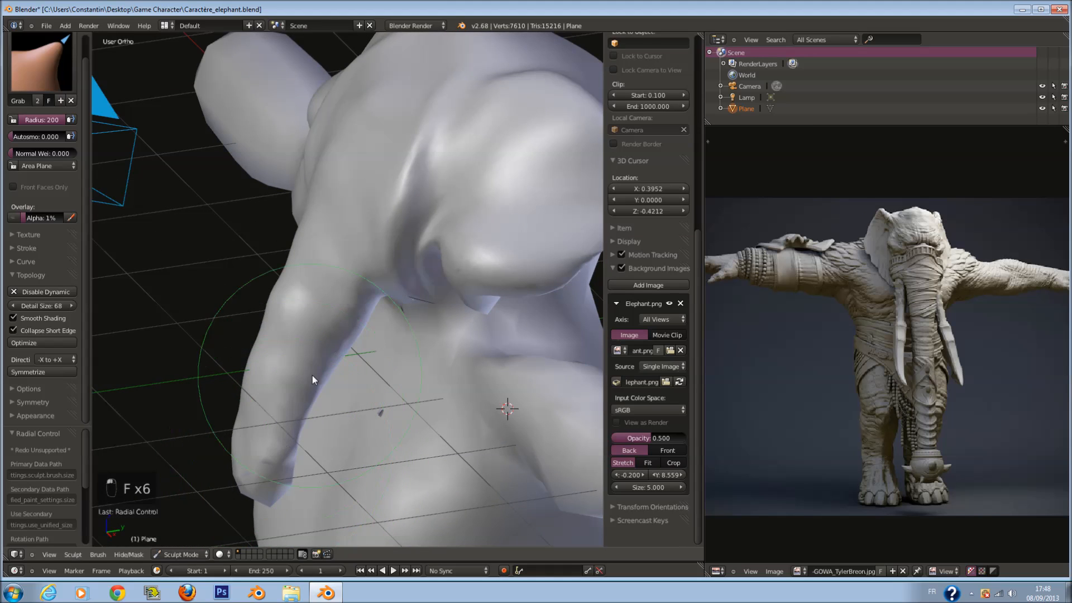
# Thicken the upper and middle trunk by pulling its side outward with small Grab strokes.
pyautogui.moveTo(313, 375); pyautogui.dragTo(401, 369, button='middle')
pyautogui.press('f')
pyautogui.click(457, 380)
pyautogui.moveTo(397, 275); pyautogui.dragTo(407, 279)
pyautogui.moveTo(407, 279); pyautogui.dragTo(380, 296, button='middle')
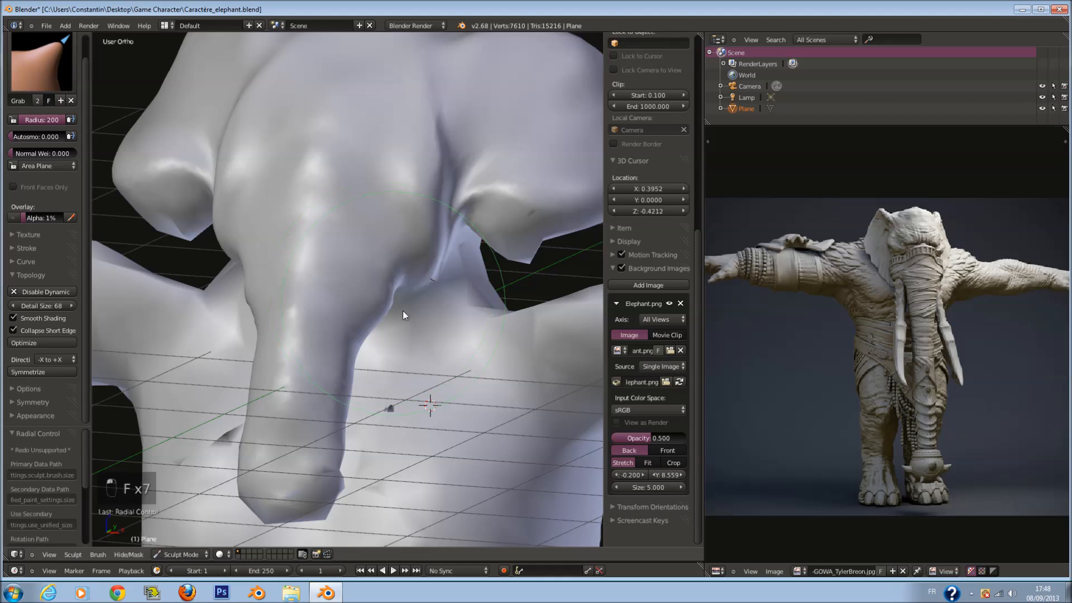
pyautogui.moveTo(357, 338); pyautogui.dragTo(366, 342)
pyautogui.press('f')
pyautogui.click(354, 362)
pyautogui.moveTo(344, 390); pyautogui.dragTo(353, 392)
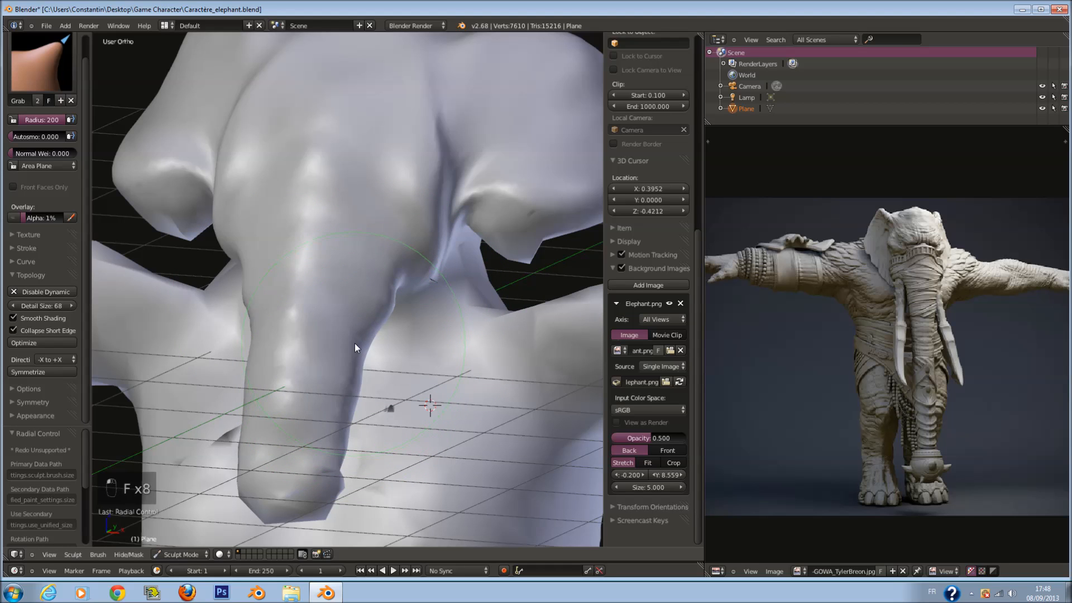
# Save the file with the thickened trunk and return to the front view.
pyautogui.scroll(-5, 354, 343)
pyautogui.moveTo(383, 337); pyautogui.dragTo(404, 310, button='middle')
pyautogui.hotkey('ctrl', 's')
pyautogui.press('KP_1')
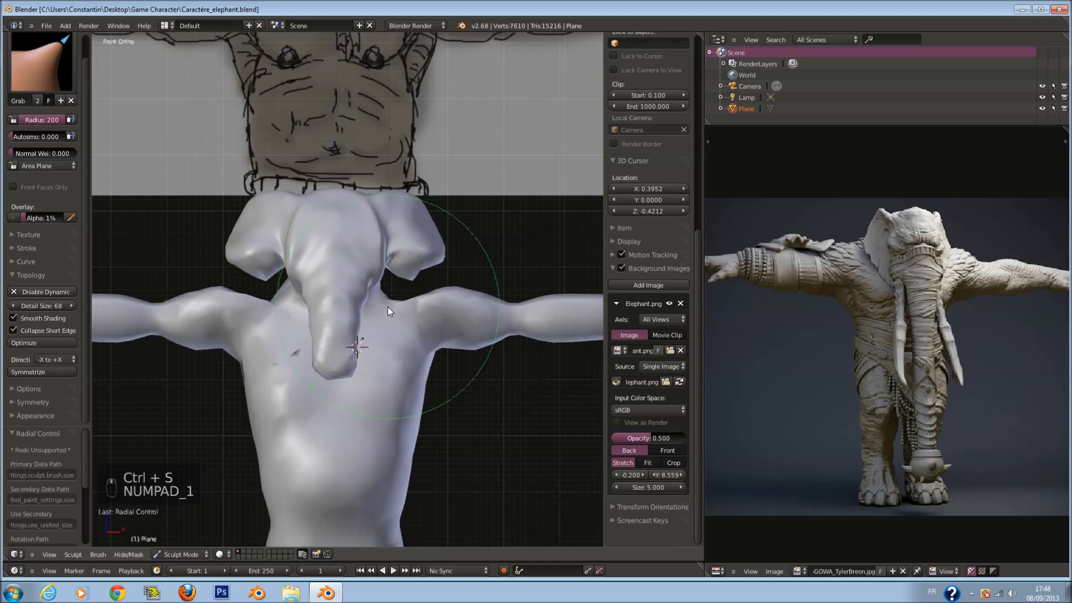
# Select the Clay brush, set its radius to 83 and set the dynamic topology detail size to 30.
pyautogui.scroll(5, 315, 240)
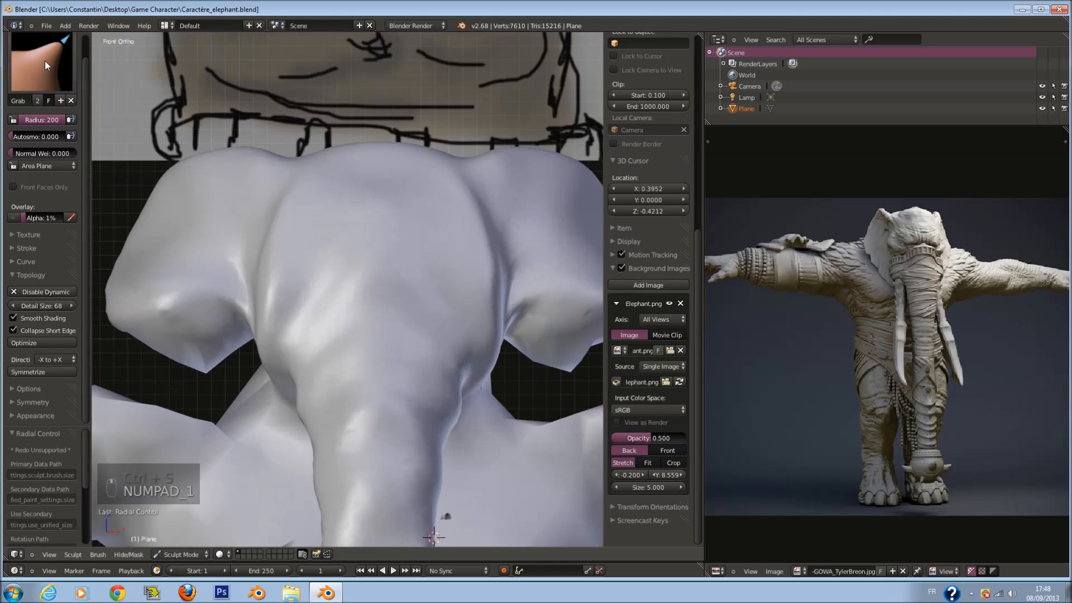
pyautogui.click(46, 65)
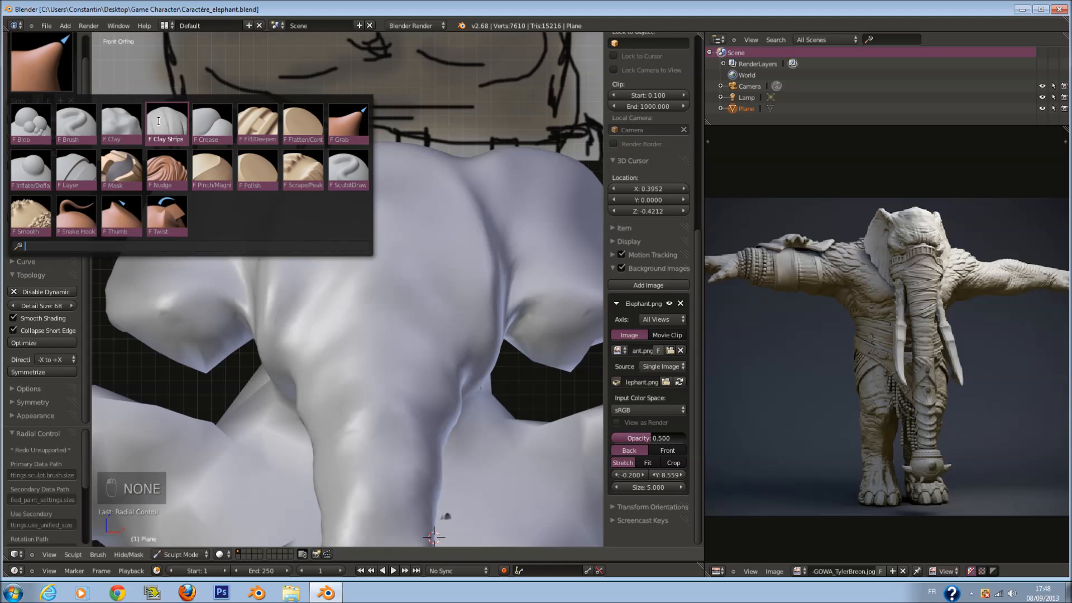
pyautogui.click(119, 123)
pyautogui.press('f')
pyautogui.click(101, 311)
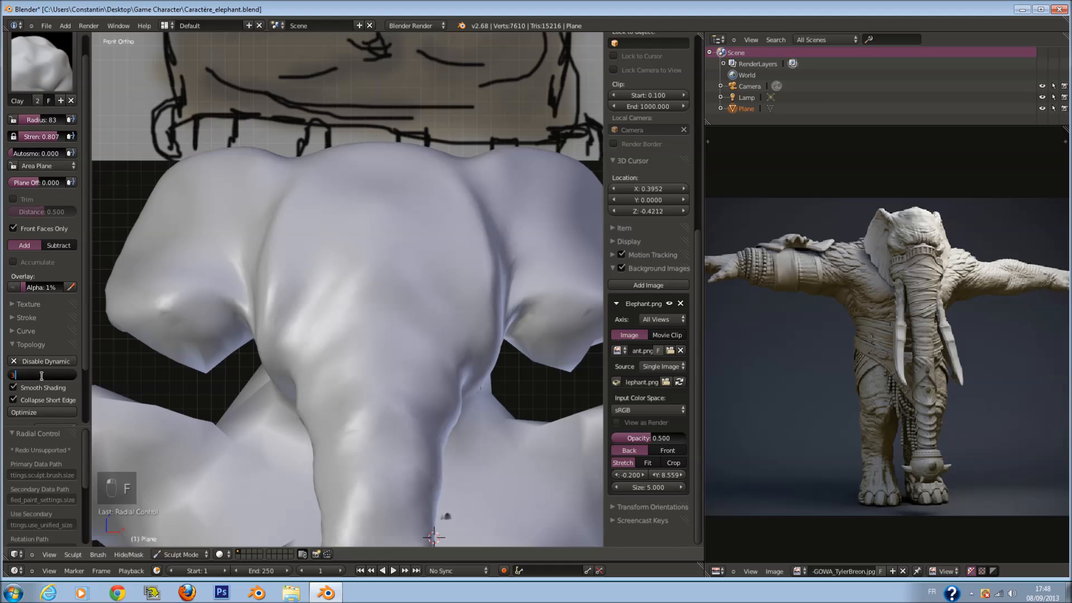
pyautogui.press('Return')
# Save the file and build up the front of the head with short Clay strokes.
pyautogui.scroll(4, 175, 369)
pyautogui.hotkey('ctrl', 's')
pyautogui.press('f')
pyautogui.click(380, 266)
pyautogui.moveTo(380, 266); pyautogui.dragTo(376, 289, button='middle')
pyautogui.moveTo(370, 217)
pyautogui.mouseDown()
pyautogui.moveTo(371, 254)
pyautogui.moveTo(438, 234)
pyautogui.moveTo(461, 249)
pyautogui.moveTo(468, 223)
pyautogui.moveTo(361, 226)
pyautogui.mouseUp()
pyautogui.moveTo(362, 227); pyautogui.dragTo(376, 252, button='middle')
pyautogui.press('f')
pyautogui.click(370, 249)
pyautogui.moveTo(348, 241)
pyautogui.mouseDown()
pyautogui.moveTo(480, 219)
pyautogui.moveTo(389, 245)
pyautogui.mouseUp()
# Add a Clay stroke along the side of the face, readjusting the brush size between views.
pyautogui.moveTo(389, 244)
pyautogui.mouseDown(button='middle')
pyautogui.moveTo(416, 232)
pyautogui.moveTo(422, 249)
pyautogui.mouseUp(button='middle')
pyautogui.press('f')
pyautogui.click(408, 250)
pyautogui.press('f')
pyautogui.click(400, 250)
pyautogui.moveTo(422, 202)
pyautogui.mouseDown()
pyautogui.moveTo(350, 259)
pyautogui.moveTo(454, 234)
pyautogui.moveTo(441, 235)
pyautogui.moveTo(488, 239)
pyautogui.mouseUp()
pyautogui.press('f')
pyautogui.click(433, 240)
pyautogui.moveTo(487, 239); pyautogui.dragTo(383, 217, button='middle')
pyautogui.press('f')
pyautogui.click(429, 220)
pyautogui.moveTo(443, 230); pyautogui.dragTo(302, 273, button='middle')
# Try to smooth the area beside the ear with the Smooth brush at radius 182, and undo the stroke.
pyautogui.click(37, 73)
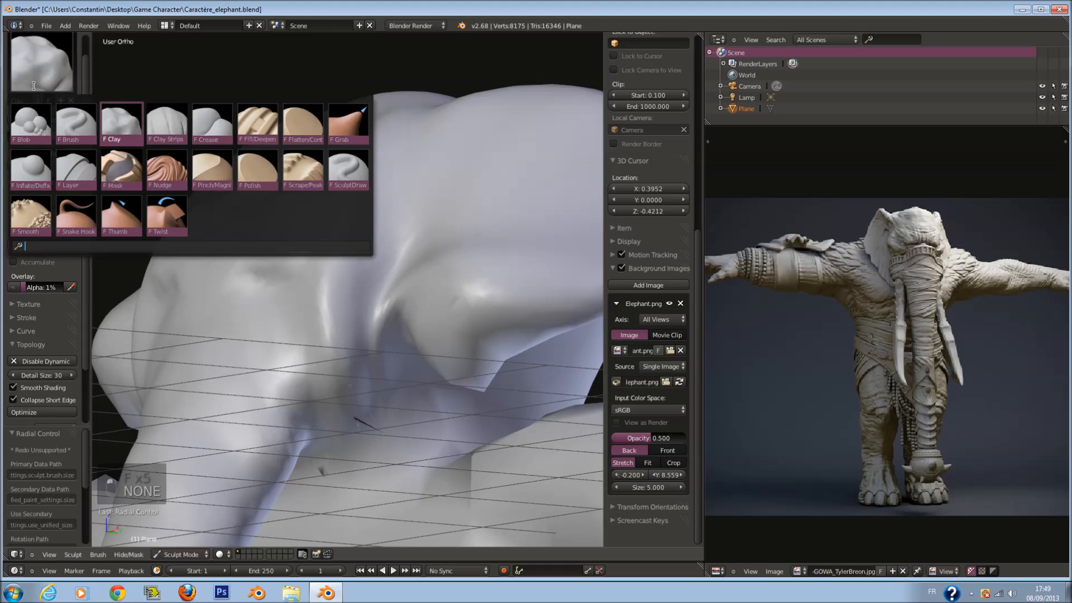
pyautogui.click(29, 213)
pyautogui.scroll(3, 316, 329)
pyautogui.press('f')
pyautogui.click(343, 358)
pyautogui.moveTo(327, 326)
pyautogui.mouseDown()
pyautogui.moveTo(428, 454)
pyautogui.moveTo(444, 286)
pyautogui.mouseUp()
pyautogui.scroll(-4, 437, 387)
pyautogui.scroll(3, 456, 370)
pyautogui.moveTo(443, 286)
pyautogui.mouseDown(button='middle')
pyautogui.moveTo(455, 369)
pyautogui.moveTo(479, 368)
pyautogui.moveTo(450, 348)
pyautogui.mouseUp(button='middle')
pyautogui.hotkey('ctrl', 'z')
pyautogui.moveTo(520, 325); pyautogui.dragTo(440, 367, button='middle')
pyautogui.press('z')
pyautogui.press('z')
pyautogui.moveTo(474, 278)
pyautogui.mouseDown(button='middle')
pyautogui.moveTo(417, 309)
pyautogui.moveTo(283, 323)
pyautogui.moveTo(294, 371)
pyautogui.moveTo(284, 284)
pyautogui.mouseUp(button='middle')
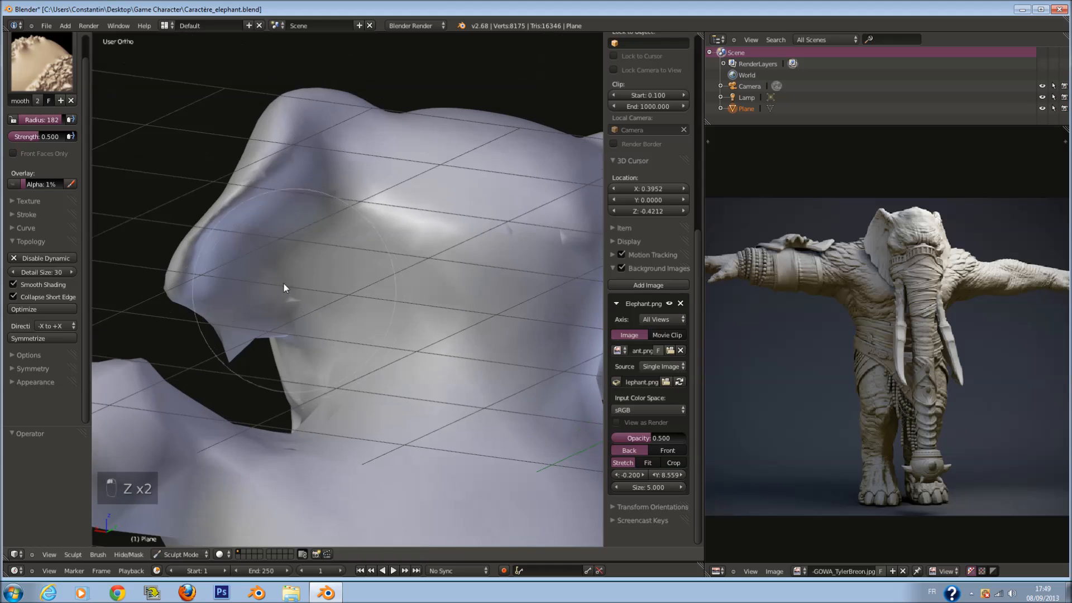
pyautogui.click(42, 70)
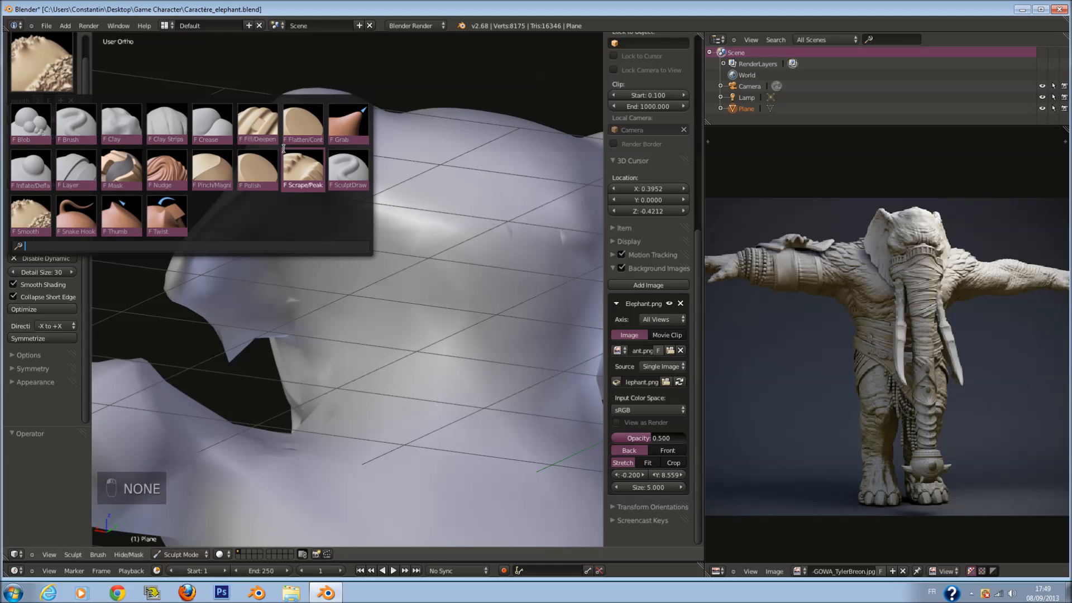
pyautogui.click(316, 122)
pyautogui.press('f')
# Select the Grab brush, adjust its size and pull the ear's lower edge into shape with several strokes.
pyautogui.click(44, 68)
pyautogui.click(348, 122)
pyautogui.moveTo(340, 162)
pyautogui.mouseDown(button='middle')
pyautogui.moveTo(333, 208)
pyautogui.moveTo(360, 249)
pyautogui.mouseUp(button='middle')
pyautogui.press('f')
pyautogui.click(388, 268)
pyautogui.moveTo(356, 357)
pyautogui.mouseDown()
pyautogui.moveTo(358, 331)
pyautogui.moveTo(328, 275)
pyautogui.mouseUp()
pyautogui.moveTo(316, 369); pyautogui.dragTo(280, 351)
pyautogui.moveTo(266, 405); pyautogui.dragTo(230, 381)
pyautogui.moveTo(307, 300); pyautogui.dragTo(296, 288)
# Reshape the ear's upper edge and draw its lower part down towards the shoulder with Grab strokes.
pyautogui.moveTo(333, 325)
pyautogui.mouseDown(button='middle')
pyautogui.moveTo(426, 292)
pyautogui.moveTo(349, 206)
pyautogui.moveTo(401, 232)
pyautogui.mouseUp(button='middle')
pyautogui.moveTo(402, 173); pyautogui.dragTo(387, 172)
pyautogui.moveTo(387, 171); pyautogui.dragTo(419, 206, button='middle')
pyautogui.moveTo(400, 246); pyautogui.dragTo(382, 280)
pyautogui.moveTo(387, 374)
pyautogui.mouseDown()
pyautogui.moveTo(393, 395)
pyautogui.moveTo(306, 494)
pyautogui.mouseUp()
# Adjust the Grab brush size and pull the ear's lower tip outward.
pyautogui.moveTo(306, 494); pyautogui.dragTo(315, 357, button='middle')
pyautogui.press('f')
pyautogui.click(347, 369)
pyautogui.moveTo(347, 369); pyautogui.dragTo(265, 386)
pyautogui.moveTo(265, 386); pyautogui.dragTo(216, 352, button='middle')
# Select the Smooth brush, adjust its size and smooth the pitted surface where the arm joins the shoulder.
pyautogui.click(44, 56)
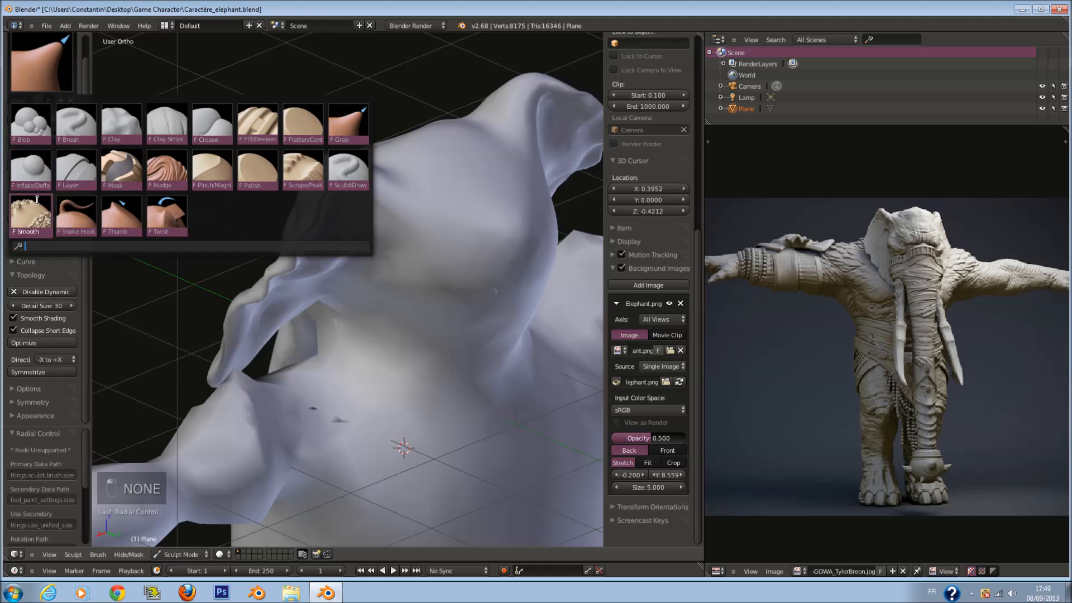
pyautogui.click(30, 213)
pyautogui.moveTo(204, 314); pyautogui.dragTo(241, 306, button='middle')
pyautogui.scroll(5, 251, 324)
pyautogui.moveTo(324, 497)
pyautogui.keyDown('shift'); pyautogui.mouseDown(button='middle')
pyautogui.moveTo(309, 400)
pyautogui.moveTo(293, 379)
pyautogui.mouseUp(button='middle'); pyautogui.keyUp('shift')
pyautogui.press('f')
pyautogui.click(280, 374)
pyautogui.moveTo(290, 365)
pyautogui.mouseDown()
pyautogui.moveTo(294, 401)
pyautogui.moveTo(308, 344)
pyautogui.moveTo(305, 292)
pyautogui.mouseUp()
# Smooth the upper chest beside the shoulder, resizing the Smooth brush to radius 167.
pyautogui.moveTo(457, 386); pyautogui.dragTo(498, 398)
pyautogui.moveTo(498, 398)
pyautogui.mouseDown(button='middle')
pyautogui.moveTo(471, 391)
pyautogui.moveTo(488, 380)
pyautogui.mouseUp(button='middle')
pyautogui.press('f')
pyautogui.click(487, 378)
pyautogui.moveTo(403, 373)
pyautogui.mouseDown()
pyautogui.moveTo(393, 357)
pyautogui.moveTo(433, 340)
pyautogui.mouseUp()
pyautogui.scroll(-3, 433, 340)
pyautogui.moveTo(434, 340); pyautogui.dragTo(418, 334, button='middle')
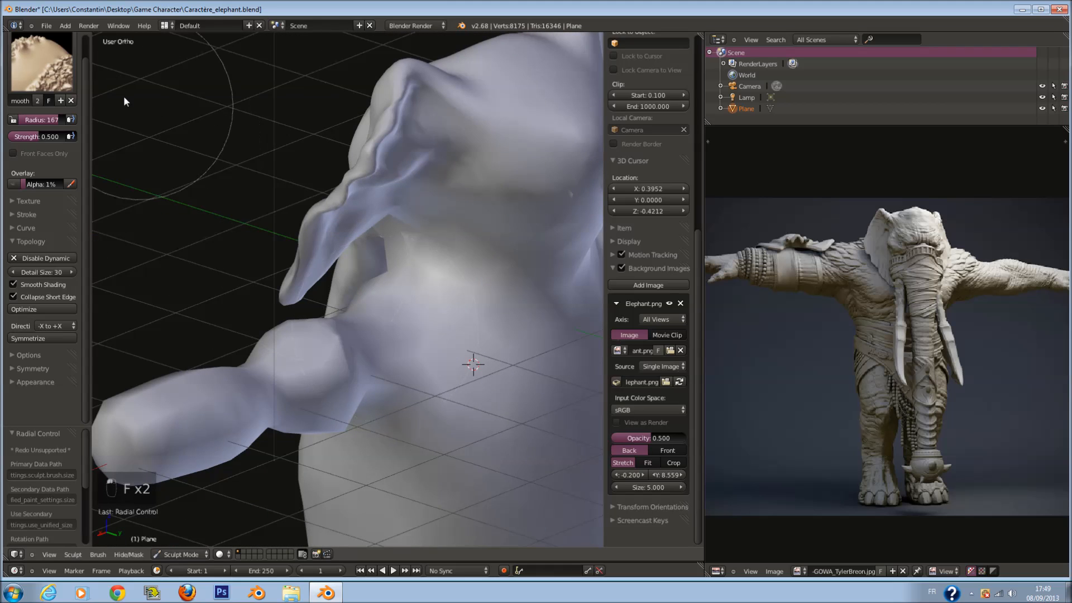
# Select the Brush brush, build up volume between shoulder and neck, and set radius 87 and strength 0.633.
pyautogui.click(44, 56)
pyautogui.click(75, 123)
pyautogui.scroll(3, 384, 339)
pyautogui.press('f')
pyautogui.click(383, 339)
pyautogui.moveTo(425, 313); pyautogui.dragTo(466, 385)
pyautogui.press('f')
pyautogui.click(449, 361)
pyautogui.moveTo(46, 137); pyautogui.dragTo(54, 137)
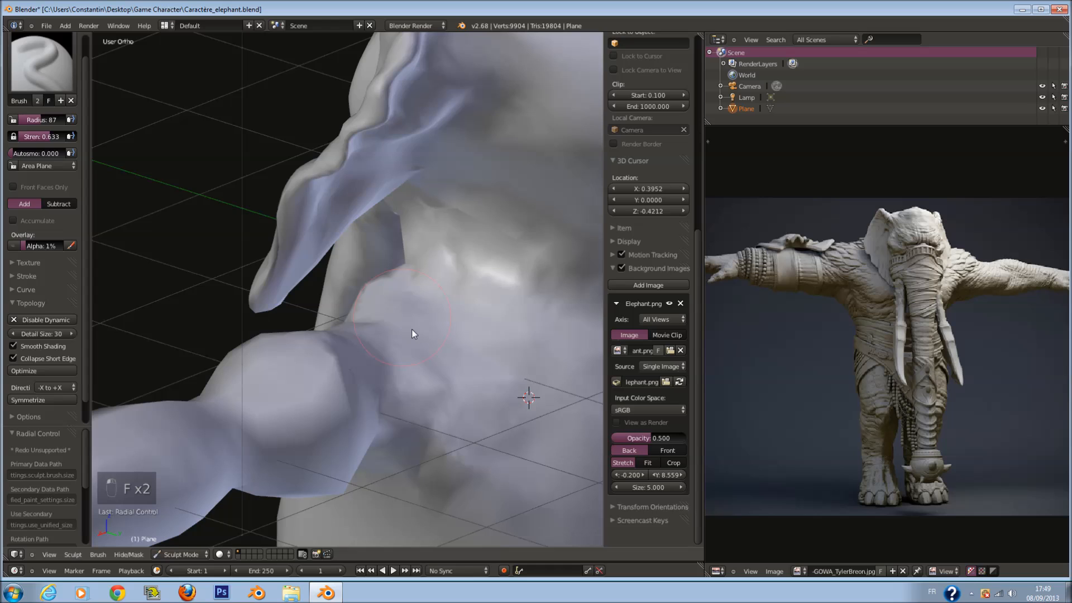
# Add more volume around the shoulder and neck with Brush strokes at radius 108, and save the file.
pyautogui.press('f')
pyautogui.click(450, 348)
pyautogui.moveTo(451, 347)
pyautogui.mouseDown()
pyautogui.moveTo(454, 334)
pyautogui.moveTo(397, 327)
pyautogui.moveTo(403, 347)
pyautogui.moveTo(501, 319)
pyautogui.mouseUp()
pyautogui.moveTo(493, 355)
pyautogui.mouseDown(button='middle')
pyautogui.moveTo(472, 330)
pyautogui.moveTo(472, 274)
pyautogui.mouseUp(button='middle')
pyautogui.moveTo(427, 351)
pyautogui.mouseDown()
pyautogui.moveTo(422, 313)
pyautogui.moveTo(504, 307)
pyautogui.mouseUp()
pyautogui.moveTo(502, 307)
pyautogui.mouseDown(button='middle')
pyautogui.moveTo(453, 306)
pyautogui.moveTo(520, 316)
pyautogui.mouseUp(button='middle')
pyautogui.hotkey('ctrl', 's')
pyautogui.click(520, 317)
pyautogui.scroll(1, 163, 139)
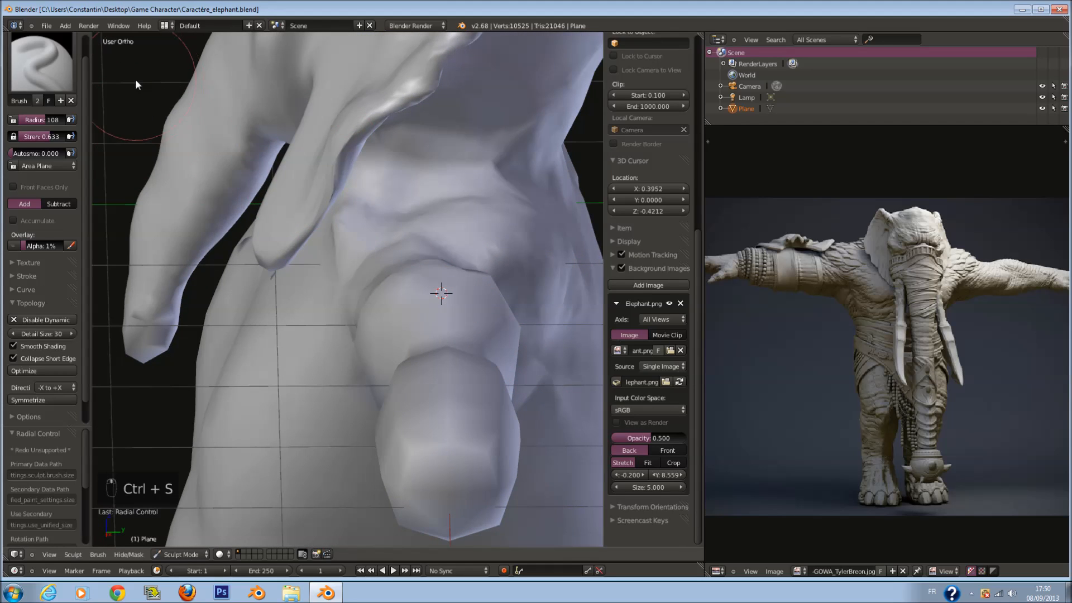
# Select the Clay brush and set its radius to 85 for work on the elephant's eye area.
pyautogui.click(41, 62)
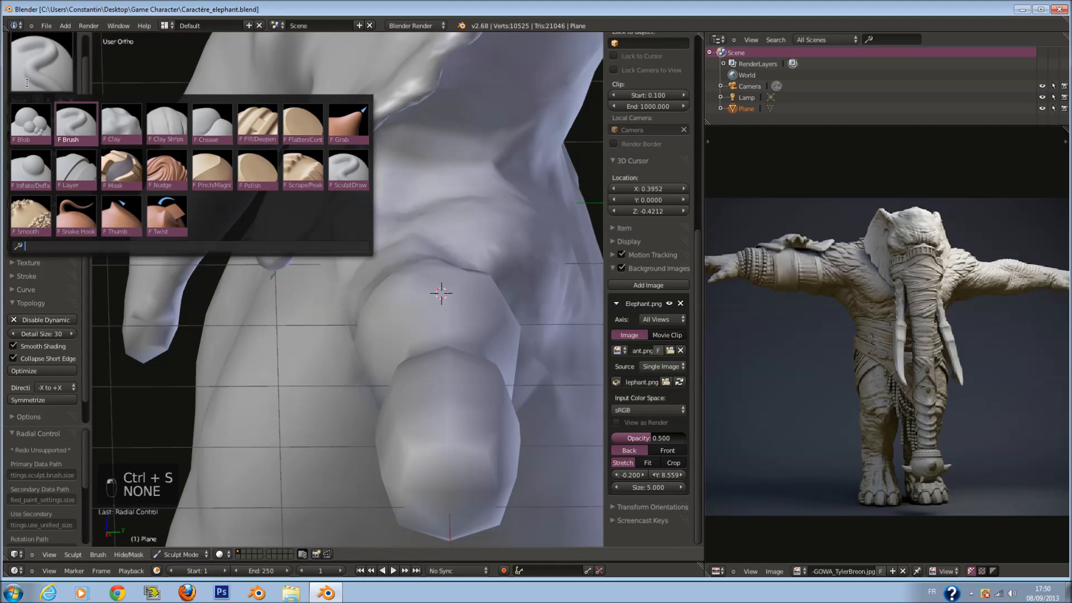
pyautogui.click(122, 123)
pyautogui.moveTo(134, 119); pyautogui.dragTo(247, 169, button='middle')
pyautogui.press('z')
pyautogui.keyDown('ctrl'); pyautogui.scroll(-4, 297, 244); pyautogui.keyUp('ctrl')
pyautogui.press('z')
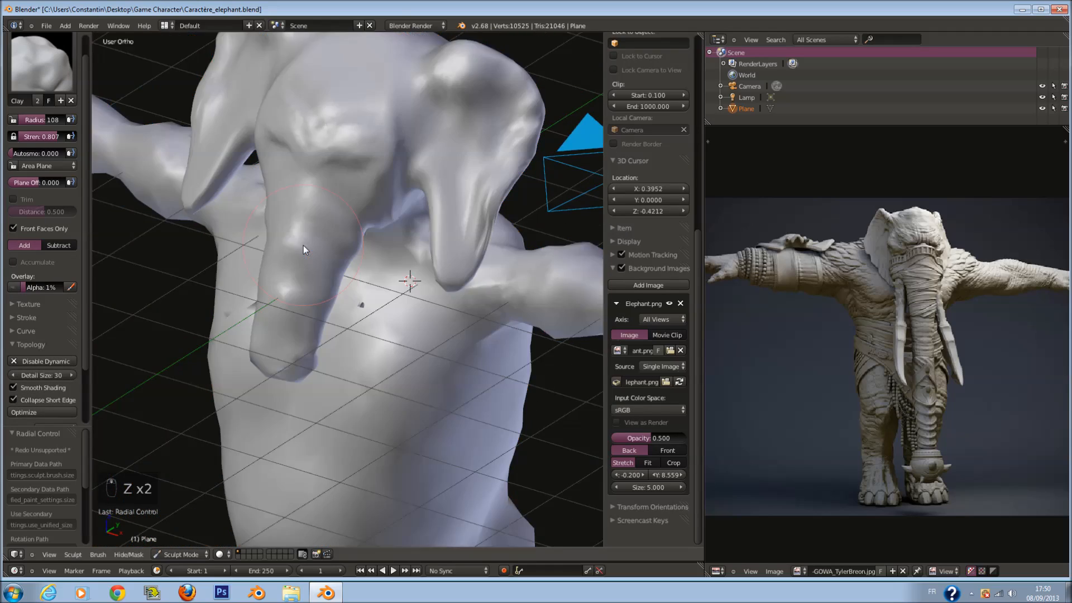
pyautogui.scroll(1, 303, 246)
pyautogui.press('f')
pyautogui.click(280, 243)
pyautogui.keyDown('shift'); pyautogui.scroll(5, 297, 236); pyautogui.keyUp('shift')
pyautogui.scroll(4, 362, 211)
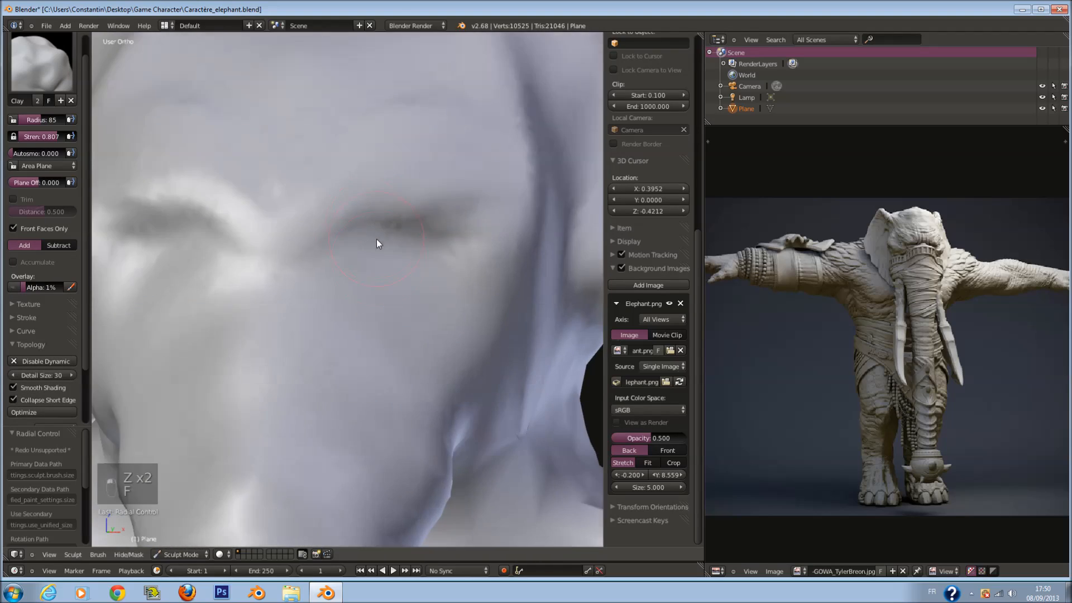
# Sculpt the area beneath the brow with a Clay stroke at radius 123.
pyautogui.scroll(3, 363, 258)
pyautogui.press('f')
pyautogui.click(402, 295)
pyautogui.moveTo(411, 251)
pyautogui.mouseDown()
pyautogui.moveTo(430, 296)
pyautogui.moveTo(384, 308)
pyautogui.moveTo(426, 274)
pyautogui.mouseUp()
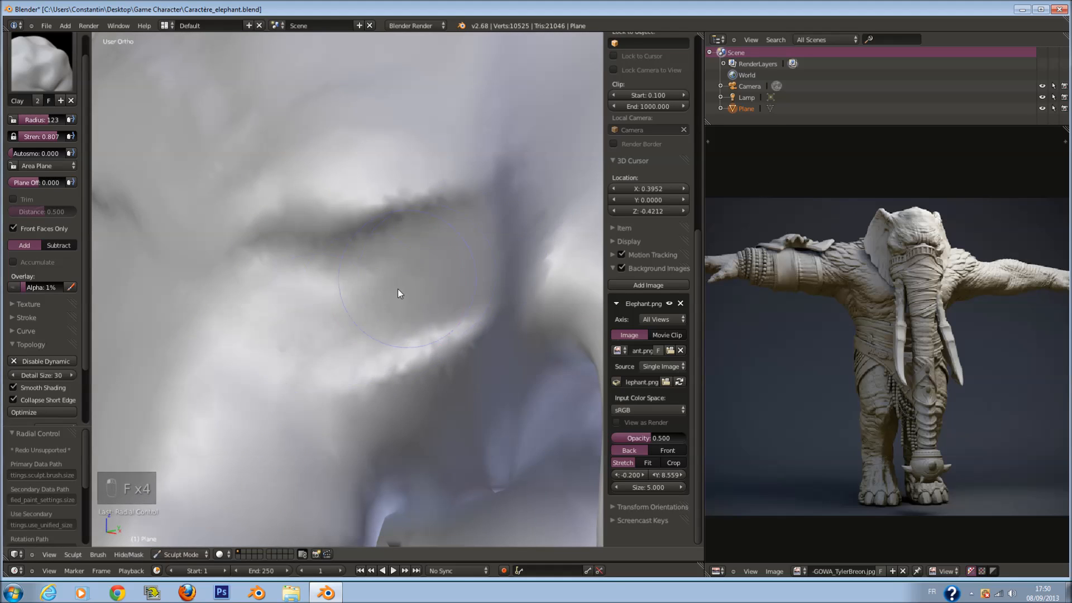
pyautogui.moveTo(426, 275); pyautogui.dragTo(437, 250, button='middle')
# Shape the eye area further with the Clay brush at radius 99, and save the file.
pyautogui.press('f')
pyautogui.click(424, 254)
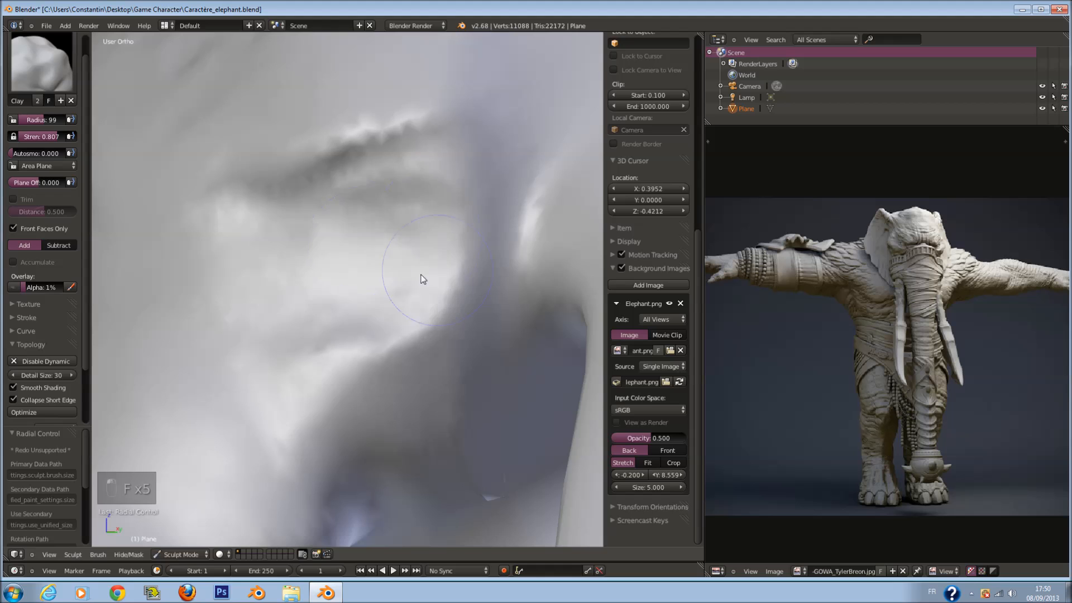
pyautogui.moveTo(372, 205)
pyautogui.mouseDown()
pyautogui.moveTo(458, 219)
pyautogui.moveTo(436, 203)
pyautogui.moveTo(334, 266)
pyautogui.moveTo(431, 247)
pyautogui.moveTo(318, 275)
pyautogui.moveTo(407, 273)
pyautogui.mouseUp()
pyautogui.moveTo(407, 273)
pyautogui.mouseDown(button='middle')
pyautogui.moveTo(354, 270)
pyautogui.moveTo(412, 273)
pyautogui.mouseUp(button='middle')
pyautogui.hotkey('ctrl', 's')
pyautogui.click(413, 272)
pyautogui.press('KP_1')
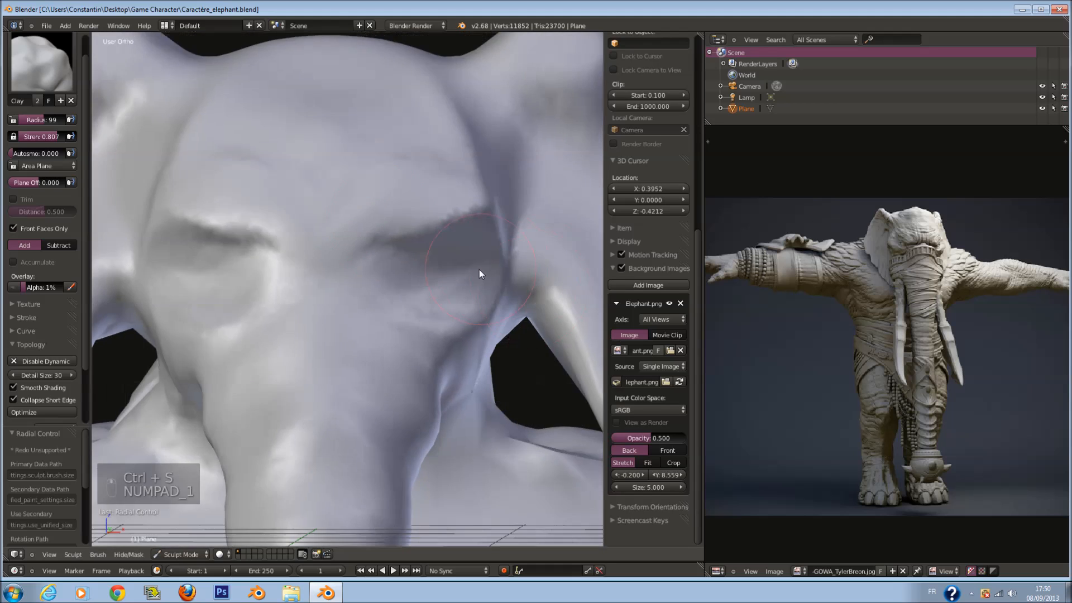
# Set the Clay brush radius to 92 and sculpt the surface just below the brow crease.
pyautogui.press('f')
pyautogui.click(347, 265)
pyautogui.scroll(2, 358, 266)
pyautogui.moveTo(370, 267); pyautogui.dragTo(413, 253, button='middle')
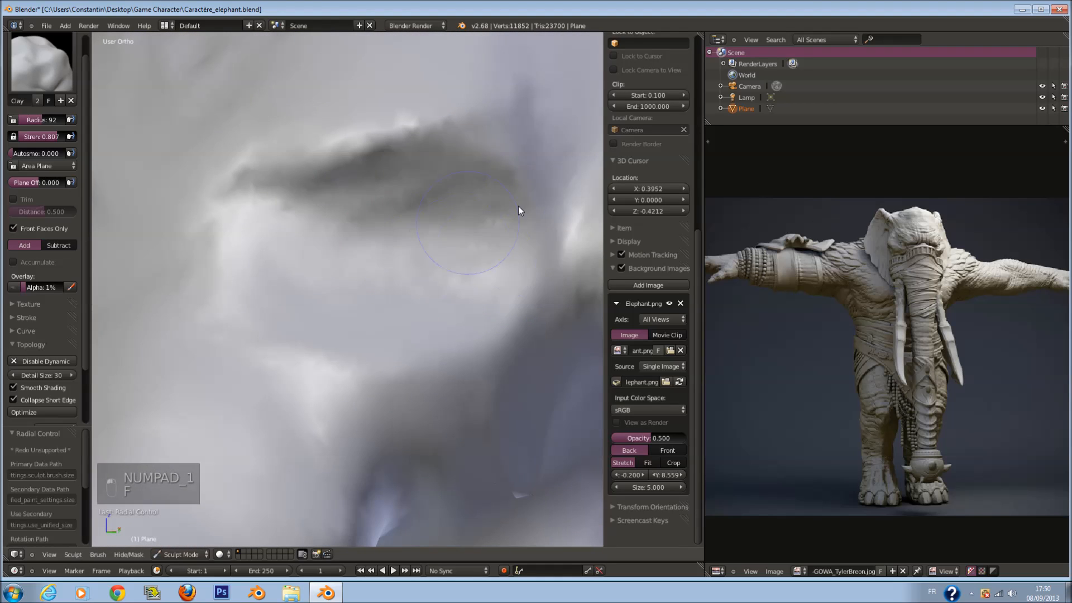
pyautogui.moveTo(310, 271); pyautogui.dragTo(329, 287)
pyautogui.press('f')
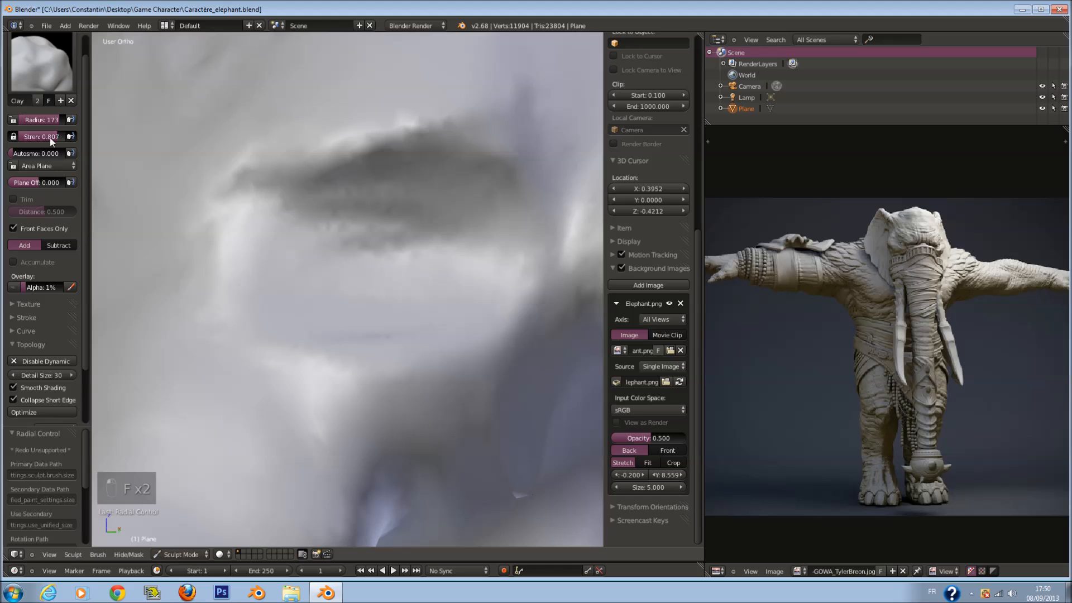
# Carve the eye socket inward with subtracting Clay strokes at radius 119 and strength 1.000, and save the file.
pyautogui.press('f')
pyautogui.click(350, 212)
pyautogui.moveTo(403, 247)
pyautogui.keyDown('ctrl'); pyautogui.mouseDown()
pyautogui.moveTo(388, 255)
pyautogui.moveTo(465, 232)
pyautogui.moveTo(446, 229)
pyautogui.moveTo(458, 243)
pyautogui.moveTo(367, 277)
pyautogui.moveTo(445, 264)
pyautogui.moveTo(484, 273)
pyautogui.moveTo(462, 358)
pyautogui.moveTo(328, 321)
pyautogui.moveTo(225, 256)
pyautogui.mouseUp(); pyautogui.keyUp('ctrl')
pyautogui.press('z')
pyautogui.press('z')
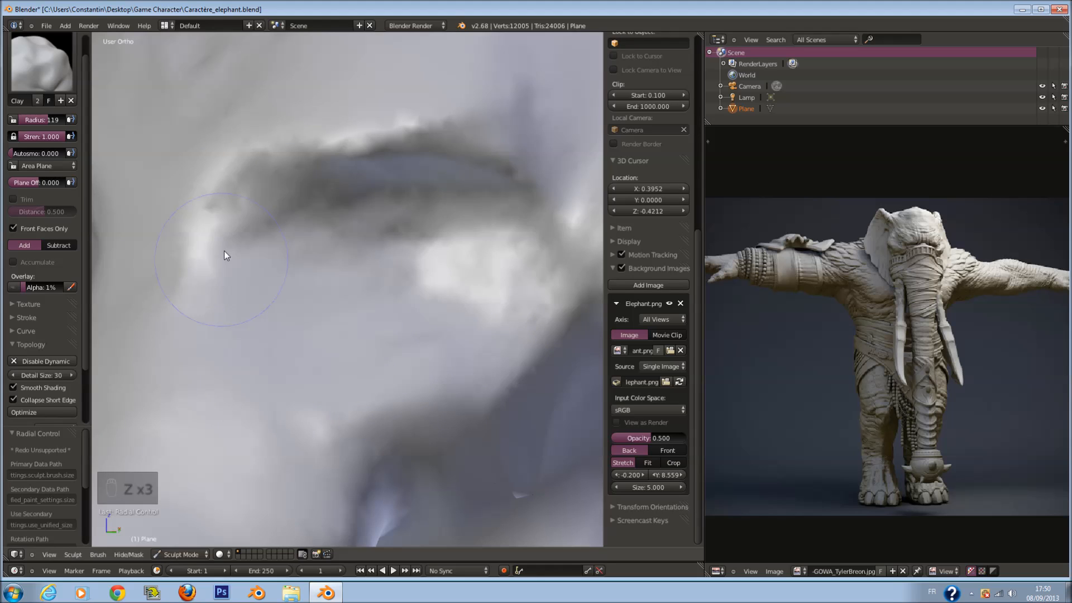
pyautogui.moveTo(413, 260)
pyautogui.keyDown('ctrl'); pyautogui.mouseDown()
pyautogui.moveTo(371, 216)
pyautogui.moveTo(426, 210)
pyautogui.mouseUp(); pyautogui.keyUp('ctrl')
pyautogui.scroll(-5, 376, 295)
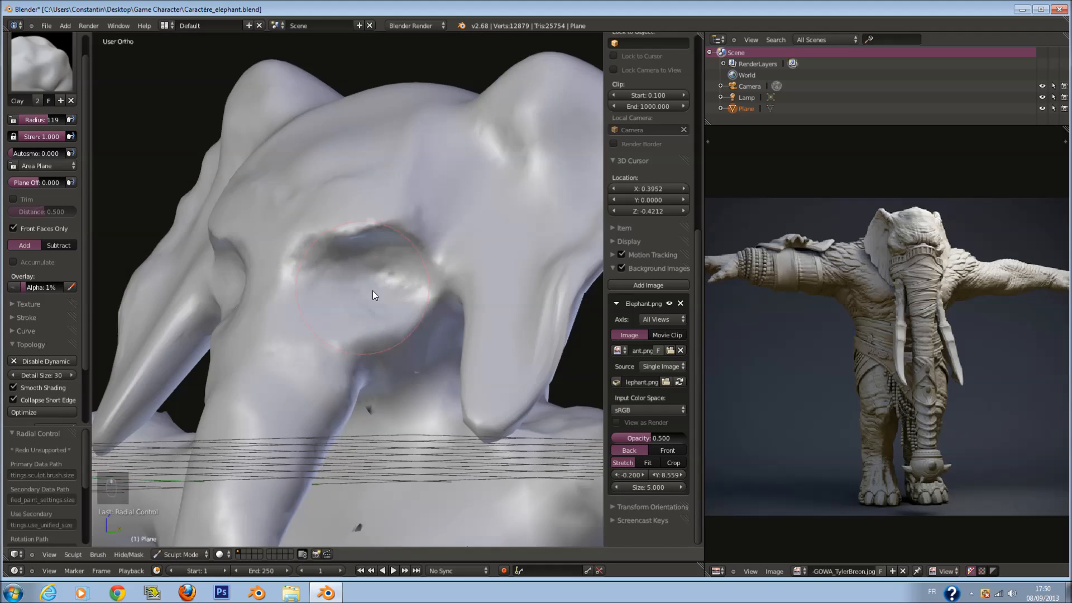
pyautogui.hotkey('ctrl', 's')
pyautogui.click(428, 305)
# Resize the Clay brush and carve the eye socket deeper across its width.
pyautogui.scroll(5, 357, 293)
pyautogui.moveTo(429, 305); pyautogui.dragTo(301, 274, button='middle')
pyautogui.press('f')
pyautogui.click(362, 293)
pyautogui.moveTo(296, 271)
pyautogui.keyDown('ctrl'); pyautogui.mouseDown()
pyautogui.moveTo(369, 359)
pyautogui.moveTo(401, 280)
pyautogui.moveTo(451, 266)
pyautogui.moveTo(350, 270)
pyautogui.moveTo(397, 282)
pyautogui.moveTo(358, 286)
pyautogui.moveTo(423, 268)
pyautogui.moveTo(418, 279)
pyautogui.mouseUp(); pyautogui.keyUp('ctrl')
# Switch to the Brush brush at radius 141 for the eye socket, and save the file.
pyautogui.press('f')
pyautogui.click(438, 290)
pyautogui.scroll(1, 457, 293)
pyautogui.click(37, 38)
pyautogui.click(77, 123)
pyautogui.scroll(-2, 412, 297)
pyautogui.moveTo(416, 298)
pyautogui.mouseDown(button='middle')
pyautogui.moveTo(504, 318)
pyautogui.moveTo(437, 300)
pyautogui.mouseUp(button='middle')
pyautogui.hotkey('ctrl', 's')
pyautogui.click(505, 318)
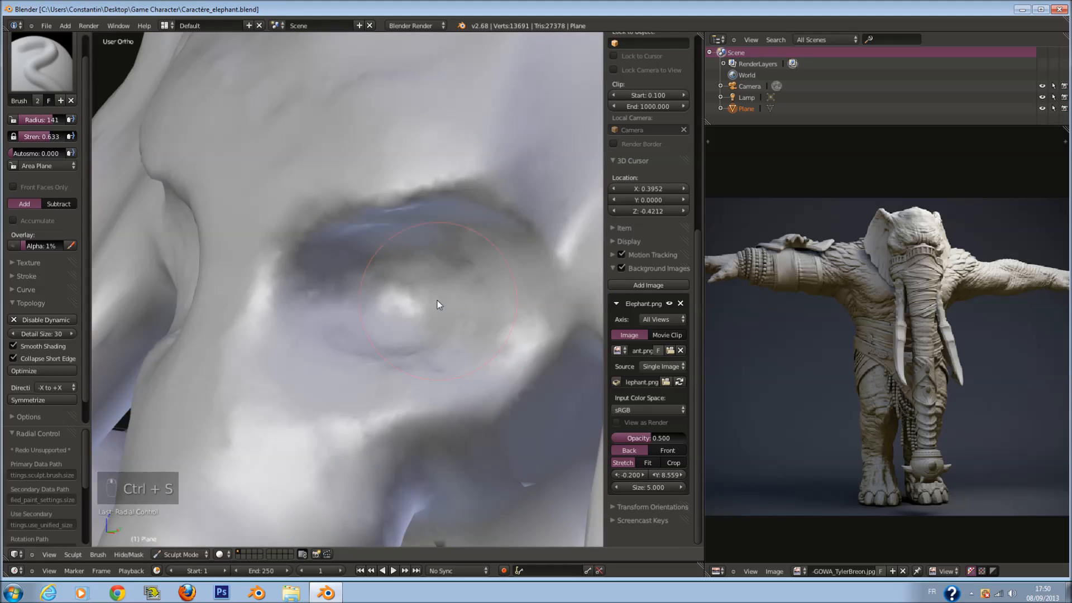
# Build up the eyeball inside the socket with the Brush brush at radius 113, and save the file.
pyautogui.scroll(2, 434, 296)
pyautogui.press('f')
pyautogui.click(409, 259)
pyautogui.moveTo(457, 256); pyautogui.dragTo(434, 300)
pyautogui.scroll(-4, 449, 302)
pyautogui.hotkey('ctrl', 's')
pyautogui.click(460, 304)
# Set the dynamic topology detail size to 78 and the Brush radius to 147.
pyautogui.press('z')
pyautogui.press('z')
pyautogui.scroll(-1, 38, 333)
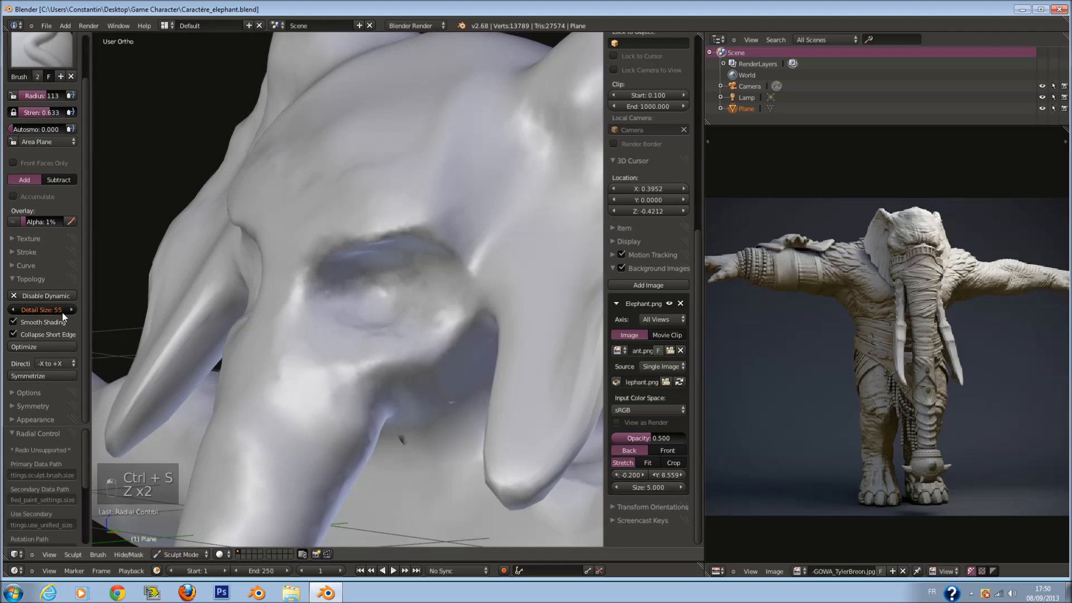
pyautogui.moveTo(72, 316); pyautogui.dragTo(82, 316)
pyautogui.scroll(4, 396, 297)
pyautogui.press('f')
pyautogui.click(418, 290)
pyautogui.press('z')
pyautogui.press('z')
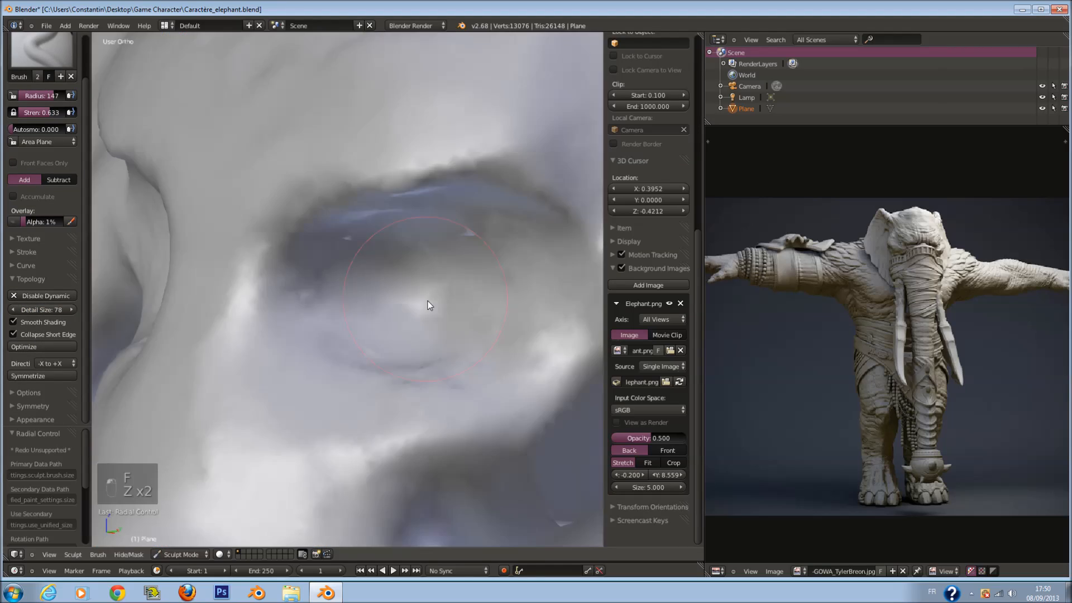
# Brush over the eye socket and the surrounding face to thin out the dense mesh, checking it in wireframe.
pyautogui.moveTo(430, 301); pyautogui.dragTo(504, 303)
pyautogui.press('z')
pyautogui.moveTo(318, 303); pyautogui.dragTo(394, 324)
pyautogui.scroll(-5, 418, 310)
pyautogui.scroll(-3, 461, 329)
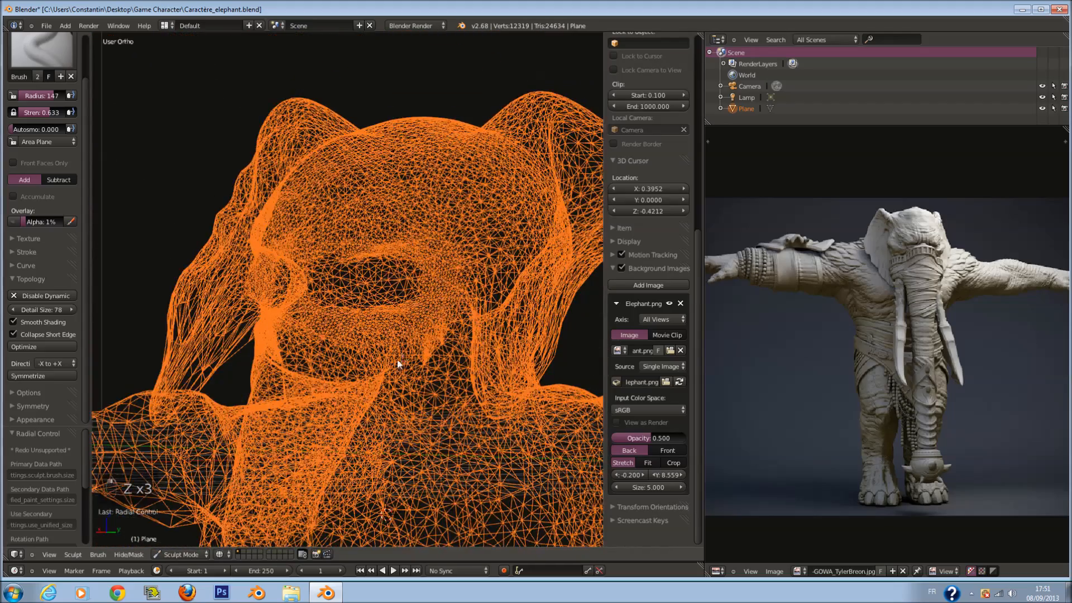
pyautogui.press('z')
pyautogui.moveTo(435, 318); pyautogui.dragTo(396, 271)
# Try brushing over the brow area above the eye, and undo the last stroke.
pyautogui.press('z')
pyautogui.moveTo(402, 261)
pyautogui.mouseDown(button='middle')
pyautogui.moveTo(397, 301)
pyautogui.moveTo(437, 320)
pyautogui.moveTo(393, 317)
pyautogui.moveTo(442, 256)
pyautogui.mouseUp(button='middle')
pyautogui.click(397, 301)
pyautogui.press('z')
pyautogui.moveTo(442, 255); pyautogui.dragTo(399, 260)
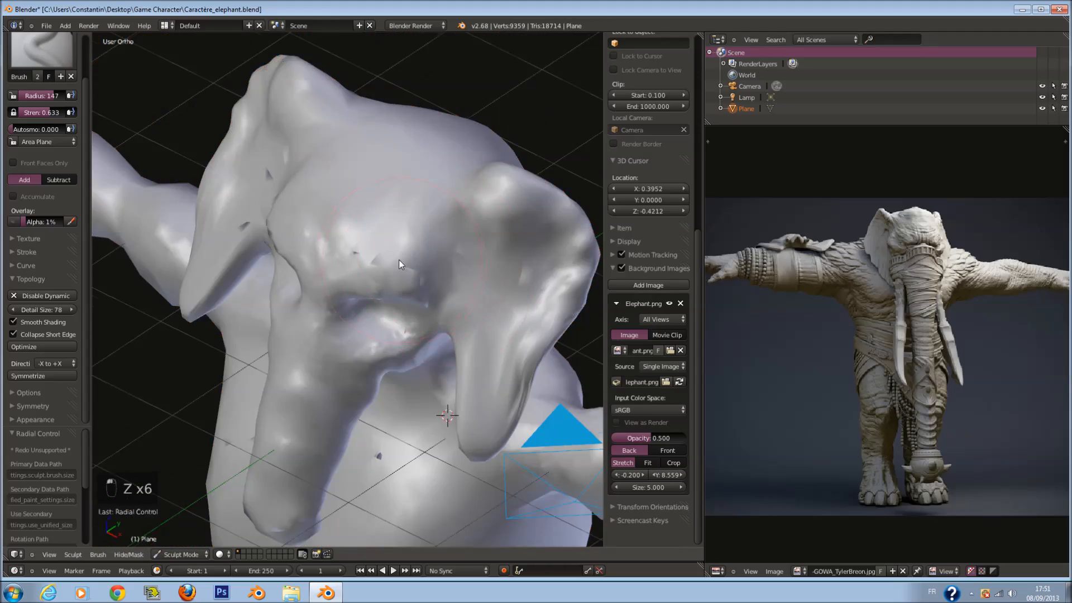
pyautogui.moveTo(399, 260); pyautogui.dragTo(418, 242, button='middle')
pyautogui.hotkey('ctrl', 'z')
# Brush over the elephant's forehead and lower body areas to even out the surface, checking the mesh density in wireframe.
pyautogui.scroll(2, 391, 229)
pyautogui.moveTo(354, 209); pyautogui.dragTo(348, 172)
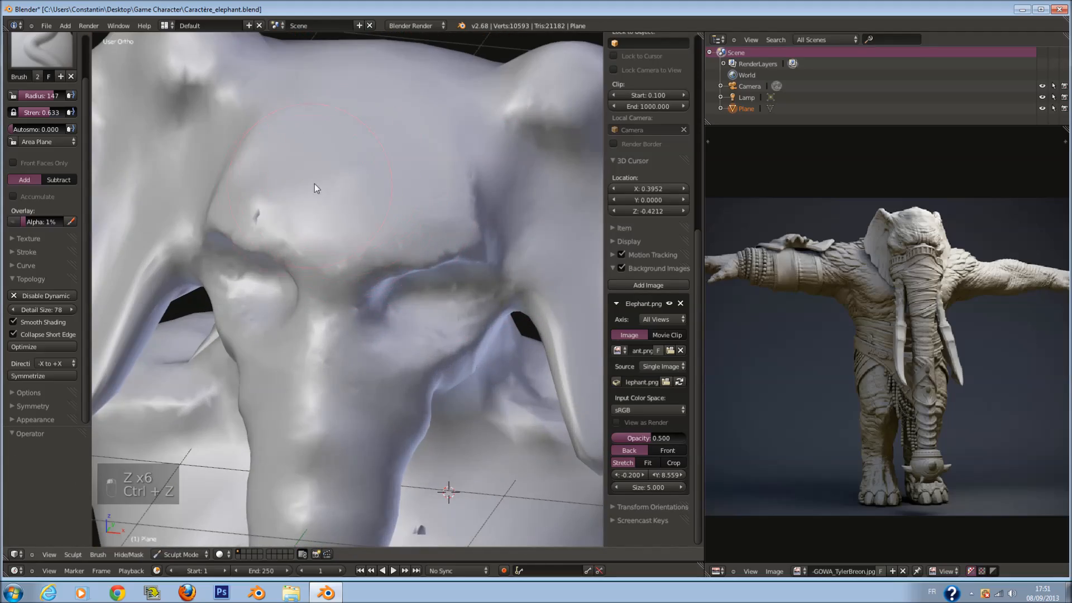
pyautogui.scroll(-4, 302, 196)
pyautogui.moveTo(302, 195); pyautogui.dragTo(342, 375, button='middle')
pyautogui.scroll(-3, 357, 391)
pyautogui.press('z')
pyautogui.scroll(3, 383, 420)
pyautogui.moveTo(383, 420)
pyautogui.mouseDown(button='middle')
pyautogui.moveTo(354, 371)
pyautogui.moveTo(426, 354)
pyautogui.moveTo(291, 357)
pyautogui.mouseUp(button='middle')
pyautogui.moveTo(291, 357); pyautogui.dragTo(277, 364)
pyautogui.press('z')
pyautogui.click(293, 366)
pyautogui.moveTo(277, 364)
pyautogui.mouseDown(button='middle')
pyautogui.moveTo(327, 368)
pyautogui.moveTo(414, 351)
pyautogui.moveTo(404, 229)
pyautogui.mouseUp(button='middle')
# Save the file and switch the elephant from Sculpt Mode to Object Mode, shown as wireframe in front view.
pyautogui.hotkey('ctrl', 's')
pyautogui.press('KP_1')
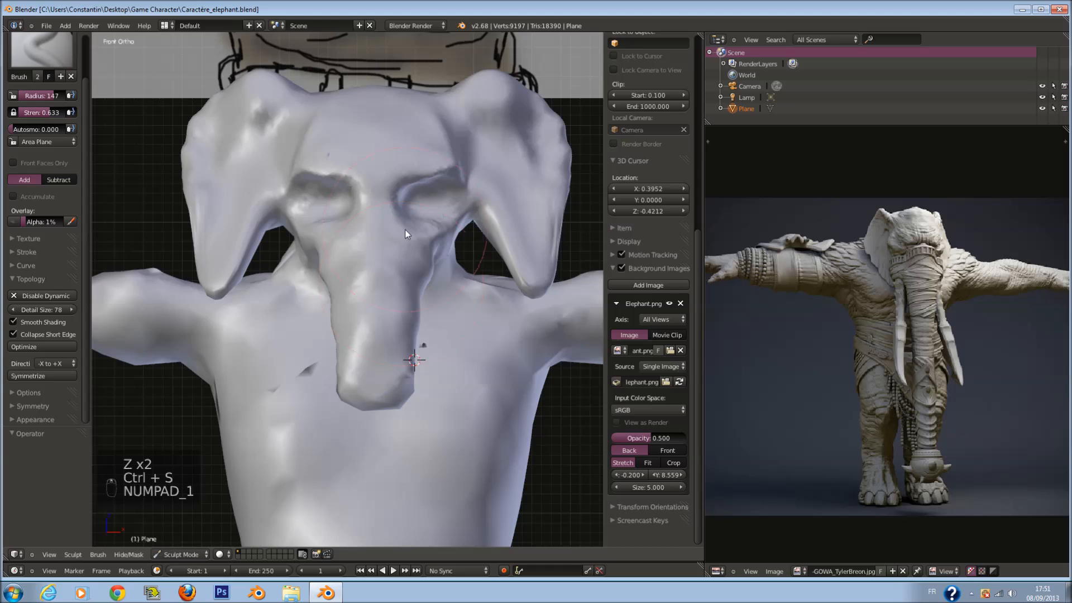
pyautogui.scroll(3, 408, 240)
pyautogui.hotkey('ctrl', 's')
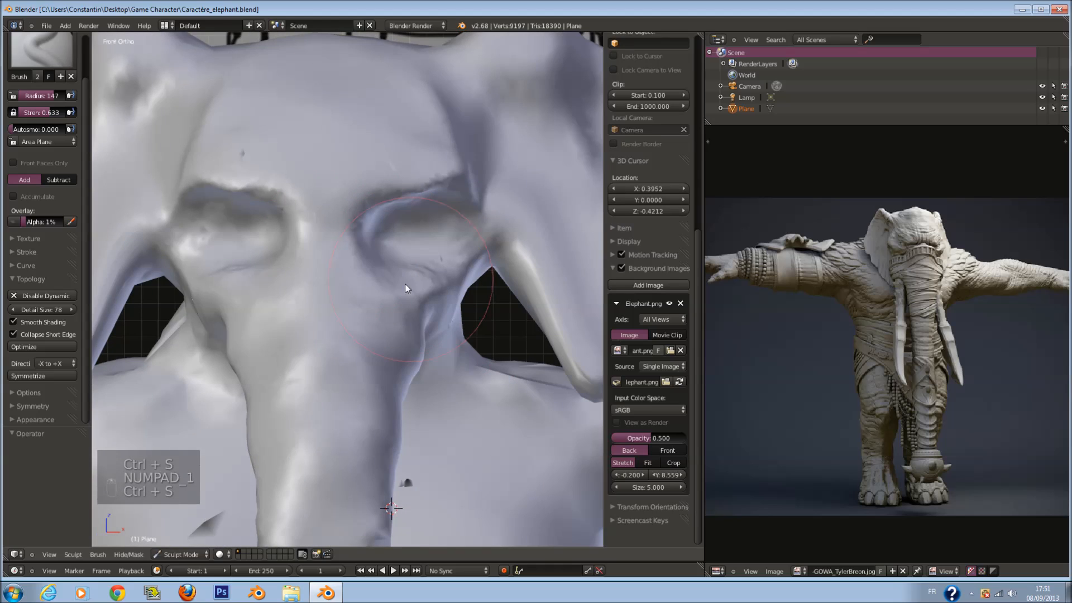
pyautogui.click(187, 553)
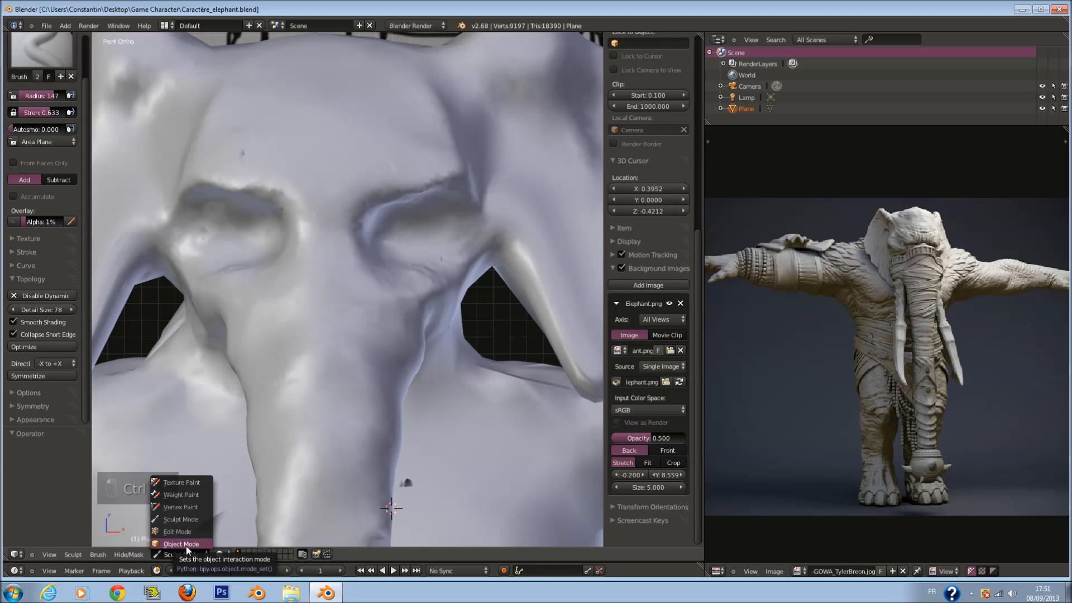
pyautogui.click(186, 544)
pyautogui.scroll(-5, 376, 392)
pyautogui.press('z')
pyautogui.scroll(2, 378, 374)
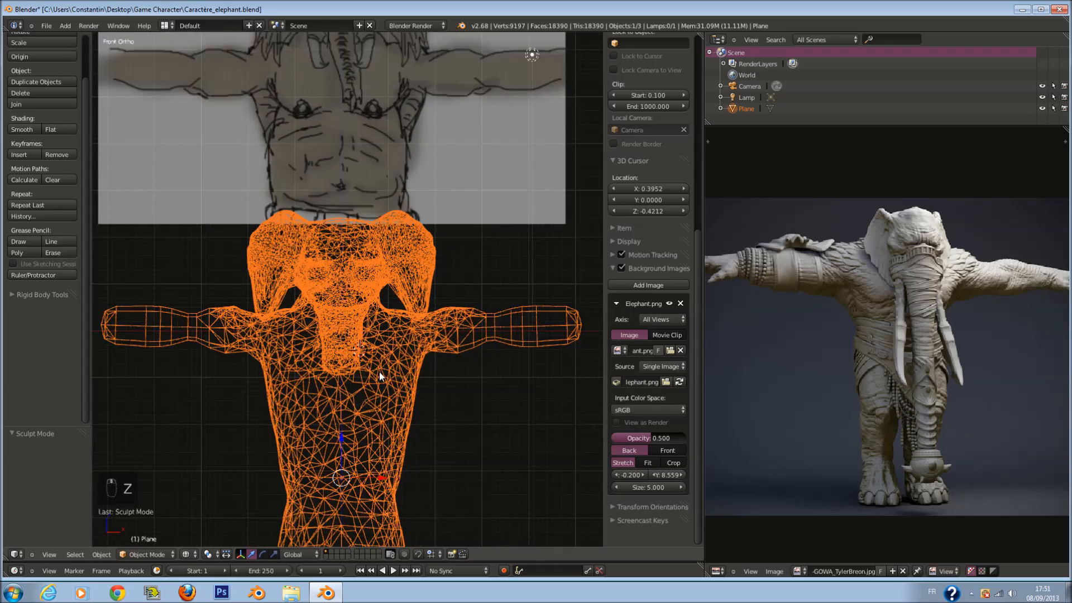
pyautogui.press('a')
pyautogui.hotkey('shift', 'a')
pyautogui.moveTo(358, 403)
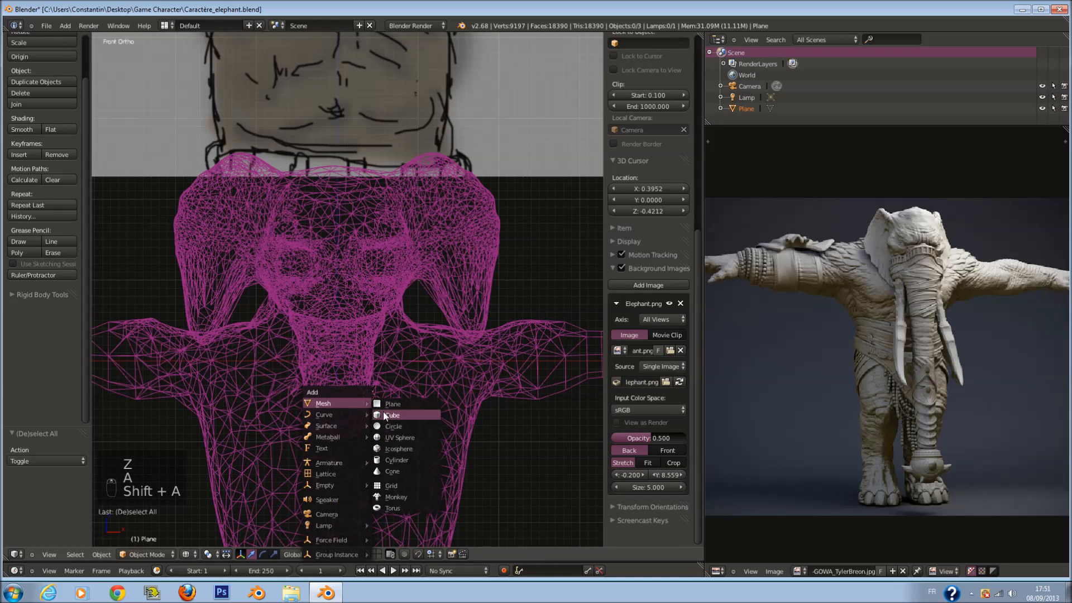
pyautogui.click(410, 437)
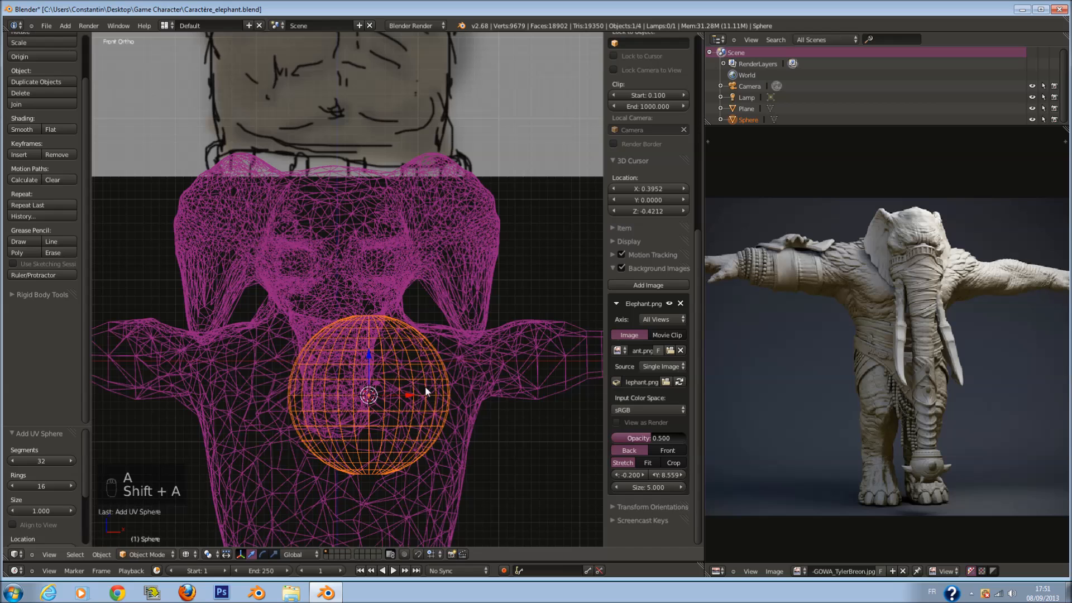
pyautogui.scroll(1, 429, 371)
pyautogui.press('x')
pyautogui.click(428, 373)
# Reset the 3D cursor to the scene origin and add a UV sphere there in front view.
pyautogui.hotkey('shift', 'c')
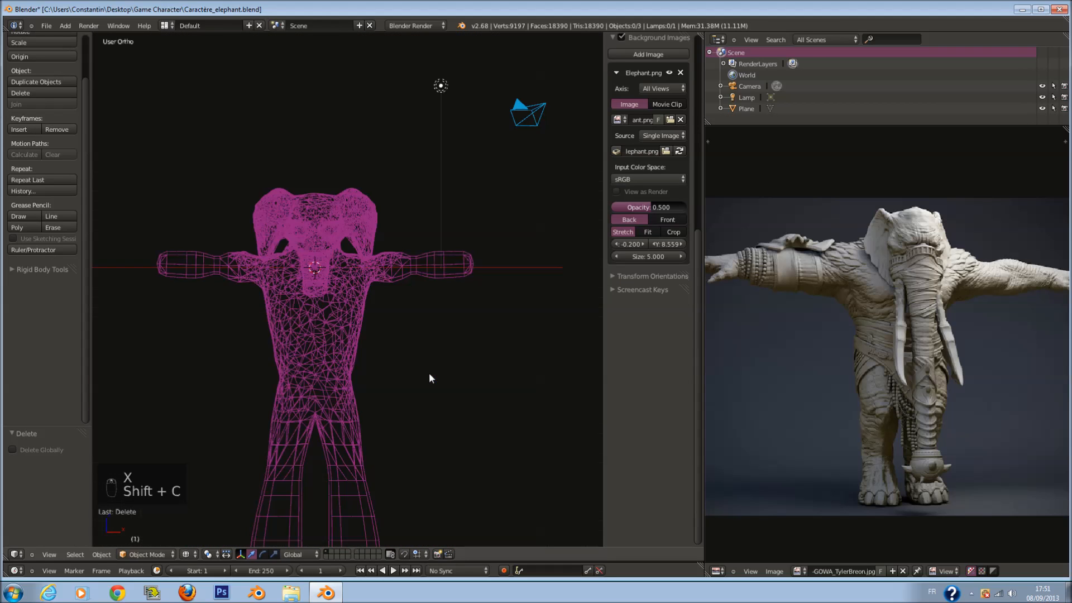
pyautogui.hotkey('shift', 'a')
pyautogui.moveTo(417, 370)
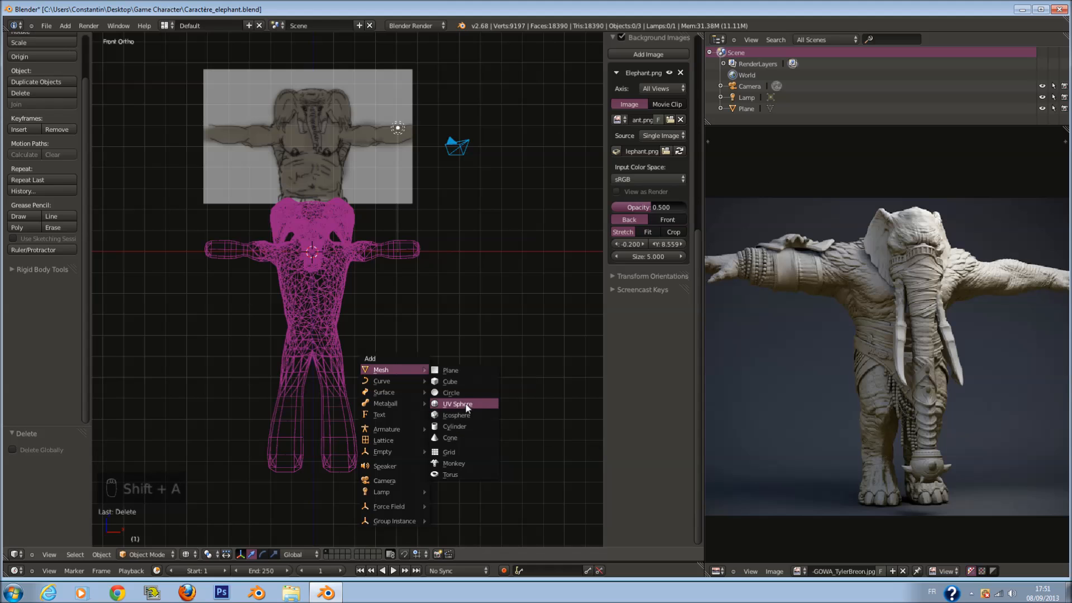
pyautogui.click(469, 406)
pyautogui.scroll(4, 431, 332)
pyautogui.keyDown('shift'); pyautogui.scroll(10, 417, 306); pyautogui.keyUp('shift')
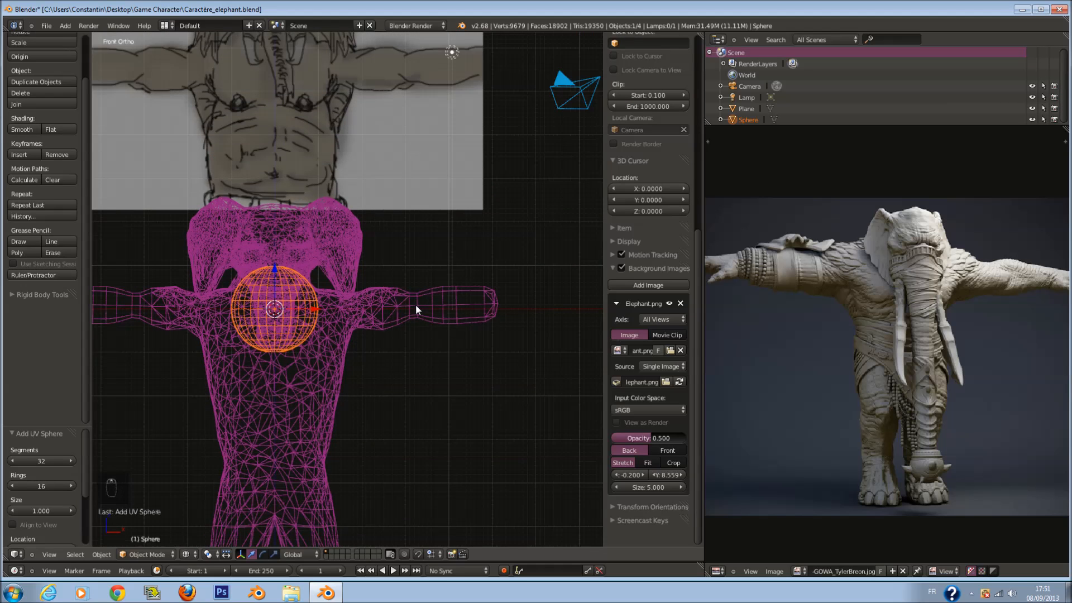
pyautogui.keyDown('ctrl'); pyautogui.scroll(-4, 415, 304); pyautogui.keyUp('ctrl')
# Replace the reference image area with the Properties editor and add a Mirror modifier to the sphere.
pyautogui.click(711, 570)
pyautogui.click(731, 558)
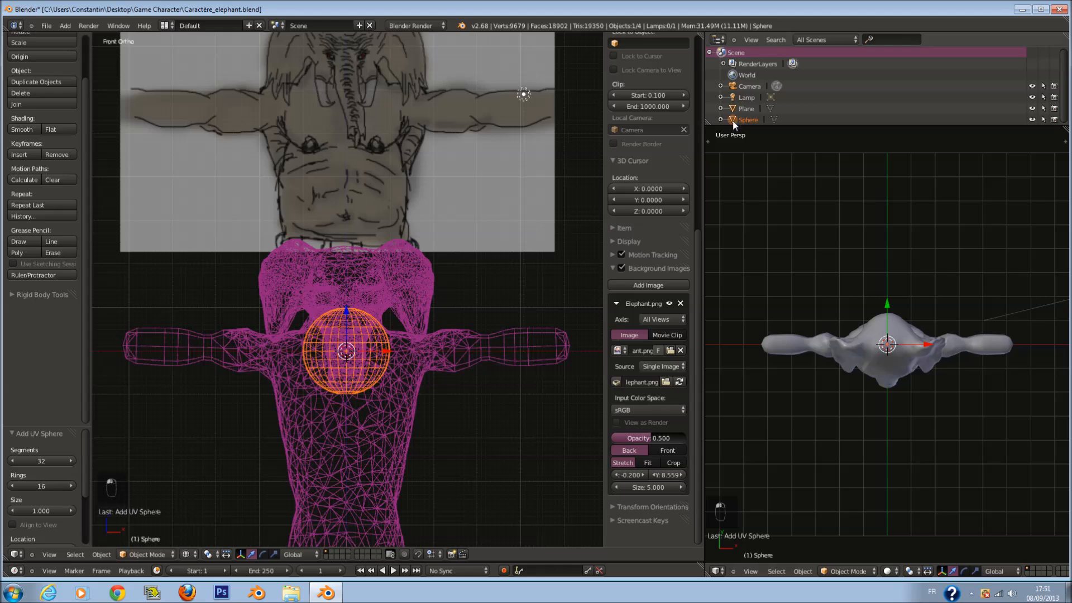
pyautogui.click(718, 571)
pyautogui.click(745, 411)
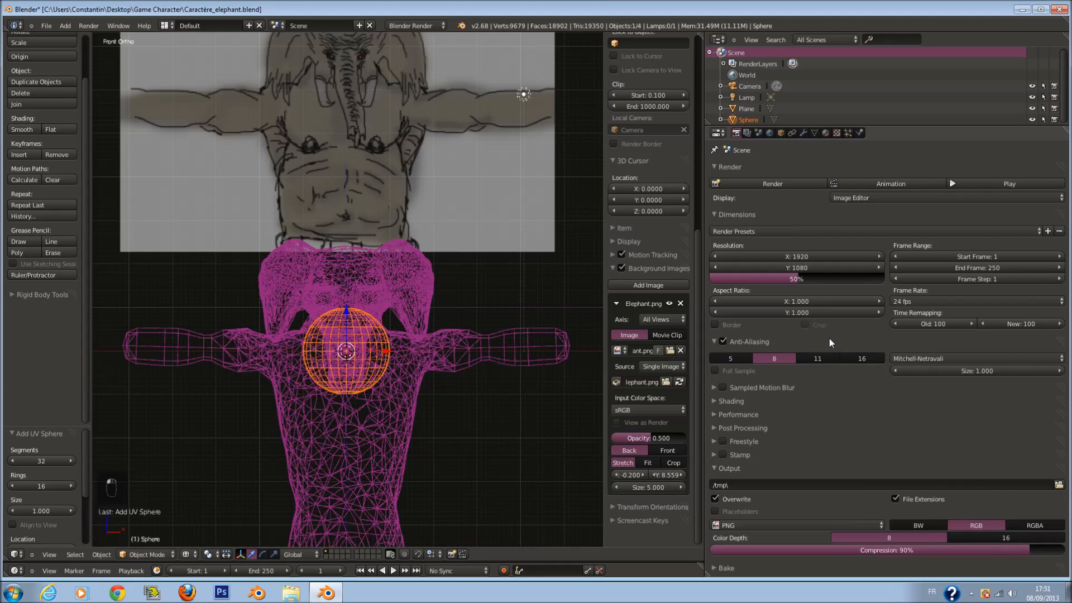
pyautogui.click(802, 133)
pyautogui.click(812, 169)
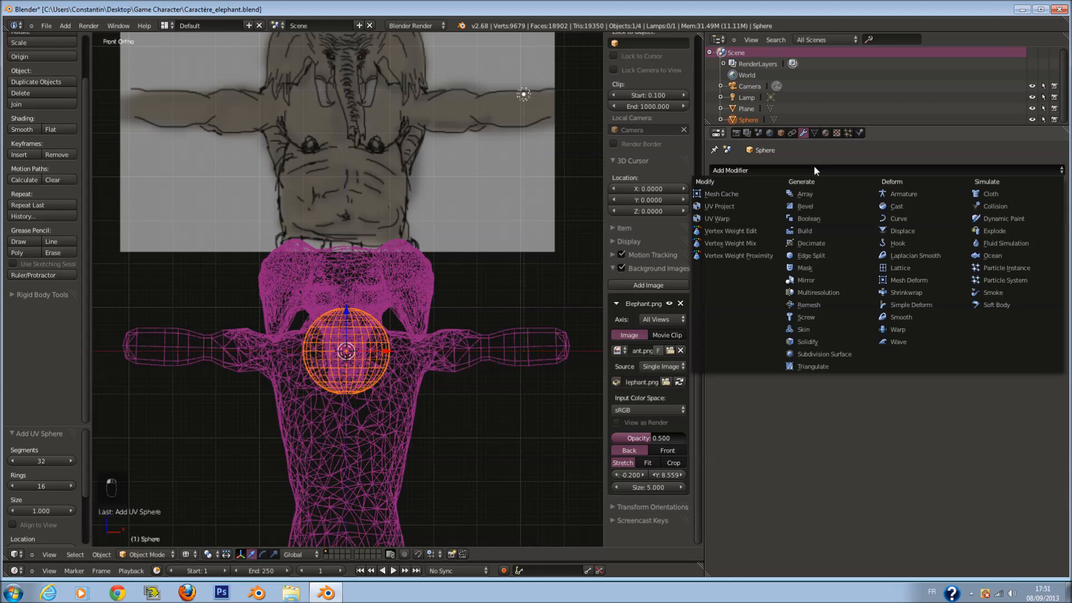
pyautogui.click(812, 280)
# Rotate the sphere's mesh by 90 degrees in Edit Mode.
pyautogui.press('Tab')
pyautogui.scroll(5, 384, 306)
pyautogui.press('r')
pyautogui.press('9')
pyautogui.press('0')
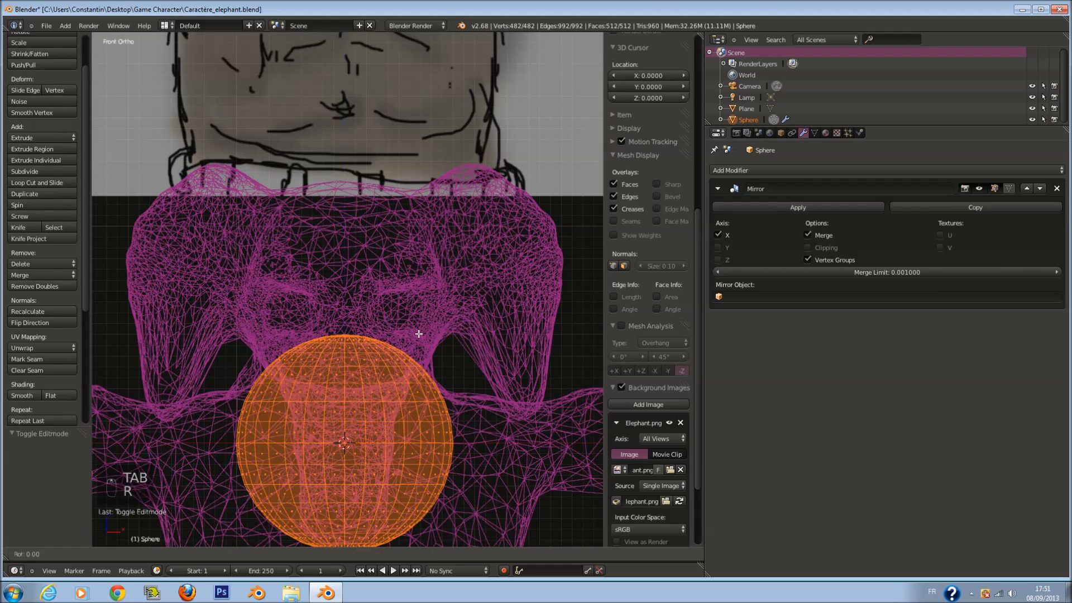
pyautogui.press('Return')
# Move the sphere's mesh up to the elephant's eye socket and scale it down to eyeball size.
pyautogui.press('g')
pyautogui.click(490, 193)
pyautogui.press('s')
pyautogui.click(424, 330)
# Save the file and move the eyeball forward about 0.91 along Y to the socket opening, using solid shading.
pyautogui.press('z')
pyautogui.scroll(3, 438, 322)
pyautogui.scroll(-3, 439, 321)
pyautogui.moveTo(440, 321); pyautogui.dragTo(408, 349, button='middle')
pyautogui.keyDown('shift'); pyautogui.moveTo(498, 302); pyautogui.dragTo(410, 302, button='middle'); pyautogui.keyUp('shift')
pyautogui.hotkey('ctrl', 's')
pyautogui.click(480, 288)
pyautogui.moveTo(458, 251); pyautogui.dragTo(416, 282)
# Rotate the eyeball about the global Z axis and scale it by about 0.605.
pyautogui.press('r')
pyautogui.press('z')
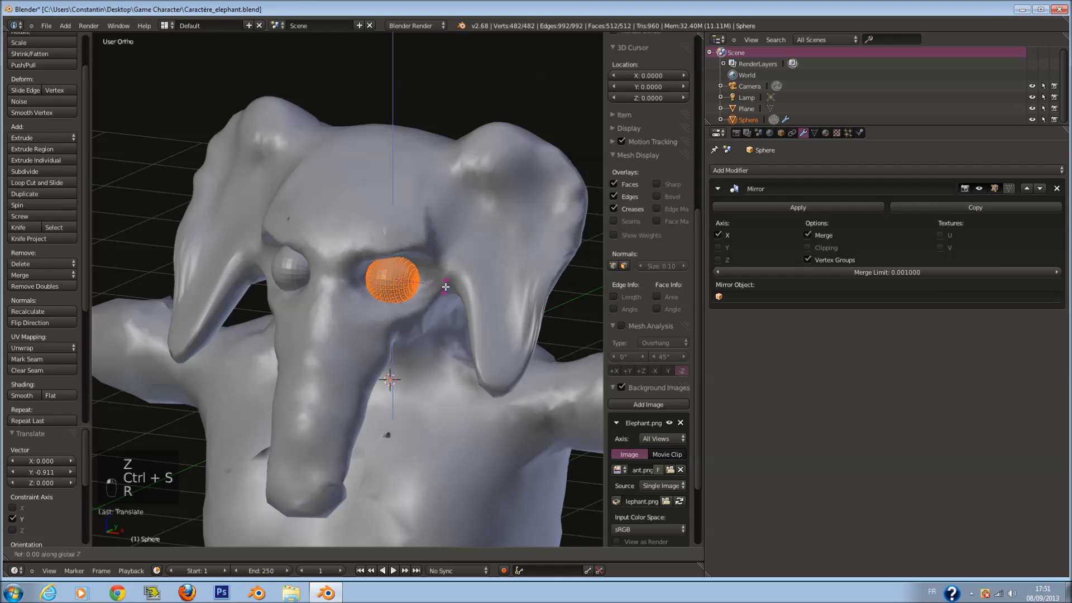
pyautogui.press('Return')
pyautogui.scroll(3, 447, 286)
pyautogui.press('s')
pyautogui.click(461, 283)
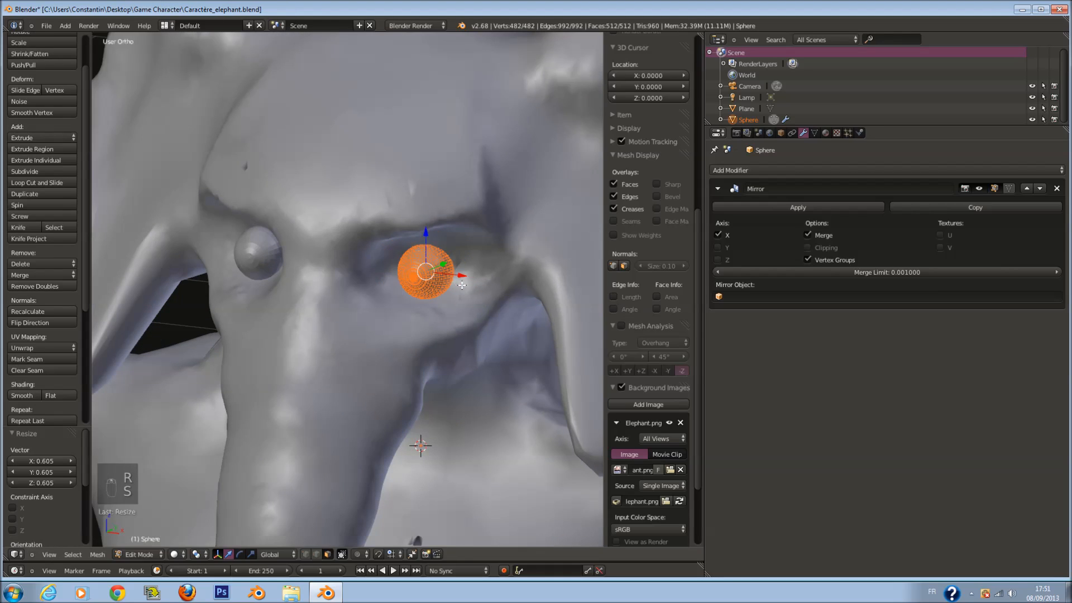
# Shift the eyeball slightly along X and scale it up by about 1.35.
pyautogui.press('Tab')
pyautogui.press('Tab')
pyautogui.moveTo(467, 278); pyautogui.dragTo(452, 279)
pyautogui.press('s')
pyautogui.click(469, 288)
pyautogui.moveTo(469, 289); pyautogui.dragTo(398, 271, button='middle')
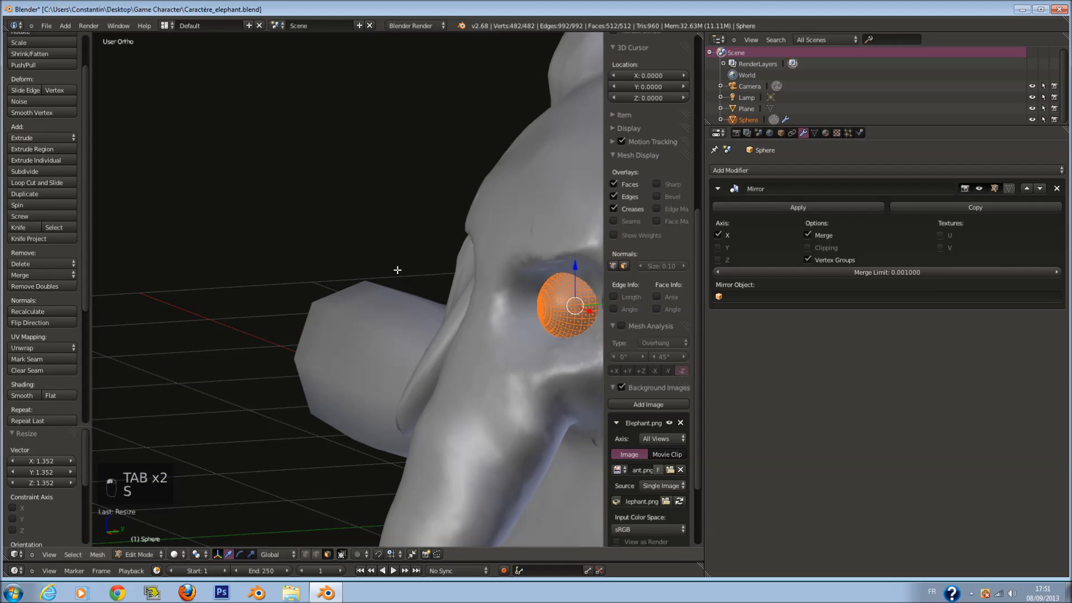
# Adjust the eyeball's size and set it into the socket, moving it about 0.07 along Y and slightly along X.
pyautogui.press('KP_Decimal')
pyautogui.scroll(-2, 427, 302)
pyautogui.press('s')
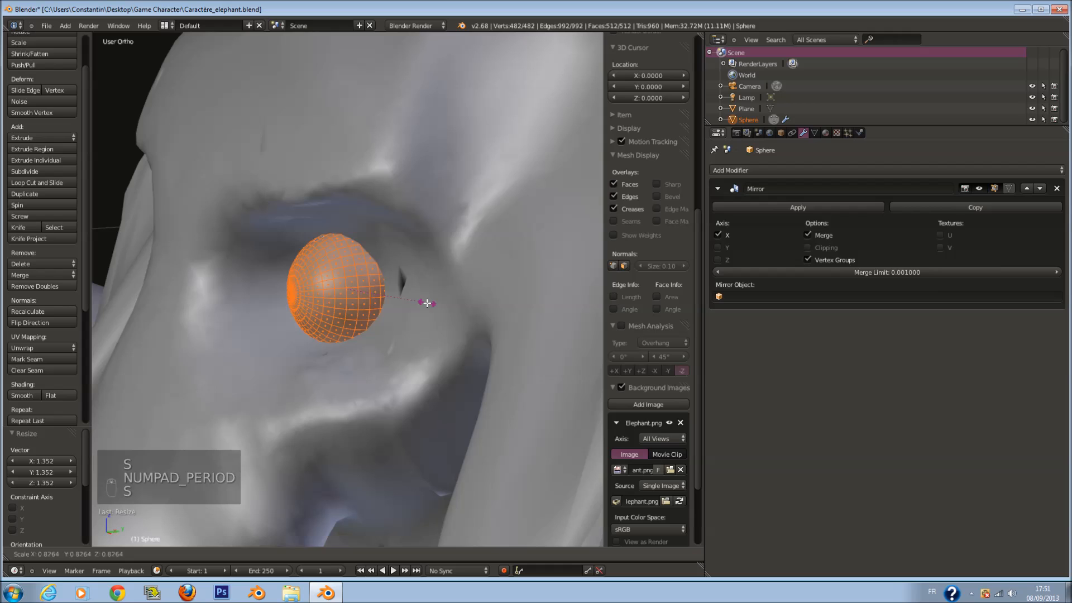
pyautogui.moveTo(386, 286); pyautogui.dragTo(396, 285)
pyautogui.scroll(-3, 441, 292)
pyautogui.moveTo(396, 286)
pyautogui.mouseDown(button='middle')
pyautogui.moveTo(478, 283)
pyautogui.moveTo(394, 303)
pyautogui.mouseUp(button='middle')
pyautogui.moveTo(386, 289)
pyautogui.mouseDown()
pyautogui.moveTo(367, 294)
pyautogui.moveTo(365, 310)
pyautogui.moveTo(389, 303)
pyautogui.mouseUp()
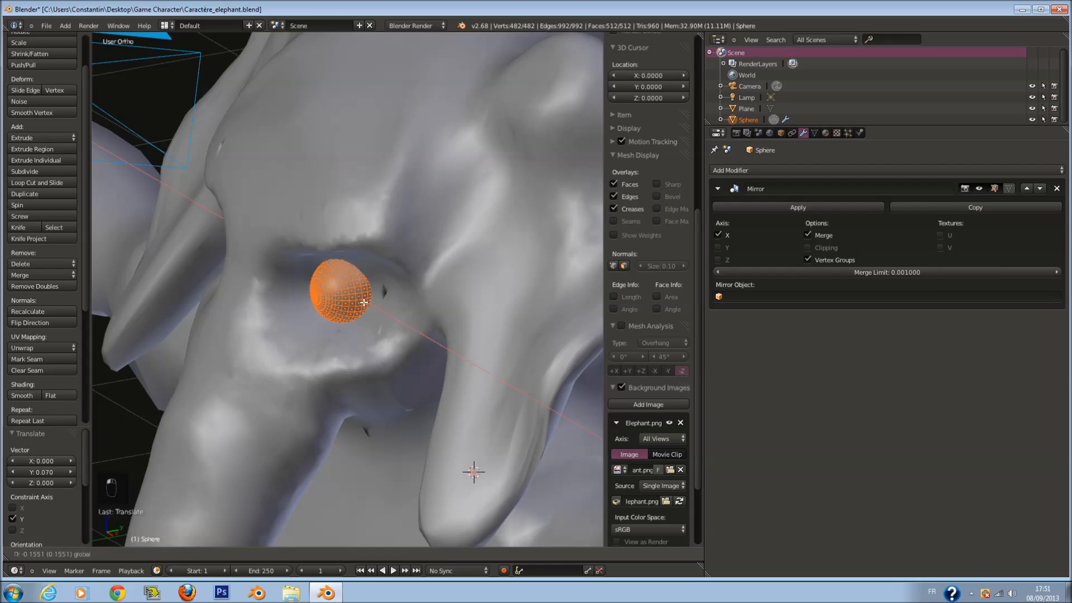
# Return the eyeballs to Object Mode and save the file.
pyautogui.scroll(-3, 380, 310)
pyautogui.moveTo(380, 310); pyautogui.dragTo(435, 318, button='middle')
pyautogui.press('Tab')
pyautogui.hotkey('ctrl', 's')
pyautogui.press('KP_1')
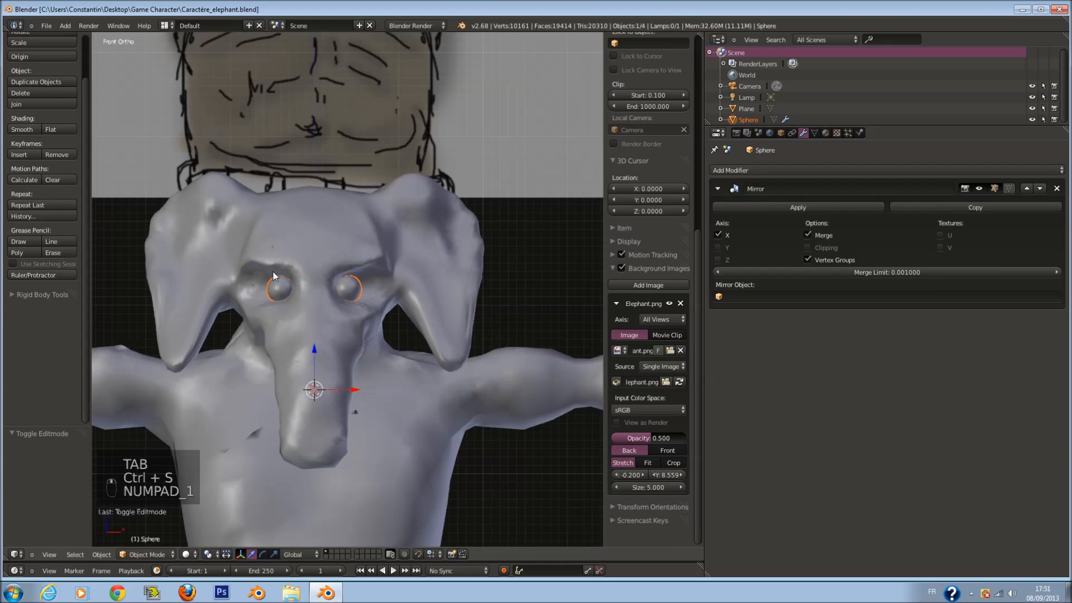
# Fine-tune the eyeball's position in the socket in Edit Mode, return to Object Mode and save the file.
pyautogui.scroll(5, 263, 256)
pyautogui.moveTo(263, 256); pyautogui.dragTo(227, 297, button='middle')
pyautogui.press('Tab')
pyautogui.moveTo(382, 289); pyautogui.dragTo(367, 286)
pyautogui.moveTo(366, 287)
pyautogui.mouseDown(button='middle')
pyautogui.moveTo(413, 292)
pyautogui.moveTo(369, 302)
pyautogui.mouseUp(button='middle')
pyautogui.moveTo(366, 287); pyautogui.dragTo(369, 288)
pyautogui.press('Tab')
pyautogui.hotkey('ctrl', 's')
pyautogui.press('Tab')
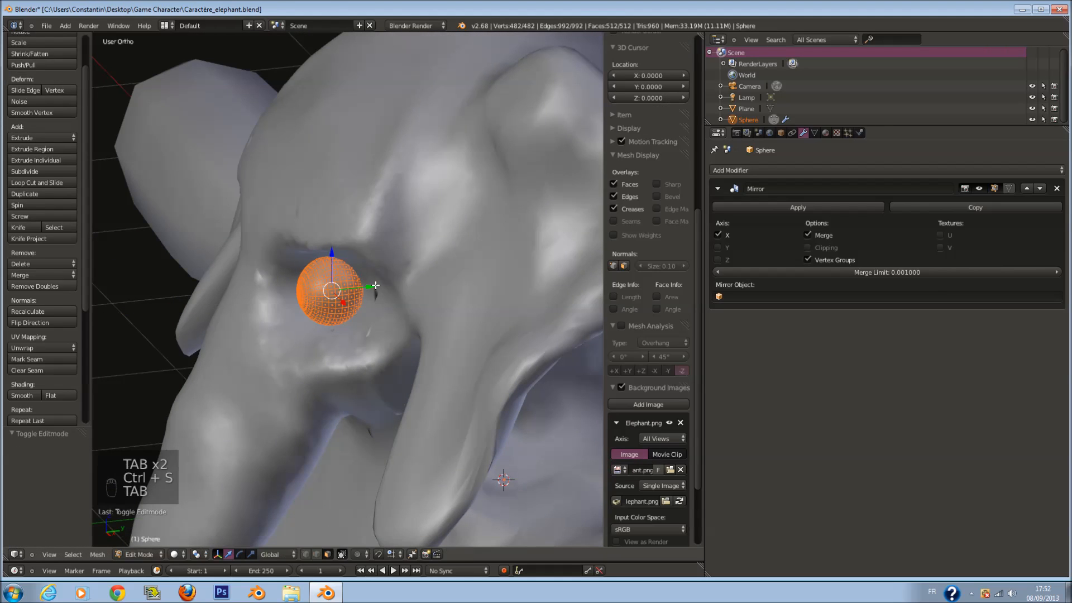
pyautogui.press('Tab')
pyautogui.hotkey('ctrl', 's')
# Center the eyeball in the socket in front view, moving it about 0.024 along X plus a small free nudge, and save.
pyautogui.press('KP_1')
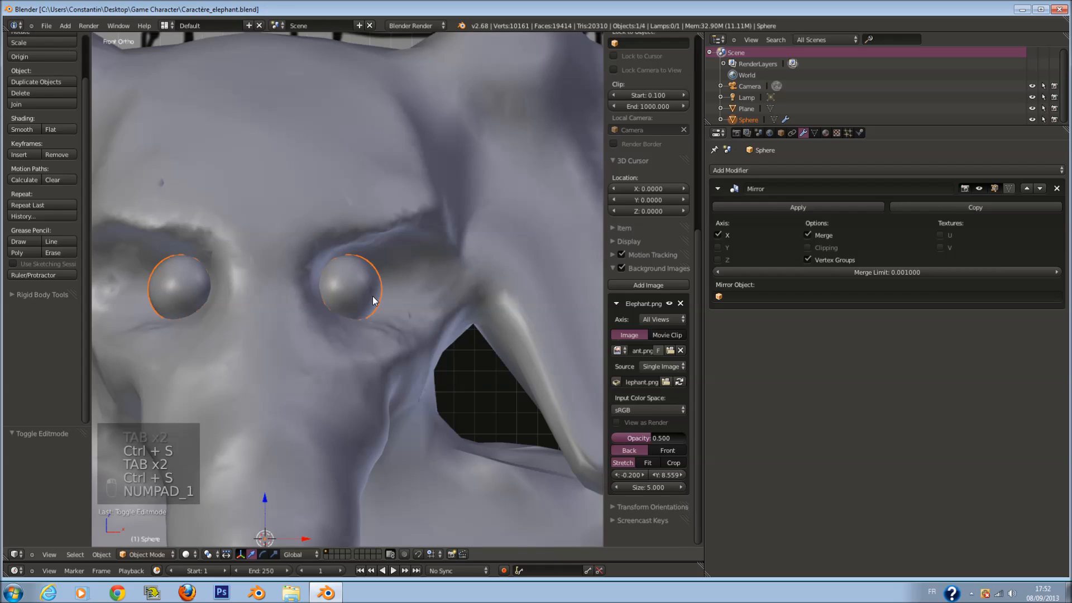
pyautogui.keyDown('ctrl'); pyautogui.scroll(-3, 375, 301); pyautogui.keyUp('ctrl')
pyautogui.press('Tab')
pyautogui.moveTo(443, 290); pyautogui.dragTo(446, 288)
pyautogui.press('g')
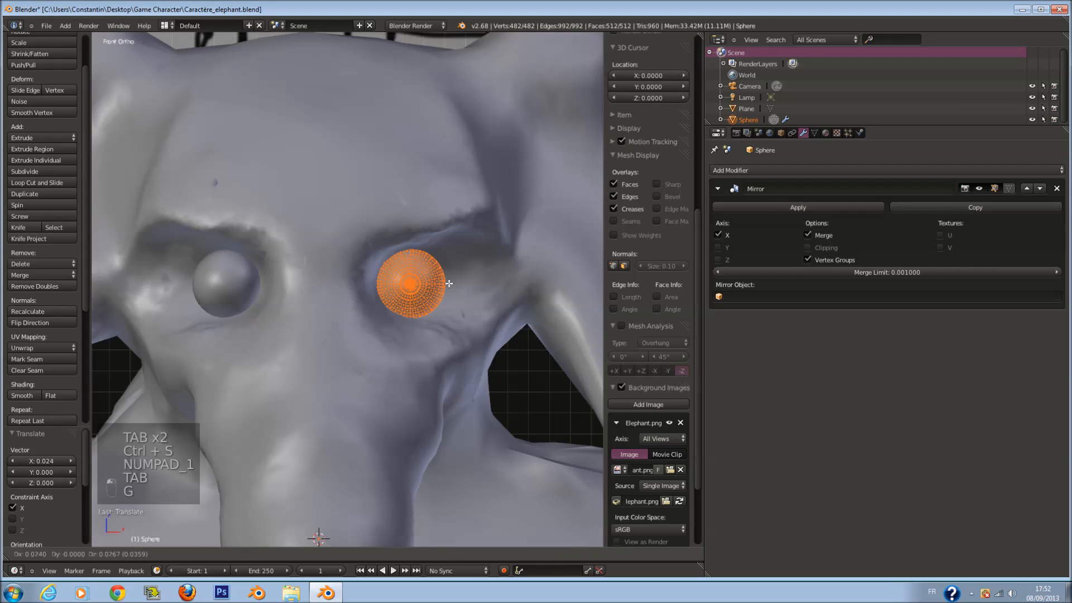
pyautogui.click(446, 284)
pyautogui.press('Tab')
pyautogui.hotkey('ctrl', 's')
# Try enabling dynamic topology on the eyeballs in Sculpt Mode, and undo it.
pyautogui.click(182, 557)
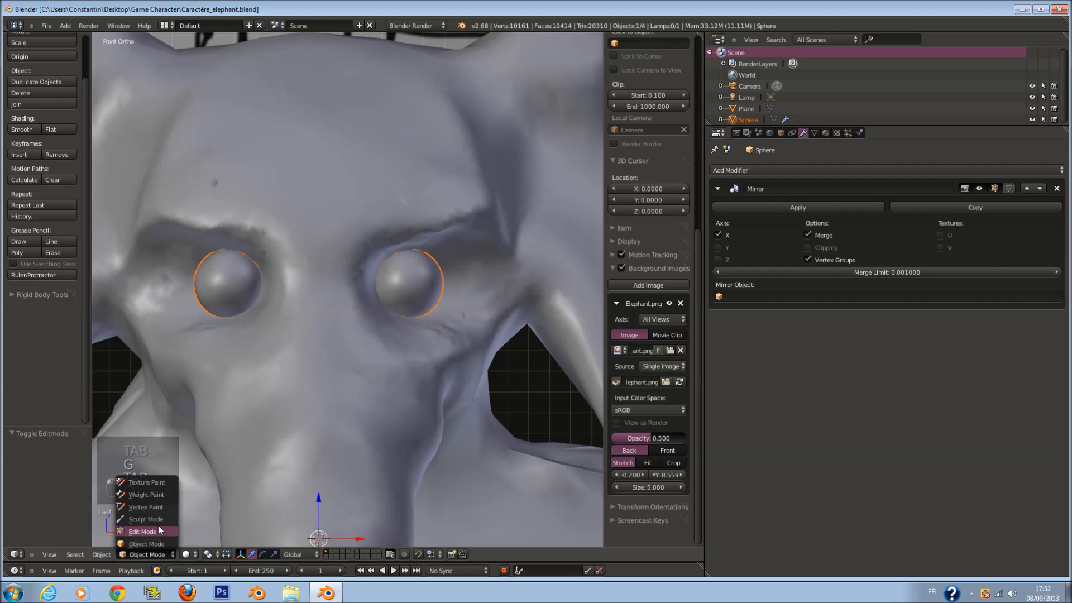
pyautogui.click(158, 521)
pyautogui.press('z')
pyautogui.click(38, 296)
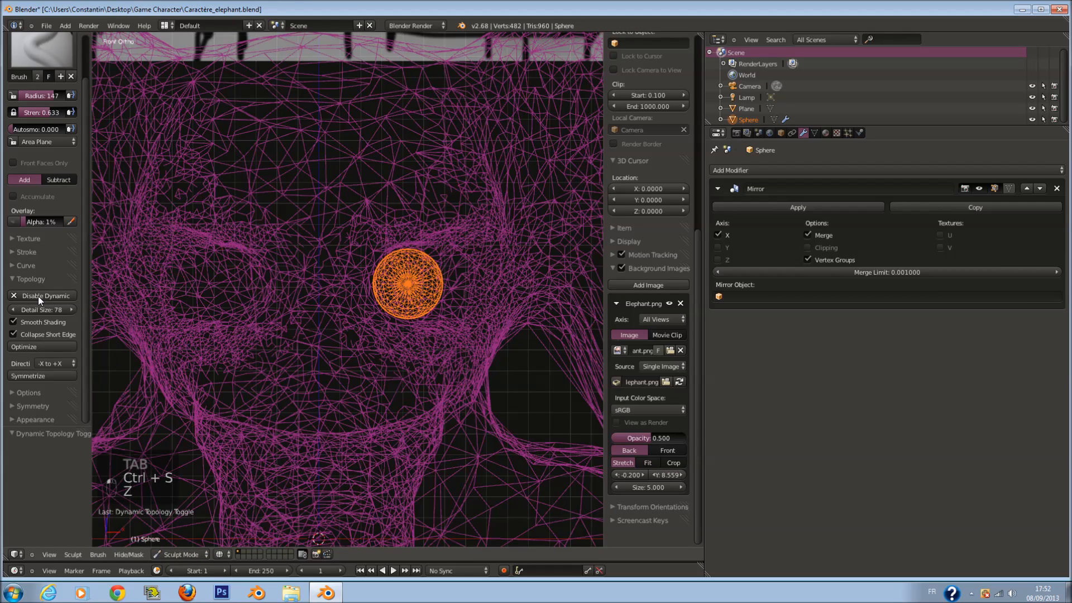
pyautogui.hotkey('ctrl', 'z')
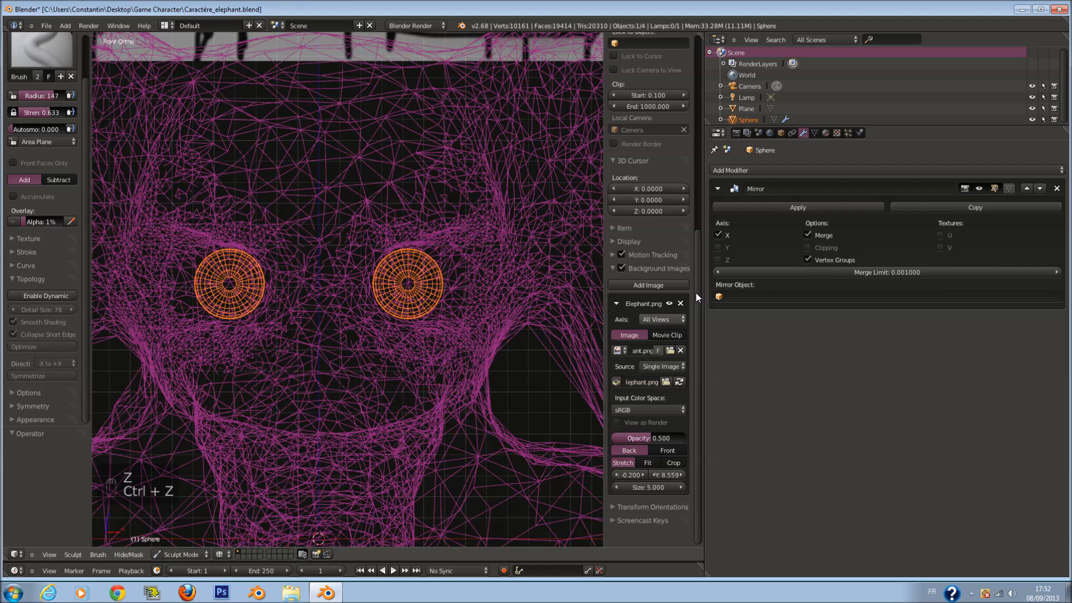
# Apply the eyeballs' Mirror modifier and return them to Object Mode.
pyautogui.click(762, 206)
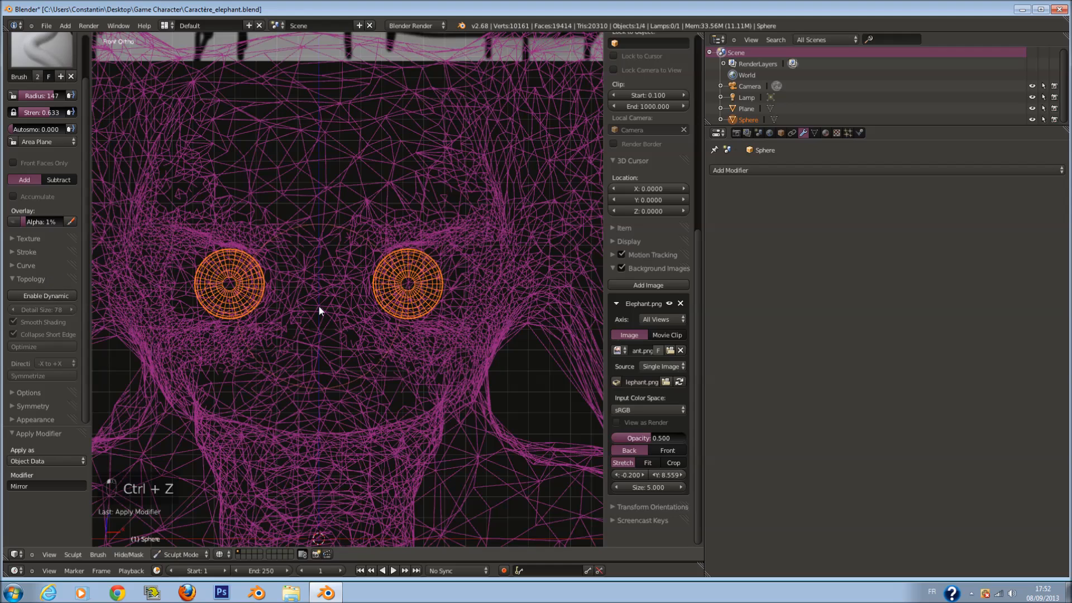
pyautogui.click(177, 544)
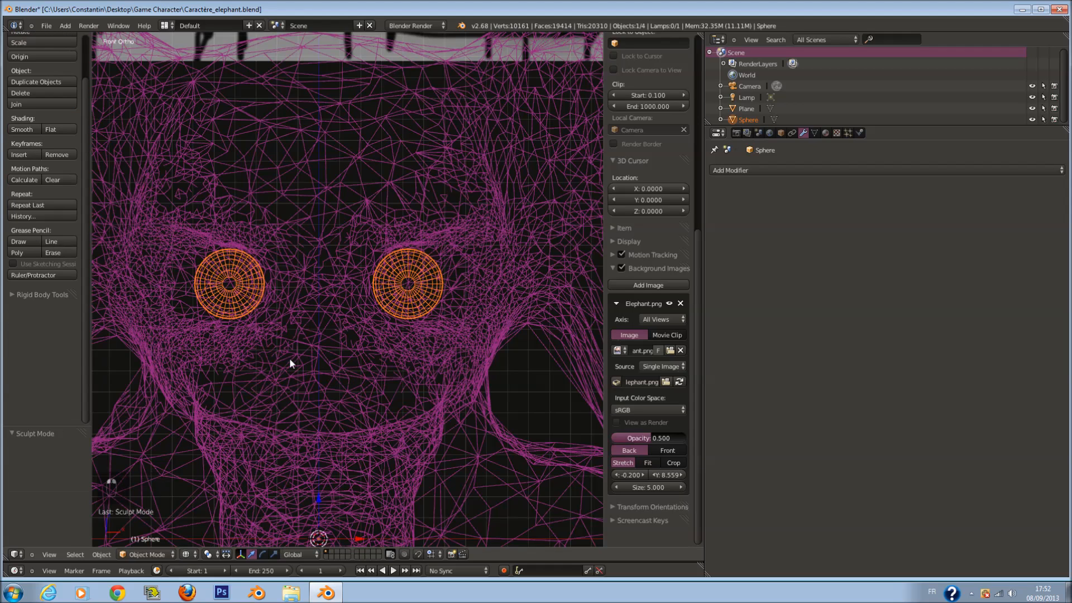
# Select the elephant body, switch it to Sculpt Mode and enable dynamic topology.
pyautogui.rightClick(289, 357)
pyautogui.click(148, 555)
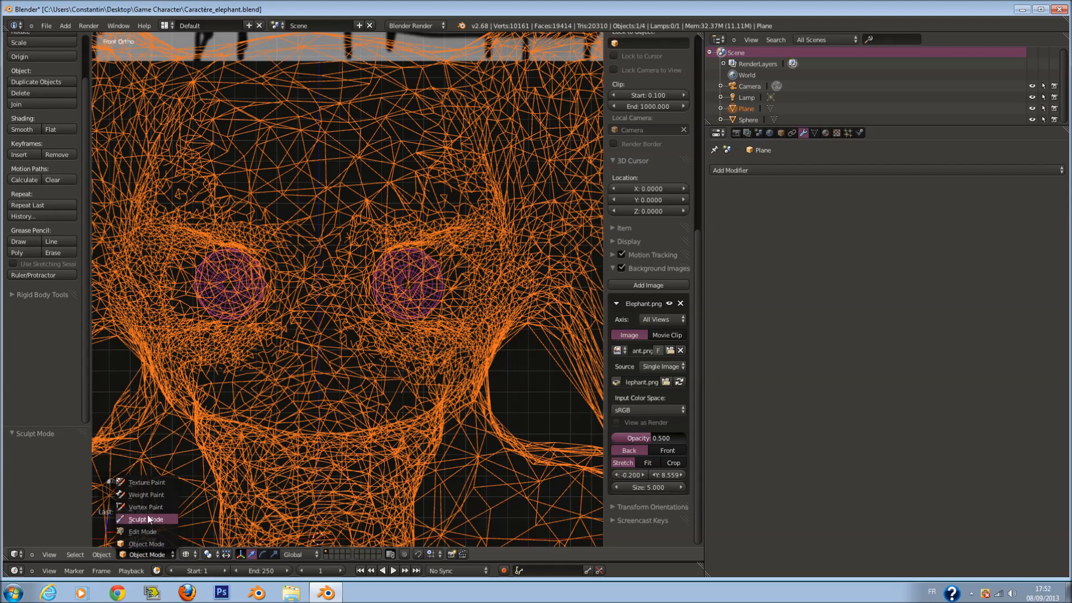
pyautogui.click(146, 519)
pyautogui.click(44, 296)
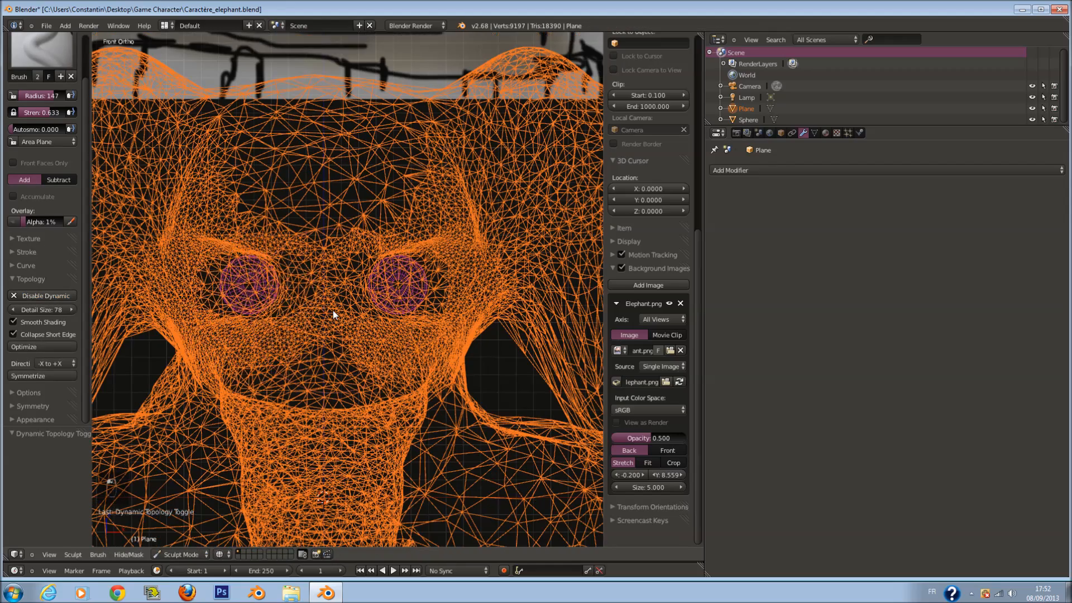
# Set the sculpt brush to a radius of about 92 and a strength of about 0.753 for close-up work around the eye.
pyautogui.press('f')
pyautogui.click(304, 310)
pyautogui.press('z')
pyautogui.scroll(5, 264, 255)
pyautogui.press('f')
pyautogui.click(320, 267)
pyautogui.moveTo(370, 248); pyautogui.dragTo(327, 251, button='middle')
pyautogui.scroll(2, 250, 213)
pyautogui.press('f')
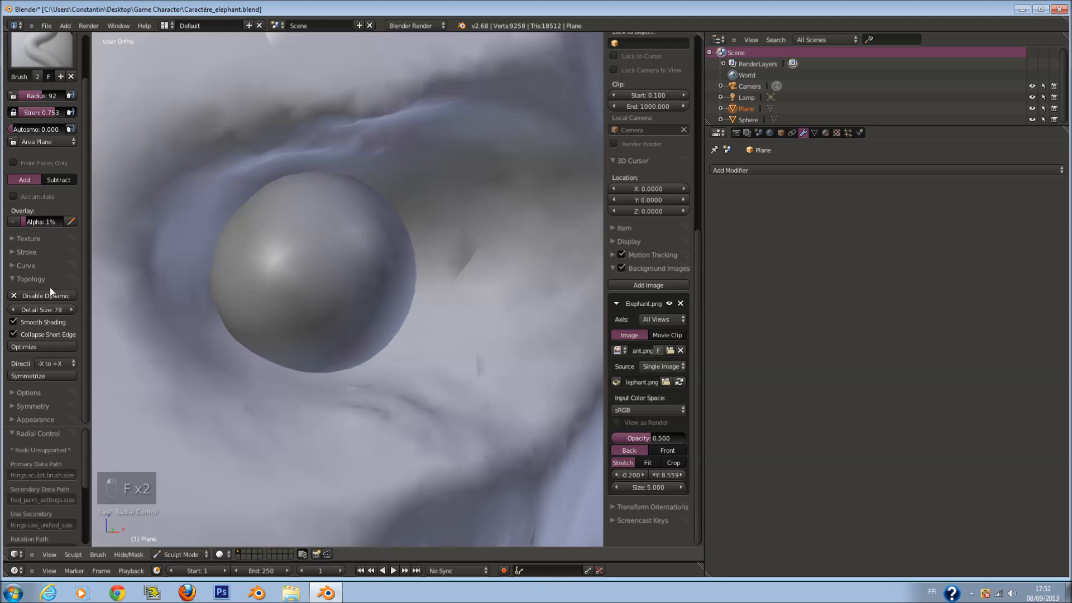
# Set the dynamic topology detail size to 30 and save the file.
pyautogui.click(48, 309)
pyautogui.write('30')
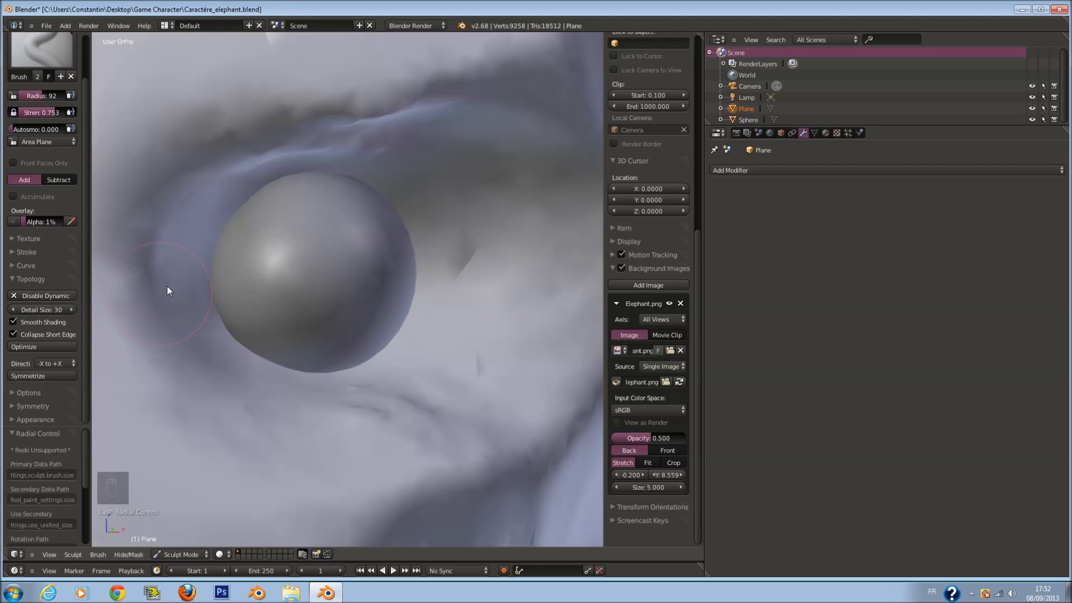
pyautogui.hotkey('ctrl', 's')
# Build up the upper eyelid over the eyeball with a brush radius of about 90 and save the file.
pyautogui.click(193, 270)
pyautogui.press('f')
pyautogui.click(234, 224)
pyautogui.moveTo(175, 261)
pyautogui.mouseDown()
pyautogui.moveTo(336, 183)
pyautogui.moveTo(296, 186)
pyautogui.moveTo(250, 209)
pyautogui.moveTo(370, 183)
pyautogui.mouseUp()
pyautogui.press('f')
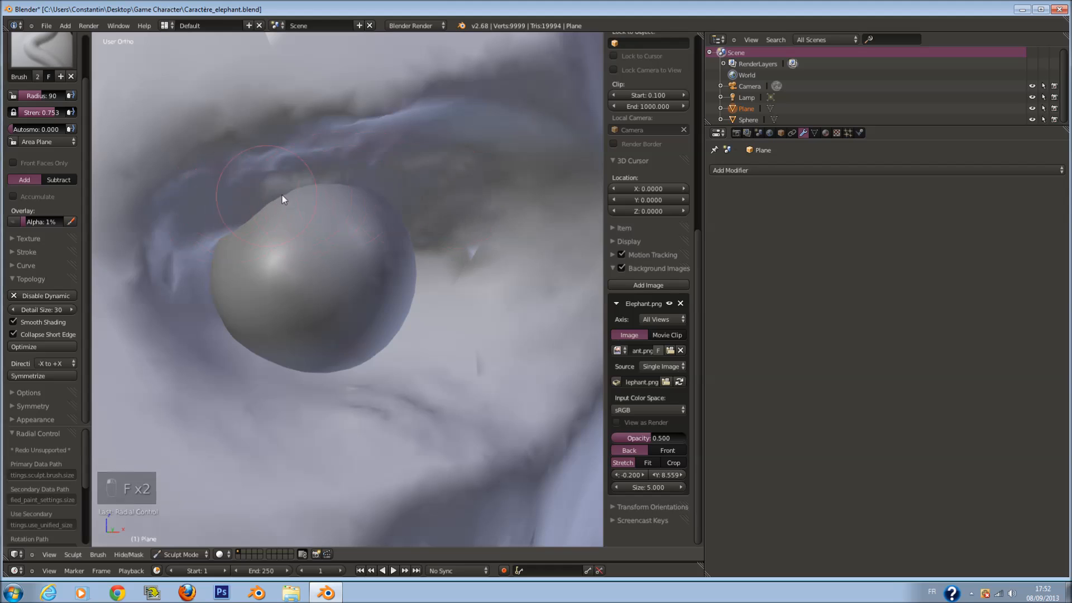
pyautogui.moveTo(253, 206); pyautogui.dragTo(266, 226)
pyautogui.press('f')
pyautogui.click(290, 230)
pyautogui.press('f')
pyautogui.click(191, 279)
pyautogui.scroll(-2, 246, 320)
pyautogui.moveTo(247, 319); pyautogui.dragTo(309, 336, button='middle')
pyautogui.hotkey('ctrl', 's')
pyautogui.click(297, 324)
# Sculpt the lower eyelid along the eyeball's lower edge with a brush radius of about 96.
pyautogui.scroll(2, 338, 326)
pyautogui.press('f')
pyautogui.click(345, 327)
pyautogui.press('f')
pyautogui.click(256, 329)
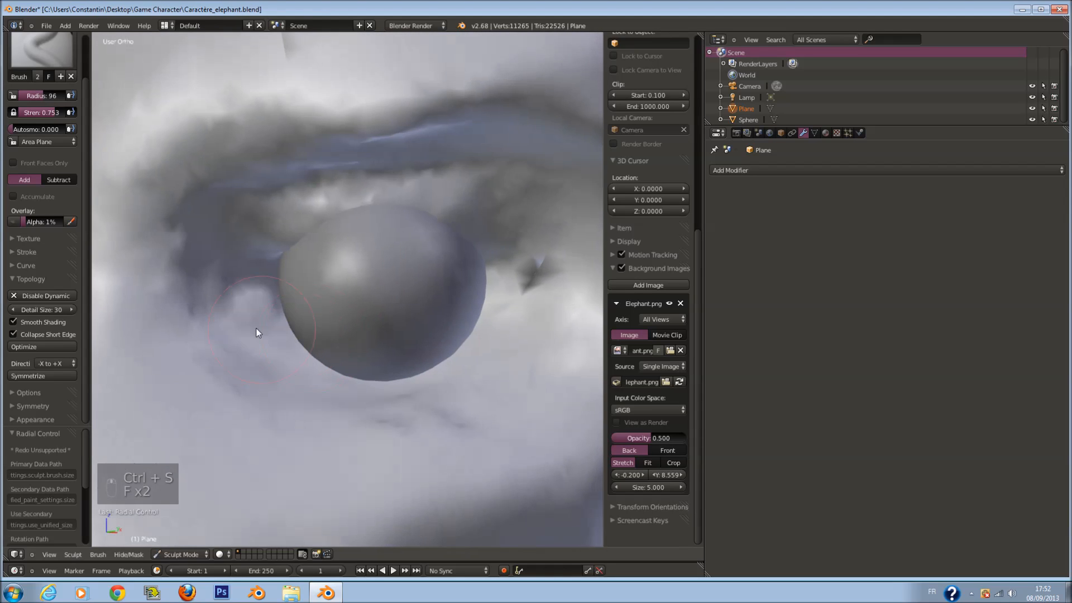
pyautogui.moveTo(247, 345); pyautogui.dragTo(390, 378)
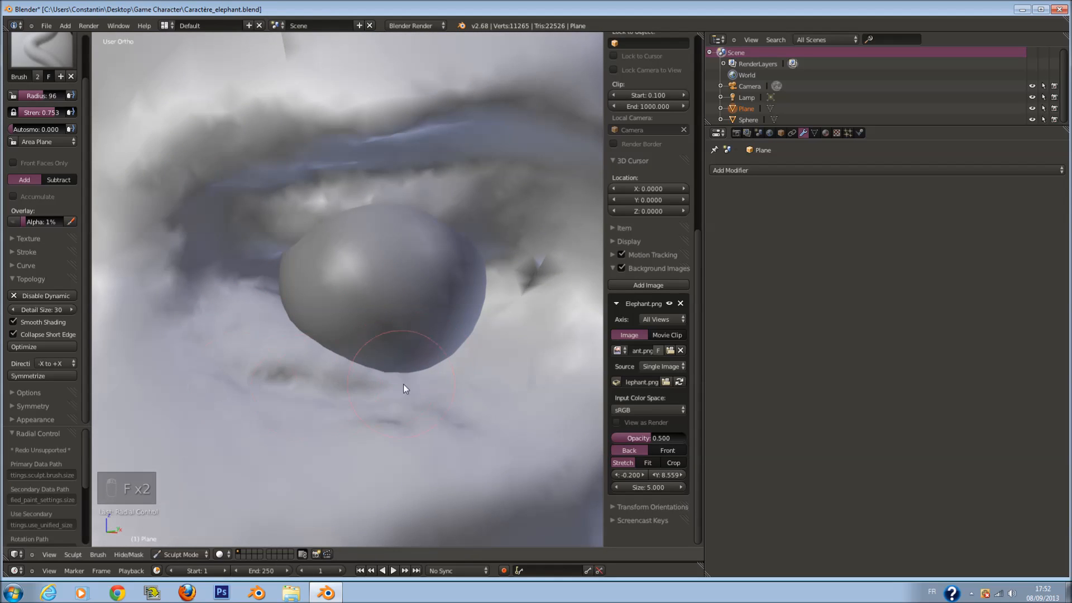
pyautogui.moveTo(496, 338)
pyautogui.mouseDown()
pyautogui.moveTo(404, 370)
pyautogui.moveTo(494, 345)
pyautogui.moveTo(456, 351)
pyautogui.moveTo(544, 259)
pyautogui.moveTo(528, 304)
pyautogui.moveTo(514, 279)
pyautogui.moveTo(441, 332)
pyautogui.mouseUp()
pyautogui.press('f')
pyautogui.click(458, 346)
# Thicken the lower eyelid up to the outer corner of the eye.
pyautogui.keyDown('ctrl'); pyautogui.scroll(4, 541, 303); pyautogui.keyUp('ctrl')
pyautogui.press('f')
pyautogui.press('f')
pyautogui.click(517, 282)
pyautogui.scroll(2, 503, 284)
pyautogui.moveTo(370, 344); pyautogui.dragTo(236, 386)
pyautogui.moveTo(236, 386); pyautogui.dragTo(291, 377, button='middle')
pyautogui.moveTo(343, 370)
pyautogui.mouseDown()
pyautogui.moveTo(236, 383)
pyautogui.moveTo(327, 376)
pyautogui.moveTo(162, 347)
pyautogui.moveTo(387, 383)
pyautogui.moveTo(346, 351)
pyautogui.moveTo(529, 290)
pyautogui.mouseUp()
pyautogui.press('f')
pyautogui.click(291, 377)
pyautogui.press('f')
pyautogui.click(231, 370)
# Close the outer eye corner and add volume along the upper eyelid with a brush radius of about 94.
pyautogui.moveTo(529, 290)
pyautogui.mouseDown(button='middle')
pyautogui.moveTo(485, 295)
pyautogui.moveTo(457, 266)
pyautogui.mouseUp(button='middle')
pyautogui.press('f')
pyautogui.click(466, 229)
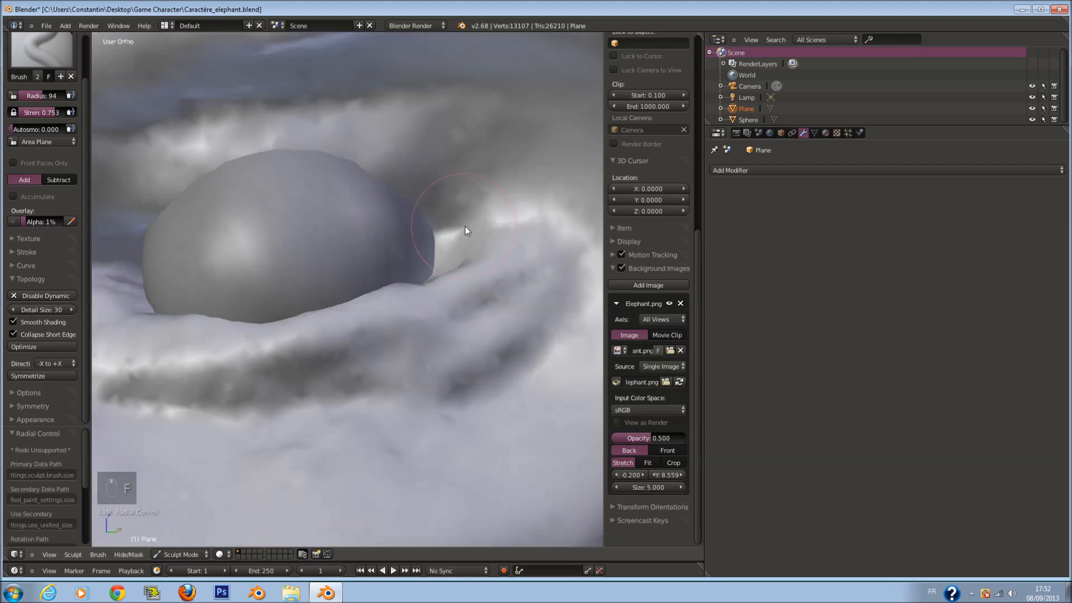
pyautogui.moveTo(492, 233)
pyautogui.mouseDown()
pyautogui.moveTo(469, 240)
pyautogui.moveTo(443, 216)
pyautogui.mouseUp()
pyautogui.press('f')
pyautogui.click(428, 210)
pyautogui.press('f')
pyautogui.click(412, 191)
pyautogui.moveTo(385, 173)
pyautogui.mouseDown()
pyautogui.moveTo(184, 176)
pyautogui.moveTo(206, 193)
pyautogui.moveTo(138, 196)
pyautogui.mouseUp()
# Fill in the inner corner of the eye between the upper and lower lids.
pyautogui.moveTo(138, 197)
pyautogui.mouseDown(button='middle')
pyautogui.moveTo(216, 228)
pyautogui.moveTo(349, 245)
pyautogui.mouseUp(button='middle')
pyautogui.press('f')
pyautogui.click(222, 243)
pyautogui.scroll(2, 293, 273)
pyautogui.moveTo(212, 287)
pyautogui.mouseDown()
pyautogui.moveTo(277, 201)
pyautogui.moveTo(266, 227)
pyautogui.mouseUp()
pyautogui.press('f')
pyautogui.click(254, 226)
# Switch to the Clay brush and build up the upper lid at the inner eye corner with a radius of about 87.
pyautogui.click(47, 54)
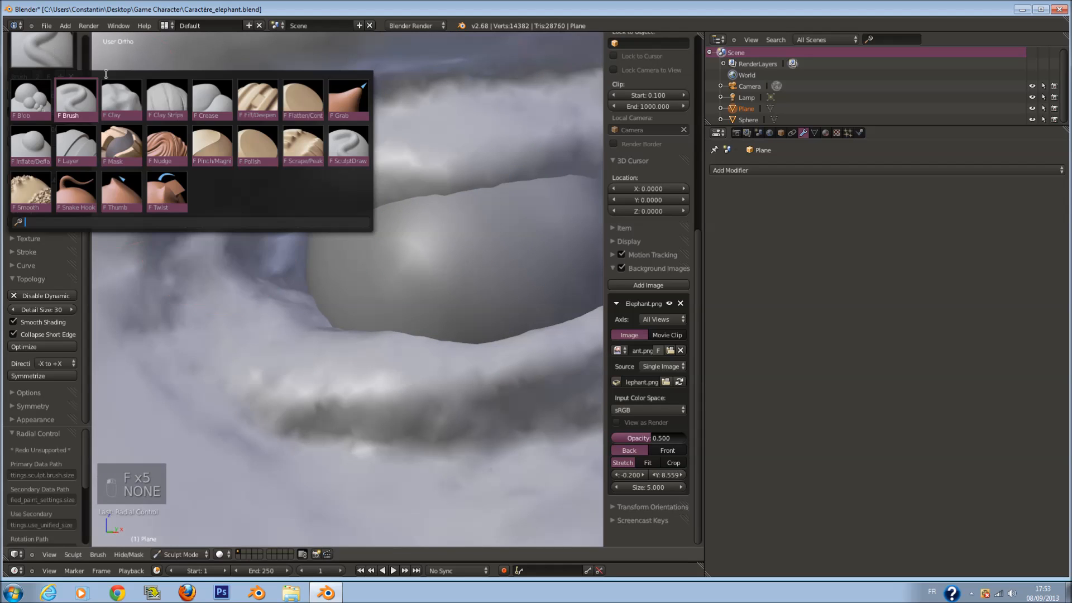
pyautogui.click(127, 98)
pyautogui.press('f')
pyautogui.click(273, 206)
pyautogui.moveTo(273, 206); pyautogui.dragTo(258, 239)
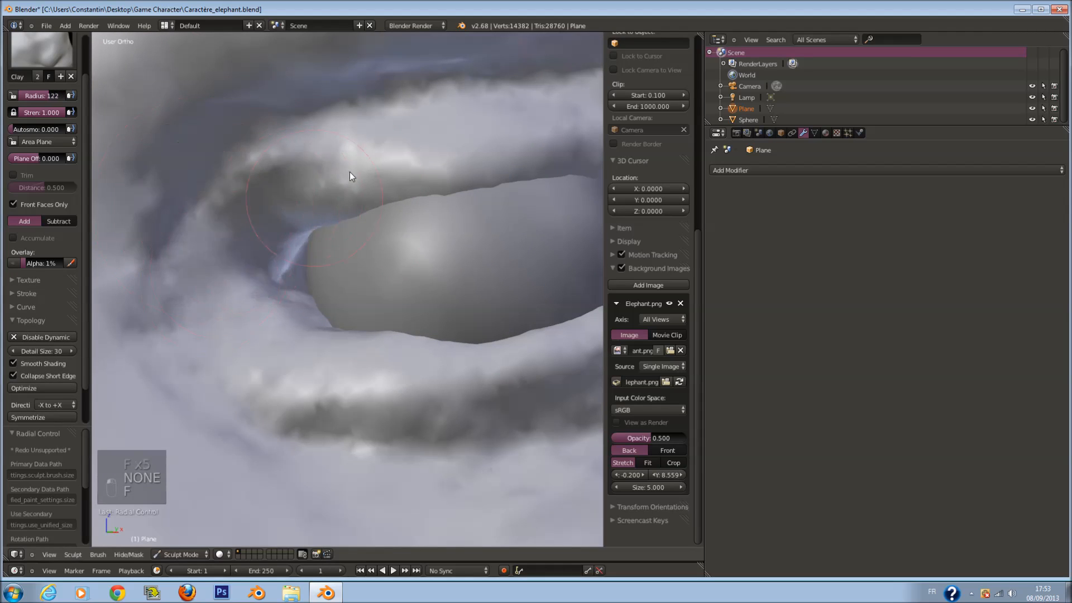
pyautogui.press('f')
pyautogui.click(259, 236)
pyautogui.moveTo(254, 198)
pyautogui.mouseDown()
pyautogui.moveTo(373, 143)
pyautogui.moveTo(184, 289)
pyautogui.mouseUp()
# Add clay to the lower eyelid near the inner corner with a radius of about 66.
pyautogui.scroll(-2, 217, 272)
pyautogui.moveTo(216, 273); pyautogui.dragTo(209, 271, button='middle')
pyautogui.scroll(1, 324, 249)
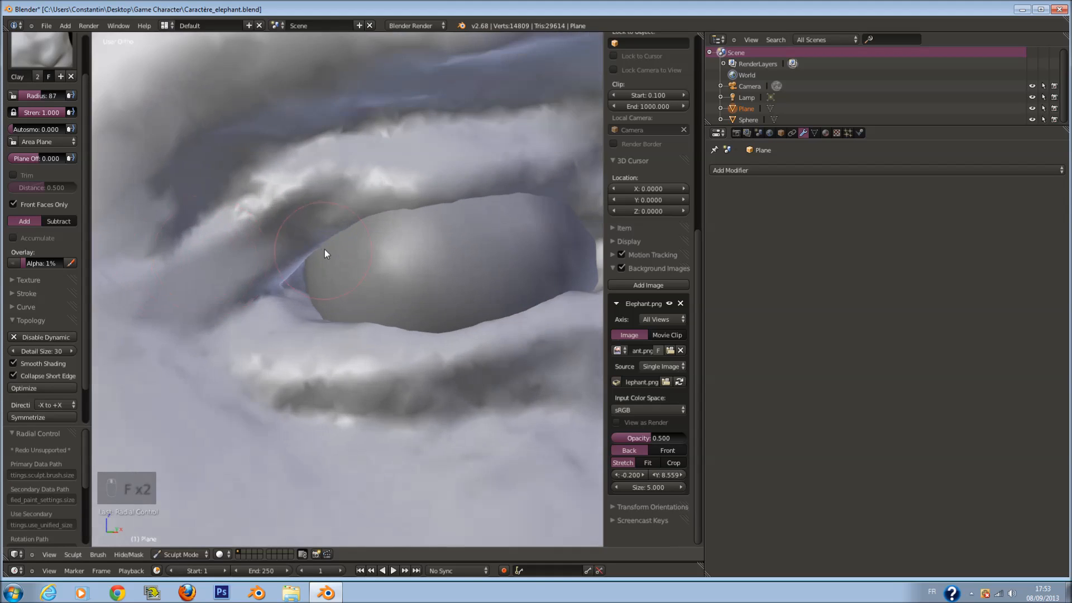
pyautogui.press('f')
pyautogui.click(295, 249)
pyautogui.moveTo(470, 360); pyautogui.dragTo(268, 315)
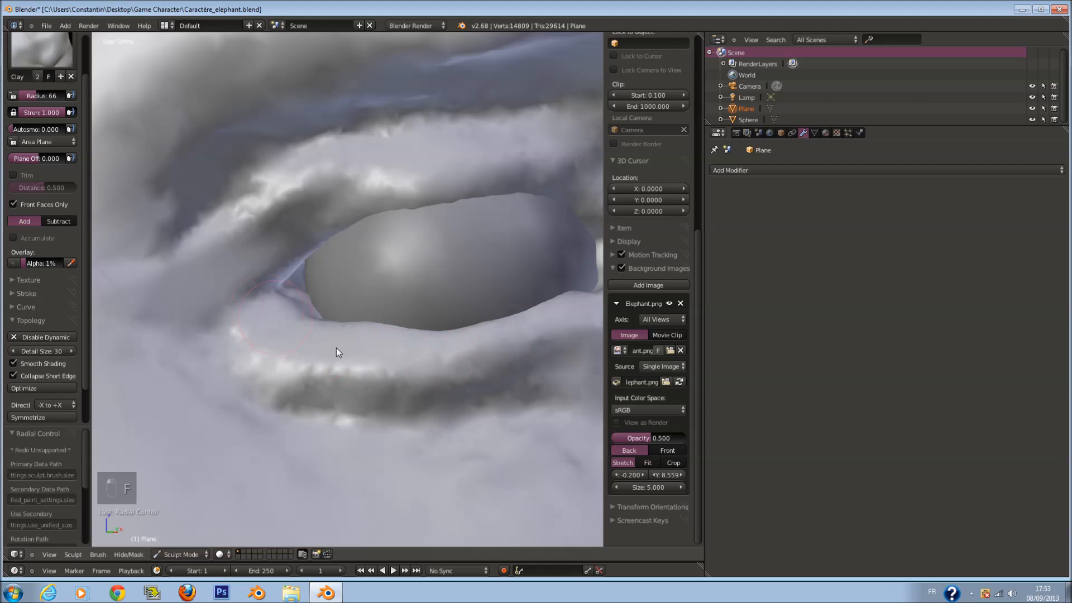
pyautogui.moveTo(331, 386); pyautogui.dragTo(299, 384)
# Smooth the outer eye corner and the folds of the lower eyelid.
pyautogui.scroll(-3, 431, 407)
pyautogui.scroll(1, 430, 407)
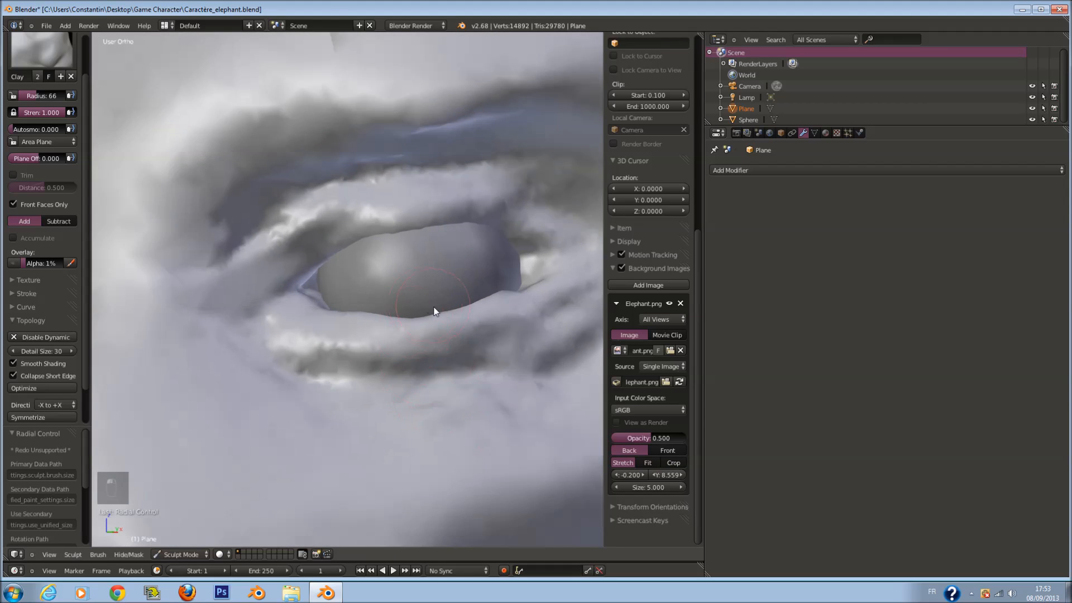
pyautogui.keyDown('shift'); pyautogui.moveTo(429, 308); pyautogui.dragTo(322, 309, button='middle'); pyautogui.keyUp('shift')
pyautogui.moveTo(397, 215); pyautogui.dragTo(300, 233, button='middle')
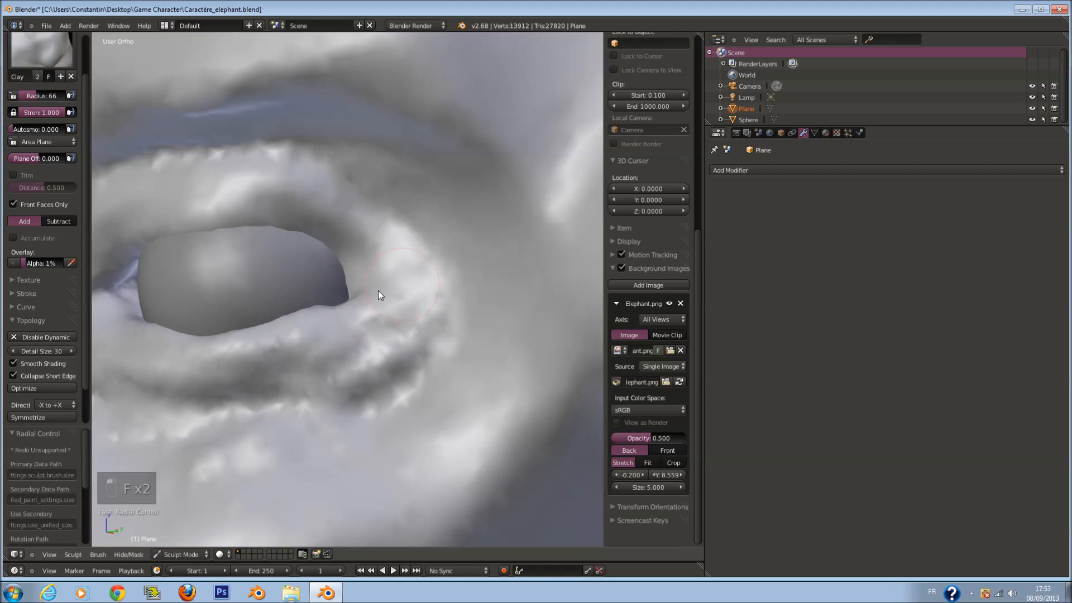
pyautogui.moveTo(378, 295)
pyautogui.keyDown('shift'); pyautogui.mouseDown()
pyautogui.moveTo(299, 391)
pyautogui.moveTo(227, 442)
pyautogui.moveTo(433, 354)
pyautogui.moveTo(235, 413)
pyautogui.mouseUp(); pyautogui.keyUp('shift')
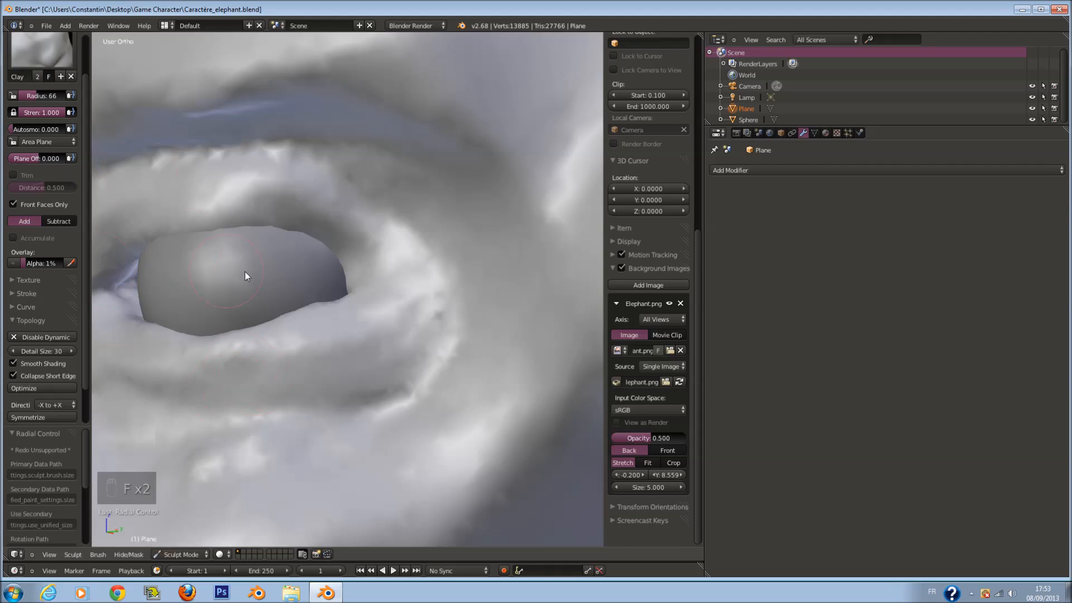
pyautogui.moveTo(359, 334)
pyautogui.keyDown('shift'); pyautogui.mouseDown()
pyautogui.moveTo(355, 367)
pyautogui.moveTo(167, 381)
pyautogui.mouseUp(); pyautogui.keyUp('shift')
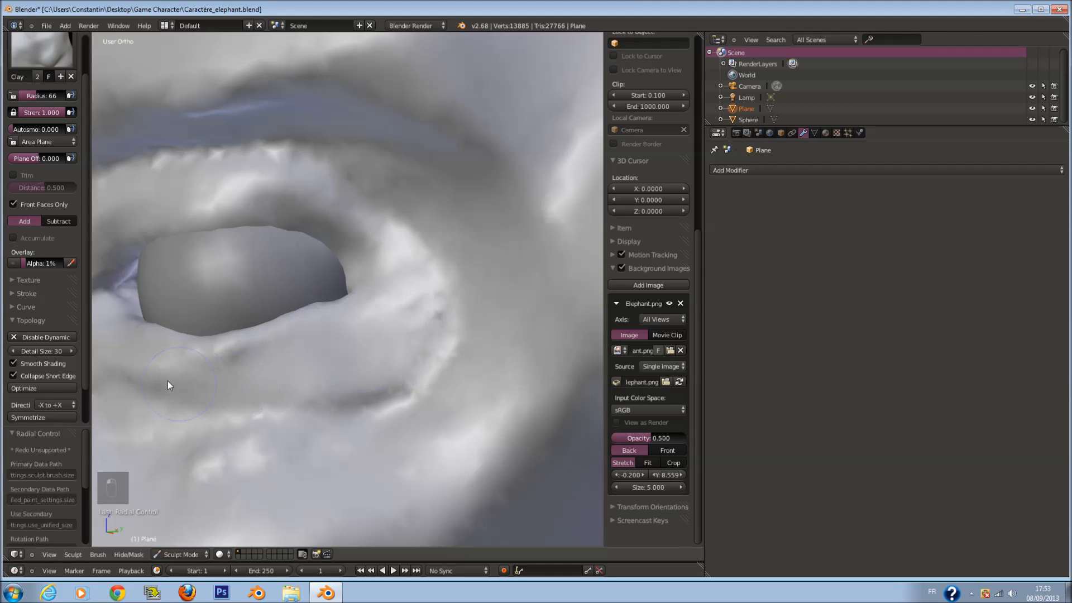
pyautogui.moveTo(235, 384)
pyautogui.keyDown('shift'); pyautogui.mouseDown()
pyautogui.moveTo(330, 352)
pyautogui.moveTo(250, 402)
pyautogui.mouseUp(); pyautogui.keyUp('shift')
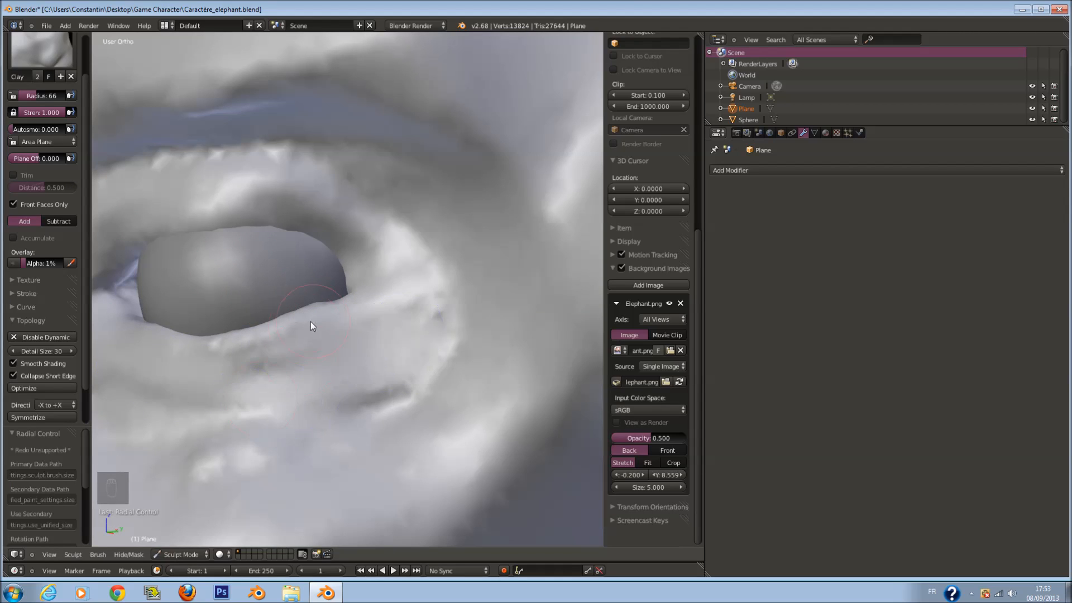
pyautogui.keyDown('shift'); pyautogui.moveTo(159, 329); pyautogui.dragTo(349, 292); pyautogui.keyUp('shift')
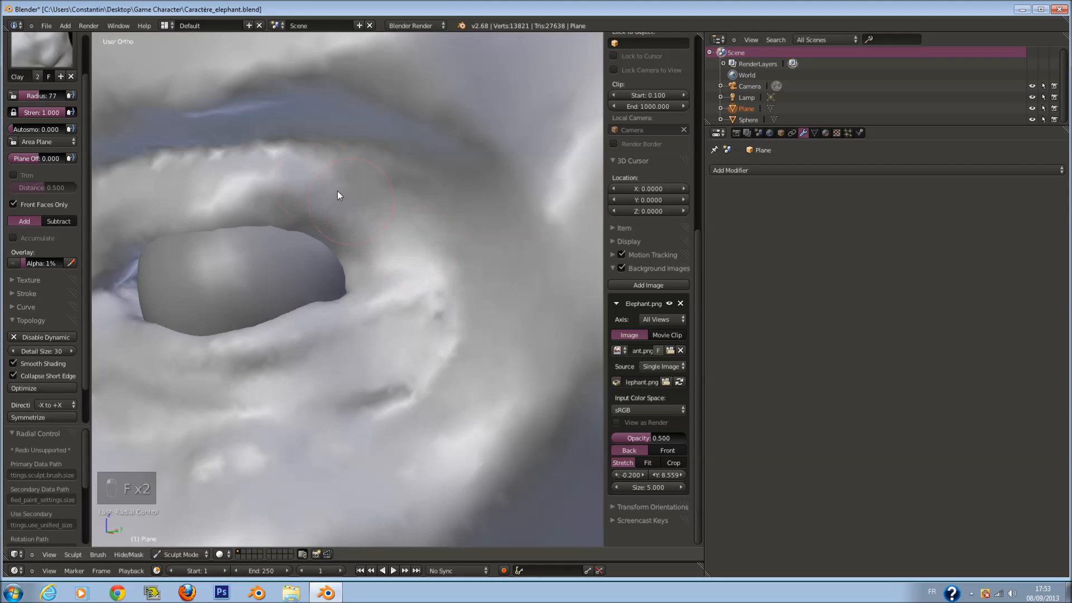
# Refine the outer part of the upper eyelid with the Clay brush at a radius of about 77 and save the file.
pyautogui.moveTo(337, 191); pyautogui.dragTo(357, 223)
pyautogui.moveTo(347, 217); pyautogui.dragTo(383, 195, button='middle')
pyautogui.scroll(-3, 383, 196)
pyautogui.scroll(2, 340, 213)
pyautogui.press('f')
pyautogui.click(240, 235)
pyautogui.moveTo(314, 241)
pyautogui.mouseDown(button='middle')
pyautogui.moveTo(366, 257)
pyautogui.moveTo(301, 275)
pyautogui.mouseUp(button='middle')
pyautogui.hotkey('ctrl', 's')
pyautogui.click(366, 256)
# Carve the area beneath the lower lid's inner corner, touch up the eye's inner edge, and save the file.
pyautogui.scroll(2, 300, 276)
pyautogui.press('f')
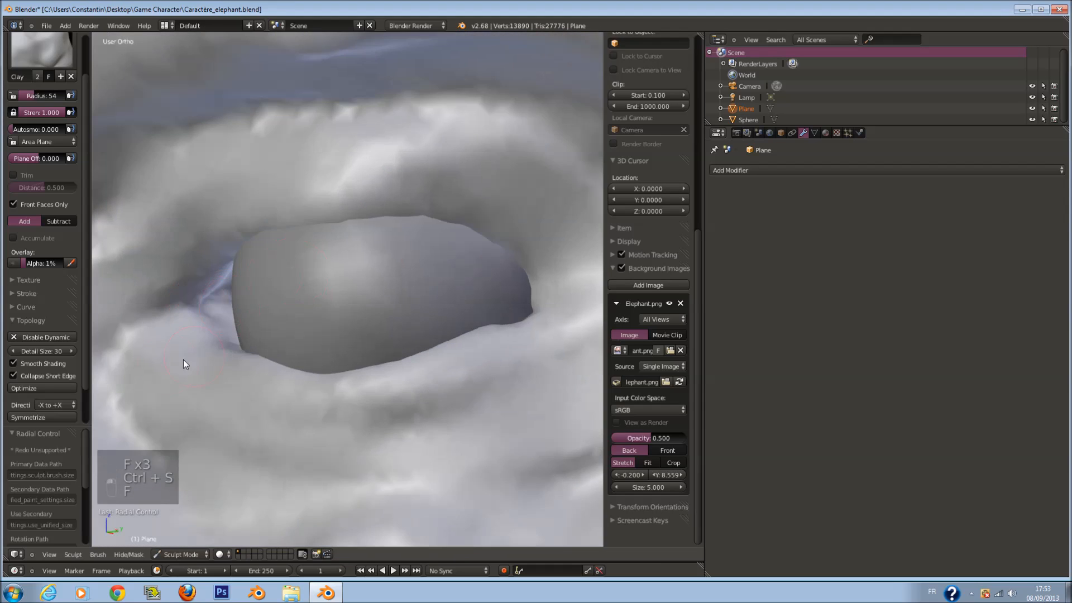
pyautogui.moveTo(153, 373)
pyautogui.keyDown('ctrl'); pyautogui.mouseDown()
pyautogui.moveTo(135, 404)
pyautogui.moveTo(245, 483)
pyautogui.mouseUp(); pyautogui.keyUp('ctrl')
pyautogui.scroll(-2, 252, 424)
pyautogui.press('f')
pyautogui.click(195, 410)
pyautogui.keyDown('shift'); pyautogui.moveTo(255, 416); pyautogui.dragTo(277, 315, button='middle'); pyautogui.keyUp('shift')
pyautogui.moveTo(232, 250)
pyautogui.mouseDown()
pyautogui.moveTo(309, 339)
pyautogui.moveTo(192, 261)
pyautogui.mouseUp()
pyautogui.scroll(-7, 400, 338)
pyautogui.moveTo(381, 329); pyautogui.dragTo(466, 317, button='middle')
pyautogui.hotkey('ctrl', 's')
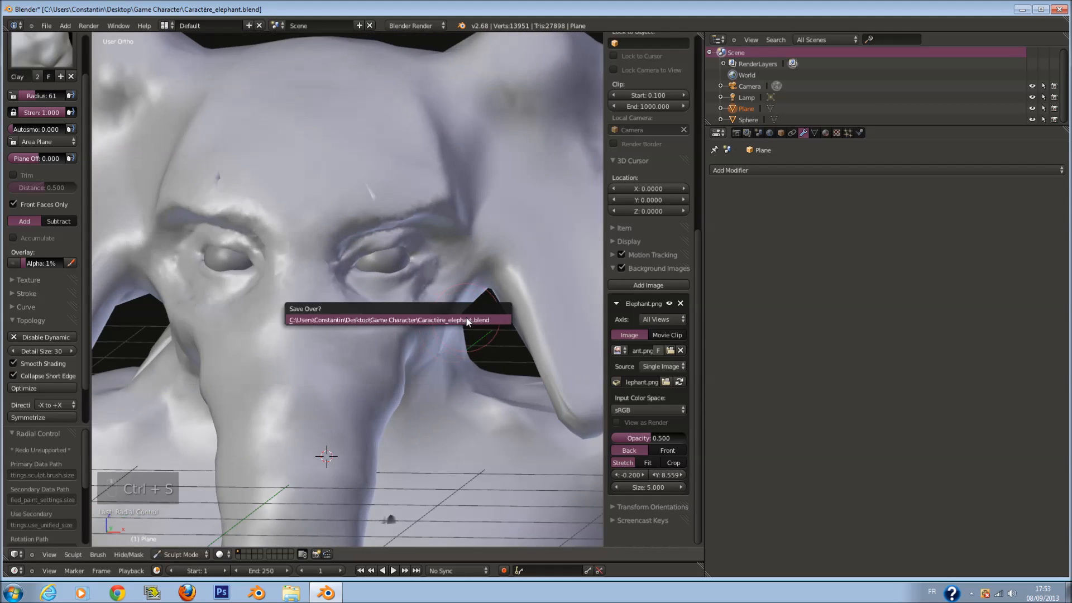
pyautogui.click(466, 321)
# In front view, smooth the head around the eyes with a brush radius of about 62.
pyautogui.scroll(-5, 405, 253)
pyautogui.press('KP_4')
pyautogui.press('KP_1')
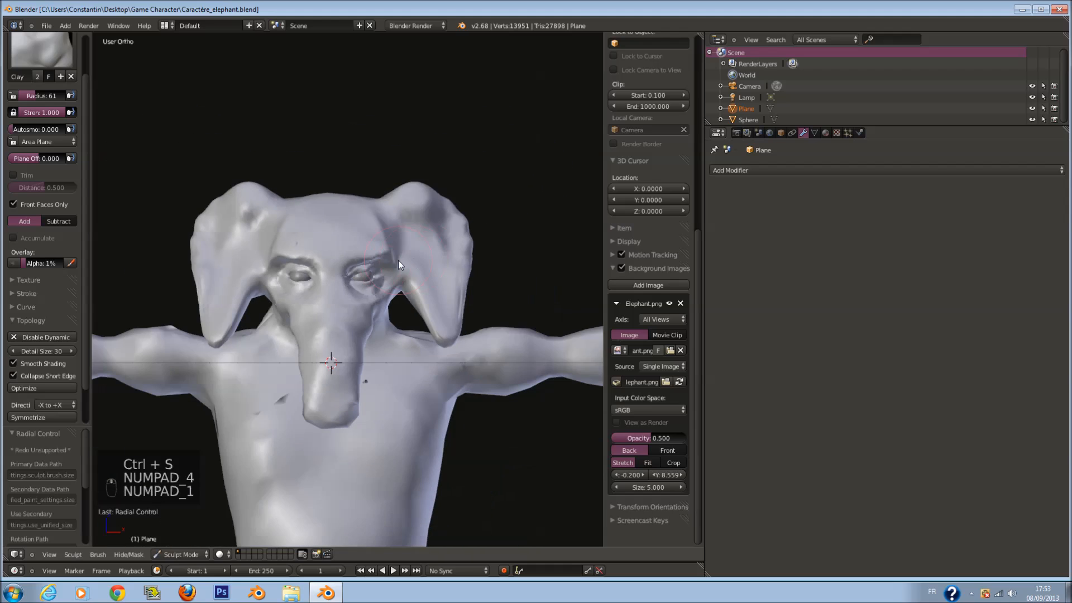
pyautogui.press('KP_1')
pyautogui.scroll(-3, 402, 262)
pyautogui.scroll(2, 409, 266)
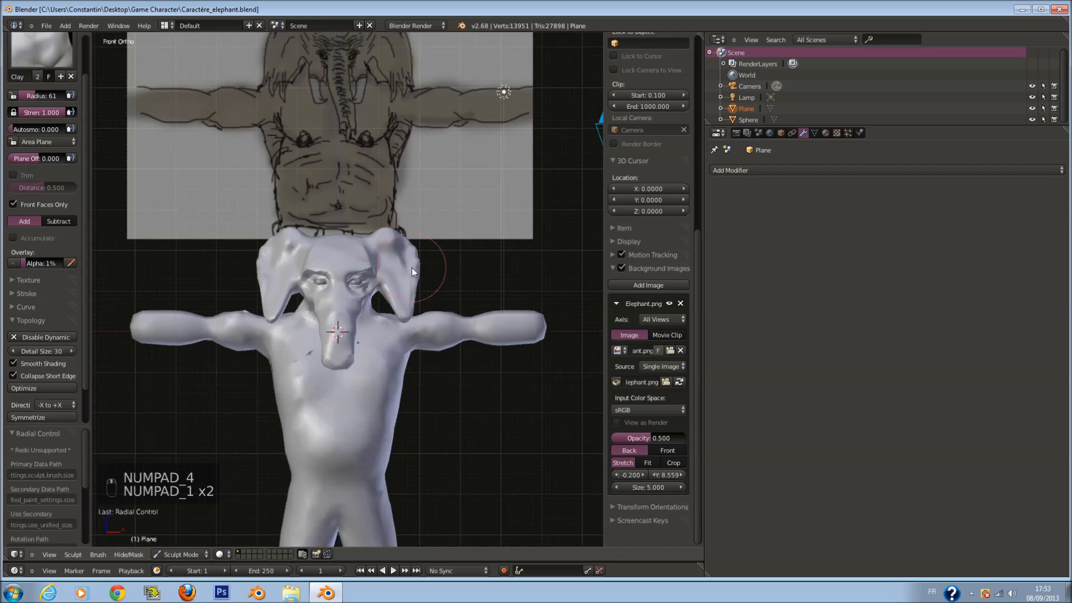
pyautogui.scroll(7, 410, 267)
pyautogui.press('f')
pyautogui.click(356, 319)
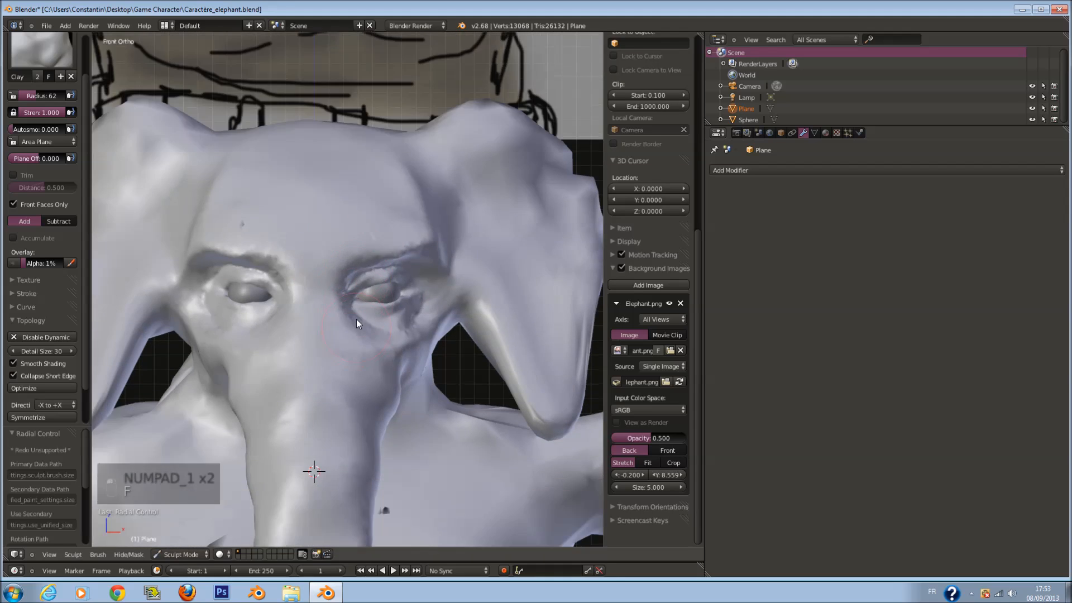
# Smooth the bridge between the eyes and the upper trunk with a brush radius of about 81.
pyautogui.scroll(4, 356, 258)
pyautogui.press('f')
pyautogui.click(334, 344)
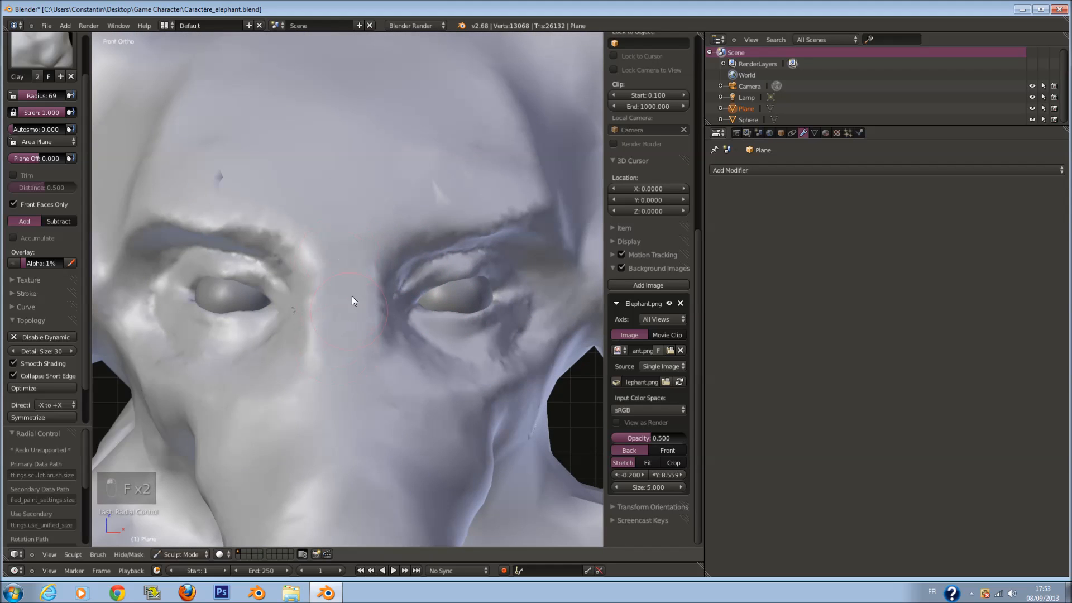
pyautogui.scroll(-4, 357, 285)
pyautogui.scroll(3, 368, 321)
pyautogui.press('f')
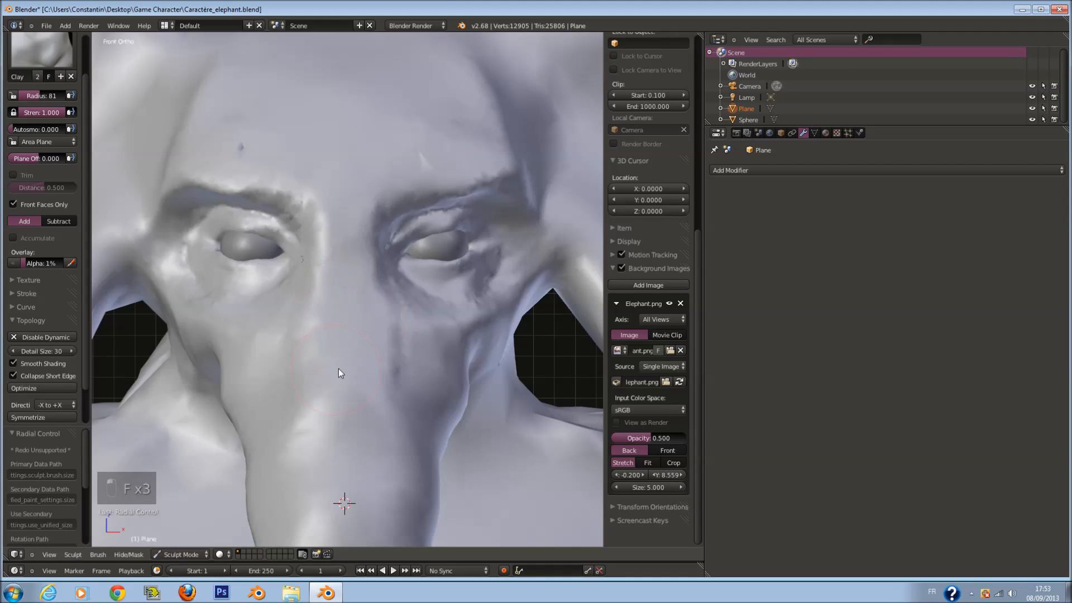
pyautogui.click(335, 313)
# Smooth the forehead and brows, and check the mesh in wireframe.
pyautogui.keyDown('shift'); pyautogui.moveTo(382, 170); pyautogui.dragTo(373, 247, button='middle'); pyautogui.keyUp('shift')
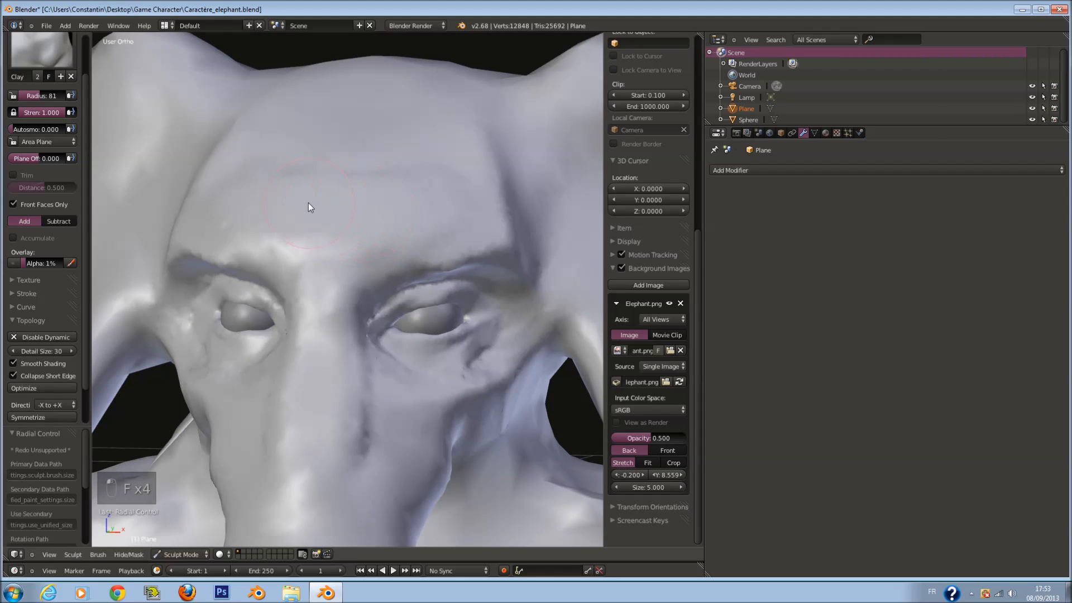
pyautogui.moveTo(423, 166)
pyautogui.mouseDown(button='middle')
pyautogui.moveTo(394, 193)
pyautogui.moveTo(394, 237)
pyautogui.moveTo(447, 259)
pyautogui.mouseUp(button='middle')
pyautogui.press('z')
pyautogui.press('z')
# Switch to the Grab brush to reshape the brow area.
pyautogui.click(65, 59)
pyautogui.click(349, 100)
pyautogui.moveTo(465, 185)
pyautogui.mouseDown(button='middle')
pyautogui.moveTo(436, 221)
pyautogui.moveTo(444, 245)
pyautogui.mouseUp(button='middle')
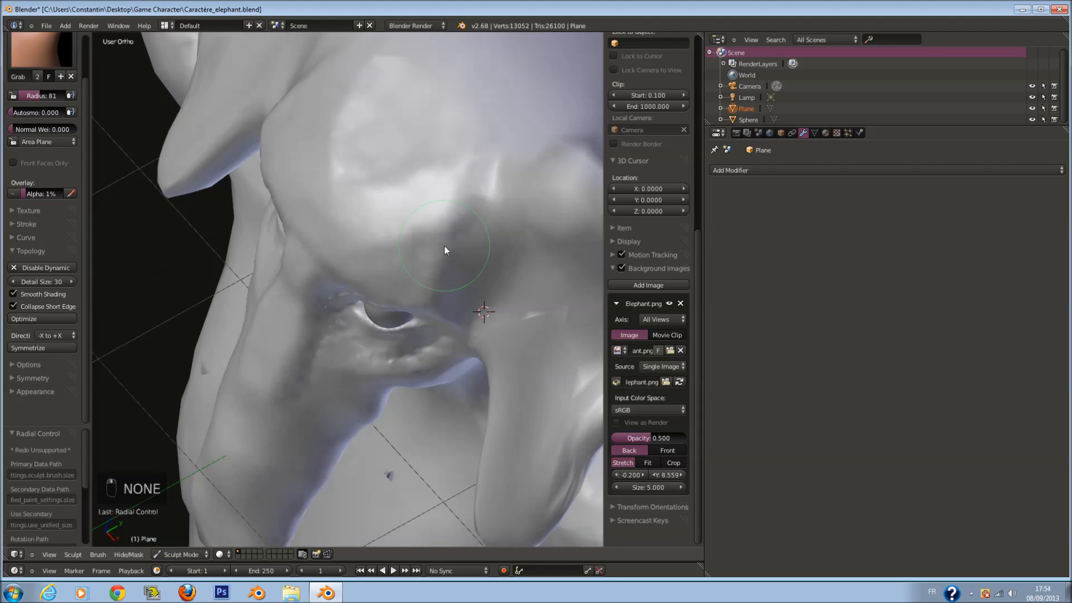
pyautogui.press('r')
pyautogui.click(64, 58)
pyautogui.click(349, 100)
# Try reshaping the brow around the eye with the Grab brush at a radius of 200, and undo the strokes.
pyautogui.press('f')
pyautogui.click(466, 275)
pyautogui.moveTo(465, 275)
pyautogui.mouseDown(button='middle')
pyautogui.moveTo(445, 335)
pyautogui.moveTo(491, 329)
pyautogui.mouseUp(button='middle')
pyautogui.press('f')
pyautogui.moveTo(470, 287); pyautogui.dragTo(402, 327)
pyautogui.moveTo(402, 327); pyautogui.dragTo(391, 268, button='middle')
pyautogui.press('f')
pyautogui.click(447, 307)
pyautogui.moveTo(444, 313)
pyautogui.mouseDown(button='middle')
pyautogui.moveTo(397, 301)
pyautogui.moveTo(381, 202)
pyautogui.moveTo(369, 243)
pyautogui.mouseUp(button='middle')
pyautogui.hotkey('ctrl', 'z')
pyautogui.hotkey('ctrl', 'z')
pyautogui.hotkey('ctrl', 'z')
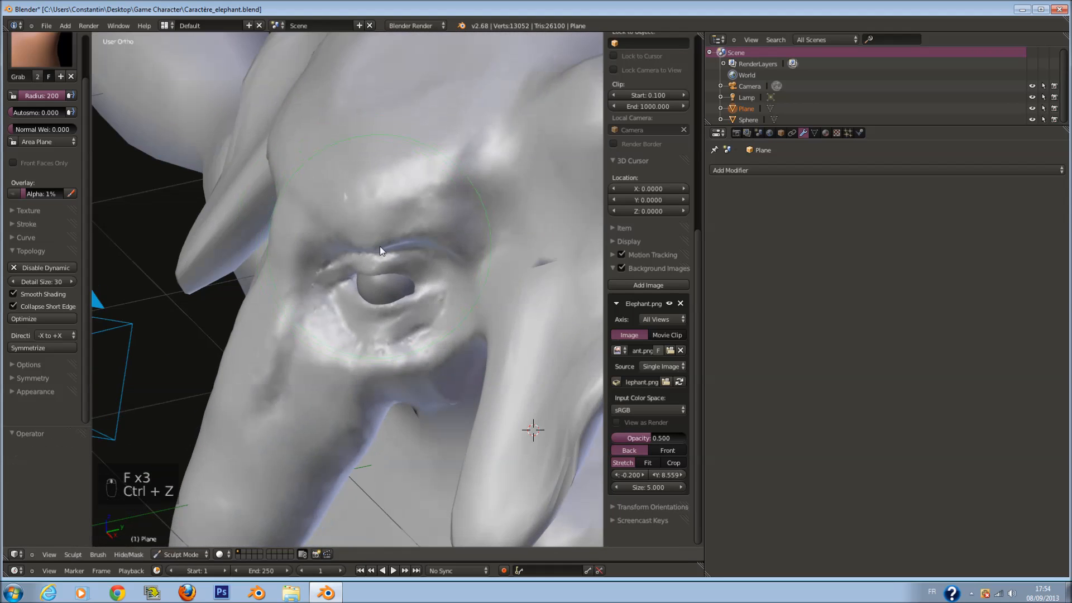
# Pull the brow and the area around the eye into shape with the Grab brush at radius 200 and save the file.
pyautogui.moveTo(471, 266); pyautogui.dragTo(505, 328, button='middle')
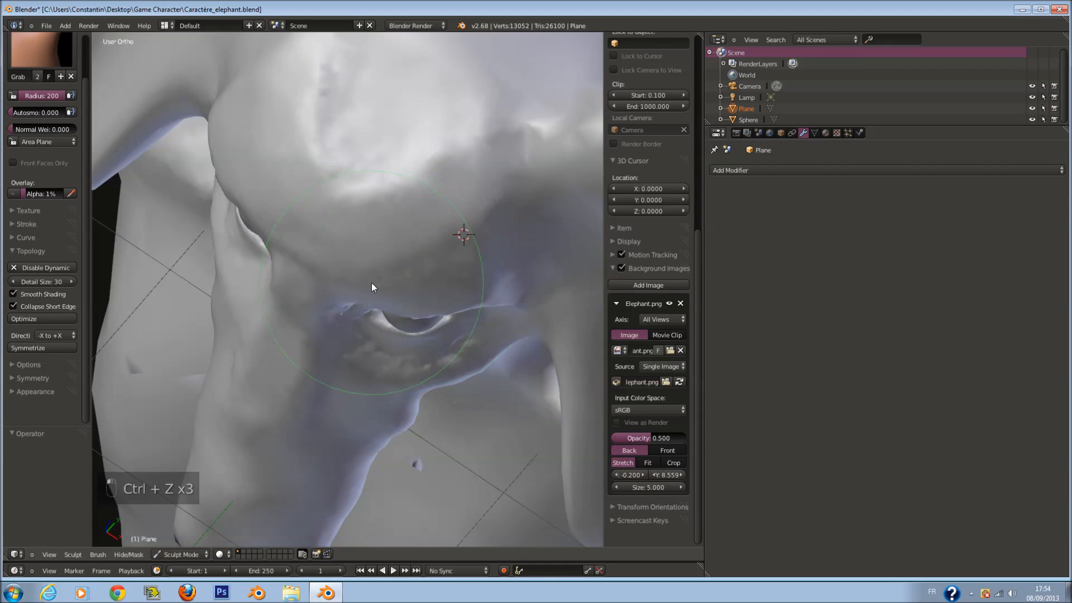
pyautogui.moveTo(358, 293)
pyautogui.mouseDown(button='middle')
pyautogui.moveTo(372, 255)
pyautogui.moveTo(360, 243)
pyautogui.mouseUp(button='middle')
pyautogui.press('f')
pyautogui.click(373, 264)
pyautogui.moveTo(373, 264); pyautogui.dragTo(300, 286)
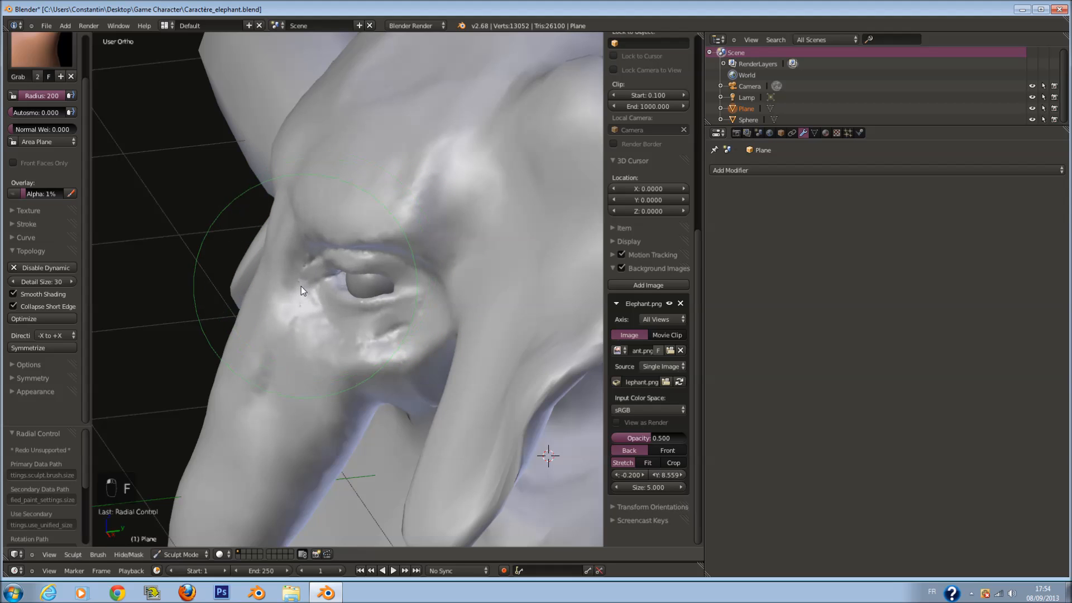
pyautogui.moveTo(408, 294); pyautogui.dragTo(414, 293)
pyautogui.moveTo(413, 294)
pyautogui.mouseDown(button='middle')
pyautogui.moveTo(494, 265)
pyautogui.moveTo(412, 288)
pyautogui.moveTo(385, 261)
pyautogui.mouseUp(button='middle')
pyautogui.hotkey('ctrl', 's')
pyautogui.click(493, 266)
# Adjust the cheek and upper trunk below the eye with the Grab brush at radius 200 and save the file.
pyautogui.scroll(1, 385, 261)
pyautogui.moveTo(380, 259); pyautogui.dragTo(380, 256)
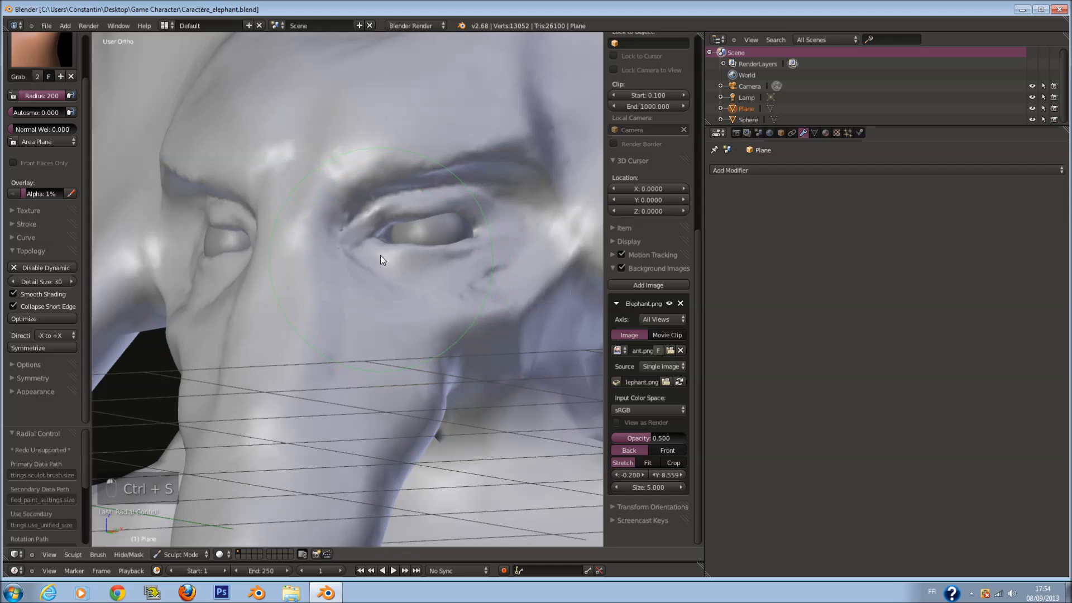
pyautogui.moveTo(403, 324); pyautogui.dragTo(395, 333)
pyautogui.scroll(-3, 397, 334)
pyautogui.moveTo(396, 334)
pyautogui.mouseDown(button='middle')
pyautogui.moveTo(404, 346)
pyautogui.moveTo(374, 324)
pyautogui.moveTo(373, 378)
pyautogui.mouseUp(button='middle')
pyautogui.scroll(3, 374, 324)
pyautogui.press('f')
pyautogui.click(405, 394)
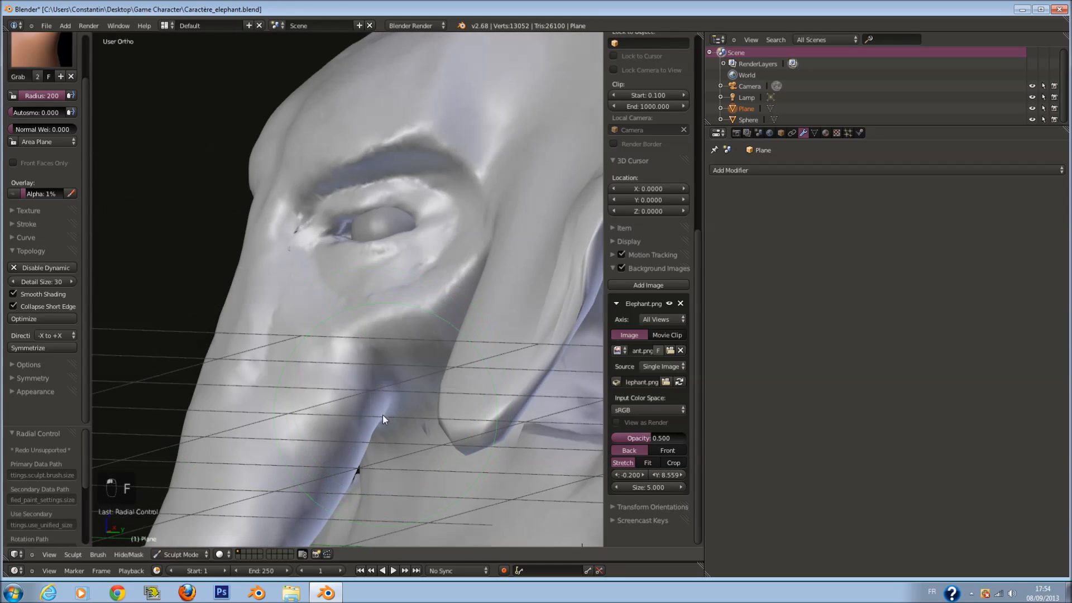
pyautogui.hotkey('ctrl', 's')
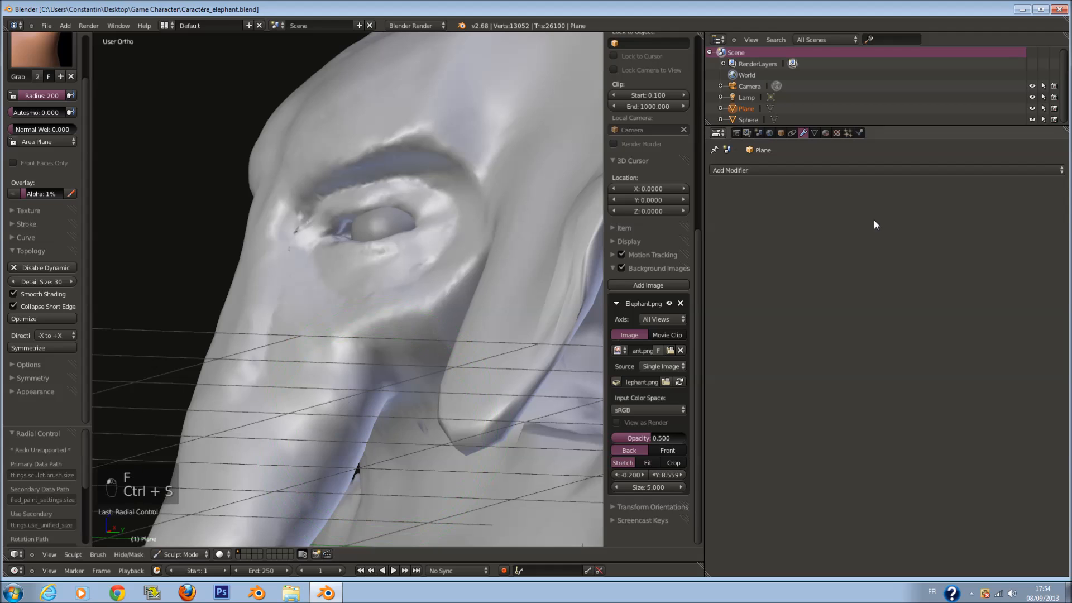
# Change the Properties editor to the UV/Image Editor to show the elephant reference image, and save the file.
pyautogui.click(719, 133)
pyautogui.click(740, 214)
pyautogui.scroll(2, 846, 242)
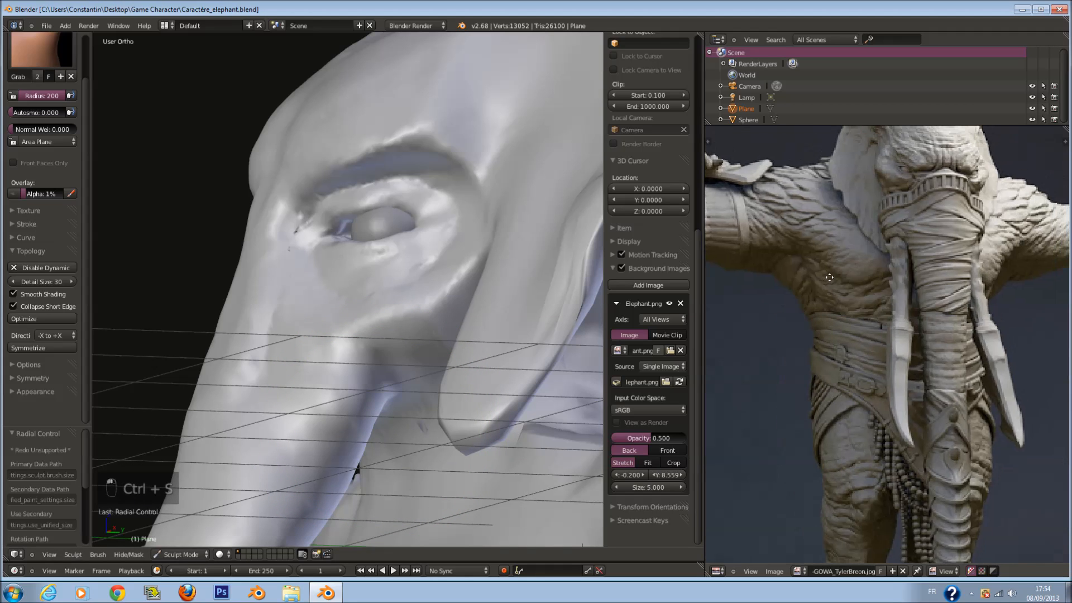
pyautogui.hotkey('ctrl', 's')
pyautogui.click(770, 291)
pyautogui.scroll(-2, 474, 263)
pyautogui.press('KP_1')
pyautogui.scroll(-3, 462, 224)
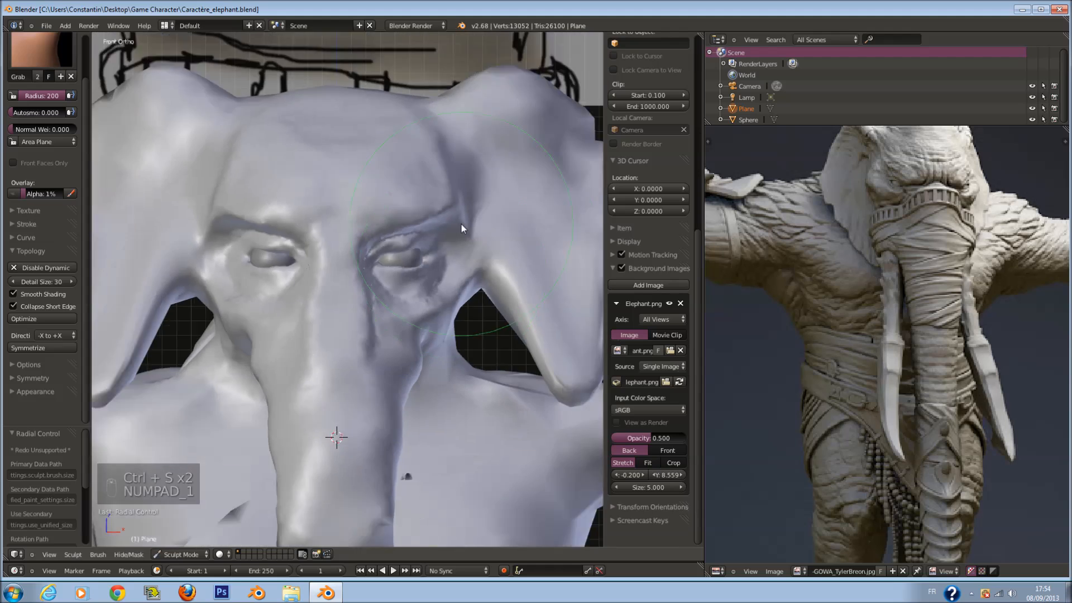
# Save the elephant character file.
pyautogui.hotkey('ctrl', 's')
pyautogui.click(430, 271)
pyautogui.scroll(3, 418, 250)
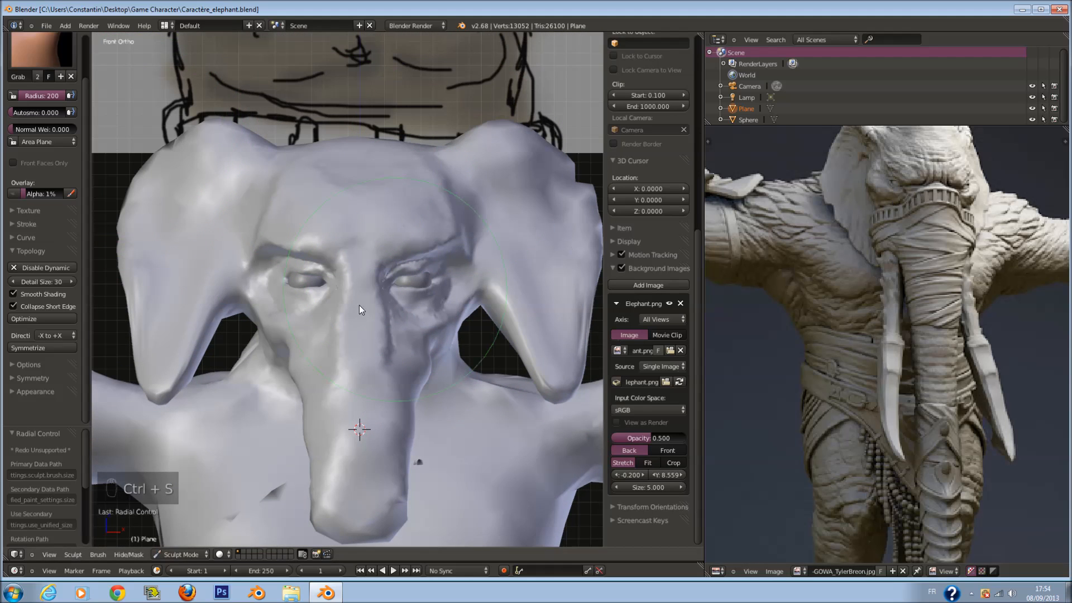
# Switch to Windows Explorer and open the Game Character folder on the Desktop.
pyautogui.click(290, 593)
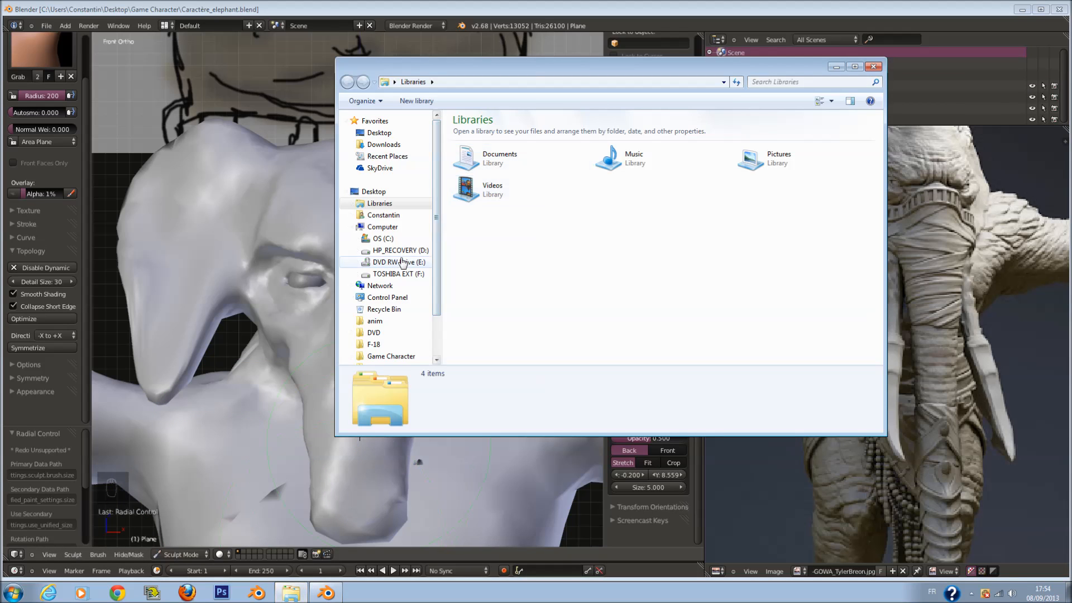
pyautogui.click(373, 191)
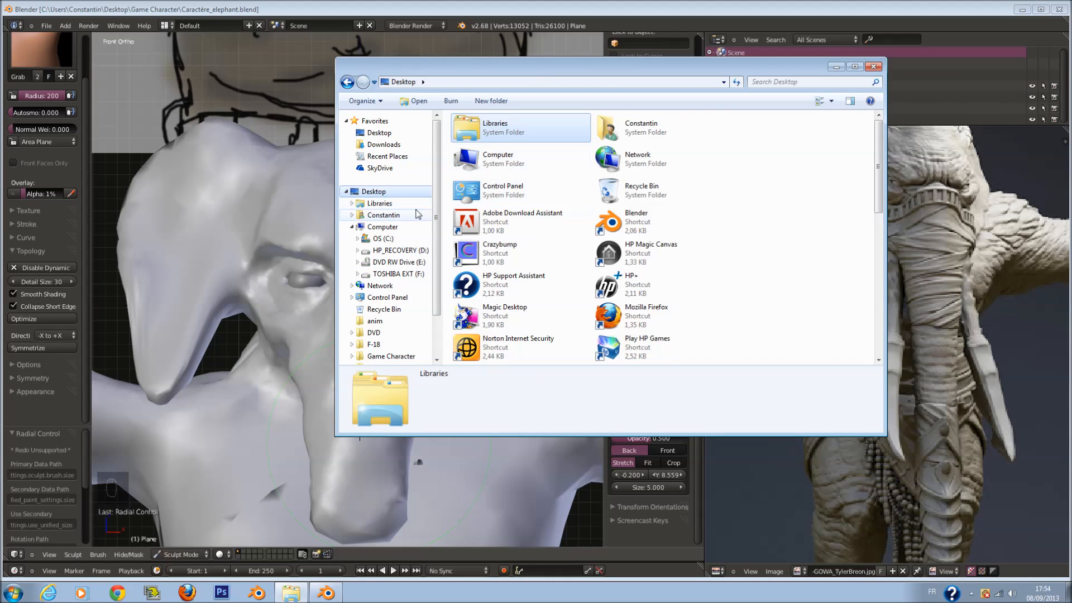
pyautogui.scroll(-2, 391, 235)
pyautogui.click(648, 251)
pyautogui.scroll(-3, 692, 270)
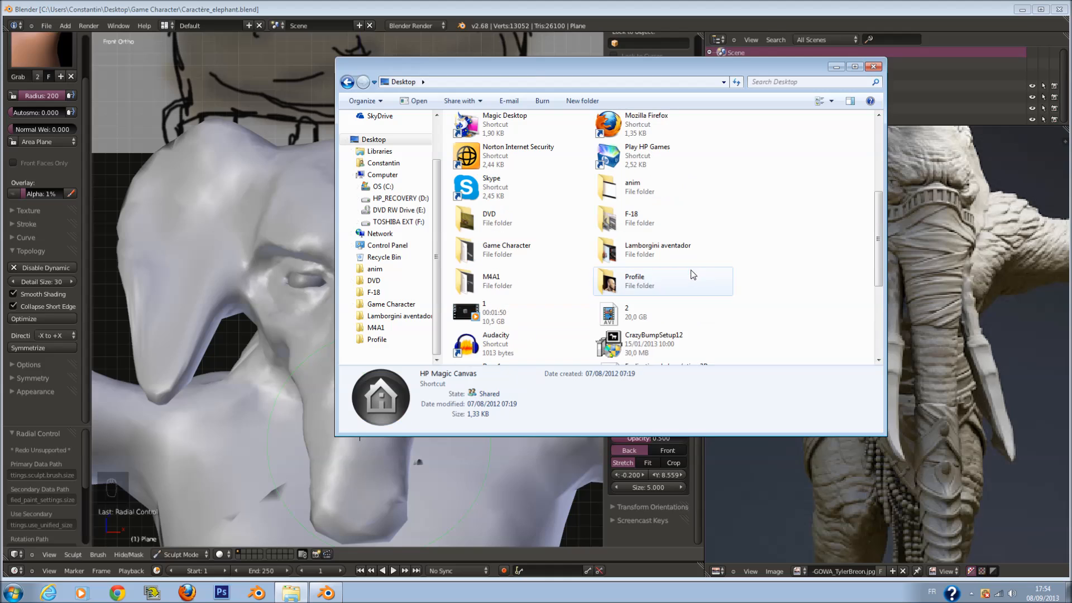
pyautogui.doubleClick(545, 251)
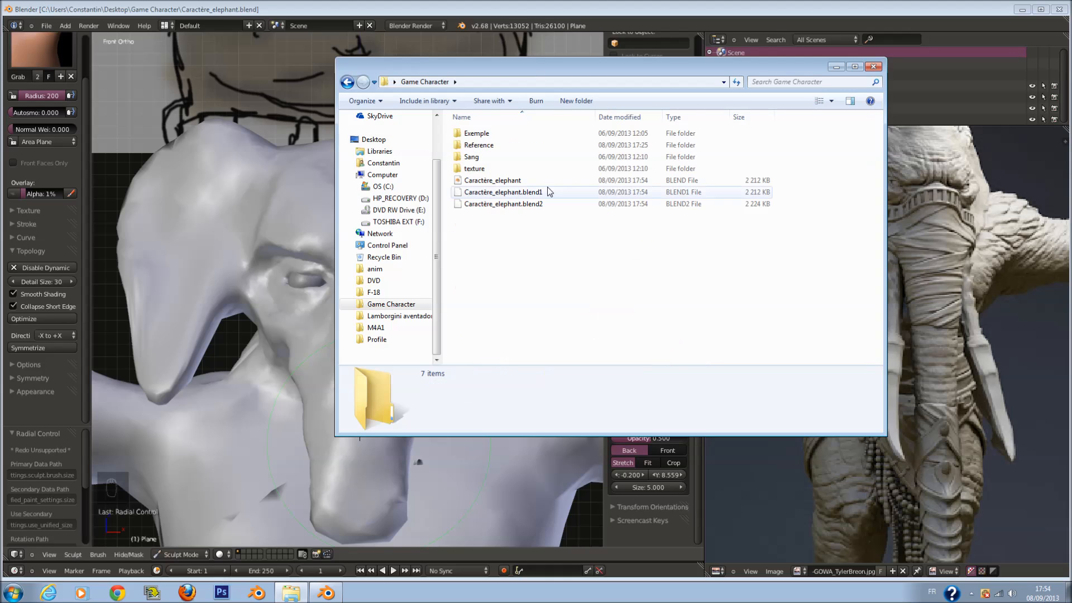
# View elephant photo A from the texture folder and switch back to Blender.
pyautogui.doubleClick(511, 147)
pyautogui.click(348, 81)
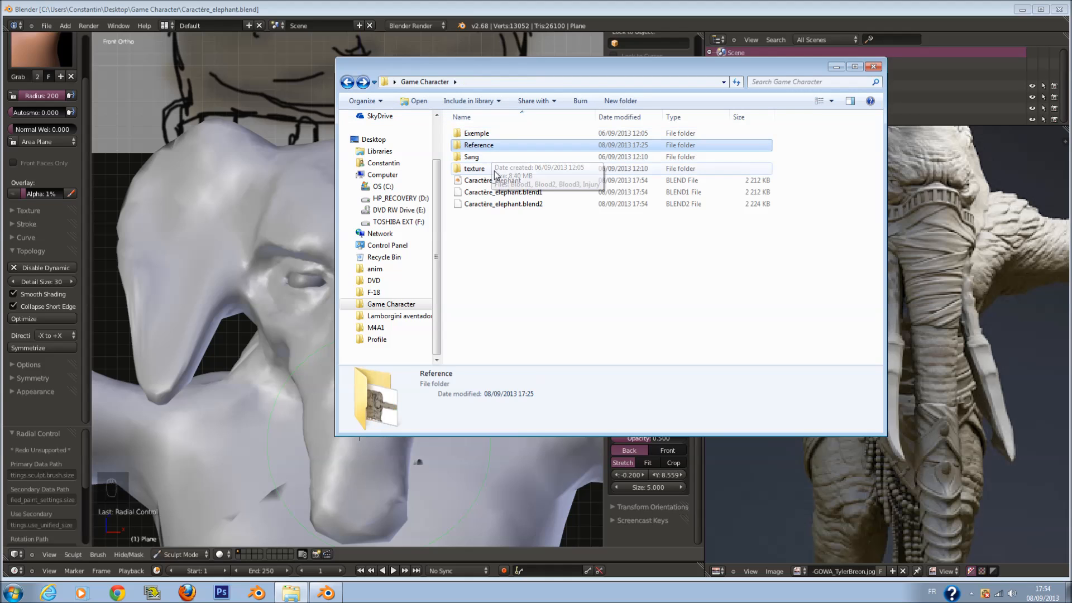
pyautogui.doubleClick(499, 168)
pyautogui.doubleClick(479, 147)
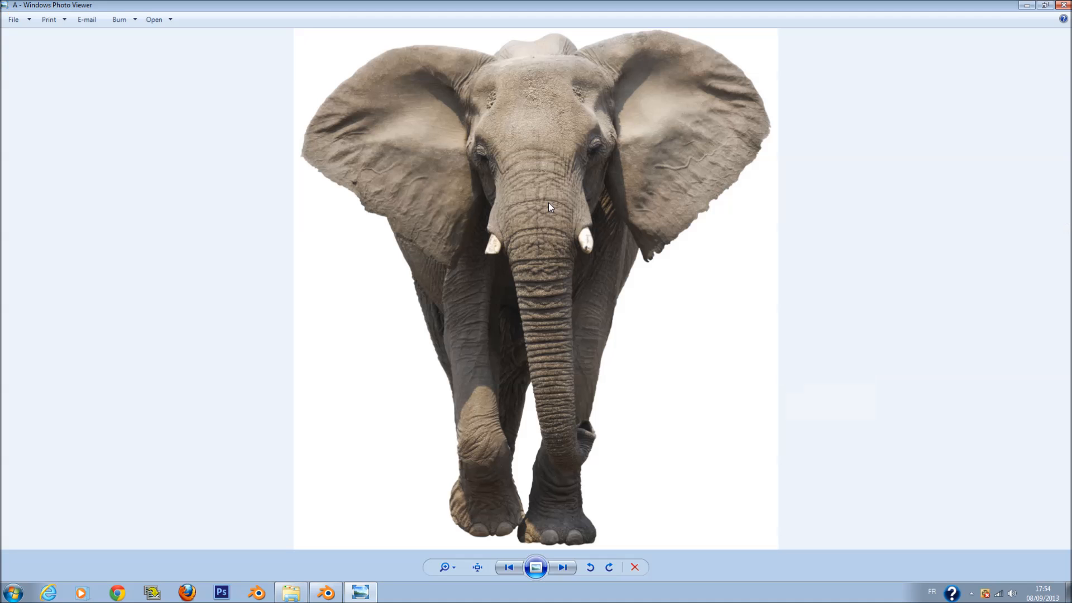
pyautogui.click(1064, 6)
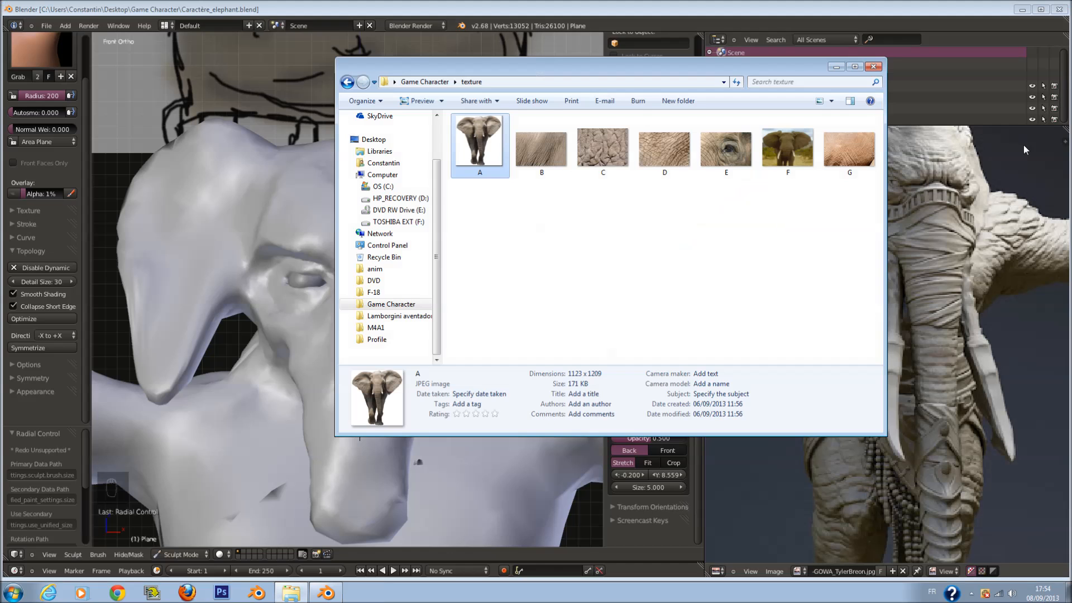
pyautogui.click(837, 67)
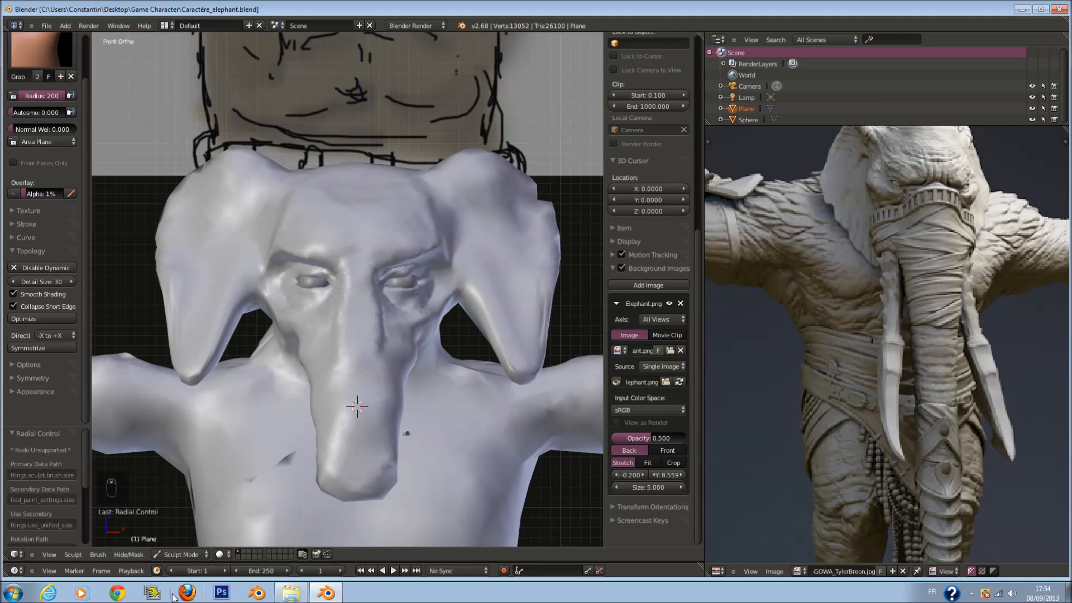
# Reshape the skin around the sculpted eye and its outer corner with the Grab brush at radius 200.
pyautogui.scroll(2, 105, 65)
pyautogui.scroll(3, 26, 153)
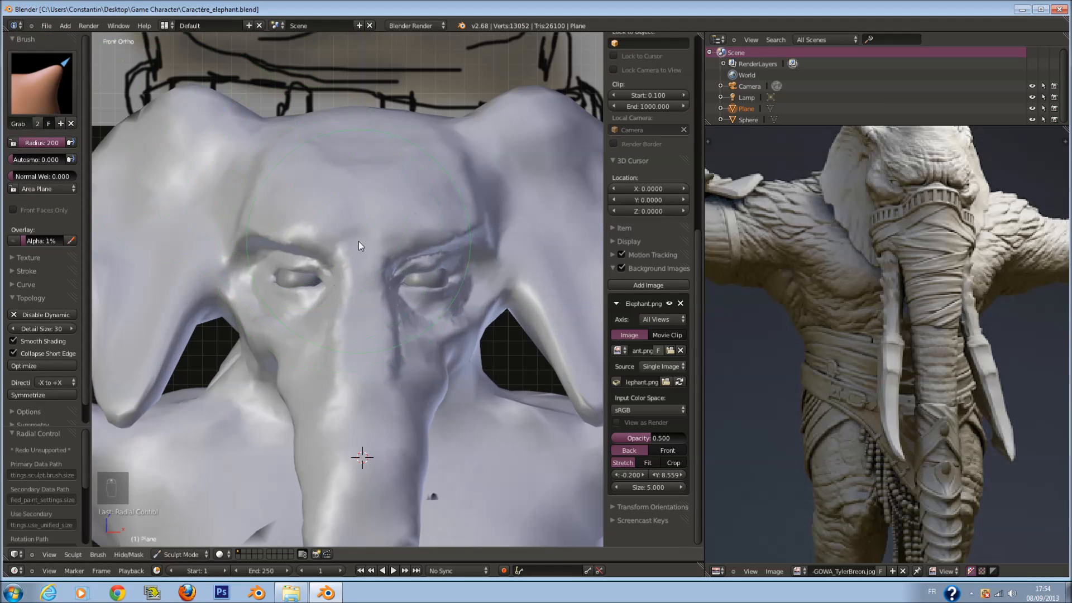
pyautogui.press('f')
pyautogui.moveTo(403, 276); pyautogui.dragTo(416, 275)
pyautogui.moveTo(417, 276)
pyautogui.mouseDown(button='middle')
pyautogui.moveTo(468, 282)
pyautogui.moveTo(421, 302)
pyautogui.mouseUp(button='middle')
pyautogui.press('f')
pyautogui.click(468, 283)
pyautogui.moveTo(420, 302); pyautogui.dragTo(407, 287)
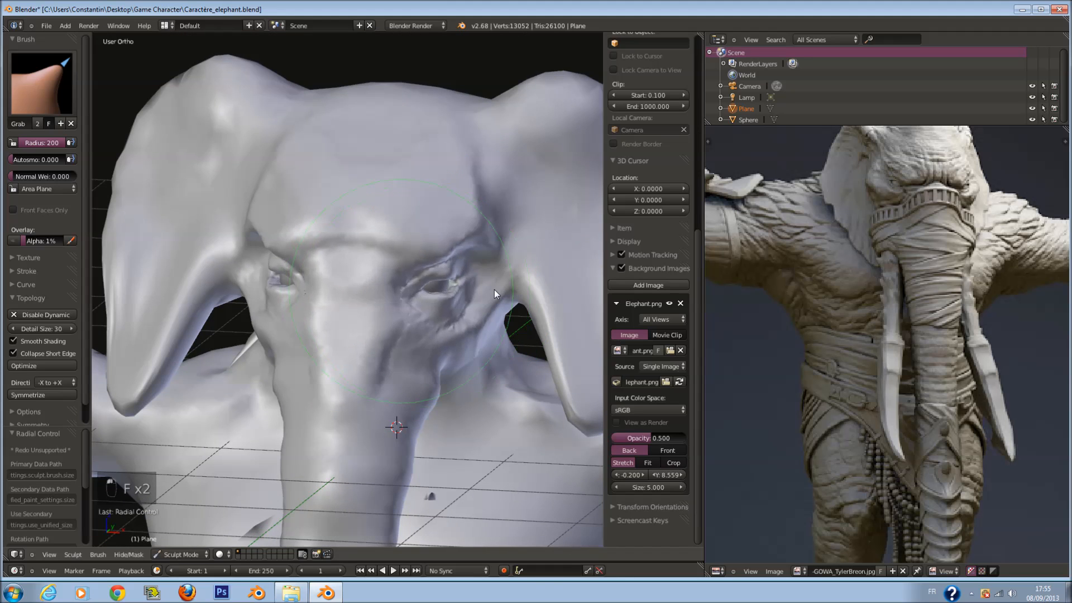
pyautogui.moveTo(510, 287); pyautogui.dragTo(488, 277, button='middle')
pyautogui.moveTo(460, 287); pyautogui.dragTo(475, 280)
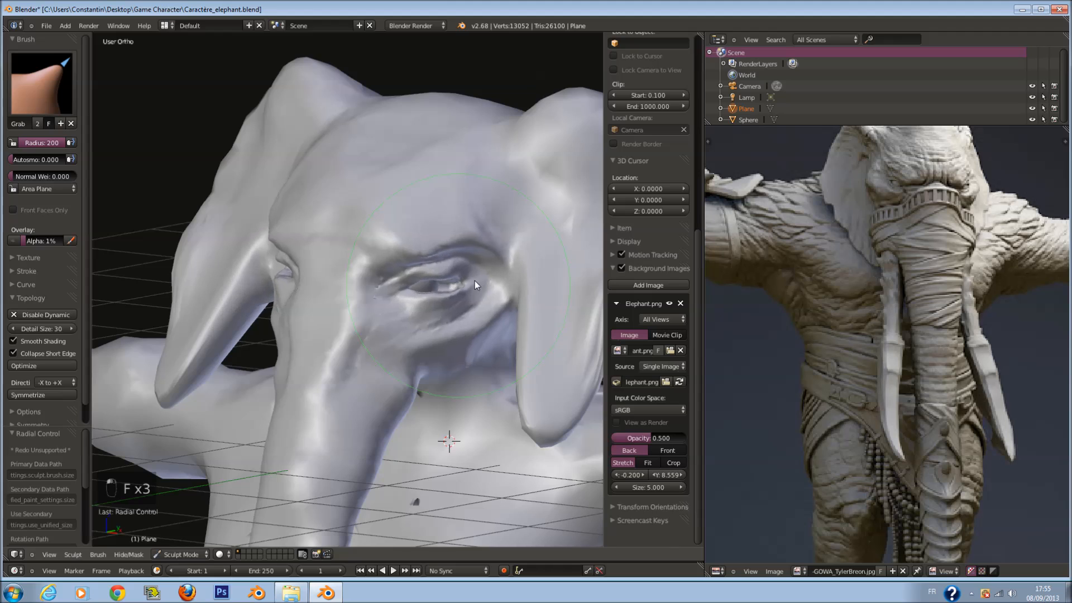
# Adjust the eyelids and the brow's outer end from several angles with the Grab brush at radius 200.
pyautogui.moveTo(474, 281); pyautogui.dragTo(498, 291, button='middle')
pyautogui.press('f')
pyautogui.click(498, 291)
pyautogui.moveTo(414, 291); pyautogui.dragTo(423, 293)
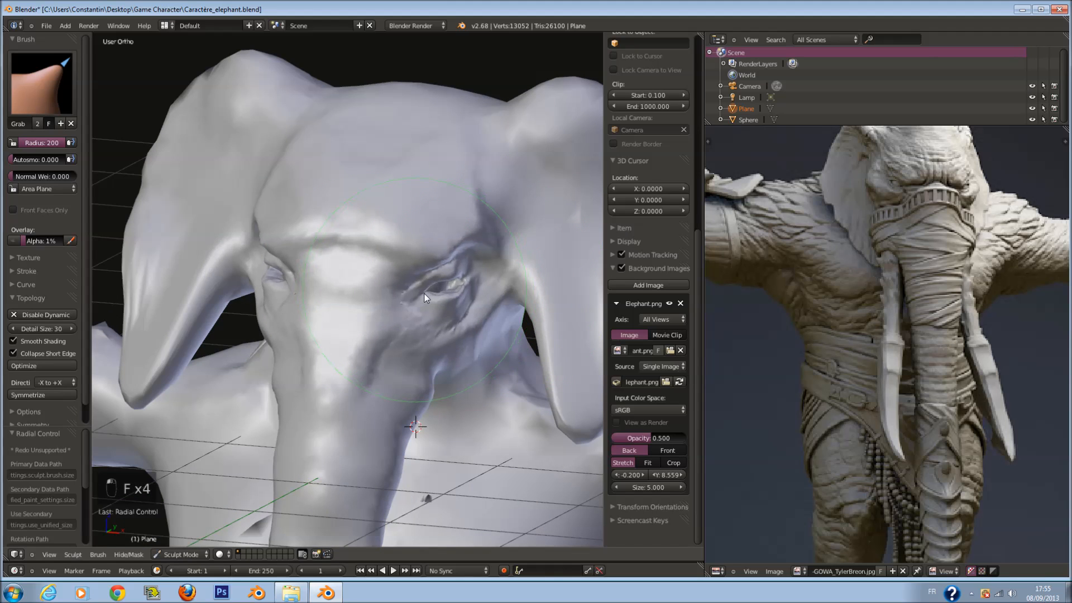
pyautogui.moveTo(495, 293); pyautogui.dragTo(474, 290, button='middle')
pyautogui.press('f')
pyautogui.click(474, 289)
pyautogui.moveTo(474, 289); pyautogui.dragTo(472, 286)
pyautogui.moveTo(472, 286)
pyautogui.mouseDown(button='middle')
pyautogui.moveTo(514, 307)
pyautogui.moveTo(515, 330)
pyautogui.mouseUp(button='middle')
pyautogui.moveTo(485, 271); pyautogui.dragTo(493, 279)
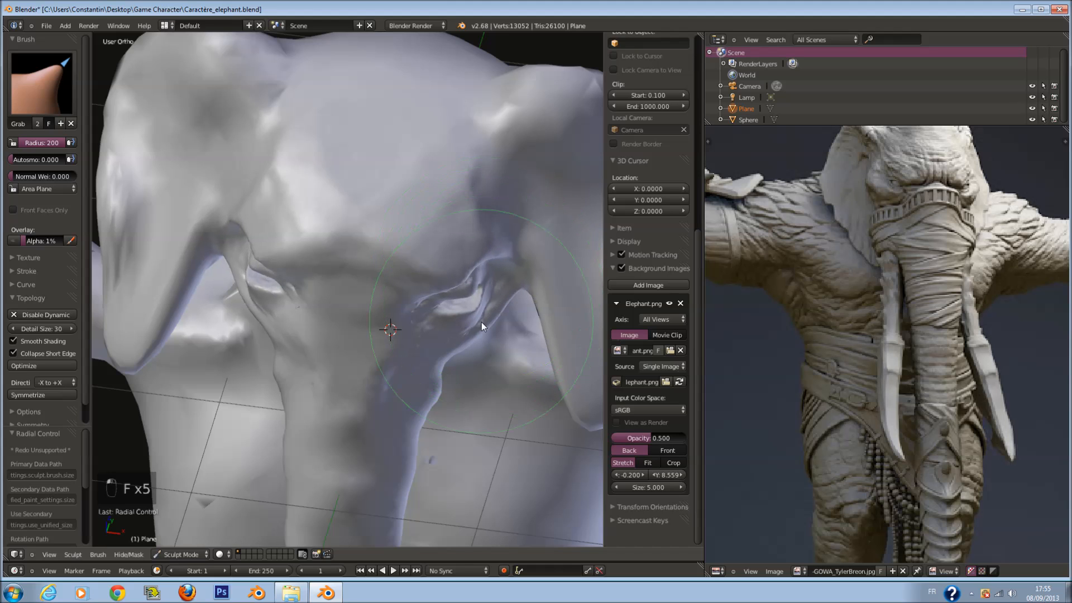
# Pull the fold under the eye into shape with the Grab brush at radius 200 and save the file.
pyautogui.moveTo(471, 324); pyautogui.dragTo(434, 333)
pyautogui.moveTo(435, 333); pyautogui.dragTo(441, 284, button='middle')
pyautogui.press('f')
pyautogui.click(468, 314)
pyautogui.moveTo(469, 317); pyautogui.dragTo(474, 318)
pyautogui.moveTo(474, 317); pyautogui.dragTo(470, 344, button='middle')
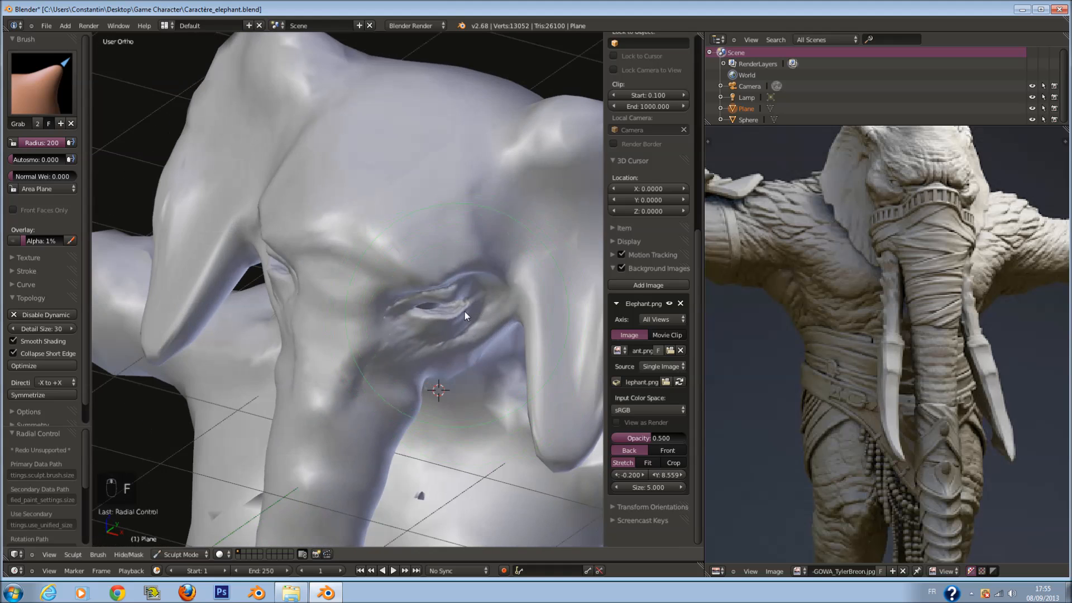
# Reshape the ear flap and its outer edge with the Grab brush at radius 200.
pyautogui.moveTo(477, 293); pyautogui.dragTo(401, 397, button='middle')
pyautogui.press('f')
pyautogui.press('f')
pyautogui.press('f')
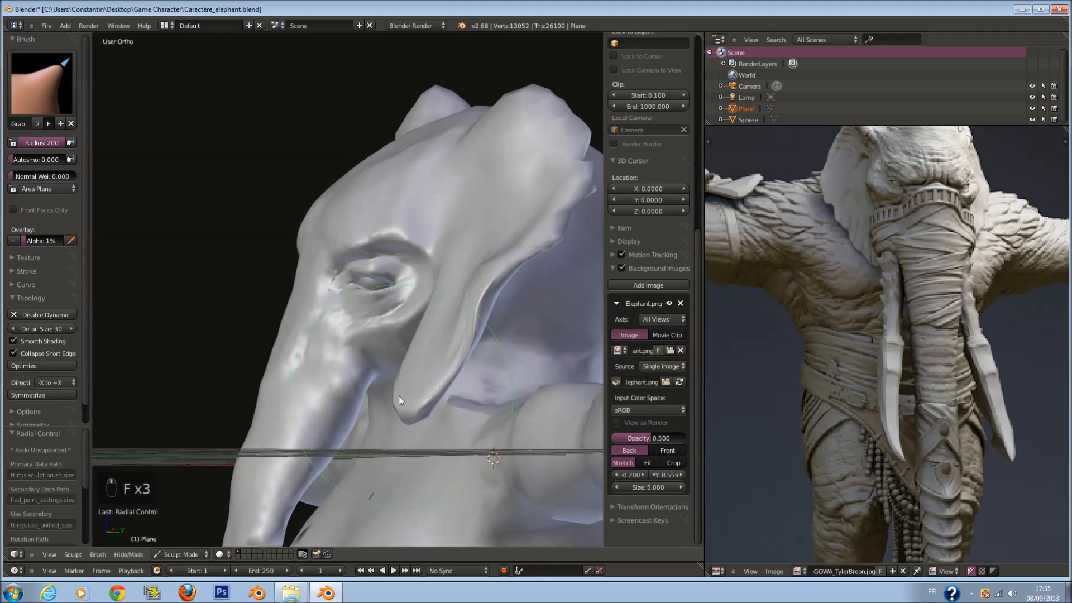
pyautogui.moveTo(522, 289); pyautogui.dragTo(545, 323, button='middle')
pyautogui.moveTo(544, 322); pyautogui.dragTo(579, 226)
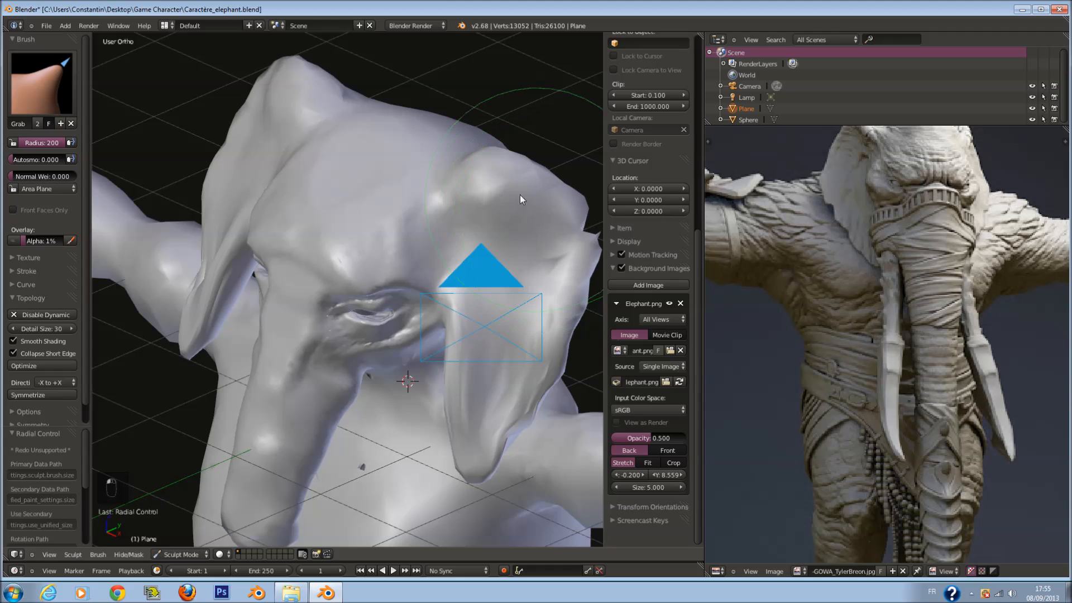
# Adjust the back of the ear and head with the Grab brush at radius 200 and save the file.
pyautogui.scroll(-1, 482, 195)
pyautogui.scroll(-1, 801, 195)
pyautogui.moveTo(387, 251)
pyautogui.mouseDown(button='middle')
pyautogui.moveTo(498, 220)
pyautogui.moveTo(362, 236)
pyautogui.mouseUp(button='middle')
pyautogui.press('f')
pyautogui.click(466, 238)
pyautogui.moveTo(418, 229); pyautogui.dragTo(437, 234)
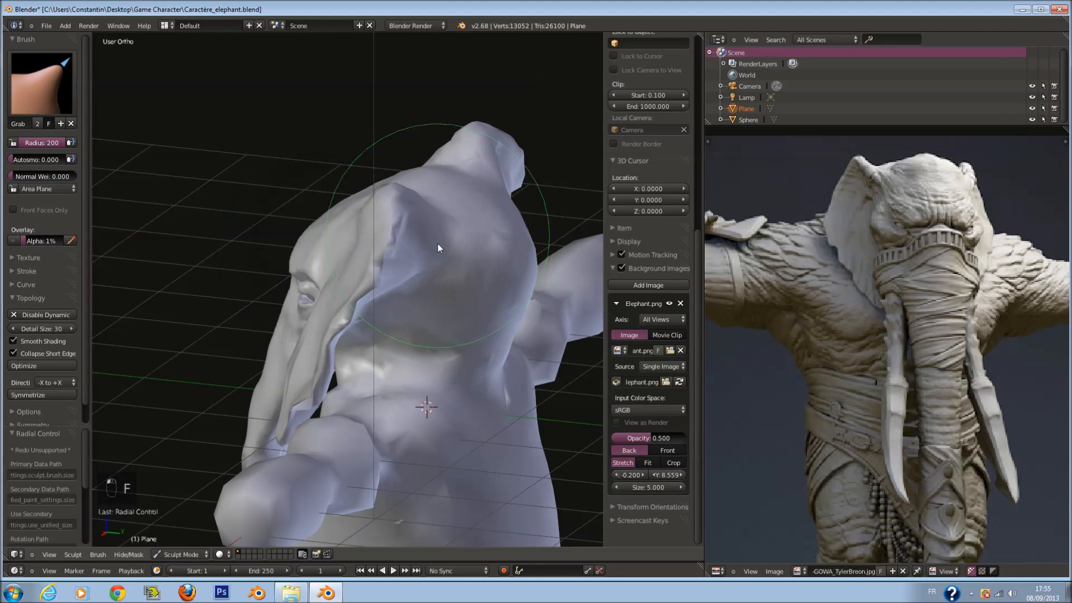
pyautogui.moveTo(407, 302); pyautogui.dragTo(340, 303, button='middle')
pyautogui.press('f')
pyautogui.hotkey('ctrl', 's')
# Pull the front profile of the trunk into shape in a side view with the Grab brush at radius 200.
pyautogui.scroll(3, 340, 302)
pyautogui.press('f')
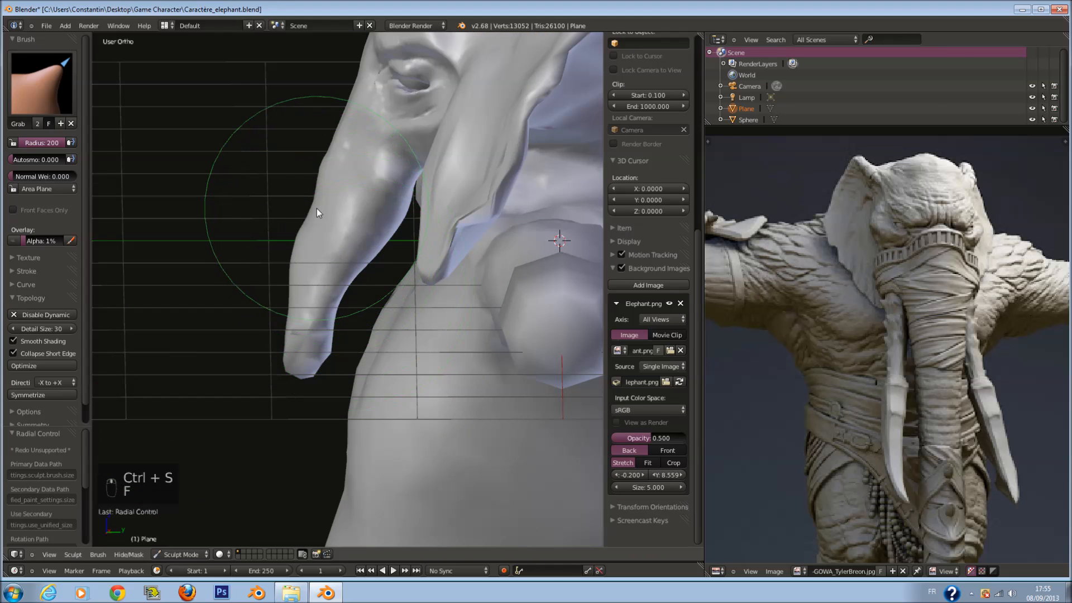
pyautogui.moveTo(317, 209); pyautogui.dragTo(310, 206)
pyautogui.moveTo(347, 113); pyautogui.dragTo(340, 109)
pyautogui.keyDown('shift'); pyautogui.scroll(1, 340, 108); pyautogui.keyUp('shift')
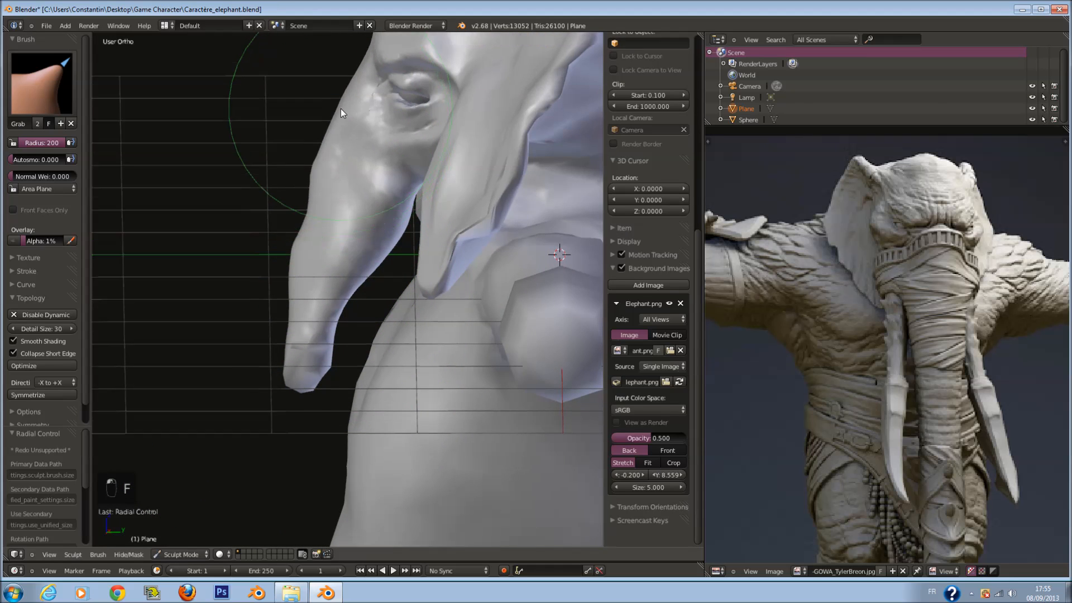
# Refine the upper trunk just below the eye with the Grab brush at radius 200 and save the file.
pyautogui.moveTo(341, 108); pyautogui.dragTo(383, 136, button='middle')
pyautogui.press('f')
pyautogui.click(378, 137)
pyautogui.moveTo(359, 157); pyautogui.dragTo(358, 152)
pyautogui.hotkey('ctrl', 's')
pyautogui.click(413, 146)
pyautogui.moveTo(414, 146); pyautogui.dragTo(464, 168, button='middle')
# Leave Sculpt Mode, select the eyeballs in wireframe display and open them in Edit Mode in front view.
pyautogui.click(180, 554)
pyautogui.click(173, 546)
pyautogui.press('z')
pyautogui.rightClick(480, 129)
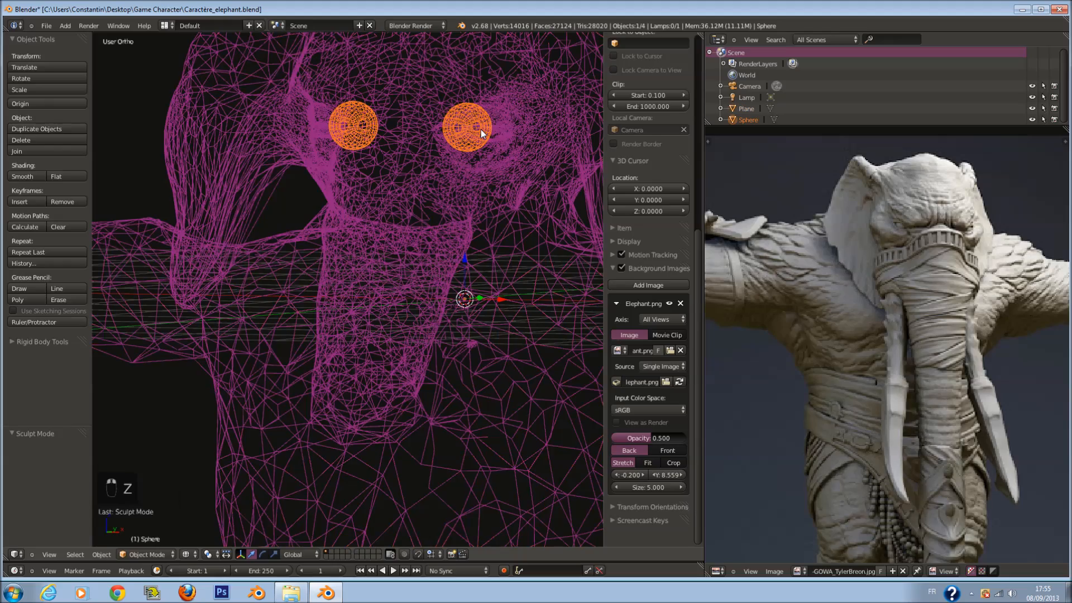
pyautogui.press('KP_1')
pyautogui.press('Tab')
pyautogui.press('z')
pyautogui.press('z')
pyautogui.press('z')
# Select only the eyeball on the sculpted eye's side and move it 0.099 along X.
pyautogui.press('a')
pyautogui.press('c')
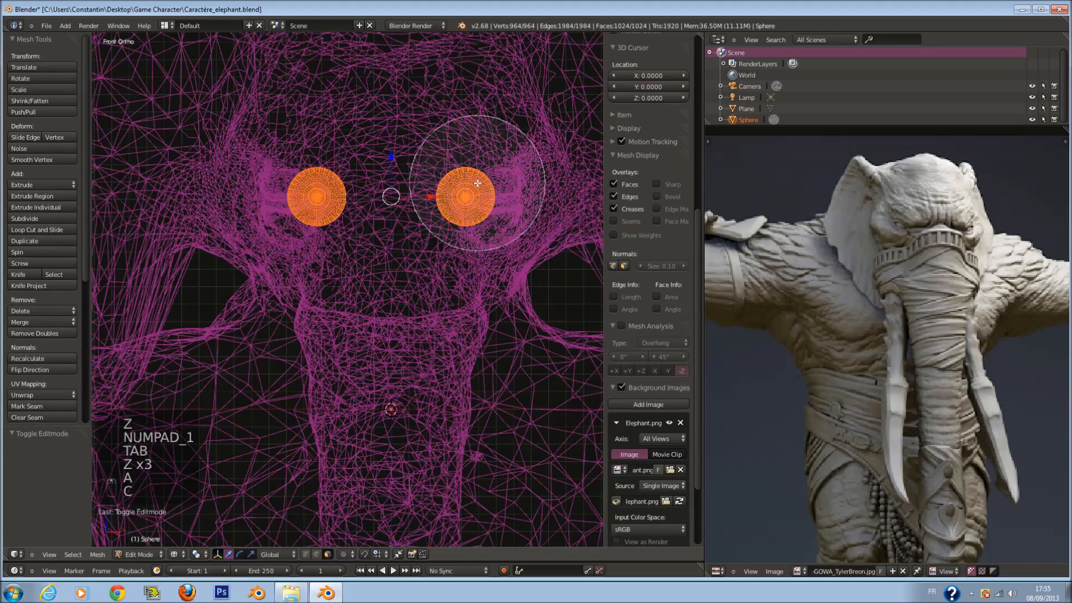
pyautogui.press('a')
pyautogui.press('c')
pyautogui.click(477, 183)
pyautogui.rightClick(477, 183)
pyautogui.press('z')
pyautogui.moveTo(496, 197); pyautogui.dragTo(514, 198)
pyautogui.moveTo(514, 200); pyautogui.dragTo(445, 244, button='middle')
pyautogui.press('KP_Decimal')
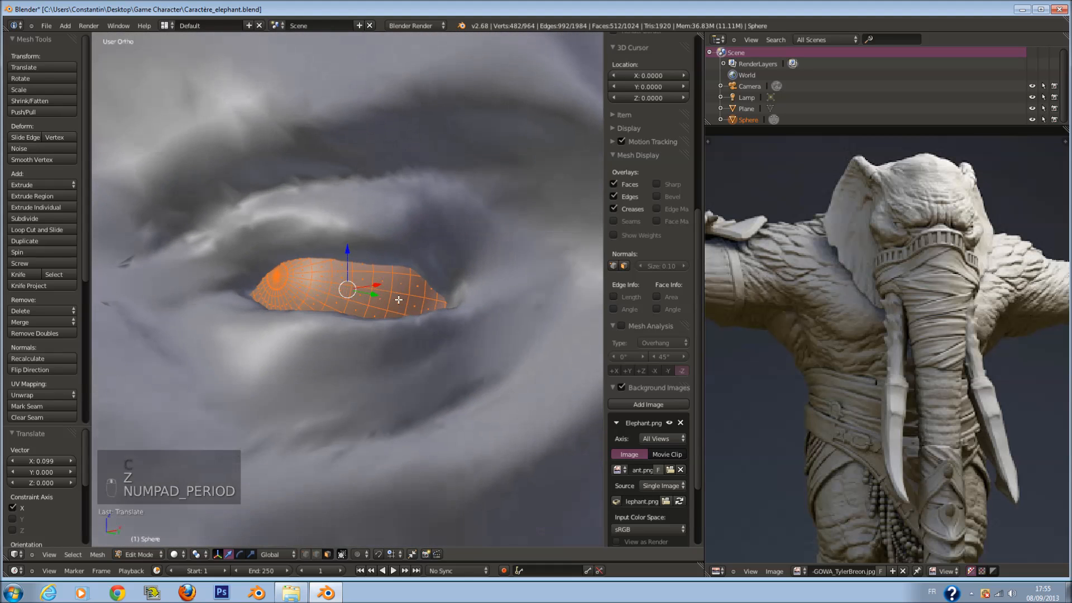
# Rotate the selected eyeball 11.033° about Z, adjust its height slightly and check the fit in the eye socket.
pyautogui.press('z')
pyautogui.click(447, 330)
pyautogui.scroll(-4, 416, 292)
pyautogui.moveTo(393, 286); pyautogui.dragTo(412, 288, button='middle')
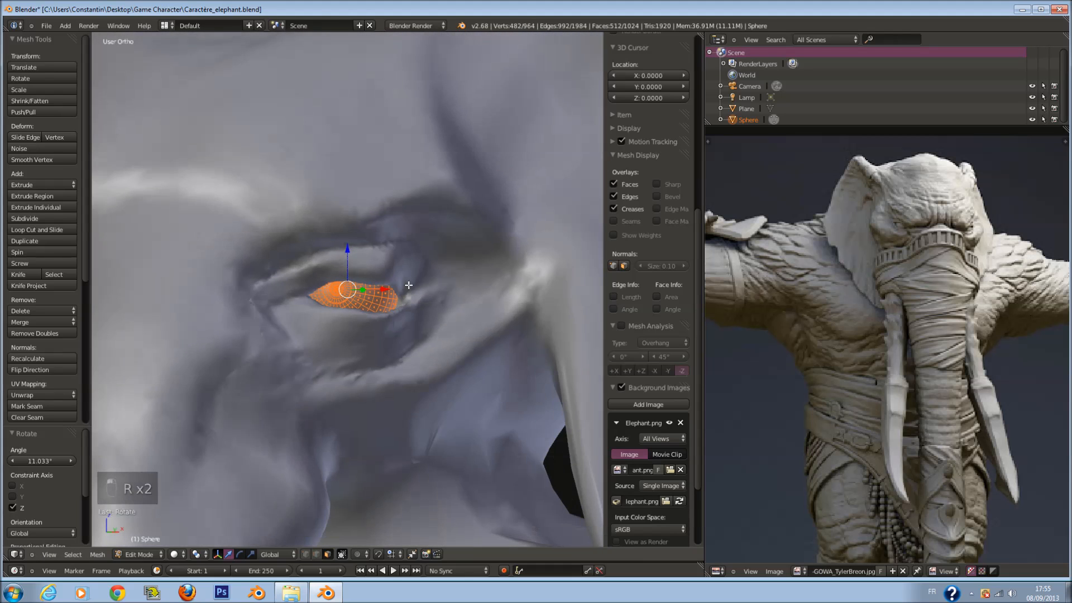
pyautogui.click(350, 252)
pyautogui.scroll(-5, 350, 252)
pyautogui.press('Tab')
pyautogui.moveTo(357, 268); pyautogui.dragTo(335, 281, button='middle')
pyautogui.press('Tab')
pyautogui.press('Tab')
# Delete the opposite eyeball's geometry in wireframe front view and return to Object Mode.
pyautogui.press('KP_1')
pyautogui.press('z')
pyautogui.press('Tab')
pyautogui.press('c')
pyautogui.press('a')
pyautogui.press('c')
pyautogui.click(209, 285)
pyautogui.press('x')
pyautogui.click(211, 283)
pyautogui.press('Tab')
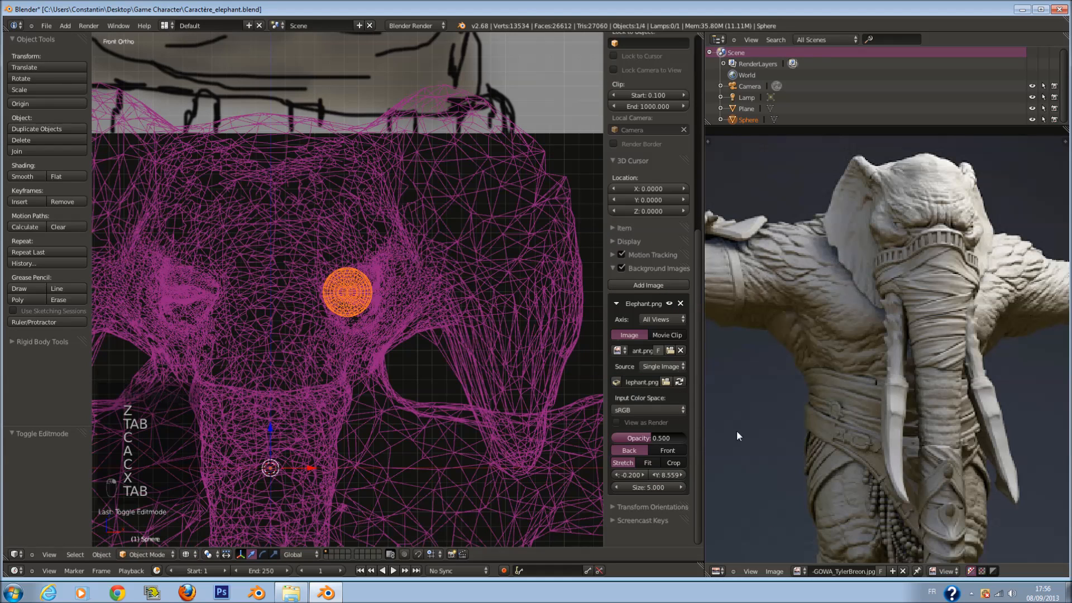
# Add a Mirror modifier on the X axis to the remaining eyeball and apply it.
pyautogui.click(717, 572)
pyautogui.click(753, 410)
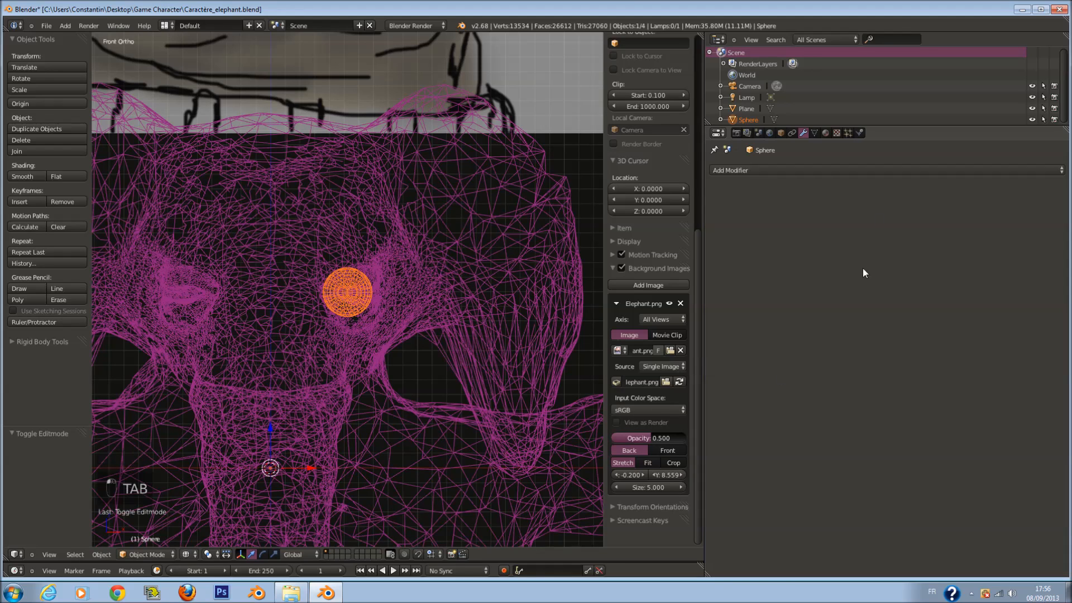
pyautogui.click(808, 164)
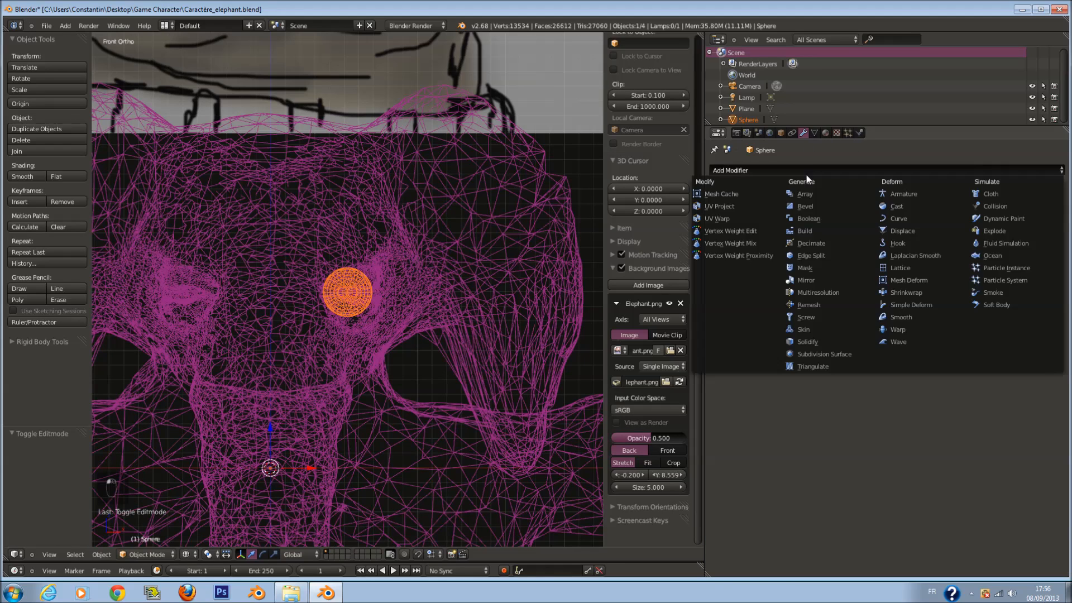
pyautogui.click(846, 281)
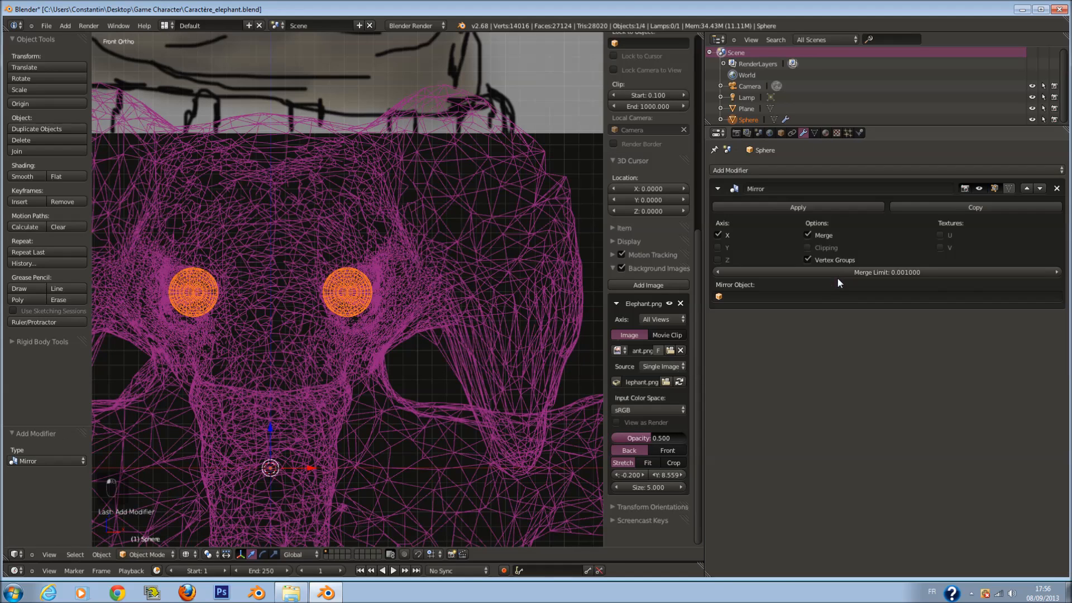
pyautogui.click(780, 209)
# Return to solid display, select the elephant body mesh and switch it to Sculpt Mode.
pyautogui.press('z')
pyautogui.rightClick(450, 219)
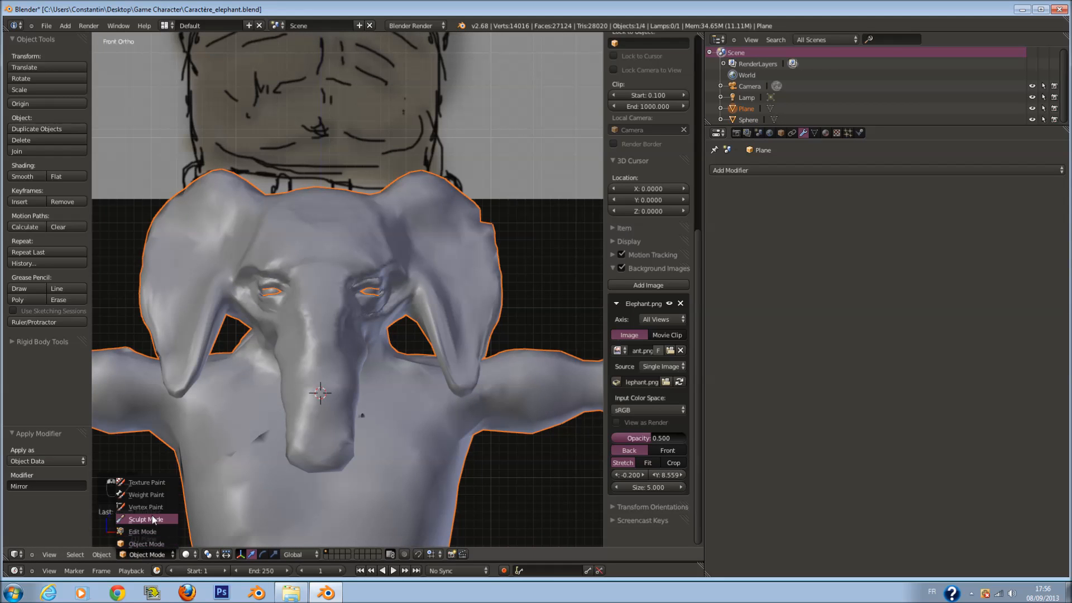
pyautogui.click(153, 520)
# Save the file and change the Properties editor back to the UV/Image Editor with the elephant reference.
pyautogui.hotkey('ctrl', 's')
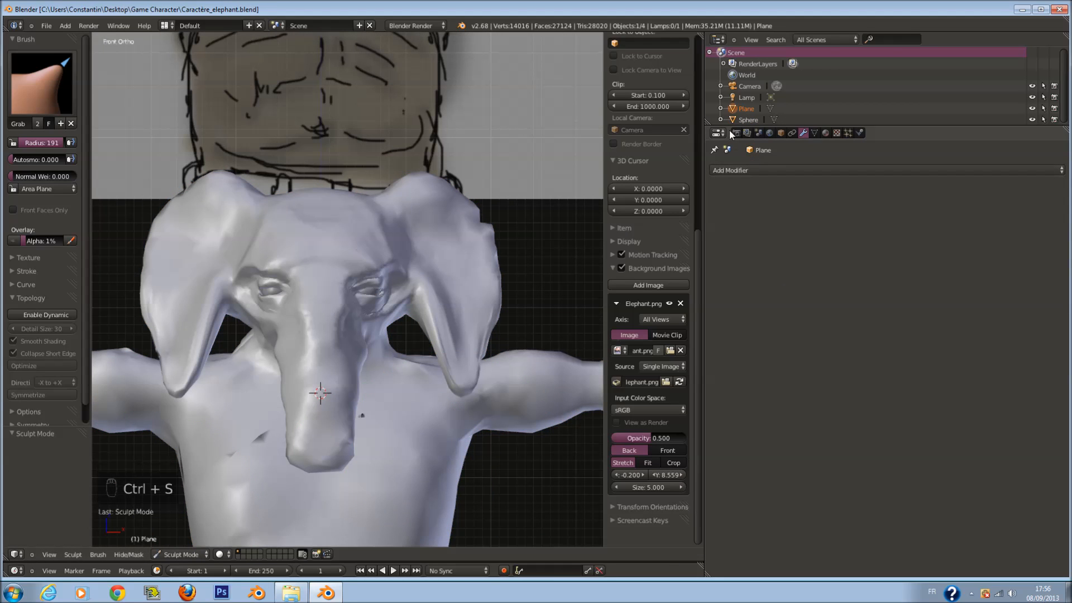
pyautogui.click(718, 133)
pyautogui.click(750, 217)
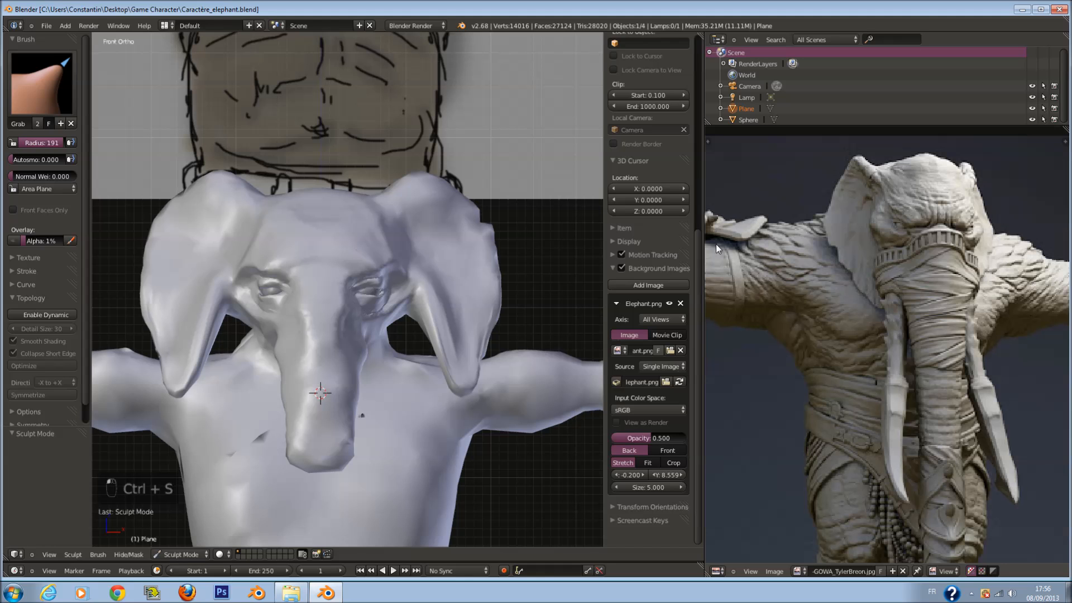
# Set the Grab brush radius to 200 and check the head's wireframe around the eye.
pyautogui.scroll(3, 394, 300)
pyautogui.press('f')
pyautogui.click(383, 300)
pyautogui.moveTo(383, 300)
pyautogui.mouseDown(button='middle')
pyautogui.moveTo(363, 287)
pyautogui.moveTo(453, 293)
pyautogui.moveTo(443, 236)
pyautogui.moveTo(403, 323)
pyautogui.mouseUp(button='middle')
pyautogui.press('f')
pyautogui.click(472, 254)
pyautogui.press('z')
pyautogui.press('z')
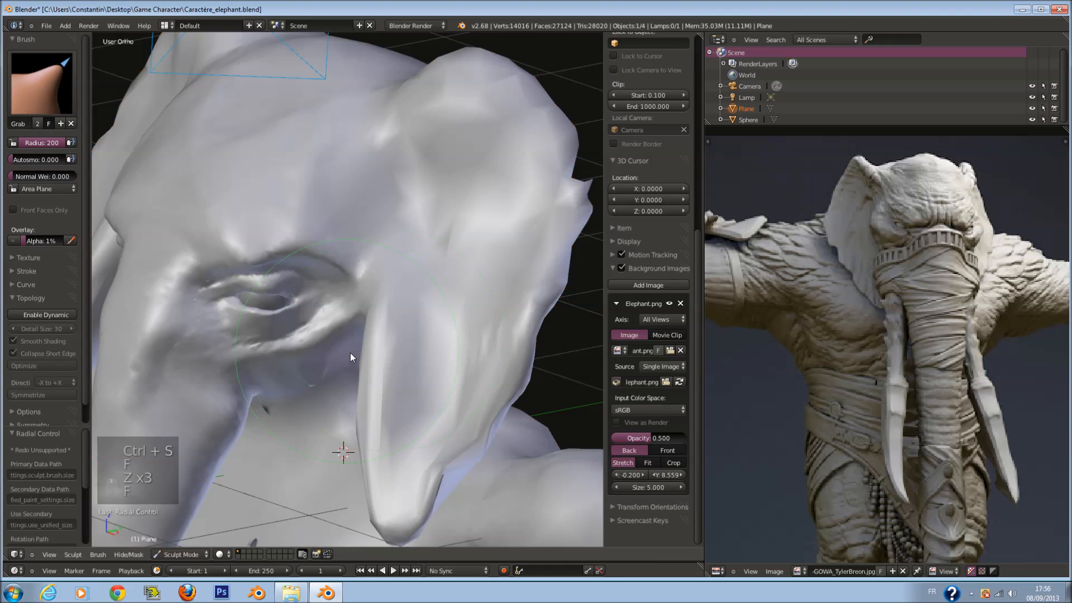
# Pull the front edge of the ear beside the cheek into a new shape with the Grab brush at radius 200.
pyautogui.press('f')
pyautogui.click(421, 374)
pyautogui.moveTo(421, 375); pyautogui.dragTo(415, 424, button='middle')
pyautogui.moveTo(370, 394)
pyautogui.mouseDown()
pyautogui.moveTo(387, 387)
pyautogui.moveTo(393, 313)
pyautogui.moveTo(424, 307)
pyautogui.mouseUp()
pyautogui.moveTo(421, 223); pyautogui.dragTo(454, 293, button='middle')
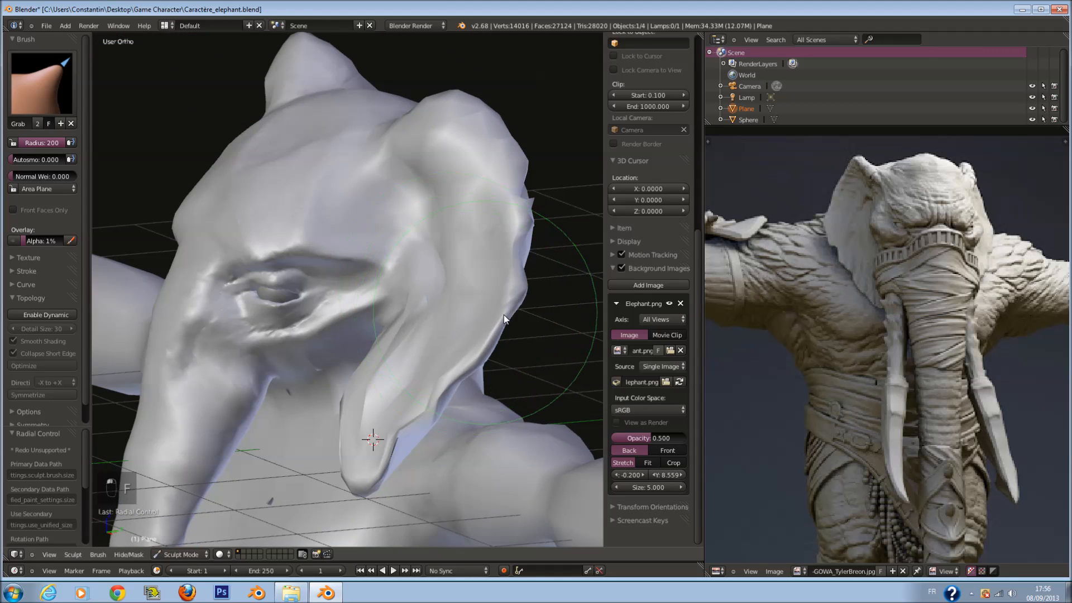
# Reshape the lower ear flap and its attachment behind the cheek with the Grab brush at radius 200.
pyautogui.press('f')
pyautogui.click(446, 383)
pyautogui.moveTo(447, 383); pyautogui.dragTo(455, 403)
pyautogui.moveTo(455, 403); pyautogui.dragTo(492, 384, button='middle')
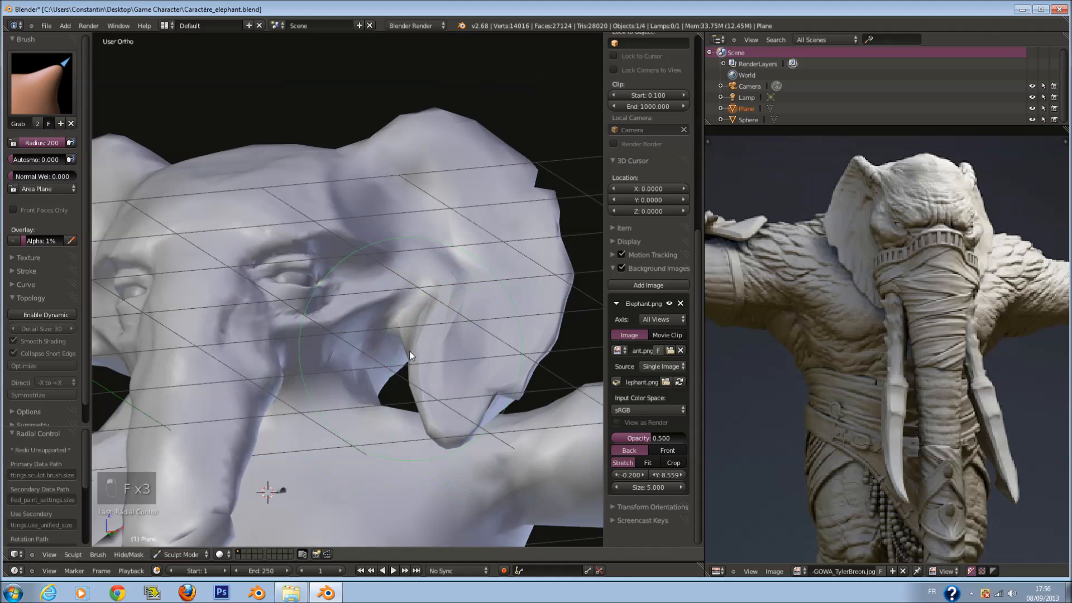
pyautogui.moveTo(422, 381); pyautogui.dragTo(414, 429, button='middle')
pyautogui.scroll(2, 408, 314)
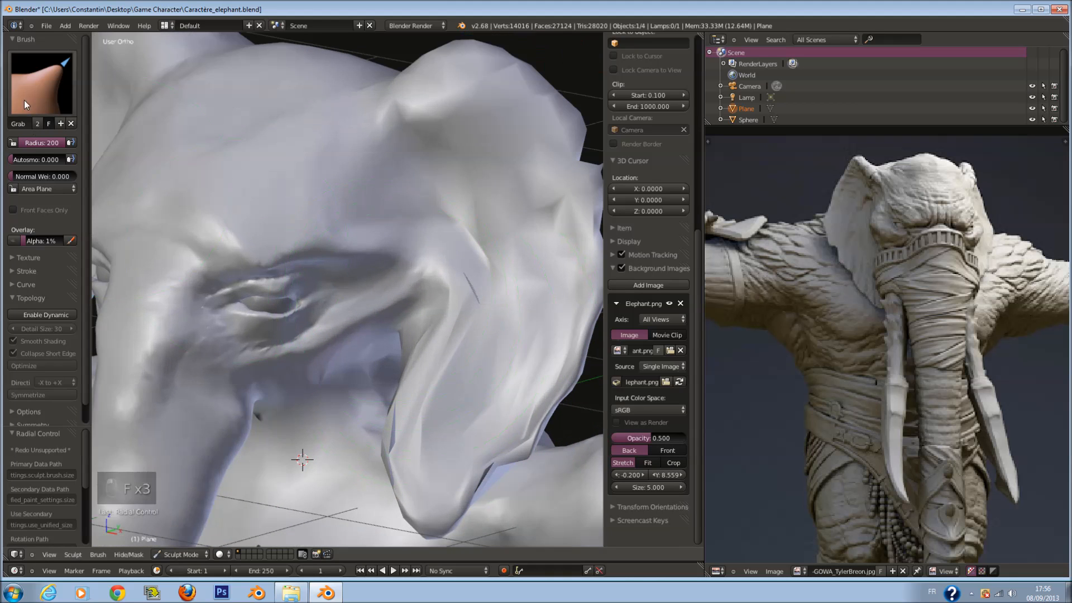
# Switch to the Clay brush and enable dynamic topology on the head mesh.
pyautogui.click(40, 106)
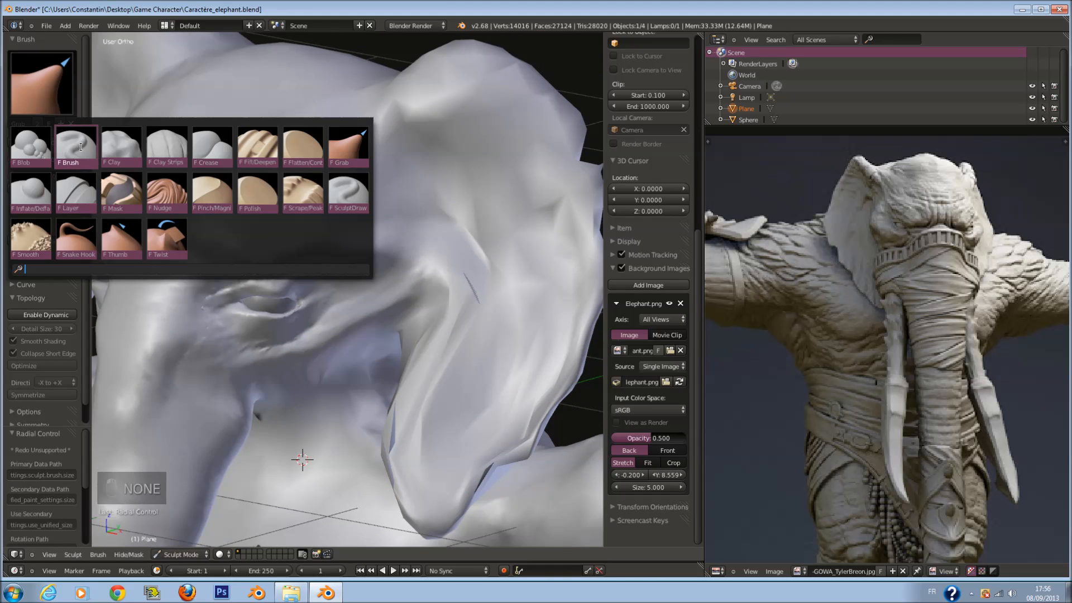
pyautogui.click(123, 150)
pyautogui.click(60, 385)
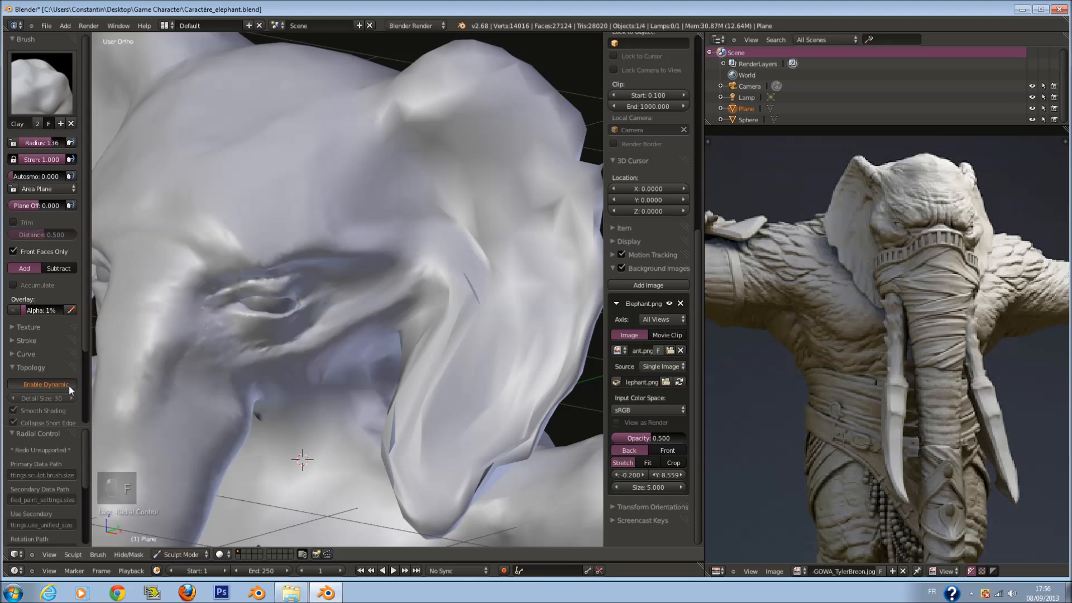
pyautogui.press('z')
pyautogui.press('z')
pyautogui.press('f')
pyautogui.click(358, 305)
# Smooth the surface between the eye and the ear attachment with the Smooth brush at radius 194 and strength 0.500.
pyautogui.scroll(4, 353, 301)
pyautogui.moveTo(353, 301); pyautogui.dragTo(364, 237, button='middle')
pyautogui.click(46, 81)
pyautogui.click(48, 241)
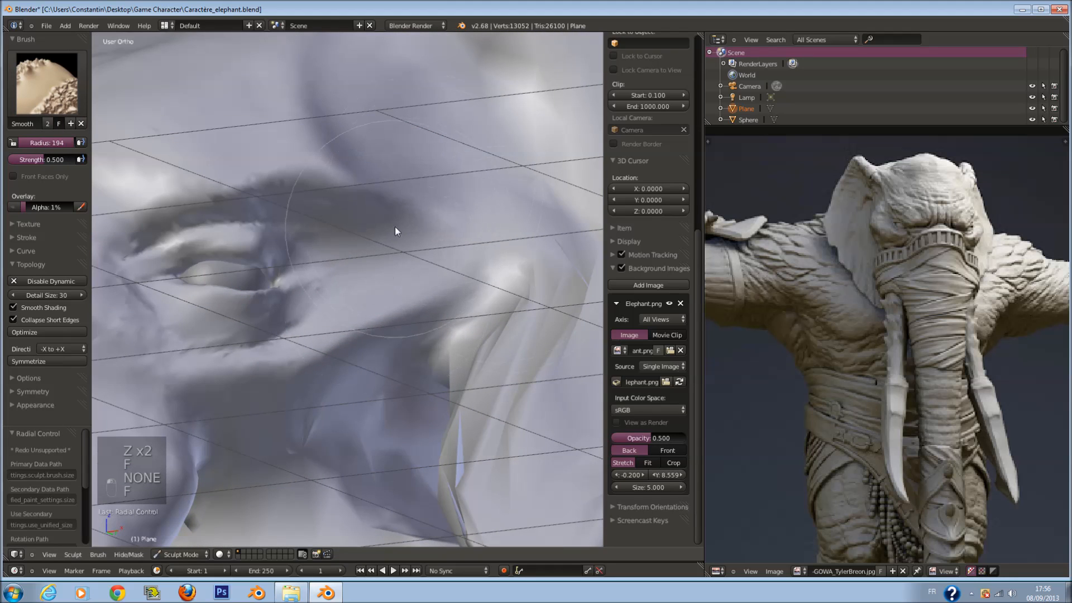
pyautogui.moveTo(315, 146); pyautogui.dragTo(367, 368)
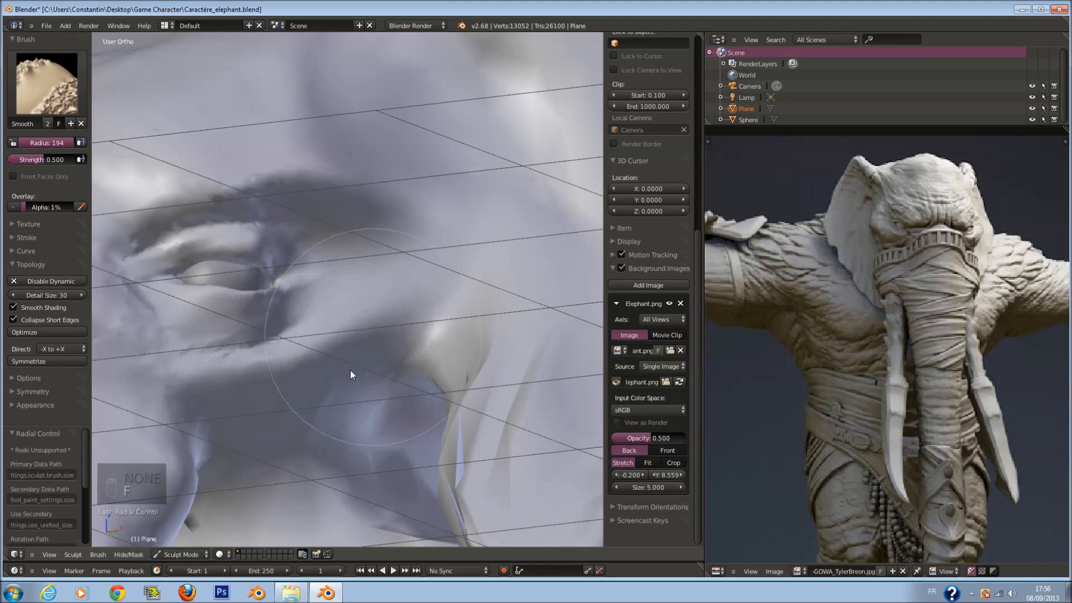
pyautogui.moveTo(479, 416)
pyautogui.mouseDown()
pyautogui.moveTo(504, 386)
pyautogui.moveTo(453, 417)
pyautogui.mouseUp()
pyautogui.scroll(-3, 500, 388)
pyautogui.scroll(3, 438, 285)
pyautogui.moveTo(439, 284); pyautogui.dragTo(436, 334, button='middle')
pyautogui.scroll(-5, 435, 334)
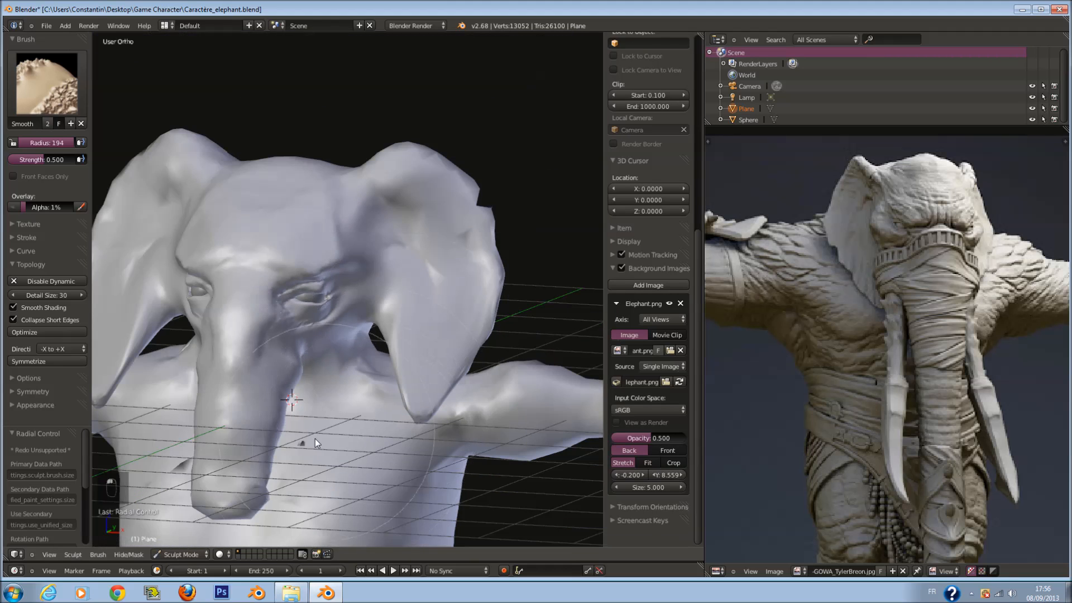
pyautogui.press('z')
pyautogui.press('z')
pyautogui.scroll(2, 145, 224)
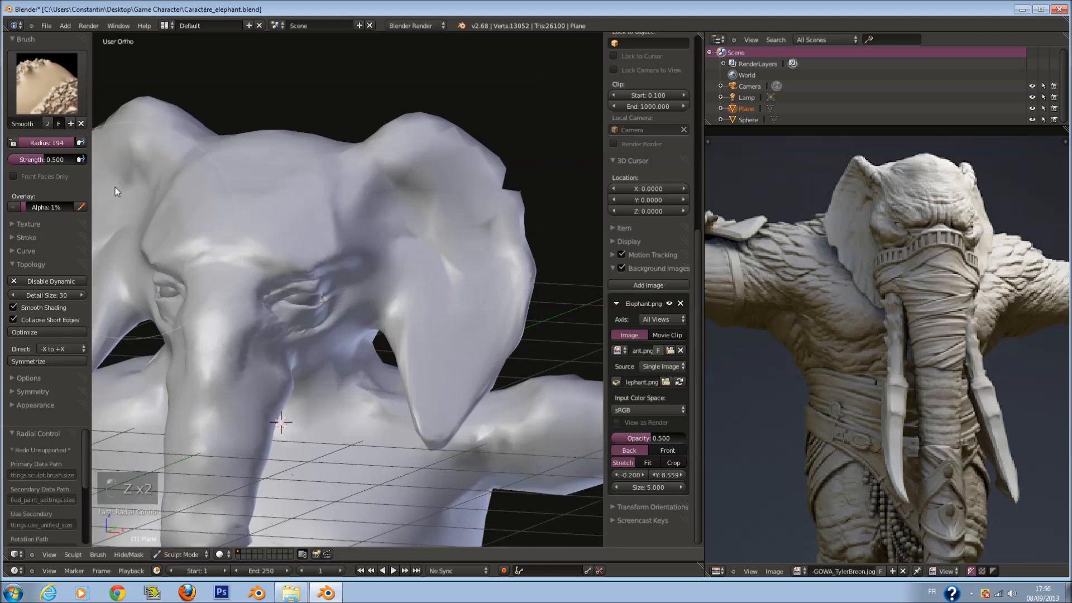
# Build up a fold behind the eye towards the temple with the Clay brush at radius 84.
pyautogui.click(62, 92)
pyautogui.click(121, 148)
pyautogui.scroll(4, 263, 207)
pyautogui.press('f')
pyautogui.click(273, 207)
pyautogui.moveTo(273, 207); pyautogui.dragTo(270, 175, button='middle')
pyautogui.press('f')
pyautogui.click(308, 220)
pyautogui.moveTo(329, 98)
pyautogui.mouseDown()
pyautogui.moveTo(396, 237)
pyautogui.moveTo(377, 279)
pyautogui.moveTo(435, 229)
pyautogui.moveTo(231, 417)
pyautogui.moveTo(444, 178)
pyautogui.moveTo(387, 216)
pyautogui.mouseUp()
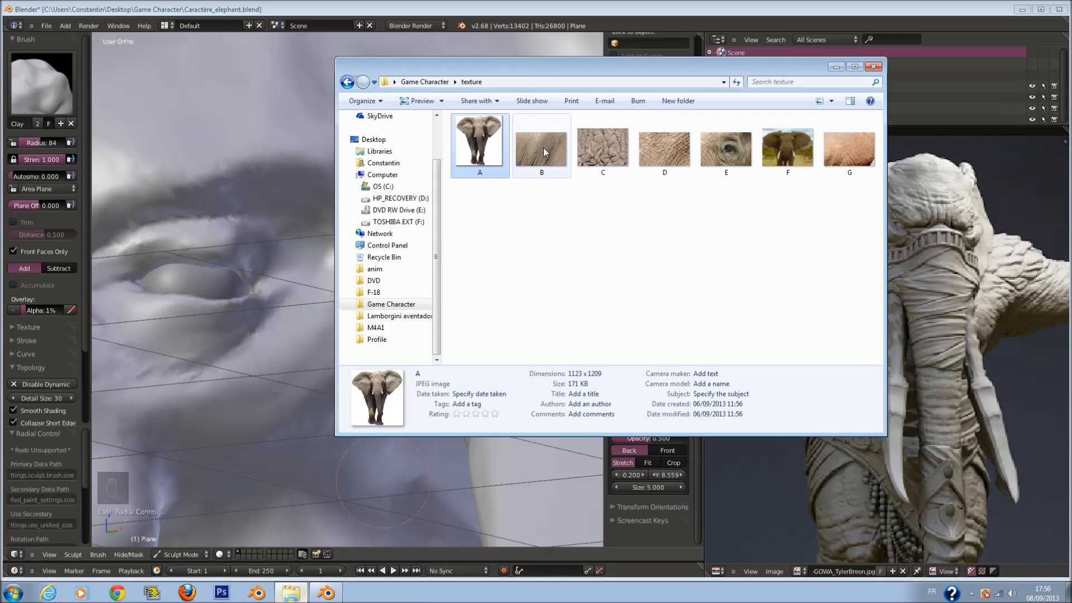
# Open elephant photo A from the texture folder in Windows Photo Viewer to study the head, and return to Blender.
pyautogui.doubleClick(479, 143)
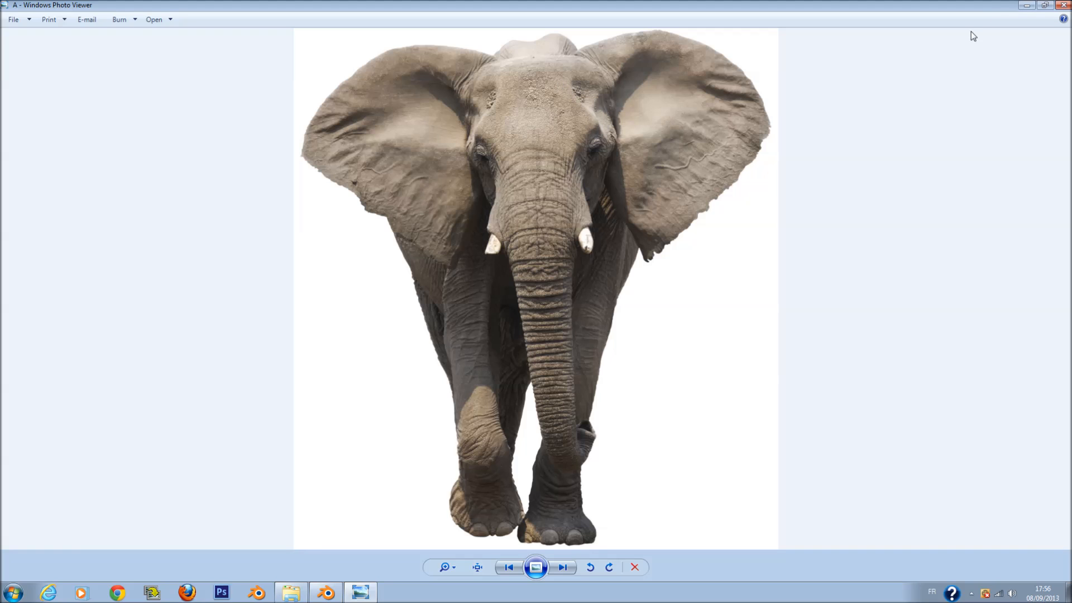
pyautogui.click(1021, 7)
pyautogui.click(836, 71)
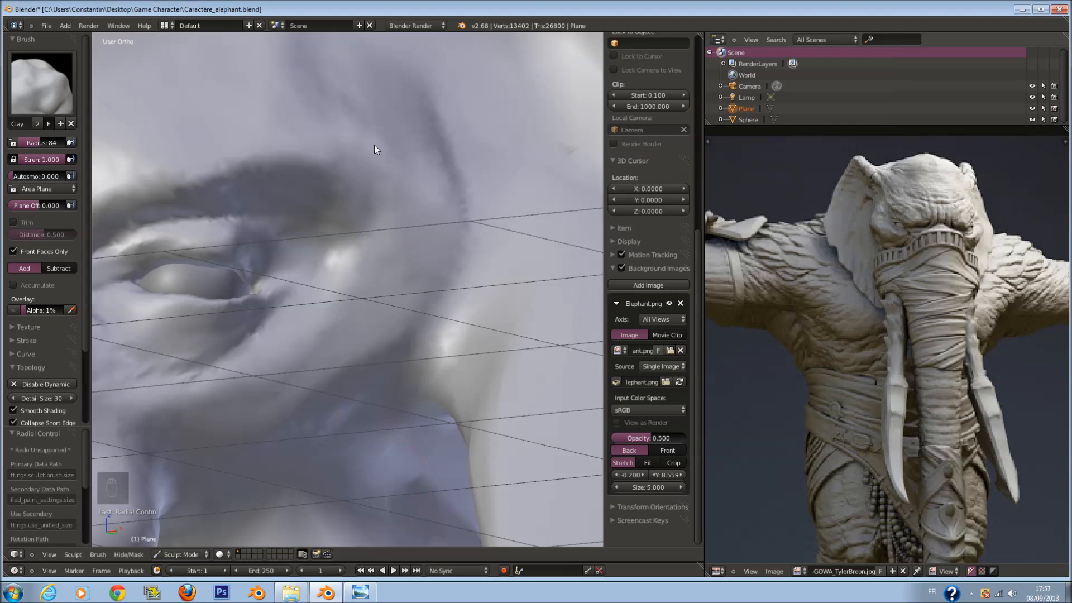
# Add Clay strokes to the forehead, temple and brow at brush radii of 58 and 65.
pyautogui.scroll(-4, 374, 184)
pyautogui.press('f')
pyautogui.click(380, 210)
pyautogui.scroll(1, 313, 157)
pyautogui.moveTo(327, 184); pyautogui.dragTo(282, 103)
pyautogui.press('f')
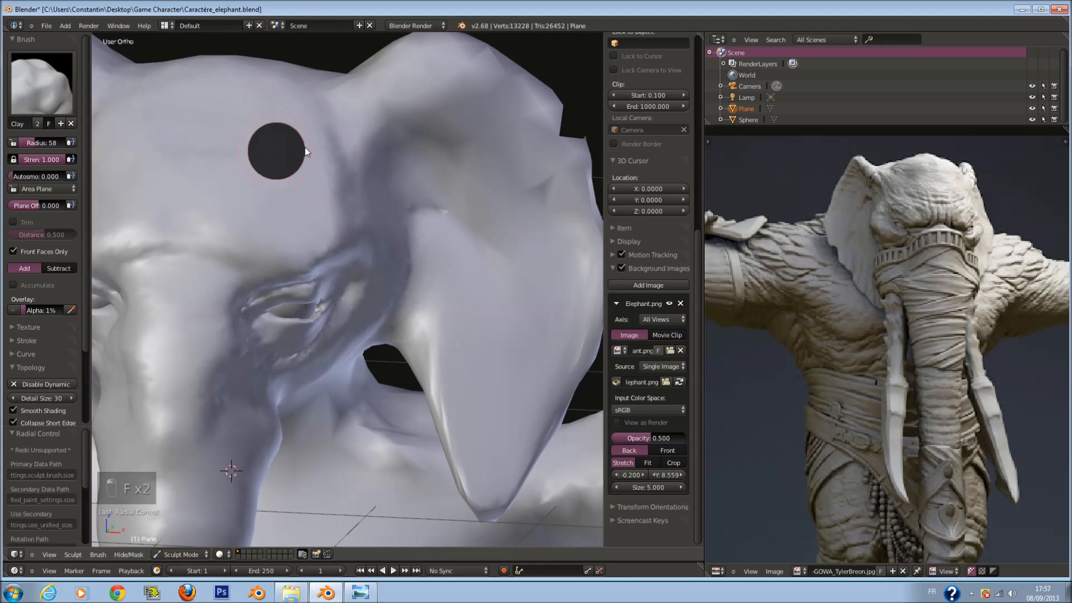
pyautogui.click(304, 152)
pyautogui.moveTo(303, 141); pyautogui.dragTo(272, 156, button='middle')
pyautogui.press('f')
pyautogui.click(284, 152)
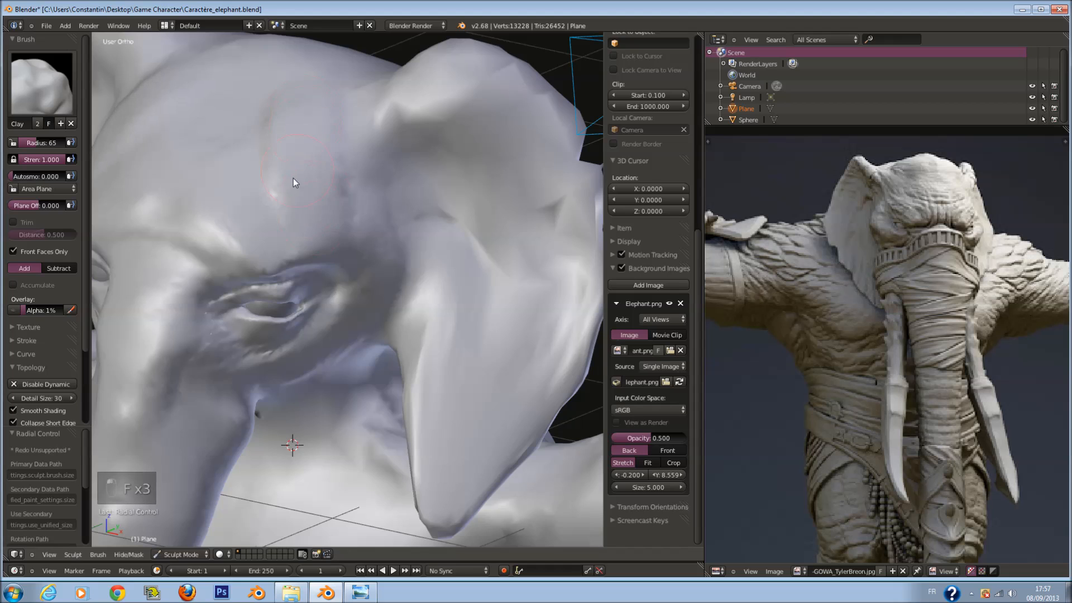
pyautogui.moveTo(208, 209); pyautogui.dragTo(183, 231)
# Build up the folds beneath the eye with the Clay brush at radius 48.
pyautogui.scroll(2, 306, 201)
pyautogui.moveTo(306, 201); pyautogui.dragTo(348, 179, button='middle')
pyautogui.press('f')
pyautogui.click(347, 180)
pyautogui.press('f')
pyautogui.click(247, 359)
pyautogui.moveTo(247, 360)
pyautogui.mouseDown()
pyautogui.moveTo(347, 296)
pyautogui.moveTo(239, 402)
pyautogui.mouseUp()
pyautogui.press('f')
pyautogui.click(279, 369)
pyautogui.moveTo(330, 335); pyautogui.dragTo(212, 394)
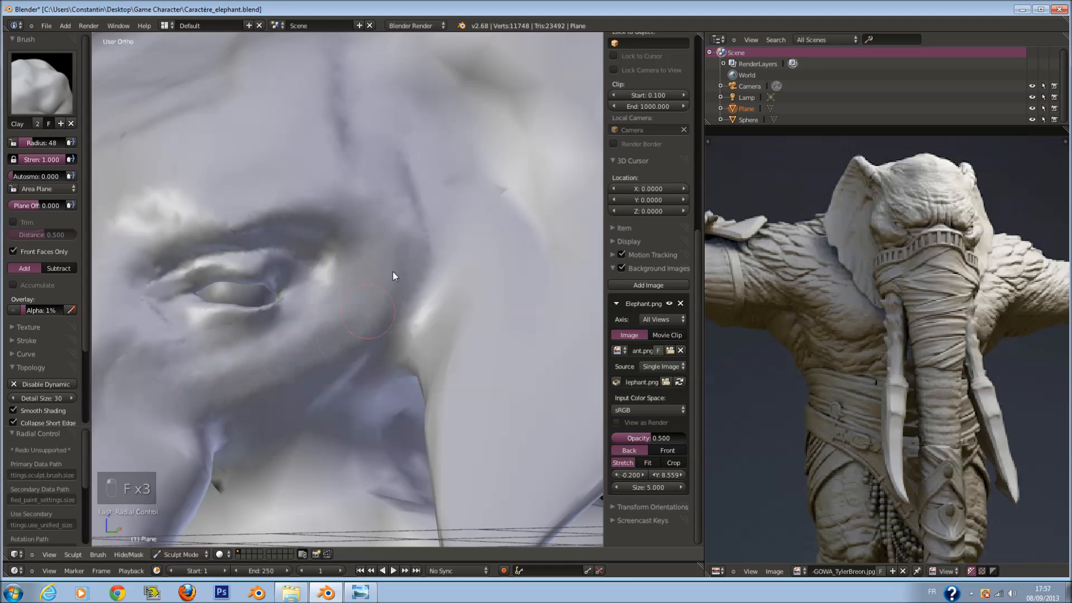
# Add volume between the eye and the ear and on the lower cheek with the Clay brush, enlarging it to radius 115.
pyautogui.press('f')
pyautogui.click(393, 271)
pyautogui.moveTo(374, 263)
pyautogui.mouseDown()
pyautogui.moveTo(367, 179)
pyautogui.moveTo(400, 234)
pyautogui.moveTo(492, 140)
pyautogui.mouseUp()
pyautogui.moveTo(491, 139)
pyautogui.mouseDown(button='middle')
pyautogui.moveTo(389, 193)
pyautogui.moveTo(398, 292)
pyautogui.mouseUp(button='middle')
pyautogui.keyDown('ctrl'); pyautogui.scroll(-4, 399, 293); pyautogui.keyUp('ctrl')
pyautogui.press('f')
pyautogui.click(377, 317)
pyautogui.moveTo(376, 317)
pyautogui.mouseDown()
pyautogui.moveTo(343, 314)
pyautogui.moveTo(363, 338)
pyautogui.moveTo(420, 288)
pyautogui.moveTo(313, 335)
pyautogui.moveTo(373, 357)
pyautogui.moveTo(314, 397)
pyautogui.moveTo(348, 359)
pyautogui.mouseUp()
pyautogui.moveTo(347, 360); pyautogui.dragTo(337, 362, button='middle')
pyautogui.press('f')
pyautogui.click(328, 313)
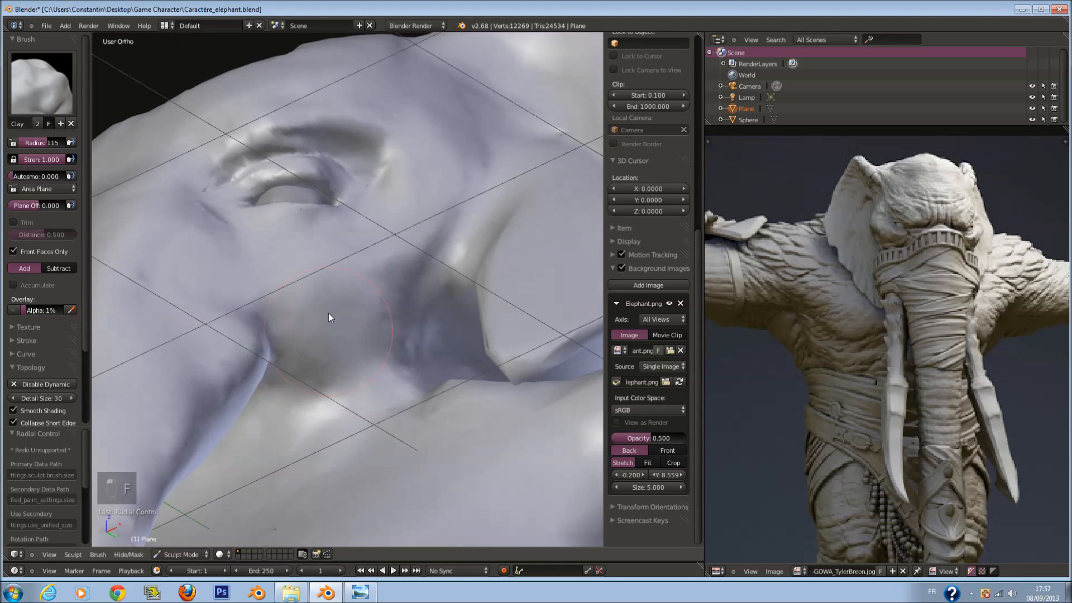
# Pull the cheek below the eye outward into a bulge beside the trunk with the Snake Hook brush at radius 200.
pyautogui.click(61, 97)
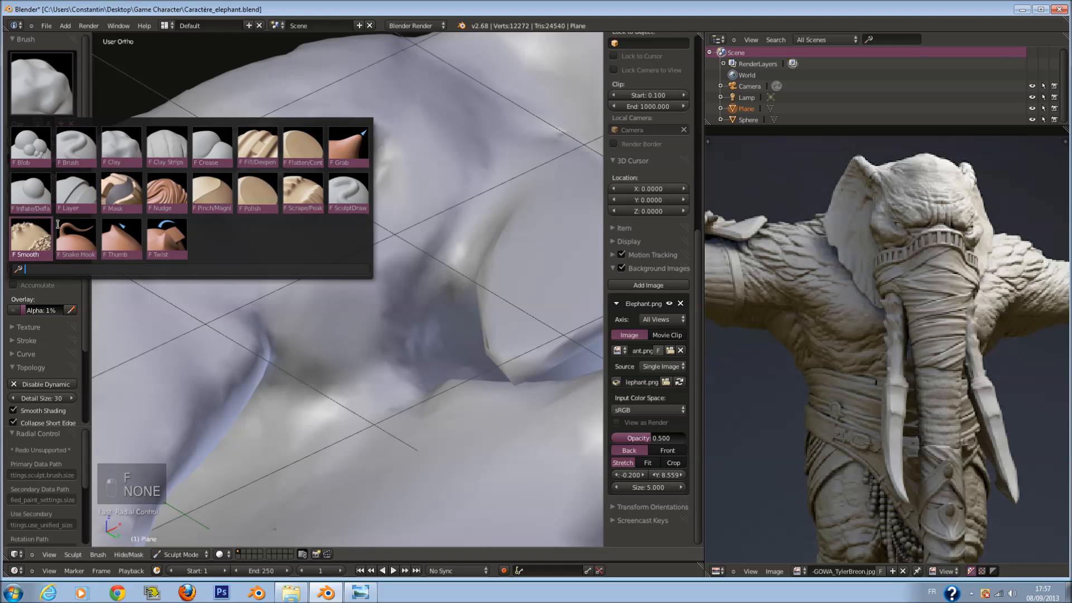
pyautogui.click(80, 230)
pyautogui.moveTo(220, 268); pyautogui.dragTo(225, 328, button='middle')
pyautogui.press('f')
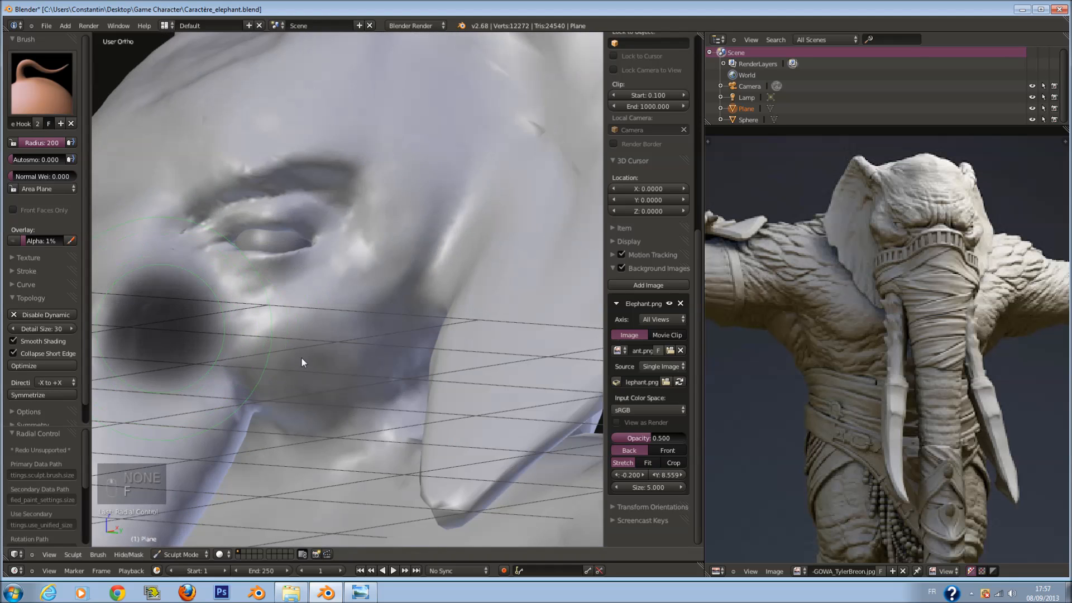
pyautogui.click(302, 357)
pyautogui.moveTo(299, 357); pyautogui.dragTo(274, 398, button='middle')
pyautogui.moveTo(259, 419); pyautogui.dragTo(251, 437)
pyautogui.moveTo(251, 436); pyautogui.dragTo(253, 438, button='middle')
pyautogui.scroll(-2, 254, 439)
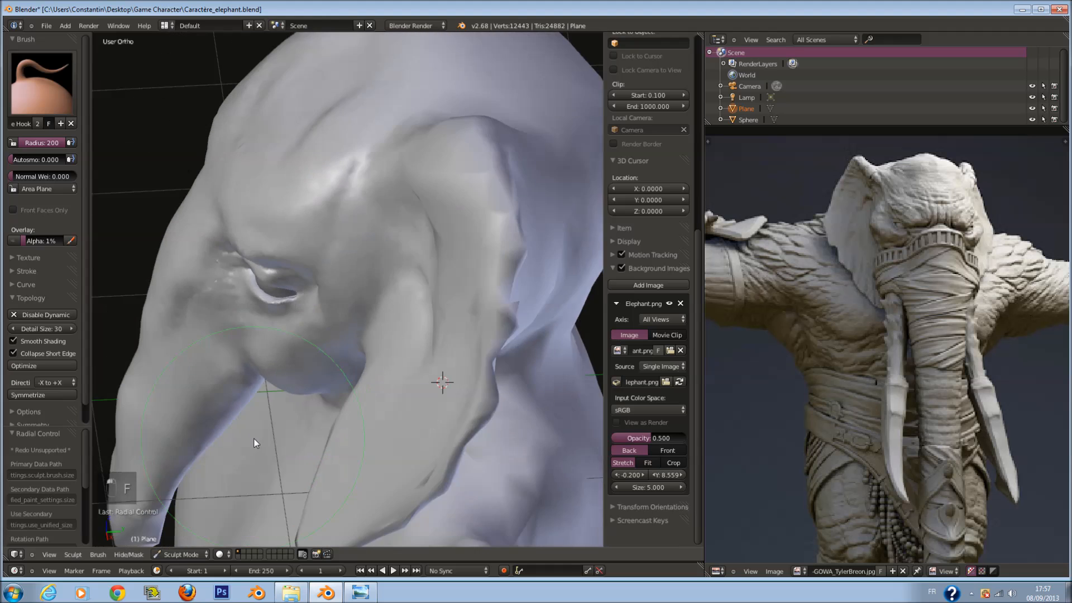
# Extend the cheek bulge further down with the Snake Hook brush at radius 150.
pyautogui.scroll(1, 254, 436)
pyautogui.press('f')
pyautogui.click(295, 407)
pyautogui.moveTo(292, 403); pyautogui.dragTo(285, 414)
pyautogui.moveTo(296, 404); pyautogui.dragTo(307, 368, button='middle')
pyautogui.press('f')
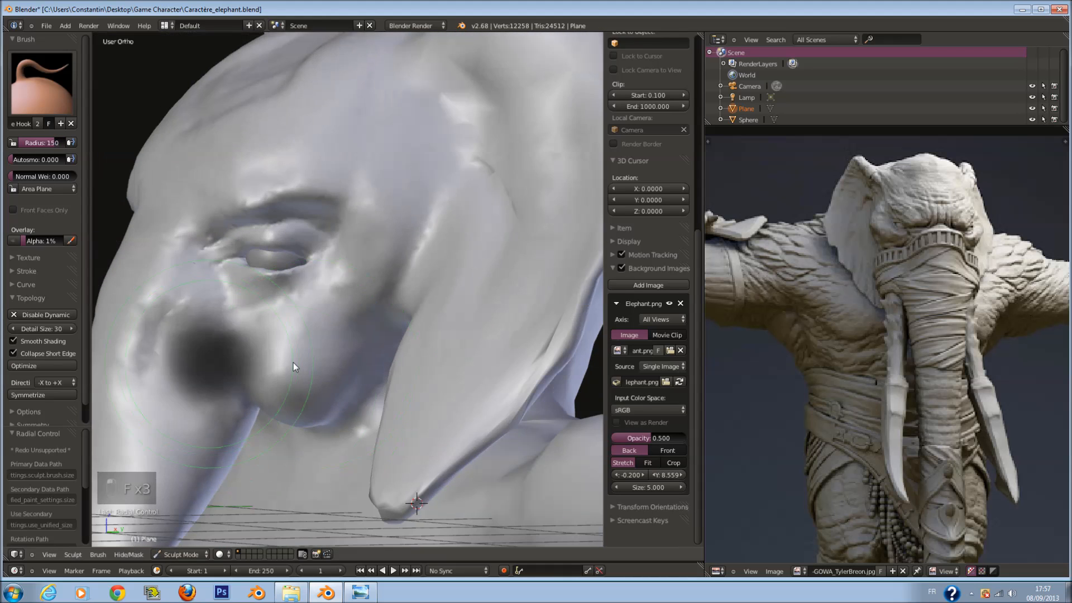
pyautogui.click(288, 365)
# Refine the lower edge of the cheek bulge with the Snake Hook brush at radius 200.
pyautogui.moveTo(277, 403)
pyautogui.mouseDown(button='middle')
pyautogui.moveTo(240, 460)
pyautogui.moveTo(227, 346)
pyautogui.moveTo(288, 286)
pyautogui.moveTo(362, 241)
pyautogui.mouseUp(button='middle')
pyautogui.press('f')
pyautogui.click(279, 431)
pyautogui.press('f')
pyautogui.click(298, 289)
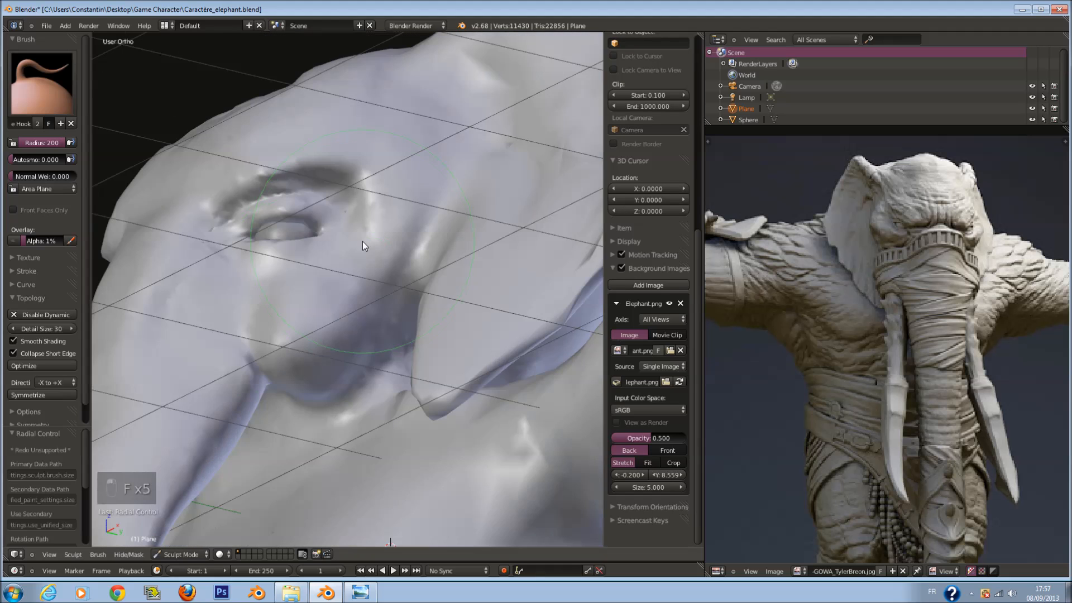
pyautogui.moveTo(338, 369); pyautogui.dragTo(344, 372)
pyautogui.moveTo(344, 372)
pyautogui.mouseDown(button='middle')
pyautogui.moveTo(317, 327)
pyautogui.moveTo(301, 330)
pyautogui.mouseUp(button='middle')
pyautogui.press('f')
pyautogui.click(279, 334)
# Shape the underside of the cheek bulge from below the head with the Snake Hook brush at radius 200.
pyautogui.click(60, 94)
pyautogui.press('Escape')
pyautogui.moveTo(391, 230); pyautogui.dragTo(363, 266, button='middle')
pyautogui.press('f')
pyautogui.click(276, 357)
pyautogui.click(260, 361)
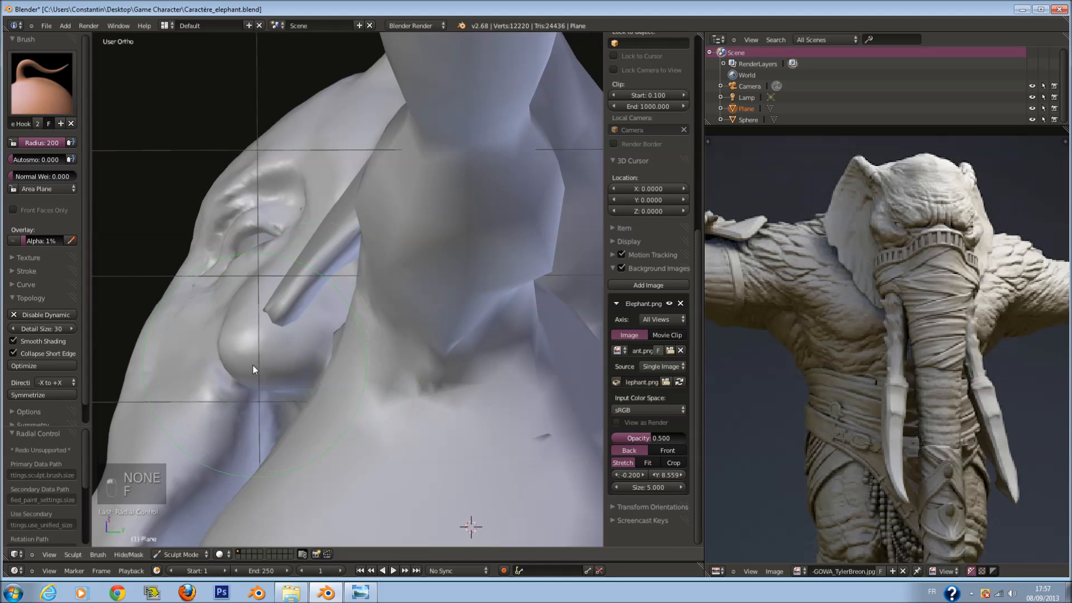
# Switch to the standard Brush and start sculpting a round tusk socket at the end of the cheek bulge.
pyautogui.click(74, 86)
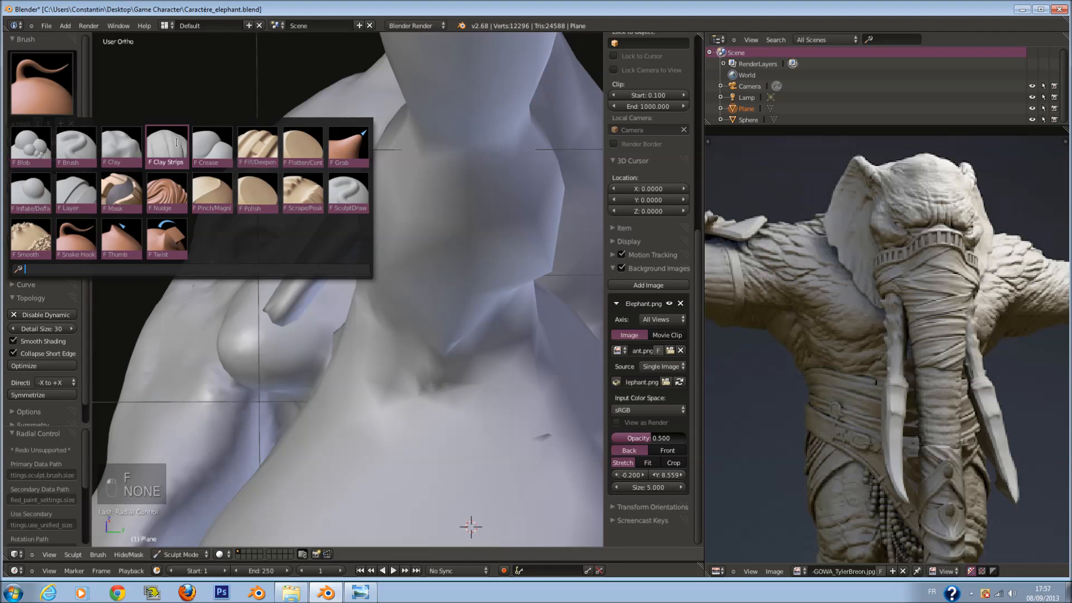
pyautogui.click(77, 148)
pyautogui.moveTo(189, 313); pyautogui.dragTo(289, 290, button='middle')
pyautogui.scroll(2, 324, 318)
pyautogui.press('f')
pyautogui.click(283, 334)
pyautogui.keyDown('shift'); pyautogui.moveTo(335, 358); pyautogui.dragTo(335, 304, button='middle'); pyautogui.keyUp('shift')
pyautogui.press('z')
pyautogui.press('z')
pyautogui.scroll(2, 344, 315)
pyautogui.moveTo(344, 314)
pyautogui.mouseDown()
pyautogui.moveTo(339, 299)
pyautogui.moveTo(390, 313)
pyautogui.mouseUp()
# Carve the tusk socket deeper and define its rim with the standard Brush.
pyautogui.scroll(3, 379, 316)
pyautogui.press('f')
pyautogui.click(385, 338)
pyautogui.moveTo(352, 363)
pyautogui.mouseDown()
pyautogui.moveTo(326, 276)
pyautogui.moveTo(263, 355)
pyautogui.moveTo(407, 309)
pyautogui.moveTo(336, 330)
pyautogui.mouseUp()
pyautogui.moveTo(334, 329)
pyautogui.mouseDown(button='middle')
pyautogui.moveTo(327, 252)
pyautogui.moveTo(353, 220)
pyautogui.moveTo(385, 206)
pyautogui.mouseUp(button='middle')
pyautogui.moveTo(385, 206)
pyautogui.keyDown('ctrl'); pyautogui.mouseDown()
pyautogui.moveTo(318, 236)
pyautogui.moveTo(294, 220)
pyautogui.moveTo(300, 257)
pyautogui.moveTo(393, 268)
pyautogui.moveTo(416, 166)
pyautogui.mouseUp(); pyautogui.keyUp('ctrl')
# Smooth the socket's interior at radius 133 and scrape its rim with the Scrape/Peaks brush at radius 76.
pyautogui.click(22, 84)
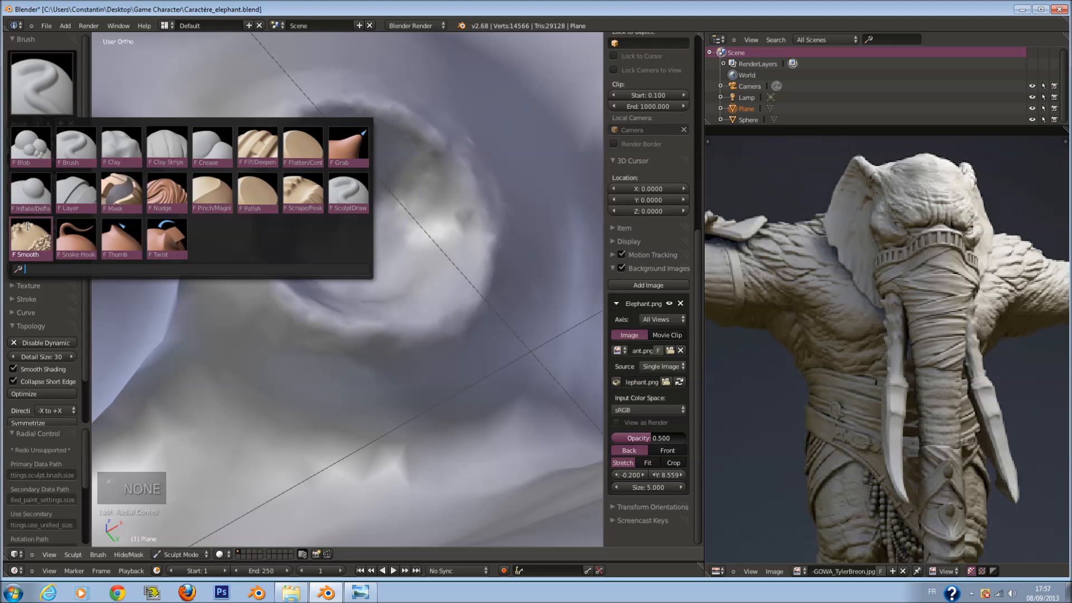
pyautogui.click(75, 236)
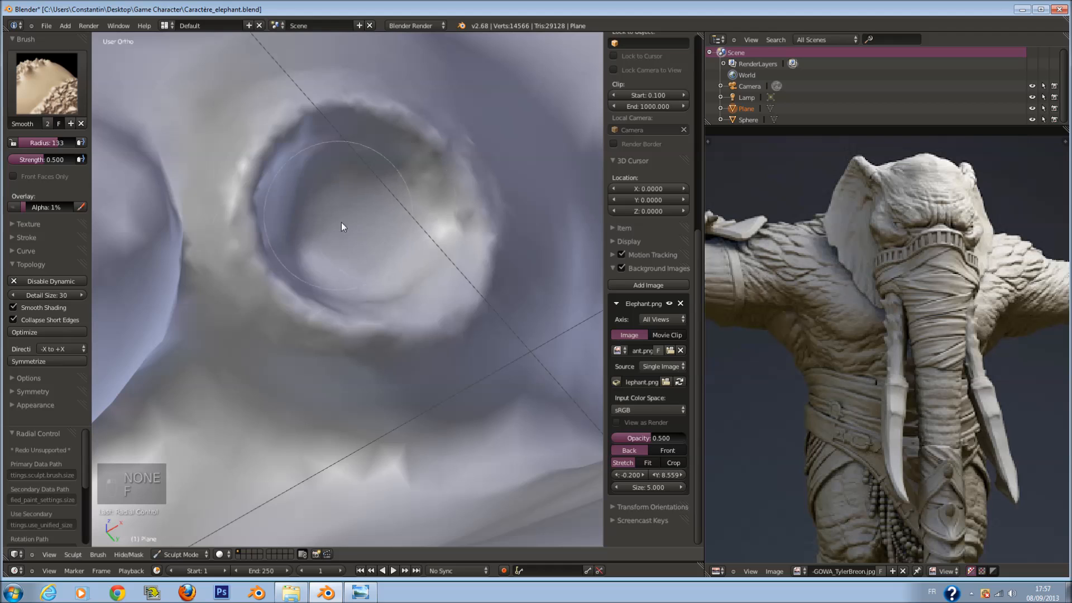
pyautogui.click(19, 78)
pyautogui.click(302, 179)
pyautogui.moveTo(402, 148)
pyautogui.mouseDown()
pyautogui.moveTo(338, 115)
pyautogui.moveTo(394, 118)
pyautogui.moveTo(359, 107)
pyautogui.moveTo(409, 135)
pyautogui.moveTo(469, 203)
pyautogui.moveTo(470, 266)
pyautogui.moveTo(344, 331)
pyautogui.moveTo(269, 251)
pyautogui.moveTo(294, 122)
pyautogui.moveTo(246, 227)
pyautogui.moveTo(273, 156)
pyautogui.moveTo(401, 126)
pyautogui.moveTo(453, 290)
pyautogui.moveTo(266, 287)
pyautogui.moveTo(283, 256)
pyautogui.mouseUp()
pyautogui.scroll(-12, 331, 248)
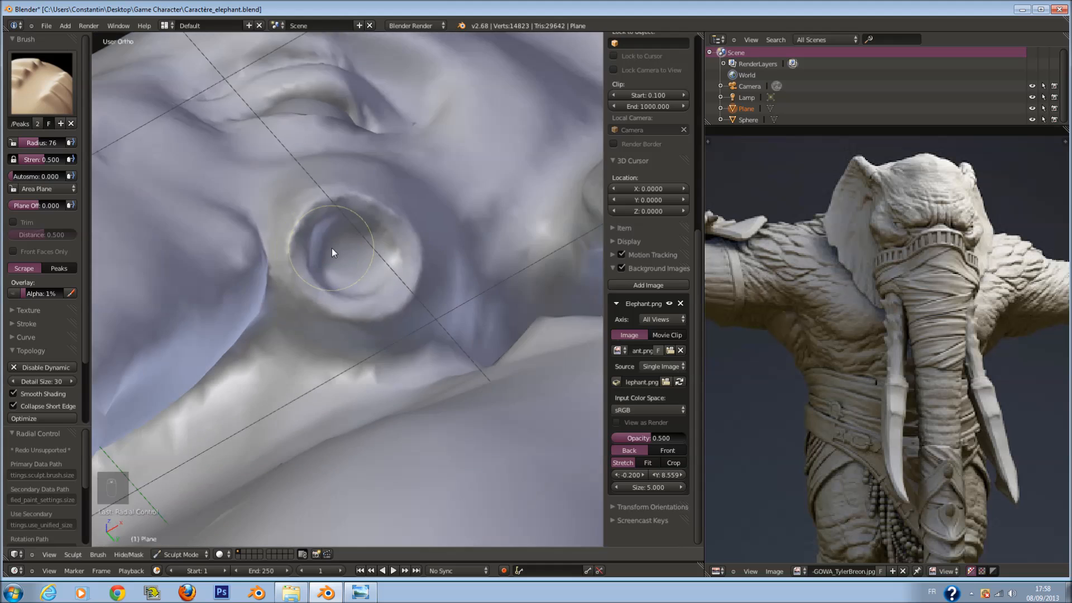
# Save the file over the existing one and check the whole head from the front view.
pyautogui.moveTo(367, 220); pyautogui.dragTo(438, 337, button='middle')
pyautogui.hotkey('ctrl', 's')
pyautogui.click(440, 340)
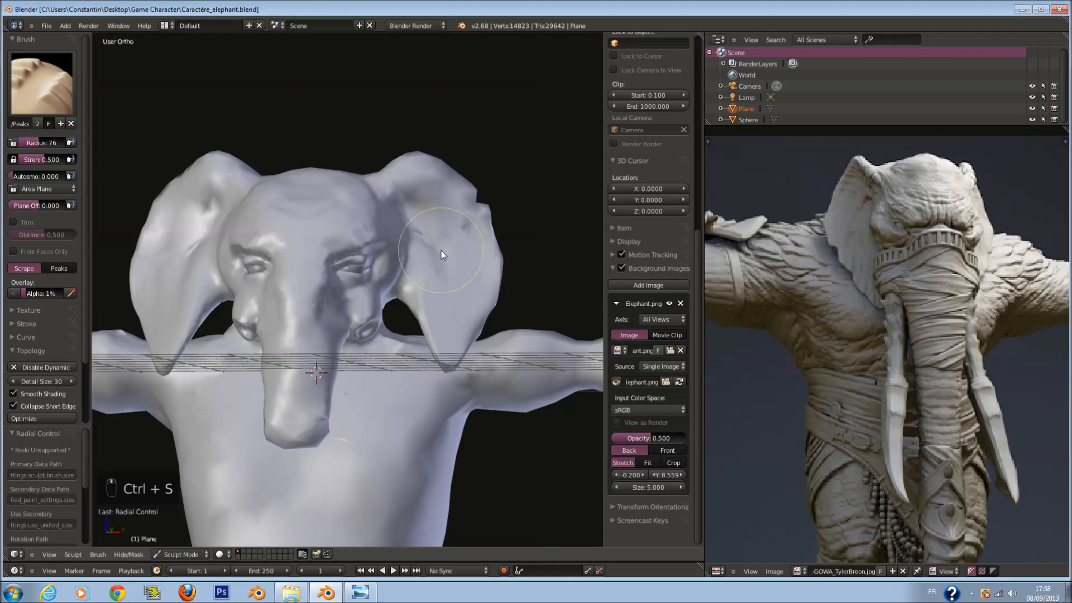
pyautogui.press('KP_1')
pyautogui.scroll(6, 441, 250)
pyautogui.hotkey('ctrl', 's')
pyautogui.click(344, 180)
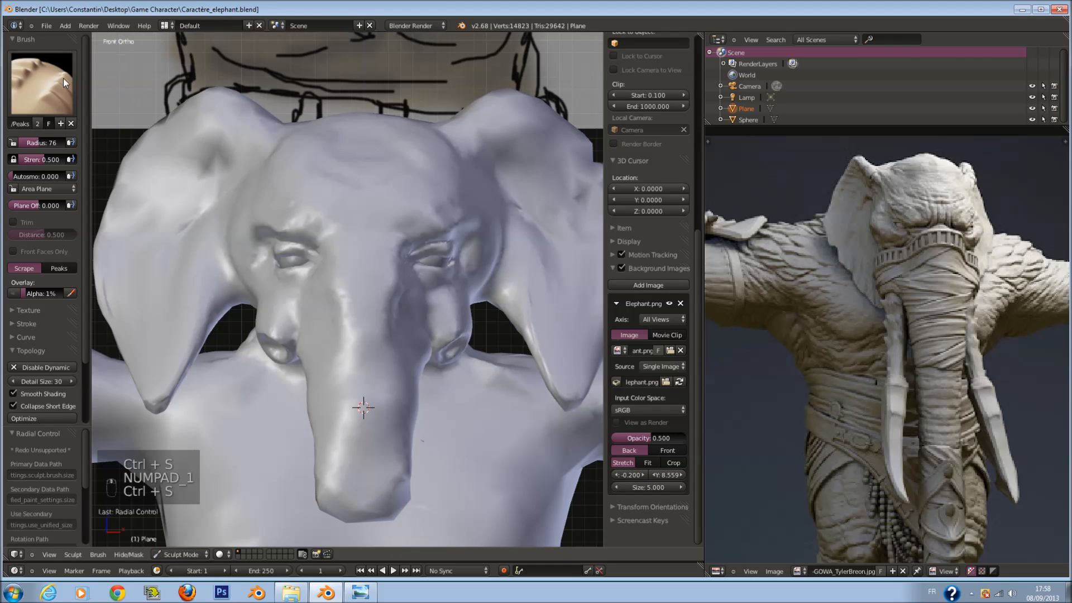
# Switch to the Grab brush and adjust the shape of the character's shoulder and arm.
pyautogui.scroll(-3, 159, 152)
pyautogui.click(40, 83)
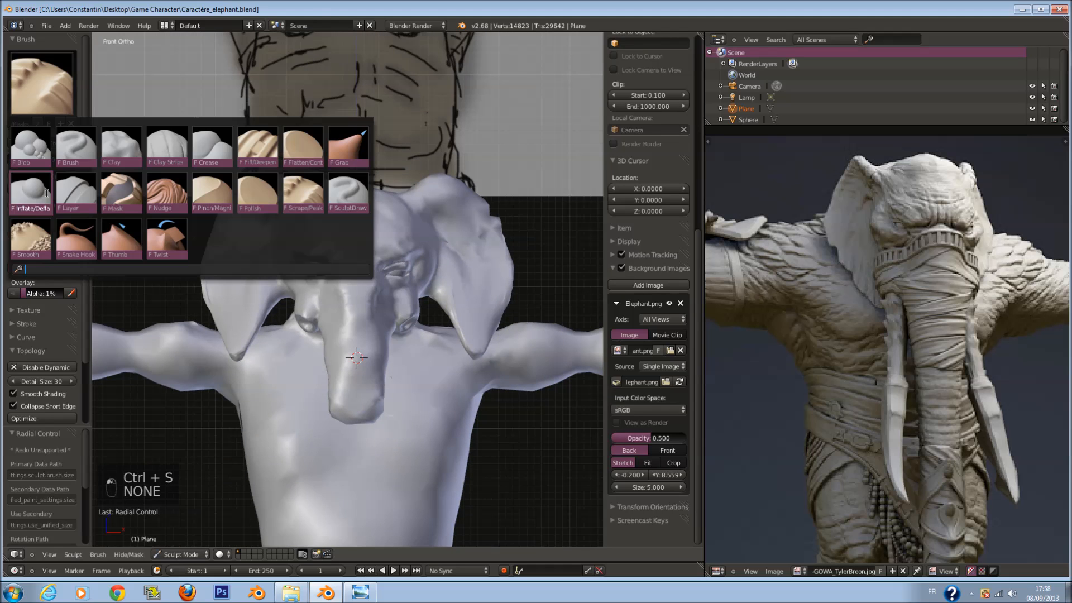
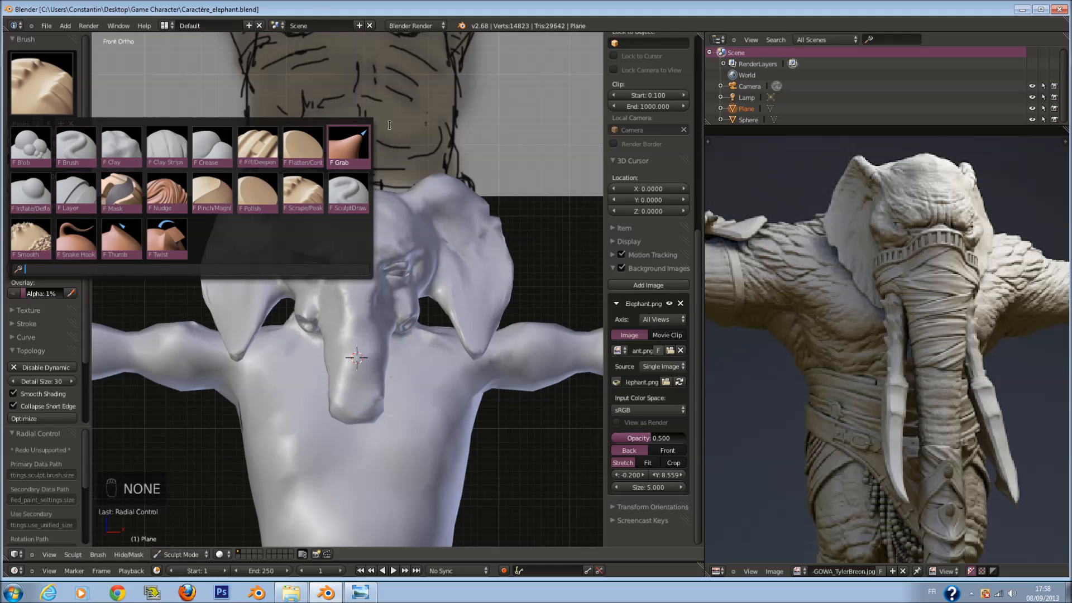
pyautogui.click(358, 142)
pyautogui.scroll(-5, 477, 274)
pyautogui.press('f')
pyautogui.scroll(1, 491, 284)
pyautogui.moveTo(490, 284)
pyautogui.keyDown('shift'); pyautogui.mouseDown(button='middle')
pyautogui.moveTo(457, 226)
pyautogui.moveTo(468, 247)
pyautogui.moveTo(383, 196)
pyautogui.mouseUp(button='middle'); pyautogui.keyUp('shift')
pyautogui.press('f')
pyautogui.click(489, 249)
pyautogui.scroll(1, 488, 249)
pyautogui.scroll(2, 383, 197)
pyautogui.press('f')
pyautogui.click(410, 208)
pyautogui.keyDown('shift'); pyautogui.moveTo(410, 163); pyautogui.dragTo(410, 233, button='middle'); pyautogui.keyUp('shift')
pyautogui.moveTo(347, 210); pyautogui.dragTo(356, 224)
# Return to the front view centred on the arm and save over Caractère_elephant.blend.
pyautogui.press('f')
pyautogui.click(450, 230)
pyautogui.press('KP_1')
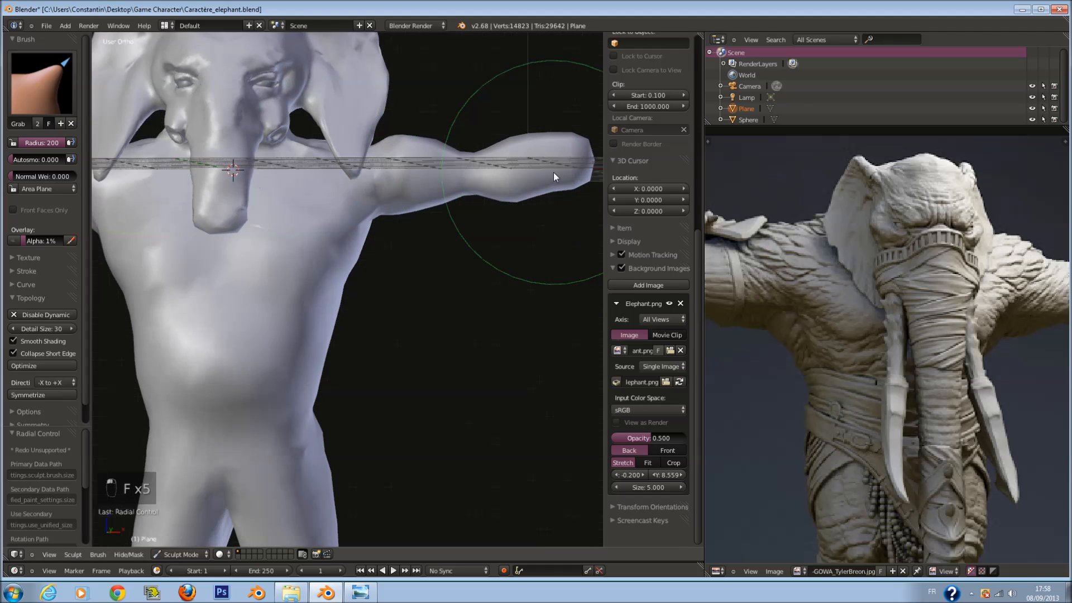
pyautogui.keyDown('shift'); pyautogui.moveTo(251, 207); pyautogui.dragTo(346, 205, button='middle'); pyautogui.keyUp('shift')
pyautogui.hotkey('ctrl', 's')
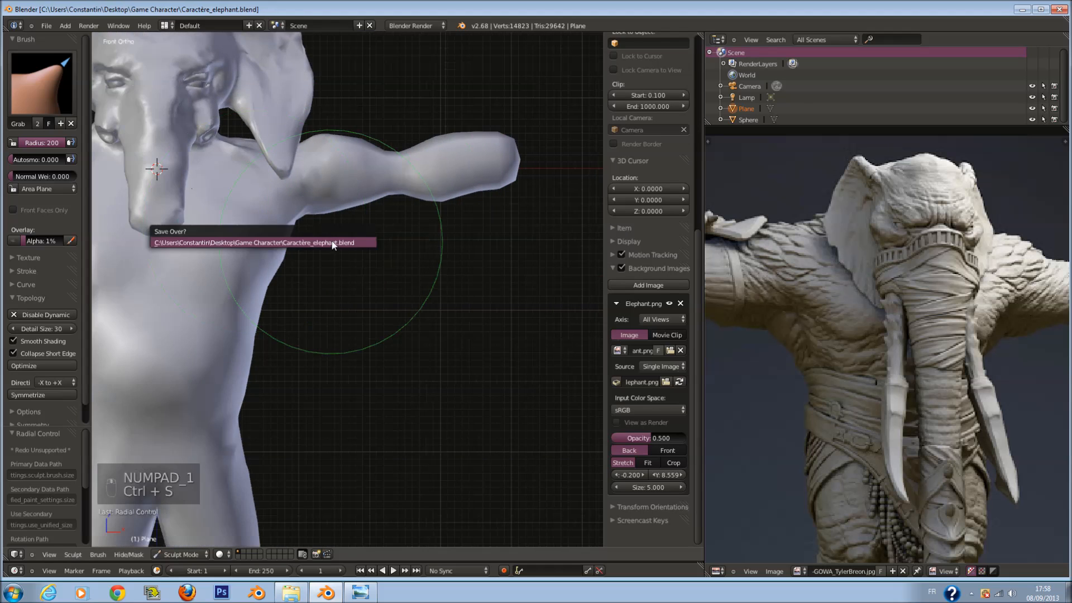
pyautogui.click(332, 240)
# Pull the forearm and elbow slightly downward with the Grab brush at radius 200.
pyautogui.scroll(-2, 358, 228)
pyautogui.press('f')
pyautogui.click(455, 199)
pyautogui.moveTo(453, 216); pyautogui.dragTo(460, 226)
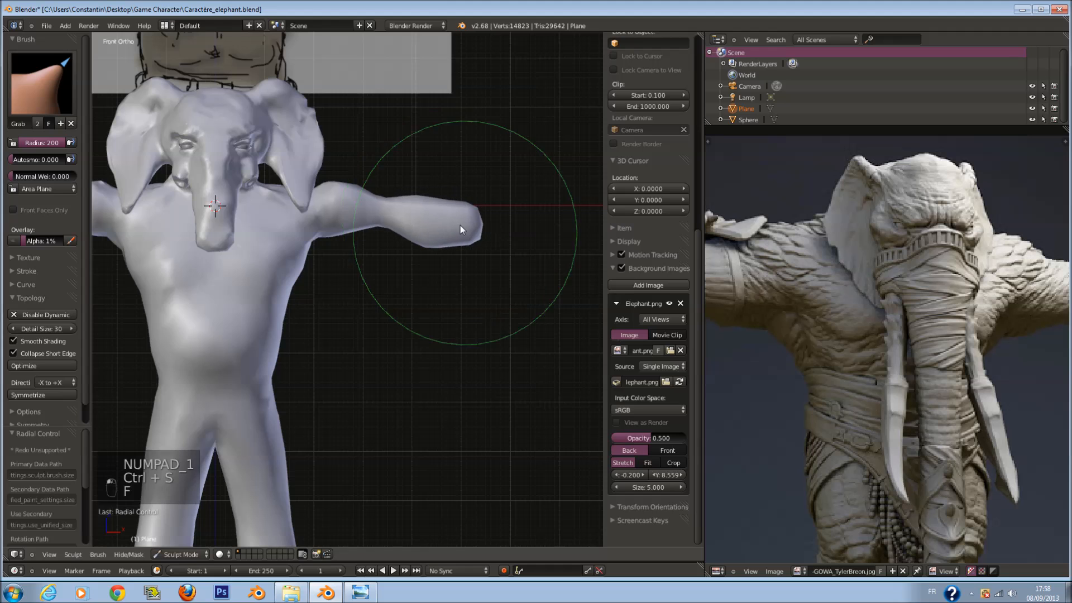
pyautogui.moveTo(369, 221); pyautogui.dragTo(372, 228)
# Pull the top contour of the upper arm and elbow into shape with the Grab brush at a radius near 200.
pyautogui.scroll(3, 412, 218)
pyautogui.press('f')
pyautogui.click(439, 205)
pyautogui.moveTo(399, 190); pyautogui.dragTo(397, 201)
pyautogui.moveTo(489, 182); pyautogui.dragTo(485, 210, button='middle')
pyautogui.press('f')
pyautogui.click(495, 209)
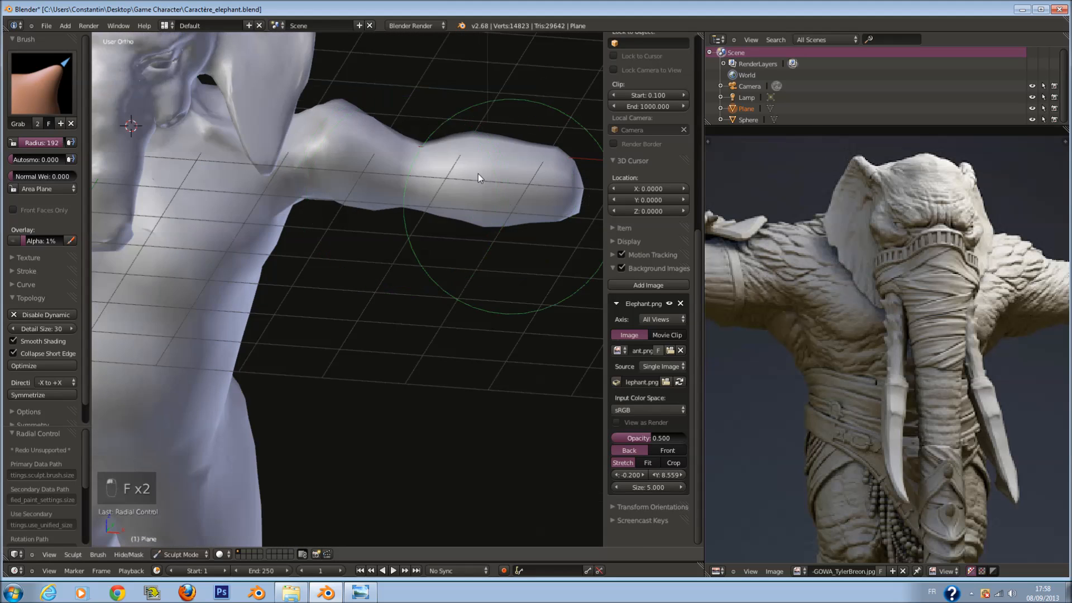
pyautogui.moveTo(418, 144); pyautogui.dragTo(419, 127)
pyautogui.moveTo(418, 127); pyautogui.dragTo(426, 129, button='middle')
# Reshape the upper arm and shoulder from behind with the Grab brush at radius 200.
pyautogui.press('f')
pyautogui.click(407, 166)
pyautogui.moveTo(406, 167); pyautogui.dragTo(235, 158, button='middle')
pyautogui.press('f')
pyautogui.click(357, 195)
pyautogui.moveTo(448, 210); pyautogui.dragTo(469, 220, button='middle')
pyautogui.press('f')
pyautogui.click(468, 218)
pyautogui.moveTo(412, 191); pyautogui.dragTo(454, 208, button='middle')
pyautogui.moveTo(468, 218); pyautogui.dragTo(489, 191)
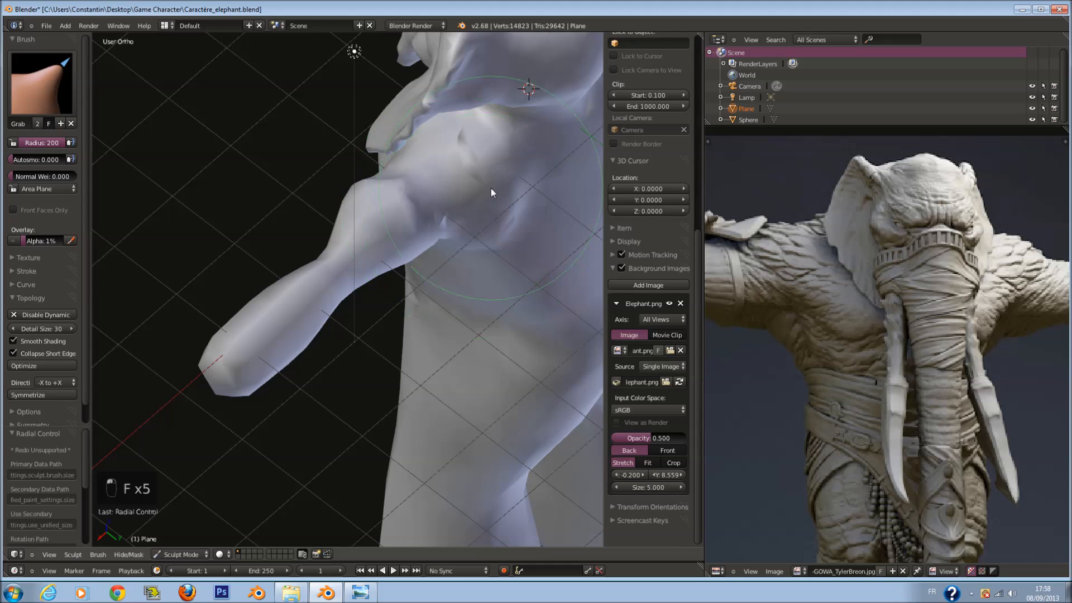
# Shape the back of the shoulder and the armpit area with the Grab brush.
pyautogui.moveTo(490, 188); pyautogui.dragTo(510, 197, button='middle')
pyautogui.moveTo(478, 232); pyautogui.dragTo(445, 200, button='middle')
pyautogui.press('f')
pyautogui.click(446, 200)
pyautogui.moveTo(504, 236); pyautogui.dragTo(524, 188, button='middle')
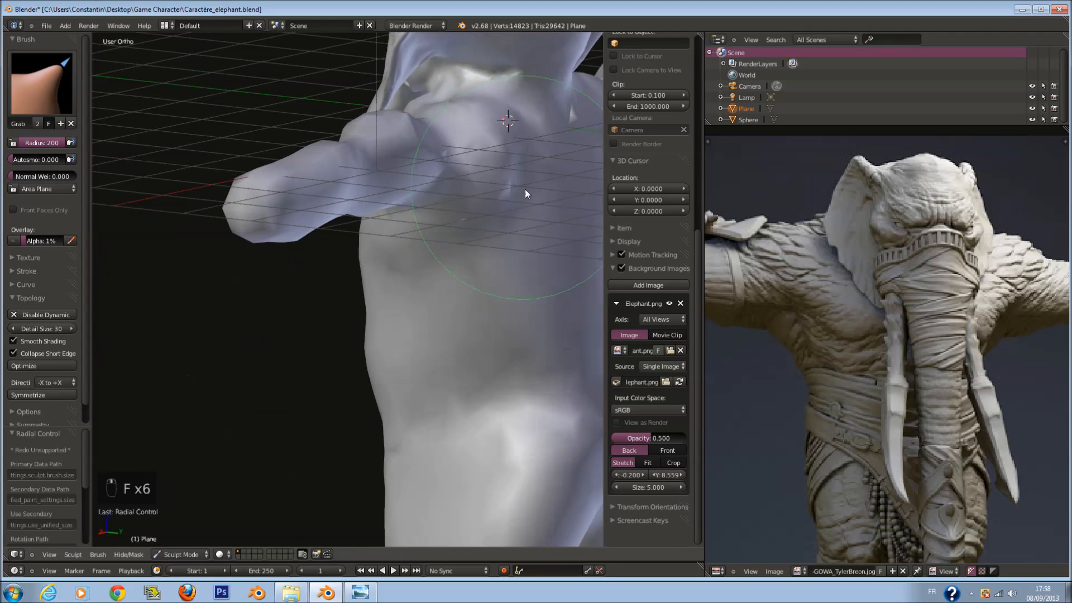
pyautogui.scroll(-2, 502, 200)
pyautogui.press('f')
pyautogui.click(493, 198)
# Build up the shoulder blade and upper back volumes with the Grab brush from several rear angles.
pyautogui.moveTo(416, 140); pyautogui.dragTo(437, 163, button='middle')
pyautogui.press('f')
pyautogui.click(519, 202)
pyautogui.moveTo(520, 203); pyautogui.dragTo(498, 208, button='middle')
pyautogui.press('f')
pyautogui.click(455, 189)
pyautogui.moveTo(430, 179)
pyautogui.mouseDown(button='middle')
pyautogui.moveTo(446, 181)
pyautogui.moveTo(447, 207)
pyautogui.mouseUp(button='middle')
pyautogui.press('f')
pyautogui.click(452, 177)
pyautogui.press('f')
pyautogui.click(527, 254)
# Pull the sides of the torso below the arms outward in the front view with the Grab brush.
pyautogui.press('KP_1')
pyautogui.keyDown('shift'); pyautogui.scroll(-6, 352, 237); pyautogui.keyUp('shift')
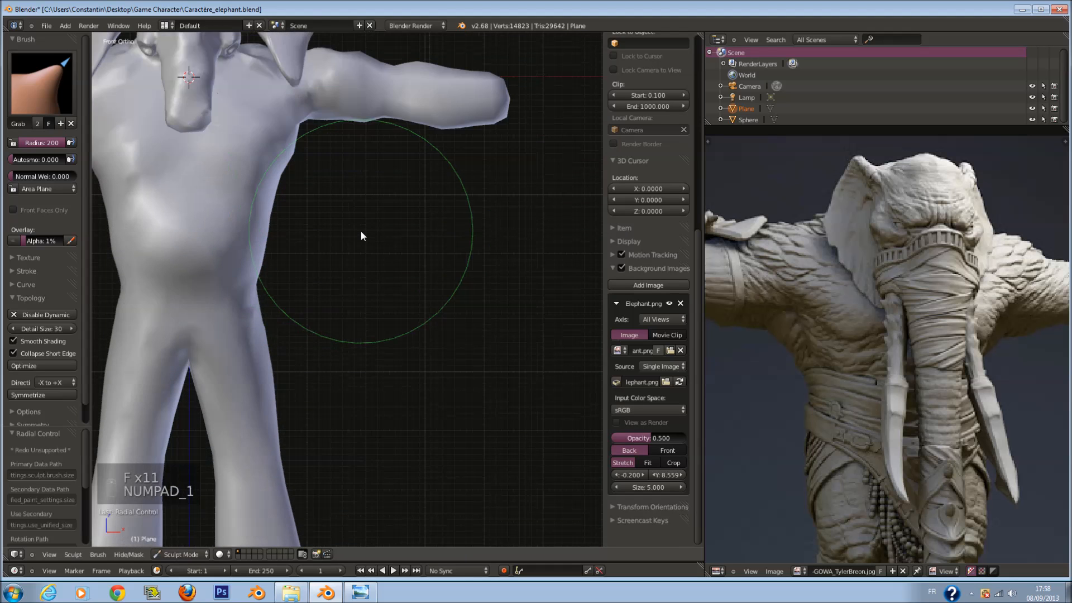
pyautogui.keyDown('ctrl'); pyautogui.scroll(-7, 377, 235); pyautogui.keyUp('ctrl')
pyautogui.keyDown('shift'); pyautogui.scroll(5, 396, 240); pyautogui.keyUp('shift')
pyautogui.press('f')
pyautogui.click(468, 278)
pyautogui.scroll(1, 412, 257)
pyautogui.moveTo(409, 260); pyautogui.dragTo(421, 263)
pyautogui.press('f')
pyautogui.click(474, 196)
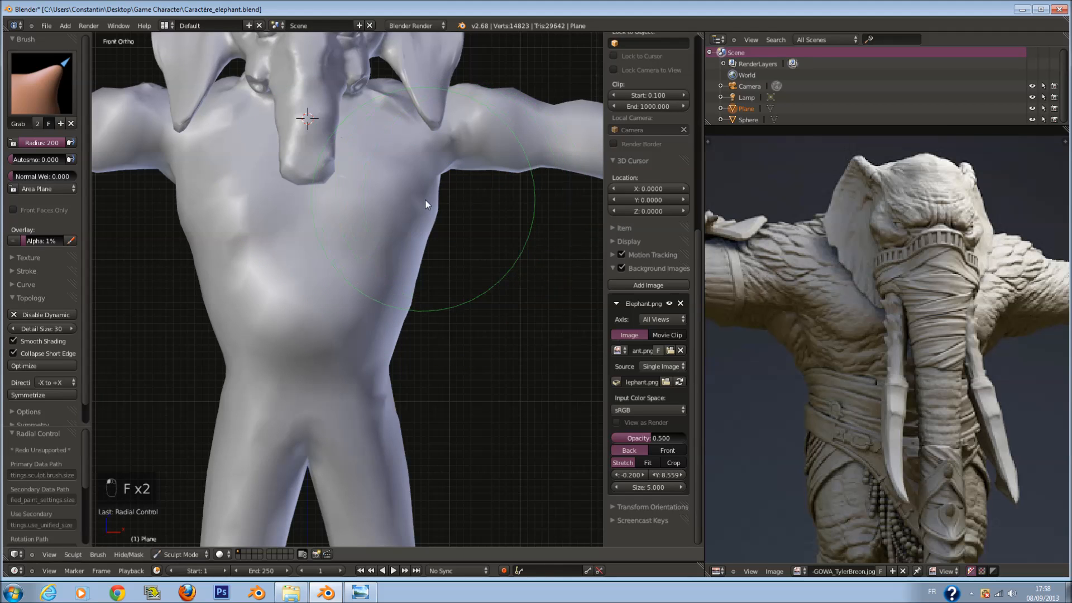
# Shape the chest and ribcage volume from angled views with the Grab brush.
pyautogui.moveTo(386, 215)
pyautogui.mouseDown(button='middle')
pyautogui.moveTo(379, 230)
pyautogui.moveTo(304, 242)
pyautogui.moveTo(334, 244)
pyautogui.mouseUp(button='middle')
pyautogui.press('f')
pyautogui.click(411, 249)
pyautogui.press('f')
pyautogui.click(320, 244)
pyautogui.moveTo(396, 301); pyautogui.dragTo(356, 261, button='middle')
pyautogui.press('f')
pyautogui.click(438, 280)
pyautogui.moveTo(439, 279); pyautogui.dragTo(470, 266, button='middle')
# Bulge the belly and the waist outward from an angled side view with the Grab brush.
pyautogui.moveTo(432, 316)
pyautogui.mouseDown(button='middle')
pyautogui.moveTo(429, 328)
pyautogui.moveTo(472, 311)
pyautogui.moveTo(395, 338)
pyautogui.moveTo(403, 358)
pyautogui.moveTo(386, 349)
pyautogui.mouseUp(button='middle')
pyautogui.press('f')
pyautogui.click(429, 330)
pyautogui.press('f')
pyautogui.click(476, 329)
pyautogui.press('f')
pyautogui.click(418, 343)
# Refine the flanks and lower back from behind with the Grab brush, reducing its radius to 140 for smaller areas.
pyautogui.press('f')
pyautogui.moveTo(302, 240)
pyautogui.mouseDown(button='middle')
pyautogui.moveTo(328, 250)
pyautogui.moveTo(255, 250)
pyautogui.moveTo(277, 238)
pyautogui.mouseUp(button='middle')
pyautogui.click(353, 259)
pyautogui.press('f')
pyautogui.click(263, 256)
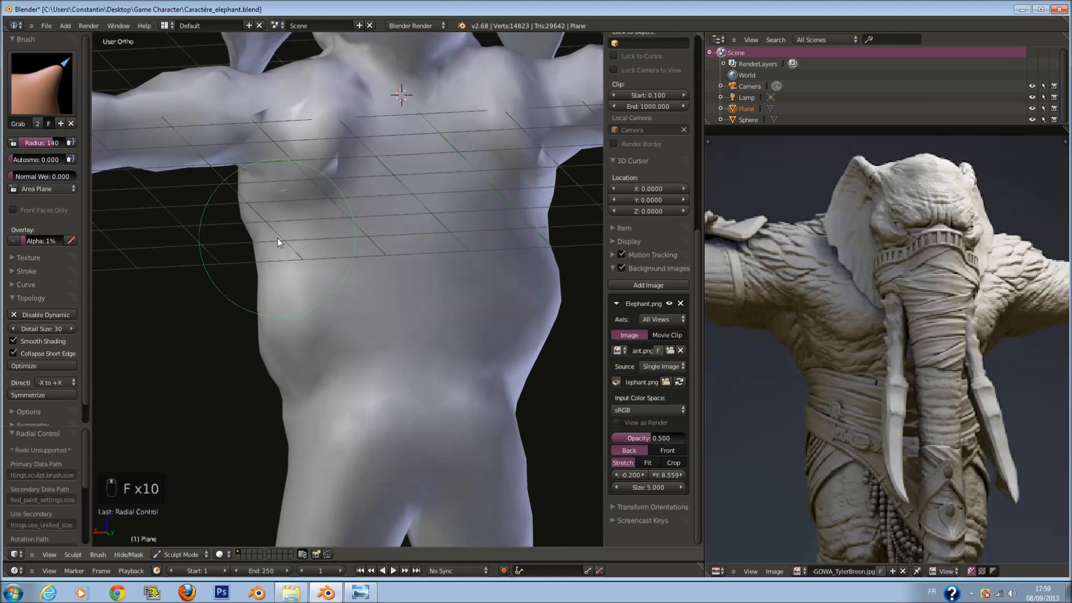
pyautogui.press('f')
pyautogui.click(408, 251)
pyautogui.moveTo(502, 275); pyautogui.dragTo(478, 224, button='middle')
# Widen the hips and upper thighs outward in the front view with the Grab brush at radius 200.
pyautogui.press('KP_1')
pyautogui.press('f')
pyautogui.click(533, 166)
pyautogui.scroll(-4, 502, 195)
pyautogui.keyDown('shift'); pyautogui.moveTo(430, 259); pyautogui.dragTo(434, 199, button='middle'); pyautogui.keyUp('shift')
pyautogui.scroll(6, 412, 246)
pyautogui.press('f')
pyautogui.click(438, 253)
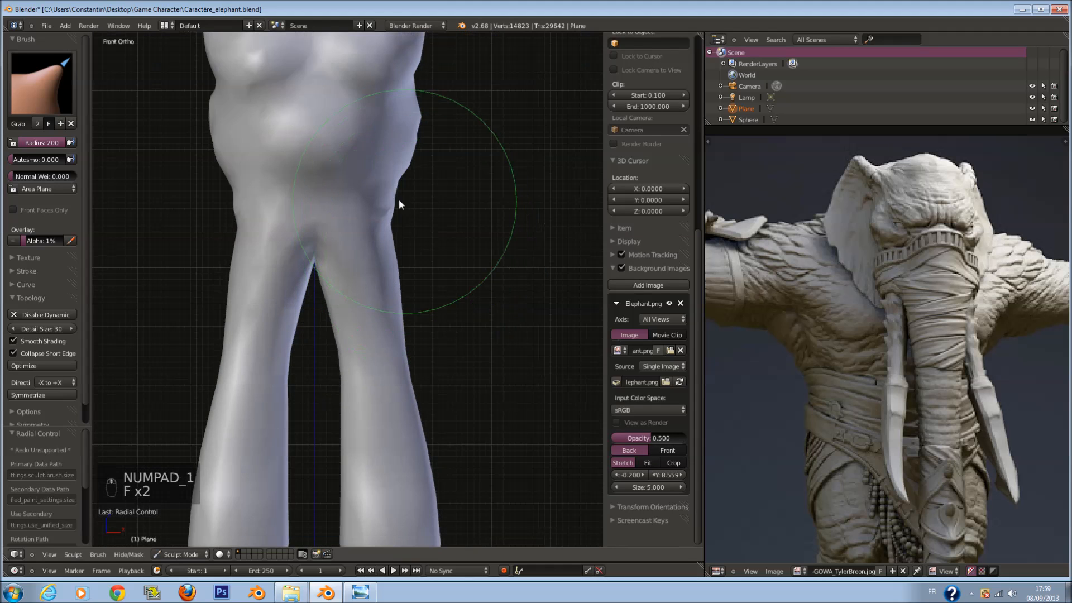
pyautogui.moveTo(390, 206); pyautogui.dragTo(417, 211)
pyautogui.press('f')
pyautogui.click(432, 262)
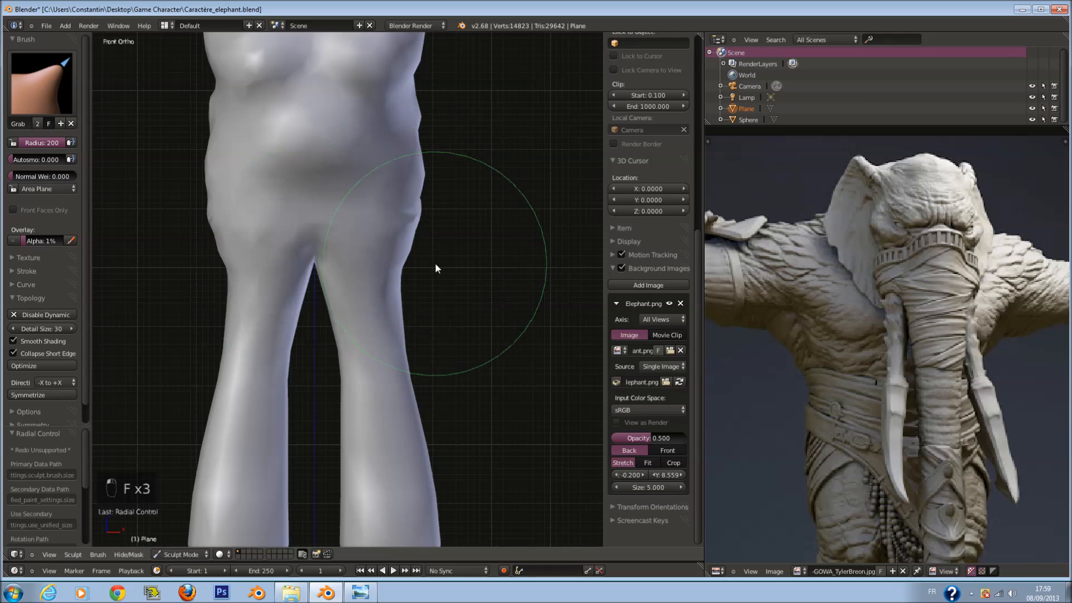
pyautogui.moveTo(405, 269); pyautogui.dragTo(421, 272)
# Pull the outer sides of the thighs and knees outward in the front view to thicken the legs.
pyautogui.keyDown('shift'); pyautogui.scroll(-8, 446, 243); pyautogui.keyUp('shift')
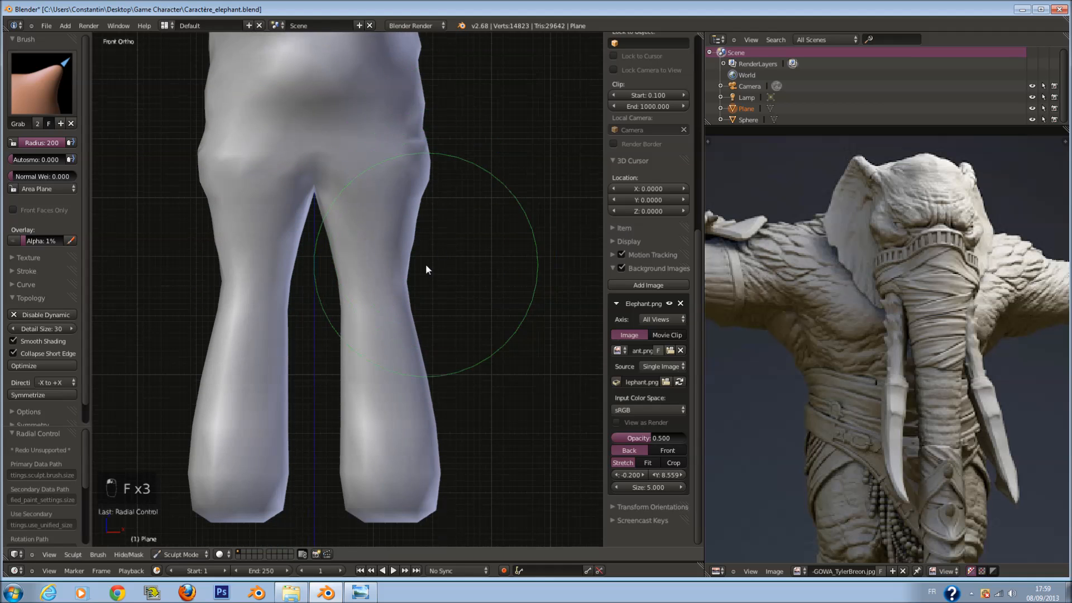
pyautogui.moveTo(403, 237); pyautogui.dragTo(421, 240)
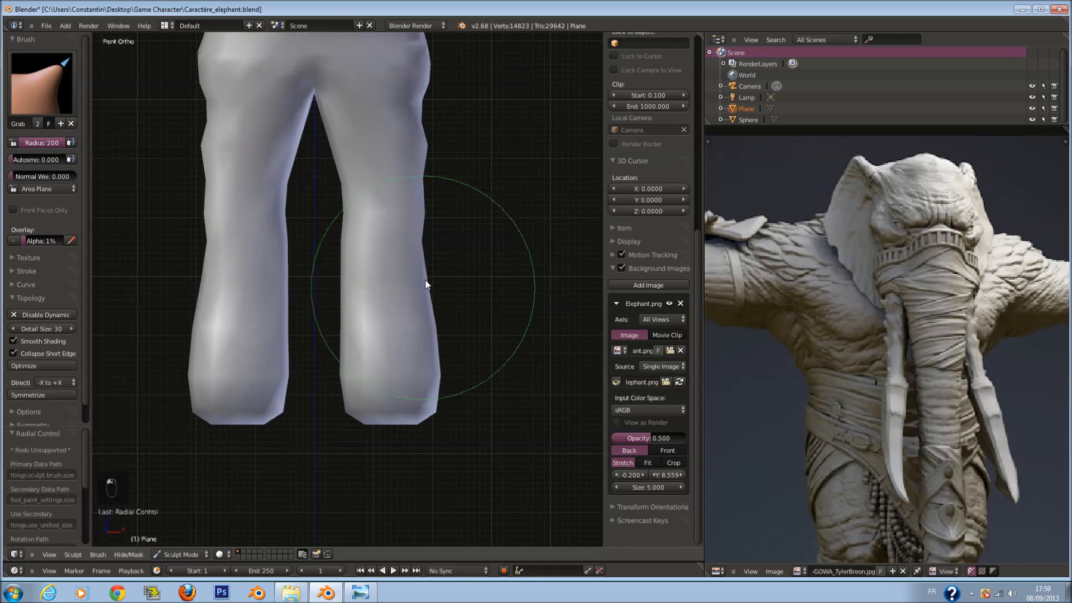
pyautogui.scroll(-2, 445, 273)
pyautogui.scroll(1, 441, 212)
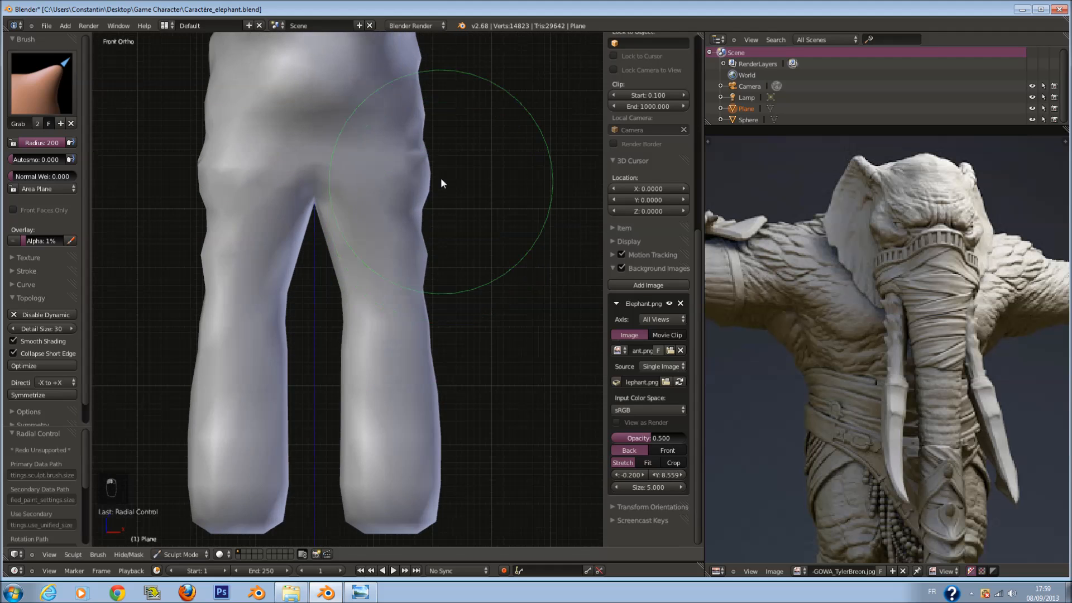
pyautogui.scroll(-3, 440, 183)
pyautogui.scroll(6, 441, 177)
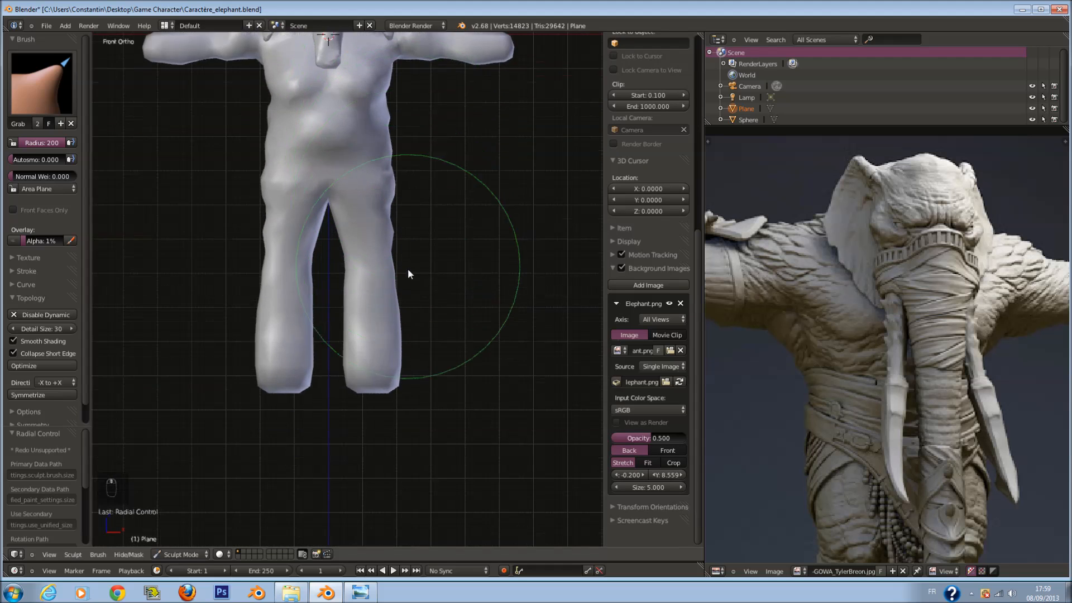
# Adjust the profile of the leg and thigh in the right side view with the Grab brush at radius 200.
pyautogui.press('KP_3')
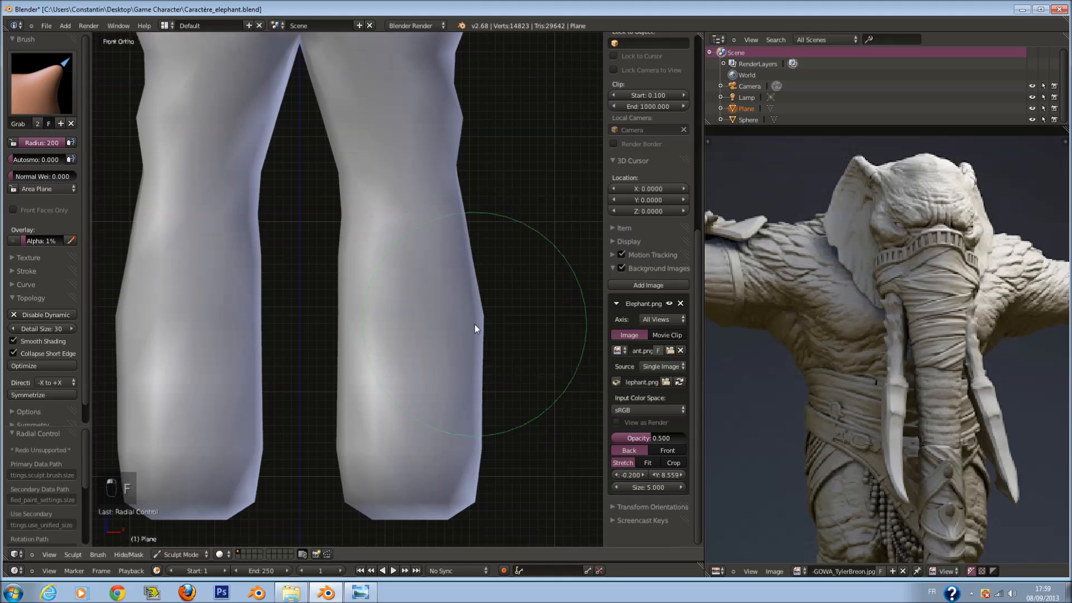
pyautogui.scroll(-1, 428, 279)
pyautogui.press('f')
pyautogui.click(467, 200)
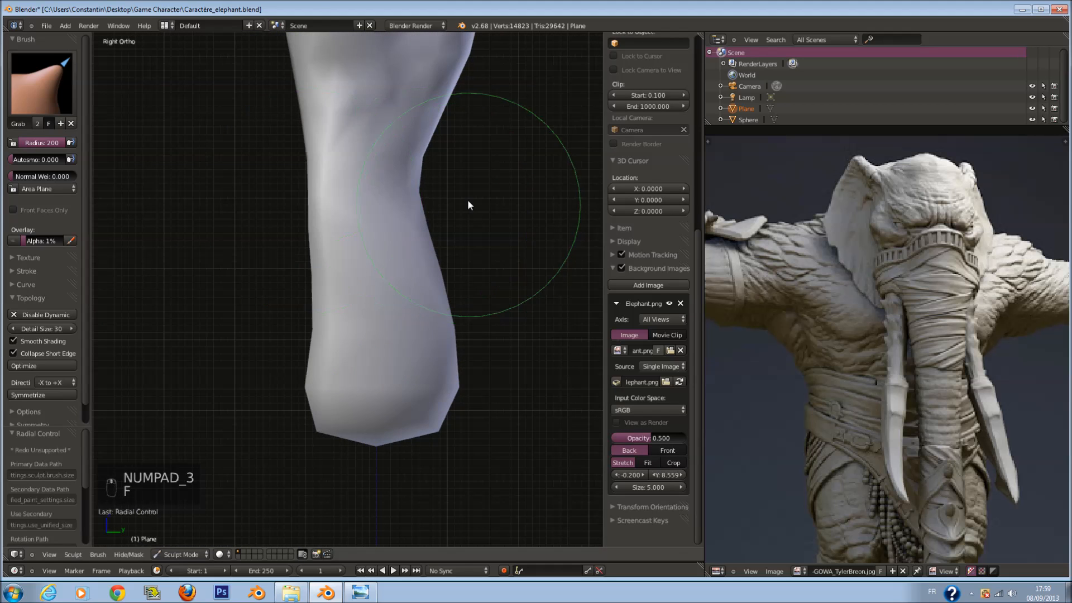
pyautogui.scroll(-3, 462, 188)
pyautogui.keyDown('shift'); pyautogui.scroll(8, 463, 189); pyautogui.keyUp('shift')
pyautogui.scroll(3, 412, 187)
pyautogui.press('f')
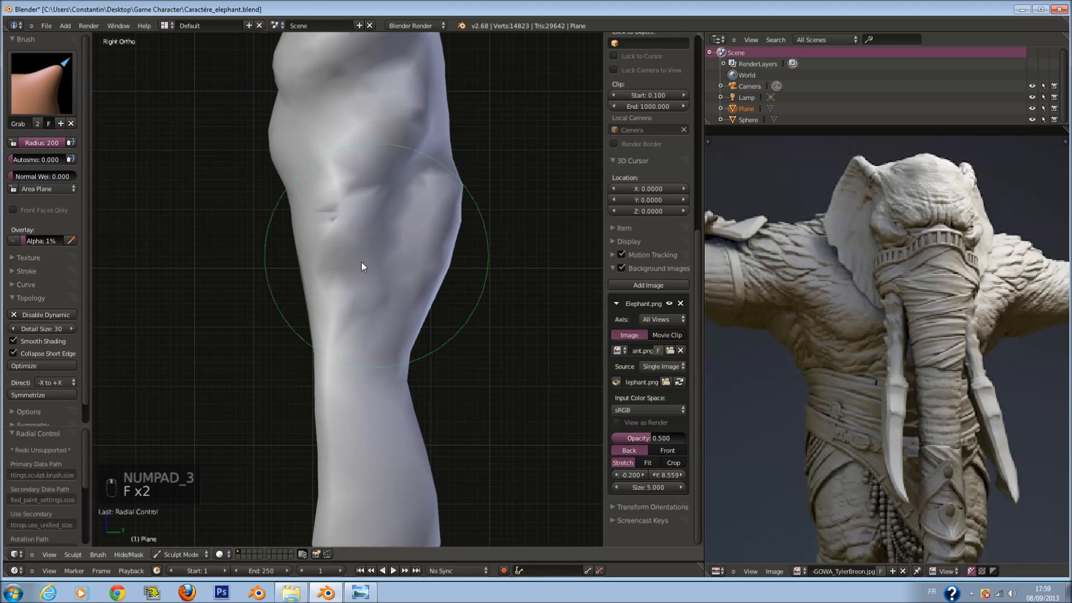
pyautogui.press('f')
# Shape the buttocks and the back of the upper thighs from behind with the Grab brush.
pyautogui.moveTo(303, 247); pyautogui.dragTo(348, 250, button='middle')
pyautogui.press('f')
pyautogui.moveTo(368, 253); pyautogui.dragTo(353, 238)
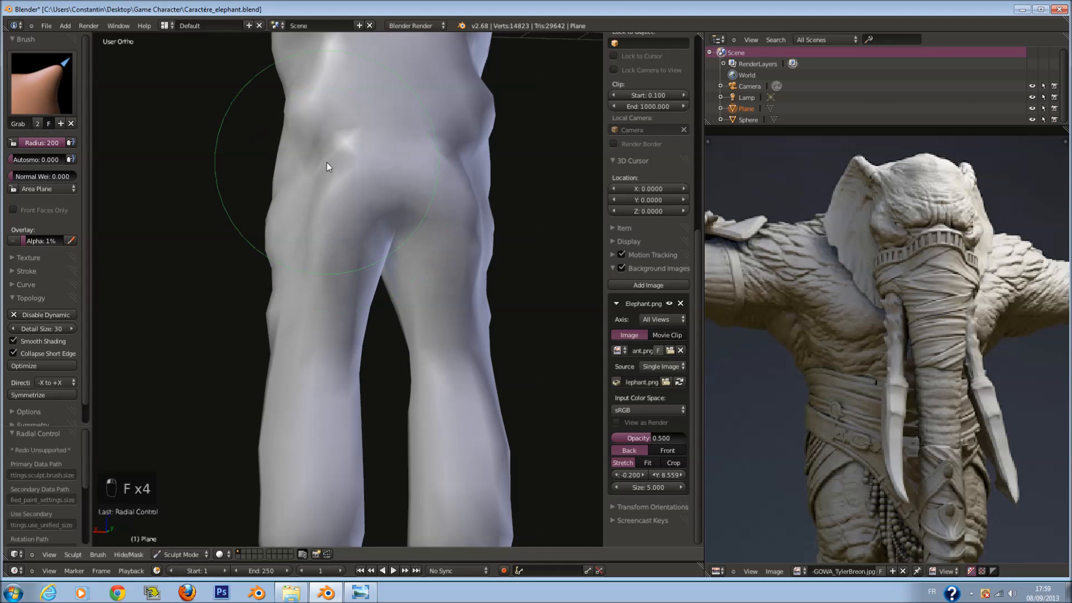
pyautogui.moveTo(327, 161); pyautogui.dragTo(314, 157)
pyautogui.press('f')
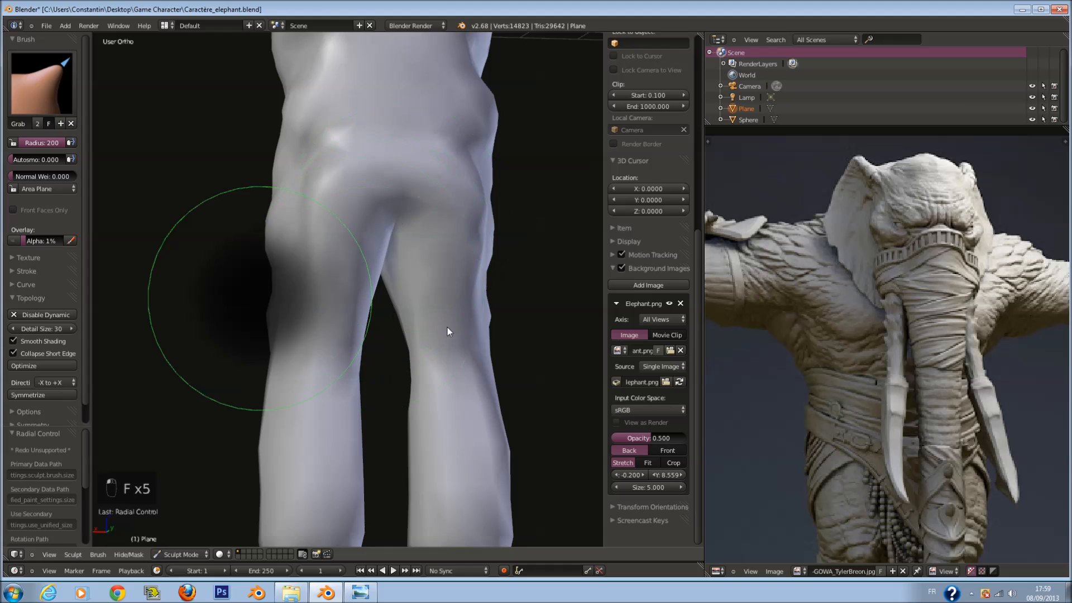
pyautogui.click(447, 328)
# Refine the back of the knees and calves with the Grab brush, varying its radius between 159 and 200.
pyautogui.scroll(-4, 392, 331)
pyautogui.moveTo(392, 332); pyautogui.dragTo(319, 296, button='middle')
pyautogui.scroll(4, 313, 295)
pyautogui.press('f')
pyautogui.click(305, 289)
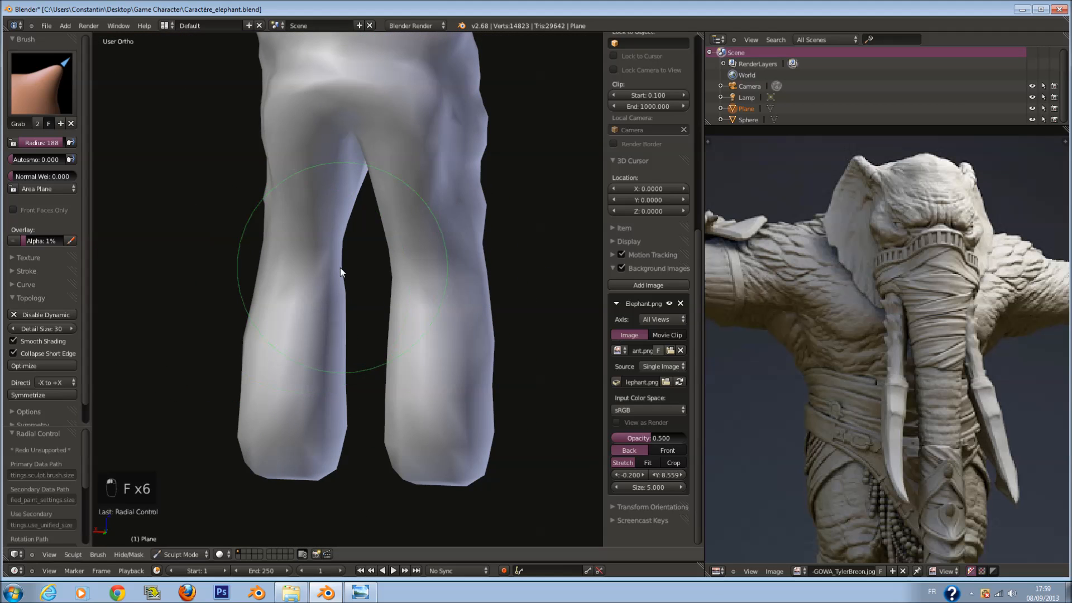
pyautogui.scroll(2, 306, 296)
pyautogui.press('f')
pyautogui.click(312, 292)
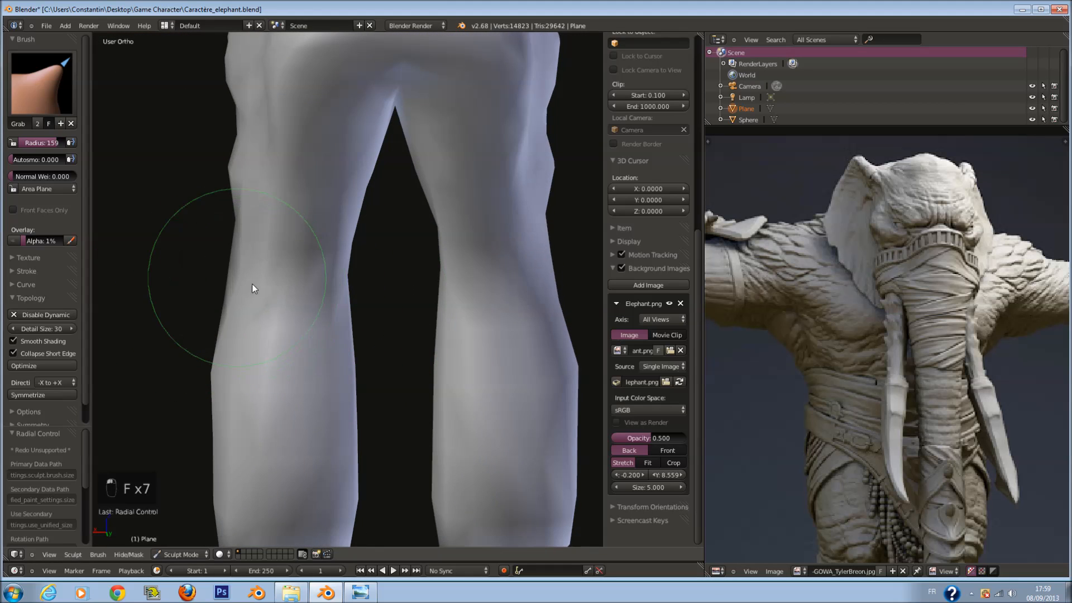
pyautogui.scroll(-2, 341, 391)
pyautogui.press('f')
pyautogui.click(361, 399)
# Widen the lower legs and pull the feet into shape from rear and angled views with the Grab brush.
pyautogui.moveTo(369, 415); pyautogui.dragTo(345, 403, button='middle')
pyautogui.press('f')
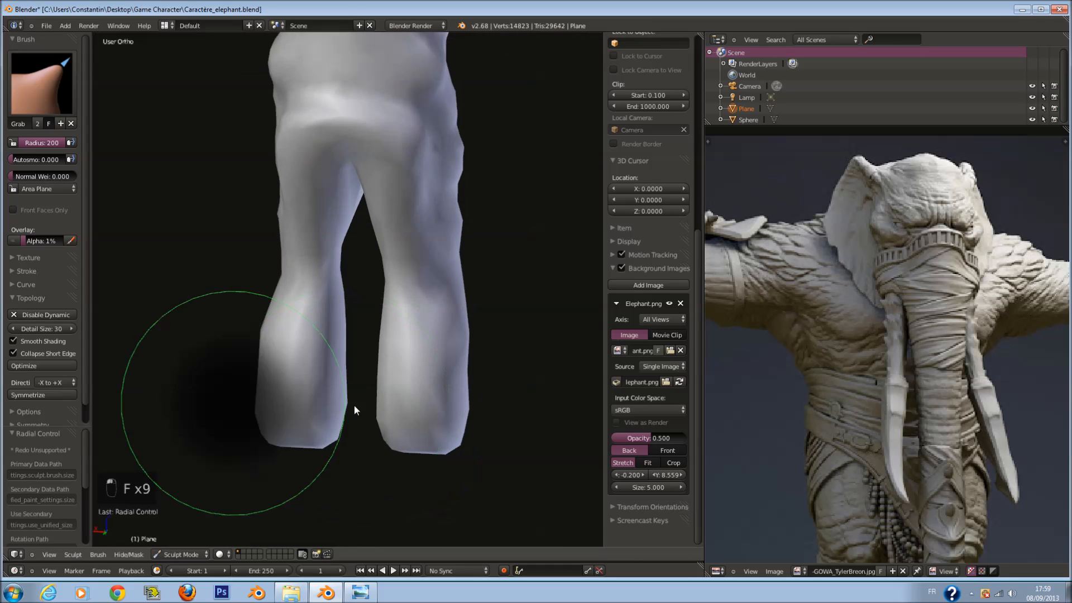
pyautogui.click(353, 406)
pyautogui.press('f')
pyautogui.click(356, 437)
pyautogui.moveTo(356, 439); pyautogui.dragTo(467, 401, button='middle')
pyautogui.press('f')
pyautogui.click(474, 380)
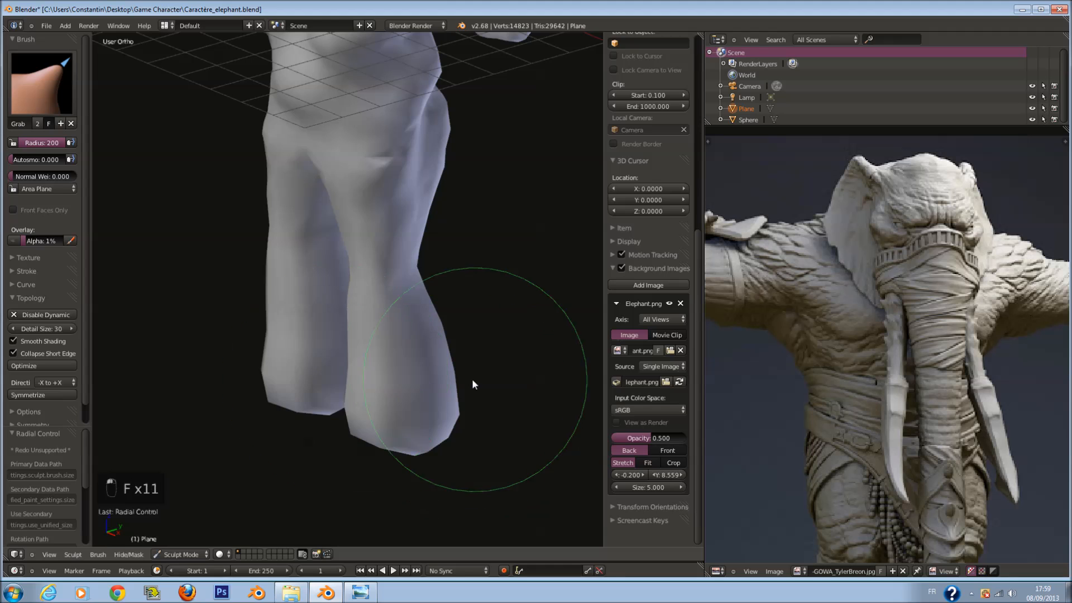
# Adjust the outer and inner contours of the lower legs and feet in the front view.
pyautogui.press('KP_1')
pyautogui.scroll(-3, 411, 302)
pyautogui.scroll(1, 399, 319)
pyautogui.scroll(-1, 374, 351)
pyautogui.keyDown('shift'); pyautogui.scroll(2, 358, 373); pyautogui.keyUp('shift')
pyautogui.scroll(1, 354, 377)
pyautogui.scroll(-2, 352, 383)
pyautogui.keyDown('shift'); pyautogui.scroll(-2, 351, 384); pyautogui.keyUp('shift')
pyautogui.keyDown('shift'); pyautogui.scroll(2, 351, 386); pyautogui.keyUp('shift')
pyautogui.scroll(2, 351, 390)
pyautogui.scroll(3, 353, 394)
pyautogui.scroll(1, 357, 402)
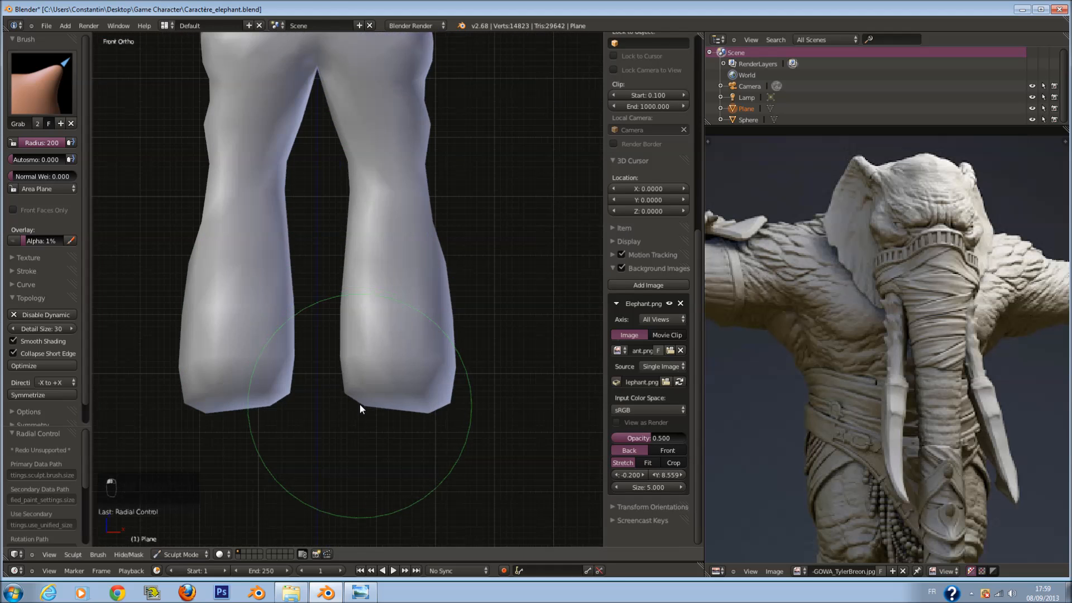
pyautogui.scroll(-3, 810, 380)
pyautogui.press('f')
pyautogui.click(485, 291)
pyautogui.moveTo(449, 277); pyautogui.dragTo(438, 275)
pyautogui.moveTo(338, 283); pyautogui.dragTo(359, 283)
# Push the inner and outer contours of the knee outward in the front view to thicken the leg.
pyautogui.keyDown('shift'); pyautogui.scroll(3, 391, 275); pyautogui.keyUp('shift')
pyautogui.scroll(1, 408, 269)
pyautogui.press('f')
pyautogui.moveTo(354, 215); pyautogui.dragTo(340, 217)
pyautogui.press('f')
pyautogui.click(448, 213)
pyautogui.moveTo(443, 200); pyautogui.dragTo(455, 202)
# Shape the knees and calves from an angled view with the Grab brush at about radius 200.
pyautogui.moveTo(455, 202)
pyautogui.mouseDown(button='middle')
pyautogui.moveTo(385, 248)
pyautogui.moveTo(424, 293)
pyautogui.moveTo(379, 245)
pyautogui.moveTo(418, 261)
pyautogui.moveTo(382, 231)
pyautogui.mouseUp(button='middle')
pyautogui.press('f')
pyautogui.click(384, 256)
pyautogui.press('f')
pyautogui.click(436, 293)
pyautogui.press('f')
pyautogui.click(374, 244)
pyautogui.press('f')
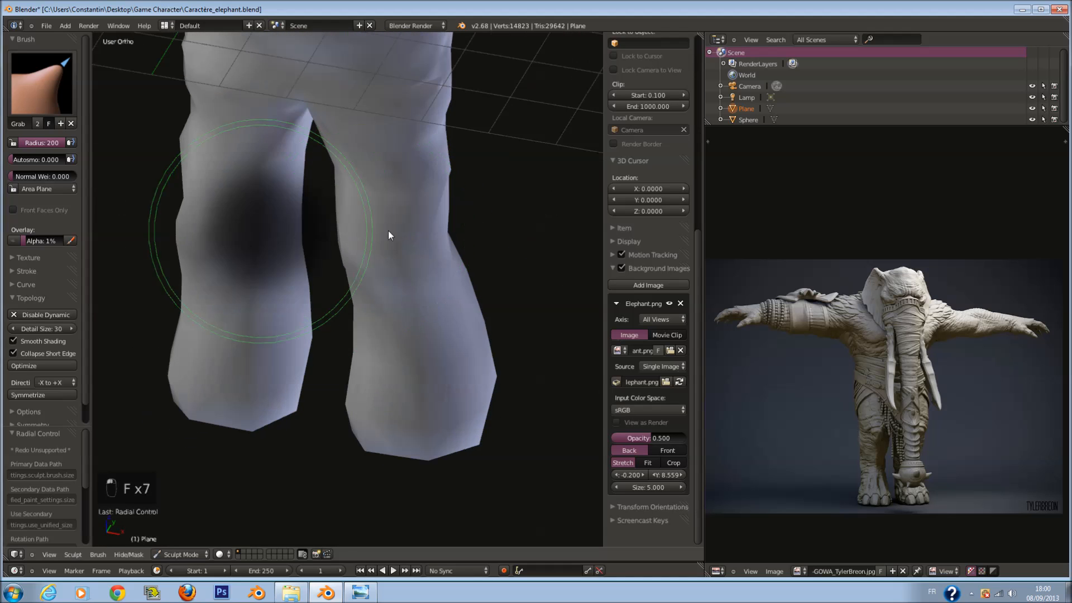
# Pull the outer knee and calf contours into shape with the Grab brush and review the legs from the side.
pyautogui.click(388, 231)
pyautogui.moveTo(415, 240); pyautogui.dragTo(426, 259)
pyautogui.moveTo(434, 189); pyautogui.dragTo(442, 187)
pyautogui.moveTo(440, 191)
pyautogui.mouseDown(button='middle')
pyautogui.moveTo(388, 218)
pyautogui.moveTo(342, 161)
pyautogui.mouseUp(button='middle')
pyautogui.press('f')
pyautogui.click(379, 210)
pyautogui.scroll(2, 892, 470)
# Save over the existing elephant file and consult the elephant photo in Windows Photo Viewer for the legs and feet.
pyautogui.hotkey('ctrl', 's')
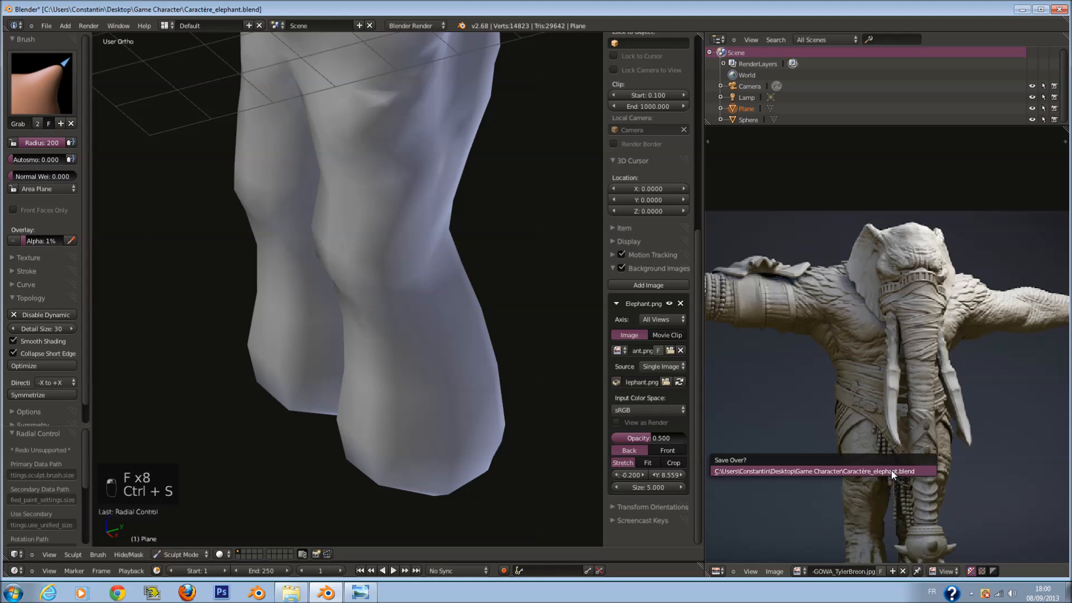
pyautogui.click(891, 470)
pyautogui.scroll(-1, 896, 466)
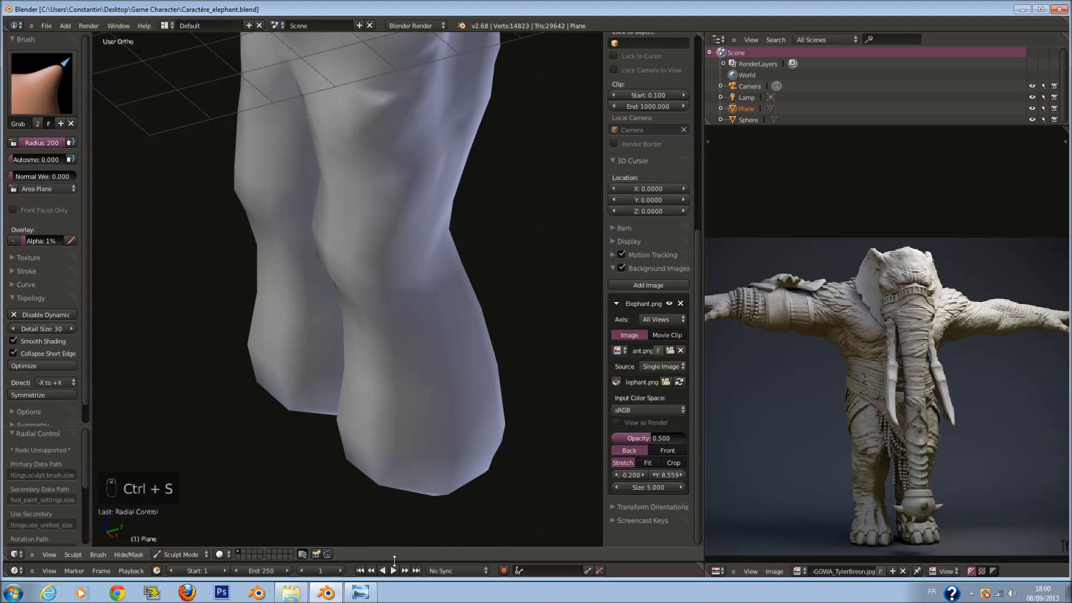
pyautogui.click(360, 592)
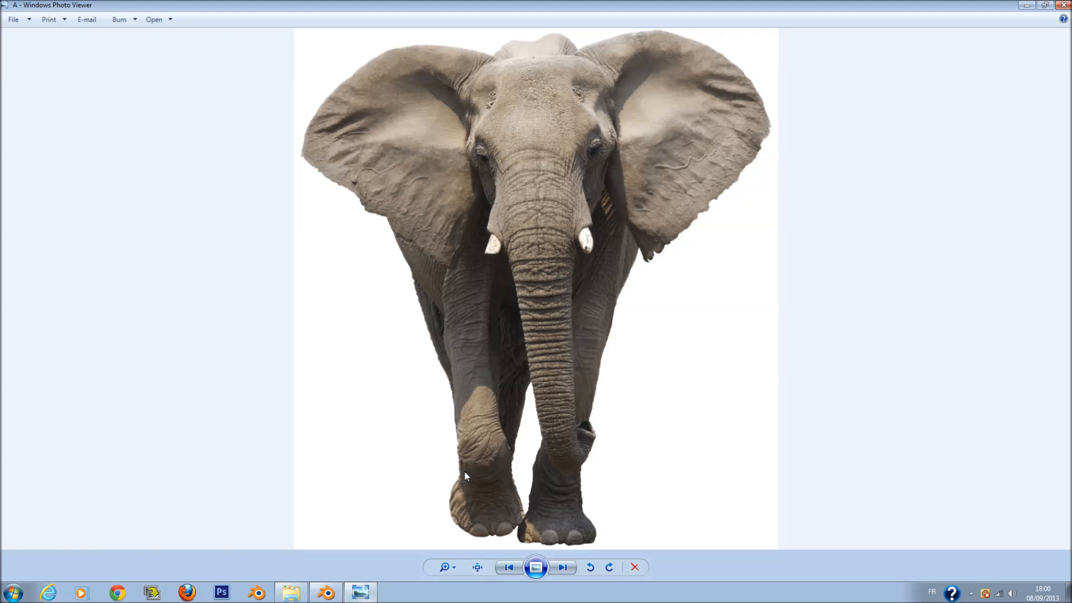
pyautogui.click(360, 591)
# Adjust the side of the upper torso in the front view with the Grab brush, starting at radius 157.
pyautogui.moveTo(427, 251); pyautogui.dragTo(416, 223, button='middle')
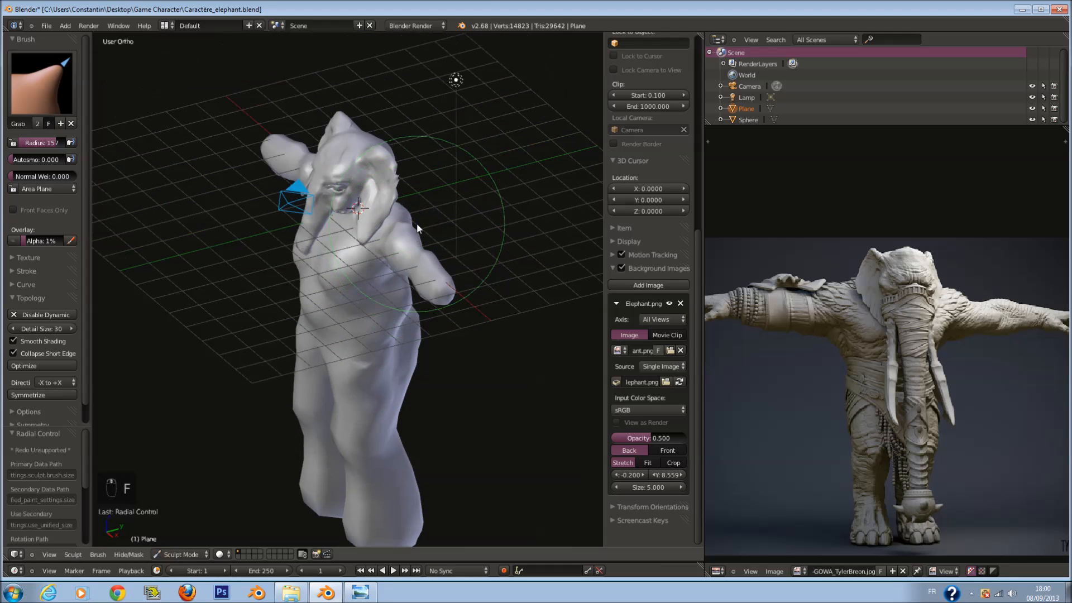
pyautogui.press('KP_1')
pyautogui.keyDown('shift'); pyautogui.moveTo(498, 261); pyautogui.dragTo(411, 289, button='middle'); pyautogui.keyUp('shift')
pyautogui.scroll(2, 412, 291)
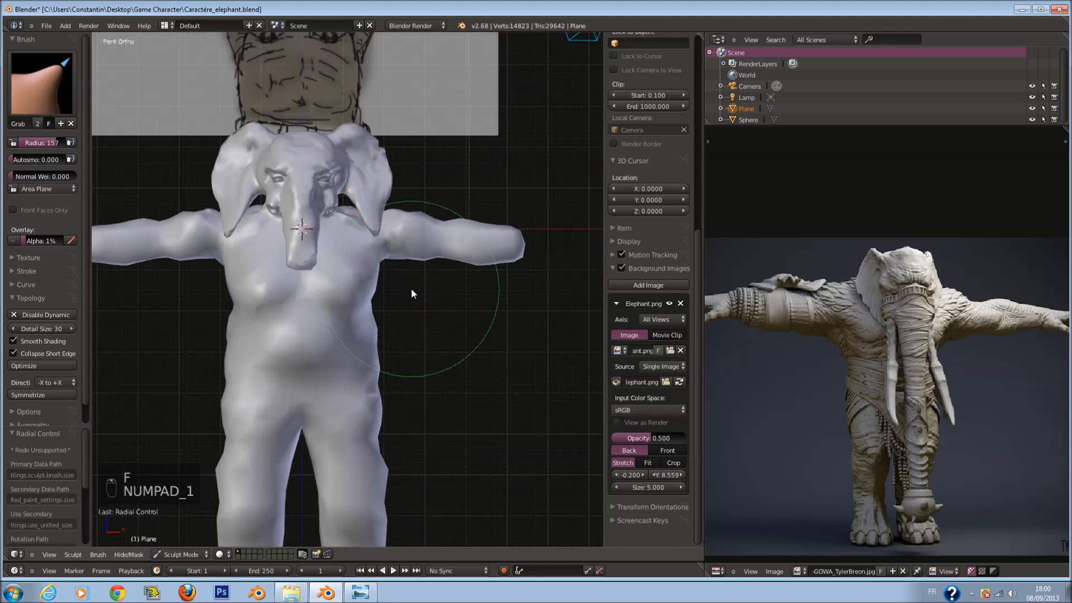
pyautogui.press('f')
pyautogui.click(436, 306)
pyautogui.scroll(3, 431, 291)
pyautogui.press('f')
pyautogui.click(426, 240)
# Shape the chest and armpit from angled views with the Grab brush, varying its radius between 155 and 193.
pyautogui.moveTo(426, 240)
pyautogui.mouseDown(button='middle')
pyautogui.moveTo(366, 260)
pyautogui.moveTo(330, 202)
pyautogui.moveTo(360, 212)
pyautogui.moveTo(330, 220)
pyautogui.moveTo(371, 162)
pyautogui.mouseUp(button='middle')
pyautogui.press('f')
pyautogui.moveTo(312, 218); pyautogui.dragTo(266, 187, button='middle')
pyautogui.moveTo(266, 186); pyautogui.dragTo(244, 177)
pyautogui.moveTo(244, 177); pyautogui.dragTo(262, 195, button='middle')
pyautogui.press('f')
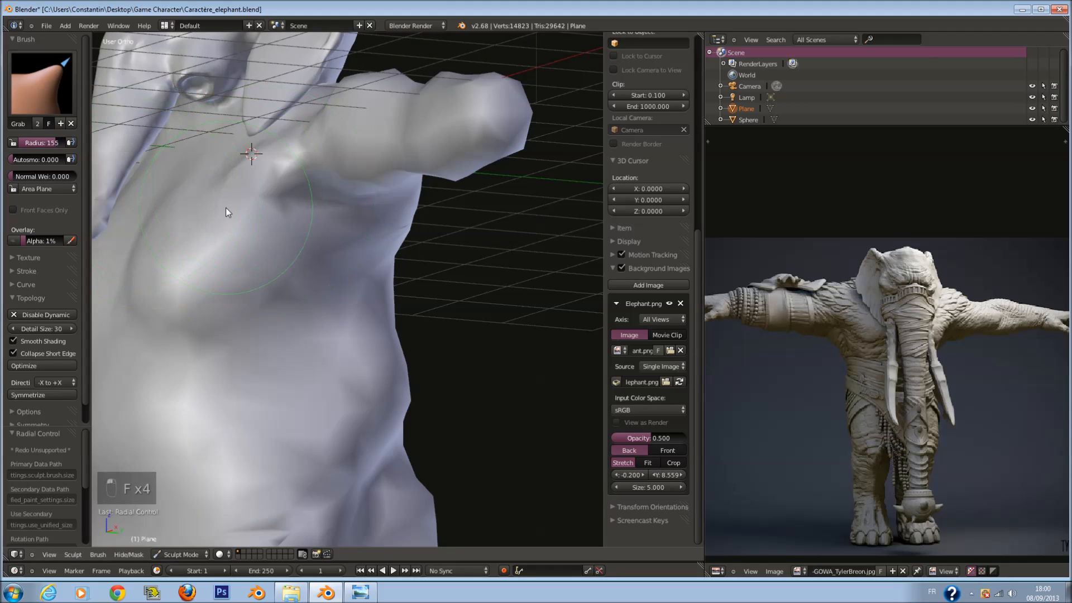
pyautogui.click(229, 252)
pyautogui.moveTo(228, 252); pyautogui.dragTo(271, 314, button='middle')
pyautogui.press('f')
pyautogui.click(302, 303)
pyautogui.moveTo(304, 301); pyautogui.dragTo(289, 302)
# Review the whole figure in the front view and save over the existing file.
pyautogui.scroll(-4, 295, 302)
pyautogui.moveTo(304, 302); pyautogui.dragTo(425, 302, button='middle')
pyautogui.hotkey('ctrl', 's')
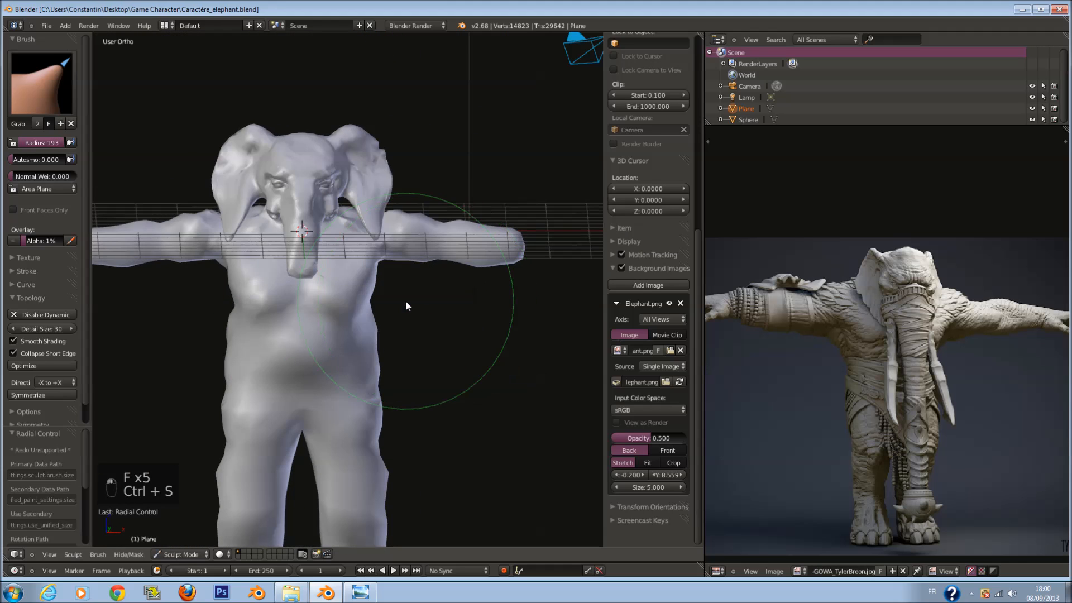
pyautogui.press('KP_1')
pyautogui.scroll(-2, 416, 301)
pyautogui.keyDown('ctrl'); pyautogui.scroll(3, 427, 299); pyautogui.keyUp('ctrl')
pyautogui.scroll(4, 424, 273)
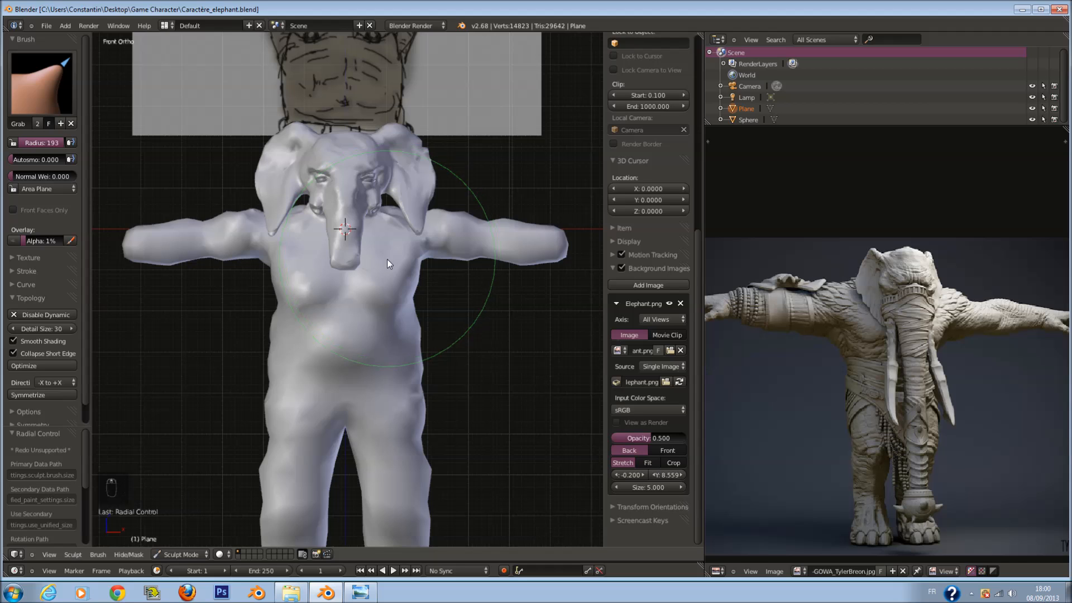
pyautogui.keyDown('shift'); pyautogui.scroll(-3, 405, 283); pyautogui.keyUp('shift')
pyautogui.hotkey('ctrl', 's')
pyautogui.click(404, 283)
# Pull the belly into shape from front and angled views with the Grab brush at about radius 184.
pyautogui.keyDown('shift'); pyautogui.scroll(-3, 391, 286); pyautogui.keyUp('shift')
pyautogui.scroll(2, 380, 289)
pyautogui.press('f')
pyautogui.click(394, 302)
pyautogui.moveTo(344, 323); pyautogui.dragTo(346, 337)
pyautogui.press('f')
pyautogui.click(382, 314)
pyautogui.moveTo(382, 312)
pyautogui.mouseDown(button='middle')
pyautogui.moveTo(373, 295)
pyautogui.moveTo(262, 272)
pyautogui.moveTo(302, 309)
pyautogui.mouseUp(button='middle')
pyautogui.press('f')
pyautogui.click(294, 310)
pyautogui.press('z')
pyautogui.press('z')
pyautogui.press('z')
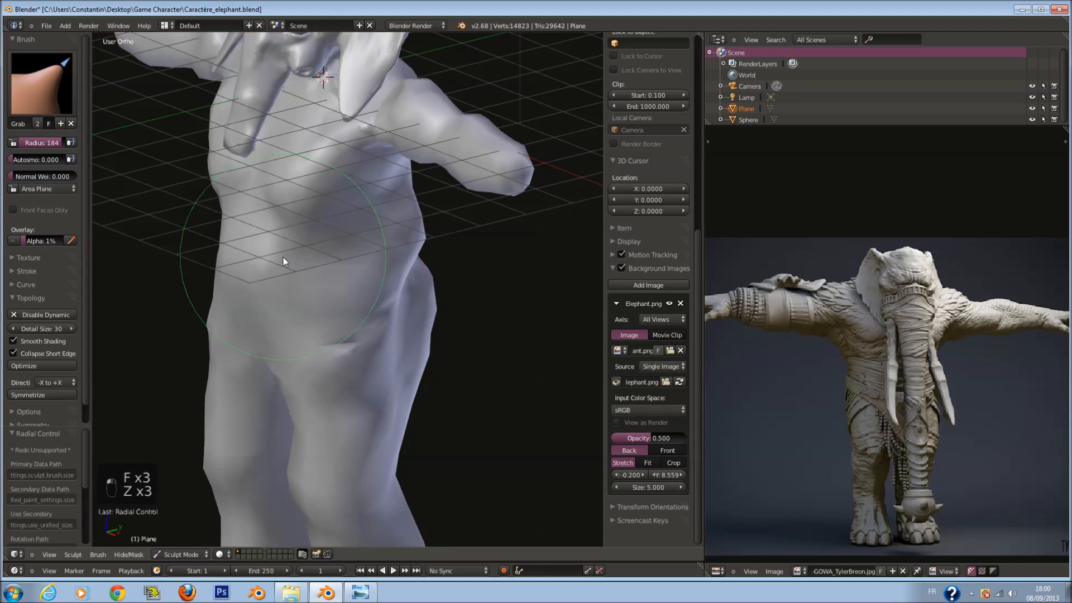
# Save the file, switch to the Clay Strips brush and try a stroke on the abdomen at radius 104.
pyautogui.hotkey('ctrl', 's')
pyautogui.click(41, 84)
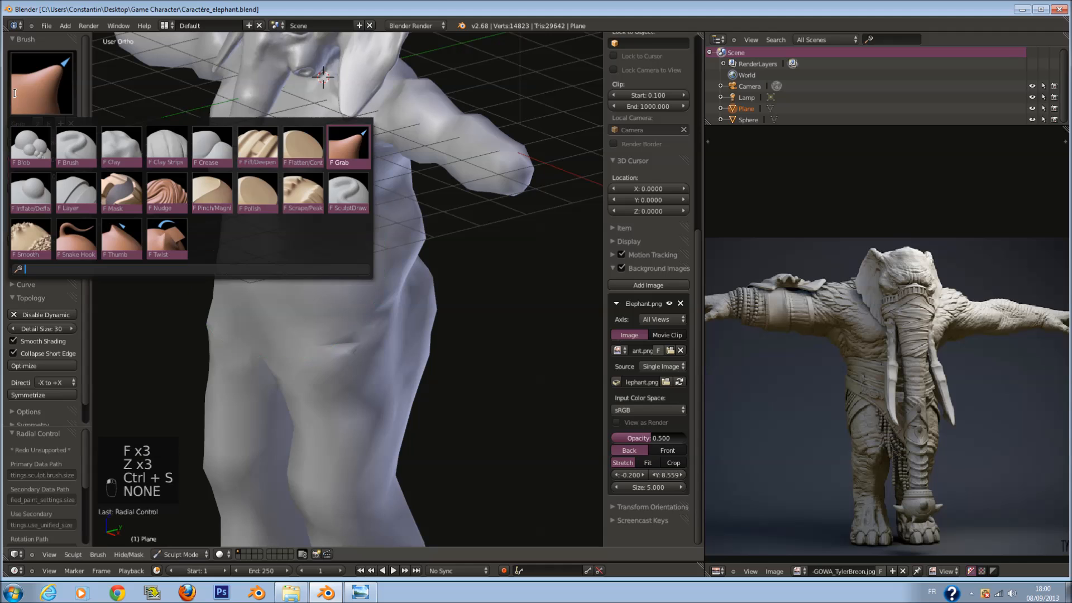
pyautogui.click(158, 148)
pyautogui.press('f')
pyautogui.click(354, 265)
pyautogui.moveTo(354, 266); pyautogui.dragTo(361, 268)
pyautogui.press('KP_1')
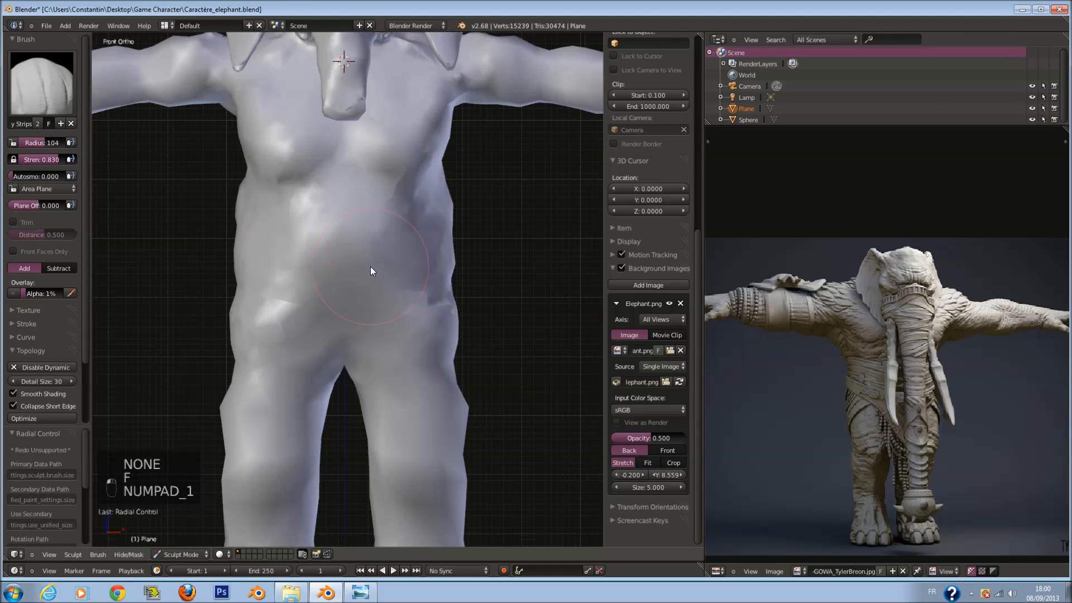
pyautogui.hotkey('ctrl', 'z')
# Save the file and build up the chest outward in the front view with the Clay Strips brush.
pyautogui.hotkey('ctrl', 's')
pyautogui.click(392, 270)
pyautogui.press('f')
pyautogui.click(393, 275)
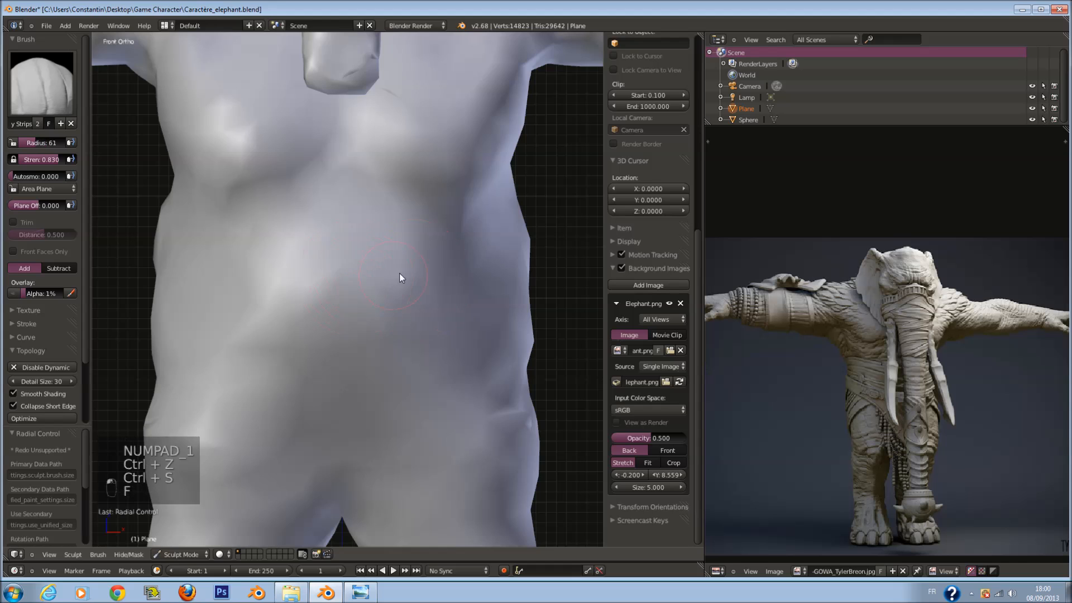
pyautogui.keyDown('shift'); pyautogui.scroll(6, 402, 245); pyautogui.keyUp('shift')
pyautogui.press('f')
pyautogui.click(405, 241)
pyautogui.scroll(2, 404, 241)
pyautogui.moveTo(406, 238); pyautogui.dragTo(525, 226)
# Build up the pectoral muscle toward the armpit with Clay Strips strokes at a radius of about 82 to 96.
pyautogui.press('f')
pyautogui.click(471, 229)
pyautogui.keyDown('ctrl'); pyautogui.scroll(5, 478, 202); pyautogui.keyUp('ctrl')
pyautogui.keyDown('shift'); pyautogui.scroll(6, 436, 206); pyautogui.keyUp('shift')
pyautogui.moveTo(404, 209)
pyautogui.mouseDown(button='middle')
pyautogui.moveTo(350, 218)
pyautogui.moveTo(377, 333)
pyautogui.mouseUp(button='middle')
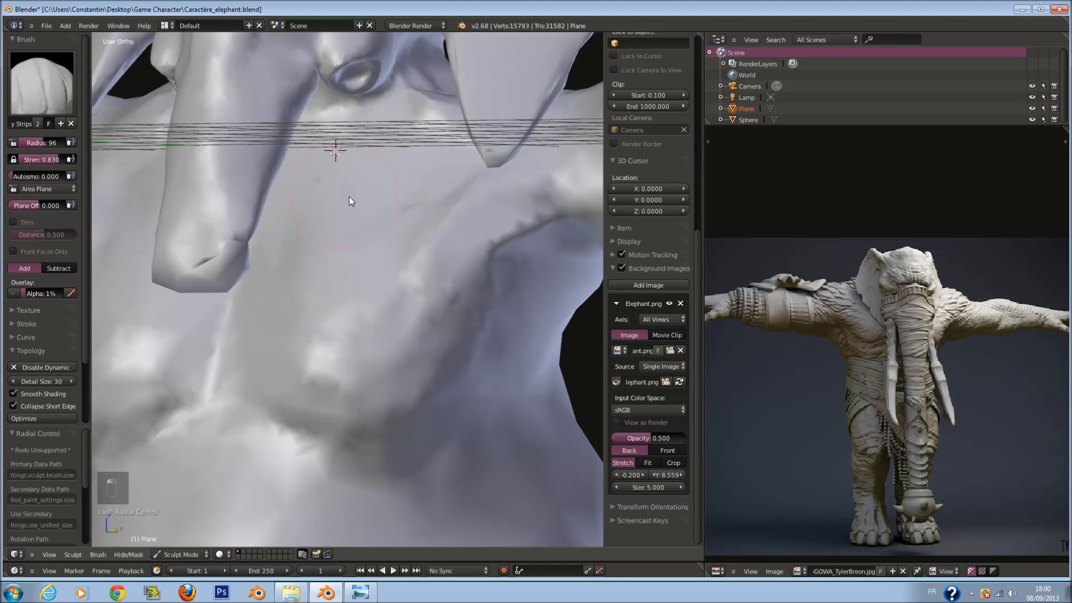
pyautogui.scroll(-1, 360, 324)
pyautogui.keyDown('ctrl'); pyautogui.scroll(-3, 361, 329); pyautogui.keyUp('ctrl')
pyautogui.moveTo(360, 331)
pyautogui.mouseDown()
pyautogui.moveTo(466, 272)
pyautogui.moveTo(499, 295)
pyautogui.mouseUp()
pyautogui.moveTo(498, 294); pyautogui.dragTo(448, 299, button='middle')
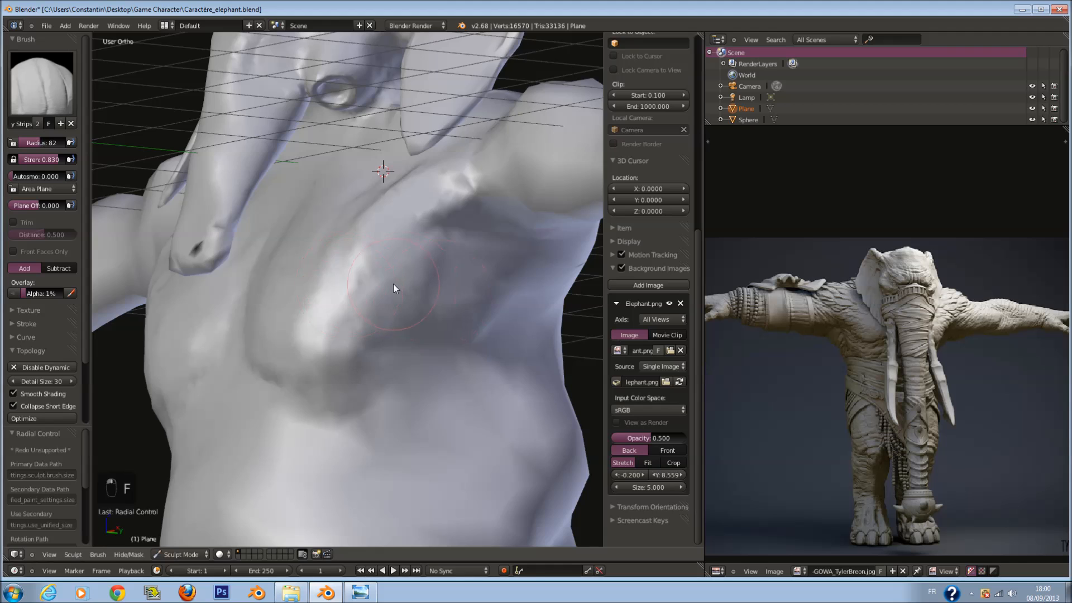
# Add volume to the side of the ribcage below the armpit with Clay Strips at radius 94, and save the file.
pyautogui.scroll(2, 393, 283)
pyautogui.press('f')
pyautogui.press('f')
pyautogui.moveTo(336, 287); pyautogui.dragTo(328, 396)
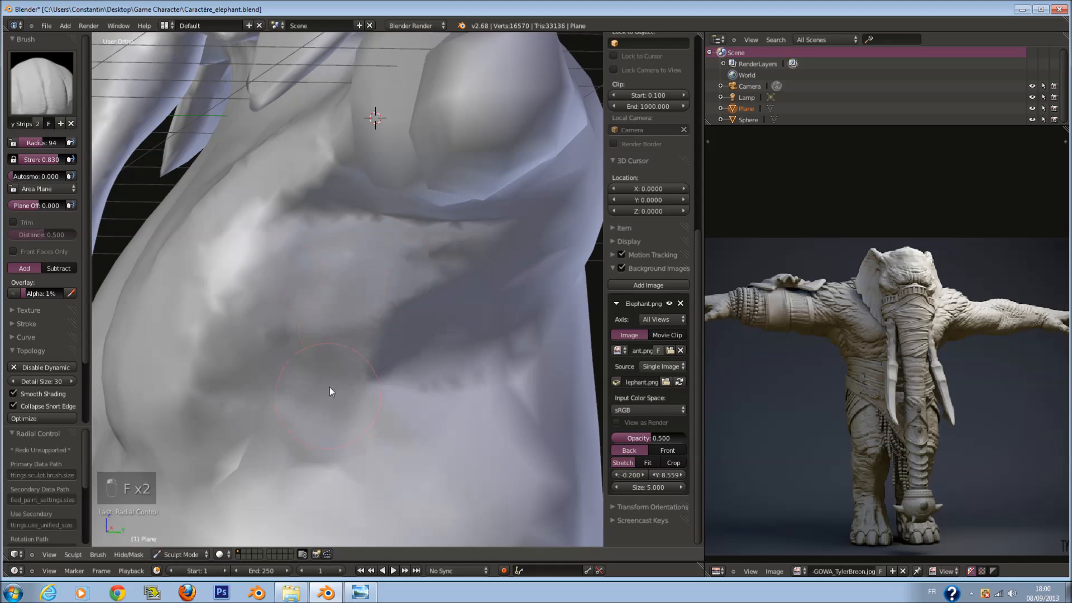
pyautogui.scroll(-6, 329, 392)
pyautogui.moveTo(338, 363); pyautogui.dragTo(409, 304, button='middle')
pyautogui.hotkey('ctrl', 's')
pyautogui.click(410, 303)
# Switch to the Polish brush and flatten the outer pectoral and armpit area at radius 184.
pyautogui.scroll(2, 441, 232)
pyautogui.scroll(2, 445, 227)
pyautogui.press('f')
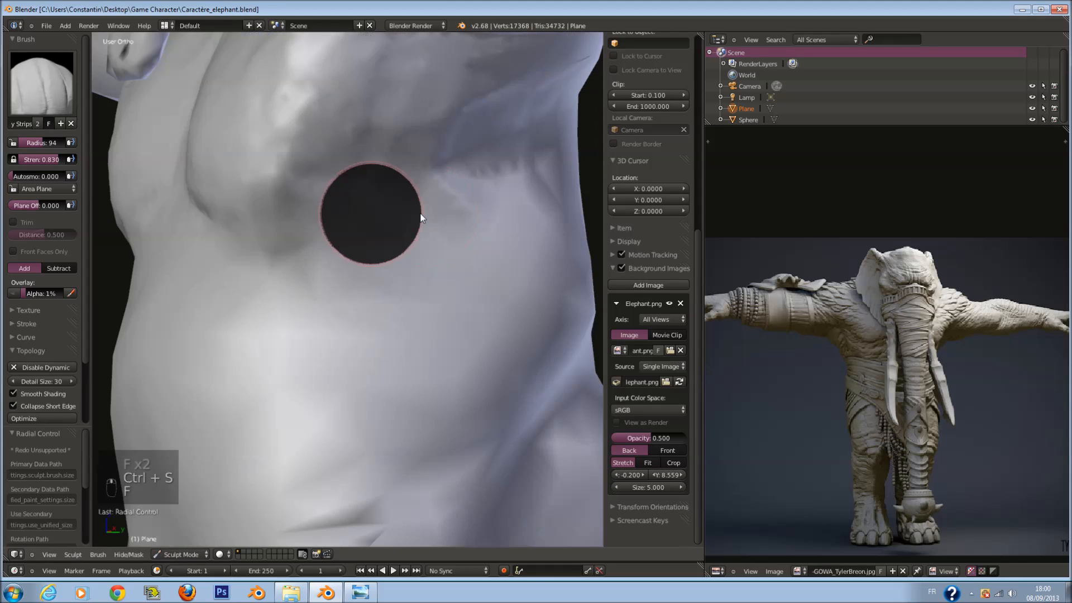
pyautogui.click(415, 216)
pyautogui.moveTo(345, 183); pyautogui.dragTo(313, 140, button='middle')
pyautogui.click(17, 100)
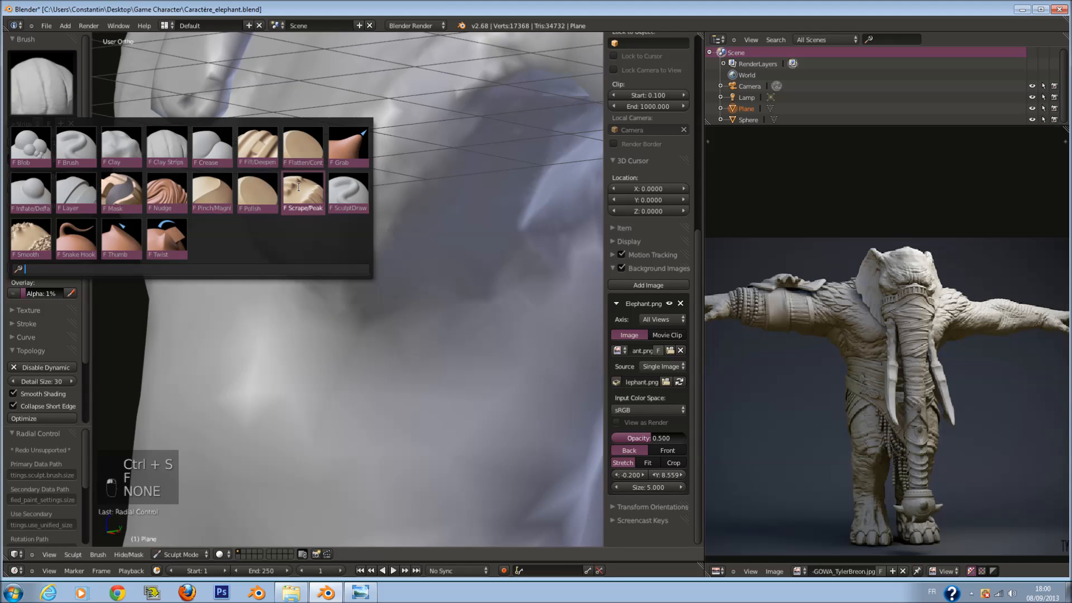
pyautogui.click(258, 193)
pyautogui.press('f')
pyautogui.click(433, 203)
pyautogui.moveTo(433, 202); pyautogui.dragTo(455, 263, button='middle')
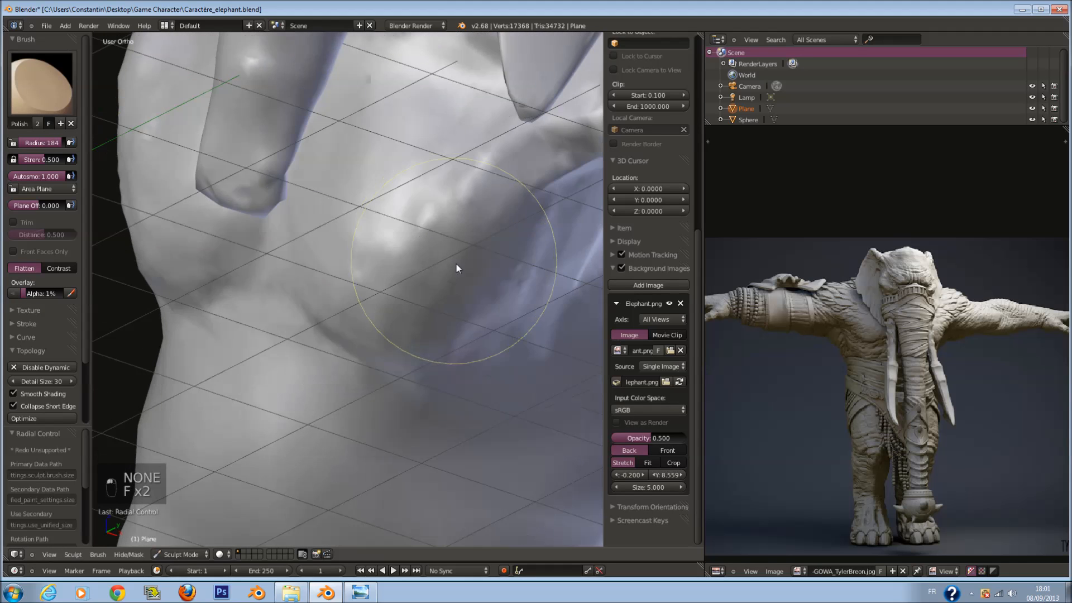
pyautogui.moveTo(424, 214)
pyautogui.mouseDown()
pyautogui.moveTo(460, 253)
pyautogui.moveTo(448, 253)
pyautogui.moveTo(487, 198)
pyautogui.moveTo(439, 264)
pyautogui.moveTo(461, 224)
pyautogui.moveTo(460, 235)
pyautogui.mouseUp()
pyautogui.moveTo(460, 235); pyautogui.dragTo(417, 205, button='middle')
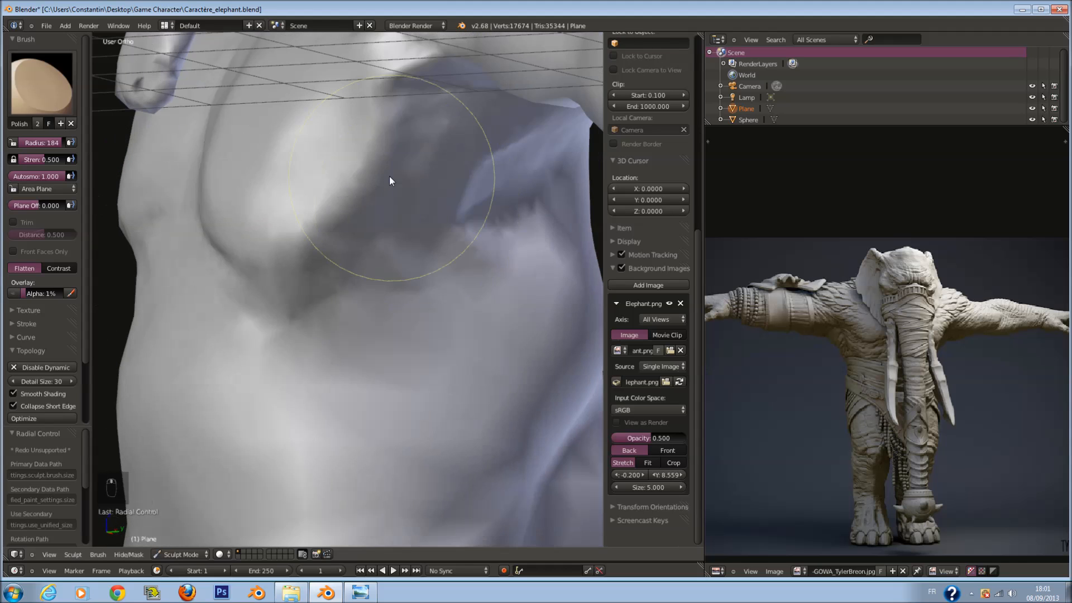
# Switch back to the Clay Strips brush and build up the muscle between the outer chest and the armpit.
pyautogui.click(58, 98)
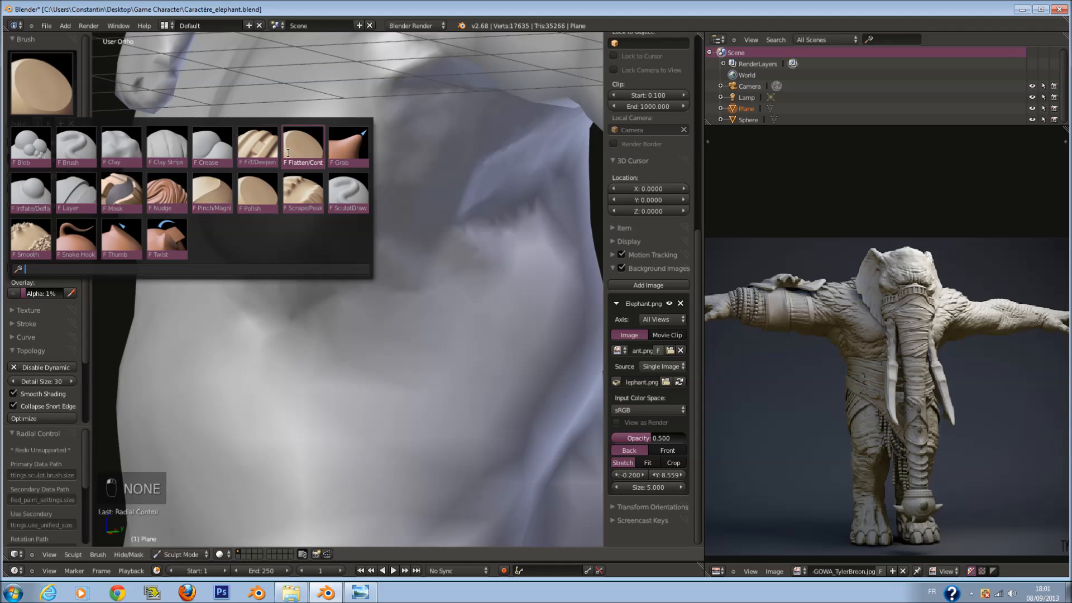
pyautogui.click(170, 152)
pyautogui.press('f')
pyautogui.click(436, 230)
pyautogui.press('f')
pyautogui.click(433, 164)
pyautogui.moveTo(436, 231)
pyautogui.mouseDown(button='middle')
pyautogui.moveTo(432, 165)
pyautogui.moveTo(413, 146)
pyautogui.mouseUp(button='middle')
pyautogui.press('f')
pyautogui.click(375, 160)
pyautogui.press('f')
pyautogui.click(385, 167)
pyautogui.moveTo(414, 174); pyautogui.dragTo(396, 158)
# Add Clay Strips strokes from the armpit down along the lower edge of the pectoral.
pyautogui.scroll(2, 406, 172)
pyautogui.press('f')
pyautogui.click(396, 171)
pyautogui.press('f')
pyautogui.click(434, 119)
pyautogui.moveTo(426, 120)
pyautogui.mouseDown()
pyautogui.moveTo(500, 164)
pyautogui.moveTo(281, 187)
pyautogui.moveTo(279, 203)
pyautogui.moveTo(342, 273)
pyautogui.mouseUp()
pyautogui.moveTo(343, 224)
pyautogui.mouseDown(button='middle')
pyautogui.moveTo(353, 250)
pyautogui.moveTo(356, 239)
pyautogui.mouseUp(button='middle')
# Build up the upper abdomen just below the chest with Clay Strips at radius 54.
pyautogui.press('f')
pyautogui.click(355, 246)
pyautogui.scroll(-2, 346, 239)
pyautogui.press('f')
pyautogui.moveTo(320, 239); pyautogui.dragTo(352, 256)
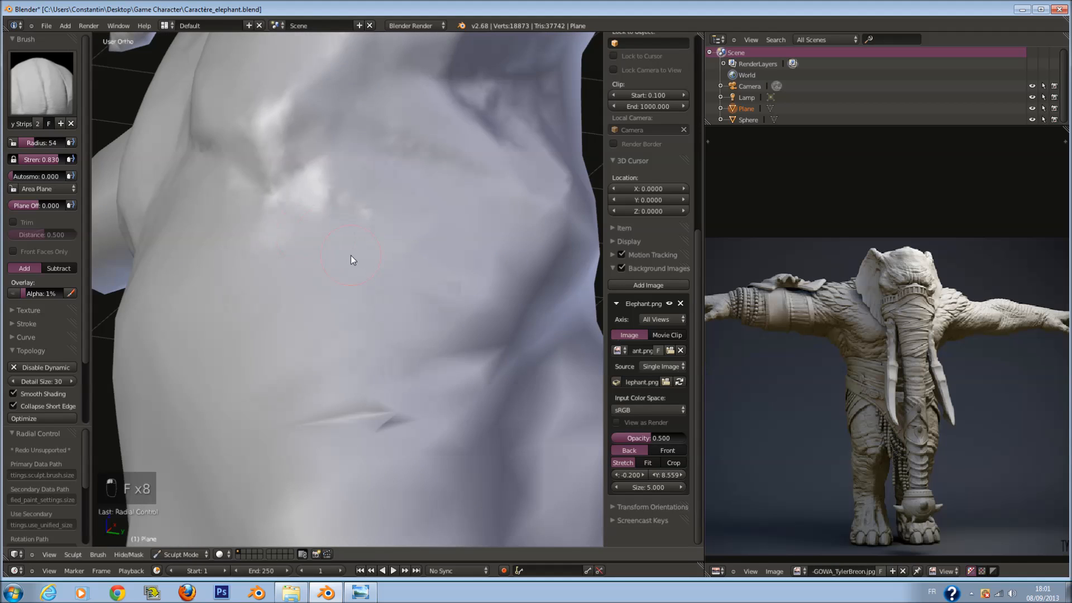
# Adjust the Clay Strips brush radius and add a stroke on the outer side of the abdomen.
pyautogui.scroll(-2, 357, 275)
pyautogui.press('f')
pyautogui.click(385, 291)
pyautogui.moveTo(385, 291)
pyautogui.mouseDown(button='middle')
pyautogui.moveTo(376, 301)
pyautogui.moveTo(489, 260)
pyautogui.mouseUp(button='middle')
pyautogui.press('f')
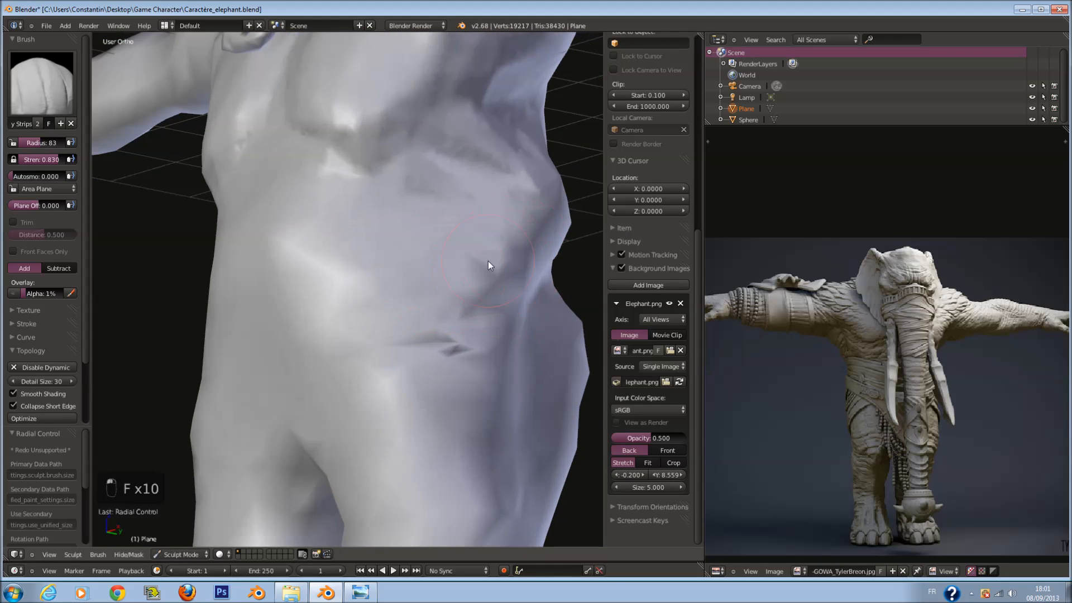
pyautogui.click(475, 265)
pyautogui.moveTo(482, 258); pyautogui.dragTo(452, 296)
# Build up the flank below the chest with repeated diagonal Clay Strips strokes.
pyautogui.moveTo(453, 297)
pyautogui.mouseDown(button='middle')
pyautogui.moveTo(351, 255)
pyautogui.moveTo(356, 232)
pyautogui.mouseUp(button='middle')
pyautogui.press('z')
pyautogui.scroll(2, 363, 234)
pyautogui.press('f')
pyautogui.press('z')
pyautogui.moveTo(443, 241); pyautogui.dragTo(419, 289)
pyautogui.press('z')
pyautogui.scroll(1, 453, 192)
pyautogui.press('f')
pyautogui.click(467, 205)
pyautogui.press('z')
pyautogui.moveTo(479, 200); pyautogui.dragTo(415, 285)
pyautogui.moveTo(471, 180); pyautogui.dragTo(418, 293)
# Build up the outer edge of the abdominal muscles with Clay Strips, starting at radius 130, and save the file.
pyautogui.moveTo(312, 313); pyautogui.dragTo(435, 339, button='middle')
pyautogui.moveTo(435, 339)
pyautogui.mouseDown()
pyautogui.moveTo(372, 343)
pyautogui.moveTo(242, 423)
pyautogui.moveTo(309, 373)
pyautogui.moveTo(276, 408)
pyautogui.mouseUp()
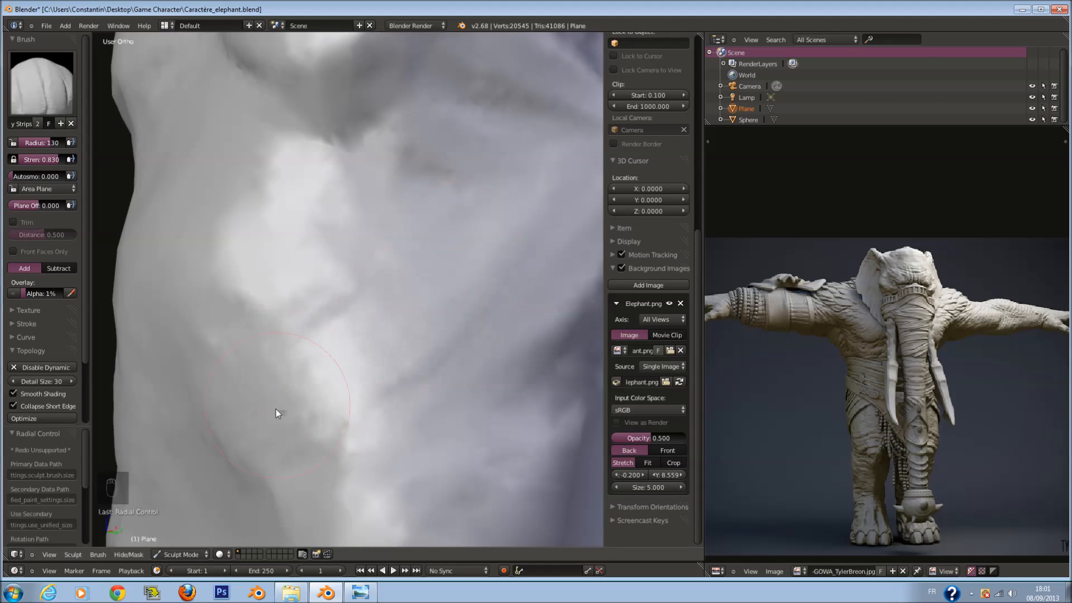
pyautogui.moveTo(502, 246); pyautogui.dragTo(288, 389)
pyautogui.press('f')
pyautogui.click(305, 388)
pyautogui.moveTo(306, 252)
pyautogui.mouseDown()
pyautogui.moveTo(361, 383)
pyautogui.moveTo(398, 357)
pyautogui.mouseUp()
pyautogui.press('f')
pyautogui.click(347, 315)
pyautogui.moveTo(399, 357); pyautogui.dragTo(474, 283, button='middle')
pyautogui.hotkey('ctrl', 's')
# Add Clay Strips strokes at radius 103 to the muscle ridge between the abdomen and the flank.
pyautogui.moveTo(537, 196); pyautogui.dragTo(411, 235, button='middle')
pyautogui.press('f')
pyautogui.click(464, 289)
pyautogui.scroll(-6, 492, 282)
pyautogui.scroll(7, 475, 280)
pyautogui.press('f')
pyautogui.click(411, 233)
pyautogui.keyDown('shift'); pyautogui.moveTo(258, 302); pyautogui.dragTo(348, 303, button='middle'); pyautogui.keyUp('shift')
pyautogui.press('f')
pyautogui.click(289, 287)
pyautogui.moveTo(268, 245); pyautogui.dragTo(365, 380)
pyautogui.moveTo(279, 274)
pyautogui.mouseDown()
pyautogui.moveTo(365, 366)
pyautogui.moveTo(291, 430)
pyautogui.moveTo(341, 292)
pyautogui.mouseUp()
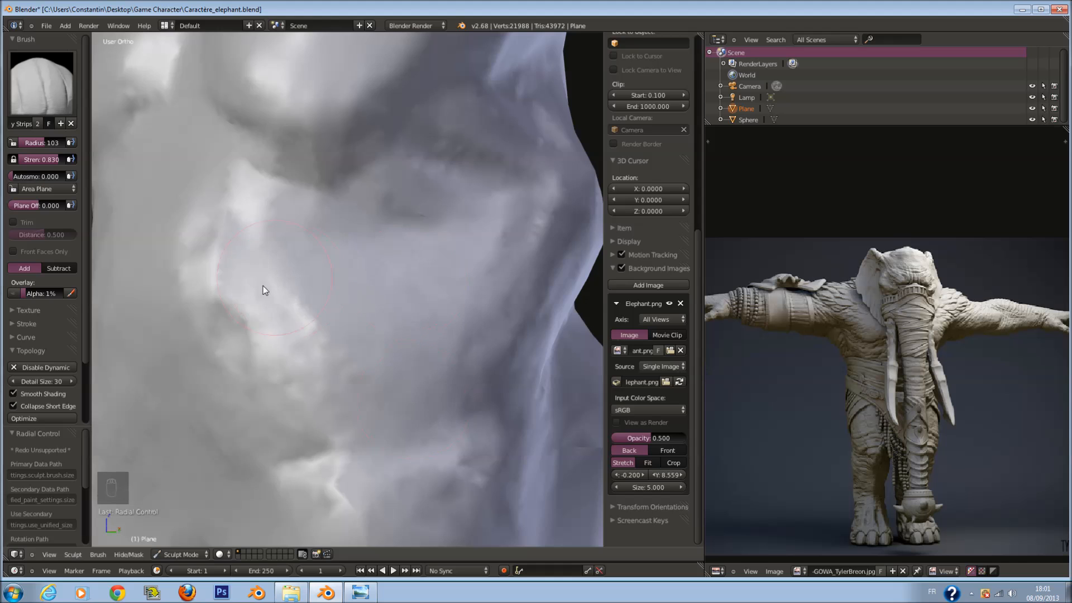
# Extend the abdominal muscle ridge up toward the chest with a resized Clay Strips brush.
pyautogui.moveTo(264, 287); pyautogui.dragTo(399, 375, button='middle')
pyautogui.press('f')
pyautogui.click(404, 366)
pyautogui.moveTo(313, 269); pyautogui.dragTo(280, 182)
pyautogui.press('f')
pyautogui.click(398, 160)
# Readjust the Clay Strips radius and add volume across the upper abdomen beside the ribs.
pyautogui.moveTo(399, 161)
pyautogui.mouseDown(button='middle')
pyautogui.moveTo(417, 215)
pyautogui.moveTo(382, 194)
pyautogui.mouseUp(button='middle')
pyautogui.press('f')
pyautogui.click(430, 225)
pyautogui.press('f')
pyautogui.click(438, 231)
pyautogui.scroll(1, 440, 234)
pyautogui.press('f')
pyautogui.click(336, 202)
pyautogui.moveTo(266, 232)
pyautogui.mouseDown()
pyautogui.moveTo(330, 238)
pyautogui.moveTo(274, 174)
pyautogui.moveTo(450, 226)
pyautogui.moveTo(427, 275)
pyautogui.moveTo(234, 131)
pyautogui.moveTo(503, 143)
pyautogui.moveTo(169, 144)
pyautogui.moveTo(195, 136)
pyautogui.moveTo(379, 246)
pyautogui.moveTo(410, 238)
pyautogui.moveTo(441, 301)
pyautogui.moveTo(336, 254)
pyautogui.mouseUp()
# Add a Clay Strips stroke on the side of the torso at radius 109 and save the file.
pyautogui.keyDown('shift'); pyautogui.scroll(5, 410, 237); pyautogui.keyUp('shift')
pyautogui.press('f')
pyautogui.click(355, 239)
pyautogui.moveTo(501, 279); pyautogui.dragTo(512, 227)
pyautogui.scroll(-4, 511, 226)
pyautogui.scroll(-4, 467, 277)
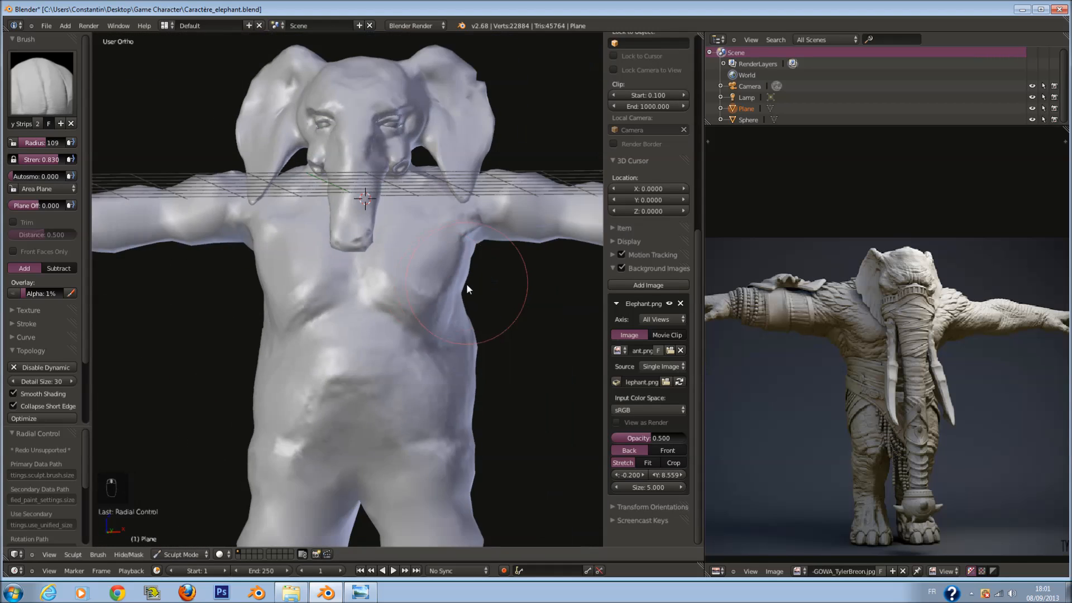
pyautogui.hotkey('ctrl', 's')
pyautogui.click(463, 283)
# Switch to the Crease brush, carve the fold under the outer pectoral at radius 105, and save the file.
pyautogui.press('KP_1')
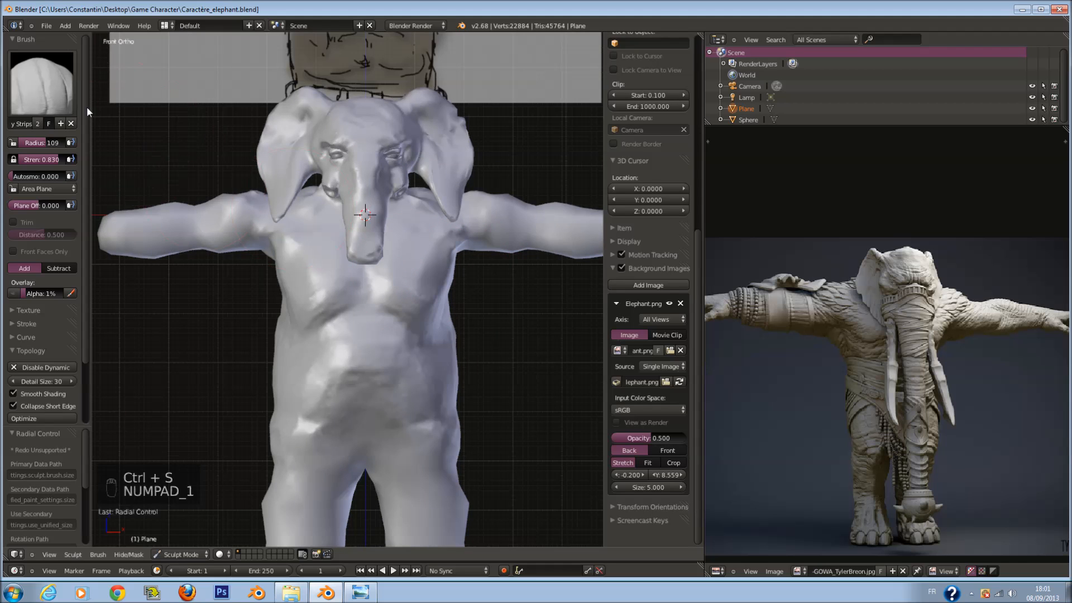
pyautogui.click(57, 90)
pyautogui.click(258, 207)
pyautogui.scroll(3, 392, 315)
pyautogui.press('f')
pyautogui.moveTo(392, 315); pyautogui.dragTo(441, 323, button='middle')
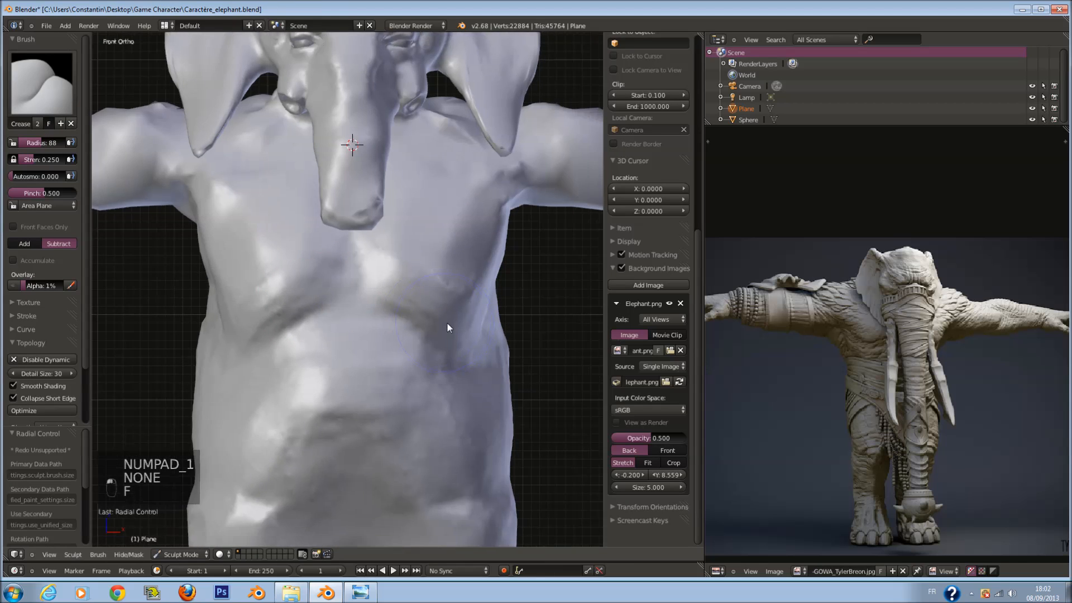
pyautogui.scroll(7, 366, 286)
pyautogui.press('f')
pyautogui.click(313, 290)
pyautogui.moveTo(278, 297)
pyautogui.mouseDown()
pyautogui.moveTo(318, 300)
pyautogui.moveTo(383, 343)
pyautogui.moveTo(364, 344)
pyautogui.mouseUp()
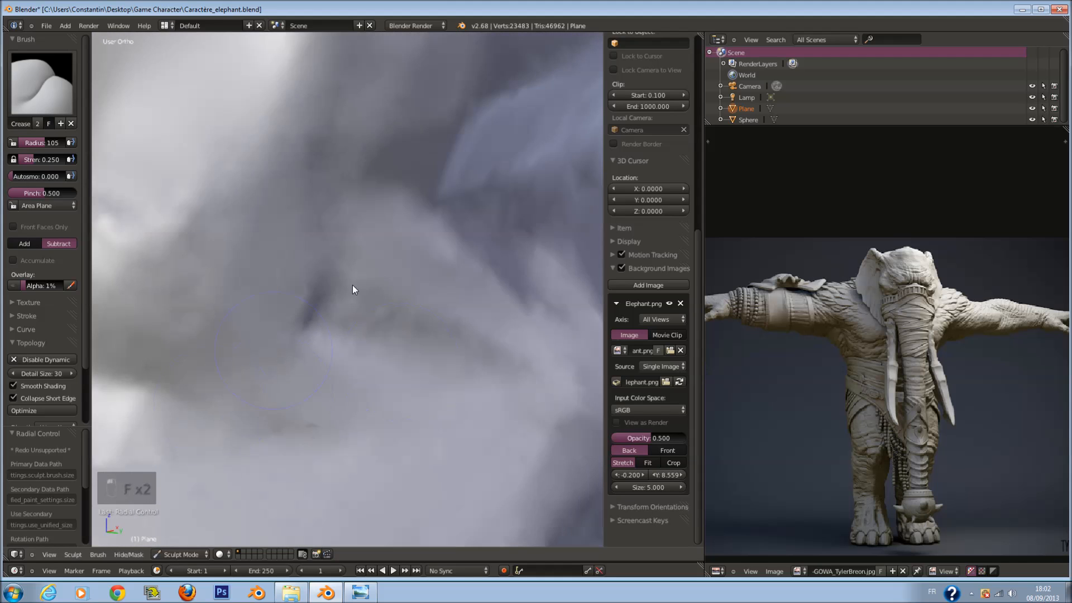
pyautogui.scroll(-6, 264, 352)
pyautogui.hotkey('ctrl', 's')
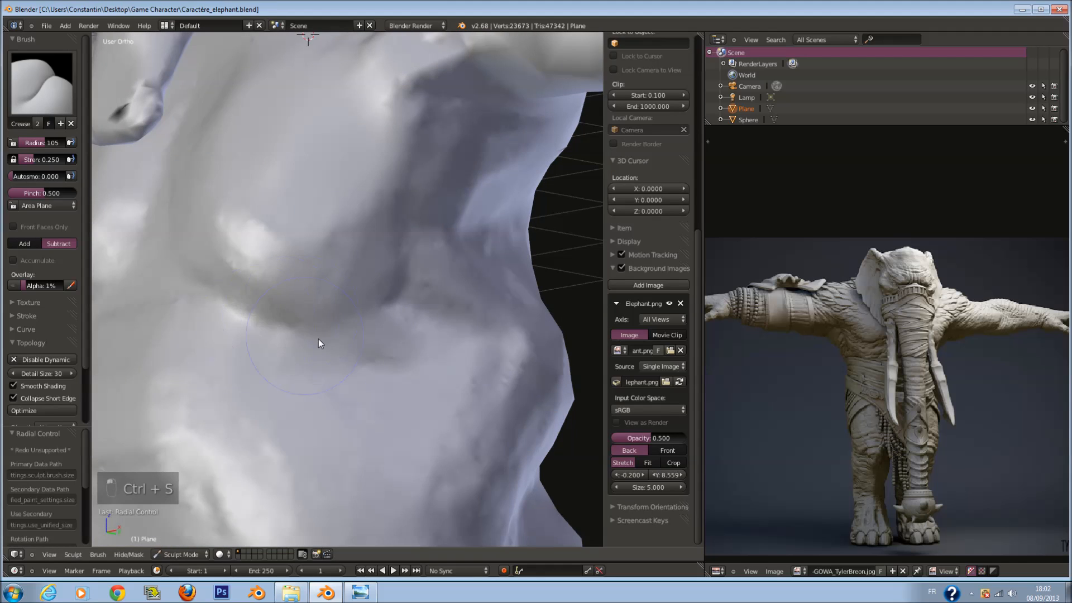
# Resize the Crease brush and carve the lower pectoral edge up toward the armpit.
pyautogui.scroll(2, 312, 328)
pyautogui.press('f')
pyautogui.click(325, 320)
pyautogui.moveTo(342, 316); pyautogui.dragTo(430, 269)
# Sharpen the crease between the side muscles just below the armpit with a resized Crease brush.
pyautogui.moveTo(453, 251); pyautogui.dragTo(408, 270, button='middle')
pyautogui.press('f')
pyautogui.click(356, 304)
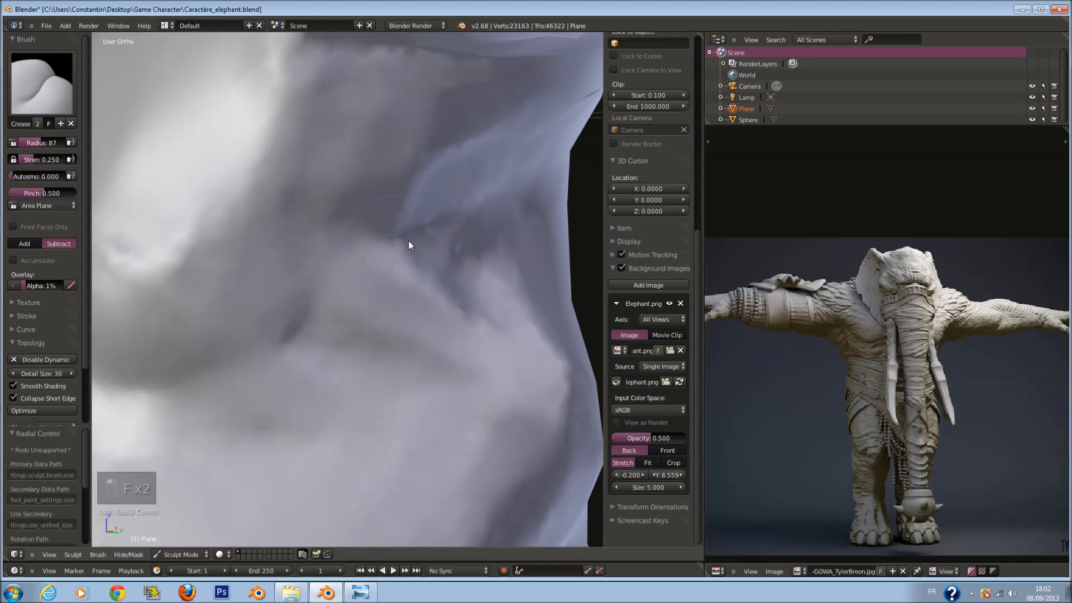
pyautogui.moveTo(420, 232); pyautogui.dragTo(403, 234, button='middle')
pyautogui.press('f')
pyautogui.click(418, 229)
pyautogui.moveTo(408, 227); pyautogui.dragTo(446, 208)
# Carve further creases around the armpit and smooth the surface between them.
pyautogui.moveTo(364, 184); pyautogui.dragTo(277, 221)
pyautogui.moveTo(276, 220)
pyautogui.mouseDown(button='middle')
pyautogui.moveTo(331, 237)
pyautogui.moveTo(367, 221)
pyautogui.mouseUp(button='middle')
pyautogui.moveTo(357, 125)
pyautogui.keyDown('shift'); pyautogui.mouseDown()
pyautogui.moveTo(365, 149)
pyautogui.moveTo(353, 164)
pyautogui.moveTo(373, 168)
pyautogui.moveTo(362, 152)
pyautogui.mouseUp(); pyautogui.keyUp('shift')
pyautogui.moveTo(500, 232); pyautogui.dragTo(369, 178, button='middle')
pyautogui.moveTo(370, 178); pyautogui.dragTo(343, 135)
pyautogui.scroll(-7, 342, 135)
pyautogui.moveTo(406, 256)
pyautogui.mouseDown(button='middle')
pyautogui.moveTo(505, 255)
pyautogui.moveTo(419, 292)
pyautogui.mouseUp(button='middle')
# Switch to the Clay brush, adjust its radius, and build up the top of the shoulder.
pyautogui.click(49, 89)
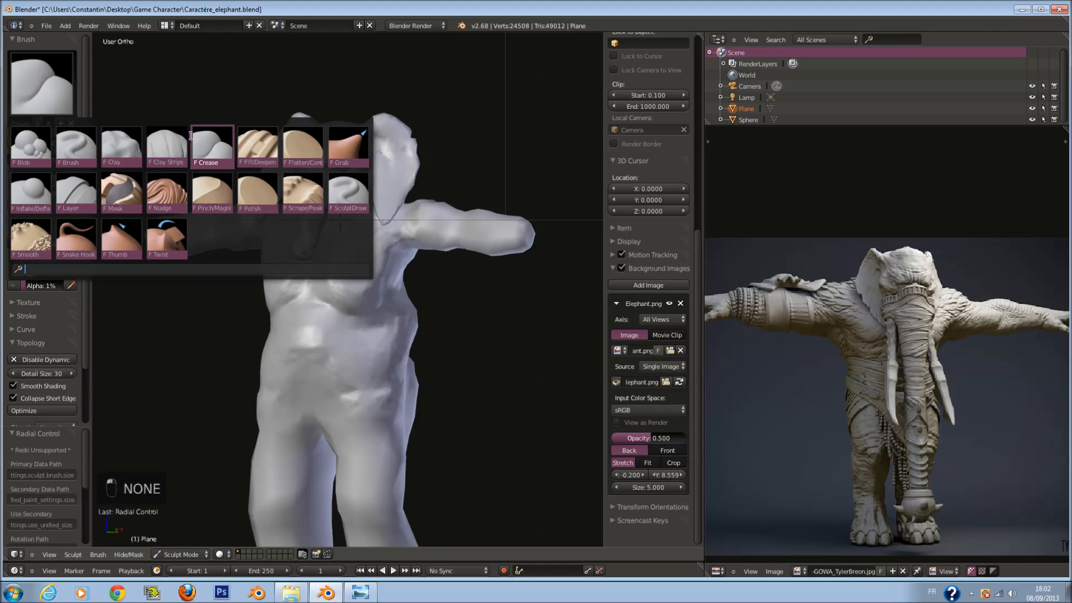
pyautogui.click(132, 143)
pyautogui.scroll(2, 244, 175)
pyautogui.press('f')
pyautogui.click(373, 257)
pyautogui.moveTo(451, 254)
pyautogui.mouseDown(button='middle')
pyautogui.moveTo(309, 242)
pyautogui.moveTo(366, 246)
pyautogui.moveTo(365, 217)
pyautogui.moveTo(355, 283)
pyautogui.mouseUp(button='middle')
pyautogui.press('f')
pyautogui.scroll(3, 355, 283)
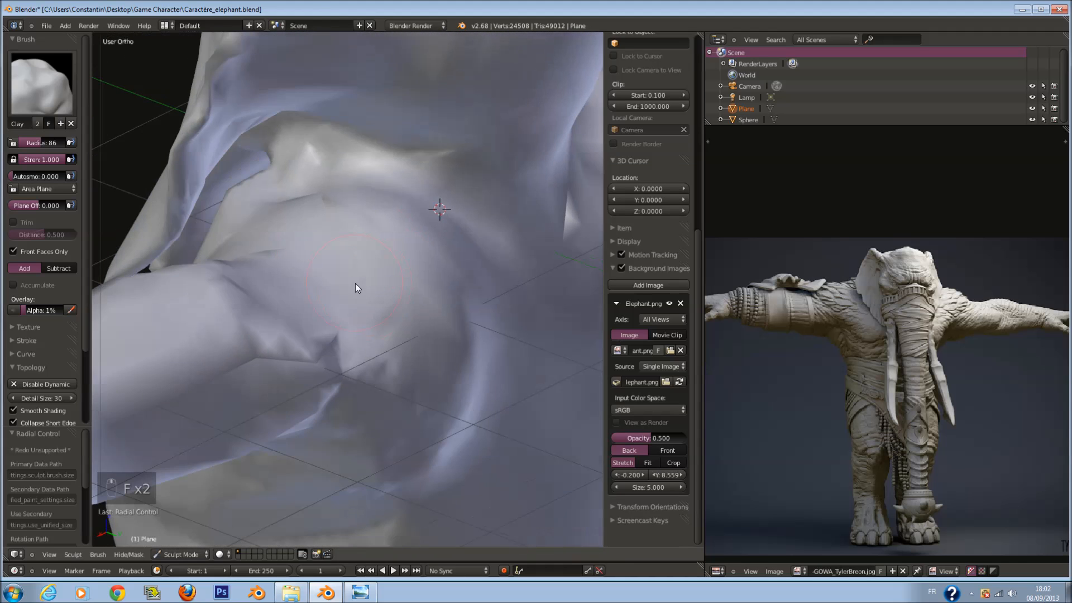
pyautogui.press('f')
pyautogui.click(360, 290)
pyautogui.press('f')
pyautogui.click(313, 266)
pyautogui.moveTo(299, 258)
pyautogui.mouseDown()
pyautogui.moveTo(275, 292)
pyautogui.moveTo(306, 289)
pyautogui.moveTo(289, 276)
pyautogui.moveTo(301, 310)
pyautogui.moveTo(331, 313)
pyautogui.mouseUp()
# Add Clay volume at radius 132 from the shoulder toward the base of the neck.
pyautogui.press('f')
pyautogui.click(254, 268)
pyautogui.moveTo(331, 312)
pyautogui.mouseDown(button='middle')
pyautogui.moveTo(329, 301)
pyautogui.moveTo(338, 306)
pyautogui.mouseUp(button='middle')
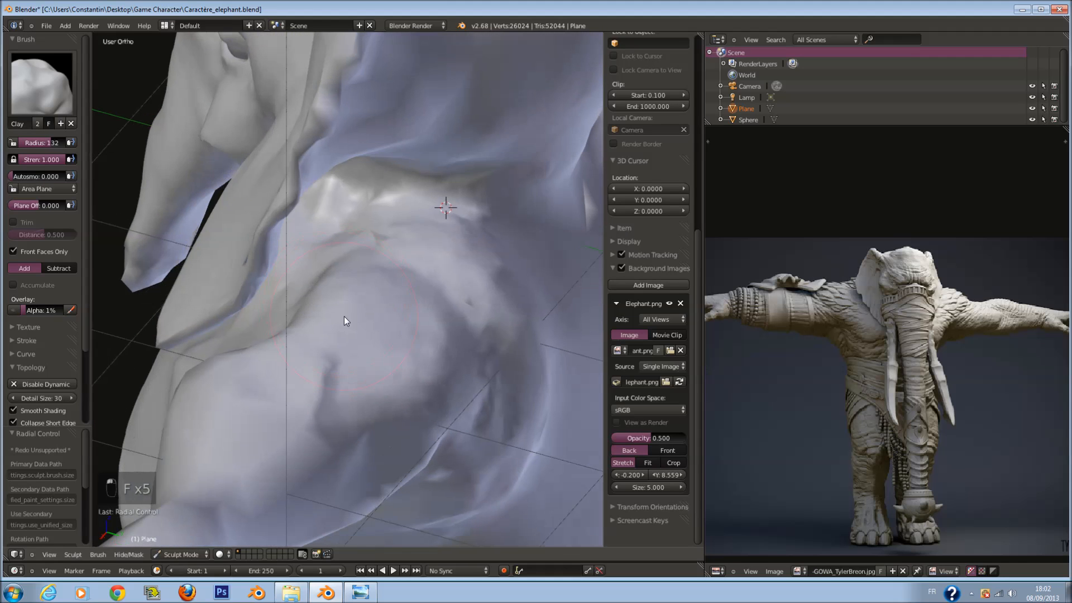
pyautogui.moveTo(381, 337)
pyautogui.mouseDown()
pyautogui.moveTo(361, 360)
pyautogui.moveTo(364, 224)
pyautogui.moveTo(351, 308)
pyautogui.moveTo(348, 278)
pyautogui.moveTo(432, 231)
pyautogui.mouseUp()
# Refine the shoulder muscle with the Clay brush at radius 105 and save the file.
pyautogui.moveTo(433, 231)
pyautogui.mouseDown(button='middle')
pyautogui.moveTo(365, 202)
pyautogui.moveTo(331, 202)
pyautogui.moveTo(401, 104)
pyautogui.moveTo(415, 167)
pyautogui.mouseUp(button='middle')
pyautogui.press('f')
pyautogui.click(314, 201)
pyautogui.hotkey('ctrl', 's')
pyautogui.moveTo(423, 176)
pyautogui.mouseDown()
pyautogui.moveTo(426, 162)
pyautogui.moveTo(411, 240)
pyautogui.moveTo(372, 268)
pyautogui.moveTo(337, 256)
pyautogui.moveTo(364, 302)
pyautogui.moveTo(374, 255)
pyautogui.moveTo(344, 344)
pyautogui.mouseUp()
pyautogui.scroll(-5, 344, 344)
pyautogui.scroll(2, 353, 337)
pyautogui.hotkey('ctrl', 's')
pyautogui.click(353, 338)
# Examine the whole elephant's torso and shoulders from the front and the side, saving the file again.
pyautogui.moveTo(354, 337); pyautogui.dragTo(452, 329, button='middle')
pyautogui.scroll(-1, 335, 313)
pyautogui.hotkey('ctrl', 's')
pyautogui.click(329, 361)
pyautogui.scroll(-2, 477, 327)
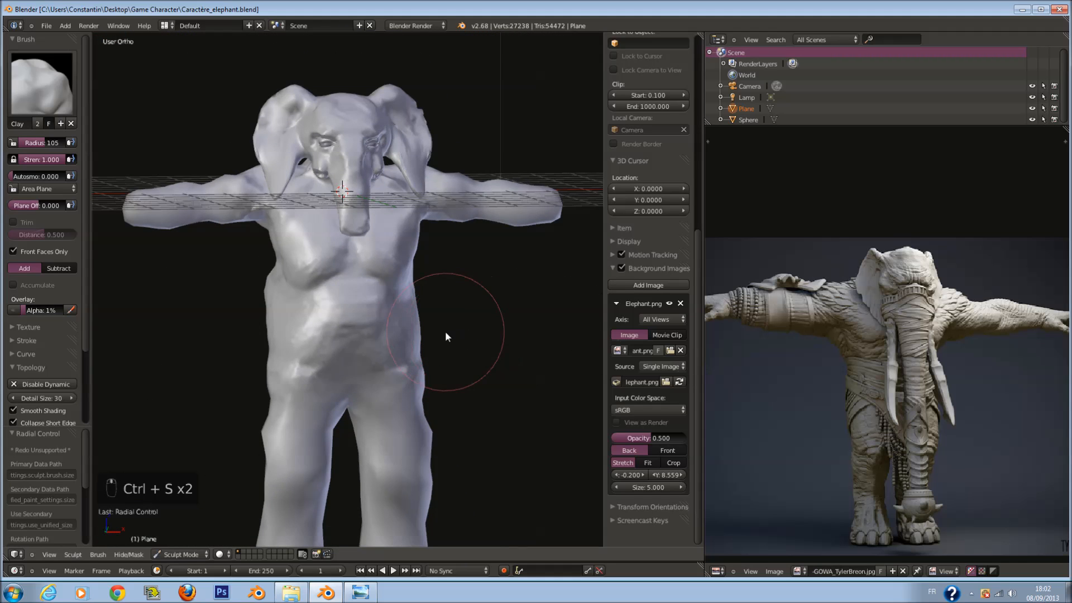
pyautogui.scroll(-1, 438, 335)
pyautogui.scroll(1, 439, 335)
pyautogui.moveTo(439, 335); pyautogui.dragTo(394, 312, button='middle')
pyautogui.hotkey('ctrl', 's')
pyautogui.click(394, 313)
pyautogui.scroll(1, 410, 299)
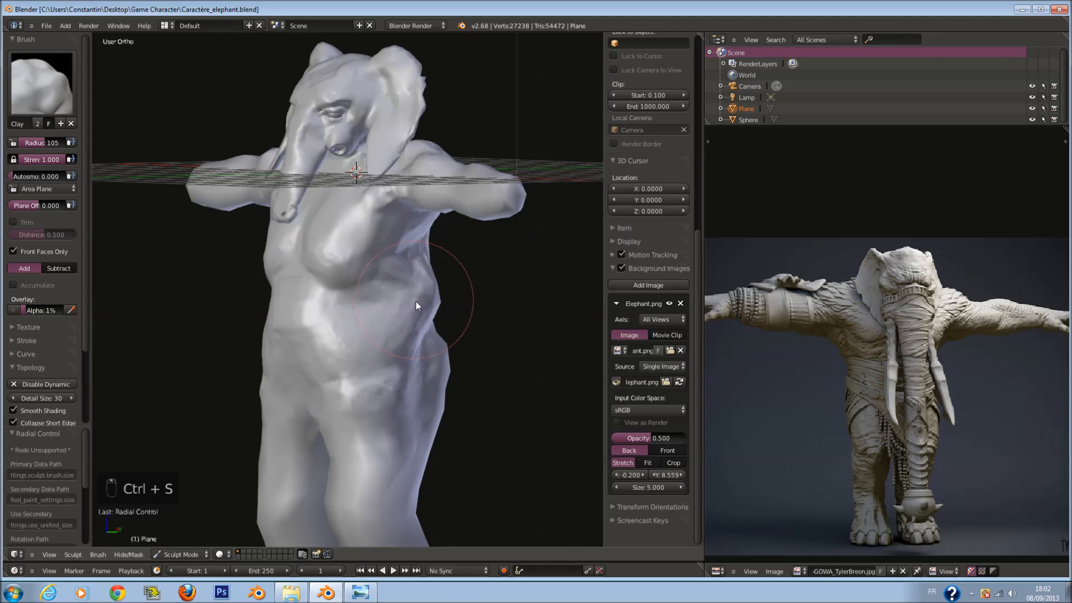
pyautogui.hotkey('ctrl', 's')
pyautogui.click(447, 293)
pyautogui.click(1020, 14)
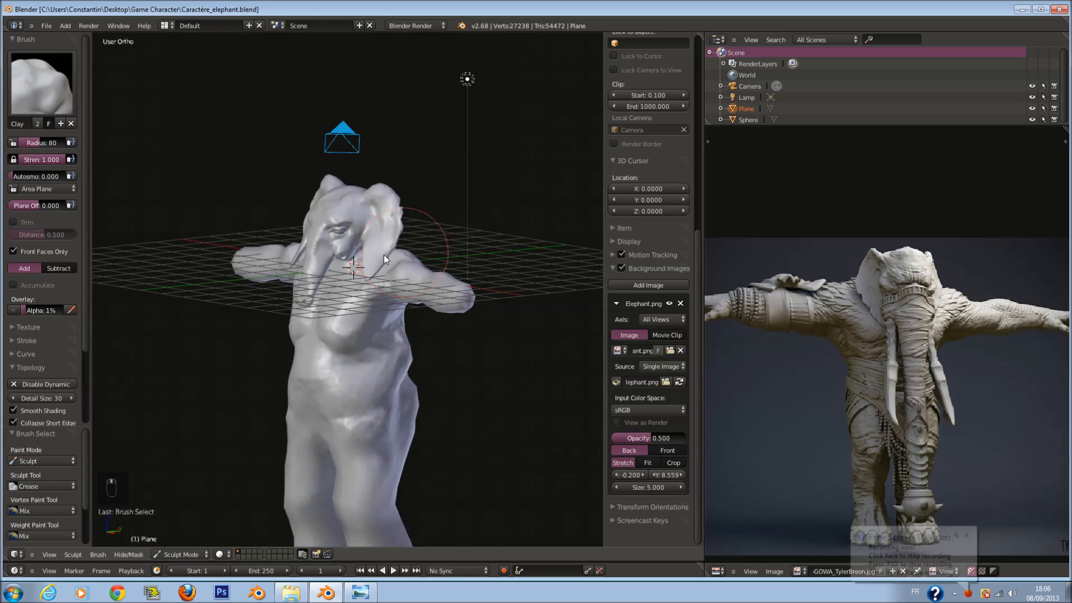
# Resize the Clay brush and build up the upper back beside the shoulder blade.
pyautogui.moveTo(383, 254)
pyautogui.mouseDown(button='middle')
pyautogui.moveTo(300, 239)
pyautogui.moveTo(293, 276)
pyautogui.mouseUp(button='middle')
pyautogui.scroll(5, 285, 226)
pyautogui.press('f')
pyautogui.click(289, 221)
pyautogui.press('f')
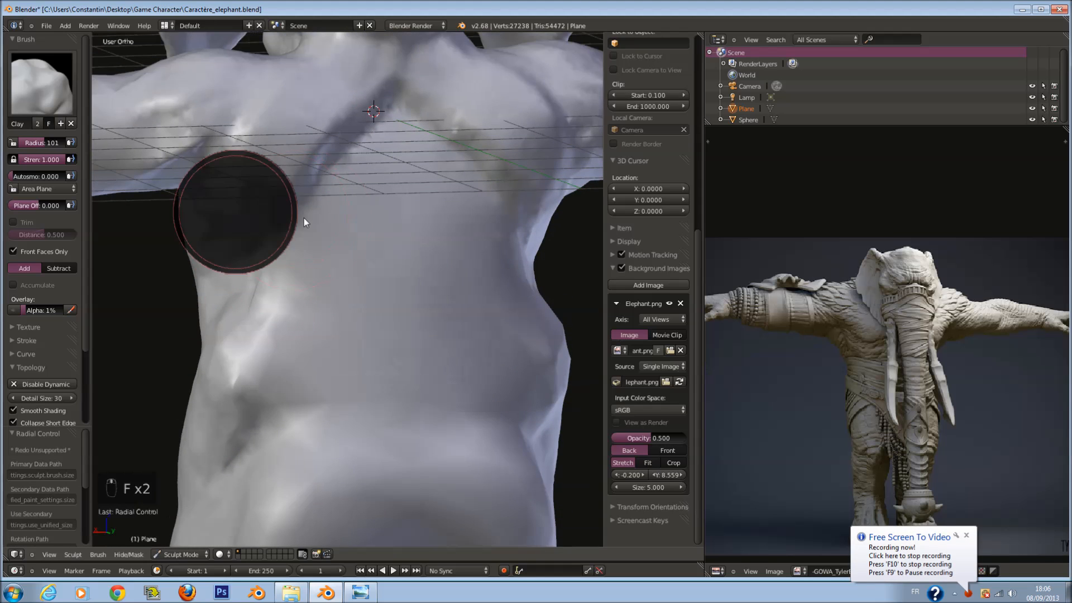
pyautogui.click(303, 219)
pyautogui.keyDown('ctrl'); pyautogui.scroll(-3, 300, 220); pyautogui.keyUp('ctrl')
pyautogui.scroll(2, 299, 218)
pyautogui.moveTo(275, 188)
pyautogui.mouseDown()
pyautogui.moveTo(352, 279)
pyautogui.moveTo(386, 282)
pyautogui.moveTo(329, 188)
pyautogui.mouseUp()
# Build up the back muscle beside the armpit with the Clay brush.
pyautogui.scroll(-1, 325, 179)
pyautogui.keyDown('shift'); pyautogui.moveTo(325, 179); pyautogui.dragTo(328, 219, button='middle'); pyautogui.keyUp('shift')
pyautogui.press('f')
pyautogui.click(333, 215)
pyautogui.moveTo(330, 216)
pyautogui.mouseDown()
pyautogui.moveTo(334, 261)
pyautogui.moveTo(204, 181)
pyautogui.moveTo(228, 186)
pyautogui.moveTo(217, 194)
pyautogui.moveTo(366, 316)
pyautogui.moveTo(271, 201)
pyautogui.mouseUp()
# Extend the diagonal back muscle from the armpit toward the spine with the Clay brush at radius 98.
pyautogui.press('f')
pyautogui.click(197, 187)
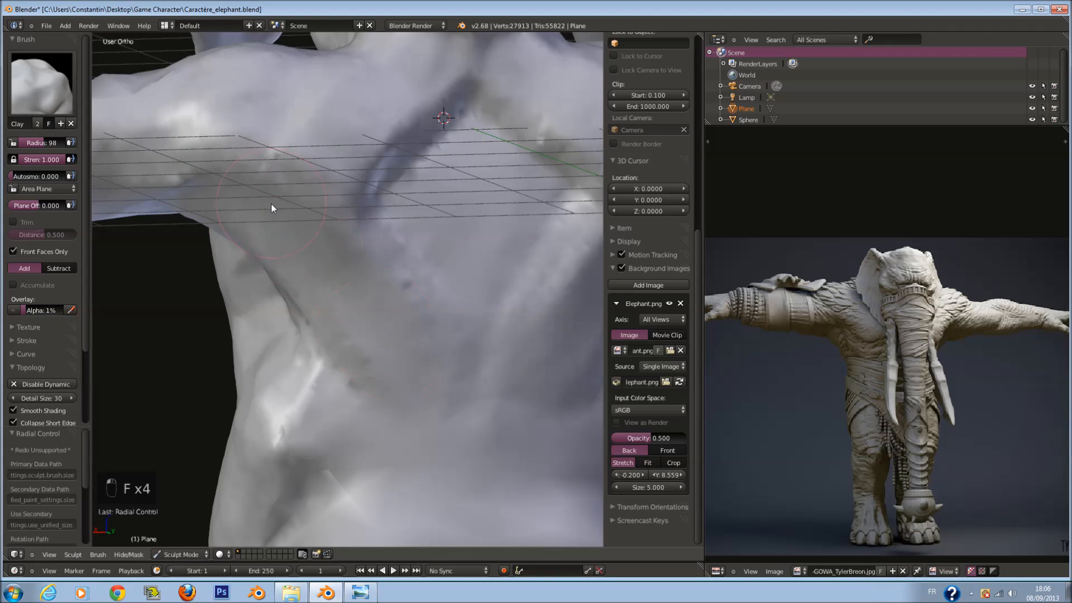
pyautogui.moveTo(370, 270); pyautogui.dragTo(384, 250, button='middle')
pyautogui.press('f')
pyautogui.click(390, 240)
pyautogui.moveTo(371, 220)
pyautogui.mouseDown()
pyautogui.moveTo(452, 338)
pyautogui.moveTo(310, 239)
pyautogui.moveTo(241, 171)
pyautogui.moveTo(455, 382)
pyautogui.moveTo(486, 390)
pyautogui.moveTo(438, 338)
pyautogui.mouseUp()
# Thicken the diagonal muscle running from below the shoulder blade toward the middle of the back.
pyautogui.scroll(-4, 399, 284)
pyautogui.scroll(4, 399, 285)
pyautogui.moveTo(400, 284)
pyautogui.mouseDown(button='middle')
pyautogui.moveTo(366, 276)
pyautogui.moveTo(418, 239)
pyautogui.mouseUp(button='middle')
pyautogui.press('f')
pyautogui.click(375, 279)
pyautogui.scroll(-3, 392, 274)
pyautogui.scroll(2, 385, 273)
pyautogui.moveTo(287, 262)
pyautogui.keyDown('shift'); pyautogui.mouseDown(button='middle')
pyautogui.moveTo(285, 199)
pyautogui.moveTo(341, 196)
pyautogui.mouseUp(button='middle'); pyautogui.keyUp('shift')
pyautogui.moveTo(297, 211)
pyautogui.mouseDown()
pyautogui.moveTo(276, 174)
pyautogui.moveTo(396, 286)
pyautogui.mouseUp()
# Lower the Clay brush strength to 0.707 and build up the lower back beside the spine.
pyautogui.moveTo(428, 296)
pyautogui.mouseDown(button='middle')
pyautogui.moveTo(389, 299)
pyautogui.moveTo(376, 312)
pyautogui.mouseUp(button='middle')
pyautogui.press('f')
pyautogui.click(405, 328)
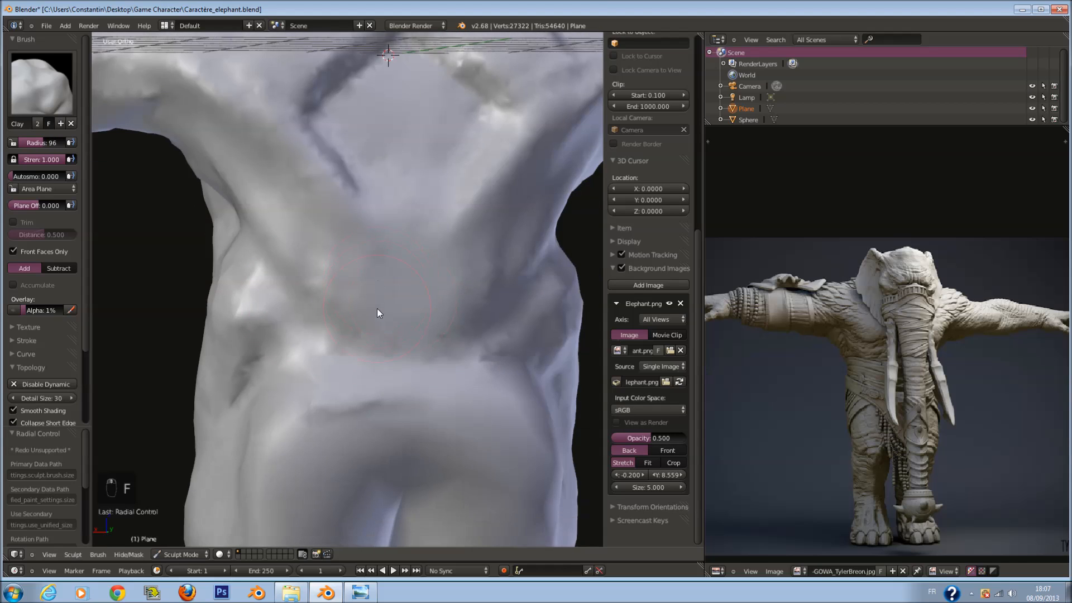
pyautogui.scroll(2, 377, 308)
pyautogui.moveTo(66, 167); pyautogui.dragTo(38, 163)
pyautogui.press('f')
pyautogui.click(422, 273)
pyautogui.press('f')
pyautogui.click(329, 337)
pyautogui.press('f')
pyautogui.click(319, 290)
pyautogui.press('f')
pyautogui.click(311, 282)
pyautogui.moveTo(310, 282); pyautogui.dragTo(325, 333)
# Resize the Clay brush and add long muscle strokes running from the lower back up toward the shoulder.
pyautogui.scroll(2, 324, 333)
pyautogui.press('f')
pyautogui.click(302, 413)
pyautogui.moveTo(299, 432); pyautogui.dragTo(311, 325)
pyautogui.press('f')
pyautogui.click(317, 400)
pyautogui.moveTo(268, 385)
pyautogui.mouseDown()
pyautogui.moveTo(383, 164)
pyautogui.moveTo(313, 382)
pyautogui.moveTo(207, 469)
pyautogui.moveTo(449, 137)
pyautogui.moveTo(307, 471)
pyautogui.moveTo(249, 466)
pyautogui.moveTo(435, 63)
pyautogui.mouseUp()
# Add Clay volume across and down the back muscles with a resized brush and save the file.
pyautogui.moveTo(324, 296); pyautogui.dragTo(327, 160, button='middle')
pyautogui.press('f')
pyautogui.click(341, 180)
pyautogui.moveTo(340, 181)
pyautogui.mouseDown()
pyautogui.moveTo(377, 203)
pyautogui.moveTo(382, 269)
pyautogui.moveTo(360, 328)
pyautogui.moveTo(255, 168)
pyautogui.moveTo(317, 322)
pyautogui.moveTo(369, 255)
pyautogui.moveTo(455, 197)
pyautogui.mouseUp()
pyautogui.press('f')
pyautogui.click(419, 197)
pyautogui.moveTo(424, 134)
pyautogui.mouseDown()
pyautogui.moveTo(443, 169)
pyautogui.moveTo(436, 91)
pyautogui.moveTo(453, 230)
pyautogui.moveTo(442, 332)
pyautogui.moveTo(442, 152)
pyautogui.moveTo(469, 416)
pyautogui.moveTo(436, 282)
pyautogui.mouseUp()
pyautogui.press('f')
pyautogui.click(458, 150)
pyautogui.scroll(-5, 436, 282)
pyautogui.hotkey('ctrl', 's')
# Build up the muscle mass along the side of the back with a resized Clay brush.
pyautogui.moveTo(496, 242)
pyautogui.mouseDown(button='middle')
pyautogui.moveTo(482, 224)
pyautogui.moveTo(379, 264)
pyautogui.moveTo(330, 235)
pyautogui.moveTo(346, 273)
pyautogui.mouseUp(button='middle')
pyautogui.press('f')
pyautogui.click(351, 274)
pyautogui.scroll(4, 376, 302)
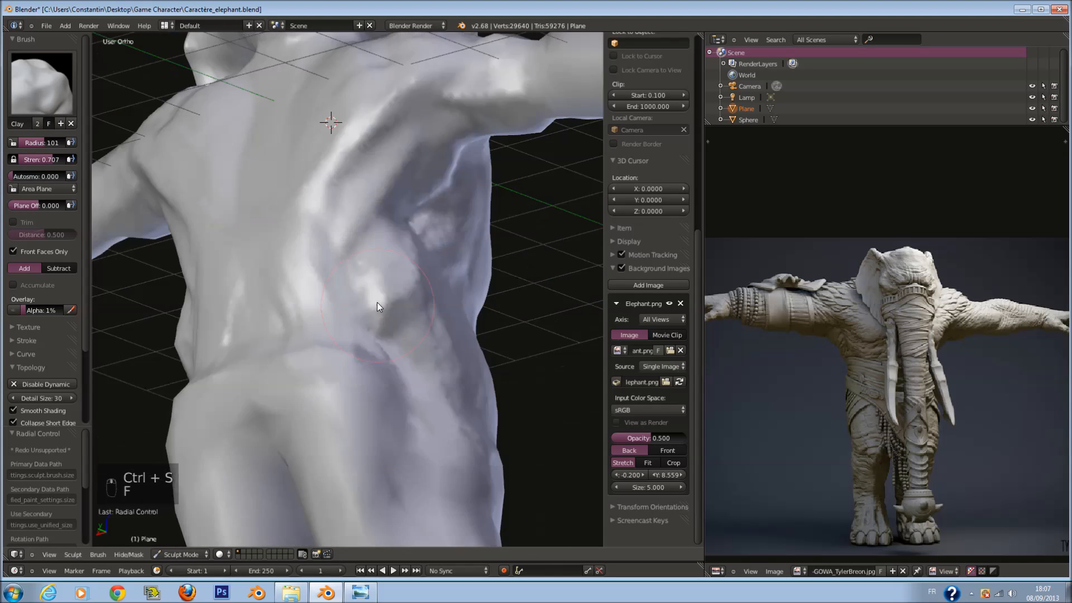
pyautogui.press('f')
pyautogui.click(371, 291)
pyautogui.moveTo(284, 297)
pyautogui.mouseDown(button='middle')
pyautogui.moveTo(349, 171)
pyautogui.moveTo(335, 254)
pyautogui.moveTo(343, 212)
pyautogui.moveTo(371, 188)
pyautogui.mouseUp(button='middle')
pyautogui.press('f')
pyautogui.click(306, 161)
pyautogui.press('f')
pyautogui.click(359, 214)
pyautogui.press('f')
pyautogui.click(345, 100)
pyautogui.moveTo(345, 100)
pyautogui.mouseDown()
pyautogui.moveTo(354, 125)
pyautogui.moveTo(310, 130)
pyautogui.moveTo(336, 132)
pyautogui.moveTo(313, 146)
pyautogui.moveTo(214, 131)
pyautogui.moveTo(364, 255)
pyautogui.moveTo(473, 247)
pyautogui.moveTo(457, 197)
pyautogui.moveTo(498, 222)
pyautogui.mouseUp()
# Add a short Clay stroke to the muscle around the armpit.
pyautogui.moveTo(498, 222)
pyautogui.mouseDown(button='middle')
pyautogui.moveTo(327, 222)
pyautogui.moveTo(395, 259)
pyautogui.moveTo(325, 284)
pyautogui.mouseUp(button='middle')
pyautogui.scroll(4, 451, 279)
pyautogui.moveTo(451, 280); pyautogui.dragTo(485, 262, button='middle')
pyautogui.press('f')
pyautogui.click(494, 218)
pyautogui.moveTo(494, 219)
pyautogui.mouseDown()
pyautogui.moveTo(409, 264)
pyautogui.moveTo(462, 238)
pyautogui.moveTo(477, 246)
pyautogui.mouseUp()
# Build up the chest muscle outward toward the upper arm with a resized Clay brush.
pyautogui.moveTo(477, 245)
pyautogui.mouseDown(button='middle')
pyautogui.moveTo(432, 264)
pyautogui.moveTo(477, 226)
pyautogui.mouseUp(button='middle')
pyautogui.scroll(-2, 432, 264)
pyautogui.press('f')
pyautogui.click(431, 255)
pyautogui.moveTo(308, 298)
pyautogui.mouseDown()
pyautogui.moveTo(431, 232)
pyautogui.moveTo(347, 299)
pyautogui.moveTo(447, 238)
pyautogui.moveTo(404, 249)
pyautogui.moveTo(436, 219)
pyautogui.moveTo(321, 303)
pyautogui.moveTo(495, 227)
pyautogui.moveTo(505, 249)
pyautogui.moveTo(477, 244)
pyautogui.moveTo(450, 210)
pyautogui.mouseUp()
# Add Clay volume at radius 90 to the lower outer chest below the armpit.
pyautogui.scroll(1, 490, 223)
pyautogui.moveTo(260, 275); pyautogui.dragTo(290, 272, button='middle')
pyautogui.press('f')
pyautogui.click(297, 272)
pyautogui.moveTo(311, 388); pyautogui.dragTo(365, 360)
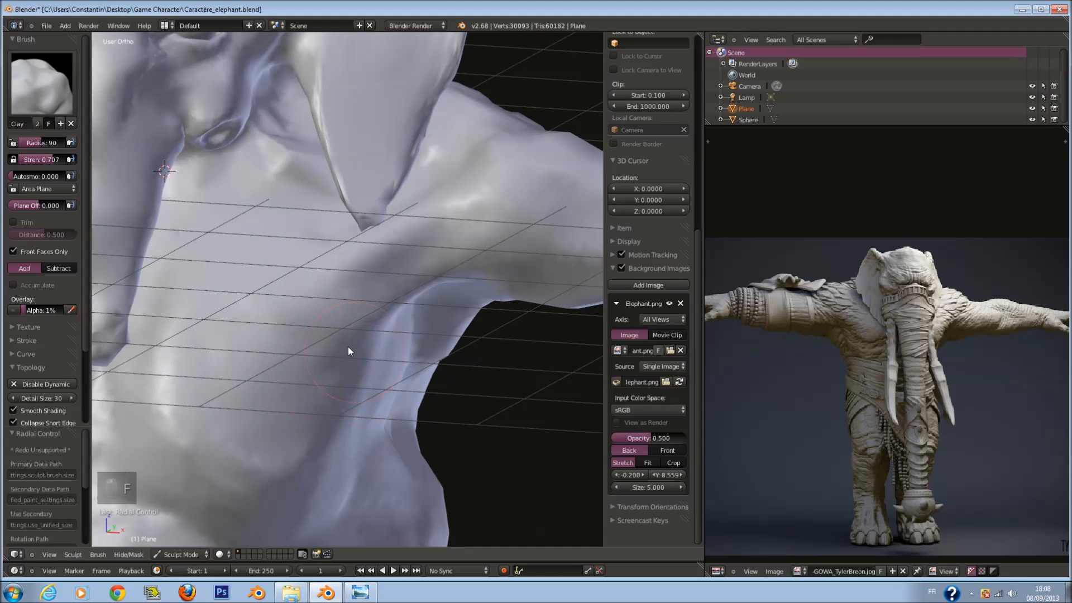
# Build up the first rib muscle under the armpit with the Clay brush at radius 57.
pyautogui.moveTo(427, 367); pyautogui.dragTo(359, 312, button='middle')
pyautogui.scroll(1, 360, 312)
pyautogui.press('f')
pyautogui.click(341, 314)
pyautogui.moveTo(392, 303); pyautogui.dragTo(454, 333)
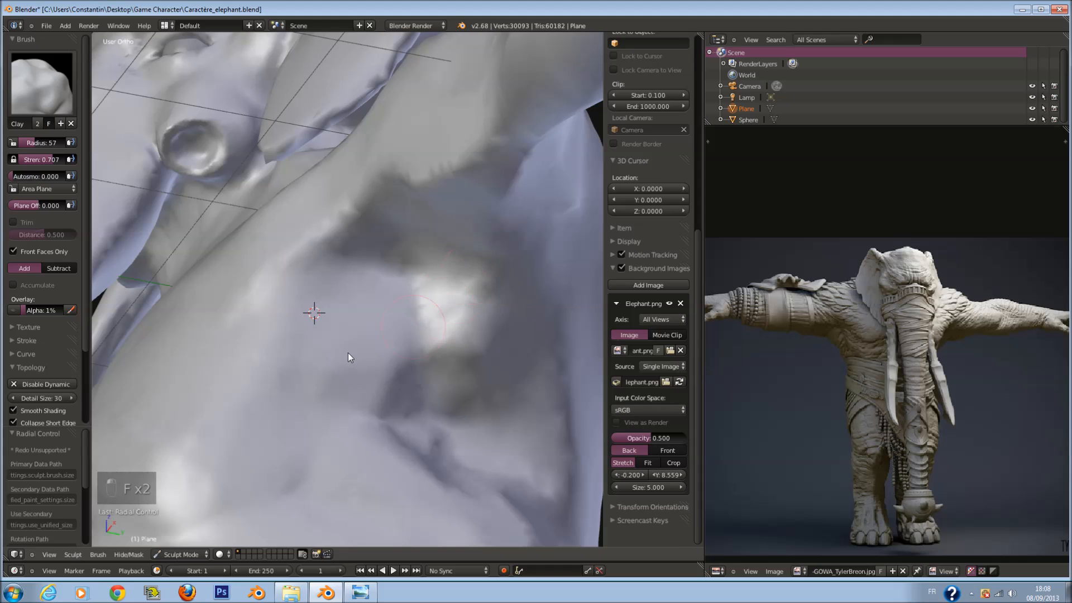
# Fill out the flank beneath the armpit with the Clay brush at radius 108.
pyautogui.press('f')
pyautogui.click(402, 399)
pyautogui.moveTo(402, 398); pyautogui.dragTo(399, 409)
pyautogui.scroll(-6, 398, 408)
pyautogui.moveTo(399, 407)
pyautogui.mouseDown(button='middle')
pyautogui.moveTo(447, 328)
pyautogui.moveTo(446, 290)
pyautogui.mouseUp(button='middle')
pyautogui.scroll(3, 397, 414)
pyautogui.scroll(2, 447, 290)
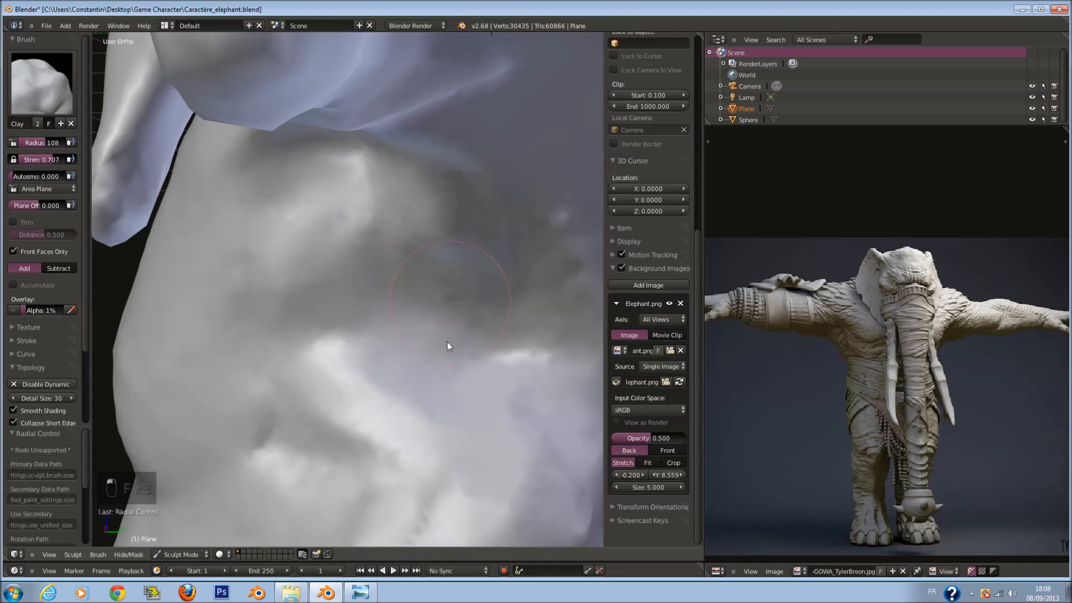
pyautogui.moveTo(440, 299)
pyautogui.mouseDown()
pyautogui.moveTo(474, 352)
pyautogui.moveTo(444, 368)
pyautogui.mouseUp()
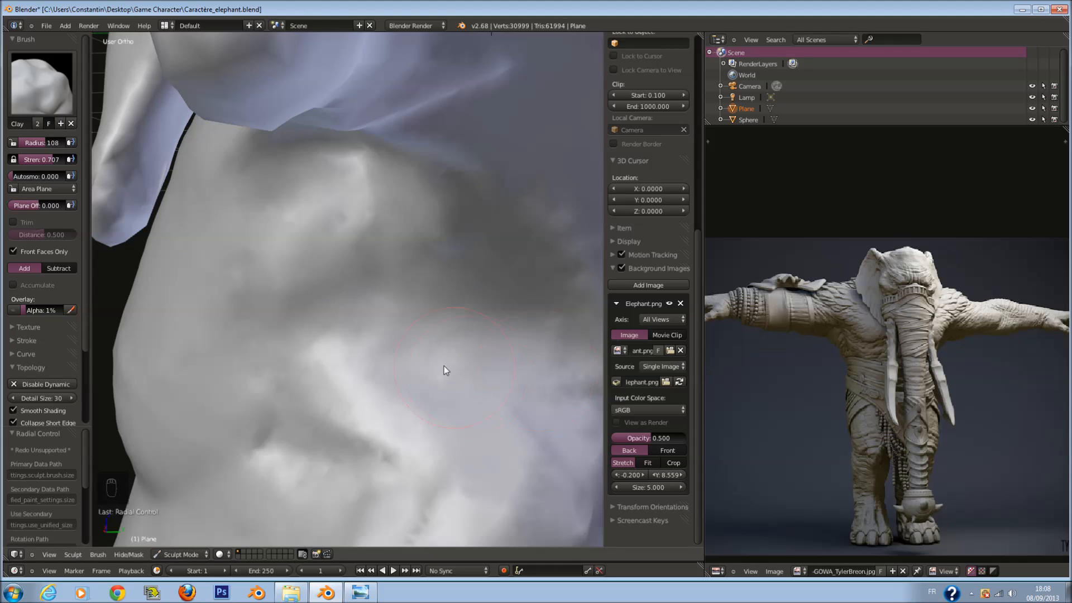
# Switch to the Brush brush and sculpt a rib muscle ridge beside the chest at radius 72.
pyautogui.scroll(-3, 444, 368)
pyautogui.keyDown('shift'); pyautogui.moveTo(410, 314); pyautogui.dragTo(462, 315, button='middle'); pyautogui.keyUp('shift')
pyautogui.scroll(1, 463, 314)
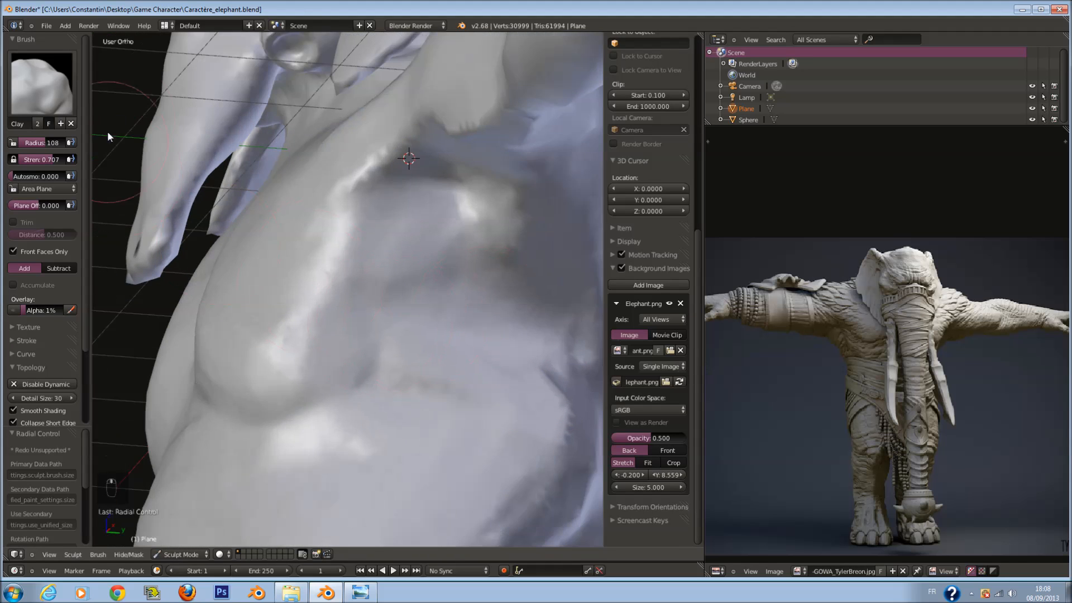
pyautogui.click(55, 91)
pyautogui.click(74, 144)
pyautogui.scroll(1, 485, 364)
pyautogui.scroll(1, 485, 364)
pyautogui.press('f')
pyautogui.click(467, 360)
pyautogui.keyDown('ctrl'); pyautogui.scroll(4, 469, 358); pyautogui.keyUp('ctrl')
pyautogui.press('f')
pyautogui.click(450, 351)
pyautogui.moveTo(364, 346)
pyautogui.mouseDown()
pyautogui.moveTo(474, 258)
pyautogui.moveTo(394, 337)
pyautogui.mouseUp()
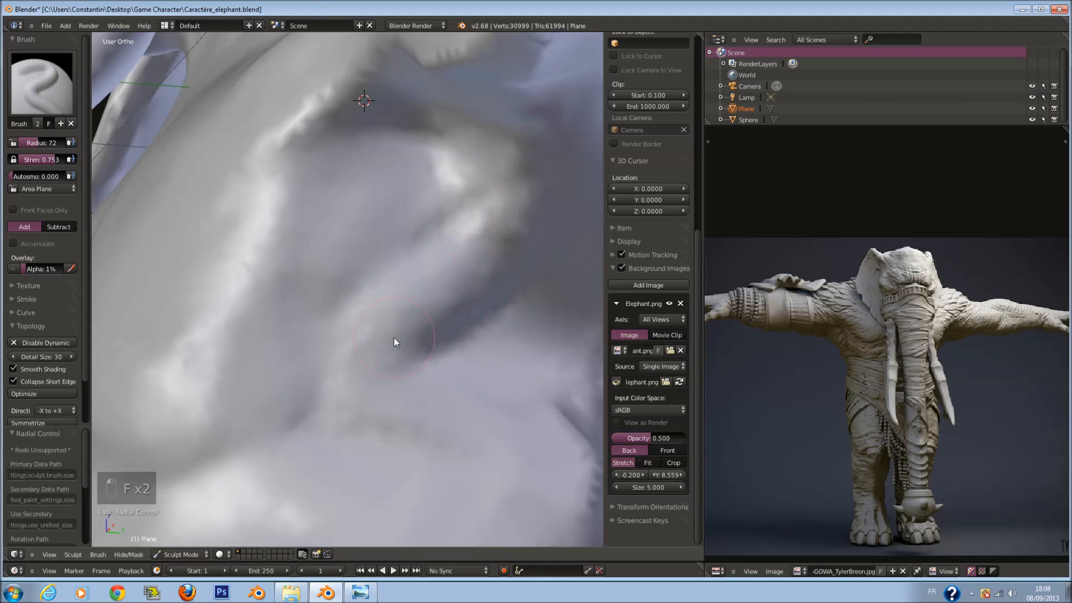
# Add finer rib muscle ridges down the flank with the Brush brush at radius 29 and save the file.
pyautogui.scroll(-2, 537, 342)
pyautogui.press('f')
pyautogui.click(489, 337)
pyautogui.press('f')
pyautogui.click(483, 306)
pyautogui.press('f')
pyautogui.click(481, 307)
pyautogui.moveTo(440, 344)
pyautogui.mouseDown()
pyautogui.moveTo(453, 319)
pyautogui.moveTo(444, 318)
pyautogui.mouseUp()
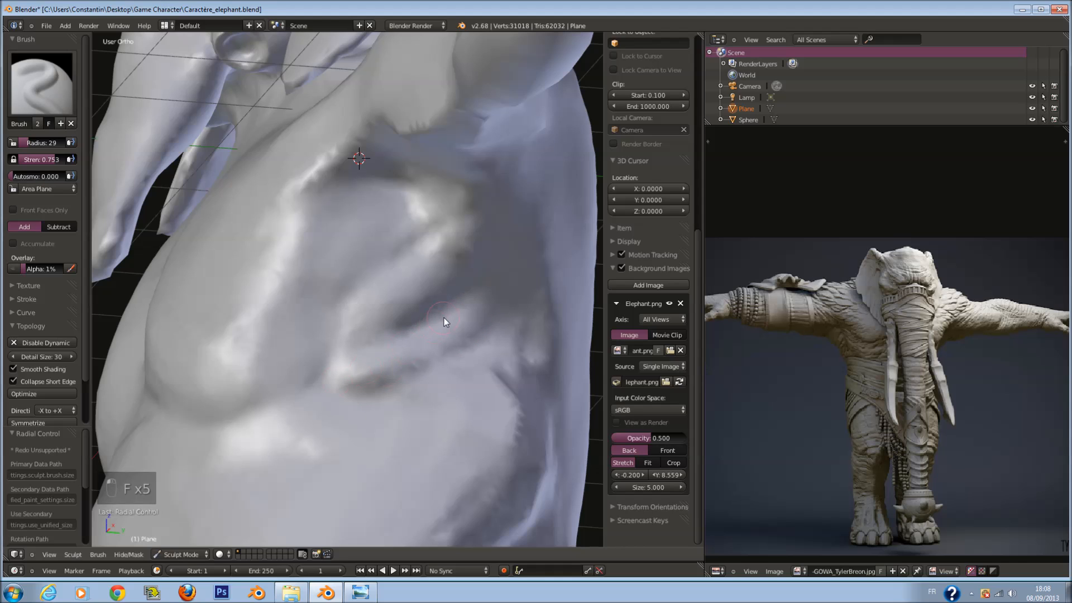
pyautogui.moveTo(336, 417); pyautogui.dragTo(339, 412)
pyautogui.hotkey('ctrl', 's')
pyautogui.click(455, 392)
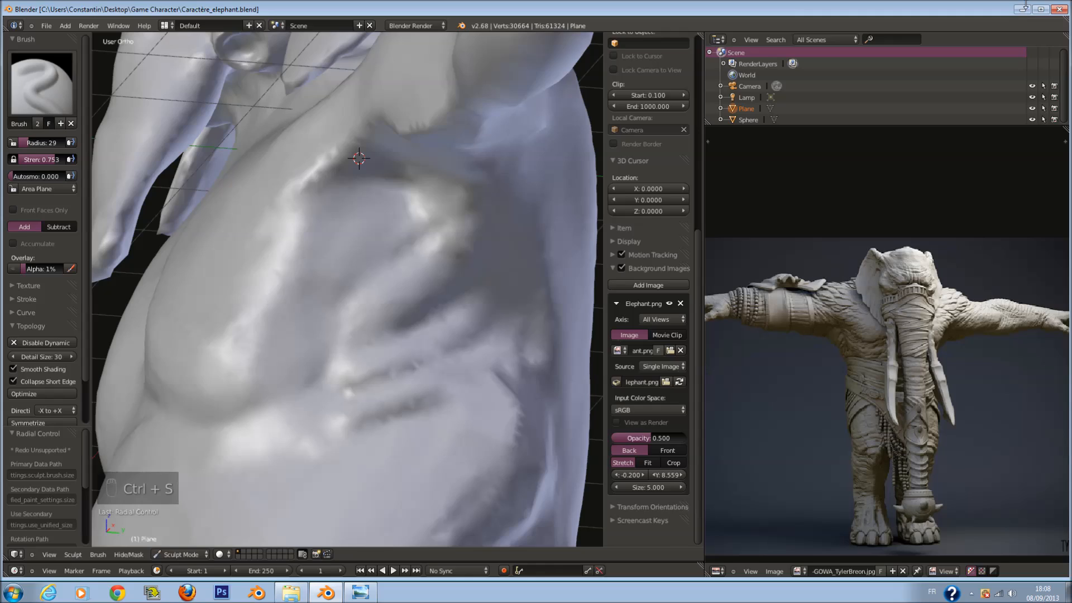
pyautogui.click(1025, 7)
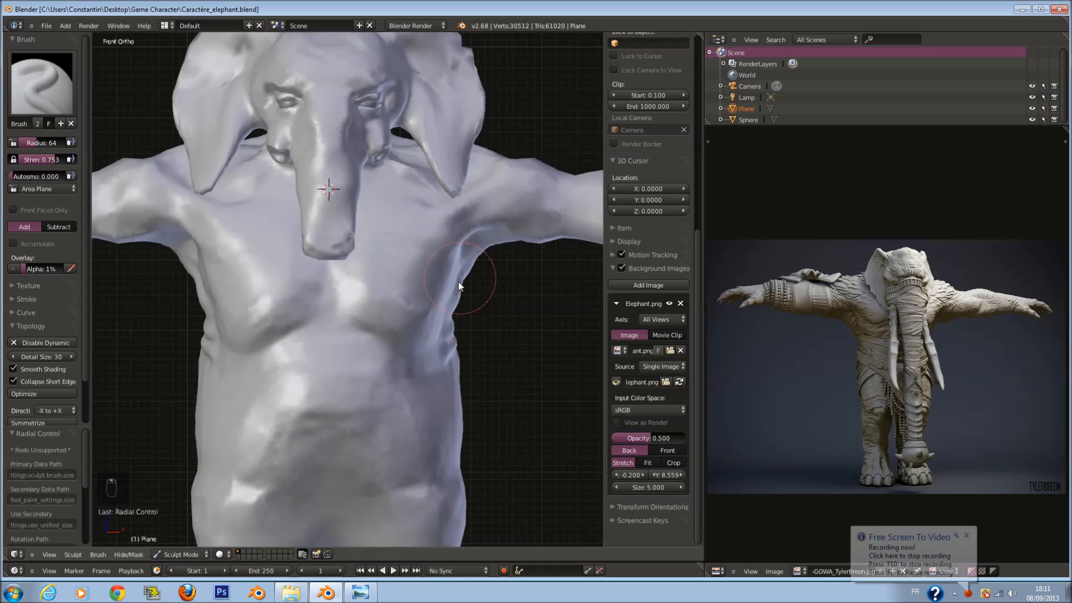
# Build up the muscle on the shoulder above the upper arm with a resized Brush brush.
pyautogui.moveTo(235, 245)
pyautogui.mouseDown(button='middle')
pyautogui.moveTo(291, 247)
pyautogui.moveTo(359, 180)
pyautogui.mouseUp(button='middle')
pyautogui.scroll(5, 349, 239)
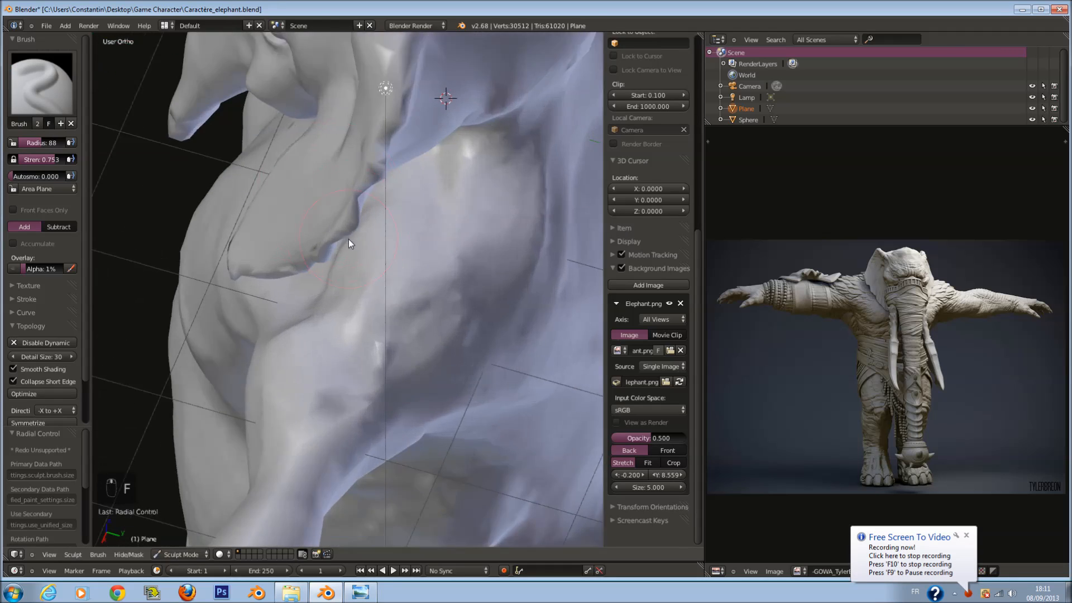
pyautogui.press('f')
pyautogui.click(268, 187)
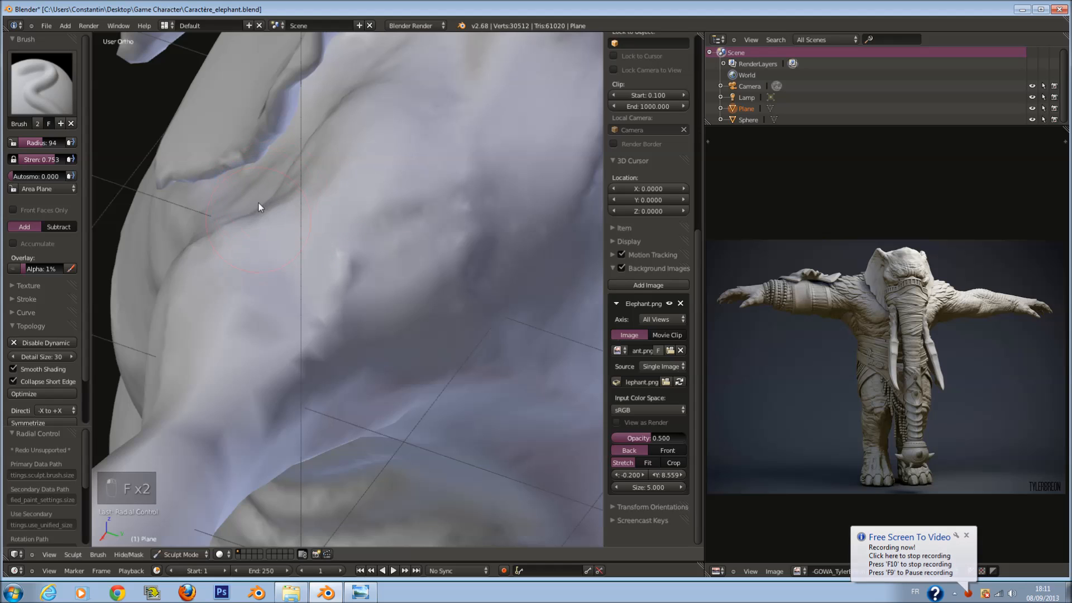
pyautogui.moveTo(258, 202); pyautogui.dragTo(341, 210, button='middle')
pyautogui.moveTo(429, 220); pyautogui.dragTo(383, 188, button='middle')
pyautogui.press('f')
pyautogui.click(391, 185)
pyautogui.moveTo(437, 130)
pyautogui.mouseDown(button='middle')
pyautogui.moveTo(460, 264)
pyautogui.moveTo(447, 262)
pyautogui.mouseUp(button='middle')
pyautogui.press('f')
pyautogui.click(392, 254)
pyautogui.moveTo(363, 242)
pyautogui.mouseDown()
pyautogui.moveTo(272, 278)
pyautogui.moveTo(353, 268)
pyautogui.moveTo(418, 285)
pyautogui.mouseUp()
# Smooth the rough shoulder muscle with the Smooth brush at radius 133 and strength 0.500.
pyautogui.click(49, 124)
pyautogui.rightClick(47, 91)
pyautogui.click(54, 102)
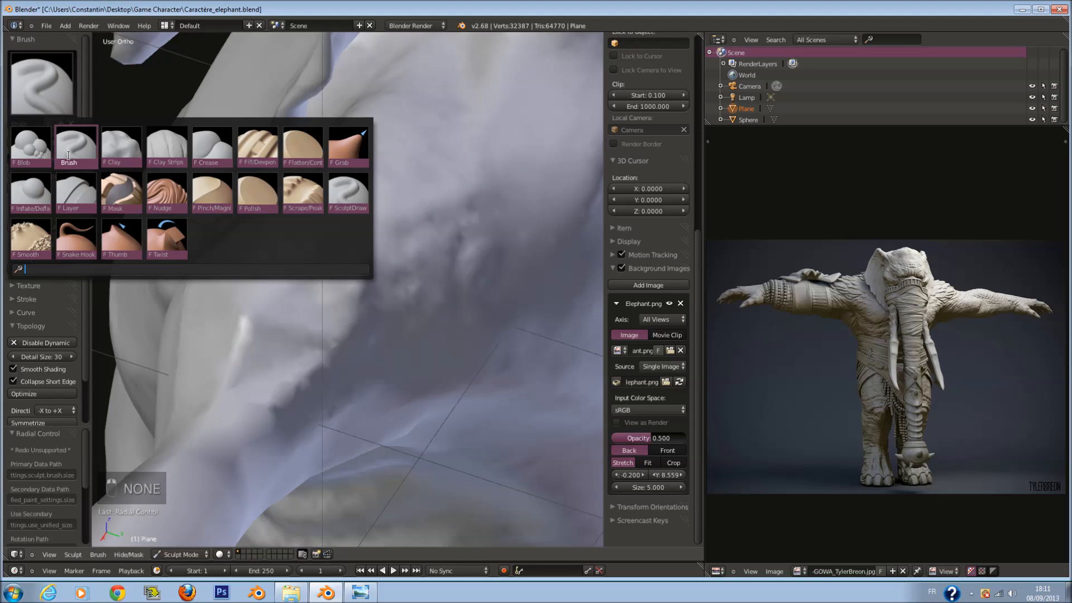
pyautogui.click(43, 230)
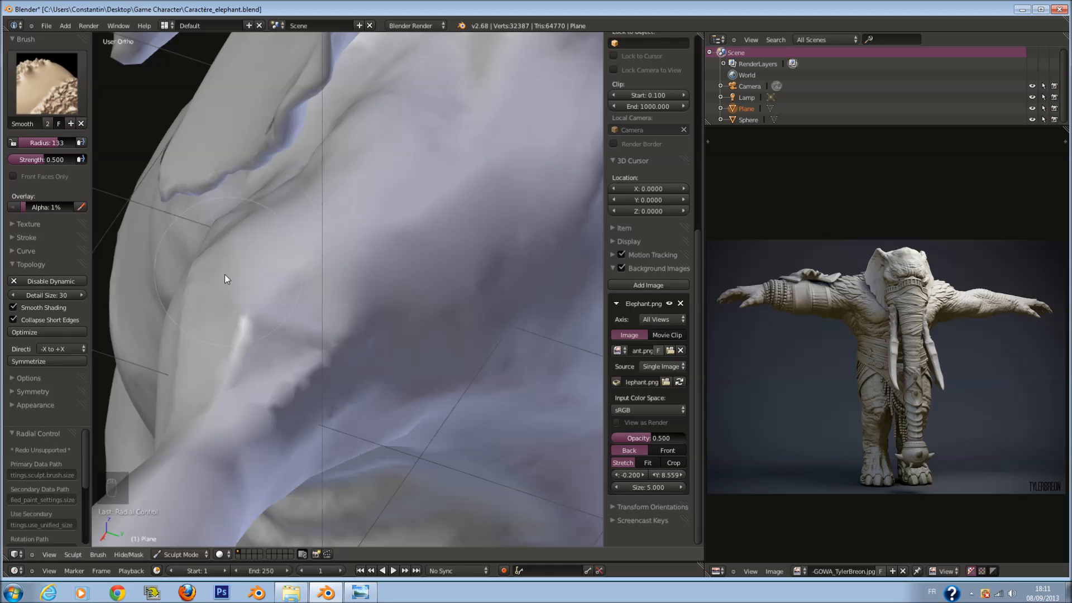
pyautogui.moveTo(284, 352)
pyautogui.mouseDown(button='middle')
pyautogui.moveTo(394, 266)
pyautogui.moveTo(390, 188)
pyautogui.mouseUp(button='middle')
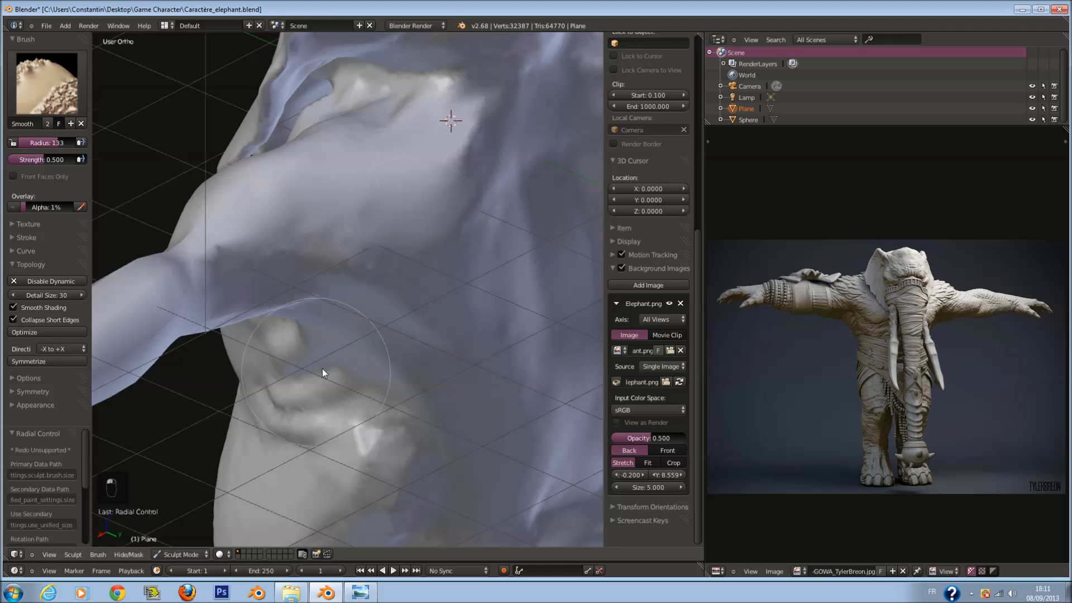
# Switch to the Brush brush and sculpt a short, fine muscle stroke on the ribs below the armpit.
pyautogui.moveTo(315, 372); pyautogui.dragTo(361, 301, button='middle')
pyautogui.press('f')
pyautogui.click(350, 301)
pyautogui.scroll(-3, 444, 457)
pyautogui.moveTo(447, 456); pyautogui.dragTo(435, 436, button='middle')
pyautogui.moveTo(436, 206); pyautogui.dragTo(371, 231, button='middle')
pyautogui.moveTo(433, 294)
pyautogui.mouseDown(button='middle')
pyautogui.moveTo(478, 323)
pyautogui.moveTo(401, 306)
pyautogui.mouseUp(button='middle')
pyautogui.click(65, 95)
pyautogui.click(67, 144)
pyautogui.scroll(2, 401, 306)
pyautogui.press('f')
pyautogui.click(384, 298)
pyautogui.scroll(3, 392, 293)
pyautogui.press('f')
pyautogui.click(405, 279)
pyautogui.moveTo(395, 277)
pyautogui.mouseDown()
pyautogui.moveTo(325, 318)
pyautogui.moveTo(386, 285)
pyautogui.mouseUp()
# Add more short muscle strokes beside the rib ridges with a resized Brush brush.
pyautogui.press('f')
pyautogui.click(436, 310)
pyautogui.moveTo(468, 301); pyautogui.dragTo(445, 327)
pyautogui.press('f')
pyautogui.click(457, 321)
pyautogui.press('z')
pyautogui.press('z')
pyautogui.moveTo(426, 362)
pyautogui.keyDown('shift'); pyautogui.mouseDown(button='middle')
pyautogui.moveTo(423, 329)
pyautogui.moveTo(390, 321)
pyautogui.mouseUp(button='middle'); pyautogui.keyUp('shift')
pyautogui.scroll(1, 435, 319)
pyautogui.moveTo(435, 318)
pyautogui.mouseDown()
pyautogui.moveTo(457, 305)
pyautogui.moveTo(440, 325)
pyautogui.mouseUp()
pyautogui.moveTo(441, 325); pyautogui.dragTo(477, 306, button='middle')
# Sculpt longer rib muscle ridges running diagonally across the flank with the Brush brush.
pyautogui.press('f')
pyautogui.click(458, 305)
pyautogui.press('f')
pyautogui.click(408, 313)
pyautogui.moveTo(408, 314)
pyautogui.mouseDown()
pyautogui.moveTo(395, 286)
pyautogui.moveTo(416, 265)
pyautogui.moveTo(466, 257)
pyautogui.moveTo(455, 274)
pyautogui.mouseUp()
pyautogui.press('f')
pyautogui.click(406, 280)
pyautogui.moveTo(455, 274); pyautogui.dragTo(447, 307, button='middle')
pyautogui.press('f')
pyautogui.click(459, 308)
pyautogui.moveTo(458, 309)
pyautogui.mouseDown()
pyautogui.moveTo(407, 330)
pyautogui.moveTo(329, 332)
pyautogui.mouseUp()
pyautogui.press('f')
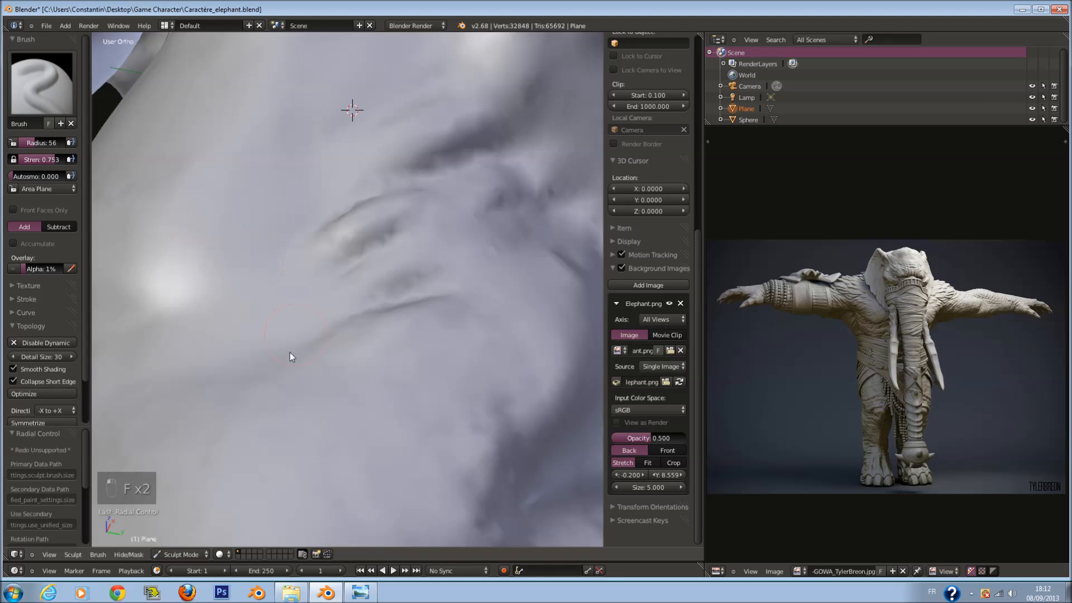
# Raise the rounded ends and edges of the flank's rib ridges with the Brush brush at radius 37.
pyautogui.scroll(-1, 380, 335)
pyautogui.moveTo(559, 262); pyautogui.dragTo(519, 284)
pyautogui.press('f')
pyautogui.click(327, 292)
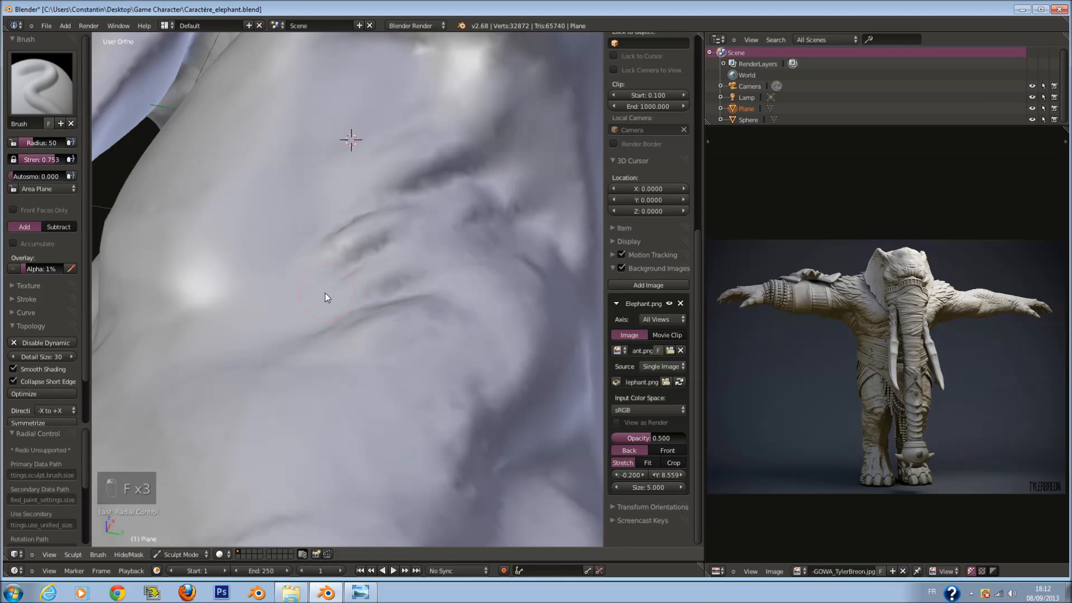
pyautogui.press('f')
pyautogui.click(324, 294)
pyautogui.moveTo(327, 297); pyautogui.dragTo(277, 314)
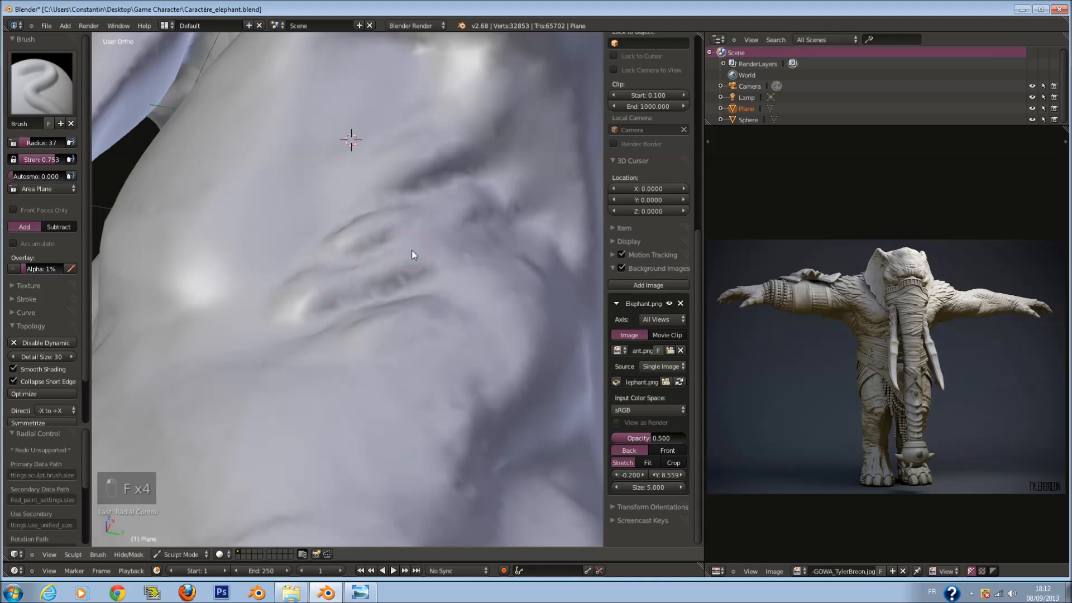
pyautogui.moveTo(398, 228); pyautogui.dragTo(334, 252)
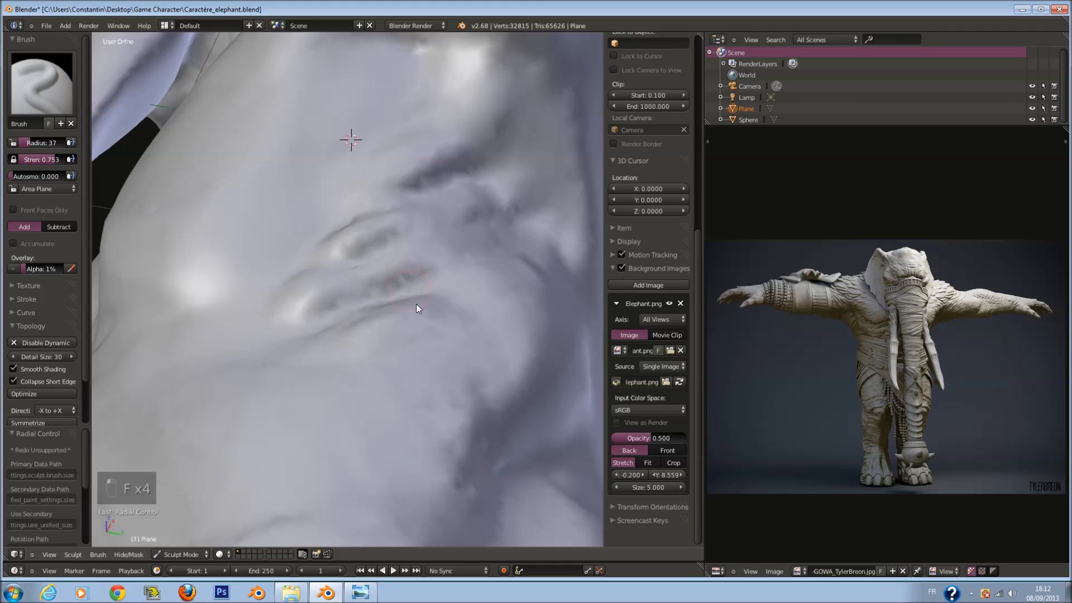
pyautogui.moveTo(430, 293)
pyautogui.mouseDown()
pyautogui.moveTo(443, 251)
pyautogui.moveTo(430, 255)
pyautogui.moveTo(495, 225)
pyautogui.moveTo(387, 227)
pyautogui.mouseUp()
# Refine the creases between the rib ridges at brush radius 26 and save the file.
pyautogui.press('f')
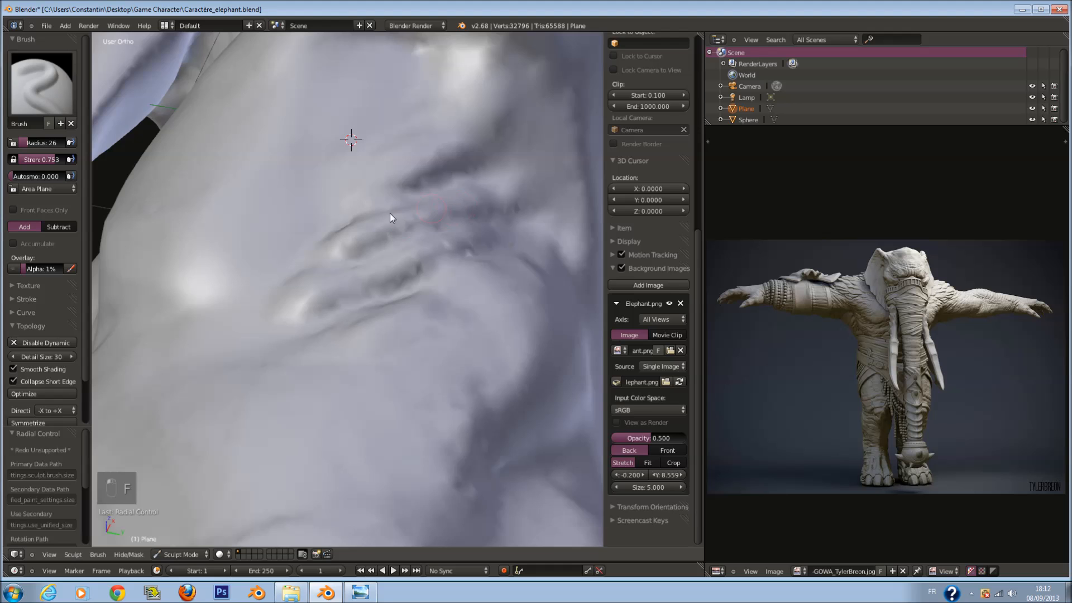
pyautogui.scroll(-3, 368, 228)
pyautogui.moveTo(357, 227); pyautogui.dragTo(409, 267, button='middle')
pyautogui.hotkey('ctrl', 's')
pyautogui.click(408, 267)
pyautogui.scroll(3, 423, 211)
pyautogui.scroll(-5, 407, 252)
pyautogui.scroll(-3, 398, 275)
# Resize the Brush brush and sculpt a short muscle stroke on the shoulder area.
pyautogui.moveTo(467, 299)
pyautogui.mouseDown(button='middle')
pyautogui.moveTo(407, 311)
pyautogui.moveTo(301, 302)
pyautogui.moveTo(316, 212)
pyautogui.moveTo(341, 208)
pyautogui.mouseUp(button='middle')
pyautogui.scroll(4, 301, 303)
pyautogui.press('f')
pyautogui.click(293, 308)
pyautogui.press('f')
pyautogui.click(325, 206)
pyautogui.moveTo(221, 179); pyautogui.dragTo(258, 164)
# Shape the muscle forms around the shoulder and upper arm with resized Brush strokes.
pyautogui.moveTo(259, 174)
pyautogui.mouseDown(button='middle')
pyautogui.moveTo(278, 181)
pyautogui.moveTo(294, 230)
pyautogui.mouseUp(button='middle')
pyautogui.press('f')
pyautogui.click(300, 239)
pyautogui.moveTo(300, 239); pyautogui.dragTo(311, 222)
pyautogui.moveTo(312, 221)
pyautogui.mouseDown(button='middle')
pyautogui.moveTo(360, 295)
pyautogui.moveTo(366, 370)
pyautogui.mouseUp(button='middle')
pyautogui.press('f')
pyautogui.click(366, 304)
pyautogui.moveTo(385, 385)
pyautogui.mouseDown()
pyautogui.moveTo(400, 349)
pyautogui.moveTo(340, 340)
pyautogui.mouseUp()
# Build up the muscle from the underside of the upper arm into the armpit with the brush at radius 122.
pyautogui.moveTo(339, 340)
pyautogui.mouseDown(button='middle')
pyautogui.moveTo(376, 321)
pyautogui.moveTo(364, 306)
pyautogui.mouseUp(button='middle')
pyautogui.press('f')
pyautogui.click(377, 306)
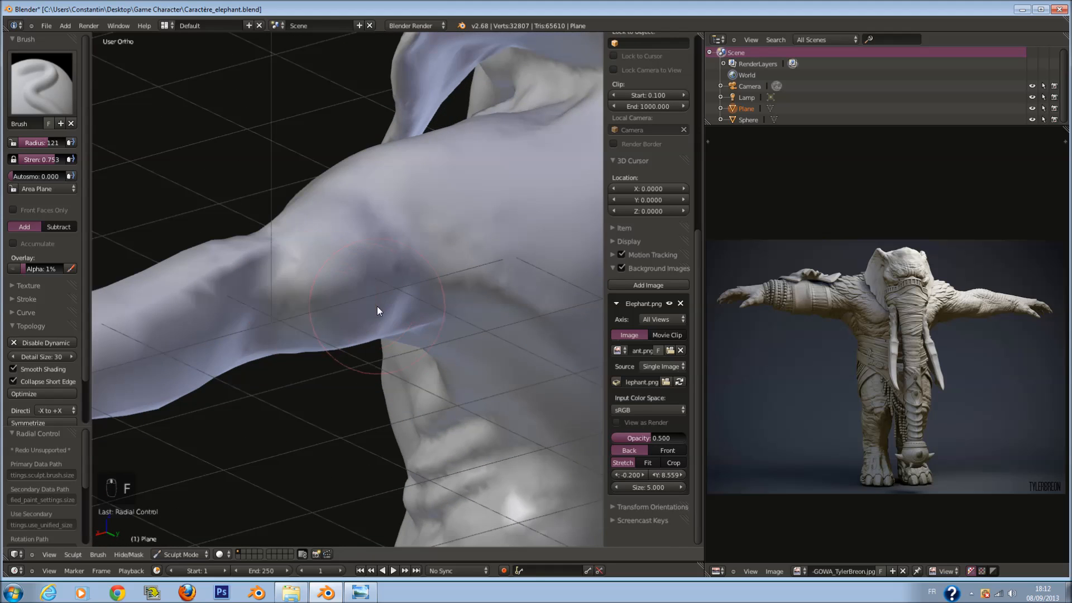
pyautogui.moveTo(292, 339); pyautogui.dragTo(276, 172, button='middle')
pyautogui.press('f')
pyautogui.click(236, 165)
pyautogui.press('f')
pyautogui.click(173, 162)
pyautogui.moveTo(199, 182)
pyautogui.mouseDown()
pyautogui.moveTo(298, 214)
pyautogui.moveTo(358, 209)
pyautogui.mouseUp()
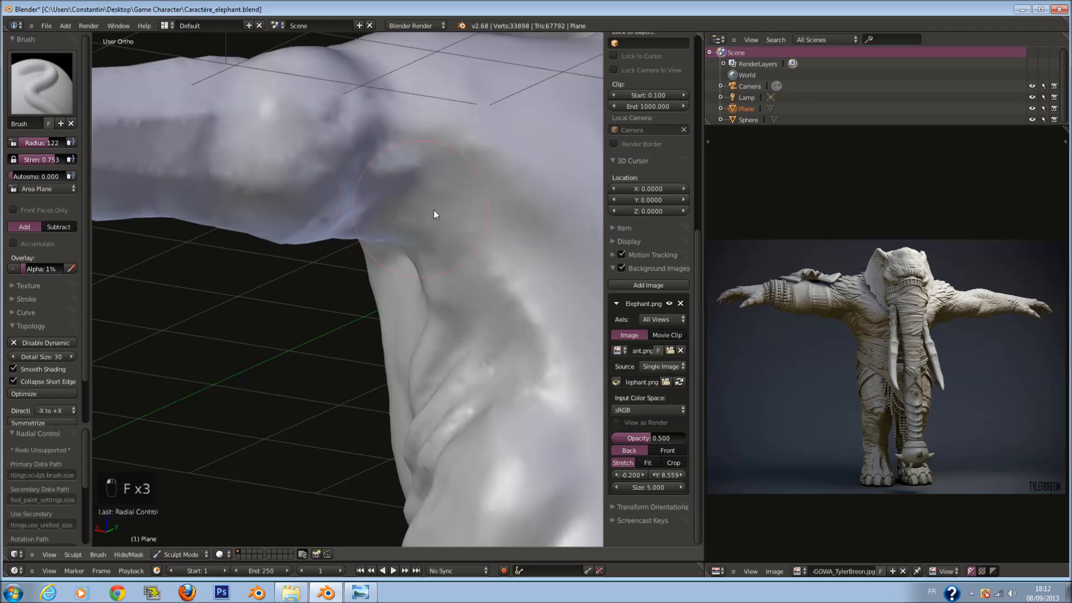
pyautogui.moveTo(434, 214); pyautogui.dragTo(467, 238)
# Refine the muscle volume between the shoulder and the armpit, setting the brush radius to 96.
pyautogui.moveTo(466, 239); pyautogui.dragTo(383, 254, button='middle')
pyautogui.press('f')
pyautogui.click(382, 203)
pyautogui.moveTo(382, 202)
pyautogui.mouseDown()
pyautogui.moveTo(447, 318)
pyautogui.moveTo(490, 332)
pyautogui.moveTo(465, 268)
pyautogui.moveTo(376, 224)
pyautogui.moveTo(509, 329)
pyautogui.moveTo(368, 185)
pyautogui.mouseUp()
pyautogui.moveTo(370, 187)
pyautogui.mouseDown(button='middle')
pyautogui.moveTo(483, 260)
pyautogui.moveTo(513, 307)
pyautogui.moveTo(516, 291)
pyautogui.moveTo(432, 290)
pyautogui.moveTo(309, 339)
pyautogui.moveTo(286, 382)
pyautogui.moveTo(416, 299)
pyautogui.moveTo(382, 307)
pyautogui.moveTo(426, 325)
pyautogui.mouseUp(button='middle')
pyautogui.press('f')
pyautogui.click(403, 298)
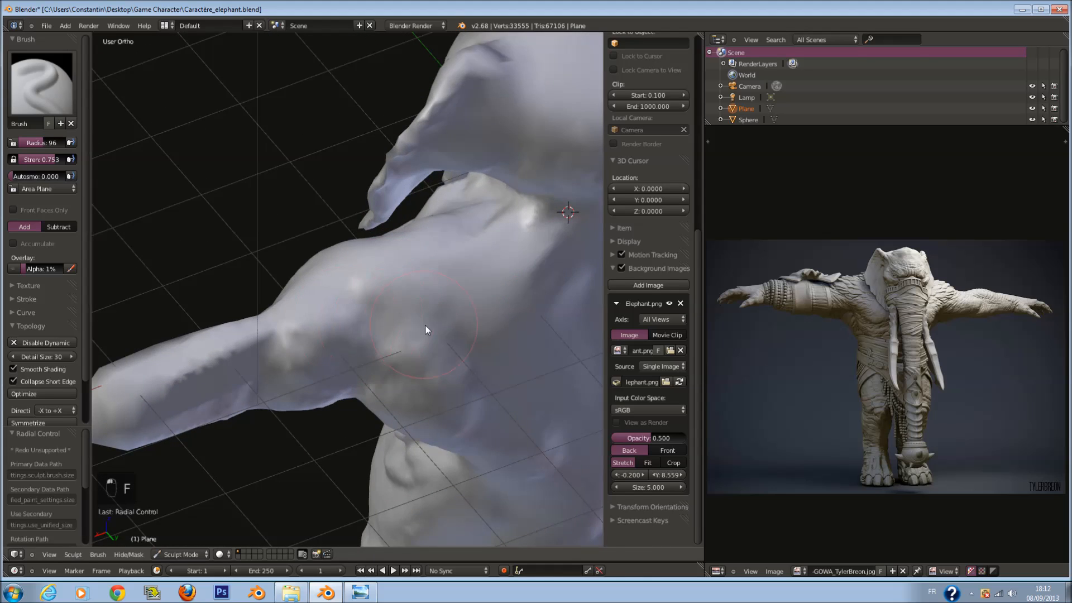
# Switch to the Grab brush at radius 200 in front view and stretch the arm outward to lengthen it.
pyautogui.scroll(-3, 386, 333)
pyautogui.press('KP_1')
pyautogui.click(28, 88)
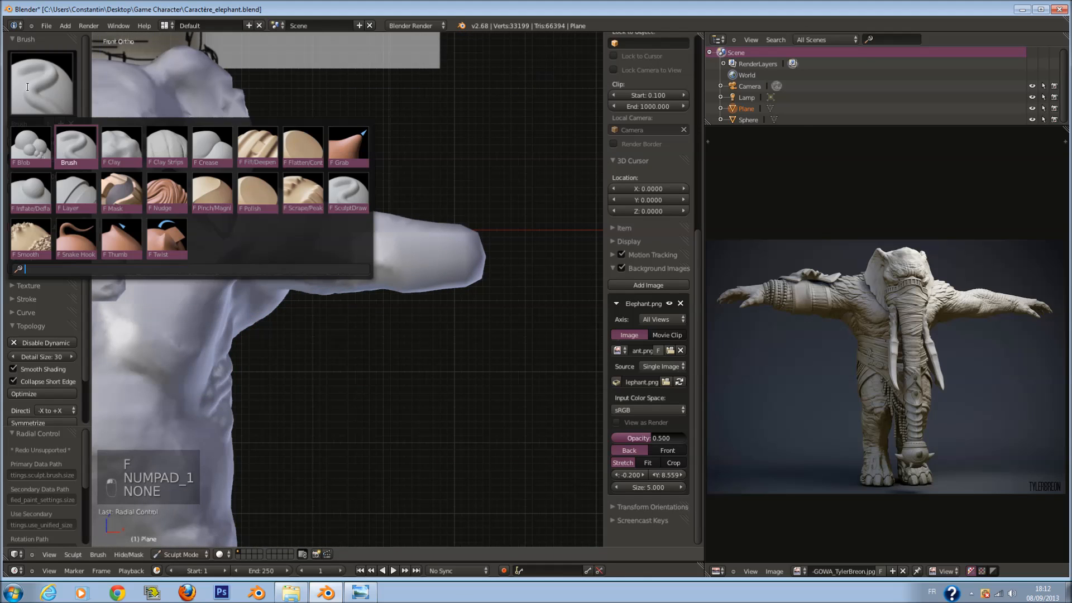
pyautogui.click(347, 146)
pyautogui.scroll(-3, 424, 283)
pyautogui.press('f')
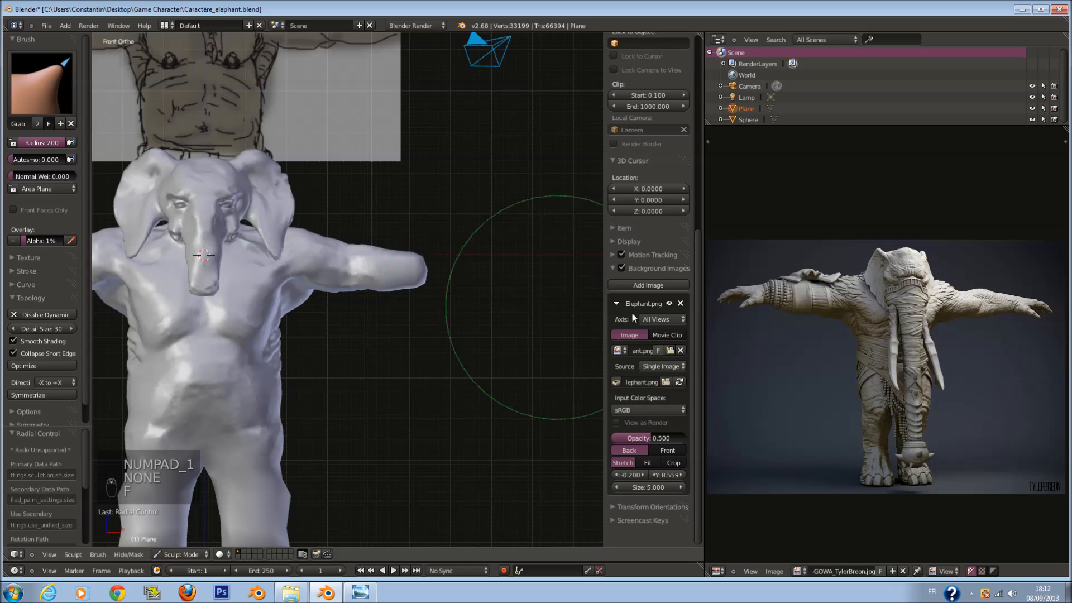
pyautogui.press('f')
pyautogui.moveTo(417, 274); pyautogui.dragTo(450, 280)
pyautogui.moveTo(373, 254)
pyautogui.mouseDown()
pyautogui.moveTo(375, 245)
pyautogui.moveTo(369, 288)
pyautogui.moveTo(393, 249)
pyautogui.mouseUp()
pyautogui.moveTo(455, 275); pyautogui.dragTo(480, 277)
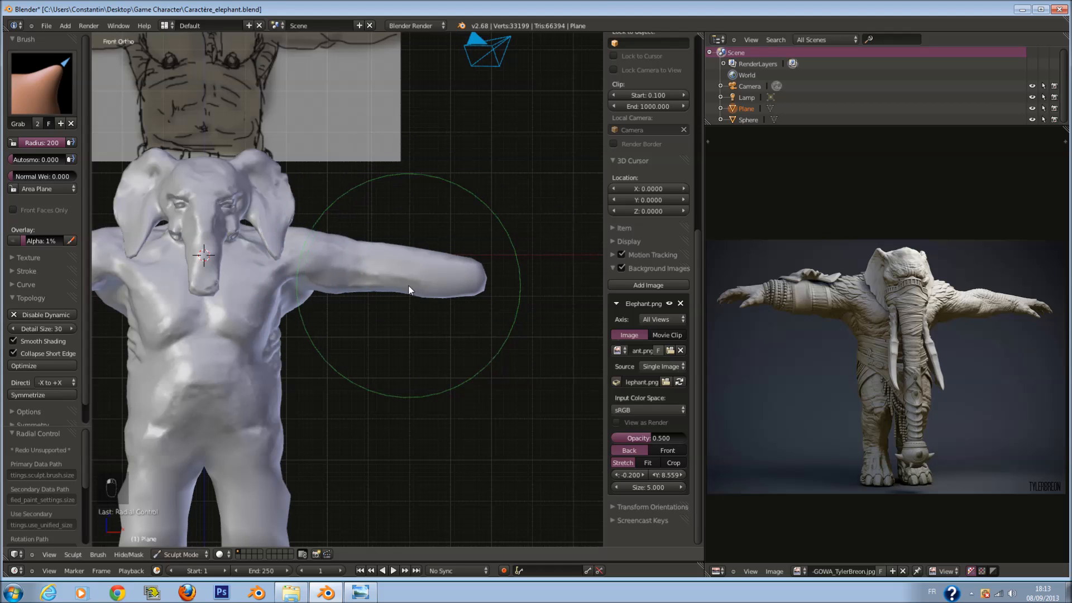
# Check the elephant photo in Windows Photo Viewer, return to Blender and adjust the forearm's contour with the Grab brush.
pyautogui.click(355, 591)
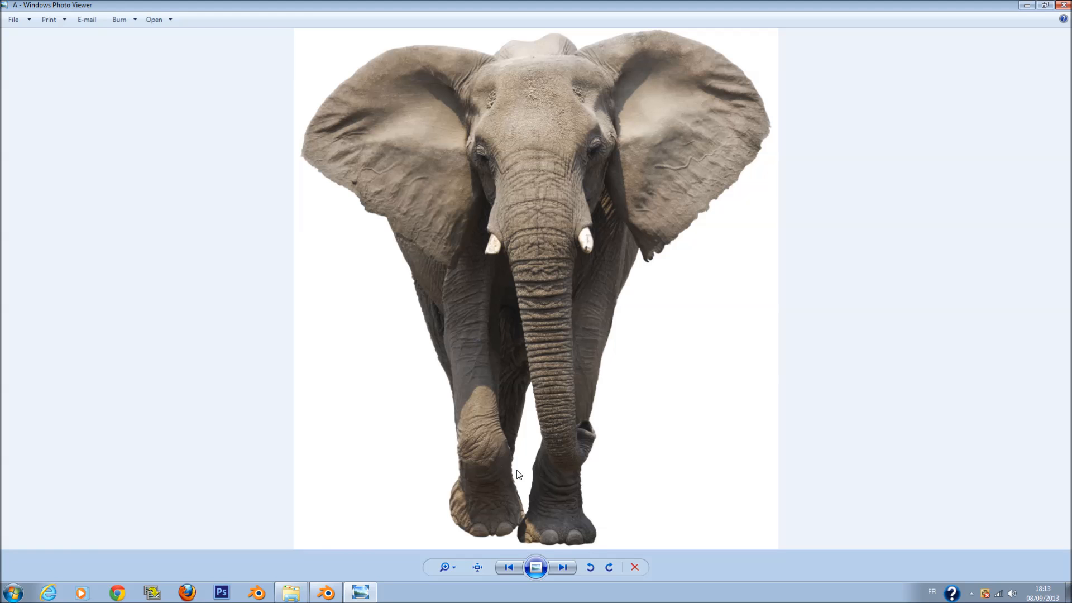
pyautogui.click(358, 593)
pyautogui.moveTo(382, 289); pyautogui.dragTo(378, 297)
pyautogui.press('f')
pyautogui.click(496, 301)
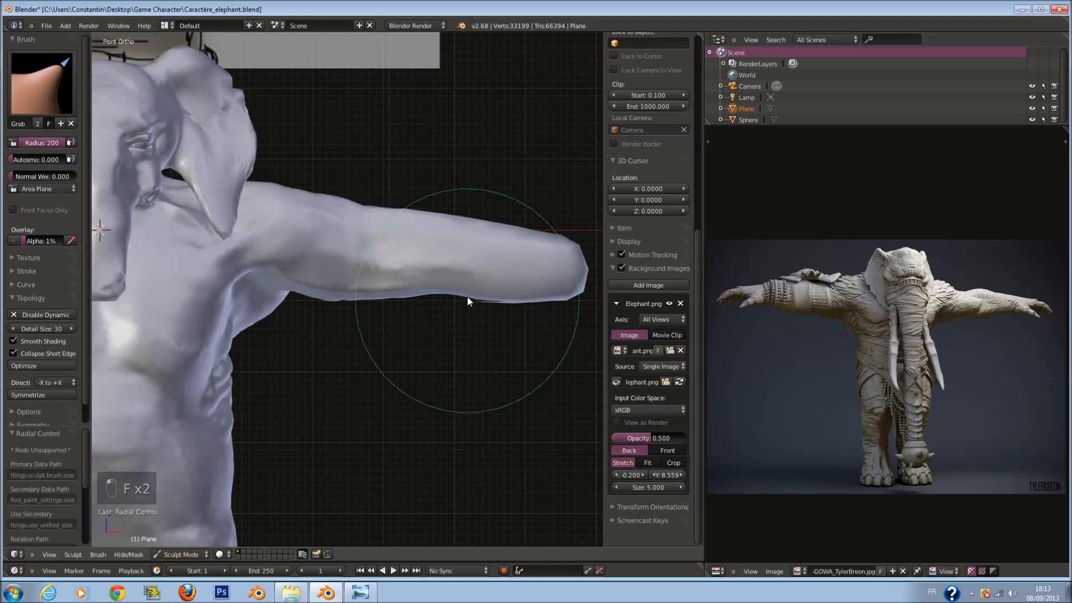
pyautogui.keyDown('ctrl'); pyautogui.scroll(6, 512, 312); pyautogui.keyUp('ctrl')
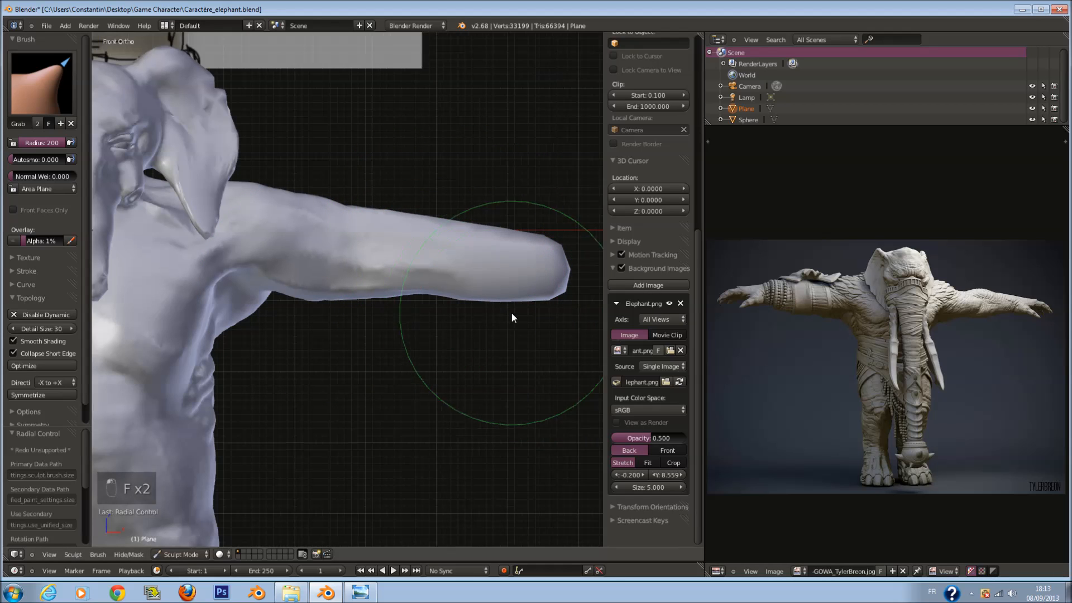
pyautogui.press('f')
pyautogui.click(475, 256)
pyautogui.moveTo(472, 248)
pyautogui.mouseDown()
pyautogui.moveTo(503, 267)
pyautogui.moveTo(494, 304)
pyautogui.moveTo(512, 319)
pyautogui.mouseUp()
# Reshape the arm's outline in top view with the Grab brush at radius 200, pulling in its front edge.
pyautogui.moveTo(512, 318)
pyautogui.mouseDown(button='middle')
pyautogui.moveTo(411, 343)
pyautogui.moveTo(358, 391)
pyautogui.moveTo(403, 288)
pyautogui.mouseUp(button='middle')
pyautogui.press('f')
pyautogui.click(403, 288)
pyautogui.press('KP_7')
pyautogui.keyDown('shift'); pyautogui.scroll(3, 379, 331); pyautogui.keyUp('shift')
pyautogui.scroll(1, 381, 312)
pyautogui.press('f')
pyautogui.click(372, 217)
pyautogui.moveTo(308, 195)
pyautogui.mouseDown(button='middle')
pyautogui.moveTo(209, 176)
pyautogui.moveTo(135, 119)
pyautogui.mouseUp(button='middle')
pyautogui.moveTo(405, 298)
pyautogui.mouseDown()
pyautogui.moveTo(413, 287)
pyautogui.moveTo(412, 296)
pyautogui.mouseUp()
pyautogui.press('KP_7')
pyautogui.press('f')
pyautogui.click(373, 209)
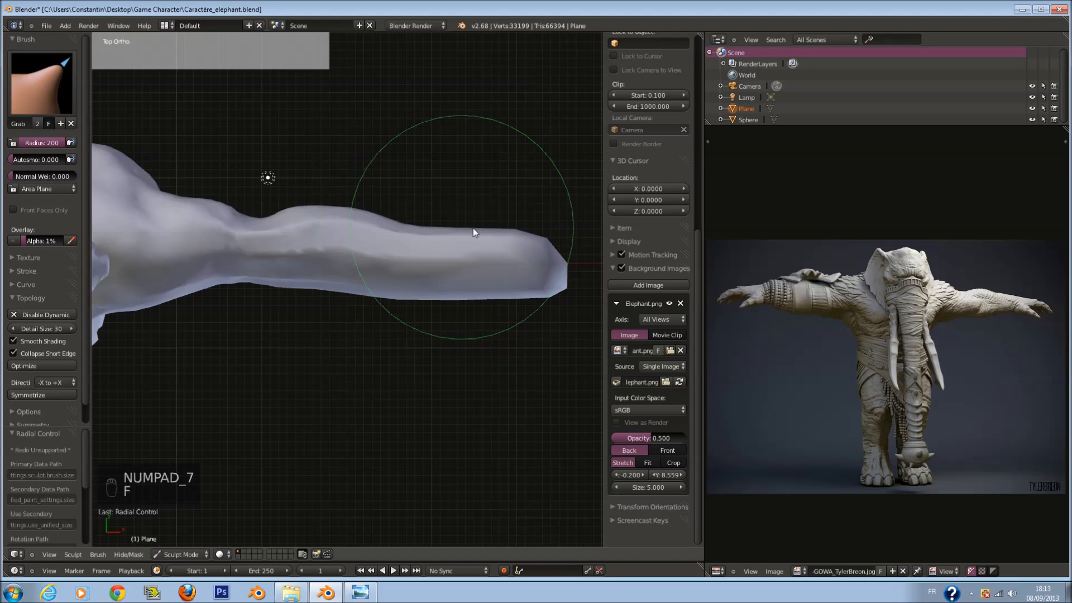
pyautogui.moveTo(244, 286)
pyautogui.mouseDown()
pyautogui.moveTo(255, 304)
pyautogui.moveTo(251, 208)
pyautogui.mouseUp()
# Switch to the Clay brush and set its radius to suit the upper arm muscles.
pyautogui.click(42, 83)
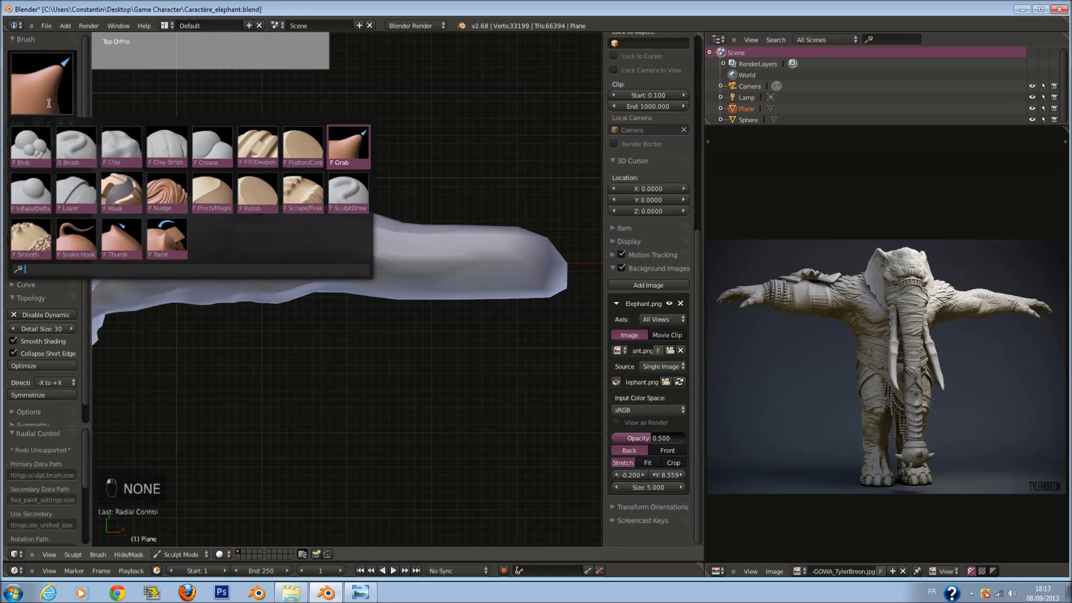
pyautogui.click(76, 148)
pyautogui.scroll(2, 298, 276)
pyautogui.moveTo(297, 277)
pyautogui.mouseDown(button='middle')
pyautogui.moveTo(279, 178)
pyautogui.moveTo(298, 155)
pyautogui.mouseUp(button='middle')
pyautogui.press('f')
pyautogui.click(227, 169)
pyautogui.keyDown('ctrl'); pyautogui.scroll(-3, 302, 162); pyautogui.keyUp('ctrl')
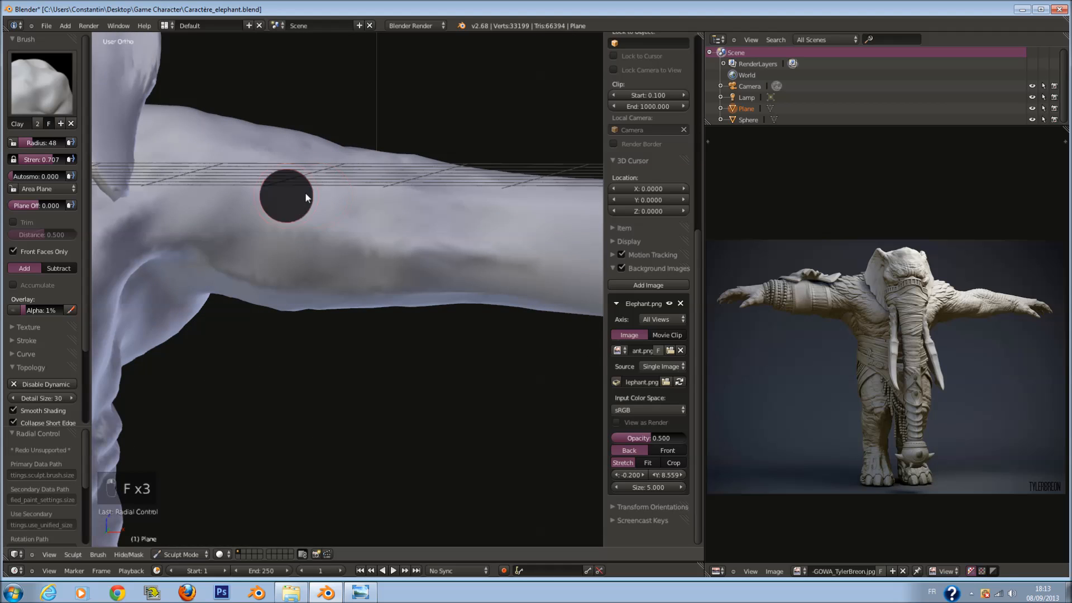
pyautogui.press('f')
pyautogui.click(302, 197)
# Build up muscle along the front of the arm with the Clay brush at radius 58 and strength 0.707.
pyautogui.scroll(1, 308, 204)
pyautogui.press('f')
pyautogui.click(317, 209)
pyautogui.keyDown('ctrl'); pyautogui.scroll(2, 317, 195); pyautogui.keyUp('ctrl')
pyautogui.press('f')
pyautogui.click(228, 182)
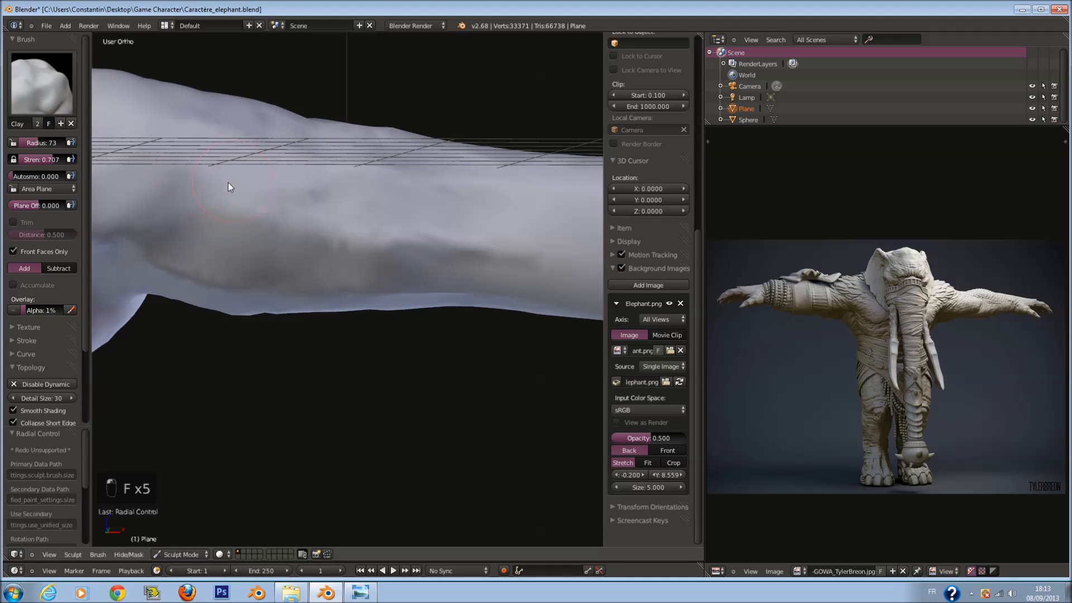
pyautogui.press('f')
pyautogui.click(241, 180)
pyautogui.keyDown('shift'); pyautogui.scroll(2, 241, 187); pyautogui.keyUp('shift')
pyautogui.moveTo(301, 212)
pyautogui.mouseDown()
pyautogui.moveTo(249, 217)
pyautogui.moveTo(433, 254)
pyautogui.moveTo(455, 240)
pyautogui.mouseUp()
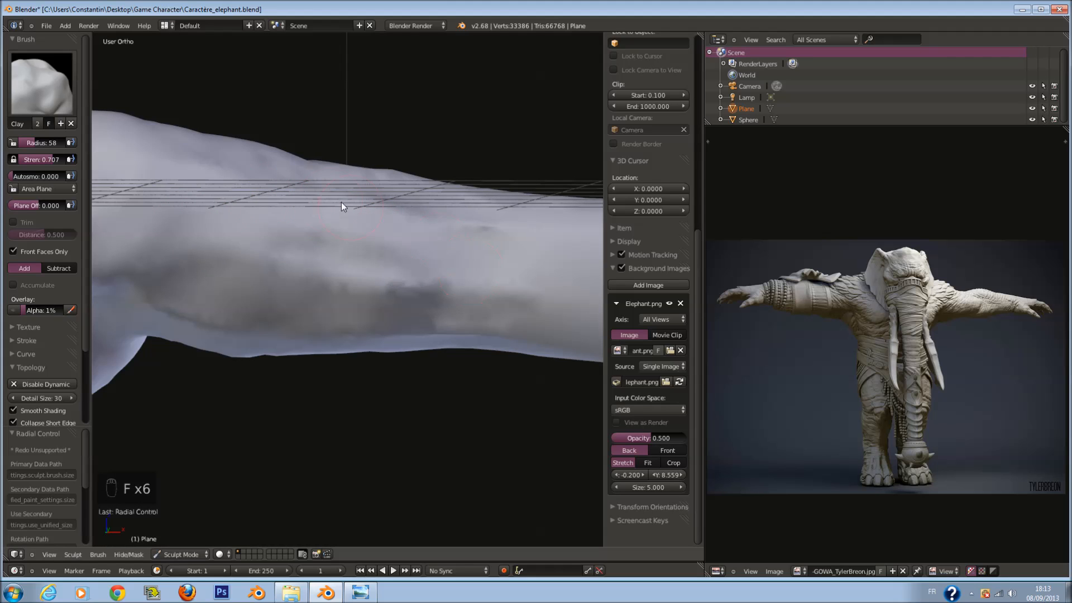
# Add long clay strokes along the lower side of the arm at radius 68.
pyautogui.moveTo(198, 245); pyautogui.dragTo(257, 279, button='middle')
pyautogui.press('f')
pyautogui.click(234, 219)
pyautogui.press('f')
pyautogui.click(266, 277)
pyautogui.moveTo(254, 301)
pyautogui.mouseDown()
pyautogui.moveTo(368, 336)
pyautogui.moveTo(452, 338)
pyautogui.mouseUp()
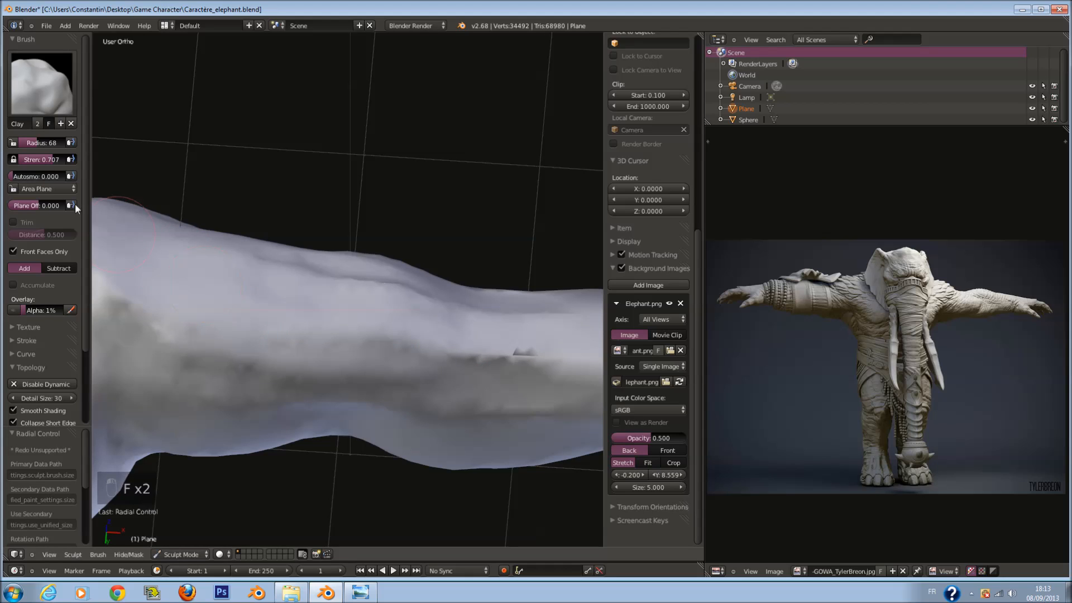
# Raise the Clay brush to radius 81 and strength 0.840 and thicken the upper arm muscle.
pyautogui.moveTo(180, 292); pyautogui.dragTo(219, 303, button='middle')
pyautogui.press('f')
pyautogui.moveTo(328, 316)
pyautogui.mouseDown()
pyautogui.moveTo(375, 342)
pyautogui.moveTo(338, 312)
pyautogui.moveTo(346, 283)
pyautogui.mouseUp()
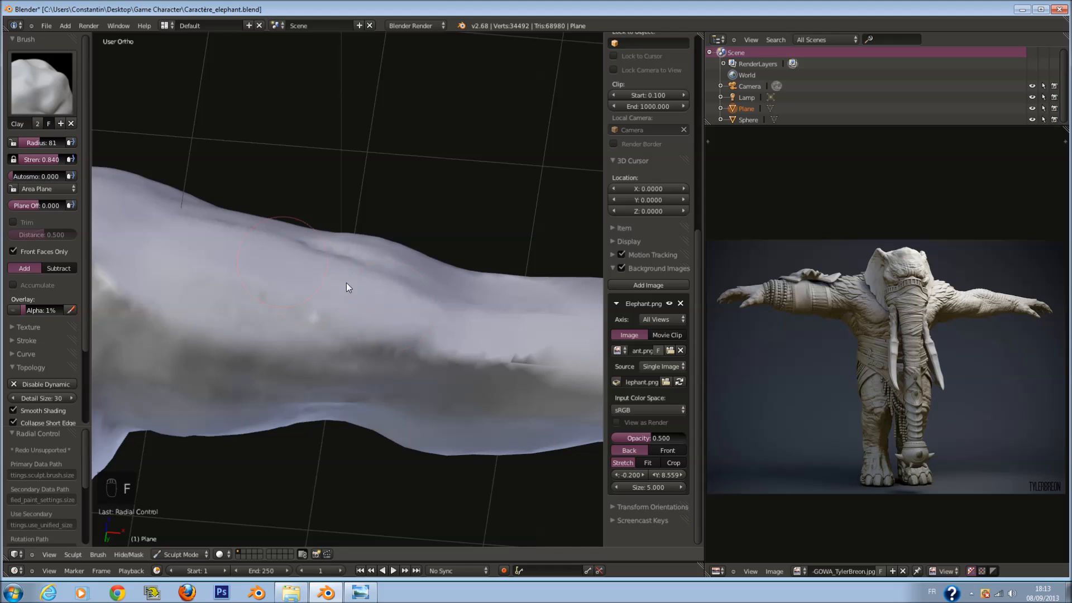
pyautogui.moveTo(364, 332); pyautogui.dragTo(337, 373, button='middle')
pyautogui.moveTo(335, 374)
pyautogui.mouseDown()
pyautogui.moveTo(398, 225)
pyautogui.moveTo(437, 280)
pyautogui.moveTo(215, 216)
pyautogui.moveTo(151, 296)
pyautogui.moveTo(146, 279)
pyautogui.moveTo(218, 258)
pyautogui.mouseUp()
# Build up the muscle on the back of the arm with the Clay brush at radius 98.
pyautogui.moveTo(218, 258)
pyautogui.mouseDown(button='middle')
pyautogui.moveTo(403, 238)
pyautogui.moveTo(324, 308)
pyautogui.moveTo(293, 263)
pyautogui.moveTo(381, 275)
pyautogui.mouseUp(button='middle')
pyautogui.press('f')
pyautogui.click(386, 277)
pyautogui.moveTo(361, 238); pyautogui.dragTo(394, 257, button='middle')
pyautogui.moveTo(477, 191)
pyautogui.mouseDown()
pyautogui.moveTo(531, 215)
pyautogui.moveTo(488, 276)
pyautogui.mouseUp()
pyautogui.moveTo(488, 276)
pyautogui.mouseDown(button='middle')
pyautogui.moveTo(489, 246)
pyautogui.moveTo(331, 166)
pyautogui.mouseUp(button='middle')
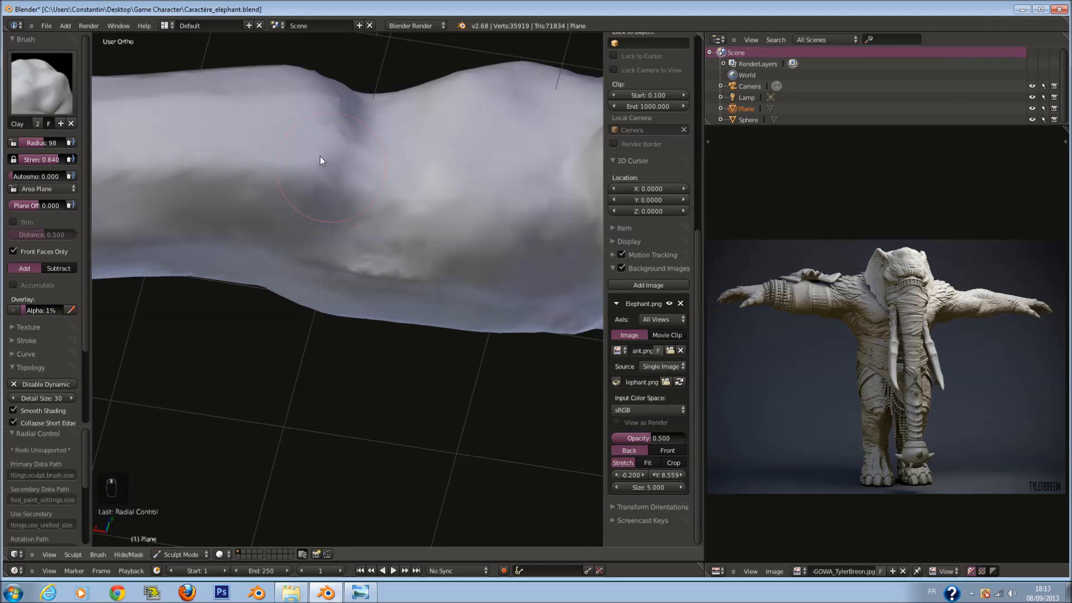
# Carve into the back of the arm with an inverted Clay stroke and build up the muscle beside it.
pyautogui.moveTo(353, 73)
pyautogui.keyDown('ctrl'); pyautogui.mouseDown()
pyautogui.moveTo(246, 148)
pyautogui.moveTo(304, 153)
pyautogui.mouseUp(); pyautogui.keyUp('ctrl')
pyautogui.moveTo(304, 154)
pyautogui.mouseDown(button='middle')
pyautogui.moveTo(433, 269)
pyautogui.moveTo(444, 229)
pyautogui.moveTo(371, 209)
pyautogui.moveTo(507, 184)
pyautogui.mouseUp(button='middle')
pyautogui.press('f')
pyautogui.click(402, 258)
pyautogui.press('f')
pyautogui.click(451, 283)
pyautogui.moveTo(239, 206)
pyautogui.mouseDown()
pyautogui.moveTo(428, 186)
pyautogui.moveTo(216, 192)
pyautogui.mouseUp()
# Set the Clay brush radius to 89 and add volume to the muscle on the back of the upper arm.
pyautogui.press('f')
pyautogui.click(230, 229)
pyautogui.moveTo(232, 230); pyautogui.dragTo(392, 179)
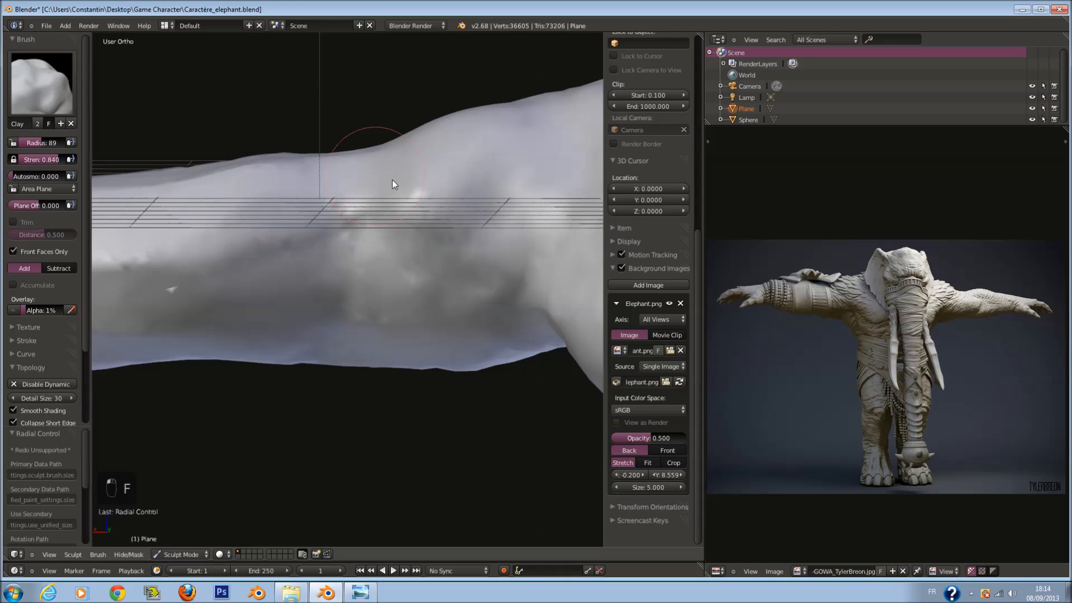
pyautogui.moveTo(392, 179); pyautogui.dragTo(359, 269, button='middle')
pyautogui.moveTo(386, 261)
pyautogui.mouseDown()
pyautogui.moveTo(320, 318)
pyautogui.moveTo(268, 309)
pyautogui.moveTo(289, 298)
pyautogui.mouseUp()
# Switch to the Clay Strips brush at radius 73 and strength 0.923 and lay a strip along the back of the arm.
pyautogui.press('f')
pyautogui.click(303, 303)
pyautogui.click(49, 88)
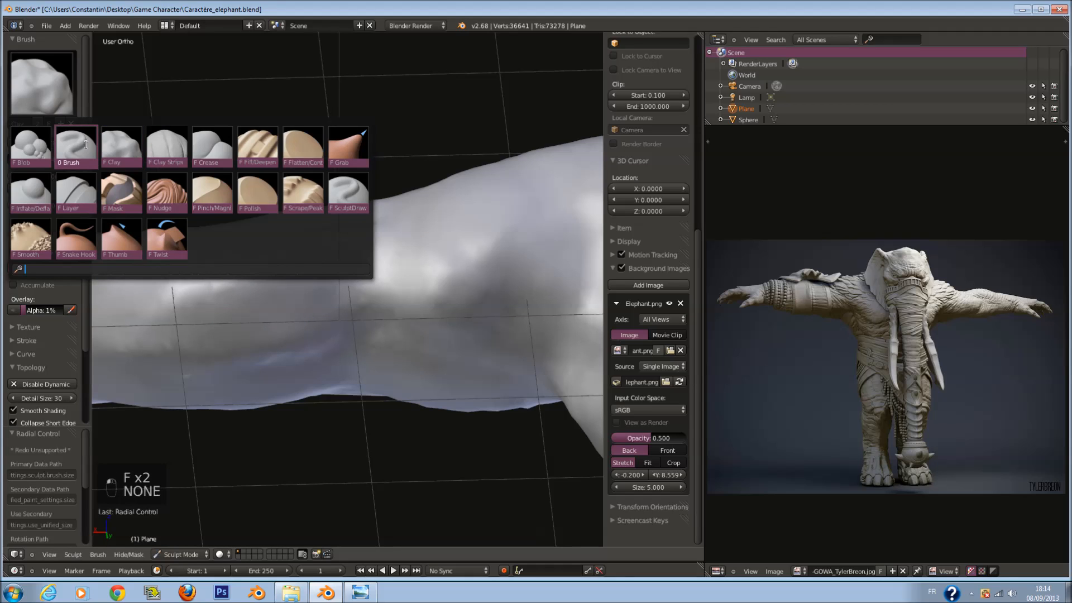
pyautogui.click(167, 146)
pyautogui.press('f')
pyautogui.click(298, 298)
pyautogui.moveTo(51, 160); pyautogui.dragTo(55, 158)
pyautogui.moveTo(293, 299); pyautogui.dragTo(485, 270)
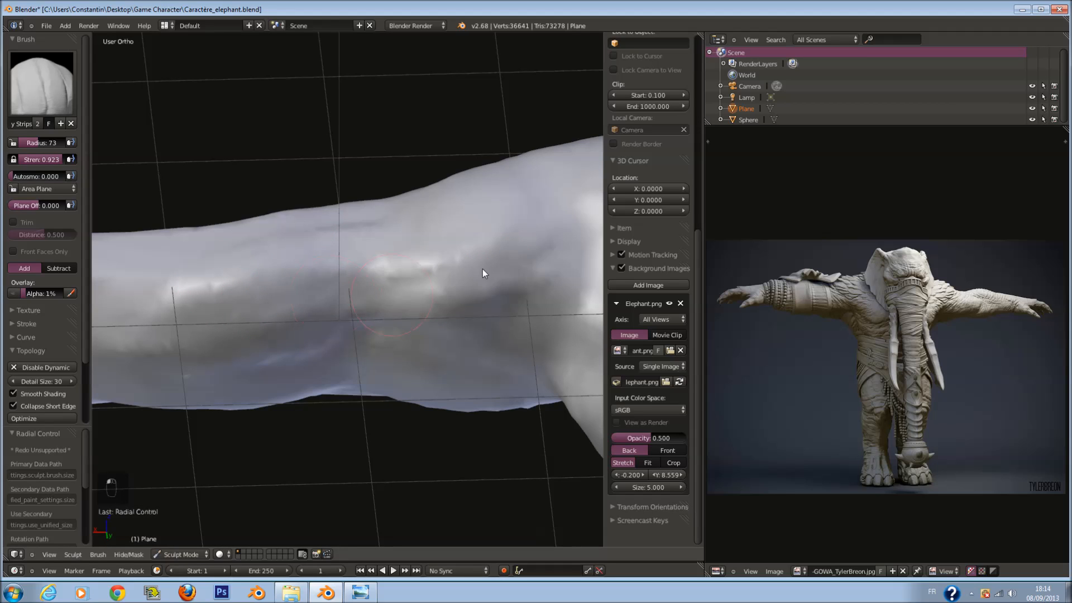
# Reduce the Clay Strips radius and add a long strip along the upper side of the arm muscle.
pyautogui.moveTo(372, 248); pyautogui.dragTo(372, 225, button='middle')
pyautogui.press('f')
pyautogui.click(367, 223)
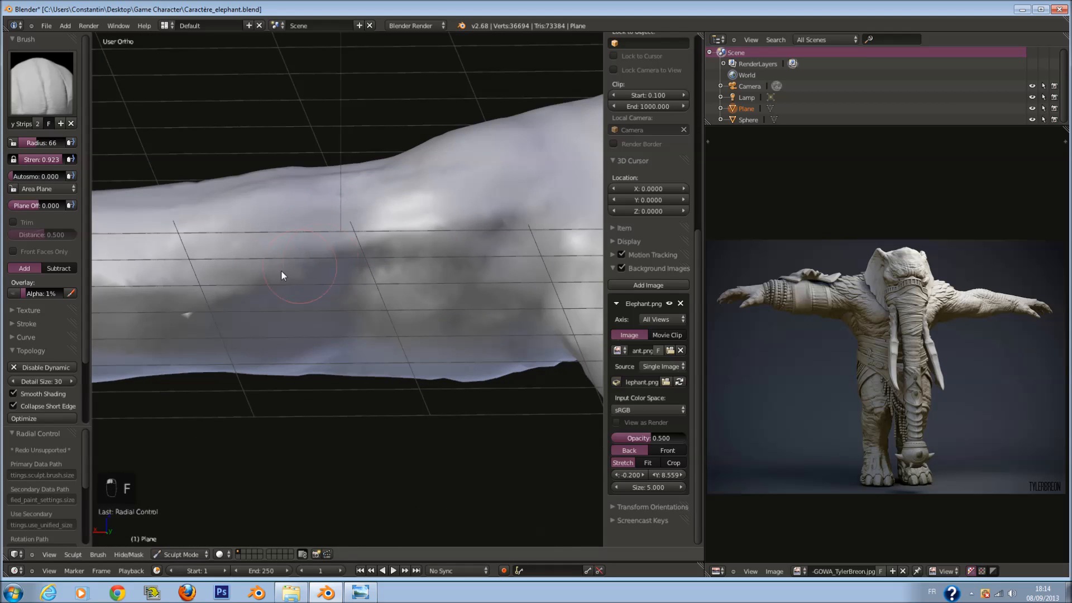
pyautogui.moveTo(342, 285); pyautogui.dragTo(301, 235, button='middle')
pyautogui.press('f')
pyautogui.click(304, 230)
pyautogui.moveTo(254, 206); pyautogui.dragTo(447, 192)
# Build up the muscle on the back of the arm with overlapping Clay Strips strokes at radius 66.
pyautogui.press('f')
pyautogui.click(385, 198)
pyautogui.moveTo(470, 178); pyautogui.dragTo(400, 179, button='middle')
pyautogui.press('f')
pyautogui.click(396, 176)
pyautogui.moveTo(411, 171); pyautogui.dragTo(287, 219)
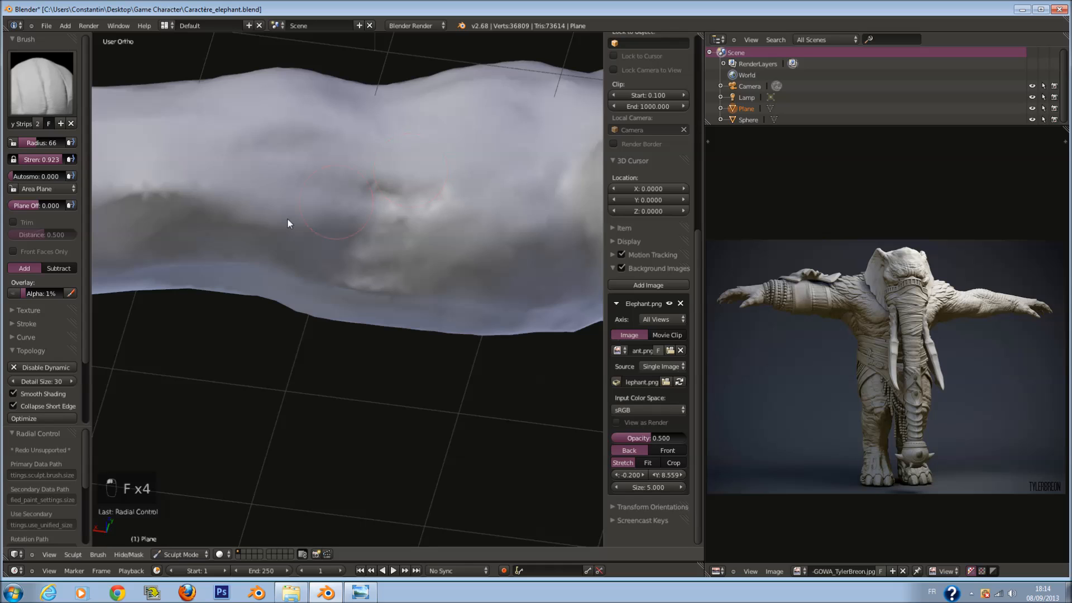
pyautogui.moveTo(388, 230); pyautogui.dragTo(301, 252)
pyautogui.moveTo(477, 168); pyautogui.dragTo(316, 245)
pyautogui.moveTo(316, 245); pyautogui.dragTo(235, 190, button='middle')
pyautogui.moveTo(378, 163); pyautogui.dragTo(280, 227)
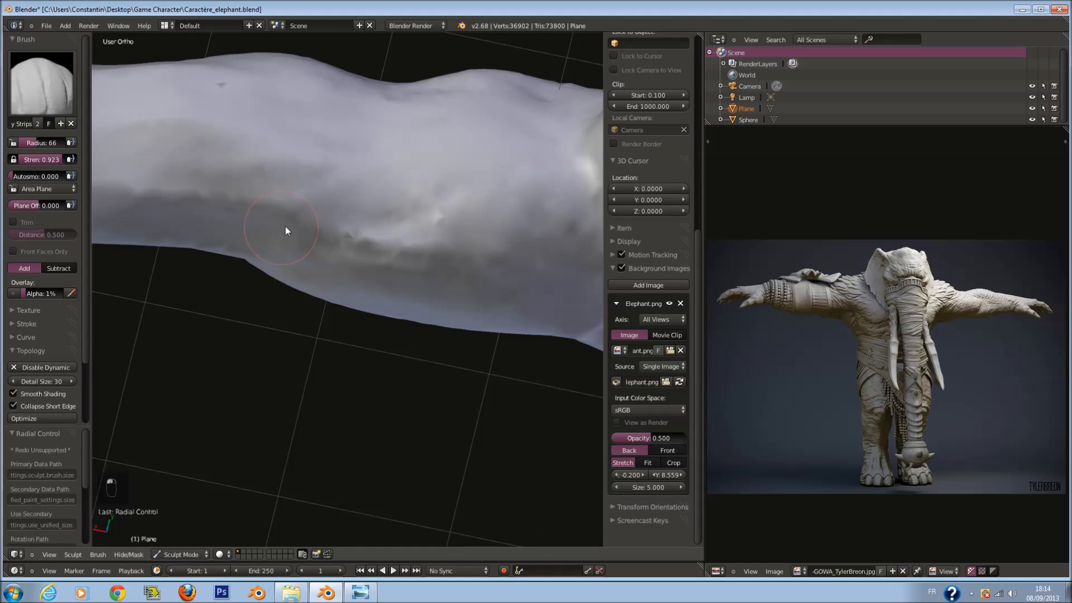
# Choose the Smooth brush at radius 130 and examine the arm and shoulder shape from the front and the back.
pyautogui.moveTo(415, 184); pyautogui.dragTo(416, 347, button='middle')
pyautogui.scroll(2, 416, 347)
pyautogui.click(47, 92)
pyautogui.click(48, 231)
pyautogui.press('f')
pyautogui.click(429, 409)
pyautogui.moveTo(362, 391); pyautogui.dragTo(311, 187, button='middle')
pyautogui.moveTo(298, 249)
pyautogui.mouseDown(button='middle')
pyautogui.moveTo(244, 205)
pyautogui.moveTo(368, 261)
pyautogui.moveTo(371, 311)
pyautogui.mouseUp(button='middle')
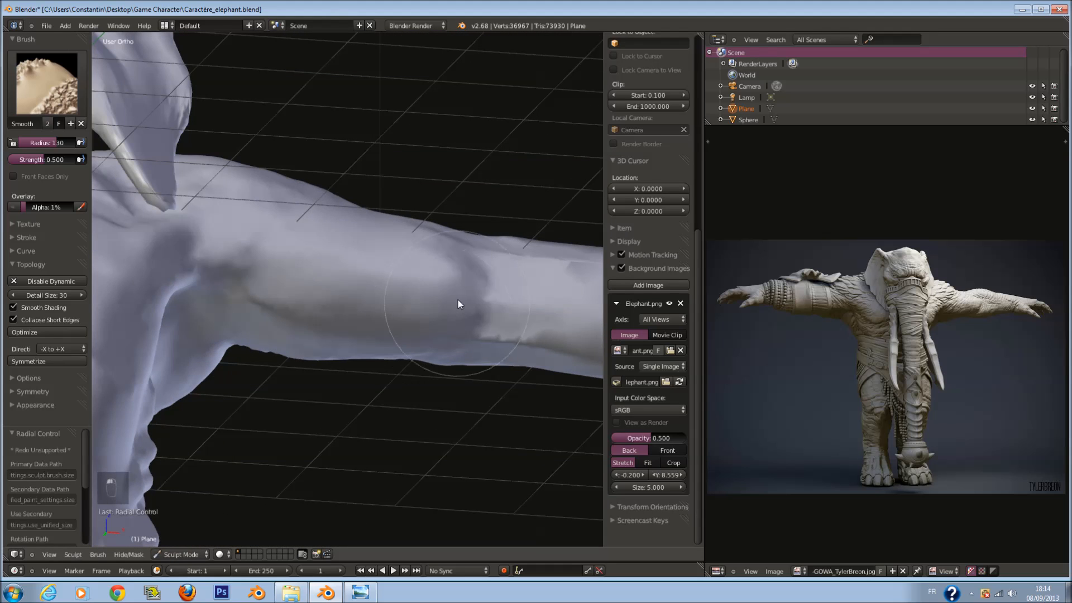
pyautogui.moveTo(444, 249); pyautogui.dragTo(376, 258, button='middle')
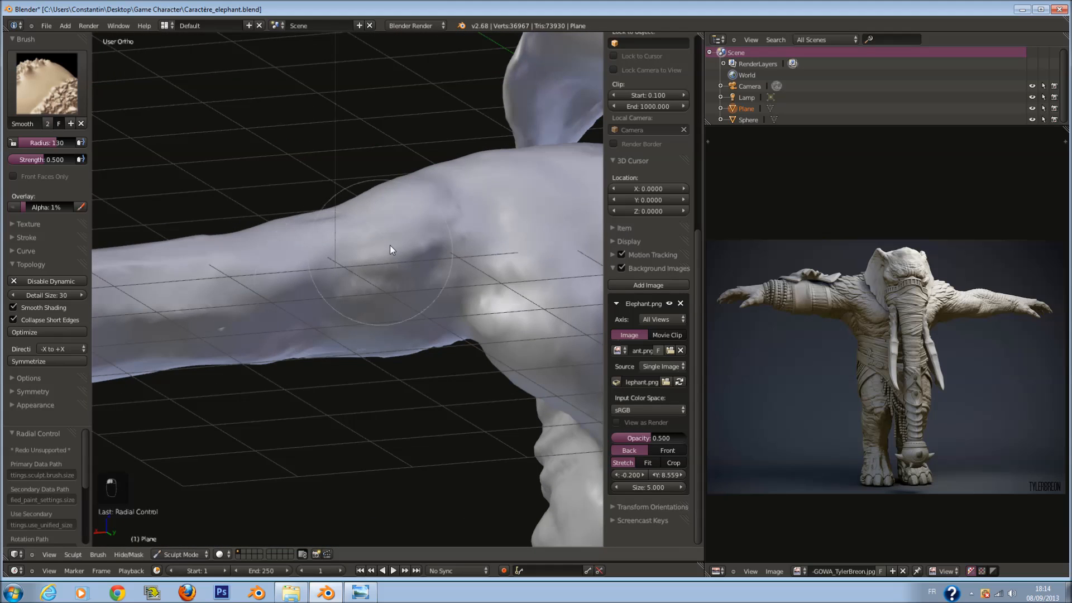
pyautogui.moveTo(478, 328)
pyautogui.mouseDown(button='middle')
pyautogui.moveTo(511, 333)
pyautogui.moveTo(479, 314)
pyautogui.moveTo(497, 295)
pyautogui.mouseUp(button='middle')
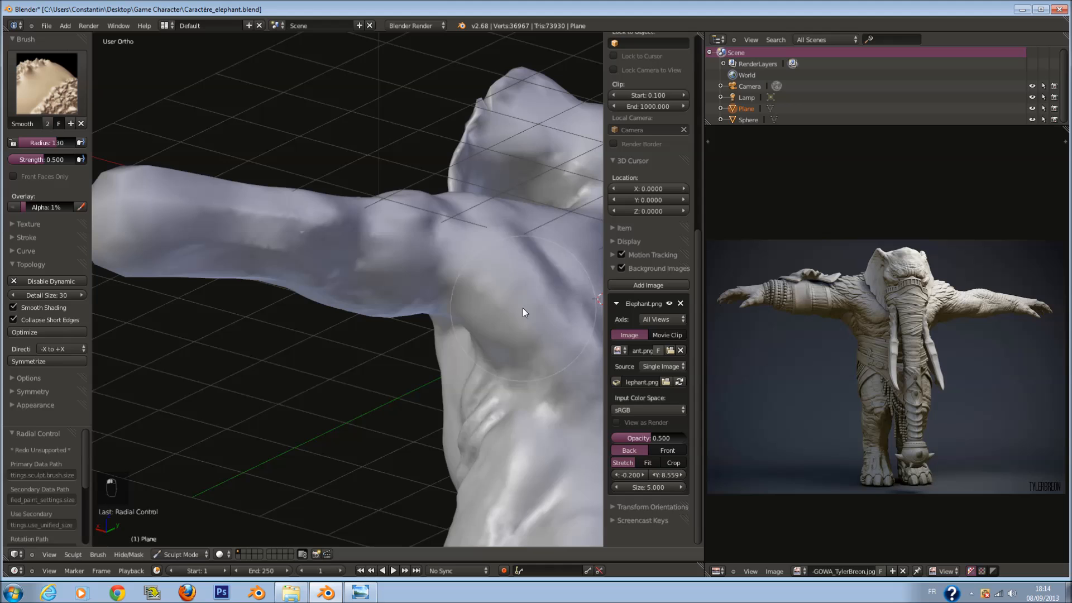
# Switch to the Scrape/Peaks brush at radius 97 and strength 0.500 and flatten the bumps on the upper arm.
pyautogui.click(47, 84)
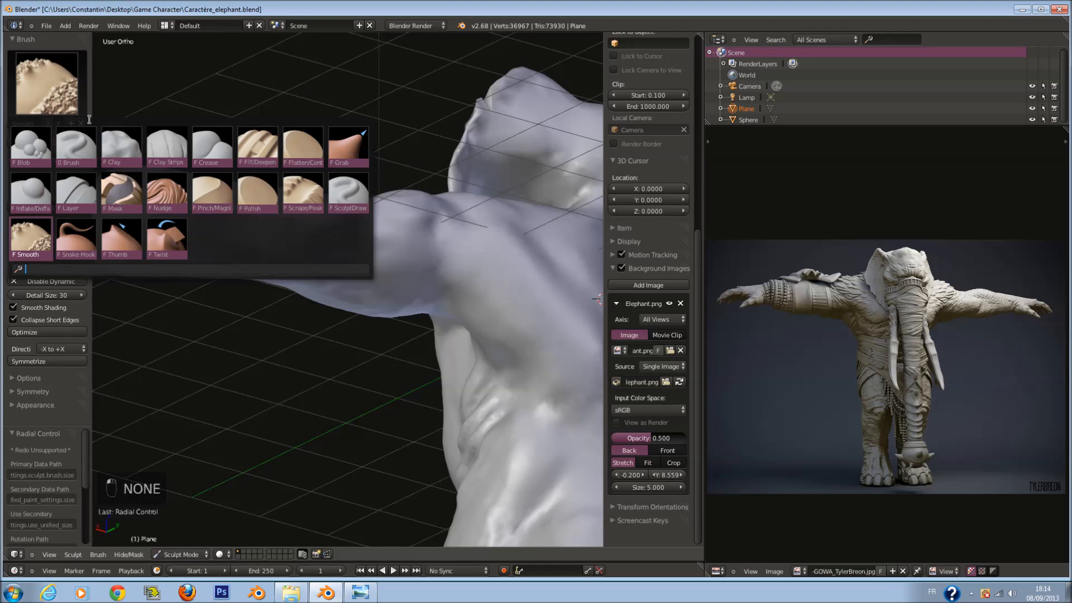
pyautogui.click(299, 196)
pyautogui.moveTo(303, 227); pyautogui.dragTo(311, 298, button='middle')
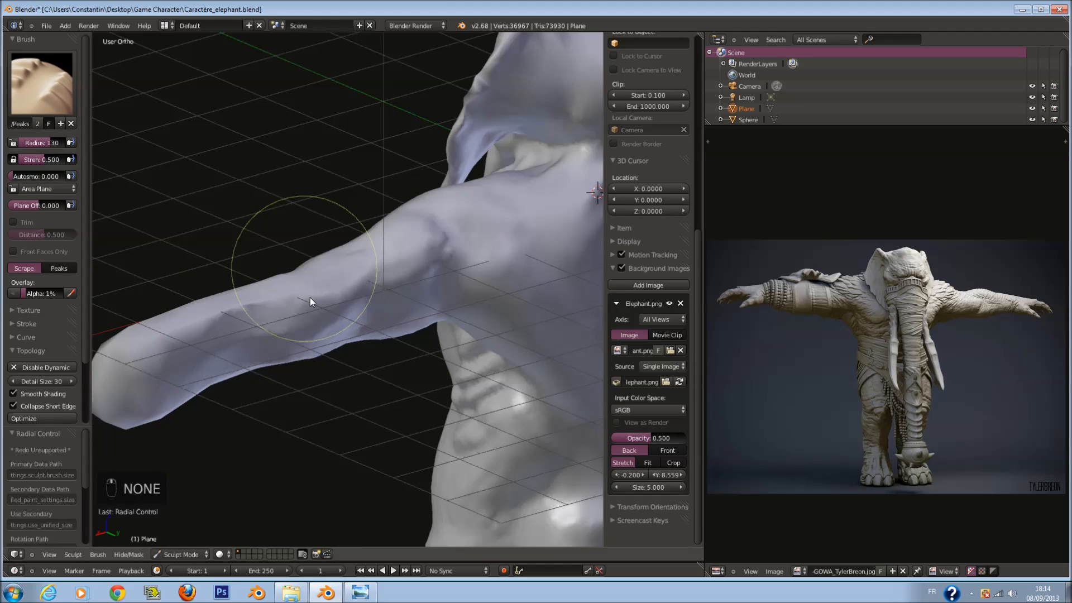
pyautogui.scroll(2, 335, 308)
pyautogui.press('f')
pyautogui.click(362, 318)
pyautogui.moveTo(365, 307); pyautogui.dragTo(325, 335)
pyautogui.moveTo(335, 329)
pyautogui.mouseDown(button='middle')
pyautogui.moveTo(348, 364)
pyautogui.moveTo(369, 377)
pyautogui.mouseUp(button='middle')
pyautogui.scroll(1, 347, 363)
pyautogui.moveTo(450, 364); pyautogui.dragTo(438, 352, button='middle')
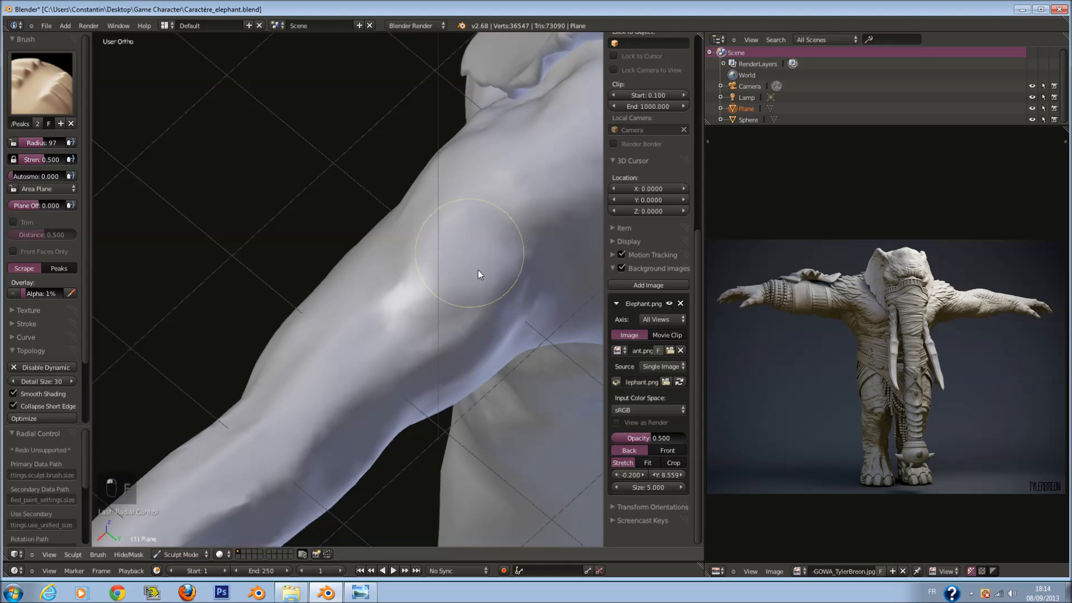
# Scrape down the uneven surface around the upper arm muscle, working from the back round to the front.
pyautogui.moveTo(478, 270); pyautogui.dragTo(497, 264, button='middle')
pyautogui.moveTo(496, 263); pyautogui.dragTo(500, 269)
pyautogui.moveTo(501, 269); pyautogui.dragTo(404, 301, button='middle')
pyautogui.moveTo(405, 301)
pyautogui.mouseDown()
pyautogui.moveTo(396, 308)
pyautogui.moveTo(373, 216)
pyautogui.mouseUp()
pyautogui.moveTo(373, 216)
pyautogui.mouseDown(button='middle')
pyautogui.moveTo(476, 128)
pyautogui.moveTo(427, 313)
pyautogui.mouseUp(button='middle')
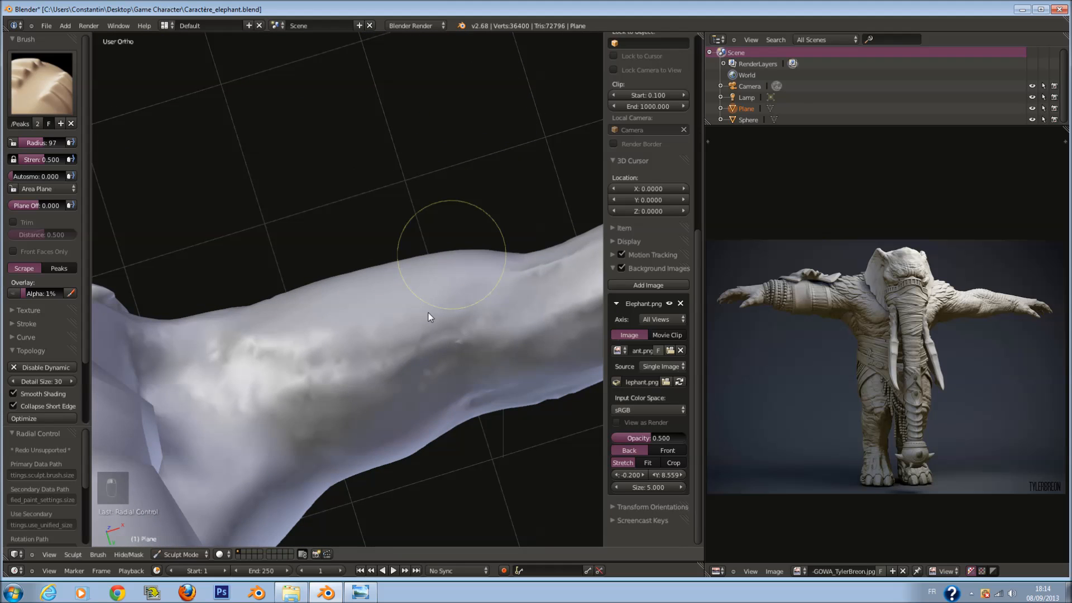
pyautogui.moveTo(325, 347); pyautogui.dragTo(460, 316)
# Set the Scrape brush radius to 106 and flatten the front of the upper arm up to the shoulder.
pyautogui.press('f')
pyautogui.click(447, 356)
pyautogui.moveTo(448, 358); pyautogui.dragTo(395, 398, button='middle')
pyautogui.press('f')
pyautogui.click(406, 397)
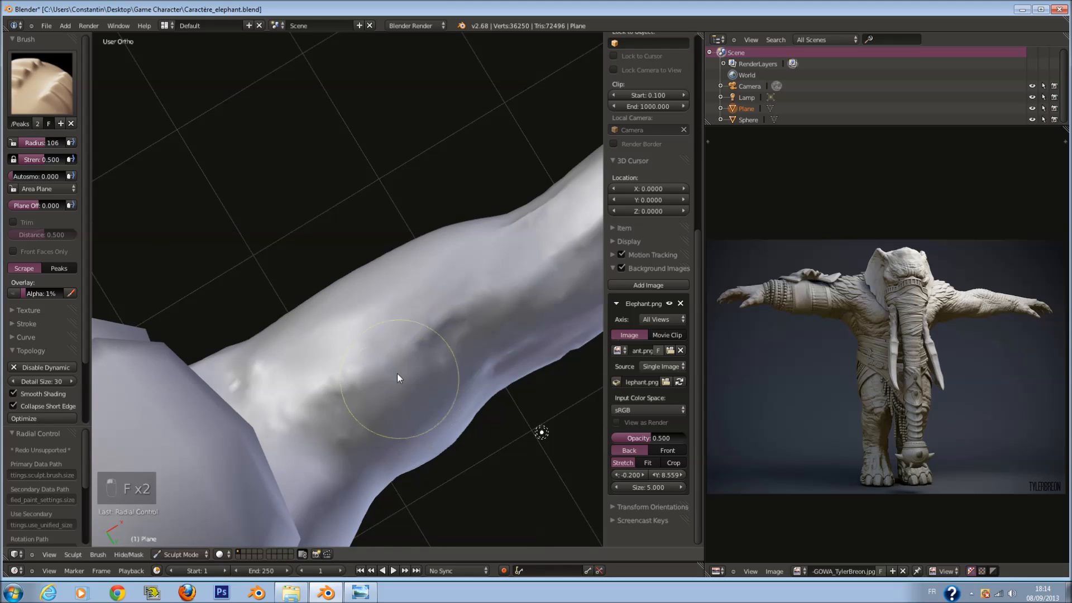
pyautogui.moveTo(397, 375)
pyautogui.mouseDown()
pyautogui.moveTo(337, 392)
pyautogui.moveTo(455, 338)
pyautogui.moveTo(415, 413)
pyautogui.mouseUp()
pyautogui.moveTo(417, 416); pyautogui.dragTo(304, 304, button='middle')
pyautogui.moveTo(251, 305); pyautogui.dragTo(242, 301)
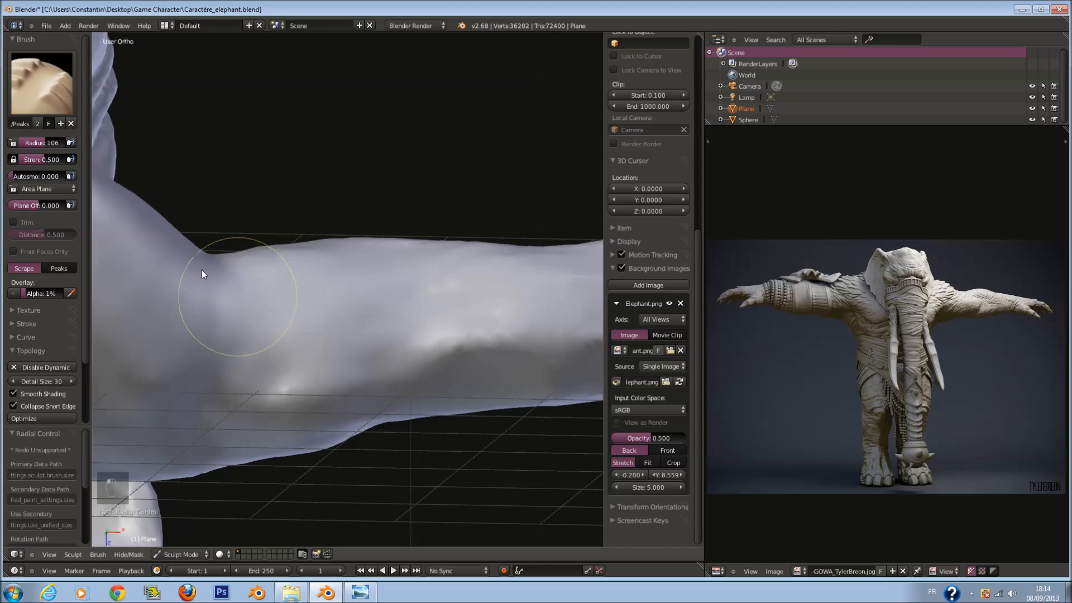
# Switch to the Crease brush at radius 102 and strength 0.250 and cut a crease where the arm meets the shoulder.
pyautogui.click(48, 87)
pyautogui.click(195, 151)
pyautogui.press('f')
pyautogui.click(198, 263)
pyautogui.moveTo(222, 259); pyautogui.dragTo(218, 308)
pyautogui.moveTo(218, 307); pyautogui.dragTo(194, 324, button='middle')
# Extend the creases around the front and top of the shoulder to separate it from the chest and arm.
pyautogui.press('f')
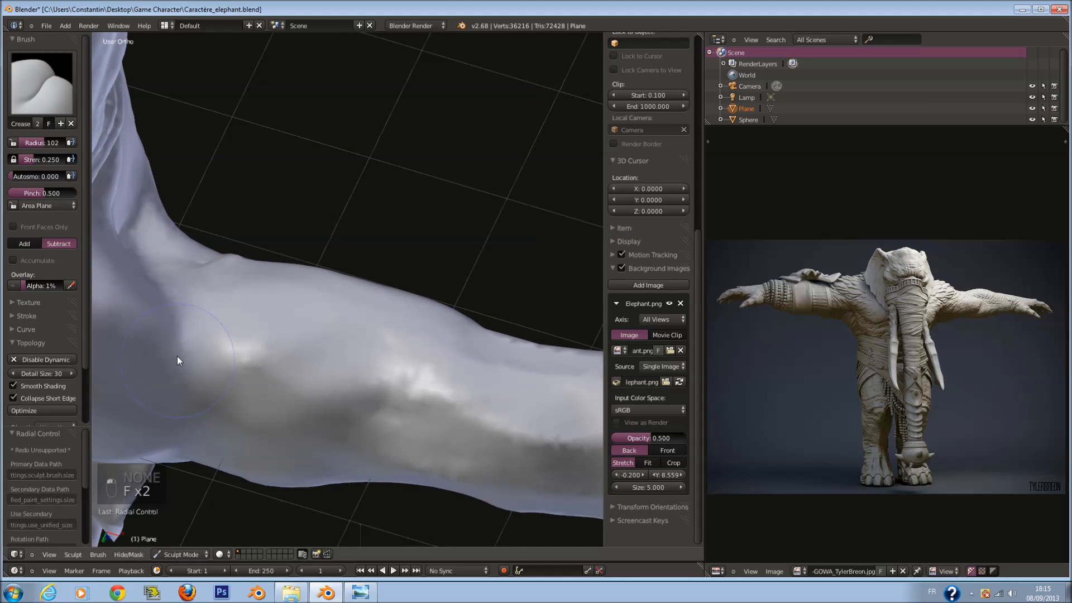
pyautogui.moveTo(154, 268); pyautogui.dragTo(184, 354)
pyautogui.moveTo(183, 354)
pyautogui.mouseDown(button='middle')
pyautogui.moveTo(216, 343)
pyautogui.moveTo(169, 413)
pyautogui.moveTo(253, 437)
pyautogui.mouseUp(button='middle')
pyautogui.moveTo(183, 263); pyautogui.dragTo(175, 284)
pyautogui.moveTo(251, 220); pyautogui.dragTo(248, 237)
pyautogui.moveTo(244, 302); pyautogui.dragTo(239, 259, button='middle')
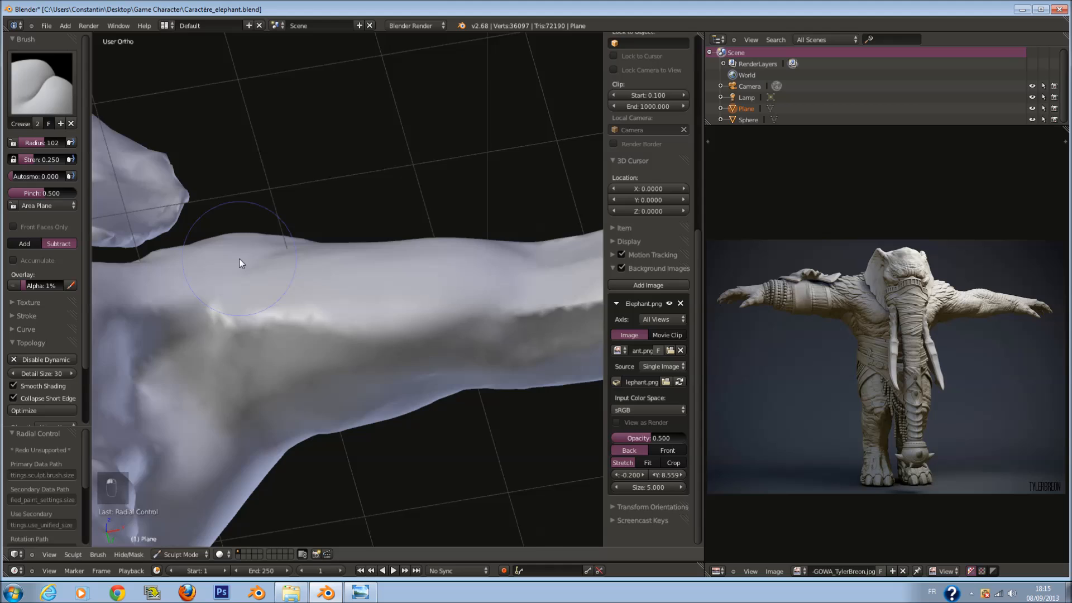
# Set the Crease brush radius to 94 and carve a long crease along the front of the arm between the muscles.
pyautogui.scroll(2, 251, 296)
pyautogui.moveTo(263, 331); pyautogui.dragTo(267, 354, button='middle')
pyautogui.press('f')
pyautogui.click(263, 355)
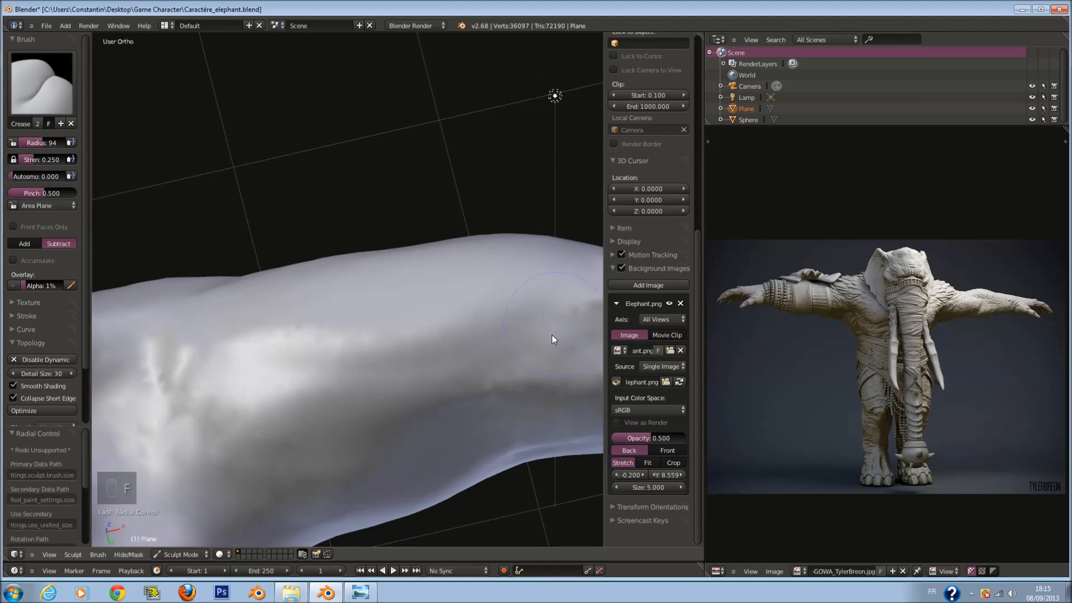
pyautogui.moveTo(208, 350)
pyautogui.mouseDown()
pyautogui.moveTo(466, 352)
pyautogui.moveTo(311, 376)
pyautogui.moveTo(576, 290)
pyautogui.mouseUp()
pyautogui.moveTo(576, 294); pyautogui.dragTo(477, 291, button='middle')
pyautogui.moveTo(575, 304)
pyautogui.mouseDown()
pyautogui.moveTo(496, 333)
pyautogui.moveTo(506, 306)
pyautogui.mouseUp()
pyautogui.moveTo(484, 204); pyautogui.dragTo(461, 277, button='middle')
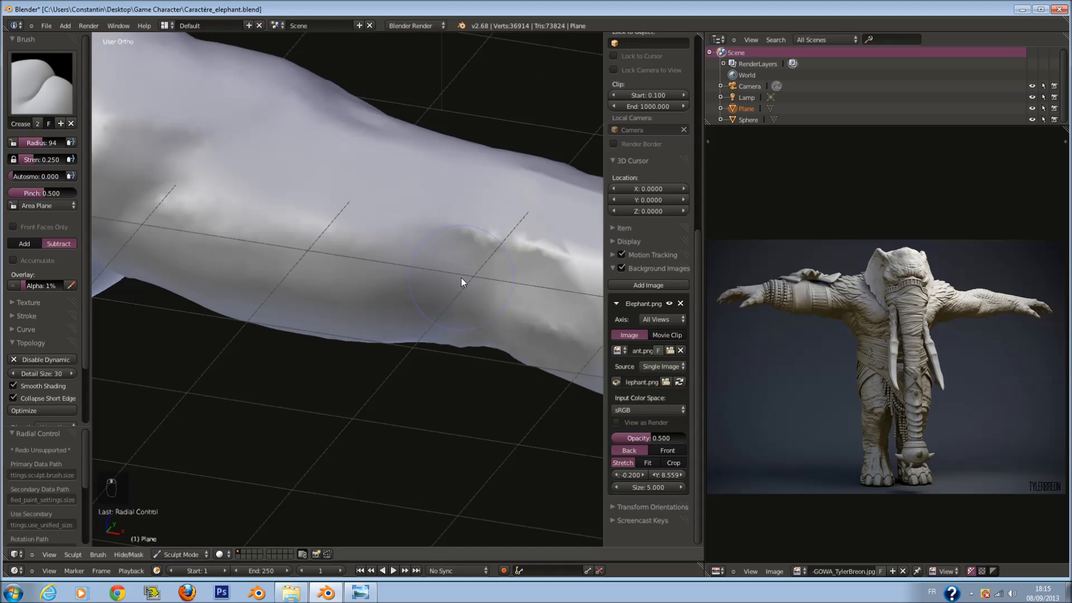
pyautogui.moveTo(473, 272); pyautogui.dragTo(490, 278)
# Set the Crease brush radius to 81 and define the muscle edges around to the back of the arm.
pyautogui.moveTo(230, 195)
pyautogui.mouseDown(button='middle')
pyautogui.moveTo(386, 300)
pyautogui.moveTo(272, 235)
pyautogui.mouseUp(button='middle')
pyautogui.press('f')
pyautogui.click(393, 304)
pyautogui.moveTo(462, 209); pyautogui.dragTo(302, 227)
pyautogui.moveTo(302, 226); pyautogui.dragTo(436, 239, button='middle')
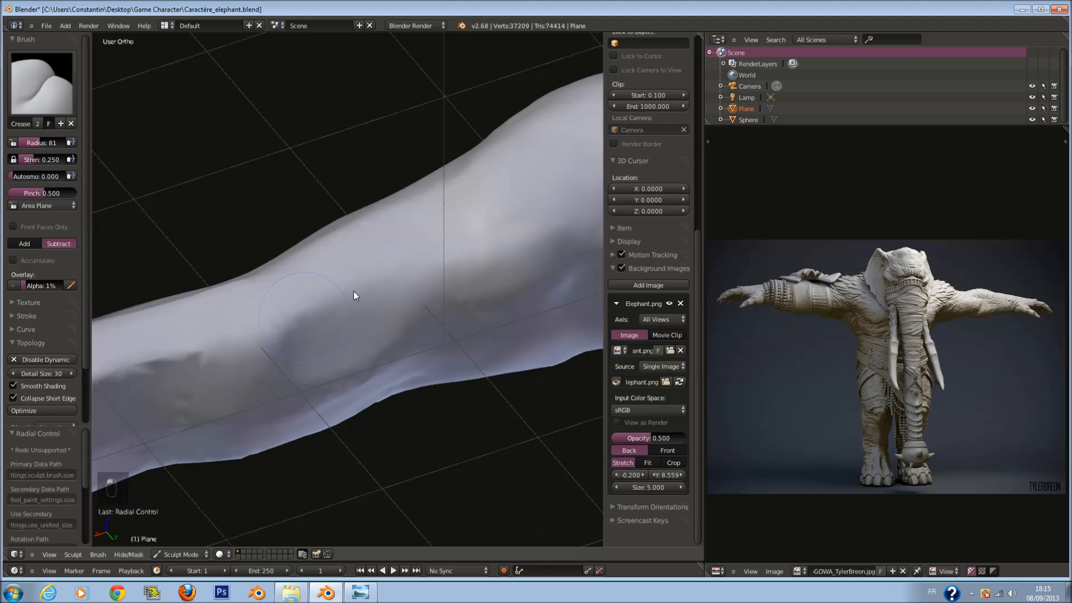
pyautogui.moveTo(426, 256); pyautogui.dragTo(318, 363)
pyautogui.moveTo(416, 253); pyautogui.dragTo(317, 231, button='middle')
pyautogui.moveTo(380, 215); pyautogui.dragTo(378, 224)
# Adjust the Crease brush radius and carve two long diagonal creases along the back of the arm.
pyautogui.moveTo(377, 223); pyautogui.dragTo(289, 225, button='middle')
pyautogui.press('f')
pyautogui.click(320, 230)
pyautogui.scroll(2, 285, 187)
pyautogui.moveTo(304, 224); pyautogui.dragTo(560, 289)
pyautogui.moveTo(329, 167); pyautogui.dragTo(498, 226)
# Set the Crease brush radius to 82 and carve another long diagonal crease across the back of the arm.
pyautogui.scroll(-2, 495, 230)
pyautogui.press('f')
pyautogui.click(484, 230)
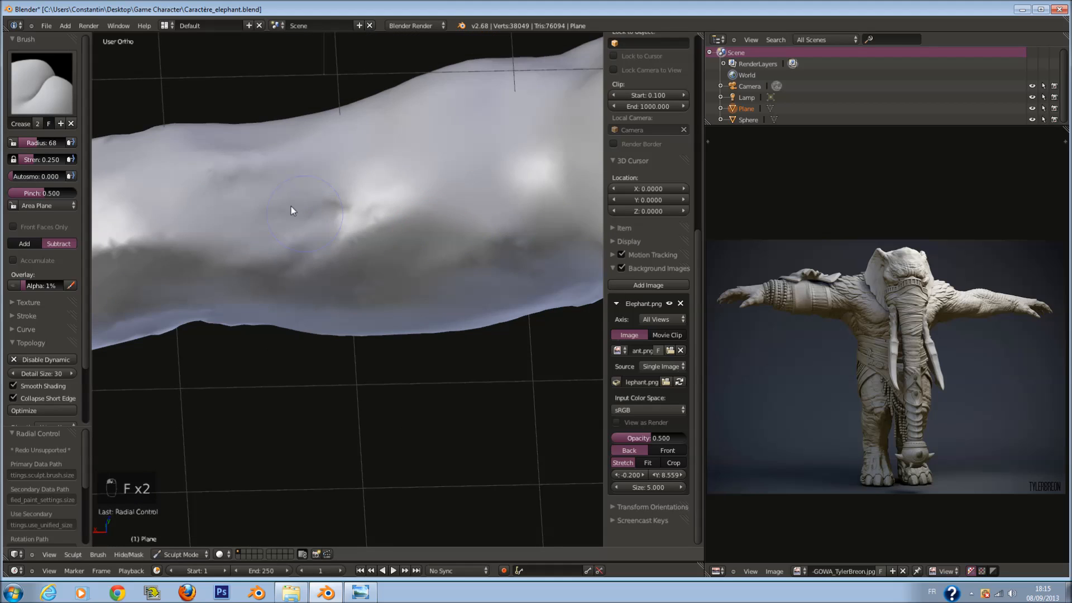
pyautogui.press('z')
pyautogui.press('z')
pyautogui.scroll(2, 480, 261)
pyautogui.press('f')
pyautogui.click(448, 233)
pyautogui.moveTo(172, 163); pyautogui.dragTo(508, 268)
# Crease the underside of the rear shoulder and the armpit to separate the arm from the back muscles.
pyautogui.scroll(-3, 425, 272)
pyautogui.moveTo(426, 275); pyautogui.dragTo(392, 250, button='middle')
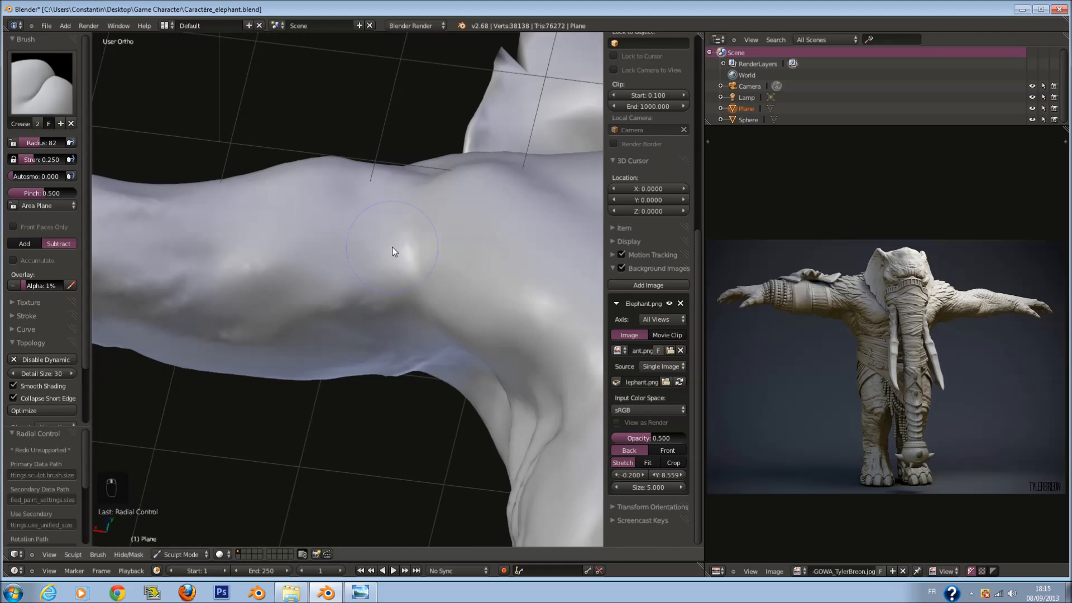
pyautogui.moveTo(414, 306); pyautogui.dragTo(483, 319)
pyautogui.moveTo(482, 319)
pyautogui.mouseDown(button='middle')
pyautogui.moveTo(421, 260)
pyautogui.moveTo(478, 338)
pyautogui.moveTo(510, 412)
pyautogui.moveTo(386, 418)
pyautogui.moveTo(335, 345)
pyautogui.mouseUp(button='middle')
pyautogui.moveTo(376, 364); pyautogui.dragTo(467, 311)
pyautogui.moveTo(467, 312); pyautogui.dragTo(274, 181, button='middle')
pyautogui.moveTo(356, 302); pyautogui.dragTo(391, 360)
# Set the Crease brush radius to 34 and mark fine creases beside the spine on the lower back.
pyautogui.scroll(-6, 440, 425)
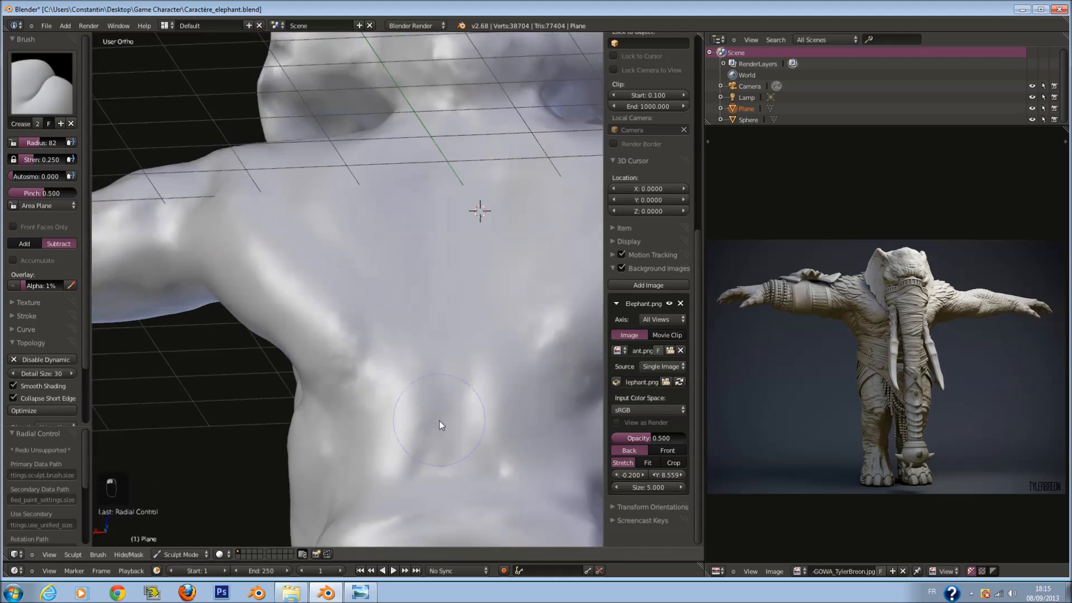
pyautogui.keyDown('shift'); pyautogui.moveTo(441, 425); pyautogui.dragTo(399, 274, button='middle'); pyautogui.keyUp('shift')
pyautogui.scroll(2, 445, 364)
pyautogui.scroll(2, 467, 340)
pyautogui.moveTo(468, 340); pyautogui.dragTo(432, 255, button='middle')
pyautogui.scroll(2, 487, 284)
pyautogui.scroll(1, 431, 255)
pyautogui.press('f')
pyautogui.click(468, 273)
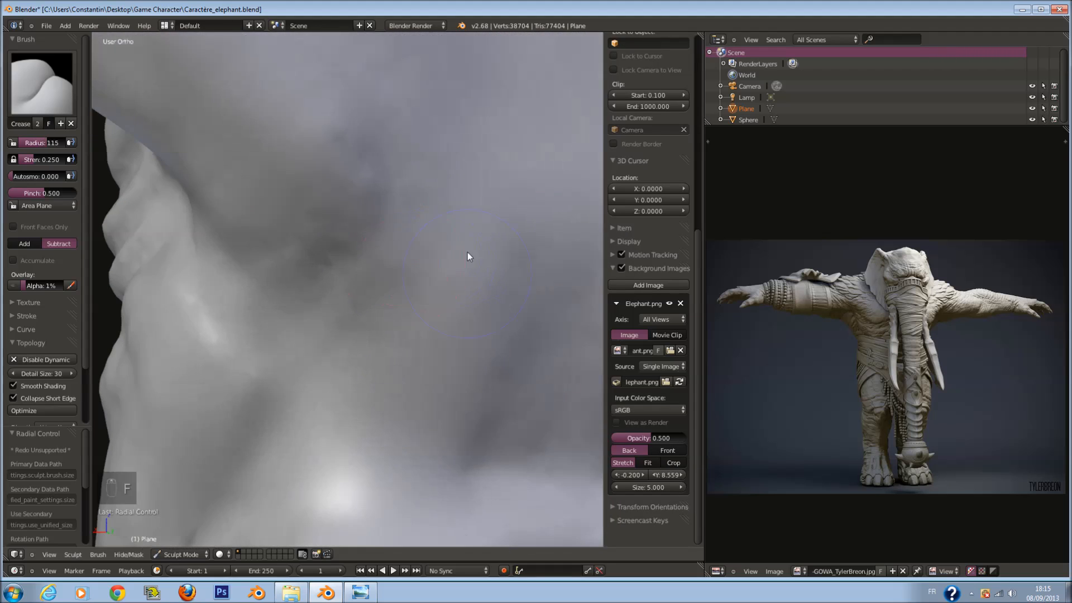
pyautogui.press('f')
pyautogui.click(392, 205)
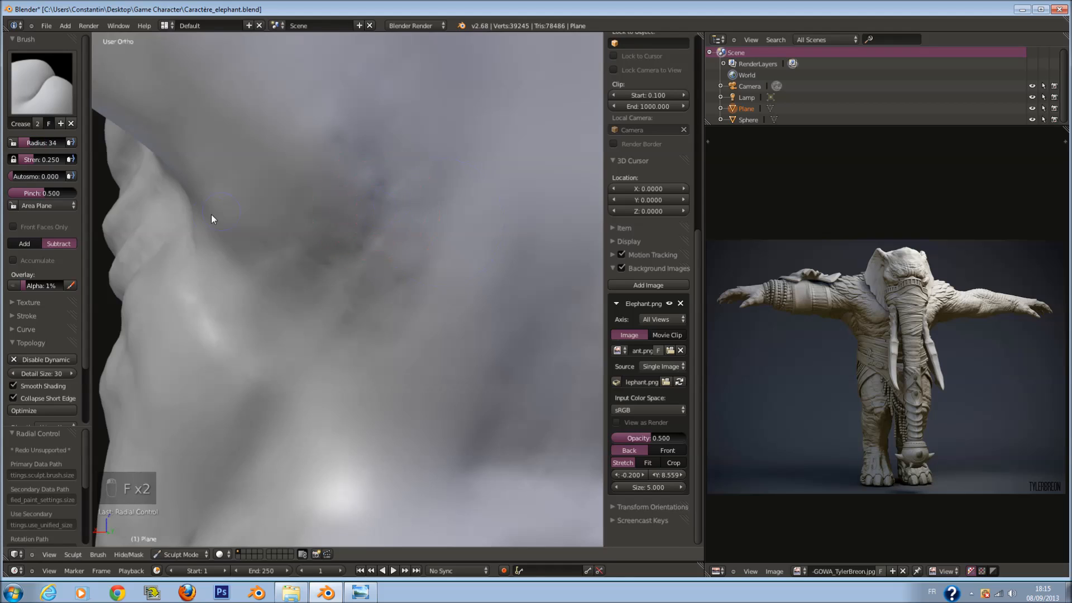
# Raise the Crease brush strength to 0.850 and carve a deep groove down the side of the lower back.
pyautogui.scroll(-3, 211, 215)
pyautogui.moveTo(397, 201)
pyautogui.mouseDown()
pyautogui.moveTo(411, 221)
pyautogui.moveTo(355, 382)
pyautogui.moveTo(398, 220)
pyautogui.mouseUp()
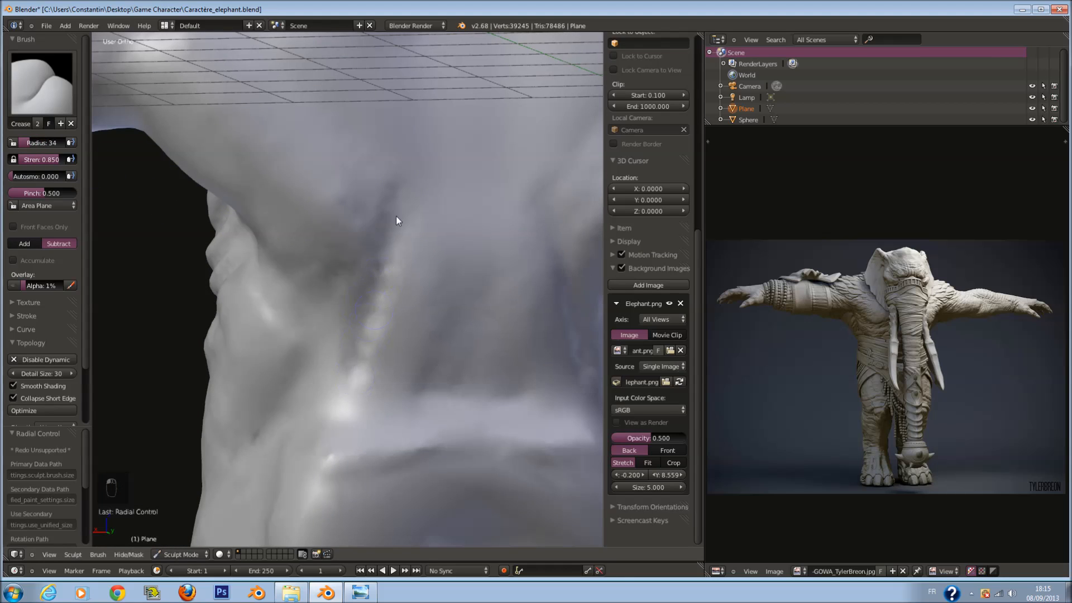
pyautogui.scroll(-2, 396, 217)
pyautogui.keyDown('shift'); pyautogui.moveTo(389, 220); pyautogui.dragTo(390, 247, button='middle'); pyautogui.keyUp('shift')
pyautogui.scroll(2, 405, 250)
pyautogui.scroll(-4, 391, 247)
pyautogui.scroll(-2, 397, 312)
pyautogui.keyDown('shift'); pyautogui.moveTo(396, 313); pyautogui.dragTo(393, 261, button='middle'); pyautogui.keyUp('shift')
pyautogui.moveTo(393, 262); pyautogui.dragTo(408, 269, button='middle')
# Set the brush radius to 35 and smooth the rough groove and folds on the lower back.
pyautogui.scroll(3, 410, 267)
pyautogui.press('f')
pyautogui.click(413, 264)
pyautogui.moveTo(363, 282)
pyautogui.keyDown('shift'); pyautogui.mouseDown()
pyautogui.moveTo(381, 288)
pyautogui.moveTo(337, 307)
pyautogui.moveTo(340, 298)
pyautogui.moveTo(306, 303)
pyautogui.mouseUp(); pyautogui.keyUp('shift')
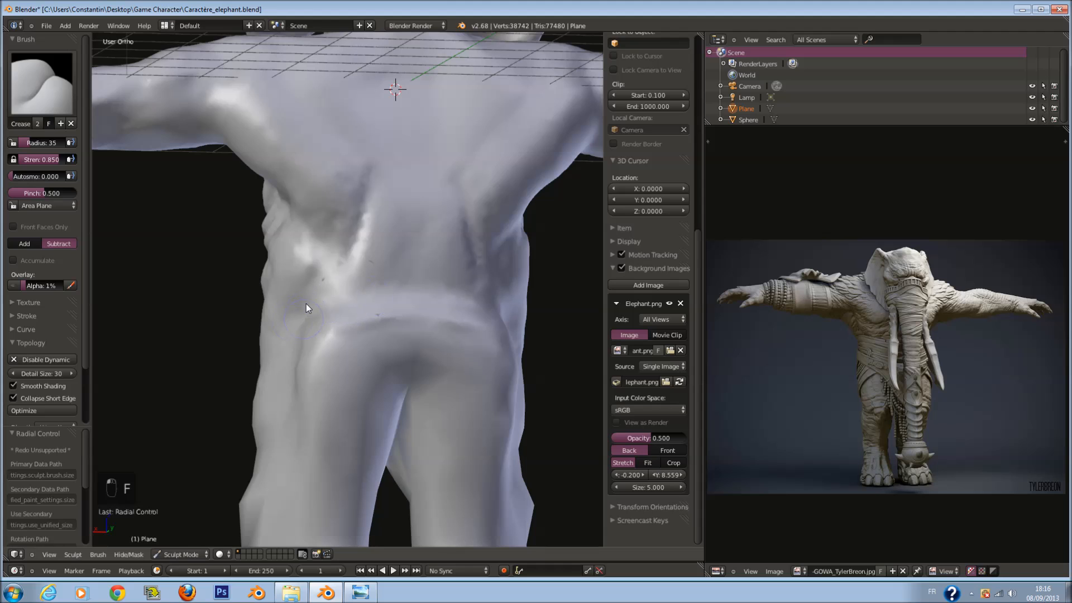
pyautogui.moveTo(306, 304); pyautogui.dragTo(370, 287, button='middle')
pyautogui.moveTo(365, 243)
pyautogui.keyDown('shift'); pyautogui.mouseDown()
pyautogui.moveTo(364, 253)
pyautogui.moveTo(385, 222)
pyautogui.mouseUp(); pyautogui.keyUp('shift')
# Set the Crease brush radius to 42 and rework the upper back below the head.
pyautogui.moveTo(386, 223); pyautogui.dragTo(353, 259, button='middle')
pyautogui.press('f')
pyautogui.click(363, 135)
pyautogui.moveTo(361, 127)
pyautogui.mouseDown()
pyautogui.moveTo(348, 111)
pyautogui.moveTo(308, 130)
pyautogui.moveTo(329, 134)
pyautogui.mouseUp()
pyautogui.keyDown('shift'); pyautogui.scroll(8, 347, 144); pyautogui.keyUp('shift')
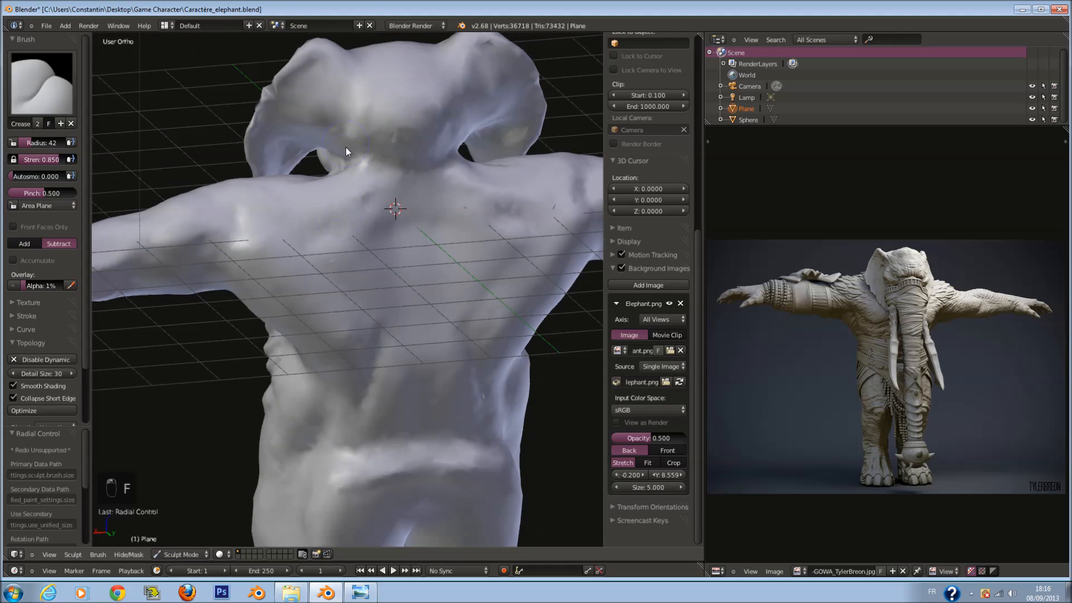
# Switch to the Brush brush and build up the muscle across the upper back, beside the spine.
pyautogui.click(48, 74)
pyautogui.click(83, 147)
pyautogui.scroll(3, 410, 183)
pyautogui.press('f')
pyautogui.click(430, 198)
pyautogui.moveTo(401, 203)
pyautogui.mouseDown()
pyautogui.moveTo(388, 187)
pyautogui.moveTo(267, 194)
pyautogui.moveTo(318, 192)
pyautogui.moveTo(288, 204)
pyautogui.mouseUp()
# Set the brush radius to 64 and shape the middle of the upper back between the shoulder blades.
pyautogui.press('f')
pyautogui.click(374, 245)
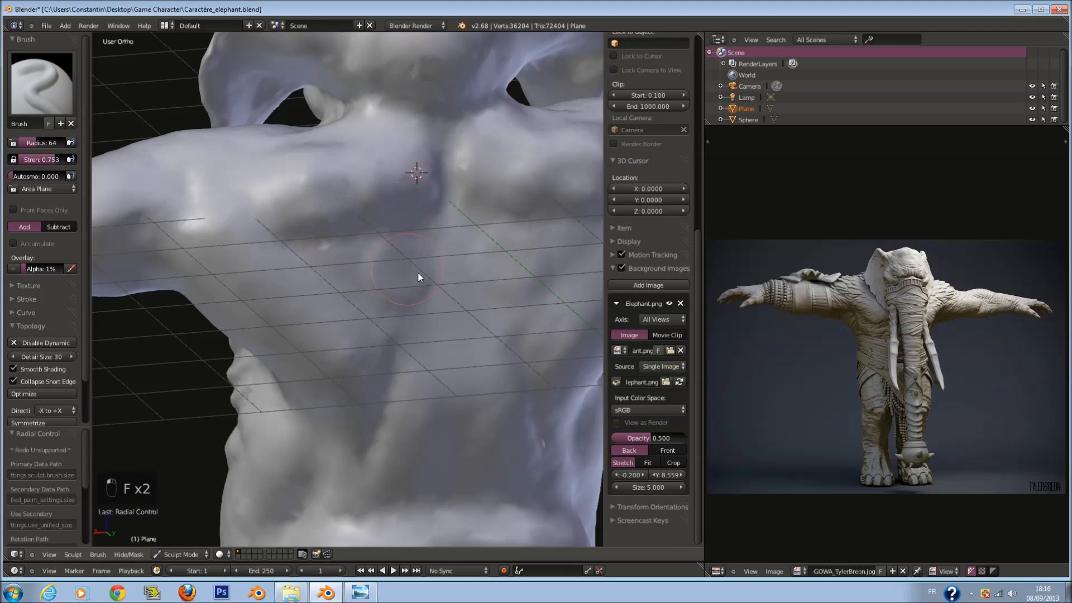
pyautogui.moveTo(405, 268); pyautogui.dragTo(400, 243, button='middle')
pyautogui.press('f')
pyautogui.click(401, 243)
pyautogui.moveTo(400, 243)
pyautogui.mouseDown()
pyautogui.moveTo(405, 210)
pyautogui.moveTo(343, 208)
pyautogui.moveTo(365, 214)
pyautogui.moveTo(362, 272)
pyautogui.moveTo(340, 114)
pyautogui.moveTo(228, 144)
pyautogui.moveTo(210, 134)
pyautogui.moveTo(367, 226)
pyautogui.moveTo(346, 260)
pyautogui.moveTo(430, 218)
pyautogui.moveTo(450, 261)
pyautogui.mouseUp()
# Resize the brush and sculpt the muscle form running down beside the spine.
pyautogui.press('f')
pyautogui.click(336, 141)
pyautogui.press('f')
pyautogui.click(441, 146)
pyautogui.moveTo(441, 146); pyautogui.dragTo(450, 302)
# Smooth the reworked back muscles with the Polish brush at radius 110 and save the file.
pyautogui.click(56, 93)
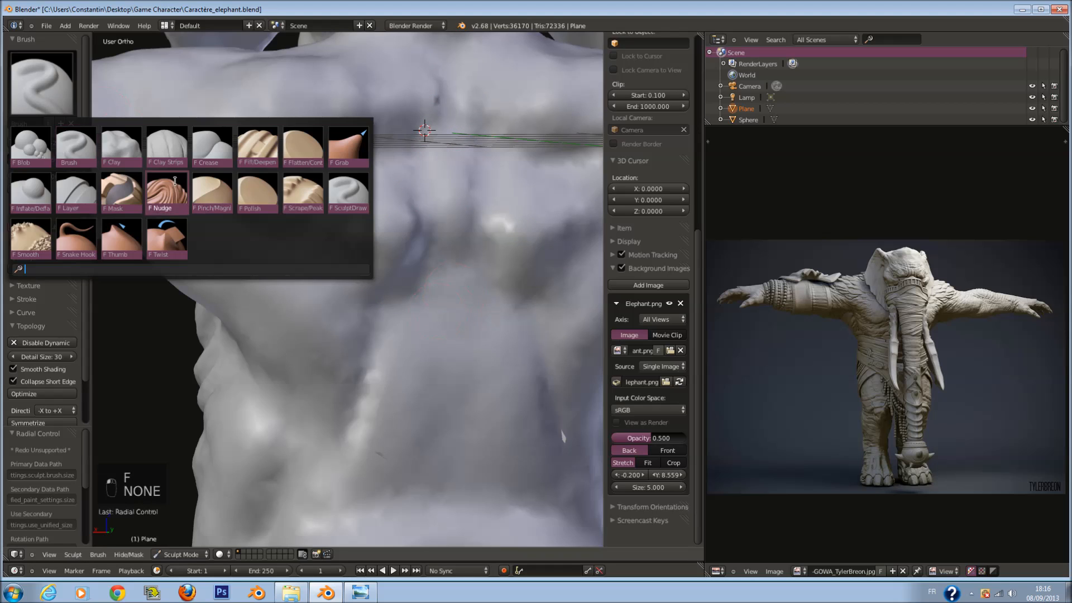
pyautogui.click(258, 192)
pyautogui.press('f')
pyautogui.click(372, 229)
pyautogui.moveTo(373, 229)
pyautogui.mouseDown()
pyautogui.moveTo(407, 238)
pyautogui.moveTo(383, 186)
pyautogui.moveTo(275, 91)
pyautogui.moveTo(284, 163)
pyautogui.moveTo(394, 264)
pyautogui.moveTo(407, 187)
pyautogui.mouseUp()
pyautogui.scroll(-3, 407, 187)
pyautogui.moveTo(406, 187); pyautogui.dragTo(469, 208, button='middle')
pyautogui.moveTo(430, 207); pyautogui.dragTo(378, 222)
pyautogui.press('ctrl+KP_1')
pyautogui.hotkey('ctrl', 's')
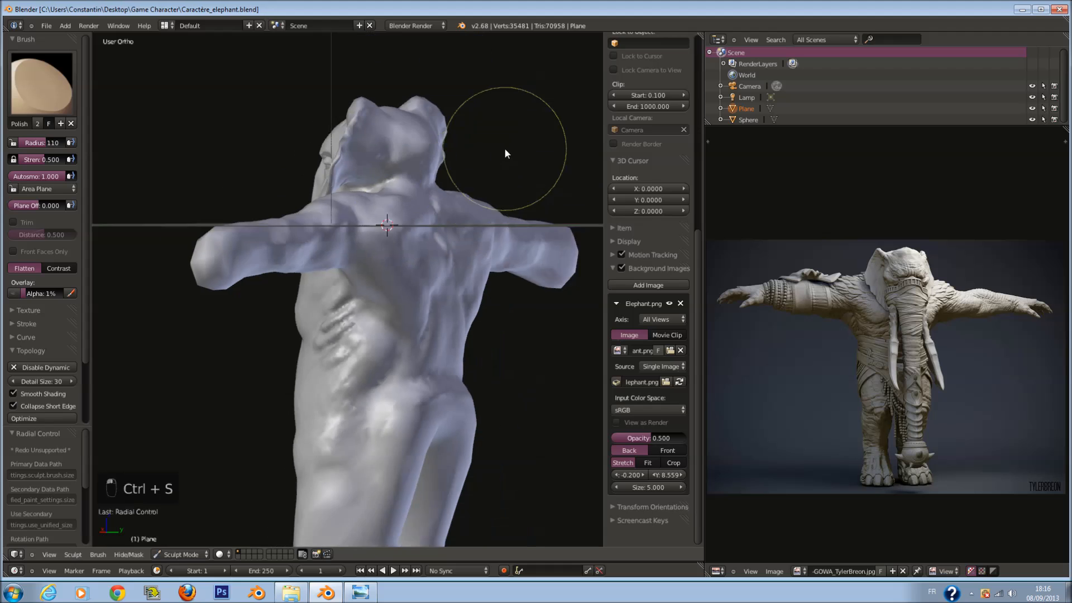
# Set the Crease brush radius to 77 and carve a crease along the lower edge of the chest muscle.
pyautogui.moveTo(506, 153)
pyautogui.mouseDown(button='middle')
pyautogui.moveTo(512, 226)
pyautogui.moveTo(567, 213)
pyautogui.moveTo(554, 216)
pyautogui.moveTo(569, 133)
pyautogui.moveTo(438, 130)
pyautogui.moveTo(202, 203)
pyautogui.moveTo(178, 189)
pyautogui.mouseUp(button='middle')
pyautogui.click(39, 98)
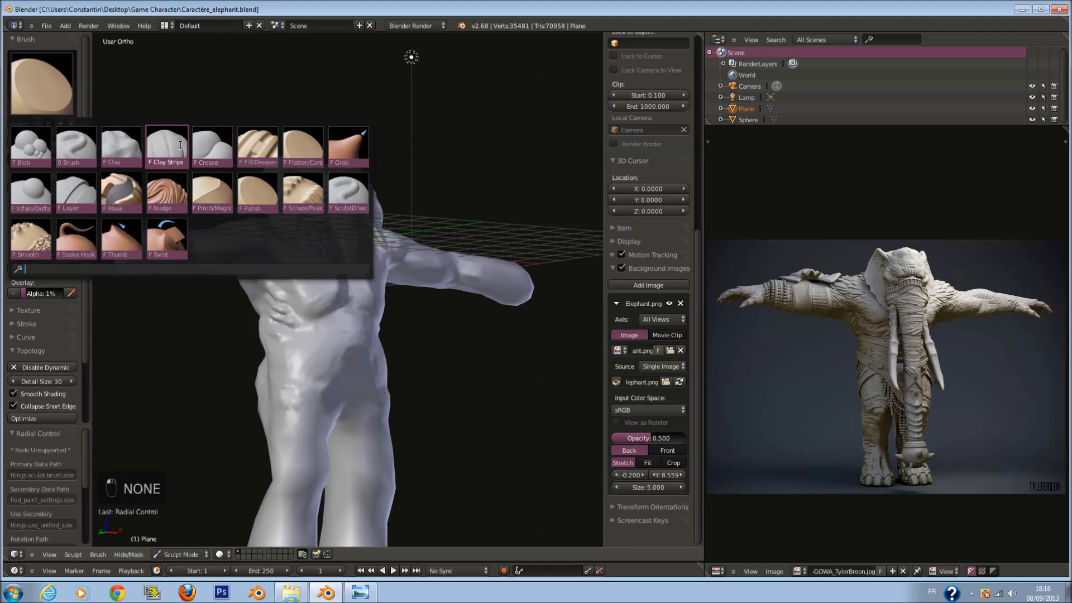
pyautogui.click(213, 147)
pyautogui.moveTo(436, 299); pyautogui.dragTo(372, 230, button='middle')
pyautogui.scroll(5, 375, 279)
pyautogui.press('f')
pyautogui.click(339, 332)
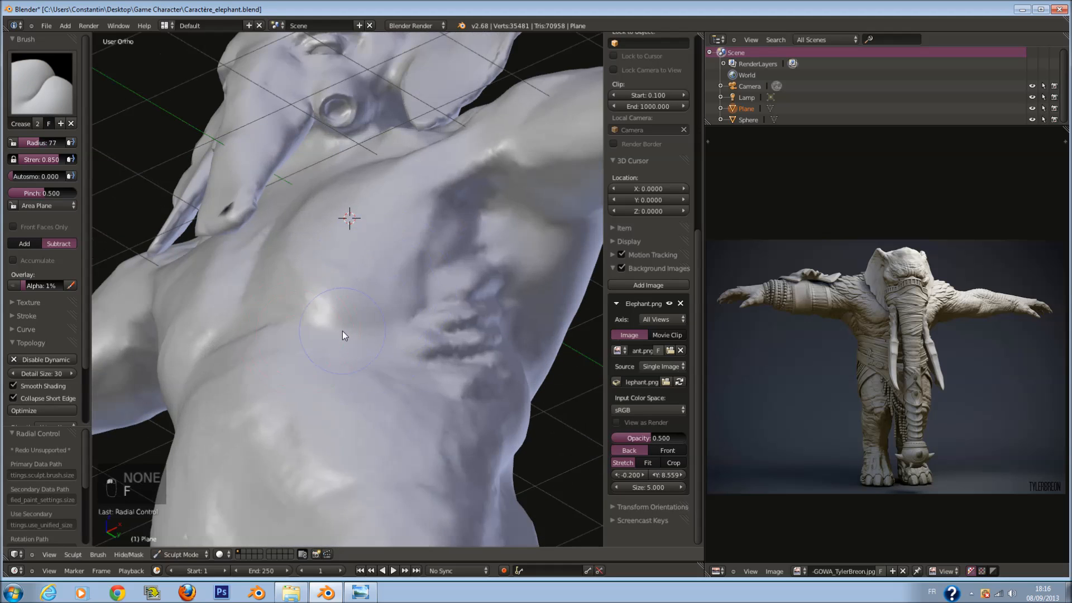
pyautogui.scroll(3, 343, 331)
pyautogui.moveTo(284, 338); pyautogui.dragTo(366, 357)
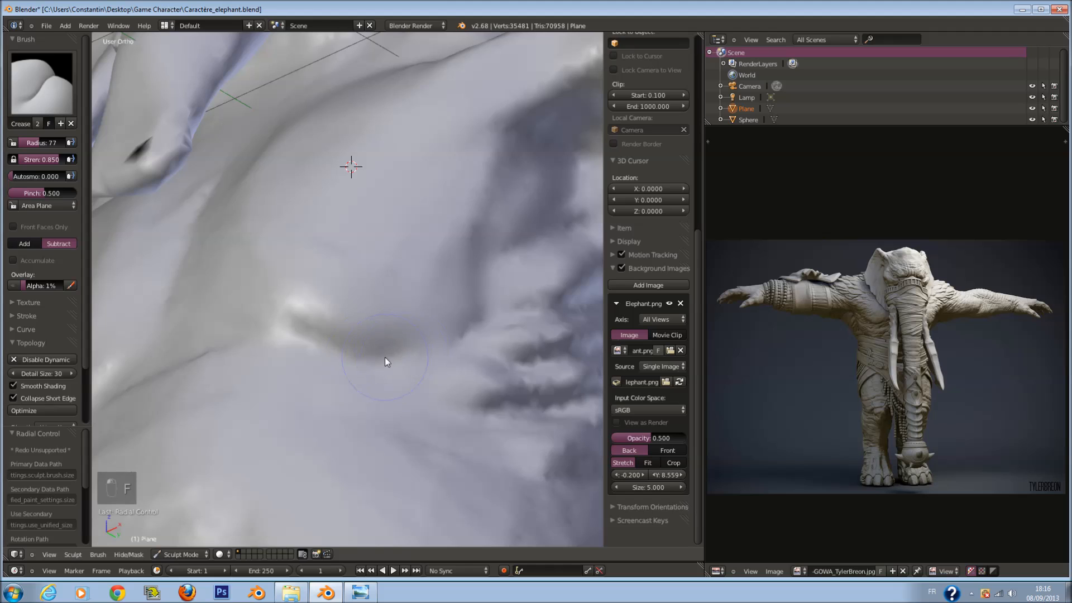
# Resize the Crease brush and continue the crease up the chest muscle's outer edge toward the armpit.
pyautogui.moveTo(385, 358); pyautogui.dragTo(367, 362, button='middle')
pyautogui.press('f')
pyautogui.click(363, 362)
pyautogui.moveTo(368, 357)
pyautogui.mouseDown()
pyautogui.moveTo(464, 179)
pyautogui.moveTo(423, 314)
pyautogui.moveTo(525, 138)
pyautogui.moveTo(481, 212)
pyautogui.moveTo(501, 177)
pyautogui.mouseUp()
pyautogui.moveTo(502, 177); pyautogui.dragTo(476, 224, button='middle')
# Set the Crease brush radius to 31 and deepen the grooves between the ribs beside the chest.
pyautogui.press('f')
pyautogui.click(452, 241)
pyautogui.scroll(2, 475, 302)
pyautogui.press('f')
pyautogui.click(465, 314)
pyautogui.moveTo(465, 314)
pyautogui.mouseDown()
pyautogui.moveTo(564, 270)
pyautogui.moveTo(483, 300)
pyautogui.mouseUp()
pyautogui.scroll(-1, 472, 309)
pyautogui.press('f')
pyautogui.click(443, 346)
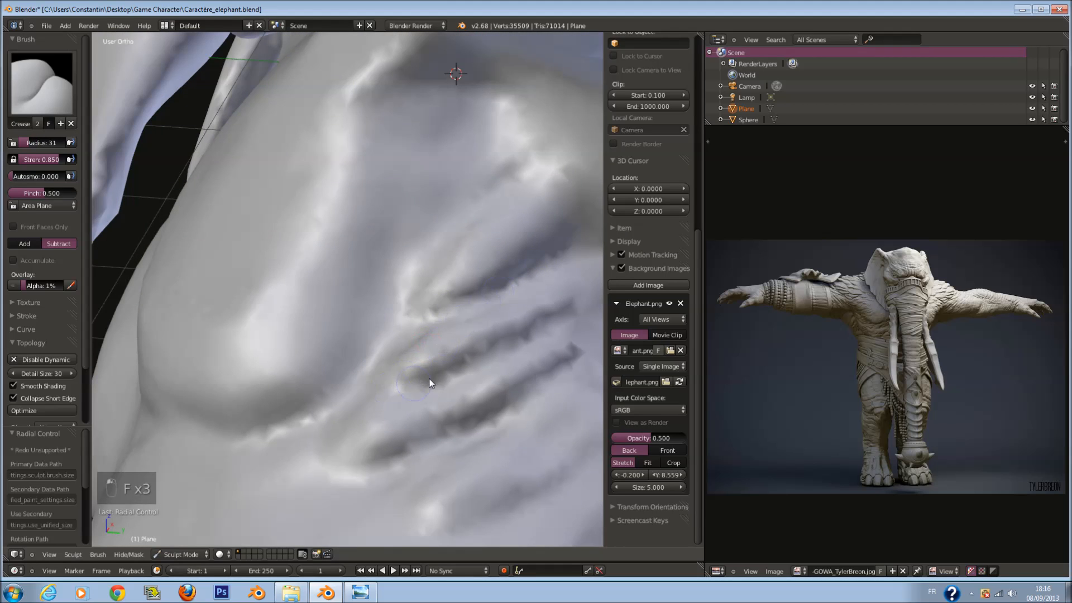
pyautogui.moveTo(429, 379); pyautogui.dragTo(510, 341)
pyautogui.moveTo(416, 455); pyautogui.dragTo(483, 414)
# Extend the rib creases down the flank and up toward the armpit.
pyautogui.scroll(-1, 447, 459)
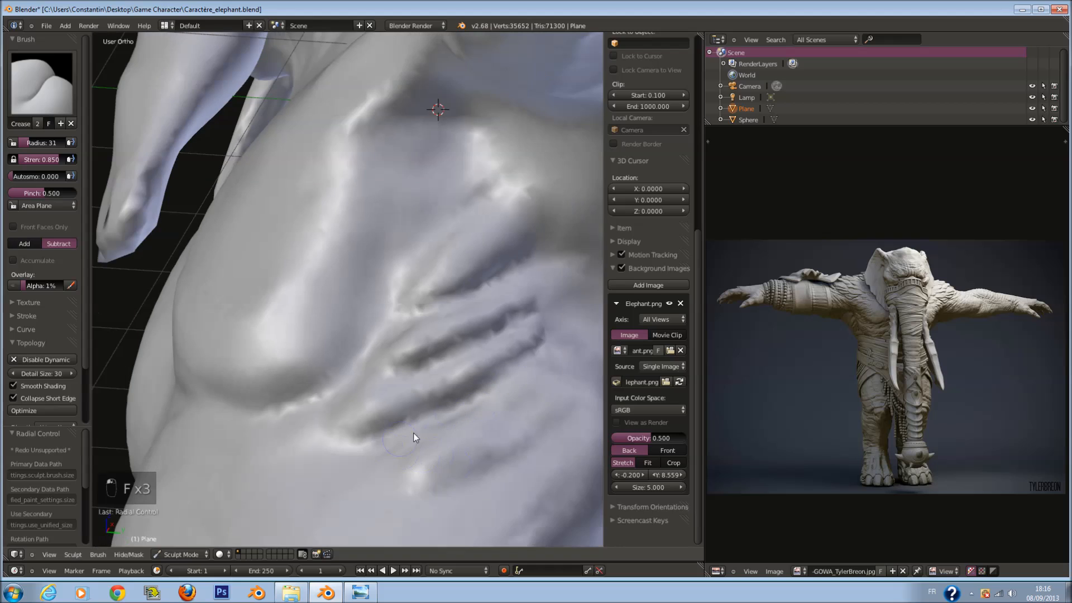
pyautogui.moveTo(428, 499)
pyautogui.mouseDown()
pyautogui.moveTo(523, 462)
pyautogui.moveTo(585, 389)
pyautogui.mouseUp()
pyautogui.moveTo(469, 394); pyautogui.dragTo(539, 335)
pyautogui.moveTo(471, 337); pyautogui.dragTo(563, 276)
pyautogui.moveTo(467, 298); pyautogui.dragTo(541, 239)
pyautogui.moveTo(486, 197); pyautogui.dragTo(536, 174)
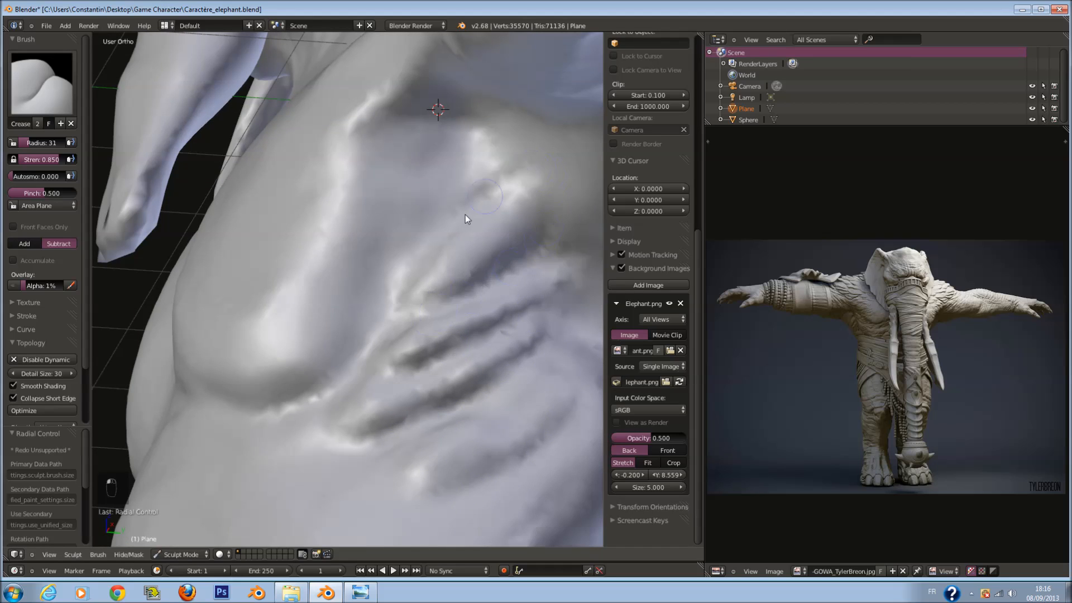
# Set the Polish brush radius to 80 and soften the rib folds beside the chest.
pyautogui.click(42, 83)
pyautogui.click(260, 190)
pyautogui.press('f')
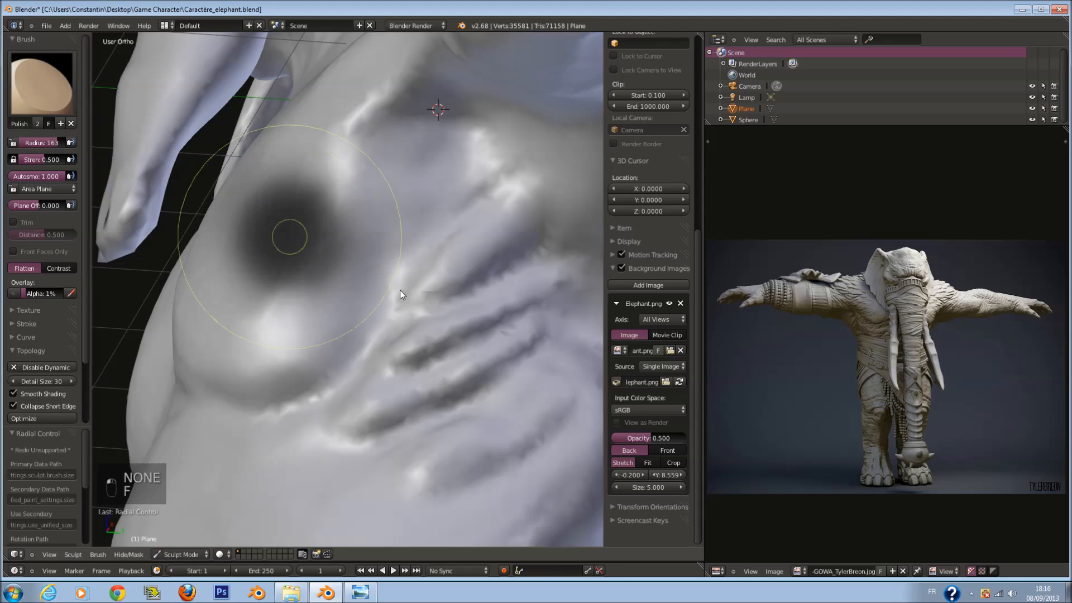
pyautogui.click(329, 258)
pyautogui.moveTo(451, 269); pyautogui.dragTo(388, 331)
pyautogui.moveTo(475, 324)
pyautogui.mouseDown()
pyautogui.moveTo(424, 364)
pyautogui.moveTo(412, 356)
pyautogui.mouseUp()
pyautogui.scroll(-4, 294, 342)
# Polish both chest muscles from the front view.
pyautogui.moveTo(295, 338)
pyautogui.mouseDown(button='middle')
pyautogui.moveTo(383, 348)
pyautogui.moveTo(350, 335)
pyautogui.mouseUp(button='middle')
pyautogui.press('KP_1')
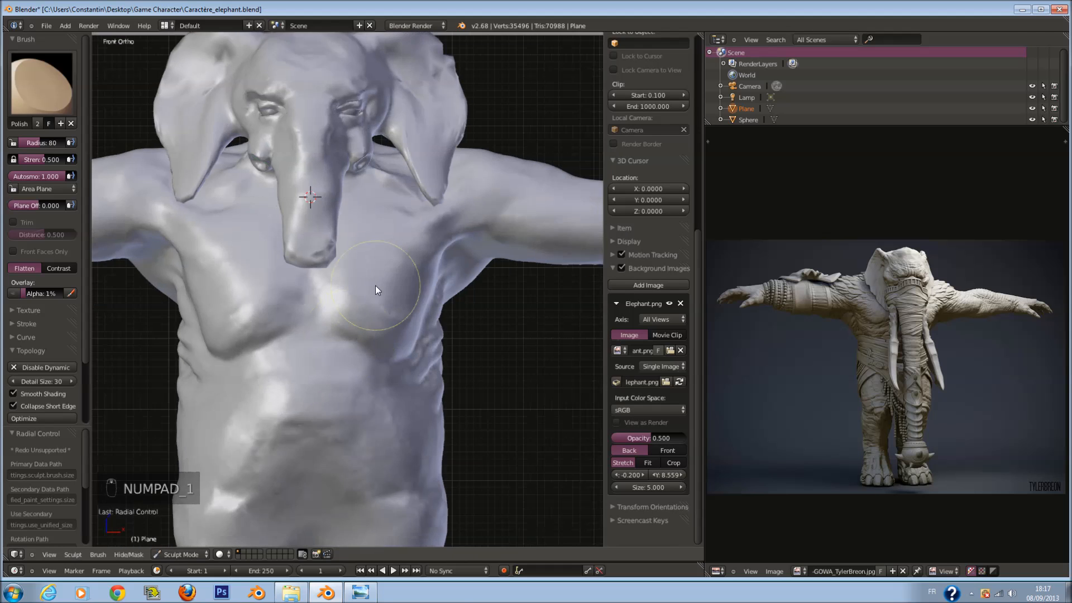
pyautogui.scroll(4, 376, 286)
pyautogui.moveTo(433, 208); pyautogui.dragTo(449, 221)
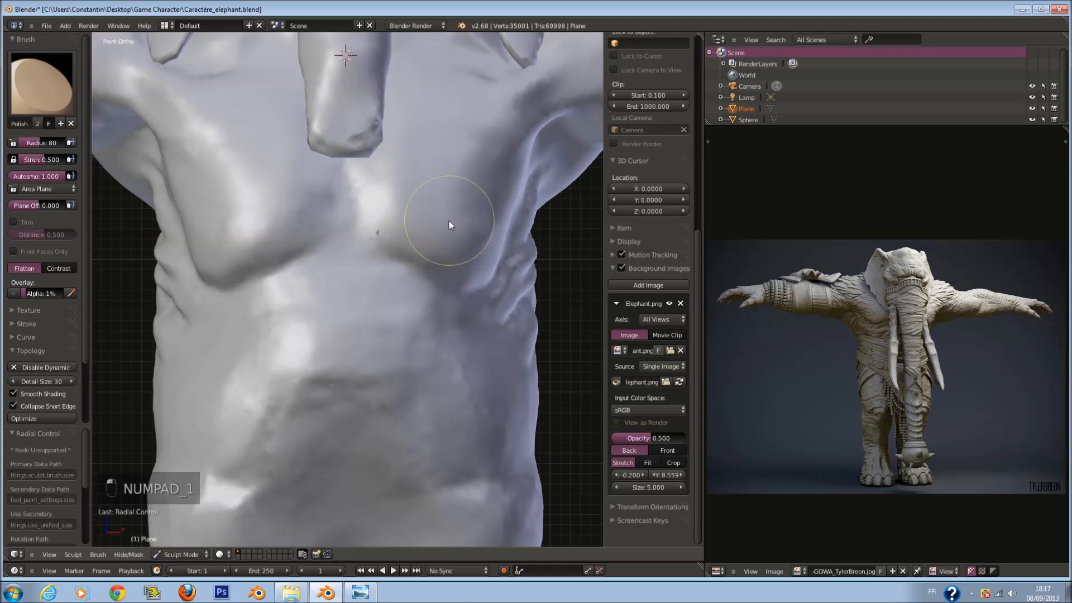
pyautogui.moveTo(192, 132); pyautogui.dragTo(237, 166)
# Switch to the Brush brush and resize it for sculpting the navel on the belly.
pyautogui.click(51, 74)
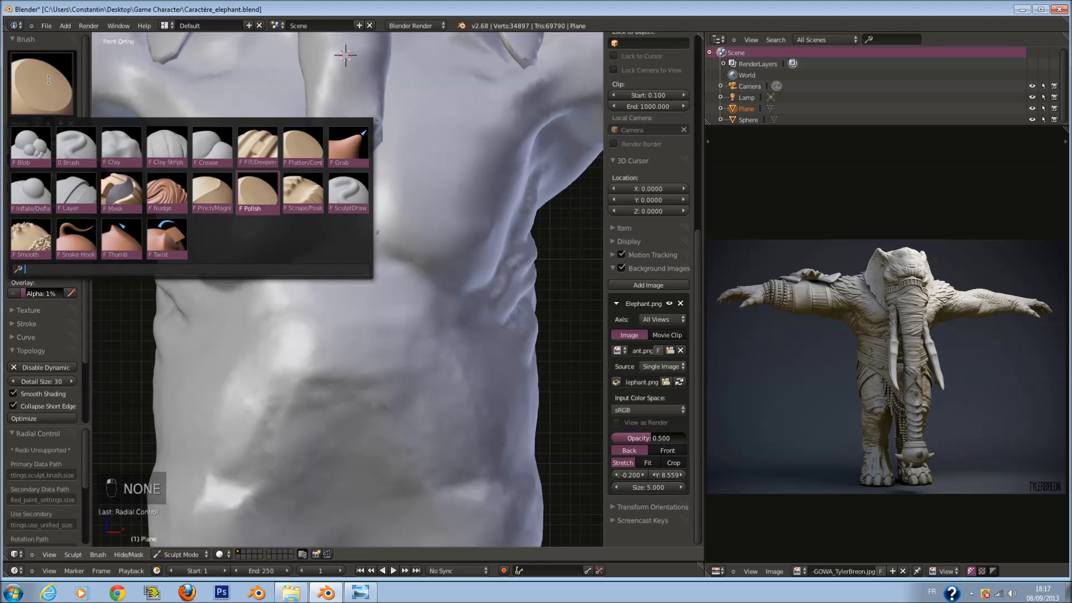
pyautogui.click(77, 150)
pyautogui.scroll(3, 393, 402)
pyautogui.press('f')
pyautogui.scroll(3, 398, 313)
pyautogui.press('f')
pyautogui.click(370, 337)
# Try to sculpt a navel in the middle of the belly at brush radius 50, and undo the attempts.
pyautogui.scroll(2, 366, 303)
pyautogui.moveTo(368, 305); pyautogui.dragTo(282, 225)
pyautogui.hotkey('ctrl', 'z')
pyautogui.moveTo(339, 253)
pyautogui.mouseDown()
pyautogui.moveTo(339, 321)
pyautogui.moveTo(348, 294)
pyautogui.moveTo(351, 308)
pyautogui.moveTo(332, 302)
pyautogui.moveTo(345, 288)
pyautogui.mouseUp()
pyautogui.press('f')
pyautogui.click(361, 292)
pyautogui.scroll(-10, 379, 288)
pyautogui.moveTo(404, 287)
pyautogui.keyDown('shift'); pyautogui.mouseDown(button='middle')
pyautogui.moveTo(396, 250)
pyautogui.moveTo(344, 266)
pyautogui.mouseUp(button='middle'); pyautogui.keyUp('shift')
pyautogui.scroll(6, 395, 271)
pyautogui.moveTo(339, 168)
pyautogui.keyDown('shift'); pyautogui.mouseDown(button='middle')
pyautogui.moveTo(323, 241)
pyautogui.moveTo(340, 277)
pyautogui.mouseUp(button='middle'); pyautogui.keyUp('shift')
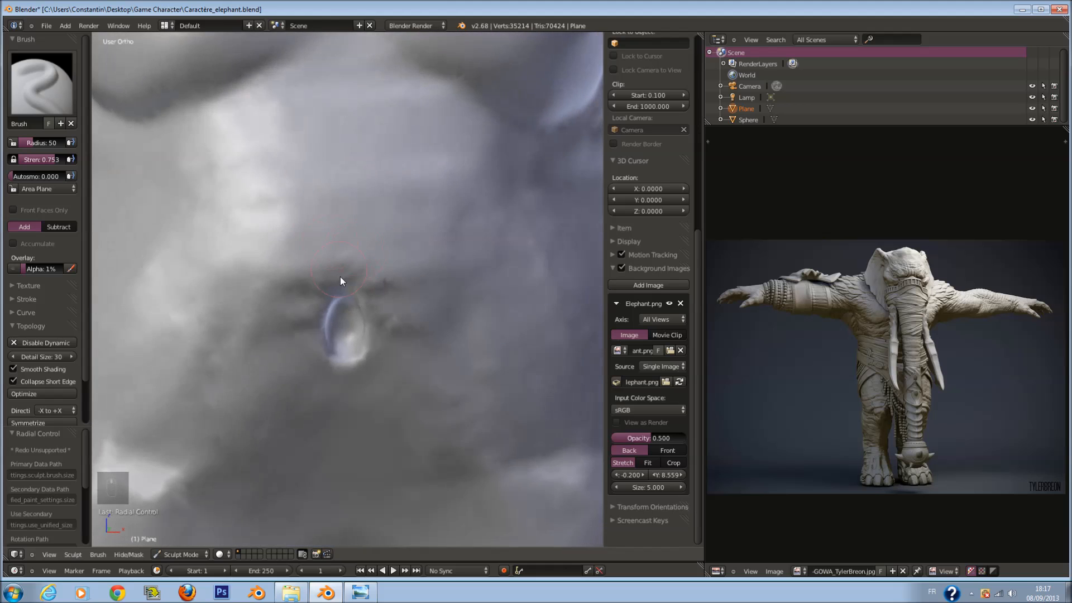
pyautogui.hotkey('ctrl', 'z')
pyautogui.hotkey('ctrl', 'z')
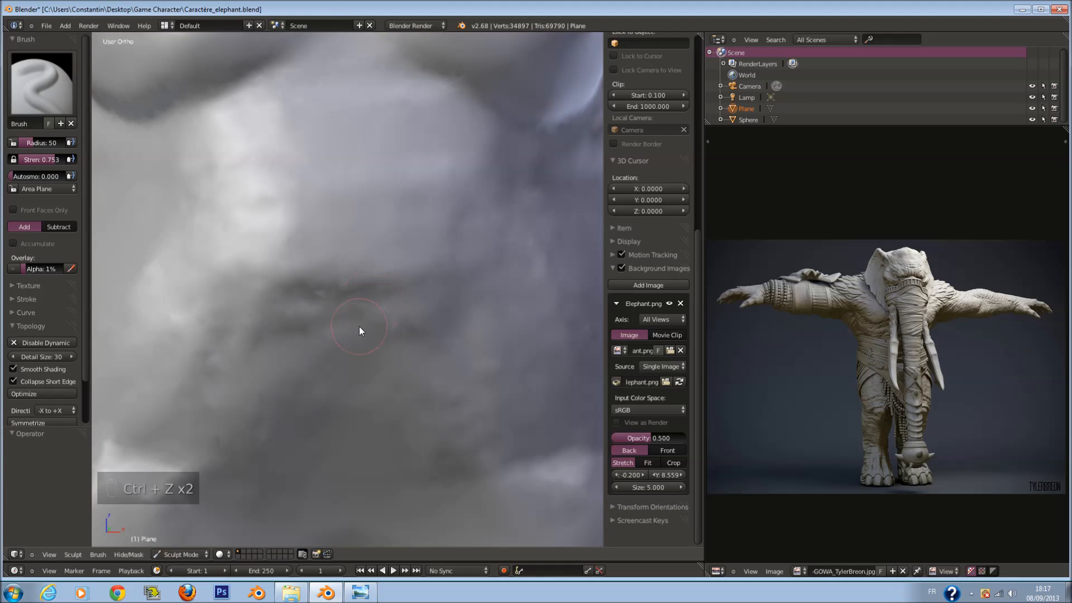
# Sculpt a small round navel in the middle of the belly from the front view and set the brush radius to 162.
pyautogui.press('KP_1')
pyautogui.press('f')
pyautogui.click(326, 311)
pyautogui.moveTo(326, 311)
pyautogui.mouseDown()
pyautogui.moveTo(354, 292)
pyautogui.moveTo(330, 366)
pyautogui.moveTo(341, 350)
pyautogui.mouseUp()
pyautogui.press('f')
pyautogui.click(314, 336)
pyautogui.scroll(-10, 391, 344)
pyautogui.scroll(6, 326, 270)
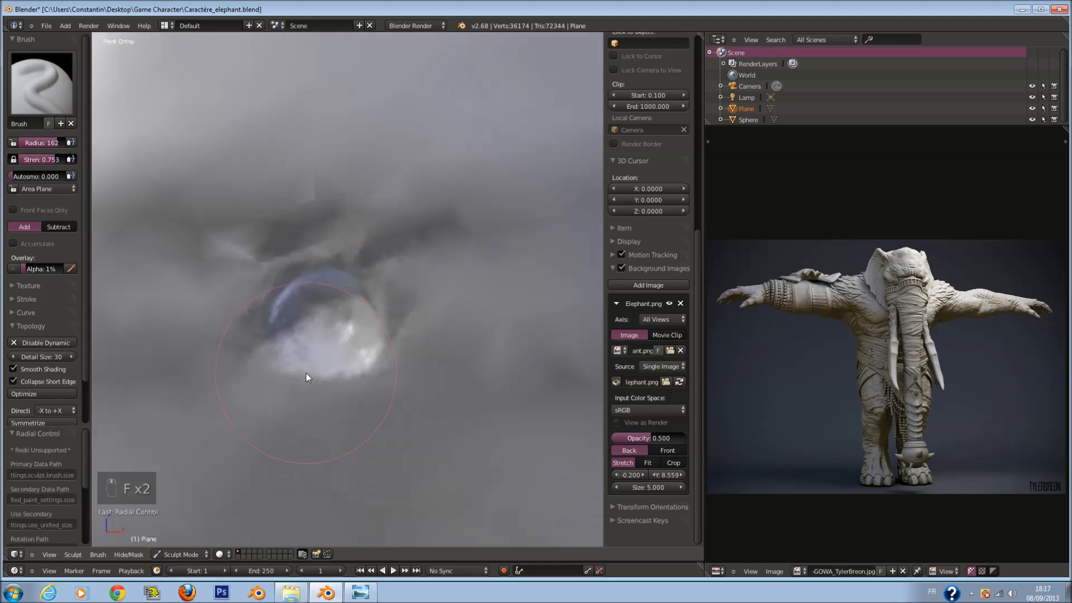
# Set the brush radius to 200 for close detail work on the navel.
pyautogui.scroll(6, 312, 357)
pyautogui.press('z')
pyautogui.press('z')
pyautogui.press('f')
pyautogui.click(393, 318)
# Try a broad stroke over the navel and undo it.
pyautogui.moveTo(329, 272); pyautogui.dragTo(288, 293)
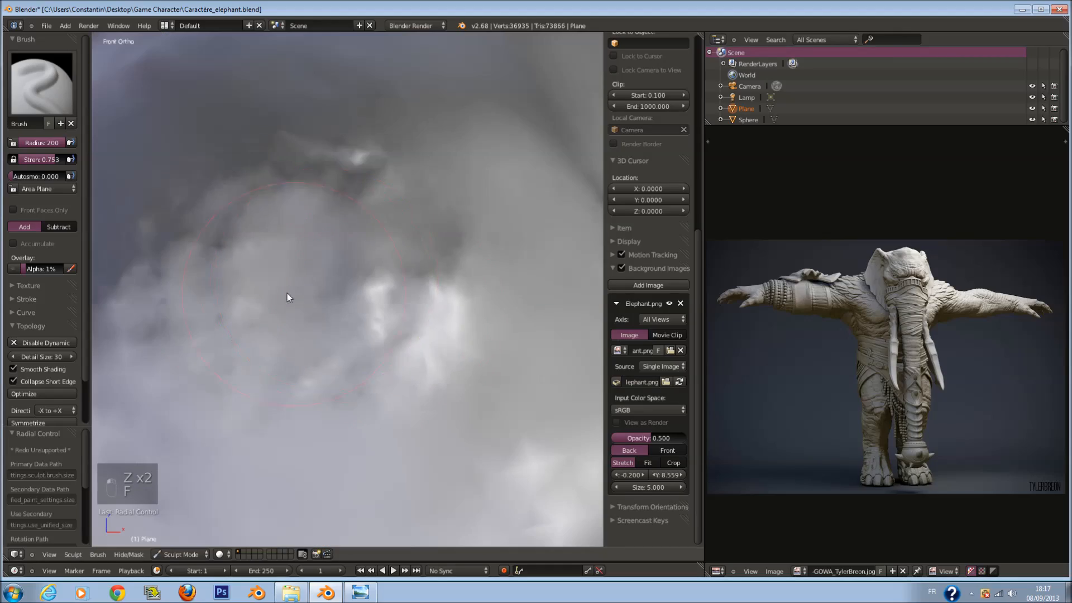
pyautogui.hotkey('ctrl', 'z')
pyautogui.hotkey('ctrl', 'z')
# Rework the navel's shape with the mesh displayed as wireframe, and restore the solid display.
pyautogui.press('z')
pyautogui.moveTo(349, 264)
pyautogui.mouseDown()
pyautogui.moveTo(384, 309)
pyautogui.moveTo(282, 120)
pyautogui.moveTo(215, 280)
pyautogui.mouseUp()
pyautogui.press('z')
pyautogui.moveTo(330, 304); pyautogui.dragTo(286, 311, button='middle')
pyautogui.scroll(-5, 286, 311)
# Switch to the Smooth brush with a radius of 114 for the navel area, and save the file.
pyautogui.click(32, 101)
pyautogui.click(84, 259)
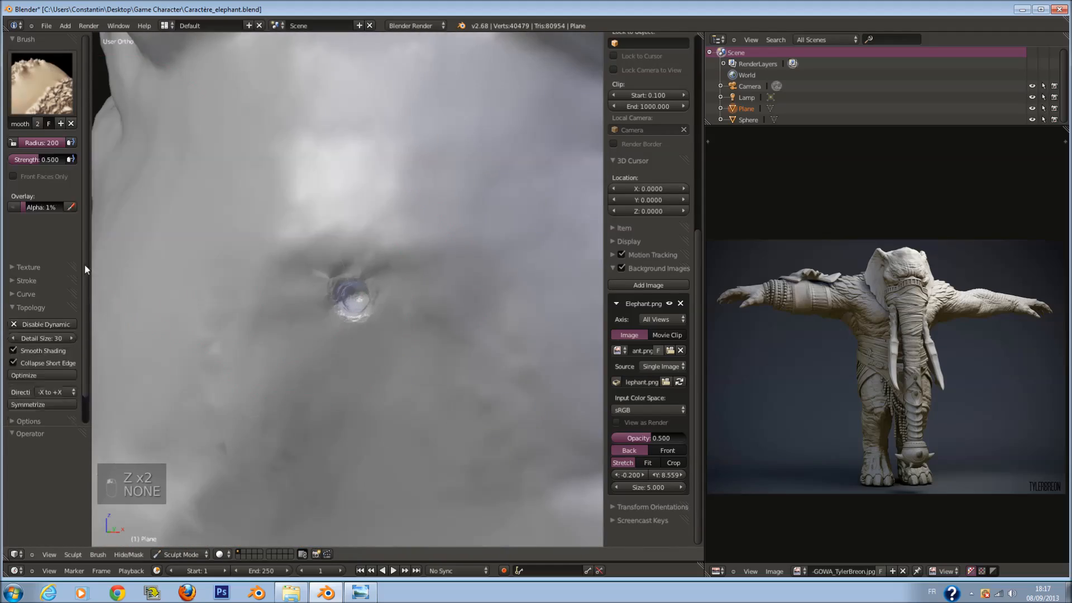
pyautogui.press('f')
pyautogui.click(384, 314)
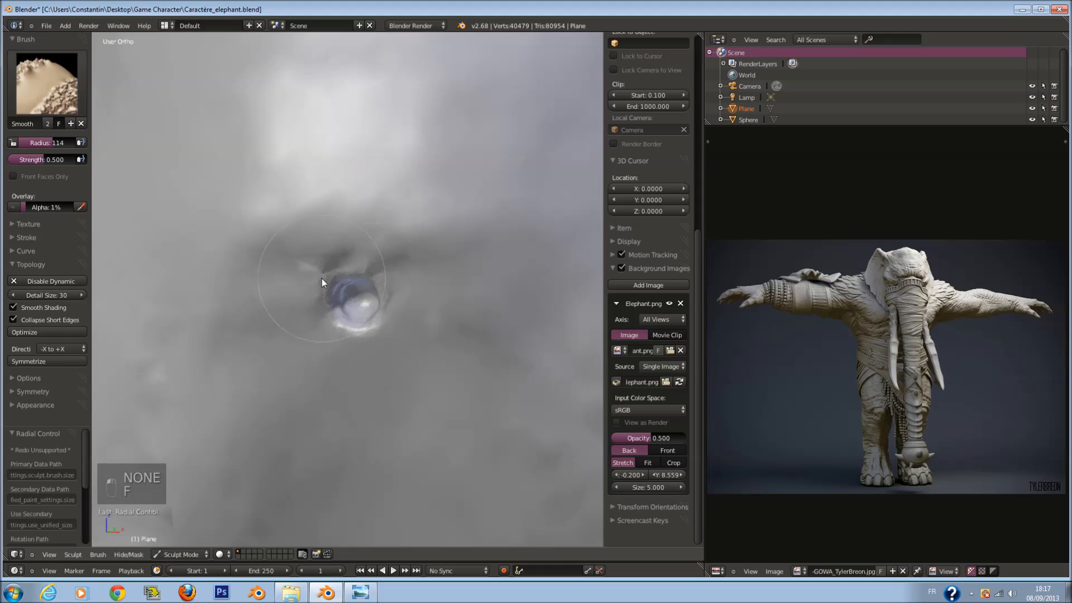
pyautogui.scroll(-6, 501, 316)
pyautogui.hotkey('ctrl', 's')
# Switch to the Clay brush and build up the base of the nipple on the lower chest muscle.
pyautogui.scroll(-3, 512, 309)
pyautogui.press('KP_1')
pyautogui.scroll(5, 440, 303)
pyautogui.scroll(2, 358, 307)
pyautogui.click(44, 110)
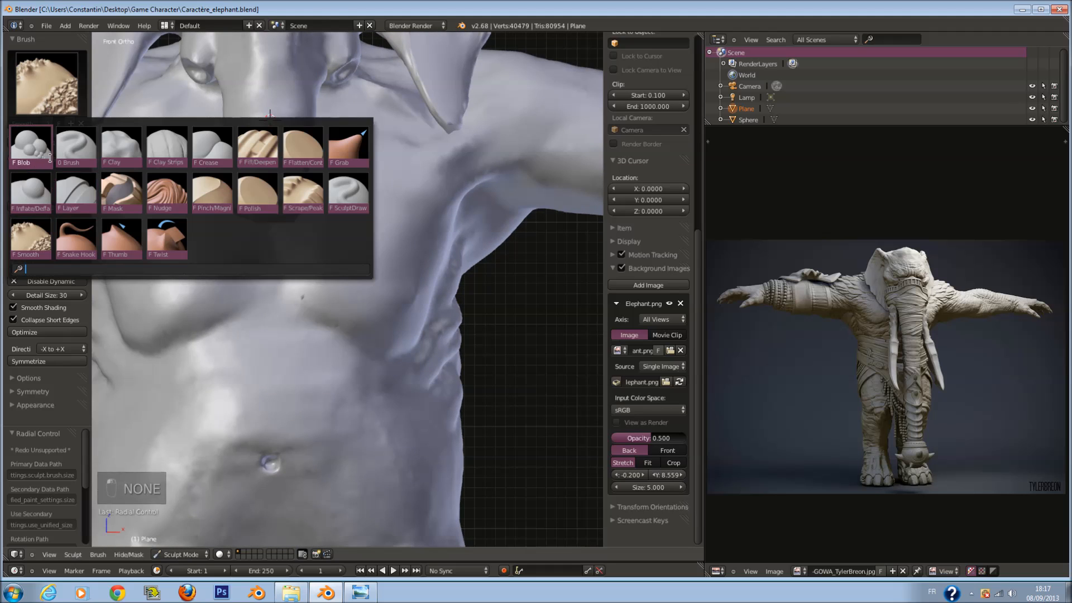
pyautogui.click(122, 150)
pyautogui.moveTo(398, 300); pyautogui.dragTo(365, 299, button='middle')
pyautogui.scroll(6, 366, 299)
pyautogui.press('e')
pyautogui.press('e')
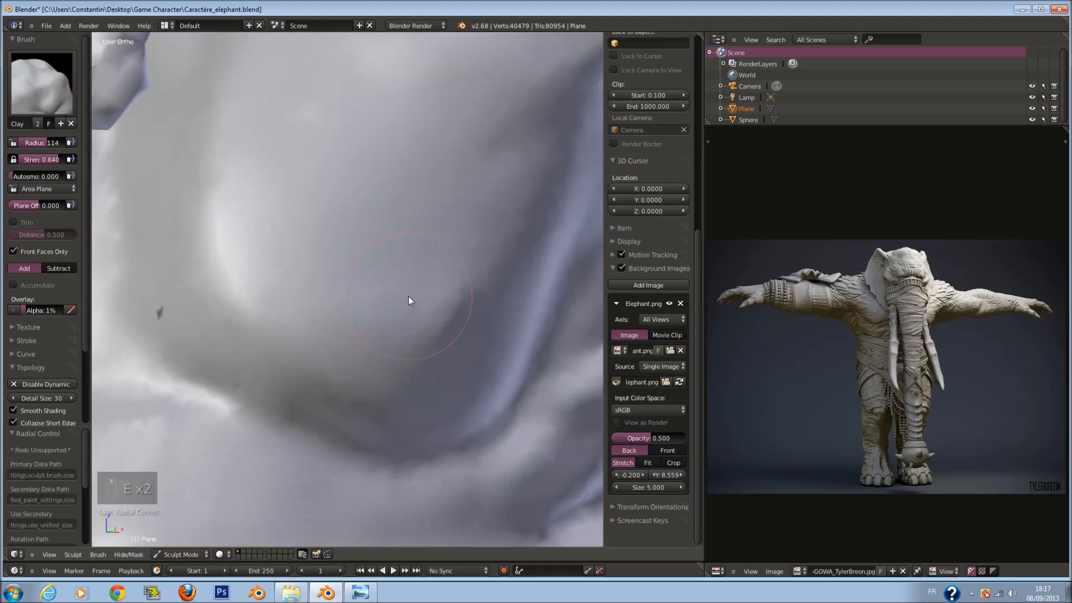
pyautogui.press('f')
pyautogui.click(398, 296)
pyautogui.moveTo(398, 295); pyautogui.dragTo(440, 298)
# Set the Clay brush radius to 69 and add more volume to the nipple.
pyautogui.press('f')
pyautogui.click(417, 295)
pyautogui.moveTo(418, 294); pyautogui.dragTo(387, 289, button='middle')
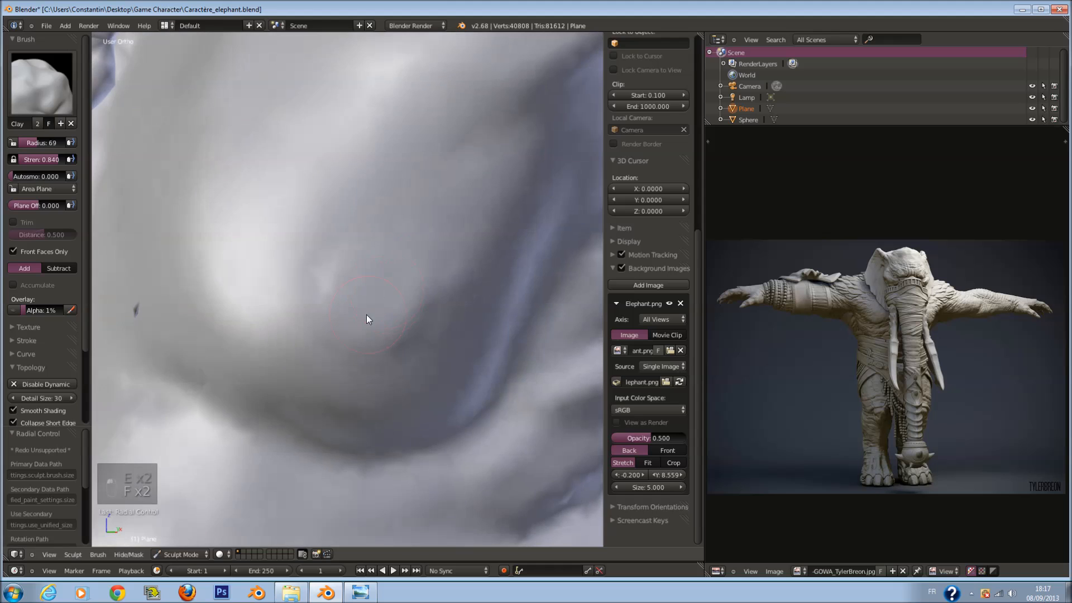
pyautogui.moveTo(385, 290); pyautogui.dragTo(371, 304)
# Raise the nipple further using the Clay brush at radius 86 and strength 1.000, and save the file.
pyautogui.click(54, 102)
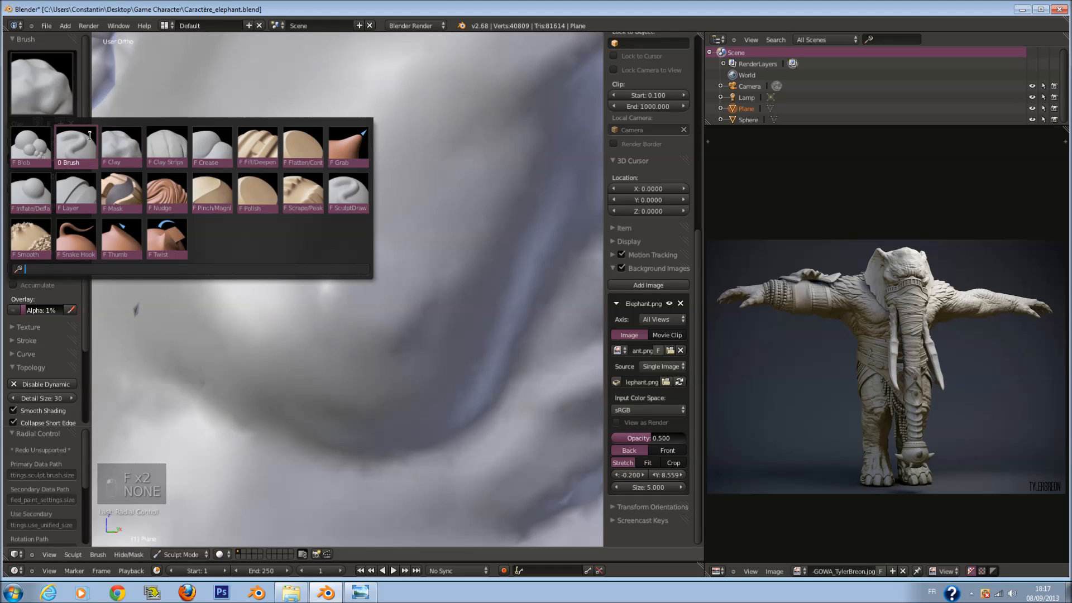
pyautogui.click(119, 146)
pyautogui.scroll(2, 287, 283)
pyautogui.press('f')
pyautogui.click(361, 311)
pyautogui.moveTo(358, 270)
pyautogui.mouseDown()
pyautogui.moveTo(389, 319)
pyautogui.moveTo(367, 306)
pyautogui.mouseUp()
pyautogui.scroll(-5, 374, 334)
pyautogui.hotkey('ctrl', 's')
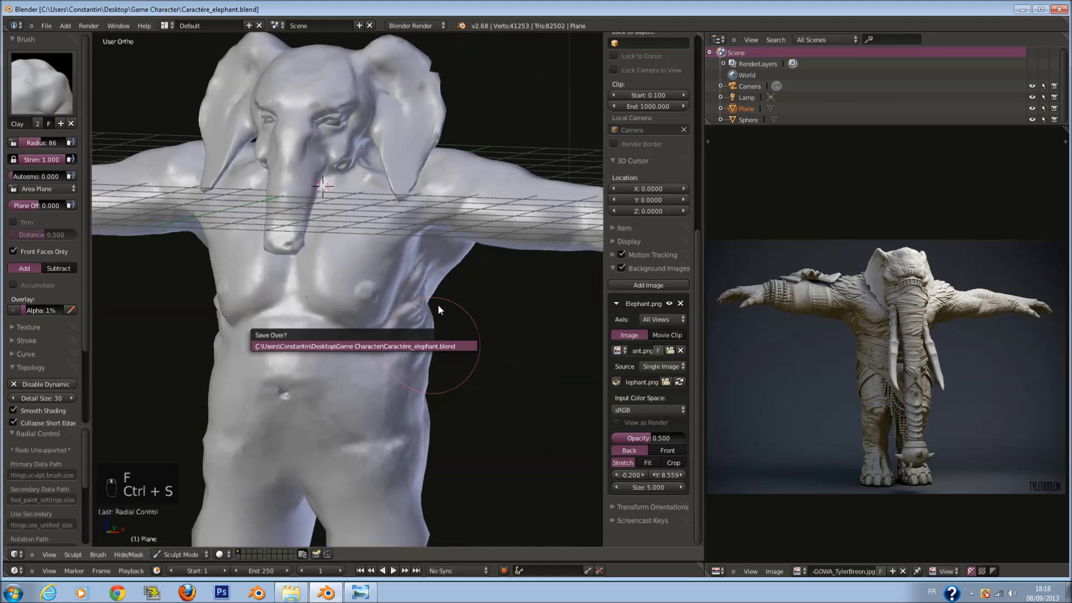
# Examine the whole figure's proportions from the front, including the outstretched arm.
pyautogui.press('KP_1')
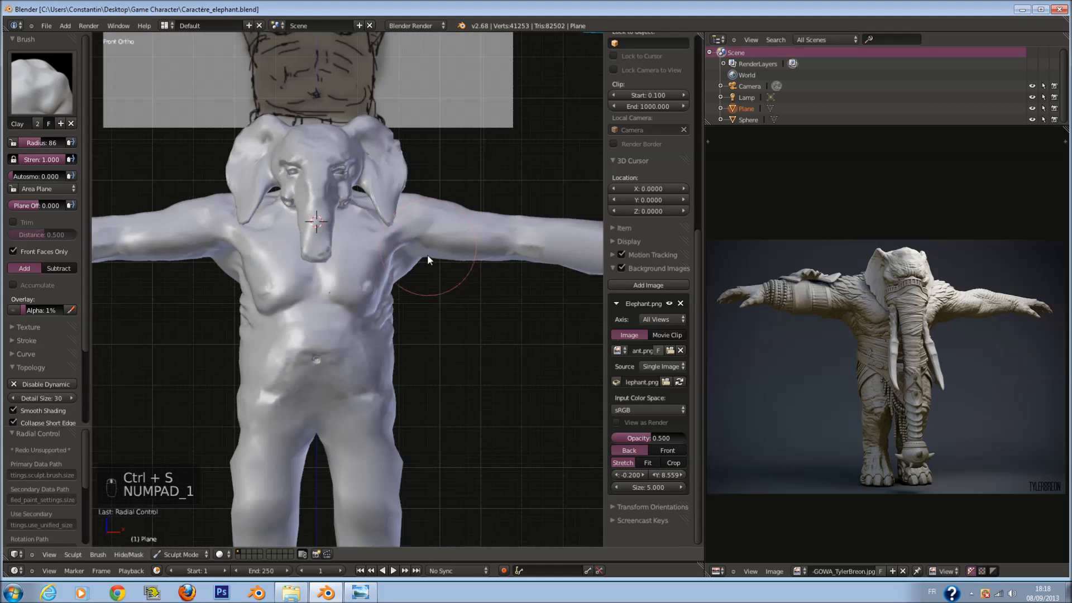
pyautogui.scroll(-2, 427, 254)
pyautogui.keyDown('shift'); pyautogui.scroll(-5, 389, 333); pyautogui.keyUp('shift')
pyautogui.keyDown('shift'); pyautogui.scroll(5, 440, 232); pyautogui.keyUp('shift')
pyautogui.keyDown('ctrl'); pyautogui.scroll(1, 442, 232); pyautogui.keyUp('ctrl')
pyautogui.scroll(1, 445, 239)
pyautogui.keyDown('ctrl'); pyautogui.scroll(2, 463, 246); pyautogui.keyUp('ctrl')
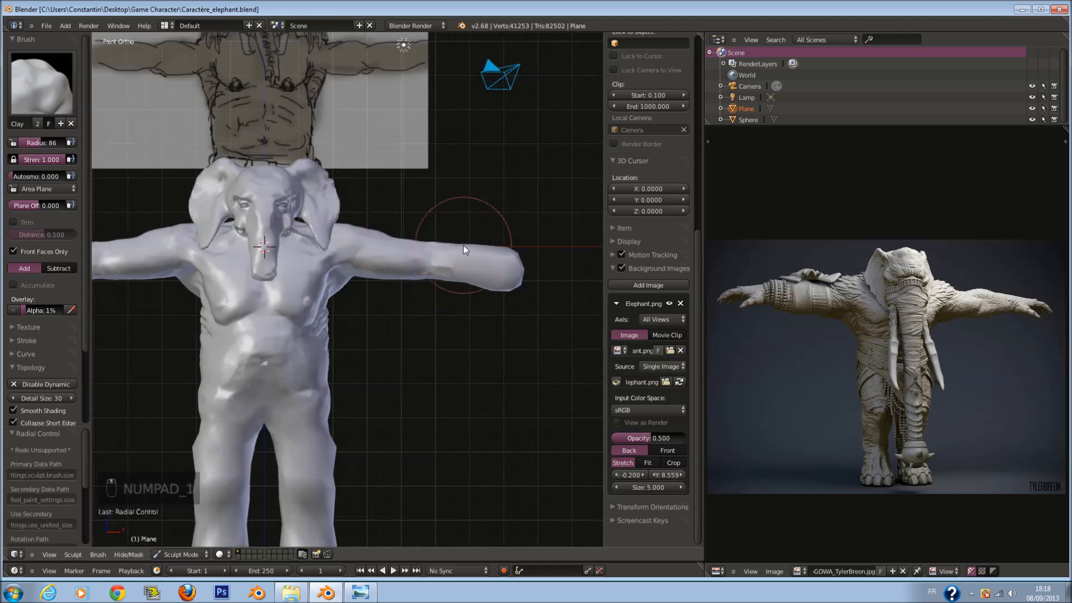
pyautogui.scroll(2, 463, 245)
pyautogui.keyDown('ctrl'); pyautogui.scroll(1, 463, 246); pyautogui.keyUp('ctrl')
pyautogui.scroll(-2, 231, 221)
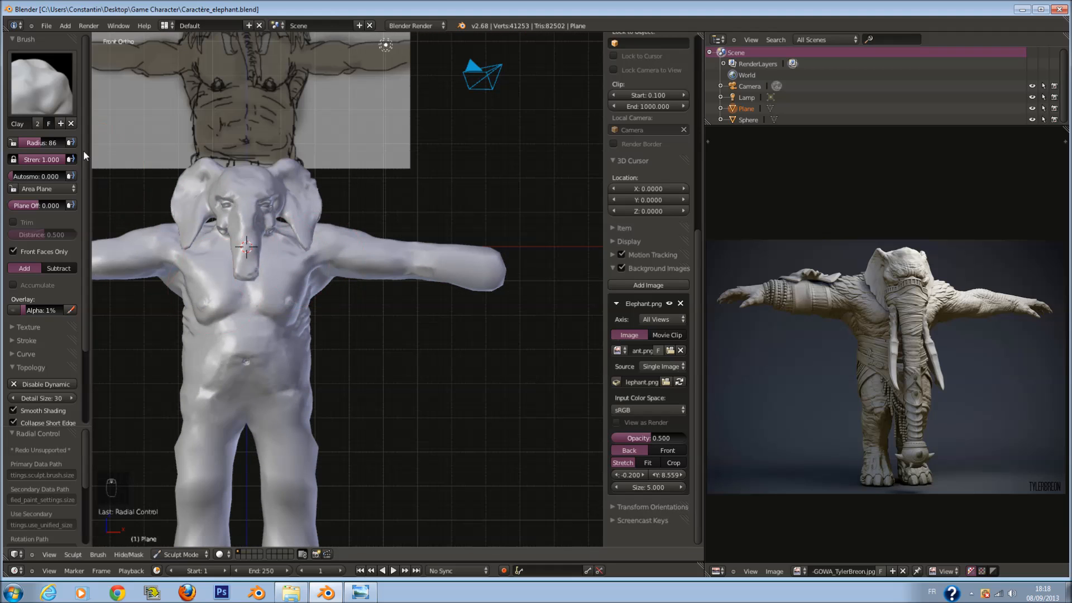
# Switch to the Grab brush and enlarge its radius to 200 for reshaping the waist and hips.
pyautogui.click(42, 83)
pyautogui.click(349, 147)
pyautogui.scroll(-1, 307, 257)
pyautogui.keyDown('shift'); pyautogui.scroll(-5, 296, 292); pyautogui.keyUp('shift')
pyautogui.keyDown('ctrl'); pyautogui.scroll(-4, 296, 292); pyautogui.keyUp('ctrl')
pyautogui.scroll(3, 335, 279)
pyautogui.keyDown('shift'); pyautogui.scroll(-8, 373, 265); pyautogui.keyUp('shift')
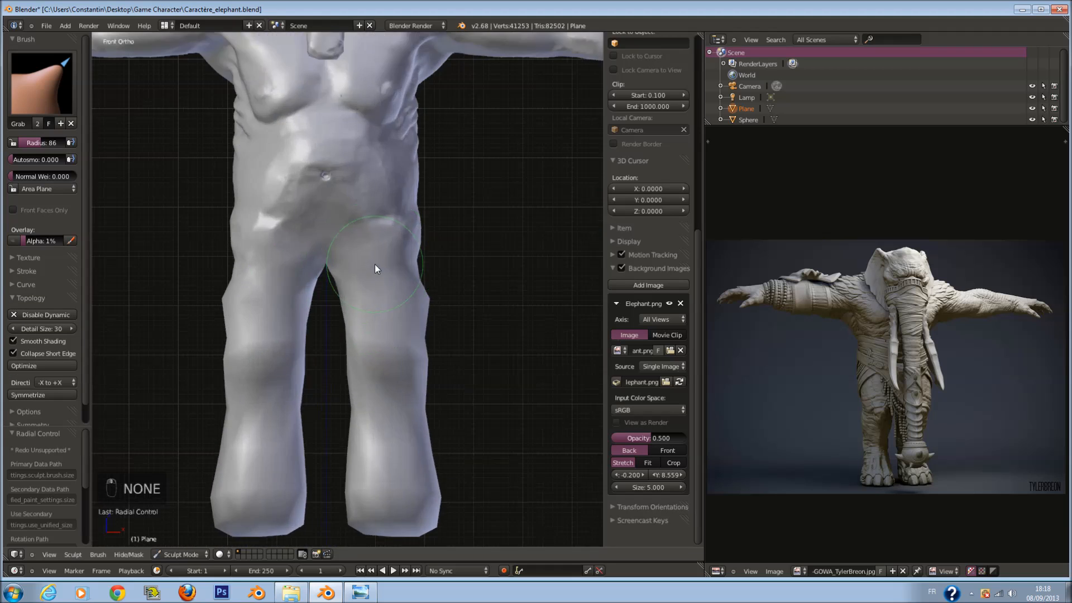
pyautogui.press('f')
pyautogui.click(431, 268)
pyautogui.keyDown('shift'); pyautogui.scroll(5, 418, 267); pyautogui.keyUp('shift')
pyautogui.keyDown('shift'); pyautogui.scroll(3, 418, 274); pyautogui.keyUp('shift')
pyautogui.press('f')
pyautogui.click(412, 318)
pyautogui.keyDown('ctrl'); pyautogui.scroll(-3, 412, 317); pyautogui.keyUp('ctrl')
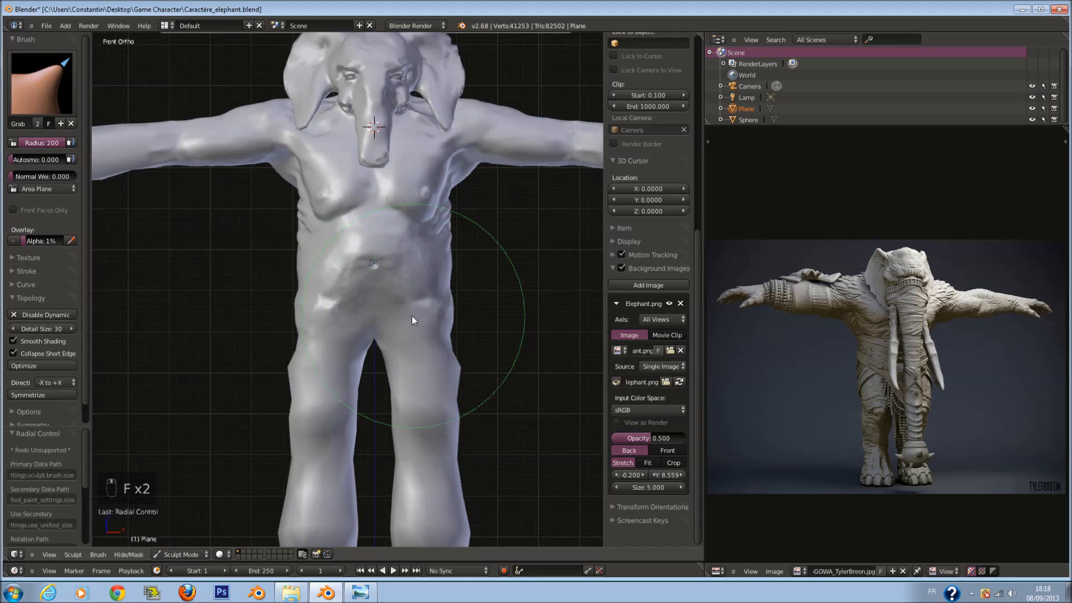
# Pull the lower belly into a fuller, rounder shape with the Grab brush at radius 200.
pyautogui.scroll(4, 413, 312)
pyautogui.keyDown('shift'); pyautogui.scroll(-7, 429, 251); pyautogui.keyUp('shift')
pyautogui.moveTo(336, 264)
pyautogui.mouseDown(button='middle')
pyautogui.moveTo(209, 275)
pyautogui.moveTo(352, 252)
pyautogui.mouseUp(button='middle')
pyautogui.press('f')
pyautogui.click(358, 250)
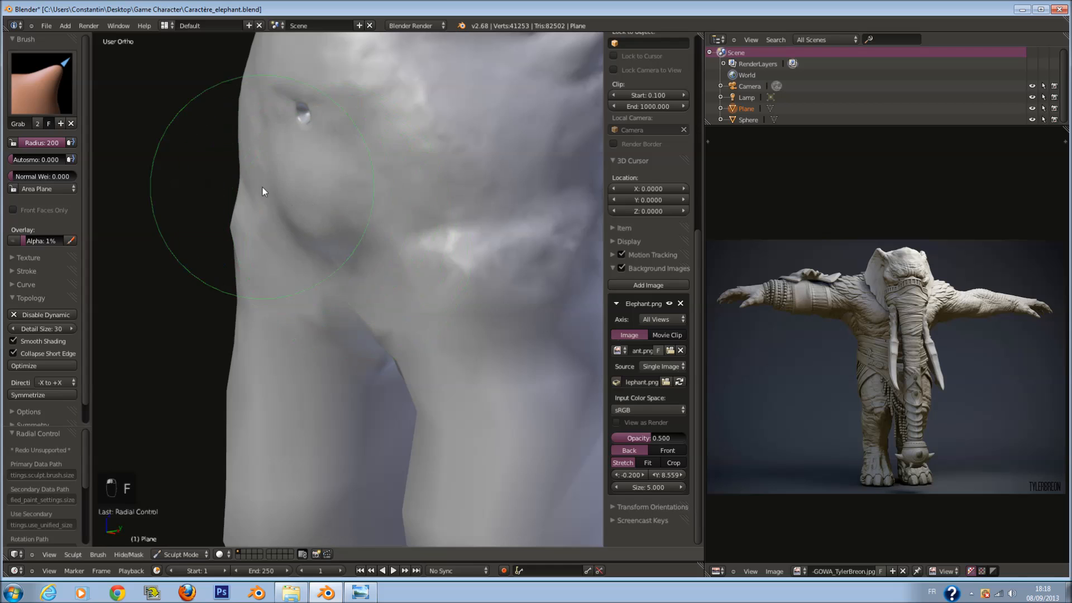
pyautogui.moveTo(341, 150)
pyautogui.mouseDown(button='middle')
pyautogui.moveTo(355, 168)
pyautogui.moveTo(301, 145)
pyautogui.mouseUp(button='middle')
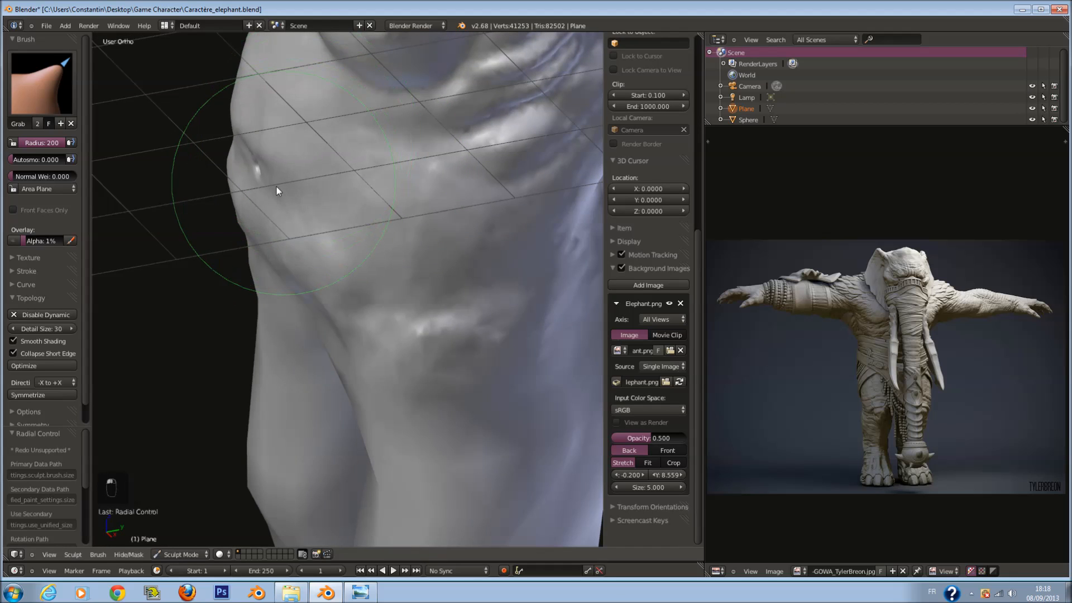
pyautogui.moveTo(338, 193); pyautogui.dragTo(318, 209, button='middle')
pyautogui.press('f')
pyautogui.click(251, 242)
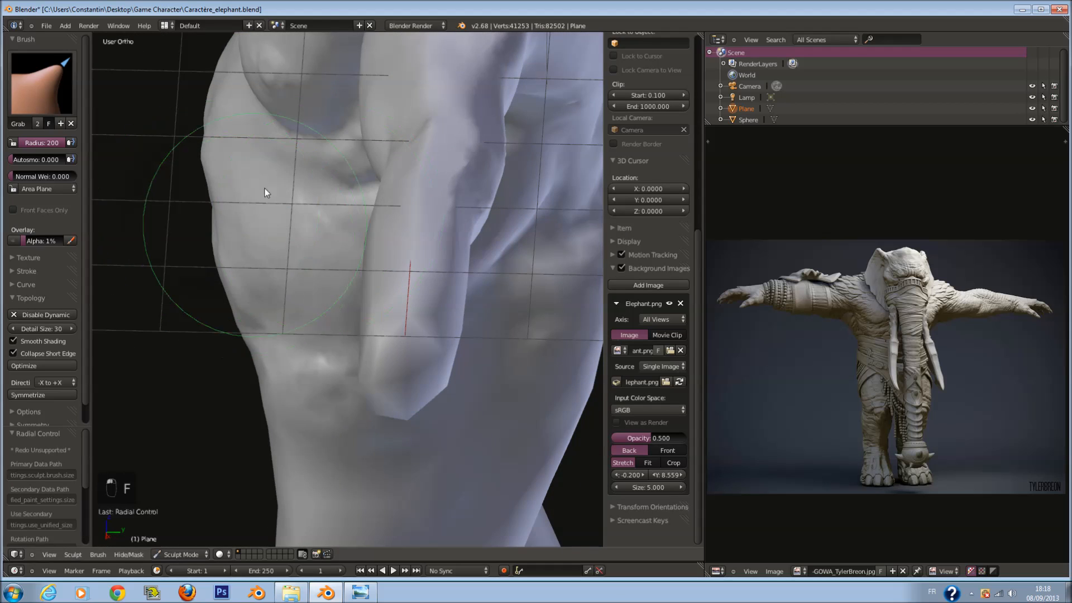
# Reshape the hips and buttocks with large Grab strokes, then save the file.
pyautogui.moveTo(253, 169); pyautogui.dragTo(358, 232, button='middle')
pyautogui.press('f')
pyautogui.click(357, 232)
pyautogui.moveTo(346, 245); pyautogui.dragTo(358, 295)
pyautogui.moveTo(362, 280)
pyautogui.mouseDown(button='middle')
pyautogui.moveTo(339, 281)
pyautogui.moveTo(371, 282)
pyautogui.moveTo(318, 254)
pyautogui.moveTo(439, 254)
pyautogui.moveTo(398, 235)
pyautogui.mouseUp(button='middle')
pyautogui.press('f')
pyautogui.click(398, 235)
pyautogui.moveTo(398, 235); pyautogui.dragTo(396, 242)
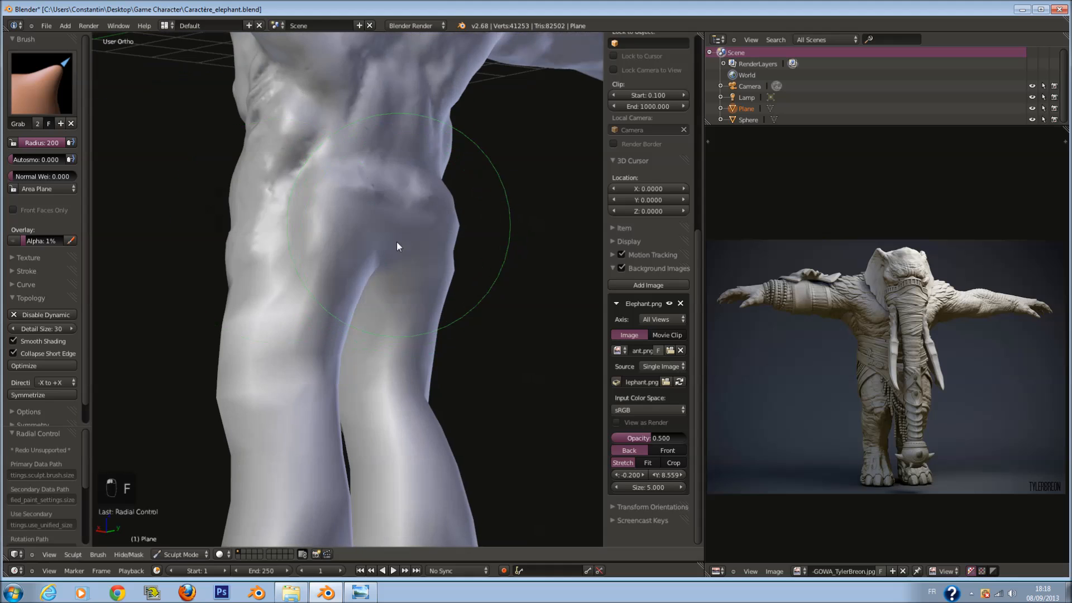
pyautogui.moveTo(360, 252); pyautogui.dragTo(408, 261, button='middle')
pyautogui.scroll(-10, 419, 251)
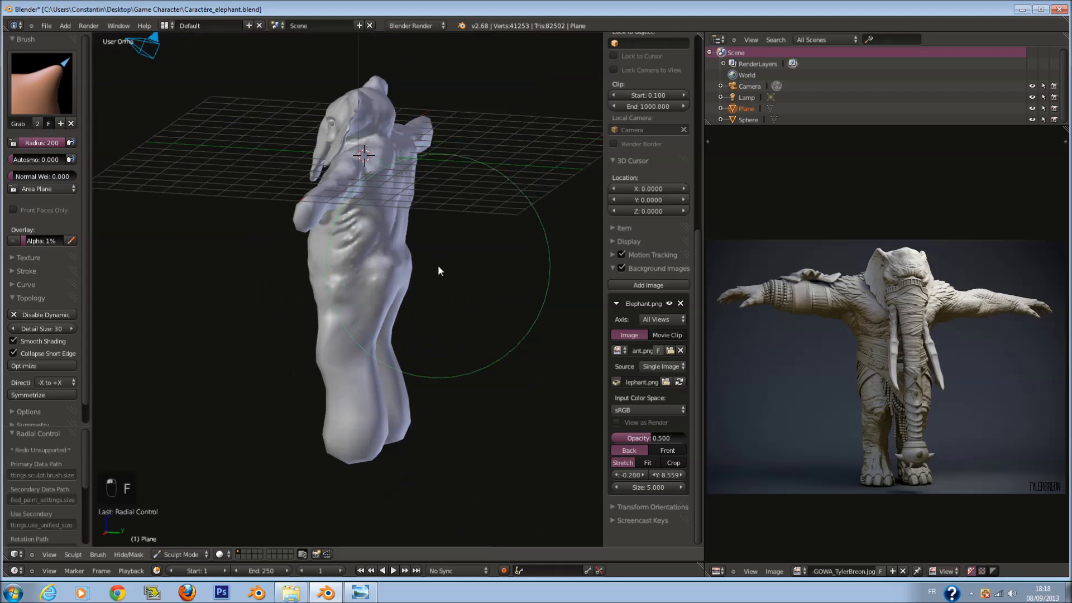
pyautogui.hotkey('ctrl', 's')
# Switch to the Crease brush and start carving the fold beneath the belly.
pyautogui.moveTo(468, 198); pyautogui.dragTo(263, 172, button='middle')
pyautogui.click(42, 84)
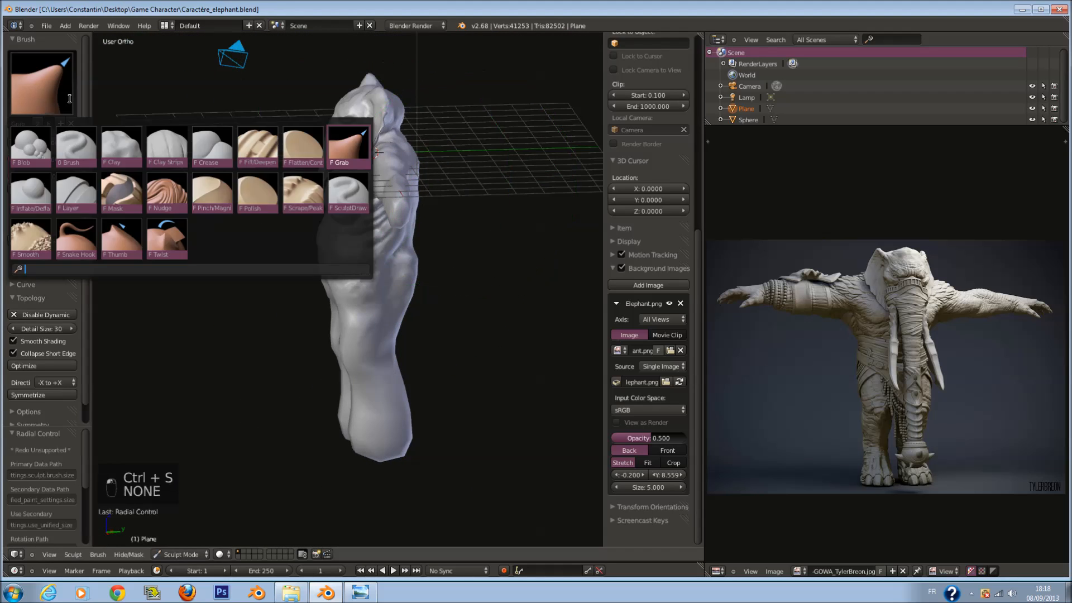
pyautogui.click(212, 147)
pyautogui.press('KP_1')
pyautogui.keyDown('shift'); pyautogui.moveTo(360, 264); pyautogui.dragTo(362, 304, button='middle'); pyautogui.keyUp('shift')
pyautogui.scroll(1, 367, 363)
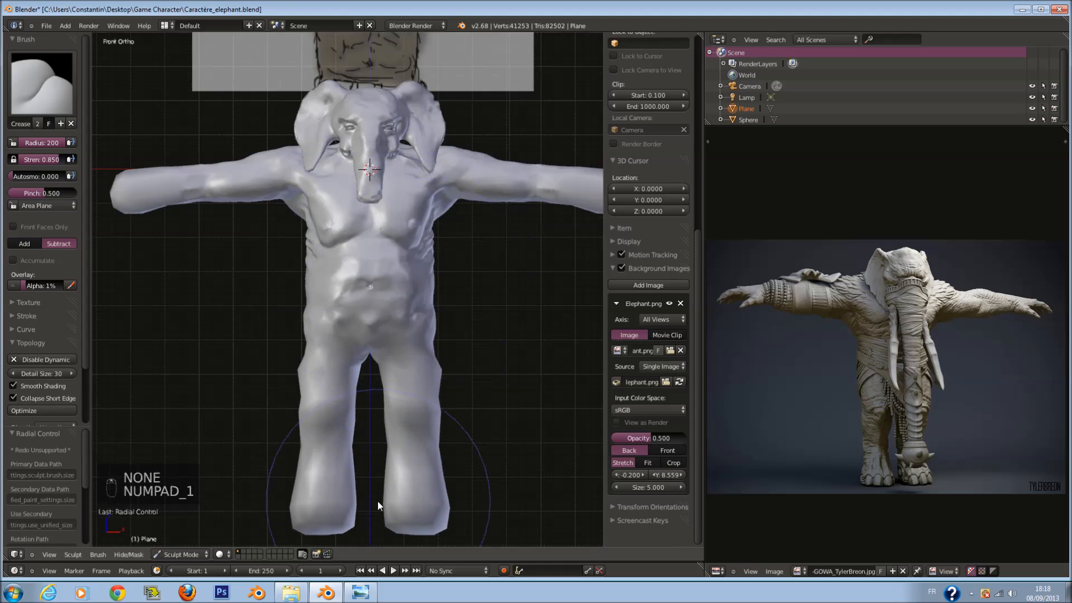
pyautogui.keyDown('shift'); pyautogui.moveTo(378, 504); pyautogui.dragTo(381, 395, button='middle'); pyautogui.keyUp('shift')
pyautogui.scroll(4, 399, 311)
pyautogui.keyDown('shift'); pyautogui.moveTo(494, 158); pyautogui.dragTo(420, 300, button='middle'); pyautogui.keyUp('shift')
pyautogui.scroll(4, 421, 300)
pyautogui.press('f')
pyautogui.click(341, 308)
pyautogui.moveTo(286, 328); pyautogui.dragTo(458, 334)
pyautogui.moveTo(459, 334); pyautogui.dragTo(358, 370, button='middle')
pyautogui.moveTo(358, 369); pyautogui.dragTo(427, 353)
# Set the Crease brush radius to 80 and carve the belly fold further toward the hip.
pyautogui.moveTo(427, 353)
pyautogui.mouseDown(button='middle')
pyautogui.moveTo(372, 365)
pyautogui.moveTo(346, 335)
pyautogui.mouseUp(button='middle')
pyautogui.press('f')
pyautogui.click(344, 334)
pyautogui.moveTo(432, 305); pyautogui.dragTo(374, 304, button='middle')
pyautogui.press('f')
pyautogui.click(372, 305)
pyautogui.moveTo(315, 314); pyautogui.dragTo(440, 259)
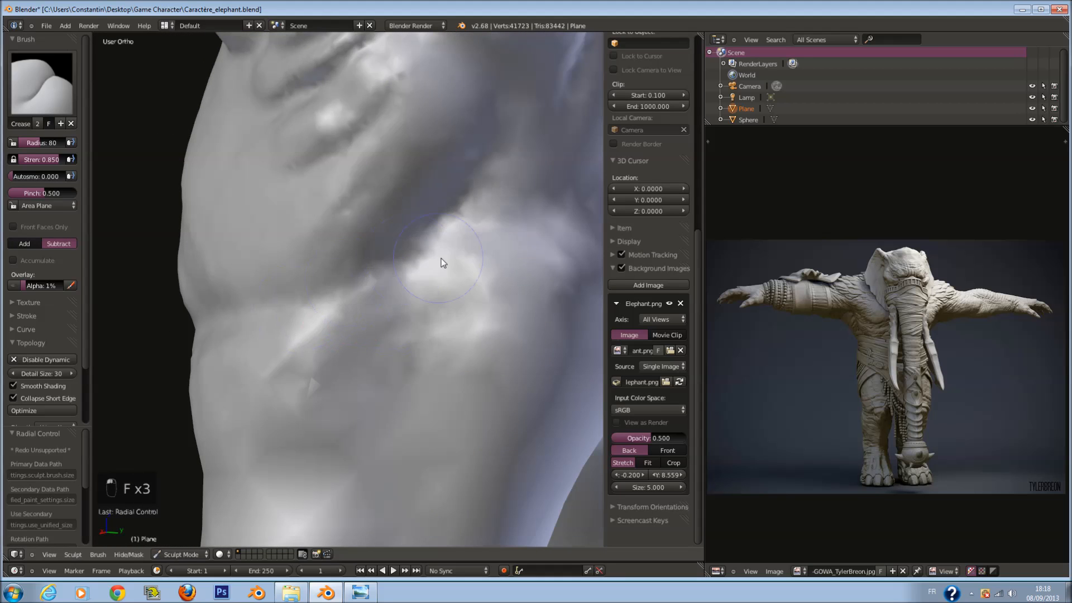
# Extend the crease around the side of the hip, separating the waist from the upper leg.
pyautogui.moveTo(441, 260); pyautogui.dragTo(368, 270, button='middle')
pyautogui.moveTo(368, 270); pyautogui.dragTo(482, 264)
pyautogui.moveTo(453, 299); pyautogui.dragTo(553, 310)
pyautogui.scroll(-4, 527, 275)
pyautogui.moveTo(526, 276); pyautogui.dragTo(459, 258, button='middle')
pyautogui.scroll(3, 459, 259)
pyautogui.moveTo(378, 256)
pyautogui.mouseDown()
pyautogui.moveTo(437, 268)
pyautogui.moveTo(529, 252)
pyautogui.mouseUp()
pyautogui.moveTo(361, 255)
pyautogui.mouseDown(button='middle')
pyautogui.moveTo(337, 271)
pyautogui.moveTo(458, 271)
pyautogui.mouseUp(button='middle')
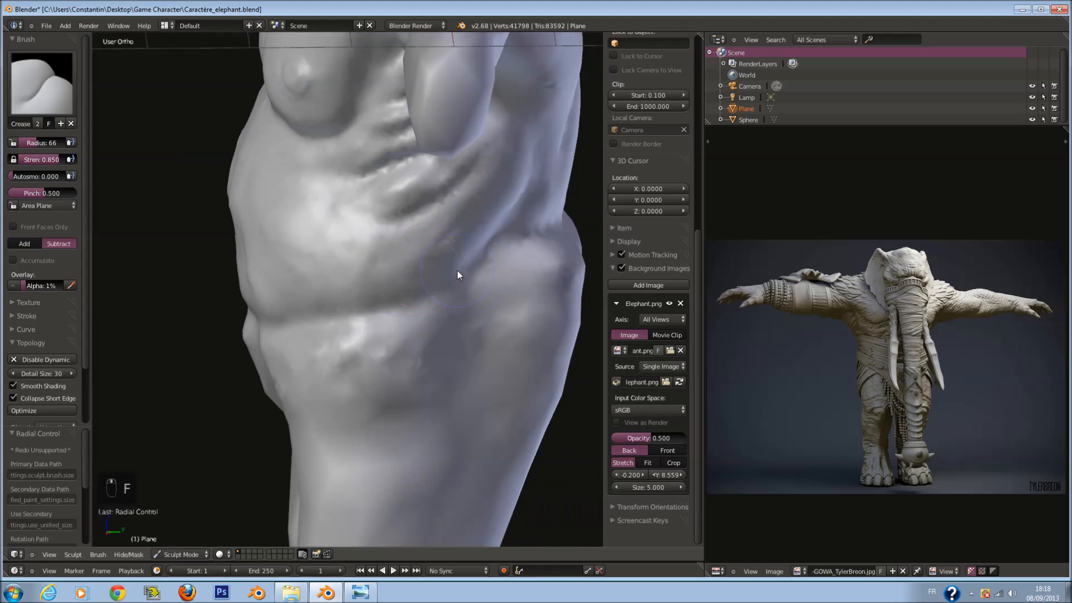
# Deepen the crease across the lower belly, reducing the Crease brush radius to 56, and save the file.
pyautogui.press('f')
pyautogui.click(502, 244)
pyautogui.moveTo(502, 244); pyautogui.dragTo(378, 314)
pyautogui.moveTo(377, 315); pyautogui.dragTo(487, 315, button='middle')
pyautogui.scroll(3, 486, 316)
pyautogui.press('f')
pyautogui.click(499, 318)
pyautogui.moveTo(498, 318)
pyautogui.mouseDown()
pyautogui.moveTo(408, 344)
pyautogui.moveTo(234, 345)
pyautogui.mouseUp()
pyautogui.keyDown('shift'); pyautogui.moveTo(234, 345); pyautogui.dragTo(273, 334, button='middle'); pyautogui.keyUp('shift')
pyautogui.scroll(-5, 477, 346)
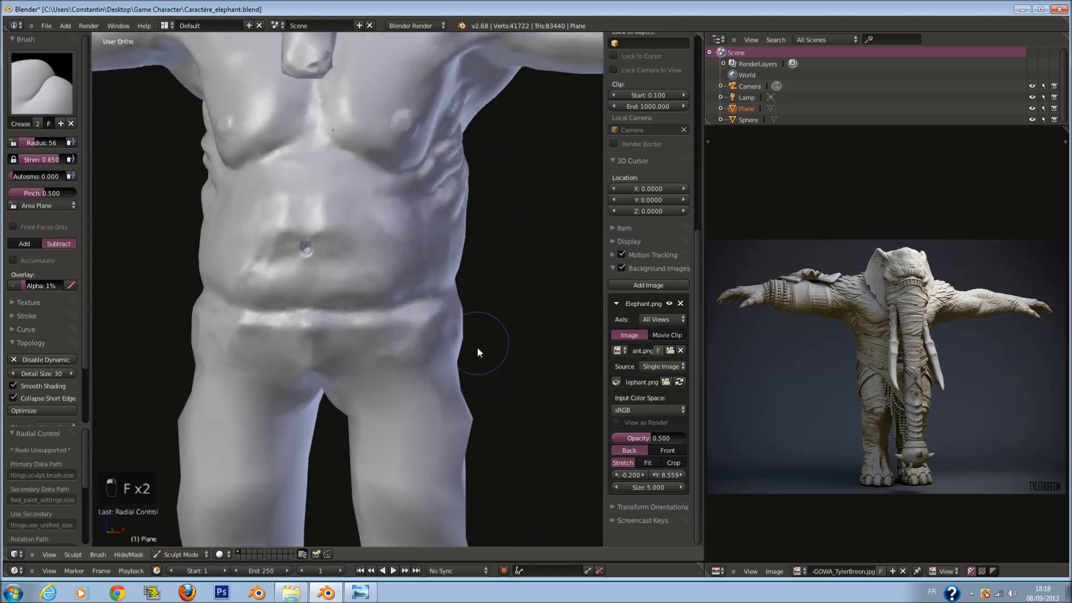
pyautogui.hotkey('ctrl', 's')
# Switch to the Clay brush at strength 1.000 and set its radius to 65 for the legs.
pyautogui.press('KP_1')
pyautogui.scroll(-3, 439, 254)
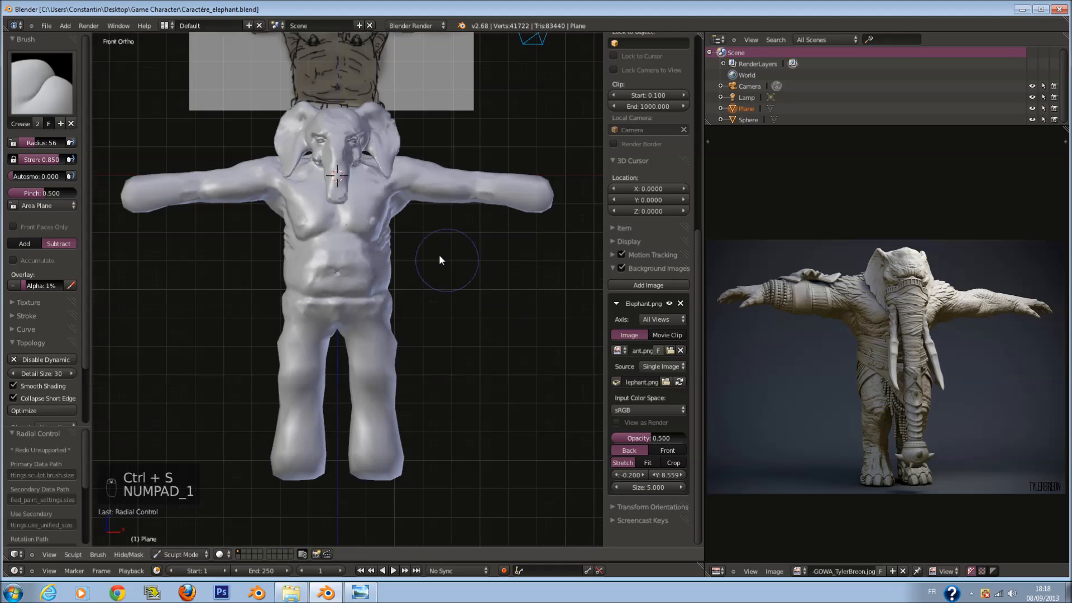
pyautogui.keyDown('shift'); pyautogui.scroll(2, 438, 256); pyautogui.keyUp('shift')
pyautogui.click(42, 84)
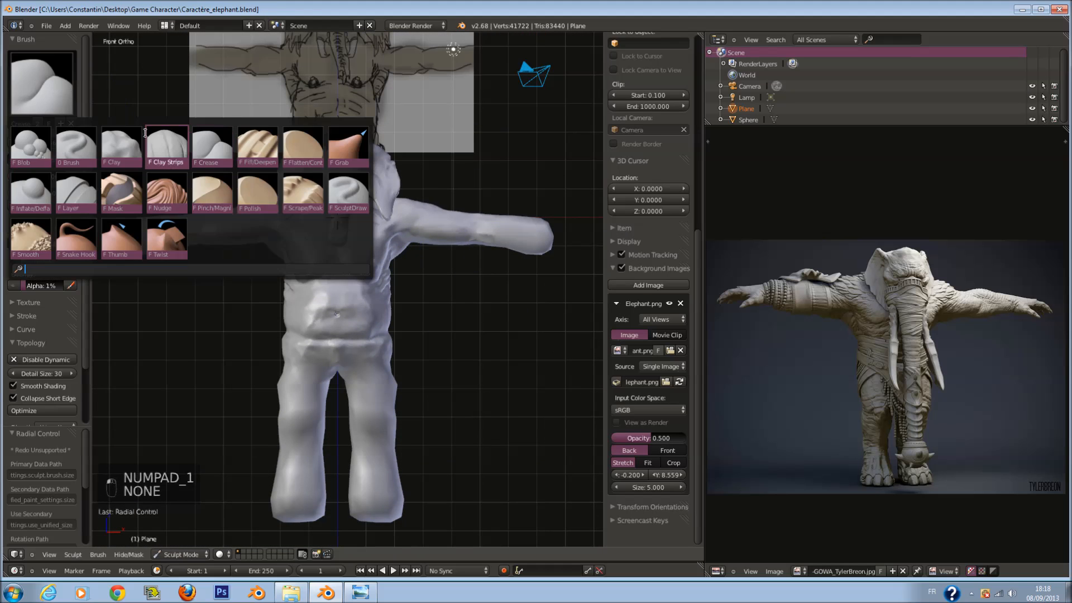
pyautogui.click(137, 150)
pyautogui.press('z')
pyautogui.press('z')
pyautogui.press('z')
pyautogui.click(42, 85)
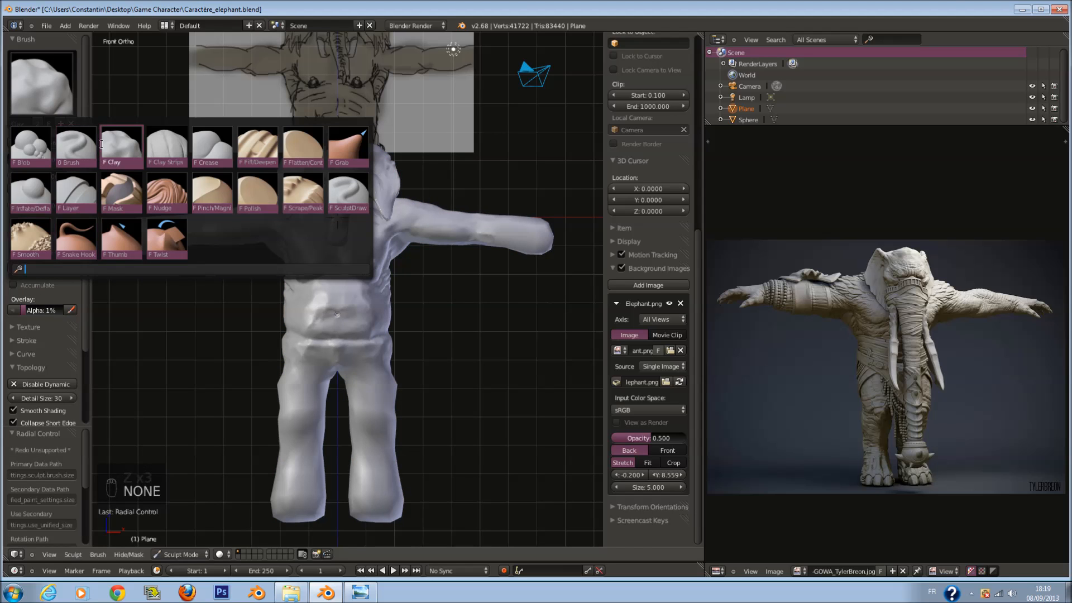
pyautogui.click(123, 153)
pyautogui.keyDown('shift'); pyautogui.scroll(-10, 329, 284); pyautogui.keyUp('shift')
pyautogui.scroll(3, 333, 281)
pyautogui.press('f')
pyautogui.click(381, 269)
pyautogui.scroll(2, 380, 262)
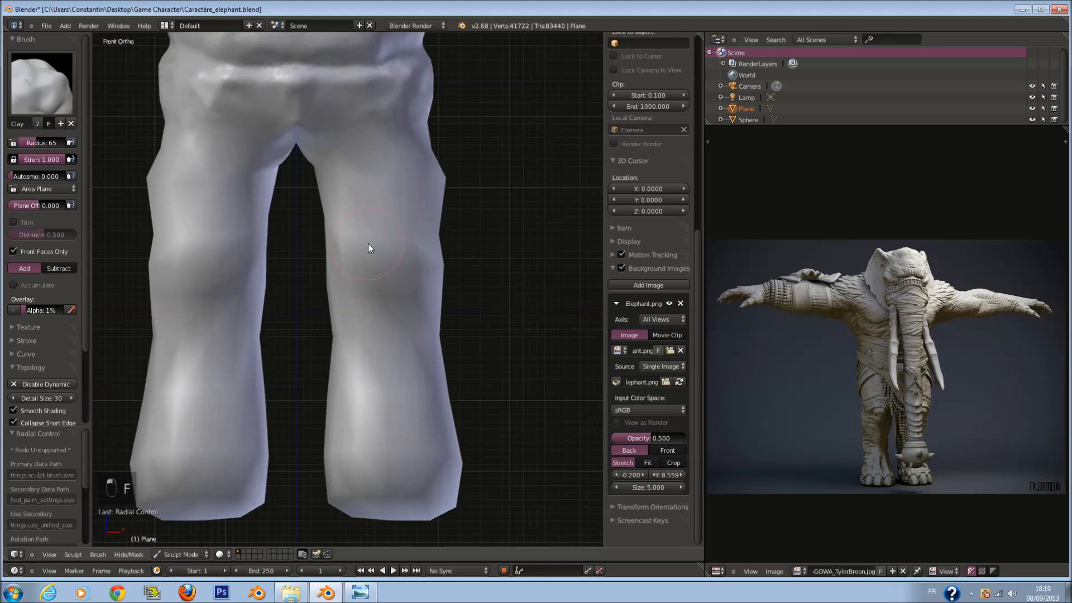
# Set the Clay brush radius to 68 and build up the front of the upper thigh.
pyautogui.keyDown('shift'); pyautogui.scroll(5, 369, 249); pyautogui.keyUp('shift')
pyautogui.press('f')
pyautogui.click(391, 264)
pyautogui.moveTo(391, 266)
pyautogui.mouseDown(button='middle')
pyautogui.moveTo(357, 279)
pyautogui.moveTo(392, 274)
pyautogui.mouseUp(button='middle')
pyautogui.moveTo(391, 273); pyautogui.dragTo(393, 222)
pyautogui.scroll(3, 386, 224)
# Add clay volume around the crotch and upper inner thigh, enlarging the brush radius to 106.
pyautogui.press('f')
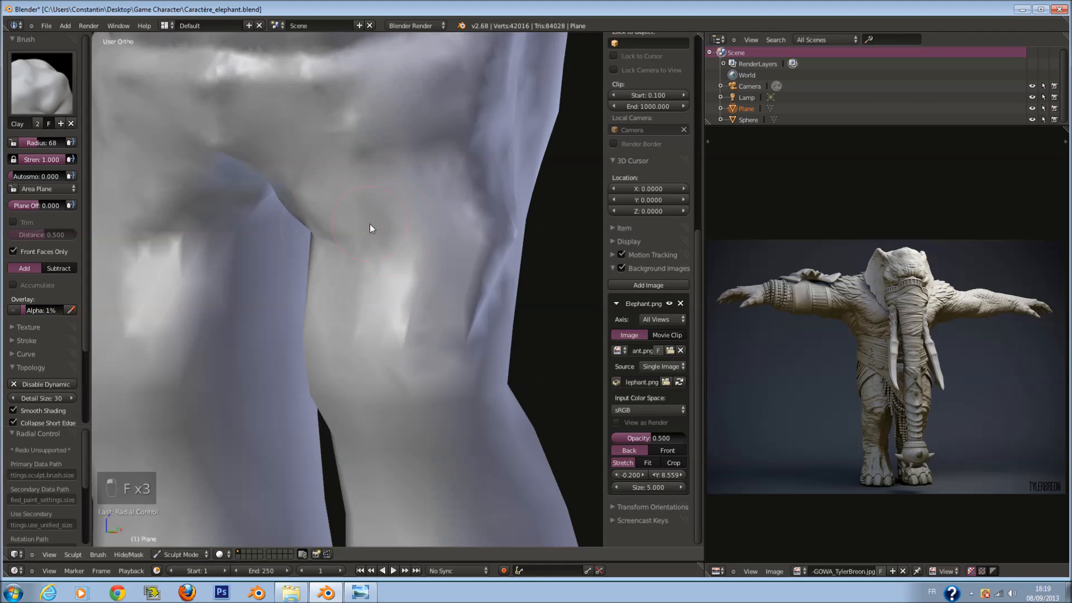
pyautogui.click(371, 222)
pyautogui.keyDown('shift'); pyautogui.scroll(5, 372, 197); pyautogui.keyUp('shift')
pyautogui.press('f')
pyautogui.click(379, 195)
pyautogui.moveTo(296, 218); pyautogui.dragTo(313, 285)
pyautogui.moveTo(329, 245); pyautogui.dragTo(376, 243, button='middle')
pyautogui.press('f')
pyautogui.click(385, 243)
pyautogui.moveTo(366, 224)
pyautogui.mouseDown()
pyautogui.moveTo(344, 247)
pyautogui.moveTo(322, 187)
pyautogui.mouseUp()
pyautogui.moveTo(323, 187)
pyautogui.mouseDown(button='middle')
pyautogui.moveTo(336, 221)
pyautogui.moveTo(352, 222)
pyautogui.mouseUp(button='middle')
pyautogui.press('f')
pyautogui.click(351, 221)
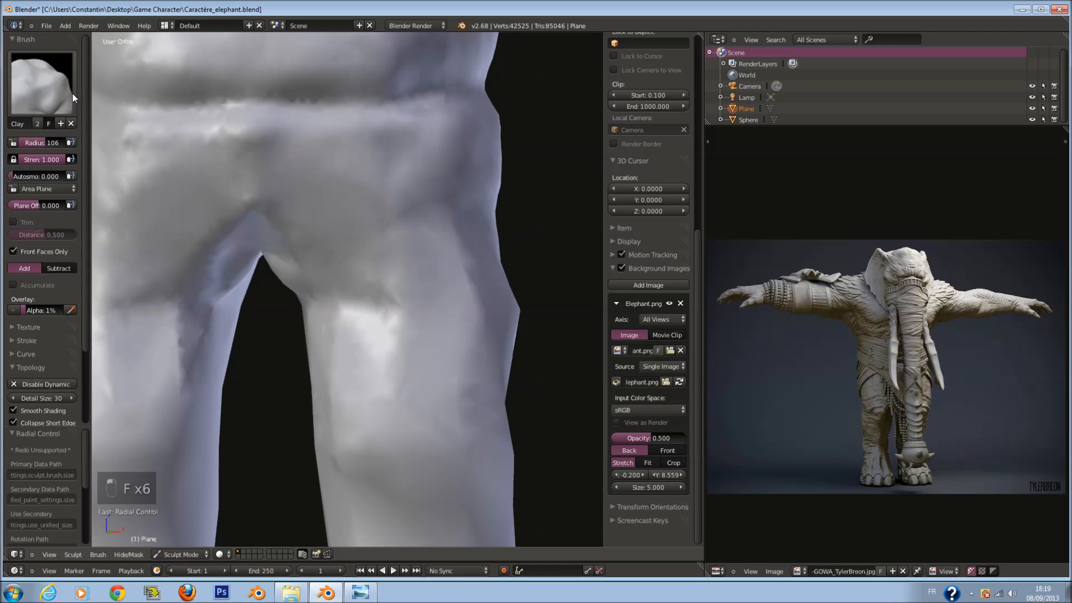
# Switch to the standard Brush at radius 126 and strength 0.753, and raise muscle volume on the front inner thigh.
pyautogui.click(63, 94)
pyautogui.click(76, 149)
pyautogui.scroll(2, 260, 236)
pyautogui.press('f')
pyautogui.click(252, 230)
pyautogui.moveTo(342, 279); pyautogui.dragTo(379, 336)
pyautogui.press('f')
pyautogui.click(384, 319)
pyautogui.moveTo(350, 257)
pyautogui.mouseDown()
pyautogui.moveTo(376, 351)
pyautogui.moveTo(331, 258)
pyautogui.moveTo(341, 291)
pyautogui.mouseUp()
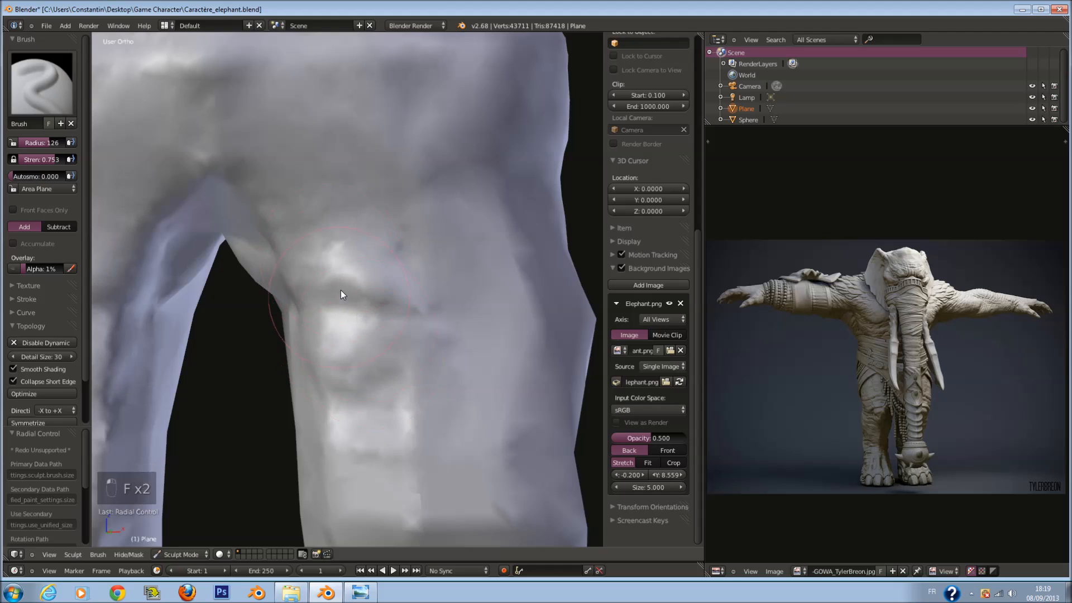
# Reduce the brush radius to 97 and keep shaping the muscle on the front of the thigh.
pyautogui.scroll(-2, 334, 251)
pyautogui.press('f')
pyautogui.click(332, 237)
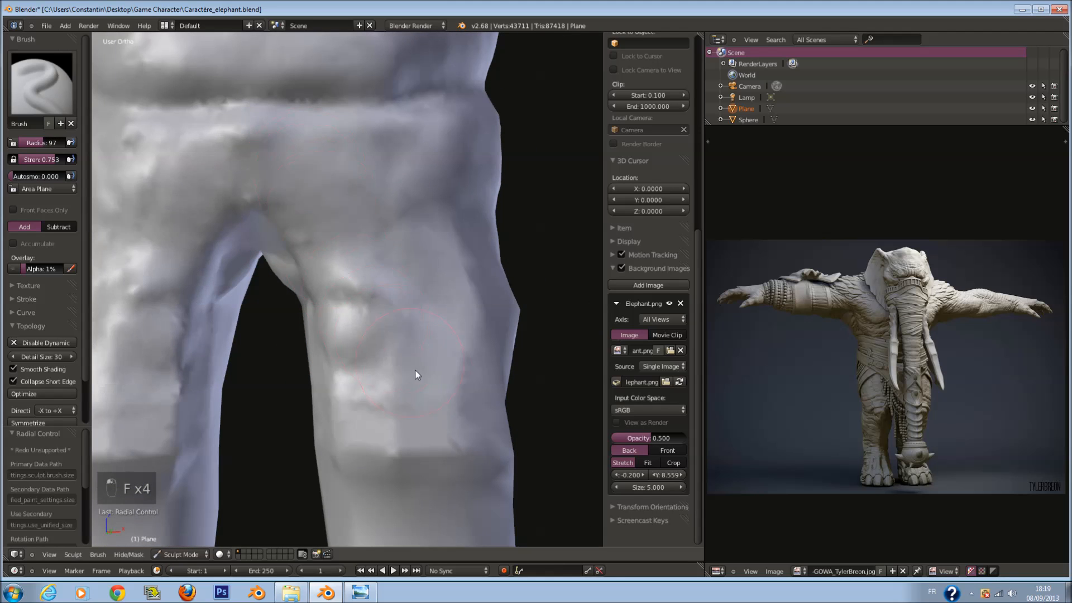
pyautogui.press('f')
pyautogui.moveTo(333, 236)
pyautogui.mouseDown(button='middle')
pyautogui.moveTo(370, 232)
pyautogui.moveTo(381, 212)
pyautogui.mouseUp(button='middle')
pyautogui.press('f')
pyautogui.click(368, 189)
pyautogui.moveTo(368, 189)
pyautogui.mouseDown()
pyautogui.moveTo(335, 200)
pyautogui.moveTo(304, 291)
pyautogui.mouseUp()
# Fill out the lower front of the thigh just above the knee with the standard Brush.
pyautogui.moveTo(308, 411); pyautogui.dragTo(376, 378)
pyautogui.moveTo(376, 378); pyautogui.dragTo(355, 370, button='middle')
pyautogui.press('f')
pyautogui.click(371, 373)
pyautogui.moveTo(371, 385)
pyautogui.mouseDown()
pyautogui.moveTo(402, 452)
pyautogui.moveTo(442, 399)
pyautogui.mouseUp()
pyautogui.moveTo(441, 400); pyautogui.dragTo(438, 336, button='middle')
pyautogui.press('f')
pyautogui.click(434, 344)
pyautogui.moveTo(430, 301)
pyautogui.mouseDown()
pyautogui.moveTo(388, 339)
pyautogui.moveTo(401, 236)
pyautogui.mouseUp()
# Sculpt long muscle strokes down the outer side of the thigh.
pyautogui.moveTo(441, 238); pyautogui.dragTo(416, 245, button='middle')
pyautogui.press('f')
pyautogui.click(408, 246)
pyautogui.moveTo(380, 128)
pyautogui.mouseDown()
pyautogui.moveTo(371, 193)
pyautogui.moveTo(385, 320)
pyautogui.moveTo(422, 252)
pyautogui.mouseUp()
pyautogui.moveTo(444, 139); pyautogui.dragTo(409, 241)
pyautogui.moveTo(368, 218); pyautogui.dragTo(414, 208, button='middle')
pyautogui.moveTo(408, 178)
pyautogui.mouseDown()
pyautogui.moveTo(414, 311)
pyautogui.moveTo(450, 119)
pyautogui.moveTo(405, 391)
pyautogui.moveTo(430, 402)
pyautogui.moveTo(408, 358)
pyautogui.mouseUp()
# Add volume near the top of the outer thigh and set the brush radius to 100.
pyautogui.press('f')
pyautogui.click(346, 207)
pyautogui.moveTo(345, 208)
pyautogui.mouseDown()
pyautogui.moveTo(321, 219)
pyautogui.moveTo(344, 271)
pyautogui.moveTo(329, 135)
pyautogui.moveTo(317, 170)
pyautogui.mouseUp()
pyautogui.moveTo(317, 171)
pyautogui.mouseDown(button='middle')
pyautogui.moveTo(340, 221)
pyautogui.moveTo(302, 223)
pyautogui.mouseUp(button='middle')
pyautogui.press('f')
pyautogui.click(462, 285)
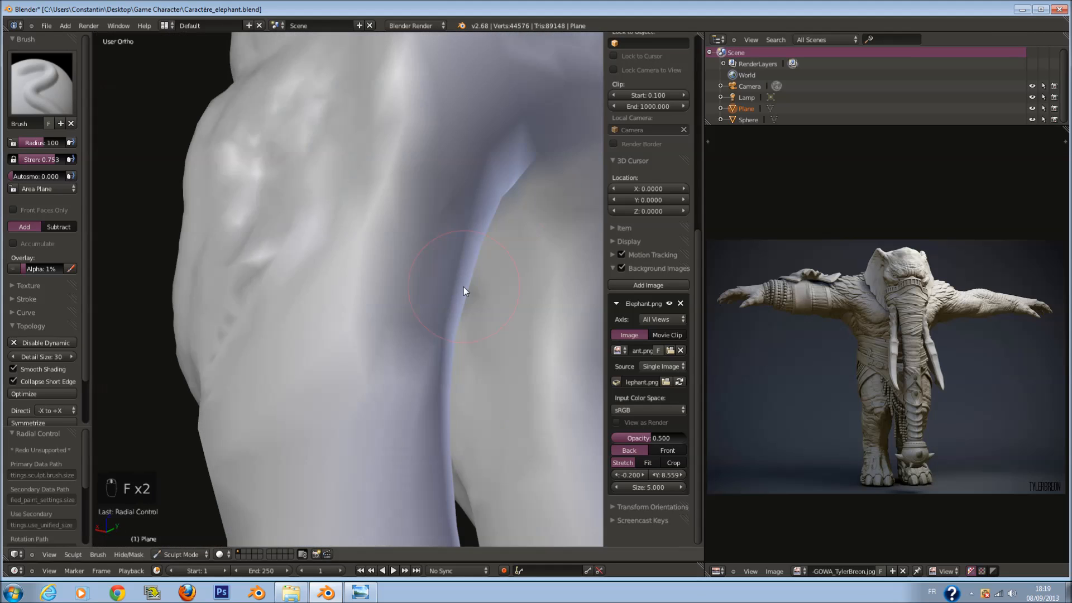
# Set the brush radius to 112 and build long muscle ridges along the back of the thigh.
pyautogui.press('f')
pyautogui.click(391, 212)
pyautogui.moveTo(364, 193); pyautogui.dragTo(313, 176, button='middle')
pyautogui.moveTo(403, 116)
pyautogui.mouseDown()
pyautogui.moveTo(360, 371)
pyautogui.moveTo(338, 416)
pyautogui.mouseUp()
pyautogui.moveTo(338, 416); pyautogui.dragTo(292, 408, button='middle')
pyautogui.moveTo(273, 120)
pyautogui.mouseDown()
pyautogui.moveTo(290, 92)
pyautogui.moveTo(315, 168)
pyautogui.moveTo(214, 398)
pyautogui.moveTo(283, 222)
pyautogui.mouseUp()
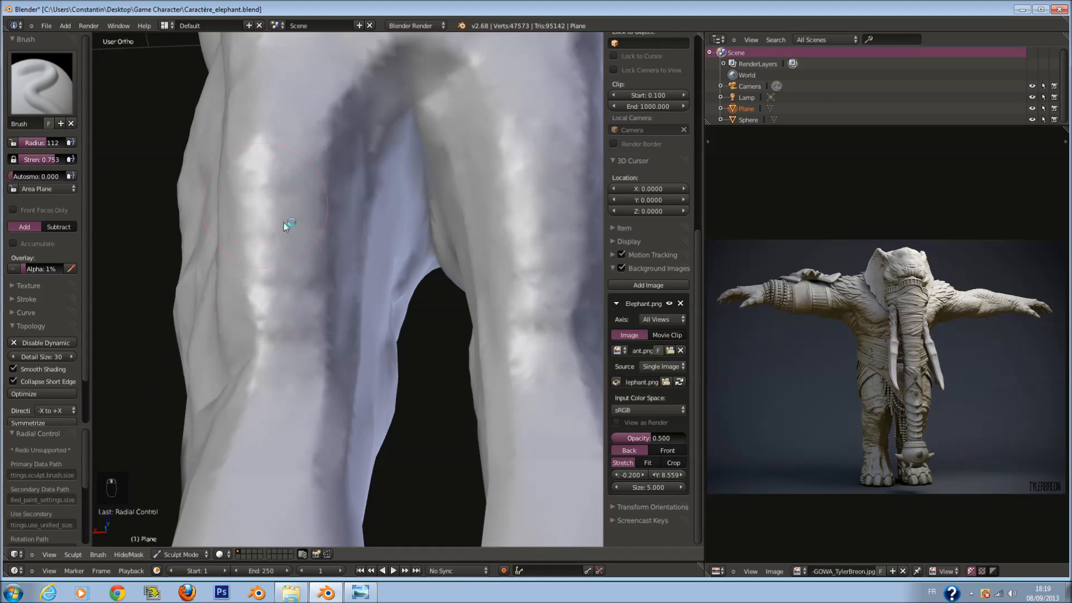
# Add another long muscle stroke up the back of the thigh and check the legs from the front.
pyautogui.moveTo(284, 222); pyautogui.dragTo(319, 166, button='middle')
pyautogui.moveTo(359, 432); pyautogui.dragTo(366, 225)
pyautogui.moveTo(367, 225)
pyautogui.mouseDown(button='middle')
pyautogui.moveTo(293, 363)
pyautogui.moveTo(191, 328)
pyautogui.moveTo(299, 333)
pyautogui.mouseUp(button='middle')
pyautogui.scroll(-4, 203, 341)
pyautogui.press('KP_1')
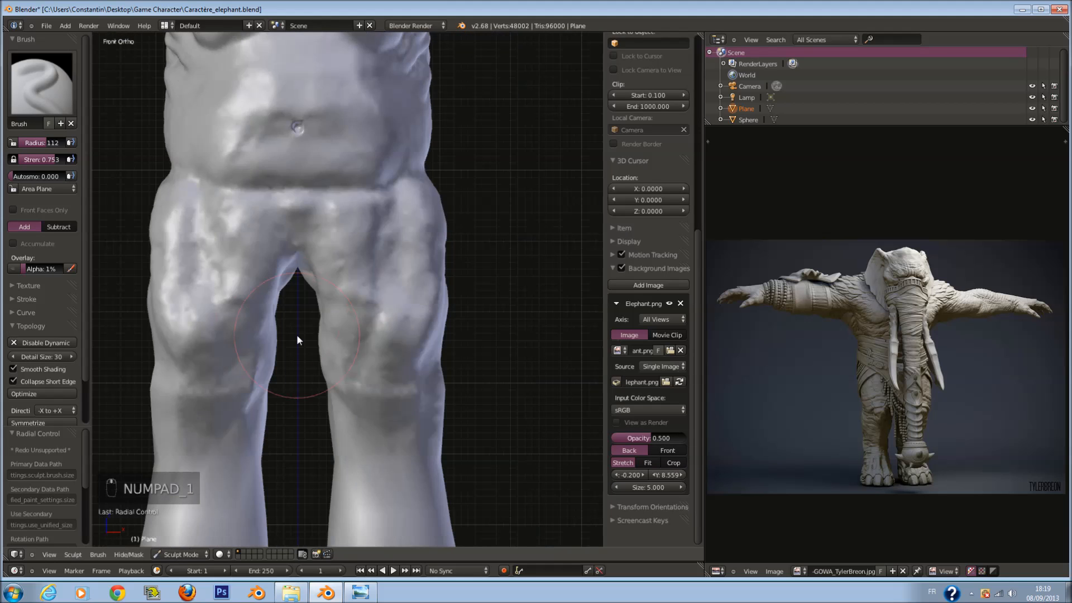
pyautogui.click(42, 84)
pyautogui.click(73, 237)
pyautogui.scroll(2, 418, 258)
pyautogui.press('f')
pyautogui.click(367, 220)
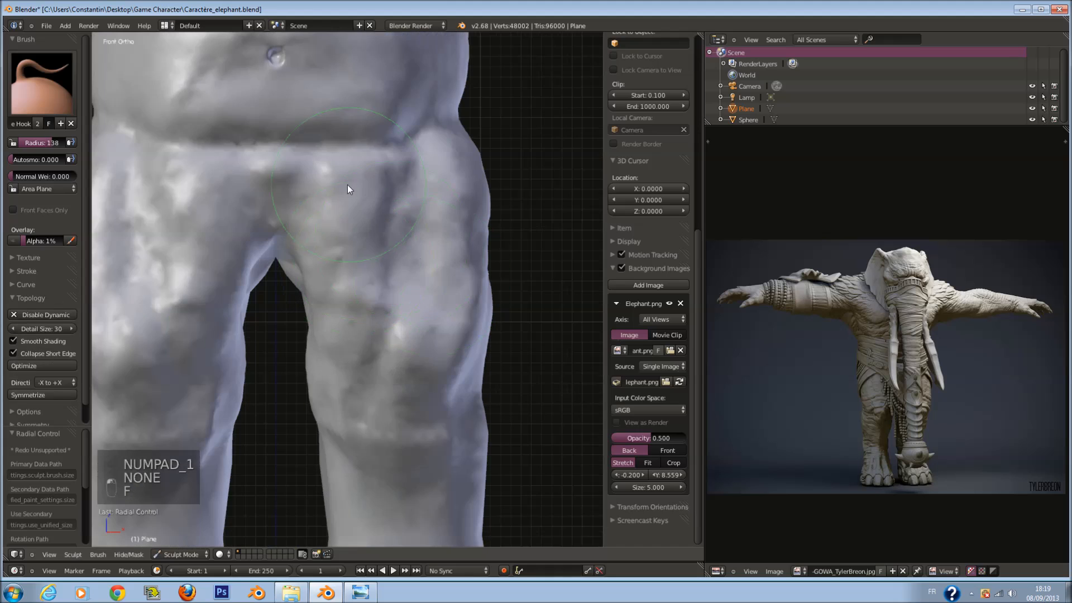
# Switch to the Smooth brush with a radius of 70 and smooth the front of the thigh.
pyautogui.click(50, 90)
pyautogui.click(42, 241)
pyautogui.press('f')
pyautogui.click(338, 246)
pyautogui.moveTo(338, 245)
pyautogui.mouseDown()
pyautogui.moveTo(330, 318)
pyautogui.moveTo(431, 413)
pyautogui.moveTo(472, 400)
pyautogui.mouseUp()
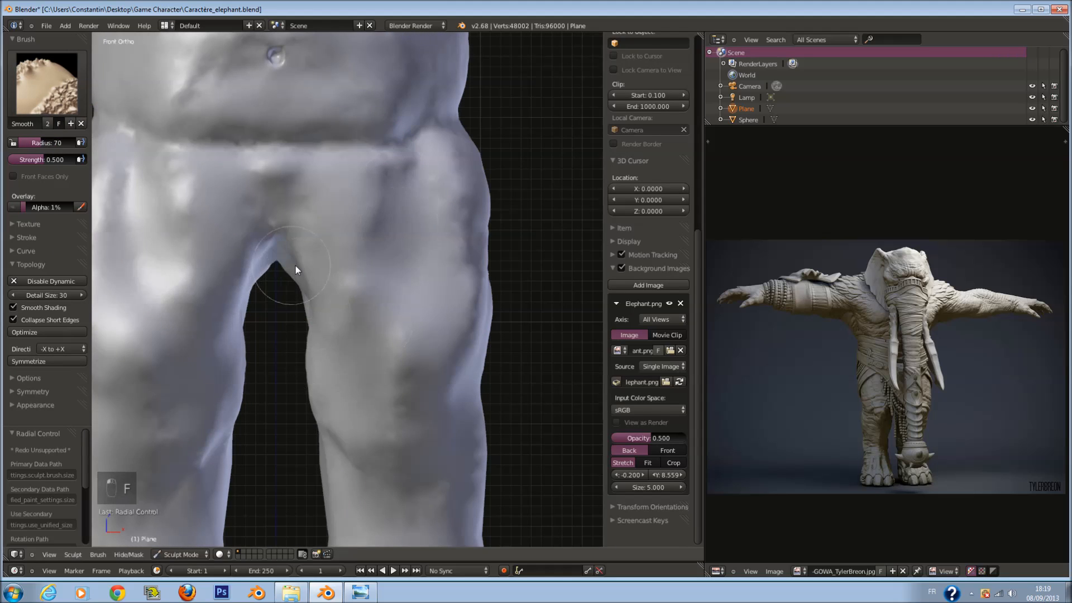
# Smooth the muscle strokes on the outer side of the thigh, using a brush radius of 128.
pyautogui.moveTo(296, 266); pyautogui.dragTo(422, 241, button='middle')
pyautogui.press('f')
pyautogui.click(442, 253)
pyautogui.moveTo(423, 220); pyautogui.dragTo(401, 293)
pyautogui.moveTo(435, 290); pyautogui.dragTo(350, 311, button='middle')
pyautogui.press('f')
pyautogui.click(358, 279)
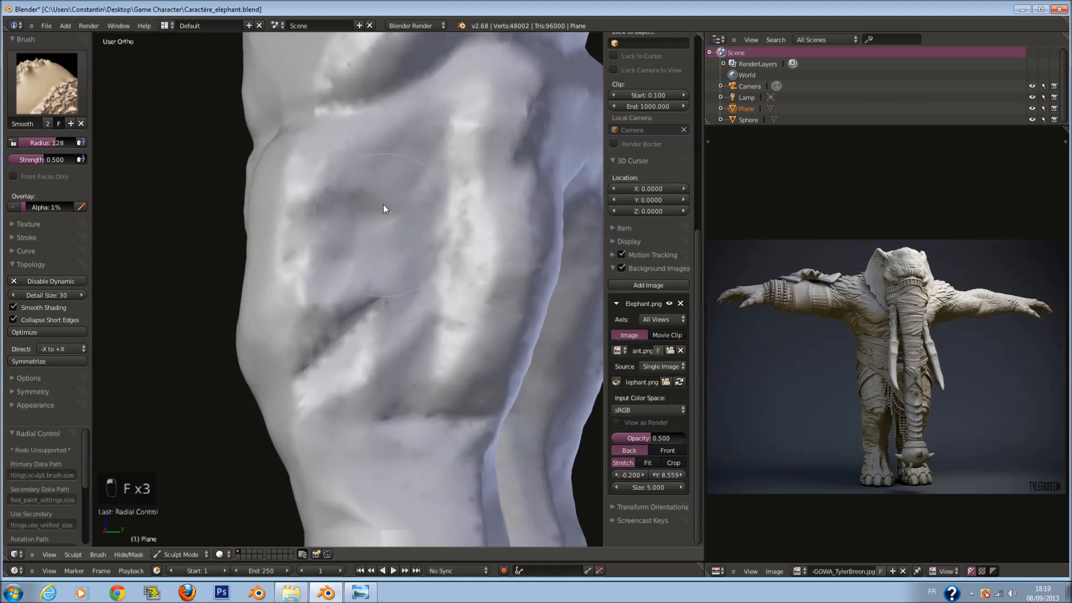
pyautogui.moveTo(383, 204); pyautogui.dragTo(358, 324)
# Smooth the muscle ridges around the back of the thigh, adjusting the brush radius.
pyautogui.moveTo(519, 329); pyautogui.dragTo(453, 339, button='middle')
pyautogui.press('f')
pyautogui.click(467, 215)
pyautogui.moveTo(467, 185); pyautogui.dragTo(421, 267)
pyautogui.moveTo(455, 261); pyautogui.dragTo(356, 249, button='middle')
pyautogui.press('f')
pyautogui.click(375, 241)
pyautogui.moveTo(350, 339); pyautogui.dragTo(358, 185, button='middle')
# Switch to the Grab brush at radius 200 and push the back of the thigh and knee inward in side view.
pyautogui.click(48, 84)
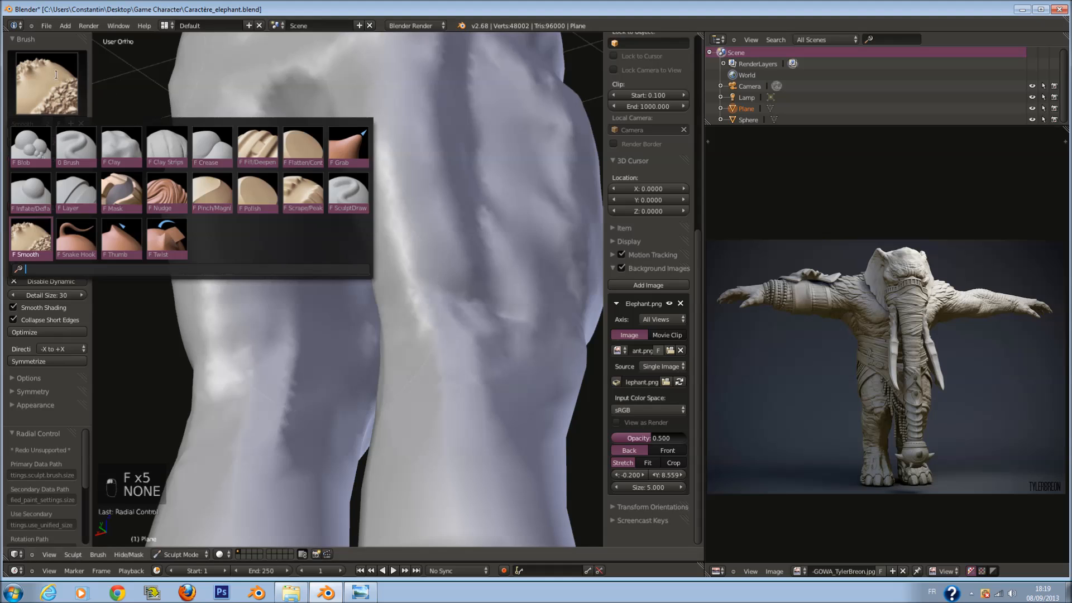
pyautogui.click(362, 147)
pyautogui.press('KP_1')
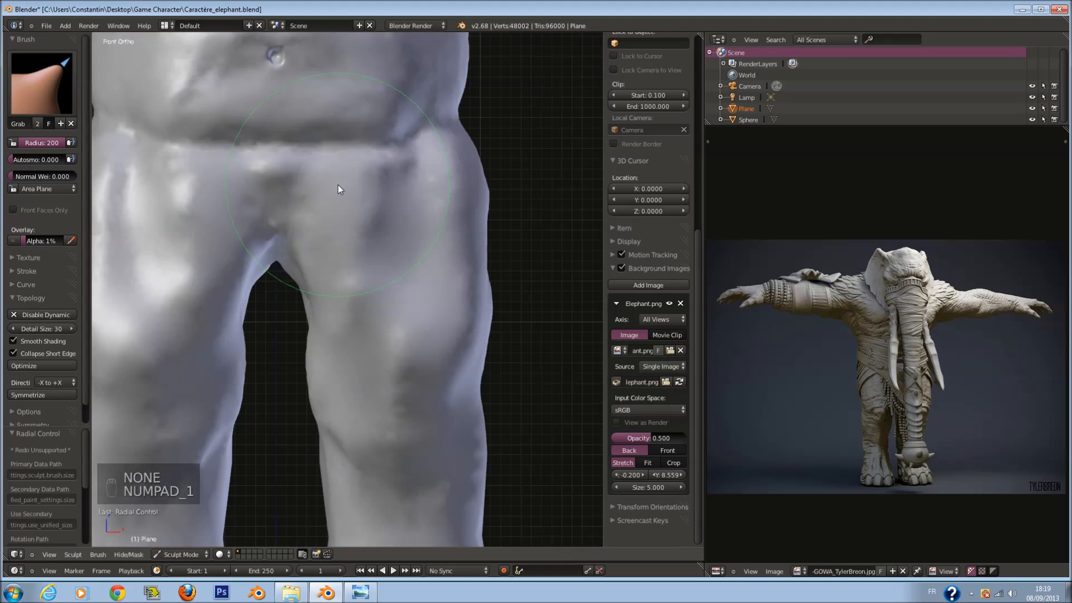
pyautogui.press('KP_3')
pyautogui.scroll(-5, 444, 300)
pyautogui.scroll(1, 446, 302)
pyautogui.press('f')
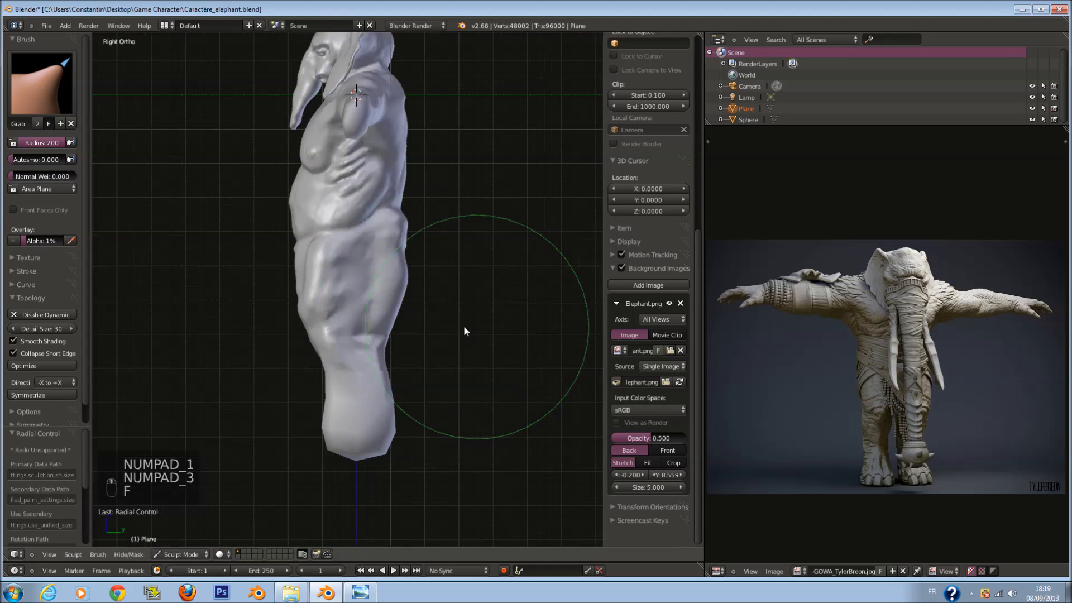
pyautogui.press('f')
pyautogui.scroll(4, 463, 324)
pyautogui.moveTo(418, 279); pyautogui.dragTo(407, 283)
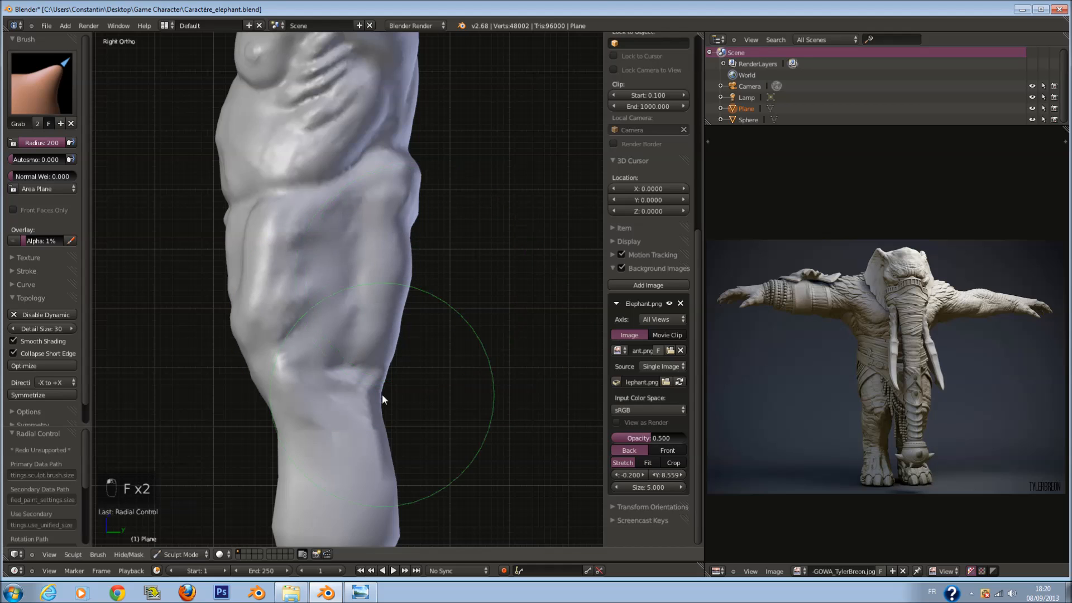
pyautogui.moveTo(398, 329); pyautogui.dragTo(385, 317)
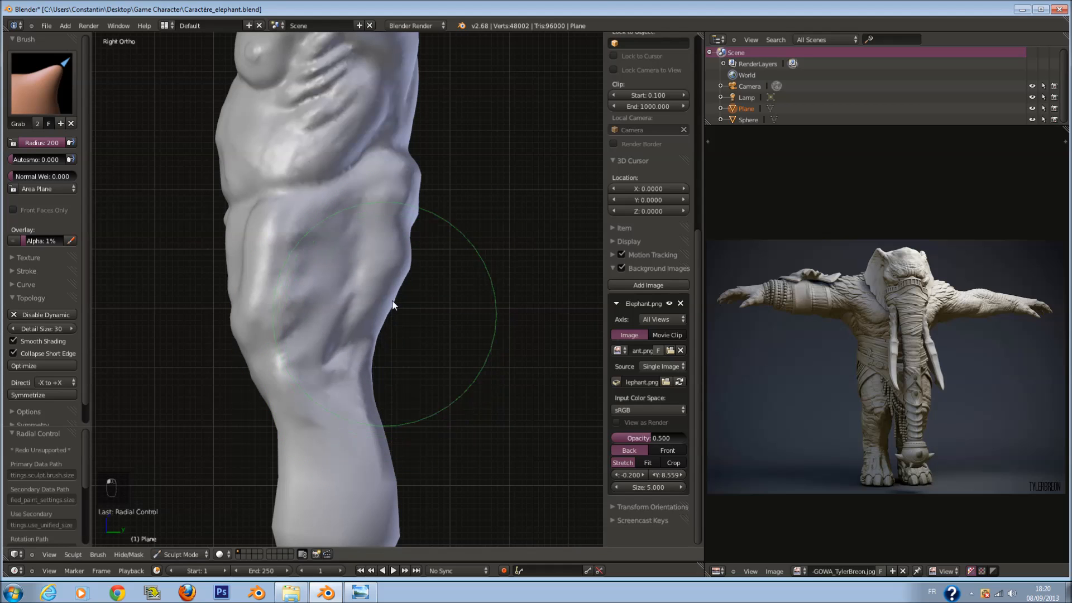
pyautogui.moveTo(409, 238); pyautogui.dragTo(399, 242)
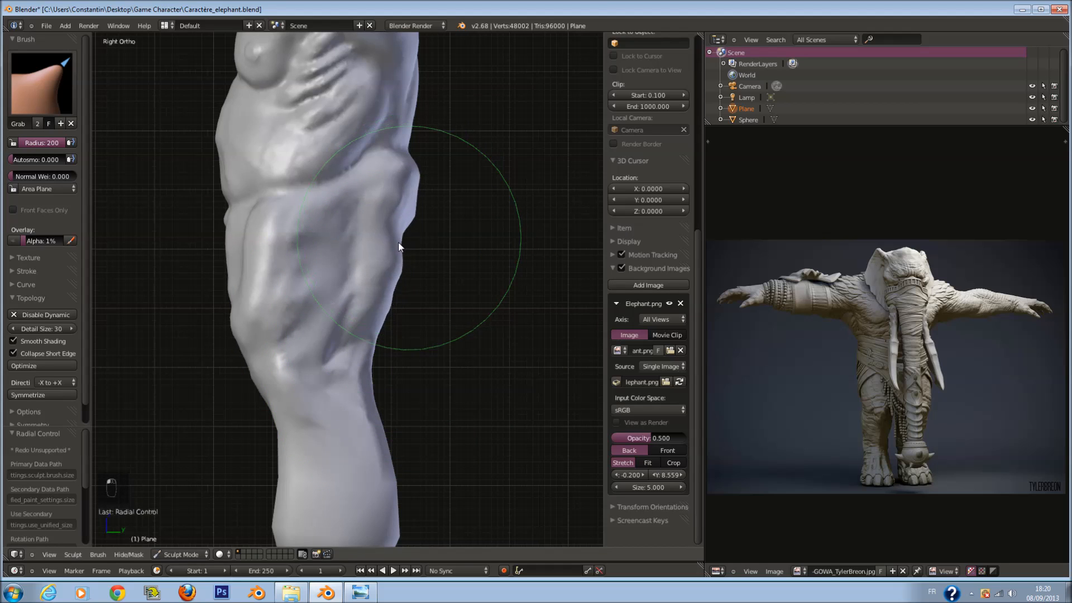
# Set the Grab brush radius to 141 and push the front contour of the lower thigh inward.
pyautogui.press('f')
pyautogui.click(231, 290)
pyautogui.press('f')
pyautogui.press('f')
pyautogui.click(241, 363)
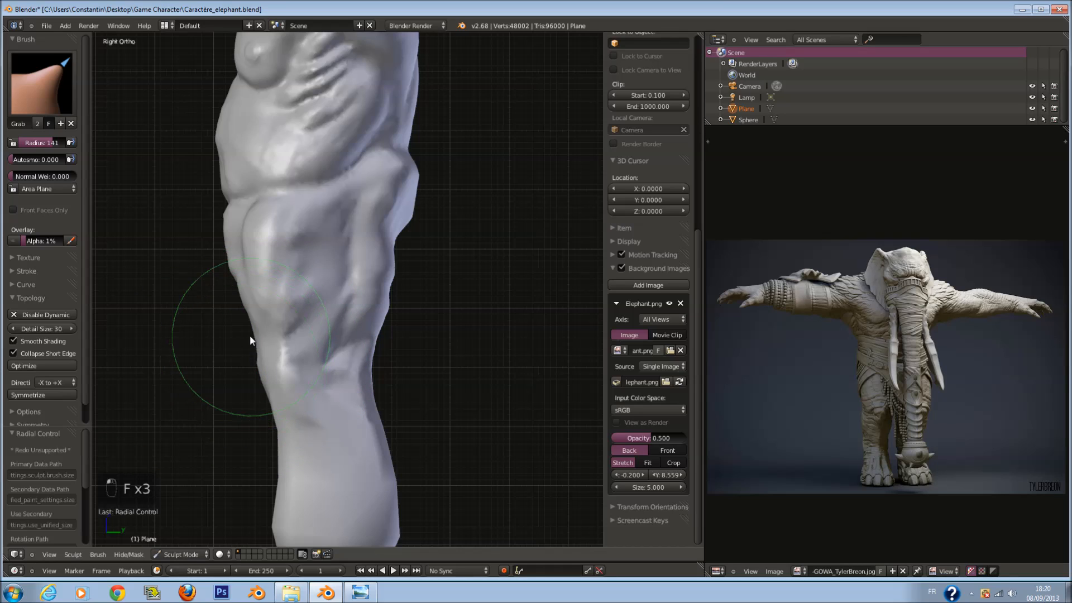
# Set the Grab brush radius to 162 and reshape the back contour of the thigh and knee.
pyautogui.press('f')
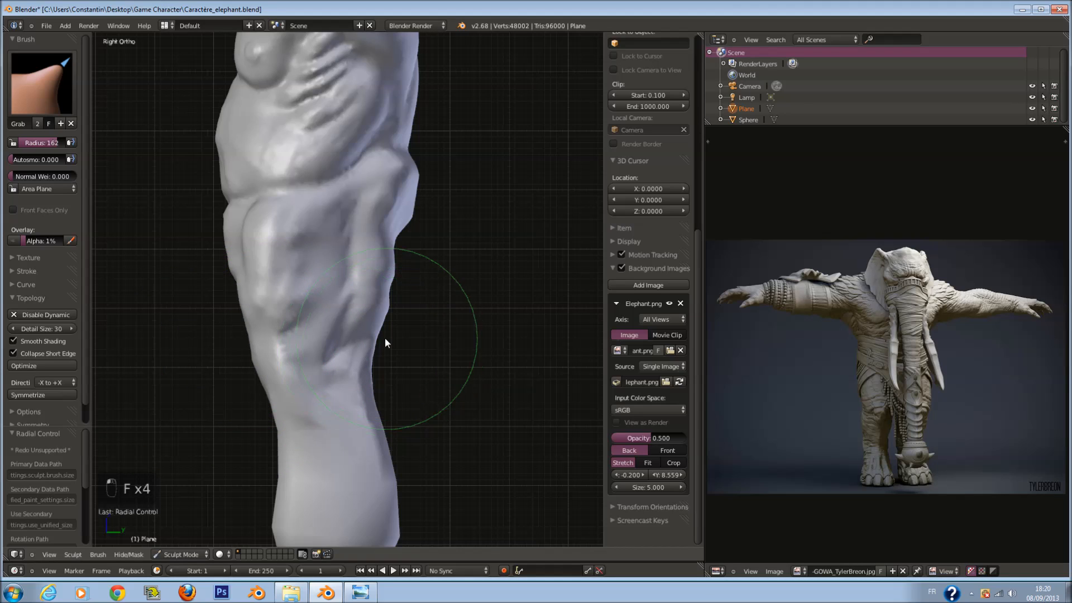
pyautogui.click(383, 323)
pyautogui.moveTo(392, 273); pyautogui.dragTo(397, 255)
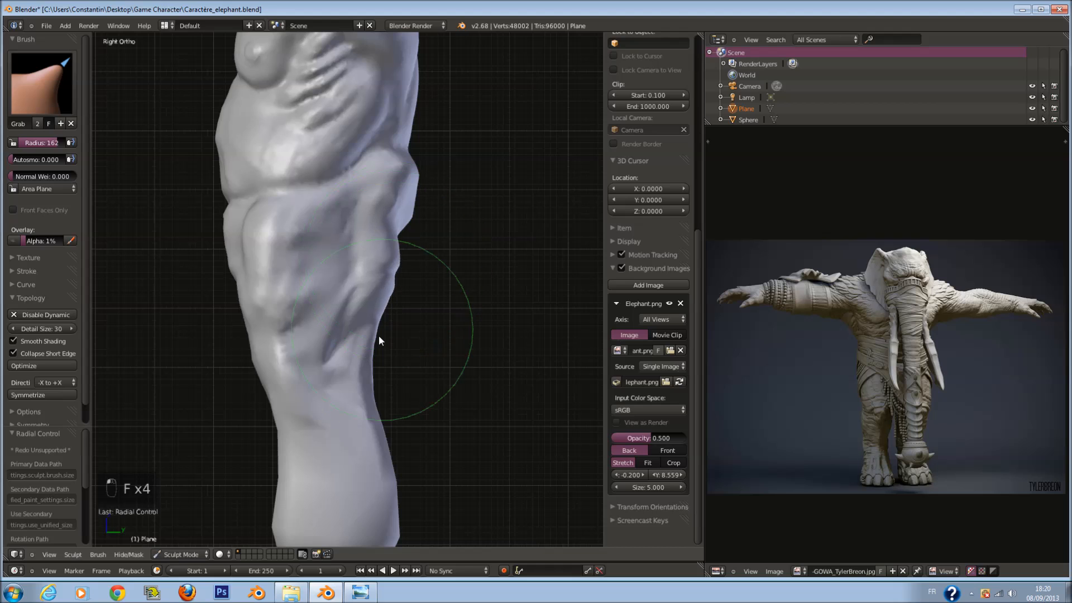
pyautogui.moveTo(379, 338); pyautogui.dragTo(372, 352)
# Set the Grab brush radius to 200 and adjust the outer contour of the leg below the knee.
pyautogui.press('KP_1')
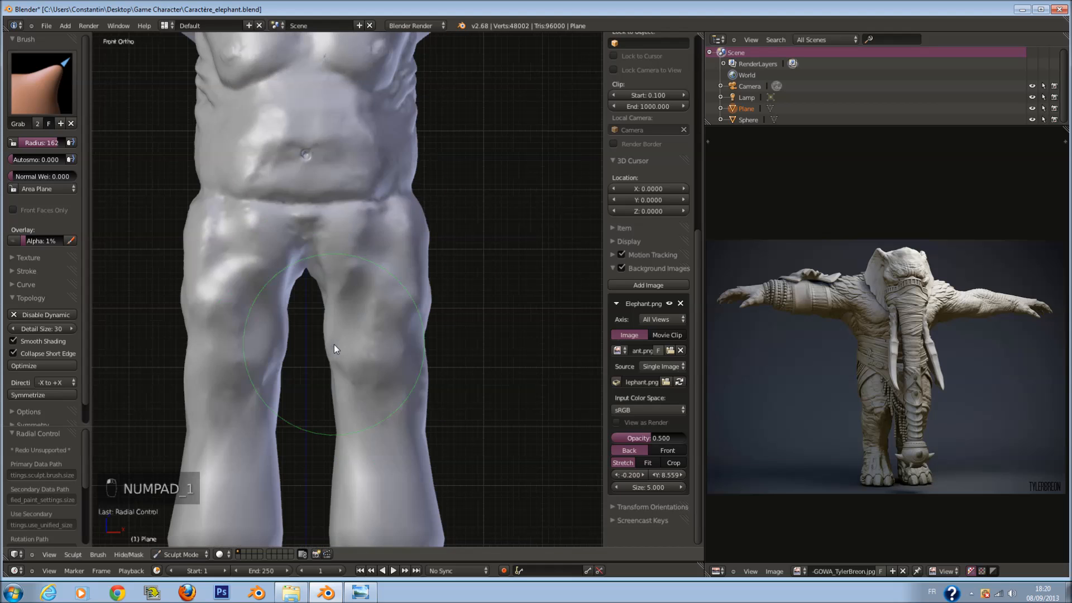
pyautogui.press('f')
pyautogui.click(353, 367)
pyautogui.moveTo(333, 339)
pyautogui.mouseDown(button='middle')
pyautogui.moveTo(337, 374)
pyautogui.moveTo(305, 441)
pyautogui.moveTo(295, 402)
pyautogui.mouseUp(button='middle')
pyautogui.press('f')
pyautogui.click(296, 401)
pyautogui.press('f')
pyautogui.click(430, 407)
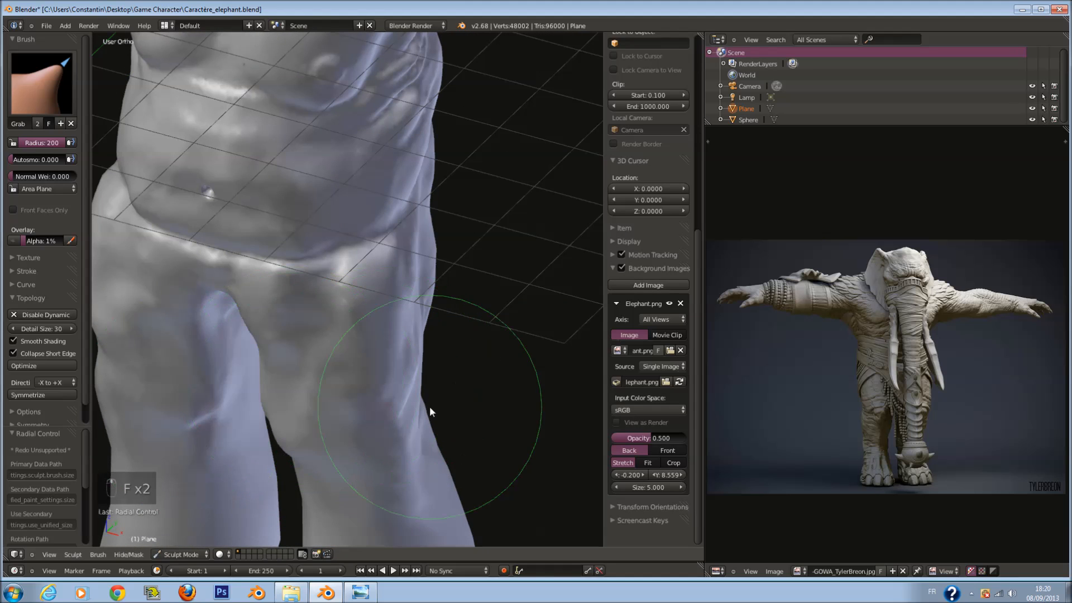
pyautogui.moveTo(411, 438); pyautogui.dragTo(415, 425)
# Push the inner contour of the leg near the knee with the Grab brush and save the file.
pyautogui.moveTo(415, 425); pyautogui.dragTo(442, 379, button='middle')
pyautogui.press('f')
pyautogui.click(359, 436)
pyautogui.moveTo(323, 404); pyautogui.dragTo(368, 406)
pyautogui.moveTo(368, 406)
pyautogui.mouseDown(button='middle')
pyautogui.moveTo(452, 407)
pyautogui.moveTo(551, 446)
pyautogui.moveTo(413, 459)
pyautogui.moveTo(356, 424)
pyautogui.moveTo(376, 438)
pyautogui.moveTo(347, 457)
pyautogui.moveTo(330, 444)
pyautogui.moveTo(243, 438)
pyautogui.moveTo(291, 413)
pyautogui.moveTo(126, 366)
pyautogui.mouseUp(button='middle')
pyautogui.scroll(-3, 423, 364)
pyautogui.hotkey('ctrl', 's')
# In front view, set the Grab brush radius to 165 and slim the inner side of the knee.
pyautogui.scroll(2, 329, 327)
pyautogui.press('KP_1')
pyautogui.scroll(3, 328, 322)
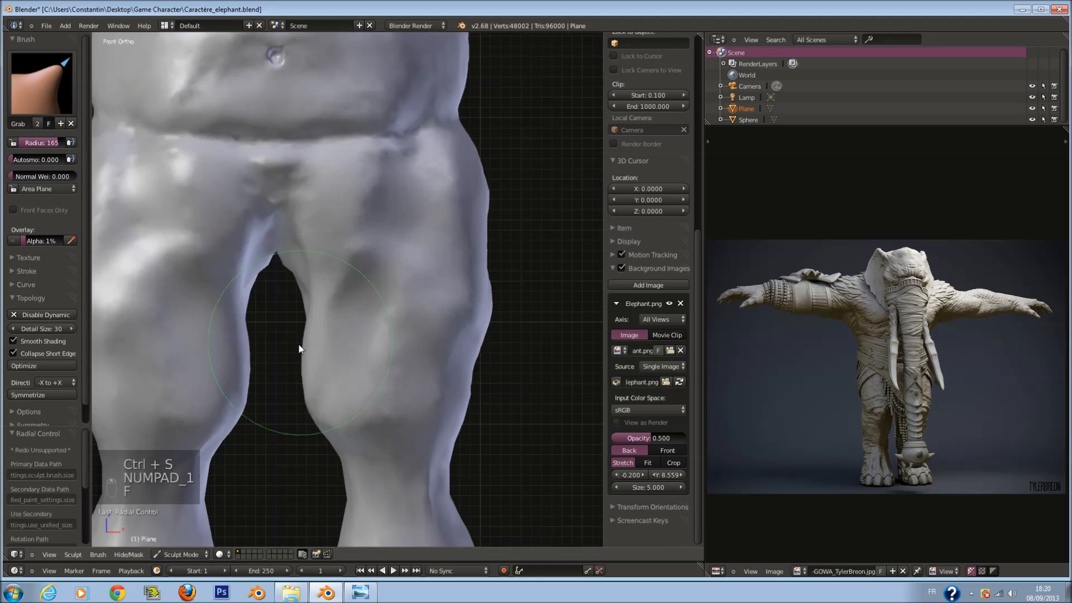
pyautogui.press('f')
pyautogui.click(316, 374)
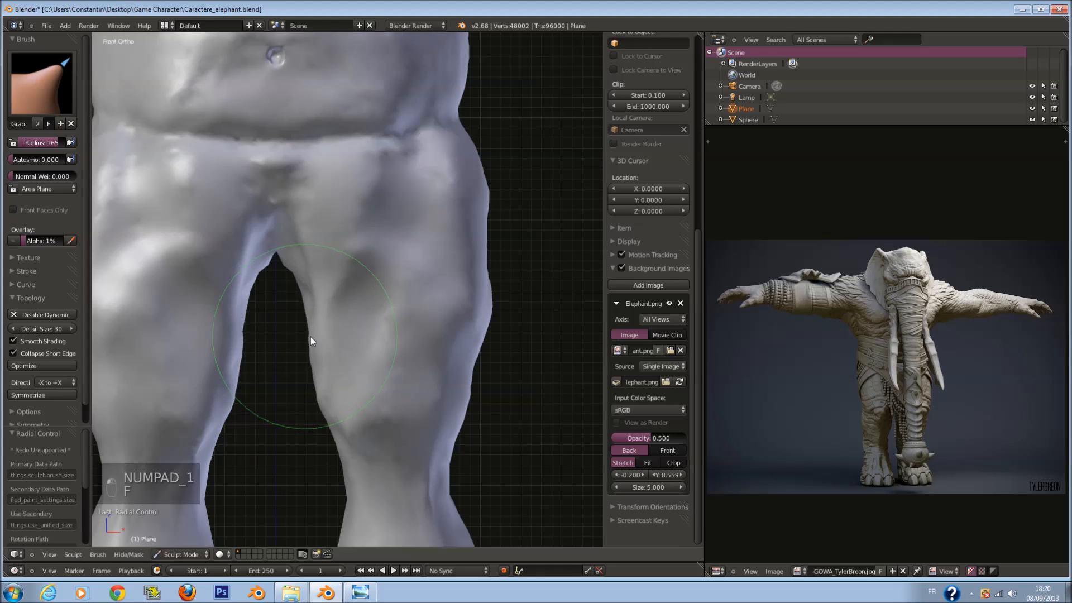
# Push the side of the waist inward above the hip, and set the Grab brush radius to 191.
pyautogui.scroll(-4, 335, 333)
pyautogui.scroll(2, 393, 271)
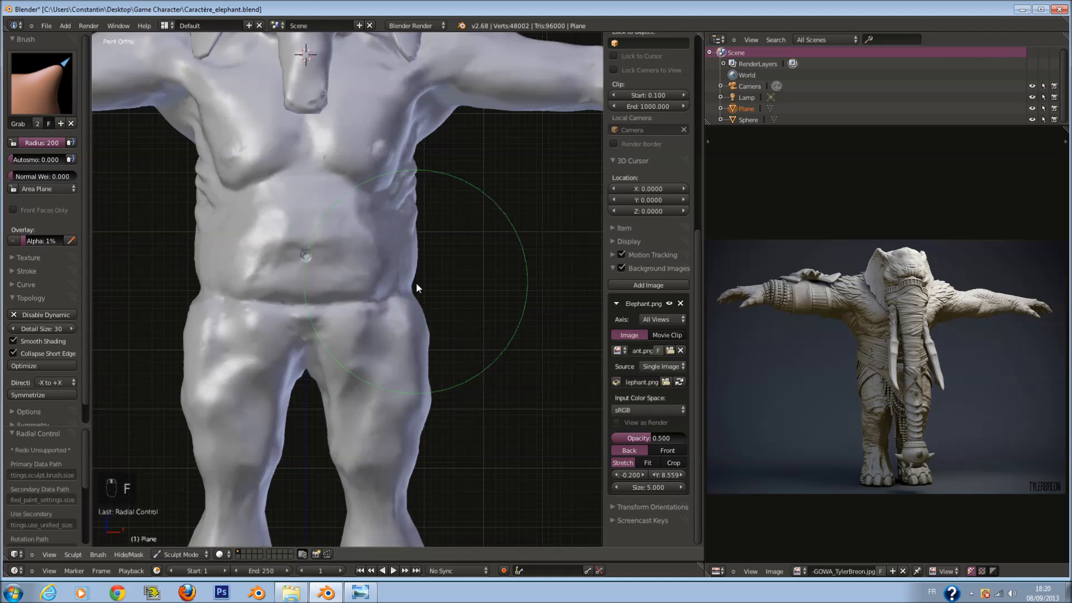
pyautogui.press('f')
pyautogui.press('f')
pyautogui.click(412, 291)
pyautogui.moveTo(407, 281); pyautogui.dragTo(382, 304)
pyautogui.press('f')
pyautogui.click(436, 251)
pyautogui.scroll(-4, 414, 296)
pyautogui.scroll(3, 395, 369)
pyautogui.press('f')
pyautogui.click(430, 277)
pyautogui.scroll(1, 411, 267)
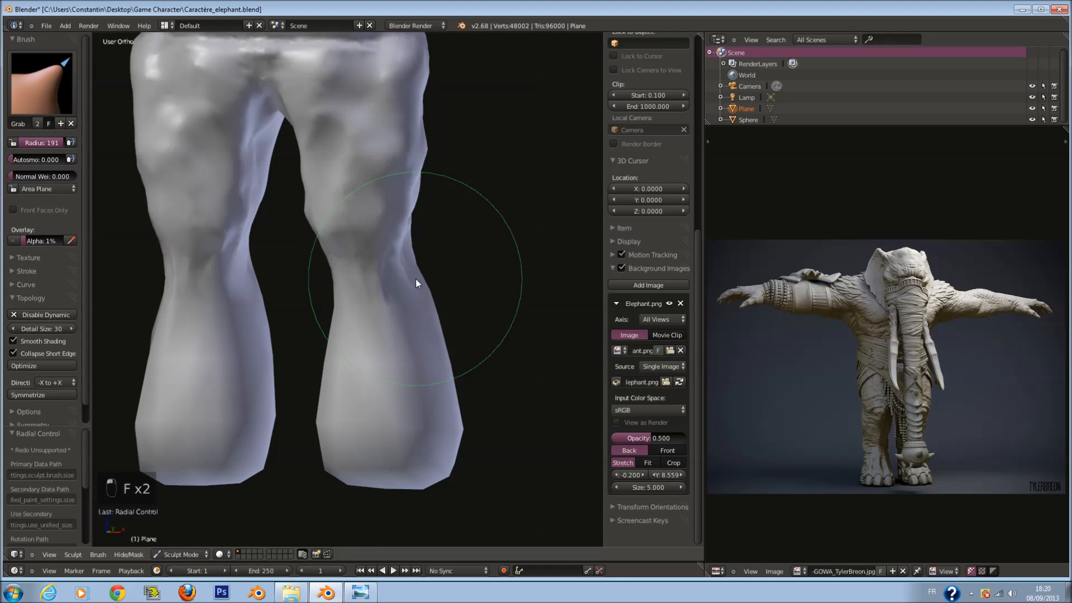
# Switch to the Clay brush and adjust its radius for close work on one lower leg in front view.
pyautogui.press('KP_1')
pyautogui.click(43, 110)
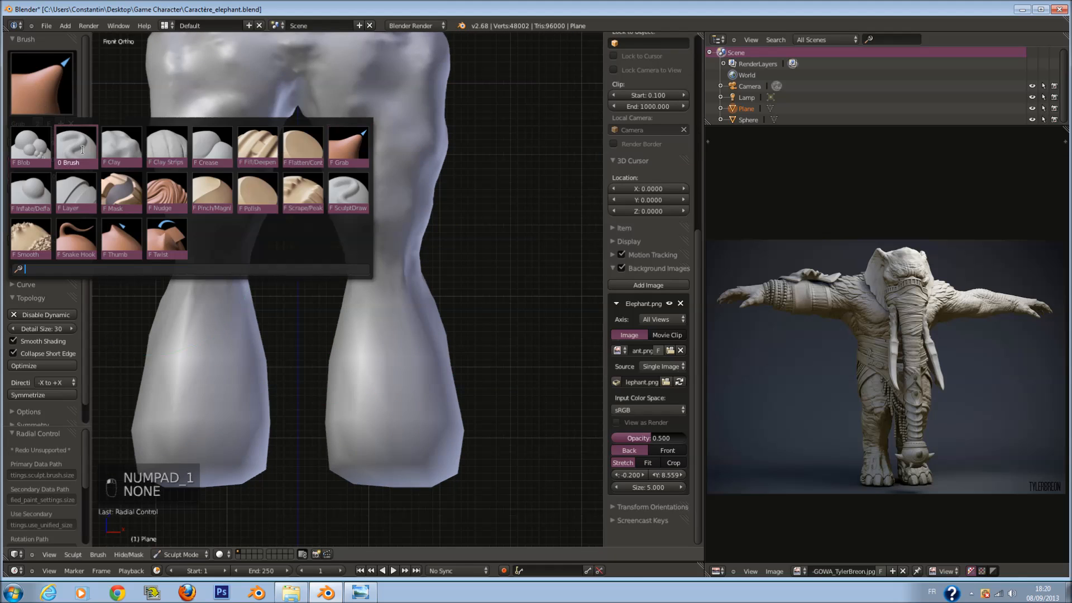
pyautogui.click(122, 153)
pyautogui.scroll(2, 354, 277)
pyautogui.press('f')
pyautogui.click(303, 295)
pyautogui.scroll(3, 335, 278)
pyautogui.keyDown('shift'); pyautogui.scroll(2, 323, 181); pyautogui.keyUp('shift')
pyautogui.scroll(2, 327, 181)
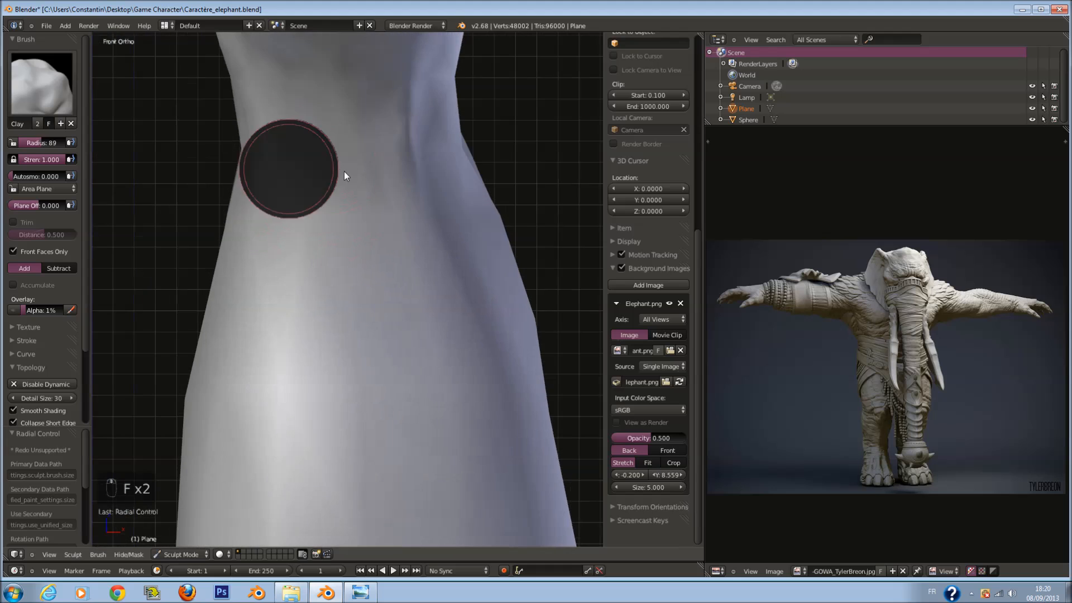
# Add a vertical Clay stroke on the front of the knee, adjusting the brush radius.
pyautogui.press('f')
pyautogui.click(352, 165)
pyautogui.scroll(-3, 362, 157)
pyautogui.keyDown('shift'); pyautogui.scroll(6, 361, 161); pyautogui.keyUp('shift')
pyautogui.moveTo(339, 357); pyautogui.dragTo(354, 256)
pyautogui.press('f')
pyautogui.click(345, 235)
# Select the Clay brush again and layer more strokes over the front of the knee.
pyautogui.click(43, 84)
pyautogui.click(123, 153)
pyautogui.scroll(2, 365, 235)
pyautogui.press('f')
pyautogui.moveTo(377, 239)
pyautogui.mouseDown()
pyautogui.moveTo(349, 243)
pyautogui.moveTo(377, 180)
pyautogui.moveTo(319, 264)
pyautogui.mouseUp()
pyautogui.press('f')
pyautogui.click(358, 231)
pyautogui.press('f')
pyautogui.click(342, 247)
pyautogui.moveTo(351, 239); pyautogui.dragTo(369, 283)
# Add a short Clay stroke on the side of the knee.
pyautogui.scroll(-2, 372, 296)
pyautogui.press('f')
pyautogui.click(368, 296)
pyautogui.moveTo(359, 256)
pyautogui.mouseDown(button='middle')
pyautogui.moveTo(313, 276)
pyautogui.moveTo(291, 264)
pyautogui.mouseUp(button='middle')
pyautogui.moveTo(279, 251)
pyautogui.mouseDown()
pyautogui.moveTo(260, 225)
pyautogui.moveTo(257, 267)
pyautogui.mouseUp()
pyautogui.press('f')
pyautogui.moveTo(258, 267)
pyautogui.mouseDown(button='middle')
pyautogui.moveTo(212, 283)
pyautogui.moveTo(263, 238)
pyautogui.mouseUp(button='middle')
# Resize the Clay brush and add a short upward stroke beside the knee.
pyautogui.click(204, 281)
pyautogui.press('f')
pyautogui.click(218, 229)
pyautogui.press('f')
pyautogui.click(264, 200)
pyautogui.moveTo(246, 195)
pyautogui.mouseDown()
pyautogui.moveTo(267, 137)
pyautogui.moveTo(235, 209)
pyautogui.moveTo(249, 156)
pyautogui.mouseUp()
# Build up the area around the knee from several angles with the Clay brush at radius 49.
pyautogui.moveTo(248, 156); pyautogui.dragTo(343, 148, button='middle')
pyautogui.moveTo(277, 196)
pyautogui.mouseDown()
pyautogui.moveTo(297, 232)
pyautogui.moveTo(242, 113)
pyautogui.mouseUp()
pyautogui.moveTo(242, 120); pyautogui.dragTo(366, 187, button='middle')
pyautogui.moveTo(369, 241)
pyautogui.mouseDown()
pyautogui.moveTo(305, 359)
pyautogui.moveTo(401, 219)
pyautogui.moveTo(279, 341)
pyautogui.mouseUp()
pyautogui.moveTo(324, 246)
pyautogui.mouseDown(button='middle')
pyautogui.moveTo(390, 234)
pyautogui.moveTo(442, 245)
pyautogui.mouseUp(button='middle')
pyautogui.moveTo(413, 227)
pyautogui.mouseDown()
pyautogui.moveTo(438, 252)
pyautogui.moveTo(382, 258)
pyautogui.mouseUp()
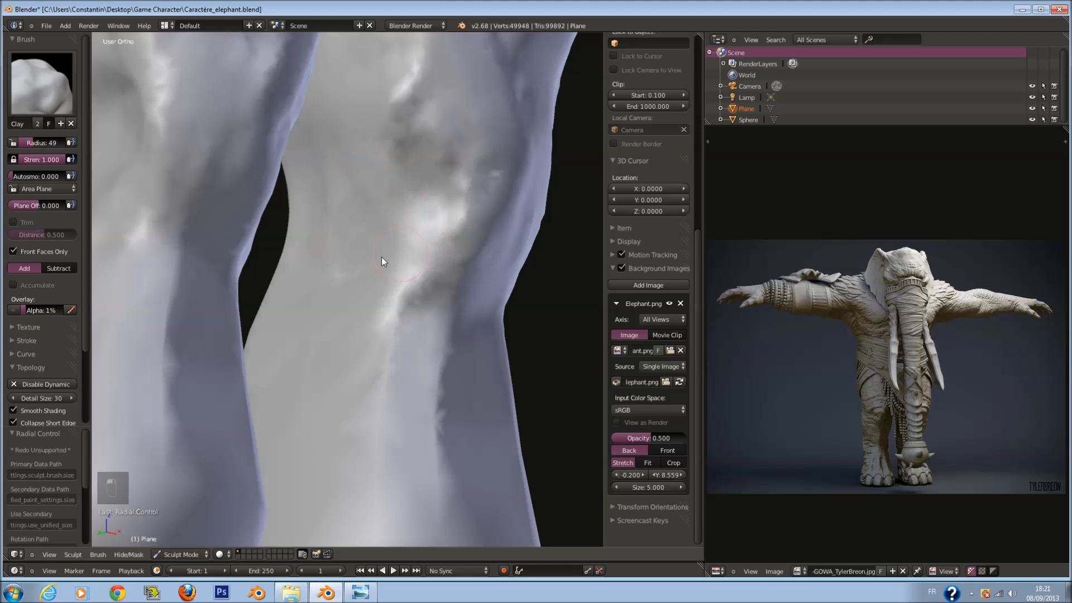
# Add Clay strokes to the side of the knee, comparing with the elephant photo and setting the radius to 90.
pyautogui.moveTo(382, 258); pyautogui.dragTo(256, 231, button='middle')
pyautogui.press('f')
pyautogui.click(340, 248)
pyautogui.moveTo(263, 240)
pyautogui.mouseDown()
pyautogui.moveTo(318, 288)
pyautogui.moveTo(278, 266)
pyautogui.mouseUp()
pyautogui.click(358, 598)
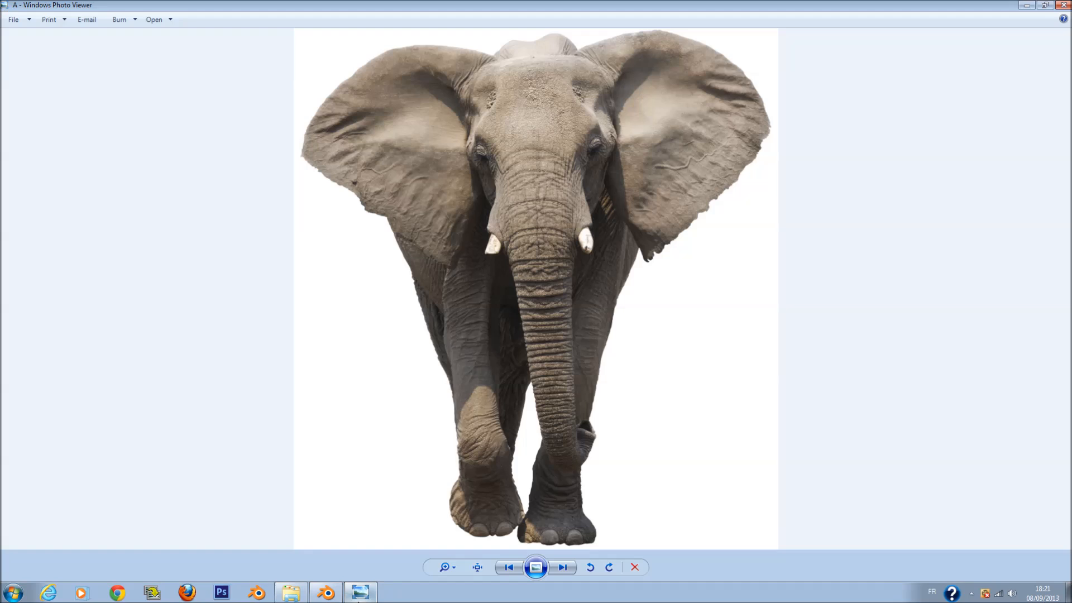
pyautogui.click(358, 597)
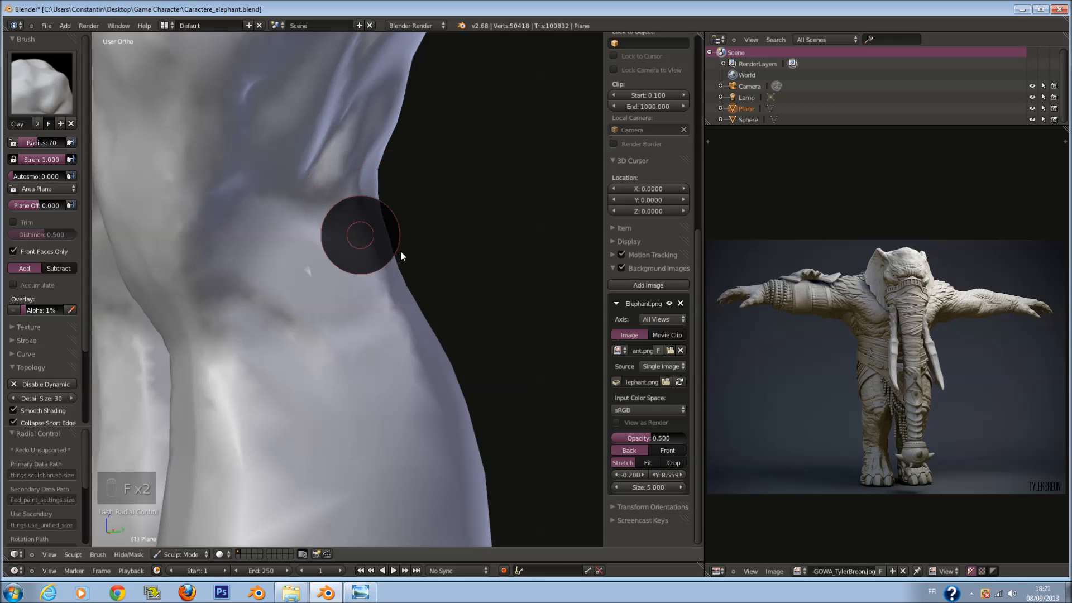
pyautogui.moveTo(291, 240); pyautogui.dragTo(350, 202)
pyautogui.moveTo(346, 204); pyautogui.dragTo(262, 238, button='middle')
# In front view, build up the shin with the Clay brush at radius 83 and thicken the front of the foot.
pyautogui.press('KP_1')
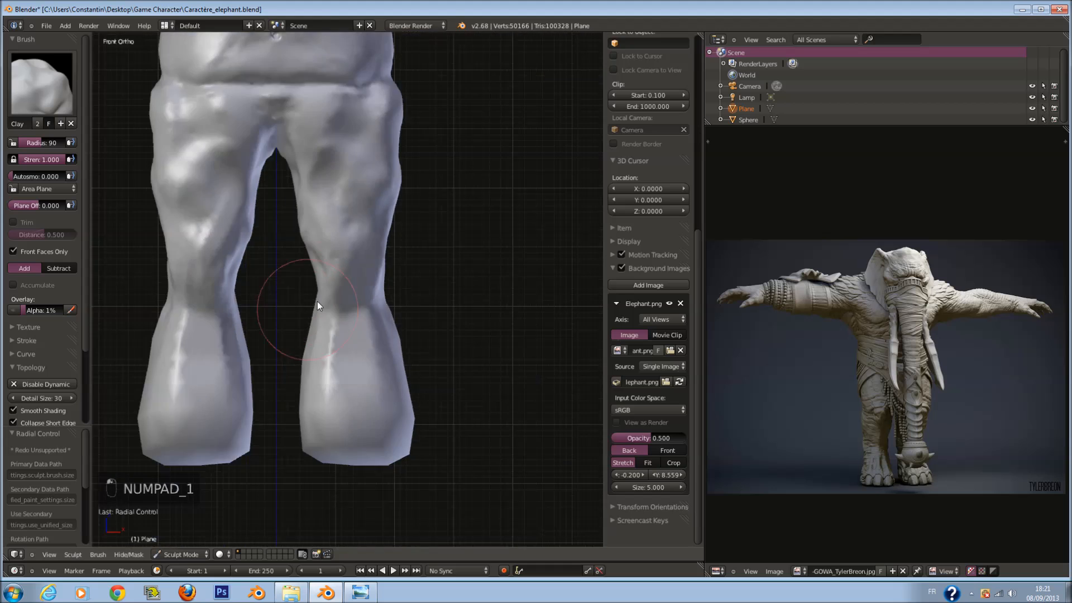
pyautogui.scroll(-4, 372, 257)
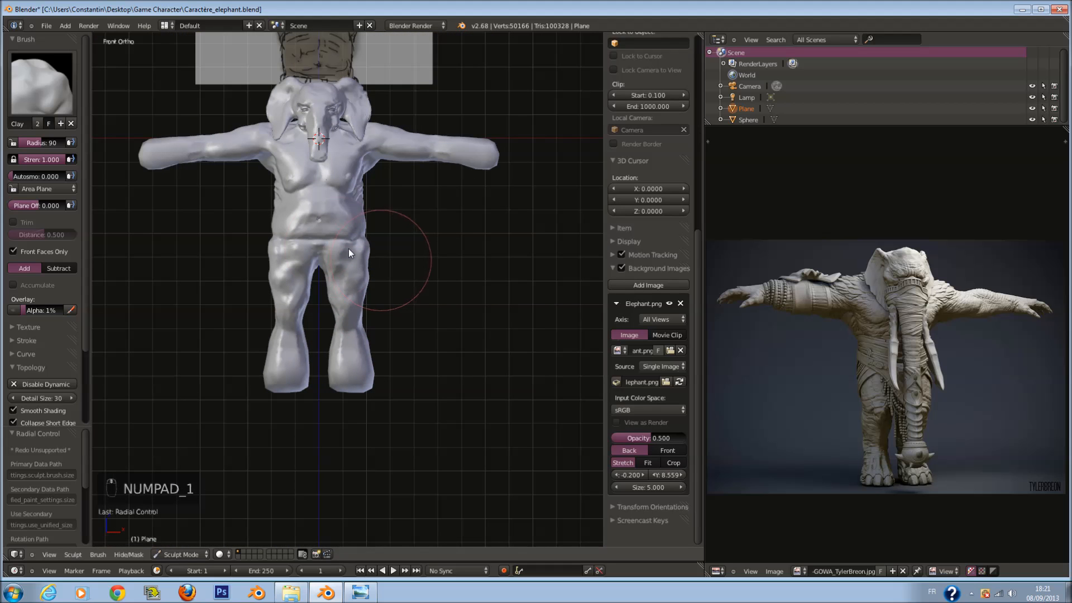
pyautogui.keyDown('shift'); pyautogui.scroll(-4, 347, 334); pyautogui.keyUp('shift')
pyautogui.scroll(8, 347, 332)
pyautogui.press('f')
pyautogui.click(356, 302)
pyautogui.press('f')
pyautogui.click(352, 335)
pyautogui.keyDown('shift'); pyautogui.scroll(-3, 358, 347); pyautogui.keyUp('shift')
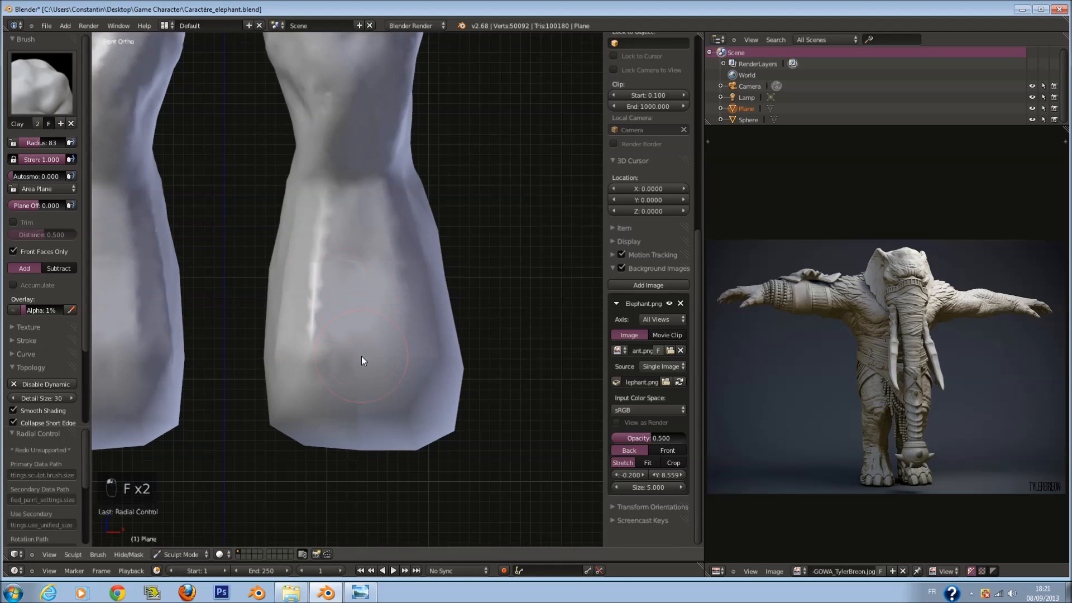
pyautogui.press('f')
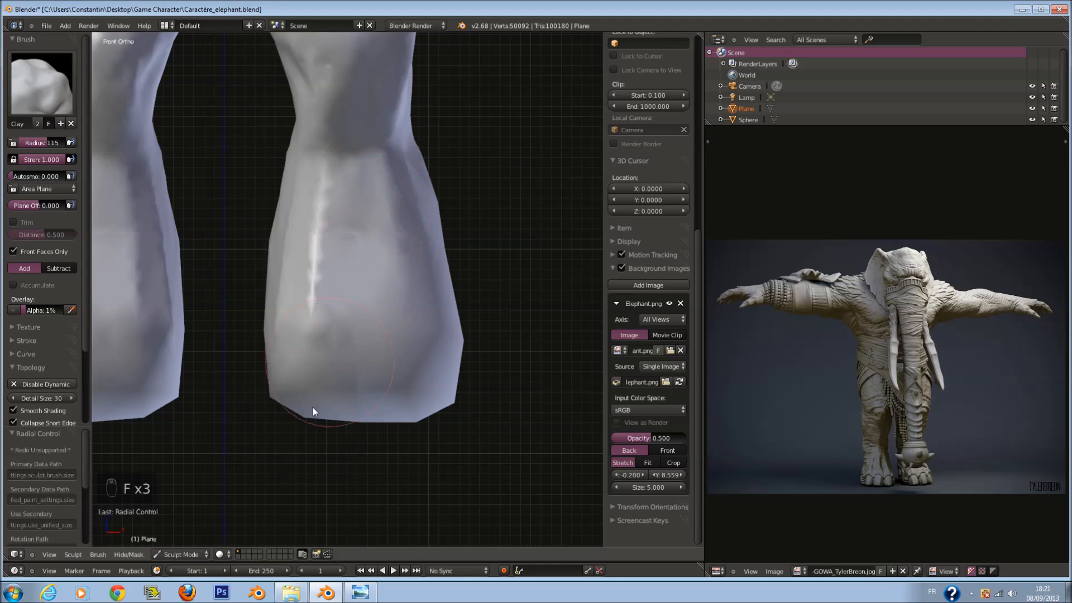
pyautogui.click(298, 425)
# Switch to the Snake Hook brush with a radius of 173 and pull out the lower edge of the foot.
pyautogui.click(42, 84)
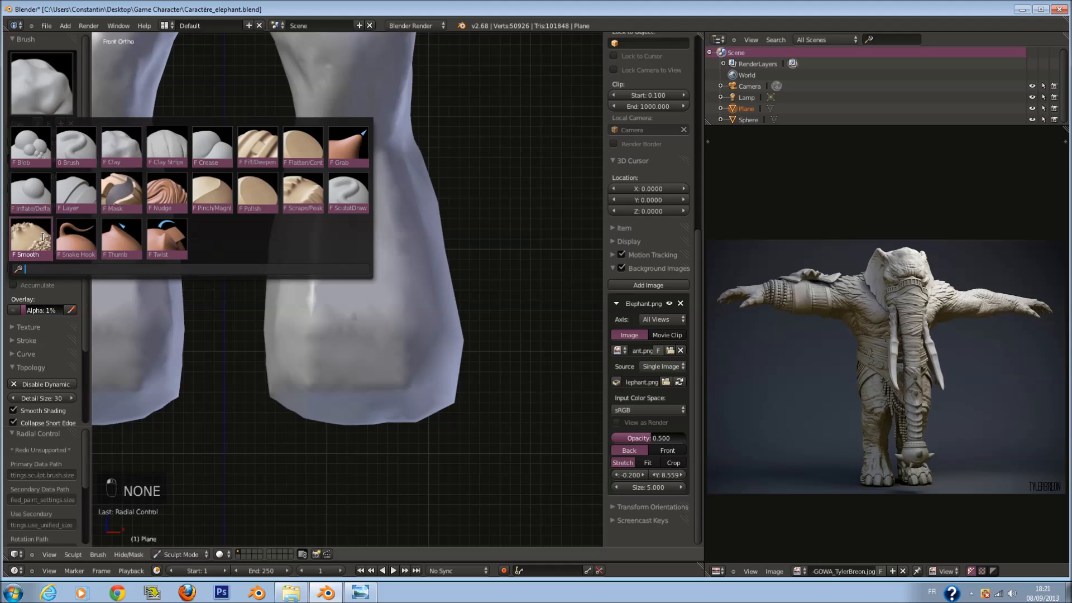
pyautogui.click(84, 251)
pyautogui.moveTo(319, 362); pyautogui.dragTo(304, 436)
pyautogui.press('f')
pyautogui.moveTo(383, 418); pyautogui.dragTo(390, 425)
pyautogui.moveTo(411, 420); pyautogui.dragTo(389, 427, button='middle')
pyautogui.moveTo(390, 427); pyautogui.dragTo(421, 422)
pyautogui.moveTo(378, 449); pyautogui.dragTo(342, 475, button='middle')
pyautogui.moveTo(398, 455)
pyautogui.mouseDown()
pyautogui.moveTo(319, 433)
pyautogui.moveTo(292, 461)
pyautogui.moveTo(254, 426)
pyautogui.moveTo(250, 435)
pyautogui.mouseUp()
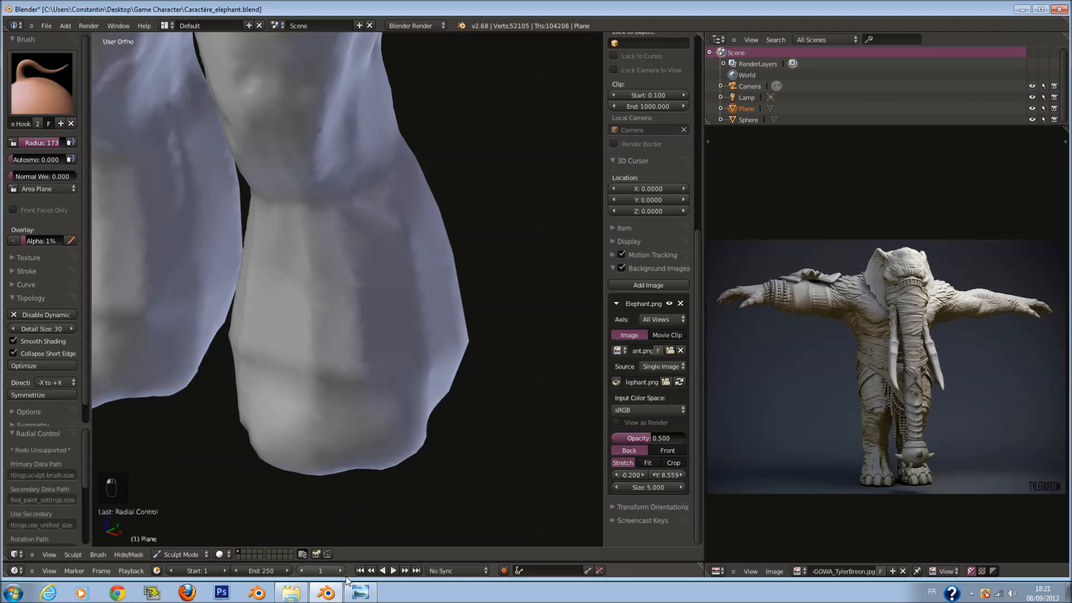
# Check the feet in the elephant photo, set the Snake Hook radius to 200 and reshape the foot's lower edge.
pyautogui.click(361, 592)
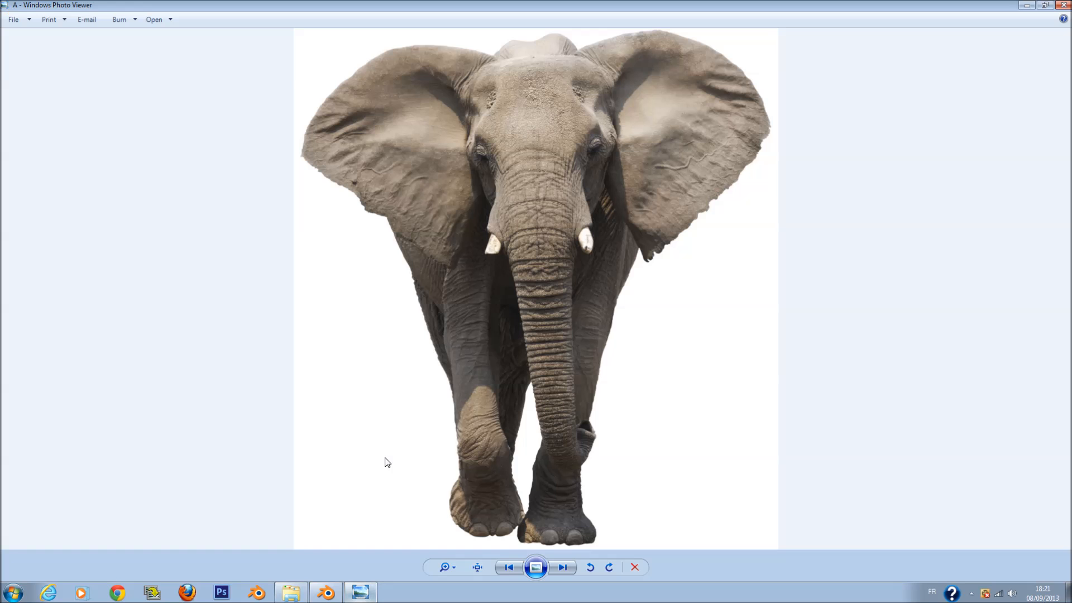
pyautogui.click(361, 592)
pyautogui.press('f')
pyautogui.click(555, 467)
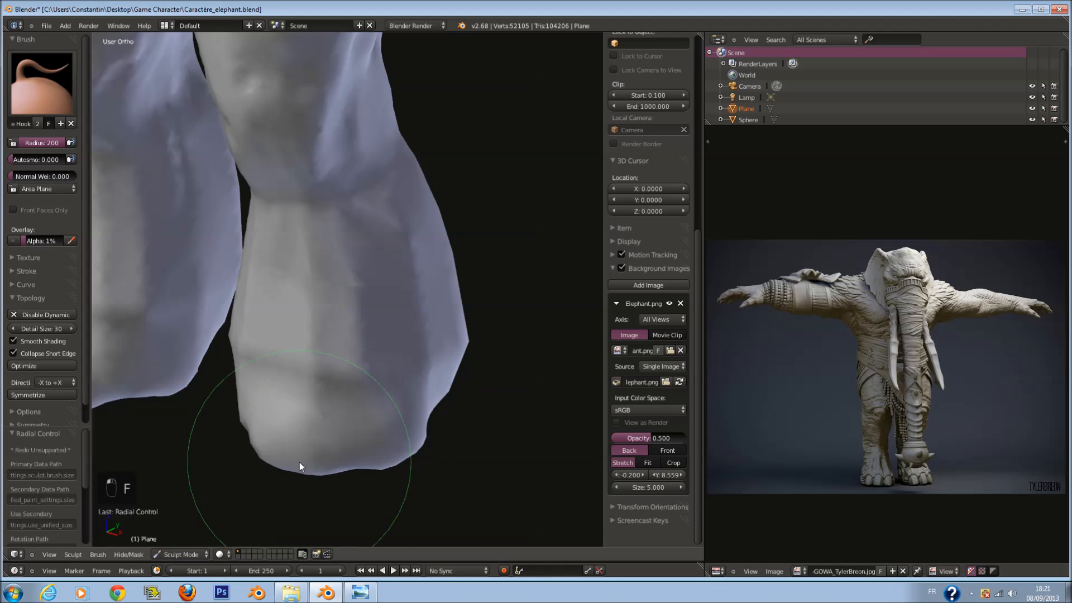
pyautogui.moveTo(409, 449); pyautogui.dragTo(398, 445)
pyautogui.moveTo(385, 444); pyautogui.dragTo(416, 435, button='middle')
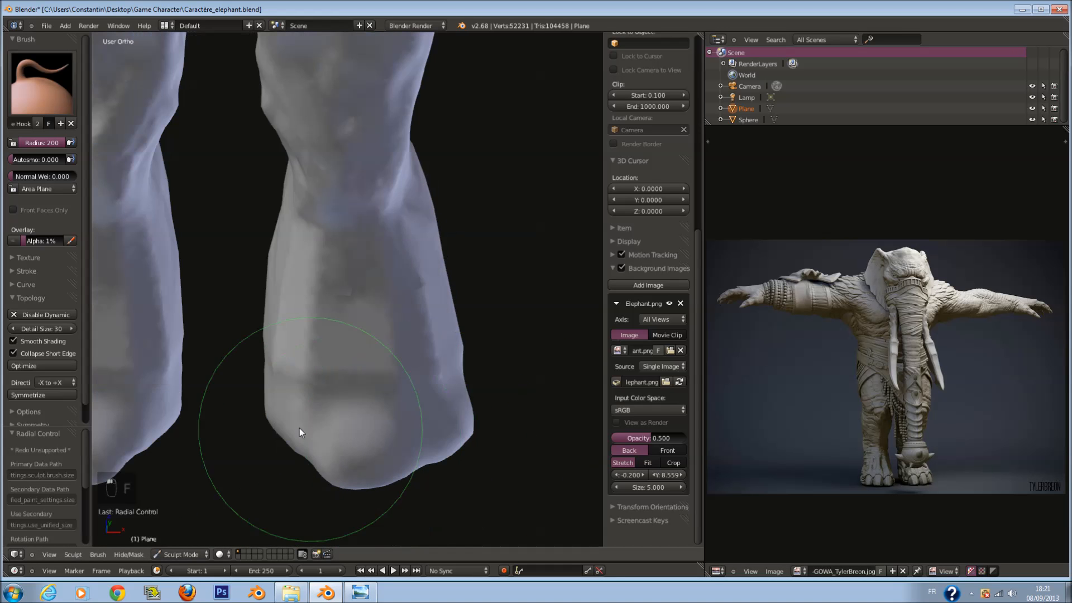
# Reshape the foot's side contour and the lower shin with the Snake Hook brush at radius 200.
pyautogui.moveTo(289, 436); pyautogui.dragTo(276, 436)
pyautogui.moveTo(278, 352); pyautogui.dragTo(284, 352)
pyautogui.moveTo(438, 359); pyautogui.dragTo(347, 356, button='middle')
pyautogui.press('f')
pyautogui.click(380, 361)
pyautogui.moveTo(255, 341); pyautogui.dragTo(275, 342)
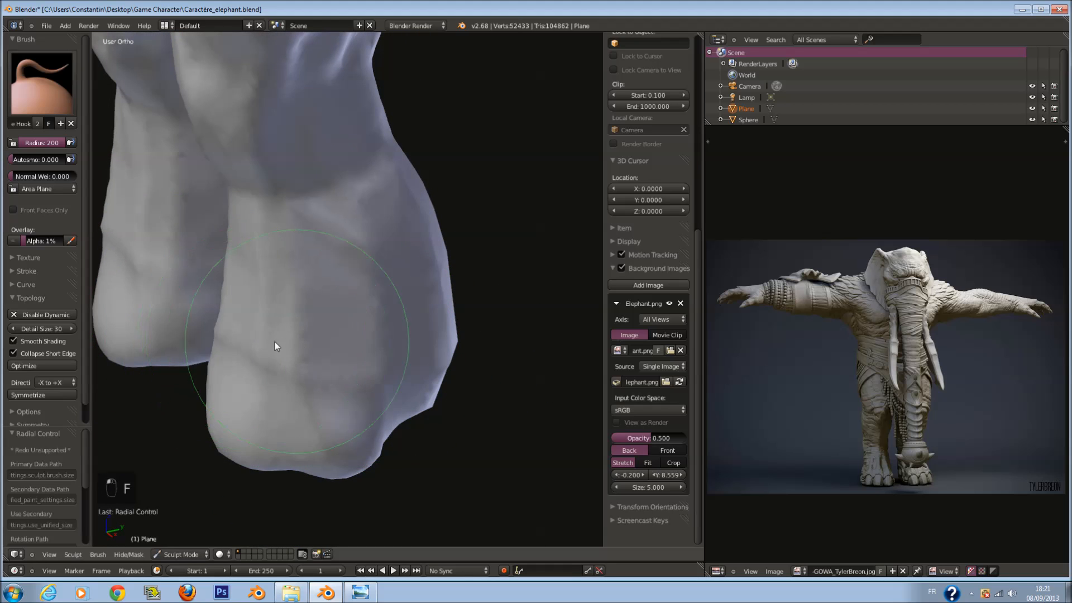
# Pull the front edge of the foot and sole outward with the Snake Hook brush, working from below.
pyautogui.moveTo(278, 341); pyautogui.dragTo(244, 331, button='middle')
pyautogui.press('f')
pyautogui.moveTo(396, 376); pyautogui.dragTo(383, 329, button='middle')
pyautogui.moveTo(382, 328)
pyautogui.mouseDown()
pyautogui.moveTo(381, 356)
pyautogui.moveTo(412, 361)
pyautogui.mouseUp()
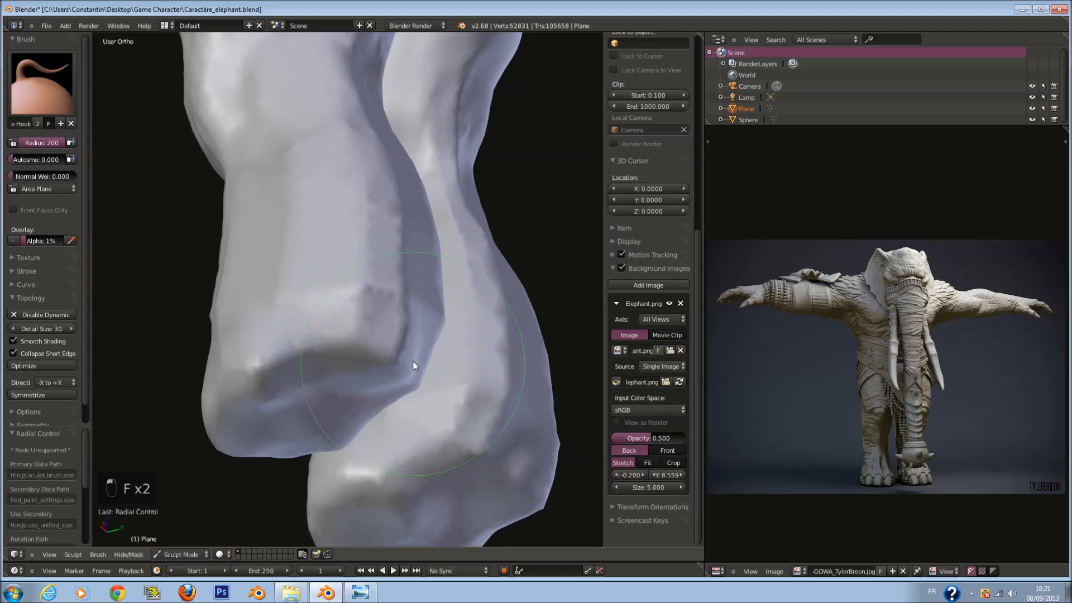
pyautogui.moveTo(412, 362); pyautogui.dragTo(351, 414, button='middle')
pyautogui.press('f')
pyautogui.moveTo(376, 384); pyautogui.dragTo(366, 393)
# Adjust both sides of the foot's lower outline with short Snake Hook strokes.
pyautogui.moveTo(369, 408); pyautogui.dragTo(380, 443, button='middle')
pyautogui.press('f')
pyautogui.moveTo(383, 426); pyautogui.dragTo(390, 432)
pyautogui.moveTo(273, 423); pyautogui.dragTo(264, 426)
pyautogui.press('z')
pyautogui.press('z')
pyautogui.press('f')
pyautogui.moveTo(380, 388)
pyautogui.mouseDown()
pyautogui.moveTo(353, 414)
pyautogui.moveTo(322, 398)
pyautogui.mouseUp()
# Pull the back contour of the leg inward with the Snake Hook brush.
pyautogui.moveTo(368, 388)
pyautogui.mouseDown(button='middle')
pyautogui.moveTo(454, 256)
pyautogui.moveTo(440, 223)
pyautogui.mouseUp(button='middle')
pyautogui.press('f')
pyautogui.moveTo(438, 223); pyautogui.dragTo(381, 233)
pyautogui.moveTo(381, 234); pyautogui.dragTo(251, 250, button='middle')
pyautogui.press('f')
pyautogui.scroll(-5, 435, 230)
pyautogui.scroll(-1, 435, 231)
pyautogui.scroll(2, 391, 308)
pyautogui.scroll(2, 358, 279)
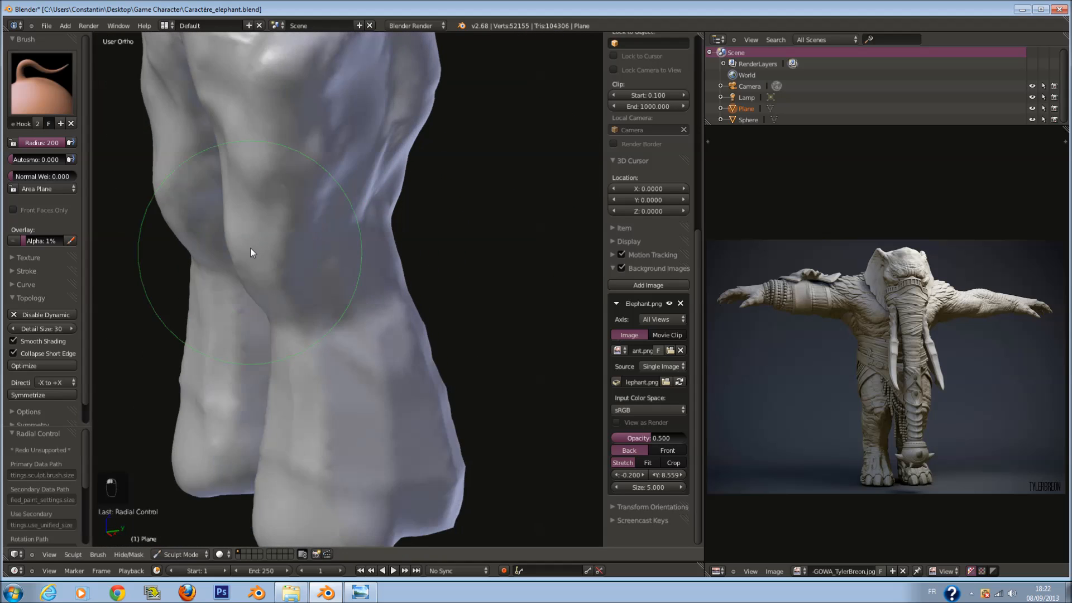
# Reshape the back of the knee and the front contour just below the kneecap.
pyautogui.press('z')
pyautogui.press('z')
pyautogui.press('z')
pyautogui.press('f')
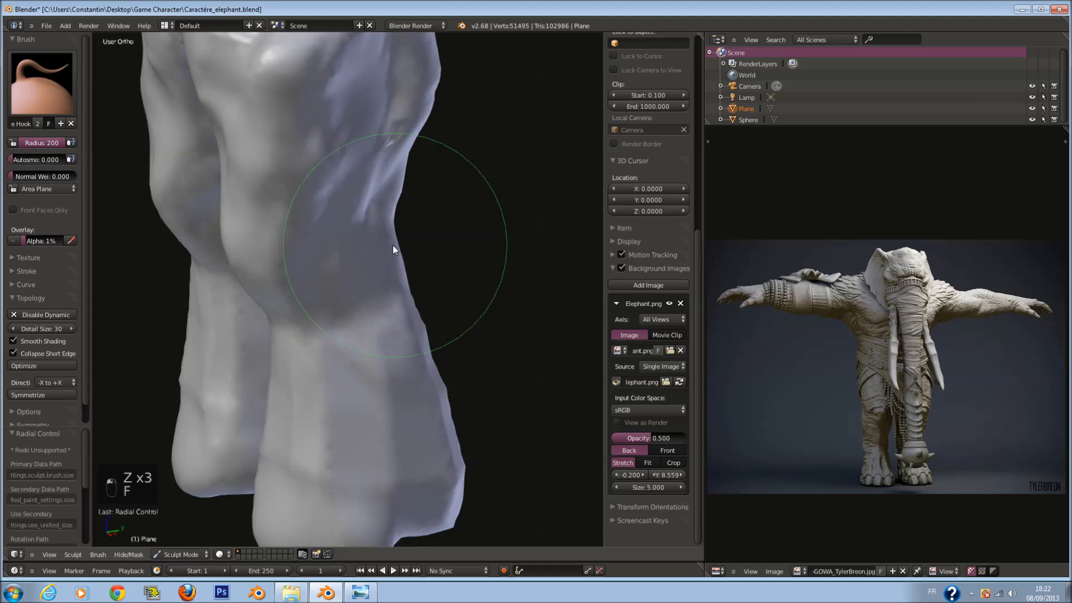
pyautogui.moveTo(393, 245); pyautogui.dragTo(345, 252, button='middle')
pyautogui.moveTo(369, 254); pyautogui.dragTo(363, 253)
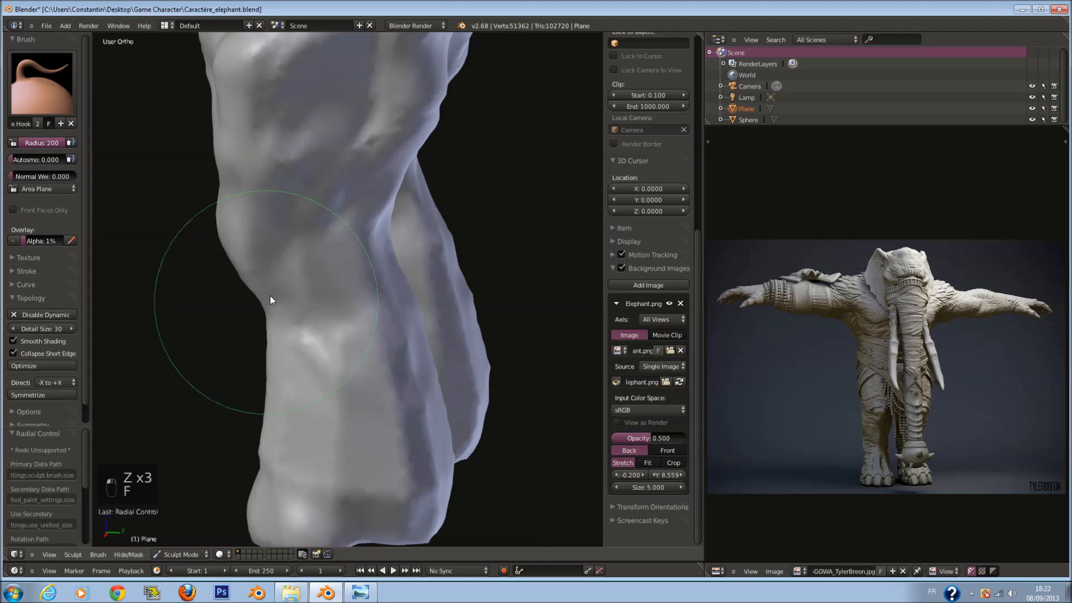
pyautogui.moveTo(267, 300); pyautogui.dragTo(279, 287)
# Reshape the knee hollow and the inner calf contour with the Snake Hook brush.
pyautogui.moveTo(301, 269); pyautogui.dragTo(447, 249, button='middle')
pyautogui.moveTo(415, 232); pyautogui.dragTo(365, 243)
pyautogui.moveTo(364, 243)
pyautogui.mouseDown(button='middle')
pyautogui.moveTo(441, 211)
pyautogui.moveTo(361, 251)
pyautogui.mouseUp(button='middle')
pyautogui.moveTo(300, 299)
pyautogui.mouseDown()
pyautogui.moveTo(319, 296)
pyautogui.moveTo(306, 278)
pyautogui.mouseUp()
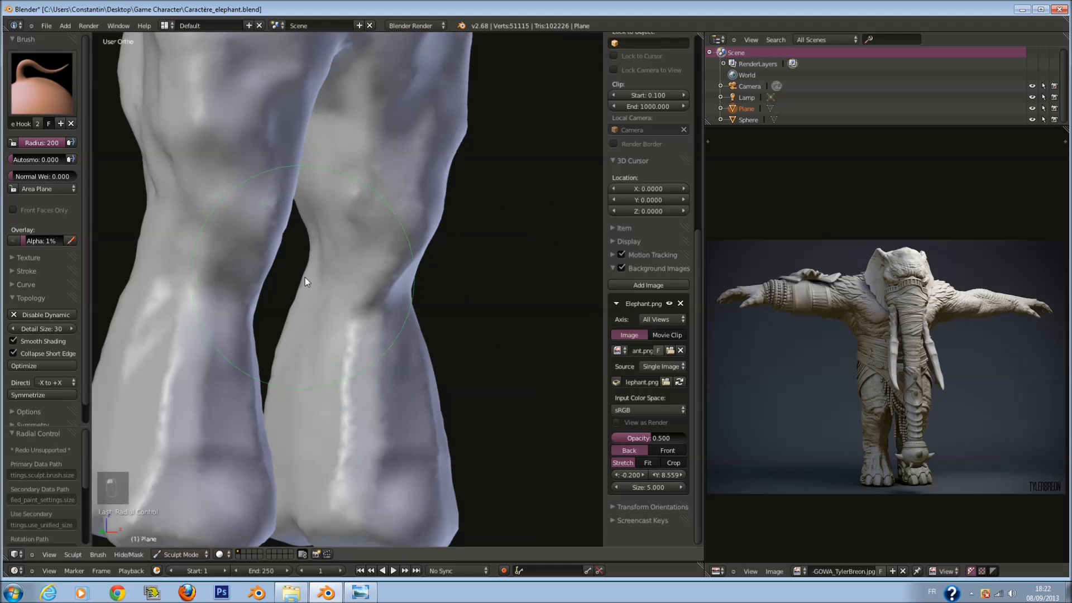
pyautogui.moveTo(306, 314); pyautogui.dragTo(284, 360, button='middle')
pyautogui.moveTo(284, 360); pyautogui.dragTo(288, 347)
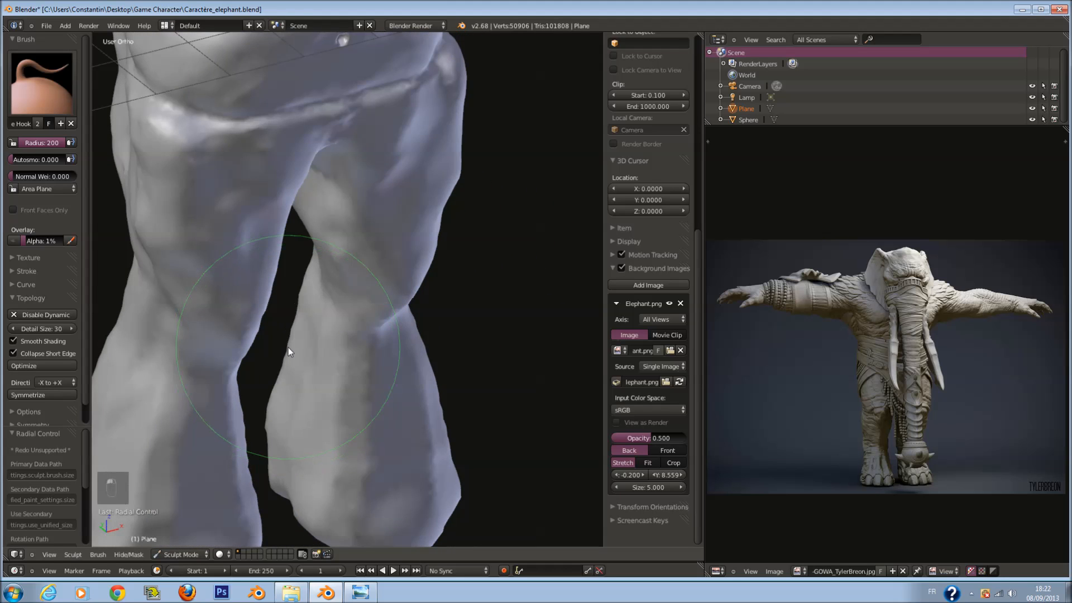
# Slim the inner side of the lower leg and adjust the knee contour above it.
pyautogui.moveTo(288, 348)
pyautogui.mouseDown(button='middle')
pyautogui.moveTo(495, 319)
pyautogui.moveTo(408, 353)
pyautogui.mouseUp(button='middle')
pyautogui.moveTo(389, 397); pyautogui.dragTo(375, 377)
pyautogui.moveTo(375, 377); pyautogui.dragTo(392, 402, button='middle')
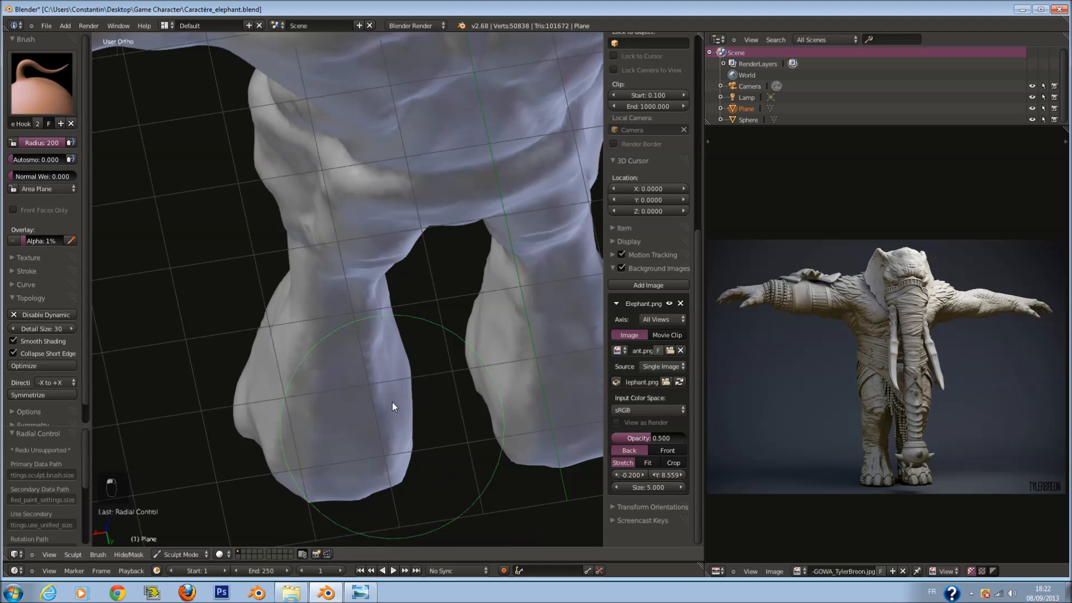
pyautogui.moveTo(368, 351)
pyautogui.mouseDown(button='middle')
pyautogui.moveTo(362, 269)
pyautogui.moveTo(378, 215)
pyautogui.mouseUp(button='middle')
pyautogui.press('f')
pyautogui.keyDown('shift'); pyautogui.moveTo(328, 97); pyautogui.dragTo(329, 196, button='middle'); pyautogui.keyUp('shift')
pyautogui.moveTo(329, 252); pyautogui.dragTo(328, 239)
# Reshape the inner thigh and pull the outer thigh and hip contour inward with the Snake Hook brush.
pyautogui.moveTo(328, 239); pyautogui.dragTo(330, 248, button='middle')
pyautogui.press('f')
pyautogui.click(398, 199)
pyautogui.moveTo(405, 187); pyautogui.dragTo(397, 163)
pyautogui.moveTo(398, 163)
pyautogui.mouseDown(button='middle')
pyautogui.moveTo(394, 182)
pyautogui.moveTo(341, 179)
pyautogui.mouseUp(button='middle')
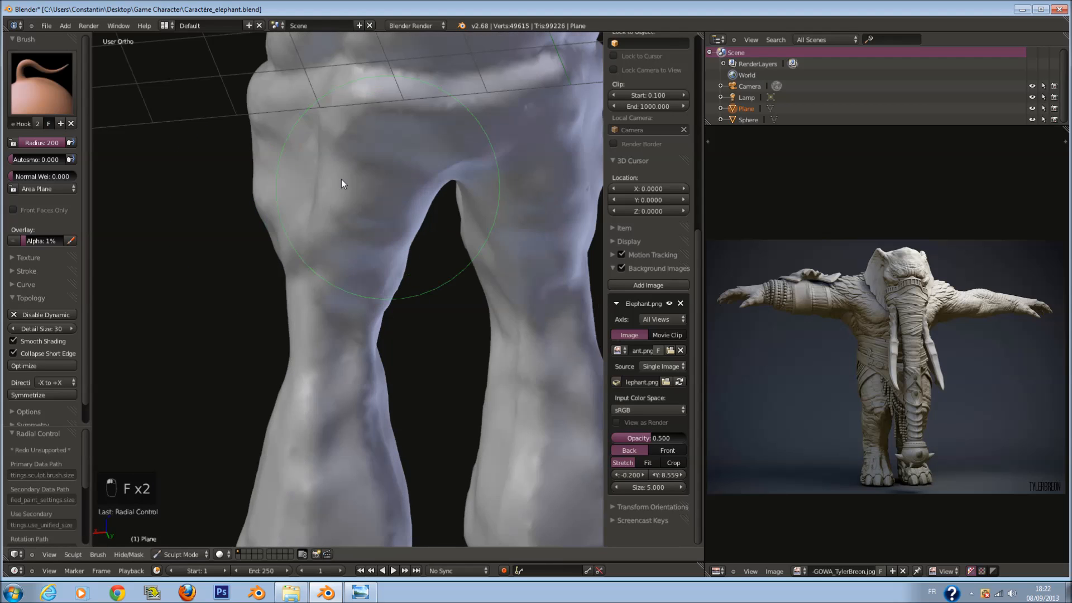
pyautogui.moveTo(308, 166)
pyautogui.mouseDown()
pyautogui.moveTo(261, 89)
pyautogui.moveTo(262, 100)
pyautogui.mouseUp()
pyautogui.moveTo(239, 167); pyautogui.dragTo(267, 126)
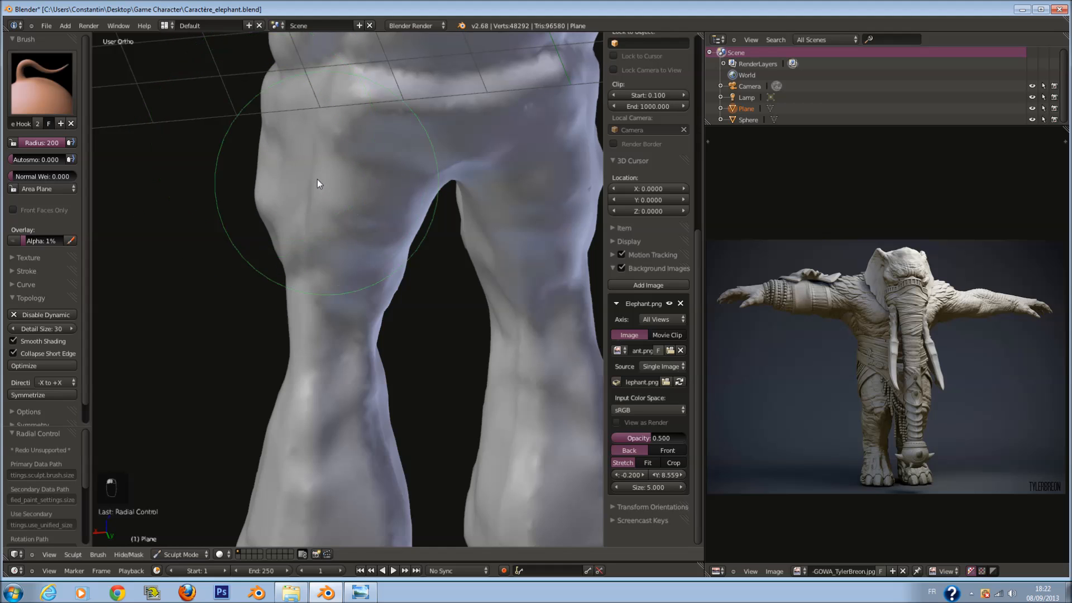
# Adjust the hip contour and reshape the waist area around the lower belly fold.
pyautogui.moveTo(317, 179); pyautogui.dragTo(289, 125, button='middle')
pyautogui.moveTo(395, 180)
pyautogui.mouseDown(button='middle')
pyautogui.moveTo(280, 158)
pyautogui.moveTo(340, 101)
pyautogui.moveTo(299, 143)
pyautogui.moveTo(298, 202)
pyautogui.mouseUp(button='middle')
pyautogui.press('f')
pyautogui.moveTo(240, 190); pyautogui.dragTo(246, 215)
pyautogui.moveTo(245, 216); pyautogui.dragTo(201, 263, button='middle')
pyautogui.press('f')
pyautogui.click(206, 272)
pyautogui.moveTo(206, 272)
pyautogui.mouseDown()
pyautogui.moveTo(172, 277)
pyautogui.moveTo(161, 207)
pyautogui.mouseUp()
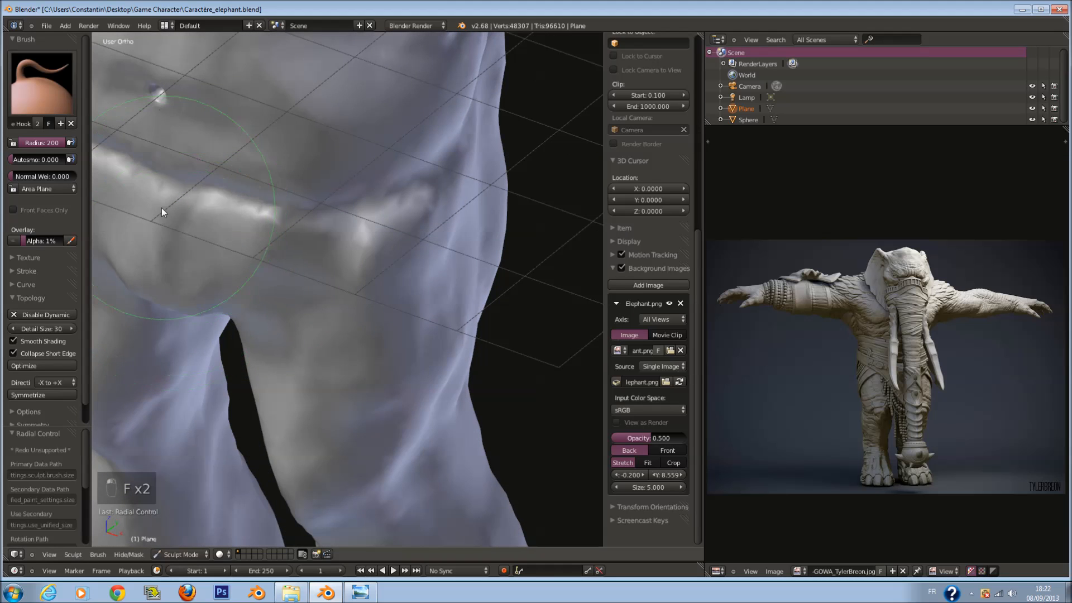
# Reshape the belly above the waist fold with the Snake Hook brush, reducing the radius to 180.
pyautogui.moveTo(162, 207); pyautogui.dragTo(155, 169, button='middle')
pyautogui.press('f')
pyautogui.click(176, 137)
pyautogui.moveTo(175, 137); pyautogui.dragTo(249, 158)
pyautogui.scroll(-2, 248, 158)
pyautogui.moveTo(248, 158)
pyautogui.mouseDown(button='middle')
pyautogui.moveTo(271, 119)
pyautogui.moveTo(193, 183)
pyautogui.mouseUp(button='middle')
pyautogui.press('f')
pyautogui.click(234, 149)
pyautogui.scroll(2, 234, 150)
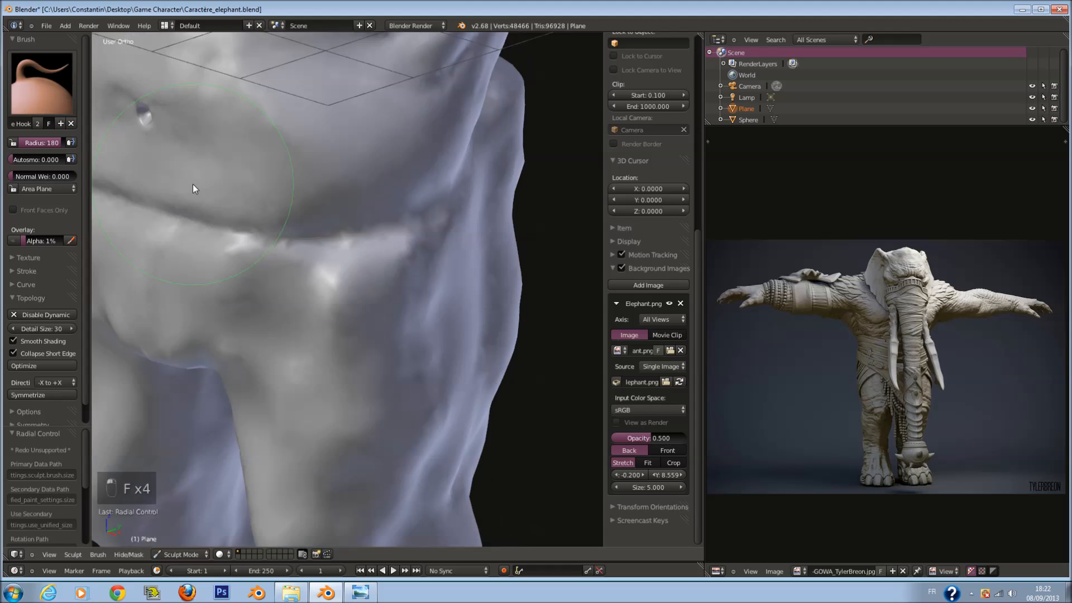
pyautogui.moveTo(193, 183); pyautogui.dragTo(187, 178)
# Refine the side of the belly and the waist fold with the Snake Hook brush at radii 148 and 167.
pyautogui.press('f')
pyautogui.click(290, 157)
pyautogui.moveTo(289, 156); pyautogui.dragTo(252, 134, button='middle')
pyautogui.moveTo(252, 134); pyautogui.dragTo(248, 148)
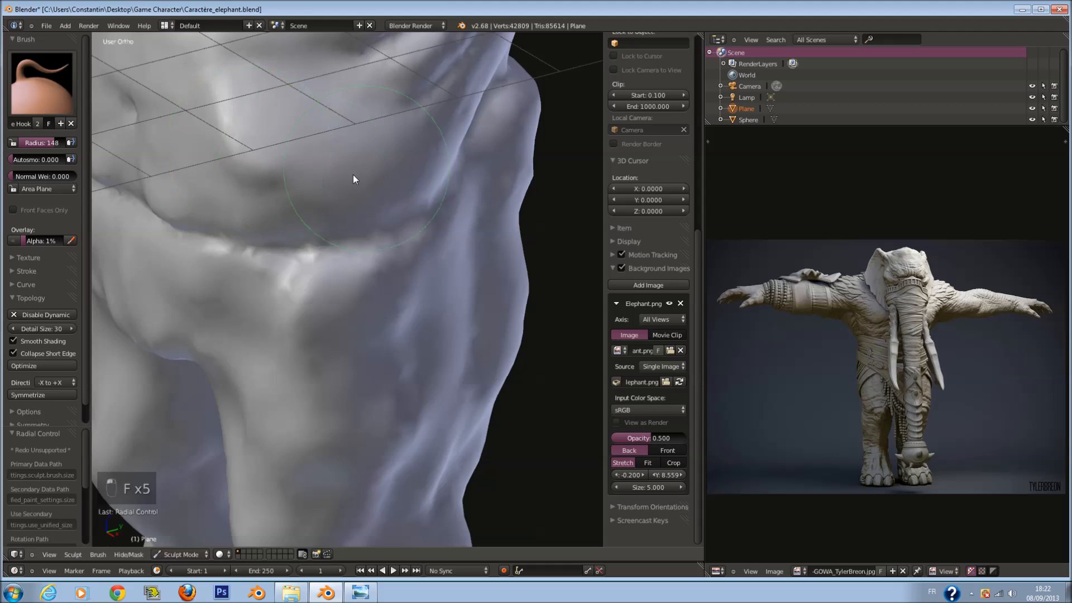
pyautogui.moveTo(352, 174); pyautogui.dragTo(325, 168, button='middle')
pyautogui.press('f')
pyautogui.click(336, 174)
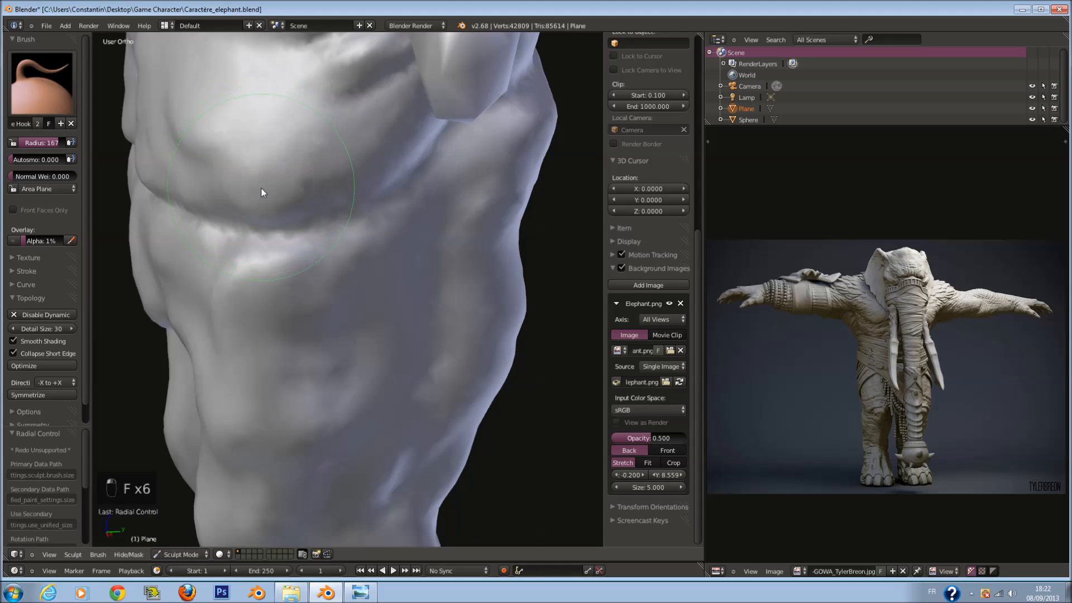
pyautogui.moveTo(264, 203); pyautogui.dragTo(267, 211)
# Pull the side contour of the belly slightly inward and set the Snake Hook radius to 117.
pyautogui.moveTo(267, 210); pyautogui.dragTo(291, 167, button='middle')
pyautogui.press('f')
pyautogui.click(303, 167)
pyautogui.moveTo(202, 156)
pyautogui.mouseDown()
pyautogui.moveTo(177, 157)
pyautogui.moveTo(179, 147)
pyautogui.moveTo(174, 160)
pyautogui.moveTo(145, 158)
pyautogui.moveTo(215, 158)
pyautogui.mouseUp()
pyautogui.press('f')
pyautogui.click(184, 147)
pyautogui.scroll(-6, 270, 182)
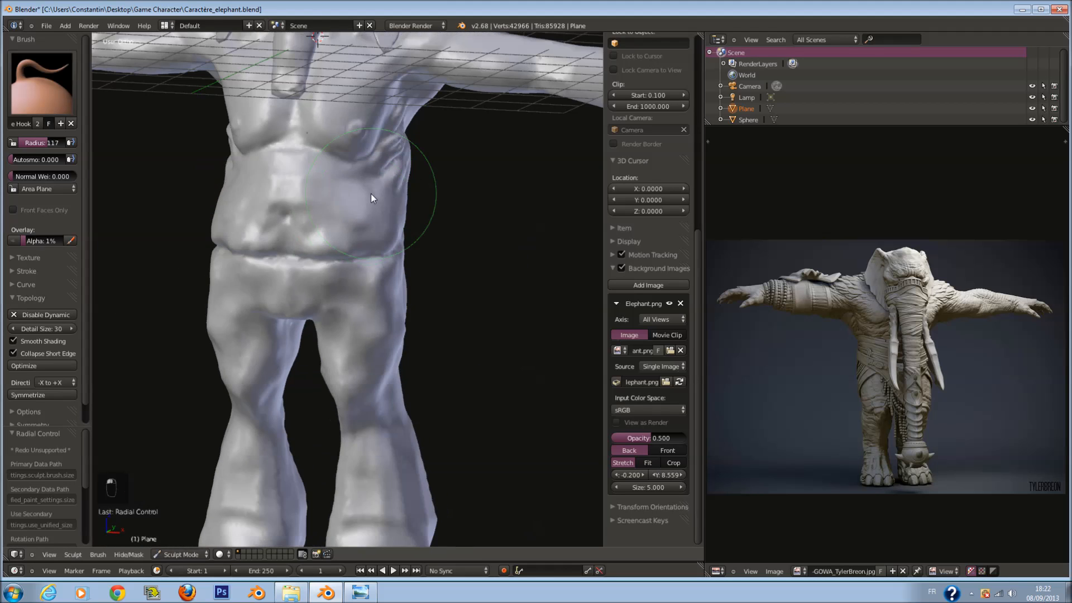
# Save the elephant file and check the whole character in front view.
pyautogui.hotkey('ctrl', 's')
pyautogui.click(373, 193)
pyautogui.press('KP_1')
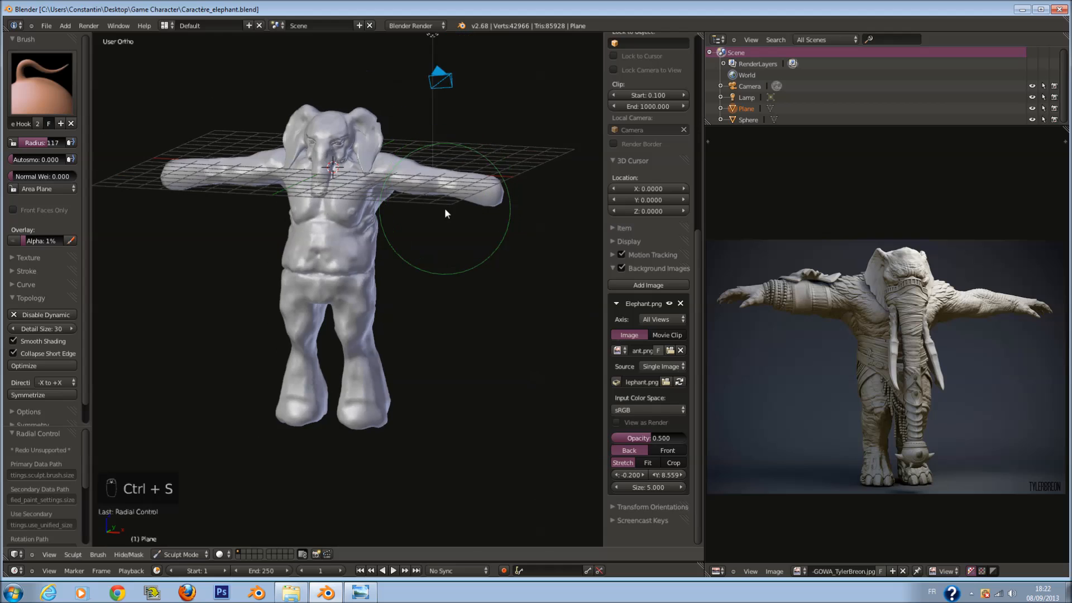
pyautogui.press('z')
pyautogui.press('z')
pyautogui.press('z')
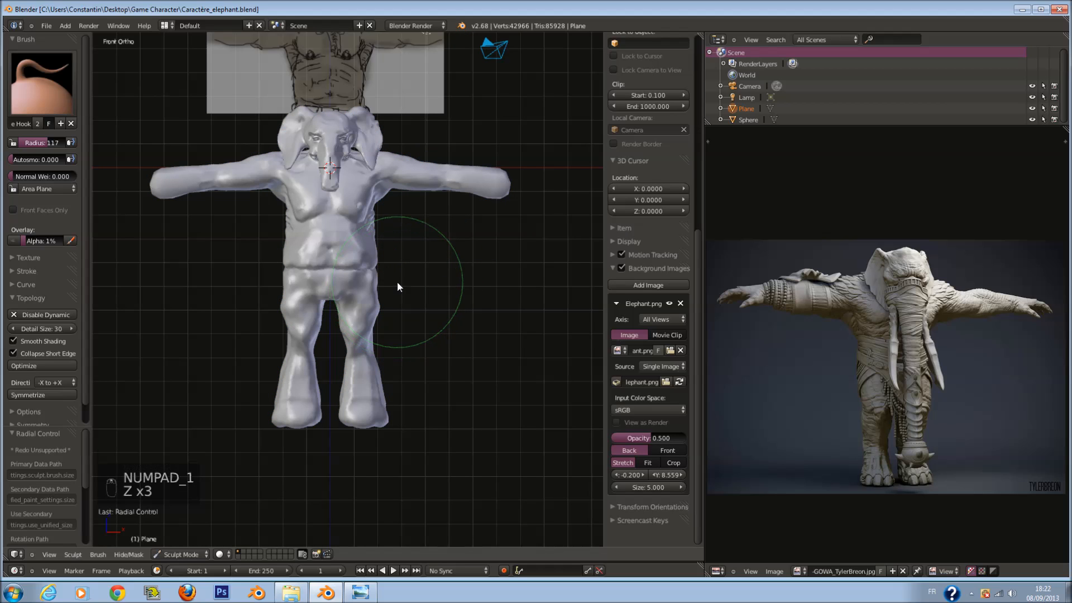
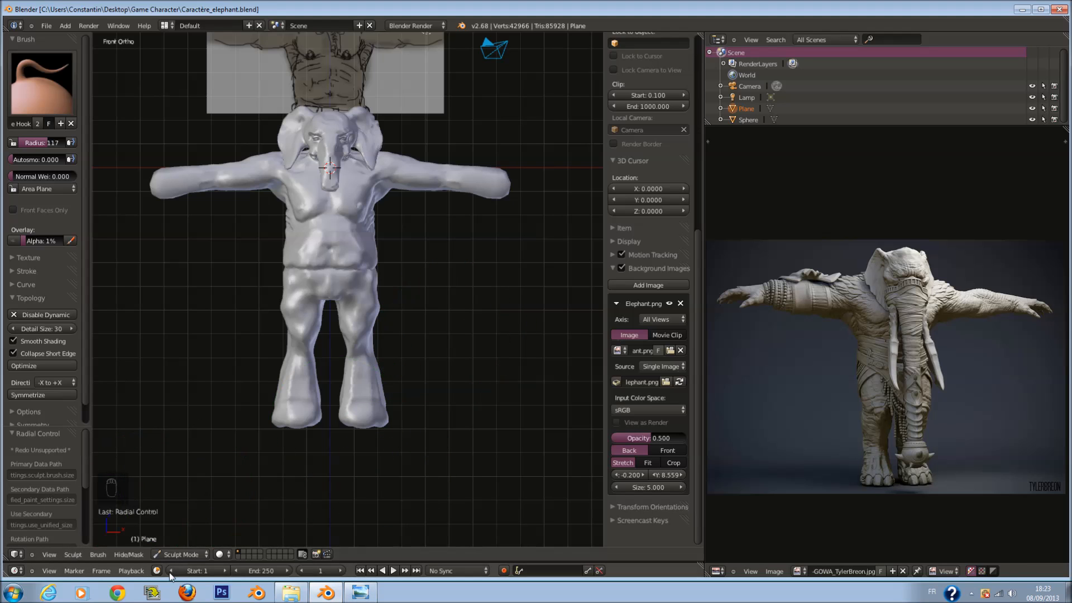
pyautogui.scroll(4, 385, 414)
pyautogui.scroll(-3, 394, 407)
pyautogui.hotkey('ctrl', 's')
pyautogui.scroll(1, 449, 316)
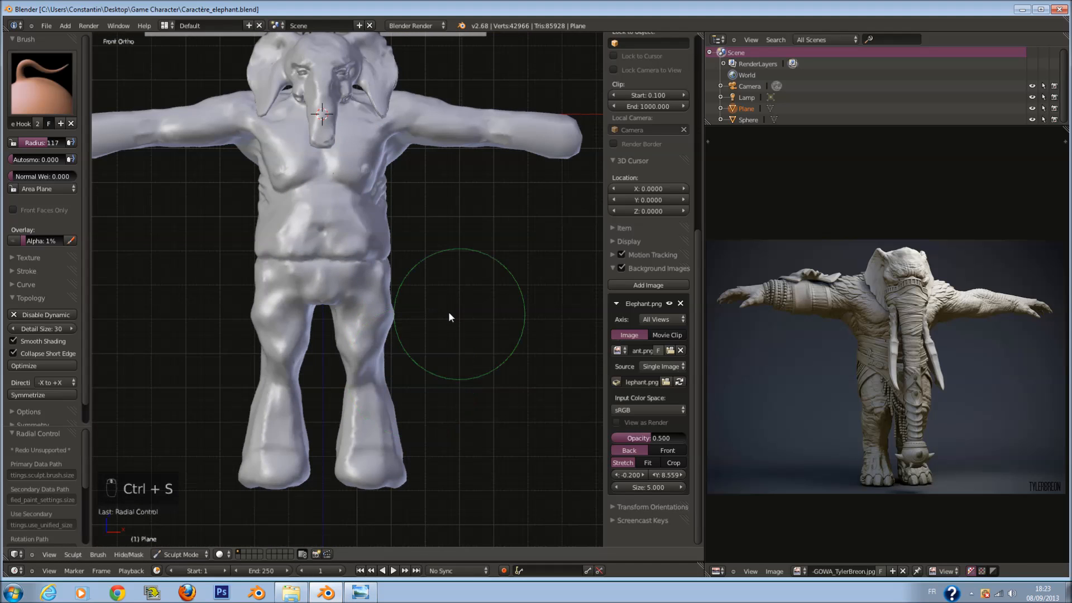
# Examine the head, torso and arm proportions in front view against the elephant photo.
pyautogui.scroll(-1, 414, 383)
pyautogui.keyDown('shift'); pyautogui.scroll(4, 225, 194); pyautogui.keyUp('shift')
pyautogui.scroll(-1, 425, 73)
pyautogui.scroll(2, 157, 163)
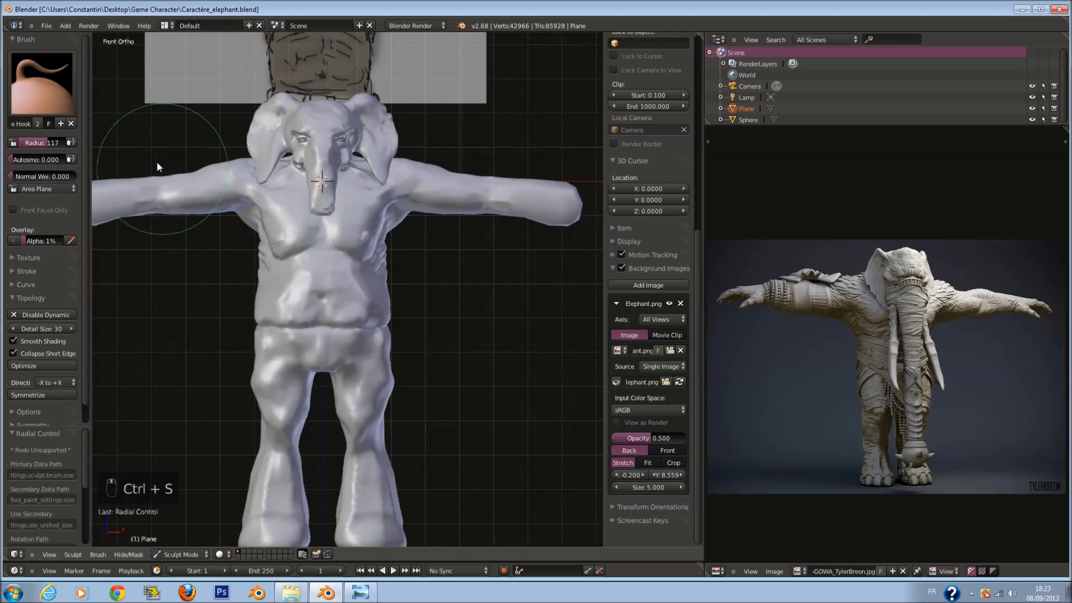
pyautogui.keyDown('ctrl'); pyautogui.scroll(1, 421, 239); pyautogui.keyUp('ctrl')
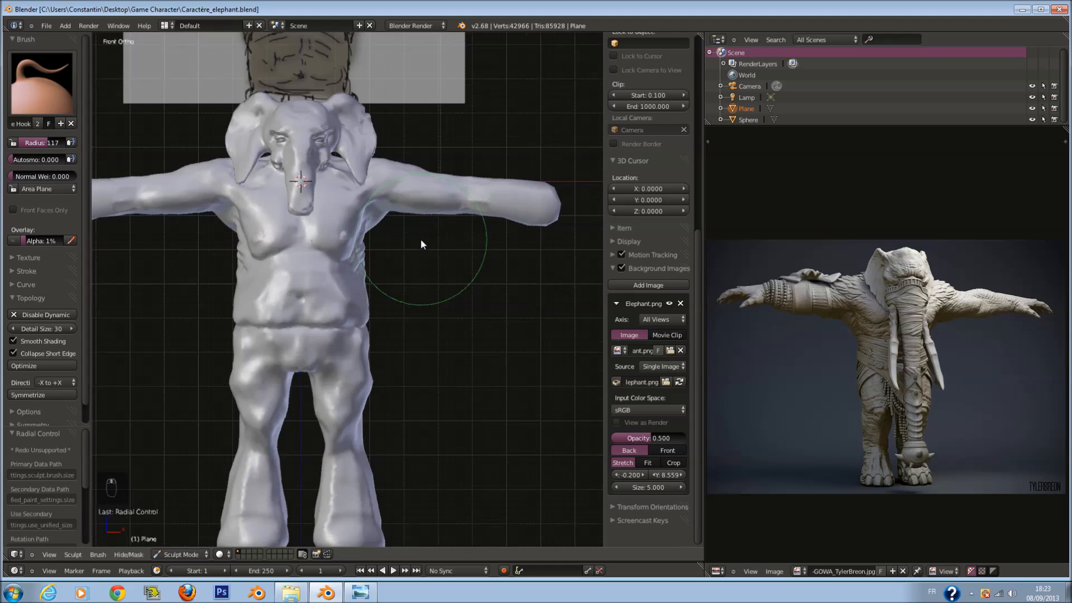
pyautogui.scroll(3, 416, 242)
pyautogui.keyDown('shift'); pyautogui.scroll(5, 396, 254); pyautogui.keyUp('shift')
pyautogui.press('f')
pyautogui.scroll(-2, 486, 290)
pyautogui.scroll(1, 484, 290)
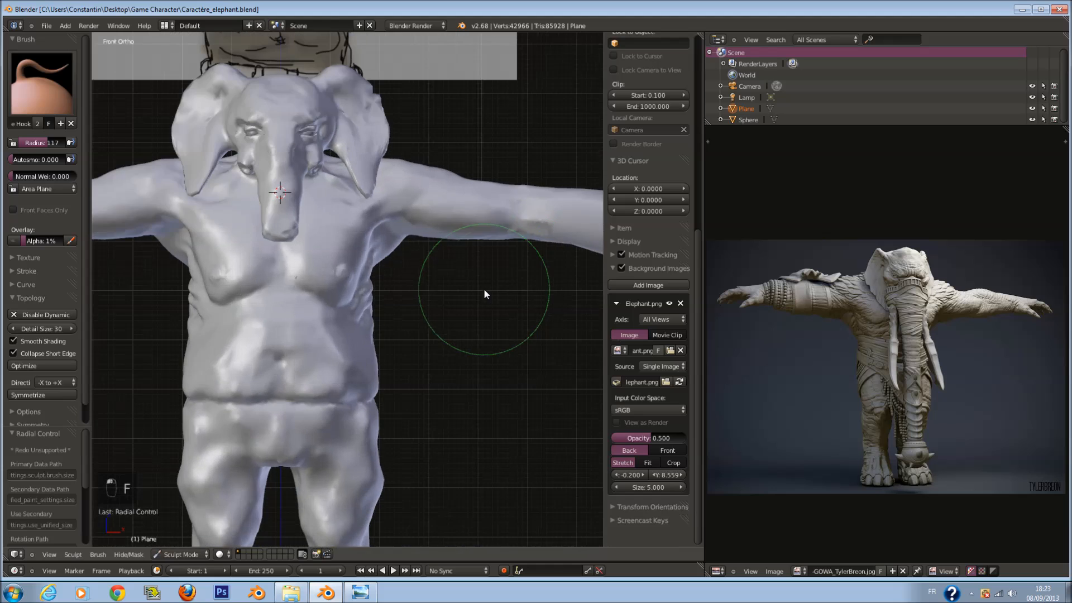
pyautogui.keyDown('ctrl'); pyautogui.scroll(2, 483, 290); pyautogui.keyUp('ctrl')
pyautogui.keyDown('shift'); pyautogui.scroll(4, 456, 294); pyautogui.keyUp('shift')
# Set the Snake Hook radius to 183 for the arm and reshape the upper contour of the arm.
pyautogui.press('f')
pyautogui.click(476, 304)
pyautogui.keyDown('ctrl'); pyautogui.scroll(5, 475, 303); pyautogui.keyUp('ctrl')
pyautogui.scroll(4, 394, 276)
pyautogui.press('f')
pyautogui.click(405, 277)
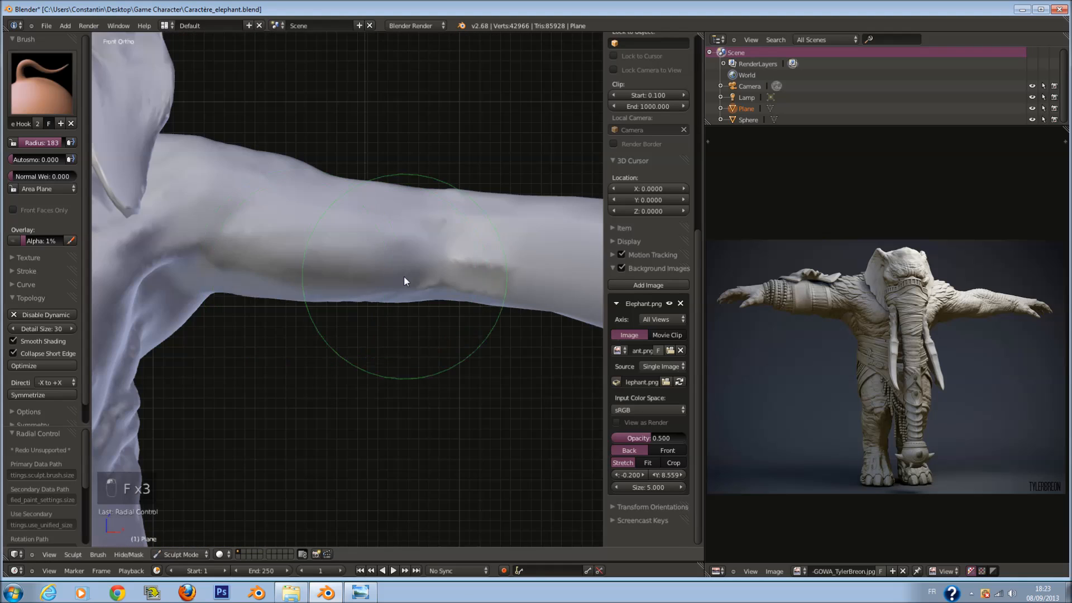
pyautogui.moveTo(403, 276); pyautogui.dragTo(327, 326, button='middle')
pyautogui.press('f')
pyautogui.click(228, 230)
pyautogui.moveTo(227, 231); pyautogui.dragTo(195, 229, button='middle')
pyautogui.moveTo(232, 183); pyautogui.dragTo(239, 175)
# Reshape the upper arm from another angle and set the Snake Hook radius to 200.
pyautogui.moveTo(239, 175)
pyautogui.mouseDown(button='middle')
pyautogui.moveTo(394, 231)
pyautogui.moveTo(455, 211)
pyautogui.mouseUp(button='middle')
pyautogui.press('f')
pyautogui.click(431, 222)
pyautogui.moveTo(455, 210)
pyautogui.mouseDown()
pyautogui.moveTo(470, 204)
pyautogui.moveTo(488, 144)
pyautogui.moveTo(481, 246)
pyautogui.mouseUp()
pyautogui.moveTo(480, 247); pyautogui.dragTo(488, 173, button='middle')
pyautogui.press('f')
pyautogui.click(436, 272)
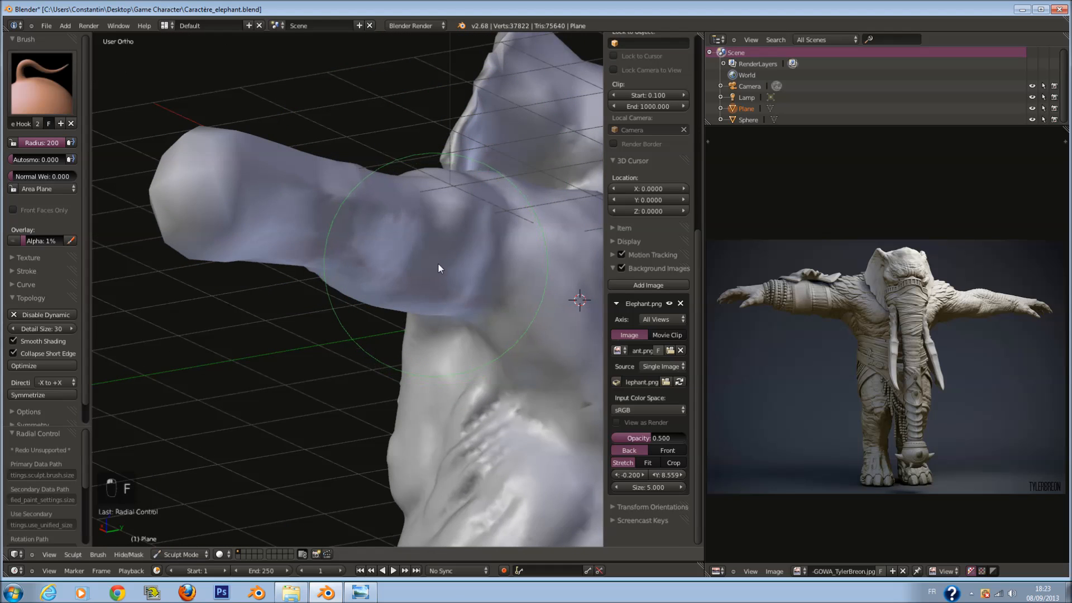
# Pull the forearm contour upward with the Snake Hook brush and readjust the brush radius.
pyautogui.moveTo(438, 263); pyautogui.dragTo(297, 301, button='middle')
pyautogui.press('f')
pyautogui.click(282, 309)
pyautogui.moveTo(266, 296); pyautogui.dragTo(264, 279)
pyautogui.moveTo(264, 279); pyautogui.dragTo(281, 302, button='middle')
pyautogui.press('f')
pyautogui.click(270, 300)
pyautogui.press('z')
pyautogui.press('z')
pyautogui.press('f')
pyautogui.click(275, 299)
# Set the Snake Hook radius to 186 and reshape the forearm's outer and lower contours.
pyautogui.moveTo(275, 299)
pyautogui.mouseDown(button='middle')
pyautogui.moveTo(293, 308)
pyautogui.moveTo(268, 319)
pyautogui.moveTo(288, 348)
pyautogui.mouseUp(button='middle')
pyautogui.press('f')
pyautogui.click(249, 288)
pyautogui.press('f')
pyautogui.click(342, 317)
pyautogui.moveTo(227, 289); pyautogui.dragTo(215, 294)
pyautogui.moveTo(210, 293)
pyautogui.mouseDown(button='middle')
pyautogui.moveTo(218, 332)
pyautogui.moveTo(180, 299)
pyautogui.moveTo(233, 229)
pyautogui.moveTo(148, 187)
pyautogui.moveTo(200, 294)
pyautogui.moveTo(298, 374)
pyautogui.mouseUp(button='middle')
pyautogui.moveTo(300, 370); pyautogui.dragTo(306, 373)
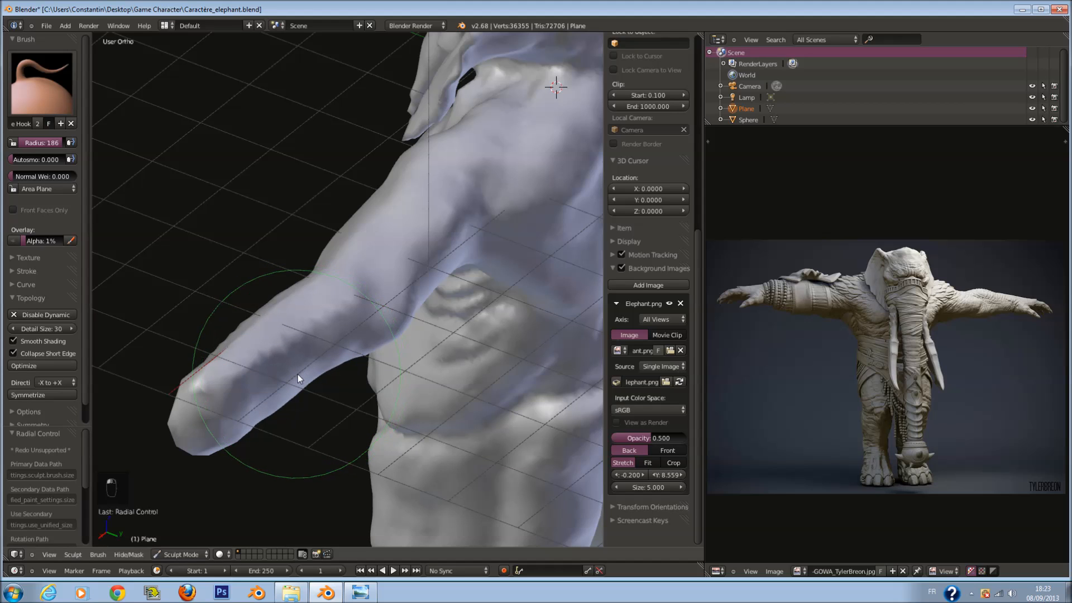
# Switch to the standard Brush for building up the forearm and set its radius to 90.
pyautogui.click(42, 83)
pyautogui.click(76, 146)
pyautogui.moveTo(304, 338)
pyautogui.mouseDown(button='middle')
pyautogui.moveTo(266, 278)
pyautogui.moveTo(343, 189)
pyautogui.moveTo(346, 240)
pyautogui.mouseUp(button='middle')
pyautogui.press('f')
pyautogui.click(213, 279)
pyautogui.press('f')
pyautogui.click(271, 256)
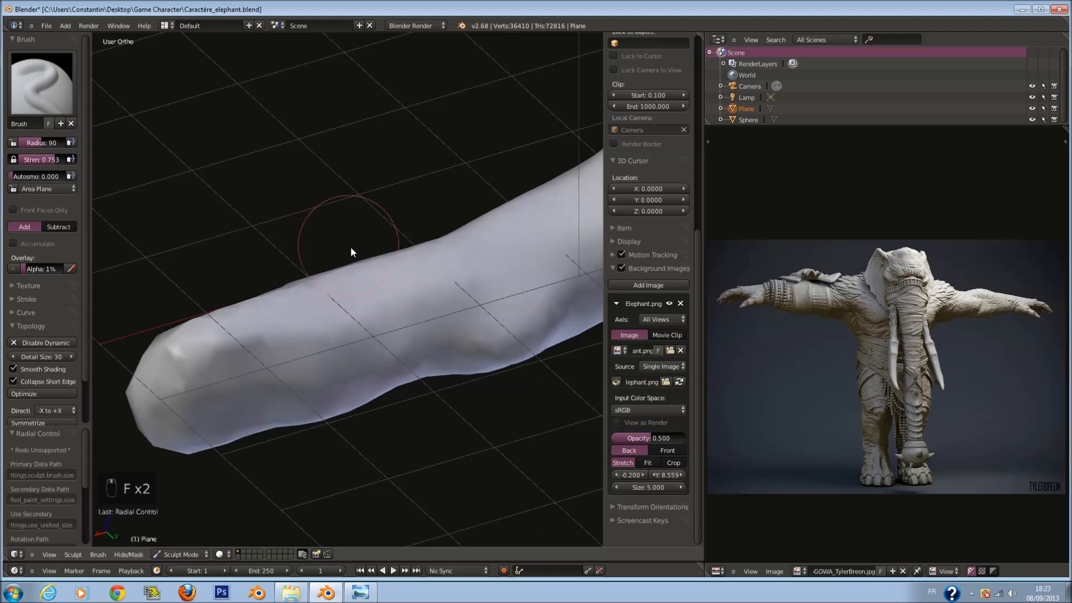
# Set the brush radius to 58 and add volume along the forearm from the elbow toward the wrist.
pyautogui.moveTo(421, 274); pyautogui.dragTo(447, 315, button='middle')
pyautogui.press('f')
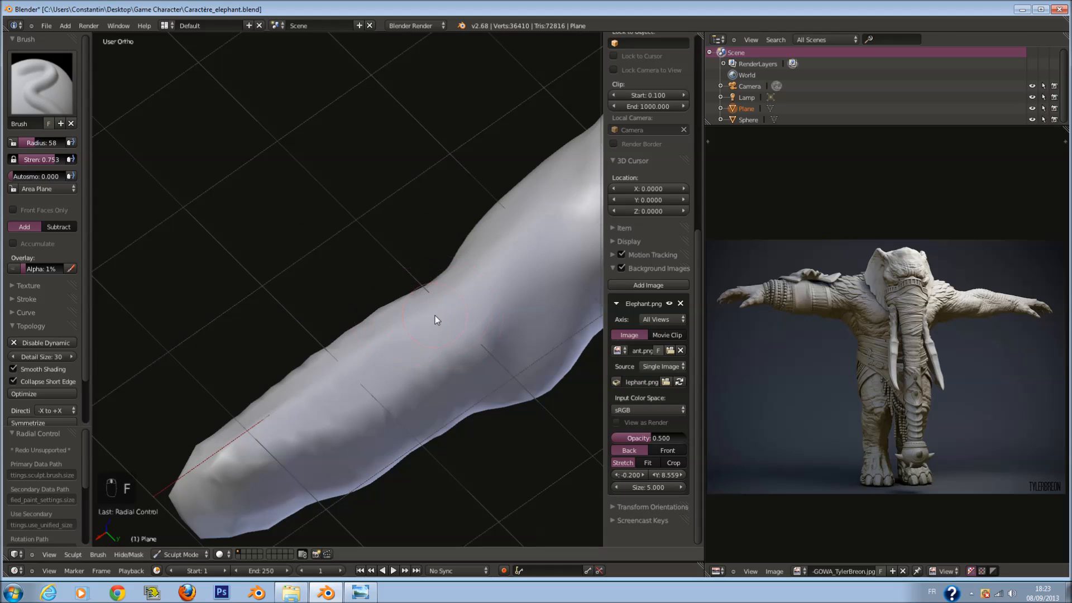
pyautogui.click(427, 308)
pyautogui.moveTo(427, 305)
pyautogui.mouseDown()
pyautogui.moveTo(333, 365)
pyautogui.moveTo(373, 370)
pyautogui.moveTo(406, 327)
pyautogui.moveTo(367, 374)
pyautogui.moveTo(307, 397)
pyautogui.moveTo(293, 441)
pyautogui.moveTo(312, 411)
pyautogui.mouseUp()
# Set the brush radius to 89 and build up the forearm's muscle mass along its upper side.
pyautogui.press('f')
pyautogui.click(384, 372)
pyautogui.moveTo(312, 405)
pyautogui.mouseDown(button='middle')
pyautogui.moveTo(317, 359)
pyautogui.moveTo(256, 332)
pyautogui.mouseUp(button='middle')
pyautogui.moveTo(255, 333); pyautogui.dragTo(334, 235)
pyautogui.moveTo(334, 236); pyautogui.dragTo(287, 260, button='middle')
pyautogui.moveTo(397, 210); pyautogui.dragTo(364, 206)
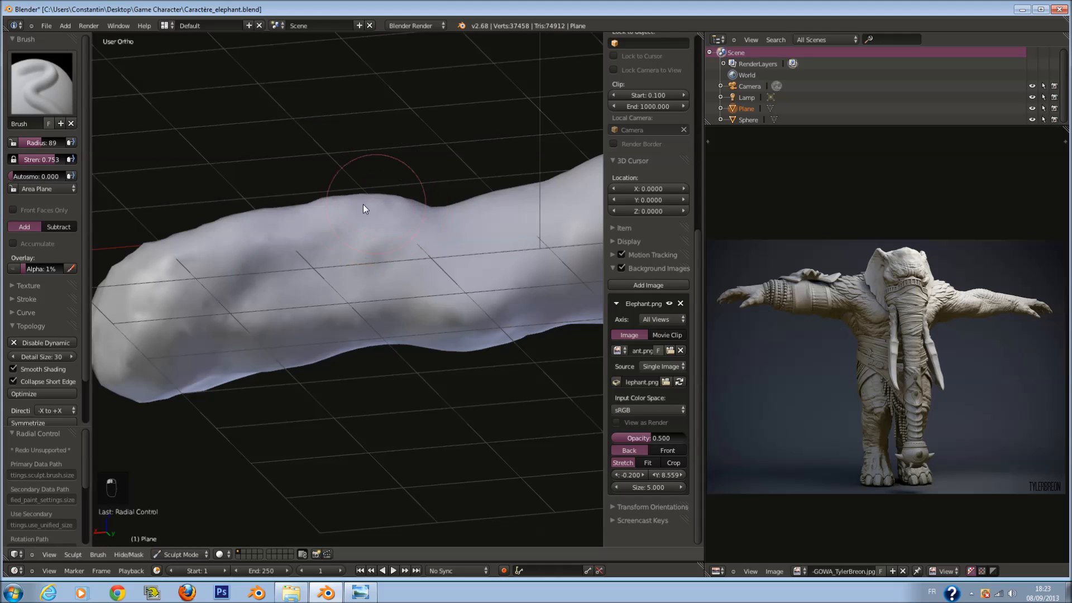
# Switch to the Polish brush, set its radius to 117 and flatten the bumps on the forearm.
pyautogui.click(28, 78)
pyautogui.click(267, 210)
pyautogui.moveTo(267, 205); pyautogui.dragTo(330, 288, button='middle')
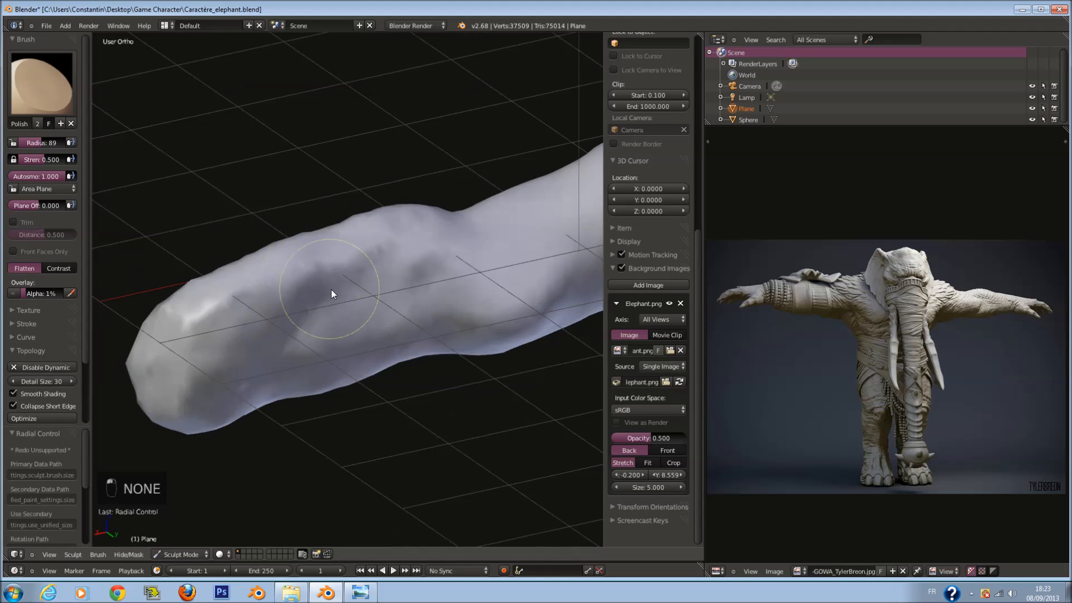
pyautogui.press('f')
pyautogui.click(345, 302)
pyautogui.moveTo(276, 260)
pyautogui.mouseDown()
pyautogui.moveTo(265, 232)
pyautogui.moveTo(397, 220)
pyautogui.moveTo(277, 290)
pyautogui.mouseUp()
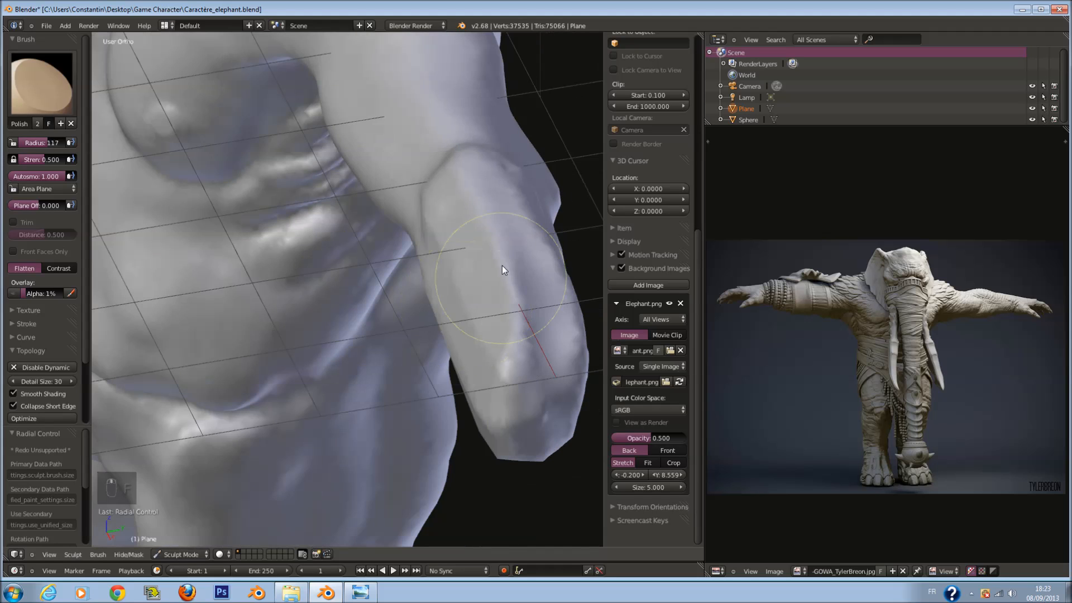
# Flatten the forearm's front, back and underside and its wrist end with the Polish brush from several angles.
pyautogui.moveTo(501, 267)
pyautogui.mouseDown()
pyautogui.moveTo(496, 321)
pyautogui.moveTo(561, 331)
pyautogui.mouseUp()
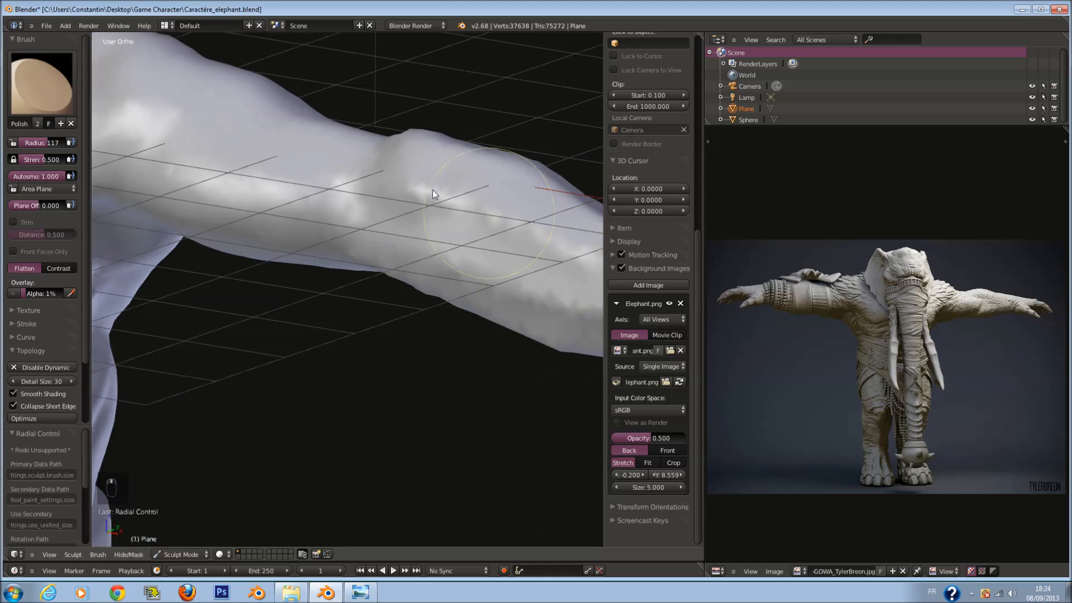
pyautogui.moveTo(433, 190)
pyautogui.mouseDown()
pyautogui.moveTo(402, 204)
pyautogui.moveTo(432, 246)
pyautogui.mouseUp()
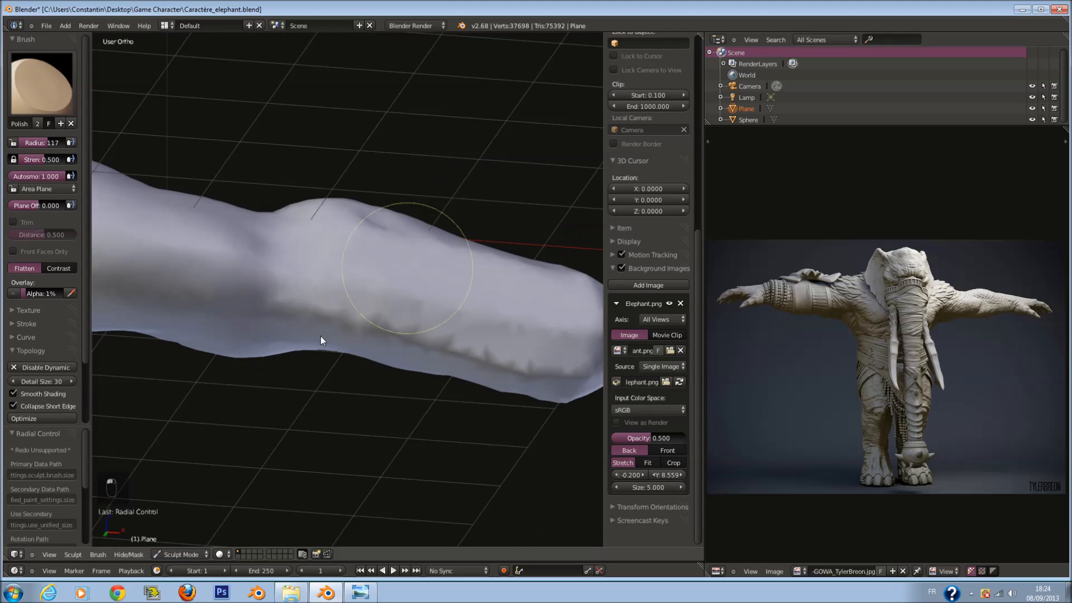
pyautogui.moveTo(321, 340); pyautogui.dragTo(536, 354)
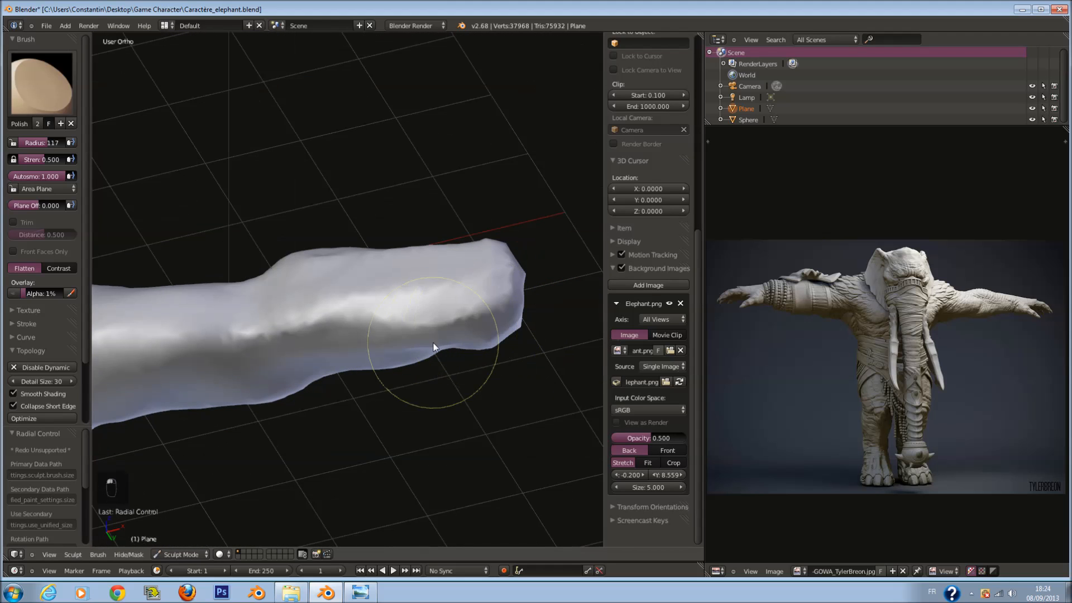
pyautogui.moveTo(434, 346)
pyautogui.mouseDown()
pyautogui.moveTo(498, 339)
pyautogui.moveTo(449, 339)
pyautogui.mouseUp()
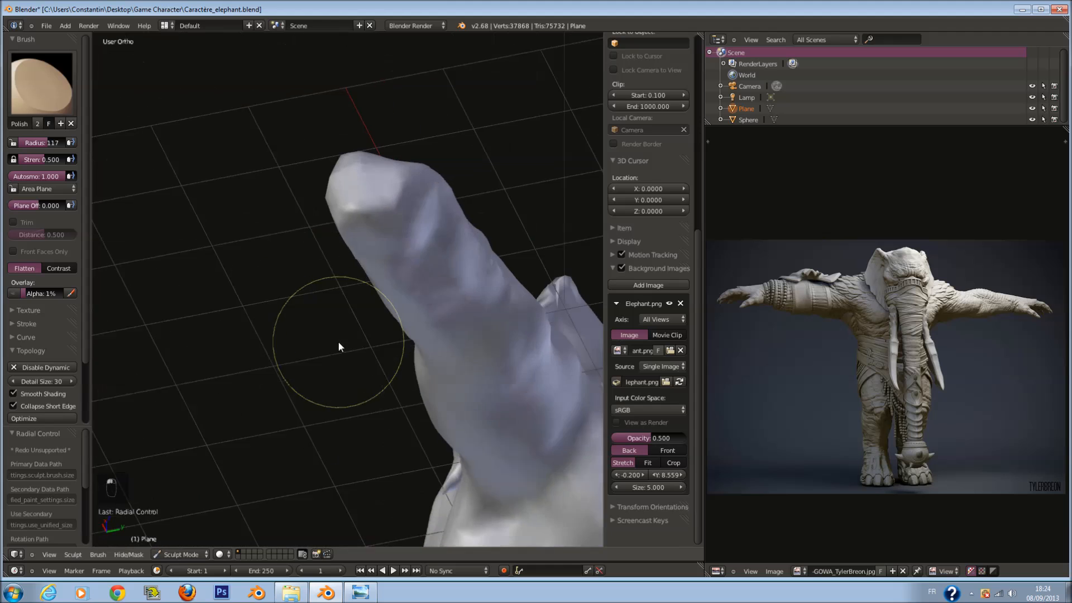
pyautogui.moveTo(338, 347)
pyautogui.mouseDown()
pyautogui.moveTo(406, 249)
pyautogui.moveTo(369, 223)
pyautogui.mouseUp()
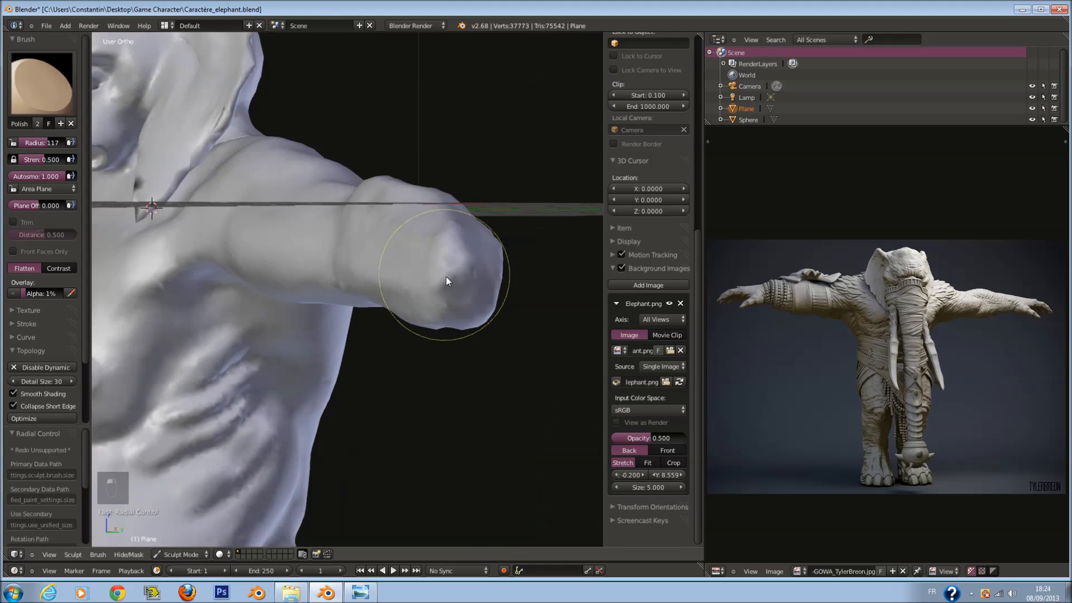
pyautogui.moveTo(446, 277)
pyautogui.mouseDown()
pyautogui.moveTo(438, 299)
pyautogui.moveTo(443, 284)
pyautogui.moveTo(483, 305)
pyautogui.moveTo(461, 262)
pyautogui.moveTo(458, 310)
pyautogui.moveTo(394, 272)
pyautogui.mouseUp()
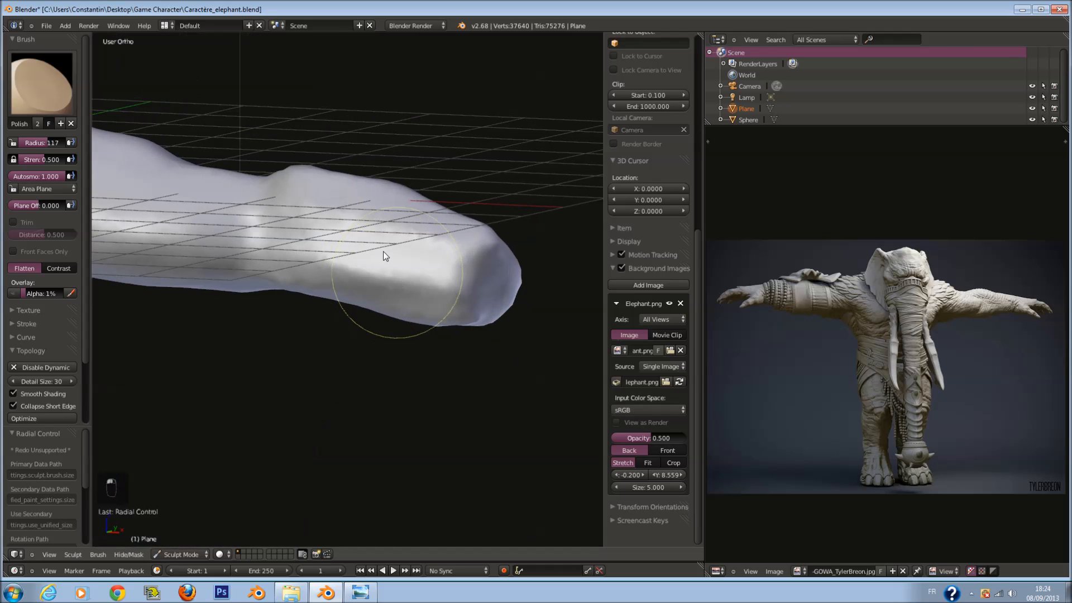
# Readjust the Polish brush radius in front view and flatten the forearm's upper surface toward the wrist.
pyautogui.press('KP_1')
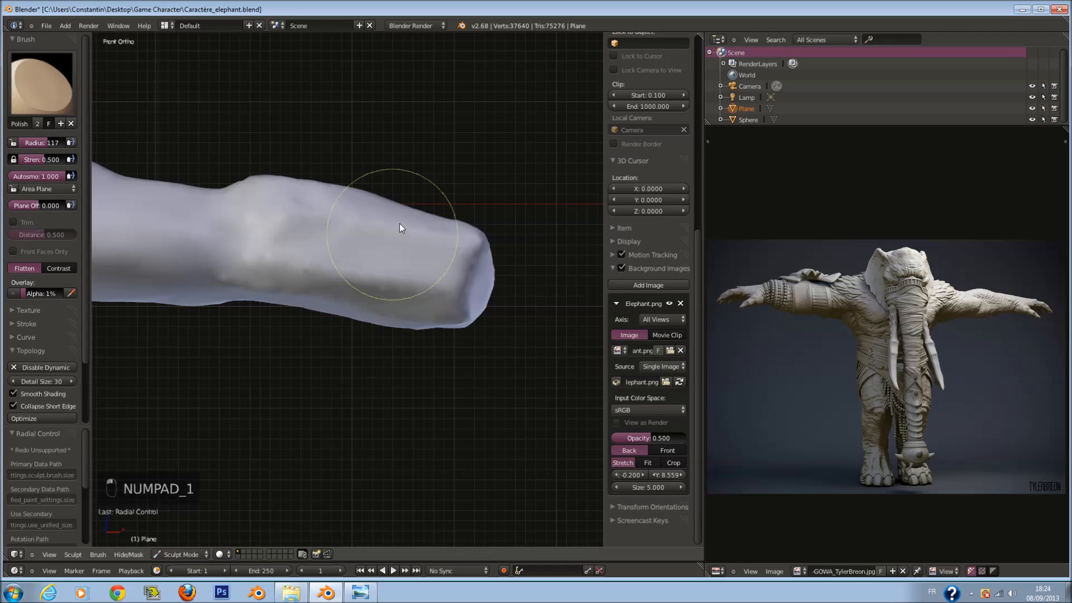
pyautogui.press('f')
pyautogui.click(460, 225)
pyautogui.moveTo(426, 209); pyautogui.dragTo(423, 247, button='middle')
pyautogui.moveTo(367, 201); pyautogui.dragTo(459, 206)
pyautogui.moveTo(459, 207); pyautogui.dragTo(416, 253, button='middle')
pyautogui.moveTo(396, 177); pyautogui.dragTo(463, 236)
pyautogui.moveTo(463, 236)
pyautogui.mouseDown(button='middle')
pyautogui.moveTo(380, 248)
pyautogui.moveTo(432, 353)
pyautogui.mouseUp(button='middle')
pyautogui.moveTo(432, 354)
pyautogui.mouseDown()
pyautogui.moveTo(416, 362)
pyautogui.moveTo(477, 359)
pyautogui.mouseUp()
# Resize the Polish brush once more and flatten the surface along the wrist half of the forearm.
pyautogui.moveTo(476, 359); pyautogui.dragTo(469, 341, button='middle')
pyautogui.press('f')
pyautogui.click(465, 357)
pyautogui.moveTo(405, 356); pyautogui.dragTo(323, 371)
pyautogui.moveTo(318, 374)
pyautogui.mouseDown(button='middle')
pyautogui.moveTo(318, 319)
pyautogui.moveTo(329, 303)
pyautogui.mouseUp(button='middle')
# Set the Polish brush radius to 200 and flatten the forearm in broad strokes to thin it toward the wrist.
pyautogui.press('f')
pyautogui.click(351, 322)
pyautogui.moveTo(359, 321); pyautogui.dragTo(237, 309)
pyautogui.moveTo(269, 331); pyautogui.dragTo(290, 256, button='middle')
pyautogui.moveTo(290, 255)
pyautogui.mouseDown()
pyautogui.moveTo(263, 223)
pyautogui.moveTo(337, 268)
pyautogui.mouseUp()
pyautogui.moveTo(325, 245)
pyautogui.mouseDown(button='middle')
pyautogui.moveTo(448, 265)
pyautogui.moveTo(492, 313)
pyautogui.mouseUp(button='middle')
pyautogui.moveTo(443, 289); pyautogui.dragTo(472, 275)
pyautogui.moveTo(467, 270); pyautogui.dragTo(471, 303, button='middle')
pyautogui.press('KP_1')
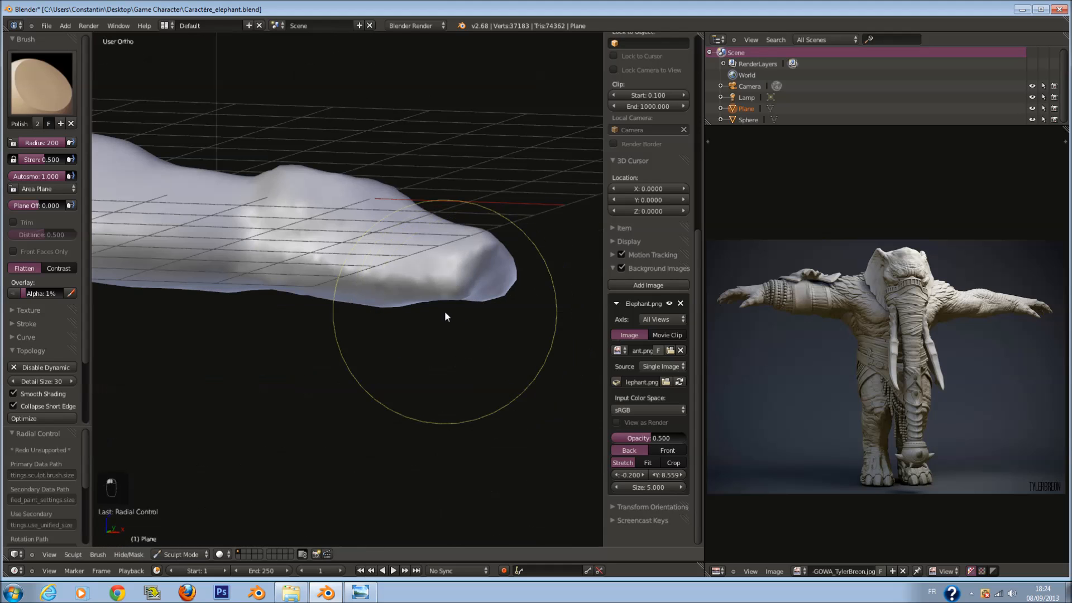
# Check the forearm's mesh density in wireframe from the front and save the file over the existing one.
pyautogui.press('z')
pyautogui.hotkey('ctrl', 's')
pyautogui.press('Return')
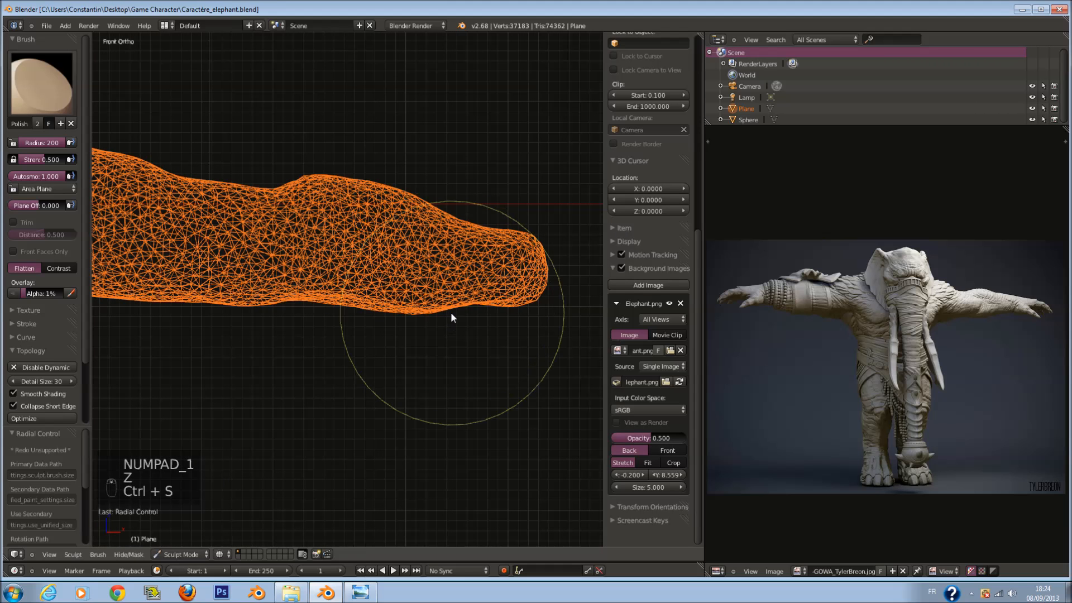
pyautogui.press('z')
# Choose the sculpting brush named Brush, set its radius to 87, and add a little volume to the forearm.
pyautogui.keyDown('shift'); pyautogui.scroll(2, 413, 319); pyautogui.keyUp('shift')
pyautogui.press('f')
pyautogui.click(23, 92)
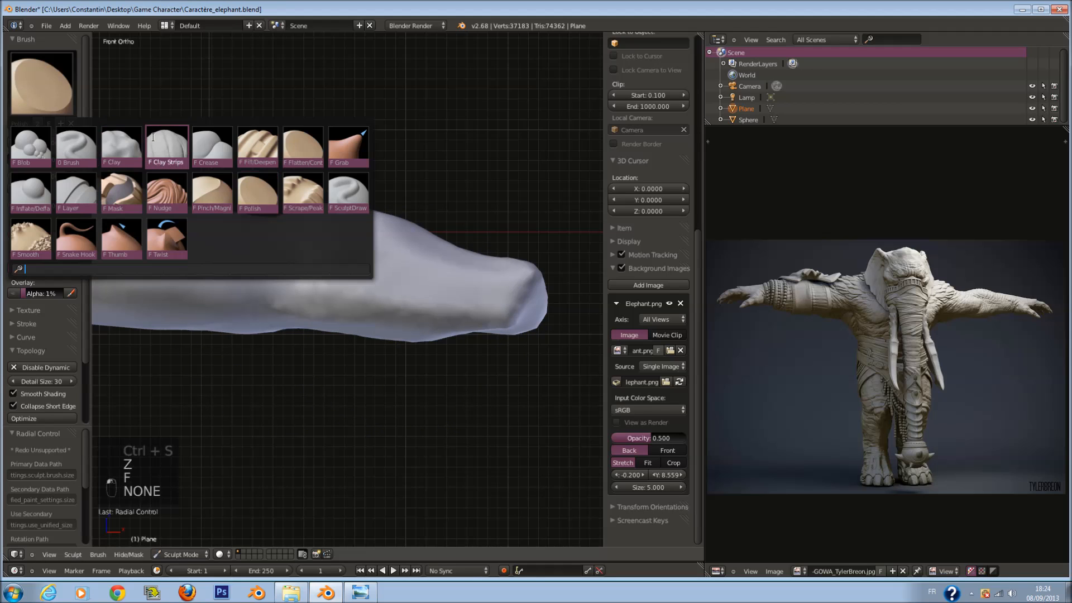
pyautogui.click(78, 148)
pyautogui.press('f')
pyautogui.click(375, 240)
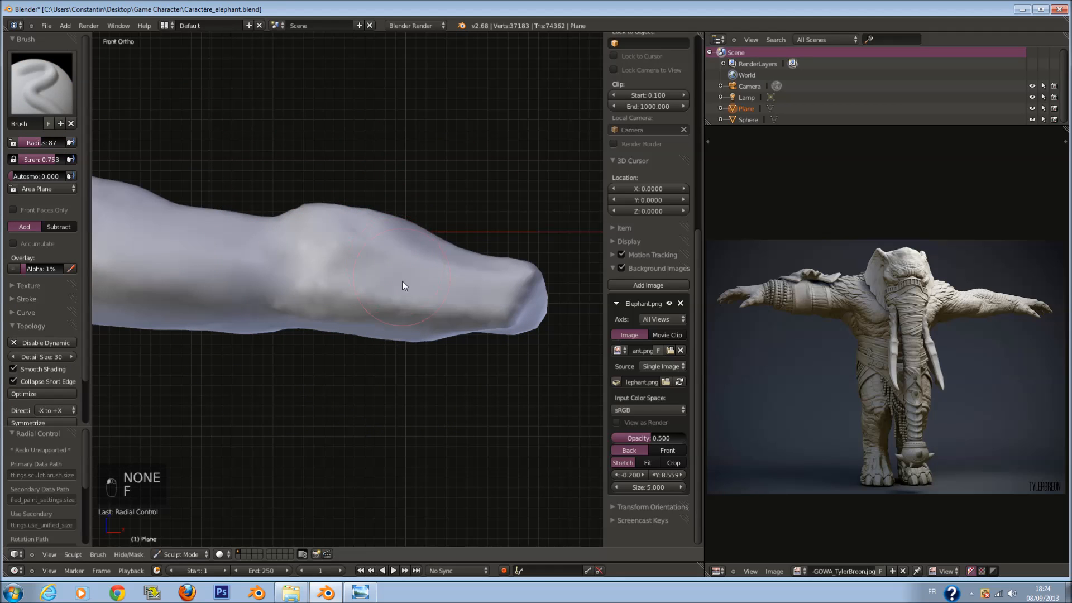
pyautogui.scroll(1, 420, 285)
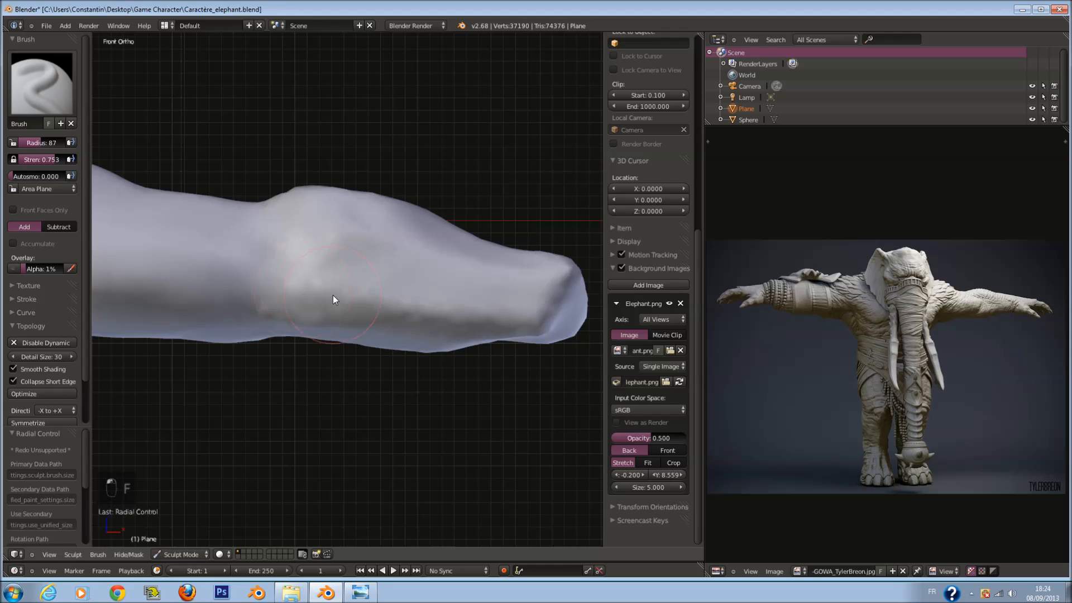
# Build up the forearm muscle near the elbow with the SculptDraw brush at radii of 55 and 64.
pyautogui.moveTo(333, 296); pyautogui.dragTo(342, 306, button='middle')
pyautogui.press('d')
pyautogui.click(343, 324)
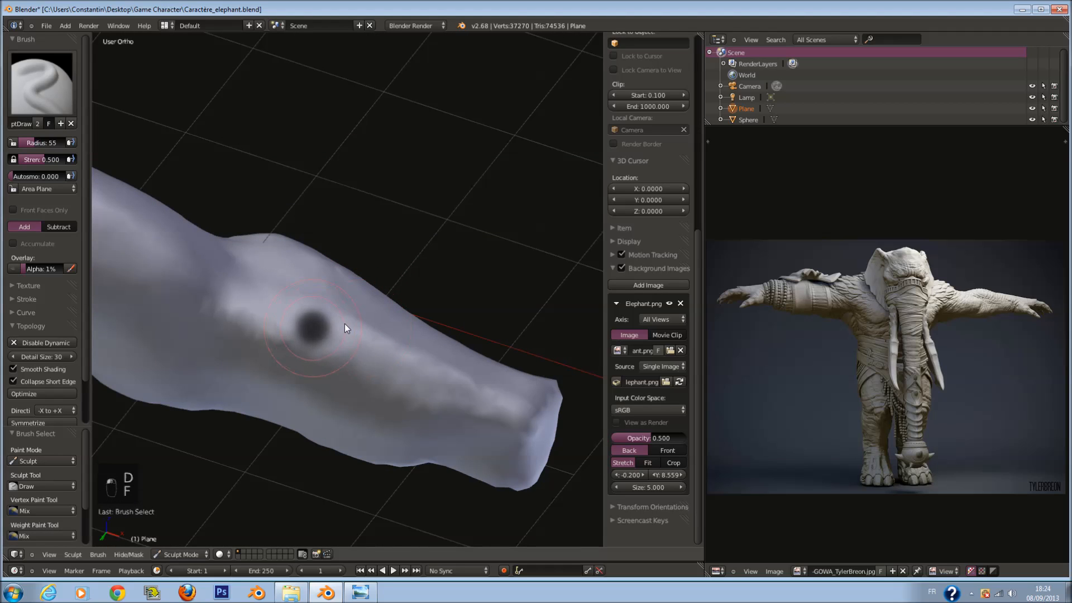
pyautogui.click(356, 325)
pyautogui.press('f')
pyautogui.moveTo(309, 338)
pyautogui.mouseDown(button='middle')
pyautogui.moveTo(315, 329)
pyautogui.moveTo(288, 334)
pyautogui.moveTo(282, 350)
pyautogui.mouseUp(button='middle')
pyautogui.press('f')
pyautogui.click(218, 363)
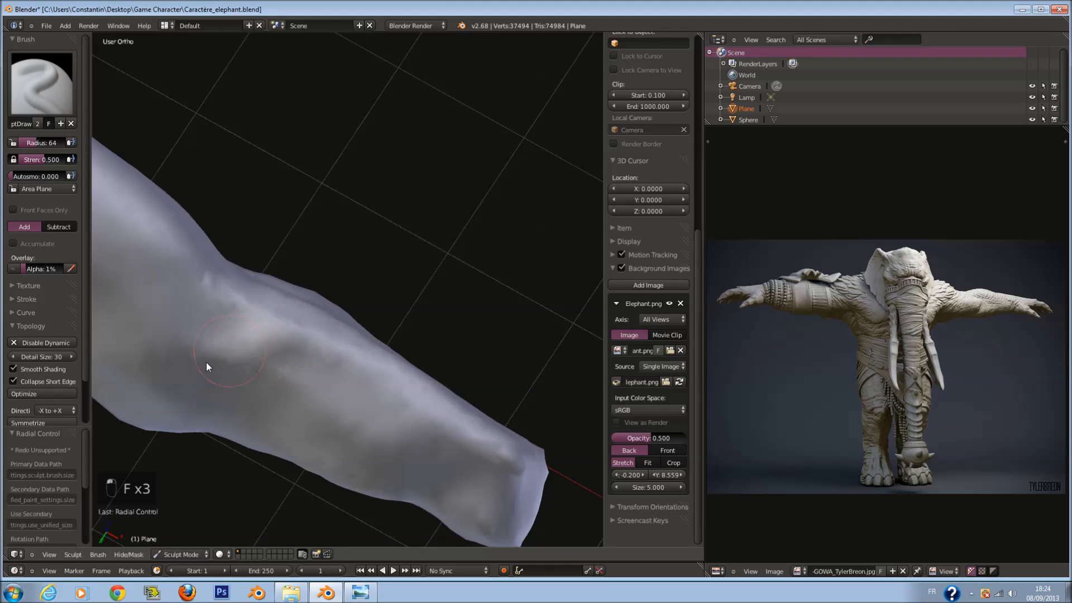
# Enlarge the SculptDraw brush to a radius of 85 and add muscle volume along the forearm toward the wrist.
pyautogui.moveTo(367, 346); pyautogui.dragTo(328, 381, button='middle')
pyautogui.press('f')
pyautogui.click(350, 345)
pyautogui.moveTo(313, 358); pyautogui.dragTo(431, 314)
pyautogui.moveTo(360, 273)
pyautogui.mouseDown(button='middle')
pyautogui.moveTo(373, 377)
pyautogui.moveTo(470, 327)
pyautogui.mouseUp(button='middle')
pyautogui.press('f')
pyautogui.click(406, 373)
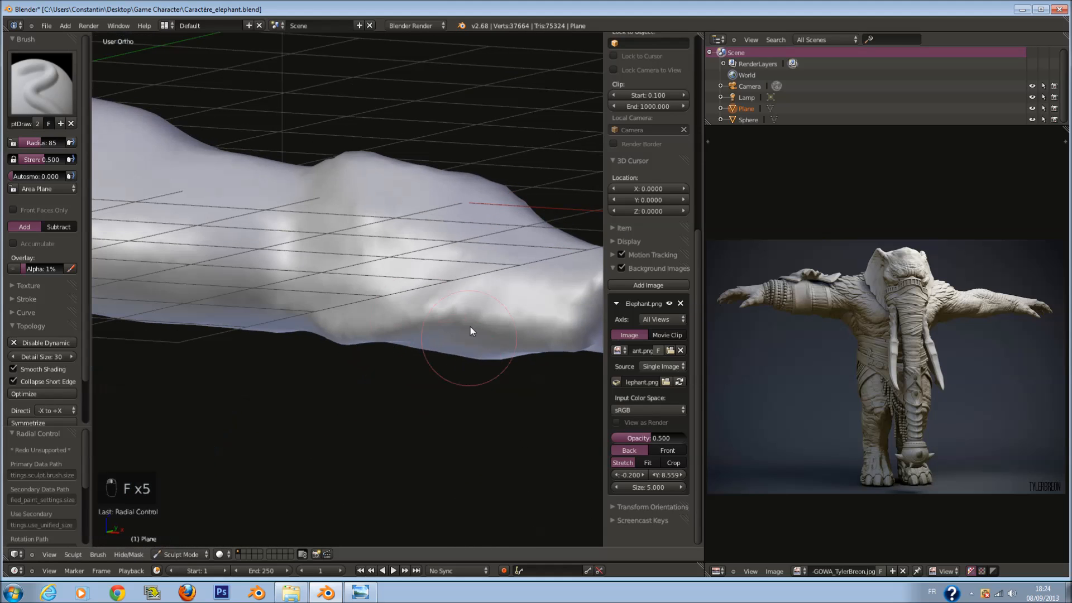
pyautogui.moveTo(468, 283); pyautogui.dragTo(470, 275)
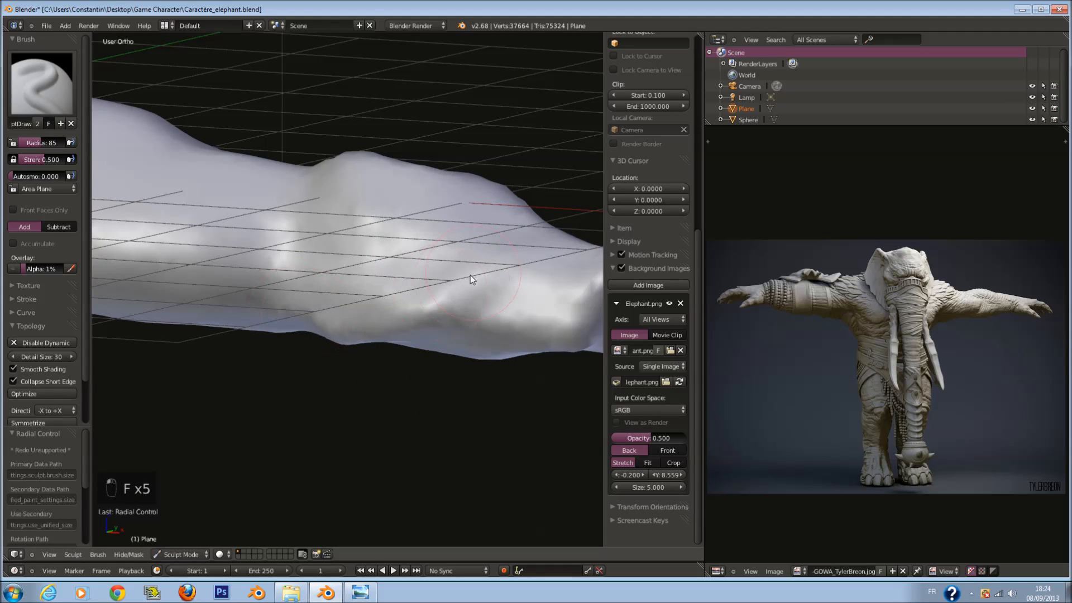
# Smooth the newly sculpted forearm muscles from several sides using the Smooth brush with a radius of 120.
pyautogui.moveTo(470, 274); pyautogui.dragTo(431, 256, button='middle')
pyautogui.click(53, 99)
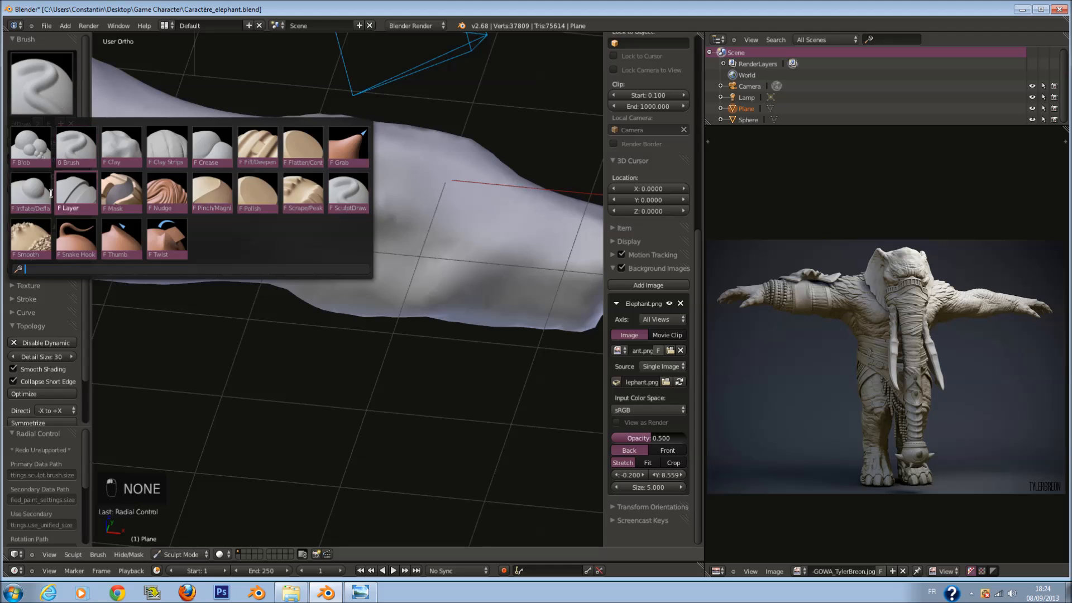
pyautogui.click(31, 237)
pyautogui.press('f')
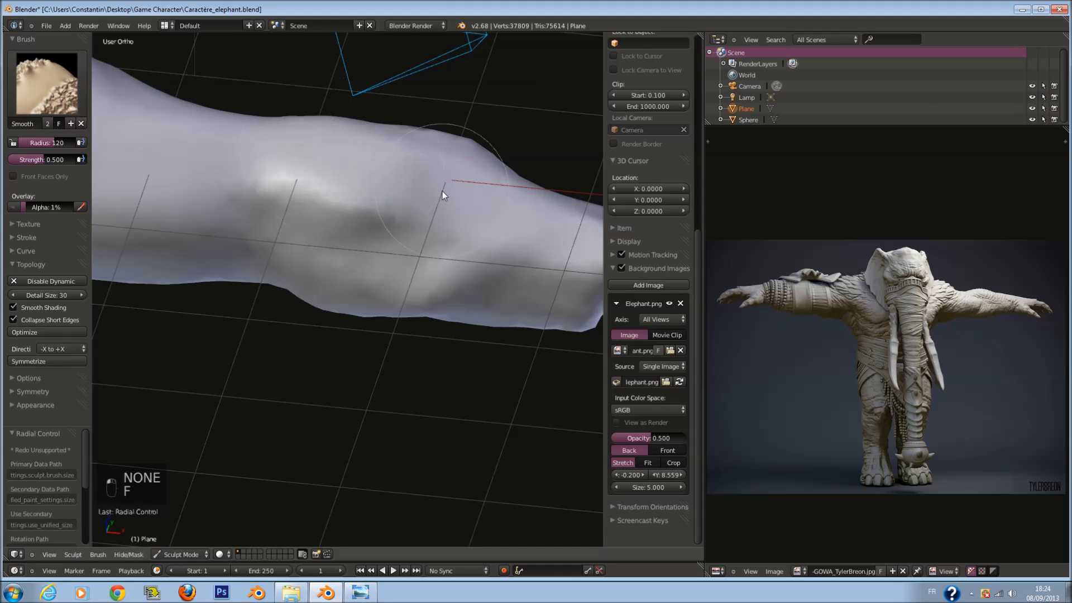
pyautogui.moveTo(344, 182); pyautogui.dragTo(358, 180, button='middle')
pyautogui.moveTo(440, 211)
pyautogui.mouseDown(button='middle')
pyautogui.moveTo(324, 211)
pyautogui.moveTo(499, 202)
pyautogui.moveTo(525, 218)
pyautogui.moveTo(400, 331)
pyautogui.mouseUp(button='middle')
pyautogui.moveTo(348, 361); pyautogui.dragTo(454, 317, button='middle')
pyautogui.moveTo(452, 315)
pyautogui.mouseDown()
pyautogui.moveTo(421, 378)
pyautogui.moveTo(377, 213)
pyautogui.moveTo(424, 366)
pyautogui.moveTo(380, 154)
pyautogui.moveTo(388, 287)
pyautogui.moveTo(390, 159)
pyautogui.moveTo(454, 226)
pyautogui.moveTo(507, 230)
pyautogui.mouseUp()
pyautogui.moveTo(506, 230); pyautogui.dragTo(334, 295, button='middle')
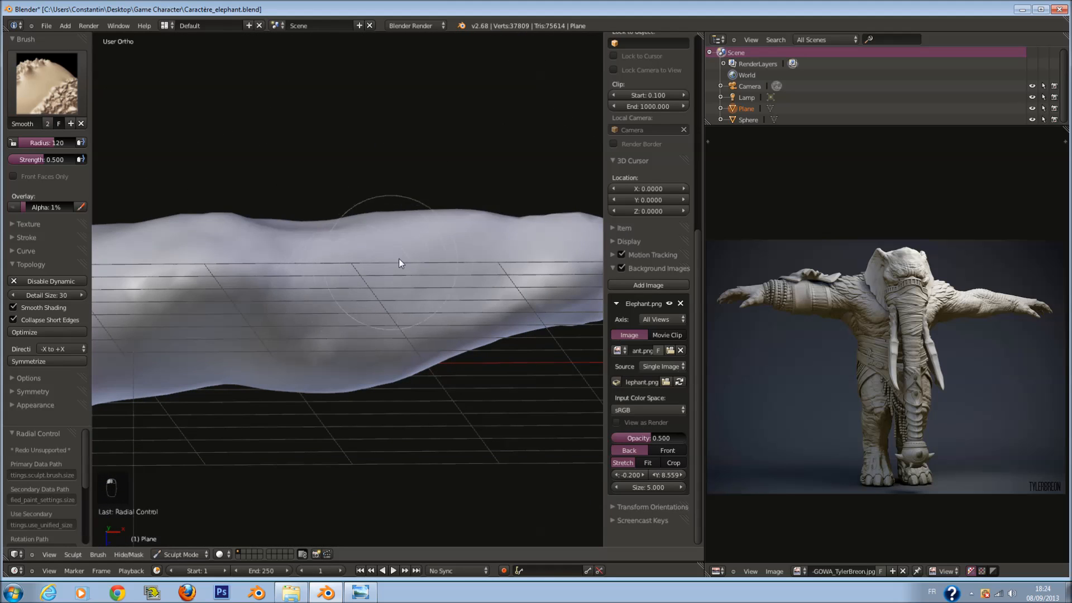
pyautogui.moveTo(430, 236); pyautogui.dragTo(417, 305, button='middle')
# Save the file and show the whole character in front view.
pyautogui.hotkey('ctrl', 's')
pyautogui.press('KP_1')
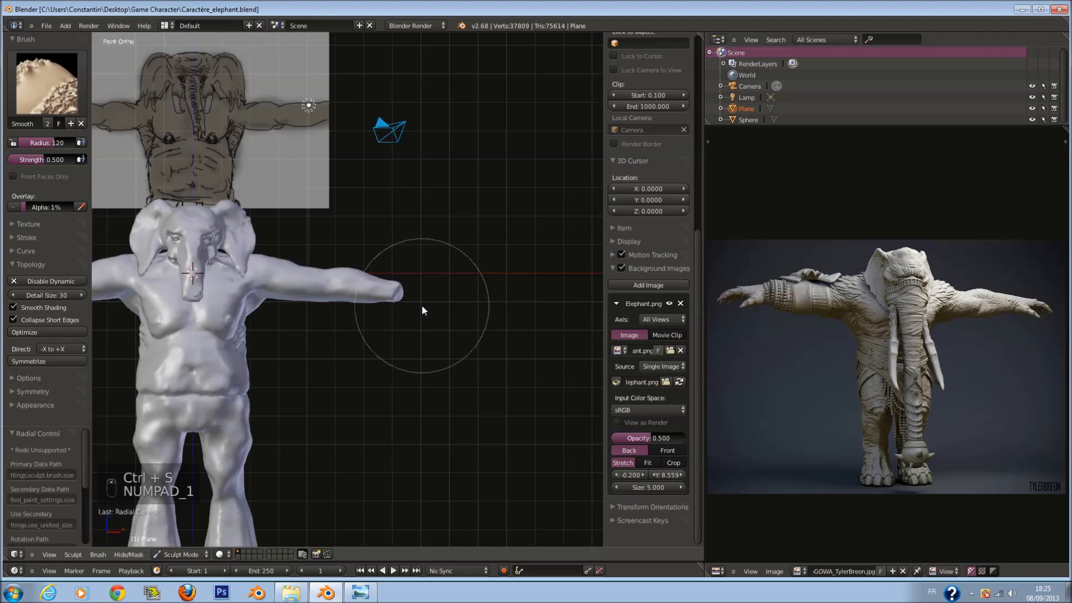
pyautogui.scroll(-3, 413, 304)
pyautogui.hotkey('ctrl', 's')
# Switch to the Grab brush, set its radius to 200, and adjust the outline of the arm in front view.
pyautogui.scroll(4, 435, 261)
pyautogui.keyDown('ctrl'); pyautogui.scroll(1, 450, 257); pyautogui.keyUp('ctrl')
pyautogui.scroll(3, 449, 257)
pyautogui.press('f')
pyautogui.click(457, 257)
pyautogui.click(47, 85)
pyautogui.click(348, 139)
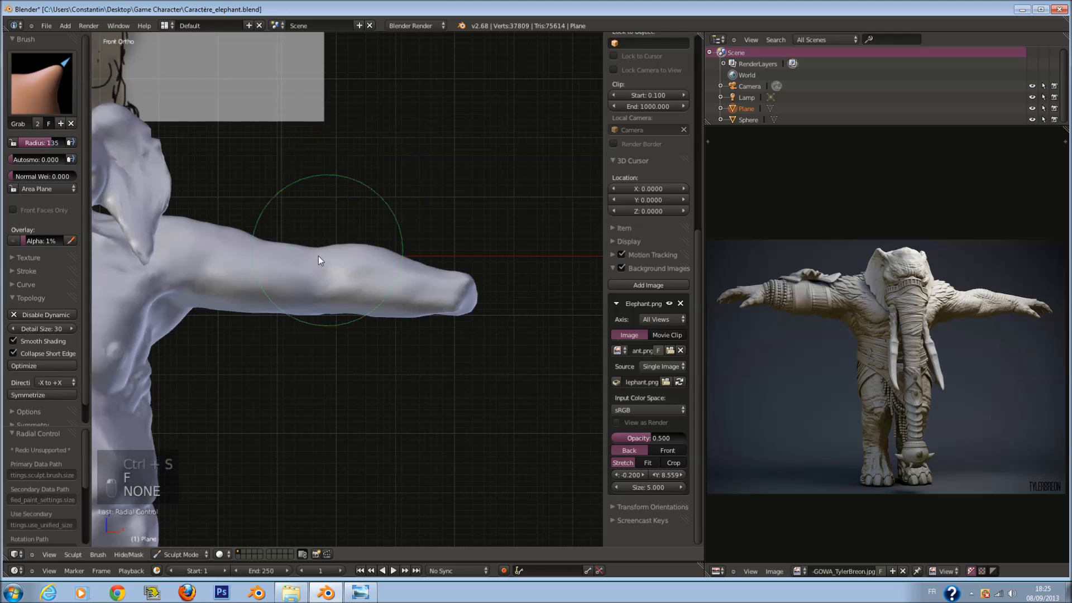
pyautogui.scroll(3, 319, 258)
pyautogui.press('f')
pyautogui.click(342, 285)
pyautogui.keyDown('ctrl'); pyautogui.scroll(-5, 396, 290); pyautogui.keyUp('ctrl')
pyautogui.press('f')
pyautogui.click(458, 333)
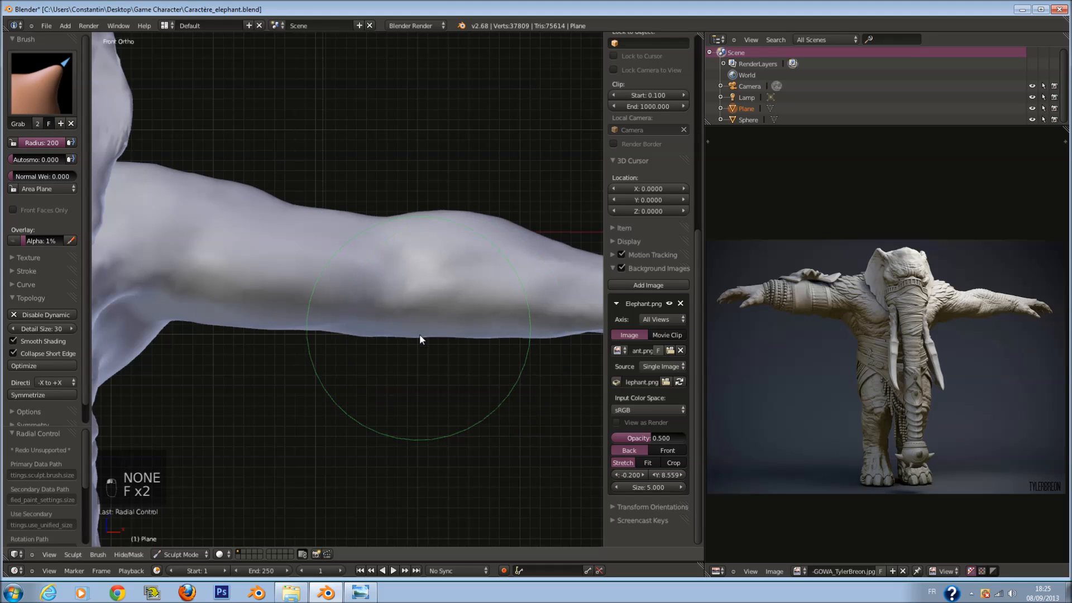
# Adjust the underside of the upper arm at the armpit with the Grab brush at radius 200.
pyautogui.scroll(-2, 291, 329)
pyautogui.press('f')
pyautogui.click(285, 328)
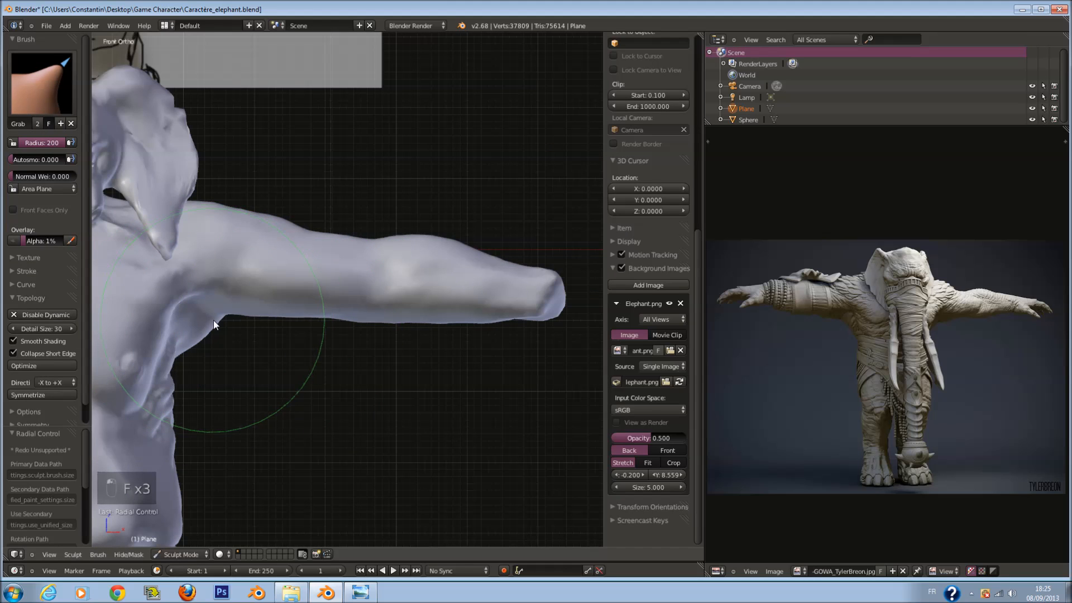
pyautogui.moveTo(175, 312); pyautogui.dragTo(185, 311)
# Examine the arm's shape and how it joins the torso from the side, front and back.
pyautogui.moveTo(245, 312); pyautogui.dragTo(354, 287, button='middle')
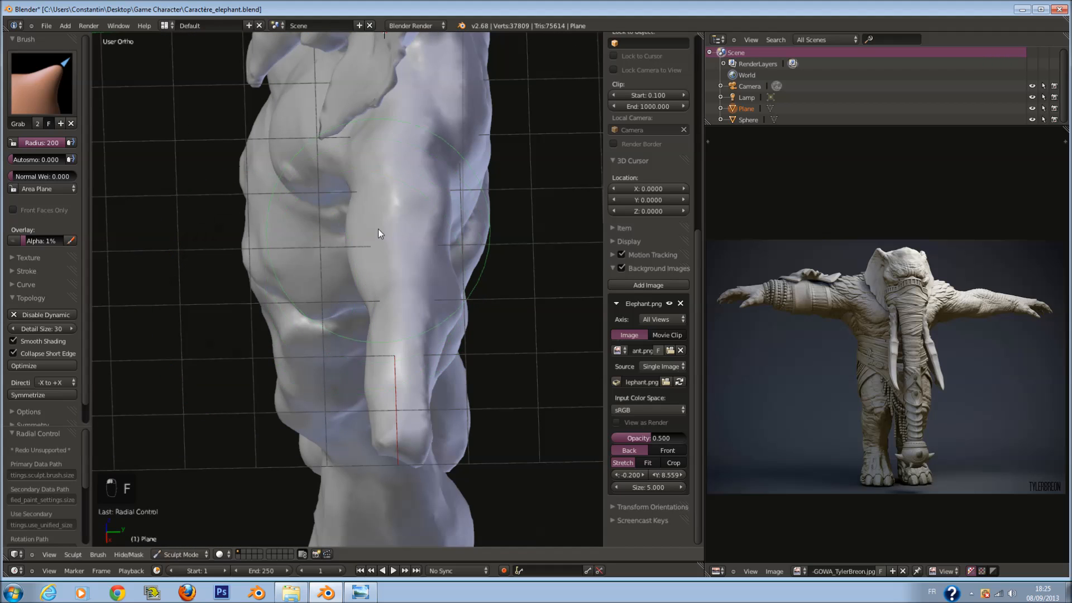
pyautogui.moveTo(372, 228)
pyautogui.mouseDown(button='middle')
pyautogui.moveTo(403, 234)
pyautogui.moveTo(325, 182)
pyautogui.moveTo(338, 291)
pyautogui.mouseUp(button='middle')
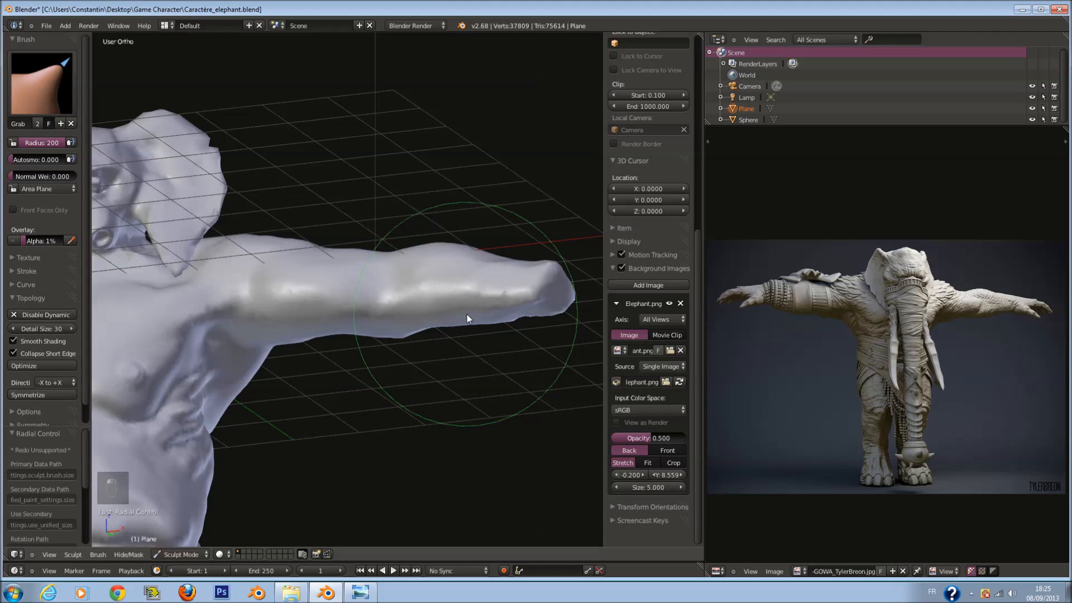
pyautogui.moveTo(415, 246)
pyautogui.mouseDown(button='middle')
pyautogui.moveTo(342, 211)
pyautogui.moveTo(445, 254)
pyautogui.mouseUp(button='middle')
pyautogui.moveTo(534, 264); pyautogui.dragTo(420, 275, button='middle')
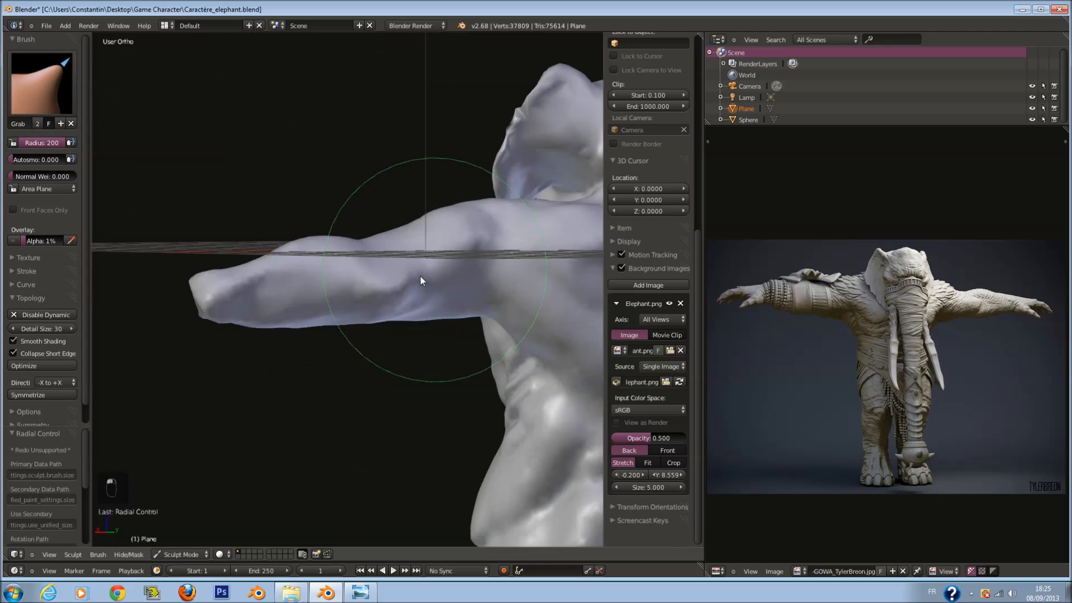
pyautogui.moveTo(358, 299)
pyautogui.mouseDown(button='middle')
pyautogui.moveTo(484, 341)
pyautogui.moveTo(441, 349)
pyautogui.moveTo(452, 347)
pyautogui.moveTo(440, 361)
pyautogui.moveTo(454, 367)
pyautogui.moveTo(454, 313)
pyautogui.mouseUp(button='middle')
pyautogui.scroll(1, 450, 329)
pyautogui.moveTo(450, 332); pyautogui.dragTo(469, 365)
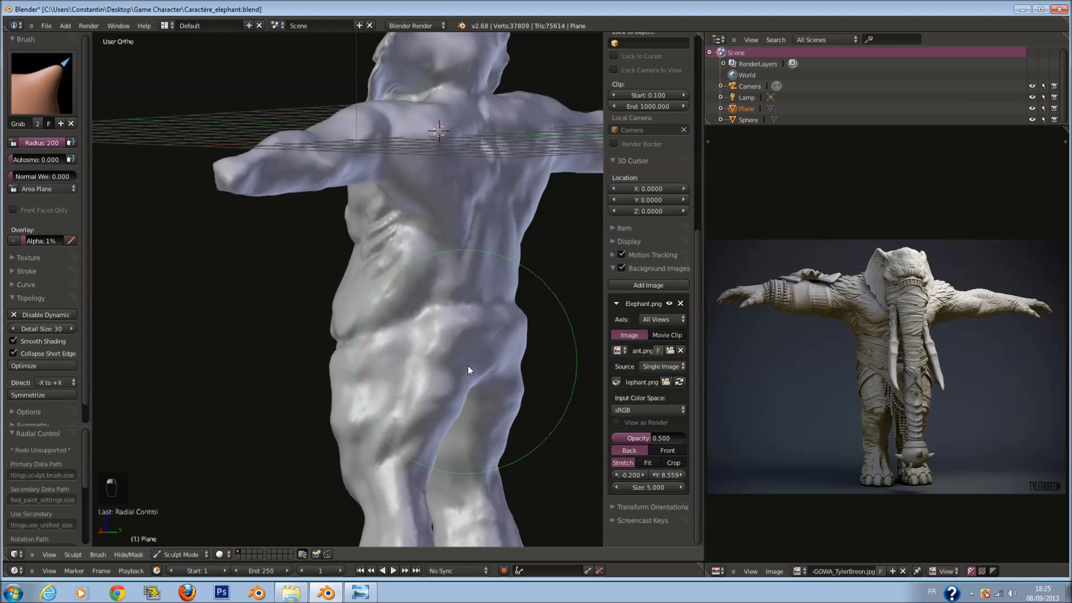
pyautogui.scroll(-5, 454, 368)
pyautogui.moveTo(362, 351); pyautogui.dragTo(423, 362, button='middle')
# Save the file over the existing one and minimise the sculpting window and the elephant photo.
pyautogui.hotkey('ctrl', 's')
pyautogui.click(423, 359)
pyautogui.moveTo(282, 267); pyautogui.dragTo(434, 283, button='middle')
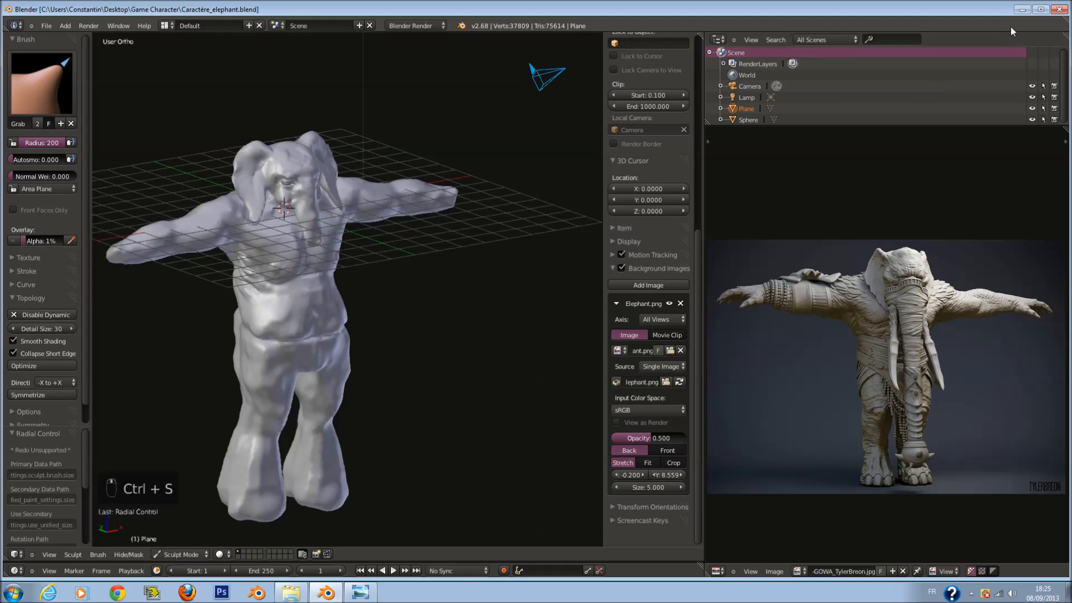
pyautogui.click(1019, 11)
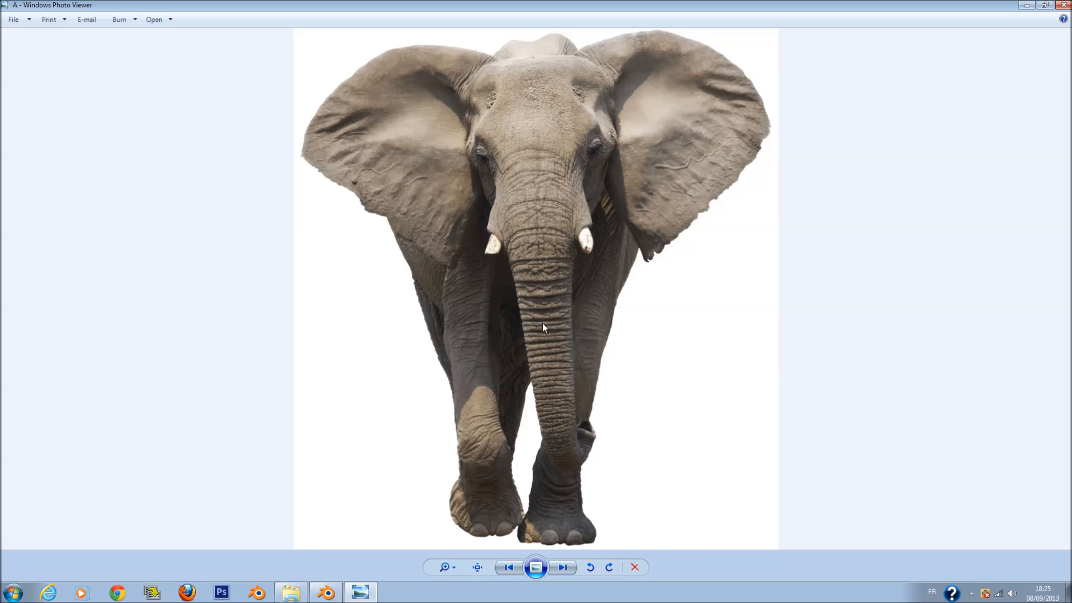
pyautogui.click(1022, 6)
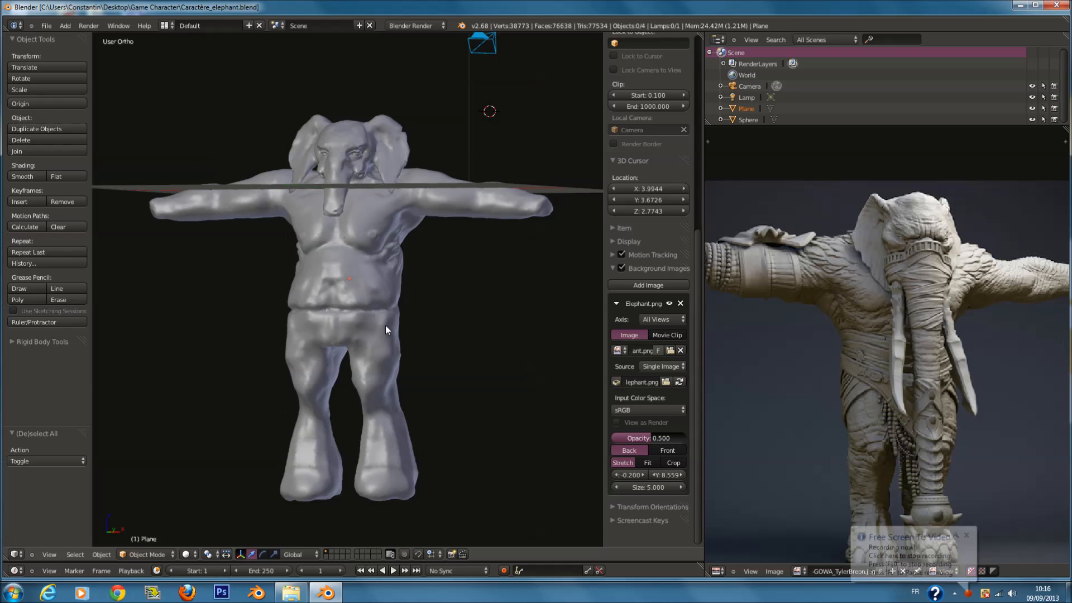
# Open the picture 461301418_small from the Muscle folder in Windows Photo Viewer and study the back muscles.
pyautogui.scroll(1, 386, 325)
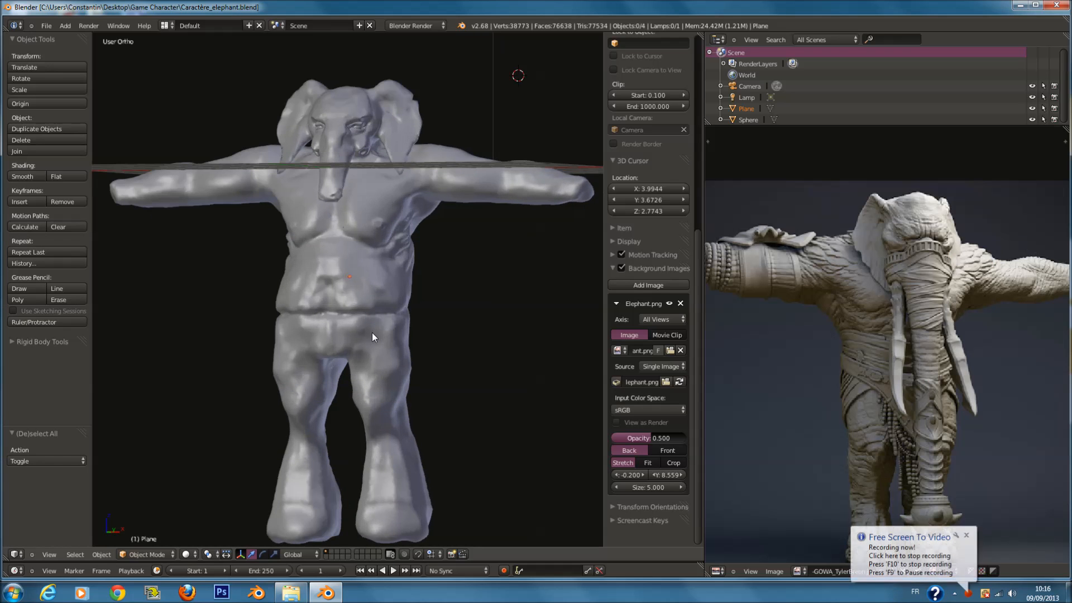
pyautogui.click(291, 593)
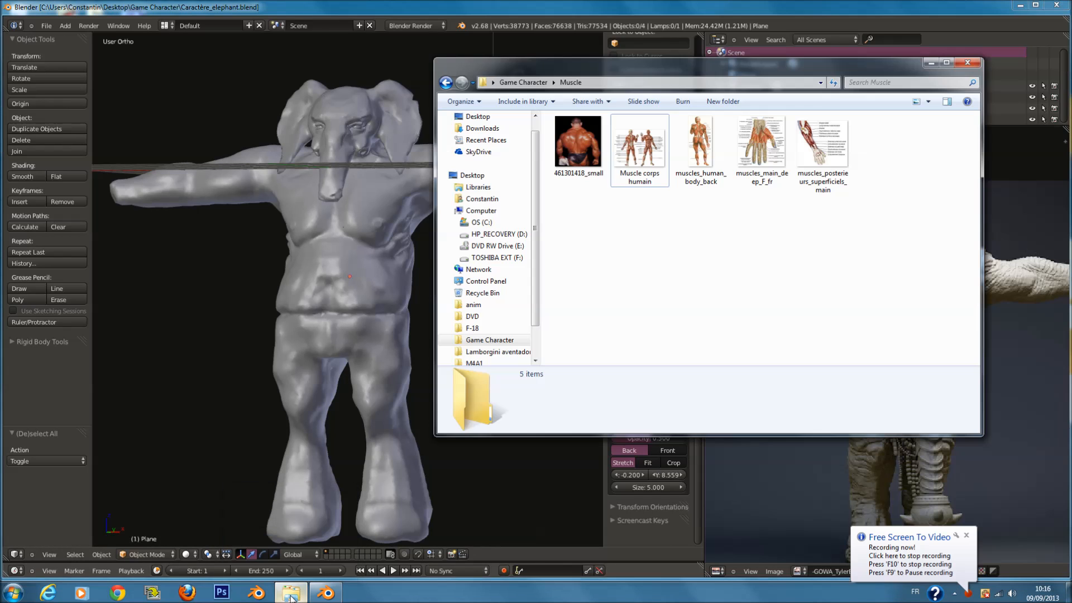
pyautogui.doubleClick(579, 144)
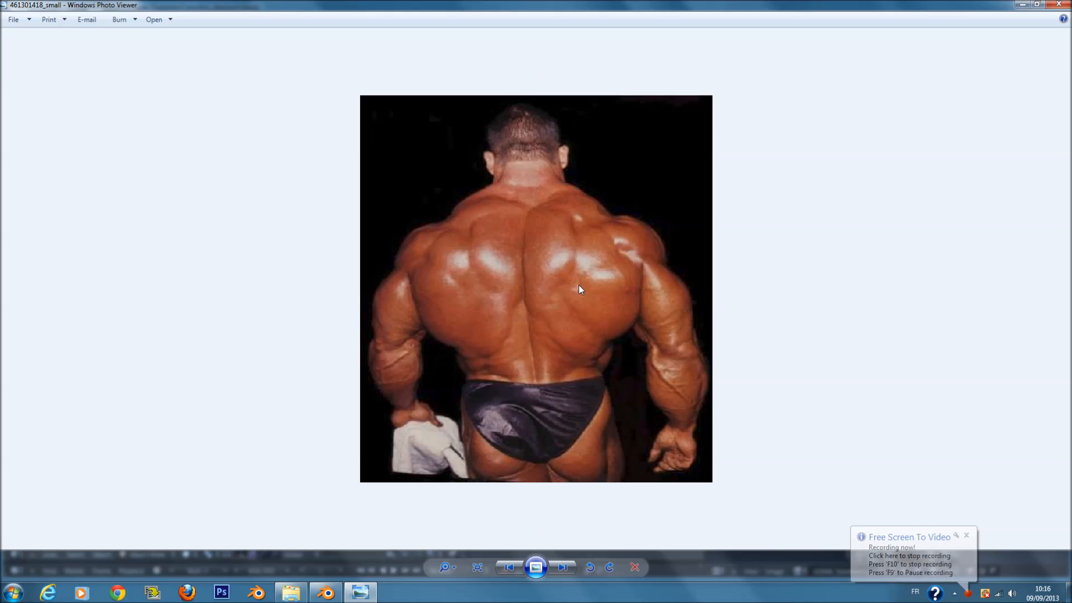
pyautogui.scroll(-1, 582, 294)
pyautogui.scroll(1, 566, 290)
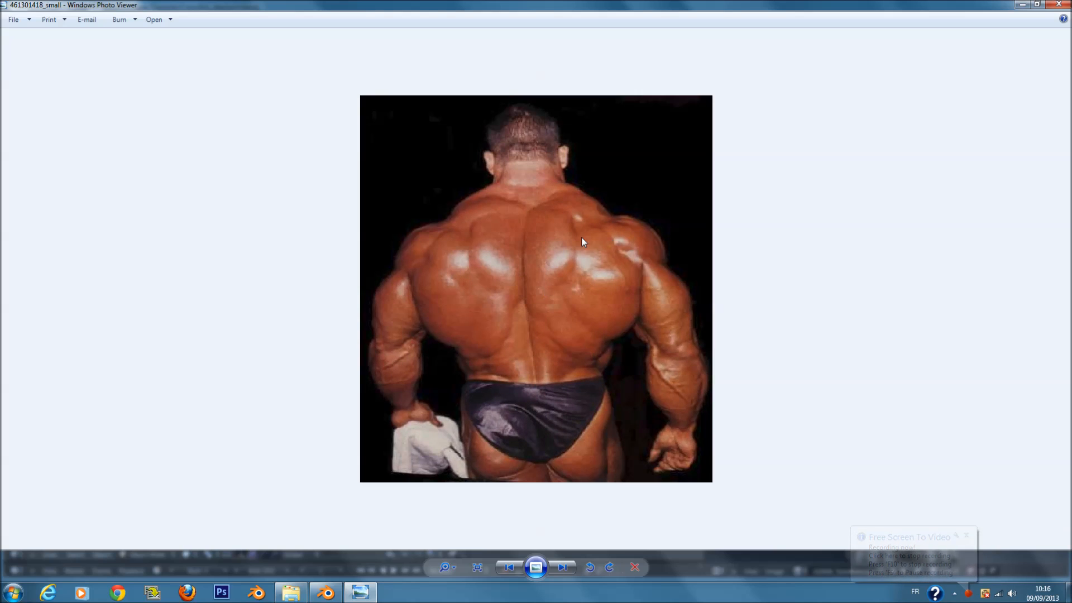
pyautogui.scroll(1, 581, 238)
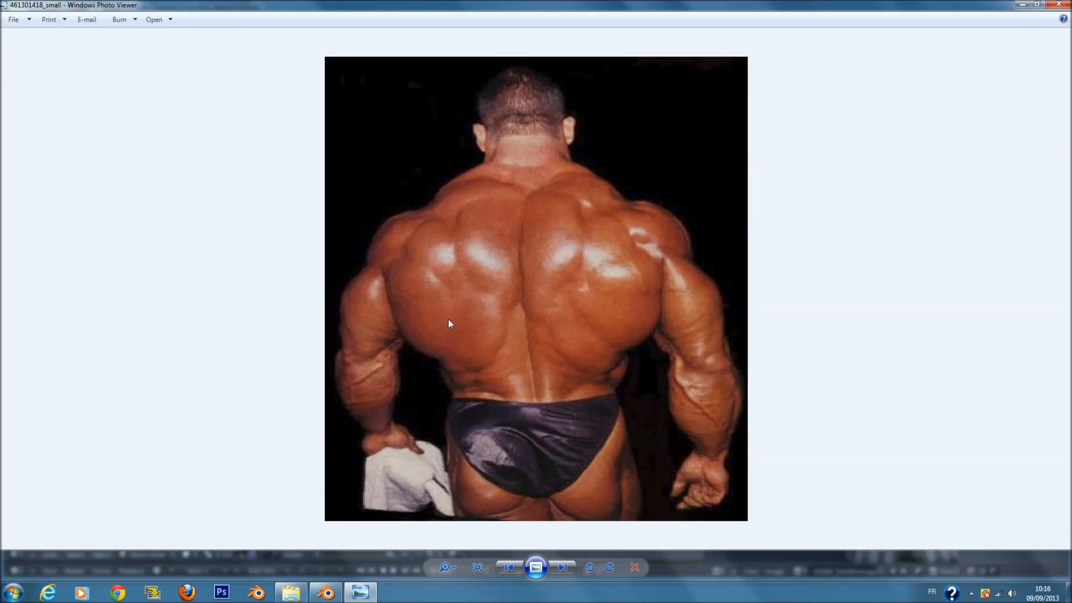
pyautogui.scroll(-1, 502, 261)
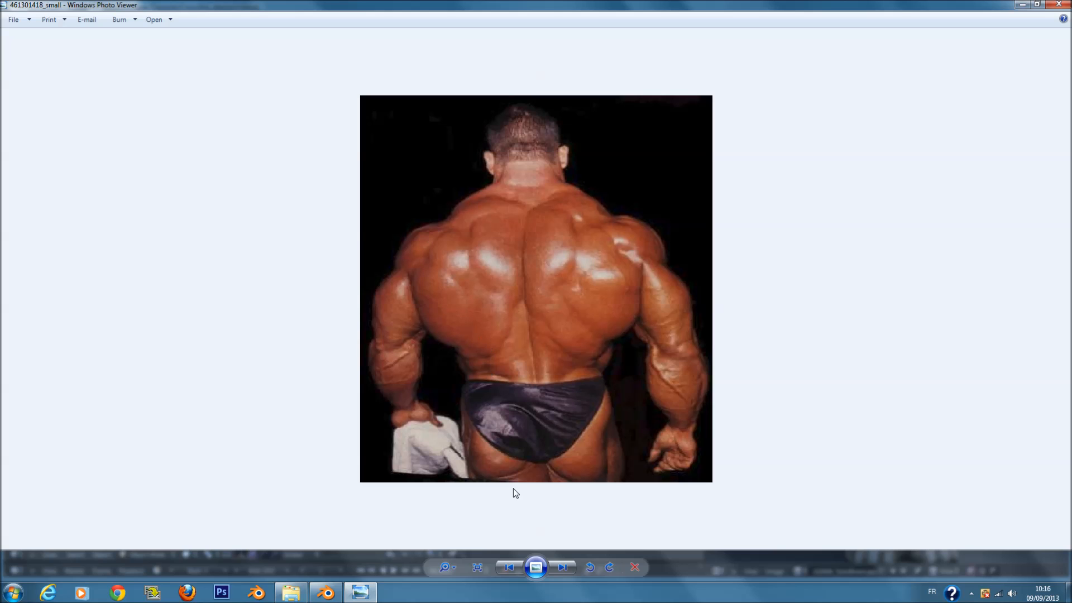
# Go to the Muscle corps humain diagram and examine the chest, face and back muscles up close.
pyautogui.click(576, 565)
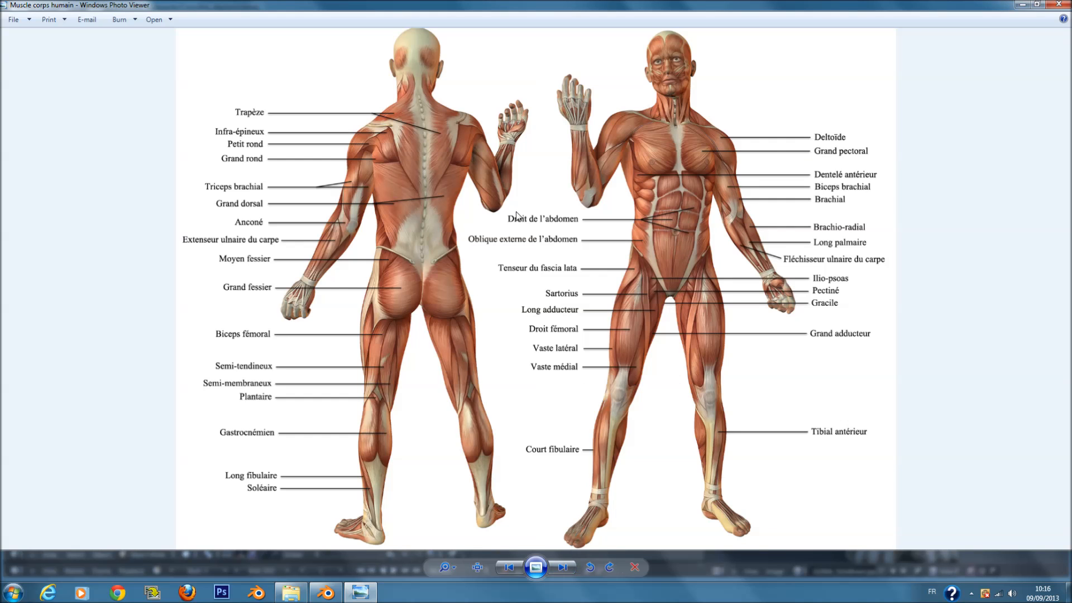
pyautogui.scroll(5, 531, 182)
pyautogui.scroll(-3, 635, 112)
pyautogui.scroll(6, 661, 164)
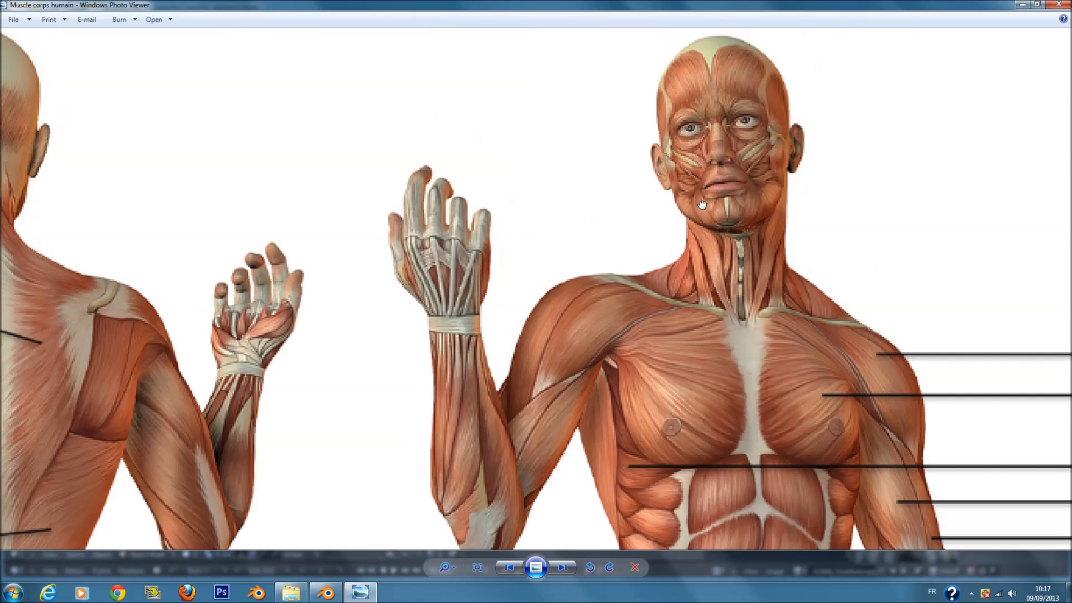
pyautogui.scroll(-5, 529, 248)
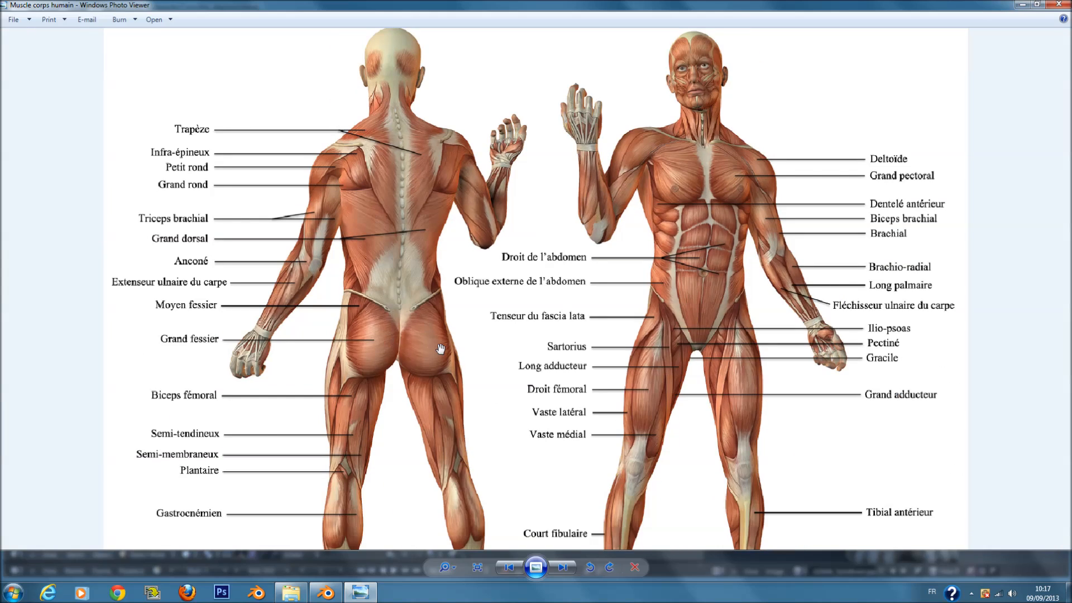
pyautogui.scroll(-2, 449, 355)
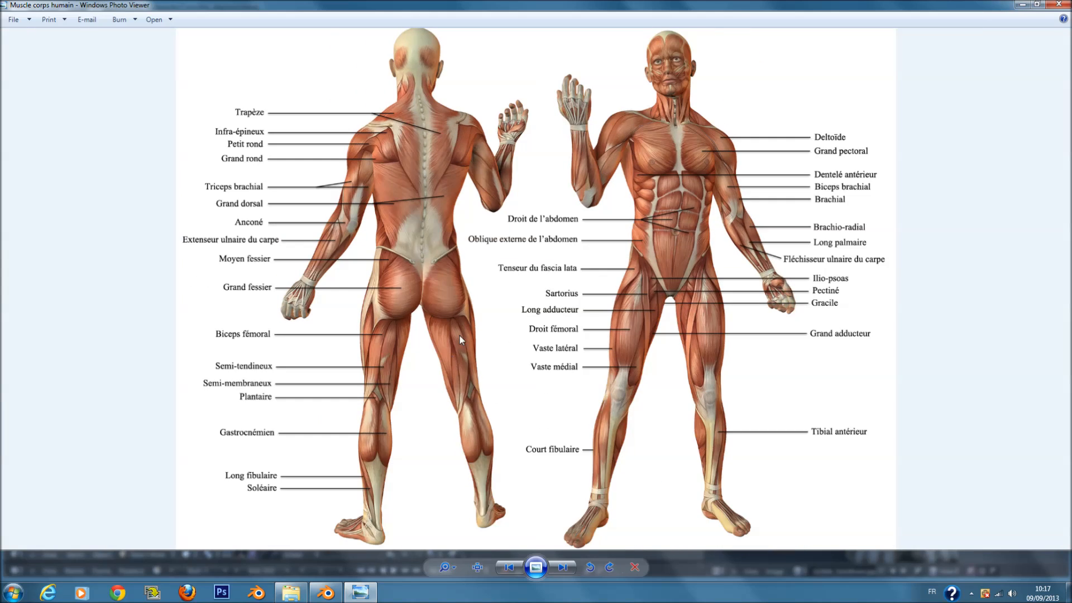
# View the muscles_human_body_back diagram in full and continue to the hand anatomy picture muscles_main_deep_F_fr.
pyautogui.click(561, 565)
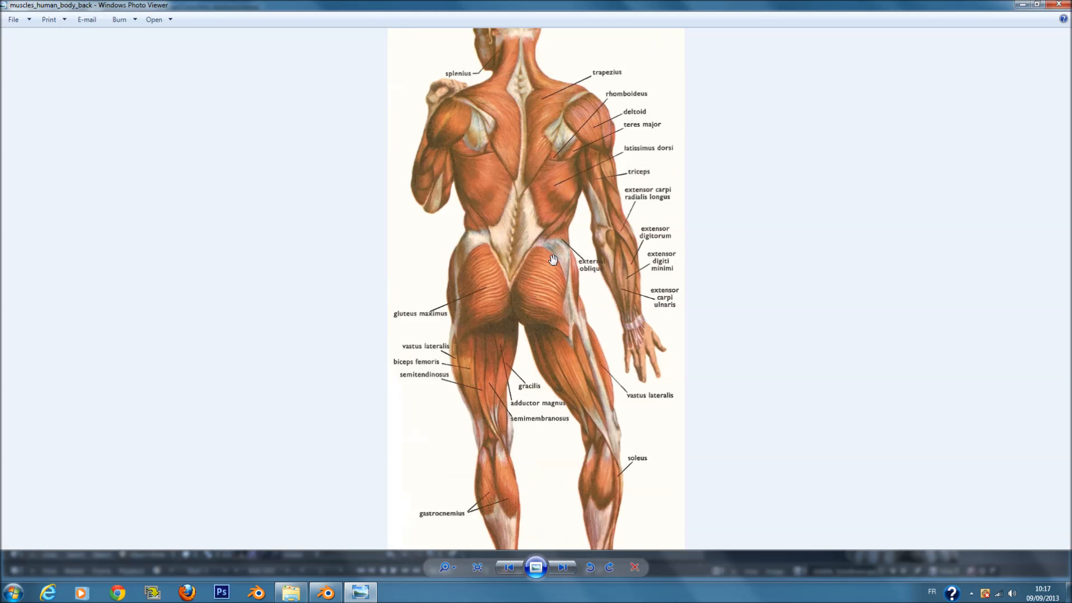
pyautogui.scroll(-1, 553, 260)
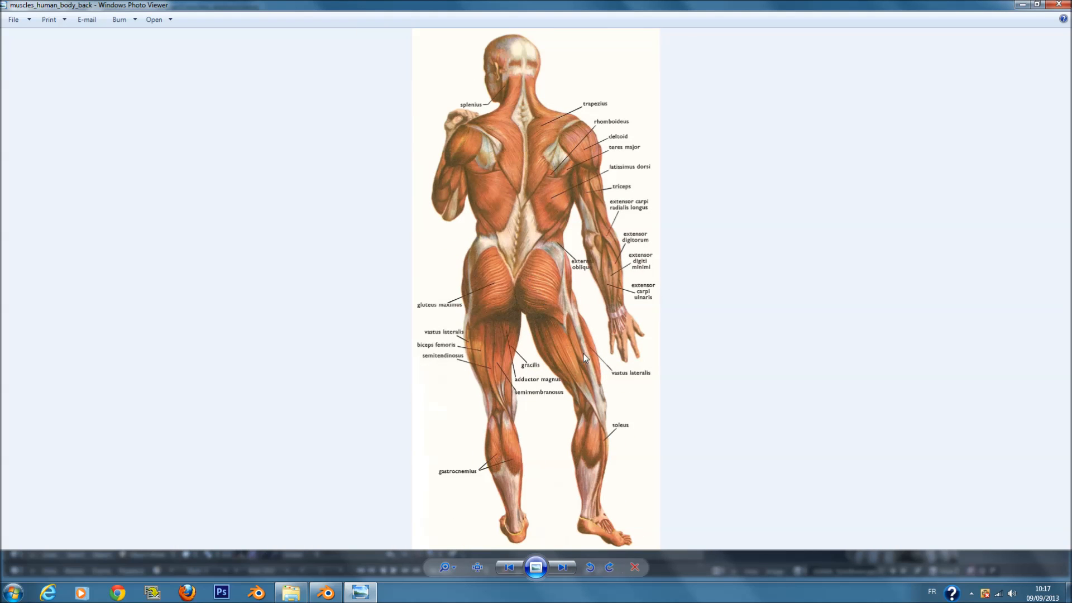
pyautogui.click(573, 565)
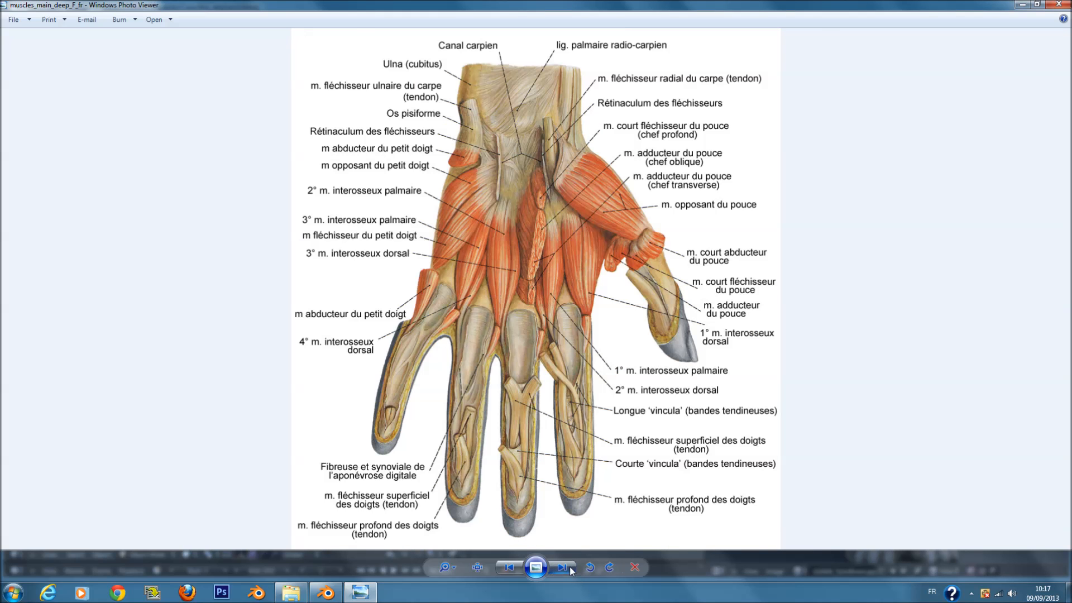
# Browse past the muscles_posterieurs_superficiels_main forearm picture and go back to the Muscle corps humain diagram.
pyautogui.click(570, 567)
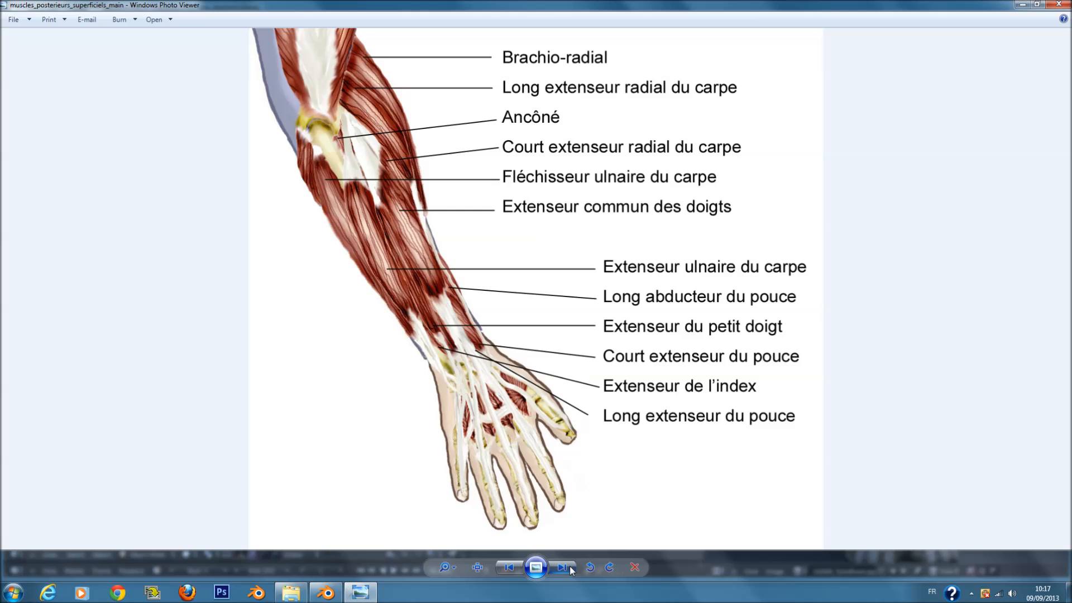
pyautogui.click(570, 566)
pyautogui.click(570, 566)
pyautogui.scroll(1, 588, 470)
pyautogui.scroll(-1, 588, 469)
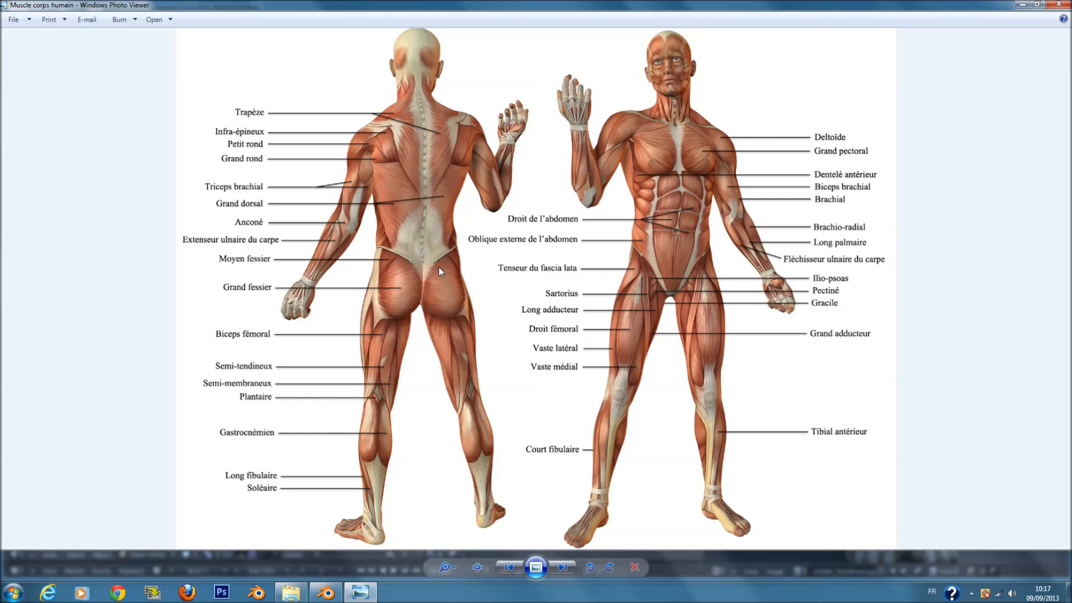
# Return to Blender, put the body mesh in Sculpt Mode and choose the Smooth brush.
pyautogui.click(326, 593)
pyautogui.moveTo(445, 333)
pyautogui.mouseDown(button='middle')
pyautogui.moveTo(311, 341)
pyautogui.moveTo(364, 306)
pyautogui.mouseUp(button='middle')
pyautogui.rightClick(364, 306)
pyautogui.scroll(2, 395, 281)
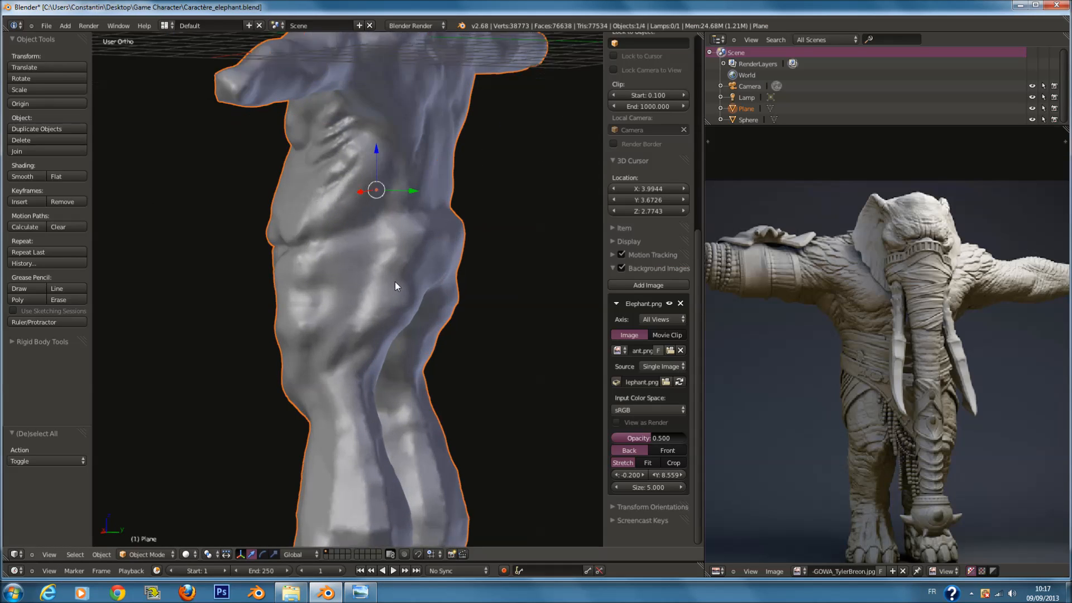
pyautogui.click(146, 555)
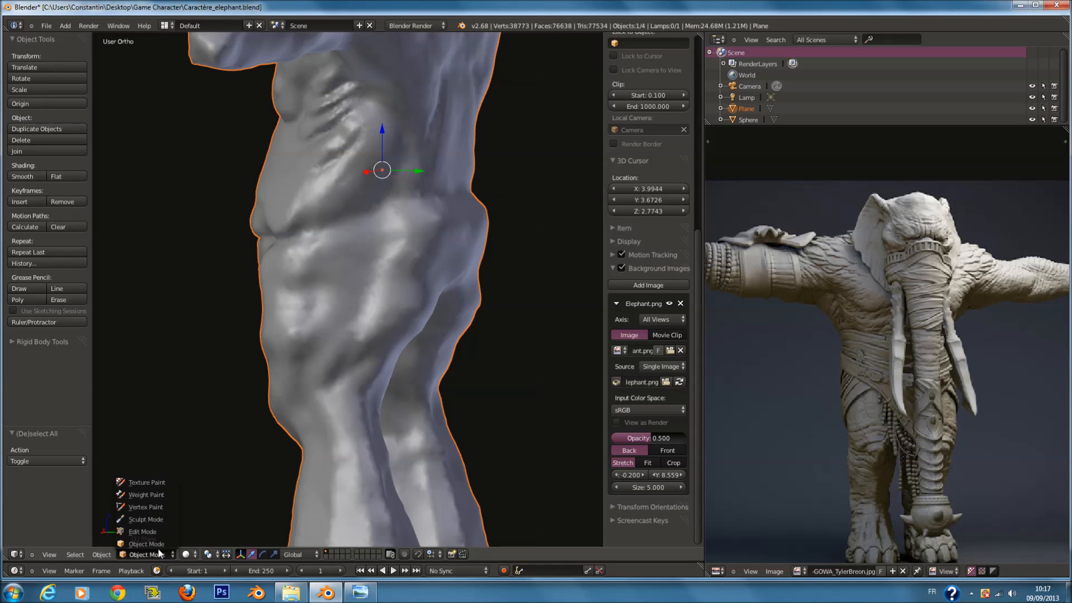
pyautogui.click(146, 520)
pyautogui.click(53, 79)
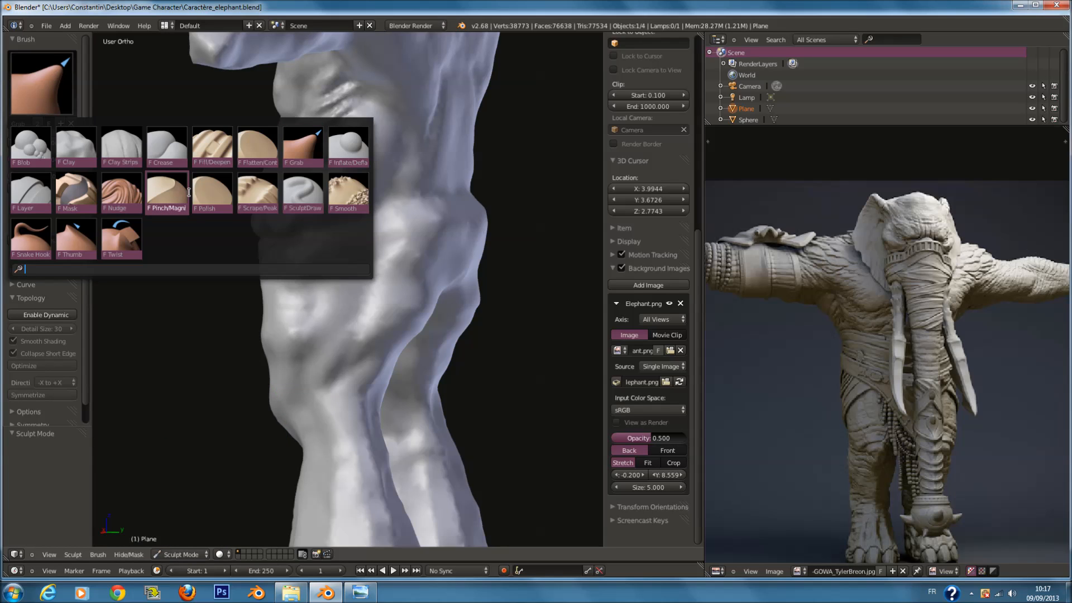
pyautogui.click(349, 194)
# Enlarge the Smooth brush to a radius of 200 and smooth out the hip, buttock and back of the thigh.
pyautogui.moveTo(430, 296)
pyautogui.mouseDown(button='middle')
pyautogui.moveTo(368, 314)
pyautogui.moveTo(366, 293)
pyautogui.mouseUp(button='middle')
pyautogui.press('f')
pyautogui.click(306, 279)
pyautogui.moveTo(318, 237); pyautogui.dragTo(368, 220, button='middle')
pyautogui.scroll(2, 367, 221)
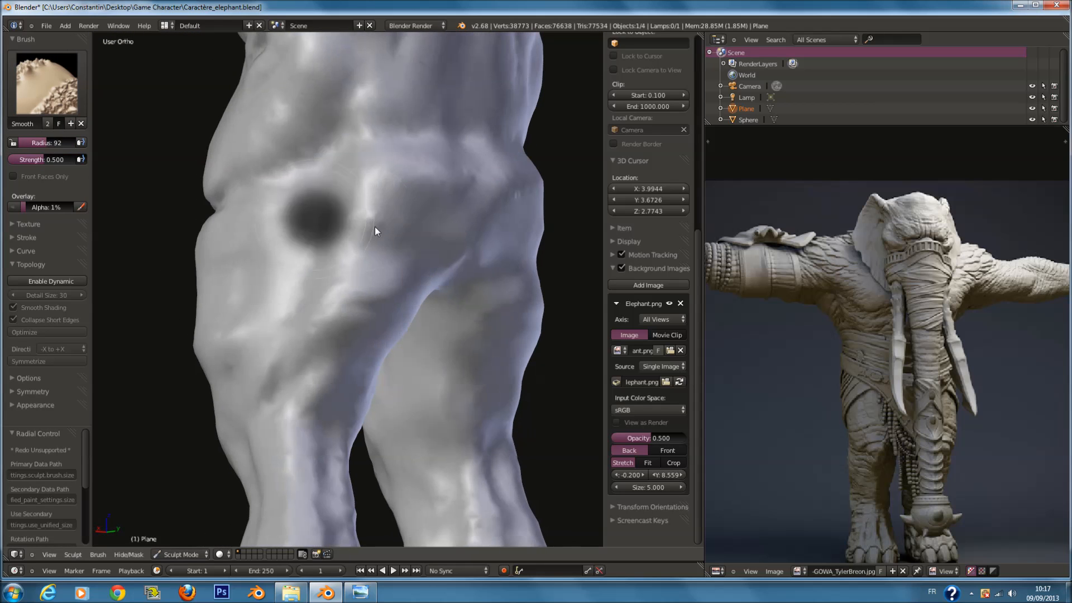
pyautogui.press('f')
pyautogui.click(412, 302)
pyautogui.moveTo(434, 202)
pyautogui.mouseDown()
pyautogui.moveTo(372, 210)
pyautogui.moveTo(420, 191)
pyautogui.mouseUp()
pyautogui.moveTo(442, 201)
pyautogui.mouseDown(button='middle')
pyautogui.moveTo(388, 214)
pyautogui.moveTo(389, 202)
pyautogui.mouseUp(button='middle')
pyautogui.scroll(1, 389, 203)
pyautogui.moveTo(376, 194)
pyautogui.mouseDown()
pyautogui.moveTo(349, 181)
pyautogui.moveTo(353, 203)
pyautogui.moveTo(269, 273)
pyautogui.moveTo(208, 269)
pyautogui.moveTo(224, 351)
pyautogui.mouseUp()
pyautogui.moveTo(223, 353); pyautogui.dragTo(391, 409, button='middle')
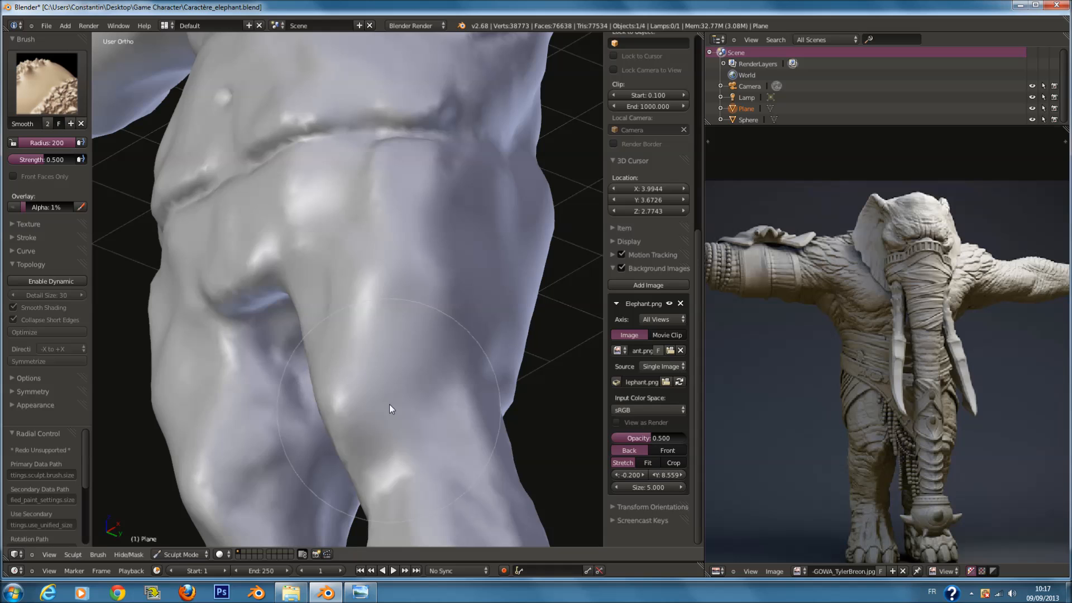
# Smooth the bumps on the groin and the front of both thighs below the belly fold.
pyautogui.moveTo(390, 406)
pyautogui.mouseDown()
pyautogui.moveTo(337, 419)
pyautogui.moveTo(352, 198)
pyautogui.moveTo(270, 261)
pyautogui.mouseUp()
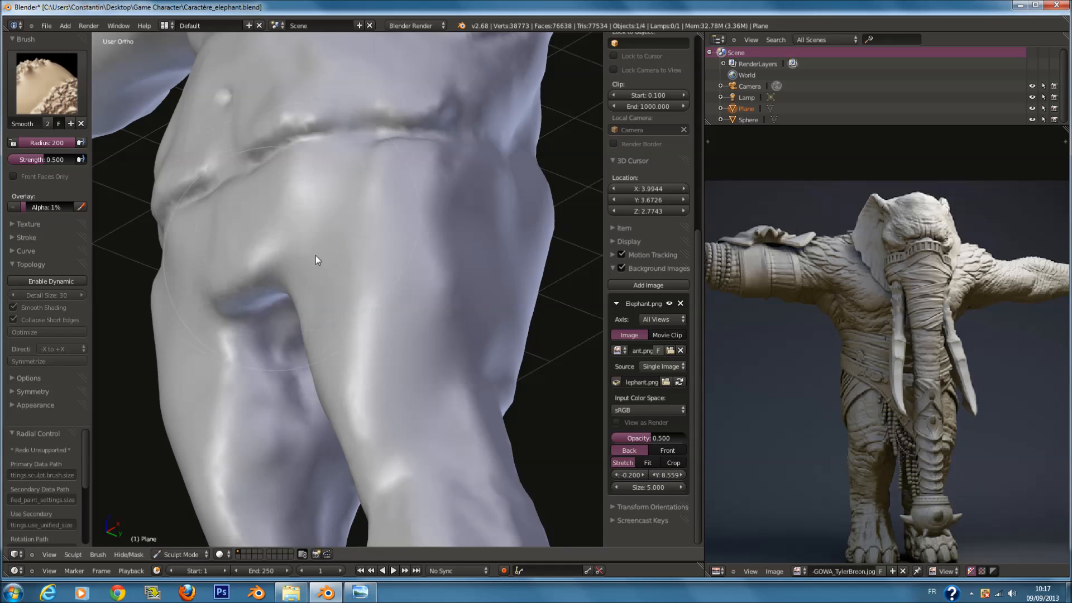
pyautogui.moveTo(271, 261); pyautogui.dragTo(308, 252, button='middle')
pyautogui.moveTo(308, 251); pyautogui.dragTo(439, 268)
pyautogui.moveTo(438, 267)
pyautogui.mouseDown(button='middle')
pyautogui.moveTo(355, 323)
pyautogui.moveTo(392, 308)
pyautogui.moveTo(342, 389)
pyautogui.mouseUp(button='middle')
pyautogui.moveTo(391, 326)
pyautogui.mouseDown(button='middle')
pyautogui.moveTo(376, 336)
pyautogui.moveTo(420, 277)
pyautogui.moveTo(395, 277)
pyautogui.mouseUp(button='middle')
pyautogui.moveTo(263, 295)
pyautogui.mouseDown()
pyautogui.moveTo(307, 238)
pyautogui.moveTo(467, 209)
pyautogui.mouseUp()
# Even out the remaining bumps on the upper legs with the Smooth brush, checking them from several sides.
pyautogui.scroll(-9, 369, 335)
pyautogui.moveTo(330, 314); pyautogui.dragTo(322, 292, button='middle')
pyautogui.scroll(5, 322, 293)
pyautogui.scroll(2, 322, 292)
pyautogui.moveTo(322, 293)
pyautogui.mouseDown()
pyautogui.moveTo(354, 312)
pyautogui.moveTo(351, 247)
pyautogui.moveTo(337, 265)
pyautogui.mouseUp()
pyautogui.scroll(-6, 346, 260)
pyautogui.moveTo(351, 257)
pyautogui.mouseDown(button='middle')
pyautogui.moveTo(431, 243)
pyautogui.moveTo(483, 251)
pyautogui.moveTo(499, 222)
pyautogui.mouseUp(button='middle')
pyautogui.scroll(7, 412, 277)
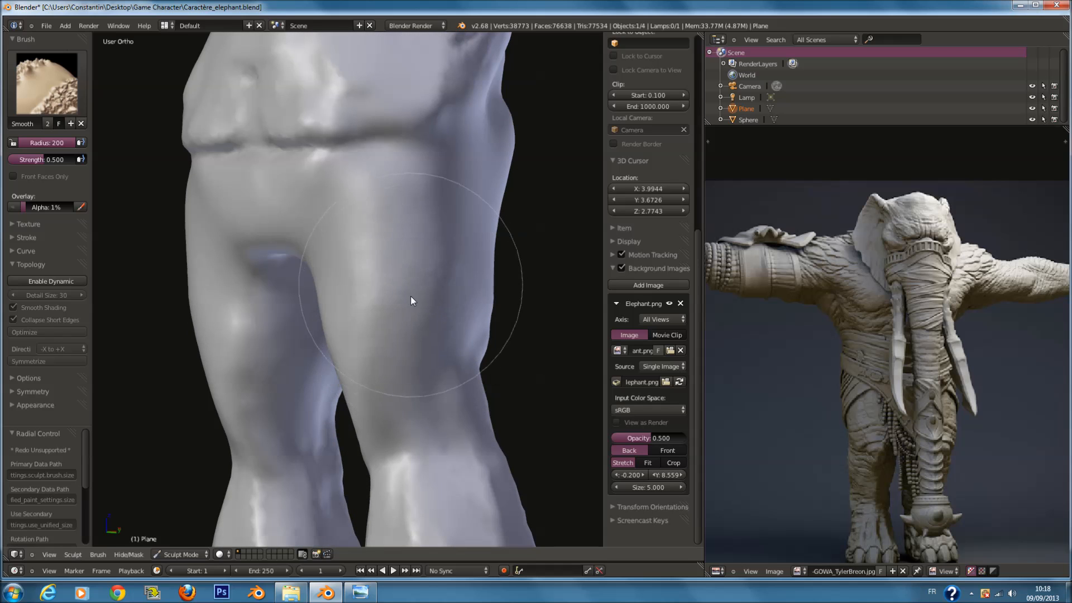
# Check the smoothed legs from the back, front and right side, and save the file.
pyautogui.moveTo(372, 353)
pyautogui.mouseDown(button='middle')
pyautogui.moveTo(448, 298)
pyautogui.moveTo(488, 314)
pyautogui.moveTo(303, 297)
pyautogui.mouseUp(button='middle')
pyautogui.press('z')
pyautogui.press('z')
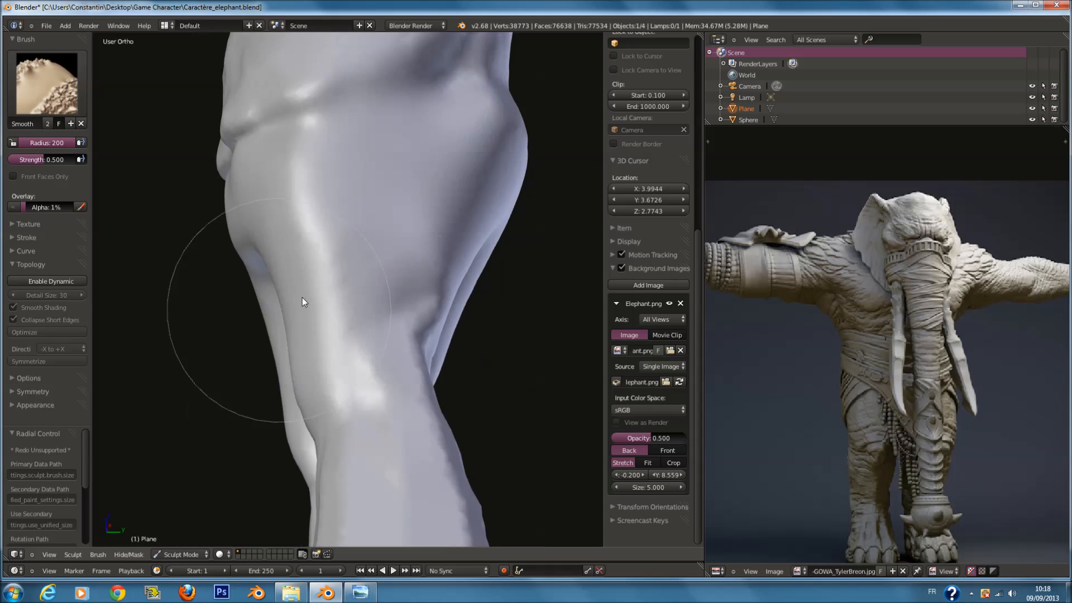
pyautogui.moveTo(457, 298); pyautogui.dragTo(416, 257, button='middle')
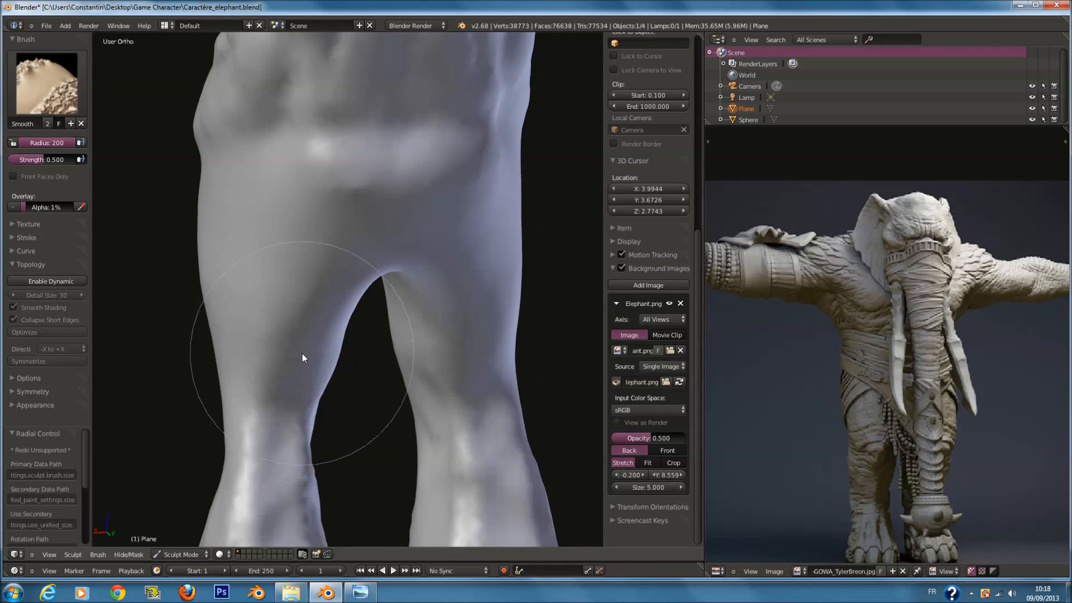
pyautogui.moveTo(302, 353)
pyautogui.mouseDown(button='middle')
pyautogui.moveTo(344, 329)
pyautogui.moveTo(334, 280)
pyautogui.moveTo(445, 286)
pyautogui.mouseUp(button='middle')
pyautogui.scroll(-6, 301, 268)
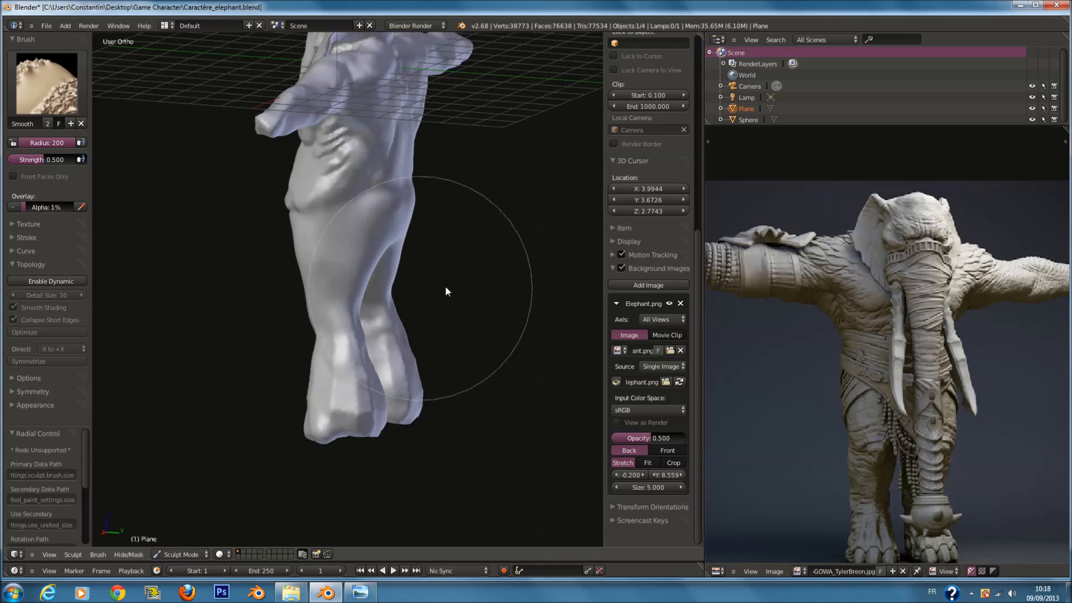
pyautogui.press('KP_1')
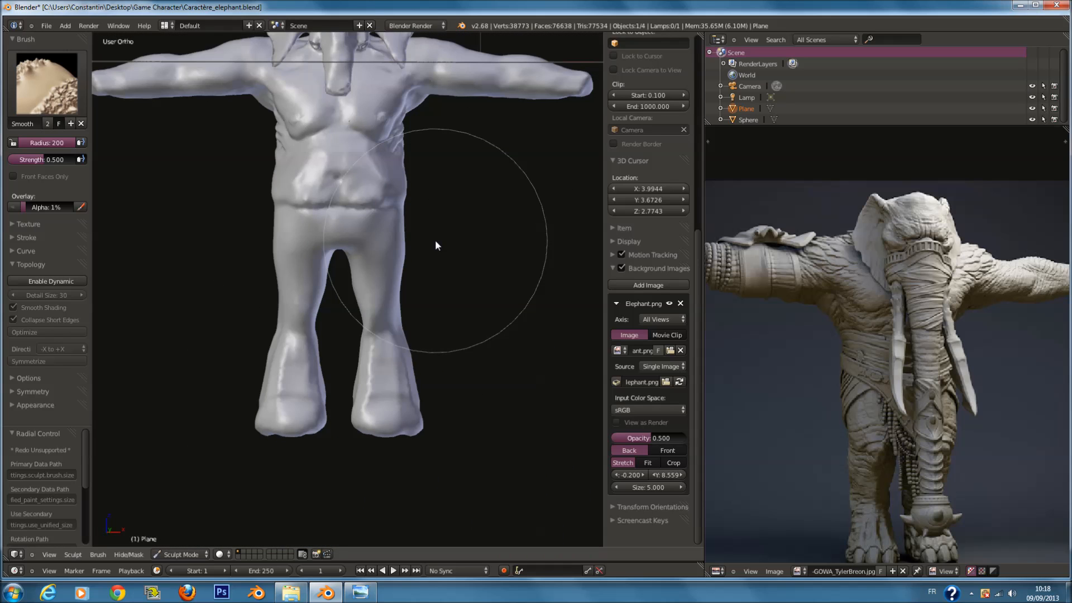
pyautogui.press('KP_3')
pyautogui.scroll(3, 420, 240)
pyautogui.scroll(-2, 415, 234)
pyautogui.hotkey('ctrl', 's')
# Keep the body in Sculpt Mode and enable dynamic topology.
pyautogui.scroll(1, 415, 240)
pyautogui.keyDown('shift'); pyautogui.scroll(2, 414, 241); pyautogui.keyUp('shift')
pyautogui.click(172, 555)
pyautogui.click(178, 518)
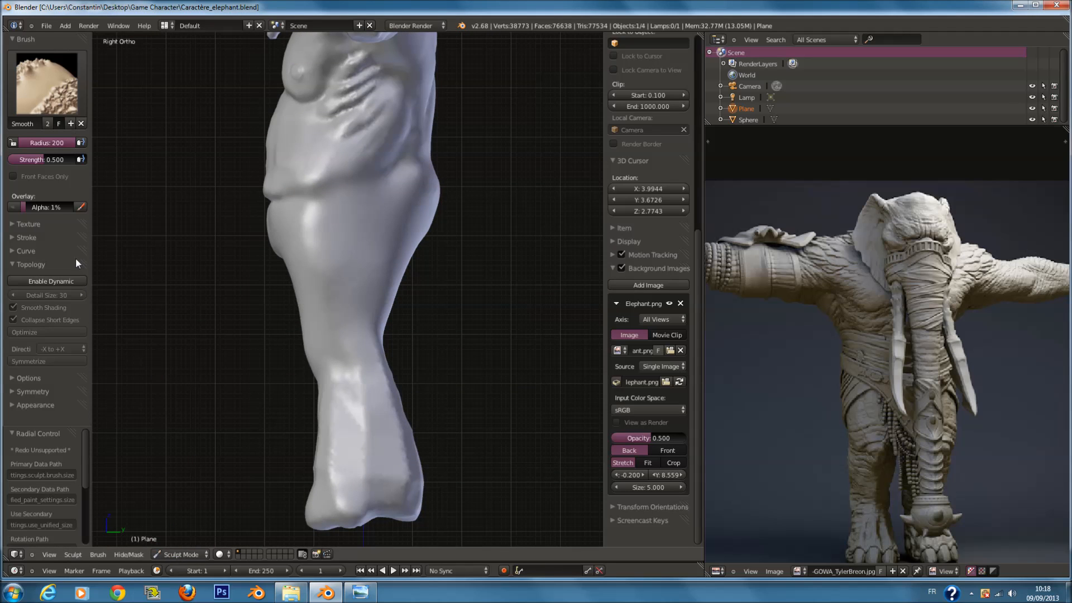
pyautogui.click(53, 282)
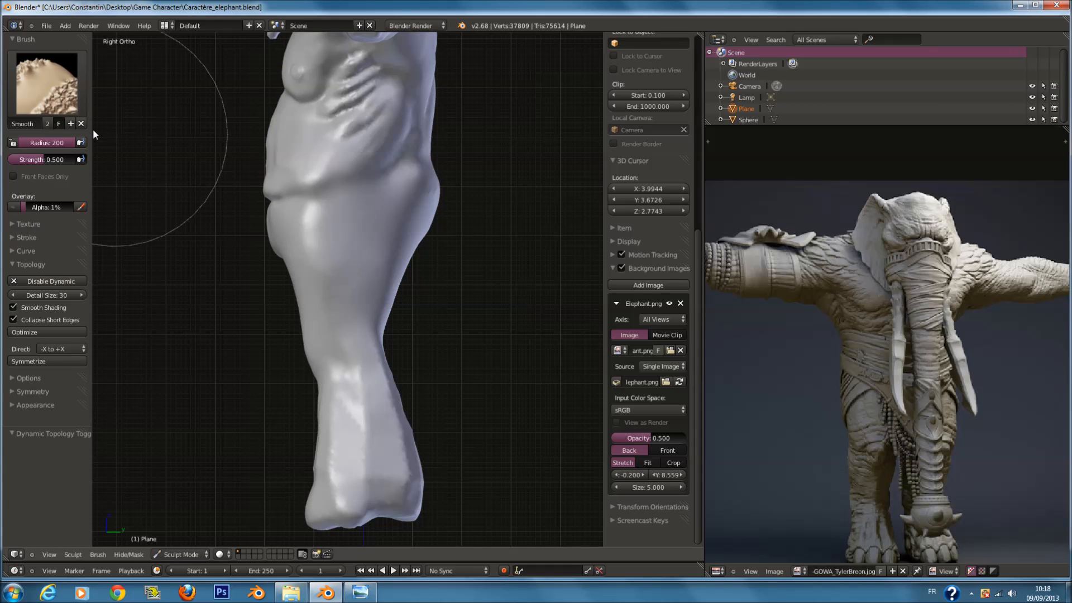
# Choose the Clay Strips brush with a smaller radius, show the whole elephant reference and consult the leg muscles diagram.
pyautogui.click(47, 84)
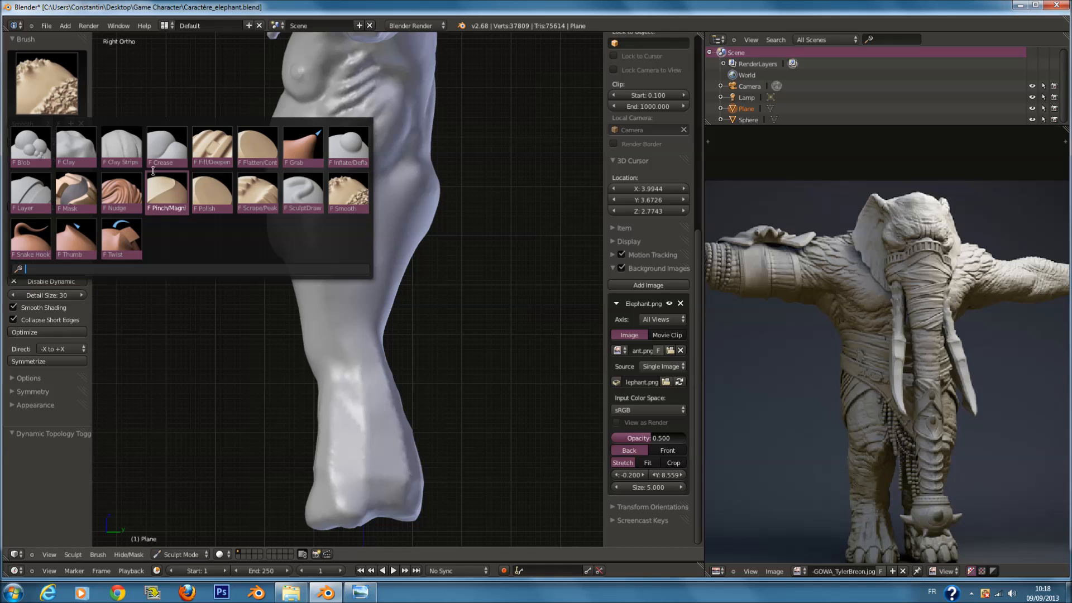
pyautogui.click(127, 146)
pyautogui.scroll(3, 373, 252)
pyautogui.press('f')
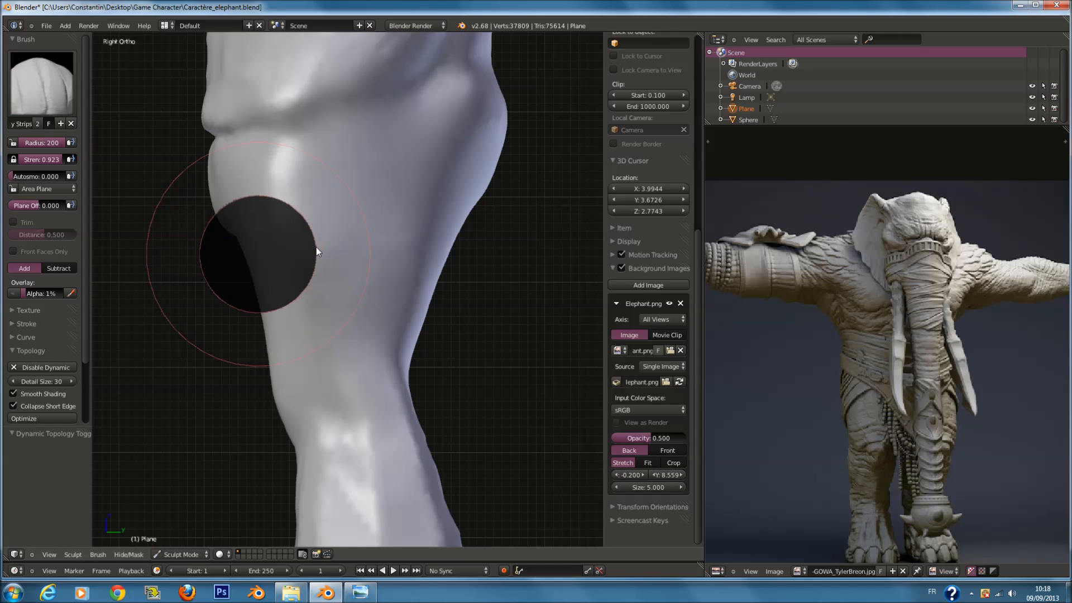
pyautogui.click(316, 247)
pyautogui.scroll(-2, 847, 424)
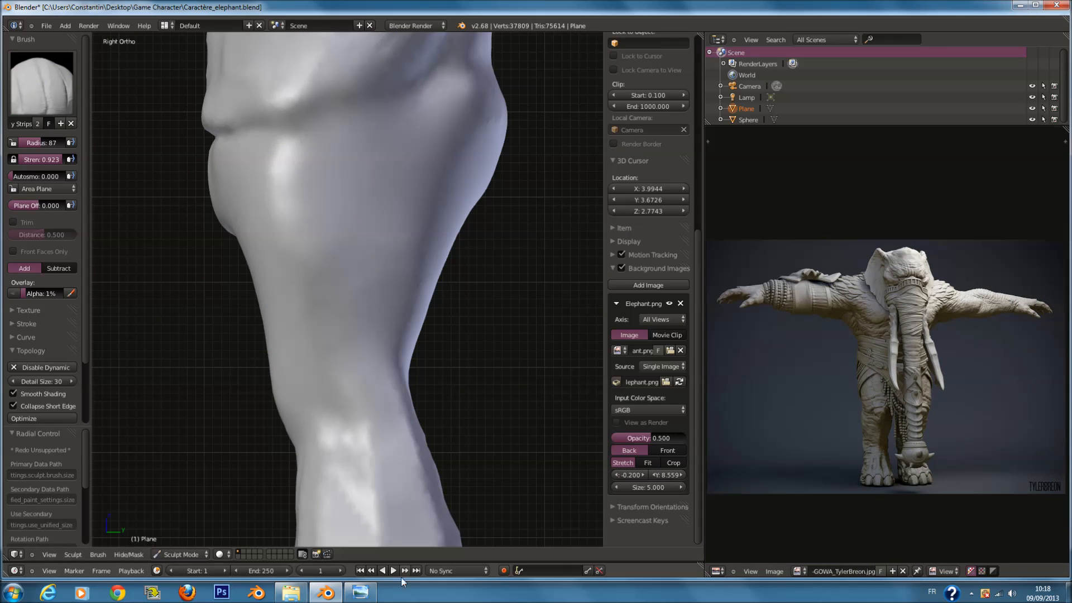
pyautogui.click(363, 595)
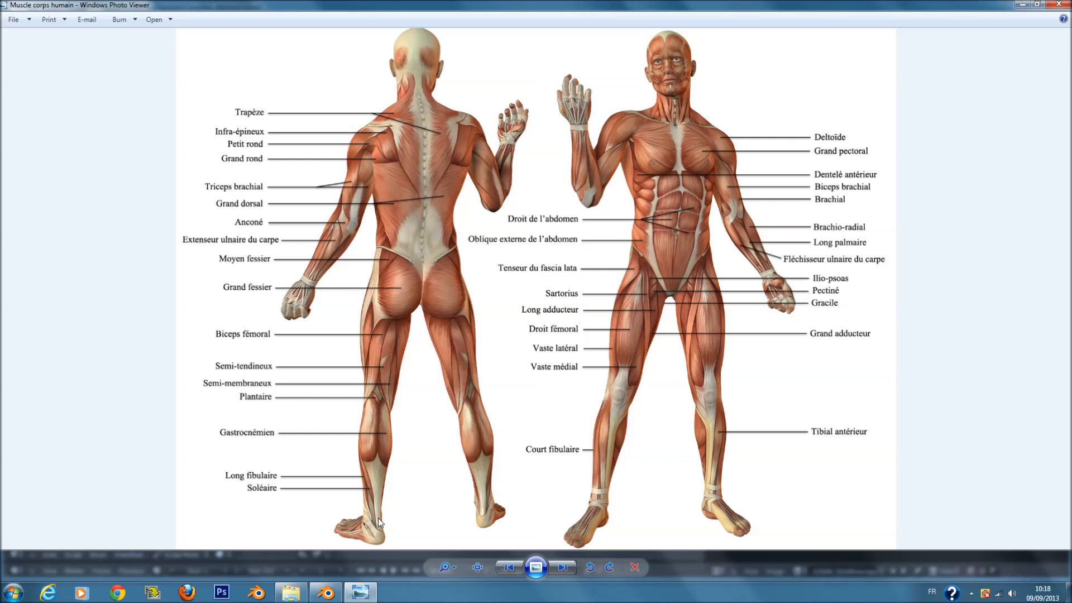
pyautogui.click(336, 597)
# Add Clay Strips strokes to the buttock from behind and set the brush radius to 81.
pyautogui.moveTo(465, 197); pyautogui.dragTo(398, 191, button='middle')
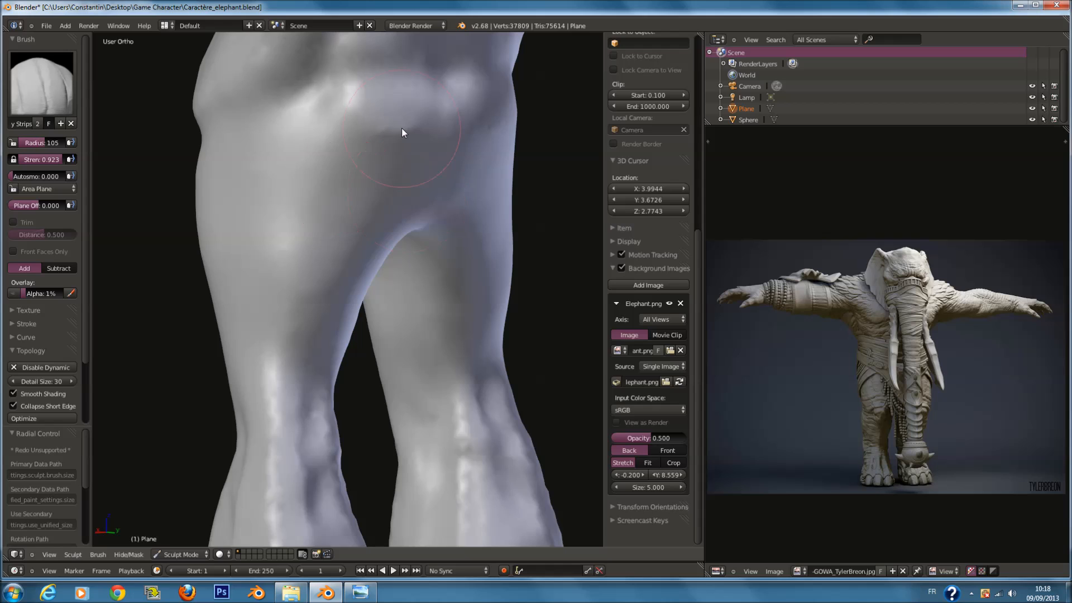
pyautogui.moveTo(308, 164)
pyautogui.keyDown('shift'); pyautogui.mouseDown(button='middle')
pyautogui.moveTo(361, 172)
pyautogui.moveTo(362, 185)
pyautogui.mouseUp(button='middle'); pyautogui.keyUp('shift')
pyautogui.scroll(1, 386, 178)
pyautogui.press('f')
pyautogui.click(404, 170)
pyautogui.moveTo(414, 154)
pyautogui.mouseDown()
pyautogui.moveTo(436, 135)
pyautogui.moveTo(322, 428)
pyautogui.moveTo(436, 143)
pyautogui.moveTo(331, 369)
pyautogui.moveTo(446, 121)
pyautogui.moveTo(311, 374)
pyautogui.moveTo(385, 143)
pyautogui.moveTo(423, 132)
pyautogui.mouseUp()
pyautogui.press('f')
pyautogui.click(439, 136)
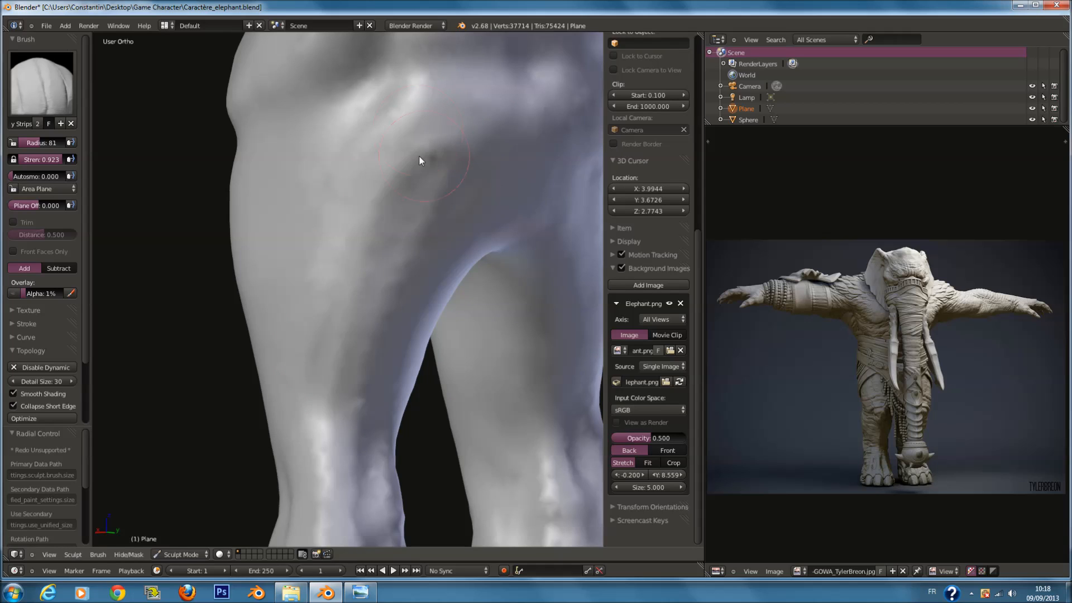
# Set the Clay Strips radius to 91 and build up muscle volume down the back of the thigh.
pyautogui.moveTo(419, 156)
pyautogui.mouseDown(button='middle')
pyautogui.moveTo(381, 145)
pyautogui.moveTo(386, 87)
pyautogui.mouseUp(button='middle')
pyautogui.press('f')
pyautogui.click(390, 88)
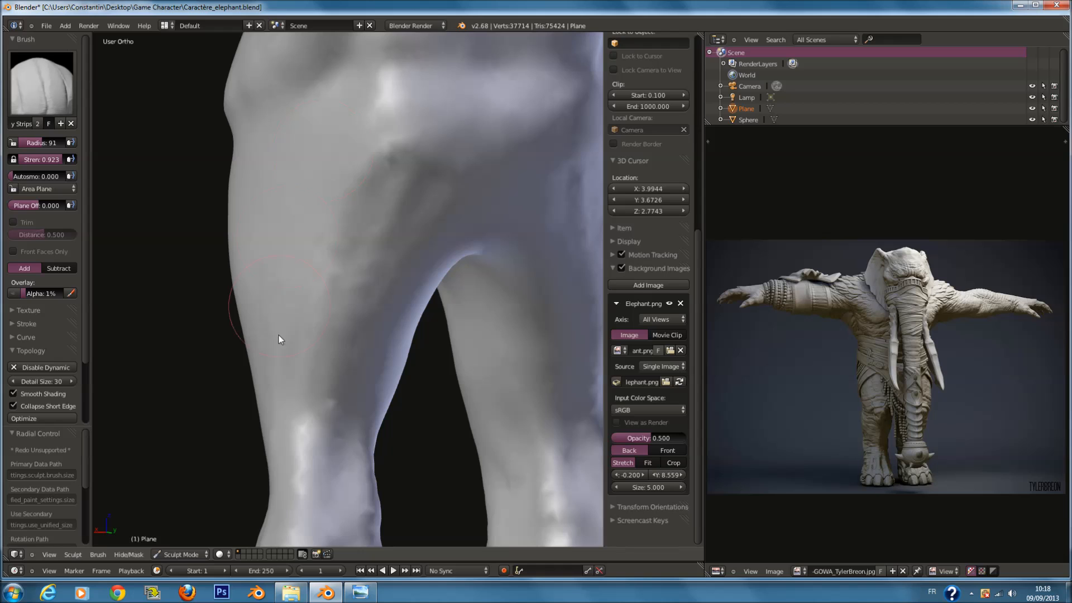
pyautogui.press('f')
pyautogui.click(351, 158)
pyautogui.moveTo(351, 158)
pyautogui.mouseDown(button='middle')
pyautogui.moveTo(381, 231)
pyautogui.moveTo(339, 383)
pyautogui.mouseUp(button='middle')
pyautogui.moveTo(340, 384)
pyautogui.mouseDown()
pyautogui.moveTo(370, 359)
pyautogui.moveTo(347, 351)
pyautogui.mouseUp()
# Build up the hamstring from the lower buttock towards the knee, using a Clay Strips radius of 94.
pyautogui.moveTo(478, 125)
pyautogui.mouseDown(button='middle')
pyautogui.moveTo(405, 157)
pyautogui.moveTo(382, 117)
pyautogui.mouseUp(button='middle')
pyautogui.press('f')
pyautogui.click(405, 155)
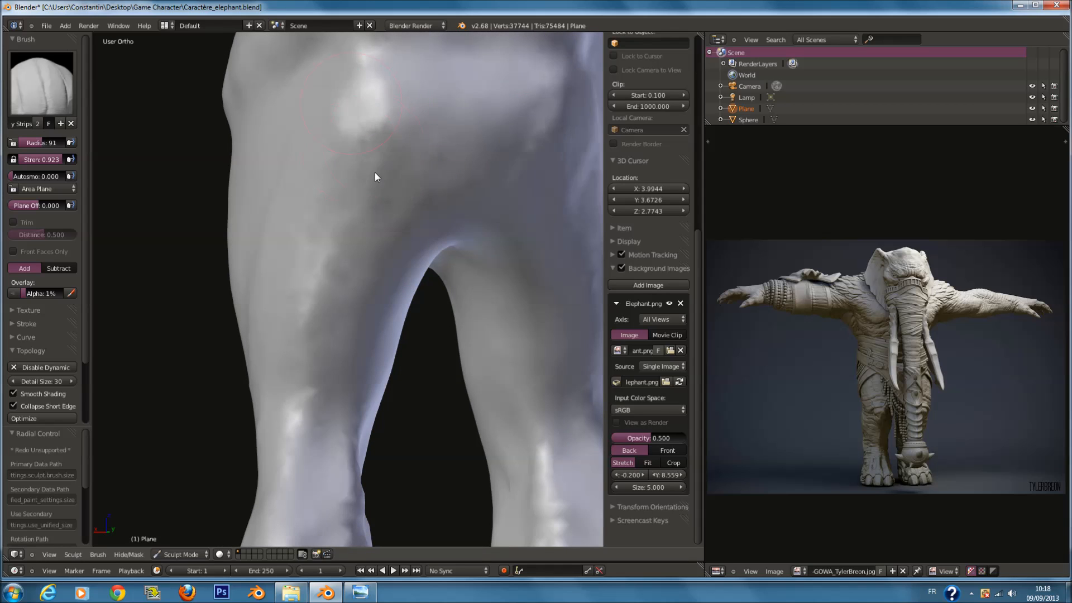
pyautogui.moveTo(404, 154)
pyautogui.mouseDown()
pyautogui.moveTo(405, 117)
pyautogui.moveTo(404, 157)
pyautogui.moveTo(342, 161)
pyautogui.moveTo(359, 173)
pyautogui.mouseUp()
pyautogui.moveTo(359, 173); pyautogui.dragTo(414, 159, button='middle')
pyautogui.press('f')
pyautogui.click(424, 142)
pyautogui.moveTo(418, 196); pyautogui.dragTo(399, 279)
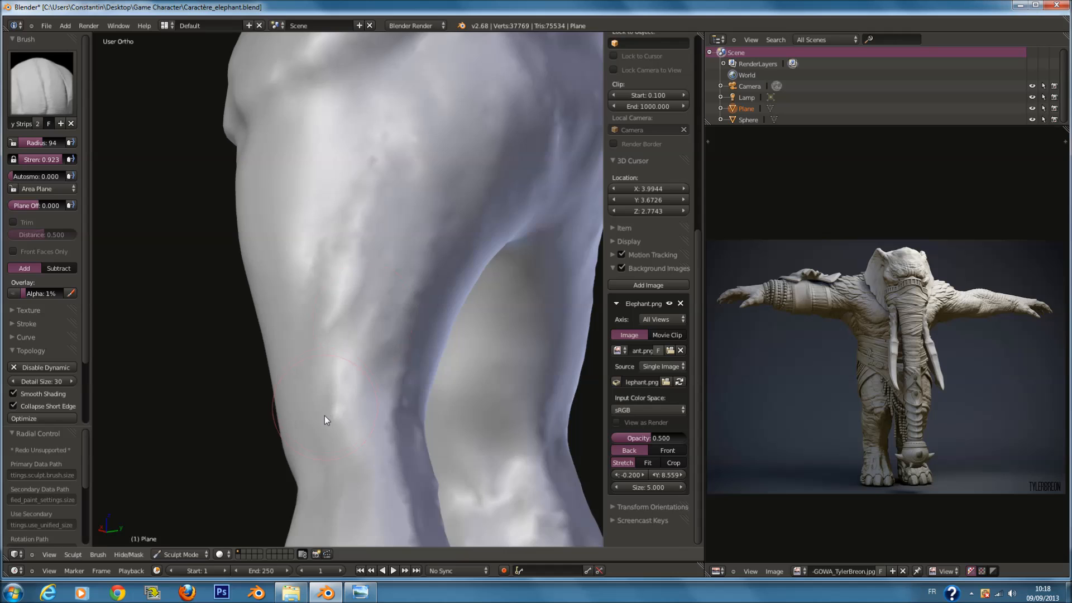
# Turn the model to its front and compare its legs with an enlarged view of the muscle diagram.
pyautogui.moveTo(324, 410); pyautogui.dragTo(473, 384, button='middle')
pyautogui.scroll(-5, 473, 385)
pyautogui.click(360, 593)
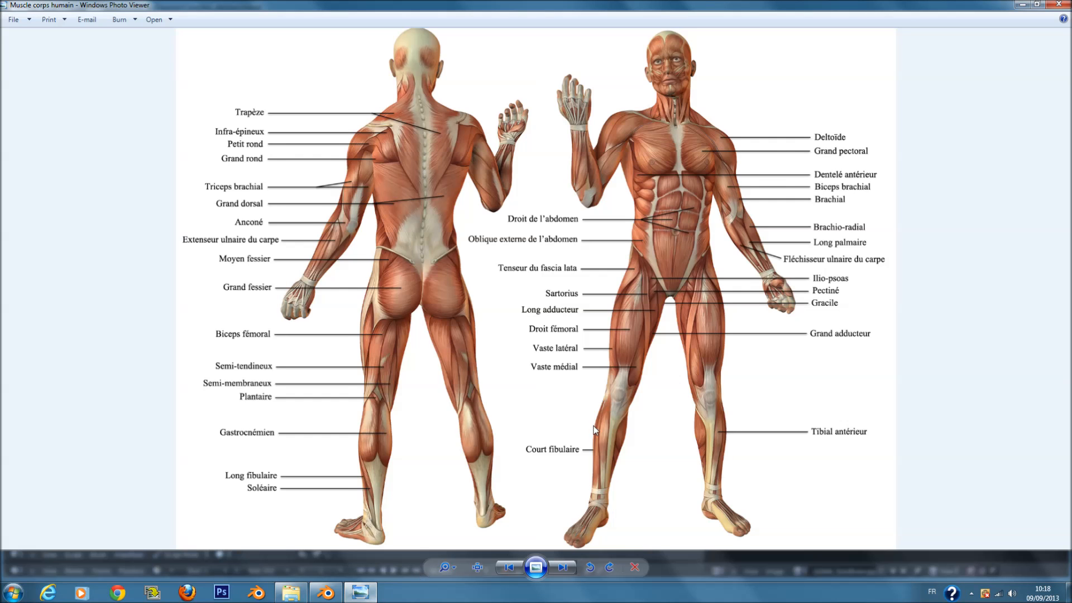
pyautogui.scroll(2, 675, 400)
pyautogui.click(326, 592)
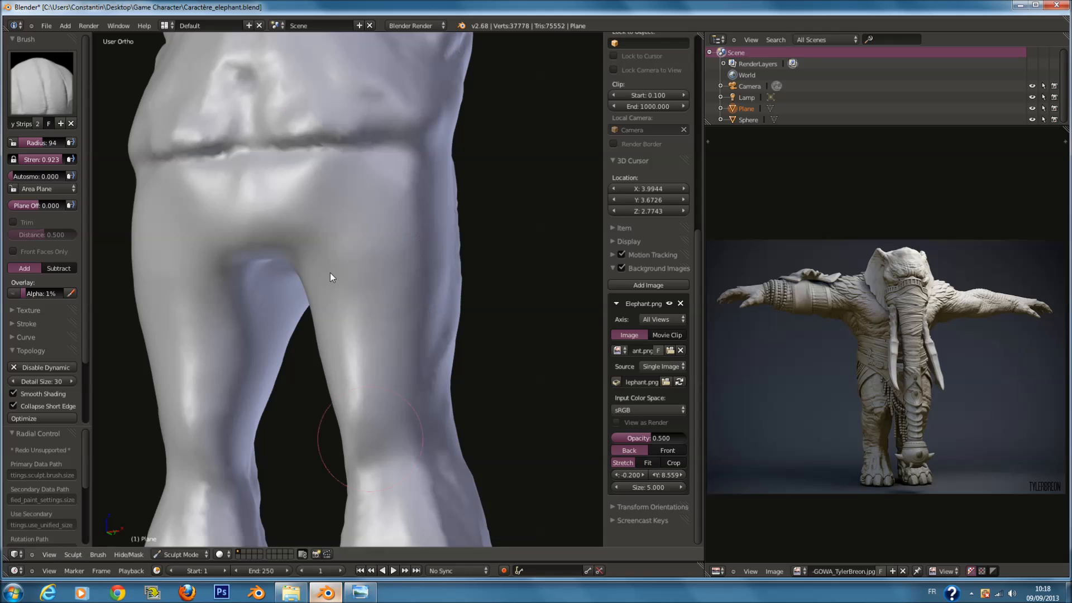
# Reduce the Clay Strips radius to 42, work the front of the hip and recheck the thigh muscles in the diagram.
pyautogui.press('KP_1')
pyautogui.press('f')
pyautogui.click(388, 246)
pyautogui.scroll(1, 363, 173)
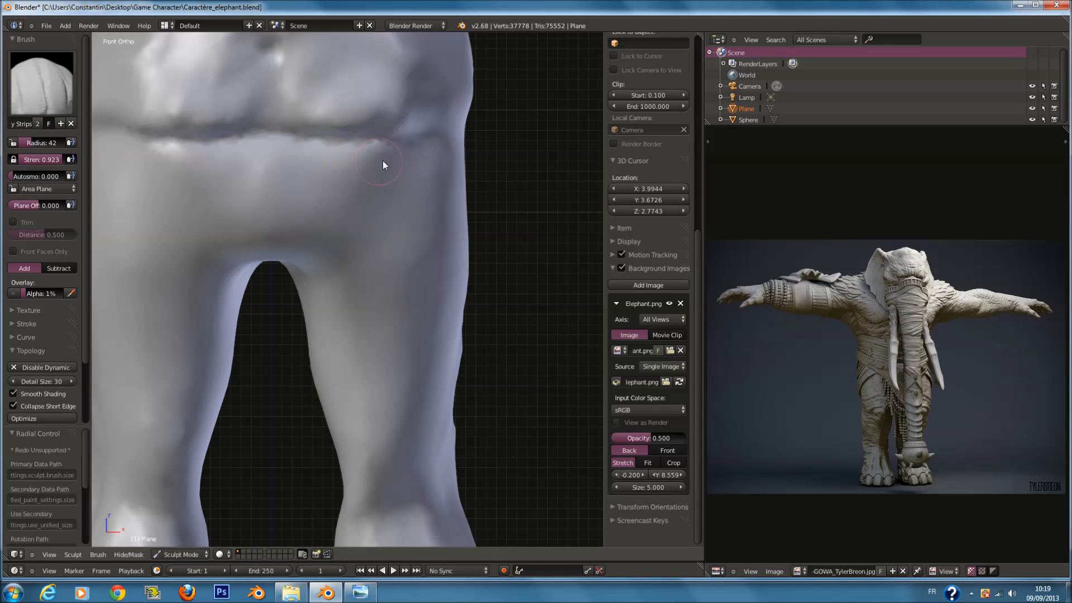
pyautogui.click(360, 592)
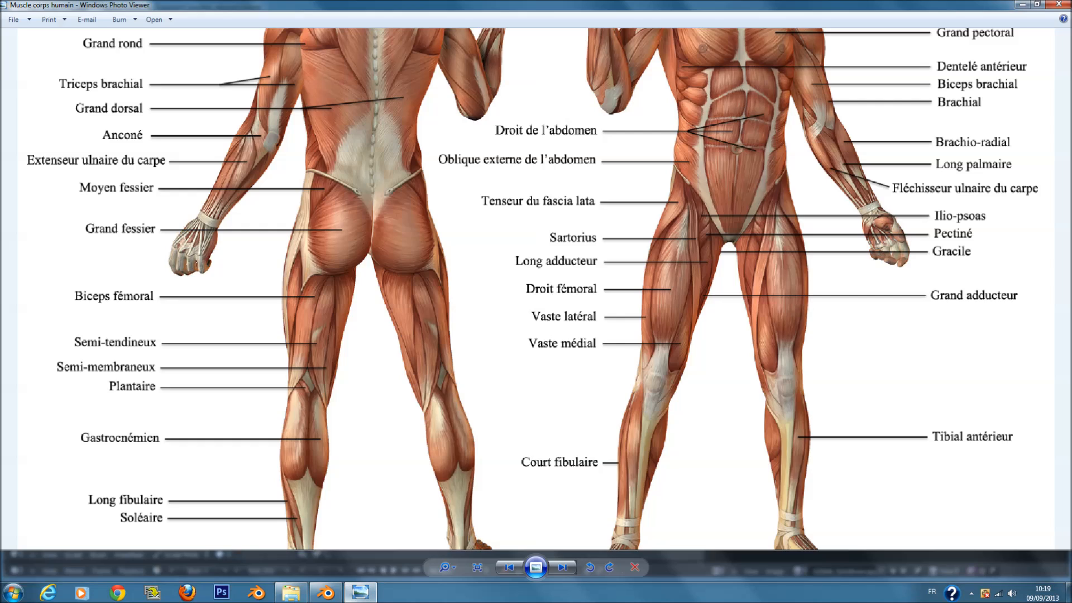
pyautogui.click(360, 593)
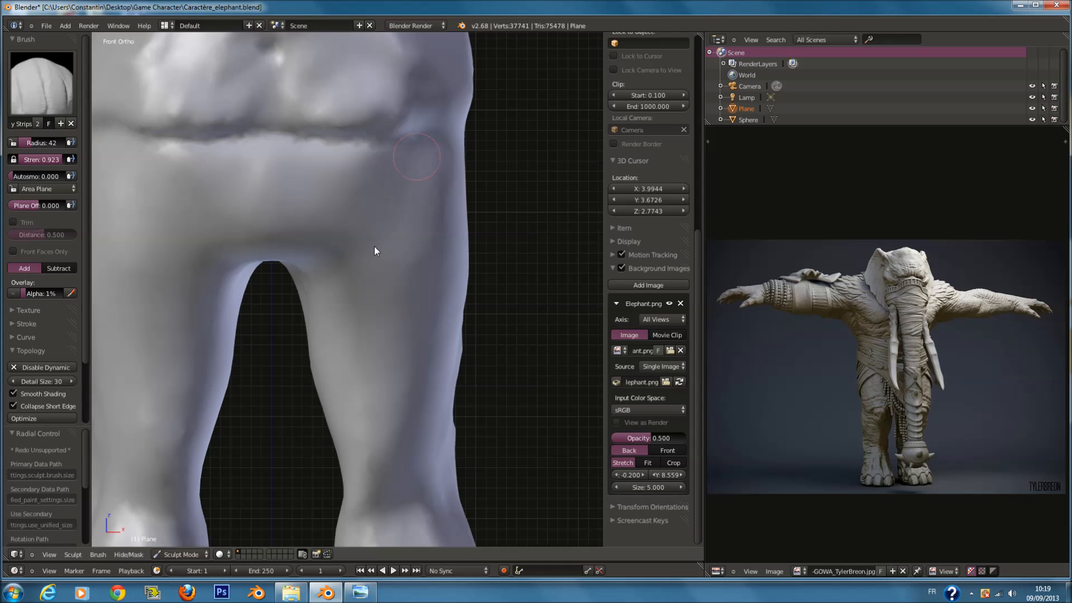
# Add Clay Strips strokes above the knee on the lower front thigh, using a radius of 93.
pyautogui.scroll(4, 366, 379)
pyautogui.scroll(-5, 374, 378)
pyautogui.moveTo(374, 377); pyautogui.dragTo(420, 369, button='middle')
pyautogui.scroll(4, 413, 357)
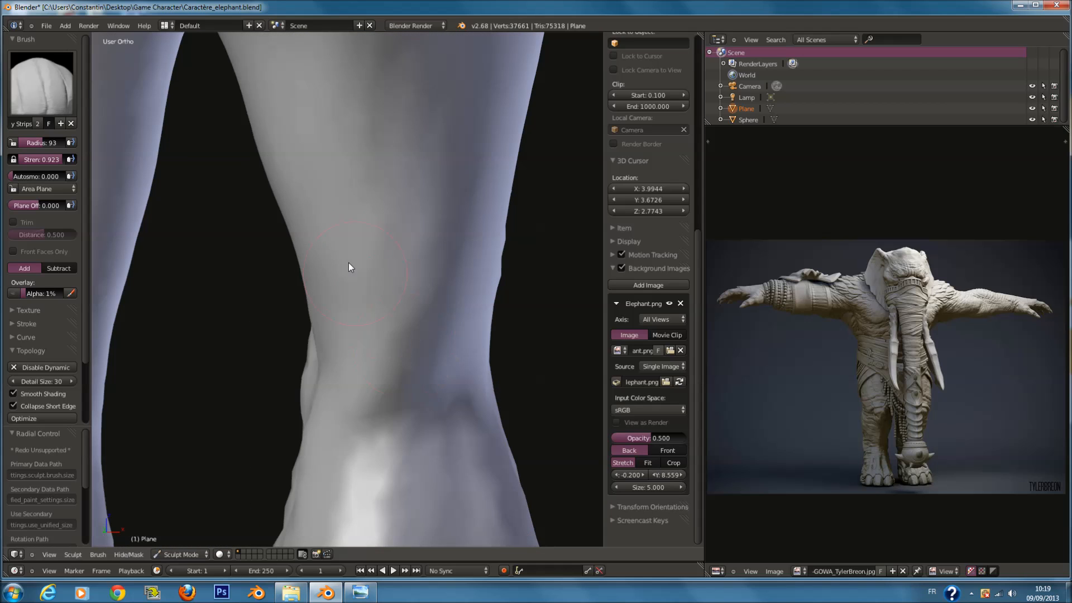
pyautogui.moveTo(379, 301)
pyautogui.mouseDown()
pyautogui.moveTo(378, 264)
pyautogui.moveTo(346, 368)
pyautogui.moveTo(392, 274)
pyautogui.moveTo(351, 268)
pyautogui.mouseUp()
pyautogui.click(39, 61)
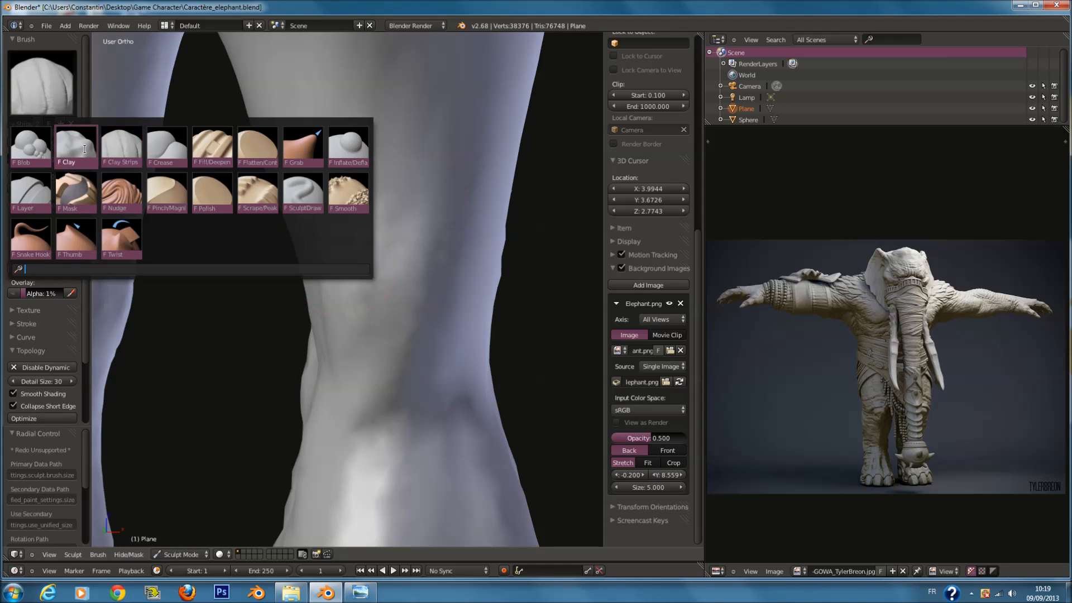
pyautogui.moveTo(400, 268)
pyautogui.mouseDown()
pyautogui.moveTo(349, 246)
pyautogui.moveTo(381, 341)
pyautogui.mouseUp()
pyautogui.moveTo(382, 341)
pyautogui.mouseDown(button='middle')
pyautogui.moveTo(340, 324)
pyautogui.moveTo(403, 302)
pyautogui.mouseUp(button='middle')
# Resize the Clay Strips brush and add clay to the upper front thigh towards the hip.
pyautogui.press('f')
pyautogui.click(335, 323)
pyautogui.scroll(-4, 384, 308)
pyautogui.scroll(3, 388, 282)
pyautogui.moveTo(402, 195)
pyautogui.keyDown('shift'); pyautogui.mouseDown(button='middle')
pyautogui.moveTo(405, 299)
pyautogui.moveTo(358, 284)
pyautogui.mouseUp(button='middle'); pyautogui.keyUp('shift')
pyautogui.press('f')
pyautogui.click(367, 291)
pyautogui.moveTo(414, 144); pyautogui.dragTo(428, 93)
# Lay a long clay strip down the front of the thigh from the hip.
pyautogui.moveTo(428, 99)
pyautogui.mouseDown(button='middle')
pyautogui.moveTo(401, 222)
pyautogui.moveTo(347, 224)
pyautogui.mouseUp(button='middle')
pyautogui.press('f')
pyautogui.click(420, 236)
pyautogui.moveTo(359, 84)
pyautogui.mouseDown()
pyautogui.moveTo(379, 300)
pyautogui.moveTo(376, 225)
pyautogui.moveTo(367, 284)
pyautogui.mouseUp()
# Adjust the brush size and extend the front thigh muscle with another long strip towards the knee.
pyautogui.moveTo(367, 284); pyautogui.dragTo(346, 296, button='middle')
pyautogui.scroll(1, 358, 296)
pyautogui.press('f')
pyautogui.click(375, 301)
pyautogui.scroll(-3, 369, 251)
pyautogui.moveTo(342, 179)
pyautogui.mouseDown()
pyautogui.moveTo(367, 305)
pyautogui.moveTo(357, 338)
pyautogui.mouseUp()
# Set the Clay Strips radius to 88 and build up the inner front thigh muscle with several lengthwise strokes.
pyautogui.press('f')
pyautogui.click(339, 339)
pyautogui.scroll(3, 375, 325)
pyautogui.moveTo(356, 279); pyautogui.dragTo(358, 312, button='middle')
pyautogui.press('f')
pyautogui.click(348, 263)
pyautogui.moveTo(319, 187); pyautogui.dragTo(335, 433)
pyautogui.moveTo(297, 234); pyautogui.dragTo(349, 316)
pyautogui.moveTo(312, 253); pyautogui.dragTo(313, 431)
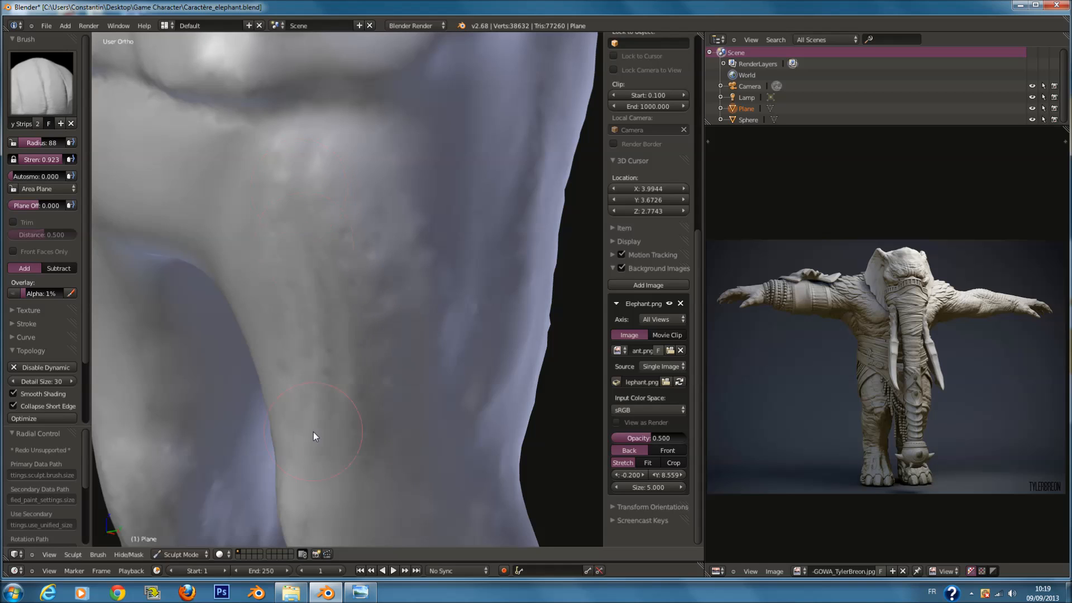
# Thicken the lower front thigh using a Clay Strips radius of 110, and switch to the SculptDraw brush.
pyautogui.moveTo(314, 432); pyautogui.dragTo(363, 364, button='middle')
pyautogui.press('f')
pyautogui.click(376, 364)
pyautogui.moveTo(379, 347); pyautogui.dragTo(363, 406)
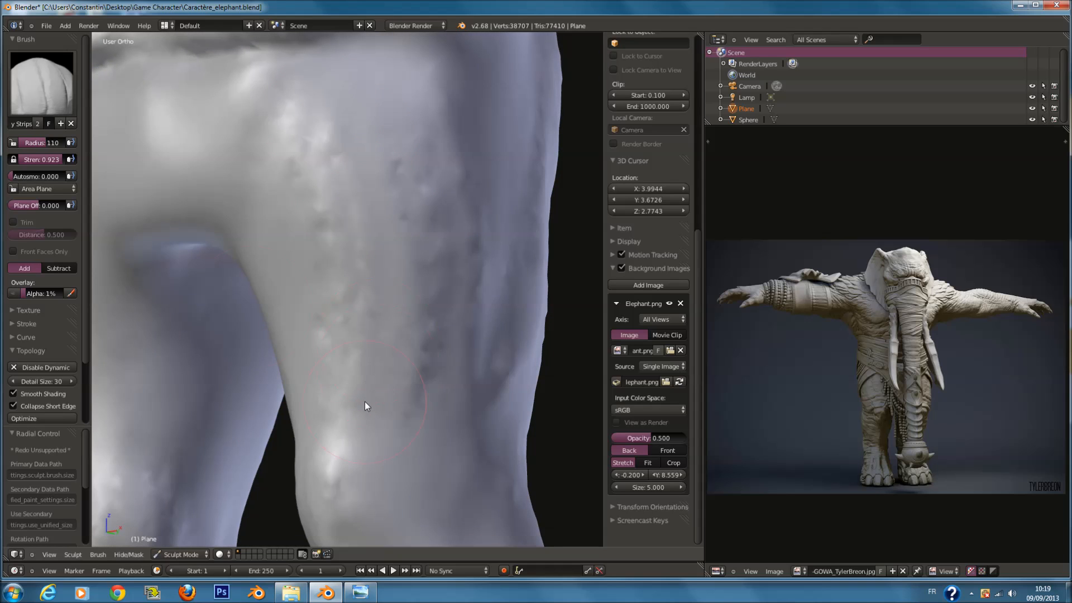
pyautogui.click(61, 95)
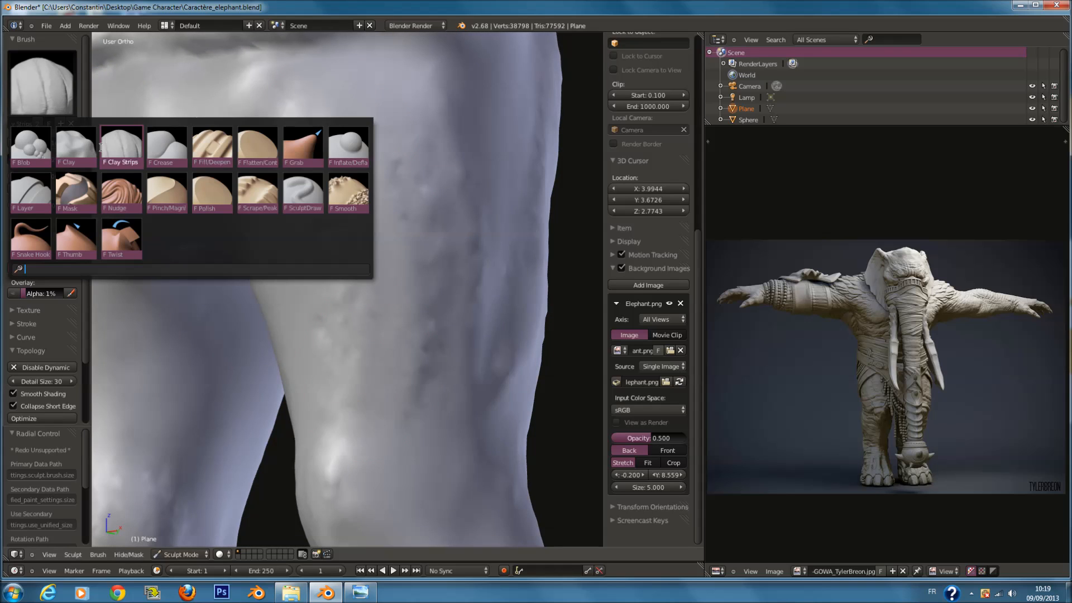
pyautogui.click(310, 191)
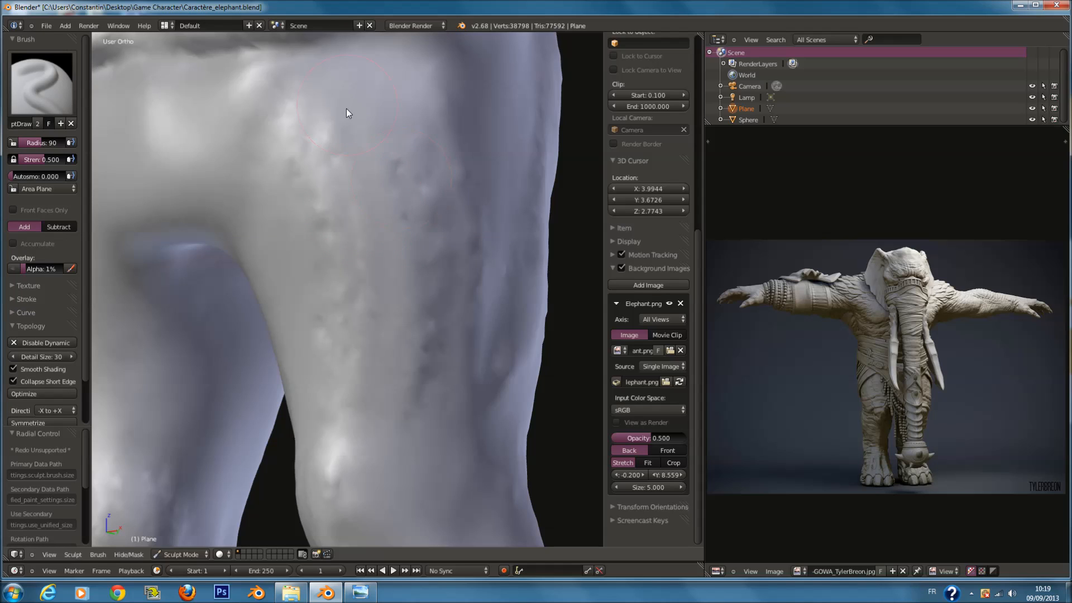
# Build up the front of the thigh with long SculptDraw strokes, enlarging the brush radius to 121.
pyautogui.moveTo(302, 138)
pyautogui.mouseDown()
pyautogui.moveTo(346, 419)
pyautogui.moveTo(400, 129)
pyautogui.moveTo(404, 308)
pyautogui.moveTo(382, 274)
pyautogui.moveTo(384, 228)
pyautogui.mouseUp()
pyautogui.press('f')
pyautogui.click(380, 418)
pyautogui.moveTo(385, 229); pyautogui.dragTo(447, 158, button='middle')
pyautogui.moveTo(448, 159)
pyautogui.mouseDown()
pyautogui.moveTo(432, 385)
pyautogui.moveTo(448, 291)
pyautogui.moveTo(371, 436)
pyautogui.mouseUp()
pyautogui.moveTo(372, 436); pyautogui.dragTo(286, 540, button='middle')
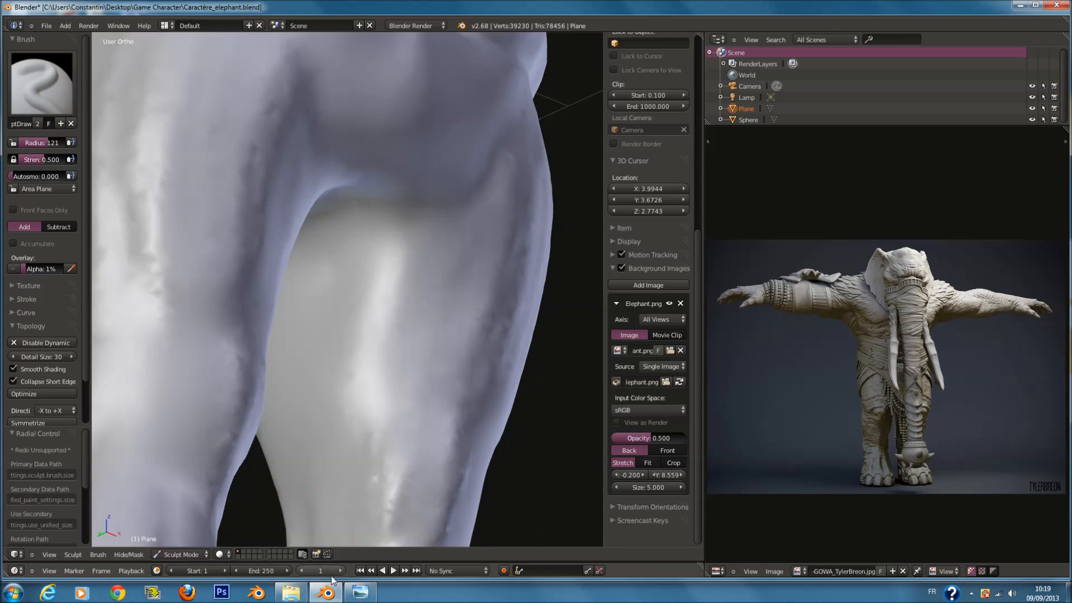
# Check the thigh muscles in the anatomy image and add volume to the inner thigh below the crotch with SculptDraw strokes.
pyautogui.click(360, 592)
pyautogui.scroll(1, 738, 277)
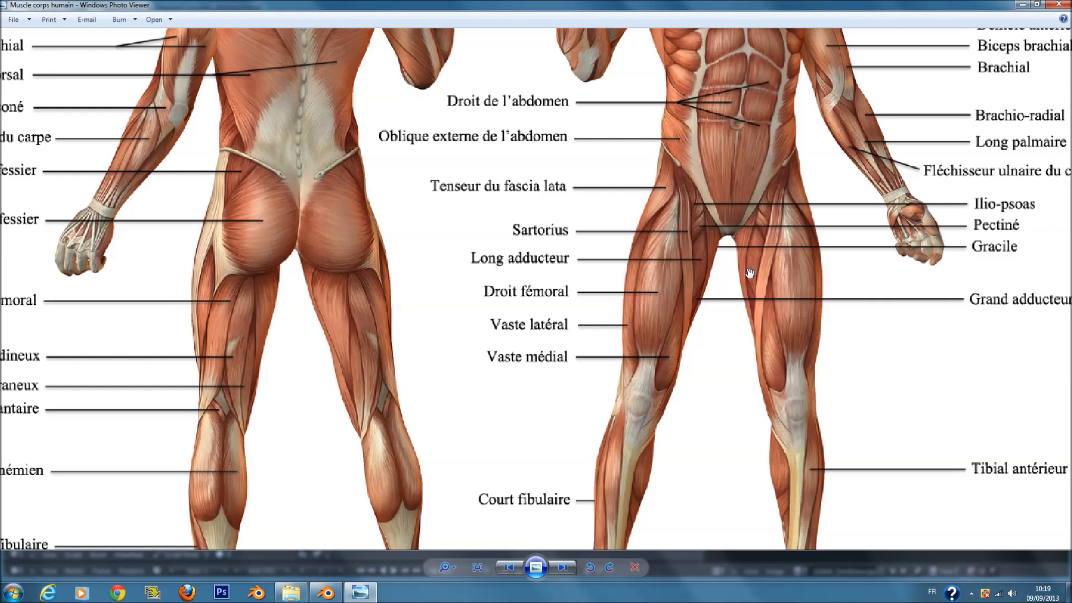
pyautogui.click(339, 592)
pyautogui.moveTo(391, 413); pyautogui.dragTo(287, 198, button='middle')
pyautogui.moveTo(287, 199)
pyautogui.mouseDown()
pyautogui.moveTo(331, 322)
pyautogui.moveTo(268, 93)
pyautogui.moveTo(315, 340)
pyautogui.mouseUp()
pyautogui.moveTo(315, 340)
pyautogui.mouseDown(button='middle')
pyautogui.moveTo(219, 337)
pyautogui.moveTo(238, 323)
pyautogui.mouseUp(button='middle')
pyautogui.moveTo(340, 213); pyautogui.dragTo(303, 211)
pyautogui.moveTo(308, 230); pyautogui.dragTo(249, 272, button='middle')
pyautogui.moveTo(249, 273)
pyautogui.mouseDown()
pyautogui.moveTo(293, 162)
pyautogui.moveTo(315, 180)
pyautogui.moveTo(351, 66)
pyautogui.mouseUp()
pyautogui.moveTo(342, 187); pyautogui.dragTo(329, 247, button='middle')
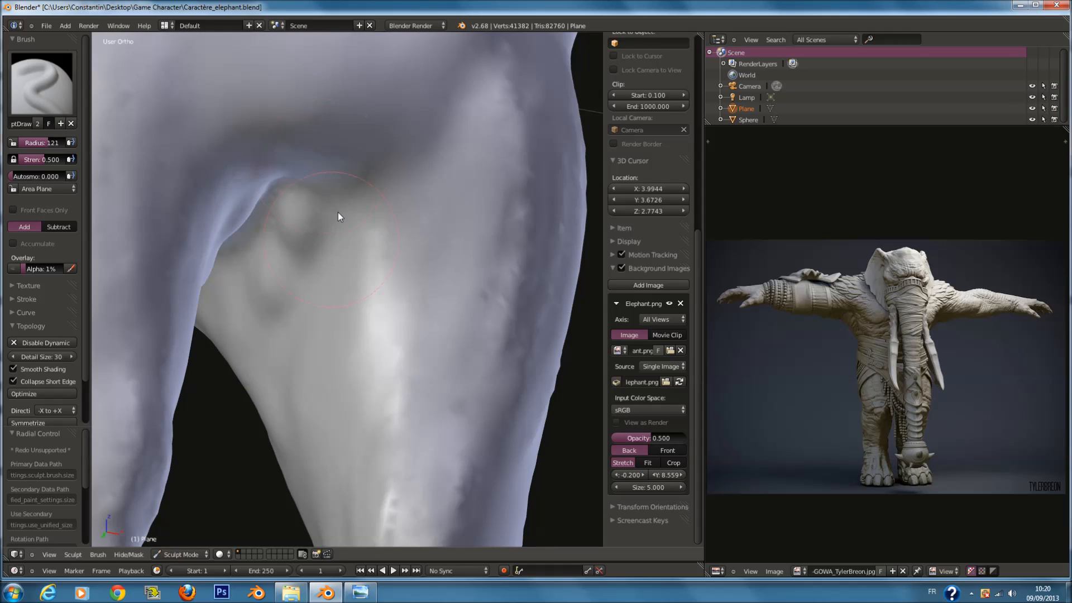
# Smooth the lumps on the inner thigh just below the crotch.
pyautogui.moveTo(284, 332)
pyautogui.keyDown('shift'); pyautogui.mouseDown()
pyautogui.moveTo(307, 305)
pyautogui.moveTo(278, 359)
pyautogui.mouseUp(); pyautogui.keyUp('shift')
pyautogui.moveTo(277, 359)
pyautogui.mouseDown(button='middle')
pyautogui.moveTo(246, 330)
pyautogui.moveTo(274, 311)
pyautogui.mouseUp(button='middle')
pyautogui.moveTo(319, 238)
pyautogui.keyDown('shift'); pyautogui.mouseDown()
pyautogui.moveTo(387, 138)
pyautogui.moveTo(355, 219)
pyautogui.mouseUp(); pyautogui.keyUp('shift')
pyautogui.moveTo(356, 219)
pyautogui.mouseDown(button='middle')
pyautogui.moveTo(267, 227)
pyautogui.moveTo(176, 210)
pyautogui.moveTo(416, 208)
pyautogui.moveTo(421, 181)
pyautogui.mouseUp(button='middle')
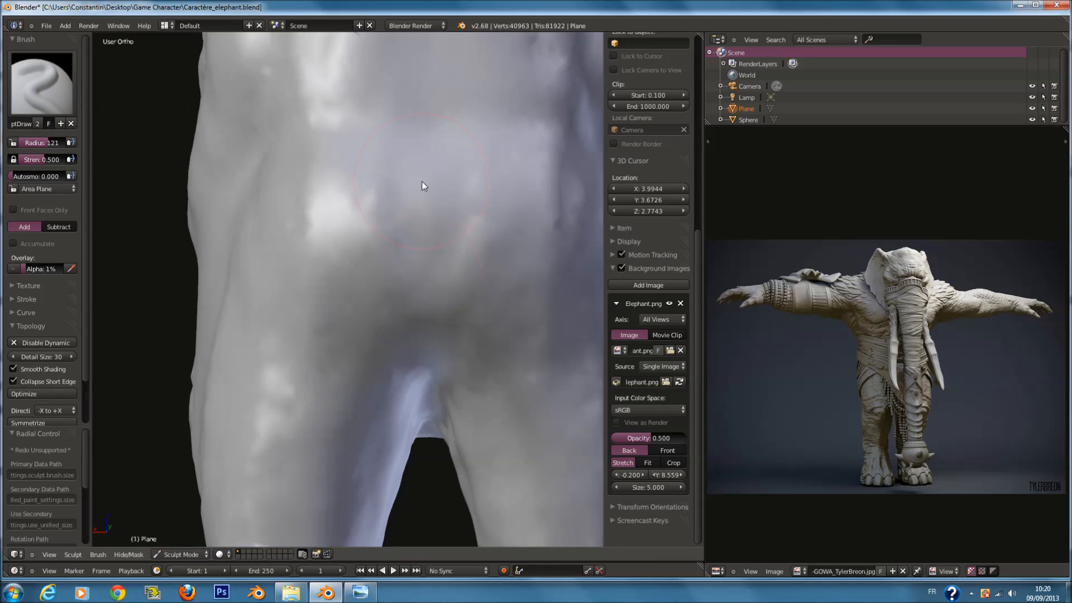
# Switch to the Crease brush and carve the cleft between the buttocks with repeated vertical strokes, reducing the radius to 57.
pyautogui.scroll(3, 422, 181)
pyautogui.click(42, 83)
pyautogui.click(167, 146)
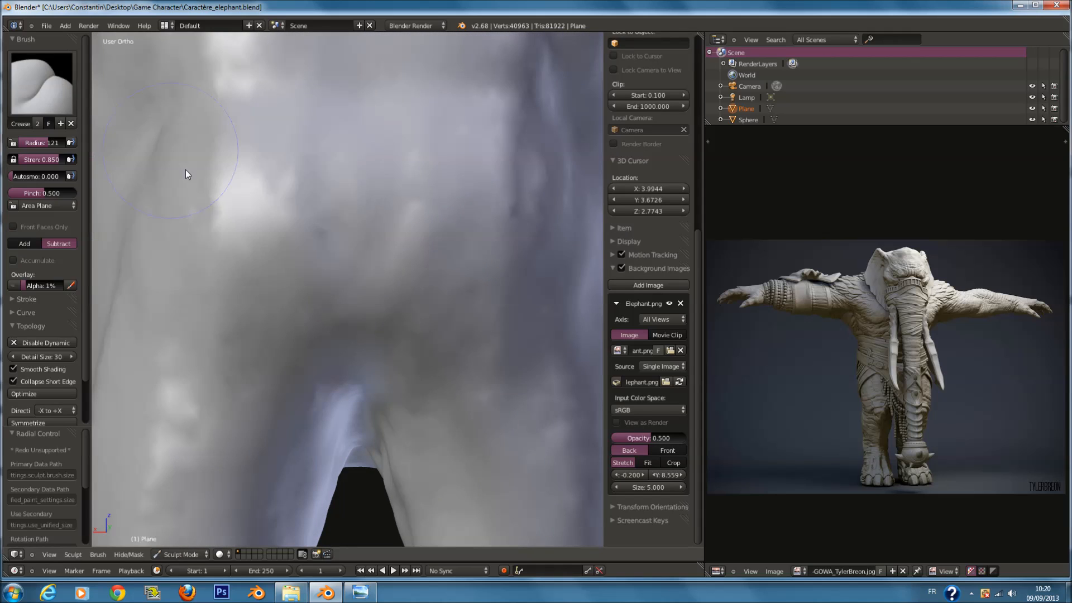
pyautogui.moveTo(368, 178); pyautogui.dragTo(375, 369)
pyautogui.moveTo(390, 292); pyautogui.dragTo(390, 263, button='middle')
pyautogui.press('f')
pyautogui.click(374, 262)
pyautogui.moveTo(368, 154)
pyautogui.mouseDown()
pyautogui.moveTo(370, 417)
pyautogui.moveTo(370, 268)
pyautogui.moveTo(371, 324)
pyautogui.mouseUp()
pyautogui.press('f')
pyautogui.click(383, 427)
pyautogui.moveTo(370, 185); pyautogui.dragTo(360, 302)
pyautogui.moveTo(373, 160); pyautogui.dragTo(364, 242)
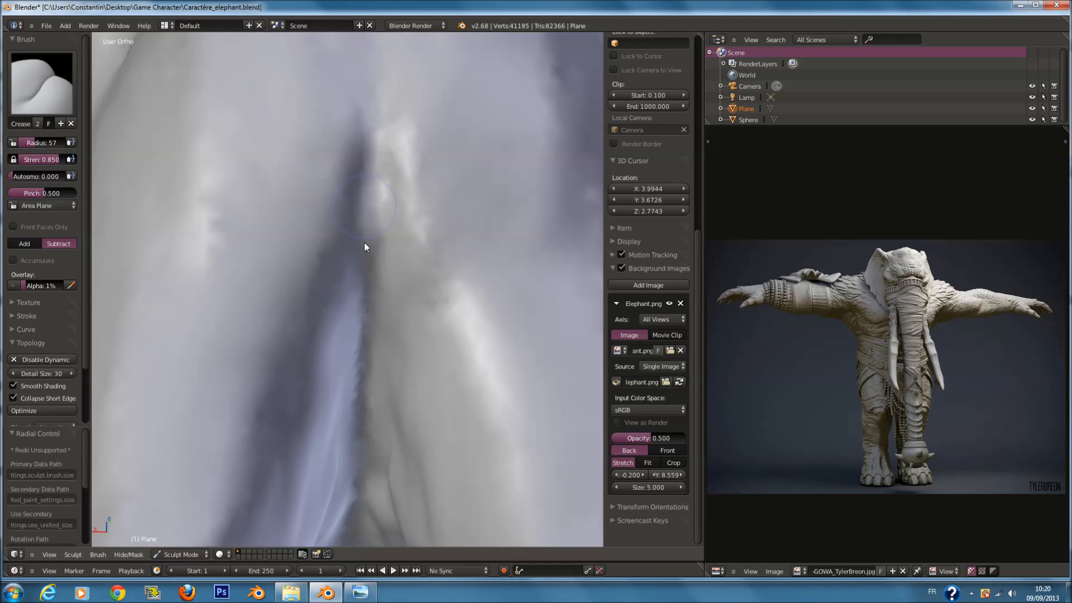
# Crease the upper edge of the buttock from the top of the cleft outward towards the hip.
pyautogui.moveTo(364, 242); pyautogui.dragTo(370, 274, button='middle')
pyautogui.press('f')
pyautogui.click(385, 280)
pyautogui.moveTo(368, 221)
pyautogui.mouseDown()
pyautogui.moveTo(372, 281)
pyautogui.moveTo(371, 210)
pyautogui.moveTo(319, 167)
pyautogui.moveTo(277, 169)
pyautogui.mouseUp()
pyautogui.scroll(-3, 348, 198)
pyautogui.moveTo(367, 229)
pyautogui.mouseDown(button='middle')
pyautogui.moveTo(348, 198)
pyautogui.moveTo(355, 235)
pyautogui.mouseUp(button='middle')
pyautogui.scroll(2, 346, 197)
pyautogui.press('f')
pyautogui.click(333, 192)
pyautogui.moveTo(304, 174)
pyautogui.mouseDown()
pyautogui.moveTo(351, 218)
pyautogui.moveTo(204, 170)
pyautogui.mouseUp()
pyautogui.moveTo(205, 174); pyautogui.dragTo(288, 180, button='middle')
# Carve the outer edge of the buttock down the hip, set the Crease radius to 45, and undo the last change.
pyautogui.press('f')
pyautogui.click(278, 179)
pyautogui.moveTo(368, 152)
pyautogui.mouseDown()
pyautogui.moveTo(346, 146)
pyautogui.moveTo(238, 334)
pyautogui.mouseUp()
pyautogui.press('f')
pyautogui.click(344, 173)
pyautogui.scroll(-5, 237, 333)
pyautogui.moveTo(238, 333)
pyautogui.mouseDown(button='middle')
pyautogui.moveTo(348, 199)
pyautogui.moveTo(312, 124)
pyautogui.mouseUp(button='middle')
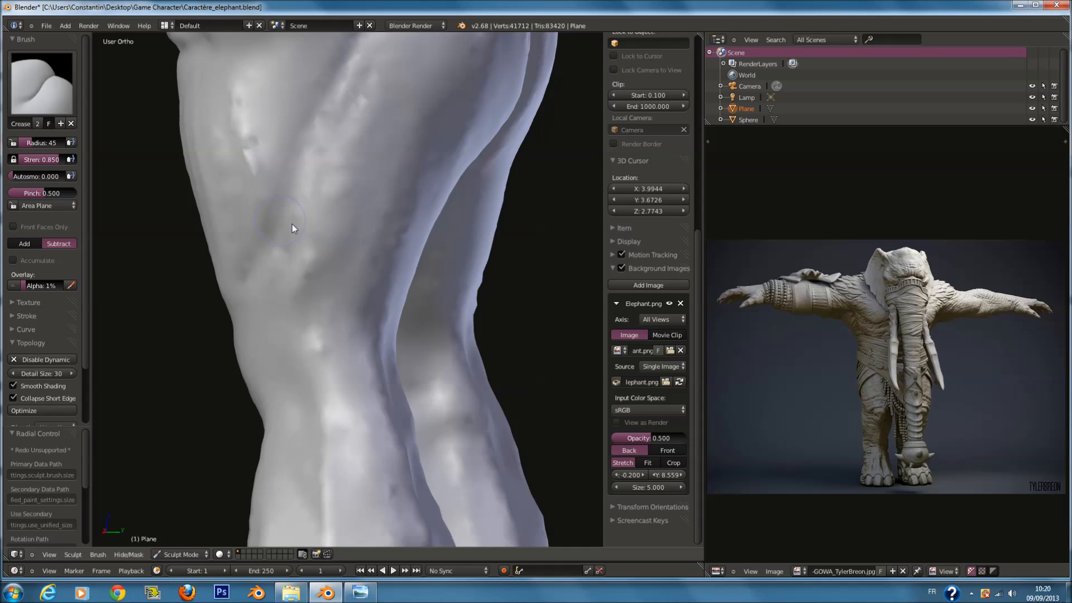
pyautogui.hotkey('ctrl', 'z')
# Sharpen the muscle separations around the hip and thigh with several short Crease strokes.
pyautogui.scroll(-1, 296, 221)
pyautogui.scroll(4, 316, 207)
pyautogui.moveTo(316, 208)
pyautogui.mouseDown()
pyautogui.moveTo(281, 186)
pyautogui.moveTo(293, 154)
pyautogui.mouseUp()
pyautogui.moveTo(293, 153)
pyautogui.mouseDown(button='middle')
pyautogui.moveTo(380, 257)
pyautogui.moveTo(439, 249)
pyautogui.moveTo(487, 227)
pyautogui.mouseUp(button='middle')
pyautogui.moveTo(486, 227)
pyautogui.mouseDown()
pyautogui.moveTo(447, 311)
pyautogui.moveTo(444, 271)
pyautogui.moveTo(429, 318)
pyautogui.mouseUp()
pyautogui.moveTo(429, 317); pyautogui.dragTo(467, 381, button='middle')
pyautogui.moveTo(491, 304); pyautogui.dragTo(502, 240)
pyautogui.scroll(-3, 502, 244)
pyautogui.moveTo(498, 270); pyautogui.dragTo(408, 172, button='middle')
pyautogui.moveTo(393, 212); pyautogui.dragTo(379, 257)
pyautogui.keyDown('shift'); pyautogui.scroll(5, 368, 238); pyautogui.keyUp('shift')
pyautogui.scroll(2, 369, 234)
pyautogui.moveTo(345, 172); pyautogui.dragTo(392, 172)
# Set the Crease radius to 61 and carve horizontal strokes along the waistline at the front of the hip.
pyautogui.moveTo(403, 198)
pyautogui.mouseDown(button='middle')
pyautogui.moveTo(422, 253)
pyautogui.moveTo(377, 326)
pyautogui.moveTo(279, 224)
pyautogui.mouseUp(button='middle')
pyautogui.scroll(2, 423, 254)
pyautogui.scroll(3, 279, 224)
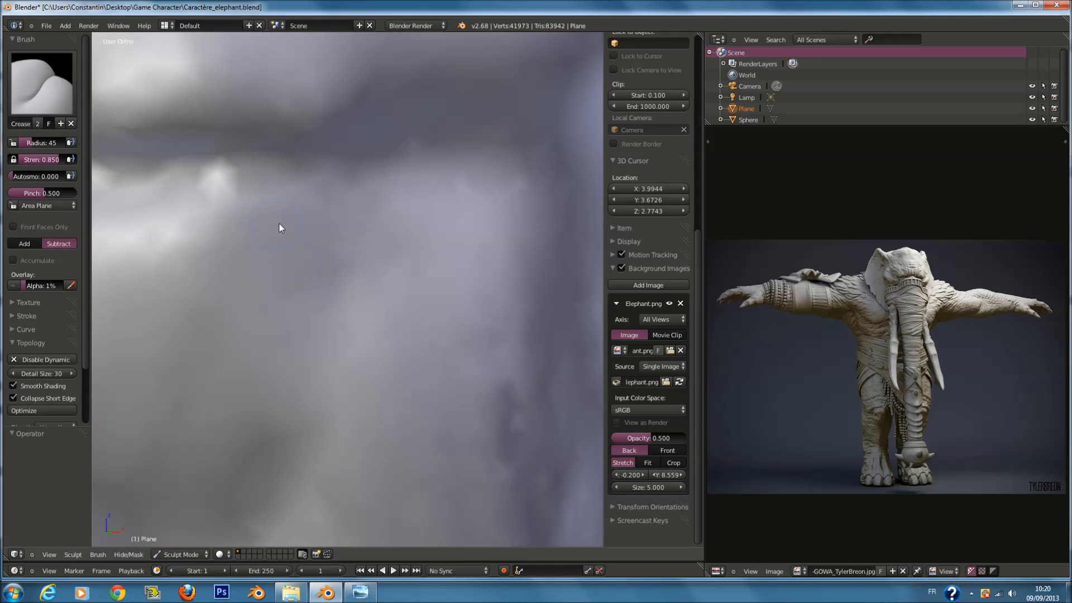
pyautogui.scroll(-3, 279, 223)
pyautogui.press('f')
pyautogui.click(228, 257)
pyautogui.moveTo(229, 258); pyautogui.dragTo(435, 251)
pyautogui.moveTo(435, 251)
pyautogui.mouseDown(button='middle')
pyautogui.moveTo(366, 265)
pyautogui.moveTo(311, 229)
pyautogui.mouseUp(button='middle')
pyautogui.moveTo(311, 230); pyautogui.dragTo(361, 233)
# Continue the waistline crease around the side of the hip to the top of the buttocks.
pyautogui.moveTo(361, 233)
pyautogui.mouseDown(button='middle')
pyautogui.moveTo(306, 254)
pyautogui.moveTo(339, 261)
pyautogui.moveTo(350, 223)
pyautogui.moveTo(209, 199)
pyautogui.mouseUp(button='middle')
pyautogui.moveTo(208, 200)
pyautogui.mouseDown()
pyautogui.moveTo(216, 186)
pyautogui.moveTo(163, 215)
pyautogui.moveTo(254, 173)
pyautogui.moveTo(346, 163)
pyautogui.mouseUp()
pyautogui.moveTo(345, 162)
pyautogui.mouseDown(button='middle')
pyautogui.moveTo(368, 175)
pyautogui.moveTo(284, 239)
pyautogui.mouseUp(button='middle')
pyautogui.moveTo(284, 239)
pyautogui.mouseDown()
pyautogui.moveTo(249, 262)
pyautogui.moveTo(415, 202)
pyautogui.moveTo(485, 194)
pyautogui.mouseUp()
pyautogui.moveTo(485, 193); pyautogui.dragTo(416, 196, button='middle')
pyautogui.moveTo(383, 197); pyautogui.dragTo(549, 251)
pyautogui.moveTo(550, 250); pyautogui.dragTo(339, 155, button='middle')
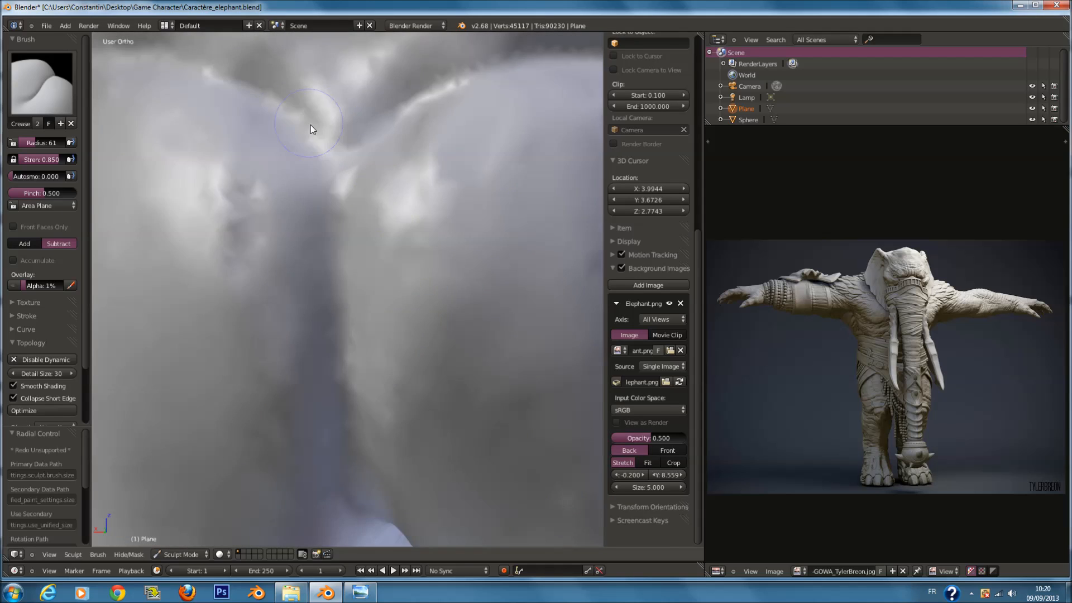
# Carve a straight horizontal crease across the lower back above the buttock cleft.
pyautogui.scroll(-3, 358, 143)
pyautogui.scroll(3, 393, 176)
pyautogui.keyDown('shift'); pyautogui.moveTo(393, 175); pyautogui.dragTo(383, 188, button='middle'); pyautogui.keyUp('shift')
pyautogui.scroll(-2, 380, 187)
pyautogui.click(234, 73)
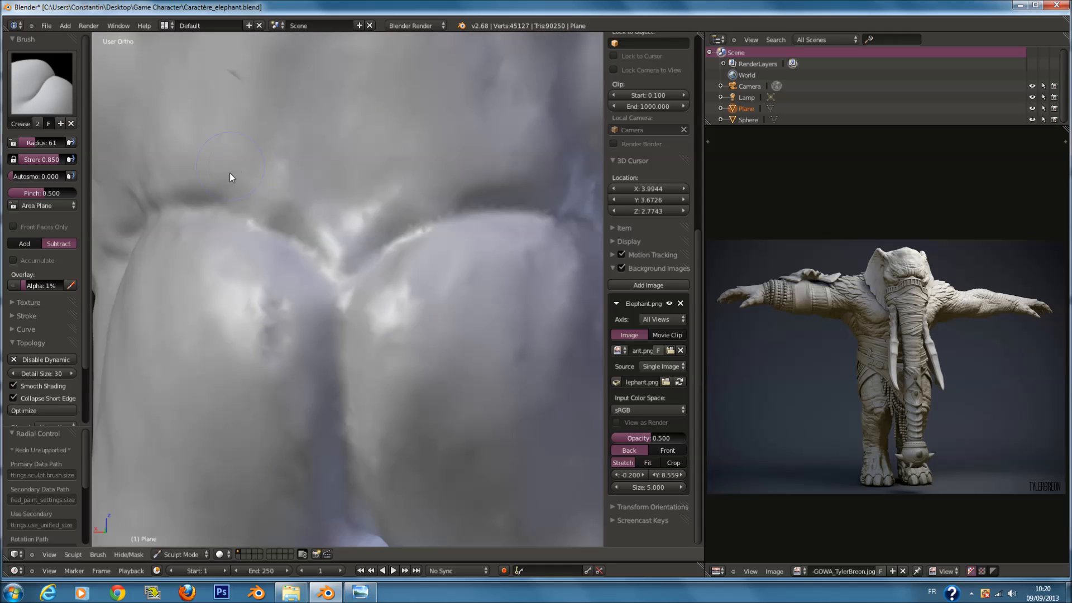
pyautogui.scroll(1, 230, 173)
pyautogui.moveTo(224, 172)
pyautogui.mouseDown()
pyautogui.moveTo(545, 194)
pyautogui.moveTo(199, 188)
pyautogui.mouseUp()
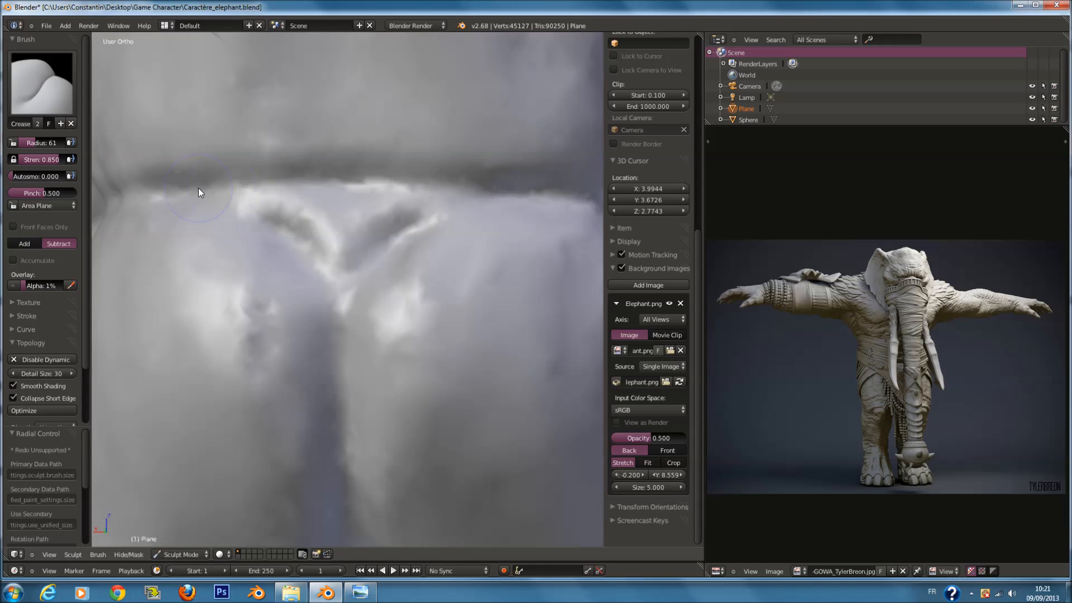
# Save the character file, overwriting the existing version.
pyautogui.scroll(-4, 199, 188)
pyautogui.moveTo(322, 235); pyautogui.dragTo(414, 243, button='middle')
pyautogui.hotkey('ctrl', 's')
pyautogui.click(444, 243)
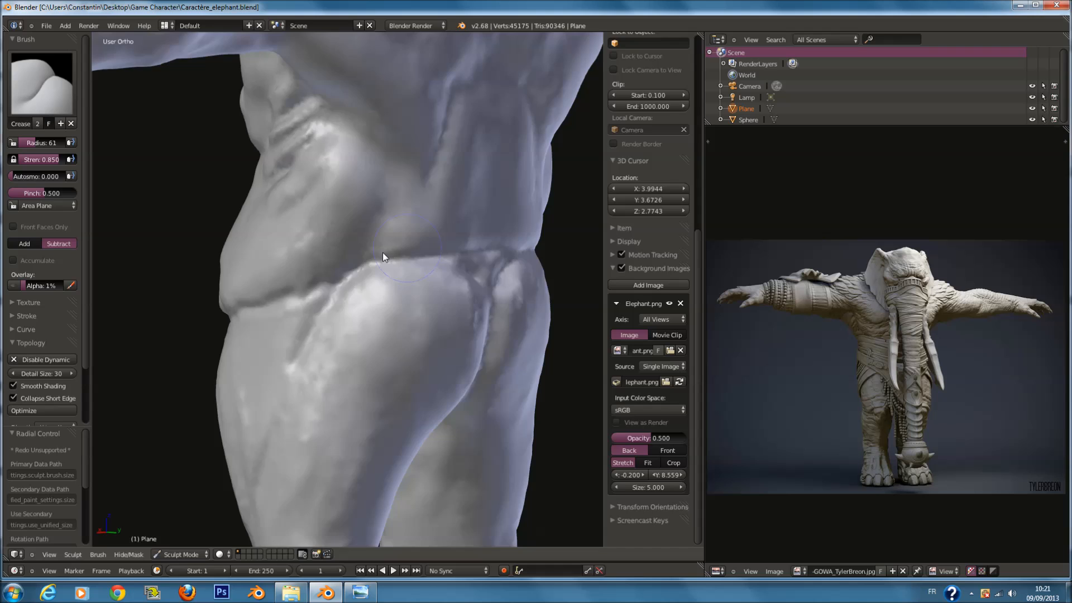
# Bring the foot into front view and switch to the Snake Hook brush with a radius of 168.
pyautogui.scroll(-2, 415, 258)
pyautogui.scroll(1, 416, 259)
pyautogui.press('KP_1')
pyautogui.keyDown('shift'); pyautogui.moveTo(417, 258); pyautogui.dragTo(423, 306, button='middle'); pyautogui.keyUp('shift')
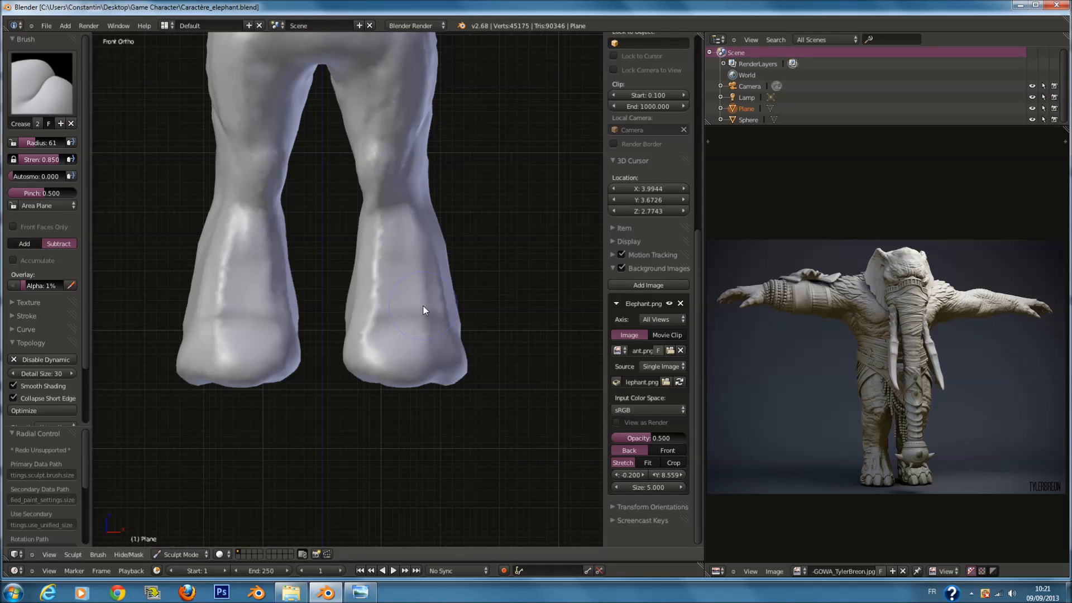
pyautogui.scroll(5, 400, 329)
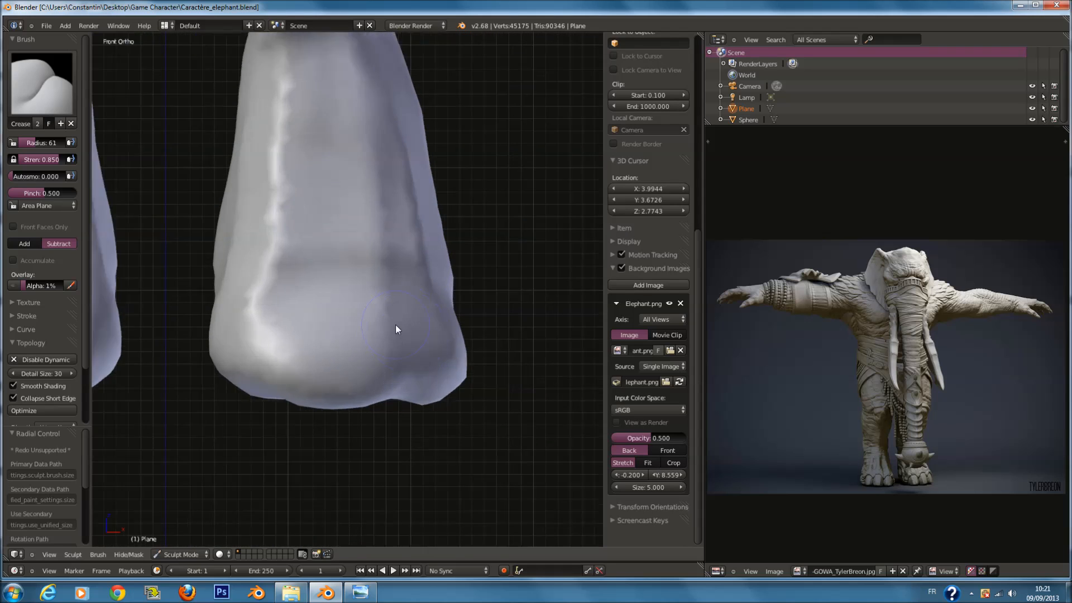
pyautogui.click(41, 84)
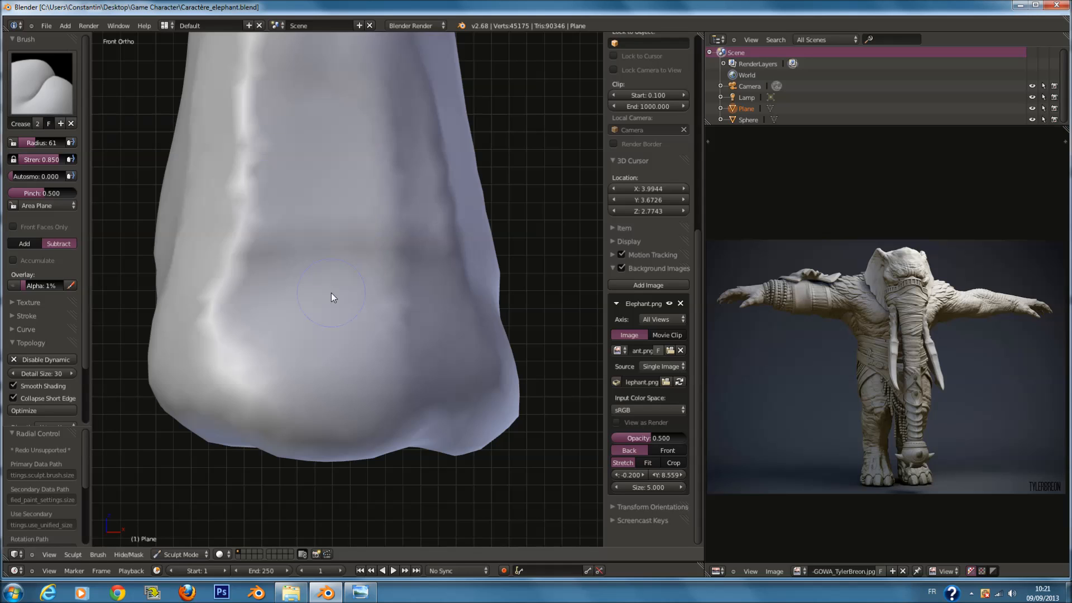
pyautogui.scroll(1, 286, 386)
pyautogui.scroll(1, 286, 386)
pyautogui.click(41, 84)
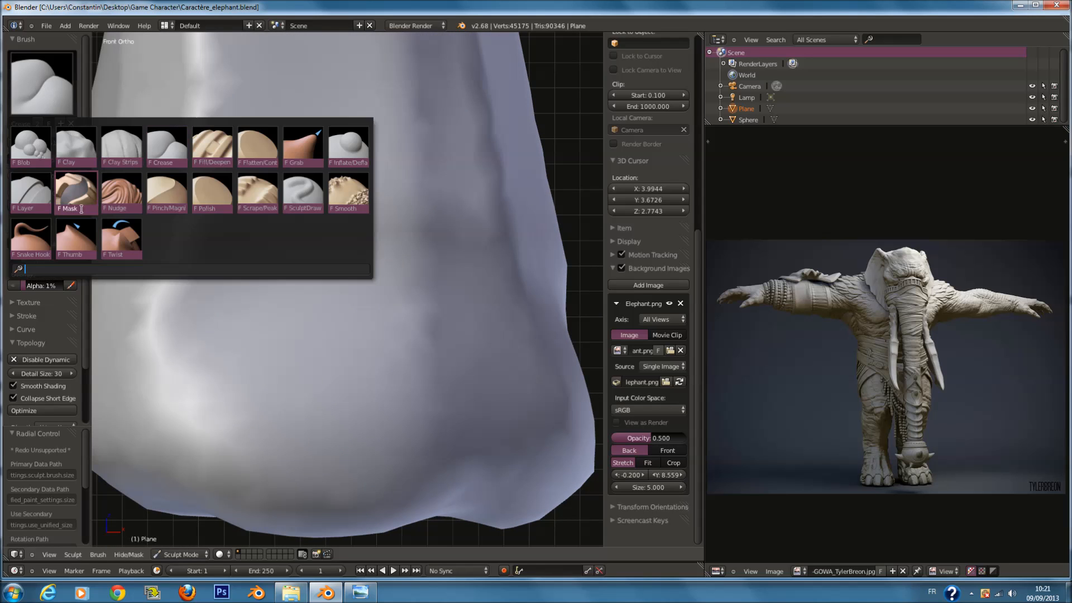
pyautogui.click(32, 233)
pyautogui.scroll(-2, 198, 278)
pyautogui.press('f')
pyautogui.click(241, 295)
pyautogui.press('f')
pyautogui.moveTo(244, 297); pyautogui.dragTo(321, 372, button='middle')
pyautogui.click(354, 319)
pyautogui.press('f')
pyautogui.click(329, 407)
# Pull the lower edge of the foot slightly downward at several spots with the Snake Hook brush.
pyautogui.moveTo(255, 414); pyautogui.dragTo(238, 431)
pyautogui.moveTo(289, 417); pyautogui.dragTo(228, 369, button='middle')
pyautogui.moveTo(199, 409); pyautogui.dragTo(197, 413)
pyautogui.moveTo(348, 417); pyautogui.dragTo(336, 438, button='middle')
pyautogui.moveTo(439, 423); pyautogui.dragTo(435, 432)
# Set the Snake Hook radius to 200 and reshape the hollow underside of the foot with long pulls.
pyautogui.press('KP_3')
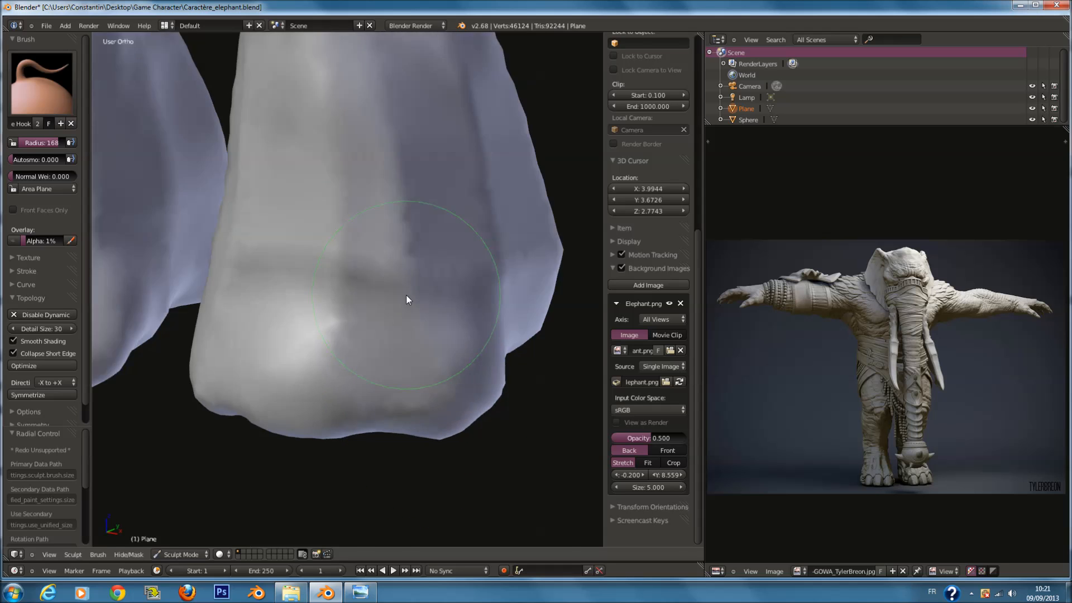
pyautogui.scroll(1, 406, 279)
pyautogui.scroll(-1, 406, 264)
pyautogui.keyDown('shift'); pyautogui.moveTo(413, 369); pyautogui.dragTo(415, 273, button='middle'); pyautogui.keyUp('shift')
pyautogui.press('f')
pyautogui.click(432, 274)
pyautogui.keyDown('shift'); pyautogui.moveTo(514, 285); pyautogui.dragTo(435, 292, button='middle'); pyautogui.keyUp('shift')
pyautogui.scroll(2, 372, 264)
pyautogui.moveTo(371, 264); pyautogui.dragTo(366, 212, button='middle')
pyautogui.moveTo(188, 297); pyautogui.dragTo(318, 296)
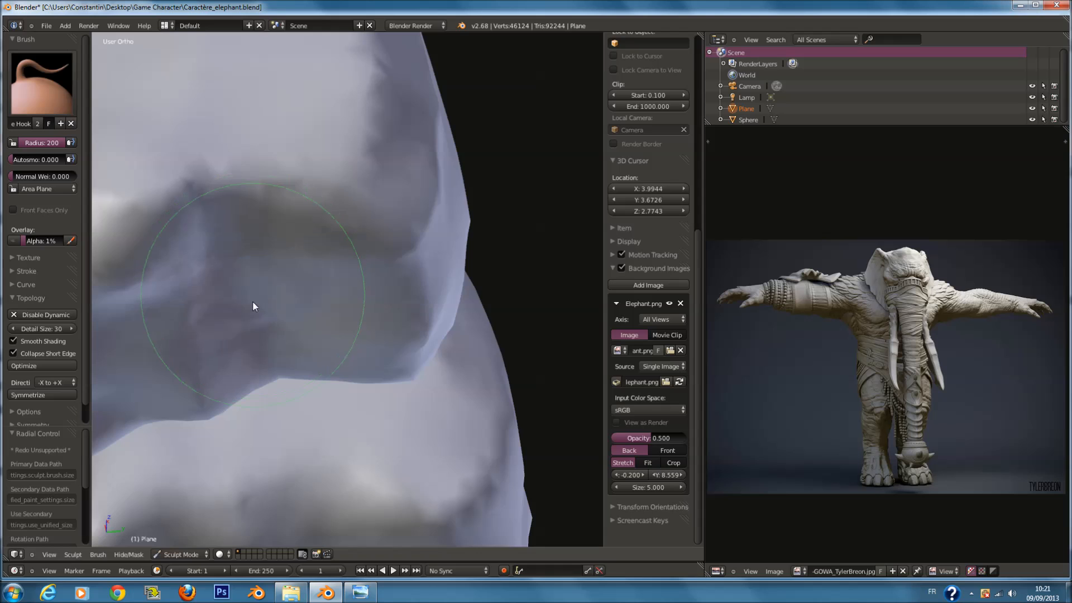
pyautogui.moveTo(253, 301); pyautogui.dragTo(307, 299)
pyautogui.moveTo(292, 321); pyautogui.dragTo(227, 308, button='middle')
pyautogui.moveTo(264, 304)
pyautogui.mouseDown()
pyautogui.moveTo(372, 337)
pyautogui.moveTo(412, 334)
pyautogui.moveTo(471, 402)
pyautogui.moveTo(412, 388)
pyautogui.mouseUp()
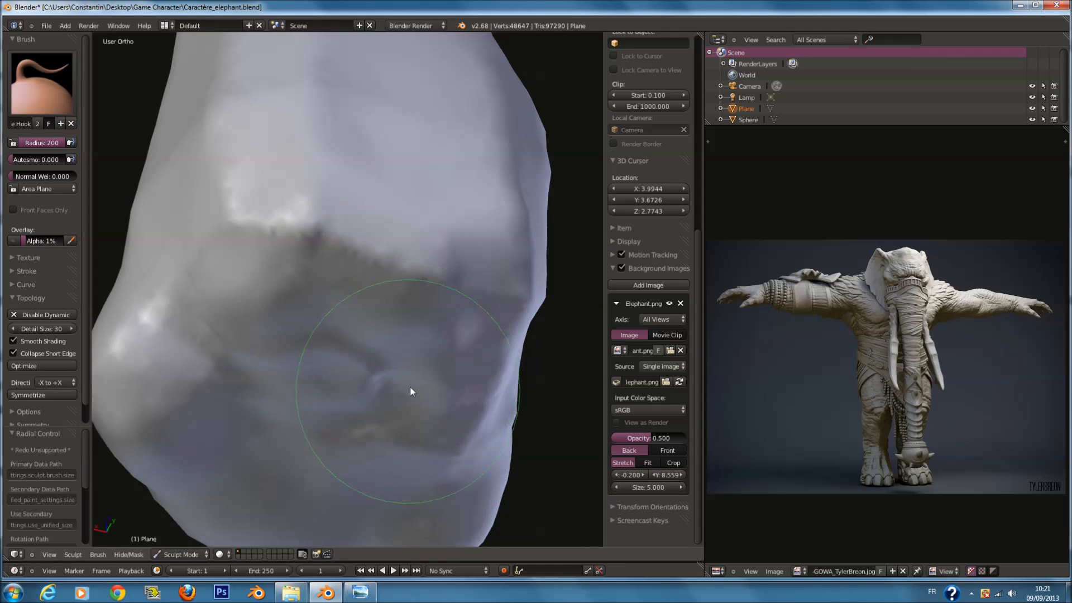
# Adjust the outline of the foot's base from other angles with further Snake Hook pulls.
pyautogui.scroll(-4, 412, 389)
pyautogui.moveTo(411, 388); pyautogui.dragTo(460, 394, button='middle')
pyautogui.scroll(1, 413, 295)
pyautogui.moveTo(413, 296); pyautogui.dragTo(417, 297, button='middle')
pyautogui.moveTo(415, 297); pyautogui.dragTo(265, 342)
pyautogui.moveTo(265, 343); pyautogui.dragTo(475, 346, button='middle')
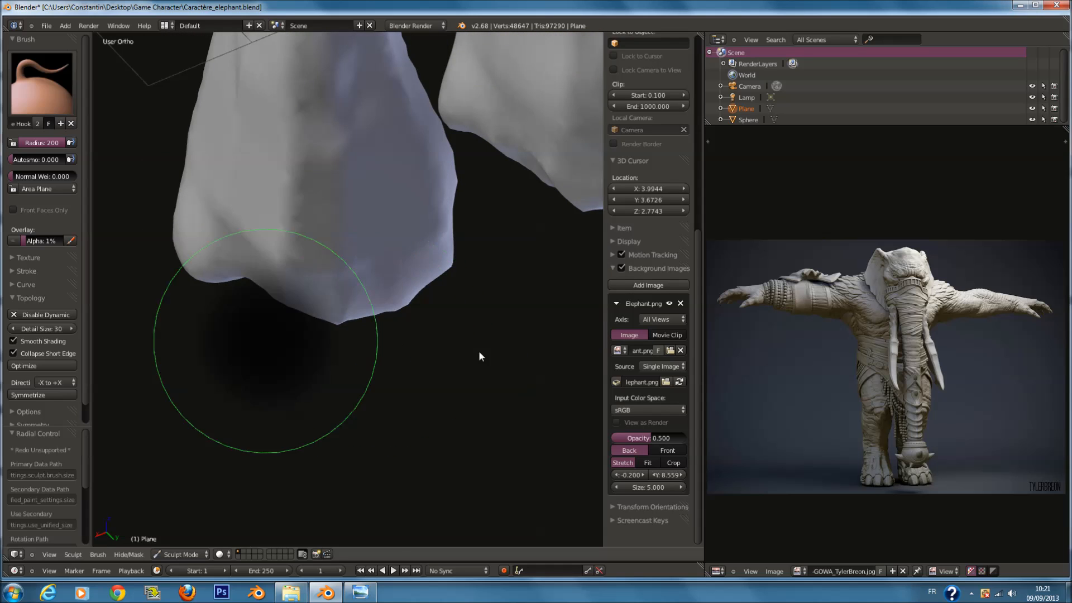
pyautogui.moveTo(311, 302)
pyautogui.mouseDown(button='middle')
pyautogui.moveTo(239, 307)
pyautogui.moveTo(216, 274)
pyautogui.moveTo(358, 284)
pyautogui.mouseUp(button='middle')
pyautogui.moveTo(473, 284)
pyautogui.mouseDown()
pyautogui.moveTo(489, 290)
pyautogui.moveTo(475, 196)
pyautogui.mouseUp()
pyautogui.moveTo(405, 208)
pyautogui.mouseDown(button='middle')
pyautogui.moveTo(399, 215)
pyautogui.moveTo(431, 247)
pyautogui.mouseUp(button='middle')
# Switch to the Smooth brush and even out the underside of the foot.
pyautogui.click(42, 83)
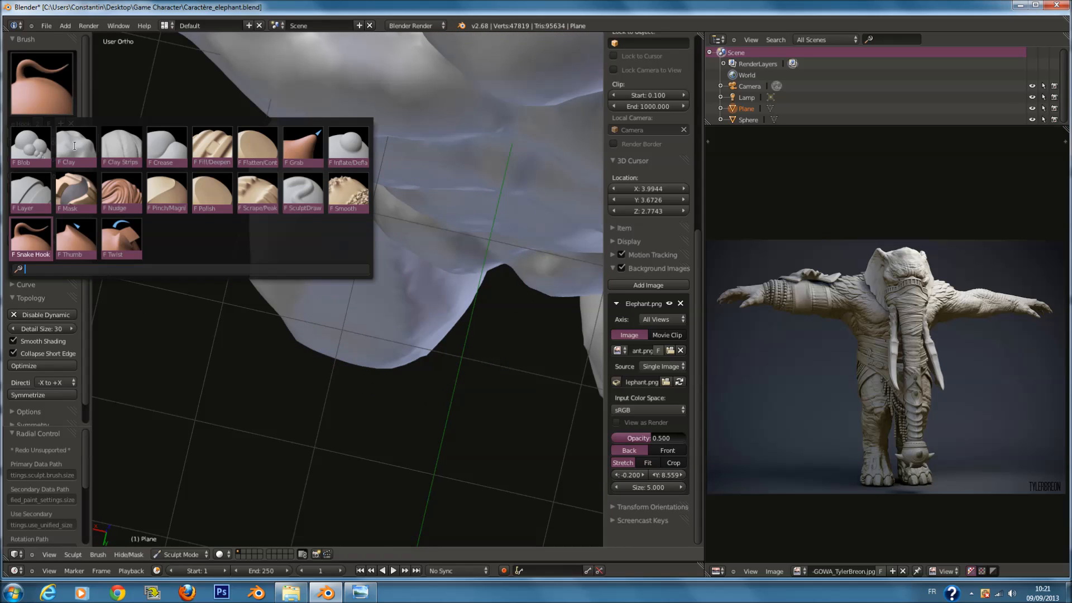
pyautogui.click(329, 193)
pyautogui.moveTo(380, 249)
pyautogui.mouseDown(button='middle')
pyautogui.moveTo(397, 192)
pyautogui.moveTo(433, 196)
pyautogui.moveTo(424, 196)
pyautogui.mouseUp(button='middle')
pyautogui.moveTo(441, 290); pyautogui.dragTo(385, 273, button='middle')
pyautogui.moveTo(386, 273)
pyautogui.mouseDown()
pyautogui.moveTo(402, 225)
pyautogui.moveTo(364, 345)
pyautogui.mouseUp()
pyautogui.moveTo(365, 344); pyautogui.dragTo(427, 261, button='middle')
# Set the Smooth radius to 113 and soften the front of the lower leg above the foot.
pyautogui.press('f')
pyautogui.click(427, 260)
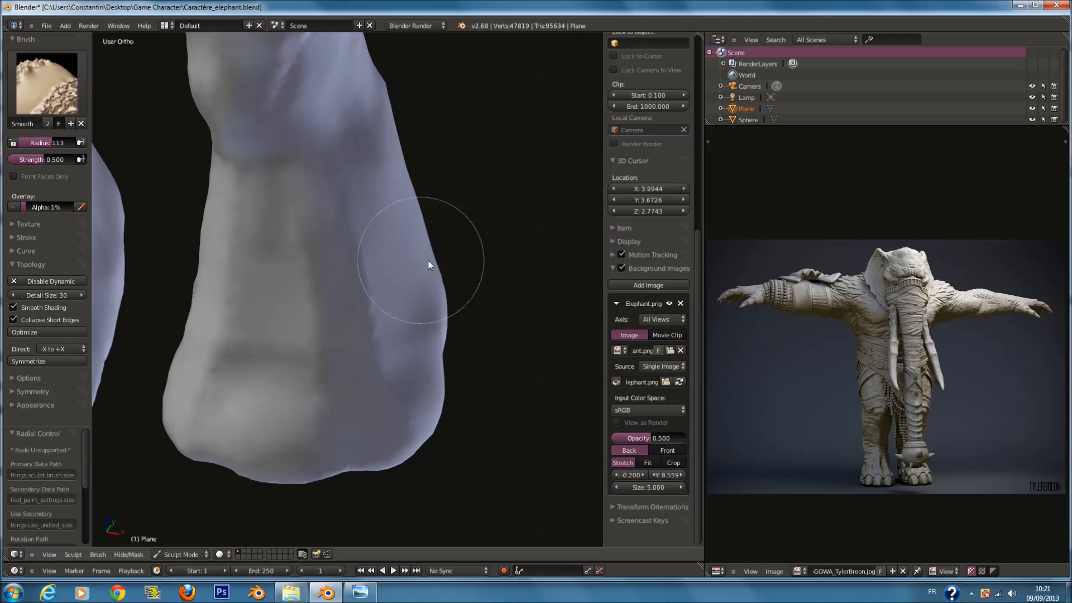
pyautogui.moveTo(329, 263); pyautogui.dragTo(346, 261, button='middle')
pyautogui.moveTo(346, 261)
pyautogui.mouseDown()
pyautogui.moveTo(246, 306)
pyautogui.moveTo(260, 263)
pyautogui.moveTo(325, 252)
pyautogui.mouseUp()
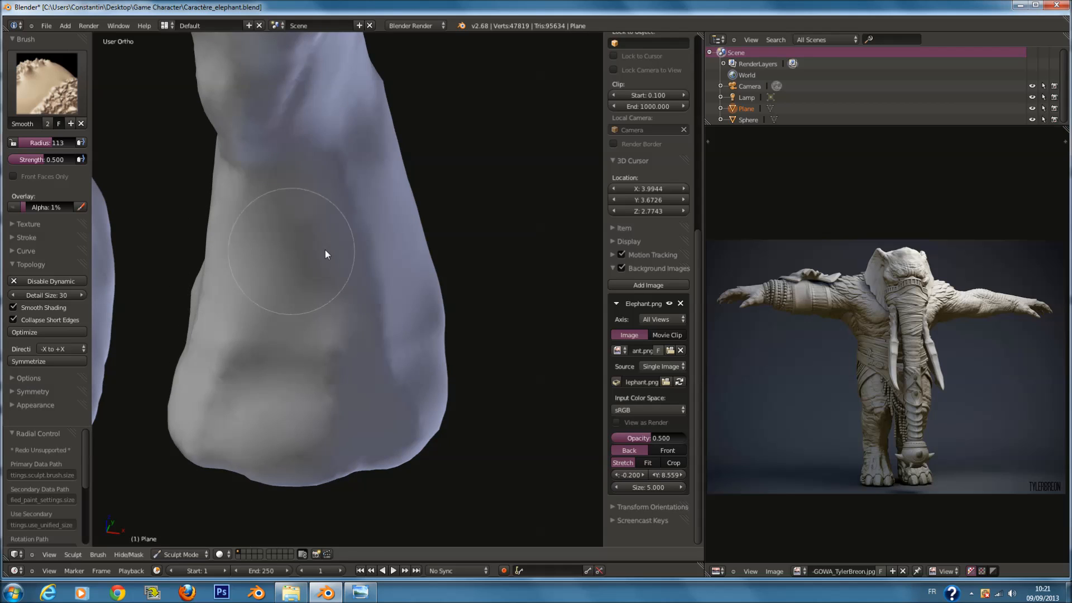
pyautogui.moveTo(325, 253); pyautogui.dragTo(292, 274, button='middle')
# Switch to the Crease brush with a radius of 42 and carve a vertical toe groove up the front of the foot.
pyautogui.click(47, 83)
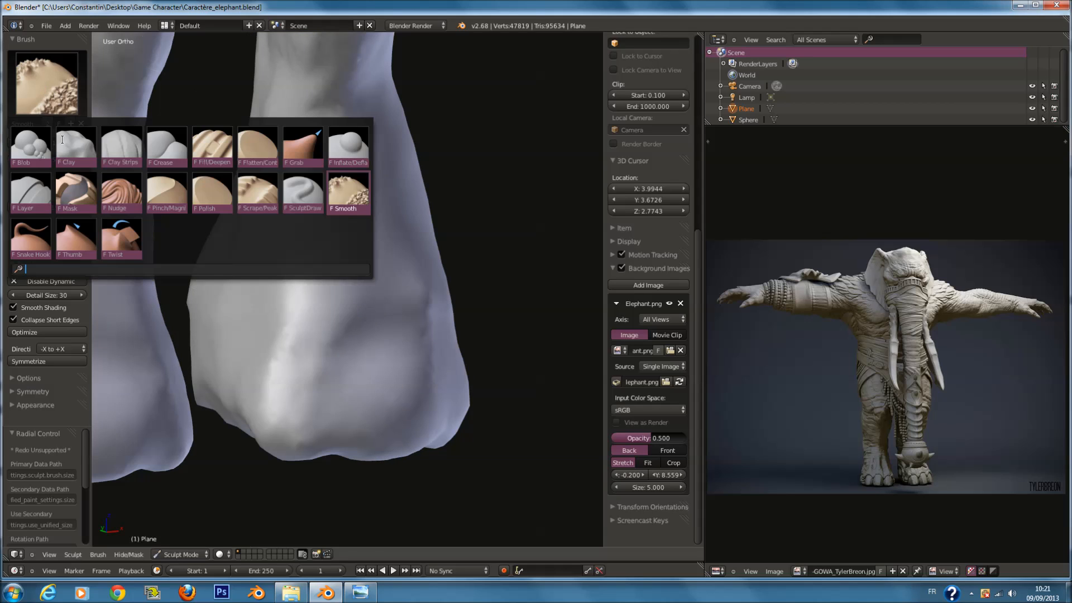
pyautogui.click(158, 151)
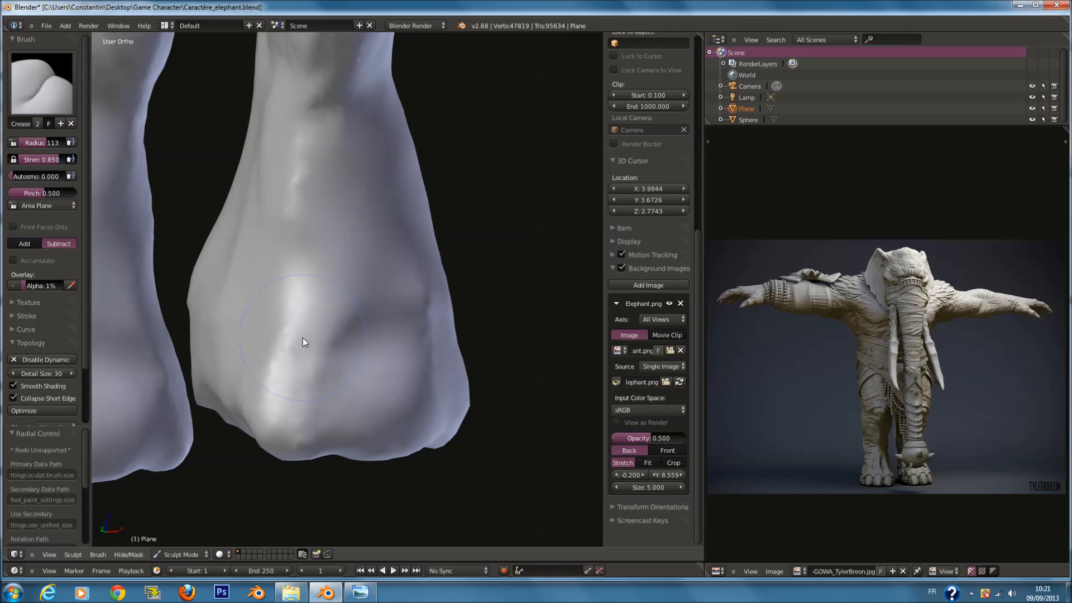
pyautogui.press('KP_1')
pyautogui.scroll(3, 302, 341)
pyautogui.press('f')
pyautogui.click(267, 328)
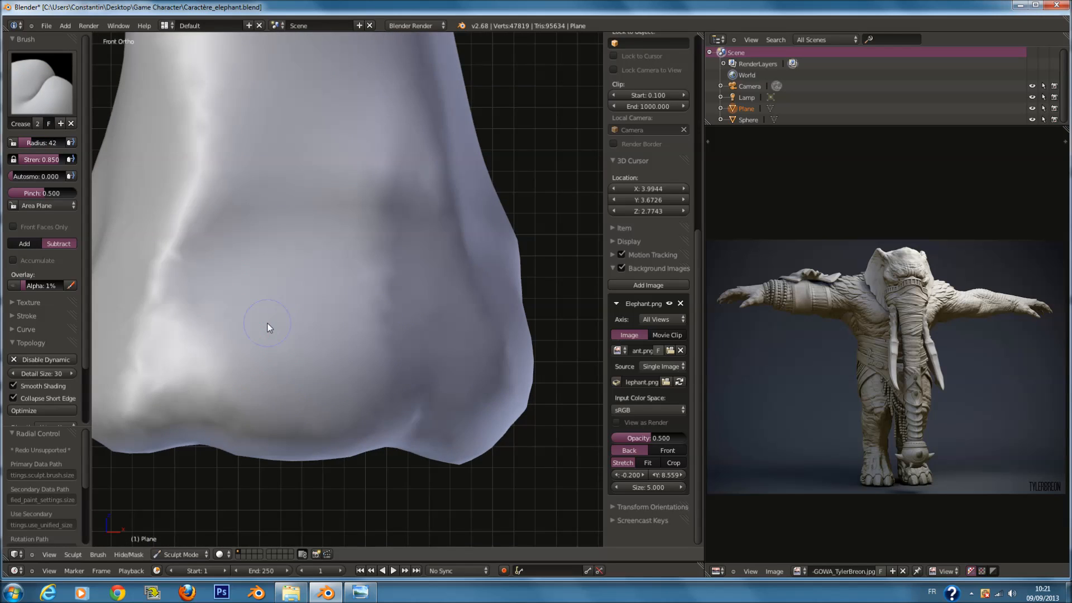
pyautogui.scroll(2, 268, 324)
pyautogui.scroll(-2, 206, 457)
pyautogui.moveTo(240, 433); pyautogui.dragTo(254, 287)
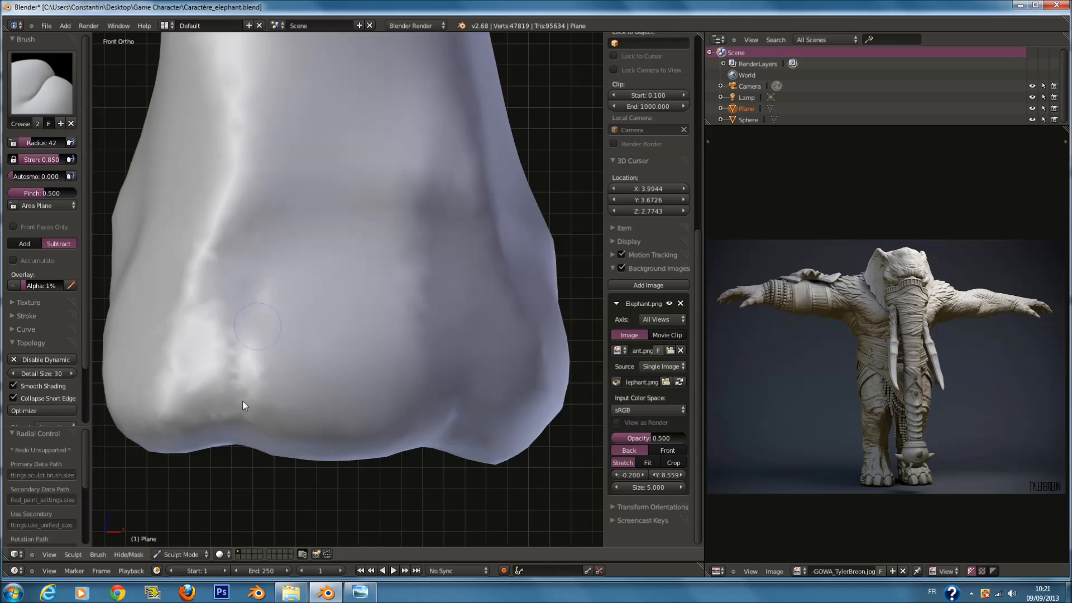
# Set the Crease radius to 48 and carve grooves along both sides and the top of the middle toe.
pyautogui.moveTo(243, 401); pyautogui.dragTo(246, 346)
pyautogui.scroll(2, 275, 357)
pyautogui.press('f')
pyautogui.click(207, 440)
pyautogui.press('f')
pyautogui.click(211, 436)
pyautogui.moveTo(191, 466)
pyautogui.mouseDown()
pyautogui.moveTo(194, 385)
pyautogui.moveTo(215, 296)
pyautogui.mouseUp()
pyautogui.moveTo(183, 486)
pyautogui.mouseDown()
pyautogui.moveTo(230, 271)
pyautogui.moveTo(393, 247)
pyautogui.mouseUp()
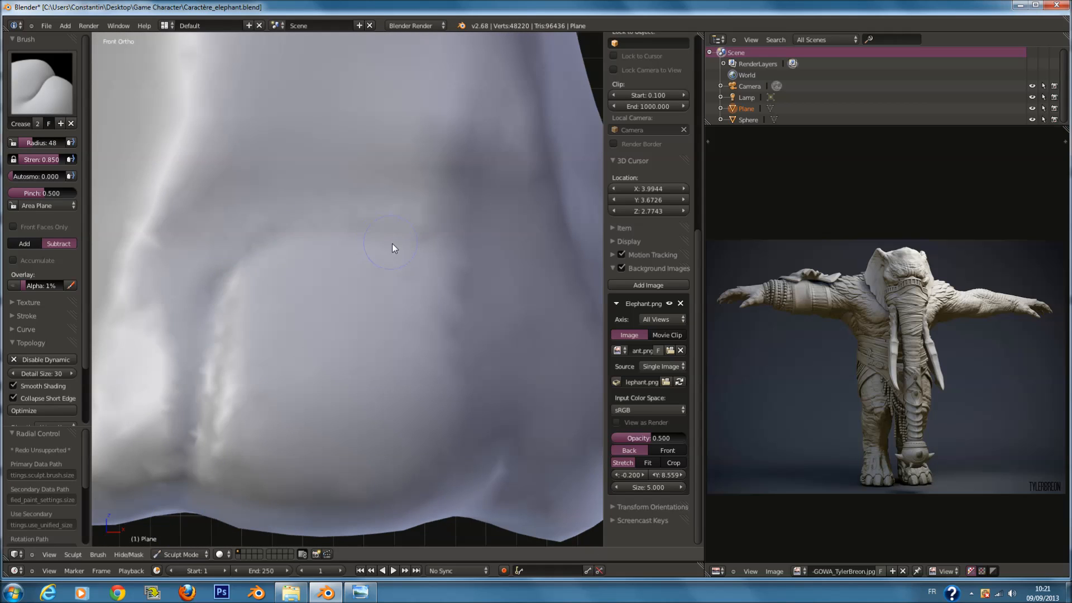
pyautogui.moveTo(453, 195); pyautogui.dragTo(502, 496)
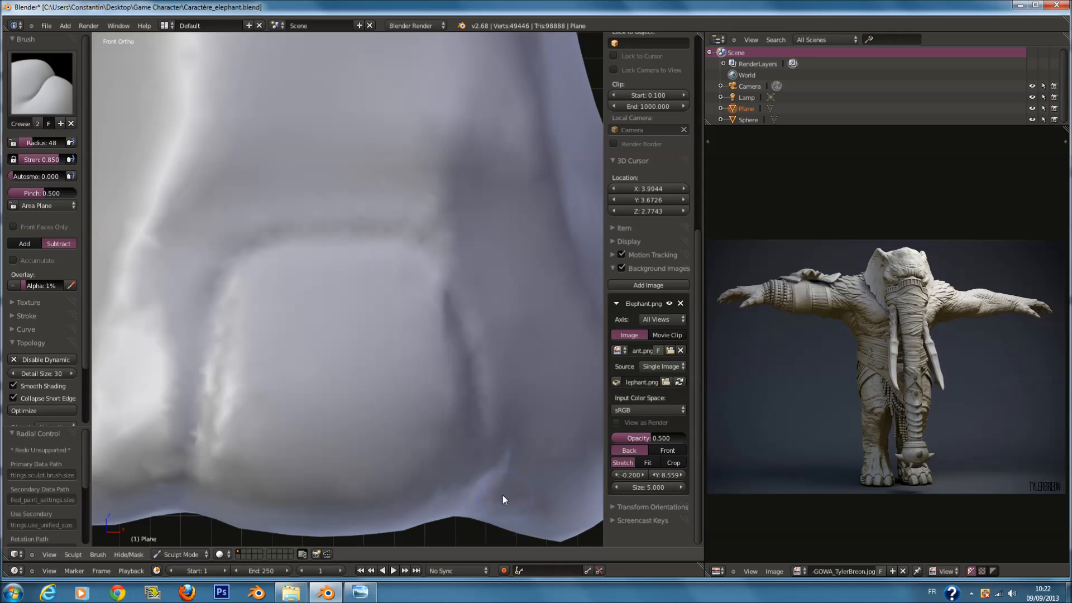
# Deepen the grooves around the side and upper edge of the middle toe from angled views.
pyautogui.moveTo(502, 496); pyautogui.dragTo(396, 444, button='middle')
pyautogui.moveTo(356, 335); pyautogui.dragTo(336, 206)
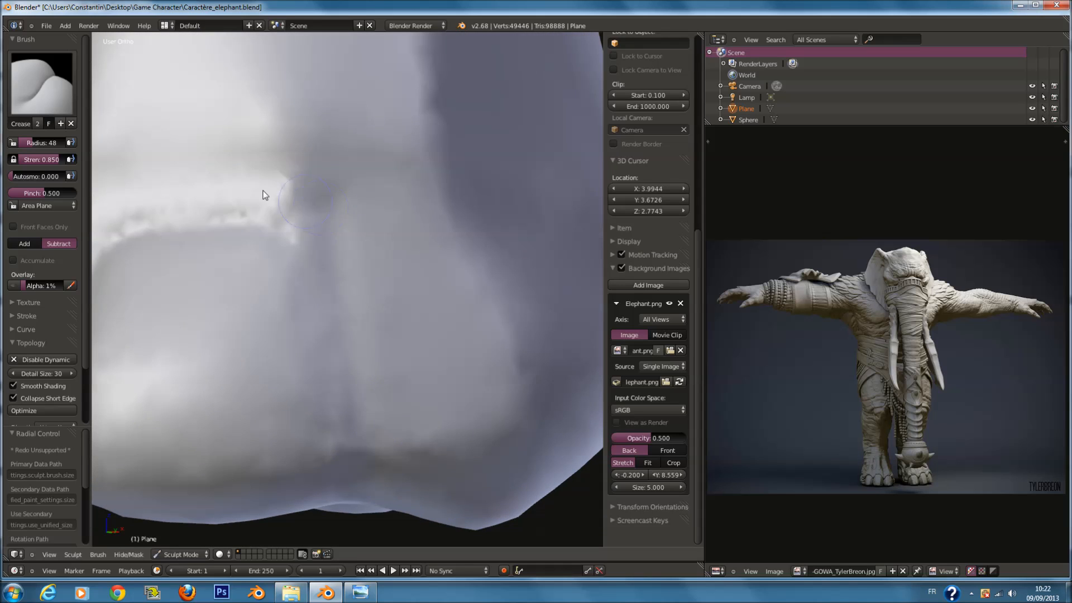
pyautogui.moveTo(264, 194); pyautogui.dragTo(294, 199, button='middle')
pyautogui.moveTo(206, 456)
pyautogui.mouseDown()
pyautogui.moveTo(251, 246)
pyautogui.moveTo(445, 235)
pyautogui.mouseUp()
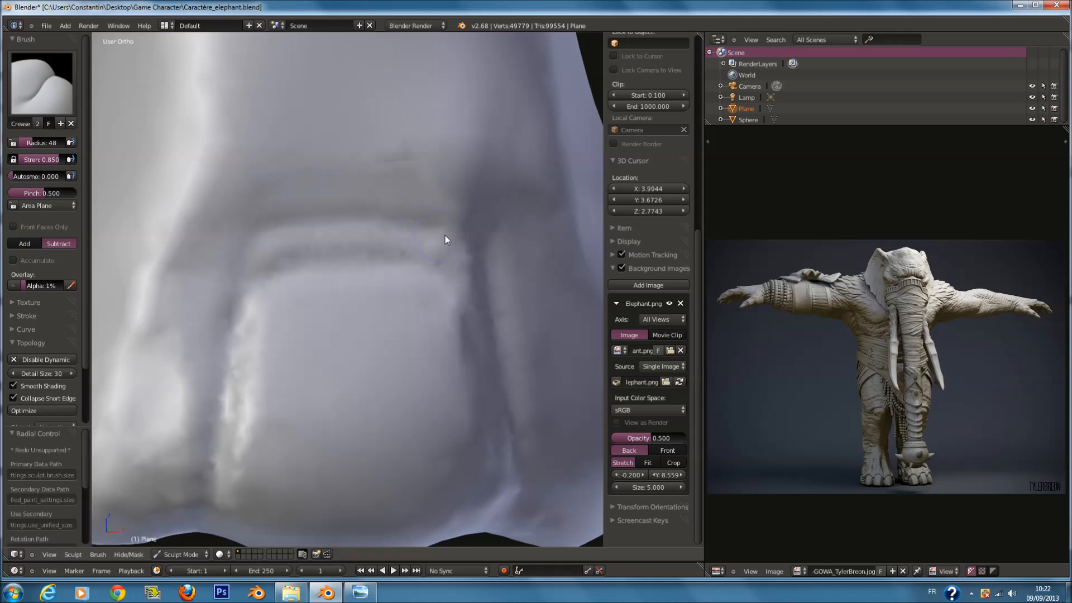
# Carve a crease up the side and across the top of the outer toe, extending it around the foot.
pyautogui.scroll(-4, 385, 272)
pyautogui.moveTo(389, 277); pyautogui.dragTo(301, 289, button='middle')
pyautogui.scroll(4, 301, 289)
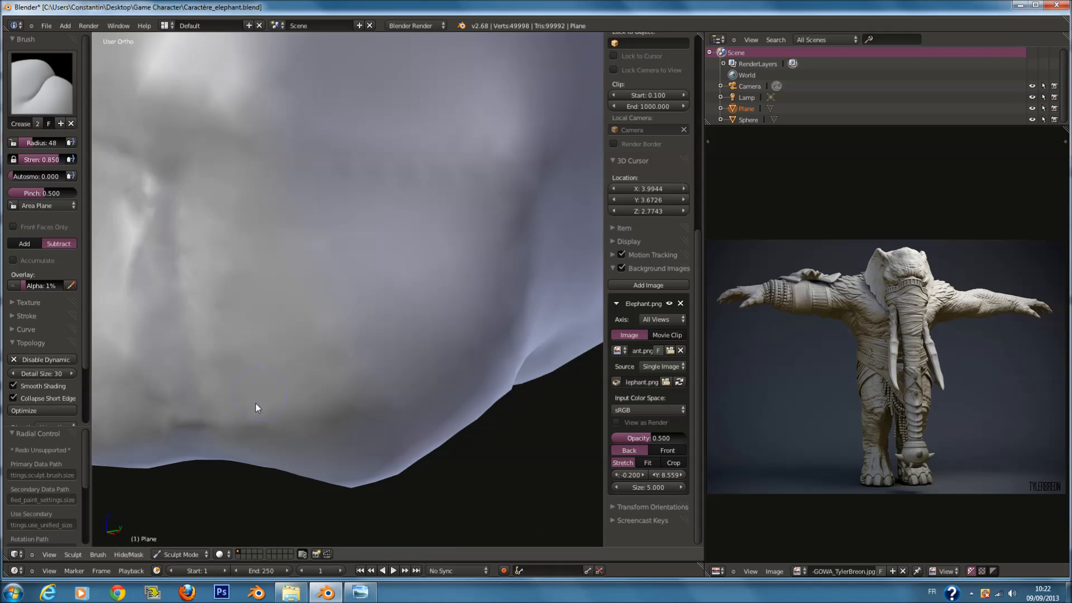
pyautogui.moveTo(246, 384)
pyautogui.mouseDown()
pyautogui.moveTo(286, 229)
pyautogui.moveTo(462, 205)
pyautogui.mouseUp()
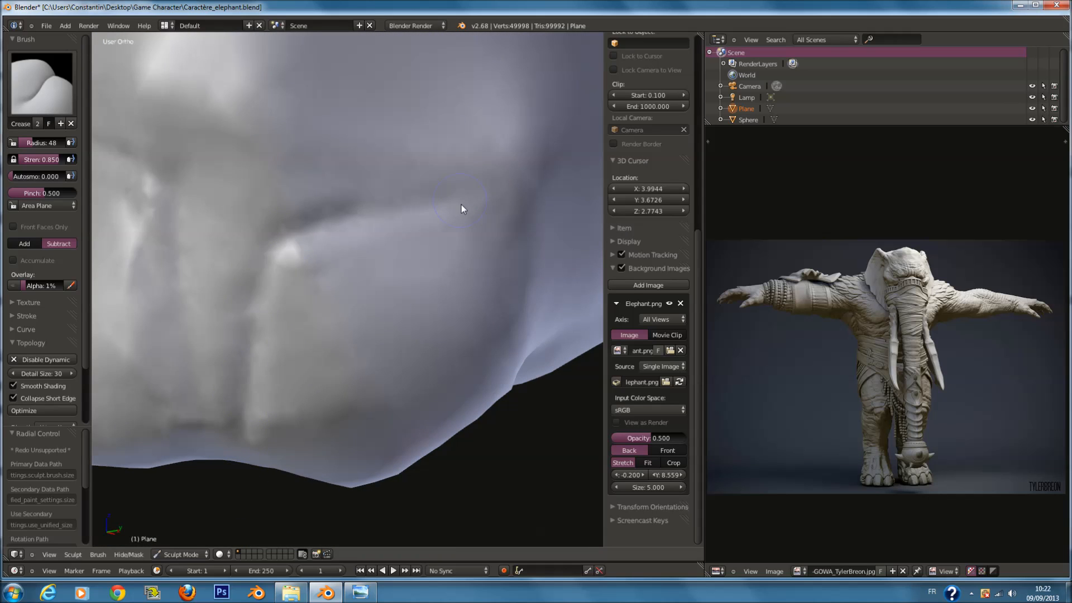
pyautogui.moveTo(462, 205)
pyautogui.mouseDown(button='middle')
pyautogui.moveTo(456, 216)
pyautogui.moveTo(407, 208)
pyautogui.mouseUp(button='middle')
pyautogui.moveTo(388, 162); pyautogui.dragTo(407, 249)
pyautogui.moveTo(408, 250)
pyautogui.mouseDown(button='middle')
pyautogui.moveTo(488, 190)
pyautogui.moveTo(342, 157)
pyautogui.mouseUp(button='middle')
pyautogui.moveTo(389, 146); pyautogui.dragTo(412, 82)
# Extend the toe creases down under the front edge of the foot with more Crease strokes.
pyautogui.moveTo(365, 158); pyautogui.dragTo(391, 152, button='middle')
pyautogui.moveTo(148, 97); pyautogui.dragTo(159, 182)
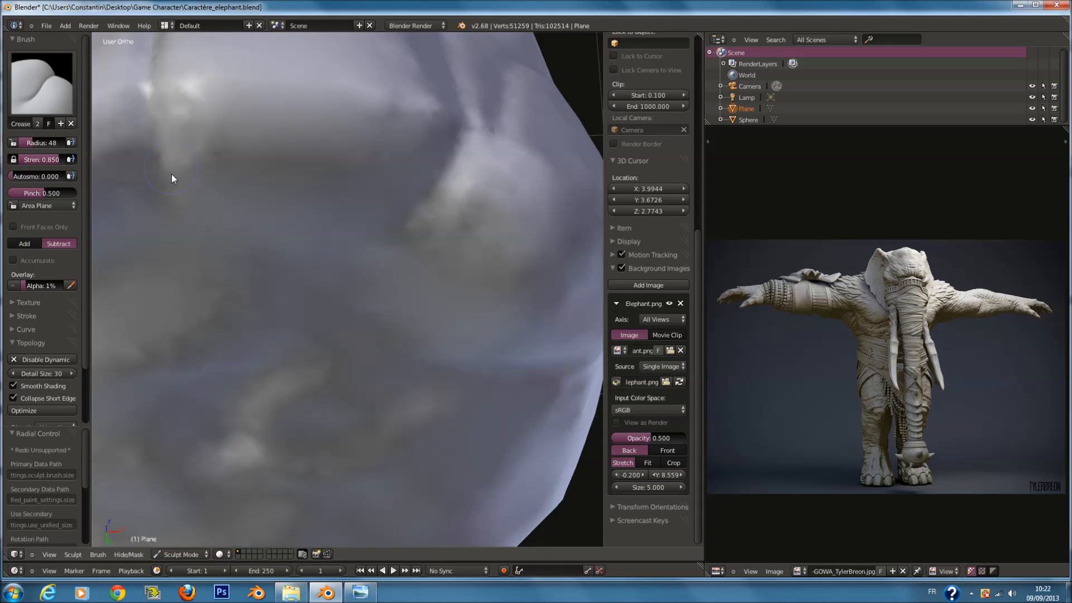
pyautogui.moveTo(374, 222); pyautogui.dragTo(413, 222)
pyautogui.moveTo(413, 223); pyautogui.dragTo(375, 163, button='middle')
pyautogui.moveTo(375, 163); pyautogui.dragTo(385, 213)
pyautogui.moveTo(384, 213); pyautogui.dragTo(311, 320, button='middle')
pyautogui.moveTo(311, 319)
pyautogui.mouseDown()
pyautogui.moveTo(360, 312)
pyautogui.moveTo(492, 187)
pyautogui.mouseUp()
# Carve the crease at the toes' lower edge where it meets the sole and save the file.
pyautogui.scroll(-3, 492, 186)
pyautogui.moveTo(270, 276); pyautogui.dragTo(397, 326, button='middle')
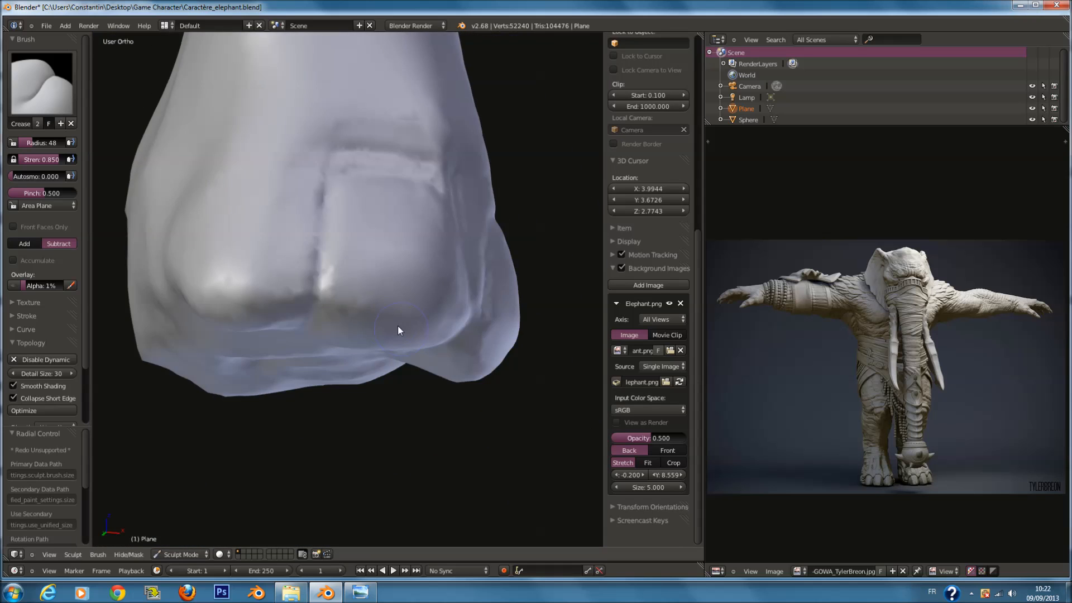
pyautogui.scroll(3, 352, 259)
pyautogui.moveTo(352, 259); pyautogui.dragTo(448, 276, button='middle')
pyautogui.moveTo(463, 291); pyautogui.dragTo(324, 284)
pyautogui.moveTo(271, 334)
pyautogui.mouseDown(button='middle')
pyautogui.moveTo(407, 216)
pyautogui.moveTo(454, 209)
pyautogui.moveTo(385, 187)
pyautogui.mouseUp(button='middle')
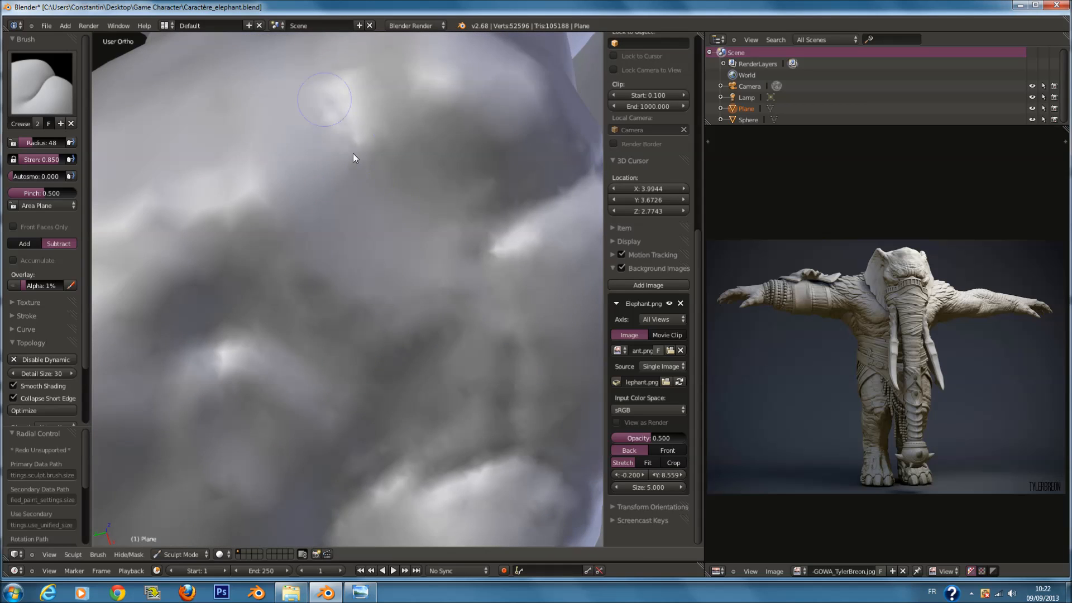
pyautogui.hotkey('ctrl', 's')
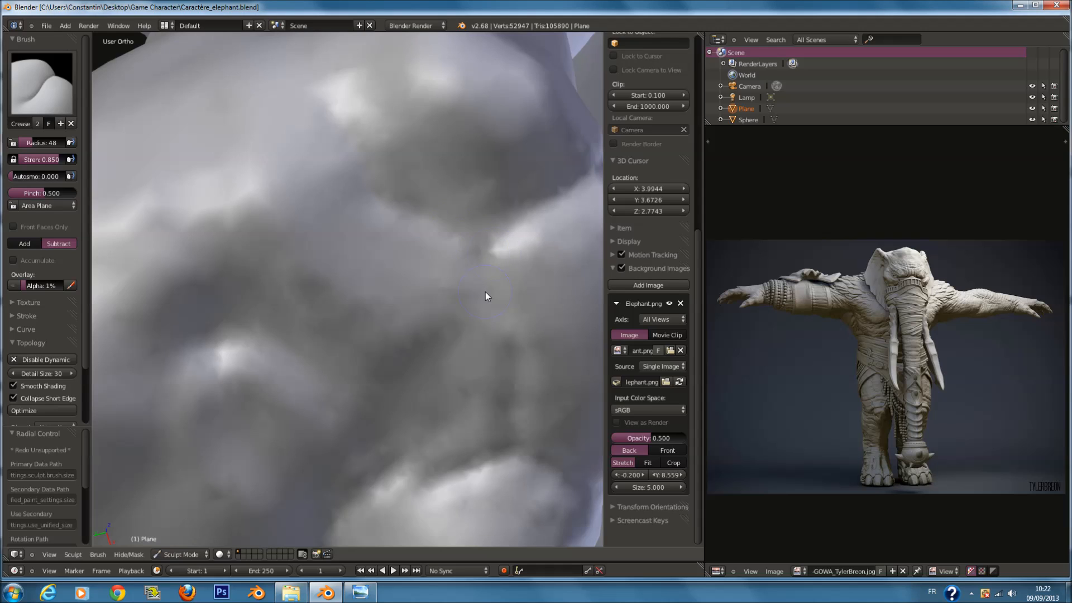
# Sharpen the separations between the toes at the front underside of the foot and save the file.
pyautogui.moveTo(397, 230)
pyautogui.mouseDown(button='middle')
pyautogui.moveTo(383, 266)
pyautogui.moveTo(411, 170)
pyautogui.mouseUp(button='middle')
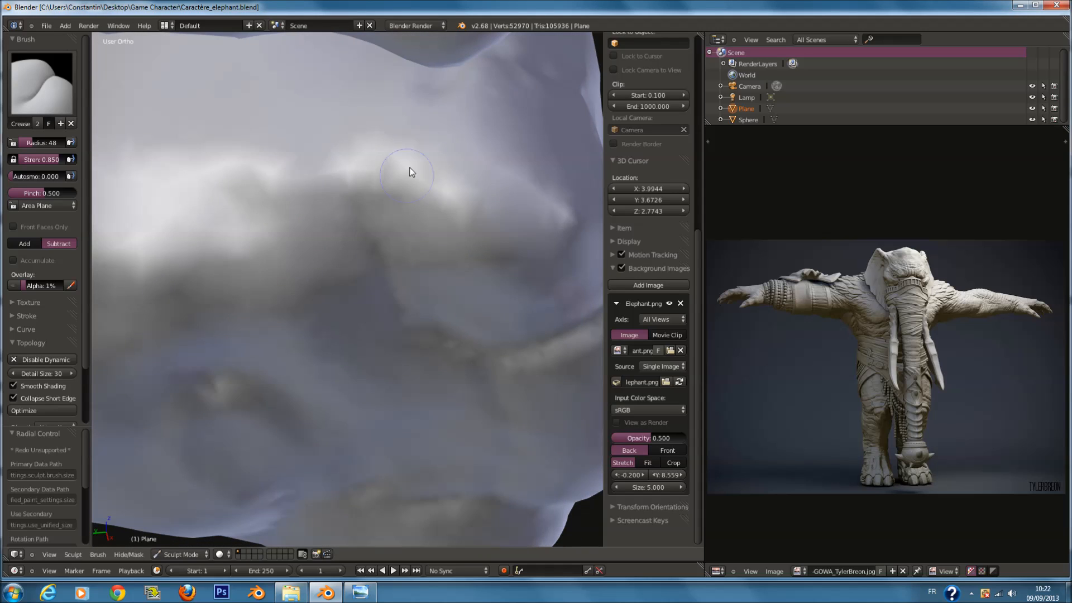
pyautogui.moveTo(382, 187); pyautogui.dragTo(428, 104)
pyautogui.moveTo(412, 172); pyautogui.dragTo(347, 262, button='middle')
pyautogui.moveTo(316, 240); pyautogui.dragTo(268, 304)
pyautogui.moveTo(319, 220); pyautogui.dragTo(274, 279)
pyautogui.moveTo(282, 342)
pyautogui.mouseDown(button='middle')
pyautogui.moveTo(282, 317)
pyautogui.moveTo(255, 319)
pyautogui.mouseUp(button='middle')
pyautogui.hotkey('ctrl', 's')
pyautogui.moveTo(366, 300); pyautogui.dragTo(248, 307, button='middle')
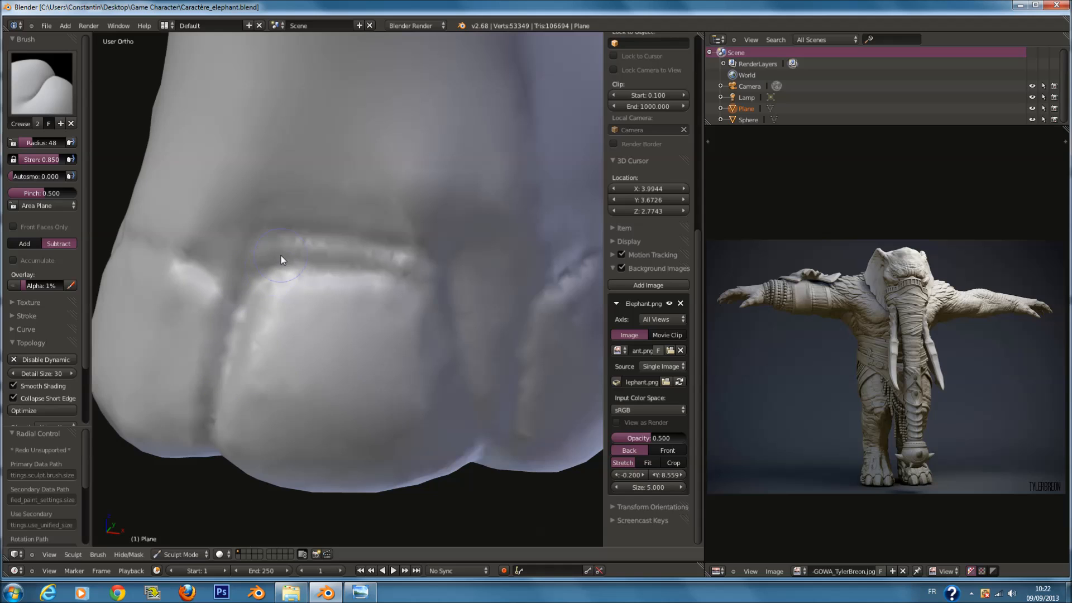
# Rework the crease across the top of the middle toe and save the file.
pyautogui.moveTo(281, 257); pyautogui.dragTo(371, 253)
pyautogui.moveTo(507, 452); pyautogui.dragTo(408, 158, button='middle')
pyautogui.moveTo(376, 275); pyautogui.dragTo(378, 329)
pyautogui.scroll(-9, 378, 334)
pyautogui.moveTo(347, 343); pyautogui.dragTo(378, 383, button='middle')
pyautogui.hotkey('ctrl', 's')
pyautogui.click(378, 382)
pyautogui.press('KP_1')
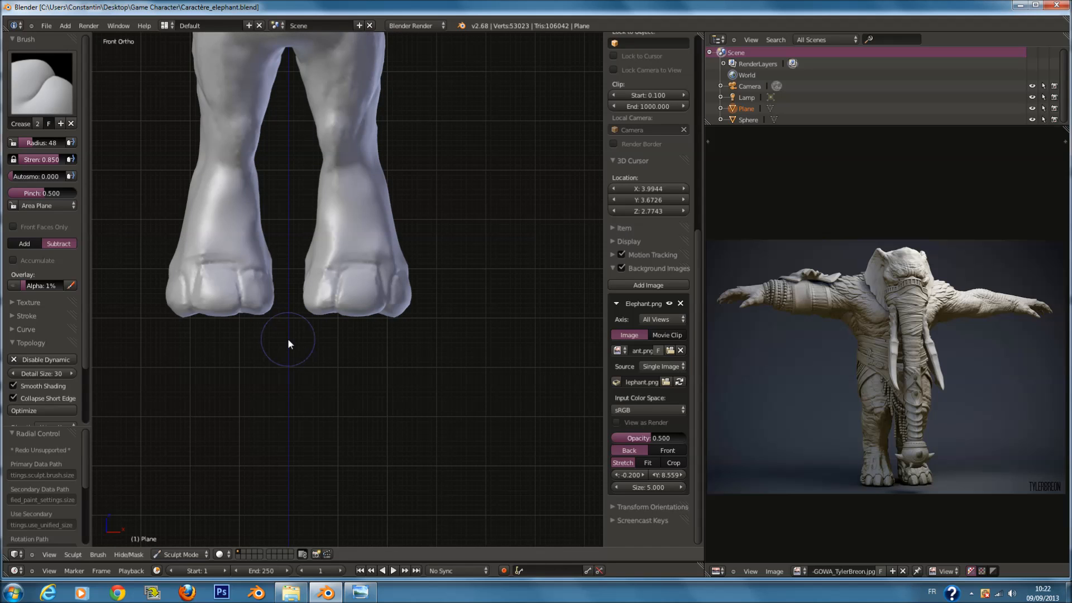
# Deepen the groove between the middle and outer toes down to the base of the foot.
pyautogui.scroll(2, 297, 261)
pyautogui.keyDown('ctrl'); pyautogui.scroll(-2, 316, 264); pyautogui.keyUp('ctrl')
pyautogui.keyDown('ctrl'); pyautogui.scroll(4, 317, 264); pyautogui.keyUp('ctrl')
pyautogui.keyDown('ctrl'); pyautogui.scroll(-3, 317, 262); pyautogui.keyUp('ctrl')
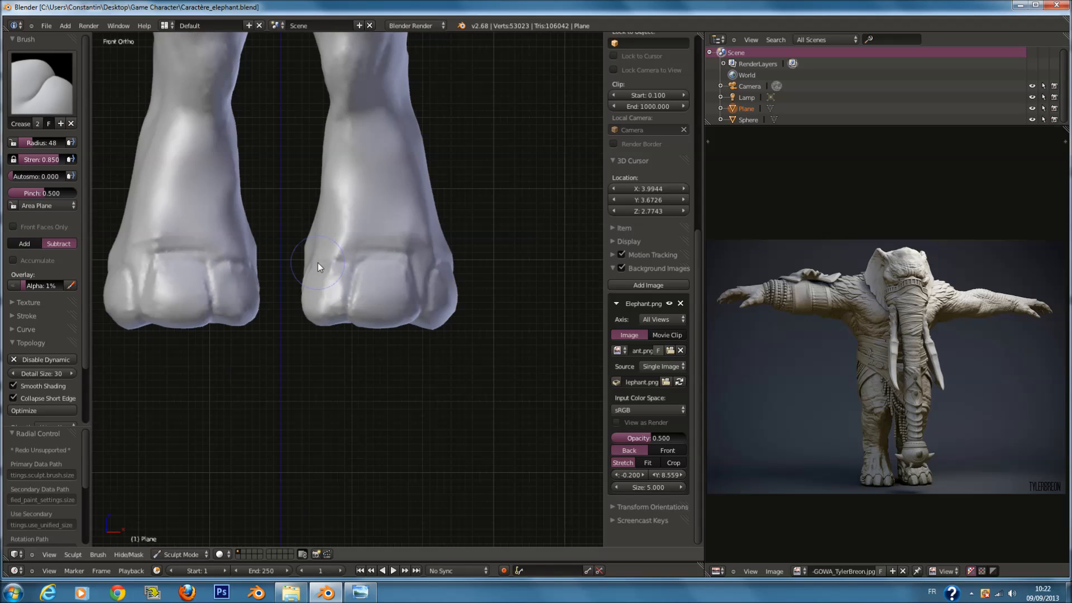
pyautogui.keyDown('ctrl'); pyautogui.scroll(-5, 238, 262); pyautogui.keyUp('ctrl')
pyautogui.keyDown('ctrl'); pyautogui.scroll(5, 238, 262); pyautogui.keyUp('ctrl')
pyautogui.keyDown('ctrl'); pyautogui.scroll(1, 239, 263); pyautogui.keyUp('ctrl')
pyautogui.scroll(4, 269, 259)
pyautogui.moveTo(358, 260); pyautogui.dragTo(313, 146, button='middle')
pyautogui.scroll(5, 257, 237)
pyautogui.moveTo(344, 137); pyautogui.dragTo(380, 321)
pyautogui.moveTo(391, 399)
pyautogui.mouseDown()
pyautogui.moveTo(343, 47)
pyautogui.moveTo(392, 390)
pyautogui.moveTo(450, 158)
pyautogui.moveTo(397, 342)
pyautogui.mouseUp()
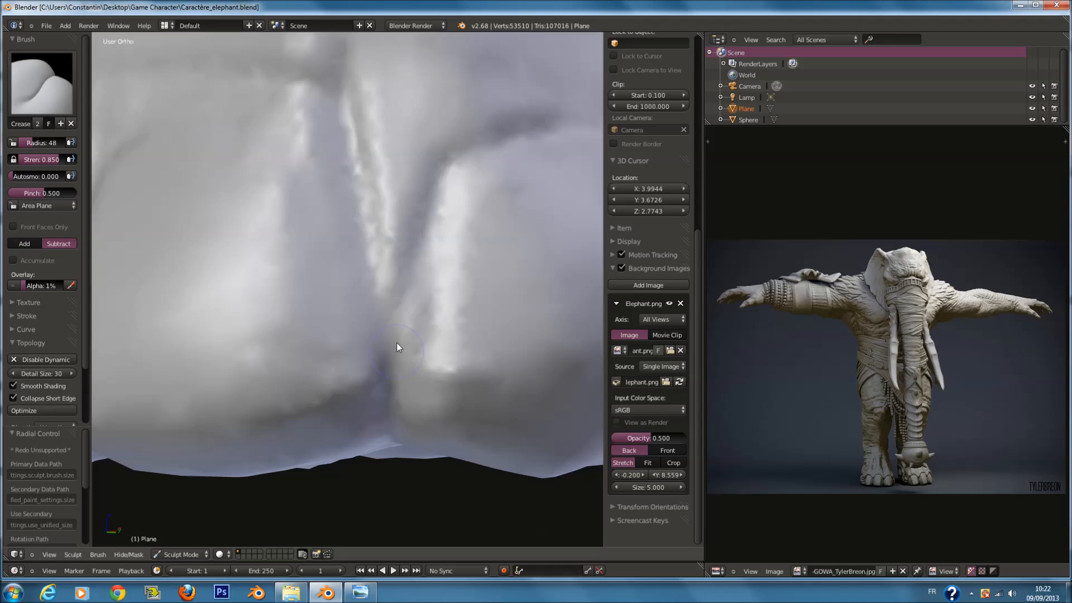
# Set the Crease radius to 54 and carve a crease across the front of the ankle.
pyautogui.press('KP_1')
pyautogui.scroll(-2, 414, 330)
pyautogui.moveTo(382, 257)
pyautogui.keyDown('shift'); pyautogui.mouseDown(button='middle')
pyautogui.moveTo(386, 312)
pyautogui.moveTo(370, 318)
pyautogui.mouseUp(button='middle'); pyautogui.keyUp('shift')
pyautogui.scroll(4, 384, 313)
pyautogui.scroll(3, 386, 279)
pyautogui.press('f')
pyautogui.click(391, 246)
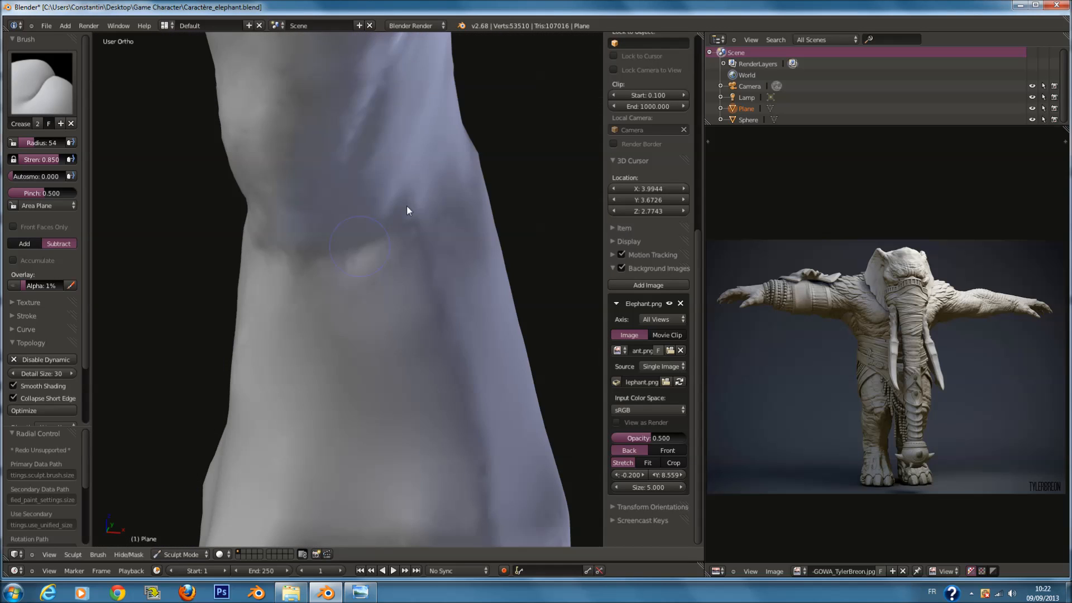
pyautogui.moveTo(406, 206)
pyautogui.mouseDown()
pyautogui.moveTo(370, 245)
pyautogui.moveTo(395, 266)
pyautogui.mouseUp()
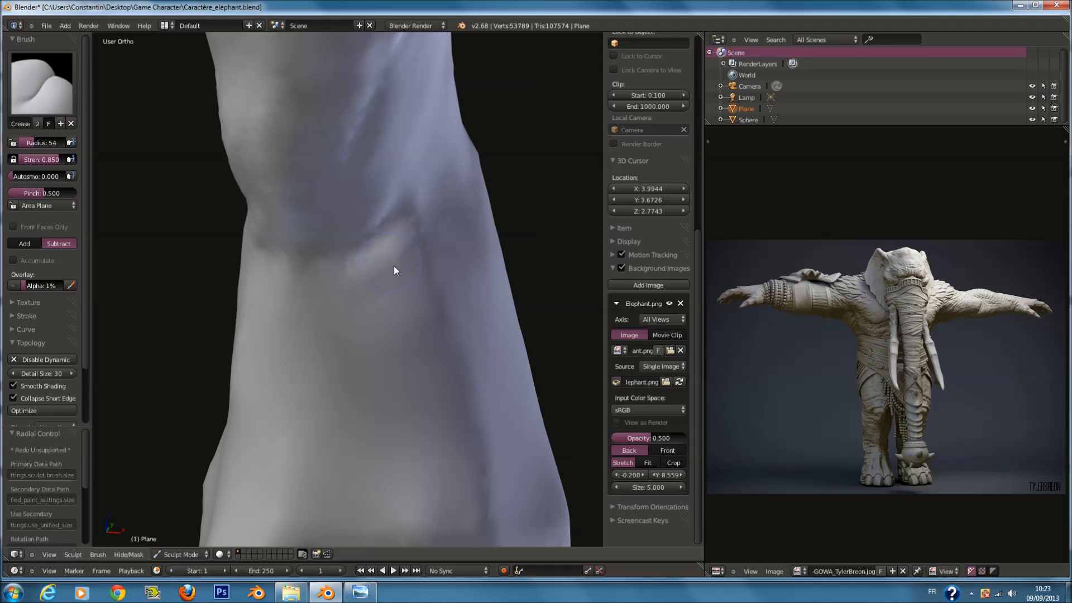
# Set the Crease radius to 45 and carve vertical grooves from the toe gaps up the front of the lower leg.
pyautogui.moveTo(394, 266); pyautogui.dragTo(406, 303, button='middle')
pyautogui.scroll(-3, 406, 303)
pyautogui.scroll(3, 406, 303)
pyautogui.keyDown('shift'); pyautogui.moveTo(385, 436); pyautogui.dragTo(370, 343, button='middle'); pyautogui.keyUp('shift')
pyautogui.scroll(2, 370, 342)
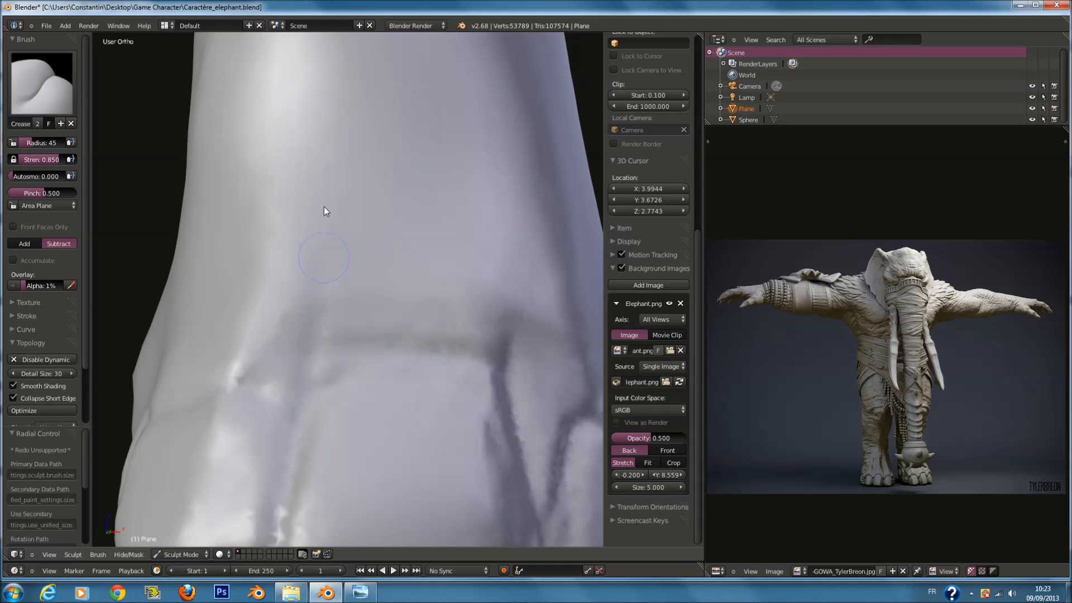
pyautogui.moveTo(325, 207); pyautogui.dragTo(298, 405)
pyautogui.press('f')
pyautogui.moveTo(490, 257); pyautogui.dragTo(492, 335)
pyautogui.moveTo(491, 335)
pyautogui.mouseDown(button='middle')
pyautogui.moveTo(427, 234)
pyautogui.moveTo(496, 407)
pyautogui.mouseUp(button='middle')
pyautogui.moveTo(492, 401); pyautogui.dragTo(440, 207)
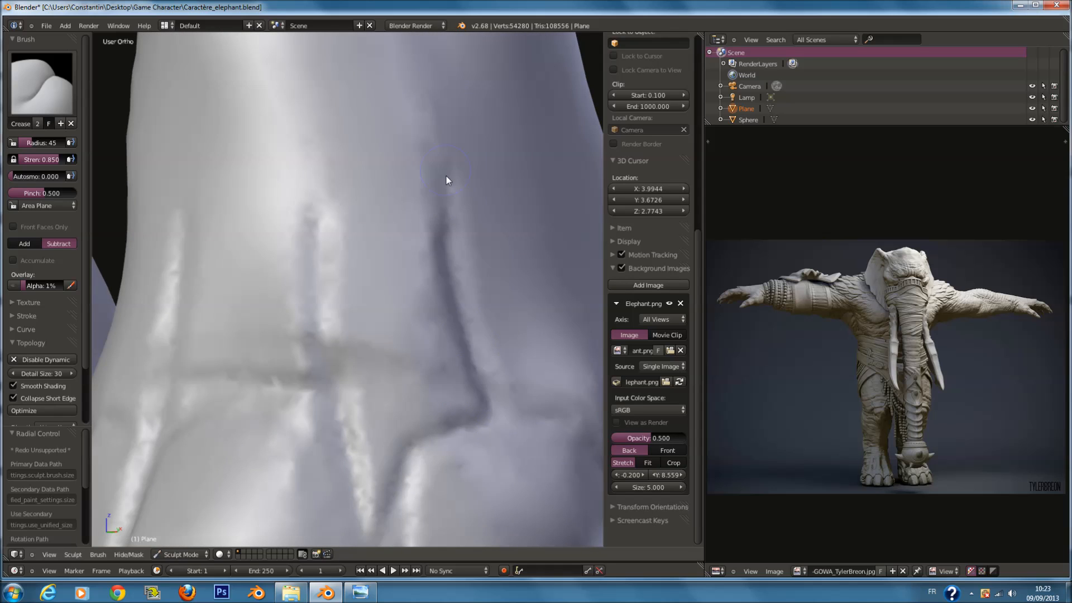
# Carve a long slanted groove running up the lower leg above the inner toe.
pyautogui.moveTo(306, 317); pyautogui.dragTo(420, 326, button='middle')
pyautogui.moveTo(312, 493); pyautogui.dragTo(389, 238)
pyautogui.moveTo(389, 237)
pyautogui.mouseDown()
pyautogui.moveTo(332, 395)
pyautogui.moveTo(314, 486)
pyautogui.mouseUp()
# Switch to the SculptDraw brush with a radius of 64 and raise a tendon-like ridge above the inner toe.
pyautogui.click(70, 106)
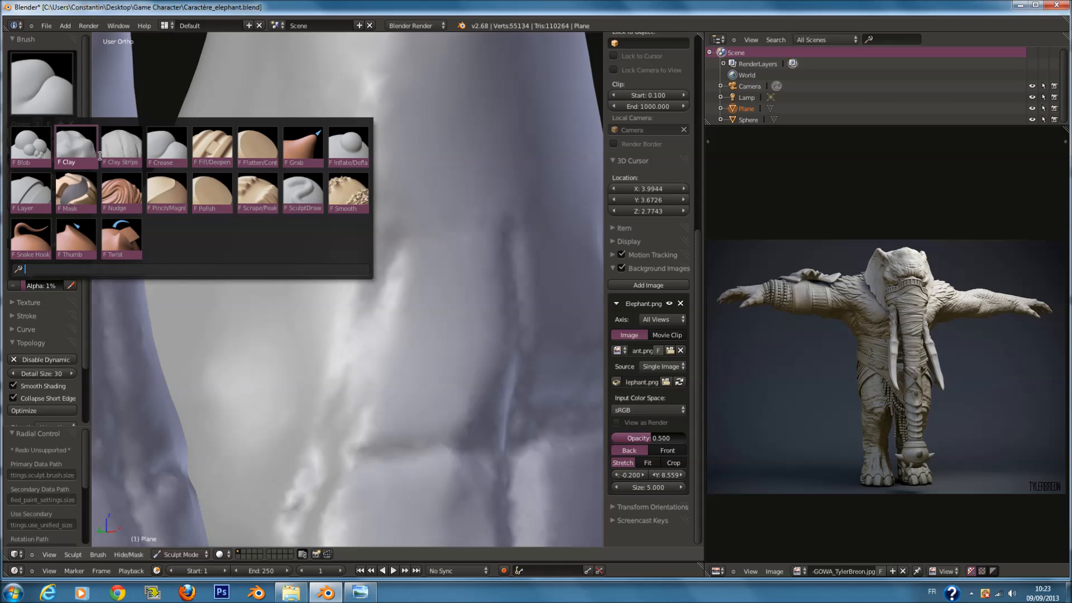
pyautogui.click(303, 193)
pyautogui.moveTo(430, 258); pyautogui.dragTo(428, 254, button='middle')
pyautogui.press('f')
pyautogui.click(439, 254)
pyautogui.moveTo(364, 237)
pyautogui.mouseDown()
pyautogui.moveTo(359, 373)
pyautogui.moveTo(367, 235)
pyautogui.mouseUp()
pyautogui.moveTo(386, 167); pyautogui.dragTo(352, 348)
pyautogui.moveTo(340, 397)
pyautogui.mouseDown()
pyautogui.moveTo(407, 106)
pyautogui.moveTo(321, 376)
pyautogui.moveTo(397, 100)
pyautogui.moveTo(354, 329)
pyautogui.mouseUp()
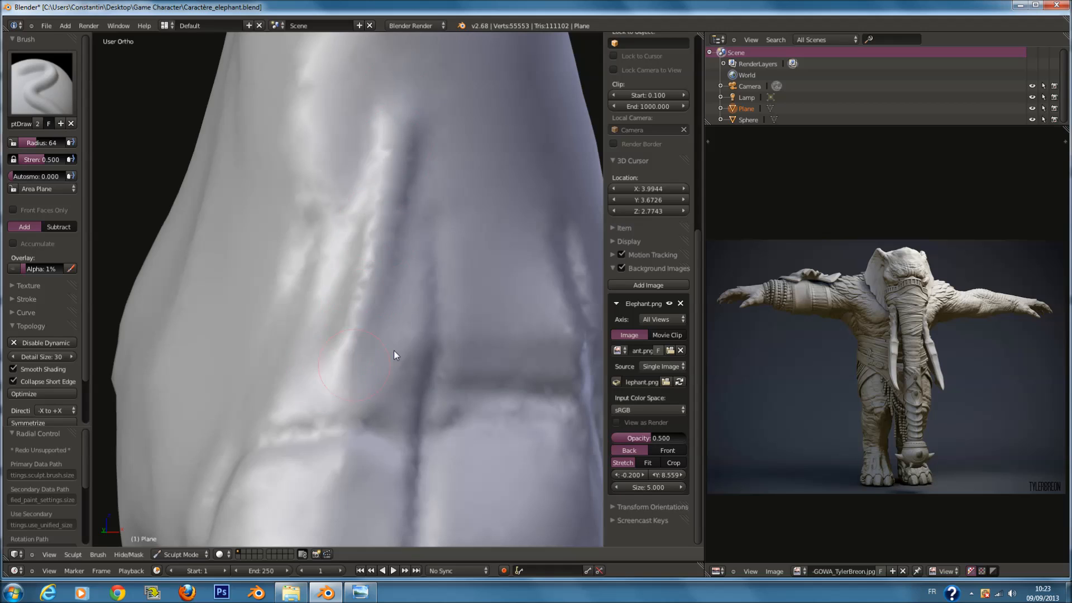
# Set the SculptDraw radius to 87 and raise a vertical ridge above the middle toe.
pyautogui.moveTo(431, 342); pyautogui.dragTo(401, 330, button='middle')
pyautogui.press('f')
pyautogui.click(413, 329)
pyautogui.press('f')
pyautogui.click(424, 358)
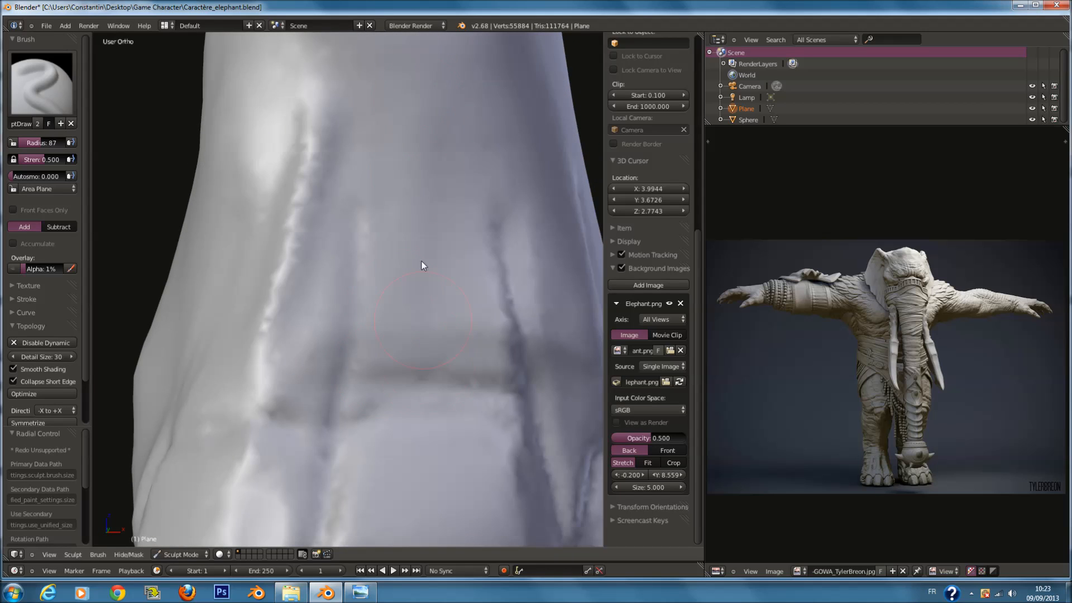
pyautogui.moveTo(422, 353); pyautogui.dragTo(419, 111)
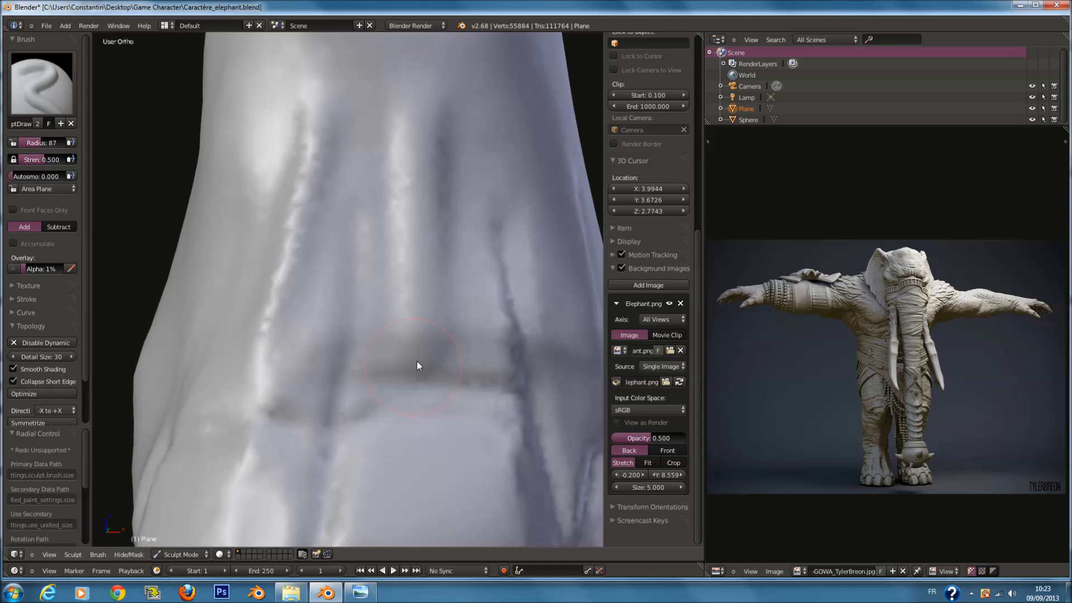
# Build up the ridges above the outer toe and the surface just above the middle toe.
pyautogui.moveTo(417, 362); pyautogui.dragTo(373, 360, button='middle')
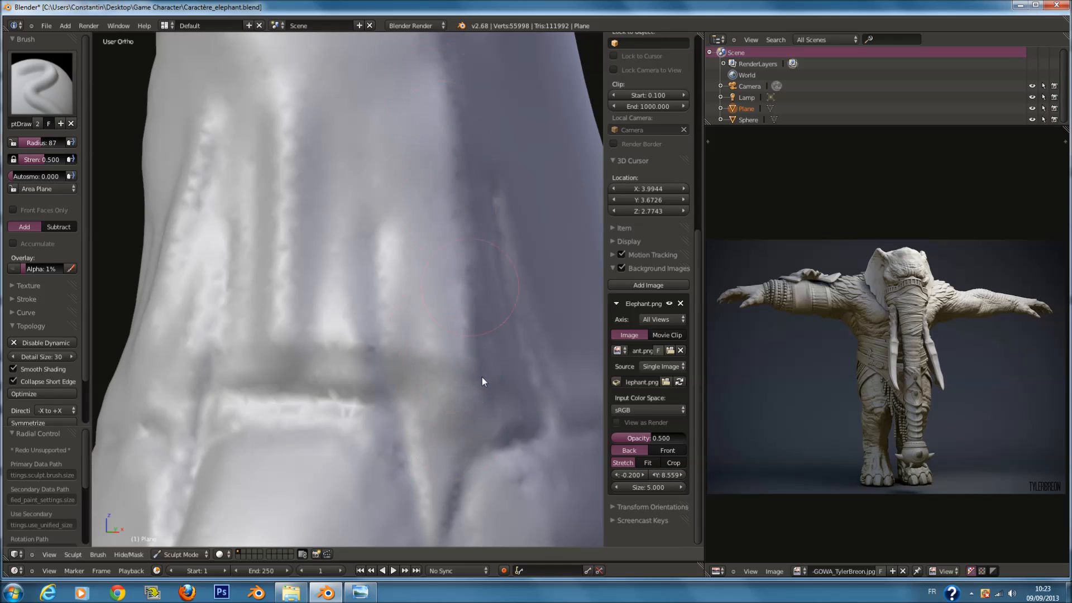
pyautogui.moveTo(397, 33); pyautogui.dragTo(393, 55)
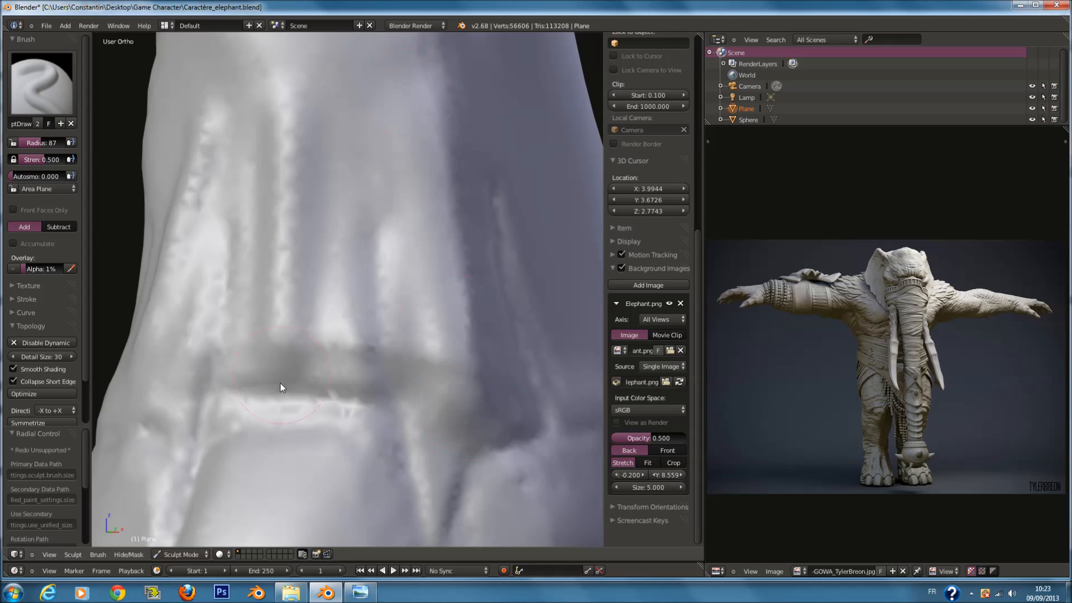
pyautogui.moveTo(322, 371)
pyautogui.mouseDown()
pyautogui.moveTo(259, 390)
pyautogui.moveTo(315, 369)
pyautogui.moveTo(304, 390)
pyautogui.moveTo(338, 388)
pyautogui.mouseUp()
# Set the SculptDraw radius to 81 and strength to 0.860, then raise a curved skin fold above the middle toe.
pyautogui.moveTo(338, 388); pyautogui.dragTo(371, 352, button='middle')
pyautogui.press('f')
pyautogui.click(362, 352)
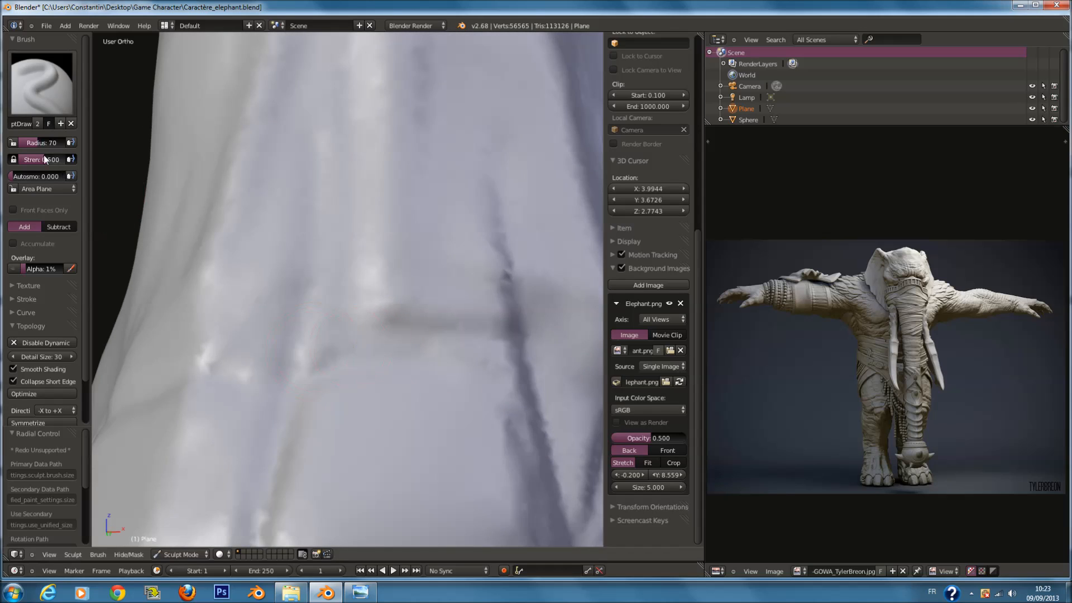
pyautogui.press('f')
pyautogui.click(365, 308)
pyautogui.moveTo(362, 315); pyautogui.dragTo(463, 316)
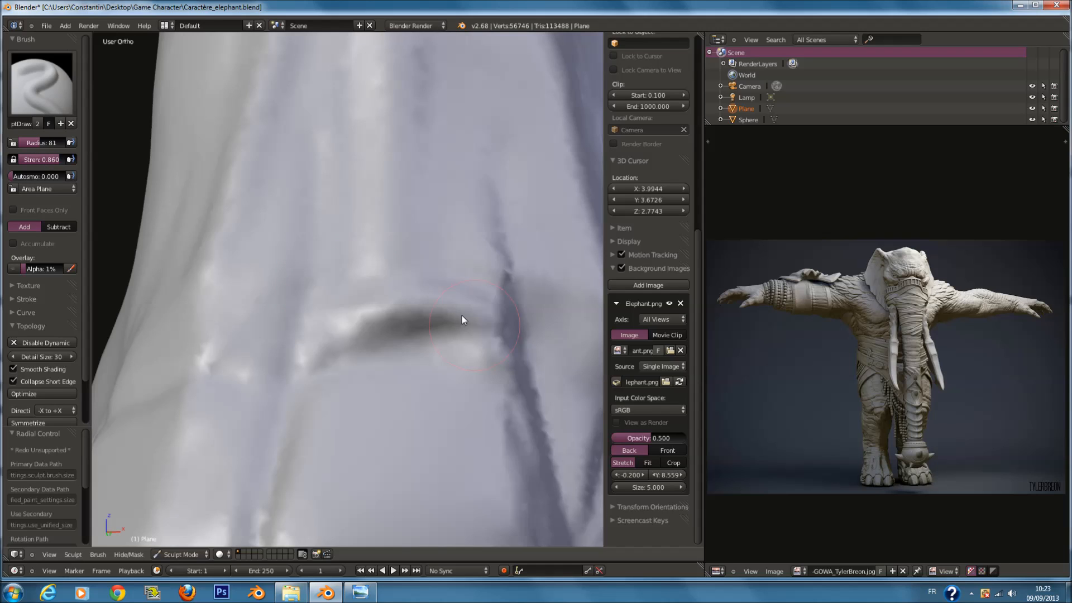
pyautogui.moveTo(366, 325)
pyautogui.mouseDown()
pyautogui.moveTo(475, 344)
pyautogui.moveTo(511, 333)
pyautogui.mouseUp()
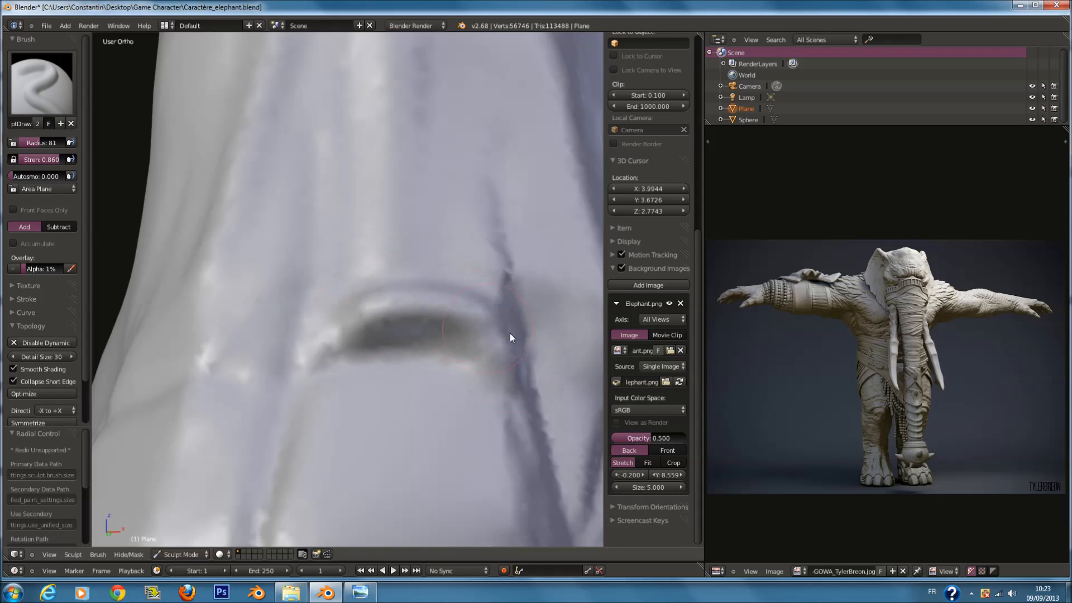
# Thicken the vertical ridge running up the leg from the middle toe's fold.
pyautogui.moveTo(426, 276)
pyautogui.mouseDown()
pyautogui.moveTo(411, 215)
pyautogui.moveTo(424, 165)
pyautogui.mouseUp()
pyautogui.scroll(-2, 413, 191)
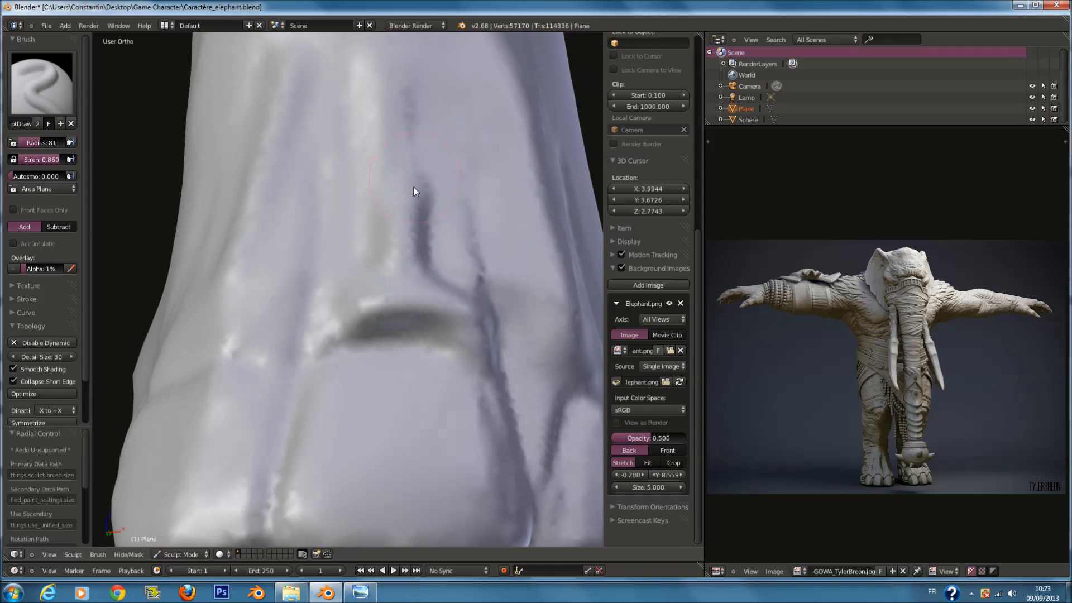
pyautogui.moveTo(401, 75); pyautogui.dragTo(402, 295)
# Raise skin folds above the neighbouring toes with SculptDraw strokes.
pyautogui.moveTo(249, 304); pyautogui.dragTo(279, 313, button='middle')
pyautogui.scroll(2, 263, 335)
pyautogui.moveTo(251, 357)
pyautogui.mouseDown()
pyautogui.moveTo(374, 346)
pyautogui.moveTo(259, 314)
pyautogui.moveTo(438, 335)
pyautogui.moveTo(415, 371)
pyautogui.moveTo(208, 366)
pyautogui.mouseUp()
pyautogui.moveTo(208, 365); pyautogui.dragTo(343, 354, button='middle')
pyautogui.moveTo(342, 354)
pyautogui.mouseDown()
pyautogui.moveTo(338, 342)
pyautogui.moveTo(442, 294)
pyautogui.mouseUp()
# Set the SculptDraw radius to 100 and strengthen the slanted ridge above the inner toe.
pyautogui.moveTo(443, 294); pyautogui.dragTo(428, 345, button='middle')
pyautogui.press('f')
pyautogui.click(428, 344)
pyautogui.moveTo(428, 344)
pyautogui.mouseDown()
pyautogui.moveTo(372, 263)
pyautogui.moveTo(454, 222)
pyautogui.mouseUp()
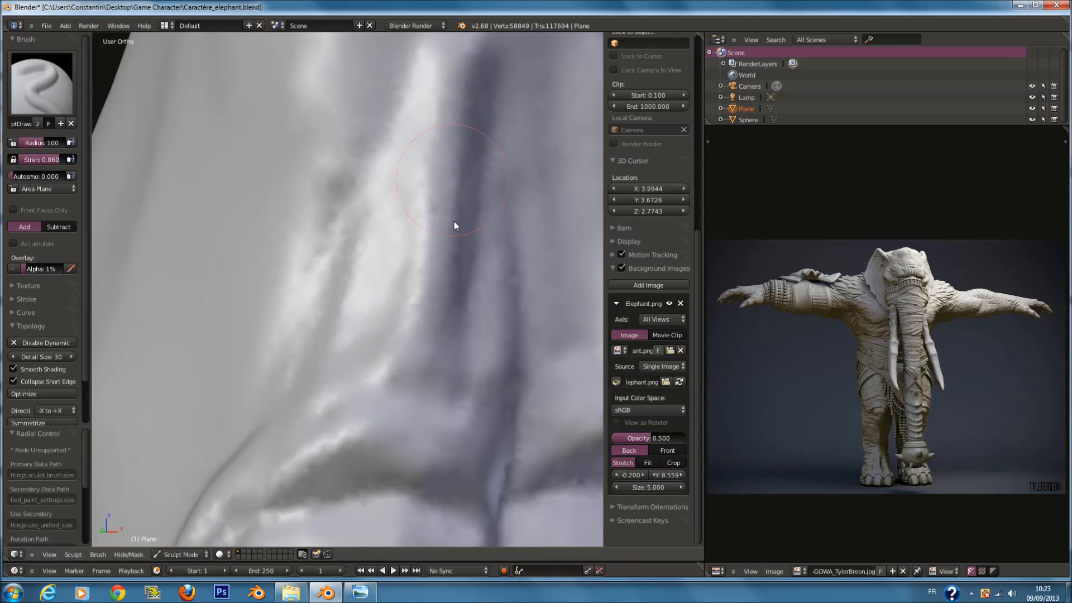
# Resize the brush and add more volume to the folds and ridges on the side of the foot.
pyautogui.scroll(-3, 454, 221)
pyautogui.moveTo(454, 222)
pyautogui.mouseDown(button='middle')
pyautogui.moveTo(403, 248)
pyautogui.moveTo(287, 194)
pyautogui.moveTo(283, 341)
pyautogui.mouseUp(button='middle')
pyautogui.scroll(3, 287, 194)
pyautogui.press('f')
pyautogui.click(279, 343)
pyautogui.moveTo(247, 405)
pyautogui.mouseDown()
pyautogui.moveTo(566, 370)
pyautogui.moveTo(522, 360)
pyautogui.moveTo(527, 338)
pyautogui.moveTo(355, 297)
pyautogui.mouseUp()
pyautogui.moveTo(355, 296); pyautogui.dragTo(399, 338, button='middle')
pyautogui.press('f')
pyautogui.click(411, 338)
pyautogui.moveTo(412, 338)
pyautogui.mouseDown()
pyautogui.moveTo(357, 113)
pyautogui.moveTo(416, 336)
pyautogui.moveTo(359, 221)
pyautogui.moveTo(421, 295)
pyautogui.mouseUp()
# Set the SculptDraw radius to 82 and refine the ridges across the front of the lower leg above the toes.
pyautogui.scroll(-3, 422, 297)
pyautogui.moveTo(422, 298); pyautogui.dragTo(430, 330, button='middle')
pyautogui.press('f')
pyautogui.click(436, 332)
pyautogui.moveTo(430, 363)
pyautogui.mouseDown()
pyautogui.moveTo(413, 294)
pyautogui.moveTo(432, 335)
pyautogui.mouseUp()
pyautogui.moveTo(431, 329); pyautogui.dragTo(479, 302, button='middle')
pyautogui.scroll(2, 479, 303)
pyautogui.press('f')
pyautogui.click(431, 277)
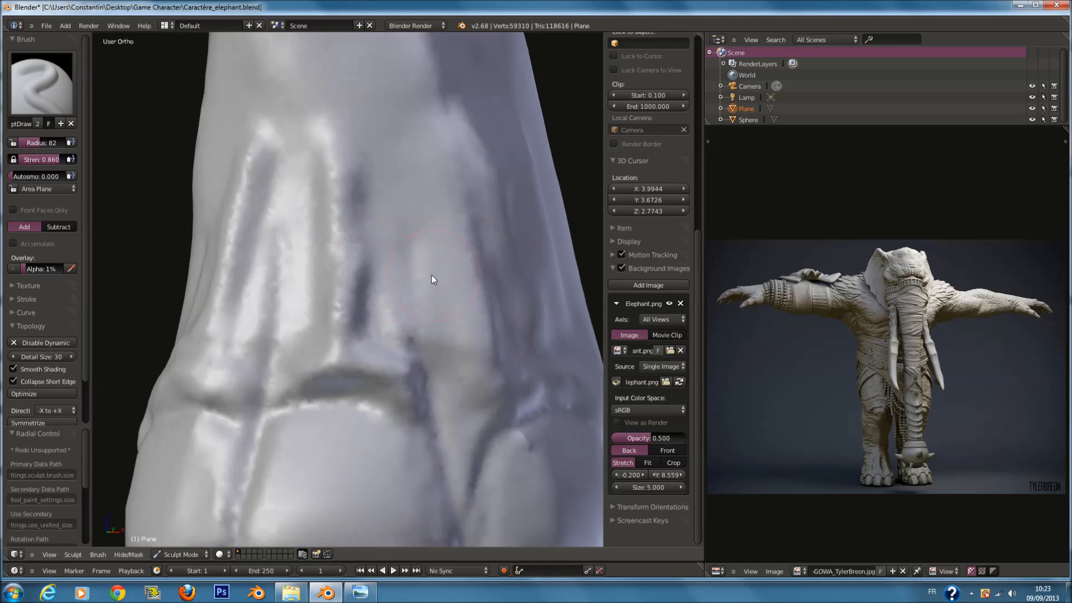
pyautogui.moveTo(346, 100)
pyautogui.mouseDown()
pyautogui.moveTo(354, 349)
pyautogui.moveTo(341, 114)
pyautogui.moveTo(375, 297)
pyautogui.moveTo(358, 134)
pyautogui.mouseUp()
pyautogui.moveTo(318, 162); pyautogui.dragTo(458, 211, button='middle')
pyautogui.moveTo(404, 358)
pyautogui.mouseDown()
pyautogui.moveTo(448, 143)
pyautogui.moveTo(416, 306)
pyautogui.mouseUp()
# Save the sculpt over the existing Caractère_elephant.blend file and check the whole figure from the front.
pyautogui.scroll(-4, 416, 307)
pyautogui.hotkey('ctrl', 's')
pyautogui.click(338, 279)
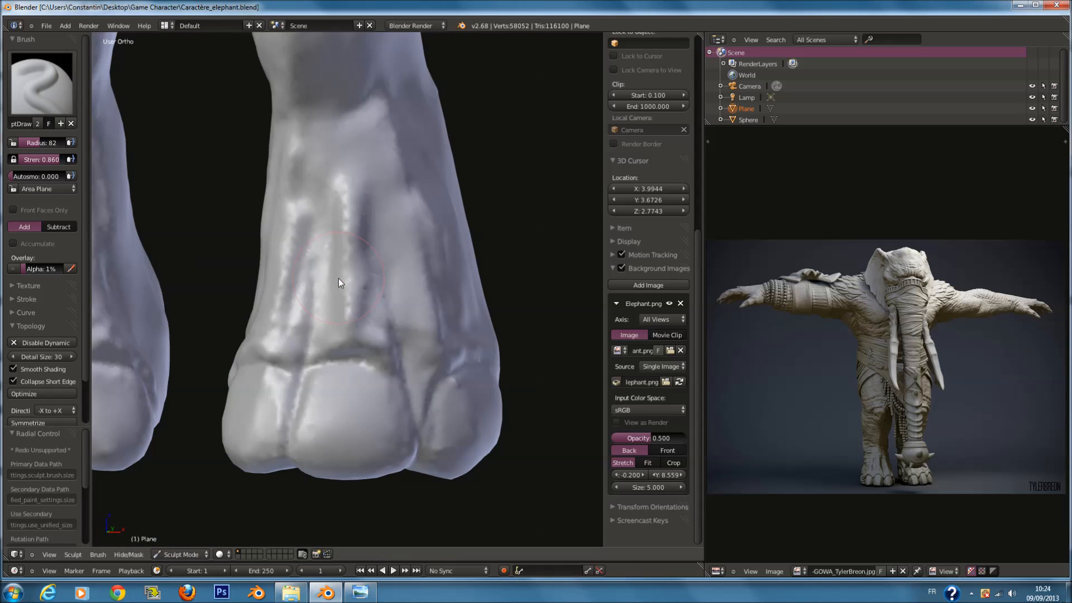
pyautogui.press('KP_1')
pyautogui.scroll(-7, 364, 271)
pyautogui.keyDown('shift'); pyautogui.scroll(8, 385, 267); pyautogui.keyUp('shift')
pyautogui.hotkey('ctrl', 's')
pyautogui.click(386, 259)
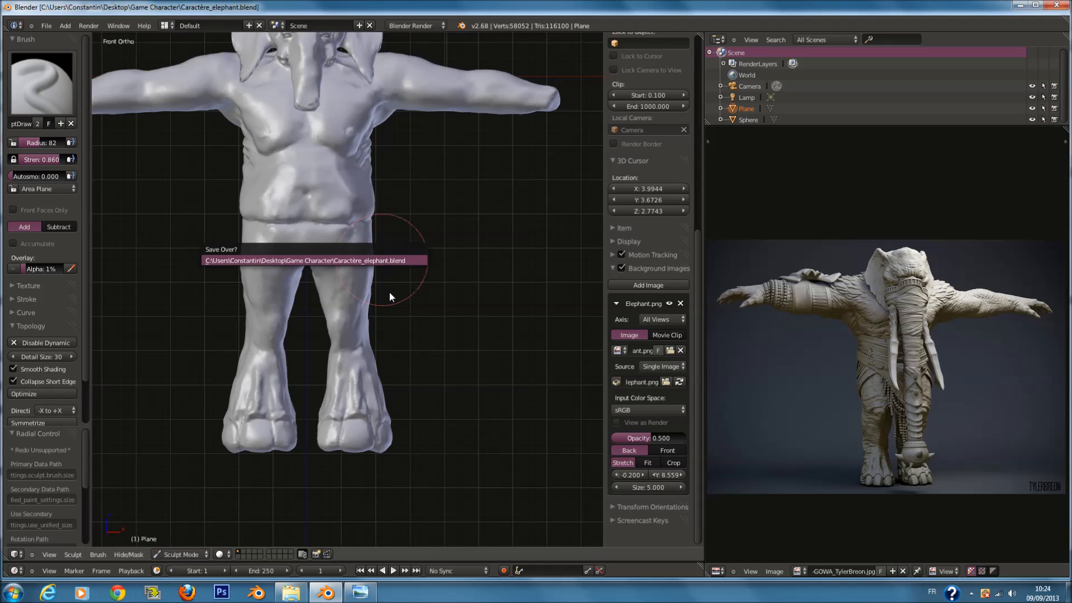
# Resize the SculptDraw brush and build up the form around the front and side of the knee.
pyautogui.scroll(-1, 390, 292)
pyautogui.keyDown('shift'); pyautogui.scroll(-4, 389, 292); pyautogui.keyUp('shift')
pyautogui.scroll(6, 389, 292)
pyautogui.press('f')
pyautogui.click(393, 293)
pyautogui.scroll(3, 393, 268)
pyautogui.moveTo(393, 261); pyautogui.dragTo(340, 266, button='middle')
pyautogui.press('f')
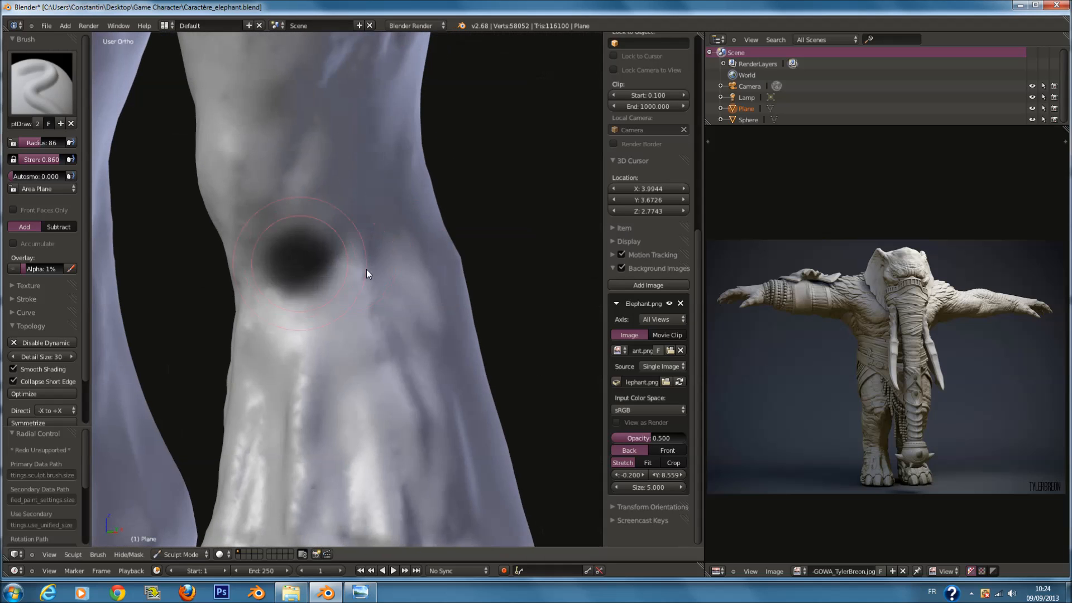
pyautogui.click(359, 268)
pyautogui.moveTo(358, 232)
pyautogui.mouseDown()
pyautogui.moveTo(371, 121)
pyautogui.moveTo(343, 197)
pyautogui.mouseUp()
pyautogui.moveTo(345, 198); pyautogui.dragTo(378, 198, button='middle')
pyautogui.moveTo(380, 199); pyautogui.dragTo(329, 212)
pyautogui.moveTo(342, 210)
pyautogui.mouseDown(button='middle')
pyautogui.moveTo(399, 220)
pyautogui.moveTo(335, 218)
pyautogui.mouseUp(button='middle')
# Set the SculptDraw radius to 143 and sculpt muscle ridges along the front and side of the thigh.
pyautogui.press('f')
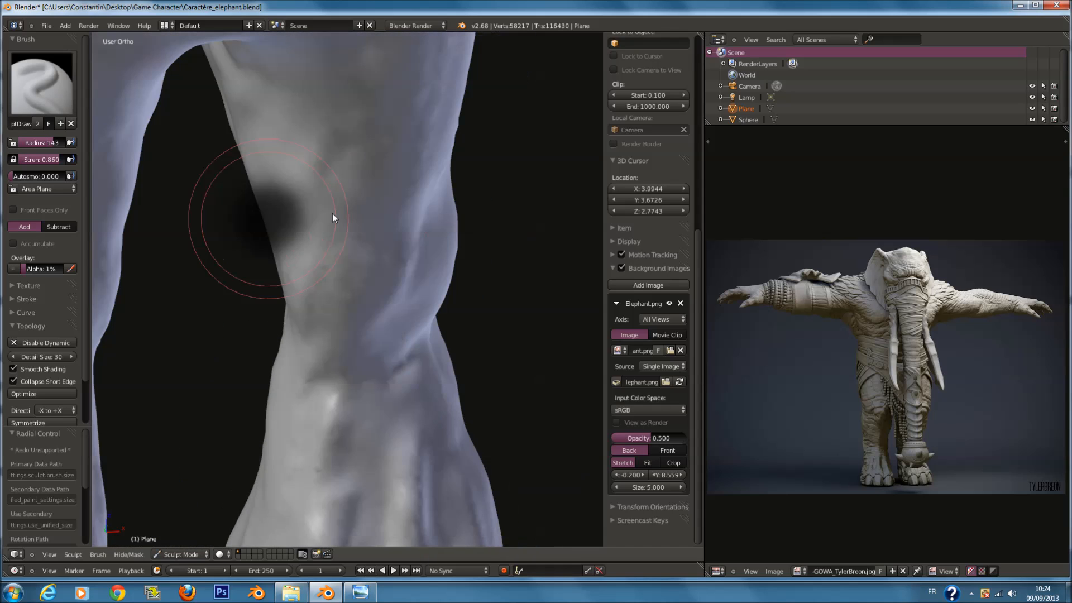
pyautogui.click(332, 213)
pyautogui.keyDown('shift'); pyautogui.scroll(5, 304, 214); pyautogui.keyUp('shift')
pyautogui.scroll(3, 308, 226)
pyautogui.moveTo(310, 231)
pyautogui.mouseDown()
pyautogui.moveTo(324, 211)
pyautogui.moveTo(304, 258)
pyautogui.moveTo(324, 133)
pyautogui.moveTo(202, 307)
pyautogui.moveTo(311, 227)
pyautogui.moveTo(329, 108)
pyautogui.moveTo(344, 191)
pyautogui.mouseUp()
pyautogui.press('f')
pyautogui.click(305, 298)
pyautogui.scroll(-3, 335, 218)
pyautogui.moveTo(345, 191)
pyautogui.mouseDown(button='middle')
pyautogui.moveTo(329, 238)
pyautogui.moveTo(318, 216)
pyautogui.mouseUp(button='middle')
pyautogui.scroll(3, 336, 218)
pyautogui.scroll(-3, 319, 216)
pyautogui.scroll(3, 320, 220)
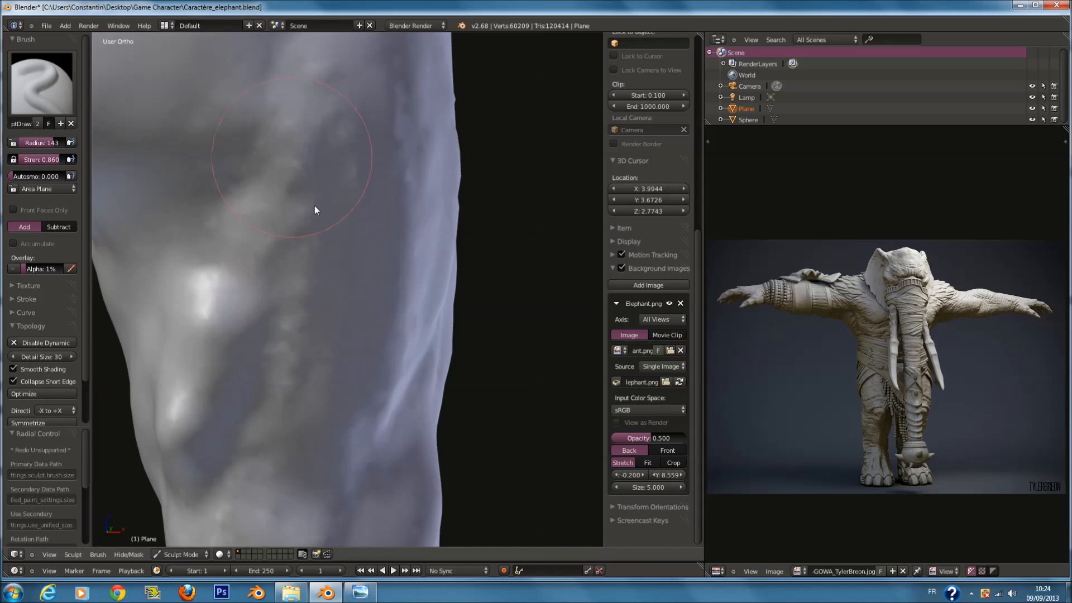
pyautogui.moveTo(360, 316)
pyautogui.mouseDown()
pyautogui.moveTo(274, 415)
pyautogui.moveTo(234, 431)
pyautogui.moveTo(226, 172)
pyautogui.moveTo(201, 291)
pyautogui.mouseUp()
pyautogui.moveTo(194, 386)
pyautogui.mouseDown(button='middle')
pyautogui.moveTo(218, 378)
pyautogui.moveTo(218, 329)
pyautogui.mouseUp(button='middle')
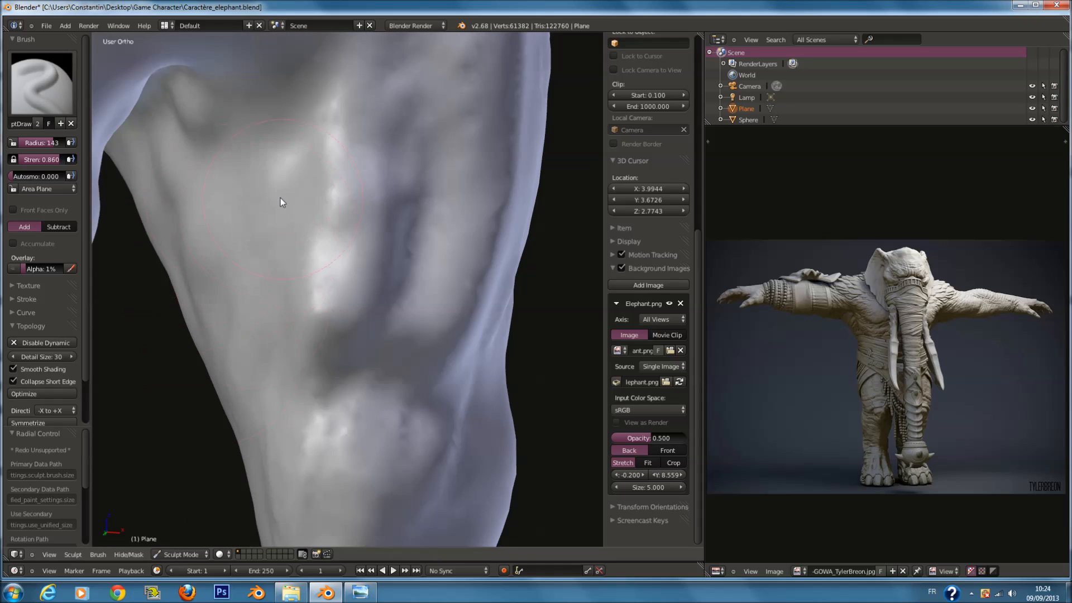
# Flatten the new thigh ridges down to the knee using the Scrape/Peaks brush with radius 176.
pyautogui.click(48, 90)
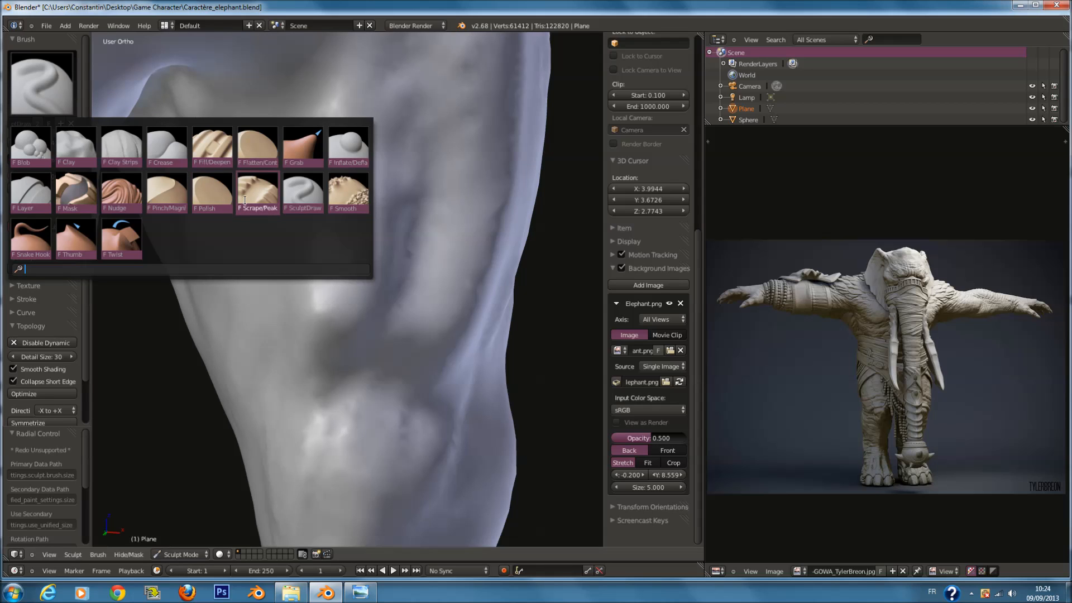
pyautogui.click(249, 195)
pyautogui.moveTo(334, 306)
pyautogui.mouseDown()
pyautogui.moveTo(350, 184)
pyautogui.moveTo(299, 285)
pyautogui.moveTo(372, 291)
pyautogui.moveTo(351, 336)
pyautogui.mouseUp()
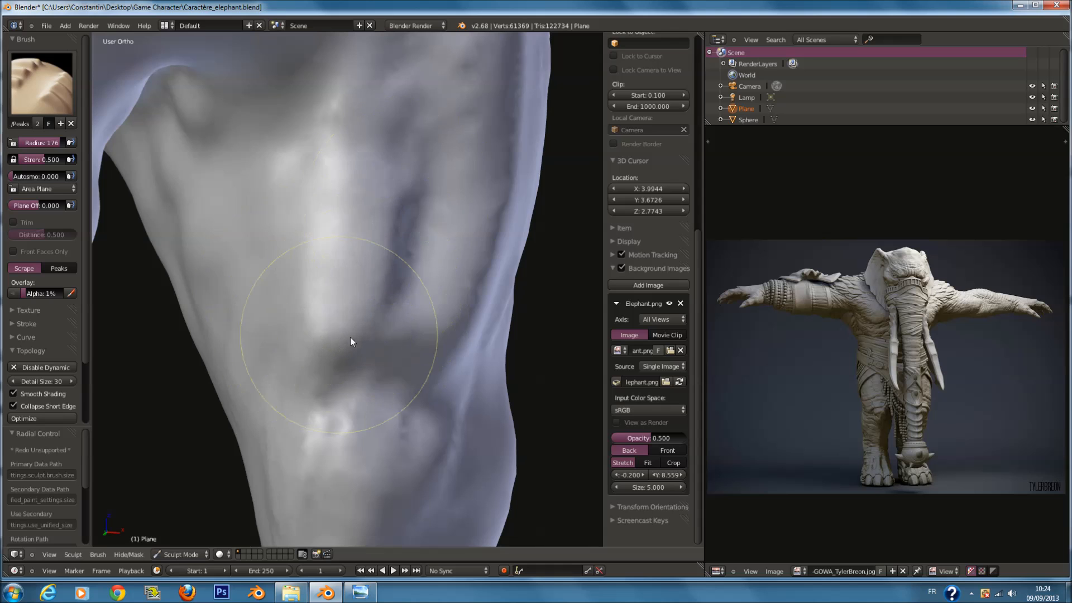
pyautogui.moveTo(350, 337); pyautogui.dragTo(277, 376, button='middle')
pyautogui.moveTo(277, 376); pyautogui.dragTo(306, 135)
pyautogui.scroll(-2, 306, 135)
pyautogui.moveTo(273, 223); pyautogui.dragTo(314, 198, button='middle')
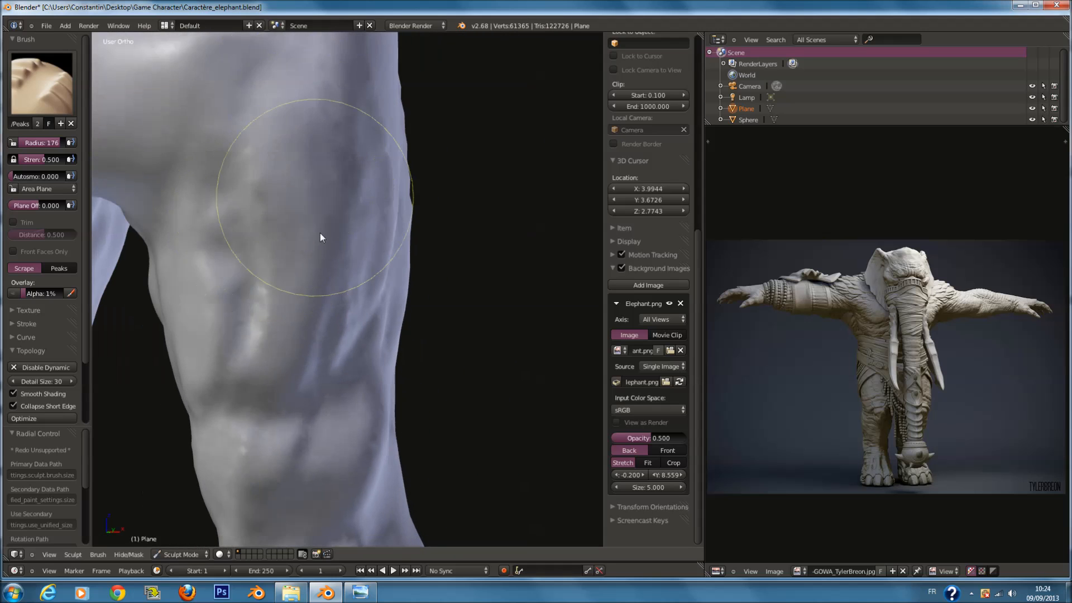
pyautogui.moveTo(315, 199); pyautogui.dragTo(256, 364)
pyautogui.scroll(-1, 338, 344)
pyautogui.moveTo(256, 364)
pyautogui.mouseDown(button='middle')
pyautogui.moveTo(338, 344)
pyautogui.moveTo(220, 282)
pyautogui.moveTo(282, 239)
pyautogui.mouseUp(button='middle')
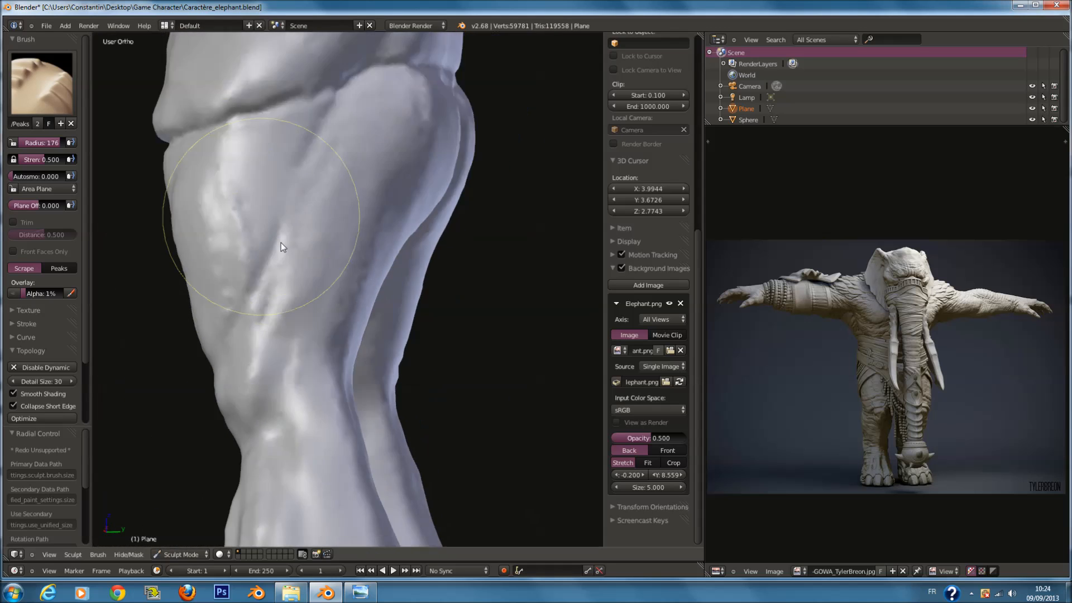
# Check the legs from the front and from the back, ending close up on the rear of the leg.
pyautogui.scroll(-5, 312, 251)
pyautogui.moveTo(342, 265)
pyautogui.mouseDown(button='middle')
pyautogui.moveTo(169, 281)
pyautogui.moveTo(187, 242)
pyautogui.moveTo(286, 300)
pyautogui.moveTo(321, 296)
pyautogui.mouseUp(button='middle')
pyautogui.press('KP_1')
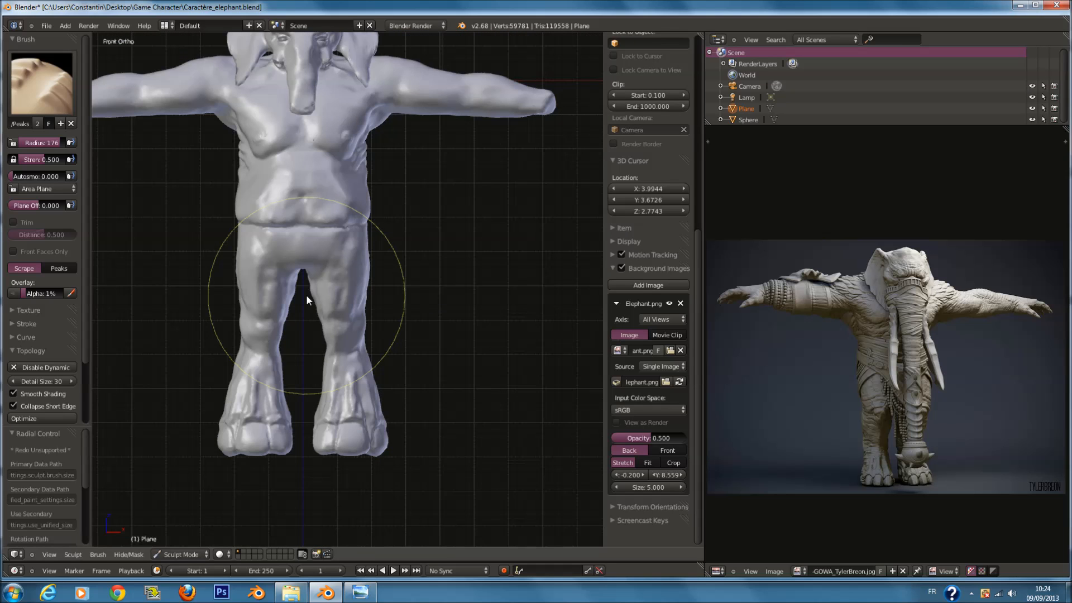
pyautogui.press('ctrl+KP_3')
pyautogui.press('ctrl+KP_1')
pyautogui.keyDown('shift'); pyautogui.scroll(-4, 342, 300); pyautogui.keyUp('shift')
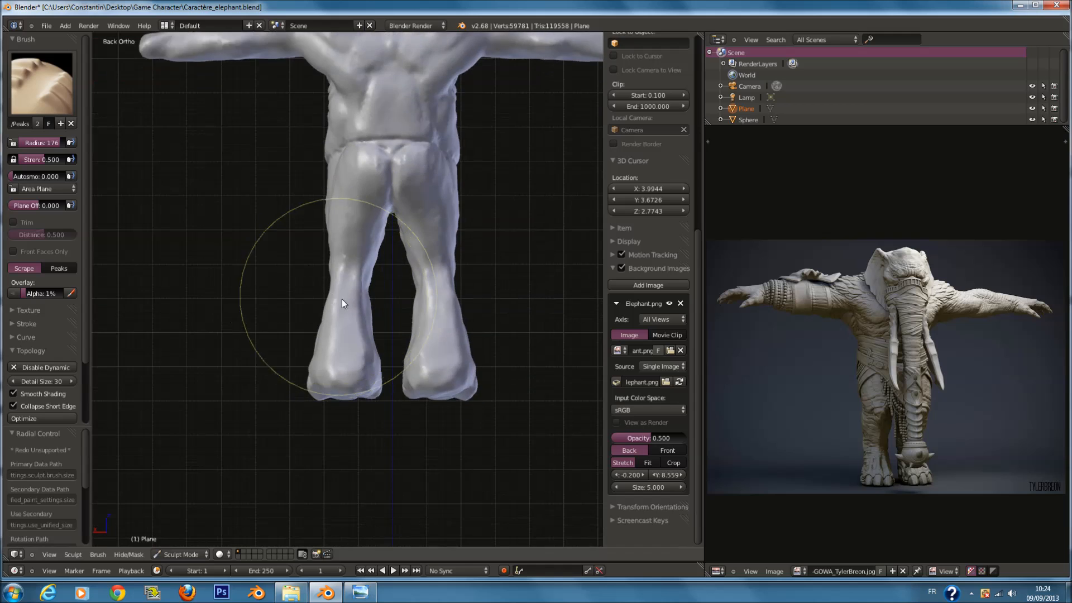
pyautogui.scroll(5, 342, 299)
# Consult the rear leg muscles on the Muscle corps humain chart and ready the SculptDraw brush with radius 80.
pyautogui.click(61, 92)
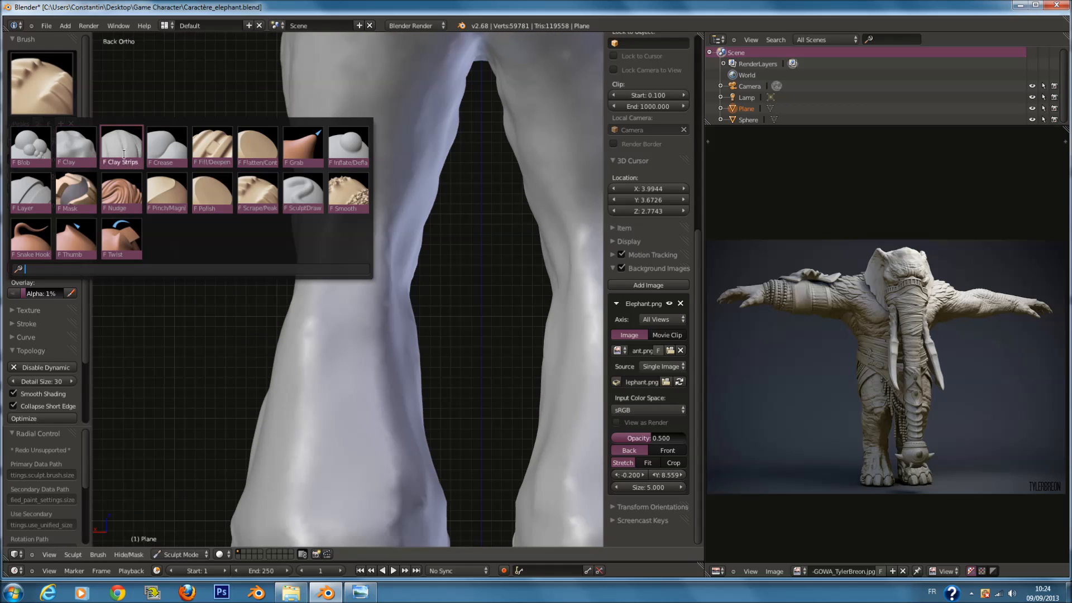
pyautogui.click(361, 593)
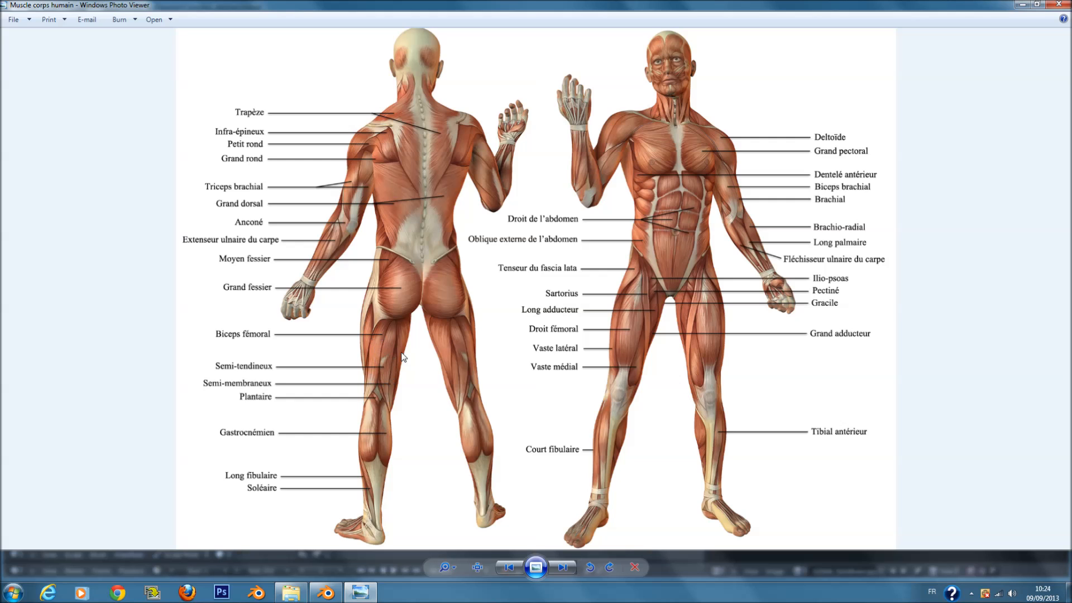
pyautogui.click(326, 592)
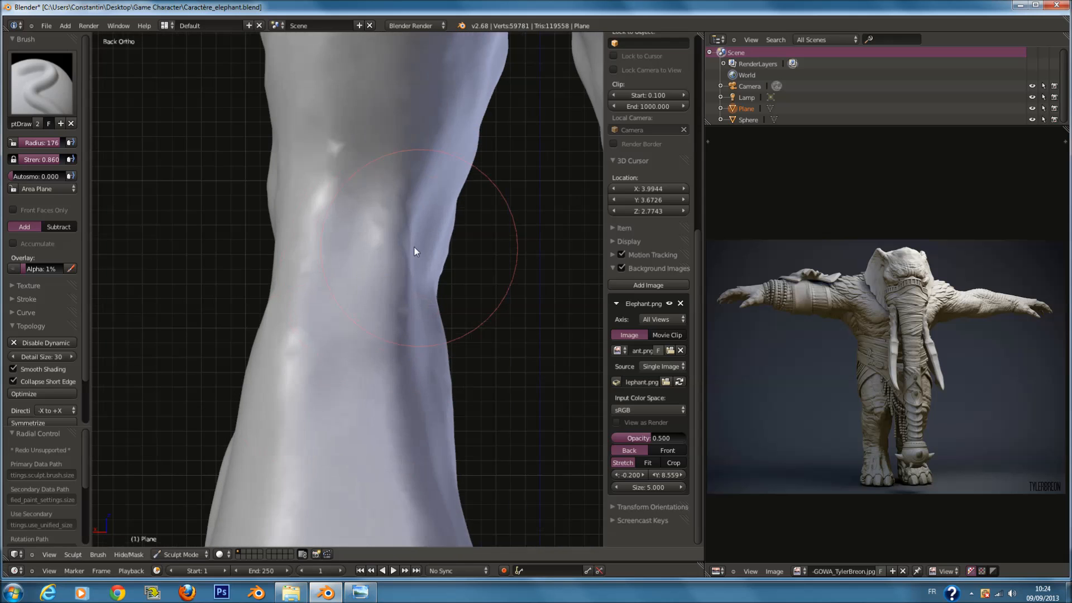
pyautogui.scroll(-4, 371, 244)
pyautogui.keyDown('shift'); pyautogui.scroll(5, 373, 244); pyautogui.keyUp('shift')
pyautogui.scroll(4, 373, 244)
pyautogui.press('f')
pyautogui.click(363, 203)
# Sculpt vertical hamstring ridges down the back of the thigh to just above the knee.
pyautogui.moveTo(342, 186); pyautogui.dragTo(329, 378)
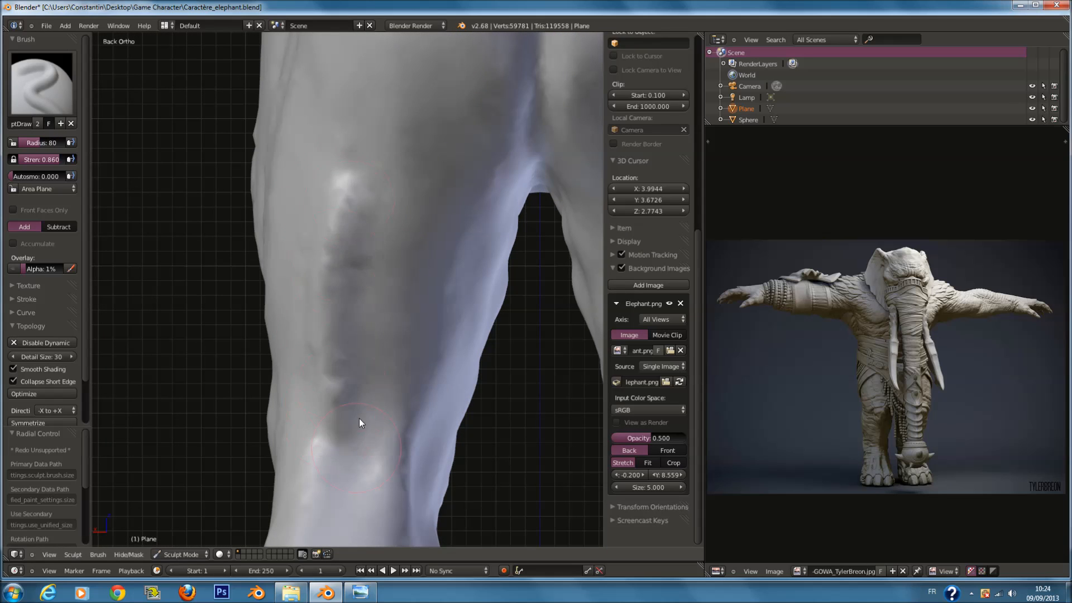
pyautogui.moveTo(393, 241); pyautogui.dragTo(400, 411)
pyautogui.moveTo(448, 238); pyautogui.dragTo(425, 452)
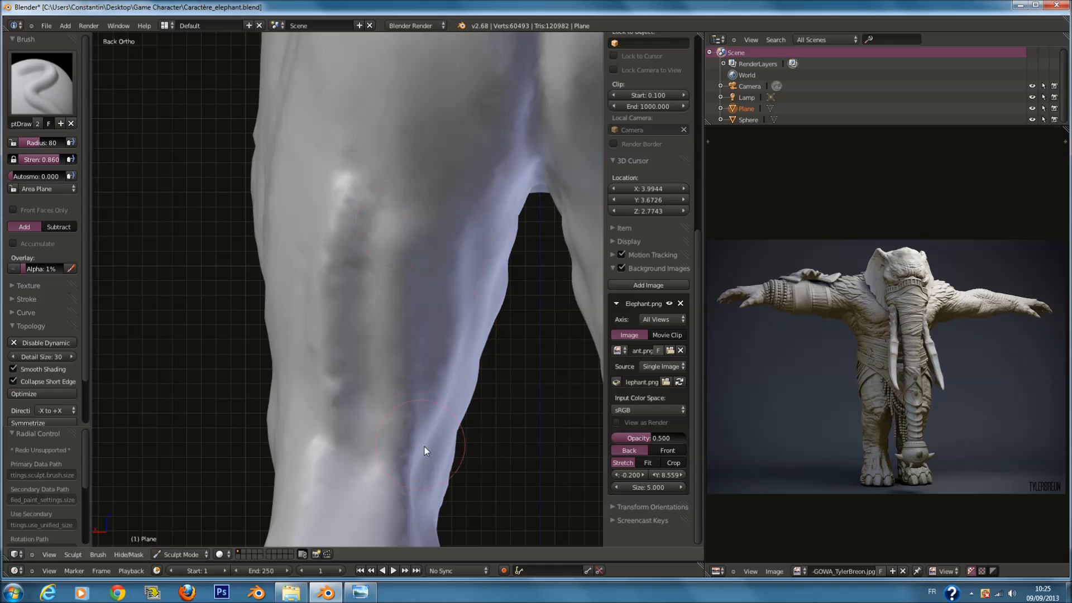
pyautogui.moveTo(378, 277); pyautogui.dragTo(368, 448)
pyautogui.moveTo(363, 229); pyautogui.dragTo(359, 429)
pyautogui.moveTo(403, 224); pyautogui.dragTo(412, 388)
# Set the SculptDraw radius to 109 and add volume to the muscle on the back of the thigh.
pyautogui.press('f')
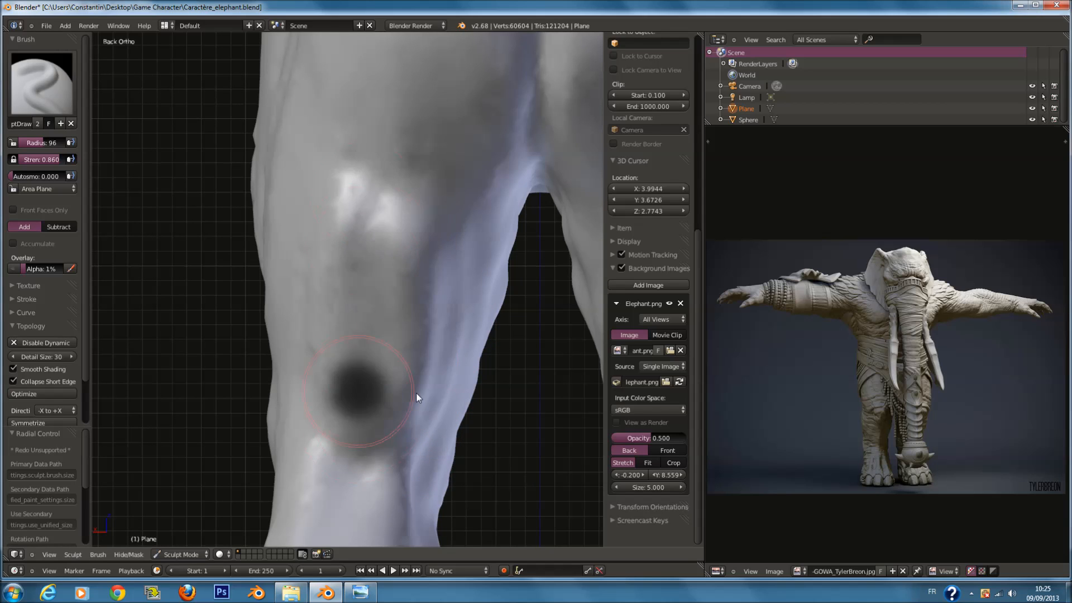
pyautogui.click(417, 393)
pyautogui.moveTo(381, 203)
pyautogui.mouseDown()
pyautogui.moveTo(345, 386)
pyautogui.moveTo(391, 380)
pyautogui.mouseUp()
pyautogui.moveTo(403, 363)
pyautogui.mouseDown(button='middle')
pyautogui.moveTo(420, 359)
pyautogui.moveTo(421, 188)
pyautogui.mouseUp(button='middle')
pyautogui.moveTo(413, 229)
pyautogui.mouseDown(button='middle')
pyautogui.moveTo(278, 229)
pyautogui.moveTo(469, 329)
pyautogui.moveTo(422, 333)
pyautogui.moveTo(367, 240)
pyautogui.mouseUp(button='middle')
pyautogui.scroll(-3, 279, 229)
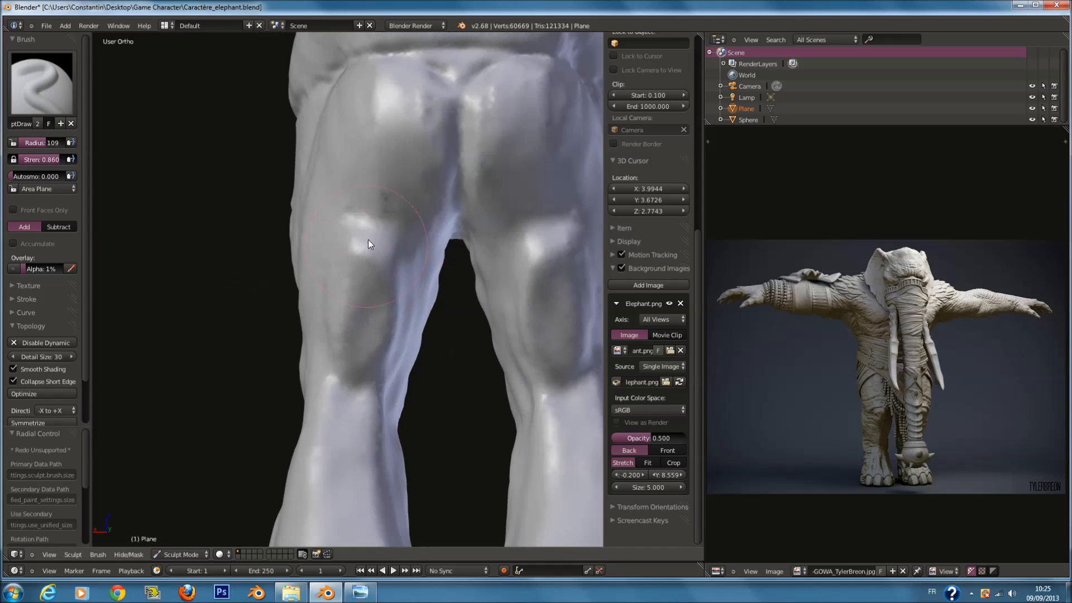
pyautogui.moveTo(376, 239); pyautogui.dragTo(401, 251)
pyautogui.scroll(2, 401, 251)
pyautogui.moveTo(401, 250); pyautogui.dragTo(380, 249, button='middle')
# Soften the hamstring ridges on the back of the thigh using the Smooth brush with radius 138.
pyautogui.click(52, 72)
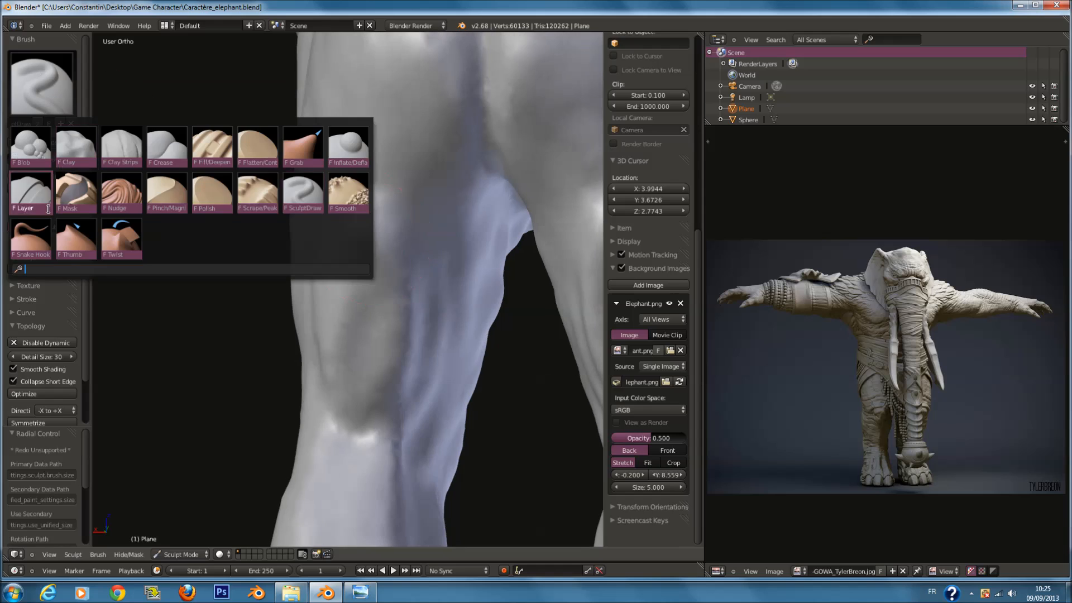
pyautogui.click(364, 197)
pyautogui.moveTo(401, 138); pyautogui.dragTo(354, 207, button='middle')
pyautogui.moveTo(376, 160)
pyautogui.mouseDown()
pyautogui.moveTo(354, 232)
pyautogui.moveTo(396, 408)
pyautogui.mouseUp()
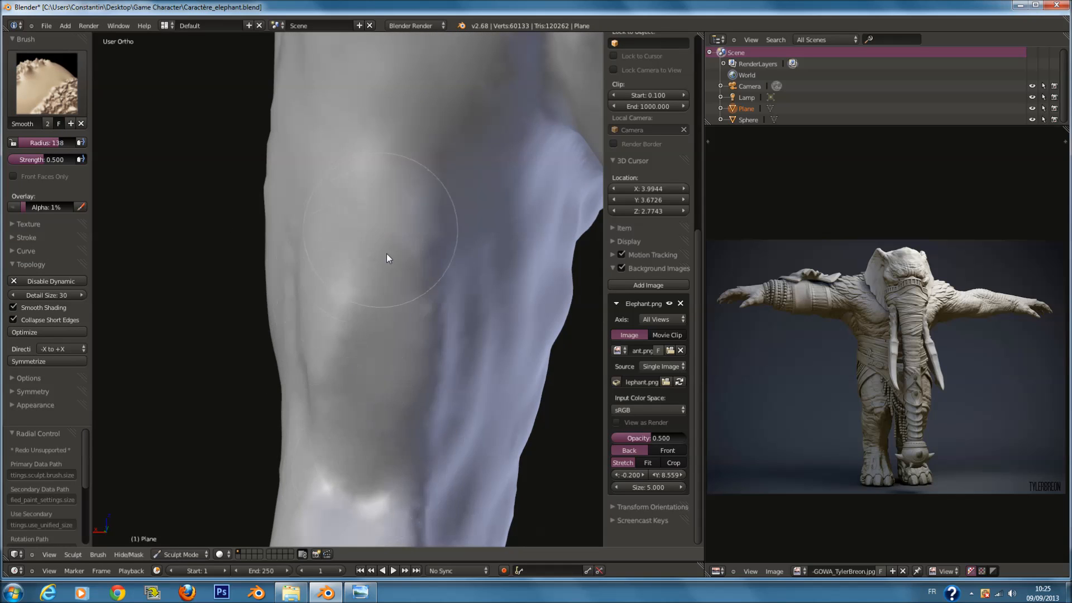
# Set the Smooth brush radius to 198 and smooth the underside of the foot.
pyautogui.scroll(-5, 369, 279)
pyautogui.press('KP_1')
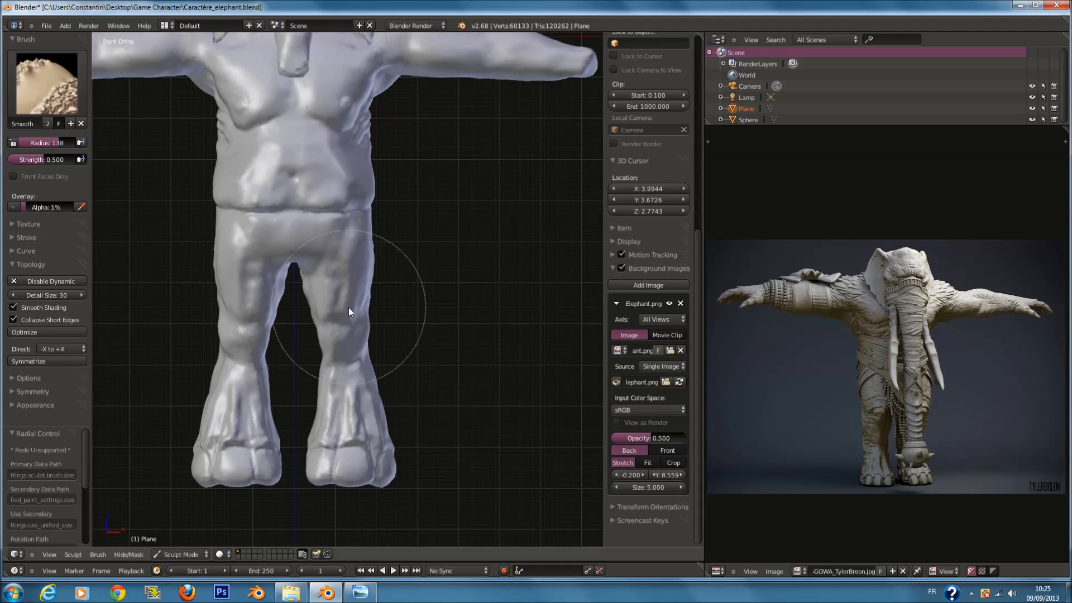
pyautogui.press('ctrl+KP_1')
pyautogui.keyDown('shift'); pyautogui.moveTo(400, 412); pyautogui.dragTo(398, 268, button='middle'); pyautogui.keyUp('shift')
pyautogui.scroll(6, 387, 354)
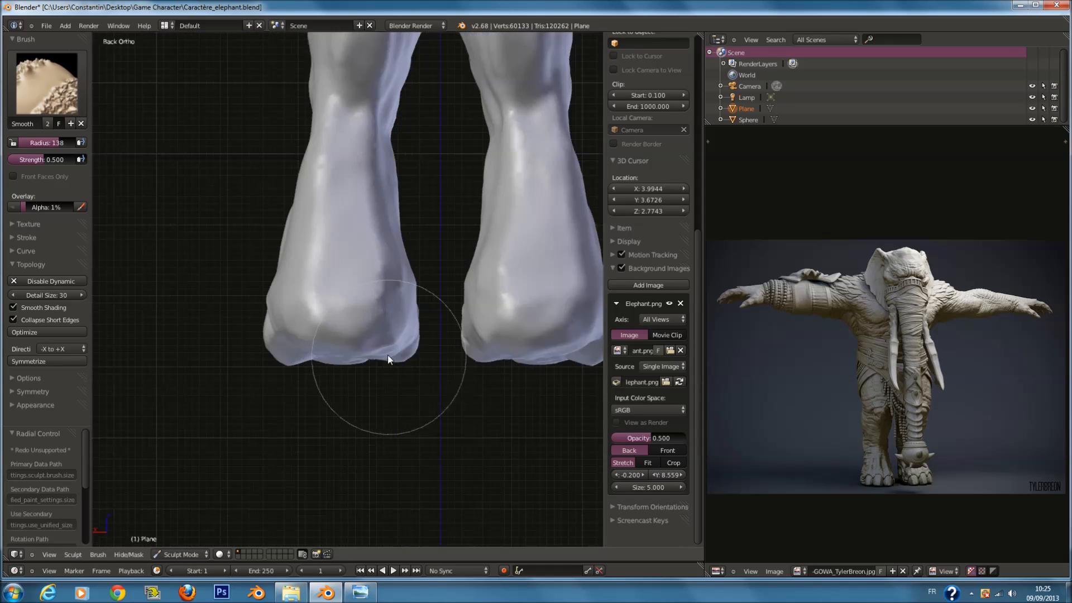
pyautogui.moveTo(359, 353); pyautogui.dragTo(378, 300, button='middle')
pyautogui.press('f')
pyautogui.click(283, 337)
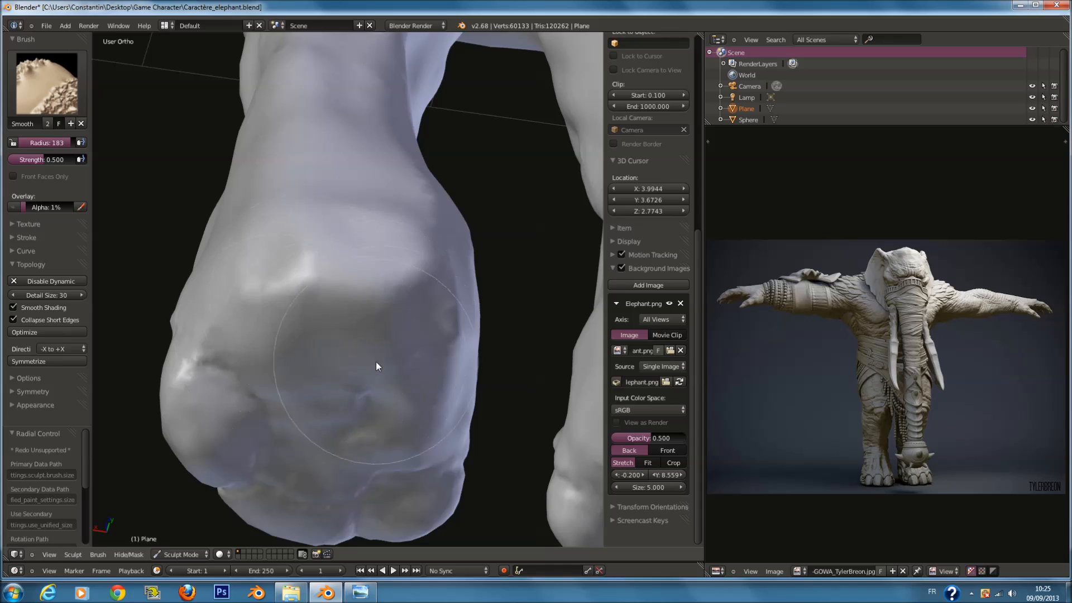
pyautogui.moveTo(377, 361); pyautogui.dragTo(369, 286, button='middle')
pyautogui.moveTo(401, 298)
pyautogui.mouseDown()
pyautogui.moveTo(266, 304)
pyautogui.moveTo(354, 216)
pyautogui.mouseUp()
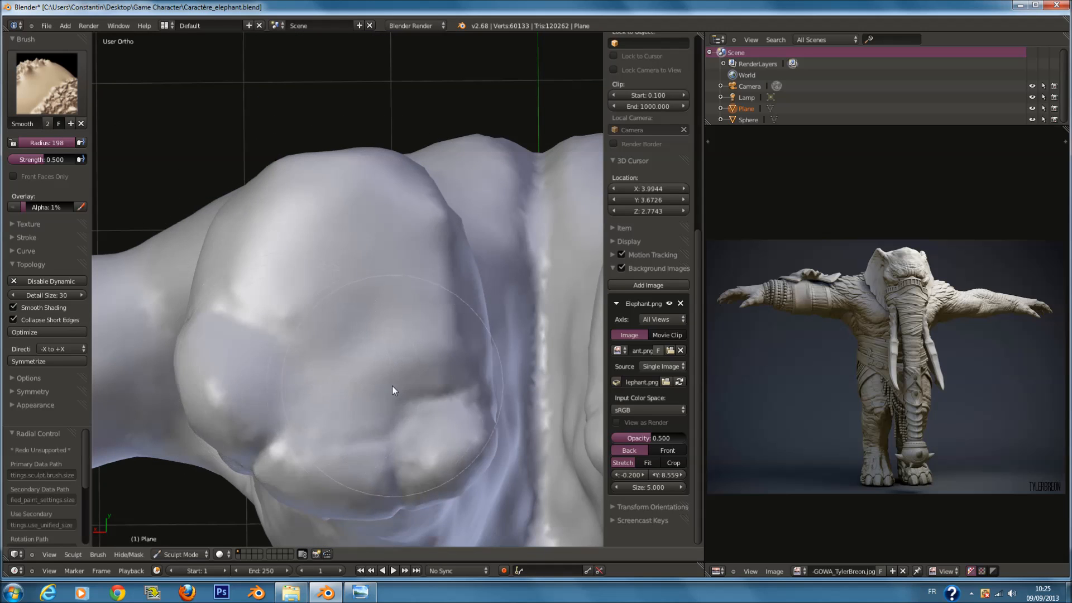
# Flatten the sole and heel of the foot using the Polish brush with radius 200.
pyautogui.click(73, 103)
pyautogui.click(222, 194)
pyautogui.moveTo(354, 296)
pyautogui.mouseDown()
pyautogui.moveTo(407, 359)
pyautogui.moveTo(317, 356)
pyautogui.moveTo(390, 223)
pyautogui.mouseUp()
pyautogui.moveTo(389, 223)
pyautogui.mouseDown(button='middle')
pyautogui.moveTo(396, 380)
pyautogui.moveTo(360, 328)
pyautogui.moveTo(337, 375)
pyautogui.mouseUp(button='middle')
pyautogui.moveTo(337, 375)
pyautogui.mouseDown()
pyautogui.moveTo(395, 276)
pyautogui.moveTo(324, 270)
pyautogui.moveTo(281, 216)
pyautogui.mouseUp()
pyautogui.moveTo(281, 216); pyautogui.dragTo(365, 225, button='middle')
pyautogui.scroll(-3, 364, 224)
pyautogui.keyDown('shift'); pyautogui.moveTo(364, 143); pyautogui.dragTo(364, 209, button='middle'); pyautogui.keyUp('shift')
pyautogui.scroll(2, 362, 203)
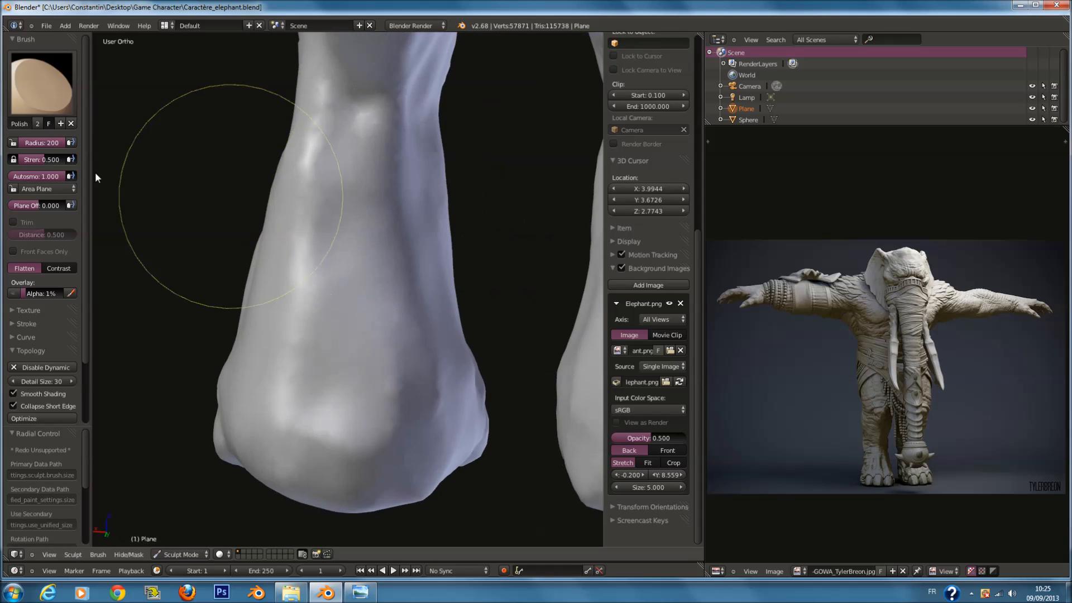
# Sculpt tendon ridges on the back of the lower leg above the heel using SculptDraw with radius 114.
pyautogui.click(42, 84)
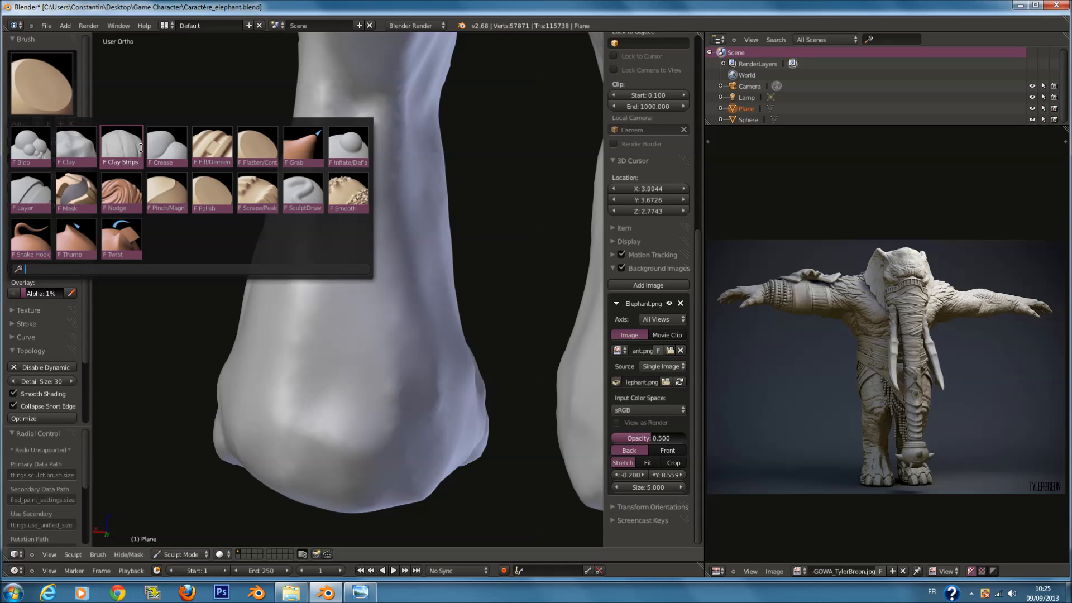
pyautogui.click(312, 189)
pyautogui.scroll(5, 334, 206)
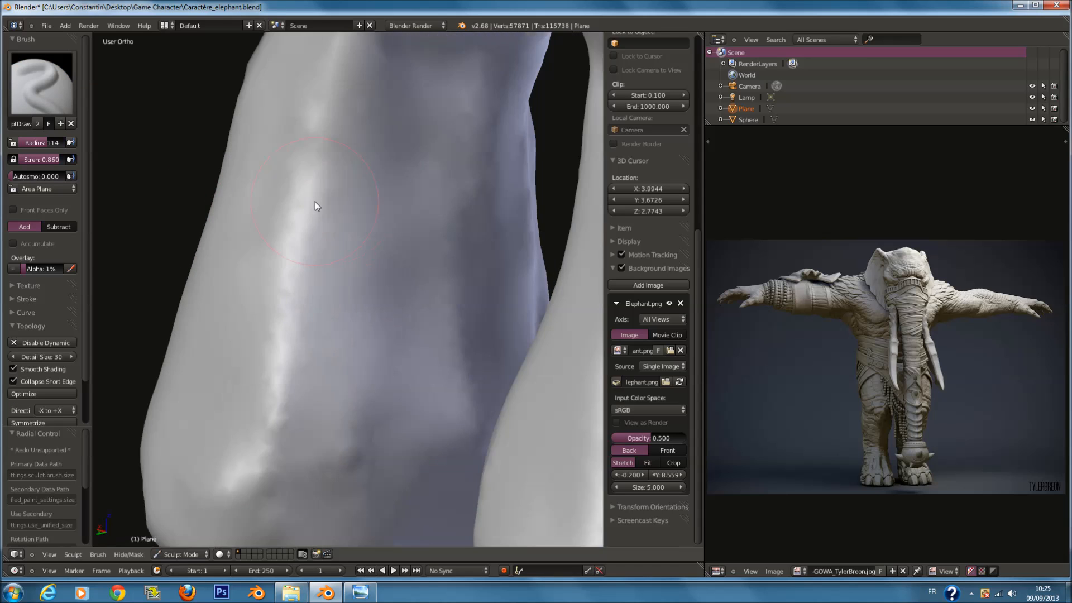
pyautogui.moveTo(383, 244)
pyautogui.mouseDown()
pyautogui.moveTo(400, 96)
pyautogui.moveTo(390, 127)
pyautogui.moveTo(402, 282)
pyautogui.moveTo(363, 379)
pyautogui.moveTo(393, 268)
pyautogui.mouseUp()
pyautogui.moveTo(375, 274)
pyautogui.mouseDown(button='middle')
pyautogui.moveTo(418, 301)
pyautogui.moveTo(469, 302)
pyautogui.mouseUp(button='middle')
pyautogui.moveTo(362, 379)
pyautogui.mouseDown()
pyautogui.moveTo(304, 282)
pyautogui.moveTo(316, 368)
pyautogui.mouseUp()
pyautogui.moveTo(379, 343); pyautogui.dragTo(279, 350, button='middle')
pyautogui.moveTo(245, 328)
pyautogui.mouseDown()
pyautogui.moveTo(278, 413)
pyautogui.moveTo(309, 345)
pyautogui.moveTo(273, 240)
pyautogui.mouseUp()
# Extend the calf and Achilles tendon ridges between the heel and the back of the knee.
pyautogui.moveTo(331, 376); pyautogui.dragTo(258, 364, button='middle')
pyautogui.moveTo(240, 419)
pyautogui.mouseDown()
pyautogui.moveTo(252, 367)
pyautogui.moveTo(336, 188)
pyautogui.moveTo(270, 348)
pyautogui.mouseUp()
pyautogui.moveTo(269, 348)
pyautogui.mouseDown(button='middle')
pyautogui.moveTo(402, 192)
pyautogui.moveTo(357, 263)
pyautogui.moveTo(382, 259)
pyautogui.moveTo(318, 199)
pyautogui.mouseUp(button='middle')
pyautogui.moveTo(319, 200)
pyautogui.mouseDown()
pyautogui.moveTo(336, 401)
pyautogui.moveTo(372, 220)
pyautogui.moveTo(399, 404)
pyautogui.moveTo(483, 200)
pyautogui.moveTo(361, 195)
pyautogui.moveTo(410, 239)
pyautogui.moveTo(445, 243)
pyautogui.moveTo(413, 192)
pyautogui.moveTo(412, 414)
pyautogui.mouseUp()
pyautogui.moveTo(411, 413); pyautogui.dragTo(360, 390, button='middle')
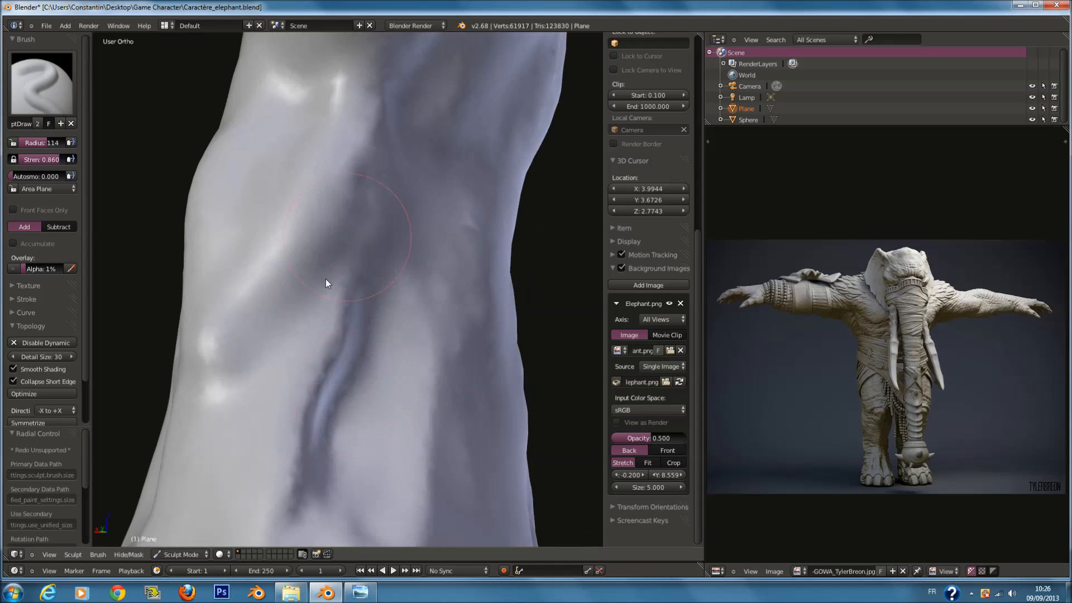
pyautogui.moveTo(325, 279); pyautogui.dragTo(398, 84)
pyautogui.moveTo(358, 263); pyautogui.dragTo(343, 217, button='middle')
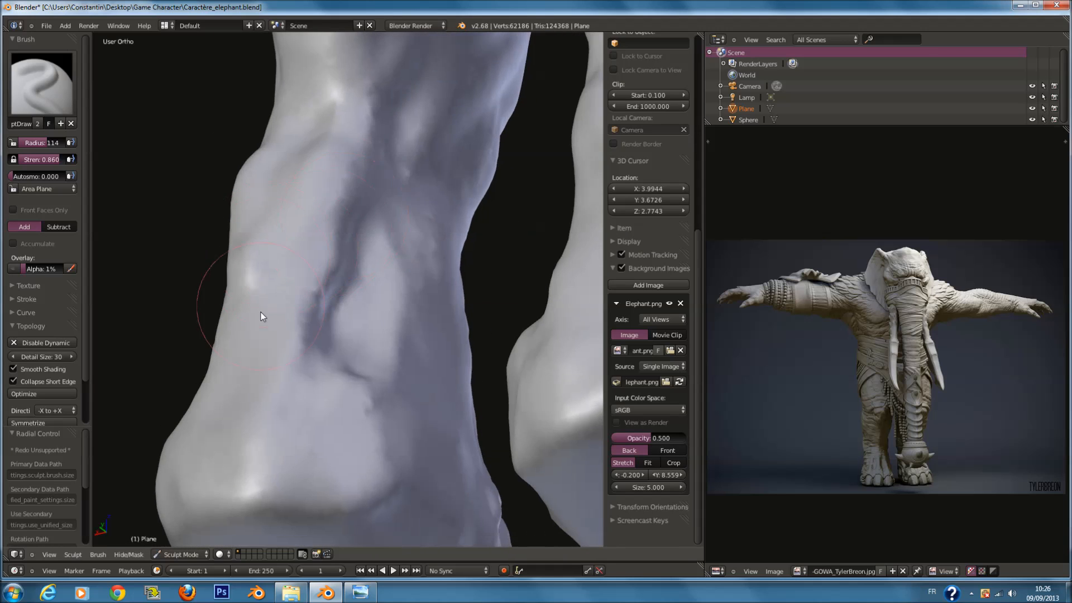
# Soften the tendon ridges on the back of the lower leg using the Smooth brush with radius 121.
pyautogui.click(41, 84)
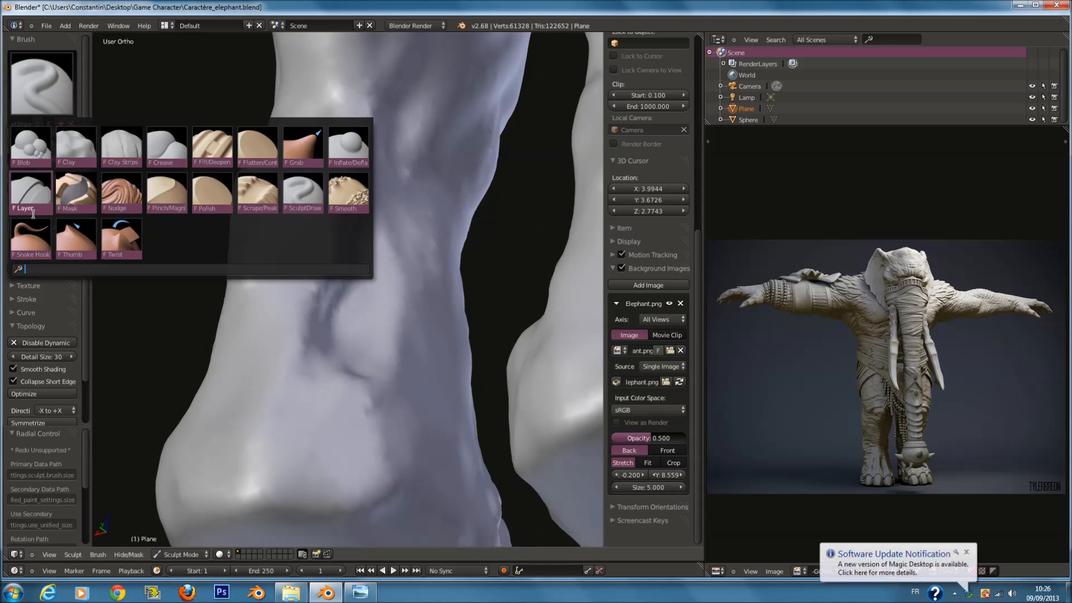
pyautogui.click(366, 262)
pyautogui.moveTo(366, 262); pyautogui.dragTo(356, 292, button='middle')
pyautogui.press('f')
pyautogui.click(360, 292)
pyautogui.moveTo(300, 385); pyautogui.dragTo(324, 231)
pyautogui.moveTo(230, 275); pyautogui.dragTo(464, 396, button='middle')
pyautogui.moveTo(513, 367); pyautogui.dragTo(421, 321, button='middle')
pyautogui.moveTo(407, 259); pyautogui.dragTo(354, 237, button='middle')
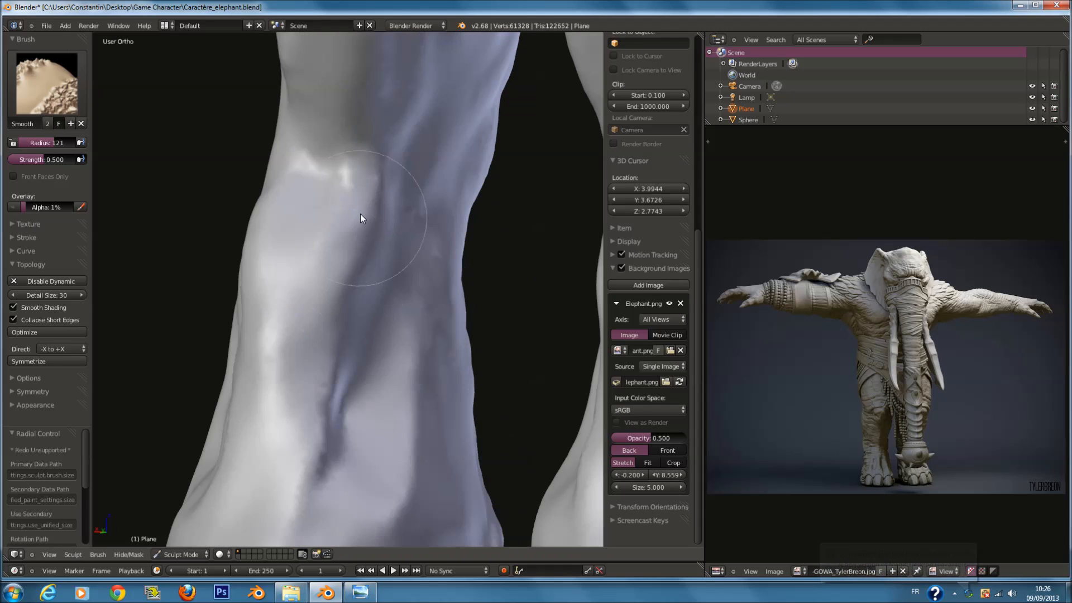
# Save the sculpt over the existing Caractère_elephant.blend file and check the leg from the right side.
pyautogui.moveTo(366, 328); pyautogui.dragTo(290, 364, button='middle')
pyautogui.hotkey('ctrl', 's')
pyautogui.click(318, 353)
pyautogui.moveTo(520, 328); pyautogui.dragTo(483, 334, button='middle')
pyautogui.press('KP_3')
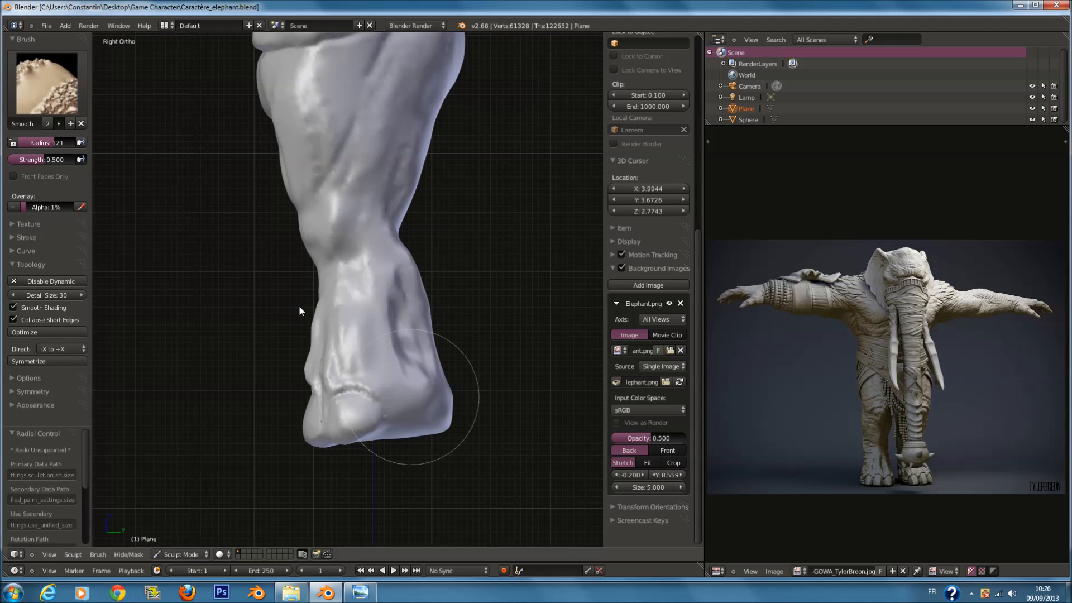
# Pull the lower edge of the toes forward using the Snake Hook brush with radius 200.
pyautogui.click(47, 84)
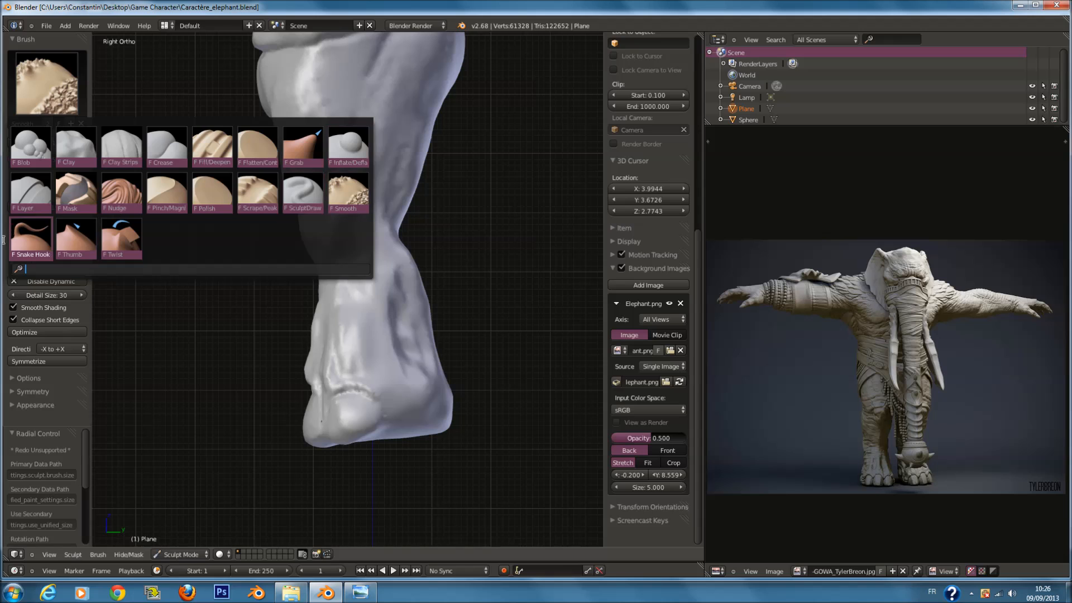
pyautogui.click(27, 241)
pyautogui.keyDown('shift'); pyautogui.scroll(-11, 369, 318); pyautogui.keyUp('shift')
pyautogui.press('f')
pyautogui.click(473, 375)
pyautogui.scroll(4, 392, 335)
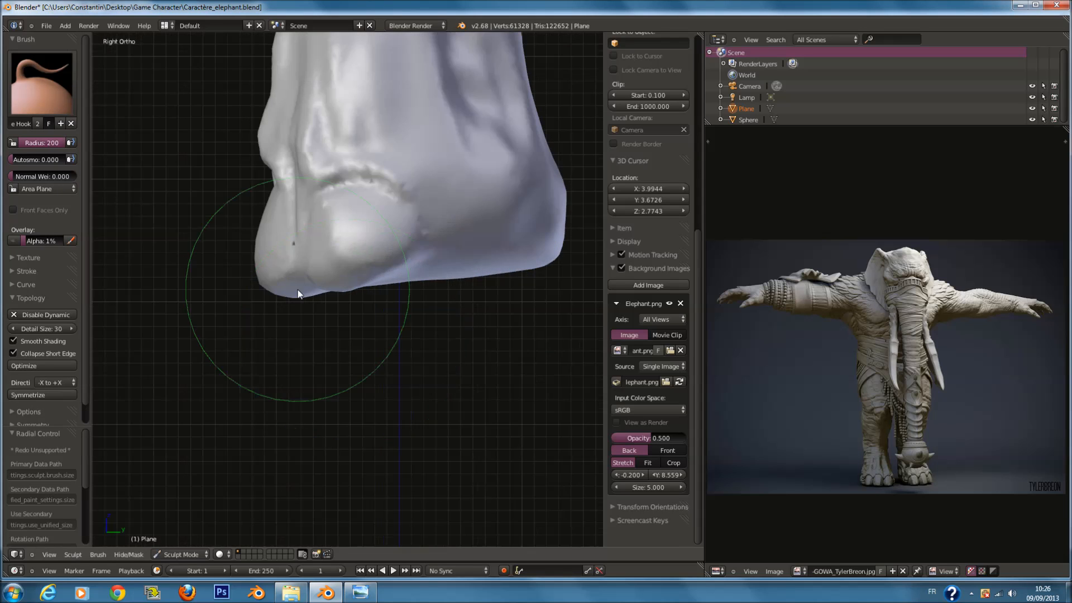
pyautogui.moveTo(286, 294); pyautogui.dragTo(269, 284)
pyautogui.moveTo(343, 286); pyautogui.dragTo(319, 284)
# Reshape the outline of the foot around the toes and sole from below using the Snake Hook brush.
pyautogui.scroll(-8, 396, 281)
pyautogui.keyDown('shift'); pyautogui.moveTo(406, 325); pyautogui.dragTo(419, 178, button='middle'); pyautogui.keyUp('shift')
pyautogui.scroll(7, 422, 237)
pyautogui.keyDown('shift'); pyautogui.moveTo(419, 245); pyautogui.dragTo(321, 249, button='middle'); pyautogui.keyUp('shift')
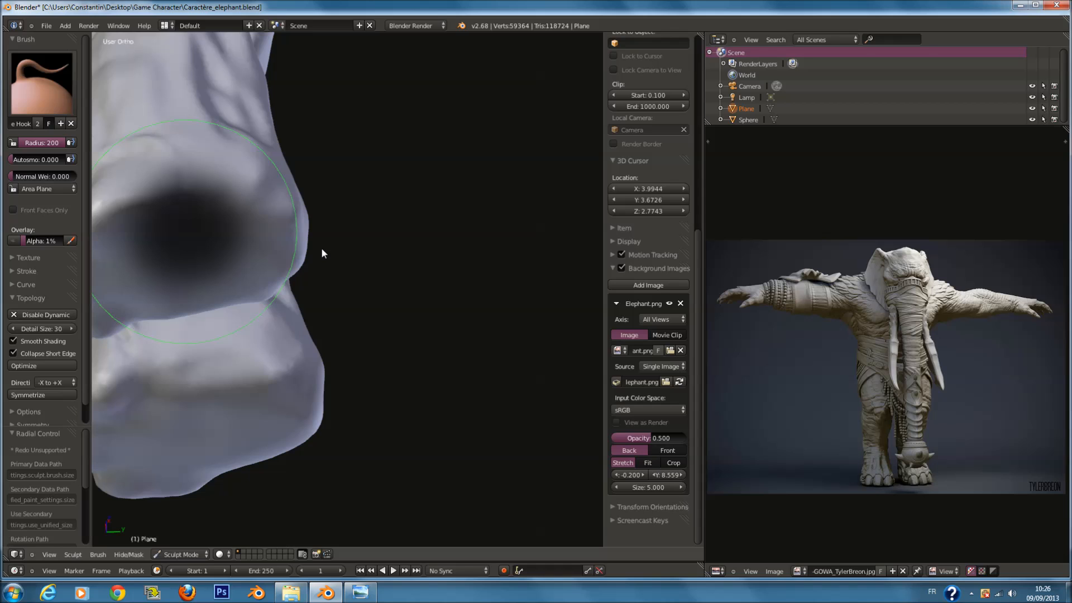
pyautogui.moveTo(322, 254)
pyautogui.mouseDown()
pyautogui.moveTo(253, 258)
pyautogui.moveTo(254, 270)
pyautogui.moveTo(186, 256)
pyautogui.moveTo(235, 248)
pyautogui.mouseUp()
pyautogui.moveTo(235, 247); pyautogui.dragTo(168, 277, button='middle')
pyautogui.moveTo(420, 321)
pyautogui.mouseDown()
pyautogui.moveTo(273, 319)
pyautogui.moveTo(404, 338)
pyautogui.moveTo(378, 306)
pyautogui.mouseUp()
pyautogui.press('KP_3')
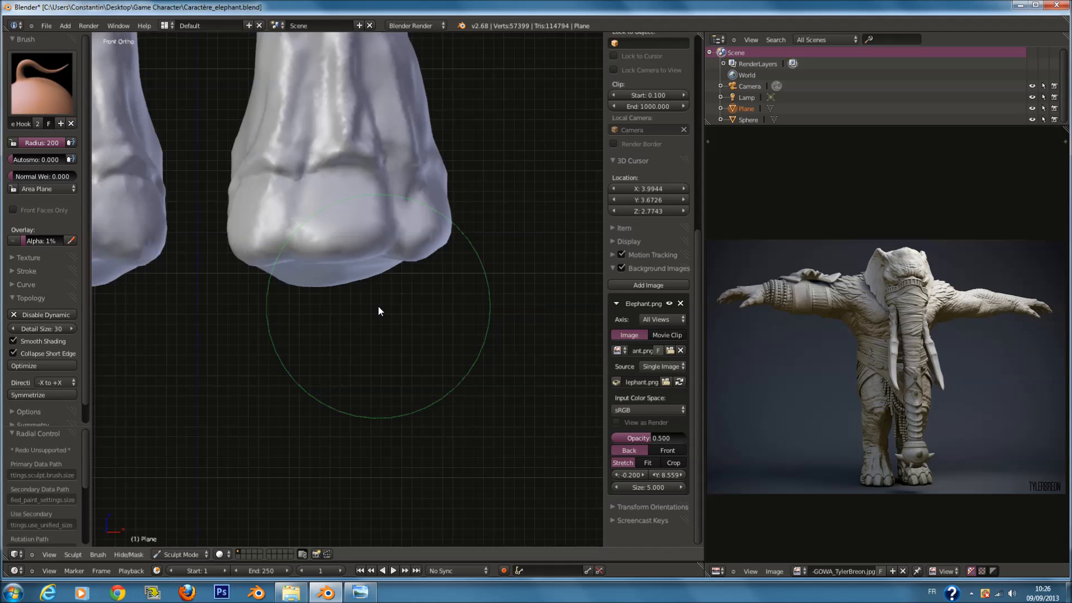
# Smooth the underside of the foot using the Smooth brush with radius 168.
pyautogui.scroll(-4, 378, 305)
pyautogui.keyDown('shift'); pyautogui.moveTo(306, 291); pyautogui.dragTo(379, 314, button='middle'); pyautogui.keyUp('shift')
pyautogui.moveTo(393, 389); pyautogui.dragTo(393, 308, button='middle')
pyautogui.scroll(3, 392, 307)
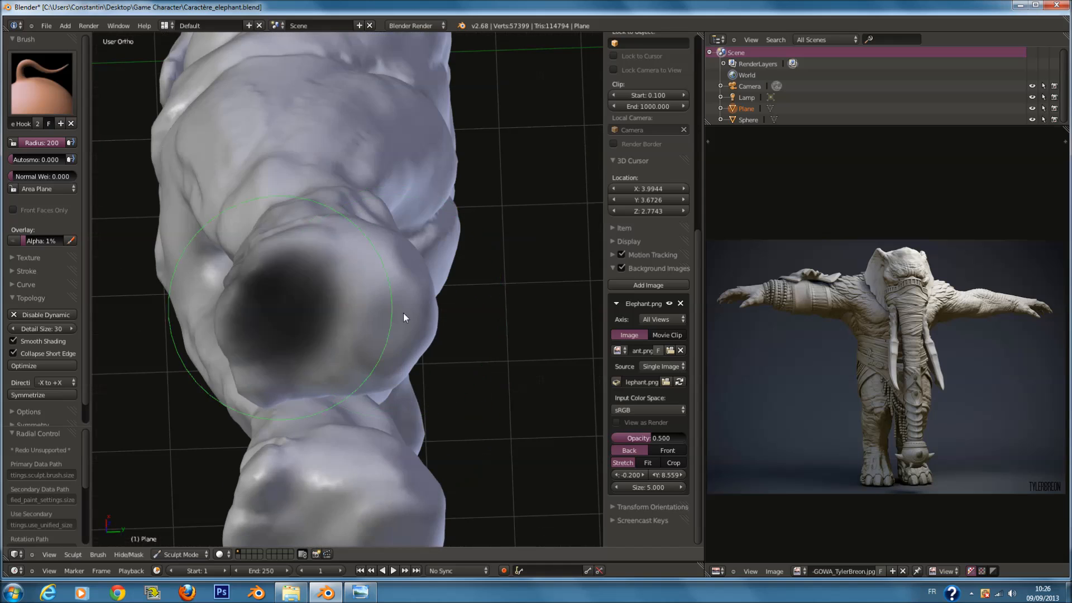
pyautogui.click(68, 74)
pyautogui.click(343, 195)
pyautogui.scroll(4, 416, 337)
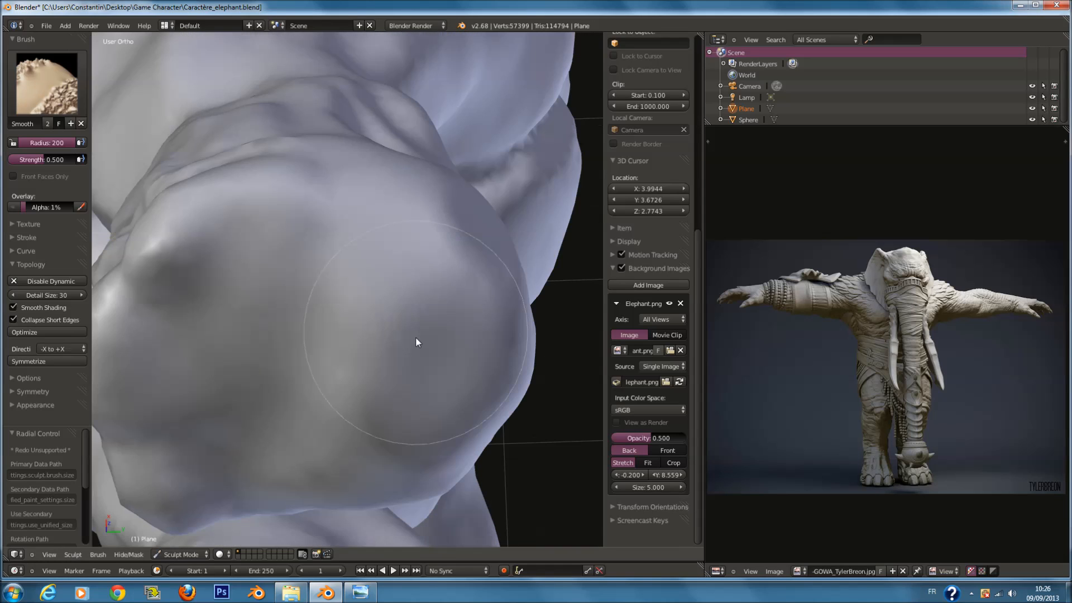
pyautogui.press('f')
pyautogui.click(398, 338)
pyautogui.moveTo(397, 339); pyautogui.dragTo(425, 406)
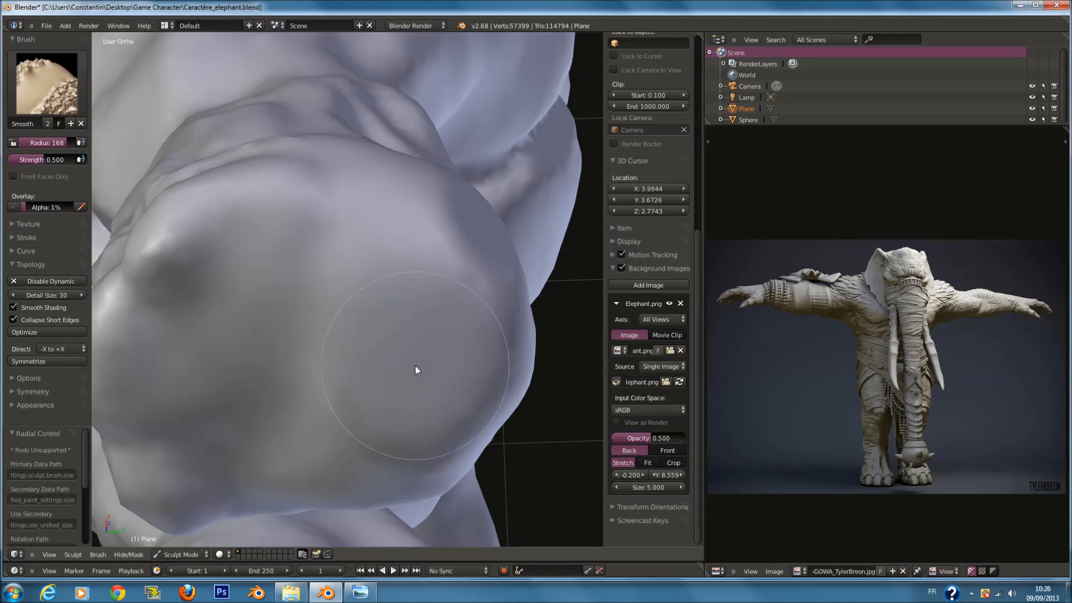
pyautogui.press('KP_1')
pyautogui.moveTo(322, 516); pyautogui.dragTo(296, 482, button='middle')
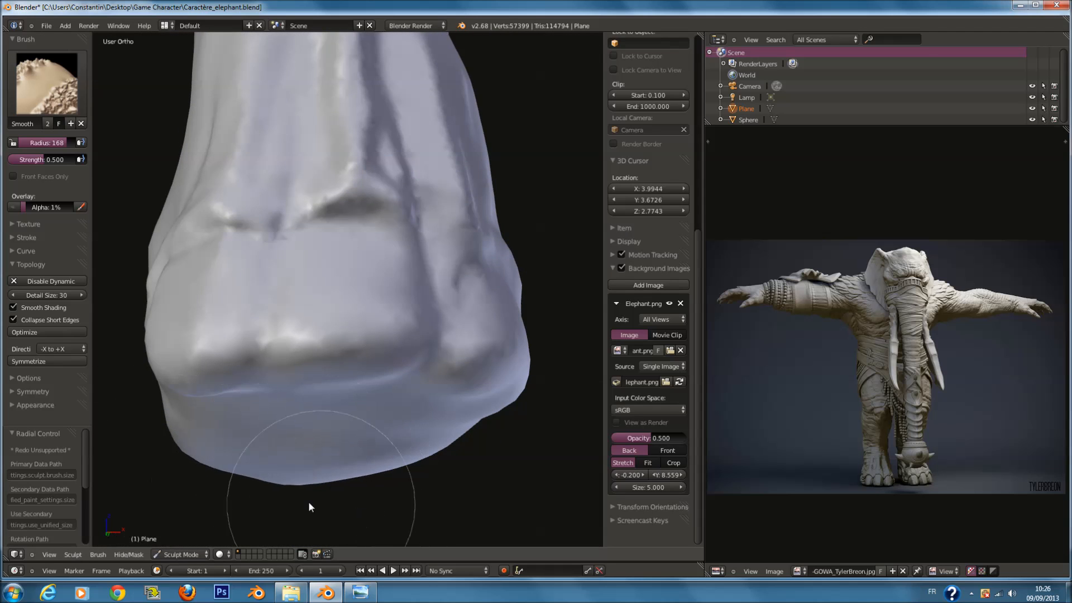
# Set the Smooth brush radius to 200 and save the sculpt over the existing Caractère_elephant.blend file.
pyautogui.press('KP_1')
pyautogui.press('KP_3')
pyautogui.scroll(-4, 374, 444)
pyautogui.press('f')
pyautogui.click(428, 419)
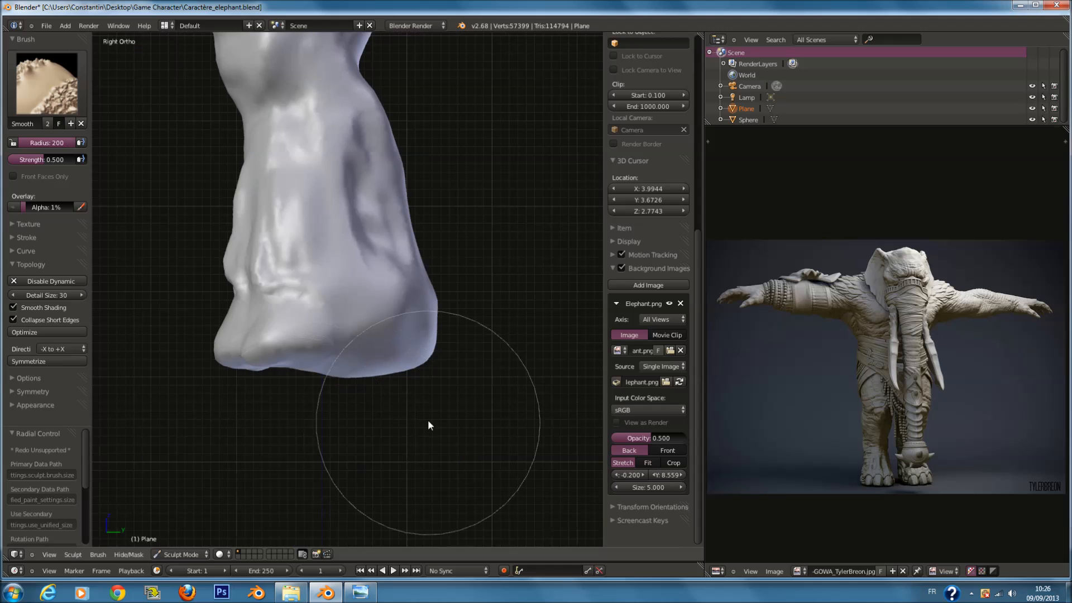
pyautogui.scroll(-9, 428, 406)
pyautogui.hotkey('ctrl', 's')
pyautogui.click(426, 402)
pyautogui.scroll(8, 445, 296)
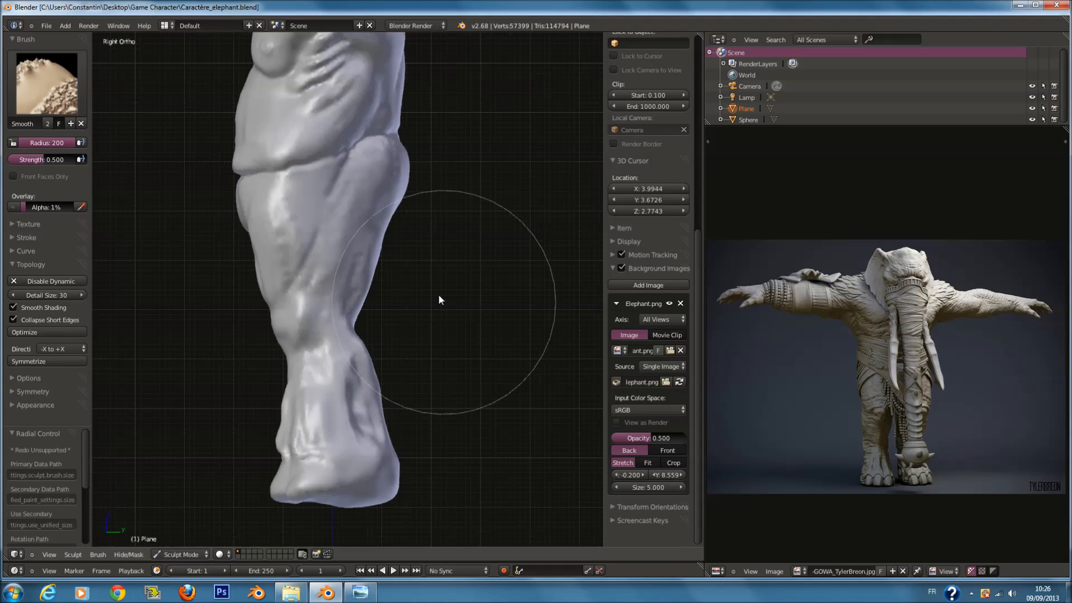
# Reshape the toe tip and the sole's profile from the right side using the Grab brush with radius 200.
pyautogui.scroll(-1, 416, 274)
pyautogui.click(56, 96)
pyautogui.click(301, 146)
pyautogui.scroll(-2, 371, 240)
pyautogui.press('f')
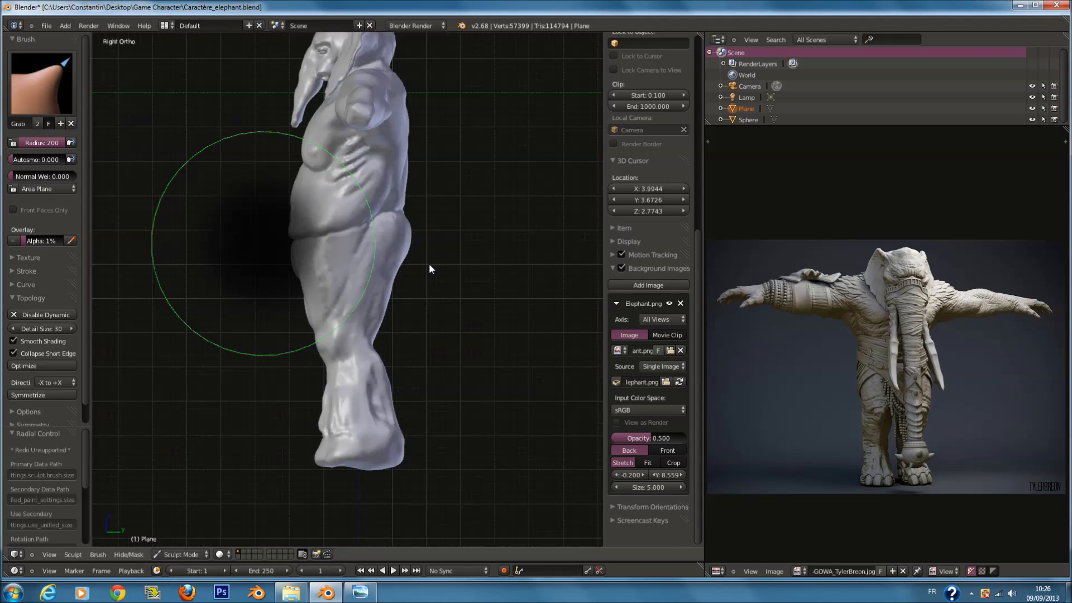
pyautogui.scroll(4, 429, 265)
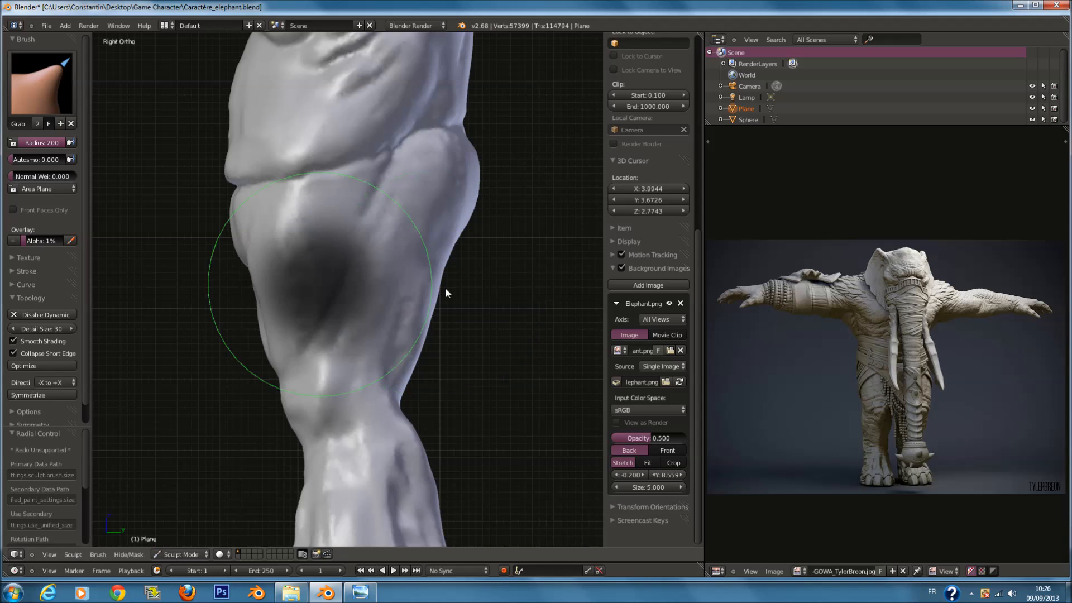
pyautogui.press('f')
pyautogui.click(354, 292)
pyautogui.scroll(-1, 410, 327)
pyautogui.keyDown('shift'); pyautogui.scroll(-10, 410, 327); pyautogui.keyUp('shift')
pyautogui.scroll(1, 408, 328)
pyautogui.press('f')
pyautogui.click(373, 353)
pyautogui.moveTo(277, 483); pyautogui.dragTo(294, 484)
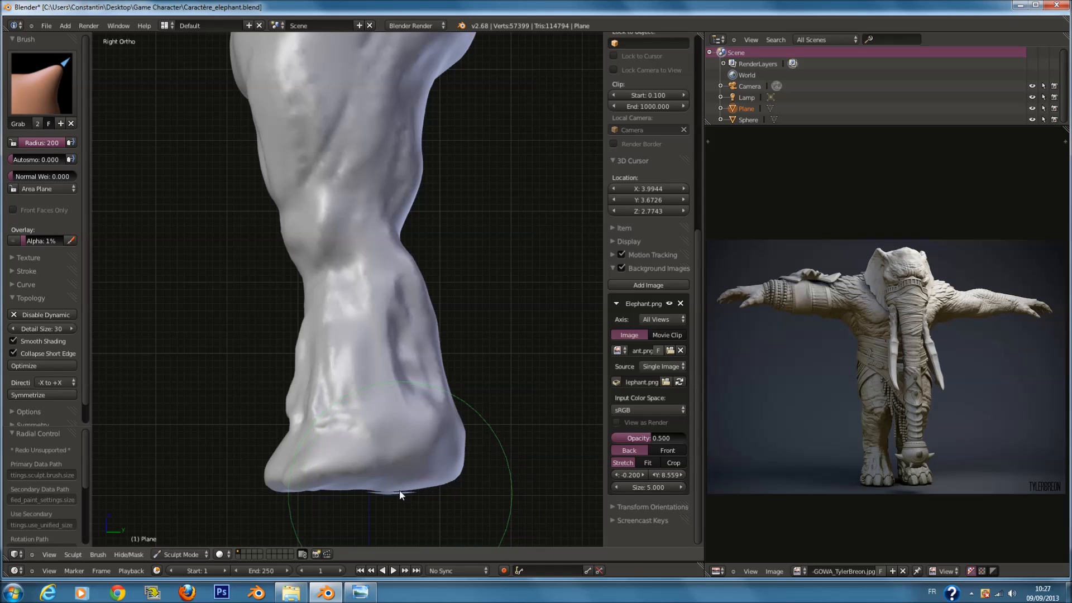
# Pull the knee forward and push in the shin and the back of the lower leg in side profile with the Grab brush.
pyautogui.moveTo(301, 249); pyautogui.dragTo(286, 240)
pyautogui.moveTo(441, 306); pyautogui.dragTo(427, 311)
pyautogui.moveTo(298, 342); pyautogui.dragTo(304, 344)
pyautogui.moveTo(444, 381); pyautogui.dragTo(380, 365)
pyautogui.keyDown('shift'); pyautogui.scroll(4, 298, 255); pyautogui.keyUp('shift')
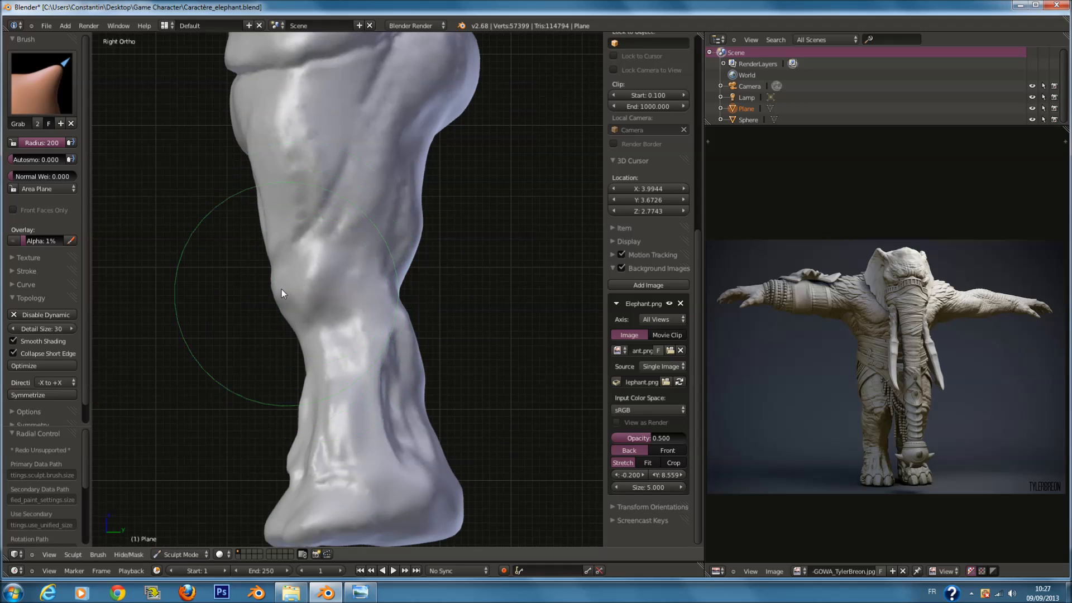
pyautogui.moveTo(279, 291); pyautogui.dragTo(266, 282)
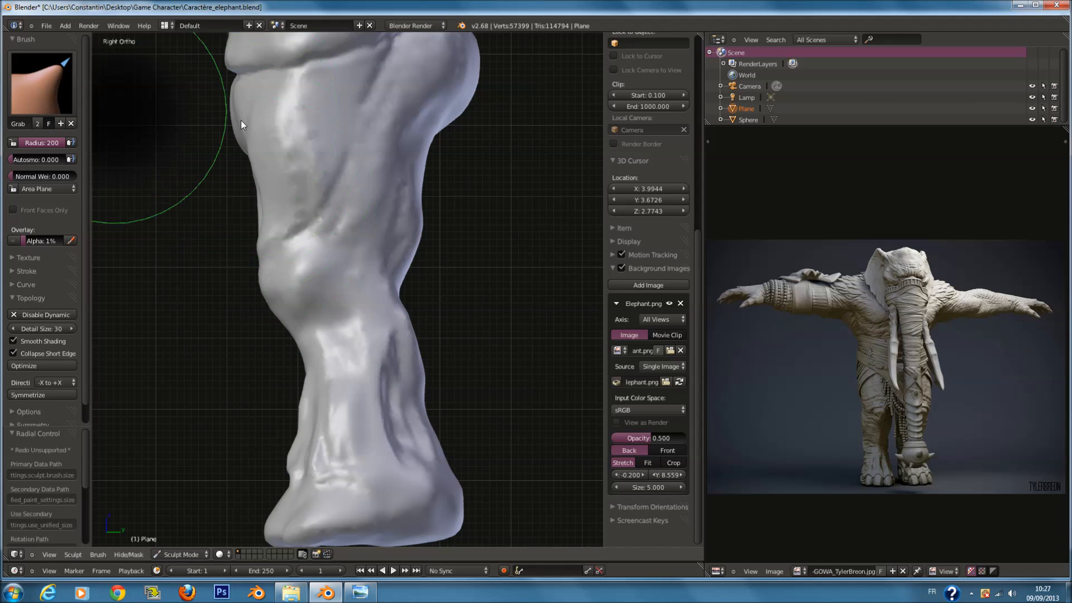
# Push in the front of the thigh and the back of the buttock in side profile using the Grab brush.
pyautogui.moveTo(234, 129); pyautogui.dragTo(238, 131)
pyautogui.hotkey('ctrl', 'z')
pyautogui.moveTo(263, 174); pyautogui.dragTo(272, 180)
pyautogui.press('f')
pyautogui.click(448, 204)
pyautogui.keyDown('shift'); pyautogui.scroll(6, 477, 111); pyautogui.keyUp('shift')
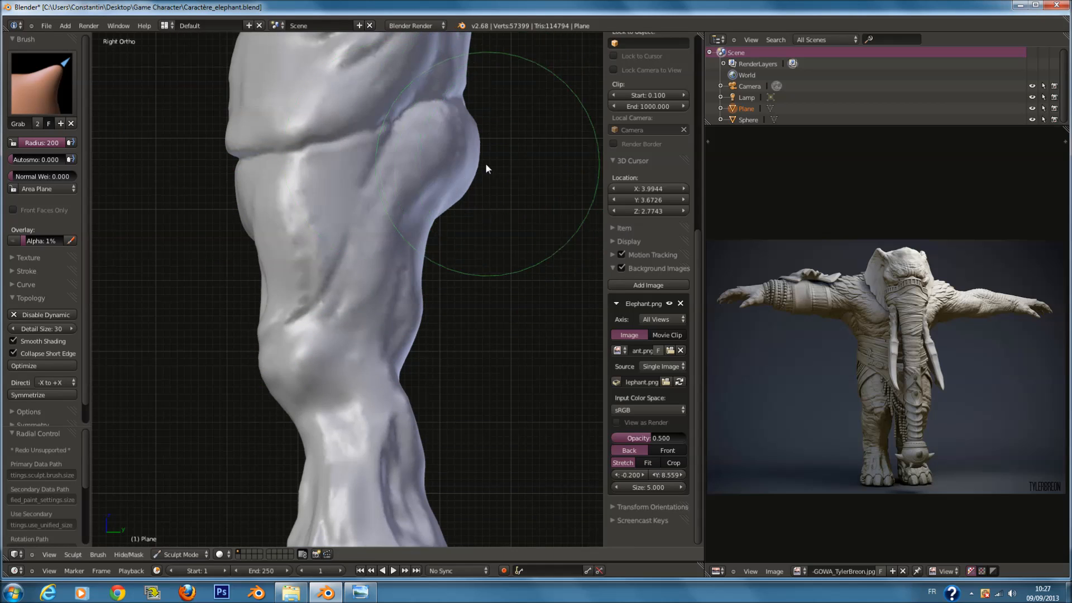
pyautogui.moveTo(480, 162); pyautogui.dragTo(460, 162)
# Check the legs from the front and save over the existing Caractère_elephant.blend file.
pyautogui.moveTo(453, 197)
pyautogui.mouseDown(button='middle')
pyautogui.moveTo(365, 207)
pyautogui.moveTo(387, 199)
pyautogui.mouseUp(button='middle')
pyautogui.press('KP_1')
pyautogui.scroll(-6, 380, 244)
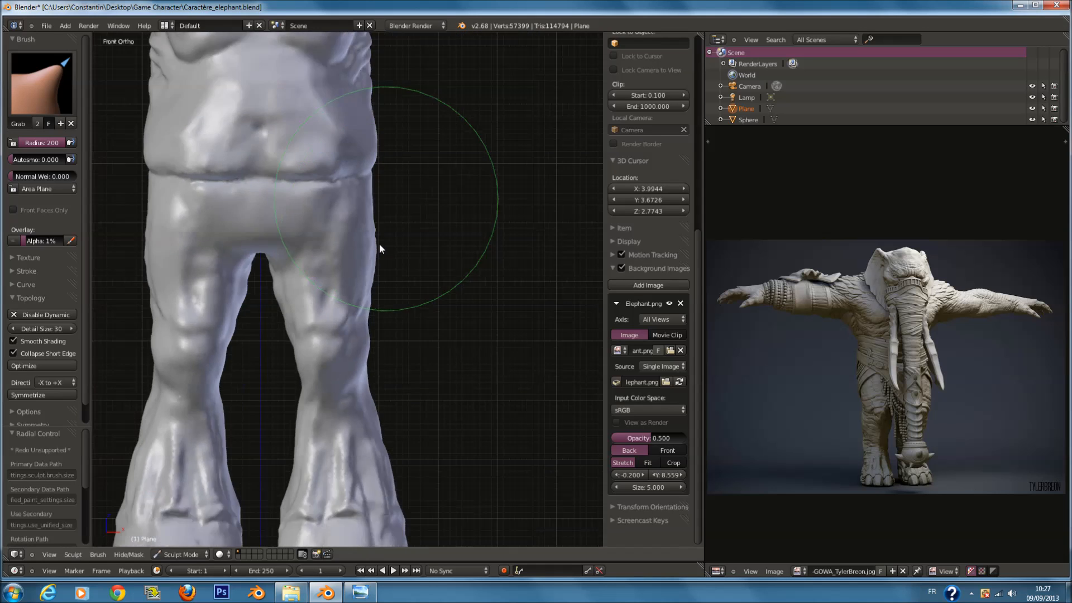
pyautogui.hotkey('ctrl', 's')
pyautogui.click(388, 251)
# Reshape the inner knee and raise the crotch from the front using the Grab brush with radius 200.
pyautogui.scroll(2, 390, 257)
pyautogui.keyDown('shift'); pyautogui.moveTo(337, 302); pyautogui.dragTo(390, 264, button='middle'); pyautogui.keyUp('shift')
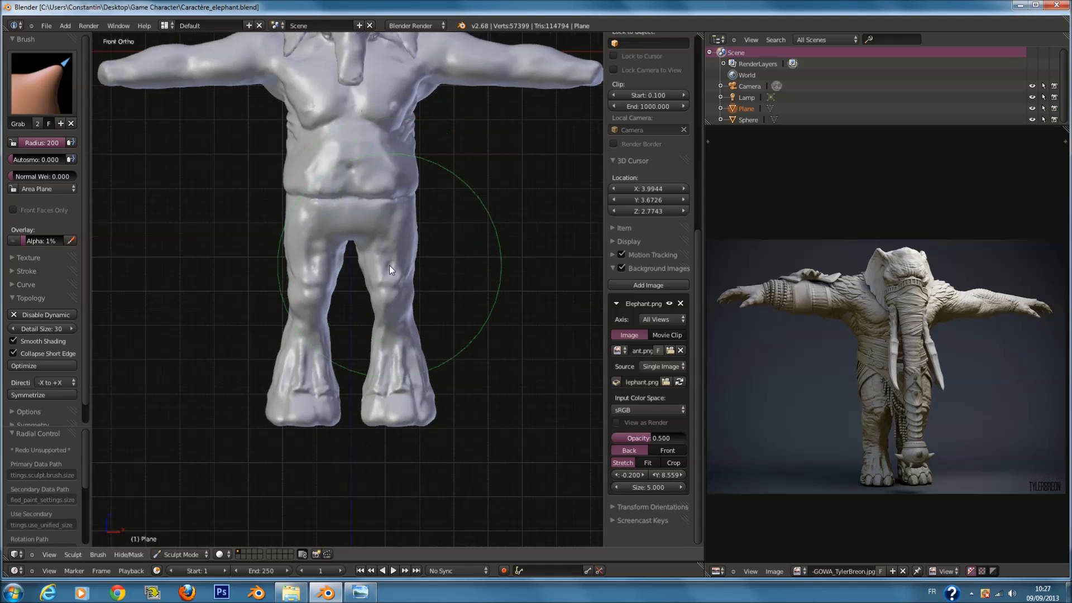
pyautogui.scroll(4, 391, 269)
pyautogui.moveTo(399, 331); pyautogui.dragTo(411, 296)
pyautogui.moveTo(366, 167); pyautogui.dragTo(370, 153)
pyautogui.moveTo(368, 168)
pyautogui.mouseDown(button='middle')
pyautogui.moveTo(359, 112)
pyautogui.moveTo(380, 120)
pyautogui.moveTo(366, 153)
pyautogui.mouseUp(button='middle')
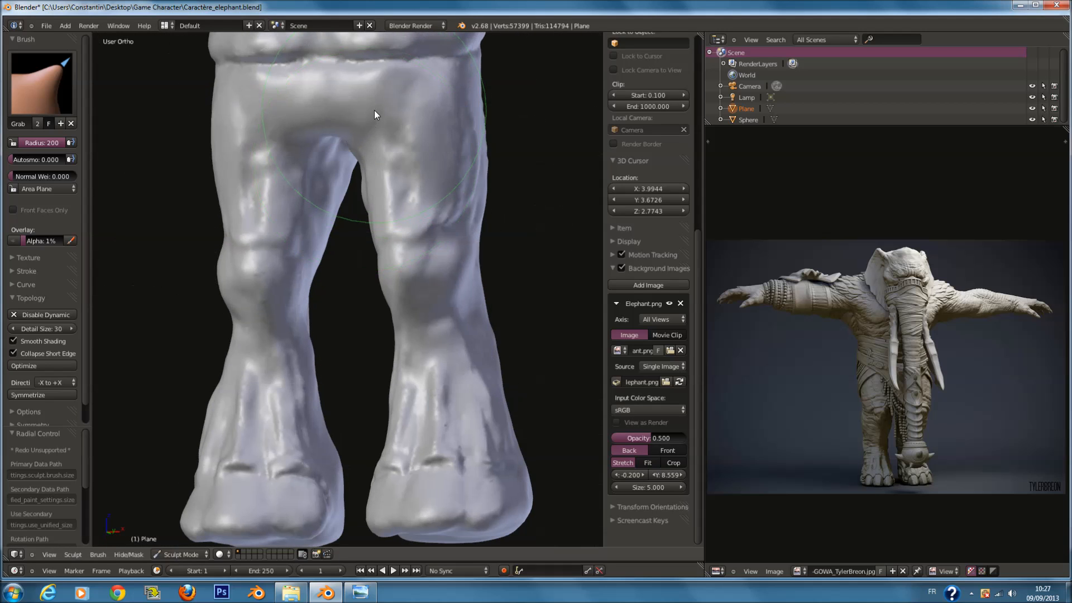
pyautogui.press('KP_1')
pyautogui.moveTo(487, 196); pyautogui.dragTo(454, 265, button='middle')
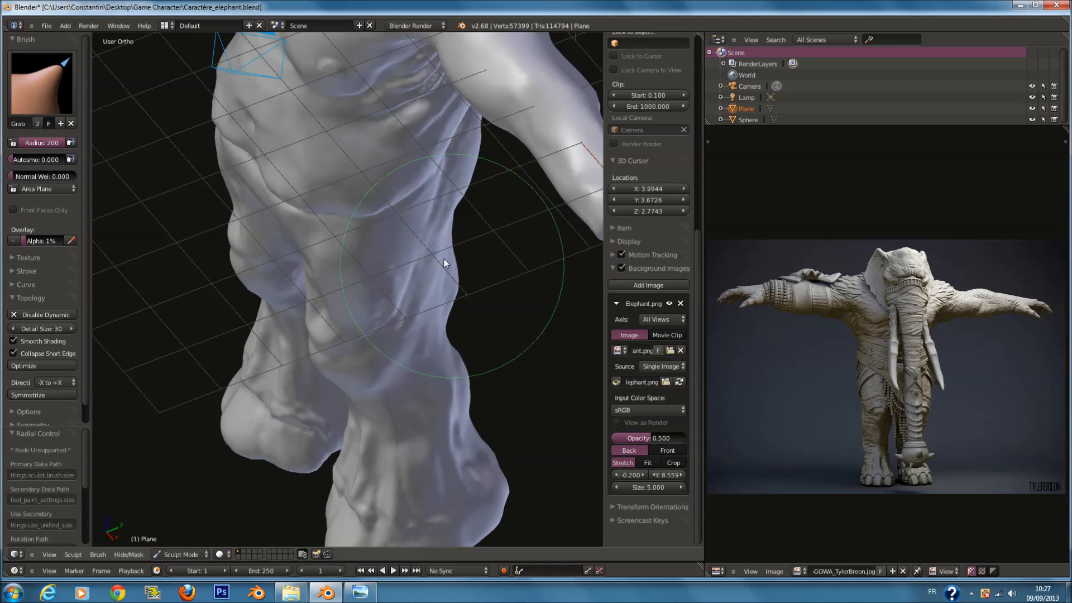
pyautogui.press('KP_1')
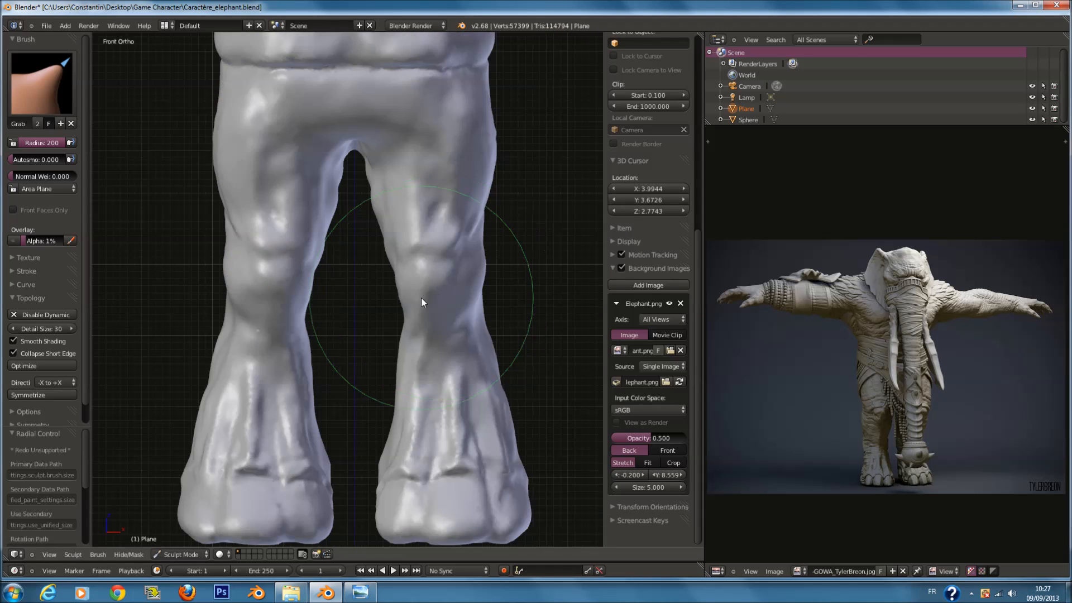
# Soften the surface behind the knee using the Smooth brush with radius 154.
pyautogui.scroll(2, 423, 303)
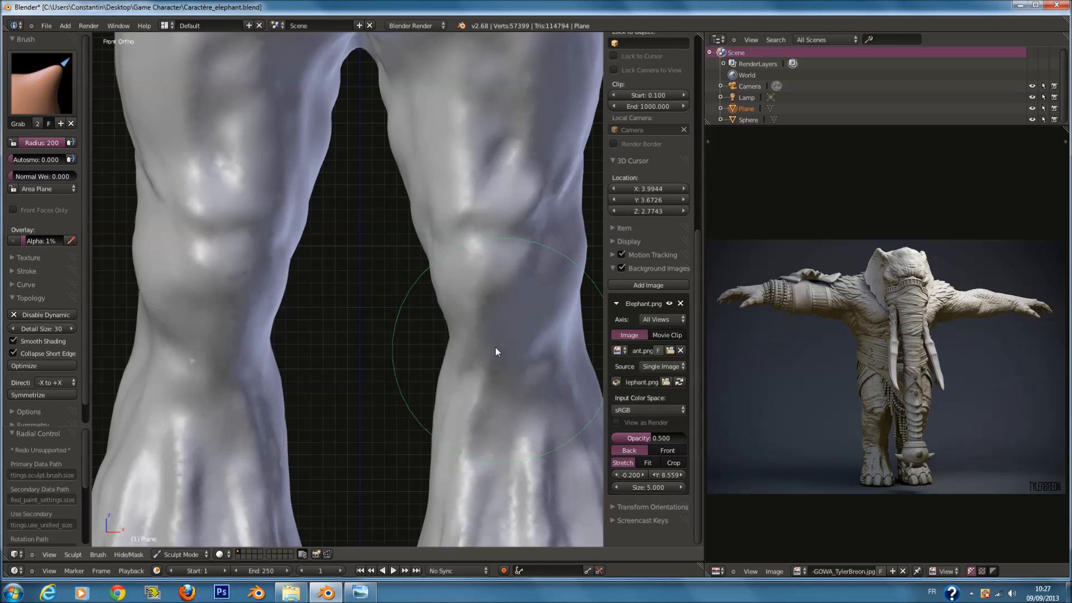
pyautogui.moveTo(569, 352); pyautogui.dragTo(437, 382, button='middle')
pyautogui.moveTo(421, 371); pyautogui.dragTo(354, 390)
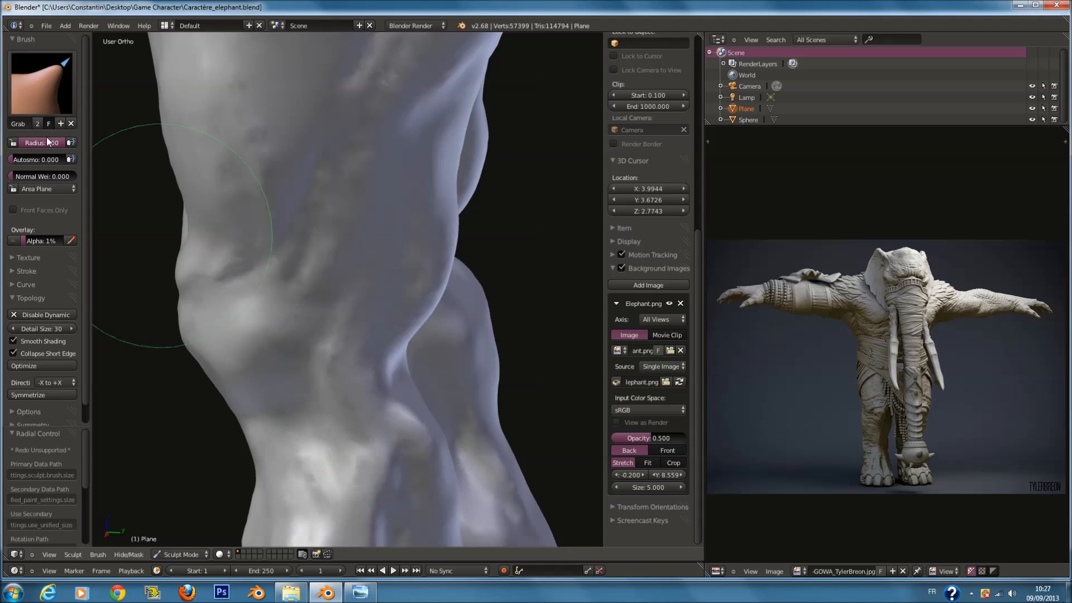
pyautogui.click(41, 83)
pyautogui.click(121, 239)
pyautogui.scroll(3, 301, 371)
pyautogui.moveTo(301, 366)
pyautogui.mouseDown()
pyautogui.moveTo(155, 378)
pyautogui.moveTo(173, 384)
pyautogui.mouseUp()
pyautogui.press('f')
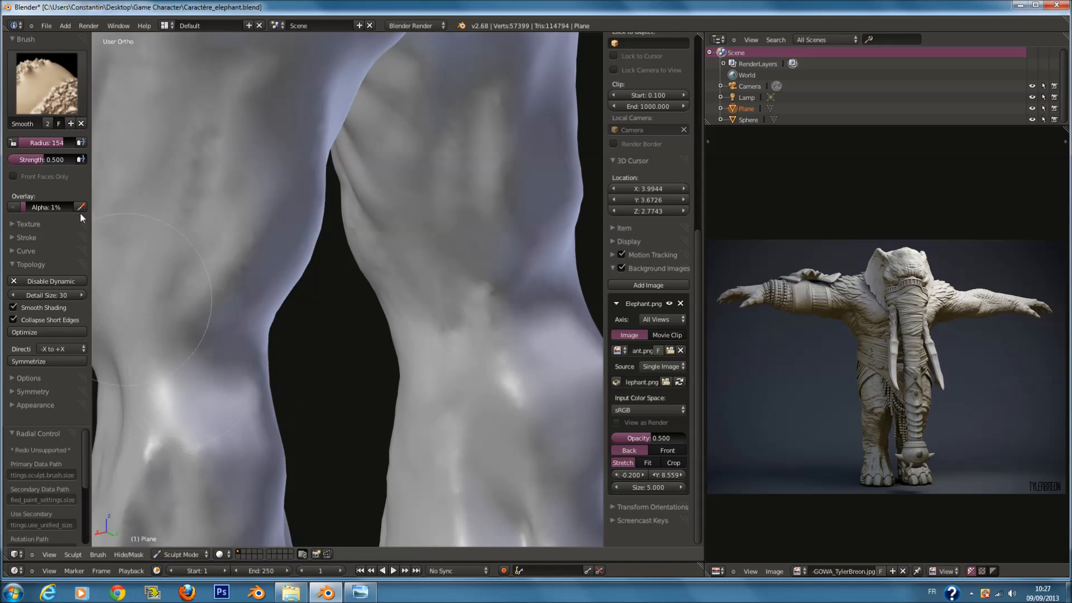
# Carve a crease across the back of the knee using the Crease brush with radius 55 and strength 0.850.
pyautogui.click(56, 83)
pyautogui.click(161, 147)
pyautogui.moveTo(164, 375)
pyautogui.mouseDown()
pyautogui.moveTo(248, 371)
pyautogui.moveTo(266, 328)
pyautogui.mouseUp()
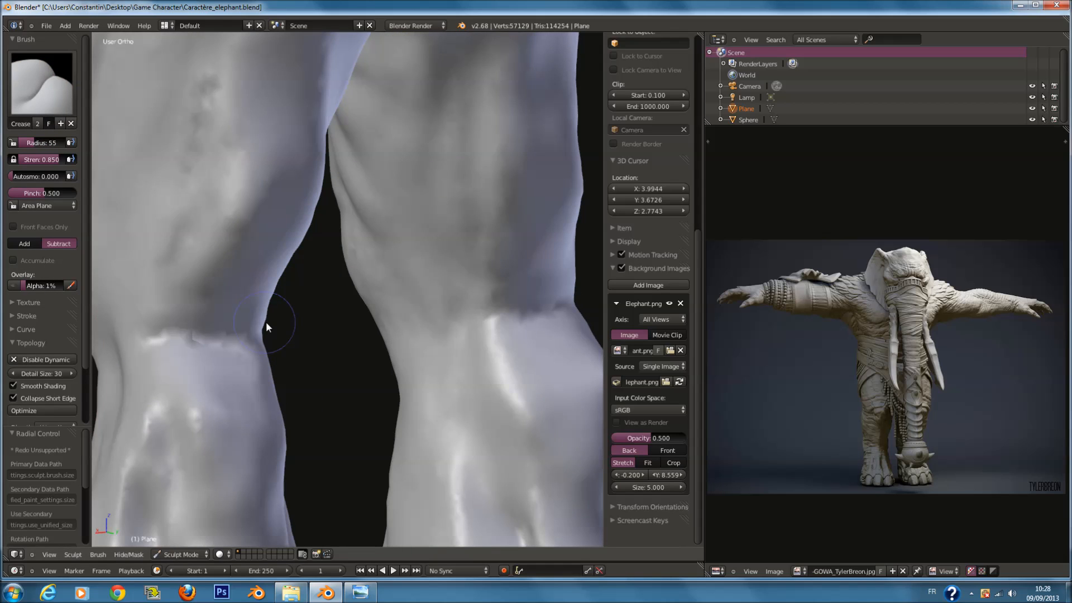
pyautogui.moveTo(266, 321); pyautogui.dragTo(185, 352, button='middle')
pyautogui.moveTo(179, 364); pyautogui.dragTo(232, 366)
pyautogui.moveTo(232, 366); pyautogui.dragTo(182, 322, button='middle')
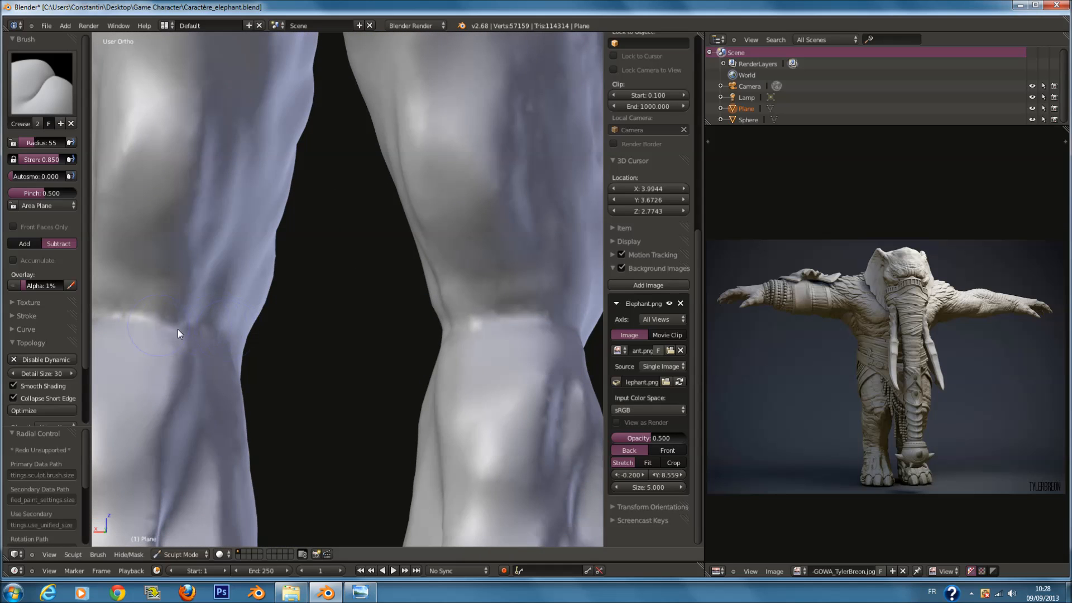
pyautogui.moveTo(178, 329); pyautogui.dragTo(223, 325)
# Soften the ridges on the side and back of the lower leg, setting the Crease brush radius to 66.
pyautogui.scroll(-3, 228, 319)
pyautogui.moveTo(228, 319)
pyautogui.mouseDown(button='middle')
pyautogui.moveTo(412, 330)
pyautogui.moveTo(414, 263)
pyautogui.moveTo(389, 200)
pyautogui.mouseUp(button='middle')
pyautogui.moveTo(389, 201); pyautogui.dragTo(401, 299)
pyautogui.keyDown('shift'); pyautogui.moveTo(428, 362); pyautogui.dragTo(428, 335, button='middle'); pyautogui.keyUp('shift')
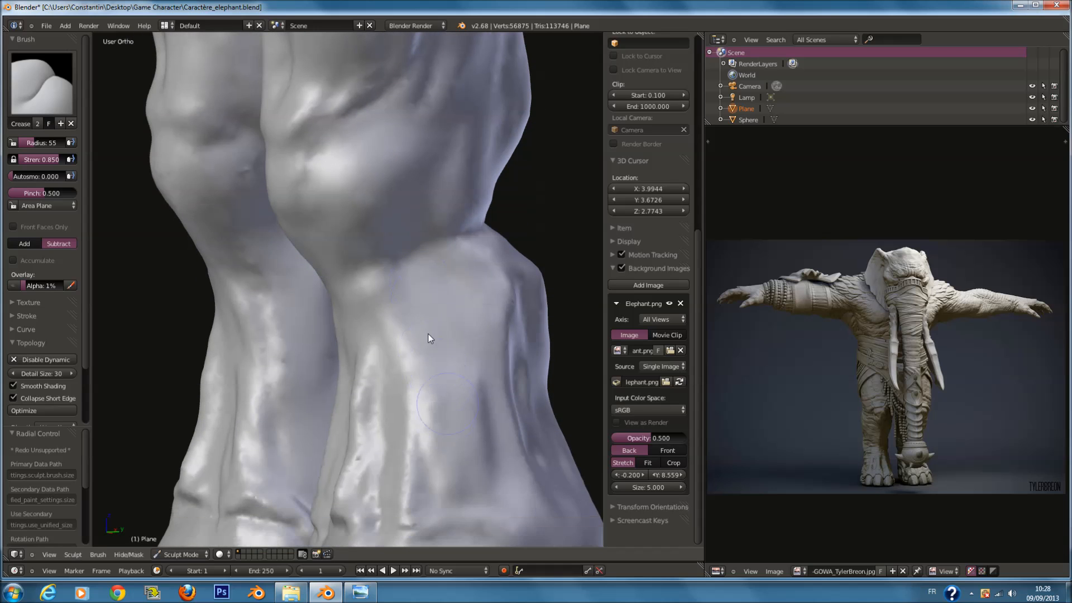
pyautogui.press('f')
pyautogui.click(426, 405)
pyautogui.moveTo(427, 400)
pyautogui.mouseDown(button='middle')
pyautogui.moveTo(383, 389)
pyautogui.moveTo(307, 338)
pyautogui.moveTo(342, 273)
pyautogui.mouseUp(button='middle')
pyautogui.scroll(-5, 308, 336)
pyautogui.scroll(5, 342, 273)
pyautogui.press('f')
pyautogui.click(366, 209)
pyautogui.moveTo(365, 208)
pyautogui.mouseDown(button='middle')
pyautogui.moveTo(322, 283)
pyautogui.moveTo(391, 288)
pyautogui.mouseUp(button='middle')
pyautogui.scroll(2, 391, 312)
pyautogui.keyDown('shift'); pyautogui.moveTo(390, 359); pyautogui.dragTo(400, 245); pyautogui.keyUp('shift')
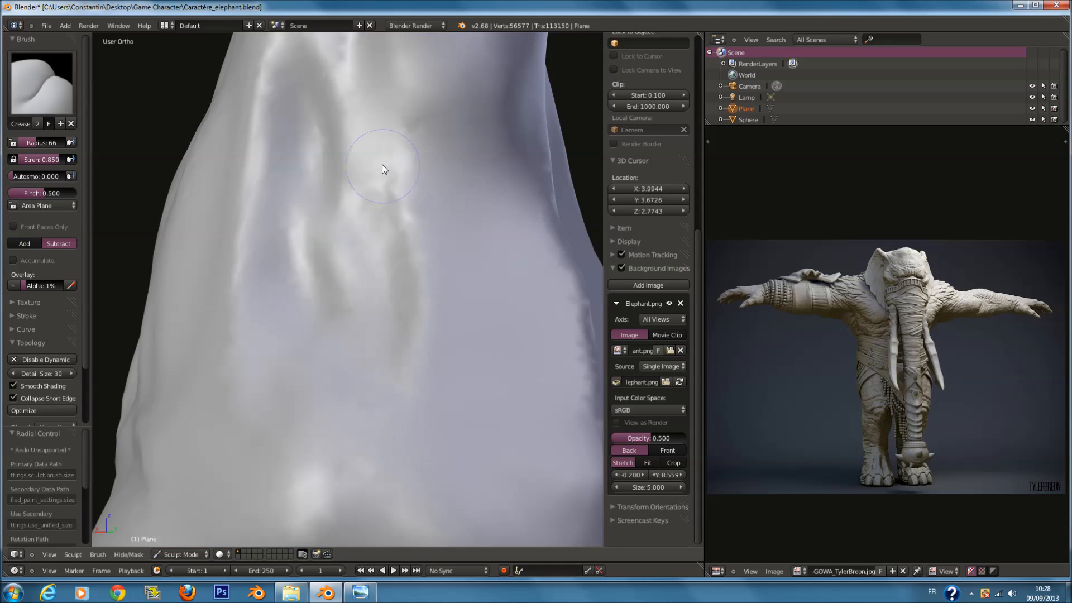
# Carve tendon grooves down the back of the lower leg using the Crease brush with radius 66.
pyautogui.moveTo(383, 166); pyautogui.dragTo(387, 275)
pyautogui.keyDown('shift'); pyautogui.moveTo(388, 280); pyautogui.dragTo(385, 380, button='middle'); pyautogui.keyUp('shift')
pyautogui.keyDown('shift'); pyautogui.moveTo(329, 44); pyautogui.dragTo(336, 136, button='middle'); pyautogui.keyUp('shift')
pyautogui.moveTo(335, 136); pyautogui.dragTo(396, 330)
pyautogui.moveTo(355, 156); pyautogui.dragTo(438, 362)
pyautogui.moveTo(465, 454); pyautogui.dragTo(271, 327, button='middle')
pyautogui.moveTo(252, 265); pyautogui.dragTo(313, 384)
pyautogui.moveTo(287, 296); pyautogui.dragTo(319, 348)
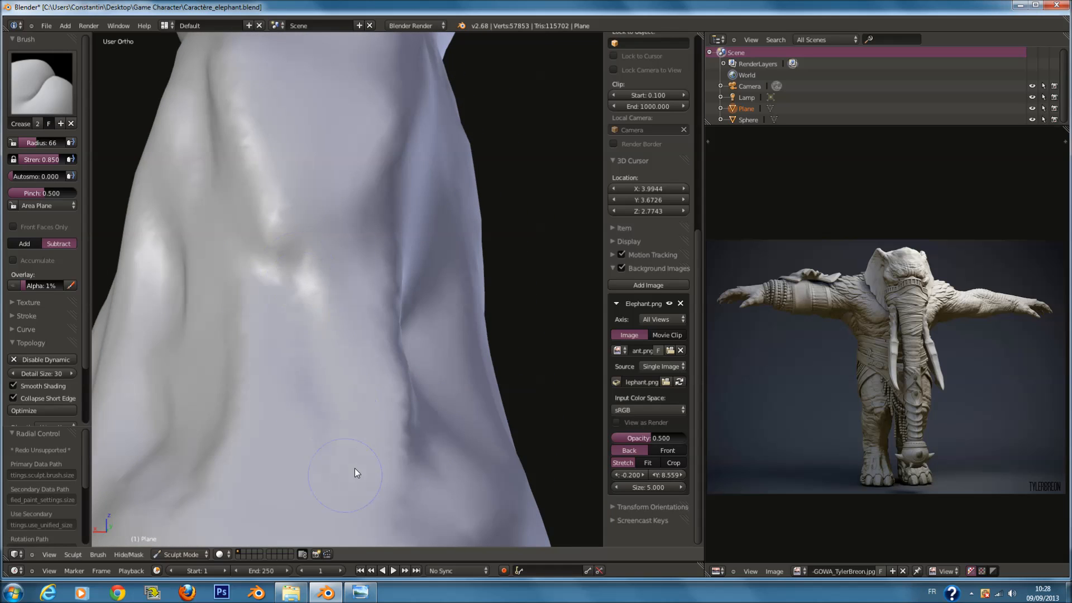
# Deepen the groove along the side of the calf up toward the knee using the Crease brush.
pyautogui.moveTo(355, 468); pyautogui.dragTo(212, 507, button='middle')
pyautogui.moveTo(217, 449); pyautogui.dragTo(271, 246)
pyautogui.moveTo(268, 195); pyautogui.dragTo(276, 265, button='middle')
pyautogui.moveTo(276, 266)
pyautogui.mouseDown()
pyautogui.moveTo(265, 343)
pyautogui.moveTo(272, 192)
pyautogui.moveTo(264, 354)
pyautogui.mouseUp()
pyautogui.moveTo(265, 354); pyautogui.dragTo(221, 413, button='middle')
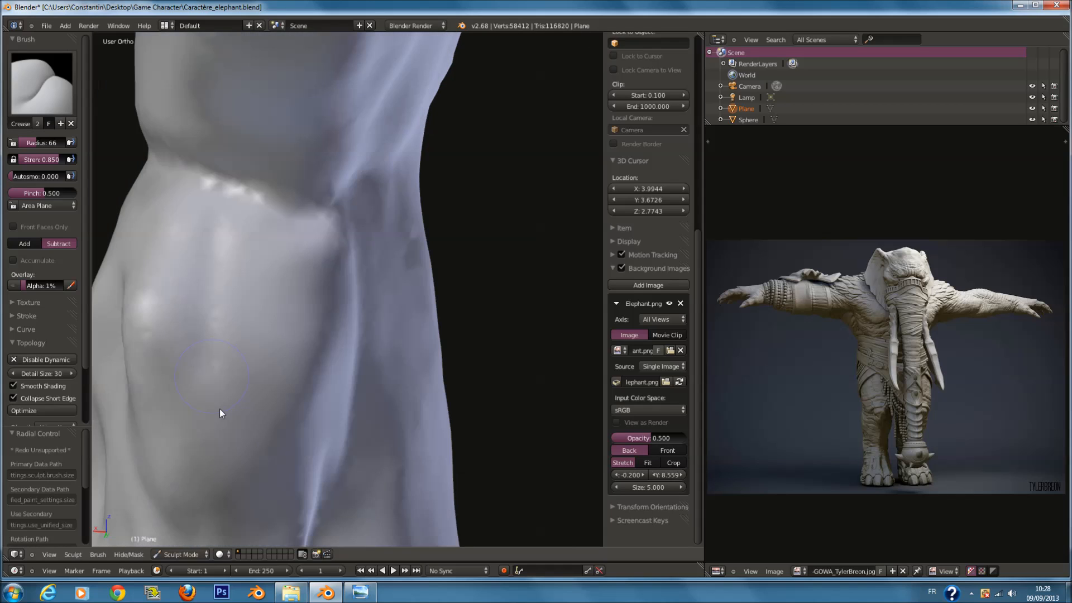
# Carve long hamstring grooves down the back of the thigh to the knee using the Crease brush with radius 66.
pyautogui.scroll(-3, 219, 409)
pyautogui.keyDown('shift'); pyautogui.moveTo(286, 230); pyautogui.dragTo(294, 275, button='middle'); pyautogui.keyUp('shift')
pyautogui.moveTo(297, 107)
pyautogui.keyDown('shift'); pyautogui.mouseDown(button='middle')
pyautogui.moveTo(299, 183)
pyautogui.moveTo(329, 240)
pyautogui.moveTo(361, 120)
pyautogui.mouseUp(button='middle'); pyautogui.keyUp('shift')
pyautogui.scroll(1, 341, 224)
pyautogui.scroll(1, 376, 84)
pyautogui.moveTo(312, 148); pyautogui.dragTo(284, 444)
pyautogui.scroll(-3, 353, 120)
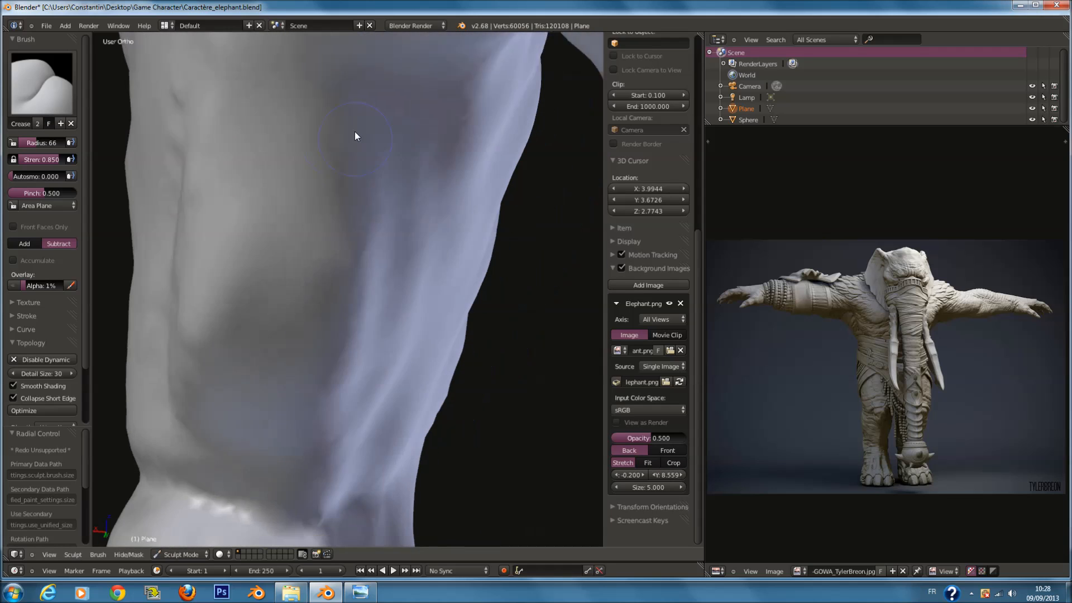
pyautogui.moveTo(378, 125); pyautogui.dragTo(321, 425)
# Save the creased leg sculpt over the existing Caractère_elephant.blend file.
pyautogui.scroll(-6, 371, 301)
pyautogui.moveTo(372, 301); pyautogui.dragTo(427, 316, button='middle')
pyautogui.hotkey('ctrl', 's')
pyautogui.click(427, 315)
# Soften the buttocks and the fold where they meet the thighs using the Smooth brush with radius 112.
pyautogui.scroll(1, 426, 158)
pyautogui.moveTo(458, 240); pyautogui.dragTo(427, 159, button='middle')
pyautogui.keyDown('shift'); pyautogui.scroll(14, 396, 147); pyautogui.keyUp('shift')
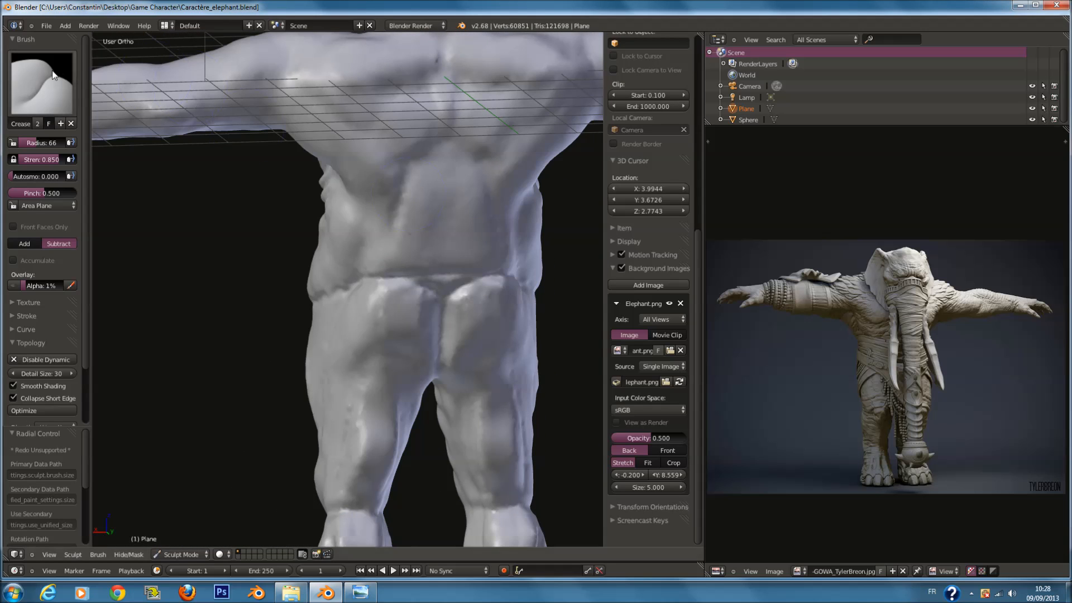
pyautogui.click(42, 83)
pyautogui.click(212, 192)
pyautogui.scroll(5, 432, 289)
pyautogui.moveTo(473, 258)
pyautogui.mouseDown()
pyautogui.moveTo(435, 261)
pyautogui.moveTo(450, 270)
pyautogui.moveTo(412, 270)
pyautogui.moveTo(386, 295)
pyautogui.moveTo(314, 297)
pyautogui.moveTo(266, 336)
pyautogui.moveTo(372, 419)
pyautogui.mouseUp()
pyautogui.press('f')
pyautogui.click(389, 306)
pyautogui.moveTo(373, 420); pyautogui.dragTo(348, 380, button='middle')
pyautogui.moveTo(348, 379); pyautogui.dragTo(345, 408)
pyautogui.moveTo(345, 408); pyautogui.dragTo(303, 327, button='middle')
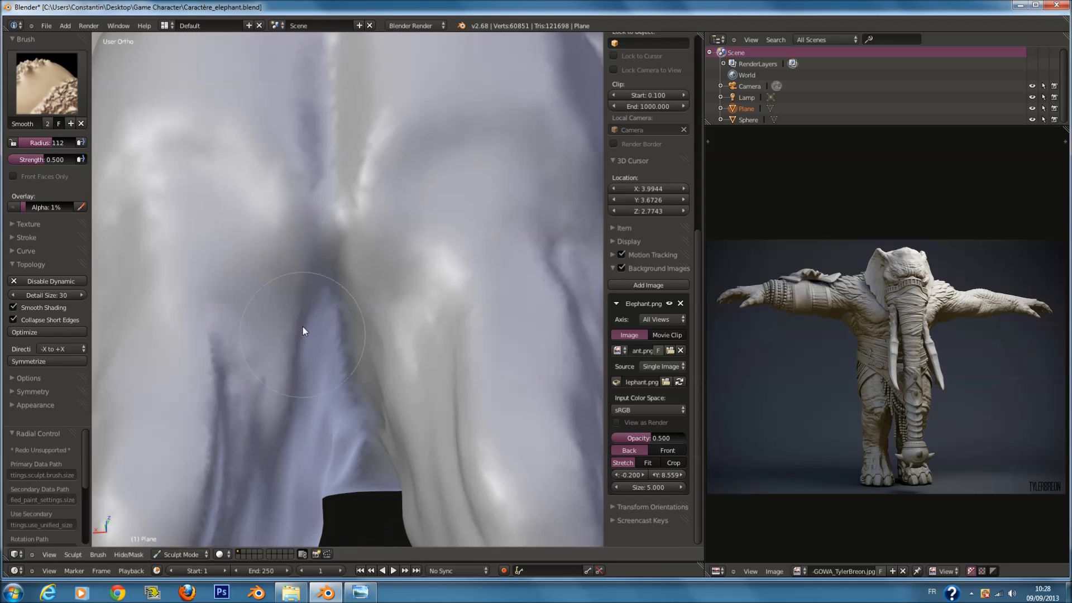
# Examine the buttocks, belly and back from the rear and front views.
pyautogui.scroll(-5, 293, 349)
pyautogui.scroll(6, 318, 373)
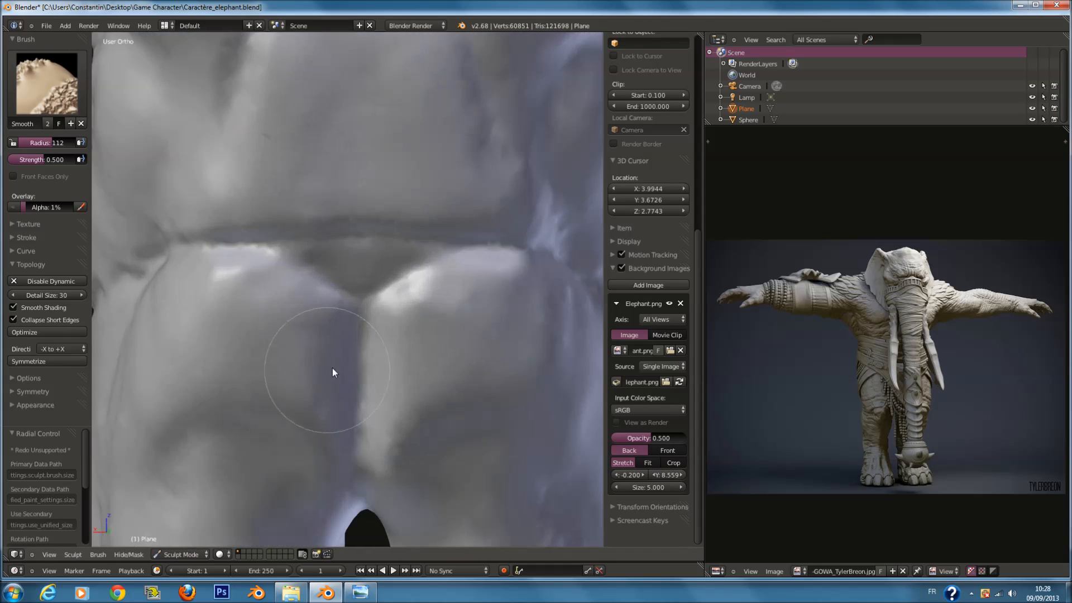
pyautogui.scroll(-4, 312, 299)
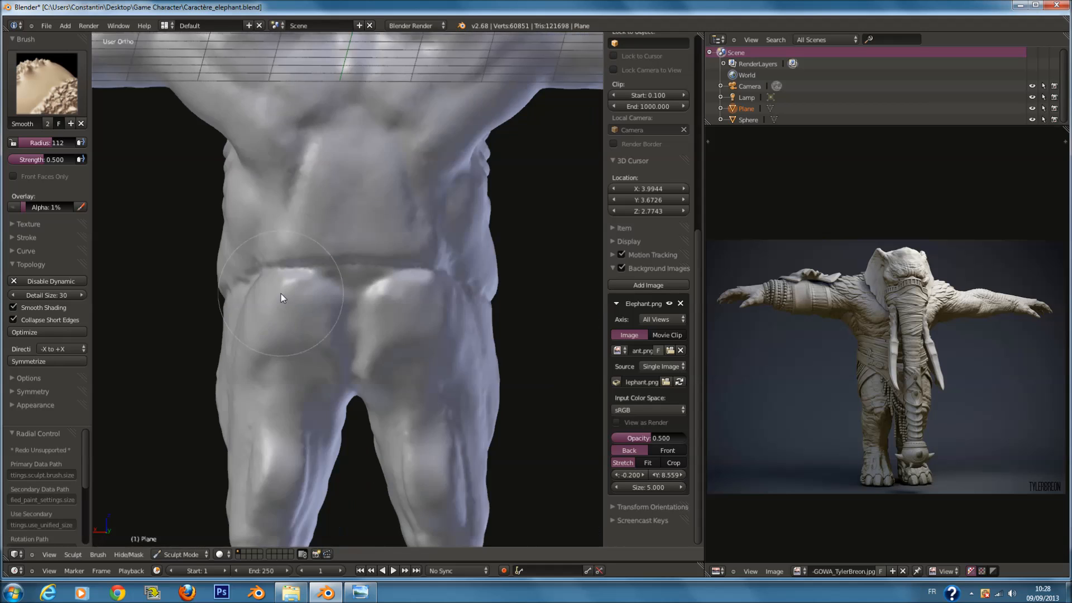
pyautogui.moveTo(281, 295); pyautogui.dragTo(320, 290, button='middle')
pyautogui.press('KP_1')
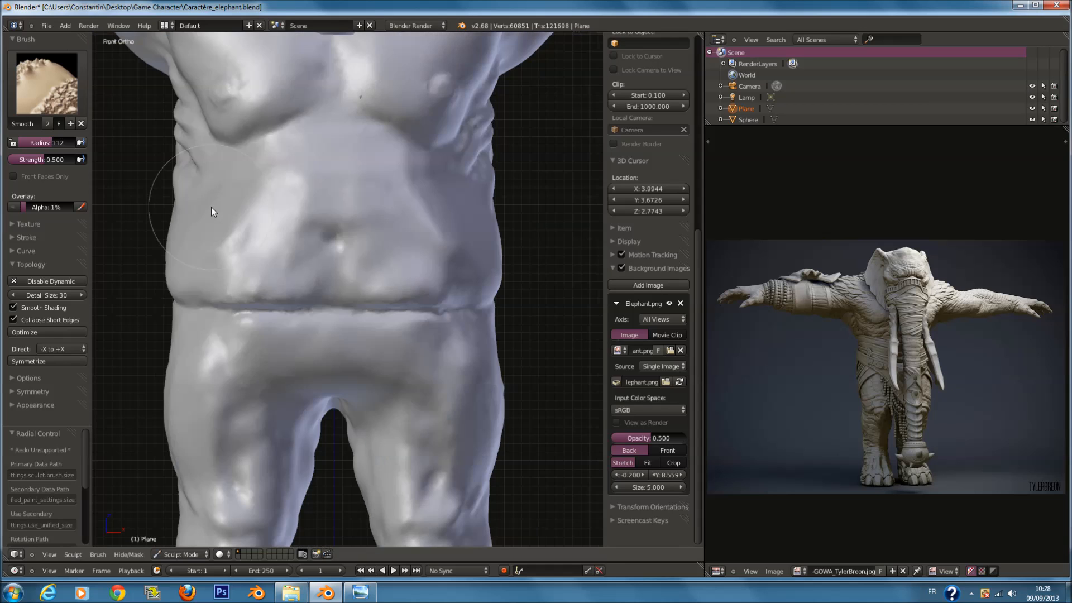
pyautogui.scroll(-4, 212, 212)
pyautogui.press('ctrl+KP_1')
pyautogui.scroll(5, 279, 239)
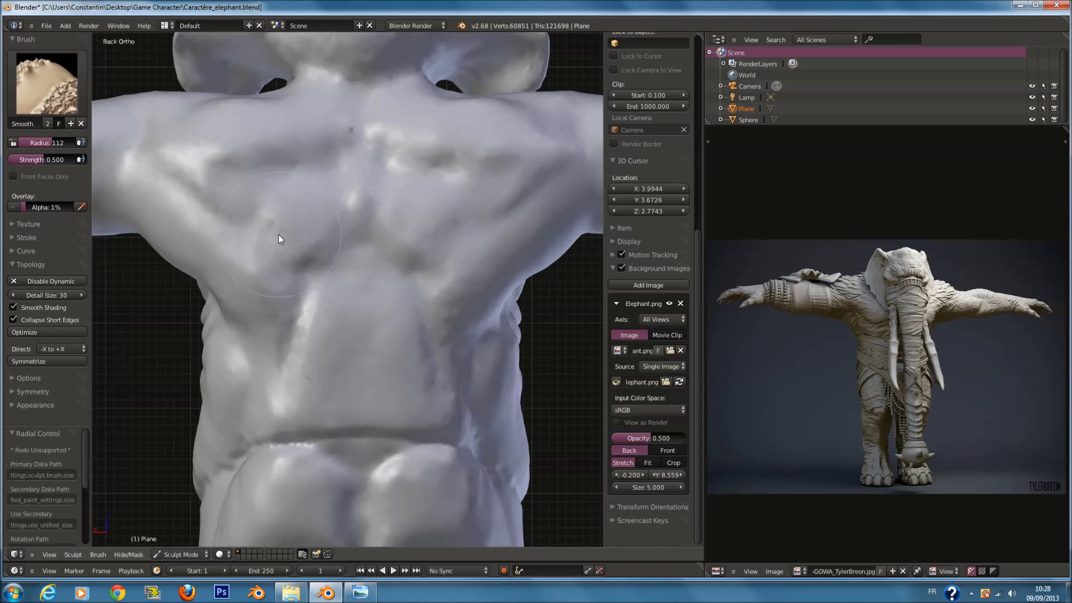
pyautogui.scroll(-2, 278, 238)
# Pull the flank below the armpit outward and reshape the mid back in the rear view using the Grab brush with radius 200.
pyautogui.click(47, 83)
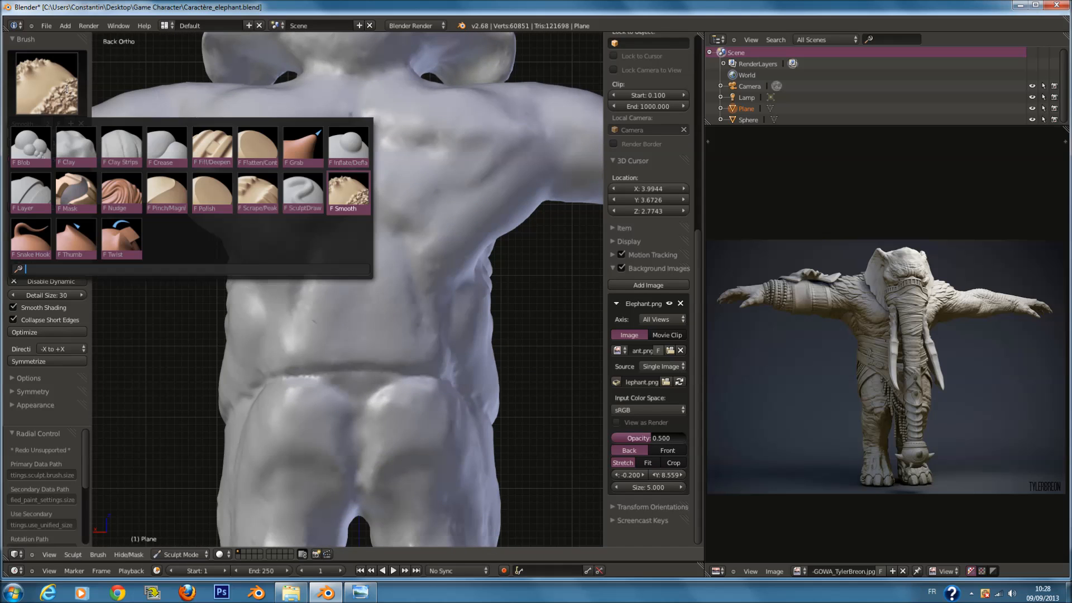
pyautogui.click(298, 142)
pyautogui.scroll(4, 464, 252)
pyautogui.scroll(-2, 444, 238)
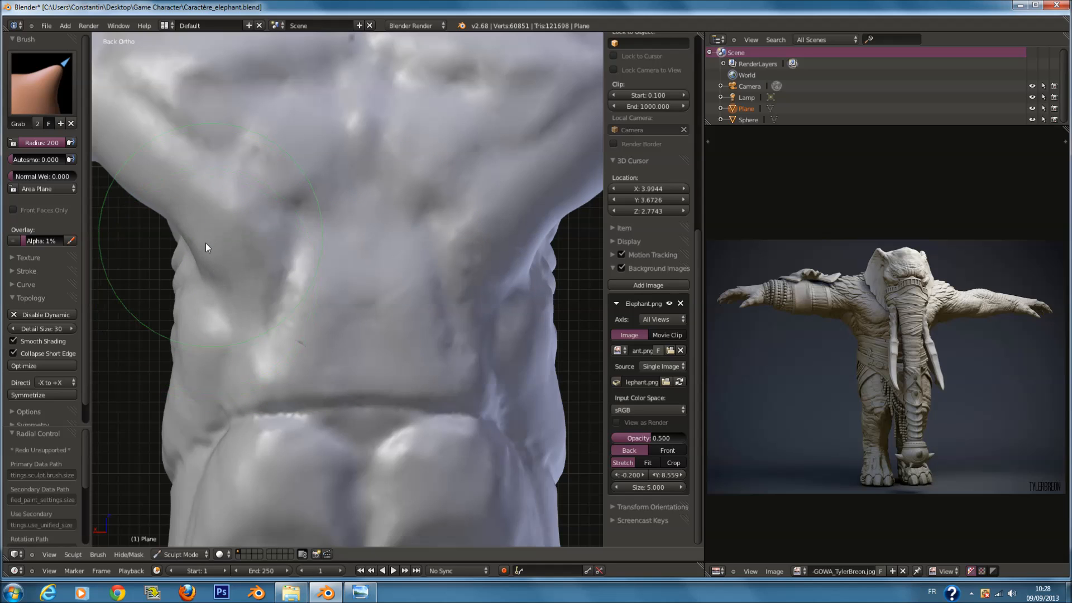
pyautogui.moveTo(205, 243); pyautogui.dragTo(190, 238)
pyautogui.moveTo(163, 190); pyautogui.dragTo(146, 188)
pyautogui.moveTo(252, 301); pyautogui.dragTo(257, 305)
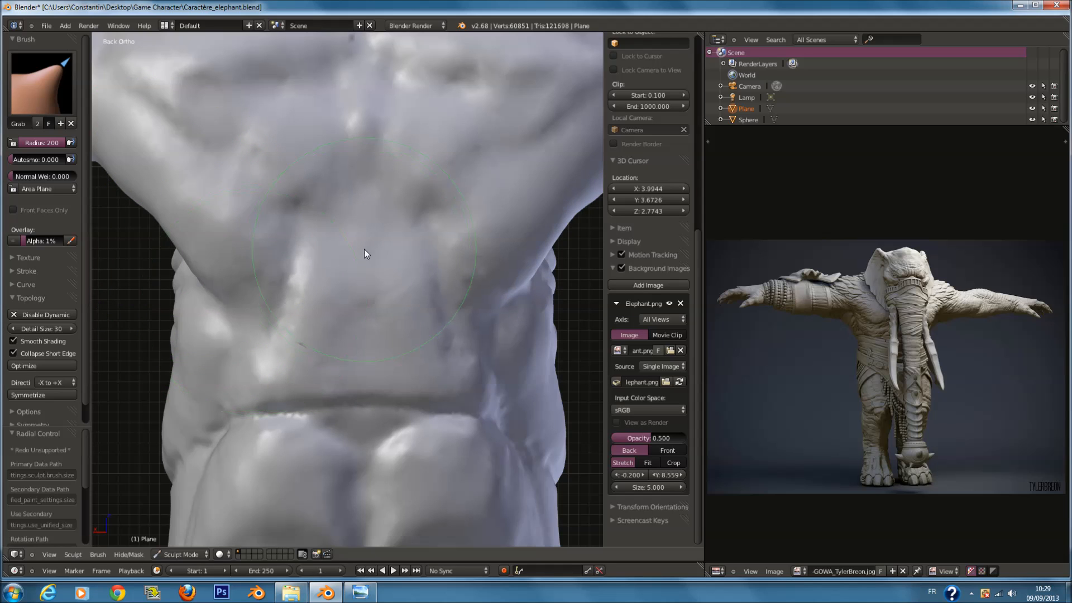
pyautogui.scroll(-3, 367, 249)
pyautogui.scroll(1, 366, 243)
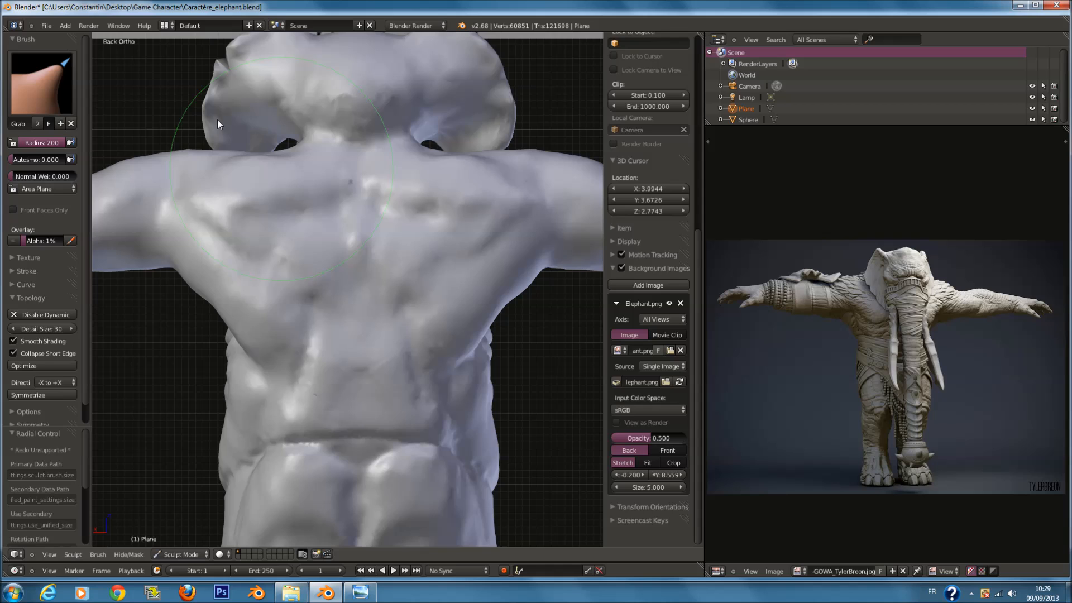
# Build up the muscle volume over the shoulder blade with a SculptDraw brush stroke.
pyautogui.click(50, 80)
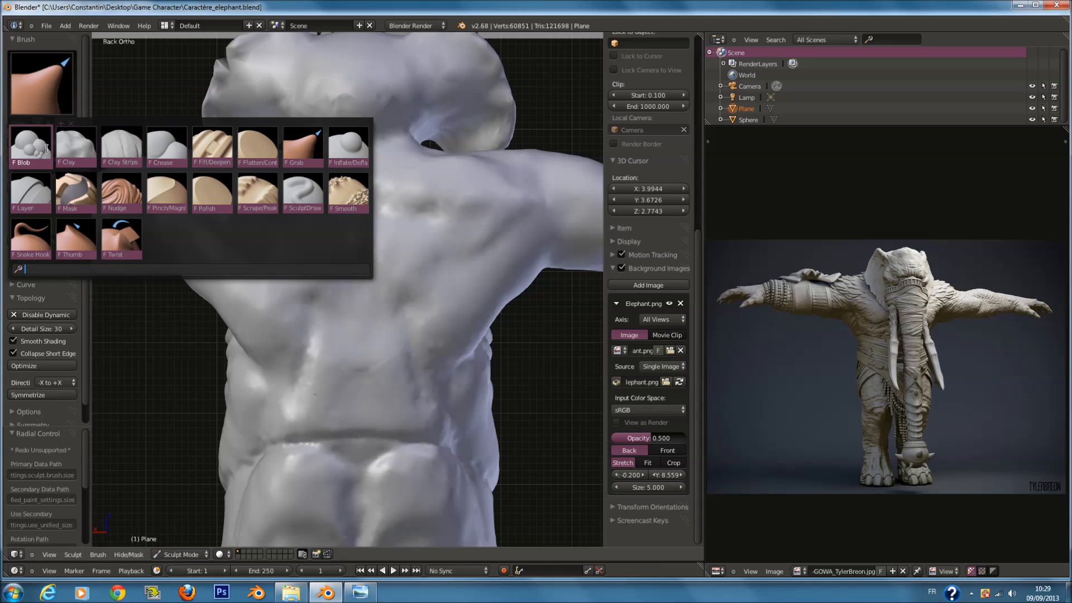
pyautogui.click(313, 178)
pyautogui.scroll(3, 321, 191)
pyautogui.moveTo(282, 195)
pyautogui.mouseDown()
pyautogui.moveTo(321, 229)
pyautogui.moveTo(278, 206)
pyautogui.moveTo(245, 216)
pyautogui.mouseUp()
# Blend the raised shoulder-blade muscle into the back using the Smooth brush at radius 145 and 194.
pyautogui.click(58, 98)
pyautogui.click(347, 194)
pyautogui.click(374, 216)
pyautogui.moveTo(286, 186)
pyautogui.mouseDown()
pyautogui.moveTo(261, 207)
pyautogui.moveTo(274, 223)
pyautogui.moveTo(266, 209)
pyautogui.mouseUp()
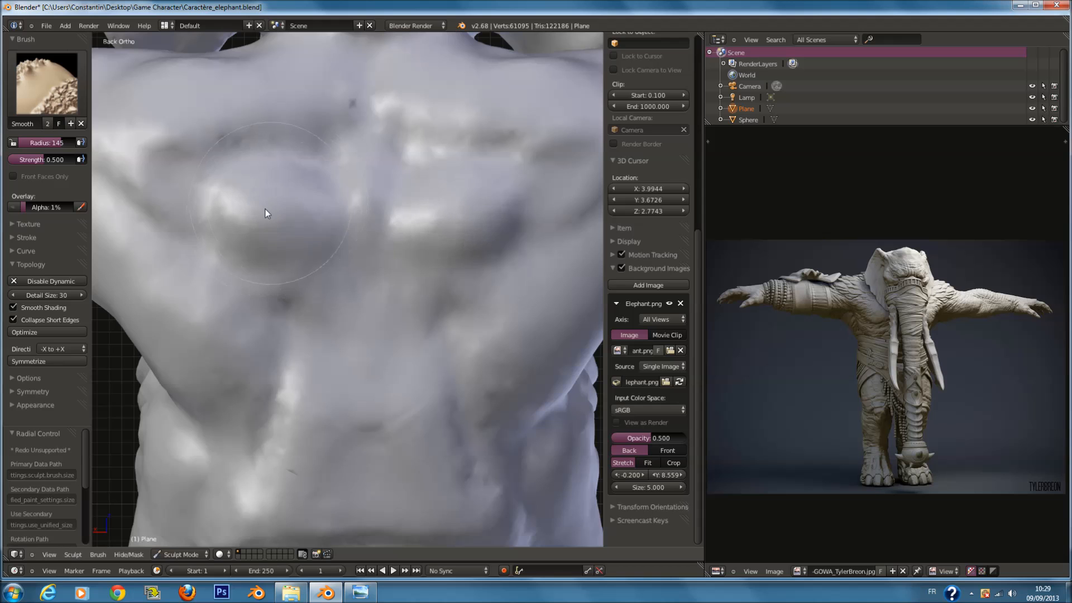
pyautogui.scroll(-3, 266, 208)
pyautogui.moveTo(289, 218); pyautogui.dragTo(382, 238, button='middle')
pyautogui.scroll(4, 368, 232)
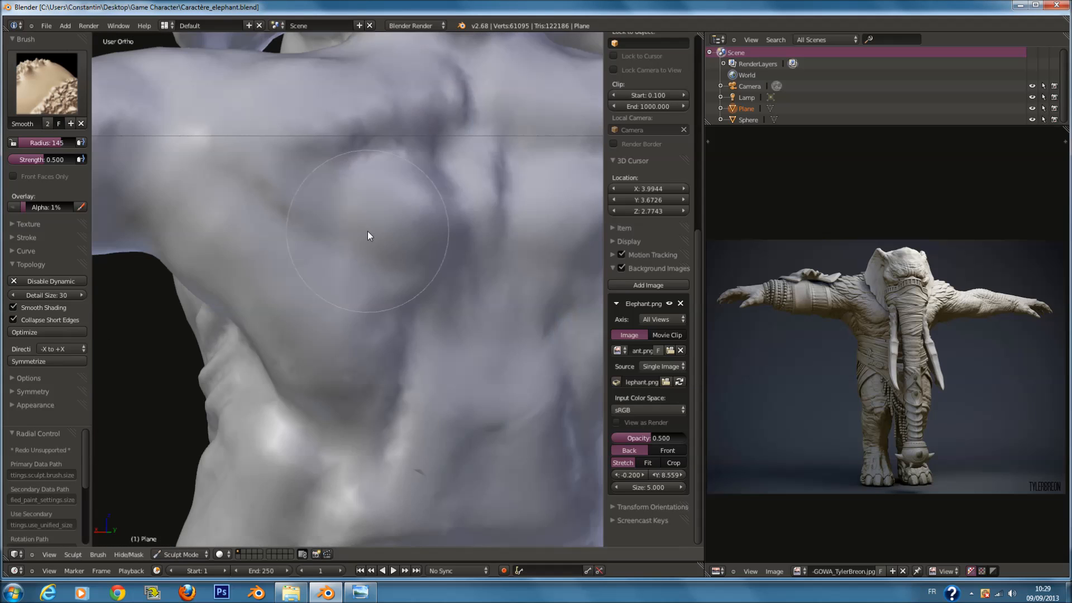
pyautogui.scroll(1, 368, 231)
pyautogui.press('f')
pyautogui.click(394, 224)
pyautogui.moveTo(430, 190)
pyautogui.mouseDown()
pyautogui.moveTo(406, 193)
pyautogui.moveTo(437, 213)
pyautogui.mouseUp()
# Save the smoothed back sculpt over the existing Caractère_elephant.blend file.
pyautogui.scroll(-3, 437, 214)
pyautogui.moveTo(436, 213)
pyautogui.mouseDown(button='middle')
pyautogui.moveTo(502, 239)
pyautogui.moveTo(522, 229)
pyautogui.moveTo(362, 221)
pyautogui.moveTo(308, 200)
pyautogui.moveTo(283, 208)
pyautogui.moveTo(356, 215)
pyautogui.mouseUp(button='middle')
pyautogui.scroll(-2, 282, 208)
pyautogui.hotkey('ctrl', 's')
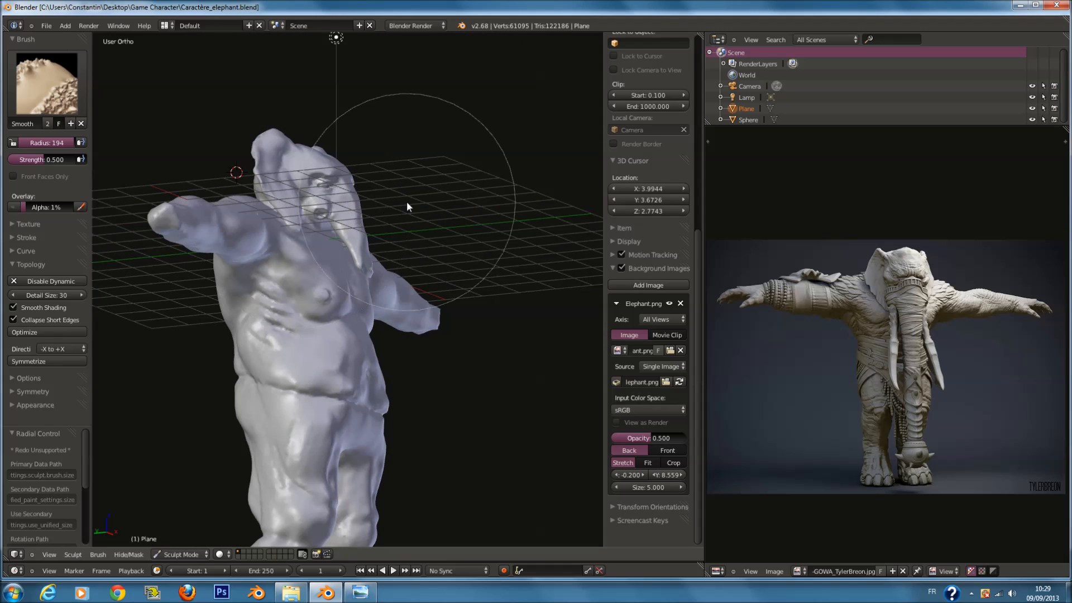
# Pull the tip of the foot slightly forward in the side view using the Grab brush with radius 200.
pyautogui.press('KP_1')
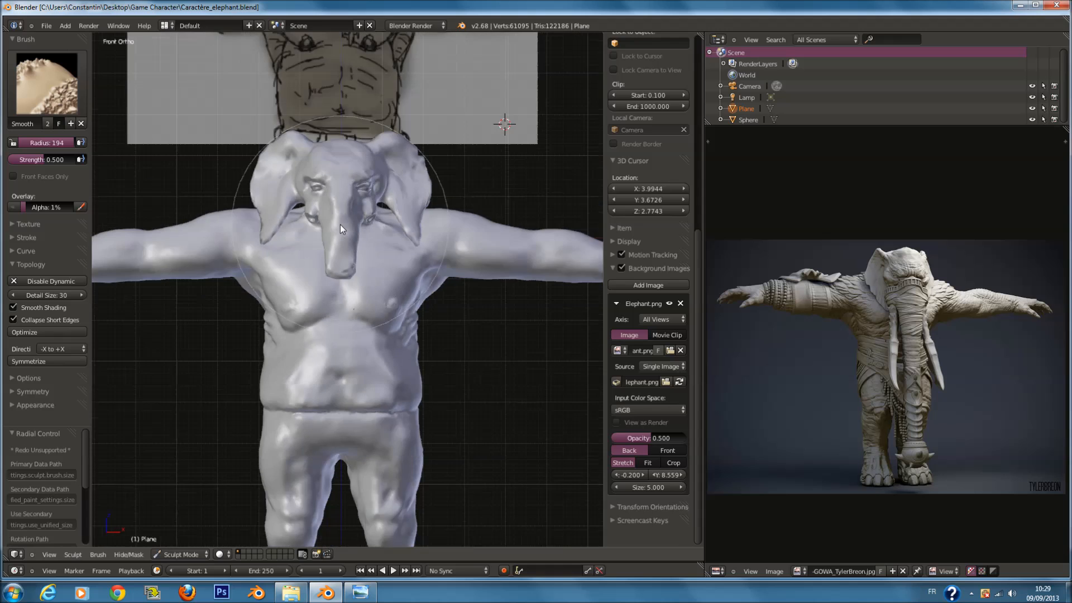
pyautogui.scroll(-4, 340, 224)
pyautogui.moveTo(314, 266); pyautogui.dragTo(506, 266, button='middle')
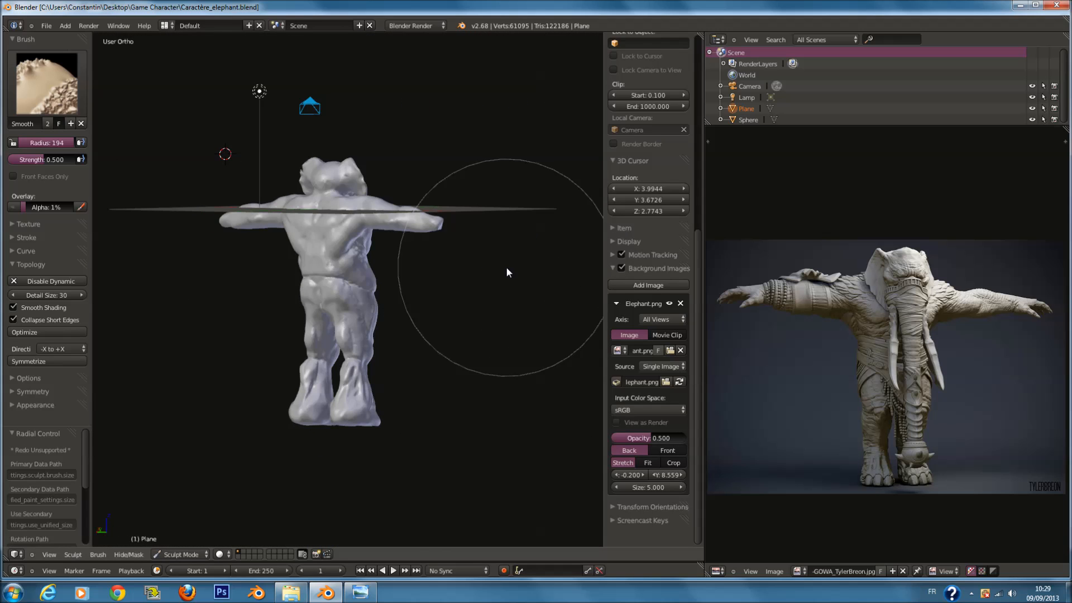
pyautogui.press('KP_1')
pyautogui.press('KP_3')
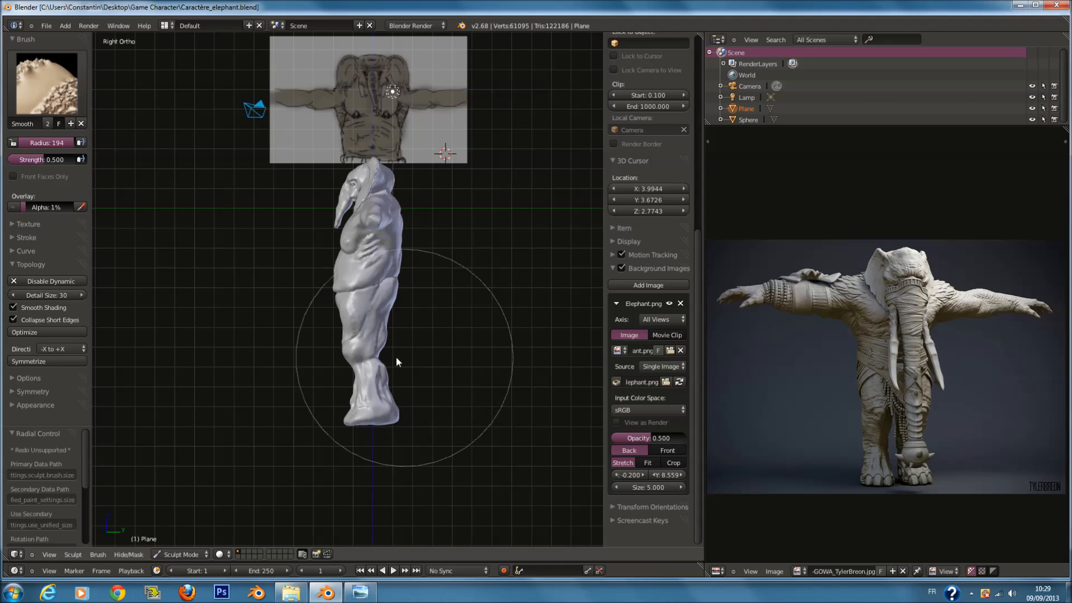
pyautogui.click(73, 93)
pyautogui.click(301, 146)
pyautogui.scroll(5, 403, 297)
pyautogui.moveTo(346, 308); pyautogui.dragTo(334, 304)
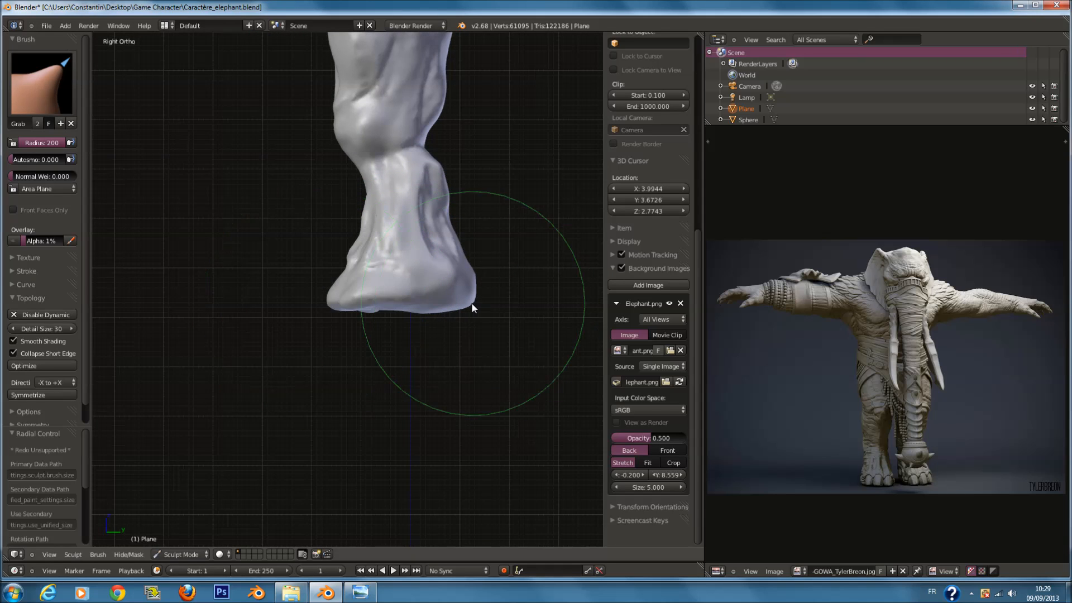
pyautogui.moveTo(469, 304)
pyautogui.mouseDown(button='middle')
pyautogui.moveTo(455, 299)
pyautogui.moveTo(517, 249)
pyautogui.moveTo(323, 350)
pyautogui.moveTo(395, 292)
pyautogui.moveTo(349, 326)
pyautogui.moveTo(292, 410)
pyautogui.moveTo(329, 368)
pyautogui.mouseUp(button='middle')
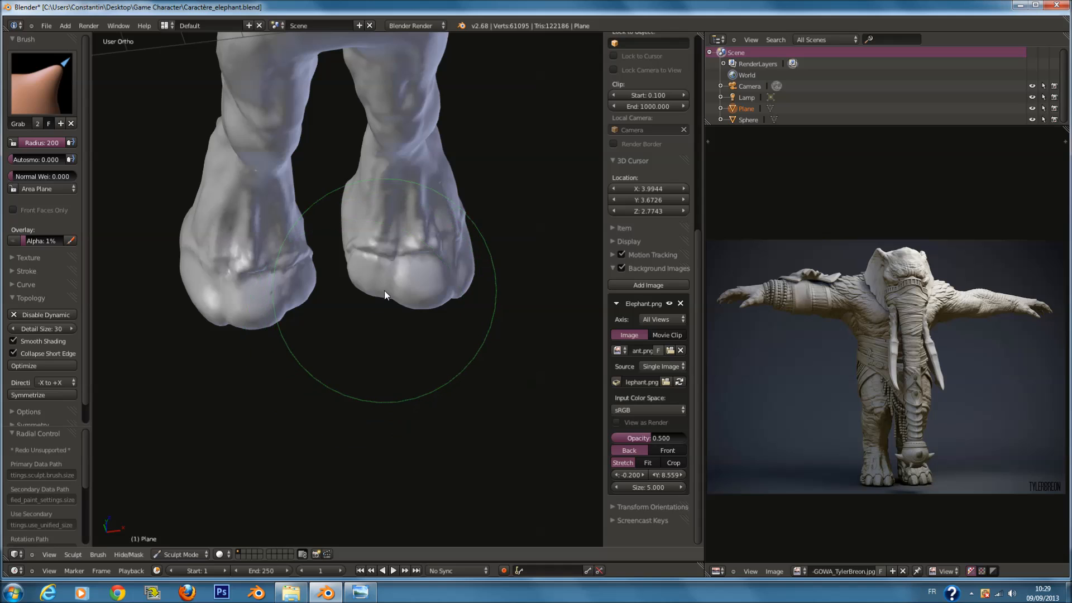
pyautogui.press('KP_1')
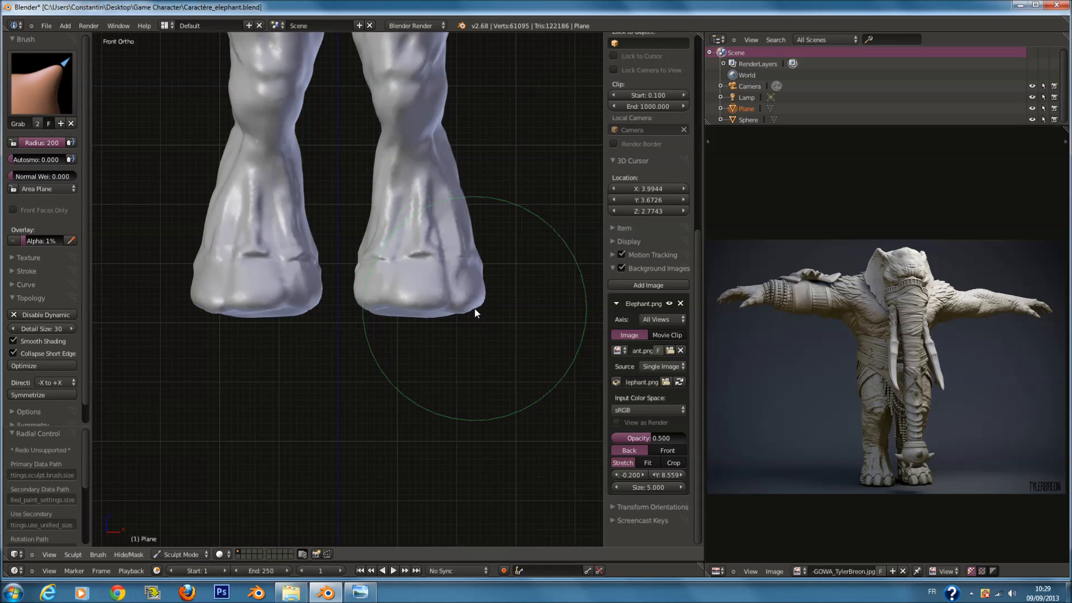
pyautogui.scroll(-5, 460, 257)
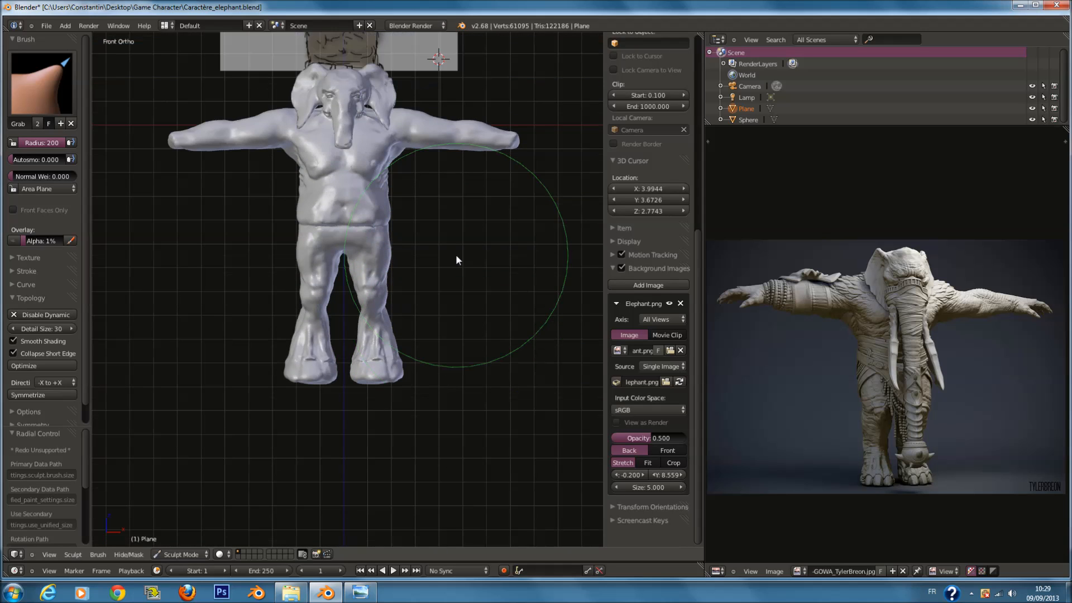
# Save the adjusted foot over the existing Caractère_elephant.blend file.
pyautogui.press('KP_3')
pyautogui.hotkey('ctrl', 's')
pyautogui.click(459, 290)
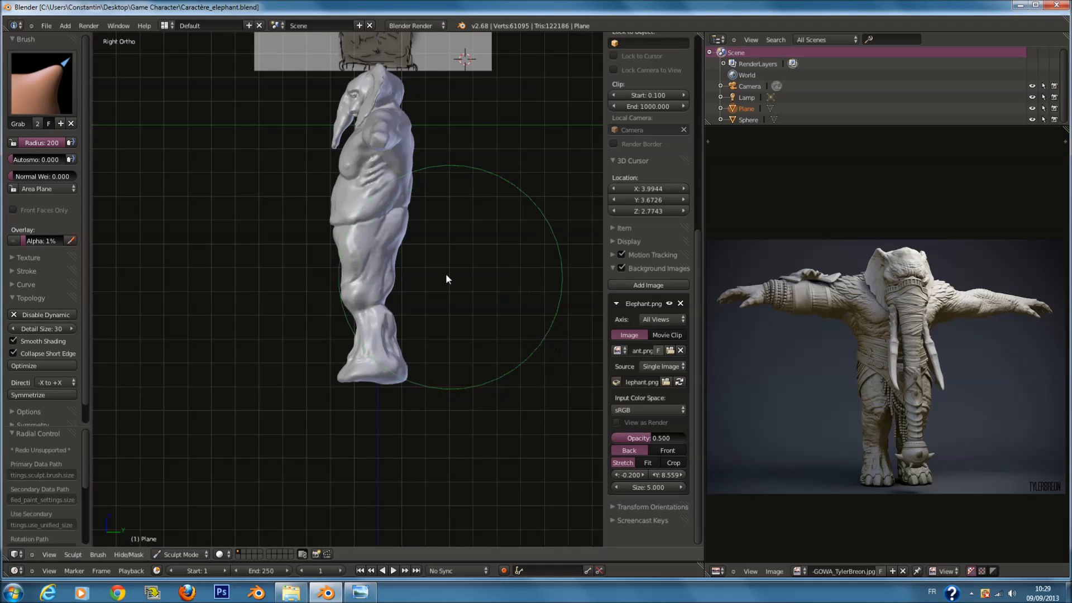
# Examine the foot's side profile and the soles from below, and save over Caractère_elephant.blend again.
pyautogui.scroll(1, 441, 280)
pyautogui.keyDown('shift'); pyautogui.scroll(-6, 413, 335); pyautogui.keyUp('shift')
pyautogui.scroll(5, 401, 363)
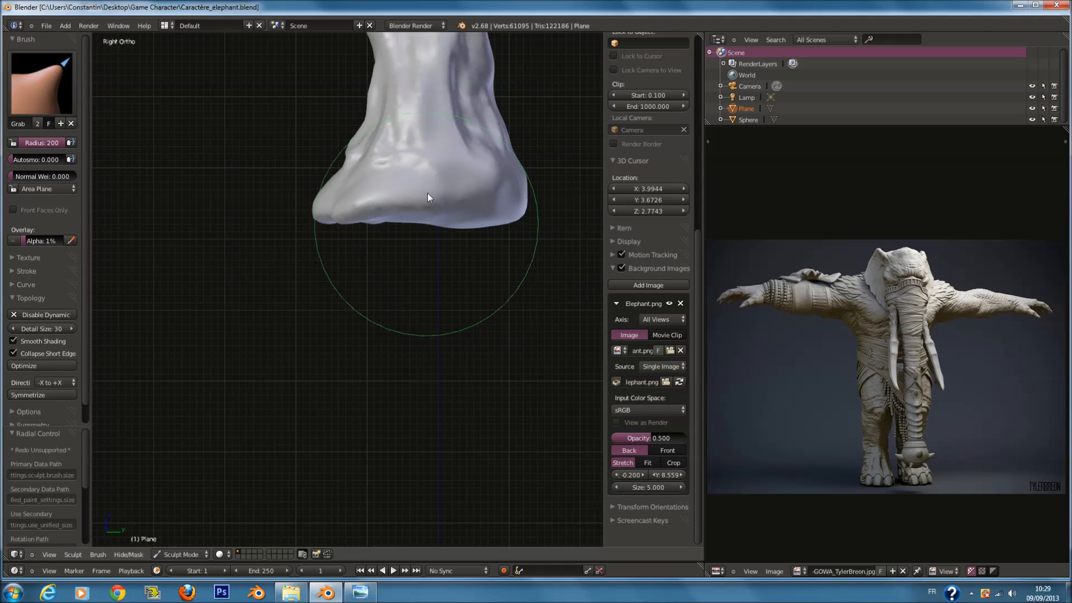
pyautogui.moveTo(427, 229); pyautogui.dragTo(423, 166, button='middle')
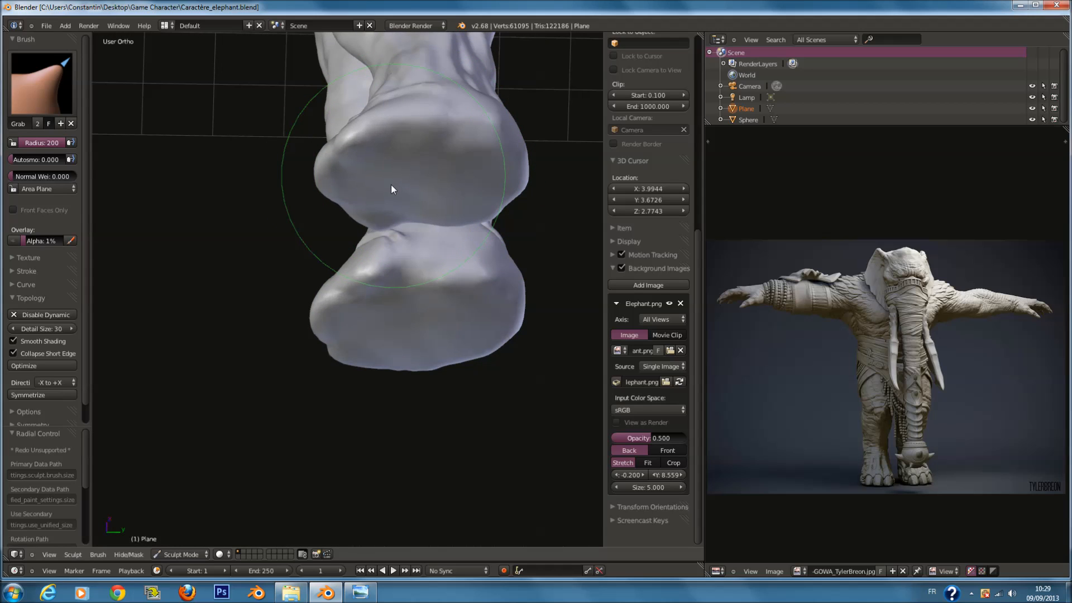
pyautogui.press('KP_1')
pyautogui.press('KP_3')
pyautogui.scroll(-6, 391, 189)
pyautogui.hotkey('ctrl', 's')
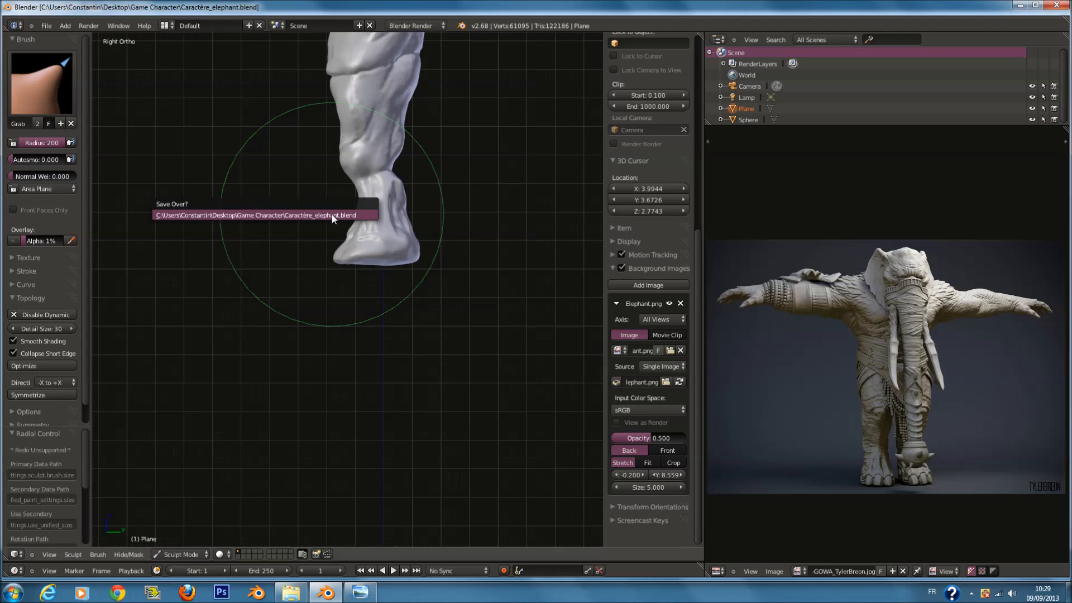
pyautogui.press('Return')
# Examine the arms, ribs and chest from above, below and the front, and save the file.
pyautogui.scroll(8, 361, 219)
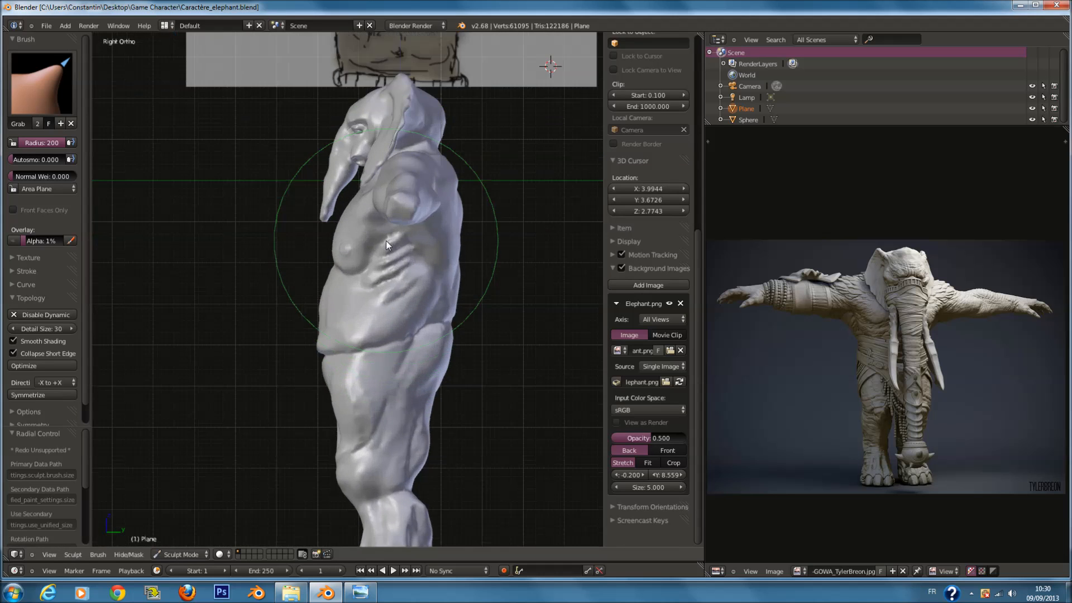
pyautogui.moveTo(401, 241); pyautogui.dragTo(423, 363, button='middle')
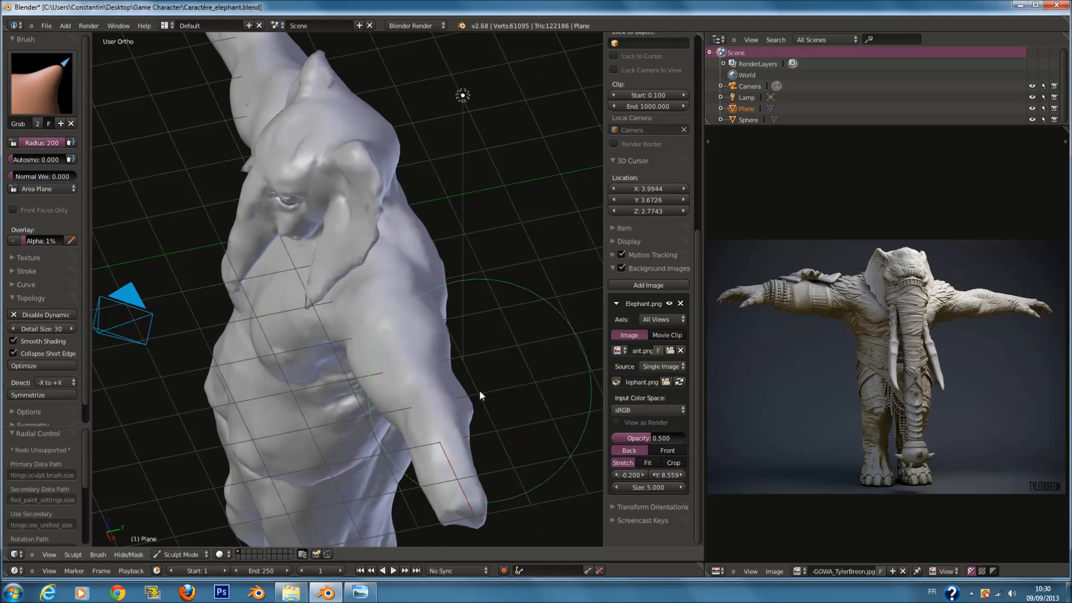
pyautogui.moveTo(479, 390); pyautogui.dragTo(408, 376, button='middle')
pyautogui.moveTo(375, 312); pyautogui.dragTo(390, 254, button='middle')
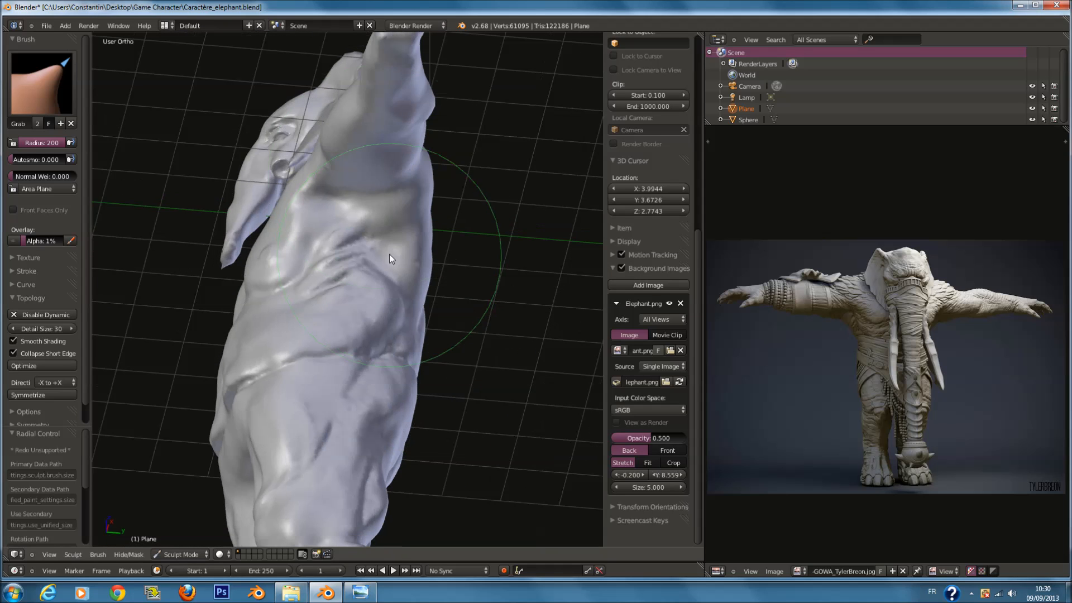
pyautogui.moveTo(340, 214); pyautogui.dragTo(391, 258, button='middle')
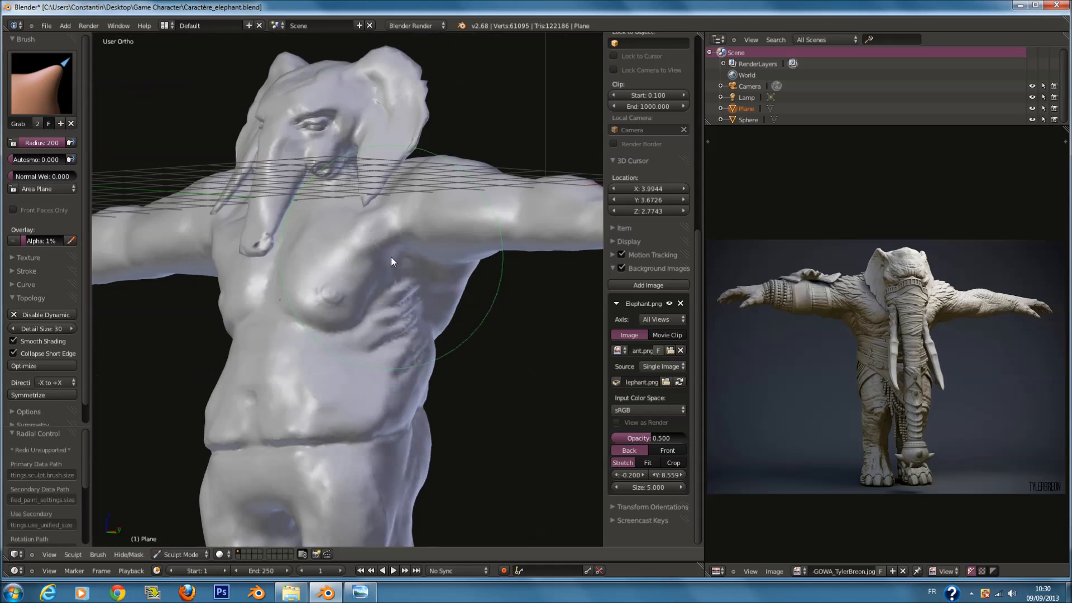
pyautogui.scroll(-2, 530, 258)
pyautogui.moveTo(539, 255); pyautogui.dragTo(506, 209, button='middle')
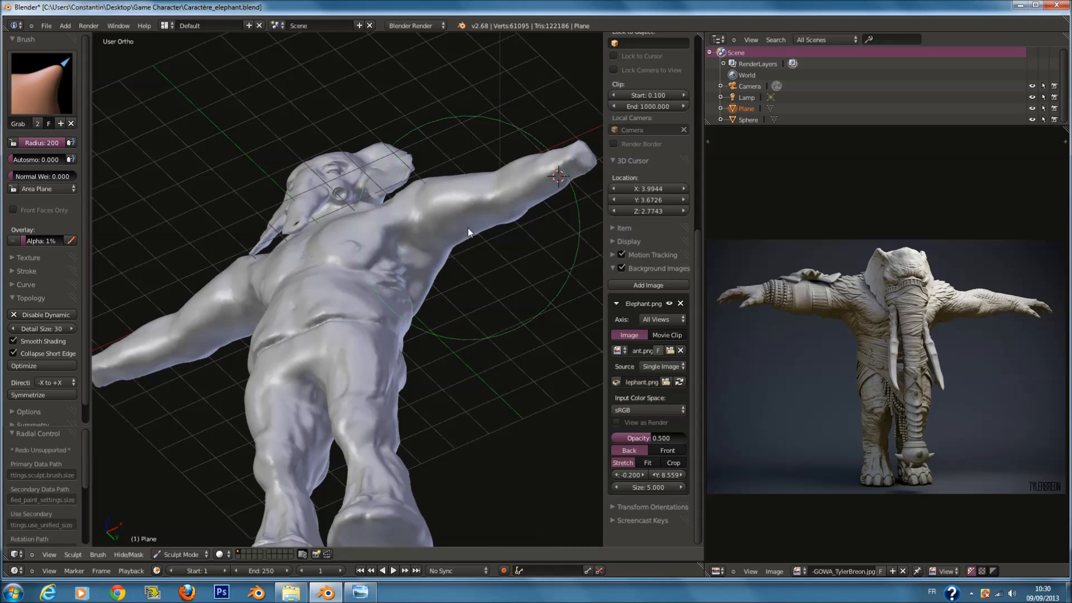
pyautogui.press('KP_1')
pyautogui.hotkey('ctrl', 's')
# Prepare the Clay Strips brush with radius 57 for detailing the elephant's face around the eye.
pyautogui.scroll(-4, 324, 213)
pyautogui.scroll(4, 331, 222)
pyautogui.keyDown('shift'); pyautogui.scroll(3, 332, 221); pyautogui.keyUp('shift')
pyautogui.keyDown('ctrl'); pyautogui.scroll(1, 334, 223); pyautogui.keyUp('ctrl')
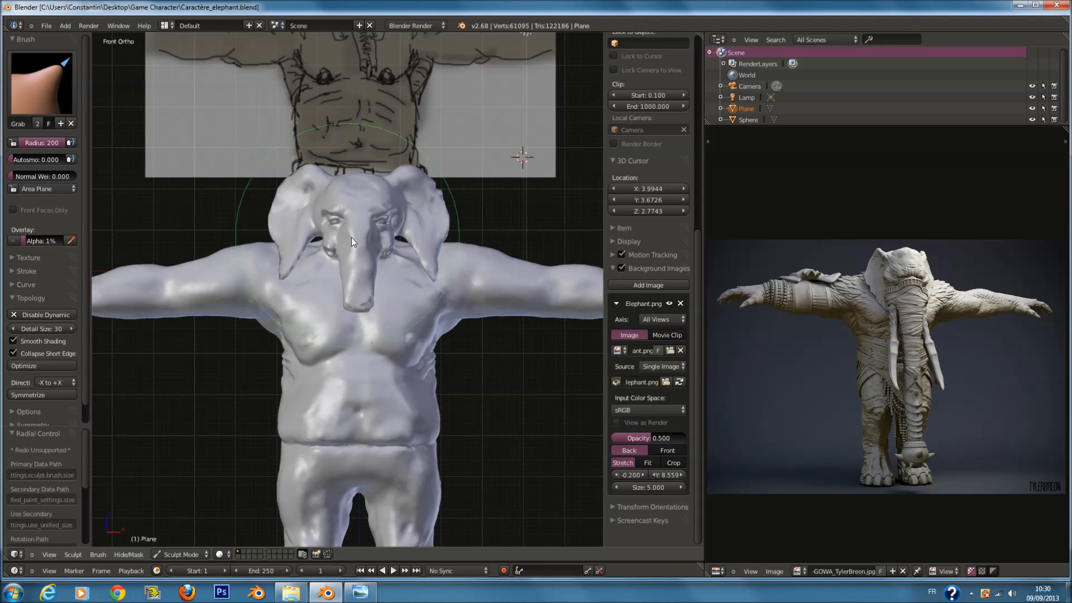
pyautogui.scroll(2, 354, 248)
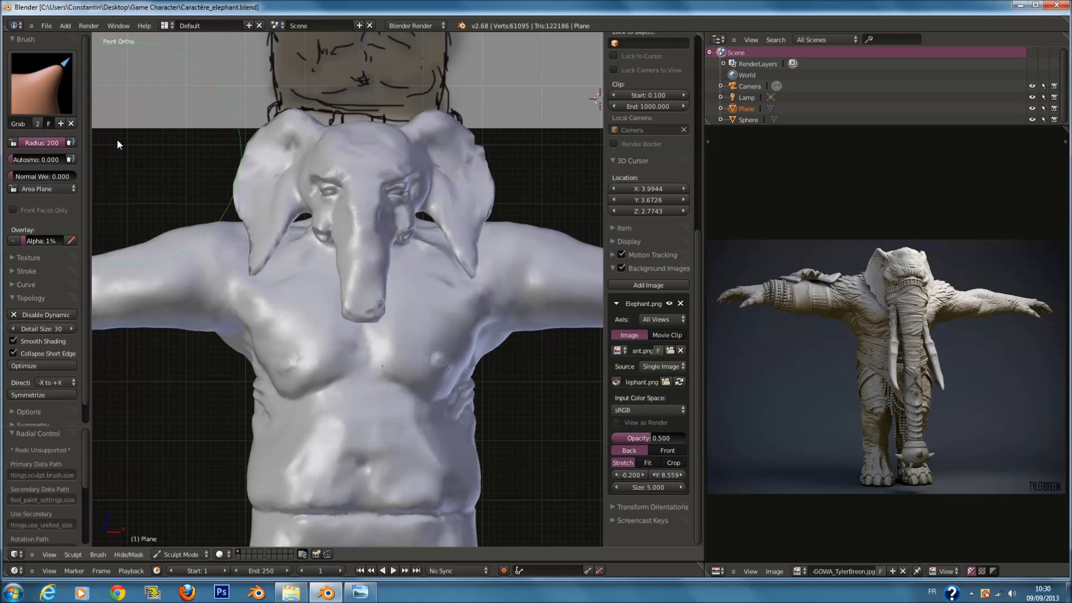
pyautogui.click(67, 93)
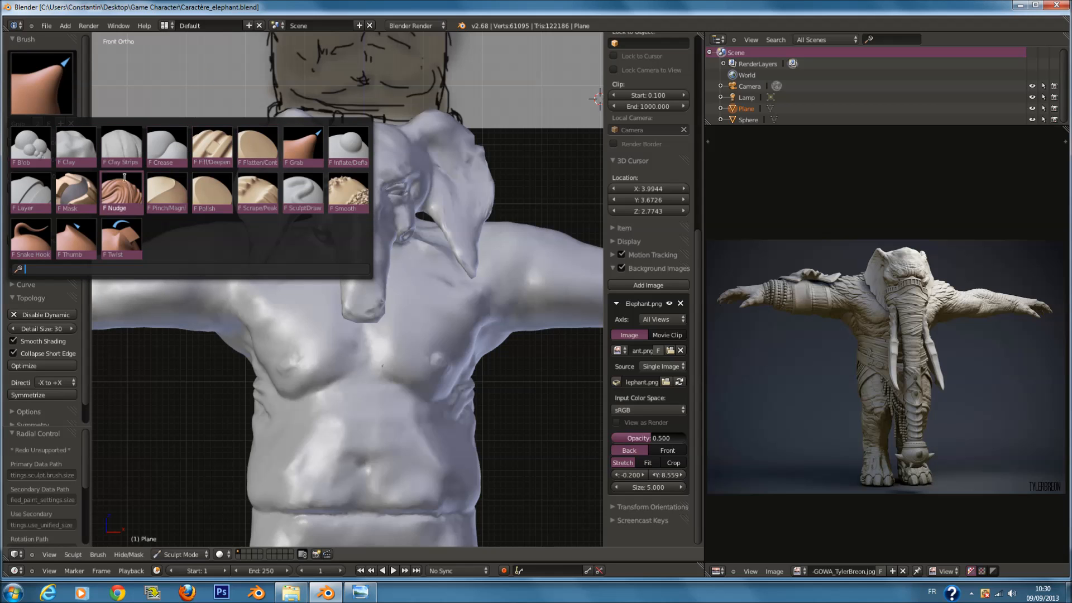
pyautogui.click(130, 153)
pyautogui.keyDown('shift'); pyautogui.scroll(5, 351, 227); pyautogui.keyUp('shift')
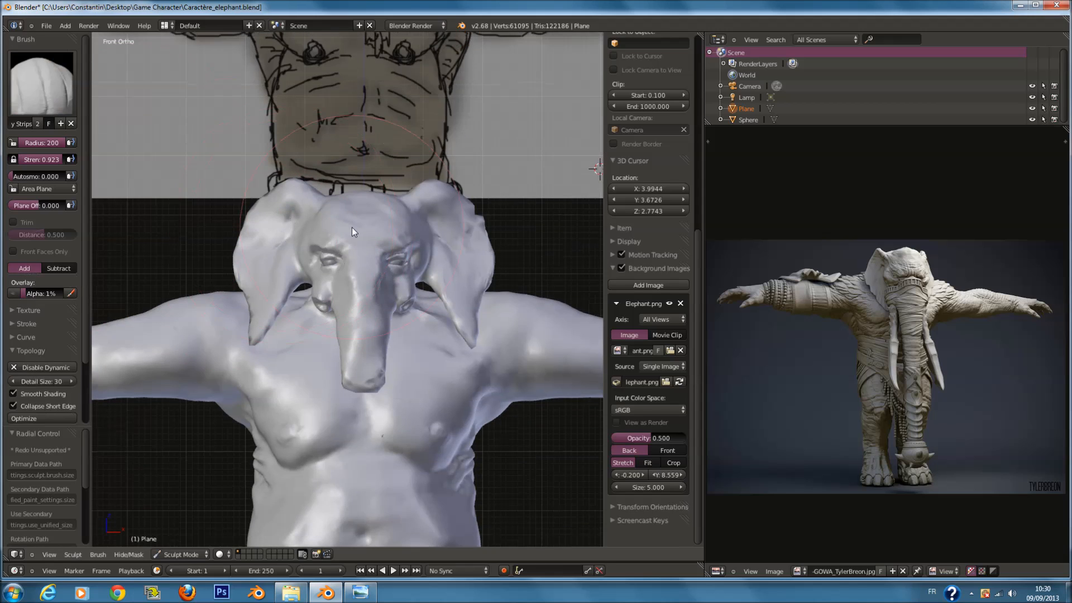
pyautogui.keyDown('ctrl'); pyautogui.scroll(5, 345, 226); pyautogui.keyUp('ctrl')
pyautogui.press('f')
pyautogui.click(262, 225)
pyautogui.keyDown('shift'); pyautogui.scroll(4, 261, 240); pyautogui.keyUp('shift')
pyautogui.scroll(1, 260, 251)
pyautogui.keyDown('ctrl'); pyautogui.scroll(-2, 279, 277); pyautogui.keyUp('ctrl')
pyautogui.scroll(4, 307, 312)
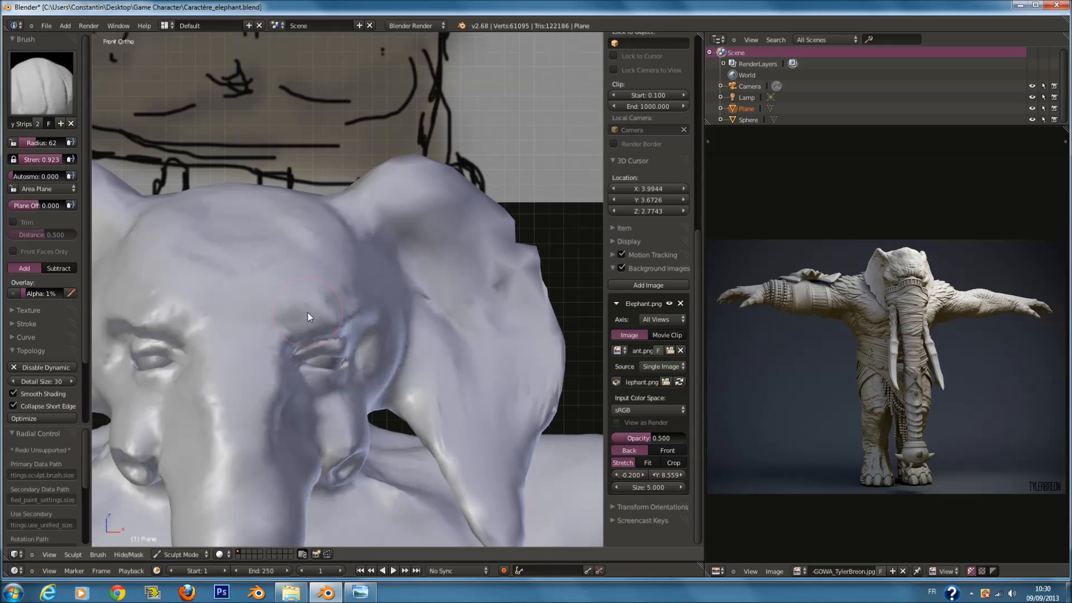
pyautogui.keyDown('ctrl'); pyautogui.scroll(-4, 308, 313); pyautogui.keyUp('ctrl')
pyautogui.keyDown('shift'); pyautogui.scroll(-5, 308, 311); pyautogui.keyUp('shift')
pyautogui.scroll(3, 341, 268)
pyautogui.moveTo(346, 260); pyautogui.dragTo(335, 257, button='middle')
pyautogui.press('f')
pyautogui.click(332, 257)
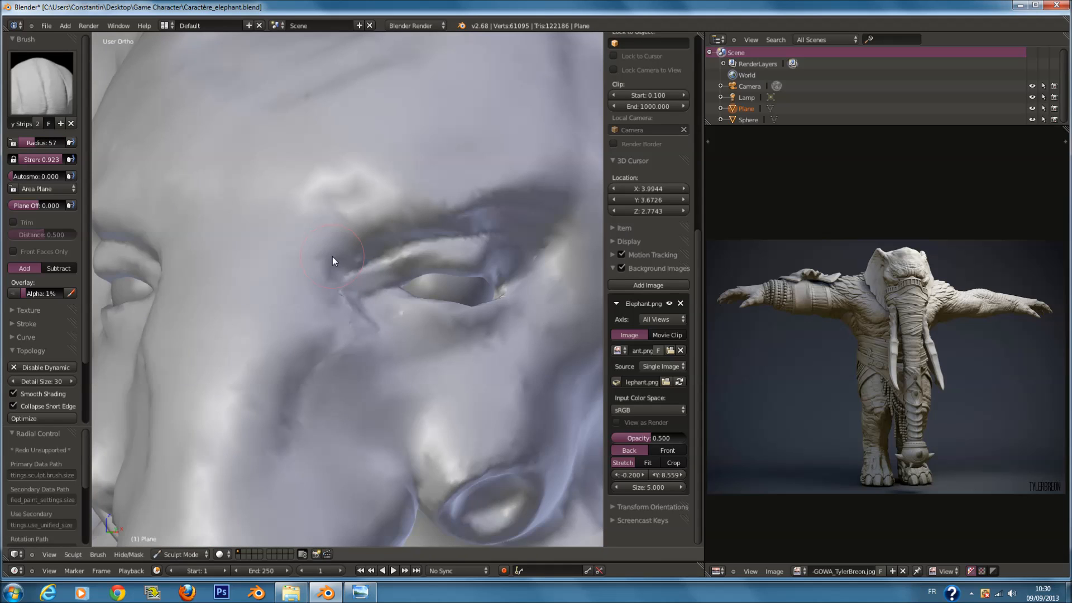
# Enlarge the reference image and add Clay Strips strokes below the inner eye corner, beside the base of the trunk.
pyautogui.scroll(2, 836, 277)
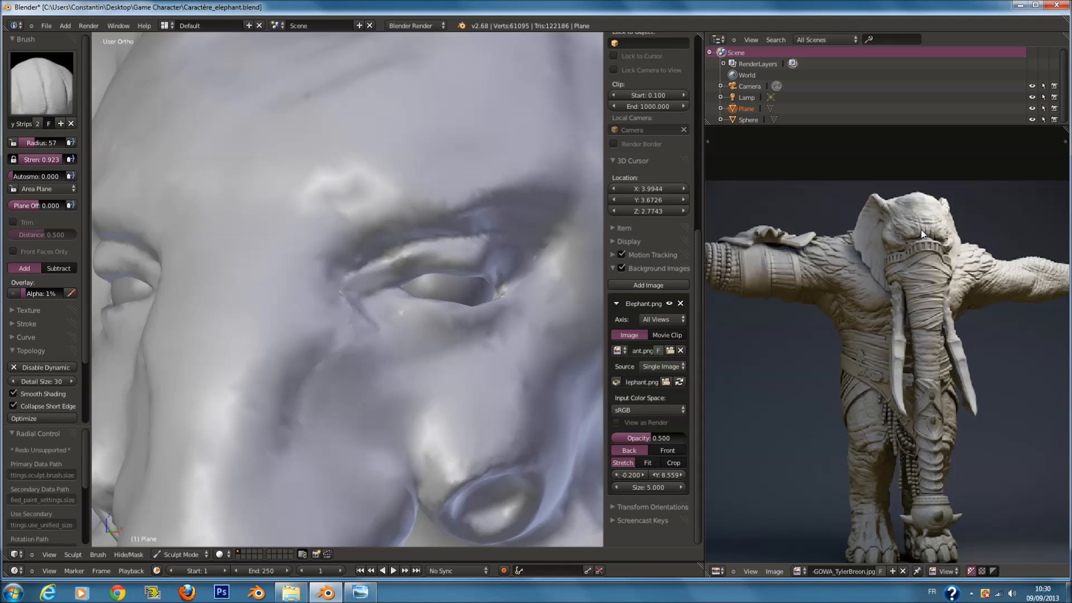
pyautogui.scroll(-2, 409, 265)
pyautogui.press('f')
pyautogui.click(388, 267)
pyautogui.scroll(2, 381, 299)
pyautogui.press('f')
pyautogui.moveTo(389, 267)
pyautogui.mouseDown(button='middle')
pyautogui.moveTo(382, 299)
pyautogui.moveTo(363, 306)
pyautogui.mouseUp(button='middle')
pyautogui.click(382, 294)
pyautogui.scroll(2, 363, 306)
pyautogui.press('f')
pyautogui.click(367, 311)
pyautogui.moveTo(319, 332)
pyautogui.mouseDown()
pyautogui.moveTo(273, 356)
pyautogui.moveTo(321, 332)
pyautogui.mouseUp()
pyautogui.press('f')
pyautogui.click(374, 344)
pyautogui.moveTo(275, 388)
pyautogui.mouseDown()
pyautogui.moveTo(322, 378)
pyautogui.moveTo(338, 343)
pyautogui.mouseUp()
# Add a brow ridge above the eye with a Clay Strips stroke at radius 109.
pyautogui.moveTo(338, 343); pyautogui.dragTo(337, 298, button='middle')
pyautogui.press('f')
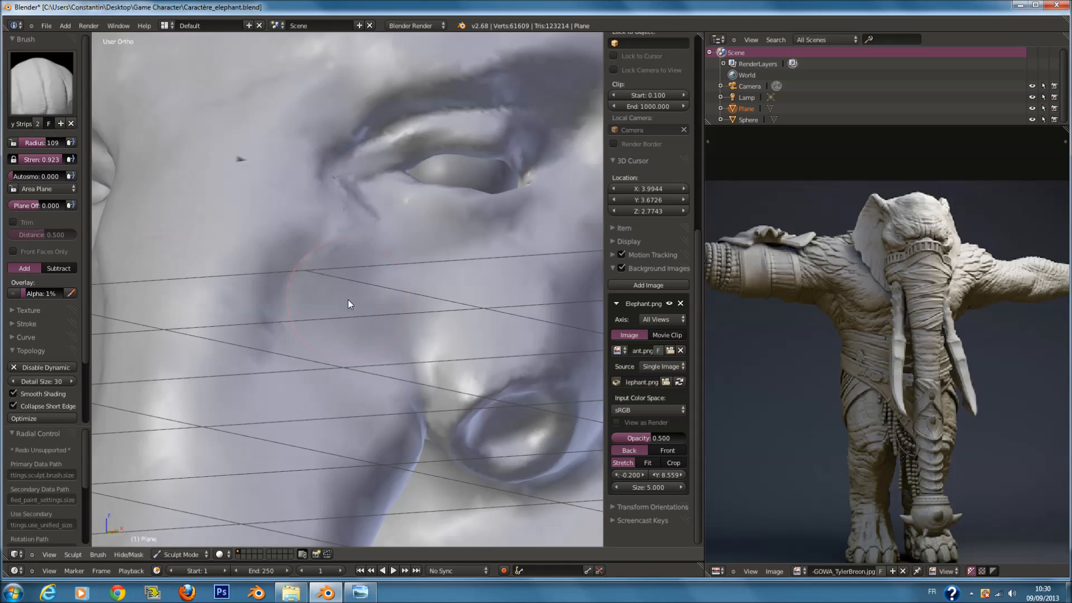
pyautogui.click(347, 298)
pyautogui.moveTo(341, 178); pyautogui.dragTo(336, 212, button='middle')
pyautogui.moveTo(328, 259)
pyautogui.mouseDown()
pyautogui.moveTo(376, 254)
pyautogui.moveTo(433, 225)
pyautogui.mouseUp()
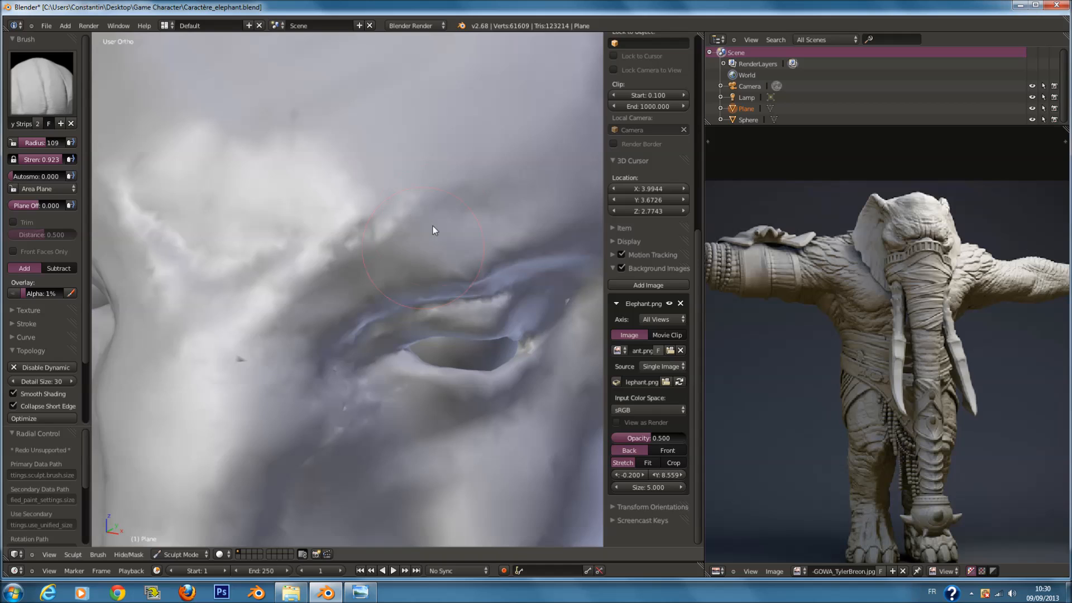
# Thicken the brow above the eye and add volume to the forehead using the Clay brush, reducing its radius to 84.
pyautogui.click(56, 111)
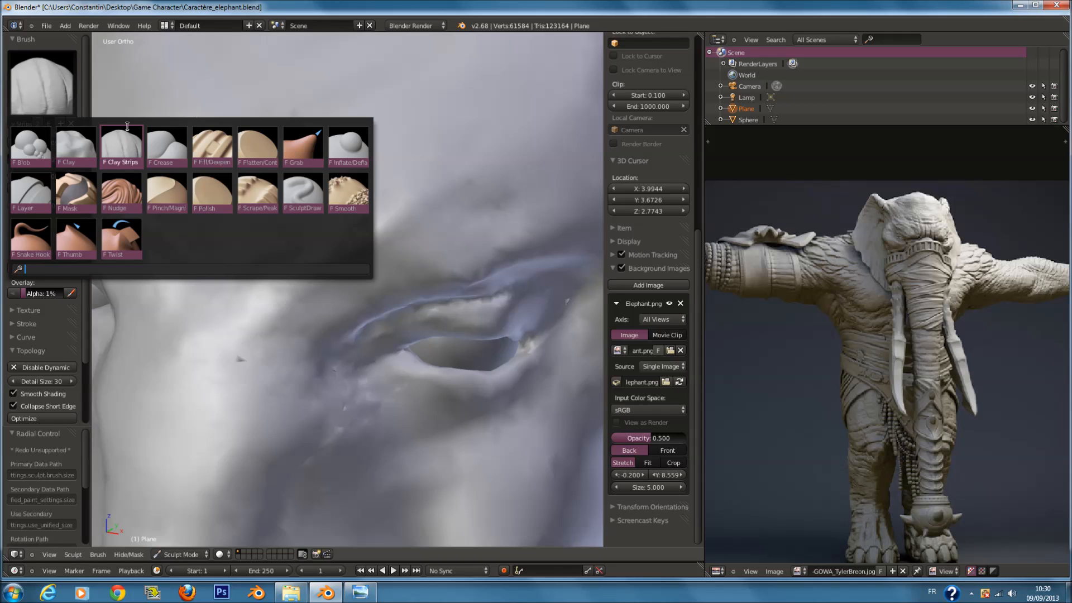
pyautogui.click(80, 147)
pyautogui.moveTo(318, 245)
pyautogui.mouseDown()
pyautogui.moveTo(371, 296)
pyautogui.moveTo(335, 292)
pyautogui.moveTo(384, 251)
pyautogui.moveTo(473, 215)
pyautogui.mouseUp()
pyautogui.press('f')
pyautogui.click(320, 285)
pyautogui.moveTo(482, 125); pyautogui.dragTo(471, 134)
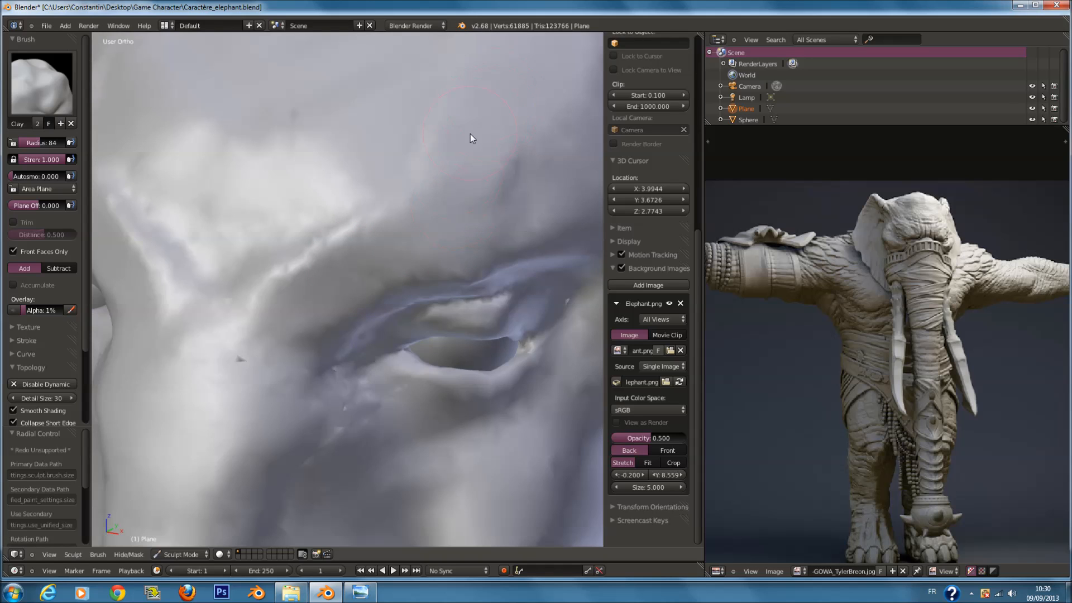
# Add a Clay stroke to the forehead and brow above the eye at radius 96 and save over Caractère_elephant.blend.
pyautogui.moveTo(470, 133); pyautogui.dragTo(481, 148, button='middle')
pyautogui.press('f')
pyautogui.click(456, 202)
pyautogui.moveTo(456, 207)
pyautogui.mouseDown()
pyautogui.moveTo(459, 158)
pyautogui.moveTo(409, 245)
pyautogui.moveTo(328, 289)
pyautogui.moveTo(388, 304)
pyautogui.moveTo(487, 178)
pyautogui.moveTo(474, 274)
pyautogui.moveTo(457, 219)
pyautogui.moveTo(405, 305)
pyautogui.moveTo(422, 326)
pyautogui.moveTo(371, 331)
pyautogui.mouseUp()
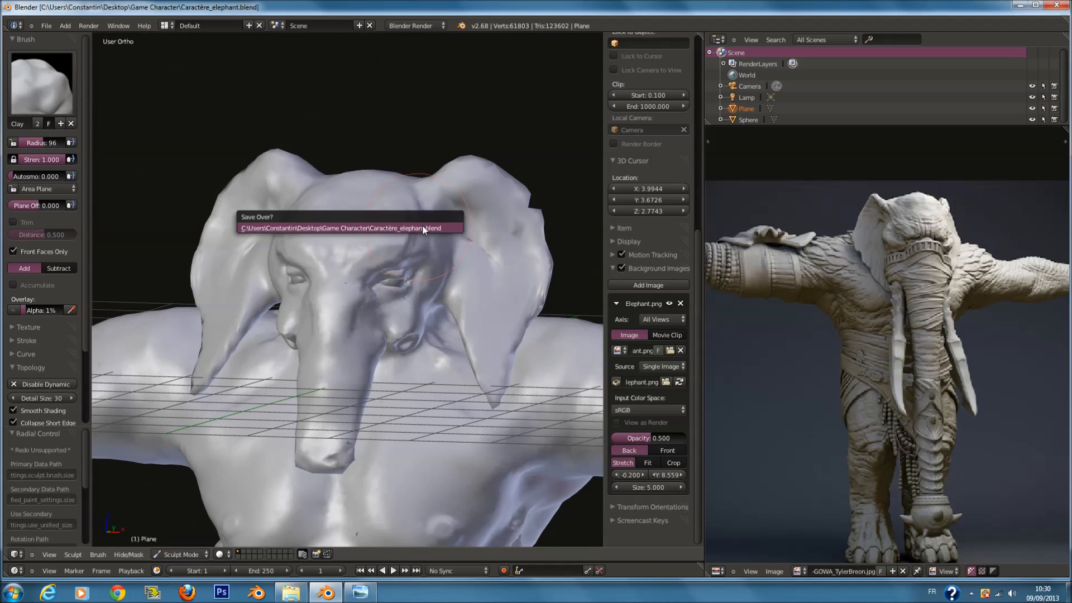
pyautogui.click(1020, 5)
pyautogui.click(1017, 4)
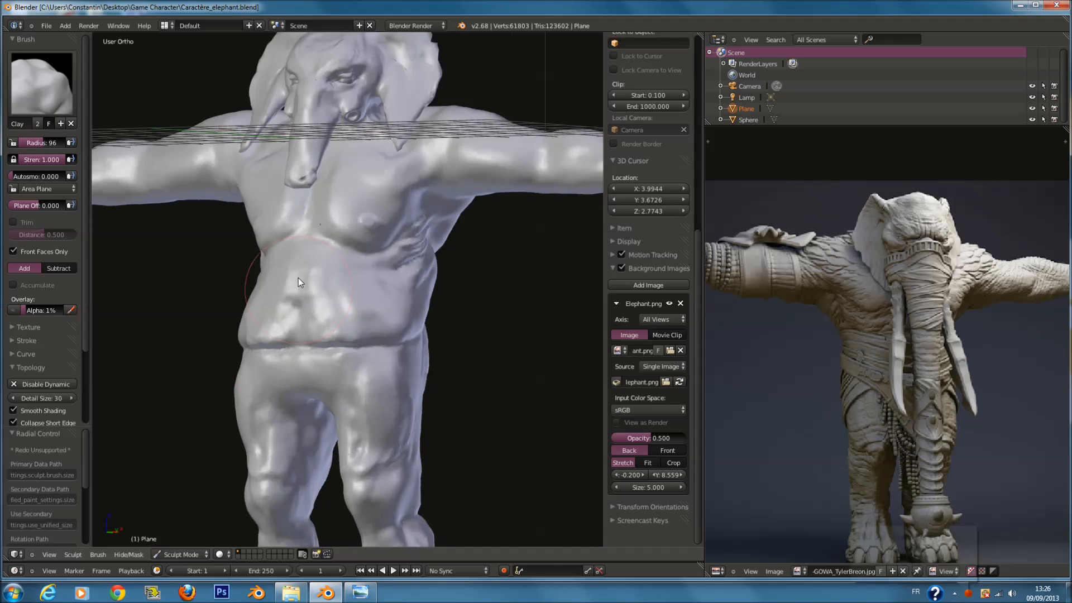
# Reshape and lower the brow over the eye with short Grab strokes at radius 200.
pyautogui.moveTo(299, 278); pyautogui.dragTo(281, 307, button='middle')
pyautogui.scroll(3, 412, 187)
pyautogui.scroll(4, 412, 187)
pyautogui.moveTo(412, 187)
pyautogui.mouseDown(button='middle')
pyautogui.moveTo(439, 204)
pyautogui.moveTo(443, 181)
pyautogui.moveTo(445, 266)
pyautogui.mouseUp(button='middle')
pyautogui.click(61, 81)
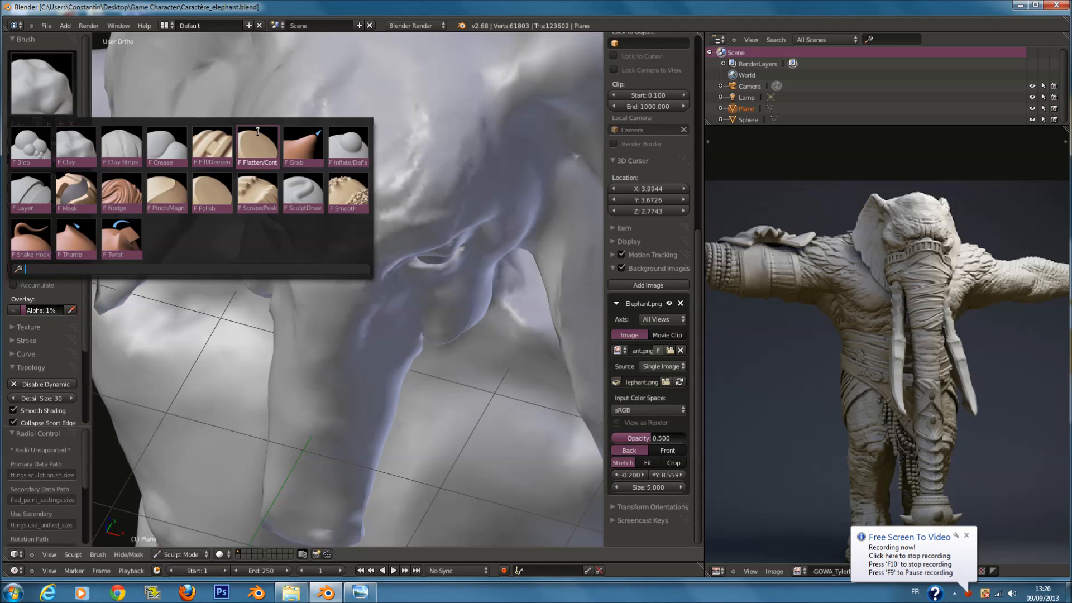
pyautogui.click(302, 147)
pyautogui.moveTo(452, 217); pyautogui.dragTo(453, 180, button='middle')
pyautogui.keyDown('shift'); pyautogui.moveTo(423, 99); pyautogui.dragTo(417, 268, button='middle'); pyautogui.keyUp('shift')
pyautogui.press('f')
pyautogui.click(411, 295)
pyautogui.scroll(2, 412, 295)
pyautogui.moveTo(412, 215); pyautogui.dragTo(428, 254, button='middle')
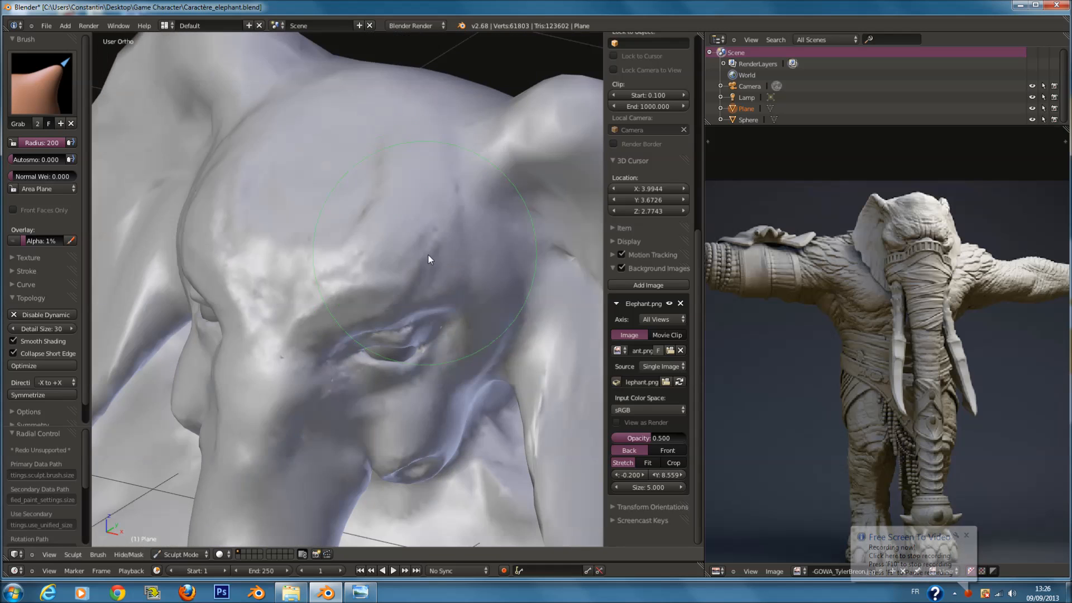
pyautogui.moveTo(513, 289); pyautogui.dragTo(500, 243, button='middle')
pyautogui.moveTo(425, 352); pyautogui.dragTo(378, 253, button='middle')
pyautogui.moveTo(306, 309); pyautogui.dragTo(307, 315)
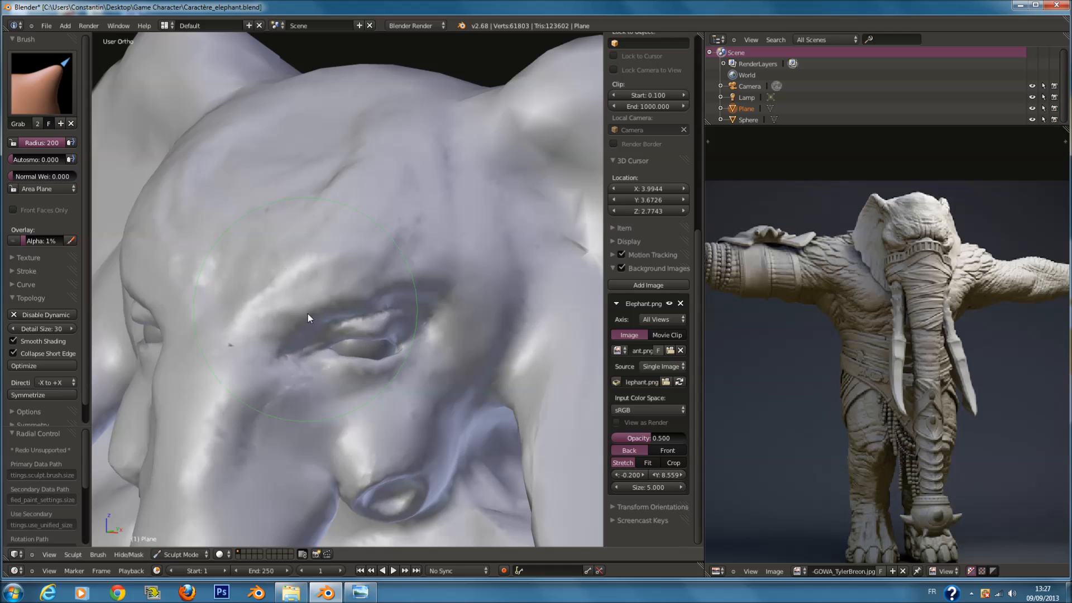
pyautogui.moveTo(422, 286); pyautogui.dragTo(424, 291)
pyautogui.moveTo(354, 292); pyautogui.dragTo(356, 304)
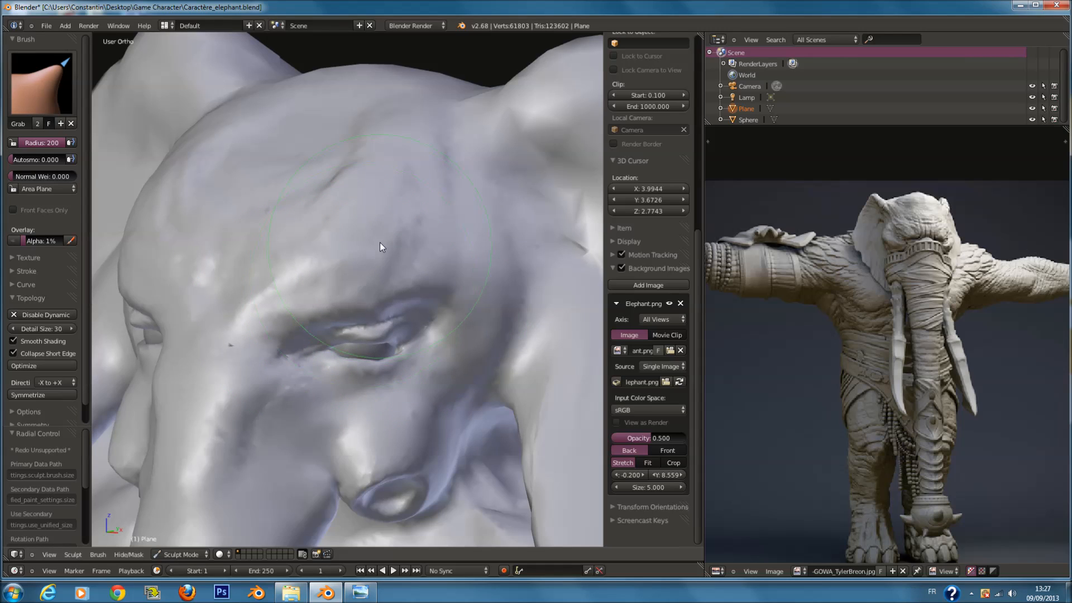
pyautogui.moveTo(286, 359); pyautogui.dragTo(290, 361)
# Reshape the round tusk socket beneath the eye and its surroundings with Grab strokes.
pyautogui.moveTo(291, 361); pyautogui.dragTo(431, 360, button='middle')
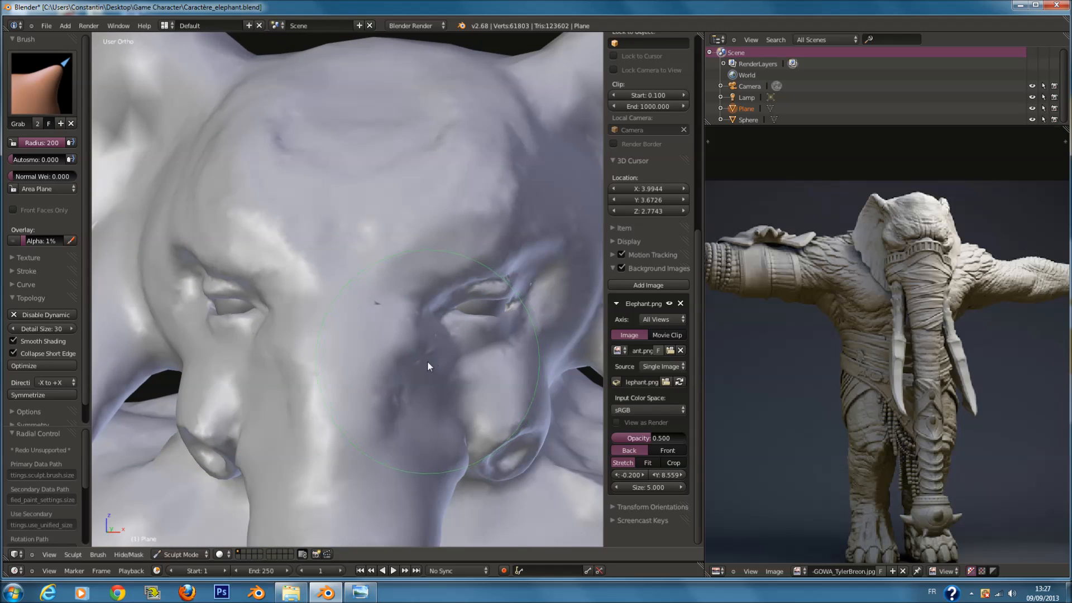
pyautogui.moveTo(437, 412)
pyautogui.mouseDown(button='middle')
pyautogui.moveTo(422, 385)
pyautogui.moveTo(413, 321)
pyautogui.mouseUp(button='middle')
pyautogui.press('f')
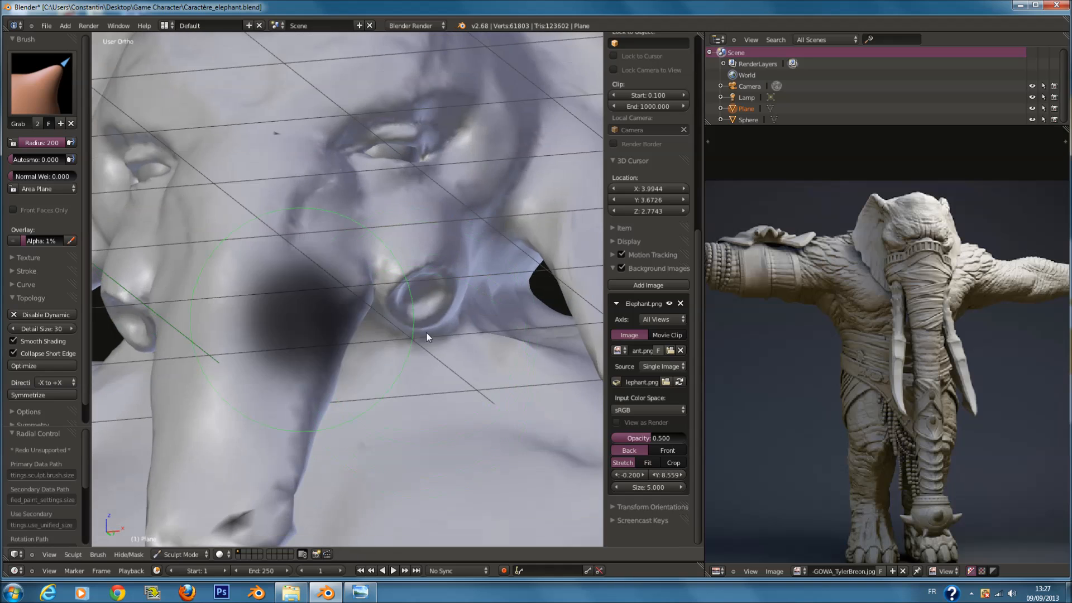
pyautogui.click(427, 335)
pyautogui.scroll(2, 426, 309)
pyautogui.moveTo(425, 306); pyautogui.dragTo(389, 332)
pyautogui.moveTo(419, 285)
pyautogui.mouseDown()
pyautogui.moveTo(400, 270)
pyautogui.moveTo(476, 278)
pyautogui.moveTo(503, 268)
pyautogui.mouseUp()
pyautogui.scroll(-6, 455, 263)
pyautogui.moveTo(460, 279); pyautogui.dragTo(408, 281, button='middle')
pyautogui.moveTo(333, 336); pyautogui.dragTo(419, 336, button='middle')
pyautogui.scroll(-2, 341, 345)
pyautogui.scroll(5, 341, 345)
pyautogui.scroll(1, 419, 336)
pyautogui.press('f')
pyautogui.click(474, 348)
pyautogui.scroll(1, 491, 323)
pyautogui.moveTo(491, 325); pyautogui.dragTo(497, 333)
pyautogui.scroll(-3, 475, 278)
pyautogui.moveTo(474, 277); pyautogui.dragTo(483, 304, button='middle')
pyautogui.scroll(4, 412, 295)
pyautogui.scroll(-3, 483, 299)
pyautogui.scroll(3, 461, 258)
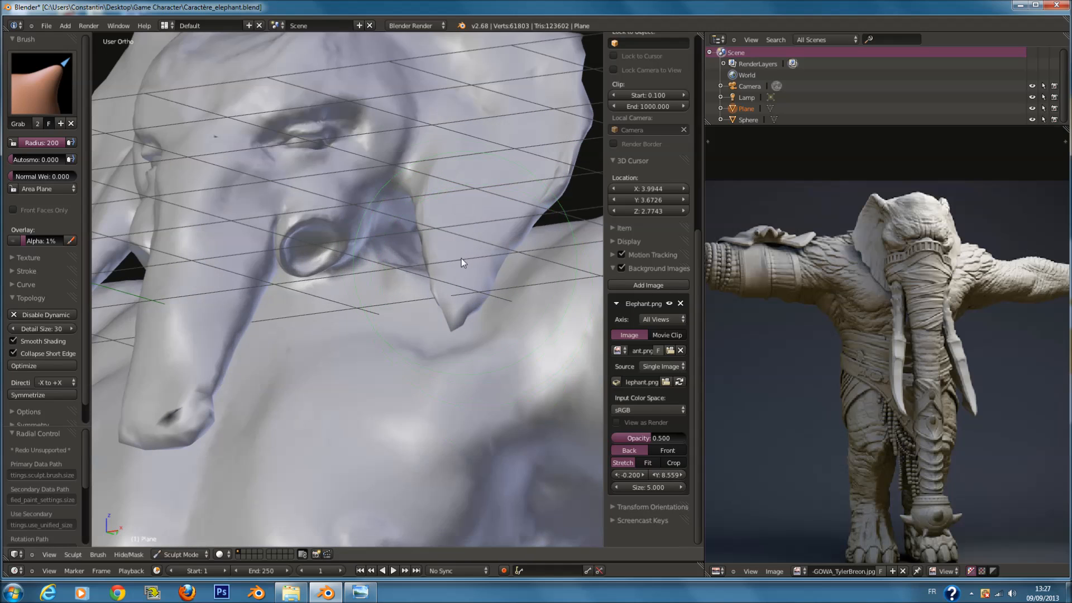
pyautogui.moveTo(416, 239)
pyautogui.mouseDown(button='middle')
pyautogui.moveTo(494, 261)
pyautogui.moveTo(363, 261)
pyautogui.moveTo(398, 272)
pyautogui.moveTo(268, 150)
pyautogui.mouseUp(button='middle')
pyautogui.scroll(-2, 347, 247)
# Build up the inner brow beside the trunk's base using Clay Strips with strength 1.000 and radius 65.
pyautogui.click(39, 90)
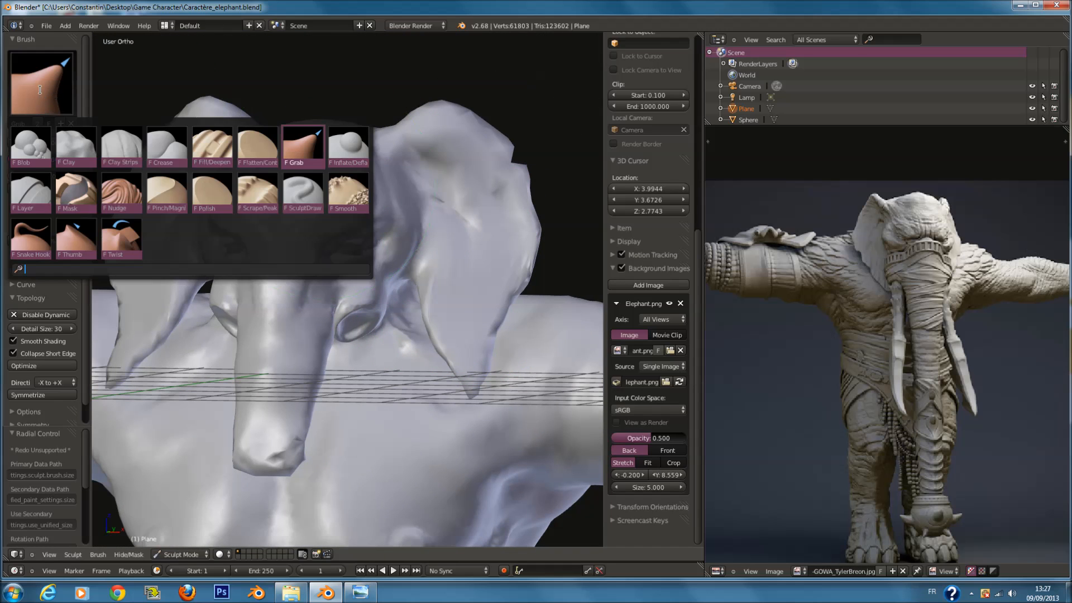
pyautogui.click(133, 151)
pyautogui.scroll(-1, 318, 270)
pyautogui.moveTo(322, 275)
pyautogui.keyDown('shift'); pyautogui.mouseDown(button='middle')
pyautogui.moveTo(376, 276)
pyautogui.moveTo(356, 299)
pyautogui.mouseUp(button='middle'); pyautogui.keyUp('shift')
pyautogui.press('f')
pyautogui.click(280, 279)
pyautogui.scroll(3, 345, 296)
pyautogui.scroll(2, 355, 300)
pyautogui.moveTo(363, 245)
pyautogui.keyDown('shift'); pyautogui.mouseDown(button='middle')
pyautogui.moveTo(357, 306)
pyautogui.moveTo(335, 301)
pyautogui.moveTo(331, 230)
pyautogui.mouseUp(button='middle'); pyautogui.keyUp('shift')
pyautogui.press('f')
pyautogui.click(368, 308)
pyautogui.scroll(2, 333, 234)
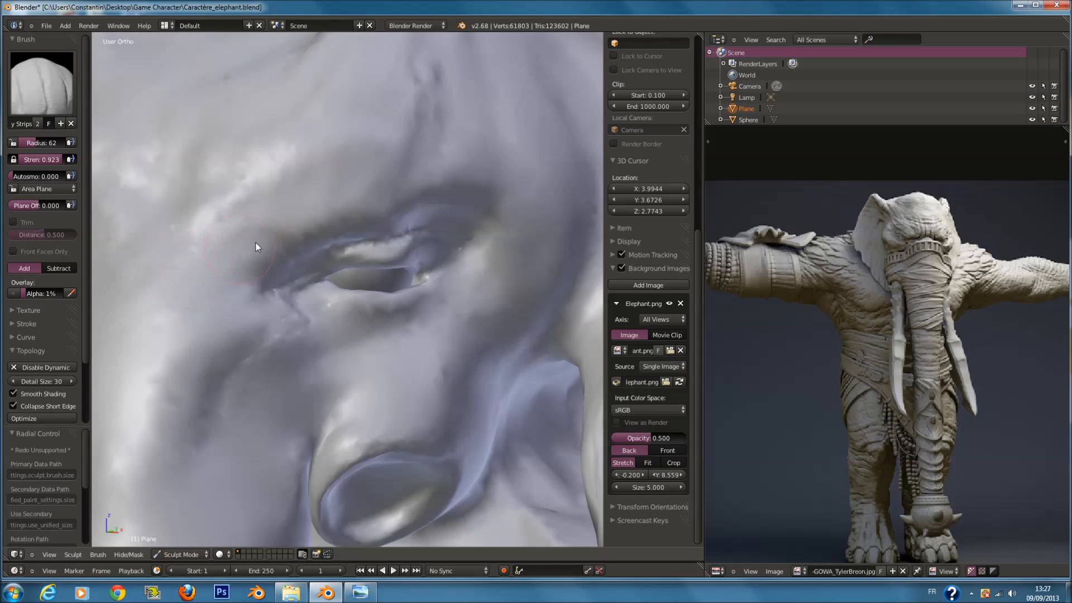
pyautogui.moveTo(63, 167); pyautogui.dragTo(69, 167)
pyautogui.press('f')
pyautogui.click(287, 238)
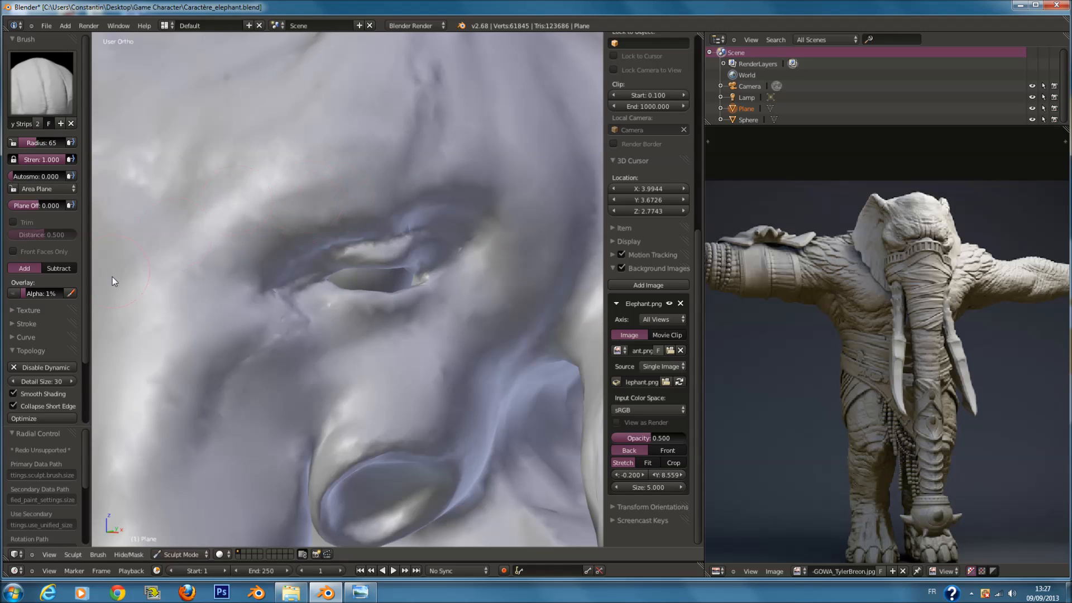
# Build up the temple above the eye with Clay Strips at radius 81 to 84, and smooth the forehead crease.
pyautogui.moveTo(288, 169); pyautogui.dragTo(321, 202, button='middle')
pyautogui.press('f')
pyautogui.click(373, 225)
pyautogui.moveTo(373, 226); pyautogui.dragTo(288, 231, button='middle')
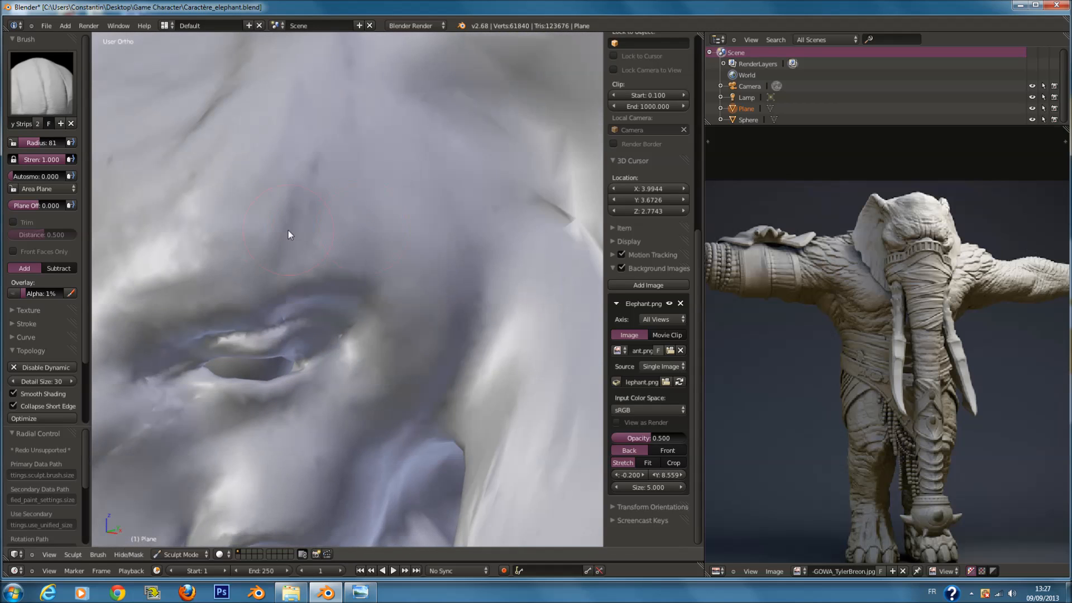
pyautogui.scroll(-2, 288, 190)
pyautogui.moveTo(287, 189); pyautogui.dragTo(322, 195, button='middle')
pyautogui.scroll(-3, 277, 223)
pyautogui.keyDown('shift'); pyautogui.moveTo(327, 120); pyautogui.dragTo(344, 163, button='middle'); pyautogui.keyUp('shift')
pyautogui.scroll(2, 331, 163)
pyautogui.press('f')
pyautogui.click(346, 164)
pyautogui.moveTo(341, 148)
pyautogui.keyDown('shift'); pyautogui.mouseDown()
pyautogui.moveTo(309, 243)
pyautogui.moveTo(307, 206)
pyautogui.mouseUp(); pyautogui.keyUp('shift')
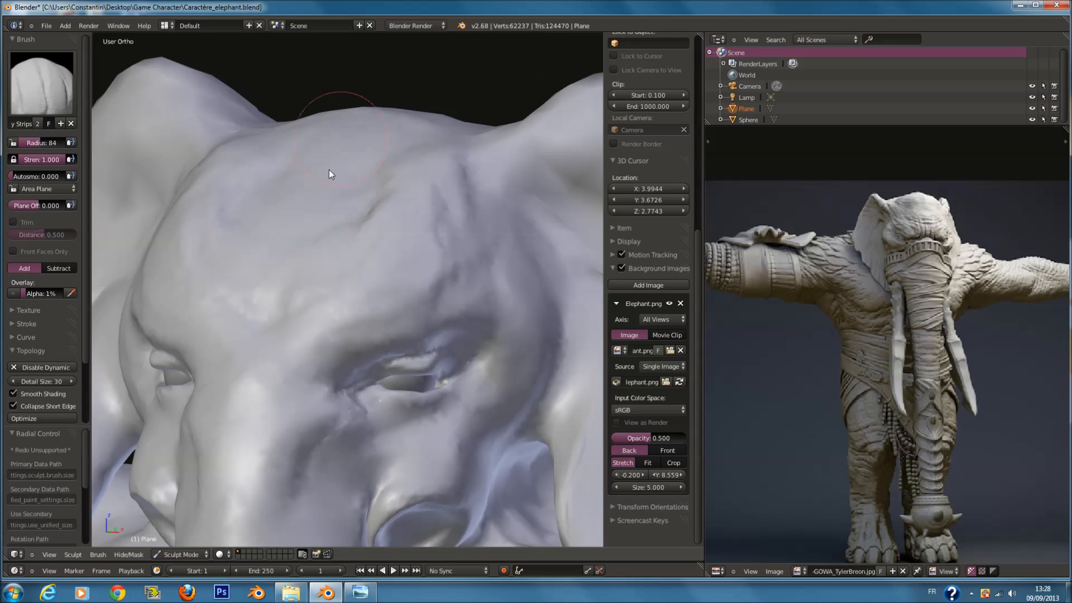
pyautogui.moveTo(367, 130); pyautogui.dragTo(258, 159, button='middle')
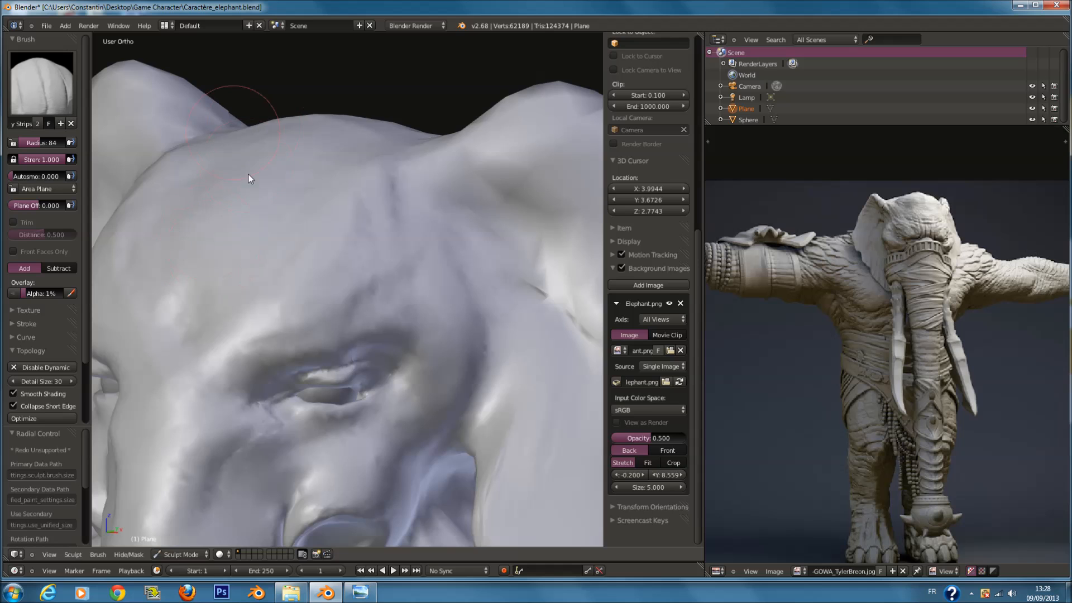
# Cover the dark notch at the tip of the trunk with Clay Strips strokes, starting at radius 73.
pyautogui.scroll(-5, 305, 165)
pyautogui.moveTo(369, 174)
pyautogui.mouseDown(button='middle')
pyautogui.moveTo(381, 239)
pyautogui.moveTo(336, 255)
pyautogui.moveTo(382, 210)
pyautogui.mouseUp(button='middle')
pyautogui.keyDown('shift'); pyautogui.moveTo(383, 211); pyautogui.dragTo(460, 200, button='middle'); pyautogui.keyUp('shift')
pyautogui.scroll(2, 271, 81)
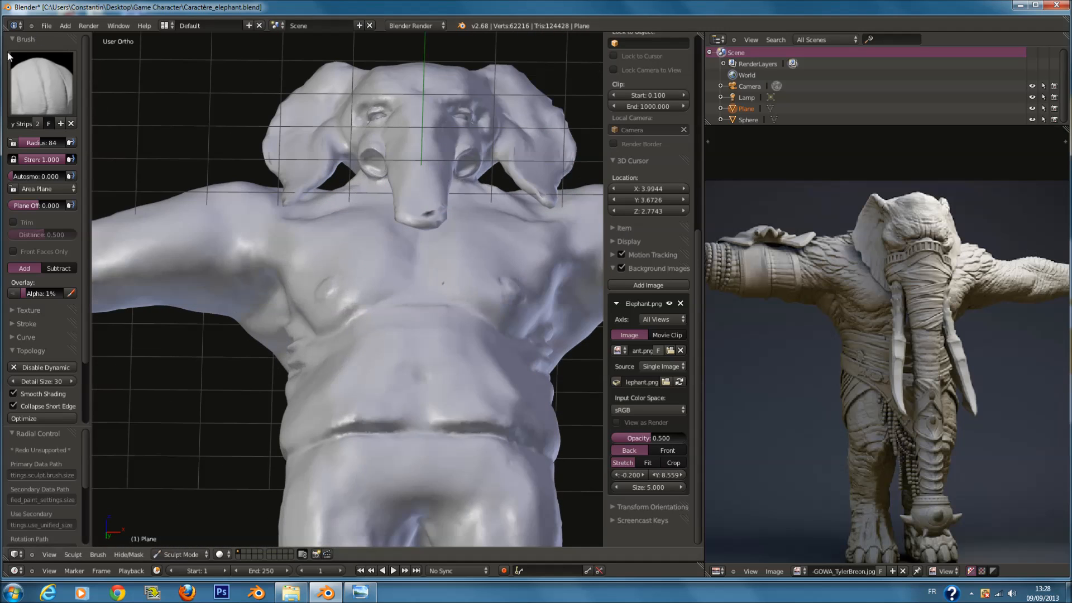
pyautogui.moveTo(366, 173); pyautogui.dragTo(363, 244, button='middle')
pyautogui.scroll(3, 398, 214)
pyautogui.keyDown('shift'); pyautogui.scroll(4, 378, 221); pyautogui.keyUp('shift')
pyautogui.keyDown('ctrl'); pyautogui.scroll(-3, 376, 222); pyautogui.keyUp('ctrl')
pyautogui.scroll(2, 363, 244)
pyautogui.press('f')
pyautogui.click(340, 266)
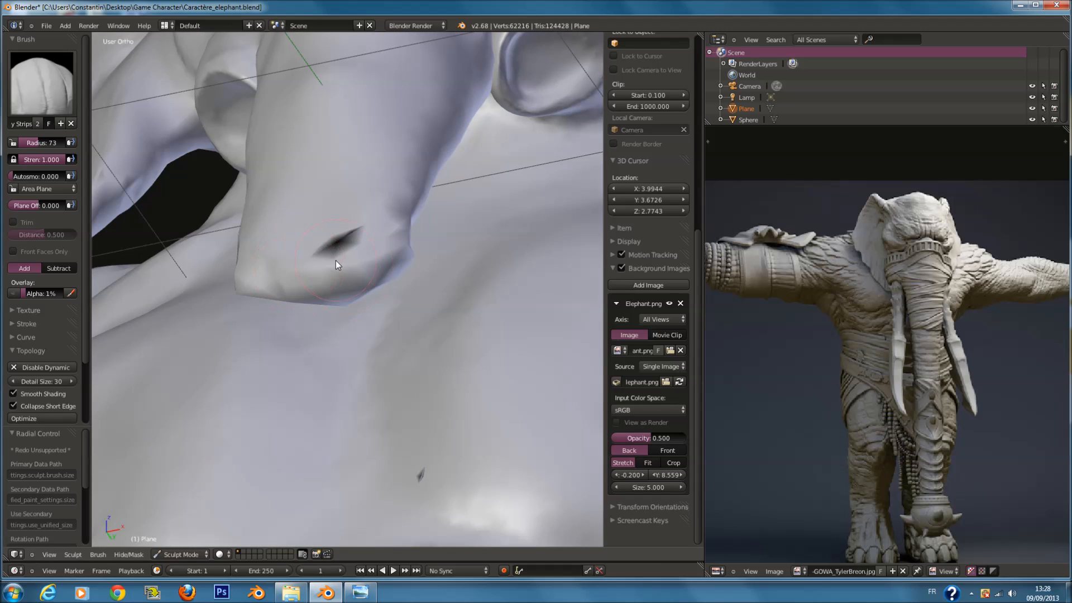
pyautogui.moveTo(337, 261); pyautogui.dragTo(323, 244)
pyautogui.press('Tab')
pyautogui.press('Tab')
pyautogui.scroll(1, 331, 252)
pyautogui.press('f')
pyautogui.click(323, 253)
pyautogui.moveTo(295, 265); pyautogui.dragTo(353, 259)
# Raise small bumps along the trunk's tip using the SculptDraw brush at radius 71 and strength 0.860.
pyautogui.click(71, 111)
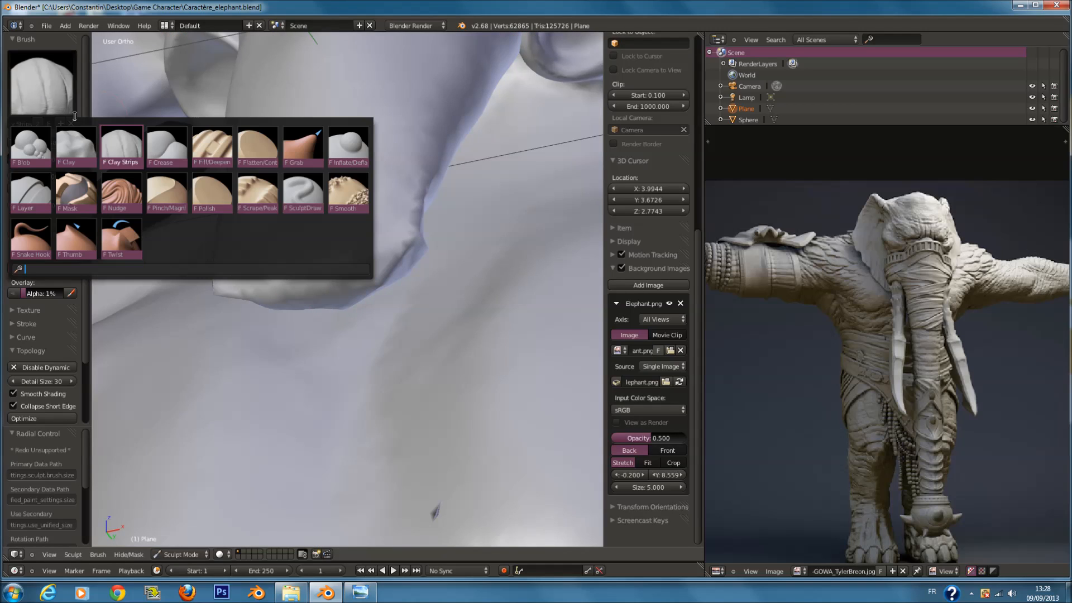
pyautogui.click(318, 196)
pyautogui.scroll(2, 319, 204)
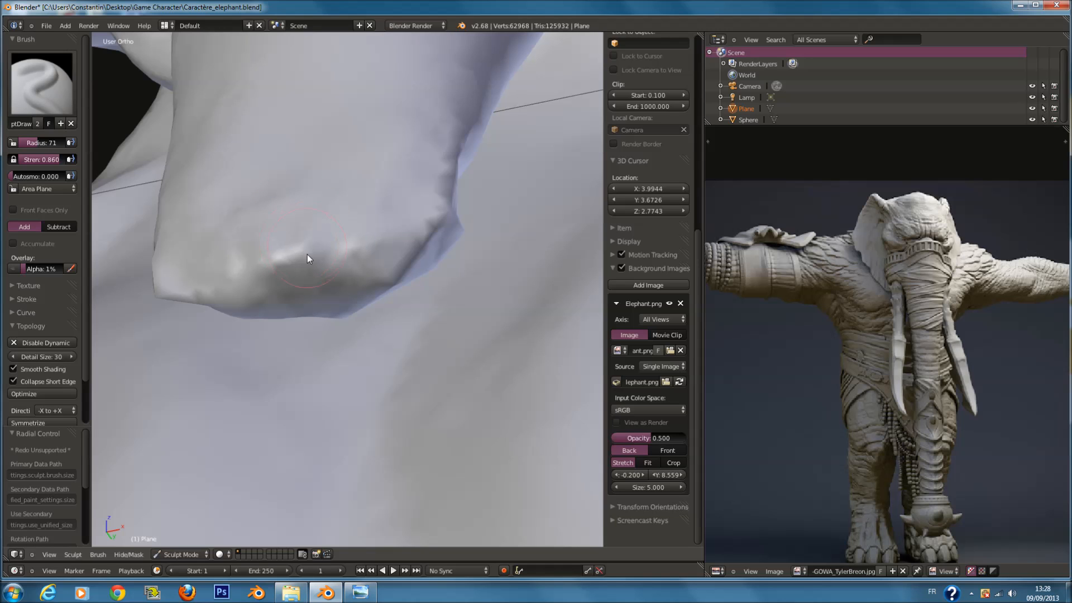
pyautogui.moveTo(307, 254)
pyautogui.mouseDown()
pyautogui.moveTo(310, 267)
pyautogui.moveTo(328, 213)
pyautogui.moveTo(345, 244)
pyautogui.mouseUp()
pyautogui.moveTo(346, 241); pyautogui.dragTo(356, 186, button='middle')
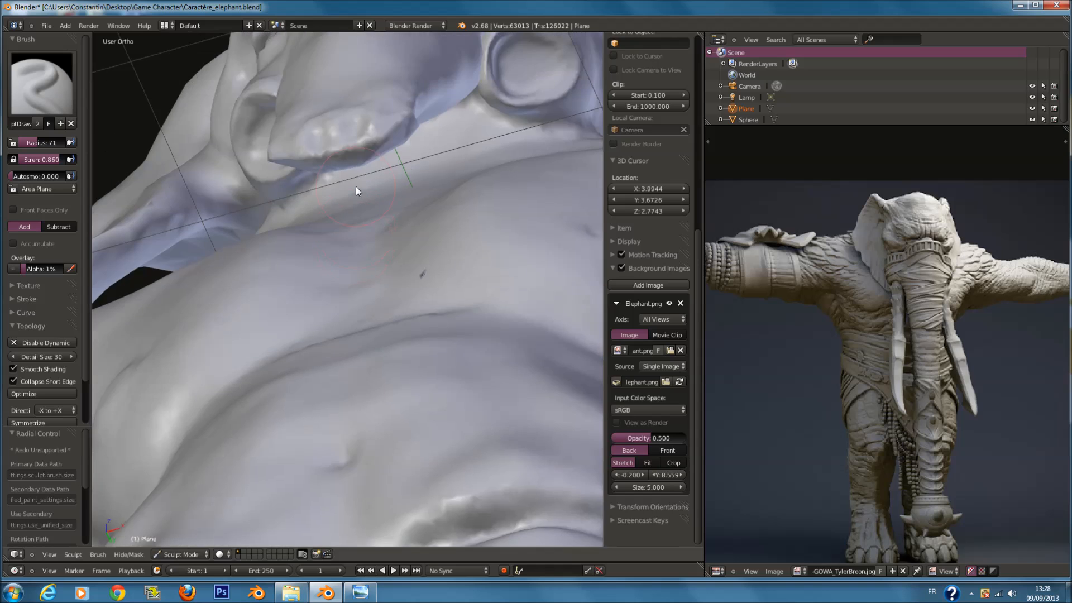
# Carve a nostril cavity into the trunk's end with subtractive SculptDraw strokes at radius 100.
pyautogui.keyDown('shift'); pyautogui.moveTo(356, 68); pyautogui.dragTo(356, 198, button='middle'); pyautogui.keyUp('shift')
pyautogui.scroll(6, 345, 221)
pyautogui.press('f')
pyautogui.click(356, 240)
pyautogui.moveTo(355, 240)
pyautogui.keyDown('ctrl'); pyautogui.mouseDown()
pyautogui.moveTo(324, 224)
pyautogui.moveTo(344, 244)
pyautogui.moveTo(372, 245)
pyautogui.moveTo(348, 269)
pyautogui.moveTo(329, 222)
pyautogui.moveTo(244, 223)
pyautogui.moveTo(230, 286)
pyautogui.moveTo(331, 221)
pyautogui.mouseUp(); pyautogui.keyUp('ctrl')
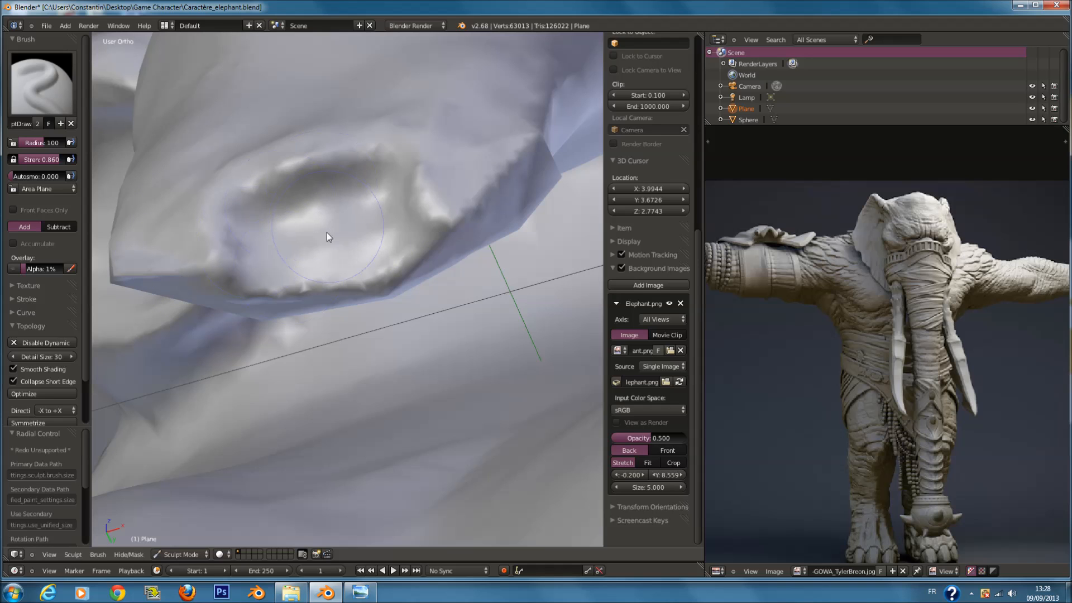
# Deepen the trunk's nostril cavity with subtractive SculptDraw strokes at radius 150 and strength 1.000.
pyautogui.scroll(1, 321, 239)
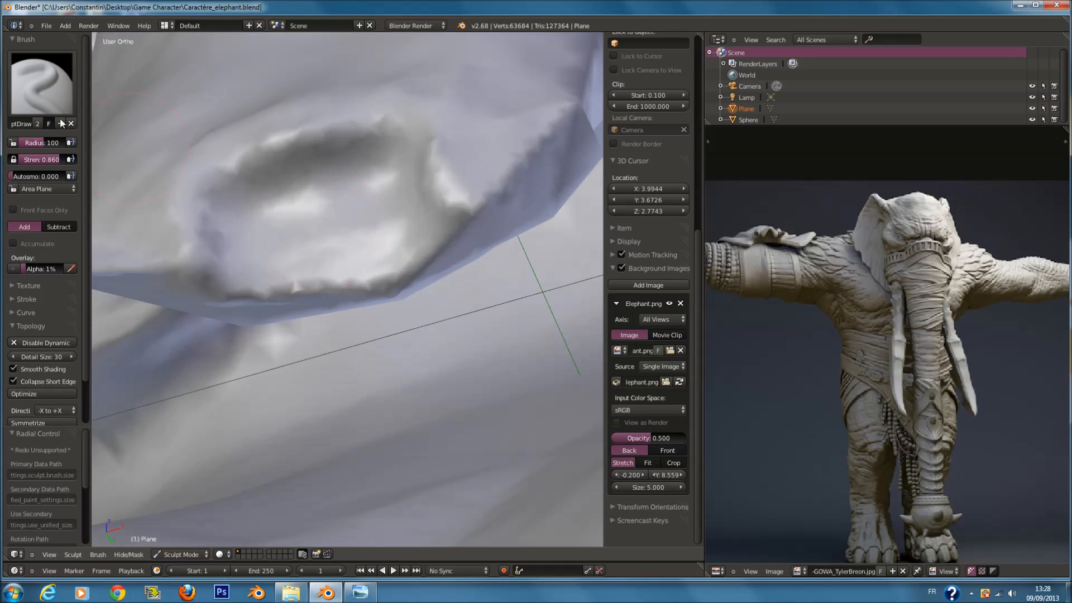
pyautogui.scroll(2, 312, 167)
pyautogui.press('f')
pyautogui.click(349, 174)
pyautogui.moveTo(350, 174)
pyautogui.keyDown('ctrl'); pyautogui.mouseDown()
pyautogui.moveTo(428, 120)
pyautogui.moveTo(380, 175)
pyautogui.moveTo(312, 128)
pyautogui.moveTo(363, 252)
pyautogui.moveTo(307, 169)
pyautogui.mouseUp(); pyautogui.keyUp('ctrl')
# Carve the nostril cavity wider from below with subtractive SculptDraw strokes at radius 169.
pyautogui.scroll(-2, 348, 210)
pyautogui.moveTo(348, 211); pyautogui.dragTo(364, 184, button='middle')
pyautogui.scroll(-5, 335, 219)
pyautogui.scroll(5, 363, 183)
pyautogui.keyDown('shift'); pyautogui.scroll(5, 362, 195); pyautogui.keyUp('shift')
pyautogui.keyDown('ctrl'); pyautogui.scroll(3, 368, 193); pyautogui.keyUp('ctrl')
pyautogui.keyDown('shift'); pyautogui.scroll(6, 373, 190); pyautogui.keyUp('shift')
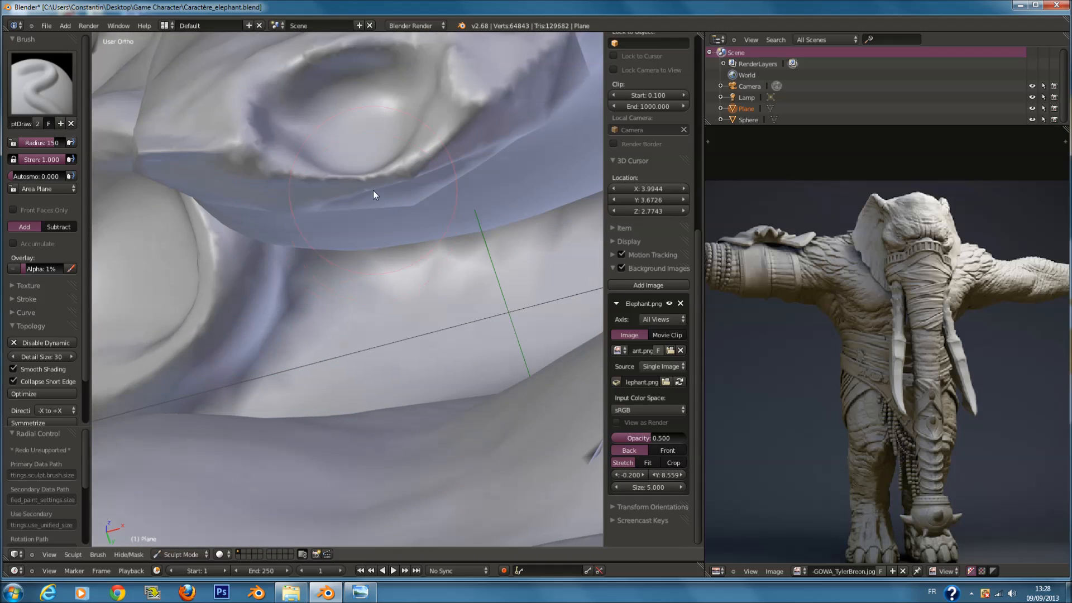
pyautogui.press('f')
pyautogui.click(456, 146)
pyautogui.moveTo(426, 149)
pyautogui.keyDown('ctrl'); pyautogui.mouseDown()
pyautogui.moveTo(443, 155)
pyautogui.moveTo(433, 173)
pyautogui.moveTo(307, 163)
pyautogui.moveTo(259, 196)
pyautogui.moveTo(307, 174)
pyautogui.mouseUp(); pyautogui.keyUp('ctrl')
# Inflate the inner walls of the nostril cavity using the Inflate/Deflate brush at radius 169 and strength 0.500.
pyautogui.click(70, 85)
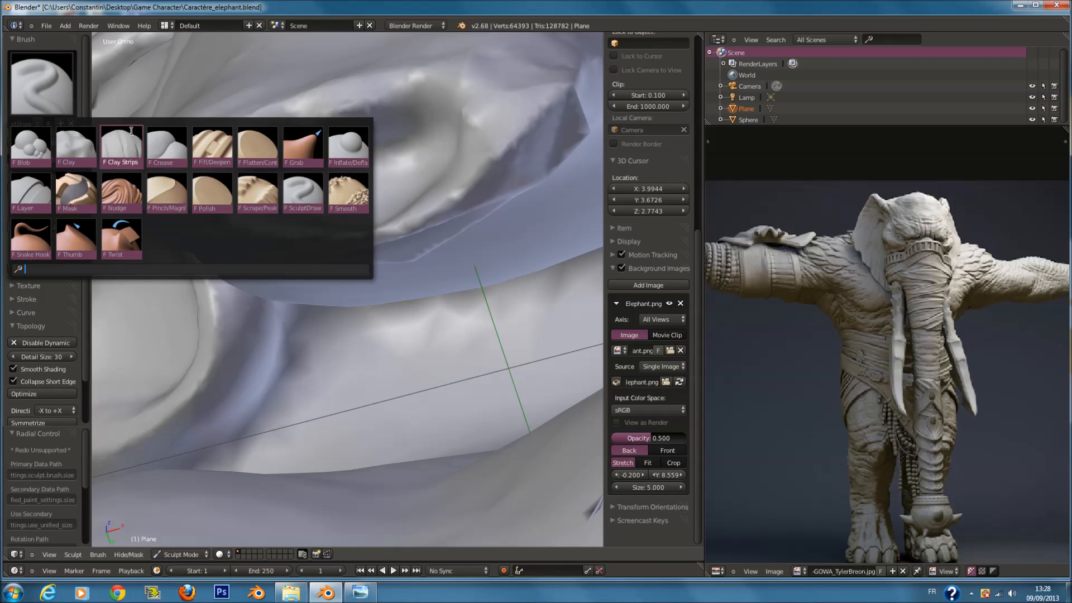
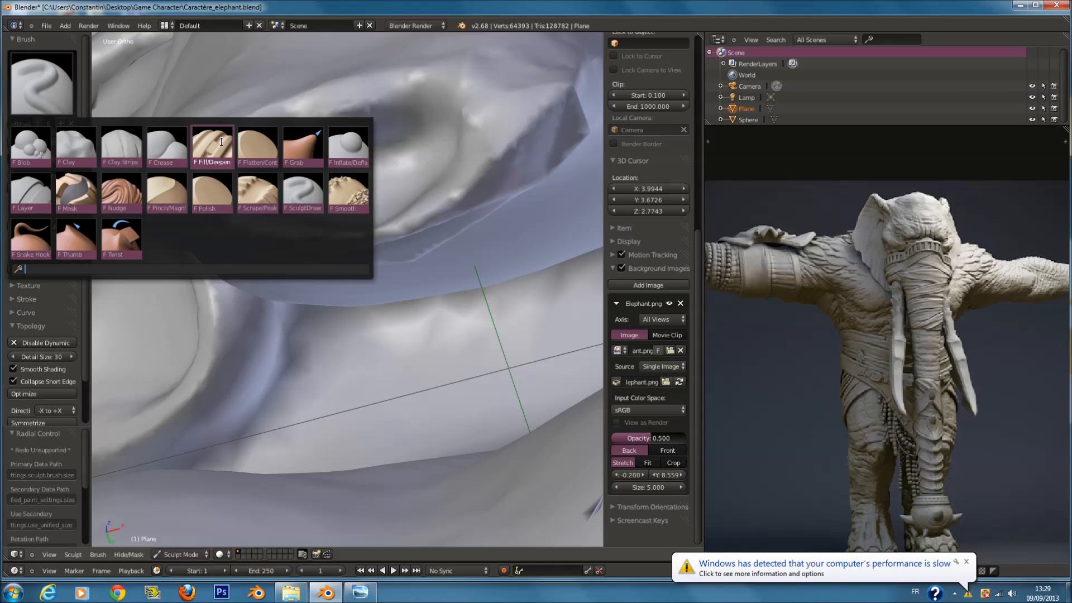
pyautogui.click(348, 146)
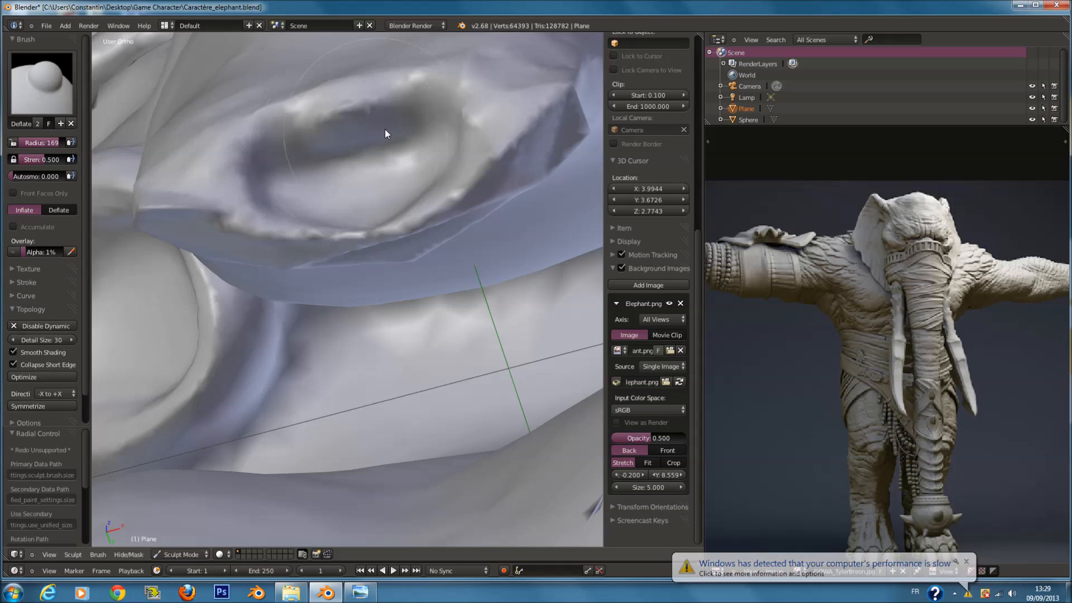
pyautogui.scroll(2, 384, 129)
pyautogui.moveTo(330, 156)
pyautogui.mouseDown()
pyautogui.moveTo(274, 131)
pyautogui.moveTo(306, 132)
pyautogui.moveTo(329, 111)
pyautogui.mouseUp()
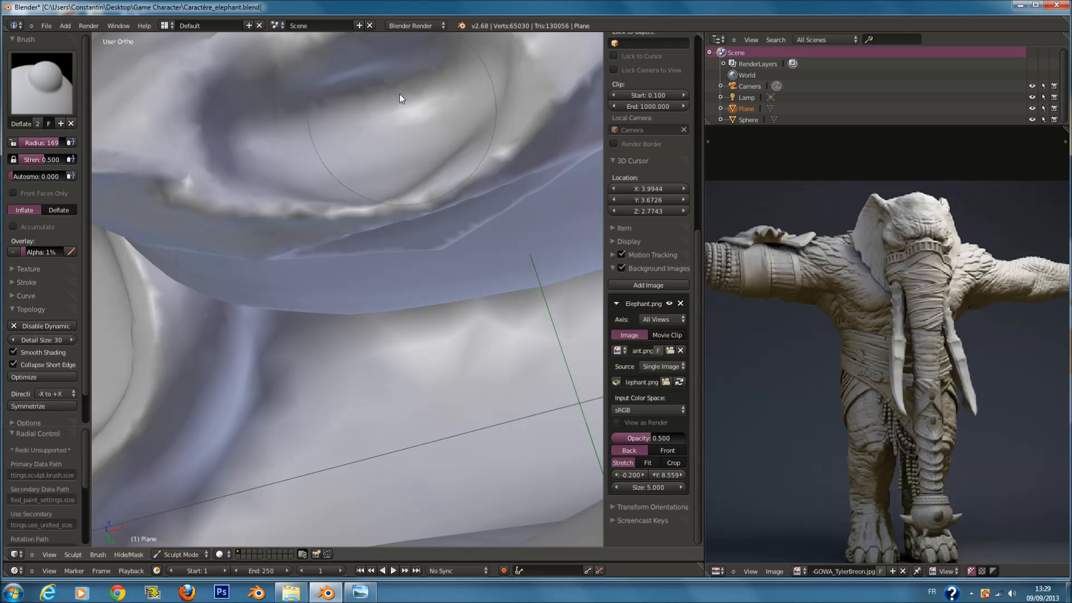
# Check the head from the front and ready the Snake Hook brush at radius 100 for the trunk's tip.
pyautogui.scroll(-4, 411, 126)
pyautogui.moveTo(411, 132); pyautogui.dragTo(416, 163, button='middle')
pyautogui.scroll(-6, 423, 201)
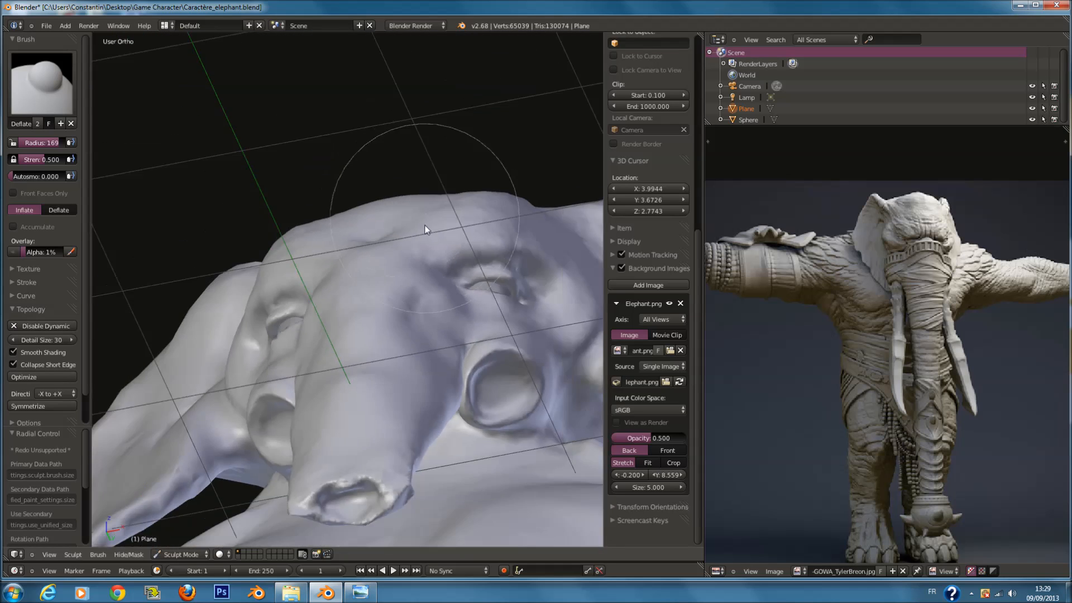
pyautogui.moveTo(407, 312)
pyautogui.mouseDown(button='middle')
pyautogui.moveTo(373, 296)
pyautogui.moveTo(396, 335)
pyautogui.mouseUp(button='middle')
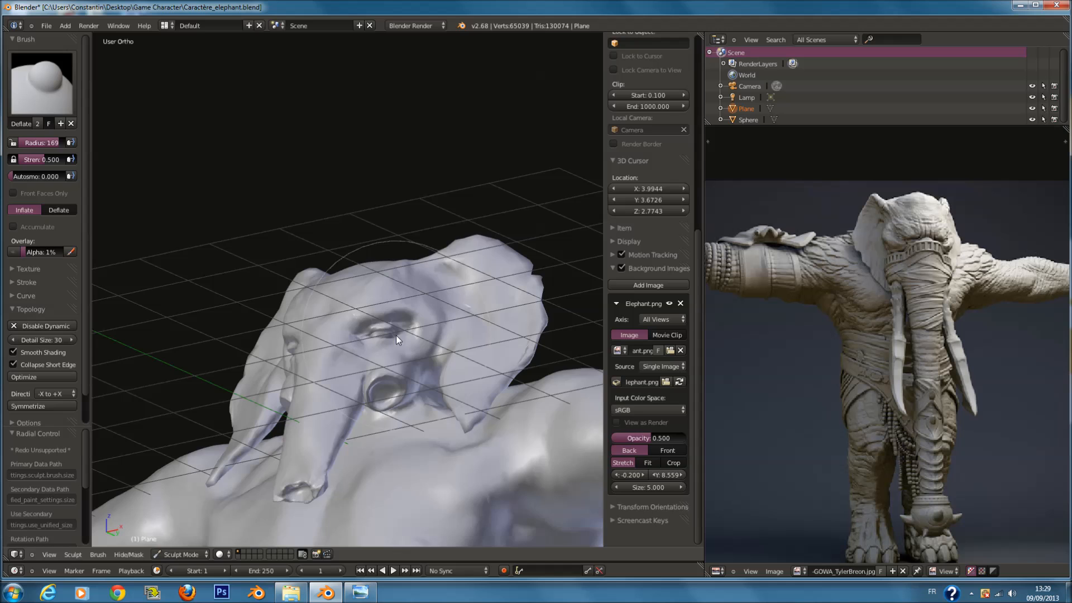
pyautogui.press('KP_1')
pyautogui.scroll(-4, 396, 346)
pyautogui.keyDown('shift'); pyautogui.moveTo(420, 383); pyautogui.dragTo(418, 299, button='middle'); pyautogui.keyUp('shift')
pyautogui.scroll(4, 385, 279)
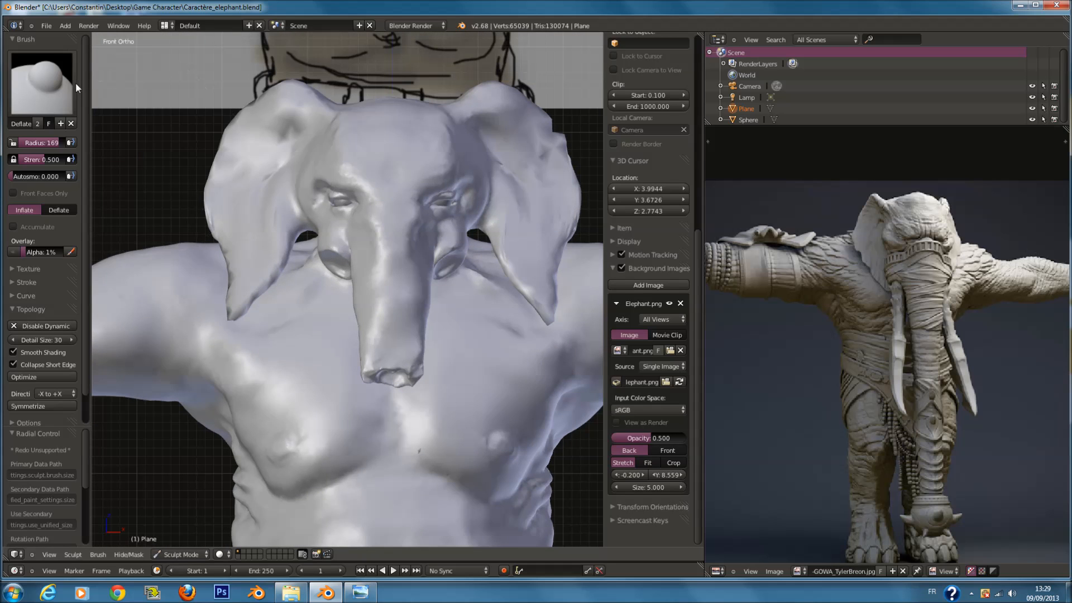
pyautogui.click(68, 84)
pyautogui.click(32, 238)
pyautogui.scroll(6, 342, 265)
pyautogui.moveTo(446, 330)
pyautogui.mouseDown(button='middle')
pyautogui.moveTo(423, 338)
pyautogui.moveTo(410, 302)
pyautogui.mouseUp(button='middle')
pyautogui.scroll(-3, 391, 318)
pyautogui.keyDown('shift'); pyautogui.moveTo(360, 383); pyautogui.dragTo(357, 327, button='middle'); pyautogui.keyUp('shift')
pyautogui.scroll(4, 385, 279)
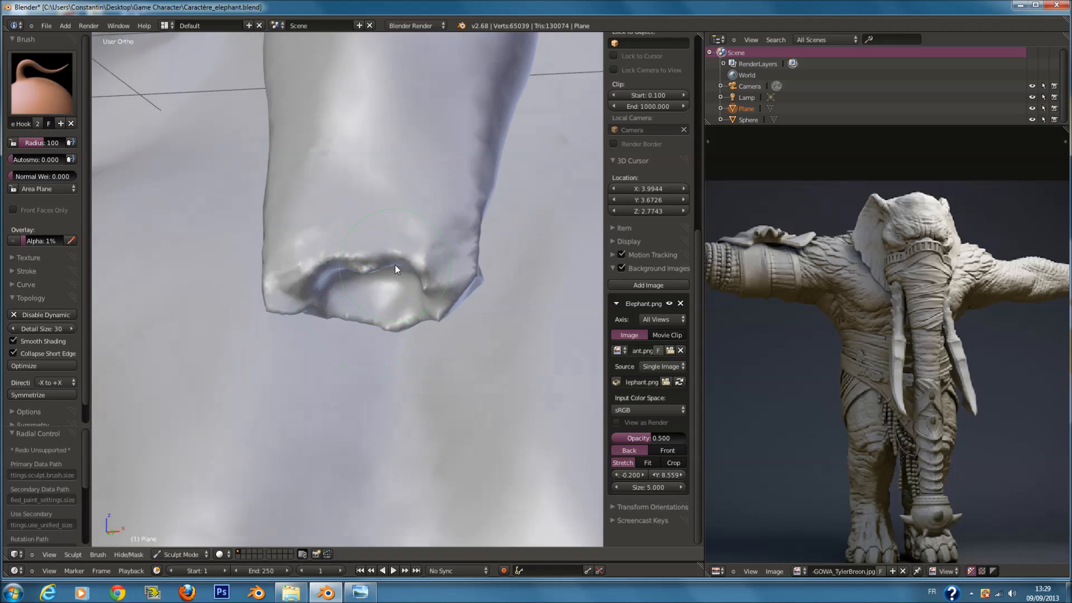
# Try to pull the upper rim of the trunk's opening downward with the Snake Hook brush.
pyautogui.moveTo(402, 255); pyautogui.dragTo(391, 292)
pyautogui.scroll(-4, 47, 448)
pyautogui.hotkey('ctrl', 'z')
pyautogui.scroll(1, 383, 330)
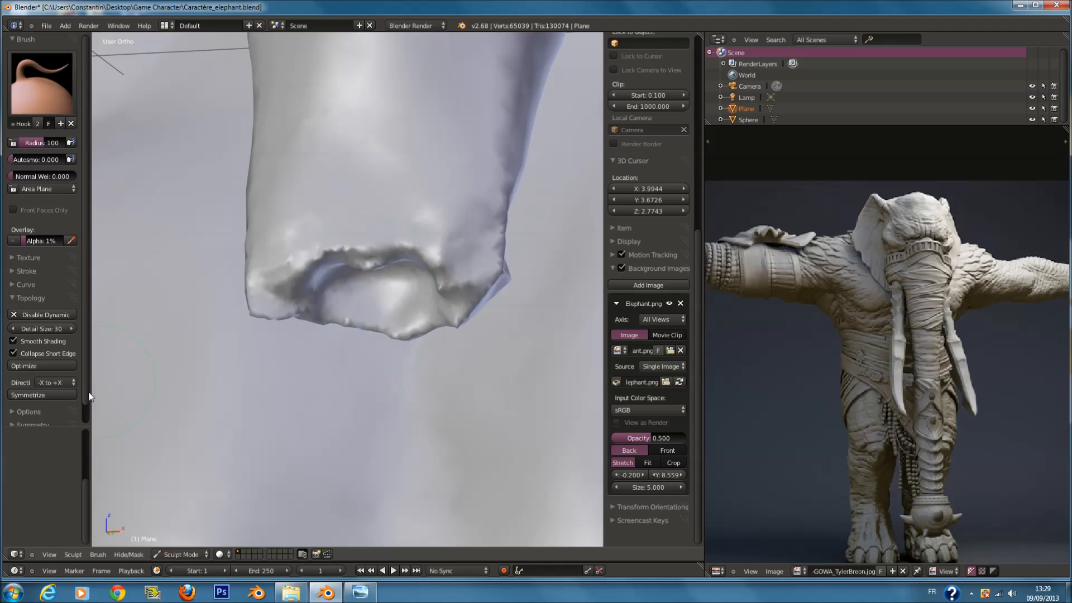
# Turn off X mirror symmetry for sculpting.
pyautogui.scroll(-1, 40, 355)
pyautogui.click(33, 406)
pyautogui.scroll(-4, 31, 390)
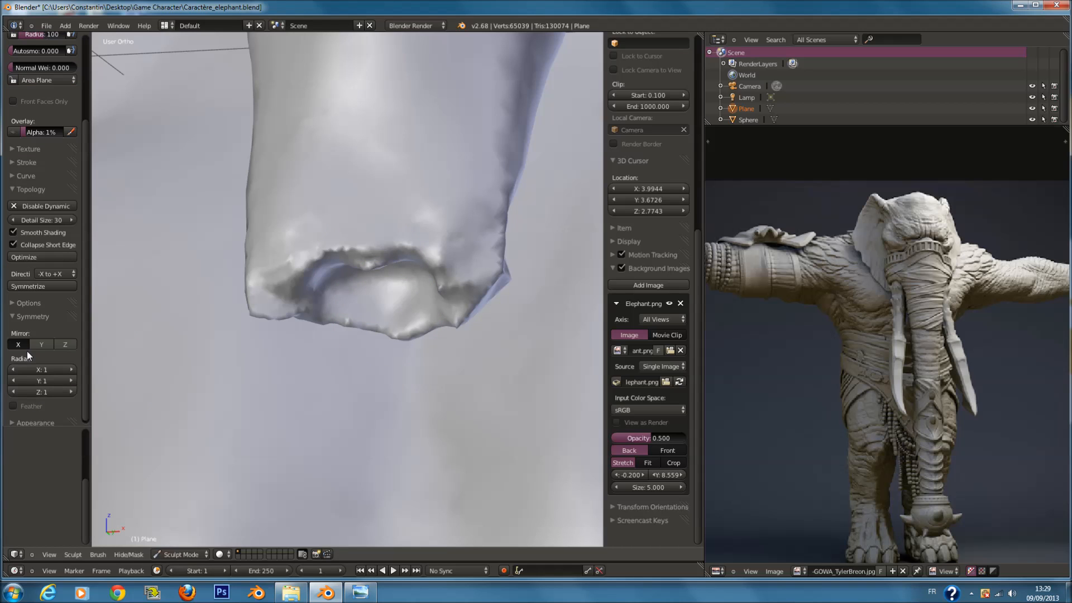
pyautogui.scroll(1, 413, 281)
# Try a longer Snake Hook pull down from the trunk's upper rim without mirroring.
pyautogui.press('f')
pyautogui.click(430, 270)
pyautogui.moveTo(423, 253); pyautogui.dragTo(419, 349)
pyautogui.moveTo(420, 350)
pyautogui.mouseDown(button='middle')
pyautogui.moveTo(345, 364)
pyautogui.moveTo(373, 358)
pyautogui.moveTo(443, 279)
pyautogui.moveTo(462, 232)
pyautogui.moveTo(445, 246)
pyautogui.moveTo(423, 240)
pyautogui.mouseUp(button='middle')
pyautogui.hotkey('ctrl', 'z')
# Pull a finger-like extension down from the trunk's upper rim with Snake Hook, and blend its base at radius 154.
pyautogui.press('f')
pyautogui.click(380, 179)
pyautogui.moveTo(380, 180); pyautogui.dragTo(388, 375)
pyautogui.press('f')
pyautogui.click(414, 272)
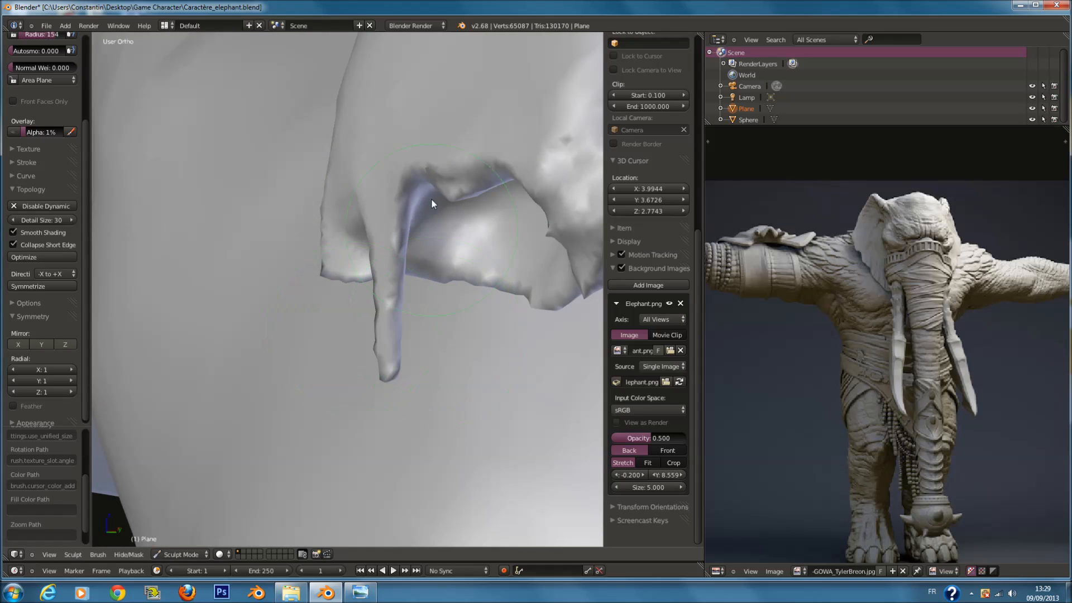
pyautogui.moveTo(434, 163); pyautogui.dragTo(439, 183)
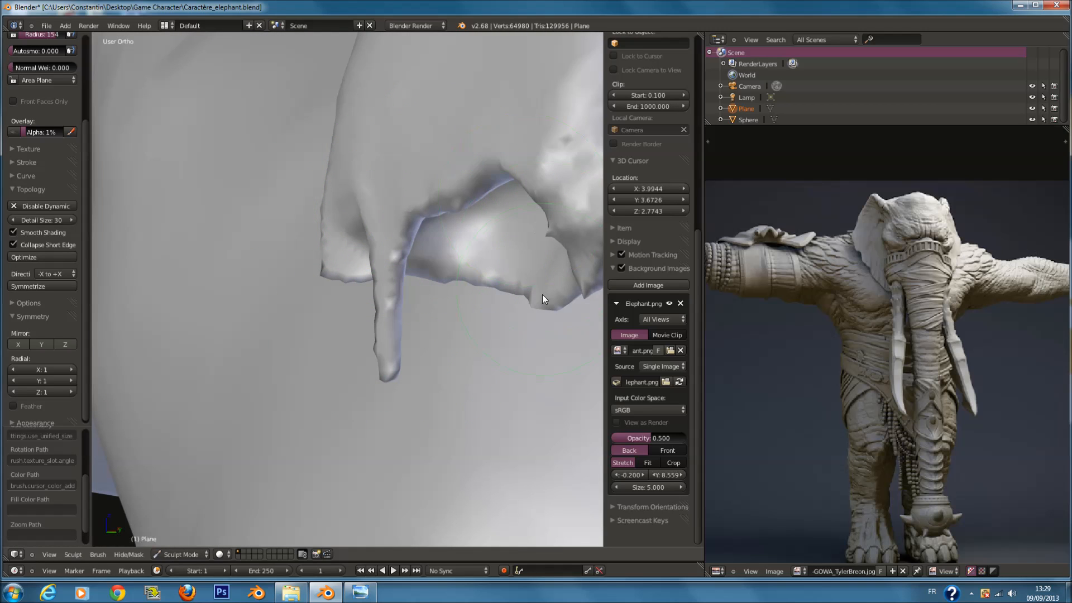
# Pull more finger-like points down from the trunk's opening rim with the Snake Hook brush, reducing the radius to 98.
pyautogui.moveTo(539, 329); pyautogui.dragTo(532, 421)
pyautogui.moveTo(487, 279); pyautogui.dragTo(480, 326)
pyautogui.moveTo(480, 326); pyautogui.dragTo(443, 243, button='middle')
pyautogui.scroll(-5, 473, 315)
pyautogui.scroll(3, 441, 242)
pyautogui.press('f')
pyautogui.click(360, 232)
pyautogui.moveTo(316, 223); pyautogui.dragTo(310, 281)
pyautogui.press('f')
pyautogui.click(380, 280)
pyautogui.moveTo(380, 279); pyautogui.dragTo(386, 341)
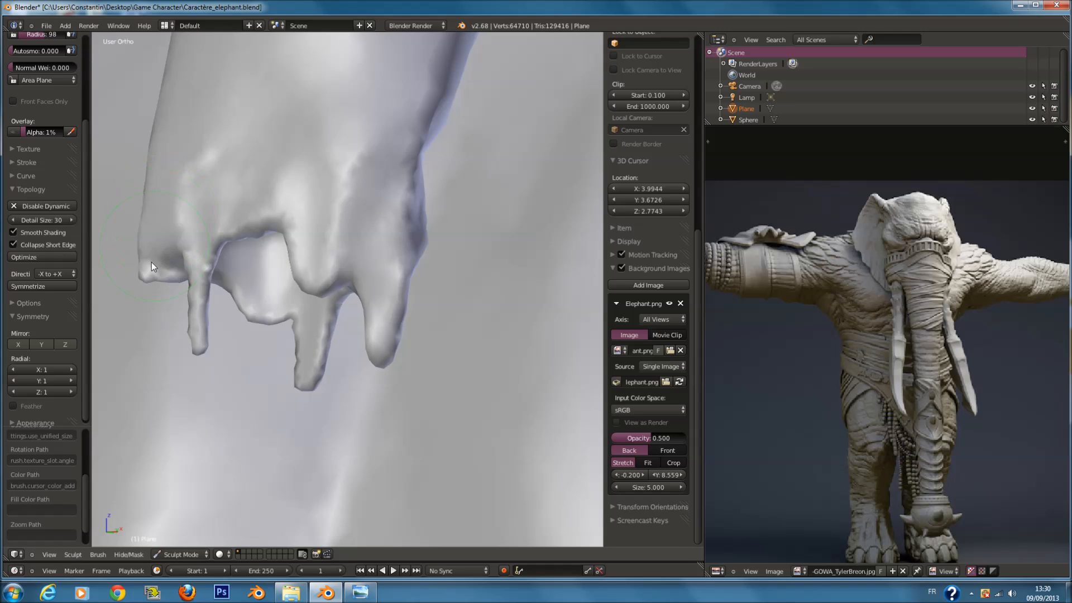
# Adjust the middle of the trunk's upper rim with a short downward Snake Hook pull at radius 174.
pyautogui.press('KP_1')
pyautogui.scroll(-6, 333, 280)
pyautogui.scroll(2, 363, 298)
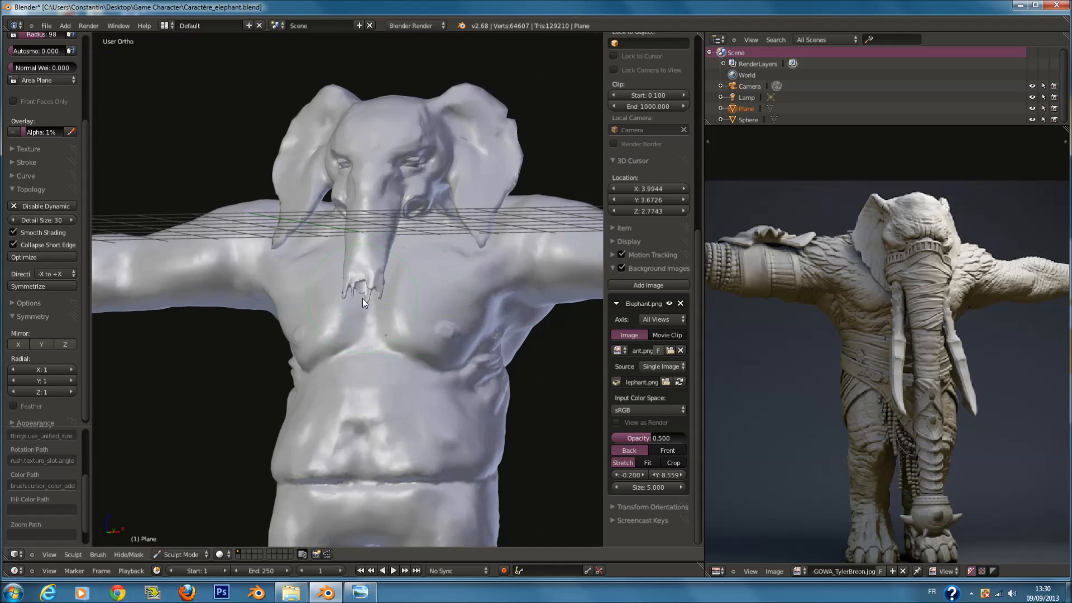
pyautogui.keyDown('shift'); pyautogui.moveTo(411, 301); pyautogui.dragTo(377, 300, button='middle'); pyautogui.keyUp('shift')
pyautogui.scroll(5, 376, 300)
pyautogui.press('f')
pyautogui.click(419, 314)
pyautogui.scroll(4, 403, 290)
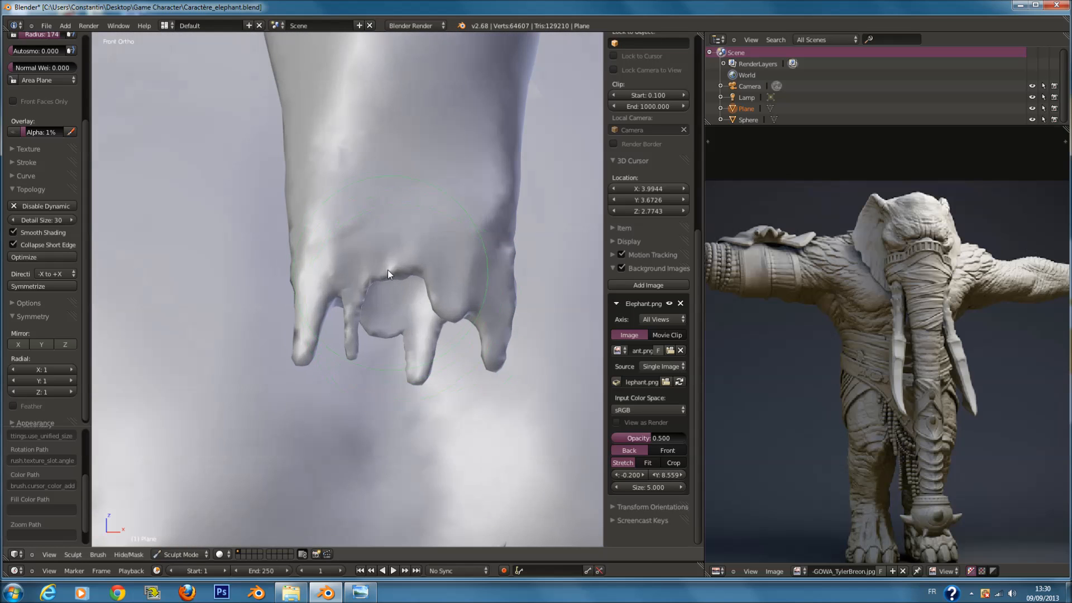
pyautogui.moveTo(387, 270); pyautogui.dragTo(388, 286)
pyautogui.scroll(-2, 391, 280)
pyautogui.moveTo(425, 258)
pyautogui.mouseDown(button='middle')
pyautogui.moveTo(416, 181)
pyautogui.moveTo(479, 196)
pyautogui.moveTo(551, 233)
pyautogui.moveTo(550, 269)
pyautogui.moveTo(588, 289)
pyautogui.moveTo(468, 315)
pyautogui.moveTo(373, 311)
pyautogui.moveTo(366, 388)
pyautogui.mouseUp(button='middle')
pyautogui.scroll(-4, 373, 311)
# Carve a horizontal wrinkle across the front of the trunk with the Crease brush at radius 36.
pyautogui.press('KP_1')
pyautogui.scroll(5, 48, 98)
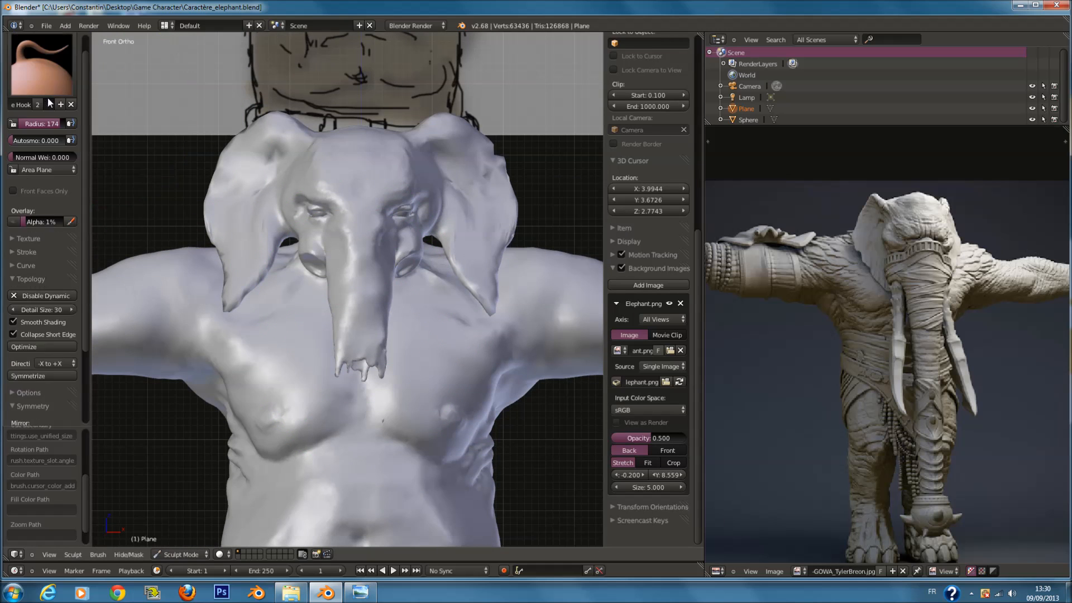
pyautogui.click(48, 87)
pyautogui.click(166, 144)
pyautogui.scroll(5, 427, 319)
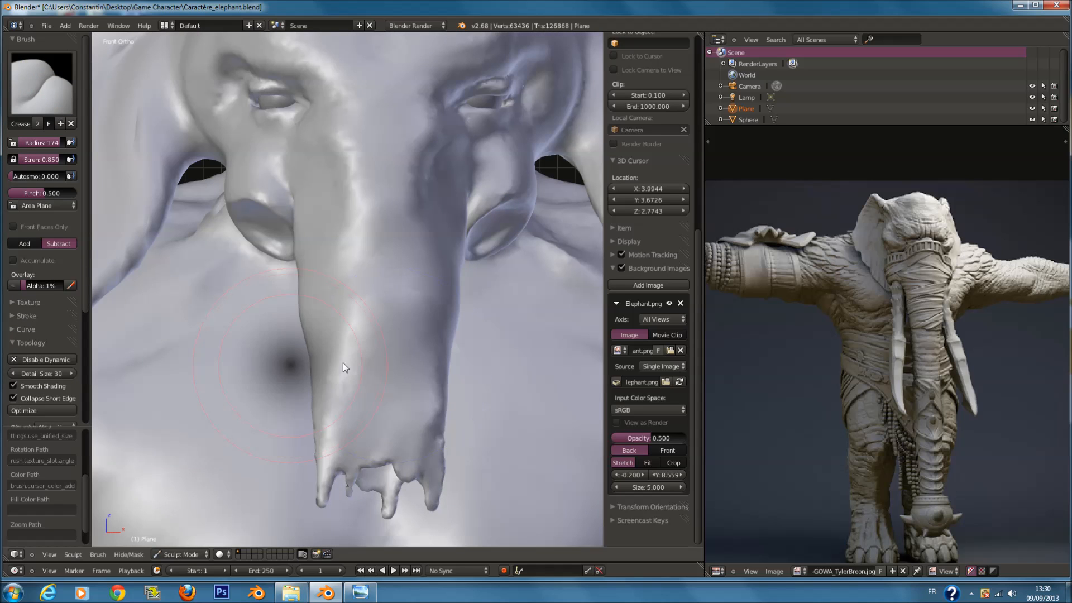
pyautogui.click(310, 364)
pyautogui.scroll(3, 366, 386)
pyautogui.moveTo(436, 405); pyautogui.dragTo(358, 400)
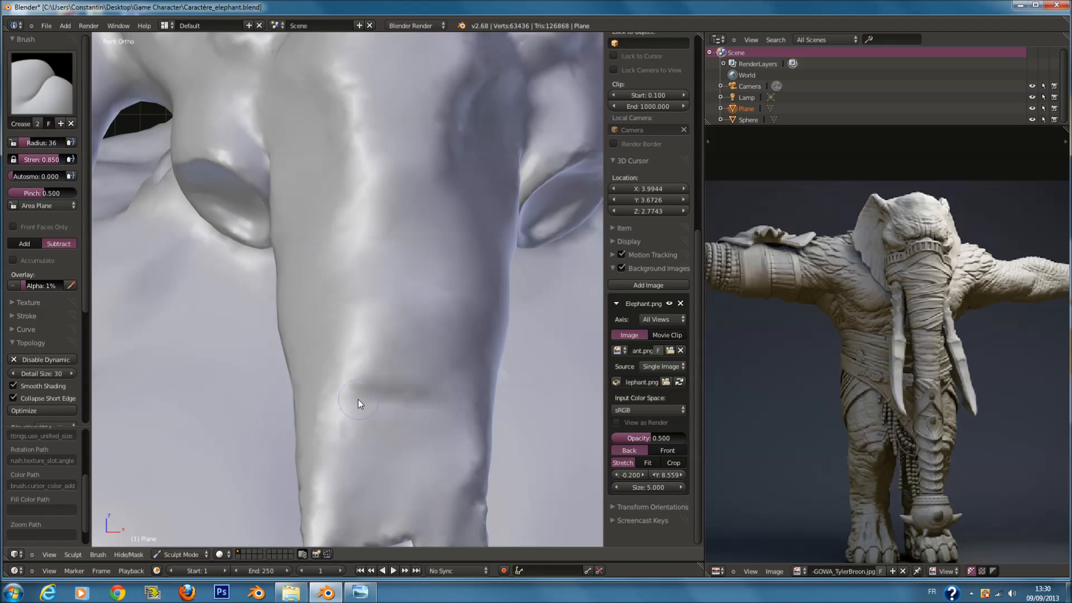
# Crease horizontal wrinkles across the middle of the trunk and deepen the upper one at radius 34.
pyautogui.keyDown('shift'); pyautogui.moveTo(458, 384); pyautogui.dragTo(427, 288, button='middle'); pyautogui.keyUp('shift')
pyautogui.scroll(6, 361, 347)
pyautogui.press('f')
pyautogui.click(357, 328)
pyautogui.moveTo(243, 331)
pyautogui.mouseDown()
pyautogui.moveTo(534, 324)
pyautogui.moveTo(333, 311)
pyautogui.mouseUp()
pyautogui.scroll(-3, 346, 291)
pyautogui.keyDown('shift'); pyautogui.moveTo(386, 223); pyautogui.dragTo(388, 320, button='middle'); pyautogui.keyUp('shift')
pyautogui.moveTo(321, 291)
pyautogui.mouseDown()
pyautogui.moveTo(310, 288)
pyautogui.moveTo(497, 296)
pyautogui.mouseUp()
pyautogui.click(387, 290)
pyautogui.scroll(2, 387, 290)
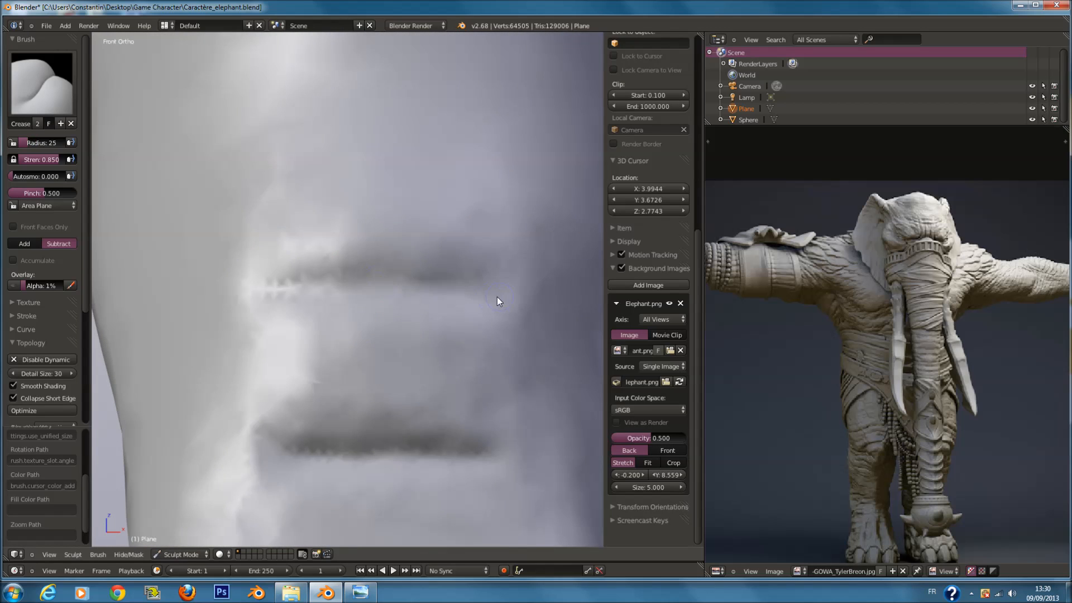
pyautogui.moveTo(260, 287); pyautogui.dragTo(508, 290)
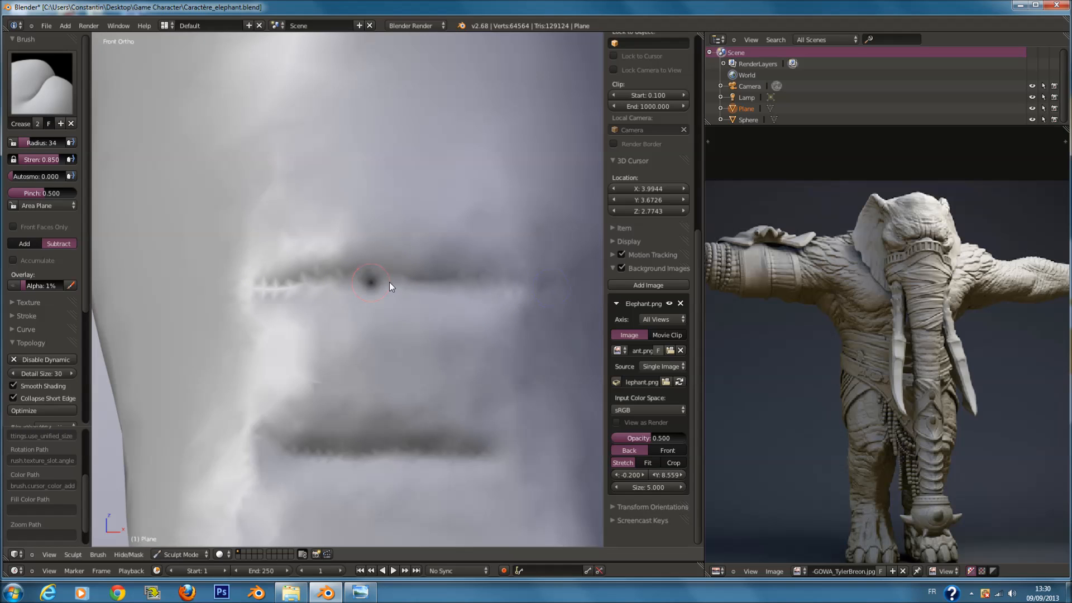
pyautogui.moveTo(274, 287); pyautogui.dragTo(517, 287)
# Carve further horizontal wrinkles higher up the trunk's front, enlarging the Crease brush to radius 49.
pyautogui.scroll(-4, 413, 313)
pyautogui.keyDown('shift'); pyautogui.moveTo(331, 363); pyautogui.dragTo(329, 430, button='middle'); pyautogui.keyUp('shift')
pyautogui.keyDown('shift'); pyautogui.moveTo(360, 332); pyautogui.dragTo(361, 402, button='middle'); pyautogui.keyUp('shift')
pyautogui.scroll(3, 328, 329)
pyautogui.moveTo(303, 355)
pyautogui.mouseDown()
pyautogui.moveTo(483, 372)
pyautogui.moveTo(314, 366)
pyautogui.mouseUp()
pyautogui.moveTo(300, 260)
pyautogui.mouseDown()
pyautogui.moveTo(542, 266)
pyautogui.moveTo(274, 259)
pyautogui.mouseUp()
pyautogui.press('f')
pyautogui.click(352, 411)
pyautogui.moveTo(299, 421)
pyautogui.mouseDown()
pyautogui.moveTo(505, 437)
pyautogui.moveTo(479, 434)
pyautogui.mouseUp()
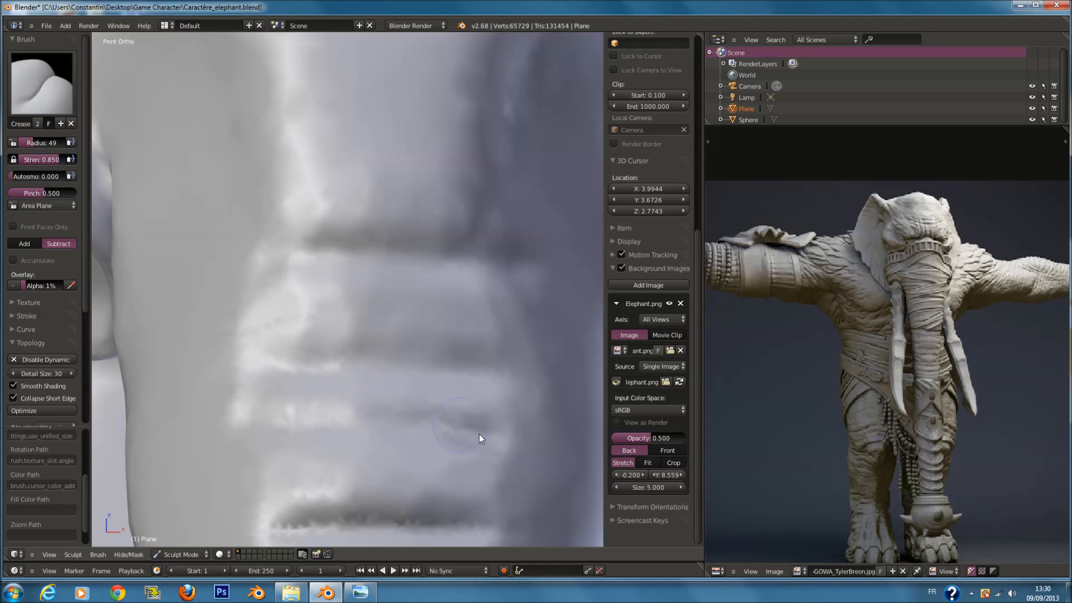
pyautogui.moveTo(257, 358); pyautogui.dragTo(439, 367)
pyautogui.moveTo(291, 286); pyautogui.dragTo(550, 299)
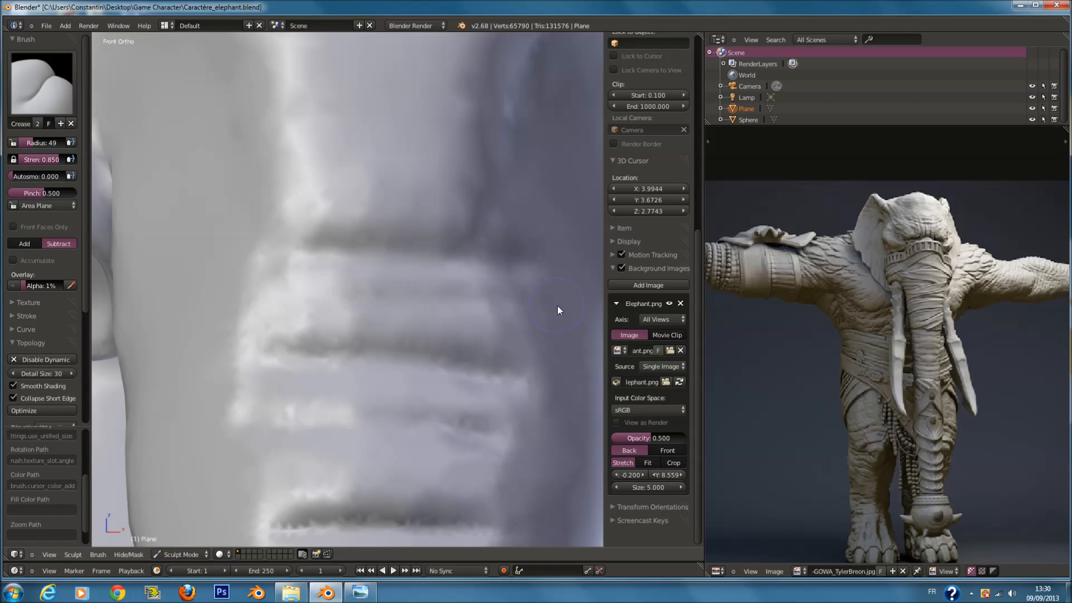
# Turn on X mirror symmetry and crease another wrinkle across the middle of the trunk.
pyautogui.keyDown('shift'); pyautogui.scroll(-10, 428, 312); pyautogui.keyUp('shift')
pyautogui.scroll(-6, 22, 328)
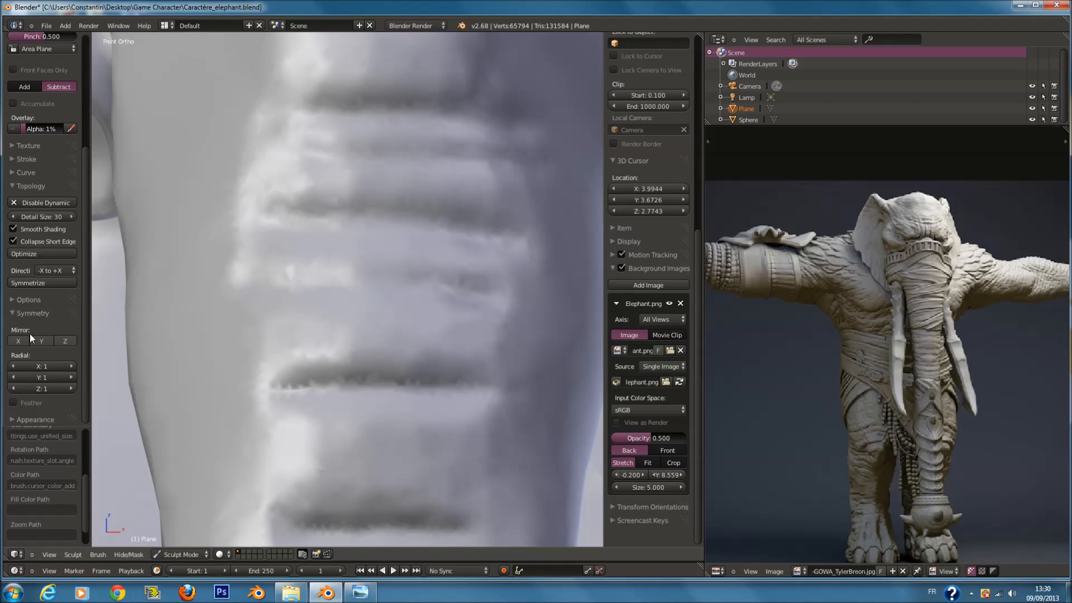
pyautogui.moveTo(271, 319); pyautogui.dragTo(500, 323)
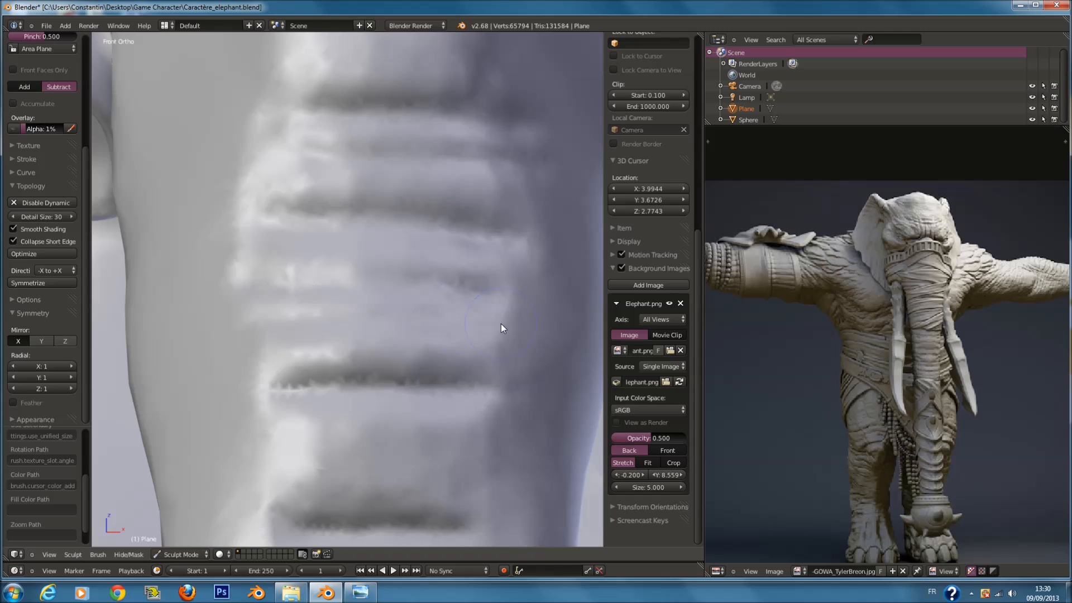
# Crease a series of horizontal wrinkles across the lower trunk down to its tip, and refine the area above them.
pyautogui.scroll(-4, 370, 345)
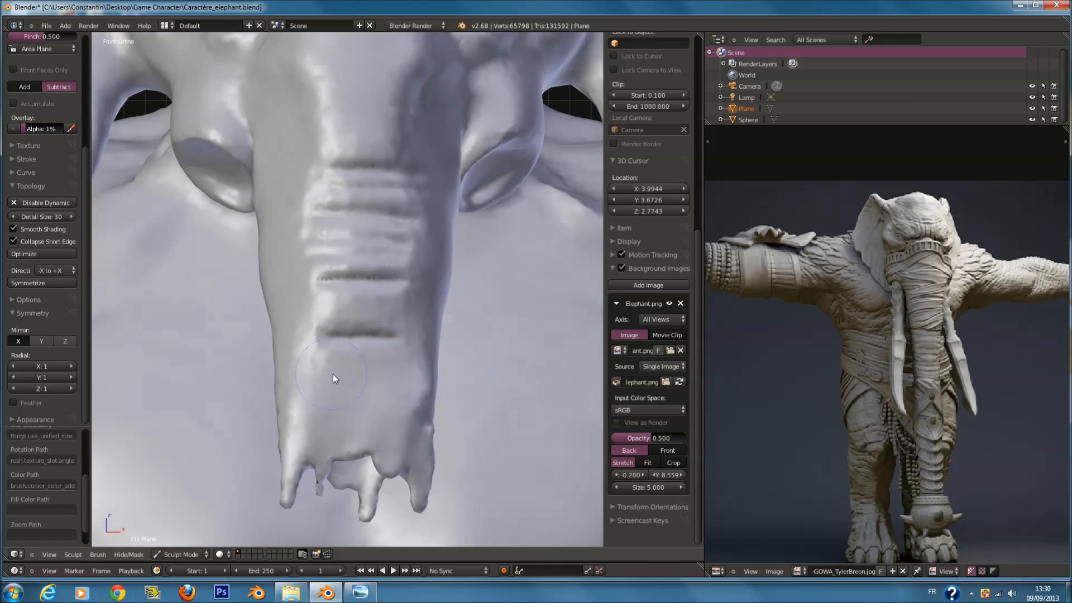
pyautogui.scroll(5, 344, 373)
pyautogui.keyDown('shift'); pyautogui.scroll(-5, 373, 417); pyautogui.keyUp('shift')
pyautogui.moveTo(317, 375); pyautogui.dragTo(438, 376)
pyautogui.moveTo(314, 336)
pyautogui.mouseDown()
pyautogui.moveTo(437, 335)
pyautogui.moveTo(347, 308)
pyautogui.moveTo(449, 294)
pyautogui.moveTo(311, 269)
pyautogui.moveTo(423, 241)
pyautogui.mouseUp()
pyautogui.keyDown('shift'); pyautogui.scroll(4, 416, 219); pyautogui.keyUp('shift')
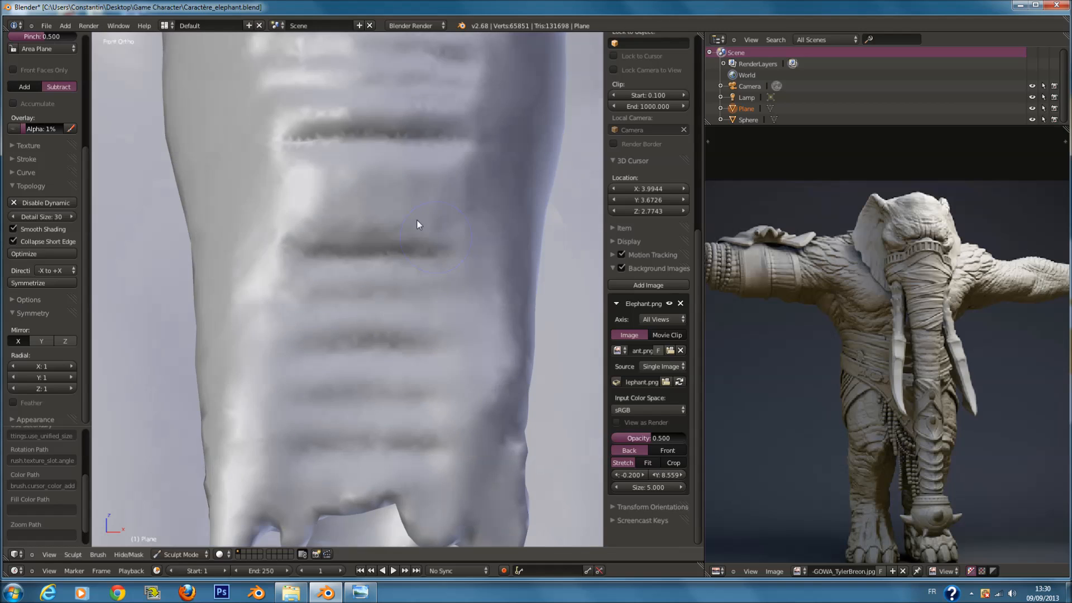
pyautogui.moveTo(297, 209); pyautogui.dragTo(321, 239)
# Crease wrinkles across the trunk's base between the eyes.
pyautogui.scroll(-4, 420, 209)
pyautogui.keyDown('shift'); pyautogui.scroll(8, 420, 209); pyautogui.keyUp('shift')
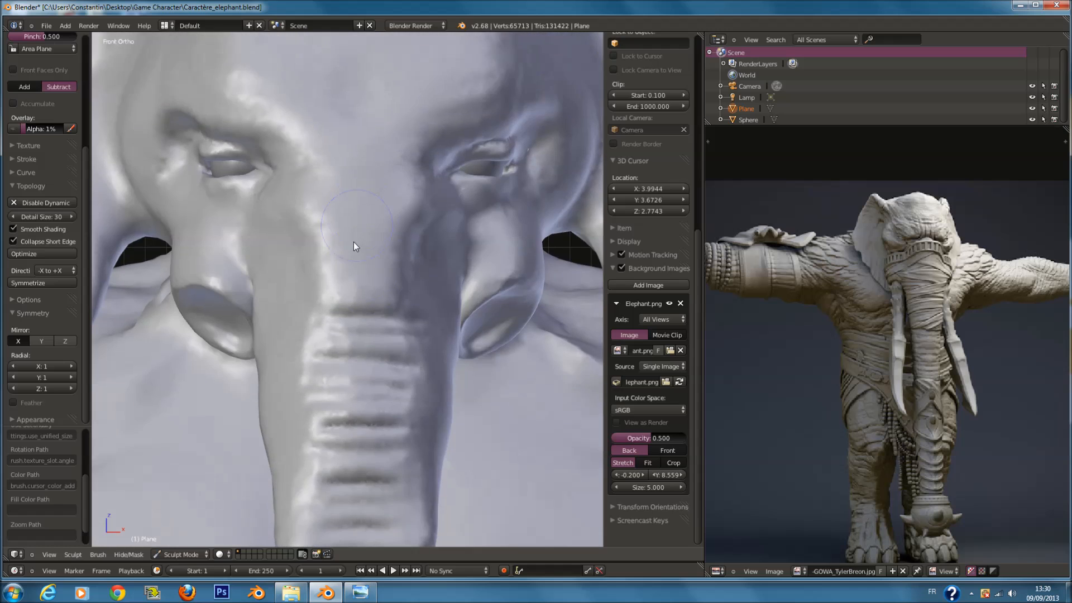
pyautogui.scroll(3, 362, 214)
pyautogui.moveTo(314, 277)
pyautogui.mouseDown()
pyautogui.moveTo(406, 267)
pyautogui.moveTo(521, 217)
pyautogui.mouseUp()
pyautogui.moveTo(268, 148)
pyautogui.mouseDown()
pyautogui.moveTo(294, 194)
pyautogui.moveTo(243, 156)
pyautogui.moveTo(272, 173)
pyautogui.mouseUp()
# Work Crease strokes down the side of the upper trunk in front of the tusk socket.
pyautogui.moveTo(273, 173)
pyautogui.mouseDown(button='middle')
pyautogui.moveTo(354, 276)
pyautogui.moveTo(533, 164)
pyautogui.mouseUp(button='middle')
pyautogui.scroll(-8, 338, 254)
pyautogui.scroll(4, 353, 277)
pyautogui.moveTo(491, 149)
pyautogui.mouseDown()
pyautogui.moveTo(477, 236)
pyautogui.moveTo(501, 233)
pyautogui.moveTo(455, 229)
pyautogui.moveTo(440, 253)
pyautogui.mouseUp()
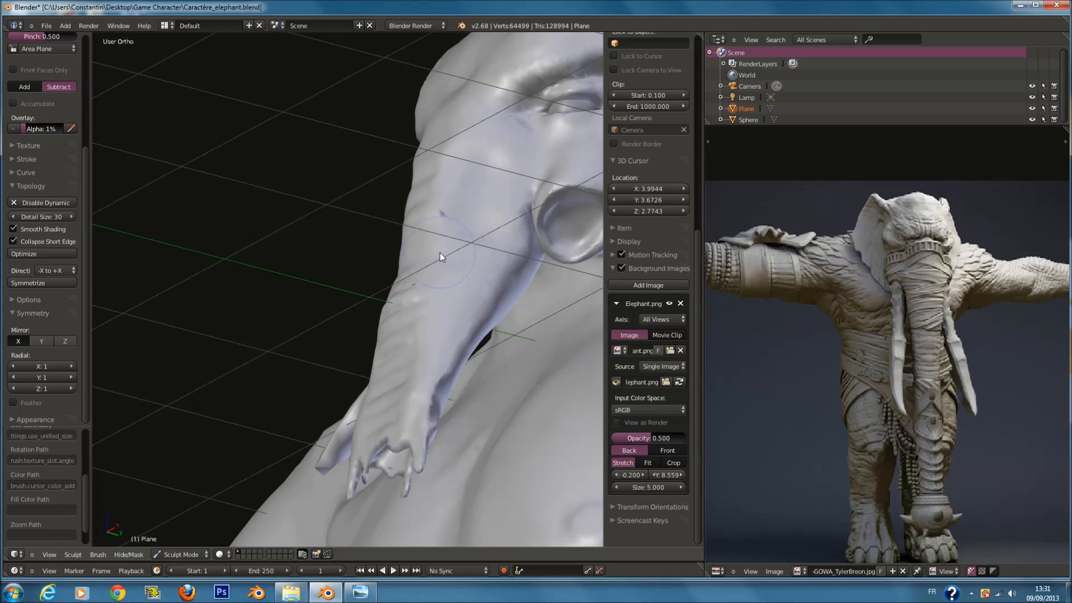
# Examine the whole figure's proportions, then the arm and its unfinished end from the front.
pyautogui.scroll(-8, 441, 256)
pyautogui.moveTo(441, 256); pyautogui.dragTo(497, 315, button='middle')
pyautogui.press('KP_1')
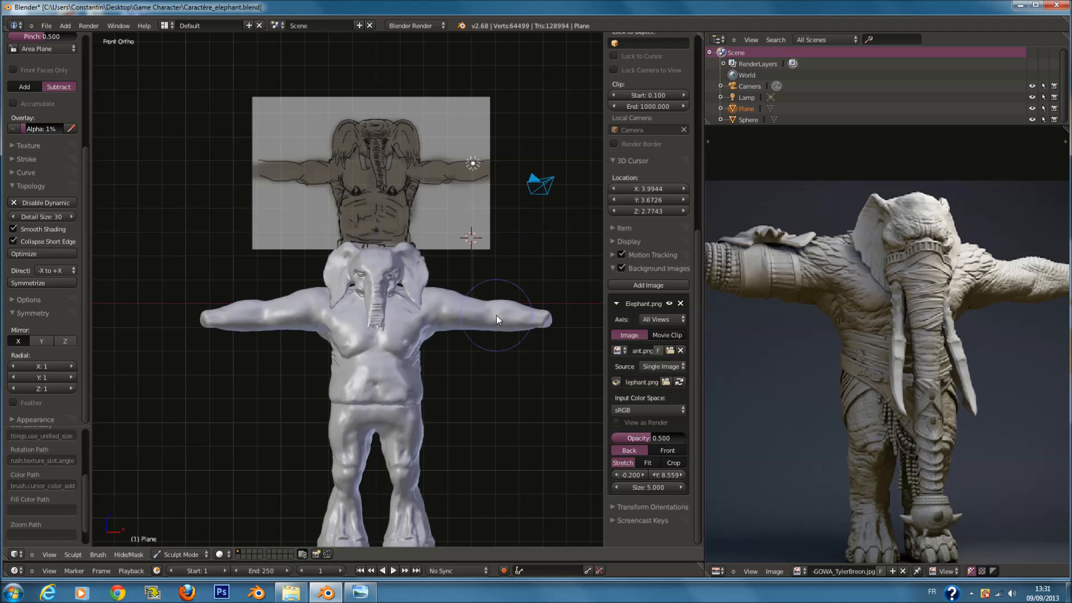
pyautogui.keyDown('ctrl'); pyautogui.scroll(5, 416, 313); pyautogui.keyUp('ctrl')
pyautogui.keyDown('shift'); pyautogui.scroll(-9, 391, 347); pyautogui.keyUp('shift')
pyautogui.keyDown('ctrl'); pyautogui.scroll(-4, 385, 358); pyautogui.keyUp('ctrl')
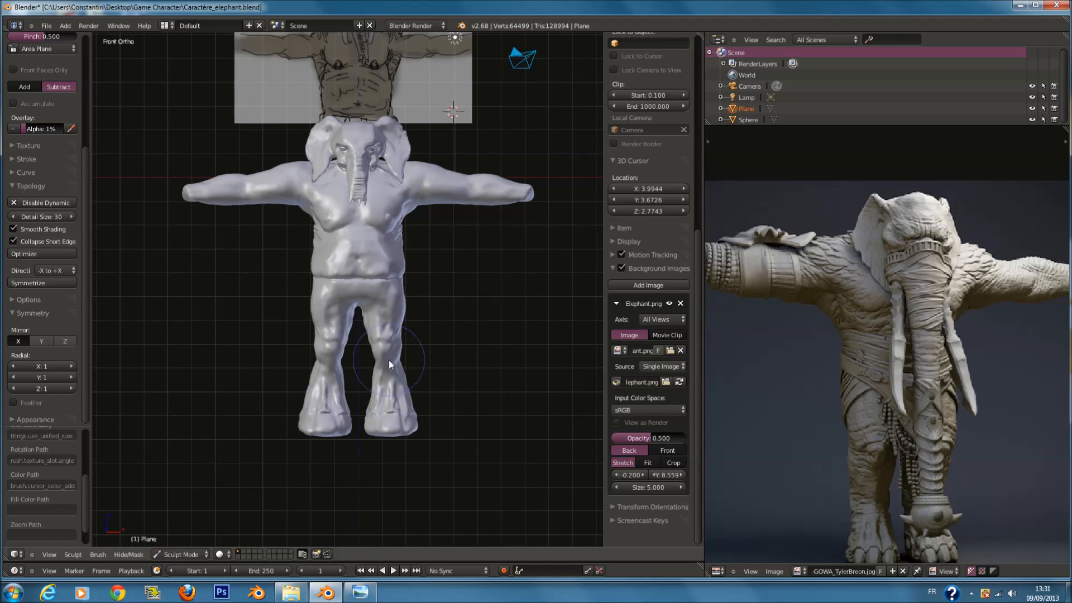
pyautogui.moveTo(400, 360); pyautogui.dragTo(378, 397, button='middle')
pyautogui.press('KP_1')
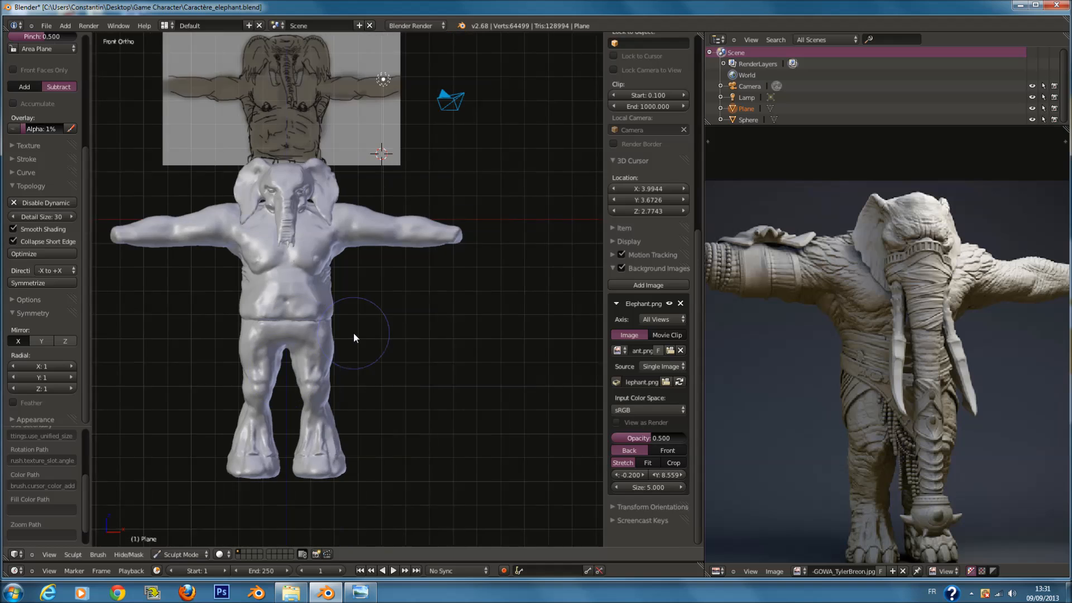
pyautogui.scroll(4, 354, 333)
pyautogui.scroll(6, 23, 97)
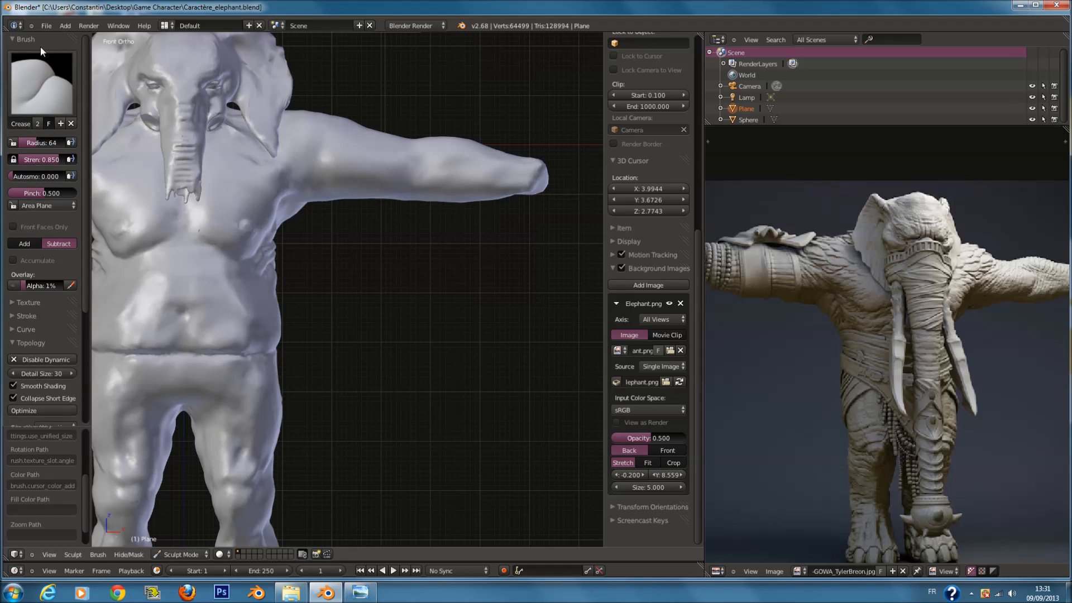
# Switch to the Snake Hook brush and save over Caractère_elephant.blend.
pyautogui.click(40, 72)
pyautogui.click(24, 237)
pyautogui.scroll(-5, 335, 279)
pyautogui.hotkey('ctrl', 's')
pyautogui.click(364, 186)
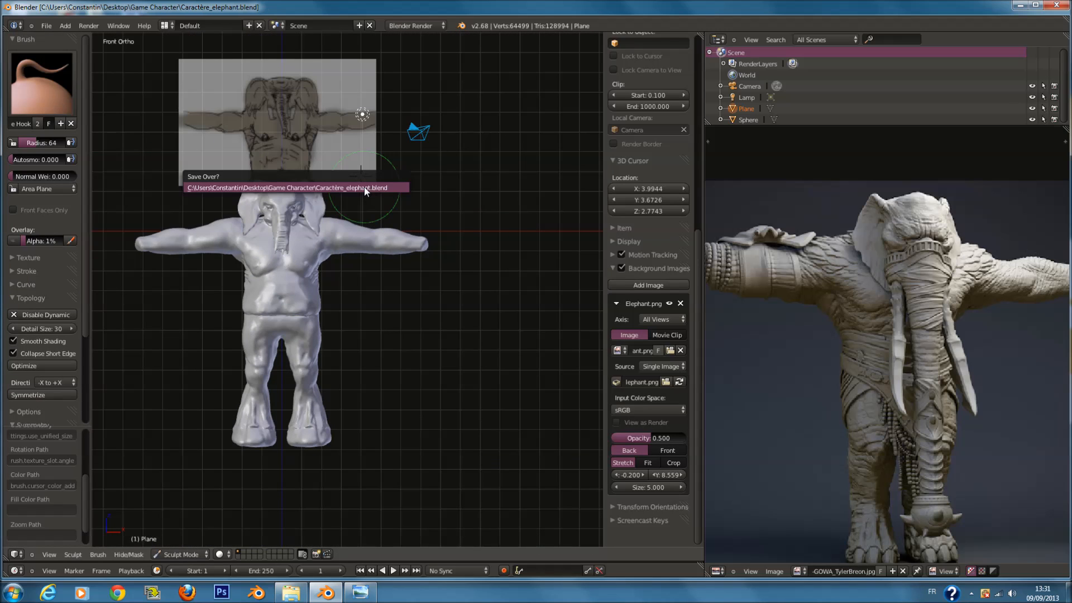
# Reshape the blunt end of the arm into a rounded hand base with Snake Hook at radius 181.
pyautogui.scroll(2, 380, 266)
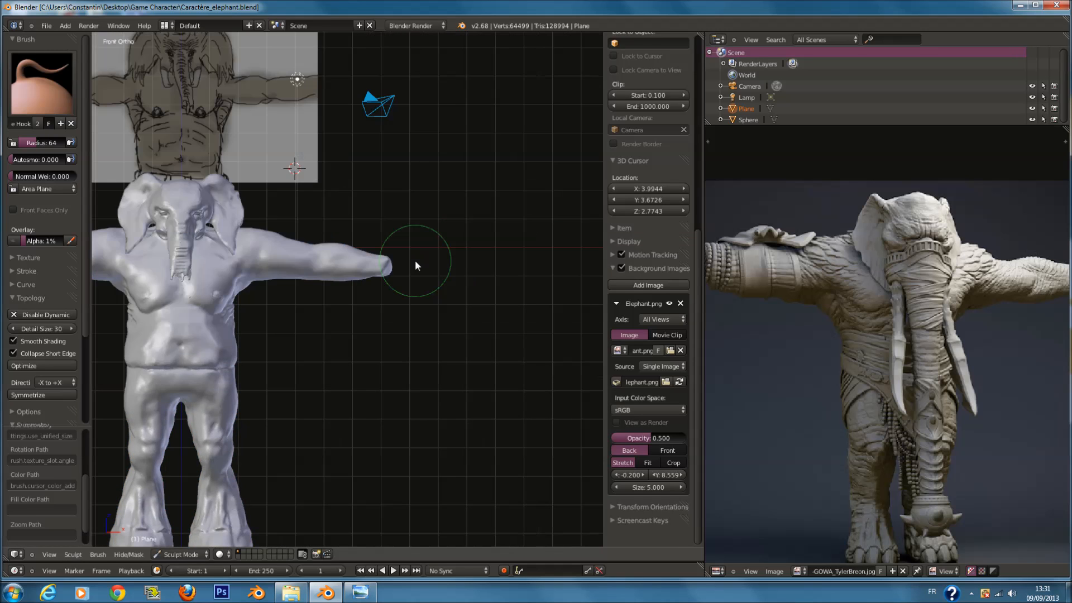
pyautogui.scroll(4, 414, 260)
pyautogui.keyDown('shift'); pyautogui.scroll(6, 414, 259); pyautogui.keyUp('shift')
pyautogui.press('f')
pyautogui.click(340, 297)
pyautogui.keyDown('shift'); pyautogui.scroll(-7, 406, 289); pyautogui.keyUp('shift')
pyautogui.moveTo(406, 289); pyautogui.dragTo(357, 299, button='middle')
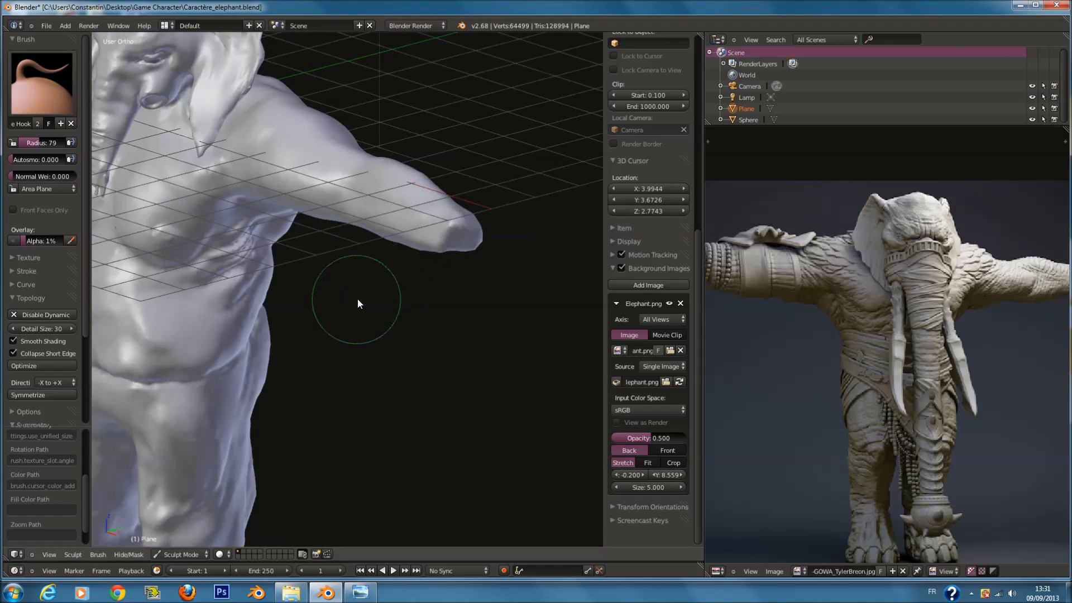
pyautogui.scroll(4, 383, 287)
pyautogui.press('f')
pyautogui.click(367, 214)
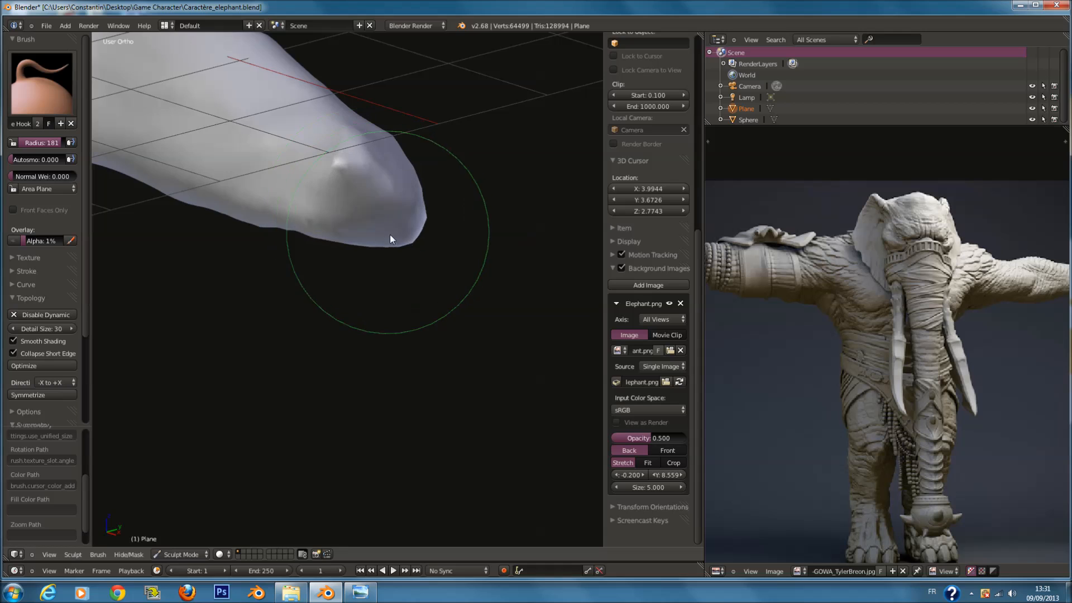
pyautogui.moveTo(396, 228); pyautogui.dragTo(411, 270, button='middle')
pyautogui.moveTo(380, 253); pyautogui.dragTo(395, 267)
pyautogui.moveTo(396, 267)
pyautogui.mouseDown(button='middle')
pyautogui.moveTo(360, 256)
pyautogui.moveTo(370, 251)
pyautogui.mouseUp(button='middle')
pyautogui.moveTo(269, 256); pyautogui.dragTo(315, 234)
pyautogui.click(315, 238)
# Bring the hand into view in the reference photo and pull the underside of the arm's end at radius 105.
pyautogui.press('f')
pyautogui.click(355, 231)
pyautogui.moveTo(813, 297); pyautogui.dragTo(891, 312, button='middle')
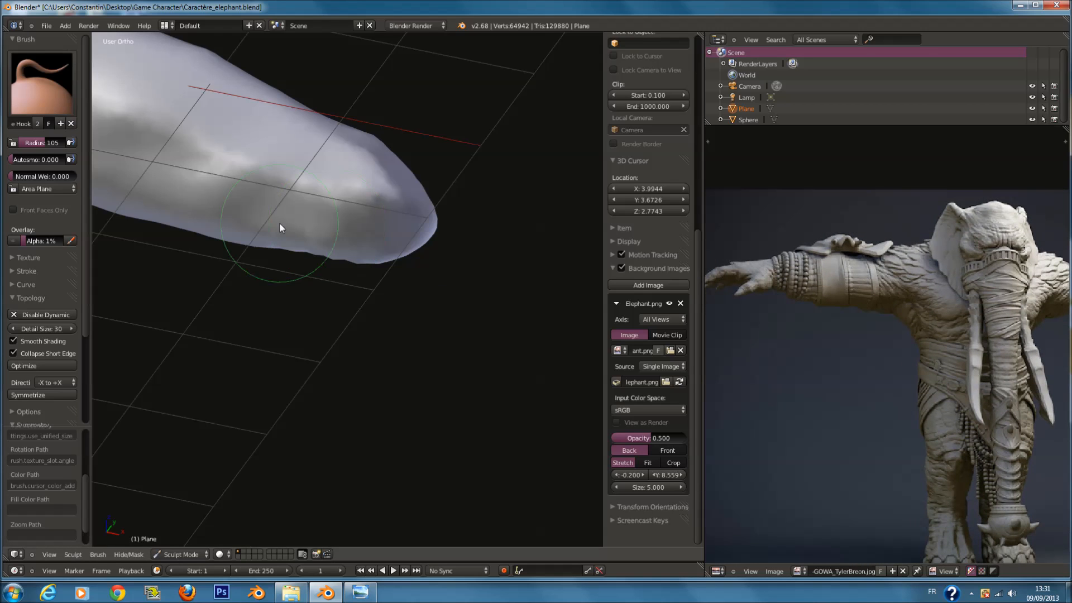
pyautogui.moveTo(326, 241)
pyautogui.mouseDown()
pyautogui.moveTo(344, 277)
pyautogui.moveTo(323, 268)
pyautogui.mouseUp()
pyautogui.moveTo(323, 268)
pyautogui.mouseDown(button='middle')
pyautogui.moveTo(301, 185)
pyautogui.moveTo(317, 246)
pyautogui.mouseUp(button='middle')
# Try to pull a digit out of the underside of the arm's end with Snake Hook.
pyautogui.press('f')
pyautogui.click(317, 189)
pyautogui.moveTo(335, 259); pyautogui.dragTo(368, 312)
pyautogui.moveTo(368, 313)
pyautogui.mouseDown(button='middle')
pyautogui.moveTo(303, 286)
pyautogui.moveTo(330, 287)
pyautogui.moveTo(328, 186)
pyautogui.moveTo(259, 217)
pyautogui.moveTo(370, 223)
pyautogui.moveTo(354, 127)
pyautogui.mouseUp(button='middle')
pyautogui.hotkey('ctrl', 'z')
# Pull the first thick digit down from the hand base with repeated Snake Hook strokes at radius 156.
pyautogui.press('f')
pyautogui.click(303, 219)
pyautogui.moveTo(297, 263); pyautogui.dragTo(300, 264)
pyautogui.moveTo(299, 265)
pyautogui.mouseDown(button='middle')
pyautogui.moveTo(323, 287)
pyautogui.moveTo(334, 337)
pyautogui.mouseUp(button='middle')
pyautogui.moveTo(325, 322); pyautogui.dragTo(341, 378)
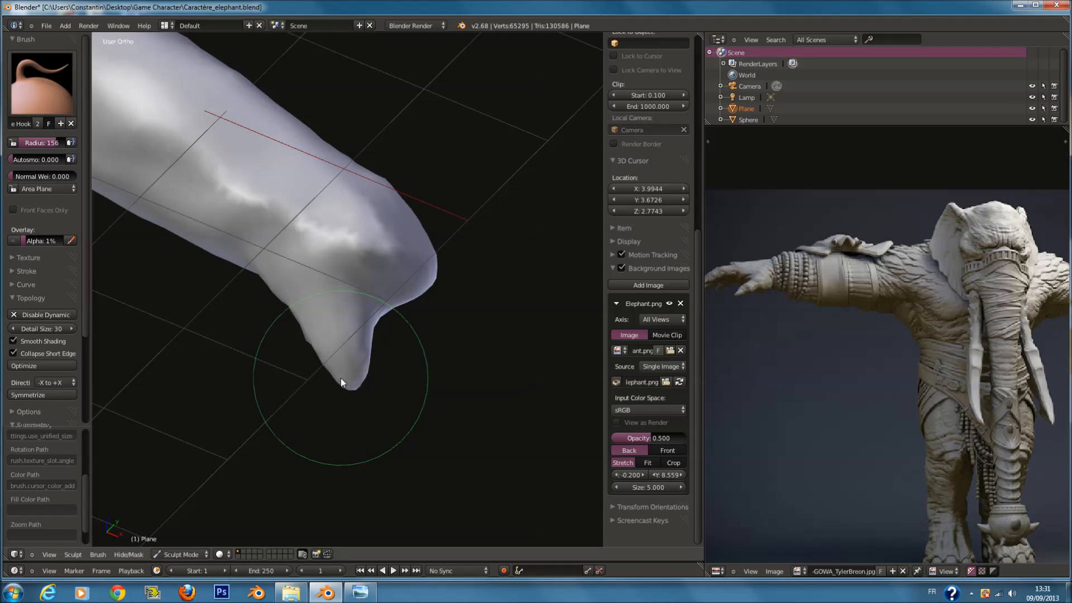
pyautogui.moveTo(347, 321); pyautogui.dragTo(344, 317)
pyautogui.moveTo(344, 317); pyautogui.dragTo(336, 358, button='middle')
pyautogui.moveTo(343, 350); pyautogui.dragTo(362, 379)
# Compare with the reference hand and pull a thin finger down beside the first digit with Snake Hook.
pyautogui.moveTo(394, 353)
pyautogui.mouseDown(button='middle')
pyautogui.moveTo(311, 331)
pyautogui.moveTo(366, 352)
pyautogui.moveTo(433, 342)
pyautogui.moveTo(361, 342)
pyautogui.mouseUp(button='middle')
pyautogui.press('f')
pyautogui.click(326, 331)
pyautogui.press('f')
pyautogui.click(412, 321)
pyautogui.moveTo(818, 363); pyautogui.dragTo(873, 384, button='middle')
pyautogui.moveTo(488, 307)
pyautogui.mouseDown(button='middle')
pyautogui.moveTo(488, 334)
pyautogui.moveTo(464, 346)
pyautogui.moveTo(364, 307)
pyautogui.mouseUp(button='middle')
pyautogui.scroll(2, 447, 355)
pyautogui.press('f')
pyautogui.click(424, 360)
pyautogui.press('f')
pyautogui.click(316, 293)
pyautogui.moveTo(336, 289); pyautogui.dragTo(369, 468)
# Pull another long finger down from the hand beside the thin one with Snake Hook at radius 117.
pyautogui.moveTo(417, 321)
pyautogui.mouseDown(button='middle')
pyautogui.moveTo(357, 314)
pyautogui.moveTo(369, 307)
pyautogui.mouseUp(button='middle')
pyautogui.press('f')
pyautogui.click(374, 312)
pyautogui.moveTo(371, 316); pyautogui.dragTo(384, 492)
# Try to pull one more finger down from the outer edge of the hand with Snake Hook at radius 117.
pyautogui.moveTo(413, 422)
pyautogui.mouseDown(button='middle')
pyautogui.moveTo(287, 337)
pyautogui.moveTo(306, 359)
pyautogui.moveTo(345, 340)
pyautogui.mouseUp(button='middle')
pyautogui.moveTo(345, 340); pyautogui.dragTo(342, 488)
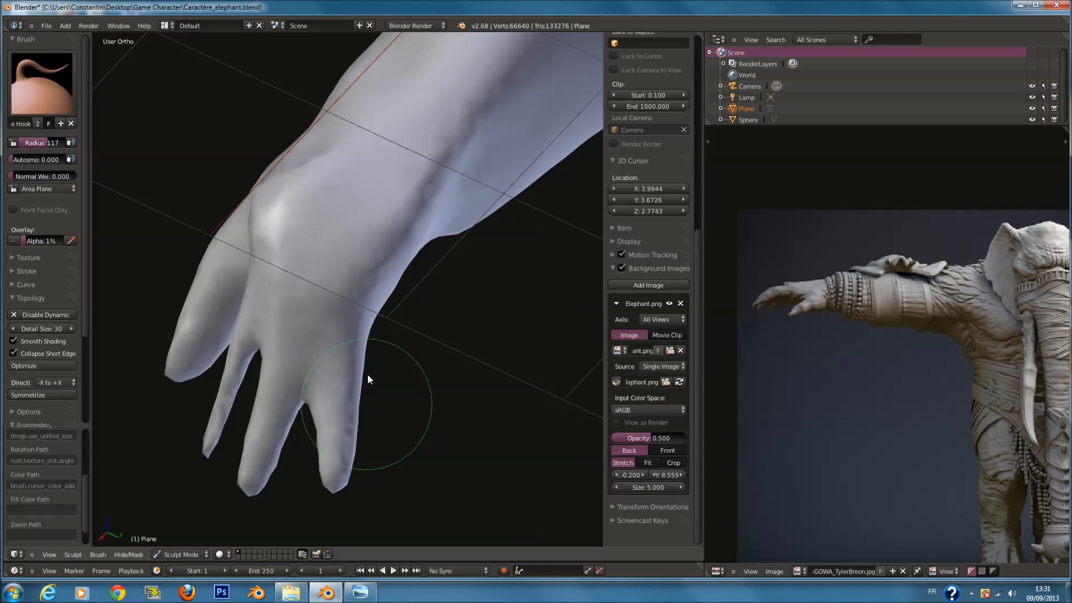
pyautogui.scroll(-2, 414, 353)
pyautogui.moveTo(415, 351); pyautogui.dragTo(394, 303, button='middle')
pyautogui.press('f')
pyautogui.click(436, 312)
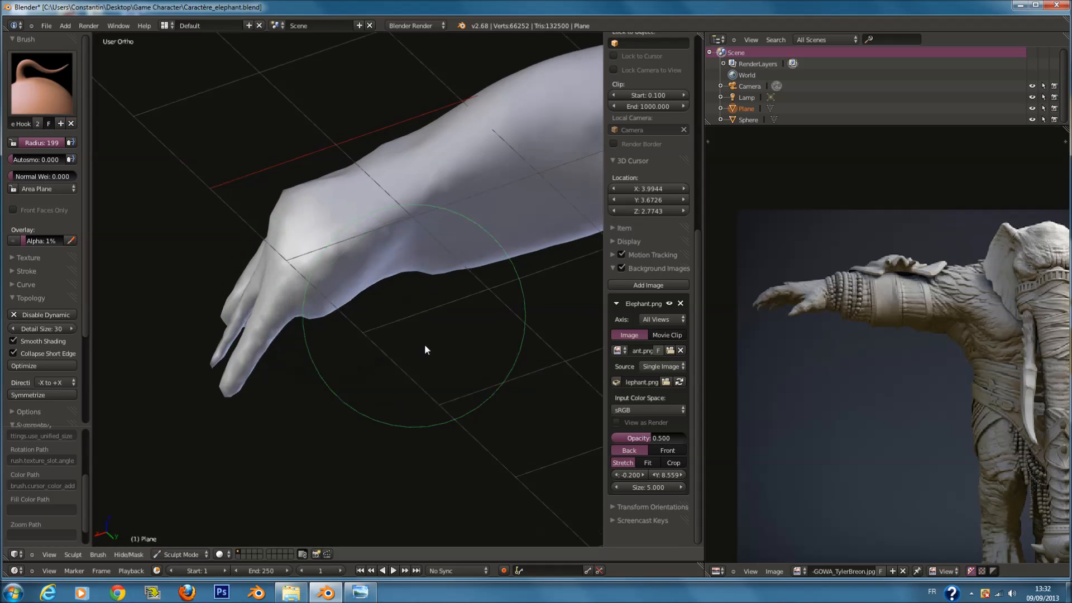
pyautogui.moveTo(424, 344); pyautogui.dragTo(440, 368, button='middle')
pyautogui.hotkey('ctrl', 'z')
# Pull the outer edge of the palm downward to broaden it with Snake Hook at radius 199.
pyautogui.moveTo(394, 298); pyautogui.dragTo(366, 270, button='middle')
pyautogui.moveTo(366, 269); pyautogui.dragTo(380, 301)
# Try to pull a finger down from the broadened palm edge with Snake Hook at radius 167.
pyautogui.moveTo(380, 302)
pyautogui.mouseDown(button='middle')
pyautogui.moveTo(437, 318)
pyautogui.moveTo(400, 310)
pyautogui.mouseUp(button='middle')
pyautogui.press('f')
pyautogui.click(405, 309)
pyautogui.scroll(2, 400, 310)
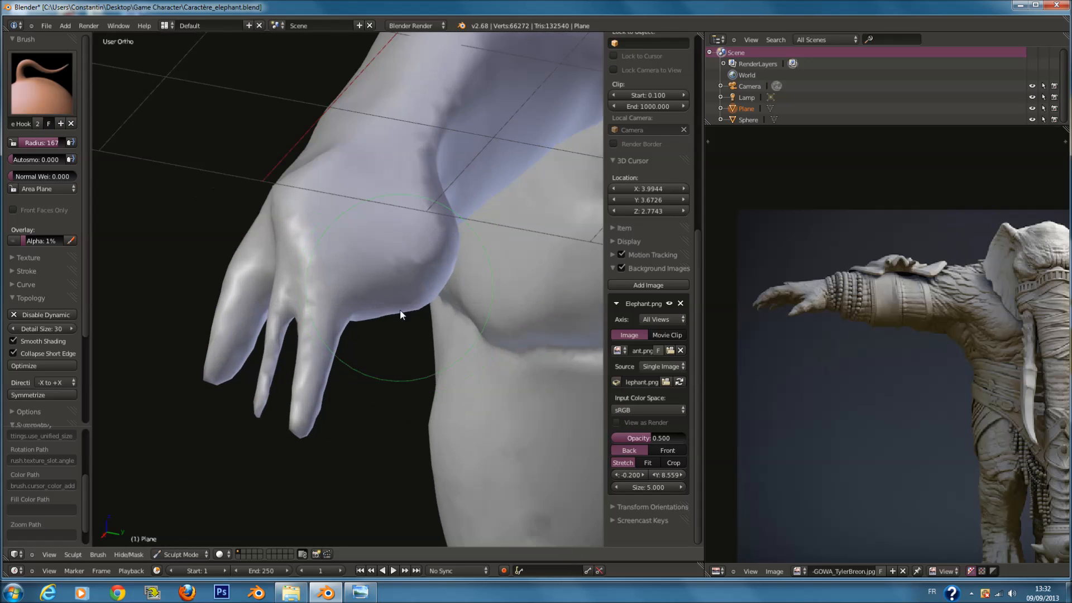
pyautogui.moveTo(391, 332); pyautogui.dragTo(383, 491)
pyautogui.moveTo(384, 474); pyautogui.dragTo(401, 400, button='middle')
# Try to pull a finger down from the outer palm edge with Snake Hook at radius 131.
pyautogui.press('f')
pyautogui.click(434, 333)
pyautogui.moveTo(417, 302); pyautogui.dragTo(434, 441)
pyautogui.moveTo(402, 410)
pyautogui.mouseDown(button='middle')
pyautogui.moveTo(454, 267)
pyautogui.moveTo(441, 196)
pyautogui.moveTo(441, 219)
pyautogui.mouseUp(button='middle')
pyautogui.moveTo(416, 136); pyautogui.dragTo(431, 265, button='middle')
pyautogui.moveTo(431, 265); pyautogui.dragTo(439, 266)
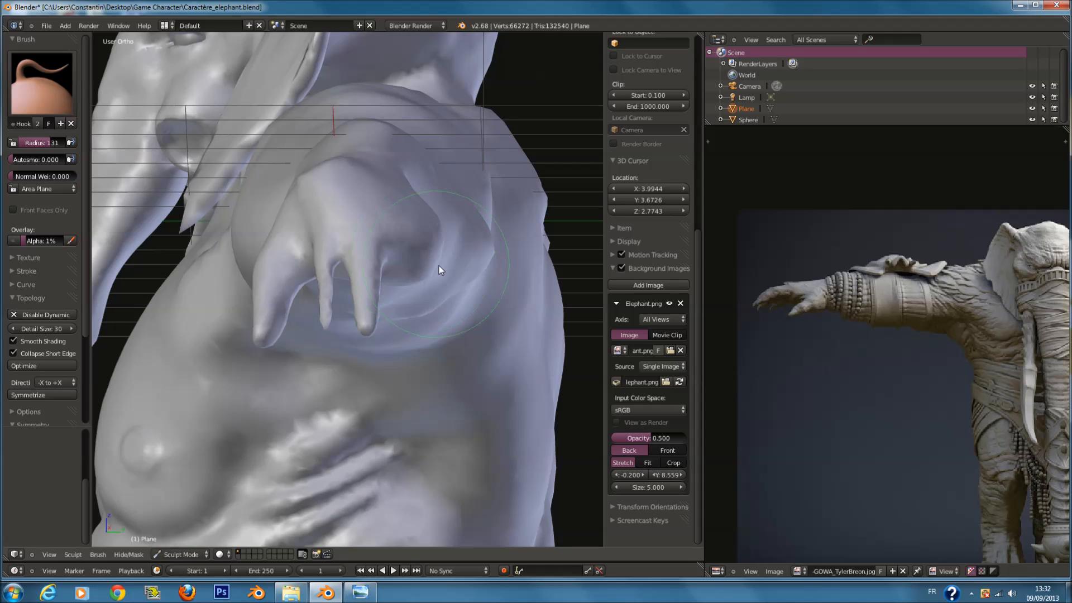
pyautogui.moveTo(440, 271)
pyautogui.mouseDown(button='middle')
pyautogui.moveTo(422, 250)
pyautogui.moveTo(372, 244)
pyautogui.moveTo(370, 275)
pyautogui.moveTo(455, 280)
pyautogui.moveTo(380, 329)
pyautogui.moveTo(396, 322)
pyautogui.mouseUp(button='middle')
pyautogui.press('f')
pyautogui.click(354, 254)
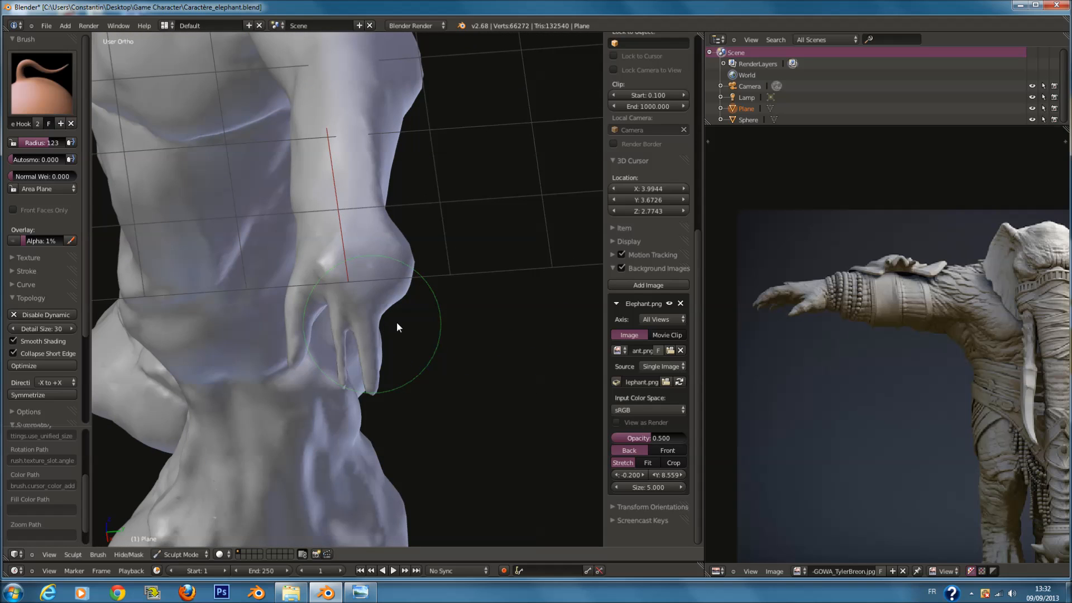
pyautogui.hotkey('ctrl', 'z')
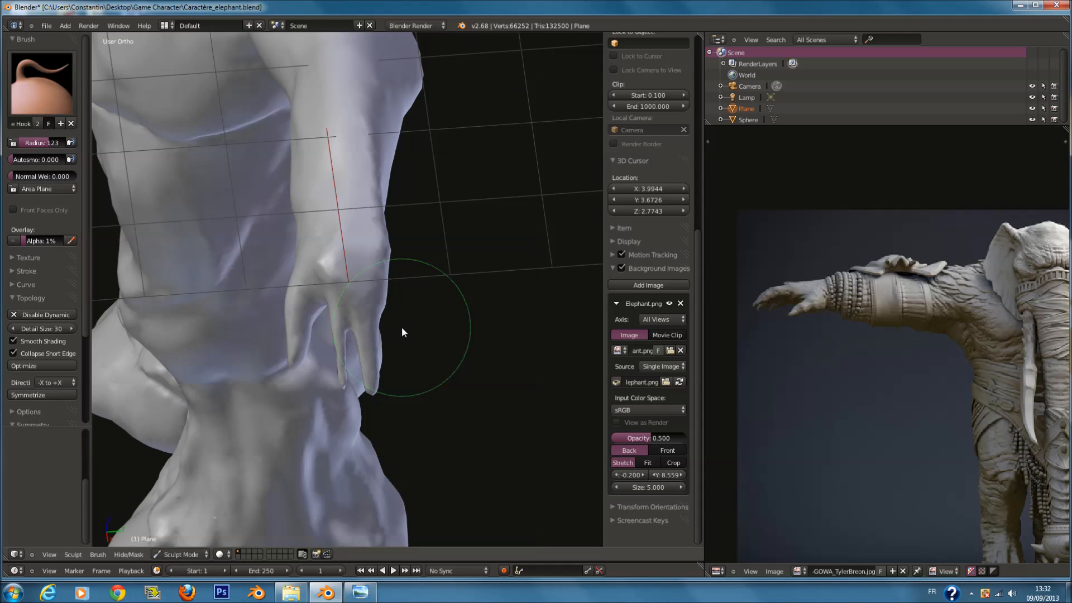
# Save the character file over its existing version.
pyautogui.moveTo(402, 332); pyautogui.dragTo(404, 333)
pyautogui.moveTo(403, 327); pyautogui.dragTo(430, 271, button='middle')
pyautogui.hotkey('ctrl', 's')
pyautogui.click(430, 270)
# Smooth away the two thin fingers so the palm has a blunt end beside the remaining finger.
pyautogui.moveTo(360, 239); pyautogui.dragTo(286, 306, button='middle')
pyautogui.press('f')
pyautogui.click(322, 307)
pyautogui.moveTo(323, 308)
pyautogui.mouseDown(button='middle')
pyautogui.moveTo(310, 306)
pyautogui.moveTo(345, 254)
pyautogui.mouseUp(button='middle')
pyautogui.keyDown('shift'); pyautogui.moveTo(370, 263); pyautogui.dragTo(366, 273); pyautogui.keyUp('shift')
pyautogui.moveTo(375, 274)
pyautogui.mouseDown(button='middle')
pyautogui.moveTo(375, 313)
pyautogui.moveTo(372, 263)
pyautogui.mouseUp(button='middle')
pyautogui.press('f')
pyautogui.click(373, 310)
pyautogui.moveTo(370, 263); pyautogui.dragTo(380, 269)
# Pull a second finger down from the blunt palm end with Snake Hook at radius 126.
pyautogui.moveTo(380, 269)
pyautogui.mouseDown(button='middle')
pyautogui.moveTo(465, 265)
pyautogui.moveTo(454, 296)
pyautogui.moveTo(373, 321)
pyautogui.mouseUp(button='middle')
pyautogui.press('f')
pyautogui.click(412, 290)
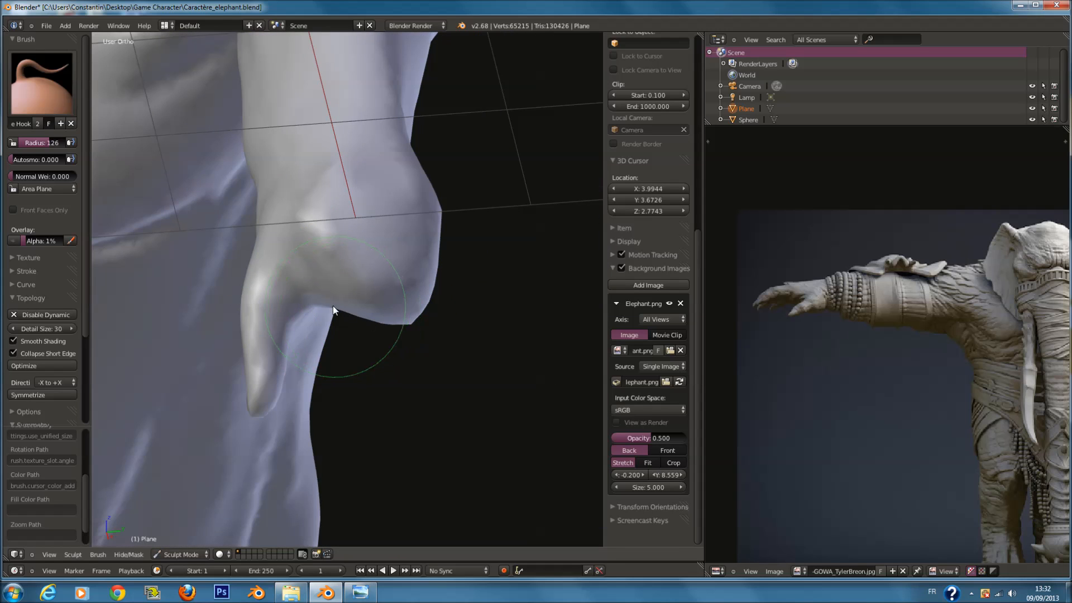
pyautogui.moveTo(325, 393); pyautogui.dragTo(326, 447)
pyautogui.moveTo(394, 390); pyautogui.dragTo(371, 353, button='middle')
# Try to pull a third finger down from the palm with Snake Hook.
pyautogui.press('f')
pyautogui.click(370, 316)
pyautogui.moveTo(370, 316); pyautogui.dragTo(352, 310, button='middle')
pyautogui.moveTo(352, 310); pyautogui.dragTo(349, 404)
pyautogui.hotkey('ctrl', 'z')
# Try to pull a longer third finger down from the palm beside the second one with Snake Hook.
pyautogui.press('f')
pyautogui.click(351, 320)
pyautogui.moveTo(355, 314); pyautogui.dragTo(340, 268, button='middle')
pyautogui.moveTo(340, 263); pyautogui.dragTo(330, 423)
pyautogui.moveTo(346, 375); pyautogui.dragTo(374, 360, button='middle')
pyautogui.press('f')
pyautogui.click(391, 346)
# Undo the last finger and try to extend the palm edge downward with Snake Hook at radius 189.
pyautogui.moveTo(430, 284)
pyautogui.mouseDown(button='middle')
pyautogui.moveTo(351, 260)
pyautogui.moveTo(324, 267)
pyautogui.moveTo(387, 279)
pyautogui.moveTo(384, 291)
pyautogui.mouseUp(button='middle')
pyautogui.press('f')
pyautogui.click(368, 267)
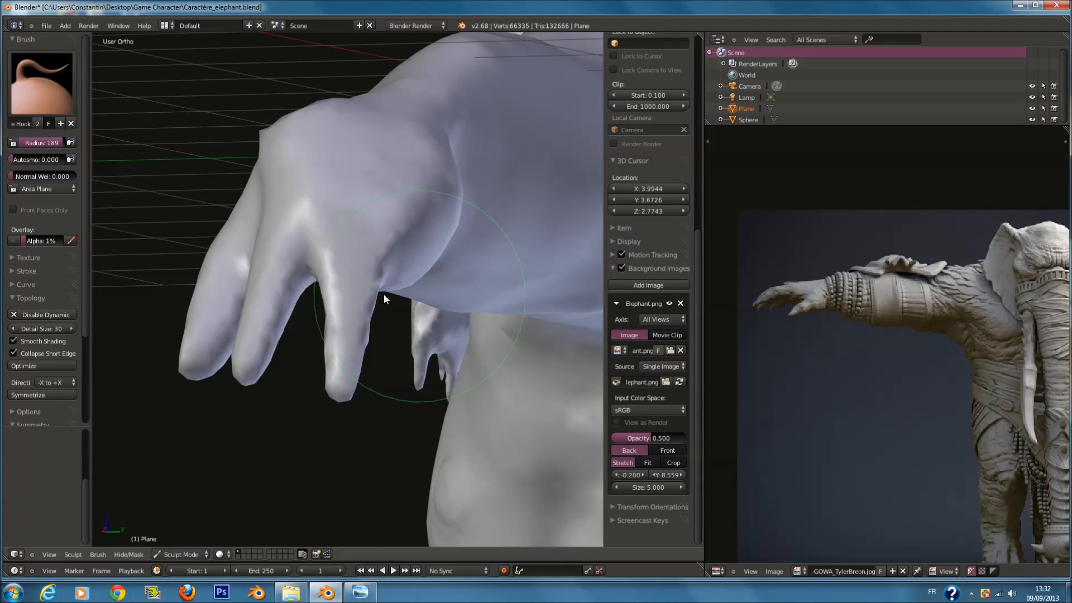
pyautogui.hotkey('ctrl', 'z')
pyautogui.moveTo(347, 243); pyautogui.dragTo(347, 294)
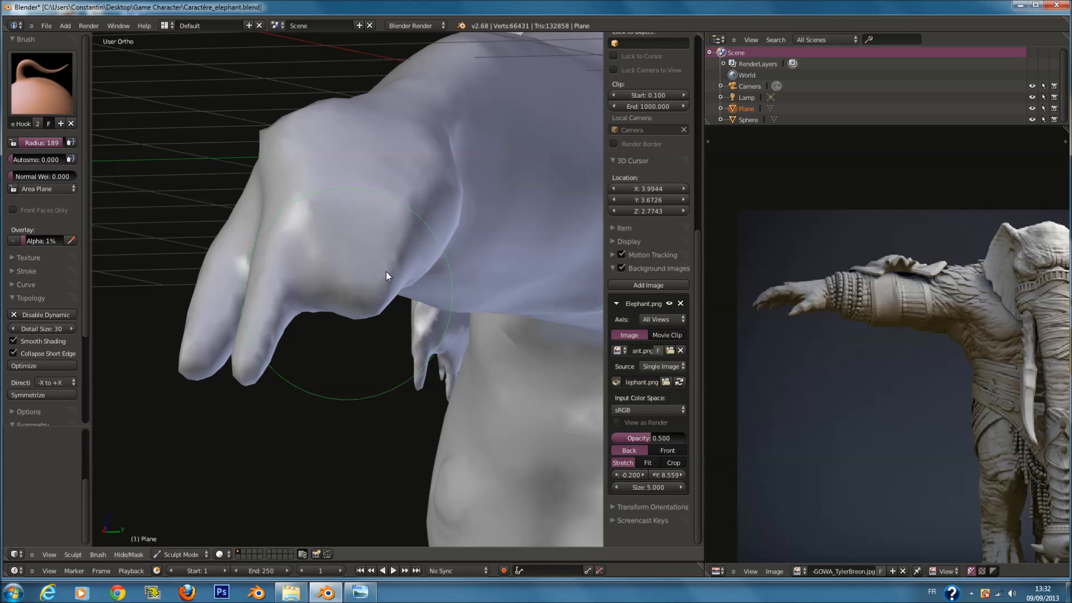
pyautogui.hotkey('ctrl', 'z')
# Try to pull the third finger down again from the palm with a resized Snake Hook brush.
pyautogui.moveTo(390, 268); pyautogui.dragTo(390, 239, button='middle')
pyautogui.press('f')
pyautogui.click(369, 233)
pyautogui.press('f')
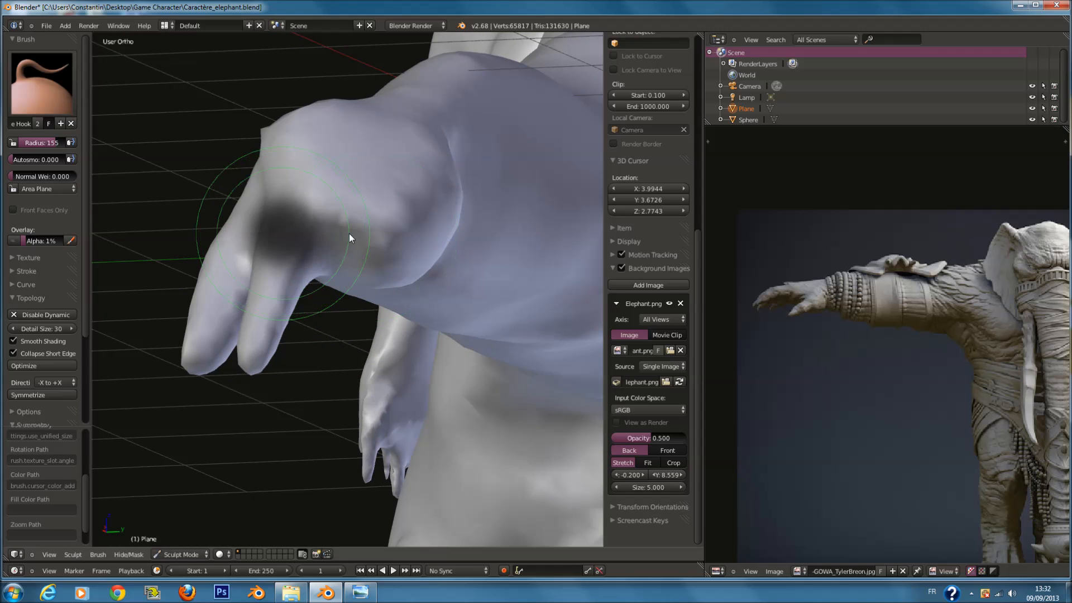
pyautogui.click(350, 233)
pyautogui.moveTo(355, 226); pyautogui.dragTo(332, 395)
pyautogui.moveTo(332, 394)
pyautogui.mouseDown(button='middle')
pyautogui.moveTo(321, 322)
pyautogui.moveTo(290, 297)
pyautogui.moveTo(231, 334)
pyautogui.mouseUp(button='middle')
pyautogui.press('f')
pyautogui.click(246, 329)
pyautogui.hotkey('ctrl', 'z')
# Pull the third finger down close beside the second one with Snake Hook at radius 145.
pyautogui.moveTo(312, 338)
pyautogui.mouseDown(button='middle')
pyautogui.moveTo(387, 371)
pyautogui.moveTo(402, 400)
pyautogui.moveTo(445, 388)
pyautogui.moveTo(431, 396)
pyautogui.moveTo(407, 357)
pyautogui.mouseUp(button='middle')
pyautogui.moveTo(406, 358)
pyautogui.mouseDown()
pyautogui.moveTo(394, 371)
pyautogui.moveTo(404, 517)
pyautogui.mouseUp()
pyautogui.moveTo(404, 517)
pyautogui.mouseDown(button='middle')
pyautogui.moveTo(356, 354)
pyautogui.moveTo(366, 283)
pyautogui.moveTo(390, 345)
pyautogui.mouseUp(button='middle')
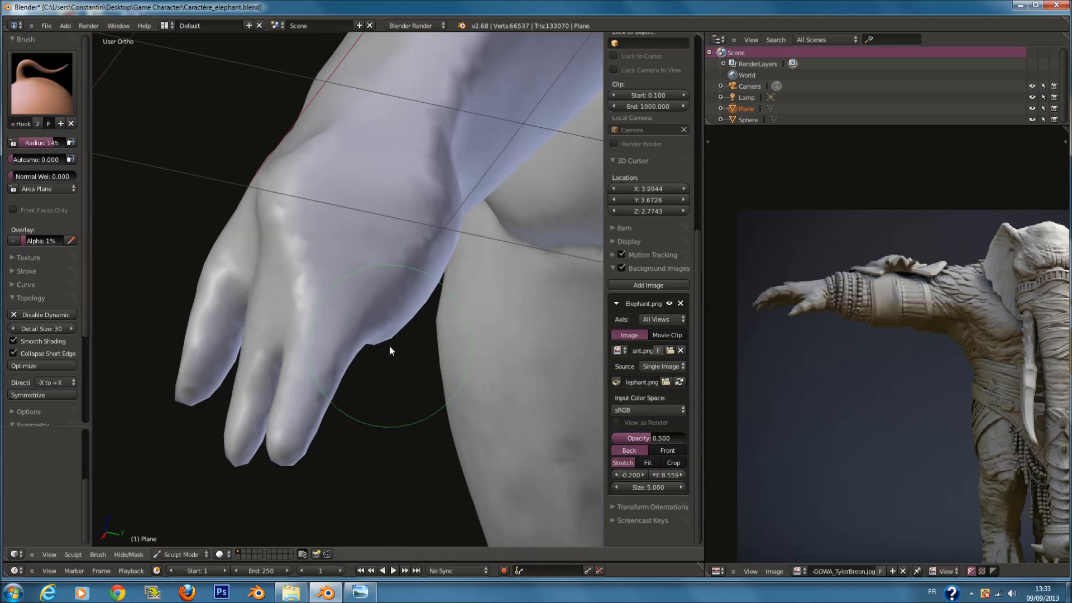
# Try to pull a fourth finger down from the outer palm edge with Snake Hook at radius 145.
pyautogui.moveTo(394, 327); pyautogui.dragTo(398, 478)
pyautogui.moveTo(398, 478)
pyautogui.mouseDown(button='middle')
pyautogui.moveTo(392, 254)
pyautogui.moveTo(440, 337)
pyautogui.moveTo(437, 360)
pyautogui.moveTo(425, 350)
pyautogui.mouseUp(button='middle')
pyautogui.hotkey('ctrl', 'z')
# Pull the outer palm edge outward to broaden the hand with Snake Hook at radius 200.
pyautogui.press('f')
pyautogui.click(463, 305)
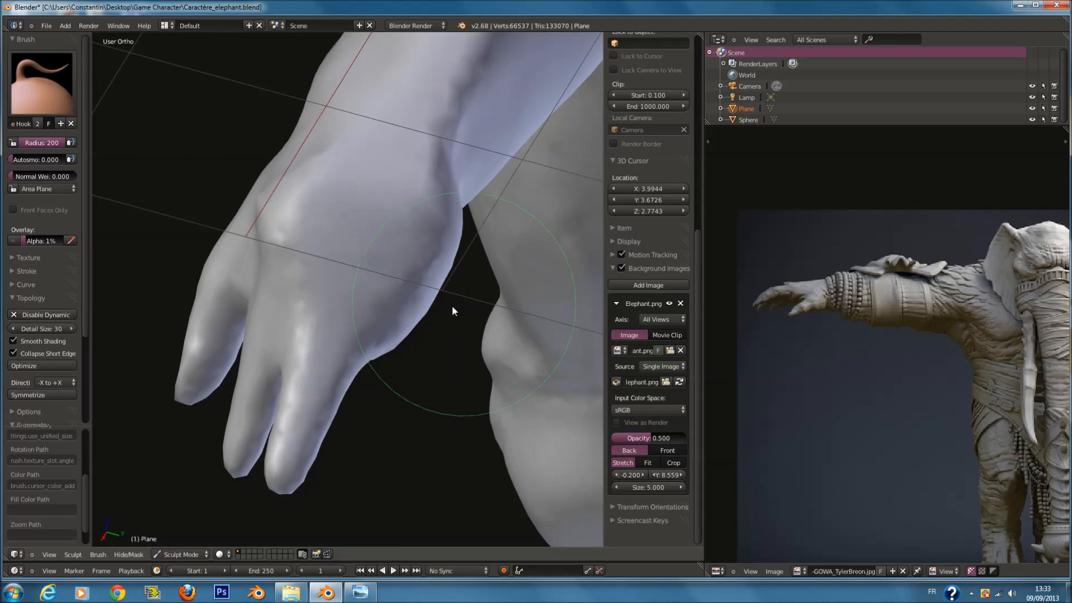
pyautogui.moveTo(452, 311); pyautogui.dragTo(426, 290, button='middle')
pyautogui.moveTo(426, 289)
pyautogui.mouseDown()
pyautogui.moveTo(432, 327)
pyautogui.moveTo(457, 216)
pyautogui.mouseUp()
pyautogui.moveTo(457, 216)
pyautogui.mouseDown(button='middle')
pyautogui.moveTo(480, 240)
pyautogui.moveTo(466, 266)
pyautogui.moveTo(402, 273)
pyautogui.moveTo(410, 307)
pyautogui.mouseUp(button='middle')
# Try to pull a short finger down from the broadened palm edge with a resized Snake Hook brush.
pyautogui.press('f')
pyautogui.click(400, 276)
pyautogui.press('f')
pyautogui.click(395, 308)
pyautogui.moveTo(404, 310)
pyautogui.mouseDown()
pyautogui.moveTo(388, 422)
pyautogui.moveTo(404, 371)
pyautogui.mouseUp()
pyautogui.moveTo(412, 316)
pyautogui.mouseDown(button='middle')
pyautogui.moveTo(415, 339)
pyautogui.moveTo(386, 349)
pyautogui.mouseUp(button='middle')
pyautogui.hotkey('ctrl', 'z')
# Pull a long fourth finger down from the broadened palm edge with Snake Hook.
pyautogui.press('f')
pyautogui.click(380, 330)
pyautogui.moveTo(394, 344); pyautogui.dragTo(371, 503)
pyautogui.moveTo(371, 499); pyautogui.dragTo(389, 385, button='middle')
# Pull the fifth finger out of the remaining outer palm edge with Snake Hook at radius 131.
pyautogui.press('f')
pyautogui.click(417, 324)
pyautogui.moveTo(405, 313); pyautogui.dragTo(384, 450)
pyautogui.moveTo(384, 450)
pyautogui.mouseDown(button='middle')
pyautogui.moveTo(364, 335)
pyautogui.moveTo(389, 244)
pyautogui.moveTo(380, 207)
pyautogui.moveTo(407, 351)
pyautogui.moveTo(480, 424)
pyautogui.moveTo(354, 426)
pyautogui.moveTo(336, 219)
pyautogui.moveTo(407, 163)
pyautogui.mouseUp(button='middle')
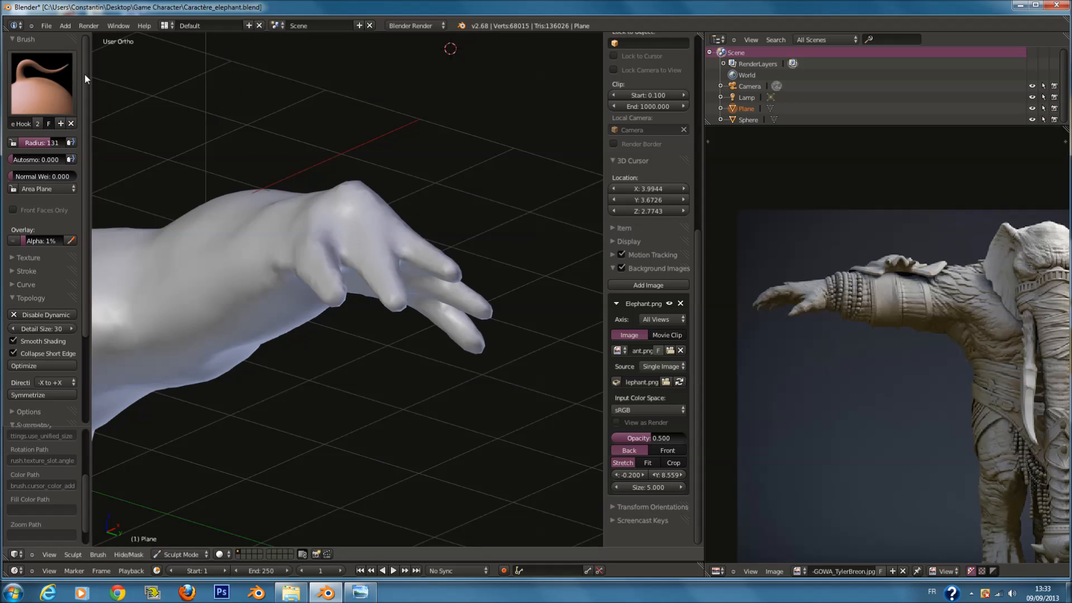
# Reposition one of the middle fingers from the palm side with the Grab brush at radius 200.
pyautogui.click(61, 81)
pyautogui.click(316, 147)
pyautogui.moveTo(366, 260)
pyautogui.mouseDown(button='middle')
pyautogui.moveTo(527, 259)
pyautogui.moveTo(428, 292)
pyautogui.moveTo(429, 232)
pyautogui.moveTo(391, 178)
pyautogui.mouseUp(button='middle')
pyautogui.scroll(2, 429, 292)
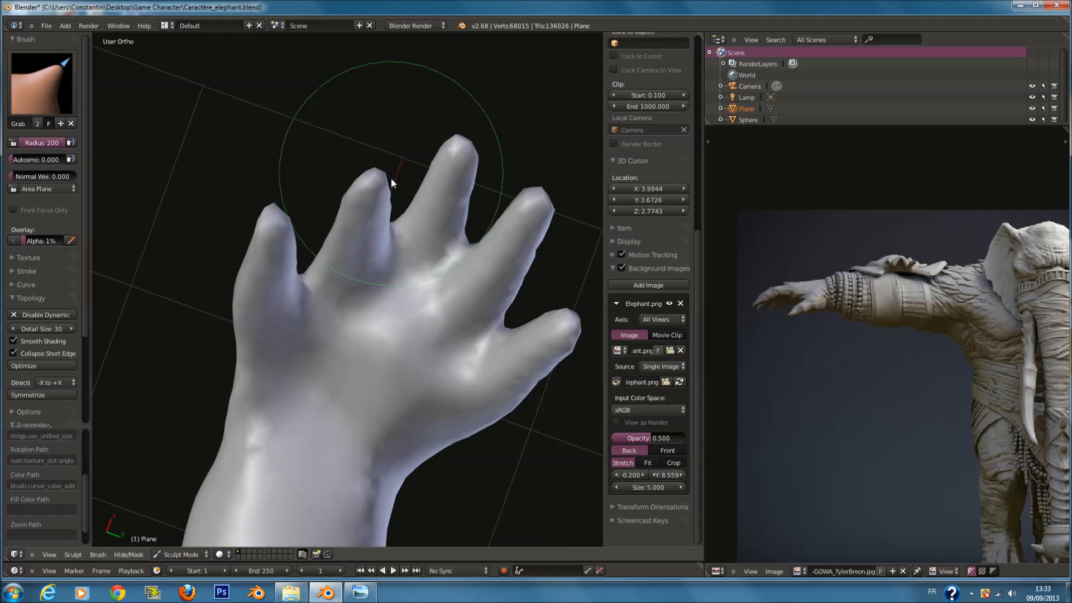
pyautogui.moveTo(418, 246); pyautogui.dragTo(378, 259, button='middle')
pyautogui.moveTo(370, 235); pyautogui.dragTo(367, 205)
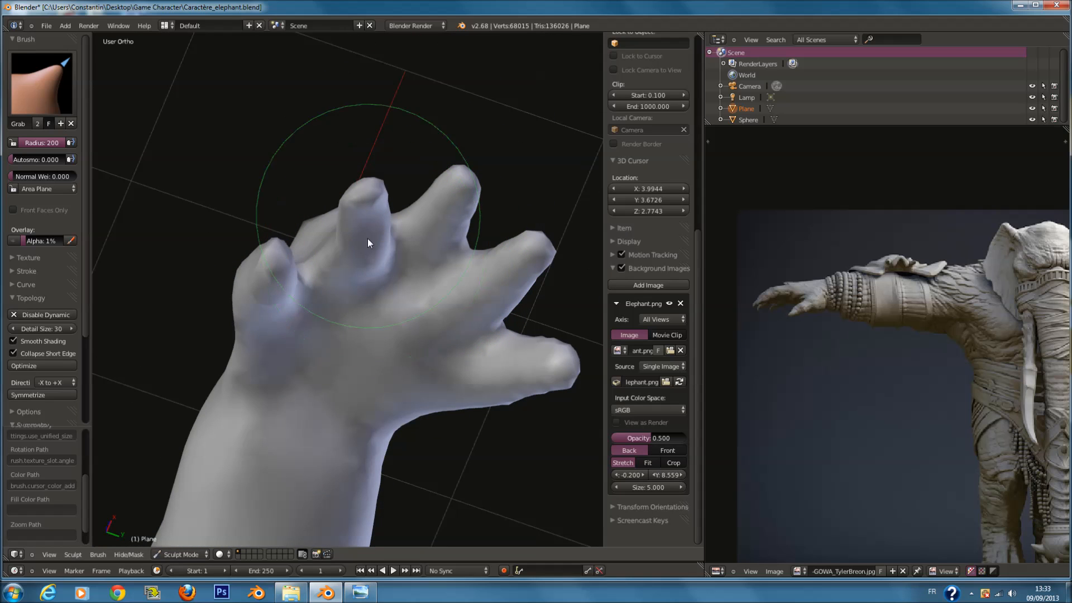
pyautogui.moveTo(364, 265); pyautogui.dragTo(346, 256)
# Try to shift the back of the hand above the fingers with Grab at radius 170.
pyautogui.moveTo(346, 256)
pyautogui.mouseDown(button='middle')
pyautogui.moveTo(372, 300)
pyautogui.moveTo(384, 233)
pyautogui.moveTo(323, 222)
pyautogui.moveTo(386, 204)
pyautogui.moveTo(336, 228)
pyautogui.moveTo(303, 280)
pyautogui.mouseUp(button='middle')
pyautogui.press('f')
pyautogui.click(373, 206)
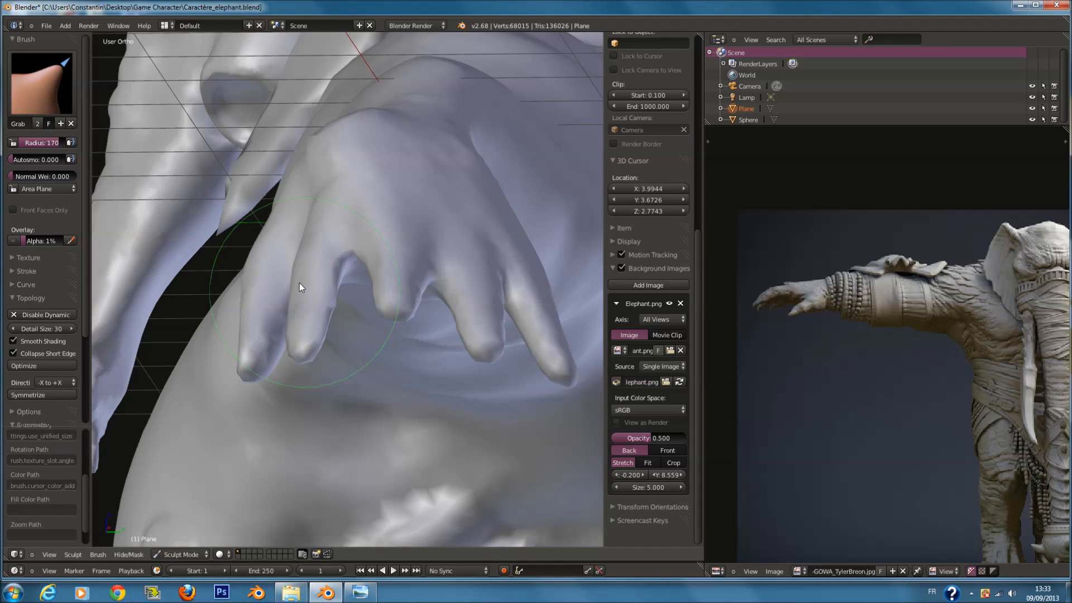
pyautogui.moveTo(405, 208); pyautogui.dragTo(405, 196)
pyautogui.moveTo(404, 196); pyautogui.dragTo(394, 202, button='middle')
pyautogui.hotkey('ctrl', 'z')
# Move the base of the fingers at the knuckles slightly outward with Grab at radius 160.
pyautogui.press('f')
pyautogui.click(378, 197)
pyautogui.moveTo(407, 214)
pyautogui.mouseDown(button='middle')
pyautogui.moveTo(434, 197)
pyautogui.moveTo(427, 213)
pyautogui.mouseUp(button='middle')
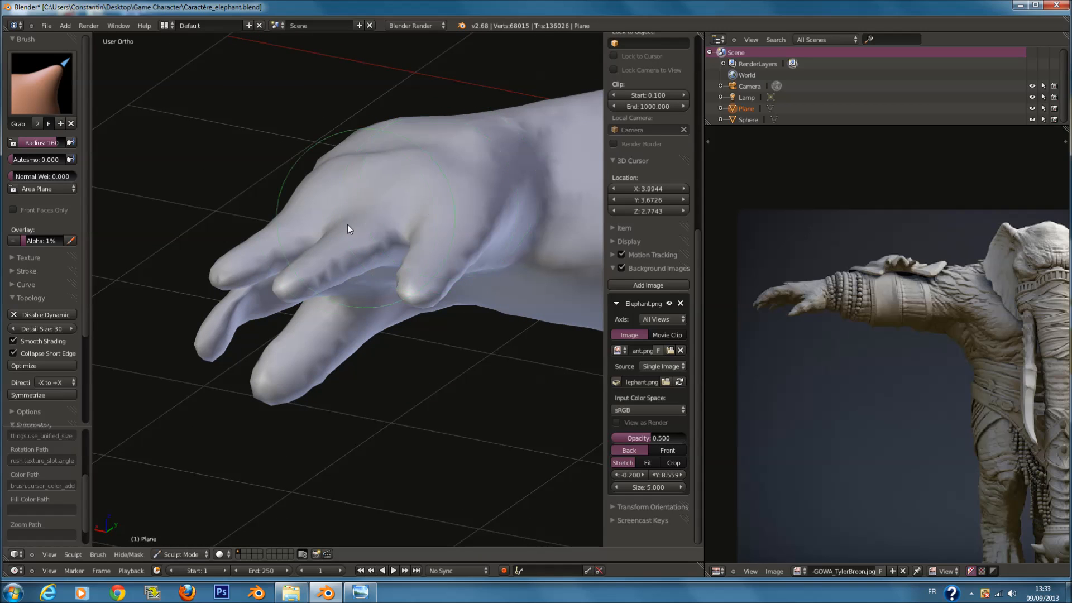
pyautogui.moveTo(306, 215); pyautogui.dragTo(294, 213)
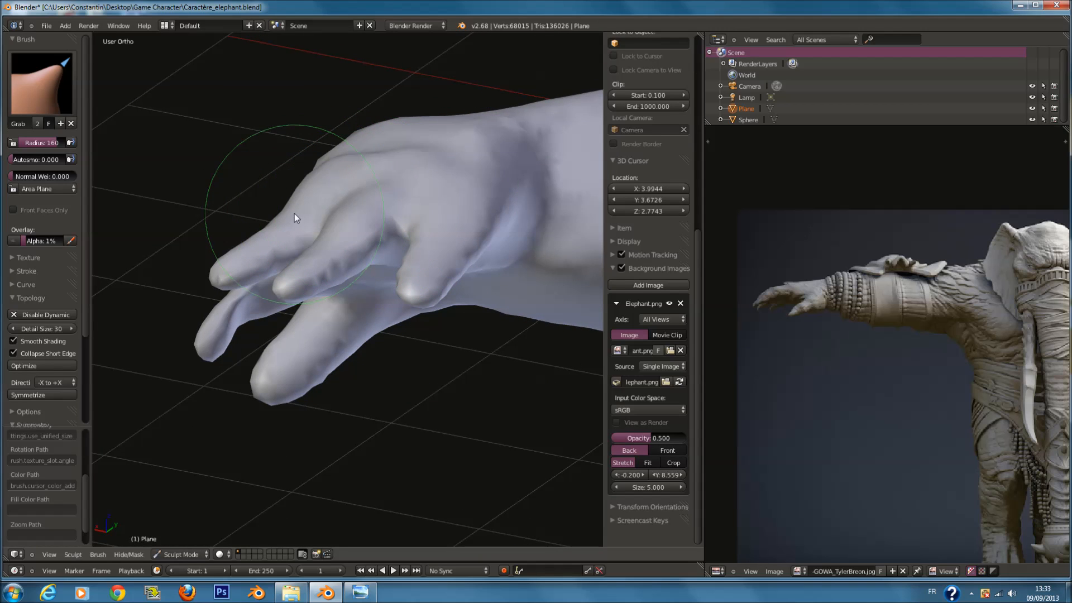
# Lengthen a finger slightly toward its tip with Grab at radius 200.
pyautogui.moveTo(430, 221)
pyautogui.mouseDown(button='middle')
pyautogui.moveTo(405, 324)
pyautogui.moveTo(421, 391)
pyautogui.moveTo(448, 334)
pyautogui.moveTo(473, 387)
pyautogui.mouseUp(button='middle')
pyautogui.press('f')
pyautogui.click(444, 394)
pyautogui.scroll(3, 448, 334)
pyautogui.moveTo(445, 404); pyautogui.dragTo(447, 418)
# Push the gap between the middle finger and its neighbour up toward the hand with Grab at radius 200.
pyautogui.moveTo(447, 419)
pyautogui.mouseDown(button='middle')
pyautogui.moveTo(436, 322)
pyautogui.moveTo(448, 321)
pyautogui.mouseUp(button='middle')
pyautogui.moveTo(400, 287); pyautogui.dragTo(330, 280, button='middle')
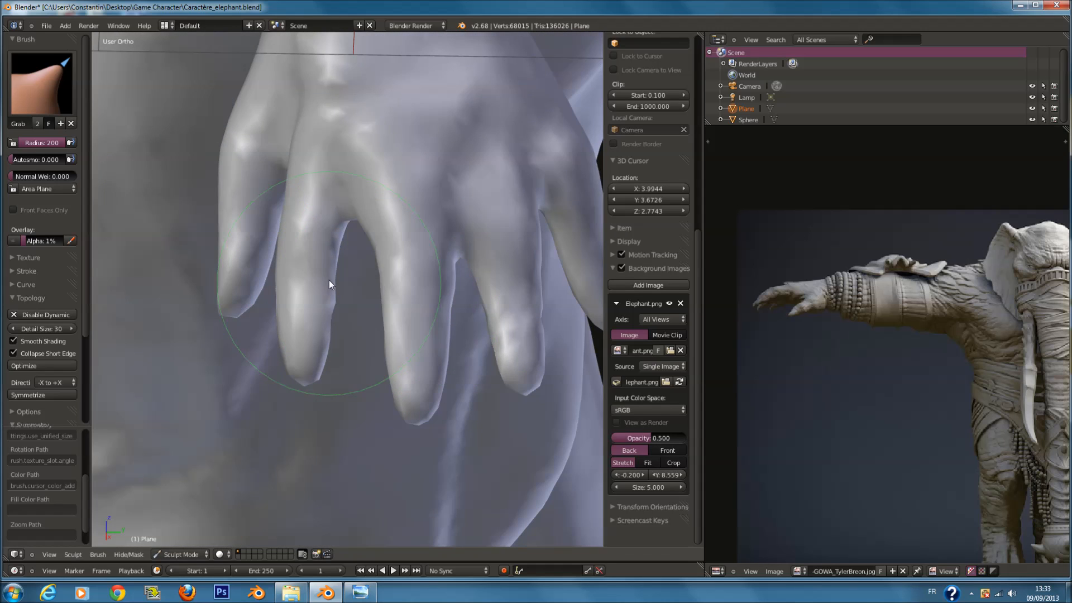
pyautogui.click(450, 259)
pyautogui.moveTo(449, 259); pyautogui.dragTo(435, 245, button='middle')
pyautogui.moveTo(449, 269); pyautogui.dragTo(453, 233)
# Examine the hand's proportions against the arm and body from the top view.
pyautogui.moveTo(538, 235); pyautogui.dragTo(509, 275, button='middle')
pyautogui.press('f')
pyautogui.click(523, 277)
pyautogui.scroll(-4, 417, 325)
pyautogui.moveTo(417, 324)
pyautogui.mouseDown(button='middle')
pyautogui.moveTo(467, 203)
pyautogui.moveTo(510, 227)
pyautogui.moveTo(430, 220)
pyautogui.moveTo(349, 186)
pyautogui.moveTo(339, 289)
pyautogui.mouseUp(button='middle')
pyautogui.press('KP_7')
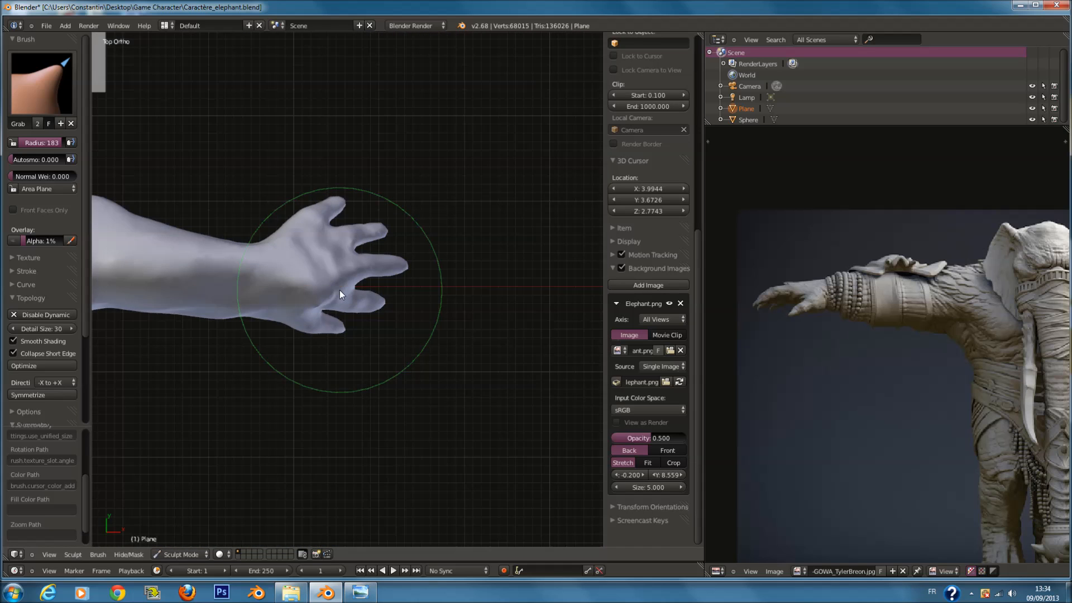
pyautogui.scroll(-3, 352, 282)
pyautogui.scroll(3, 391, 285)
pyautogui.scroll(1, 427, 287)
pyautogui.keyDown('ctrl'); pyautogui.scroll(10, 497, 295); pyautogui.keyUp('ctrl')
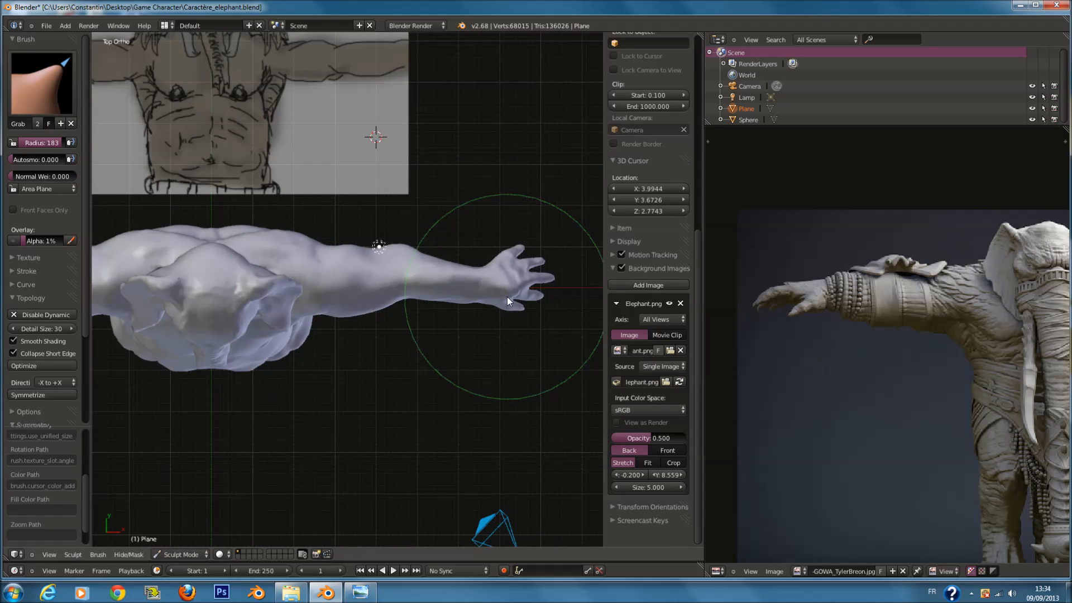
pyautogui.scroll(5, 472, 248)
pyautogui.scroll(-1, 478, 241)
pyautogui.moveTo(480, 244); pyautogui.dragTo(475, 239, button='middle')
pyautogui.scroll(-1, 475, 239)
pyautogui.keyDown('ctrl'); pyautogui.scroll(4, 474, 238); pyautogui.keyUp('ctrl')
# Save the file with the five-fingered hand over its existing version.
pyautogui.hotkey('ctrl', 's')
pyautogui.click(438, 239)
pyautogui.scroll(1, 444, 258)
# Raise a first knuckle bump on the back of the hand with the SculptDraw brush at strength 1.000.
pyautogui.moveTo(446, 263)
pyautogui.mouseDown(button='middle')
pyautogui.moveTo(426, 239)
pyautogui.moveTo(212, 116)
pyautogui.moveTo(132, 86)
pyautogui.mouseUp(button='middle')
pyautogui.moveTo(423, 259); pyautogui.dragTo(442, 282, button='middle')
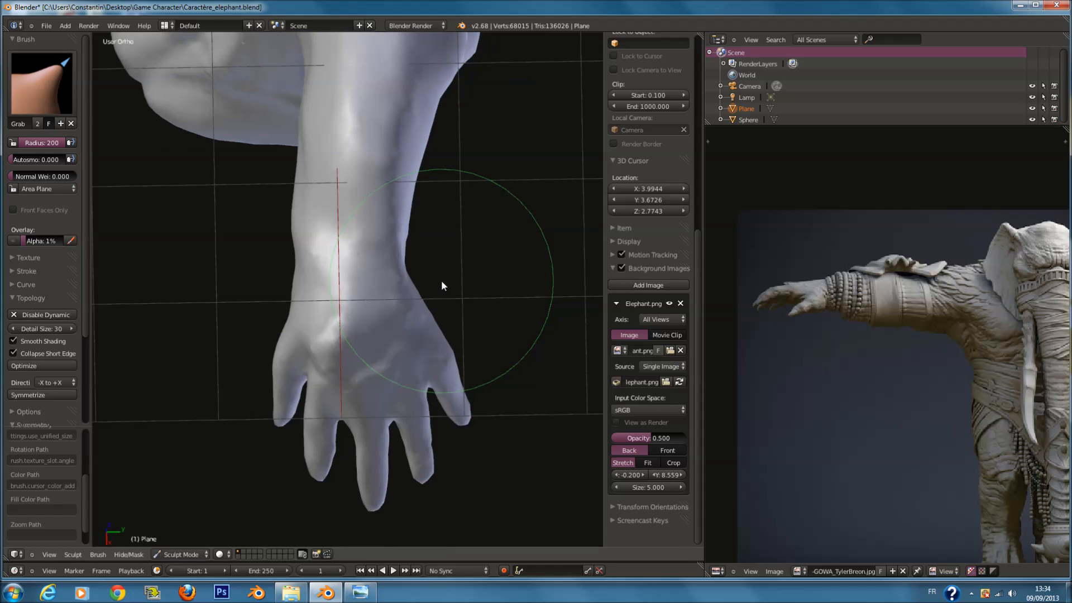
pyautogui.press('KP_7')
pyautogui.moveTo(403, 246)
pyautogui.mouseDown(button='middle')
pyautogui.moveTo(394, 124)
pyautogui.moveTo(303, 154)
pyautogui.mouseUp(button='middle')
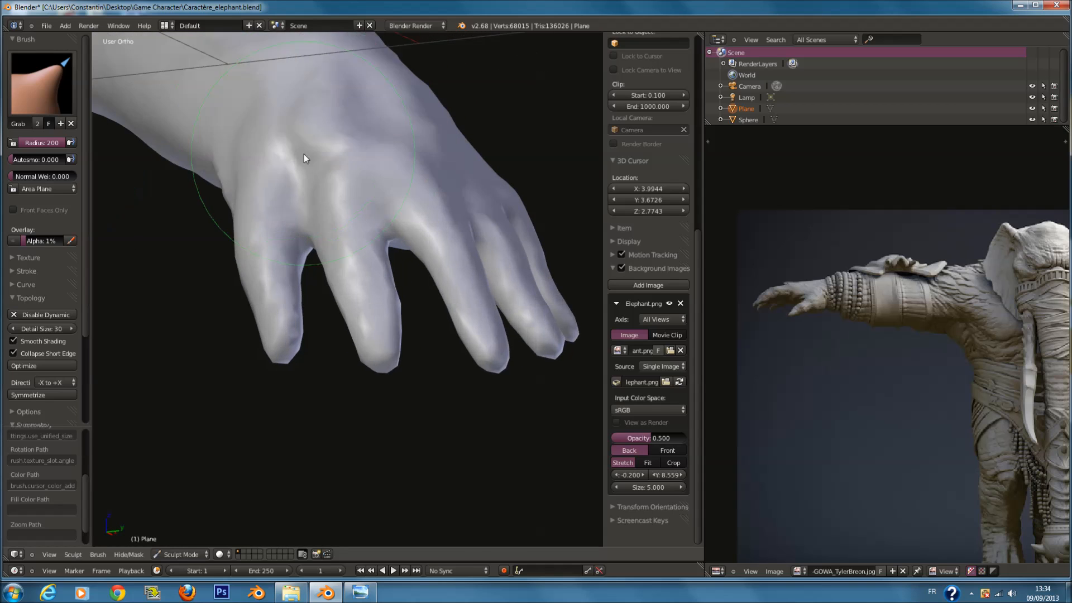
pyautogui.scroll(1, 304, 154)
pyautogui.click(64, 82)
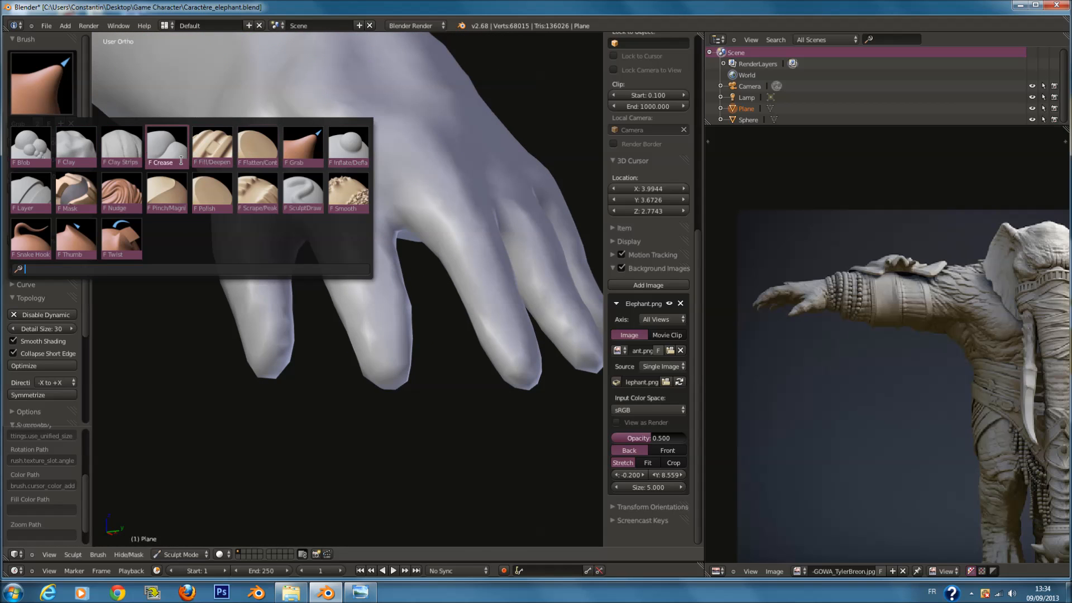
pyautogui.click(303, 192)
pyautogui.scroll(1, 448, 232)
pyautogui.scroll(3, 350, 225)
pyautogui.press('f')
pyautogui.click(348, 224)
pyautogui.moveTo(341, 196)
pyautogui.mouseDown()
pyautogui.moveTo(343, 210)
pyautogui.moveTo(359, 197)
pyautogui.mouseUp()
# Raise knuckle bumps above the neighbouring fingers with SculptDraw at radius 79.
pyautogui.moveTo(363, 196); pyautogui.dragTo(347, 159, button='middle')
pyautogui.moveTo(408, 142); pyautogui.dragTo(414, 146)
pyautogui.moveTo(413, 148)
pyautogui.mouseDown(button='middle')
pyautogui.moveTo(361, 168)
pyautogui.moveTo(402, 161)
pyautogui.mouseUp(button='middle')
pyautogui.moveTo(411, 177); pyautogui.dragTo(414, 163)
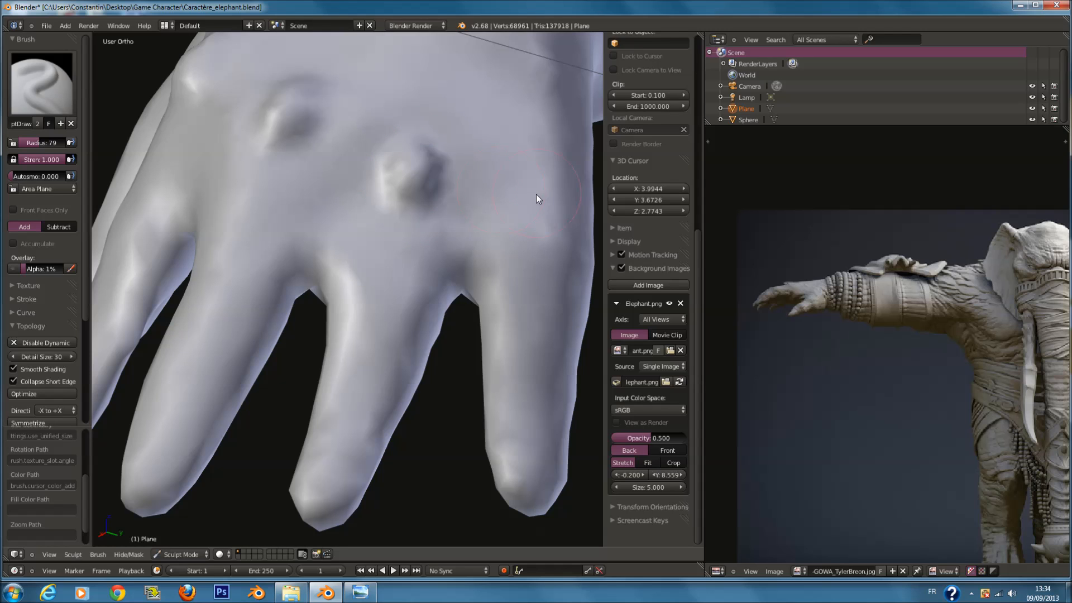
pyautogui.moveTo(536, 193); pyautogui.dragTo(538, 217)
# Build up ridges from the knuckles down along the fingers with the Clay brush at radius 53 and strength 1.000.
pyautogui.moveTo(438, 182); pyautogui.dragTo(454, 169, button='middle')
pyautogui.press('f')
pyautogui.click(380, 152)
pyautogui.moveTo(380, 153)
pyautogui.mouseDown(button='middle')
pyautogui.moveTo(386, 172)
pyautogui.moveTo(307, 144)
pyautogui.moveTo(235, 139)
pyautogui.mouseUp(button='middle')
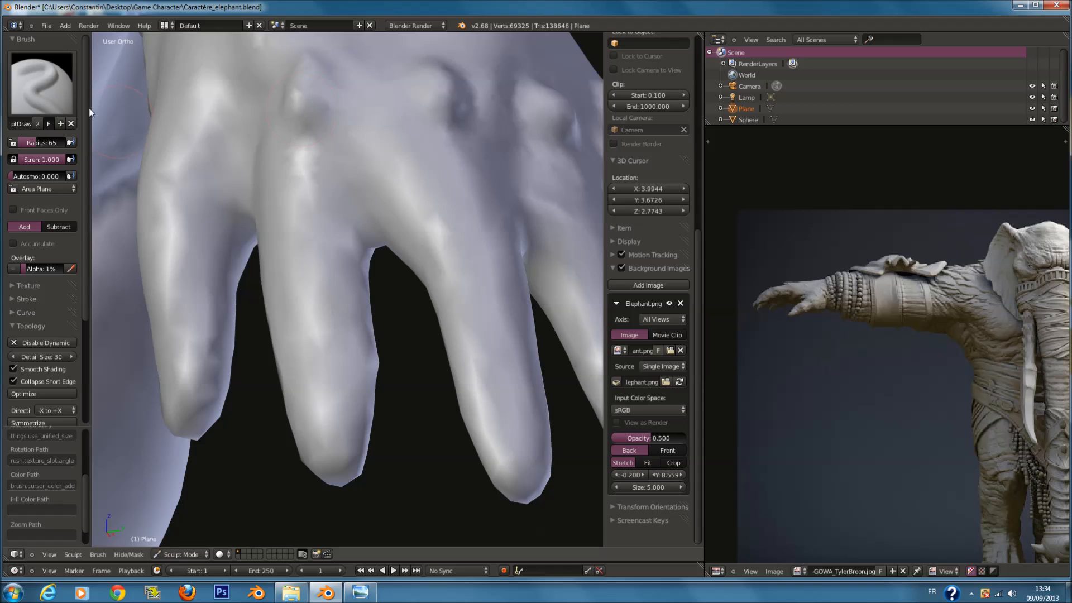
pyautogui.click(40, 84)
pyautogui.click(89, 150)
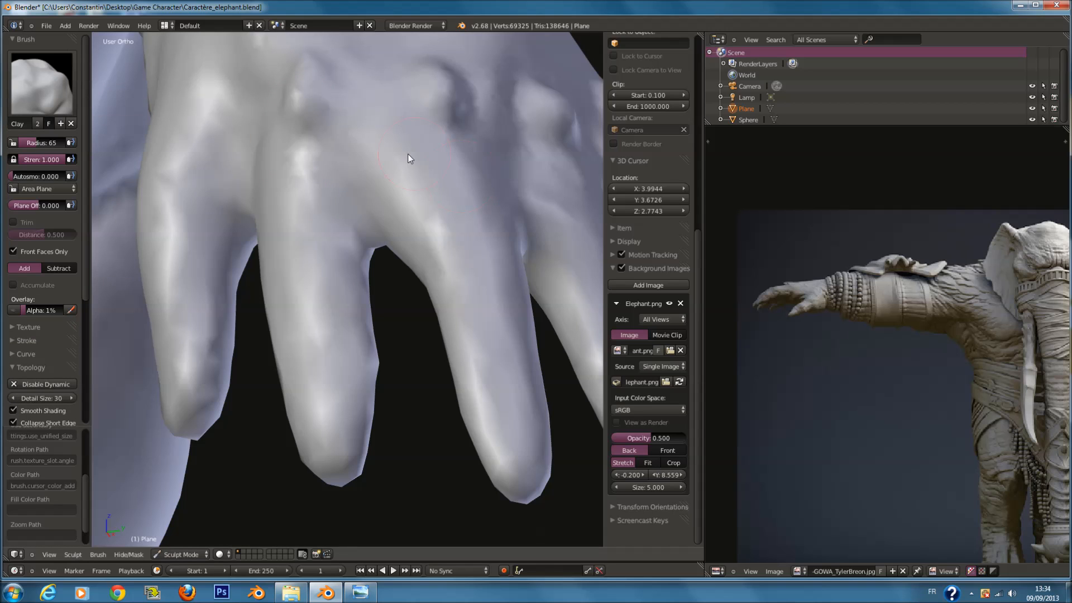
pyautogui.moveTo(307, 247)
pyautogui.mouseDown()
pyautogui.moveTo(314, 155)
pyautogui.moveTo(306, 287)
pyautogui.moveTo(333, 429)
pyautogui.moveTo(316, 267)
pyautogui.mouseUp()
pyautogui.moveTo(294, 143); pyautogui.dragTo(367, 229, button='middle')
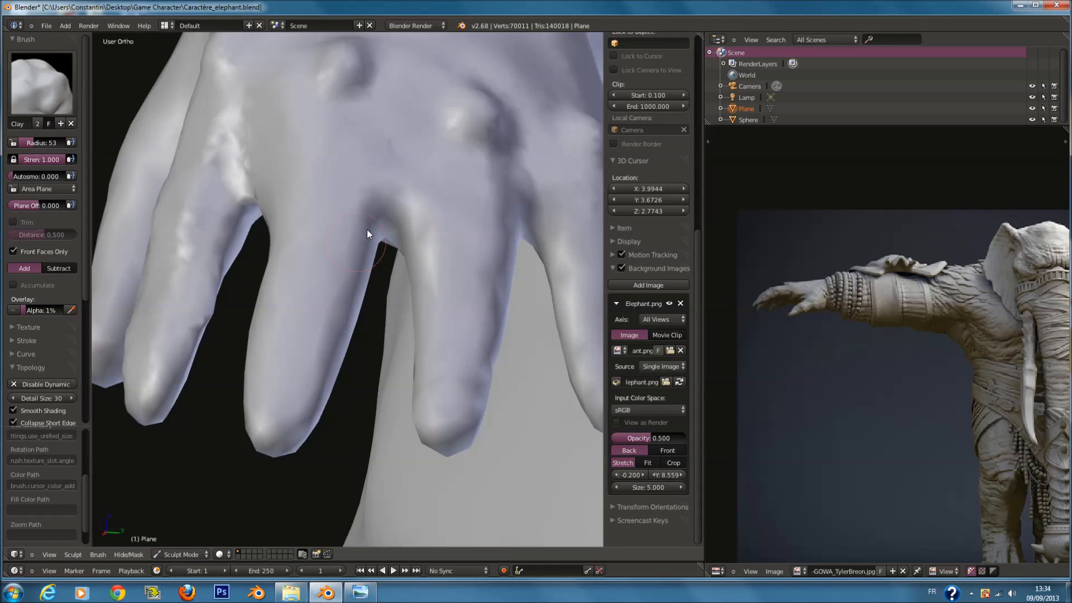
pyautogui.moveTo(357, 128); pyautogui.dragTo(377, 100, button='middle')
pyautogui.moveTo(376, 99)
pyautogui.mouseDown()
pyautogui.moveTo(334, 230)
pyautogui.moveTo(374, 120)
pyautogui.moveTo(350, 157)
pyautogui.moveTo(359, 147)
pyautogui.moveTo(332, 263)
pyautogui.moveTo(363, 271)
pyautogui.moveTo(355, 236)
pyautogui.moveTo(349, 306)
pyautogui.moveTo(377, 346)
pyautogui.mouseUp()
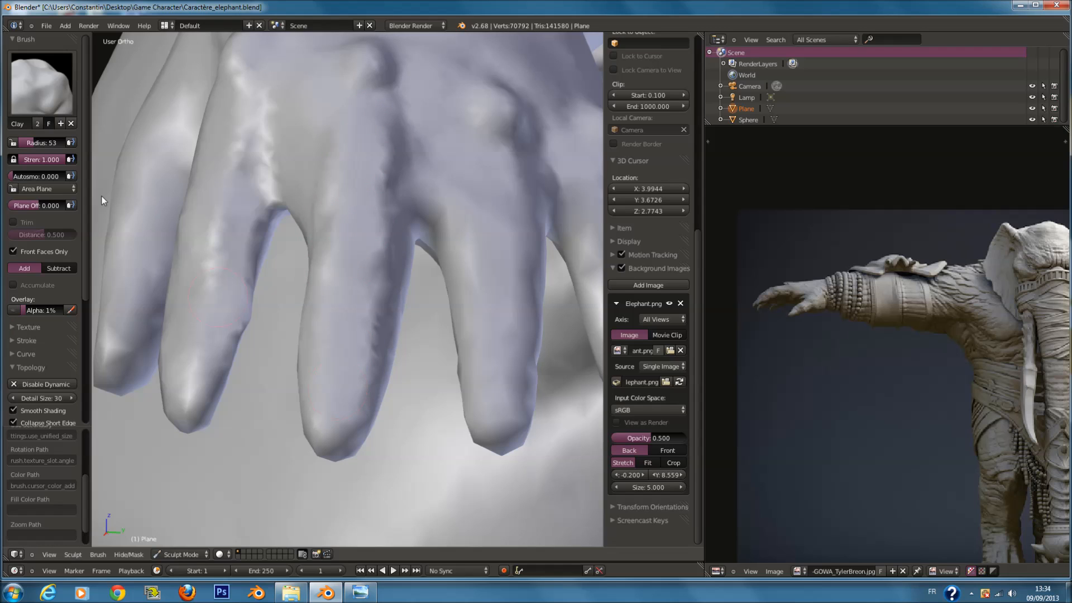
# Raise ridges running from a knuckle down its finger with the SculptDraw brush at radius 53 and strength 1.000.
pyautogui.click(42, 94)
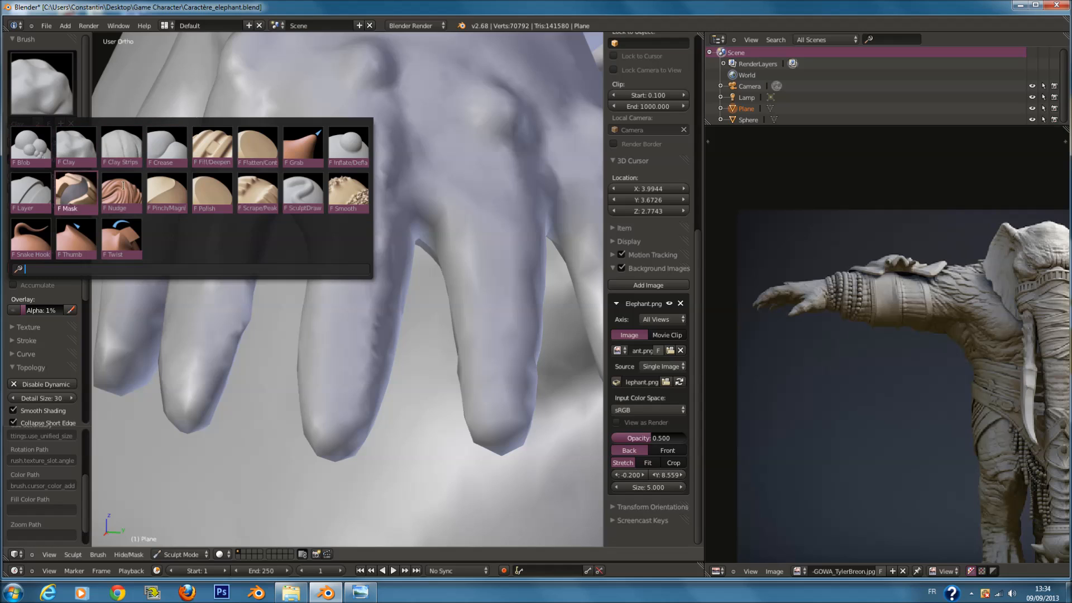
pyautogui.click(303, 193)
pyautogui.moveTo(368, 109)
pyautogui.mouseDown()
pyautogui.moveTo(354, 244)
pyautogui.moveTo(363, 85)
pyautogui.mouseUp()
pyautogui.moveTo(363, 85); pyautogui.dragTo(358, 156, button='middle')
pyautogui.moveTo(359, 156); pyautogui.dragTo(359, 208)
pyautogui.moveTo(349, 160); pyautogui.dragTo(374, 309)
pyautogui.moveTo(374, 305); pyautogui.dragTo(304, 282, button='middle')
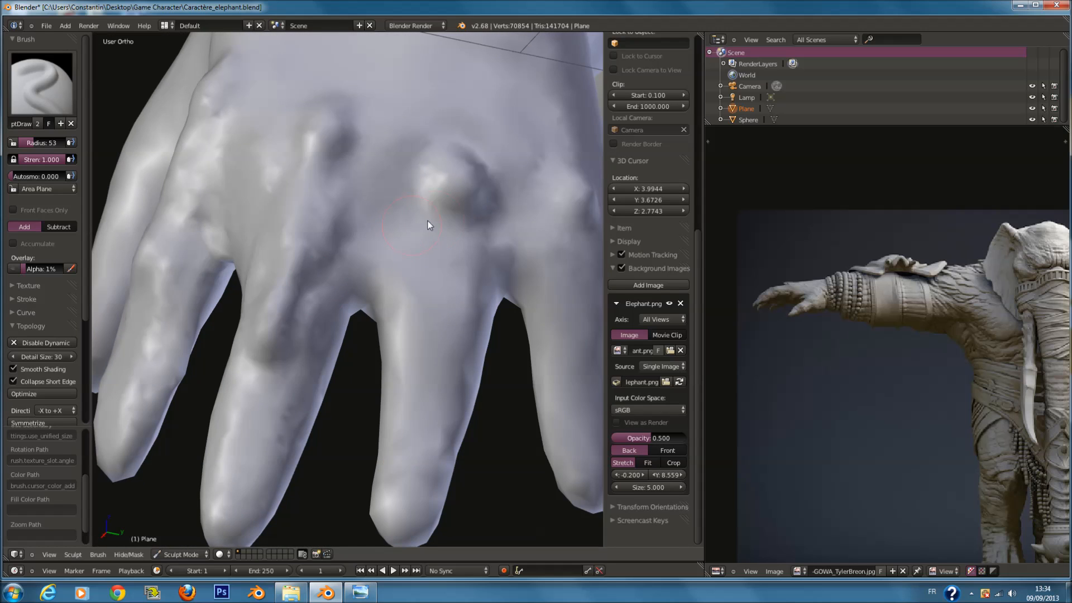
# Extend the SculptDraw ridges from the neighbouring knuckle along the fingers and over their joints at radius 53.
pyautogui.moveTo(447, 212)
pyautogui.mouseDown()
pyautogui.moveTo(450, 337)
pyautogui.moveTo(437, 347)
pyautogui.moveTo(435, 325)
pyautogui.mouseUp()
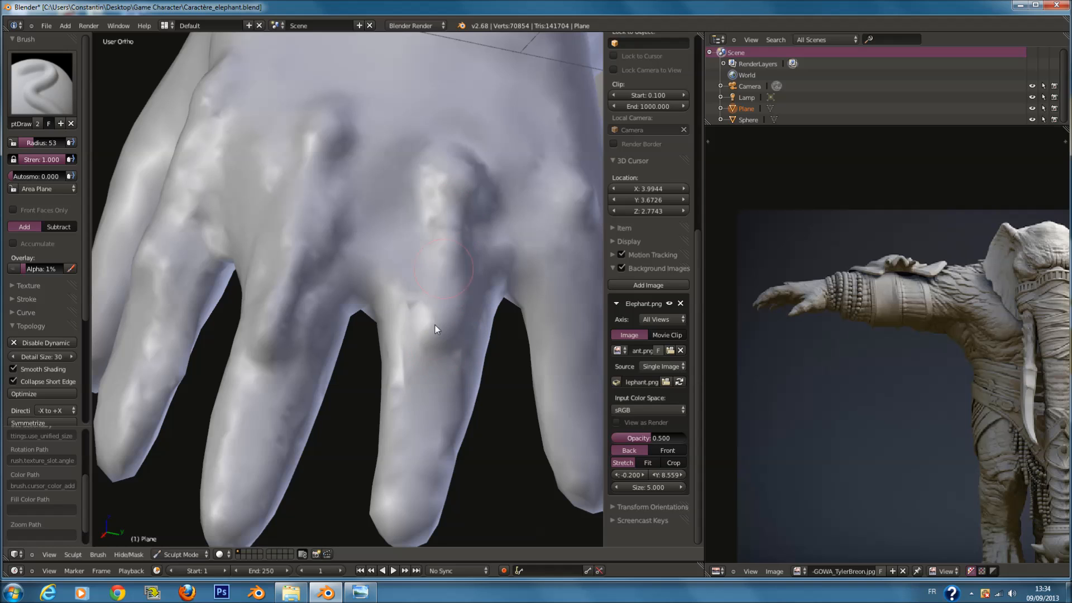
pyautogui.moveTo(434, 325); pyautogui.dragTo(430, 283, button='middle')
pyautogui.moveTo(401, 242); pyautogui.dragTo(383, 274)
pyautogui.moveTo(369, 319)
pyautogui.mouseDown()
pyautogui.moveTo(361, 377)
pyautogui.moveTo(379, 290)
pyautogui.mouseUp()
pyautogui.moveTo(379, 290)
pyautogui.mouseDown(button='middle')
pyautogui.moveTo(371, 340)
pyautogui.moveTo(381, 326)
pyautogui.mouseUp(button='middle')
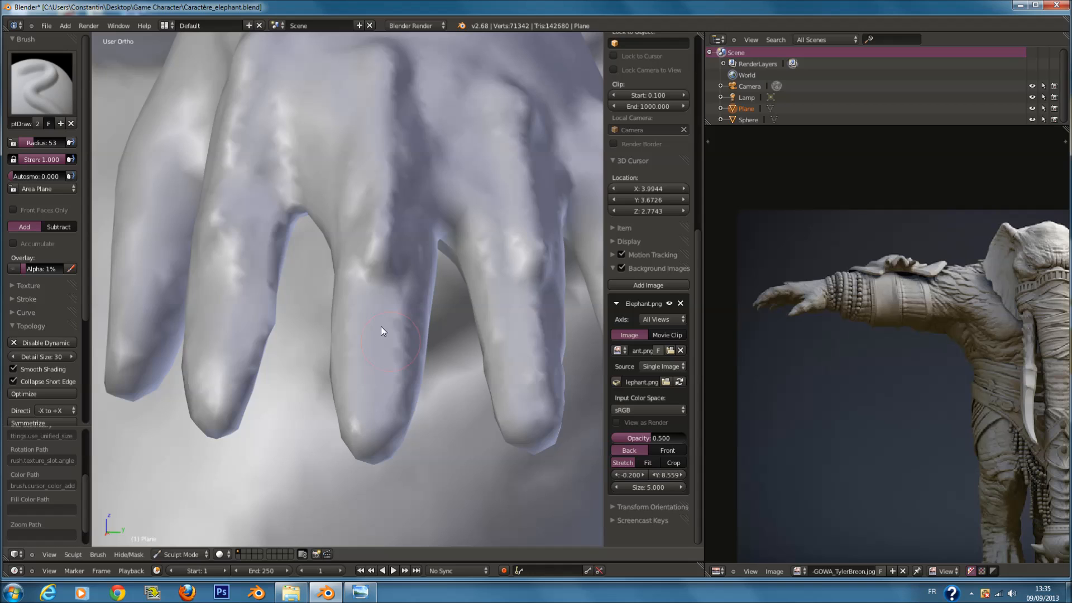
pyautogui.moveTo(367, 373)
pyautogui.mouseDown()
pyautogui.moveTo(363, 312)
pyautogui.moveTo(380, 381)
pyautogui.mouseUp()
pyautogui.moveTo(380, 382)
pyautogui.mouseDown(button='middle')
pyautogui.moveTo(430, 342)
pyautogui.moveTo(437, 281)
pyautogui.mouseUp(button='middle')
pyautogui.moveTo(465, 225)
pyautogui.mouseDown()
pyautogui.moveTo(440, 266)
pyautogui.moveTo(488, 210)
pyautogui.moveTo(454, 296)
pyautogui.moveTo(435, 441)
pyautogui.moveTo(419, 410)
pyautogui.mouseUp()
# Save the file with the ridged fingers over its existing version.
pyautogui.scroll(-5, 377, 331)
pyautogui.moveTo(377, 330)
pyautogui.mouseDown(button='middle')
pyautogui.moveTo(456, 352)
pyautogui.moveTo(392, 385)
pyautogui.moveTo(342, 256)
pyautogui.moveTo(283, 282)
pyautogui.moveTo(378, 319)
pyautogui.mouseUp(button='middle')
pyautogui.scroll(-3, 456, 353)
pyautogui.press('KP_1')
pyautogui.scroll(-3, 379, 319)
pyautogui.hotkey('ctrl', 's')
pyautogui.click(401, 332)
pyautogui.scroll(-1, 368, 302)
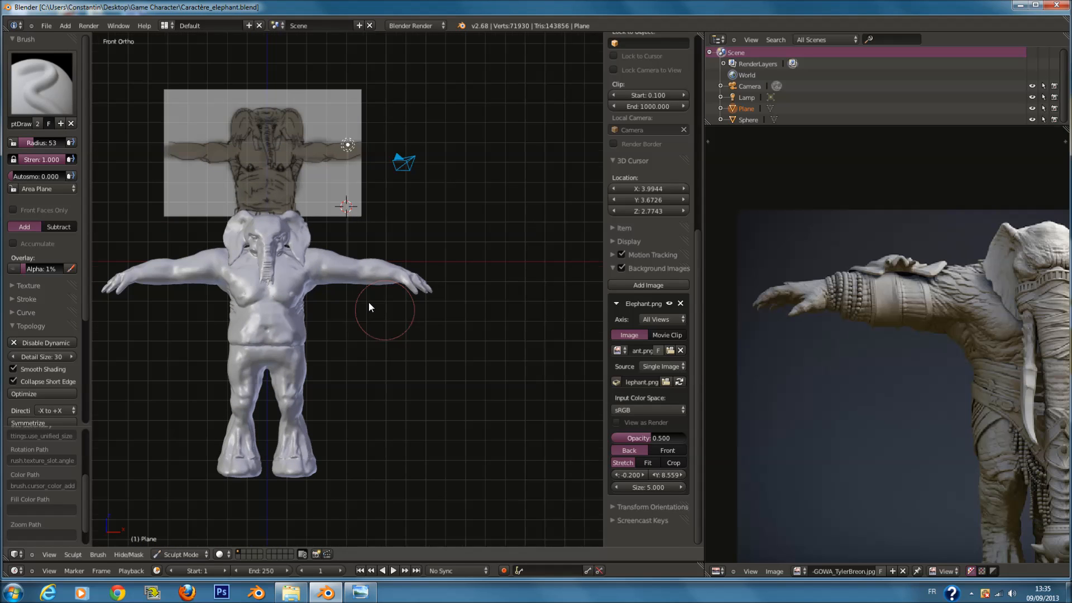
# Pull the little finger's tip inwards with the Grab brush at radius 117.
pyautogui.click(58, 83)
pyautogui.click(35, 239)
pyautogui.scroll(1, 347, 115)
pyautogui.click(60, 77)
pyautogui.click(321, 133)
pyautogui.scroll(7, 474, 305)
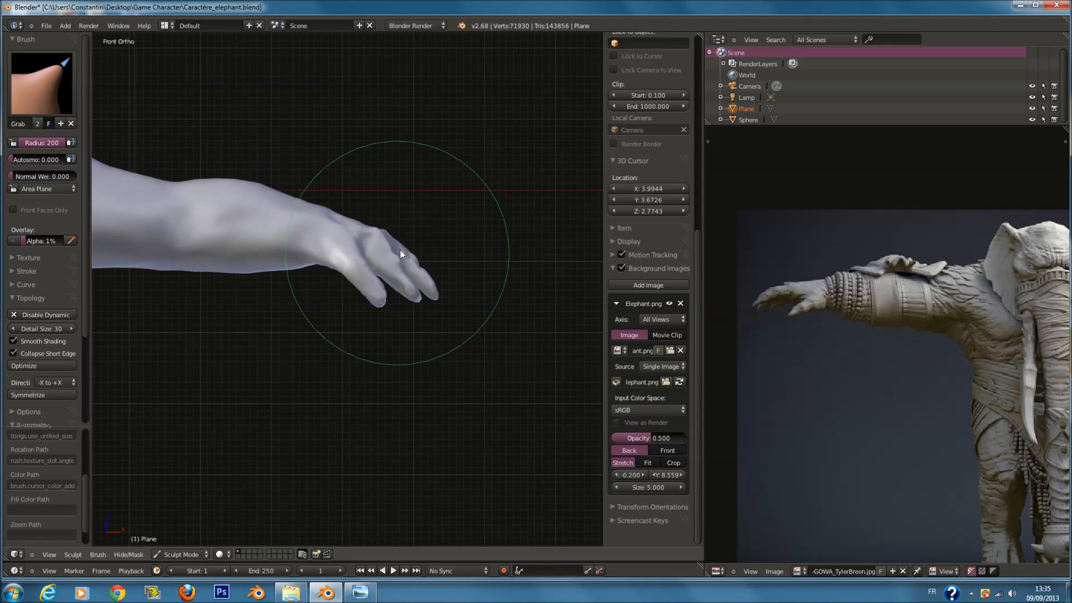
pyautogui.moveTo(384, 297); pyautogui.dragTo(374, 271, button='middle')
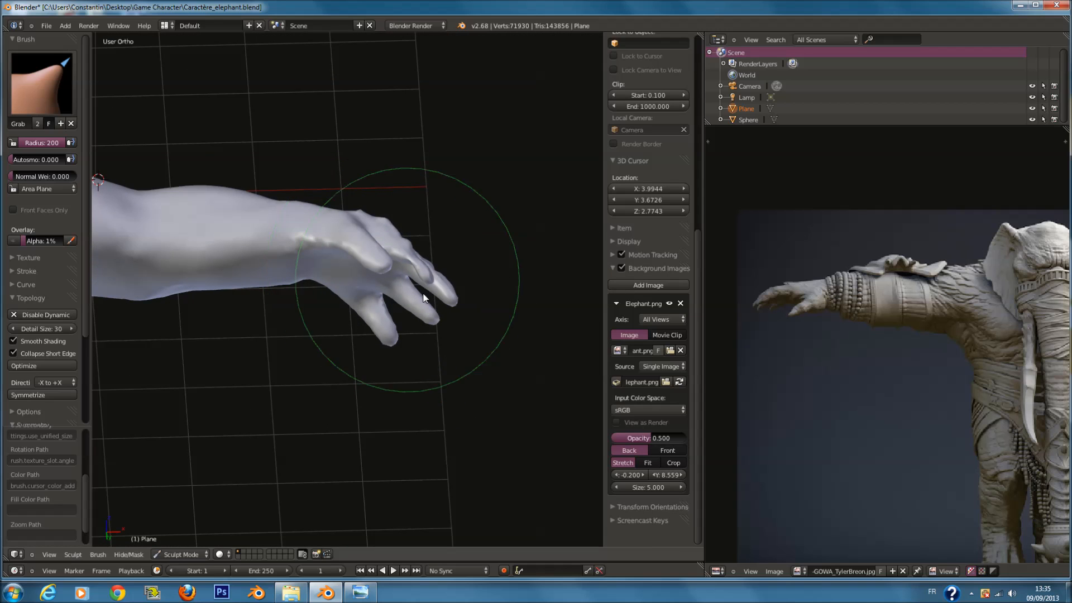
pyautogui.press('KP_1')
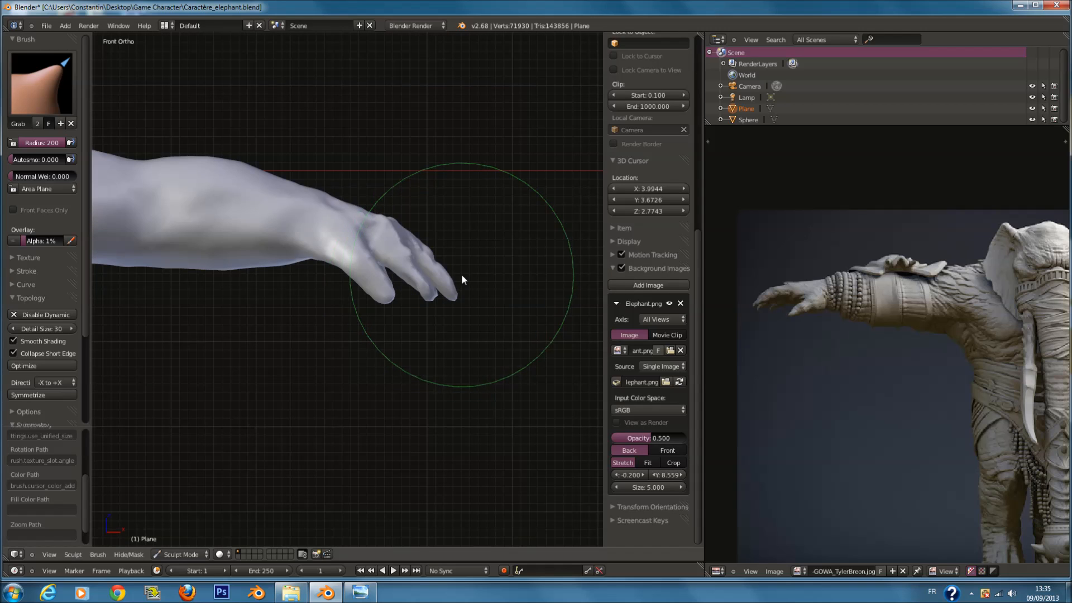
pyautogui.moveTo(449, 288)
pyautogui.mouseDown(button='middle')
pyautogui.moveTo(458, 241)
pyautogui.moveTo(367, 340)
pyautogui.moveTo(461, 98)
pyautogui.moveTo(242, 366)
pyautogui.moveTo(386, 342)
pyautogui.moveTo(389, 323)
pyautogui.moveTo(427, 384)
pyautogui.mouseUp(button='middle')
pyautogui.press('f')
pyautogui.click(340, 336)
pyautogui.scroll(4, 393, 332)
pyautogui.press('f')
pyautogui.click(419, 383)
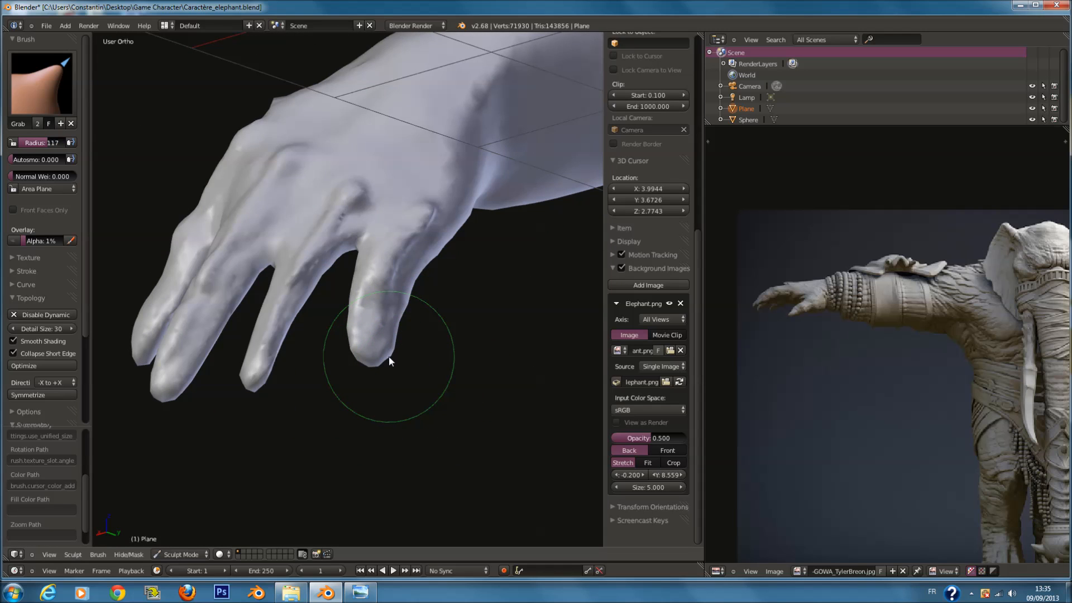
pyautogui.moveTo(387, 357); pyautogui.dragTo(374, 357)
pyautogui.moveTo(353, 367); pyautogui.dragTo(422, 382, button='middle')
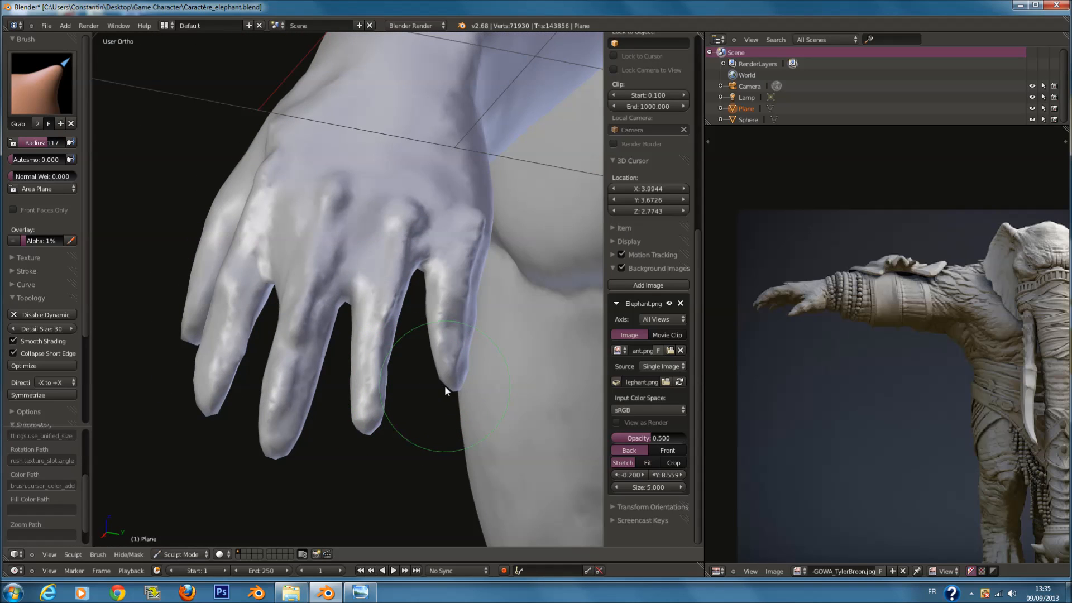
# Reshape the wrist and forearm outline on both sides from the top view with the Grab brush at radius 200.
pyautogui.scroll(1, 448, 386)
pyautogui.scroll(-3, 443, 409)
pyautogui.press('KP_7')
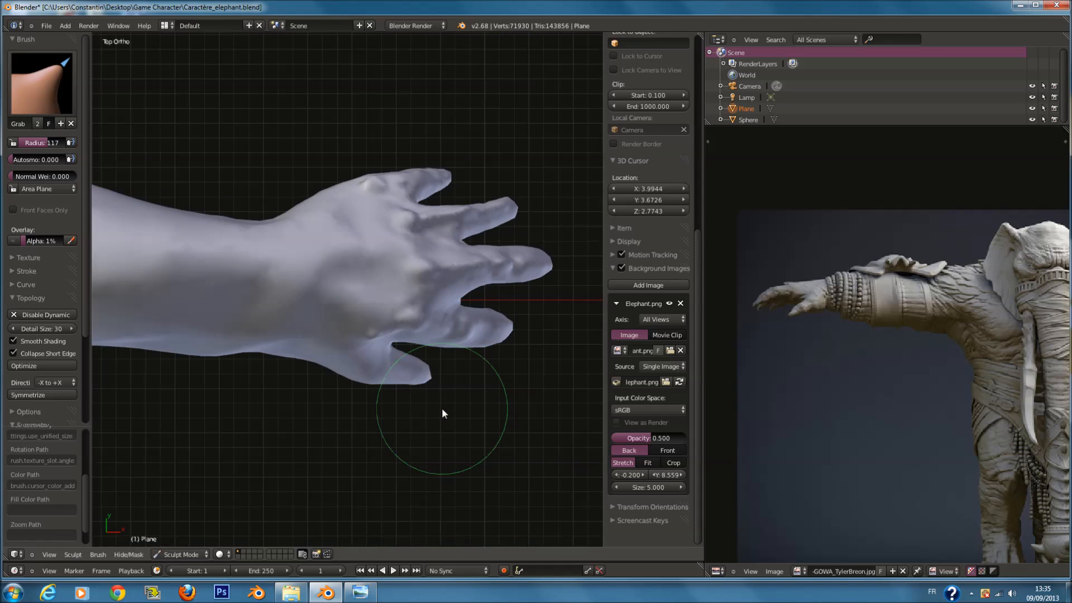
pyautogui.scroll(-2, 380, 233)
pyautogui.scroll(2, 381, 239)
pyautogui.press('f')
pyautogui.click(363, 242)
pyautogui.scroll(-1, 363, 240)
pyautogui.keyDown('ctrl'); pyautogui.scroll(-4, 363, 241); pyautogui.keyUp('ctrl')
pyautogui.press('f')
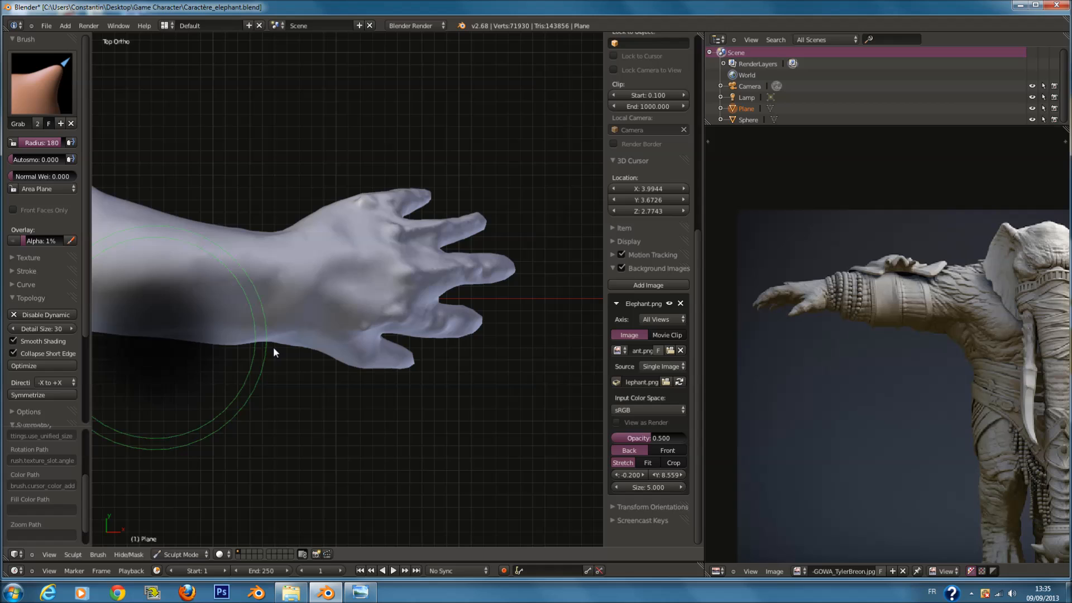
pyautogui.click(273, 347)
pyautogui.moveTo(235, 344); pyautogui.dragTo(235, 337)
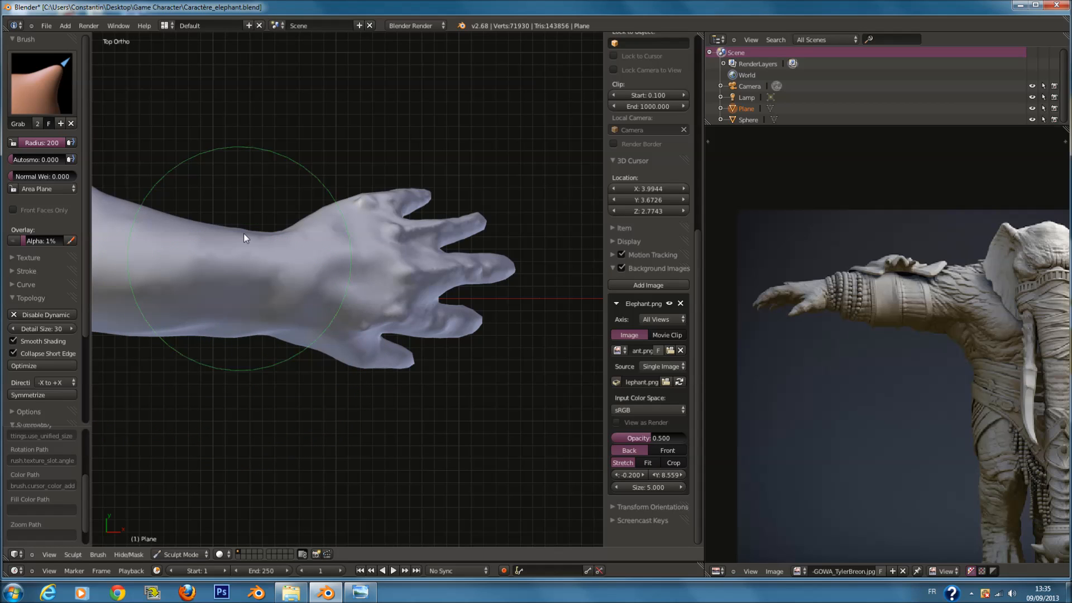
pyautogui.moveTo(257, 230); pyautogui.dragTo(257, 222)
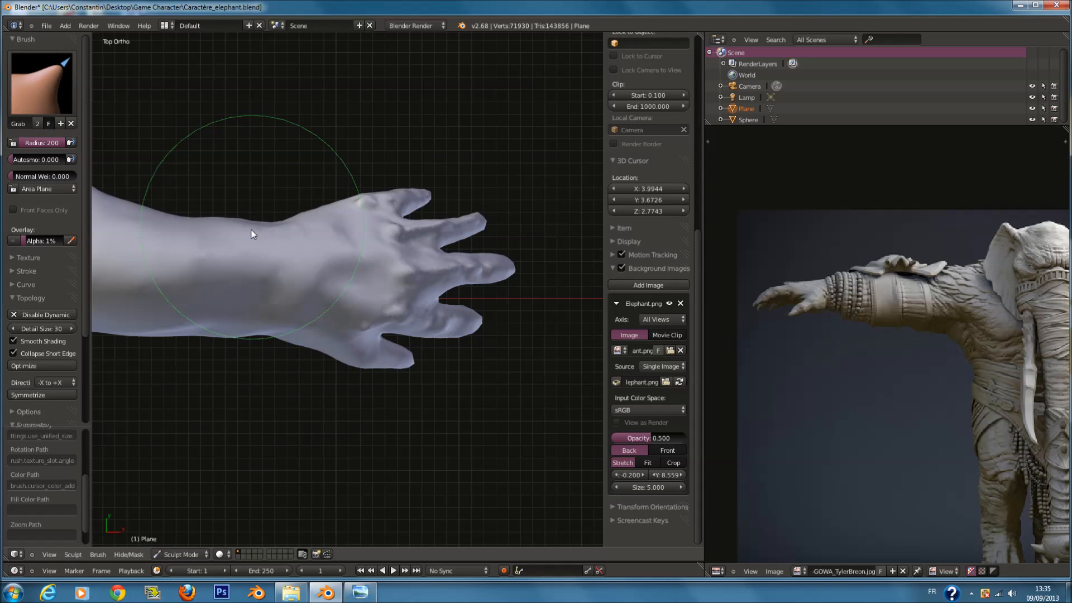
pyautogui.scroll(-3, 266, 247)
pyautogui.keyDown('ctrl'); pyautogui.scroll(-5, 267, 247); pyautogui.keyUp('ctrl')
pyautogui.scroll(2, 343, 314)
pyautogui.moveTo(327, 330); pyautogui.dragTo(328, 323)
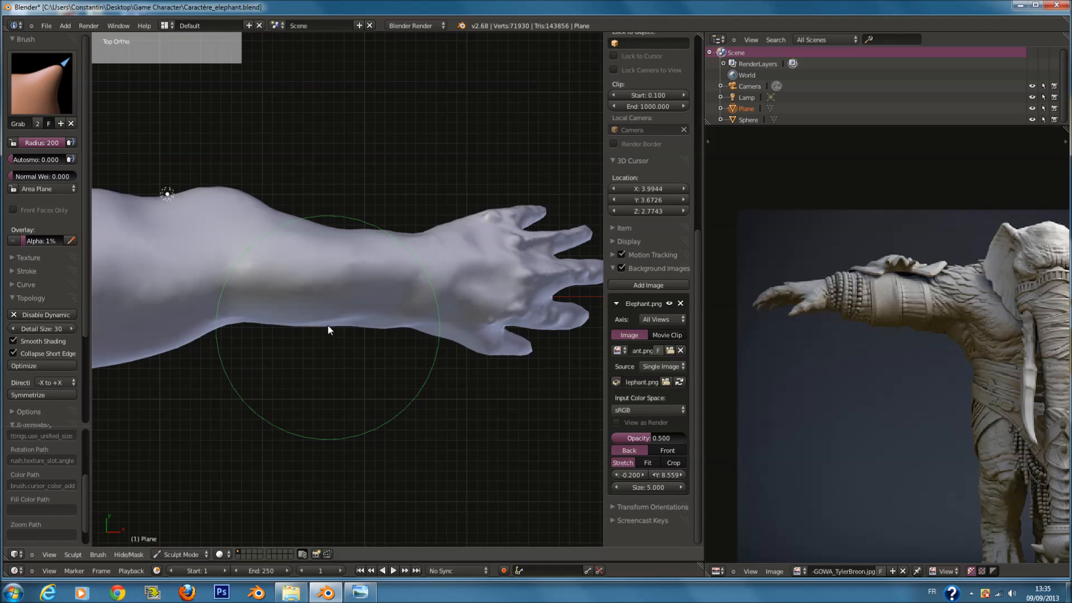
# Examine the shape and spacing of the fingers up close from the top view.
pyautogui.keyDown('ctrl'); pyautogui.scroll(4, 441, 301); pyautogui.keyUp('ctrl')
pyautogui.keyDown('ctrl'); pyautogui.scroll(5, 489, 271); pyautogui.keyUp('ctrl')
pyautogui.scroll(4, 480, 236)
pyautogui.keyDown('ctrl'); pyautogui.scroll(4, 483, 246); pyautogui.keyUp('ctrl')
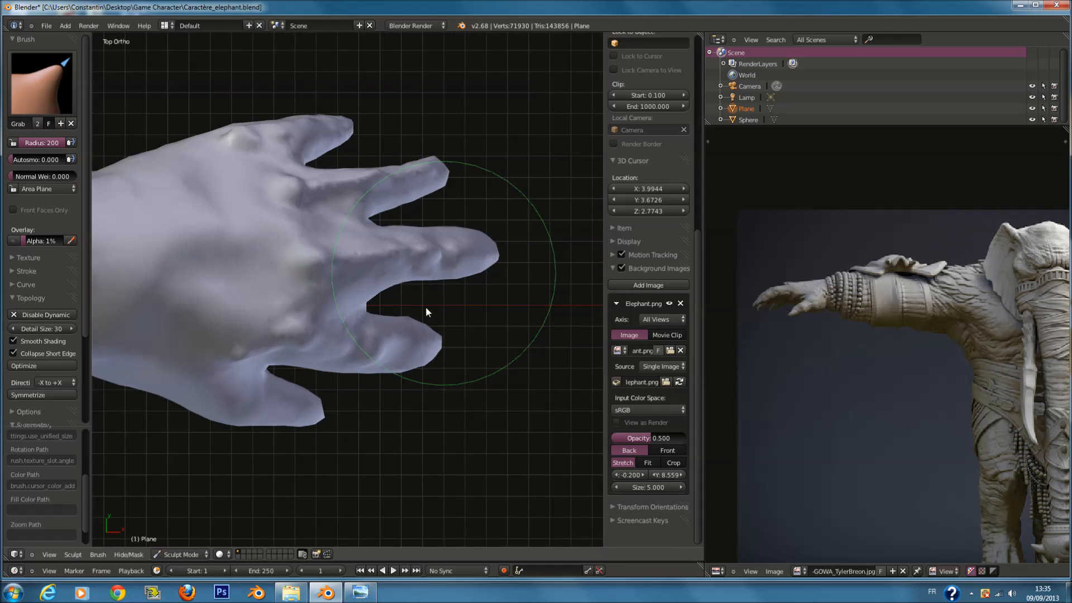
pyautogui.scroll(4, 499, 310)
pyautogui.press('f')
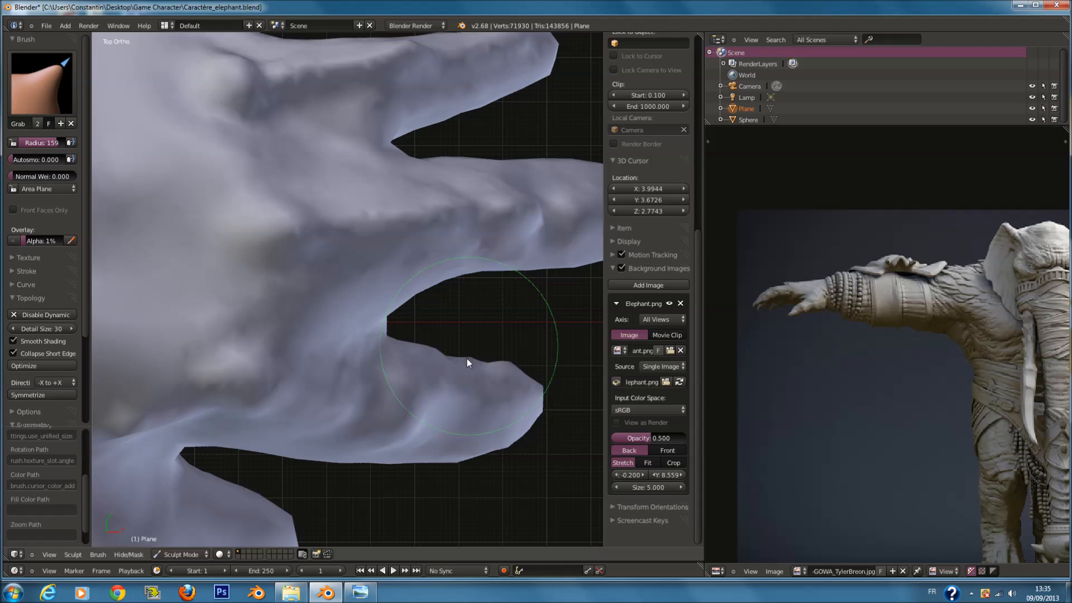
pyautogui.click(478, 347)
pyautogui.scroll(-3, 479, 299)
pyautogui.scroll(-2, 458, 288)
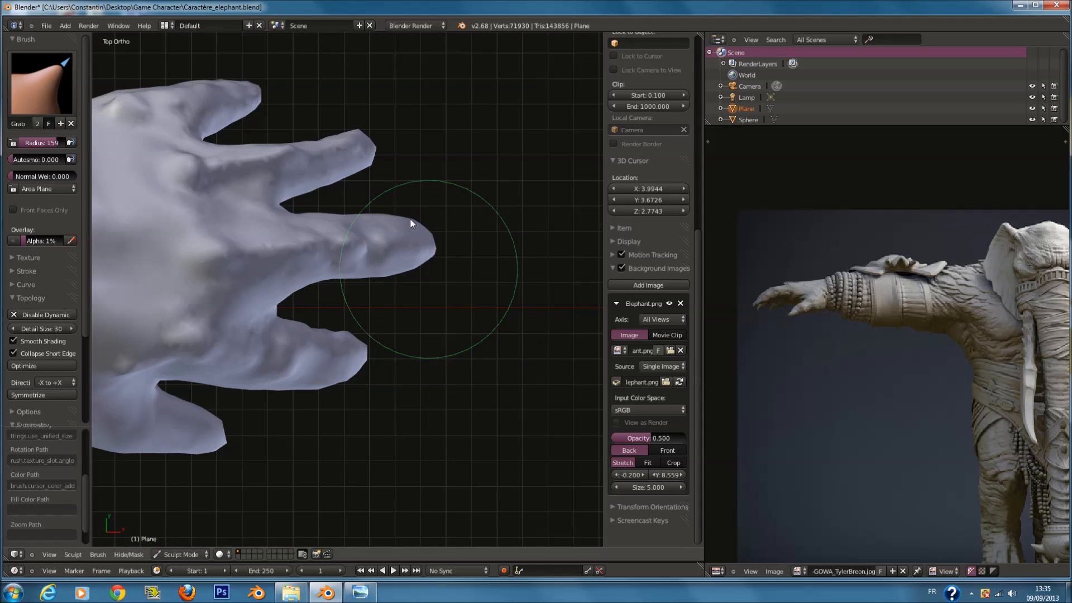
pyautogui.scroll(3, 406, 203)
pyautogui.scroll(2, 391, 201)
# Pull out the joints and tip of the ring finger with the Snake Hook brush at radius 173.
pyautogui.moveTo(377, 206); pyautogui.dragTo(527, 225, button='middle')
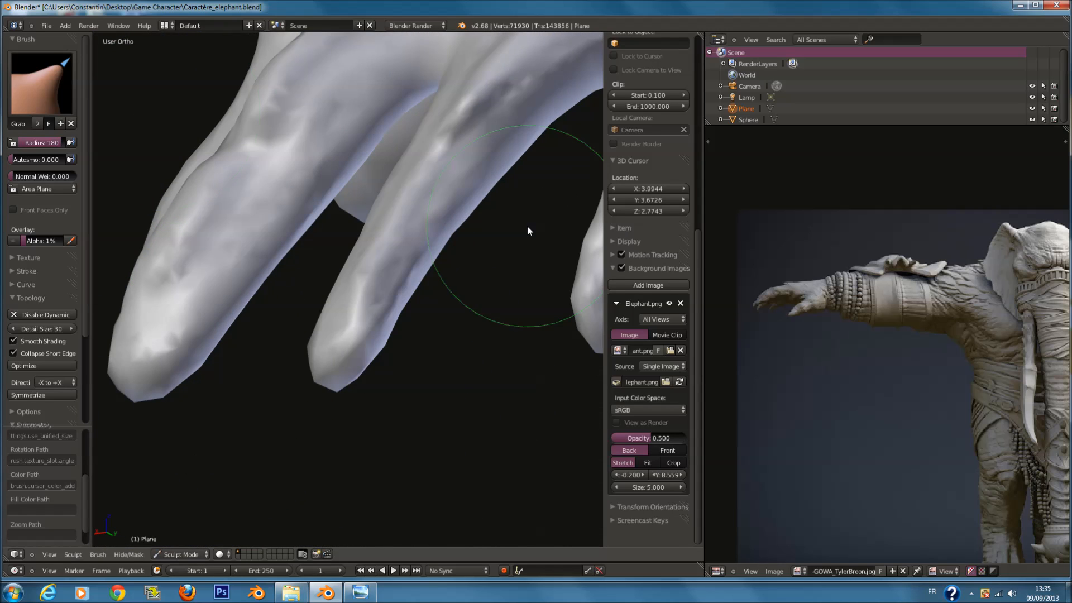
pyautogui.click(47, 93)
pyautogui.click(33, 234)
pyautogui.press('z')
pyautogui.press('z')
pyautogui.press('f')
pyautogui.click(512, 243)
pyautogui.moveTo(498, 207); pyautogui.dragTo(496, 245, button='middle')
pyautogui.press('f')
pyautogui.click(482, 229)
pyautogui.moveTo(489, 196); pyautogui.dragTo(505, 215)
pyautogui.moveTo(433, 274); pyautogui.dragTo(445, 289)
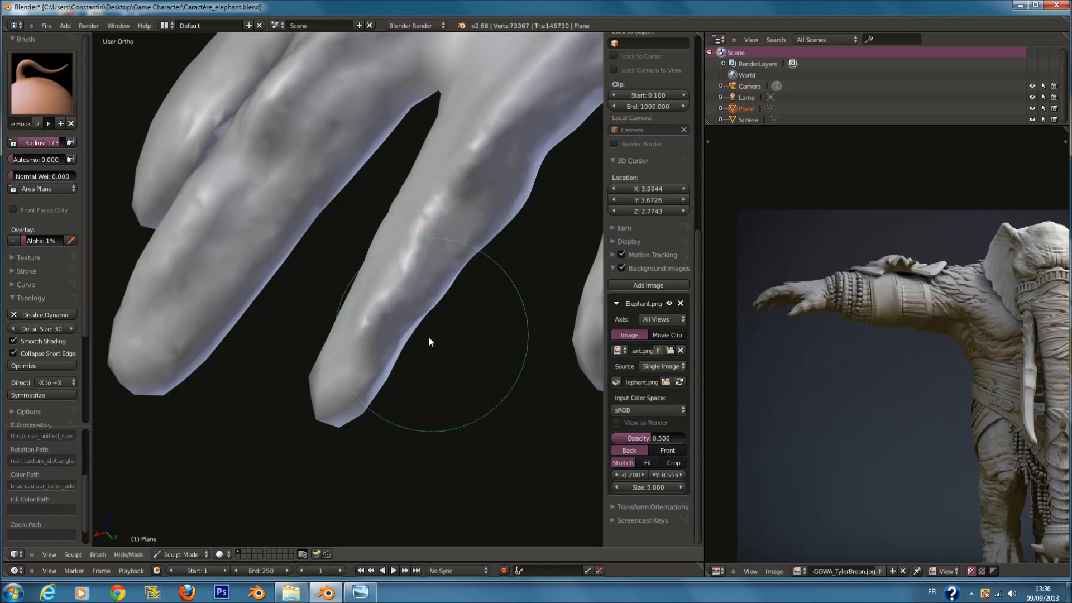
pyautogui.moveTo(405, 350)
pyautogui.mouseDown()
pyautogui.moveTo(416, 372)
pyautogui.moveTo(378, 414)
pyautogui.mouseUp()
# Refine the ring finger's side, then lengthen and widen the little finger's tip with Snake Hook at radius 173.
pyautogui.moveTo(384, 405); pyautogui.dragTo(471, 384, button='middle')
pyautogui.moveTo(420, 186); pyautogui.dragTo(411, 184)
pyautogui.scroll(-3, 410, 184)
pyautogui.moveTo(410, 185)
pyautogui.mouseDown(button='middle')
pyautogui.moveTo(427, 233)
pyautogui.moveTo(451, 202)
pyautogui.moveTo(459, 211)
pyautogui.mouseUp(button='middle')
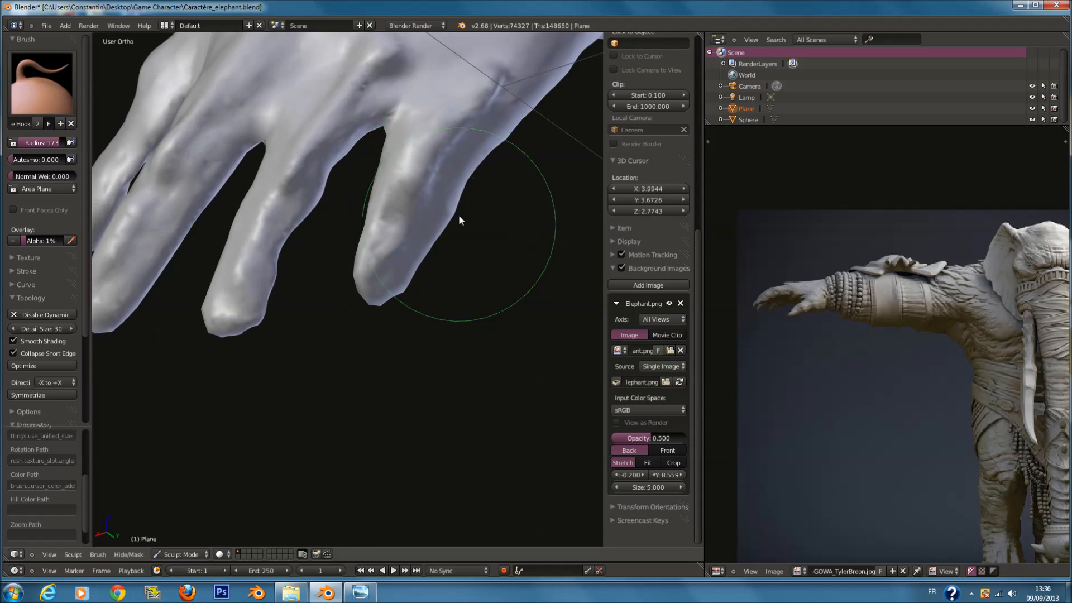
pyautogui.scroll(2, 458, 215)
pyautogui.moveTo(387, 302); pyautogui.dragTo(384, 328)
pyautogui.moveTo(445, 263); pyautogui.dragTo(457, 267)
# Swell the inner side of the little fingertip and round out the adjacent finger surfaces with Snake Hook.
pyautogui.moveTo(456, 266)
pyautogui.mouseDown(button='middle')
pyautogui.moveTo(404, 284)
pyautogui.moveTo(386, 191)
pyautogui.moveTo(437, 147)
pyautogui.moveTo(269, 289)
pyautogui.mouseUp(button='middle')
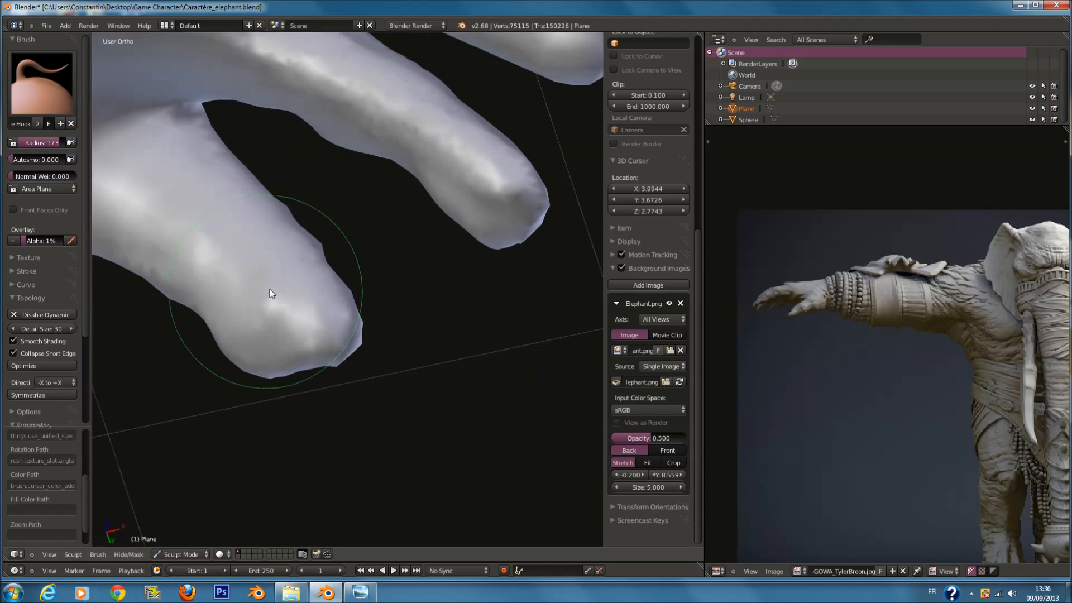
pyautogui.moveTo(325, 239); pyautogui.dragTo(269, 212)
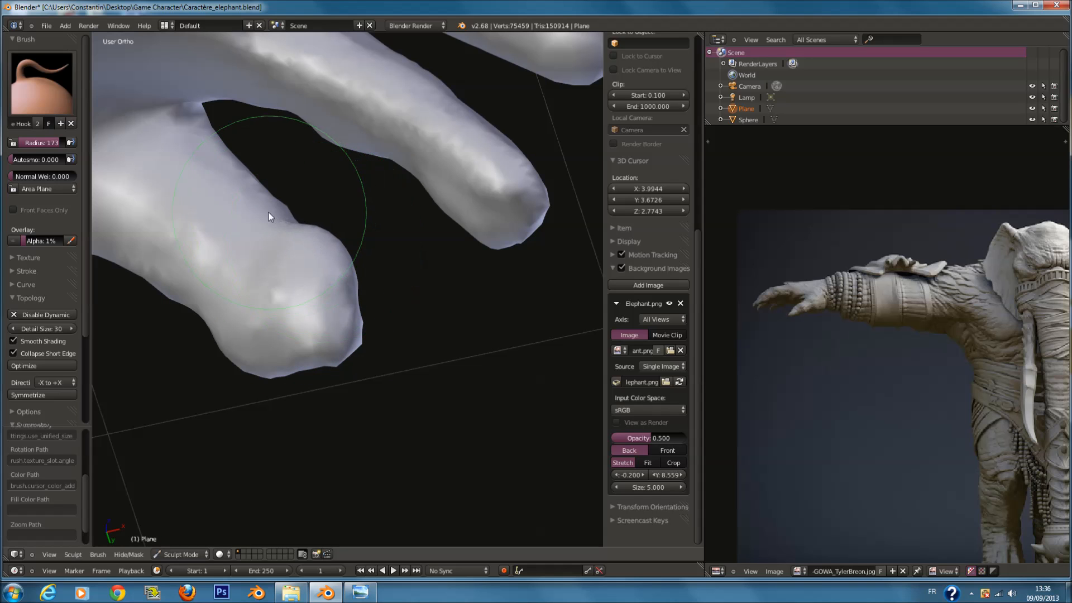
pyautogui.moveTo(401, 196)
pyautogui.mouseDown(button='middle')
pyautogui.moveTo(455, 193)
pyautogui.moveTo(486, 233)
pyautogui.moveTo(505, 229)
pyautogui.moveTo(447, 320)
pyautogui.mouseUp(button='middle')
pyautogui.moveTo(441, 257); pyautogui.dragTo(491, 279)
pyautogui.moveTo(491, 280)
pyautogui.mouseDown(button='middle')
pyautogui.moveTo(555, 232)
pyautogui.moveTo(486, 223)
pyautogui.mouseUp(button='middle')
pyautogui.moveTo(453, 222); pyautogui.dragTo(463, 221)
pyautogui.moveTo(463, 222)
pyautogui.mouseDown(button='middle')
pyautogui.moveTo(484, 236)
pyautogui.moveTo(447, 287)
pyautogui.moveTo(422, 292)
pyautogui.mouseUp(button='middle')
# Widen the middle finger's tip by pulling both of its sides outwards with Snake Hook at radius 173.
pyautogui.scroll(7, 399, 278)
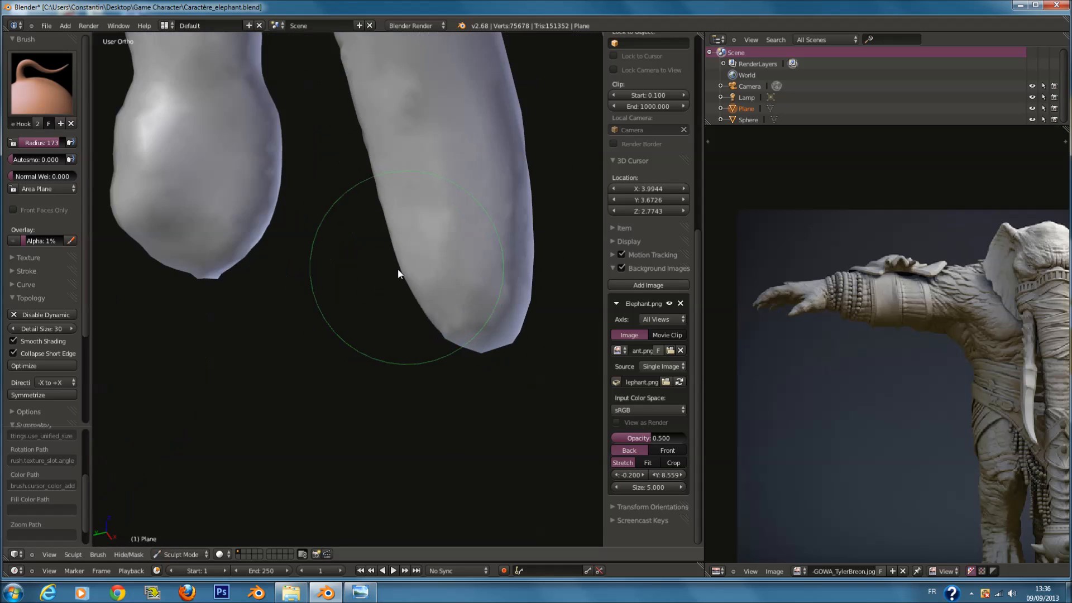
pyautogui.moveTo(407, 272); pyautogui.dragTo(393, 271)
pyautogui.moveTo(469, 251); pyautogui.dragTo(467, 243, button='middle')
pyautogui.keyDown('ctrl'); pyautogui.scroll(4, 471, 232); pyautogui.keyUp('ctrl')
pyautogui.moveTo(454, 230); pyautogui.dragTo(477, 236)
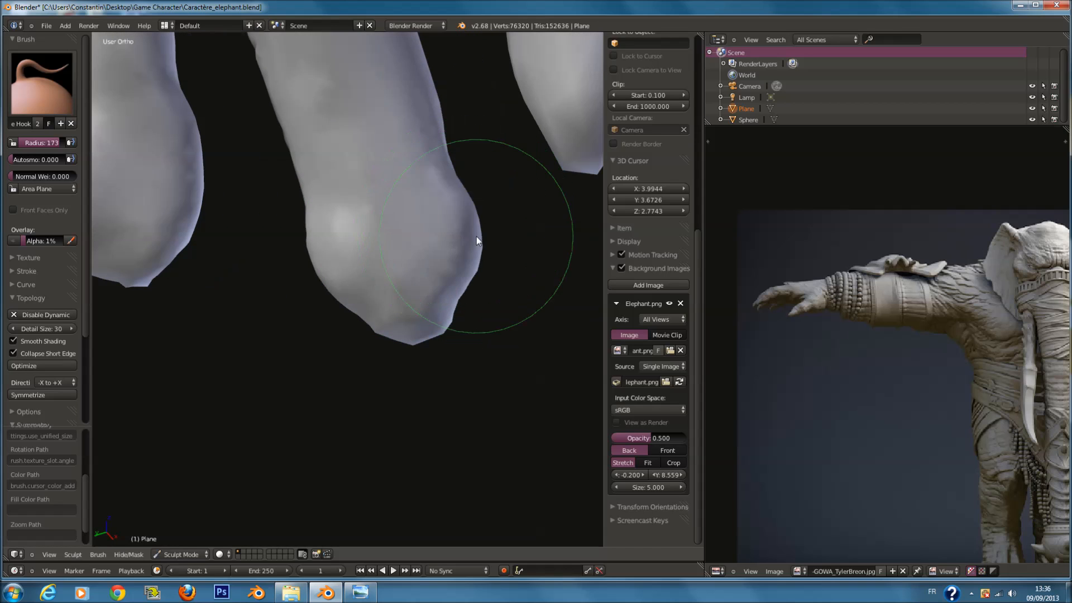
pyautogui.moveTo(306, 195); pyautogui.dragTo(296, 189)
pyautogui.moveTo(440, 152); pyautogui.dragTo(459, 159)
pyautogui.scroll(-4, 504, 179)
# Pull out the sides and tip of the index finger from the palm side with Snake Hook.
pyautogui.moveTo(377, 208); pyautogui.dragTo(394, 290, button='middle')
pyautogui.scroll(1, 394, 290)
pyautogui.moveTo(448, 417); pyautogui.dragTo(470, 405)
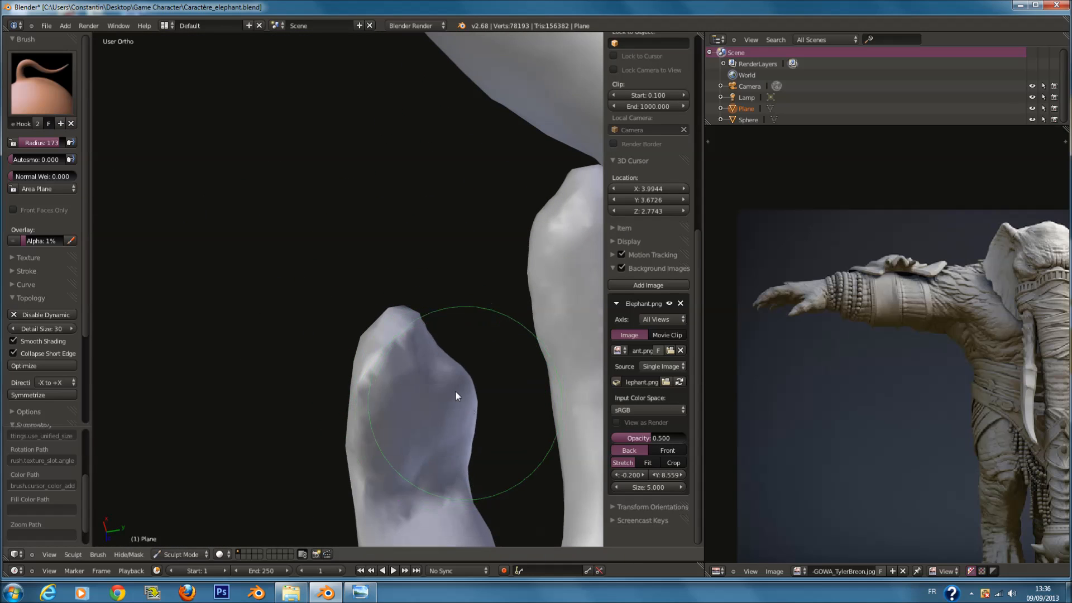
pyautogui.keyDown('shift'); pyautogui.scroll(-3, 470, 405); pyautogui.keyUp('shift')
pyautogui.moveTo(433, 311); pyautogui.dragTo(437, 297)
pyautogui.moveTo(366, 370); pyautogui.dragTo(351, 350)
pyautogui.moveTo(371, 312); pyautogui.dragTo(364, 309)
# Pull out the sides of the thumb's end with the Snake Hook brush at radius 173.
pyautogui.scroll(-2, 362, 334)
pyautogui.keyDown('shift'); pyautogui.scroll(-3, 347, 427); pyautogui.keyUp('shift')
pyautogui.moveTo(346, 445); pyautogui.dragTo(452, 393, button='middle')
pyautogui.moveTo(450, 389); pyautogui.dragTo(509, 393)
pyautogui.keyDown('shift'); pyautogui.scroll(-3, 455, 293); pyautogui.keyUp('shift')
pyautogui.moveTo(430, 256)
pyautogui.mouseDown()
pyautogui.moveTo(436, 268)
pyautogui.moveTo(383, 303)
pyautogui.mouseUp()
# Adjust the outer edges of the hand from the top view with the Grab brush at radius 200.
pyautogui.scroll(-2, 383, 304)
pyautogui.scroll(-5, 342, 306)
pyautogui.moveTo(444, 309); pyautogui.dragTo(394, 401, button='middle')
pyautogui.press('KP_7')
pyautogui.scroll(3, 293, 130)
pyautogui.click(52, 85)
pyautogui.click(304, 142)
pyautogui.scroll(3, 408, 259)
pyautogui.press('f')
pyautogui.click(484, 289)
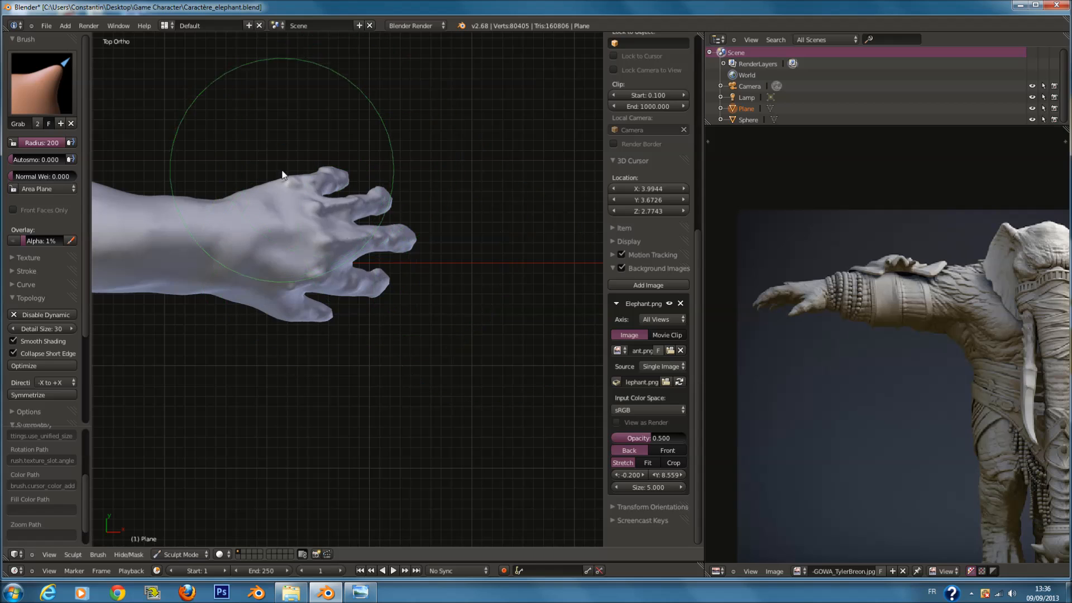
pyautogui.moveTo(286, 180); pyautogui.dragTo(285, 179)
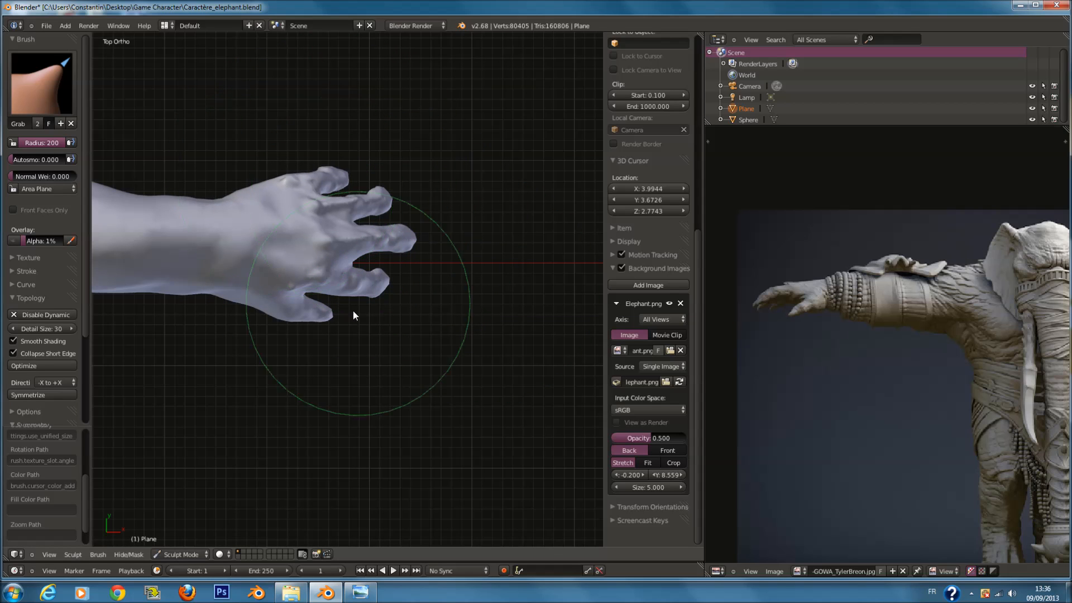
pyautogui.moveTo(280, 307); pyautogui.dragTo(275, 310)
# Reposition the thumb and push its tip inwards with the Grab brush at radius 200.
pyautogui.moveTo(349, 327); pyautogui.dragTo(307, 218, button='middle')
pyautogui.scroll(5, 308, 219)
pyautogui.moveTo(371, 259); pyautogui.dragTo(211, 267, button='middle')
pyautogui.moveTo(389, 304)
pyautogui.mouseDown()
pyautogui.moveTo(373, 306)
pyautogui.moveTo(326, 267)
pyautogui.moveTo(303, 273)
pyautogui.mouseUp()
pyautogui.press('f')
pyautogui.click(383, 294)
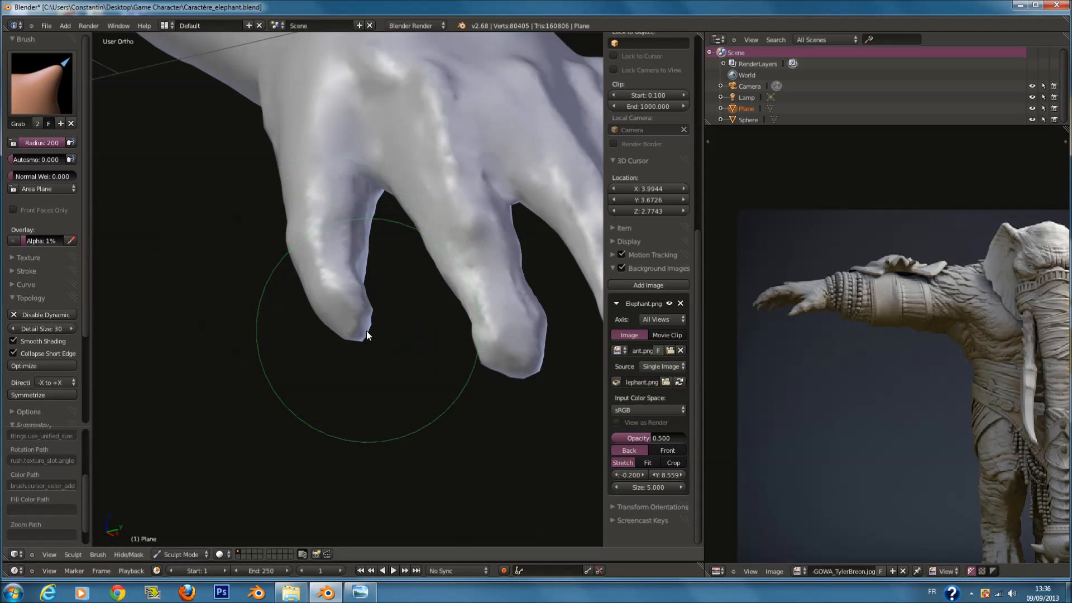
pyautogui.moveTo(366, 330); pyautogui.dragTo(351, 326)
# Reshape the webbing on both sides of the middle finger's base with the Grab brush at radii 200 and 191.
pyautogui.moveTo(390, 210)
pyautogui.mouseDown(button='middle')
pyautogui.moveTo(384, 102)
pyautogui.moveTo(407, 392)
pyautogui.moveTo(364, 410)
pyautogui.moveTo(440, 333)
pyautogui.moveTo(450, 129)
pyautogui.moveTo(413, 174)
pyautogui.mouseUp(button='middle')
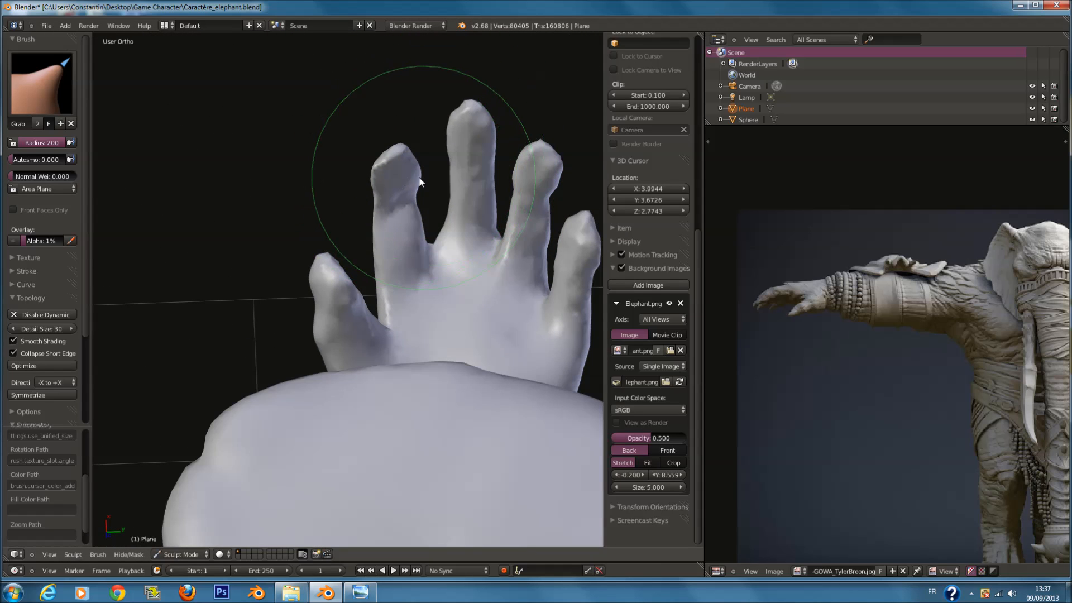
pyautogui.moveTo(430, 241); pyautogui.dragTo(426, 241)
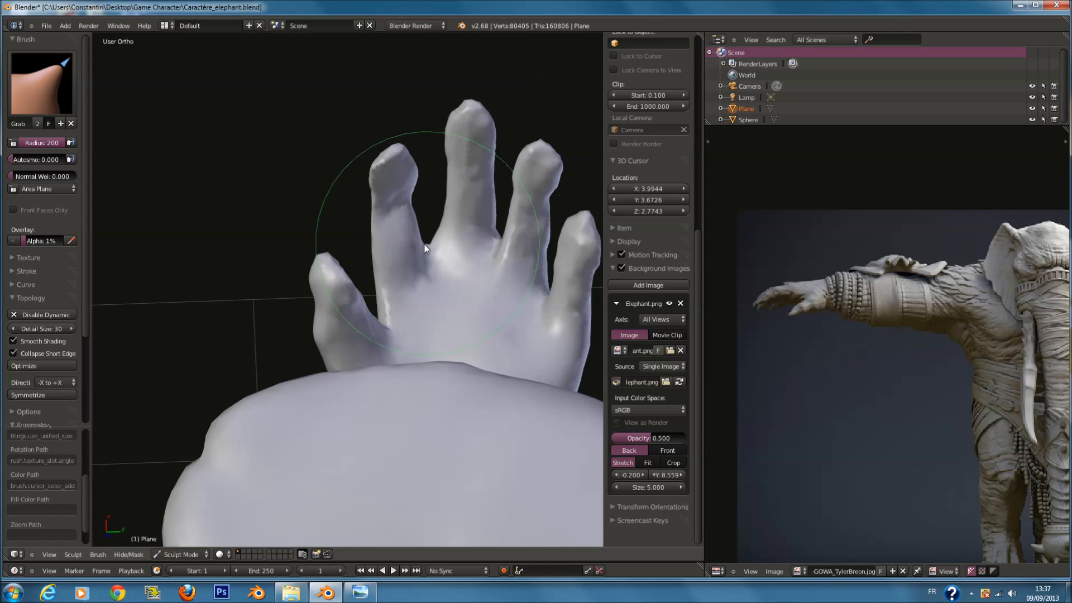
pyautogui.keyDown('ctrl'); pyautogui.scroll(5, 466, 233); pyautogui.keyUp('ctrl')
pyautogui.scroll(1, 465, 232)
pyautogui.press('f')
pyautogui.click(460, 229)
pyautogui.scroll(3, 450, 208)
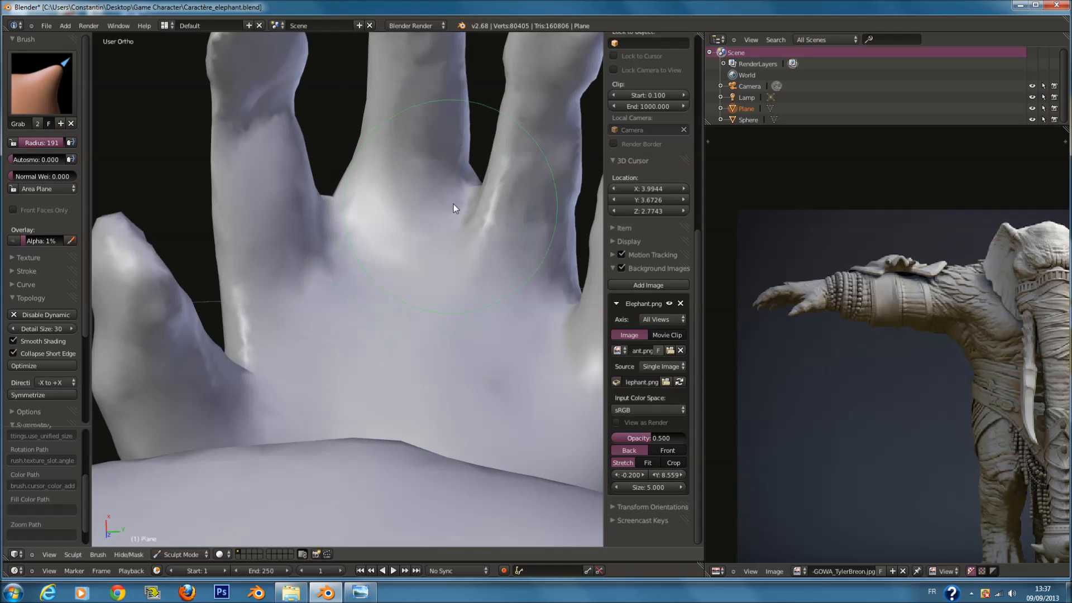
pyautogui.moveTo(467, 169); pyautogui.dragTo(457, 176)
# Pull the little finger slightly outwards from the palm side with the Grab brush at radius 200.
pyautogui.scroll(-6, 483, 209)
pyautogui.moveTo(484, 210); pyautogui.dragTo(474, 262, button='middle')
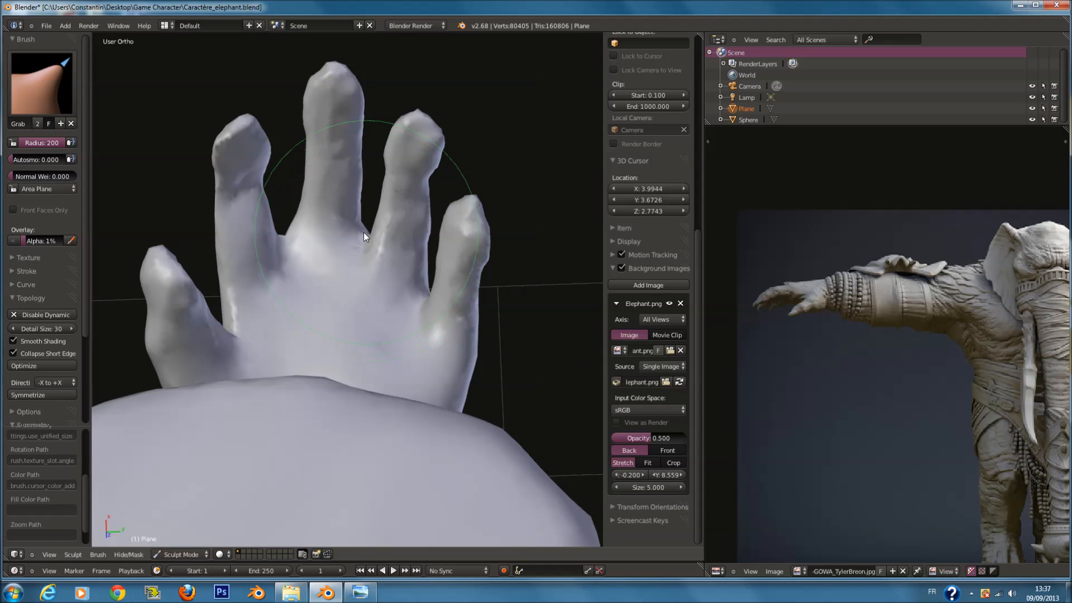
pyautogui.moveTo(452, 277); pyautogui.dragTo(451, 341, button='middle')
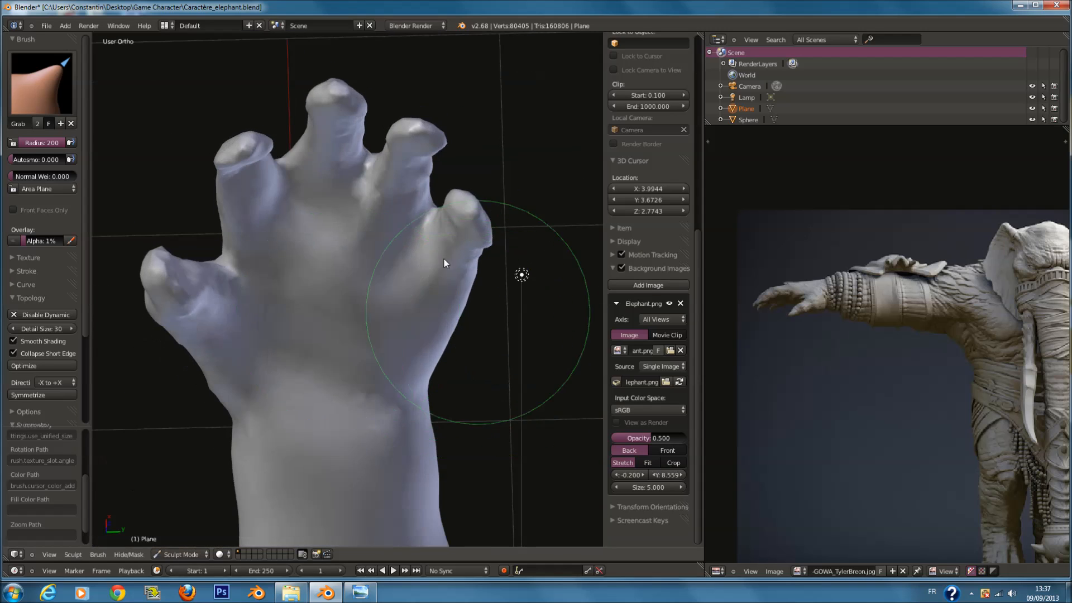
pyautogui.scroll(-3, 441, 254)
pyautogui.moveTo(412, 256); pyautogui.dragTo(419, 252)
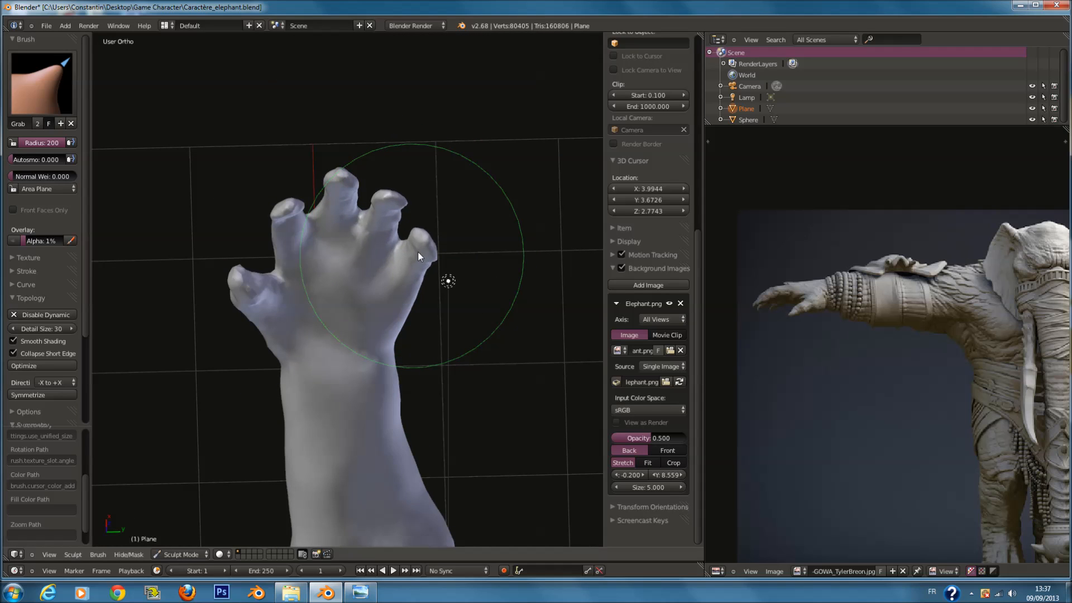
# Nudge the base of the ring finger slightly with the Grab brush at radius 200.
pyautogui.moveTo(378, 212); pyautogui.dragTo(381, 211)
pyautogui.moveTo(355, 187); pyautogui.dragTo(386, 346, button='middle')
pyautogui.scroll(-5, 395, 334)
pyautogui.scroll(-6, 305, 281)
# Examine the whole character's proportions against the elephant reference image.
pyautogui.moveTo(292, 292); pyautogui.dragTo(596, 252, button='middle')
pyautogui.moveTo(404, 273); pyautogui.dragTo(433, 358, button='middle')
pyautogui.moveTo(997, 339); pyautogui.dragTo(892, 322, button='middle')
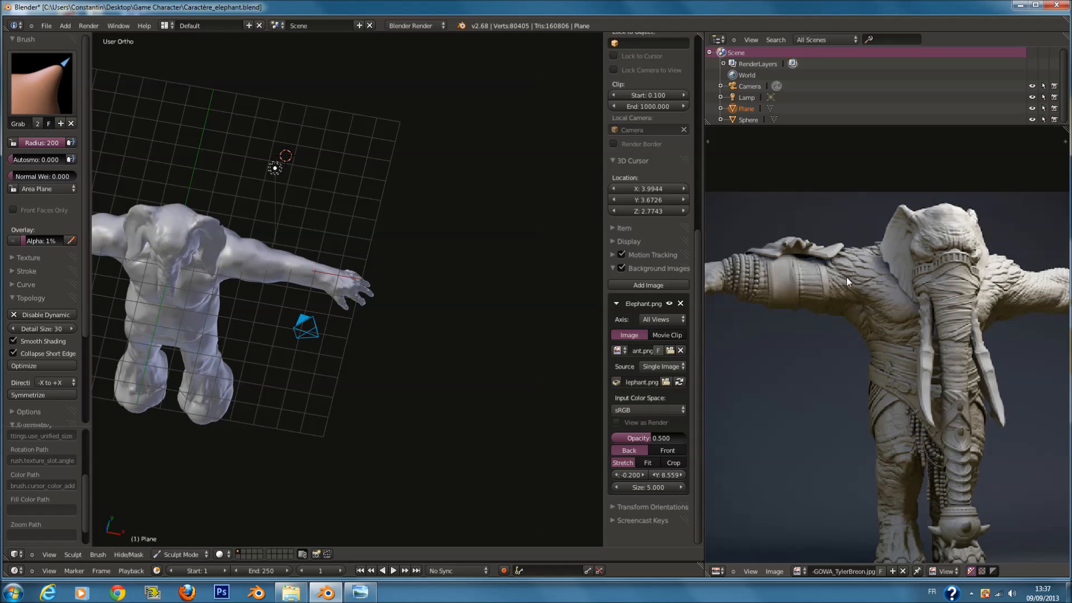
pyautogui.scroll(-3, 813, 278)
pyautogui.scroll(2, 813, 278)
pyautogui.moveTo(230, 308); pyautogui.dragTo(312, 263, button='middle')
pyautogui.moveTo(340, 321)
pyautogui.mouseDown(button='middle')
pyautogui.moveTo(349, 369)
pyautogui.moveTo(459, 312)
pyautogui.moveTo(352, 343)
pyautogui.mouseUp(button='middle')
pyautogui.scroll(2, 335, 251)
# Choose the SculptDraw brush and save the file over the existing version.
pyautogui.press('space')
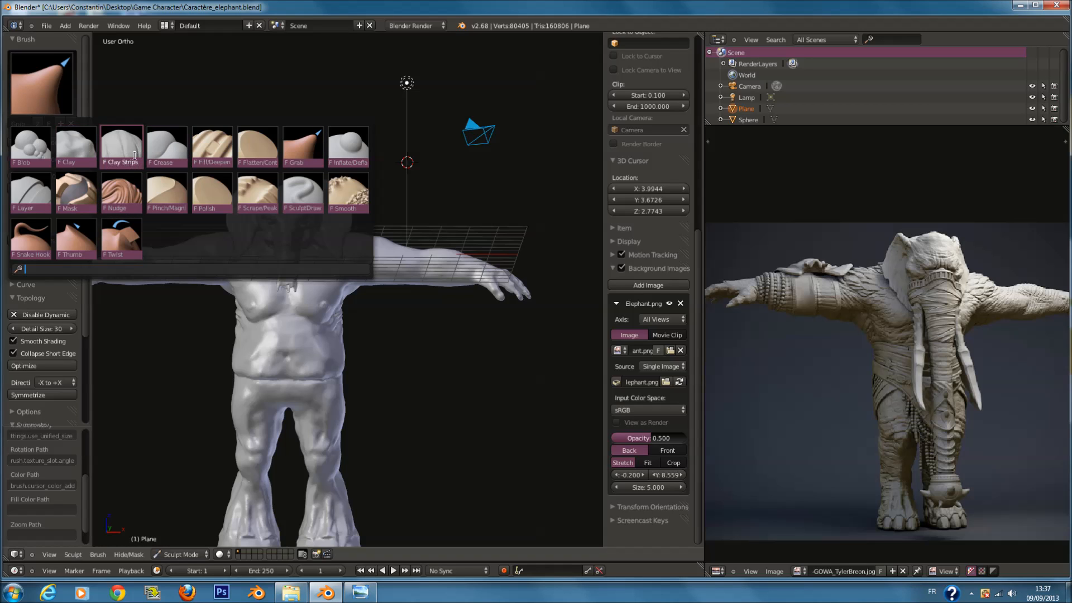
pyautogui.click(310, 189)
pyautogui.scroll(1, 431, 297)
pyautogui.keyDown('ctrl'); pyautogui.scroll(4, 431, 298); pyautogui.keyUp('ctrl')
pyautogui.hotkey('ctrl', 's')
pyautogui.click(431, 298)
pyautogui.scroll(-2, 306, 421)
pyautogui.moveTo(314, 416)
pyautogui.mouseDown(button='middle')
pyautogui.moveTo(210, 419)
pyautogui.moveTo(254, 424)
pyautogui.moveTo(132, 405)
pyautogui.moveTo(227, 420)
pyautogui.moveTo(312, 414)
pyautogui.mouseUp(button='middle')
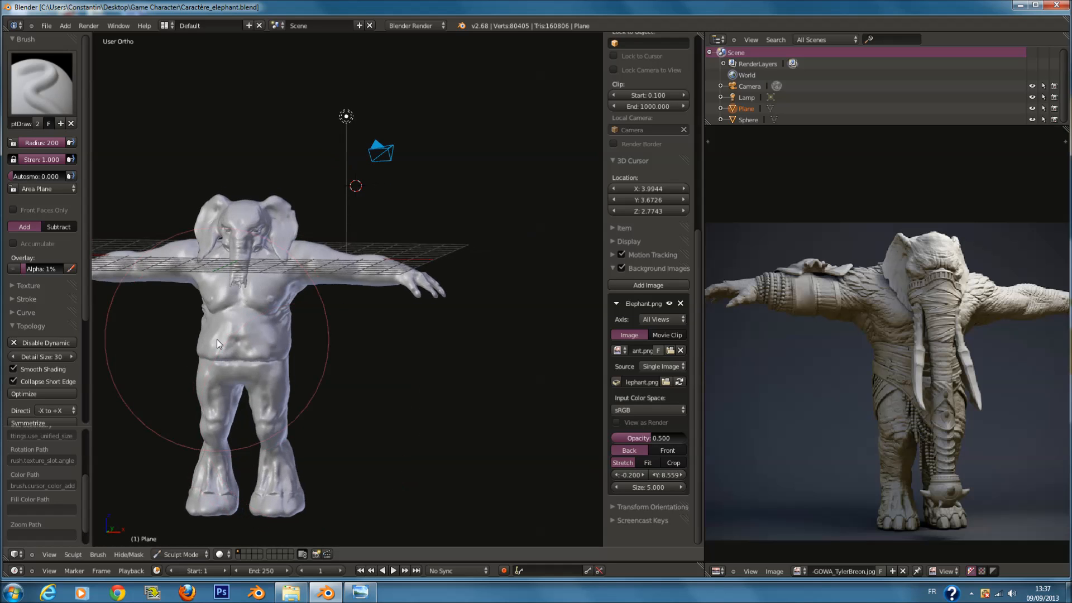
# Set the SculptDraw brush radius to 120 with the arm in front view, and save over the existing file.
pyautogui.press('KP_1')
pyautogui.scroll(8, 436, 233)
pyautogui.scroll(1, 436, 234)
pyautogui.press('f')
pyautogui.click(394, 220)
pyautogui.moveTo(299, 111)
pyautogui.keyDown('shift'); pyautogui.mouseDown(button='middle')
pyautogui.moveTo(310, 236)
pyautogui.moveTo(379, 263)
pyautogui.mouseUp(button='middle'); pyautogui.keyUp('shift')
pyautogui.scroll(3, 327, 290)
pyautogui.scroll(-1, 364, 295)
pyautogui.scroll(-2, 364, 299)
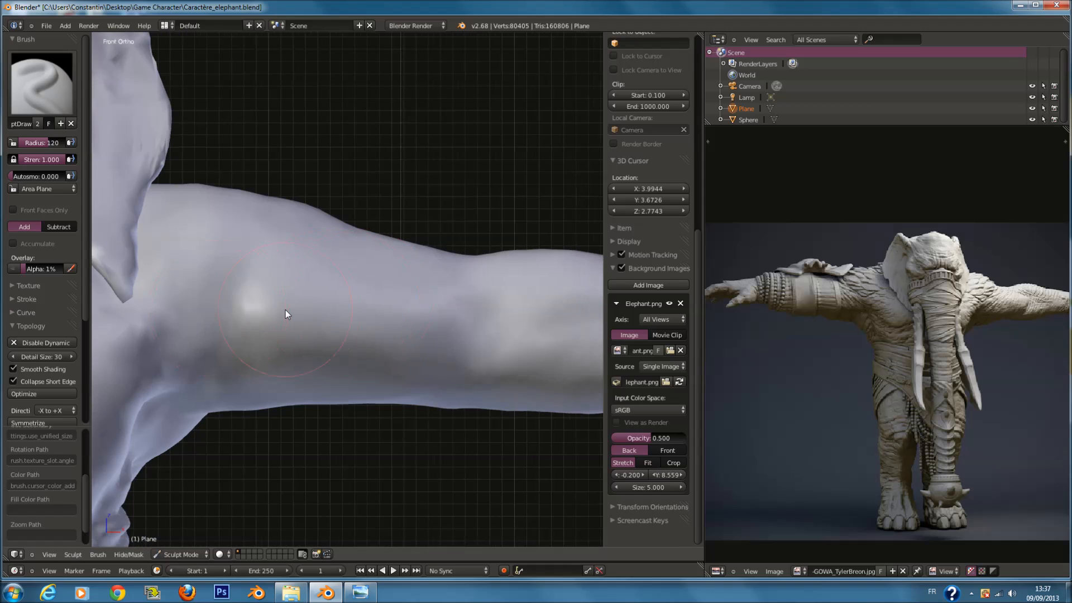
pyautogui.hotkey('ctrl', 's')
pyautogui.click(290, 310)
# Build up muscle volume along the front of the upper arm towards the elbow with SculptDraw at radius 120.
pyautogui.moveTo(252, 312)
pyautogui.mouseDown()
pyautogui.moveTo(416, 310)
pyautogui.moveTo(276, 301)
pyautogui.moveTo(450, 300)
pyautogui.mouseUp()
pyautogui.moveTo(450, 300); pyautogui.dragTo(420, 378, button='middle')
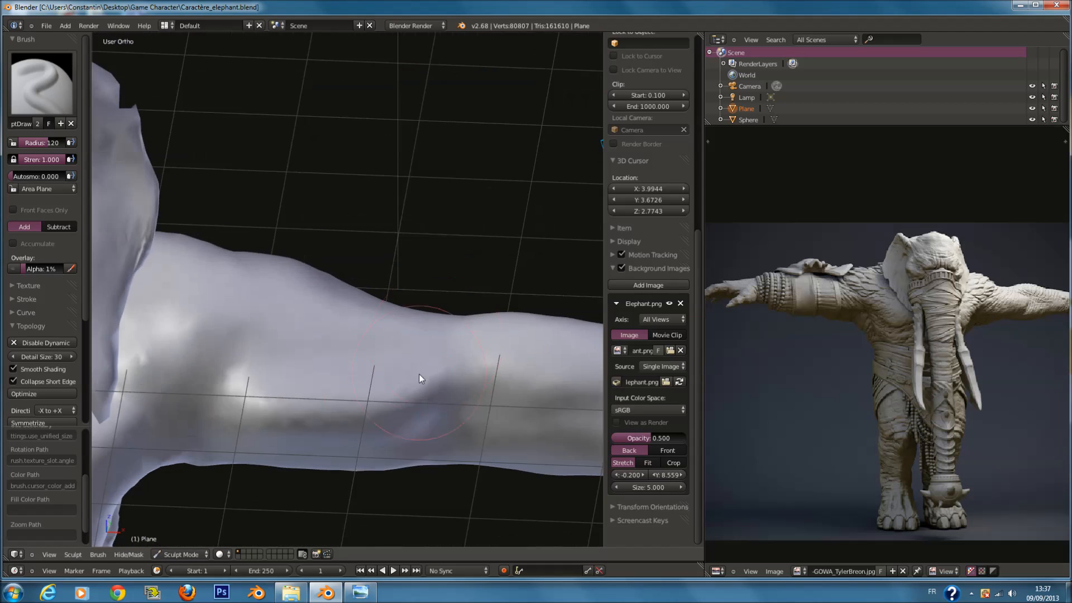
pyautogui.moveTo(276, 379); pyautogui.dragTo(335, 354)
pyautogui.moveTo(335, 354); pyautogui.dragTo(304, 283, button='middle')
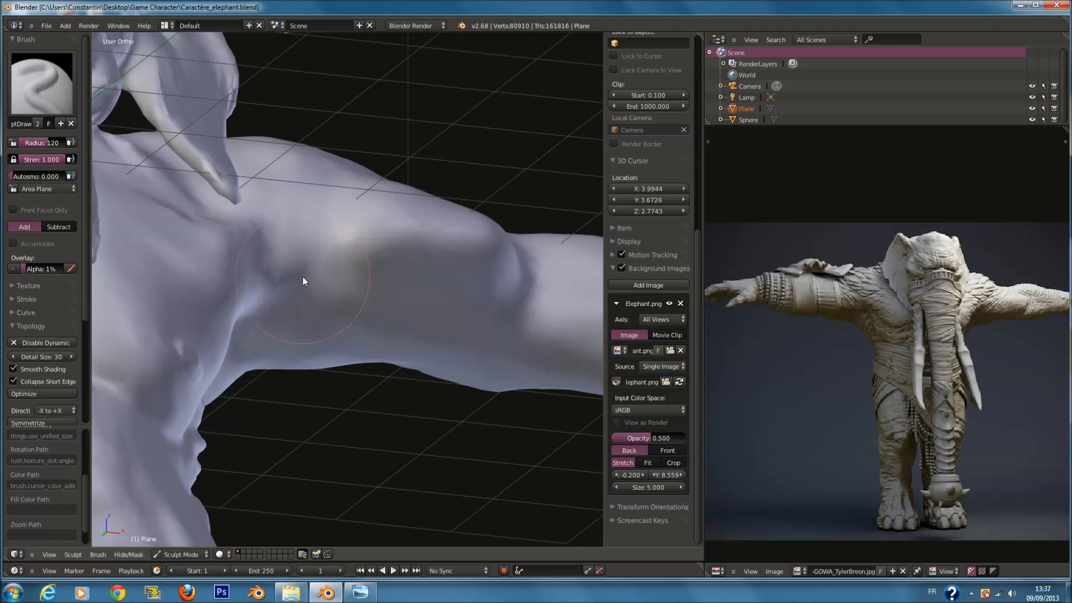
# Add a muscle bulge to the upper arm with the SculptDraw brush at radius 104.
pyautogui.scroll(-5, 446, 306)
pyautogui.moveTo(497, 296)
pyautogui.mouseDown(button='middle')
pyautogui.moveTo(457, 301)
pyautogui.moveTo(409, 273)
pyautogui.moveTo(352, 273)
pyautogui.mouseUp(button='middle')
pyautogui.scroll(4, 456, 301)
pyautogui.press('f')
pyautogui.moveTo(335, 272); pyautogui.dragTo(301, 276)
pyautogui.moveTo(300, 275); pyautogui.dragTo(412, 445, button='middle')
# Open the Muscle corps humain image to study the arm muscles, and return to Blender.
pyautogui.click(290, 591)
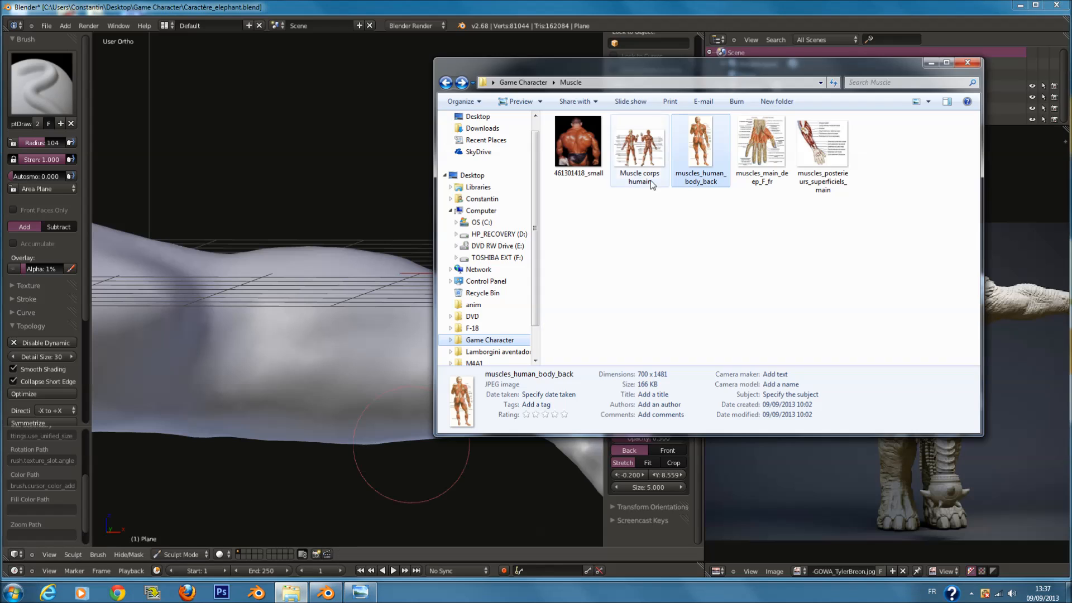
pyautogui.doubleClick(634, 172)
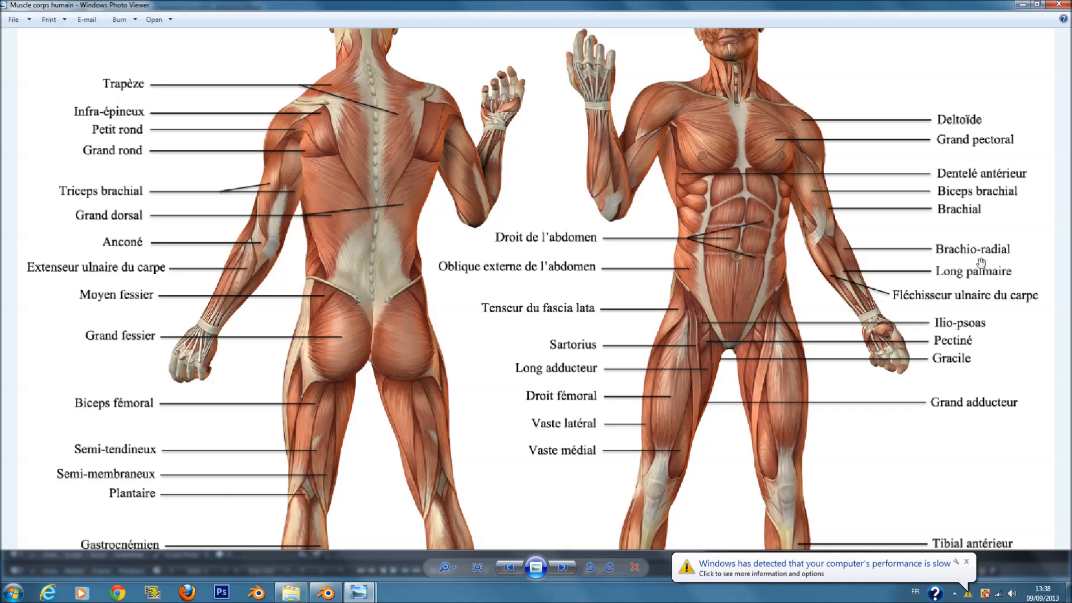
pyautogui.click(326, 593)
# Add small muscle bulges to the arm with the SculptDraw brush at radius 90.
pyautogui.scroll(-4, 387, 219)
pyautogui.moveTo(387, 219); pyautogui.dragTo(344, 374, button='middle')
pyautogui.scroll(5, 343, 374)
pyautogui.press('f')
pyautogui.click(329, 369)
pyautogui.moveTo(197, 380)
pyautogui.mouseDown()
pyautogui.moveTo(434, 344)
pyautogui.moveTo(200, 381)
pyautogui.mouseUp()
pyautogui.moveTo(199, 381)
pyautogui.mouseDown(button='middle')
pyautogui.moveTo(315, 254)
pyautogui.moveTo(295, 320)
pyautogui.mouseUp(button='middle')
pyautogui.moveTo(296, 320)
pyautogui.mouseDown()
pyautogui.moveTo(468, 264)
pyautogui.moveTo(300, 326)
pyautogui.mouseUp()
# Raise a muscle ridge from the elbow down the forearm with SculptDraw at radius 90.
pyautogui.moveTo(300, 326)
pyautogui.mouseDown(button='middle')
pyautogui.moveTo(364, 267)
pyautogui.moveTo(458, 233)
pyautogui.moveTo(353, 327)
pyautogui.mouseUp(button='middle')
pyautogui.scroll(3, 353, 327)
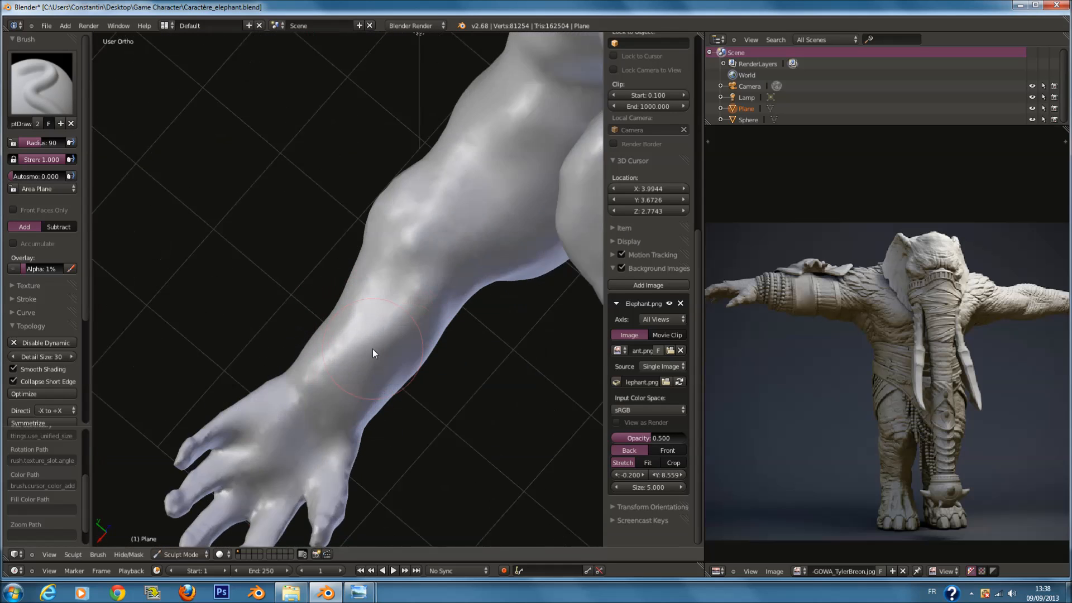
pyautogui.moveTo(393, 253); pyautogui.dragTo(359, 377)
pyautogui.moveTo(360, 378)
pyautogui.mouseDown(button='middle')
pyautogui.moveTo(423, 357)
pyautogui.moveTo(122, 189)
pyautogui.mouseUp(button='middle')
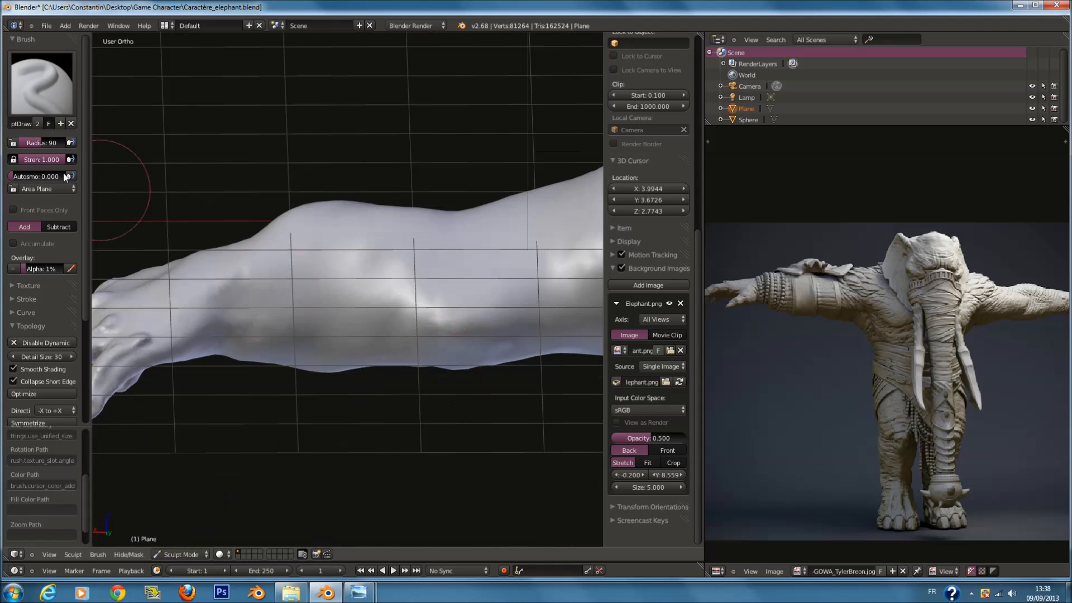
# Even out the forearm and upper arm muscles with the Polish brush at radius 180 and strength 0.500.
pyautogui.click(49, 108)
pyautogui.click(212, 193)
pyautogui.moveTo(221, 186)
pyautogui.mouseDown(button='middle')
pyautogui.moveTo(390, 294)
pyautogui.moveTo(478, 323)
pyautogui.moveTo(386, 216)
pyautogui.moveTo(384, 301)
pyautogui.mouseUp(button='middle')
pyautogui.click(478, 324)
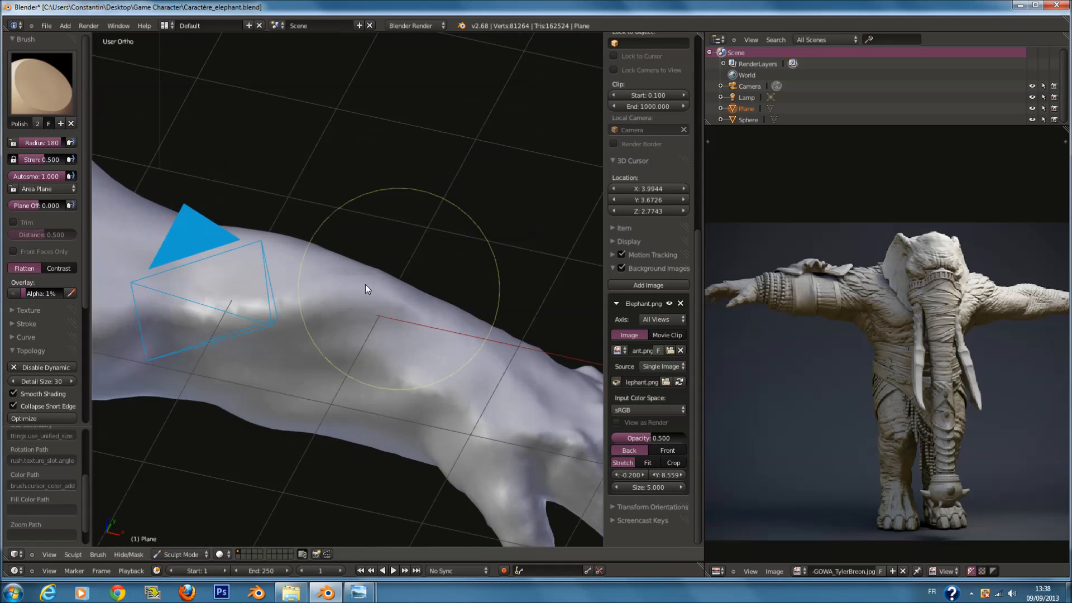
pyautogui.moveTo(406, 301); pyautogui.dragTo(138, 280)
pyautogui.scroll(-5, 139, 279)
pyautogui.moveTo(139, 280)
pyautogui.mouseDown(button='middle')
pyautogui.moveTo(298, 326)
pyautogui.moveTo(344, 273)
pyautogui.mouseUp(button='middle')
pyautogui.scroll(5, 298, 326)
pyautogui.moveTo(344, 272)
pyautogui.mouseDown()
pyautogui.moveTo(291, 203)
pyautogui.moveTo(347, 170)
pyautogui.moveTo(425, 193)
pyautogui.moveTo(263, 268)
pyautogui.moveTo(234, 257)
pyautogui.mouseUp()
# Soften the muscle forms along the arm with the Smooth brush at radius 180 and strength 0.500.
pyautogui.click(45, 87)
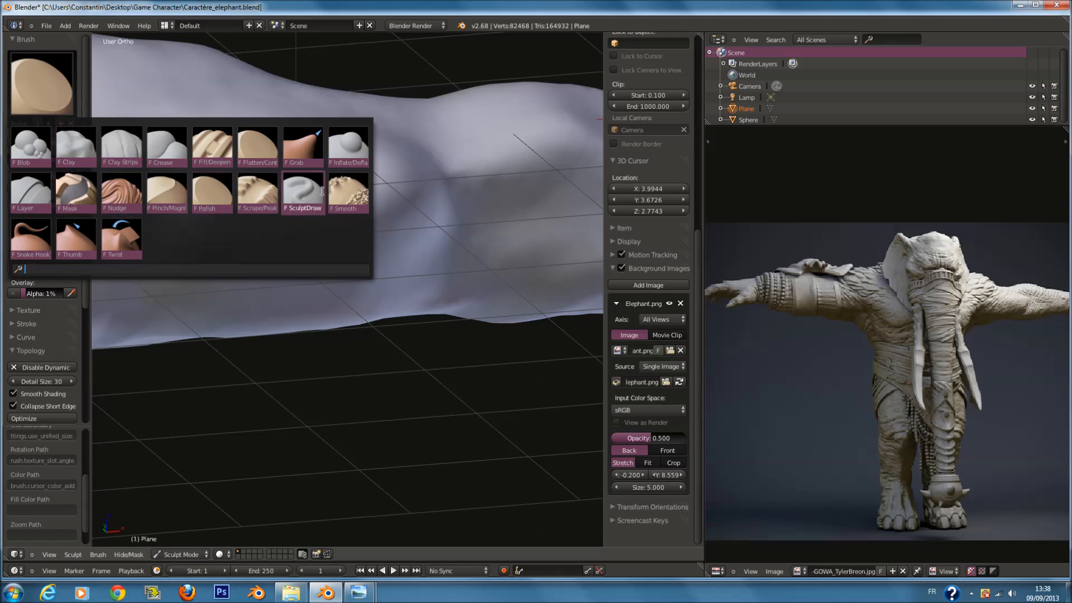
pyautogui.click(347, 193)
pyautogui.scroll(-5, 383, 185)
pyautogui.moveTo(416, 239)
pyautogui.mouseDown(button='middle')
pyautogui.moveTo(331, 344)
pyautogui.moveTo(387, 344)
pyautogui.moveTo(300, 327)
pyautogui.moveTo(247, 241)
pyautogui.moveTo(226, 135)
pyautogui.mouseUp(button='middle')
pyautogui.scroll(2, 388, 344)
pyautogui.scroll(1, 247, 241)
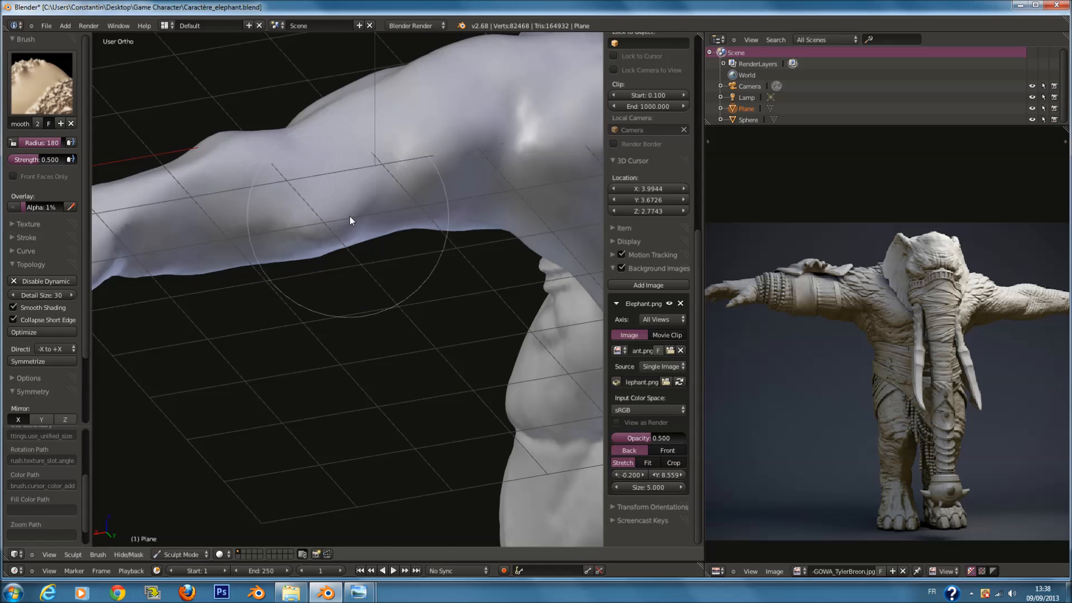
pyautogui.scroll(-2, 391, 204)
pyautogui.moveTo(406, 200); pyautogui.dragTo(413, 162, button='middle')
pyautogui.scroll(2, 459, 304)
# Smooth the transitions between the upper arm, elbow and forearm from several angles at radius 180.
pyautogui.moveTo(438, 289)
pyautogui.mouseDown(button='middle')
pyautogui.moveTo(444, 272)
pyautogui.moveTo(410, 334)
pyautogui.moveTo(321, 326)
pyautogui.moveTo(367, 307)
pyautogui.moveTo(259, 336)
pyautogui.moveTo(238, 278)
pyautogui.moveTo(297, 299)
pyautogui.mouseUp(button='middle')
pyautogui.scroll(-2, 410, 334)
pyautogui.scroll(2, 284, 268)
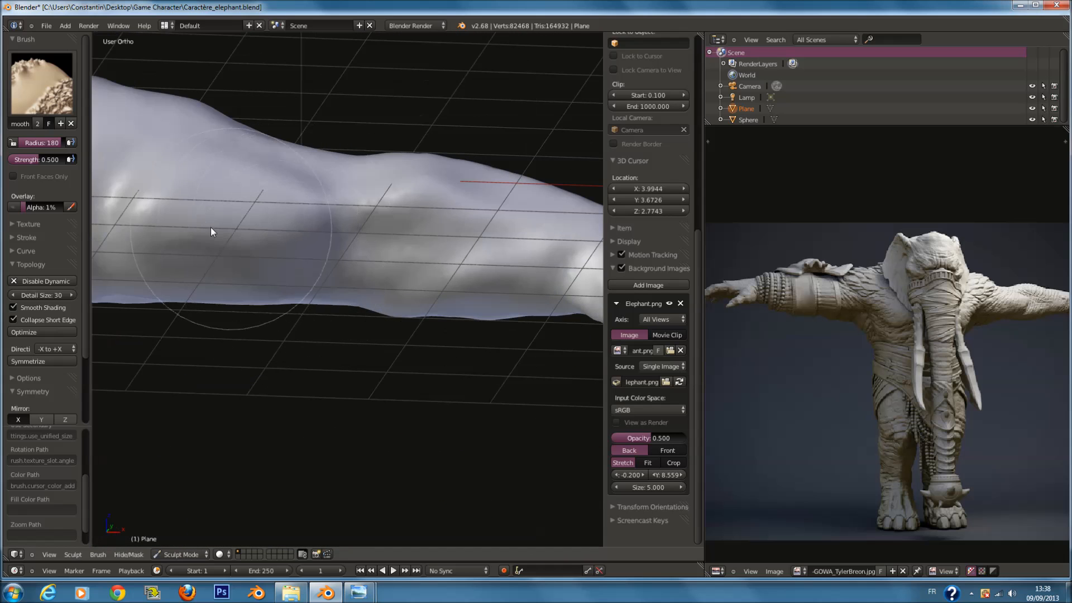
pyautogui.moveTo(249, 185); pyautogui.dragTo(282, 252, button='middle')
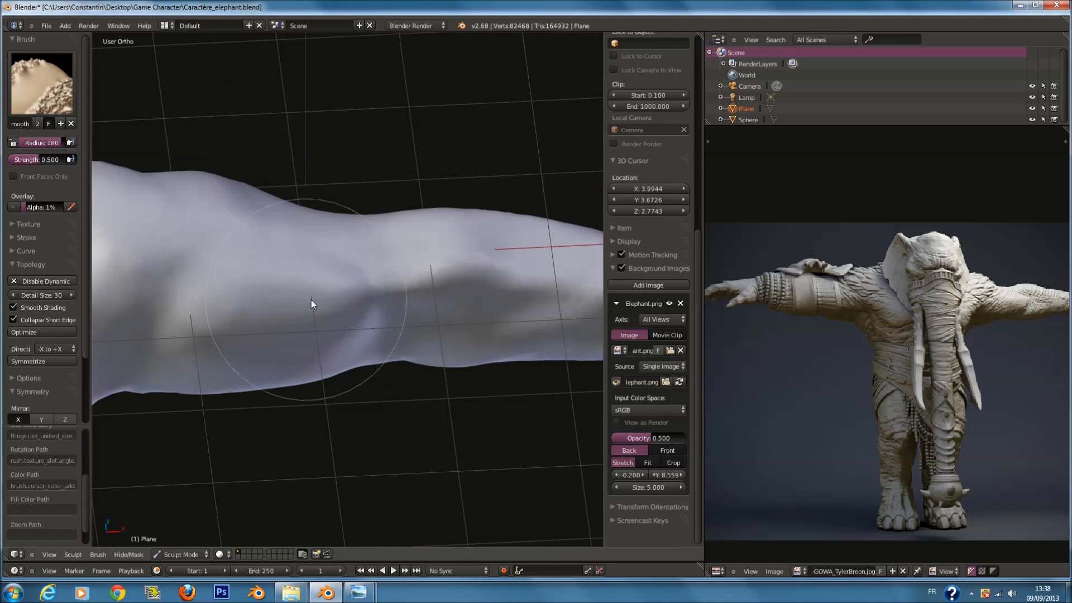
pyautogui.moveTo(314, 299); pyautogui.dragTo(220, 161, button='middle')
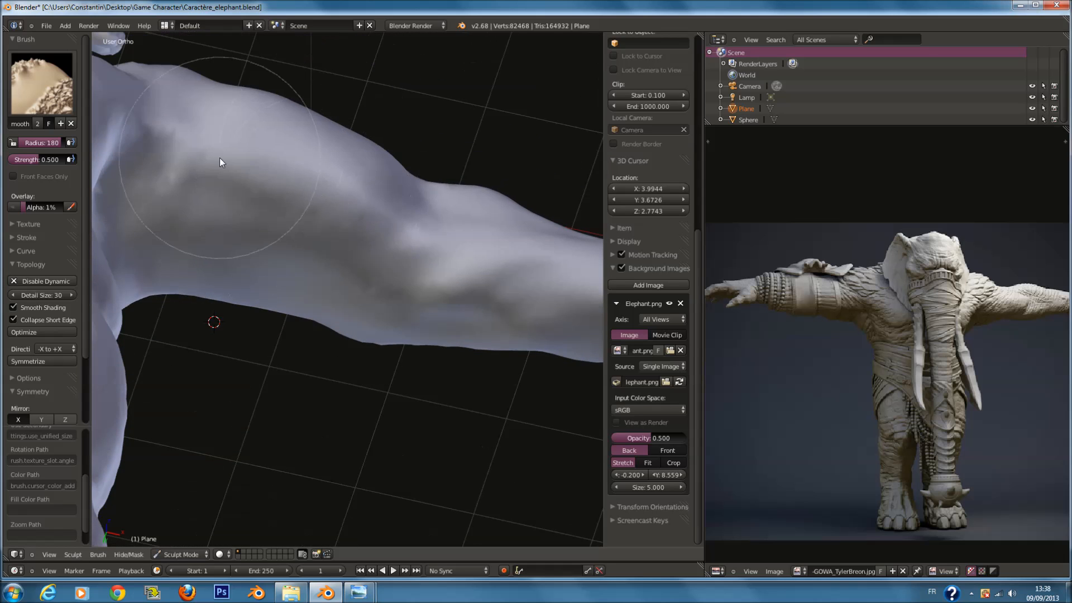
pyautogui.moveTo(337, 202)
pyautogui.mouseDown(button='middle')
pyautogui.moveTo(339, 283)
pyautogui.moveTo(269, 263)
pyautogui.mouseUp(button='middle')
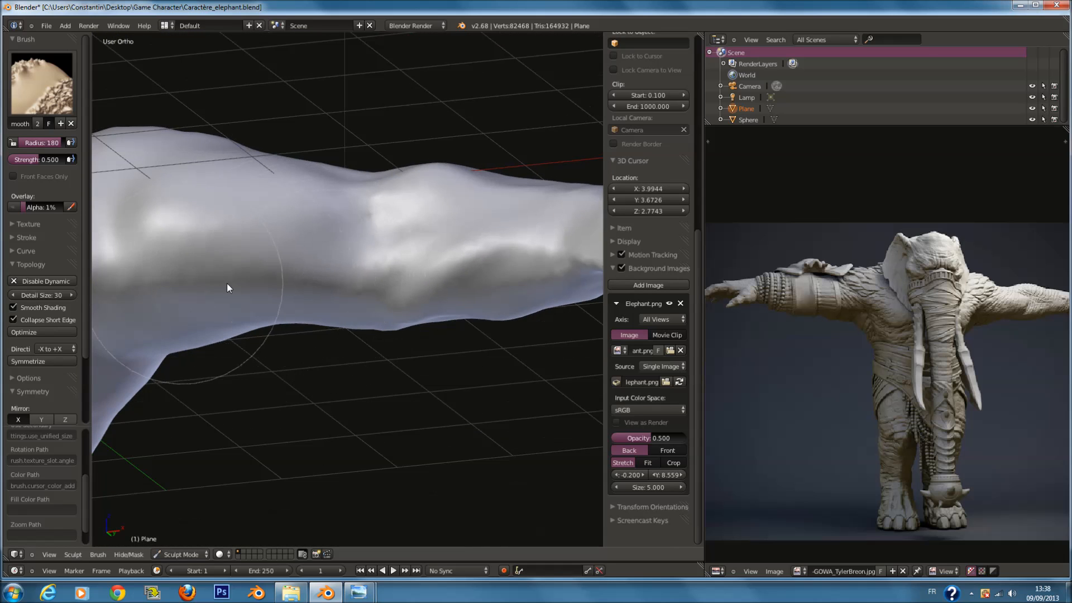
pyautogui.moveTo(365, 258); pyautogui.dragTo(94, 160, button='middle')
# Switch to a flattening brush, adjust its radius and level the bumps on the underside of the upper arm.
pyautogui.click(42, 84)
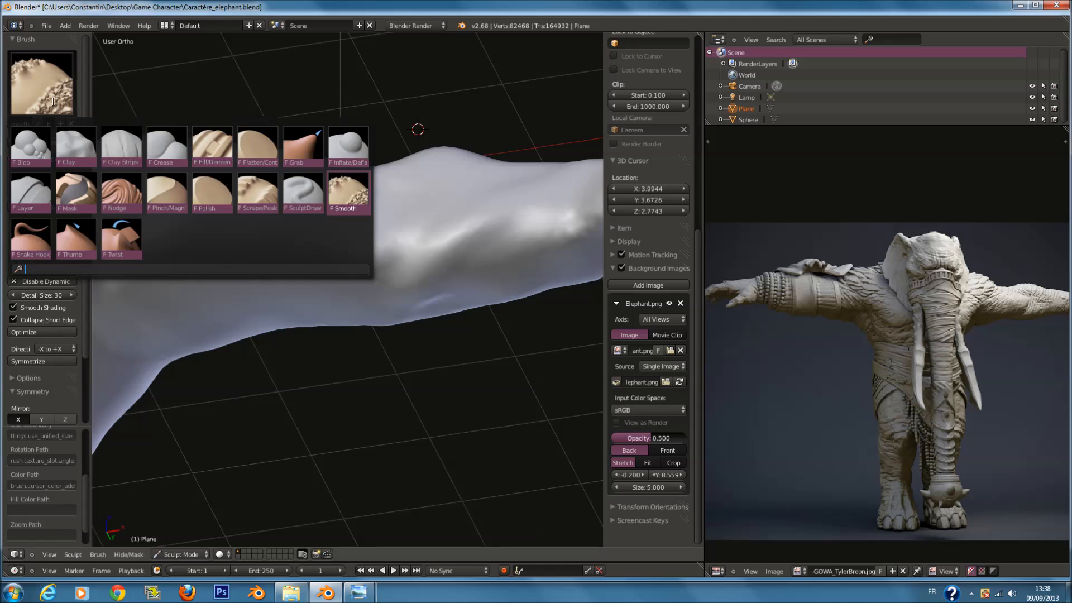
pyautogui.click(257, 193)
pyautogui.press('f')
pyautogui.click(283, 278)
pyautogui.scroll(-2, 251, 261)
pyautogui.moveTo(234, 276)
pyautogui.mouseDown()
pyautogui.moveTo(257, 264)
pyautogui.moveTo(326, 267)
pyautogui.mouseUp()
# Open the selection of sculpt brushes.
pyautogui.click(63, 105)
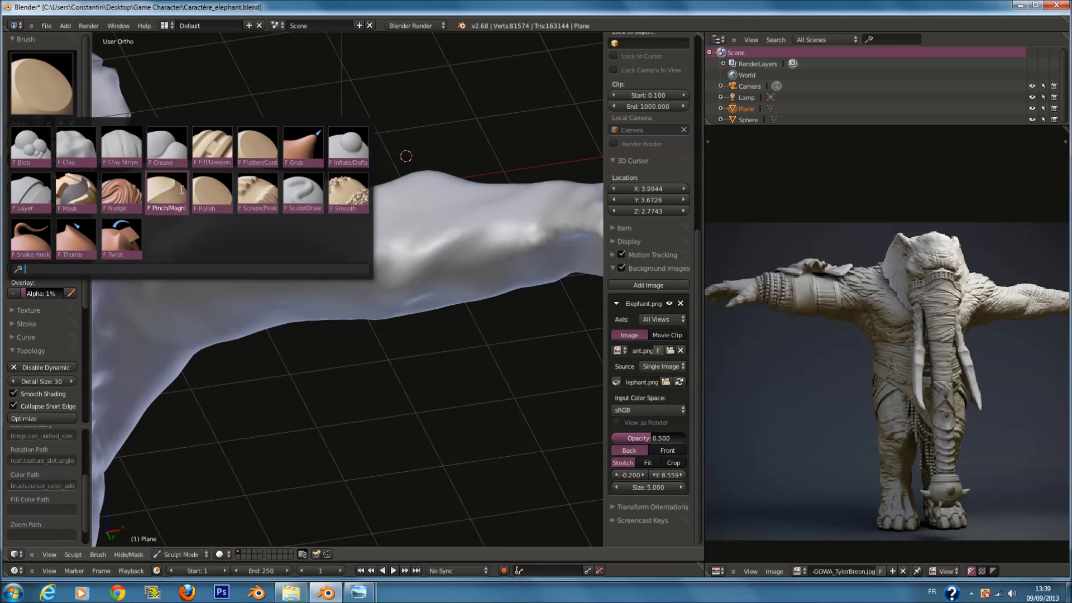
# Smooth the bumpy surface of the forearm with the Smooth brush.
pyautogui.click(340, 218)
pyautogui.moveTo(335, 252)
pyautogui.mouseDown(button='middle')
pyautogui.moveTo(350, 162)
pyautogui.moveTo(92, 324)
pyautogui.moveTo(180, 352)
pyautogui.mouseUp(button='middle')
pyautogui.moveTo(434, 138); pyautogui.dragTo(438, 201)
pyautogui.scroll(-3, 313, 246)
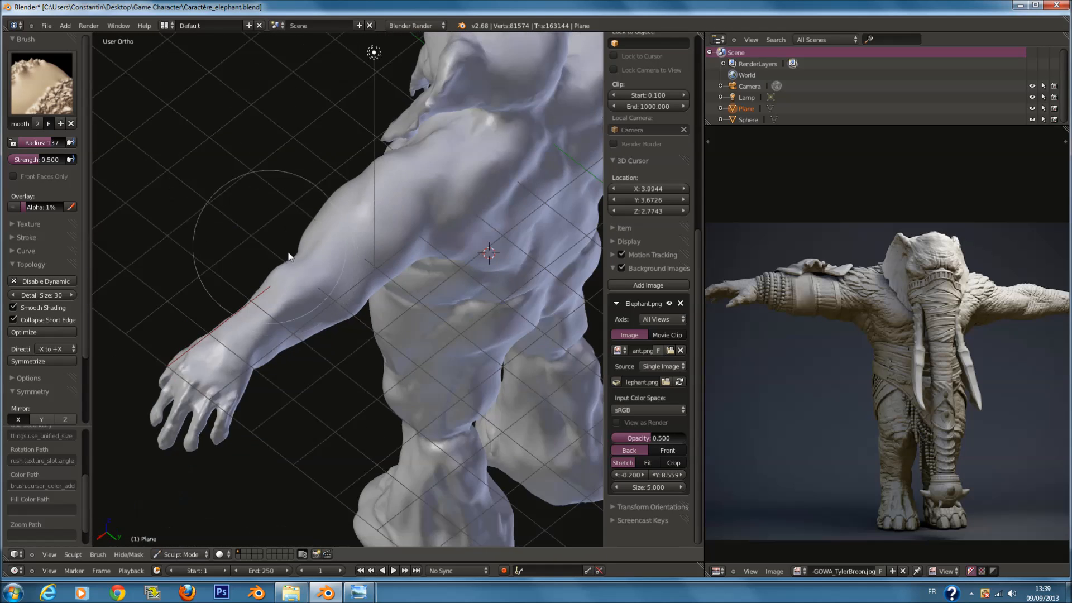
pyautogui.moveTo(289, 254); pyautogui.dragTo(337, 264, button='middle')
# Switch to the Crease brush, set its radius to 84 and carve a crease across the front of the upper arm.
pyautogui.click(56, 100)
pyautogui.click(167, 154)
pyautogui.moveTo(182, 196)
pyautogui.mouseDown(button='middle')
pyautogui.moveTo(387, 284)
pyautogui.moveTo(338, 236)
pyautogui.moveTo(316, 307)
pyautogui.mouseUp(button='middle')
pyautogui.scroll(3, 390, 287)
pyautogui.press('f')
pyautogui.click(355, 280)
pyautogui.scroll(3, 314, 310)
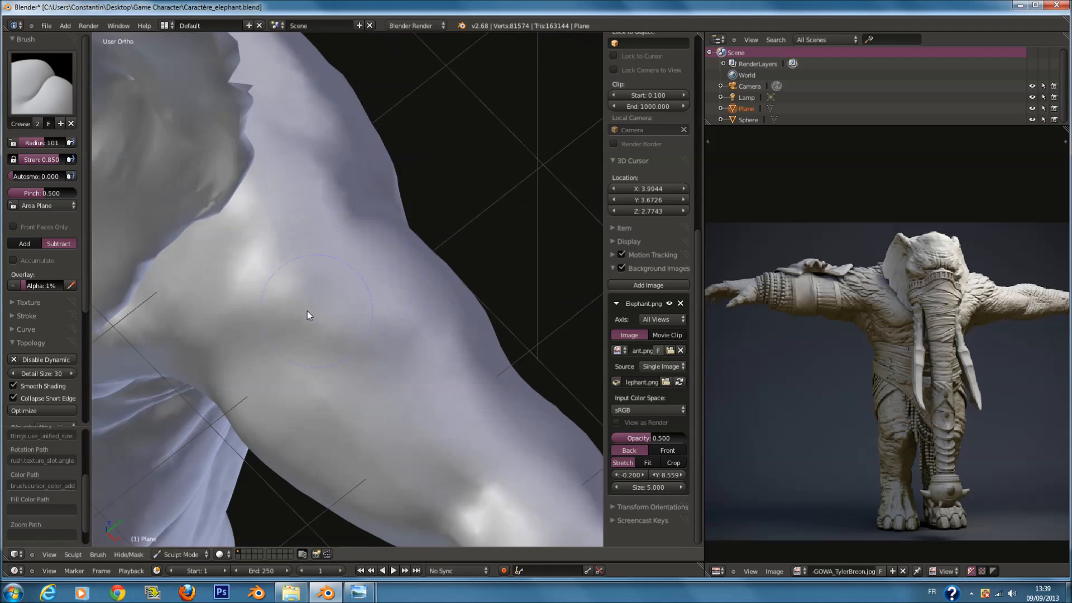
pyautogui.press('f')
pyautogui.moveTo(295, 348); pyautogui.dragTo(308, 300, button='middle')
pyautogui.click(303, 300)
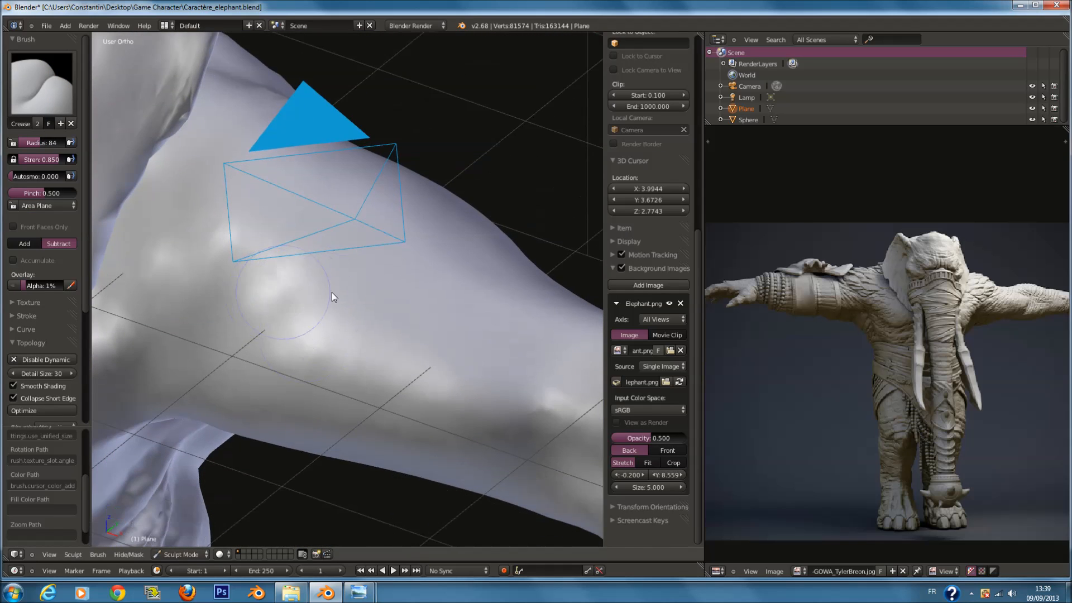
pyautogui.moveTo(280, 292); pyautogui.dragTo(353, 295)
# Set the Crease brush radius to 39 and carve a short crease at the inner elbow.
pyautogui.keyDown('ctrl'); pyautogui.scroll(4, 506, 335); pyautogui.keyUp('ctrl')
pyautogui.press('f')
pyautogui.click(480, 342)
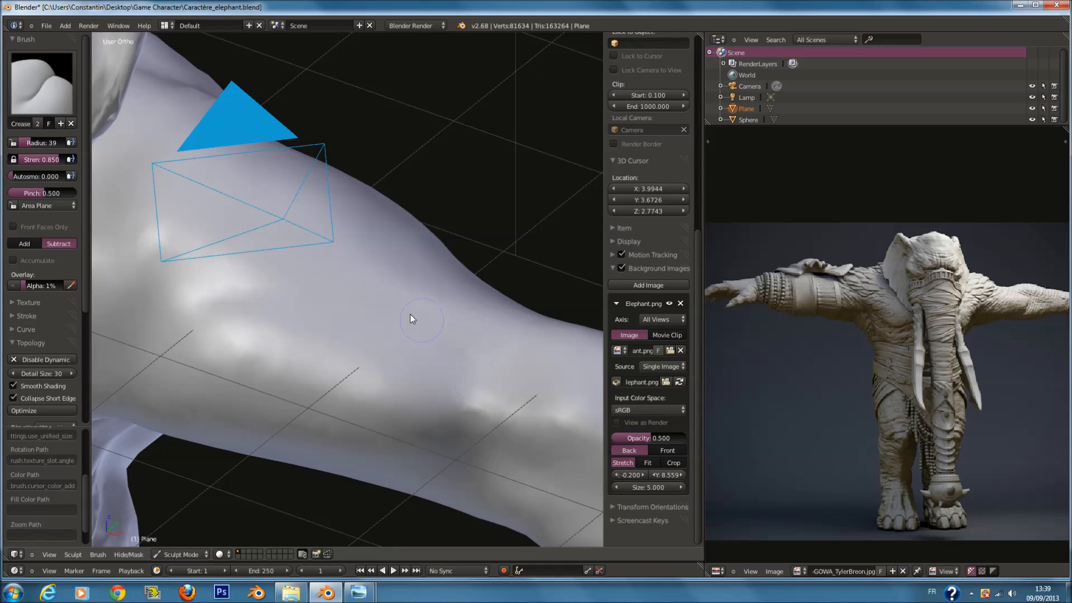
pyautogui.moveTo(467, 399); pyautogui.dragTo(481, 401)
pyautogui.moveTo(480, 401)
pyautogui.mouseDown(button='middle')
pyautogui.moveTo(413, 273)
pyautogui.moveTo(343, 268)
pyautogui.mouseUp(button='middle')
# Set the Crease brush radius to 60 and carve creases along the biceps and down the elbow fold.
pyautogui.press('f')
pyautogui.click(354, 270)
pyautogui.moveTo(142, 296)
pyautogui.mouseDown()
pyautogui.moveTo(263, 352)
pyautogui.moveTo(488, 242)
pyautogui.moveTo(325, 337)
pyautogui.mouseUp()
pyautogui.moveTo(489, 258)
pyautogui.mouseDown(button='middle')
pyautogui.moveTo(426, 236)
pyautogui.moveTo(450, 297)
pyautogui.mouseUp(button='middle')
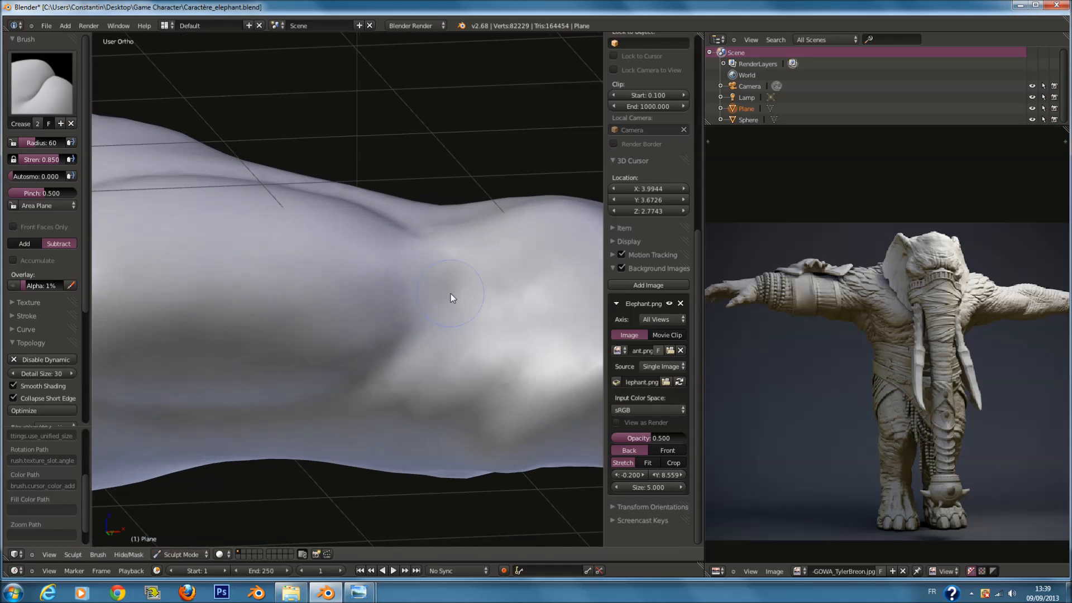
pyautogui.moveTo(452, 263)
pyautogui.mouseDown()
pyautogui.moveTo(444, 373)
pyautogui.moveTo(493, 357)
pyautogui.mouseUp()
# Adjust the Crease brush radius and deepen the fold where the upper arm meets the forearm.
pyautogui.press('f')
pyautogui.moveTo(471, 241)
pyautogui.mouseDown()
pyautogui.moveTo(474, 277)
pyautogui.moveTo(457, 326)
pyautogui.mouseUp()
pyautogui.click(451, 290)
pyautogui.scroll(-4, 477, 306)
pyautogui.moveTo(477, 306); pyautogui.dragTo(427, 417, button='middle')
pyautogui.scroll(3, 427, 417)
pyautogui.press('f')
pyautogui.click(427, 414)
pyautogui.moveTo(414, 417); pyautogui.dragTo(414, 427)
# Set the Crease brush radius to 66 and extend the elbow crease around to the underside of the arm.
pyautogui.press('f')
pyautogui.click(432, 408)
pyautogui.moveTo(420, 361); pyautogui.dragTo(402, 453)
pyautogui.moveTo(402, 453); pyautogui.dragTo(440, 270, button='middle')
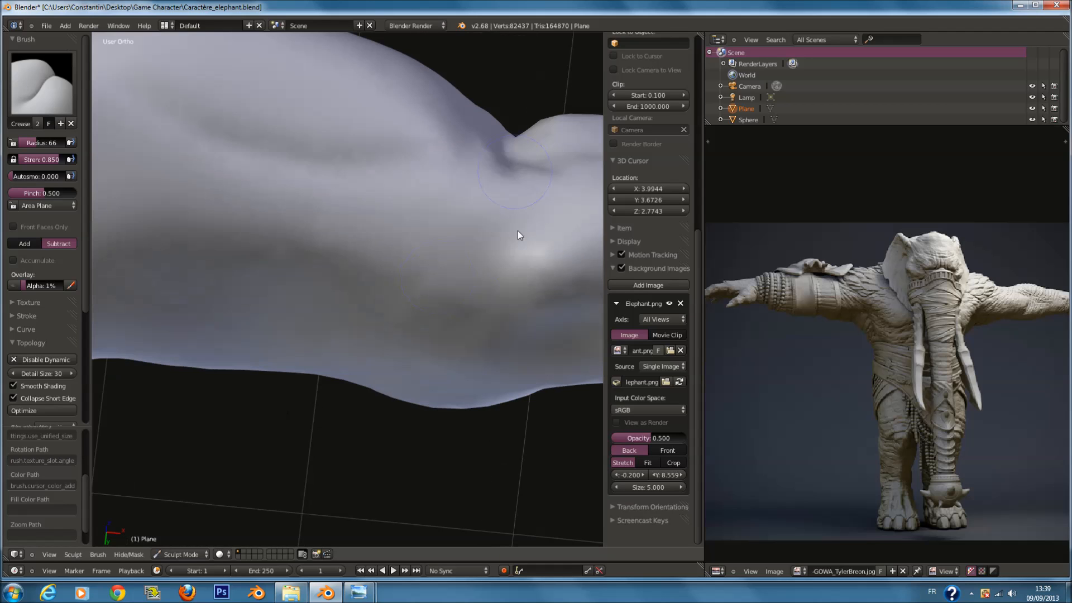
pyautogui.moveTo(522, 254); pyautogui.dragTo(503, 253)
pyautogui.scroll(-4, 414, 320)
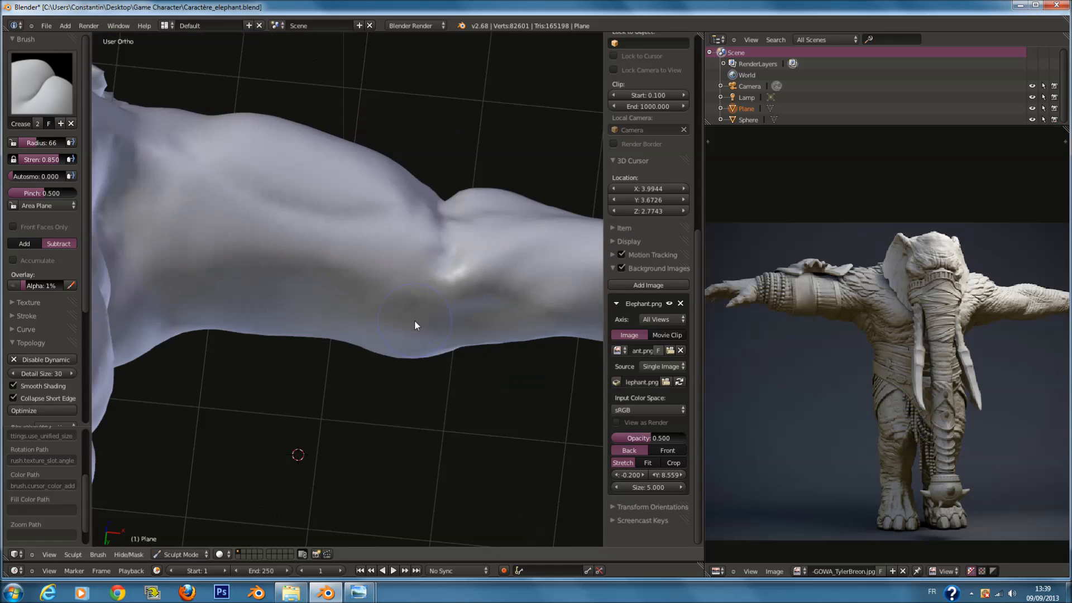
# Carve a crease along the upper arm muscle above the elbow.
pyautogui.moveTo(414, 320); pyautogui.dragTo(408, 250, button='middle')
pyautogui.scroll(3, 408, 251)
pyautogui.moveTo(348, 214)
pyautogui.mouseDown()
pyautogui.moveTo(136, 119)
pyautogui.moveTo(267, 189)
pyautogui.mouseUp()
pyautogui.scroll(-1, 267, 189)
pyautogui.moveTo(267, 188)
pyautogui.mouseDown(button='middle')
pyautogui.moveTo(291, 261)
pyautogui.moveTo(284, 372)
pyautogui.mouseUp(button='middle')
pyautogui.moveTo(288, 300); pyautogui.dragTo(156, 249, button='middle')
pyautogui.moveTo(273, 287)
pyautogui.mouseDown(button='middle')
pyautogui.moveTo(290, 318)
pyautogui.moveTo(340, 312)
pyautogui.moveTo(317, 378)
pyautogui.mouseUp(button='middle')
# Carve creases on the outer side of the elbow and along the back of the arm.
pyautogui.moveTo(317, 377); pyautogui.dragTo(355, 367)
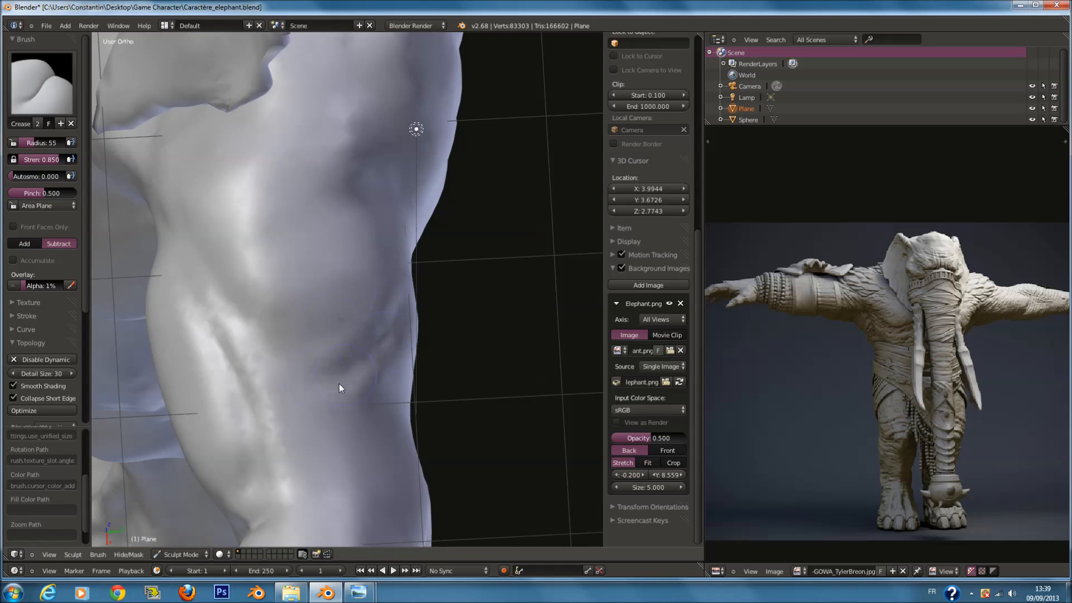
pyautogui.moveTo(355, 367); pyautogui.dragTo(295, 307, button='middle')
pyautogui.moveTo(369, 311)
pyautogui.mouseDown()
pyautogui.moveTo(451, 234)
pyautogui.moveTo(443, 193)
pyautogui.mouseUp()
pyautogui.moveTo(442, 193); pyautogui.dragTo(407, 221, button='middle')
pyautogui.moveTo(475, 238); pyautogui.dragTo(488, 167, button='middle')
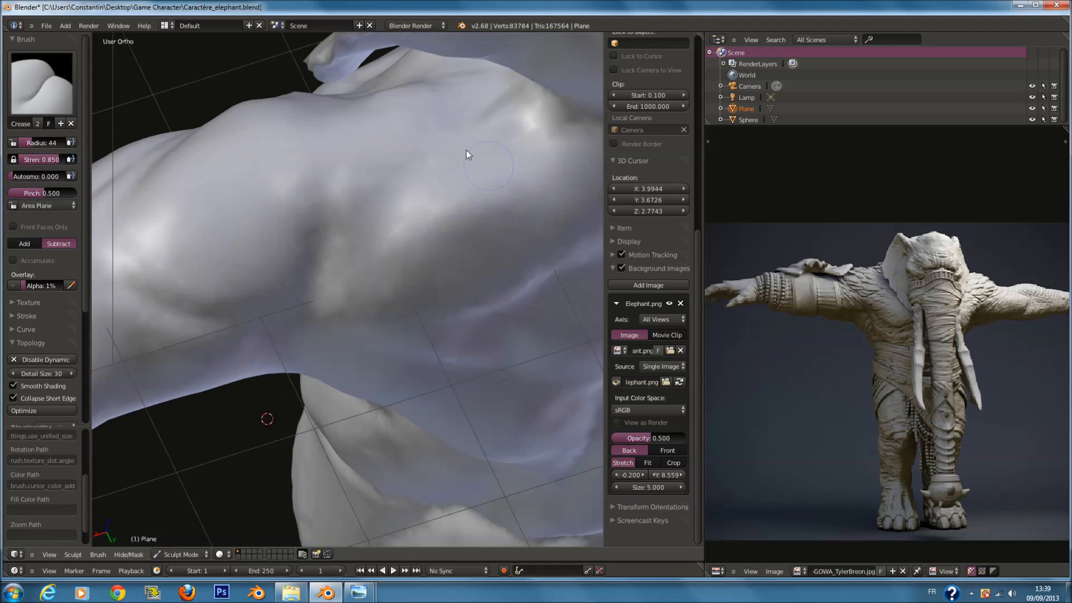
# Carve a crease over the rear of the shoulder and another across the shoulder blade at radius 44.
pyautogui.moveTo(436, 144)
pyautogui.mouseDown()
pyautogui.moveTo(414, 220)
pyautogui.moveTo(385, 234)
pyautogui.mouseUp()
pyautogui.moveTo(385, 235); pyautogui.dragTo(389, 217, button='middle')
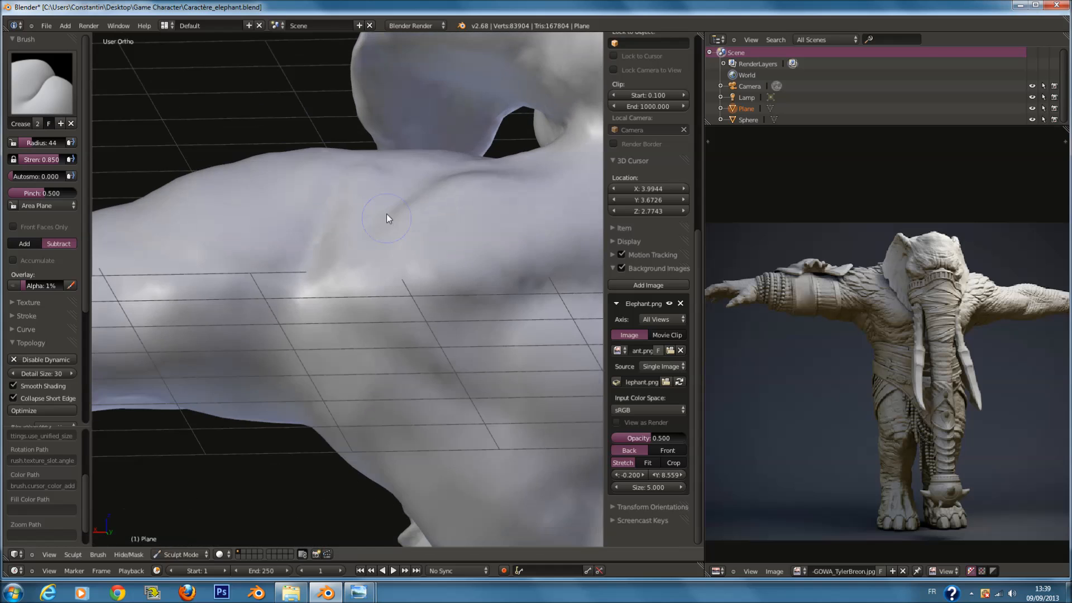
pyautogui.moveTo(378, 284); pyautogui.dragTo(524, 294)
pyautogui.moveTo(524, 295)
pyautogui.mouseDown(button='middle')
pyautogui.moveTo(191, 124)
pyautogui.moveTo(400, 246)
pyautogui.mouseUp(button='middle')
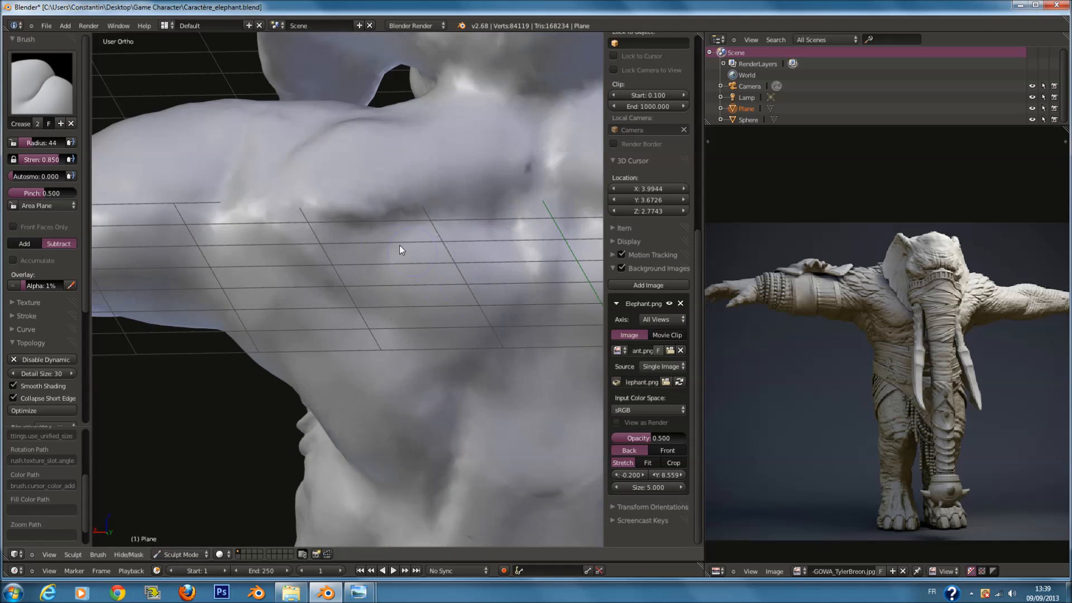
# Deepen the crease running down the side of the back below the armpit.
pyautogui.moveTo(409, 330)
pyautogui.mouseDown(button='middle')
pyautogui.moveTo(449, 327)
pyautogui.moveTo(450, 314)
pyautogui.mouseUp(button='middle')
pyautogui.moveTo(450, 313); pyautogui.dragTo(414, 404)
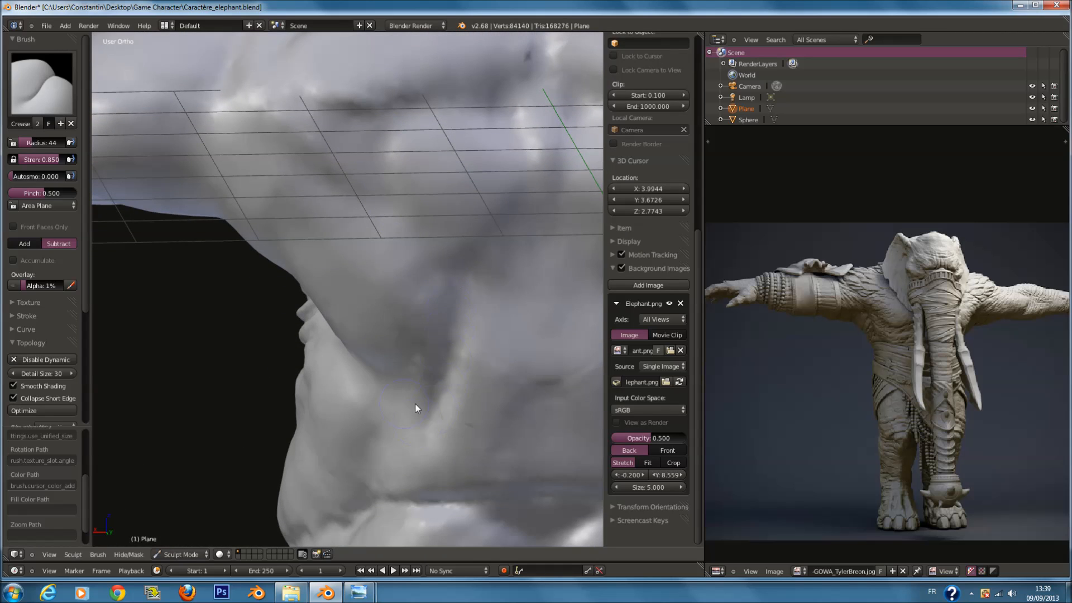
pyautogui.moveTo(415, 403); pyautogui.dragTo(308, 357, button='middle')
pyautogui.moveTo(363, 414); pyautogui.dragTo(358, 433)
pyautogui.scroll(-5, 320, 294)
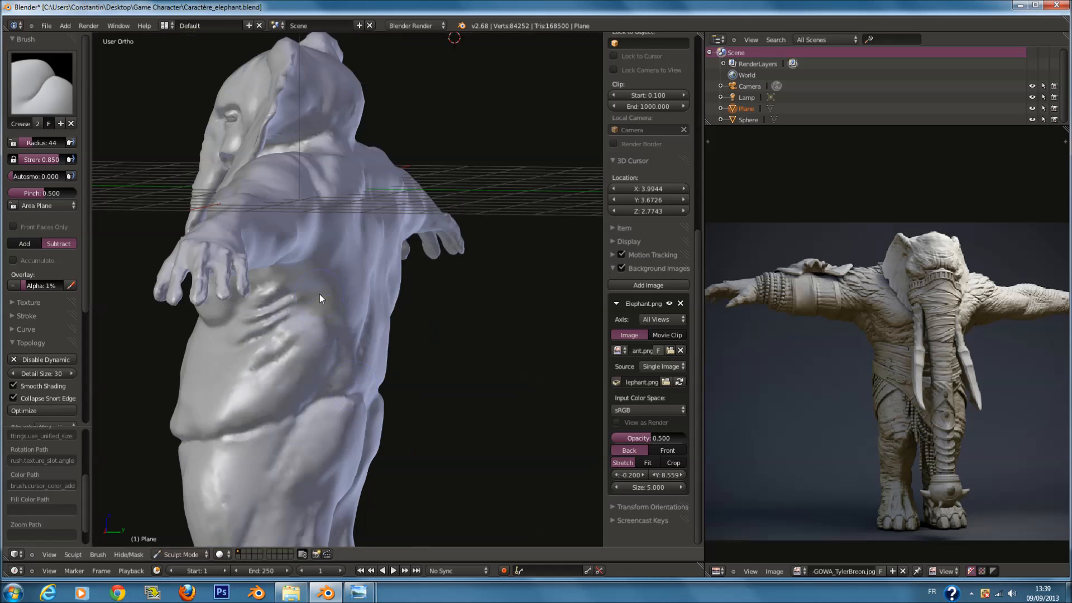
# Set the Crease brush radius to 73 and carve a crease into the wrist on the thumb side.
pyautogui.moveTo(320, 294); pyautogui.dragTo(454, 377, button='middle')
pyautogui.scroll(2, 447, 357)
pyautogui.moveTo(523, 371)
pyautogui.keyDown('shift'); pyautogui.mouseDown(button='middle')
pyautogui.moveTo(452, 373)
pyautogui.moveTo(456, 381)
pyautogui.mouseUp(button='middle'); pyautogui.keyUp('shift')
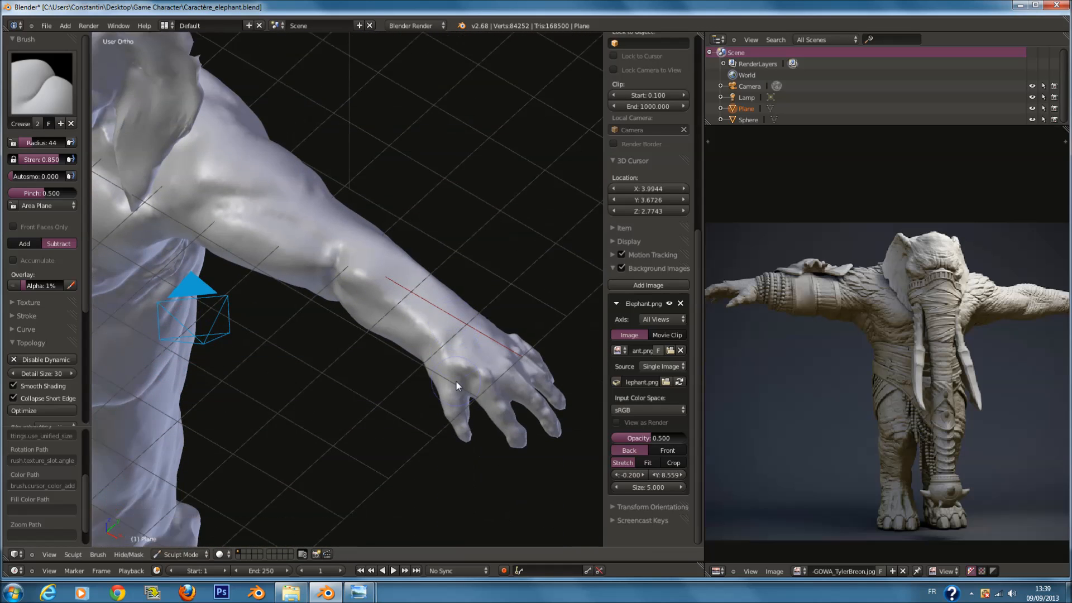
pyautogui.scroll(5, 456, 380)
pyautogui.press('f')
pyautogui.click(458, 379)
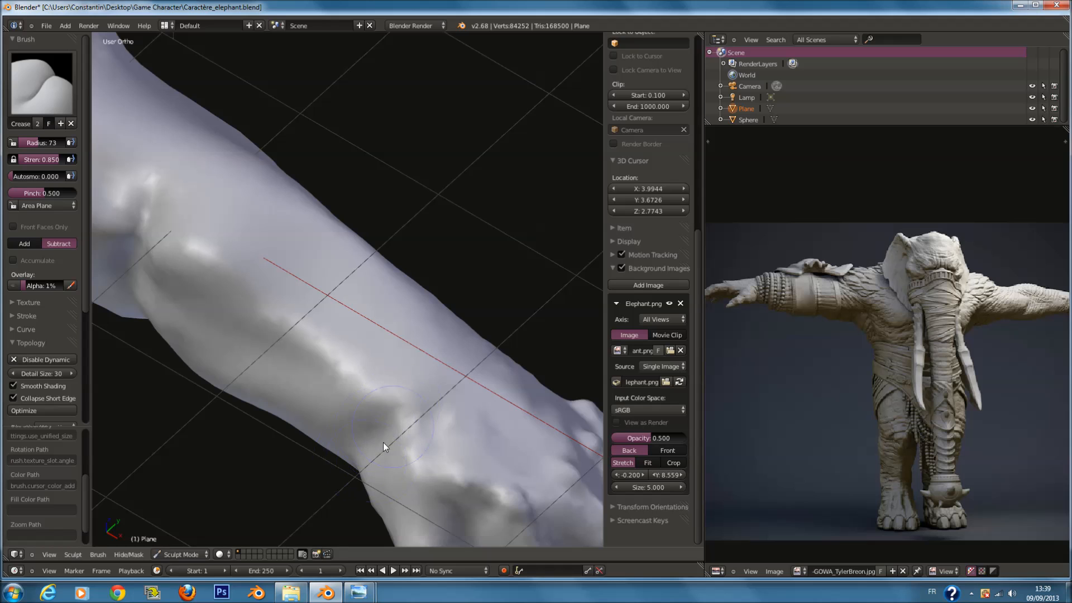
pyautogui.moveTo(383, 440); pyautogui.dragTo(387, 425)
pyautogui.moveTo(388, 425); pyautogui.dragTo(421, 372, button='middle')
# Carve a crease across the opposite side of the wrist to separate the hand from the forearm.
pyautogui.scroll(-4, 421, 377)
pyautogui.moveTo(440, 316); pyautogui.dragTo(434, 268, button='middle')
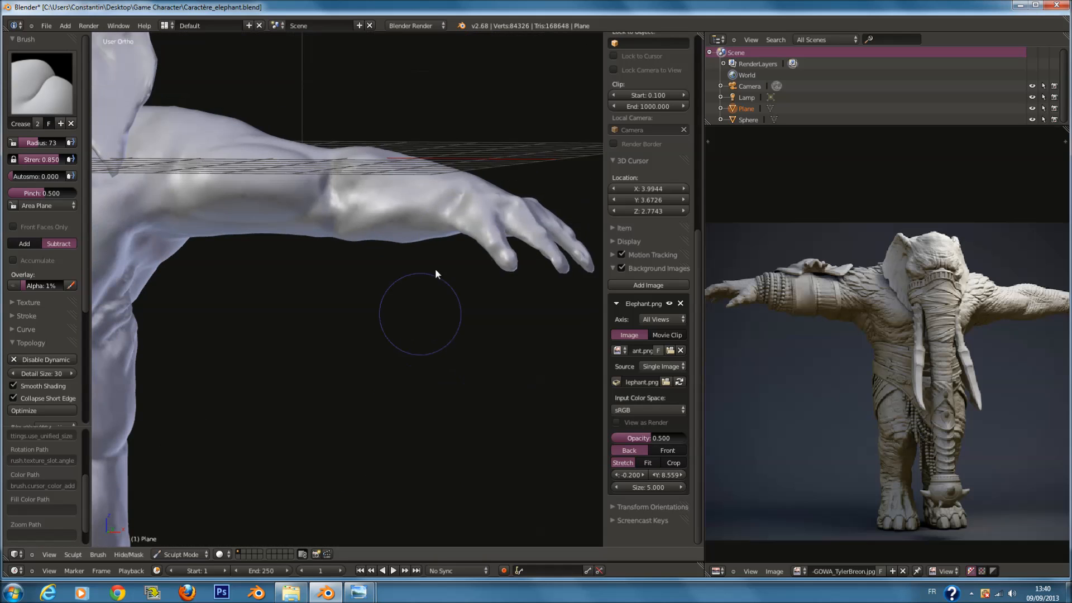
pyautogui.keyDown('shift'); pyautogui.moveTo(447, 184); pyautogui.dragTo(455, 256, button='middle'); pyautogui.keyUp('shift')
pyautogui.keyDown('shift'); pyautogui.moveTo(539, 354); pyautogui.dragTo(465, 386, button='middle'); pyautogui.keyUp('shift')
pyautogui.scroll(3, 453, 376)
pyautogui.keyDown('shift'); pyautogui.moveTo(548, 379); pyautogui.dragTo(397, 164, button='middle'); pyautogui.keyUp('shift')
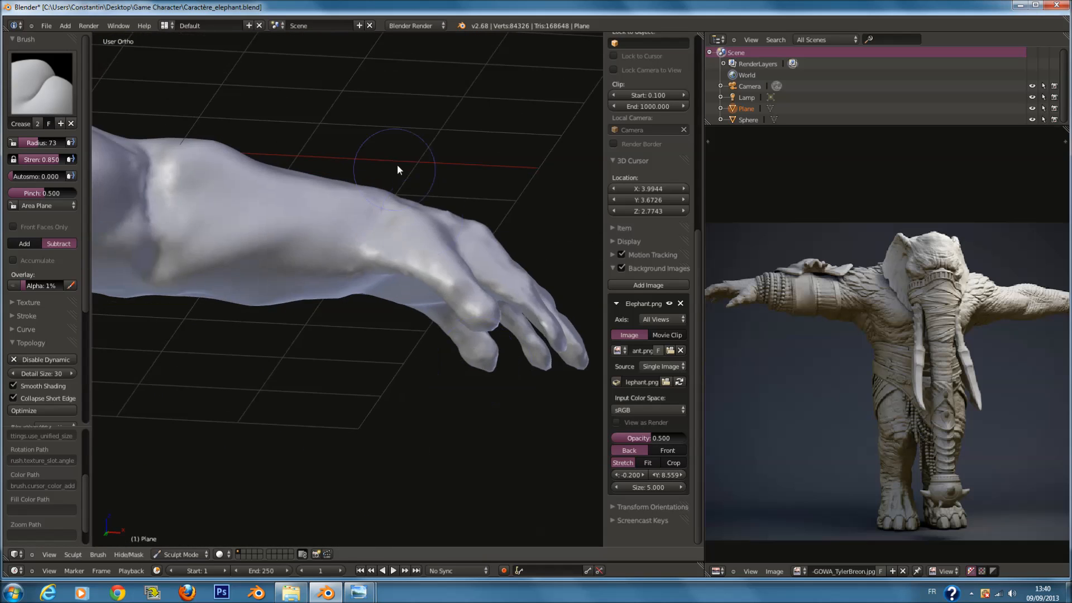
pyautogui.scroll(2, 396, 164)
pyautogui.moveTo(357, 252); pyautogui.dragTo(356, 356, button='middle')
pyautogui.scroll(-4, 194, 280)
pyautogui.scroll(3, 357, 356)
pyautogui.scroll(4, 357, 356)
pyautogui.moveTo(319, 166); pyautogui.dragTo(319, 250)
pyautogui.scroll(-2, 340, 215)
pyautogui.scroll(1, 340, 215)
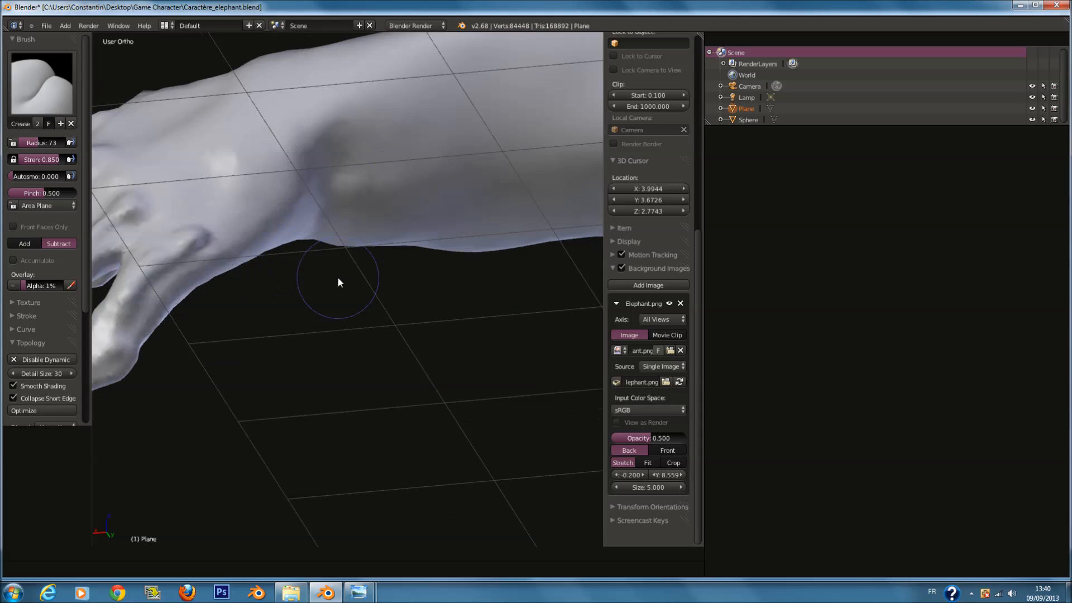
# Save the sculpt over the existing Caractère_elephant.blend file.
pyautogui.hotkey('ctrl', 's')
pyautogui.press('Return')
pyautogui.moveTo(335, 330); pyautogui.dragTo(215, 294, button='middle')
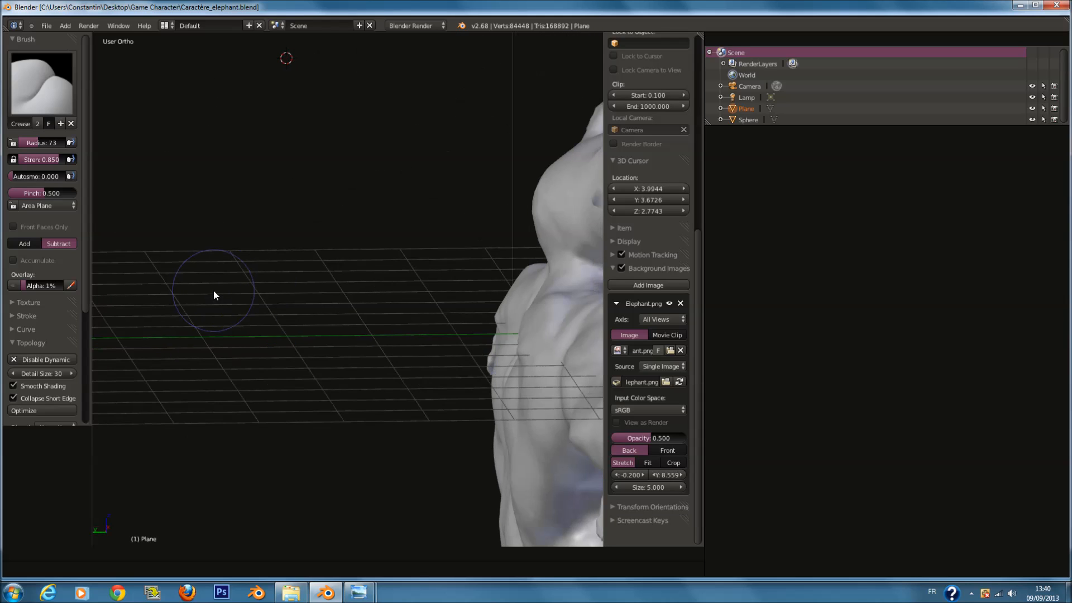
pyautogui.moveTo(336, 440); pyautogui.dragTo(429, 358, button='middle')
pyautogui.click(1020, 5)
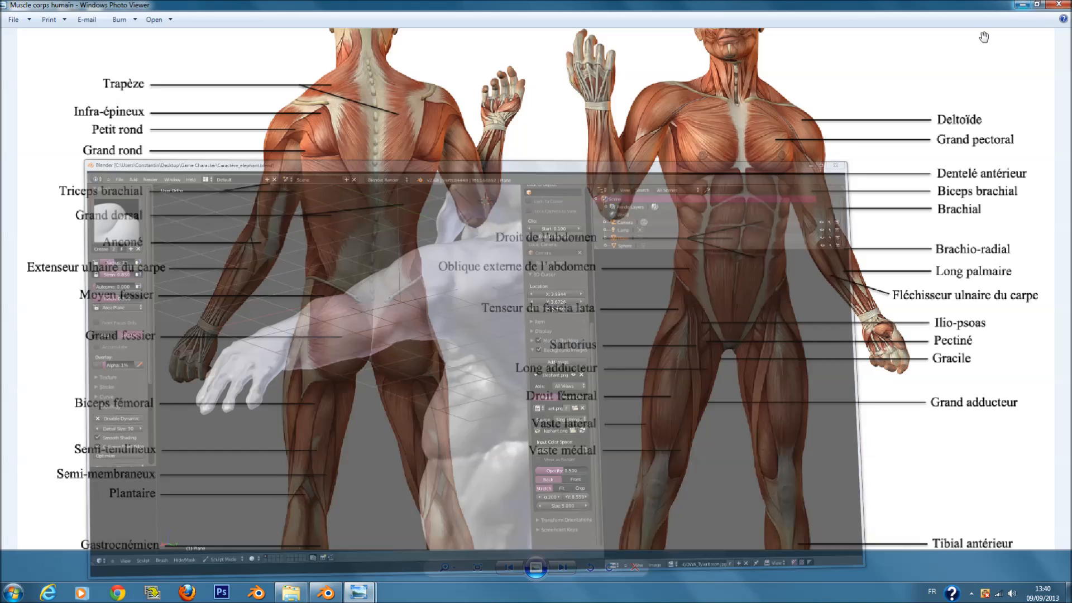
pyautogui.click(1021, 6)
pyautogui.click(874, 99)
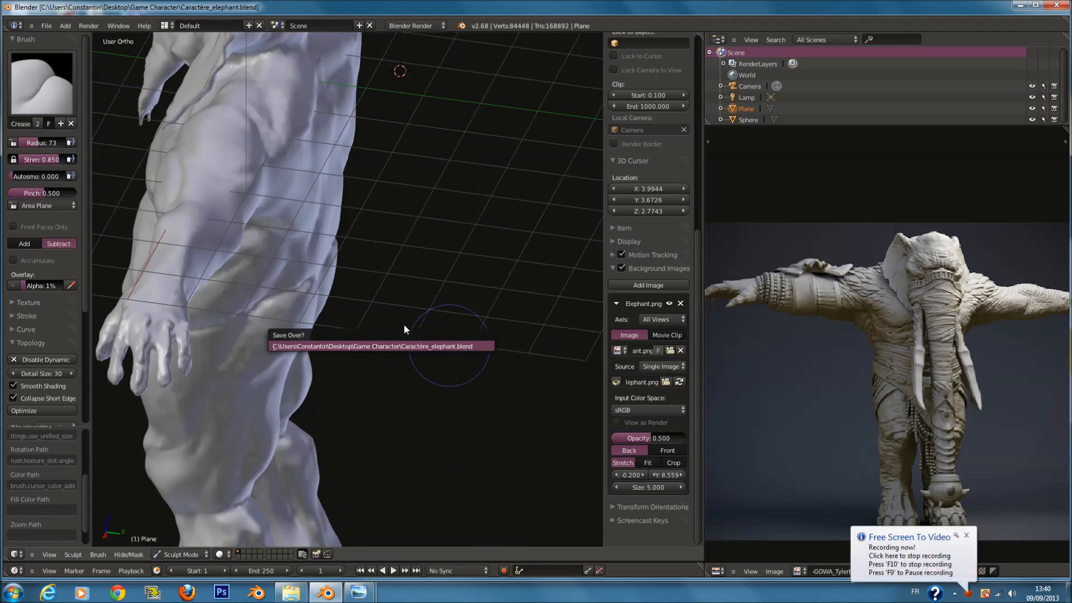
# Switch to the SculptDraw brush with a radius of 81 for work on the back of the hand.
pyautogui.moveTo(356, 279)
pyautogui.mouseDown(button='middle')
pyautogui.moveTo(323, 261)
pyautogui.moveTo(412, 257)
pyautogui.mouseUp(button='middle')
pyautogui.scroll(1, 140, 119)
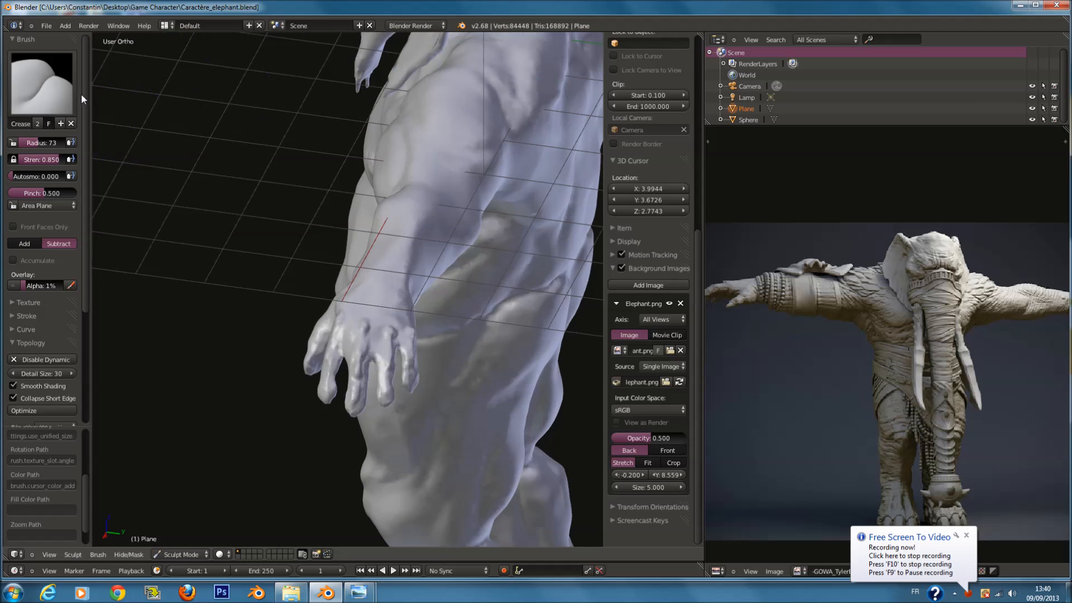
pyautogui.click(55, 87)
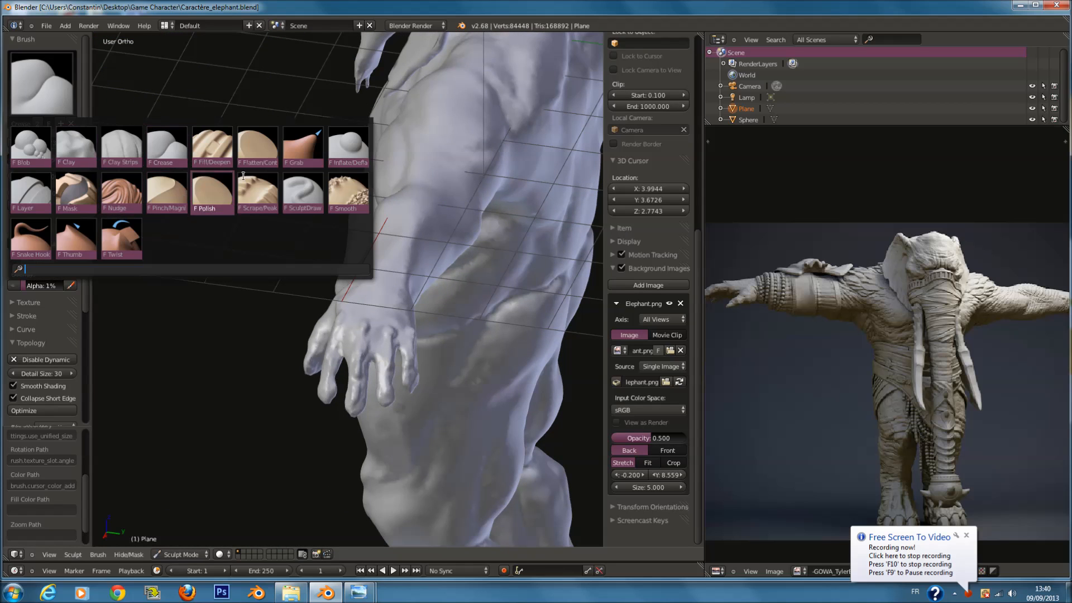
pyautogui.click(307, 195)
pyautogui.keyDown('ctrl'); pyautogui.scroll(4, 402, 328); pyautogui.keyUp('ctrl')
pyautogui.keyDown('shift'); pyautogui.scroll(-6, 380, 326); pyautogui.keyUp('shift')
pyautogui.scroll(-1, 366, 323)
pyautogui.scroll(2, 366, 324)
pyautogui.press('f')
pyautogui.click(309, 289)
pyautogui.keyDown('ctrl'); pyautogui.scroll(-5, 312, 288); pyautogui.keyUp('ctrl')
pyautogui.scroll(6, 344, 276)
pyautogui.press('f')
pyautogui.click(359, 284)
pyautogui.moveTo(365, 290); pyautogui.dragTo(413, 311, button='middle')
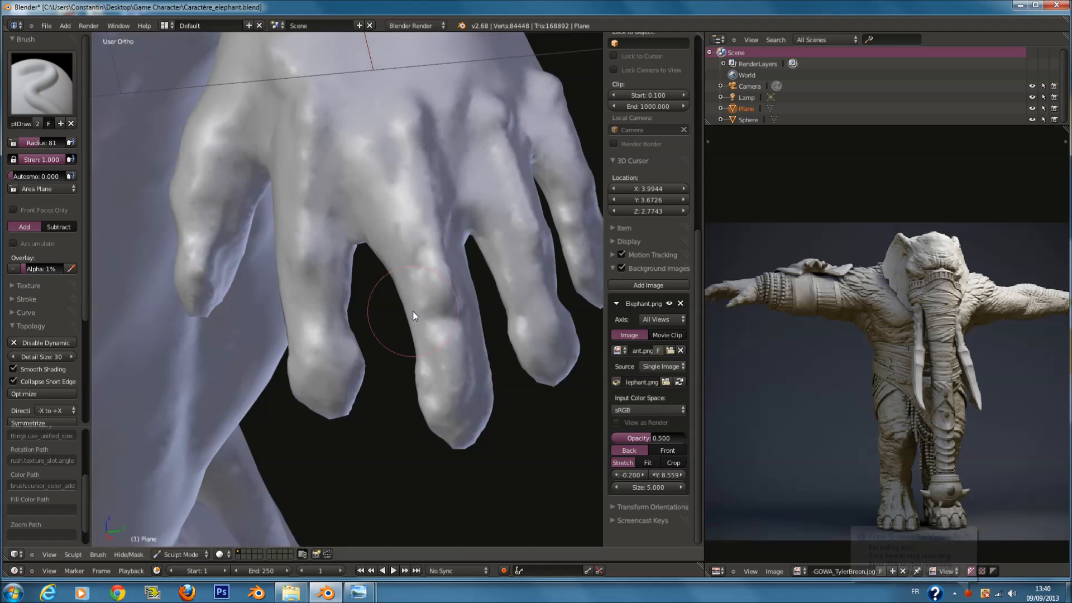
pyautogui.scroll(3, 413, 311)
pyautogui.moveTo(418, 264)
pyautogui.mouseDown(button='middle')
pyautogui.moveTo(307, 130)
pyautogui.moveTo(302, 164)
pyautogui.mouseUp(button='middle')
pyautogui.scroll(3, 302, 163)
pyautogui.scroll(-4, 303, 161)
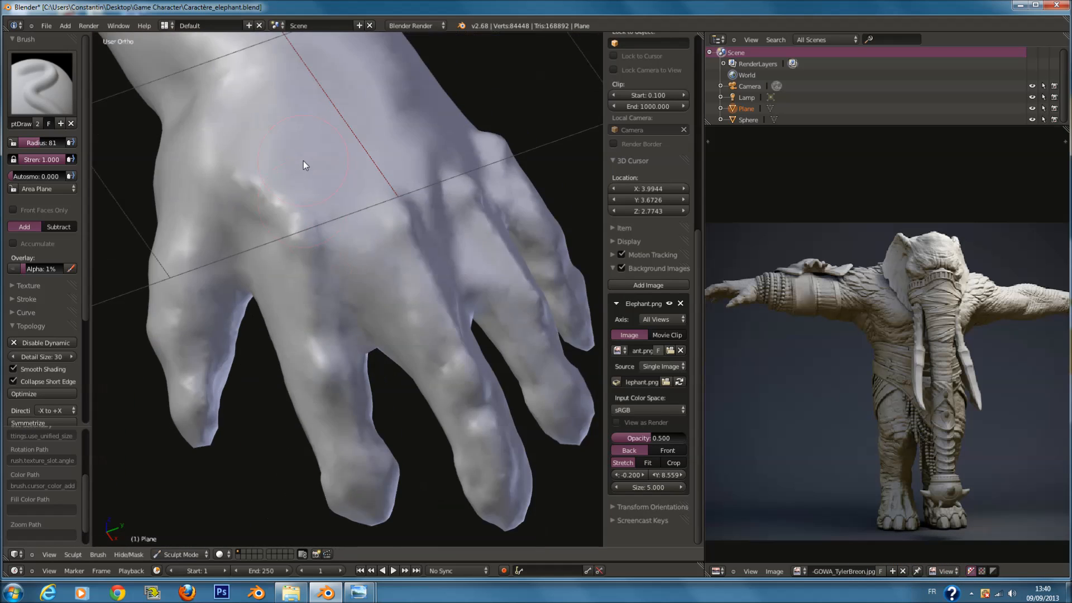
# Try to raise a tendon on the back of the hand with the SculptDraw brush at radius 76.
pyautogui.keyDown('shift'); pyautogui.scroll(10, 290, 150); pyautogui.keyUp('shift')
pyautogui.press('f')
pyautogui.click(294, 202)
pyautogui.moveTo(249, 277); pyautogui.dragTo(281, 194)
pyautogui.keyDown('shift'); pyautogui.scroll(-3, 293, 200); pyautogui.keyUp('shift')
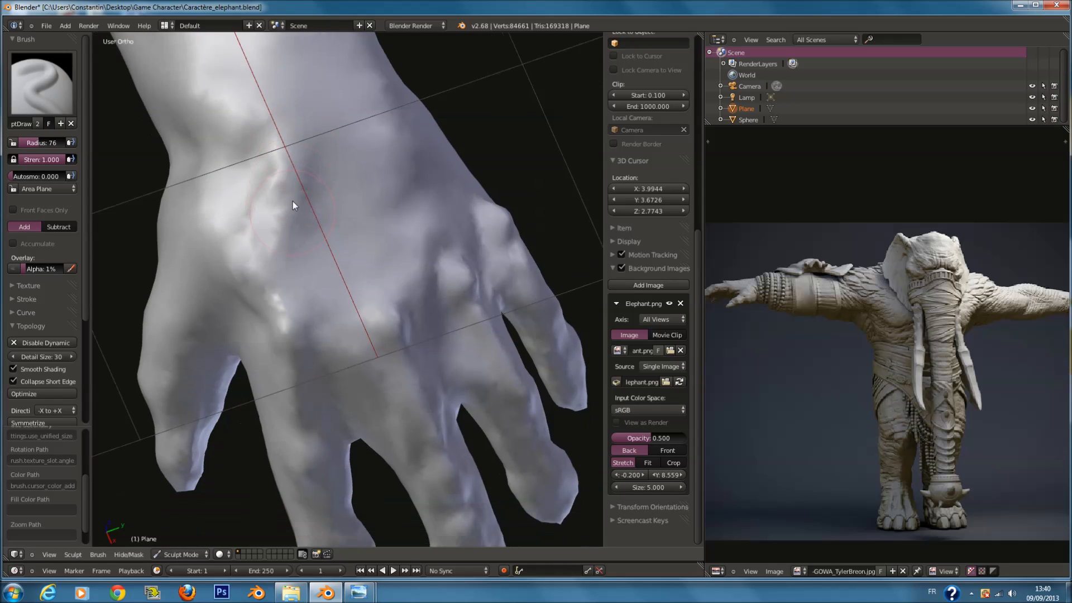
pyautogui.scroll(2, 292, 198)
pyautogui.hotkey('ctrl', 'z')
# Set the SculptDraw brush radius to 57 and raise tendons running from the wrist toward the knuckles.
pyautogui.press('f')
pyautogui.click(265, 189)
pyautogui.scroll(-2, 273, 134)
pyautogui.moveTo(276, 209)
pyautogui.mouseDown()
pyautogui.moveTo(279, 282)
pyautogui.moveTo(280, 179)
pyautogui.moveTo(299, 314)
pyautogui.moveTo(322, 174)
pyautogui.moveTo(371, 318)
pyautogui.moveTo(327, 170)
pyautogui.mouseUp()
pyautogui.moveTo(327, 170)
pyautogui.mouseDown(button='middle')
pyautogui.moveTo(390, 208)
pyautogui.moveTo(401, 158)
pyautogui.mouseUp(button='middle')
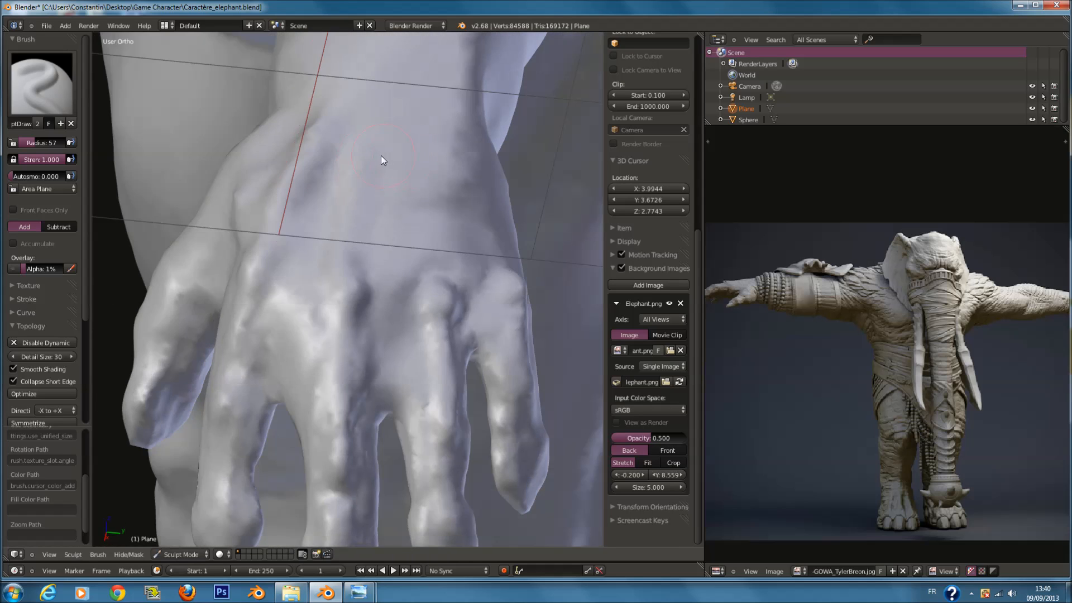
pyautogui.moveTo(377, 153)
pyautogui.mouseDown()
pyautogui.moveTo(385, 144)
pyautogui.moveTo(426, 179)
pyautogui.moveTo(431, 249)
pyautogui.moveTo(467, 171)
pyautogui.mouseUp()
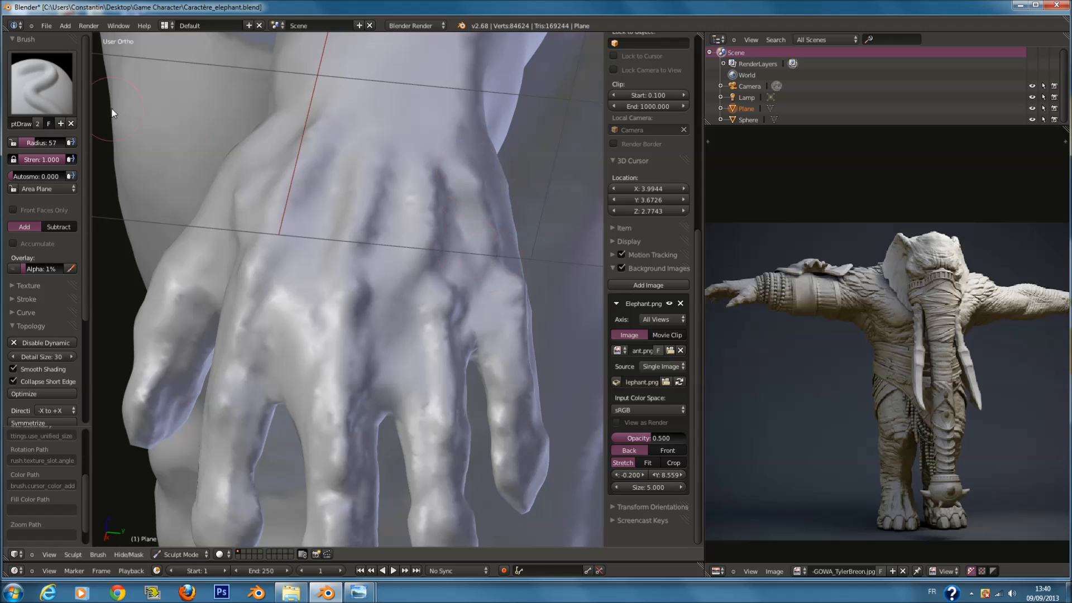
# Switch to the Clay Strips brush, set its radius to 47 and build up the tendons on the back of the hand.
pyautogui.click(42, 83)
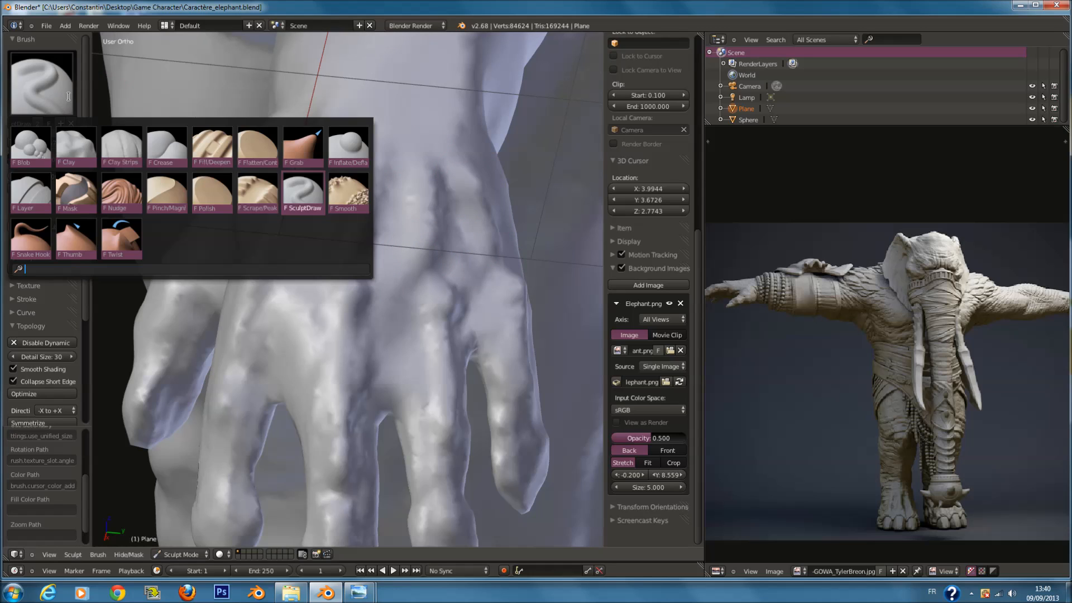
pyautogui.click(113, 150)
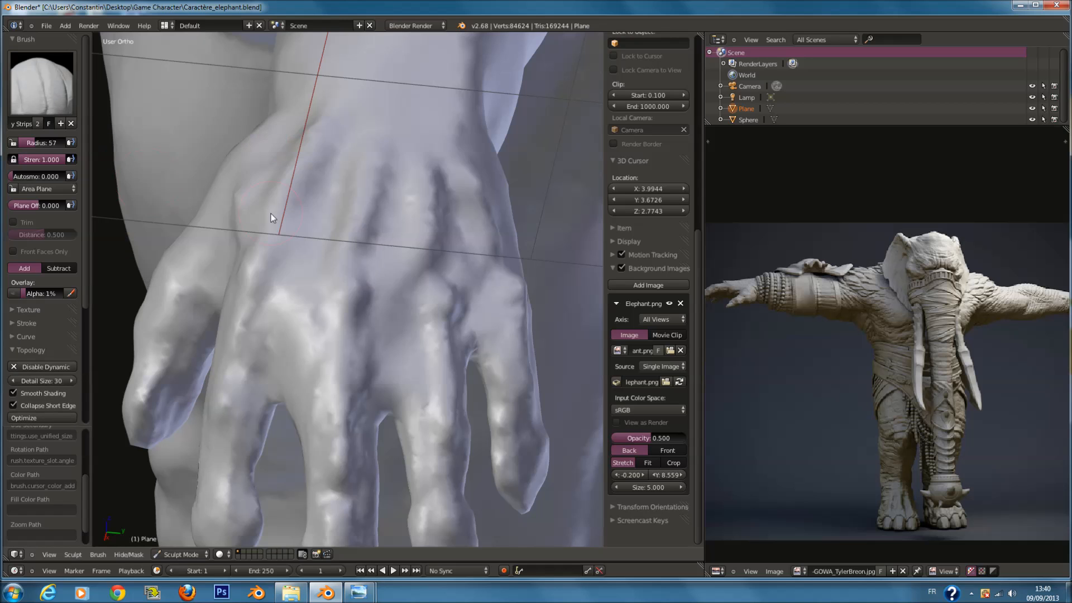
pyautogui.press('f')
pyautogui.moveTo(256, 208)
pyautogui.mouseDown(button='middle')
pyautogui.moveTo(315, 212)
pyautogui.moveTo(279, 139)
pyautogui.mouseUp(button='middle')
pyautogui.click(310, 212)
pyautogui.moveTo(280, 134); pyautogui.dragTo(275, 274)
pyautogui.moveTo(326, 191); pyautogui.dragTo(355, 139, button='middle')
pyautogui.moveTo(344, 192); pyautogui.dragTo(354, 243)
pyautogui.moveTo(419, 163); pyautogui.dragTo(430, 275)
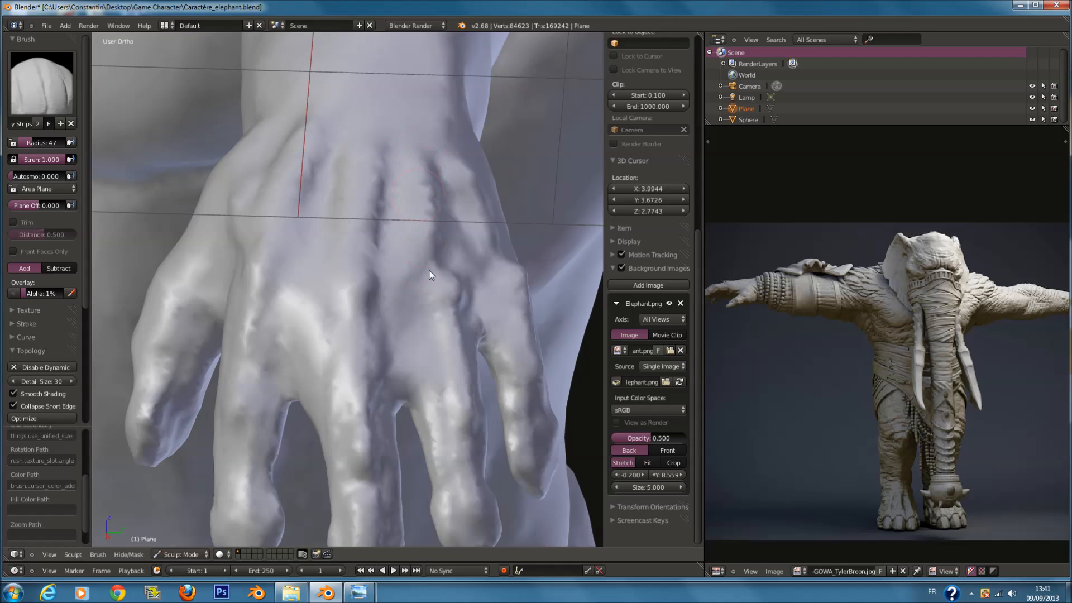
# Add clay strips on the knuckles, the outer side of the wrist and the base of the thumb.
pyautogui.moveTo(431, 275); pyautogui.dragTo(352, 280, button='middle')
pyautogui.moveTo(382, 306); pyautogui.dragTo(392, 298)
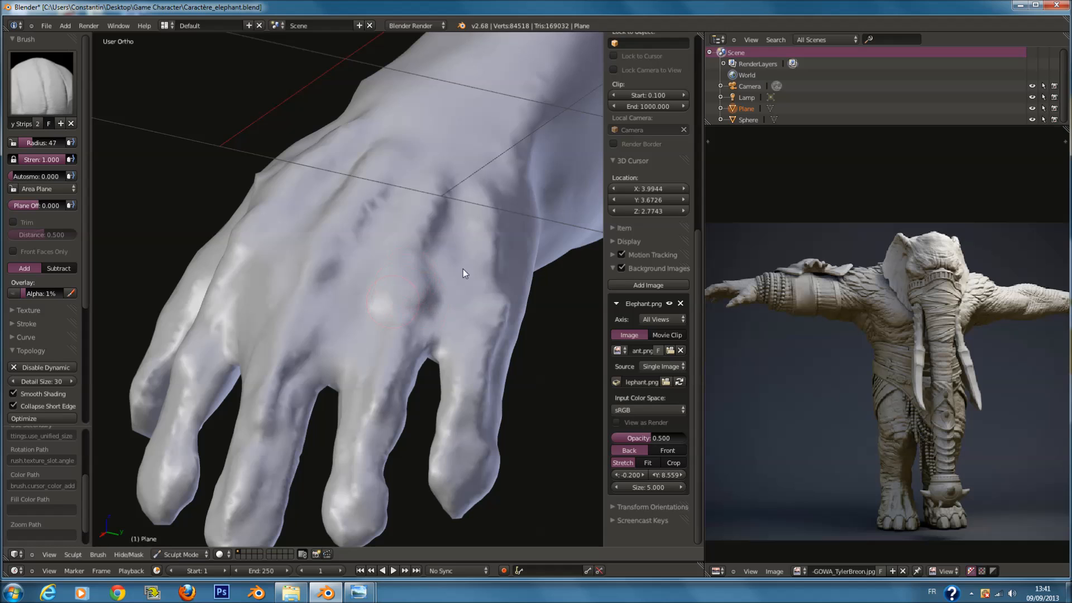
pyautogui.moveTo(501, 169)
pyautogui.mouseDown()
pyautogui.moveTo(501, 319)
pyautogui.moveTo(501, 190)
pyautogui.mouseUp()
pyautogui.moveTo(500, 190)
pyautogui.mouseDown(button='middle')
pyautogui.moveTo(462, 179)
pyautogui.moveTo(512, 160)
pyautogui.moveTo(502, 168)
pyautogui.mouseUp(button='middle')
pyautogui.moveTo(217, 303); pyautogui.dragTo(216, 318)
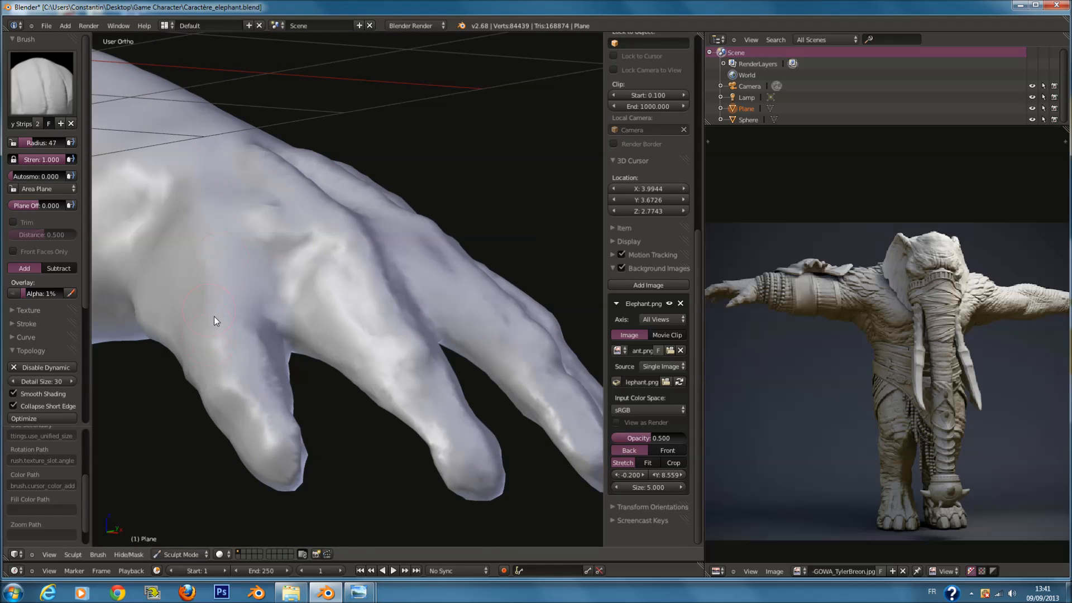
pyautogui.moveTo(215, 318); pyautogui.dragTo(296, 339, button='middle')
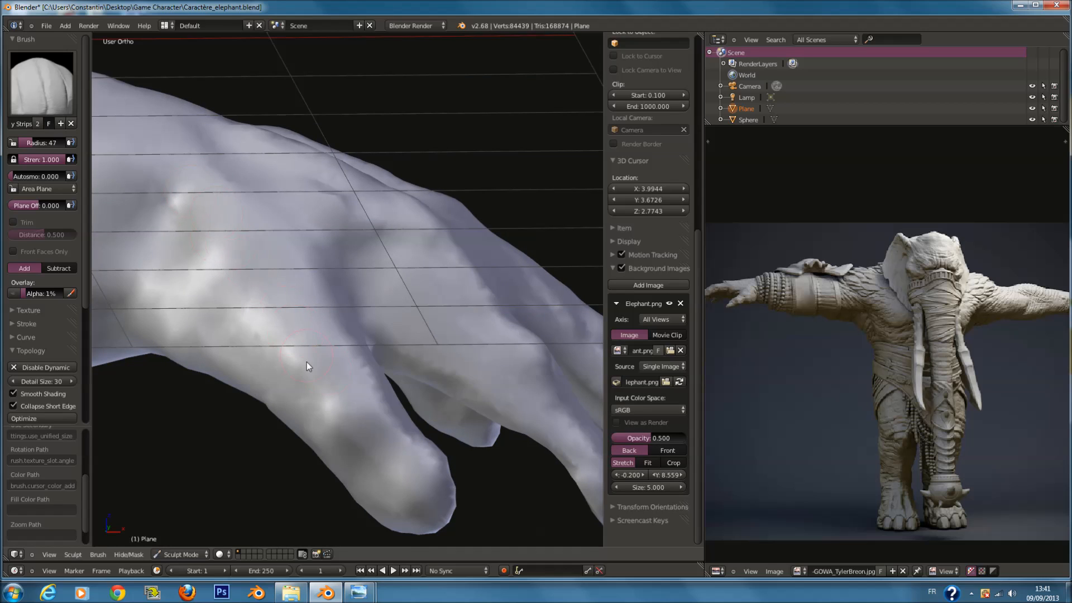
# Set the Clay Strips brush radius to 76 and build up volume along the thumb from its base to the tip.
pyautogui.moveTo(37, 142); pyautogui.dragTo(44, 143)
pyautogui.scroll(3, 139, 310)
pyautogui.moveTo(208, 387)
pyautogui.mouseDown()
pyautogui.moveTo(244, 361)
pyautogui.moveTo(295, 421)
pyautogui.mouseUp()
pyautogui.keyDown('ctrl'); pyautogui.scroll(-6, 288, 394); pyautogui.keyUp('ctrl')
pyautogui.moveTo(219, 169); pyautogui.dragTo(390, 409)
pyautogui.moveTo(167, 139)
pyautogui.mouseDown()
pyautogui.moveTo(313, 304)
pyautogui.moveTo(363, 380)
pyautogui.moveTo(293, 256)
pyautogui.moveTo(371, 410)
pyautogui.mouseUp()
pyautogui.moveTo(375, 446); pyautogui.dragTo(371, 377, button='middle')
pyautogui.moveTo(303, 219); pyautogui.dragTo(388, 352)
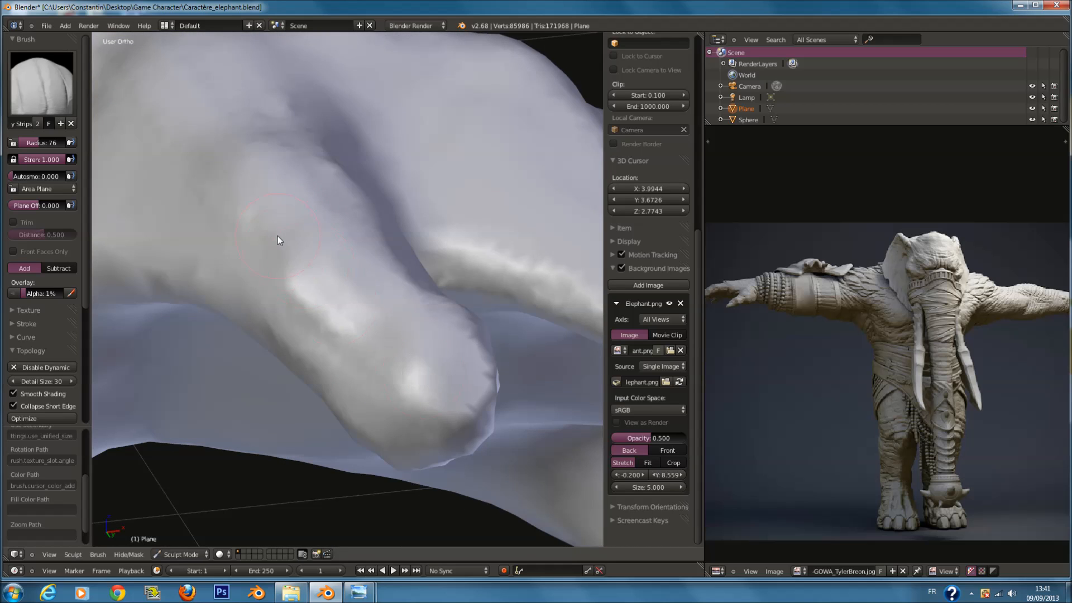
# Add clay strips along the tendons on the back of the hand, starting from the thumb side.
pyautogui.moveTo(270, 189); pyautogui.dragTo(225, 292, button='middle')
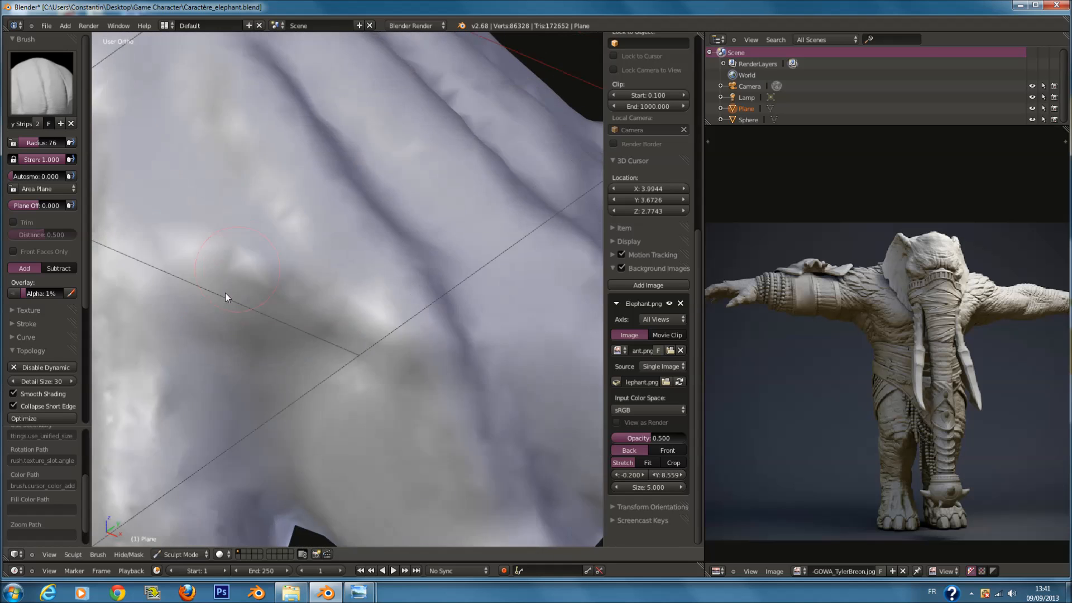
pyautogui.moveTo(225, 293); pyautogui.dragTo(360, 404)
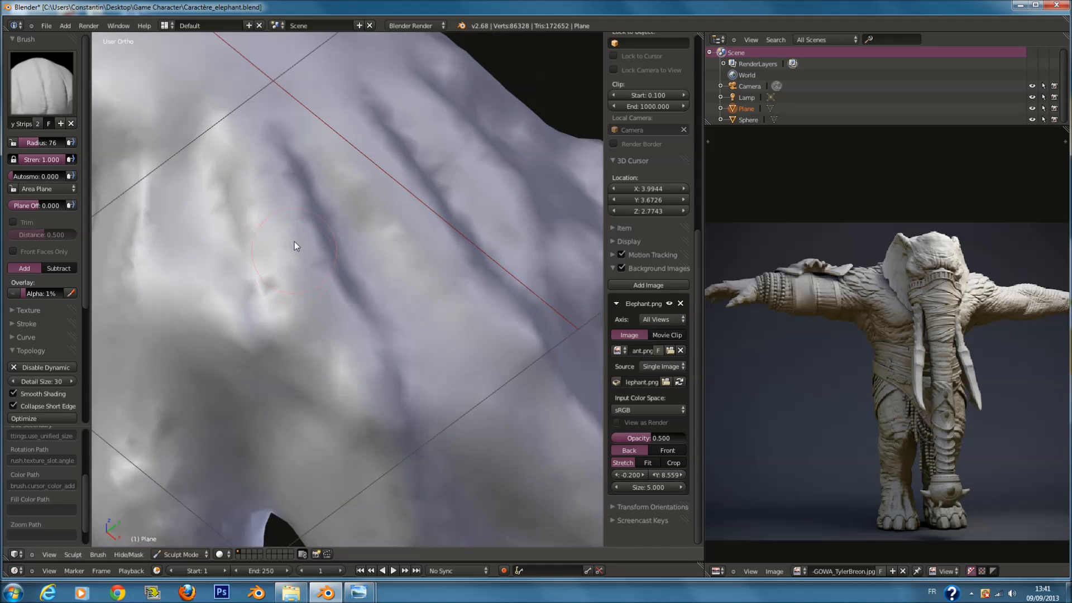
pyautogui.moveTo(243, 77); pyautogui.dragTo(357, 385)
pyautogui.scroll(-3, 268, 223)
pyautogui.moveTo(273, 231)
pyautogui.mouseDown(button='middle')
pyautogui.moveTo(201, 161)
pyautogui.moveTo(181, 162)
pyautogui.mouseUp(button='middle')
pyautogui.scroll(2, 413, 199)
pyautogui.moveTo(413, 206); pyautogui.dragTo(378, 132, button='middle')
pyautogui.moveTo(378, 132); pyautogui.dragTo(335, 412)
# Continue the clay strips along the neighbouring tendons on the back of the hand toward the outer knuckles.
pyautogui.scroll(-3, 426, 184)
pyautogui.moveTo(429, 193)
pyautogui.mouseDown(button='middle')
pyautogui.moveTo(421, 226)
pyautogui.moveTo(371, 204)
pyautogui.mouseUp(button='middle')
pyautogui.scroll(3, 363, 189)
pyautogui.moveTo(357, 179)
pyautogui.mouseDown()
pyautogui.moveTo(314, 383)
pyautogui.moveTo(334, 160)
pyautogui.moveTo(326, 447)
pyautogui.mouseUp()
pyautogui.moveTo(326, 447)
pyautogui.mouseDown(button='middle')
pyautogui.moveTo(317, 416)
pyautogui.moveTo(326, 411)
pyautogui.mouseUp(button='middle')
pyautogui.press('z')
pyautogui.press('z')
pyautogui.moveTo(395, 317)
pyautogui.mouseDown(button='middle')
pyautogui.moveTo(433, 316)
pyautogui.moveTo(458, 183)
pyautogui.mouseUp(button='middle')
pyautogui.scroll(3, 441, 268)
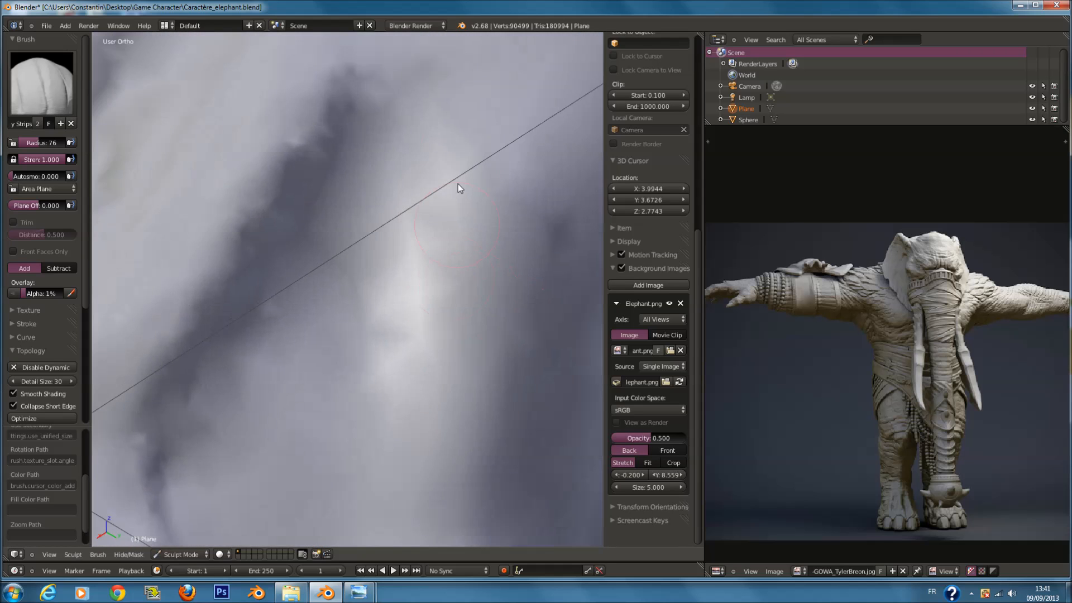
pyautogui.moveTo(446, 122); pyautogui.dragTo(400, 523)
pyautogui.moveTo(444, 491); pyautogui.dragTo(452, 386, button='middle')
# Set the Clay Strips brush radius to 116 and broaden the tendon leading to the knuckle.
pyautogui.press('f')
pyautogui.click(475, 373)
pyautogui.moveTo(461, 131)
pyautogui.mouseDown()
pyautogui.moveTo(403, 494)
pyautogui.moveTo(478, 192)
pyautogui.moveTo(398, 391)
pyautogui.mouseUp()
pyautogui.scroll(-5, 464, 196)
pyautogui.scroll(4, 445, 225)
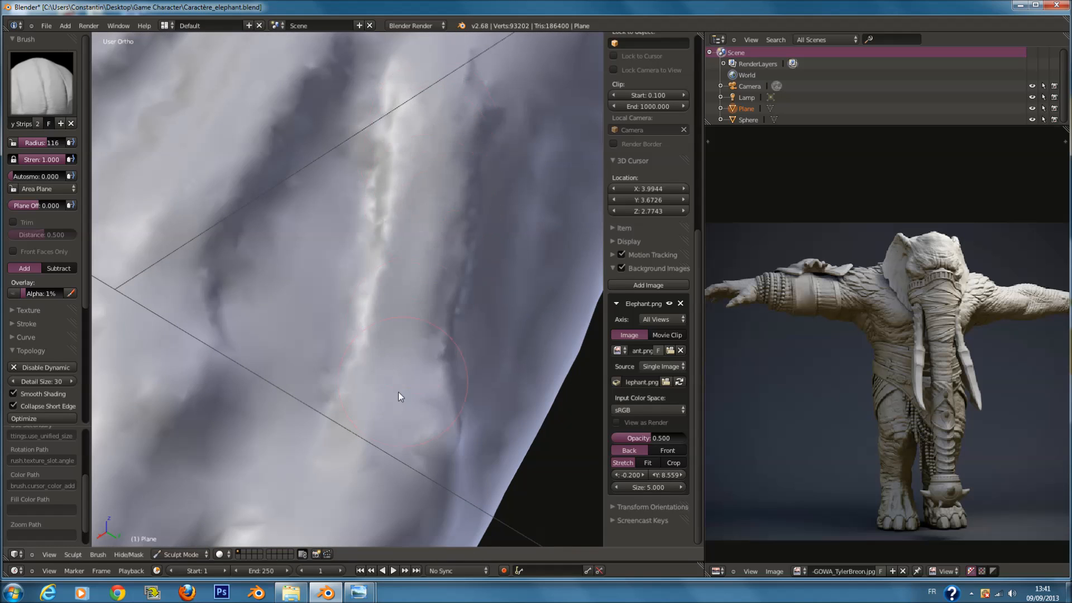
pyautogui.moveTo(398, 392); pyautogui.dragTo(410, 326, button='middle')
pyautogui.moveTo(461, 230); pyautogui.dragTo(454, 299)
# Set the Clay Strips brush radius to 82 and build up volume from the knuckle down along the finger.
pyautogui.scroll(-3, 445, 303)
pyautogui.press('f')
pyautogui.moveTo(454, 299); pyautogui.dragTo(433, 297, button='middle')
pyautogui.click(437, 304)
pyautogui.scroll(3, 434, 286)
pyautogui.press('f')
pyautogui.click(407, 265)
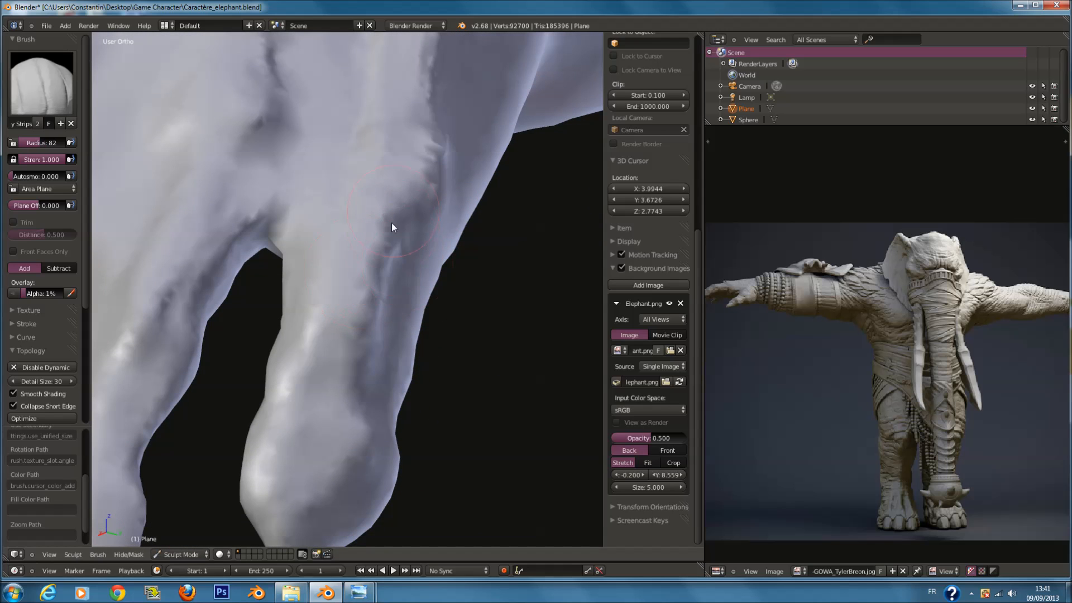
pyautogui.moveTo(391, 224); pyautogui.dragTo(376, 360)
pyautogui.moveTo(376, 361); pyautogui.dragTo(369, 344, button='middle')
pyautogui.scroll(4, 371, 341)
pyautogui.moveTo(419, 124); pyautogui.dragTo(343, 430)
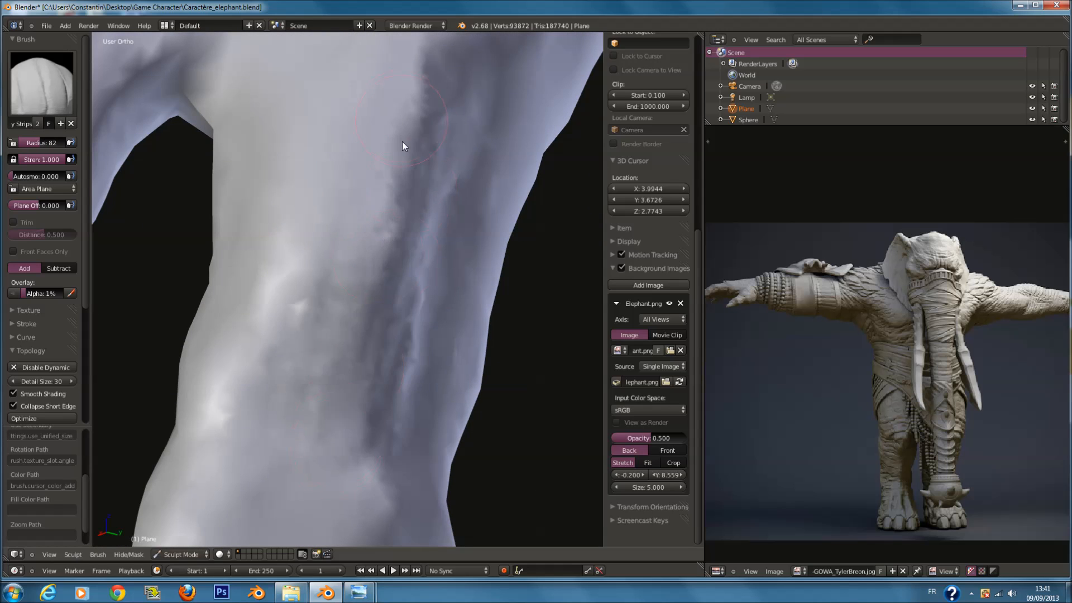
# Set the Clay Strips brush radius to 105 and thicken the finger's upper surface and the neighbouring finger's knuckle.
pyautogui.scroll(-1, 402, 140)
pyautogui.press('f')
pyautogui.click(407, 114)
pyautogui.moveTo(407, 112); pyautogui.dragTo(347, 401)
pyautogui.moveTo(446, 120); pyautogui.dragTo(408, 358)
pyautogui.scroll(-3, 254, 258)
pyautogui.moveTo(253, 258)
pyautogui.mouseDown(button='middle')
pyautogui.moveTo(284, 260)
pyautogui.moveTo(384, 206)
pyautogui.mouseUp(button='middle')
pyautogui.scroll(1, 384, 206)
pyautogui.moveTo(338, 103)
pyautogui.mouseDown()
pyautogui.moveTo(343, 200)
pyautogui.moveTo(324, 350)
pyautogui.mouseUp()
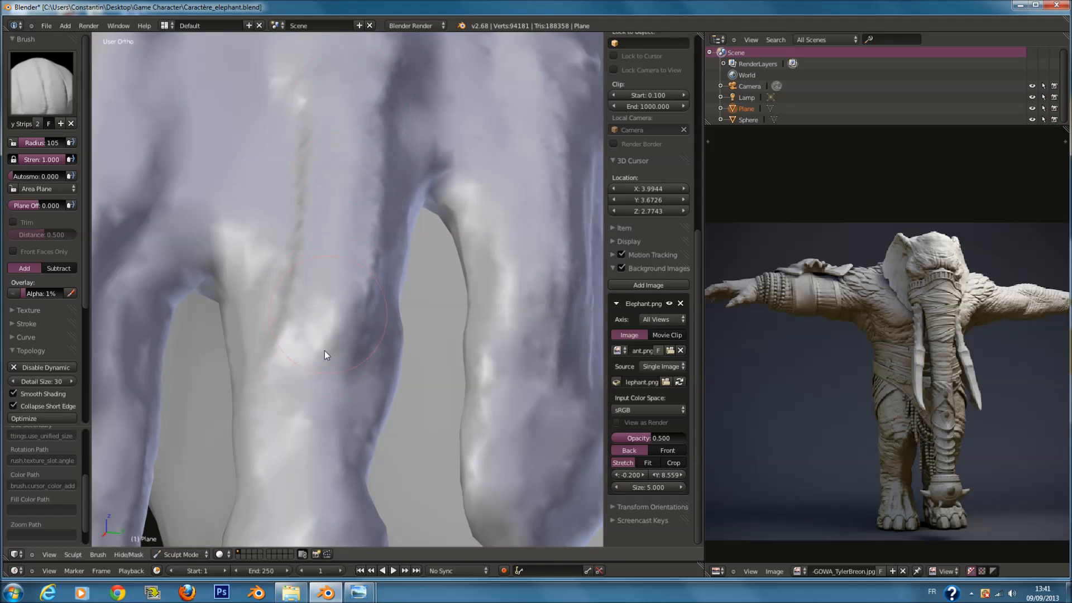
# Set the Clay Strips brush radius to 79 and add strips down the neighbouring finger to its last joint.
pyautogui.scroll(-1, 324, 350)
pyautogui.moveTo(324, 351); pyautogui.dragTo(318, 310, button='middle')
pyautogui.scroll(3, 316, 279)
pyautogui.press('f')
pyautogui.click(313, 245)
pyautogui.moveTo(314, 243); pyautogui.dragTo(293, 321)
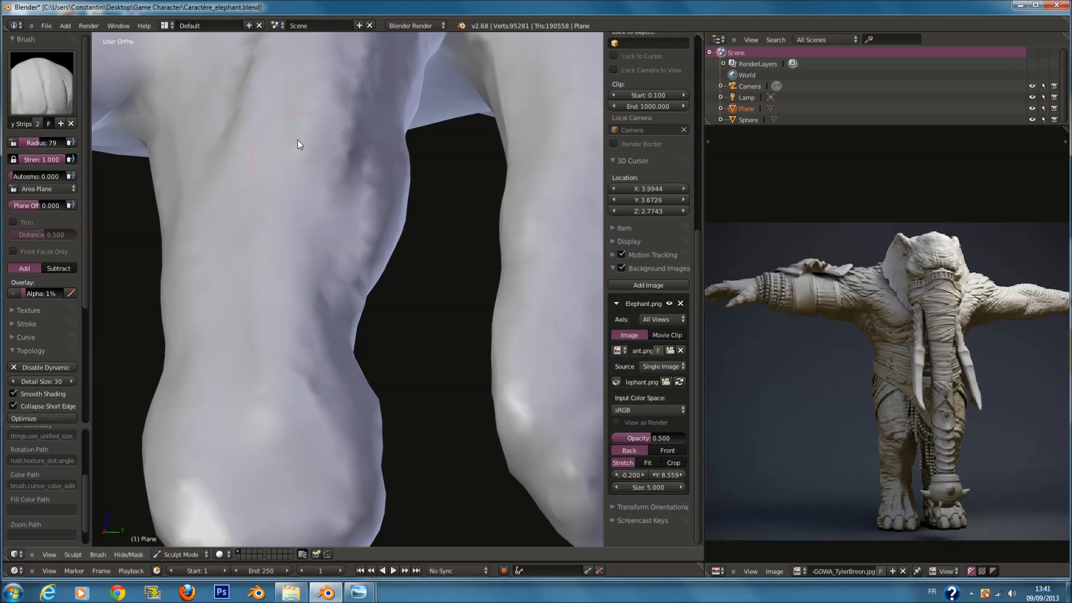
pyautogui.moveTo(297, 140); pyautogui.dragTo(249, 433)
pyautogui.moveTo(281, 387); pyautogui.dragTo(273, 410)
# Set the Clay Strips brush radius to 84 and build up the finger's side and the ridge along its top.
pyautogui.press('f')
pyautogui.click(337, 188)
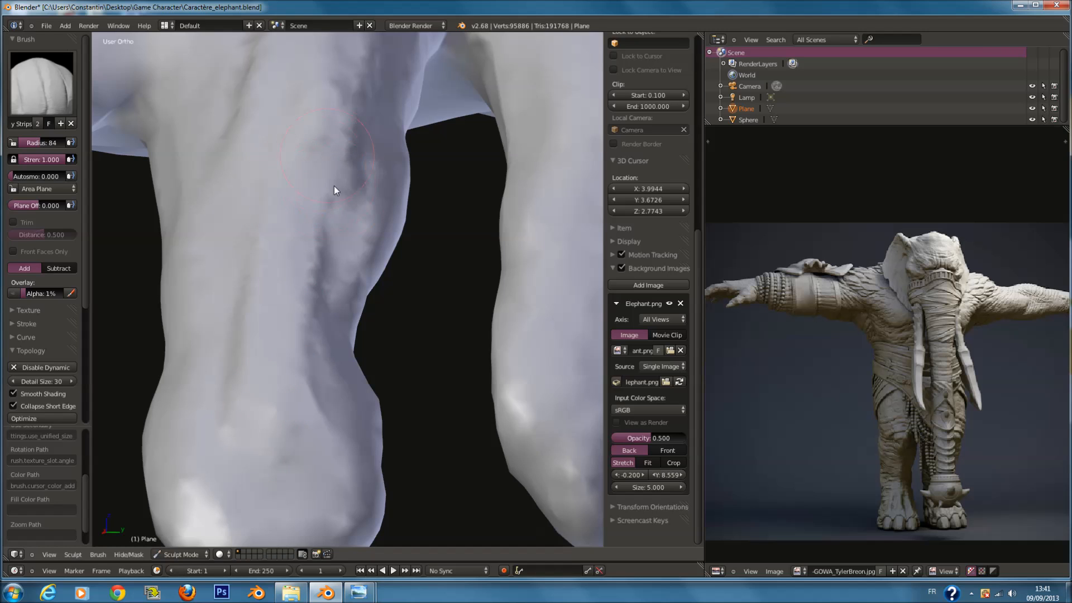
pyautogui.moveTo(334, 179); pyautogui.dragTo(307, 254)
pyautogui.moveTo(316, 159); pyautogui.dragTo(292, 245)
pyautogui.scroll(-3, 296, 257)
pyautogui.moveTo(296, 257)
pyautogui.mouseDown(button='middle')
pyautogui.moveTo(317, 276)
pyautogui.moveTo(319, 386)
pyautogui.moveTo(341, 287)
pyautogui.mouseUp(button='middle')
pyautogui.scroll(3, 342, 286)
pyautogui.moveTo(340, 215); pyautogui.dragTo(338, 412)
pyautogui.keyDown('shift'); pyautogui.moveTo(335, 426); pyautogui.dragTo(343, 221, button='middle'); pyautogui.keyUp('shift')
pyautogui.moveTo(347, 223); pyautogui.dragTo(339, 380)
pyautogui.moveTo(352, 187); pyautogui.dragTo(342, 357)
# Layer clay strips along the next finger from its knuckle down to the fingertip.
pyautogui.scroll(-3, 324, 413)
pyautogui.moveTo(325, 413)
pyautogui.mouseDown(button='middle')
pyautogui.moveTo(309, 317)
pyautogui.moveTo(346, 329)
pyautogui.moveTo(339, 173)
pyautogui.moveTo(422, 169)
pyautogui.moveTo(406, 147)
pyautogui.mouseUp(button='middle')
pyautogui.scroll(2, 406, 147)
pyautogui.moveTo(405, 109); pyautogui.dragTo(424, 357)
pyautogui.moveTo(418, 114); pyautogui.dragTo(427, 379)
pyautogui.moveTo(423, 145); pyautogui.dragTo(433, 385)
pyautogui.scroll(-2, 390, 377)
pyautogui.keyDown('shift'); pyautogui.scroll(-8, 390, 377); pyautogui.keyUp('shift')
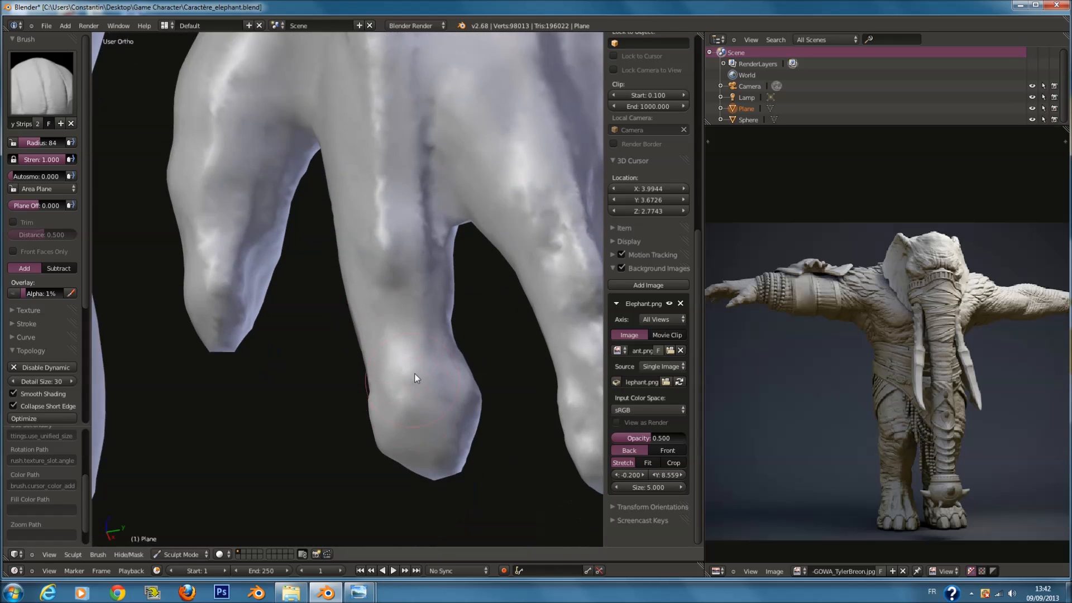
pyautogui.keyDown('shift'); pyautogui.scroll(2, 412, 390); pyautogui.keyUp('shift')
pyautogui.scroll(2, 412, 389)
pyautogui.moveTo(435, 335)
pyautogui.mouseDown()
pyautogui.moveTo(461, 466)
pyautogui.moveTo(454, 436)
pyautogui.mouseUp()
# Switch to the Smooth brush and set its radius to 83 for the palm side of the fingers.
pyautogui.scroll(-7, 454, 436)
pyautogui.moveTo(462, 436)
pyautogui.mouseDown(button='middle')
pyautogui.moveTo(404, 393)
pyautogui.moveTo(436, 344)
pyautogui.moveTo(440, 247)
pyautogui.moveTo(427, 225)
pyautogui.moveTo(266, 321)
pyautogui.moveTo(275, 283)
pyautogui.moveTo(283, 313)
pyautogui.moveTo(237, 324)
pyautogui.mouseUp(button='middle')
pyautogui.scroll(3, 265, 321)
pyautogui.click(35, 89)
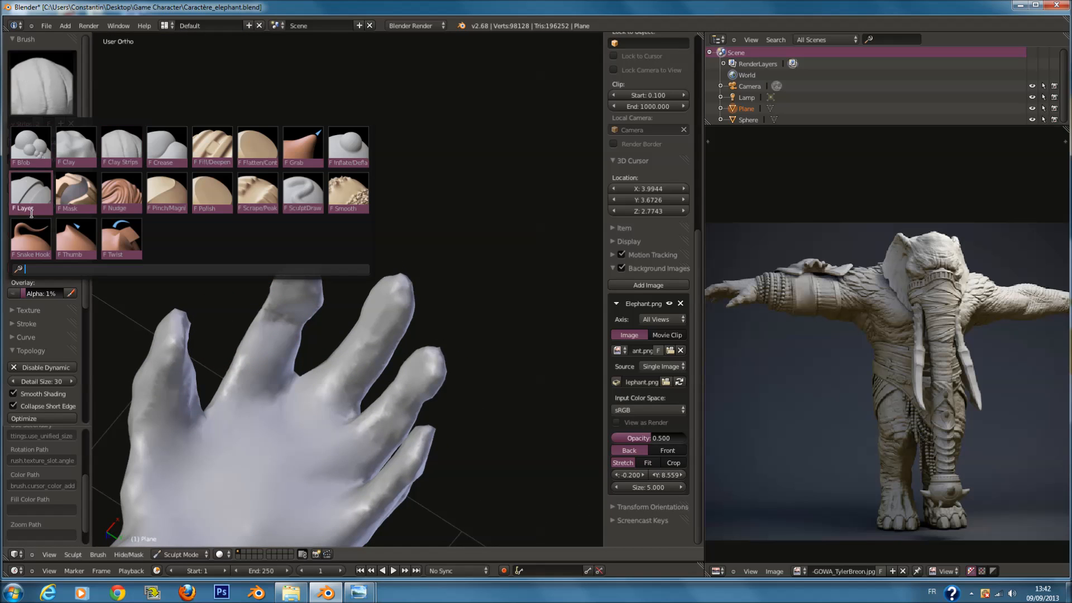
pyautogui.click(349, 195)
pyautogui.scroll(3, 314, 318)
pyautogui.press('f')
pyautogui.click(303, 294)
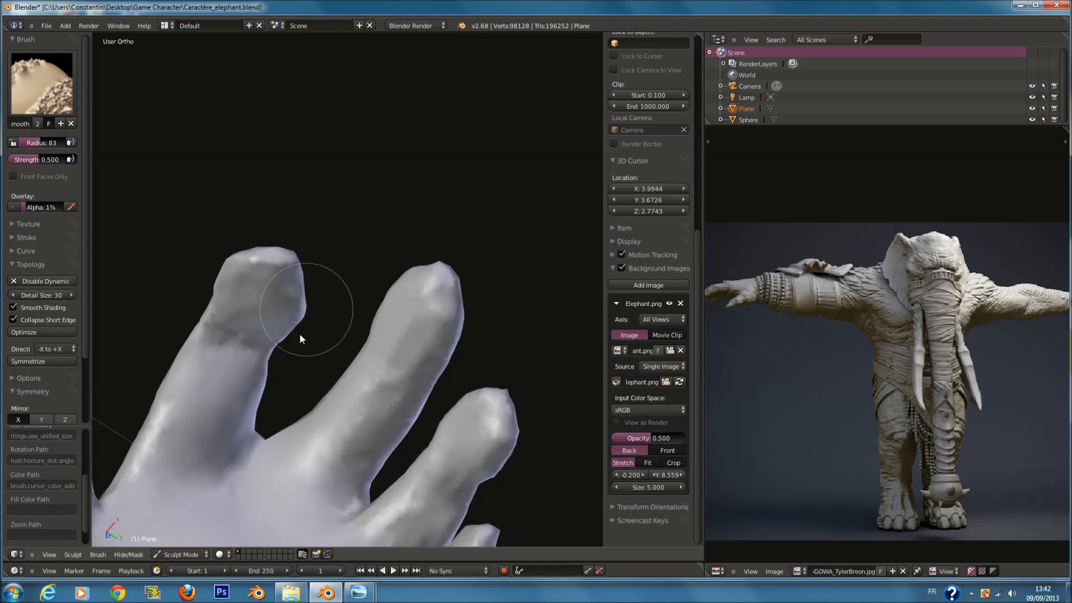
pyautogui.moveTo(291, 306); pyautogui.dragTo(286, 277, button='middle')
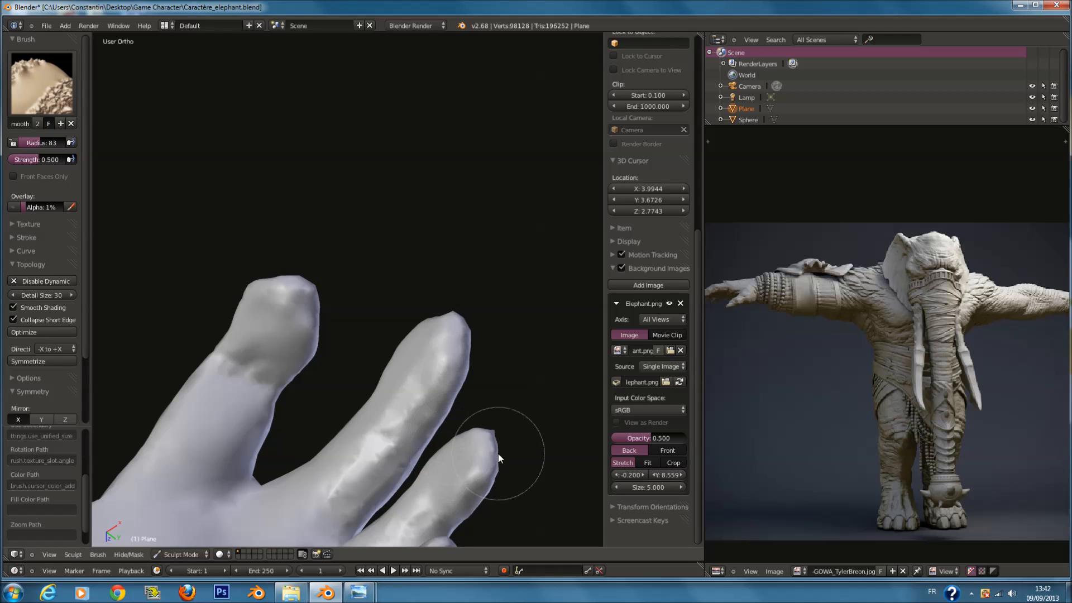
pyautogui.moveTo(488, 451)
pyautogui.mouseDown(button='middle')
pyautogui.moveTo(399, 408)
pyautogui.moveTo(456, 480)
pyautogui.moveTo(511, 353)
pyautogui.moveTo(517, 381)
pyautogui.moveTo(394, 403)
pyautogui.moveTo(287, 375)
pyautogui.moveTo(293, 369)
pyautogui.mouseUp(button='middle')
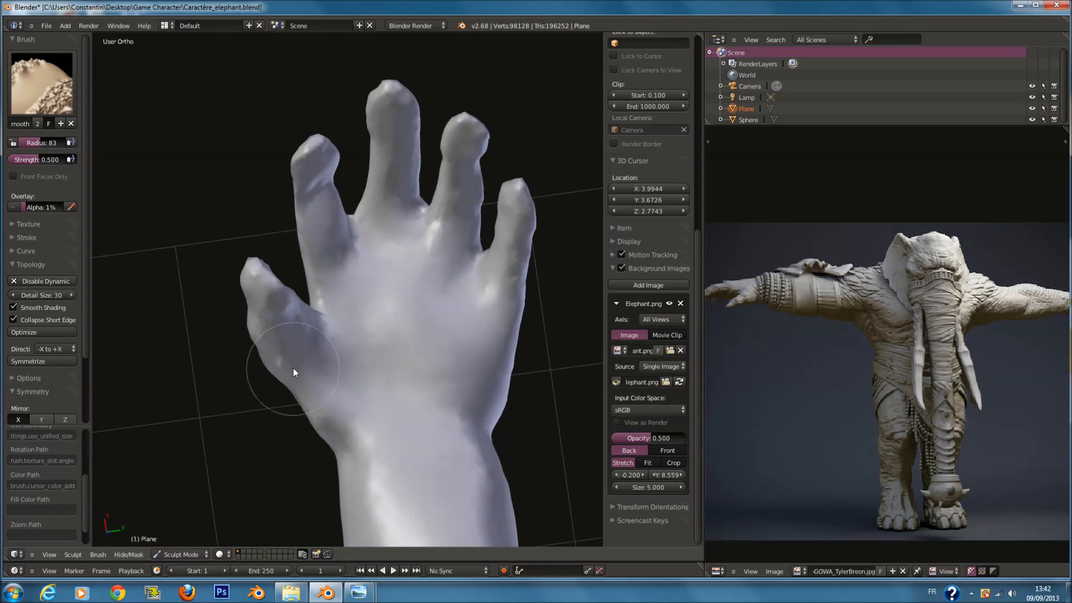
# Switch to the Clay brush and add volume to the palm beside the base of the thumb.
pyautogui.scroll(3, 293, 368)
pyautogui.click(62, 94)
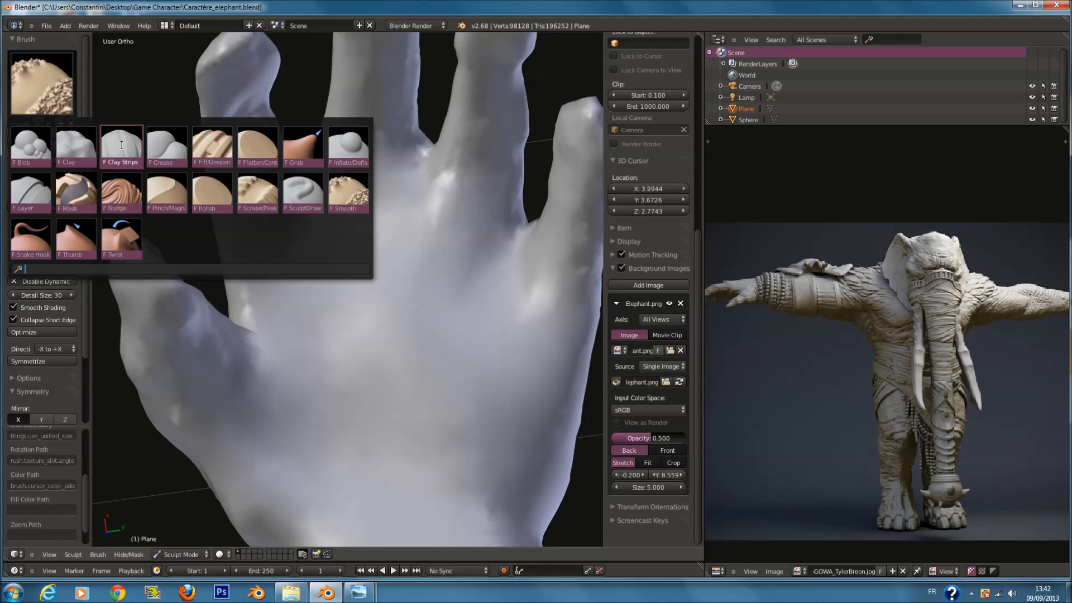
pyautogui.click(76, 146)
pyautogui.scroll(-3, 327, 400)
pyautogui.scroll(3, 327, 399)
pyautogui.moveTo(317, 358)
pyautogui.mouseDown()
pyautogui.moveTo(276, 389)
pyautogui.moveTo(313, 353)
pyautogui.moveTo(331, 377)
pyautogui.mouseUp()
pyautogui.scroll(-2, 333, 380)
pyautogui.scroll(1, 352, 352)
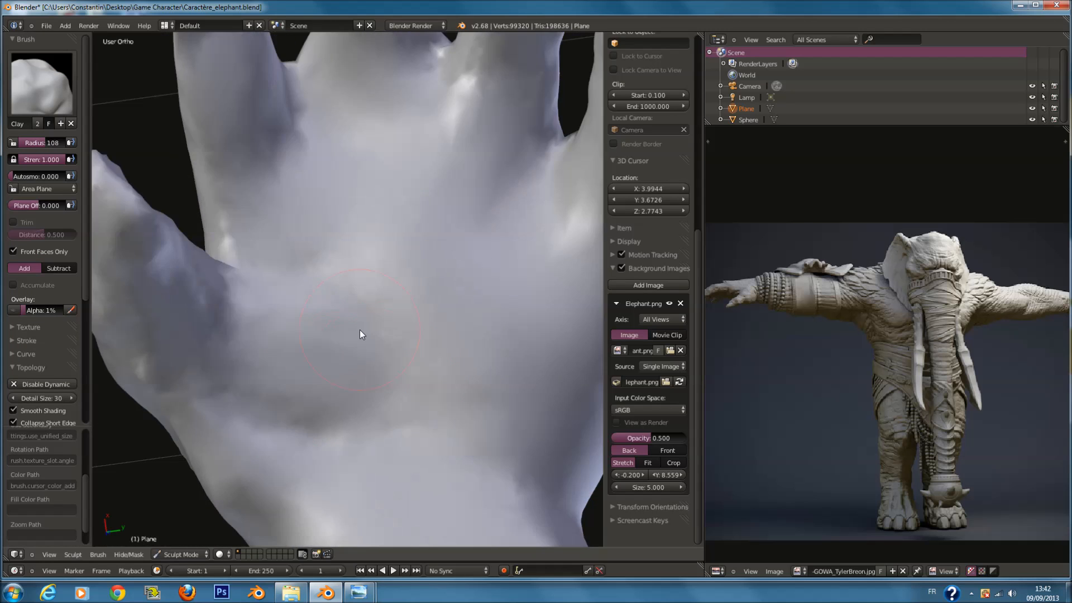
# Resize the Clay brush and build up the fleshy pads of the palm below the fingers.
pyautogui.press('[')
pyautogui.press('[')
pyautogui.keyDown('shift'); pyautogui.moveTo(338, 160); pyautogui.dragTo(336, 253, button='middle'); pyautogui.keyUp('shift')
pyautogui.moveTo(336, 253)
pyautogui.mouseDown()
pyautogui.moveTo(294, 274)
pyautogui.moveTo(314, 283)
pyautogui.mouseUp()
pyautogui.press('f')
pyautogui.click(299, 281)
pyautogui.moveTo(280, 250); pyautogui.dragTo(320, 361)
pyautogui.moveTo(372, 223)
pyautogui.mouseDown()
pyautogui.moveTo(368, 305)
pyautogui.moveTo(383, 371)
pyautogui.mouseUp()
pyautogui.moveTo(461, 286)
pyautogui.mouseDown()
pyautogui.moveTo(468, 341)
pyautogui.moveTo(491, 291)
pyautogui.mouseUp()
# Build up the outer side and heel of the palm with the Clay brush, adjusting its radius between strokes.
pyautogui.moveTo(576, 295)
pyautogui.mouseDown(button='middle')
pyautogui.moveTo(488, 293)
pyautogui.moveTo(577, 297)
pyautogui.mouseUp(button='middle')
pyautogui.moveTo(577, 296)
pyautogui.keyDown('shift'); pyautogui.mouseDown(button='middle')
pyautogui.moveTo(488, 297)
pyautogui.moveTo(487, 256)
pyautogui.mouseUp(button='middle'); pyautogui.keyUp('shift')
pyautogui.moveTo(490, 272)
pyautogui.mouseDown()
pyautogui.moveTo(453, 354)
pyautogui.moveTo(450, 317)
pyautogui.mouseUp()
pyautogui.moveTo(330, 441)
pyautogui.keyDown('shift'); pyautogui.mouseDown(button='middle')
pyautogui.moveTo(376, 370)
pyautogui.moveTo(380, 341)
pyautogui.mouseUp(button='middle'); pyautogui.keyUp('shift')
pyautogui.press('f')
pyautogui.click(400, 322)
pyautogui.moveTo(234, 405)
pyautogui.mouseDown()
pyautogui.moveTo(289, 427)
pyautogui.moveTo(254, 428)
pyautogui.moveTo(210, 373)
pyautogui.moveTo(296, 453)
pyautogui.moveTo(352, 363)
pyautogui.moveTo(407, 387)
pyautogui.moveTo(335, 357)
pyautogui.moveTo(443, 374)
pyautogui.moveTo(268, 342)
pyautogui.moveTo(263, 409)
pyautogui.moveTo(253, 182)
pyautogui.moveTo(325, 170)
pyautogui.moveTo(402, 184)
pyautogui.moveTo(593, 259)
pyautogui.moveTo(497, 284)
pyautogui.moveTo(454, 270)
pyautogui.mouseUp()
# Set the Clay brush radius to 67 for the back of the hand.
pyautogui.scroll(-4, 413, 318)
pyautogui.moveTo(364, 363); pyautogui.dragTo(407, 497, button='middle')
pyautogui.scroll(3, 403, 288)
pyautogui.moveTo(403, 286)
pyautogui.mouseDown(button='middle')
pyautogui.moveTo(332, 291)
pyautogui.moveTo(359, 291)
pyautogui.mouseUp(button='middle')
pyautogui.press('f')
pyautogui.click(351, 286)
pyautogui.scroll(-1, 332, 290)
pyautogui.scroll(3, 359, 291)
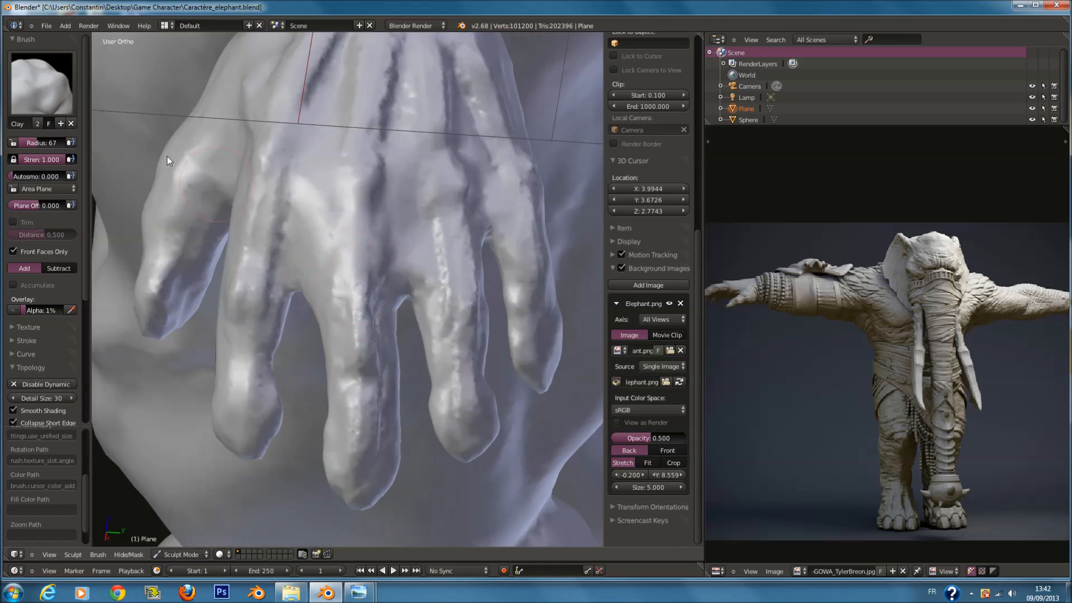
# Switch to the Grab brush and pull the webbing between the fingers back toward the knuckles.
pyautogui.click(72, 97)
pyautogui.click(302, 146)
pyautogui.scroll(6, 410, 327)
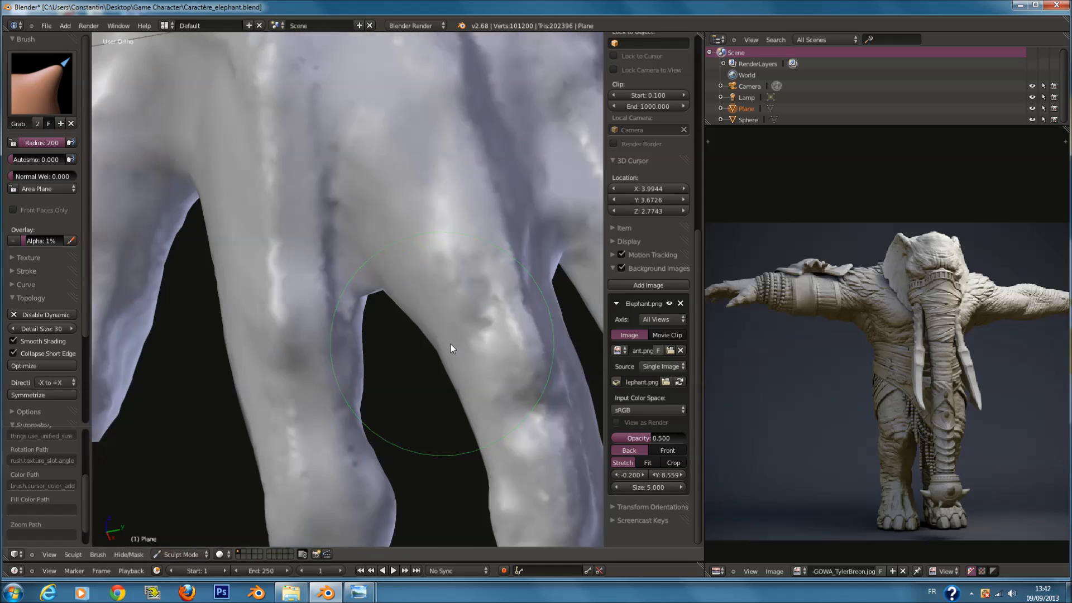
pyautogui.moveTo(450, 344); pyautogui.dragTo(465, 344, button='middle')
pyautogui.moveTo(470, 287); pyautogui.dragTo(459, 227)
pyautogui.moveTo(484, 288); pyautogui.dragTo(431, 364, button='middle')
pyautogui.moveTo(431, 363); pyautogui.dragTo(441, 296)
pyautogui.moveTo(441, 296); pyautogui.dragTo(399, 354, button='middle')
pyautogui.moveTo(399, 354); pyautogui.dragTo(404, 315)
pyautogui.moveTo(367, 366)
pyautogui.mouseDown(button='middle')
pyautogui.moveTo(314, 316)
pyautogui.moveTo(381, 308)
pyautogui.mouseUp(button='middle')
pyautogui.moveTo(381, 293); pyautogui.dragTo(363, 257)
pyautogui.scroll(-4, 364, 258)
pyautogui.moveTo(425, 334); pyautogui.dragTo(382, 283, button='middle')
# Switch to the Smooth brush and check the finger webbing from the palm and the side.
pyautogui.click(67, 85)
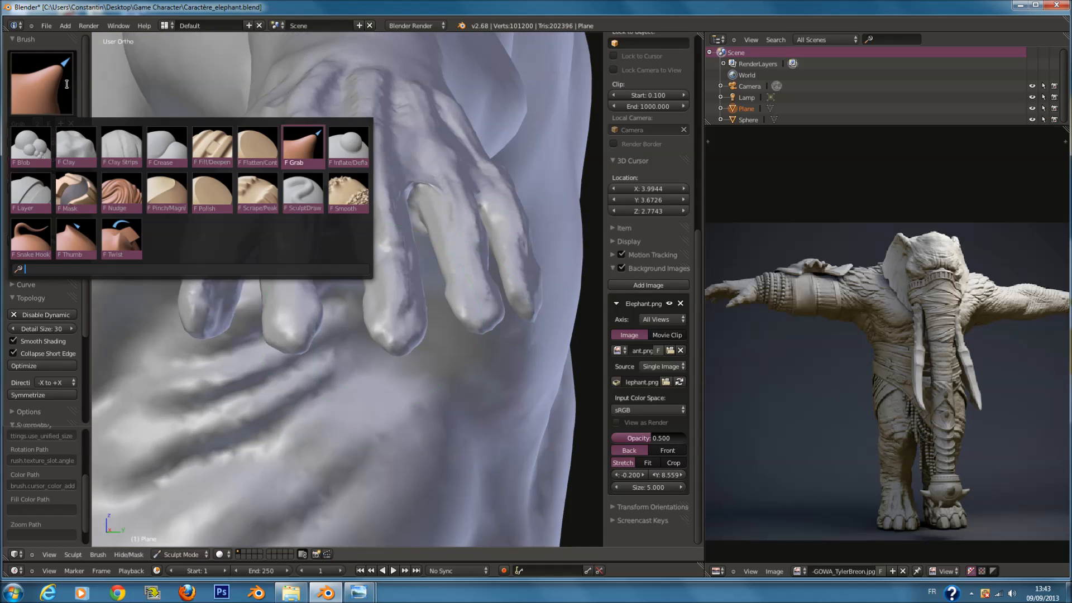
pyautogui.click(348, 192)
pyautogui.moveTo(339, 177)
pyautogui.mouseDown(button='middle')
pyautogui.moveTo(336, 73)
pyautogui.moveTo(321, 208)
pyautogui.mouseUp(button='middle')
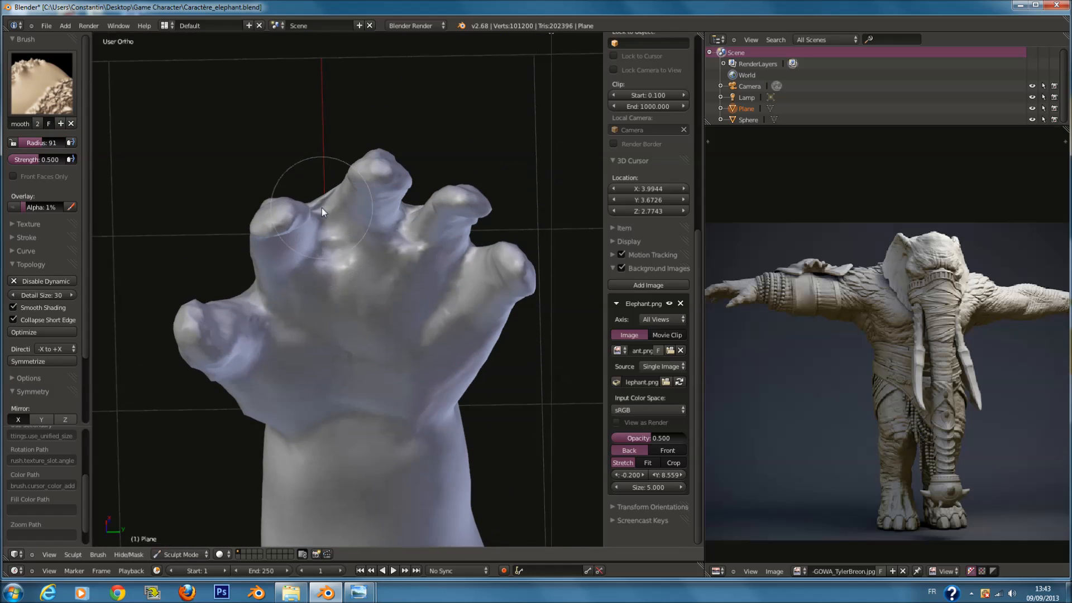
pyautogui.scroll(3, 321, 208)
pyautogui.moveTo(463, 153)
pyautogui.mouseDown(button='middle')
pyautogui.moveTo(412, 219)
pyautogui.moveTo(454, 196)
pyautogui.mouseUp(button='middle')
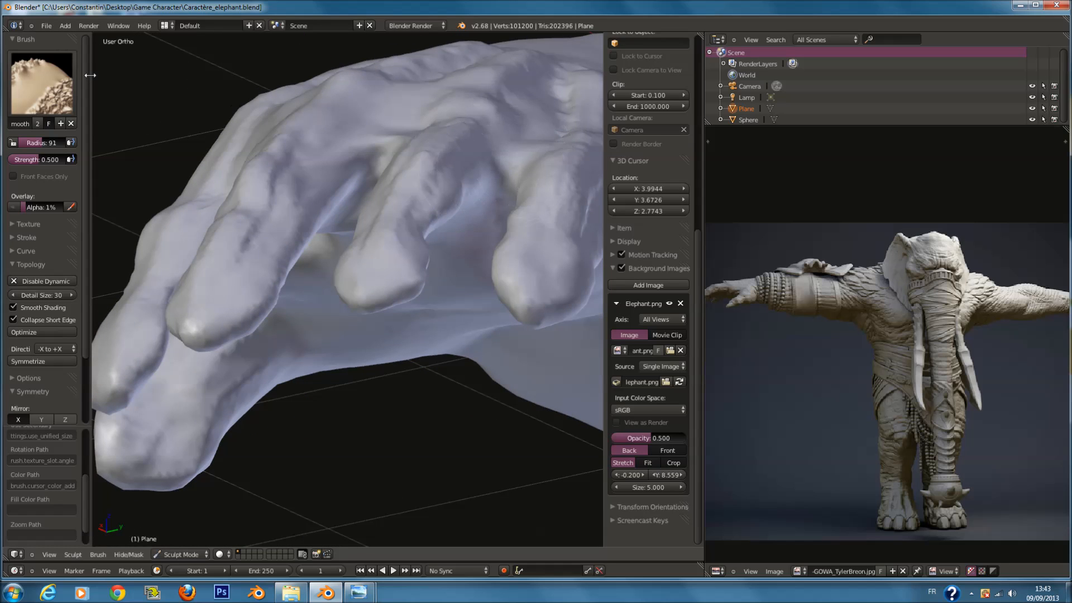
# Switch to the Crease brush and carve creases where the fingers meet the palm.
pyautogui.click(42, 84)
pyautogui.click(167, 147)
pyautogui.moveTo(215, 162); pyautogui.dragTo(246, 261, button='middle')
pyautogui.scroll(2, 257, 267)
pyautogui.click(326, 242)
pyautogui.moveTo(319, 260)
pyautogui.mouseDown()
pyautogui.moveTo(295, 300)
pyautogui.moveTo(316, 259)
pyautogui.mouseUp()
pyautogui.scroll(4, 316, 260)
pyautogui.moveTo(317, 268)
pyautogui.mouseDown(button='middle')
pyautogui.moveTo(317, 346)
pyautogui.moveTo(337, 368)
pyautogui.moveTo(318, 307)
pyautogui.mouseUp(button='middle')
pyautogui.moveTo(283, 170)
pyautogui.mouseDown()
pyautogui.moveTo(293, 289)
pyautogui.moveTo(285, 224)
pyautogui.mouseUp()
# Carve another crease from the base of the finger into the palm.
pyautogui.moveTo(307, 254); pyautogui.dragTo(319, 212, button='middle')
pyautogui.scroll(-4, 319, 212)
pyautogui.moveTo(397, 366); pyautogui.dragTo(407, 246, button='middle')
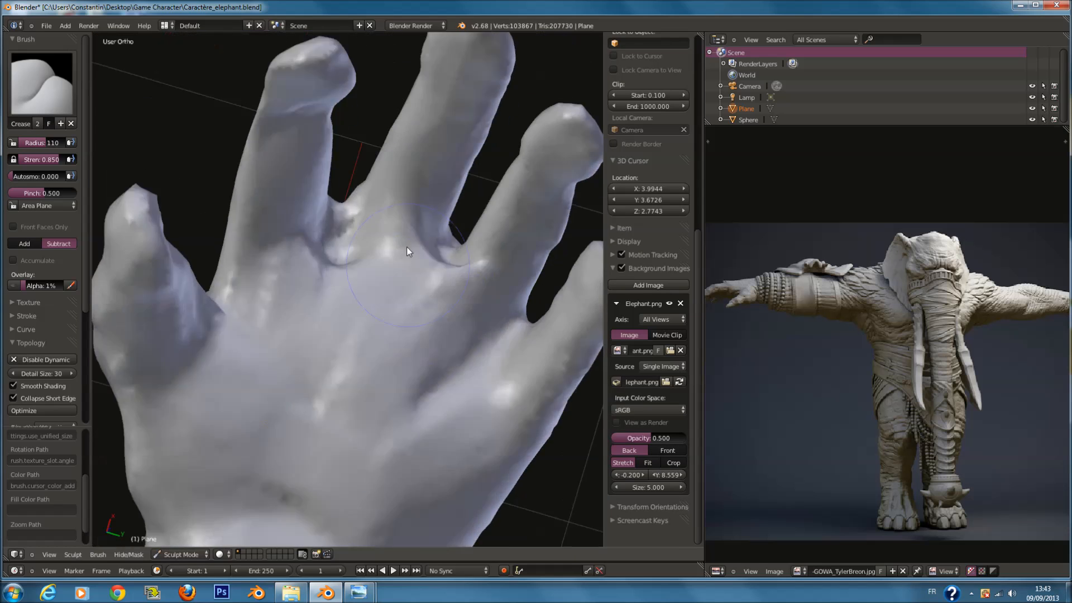
pyautogui.scroll(4, 406, 247)
pyautogui.moveTo(321, 131)
pyautogui.mouseDown()
pyautogui.moveTo(317, 179)
pyautogui.moveTo(344, 159)
pyautogui.moveTo(297, 279)
pyautogui.mouseUp()
# Switch to the Smooth brush and soften the new crease at the base of the finger.
pyautogui.click(36, 85)
pyautogui.click(360, 191)
pyautogui.moveTo(353, 229)
pyautogui.mouseDown()
pyautogui.moveTo(306, 277)
pyautogui.moveTo(330, 252)
pyautogui.mouseUp()
# Switch back to the Crease brush and recut the crease between the finger base and the palm.
pyautogui.click(59, 103)
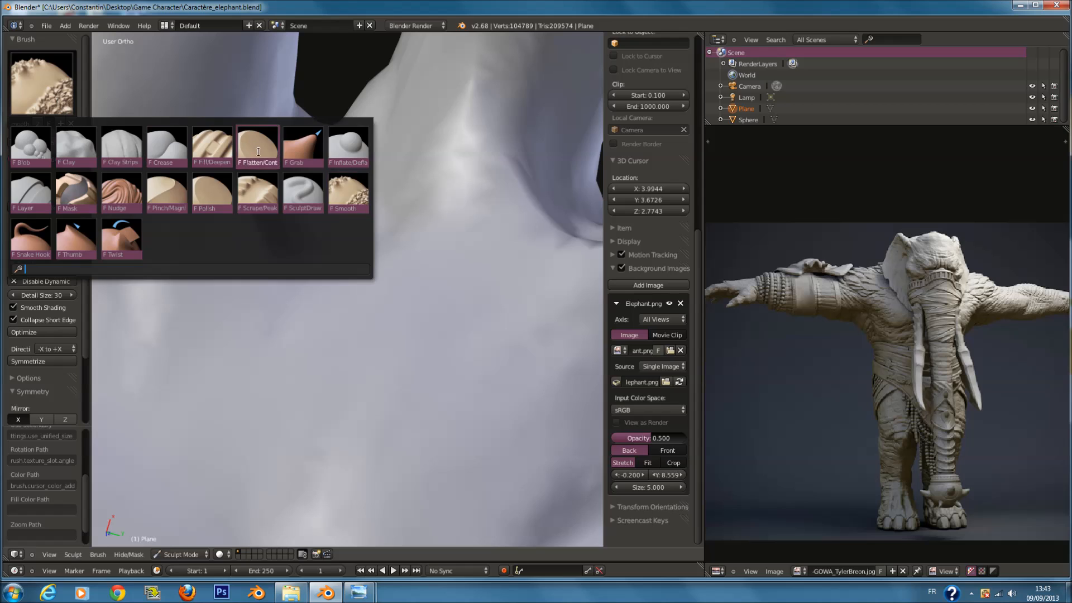
pyautogui.click(167, 146)
pyautogui.moveTo(358, 103)
pyautogui.mouseDown()
pyautogui.moveTo(312, 192)
pyautogui.moveTo(317, 273)
pyautogui.mouseUp()
# Switch to the Smooth brush and soften the surface where the finger meets the palm.
pyautogui.moveTo(326, 206)
pyautogui.mouseDown(button='middle')
pyautogui.moveTo(300, 279)
pyautogui.moveTo(352, 304)
pyautogui.moveTo(363, 299)
pyautogui.moveTo(349, 271)
pyautogui.moveTo(491, 183)
pyautogui.moveTo(426, 249)
pyautogui.moveTo(463, 259)
pyautogui.moveTo(444, 161)
pyautogui.moveTo(94, 58)
pyautogui.mouseUp(button='middle')
pyautogui.scroll(3, 443, 161)
pyautogui.click(63, 73)
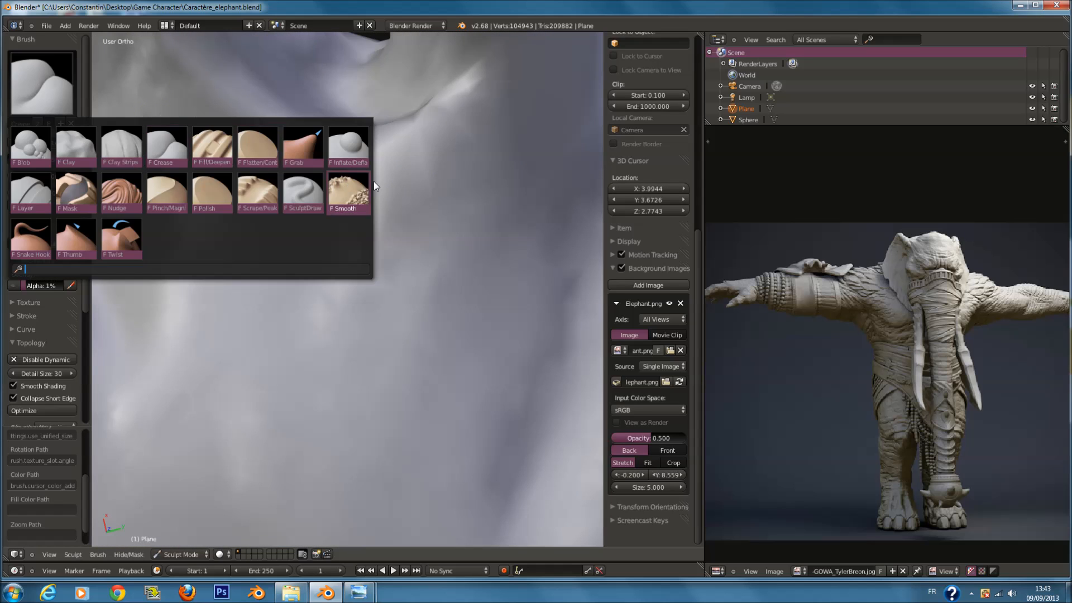
pyautogui.click(349, 193)
pyautogui.moveTo(375, 119); pyautogui.dragTo(358, 52)
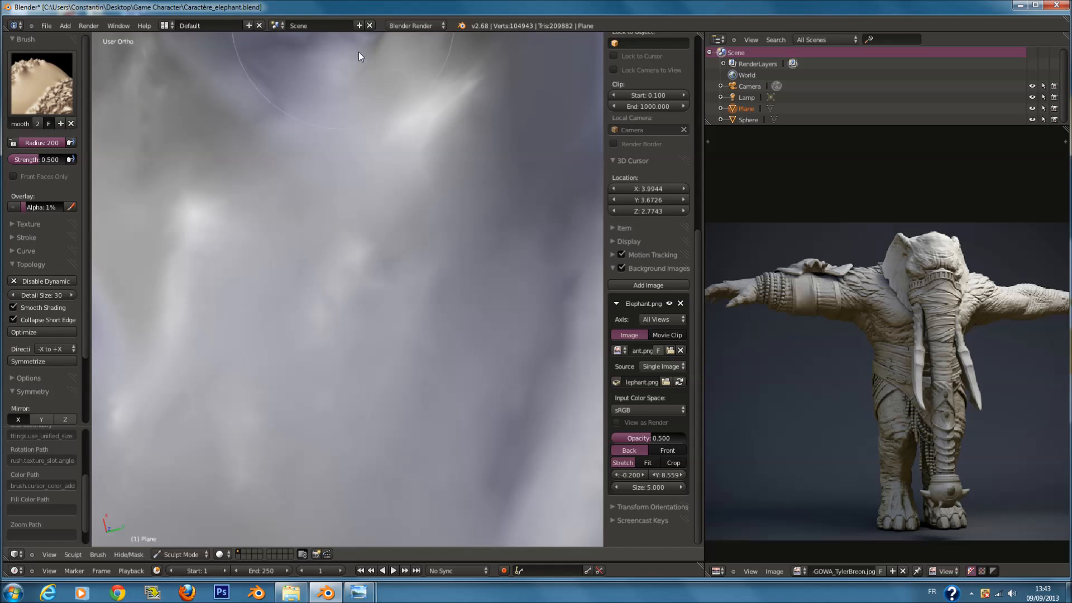
# Return to the Crease brush, resize it and carve creases running from the finger base into the palm.
pyautogui.click(29, 65)
pyautogui.click(162, 149)
pyautogui.scroll(-4, 424, 120)
pyautogui.moveTo(423, 119); pyautogui.dragTo(413, 106, button='middle')
pyautogui.moveTo(355, 123); pyautogui.dragTo(366, 156)
pyautogui.press('f')
pyautogui.click(339, 143)
pyautogui.moveTo(372, 86)
pyautogui.mouseDown()
pyautogui.moveTo(366, 226)
pyautogui.moveTo(376, 295)
pyautogui.mouseUp()
pyautogui.moveTo(385, 140); pyautogui.dragTo(380, 240)
pyautogui.moveTo(381, 127); pyautogui.dragTo(374, 244, button='middle')
pyautogui.moveTo(375, 244)
pyautogui.mouseDown()
pyautogui.moveTo(364, 243)
pyautogui.moveTo(380, 196)
pyautogui.mouseUp()
# Carve creases around the gap between neighbouring fingers with the Crease brush at radius 121, finishing with the radius at 100.
pyautogui.moveTo(379, 195)
pyautogui.mouseDown(button='middle')
pyautogui.moveTo(468, 244)
pyautogui.moveTo(494, 132)
pyautogui.moveTo(511, 119)
pyautogui.mouseUp(button='middle')
pyautogui.press('f')
pyautogui.click(474, 88)
pyautogui.moveTo(473, 86); pyautogui.dragTo(495, 136)
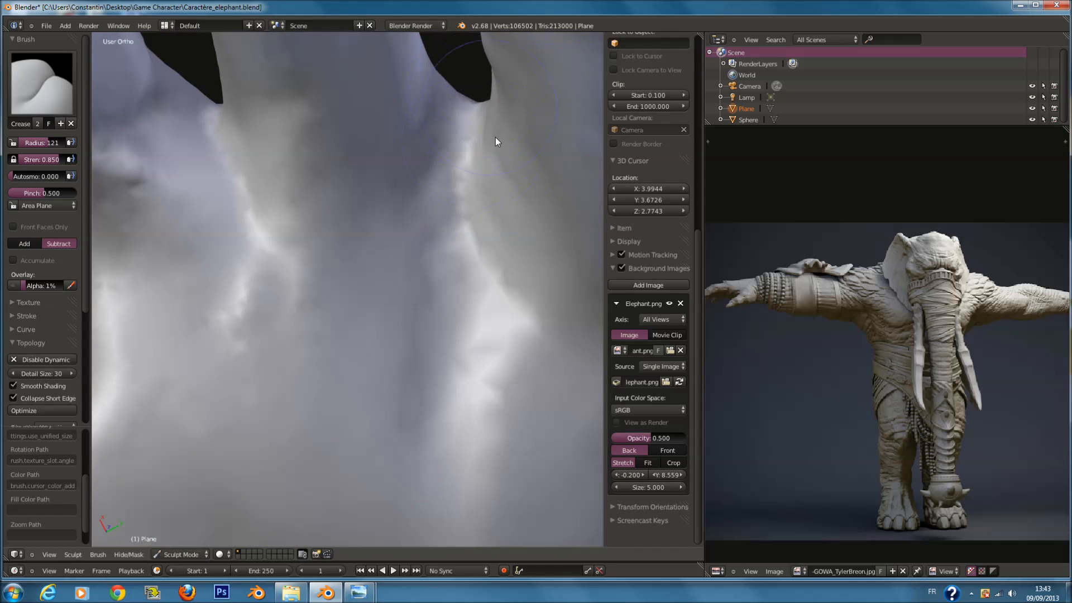
pyautogui.moveTo(495, 136); pyautogui.dragTo(531, 132, button='middle')
pyautogui.moveTo(529, 146)
pyautogui.mouseDown()
pyautogui.moveTo(498, 243)
pyautogui.moveTo(498, 215)
pyautogui.moveTo(515, 230)
pyautogui.moveTo(525, 177)
pyautogui.mouseUp()
pyautogui.moveTo(525, 178); pyautogui.dragTo(500, 282, button='middle')
pyautogui.press('f')
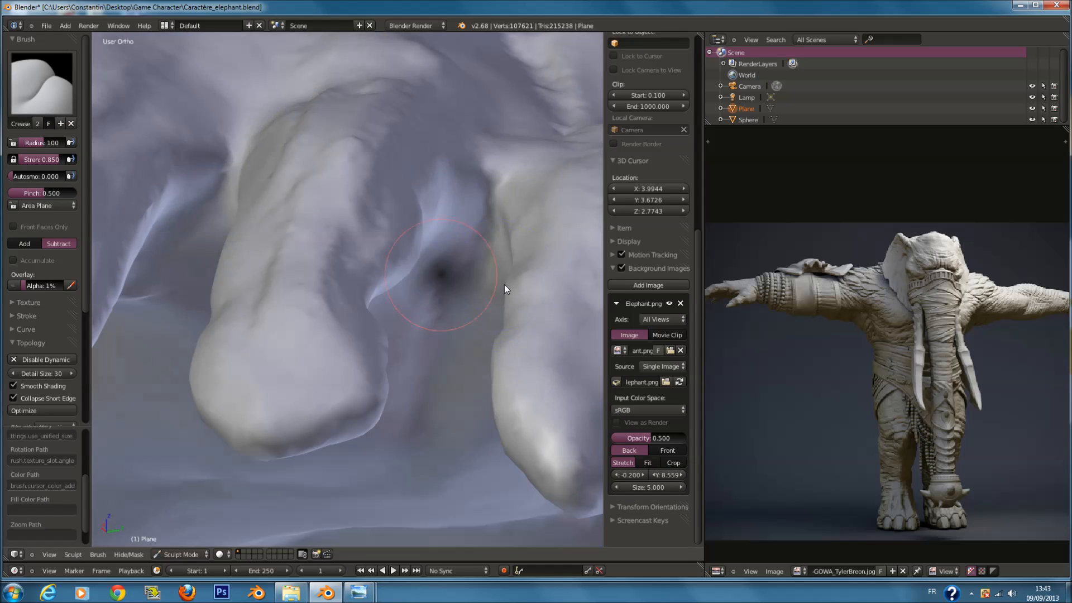
pyautogui.click(506, 283)
# Switch to the Clay Strips brush at radius 114 and build up volume on top of a fingertip.
pyautogui.moveTo(489, 186); pyautogui.dragTo(384, 294, button='middle')
pyautogui.scroll(2, 366, 285)
pyautogui.scroll(4, 384, 293)
pyautogui.keyDown('ctrl'); pyautogui.scroll(4, 385, 294); pyautogui.keyUp('ctrl')
pyautogui.click(58, 77)
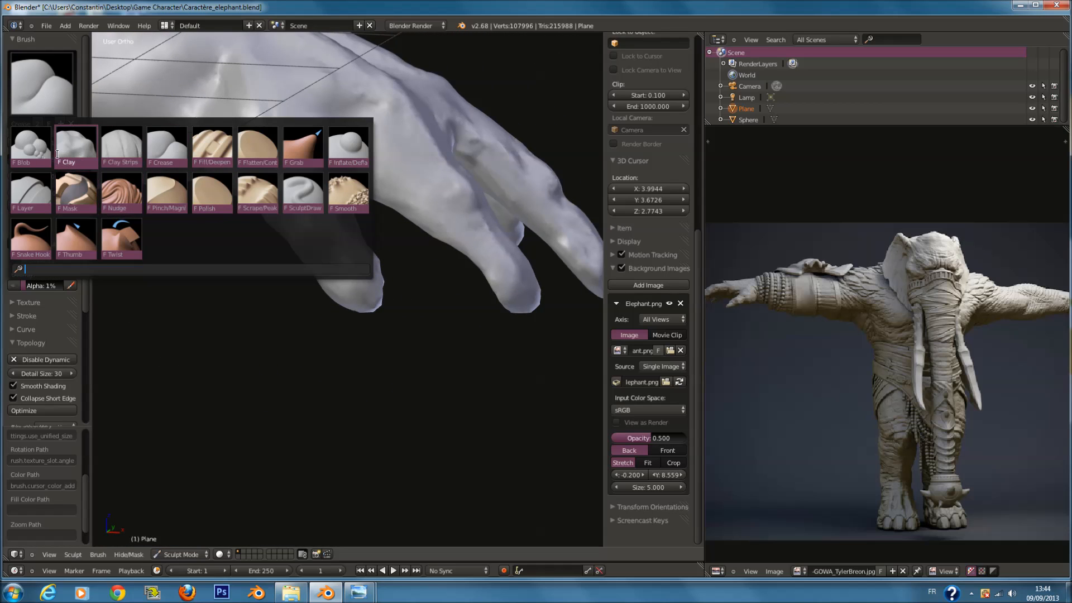
pyautogui.click(121, 148)
pyautogui.moveTo(416, 231); pyautogui.dragTo(363, 249, button='middle')
pyautogui.scroll(4, 327, 272)
pyautogui.moveTo(438, 288); pyautogui.dragTo(397, 290, button='middle')
pyautogui.press('f')
pyautogui.click(347, 257)
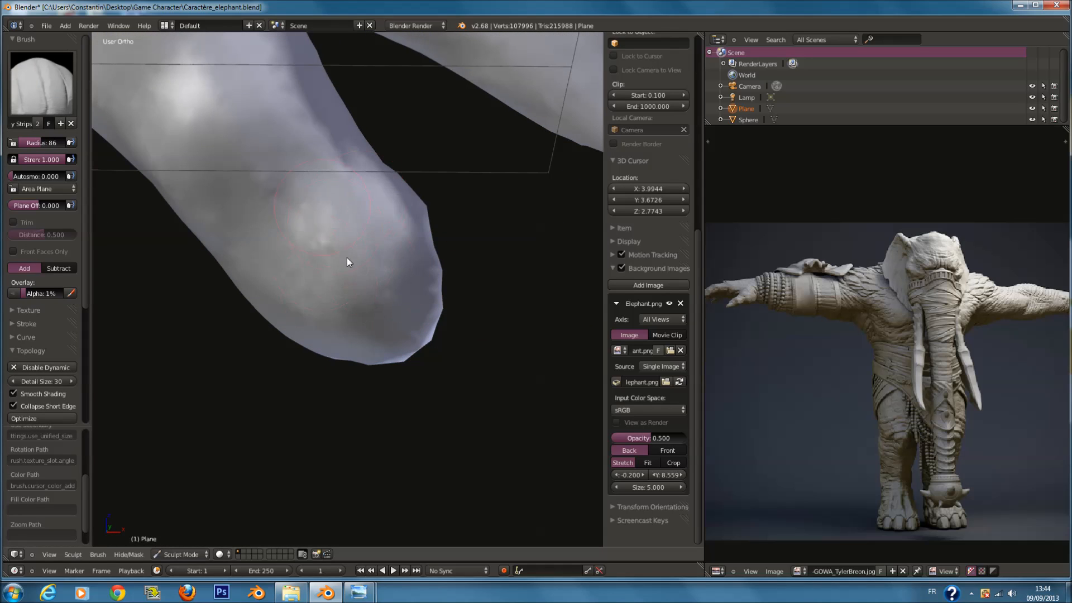
pyautogui.press('f')
pyautogui.click(362, 296)
pyautogui.moveTo(323, 265)
pyautogui.mouseDown()
pyautogui.moveTo(359, 285)
pyautogui.moveTo(297, 229)
pyautogui.moveTo(316, 223)
pyautogui.mouseUp()
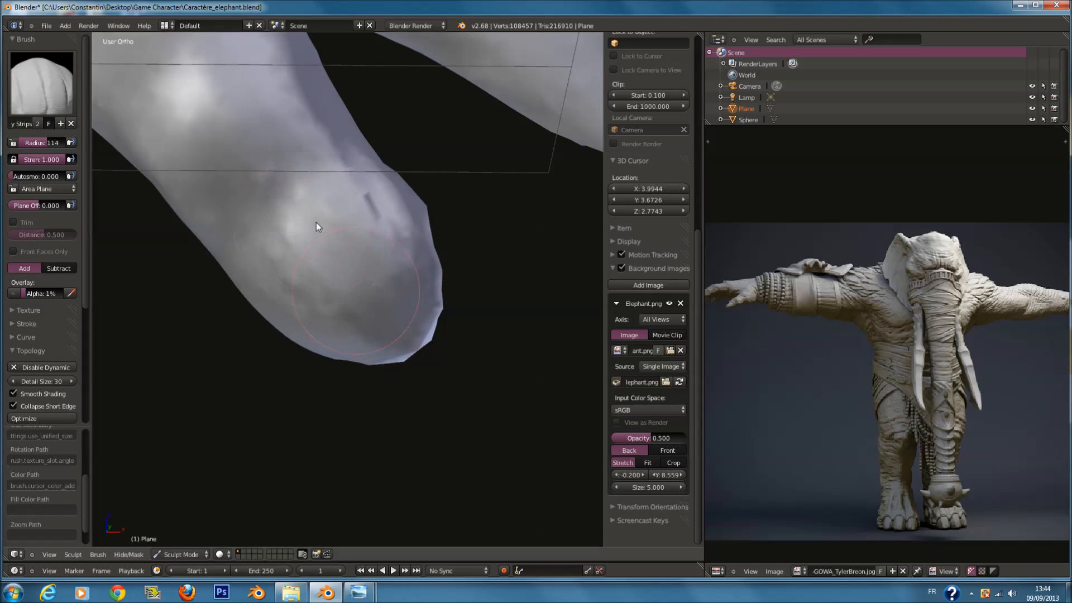
# Add Clay Strips volume to the neighbouring fingertips and check the shape of all the fingers.
pyautogui.moveTo(385, 281); pyautogui.dragTo(298, 314, button='middle')
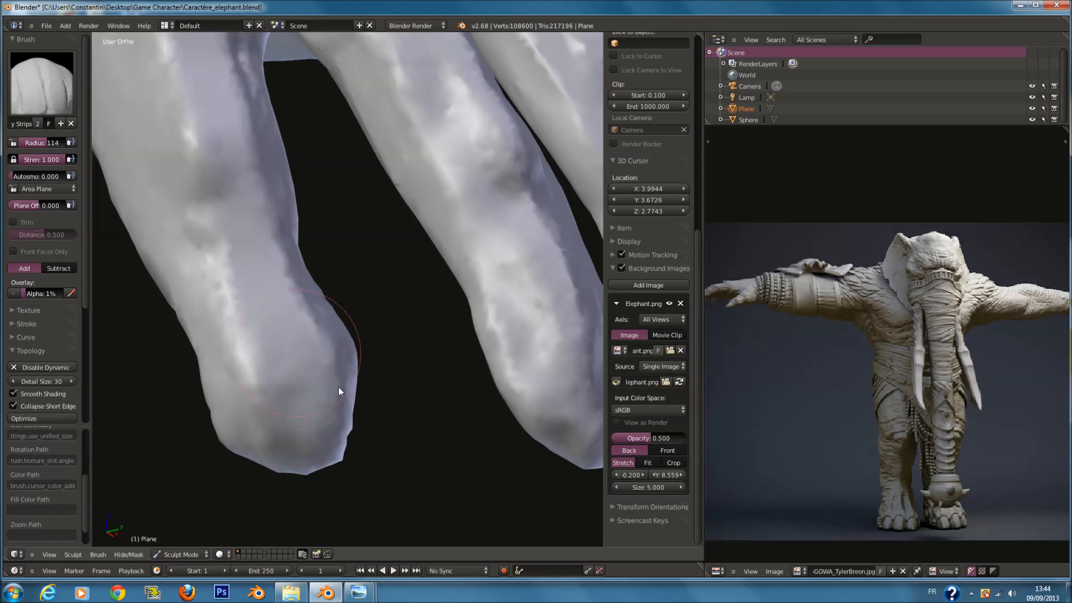
pyautogui.moveTo(329, 393); pyautogui.dragTo(312, 391, button='middle')
pyautogui.moveTo(397, 417)
pyautogui.mouseDown()
pyautogui.moveTo(400, 438)
pyautogui.moveTo(416, 391)
pyautogui.mouseUp()
pyautogui.moveTo(416, 391); pyautogui.dragTo(443, 327, button='middle')
pyautogui.scroll(-3, 458, 360)
pyautogui.moveTo(453, 366); pyautogui.dragTo(428, 399, button='middle')
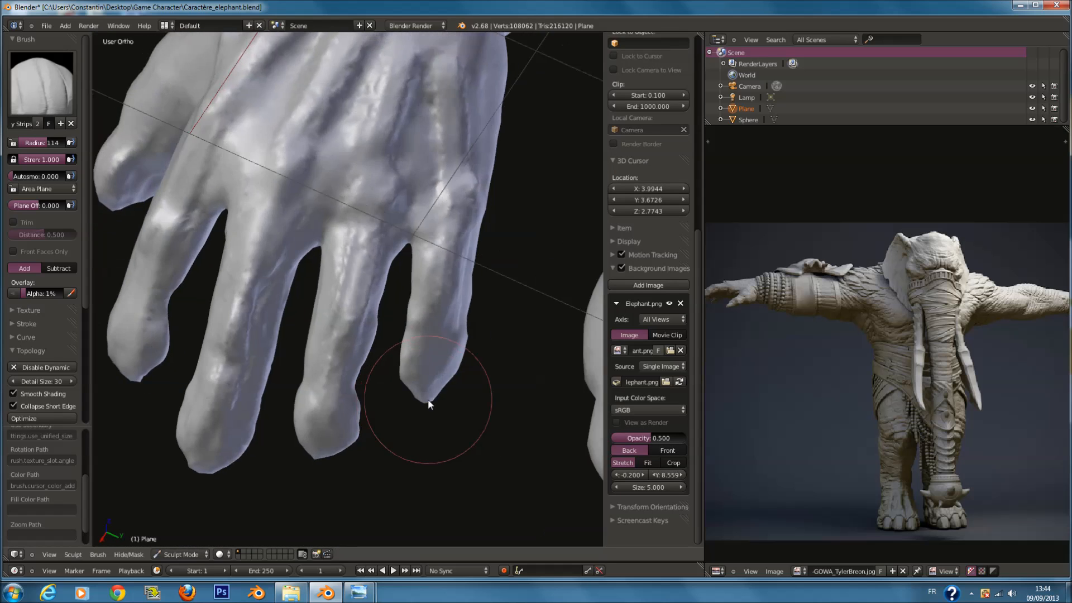
pyautogui.scroll(5, 491, 374)
pyautogui.scroll(-2, 313, 334)
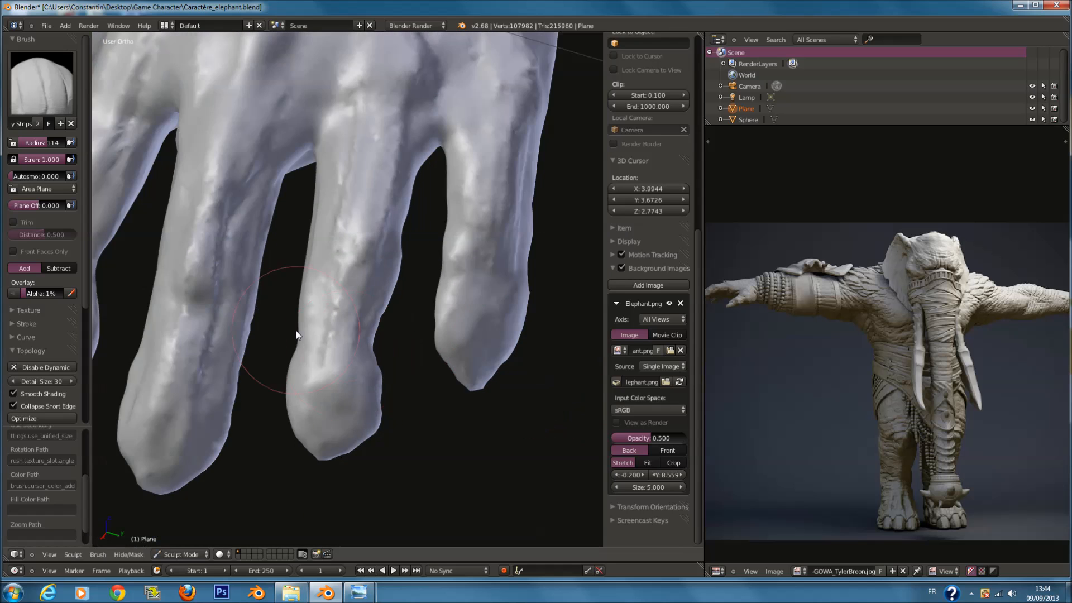
pyautogui.moveTo(297, 333); pyautogui.dragTo(342, 329, button='middle')
# Switch to the Snake Hook brush and pull the fingertips outward to lengthen the fingers.
pyautogui.click(35, 91)
pyautogui.click(37, 238)
pyautogui.moveTo(239, 230)
pyautogui.mouseDown(button='middle')
pyautogui.moveTo(262, 207)
pyautogui.moveTo(280, 216)
pyautogui.mouseUp(button='middle')
pyautogui.moveTo(216, 273); pyautogui.dragTo(233, 343)
pyautogui.moveTo(421, 273); pyautogui.dragTo(280, 286, button='middle')
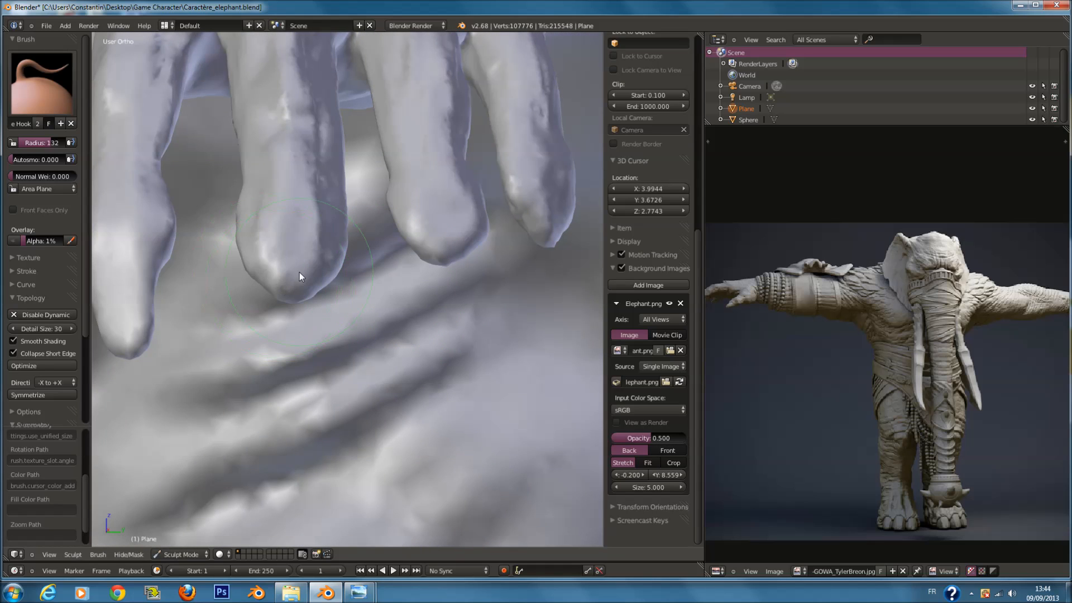
pyautogui.moveTo(299, 273); pyautogui.dragTo(299, 321)
pyautogui.moveTo(457, 240); pyautogui.dragTo(441, 291)
pyautogui.moveTo(449, 294); pyautogui.dragTo(420, 298, button='middle')
pyautogui.keyDown('shift'); pyautogui.moveTo(310, 234); pyautogui.dragTo(310, 309); pyautogui.keyUp('shift')
pyautogui.moveTo(466, 267)
pyautogui.keyDown('shift'); pyautogui.mouseDown()
pyautogui.moveTo(467, 240)
pyautogui.moveTo(463, 296)
pyautogui.mouseUp(); pyautogui.keyUp('shift')
# Save the elephant character file over the existing version.
pyautogui.scroll(-5, 463, 296)
pyautogui.moveTo(377, 274); pyautogui.dragTo(454, 296, button='middle')
pyautogui.scroll(-4, 453, 296)
pyautogui.hotkey('ctrl', 's')
pyautogui.click(456, 298)
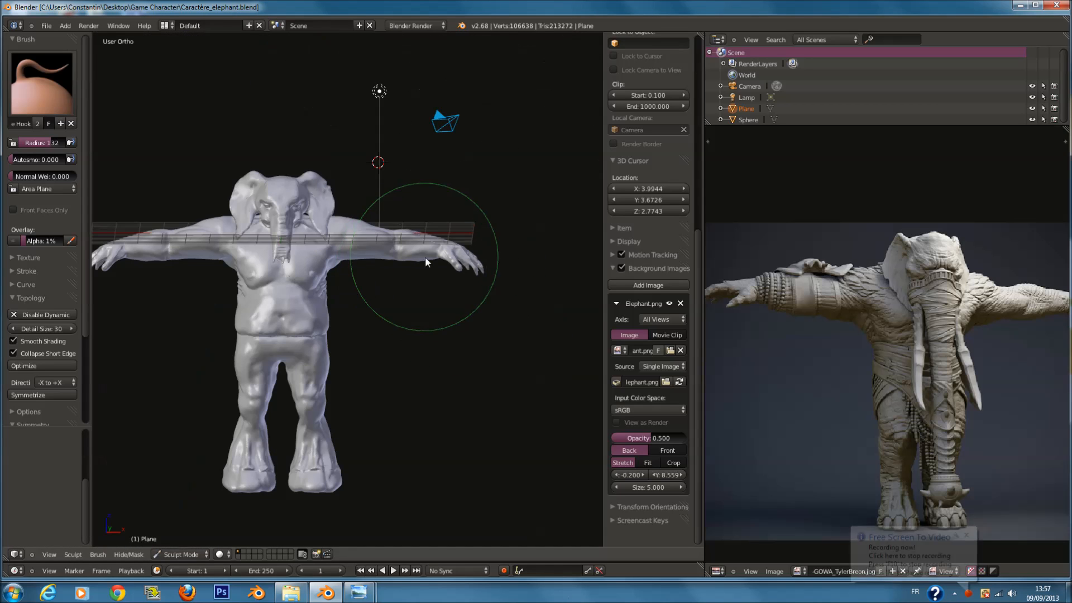
# Switch to the Clay brush at radius 89 for work on the character's upper leg.
pyautogui.click(69, 98)
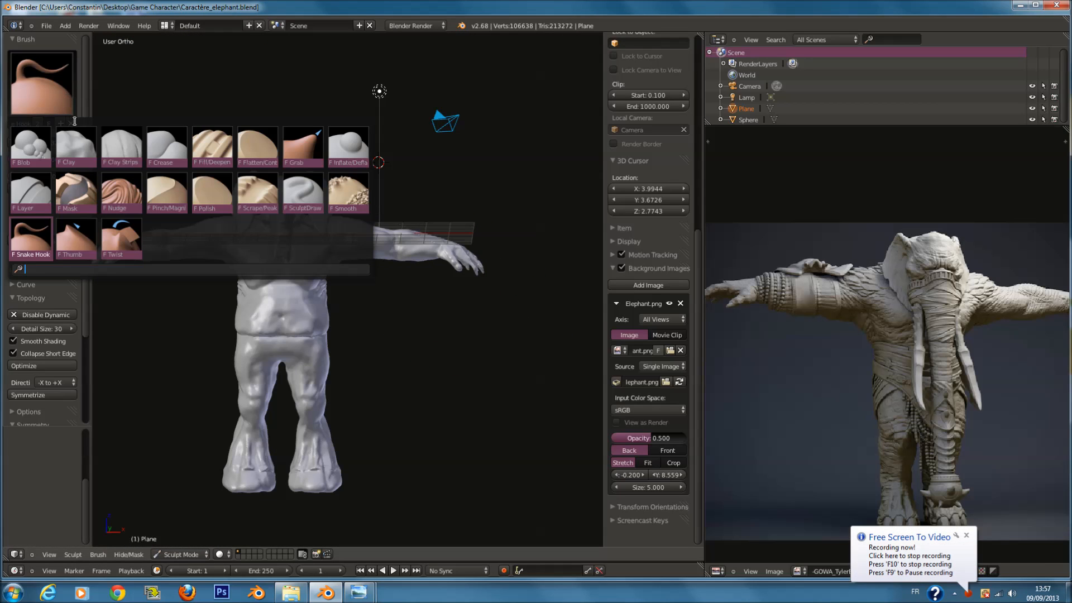
pyautogui.click(76, 147)
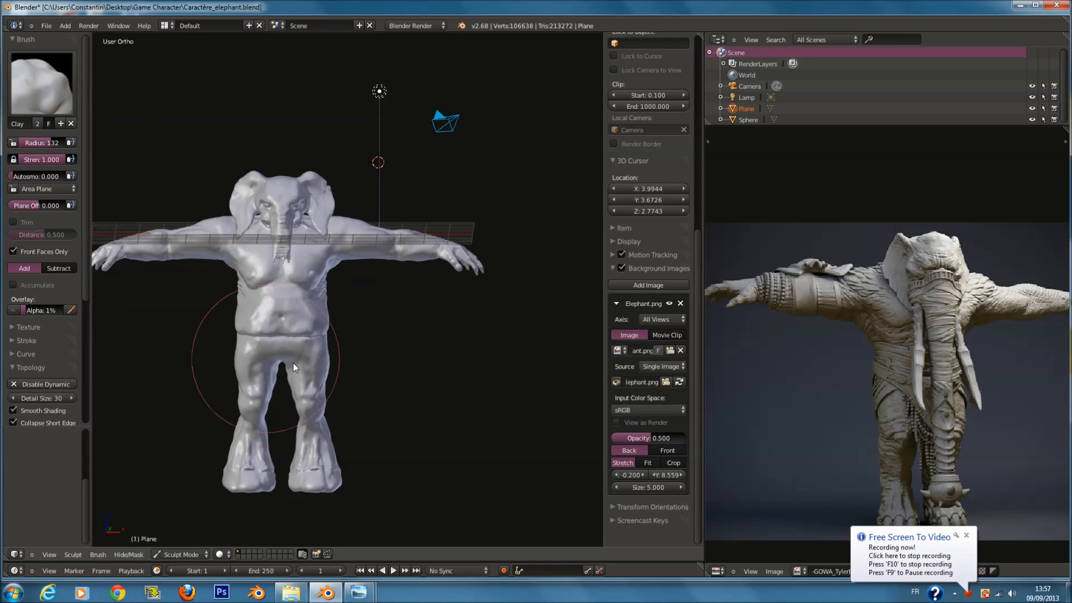
pyautogui.scroll(2, 293, 363)
pyautogui.click(284, 356)
pyautogui.scroll(6, 284, 335)
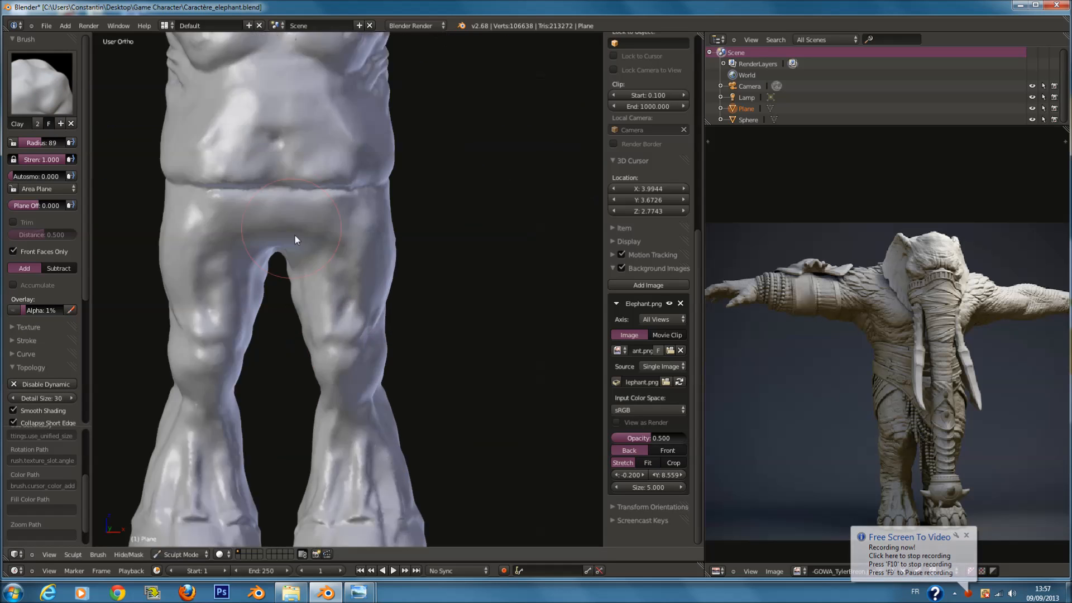
pyautogui.scroll(4, 318, 237)
# Try to build up the front thigh muscle with a Clay stroke at radius 110.
pyautogui.press('f')
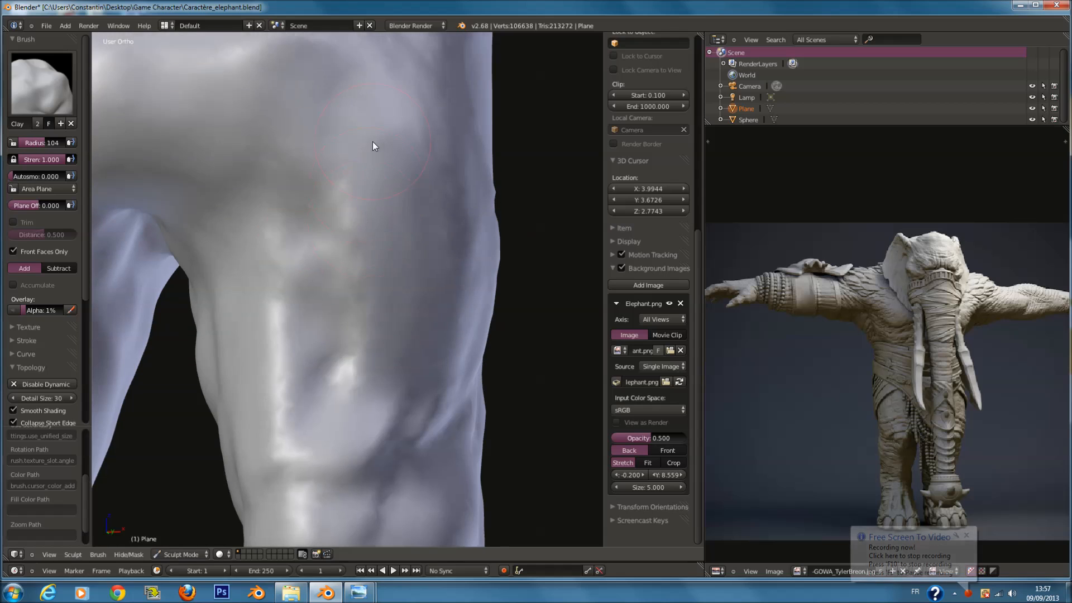
pyautogui.click(380, 141)
pyautogui.moveTo(381, 132)
pyautogui.mouseDown()
pyautogui.moveTo(390, 203)
pyautogui.moveTo(338, 390)
pyautogui.moveTo(352, 313)
pyautogui.mouseUp()
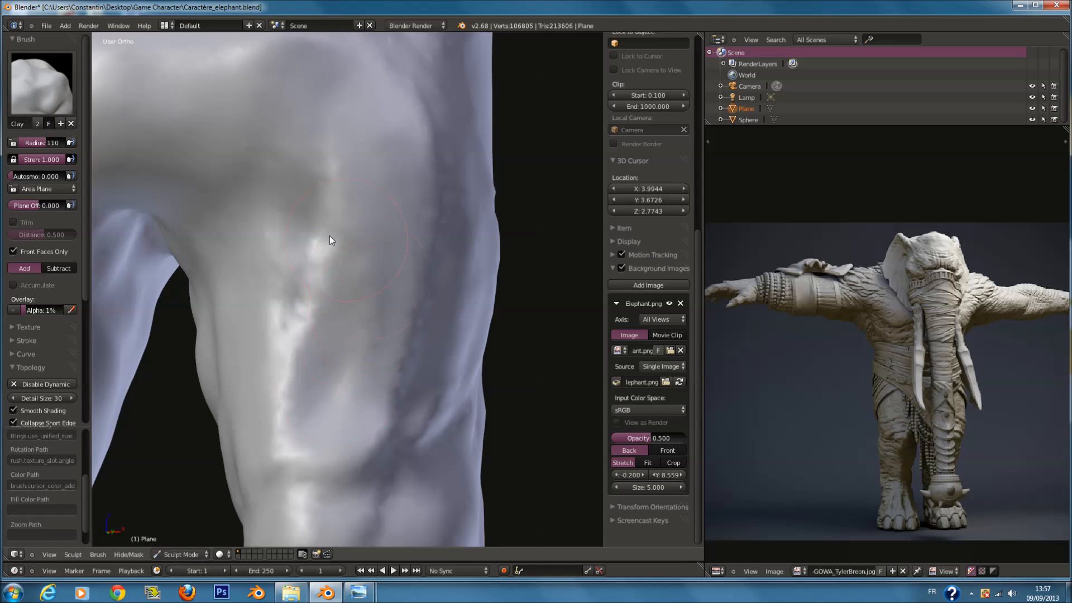
pyautogui.scroll(2, 357, 233)
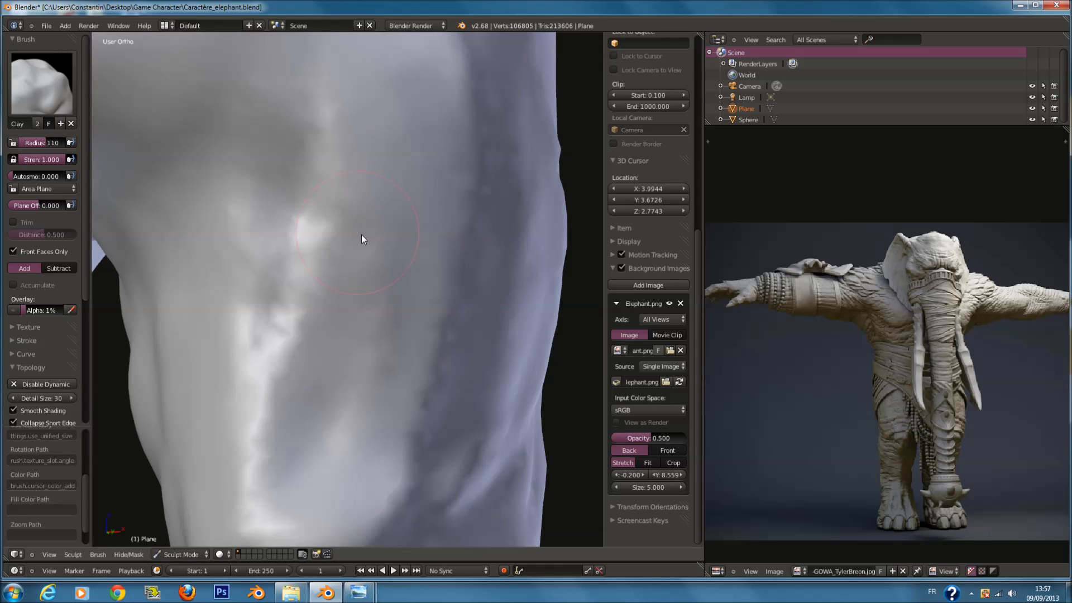
pyautogui.hotkey('ctrl', 'z')
# Set the Clay brush radius to 82 and build up muscle along the inner thigh.
pyautogui.scroll(-2, 374, 281)
pyautogui.press('f')
pyautogui.click(331, 278)
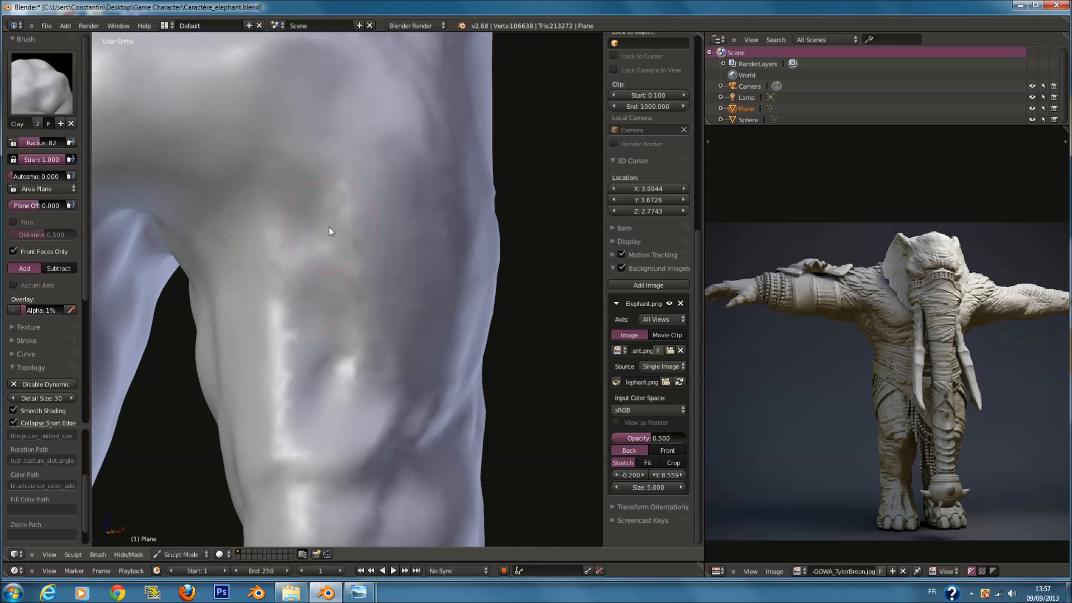
pyautogui.scroll(2, 330, 231)
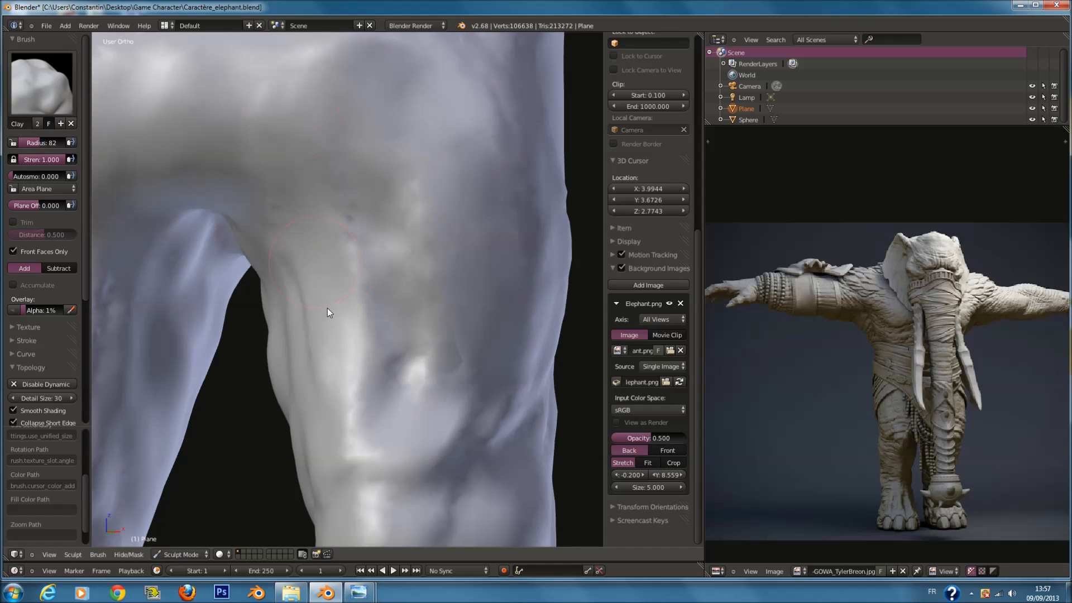
pyautogui.moveTo(331, 341); pyautogui.dragTo(340, 414)
pyautogui.moveTo(340, 414)
pyautogui.mouseDown(button='middle')
pyautogui.moveTo(366, 381)
pyautogui.moveTo(373, 410)
pyautogui.moveTo(379, 402)
pyautogui.mouseUp(button='middle')
# Resize the Clay brush and add another muscle stroke running up the thigh.
pyautogui.scroll(-2, 366, 381)
pyautogui.scroll(4, 366, 381)
pyautogui.press('f')
pyautogui.click(383, 399)
pyautogui.moveTo(363, 382)
pyautogui.mouseDown()
pyautogui.moveTo(402, 232)
pyautogui.moveTo(357, 431)
pyautogui.moveTo(421, 196)
pyautogui.moveTo(376, 311)
pyautogui.moveTo(428, 198)
pyautogui.moveTo(376, 388)
pyautogui.moveTo(391, 272)
pyautogui.mouseUp()
pyautogui.scroll(-3, 391, 273)
pyautogui.moveTo(392, 274)
pyautogui.mouseDown(button='middle')
pyautogui.moveTo(404, 332)
pyautogui.moveTo(420, 348)
pyautogui.moveTo(410, 340)
pyautogui.mouseUp(button='middle')
# Resize the Clay brush and layer long muscle strokes down and up the leg.
pyautogui.press('f')
pyautogui.click(404, 333)
pyautogui.scroll(2, 394, 341)
pyautogui.moveTo(394, 340)
pyautogui.mouseDown()
pyautogui.moveTo(361, 163)
pyautogui.moveTo(364, 403)
pyautogui.mouseUp()
pyautogui.moveTo(364, 403)
pyautogui.mouseDown(button='middle')
pyautogui.moveTo(369, 330)
pyautogui.moveTo(367, 353)
pyautogui.mouseUp(button='middle')
pyautogui.moveTo(367, 353); pyautogui.dragTo(372, 196)
# Resize the Clay brush and shape the muscle forms around the lower thigh and knee.
pyautogui.moveTo(372, 196)
pyautogui.mouseDown(button='middle')
pyautogui.moveTo(376, 327)
pyautogui.moveTo(335, 313)
pyautogui.mouseUp(button='middle')
pyautogui.press('f')
pyautogui.click(292, 262)
pyautogui.moveTo(292, 262)
pyautogui.mouseDown()
pyautogui.moveTo(454, 320)
pyautogui.moveTo(306, 240)
pyautogui.moveTo(322, 175)
pyautogui.moveTo(414, 209)
pyautogui.mouseUp()
pyautogui.moveTo(413, 209); pyautogui.dragTo(407, 233, button='middle')
pyautogui.press('f')
pyautogui.click(391, 234)
pyautogui.moveTo(324, 207)
pyautogui.mouseDown()
pyautogui.moveTo(364, 190)
pyautogui.moveTo(311, 295)
pyautogui.mouseUp()
pyautogui.moveTo(311, 294); pyautogui.dragTo(286, 299, button='middle')
# Set the Clay brush radius to 87 and add a long vertical stroke up the leg.
pyautogui.press('f')
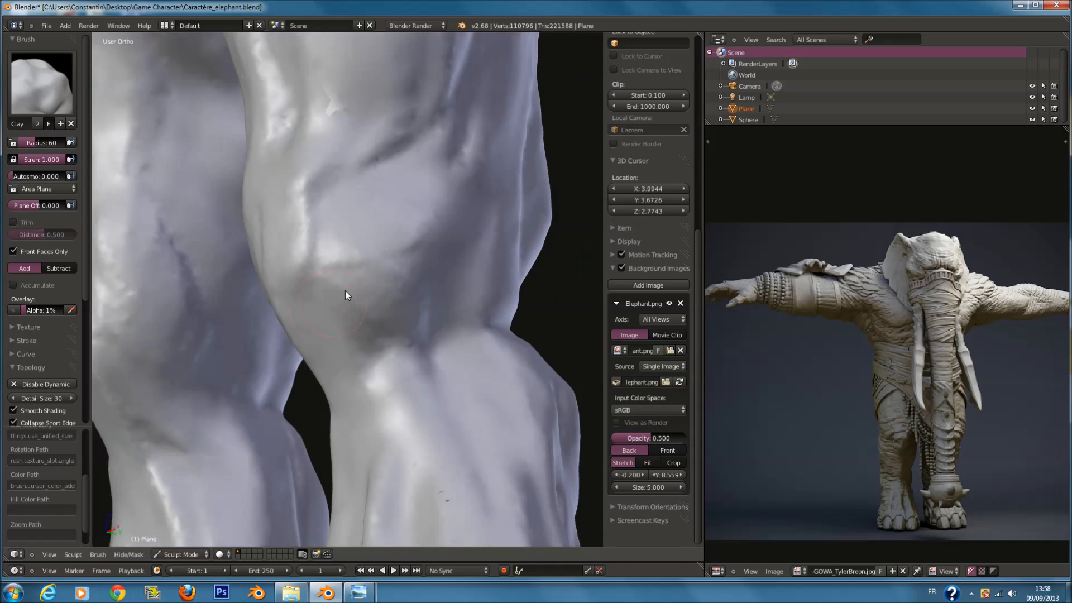
pyautogui.keyDown('shift'); pyautogui.scroll(15, 361, 181); pyautogui.keyUp('shift')
pyautogui.scroll(1, 363, 213)
pyautogui.press('f')
pyautogui.click(380, 253)
pyautogui.moveTo(343, 336)
pyautogui.mouseDown()
pyautogui.moveTo(331, 179)
pyautogui.moveTo(314, 184)
pyautogui.moveTo(373, 249)
pyautogui.moveTo(378, 101)
pyautogui.moveTo(350, 357)
pyautogui.moveTo(344, 88)
pyautogui.mouseUp()
pyautogui.scroll(-10, 386, 240)
pyautogui.moveTo(390, 256); pyautogui.dragTo(417, 295, button='middle')
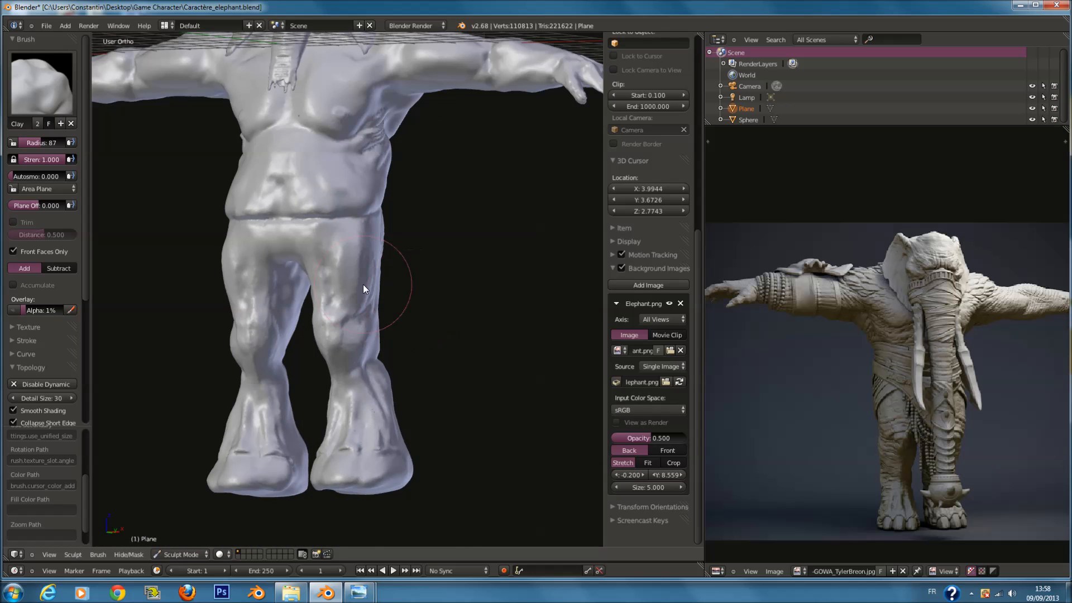
# Resize the Clay brush and add a short upward stroke on the lower leg above the foot.
pyautogui.press('KP_1')
pyautogui.keyDown('shift'); pyautogui.scroll(-6, 277, 303); pyautogui.keyUp('shift')
pyautogui.scroll(4, 332, 296)
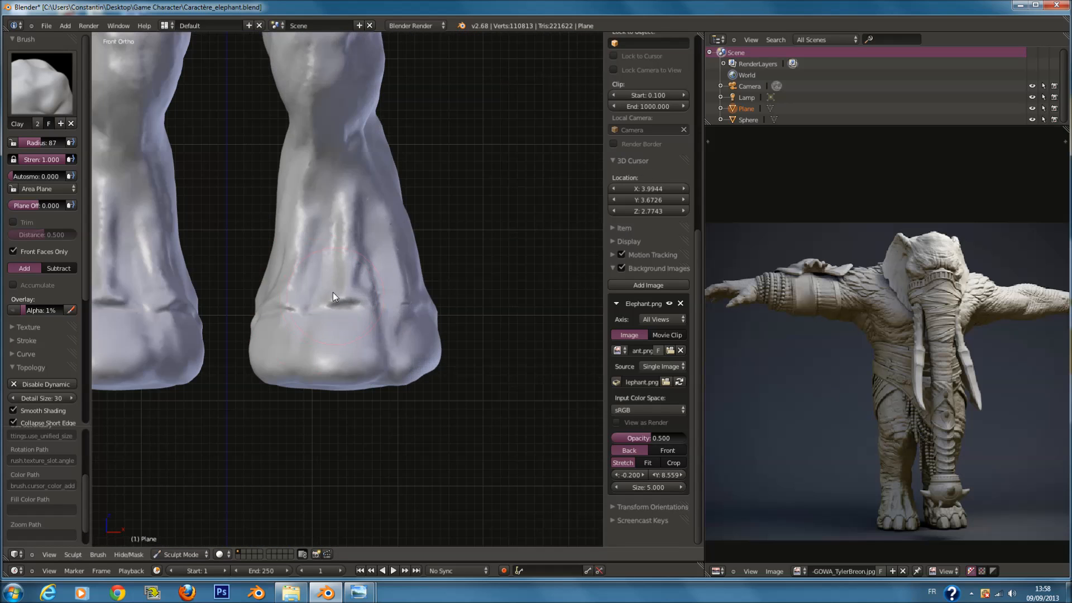
pyautogui.scroll(5, 326, 280)
pyautogui.press('f')
pyautogui.click(353, 136)
pyautogui.moveTo(346, 108)
pyautogui.mouseDown()
pyautogui.moveTo(348, 373)
pyautogui.moveTo(354, 78)
pyautogui.mouseUp()
# Add Clay strokes down the lower leg from different angles to form the tendons above the foot.
pyautogui.moveTo(321, 259)
pyautogui.mouseDown(button='middle')
pyautogui.moveTo(361, 280)
pyautogui.moveTo(334, 108)
pyautogui.mouseUp(button='middle')
pyautogui.moveTo(334, 108)
pyautogui.mouseDown()
pyautogui.moveTo(292, 356)
pyautogui.moveTo(348, 72)
pyautogui.moveTo(284, 327)
pyautogui.mouseUp()
pyautogui.moveTo(241, 290)
pyautogui.mouseDown(button='middle')
pyautogui.moveTo(391, 299)
pyautogui.moveTo(245, 302)
pyautogui.moveTo(361, 323)
pyautogui.moveTo(437, 175)
pyautogui.mouseUp(button='middle')
pyautogui.moveTo(432, 159)
pyautogui.mouseDown()
pyautogui.moveTo(420, 333)
pyautogui.moveTo(441, 76)
pyautogui.moveTo(438, 340)
pyautogui.mouseUp()
pyautogui.scroll(-3, 439, 336)
pyautogui.moveTo(447, 326)
pyautogui.mouseDown(button='middle')
pyautogui.moveTo(417, 297)
pyautogui.moveTo(356, 302)
pyautogui.moveTo(360, 269)
pyautogui.mouseUp(button='middle')
pyautogui.scroll(3, 361, 266)
# Resize the Clay brush and smooth the new forms down the lower leg toward the foot.
pyautogui.press('f')
pyautogui.click(348, 224)
pyautogui.keyDown('shift'); pyautogui.moveTo(331, 71); pyautogui.dragTo(331, 183, button='middle'); pyautogui.keyUp('shift')
pyautogui.press('f')
pyautogui.click(318, 149)
pyautogui.moveTo(312, 146)
pyautogui.keyDown('shift'); pyautogui.mouseDown()
pyautogui.moveTo(267, 290)
pyautogui.moveTo(206, 382)
pyautogui.mouseUp(); pyautogui.keyUp('shift')
pyautogui.scroll(-5, 207, 382)
# Resize the Clay brush and carve into the fold above the toes with an inverted stroke.
pyautogui.moveTo(224, 369)
pyautogui.mouseDown(button='middle')
pyautogui.moveTo(333, 340)
pyautogui.moveTo(416, 279)
pyautogui.mouseUp(button='middle')
pyautogui.scroll(3, 413, 280)
pyautogui.press('f')
pyautogui.click(377, 283)
pyautogui.scroll(4, 377, 277)
pyautogui.moveTo(377, 319)
pyautogui.keyDown('shift'); pyautogui.mouseDown(button='middle')
pyautogui.moveTo(376, 276)
pyautogui.moveTo(272, 273)
pyautogui.mouseUp(button='middle'); pyautogui.keyUp('shift')
pyautogui.scroll(1, 376, 278)
pyautogui.press('f')
pyautogui.click(371, 299)
pyautogui.scroll(-5, 373, 300)
pyautogui.scroll(2, 272, 274)
pyautogui.scroll(2, 272, 273)
pyautogui.keyDown('shift'); pyautogui.moveTo(196, 288); pyautogui.dragTo(268, 289, button='middle'); pyautogui.keyUp('shift')
pyautogui.press('f')
pyautogui.click(264, 289)
pyautogui.keyDown('shift'); pyautogui.moveTo(195, 244); pyautogui.dragTo(268, 244, button='middle'); pyautogui.keyUp('shift')
pyautogui.moveTo(288, 334)
pyautogui.keyDown('ctrl'); pyautogui.mouseDown()
pyautogui.moveTo(306, 264)
pyautogui.moveTo(297, 290)
pyautogui.moveTo(318, 276)
pyautogui.mouseUp(); pyautogui.keyUp('ctrl')
# Resize the Clay brush to radius 57 and build up the fold and rounded side of the toe.
pyautogui.keyDown('ctrl'); pyautogui.scroll(4, 339, 258); pyautogui.keyUp('ctrl')
pyautogui.press('f')
pyautogui.click(340, 259)
pyautogui.moveTo(313, 262); pyautogui.dragTo(229, 277, button='middle')
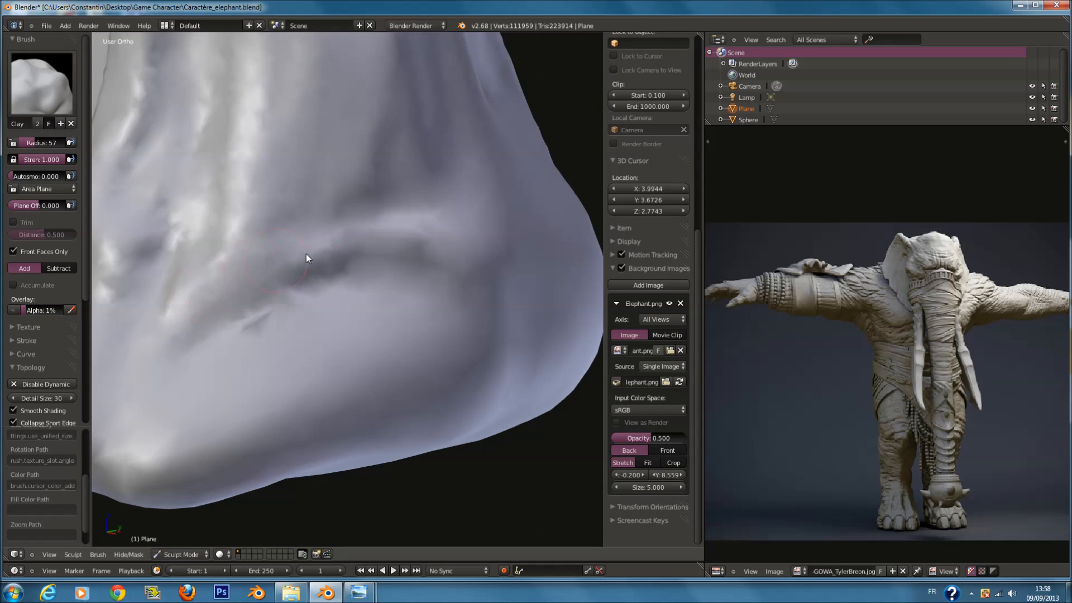
pyautogui.moveTo(306, 258); pyautogui.dragTo(475, 321)
pyautogui.moveTo(503, 417); pyautogui.dragTo(495, 349)
pyautogui.moveTo(488, 413)
pyautogui.mouseDown()
pyautogui.moveTo(497, 335)
pyautogui.moveTo(469, 275)
pyautogui.moveTo(426, 271)
pyautogui.mouseUp()
pyautogui.moveTo(365, 254)
pyautogui.mouseDown()
pyautogui.moveTo(173, 316)
pyautogui.moveTo(375, 249)
pyautogui.mouseUp()
pyautogui.moveTo(501, 392)
pyautogui.mouseDown()
pyautogui.moveTo(429, 271)
pyautogui.moveTo(174, 296)
pyautogui.moveTo(395, 240)
pyautogui.moveTo(508, 396)
pyautogui.mouseUp()
# Add Clay strokes around the toes and the fold above them from several angles.
pyautogui.moveTo(185, 269); pyautogui.dragTo(287, 281, button='middle')
pyautogui.scroll(2, 224, 250)
pyautogui.moveTo(225, 250)
pyautogui.mouseDown()
pyautogui.moveTo(425, 299)
pyautogui.moveTo(201, 258)
pyautogui.moveTo(426, 307)
pyautogui.moveTo(426, 287)
pyautogui.moveTo(444, 341)
pyautogui.moveTo(215, 243)
pyautogui.mouseUp()
pyautogui.moveTo(216, 242); pyautogui.dragTo(329, 302, button='middle')
pyautogui.moveTo(328, 302)
pyautogui.mouseDown()
pyautogui.moveTo(342, 311)
pyautogui.moveTo(353, 287)
pyautogui.moveTo(339, 294)
pyautogui.mouseUp()
pyautogui.moveTo(274, 265); pyautogui.dragTo(383, 301, button='middle')
pyautogui.moveTo(283, 369)
pyautogui.mouseDown()
pyautogui.moveTo(273, 407)
pyautogui.moveTo(279, 363)
pyautogui.mouseUp()
pyautogui.moveTo(280, 364)
pyautogui.mouseDown(button='middle')
pyautogui.moveTo(247, 401)
pyautogui.moveTo(238, 367)
pyautogui.mouseUp(button='middle')
pyautogui.moveTo(236, 320)
pyautogui.mouseDown()
pyautogui.moveTo(472, 352)
pyautogui.moveTo(483, 366)
pyautogui.moveTo(371, 316)
pyautogui.moveTo(453, 335)
pyautogui.moveTo(273, 303)
pyautogui.moveTo(299, 292)
pyautogui.moveTo(165, 405)
pyautogui.moveTo(467, 348)
pyautogui.mouseUp()
# Resize the Clay brush to radius 62 and touch up the fold above the toes with a short stroke.
pyautogui.press('f')
pyautogui.click(376, 259)
pyautogui.moveTo(348, 252)
pyautogui.mouseDown()
pyautogui.moveTo(327, 249)
pyautogui.moveTo(358, 257)
pyautogui.mouseUp()
pyautogui.scroll(-3, 435, 274)
pyautogui.moveTo(441, 277)
pyautogui.mouseDown(button='middle')
pyautogui.moveTo(406, 280)
pyautogui.moveTo(370, 316)
pyautogui.moveTo(366, 279)
pyautogui.mouseUp(button='middle')
pyautogui.moveTo(313, 240); pyautogui.dragTo(310, 223, button='middle')
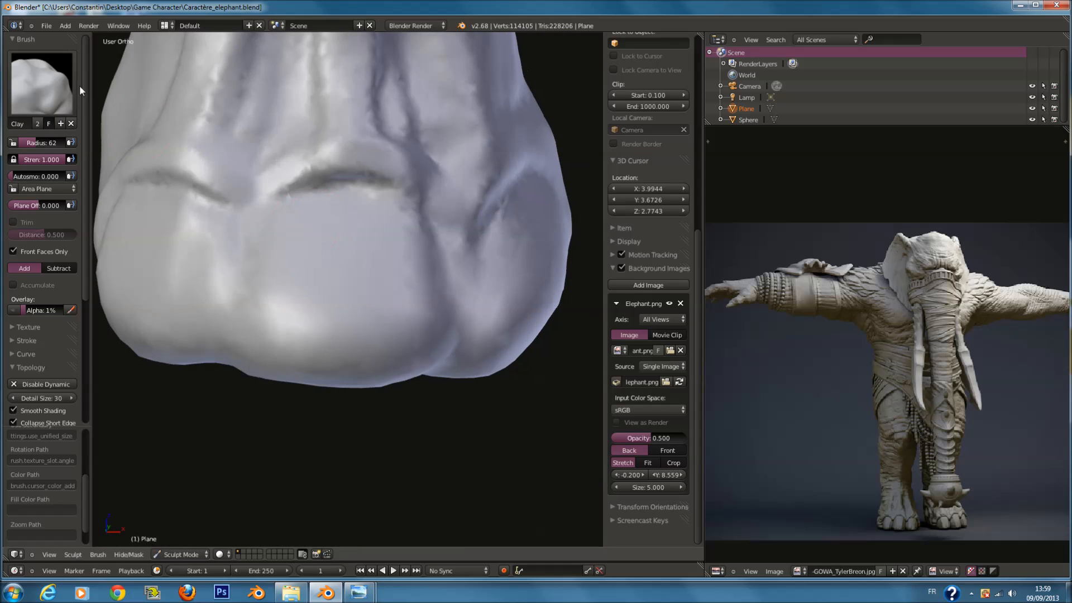
# Switch to the Polish brush at radius 169 and flatten the front surfaces of the toes.
pyautogui.click(42, 81)
pyautogui.click(212, 193)
pyautogui.press('f')
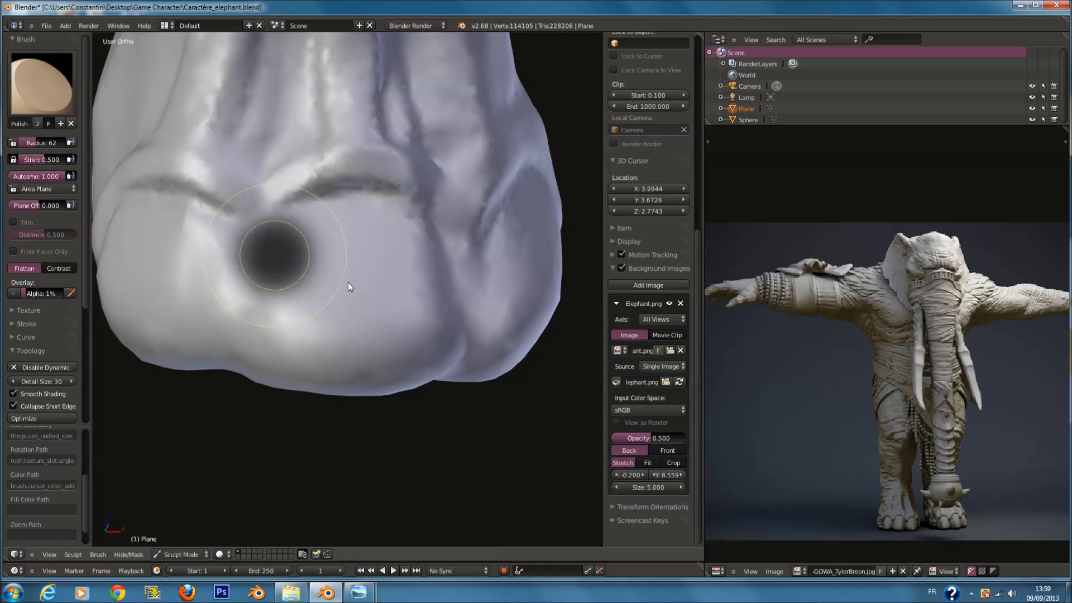
pyautogui.click(350, 282)
pyautogui.scroll(3, 349, 274)
pyautogui.moveTo(360, 327)
pyautogui.mouseDown()
pyautogui.moveTo(347, 239)
pyautogui.moveTo(402, 249)
pyautogui.moveTo(347, 335)
pyautogui.moveTo(385, 268)
pyautogui.moveTo(414, 292)
pyautogui.mouseUp()
pyautogui.moveTo(503, 299); pyautogui.dragTo(413, 308, button='middle')
pyautogui.moveTo(448, 307)
pyautogui.mouseDown()
pyautogui.moveTo(474, 246)
pyautogui.moveTo(422, 301)
pyautogui.moveTo(471, 270)
pyautogui.moveTo(371, 313)
pyautogui.moveTo(249, 266)
pyautogui.mouseUp()
pyautogui.moveTo(249, 266); pyautogui.dragTo(374, 286, button='middle')
pyautogui.moveTo(373, 286)
pyautogui.mouseDown()
pyautogui.moveTo(290, 311)
pyautogui.moveTo(407, 335)
pyautogui.moveTo(313, 299)
pyautogui.mouseUp()
pyautogui.moveTo(314, 299); pyautogui.dragTo(351, 307, button='middle')
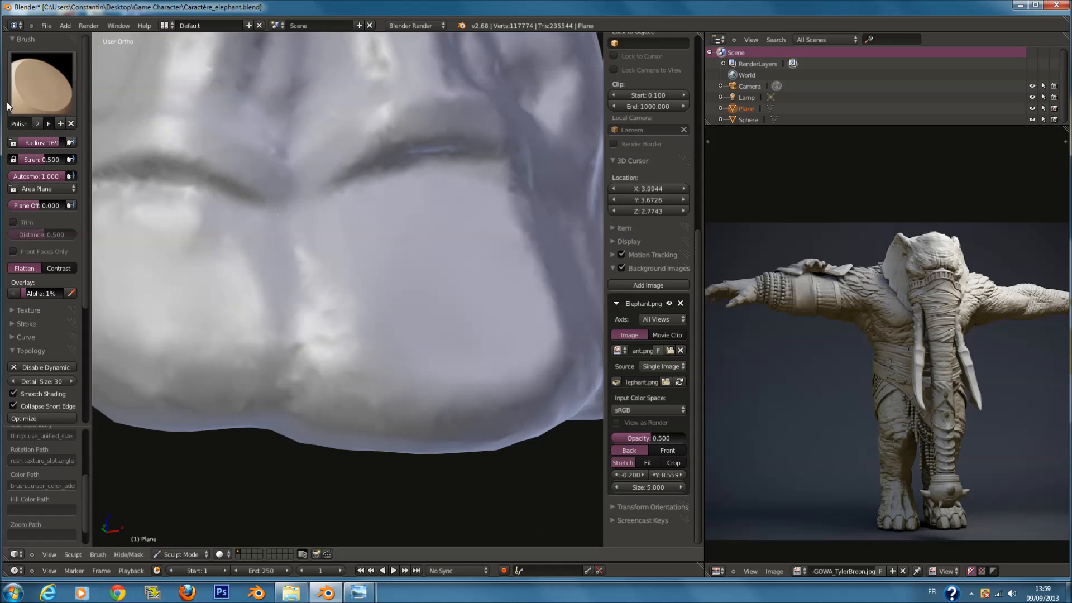
# Switch to the Crease brush, resize it and start a short crease at the upper end of the gap between the front toes.
pyautogui.click(42, 82)
pyautogui.click(167, 146)
pyautogui.scroll(3, 359, 232)
pyautogui.press('f')
pyautogui.click(284, 214)
pyautogui.scroll(-3, 279, 203)
pyautogui.keyDown('shift'); pyautogui.moveTo(262, 194); pyautogui.dragTo(297, 193, button='middle'); pyautogui.keyUp('shift')
pyautogui.scroll(2, 299, 190)
pyautogui.moveTo(303, 190)
pyautogui.mouseDown()
pyautogui.moveTo(304, 115)
pyautogui.moveTo(316, 294)
pyautogui.moveTo(311, 191)
pyautogui.mouseUp()
pyautogui.scroll(1, 314, 189)
pyautogui.press('f')
pyautogui.click(310, 182)
# Set the Crease brush strength to 0.890 and radius to 39, and carve down the gap between the front toes.
pyautogui.moveTo(47, 160); pyautogui.dragTo(49, 161)
pyautogui.press('f')
pyautogui.click(199, 163)
pyautogui.moveTo(300, 87); pyautogui.dragTo(303, 160)
pyautogui.scroll(3, 303, 159)
pyautogui.press('f')
pyautogui.click(298, 153)
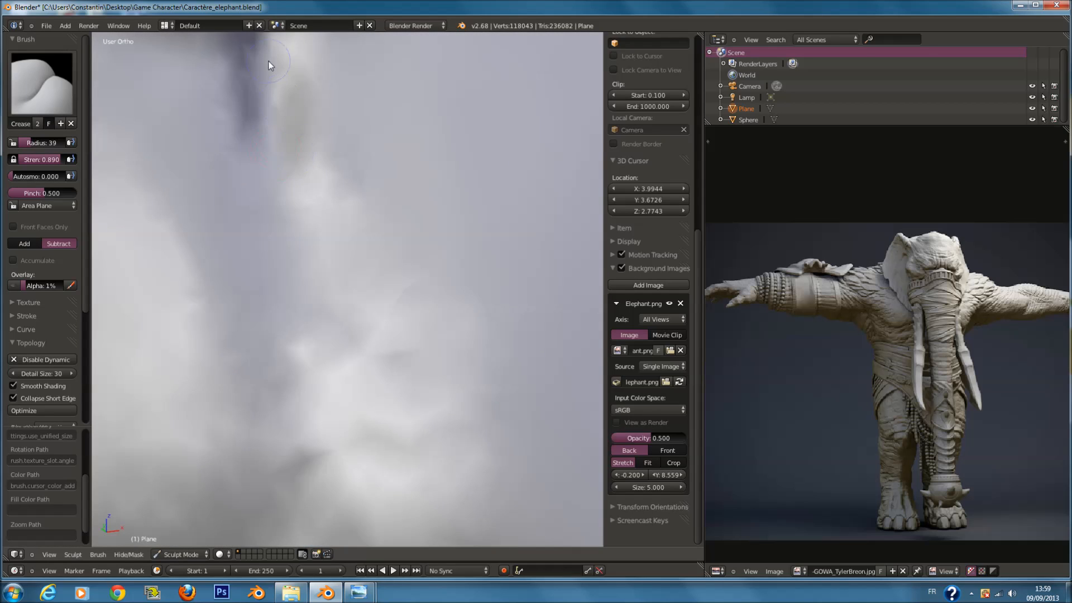
pyautogui.moveTo(269, 62); pyautogui.dragTo(277, 219)
# Enlarge the Crease brush, continue the groove between the front toes down to the sole and deepen its upper part.
pyautogui.scroll(-1, 289, 224)
pyautogui.keyDown('shift'); pyautogui.moveTo(319, 385); pyautogui.dragTo(326, 285, button='middle'); pyautogui.keyUp('shift')
pyautogui.press('f')
pyautogui.click(278, 435)
pyautogui.moveTo(275, 323)
pyautogui.mouseDown()
pyautogui.moveTo(289, 378)
pyautogui.moveTo(266, 467)
pyautogui.moveTo(307, 402)
pyautogui.moveTo(295, 73)
pyautogui.moveTo(320, 277)
pyautogui.moveTo(263, 463)
pyautogui.mouseUp()
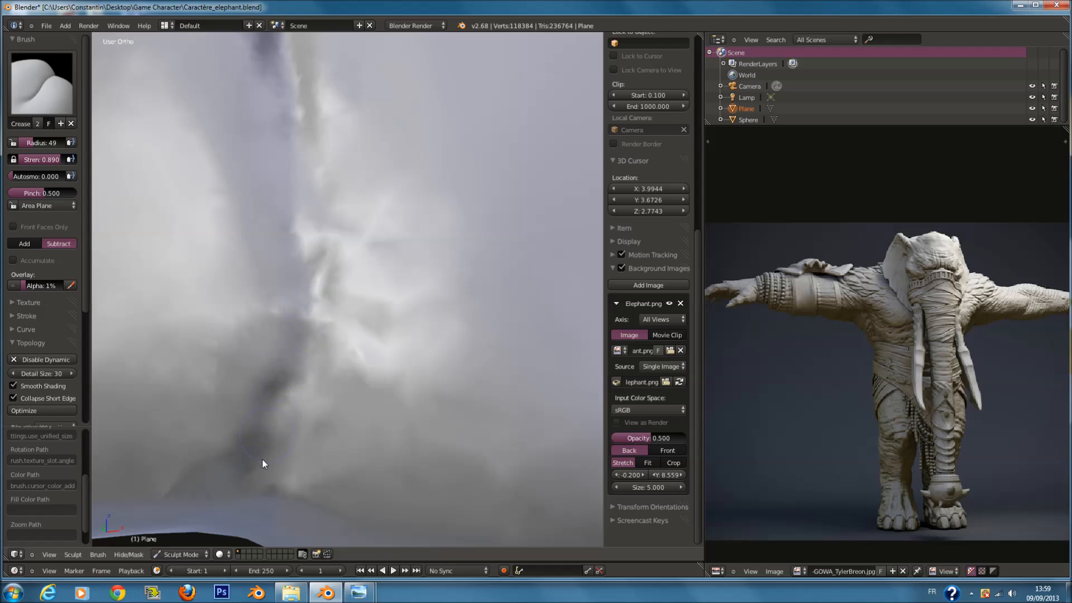
pyautogui.moveTo(301, 271); pyautogui.dragTo(296, 106)
pyautogui.press('f')
pyautogui.click(316, 106)
pyautogui.moveTo(294, 59)
pyautogui.mouseDown()
pyautogui.moveTo(291, 340)
pyautogui.moveTo(262, 471)
pyautogui.moveTo(296, 212)
pyautogui.moveTo(282, 42)
pyautogui.moveTo(290, 305)
pyautogui.moveTo(242, 500)
pyautogui.moveTo(312, 341)
pyautogui.moveTo(283, 72)
pyautogui.mouseUp()
# Carve a first crease down the gap between the neighbouring pair of toes on the side of the foot.
pyautogui.scroll(-3, 329, 139)
pyautogui.moveTo(329, 140)
pyautogui.mouseDown(button='middle')
pyautogui.moveTo(333, 224)
pyautogui.moveTo(275, 145)
pyautogui.moveTo(225, 130)
pyautogui.mouseUp(button='middle')
pyautogui.scroll(3, 332, 224)
pyautogui.scroll(4, 335, 92)
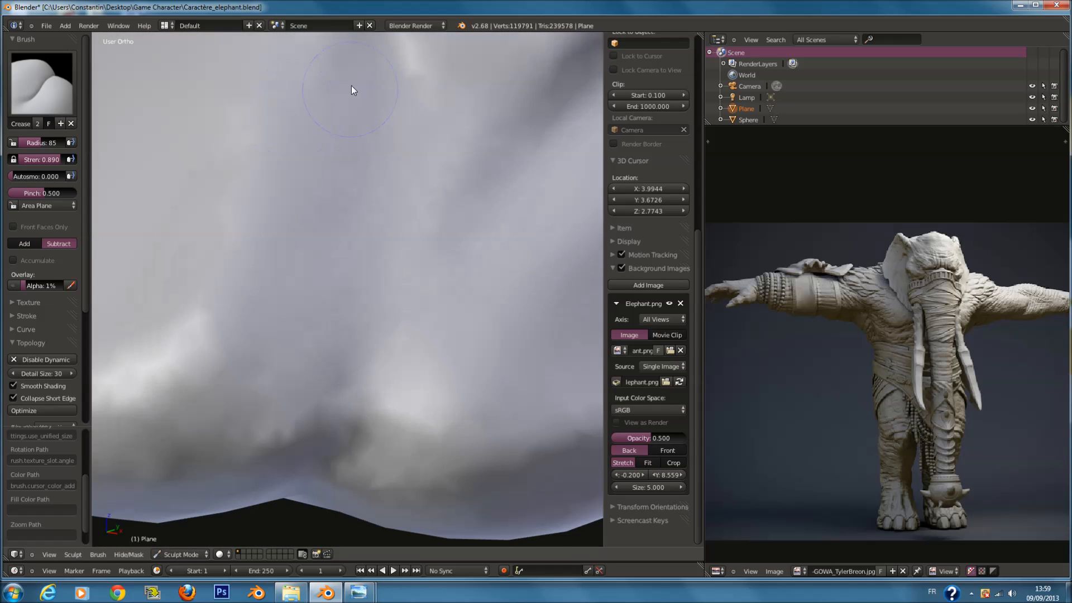
pyautogui.moveTo(400, 185); pyautogui.dragTo(397, 193, button='middle')
pyautogui.scroll(-2, 353, 135)
pyautogui.scroll(1, 353, 135)
pyautogui.moveTo(350, 84)
pyautogui.mouseDown()
pyautogui.moveTo(365, 153)
pyautogui.moveTo(359, 309)
pyautogui.moveTo(373, 119)
pyautogui.moveTo(356, 269)
pyautogui.mouseUp()
# Resize the Crease brush to radius 77 and deepen the side toe groove from the sole upward.
pyautogui.press('f')
pyautogui.click(348, 247)
pyautogui.moveTo(354, 204); pyautogui.dragTo(402, 235, button='middle')
pyautogui.press('f')
pyautogui.click(412, 238)
pyautogui.moveTo(340, 448)
pyautogui.mouseDown()
pyautogui.moveTo(381, 361)
pyautogui.moveTo(368, 444)
pyautogui.moveTo(361, 211)
pyautogui.moveTo(356, 388)
pyautogui.moveTo(376, 196)
pyautogui.moveTo(385, 378)
pyautogui.moveTo(364, 222)
pyautogui.mouseUp()
pyautogui.moveTo(383, 359); pyautogui.dragTo(380, 316)
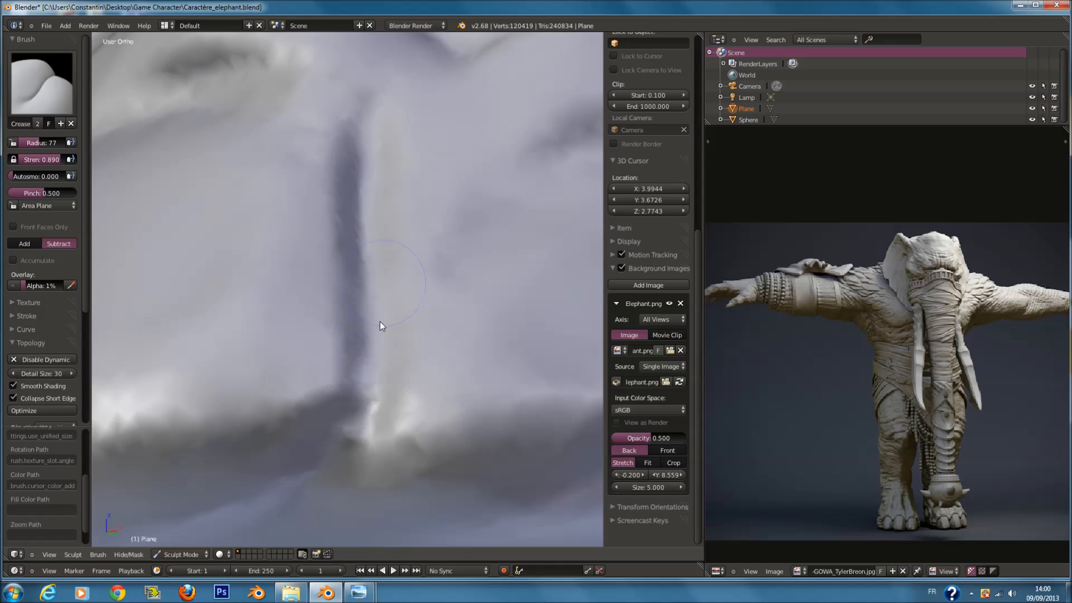
# Extend the toe groove to its upper end and crease the folds branching above the adjoining toes.
pyautogui.moveTo(381, 207)
pyautogui.mouseDown()
pyautogui.moveTo(347, 504)
pyautogui.moveTo(383, 385)
pyautogui.moveTo(370, 438)
pyautogui.moveTo(367, 211)
pyautogui.moveTo(378, 139)
pyautogui.mouseUp()
pyautogui.scroll(-4, 379, 139)
pyautogui.moveTo(379, 139); pyautogui.dragTo(386, 214, button='middle')
pyautogui.scroll(4, 388, 224)
pyautogui.moveTo(395, 293)
pyautogui.mouseDown()
pyautogui.moveTo(422, 226)
pyautogui.moveTo(445, 206)
pyautogui.mouseUp()
pyautogui.scroll(-2, 444, 209)
pyautogui.moveTo(445, 210)
pyautogui.mouseDown(button='middle')
pyautogui.moveTo(447, 283)
pyautogui.moveTo(436, 269)
pyautogui.mouseUp(button='middle')
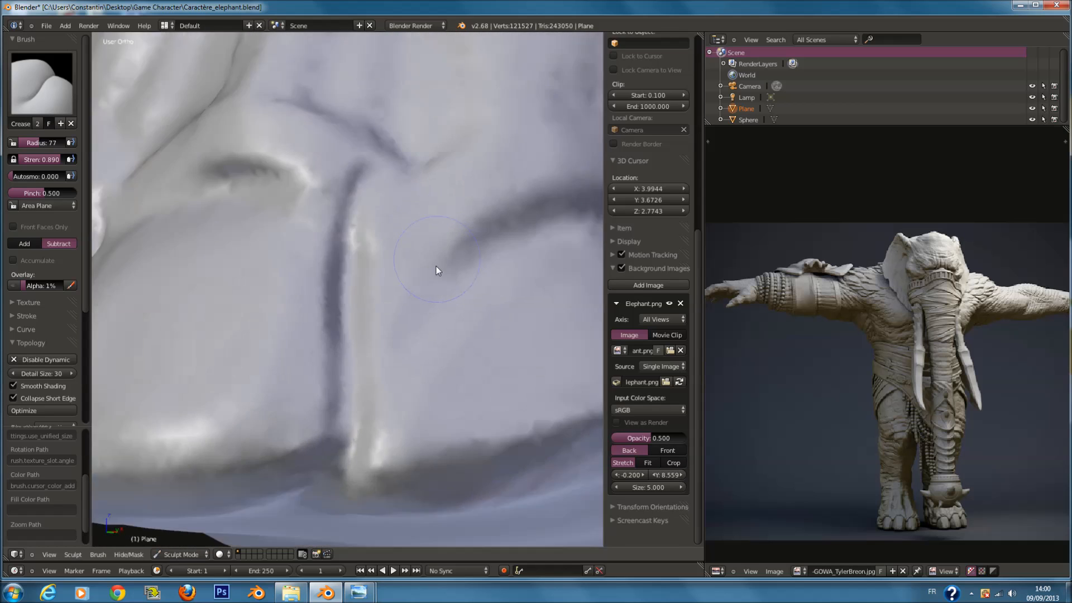
pyautogui.scroll(2, 437, 270)
pyautogui.moveTo(482, 276)
pyautogui.mouseDown()
pyautogui.moveTo(380, 478)
pyautogui.moveTo(490, 270)
pyautogui.moveTo(377, 418)
pyautogui.moveTo(421, 346)
pyautogui.moveTo(492, 282)
pyautogui.mouseUp()
pyautogui.moveTo(357, 469); pyautogui.dragTo(348, 491)
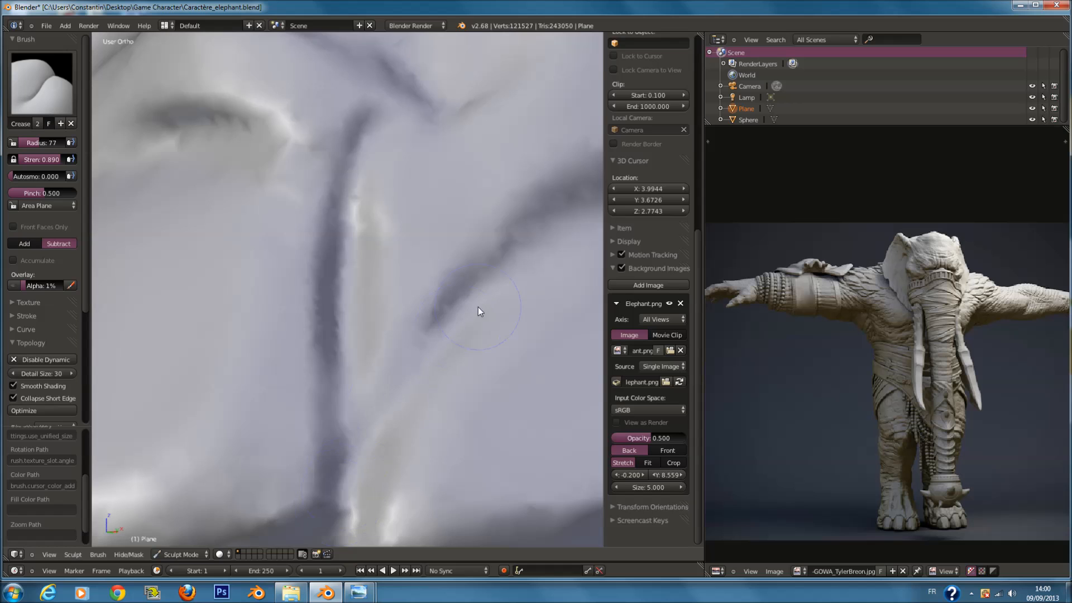
# Resize the Crease brush to radius 64 and carve a curved crease over the toe and down the side of the foot.
pyautogui.moveTo(431, 336)
pyautogui.mouseDown(button='middle')
pyautogui.moveTo(440, 340)
pyautogui.moveTo(396, 357)
pyautogui.mouseUp(button='middle')
pyautogui.press('f')
pyautogui.click(395, 358)
pyautogui.moveTo(240, 381); pyautogui.dragTo(243, 387)
pyautogui.moveTo(481, 386); pyautogui.dragTo(411, 349, button='middle')
pyautogui.moveTo(314, 244)
pyautogui.mouseDown()
pyautogui.moveTo(397, 239)
pyautogui.moveTo(533, 287)
pyautogui.mouseUp()
pyautogui.moveTo(534, 287); pyautogui.dragTo(432, 234, button='middle')
pyautogui.moveTo(377, 184)
pyautogui.mouseDown()
pyautogui.moveTo(502, 306)
pyautogui.moveTo(526, 359)
pyautogui.moveTo(531, 406)
pyautogui.mouseUp()
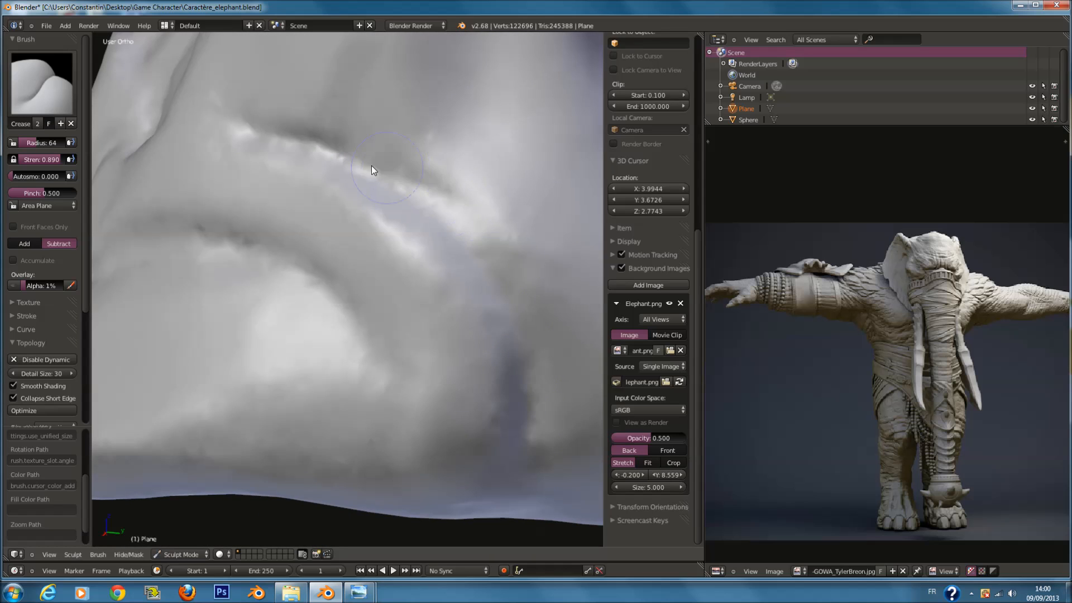
# Deepen the curved crease around the outer side of the toe, retracing it in both directions.
pyautogui.moveTo(270, 147); pyautogui.dragTo(452, 234)
pyautogui.moveTo(538, 461)
pyautogui.mouseDown()
pyautogui.moveTo(490, 300)
pyautogui.moveTo(402, 179)
pyautogui.moveTo(323, 146)
pyautogui.mouseUp()
pyautogui.moveTo(447, 375); pyautogui.dragTo(453, 346, button='middle')
pyautogui.moveTo(360, 229)
pyautogui.mouseDown()
pyautogui.moveTo(373, 326)
pyautogui.moveTo(374, 310)
pyautogui.mouseUp()
pyautogui.moveTo(398, 392)
pyautogui.mouseDown(button='middle')
pyautogui.moveTo(426, 397)
pyautogui.moveTo(478, 216)
pyautogui.mouseUp(button='middle')
# Carve creases across the folds above the front toe and along the upper edge of its nail.
pyautogui.moveTo(381, 162)
pyautogui.mouseDown()
pyautogui.moveTo(203, 168)
pyautogui.moveTo(312, 163)
pyautogui.moveTo(177, 187)
pyautogui.mouseUp()
pyautogui.moveTo(177, 187)
pyautogui.mouseDown(button='middle')
pyautogui.moveTo(245, 212)
pyautogui.moveTo(327, 166)
pyautogui.moveTo(407, 214)
pyautogui.moveTo(328, 199)
pyautogui.mouseUp(button='middle')
pyautogui.moveTo(159, 185)
pyautogui.mouseDown()
pyautogui.moveTo(346, 155)
pyautogui.moveTo(287, 161)
pyautogui.moveTo(445, 168)
pyautogui.mouseUp()
pyautogui.moveTo(512, 169); pyautogui.dragTo(212, 180)
pyautogui.moveTo(212, 180)
pyautogui.mouseDown(button='middle')
pyautogui.moveTo(183, 185)
pyautogui.moveTo(303, 241)
pyautogui.moveTo(270, 311)
pyautogui.moveTo(225, 320)
pyautogui.moveTo(183, 386)
pyautogui.mouseUp(button='middle')
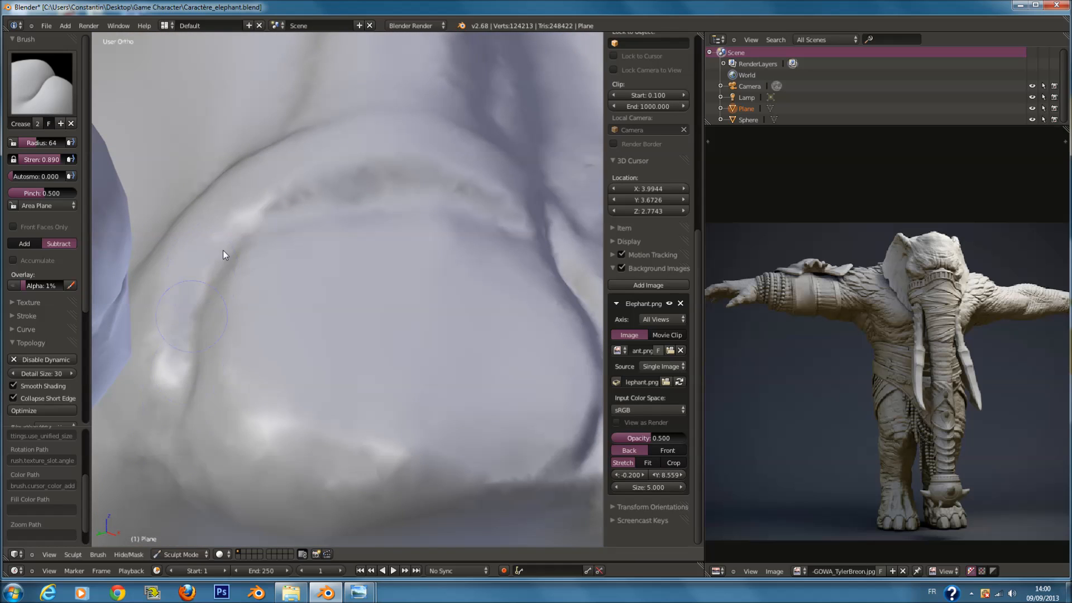
pyautogui.moveTo(263, 221)
pyautogui.mouseDown()
pyautogui.moveTo(394, 201)
pyautogui.moveTo(524, 228)
pyautogui.mouseUp()
pyautogui.moveTo(525, 227)
pyautogui.mouseDown(button='middle')
pyautogui.moveTo(409, 236)
pyautogui.moveTo(477, 274)
pyautogui.moveTo(376, 324)
pyautogui.moveTo(316, 332)
pyautogui.mouseUp(button='middle')
pyautogui.moveTo(316, 332)
pyautogui.mouseDown()
pyautogui.moveTo(246, 336)
pyautogui.moveTo(289, 317)
pyautogui.moveTo(168, 415)
pyautogui.moveTo(193, 367)
pyautogui.moveTo(158, 433)
pyautogui.moveTo(347, 270)
pyautogui.mouseUp()
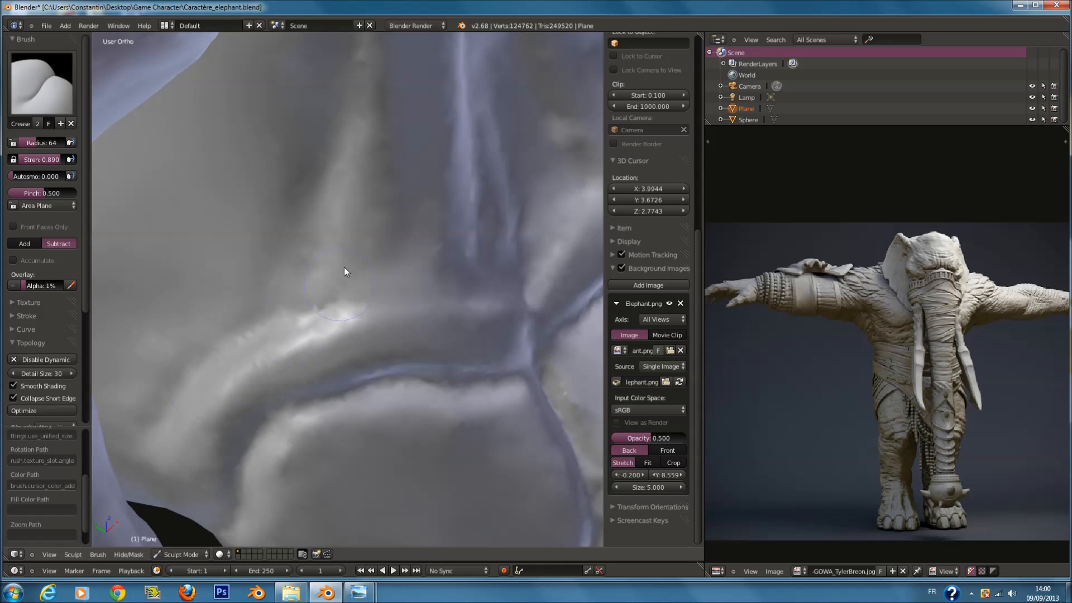
# Carve long Crease strokes down between the tendons on the front of the lower leg.
pyautogui.moveTo(352, 230)
pyautogui.mouseDown(button='middle')
pyautogui.moveTo(364, 180)
pyautogui.moveTo(419, 246)
pyautogui.moveTo(394, 192)
pyautogui.moveTo(409, 167)
pyautogui.moveTo(419, 239)
pyautogui.moveTo(454, 192)
pyautogui.mouseUp(button='middle')
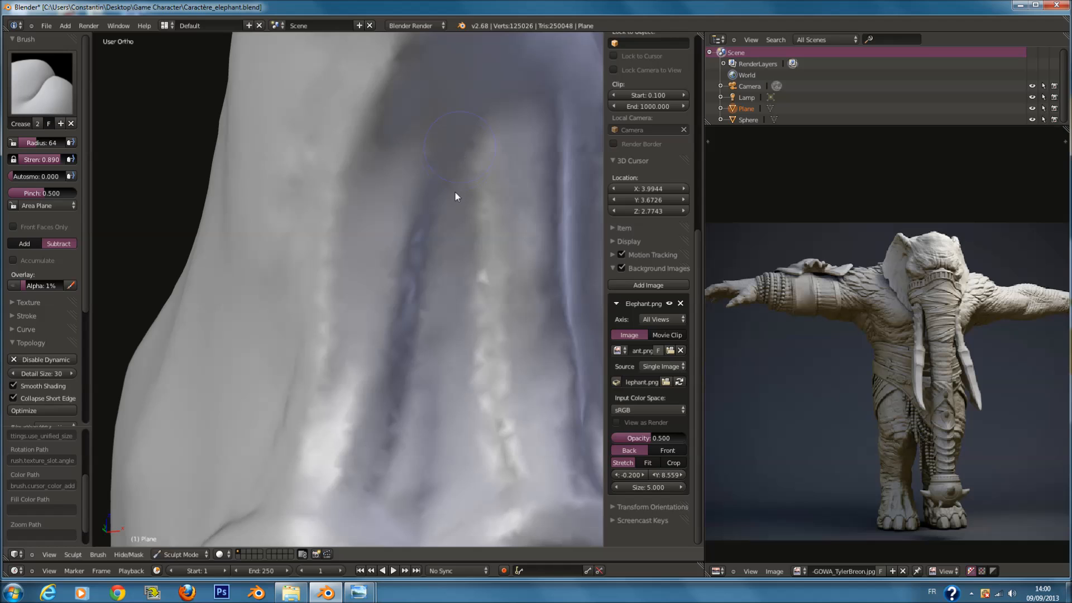
pyautogui.moveTo(454, 192); pyautogui.dragTo(400, 448)
pyautogui.moveTo(461, 203); pyautogui.dragTo(506, 438)
pyautogui.moveTo(370, 143); pyautogui.dragTo(377, 112, button='middle')
pyautogui.moveTo(366, 95); pyautogui.dragTo(324, 437)
# Carve further vertical creases down the side of the lower leg and return to the front view of both legs.
pyautogui.moveTo(323, 437)
pyautogui.mouseDown(button='middle')
pyautogui.moveTo(320, 372)
pyautogui.moveTo(397, 237)
pyautogui.mouseUp(button='middle')
pyautogui.moveTo(413, 74); pyautogui.dragTo(419, 350)
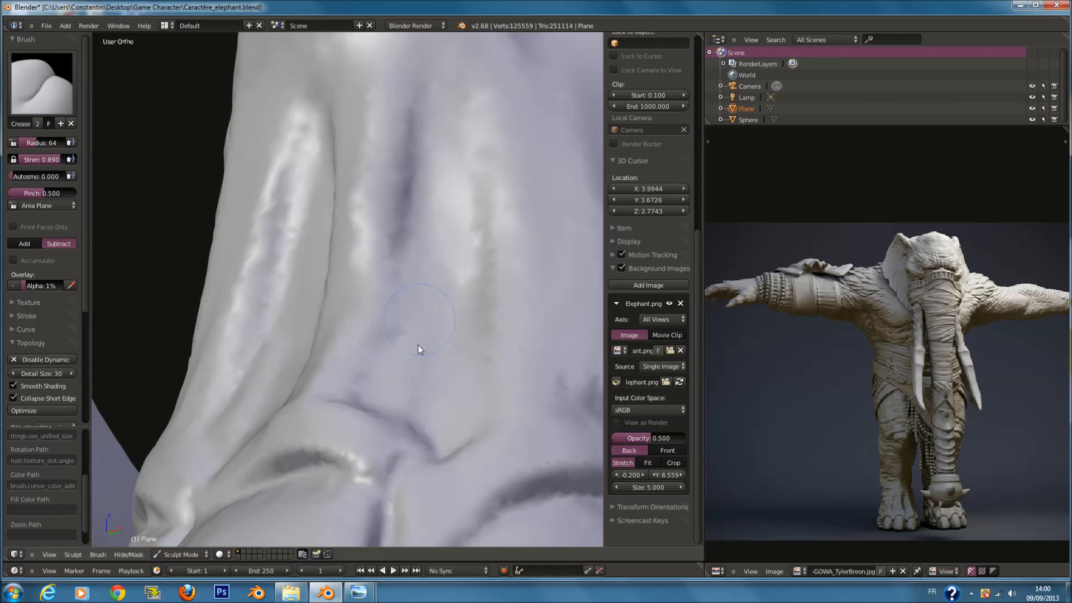
pyautogui.moveTo(499, 354); pyautogui.dragTo(472, 354, button='middle')
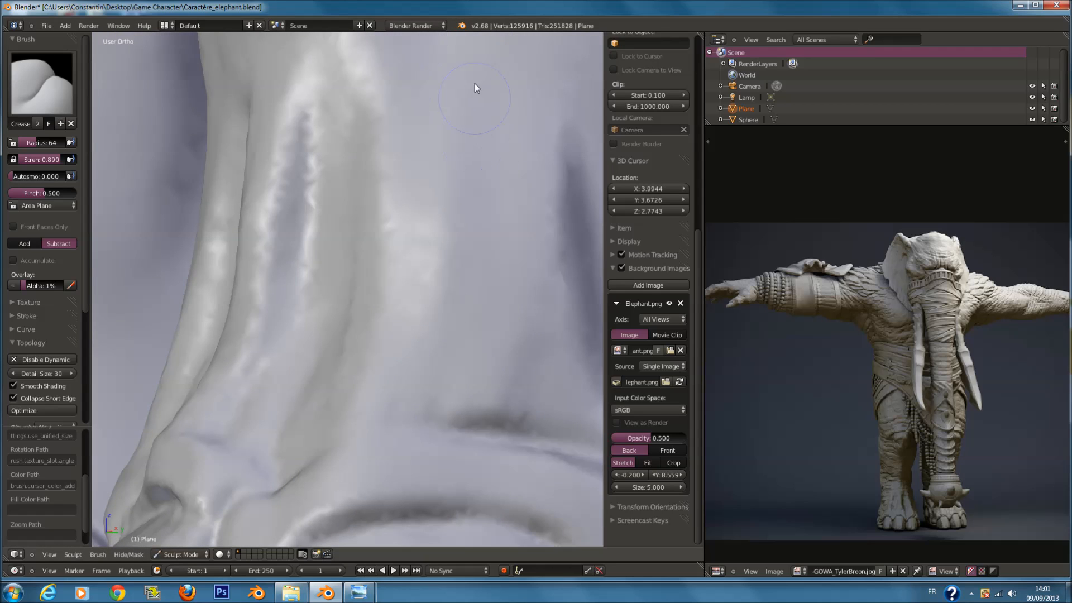
pyautogui.moveTo(474, 84); pyautogui.dragTo(478, 403)
pyautogui.scroll(-10, 495, 337)
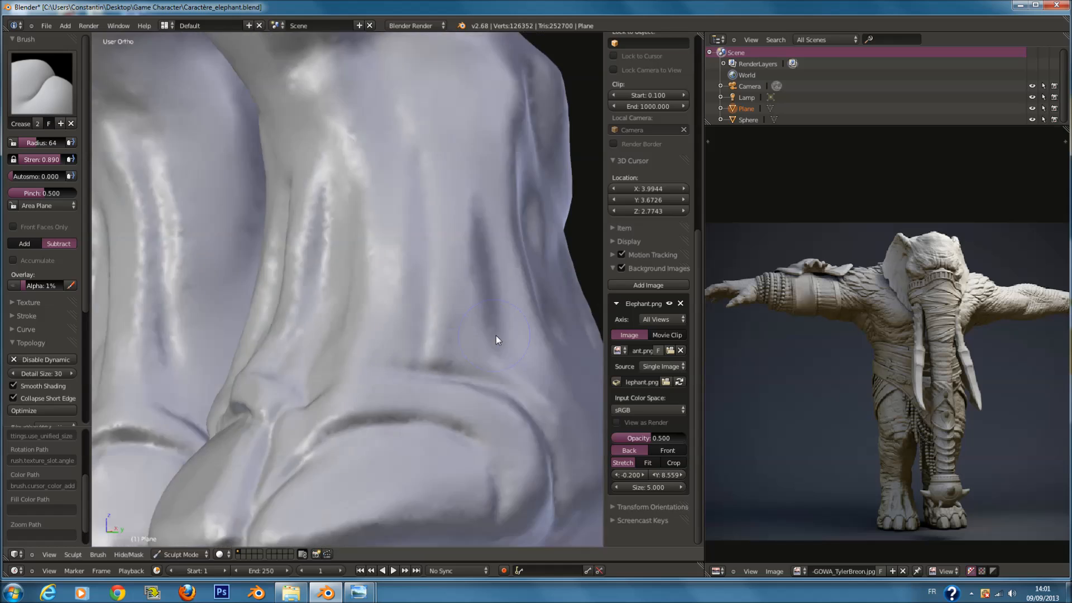
pyautogui.moveTo(370, 335); pyautogui.dragTo(401, 290, button='middle')
pyautogui.press('KP_1')
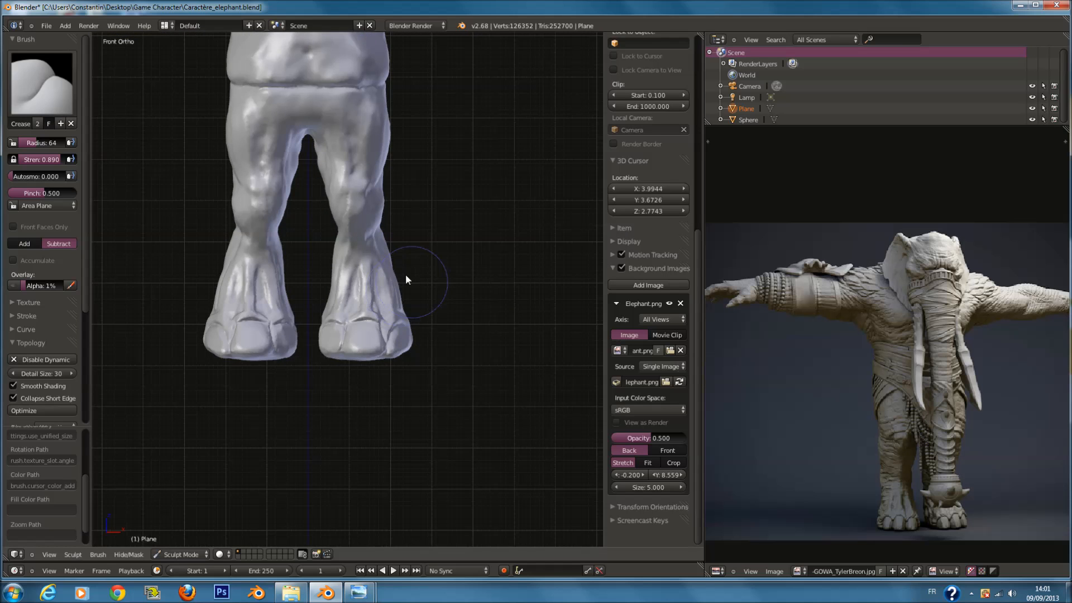
# Carve crease strokes down the front of the leg just above the foot with a brush radius of 44.
pyautogui.scroll(4, 399, 282)
pyautogui.scroll(3, 392, 263)
pyautogui.moveTo(350, 216); pyautogui.dragTo(367, 179, button='middle')
pyautogui.press('f')
pyautogui.click(350, 232)
pyautogui.moveTo(367, 180)
pyautogui.mouseDown()
pyautogui.moveTo(352, 306)
pyautogui.moveTo(372, 212)
pyautogui.mouseUp()
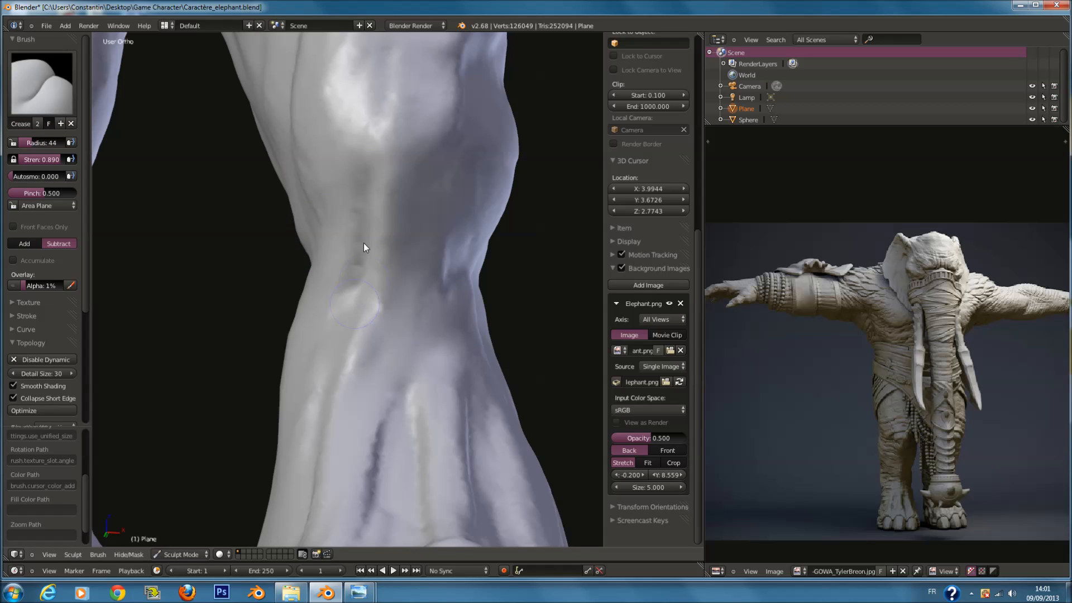
pyautogui.moveTo(363, 278); pyautogui.dragTo(368, 177, button='middle')
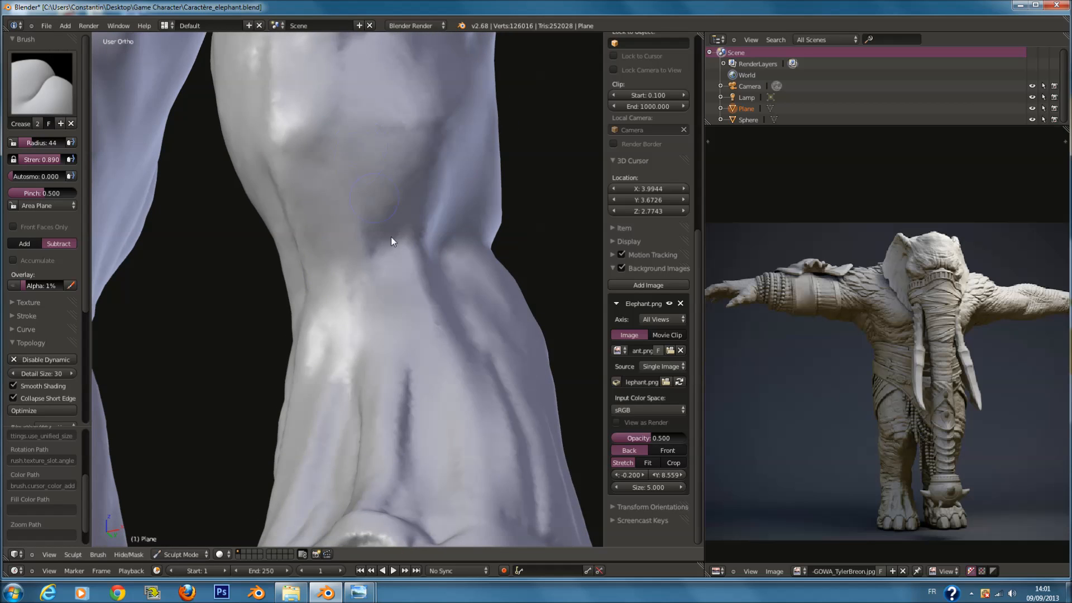
pyautogui.moveTo(361, 176); pyautogui.dragTo(391, 273)
# Carve a long curved crease along the edge of the leg muscle with a brush radius of 76.
pyautogui.moveTo(368, 267)
pyautogui.mouseDown(button='middle')
pyautogui.moveTo(383, 287)
pyautogui.moveTo(403, 179)
pyautogui.moveTo(357, 190)
pyautogui.moveTo(431, 186)
pyautogui.mouseUp(button='middle')
pyautogui.scroll(5, 430, 187)
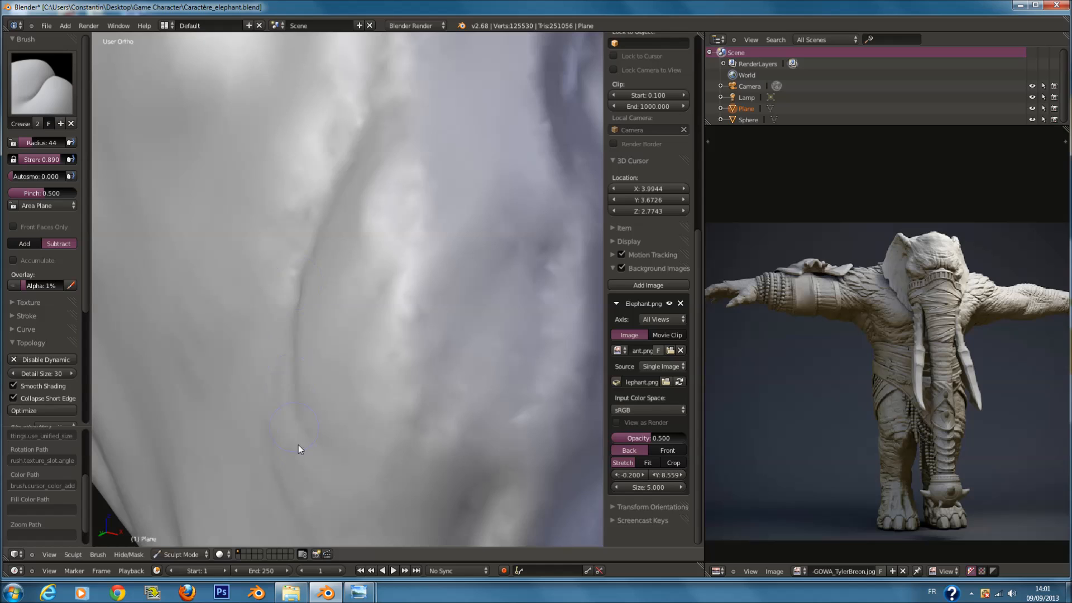
pyautogui.press('f')
pyautogui.click(334, 444)
pyautogui.moveTo(394, 104)
pyautogui.mouseDown()
pyautogui.moveTo(340, 171)
pyautogui.moveTo(296, 377)
pyautogui.mouseUp()
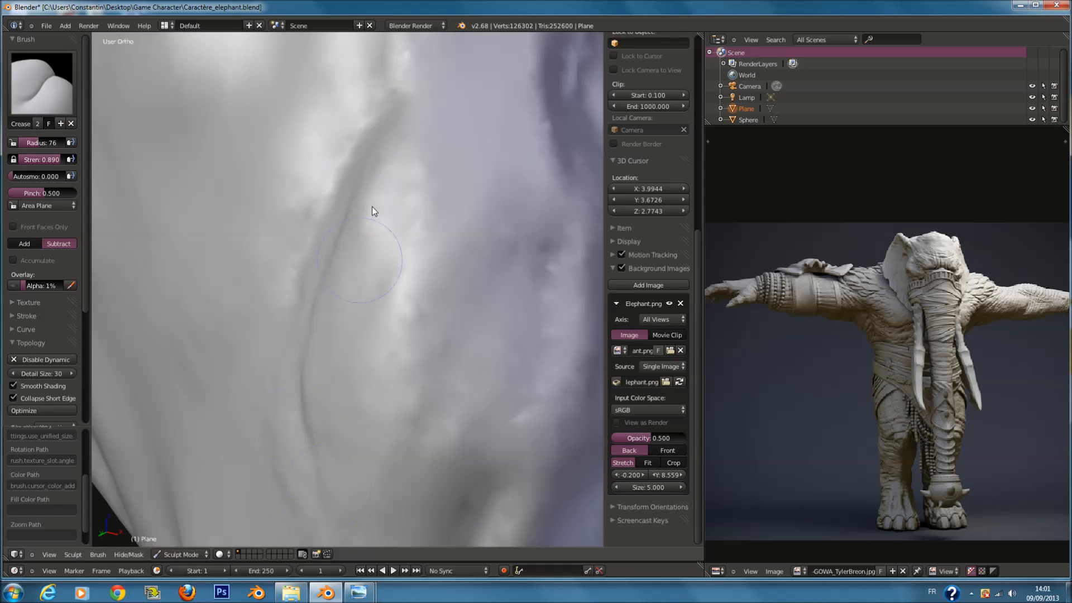
pyautogui.moveTo(392, 109)
pyautogui.mouseDown()
pyautogui.moveTo(292, 366)
pyautogui.moveTo(307, 469)
pyautogui.mouseUp()
# Carve deep vertical creases between the muscles of the upper leg, retracing them with overlapping strokes.
pyautogui.scroll(-4, 395, 302)
pyautogui.moveTo(397, 302); pyautogui.dragTo(356, 331, button='middle')
pyautogui.scroll(1, 358, 312)
pyautogui.moveTo(373, 147)
pyautogui.mouseDown()
pyautogui.moveTo(370, 227)
pyautogui.moveTo(358, 236)
pyautogui.mouseUp()
pyautogui.moveTo(378, 90); pyautogui.dragTo(352, 232)
pyautogui.scroll(-3, 352, 233)
pyautogui.keyDown('shift'); pyautogui.scroll(7, 367, 182); pyautogui.keyUp('shift')
pyautogui.scroll(2, 366, 194)
pyautogui.moveTo(341, 119); pyautogui.dragTo(371, 311)
pyautogui.moveTo(323, 71); pyautogui.dragTo(312, 333)
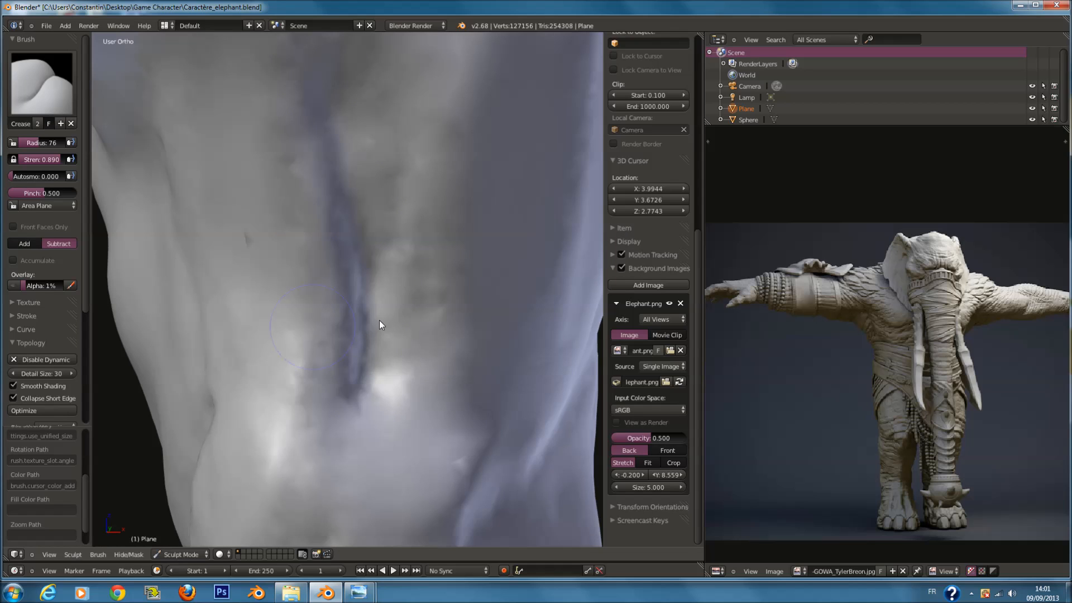
# Save the sculpt over Caractère_elephant.blend.
pyautogui.keyDown('shift'); pyautogui.scroll(-4, 353, 299); pyautogui.keyUp('shift')
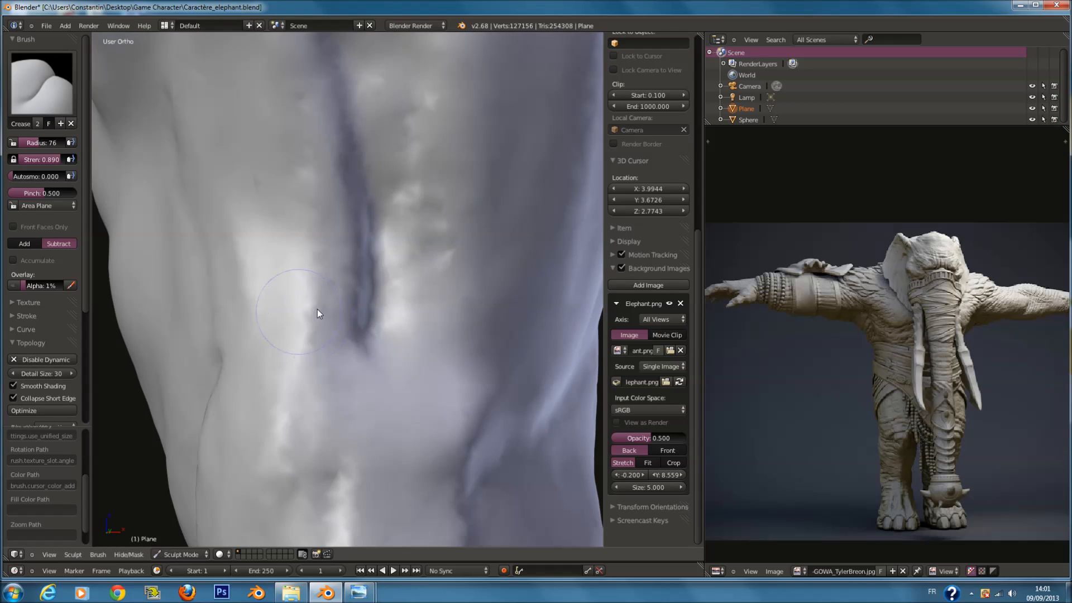
pyautogui.moveTo(299, 313); pyautogui.dragTo(359, 312, button='middle')
pyautogui.hotkey('ctrl', 's')
pyautogui.click(360, 312)
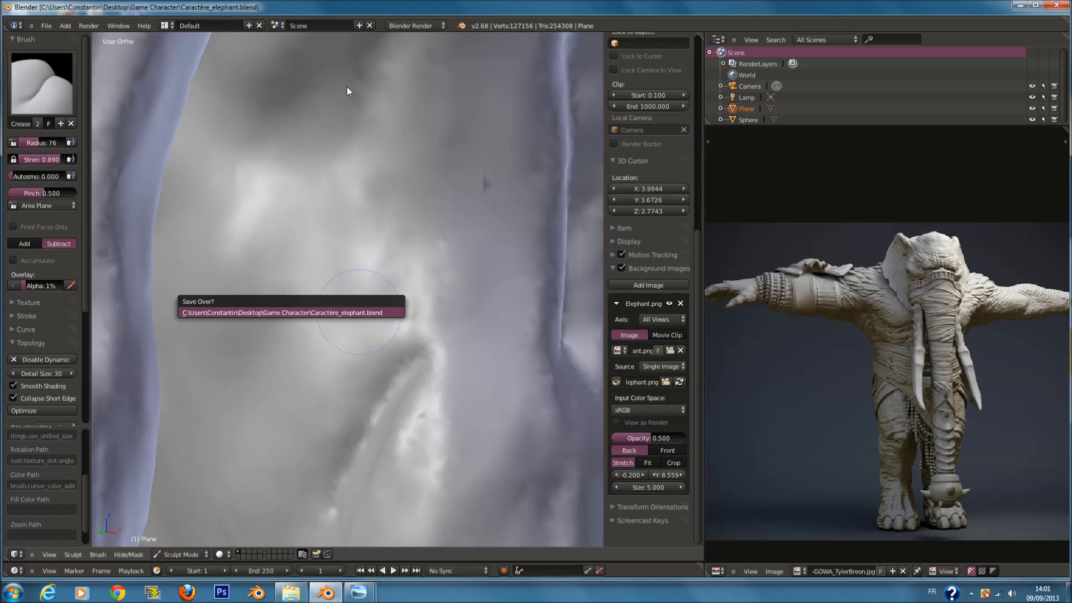
# Carve a long crease down the thigh toward the knee with two overlapping strokes.
pyautogui.moveTo(348, 78); pyautogui.dragTo(385, 286)
pyautogui.moveTo(347, 89); pyautogui.dragTo(400, 307)
pyautogui.scroll(-4, 442, 167)
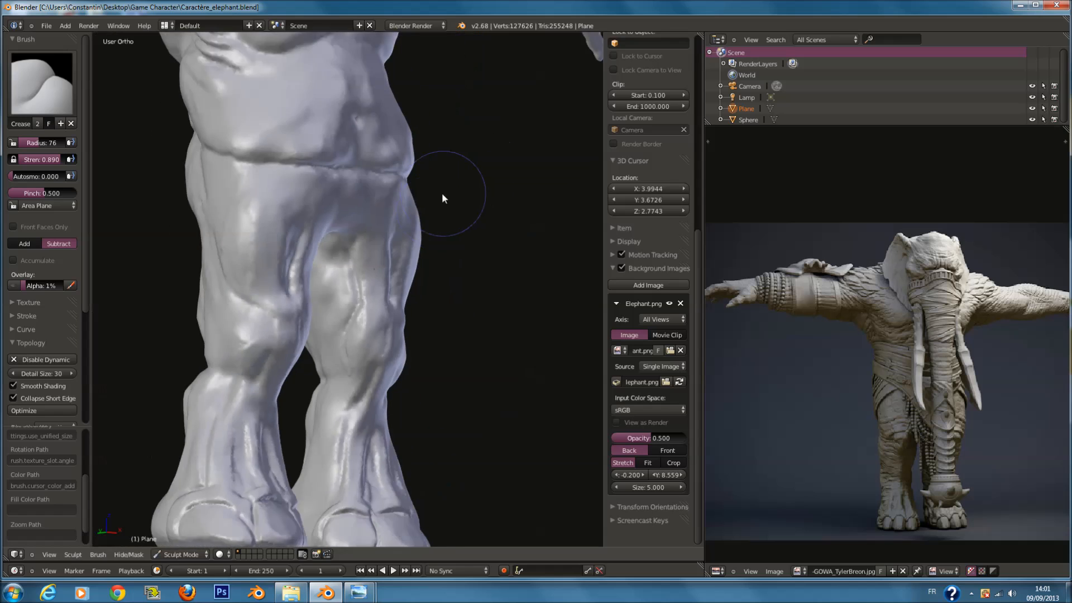
# Carve diagonal creases between the muscles on the side of the thigh below the waist fold.
pyautogui.moveTo(443, 195); pyautogui.dragTo(370, 202, button='middle')
pyautogui.scroll(6, 402, 174)
pyautogui.scroll(-4, 403, 162)
pyautogui.moveTo(404, 162); pyautogui.dragTo(387, 176, button='middle')
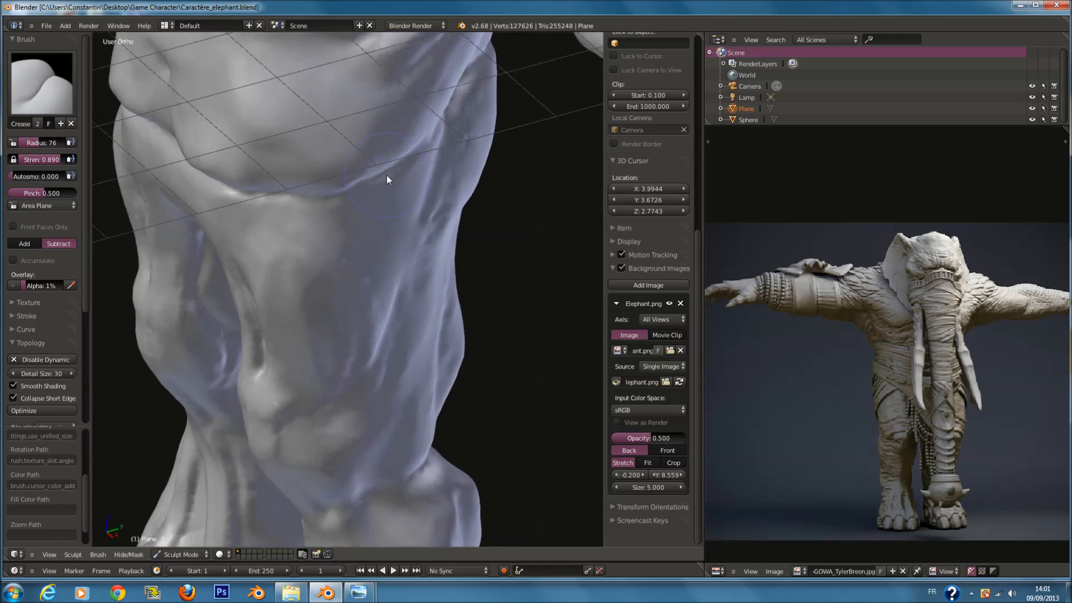
pyautogui.scroll(5, 386, 177)
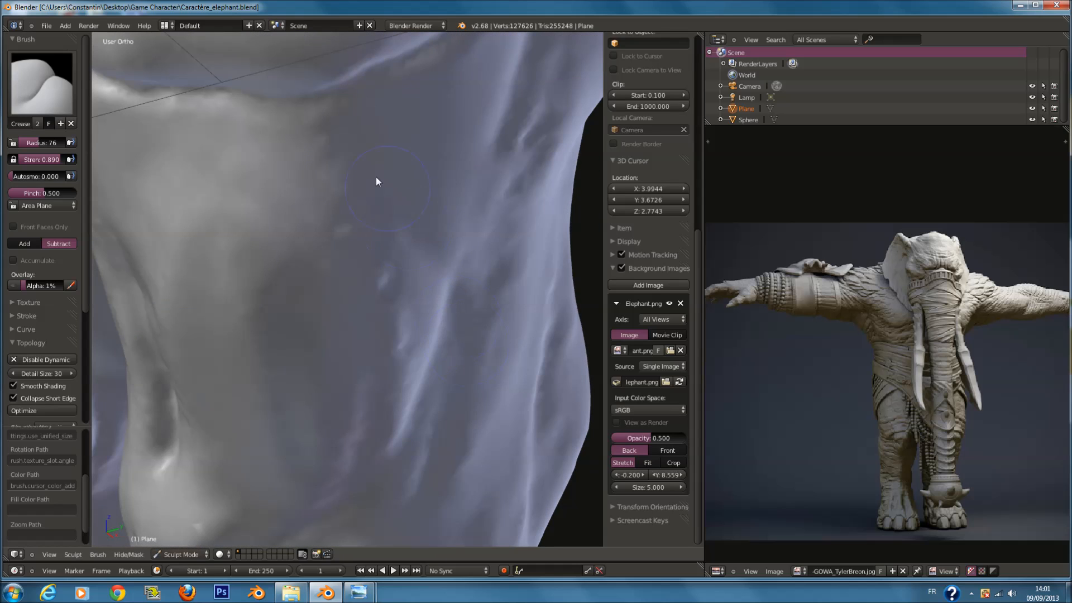
pyautogui.moveTo(376, 178); pyautogui.dragTo(340, 162, button='middle')
pyautogui.moveTo(334, 121)
pyautogui.mouseDown()
pyautogui.moveTo(376, 241)
pyautogui.moveTo(405, 176)
pyautogui.mouseUp()
pyautogui.moveTo(409, 333)
pyautogui.mouseDown(button='middle')
pyautogui.moveTo(403, 363)
pyautogui.moveTo(436, 265)
pyautogui.mouseUp(button='middle')
pyautogui.moveTo(338, 384); pyautogui.dragTo(448, 303)
# Carve the fold where the upper leg meets the lower leg, using a brush radius of 41 along its rim.
pyautogui.scroll(-4, 447, 304)
pyautogui.moveTo(447, 304); pyautogui.dragTo(394, 253, button='middle')
pyautogui.scroll(4, 382, 349)
pyautogui.moveTo(504, 350); pyautogui.dragTo(494, 351)
pyautogui.moveTo(493, 351); pyautogui.dragTo(385, 386, button='middle')
pyautogui.press('f')
pyautogui.click(341, 428)
pyautogui.moveTo(283, 447); pyautogui.dragTo(243, 460)
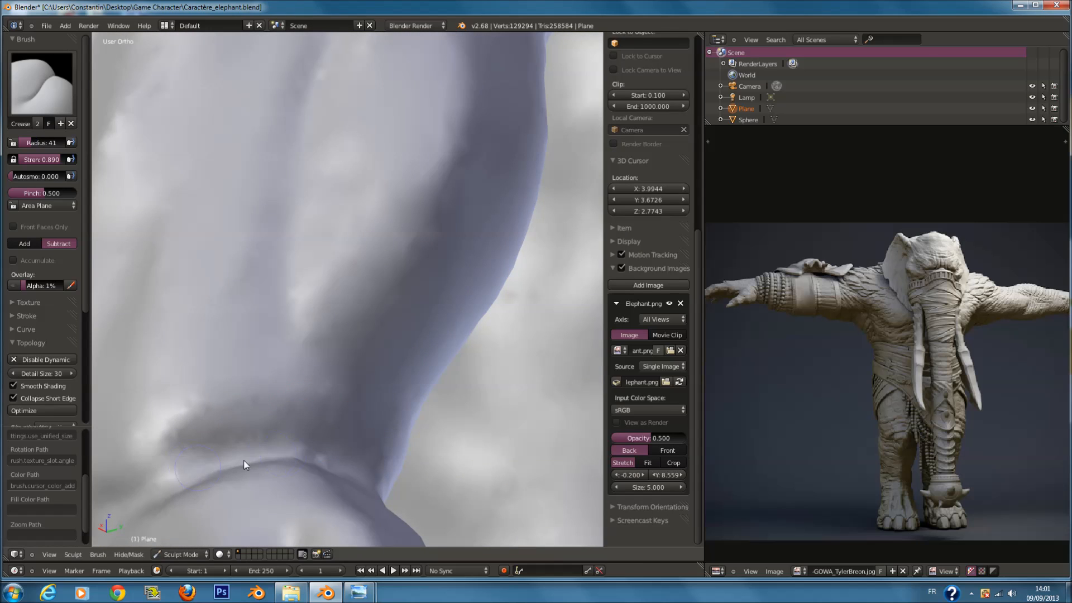
# Carve a long crease down the back of the upper leg with a brush radius of 59.
pyautogui.scroll(-4, 293, 412)
pyautogui.scroll(3, 377, 323)
pyautogui.press('f')
pyautogui.click(403, 98)
pyautogui.moveTo(403, 99)
pyautogui.mouseDown()
pyautogui.moveTo(367, 260)
pyautogui.moveTo(384, 126)
pyautogui.moveTo(308, 279)
pyautogui.mouseUp()
pyautogui.moveTo(354, 195); pyautogui.dragTo(282, 179, button='middle')
pyautogui.scroll(2, 293, 76)
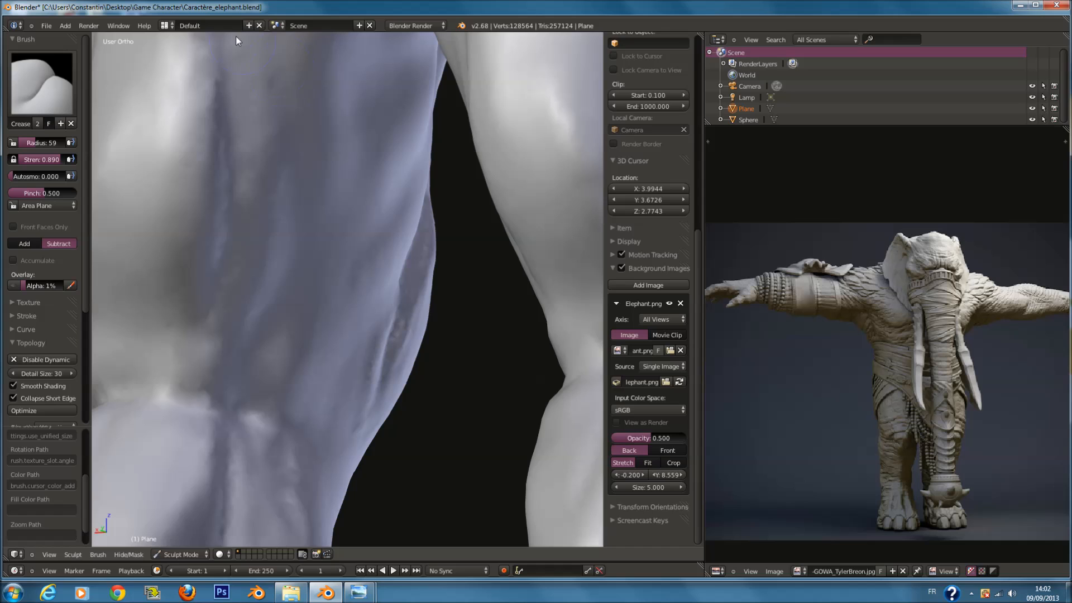
# Deepen the vertical creases between the rear leg muscles down to the joint fold.
pyautogui.click(224, 27)
pyautogui.click(290, 122)
pyautogui.scroll(-2, 291, 122)
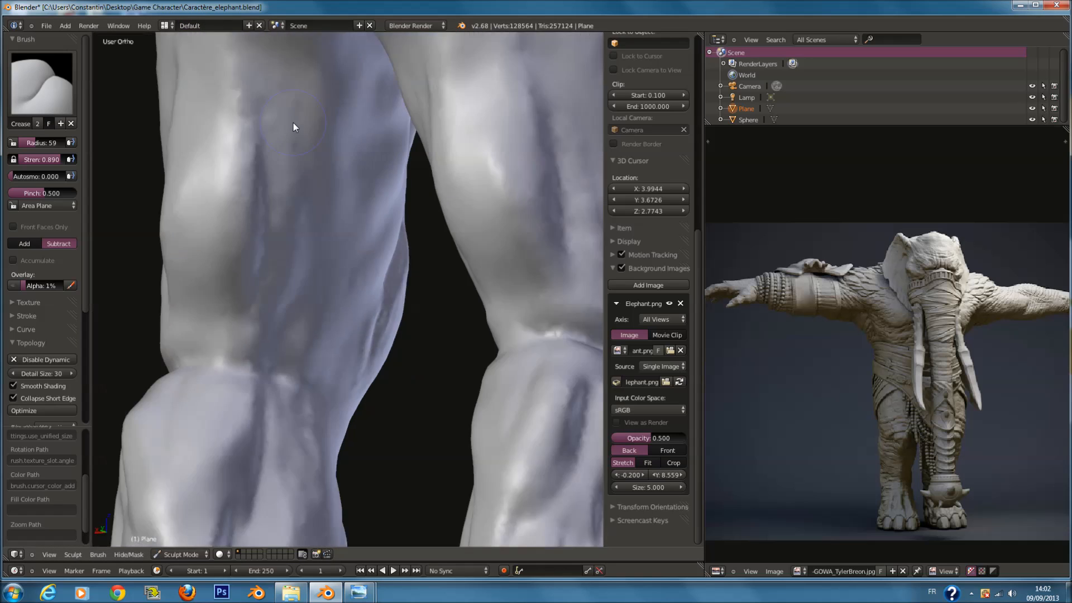
pyautogui.scroll(1, 291, 122)
pyautogui.keyDown('shift'); pyautogui.scroll(5, 290, 122); pyautogui.keyUp('shift')
pyautogui.moveTo(270, 217); pyautogui.dragTo(250, 360)
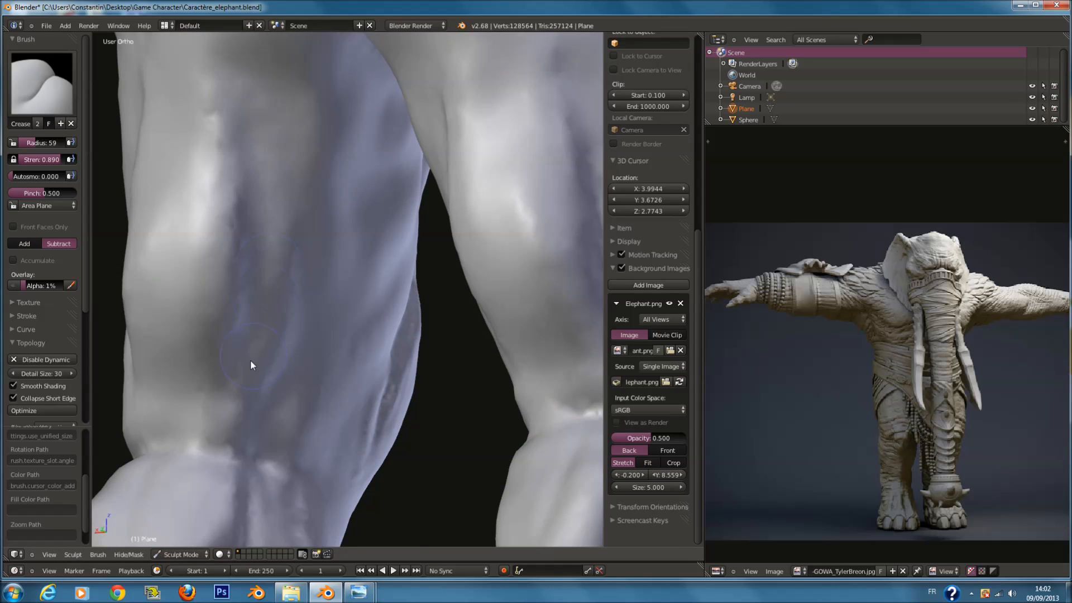
pyautogui.moveTo(250, 360)
pyautogui.mouseDown(button='middle')
pyautogui.moveTo(246, 347)
pyautogui.moveTo(236, 353)
pyautogui.mouseUp(button='middle')
pyautogui.moveTo(236, 354); pyautogui.dragTo(209, 421)
# Smooth the muscle surface around the joint fold on the side of the leg.
pyautogui.moveTo(232, 366); pyautogui.dragTo(210, 335, button='middle')
pyautogui.moveTo(233, 342)
pyautogui.keyDown('shift'); pyautogui.mouseDown()
pyautogui.moveTo(200, 286)
pyautogui.moveTo(198, 354)
pyautogui.moveTo(192, 341)
pyautogui.moveTo(167, 363)
pyautogui.moveTo(180, 300)
pyautogui.mouseUp(); pyautogui.keyUp('shift')
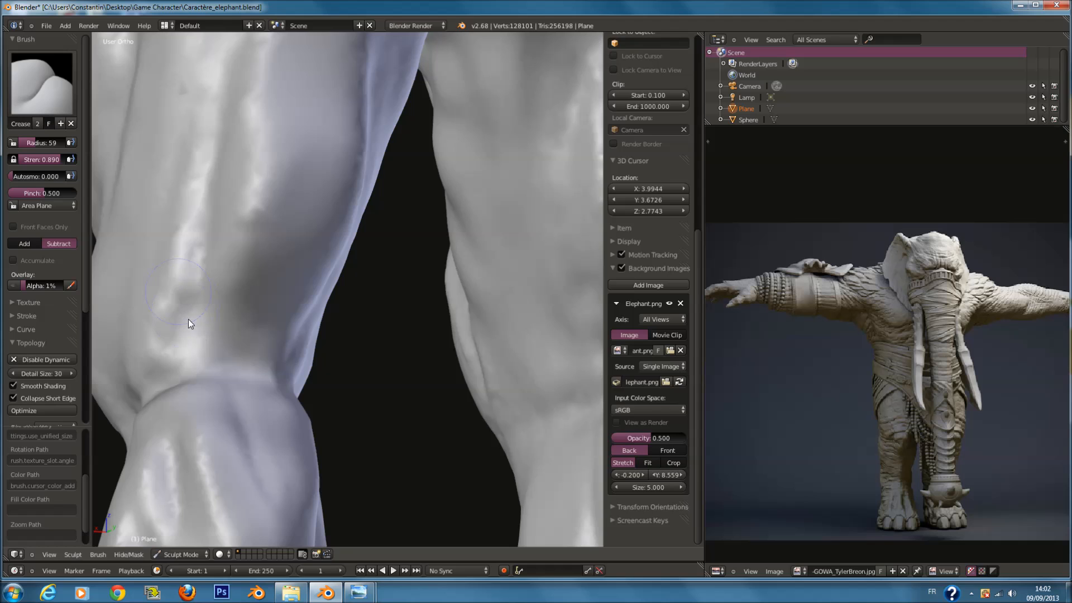
pyautogui.keyDown('shift'); pyautogui.moveTo(206, 383); pyautogui.dragTo(202, 354); pyautogui.keyUp('shift')
# Carve diagonal creases below the joint fold on the lower leg, enlarging the brush radius from 41 to 62.
pyautogui.scroll(-2, 203, 354)
pyautogui.keyDown('shift'); pyautogui.scroll(-6, 223, 333); pyautogui.keyUp('shift')
pyautogui.keyDown('ctrl'); pyautogui.scroll(-6, 313, 296); pyautogui.keyUp('ctrl')
pyautogui.scroll(2, 411, 270)
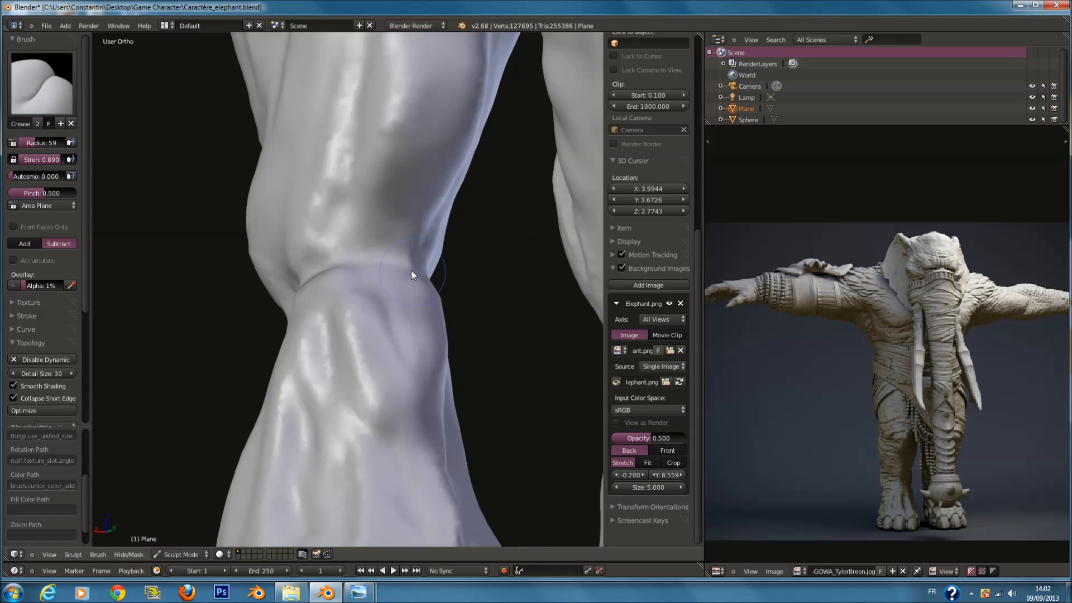
pyautogui.scroll(2, 396, 251)
pyautogui.scroll(1, 389, 240)
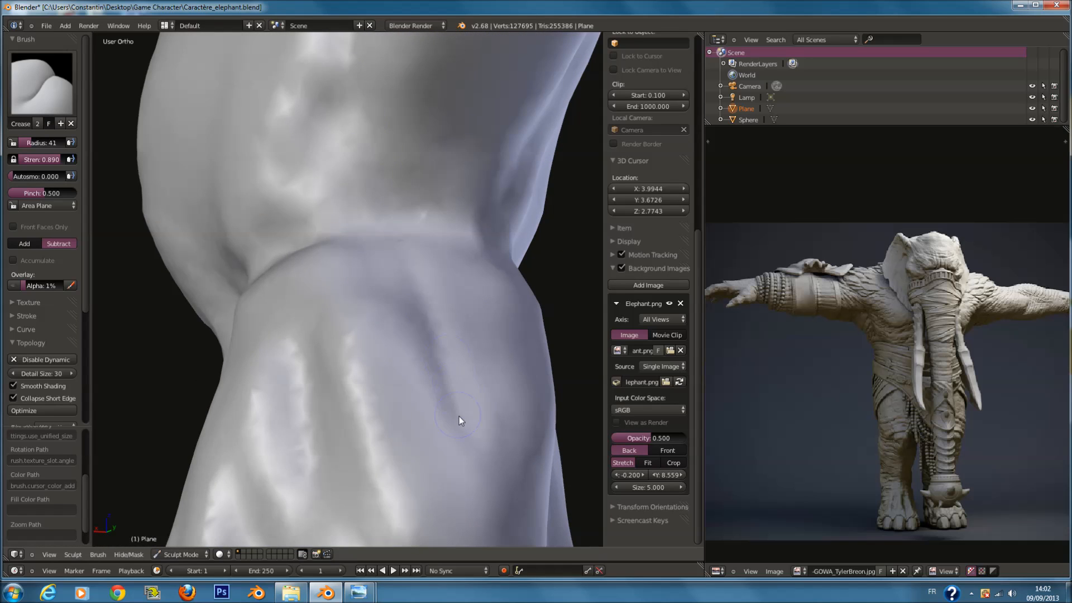
pyautogui.moveTo(453, 373)
pyautogui.mouseDown()
pyautogui.moveTo(334, 43)
pyautogui.moveTo(440, 375)
pyautogui.mouseUp()
pyautogui.moveTo(415, 359); pyautogui.dragTo(441, 350, button='middle')
pyautogui.press('f')
pyautogui.click(412, 313)
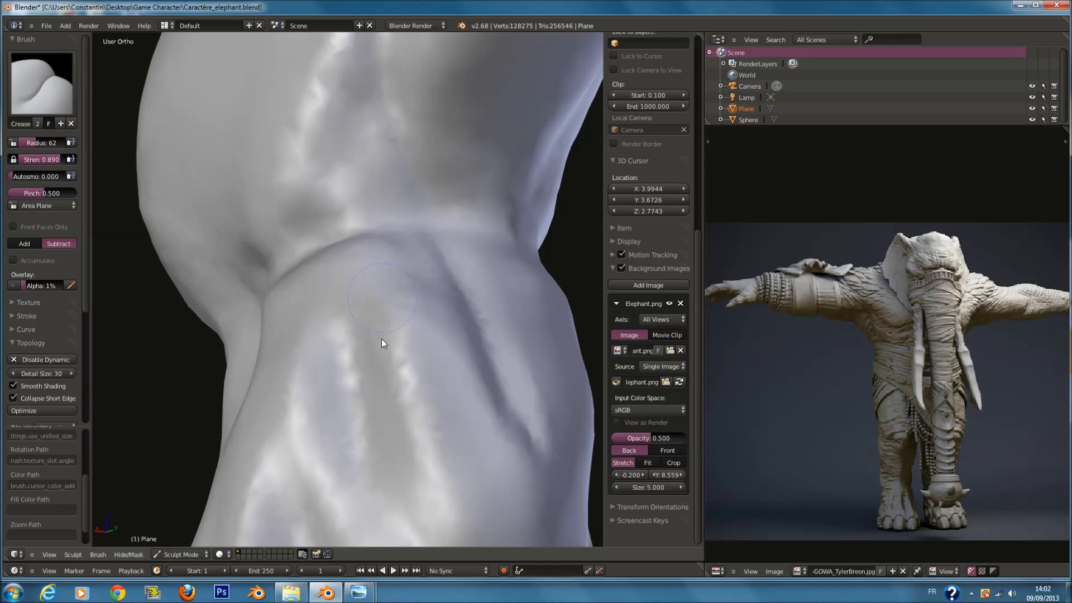
pyautogui.moveTo(379, 330); pyautogui.dragTo(381, 296)
# Carve long tendon creases down the side and back of the lower leg toward the heel.
pyautogui.keyDown('shift'); pyautogui.moveTo(380, 296); pyautogui.dragTo(381, 198, button='middle'); pyautogui.keyUp('shift')
pyautogui.press('f')
pyautogui.click(383, 196)
pyautogui.moveTo(382, 308); pyautogui.dragTo(444, 443)
pyautogui.moveTo(444, 443)
pyautogui.mouseDown(button='middle')
pyautogui.moveTo(394, 407)
pyautogui.moveTo(375, 165)
pyautogui.moveTo(339, 146)
pyautogui.mouseUp(button='middle')
pyautogui.moveTo(308, 120)
pyautogui.mouseDown()
pyautogui.moveTo(316, 196)
pyautogui.moveTo(243, 482)
pyautogui.mouseUp()
pyautogui.moveTo(243, 482)
pyautogui.mouseDown(button='middle')
pyautogui.moveTo(267, 403)
pyautogui.moveTo(417, 333)
pyautogui.moveTo(433, 290)
pyautogui.mouseUp(button='middle')
pyautogui.moveTo(399, 357); pyautogui.dragTo(412, 337)
pyautogui.moveTo(454, 169); pyautogui.dragTo(431, 281)
# Save the updated leg sculpt over Caractère_elephant.blend.
pyautogui.scroll(-7, 446, 326)
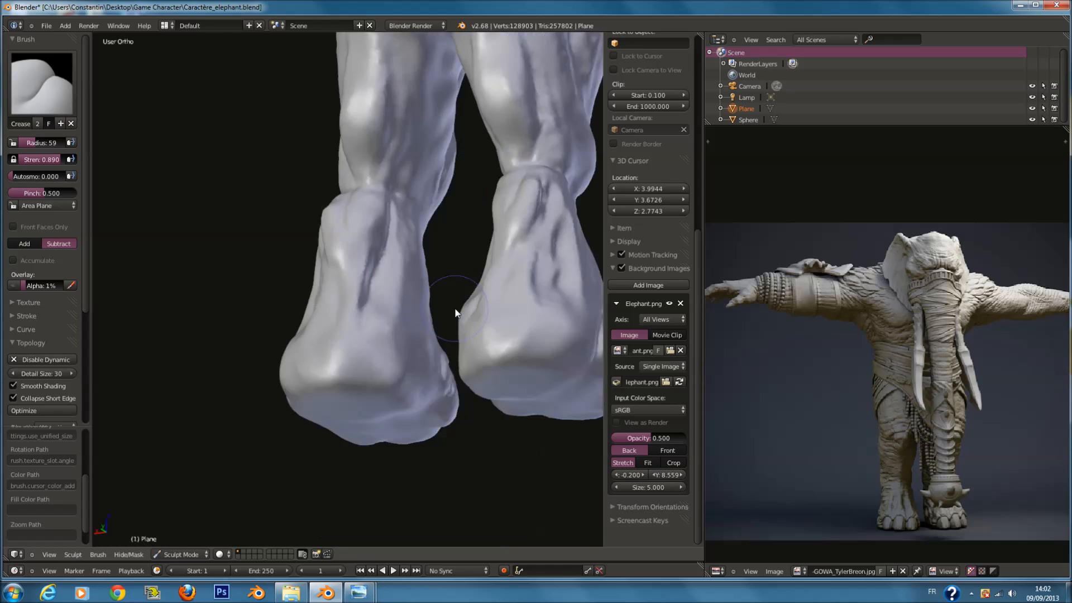
pyautogui.scroll(-3, 455, 313)
pyautogui.hotkey('ctrl', 's')
pyautogui.click(485, 373)
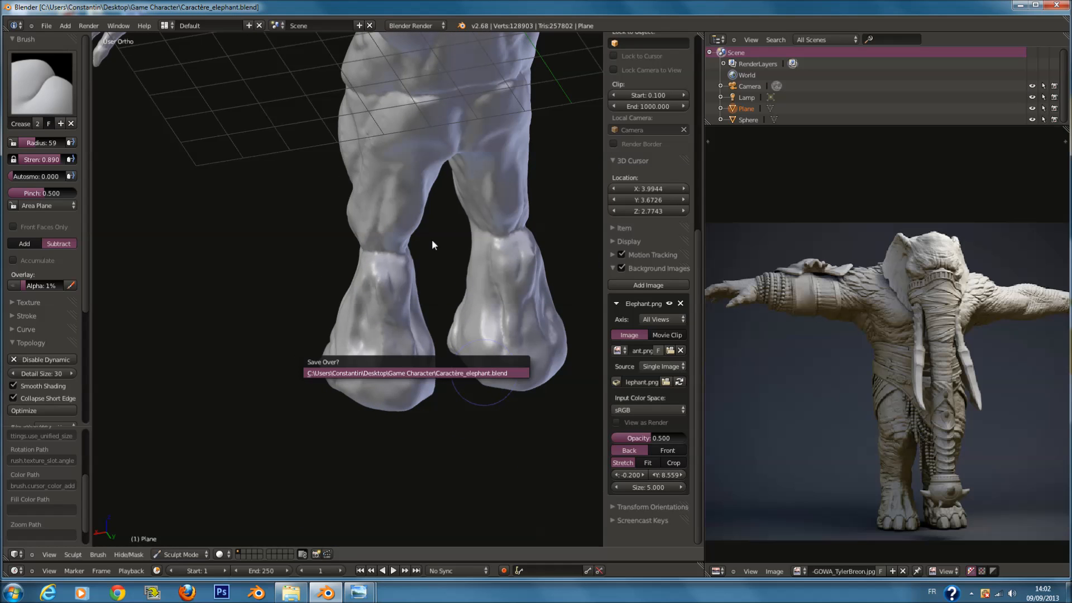
# Carve a vertical crease down the cleft between the buttocks to the top of the legs.
pyautogui.scroll(4, 404, 205)
pyautogui.keyDown('shift'); pyautogui.moveTo(418, 96); pyautogui.dragTo(453, 195, button='middle'); pyautogui.keyUp('shift')
pyautogui.scroll(2, 455, 204)
pyautogui.moveTo(453, 39)
pyautogui.keyDown('shift'); pyautogui.mouseDown(button='middle')
pyautogui.moveTo(455, 204)
pyautogui.moveTo(365, 207)
pyautogui.mouseUp(button='middle'); pyautogui.keyUp('shift')
pyautogui.scroll(2, 430, 274)
pyautogui.press('f')
pyautogui.click(434, 275)
pyautogui.moveTo(425, 276)
pyautogui.keyDown('shift'); pyautogui.mouseDown(button='middle')
pyautogui.moveTo(425, 174)
pyautogui.moveTo(381, 191)
pyautogui.mouseUp(button='middle'); pyautogui.keyUp('shift')
pyautogui.scroll(2, 394, 196)
pyautogui.press('f')
pyautogui.click(381, 191)
pyautogui.moveTo(339, 184)
pyautogui.mouseDown()
pyautogui.moveTo(347, 55)
pyautogui.moveTo(319, 199)
pyautogui.moveTo(343, 423)
pyautogui.mouseUp()
# Deepen the cleft between the buttocks by retracing it with a brush radius of 75.
pyautogui.press('f')
pyautogui.click(347, 428)
pyautogui.moveTo(334, 65); pyautogui.dragTo(350, 192)
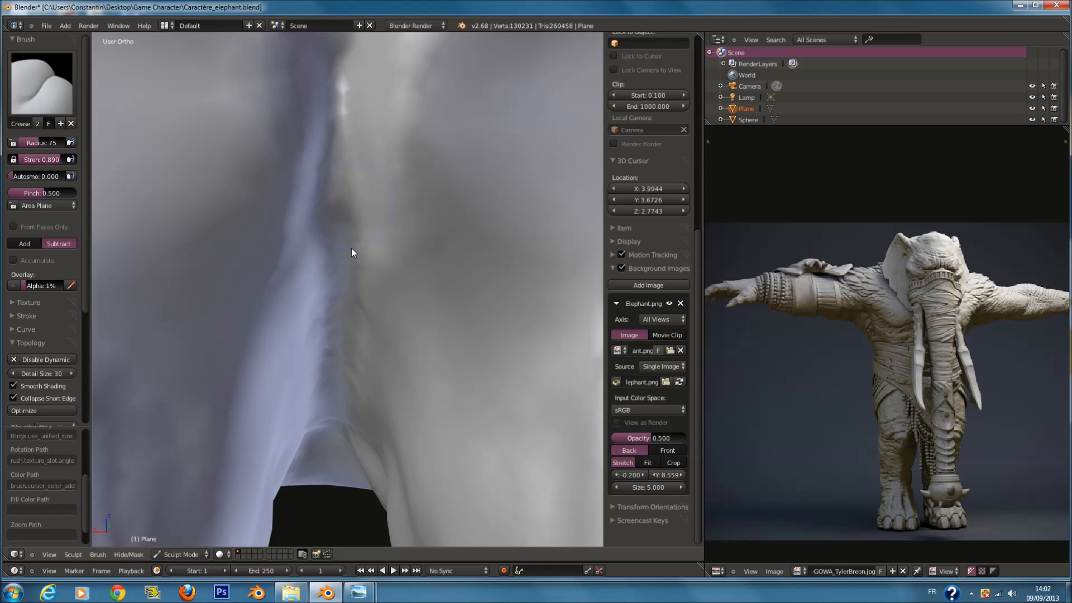
pyautogui.moveTo(342, 96); pyautogui.dragTo(350, 412)
pyautogui.scroll(-2, 363, 311)
pyautogui.scroll(-2, 363, 308)
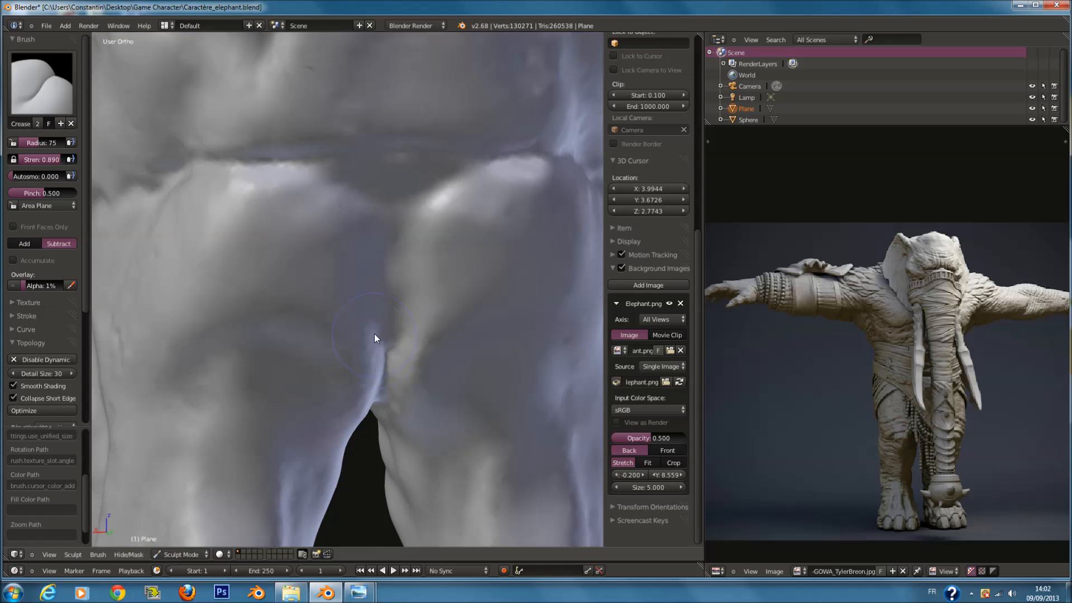
# Carve a crease along the outer edge of the buttock up to the waist fold with a brush radius of 40.
pyautogui.moveTo(389, 341); pyautogui.dragTo(396, 242, button='middle')
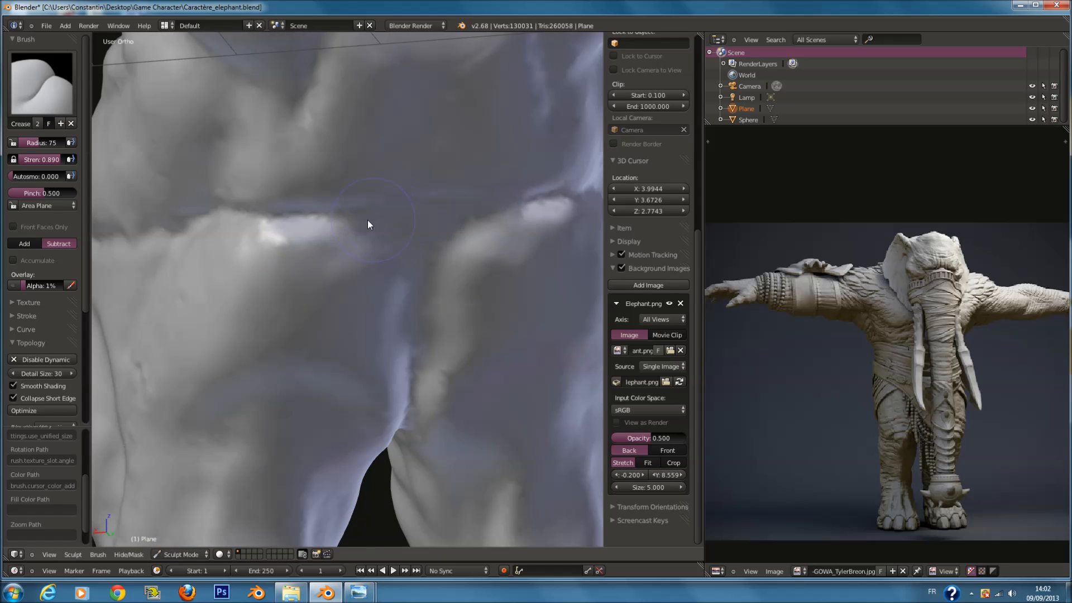
pyautogui.press('f')
pyautogui.click(256, 213)
pyautogui.moveTo(253, 209); pyautogui.dragTo(286, 198, button='middle')
pyautogui.scroll(4, 318, 203)
pyautogui.press('f')
pyautogui.moveTo(257, 286)
pyautogui.mouseDown()
pyautogui.moveTo(273, 231)
pyautogui.moveTo(350, 137)
pyautogui.moveTo(203, 360)
pyautogui.moveTo(347, 140)
pyautogui.mouseUp()
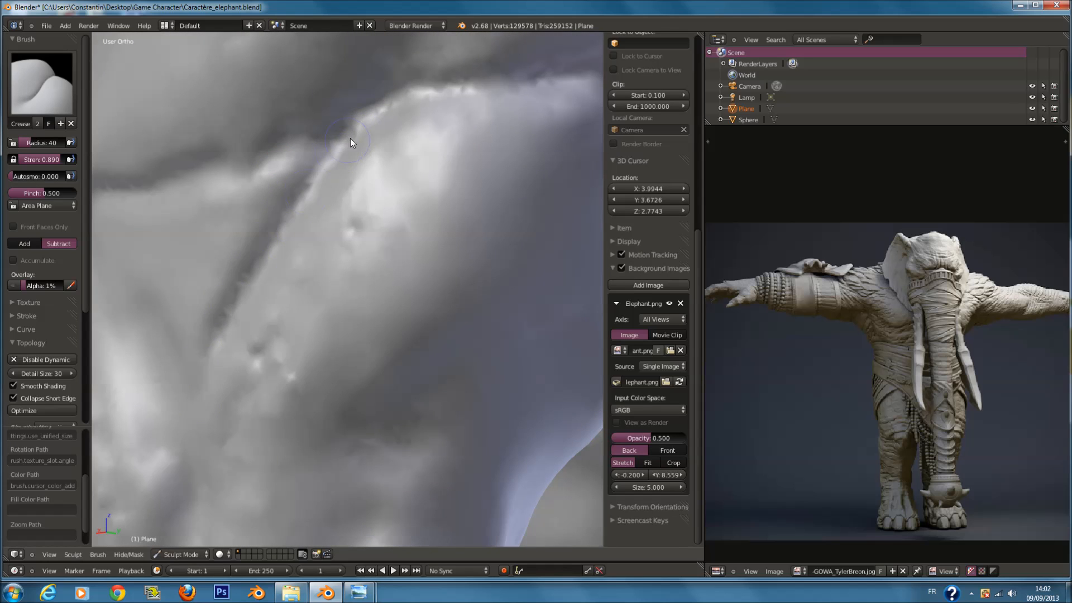
# Retrace the crease between the buttock and hip and extend it along the waist fold.
pyautogui.moveTo(378, 297); pyautogui.dragTo(386, 263, button='middle')
pyautogui.press('f')
pyautogui.click(399, 260)
pyautogui.moveTo(440, 206)
pyautogui.mouseDown()
pyautogui.moveTo(286, 400)
pyautogui.moveTo(484, 193)
pyautogui.moveTo(264, 364)
pyautogui.mouseUp()
pyautogui.moveTo(263, 364)
pyautogui.mouseDown(button='middle')
pyautogui.moveTo(312, 369)
pyautogui.moveTo(458, 351)
pyautogui.mouseUp(button='middle')
pyautogui.moveTo(420, 193)
pyautogui.mouseDown()
pyautogui.moveTo(433, 420)
pyautogui.moveTo(486, 240)
pyautogui.moveTo(454, 353)
pyautogui.moveTo(436, 232)
pyautogui.moveTo(303, 129)
pyautogui.mouseUp()
pyautogui.scroll(-1, 309, 135)
# Sharpen the creases around the hip bulge below the waist fold with a brush radius of 57.
pyautogui.moveTo(309, 135); pyautogui.dragTo(313, 181, button='middle')
pyautogui.scroll(3, 317, 196)
pyautogui.press('f')
pyautogui.click(317, 214)
pyautogui.moveTo(300, 270); pyautogui.dragTo(499, 226)
pyautogui.moveTo(499, 226); pyautogui.dragTo(459, 218, button='middle')
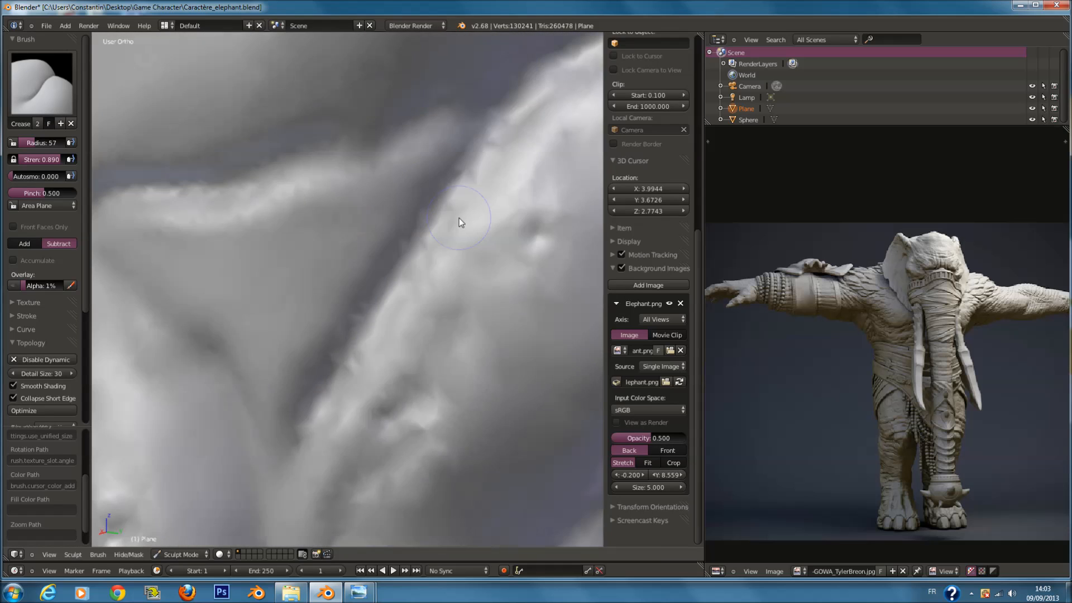
# Deepen the waist fold above the hip with two crease strokes, adjusting the brush size between them.
pyautogui.press('f')
pyautogui.click(271, 175)
pyautogui.moveTo(243, 176)
pyautogui.mouseDown()
pyautogui.moveTo(202, 172)
pyautogui.moveTo(420, 131)
pyautogui.mouseUp()
pyautogui.press('f')
pyautogui.click(350, 177)
pyautogui.moveTo(179, 187)
pyautogui.mouseDown()
pyautogui.moveTo(249, 181)
pyautogui.moveTo(363, 145)
pyautogui.mouseUp()
# Continue the waist fold crease around the hip with a brush radius of 141.
pyautogui.moveTo(364, 145)
pyautogui.mouseDown(button='middle')
pyautogui.moveTo(423, 142)
pyautogui.moveTo(394, 162)
pyautogui.mouseUp(button='middle')
pyautogui.press('f')
pyautogui.click(390, 160)
pyautogui.moveTo(280, 218); pyautogui.dragTo(464, 160)
pyautogui.moveTo(464, 160); pyautogui.dragTo(434, 159, button='middle')
pyautogui.moveTo(220, 116); pyautogui.dragTo(485, 137)
pyautogui.moveTo(482, 134); pyautogui.dragTo(388, 130, button='middle')
pyautogui.moveTo(189, 167)
pyautogui.mouseDown()
pyautogui.moveTo(462, 174)
pyautogui.moveTo(141, 165)
pyautogui.mouseUp()
pyautogui.scroll(-8, 141, 165)
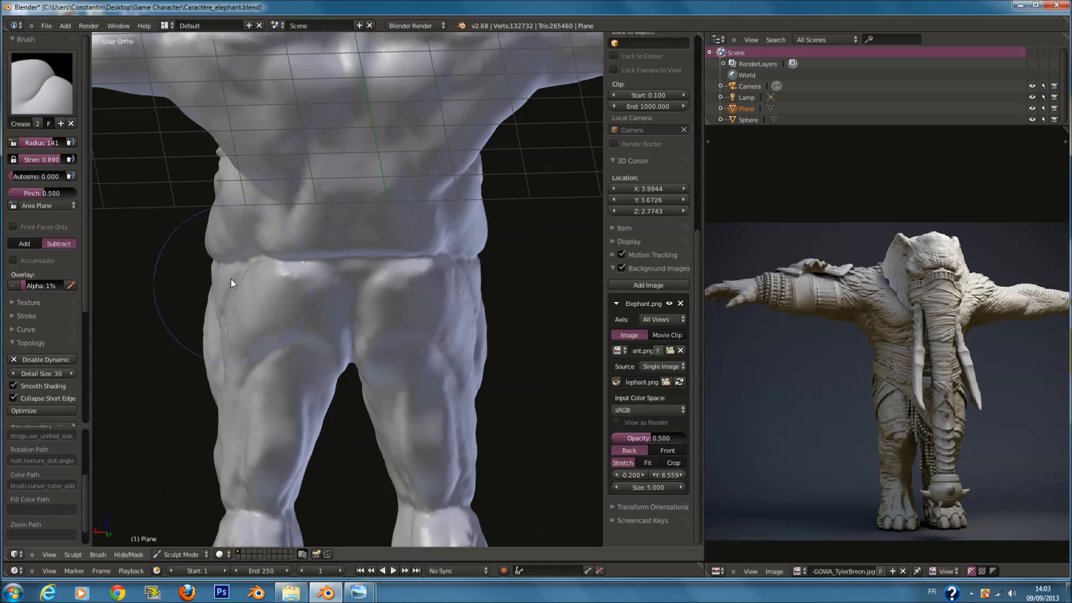
# Deepen the crease under the belly fold with a long stroke across it.
pyautogui.moveTo(232, 286); pyautogui.dragTo(431, 237, button='middle')
pyautogui.scroll(7, 485, 194)
pyautogui.moveTo(499, 143)
pyautogui.mouseDown()
pyautogui.moveTo(370, 142)
pyautogui.moveTo(279, 159)
pyautogui.mouseUp()
# Carve a diagonal crease along the groin between pelvis and thigh with a brush radius of 82.
pyautogui.moveTo(385, 263); pyautogui.dragTo(433, 298, button='middle')
pyautogui.scroll(1, 409, 288)
pyautogui.press('f')
pyautogui.click(408, 304)
pyautogui.press('f')
pyautogui.click(419, 298)
pyautogui.moveTo(421, 384)
pyautogui.mouseDown()
pyautogui.moveTo(528, 180)
pyautogui.moveTo(531, 122)
pyautogui.moveTo(461, 351)
pyautogui.moveTo(521, 105)
pyautogui.moveTo(558, 132)
pyautogui.mouseUp()
pyautogui.scroll(-6, 493, 277)
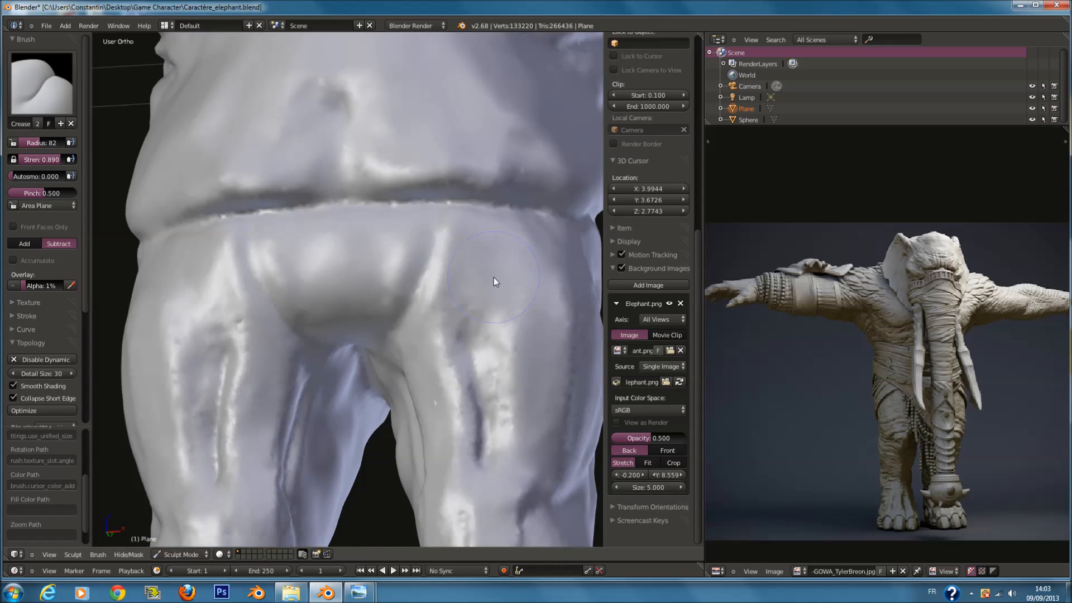
# Carve creases along the edge of the pectoral muscle, resizing the brush between strokes.
pyautogui.moveTo(471, 276); pyautogui.dragTo(458, 349, button='middle')
pyautogui.scroll(1, 460, 329)
pyautogui.press('KP_1')
pyautogui.scroll(5, 467, 294)
pyautogui.scroll(2, 450, 313)
pyautogui.moveTo(458, 211)
pyautogui.keyDown('shift'); pyautogui.mouseDown(button='middle')
pyautogui.moveTo(349, 236)
pyautogui.moveTo(346, 319)
pyautogui.mouseUp(button='middle'); pyautogui.keyUp('shift')
pyautogui.scroll(4, 316, 269)
pyautogui.press('f')
pyautogui.click(257, 244)
pyautogui.moveTo(190, 239)
pyautogui.mouseDown()
pyautogui.moveTo(235, 253)
pyautogui.moveTo(210, 253)
pyautogui.moveTo(361, 347)
pyautogui.moveTo(429, 370)
pyautogui.mouseUp()
pyautogui.moveTo(429, 370); pyautogui.dragTo(351, 358, button='middle')
pyautogui.press('f')
pyautogui.click(352, 359)
pyautogui.moveTo(394, 356); pyautogui.dragTo(507, 333)
# Extend the crease up the pectoral's outer side toward the armpit, finishing with a brush radius of 59.
pyautogui.scroll(-2, 468, 353)
pyautogui.moveTo(468, 350)
pyautogui.mouseDown(button='middle')
pyautogui.moveTo(417, 261)
pyautogui.moveTo(303, 282)
pyautogui.mouseUp(button='middle')
pyautogui.moveTo(273, 292); pyautogui.dragTo(414, 154)
pyautogui.press('f')
pyautogui.click(331, 128)
pyautogui.moveTo(293, 118); pyautogui.dragTo(342, 101)
# Carve small crease details around the nipple with brush radii of 30 and 42.
pyautogui.press('f')
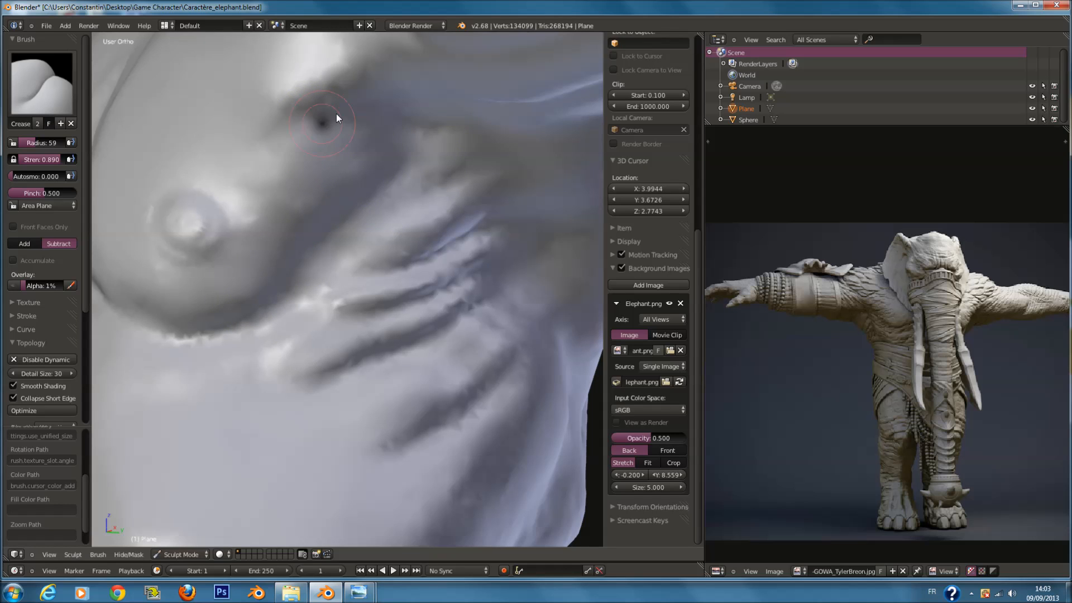
pyautogui.click(336, 113)
pyautogui.moveTo(313, 151); pyautogui.dragTo(256, 188, button='middle')
pyautogui.scroll(2, 243, 193)
pyautogui.scroll(3, 277, 184)
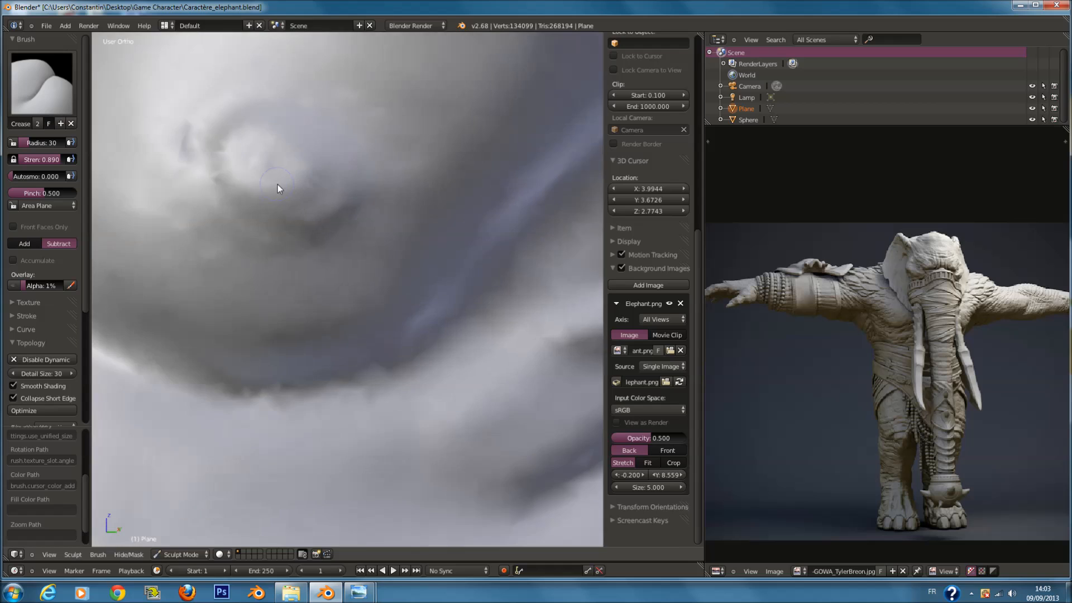
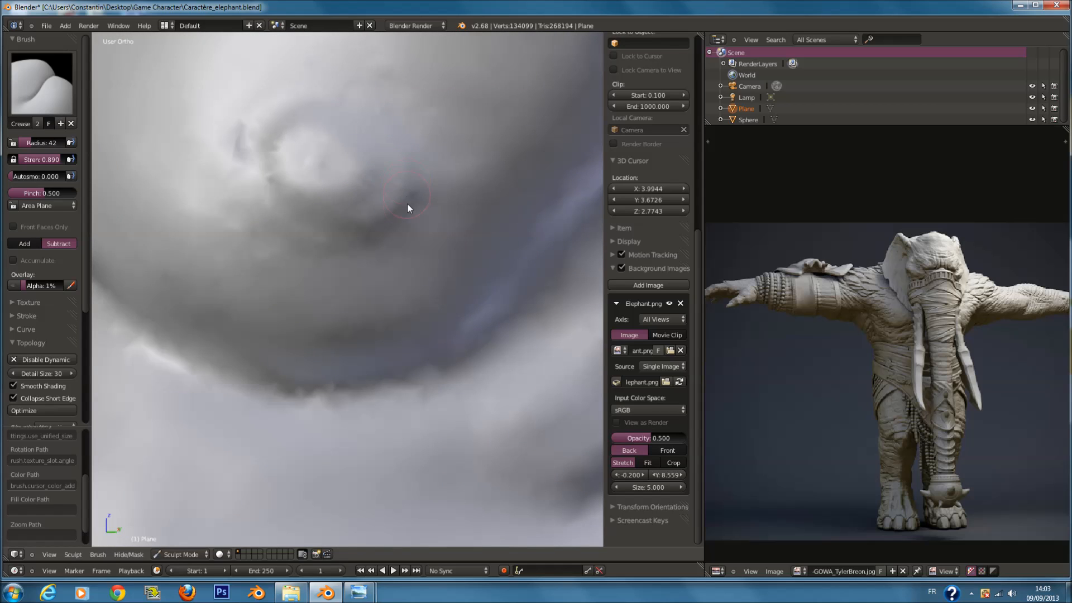
pyautogui.scroll(-6, 380, 229)
pyautogui.scroll(-4, 380, 229)
pyautogui.scroll(2, 434, 240)
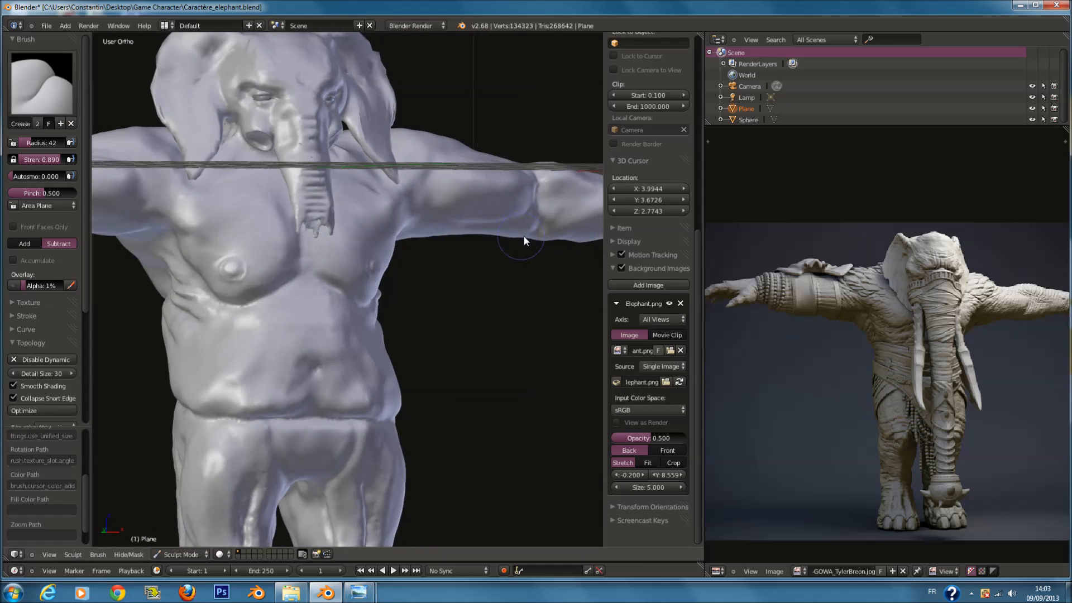
# Carve the navel hollow in the centre of the belly with a crease brush radius of 42.
pyautogui.moveTo(515, 232); pyautogui.dragTo(402, 217, button='middle')
pyautogui.scroll(2, 367, 314)
pyautogui.moveTo(366, 315)
pyautogui.keyDown('shift'); pyautogui.mouseDown(button='middle')
pyautogui.moveTo(374, 218)
pyautogui.moveTo(383, 299)
pyautogui.mouseUp(button='middle'); pyautogui.keyUp('shift')
pyautogui.scroll(6, 343, 319)
pyautogui.scroll(8, 391, 302)
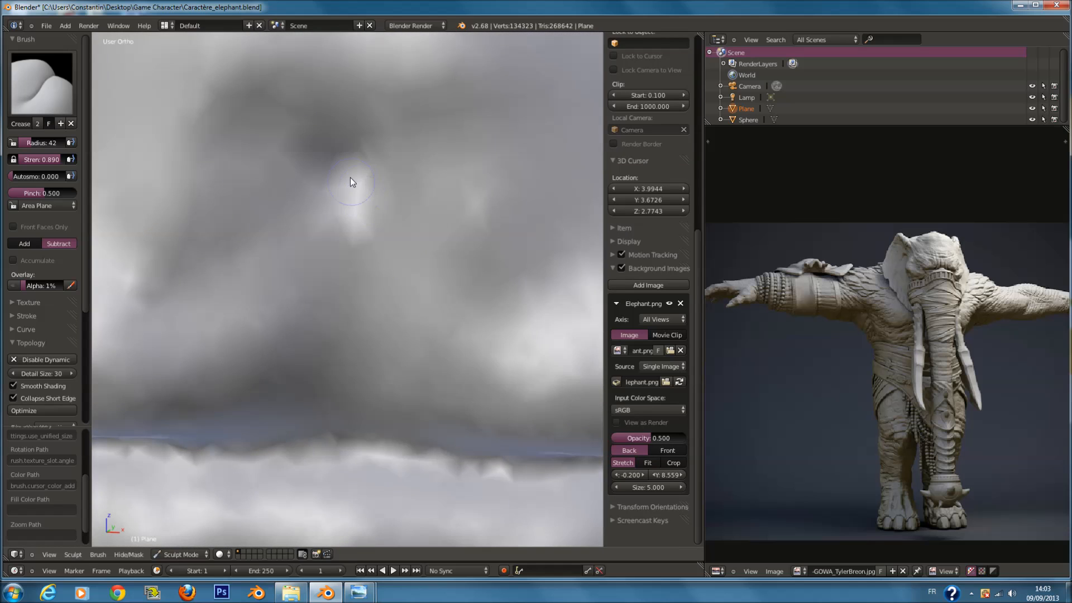
pyautogui.moveTo(344, 179)
pyautogui.mouseDown()
pyautogui.moveTo(333, 229)
pyautogui.moveTo(345, 223)
pyautogui.mouseUp()
# Extend fine creases below and above the navel with brush radii of 20 and 27.
pyautogui.keyDown('shift'); pyautogui.moveTo(345, 223); pyautogui.dragTo(345, 265, button='middle'); pyautogui.keyUp('shift')
pyautogui.press('f')
pyautogui.click(334, 270)
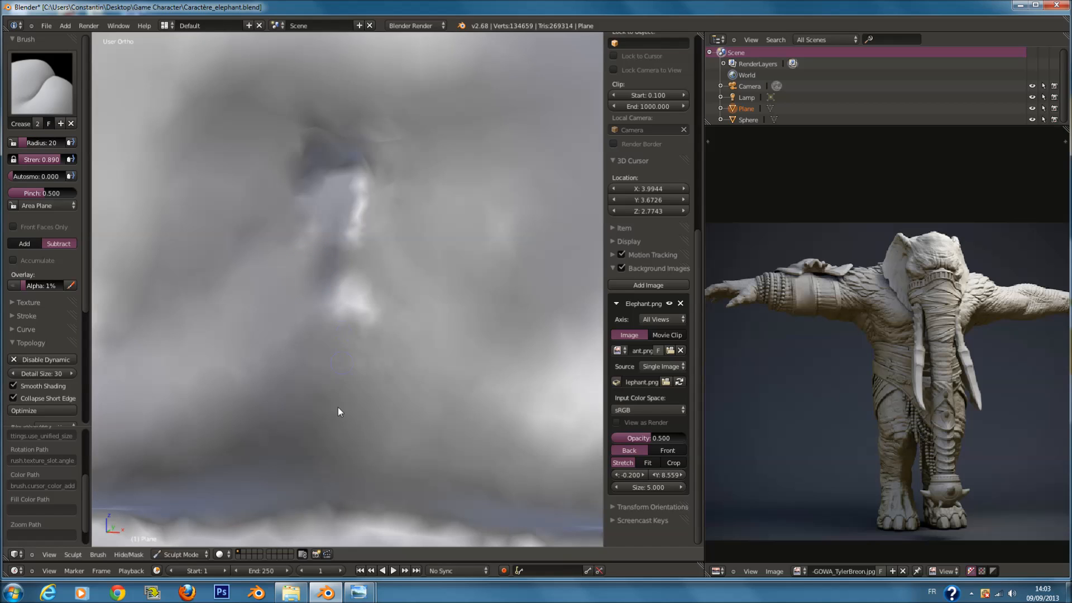
pyautogui.moveTo(339, 248); pyautogui.dragTo(374, 136)
pyautogui.press('f')
pyautogui.click(333, 95)
pyautogui.moveTo(336, 42); pyautogui.dragTo(350, 112)
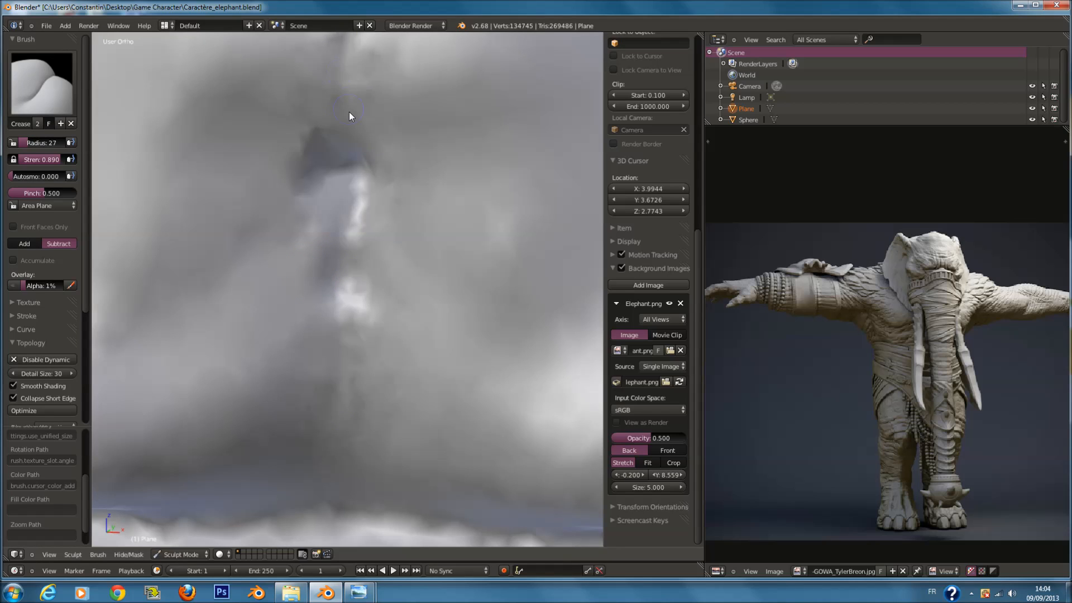
# Build up a small rounded bump inside the navel with the SculptDraw brush.
pyautogui.click(74, 83)
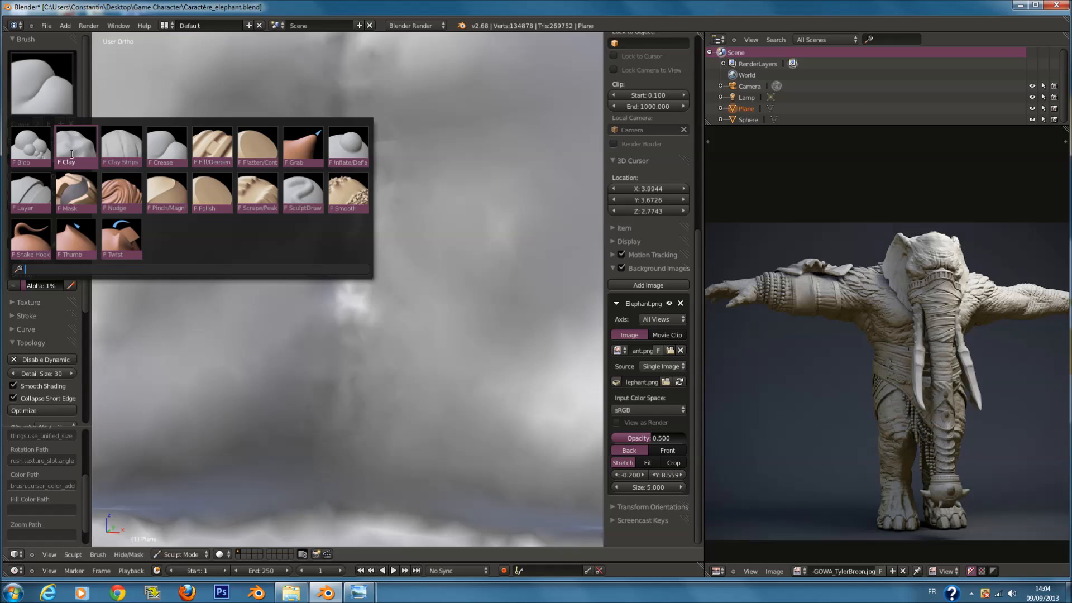
pyautogui.click(312, 189)
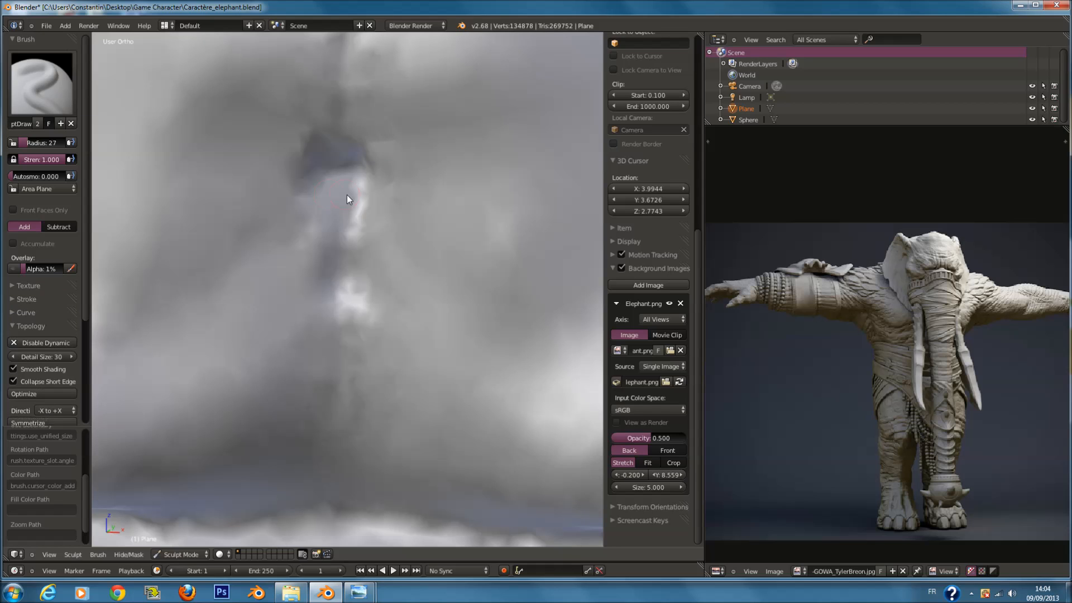
pyautogui.moveTo(347, 182); pyautogui.dragTo(371, 140)
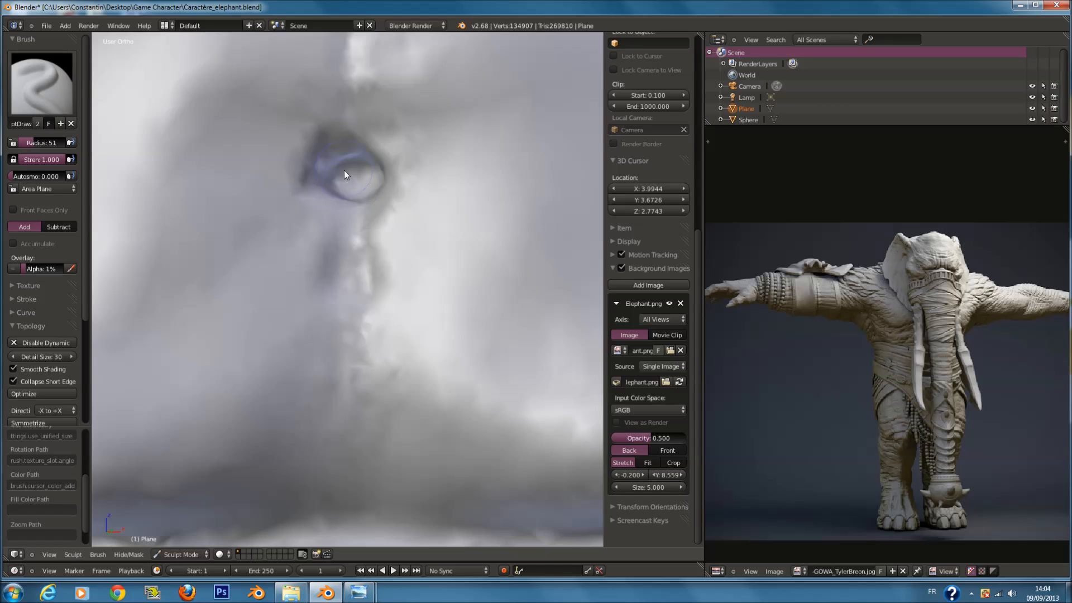
pyautogui.scroll(-6, 384, 256)
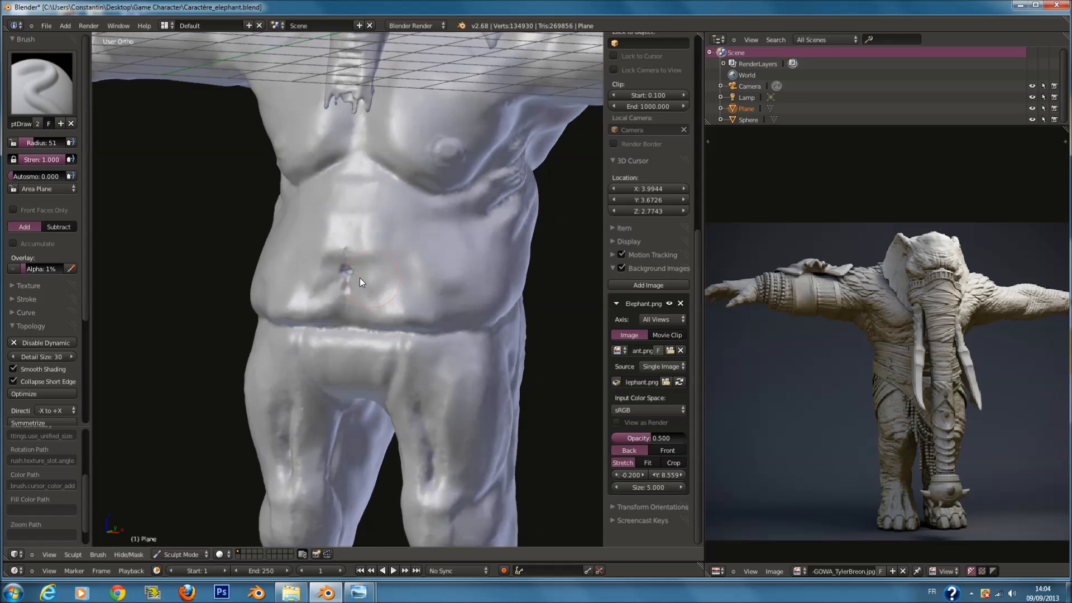
# Carve a curved skin fold on the belly beside the navel with the Crease brush, refining it with a radius of 31.
pyautogui.scroll(8, 351, 260)
pyautogui.click(32, 88)
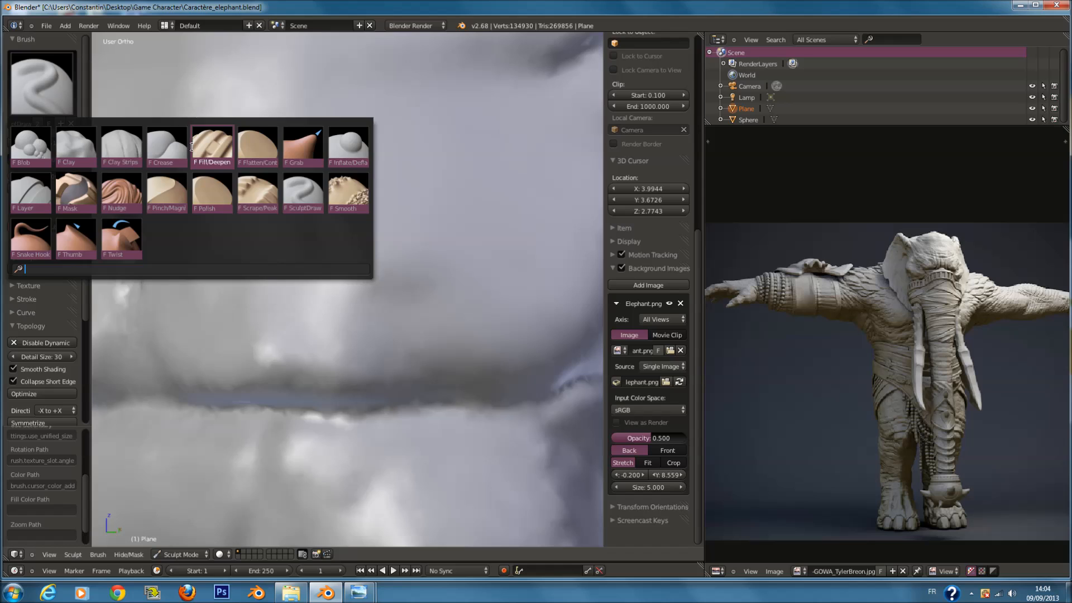
pyautogui.click(179, 146)
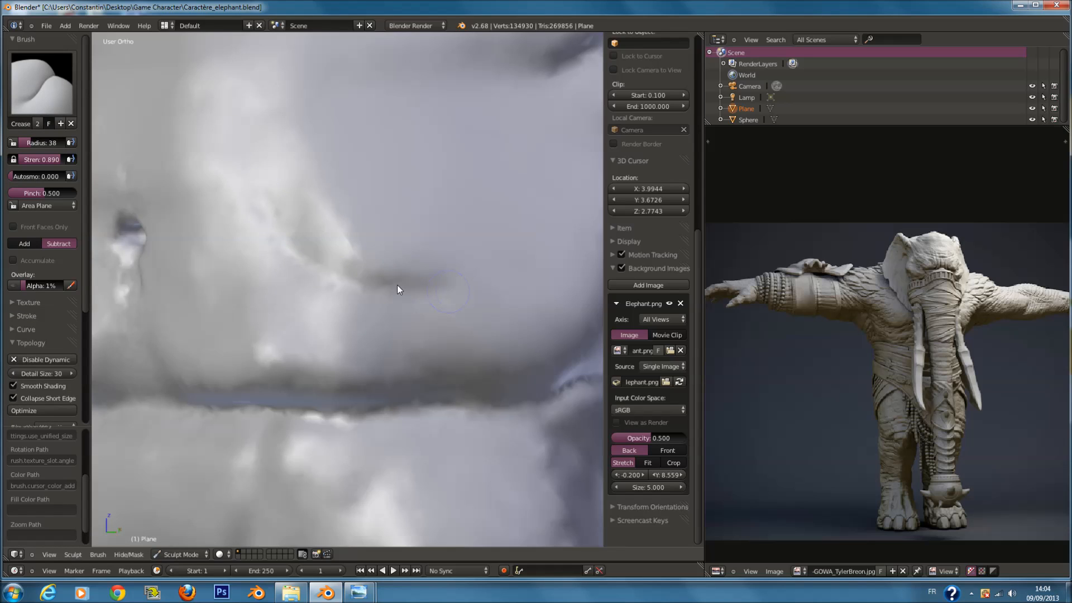
pyautogui.moveTo(397, 289); pyautogui.dragTo(268, 181)
pyautogui.moveTo(460, 275)
pyautogui.mouseDown()
pyautogui.moveTo(327, 242)
pyautogui.moveTo(435, 283)
pyautogui.mouseUp()
pyautogui.press('f')
pyautogui.click(260, 189)
pyautogui.moveTo(269, 191)
pyautogui.mouseDown()
pyautogui.moveTo(327, 253)
pyautogui.moveTo(221, 159)
pyautogui.mouseUp()
pyautogui.scroll(-6, 372, 241)
pyautogui.scroll(8, 400, 269)
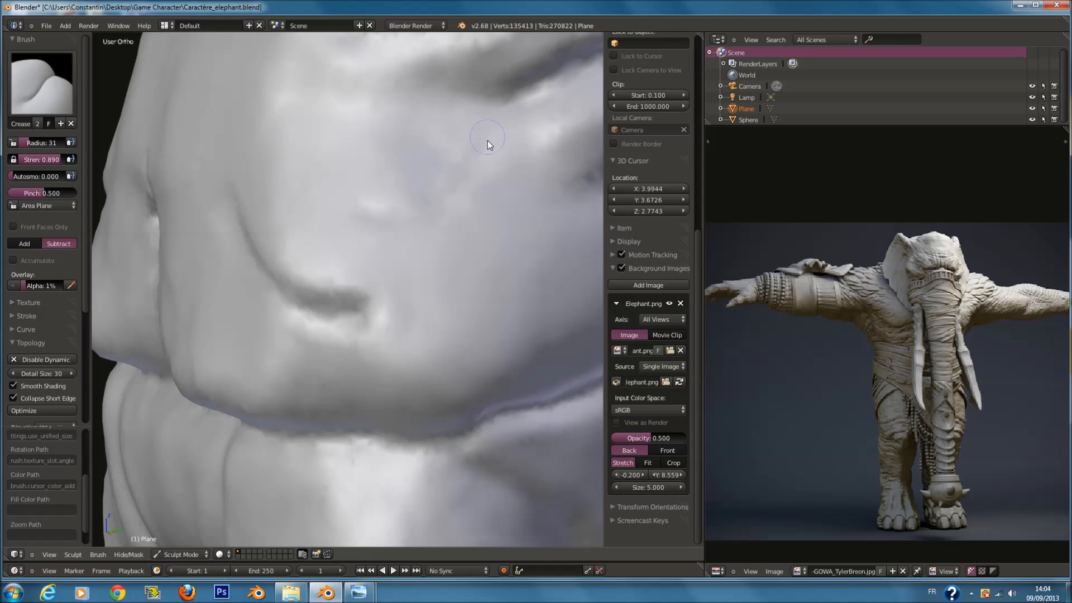
# Carve several short creases into the belly just above the waist fold, working from its side toward the front.
pyautogui.moveTo(368, 212)
pyautogui.mouseDown(button='middle')
pyautogui.moveTo(375, 302)
pyautogui.moveTo(341, 322)
pyautogui.mouseUp(button='middle')
pyautogui.press('f')
pyautogui.click(349, 321)
pyautogui.moveTo(381, 307); pyautogui.dragTo(404, 256)
pyautogui.moveTo(404, 255)
pyautogui.mouseDown(button='middle')
pyautogui.moveTo(447, 316)
pyautogui.moveTo(474, 312)
pyautogui.mouseUp(button='middle')
pyautogui.moveTo(230, 328); pyautogui.dragTo(256, 389)
pyautogui.moveTo(462, 370); pyautogui.dragTo(373, 376, button='middle')
pyautogui.moveTo(283, 353); pyautogui.dragTo(290, 393)
pyautogui.moveTo(430, 385); pyautogui.dragTo(307, 374, button='middle')
pyautogui.moveTo(514, 289); pyautogui.dragTo(487, 354)
# Add more short wrinkles along the belly's lower edge, varying the brush size between strokes.
pyautogui.press('f')
pyautogui.click(393, 378)
pyautogui.moveTo(422, 336); pyautogui.dragTo(387, 347, button='middle')
pyautogui.scroll(1, 387, 347)
pyautogui.press('f')
pyautogui.click(216, 372)
pyautogui.moveTo(328, 343)
pyautogui.mouseDown()
pyautogui.moveTo(193, 387)
pyautogui.moveTo(293, 354)
pyautogui.mouseUp()
pyautogui.moveTo(182, 382); pyautogui.dragTo(337, 379, button='middle')
pyautogui.press('f')
pyautogui.click(310, 379)
pyautogui.moveTo(192, 383)
pyautogui.mouseDown()
pyautogui.moveTo(354, 377)
pyautogui.moveTo(293, 380)
pyautogui.moveTo(330, 364)
pyautogui.moveTo(311, 380)
pyautogui.moveTo(222, 367)
pyautogui.mouseUp()
pyautogui.scroll(-2, 223, 363)
pyautogui.keyDown('shift'); pyautogui.moveTo(177, 364); pyautogui.dragTo(300, 363, button='middle'); pyautogui.keyUp('shift')
pyautogui.moveTo(310, 353); pyautogui.dragTo(294, 347)
# Deepen the front of the fold under the belly with a crease brush radius of 34.
pyautogui.scroll(2, 294, 347)
pyautogui.press('f')
pyautogui.click(282, 347)
pyautogui.moveTo(125, 392)
pyautogui.mouseDown()
pyautogui.moveTo(363, 373)
pyautogui.moveTo(196, 384)
pyautogui.moveTo(338, 377)
pyautogui.mouseUp()
pyautogui.scroll(-3, 314, 351)
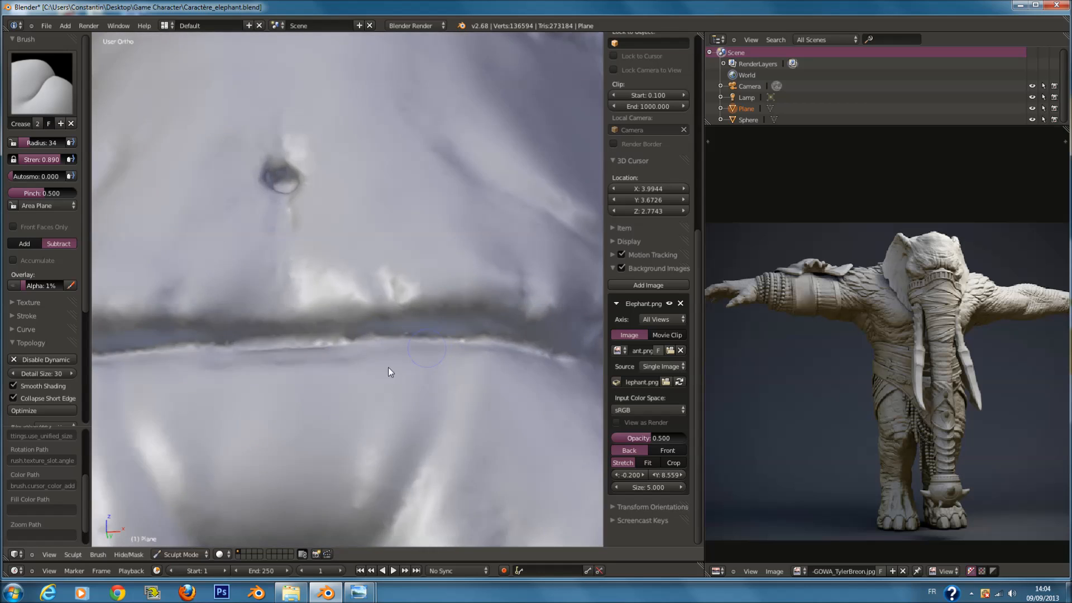
# Pull parts of the belly's lower edge down over the waist fold with the Grab brush at radius 155.
pyautogui.moveTo(402, 368); pyautogui.dragTo(306, 379, button='middle')
pyautogui.scroll(1, 304, 374)
pyautogui.scroll(-2, 304, 373)
pyautogui.click(55, 94)
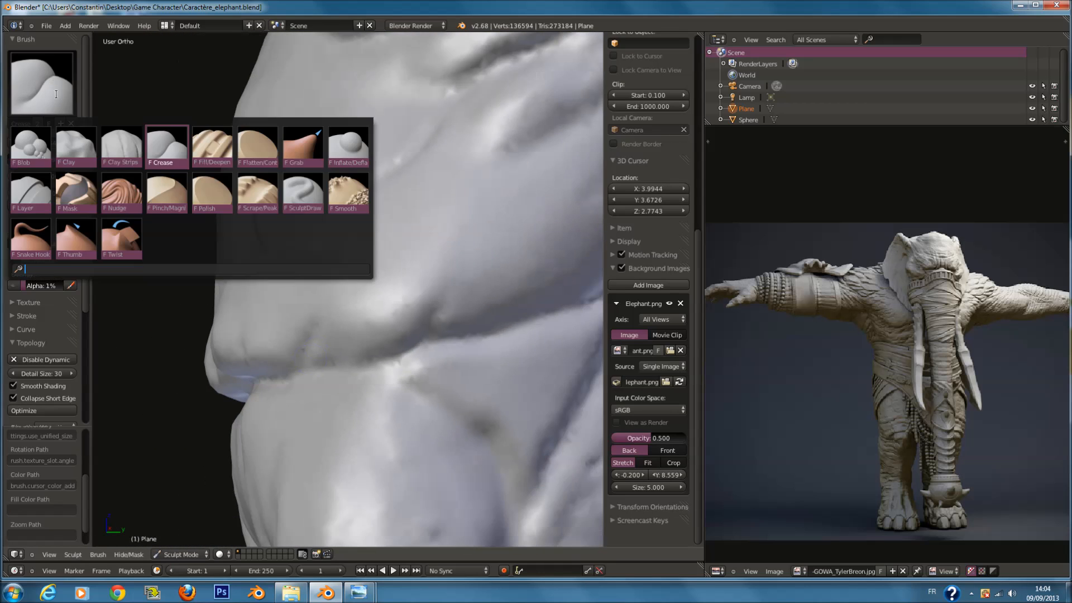
pyautogui.click(303, 146)
pyautogui.scroll(-4, 224, 285)
pyautogui.moveTo(223, 291); pyautogui.dragTo(268, 304, button='middle')
pyautogui.press('f')
pyautogui.click(380, 309)
pyautogui.scroll(3, 393, 288)
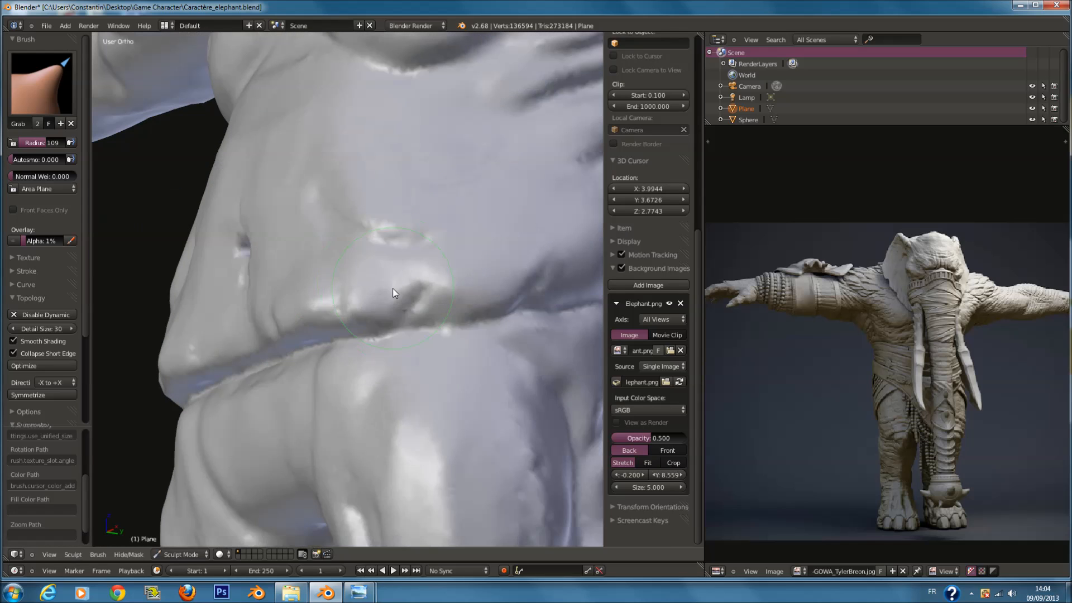
pyautogui.moveTo(306, 335); pyautogui.dragTo(234, 356, button='middle')
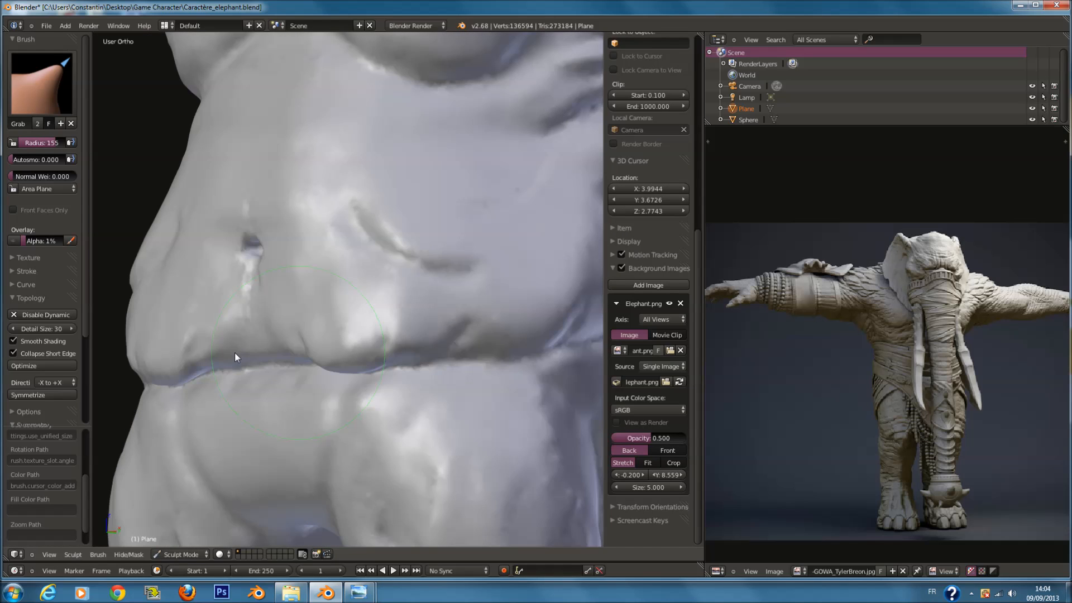
pyautogui.moveTo(268, 352); pyautogui.dragTo(276, 373)
pyautogui.moveTo(202, 357); pyautogui.dragTo(206, 366)
pyautogui.moveTo(283, 358); pyautogui.dragTo(287, 367)
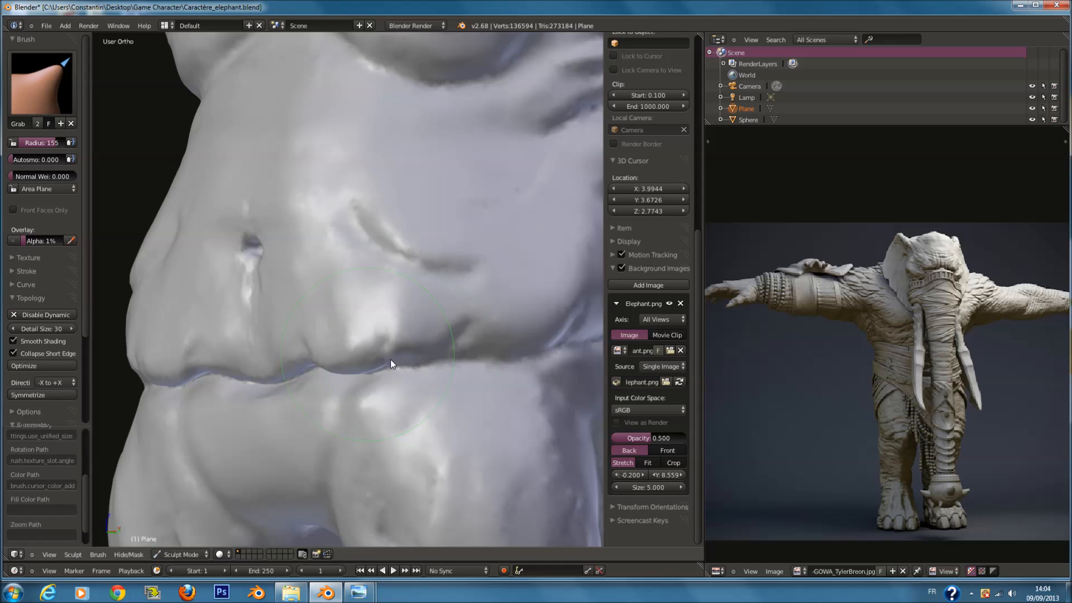
# Carve creases on the chest below the trunk tip, along the sternum, with the Crease brush at radius 102.
pyautogui.moveTo(525, 359)
pyautogui.mouseDown(button='middle')
pyautogui.moveTo(467, 371)
pyautogui.moveTo(480, 354)
pyautogui.mouseUp(button='middle')
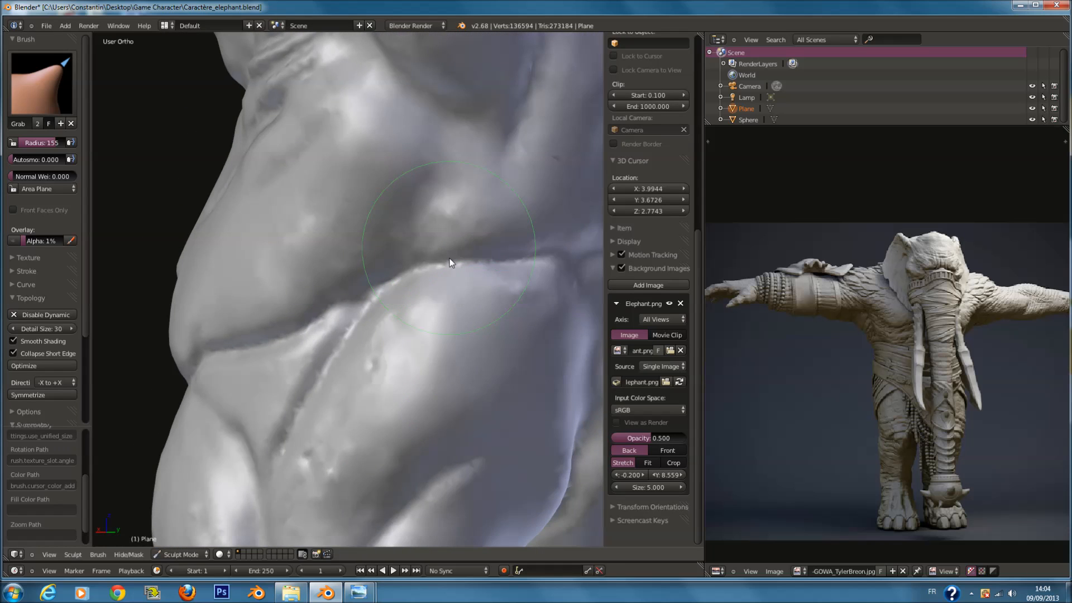
pyautogui.scroll(-7, 342, 303)
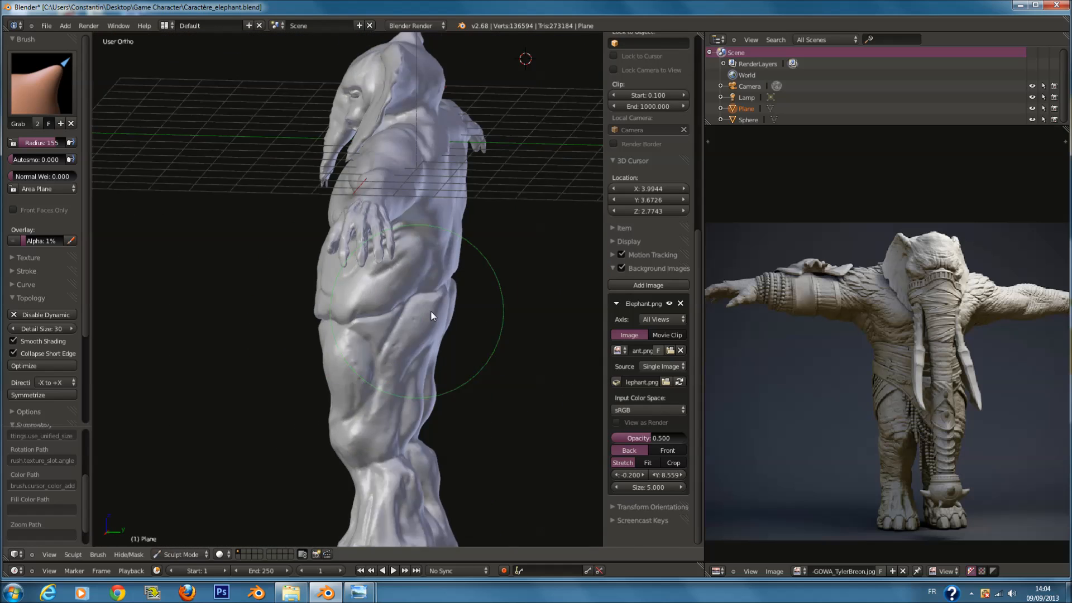
pyautogui.moveTo(432, 312); pyautogui.dragTo(527, 291, button='middle')
pyautogui.scroll(2, 527, 292)
pyautogui.keyDown('shift'); pyautogui.moveTo(391, 117); pyautogui.dragTo(389, 243, button='middle'); pyautogui.keyUp('shift')
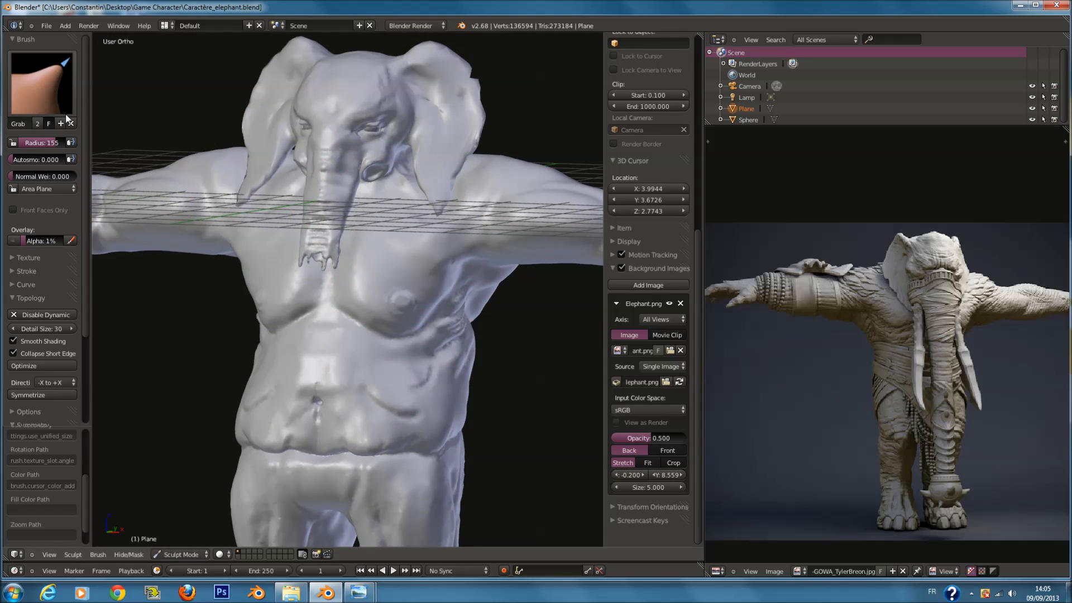
pyautogui.click(64, 108)
pyautogui.click(168, 149)
pyautogui.scroll(8, 359, 284)
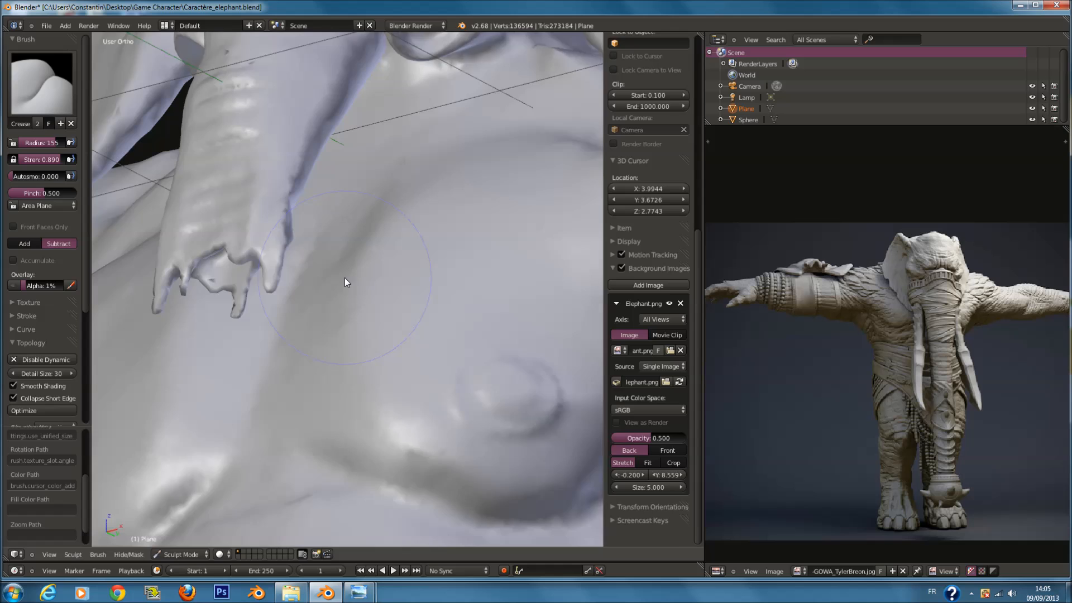
pyautogui.click(292, 277)
pyautogui.moveTo(307, 282); pyautogui.dragTo(291, 370)
pyautogui.moveTo(291, 370); pyautogui.dragTo(366, 413, button='middle')
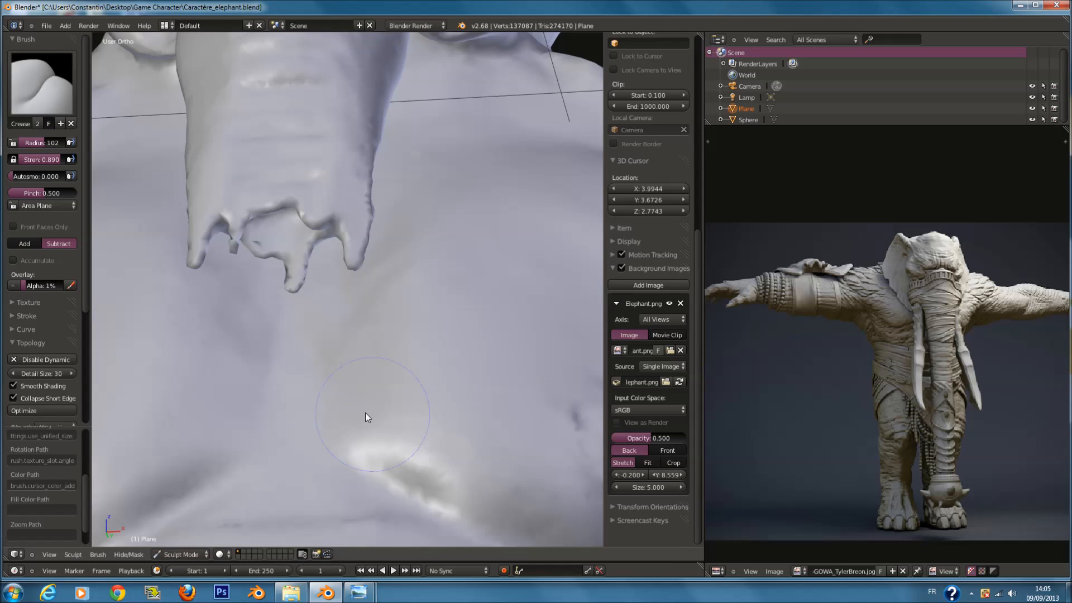
pyautogui.moveTo(302, 345); pyautogui.dragTo(391, 379)
# Deepen the armpit crease behind the pectoral with a brush radius of 64.
pyautogui.scroll(-6, 391, 380)
pyautogui.moveTo(391, 379)
pyautogui.mouseDown(button='middle')
pyautogui.moveTo(387, 397)
pyautogui.moveTo(462, 386)
pyautogui.moveTo(457, 312)
pyautogui.moveTo(432, 312)
pyautogui.mouseUp(button='middle')
pyautogui.scroll(2, 388, 397)
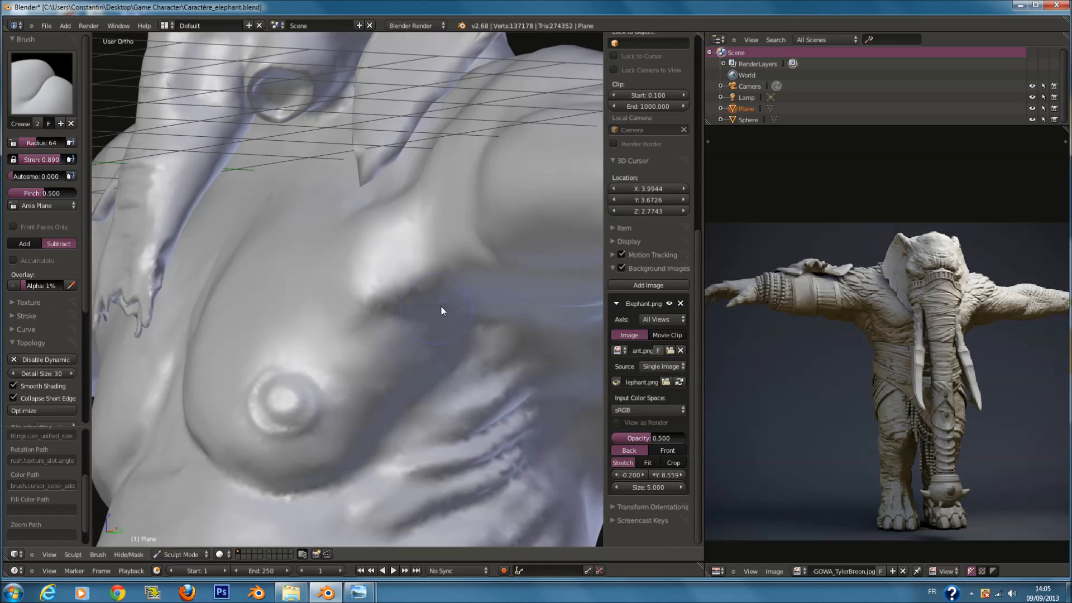
pyautogui.scroll(2, 432, 314)
pyautogui.moveTo(398, 314)
pyautogui.mouseDown()
pyautogui.moveTo(468, 304)
pyautogui.moveTo(415, 312)
pyautogui.mouseUp()
# Raise ridges across the upper pectoral with inverted crease strokes, and add a fine crease beside them with radius 18.
pyautogui.moveTo(431, 331); pyautogui.dragTo(504, 223, button='middle')
pyautogui.keyDown('ctrl'); pyautogui.moveTo(514, 243); pyautogui.dragTo(416, 282); pyautogui.keyUp('ctrl')
pyautogui.keyDown('ctrl'); pyautogui.moveTo(438, 236); pyautogui.dragTo(441, 234); pyautogui.keyUp('ctrl')
pyautogui.click(441, 235)
pyautogui.press('f')
pyautogui.click(492, 230)
pyautogui.moveTo(551, 213); pyautogui.dragTo(464, 230)
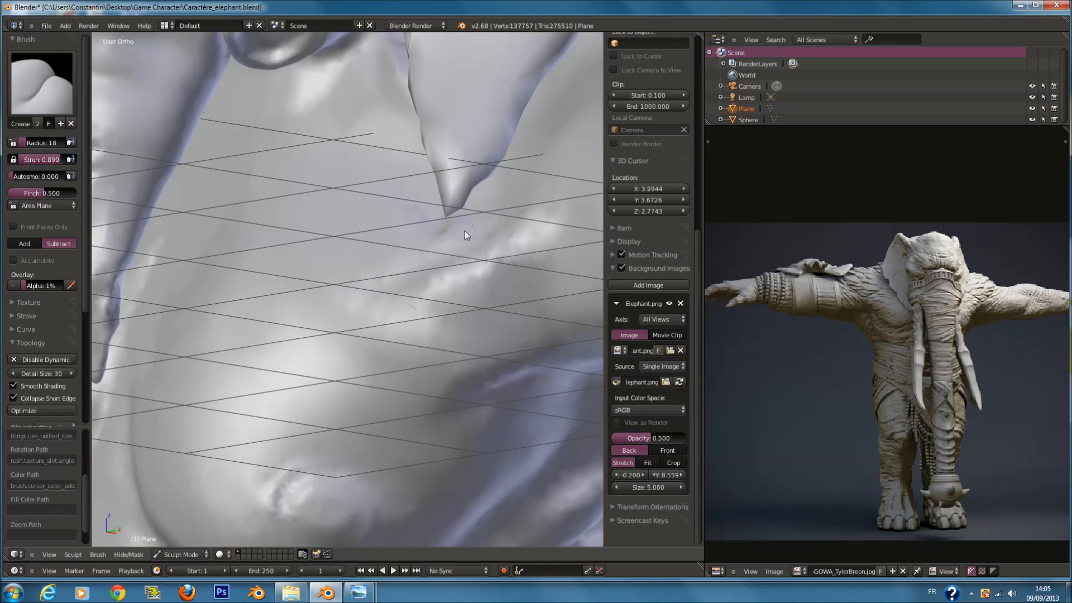
# Deepen the rib folds on the torso's side below the pectoral with a crease brush radius of 34.
pyautogui.scroll(-6, 458, 261)
pyautogui.keyDown('ctrl'); pyautogui.scroll(3, 430, 304); pyautogui.keyUp('ctrl')
pyautogui.scroll(3, 420, 318)
pyautogui.scroll(-5, 420, 318)
pyautogui.scroll(-4, 378, 347)
pyautogui.moveTo(363, 352)
pyautogui.mouseDown(button='middle')
pyautogui.moveTo(407, 361)
pyautogui.moveTo(481, 340)
pyautogui.moveTo(473, 313)
pyautogui.moveTo(369, 294)
pyautogui.moveTo(198, 289)
pyautogui.moveTo(249, 290)
pyautogui.moveTo(353, 243)
pyautogui.moveTo(357, 286)
pyautogui.mouseUp(button='middle')
pyautogui.scroll(1, 450, 280)
pyautogui.scroll(2, 284, 274)
pyautogui.scroll(4, 358, 283)
pyautogui.scroll(6, 357, 282)
pyautogui.press('f')
pyautogui.click(365, 290)
pyautogui.scroll(-2, 342, 293)
pyautogui.moveTo(343, 289); pyautogui.dragTo(398, 258)
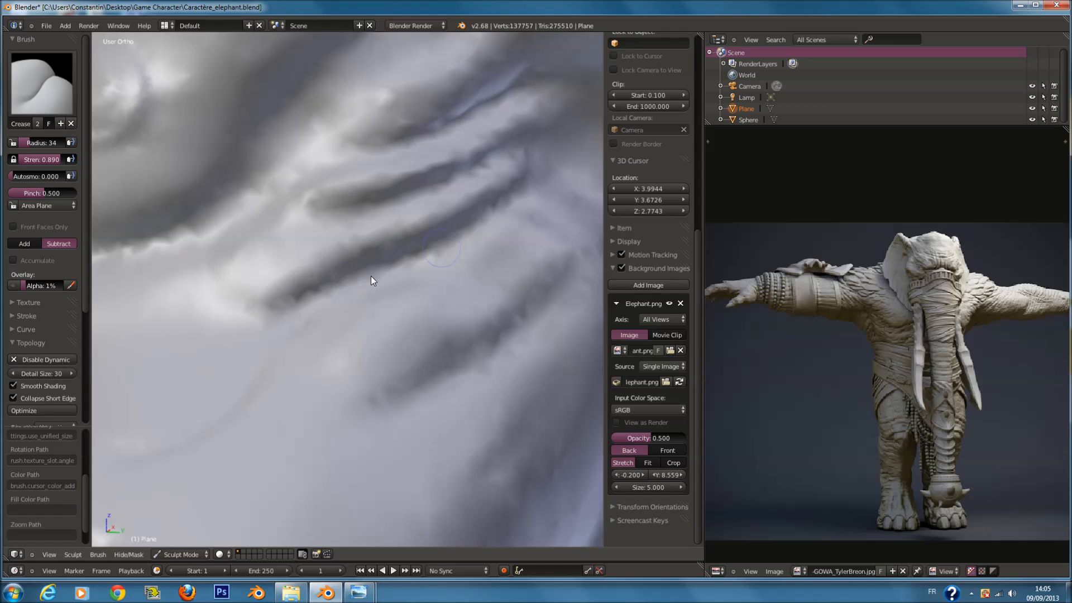
pyautogui.moveTo(313, 210); pyautogui.dragTo(512, 157)
pyautogui.moveTo(338, 219); pyautogui.dragTo(437, 147)
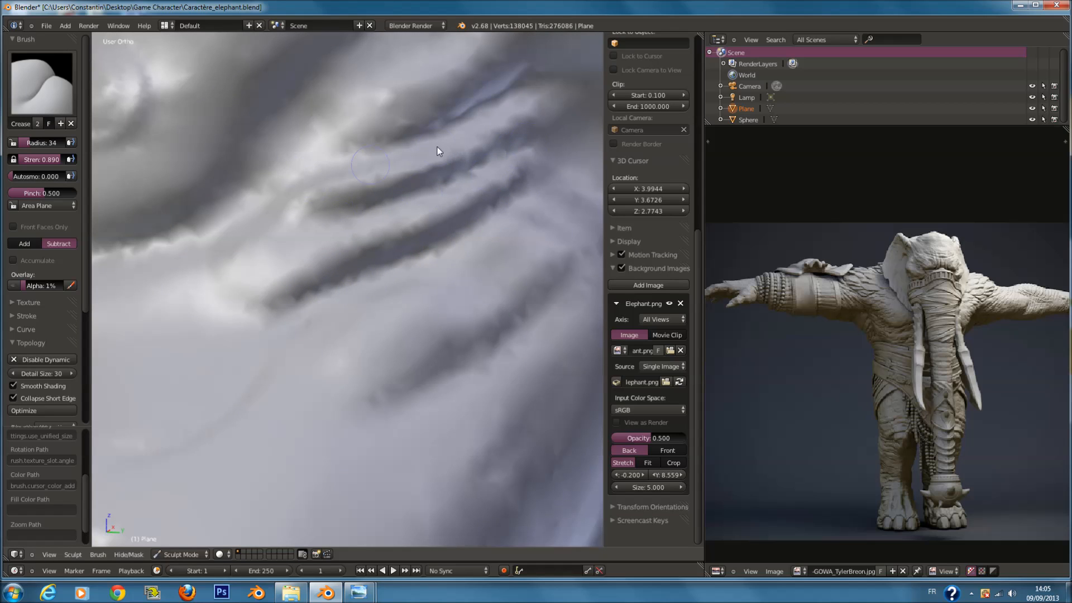
# Build up the ridges between the rib folds using the Clay Strips brush with radii of 58 and 37.
pyautogui.click(65, 103)
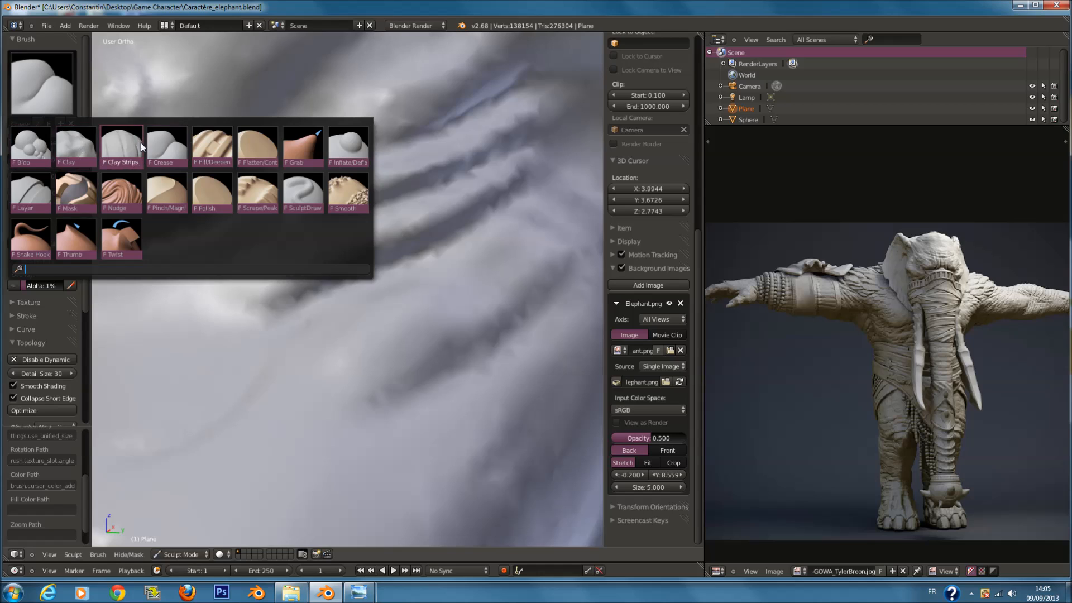
pyautogui.click(121, 146)
pyautogui.click(235, 281)
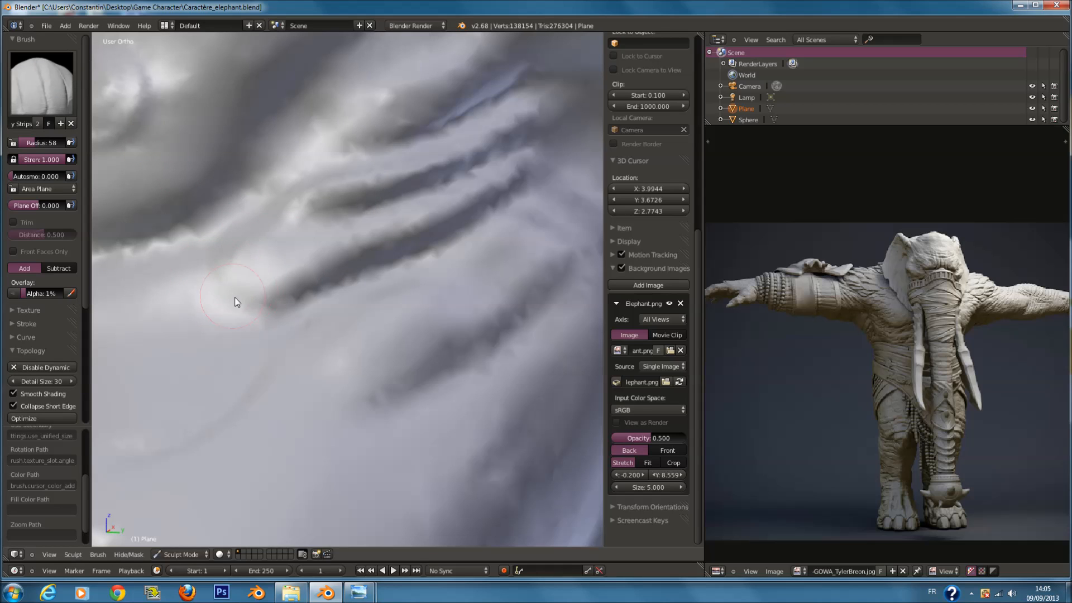
pyautogui.moveTo(427, 208); pyautogui.dragTo(366, 217)
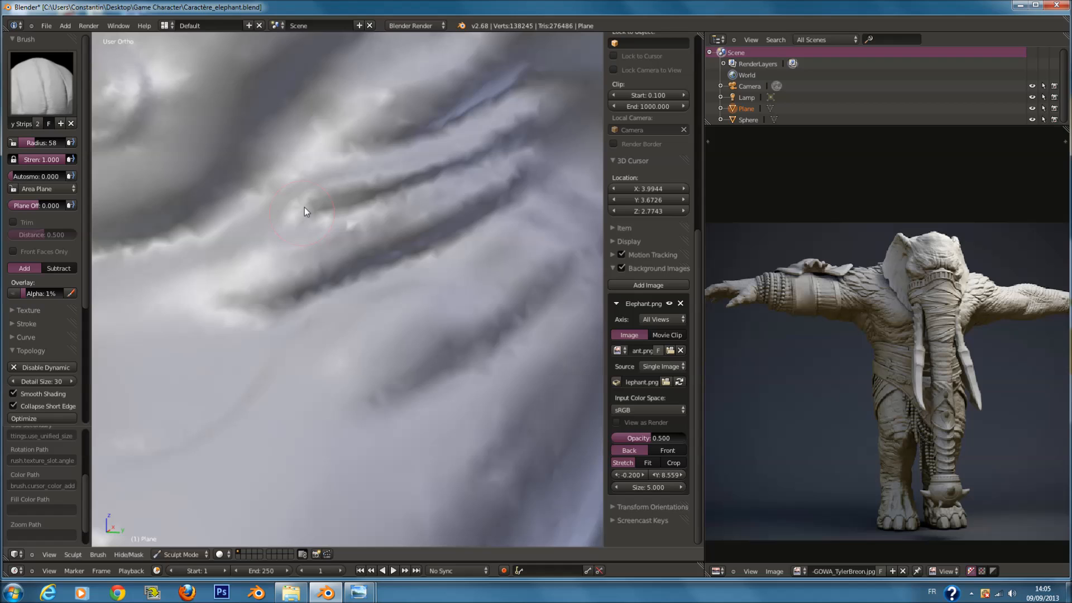
pyautogui.moveTo(371, 172)
pyautogui.mouseDown()
pyautogui.moveTo(447, 151)
pyautogui.moveTo(325, 133)
pyautogui.moveTo(475, 54)
pyautogui.moveTo(253, 182)
pyautogui.moveTo(337, 376)
pyautogui.moveTo(525, 233)
pyautogui.moveTo(311, 393)
pyautogui.moveTo(414, 395)
pyautogui.mouseUp()
pyautogui.scroll(-3, 391, 393)
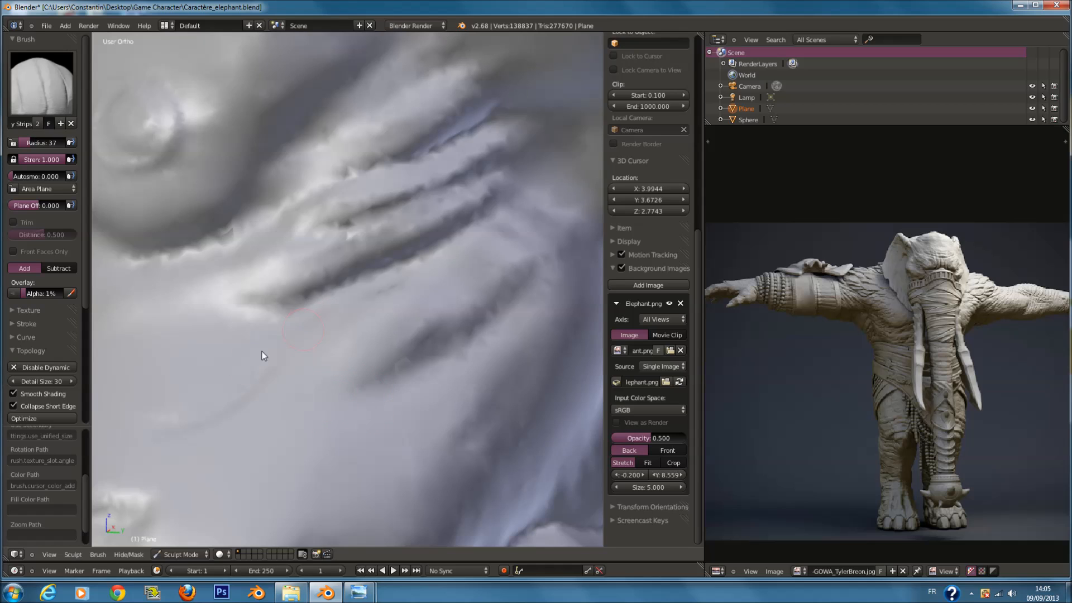
# Soften the rib folds and the ridges between them with the Smooth brush.
pyautogui.click(28, 109)
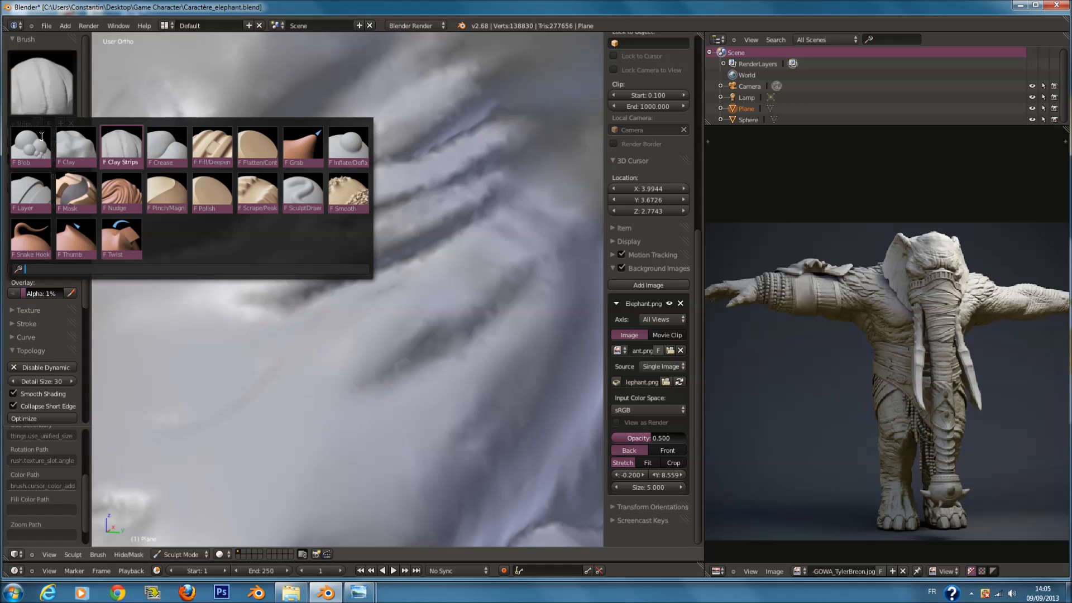
pyautogui.click(339, 200)
pyautogui.moveTo(544, 286)
pyautogui.mouseDown()
pyautogui.moveTo(375, 382)
pyautogui.moveTo(240, 289)
pyautogui.moveTo(478, 189)
pyautogui.mouseUp()
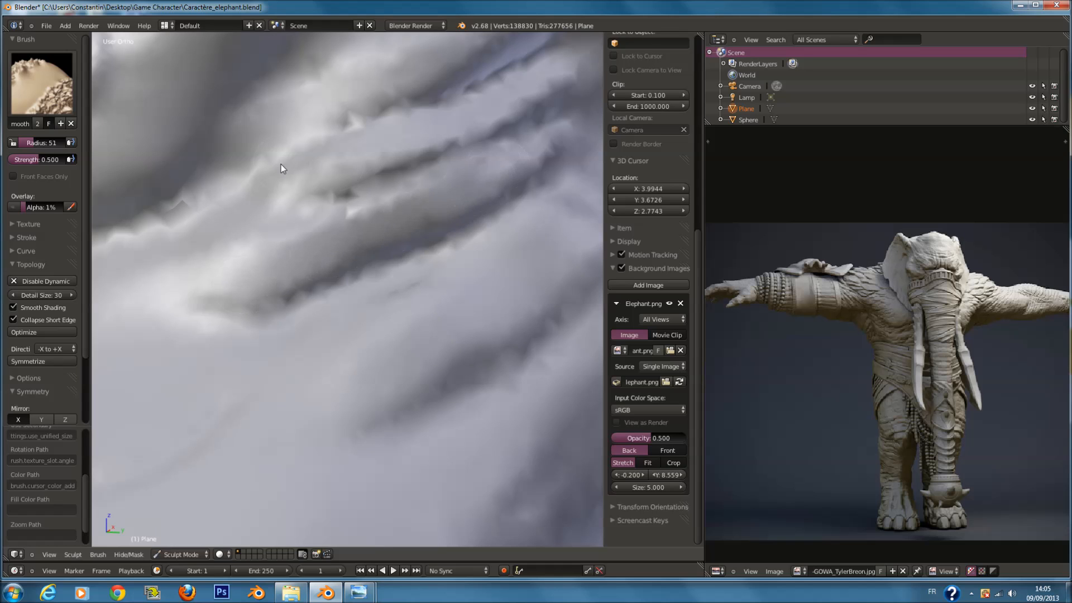
# Soften the creases on the front of the thigh with the Smooth brush at radius 66.
pyautogui.scroll(-8, 455, 106)
pyautogui.scroll(-2, 364, 310)
pyautogui.moveTo(305, 438)
pyautogui.keyDown('shift'); pyautogui.mouseDown(button='middle')
pyautogui.moveTo(302, 373)
pyautogui.moveTo(377, 254)
pyautogui.moveTo(380, 268)
pyautogui.moveTo(359, 173)
pyautogui.moveTo(354, 232)
pyautogui.moveTo(363, 92)
pyautogui.mouseUp(button='middle'); pyautogui.keyUp('shift')
pyautogui.scroll(5, 319, 351)
pyautogui.click(384, 279)
pyautogui.scroll(3, 352, 229)
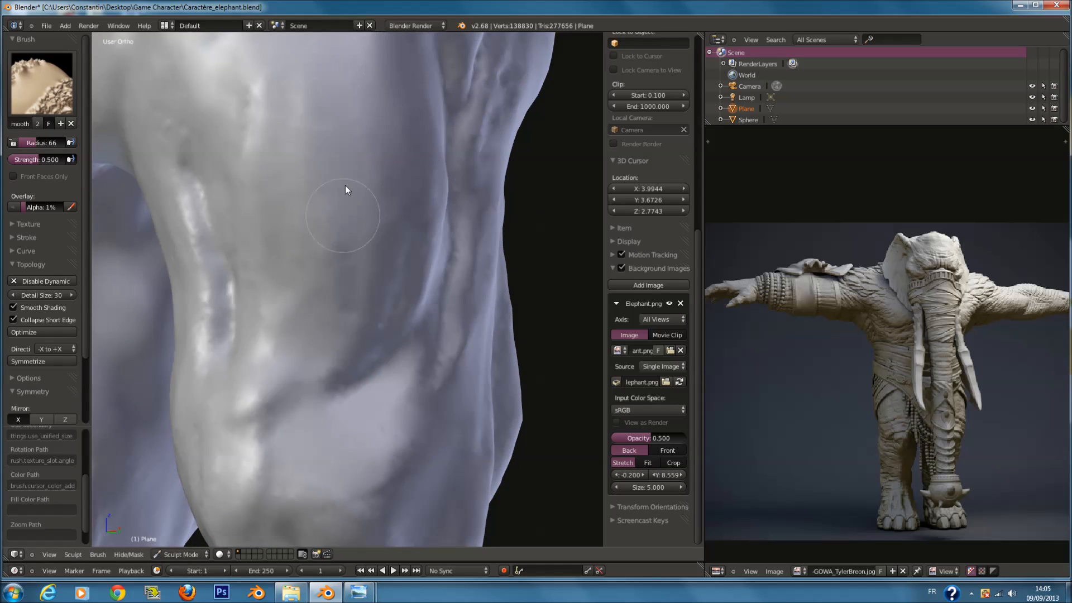
# Set the Smooth brush radius to 76 and smooth the muscle surface around the thigh and knee.
pyautogui.moveTo(341, 312); pyautogui.dragTo(374, 198, button='middle')
pyautogui.moveTo(381, 244); pyautogui.dragTo(422, 217, button='middle')
pyautogui.press('f')
pyautogui.click(414, 192)
pyautogui.moveTo(384, 148)
pyautogui.mouseDown()
pyautogui.moveTo(397, 264)
pyautogui.moveTo(438, 307)
pyautogui.moveTo(464, 256)
pyautogui.moveTo(450, 110)
pyautogui.mouseUp()
pyautogui.moveTo(459, 324); pyautogui.dragTo(499, 300, button='middle')
pyautogui.scroll(3, 499, 300)
pyautogui.moveTo(467, 440); pyautogui.dragTo(415, 353, button='middle')
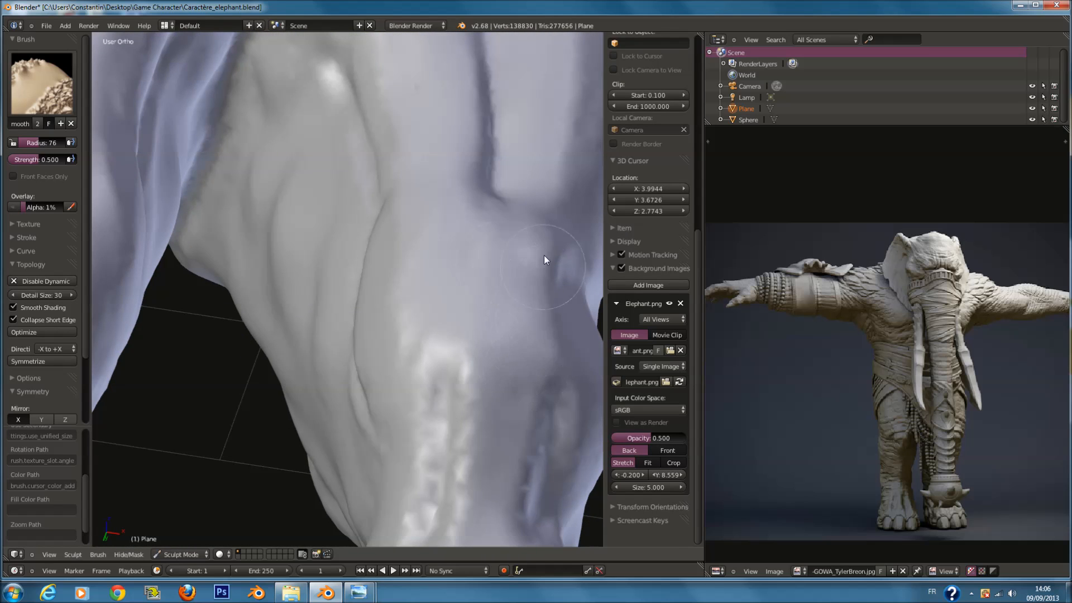
# Smooth the grooves on the front of the lower leg just above the toes.
pyautogui.moveTo(511, 393)
pyautogui.mouseDown(button='middle')
pyautogui.moveTo(454, 364)
pyautogui.moveTo(410, 377)
pyautogui.mouseUp(button='middle')
pyautogui.scroll(-4, 407, 413)
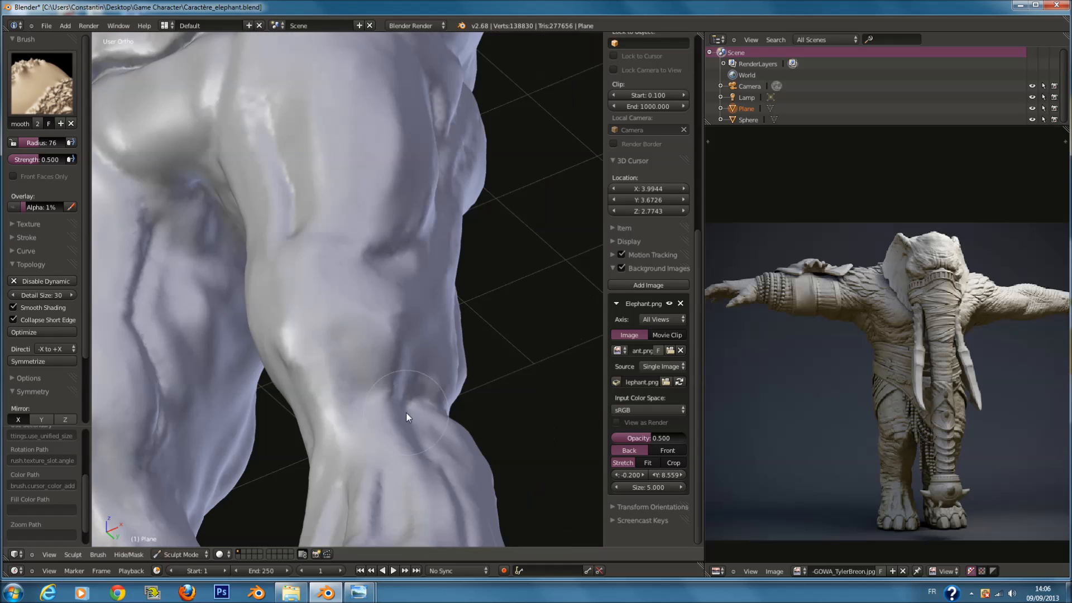
pyautogui.keyDown('shift'); pyautogui.scroll(-11, 407, 414); pyautogui.keyUp('shift')
pyautogui.moveTo(407, 414)
pyautogui.mouseDown(button='middle')
pyautogui.moveTo(420, 468)
pyautogui.moveTo(401, 258)
pyautogui.moveTo(443, 102)
pyautogui.mouseUp(button='middle')
pyautogui.scroll(4, 413, 420)
pyautogui.scroll(2, 401, 258)
pyautogui.moveTo(443, 105)
pyautogui.mouseDown()
pyautogui.moveTo(419, 170)
pyautogui.moveTo(414, 300)
pyautogui.mouseUp()
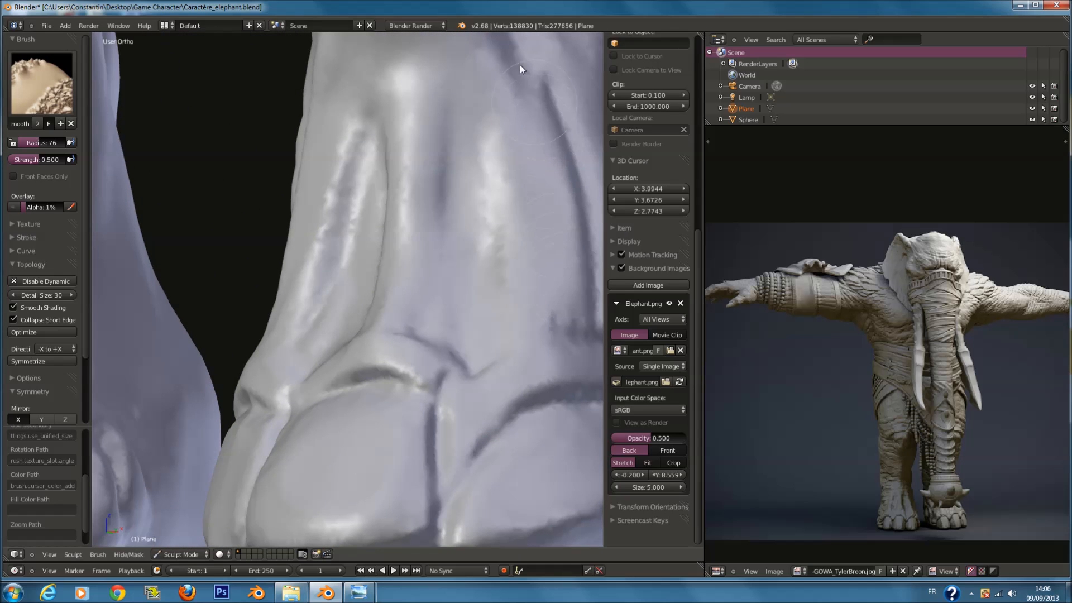
pyautogui.moveTo(405, 136); pyautogui.dragTo(553, 296, button='middle')
pyautogui.moveTo(523, 312)
pyautogui.mouseDown()
pyautogui.moveTo(477, 398)
pyautogui.moveTo(470, 332)
pyautogui.moveTo(507, 163)
pyautogui.mouseUp()
# Smooth the bumps and grooves around the side and back of the lower leg above the heel.
pyautogui.scroll(-5, 506, 224)
pyautogui.scroll(-3, 502, 249)
pyautogui.moveTo(454, 267); pyautogui.dragTo(394, 255, button='middle')
pyautogui.scroll(4, 283, 256)
pyautogui.scroll(5, 287, 246)
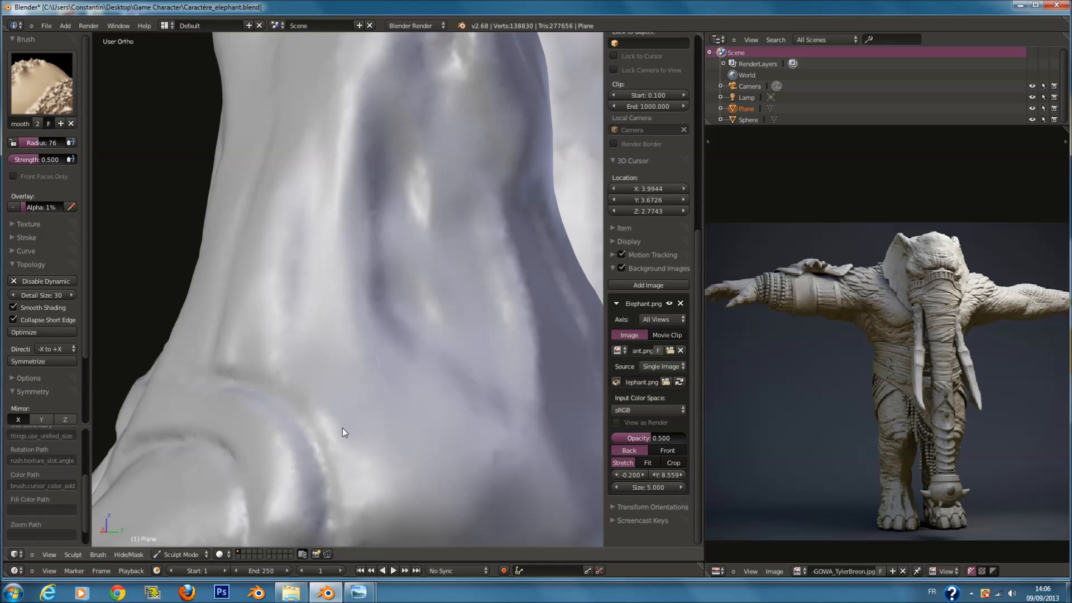
pyautogui.scroll(-3, 344, 428)
pyautogui.moveTo(428, 304); pyautogui.dragTo(370, 333, button='middle')
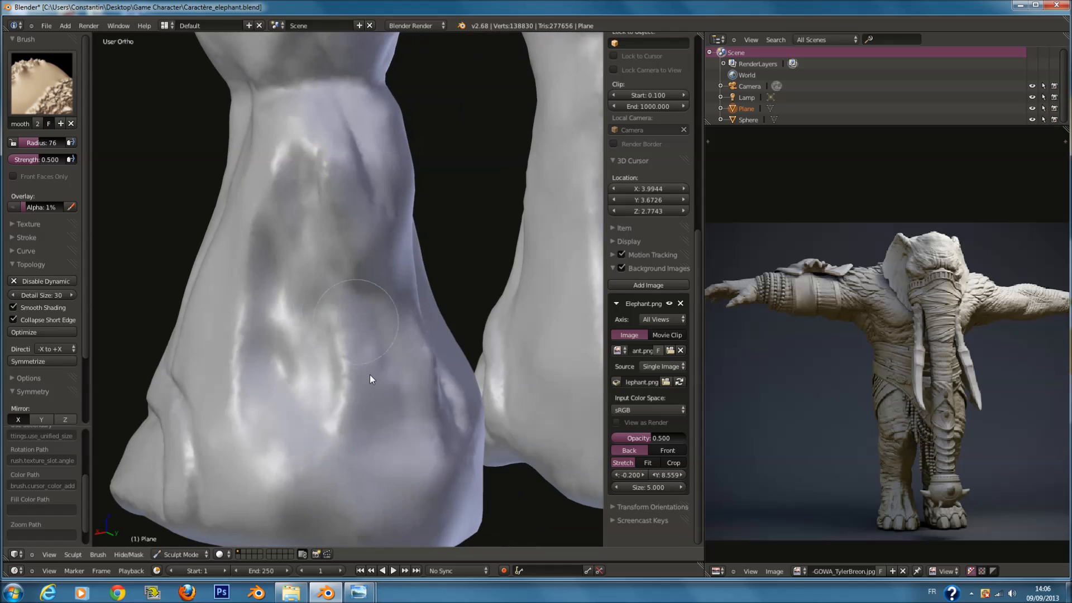
pyautogui.scroll(4, 347, 194)
pyautogui.moveTo(317, 158)
pyautogui.mouseDown()
pyautogui.moveTo(360, 302)
pyautogui.moveTo(280, 147)
pyautogui.moveTo(348, 304)
pyautogui.moveTo(376, 302)
pyautogui.mouseUp()
pyautogui.moveTo(376, 302); pyautogui.dragTo(352, 302, button='middle')
# Smooth the rough muscle forms on the back of the leg with a radius of 113, and save over the file.
pyautogui.press('f')
pyautogui.click(370, 320)
pyautogui.moveTo(283, 140)
pyautogui.mouseDown()
pyautogui.moveTo(250, 86)
pyautogui.moveTo(234, 122)
pyautogui.mouseUp()
pyautogui.moveTo(234, 122); pyautogui.dragTo(283, 192, button='middle')
pyautogui.moveTo(283, 192)
pyautogui.mouseDown()
pyautogui.moveTo(220, 233)
pyautogui.moveTo(257, 278)
pyautogui.moveTo(313, 256)
pyautogui.mouseUp()
pyautogui.moveTo(314, 257)
pyautogui.mouseDown(button='middle')
pyautogui.moveTo(356, 230)
pyautogui.moveTo(423, 239)
pyautogui.moveTo(439, 206)
pyautogui.moveTo(412, 172)
pyautogui.moveTo(403, 122)
pyautogui.mouseUp(button='middle')
pyautogui.scroll(3, 403, 121)
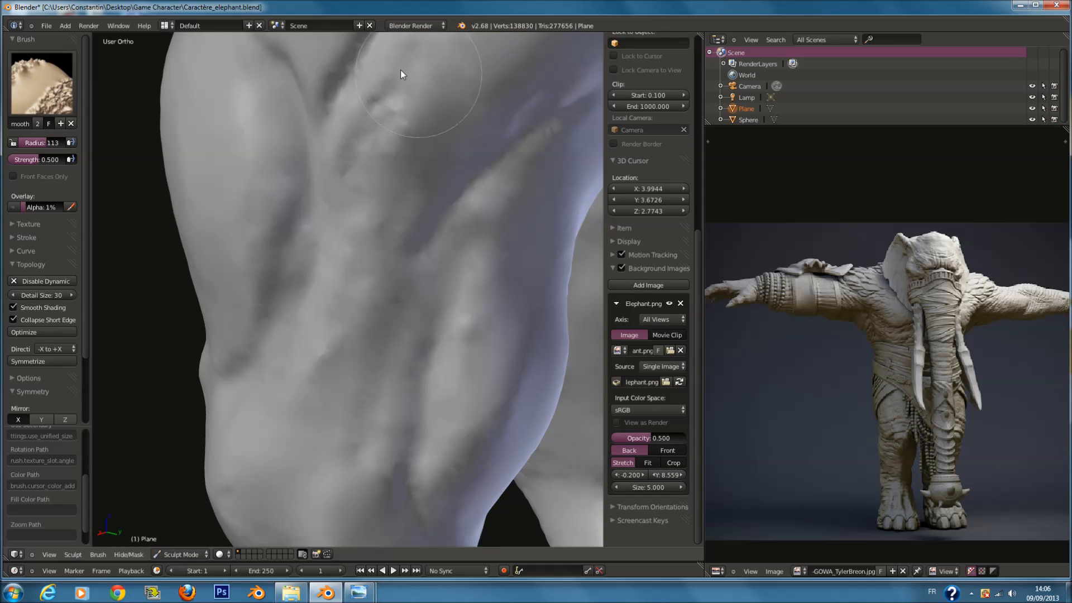
pyautogui.hotkey('ctrl', 's')
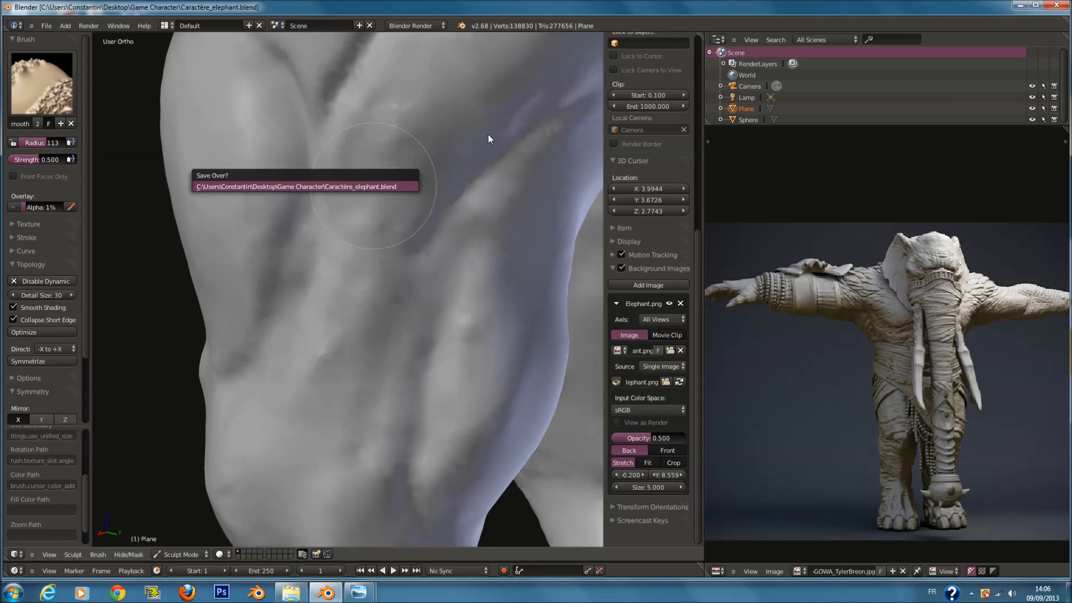
pyautogui.press('Return')
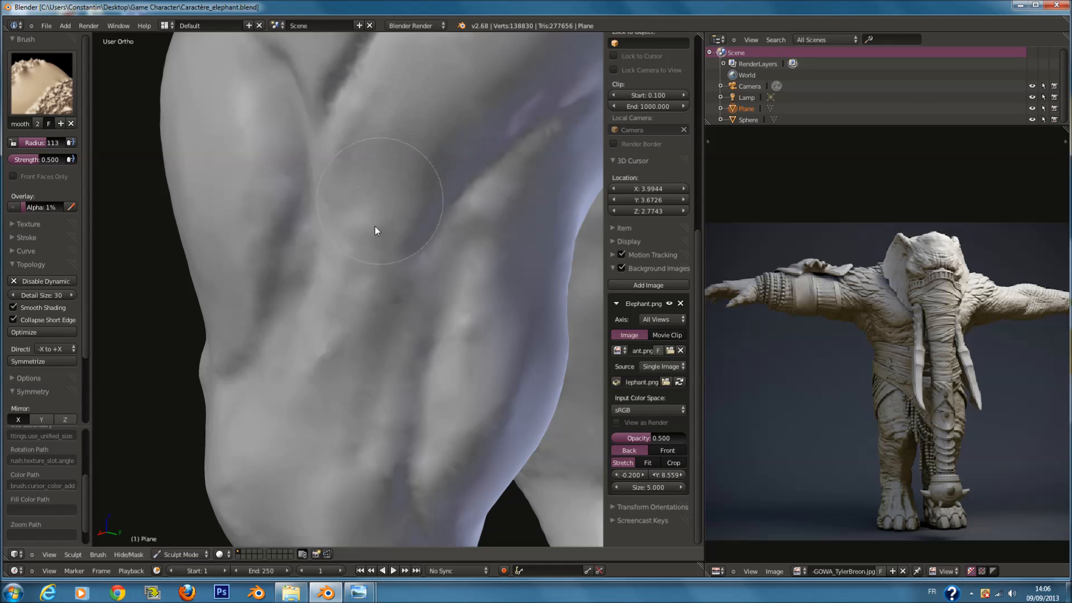
# Smooth the back of the thigh down to the crease where it meets the lower leg.
pyautogui.moveTo(406, 250); pyautogui.dragTo(388, 213, button='middle')
pyautogui.moveTo(389, 215)
pyautogui.mouseDown()
pyautogui.moveTo(393, 266)
pyautogui.moveTo(282, 354)
pyautogui.moveTo(302, 391)
pyautogui.mouseUp()
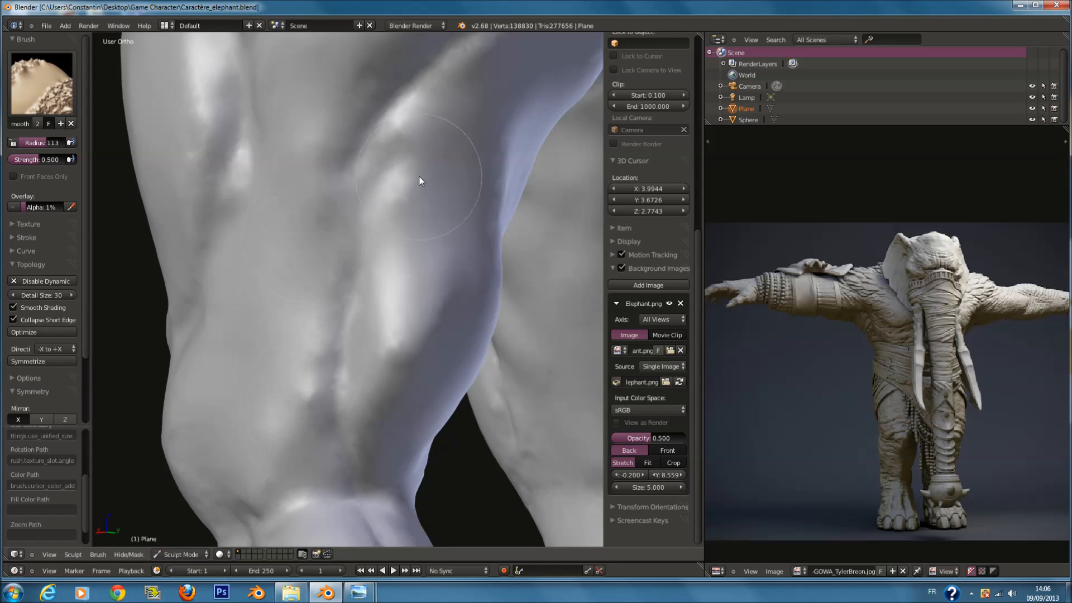
pyautogui.moveTo(371, 274); pyautogui.dragTo(348, 233, button='middle')
pyautogui.moveTo(286, 379)
pyautogui.mouseDown(button='middle')
pyautogui.moveTo(255, 354)
pyautogui.moveTo(179, 195)
pyautogui.moveTo(225, 231)
pyautogui.moveTo(171, 222)
pyautogui.moveTo(233, 307)
pyautogui.moveTo(310, 311)
pyautogui.moveTo(331, 240)
pyautogui.mouseUp(button='middle')
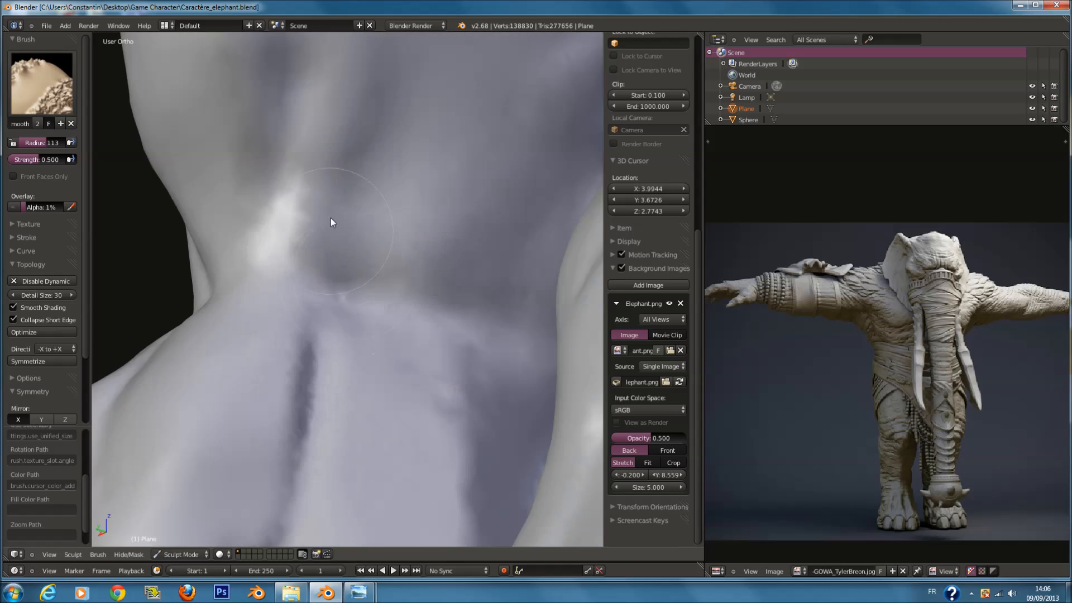
pyautogui.moveTo(362, 42)
pyautogui.mouseDown(button='middle')
pyautogui.moveTo(414, 213)
pyautogui.moveTo(467, 205)
pyautogui.moveTo(516, 153)
pyautogui.moveTo(441, 165)
pyautogui.moveTo(463, 107)
pyautogui.moveTo(473, 212)
pyautogui.mouseUp(button='middle')
pyautogui.moveTo(474, 211)
pyautogui.mouseDown()
pyautogui.moveTo(479, 277)
pyautogui.moveTo(386, 160)
pyautogui.moveTo(514, 160)
pyautogui.mouseUp()
# Smooth the belly and the torso's side with the Smooth brush radius raised to 134.
pyautogui.scroll(-4, 421, 226)
pyautogui.moveTo(421, 221); pyautogui.dragTo(451, 280, button='middle')
pyautogui.moveTo(323, 316); pyautogui.dragTo(289, 426, button='middle')
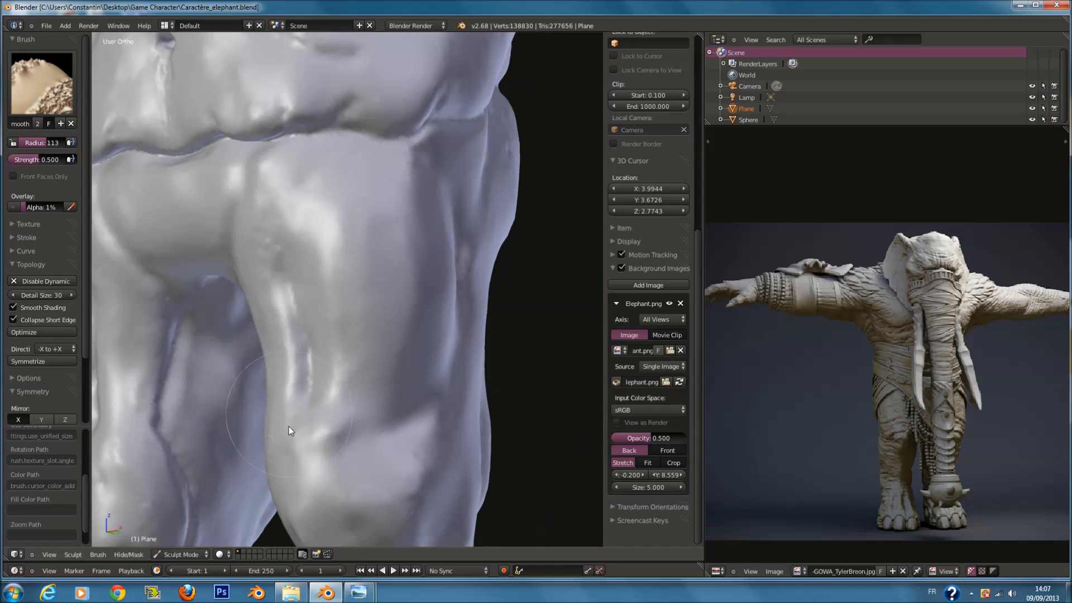
pyautogui.scroll(-5, 225, 206)
pyautogui.moveTo(224, 206); pyautogui.dragTo(276, 260, button='middle')
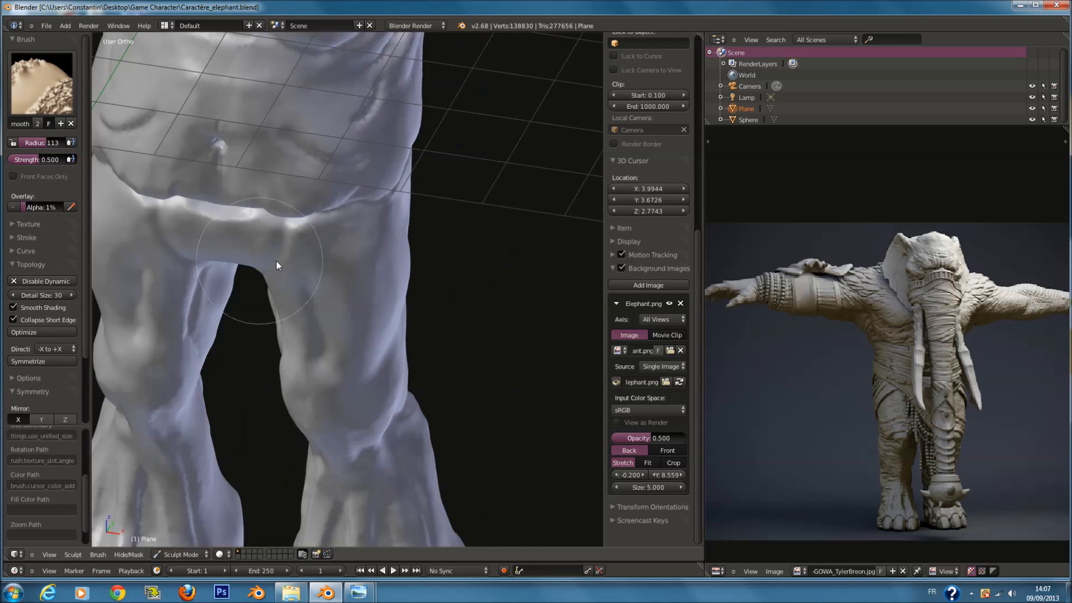
pyautogui.scroll(1, 285, 234)
pyautogui.keyDown('shift'); pyautogui.scroll(9, 294, 205); pyautogui.keyUp('shift')
pyautogui.keyDown('ctrl'); pyautogui.scroll(-3, 294, 206); pyautogui.keyUp('ctrl')
pyautogui.scroll(2, 296, 211)
pyautogui.moveTo(297, 217)
pyautogui.mouseDown(button='middle')
pyautogui.moveTo(223, 199)
pyautogui.moveTo(263, 211)
pyautogui.mouseUp(button='middle')
pyautogui.moveTo(353, 233); pyautogui.dragTo(260, 209, button='middle')
pyautogui.scroll(3, 314, 73)
pyautogui.scroll(-2, 314, 72)
pyautogui.moveTo(262, 278)
pyautogui.mouseDown()
pyautogui.moveTo(348, 266)
pyautogui.moveTo(353, 152)
pyautogui.moveTo(263, 97)
pyautogui.moveTo(357, 132)
pyautogui.mouseUp()
pyautogui.moveTo(419, 134); pyautogui.dragTo(356, 154, button='middle')
pyautogui.moveTo(336, 183)
pyautogui.mouseDown()
pyautogui.moveTo(439, 246)
pyautogui.moveTo(451, 310)
pyautogui.moveTo(371, 335)
pyautogui.moveTo(484, 222)
pyautogui.mouseUp()
pyautogui.scroll(-3, 524, 199)
pyautogui.moveTo(523, 198)
pyautogui.mouseDown(button='middle')
pyautogui.moveTo(494, 208)
pyautogui.moveTo(460, 168)
pyautogui.moveTo(441, 170)
pyautogui.mouseUp(button='middle')
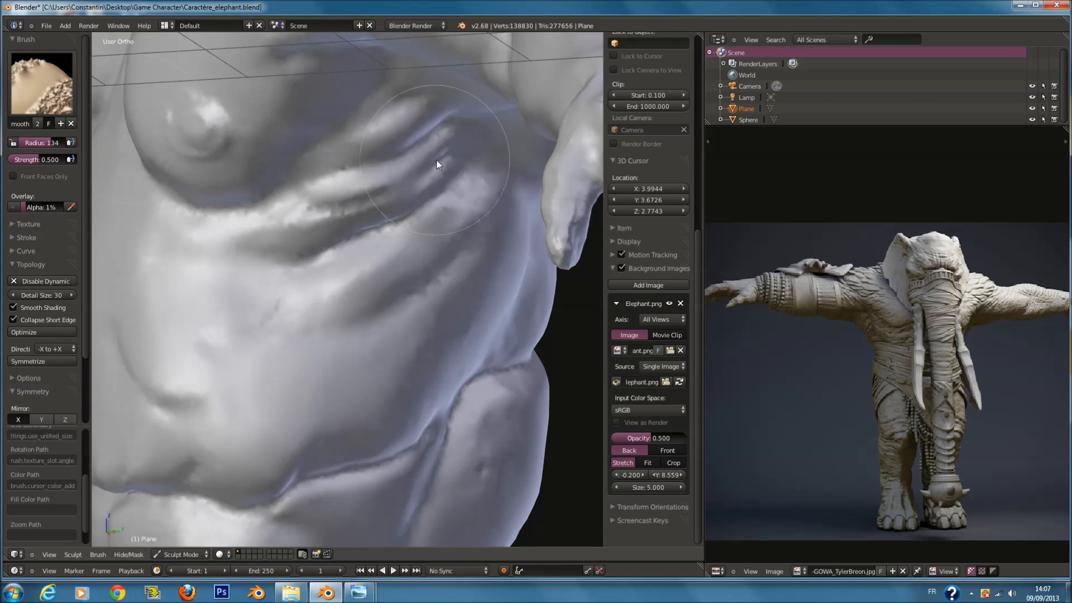
# Set the Smooth brush radius to 152 and soften the rib folds below the pectoral.
pyautogui.moveTo(47, 142); pyautogui.dragTo(51, 143)
pyautogui.scroll(2, 390, 146)
pyautogui.scroll(-2, 390, 144)
pyautogui.scroll(1, 390, 144)
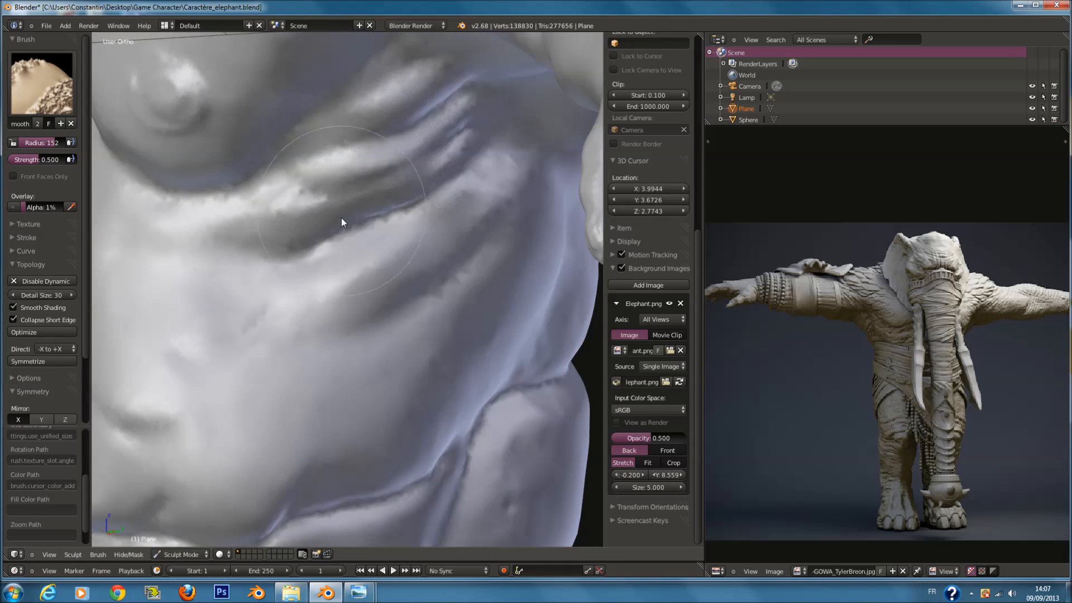
# Smooth the middle of the lower back above the waist crease with a radius of 124.
pyautogui.scroll(-4, 340, 206)
pyautogui.moveTo(390, 236)
pyautogui.mouseDown(button='middle')
pyautogui.moveTo(453, 233)
pyautogui.moveTo(367, 235)
pyautogui.moveTo(360, 225)
pyautogui.moveTo(473, 228)
pyautogui.mouseUp(button='middle')
pyautogui.scroll(5, 436, 256)
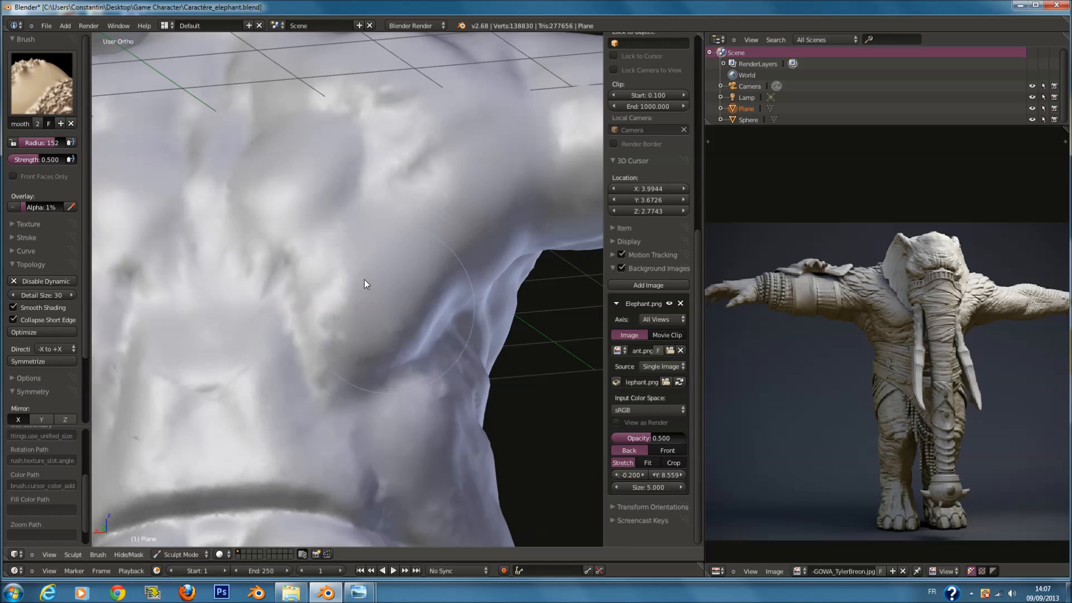
pyautogui.scroll(1, 324, 279)
pyautogui.scroll(2, 330, 281)
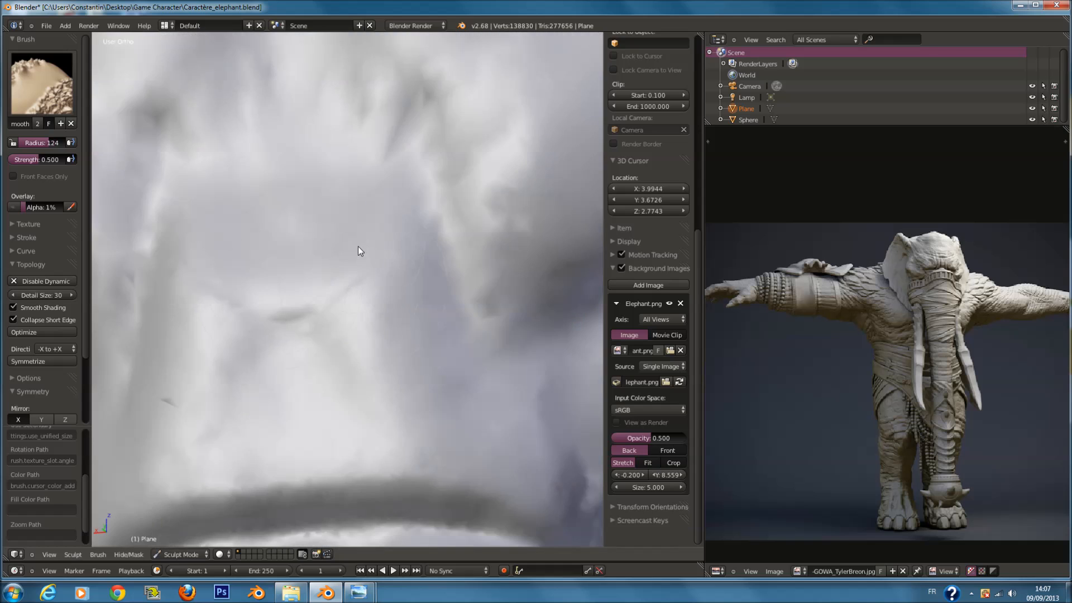
pyautogui.scroll(-4, 474, 300)
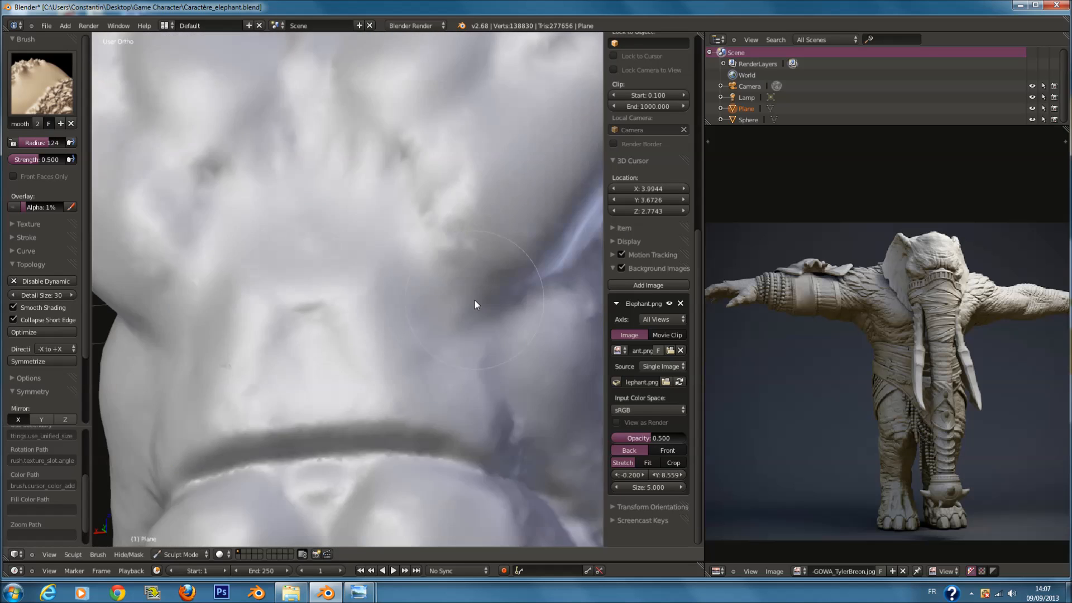
pyautogui.scroll(3, 367, 313)
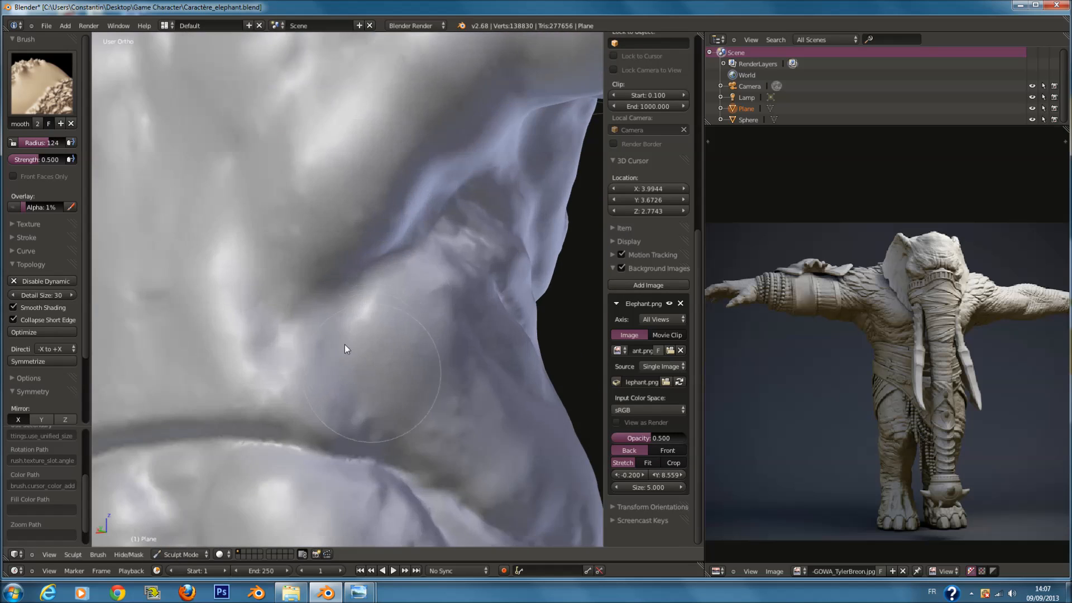
# Carve a crease along the inner edge of the large back muscle with the Crease brush at radius 60.
pyautogui.click(41, 84)
pyautogui.click(161, 146)
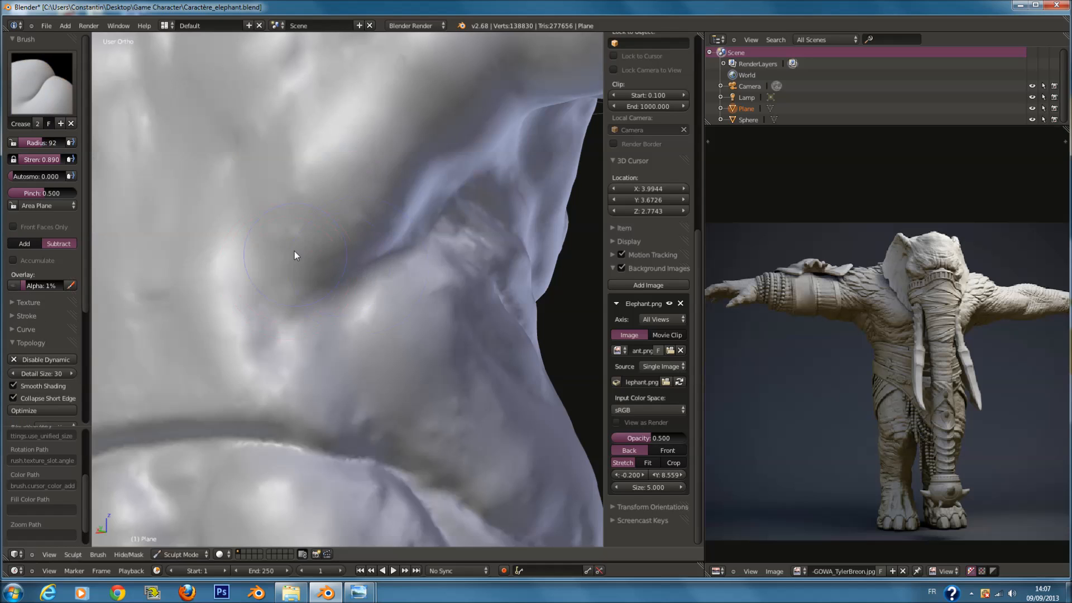
pyautogui.scroll(2, 294, 250)
pyautogui.scroll(2, 280, 246)
pyautogui.keyDown('shift'); pyautogui.moveTo(279, 246); pyautogui.dragTo(391, 234, button='middle'); pyautogui.keyUp('shift')
pyautogui.moveTo(301, 148); pyautogui.dragTo(400, 367)
pyautogui.moveTo(283, 112); pyautogui.dragTo(430, 422)
pyautogui.scroll(-5, 385, 290)
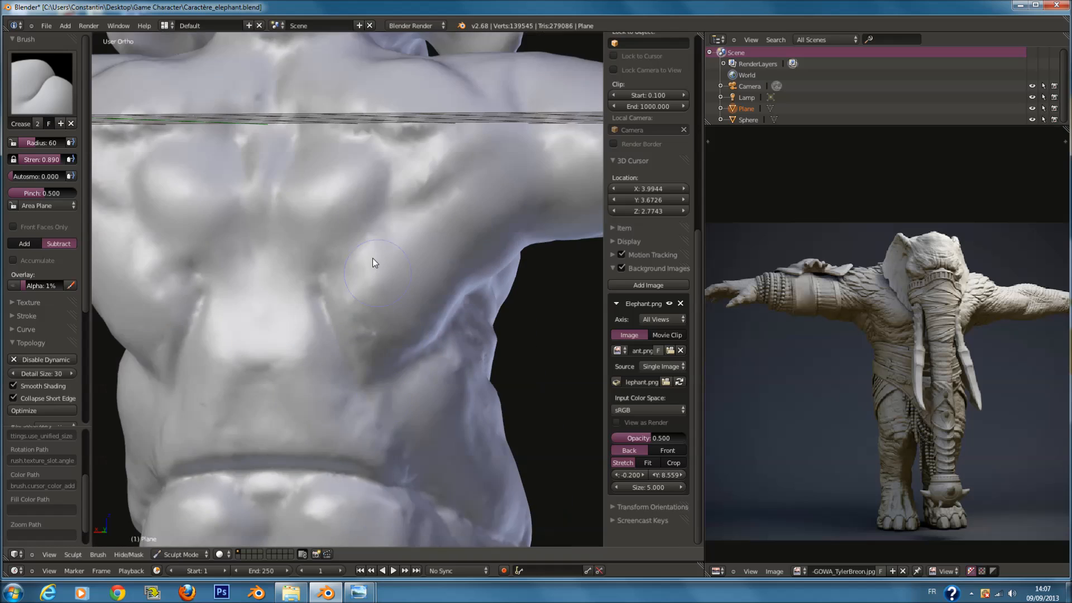
# Crease the muscle boundaries around the shoulder blade with a brush radius of 42.
pyautogui.keyDown('shift'); pyautogui.moveTo(373, 245); pyautogui.dragTo(364, 310, button='middle'); pyautogui.keyUp('shift')
pyautogui.scroll(4, 363, 318)
pyautogui.moveTo(333, 392)
pyautogui.mouseDown()
pyautogui.moveTo(394, 313)
pyautogui.moveTo(433, 222)
pyautogui.moveTo(395, 328)
pyautogui.moveTo(384, 145)
pyautogui.moveTo(255, 176)
pyautogui.moveTo(253, 332)
pyautogui.moveTo(270, 380)
pyautogui.moveTo(335, 372)
pyautogui.mouseUp()
pyautogui.scroll(-2, 399, 325)
pyautogui.keyDown('ctrl'); pyautogui.scroll(4, 401, 277); pyautogui.keyUp('ctrl')
pyautogui.press('f')
pyautogui.click(390, 271)
pyautogui.moveTo(364, 277)
pyautogui.mouseDown()
pyautogui.moveTo(461, 186)
pyautogui.moveTo(333, 292)
pyautogui.mouseUp()
pyautogui.moveTo(334, 292); pyautogui.dragTo(336, 210, button='middle')
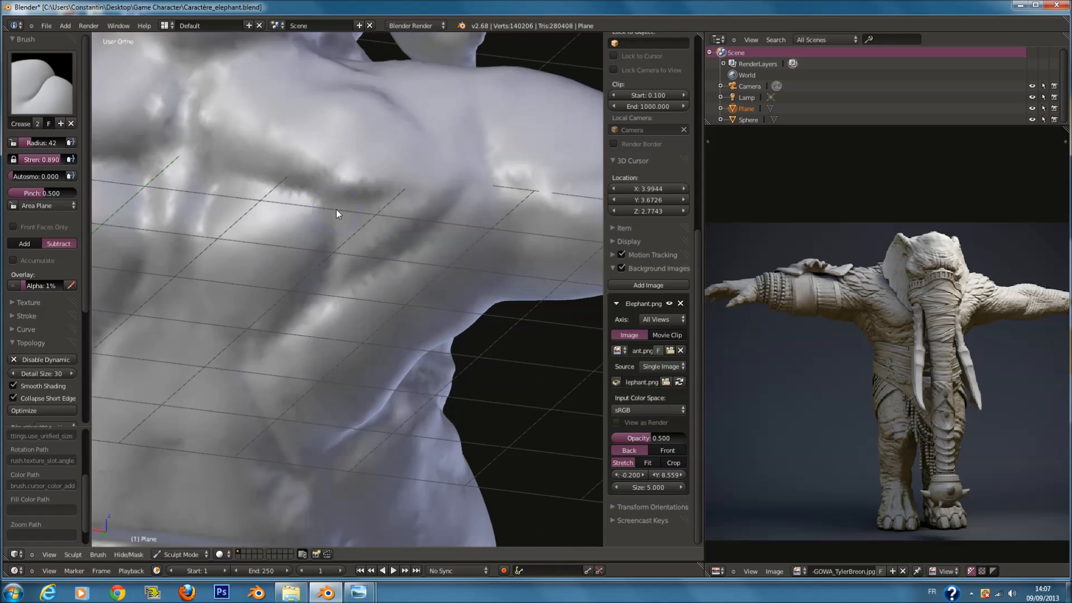
# Set the Crease brush radius to 51 and carve muscle lines across the upper back toward the shoulder.
pyautogui.press('f')
pyautogui.click(302, 190)
pyautogui.moveTo(302, 191); pyautogui.dragTo(393, 186)
pyautogui.moveTo(386, 95); pyautogui.dragTo(458, 169)
pyautogui.moveTo(458, 168)
pyautogui.mouseDown(button='middle')
pyautogui.moveTo(389, 148)
pyautogui.moveTo(445, 199)
pyautogui.moveTo(359, 189)
pyautogui.moveTo(436, 206)
pyautogui.mouseUp(button='middle')
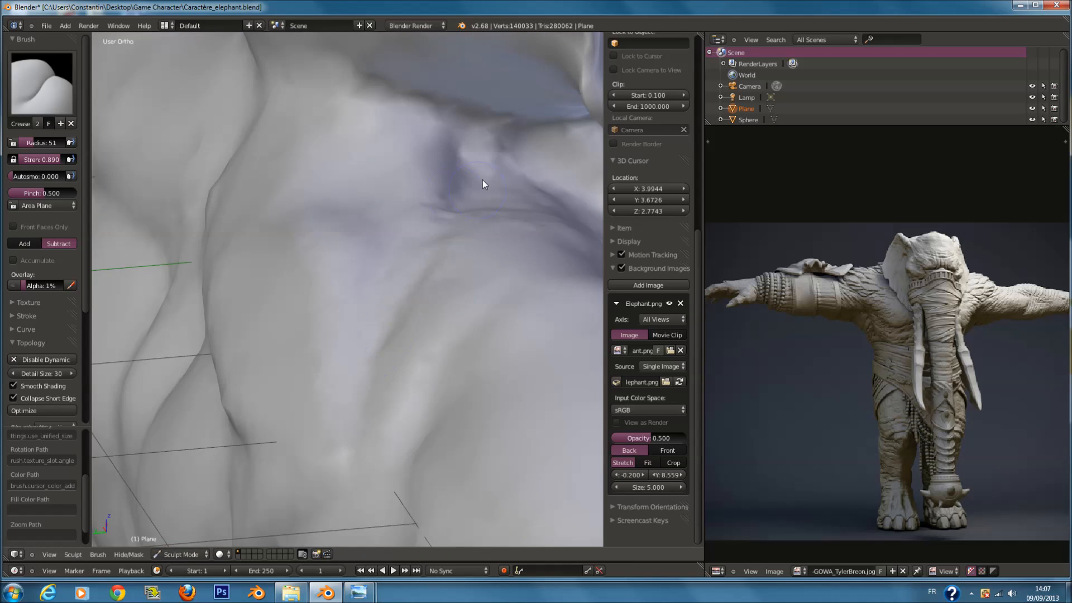
# Carve fine creases on the back of the shoulder with a brush radius of 35.
pyautogui.moveTo(403, 324); pyautogui.dragTo(474, 331, button='middle')
pyautogui.press('f')
pyautogui.click(465, 310)
pyautogui.moveTo(465, 311); pyautogui.dragTo(454, 350)
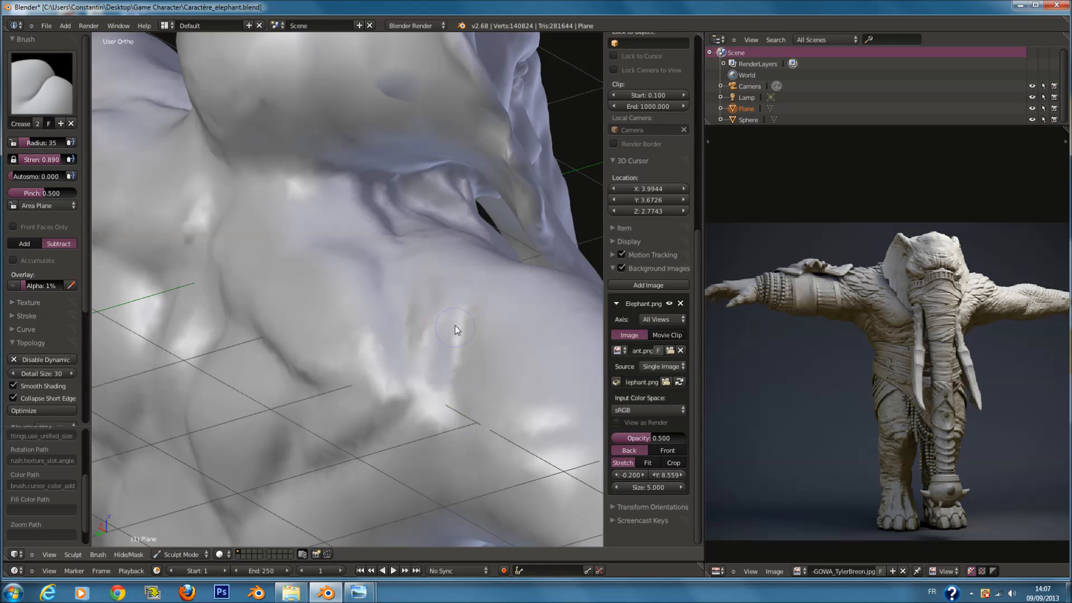
pyautogui.moveTo(422, 386); pyautogui.dragTo(420, 346)
# Resize the Crease brush and carve another muscle line across the upper back.
pyautogui.scroll(-6, 420, 346)
pyautogui.moveTo(167, 256)
pyautogui.mouseDown(button='middle')
pyautogui.moveTo(286, 265)
pyautogui.moveTo(388, 255)
pyautogui.mouseUp(button='middle')
pyautogui.scroll(3, 388, 255)
pyautogui.moveTo(399, 192)
pyautogui.keyDown('shift'); pyautogui.mouseDown(button='middle')
pyautogui.moveTo(340, 241)
pyautogui.moveTo(424, 259)
pyautogui.mouseUp(button='middle'); pyautogui.keyUp('shift')
pyautogui.scroll(-1, 323, 376)
pyautogui.scroll(4, 323, 376)
pyautogui.press('f')
pyautogui.click(313, 340)
pyautogui.moveTo(231, 323); pyautogui.dragTo(336, 323)
# Set the Crease brush radius to 57 and deepen the muscle separation on the upper back.
pyautogui.moveTo(337, 323)
pyautogui.mouseDown(button='middle')
pyautogui.moveTo(471, 329)
pyautogui.moveTo(494, 241)
pyautogui.mouseUp(button='middle')
pyautogui.scroll(-2, 474, 327)
pyautogui.scroll(3, 494, 241)
pyautogui.press('f')
pyautogui.click(488, 239)
pyautogui.moveTo(407, 244)
pyautogui.mouseDown()
pyautogui.moveTo(471, 239)
pyautogui.moveTo(508, 252)
pyautogui.mouseUp()
# Carve a crease where the back of the head meets the neck with a brush radius of 68.
pyautogui.scroll(-5, 398, 294)
pyautogui.scroll(-3, 398, 294)
pyautogui.moveTo(398, 293)
pyautogui.mouseDown(button='middle')
pyautogui.moveTo(438, 306)
pyautogui.moveTo(427, 303)
pyautogui.mouseUp(button='middle')
pyautogui.scroll(-1, 427, 303)
pyautogui.scroll(3, 426, 303)
pyautogui.moveTo(188, 113)
pyautogui.mouseDown(button='middle')
pyautogui.moveTo(202, 129)
pyautogui.moveTo(267, 129)
pyautogui.moveTo(265, 180)
pyautogui.moveTo(377, 186)
pyautogui.moveTo(354, 206)
pyautogui.mouseUp(button='middle')
pyautogui.scroll(4, 319, 190)
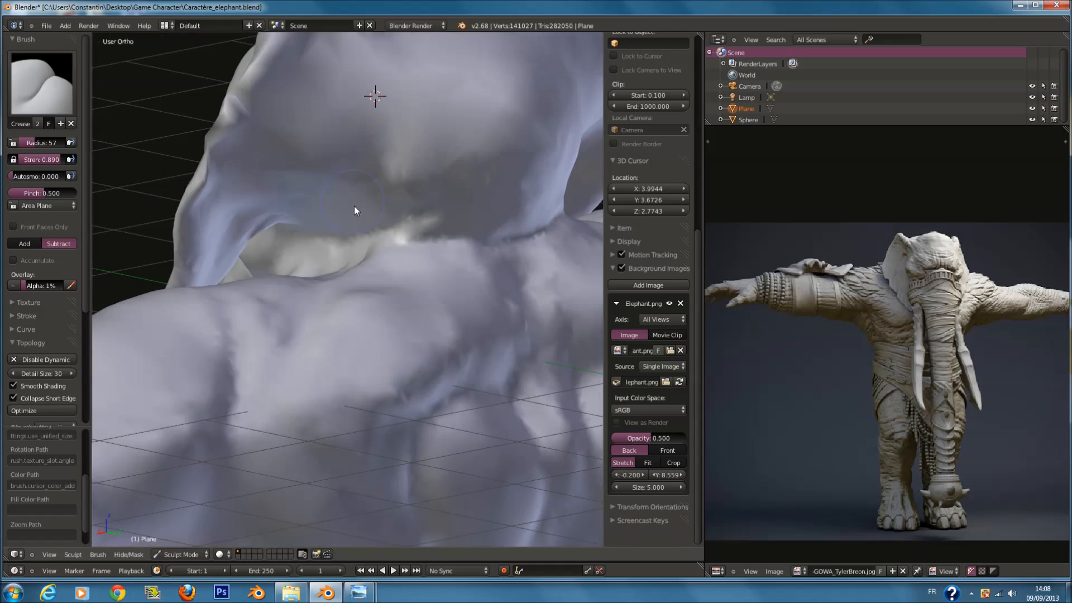
pyautogui.scroll(4, 354, 206)
pyautogui.press('f')
pyautogui.click(390, 213)
pyautogui.moveTo(565, 147)
pyautogui.mouseDown()
pyautogui.moveTo(494, 166)
pyautogui.moveTo(503, 149)
pyautogui.moveTo(385, 181)
pyautogui.mouseUp()
pyautogui.scroll(-9, 428, 167)
pyautogui.moveTo(434, 172); pyautogui.dragTo(334, 216, button='middle')
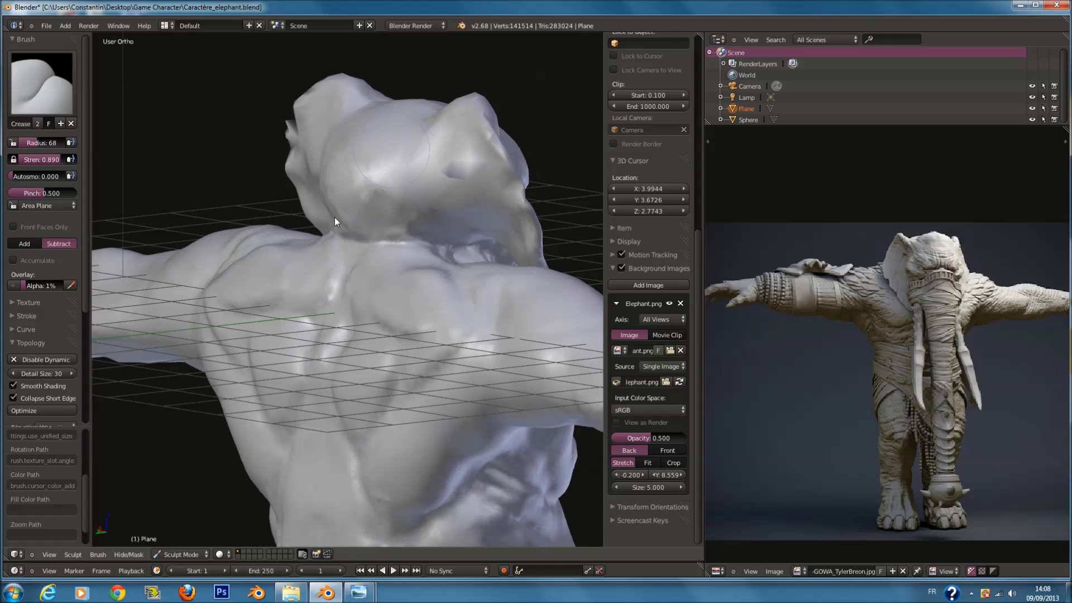
# Soften the new creases on the upper back and shoulder blades with the Smooth brush at radius 113.
pyautogui.click(41, 84)
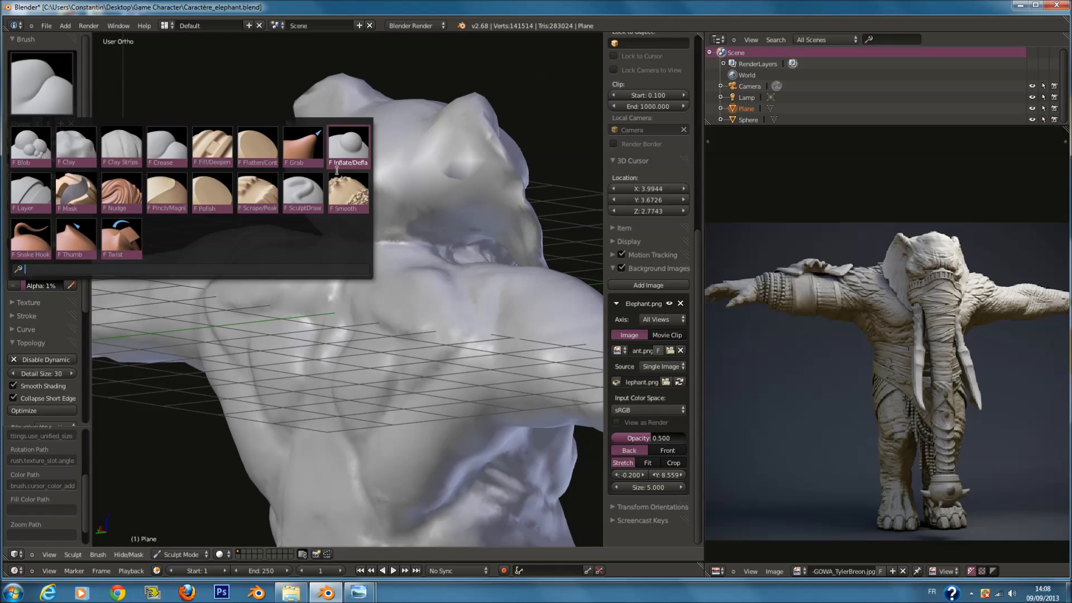
pyautogui.click(344, 200)
pyautogui.moveTo(344, 200); pyautogui.dragTo(396, 236, button='middle')
pyautogui.scroll(3, 440, 243)
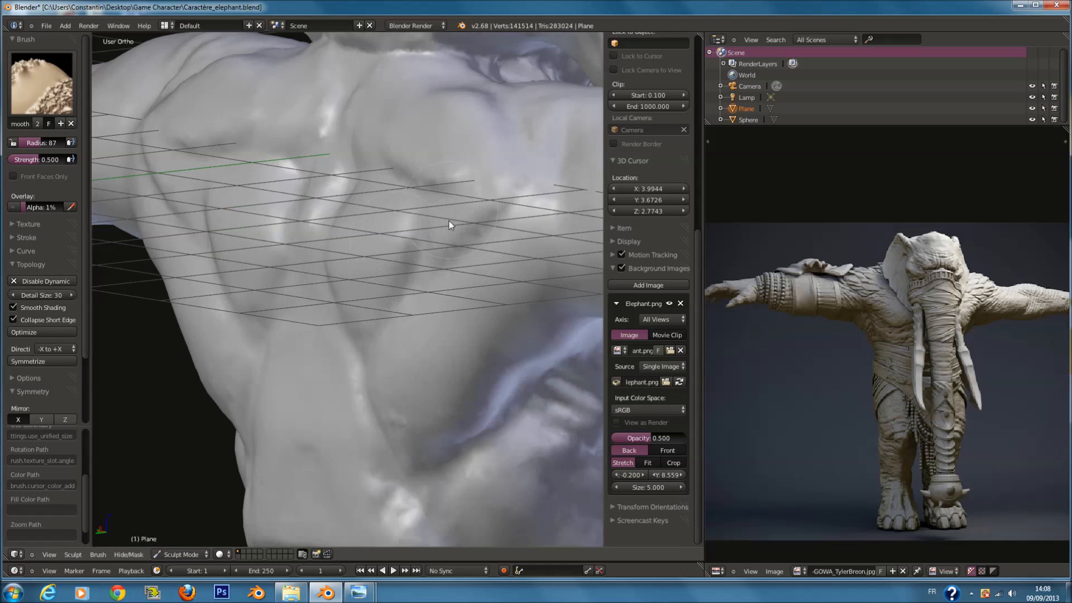
pyautogui.scroll(-9, 369, 253)
pyautogui.moveTo(374, 253)
pyautogui.mouseDown(button='middle')
pyautogui.moveTo(259, 277)
pyautogui.moveTo(241, 261)
pyautogui.moveTo(279, 281)
pyautogui.moveTo(256, 297)
pyautogui.moveTo(383, 249)
pyautogui.mouseUp(button='middle')
pyautogui.scroll(3, 279, 282)
pyautogui.scroll(1, 279, 281)
pyautogui.scroll(3, 384, 249)
pyautogui.press('f')
pyautogui.click(382, 250)
pyautogui.scroll(3, 363, 253)
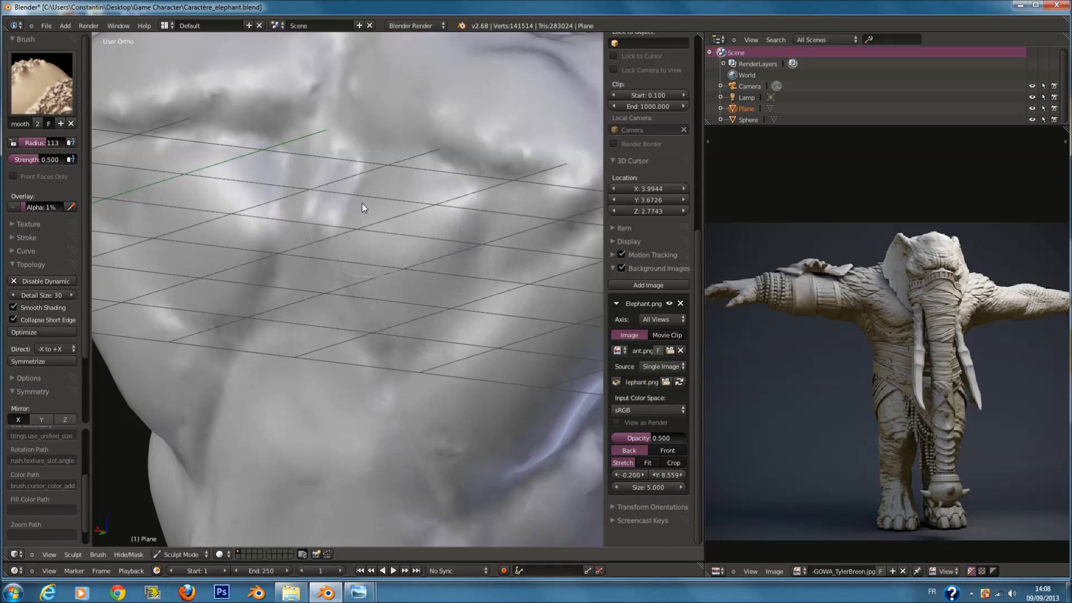
pyautogui.moveTo(350, 119); pyautogui.dragTo(441, 141)
pyautogui.scroll(-3, 516, 161)
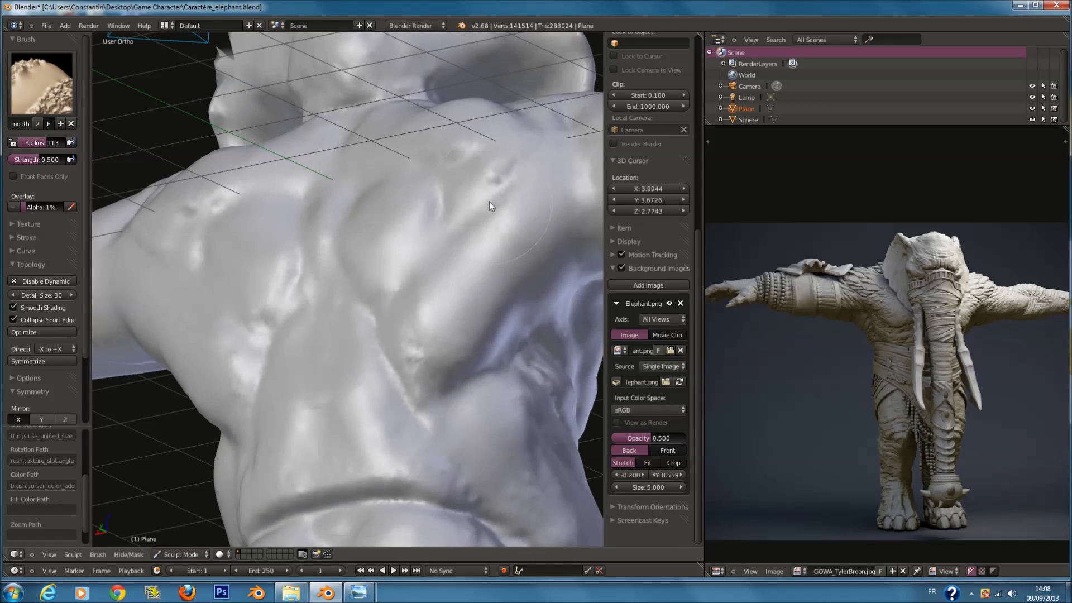
# Save the sculpt over the existing Caractère_elephant.blend file.
pyautogui.moveTo(341, 287)
pyautogui.mouseDown(button='middle')
pyautogui.moveTo(323, 339)
pyautogui.moveTo(514, 189)
pyautogui.moveTo(458, 219)
pyautogui.moveTo(454, 270)
pyautogui.moveTo(447, 240)
pyautogui.moveTo(519, 103)
pyautogui.moveTo(441, 160)
pyautogui.moveTo(429, 139)
pyautogui.moveTo(480, 231)
pyautogui.moveTo(402, 249)
pyautogui.moveTo(425, 127)
pyautogui.moveTo(348, 86)
pyautogui.moveTo(244, 96)
pyautogui.moveTo(260, 114)
pyautogui.mouseUp(button='middle')
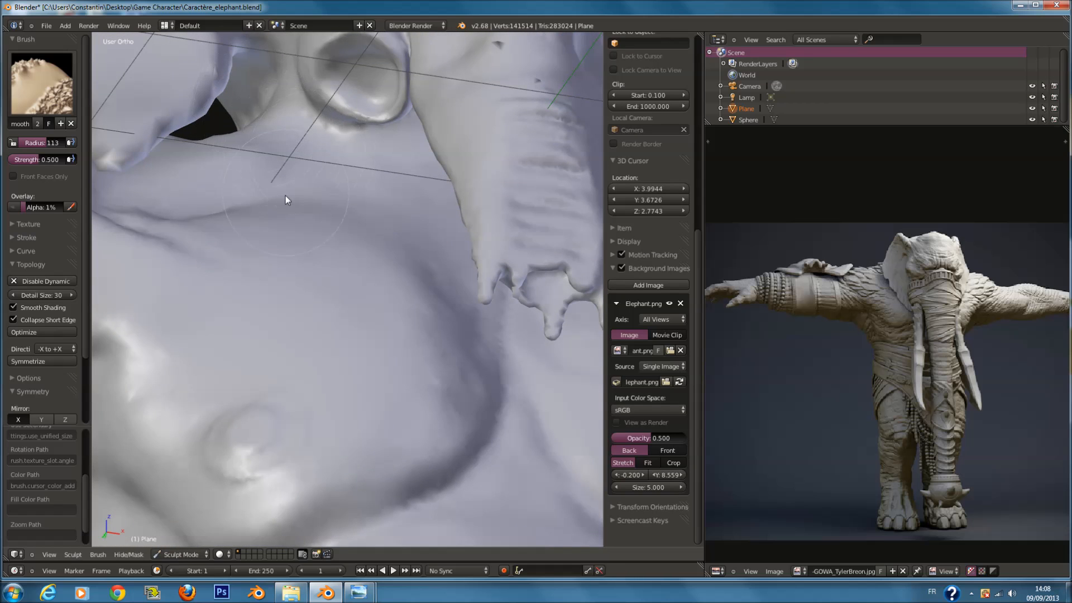
pyautogui.scroll(-6, 286, 199)
pyautogui.scroll(-4, 410, 230)
pyautogui.moveTo(410, 230); pyautogui.dragTo(329, 265, button='middle')
pyautogui.hotkey('ctrl', 's')
pyautogui.click(328, 266)
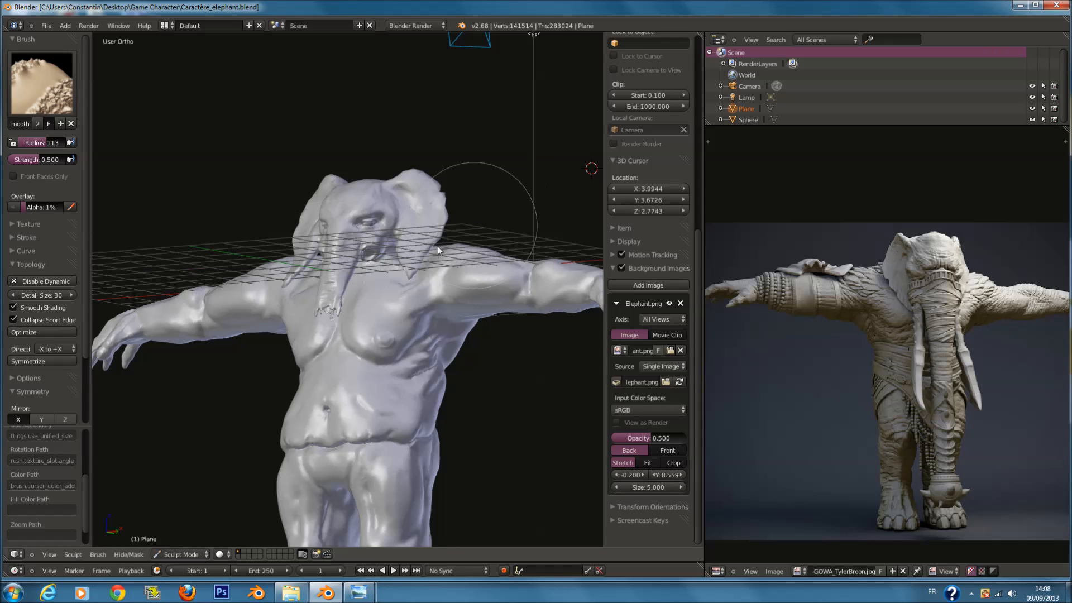
# Carve a crease at the shoulder end of the upper arm with the Crease brush at radius 31.
pyautogui.moveTo(415, 244)
pyautogui.mouseDown(button='middle')
pyautogui.moveTo(266, 272)
pyautogui.moveTo(396, 272)
pyautogui.mouseUp(button='middle')
pyautogui.scroll(2, 396, 272)
pyautogui.click(56, 84)
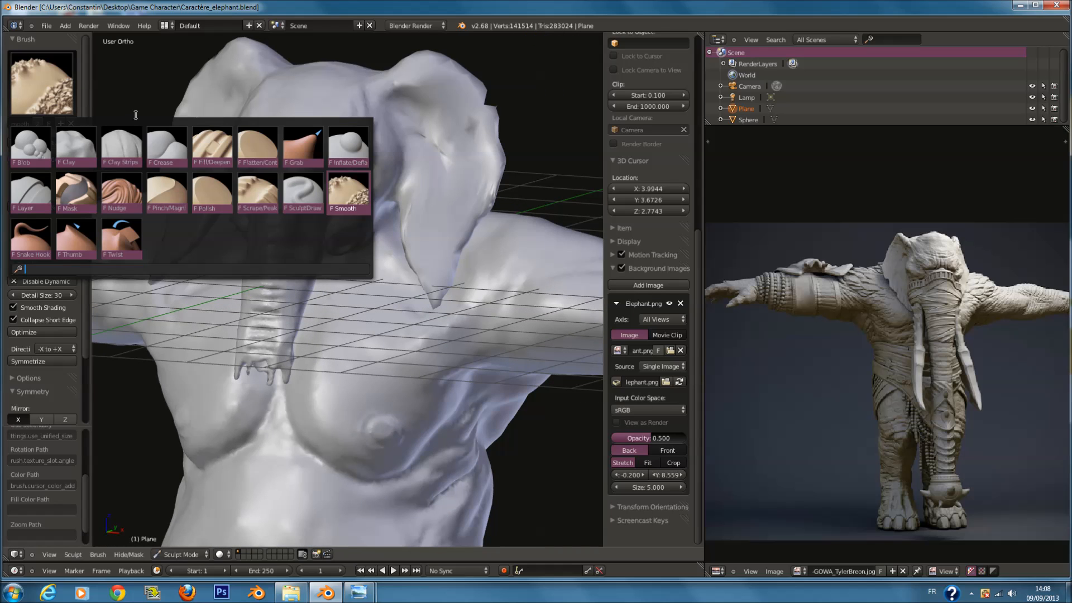
pyautogui.click(174, 160)
pyautogui.scroll(-5, 390, 268)
pyautogui.keyDown('ctrl'); pyautogui.scroll(6, 400, 271); pyautogui.keyUp('ctrl')
pyautogui.scroll(5, 369, 296)
pyautogui.press('f')
pyautogui.click(222, 344)
pyautogui.moveTo(222, 344)
pyautogui.mouseDown(button='middle')
pyautogui.moveTo(280, 337)
pyautogui.moveTo(263, 306)
pyautogui.mouseUp(button='middle')
pyautogui.scroll(3, 263, 306)
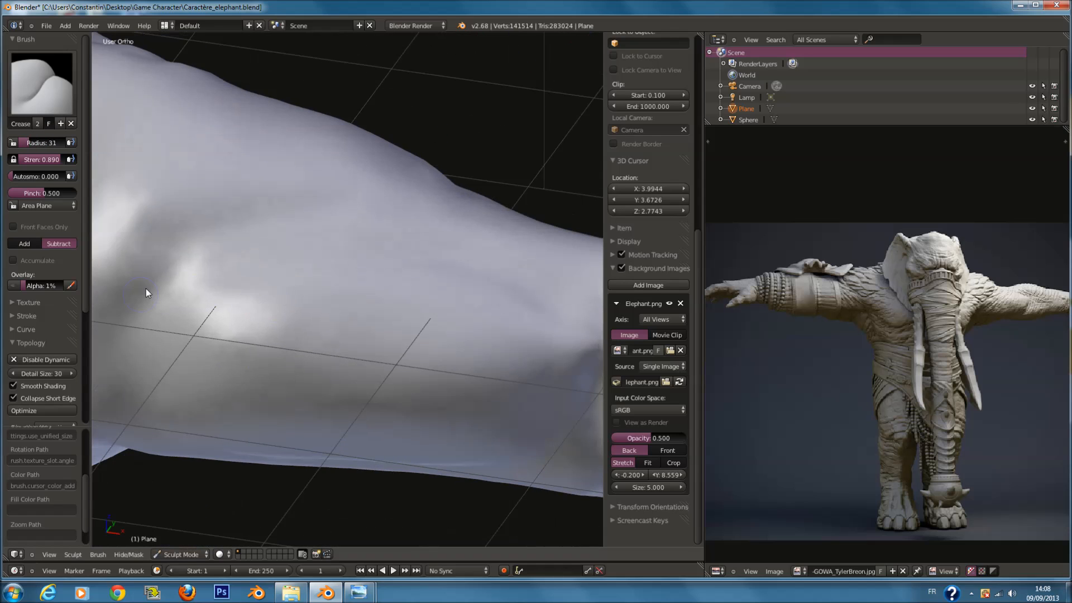
pyautogui.moveTo(268, 237); pyautogui.dragTo(149, 302)
# Outline the biceps from the shoulder to the inner elbow with the Crease brush at radius 38.
pyautogui.press('f')
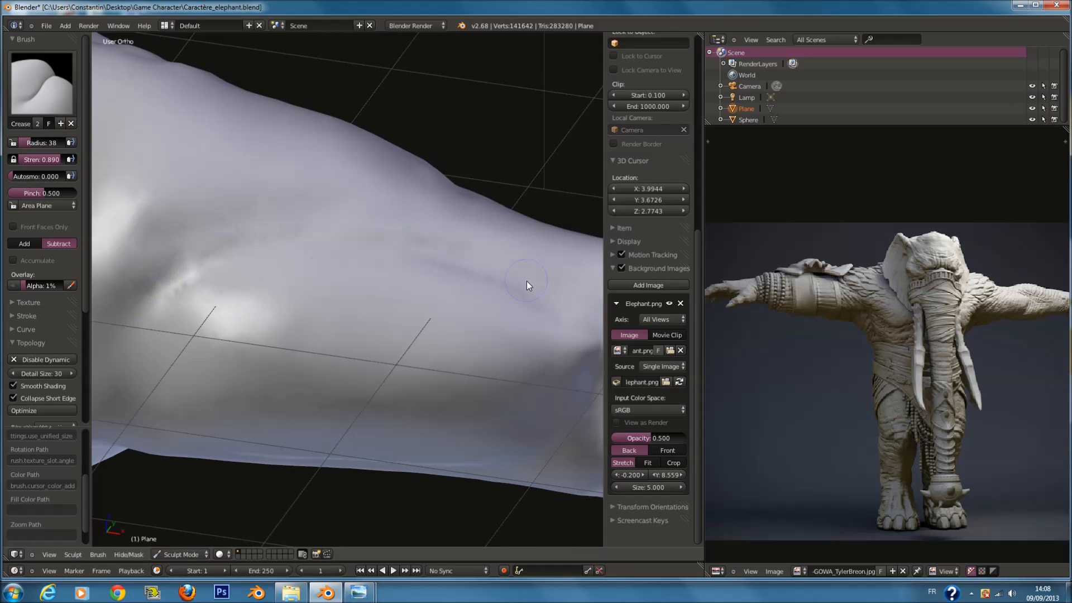
pyautogui.moveTo(223, 237); pyautogui.dragTo(158, 264)
pyautogui.moveTo(542, 333); pyautogui.dragTo(558, 181, button='middle')
pyautogui.moveTo(578, 89)
pyautogui.mouseDown()
pyautogui.moveTo(574, 199)
pyautogui.moveTo(521, 222)
pyautogui.mouseUp()
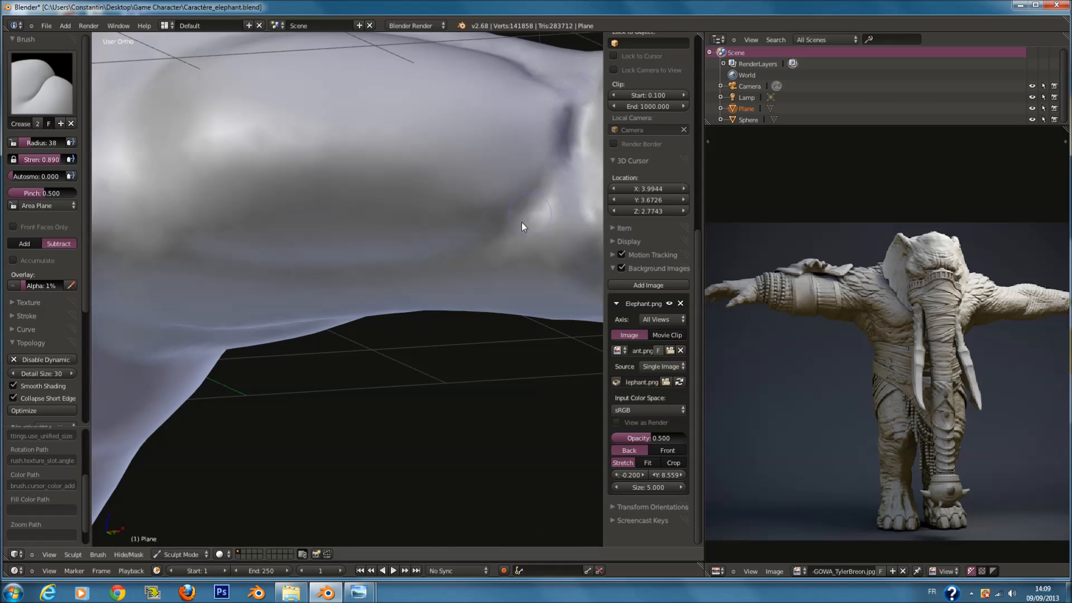
pyautogui.moveTo(522, 223); pyautogui.dragTo(471, 223, button='middle')
pyautogui.moveTo(185, 159)
pyautogui.mouseDown()
pyautogui.moveTo(372, 183)
pyautogui.moveTo(547, 108)
pyautogui.moveTo(436, 151)
pyautogui.mouseUp()
# Set the Crease brush radius to 65 and carve the muscle separation along the back of the upper arm.
pyautogui.moveTo(264, 176); pyautogui.dragTo(188, 162, button='middle')
pyautogui.press('f')
pyautogui.click(229, 175)
pyautogui.moveTo(236, 172); pyautogui.dragTo(184, 326)
pyautogui.moveTo(292, 209)
pyautogui.mouseDown(button='middle')
pyautogui.moveTo(230, 240)
pyautogui.moveTo(150, 207)
pyautogui.moveTo(174, 237)
pyautogui.moveTo(293, 265)
pyautogui.moveTo(263, 266)
pyautogui.mouseUp(button='middle')
pyautogui.scroll(-1, 142, 179)
pyautogui.moveTo(234, 282); pyautogui.dragTo(461, 213)
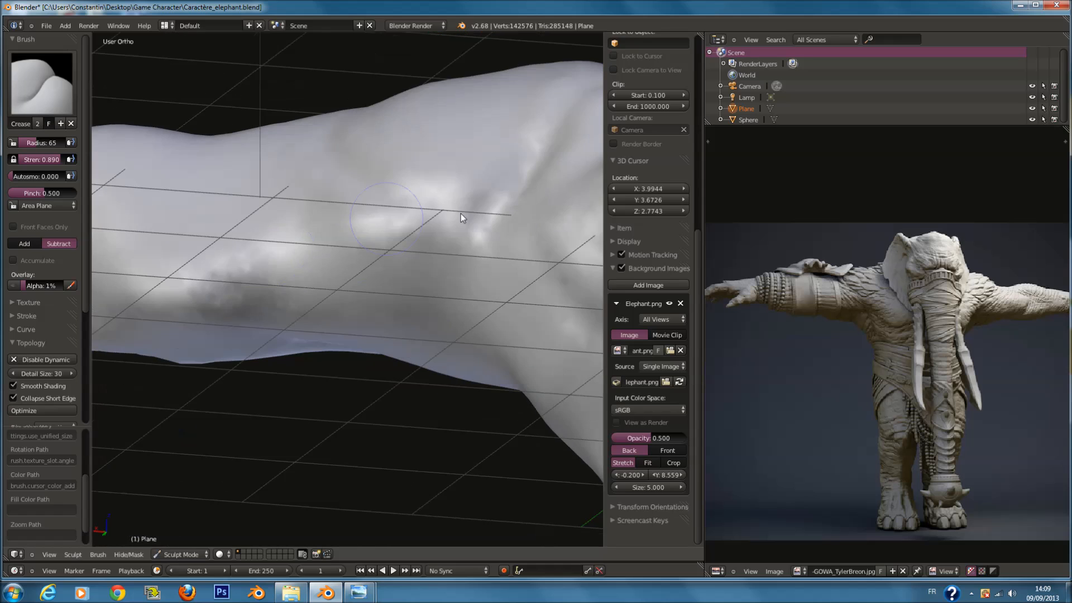
# Make a short inverted Crease stroke on the wrist just above the hand's tendons.
pyautogui.moveTo(292, 201)
pyautogui.mouseDown(button='middle')
pyautogui.moveTo(329, 220)
pyautogui.moveTo(373, 269)
pyautogui.moveTo(365, 281)
pyautogui.moveTo(389, 279)
pyautogui.moveTo(471, 357)
pyautogui.moveTo(400, 362)
pyautogui.mouseUp(button='middle')
pyautogui.scroll(-3, 373, 269)
pyautogui.scroll(-3, 472, 358)
pyautogui.scroll(4, 399, 362)
pyautogui.keyDown('ctrl'); pyautogui.moveTo(346, 366); pyautogui.dragTo(380, 366); pyautogui.keyUp('ctrl')
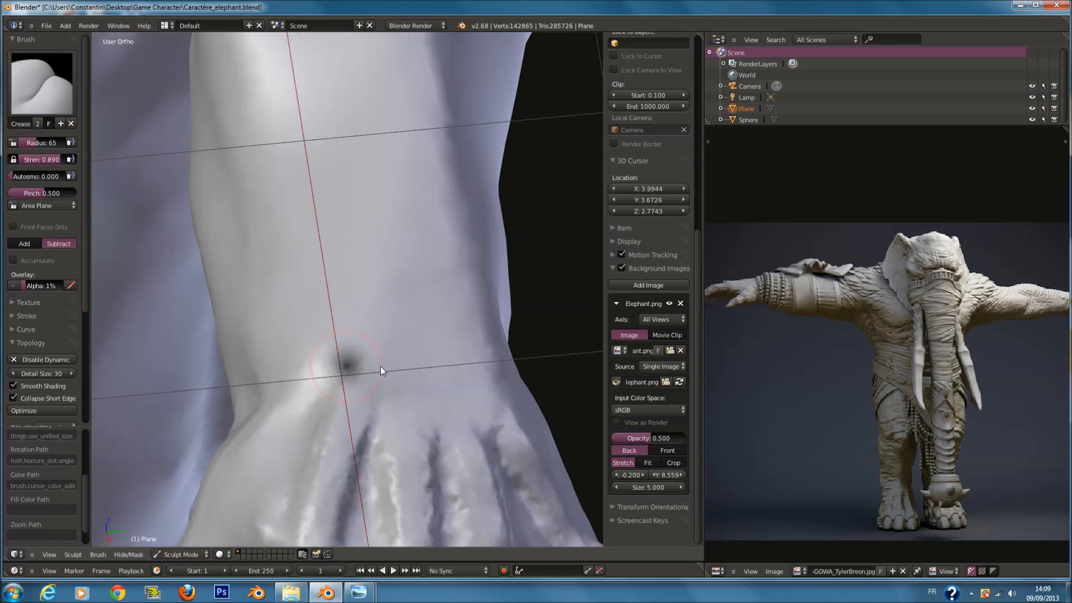
# Set the Crease brush radius to 41 and carve the biceps edge up toward the inner elbow.
pyautogui.scroll(-3, 294, 354)
pyautogui.moveTo(294, 354)
pyautogui.mouseDown(button='middle')
pyautogui.moveTo(371, 328)
pyautogui.moveTo(356, 273)
pyautogui.moveTo(397, 294)
pyautogui.moveTo(452, 163)
pyautogui.moveTo(396, 146)
pyautogui.moveTo(377, 263)
pyautogui.moveTo(393, 288)
pyautogui.moveTo(397, 256)
pyautogui.mouseUp(button='middle')
pyautogui.scroll(-3, 357, 273)
pyautogui.scroll(4, 377, 263)
pyautogui.scroll(5, 377, 262)
pyautogui.press('f')
pyautogui.click(387, 256)
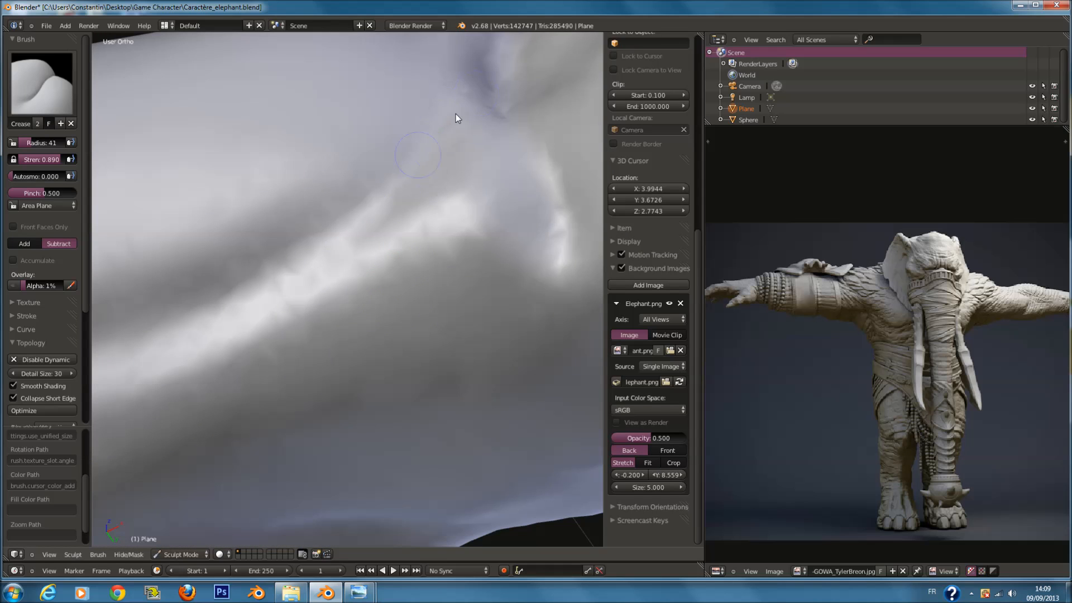
pyautogui.moveTo(455, 114); pyautogui.dragTo(547, 5)
# Set the Crease brush radius to 64 and deepen the crease along the underside of the biceps.
pyautogui.moveTo(470, 114); pyautogui.dragTo(476, 173, button='middle')
pyautogui.scroll(-4, 467, 147)
pyautogui.scroll(3, 475, 173)
pyautogui.press('f')
pyautogui.click(457, 205)
pyautogui.scroll(2, 457, 205)
pyautogui.moveTo(437, 299); pyautogui.dragTo(458, 262)
pyautogui.scroll(-4, 349, 343)
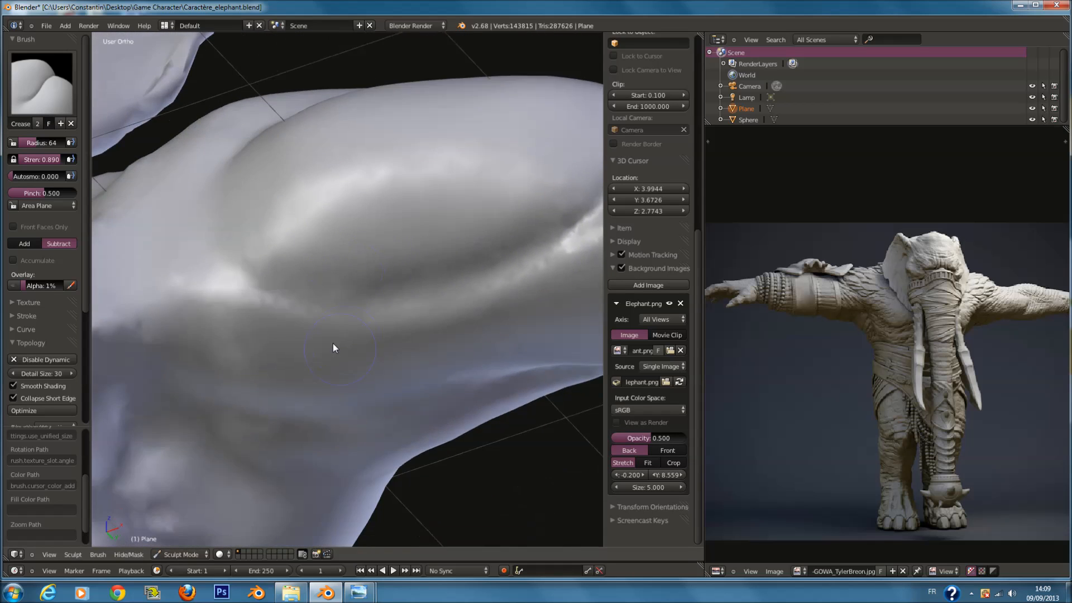
# Refine the crease at the shoulder end and lower edge of the biceps.
pyautogui.scroll(2, 333, 344)
pyautogui.moveTo(183, 304)
pyautogui.mouseDown()
pyautogui.moveTo(440, 344)
pyautogui.moveTo(185, 311)
pyautogui.mouseUp()
pyautogui.scroll(-3, 187, 311)
pyautogui.scroll(3, 317, 318)
pyautogui.moveTo(387, 297); pyautogui.dragTo(378, 302)
# Deepen the crease where the lower edge of the biceps meets the elbow.
pyautogui.scroll(-4, 347, 297)
pyautogui.keyDown('shift'); pyautogui.moveTo(531, 140); pyautogui.dragTo(385, 186, button='middle'); pyautogui.keyUp('shift')
pyautogui.scroll(2, 386, 191)
pyautogui.scroll(2, 387, 195)
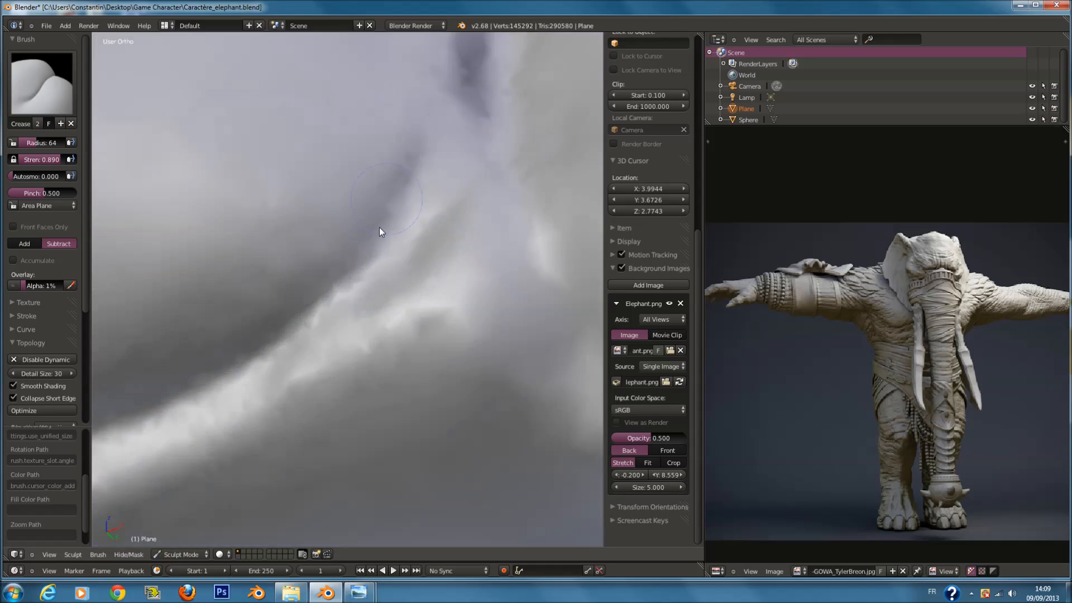
pyautogui.moveTo(318, 319)
pyautogui.mouseDown()
pyautogui.moveTo(458, 72)
pyautogui.moveTo(427, 145)
pyautogui.mouseUp()
# Carve creases around the elbow and the muscle at the start of the forearm with the Crease brush.
pyautogui.scroll(-5, 420, 187)
pyautogui.moveTo(369, 193)
pyautogui.mouseDown(button='middle')
pyautogui.moveTo(360, 232)
pyautogui.moveTo(397, 157)
pyautogui.moveTo(409, 269)
pyautogui.moveTo(438, 324)
pyautogui.mouseUp(button='middle')
pyautogui.scroll(6, 388, 232)
pyautogui.moveTo(524, 280)
pyautogui.mouseDown()
pyautogui.moveTo(427, 166)
pyautogui.moveTo(523, 296)
pyautogui.moveTo(343, 68)
pyautogui.mouseUp()
pyautogui.scroll(-6, 356, 153)
pyautogui.moveTo(421, 185)
pyautogui.mouseDown(button='middle')
pyautogui.moveTo(321, 158)
pyautogui.moveTo(158, 196)
pyautogui.mouseUp(button='middle')
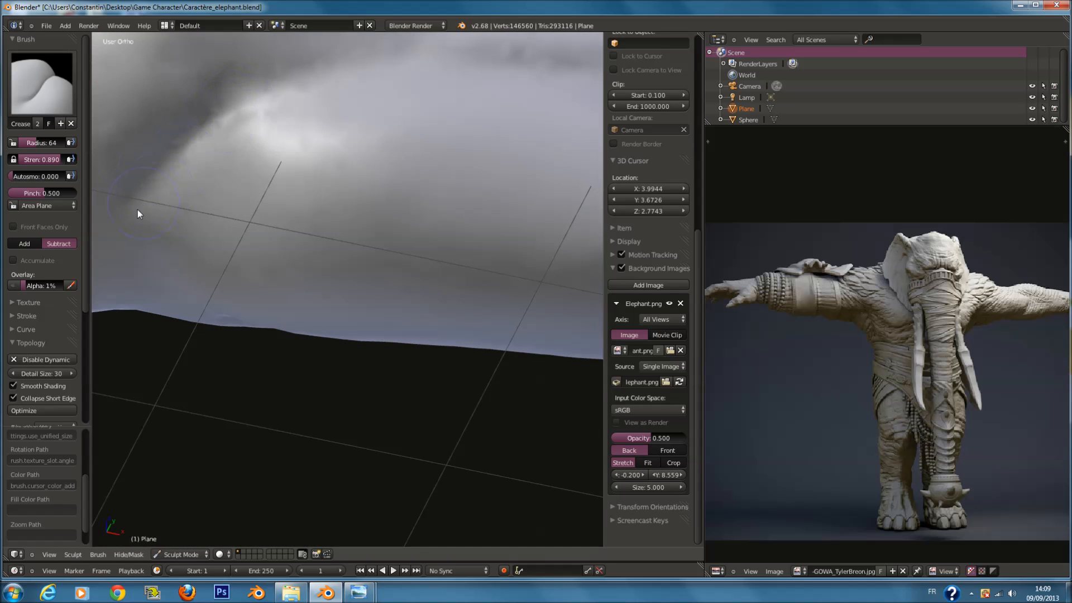
pyautogui.moveTo(137, 210); pyautogui.dragTo(129, 218)
pyautogui.scroll(-4, 223, 187)
pyautogui.moveTo(249, 178)
pyautogui.keyDown('shift'); pyautogui.mouseDown(button='middle')
pyautogui.moveTo(371, 169)
pyautogui.moveTo(310, 182)
pyautogui.mouseUp(button='middle'); pyautogui.keyUp('shift')
pyautogui.scroll(3, 301, 187)
pyautogui.moveTo(129, 227)
pyautogui.mouseDown()
pyautogui.moveTo(210, 211)
pyautogui.moveTo(485, 271)
pyautogui.moveTo(507, 319)
pyautogui.mouseUp()
# Set the Crease brush radius to 37 and carve a finer line along the shoulder muscle.
pyautogui.moveTo(469, 280)
pyautogui.mouseDown(button='middle')
pyautogui.moveTo(364, 211)
pyautogui.moveTo(371, 177)
pyautogui.moveTo(384, 170)
pyautogui.moveTo(314, 171)
pyautogui.mouseUp(button='middle')
pyautogui.press('f')
pyautogui.click(237, 157)
pyautogui.moveTo(194, 155); pyautogui.dragTo(399, 246)
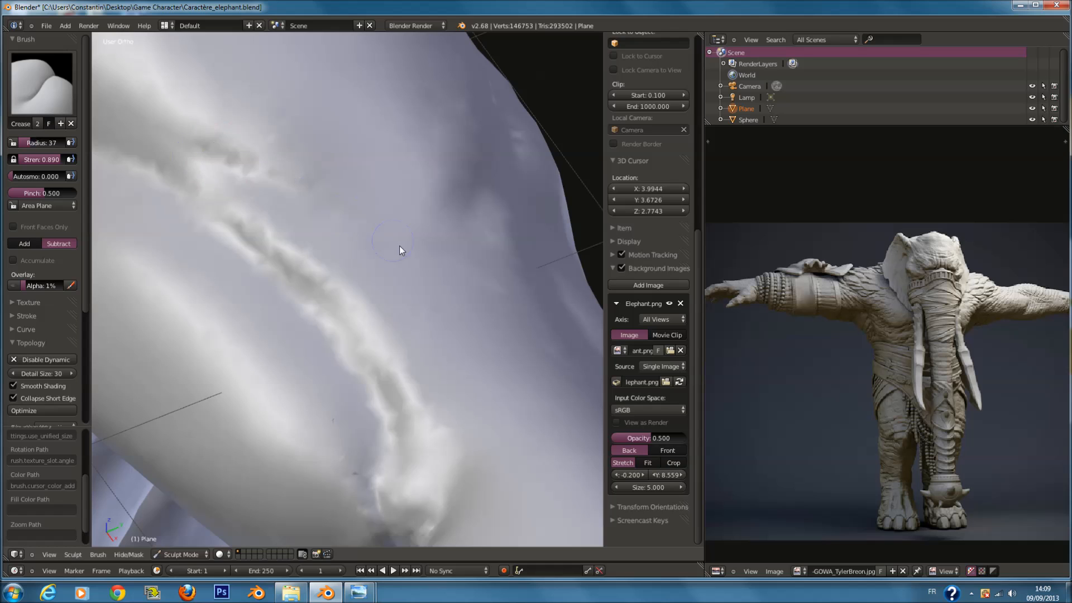
# Set the Crease brush radius to 90 and deepen the separation around the shoulder muscle.
pyautogui.scroll(4, 246, 162)
pyautogui.press('f')
pyautogui.click(303, 165)
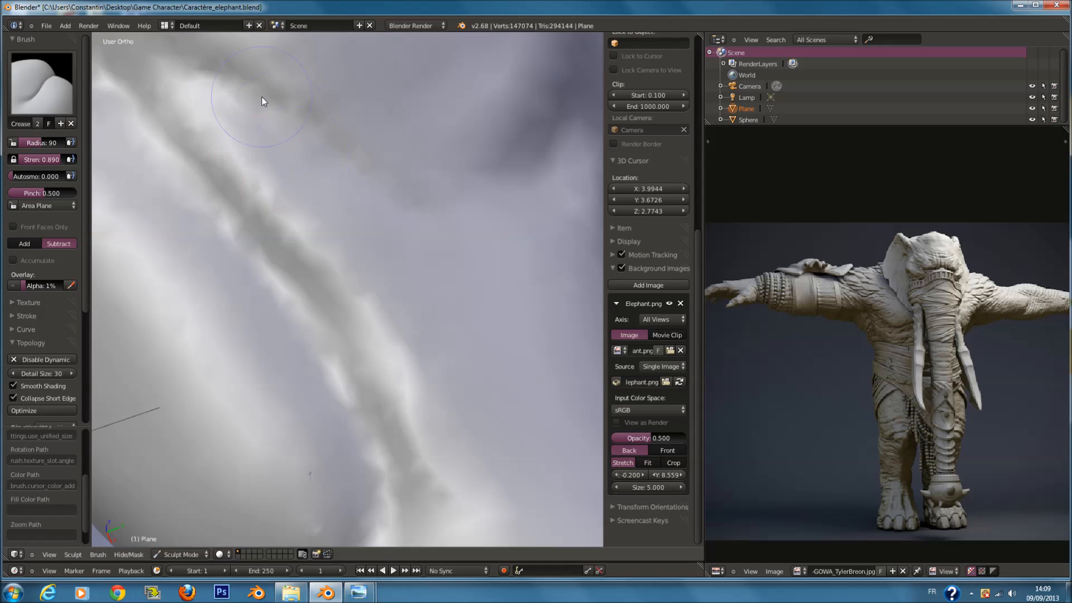
pyautogui.moveTo(264, 102); pyautogui.dragTo(426, 211)
pyautogui.moveTo(460, 240)
pyautogui.mouseDown(button='middle')
pyautogui.moveTo(443, 217)
pyautogui.moveTo(494, 249)
pyautogui.moveTo(423, 249)
pyautogui.mouseUp(button='middle')
pyautogui.moveTo(413, 290)
pyautogui.mouseDown()
pyautogui.moveTo(533, 219)
pyautogui.moveTo(350, 336)
pyautogui.moveTo(548, 212)
pyautogui.mouseUp()
pyautogui.scroll(-4, 547, 215)
pyautogui.moveTo(548, 214)
pyautogui.mouseDown(button='middle')
pyautogui.moveTo(514, 219)
pyautogui.moveTo(494, 206)
pyautogui.moveTo(527, 264)
pyautogui.mouseUp(button='middle')
pyautogui.scroll(-3, 495, 206)
pyautogui.scroll(4, 515, 252)
pyautogui.moveTo(514, 255); pyautogui.dragTo(501, 127)
# Soften the creases around the shoulder muscle with the Smooth brush at radius 121.
pyautogui.click(42, 84)
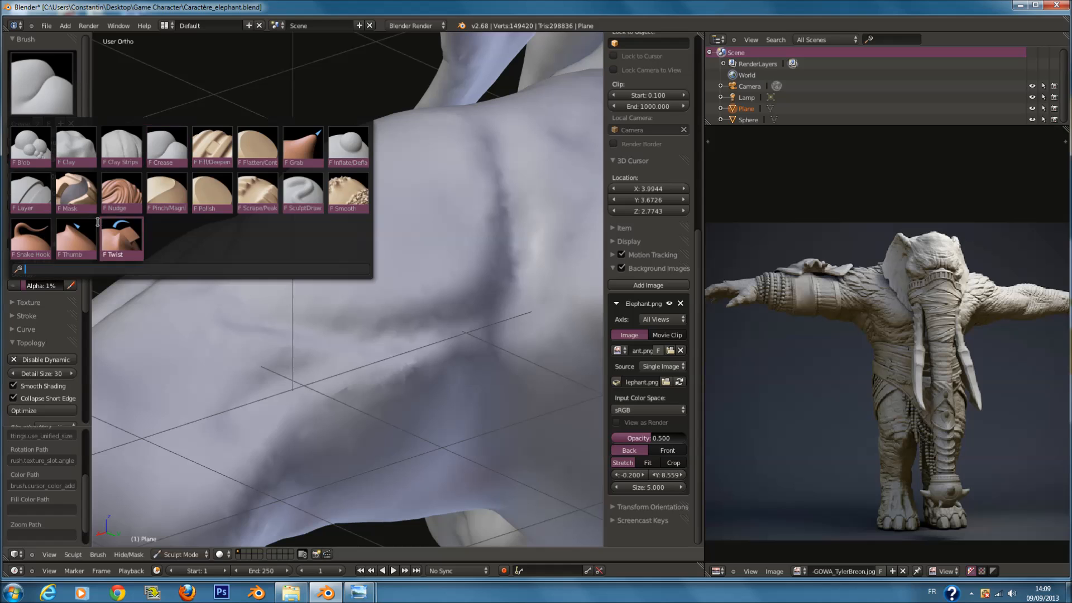
pyautogui.click(349, 193)
pyautogui.press('f')
pyautogui.click(389, 306)
pyautogui.moveTo(391, 324)
pyautogui.mouseDown()
pyautogui.moveTo(454, 305)
pyautogui.moveTo(495, 229)
pyautogui.mouseUp()
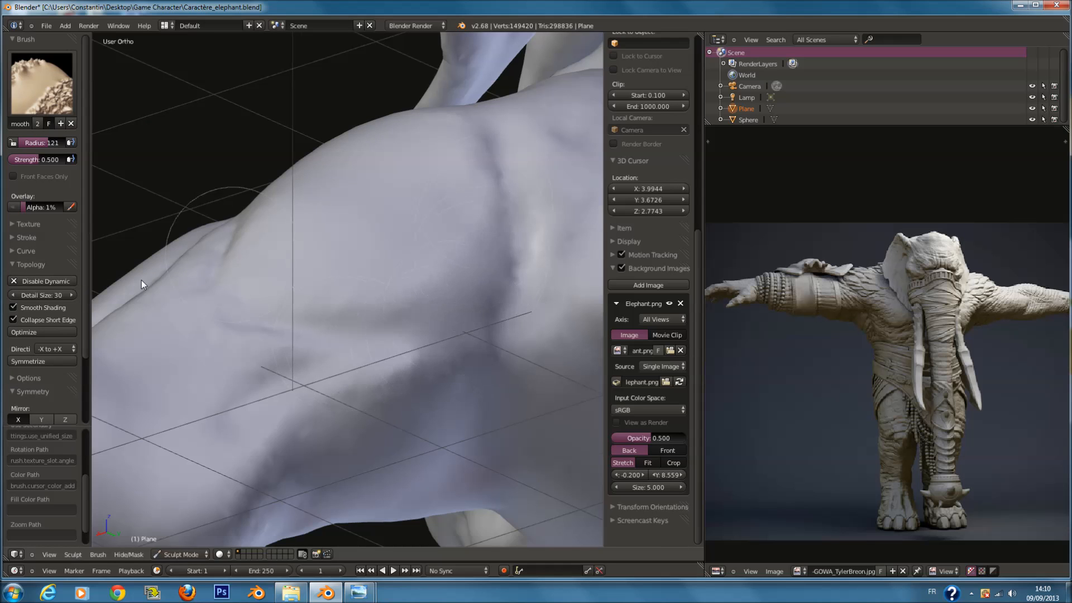
# Examine the shoulder, upper arm and forearm muscle definition from several angles.
pyautogui.moveTo(142, 281); pyautogui.dragTo(279, 299, button='middle')
pyautogui.scroll(-4, 279, 299)
pyautogui.moveTo(312, 417)
pyautogui.mouseDown(button='middle')
pyautogui.moveTo(332, 337)
pyautogui.moveTo(387, 357)
pyautogui.mouseUp(button='middle')
pyautogui.moveTo(457, 290); pyautogui.dragTo(456, 366, button='middle')
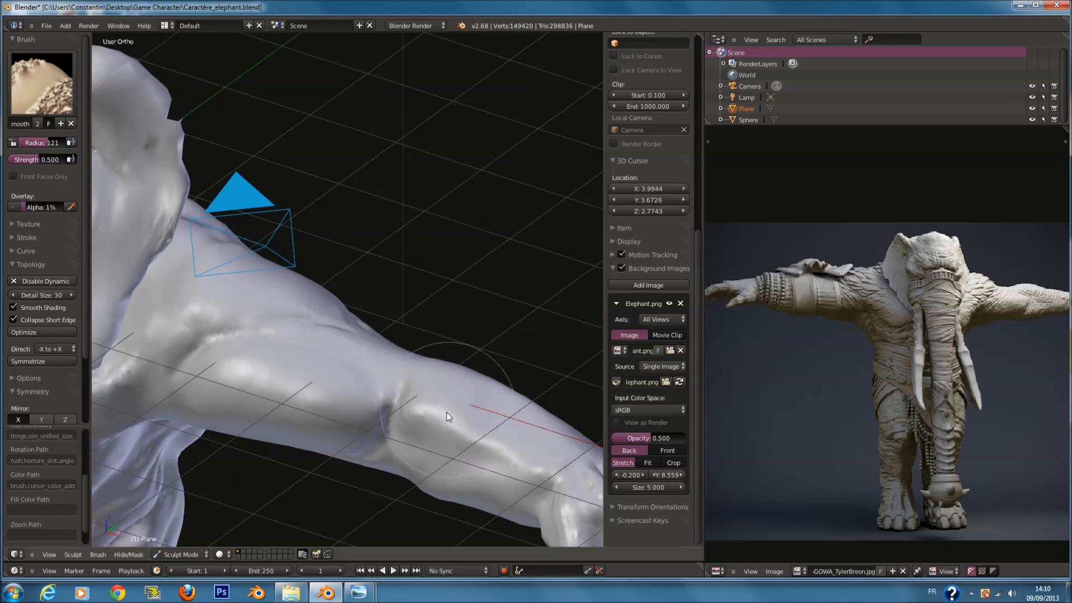
pyautogui.moveTo(463, 431); pyautogui.dragTo(444, 412, button='middle')
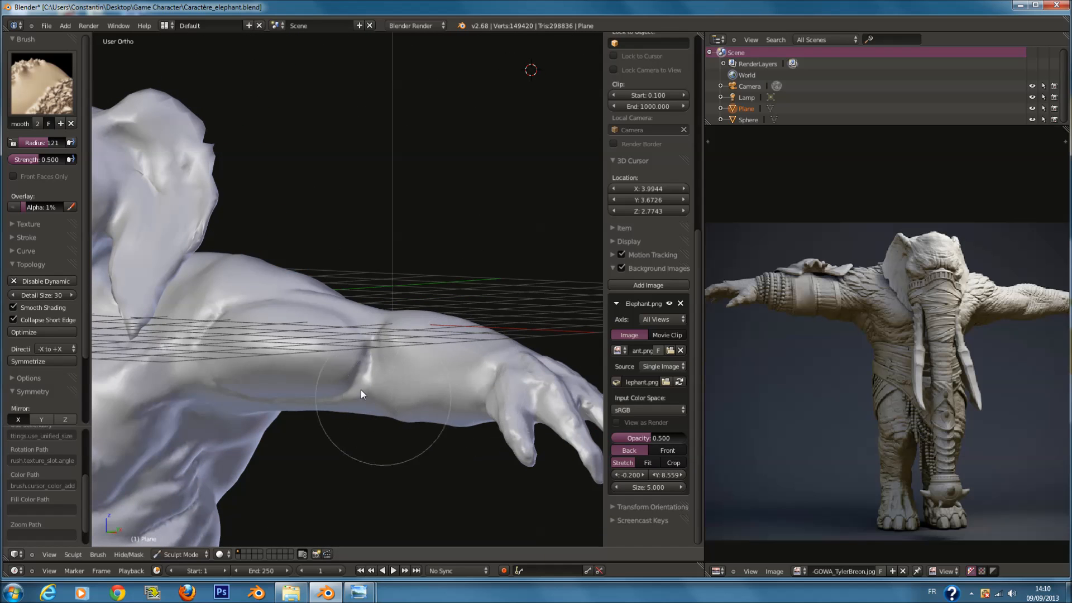
pyautogui.moveTo(345, 384); pyautogui.dragTo(232, 367, button='middle')
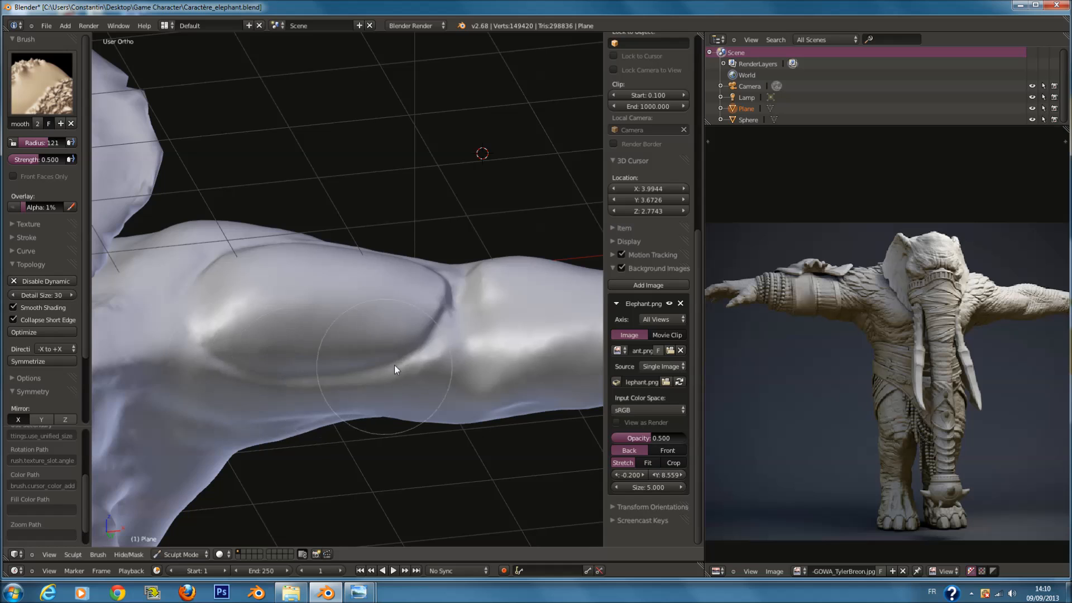
pyautogui.moveTo(394, 364); pyautogui.dragTo(378, 403, button='middle')
pyautogui.scroll(-6, 325, 367)
pyautogui.moveTo(325, 367)
pyautogui.mouseDown(button='middle')
pyautogui.moveTo(417, 333)
pyautogui.moveTo(367, 232)
pyautogui.moveTo(373, 254)
pyautogui.mouseUp(button='middle')
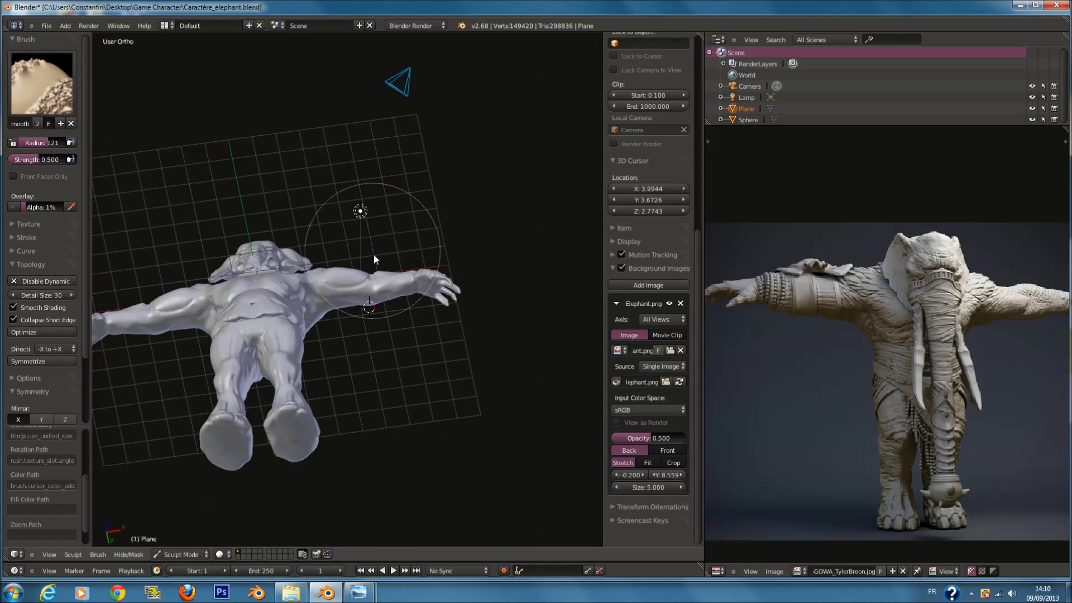
pyautogui.scroll(10, 373, 254)
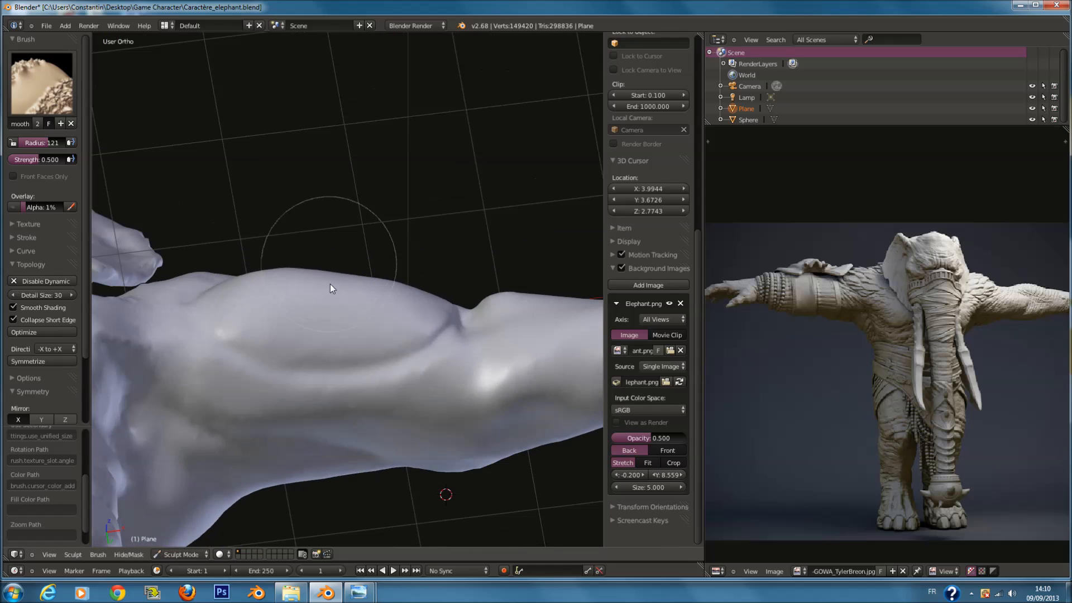
pyautogui.moveTo(330, 284); pyautogui.dragTo(317, 327, button='middle')
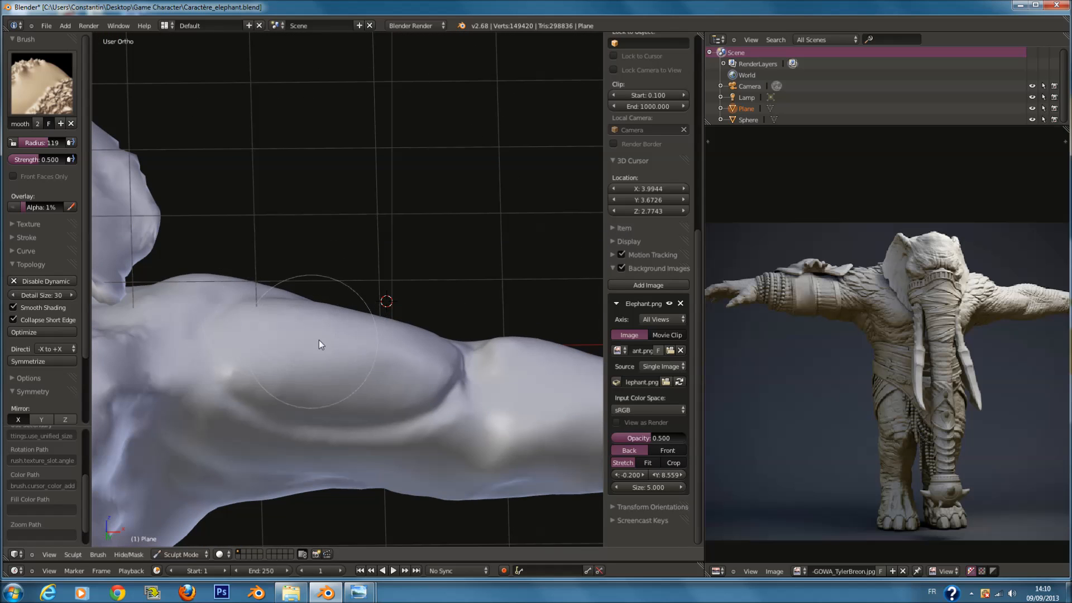
# Save the sculpt over the existing Caractère_elephant.blend file.
pyautogui.moveTo(309, 327)
pyautogui.mouseDown(button='middle')
pyautogui.moveTo(287, 262)
pyautogui.moveTo(377, 281)
pyautogui.moveTo(371, 253)
pyautogui.moveTo(383, 311)
pyautogui.moveTo(342, 389)
pyautogui.moveTo(331, 363)
pyautogui.moveTo(437, 370)
pyautogui.mouseUp(button='middle')
pyautogui.scroll(-3, 383, 312)
pyautogui.scroll(-4, 383, 312)
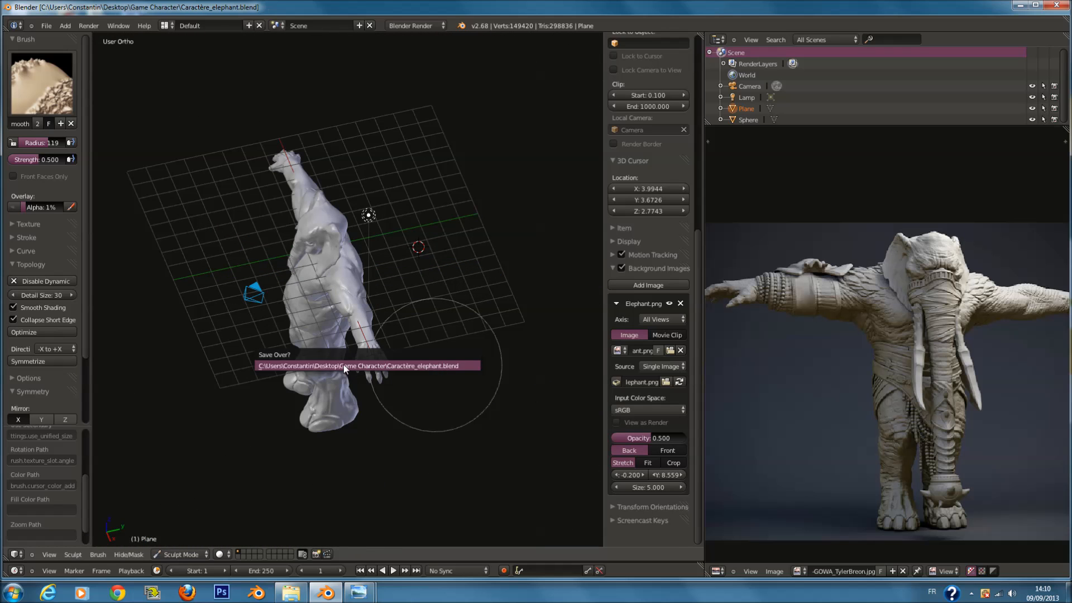
pyautogui.moveTo(448, 447); pyautogui.dragTo(479, 433, button='middle')
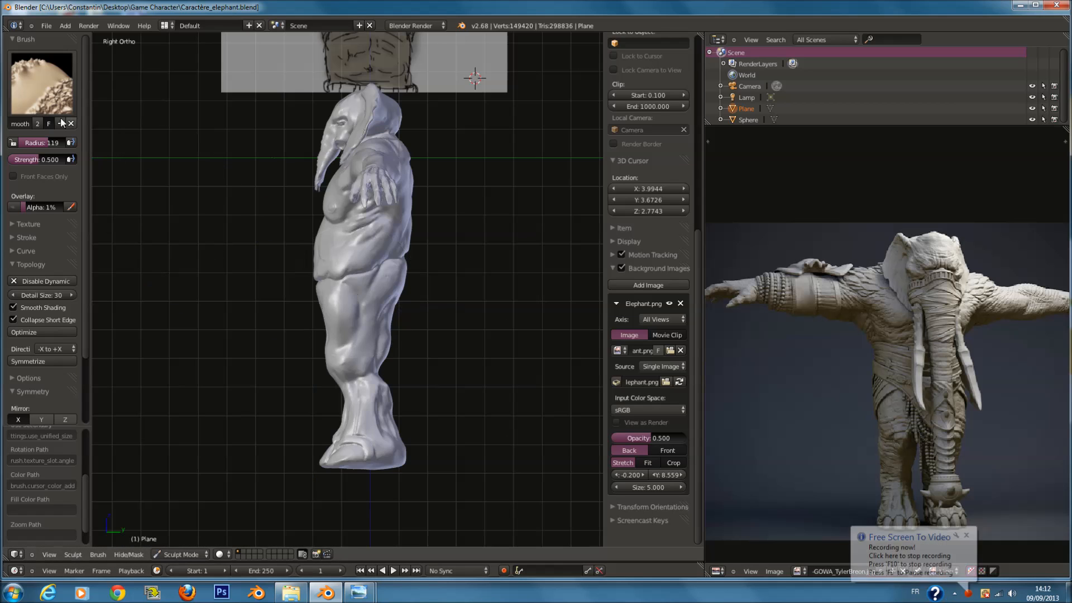
# Choose the Grab brush with a radius of 200 and compare the body's proportions in front and side views.
pyautogui.click(41, 83)
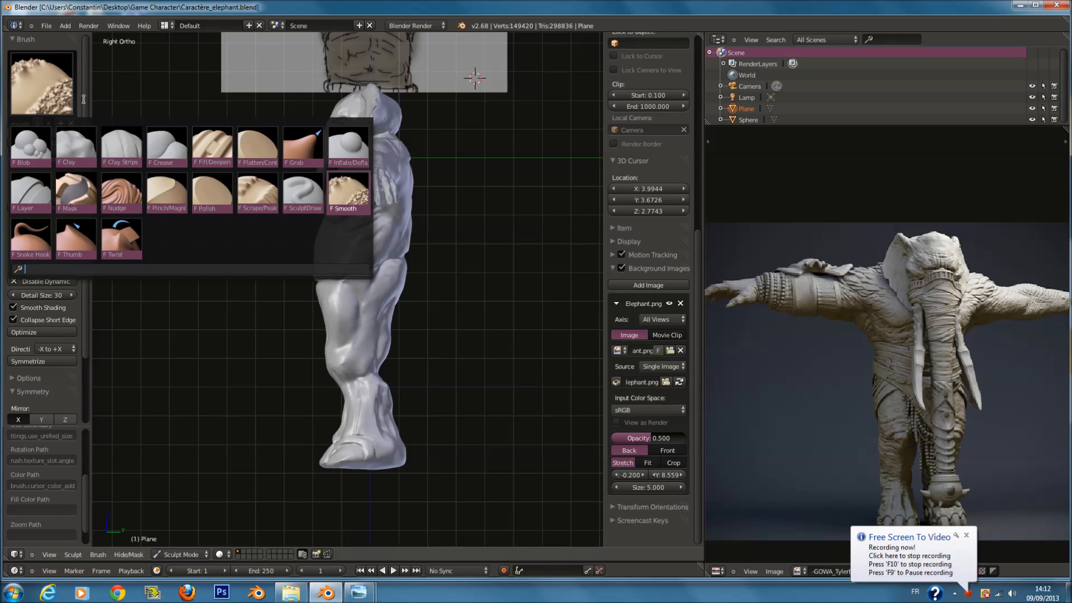
pyautogui.click(305, 146)
pyautogui.press('f')
pyautogui.click(421, 382)
pyautogui.keyDown('shift'); pyautogui.scroll(-6, 414, 358); pyautogui.keyUp('shift')
pyautogui.scroll(4, 412, 338)
pyautogui.keyDown('shift'); pyautogui.scroll(3, 411, 298); pyautogui.keyUp('shift')
pyautogui.scroll(-2, 421, 272)
pyautogui.scroll(-3, 421, 270)
pyautogui.press('KP_1')
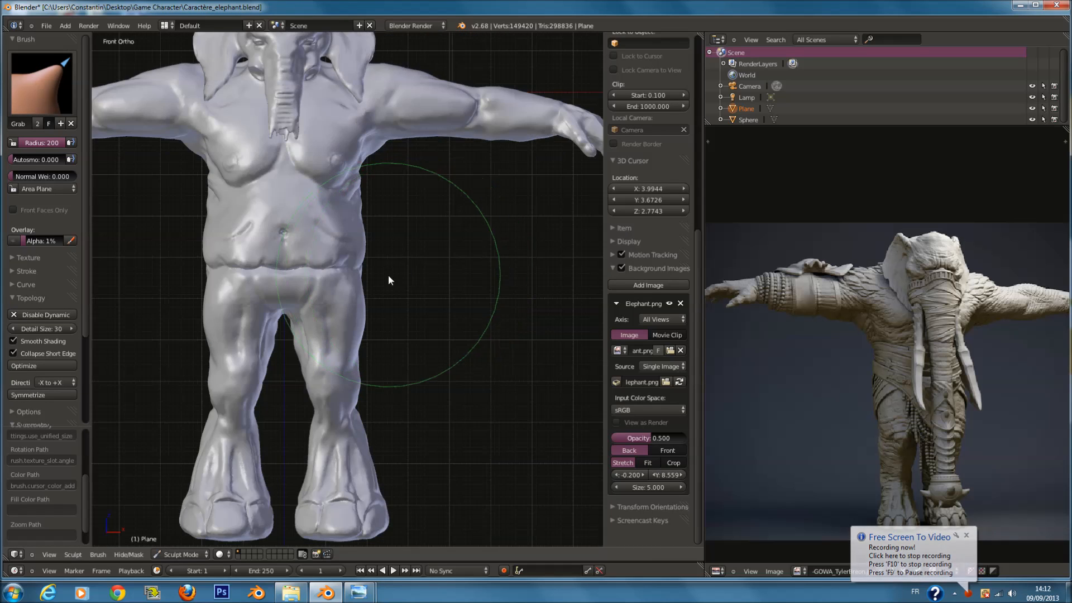
pyautogui.press('KP_3')
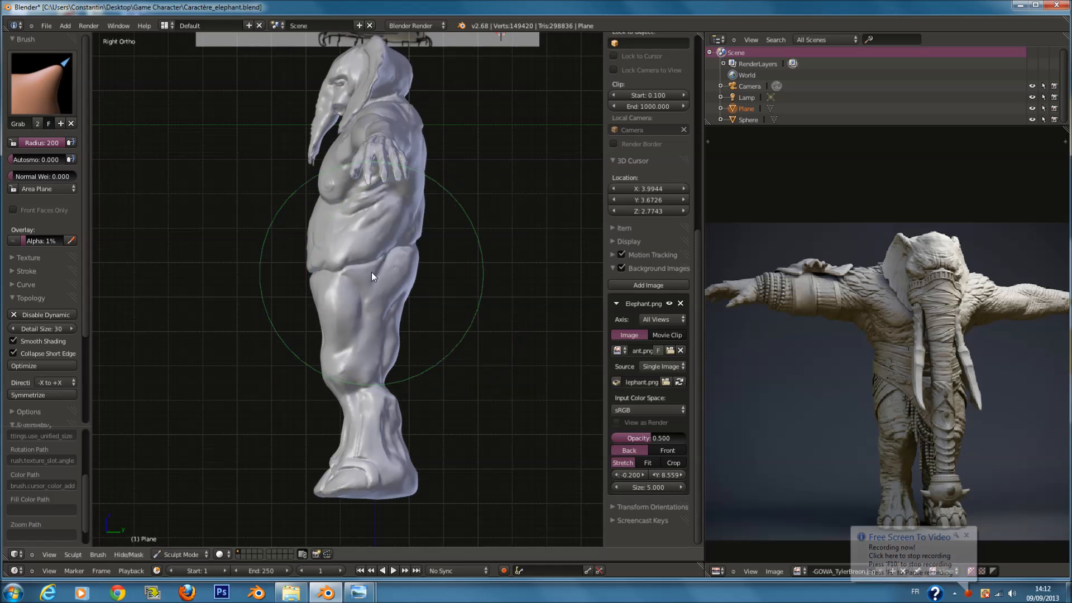
# Shift the knee, lower thigh and back of the knee slightly upward with the Grab brush in side view.
pyautogui.scroll(2, 374, 274)
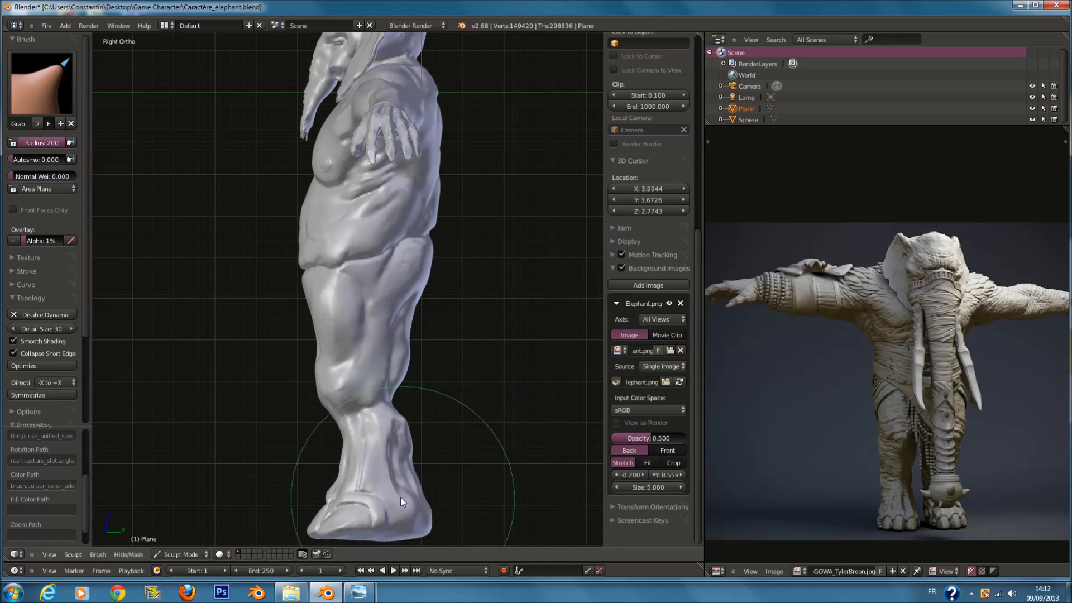
pyautogui.scroll(1, 334, 427)
pyautogui.scroll(1, 334, 424)
pyautogui.keyDown('shift'); pyautogui.scroll(-6, 372, 436); pyautogui.keyUp('shift')
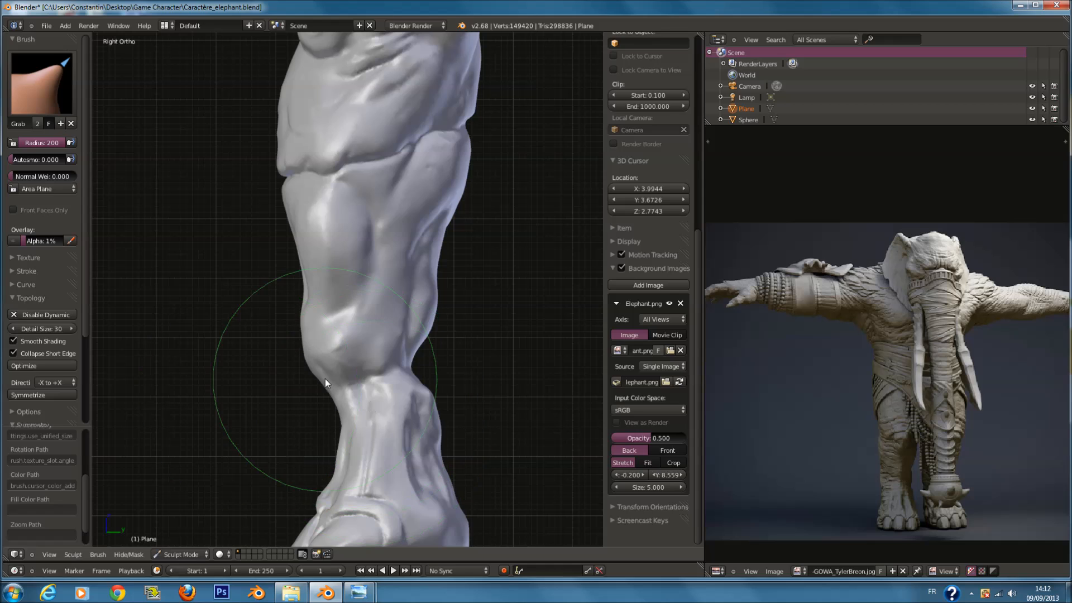
pyautogui.moveTo(322, 370); pyautogui.dragTo(320, 363)
pyautogui.moveTo(360, 308); pyautogui.dragTo(361, 290)
pyautogui.moveTo(416, 343); pyautogui.dragTo(413, 329)
# Set the Grab brush radius to 171 and pull the back of the thigh slightly upward.
pyautogui.moveTo(397, 331); pyautogui.dragTo(386, 293, button='middle')
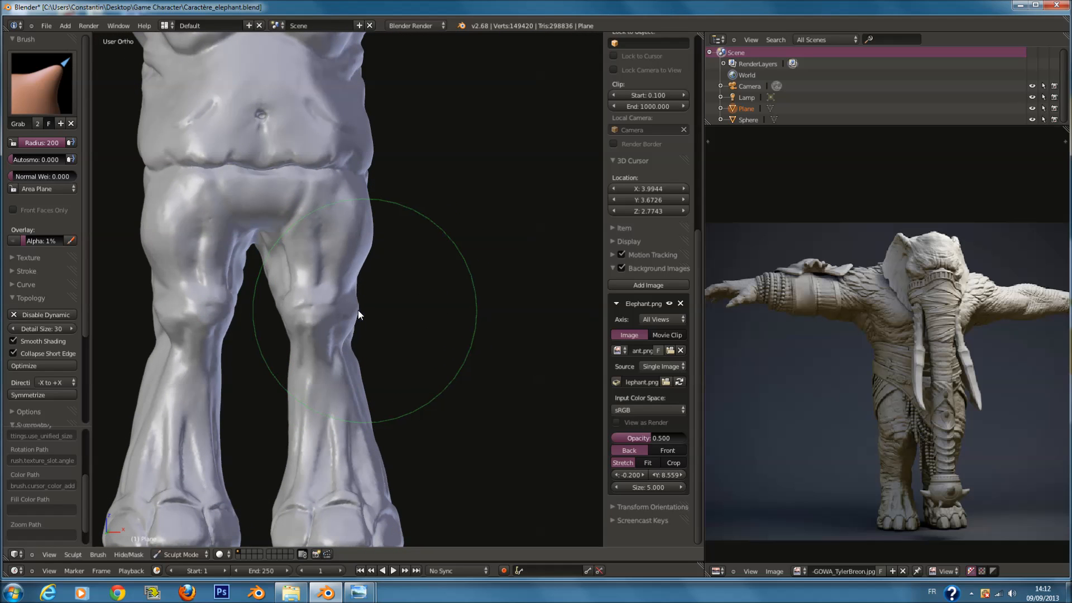
pyautogui.moveTo(319, 309)
pyautogui.mouseDown(button='middle')
pyautogui.moveTo(285, 317)
pyautogui.moveTo(316, 356)
pyautogui.moveTo(123, 375)
pyautogui.moveTo(384, 417)
pyautogui.moveTo(414, 411)
pyautogui.moveTo(380, 400)
pyautogui.moveTo(352, 349)
pyautogui.moveTo(367, 321)
pyautogui.moveTo(350, 262)
pyautogui.moveTo(333, 249)
pyautogui.mouseUp(button='middle')
pyautogui.press('f')
pyautogui.click(398, 414)
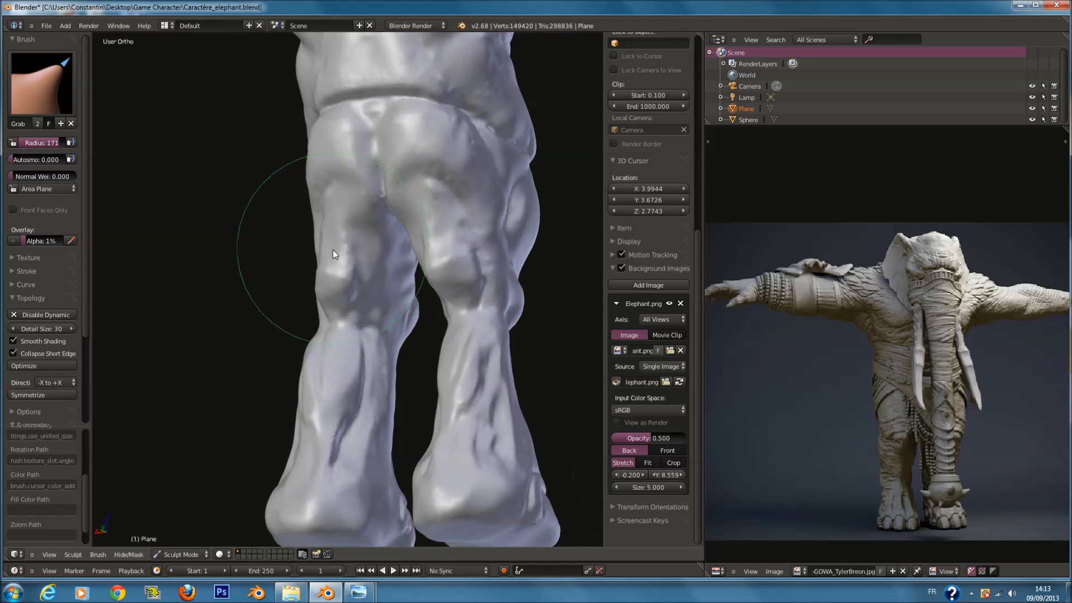
pyautogui.moveTo(331, 249); pyautogui.dragTo(327, 238)
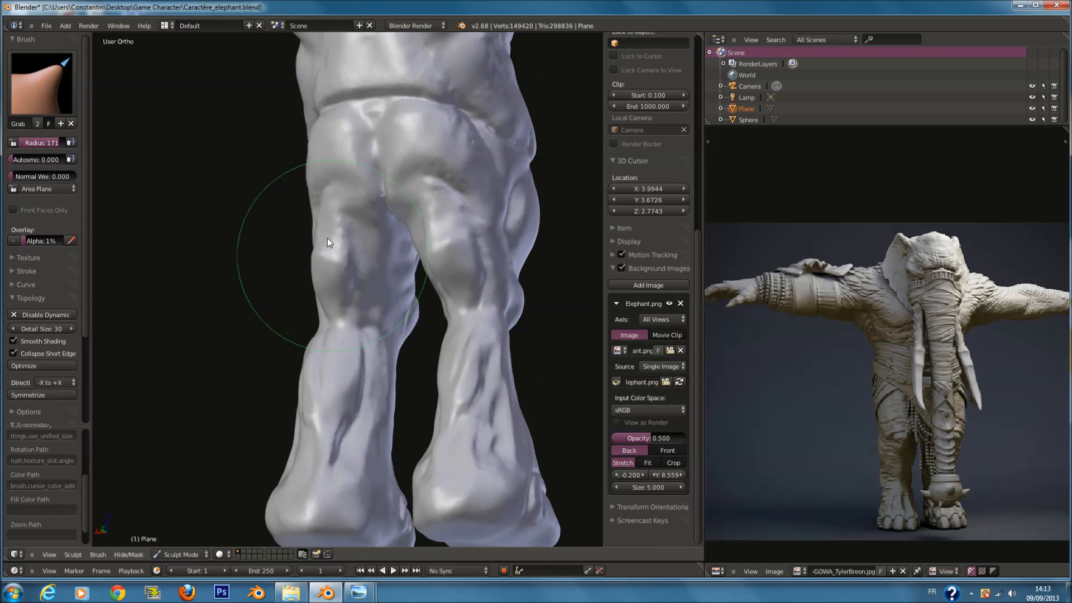
# Reshape the buttock and lower back contour by pulling them slightly downward and inward with the Grab brush.
pyautogui.moveTo(376, 202)
pyautogui.mouseDown(button='middle')
pyautogui.moveTo(487, 193)
pyautogui.moveTo(503, 118)
pyautogui.mouseUp(button='middle')
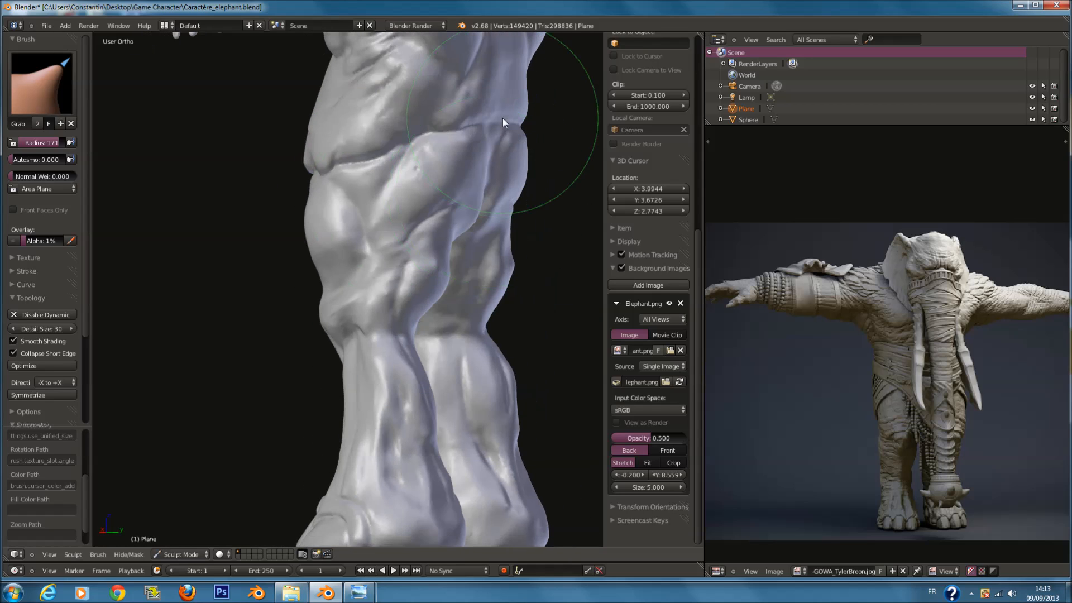
pyautogui.moveTo(470, 132); pyautogui.dragTo(461, 154)
pyautogui.press('KP_3')
pyautogui.keyDown('shift'); pyautogui.moveTo(434, 162); pyautogui.dragTo(450, 216, button='middle'); pyautogui.keyUp('shift')
pyautogui.scroll(1, 454, 207)
pyautogui.moveTo(474, 255); pyautogui.dragTo(468, 276)
# Set the Grab brush radius to 128, nudge the lower back upward and check the silhouette in side view.
pyautogui.moveTo(457, 184)
pyautogui.mouseDown(button='middle')
pyautogui.moveTo(499, 176)
pyautogui.moveTo(534, 214)
pyautogui.moveTo(531, 152)
pyautogui.moveTo(456, 168)
pyautogui.moveTo(421, 245)
pyautogui.mouseUp(button='middle')
pyautogui.press('f')
pyautogui.click(497, 160)
pyautogui.scroll(2, 493, 189)
pyautogui.scroll(1, 453, 246)
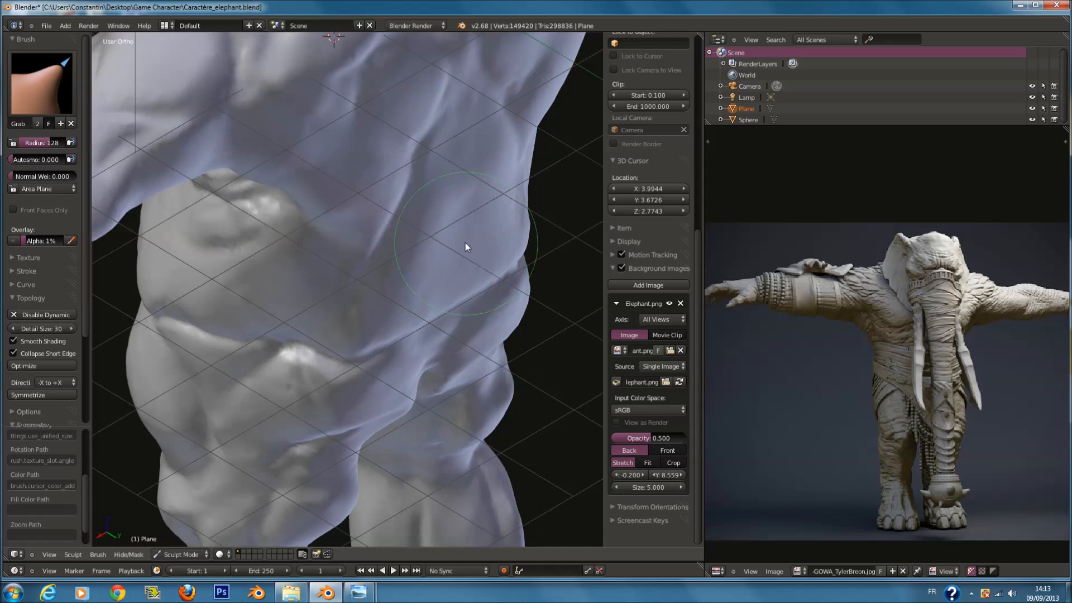
pyautogui.moveTo(468, 193); pyautogui.dragTo(461, 164)
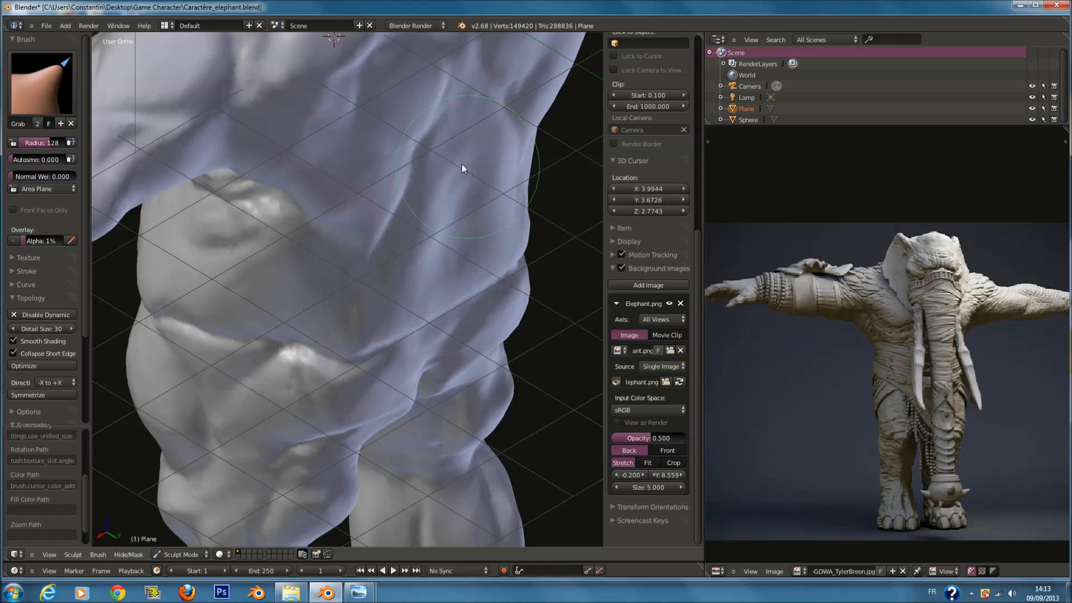
pyautogui.moveTo(470, 321); pyautogui.dragTo(450, 309, button='middle')
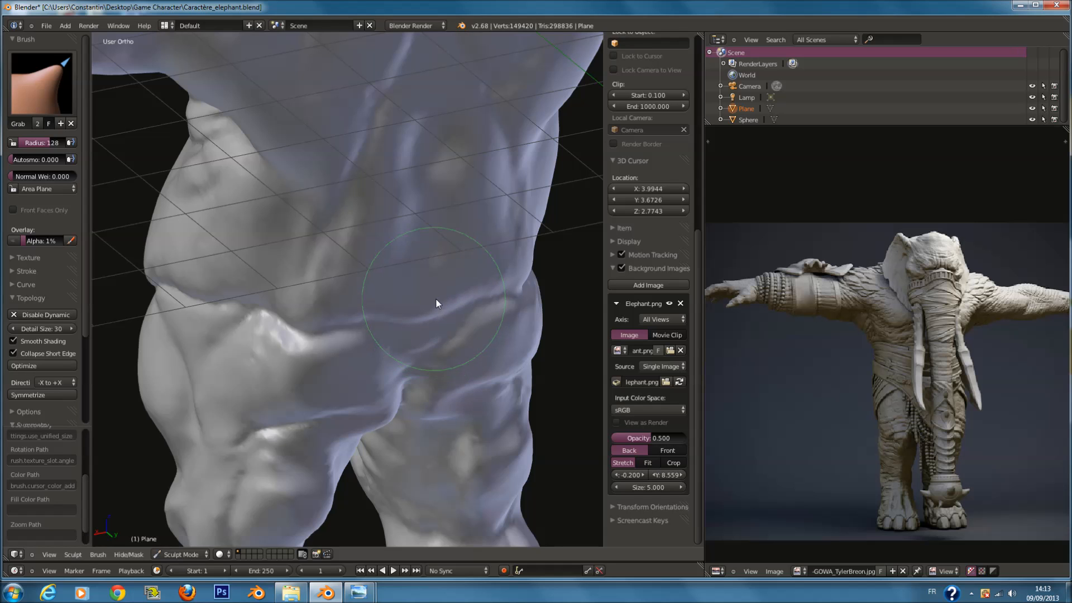
pyautogui.scroll(-2, 391, 324)
pyautogui.scroll(-4, 361, 334)
pyautogui.moveTo(353, 337); pyautogui.dragTo(357, 333, button='middle')
pyautogui.press('KP_3')
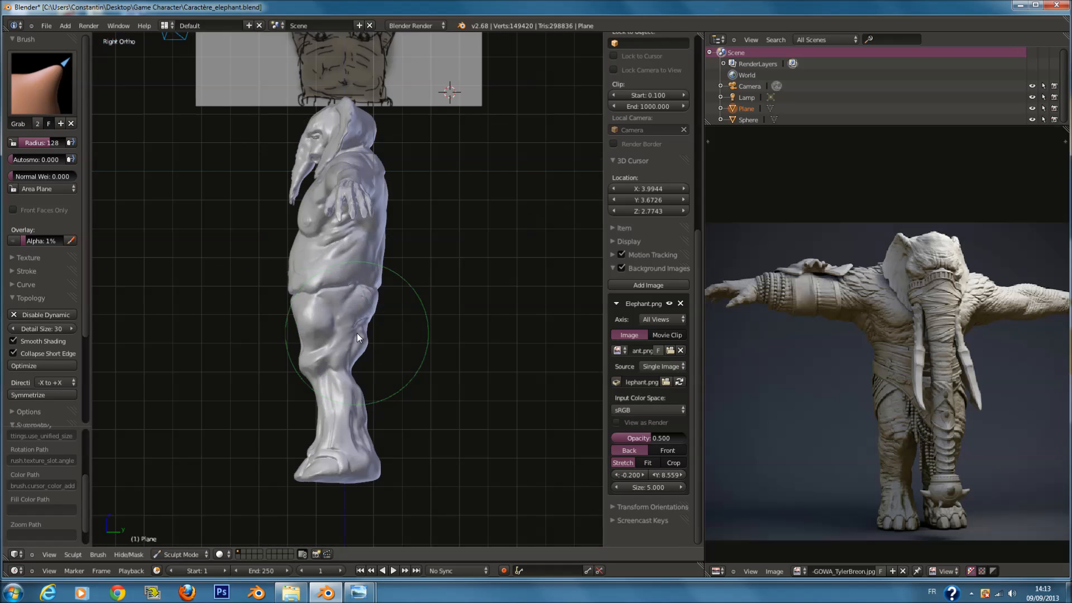
# Set the Grab brush radius to 149 and reshape the back contour of the lower thigh and knee with small pulls in side view.
pyautogui.keyDown('shift'); pyautogui.scroll(-3, 311, 340); pyautogui.keyUp('shift')
pyautogui.scroll(7, 369, 277)
pyautogui.press('f')
pyautogui.click(431, 272)
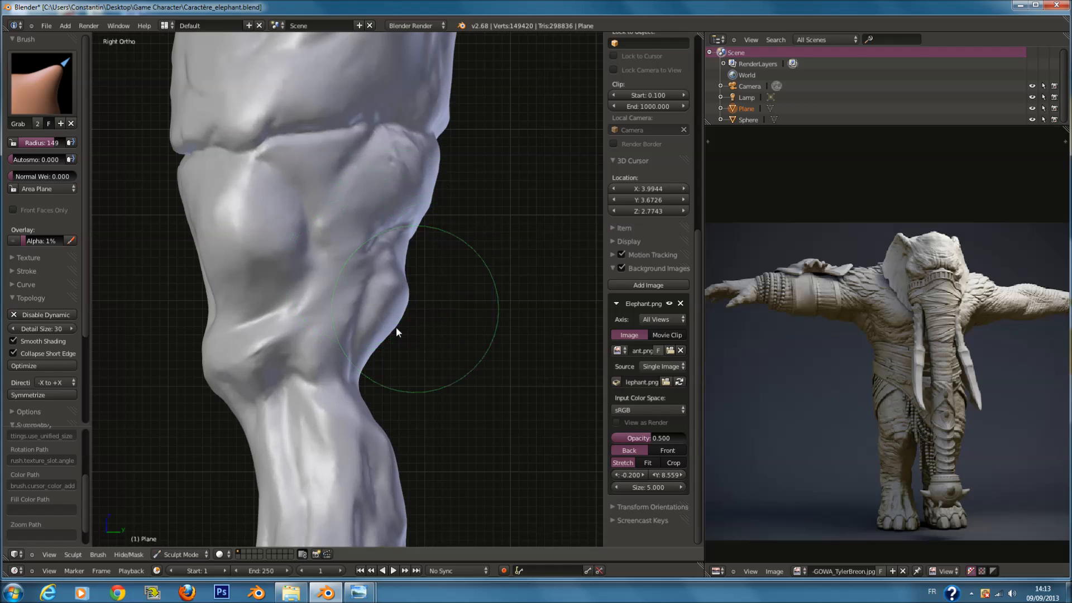
pyautogui.moveTo(372, 348); pyautogui.dragTo(378, 357)
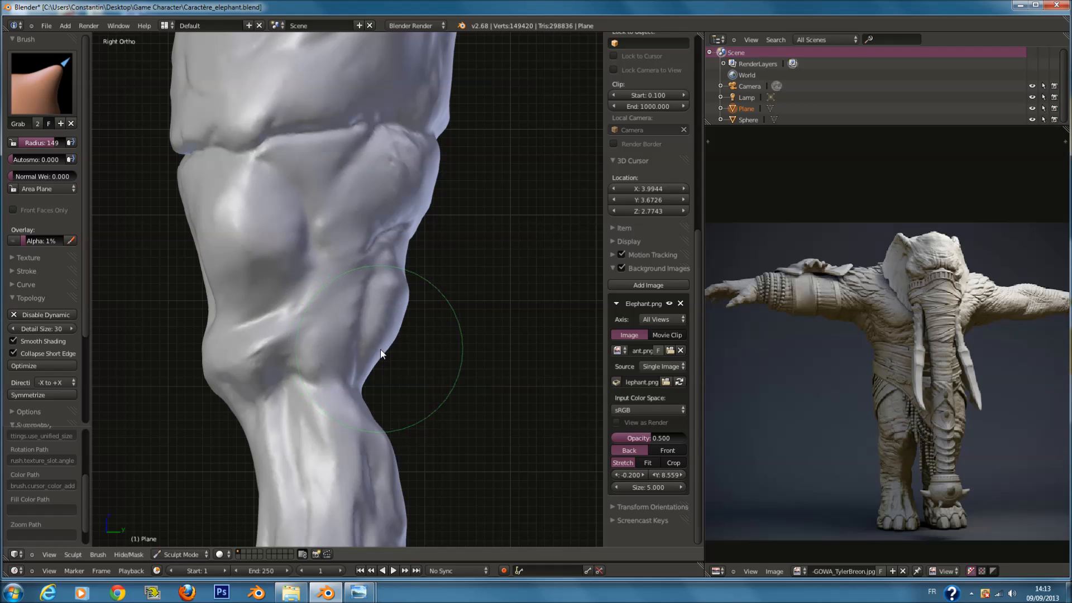
pyautogui.moveTo(401, 246); pyautogui.dragTo(404, 244)
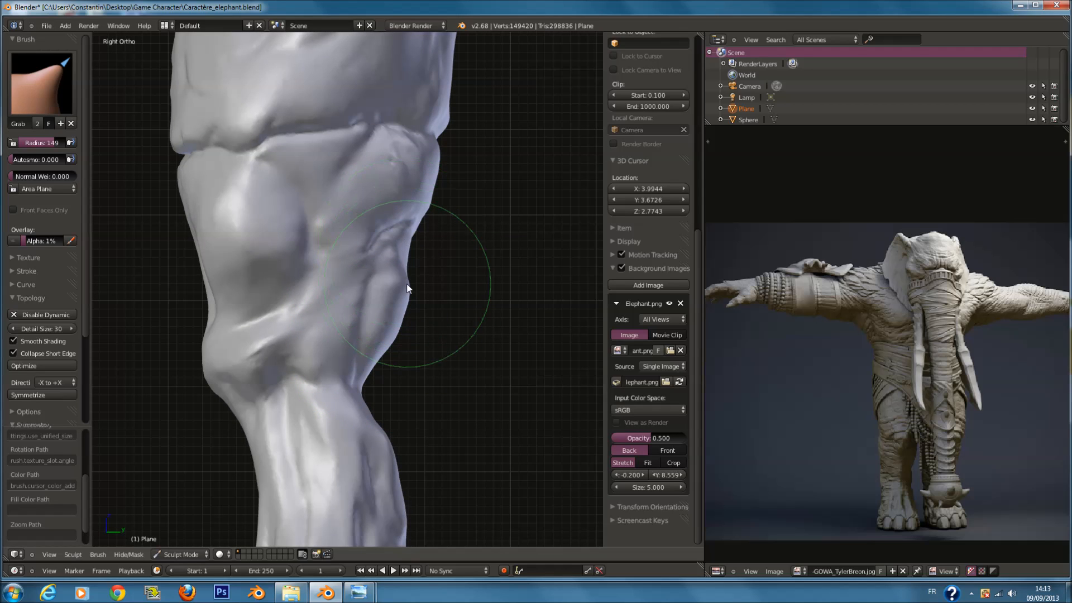
pyautogui.moveTo(407, 286); pyautogui.dragTo(404, 287)
# Enlarge the Grab brush radius to 200 and push the back of the lower leg slightly inward and downward above the heel.
pyautogui.press('f')
pyautogui.click(212, 336)
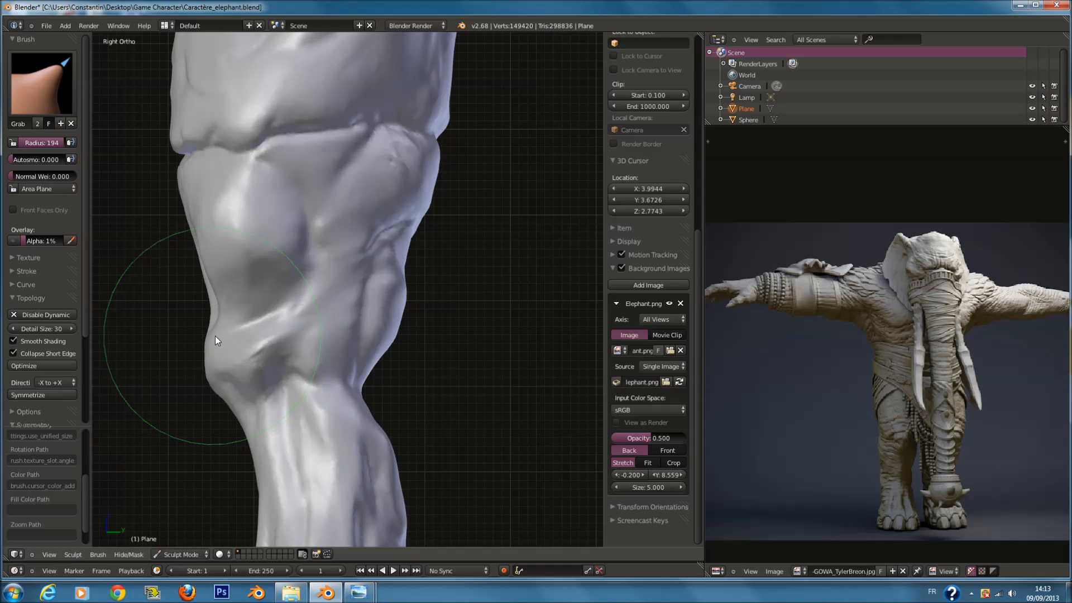
pyautogui.scroll(-3, 306, 423)
pyautogui.keyDown('shift'); pyautogui.scroll(-8, 320, 430); pyautogui.keyUp('shift')
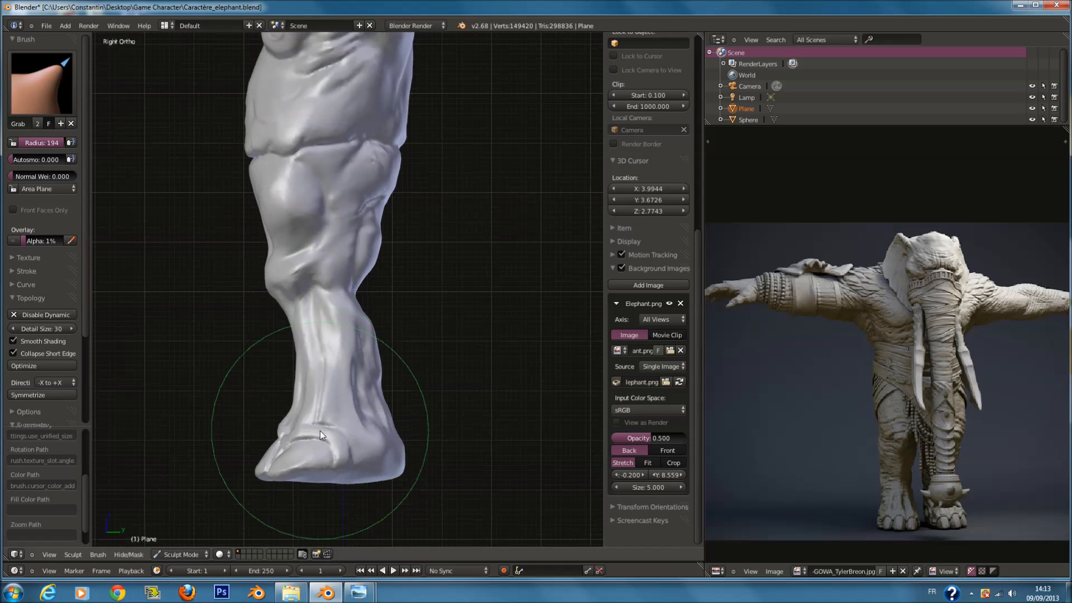
pyautogui.scroll(4, 410, 390)
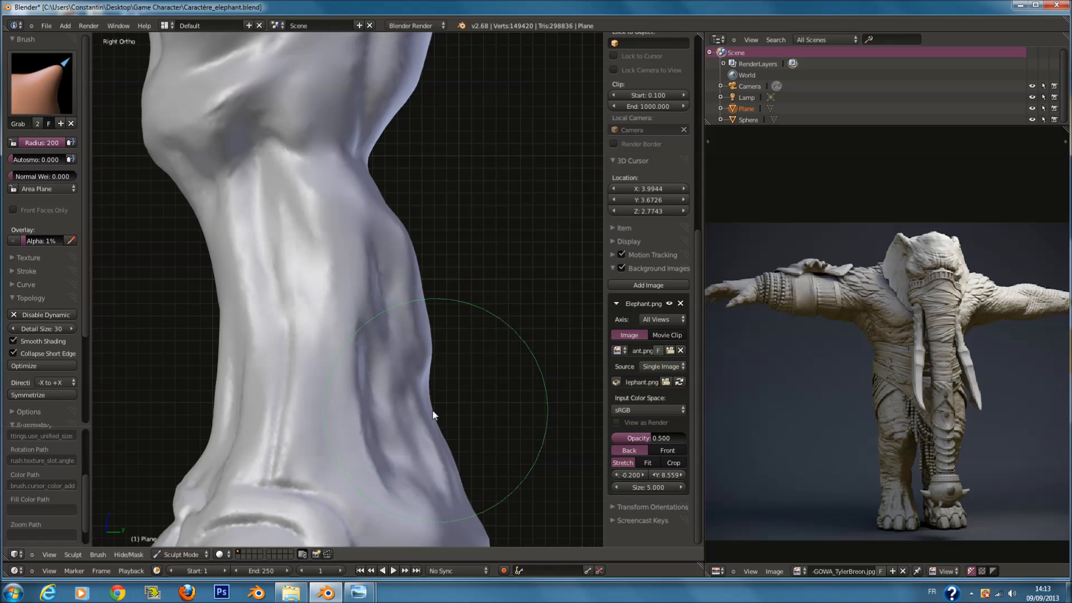
pyautogui.moveTo(432, 410); pyautogui.dragTo(426, 424)
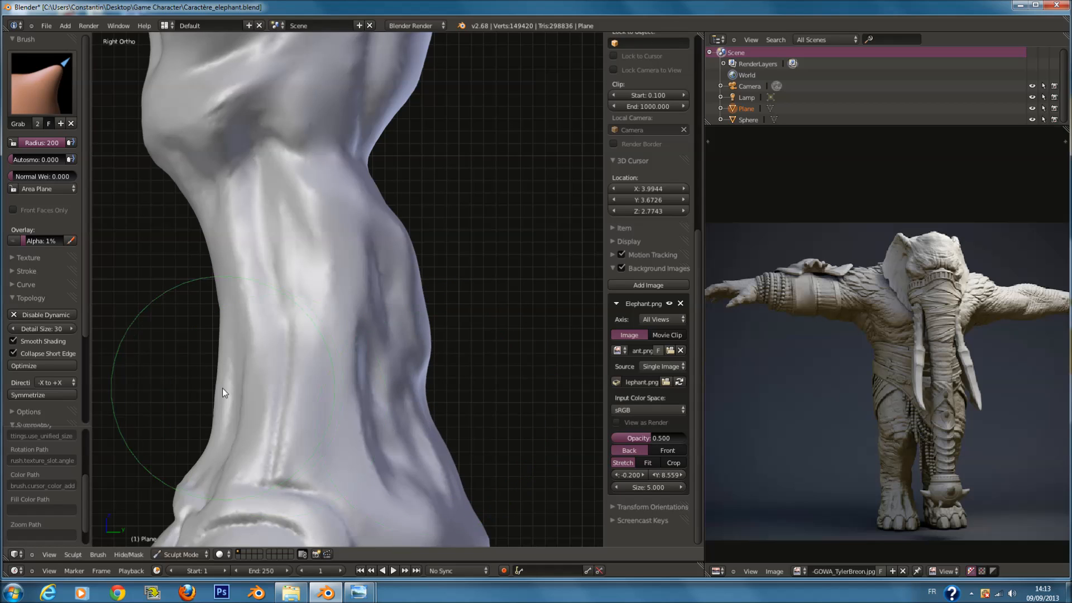
pyautogui.scroll(-2, 296, 274)
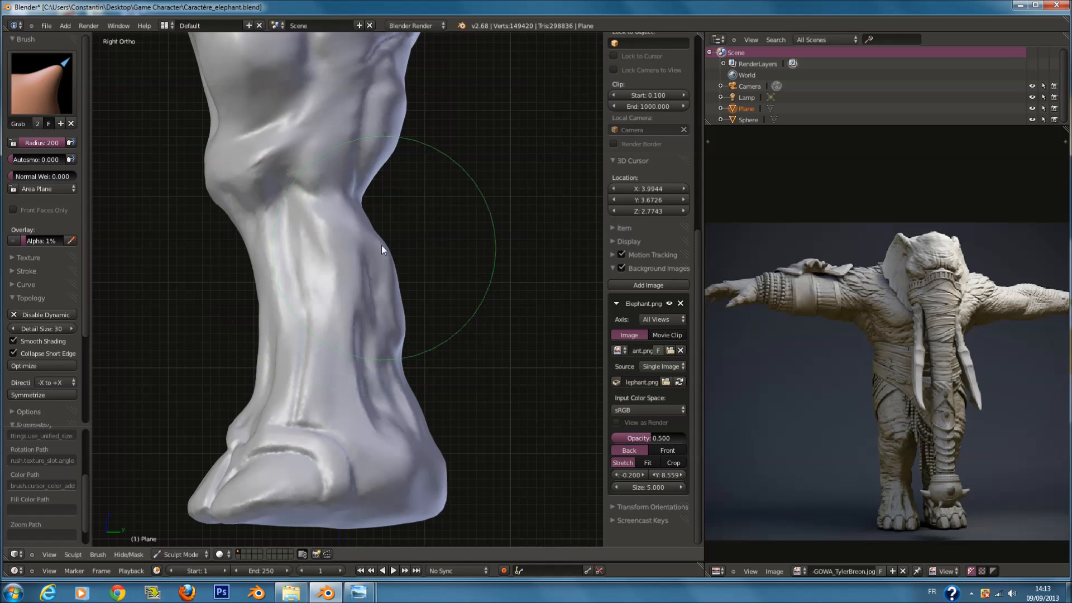
# Smooth the lumpy surface on the back of the thigh and knee using the Smooth brush at radius 149.
pyautogui.click(54, 92)
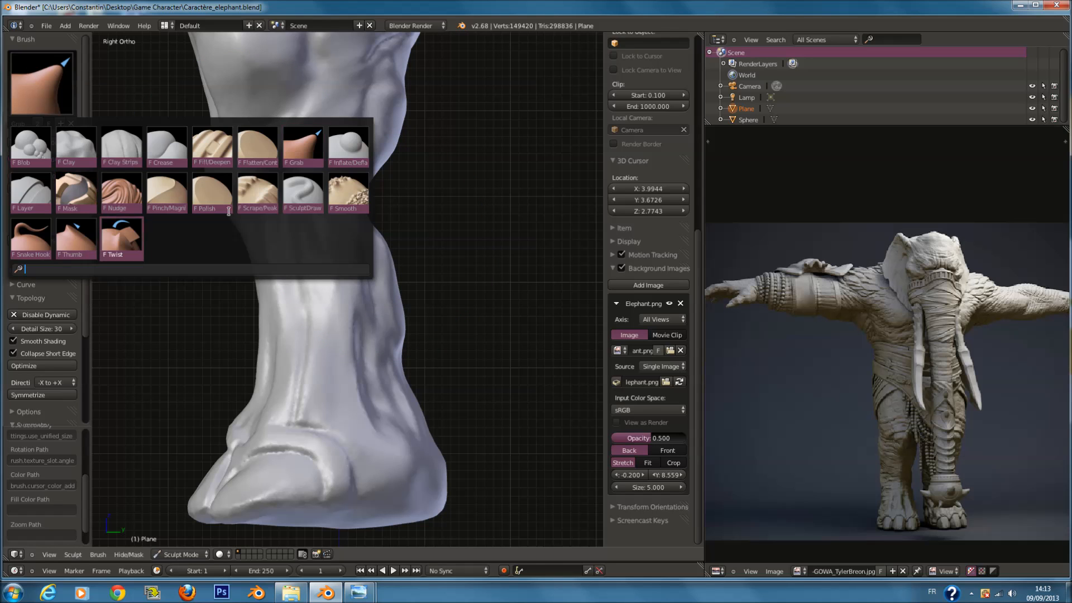
pyautogui.click(349, 196)
pyautogui.press('f')
pyautogui.click(299, 207)
pyautogui.moveTo(232, 208)
pyautogui.mouseDown(button='middle')
pyautogui.moveTo(268, 211)
pyautogui.moveTo(411, 132)
pyautogui.mouseUp(button='middle')
pyautogui.scroll(2, 397, 143)
pyautogui.press('f')
pyautogui.click(442, 134)
pyautogui.moveTo(428, 141)
pyautogui.mouseDown()
pyautogui.moveTo(397, 82)
pyautogui.moveTo(457, 209)
pyautogui.mouseUp()
pyautogui.moveTo(457, 209)
pyautogui.mouseDown(button='middle')
pyautogui.moveTo(307, 219)
pyautogui.moveTo(221, 172)
pyautogui.mouseUp(button='middle')
pyautogui.moveTo(262, 52)
pyautogui.keyDown('shift'); pyautogui.mouseDown(button='middle')
pyautogui.moveTo(272, 150)
pyautogui.moveTo(199, 153)
pyautogui.mouseUp(button='middle'); pyautogui.keyUp('shift')
pyautogui.scroll(2, 272, 112)
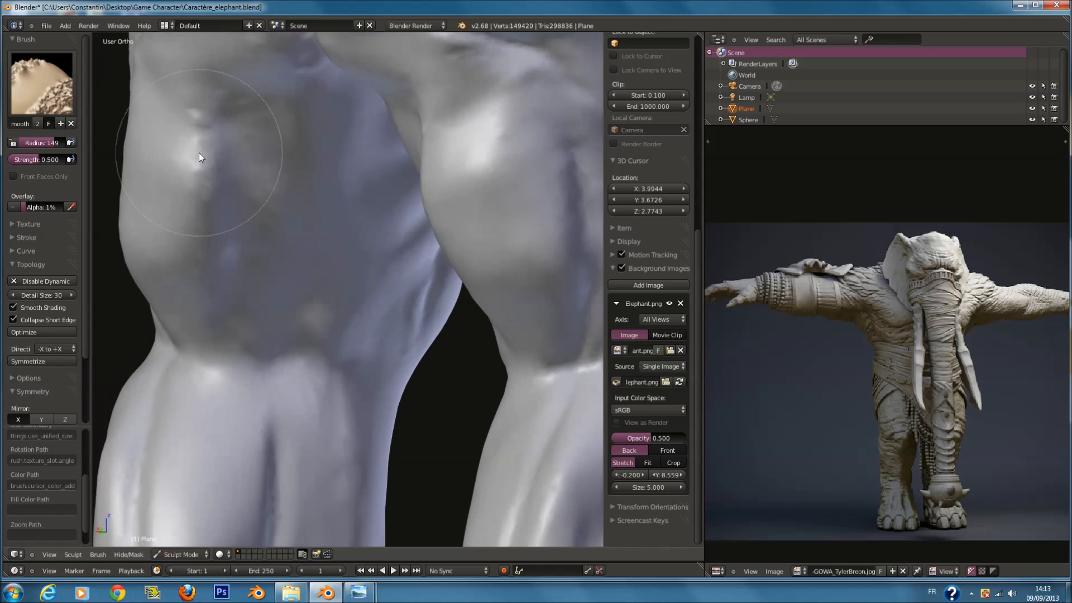
pyautogui.moveTo(196, 242)
pyautogui.mouseDown()
pyautogui.moveTo(168, 269)
pyautogui.moveTo(195, 170)
pyautogui.mouseUp()
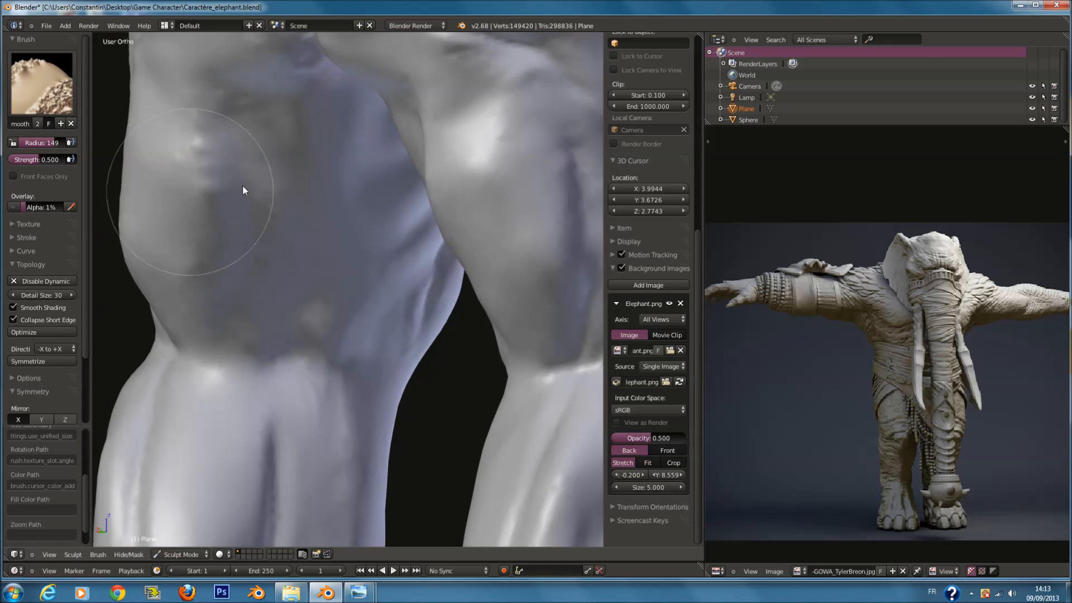
# Examine the calves, ankles and heels from behind and from the sides.
pyautogui.moveTo(242, 186); pyautogui.dragTo(313, 167, button='middle')
pyautogui.scroll(-6, 249, 268)
pyautogui.keyDown('shift'); pyautogui.moveTo(283, 386); pyautogui.dragTo(286, 344, button='middle'); pyautogui.keyUp('shift')
pyautogui.scroll(8, 286, 344)
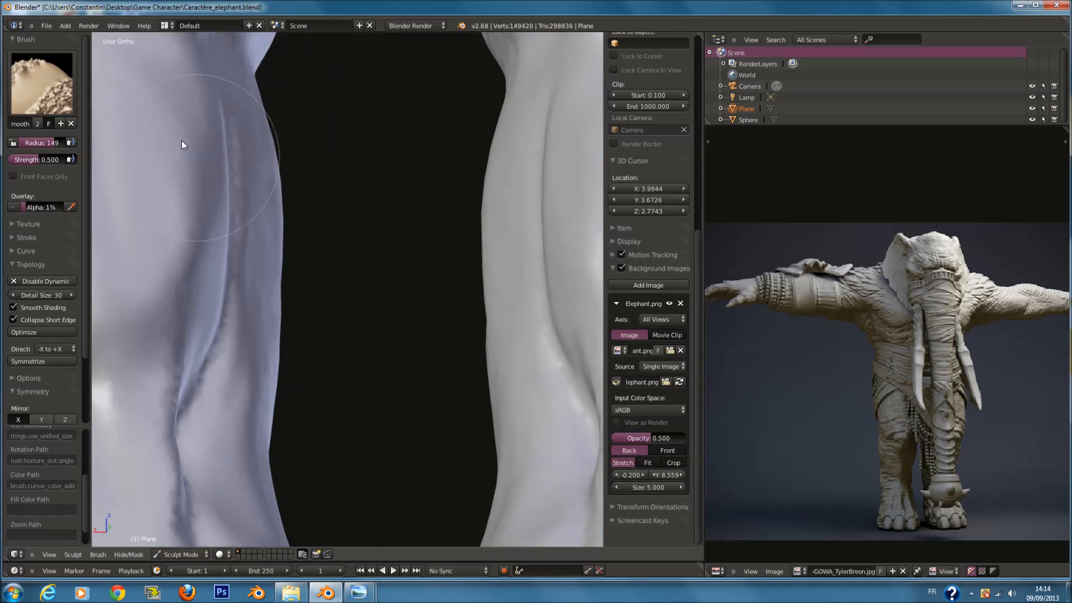
pyautogui.keyDown('shift'); pyautogui.moveTo(248, 170); pyautogui.dragTo(286, 173, button='middle'); pyautogui.keyUp('shift')
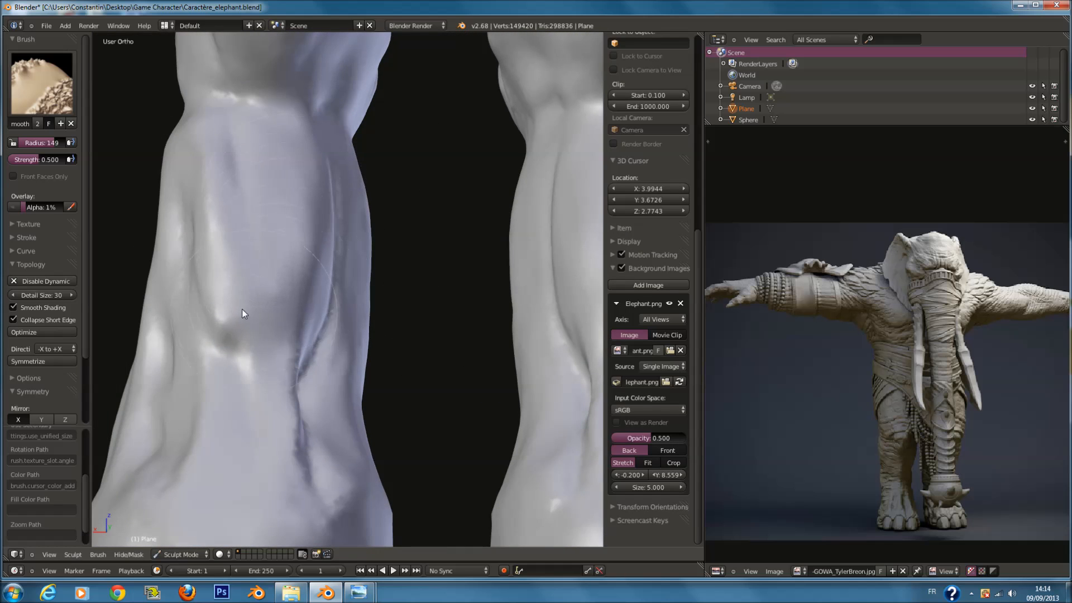
pyautogui.moveTo(402, 242); pyautogui.dragTo(232, 319, button='middle')
pyautogui.moveTo(289, 258)
pyautogui.mouseDown(button='middle')
pyautogui.moveTo(336, 213)
pyautogui.moveTo(368, 215)
pyautogui.mouseUp(button='middle')
pyautogui.scroll(-3, 295, 226)
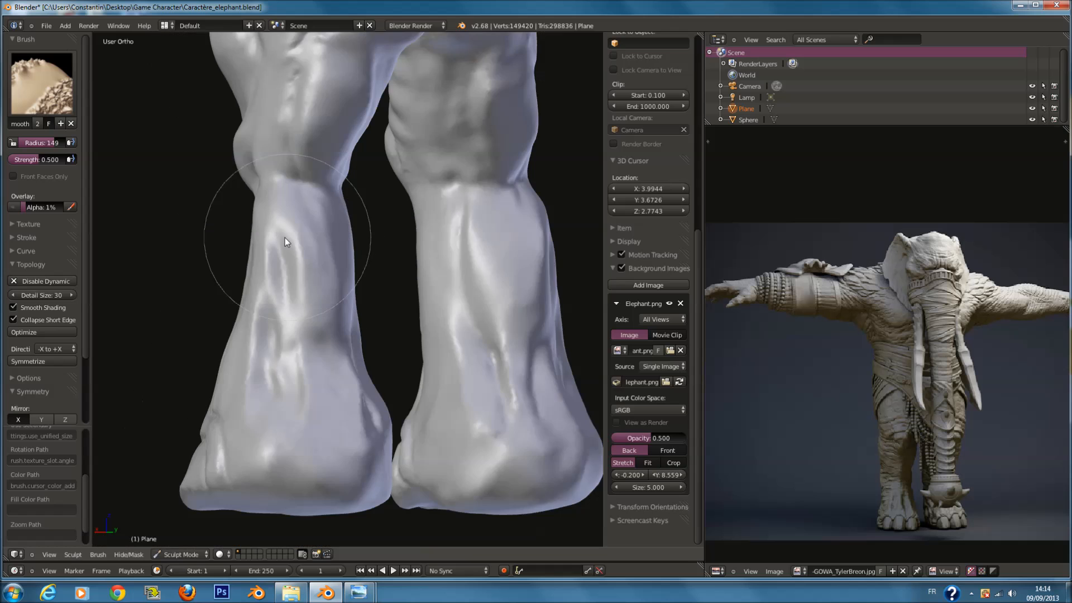
# Check the leg silhouette in side view and inspect the buttocks and thighs from behind.
pyautogui.press('KP_1')
pyautogui.press('KP_3')
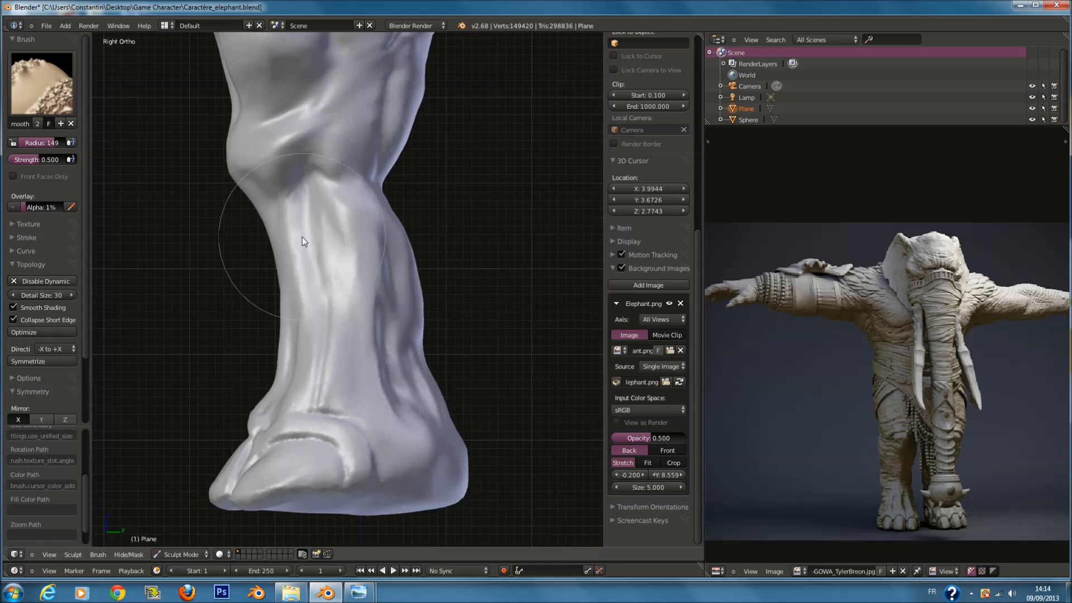
pyautogui.scroll(-2, 310, 244)
pyautogui.scroll(-5, 353, 226)
pyautogui.scroll(5, 272, 190)
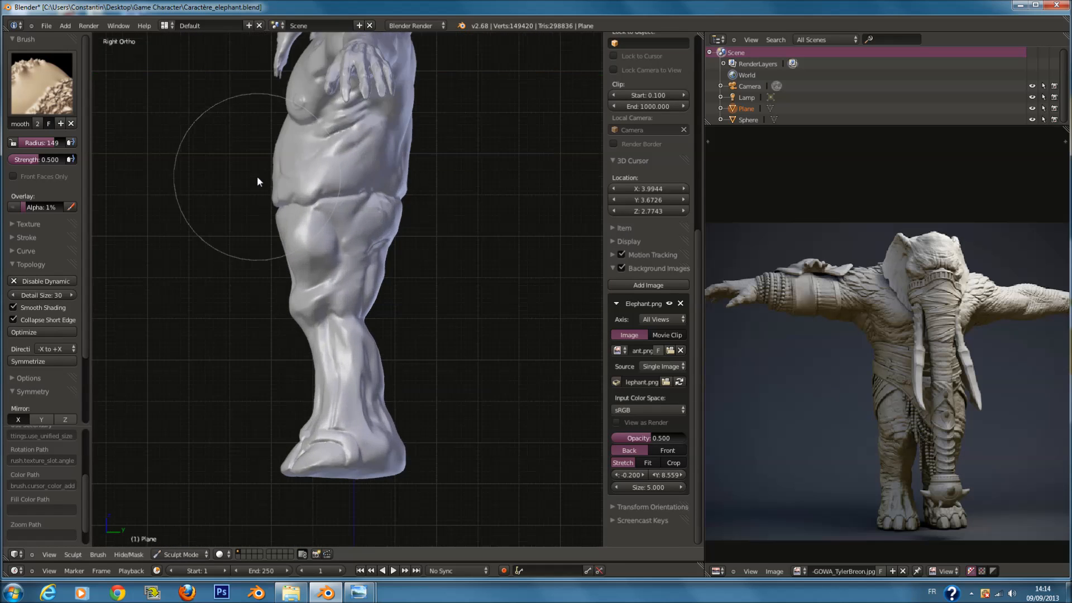
pyautogui.scroll(3, 306, 234)
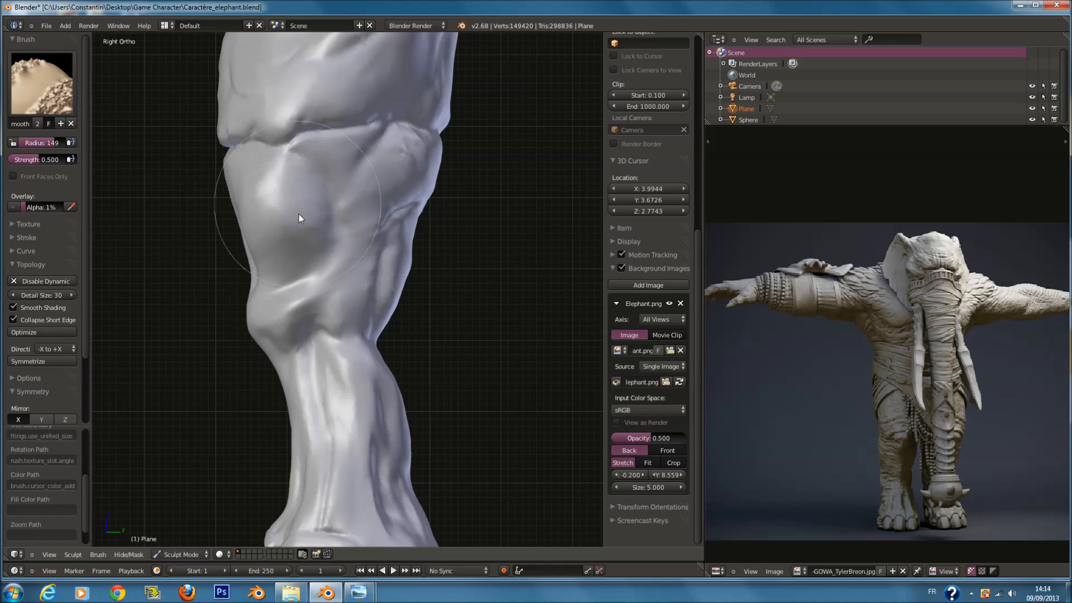
pyautogui.moveTo(430, 239)
pyautogui.mouseDown(button='middle')
pyautogui.moveTo(339, 207)
pyautogui.moveTo(308, 211)
pyautogui.mouseUp(button='middle')
pyautogui.scroll(1, 307, 211)
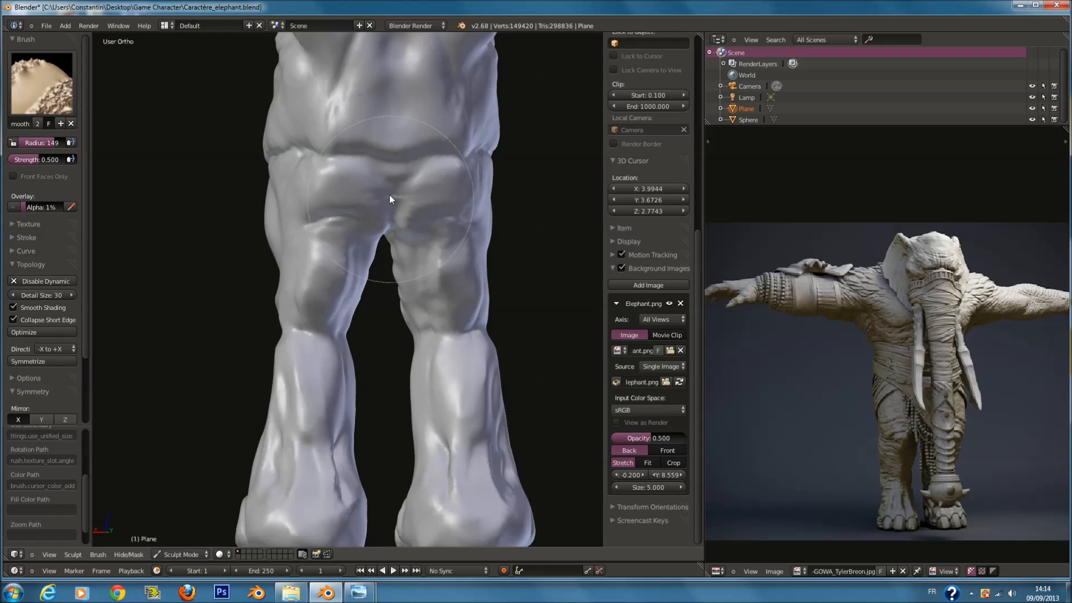
pyautogui.moveTo(337, 129)
pyautogui.mouseDown(button='middle')
pyautogui.moveTo(349, 179)
pyautogui.moveTo(367, 192)
pyautogui.mouseUp(button='middle')
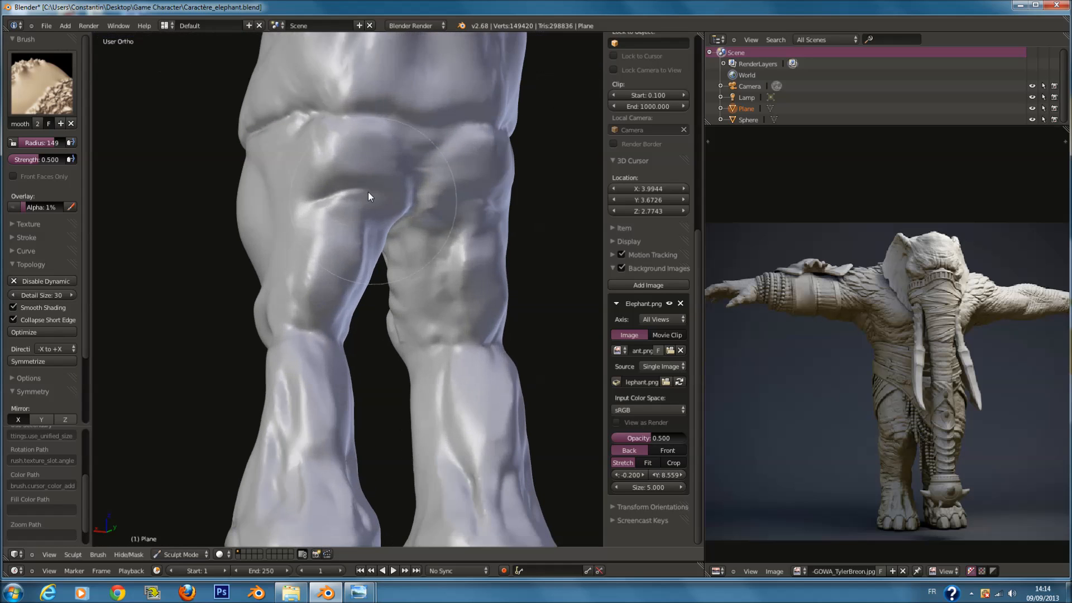
pyautogui.scroll(-4, 343, 210)
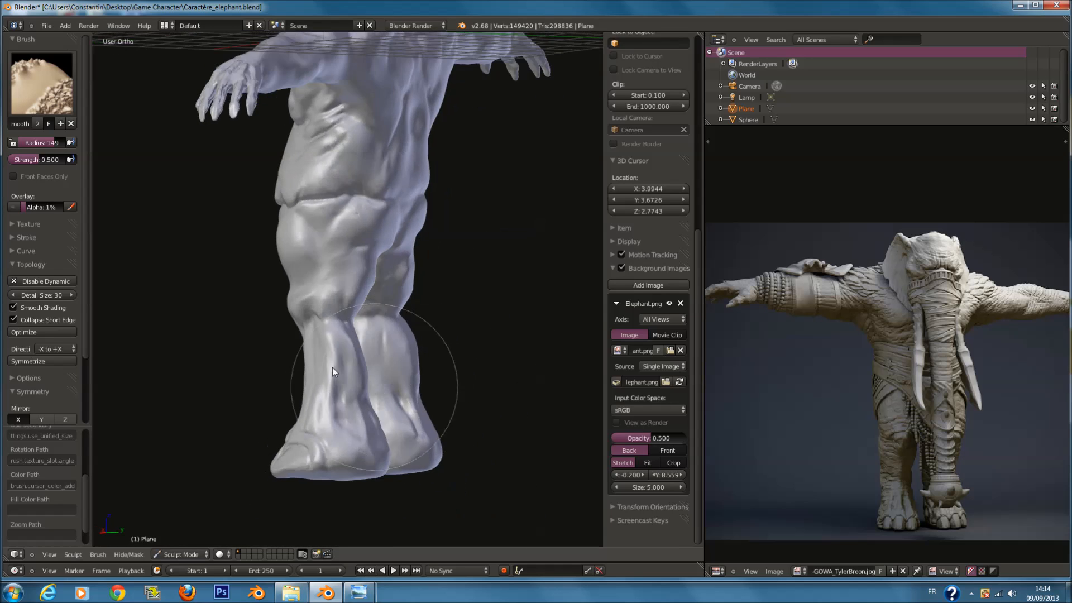
# Carve a horizontal crease across the back of the ankle above the heel using the Crease brush at radius 78.
pyautogui.click(62, 88)
pyautogui.click(166, 146)
pyautogui.moveTo(464, 419); pyautogui.dragTo(361, 400, button='middle')
pyautogui.scroll(5, 350, 317)
pyautogui.press('f')
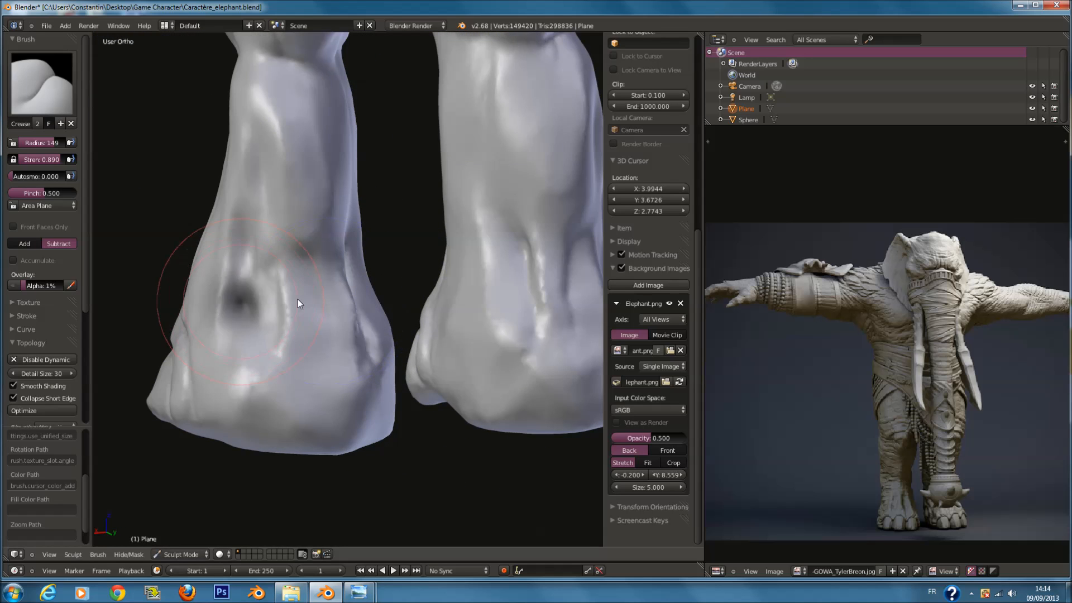
pyautogui.click(297, 297)
pyautogui.scroll(3, 312, 291)
pyautogui.press('f')
pyautogui.click(350, 273)
pyautogui.scroll(2, 335, 285)
pyautogui.moveTo(305, 293); pyautogui.dragTo(483, 292)
pyautogui.moveTo(390, 296)
pyautogui.mouseDown()
pyautogui.moveTo(451, 292)
pyautogui.moveTo(304, 311)
pyautogui.mouseUp()
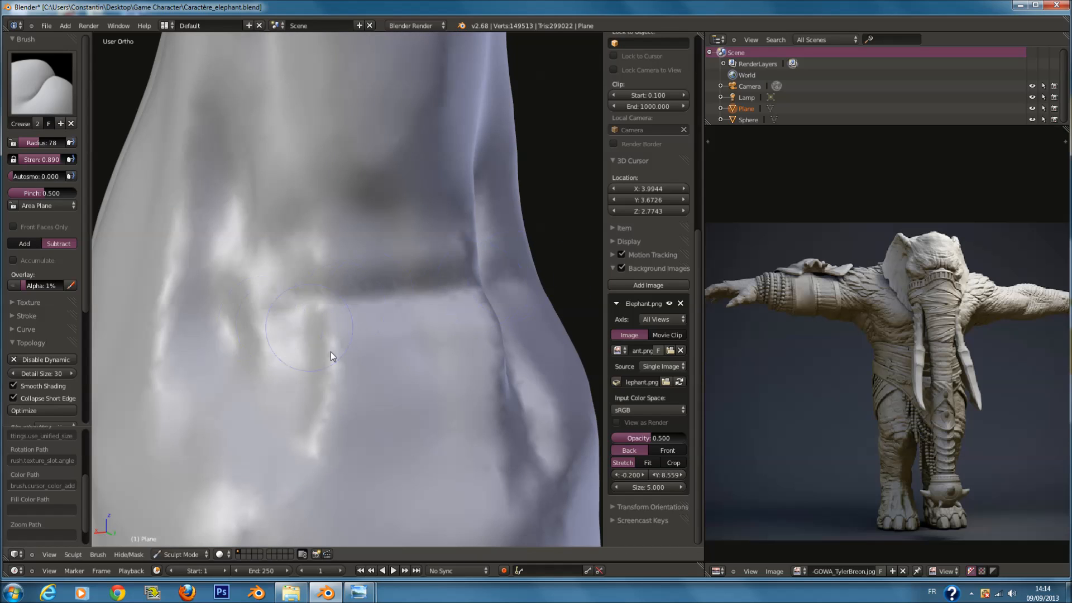
# Refine the crease above the heel with further strokes across the back and side of the ankle.
pyautogui.scroll(-3, 340, 369)
pyautogui.scroll(3, 377, 326)
pyautogui.moveTo(393, 304)
pyautogui.mouseDown()
pyautogui.moveTo(463, 293)
pyautogui.moveTo(286, 298)
pyautogui.moveTo(426, 292)
pyautogui.moveTo(353, 287)
pyautogui.mouseUp()
pyautogui.moveTo(265, 185); pyautogui.dragTo(300, 181, button='middle')
pyautogui.moveTo(304, 215); pyautogui.dragTo(320, 299)
# Build up the heel just below the ankle crease using the Clay Strips brush at radius 58.
pyautogui.click(44, 99)
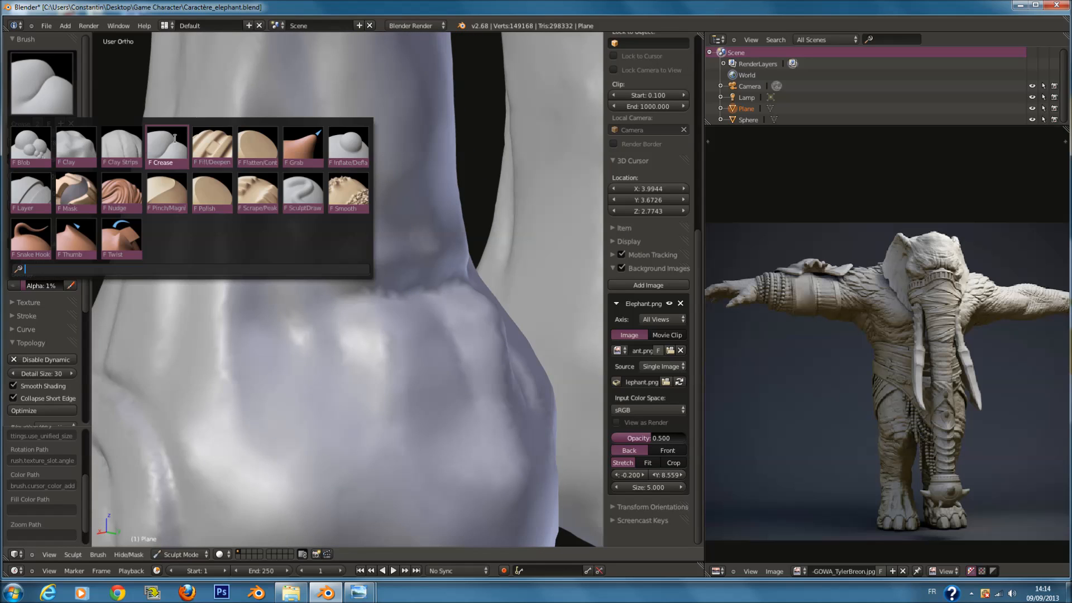
pyautogui.click(121, 145)
pyautogui.moveTo(357, 290)
pyautogui.mouseDown(button='middle')
pyautogui.moveTo(387, 284)
pyautogui.moveTo(372, 276)
pyautogui.mouseUp(button='middle')
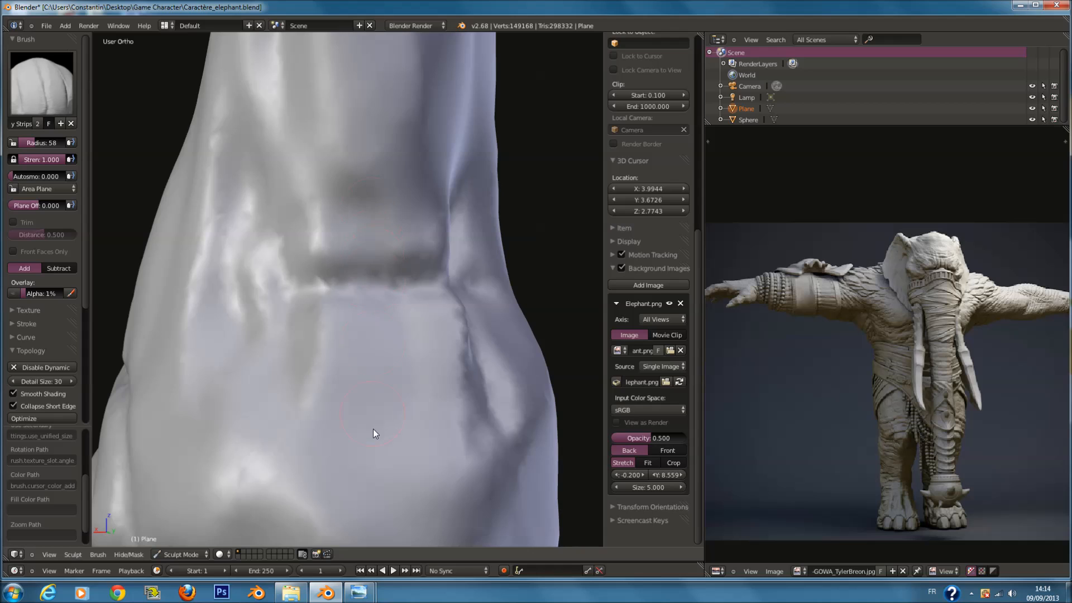
pyautogui.moveTo(363, 341)
pyautogui.mouseDown()
pyautogui.moveTo(362, 213)
pyautogui.moveTo(367, 485)
pyautogui.moveTo(392, 366)
pyautogui.mouseUp()
pyautogui.moveTo(392, 366)
pyautogui.mouseDown(button='middle')
pyautogui.moveTo(454, 408)
pyautogui.moveTo(431, 360)
pyautogui.mouseUp(button='middle')
# Set the Clay Strips radius to 46 and add vertical strips of volume along the ankle and the back of the heel.
pyautogui.press('f')
pyautogui.click(425, 359)
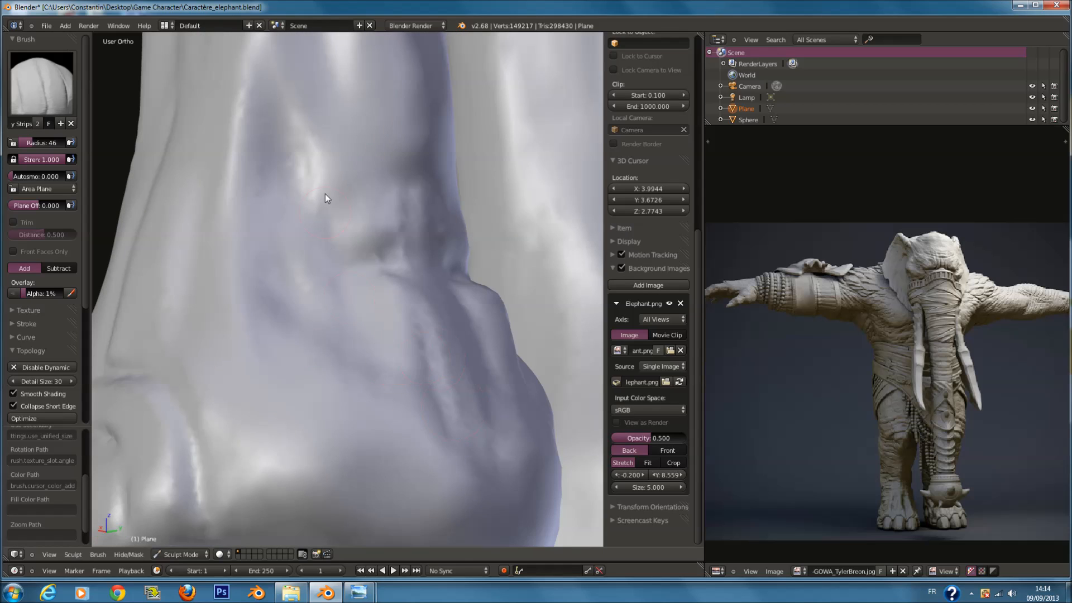
pyautogui.moveTo(357, 437); pyautogui.dragTo(324, 184)
pyautogui.moveTo(474, 332); pyautogui.dragTo(347, 323, button='middle')
pyautogui.moveTo(329, 254)
pyautogui.mouseDown()
pyautogui.moveTo(313, 302)
pyautogui.moveTo(326, 257)
pyautogui.moveTo(332, 333)
pyautogui.moveTo(320, 252)
pyautogui.moveTo(329, 384)
pyautogui.mouseUp()
# Set the Clay Strips radius to 79 and add broader volume along the back and outer side of the ankle and heel.
pyautogui.press('f')
pyautogui.click(320, 393)
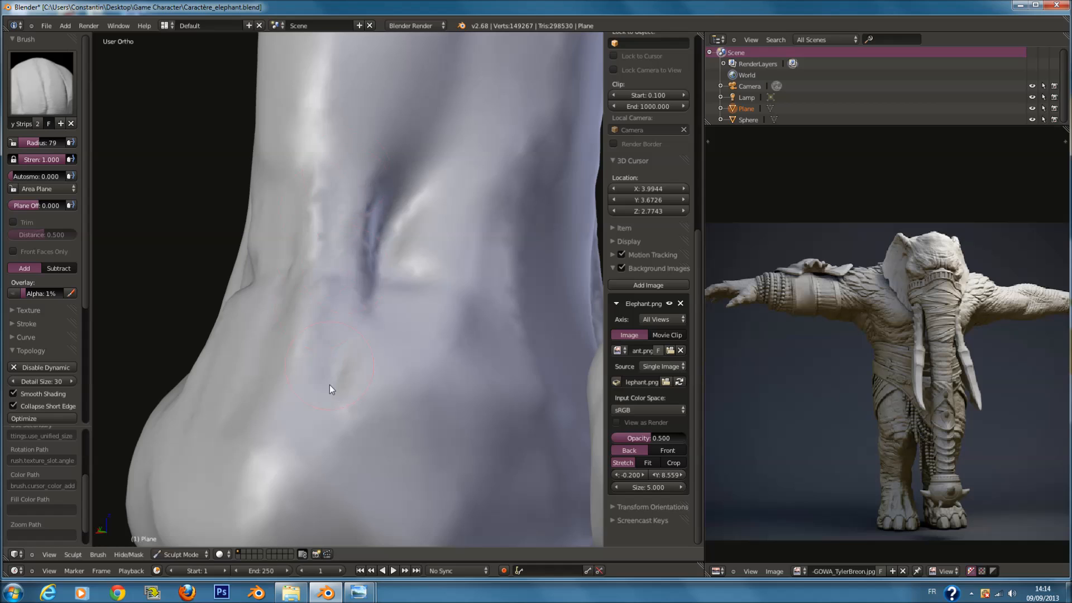
pyautogui.moveTo(343, 184)
pyautogui.mouseDown()
pyautogui.moveTo(336, 390)
pyautogui.moveTo(458, 230)
pyautogui.moveTo(434, 354)
pyautogui.moveTo(451, 364)
pyautogui.mouseUp()
pyautogui.moveTo(220, 292); pyautogui.dragTo(367, 299, button='middle')
pyautogui.moveTo(287, 173)
pyautogui.mouseDown()
pyautogui.moveTo(240, 443)
pyautogui.moveTo(331, 193)
pyautogui.moveTo(313, 494)
pyautogui.moveTo(333, 173)
pyautogui.moveTo(318, 460)
pyautogui.mouseUp()
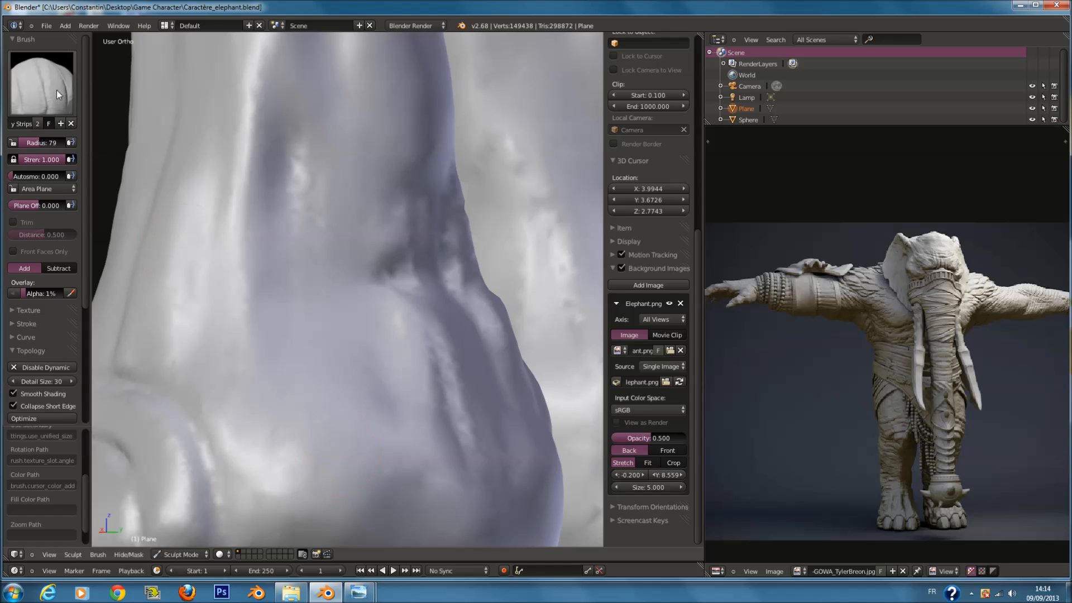
# Soften the clay strokes around the ankle and heel using the Smooth brush at radius 180.
pyautogui.click(55, 89)
pyautogui.click(360, 195)
pyautogui.press('f')
pyautogui.click(404, 283)
pyautogui.moveTo(422, 361)
pyautogui.mouseDown(button='middle')
pyautogui.moveTo(372, 356)
pyautogui.moveTo(360, 266)
pyautogui.mouseUp(button='middle')
pyautogui.moveTo(360, 266)
pyautogui.mouseDown()
pyautogui.moveTo(455, 391)
pyautogui.moveTo(446, 250)
pyautogui.moveTo(425, 271)
pyautogui.moveTo(418, 248)
pyautogui.mouseUp()
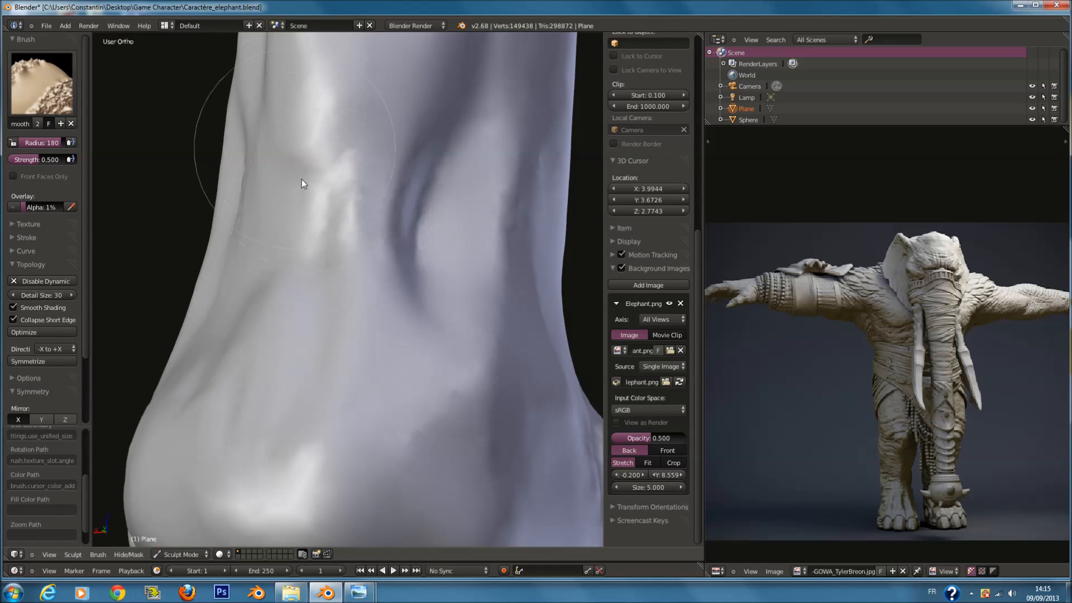
# Inspect the whole body from front and back and the rear of the shoulder up close, with the Smooth brush radius set to 149.
pyautogui.scroll(-5, 284, 285)
pyautogui.moveTo(350, 333)
pyautogui.mouseDown(button='middle')
pyautogui.moveTo(473, 349)
pyautogui.moveTo(577, 342)
pyautogui.mouseUp(button='middle')
pyautogui.scroll(-5, 395, 301)
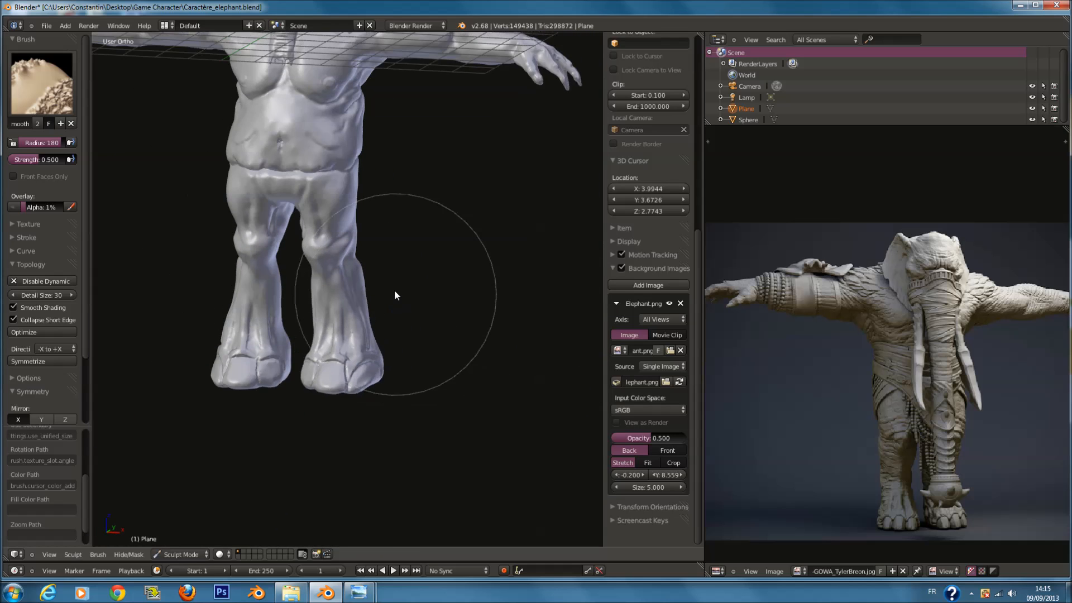
pyautogui.moveTo(394, 287); pyautogui.dragTo(608, 280, button='middle')
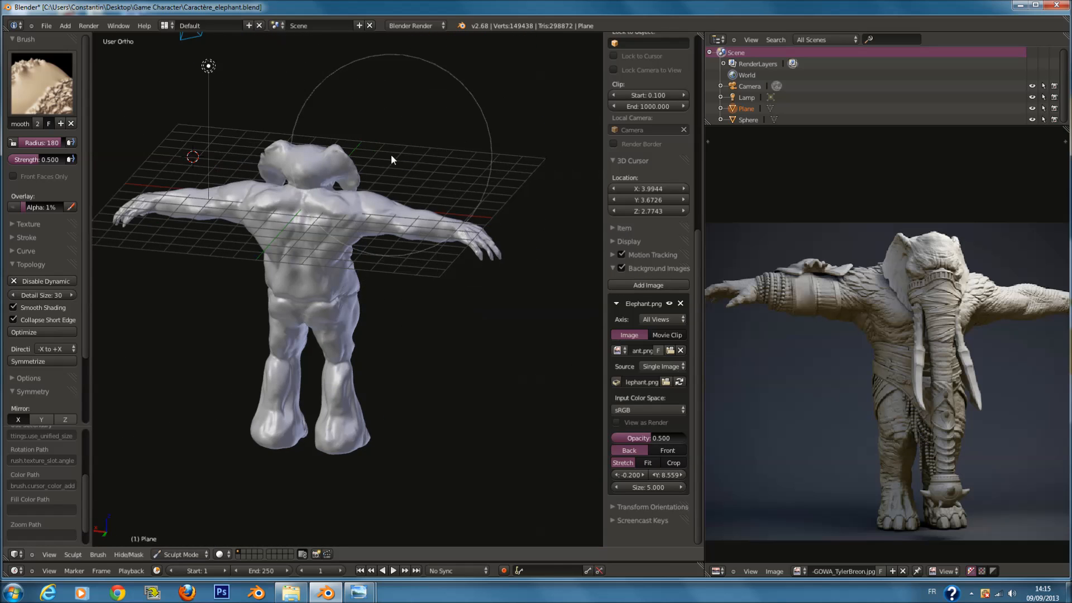
pyautogui.scroll(5, 351, 259)
pyautogui.press('f')
pyautogui.click(306, 204)
pyautogui.scroll(2, 279, 212)
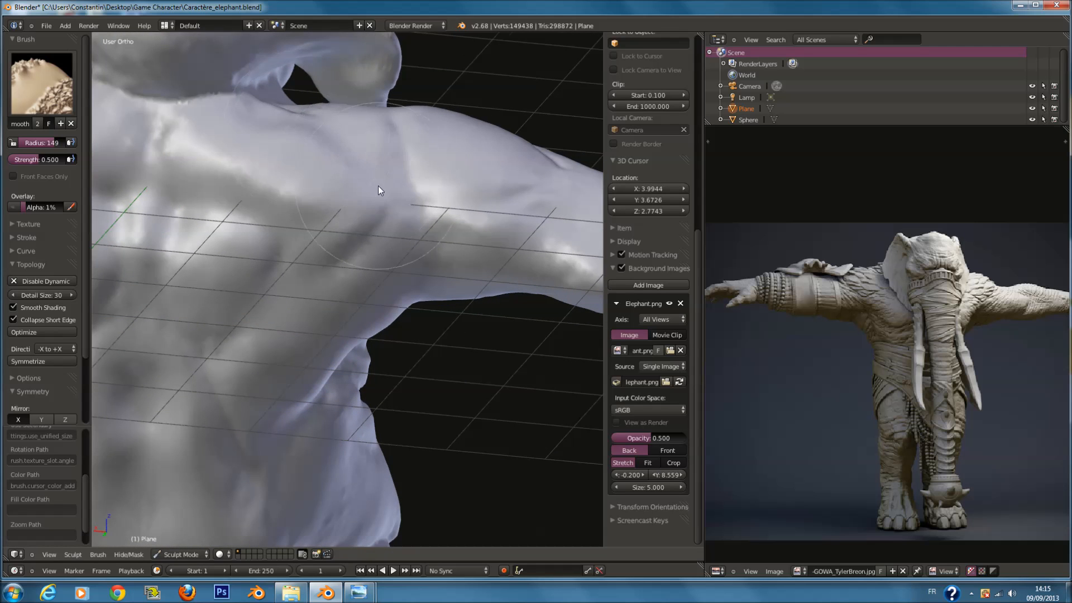
pyautogui.scroll(-4, 378, 185)
pyautogui.moveTo(438, 284); pyautogui.dragTo(498, 286, button='middle')
pyautogui.moveTo(287, 306); pyautogui.dragTo(379, 321, button='middle')
pyautogui.keyDown('ctrl'); pyautogui.scroll(3, 376, 317); pyautogui.keyUp('ctrl')
pyautogui.scroll(1, 377, 317)
pyautogui.keyDown('shift'); pyautogui.scroll(-3, 375, 319); pyautogui.keyUp('shift')
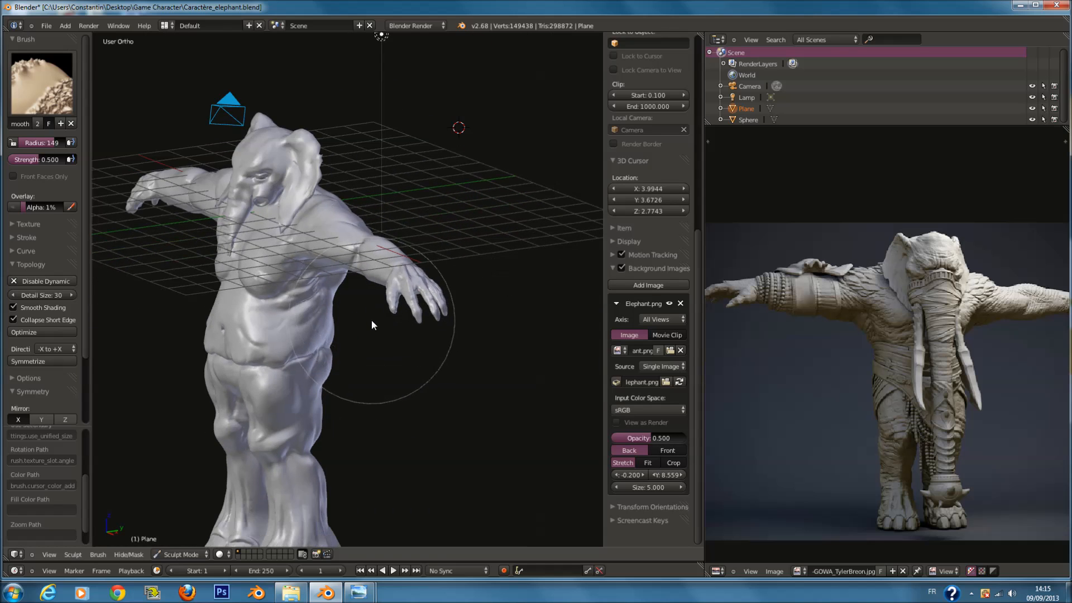
# Set the Smooth brush radius to 96 and examine the hand, fingers and forearm up close.
pyautogui.scroll(3, 371, 321)
pyautogui.press('f')
pyautogui.click(338, 311)
pyautogui.keyDown('ctrl'); pyautogui.scroll(6, 337, 310); pyautogui.keyUp('ctrl')
pyautogui.scroll(7, 332, 293)
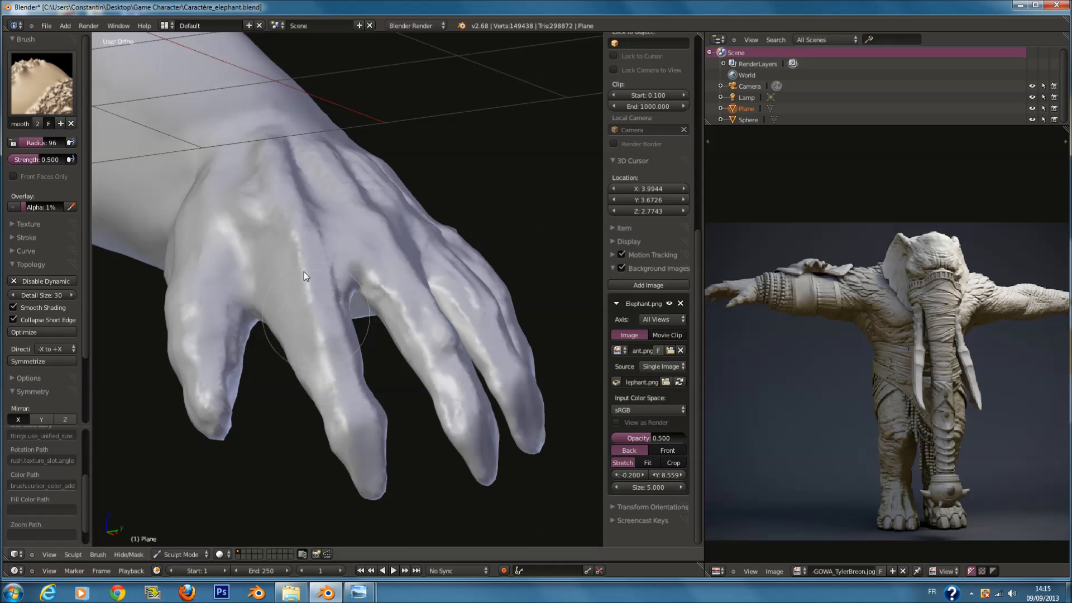
pyautogui.moveTo(297, 232); pyautogui.dragTo(273, 240, button='middle')
pyautogui.scroll(-5, 272, 287)
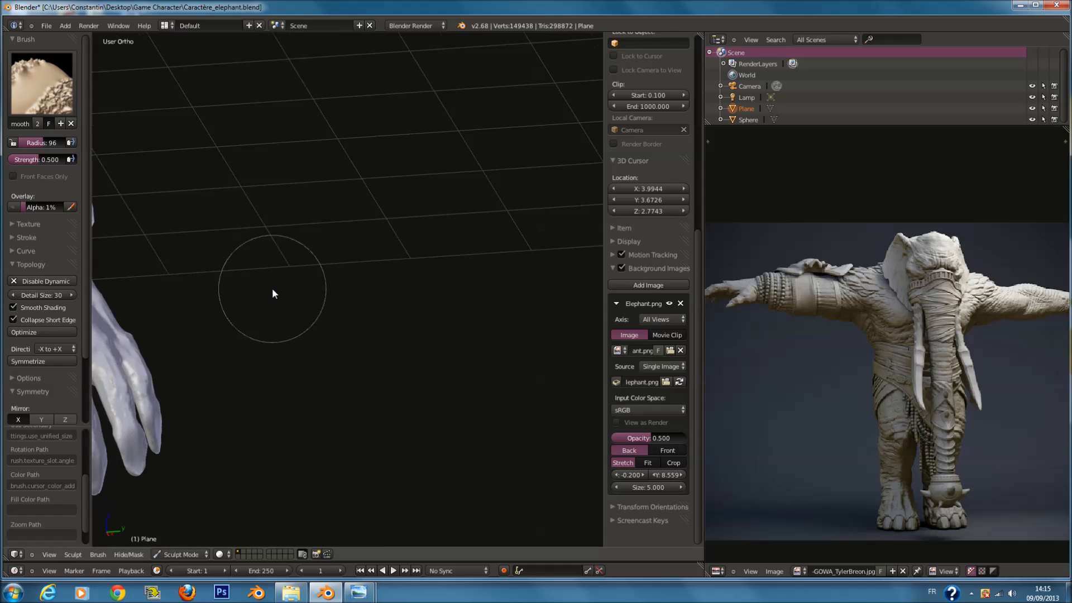
pyautogui.keyDown('ctrl'); pyautogui.scroll(-6, 287, 350); pyautogui.keyUp('ctrl')
pyautogui.scroll(2, 290, 353)
pyautogui.scroll(3, 296, 356)
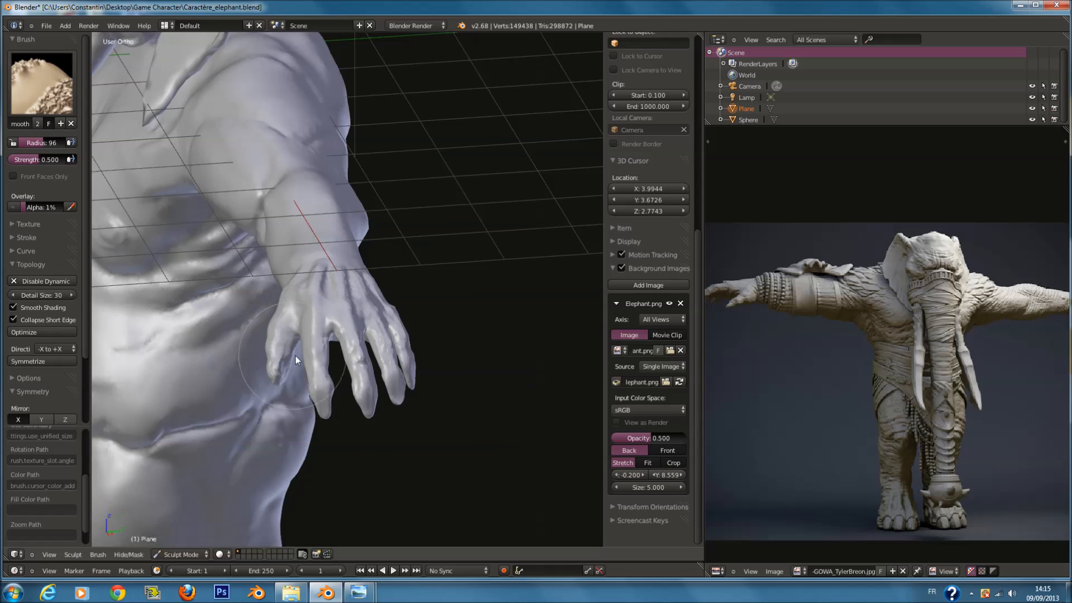
# Set the Smooth brush radius to 109 and soften the knuckles and fingers on the back of the hand.
pyautogui.scroll(2, 296, 223)
pyautogui.scroll(2, 296, 223)
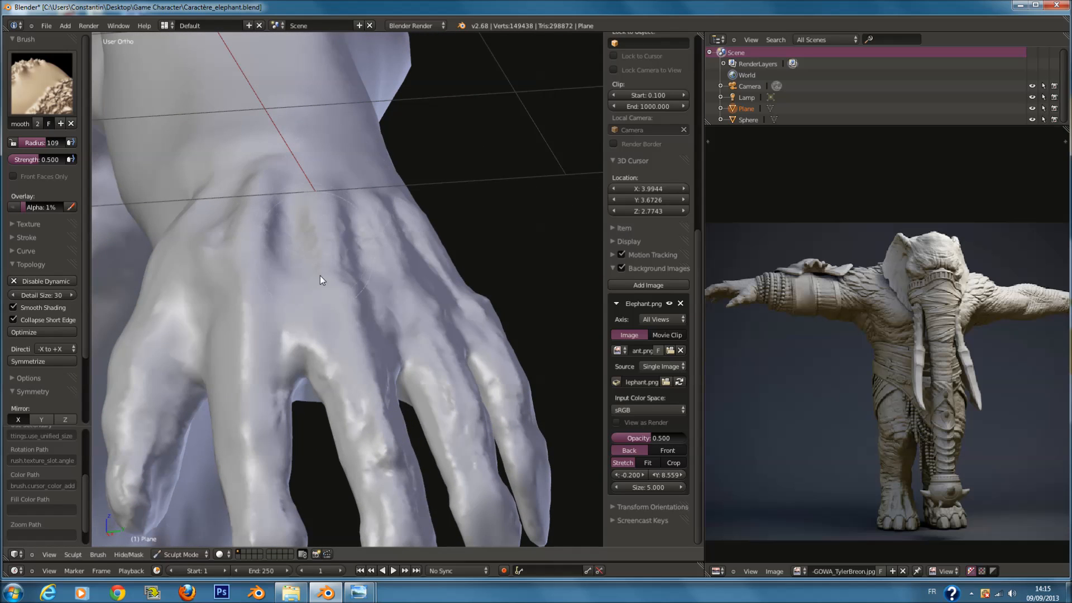
pyautogui.scroll(-1, 329, 291)
pyautogui.keyDown('shift'); pyautogui.scroll(-3, 340, 306); pyautogui.keyUp('shift')
pyautogui.scroll(-2, 343, 310)
pyautogui.keyDown('shift'); pyautogui.scroll(-3, 352, 321); pyautogui.keyUp('shift')
pyautogui.scroll(1, 369, 338)
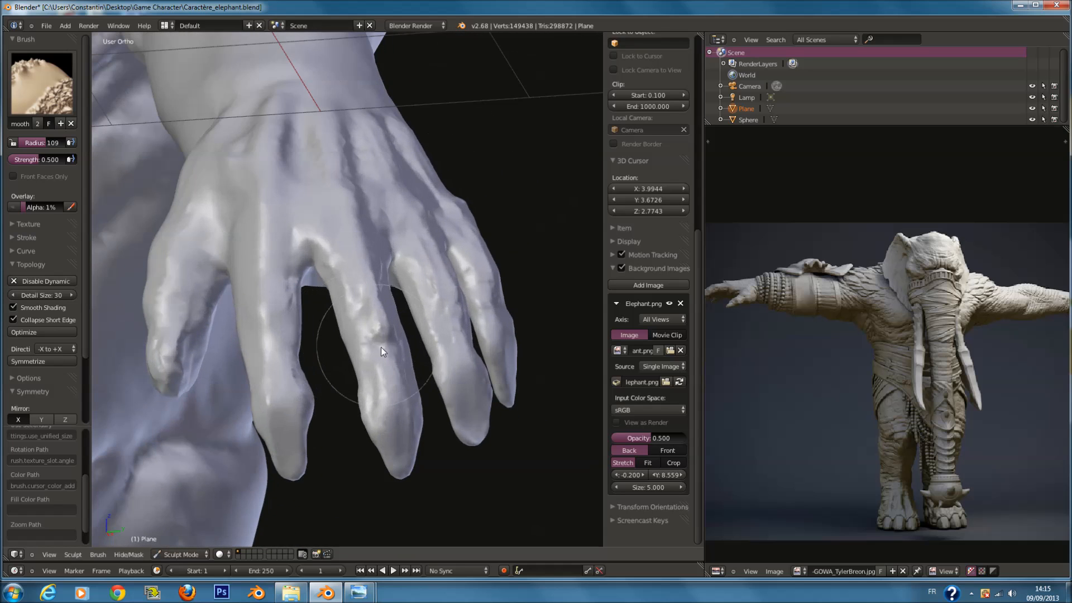
pyautogui.scroll(4, 363, 320)
pyautogui.scroll(-4, 363, 320)
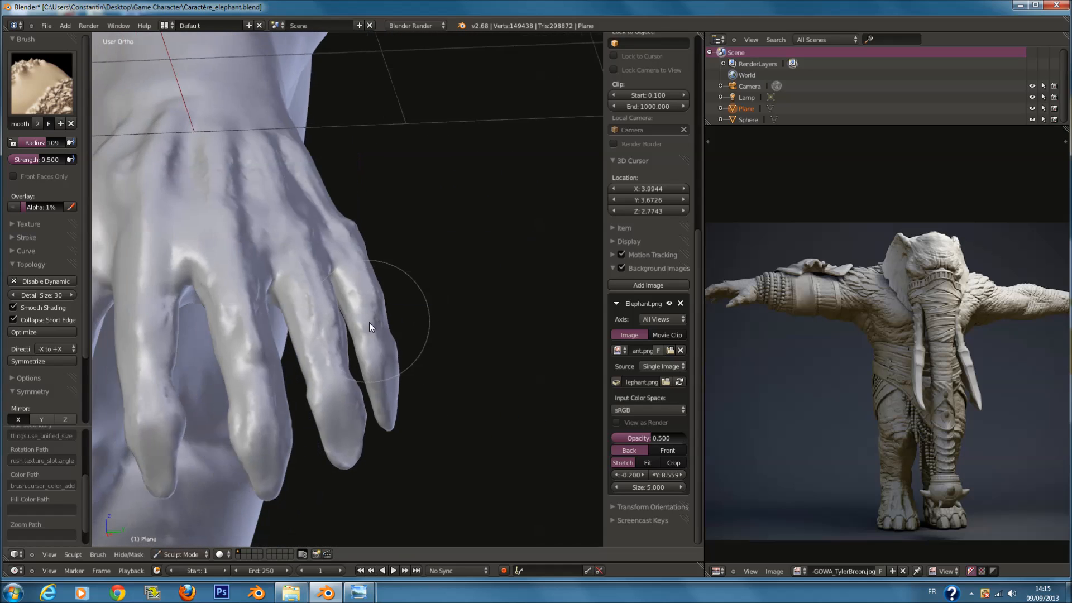
pyautogui.moveTo(370, 322); pyautogui.dragTo(338, 392, button='middle')
pyautogui.moveTo(285, 343)
pyautogui.mouseDown()
pyautogui.moveTo(260, 221)
pyautogui.moveTo(366, 358)
pyautogui.moveTo(378, 397)
pyautogui.mouseUp()
pyautogui.moveTo(377, 397)
pyautogui.mouseDown(button='middle')
pyautogui.moveTo(440, 401)
pyautogui.moveTo(418, 410)
pyautogui.mouseUp(button='middle')
pyautogui.scroll(-3, 440, 401)
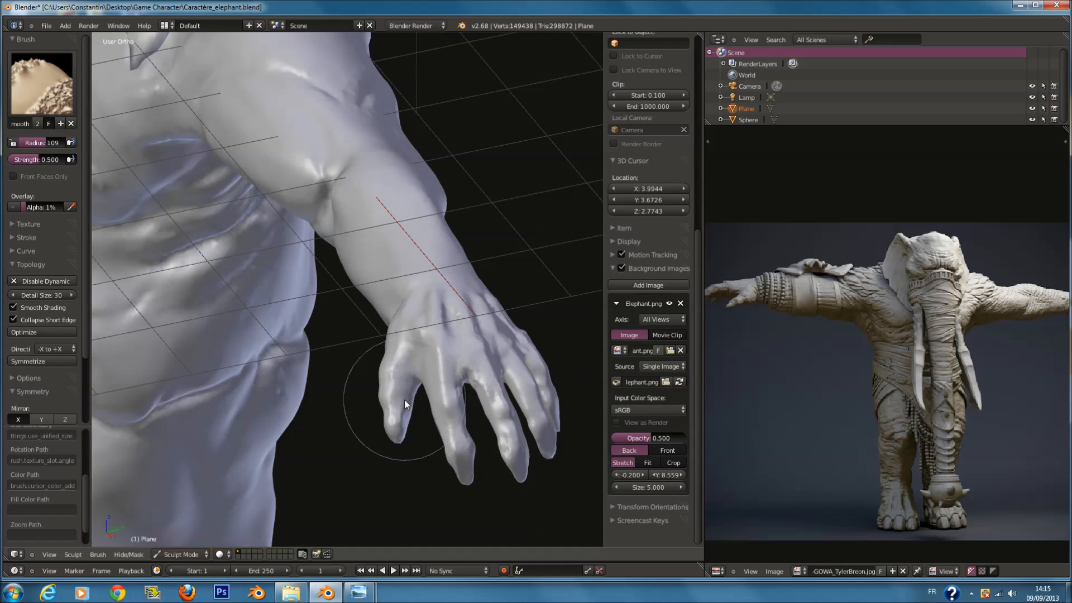
# Inspect the palm and the undersides of the fingers from the bottom view.
pyautogui.moveTo(476, 388)
pyautogui.mouseDown(button='middle')
pyautogui.moveTo(360, 345)
pyautogui.moveTo(370, 296)
pyautogui.mouseUp(button='middle')
pyautogui.press('ctrl+KP_7')
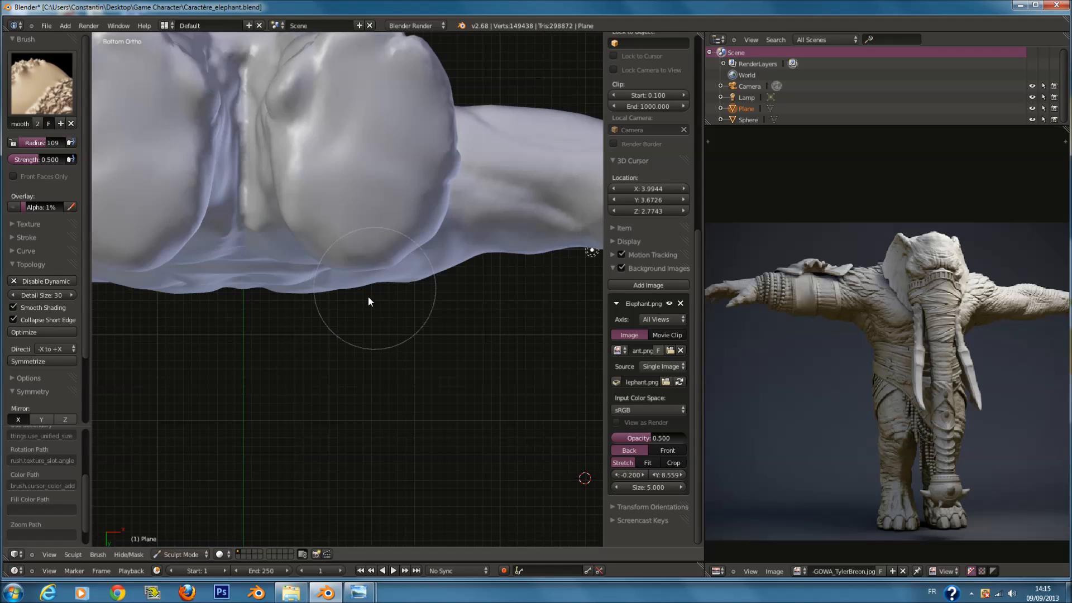
pyautogui.scroll(-5, 367, 296)
pyautogui.keyDown('ctrl'); pyautogui.scroll(-11, 367, 297); pyautogui.keyUp('ctrl')
pyautogui.keyDown('ctrl'); pyautogui.scroll(-4, 367, 297); pyautogui.keyUp('ctrl')
pyautogui.keyDown('shift'); pyautogui.scroll(3, 367, 296); pyautogui.keyUp('shift')
pyautogui.scroll(5, 360, 298)
pyautogui.scroll(4, 342, 291)
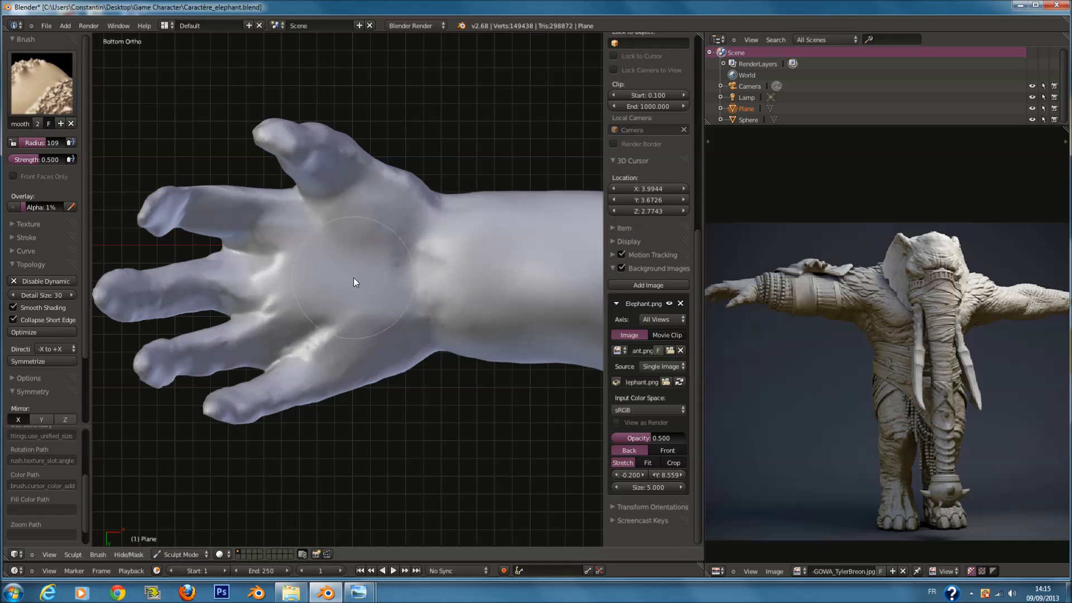
# Examine the whole character from the front, the side and an elevated angle, checking the arm and leg proportions.
pyautogui.press('KP_1')
pyautogui.keyDown('shift'); pyautogui.scroll(4, 398, 273); pyautogui.keyUp('shift')
pyautogui.keyDown('shift'); pyautogui.scroll(2, 395, 299); pyautogui.keyUp('shift')
pyautogui.scroll(-5, 395, 300)
pyautogui.keyDown('ctrl'); pyautogui.scroll(-3, 395, 296); pyautogui.keyUp('ctrl')
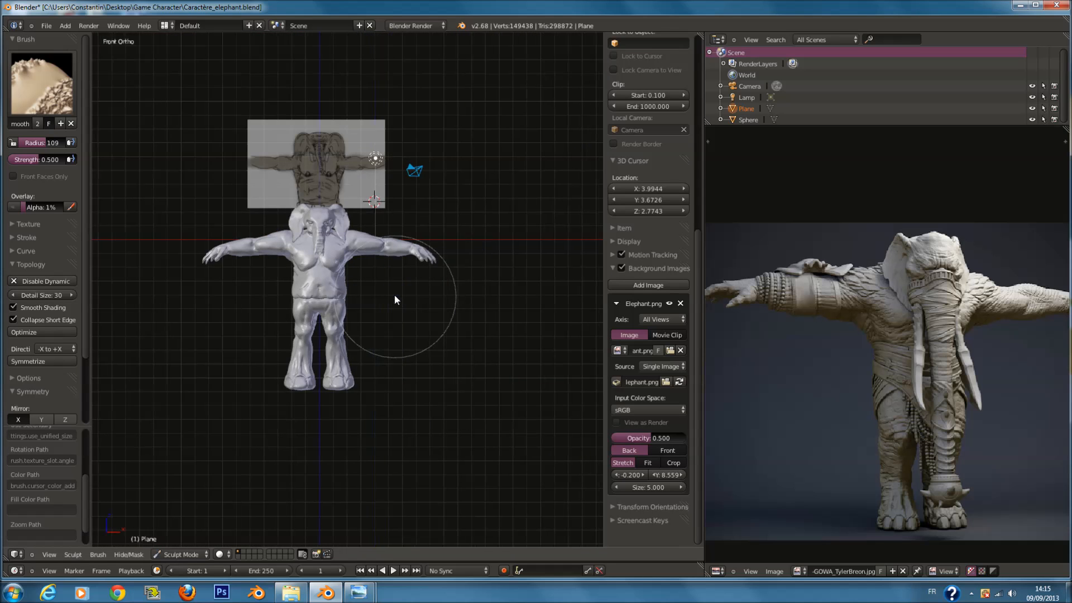
pyautogui.scroll(5, 393, 267)
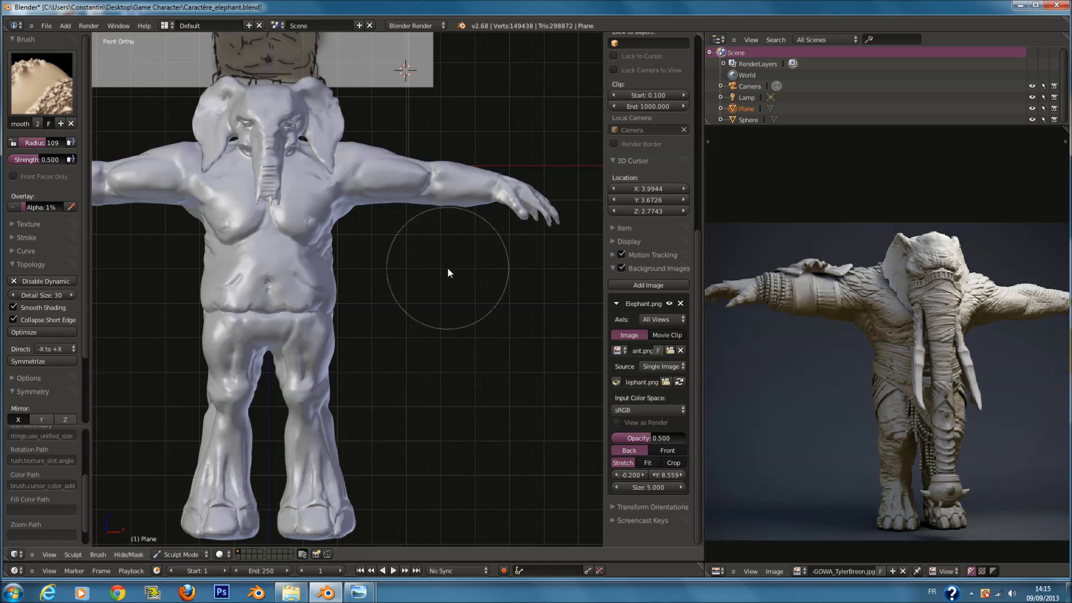
pyautogui.moveTo(441, 238); pyautogui.dragTo(169, 196, button='middle')
pyautogui.scroll(3, 170, 196)
pyautogui.scroll(2, 171, 195)
pyautogui.keyDown('ctrl'); pyautogui.scroll(-7, 170, 193); pyautogui.keyUp('ctrl')
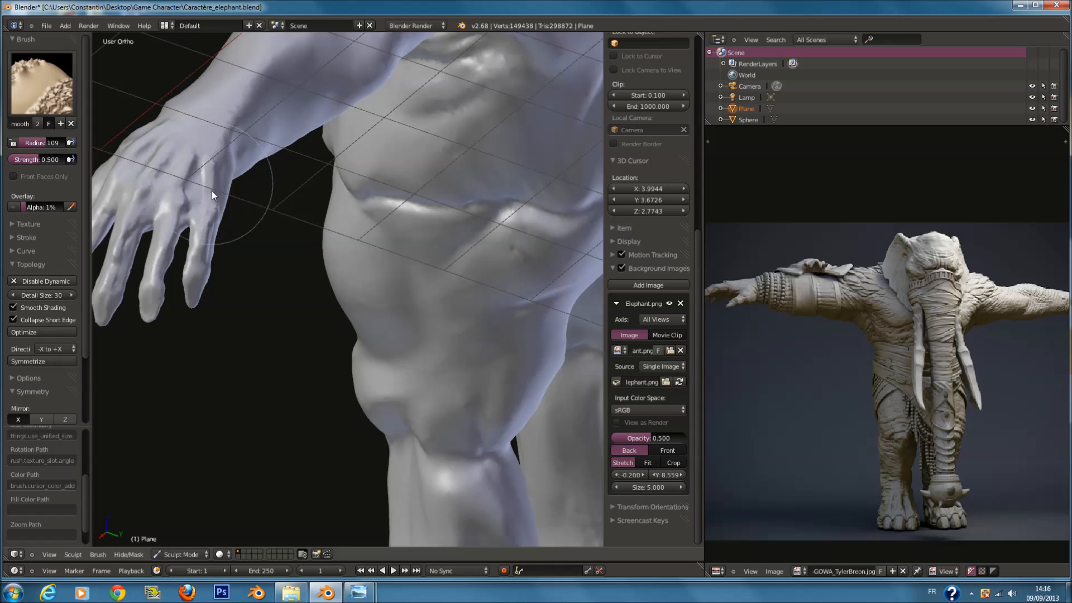
pyautogui.scroll(-5, 226, 210)
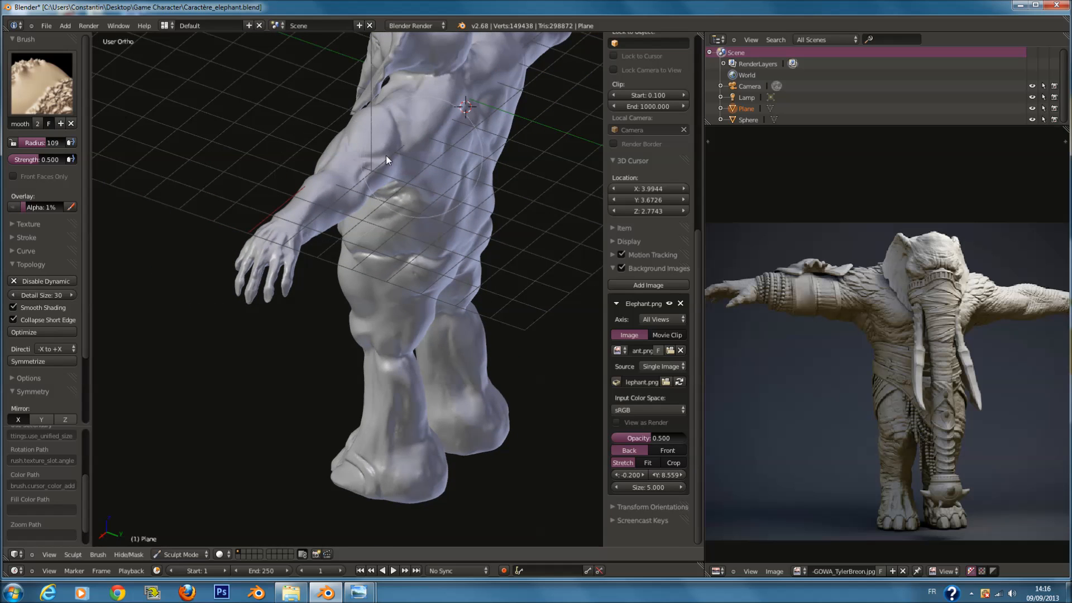
pyautogui.moveTo(387, 155)
pyautogui.mouseDown(button='middle')
pyautogui.moveTo(368, 148)
pyautogui.moveTo(470, 189)
pyautogui.mouseUp(button='middle')
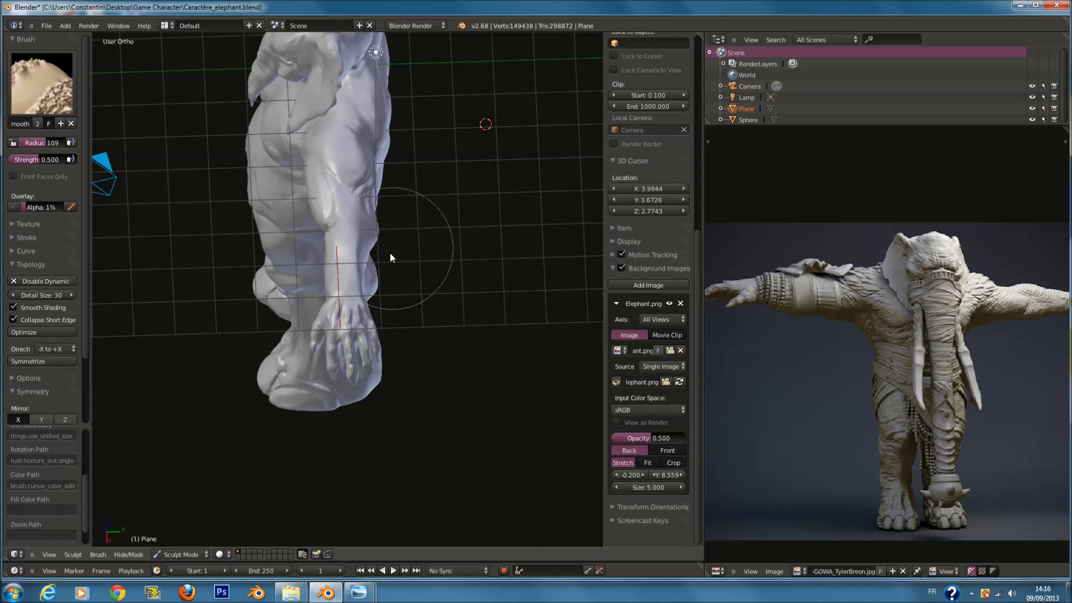
pyautogui.press('KP_1')
pyautogui.scroll(-4, 373, 243)
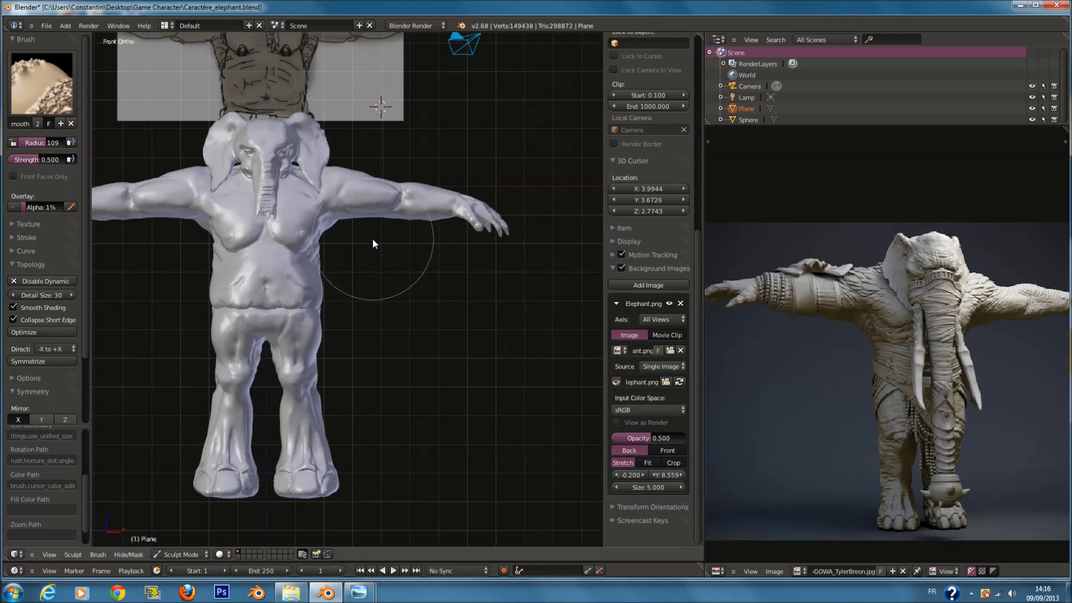
pyautogui.scroll(-2, 366, 240)
pyautogui.moveTo(359, 251)
pyautogui.mouseDown(button='middle')
pyautogui.moveTo(246, 256)
pyautogui.moveTo(232, 307)
pyautogui.moveTo(358, 313)
pyautogui.moveTo(464, 296)
pyautogui.moveTo(363, 283)
pyautogui.moveTo(174, 310)
pyautogui.moveTo(119, 299)
pyautogui.moveTo(266, 326)
pyautogui.moveTo(143, 289)
pyautogui.moveTo(179, 259)
pyautogui.moveTo(244, 275)
pyautogui.moveTo(234, 290)
pyautogui.moveTo(121, 306)
pyautogui.moveTo(184, 335)
pyautogui.mouseUp(button='middle')
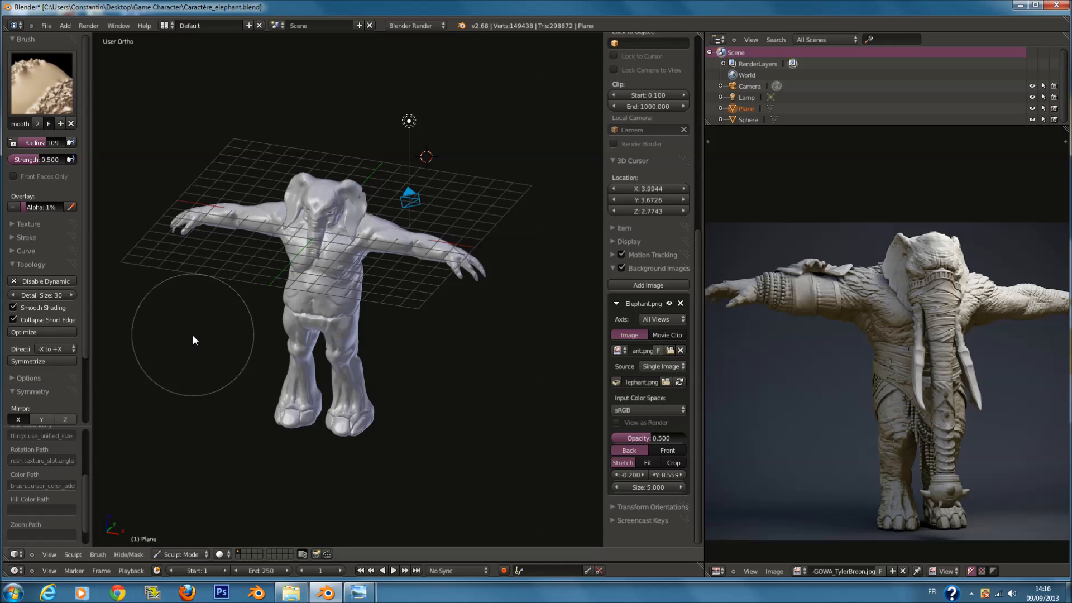
pyautogui.press('KP_1')
pyautogui.scroll(5, 317, 259)
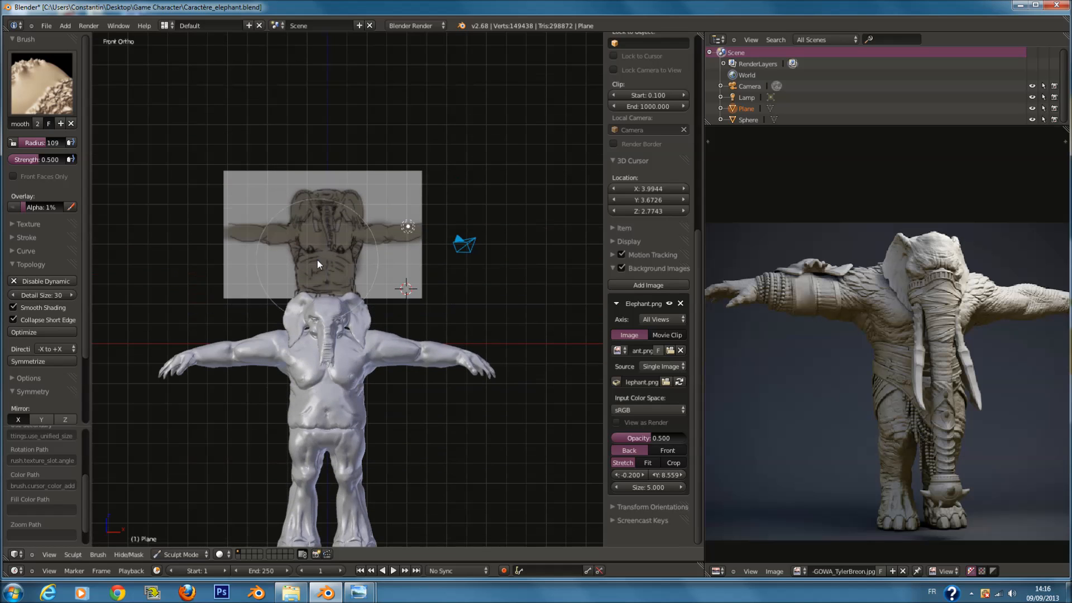
# Switch to the Clay Strips brush at radius 87 and add volume to the brow and outer side of the eye.
pyautogui.keyDown('shift'); pyautogui.moveTo(363, 275); pyautogui.dragTo(362, 206); pyautogui.keyUp('shift')
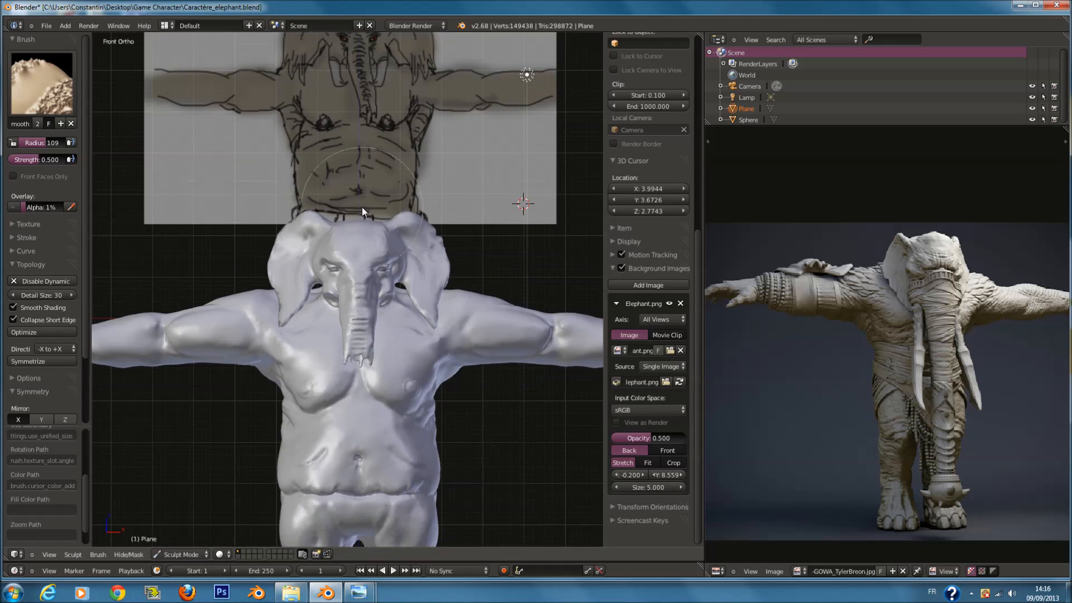
pyautogui.scroll(3, 363, 202)
pyautogui.keyDown('shift'); pyautogui.moveTo(398, 194); pyautogui.dragTo(338, 213, button='middle'); pyautogui.keyUp('shift')
pyautogui.scroll(4, 364, 194)
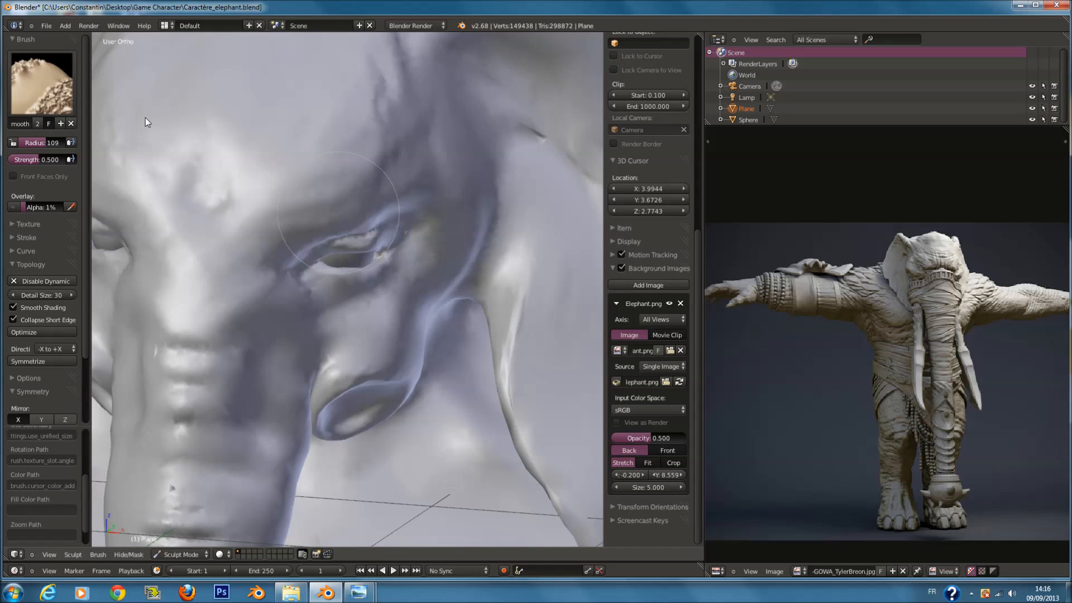
pyautogui.moveTo(337, 252); pyautogui.dragTo(340, 259, button='middle')
pyautogui.scroll(-4, 318, 259)
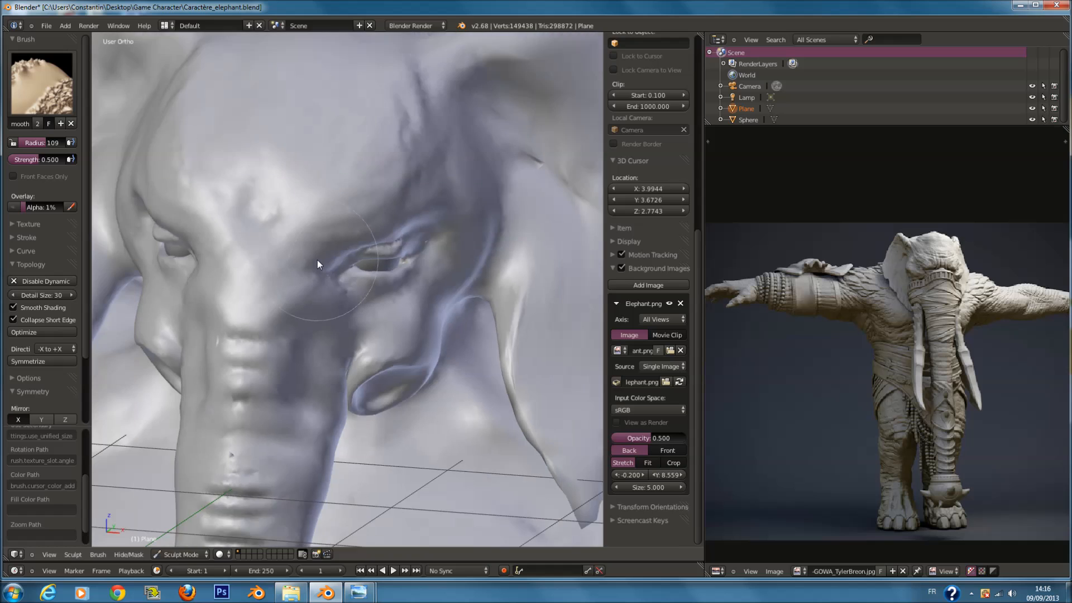
pyautogui.scroll(6, 317, 260)
pyautogui.scroll(-2, 317, 264)
pyautogui.click(42, 83)
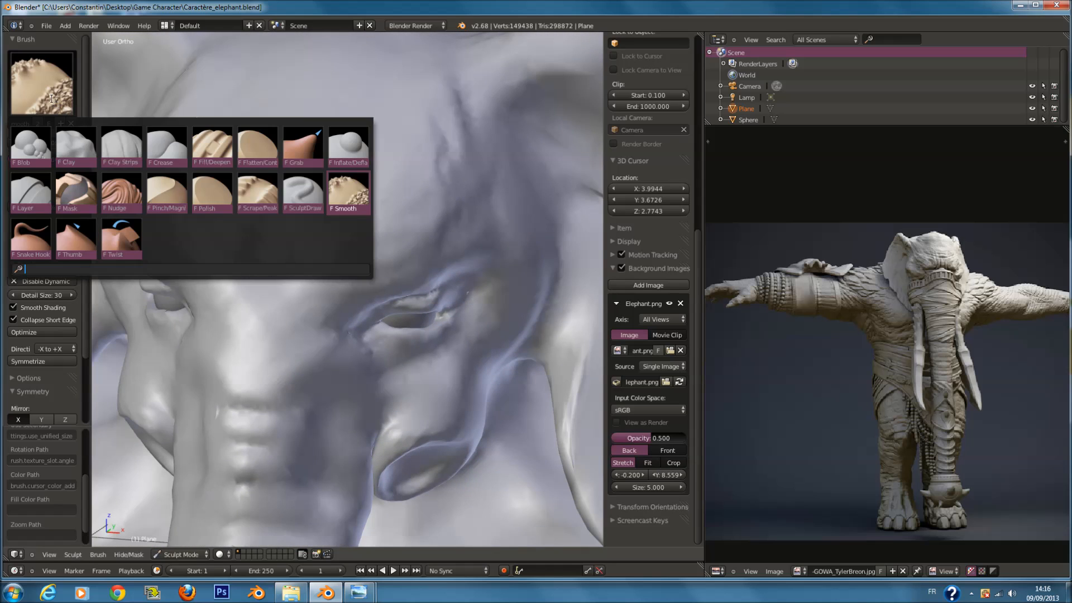
pyautogui.click(122, 146)
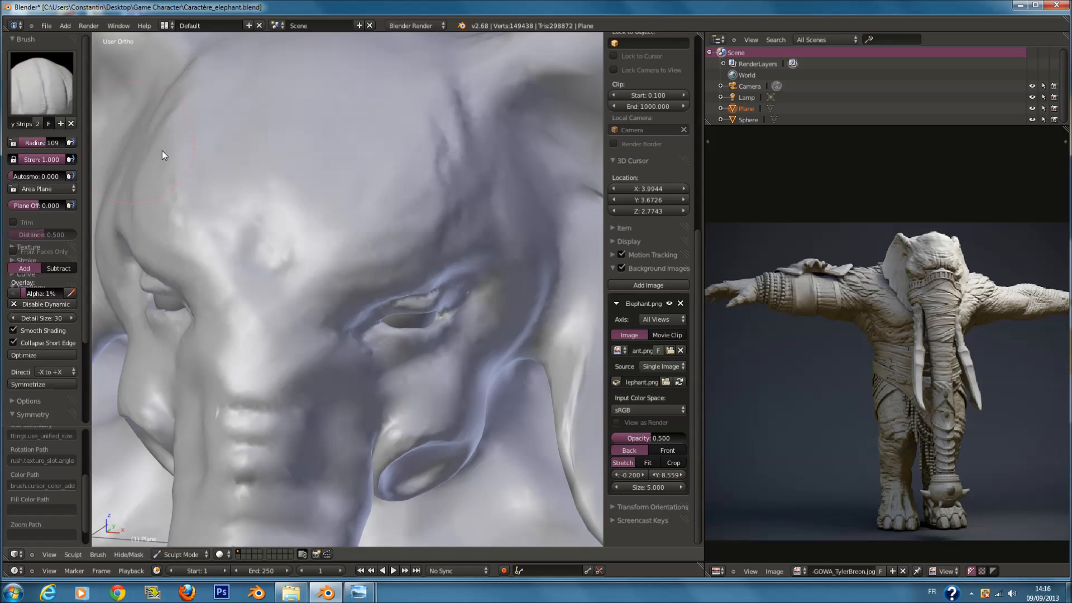
pyautogui.scroll(2, 363, 183)
pyautogui.press('f')
pyautogui.click(346, 183)
pyautogui.scroll(3, 350, 256)
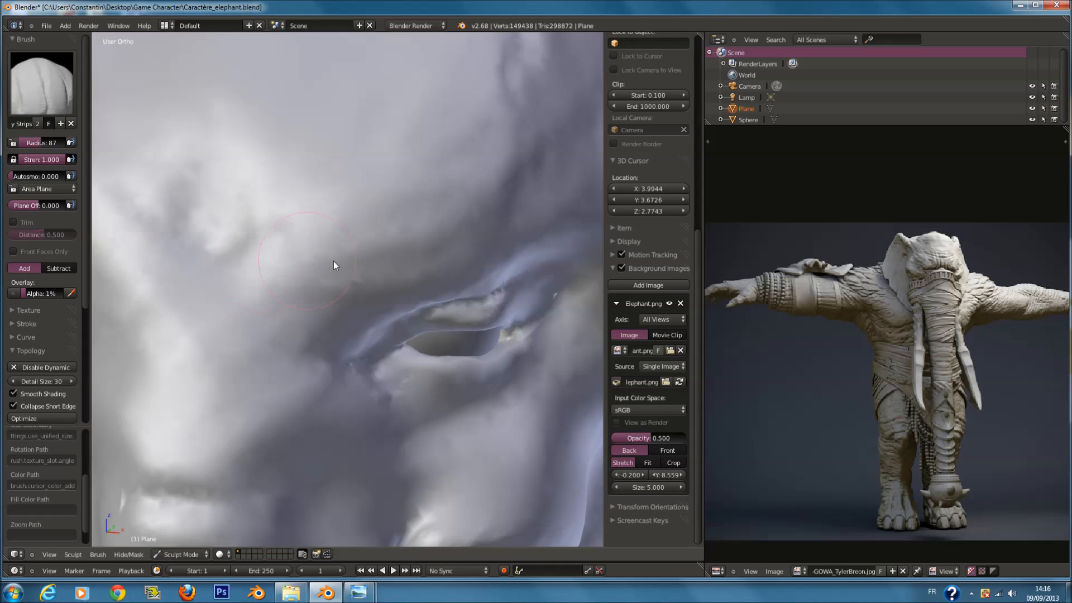
pyautogui.moveTo(472, 147)
pyautogui.mouseDown()
pyautogui.moveTo(492, 188)
pyautogui.moveTo(492, 158)
pyautogui.moveTo(463, 263)
pyautogui.moveTo(275, 275)
pyautogui.moveTo(281, 310)
pyautogui.moveTo(436, 301)
pyautogui.mouseUp()
pyautogui.scroll(-3, 490, 193)
pyautogui.scroll(3, 487, 206)
# Set the Clay Strips radius to 31 and build up the eyelids around the eye opening.
pyautogui.press('f')
pyautogui.click(462, 236)
pyautogui.moveTo(419, 306); pyautogui.dragTo(397, 242, button='middle')
pyautogui.moveTo(396, 241)
pyautogui.mouseDown()
pyautogui.moveTo(366, 263)
pyautogui.moveTo(414, 229)
pyautogui.moveTo(253, 244)
pyautogui.moveTo(270, 215)
pyautogui.mouseUp()
pyautogui.click(254, 210)
pyautogui.scroll(1, 234, 175)
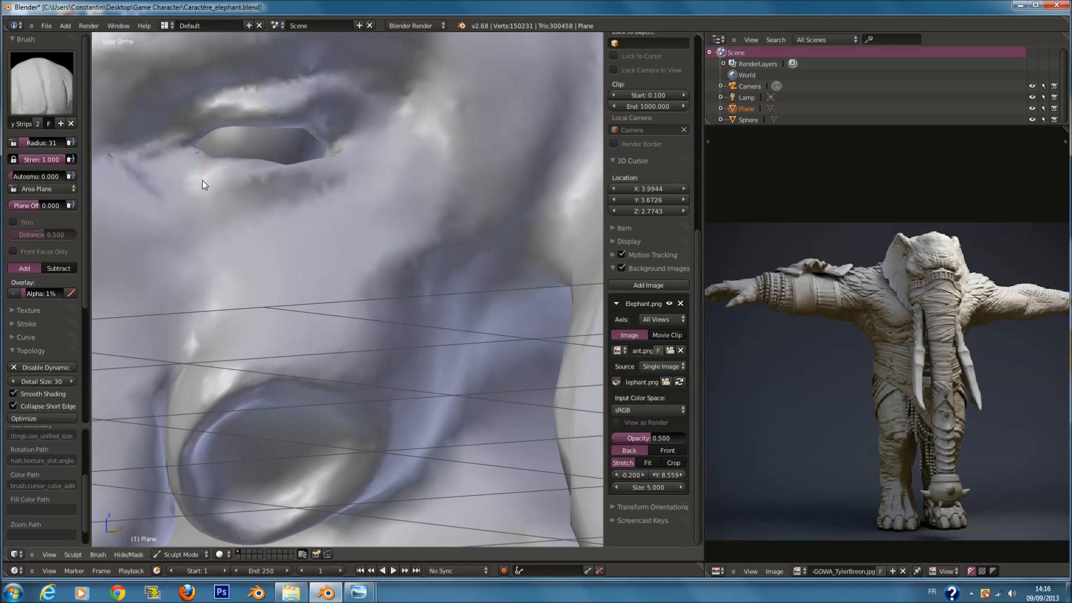
pyautogui.moveTo(209, 105)
pyautogui.mouseDown()
pyautogui.moveTo(249, 95)
pyautogui.moveTo(326, 113)
pyautogui.moveTo(307, 102)
pyautogui.mouseUp()
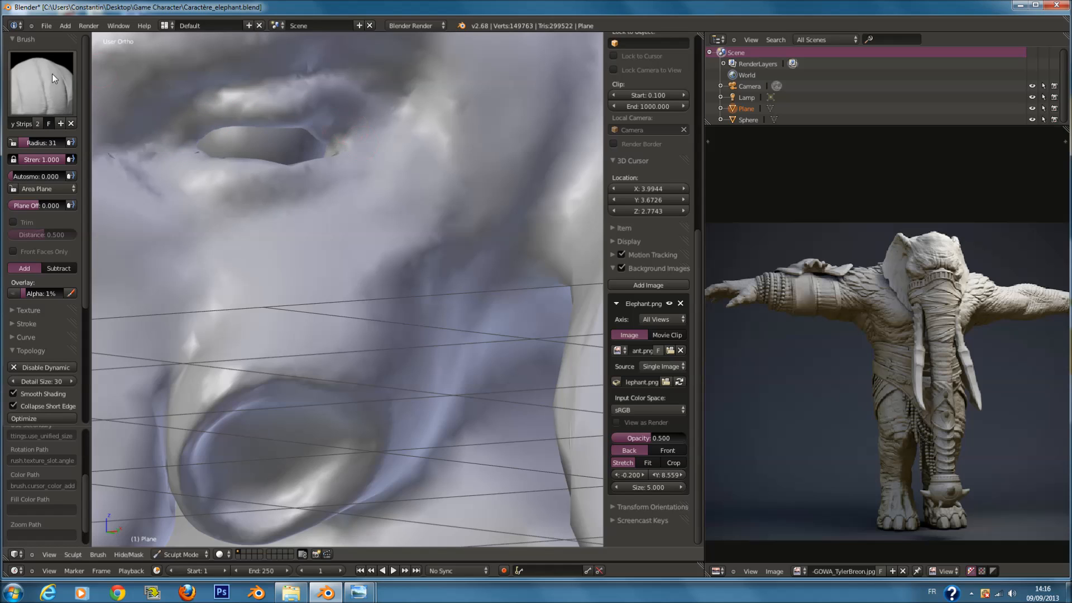
# Carve sharper folds along the upper and lower eyelids and the eye corners using the Crease brush.
pyautogui.click(63, 76)
pyautogui.click(182, 140)
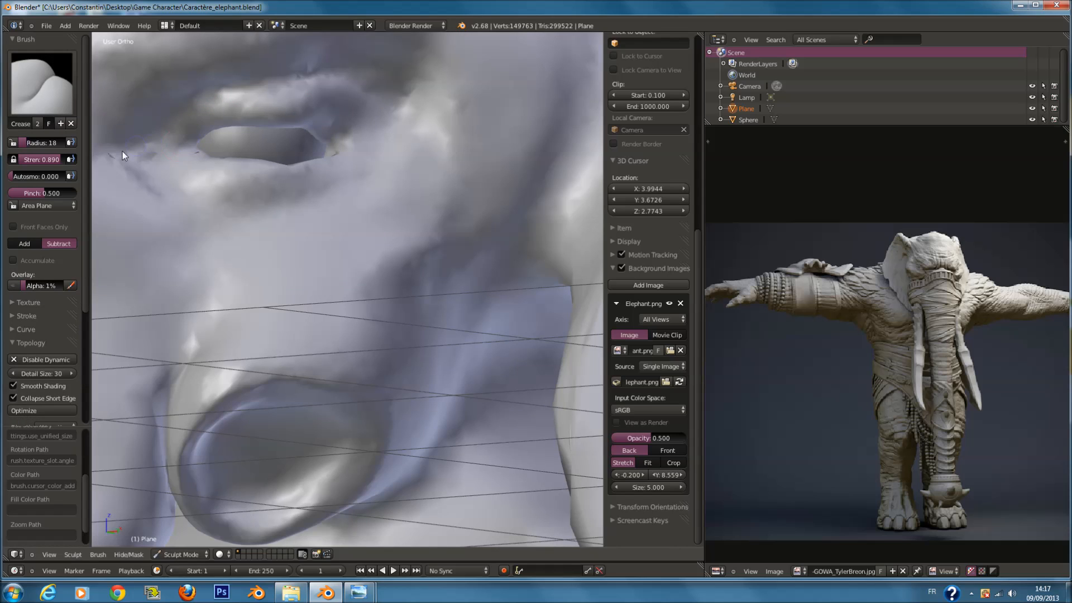
pyautogui.press('f')
pyautogui.click(319, 64)
pyautogui.moveTo(334, 81); pyautogui.dragTo(186, 96)
pyautogui.moveTo(151, 127)
pyautogui.mouseDown()
pyautogui.moveTo(389, 91)
pyautogui.moveTo(186, 105)
pyautogui.mouseUp()
pyautogui.moveTo(155, 155)
pyautogui.mouseDown()
pyautogui.moveTo(300, 222)
pyautogui.moveTo(145, 145)
pyautogui.moveTo(341, 207)
pyautogui.moveTo(364, 150)
pyautogui.moveTo(344, 133)
pyautogui.mouseUp()
pyautogui.moveTo(297, 83); pyautogui.dragTo(161, 122)
pyautogui.scroll(-4, 228, 182)
pyautogui.scroll(5, 237, 180)
# Set the Crease brush radius to 40 and carve a fold from the inner eye down to the tusk socket.
pyautogui.press('f')
pyautogui.click(153, 155)
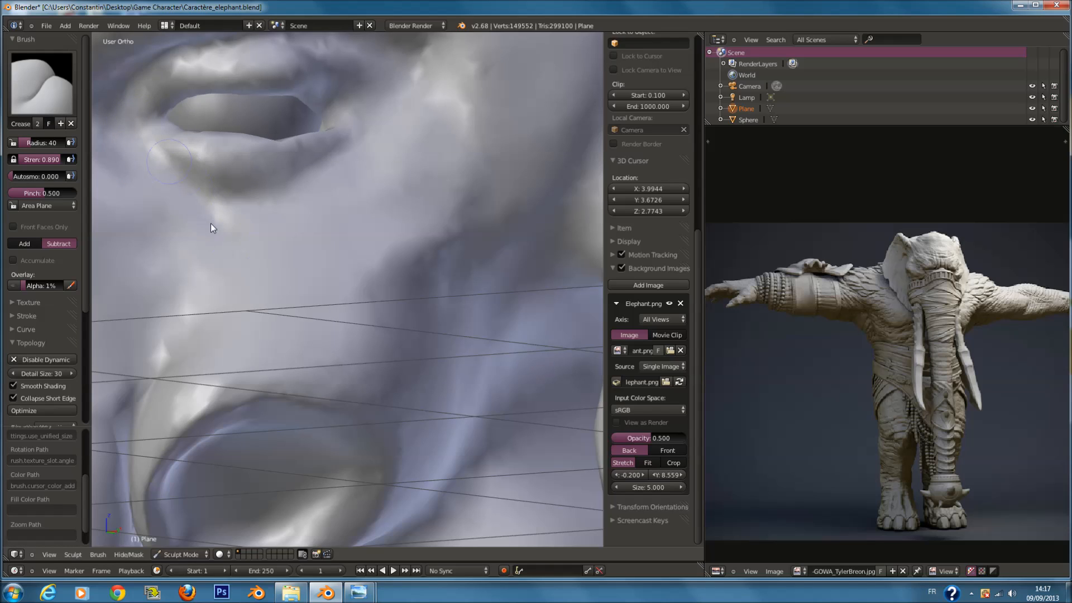
pyautogui.moveTo(172, 173)
pyautogui.mouseDown()
pyautogui.moveTo(199, 313)
pyautogui.moveTo(150, 383)
pyautogui.moveTo(166, 333)
pyautogui.mouseUp()
pyautogui.moveTo(226, 282); pyautogui.dragTo(242, 273)
pyautogui.scroll(-1, 420, 250)
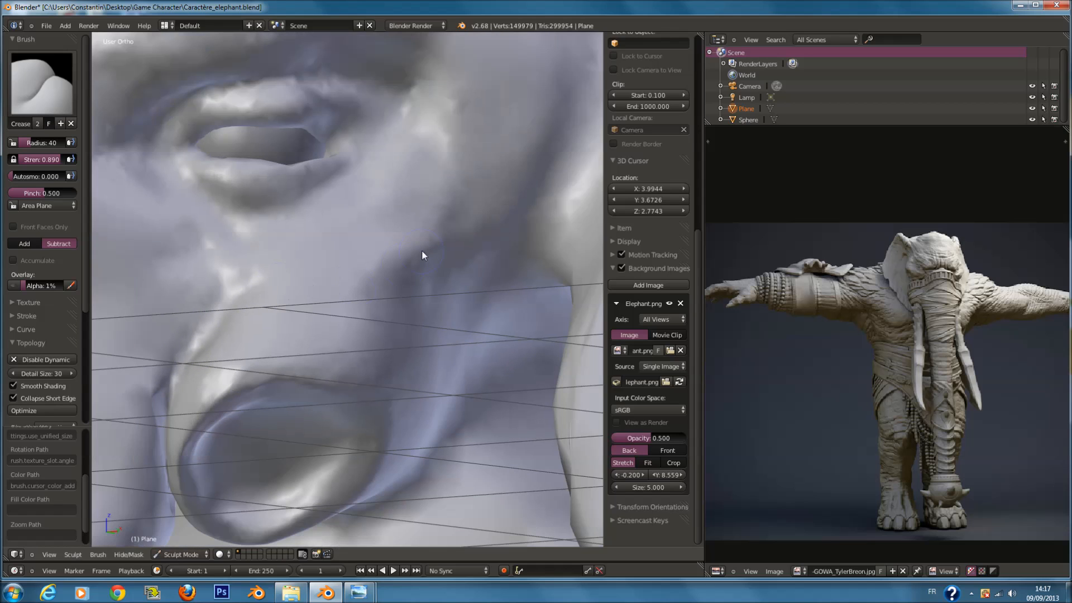
# Carve creases behind the cheek and along the fold between the side of the head and the ear.
pyautogui.moveTo(425, 343); pyautogui.dragTo(422, 320)
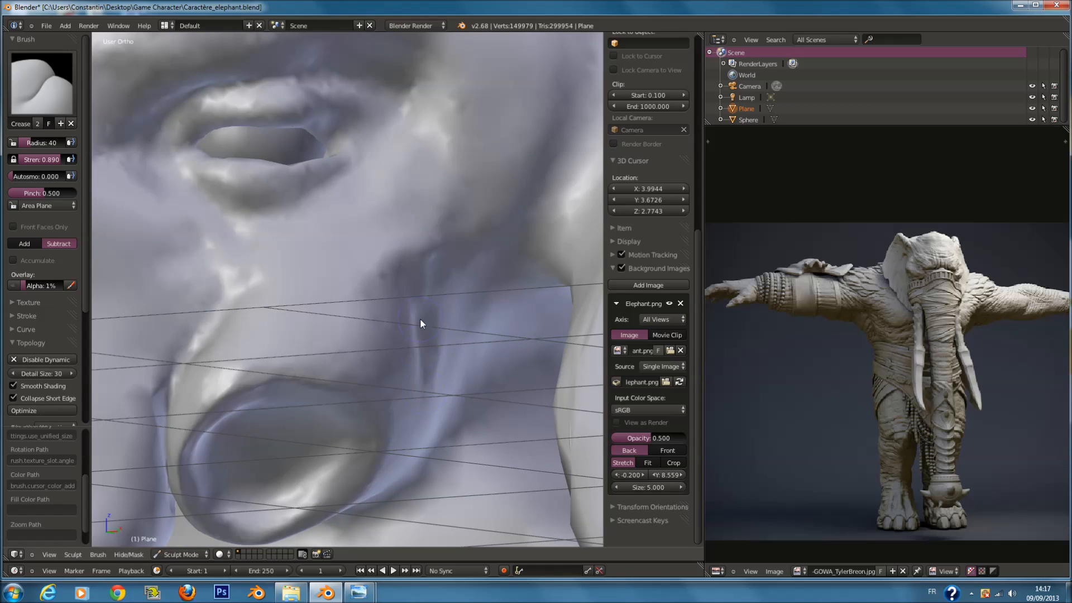
pyautogui.scroll(-6, 392, 269)
pyautogui.scroll(4, 400, 249)
pyautogui.moveTo(400, 249); pyautogui.dragTo(414, 230, button='middle')
pyautogui.moveTo(476, 167); pyautogui.dragTo(439, 281)
pyautogui.moveTo(316, 211); pyautogui.dragTo(336, 217, button='middle')
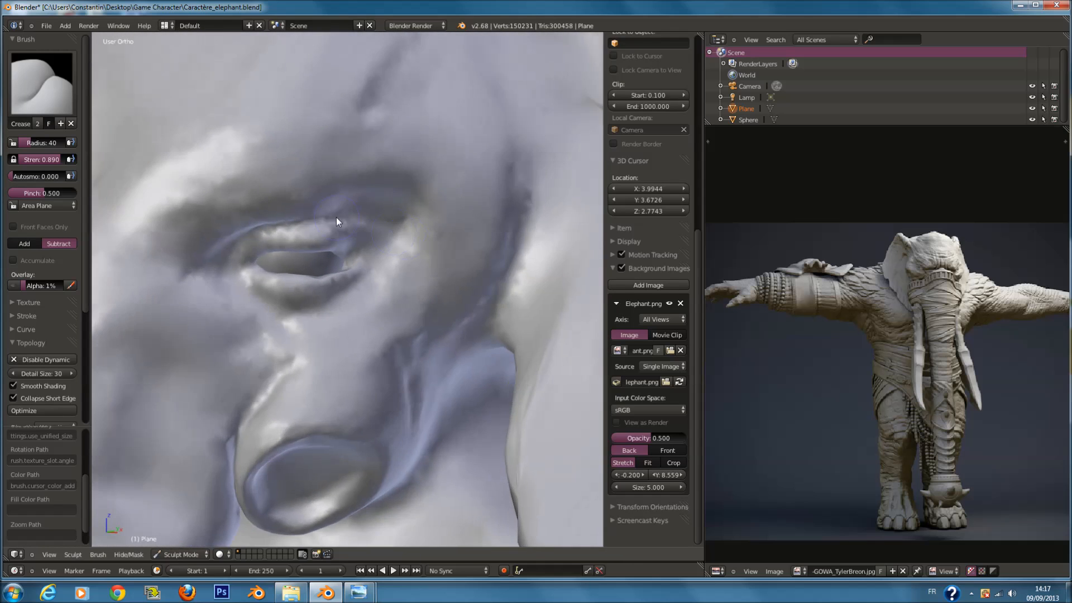
# Switch to the Grab brush at radius 200 and reshape the eye and the surrounding eyelids.
pyautogui.scroll(2, 336, 217)
pyautogui.scroll(-3, 45, 77)
pyautogui.scroll(3, 40, 43)
pyautogui.click(44, 63)
pyautogui.click(303, 146)
pyautogui.press('f')
pyautogui.click(316, 273)
pyautogui.moveTo(199, 246); pyautogui.dragTo(201, 256)
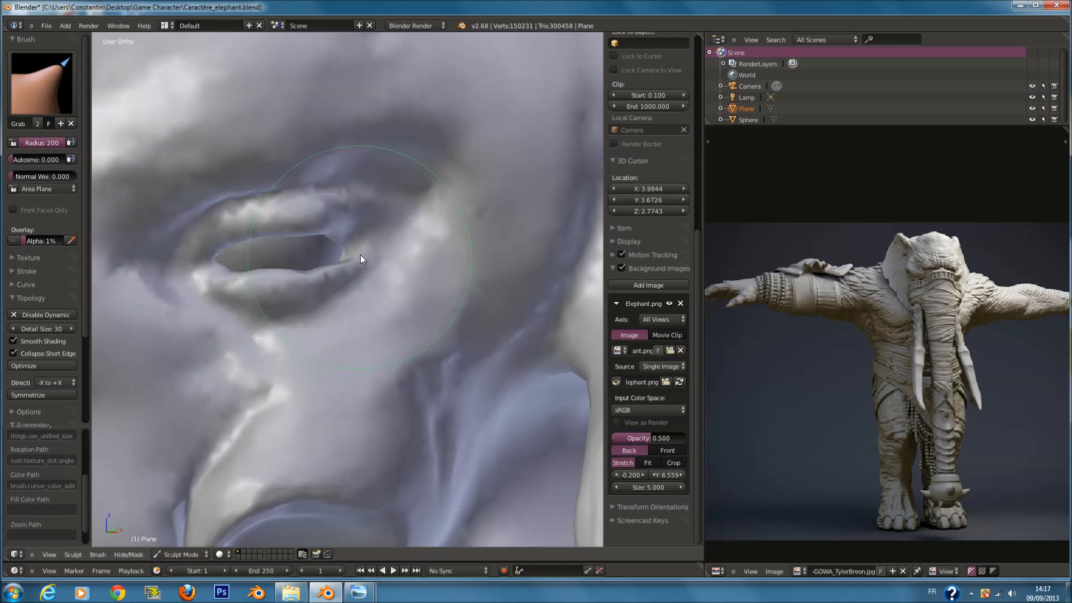
pyautogui.scroll(-3, 321, 220)
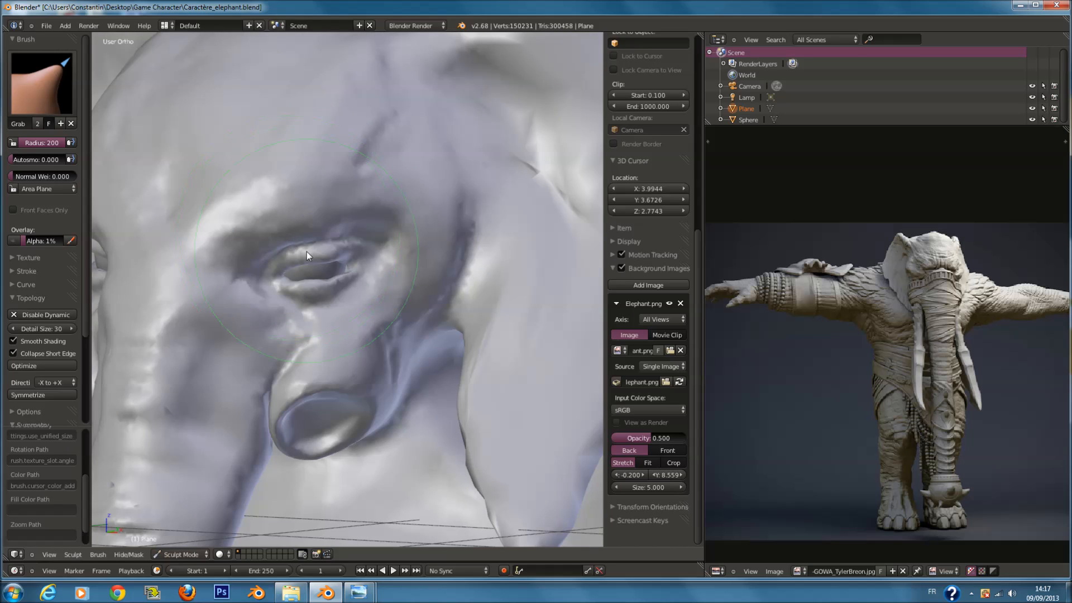
pyautogui.moveTo(270, 244); pyautogui.dragTo(311, 253)
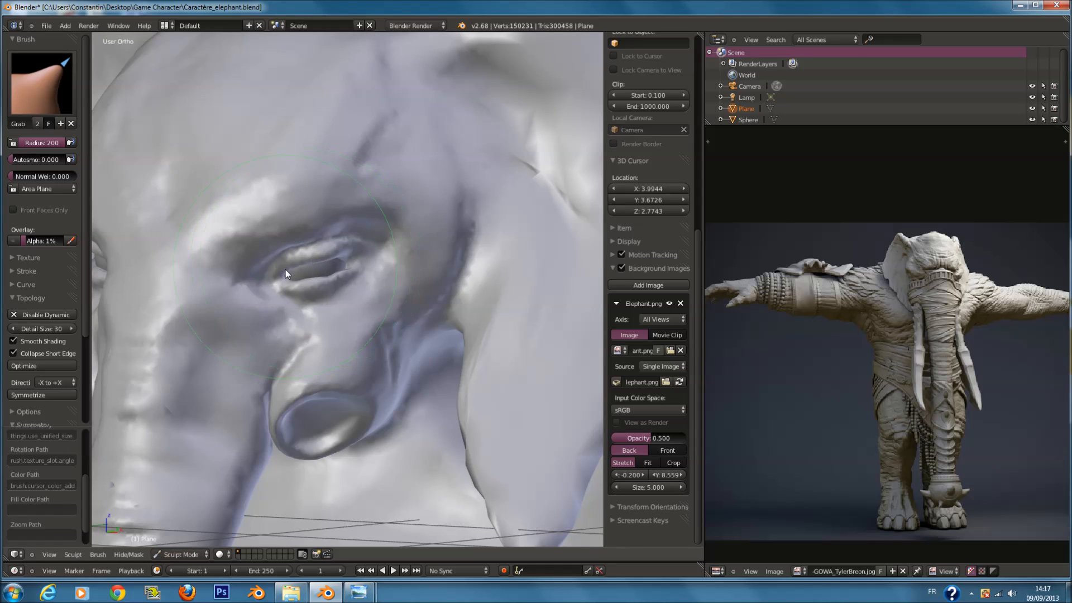
pyautogui.scroll(-5, 316, 287)
pyautogui.scroll(5, 386, 287)
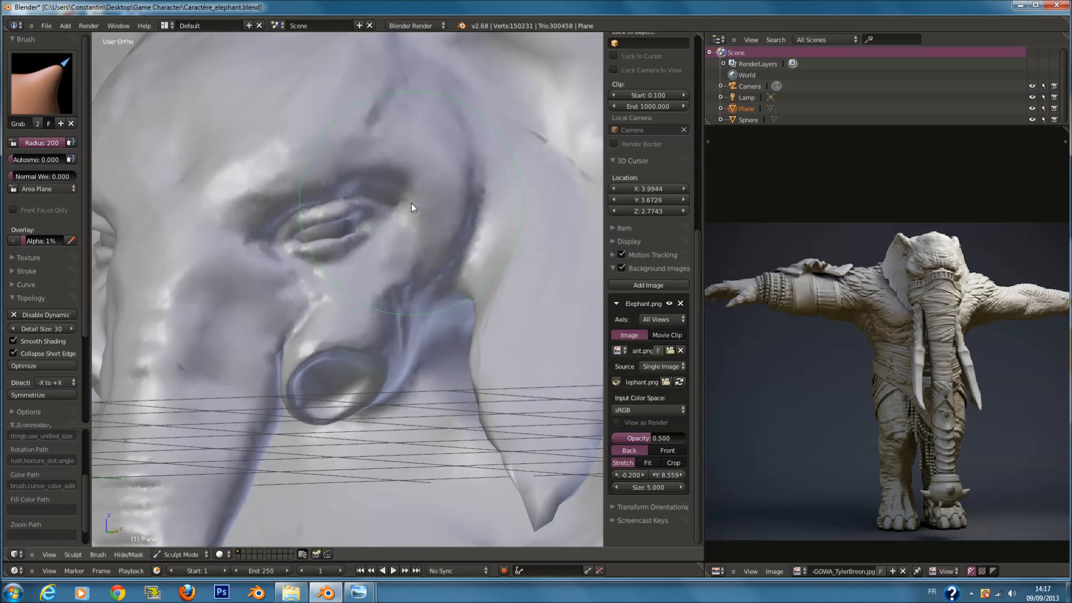
# Adjust the eyelids with the Grab brush at radius 182, and pull the inner eye corner into shape at radius 78.
pyautogui.scroll(4, 411, 203)
pyautogui.press('f')
pyautogui.click(325, 223)
pyautogui.moveTo(353, 257); pyautogui.dragTo(370, 282)
pyautogui.press('f')
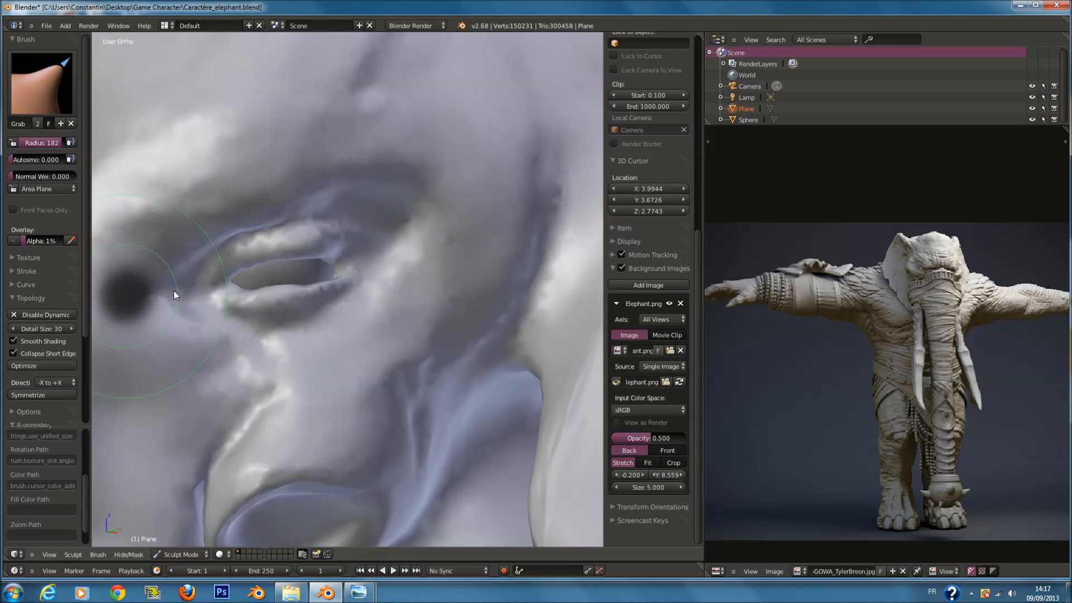
pyautogui.click(174, 294)
pyautogui.scroll(2, 182, 293)
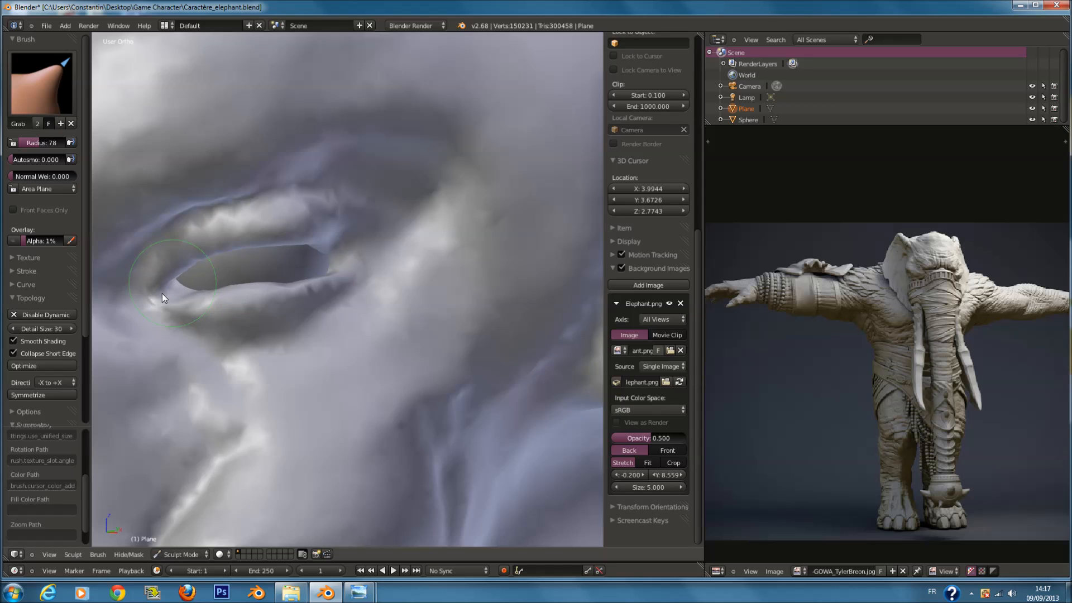
pyautogui.moveTo(160, 298); pyautogui.dragTo(179, 270)
# Set the Grab brush radius to 170 and nudge the lower eyelid area into shape.
pyautogui.press('f')
pyautogui.click(208, 304)
pyautogui.scroll(-9, 200, 299)
pyautogui.moveTo(332, 302)
pyautogui.mouseDown(button='middle')
pyautogui.moveTo(394, 296)
pyautogui.moveTo(377, 282)
pyautogui.mouseUp(button='middle')
pyautogui.scroll(4, 377, 282)
pyautogui.press('f')
pyautogui.click(405, 293)
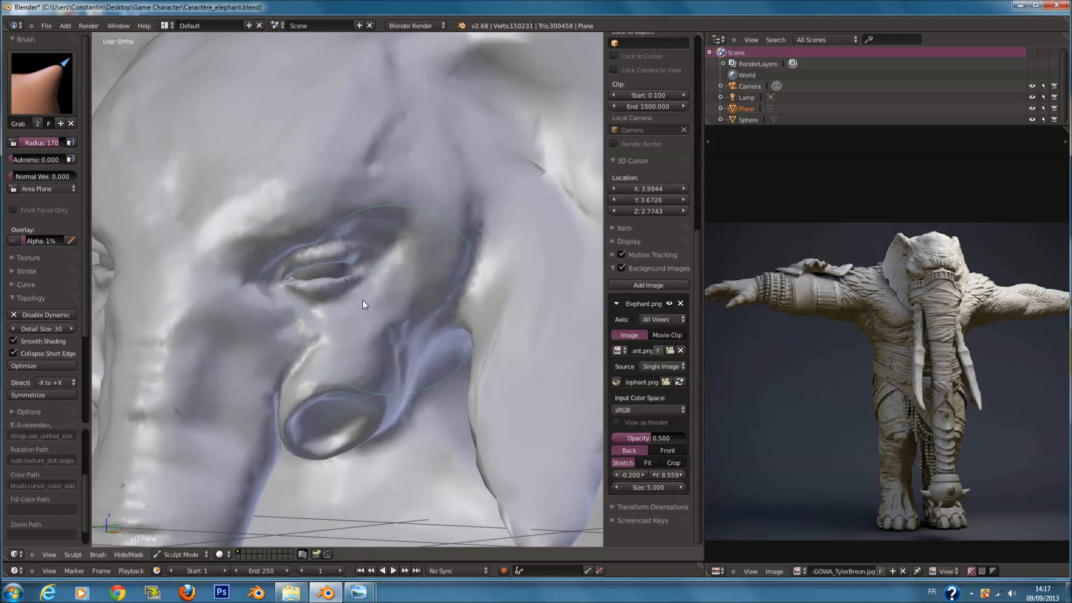
pyautogui.scroll(2, 341, 299)
pyautogui.moveTo(313, 299); pyautogui.dragTo(314, 301)
# Widen the eye opening by pulling the eyelids with the Grab brush, and set its radius to 110.
pyautogui.scroll(3, 314, 300)
pyautogui.press('f')
pyautogui.click(296, 229)
pyautogui.moveTo(251, 224)
pyautogui.mouseDown()
pyautogui.moveTo(309, 213)
pyautogui.moveTo(358, 229)
pyautogui.mouseUp()
pyautogui.press('f')
pyautogui.click(303, 222)
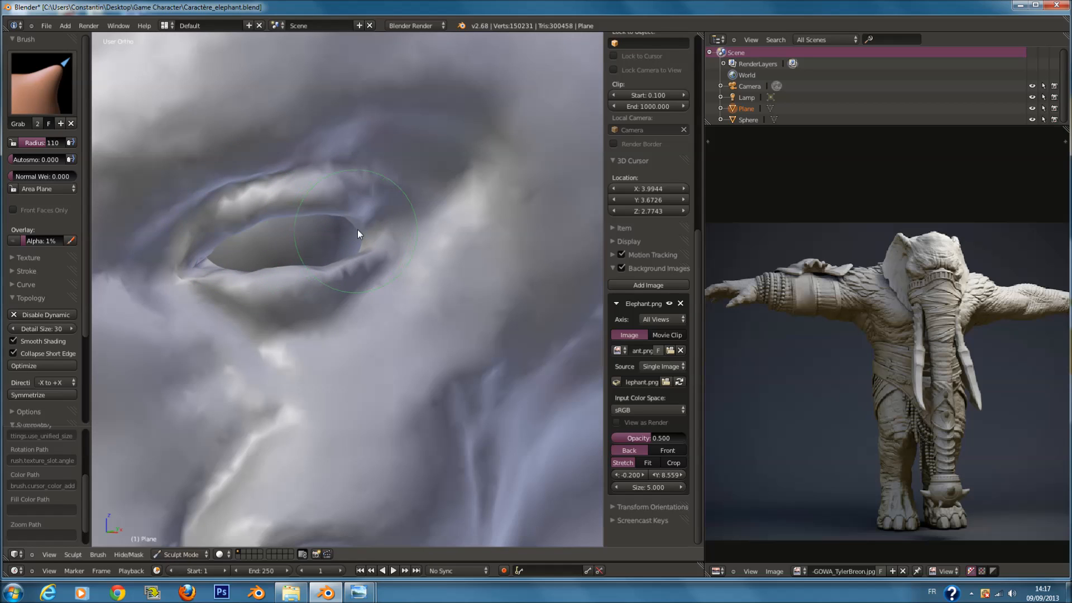
# Nudge the lower eyelid into its final shape with the Grab brush.
pyautogui.moveTo(287, 269); pyautogui.dragTo(289, 274)
pyautogui.scroll(-5, 286, 279)
pyautogui.scroll(-2, 360, 274)
pyautogui.moveTo(360, 273)
pyautogui.mouseDown(button='middle')
pyautogui.moveTo(410, 282)
pyautogui.moveTo(426, 266)
pyautogui.moveTo(307, 282)
pyautogui.moveTo(410, 279)
pyautogui.mouseUp(button='middle')
pyautogui.scroll(1, 377, 270)
pyautogui.scroll(-3, 376, 270)
pyautogui.scroll(1, 410, 278)
# Switch to the Clay Strips brush at radius 65 and build up volume along the upper part of the ear.
pyautogui.click(36, 74)
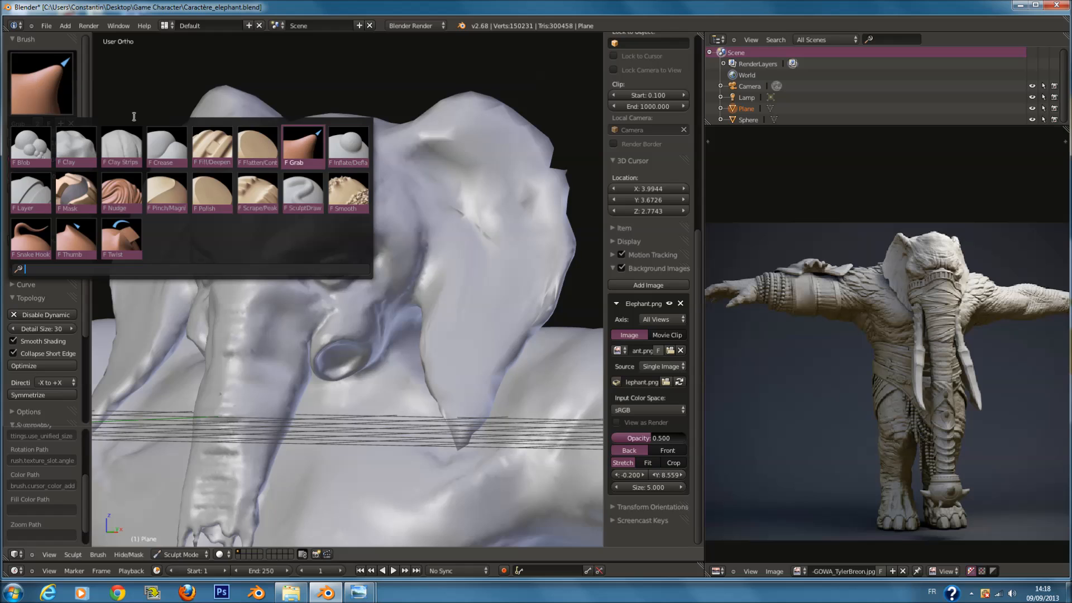
pyautogui.click(134, 150)
pyautogui.scroll(-2, 340, 175)
pyautogui.keyDown('ctrl'); pyautogui.scroll(5, 343, 175); pyautogui.keyUp('ctrl')
pyautogui.scroll(4, 372, 182)
pyautogui.press('f')
pyautogui.click(327, 173)
pyautogui.keyDown('shift'); pyautogui.scroll(9, 326, 173); pyautogui.keyUp('shift')
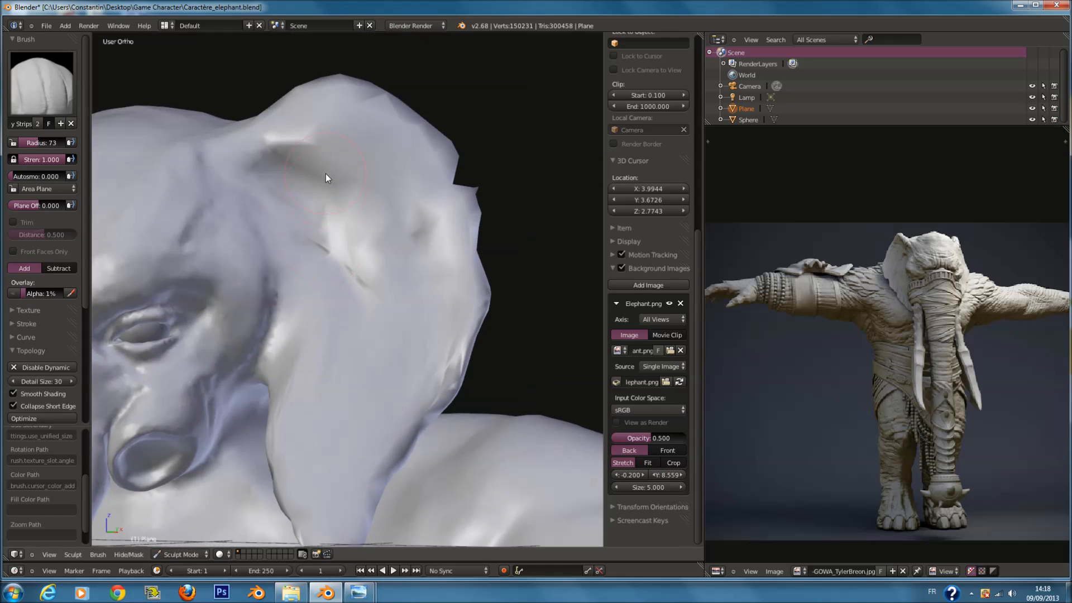
pyautogui.scroll(2, 326, 168)
pyautogui.press('f')
pyautogui.click(316, 163)
pyautogui.moveTo(196, 139)
pyautogui.mouseDown()
pyautogui.moveTo(364, 99)
pyautogui.moveTo(421, 193)
pyautogui.moveTo(445, 210)
pyautogui.moveTo(461, 370)
pyautogui.mouseUp()
# Add Clay Strips strokes down the lower ear flap and along its outer edge.
pyautogui.keyDown('shift'); pyautogui.scroll(-11, 416, 407); pyautogui.keyUp('shift')
pyautogui.keyDown('shift'); pyautogui.scroll(-5, 416, 407); pyautogui.keyUp('shift')
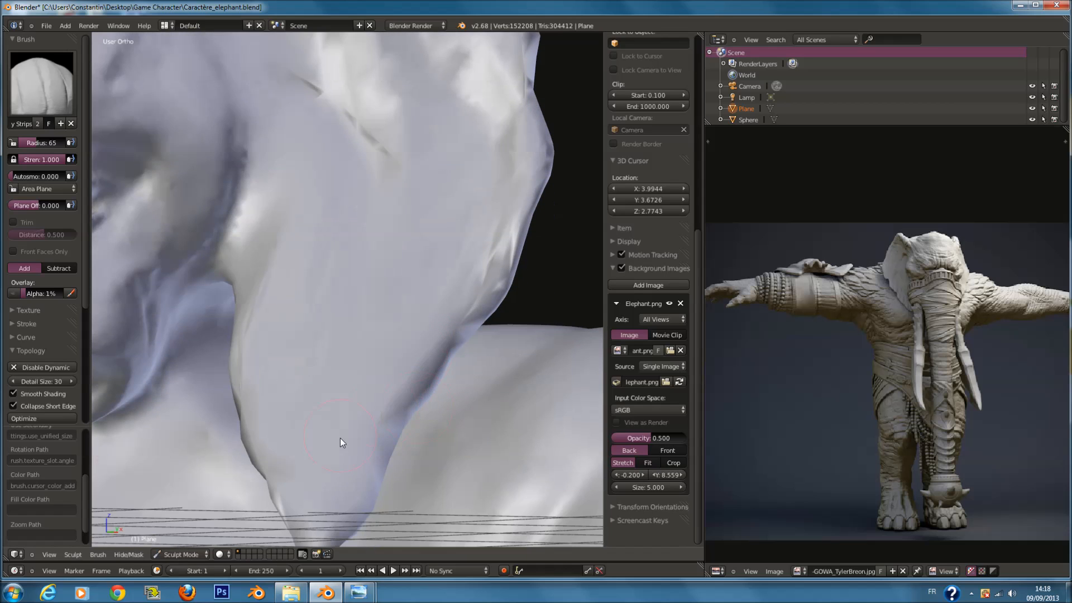
pyautogui.moveTo(403, 98); pyautogui.dragTo(333, 344)
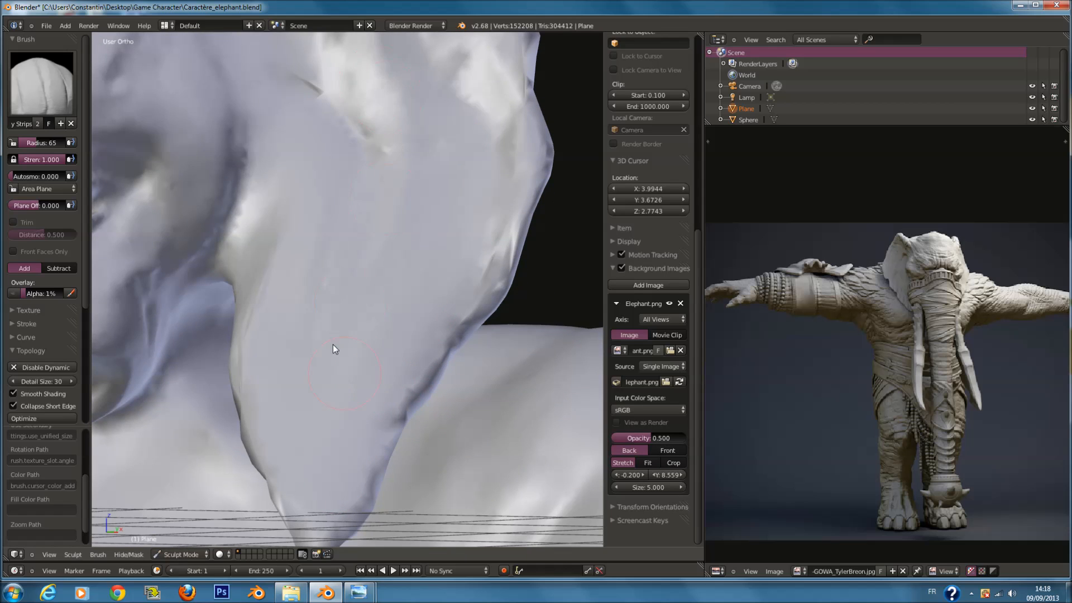
pyautogui.press('f')
pyautogui.click(368, 397)
pyautogui.moveTo(357, 413); pyautogui.dragTo(410, 141)
# Set the Clay Strips radius to 91 and stroke across the ear to thicken it.
pyautogui.moveTo(410, 141); pyautogui.dragTo(361, 186, button='middle')
pyautogui.press('f')
pyautogui.click(350, 185)
pyautogui.moveTo(178, 191)
pyautogui.mouseDown()
pyautogui.moveTo(303, 113)
pyautogui.moveTo(147, 212)
pyautogui.moveTo(307, 125)
pyautogui.moveTo(393, 127)
pyautogui.moveTo(498, 208)
pyautogui.moveTo(510, 252)
pyautogui.mouseUp()
pyautogui.moveTo(510, 253)
pyautogui.mouseDown(button='middle')
pyautogui.moveTo(216, 196)
pyautogui.moveTo(278, 234)
pyautogui.moveTo(250, 183)
pyautogui.mouseUp(button='middle')
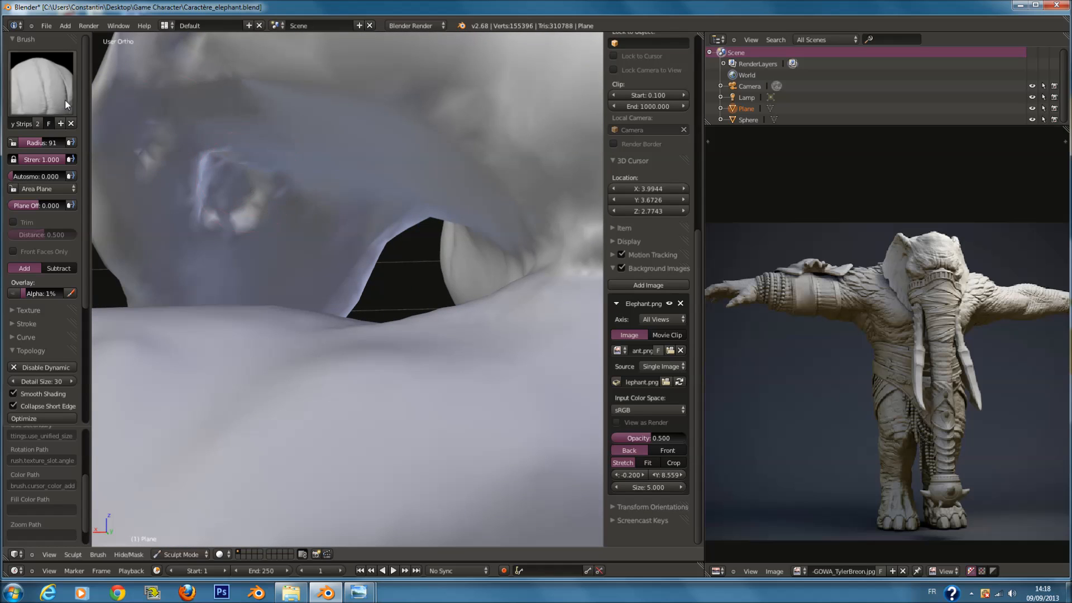
# Switch to the Smooth brush at radius 94 and smooth out the lumps on the back of the ear.
pyautogui.click(65, 99)
pyautogui.click(29, 234)
pyautogui.moveTo(241, 184)
pyautogui.mouseDown()
pyautogui.moveTo(161, 125)
pyautogui.moveTo(296, 101)
pyautogui.moveTo(224, 230)
pyautogui.mouseUp()
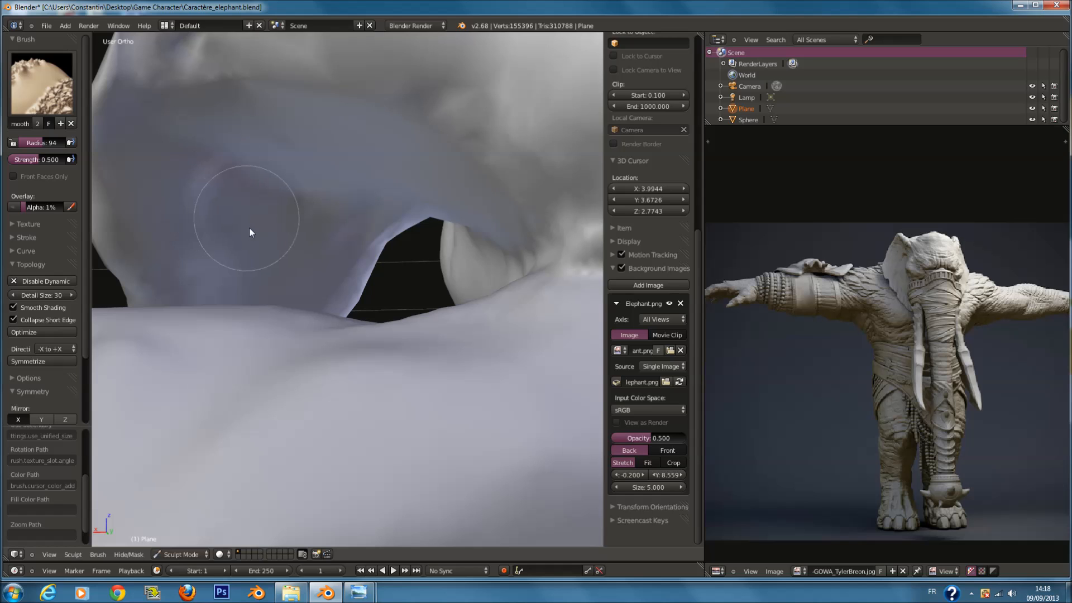
pyautogui.moveTo(249, 230); pyautogui.dragTo(258, 251, button='middle')
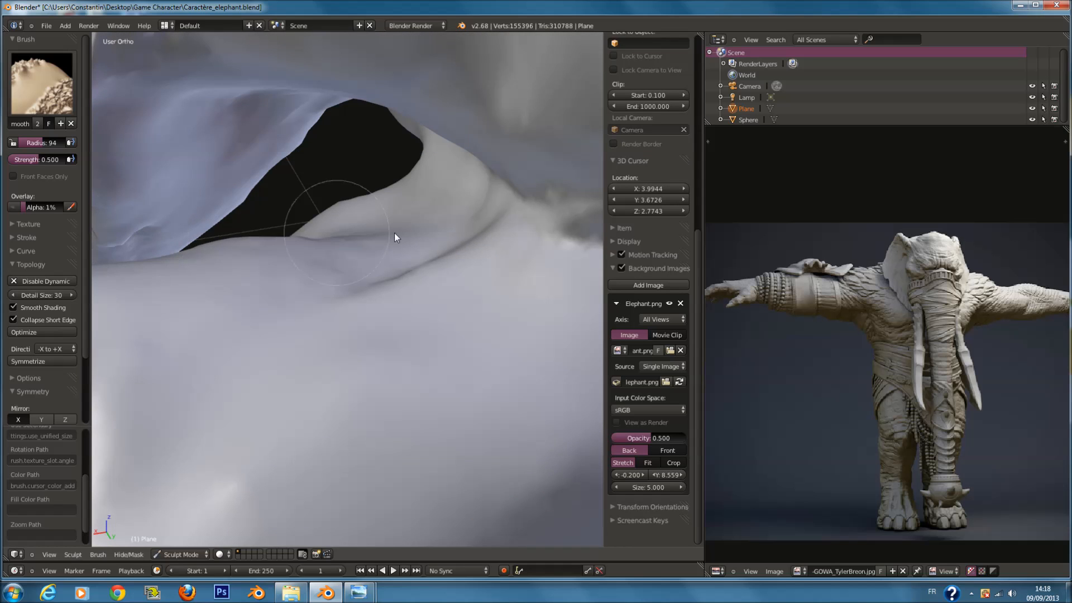
# Enlarge the reference image around the elephant's head and examine the edges of the model's ear from several sides.
pyautogui.scroll(6, 965, 260)
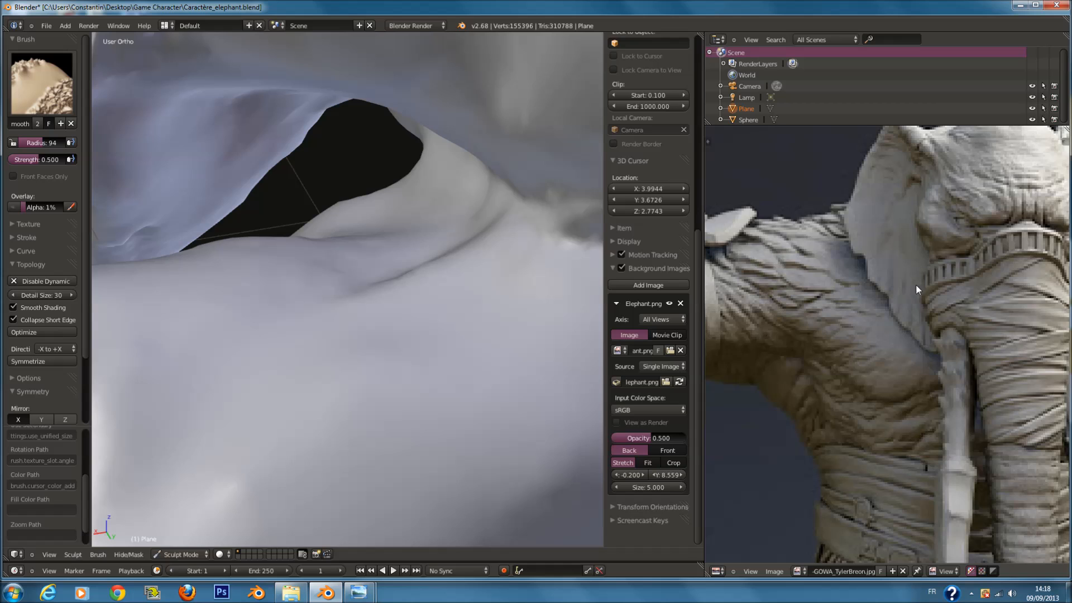
pyautogui.scroll(-4, 916, 289)
pyautogui.moveTo(374, 219); pyautogui.dragTo(307, 240, button='middle')
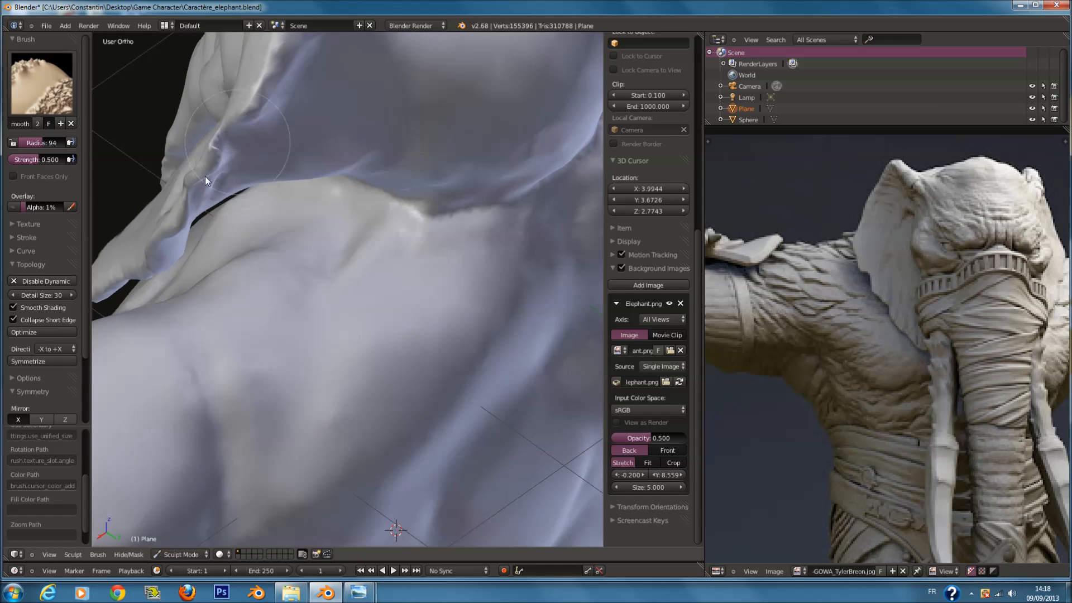
pyautogui.moveTo(218, 162)
pyautogui.mouseDown(button='middle')
pyautogui.moveTo(276, 156)
pyautogui.moveTo(280, 146)
pyautogui.mouseUp(button='middle')
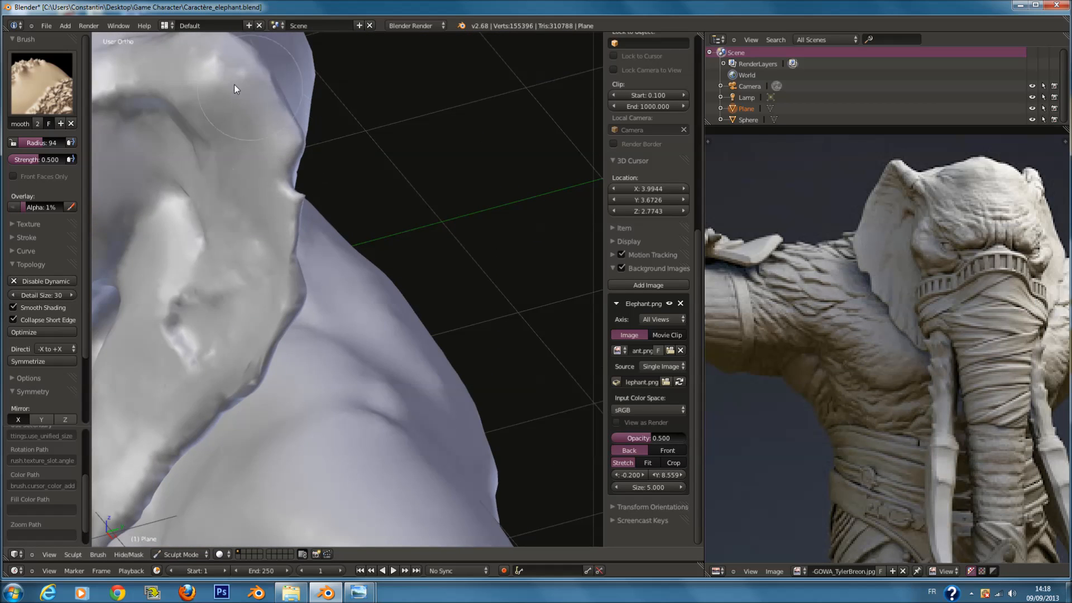
pyautogui.moveTo(265, 99); pyautogui.dragTo(277, 206, button='middle')
pyautogui.moveTo(283, 318)
pyautogui.mouseDown(button='middle')
pyautogui.moveTo(335, 338)
pyautogui.moveTo(397, 290)
pyautogui.mouseUp(button='middle')
pyautogui.moveTo(491, 358)
pyautogui.mouseDown(button='middle')
pyautogui.moveTo(461, 326)
pyautogui.moveTo(402, 301)
pyautogui.mouseUp(button='middle')
# Switch to the Snake Hook brush at radius 115 and pull out the ear's lower tip and jagged edges.
pyautogui.click(41, 83)
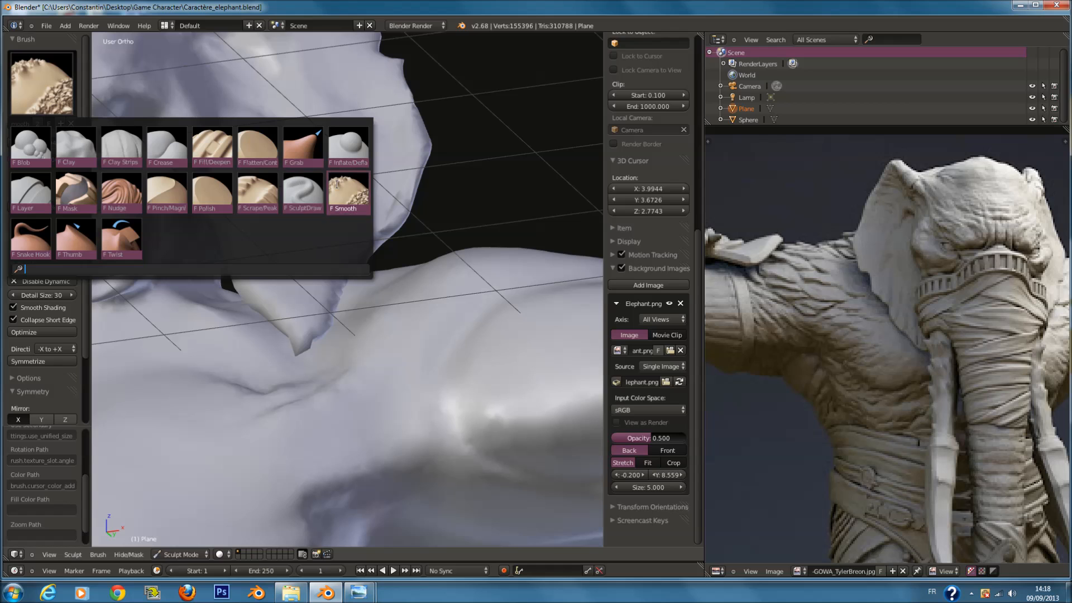
pyautogui.click(30, 239)
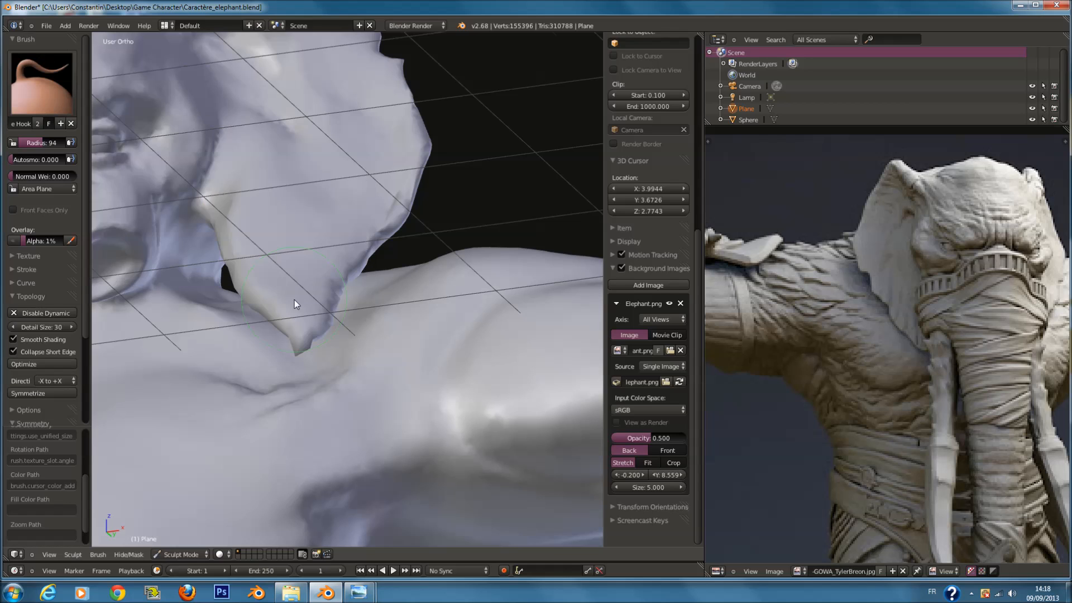
pyautogui.moveTo(294, 300); pyautogui.dragTo(297, 350, button='middle')
pyautogui.press('f')
pyautogui.click(303, 361)
pyautogui.moveTo(296, 354); pyautogui.dragTo(300, 346)
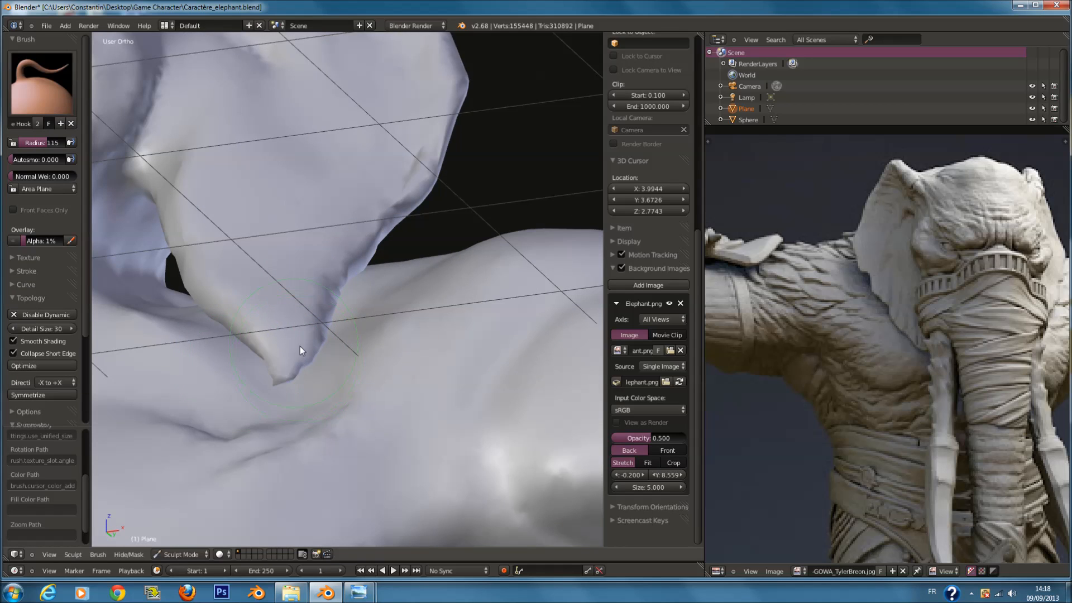
pyautogui.moveTo(299, 346); pyautogui.dragTo(311, 347, button='middle')
pyautogui.moveTo(283, 333); pyautogui.dragTo(267, 354)
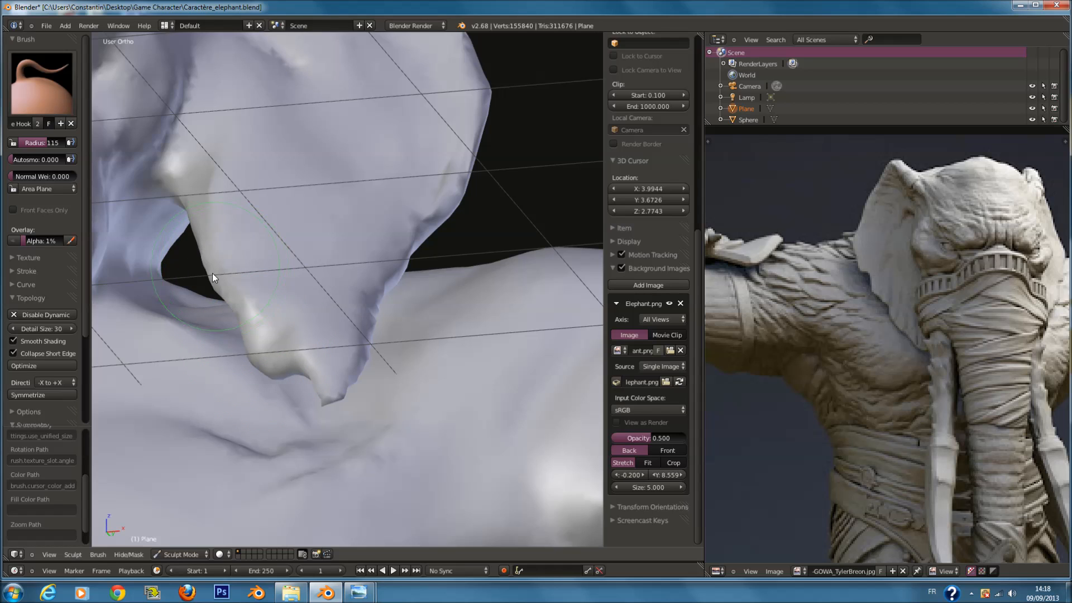
pyautogui.moveTo(424, 237); pyautogui.dragTo(433, 244)
# Smooth the lower outer edge of the ear with the Smooth brush at radius 115.
pyautogui.click(18, 78)
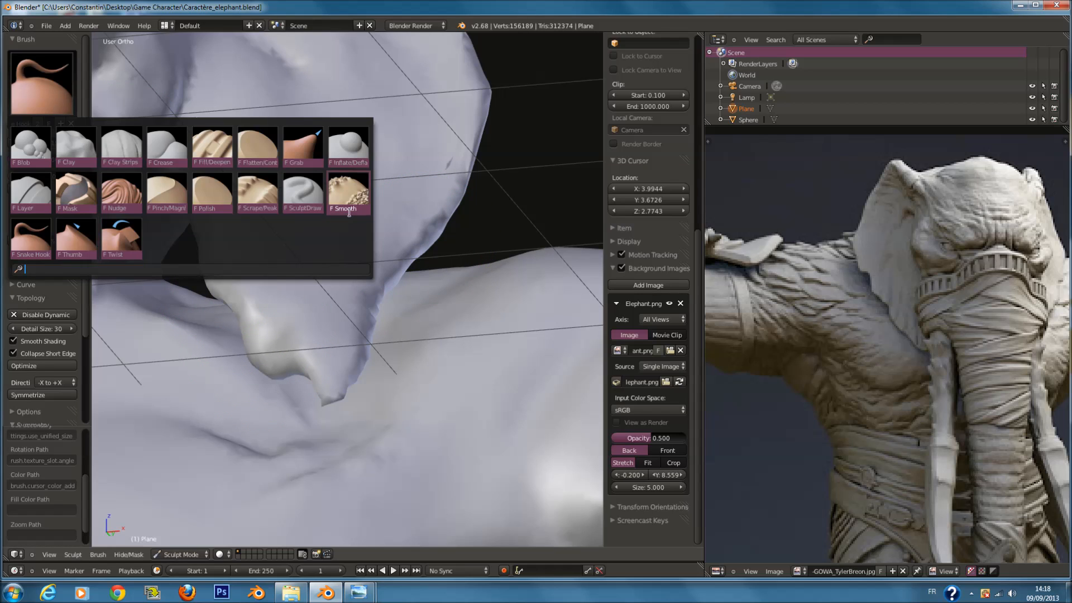
pyautogui.click(350, 196)
pyautogui.moveTo(370, 333)
pyautogui.mouseDown()
pyautogui.moveTo(344, 384)
pyautogui.moveTo(260, 265)
pyautogui.moveTo(383, 222)
pyautogui.moveTo(398, 230)
pyautogui.mouseUp()
pyautogui.moveTo(397, 230)
pyautogui.mouseDown(button='middle')
pyautogui.moveTo(83, 298)
pyautogui.moveTo(215, 276)
pyautogui.mouseUp(button='middle')
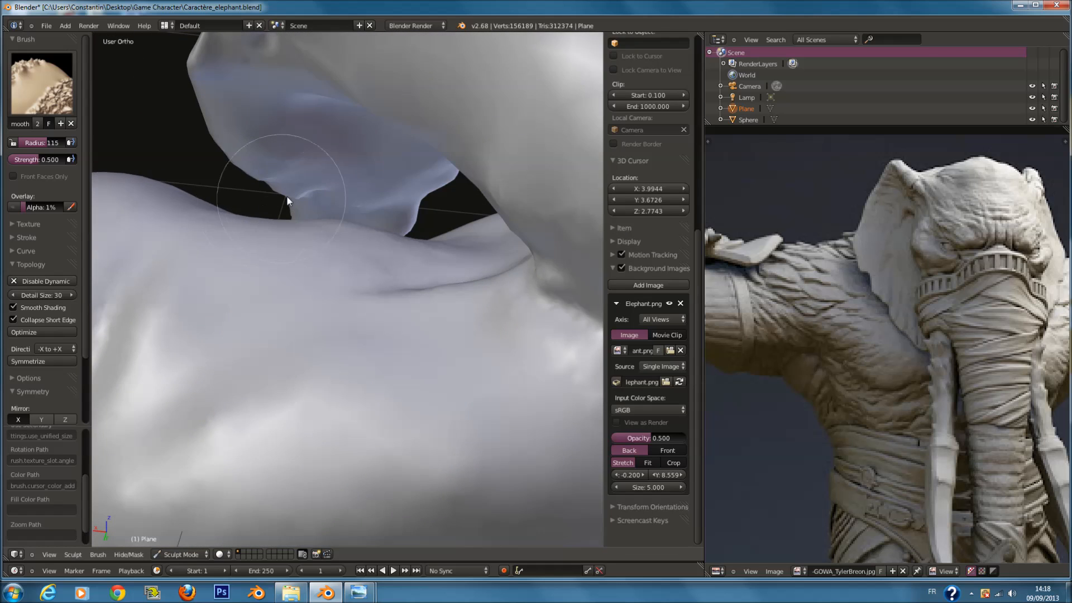
pyautogui.moveTo(286, 195); pyautogui.dragTo(310, 119, button='middle')
pyautogui.moveTo(436, 115); pyautogui.dragTo(392, 119, button='middle')
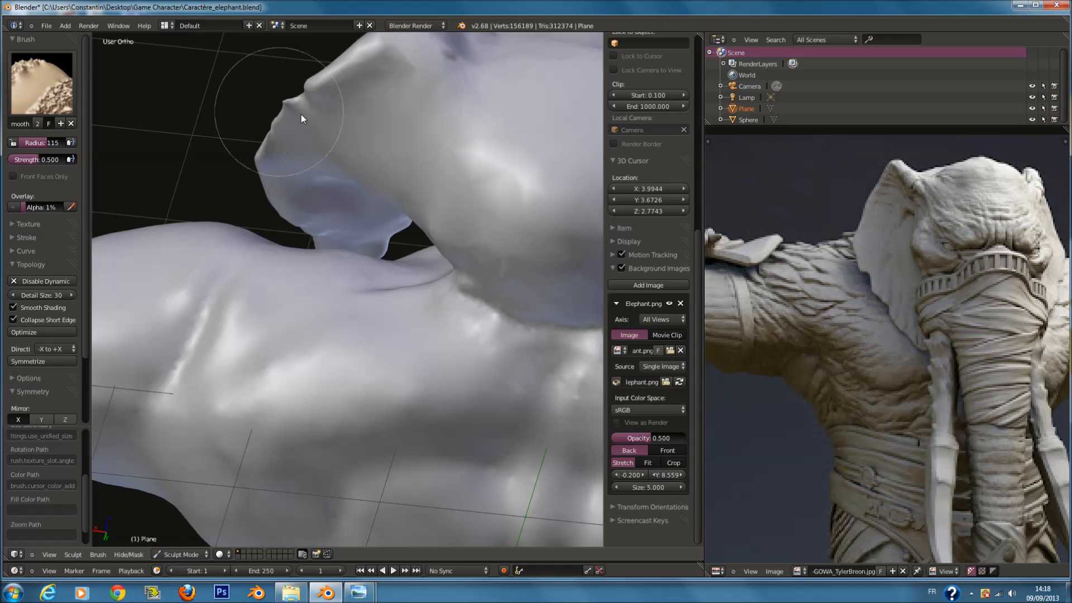
pyautogui.moveTo(301, 114); pyautogui.dragTo(385, 115, button='middle')
# Carve a crease where the back of the ear meets the head with the Crease brush at radius 55, and save the file.
pyautogui.click(54, 90)
pyautogui.click(167, 132)
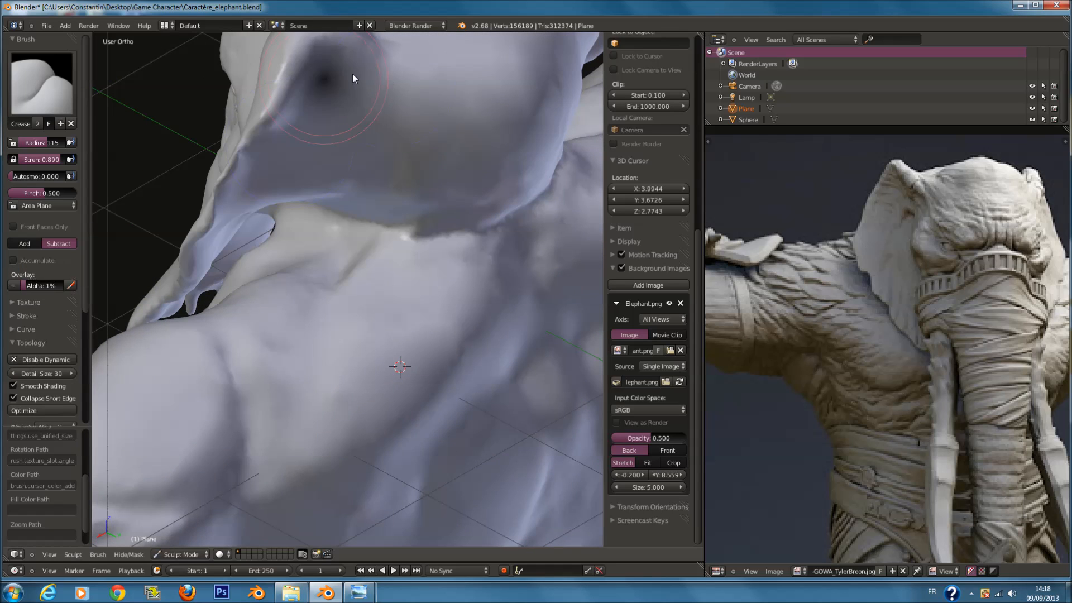
pyautogui.scroll(6, 380, 77)
pyautogui.moveTo(409, 115); pyautogui.dragTo(424, 115, button='middle')
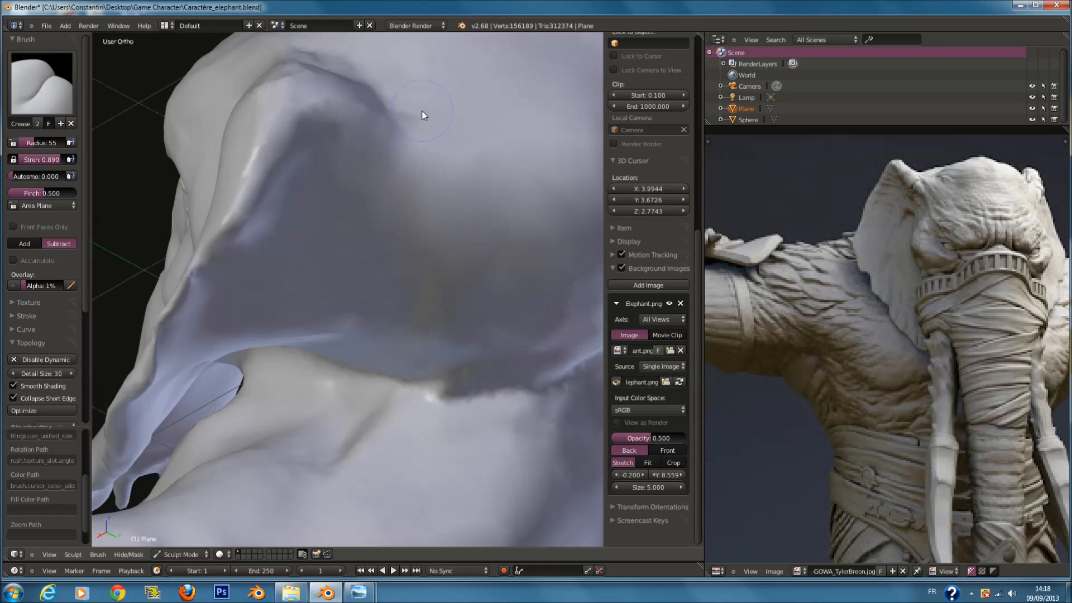
pyautogui.moveTo(384, 280); pyautogui.dragTo(389, 259, button='middle')
pyautogui.hotkey('ctrl', 's')
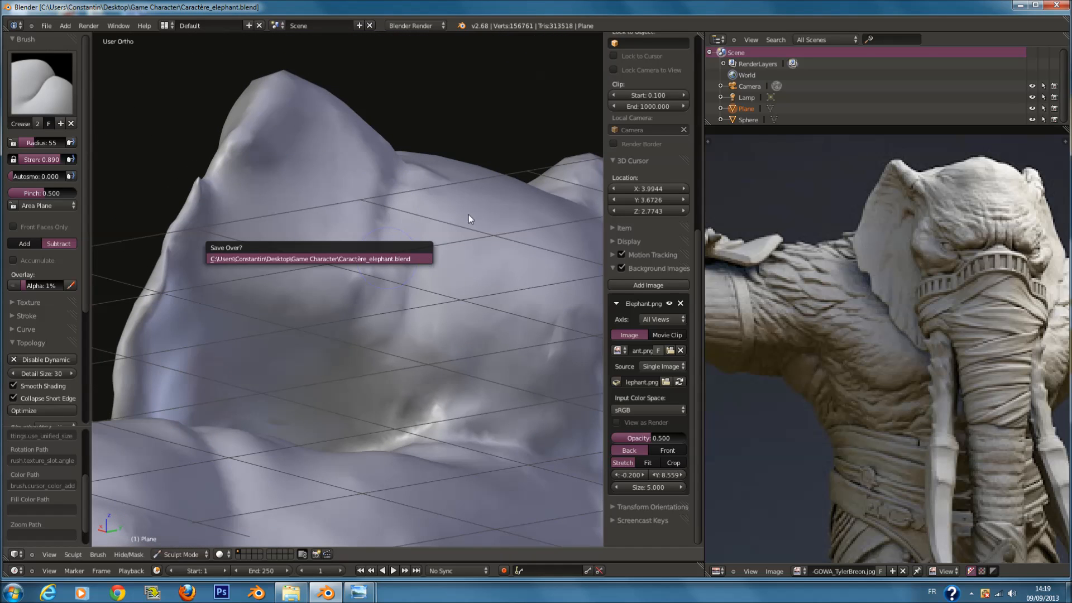
# Extend and deepen the crease behind the ear down toward the neck.
pyautogui.scroll(3, 417, 263)
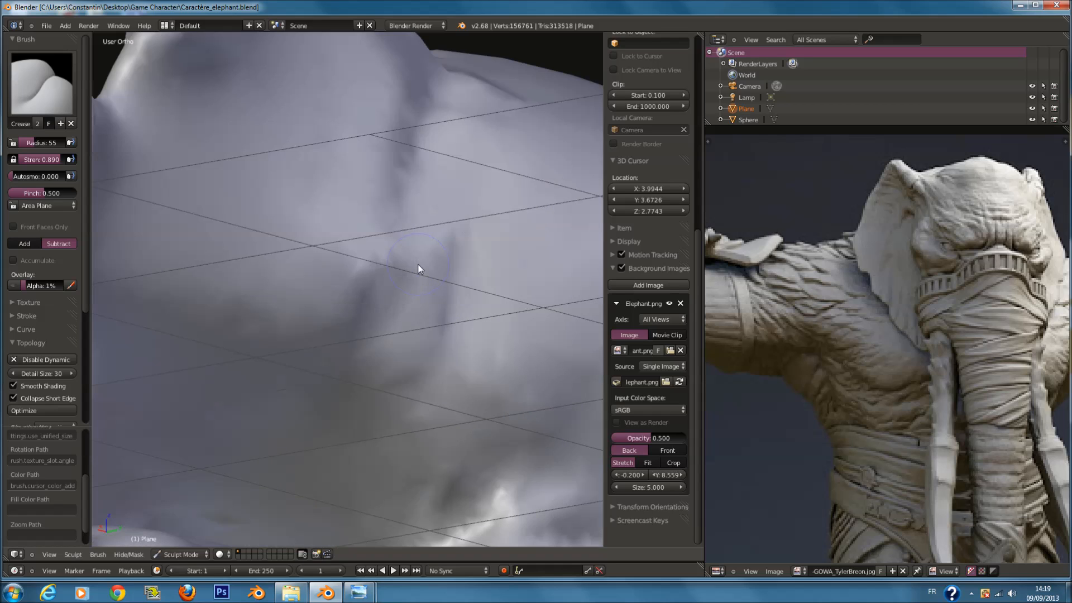
pyautogui.scroll(-2, 418, 263)
pyautogui.moveTo(384, 269); pyautogui.dragTo(354, 353)
pyautogui.moveTo(367, 307); pyautogui.dragTo(384, 289)
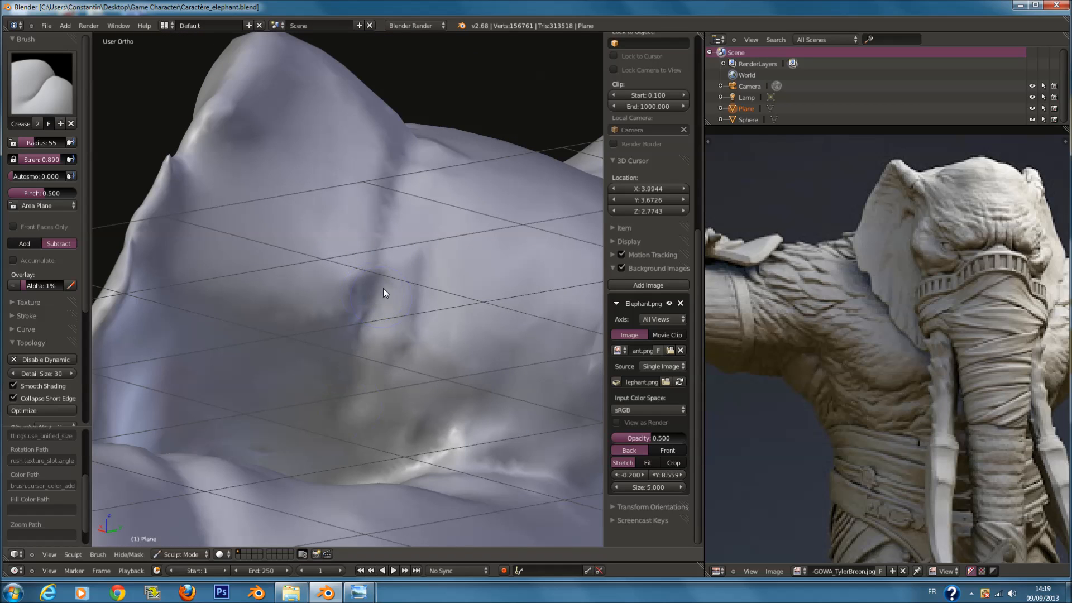
pyautogui.moveTo(359, 359); pyautogui.dragTo(389, 216)
pyautogui.moveTo(359, 383); pyautogui.dragTo(434, 406, button='middle')
pyautogui.moveTo(434, 413); pyautogui.dragTo(368, 458)
pyautogui.moveTo(367, 458)
pyautogui.mouseDown(button='middle')
pyautogui.moveTo(401, 291)
pyautogui.moveTo(333, 203)
pyautogui.moveTo(257, 169)
pyautogui.moveTo(323, 200)
pyautogui.moveTo(426, 163)
pyautogui.mouseUp(button='middle')
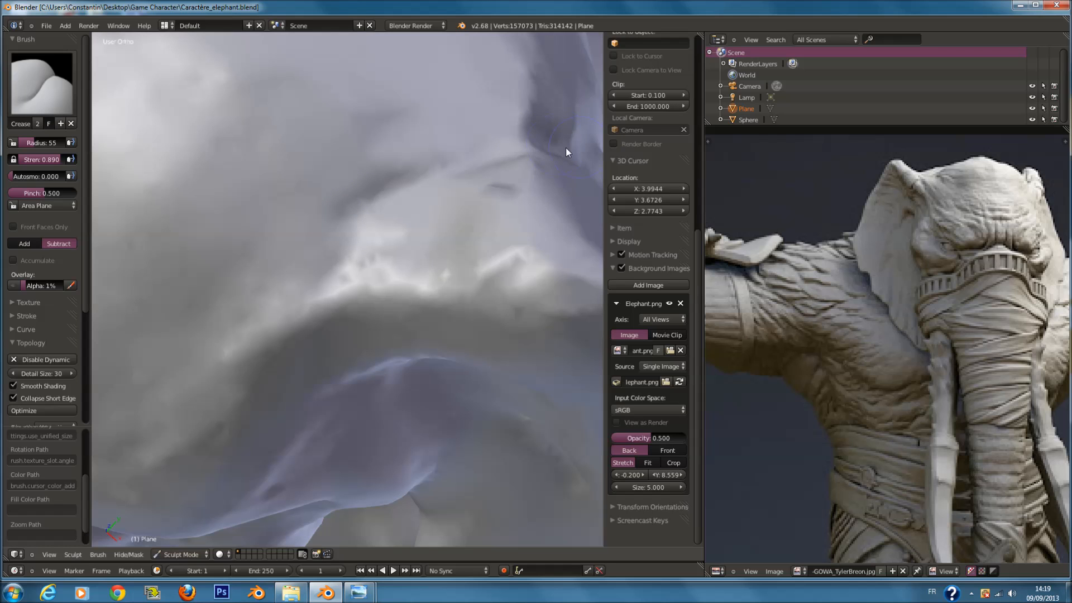
# Crease the fold under the head and the join between the cheek and the front of the ear.
pyautogui.moveTo(566, 151); pyautogui.dragTo(296, 239)
pyautogui.scroll(-9, 320, 237)
pyautogui.moveTo(330, 237); pyautogui.dragTo(370, 112, button='middle')
pyautogui.scroll(7, 374, 116)
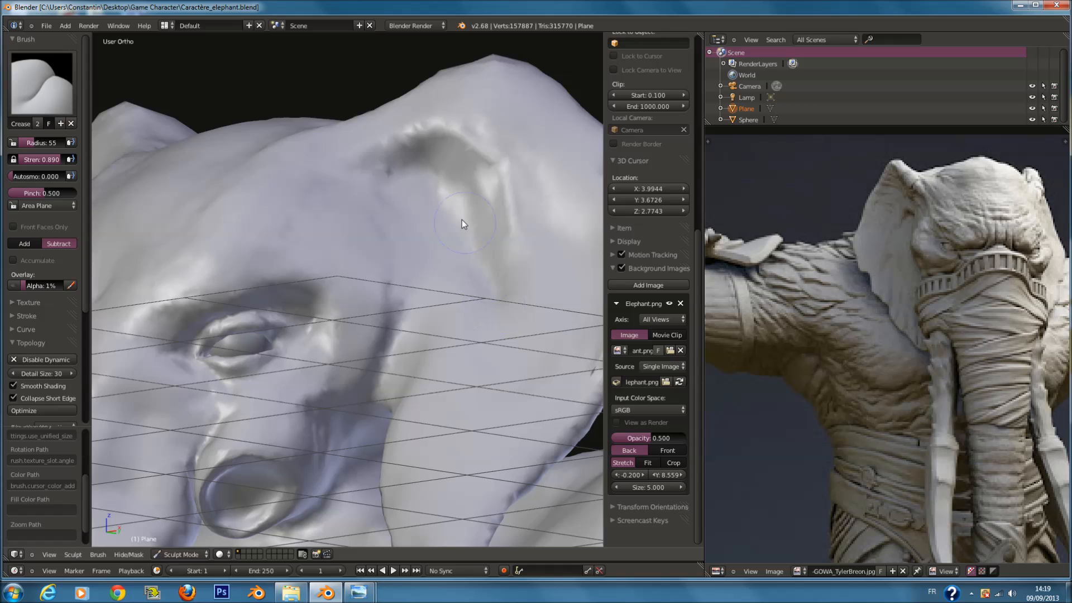
pyautogui.moveTo(415, 321); pyautogui.dragTo(402, 233)
# Carve horizontal wrinkles across the upper part of the trunk with the Crease brush.
pyautogui.scroll(-3, 357, 210)
pyautogui.moveTo(357, 210); pyautogui.dragTo(328, 266, button='middle')
pyautogui.keyDown('shift'); pyautogui.moveTo(277, 421); pyautogui.dragTo(327, 223, button='middle'); pyautogui.keyUp('shift')
pyautogui.scroll(3, 413, 151)
pyautogui.moveTo(435, 132); pyautogui.dragTo(395, 153)
pyautogui.keyDown('shift'); pyautogui.scroll(-4, 296, 277); pyautogui.keyUp('shift')
pyautogui.moveTo(321, 273); pyautogui.dragTo(385, 279)
pyautogui.scroll(-1, 331, 312)
pyautogui.keyDown('shift'); pyautogui.scroll(-3, 312, 312); pyautogui.keyUp('shift')
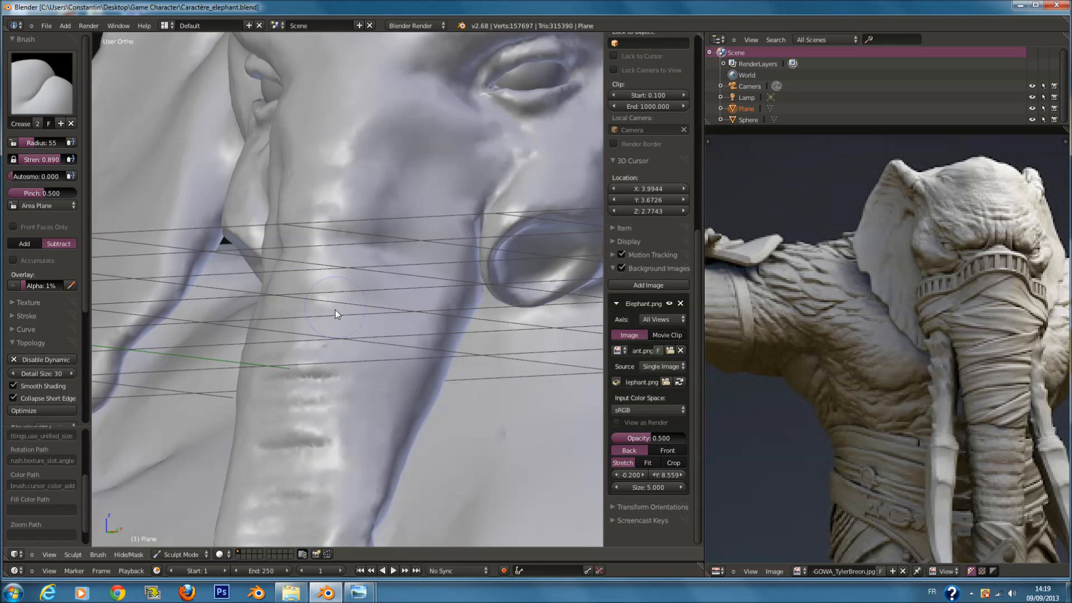
# Add Crease strokes across the lower trunk above its tip.
pyautogui.scroll(-5, 323, 313)
pyautogui.keyDown('shift'); pyautogui.scroll(-5, 321, 333); pyautogui.keyUp('shift')
pyautogui.scroll(3, 317, 330)
pyautogui.moveTo(317, 331); pyautogui.dragTo(309, 320)
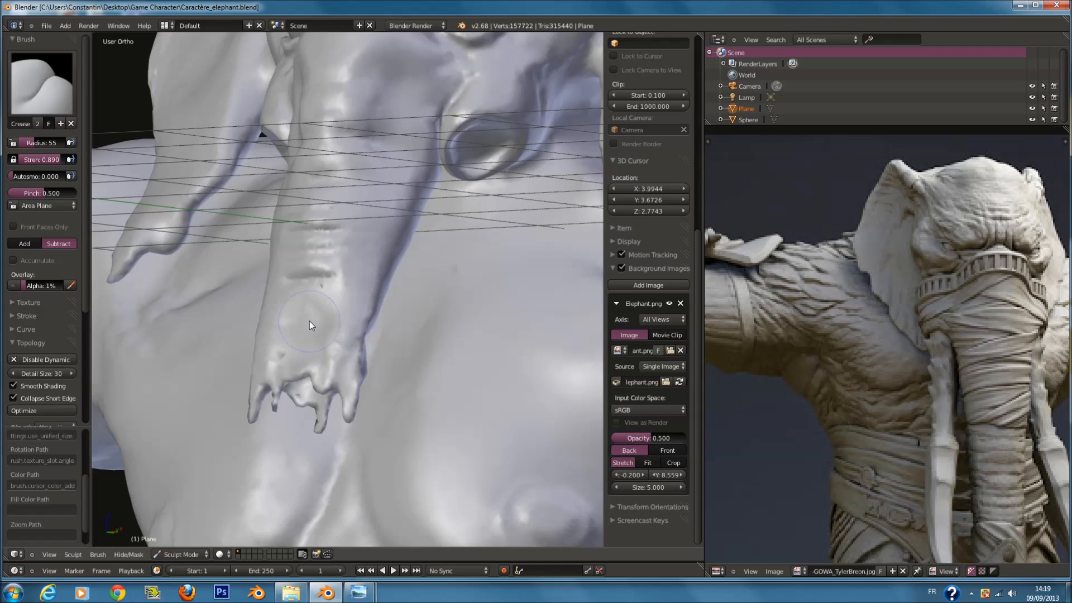
pyautogui.scroll(2, 301, 329)
pyautogui.press('z')
pyautogui.press('z')
# Set the Crease brush radius to 37 and refine the wrinkles along the front of the trunk.
pyautogui.scroll(-8, 390, 240)
pyautogui.moveTo(390, 240); pyautogui.dragTo(445, 264, button='middle')
pyautogui.scroll(8, 441, 290)
pyautogui.press('f')
pyautogui.click(413, 372)
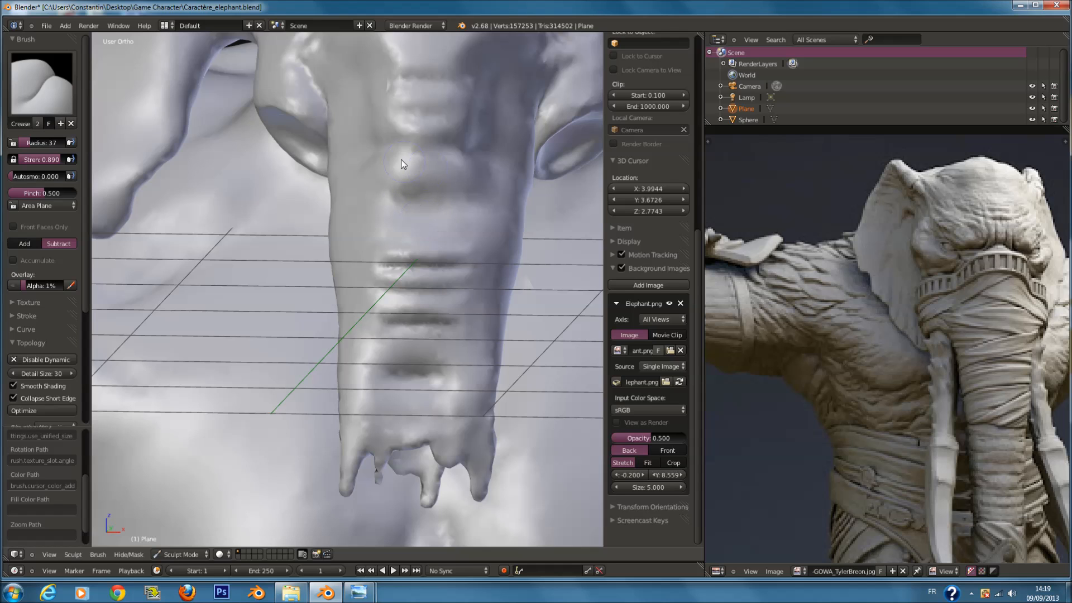
# Switch to the Smooth brush at radius 100 and strength 0.121, and soften the wrinkles along the trunk.
pyautogui.click(61, 80)
pyautogui.click(349, 192)
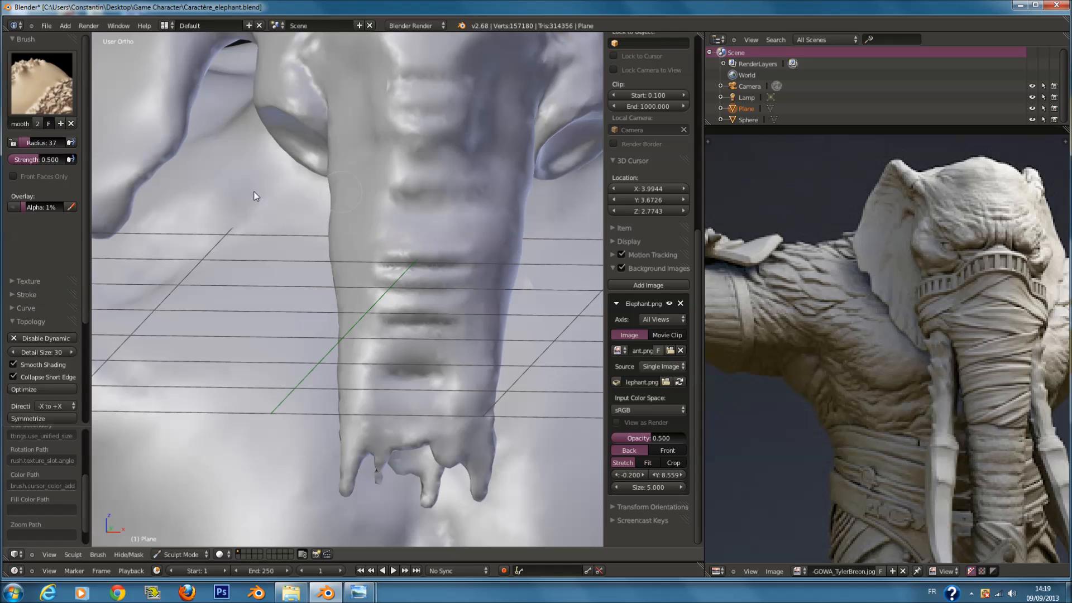
pyautogui.press('f')
pyautogui.click(435, 118)
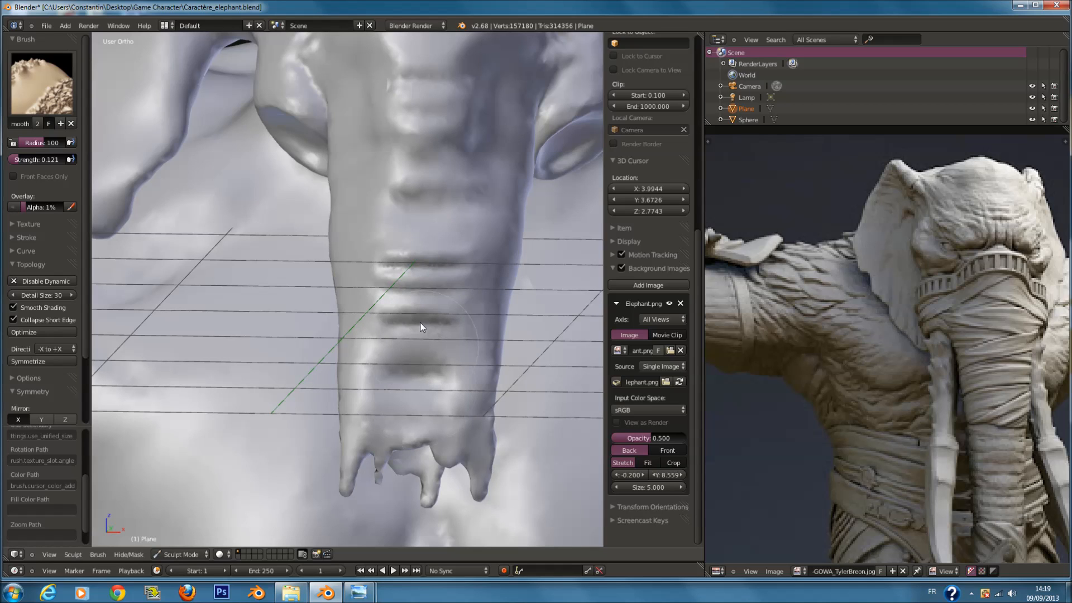
pyautogui.moveTo(456, 341); pyautogui.dragTo(340, 385, button='middle')
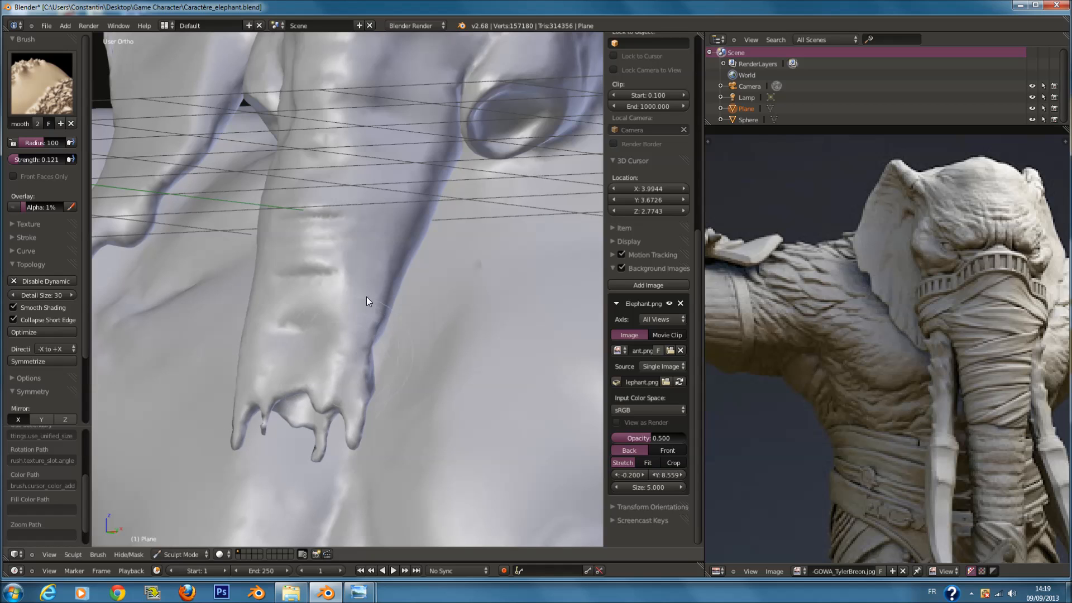
pyautogui.moveTo(417, 209); pyautogui.dragTo(507, 156, button='middle')
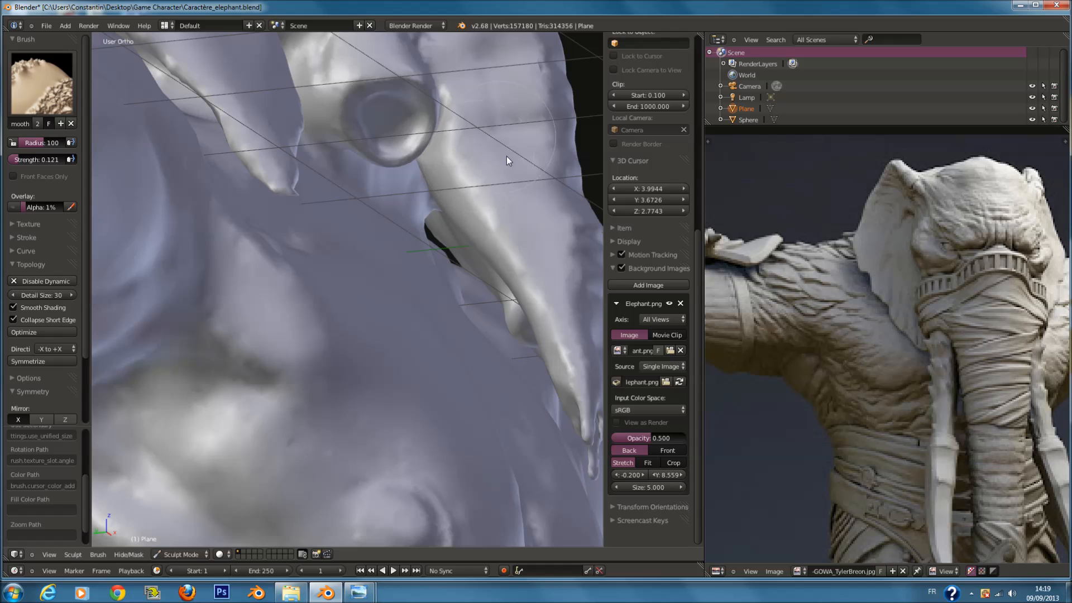
pyautogui.moveTo(520, 95); pyautogui.dragTo(499, 106, button='middle')
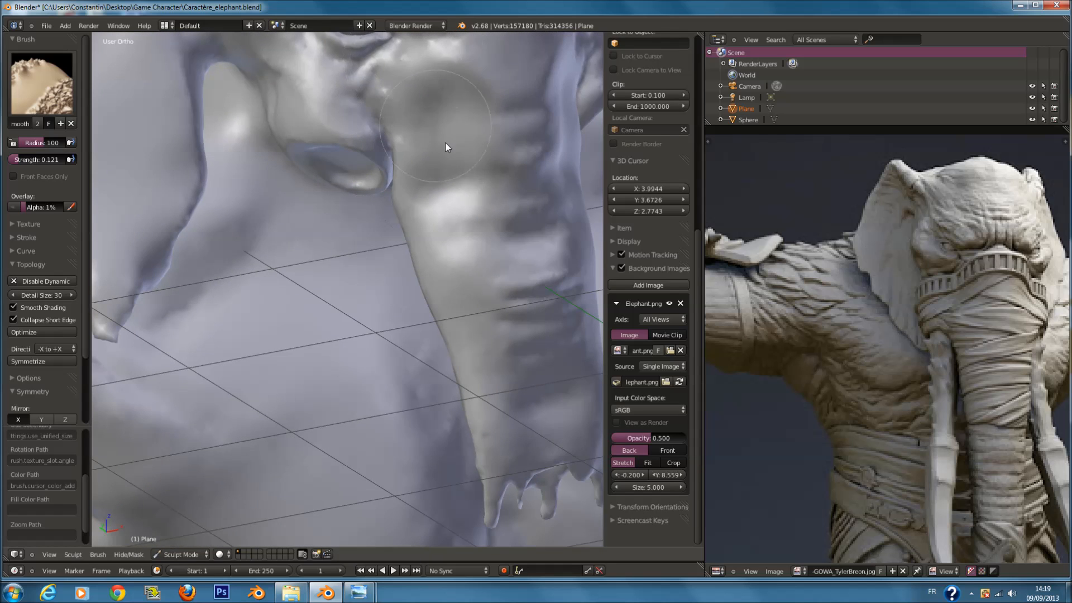
# Examine the whole character's proportions from the front view.
pyautogui.scroll(-10, 484, 264)
pyautogui.moveTo(484, 265); pyautogui.dragTo(456, 305, button='middle')
pyautogui.scroll(-6, 425, 251)
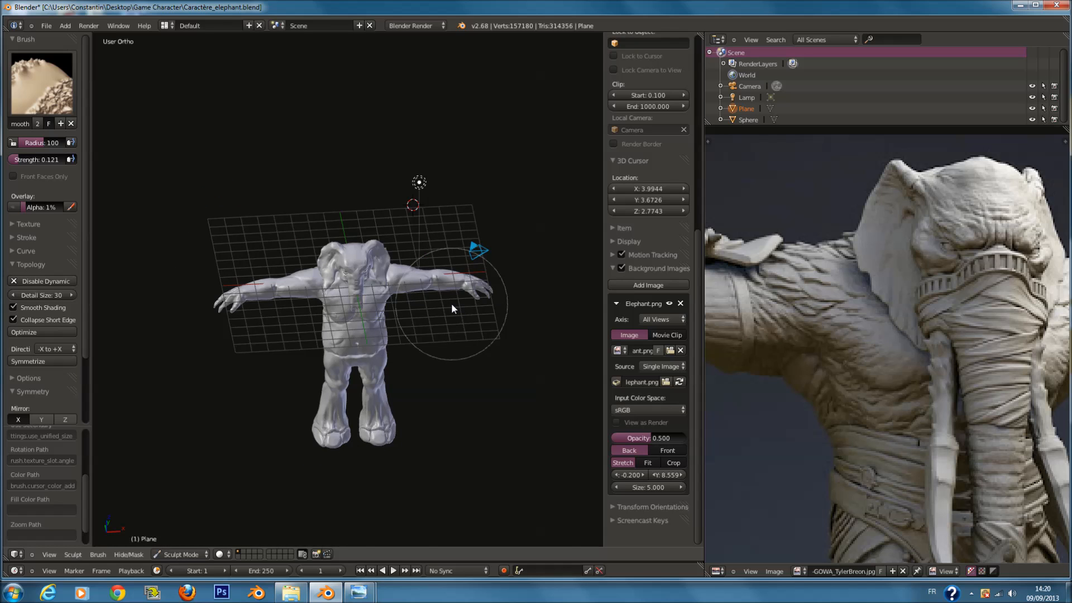
pyautogui.press('KP_1')
pyautogui.scroll(3, 451, 303)
pyautogui.scroll(-2, 448, 294)
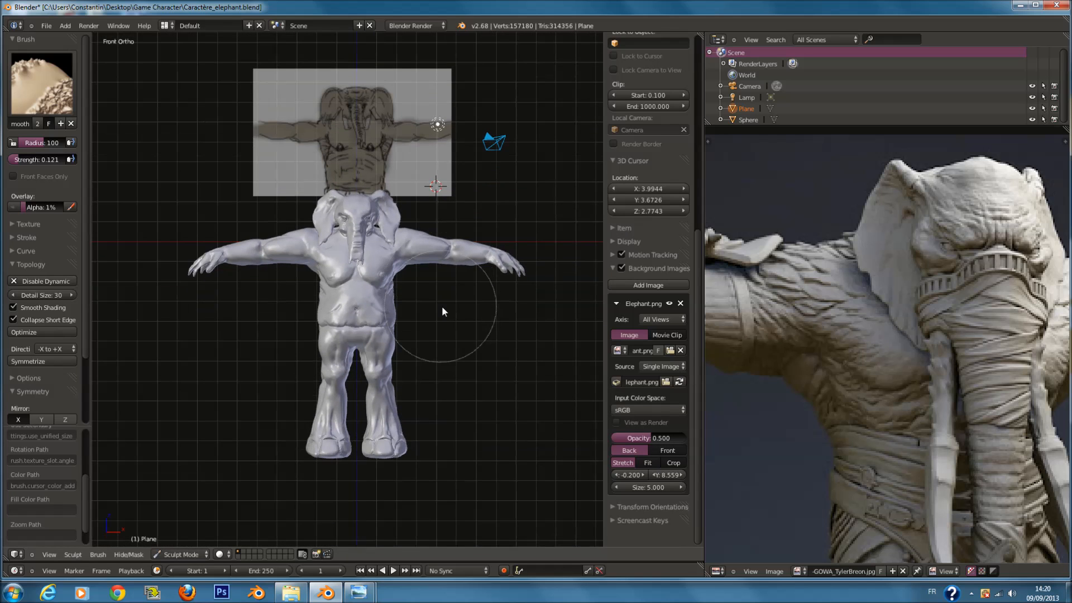
pyautogui.scroll(2, 444, 307)
pyautogui.scroll(1, 452, 302)
pyautogui.scroll(-2, 454, 302)
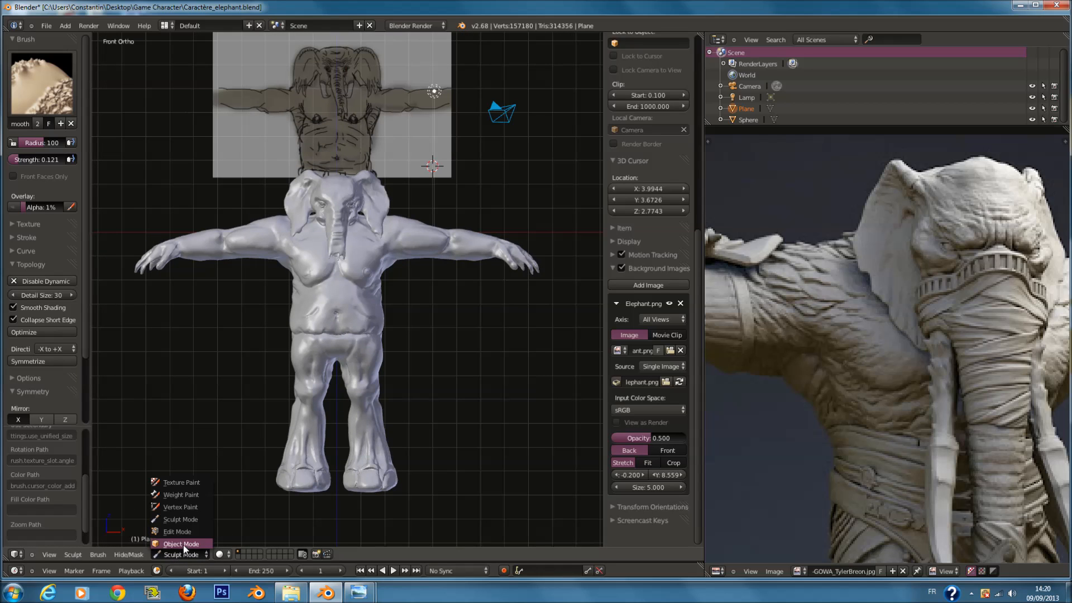
# Leave Sculpt Mode for Object Mode, deselect everything and save the file over the existing one.
pyautogui.scroll(-3, 421, 303)
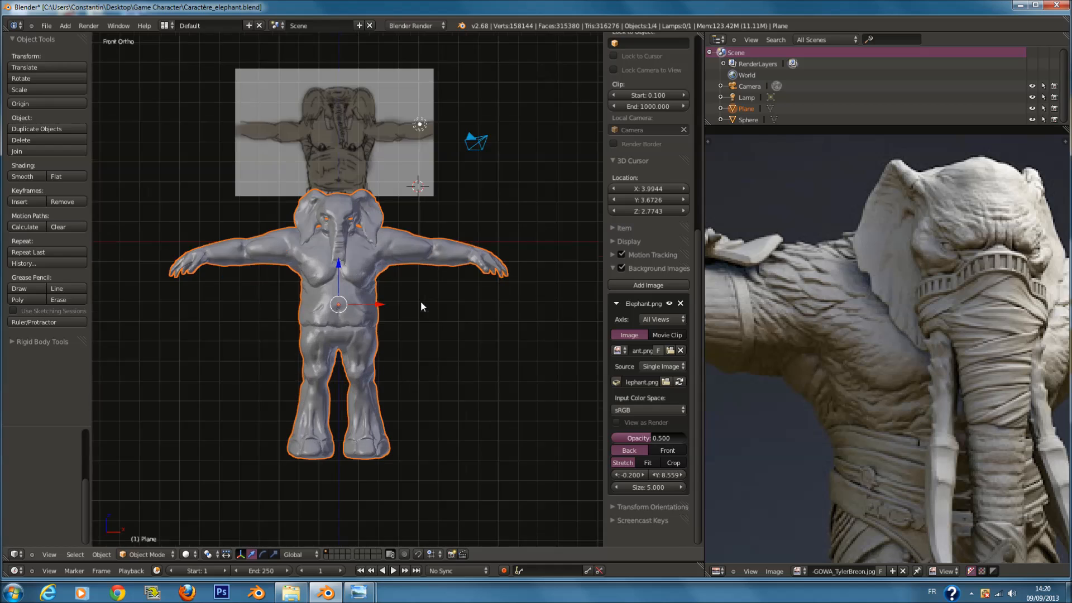
pyautogui.scroll(3, 420, 303)
pyautogui.press('a')
pyautogui.press('a')
pyautogui.press('a')
pyautogui.hotkey('ctrl', 's')
pyautogui.click(478, 324)
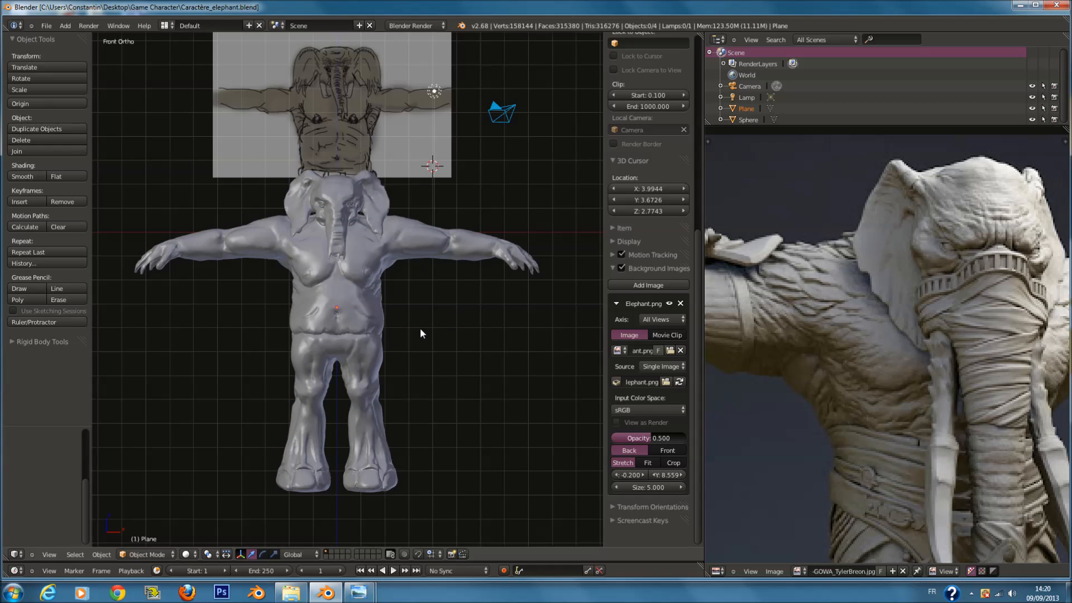
# Reset the 3D cursor to the origin and add a mesh cylinder there.
pyautogui.hotkey('shift', 'c')
pyautogui.hotkey('shift', 'a')
pyautogui.moveTo(375, 401)
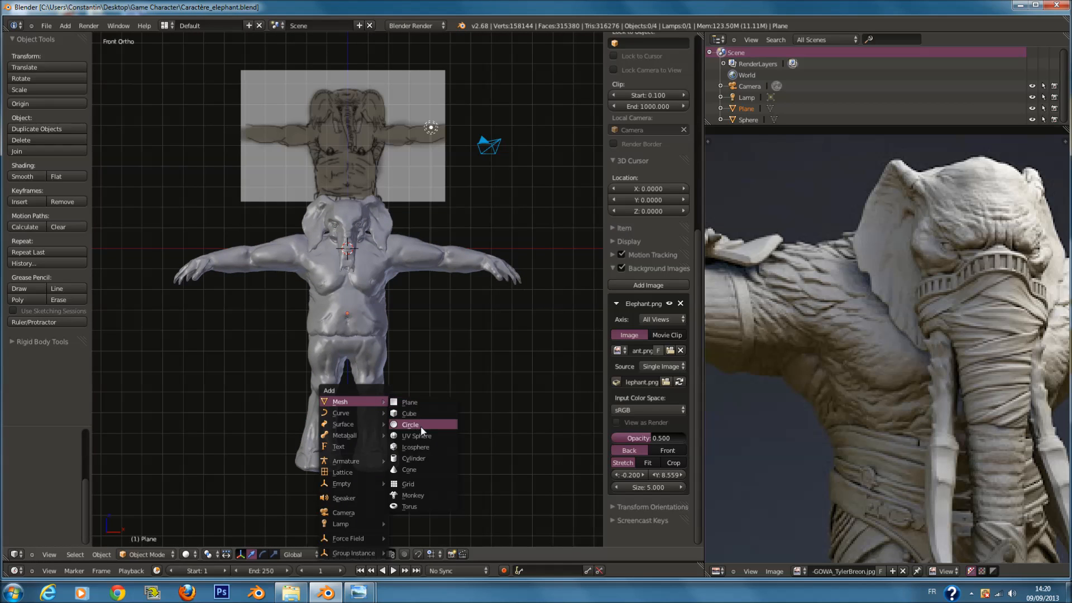
pyautogui.click(431, 456)
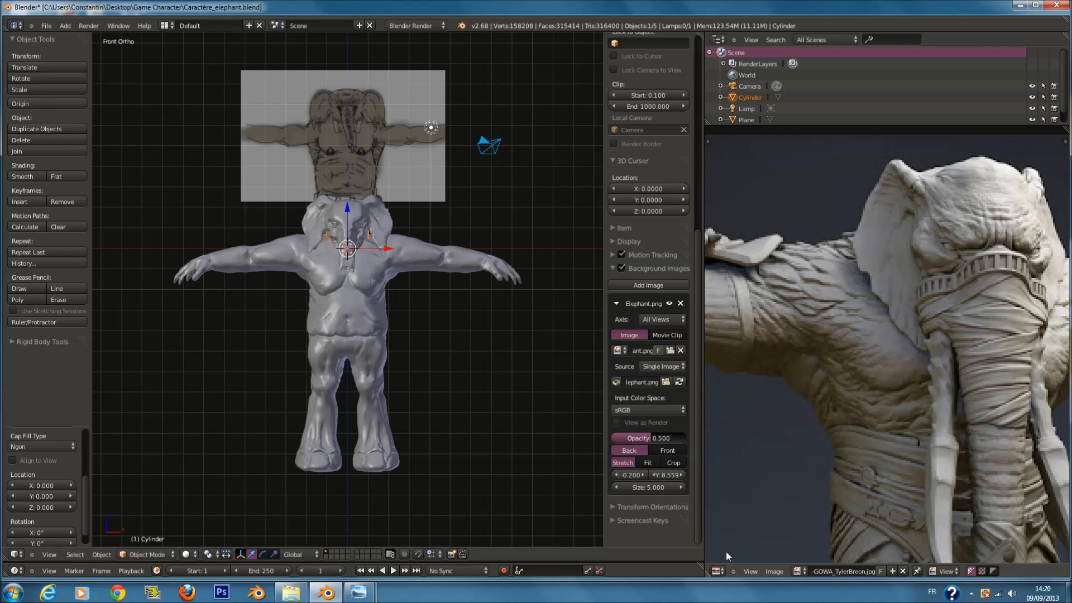
# Replace the reference image view with the Properties editor and add a Mirror modifier to the cylinder.
pyautogui.click(717, 570)
pyautogui.click(753, 411)
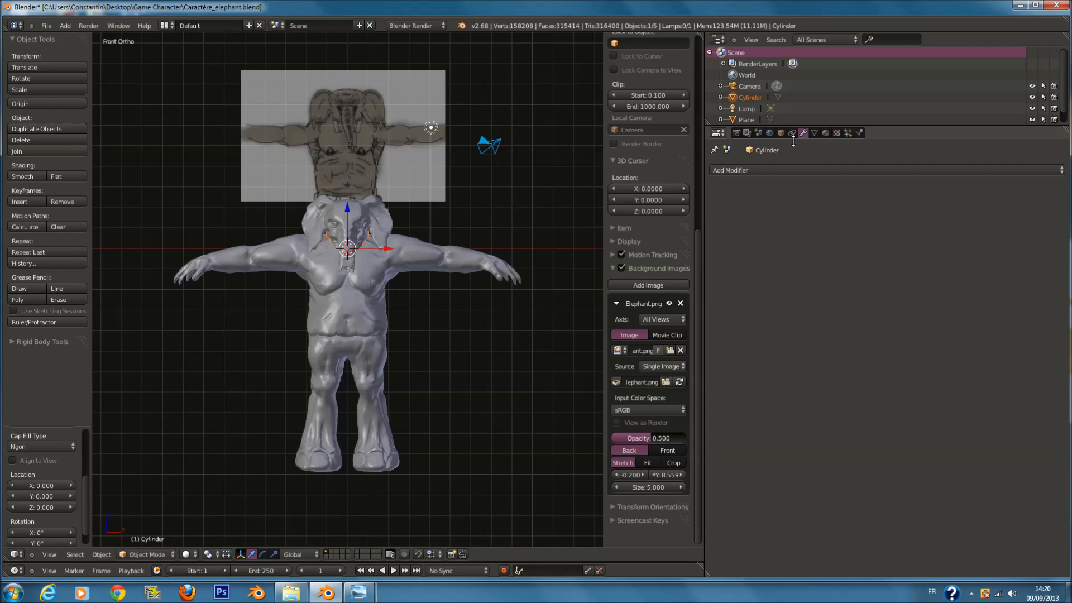
pyautogui.scroll(3, 446, 228)
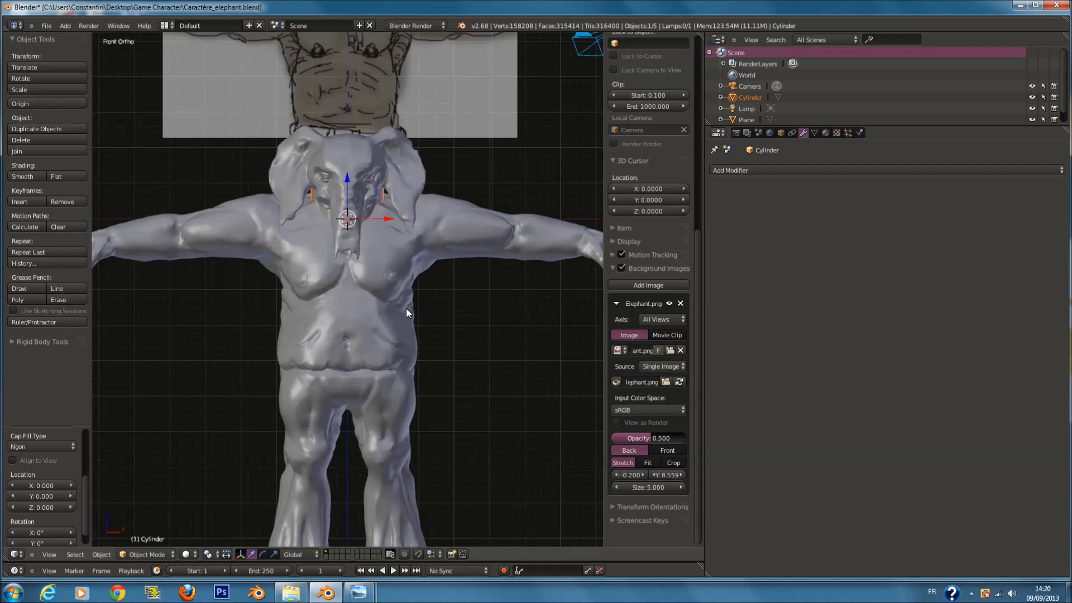
pyautogui.press('z')
pyautogui.scroll(2, 424, 298)
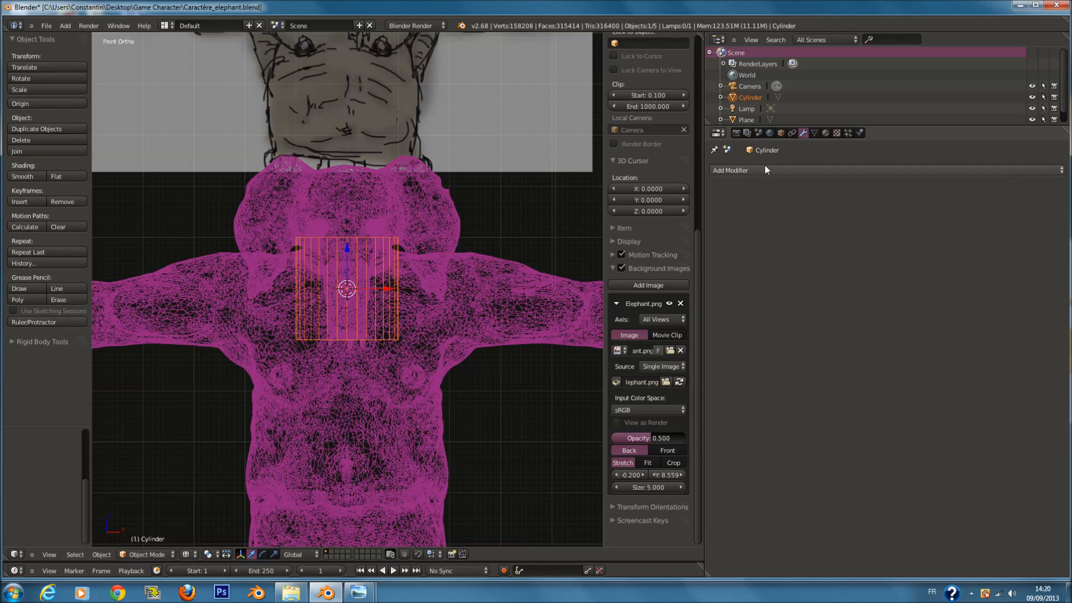
pyautogui.click(765, 169)
pyautogui.press('Return')
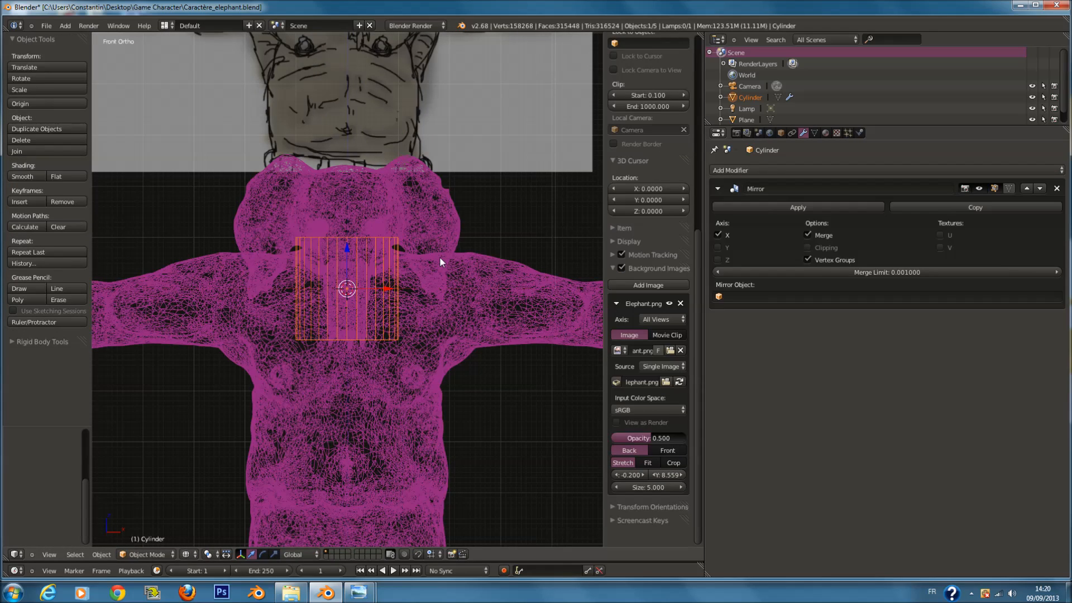
# In Edit Mode, move the cylinder sideways along X, away from the trunk, and scale it down.
pyautogui.press('Tab')
pyautogui.press('g')
pyautogui.press('x')
pyautogui.click(476, 315)
pyautogui.press('z')
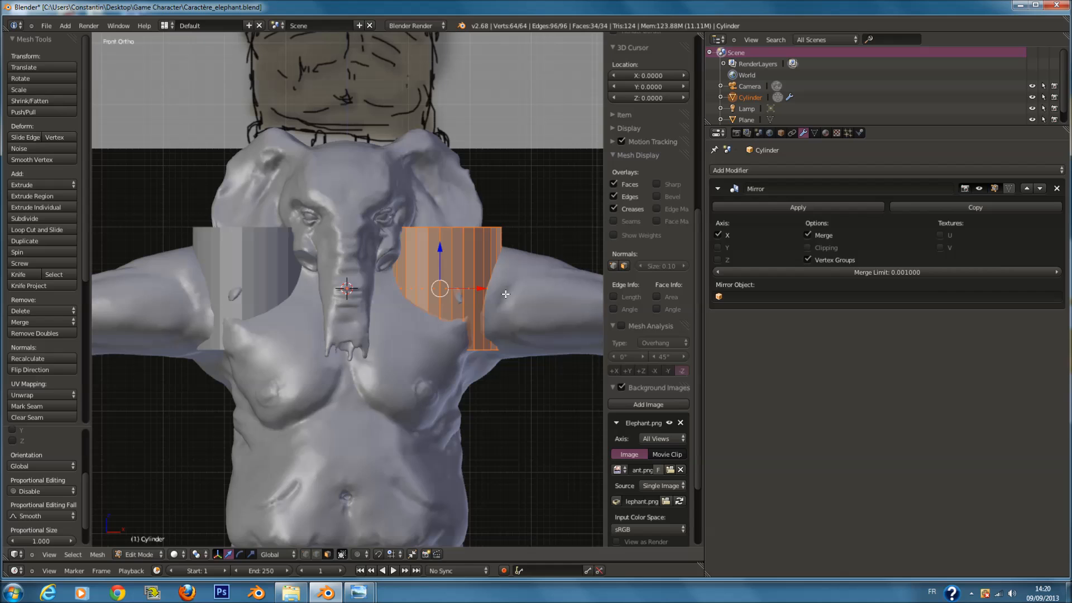
pyautogui.press('s')
pyautogui.click(476, 288)
# From the side view, move the cylinder forward beside the trunk, below the eye.
pyautogui.press('KP_3')
pyautogui.press('KP_Decimal')
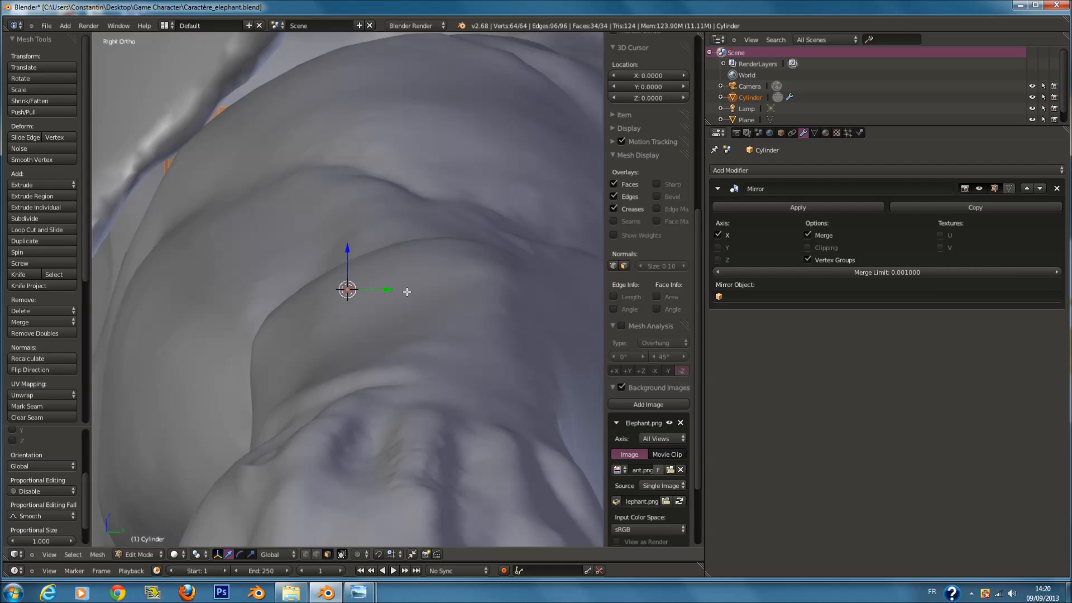
pyautogui.scroll(-4, 407, 289)
pyautogui.keyDown('shift'); pyautogui.moveTo(350, 283); pyautogui.dragTo(455, 283, button='middle'); pyautogui.keyUp('shift')
pyautogui.press('g')
pyautogui.click(272, 211)
pyautogui.keyDown('shift'); pyautogui.moveTo(230, 225); pyautogui.dragTo(391, 225, button='middle'); pyautogui.keyUp('shift')
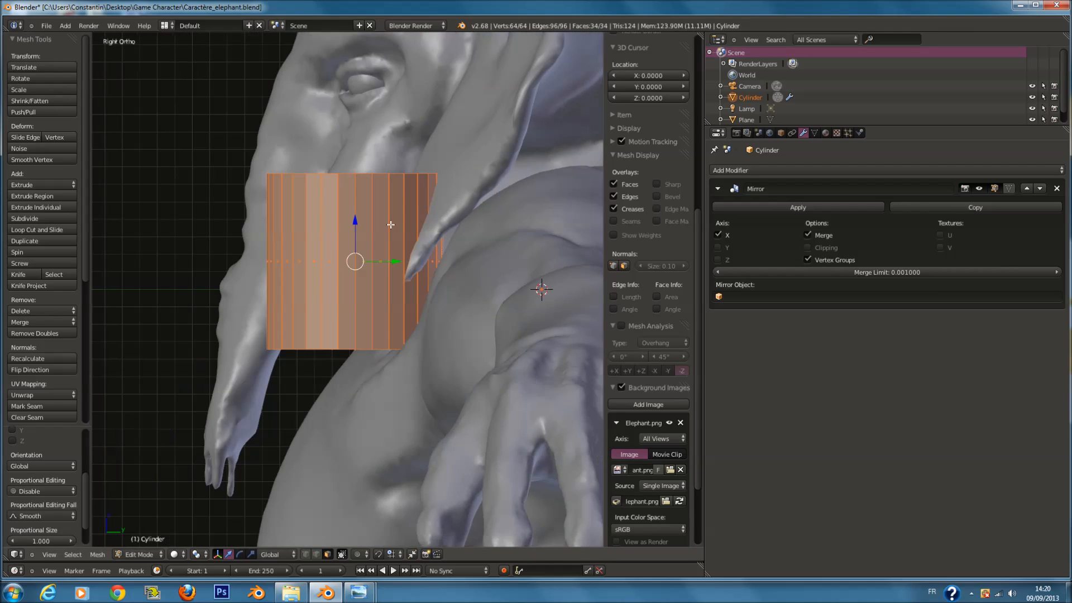
# Scale the cylinder down further, tilt it and position it just below the cheek's tusk socket.
pyautogui.hotkey('ctrl', 's')
pyautogui.click(391, 225)
pyautogui.press('s')
pyautogui.click(522, 241)
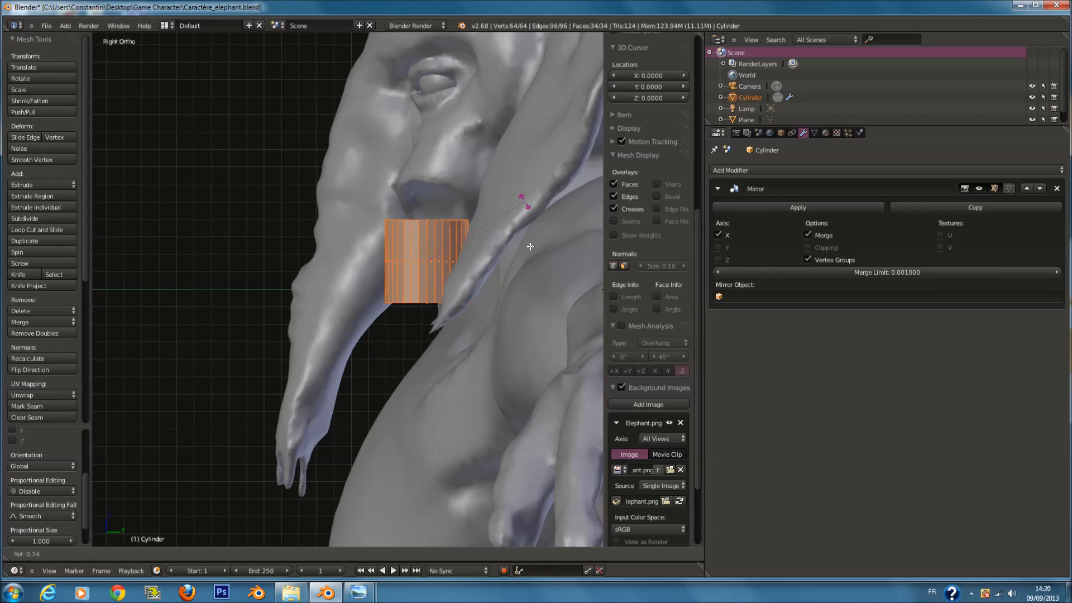
pyautogui.press('r')
pyautogui.click(514, 307)
pyautogui.press('g')
pyautogui.click(487, 253)
pyautogui.moveTo(487, 252); pyautogui.dragTo(482, 227, button='middle')
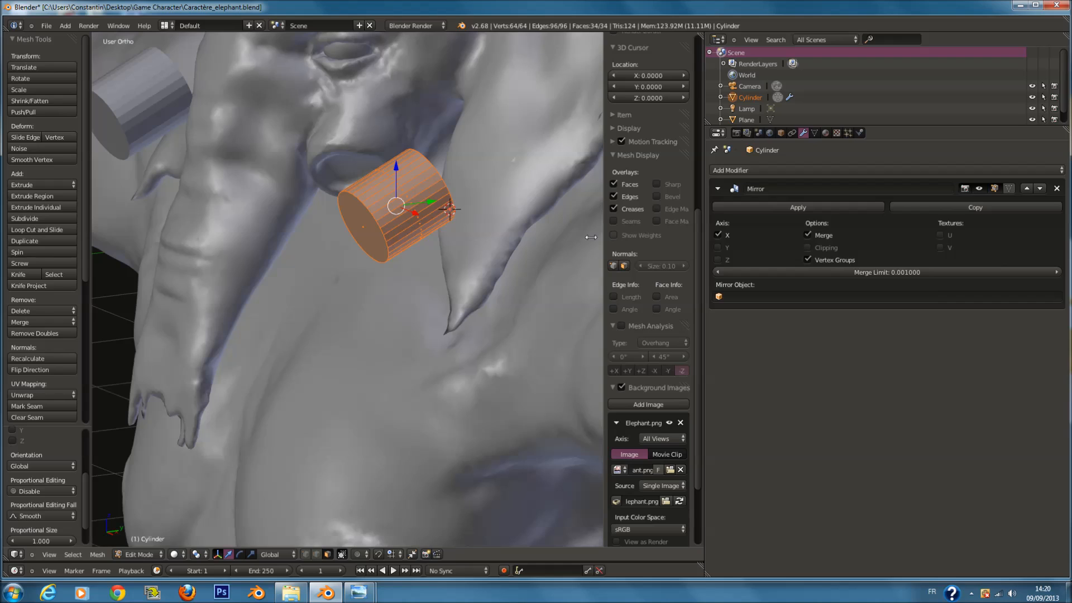
# Collapse the Mesh Display, Mesh Analysis and Background Images settings, and start the Screencast Keys display.
pyautogui.click(646, 156)
pyautogui.click(650, 168)
pyautogui.click(651, 182)
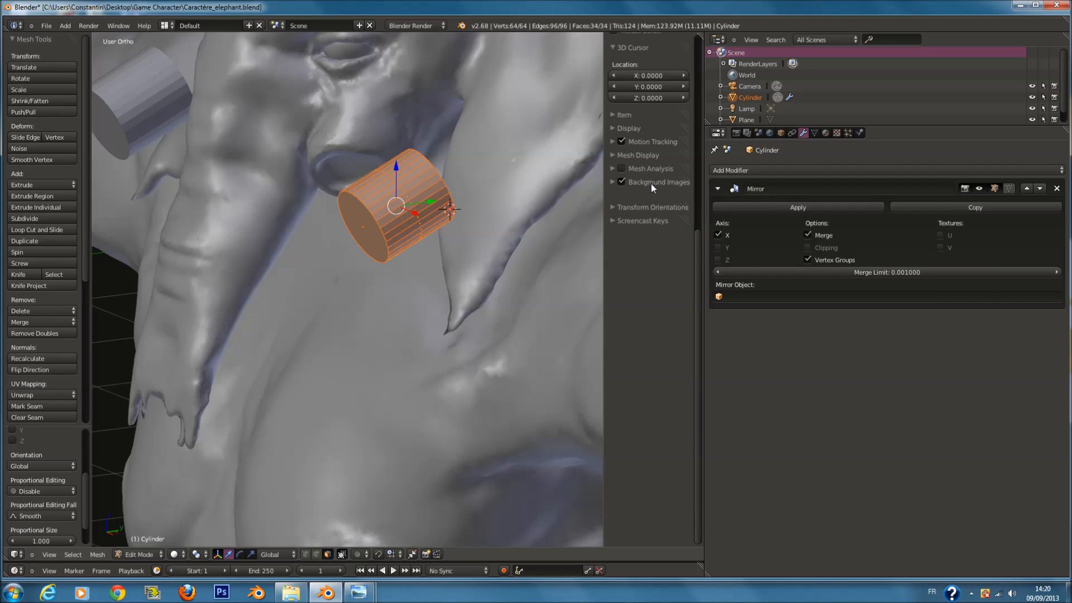
pyautogui.click(649, 210)
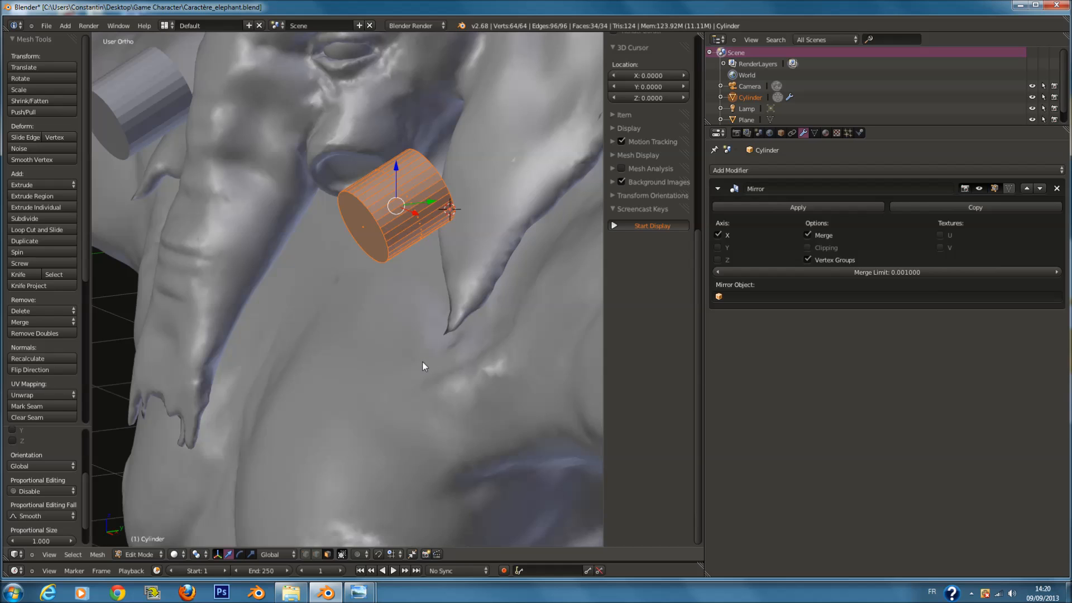
# Rotate the cylinder freely to match the tusk socket's angle, shrink it and move it into the opening.
pyautogui.moveTo(423, 363); pyautogui.dragTo(300, 200, button='middle')
pyautogui.press('KP_Decimal')
pyautogui.scroll(-4, 299, 201)
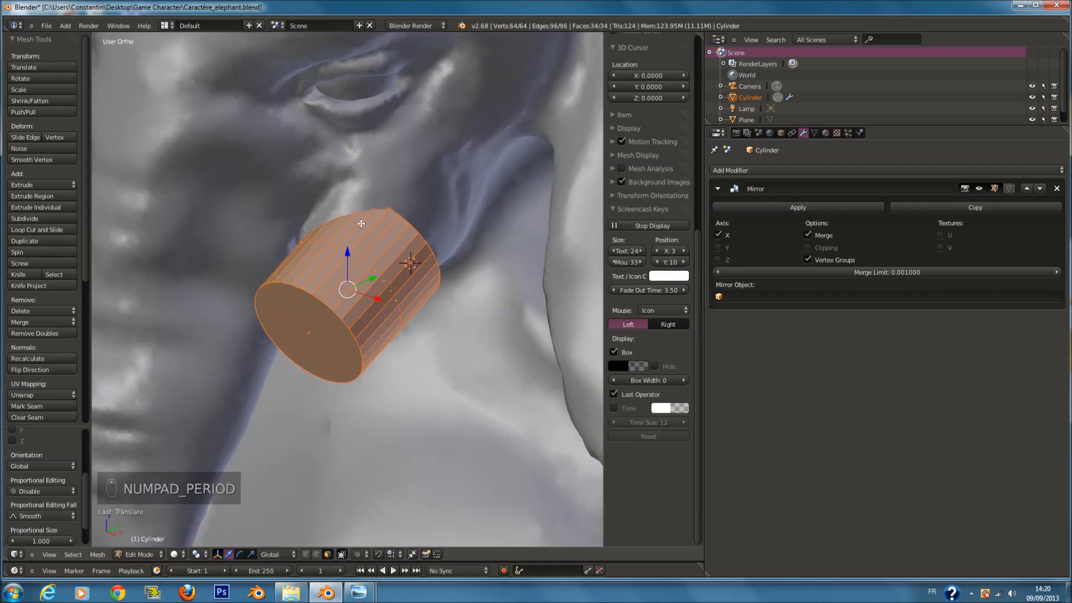
pyautogui.press('r')
pyautogui.press('r')
pyautogui.click(428, 240)
pyautogui.press('s')
pyautogui.click(410, 244)
pyautogui.moveTo(410, 244); pyautogui.dragTo(419, 274, button='middle')
pyautogui.scroll(4, 447, 264)
pyautogui.press('g')
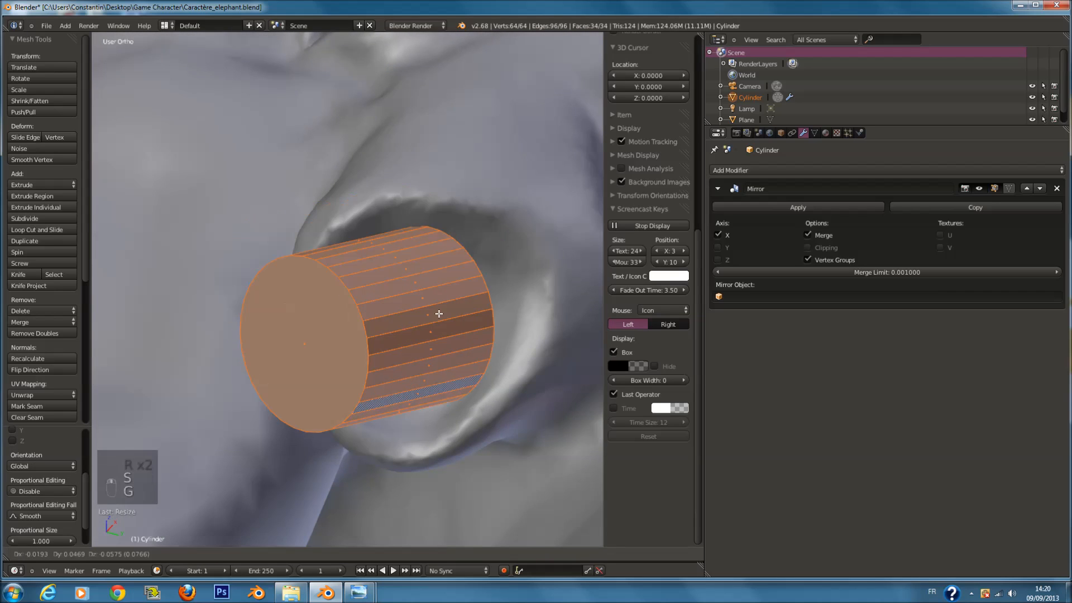
pyautogui.click(449, 339)
# Refine the cylinder's tilt, size and position against the rim of the tusk socket.
pyautogui.moveTo(464, 339); pyautogui.dragTo(427, 320, button='middle')
pyautogui.press('r')
pyautogui.click(484, 261)
pyautogui.press('s')
pyautogui.click(511, 337)
pyautogui.press('s')
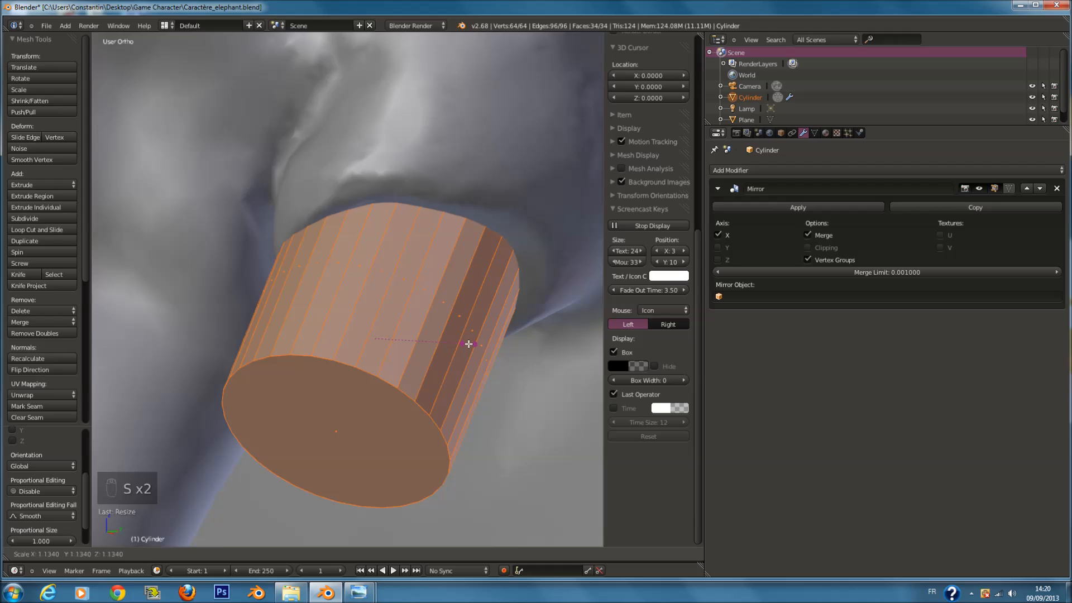
pyautogui.press('g')
pyautogui.click(490, 308)
# Fine-tune the cylinder's scale and placement so that it fits inside the tusk socket.
pyautogui.moveTo(490, 308); pyautogui.dragTo(517, 240, button='middle')
pyautogui.press('s')
pyautogui.click(506, 246)
pyautogui.press('g')
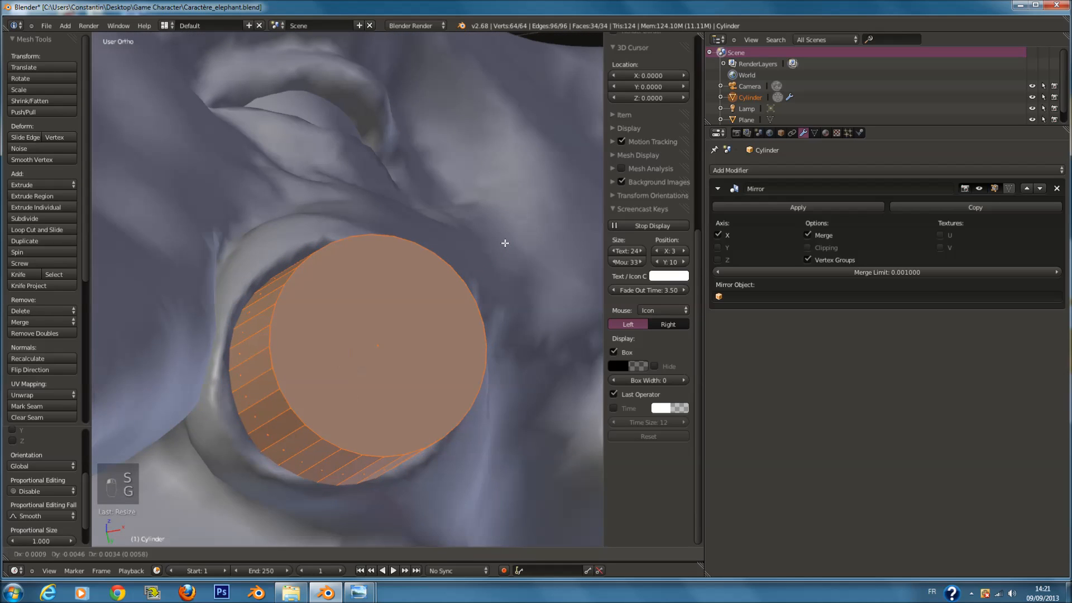
pyautogui.click(504, 247)
pyautogui.scroll(-3, 463, 355)
# Select the cylinder's outer end face and extrude it forward and downward along its normal past the trunk.
pyautogui.press('KP_1')
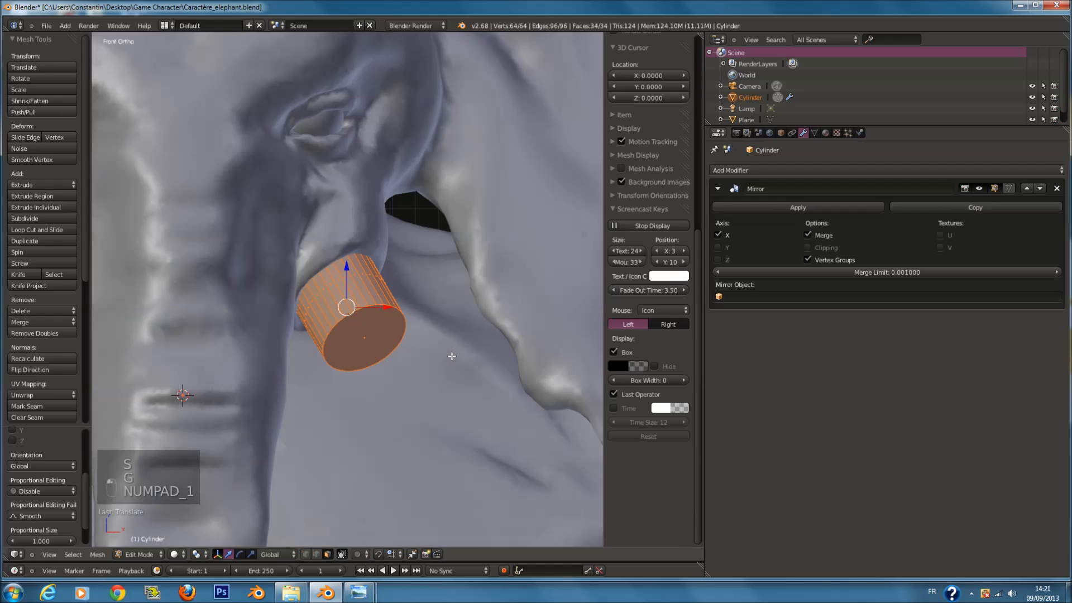
pyautogui.scroll(-2, 369, 296)
pyautogui.keyDown('shift'); pyautogui.moveTo(362, 319); pyautogui.dragTo(416, 326, button='middle'); pyautogui.keyUp('shift')
pyautogui.rightClick(416, 326)
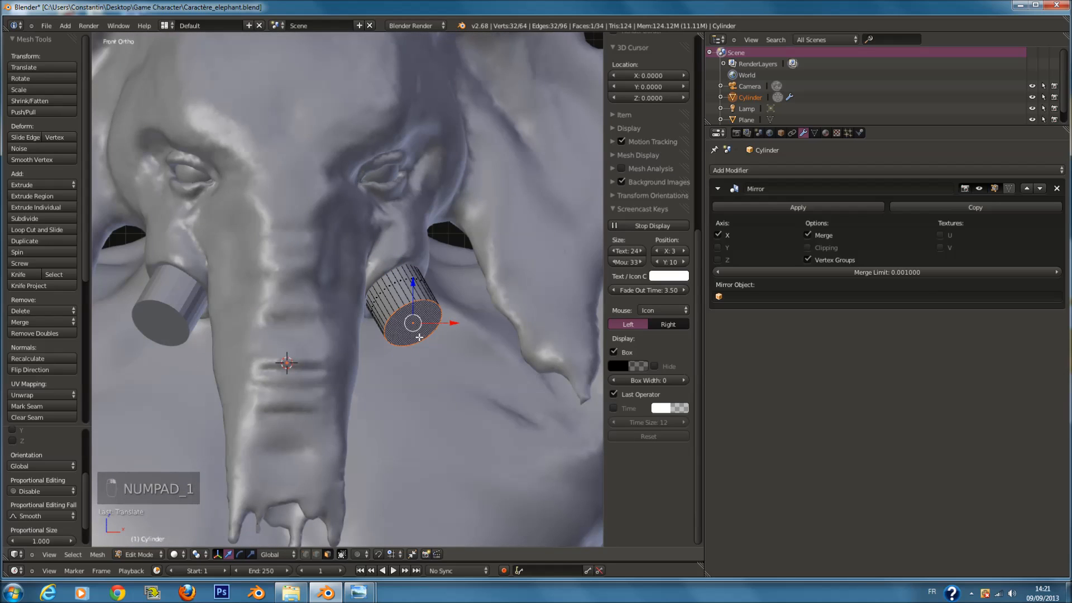
pyautogui.press('KP_3')
pyautogui.scroll(3, 401, 306)
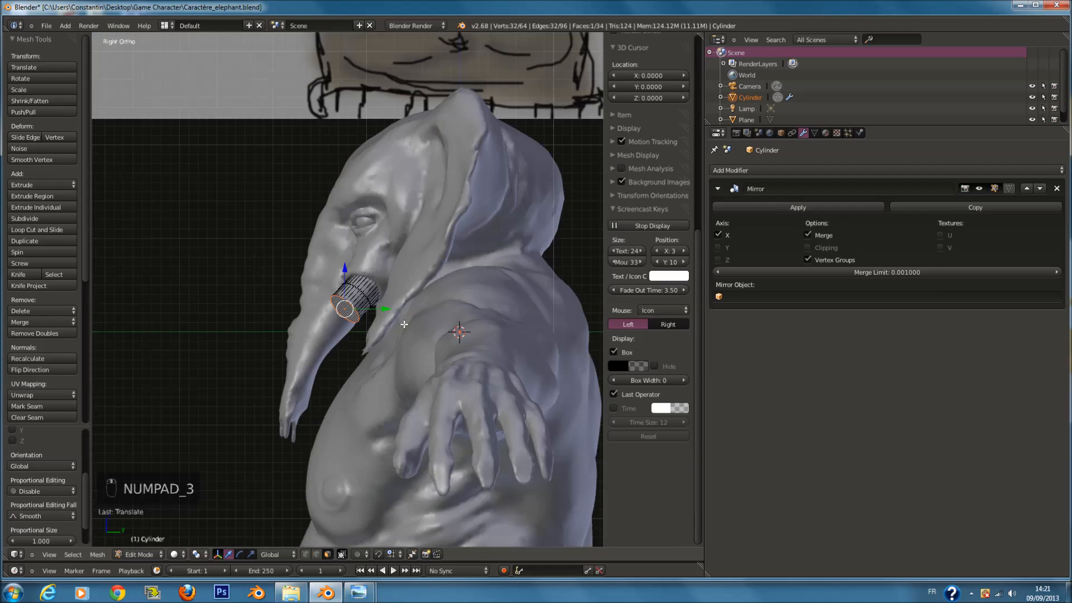
pyautogui.scroll(3, 401, 306)
pyautogui.press('e')
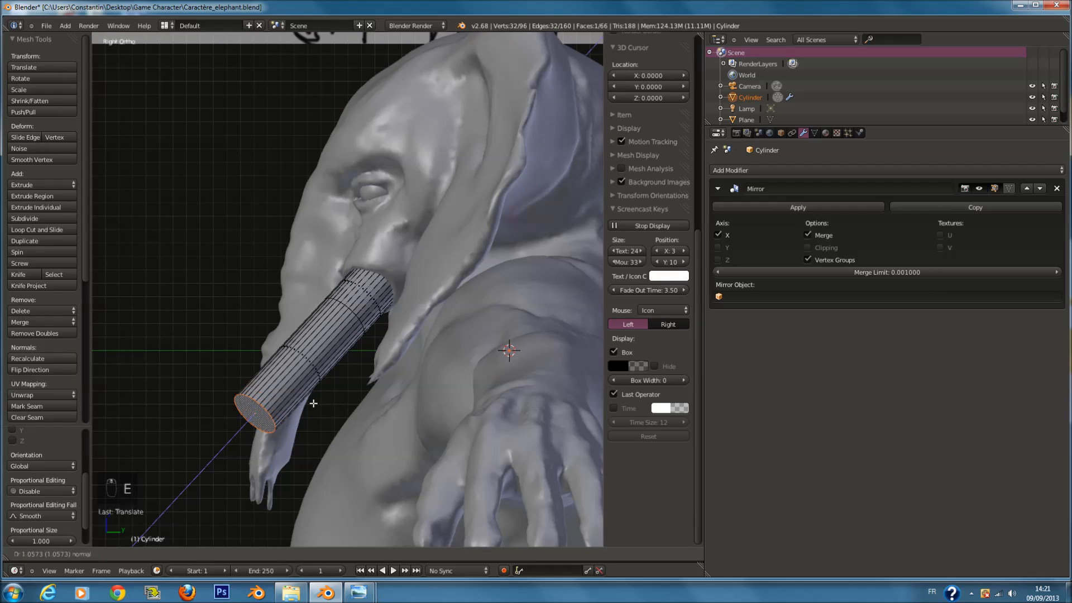
pyautogui.click(268, 446)
# Reposition the end face of the tusk and extrude another section from it in the side view.
pyautogui.scroll(-2, 279, 435)
pyautogui.keyDown('shift'); pyautogui.moveTo(282, 433); pyautogui.dragTo(351, 362, button='middle'); pyautogui.keyUp('shift')
pyautogui.scroll(2, 351, 362)
pyautogui.press('g')
pyautogui.click(382, 354)
pyautogui.press('e')
pyautogui.click(192, 479)
# Move, scale and rotate the new end face to curve the tusk slightly upward in side view.
pyautogui.press('g')
pyautogui.click(275, 466)
pyautogui.press('s')
pyautogui.click(295, 476)
pyautogui.press('r')
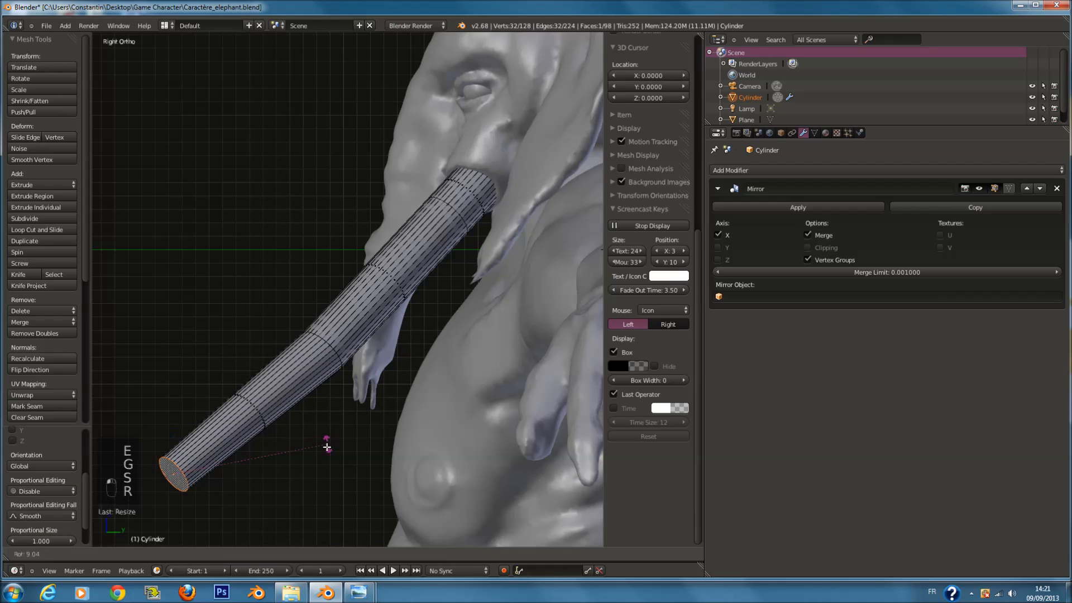
pyautogui.click(317, 439)
# In the front view, move the tusk's end face inward toward the chest so the last section bends.
pyautogui.scroll(-1, 341, 406)
pyautogui.scroll(-5, 363, 380)
pyautogui.scroll(4, 394, 325)
pyautogui.moveTo(393, 325); pyautogui.dragTo(503, 373, button='middle')
pyautogui.press('KP_1')
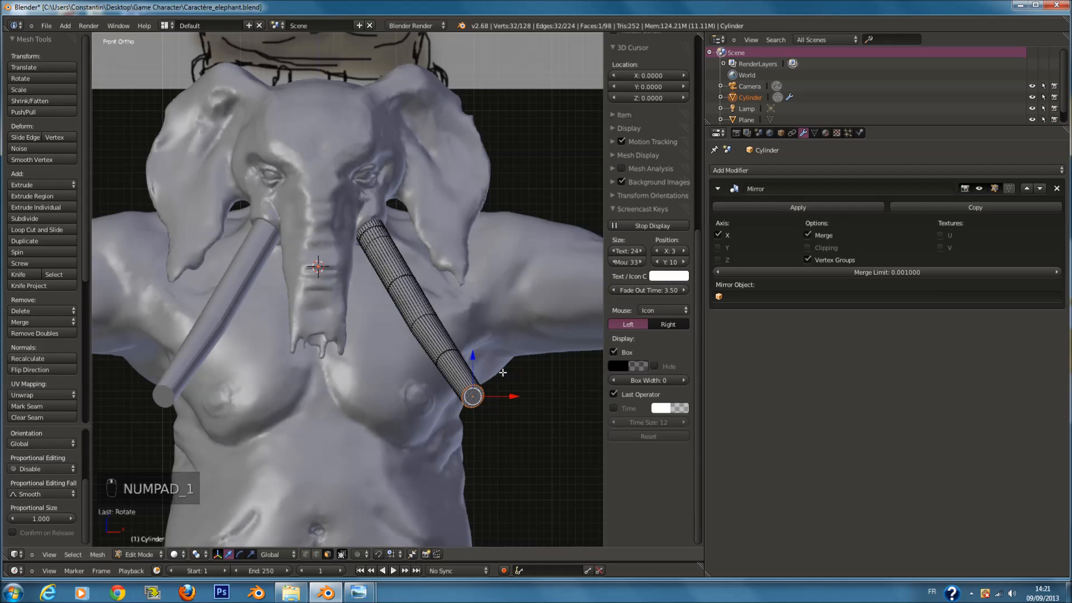
pyautogui.scroll(-4, 503, 369)
pyautogui.scroll(2, 418, 184)
pyautogui.scroll(5, 414, 247)
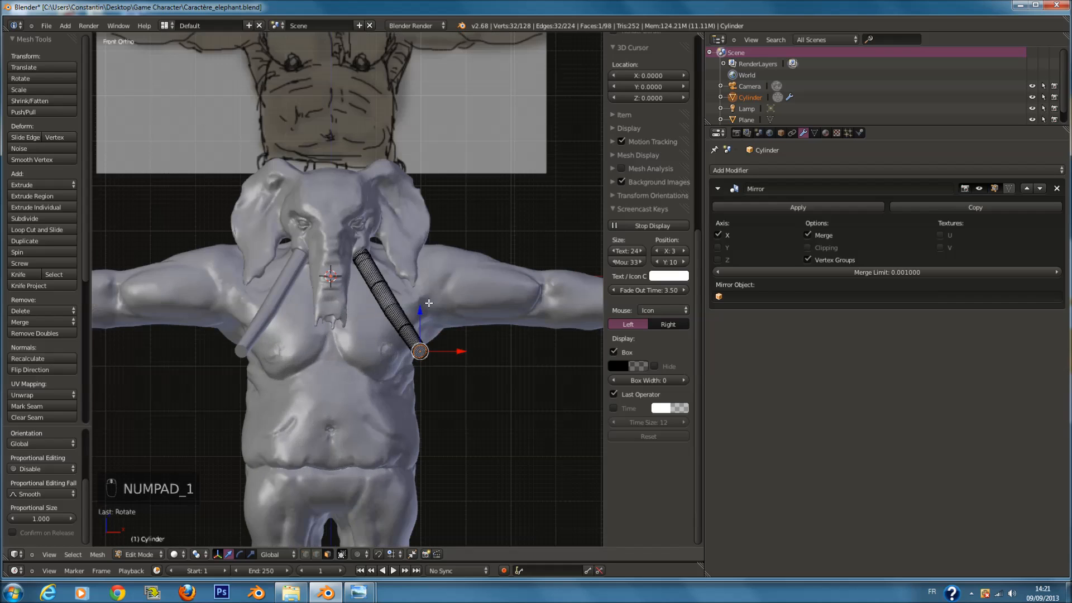
pyautogui.scroll(2, 470, 431)
pyautogui.press('g')
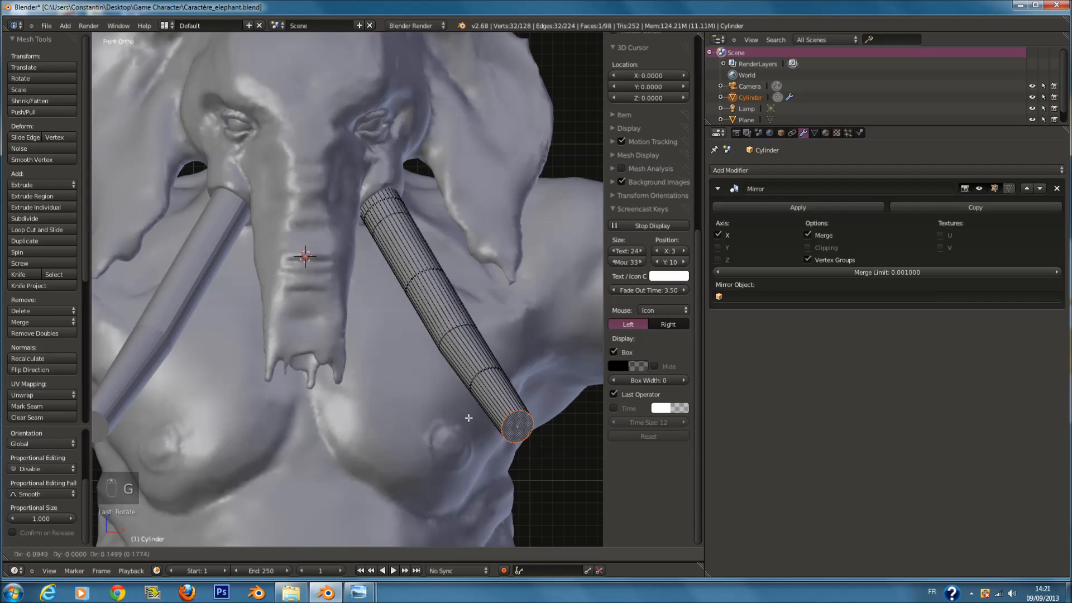
pyautogui.click(428, 410)
# Rotate the tusk's end face to follow the bend and scale it to about 0.51 to taper the tip.
pyautogui.press('r')
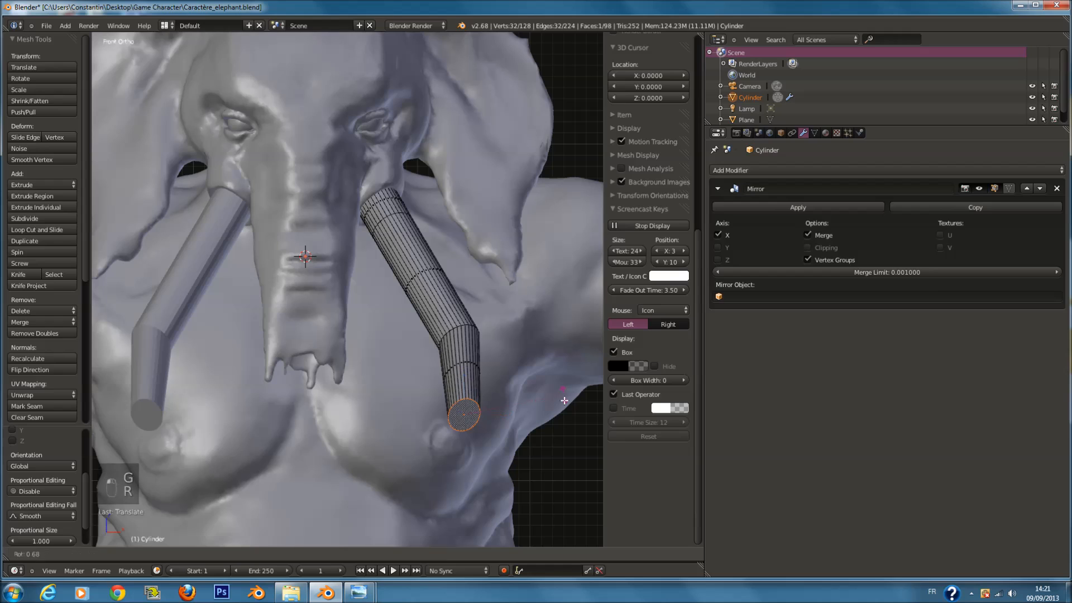
pyautogui.press('r')
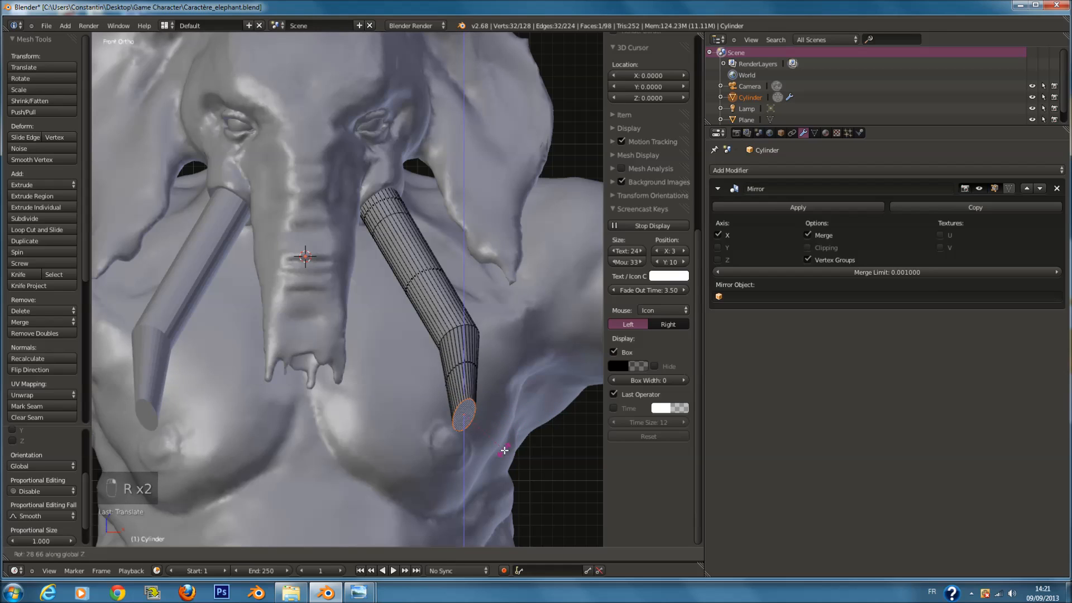
pyautogui.click(525, 380)
pyautogui.press('s')
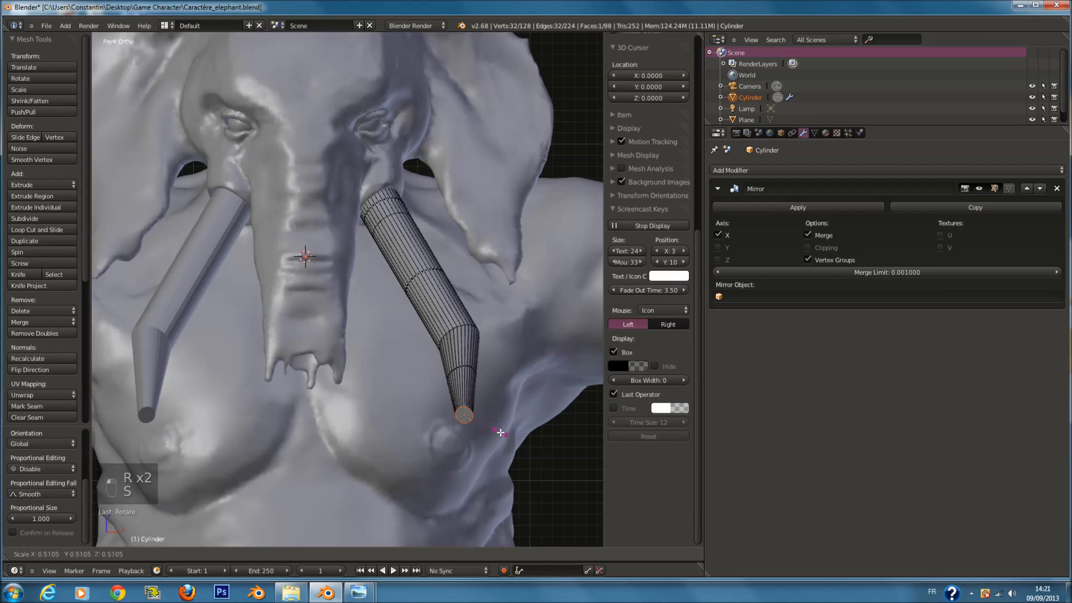
pyautogui.click(499, 432)
pyautogui.scroll(-3, 490, 370)
pyautogui.scroll(3, 488, 366)
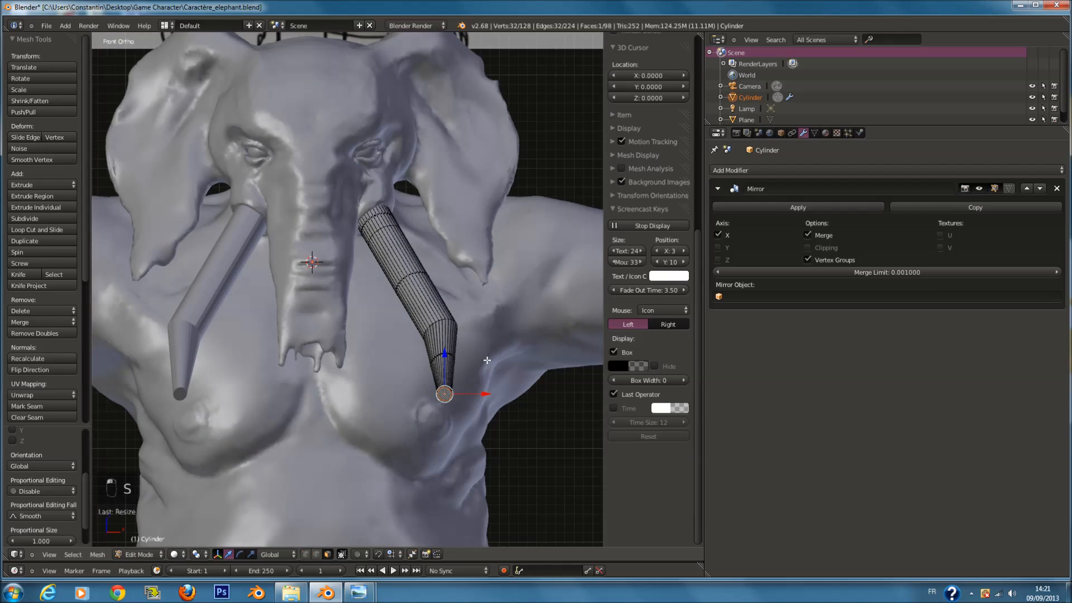
# Deselect the tip and add a centred edge loop around the long upper section of the tusk.
pyautogui.scroll(-5, 517, 360)
pyautogui.moveTo(484, 366); pyautogui.dragTo(438, 386, button='middle')
pyautogui.scroll(4, 438, 386)
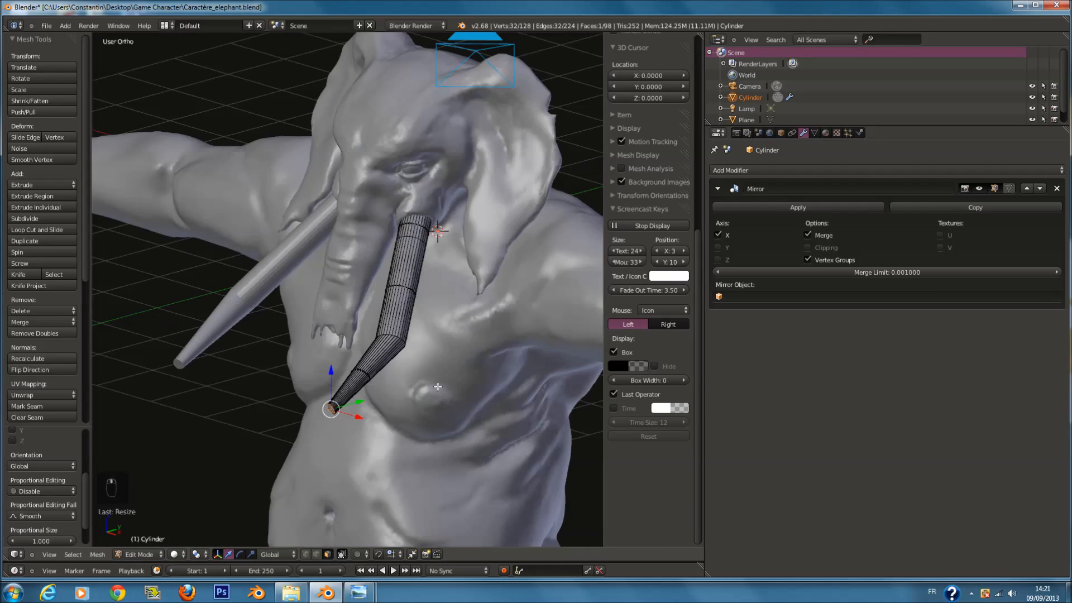
pyautogui.moveTo(425, 349); pyautogui.dragTo(467, 364, button='middle')
pyautogui.scroll(3, 468, 364)
pyautogui.press('z')
pyautogui.press('a')
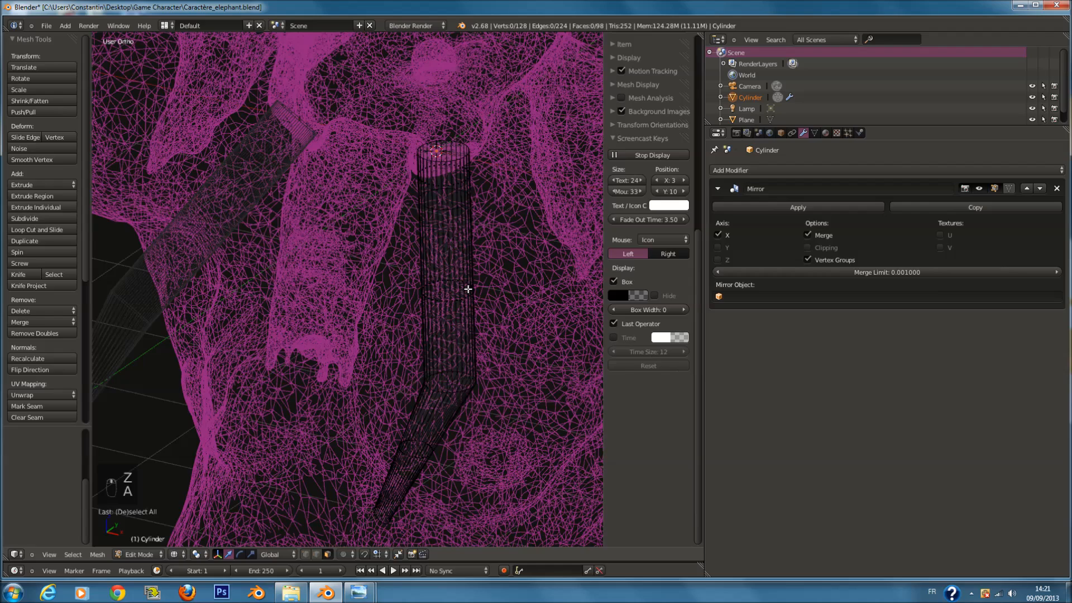
pyautogui.hotkey('ctrl', 'r')
pyautogui.click(467, 287)
pyautogui.rightClick(474, 287)
# Move the new edge loop to give the upper section of the tusk a gentle curve.
pyautogui.press('z')
pyautogui.moveTo(498, 296); pyautogui.dragTo(481, 324, button='middle')
pyautogui.press('g')
pyautogui.click(467, 337)
# Select the vertex ring at the tusk's lower bend and rotate and move it to soften the curve.
pyautogui.press('z')
pyautogui.press('a')
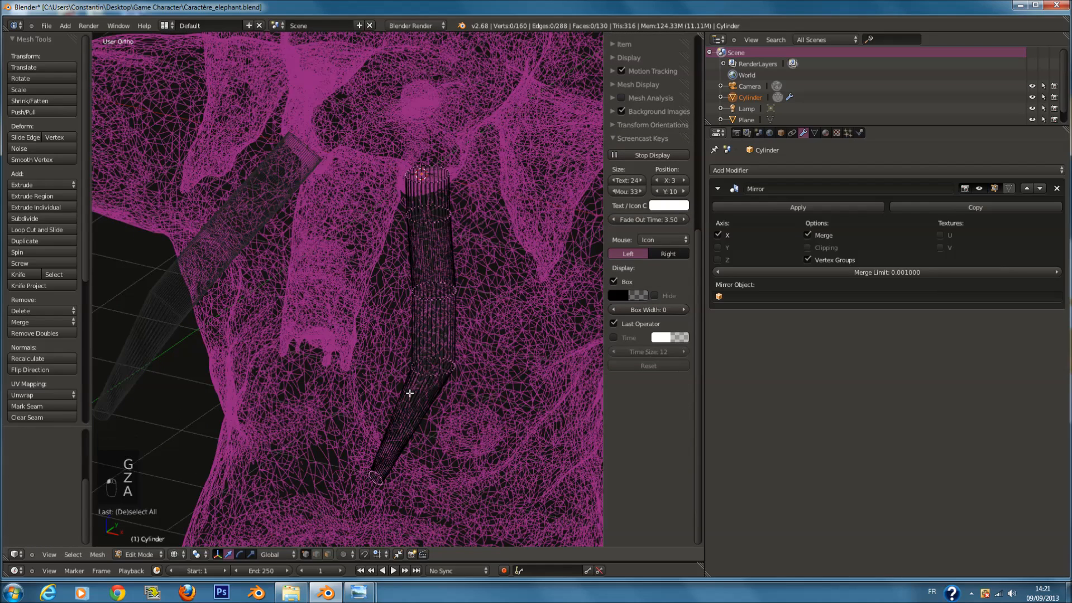
pyautogui.moveTo(420, 365); pyautogui.dragTo(431, 370)
pyautogui.press('z')
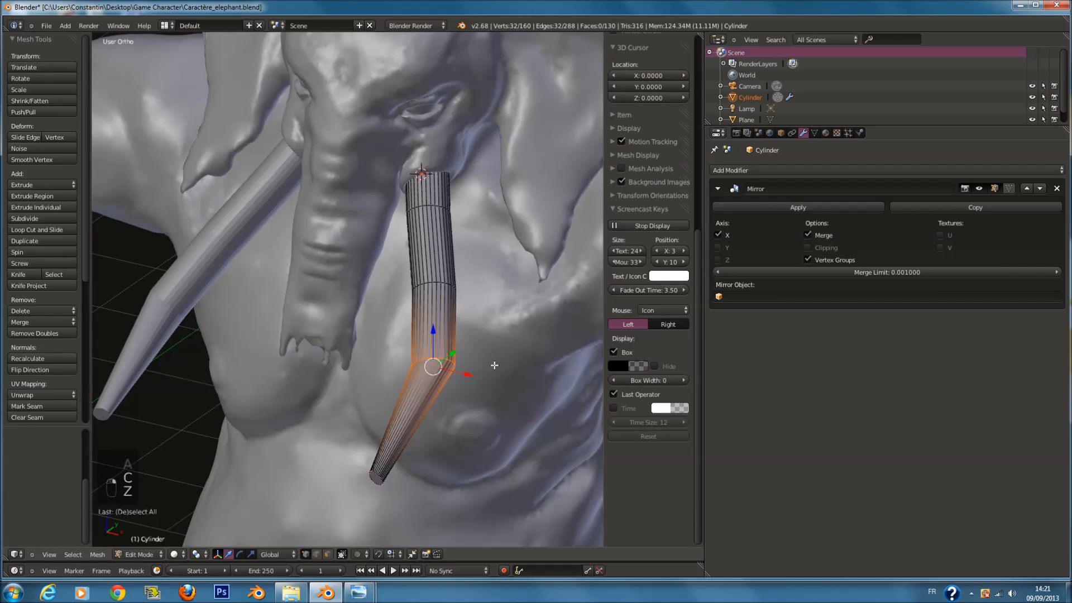
pyautogui.press('r')
pyautogui.click(488, 366)
pyautogui.press('r')
pyautogui.click(487, 385)
pyautogui.press('g')
pyautogui.click(485, 378)
# Add a centred edge loop around the tusk's lower section and move it to curve the tip section.
pyautogui.moveTo(485, 378); pyautogui.dragTo(530, 385, button='middle')
pyautogui.press('a')
pyautogui.hotkey('ctrl', 'r')
pyautogui.doubleClick(469, 391)
pyautogui.press('g')
pyautogui.click(455, 385)
pyautogui.scroll(-4, 444, 377)
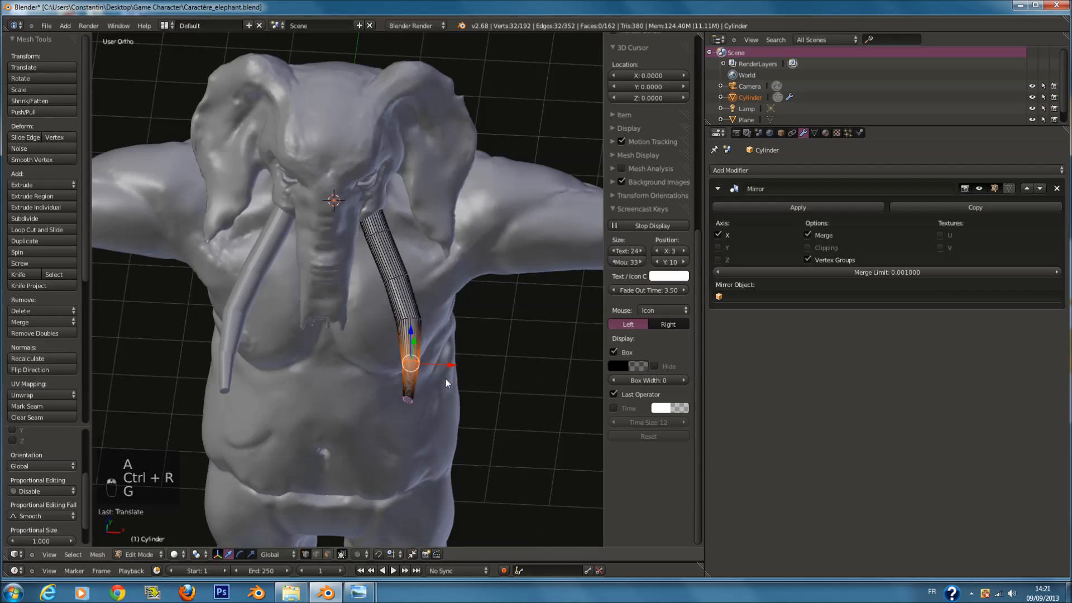
# In Object Mode, set the tusks to smooth shading and add a Subdivision Surface modifier at view level 1.
pyautogui.press('Tab')
pyautogui.click(34, 176)
pyautogui.scroll(-1, 303, 268)
pyautogui.scroll(2, 332, 306)
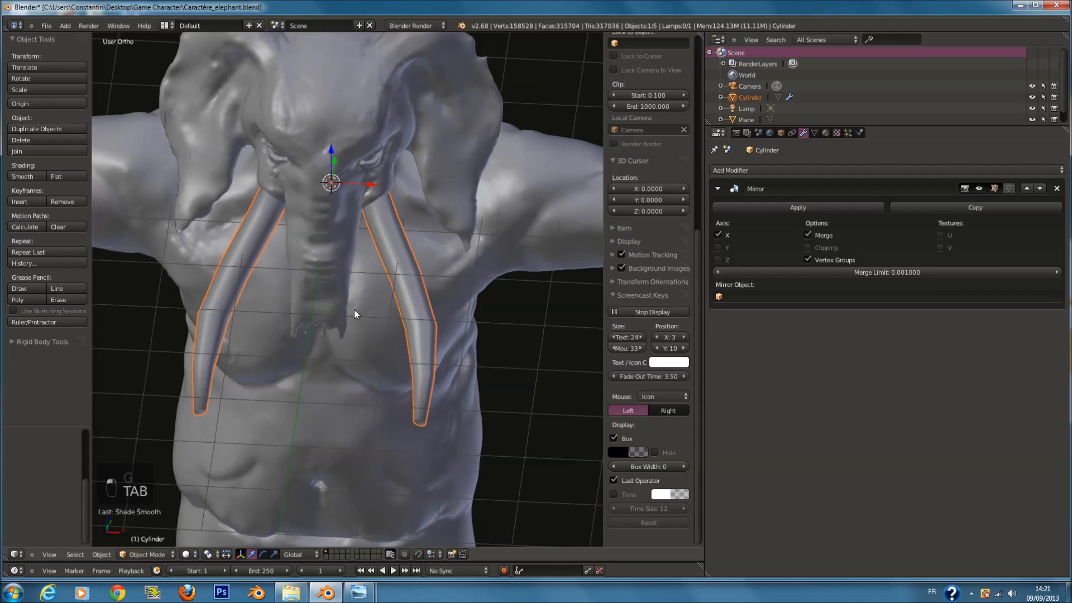
pyautogui.hotkey('ctrl', '1')
# In Edit Mode, select only the cap face at the tusk's upper end, delete that face and return to Object Mode.
pyautogui.moveTo(426, 317); pyautogui.dragTo(442, 241, button='middle')
pyautogui.press('z')
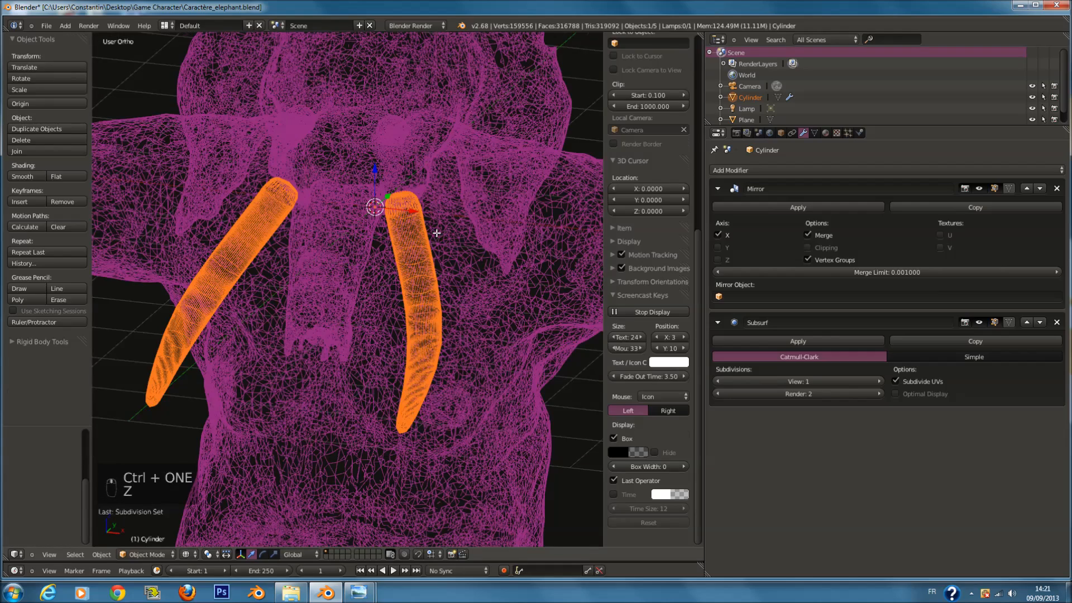
pyautogui.press('Tab')
pyautogui.press('a')
pyautogui.press('a')
pyautogui.press('a')
pyautogui.press('a')
pyautogui.press('a')
pyautogui.press('a')
pyautogui.press('c')
pyautogui.click(416, 161)
pyautogui.scroll(2, 426, 196)
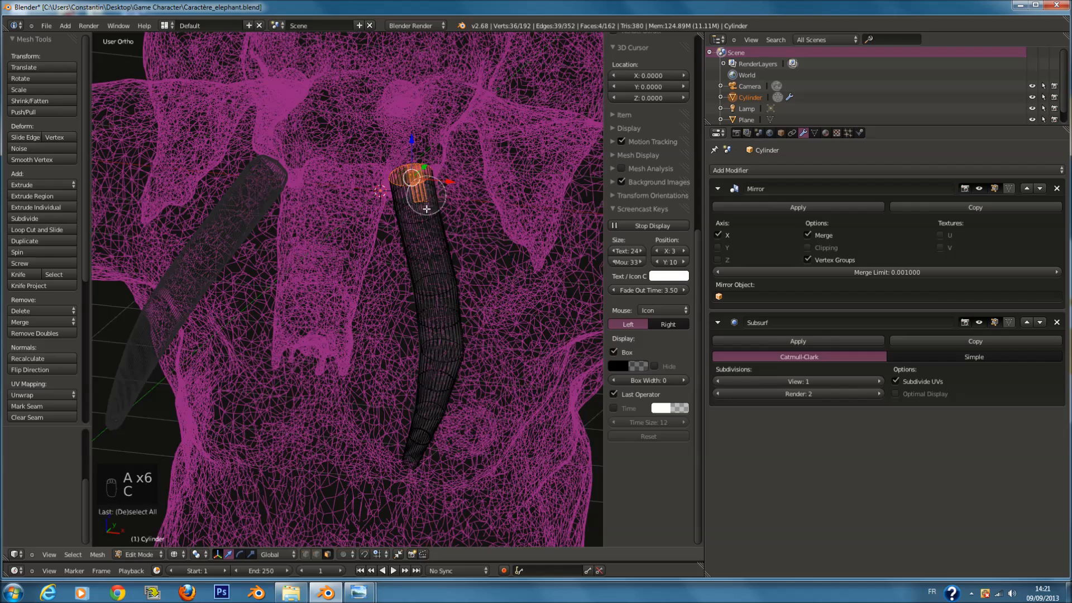
pyautogui.middleClick(418, 188)
pyautogui.click(413, 168)
pyautogui.press('Escape')
pyautogui.press('x')
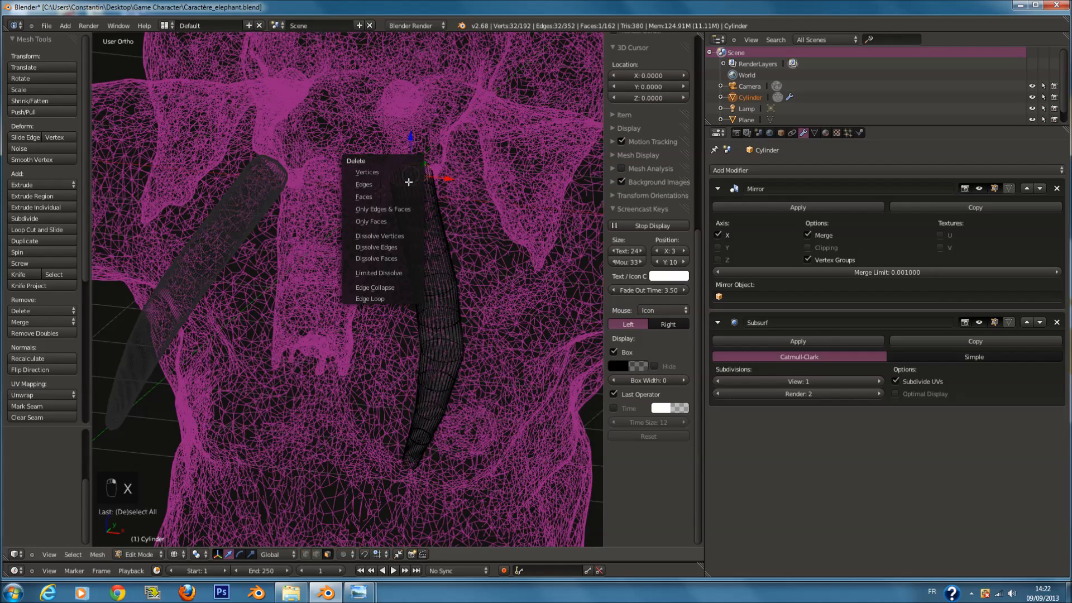
pyautogui.click(408, 199)
pyautogui.press('z')
pyautogui.scroll(-4, 409, 207)
pyautogui.press('Tab')
# Examine how the tusks curve and sit in the head from several angles, in solid and wireframe display.
pyautogui.moveTo(397, 291); pyautogui.dragTo(446, 309, button='middle')
pyautogui.scroll(3, 442, 313)
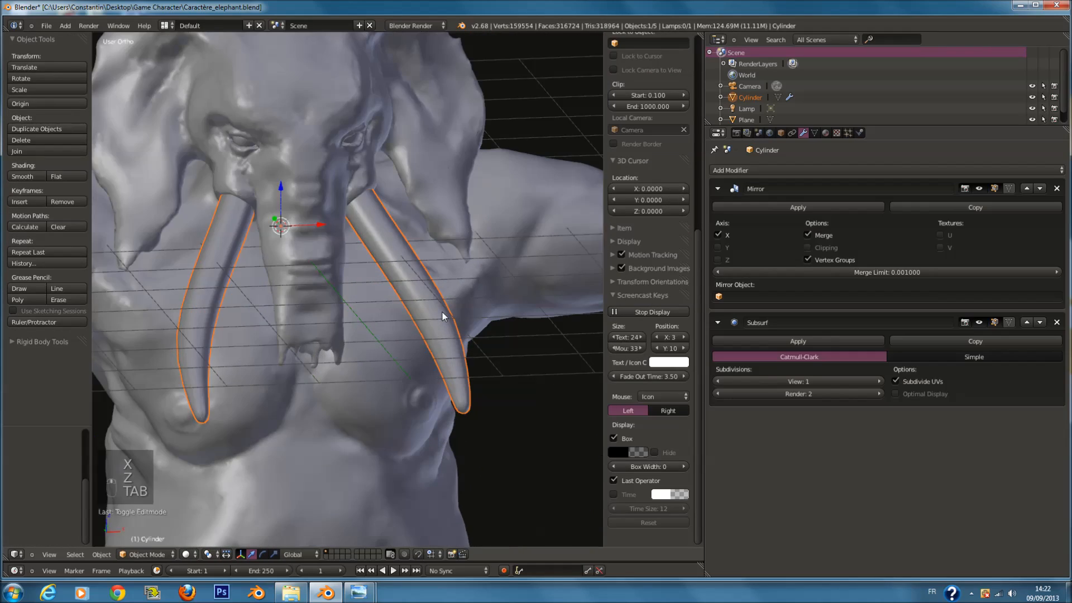
pyautogui.scroll(-1, 447, 323)
pyautogui.moveTo(279, 290); pyautogui.dragTo(496, 304, button='middle')
pyautogui.press('z')
pyautogui.press('z')
pyautogui.scroll(-11, 410, 318)
pyautogui.moveTo(391, 387); pyautogui.dragTo(393, 330, button='middle')
# Deselect the tusks and save the file over the existing one.
pyautogui.press('a')
pyautogui.scroll(4, 455, 376)
pyautogui.hotkey('ctrl', 's')
pyautogui.click(404, 300)
pyautogui.moveTo(330, 343); pyautogui.dragTo(279, 308, button='middle')
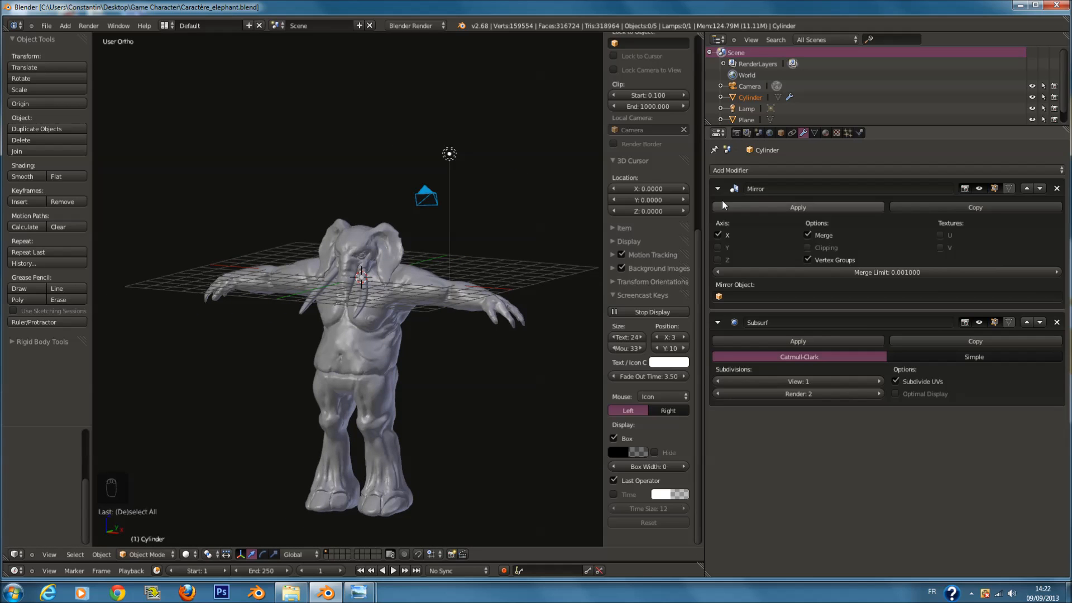
# Collapse the Mirror and Subsurf modifier settings of the tusks and save the file again.
pyautogui.click(717, 189)
pyautogui.click(717, 210)
pyautogui.hotkey('ctrl', 's')
pyautogui.click(353, 282)
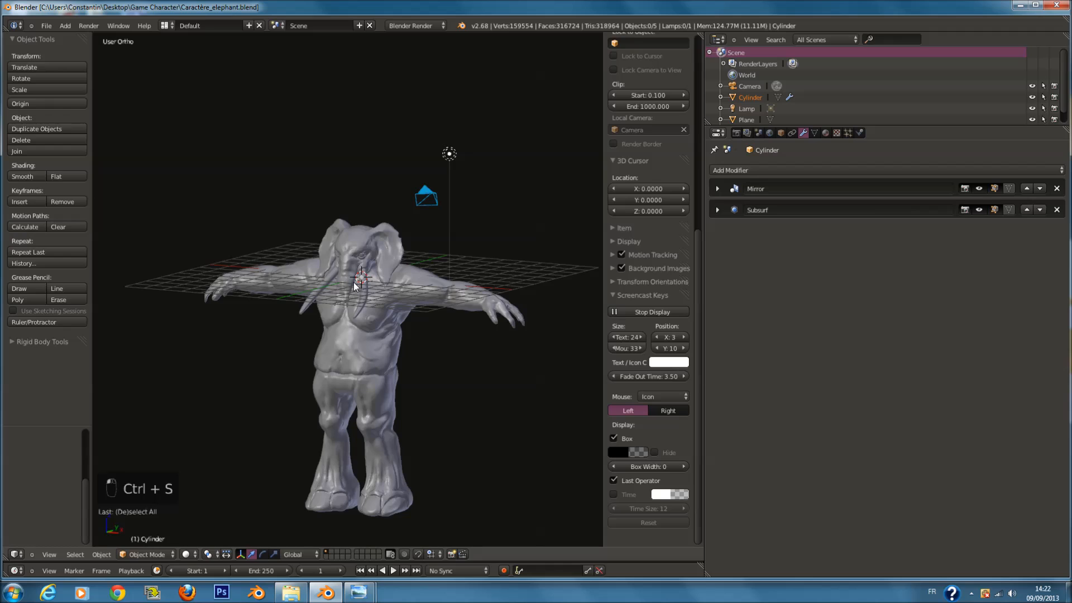
# Show the whole character in the front view with the 3D cursor at the origin and nothing selected, and save the file.
pyautogui.press('KP_1')
pyautogui.press('a')
pyautogui.press('a')
pyautogui.press('a')
pyautogui.press('a')
pyautogui.hotkey('shift', 'c')
pyautogui.press('a')
pyautogui.press('a')
pyautogui.press('a')
pyautogui.hotkey('ctrl', 's')
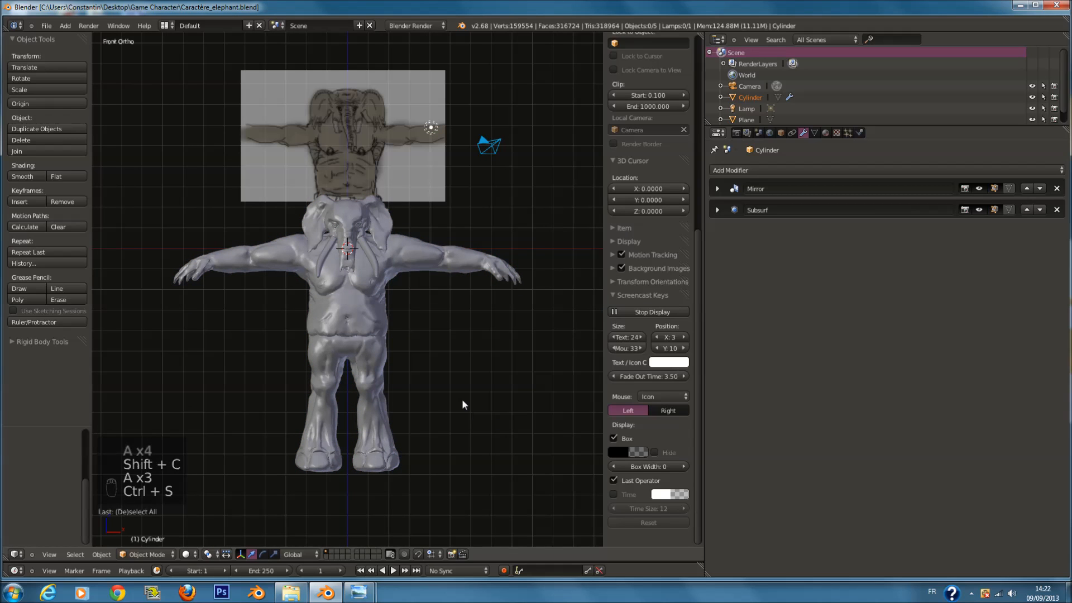
pyautogui.keyDown('ctrl'); pyautogui.scroll(-1, 461, 398); pyautogui.keyUp('ctrl')
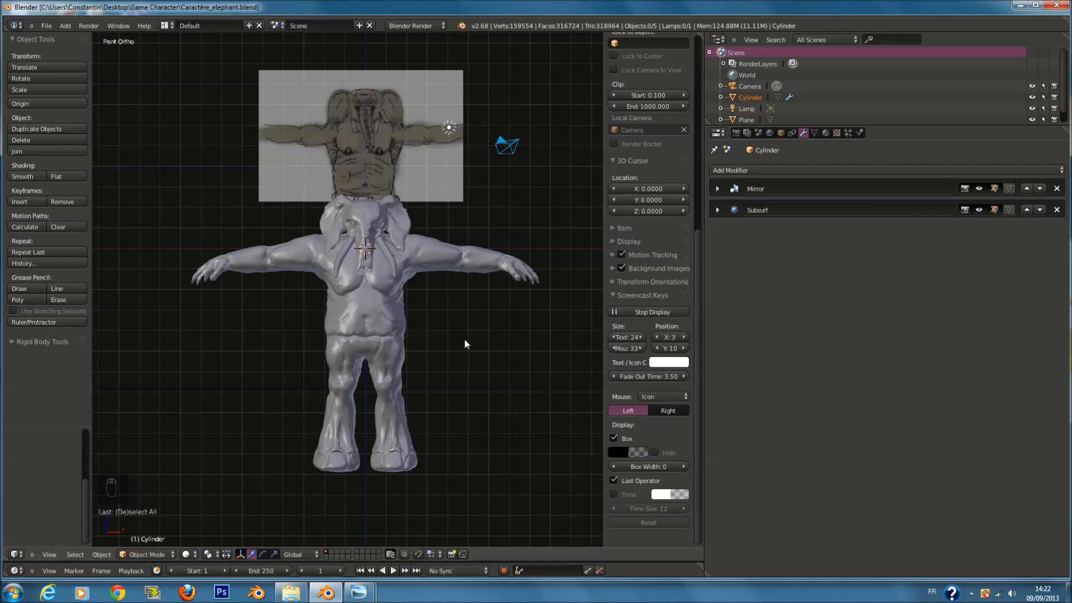